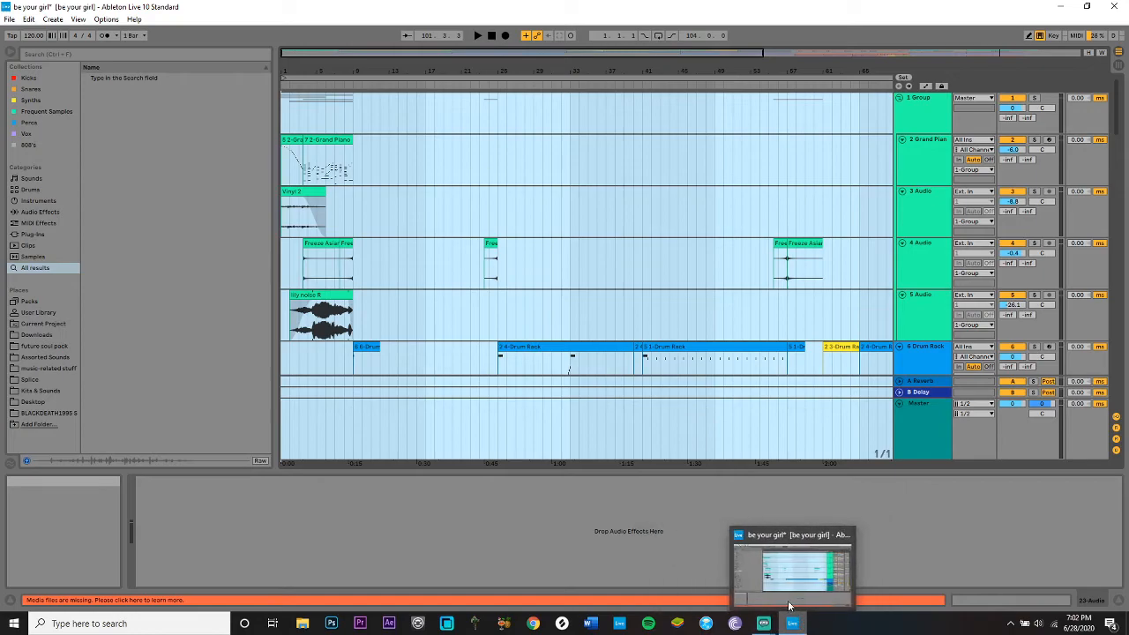
Step: Shrink and reposition the Ableton Live window so the Streamlabs OBS stream chat shows beside it, and hide Live's browser
click(723, 593)
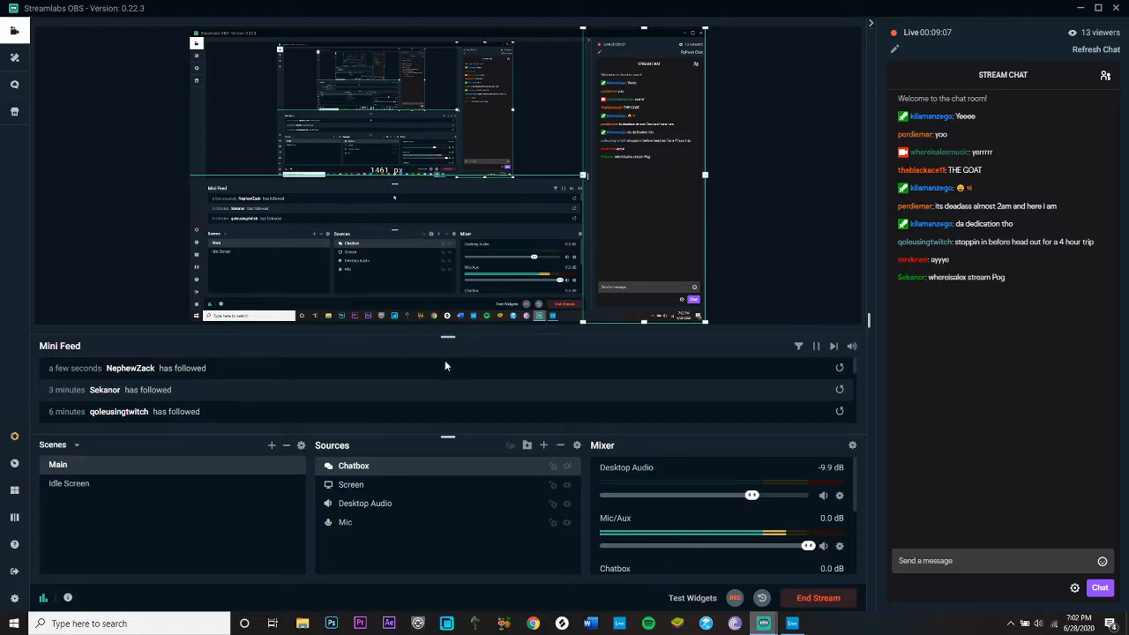
click(792, 624)
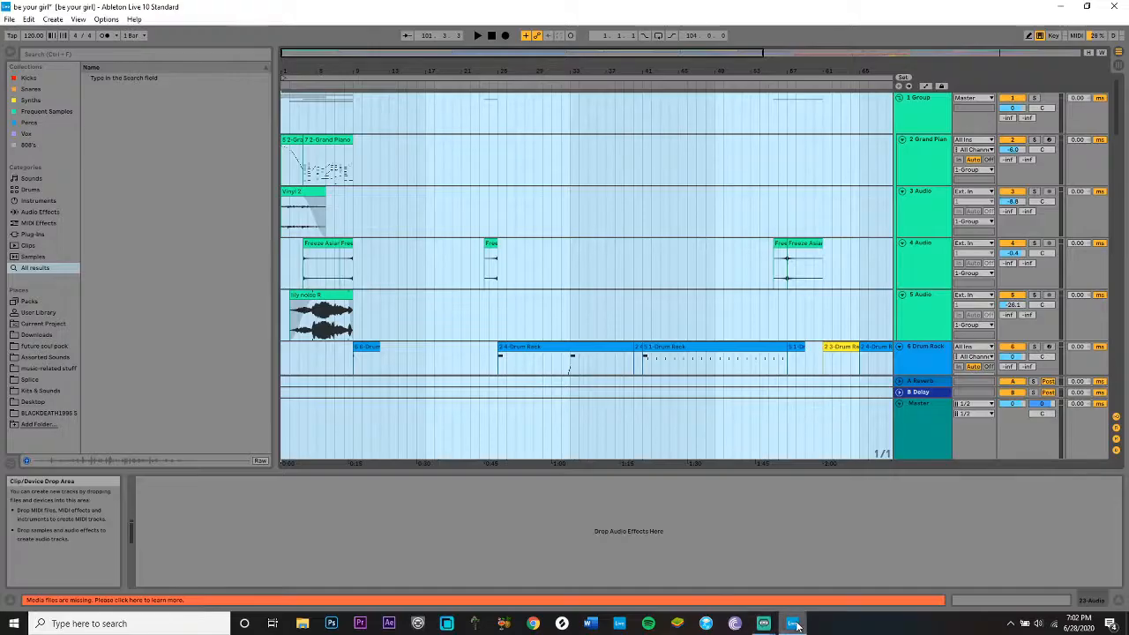
click(1087, 6)
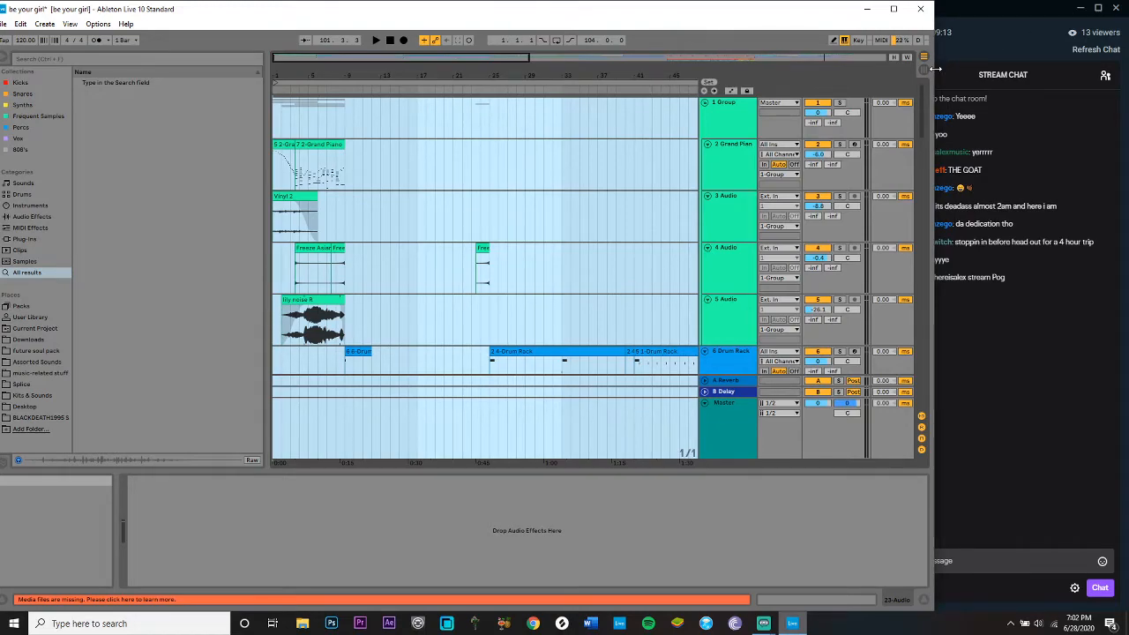
drag(933, 70, 880, 87)
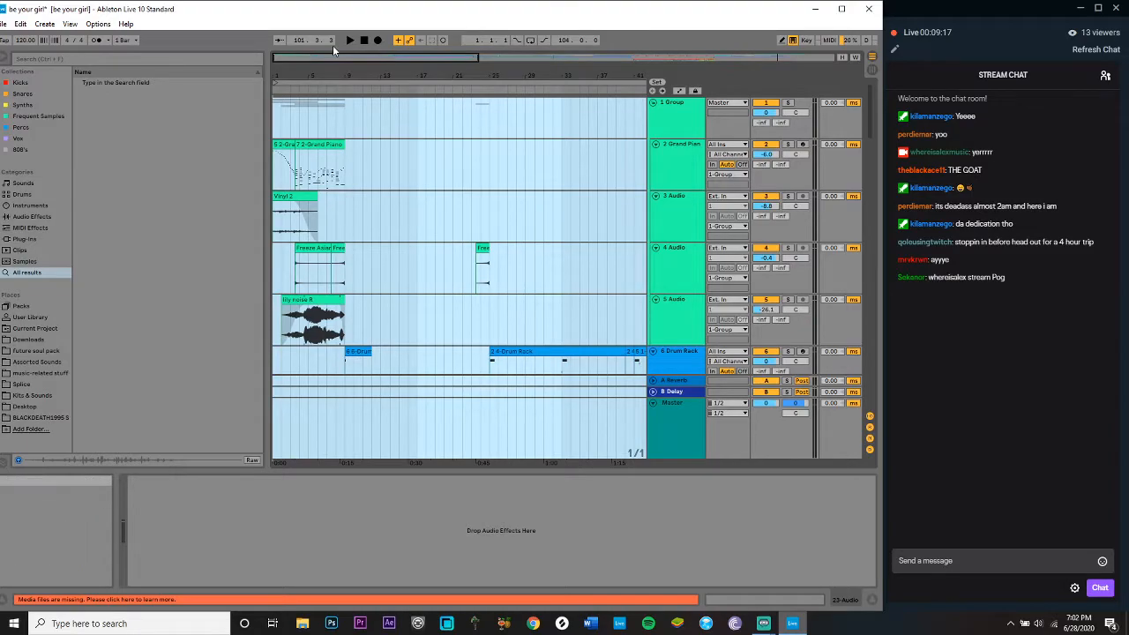
key(alt+Tab)
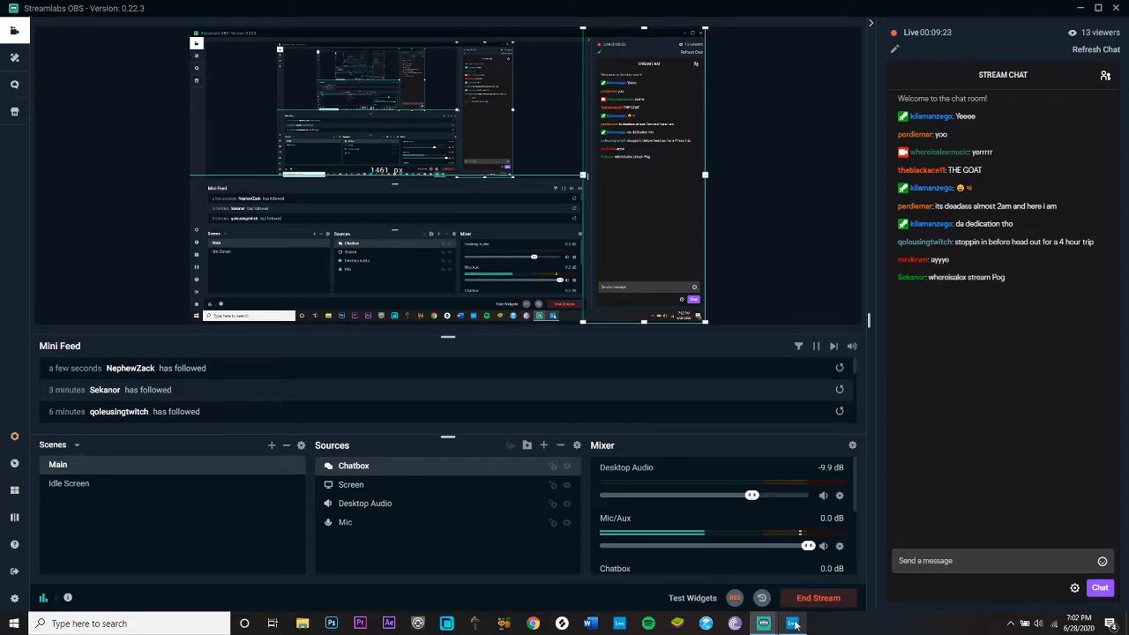
key(alt+Tab)
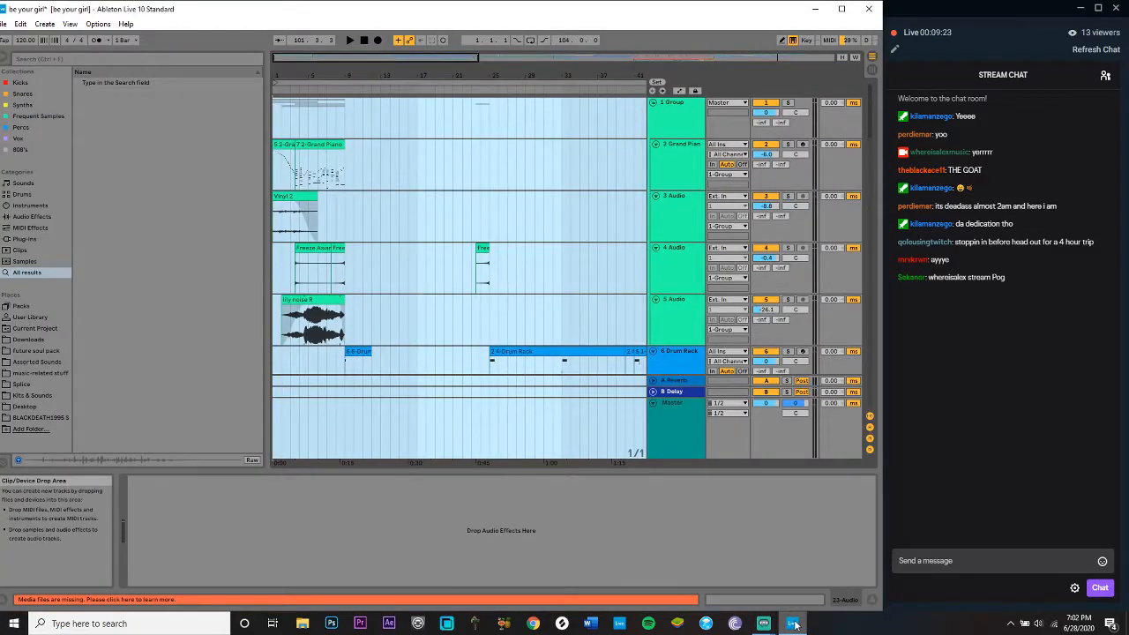
drag(37, 9, 39, 13)
click(9, 61)
Step: Clear the selection across the arrangement and return the song position to 1.1.1
drag(27, 58, 27, 92)
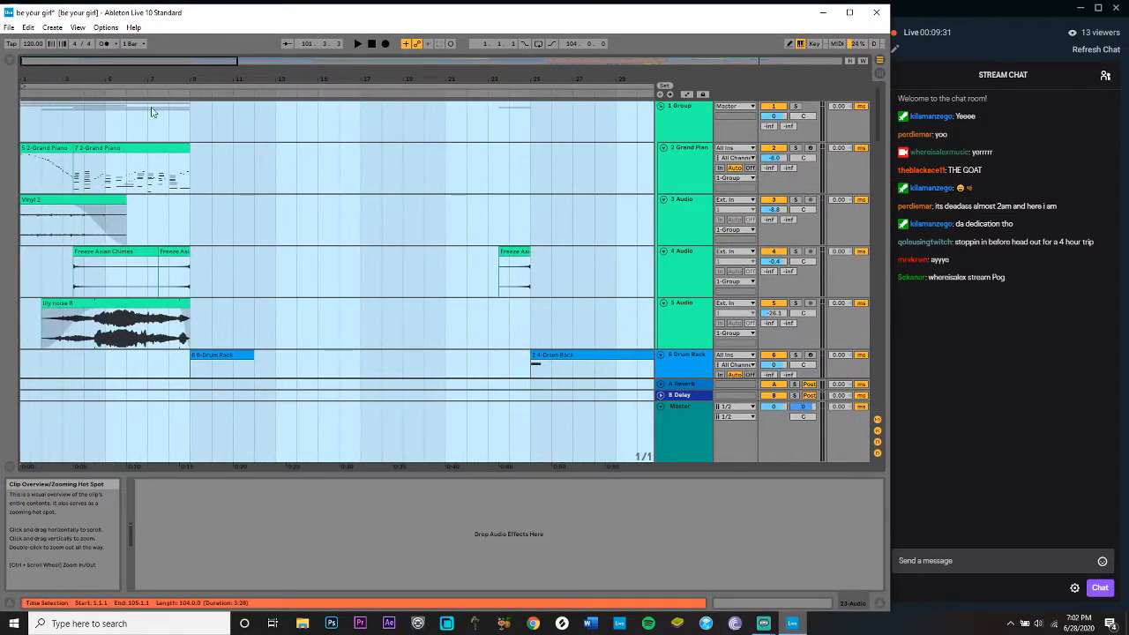
click(191, 124)
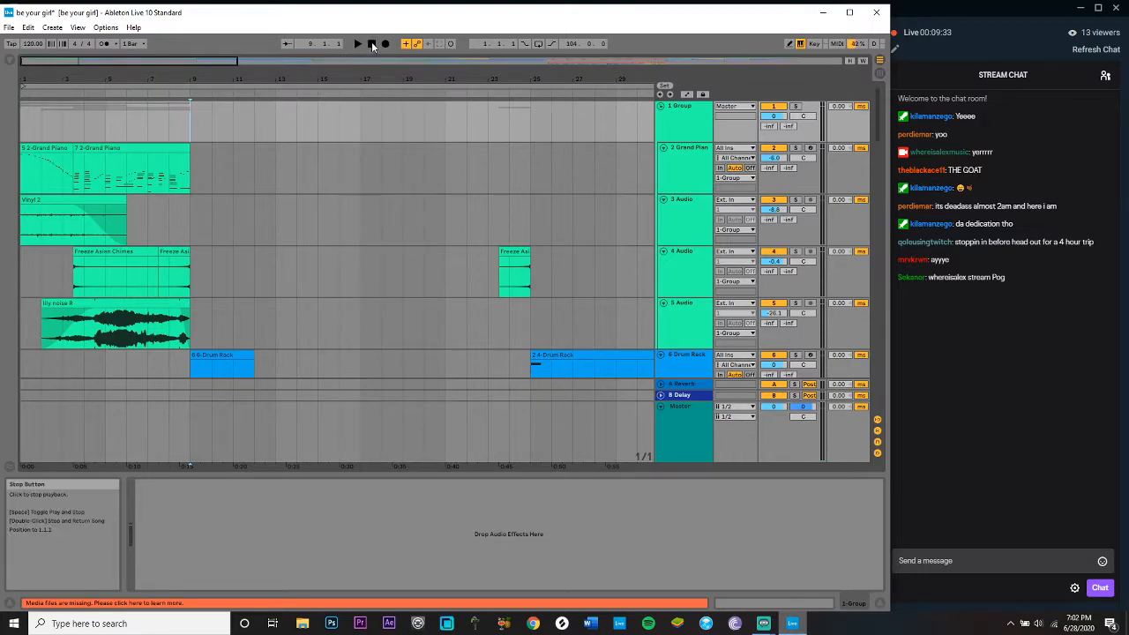
drag(143, 58, 144, 77)
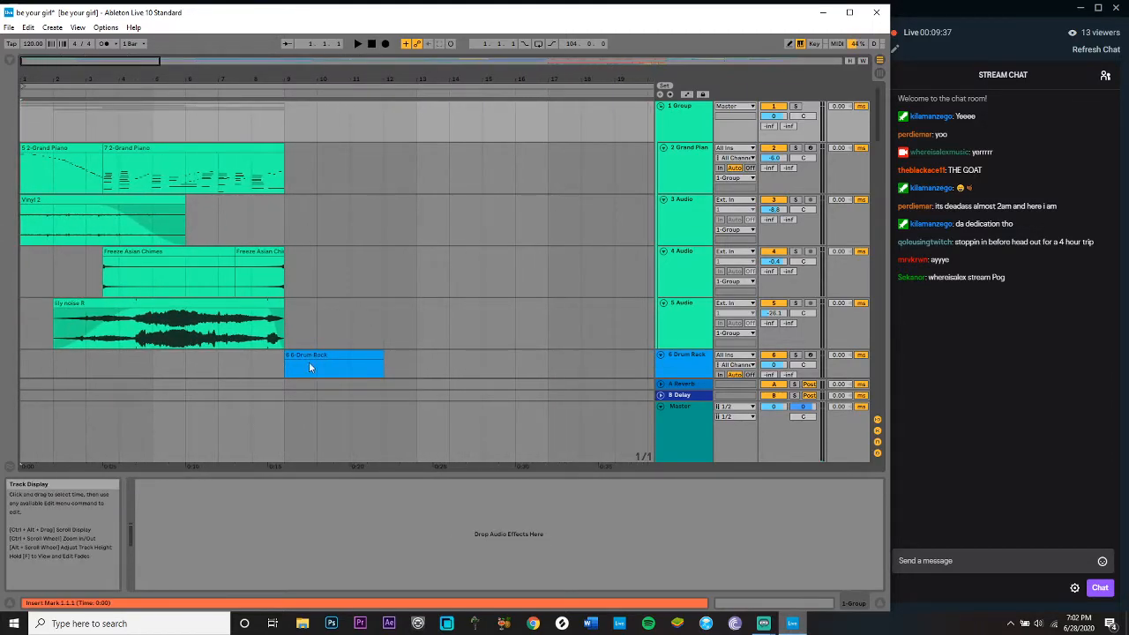
Step: Look over the lower tracks, examine the project's list of missing media files, and close the list
scroll(216, 367, down, 15)
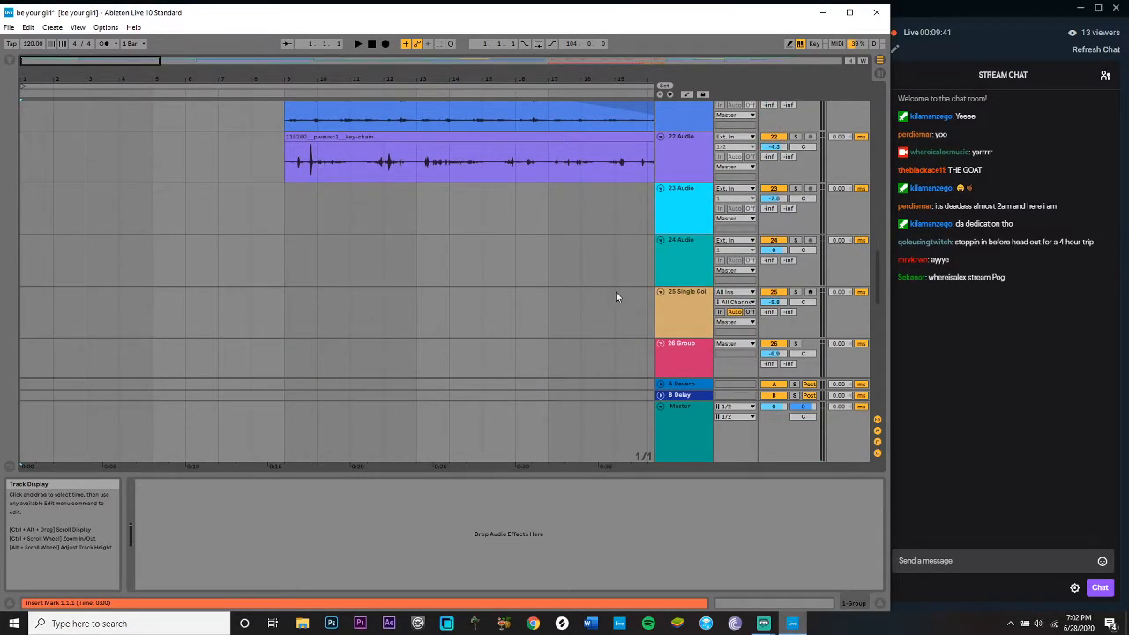
scroll(615, 295, down, 6)
scroll(616, 296, down, 3)
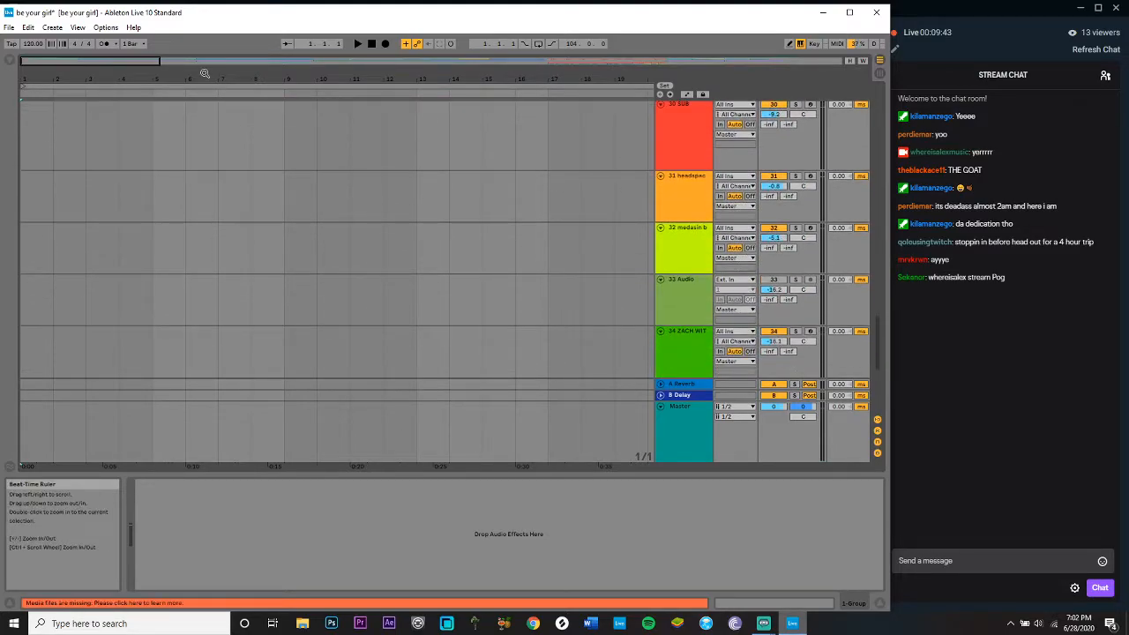
drag(93, 59, 92, 141)
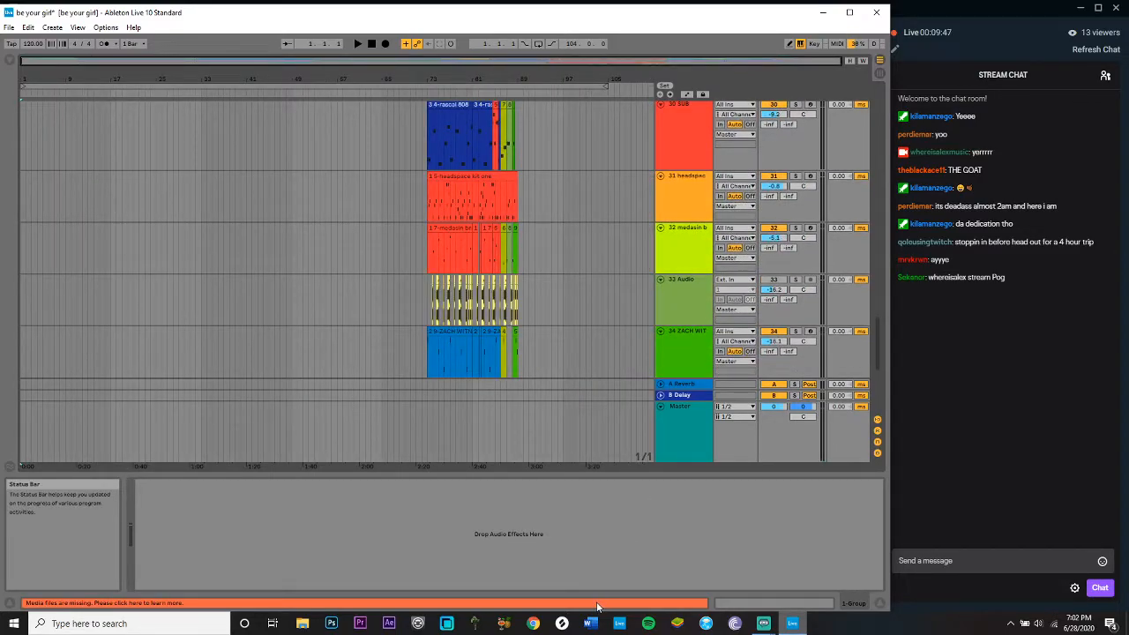
click(138, 603)
scroll(688, 421, down, 3)
scroll(688, 420, up, 3)
scroll(689, 426, down, 3)
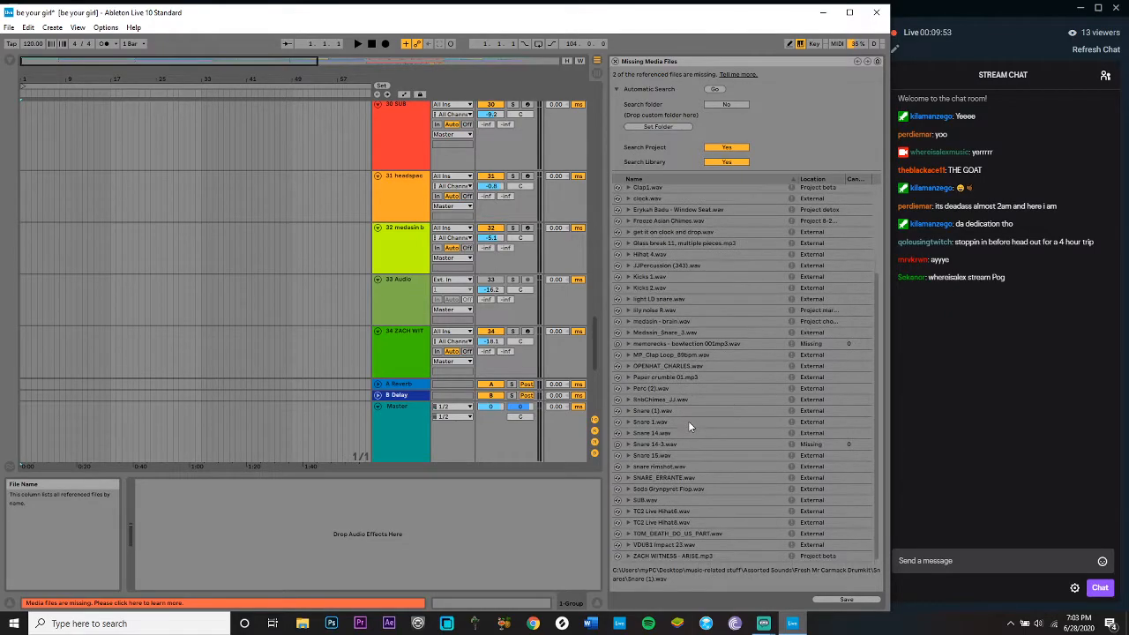
scroll(689, 425, up, 3)
scroll(689, 427, down, 3)
scroll(688, 421, up, 3)
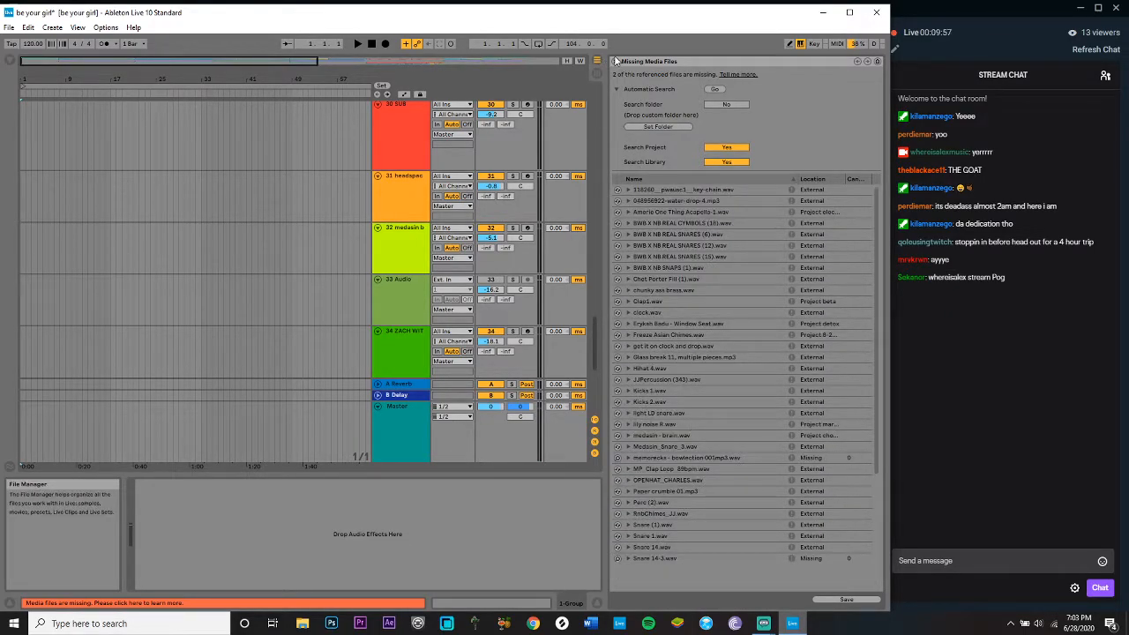
click(615, 62)
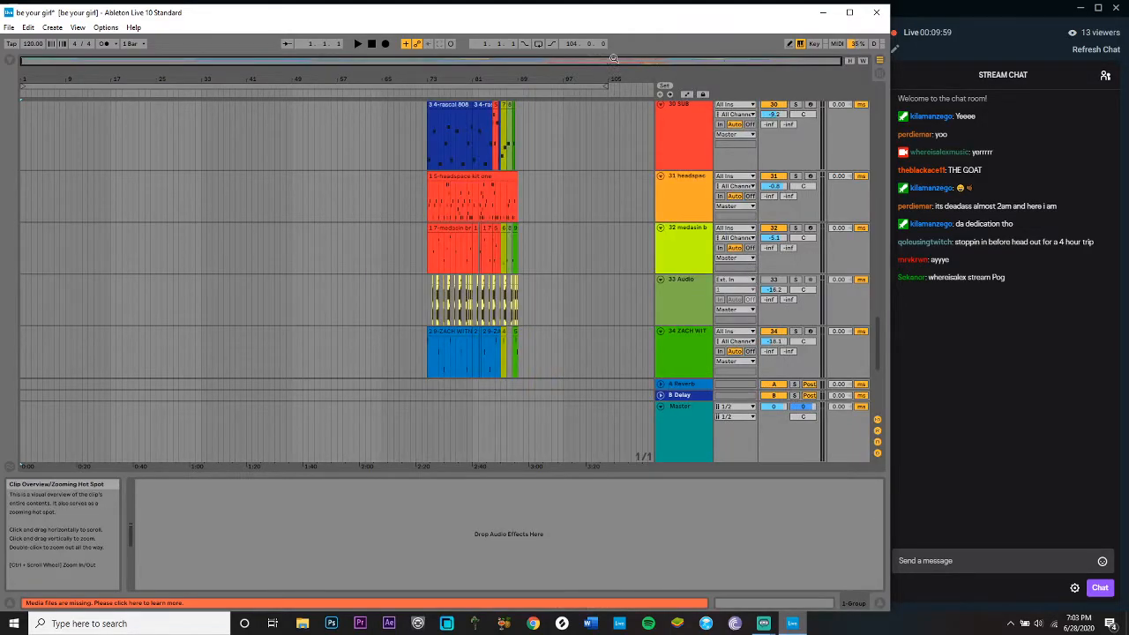
Step: Switch to Streamlabs OBS and check the audio mixer levels down to the last Desktop Audio source
click(949, 387)
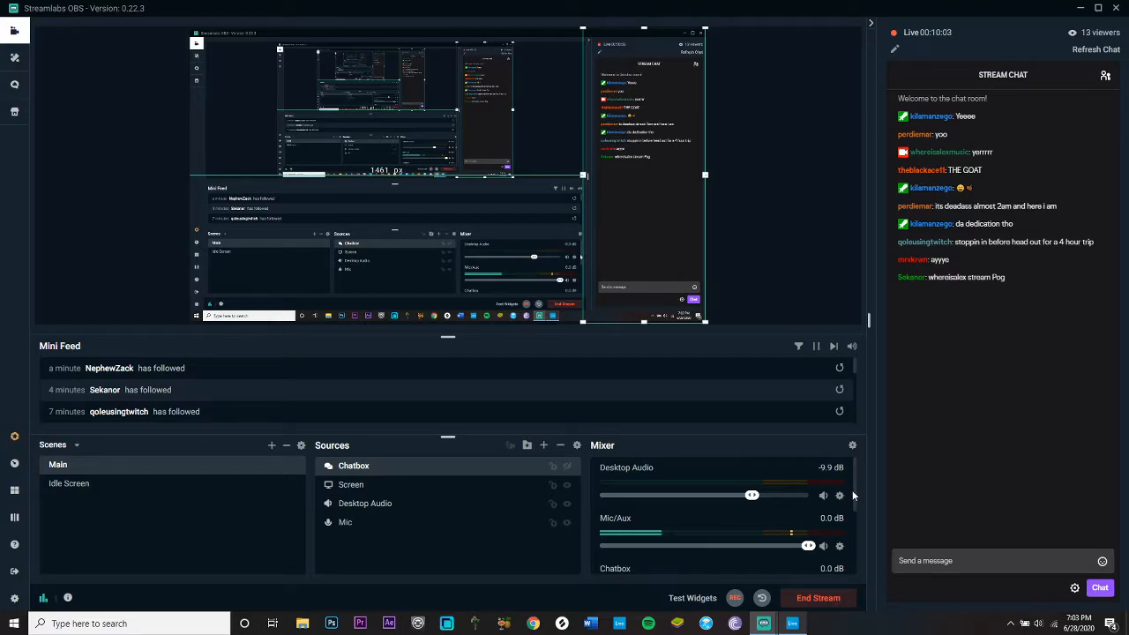
drag(852, 494, 846, 425)
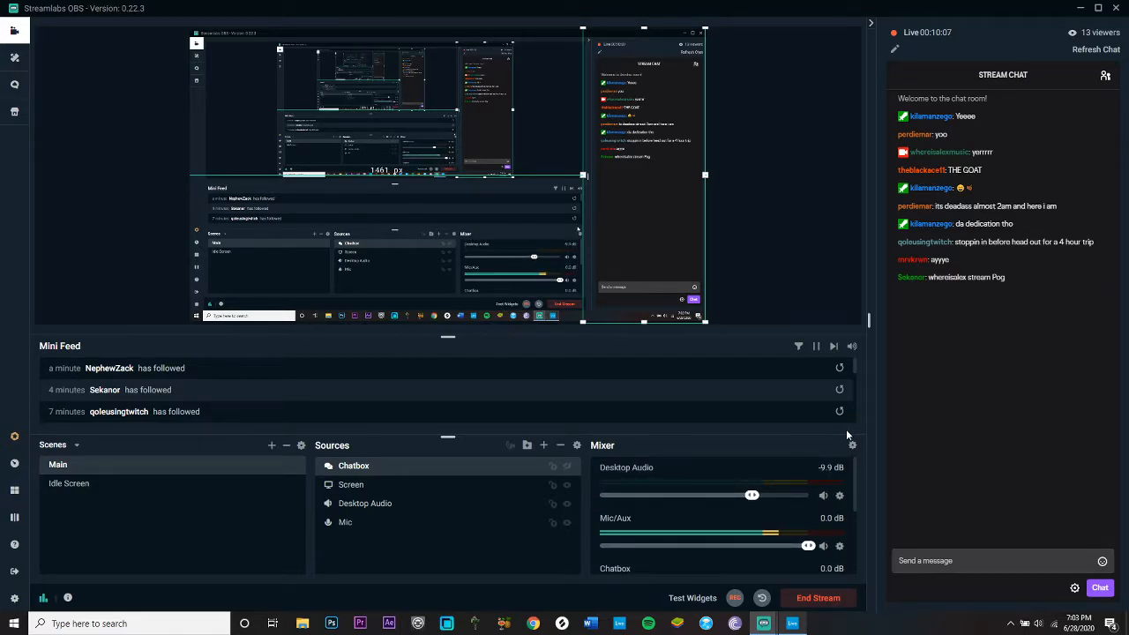
drag(852, 496, 852, 524)
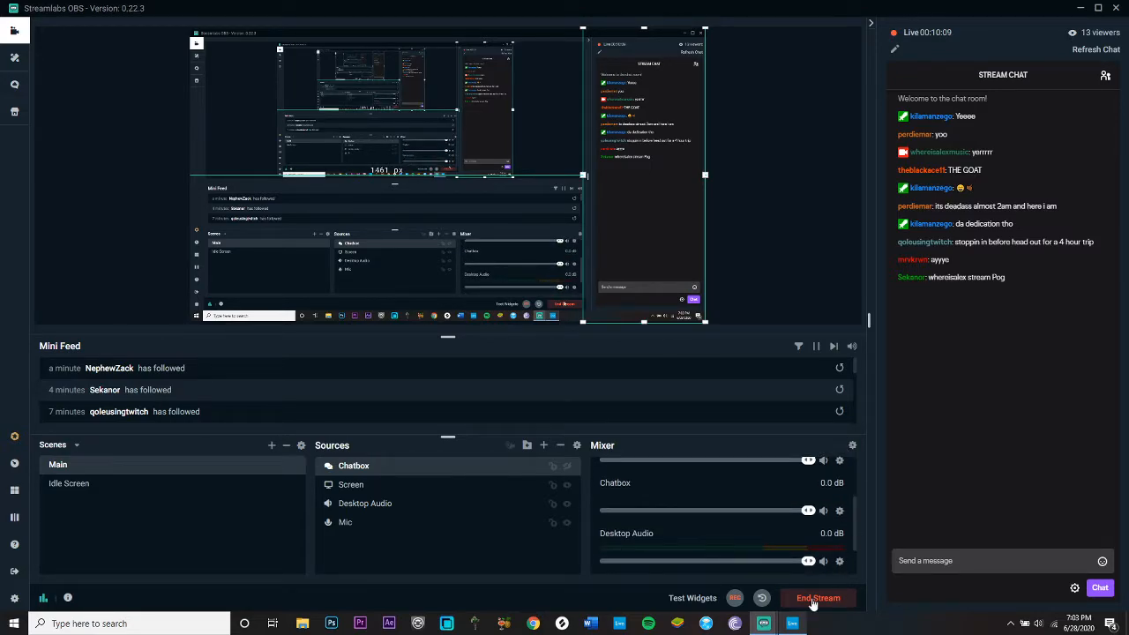
Step: Switch to Ableton Live, play the song from the start, and examine the drum, vocal and VB3 tracks
click(793, 624)
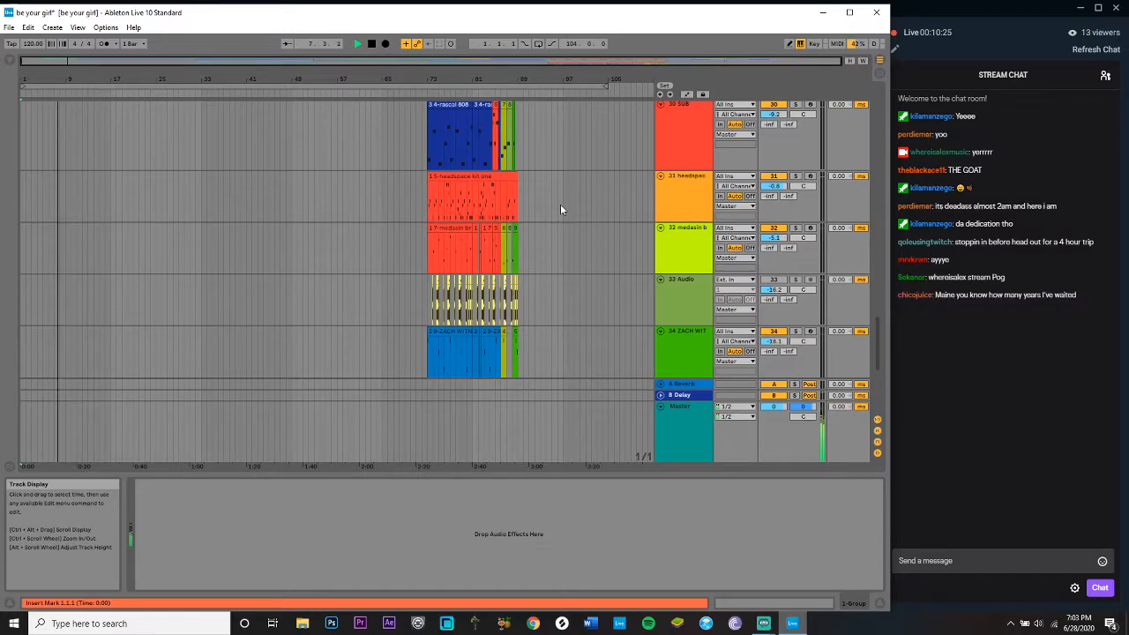
scroll(587, 321, up, 10)
scroll(587, 321, up, 5)
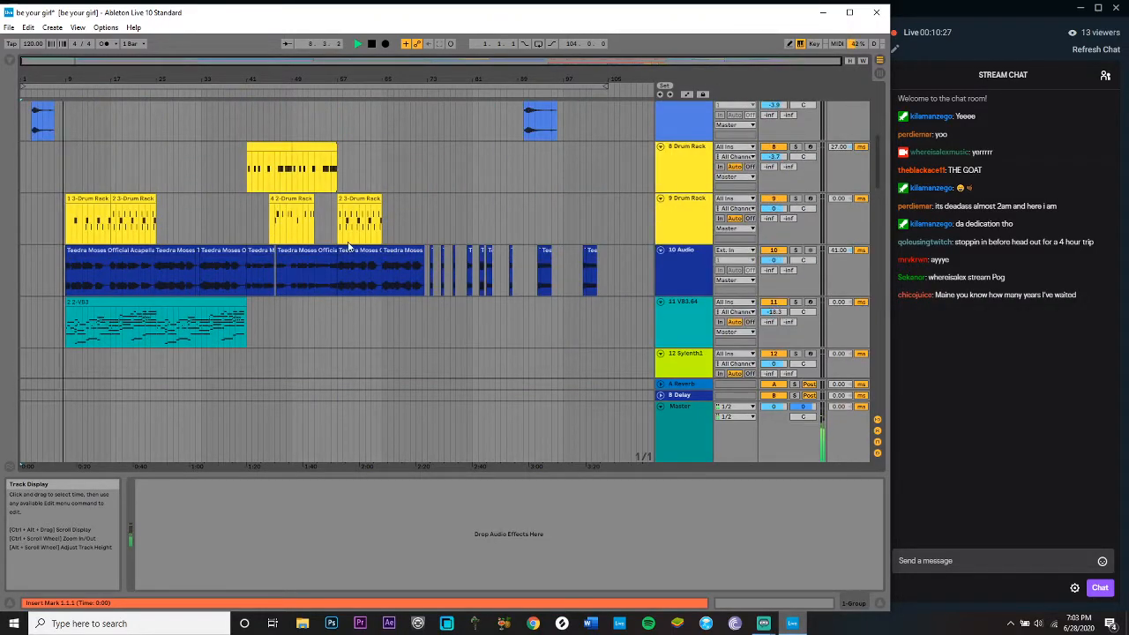
key(plus)
key(plus)
key(plus)
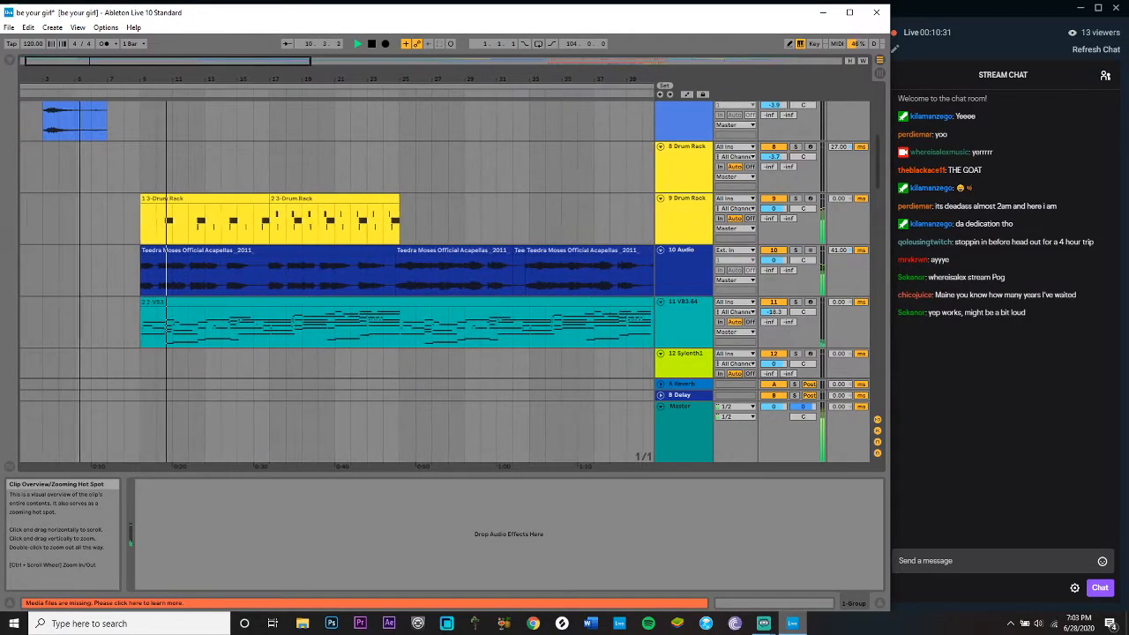
Step: Lower the volume of the last Desktop Audio source in the Streamlabs OBS mixer, and return to Ableton Live
key(alt+Tab)
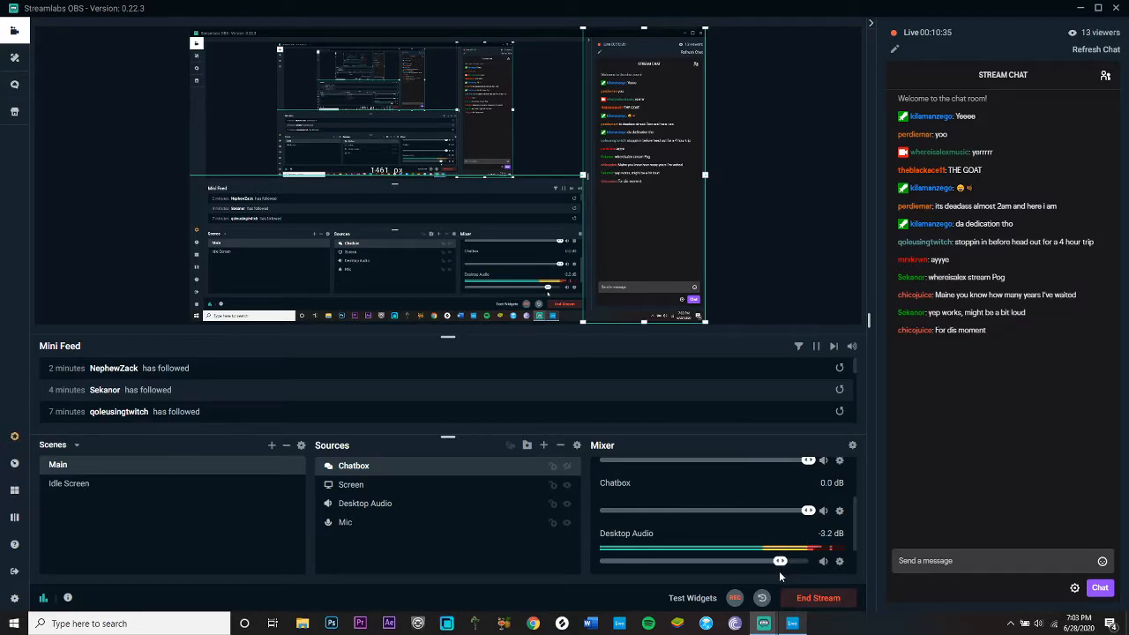
drag(773, 572, 766, 574)
click(793, 624)
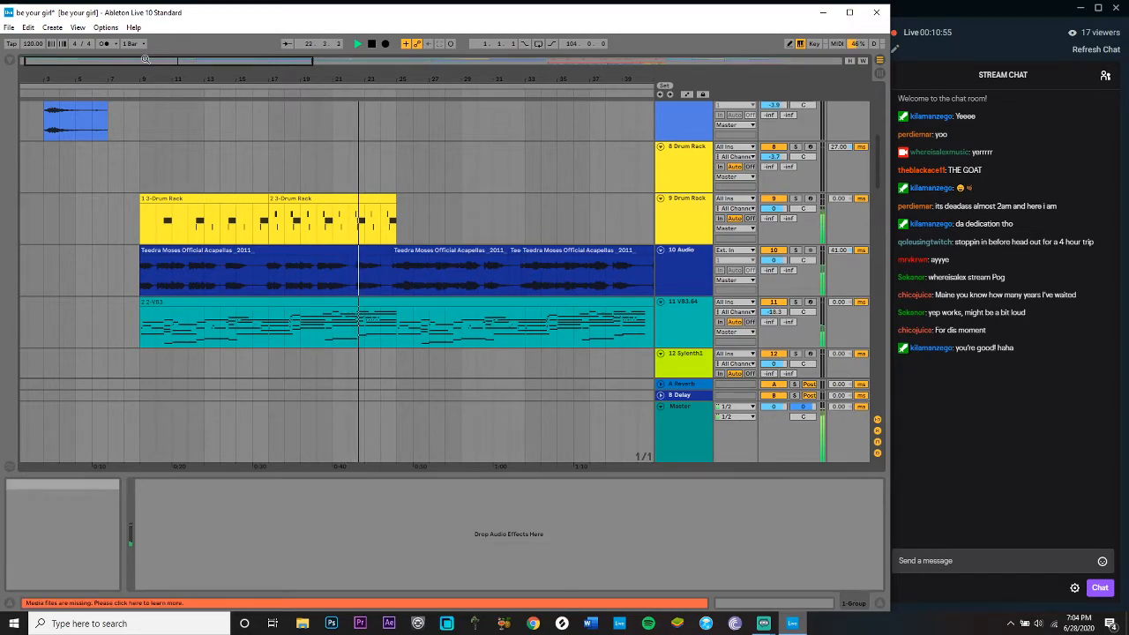
Step: Examine tracks 9 to 25 during playback, including the piano, Sylenth1, water splash, key-chain and clap loop parts
drag(284, 61, 284, 45)
scroll(348, 180, down, 5)
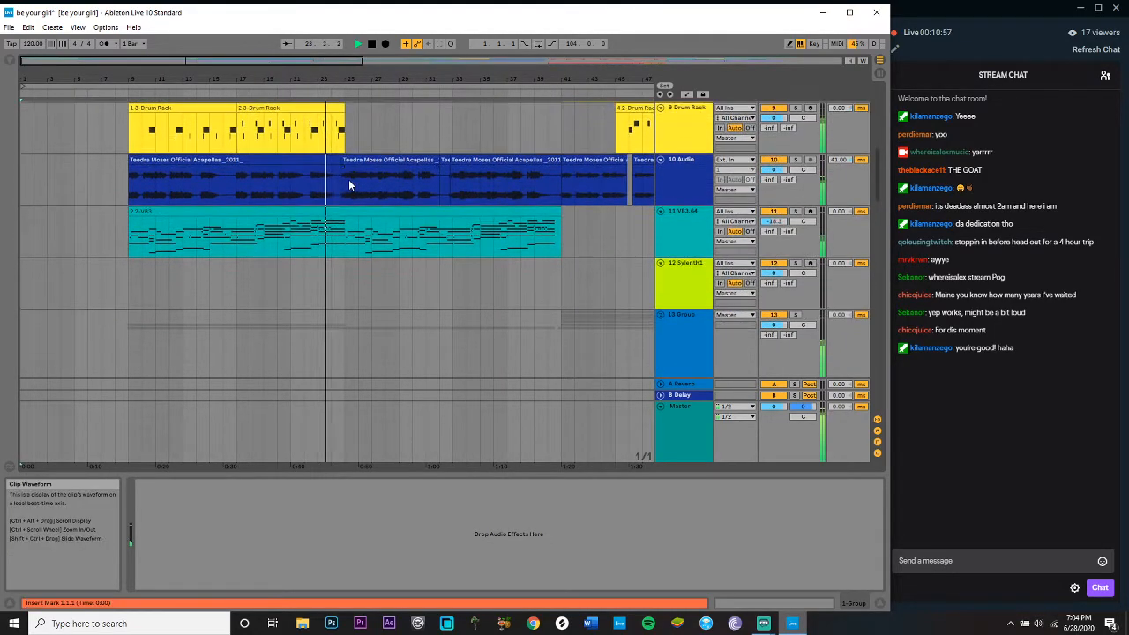
scroll(414, 277, down, 4)
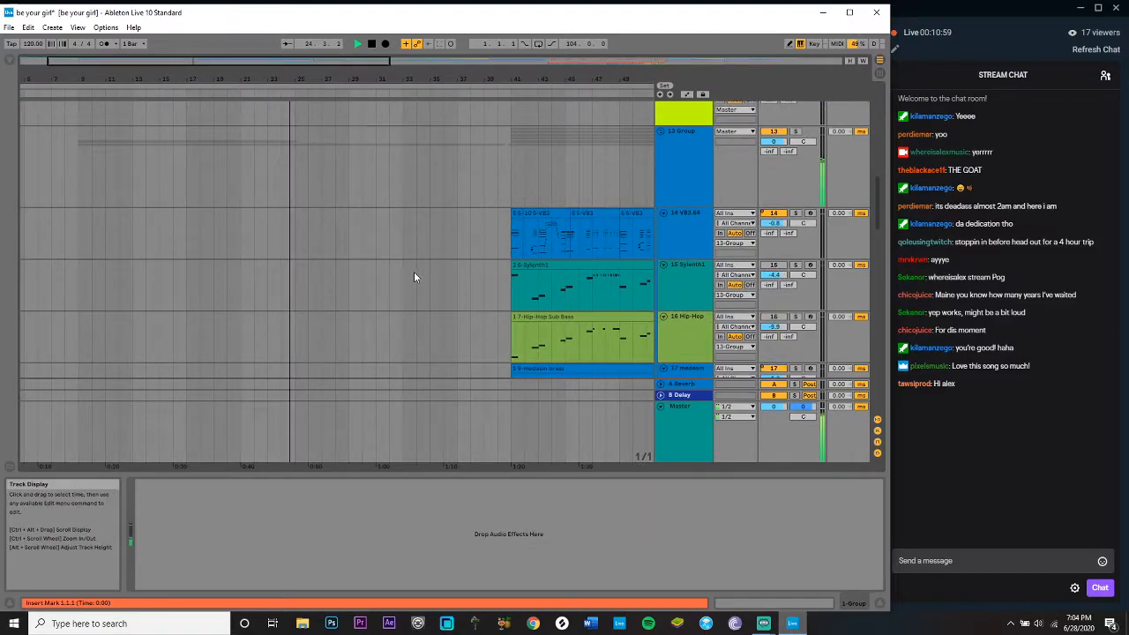
scroll(413, 277, down, 10)
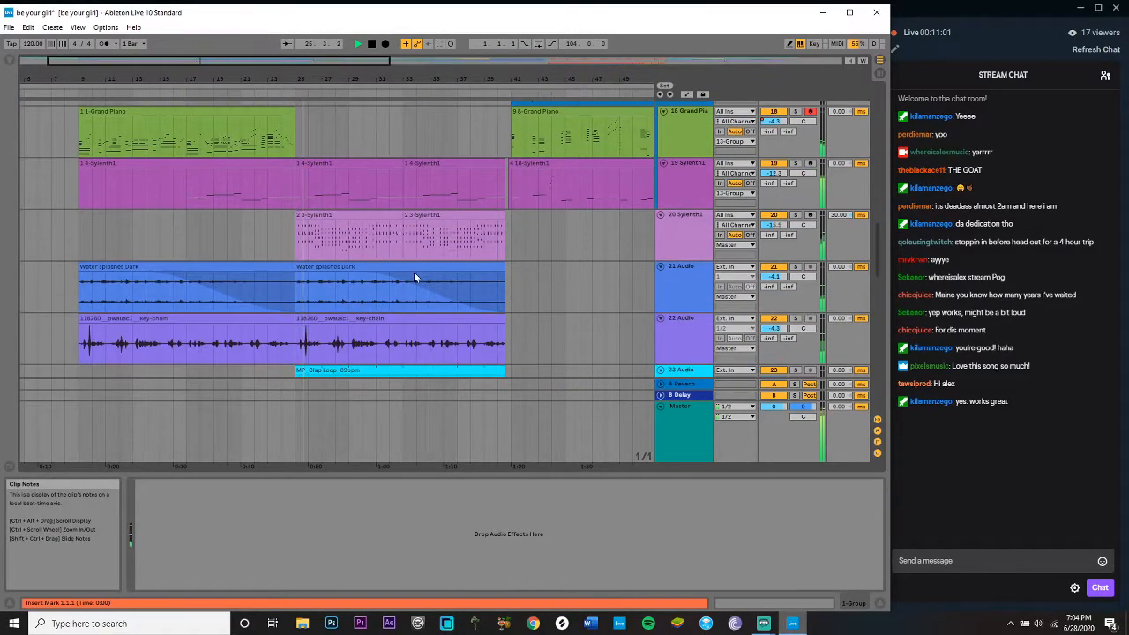
scroll(413, 272, down, 2)
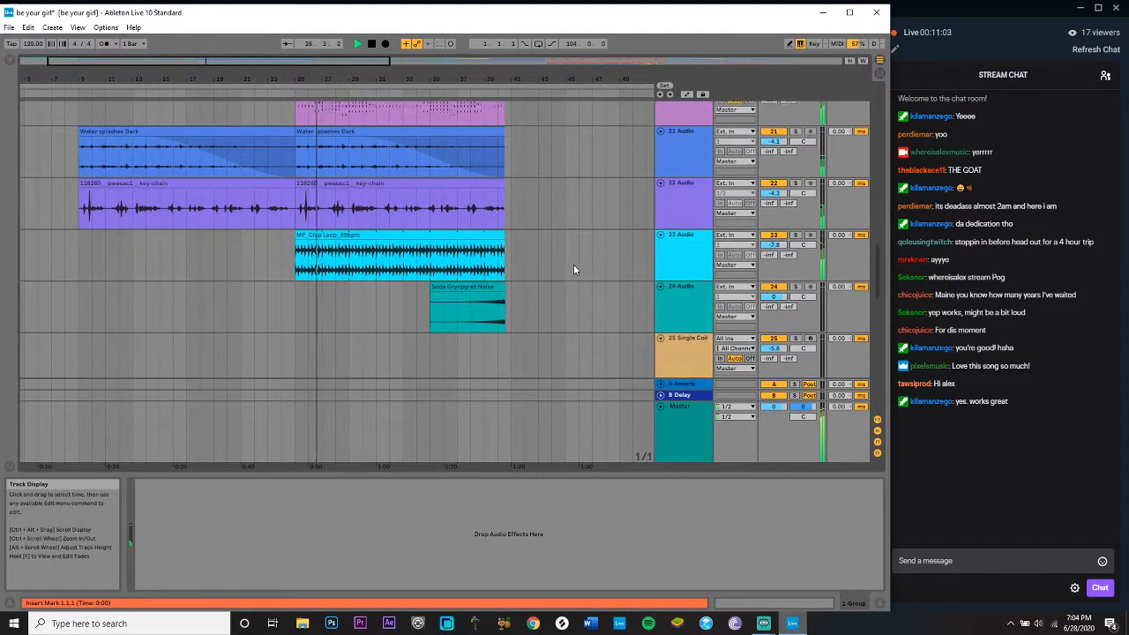
scroll(573, 266, down, 1)
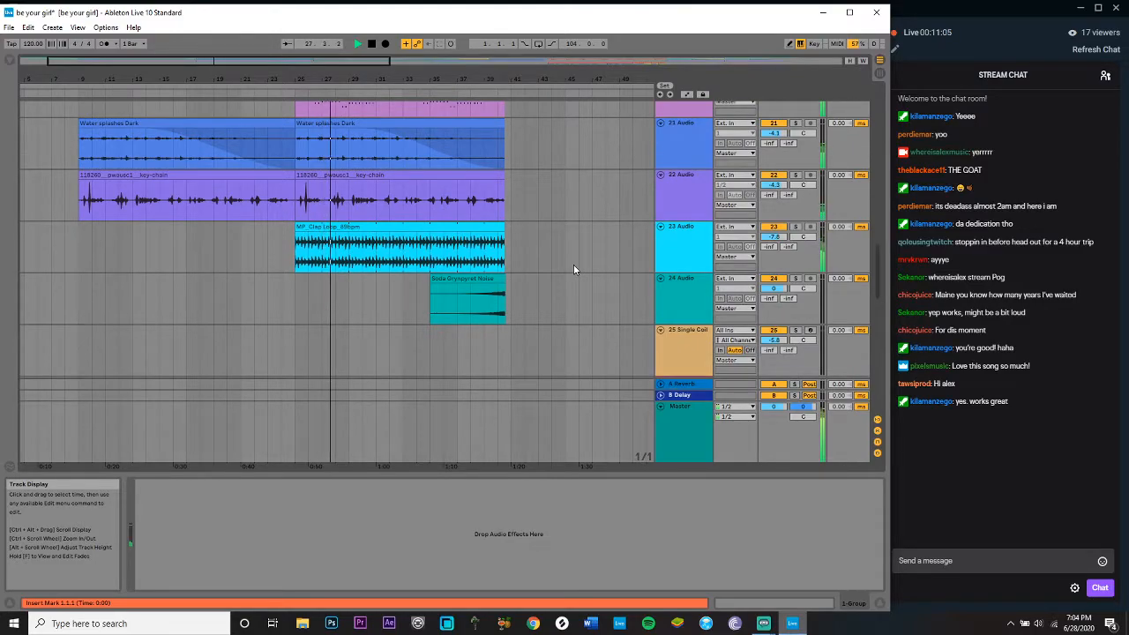
scroll(573, 269, up, 3)
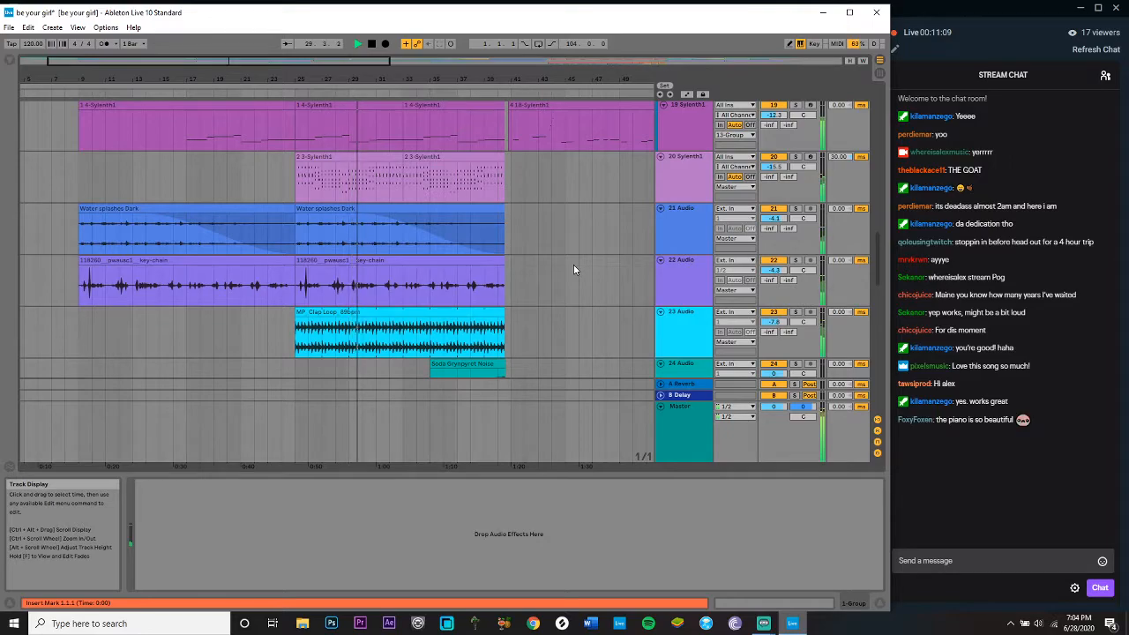
scroll(574, 269, down, 1)
scroll(573, 269, down, 1)
scroll(573, 269, up, 1)
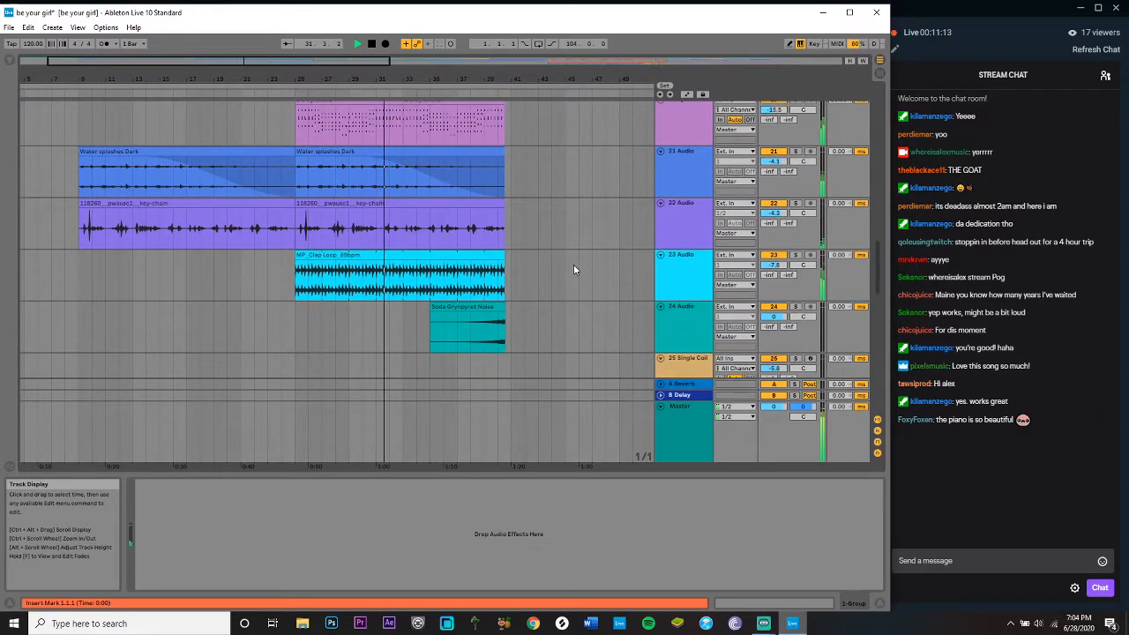
scroll(573, 269, up, 1)
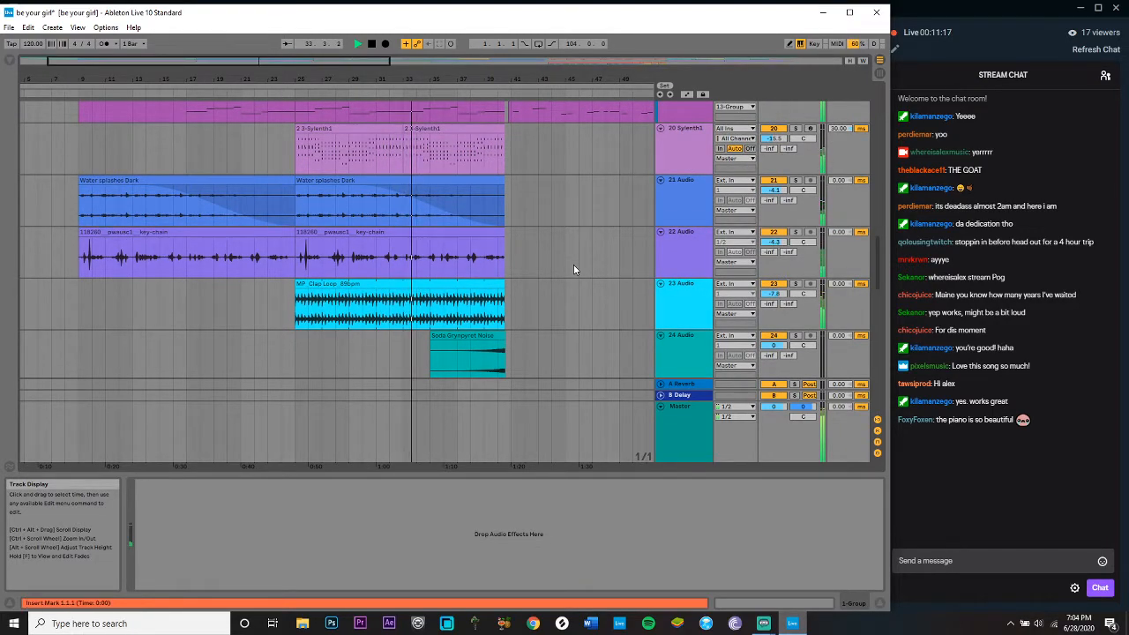
Step: Examine the arrangement between bars 17 and 61 during playback, from the lower synth tracks up to the drum racks
scroll(573, 265, right, 6)
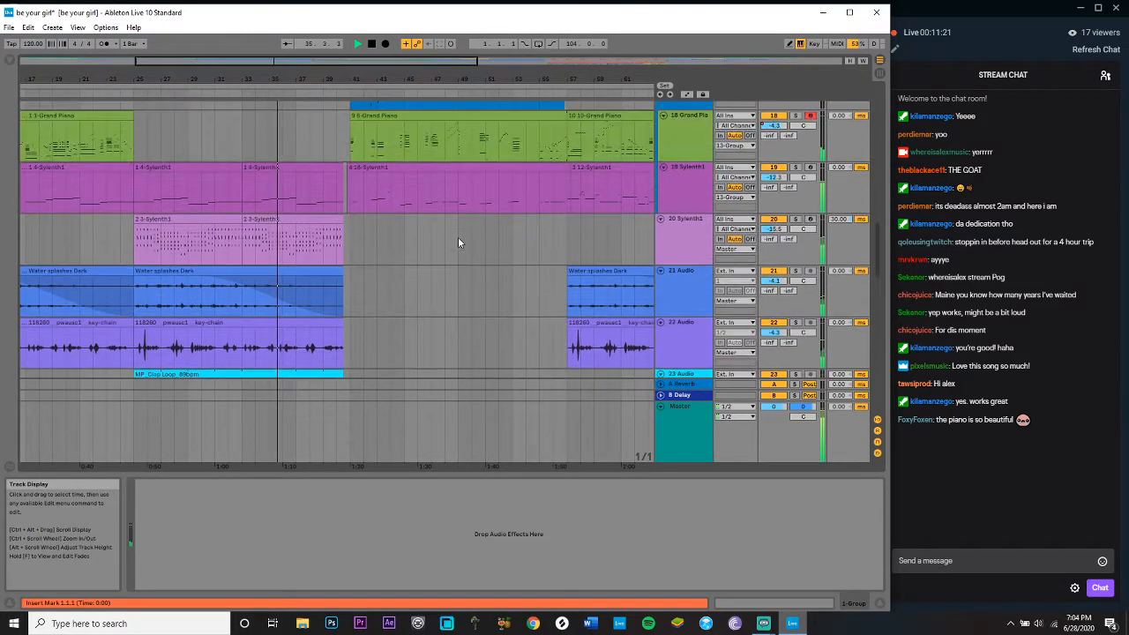
scroll(458, 236, up, 7)
scroll(617, 132, up, 5)
scroll(617, 132, up, 8)
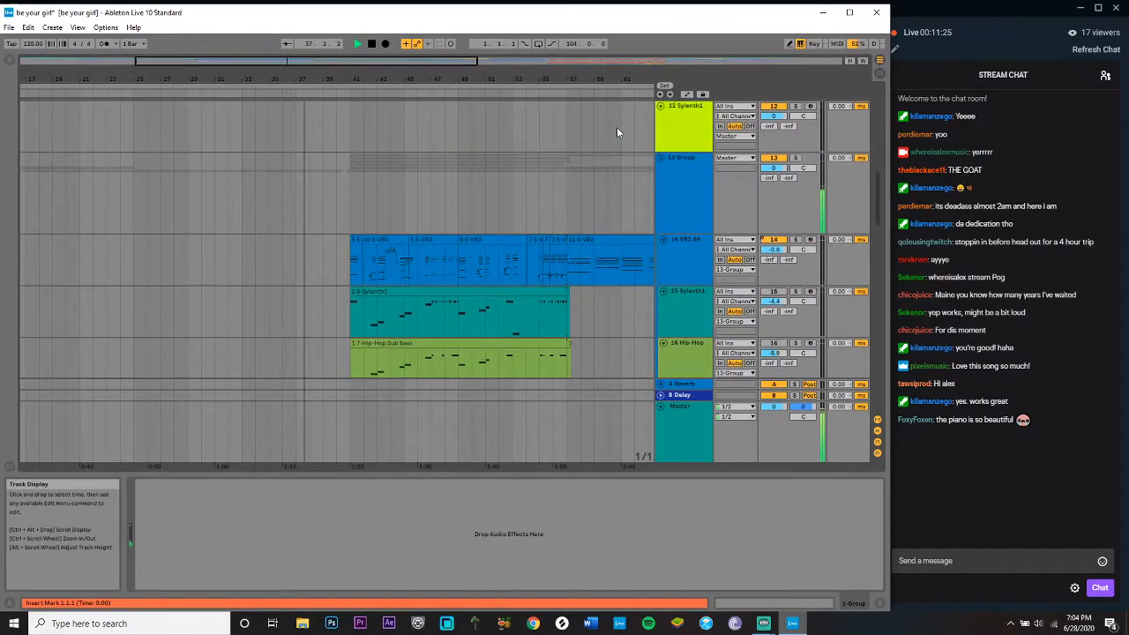
scroll(617, 132, up, 10)
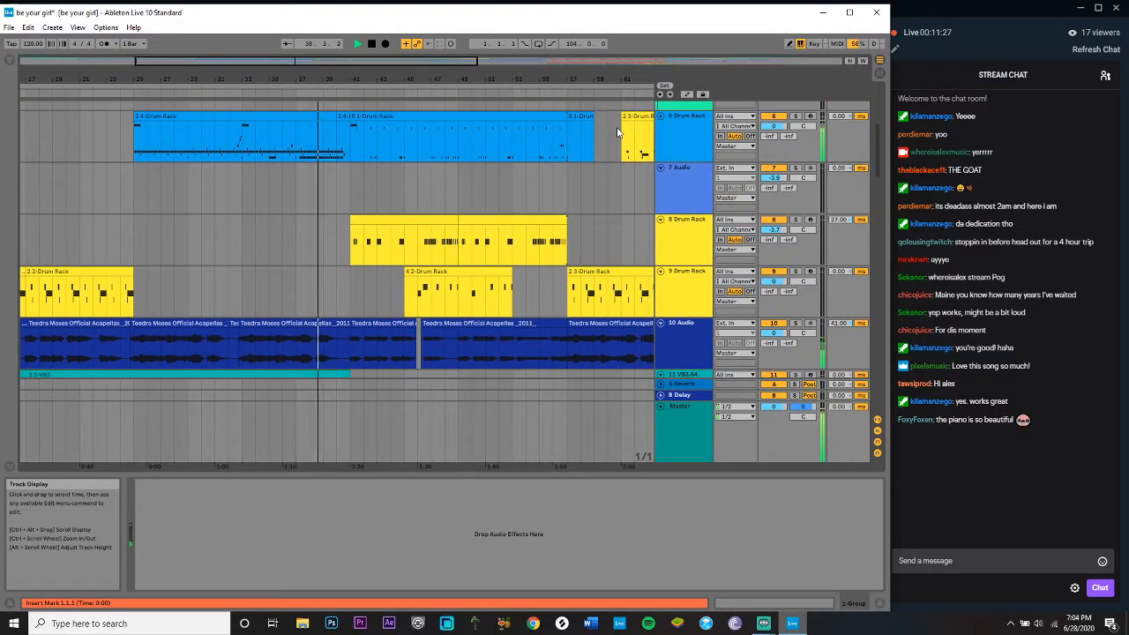
scroll(617, 132, down, 10)
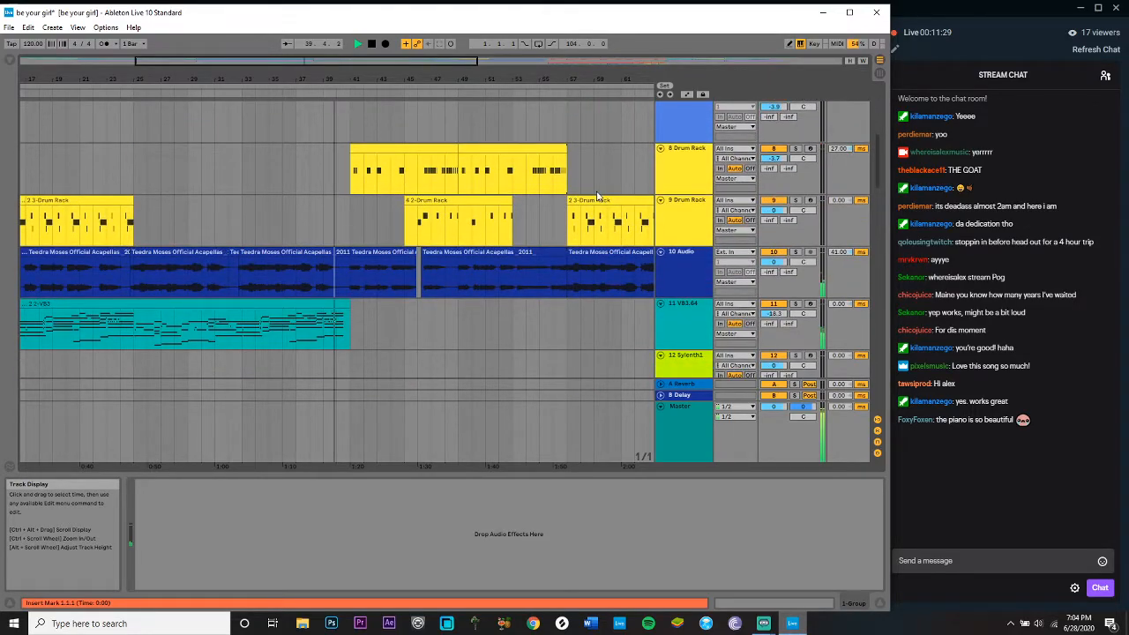
Step: Examine the parts from the VB3 track down to tracks 29 to 32 during playback around bars 41 to 45
scroll(597, 194, down, 8)
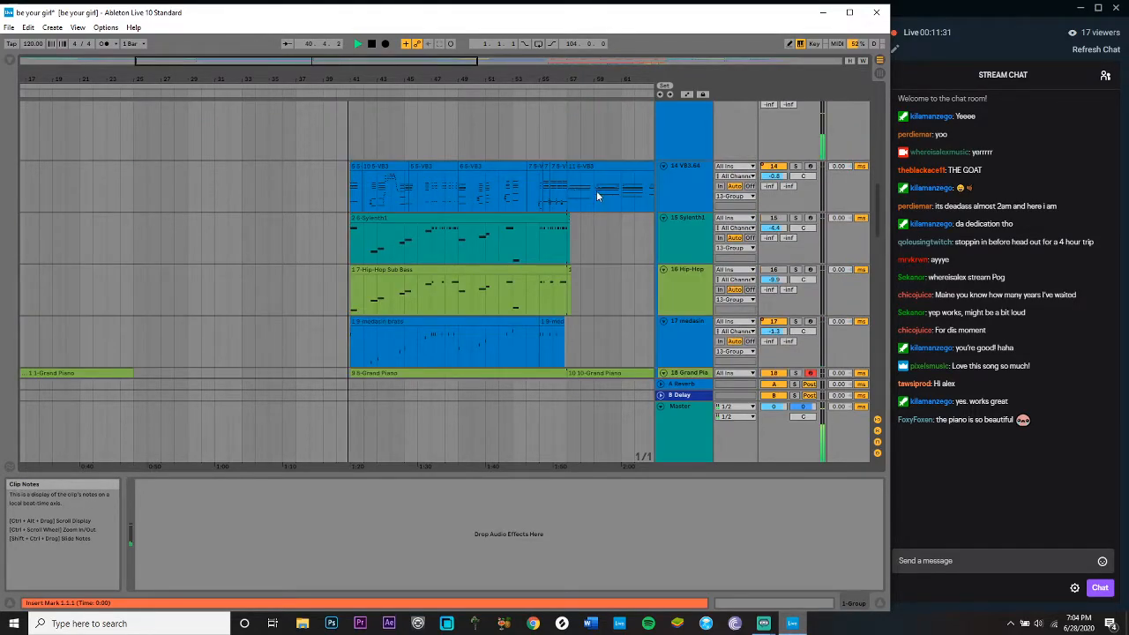
scroll(596, 194, down, 3)
scroll(596, 194, down, 2)
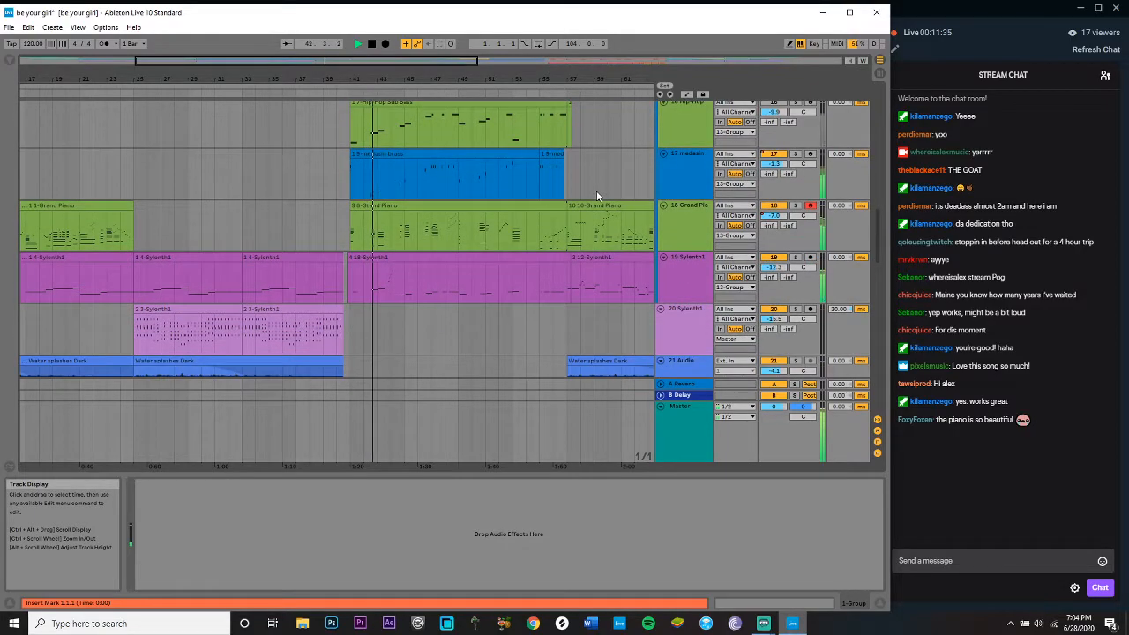
scroll(596, 190, down, 2)
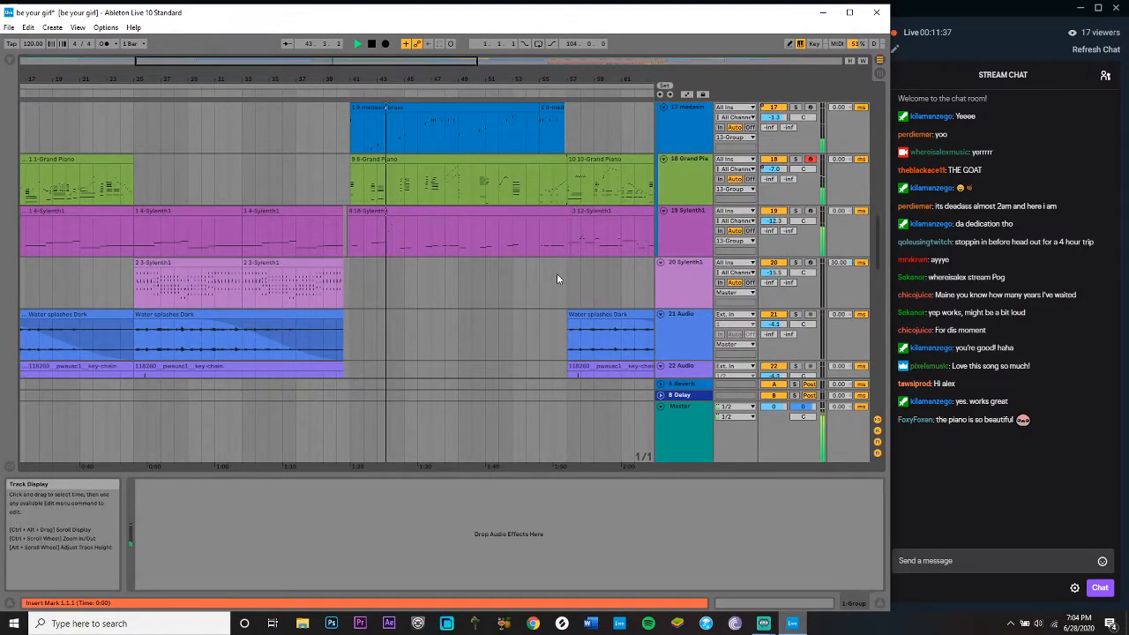
scroll(556, 278, down, 2)
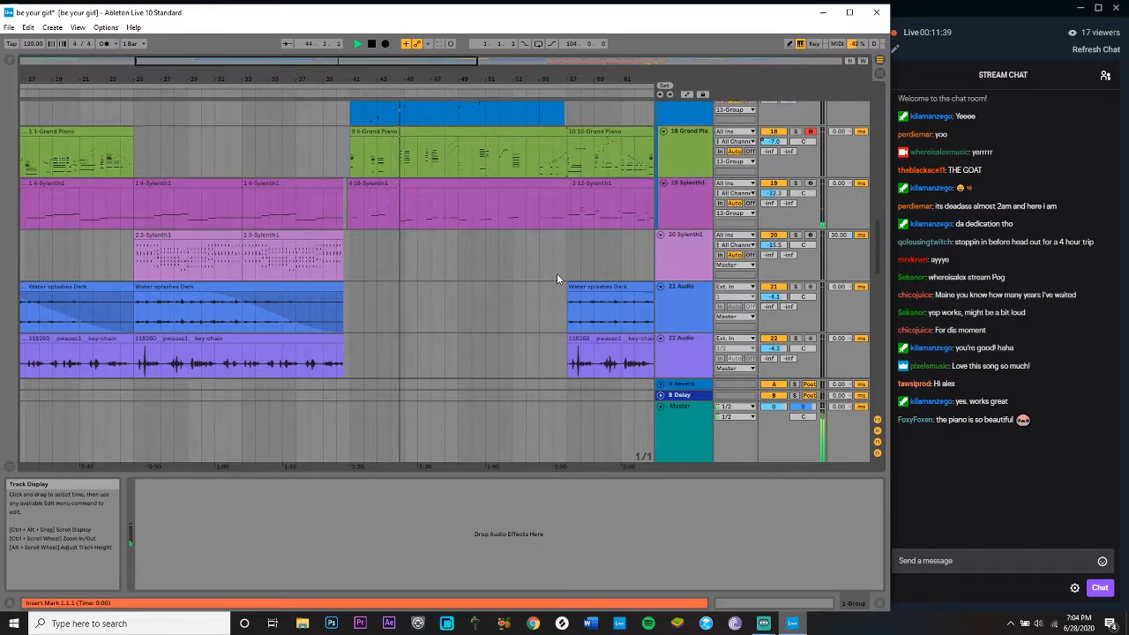
scroll(557, 279, down, 3)
scroll(556, 279, down, 12)
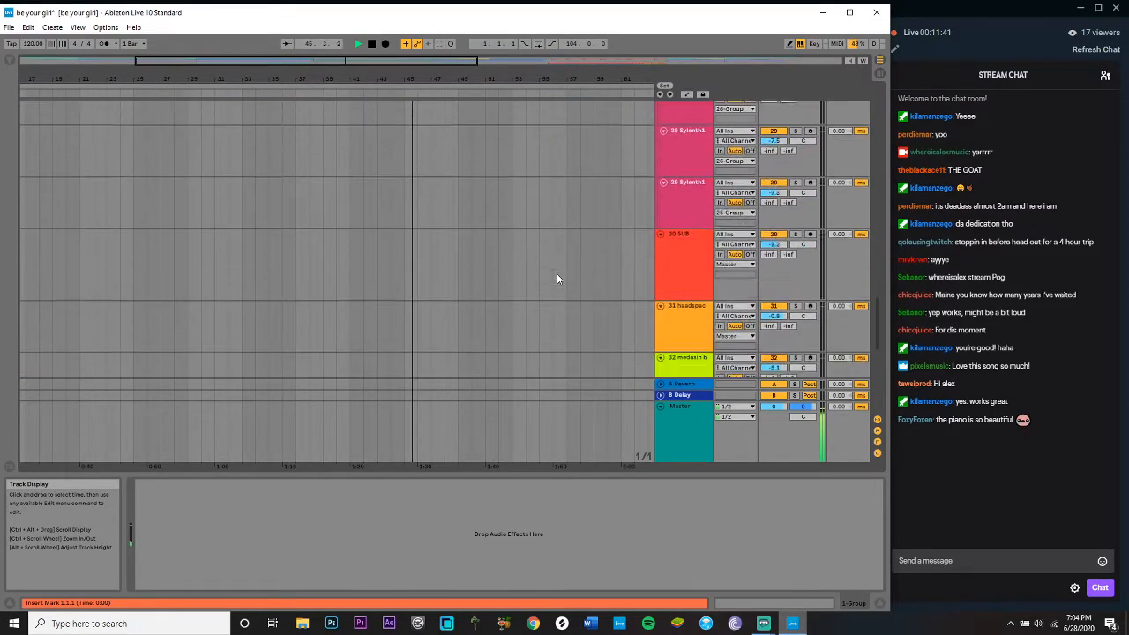
Step: Examine group 13's VB3, Sylenth1, Hip-Hop Sub Bass, brass and Grand Piano parts as the section from bar 41 plays
scroll(557, 279, up, 15)
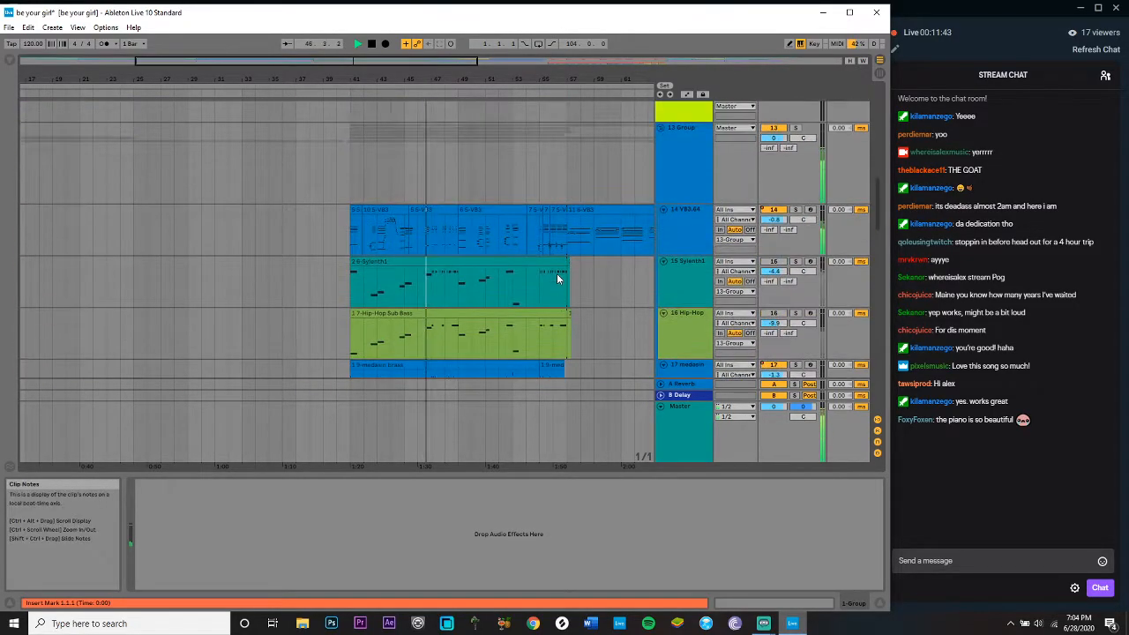
scroll(557, 274, down, 1)
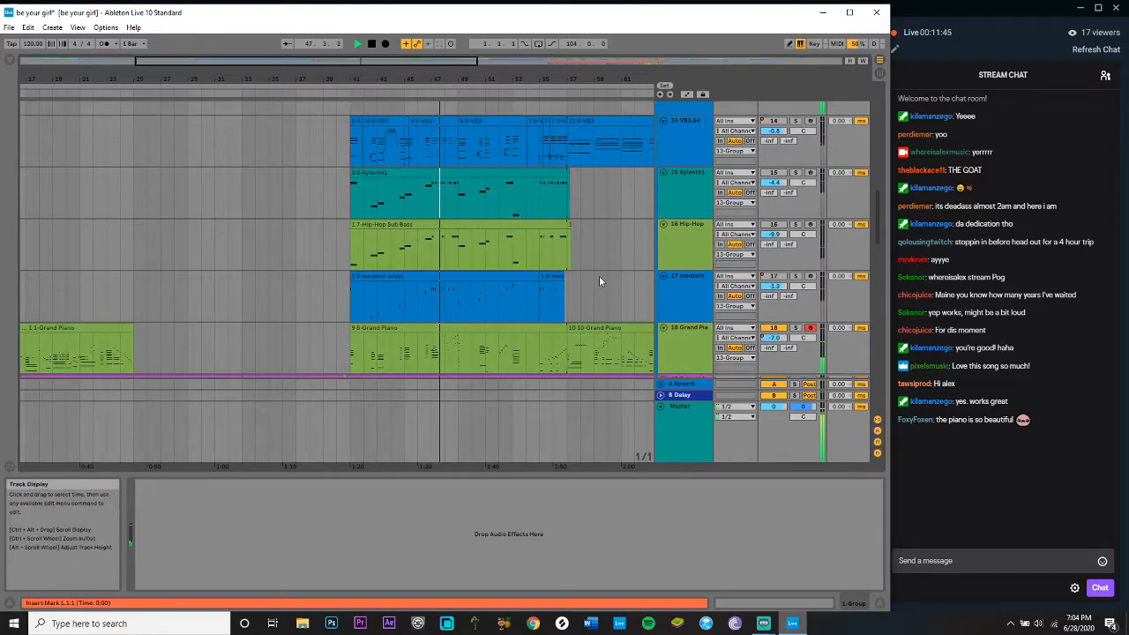
scroll(599, 280, down, 1)
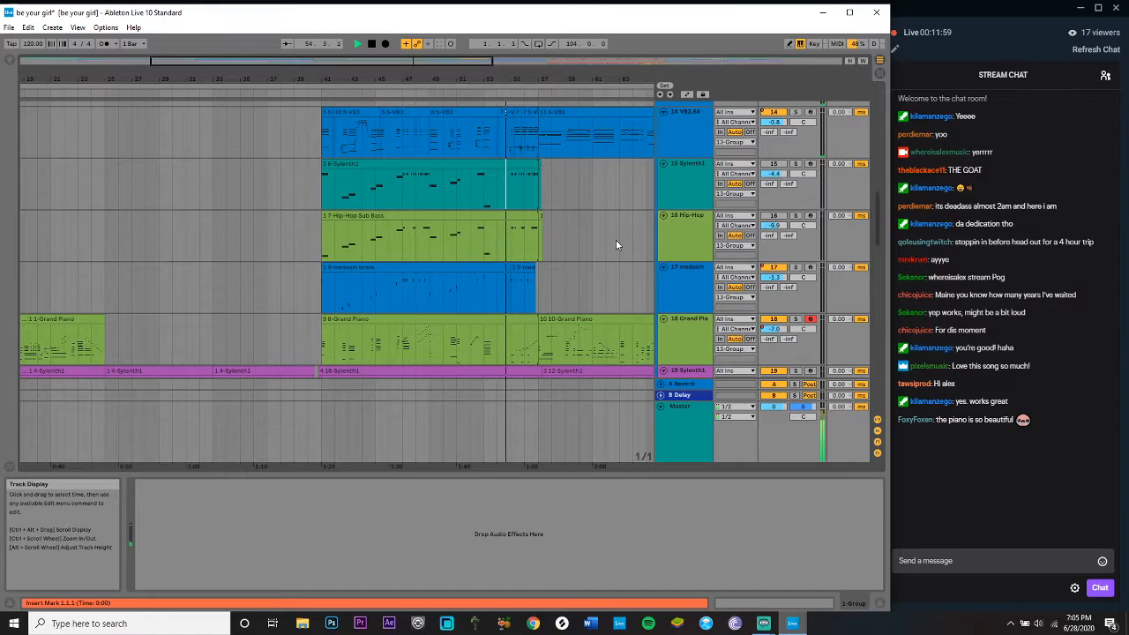
scroll(615, 245, up, 2)
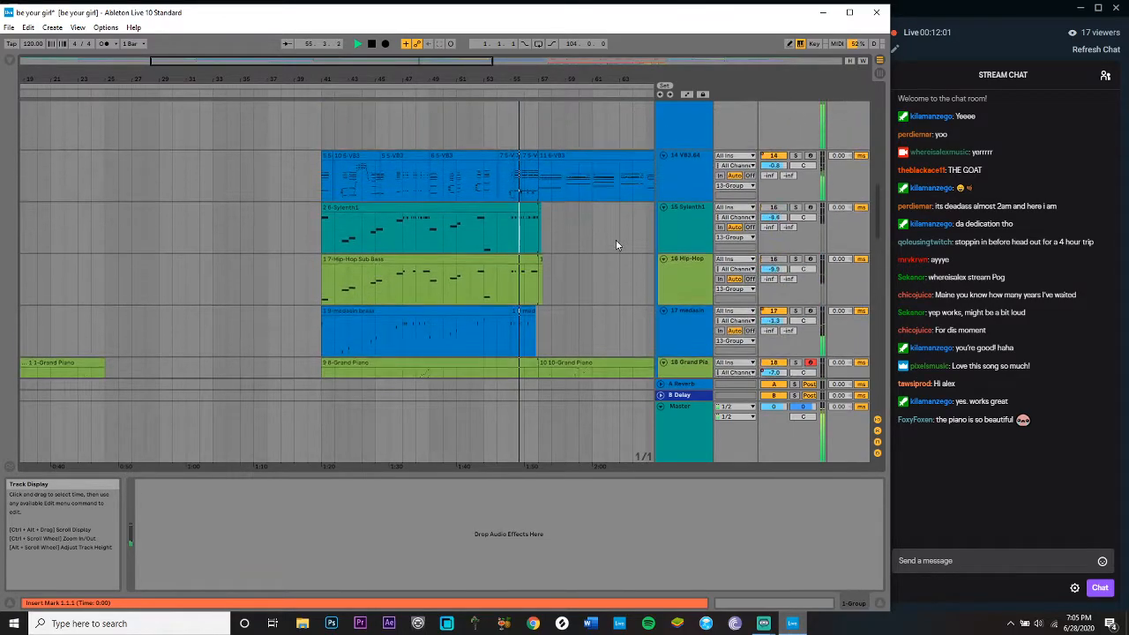
scroll(615, 245, up, 4)
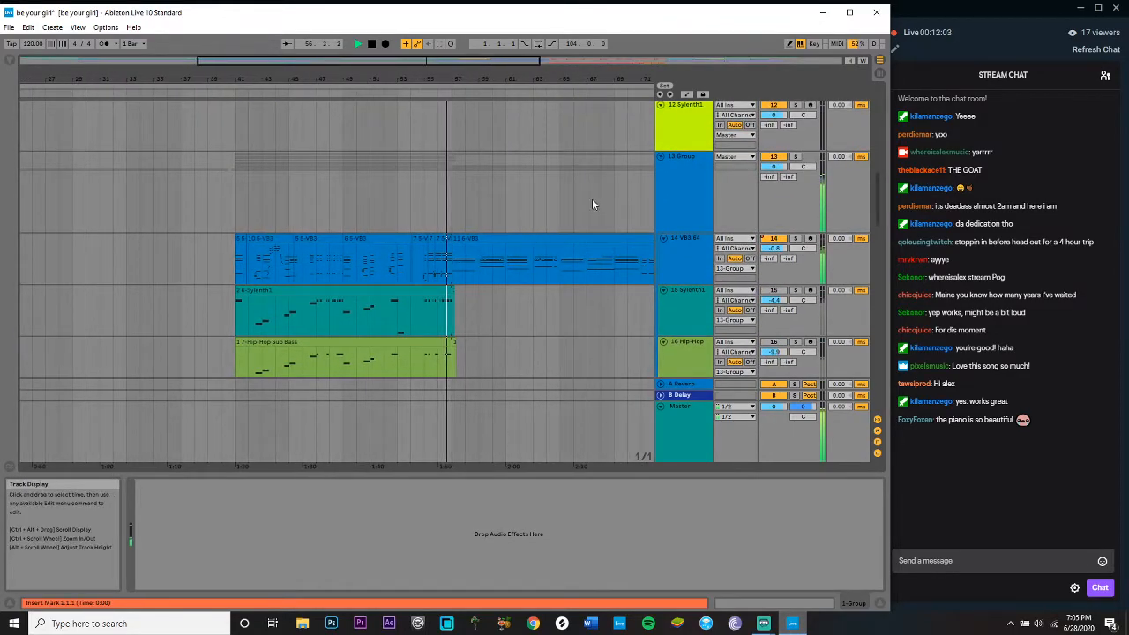
Step: Stop playback and return to the arrangement's opening bars to examine the intro piano, vinyl, chimes and noise tracks
scroll(591, 203, down, 10)
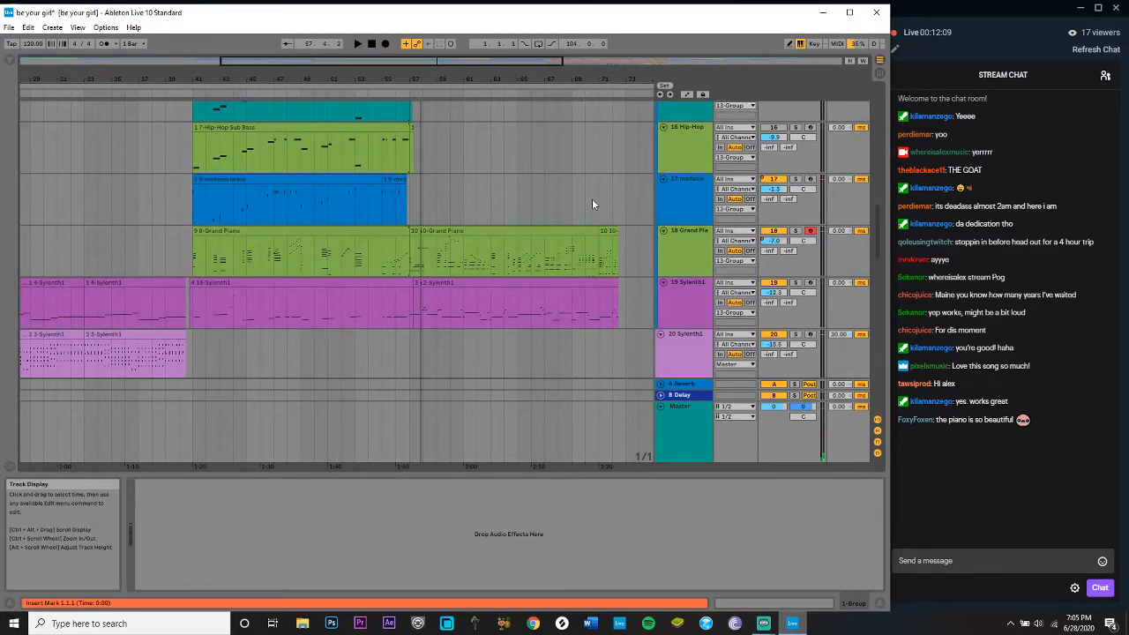
scroll(592, 199, left, 10)
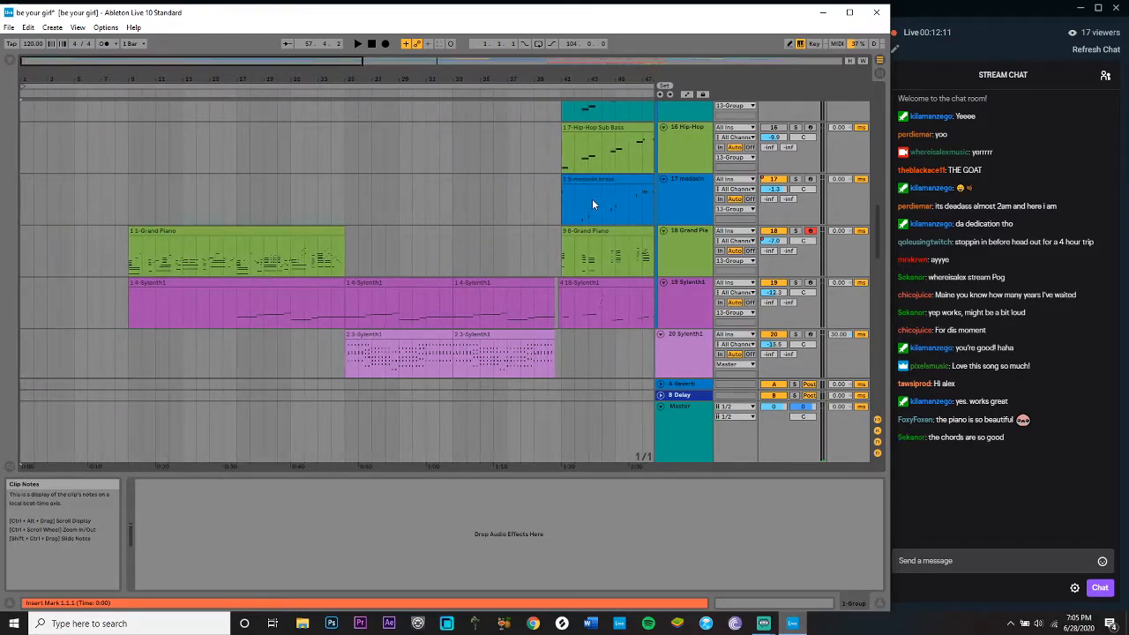
scroll(299, 209, up, 20)
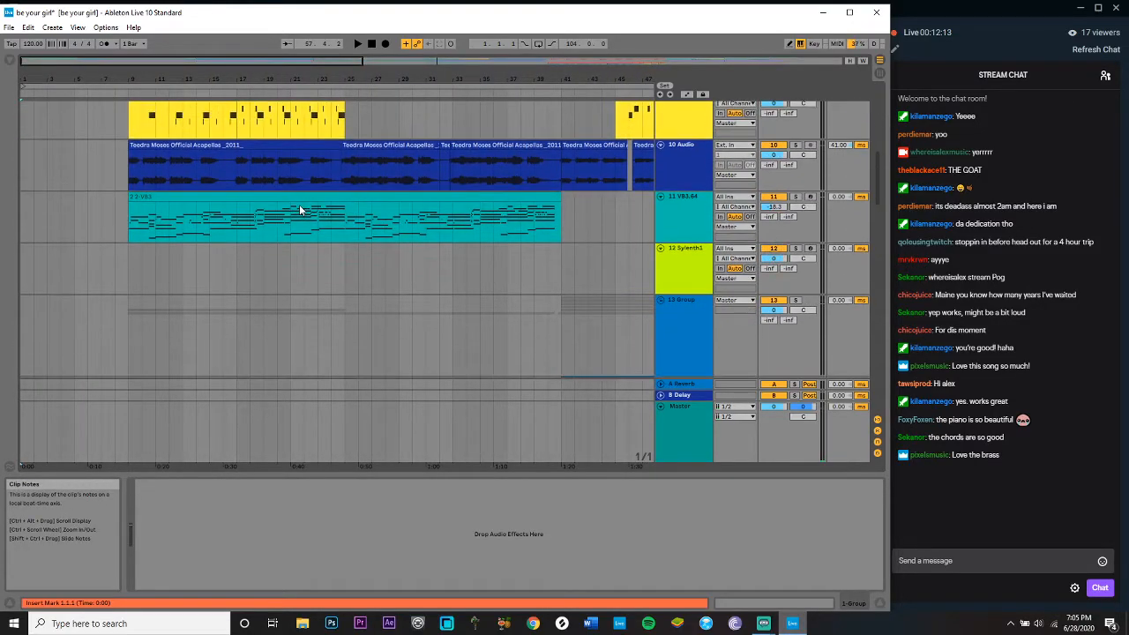
scroll(299, 209, up, 2)
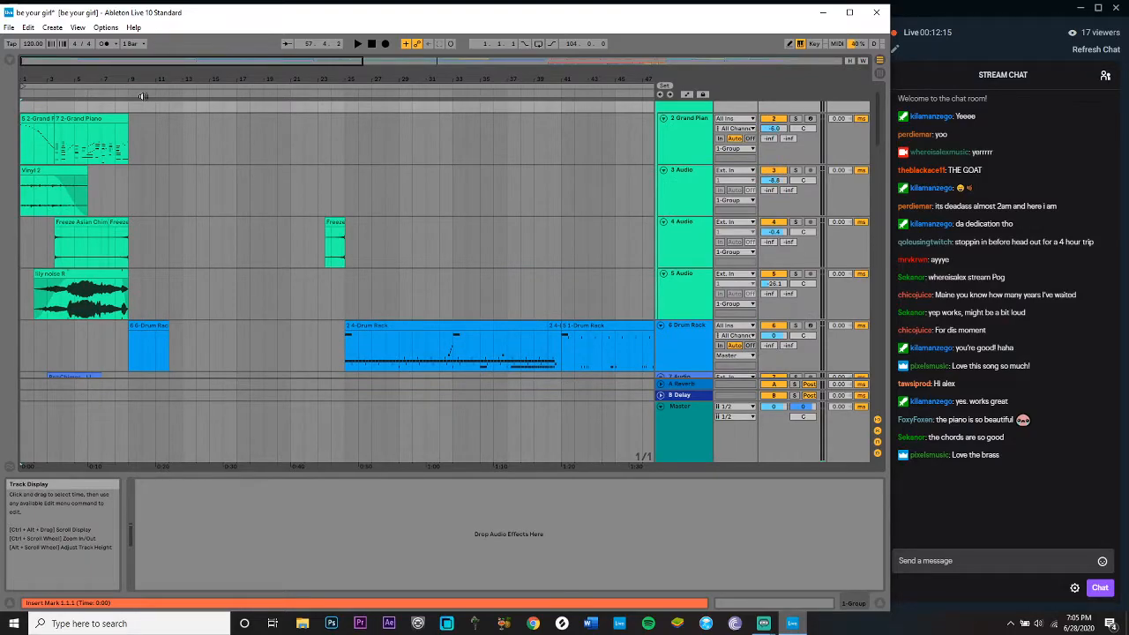
click(62, 66)
scroll(88, 151, down, 4)
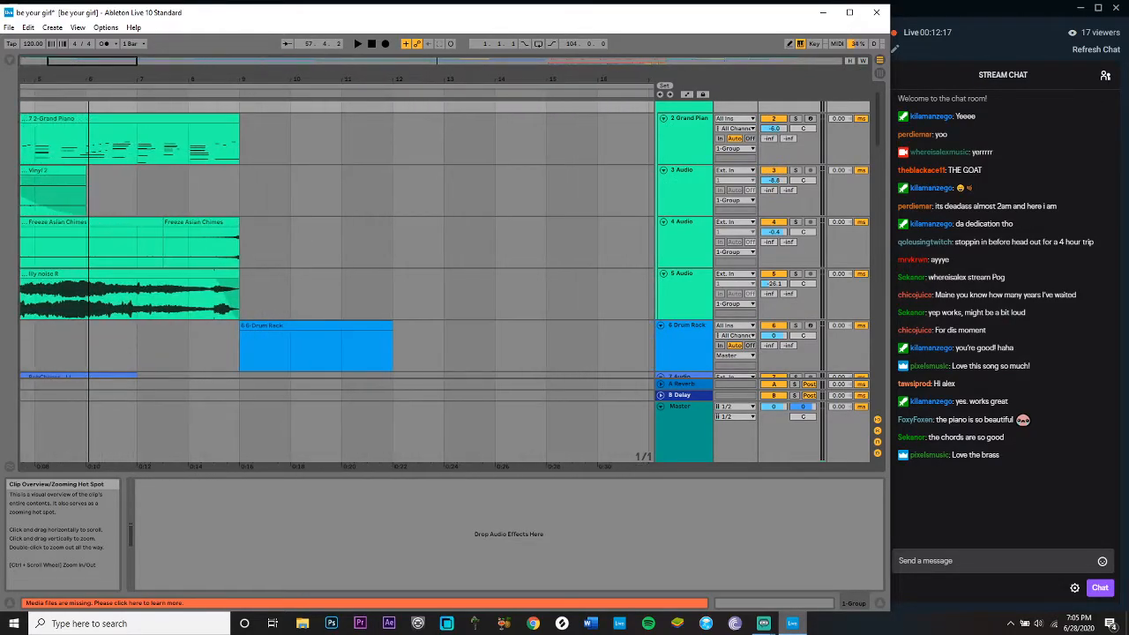
scroll(88, 60, up, 4)
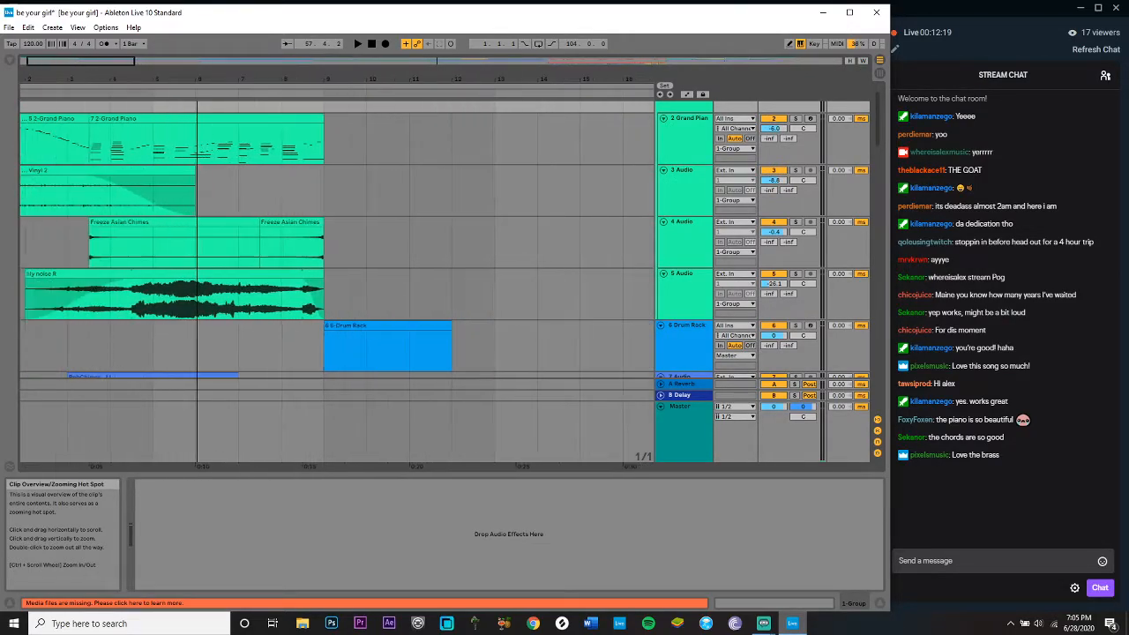
scroll(591, 229, down, 3)
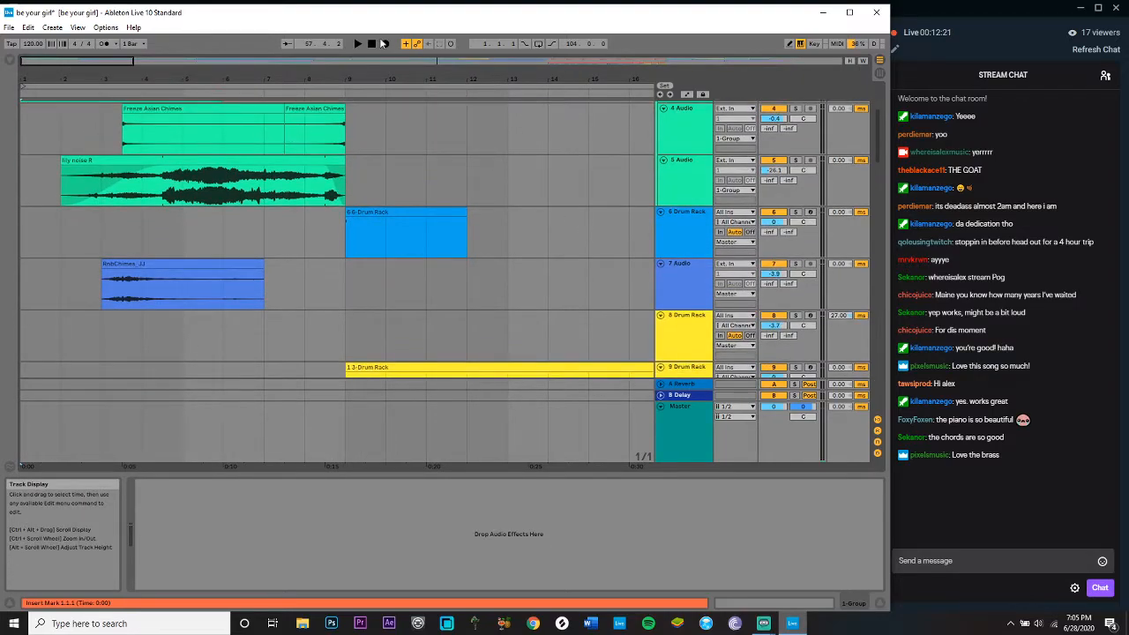
Step: Examine the first 40 bars with playback stopped, from the drum racks and acapella down to the clap loop track
scroll(99, 63, down, 4)
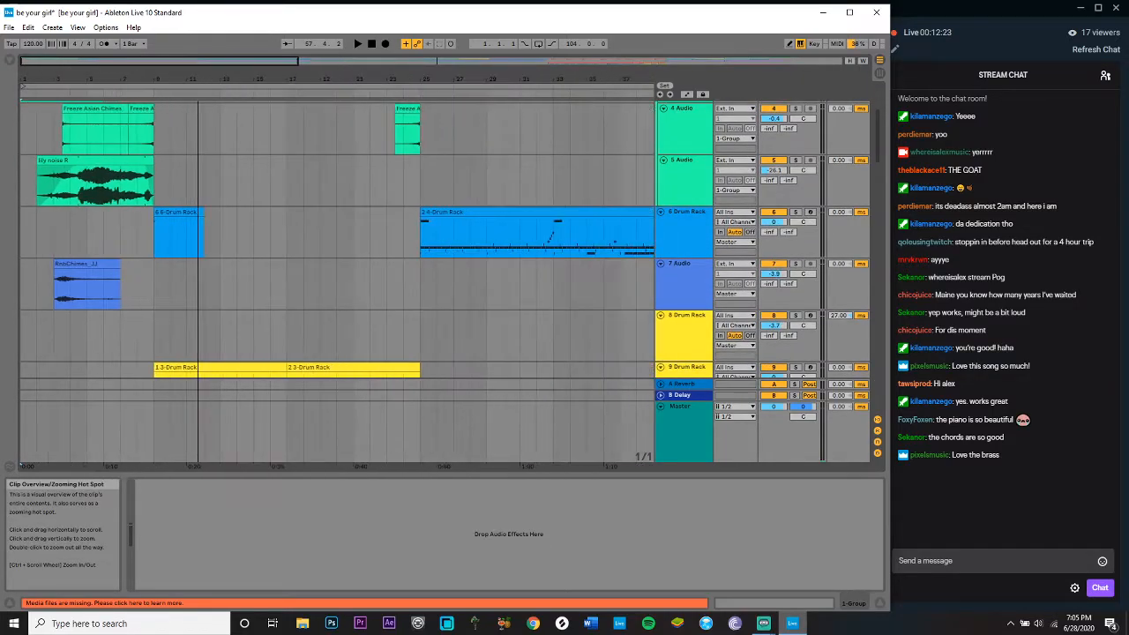
scroll(231, 175, down, 5)
scroll(232, 179, down, 8)
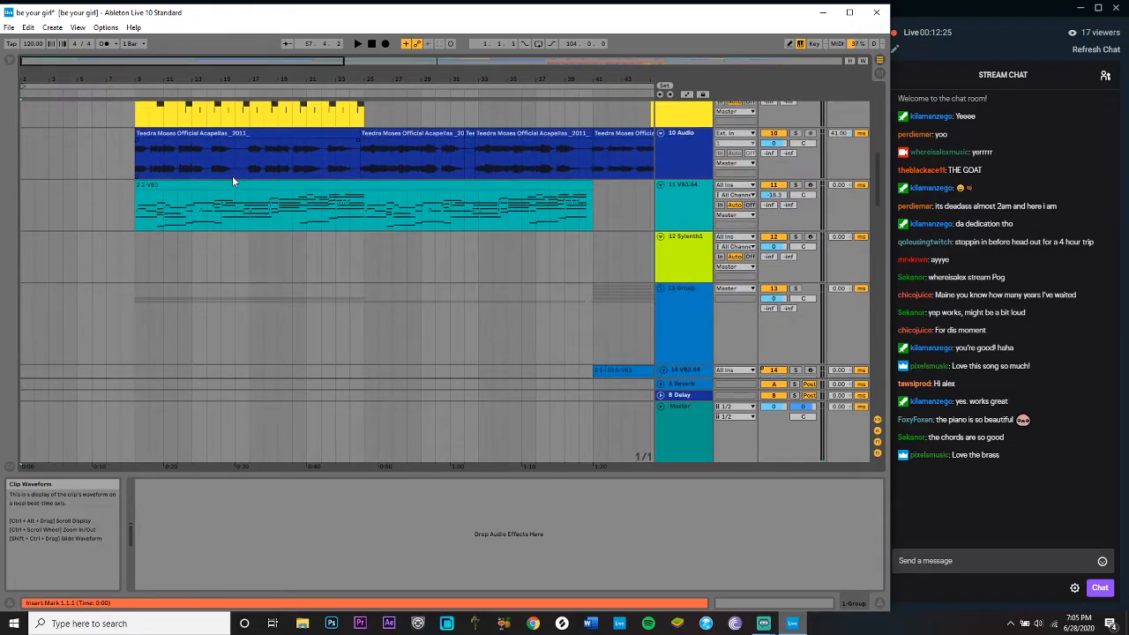
scroll(233, 180, down, 5)
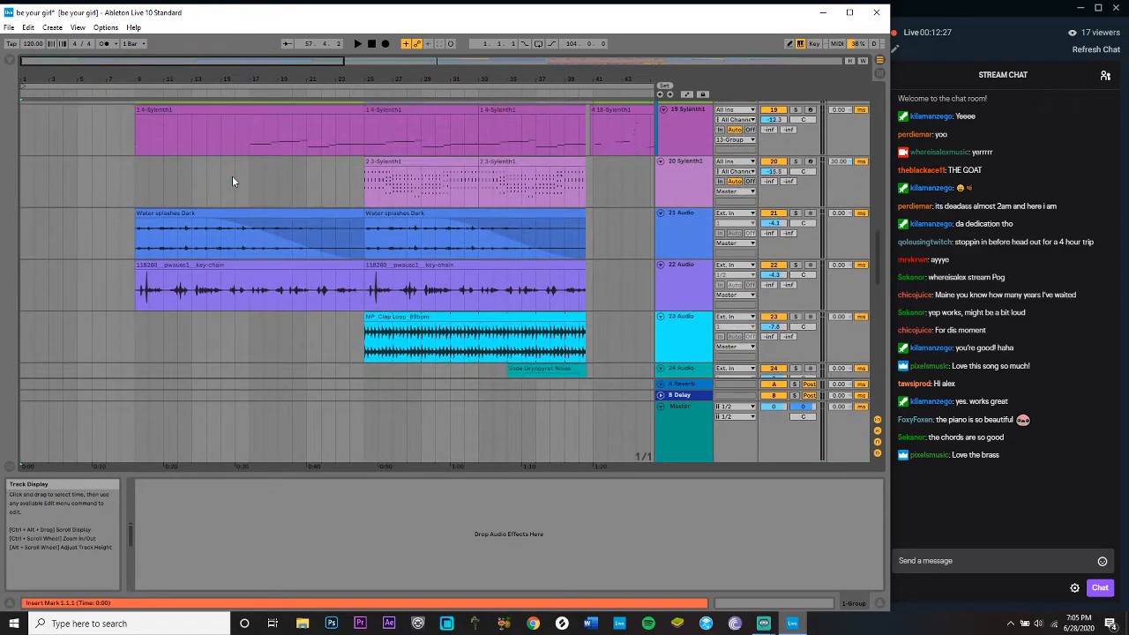
scroll(232, 176, up, 20)
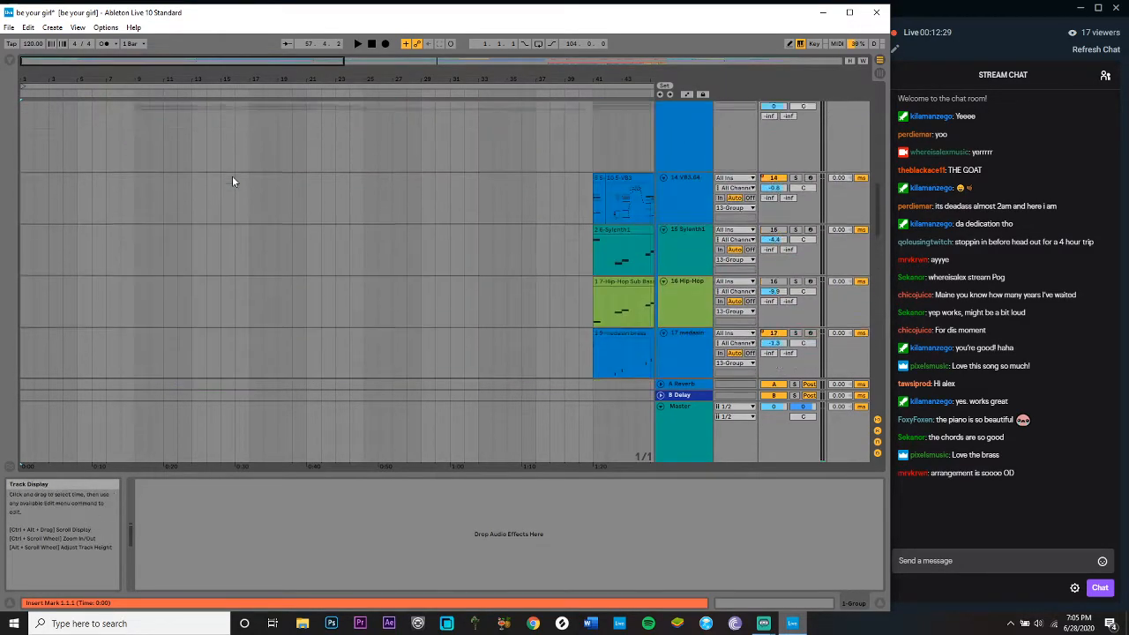
Step: Select bars 1 to 9 on the 1 Group track, loop that selection and start playback
drag(127, 64, 61, 65)
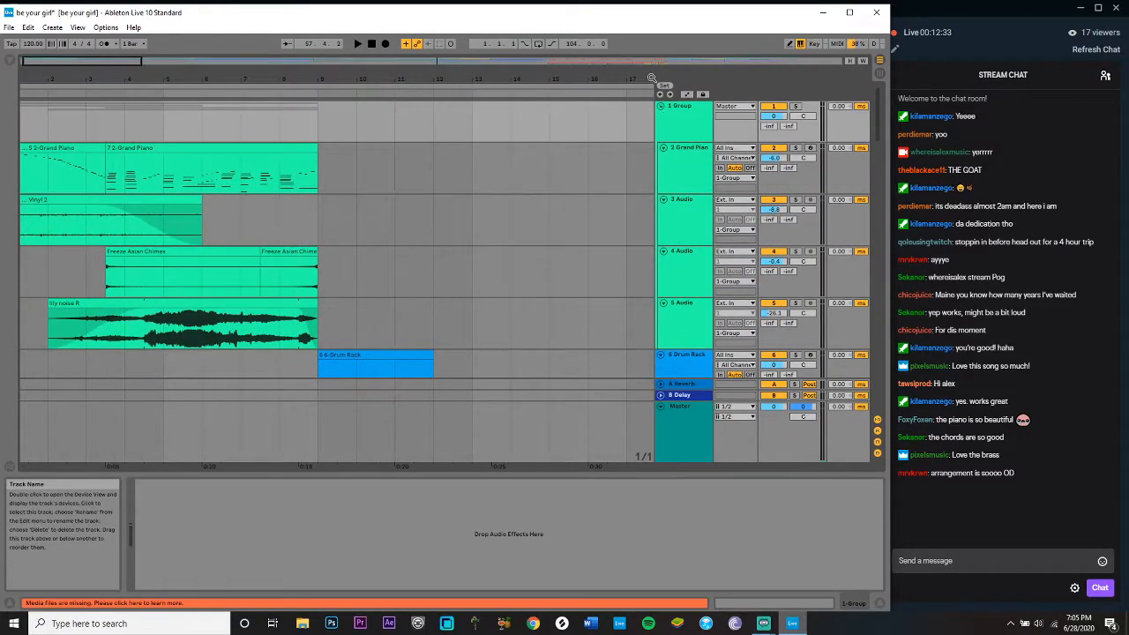
drag(647, 85, 319, 117)
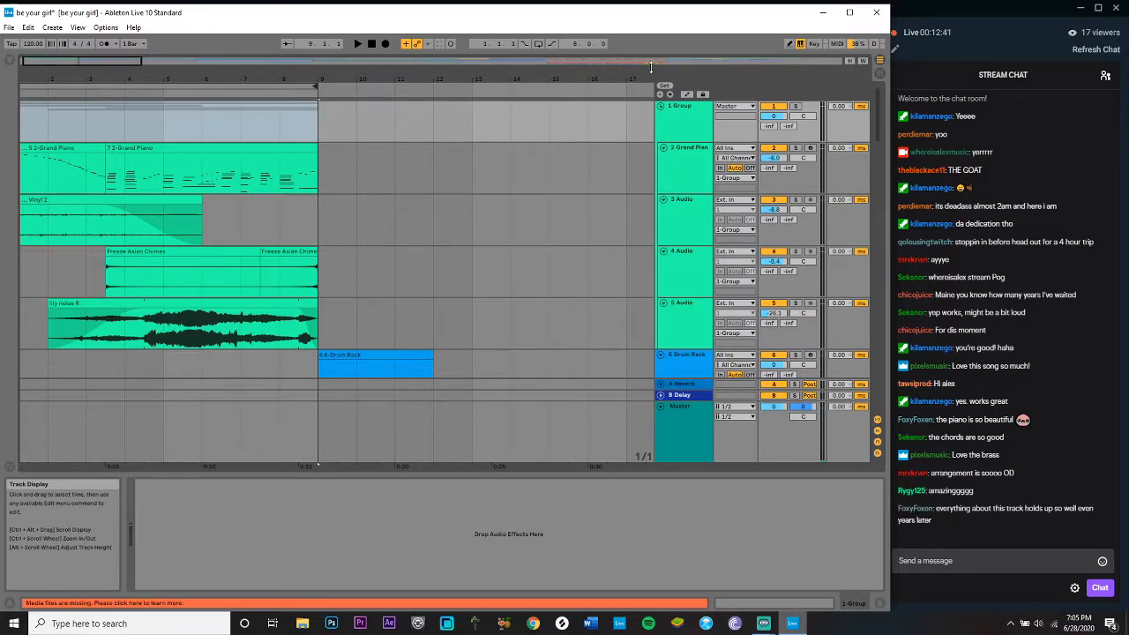
key(ctrl+l)
key(space)
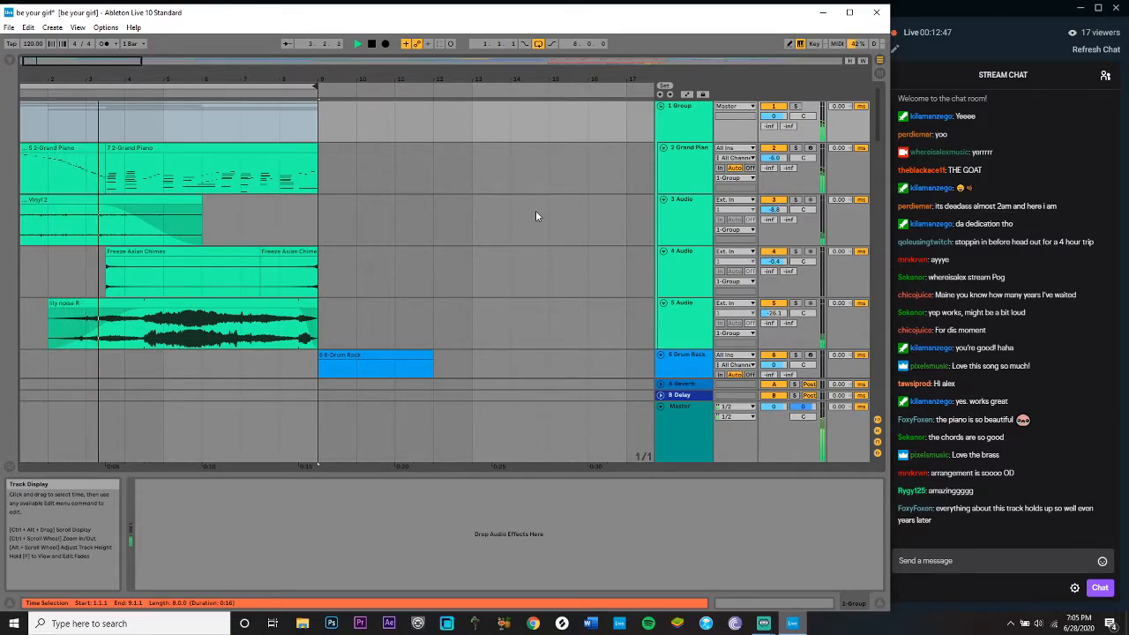
Step: Examine intro tracks 1 to 7 while the loop plays, and stop playback with the position returned to 1.1.1
key(ctrl+z)
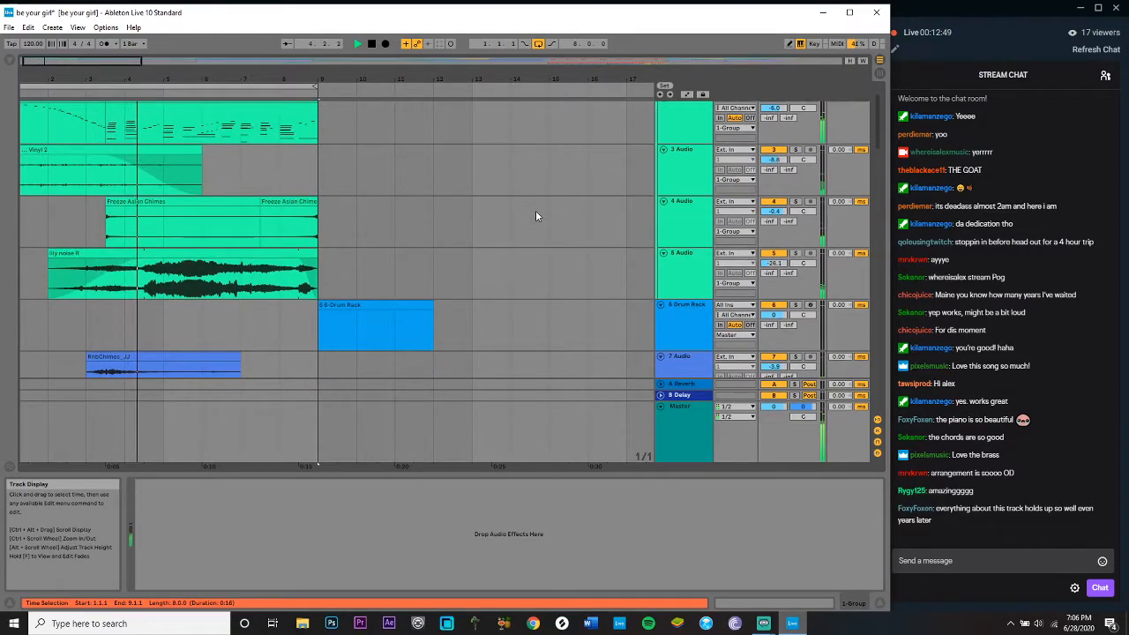
key(ctrl+z)
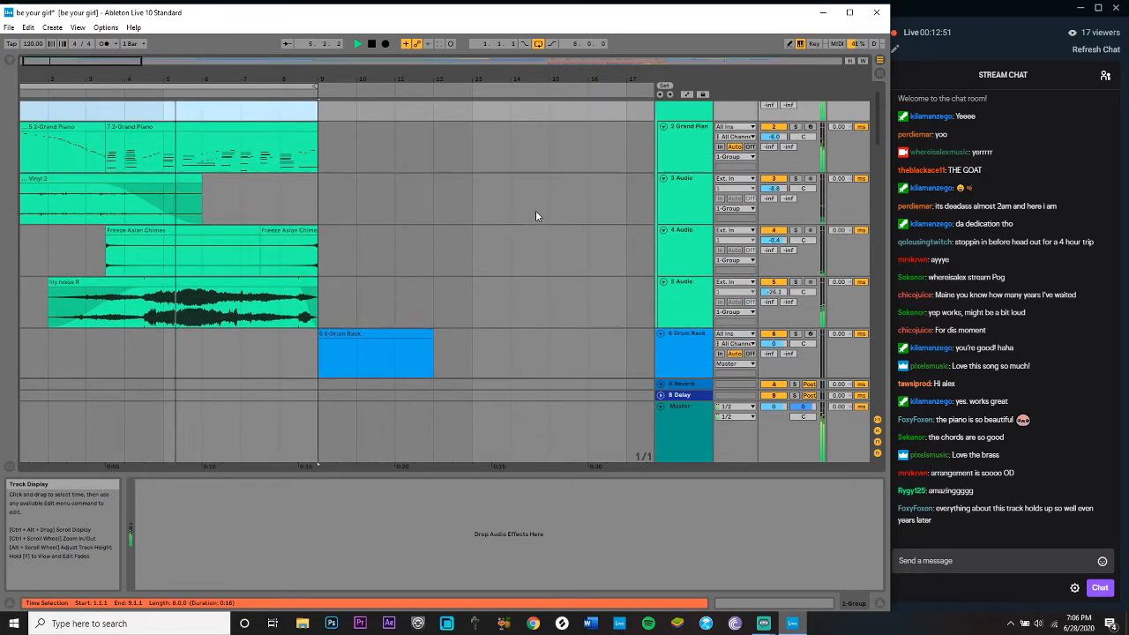
key(ctrl+y)
key(ctrl+y)
key(ctrl+z)
key(ctrl+z)
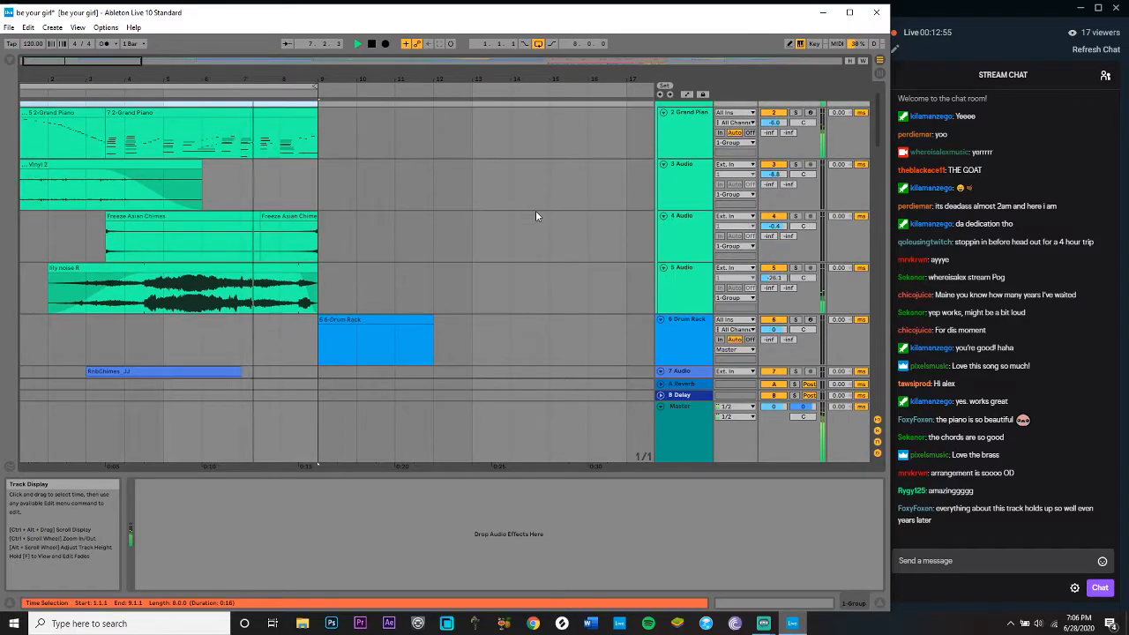
key(ctrl+z)
key(ctrl+z)
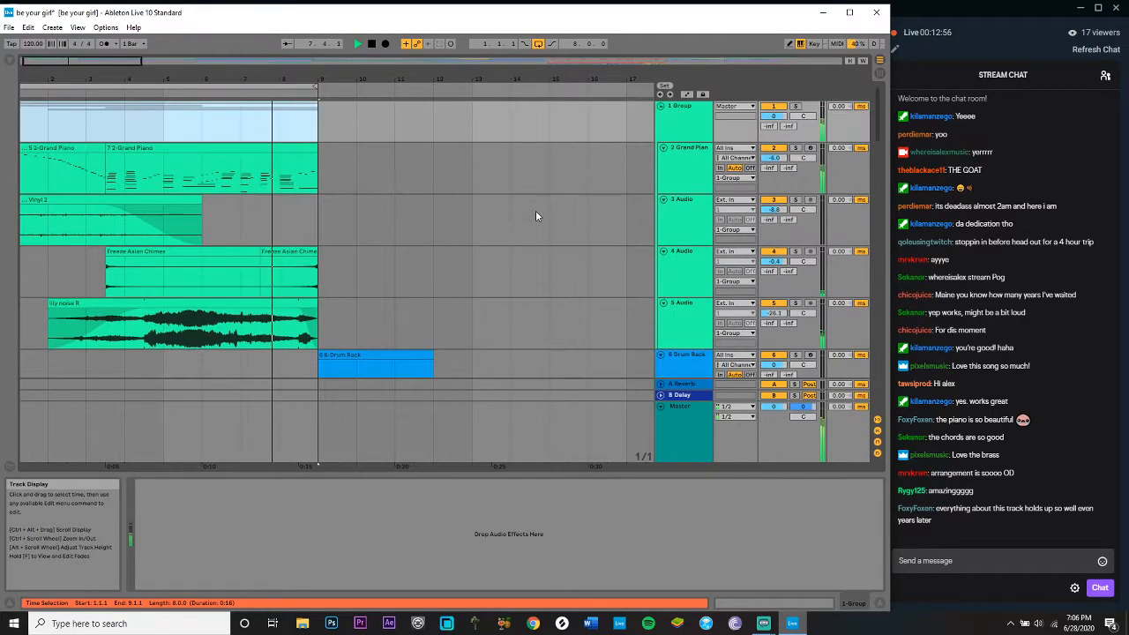
click(371, 44)
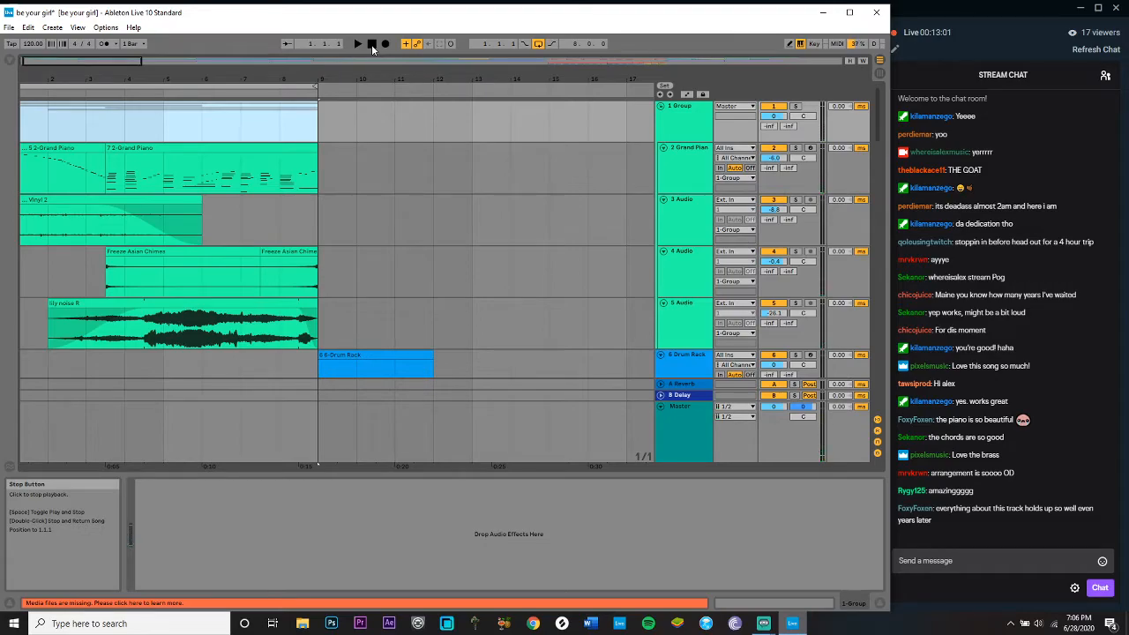
Step: Show the intro from bar 1 and play the Vinyl 2 clip's track, 3 Audio, soloed from the start
scroll(399, 234, down, 5)
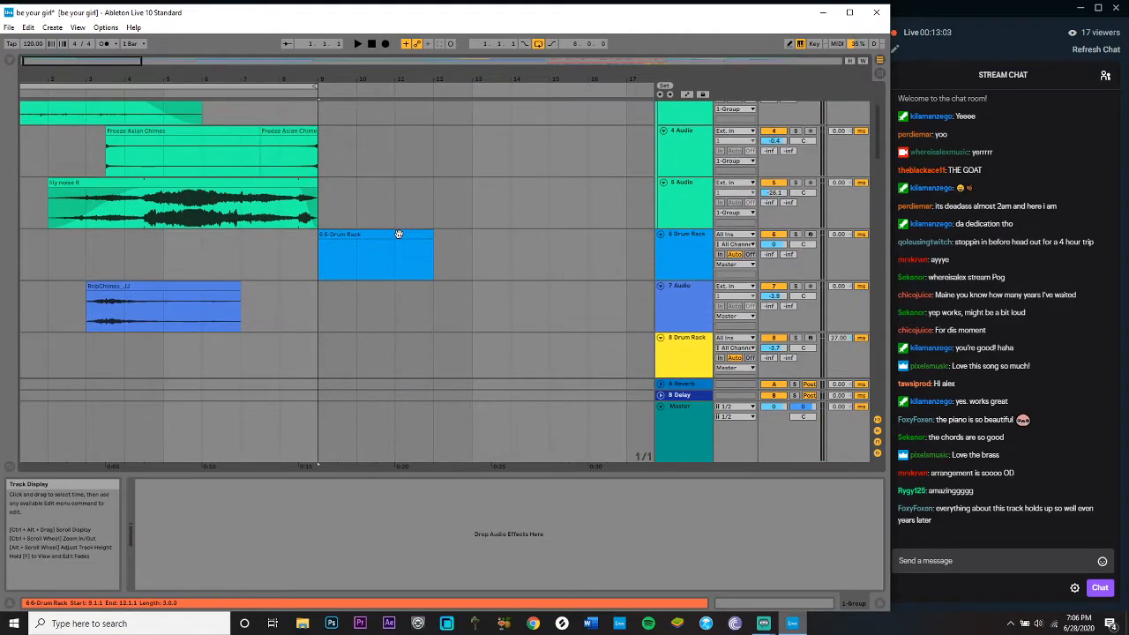
scroll(399, 233, up, 3)
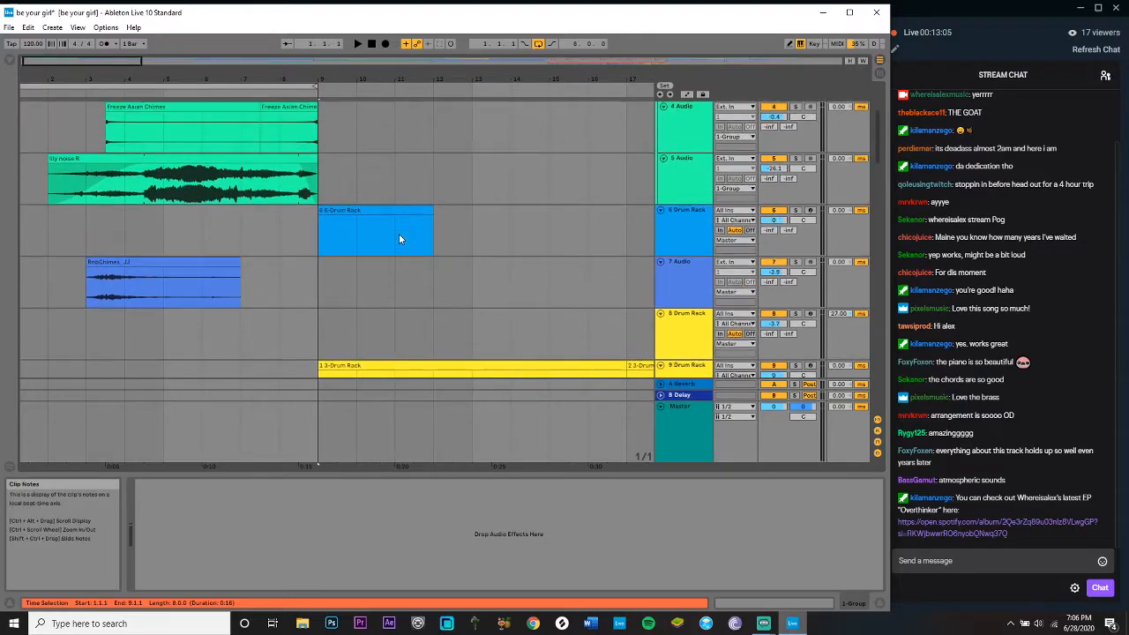
scroll(399, 234, up, 2)
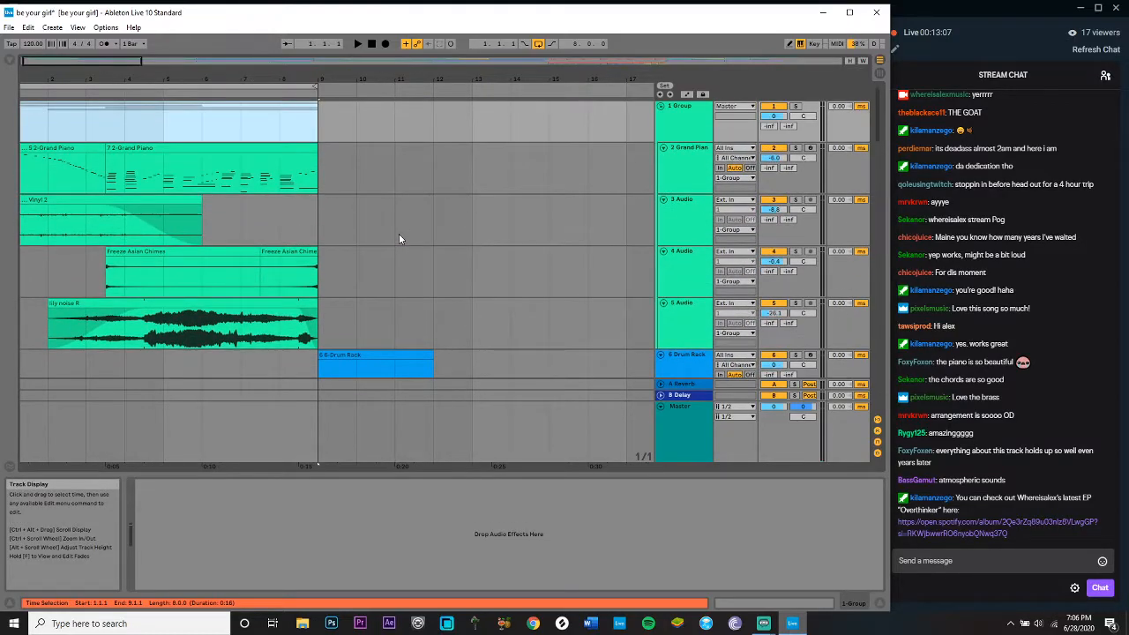
mouse_move(115, 62)
mouse_down()
mouse_move(121, 69)
mouse_move(101, 70)
mouse_up()
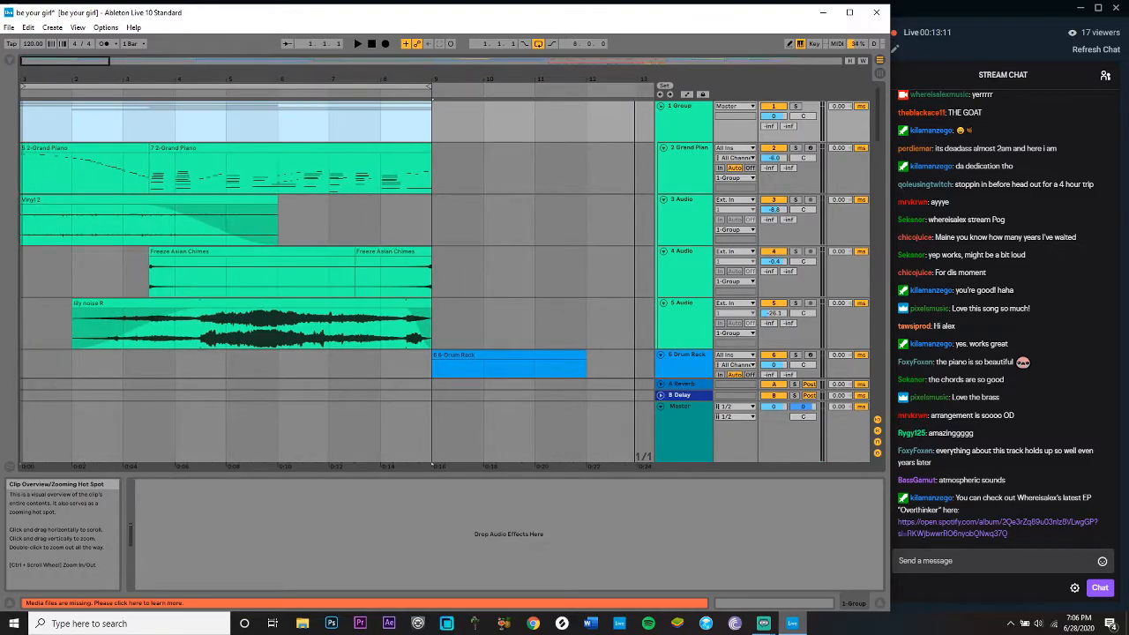
scroll(91, 209, down, 1)
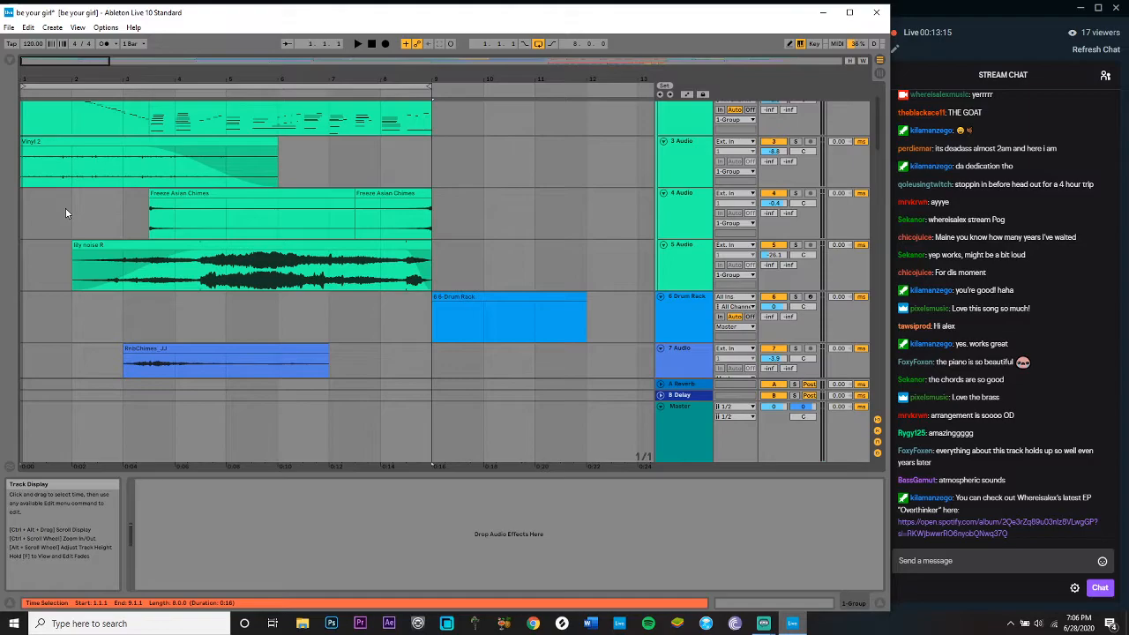
click(357, 43)
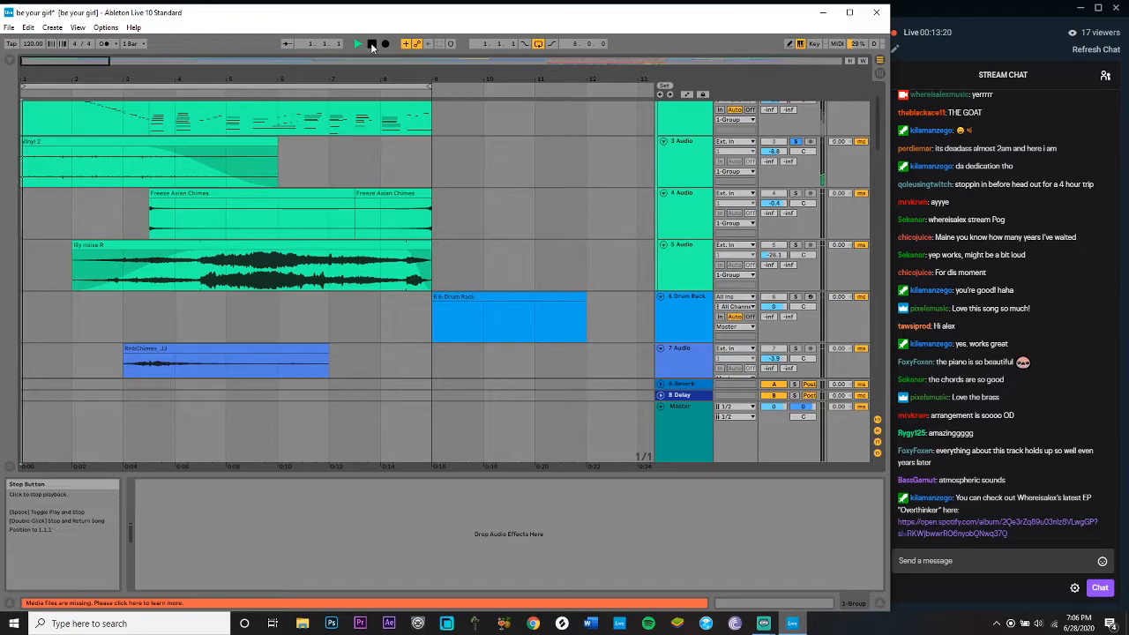
Step: Select the 3 Audio track, stop its soloed playback and take the track out of solo
click(687, 164)
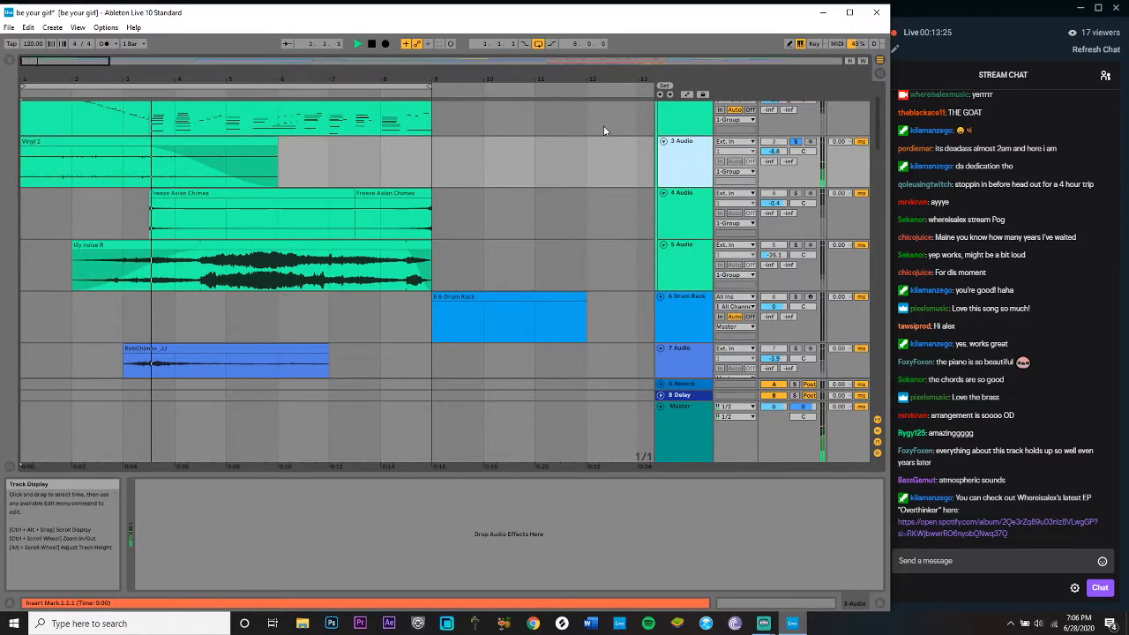
key(space)
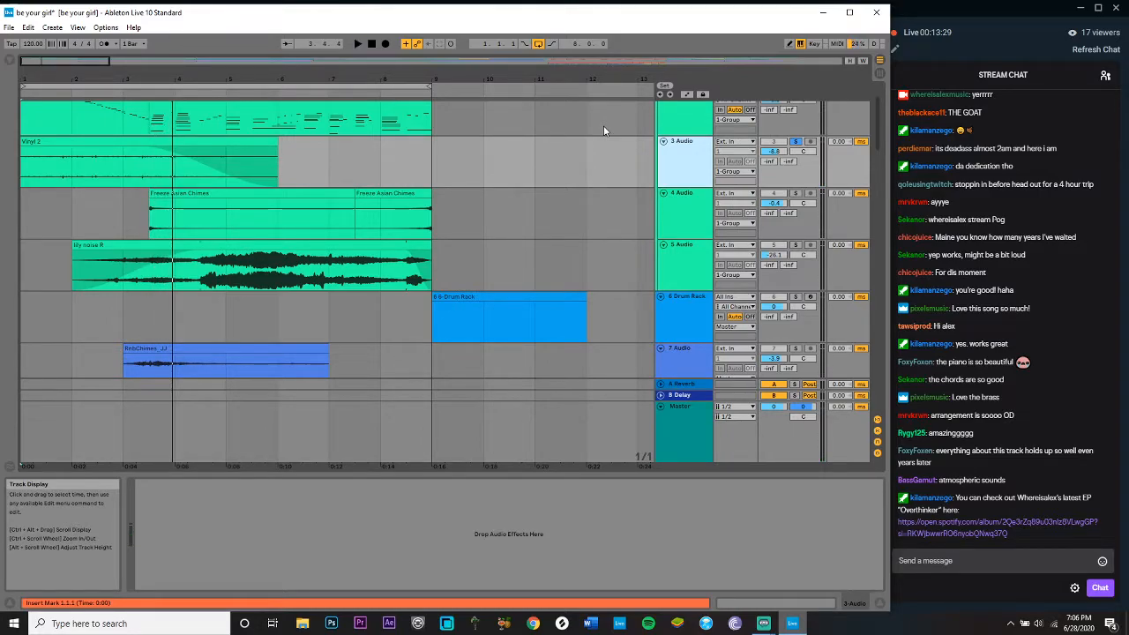
click(795, 142)
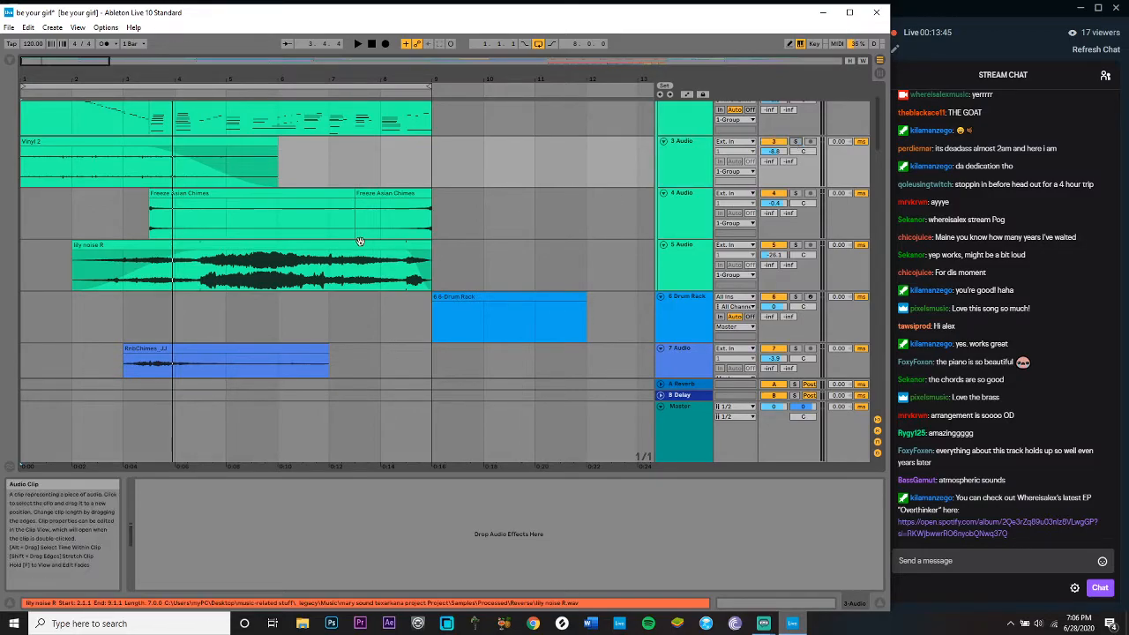
Step: Solo the 5 Audio track, play its reversed noise clip from bar 2, and stop near the clip's end
click(160, 249)
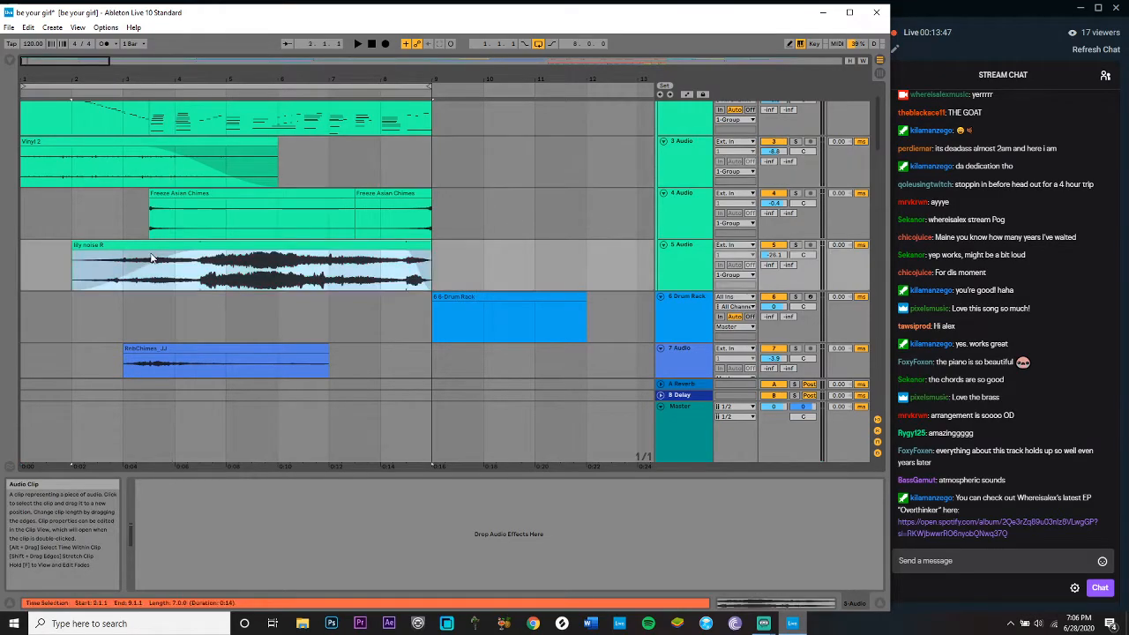
drag(135, 270, 135, 275)
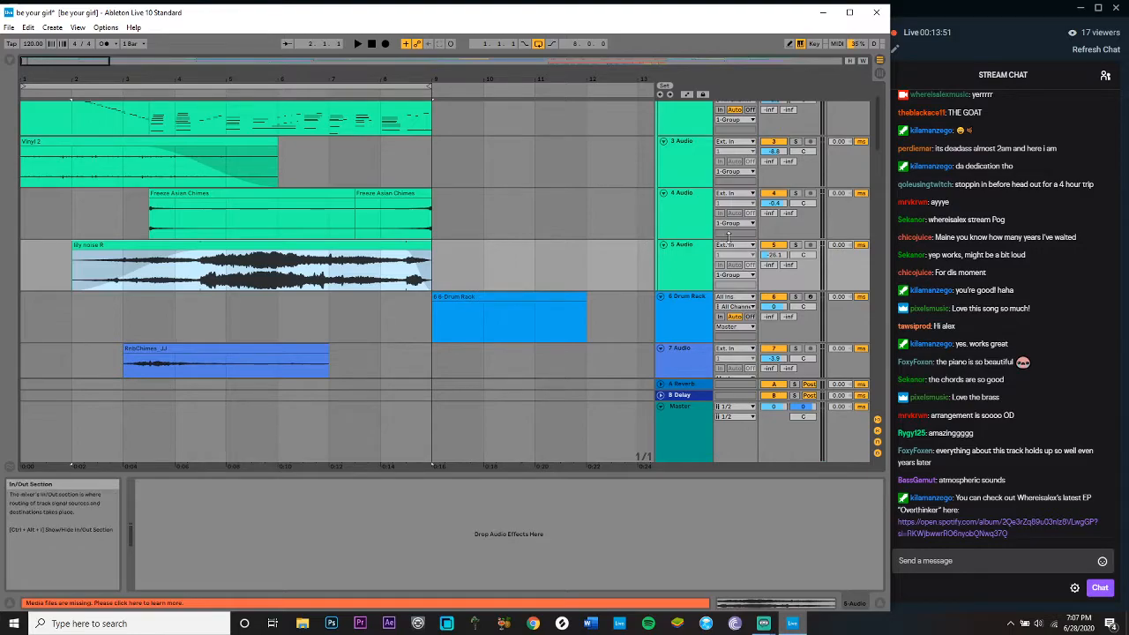
click(795, 246)
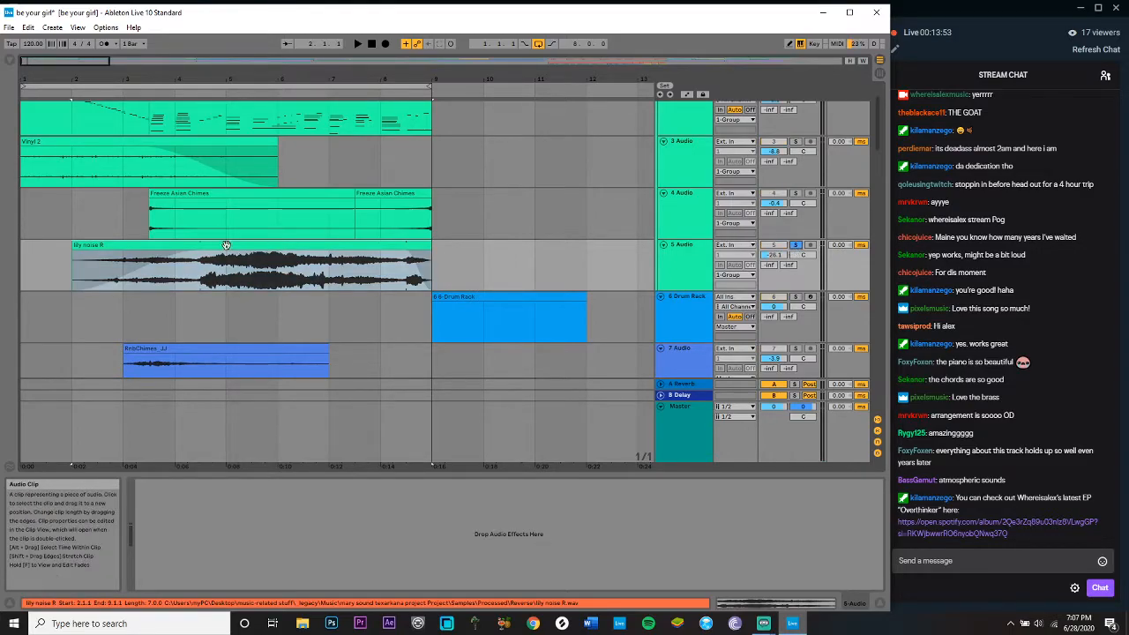
click(202, 248)
key(space)
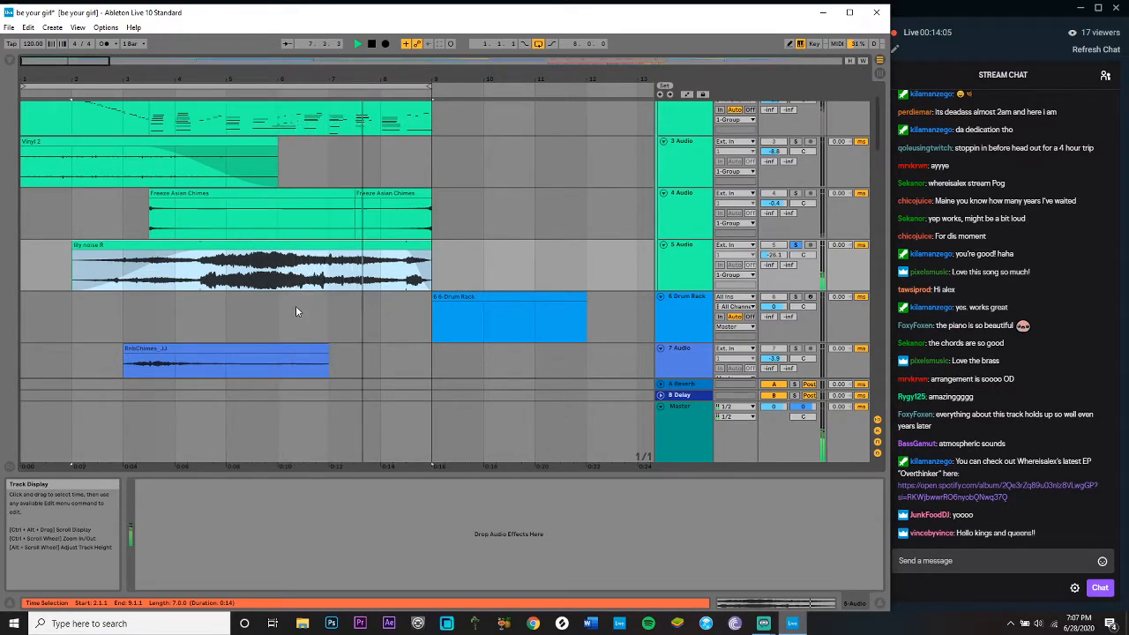
key(space)
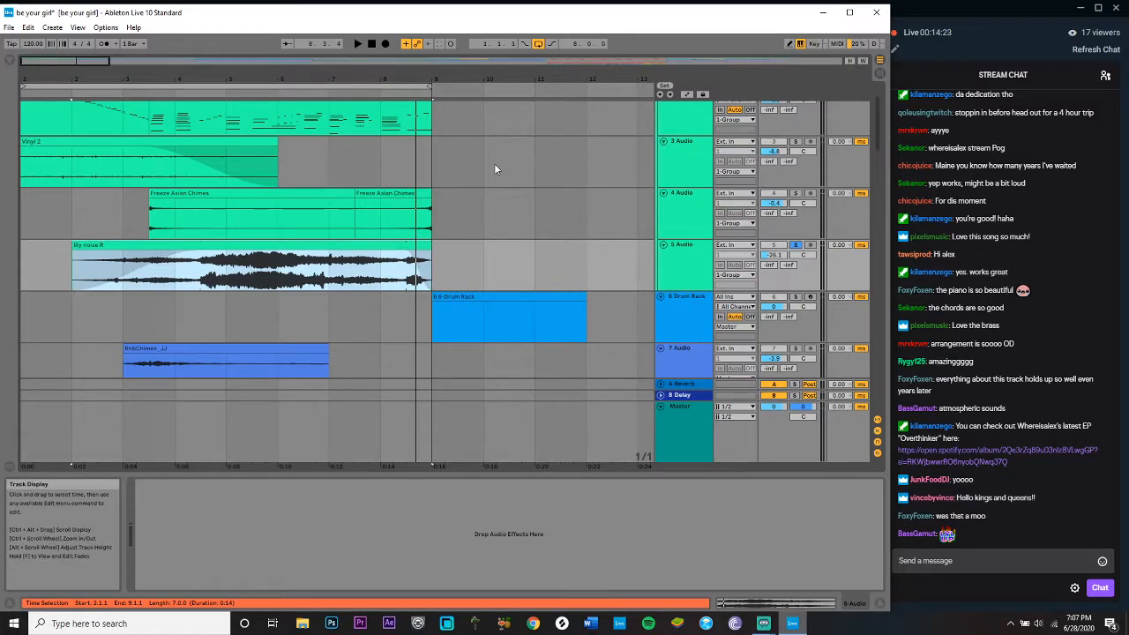
Step: Solo the 4 Audio track and play its first and second Freeze Asian Chimes clips, stopping after the loop restarts
click(793, 198)
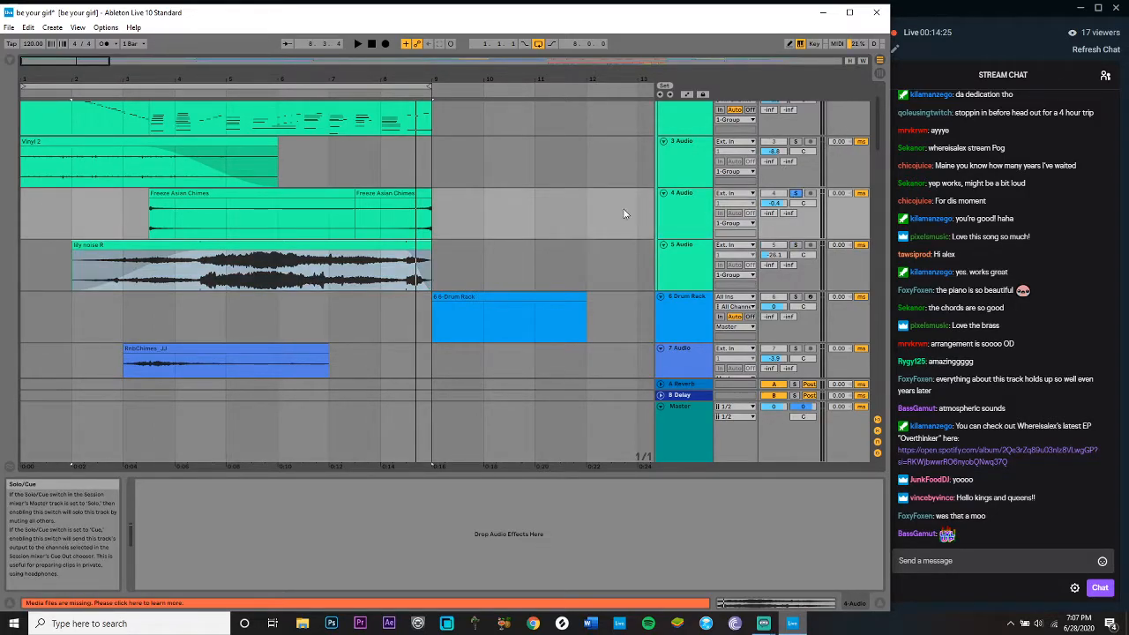
click(228, 192)
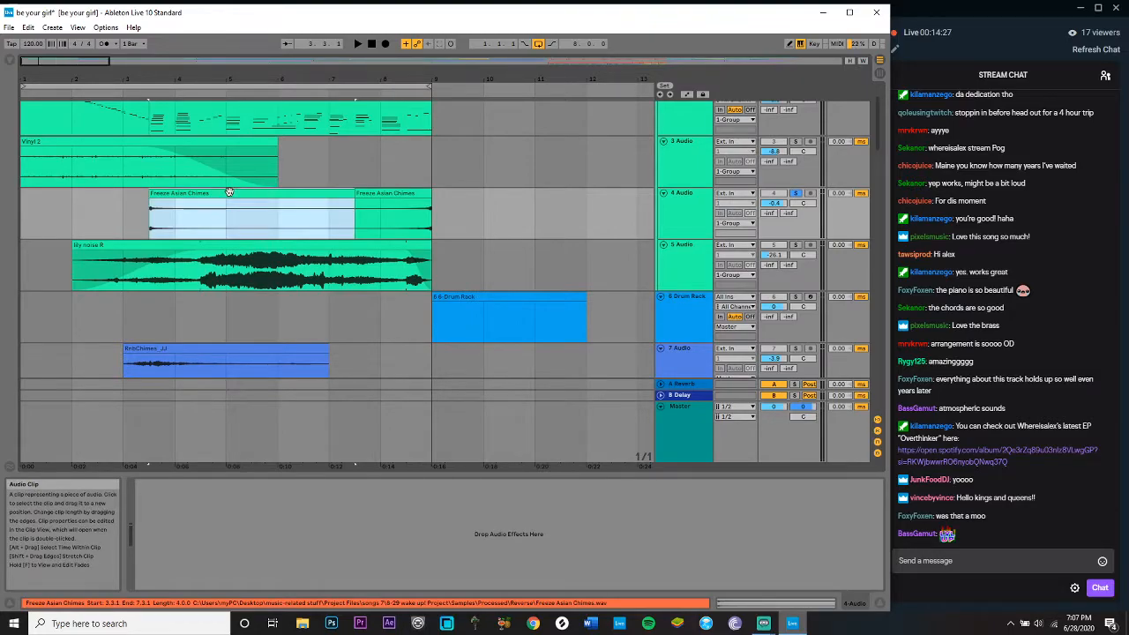
key(space)
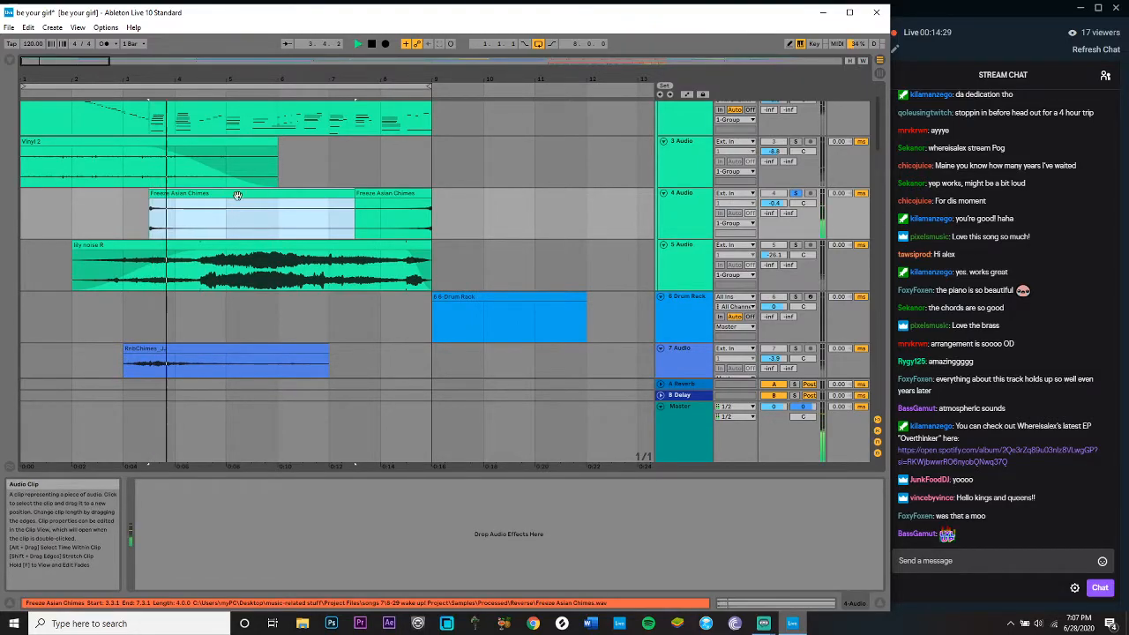
click(362, 227)
key(space)
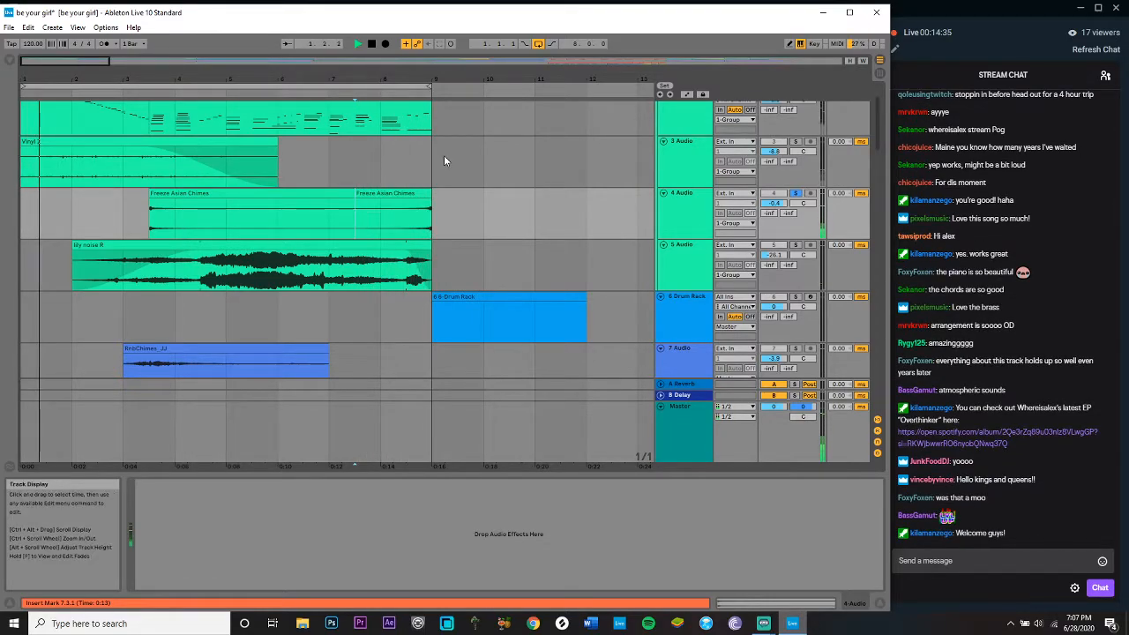
key(space)
Step: Play the RnbChimes_JJ clip with the 7 Audio track soloed, stop playback, and turn the solo off
scroll(444, 155, down, 6)
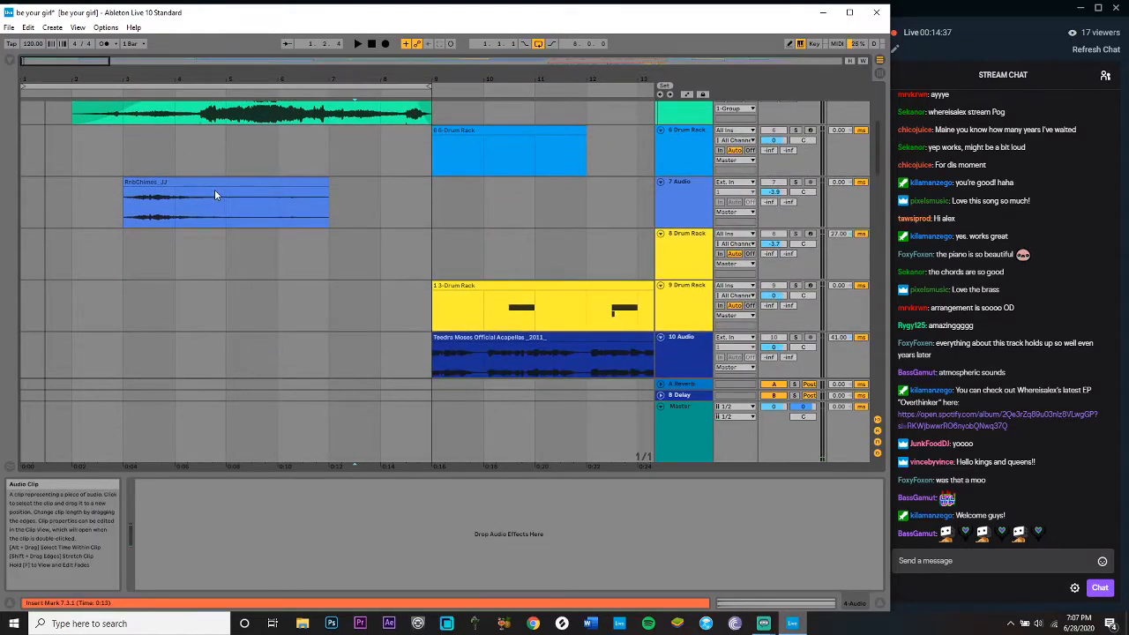
click(215, 194)
key(space)
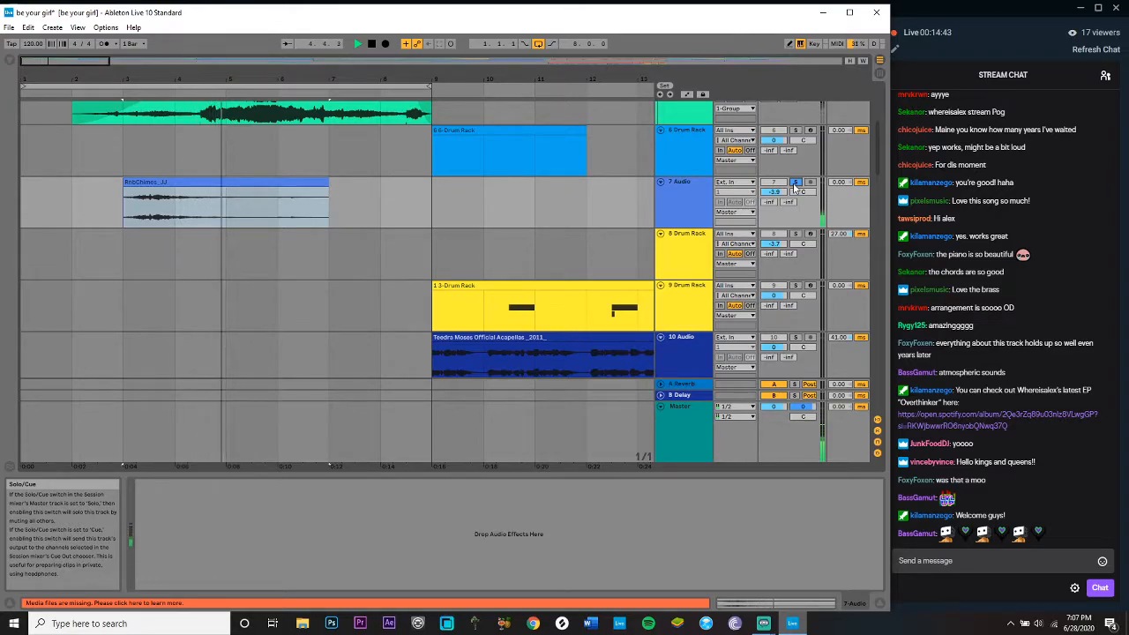
scroll(563, 201, down, 2)
scroll(563, 201, up, 3)
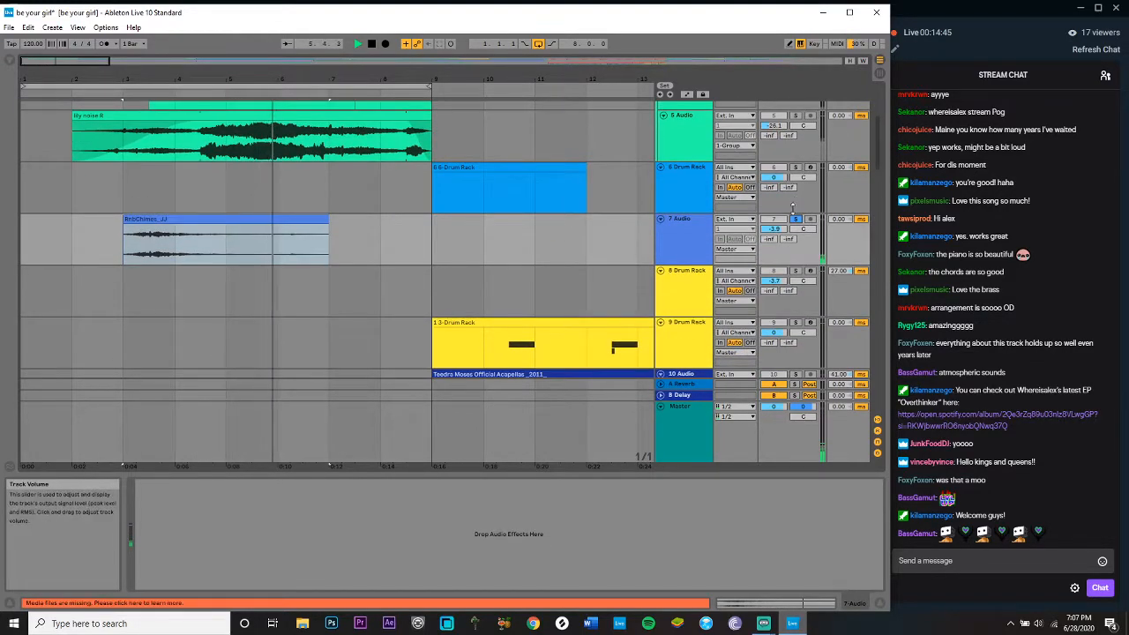
scroll(575, 149, up, 3)
key(space)
scroll(564, 172, up, 2)
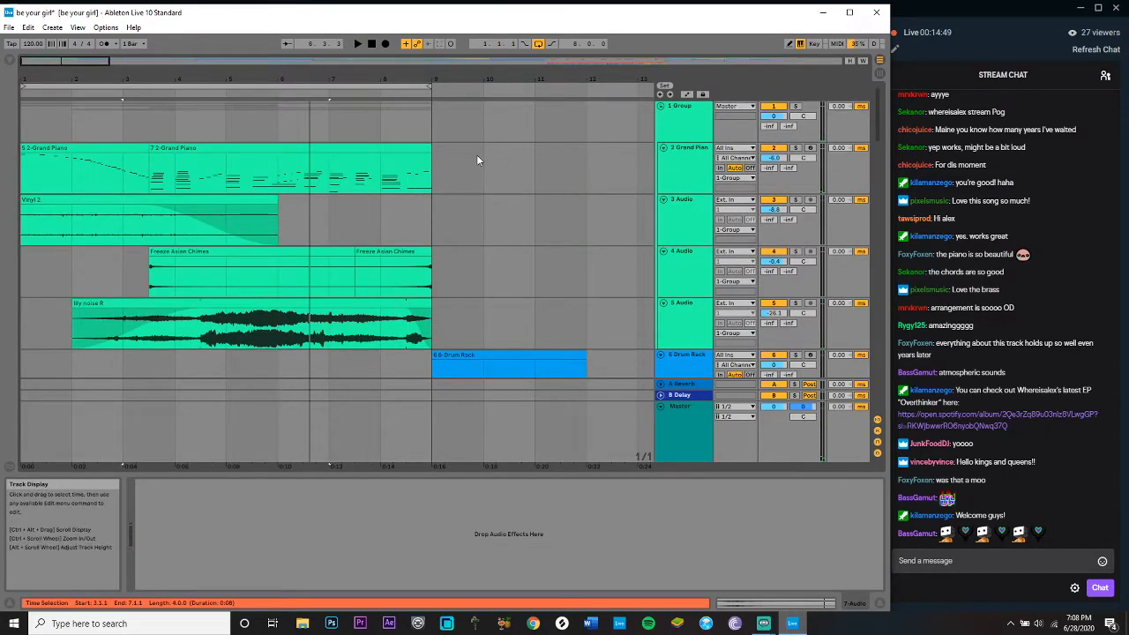
Step: Select the 2 Grand Piano track and move the eight-bar loop to bars 9 to 17
click(638, 168)
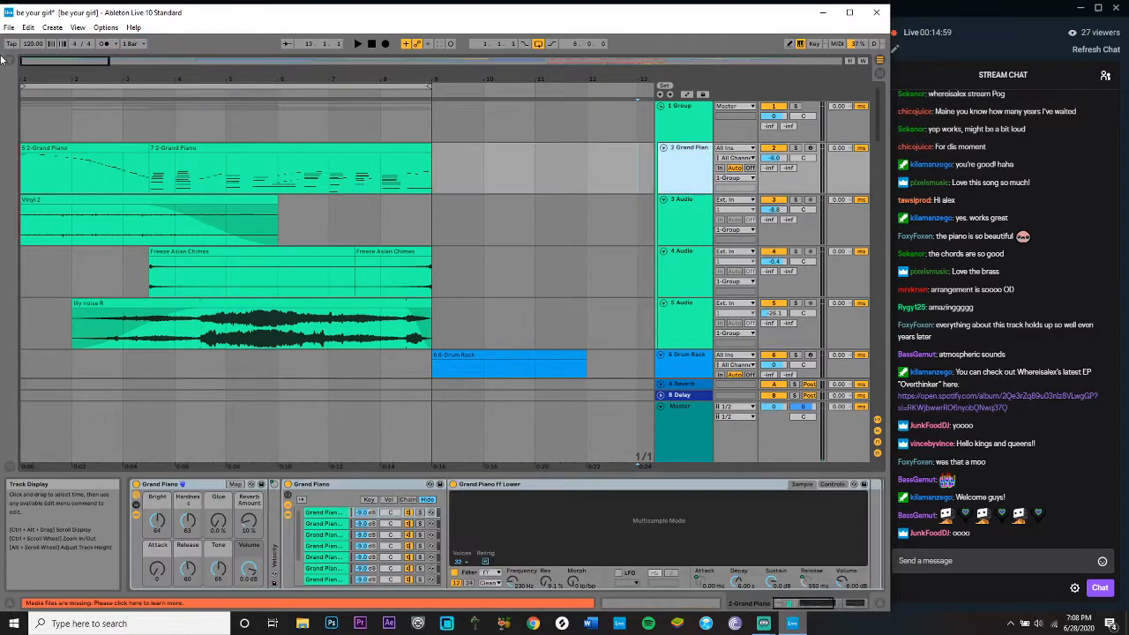
drag(104, 59, 187, 60)
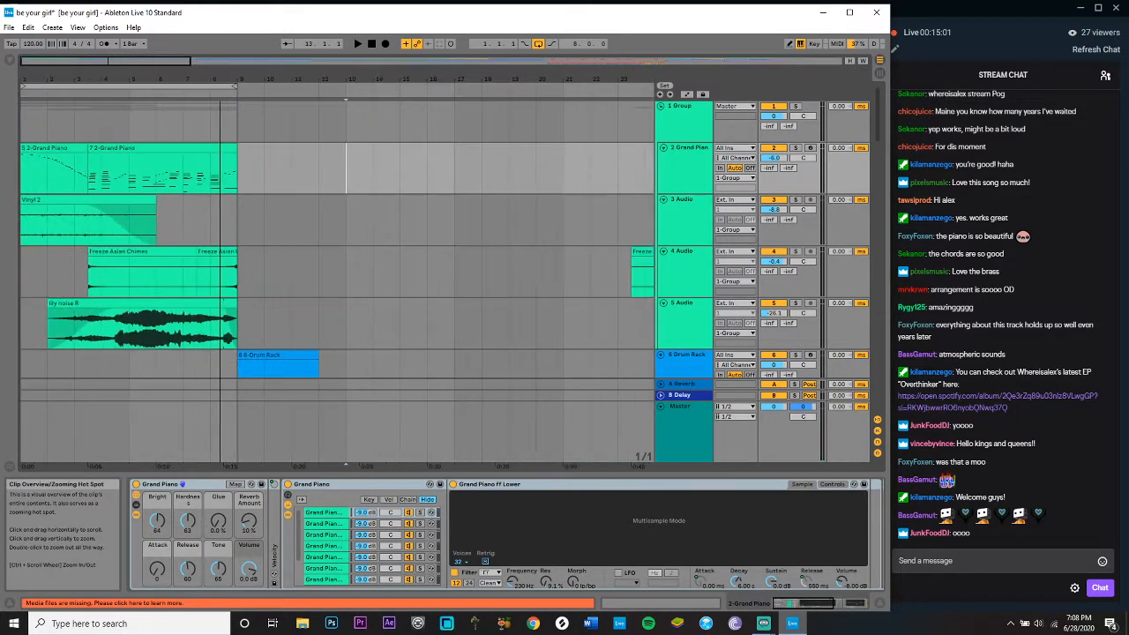
drag(63, 86, 293, 104)
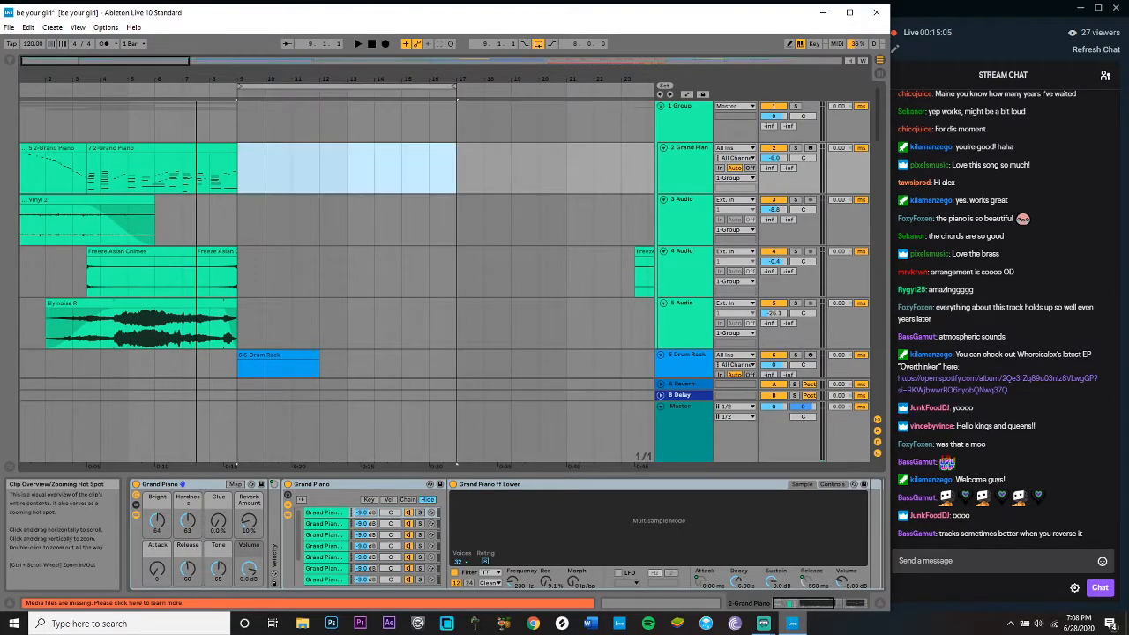
Step: Show the 6 Drum Rack track's devices, select the looped bars 9 to 17 across all tracks and start playback
key(minus)
scroll(304, 209, down, 2)
scroll(305, 214, down, 2)
click(212, 203)
click(700, 204)
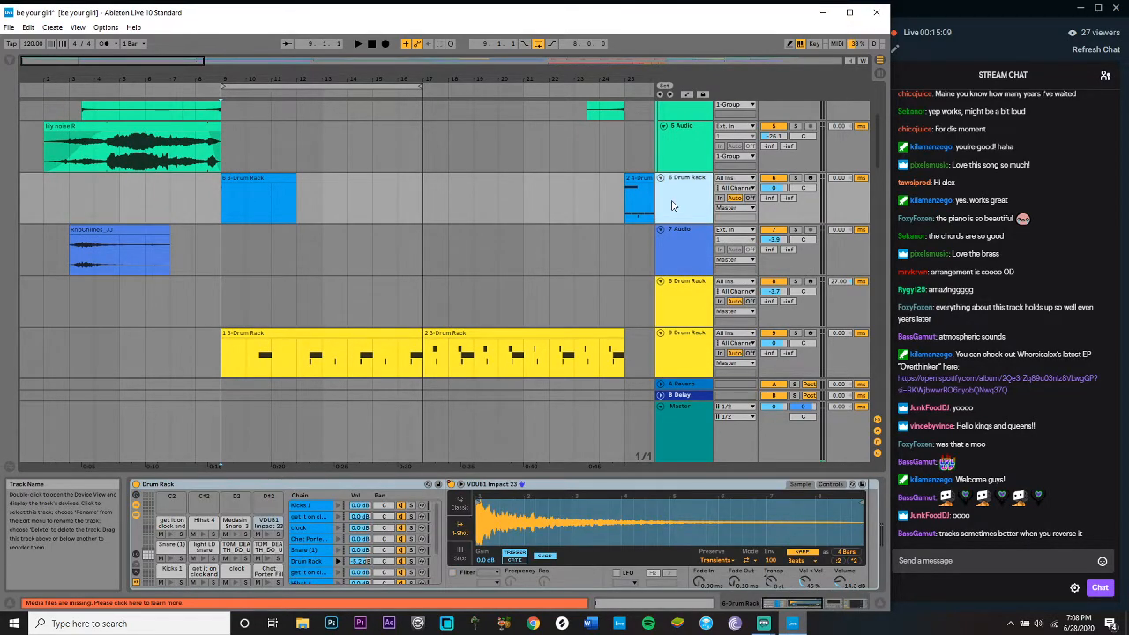
click(292, 84)
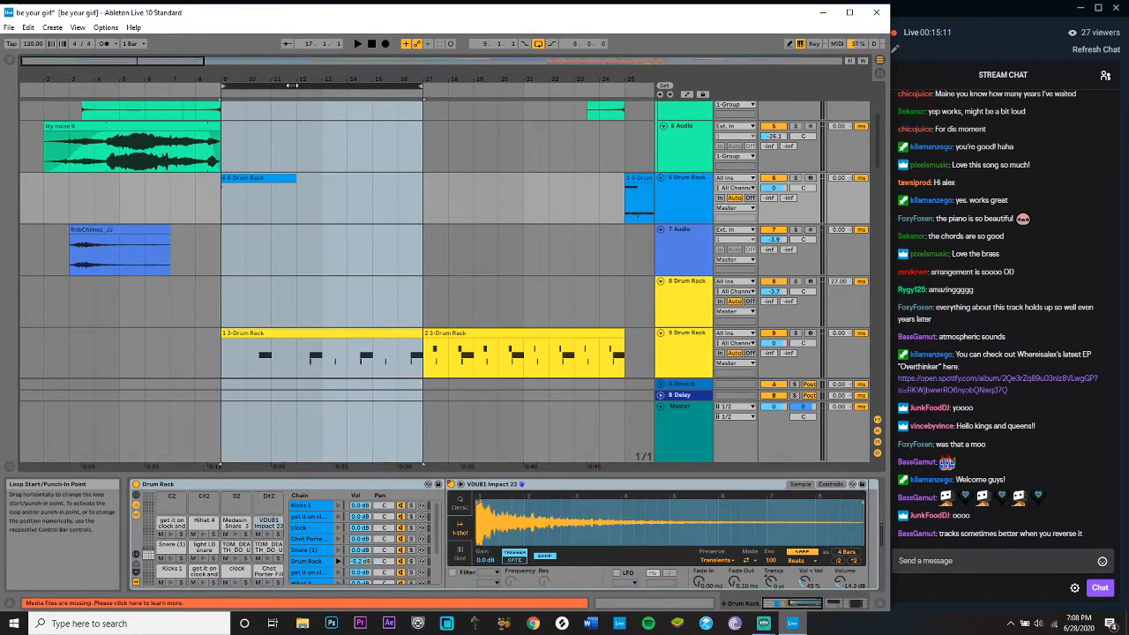
key(space)
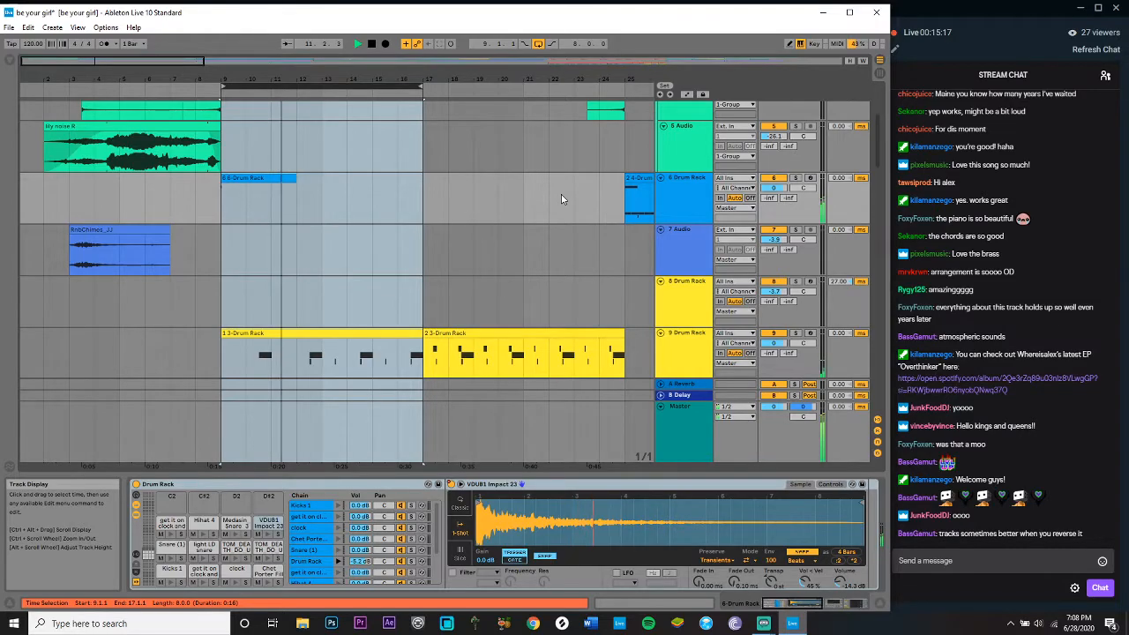
Step: Examine the tracks from 6 Drum Rack down to 21 Audio while bars 9 to 17 loop, and stop playback
scroll(561, 194, down, 1)
scroll(561, 195, down, 1)
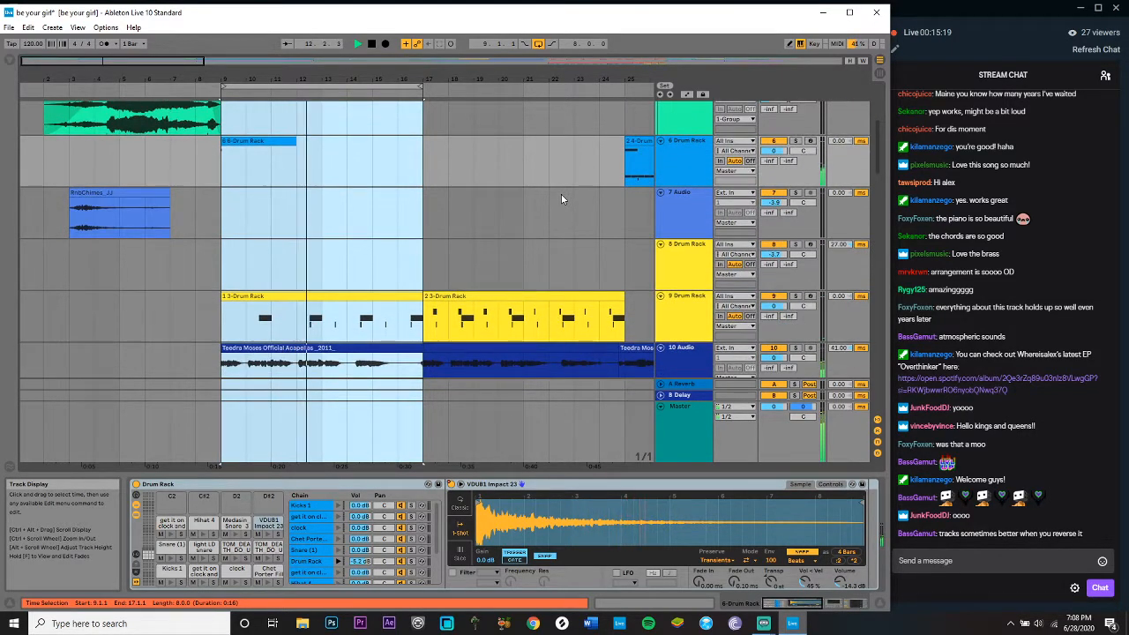
ctrl+scroll(561, 195, up, 3)
drag(147, 60, 109, 67)
scroll(303, 201, down, 1)
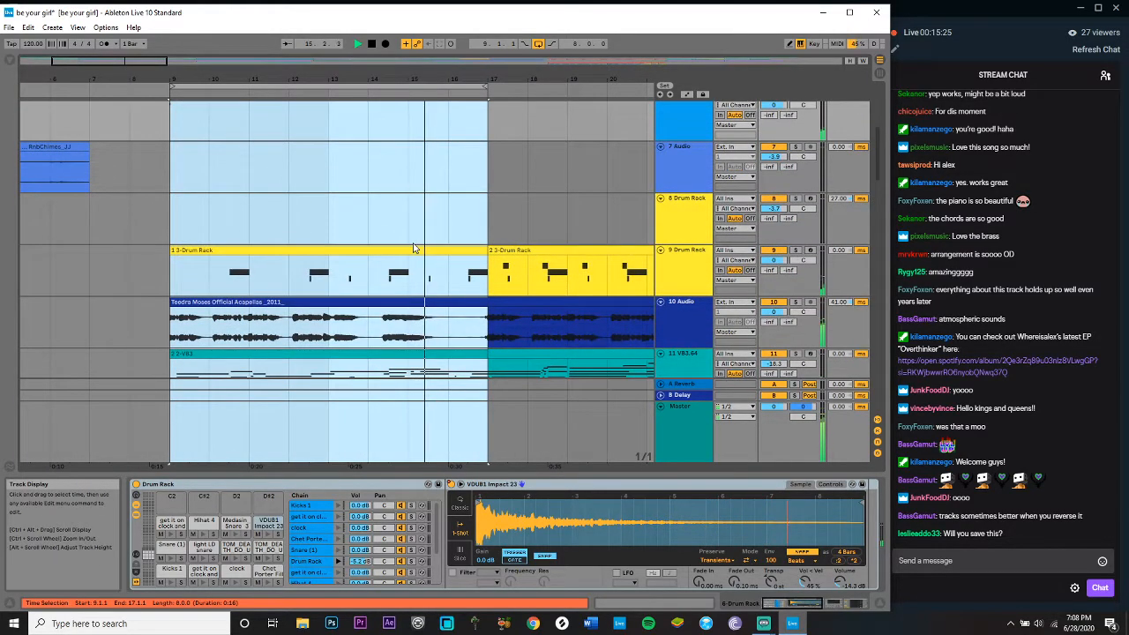
scroll(303, 201, down, 2)
scroll(505, 340, down, 5)
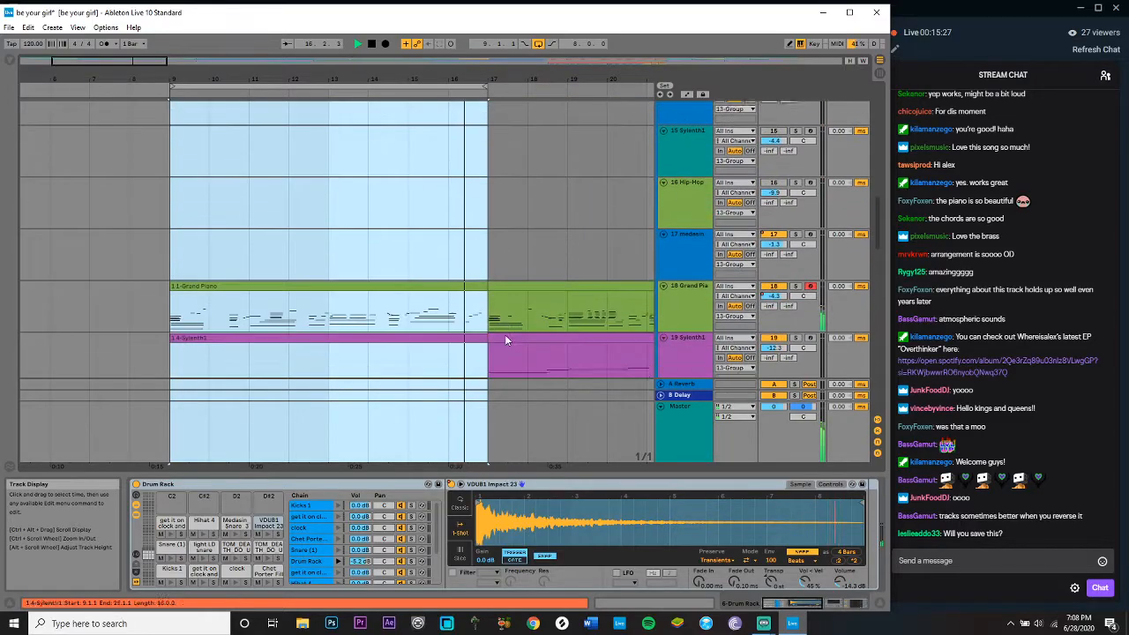
key(space)
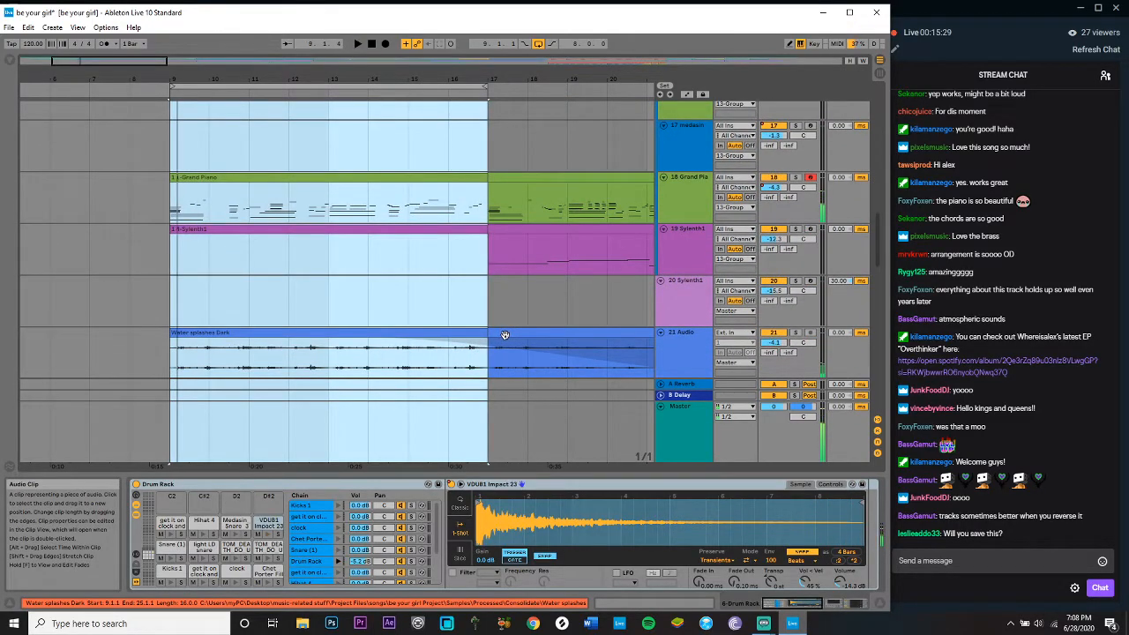
Step: Return to the intro tracks and place the insert marker at 9.1.1 on the 2 Grand Piano track
scroll(504, 334, up, 8)
scroll(505, 339, down, 1)
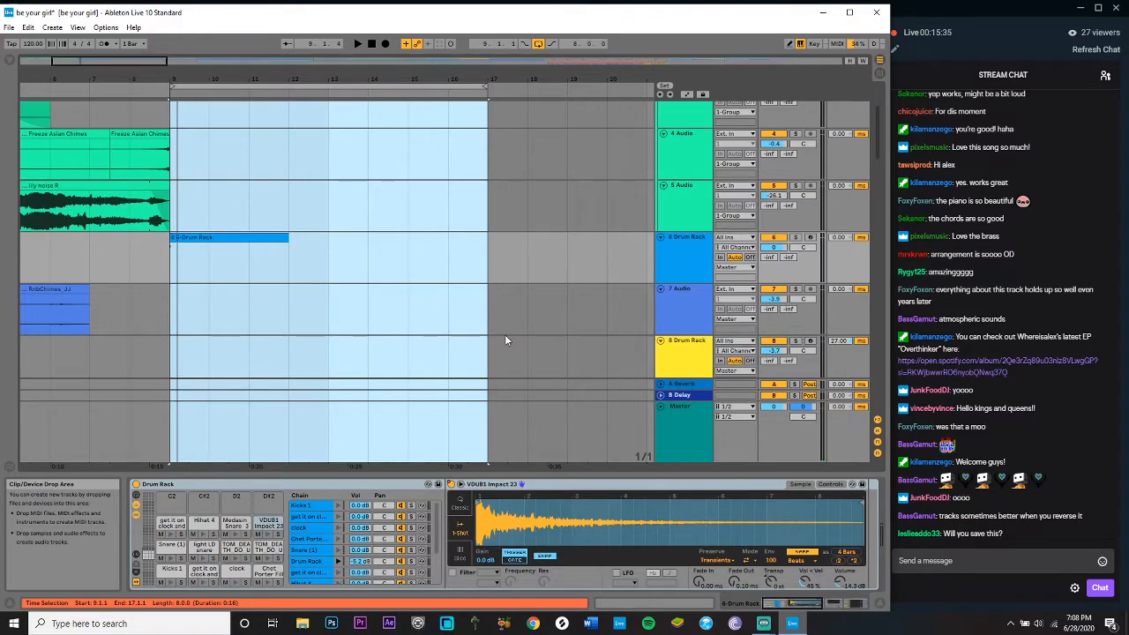
scroll(243, 259, up, 5)
scroll(242, 259, left, 4)
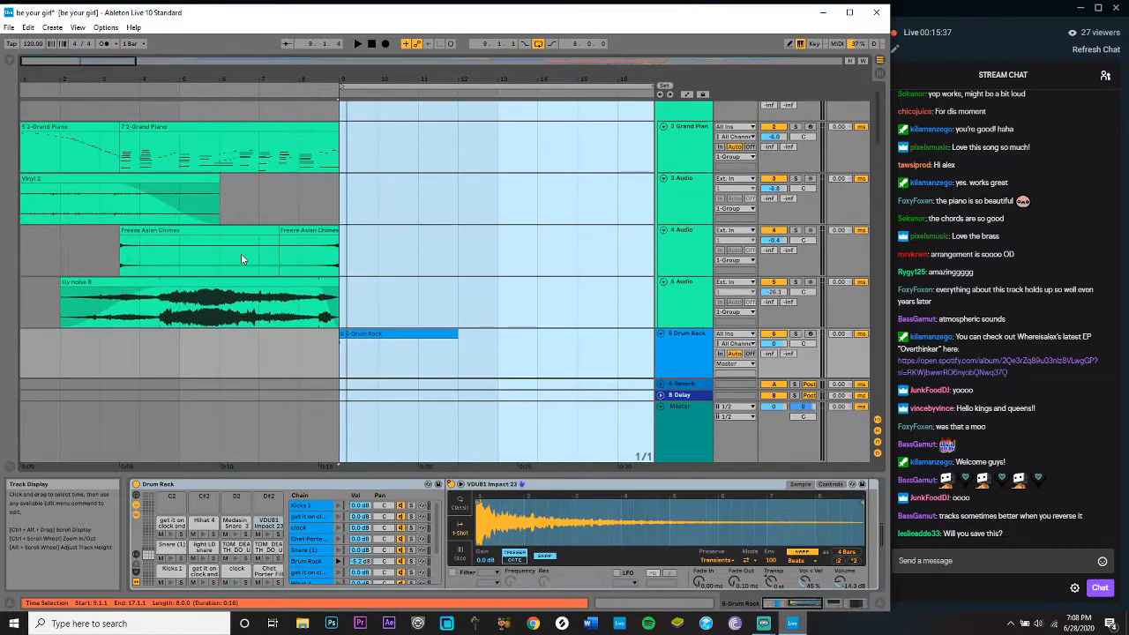
click(345, 184)
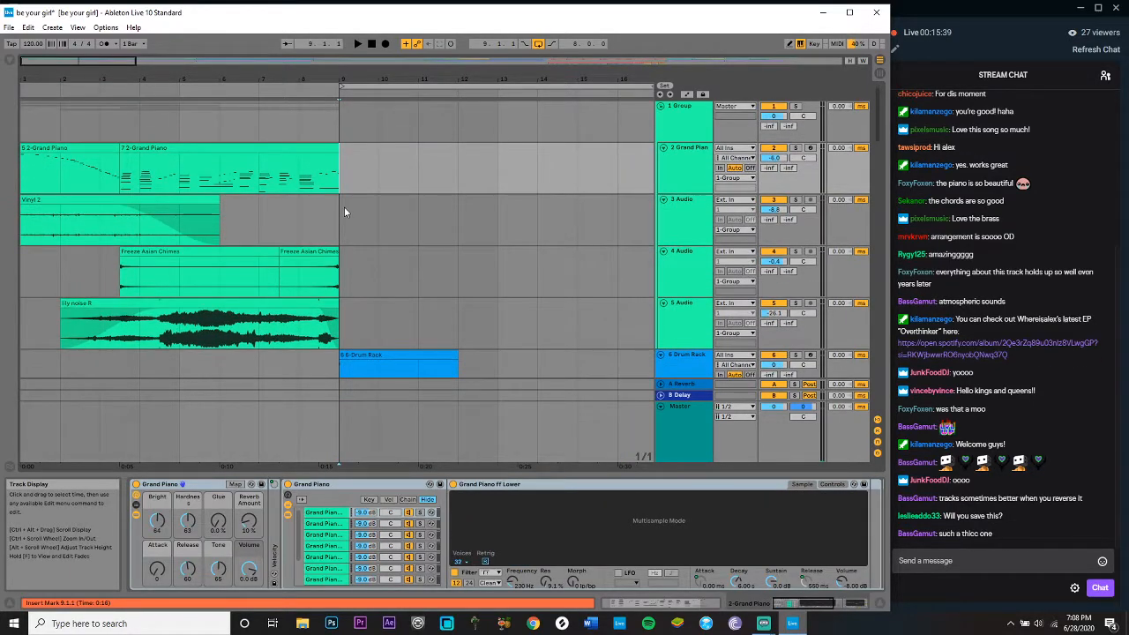
Step: Select the clip at bar 9 on the 6 Drum Rack track and look over the bars around it
scroll(344, 210, down, 2)
scroll(344, 207, down, 2)
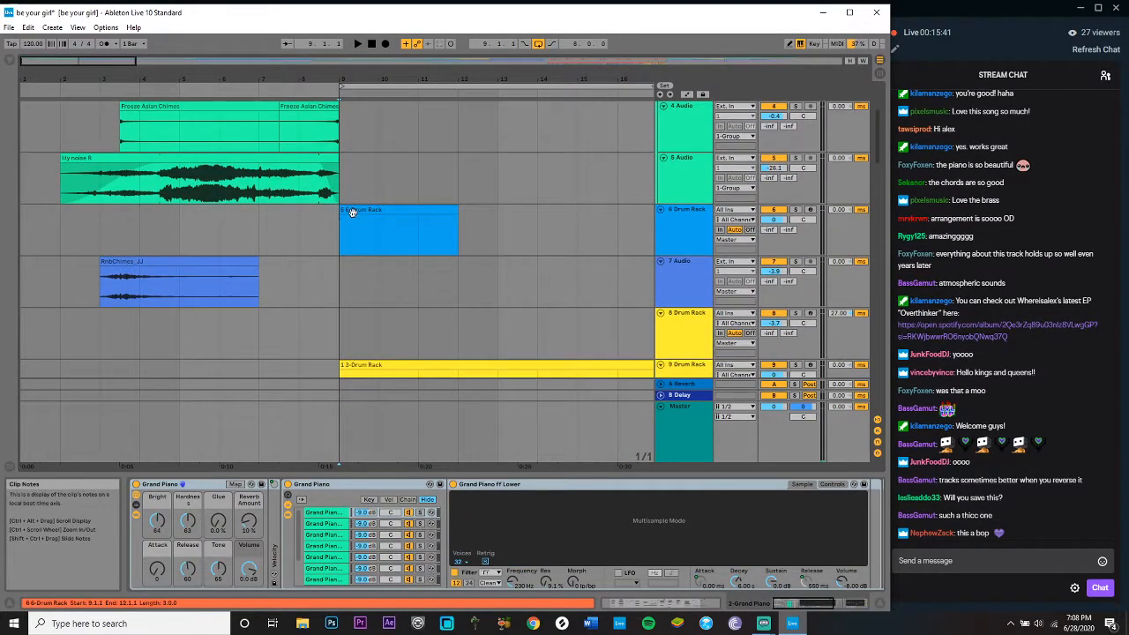
click(344, 208)
scroll(532, 214, right, 3)
scroll(531, 213, right, 4)
scroll(532, 214, left, 4)
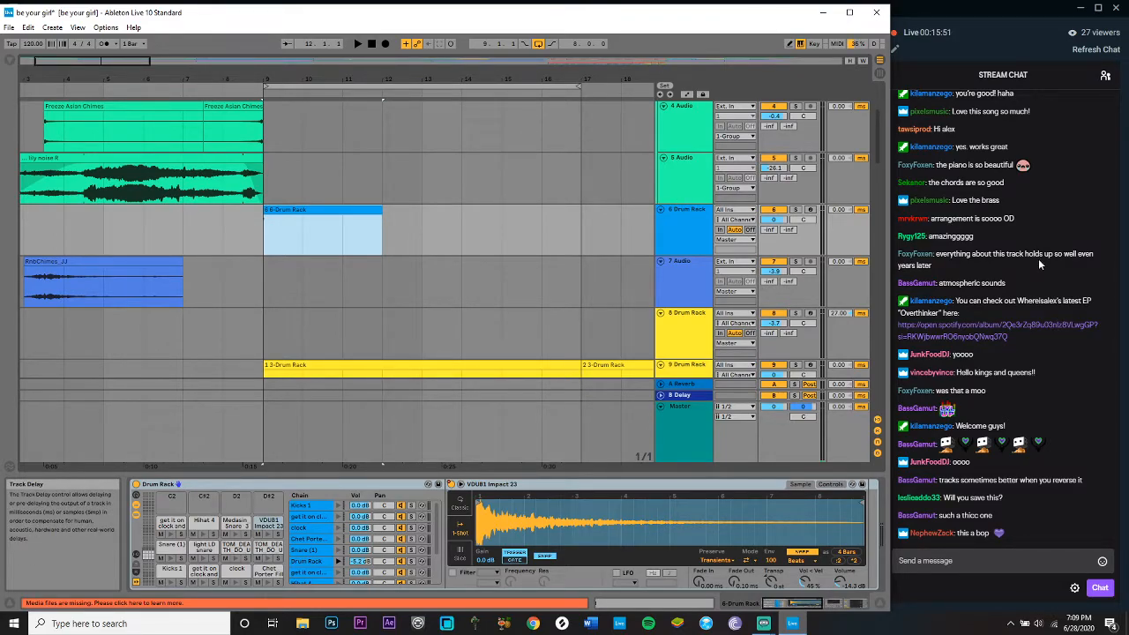
Step: Read back through the stream chat, and place the insert marker at 9.1.1 on the 8 Drum Rack track
scroll(1038, 258, up, 5)
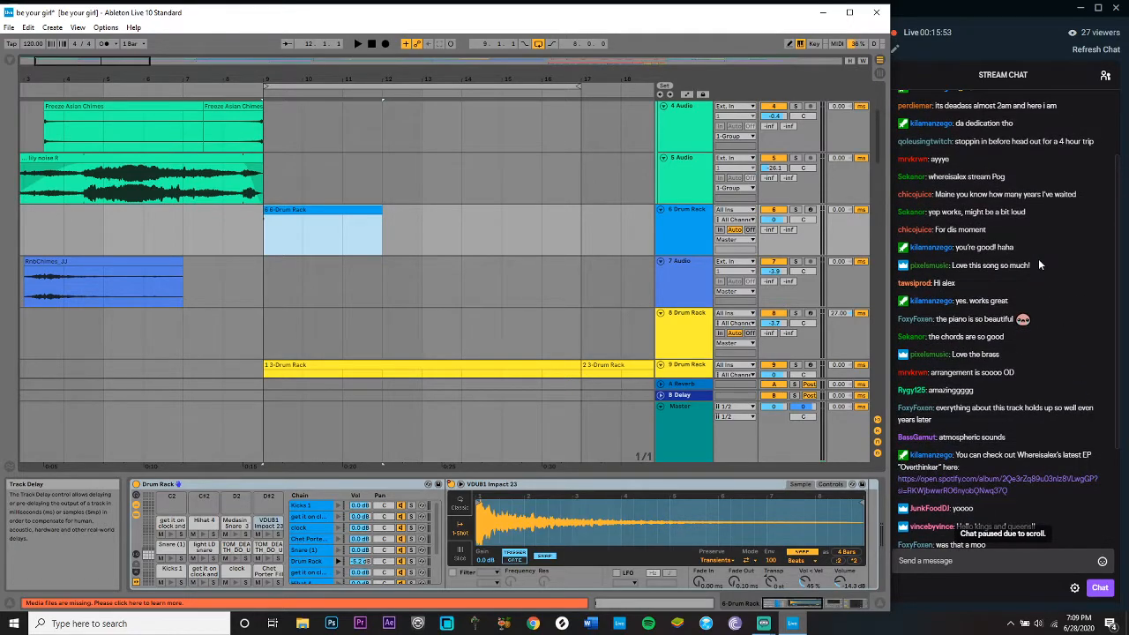
scroll(1038, 258, down, 5)
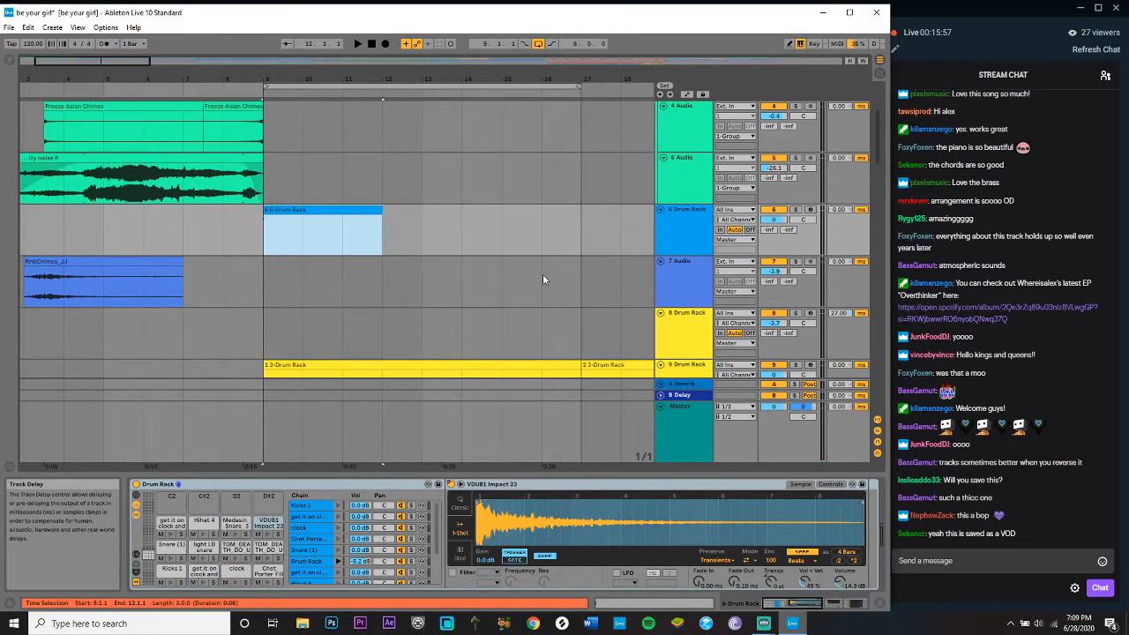
scroll(553, 279, down, 5)
click(264, 165)
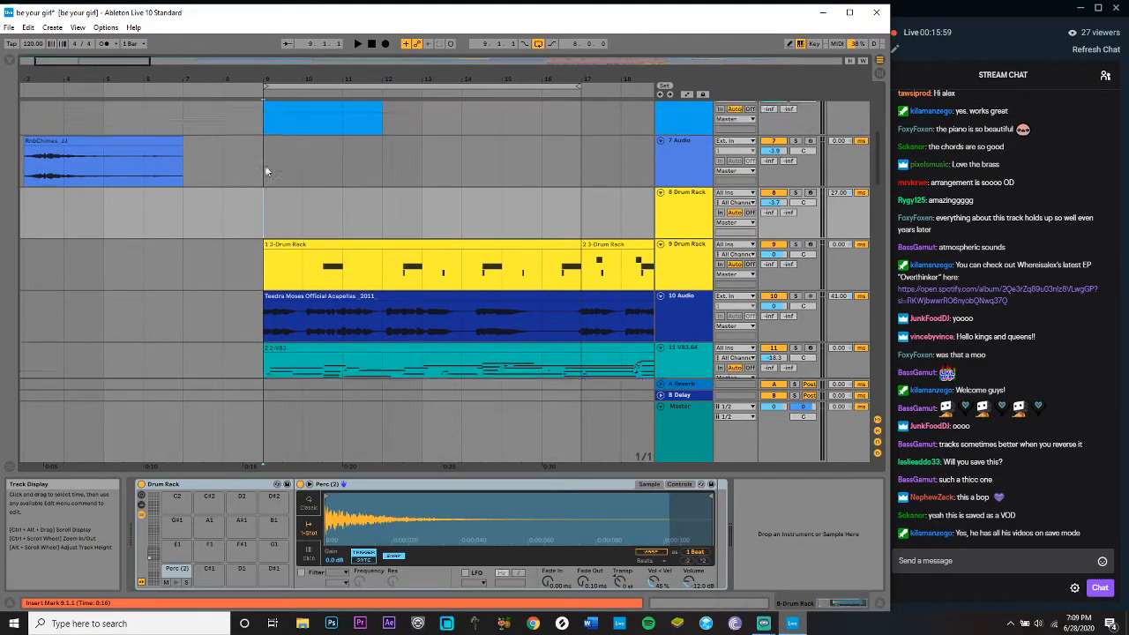
scroll(268, 172, up, 4)
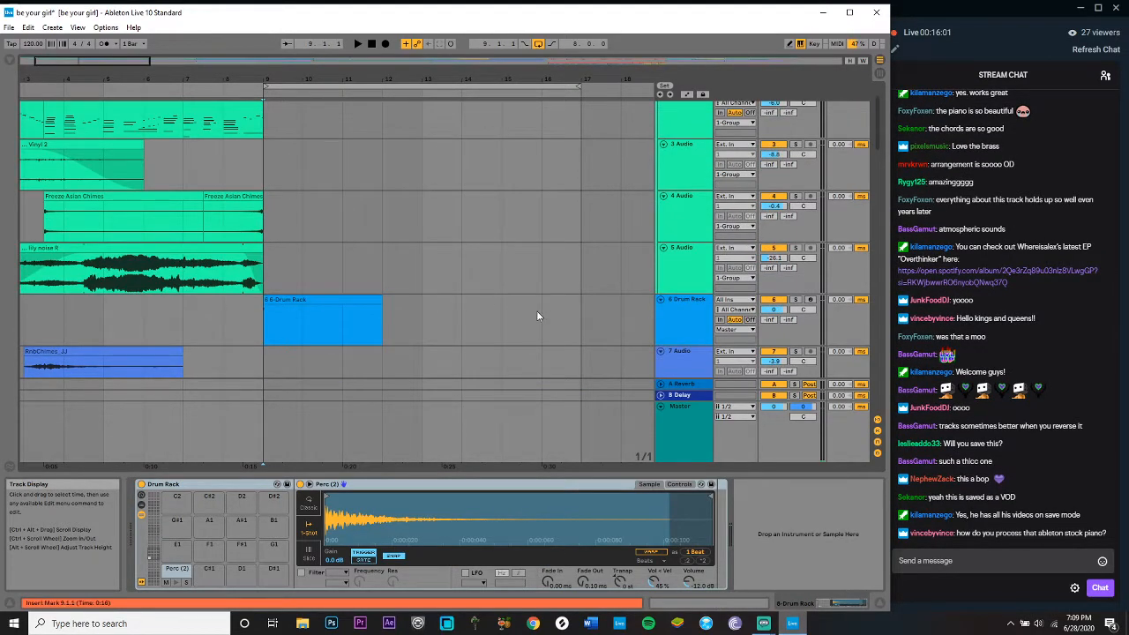
Step: Unfold the Utility, EQ Eight, Glue Compressor and Reverb on the 2 Grand Piano track and examine its device chain
scroll(553, 280, up, 2)
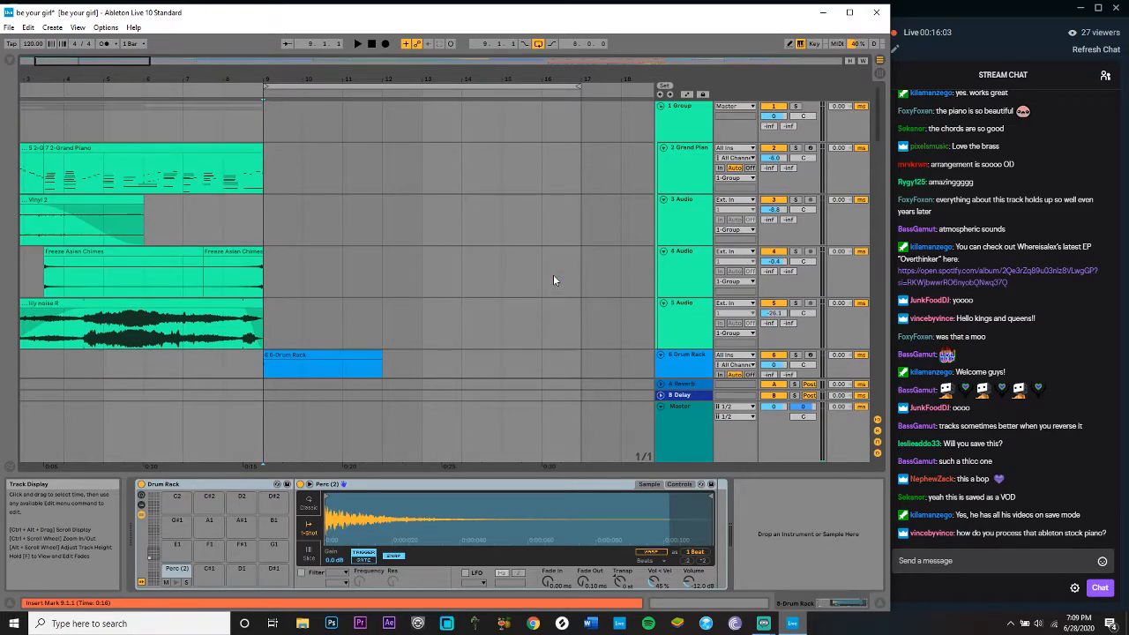
click(643, 171)
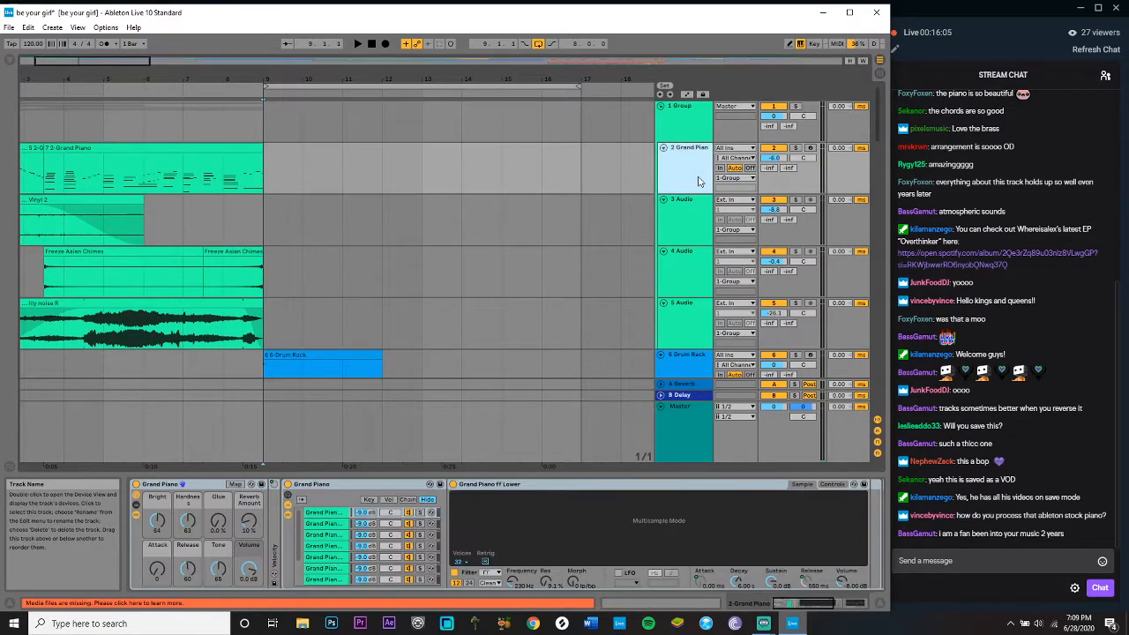
double_click(364, 485)
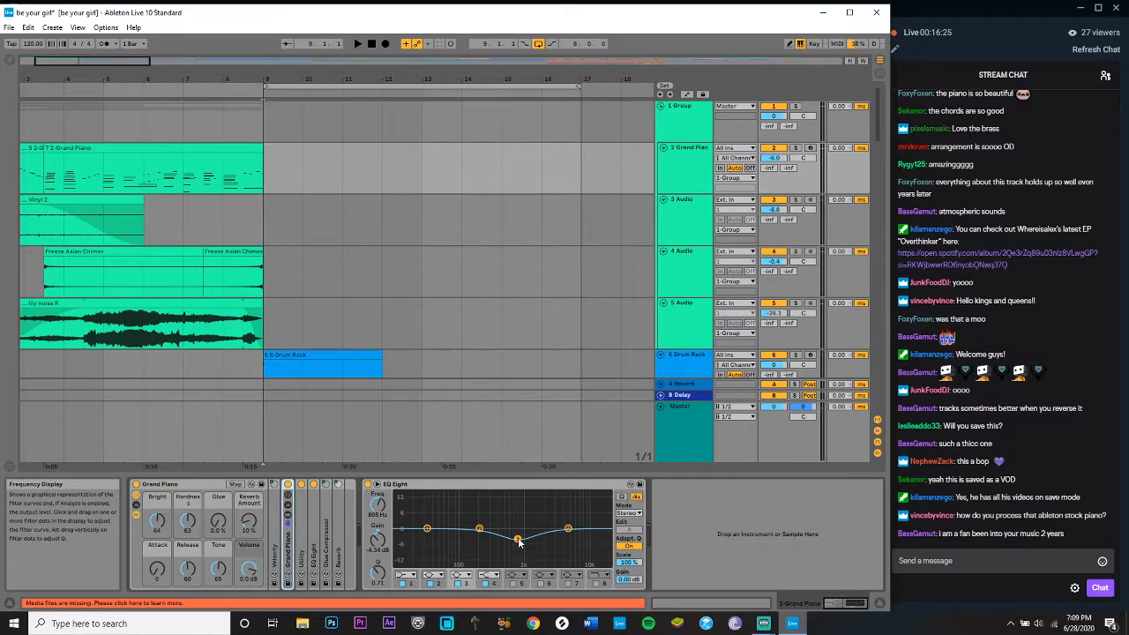
double_click(302, 542)
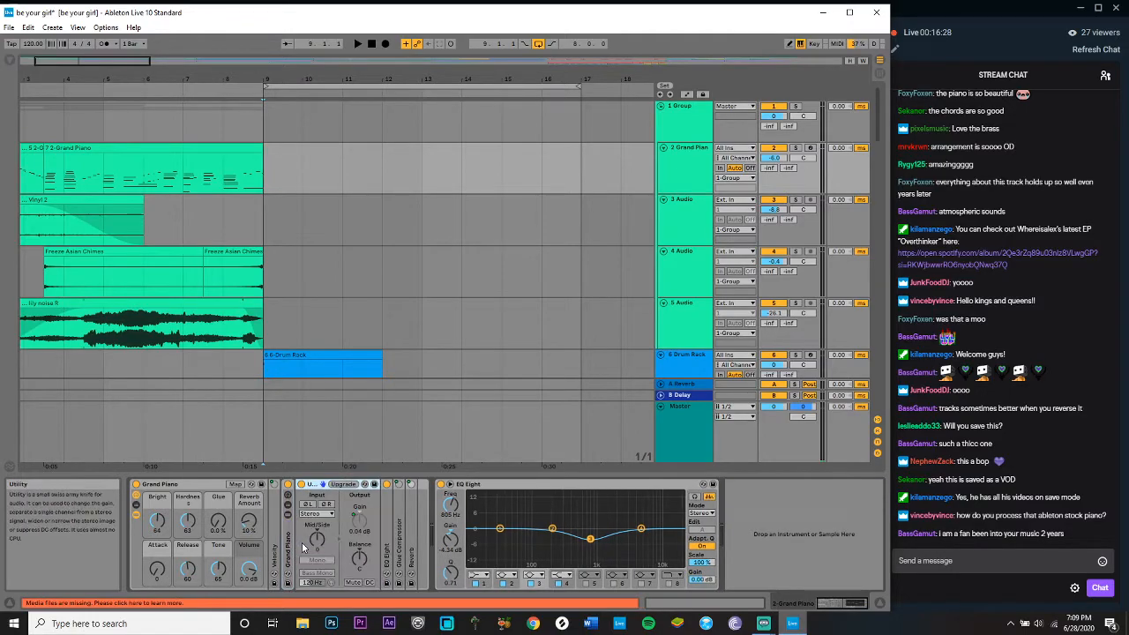
click(386, 521)
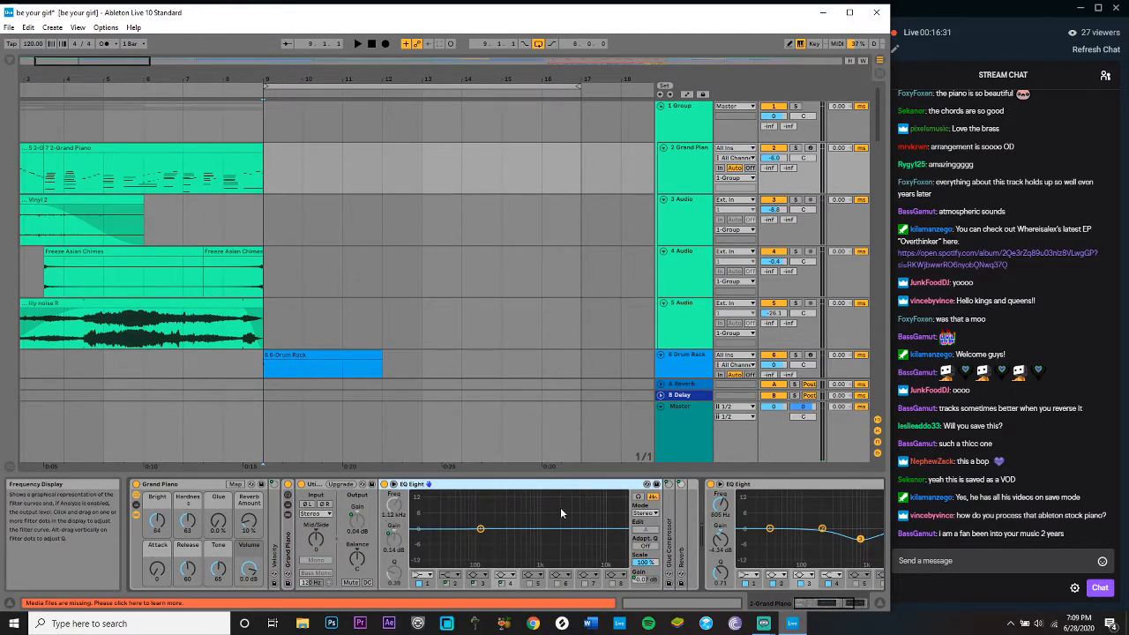
double_click(670, 529)
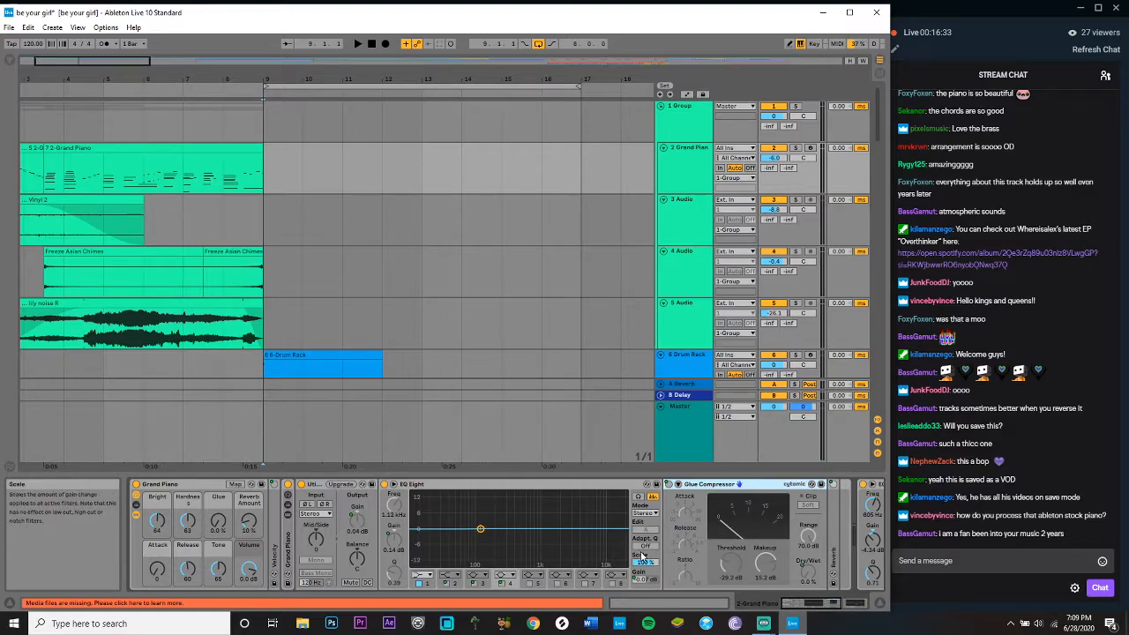
scroll(547, 525, down, 2)
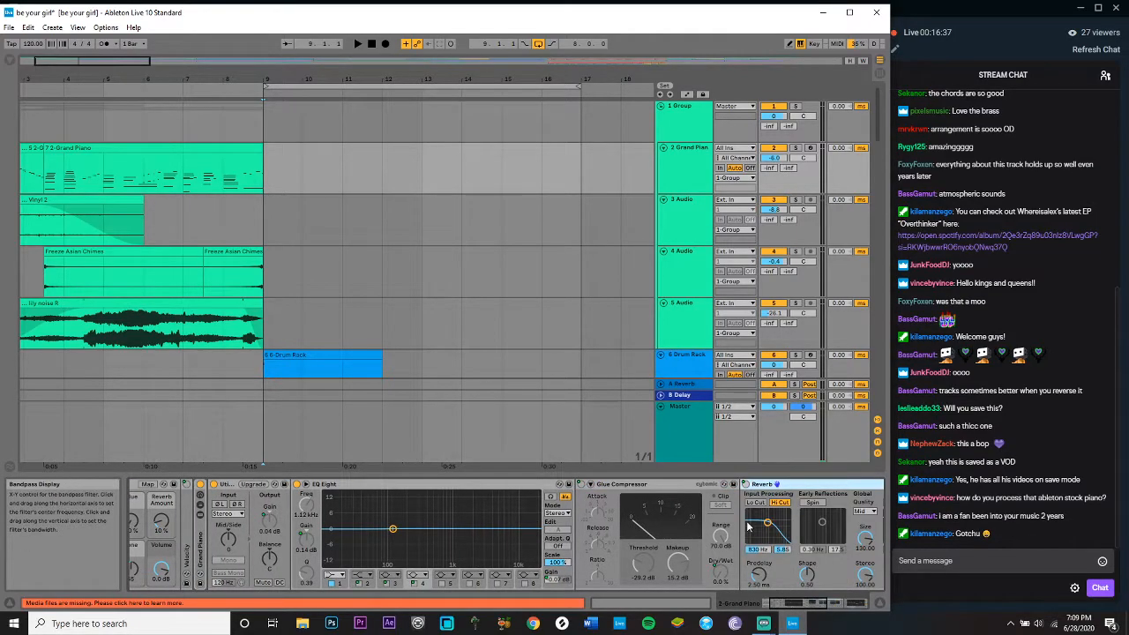
scroll(599, 529, down, 3)
scroll(600, 529, down, 5)
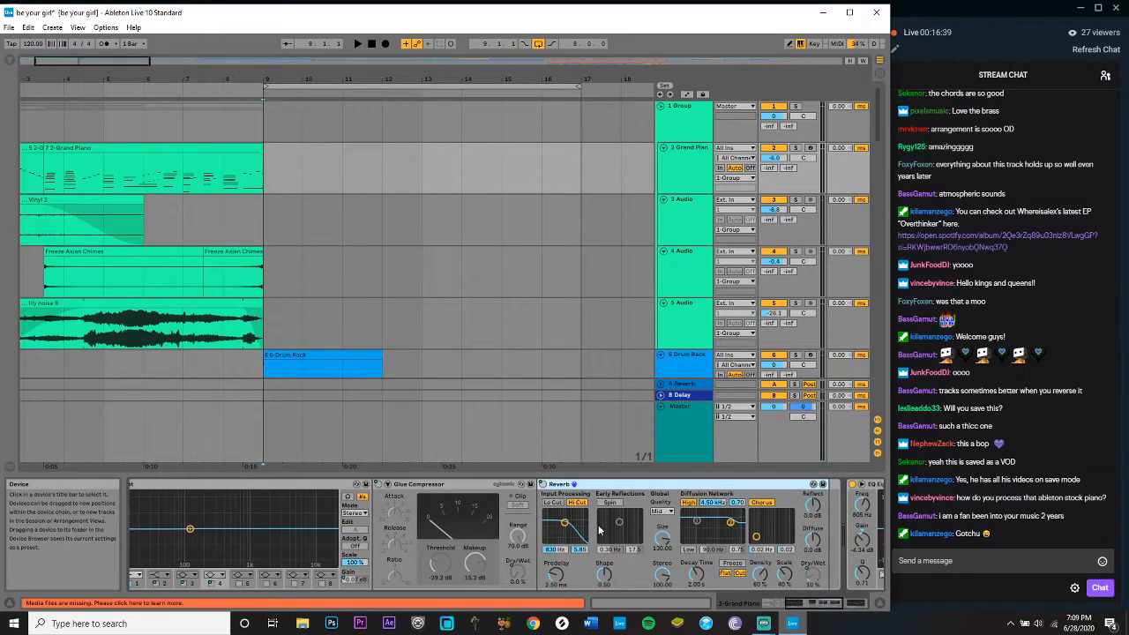
scroll(600, 529, up, 15)
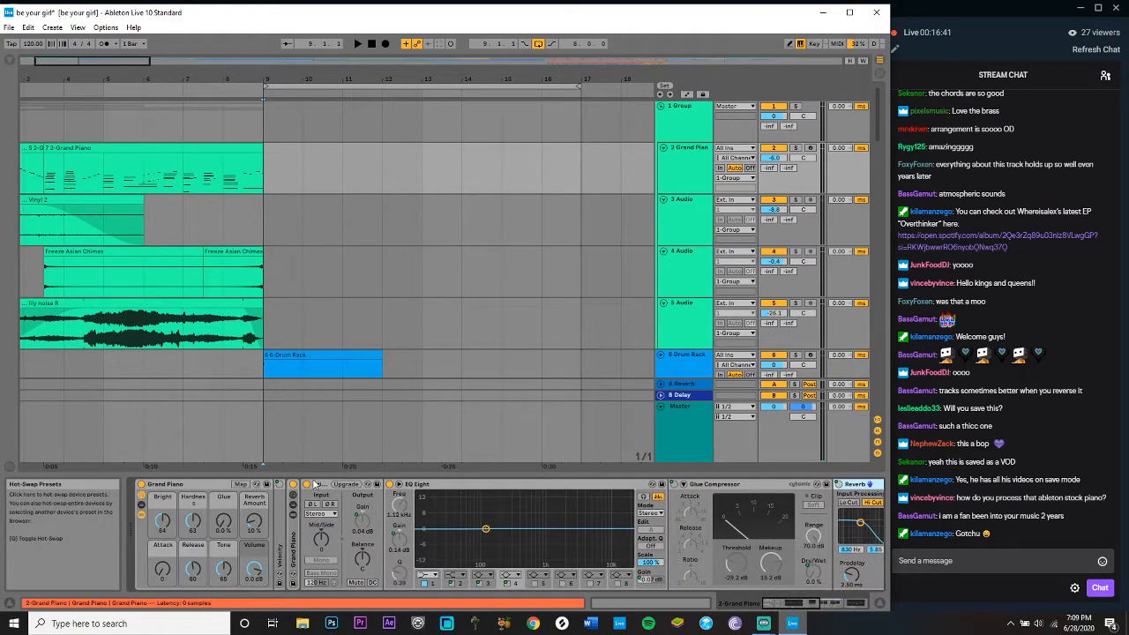
Step: Open the bar 9 clip on the 6 Drum Rack track, solo the track, and play the clip briefly
scroll(248, 282, left, 1)
scroll(248, 283, down, 2)
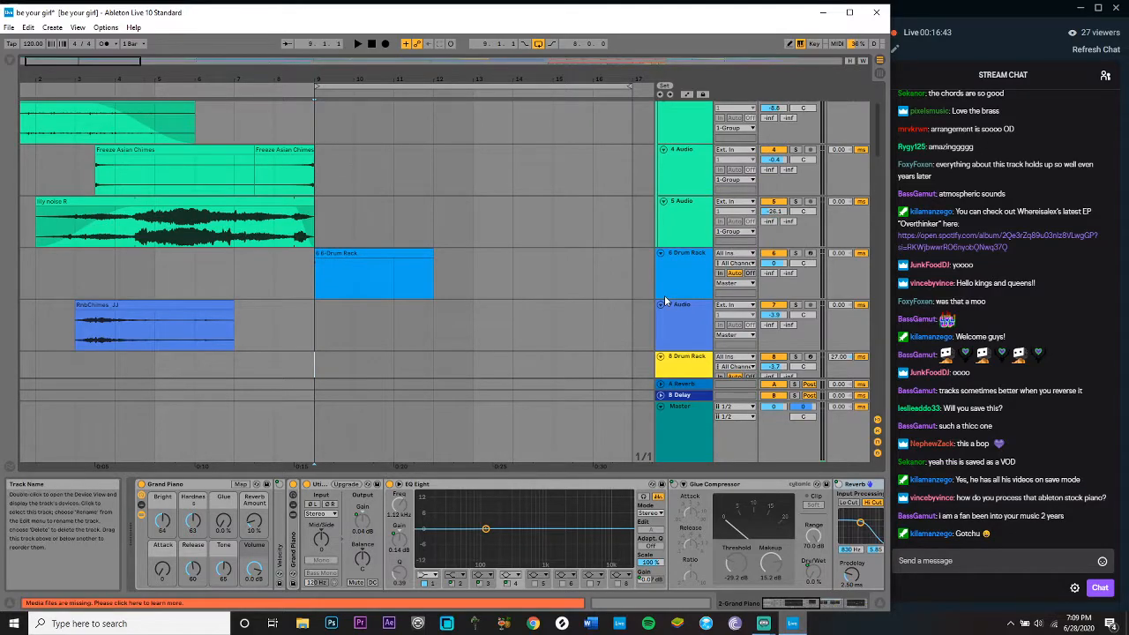
click(683, 270)
double_click(339, 252)
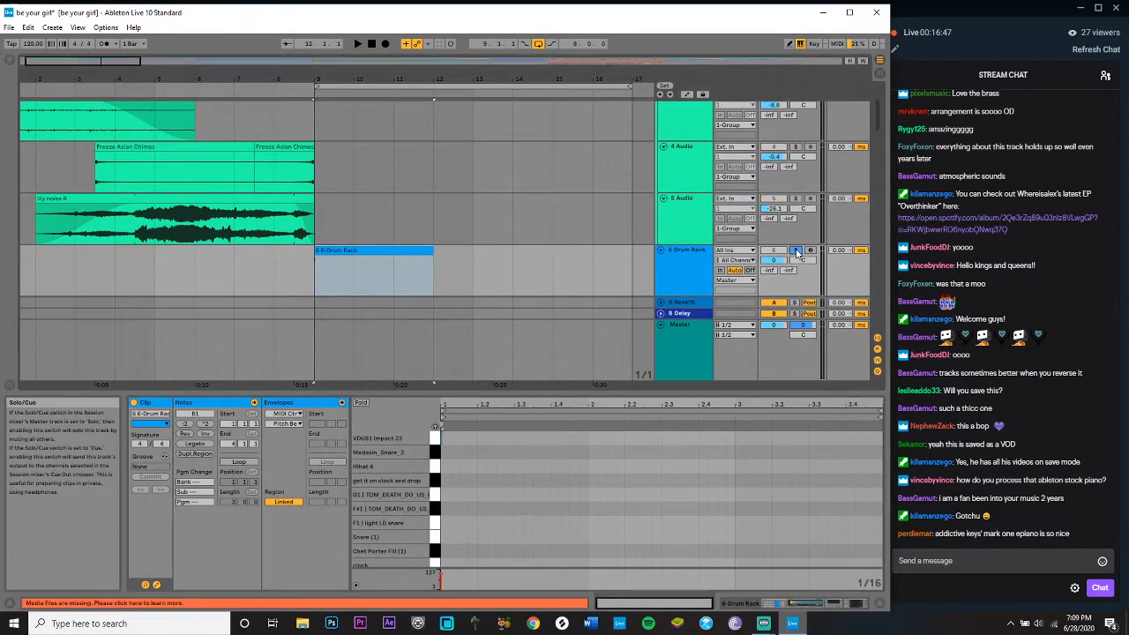
click(389, 250)
key(space)
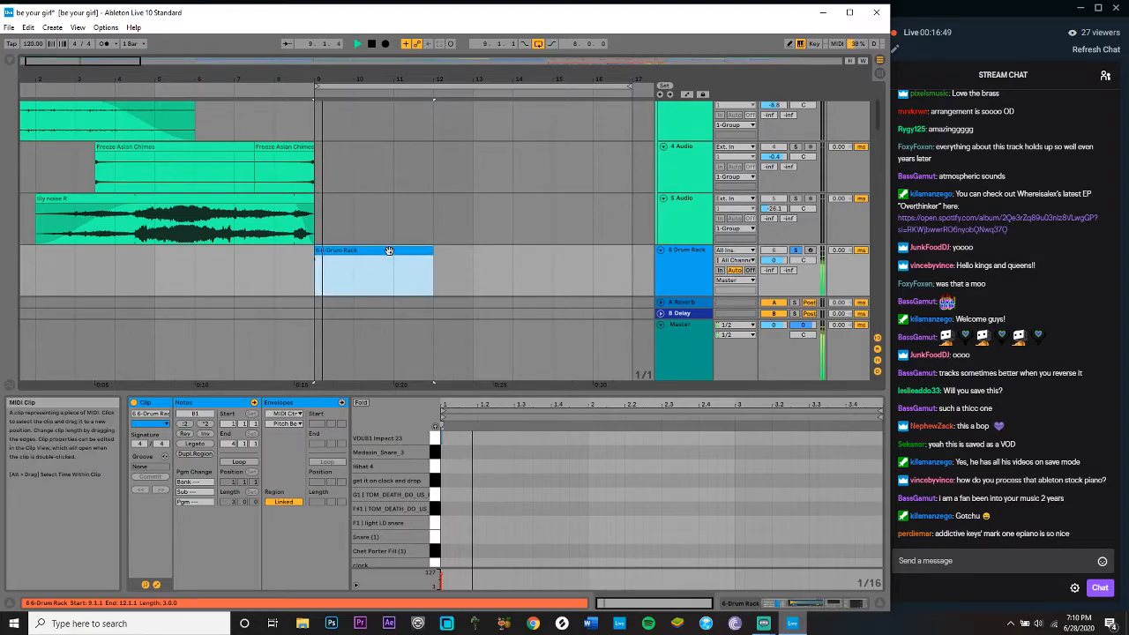
key(space)
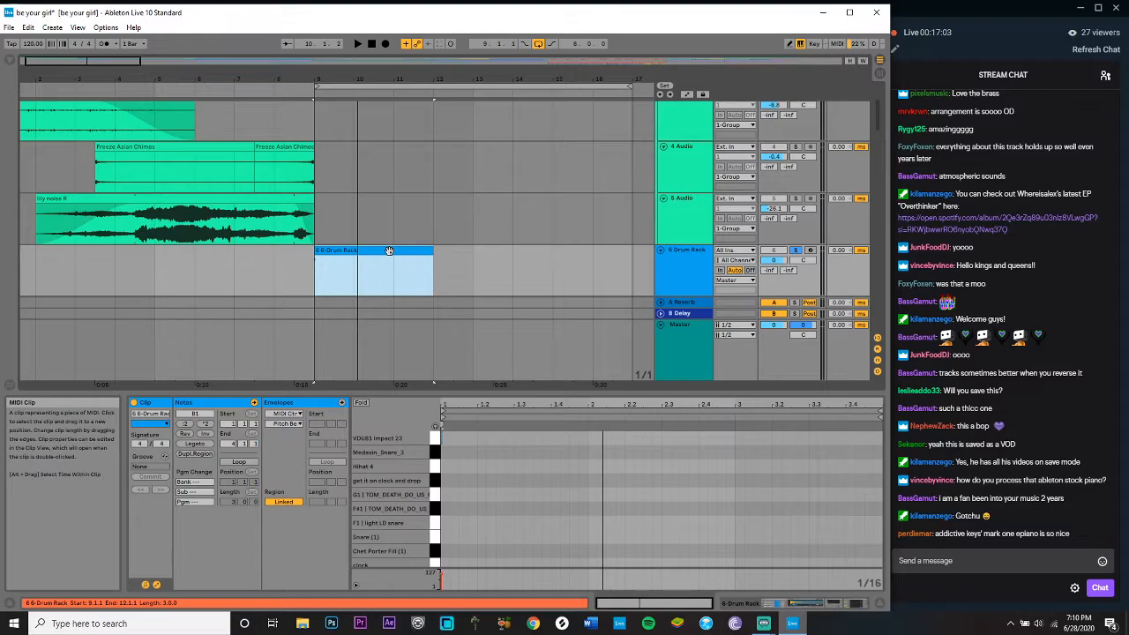
Step: Place the insert marker at 9.1.1 on the 6 Drum Rack track and turn off the track's solo
scroll(389, 251, down, 3)
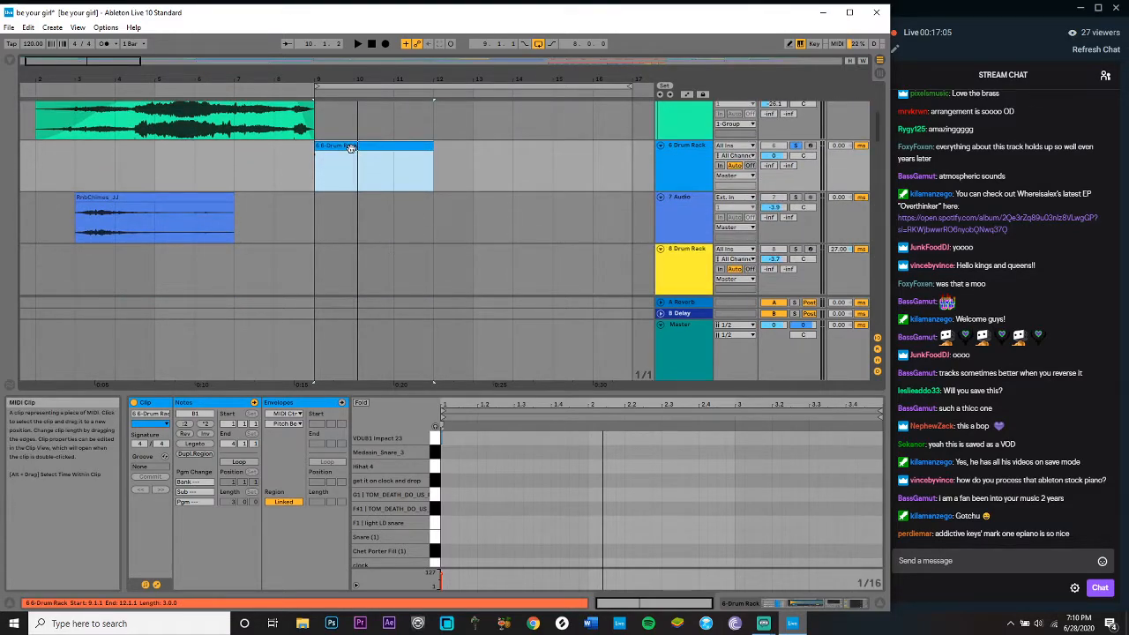
click(313, 186)
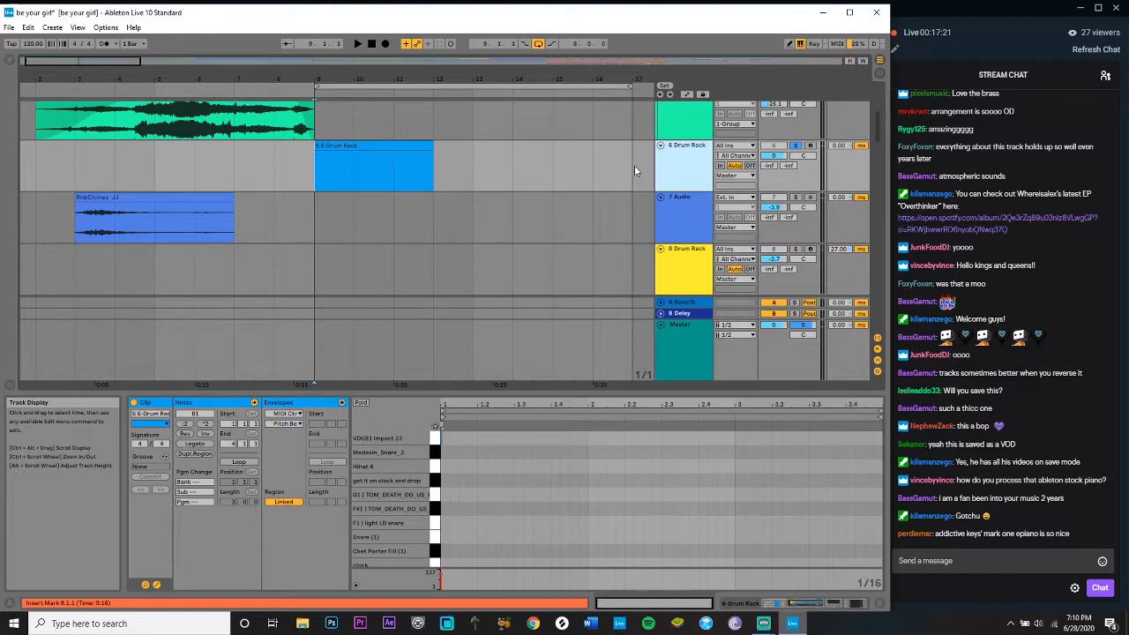
click(794, 145)
Step: Select the bar 9 clip on the 9 Drum Rack track, solo the track, and listen to its first bars
scroll(424, 199, down, 5)
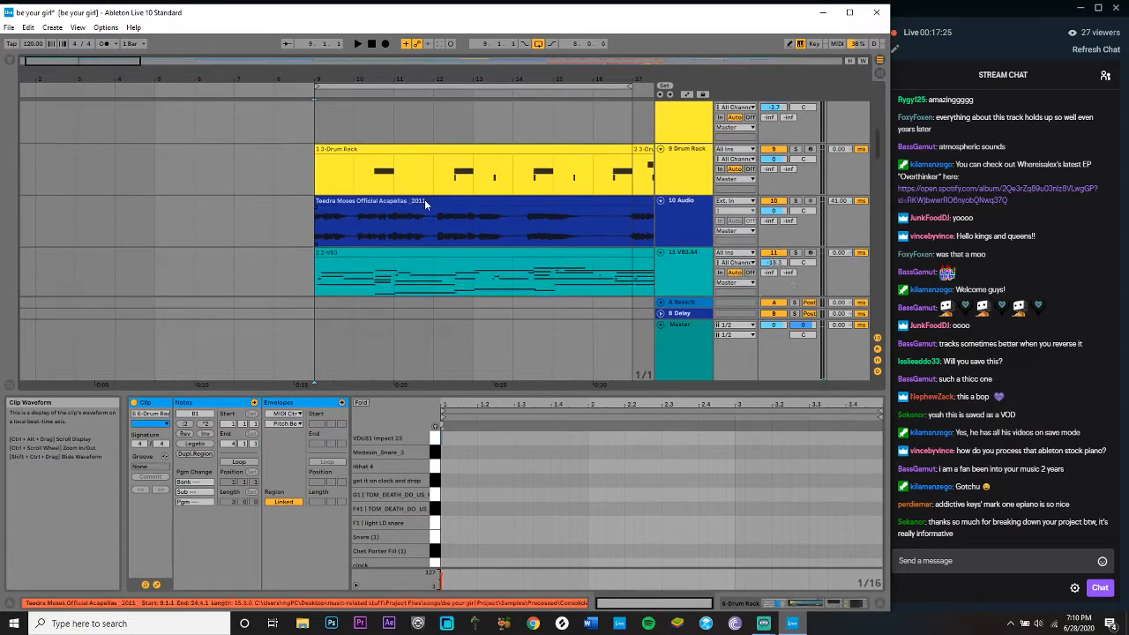
click(446, 189)
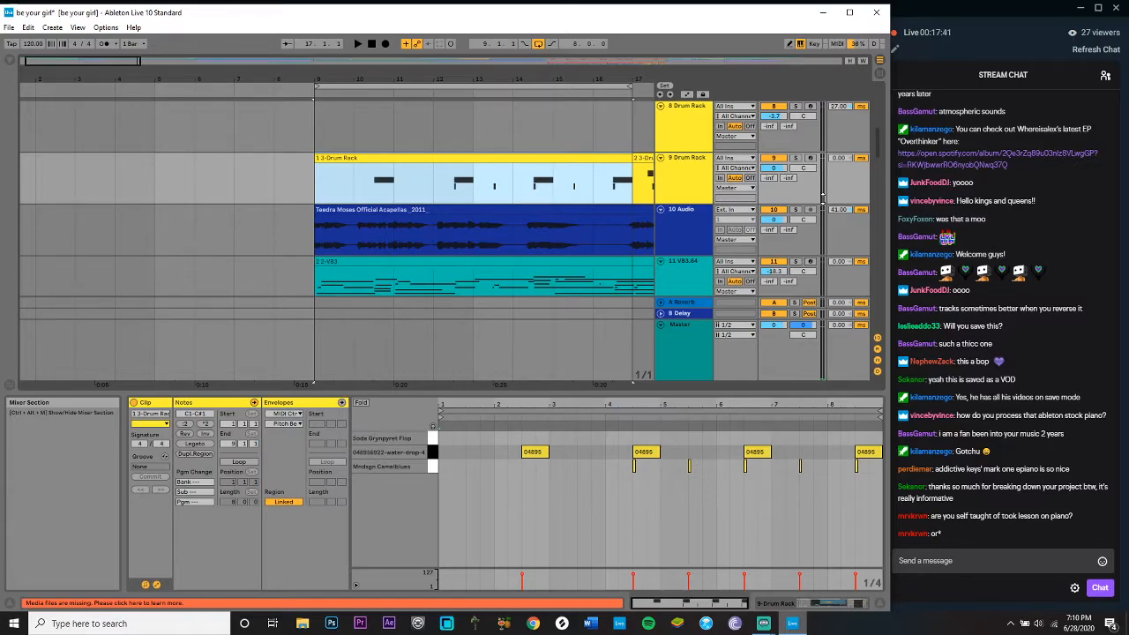
click(794, 158)
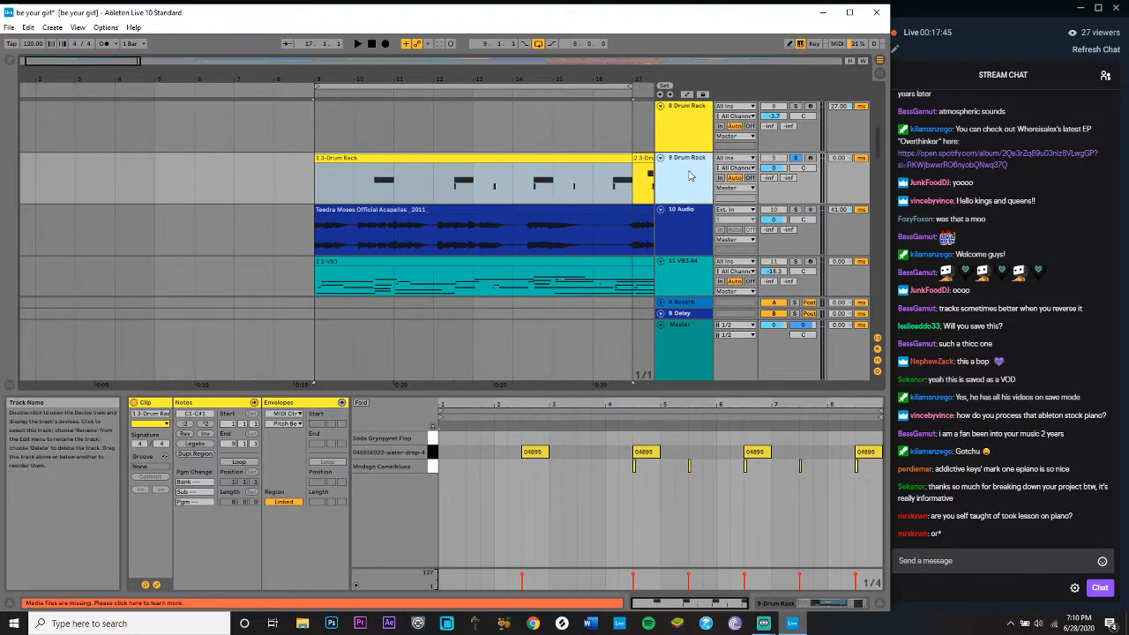
key(space)
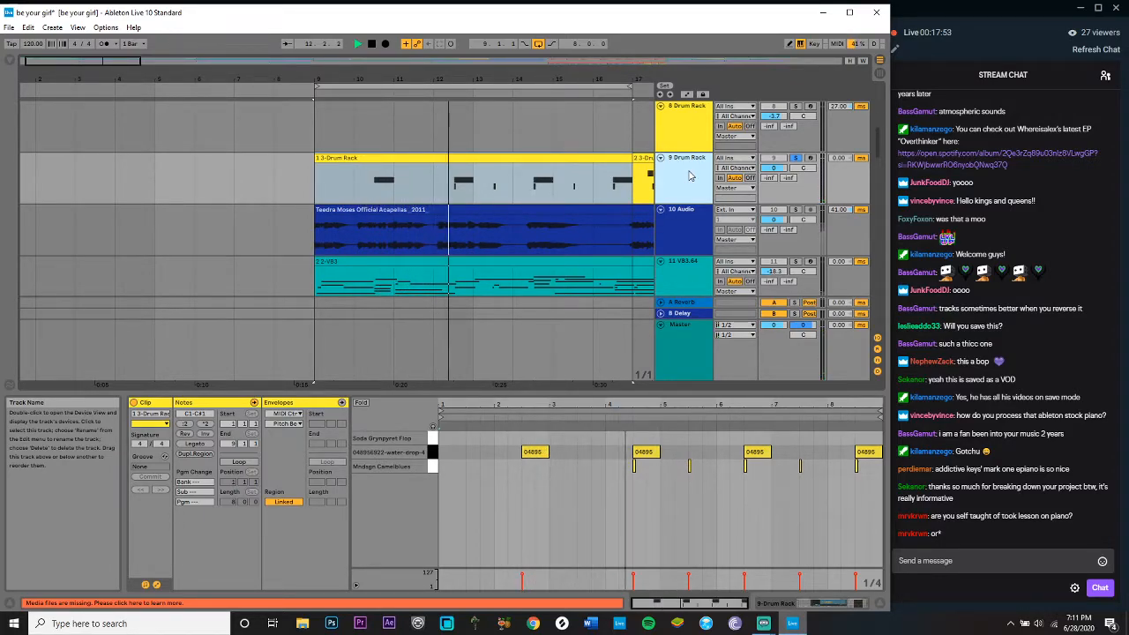
key(space)
Step: Show the 9 Drum Rack track's devices and preview the Mndsgn Camelblues pad
click(691, 176)
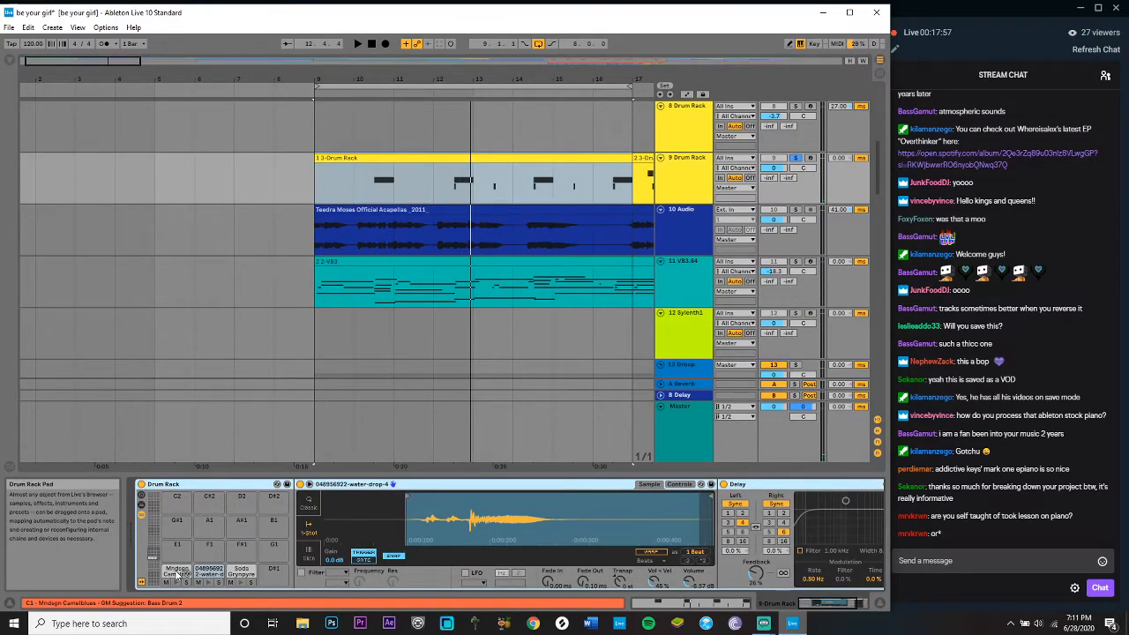
click(178, 572)
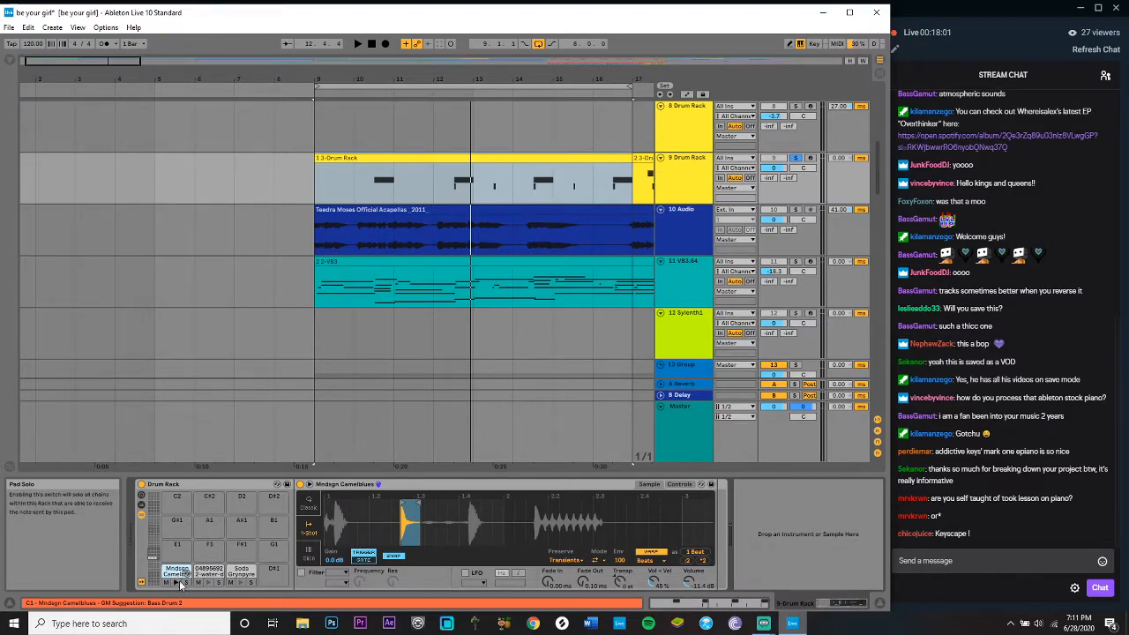
click(178, 584)
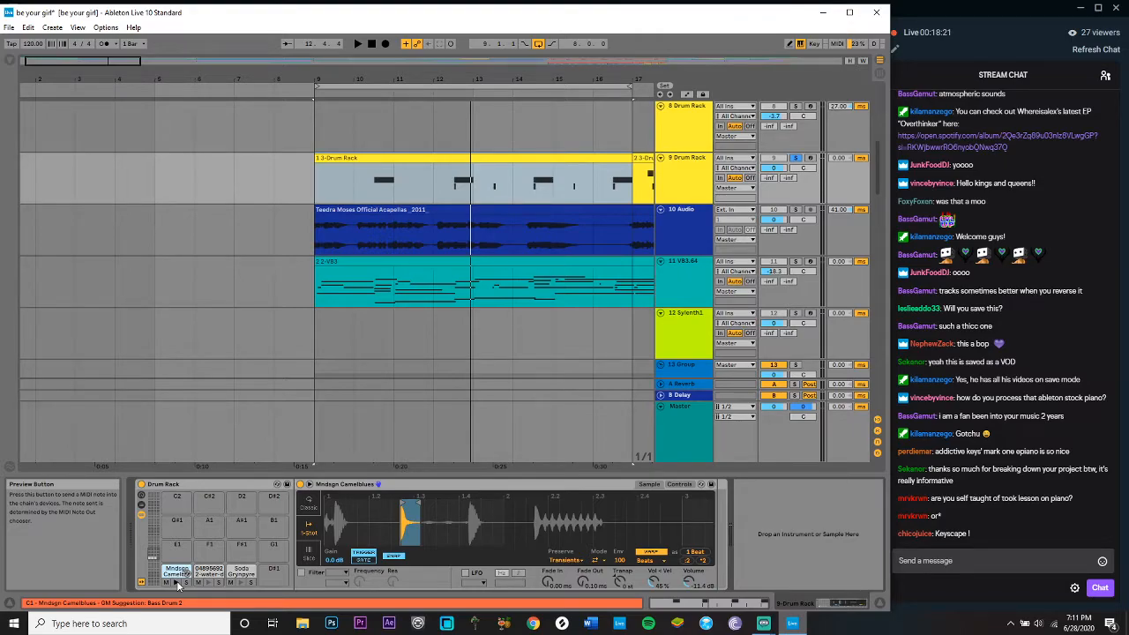
Step: Place the insert marker at 9.1.1 on the 11 VB3.64 track, solo the track, and play it briefly
click(315, 287)
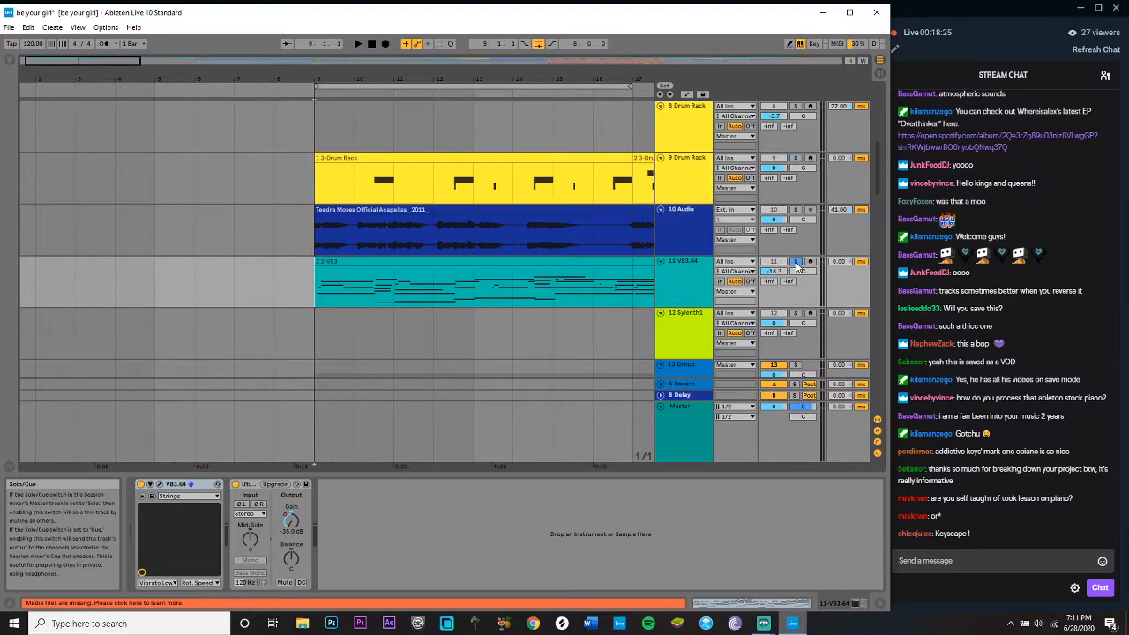
click(797, 262)
key(space)
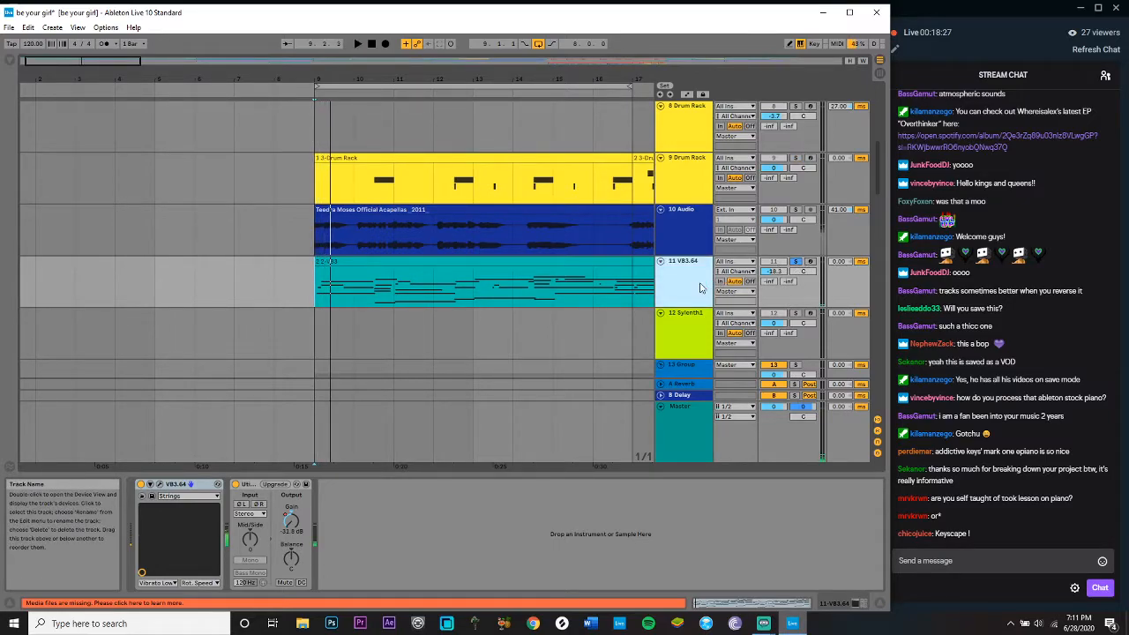
key(space)
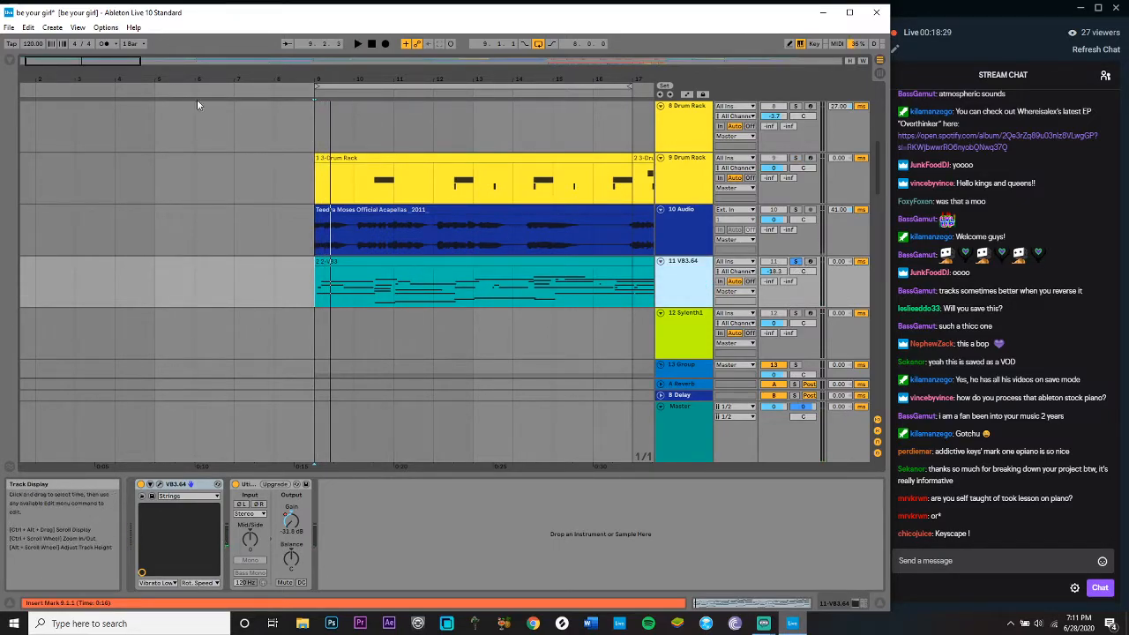
Step: Play the soloed 11 VB3.64 part from bar 9 and extend the loop to end at bar 25
drag(139, 64, 139, 61)
key(space)
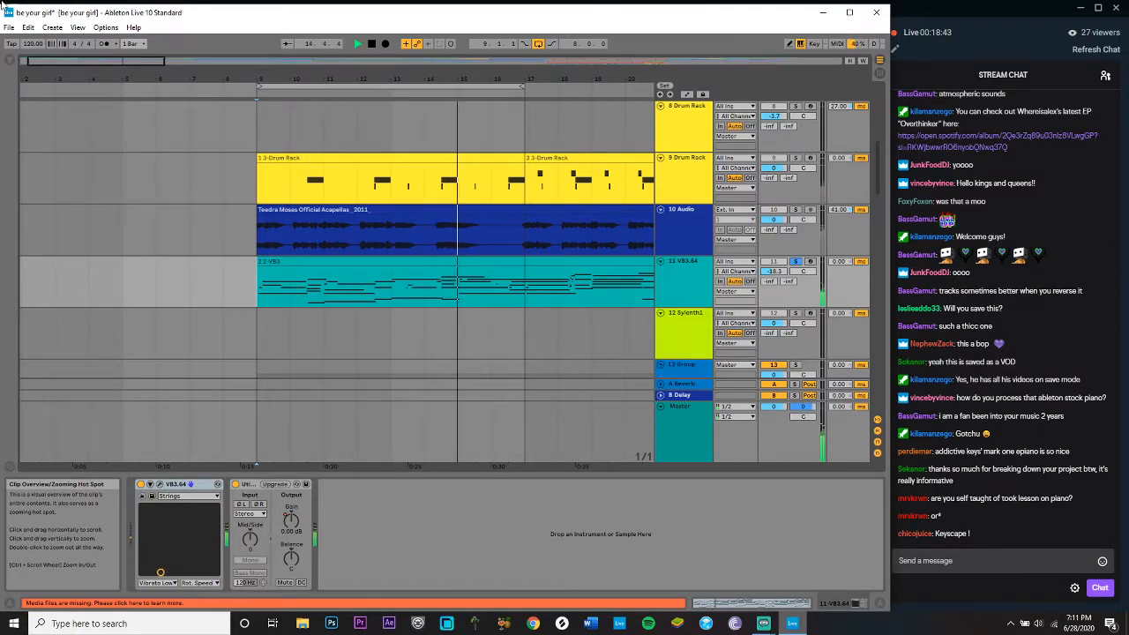
key(minus)
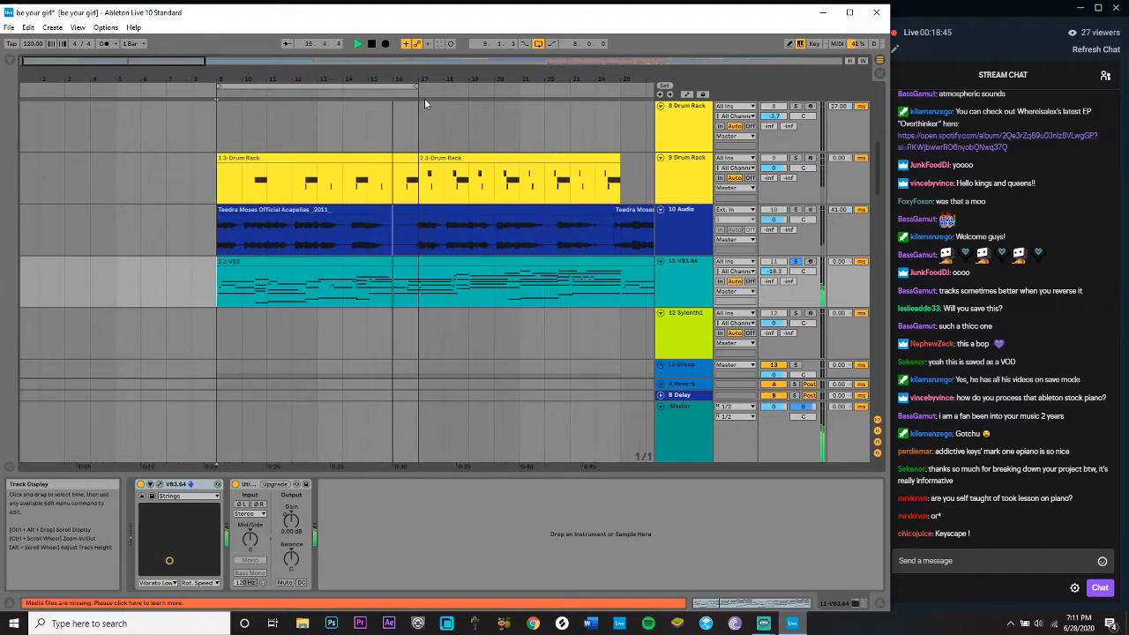
drag(428, 105, 620, 103)
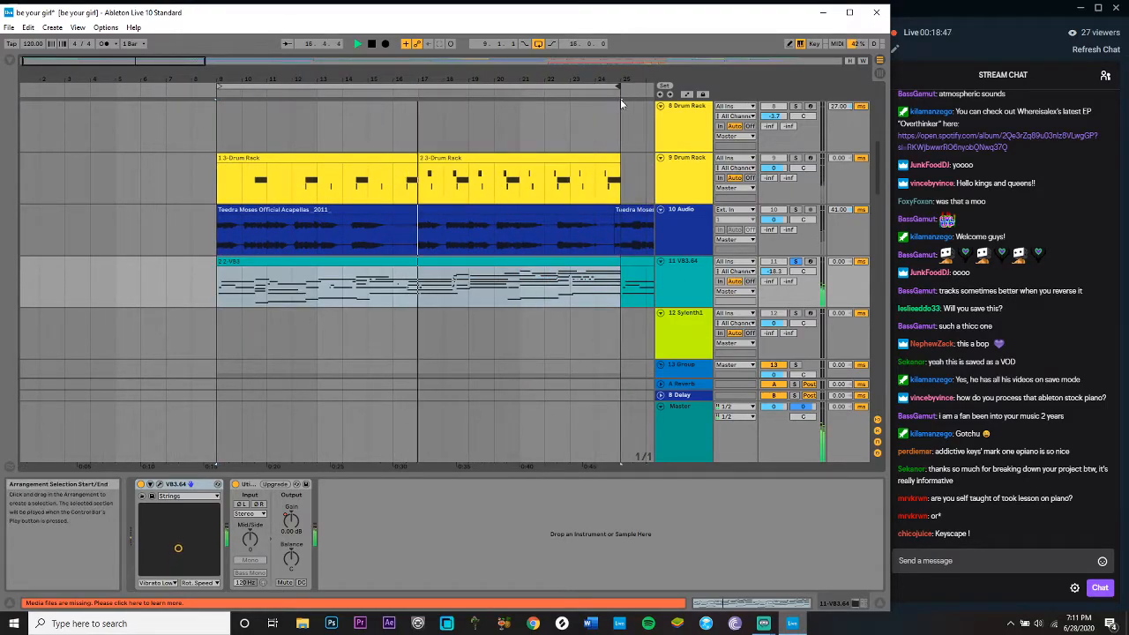
Step: Open the VB3 plug-in window from the 11 VB3.64 track and arm the track for live playing
click(681, 275)
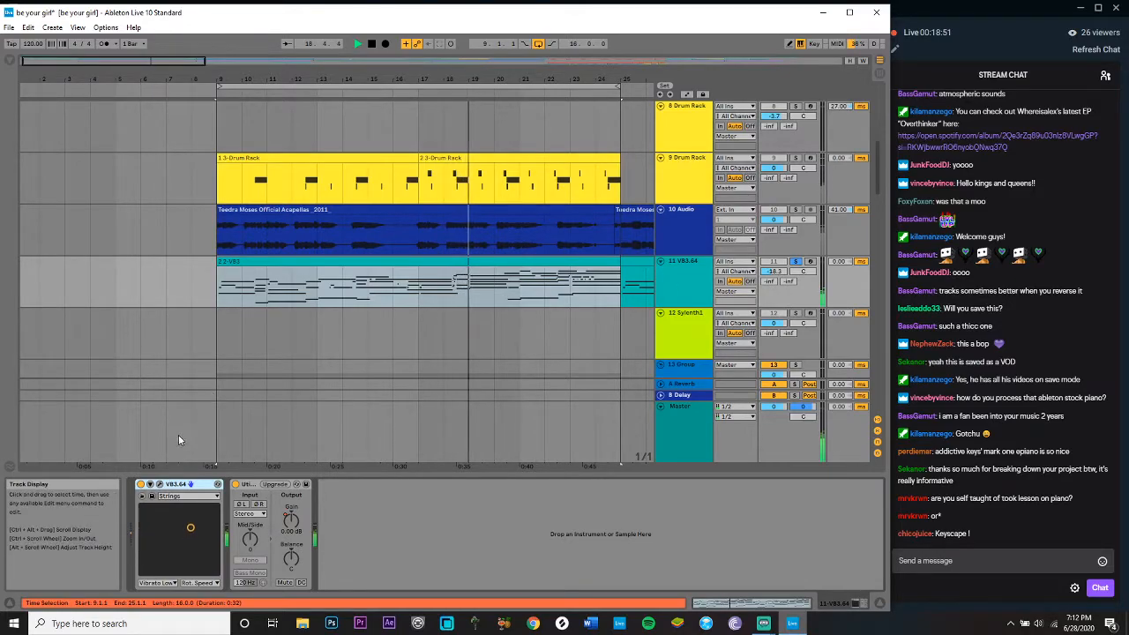
click(160, 485)
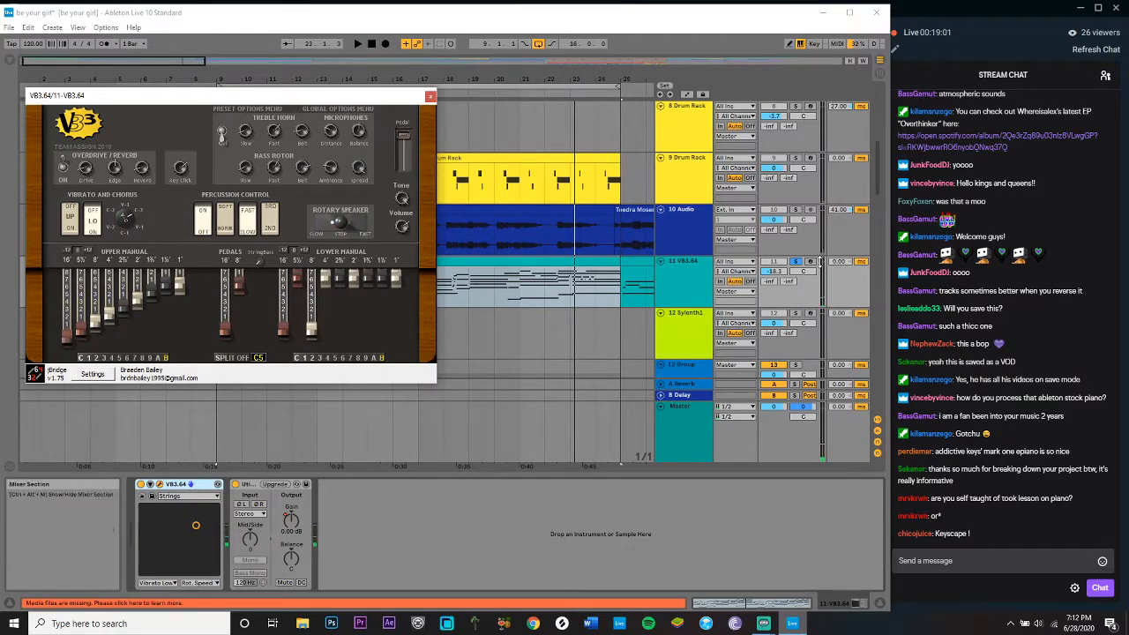
click(679, 280)
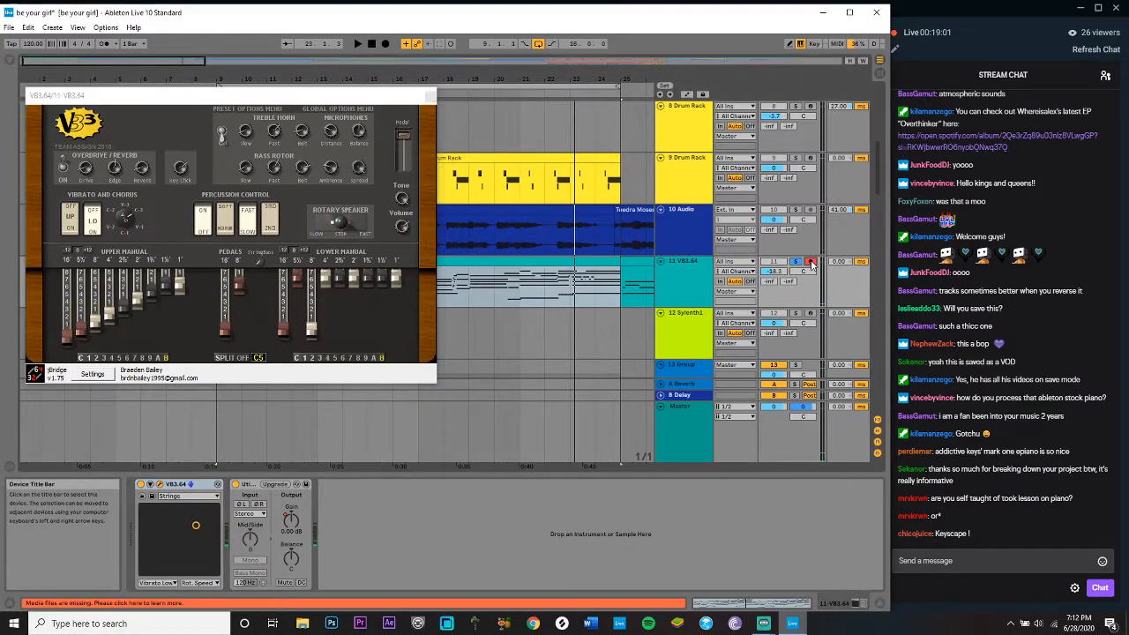
Step: Switch the VB3 rotary speaker to Slow and to Fast, restart playback from bar 9, and close the plug-in window
click(339, 224)
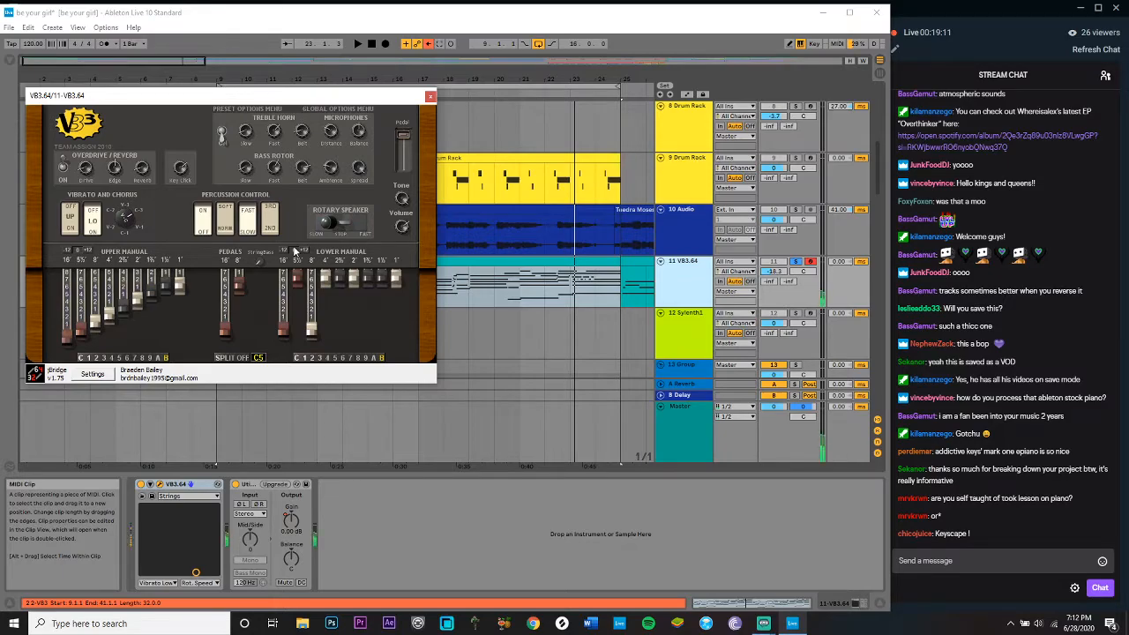
click(324, 224)
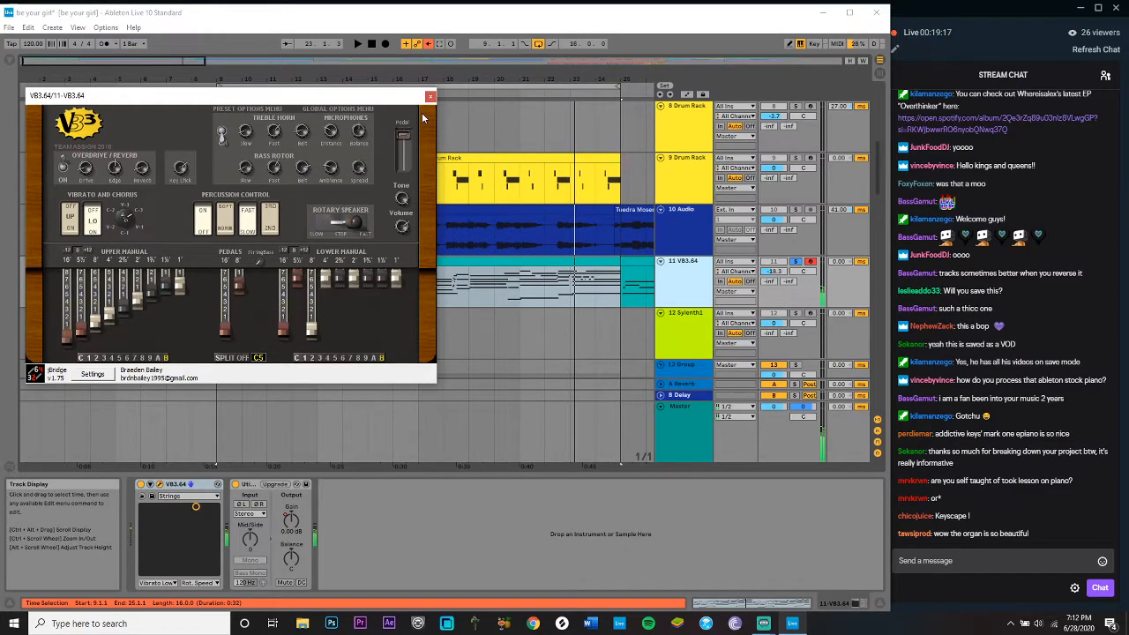
key(space)
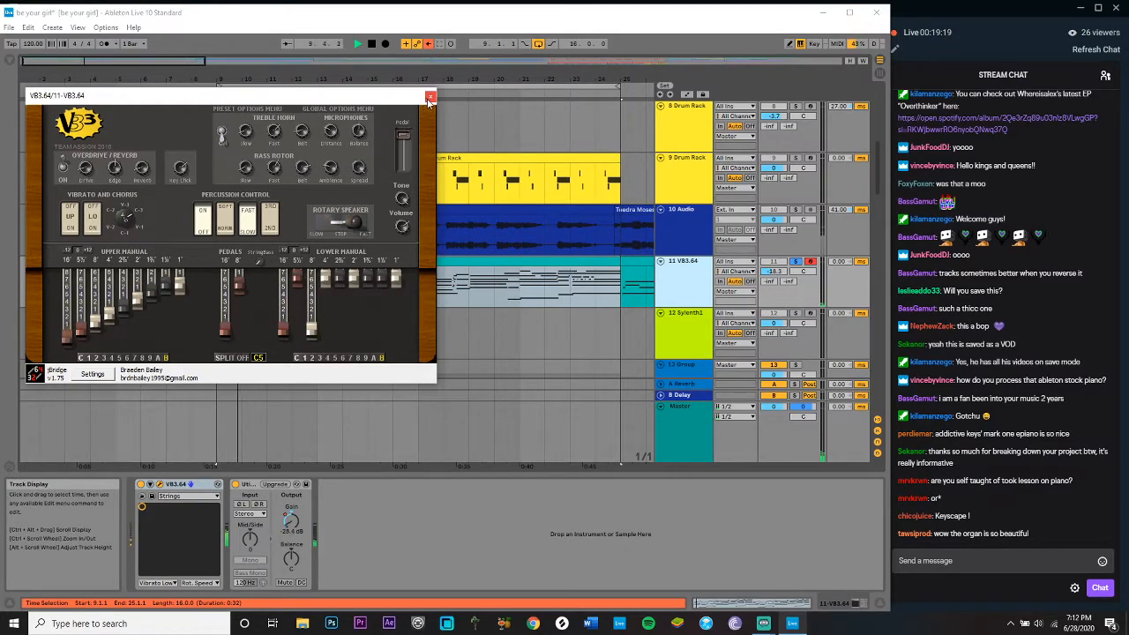
click(430, 97)
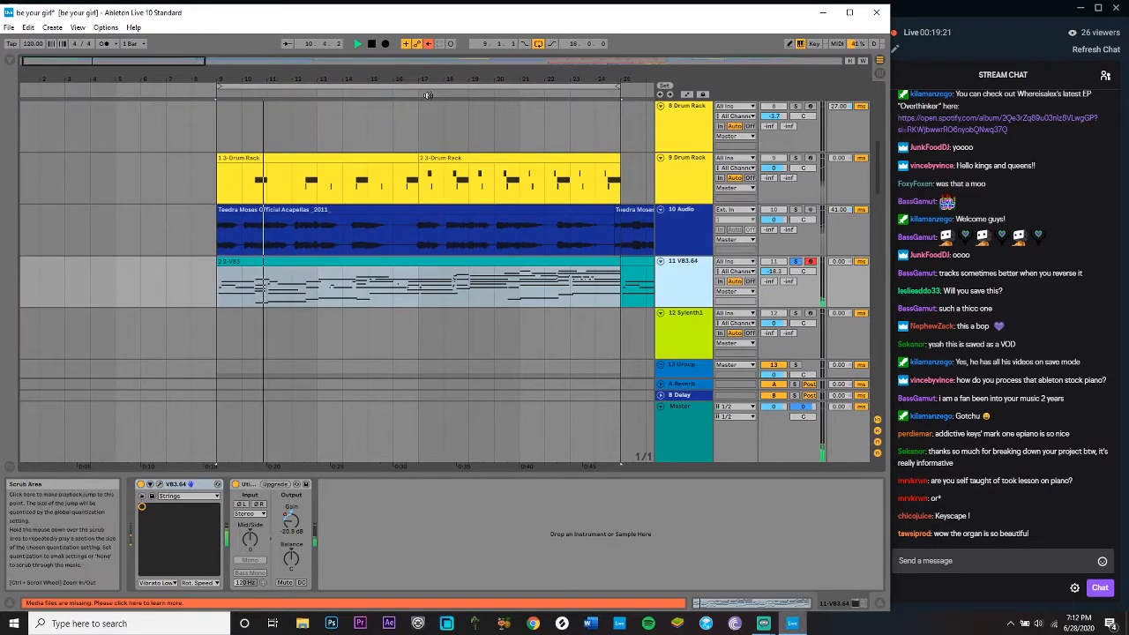
Step: Solo the 18 Grand Piano track in place of the organ and play its part from about bar 11
scroll(677, 244, down, 8)
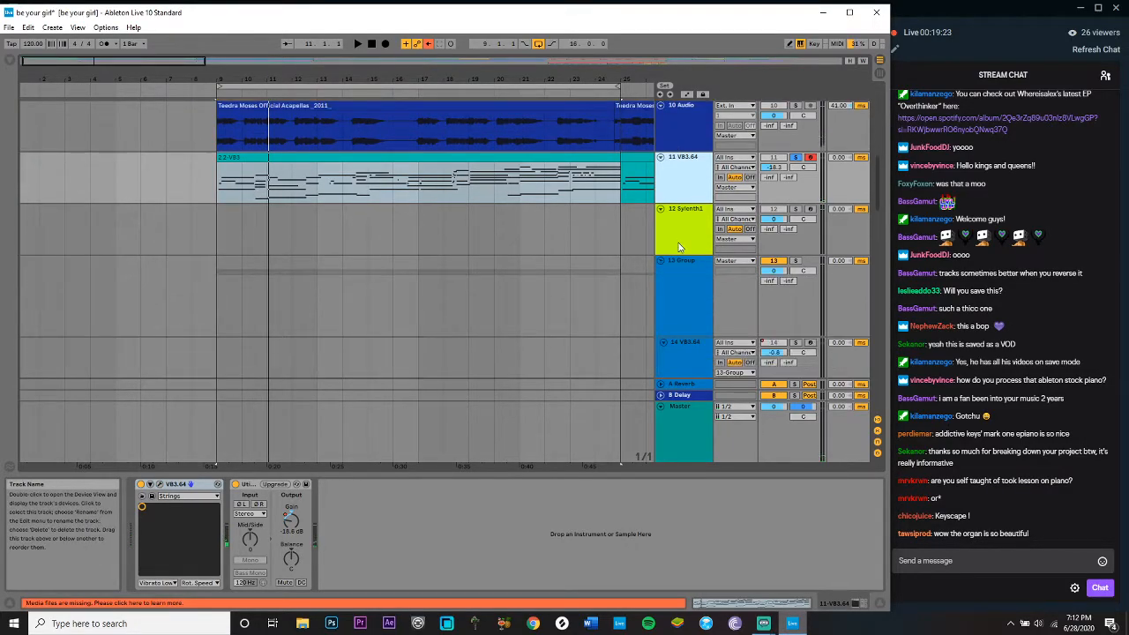
scroll(679, 246, down, 2)
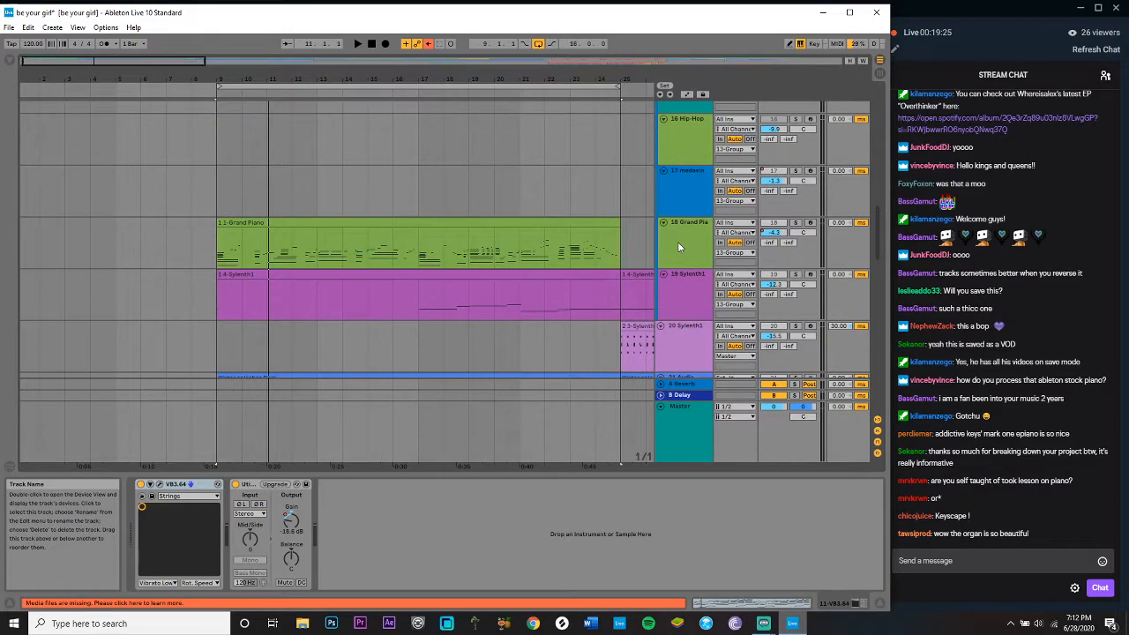
click(681, 245)
key(space)
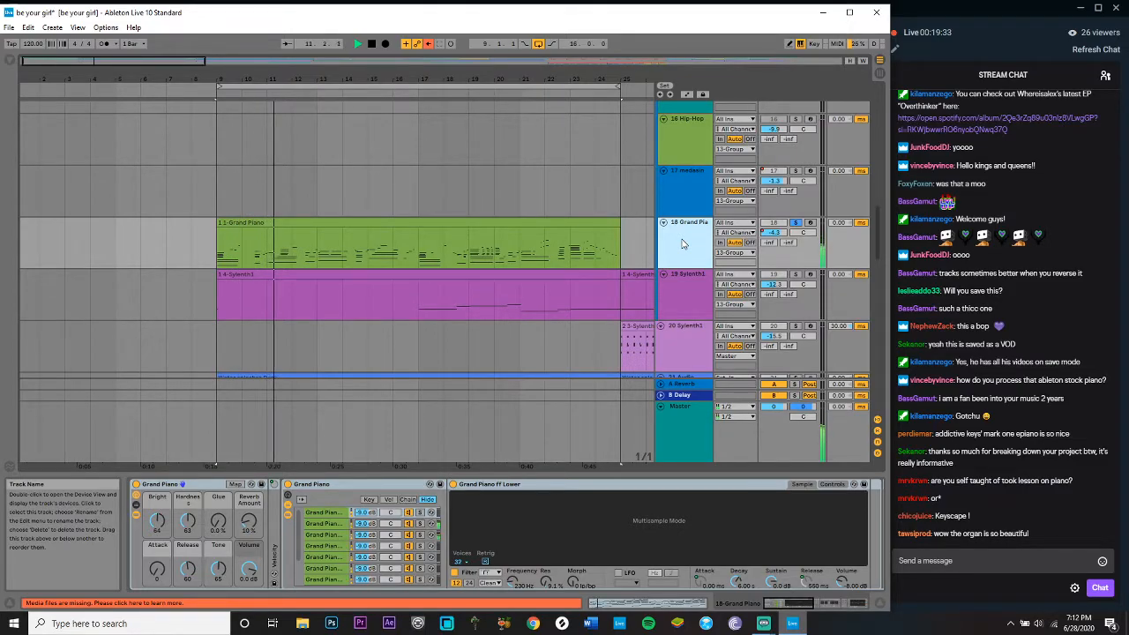
scroll(682, 243, down, 2)
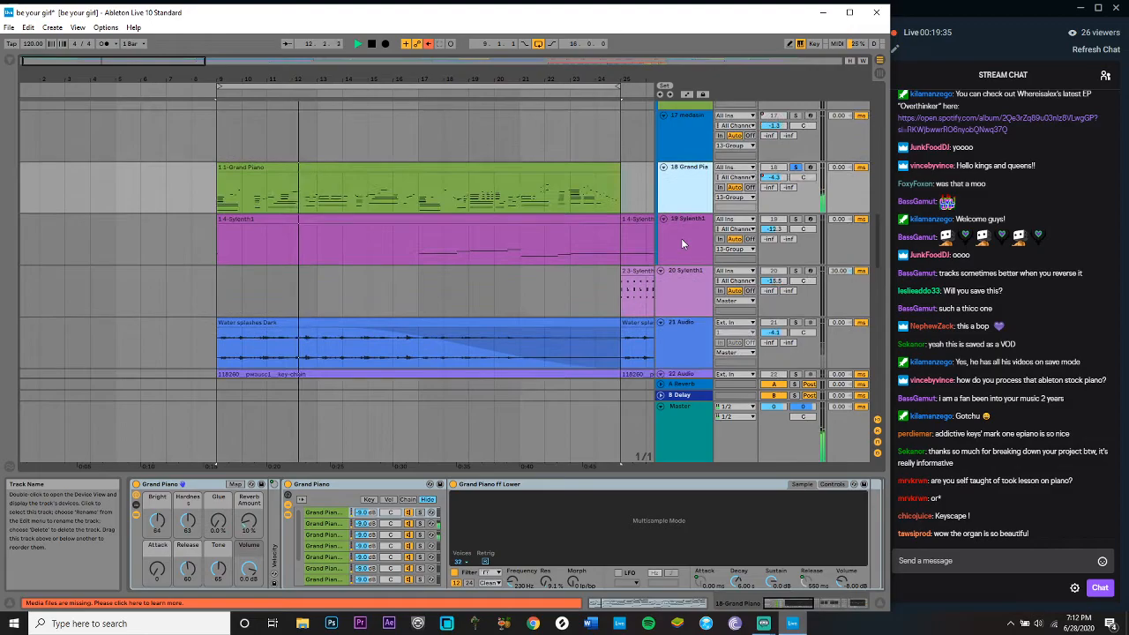
scroll(682, 242, down, 2)
scroll(682, 244, down, 12)
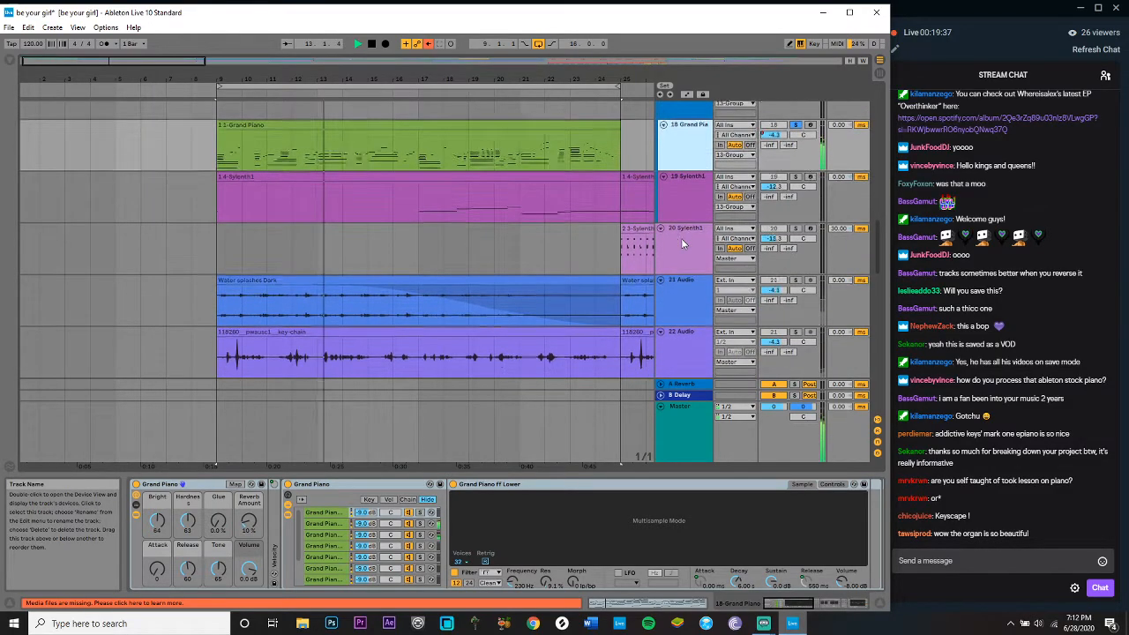
scroll(682, 244, up, 12)
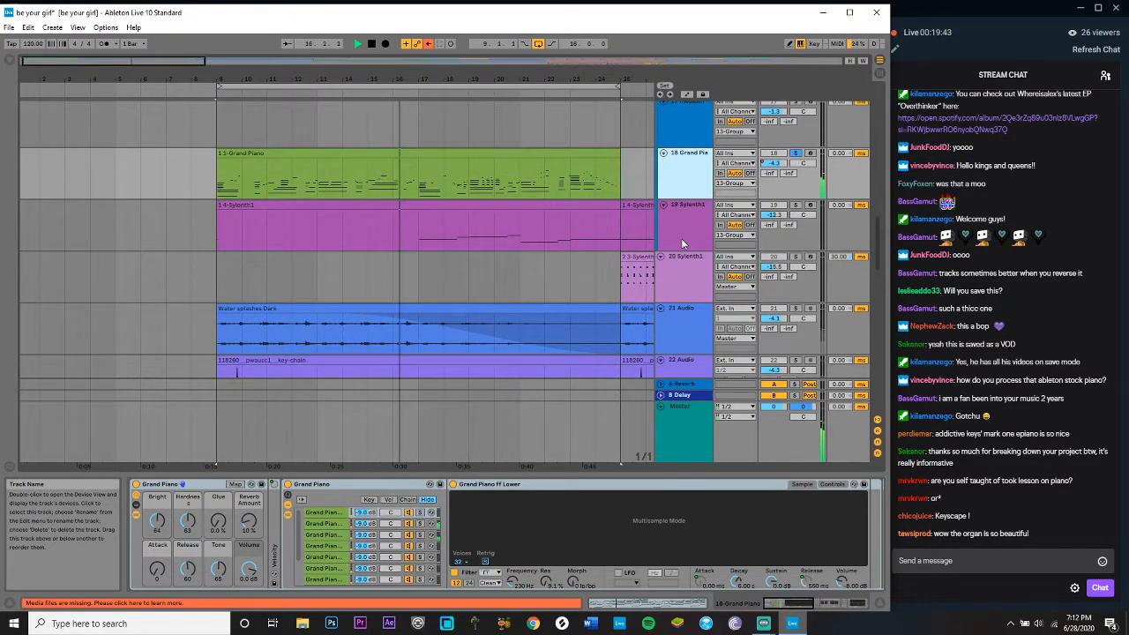
key(space)
Step: Solo the 21 Audio water splashes and 22 Audio key-chain tracks together and play both textures
scroll(681, 238, down, 3)
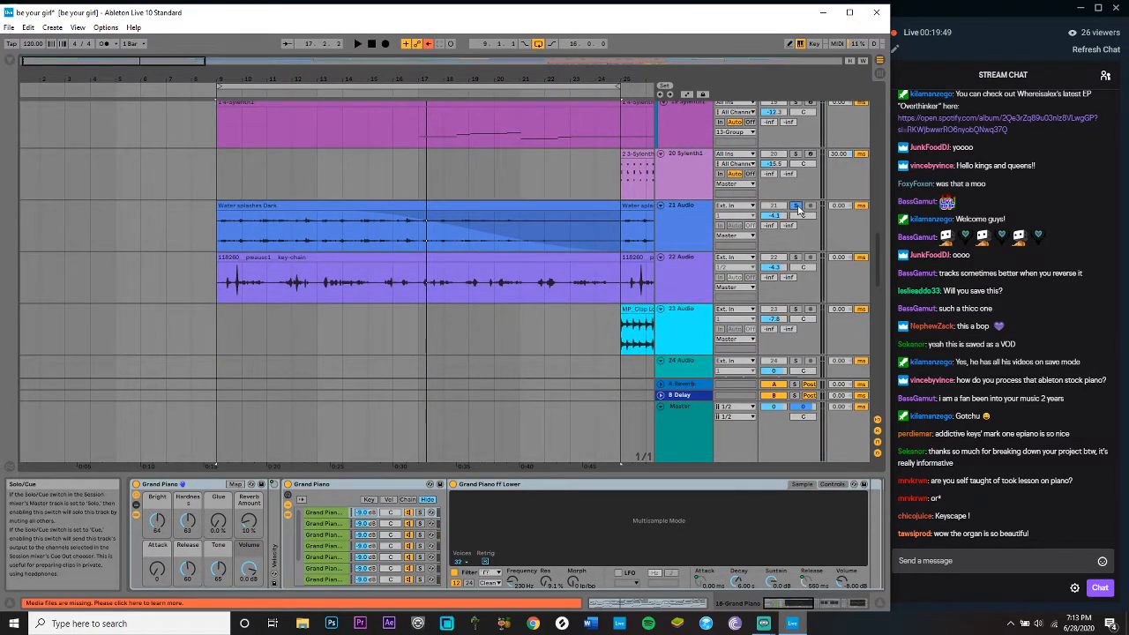
click(794, 257)
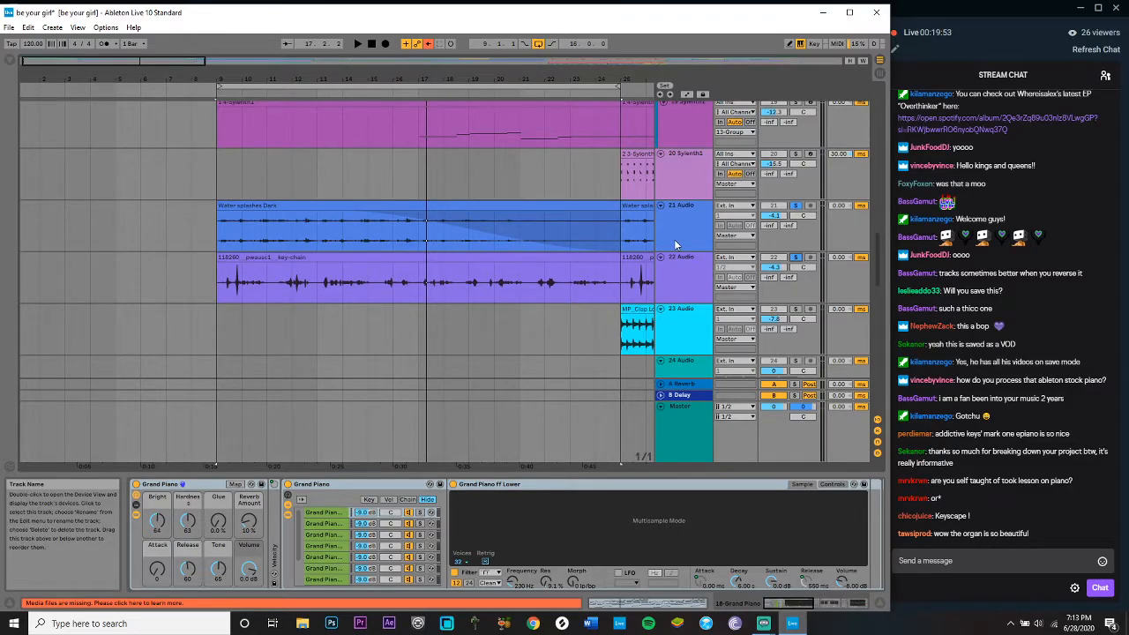
key(space)
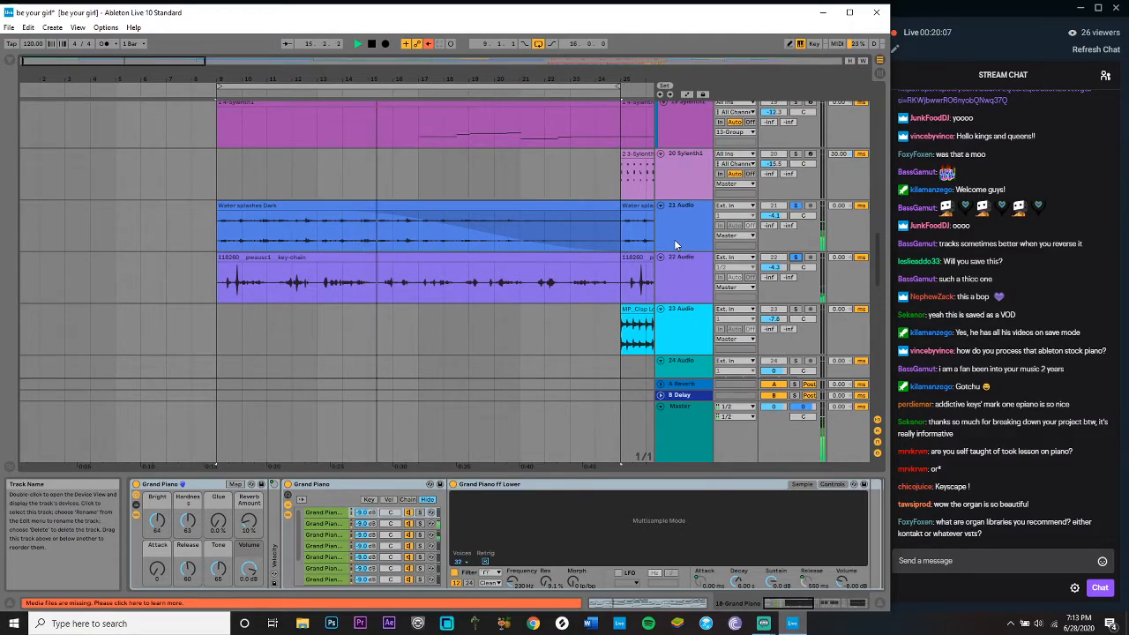
key(space)
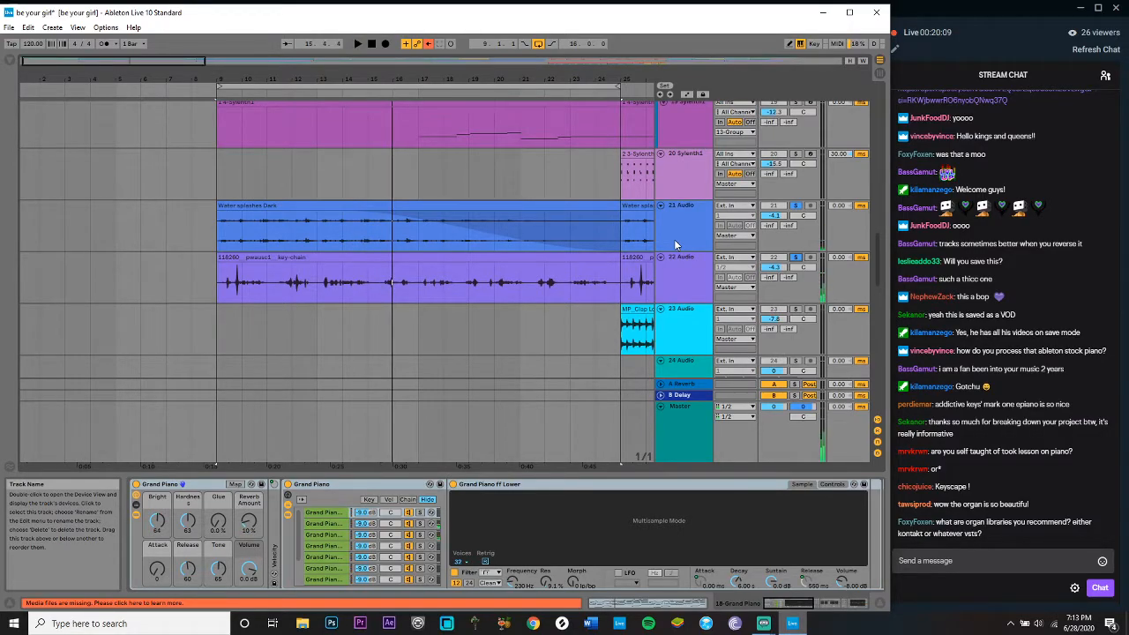
Step: Move the 16-bar loop to start at bar 25
click(453, 275)
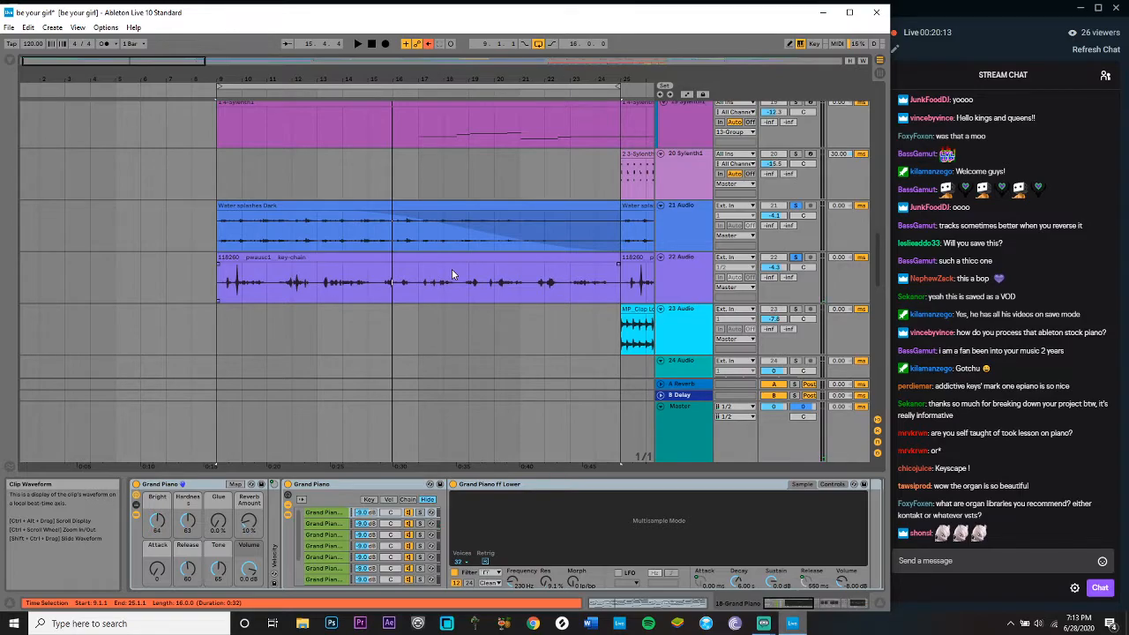
drag(80, 61, 79, 53)
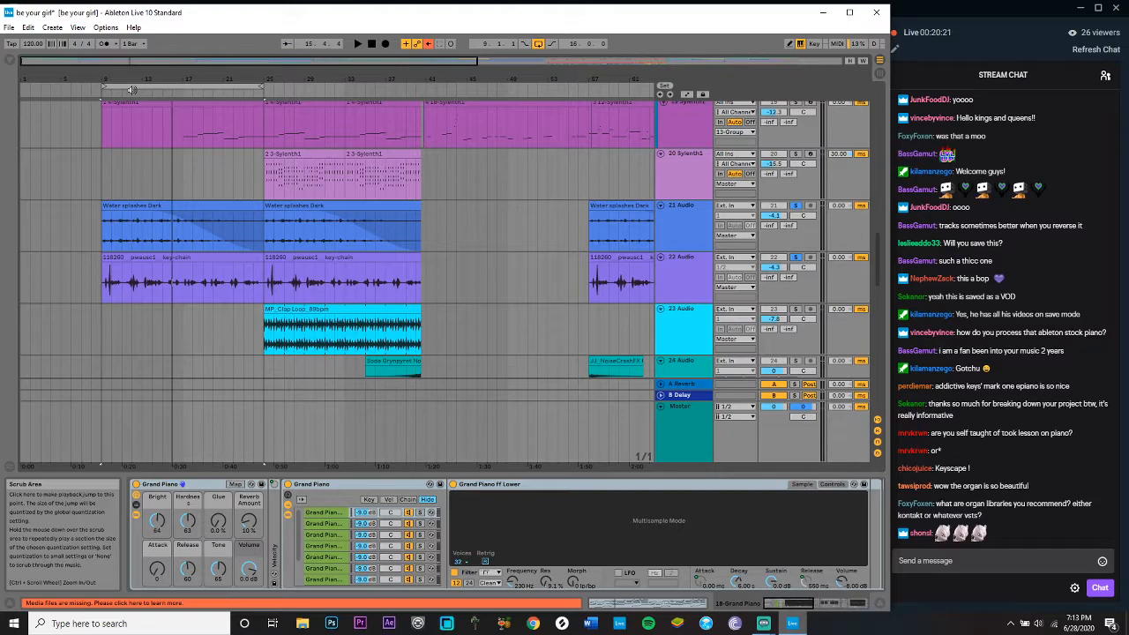
drag(133, 89, 297, 106)
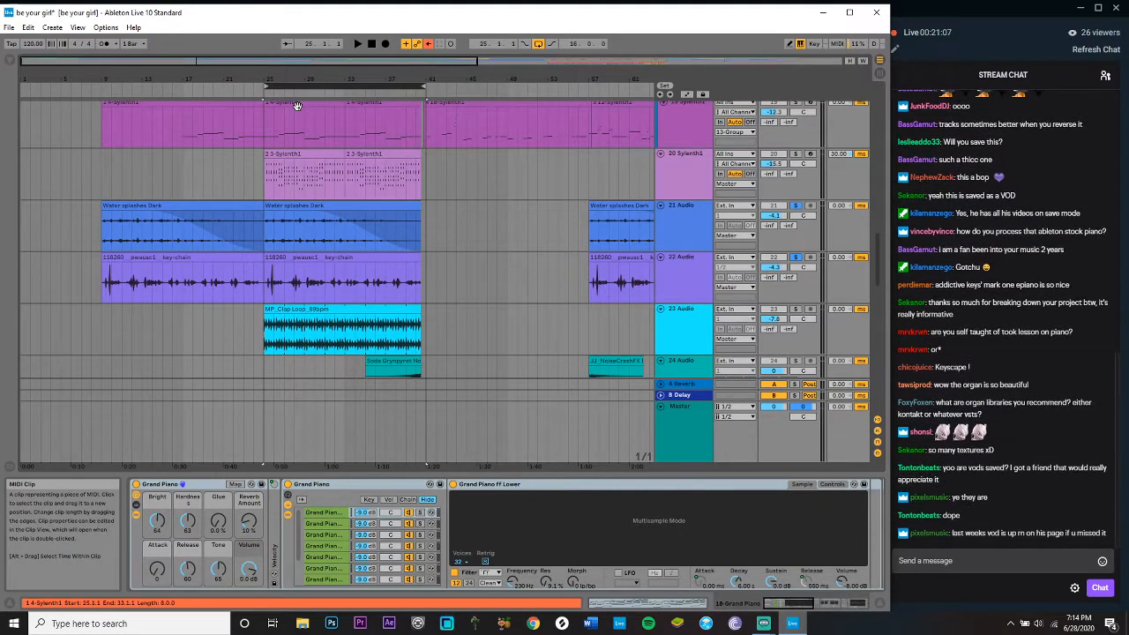
Step: Place the insert marker at 25.1.1 on the 1 Group track and clear the solos on tracks 21 and 22
scroll(291, 150, up, 5)
click(272, 167)
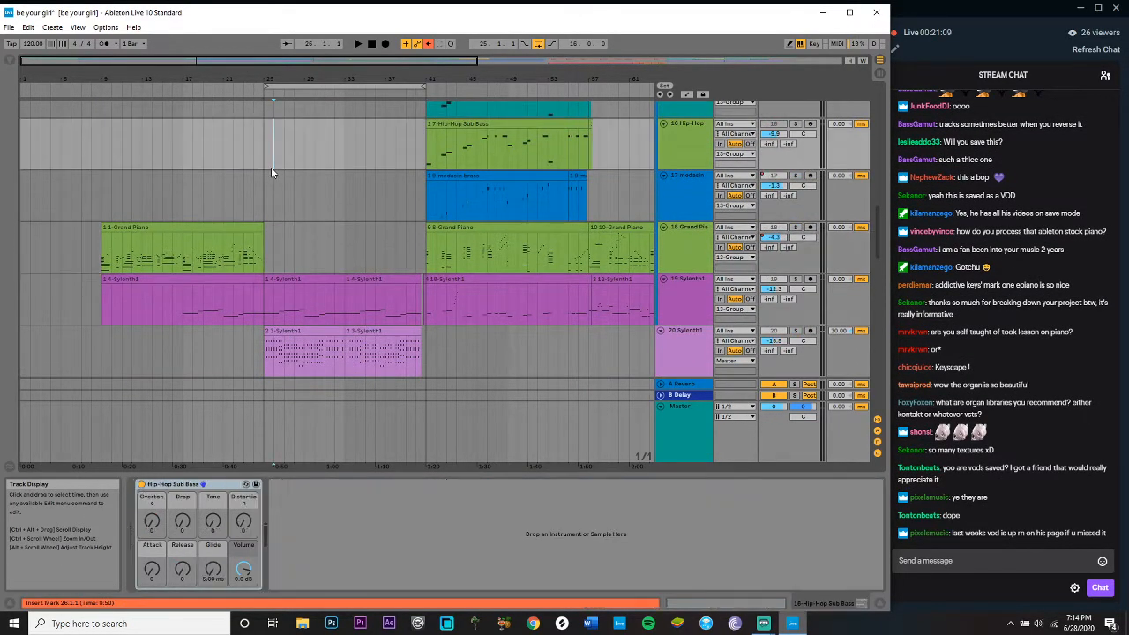
scroll(272, 169, down, 10)
scroll(271, 166, up, 15)
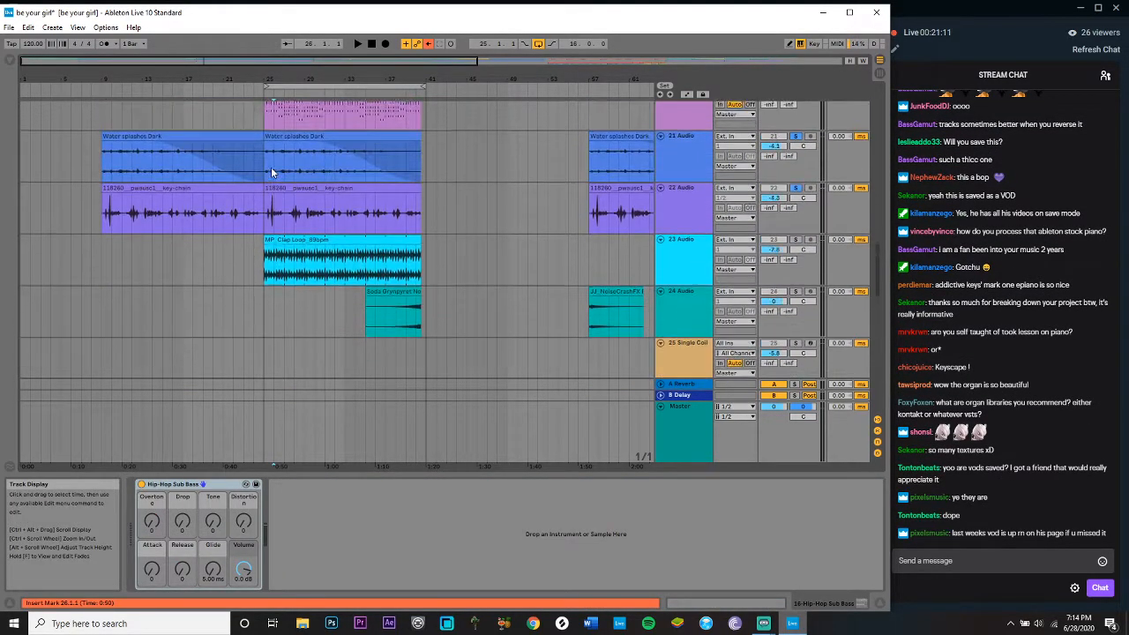
scroll(271, 167, up, 12)
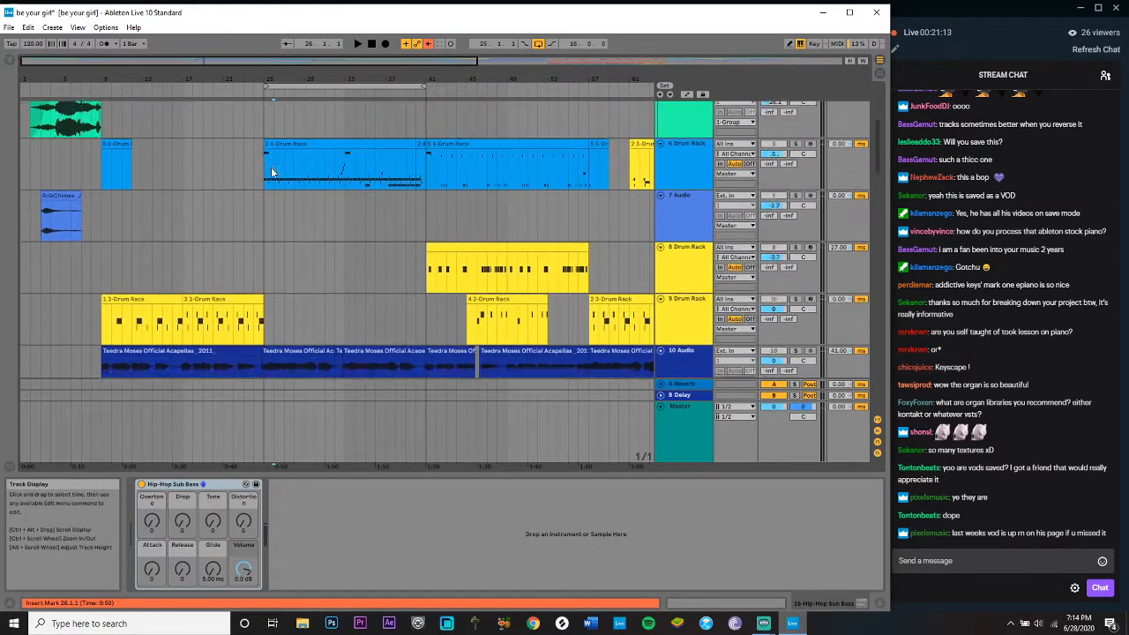
click(254, 149)
click(263, 115)
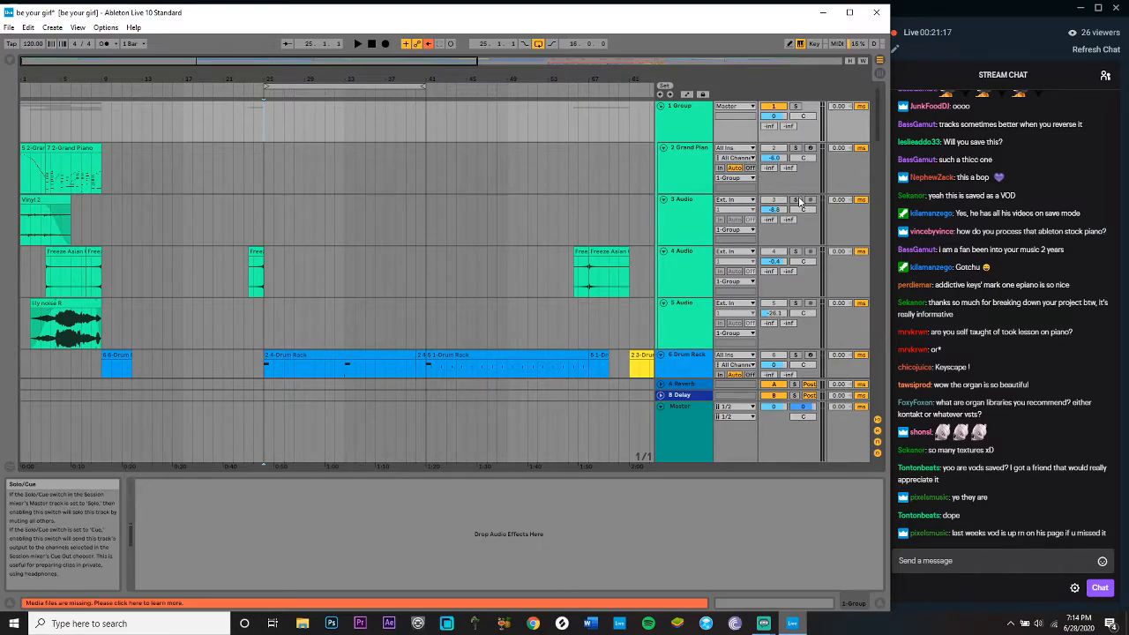
Step: Play the full mix from bar 25 to about bar 40 and look through the tracks active in that section
key(space)
scroll(446, 252, down, 5)
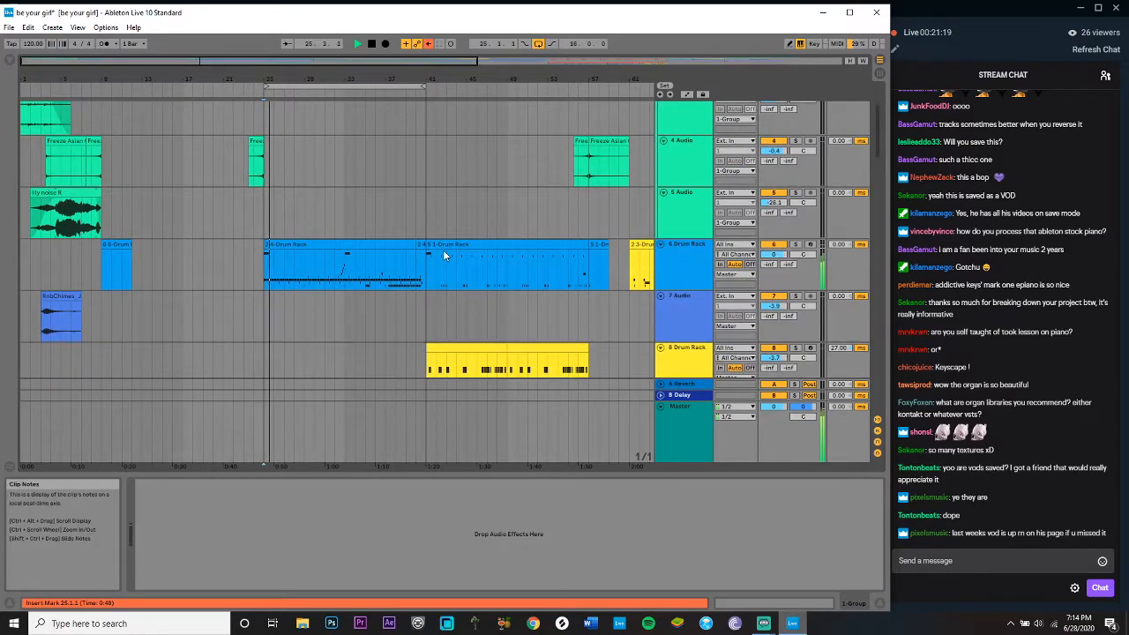
scroll(445, 255, down, 8)
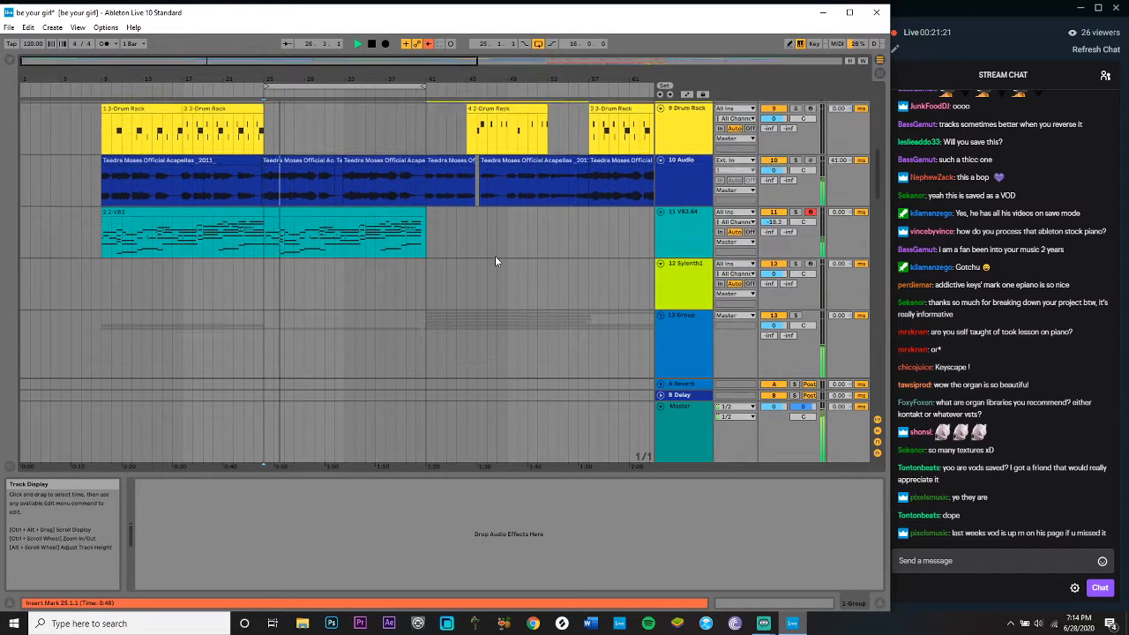
scroll(494, 256, down, 10)
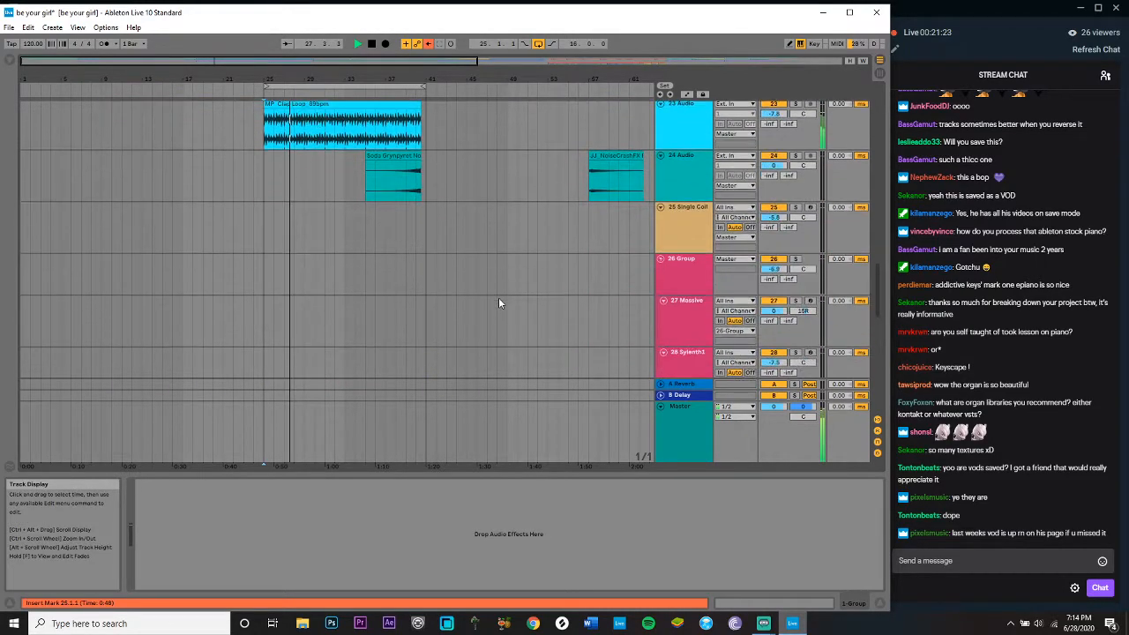
scroll(499, 297, up, 8)
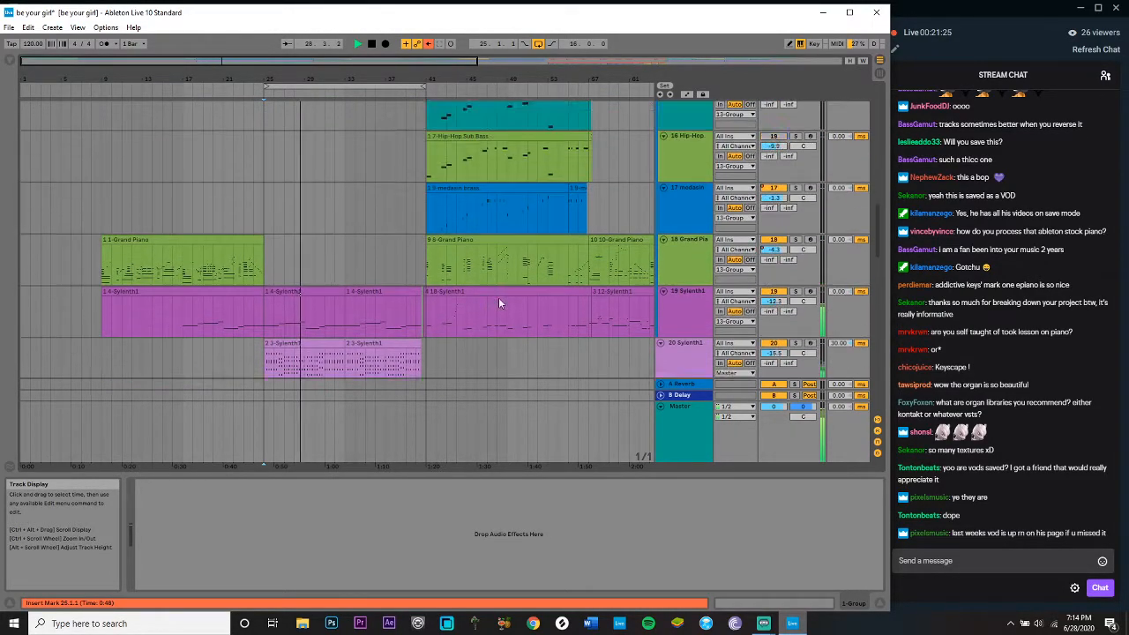
scroll(394, 132, up, 10)
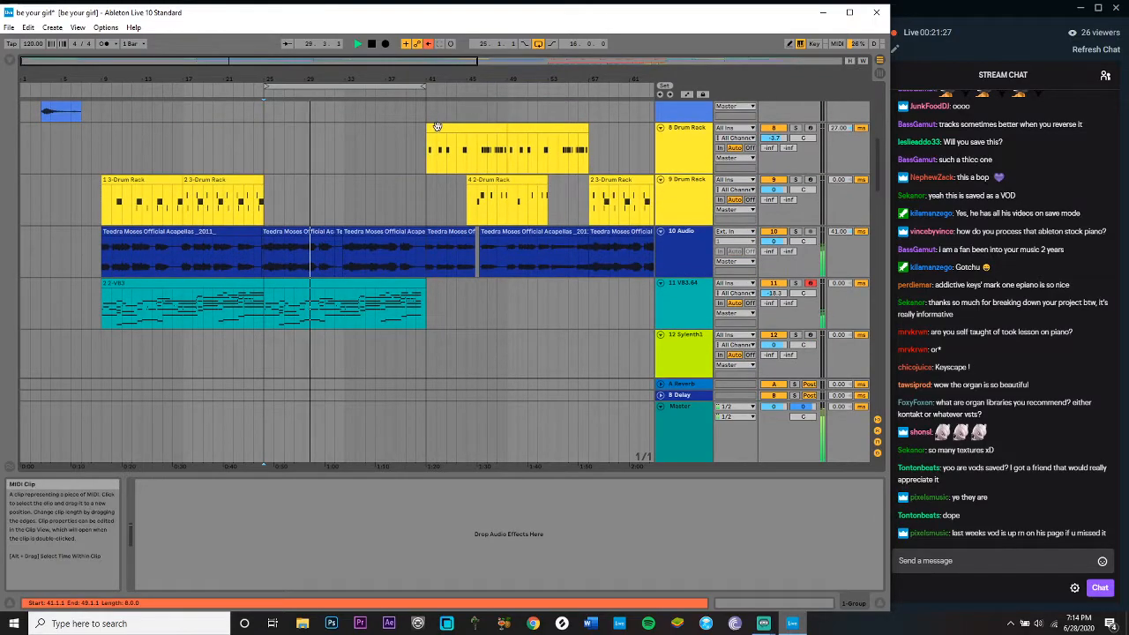
scroll(438, 126, up, 5)
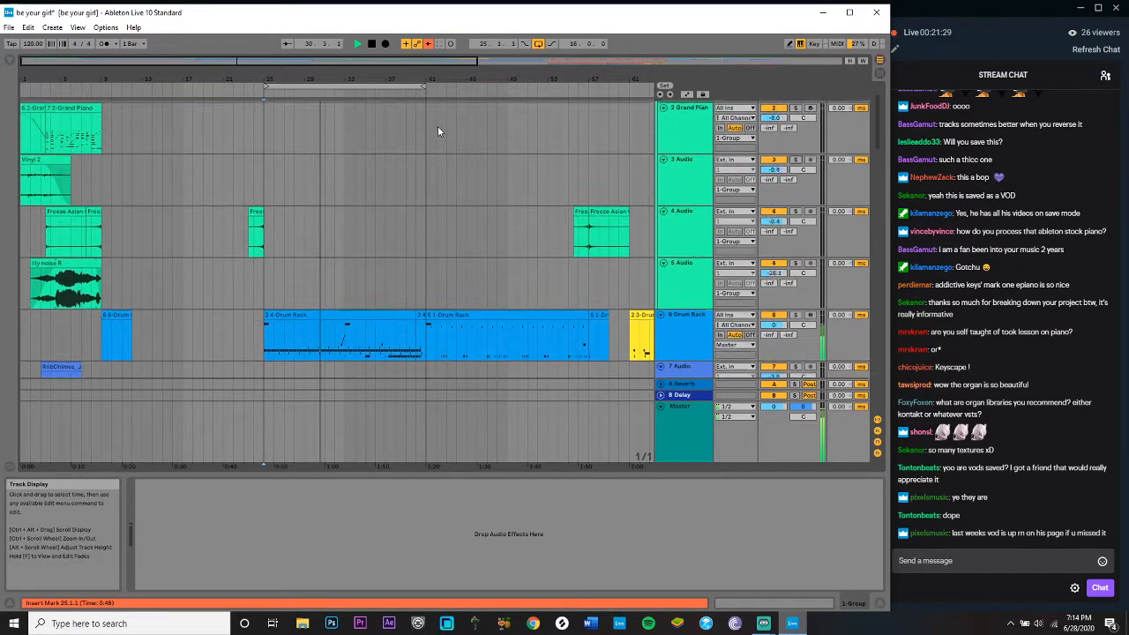
scroll(437, 126, down, 2)
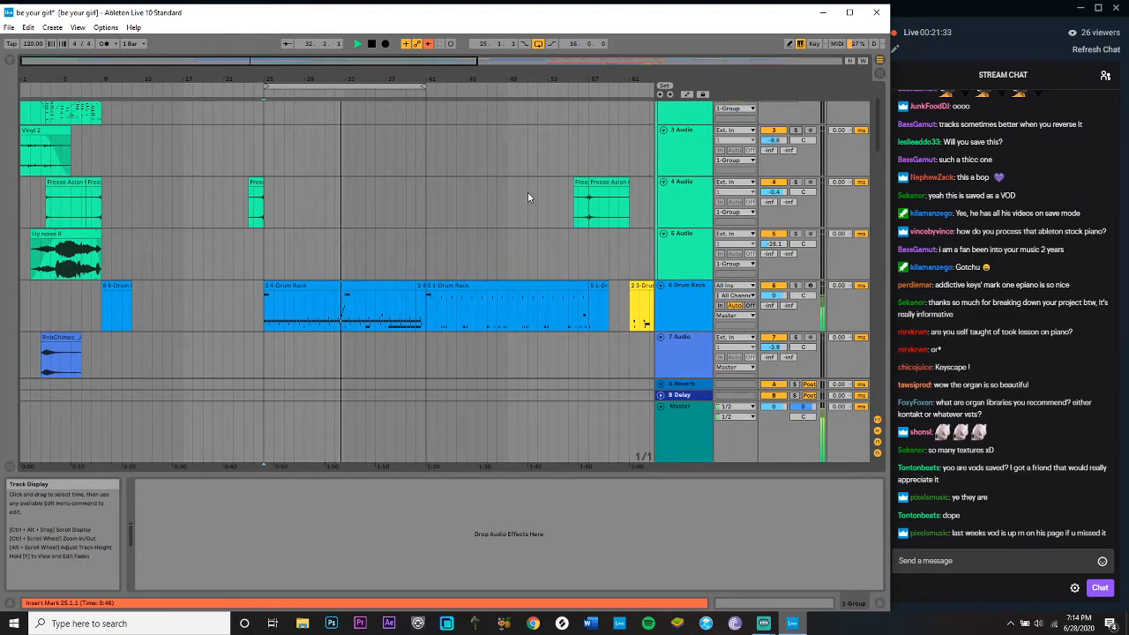
scroll(527, 196, down, 3)
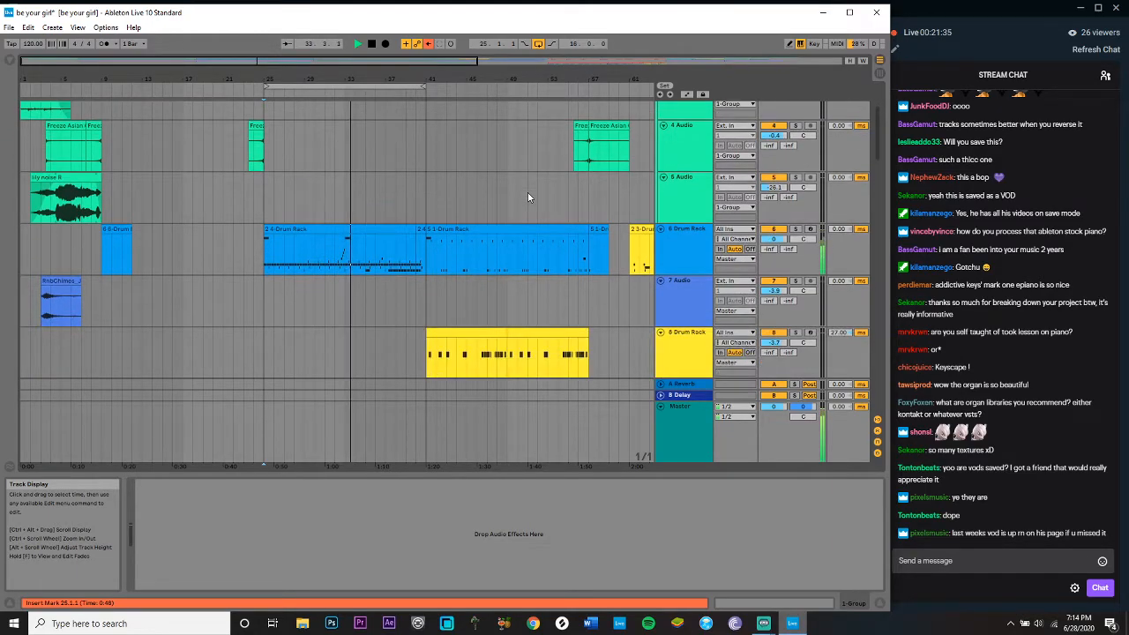
scroll(528, 196, down, 6)
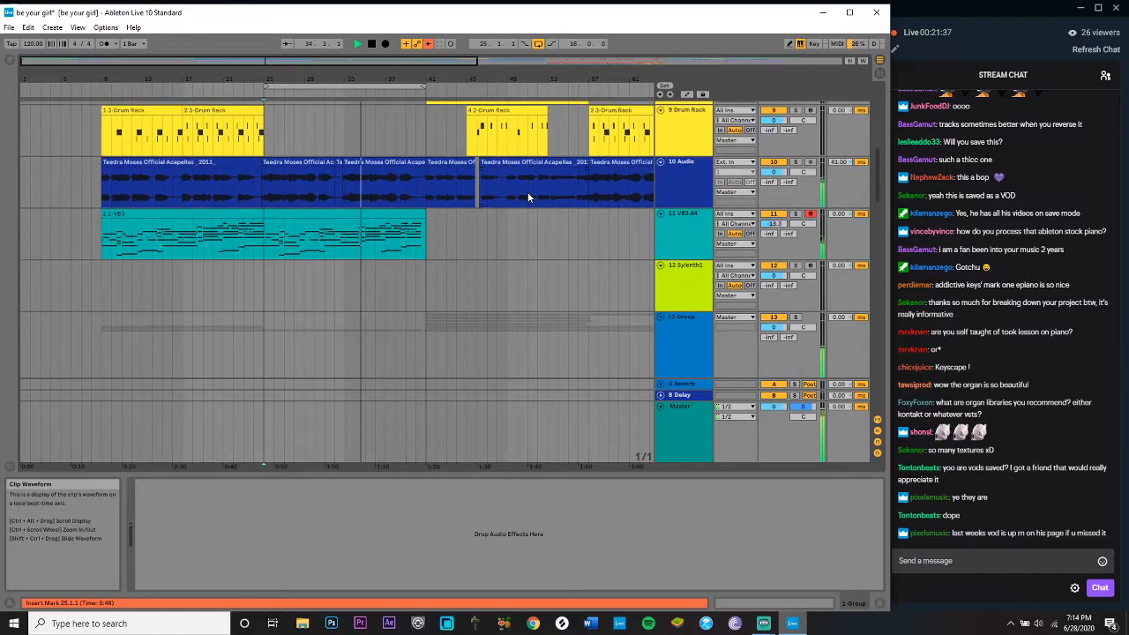
scroll(529, 207, down, 8)
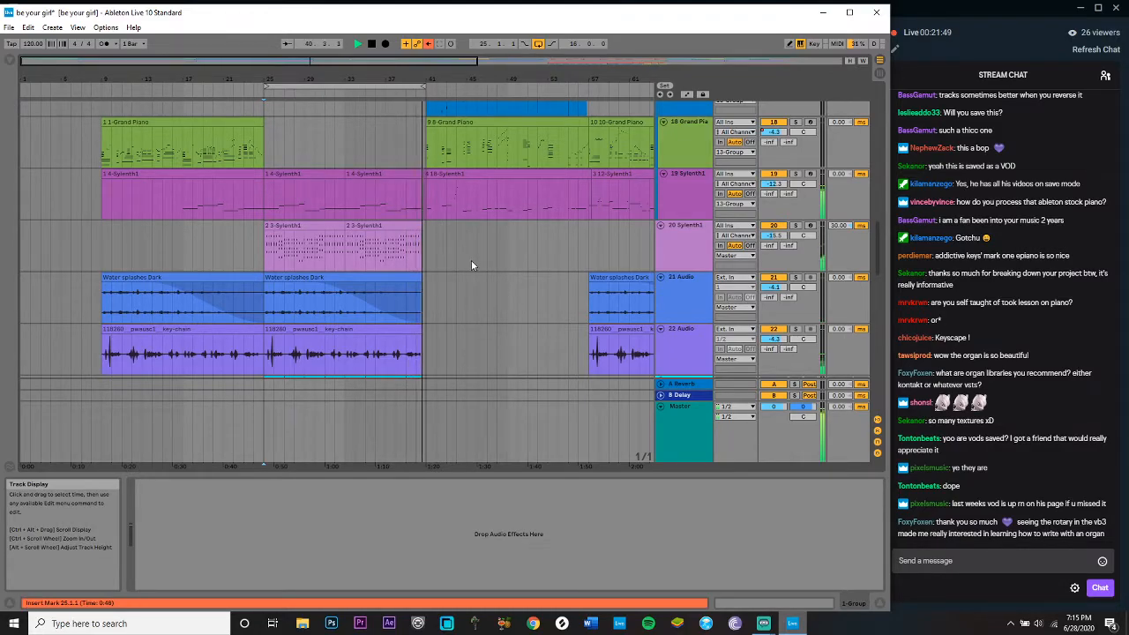
scroll(471, 260, up, 10)
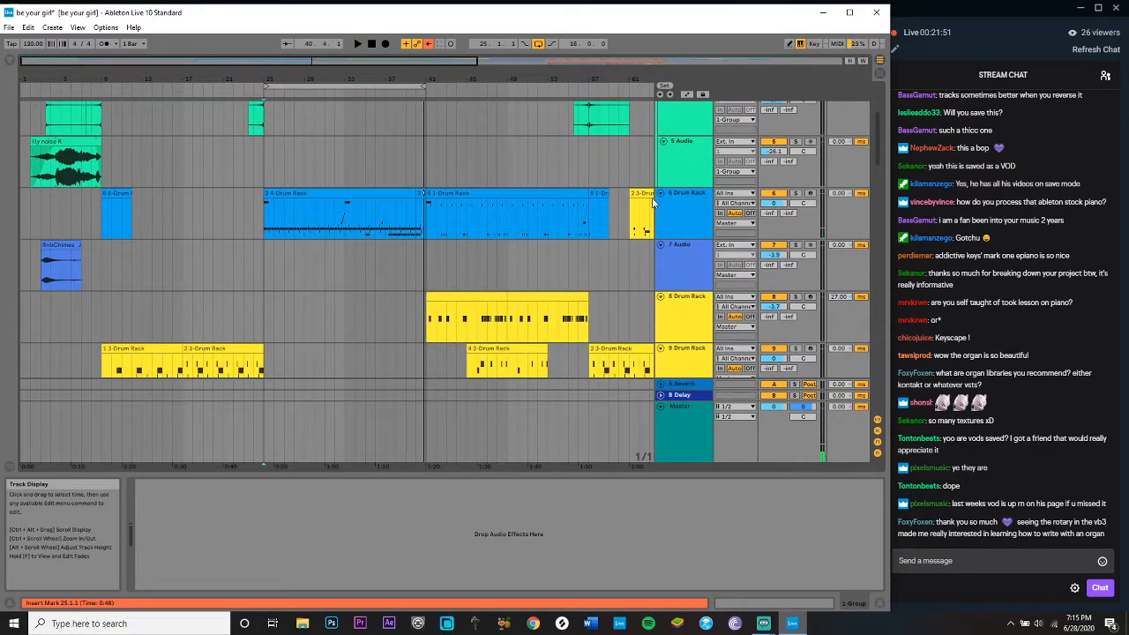
Step: Show the 6 Drum Rack devices, solo that track, and play its part from bar 25
click(666, 202)
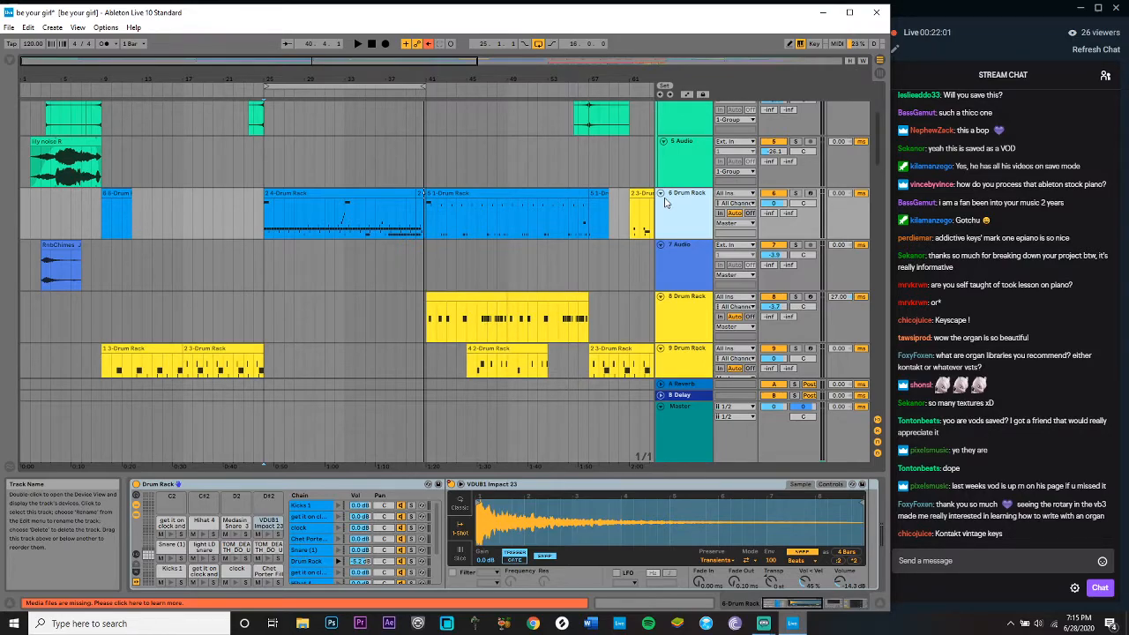
click(272, 197)
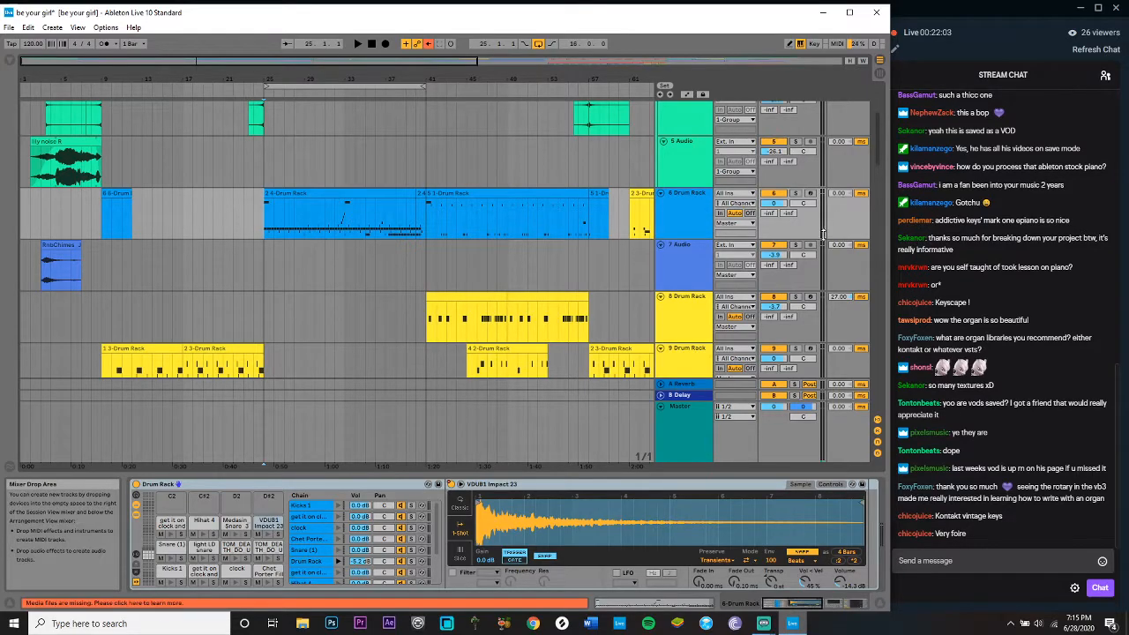
key(space)
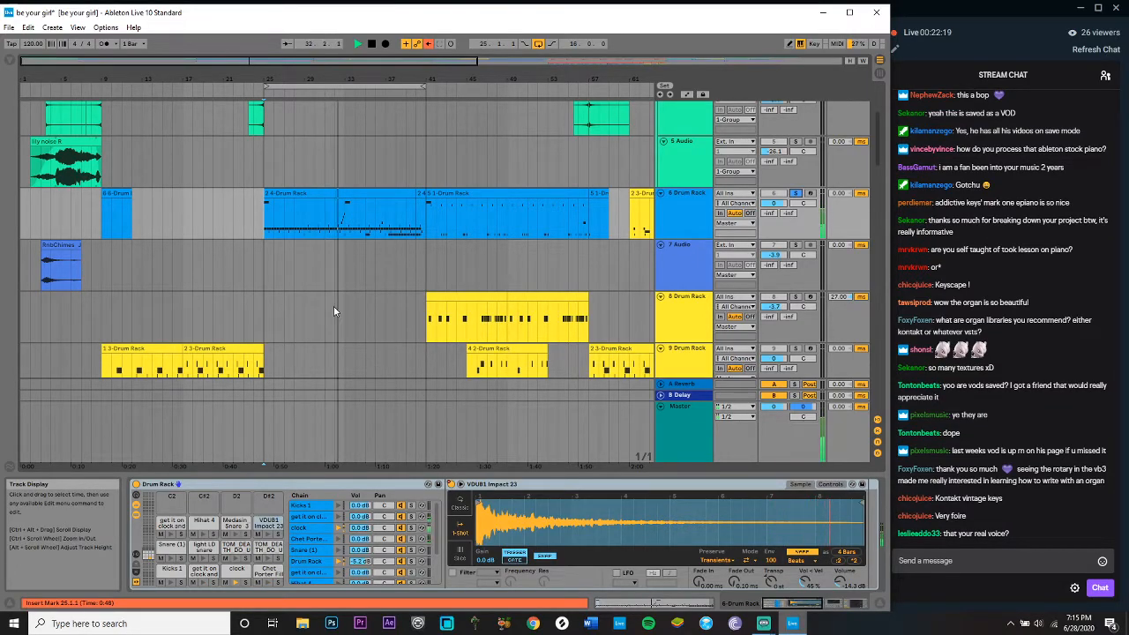
key(space)
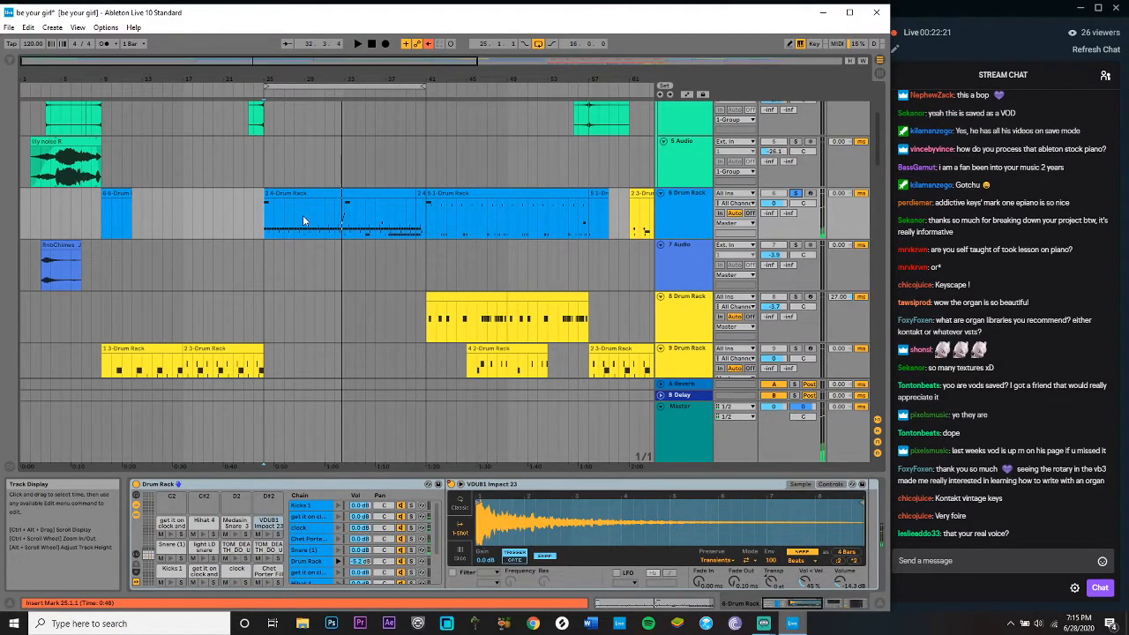
Step: Select the 6 Drum Rack clip starting at bar 25 and show the rack's "get it on clock and drop" sample
click(312, 193)
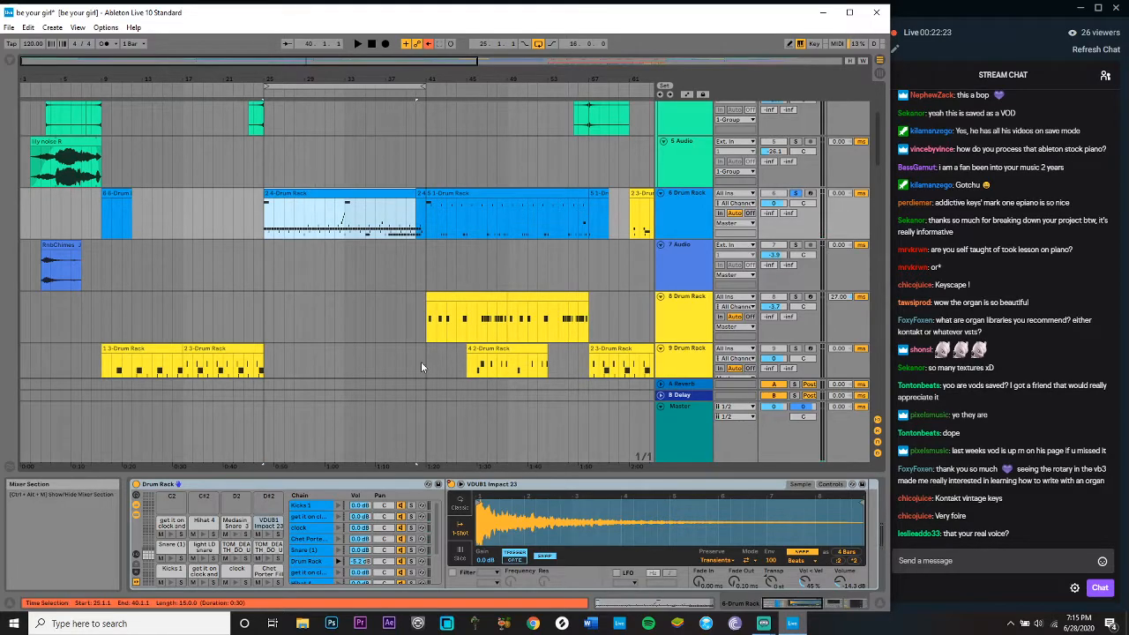
click(204, 569)
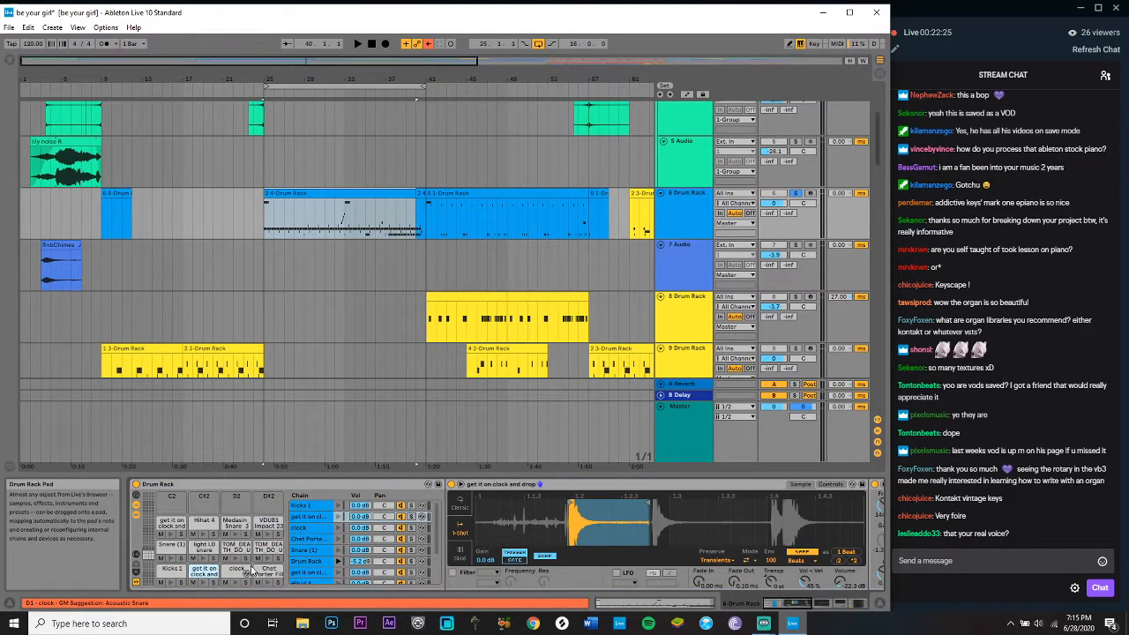
click(238, 569)
click(204, 570)
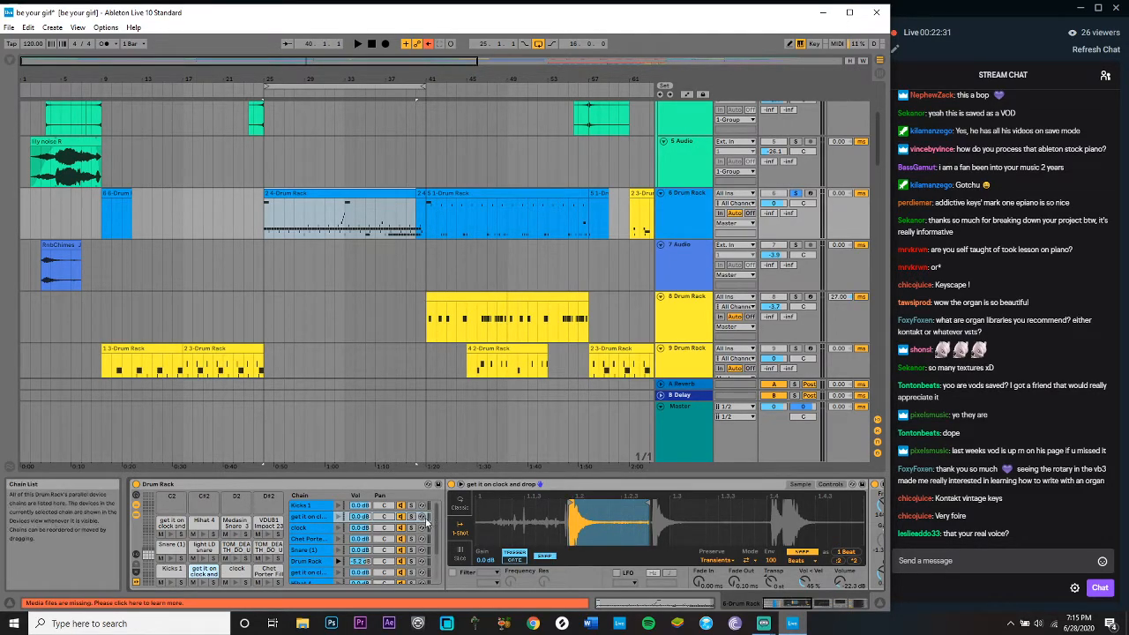
Step: Preview the "get it on clock and drop" and "clock" pads of 6 Drum Rack and zoom into the sample's waveform
click(203, 580)
click(235, 582)
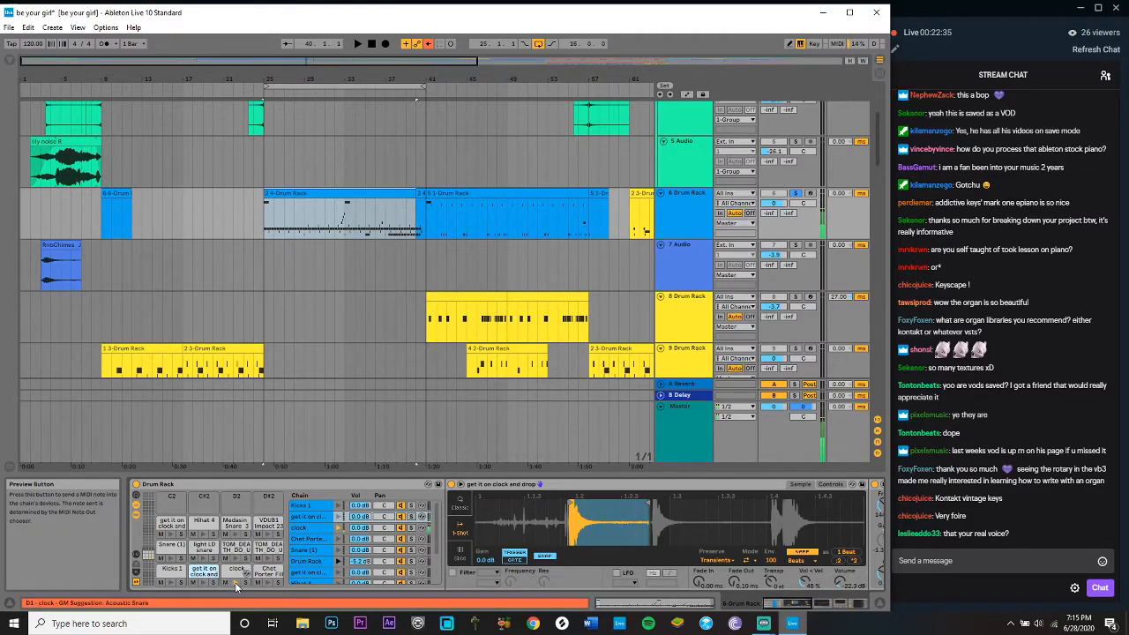
click(201, 582)
drag(609, 521, 608, 564)
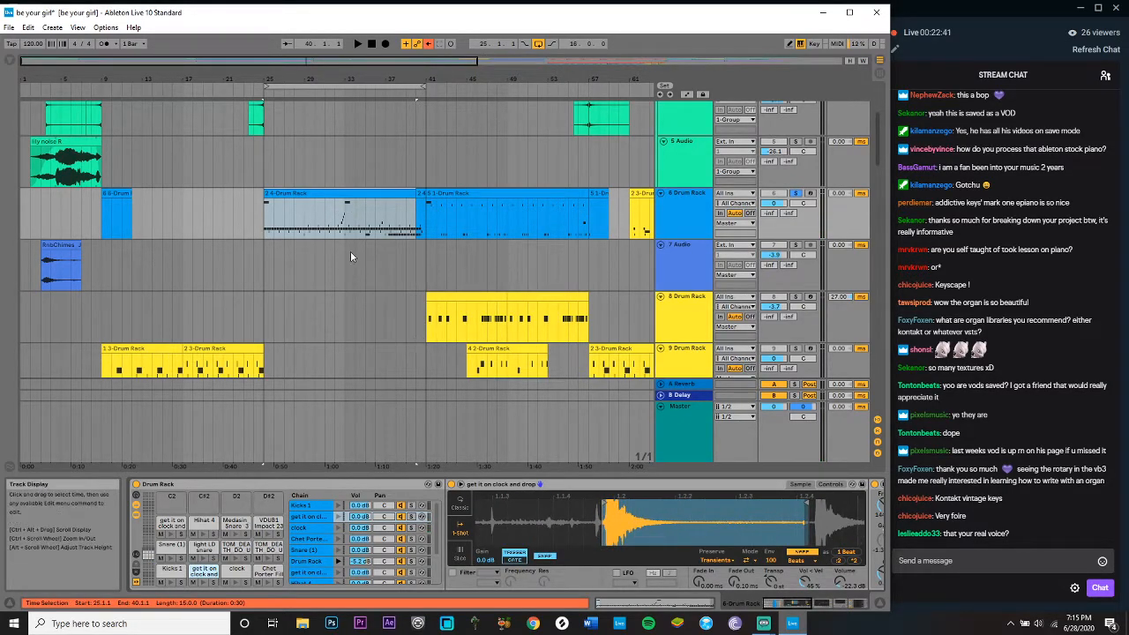
Step: Split the 6 Drum Rack clip at 32.1.1, select the portion after the split, and play it briefly
click(335, 217)
key(space)
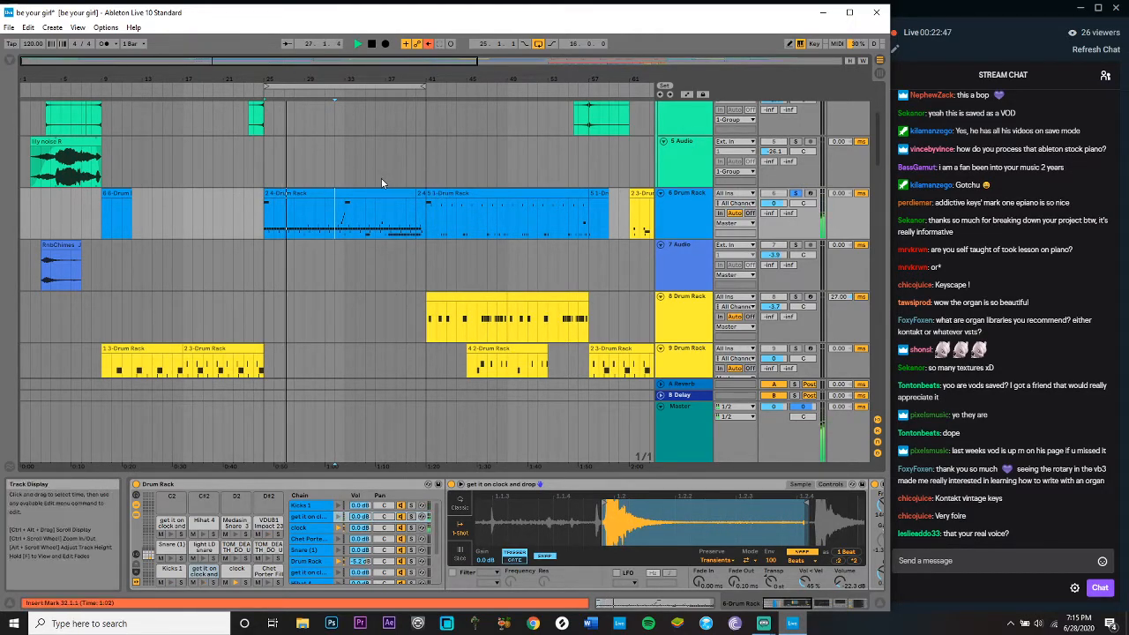
key(space)
key(ctrl+e)
click(358, 193)
key(space)
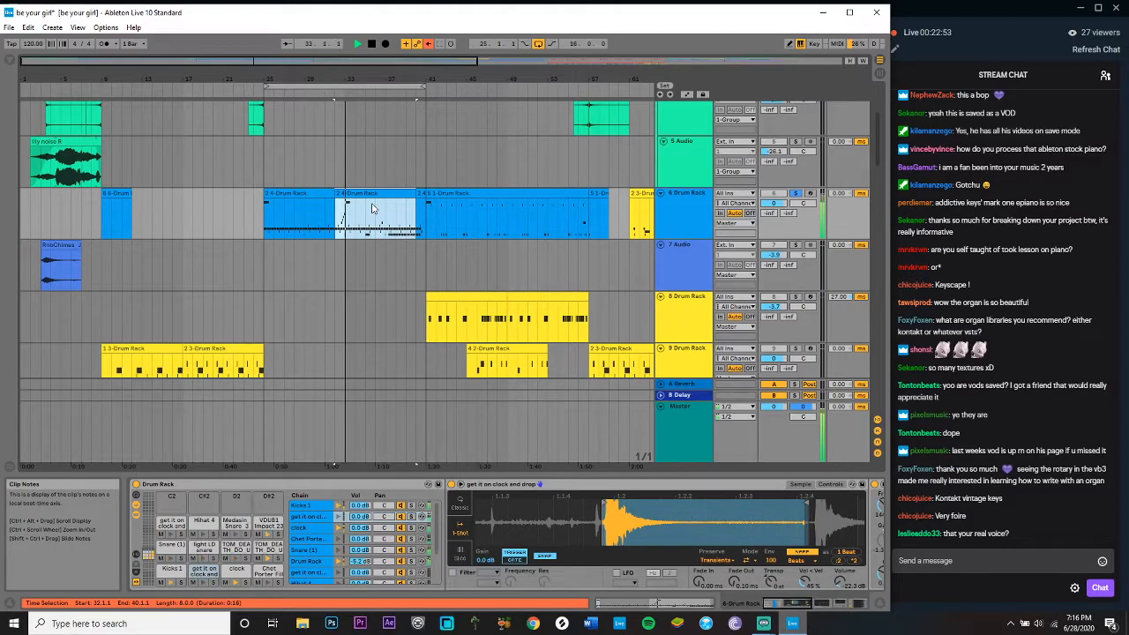
key(space)
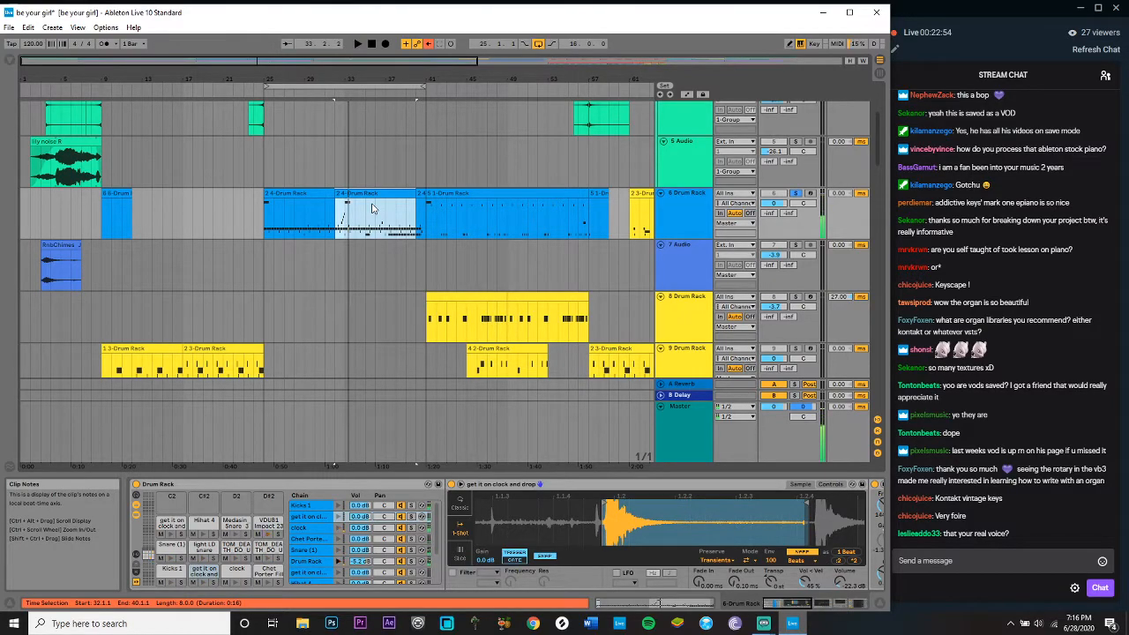
Step: Preview the rack's Snare (1) pad and play the soloed 6 Drum Rack part from bar 32 to about bar 40
click(170, 562)
click(339, 220)
key(space)
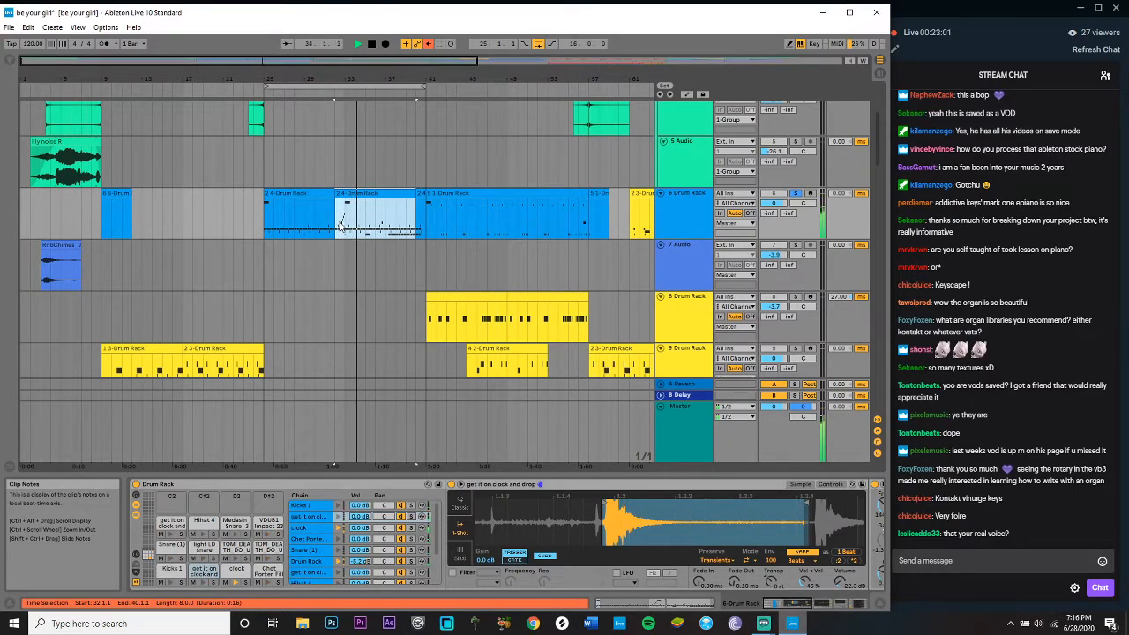
scroll(382, 271, right, 1)
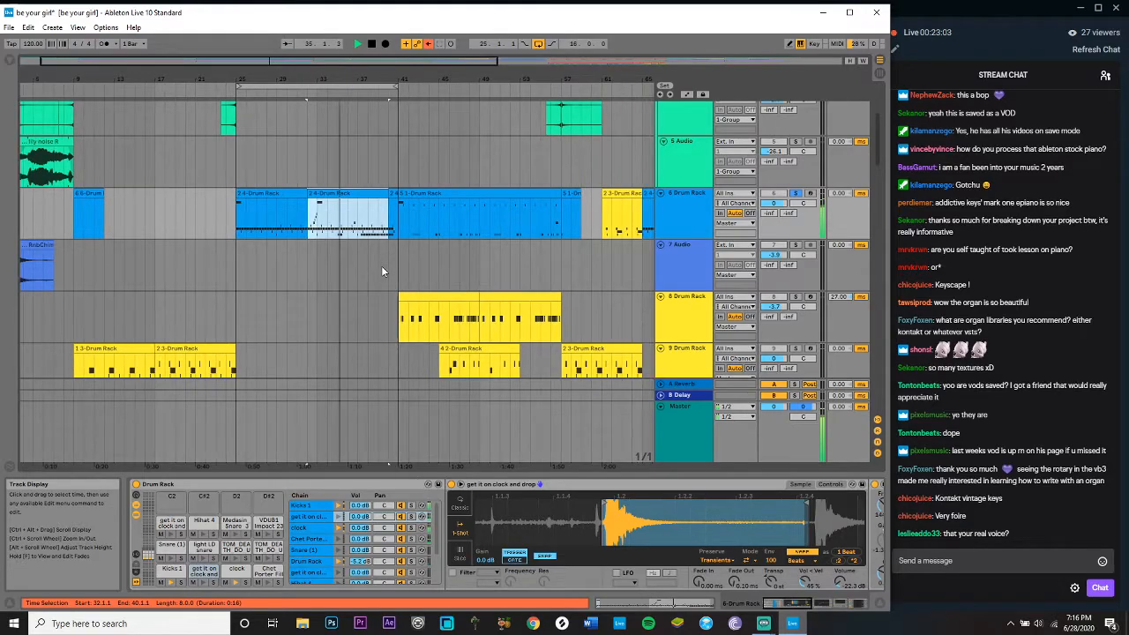
scroll(366, 251, right, 1)
click(342, 215)
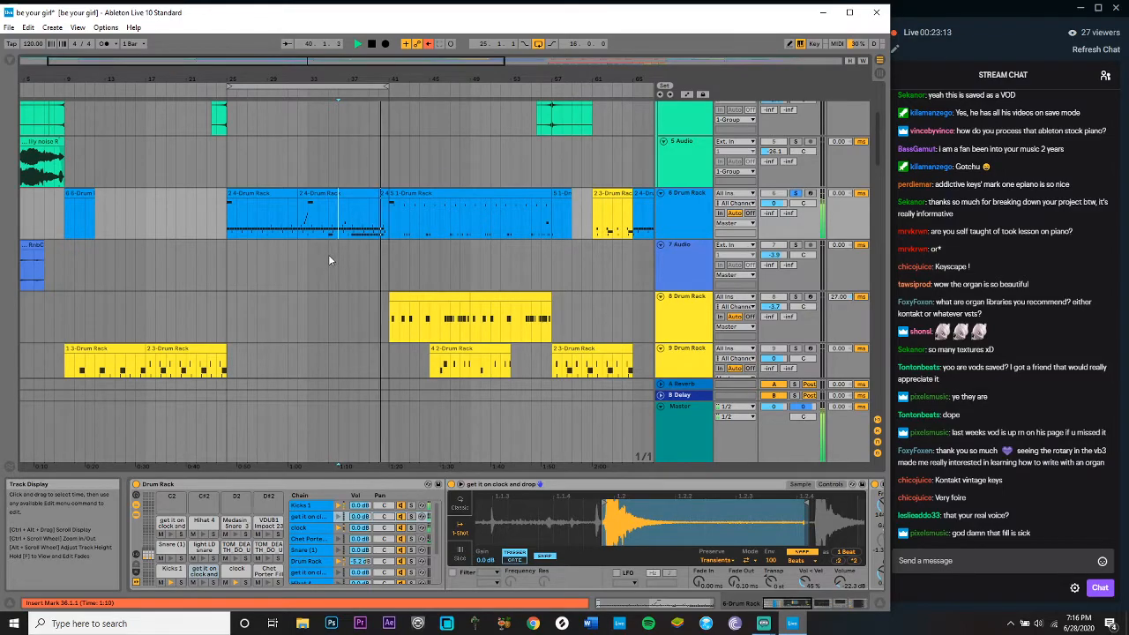
key(space)
Step: Try to consolidate the 6 Drum Rack material from bar 39 to bar 41 and dismiss the dialog
scroll(328, 260, down, 2)
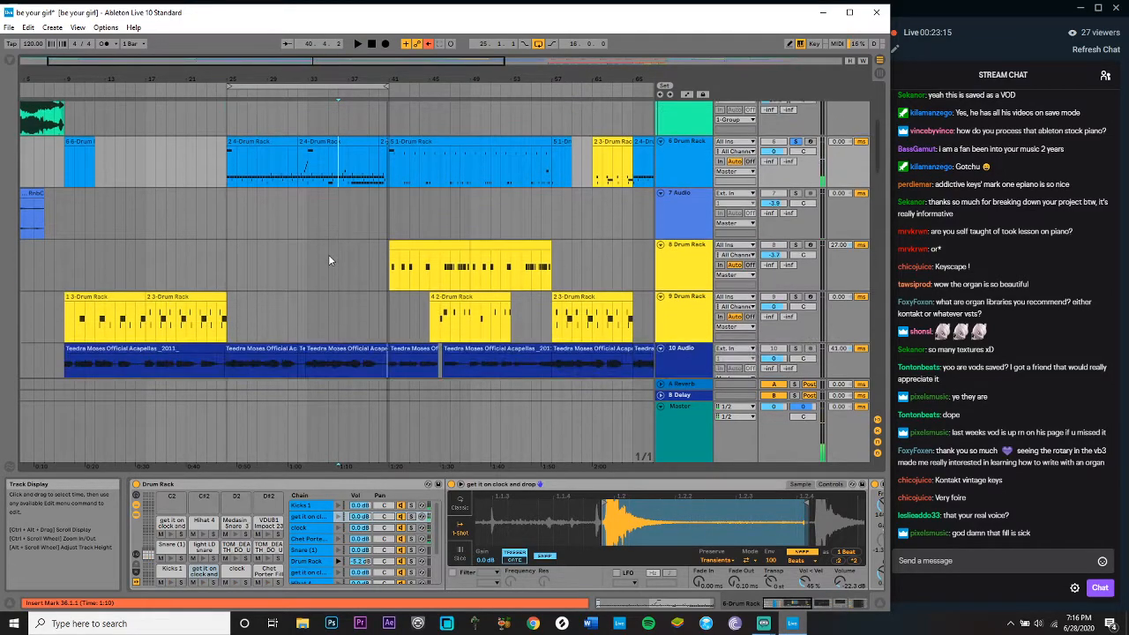
scroll(328, 254, down, 2)
scroll(328, 254, up, 3)
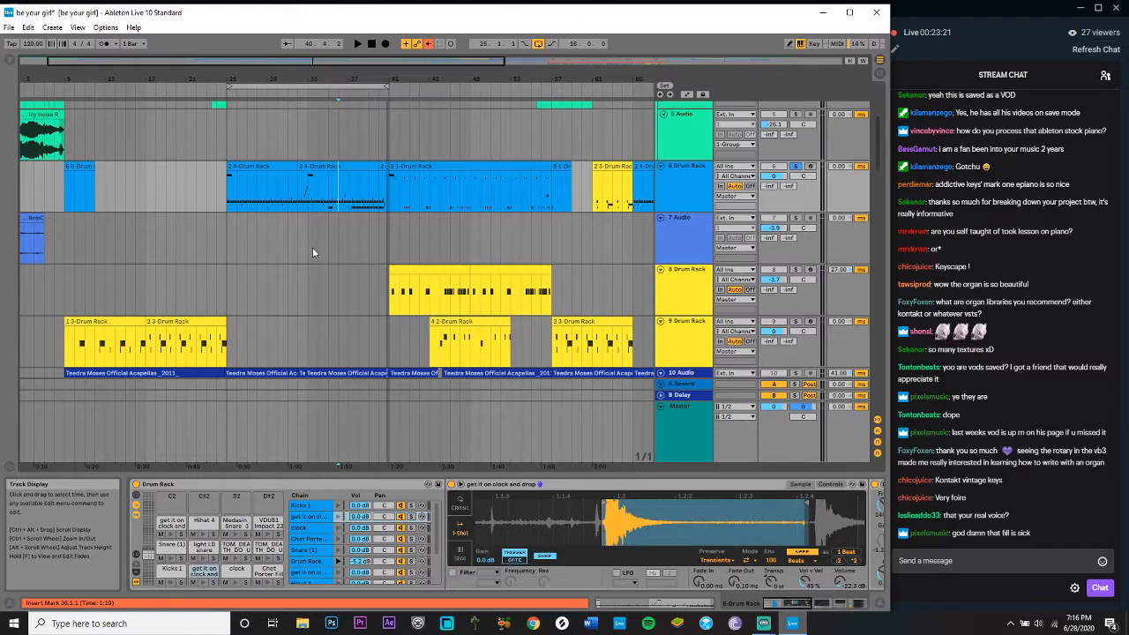
drag(368, 192, 386, 194)
key(ctrl+j)
click(473, 336)
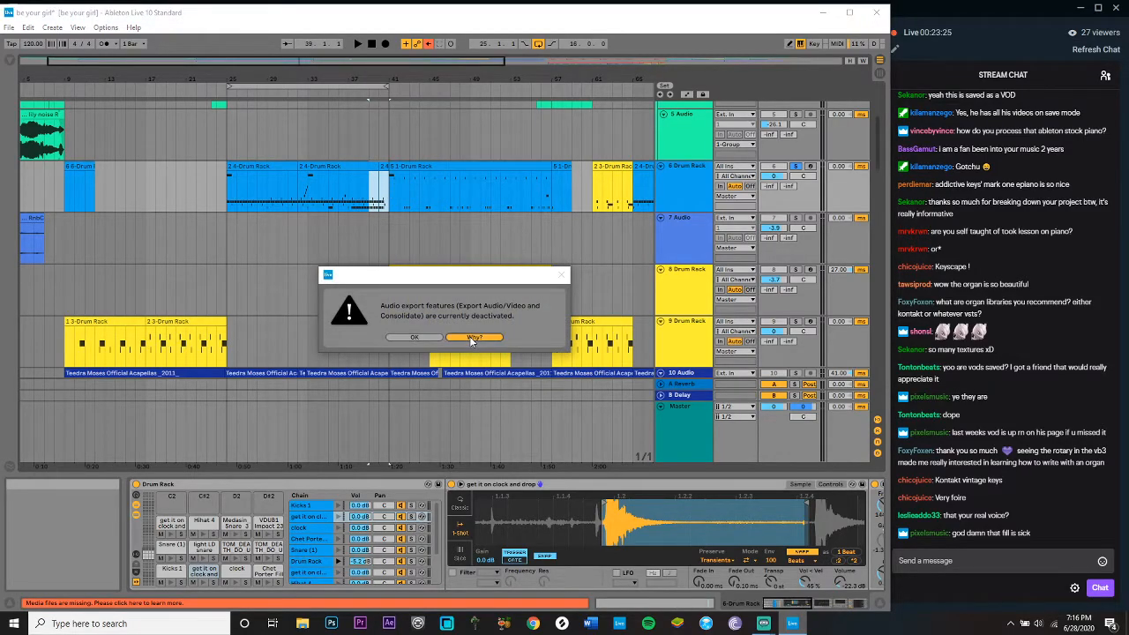
click(614, 61)
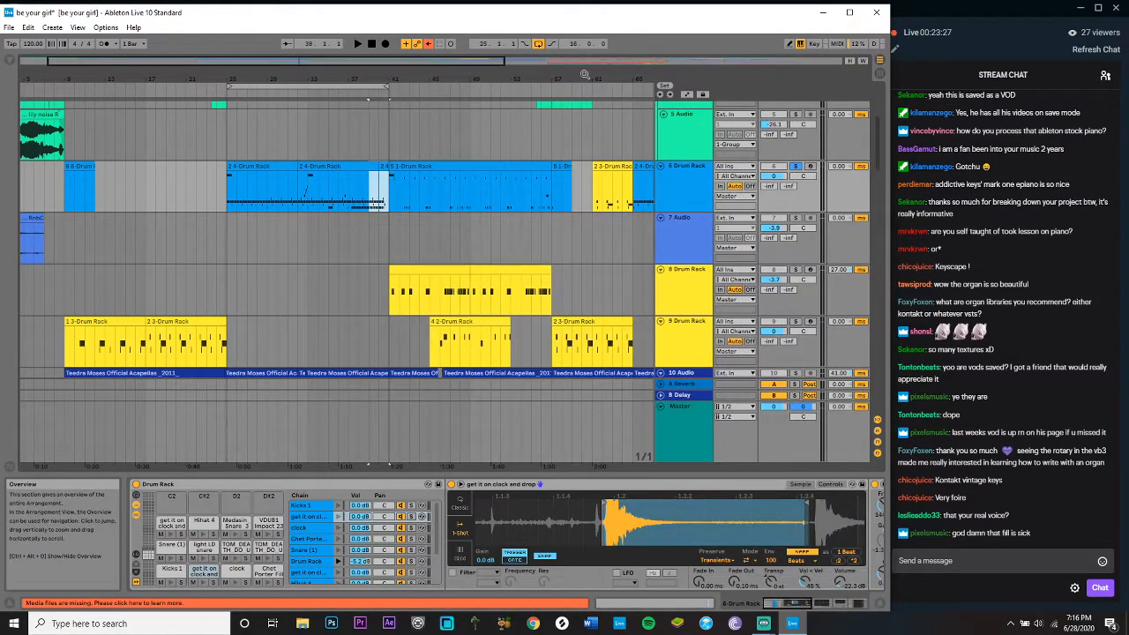
Step: Show the MIDI notes of the 6 Drum Rack clip starting at bar 32 and select its Kicks 1 notes
click(373, 166)
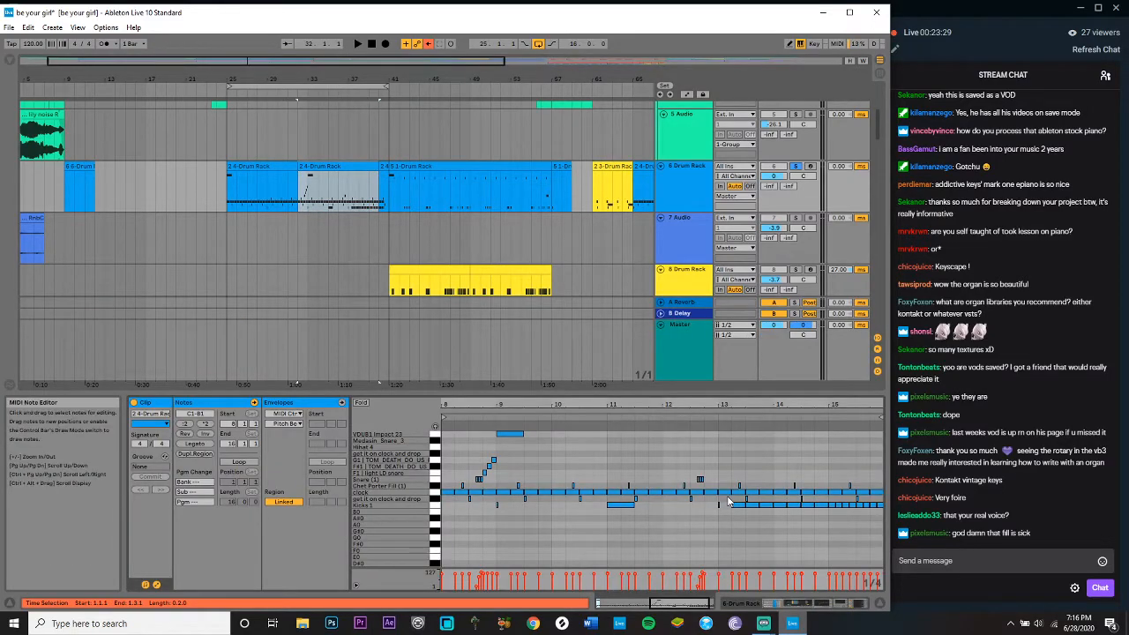
drag(665, 603, 670, 602)
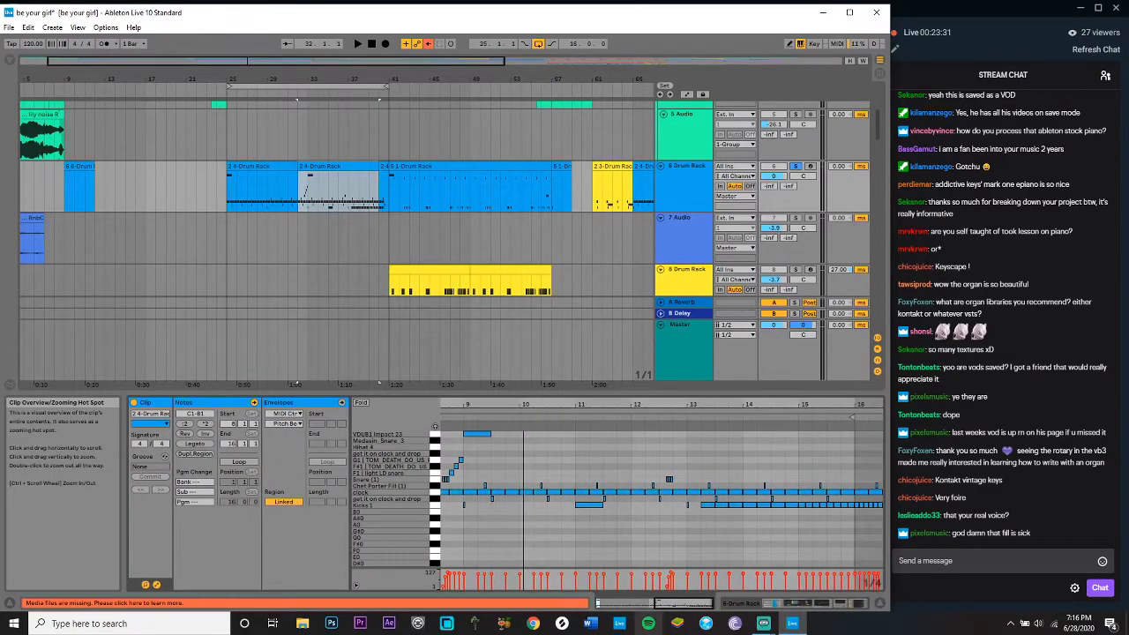
click(434, 507)
Step: Solo the 19 Sylenth1 track, show its devices, and play its part from bar 25
scroll(276, 198, down, 6)
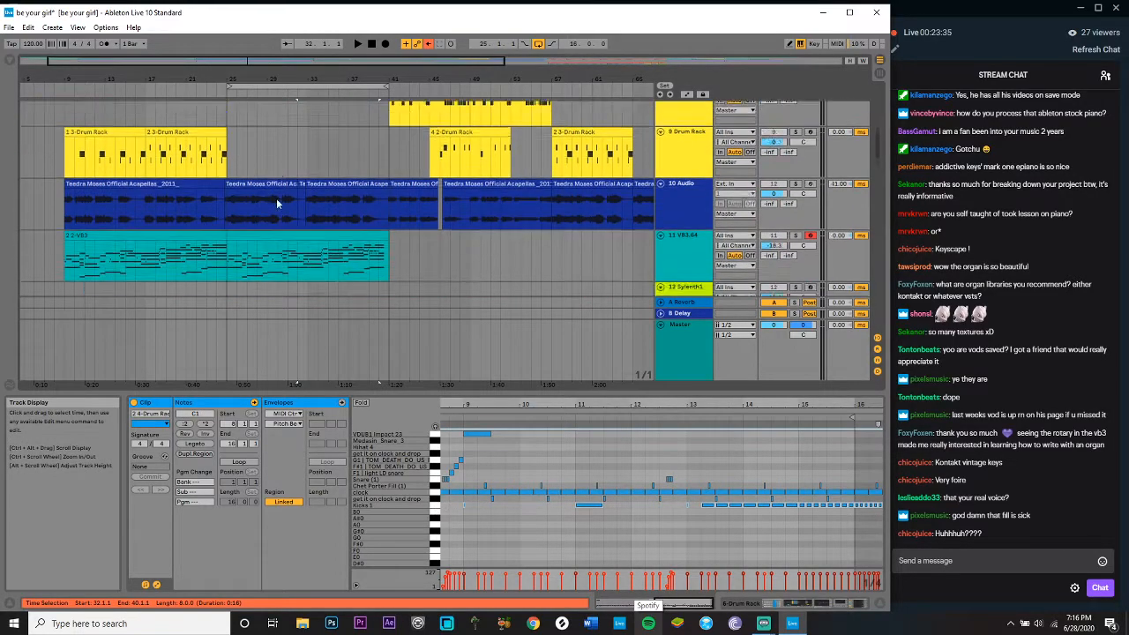
scroll(277, 198, down, 10)
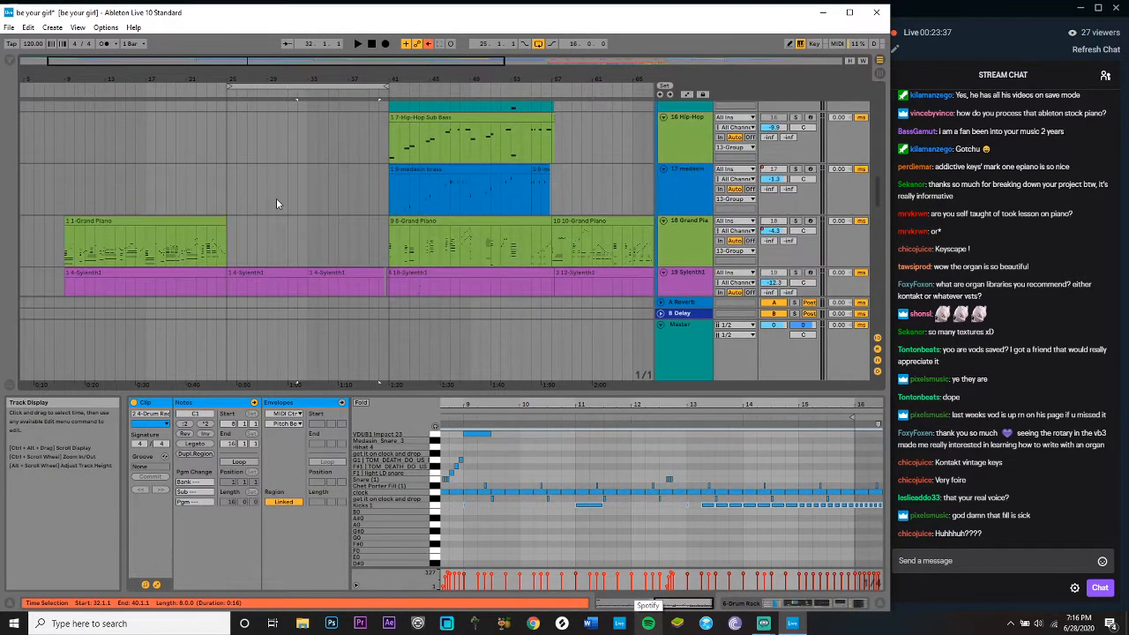
scroll(276, 198, down, 1)
scroll(224, 194, up, 1)
click(223, 194)
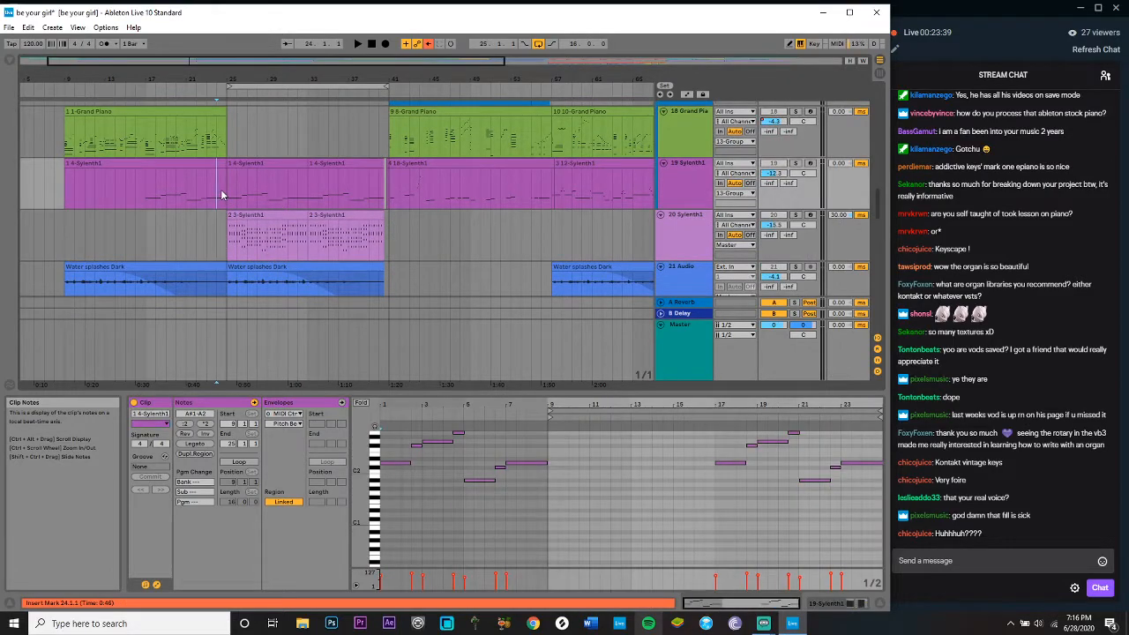
click(795, 165)
click(682, 183)
key(space)
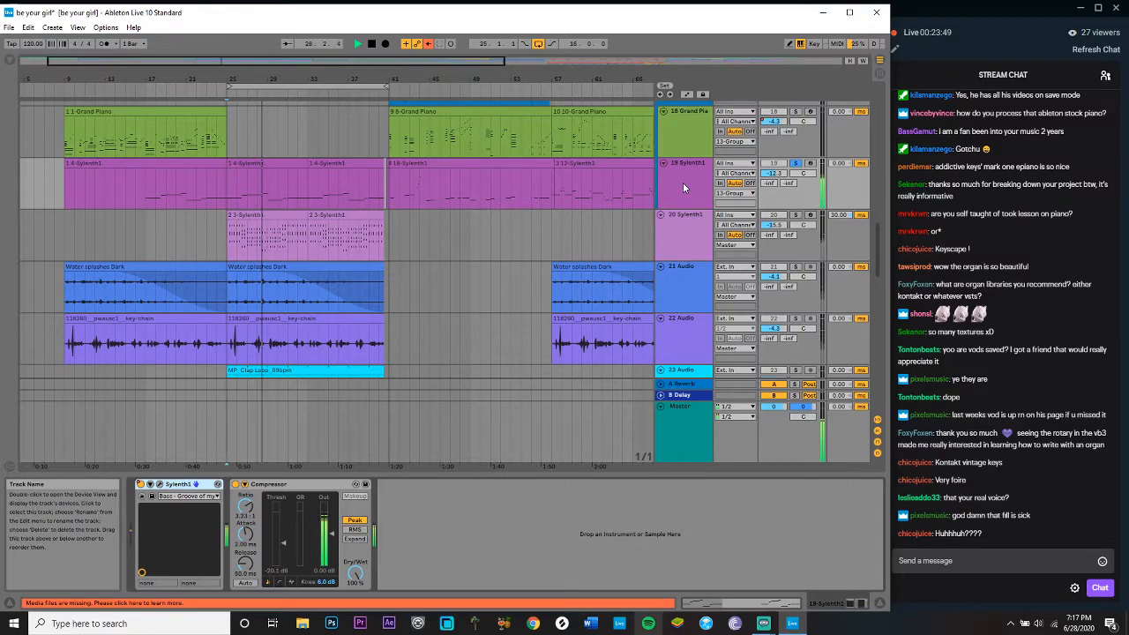
Step: Show the Sylenth1 instrument of track 19, look through its preset list without changing the preset, and close the instrument
click(168, 484)
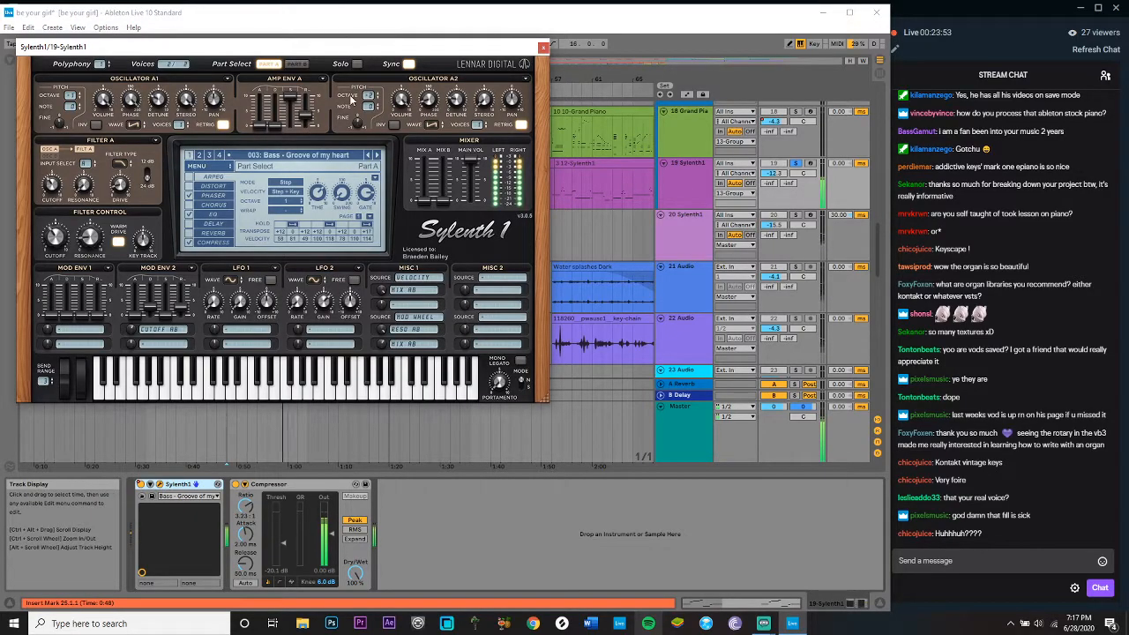
click(271, 156)
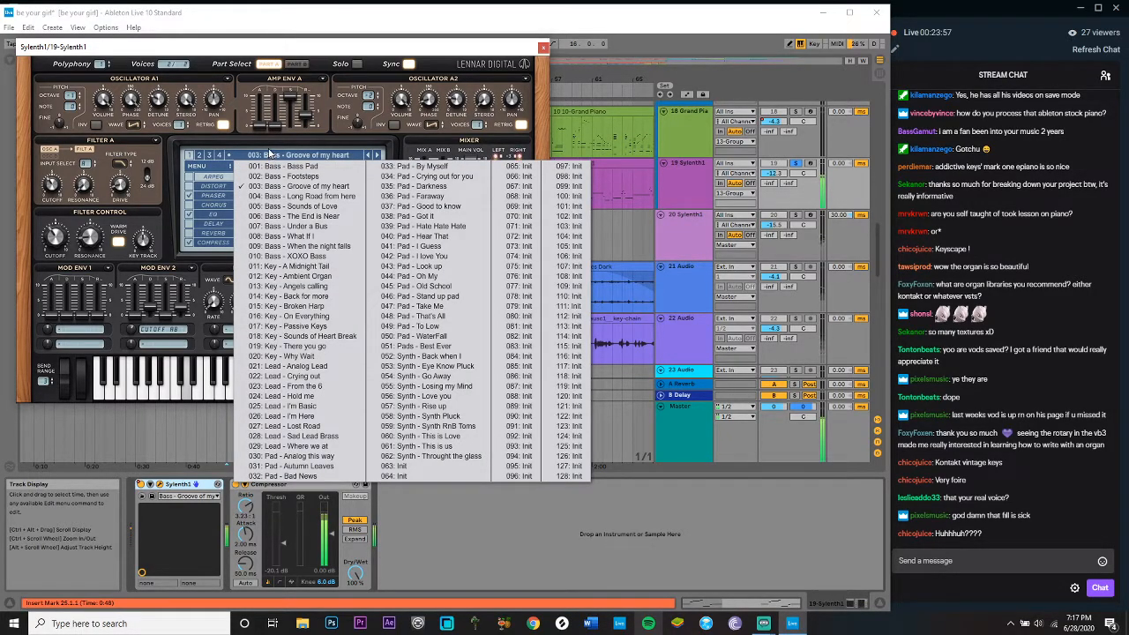
click(269, 148)
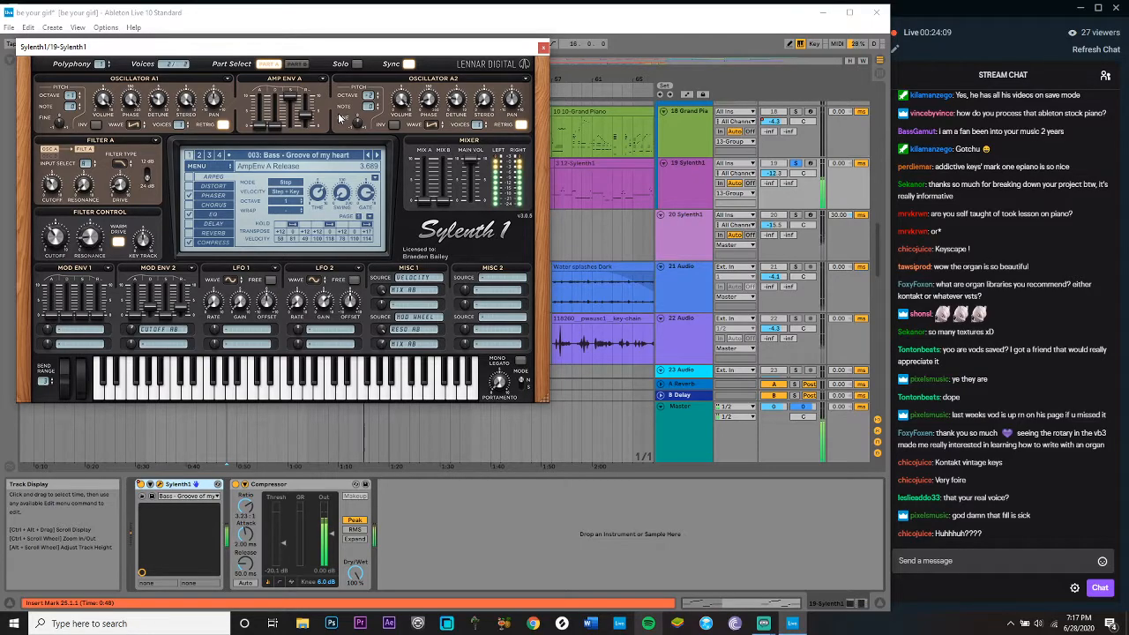
click(542, 46)
Step: Select bars 25 to 41 on the 19 Sylenth1 track and briefly show its Sylenth1 window again
key(minus)
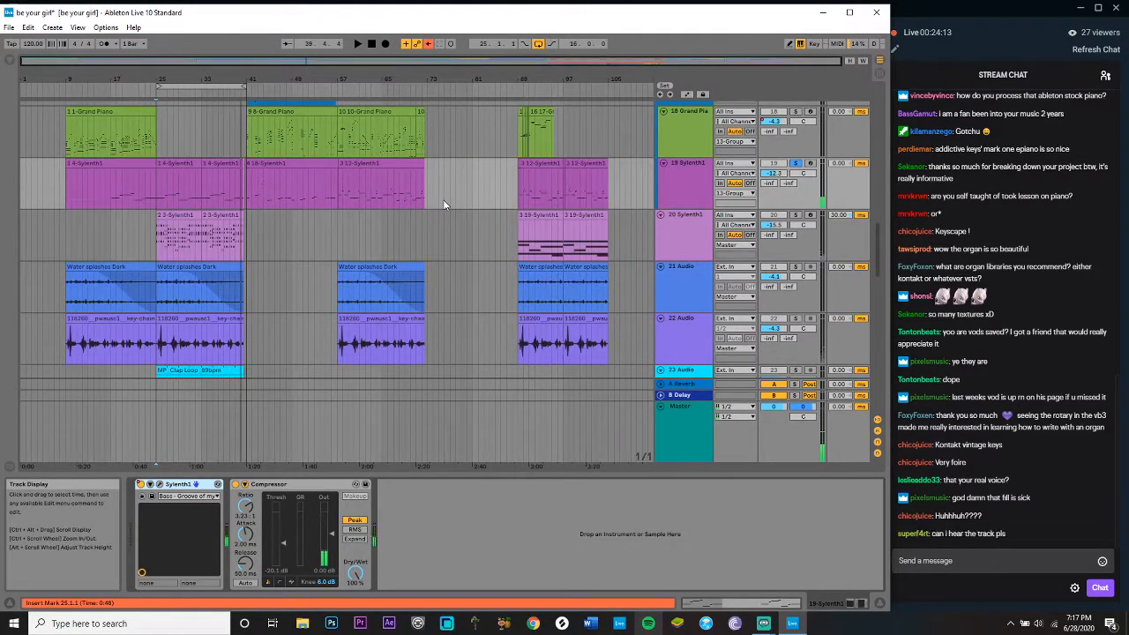
key(plus)
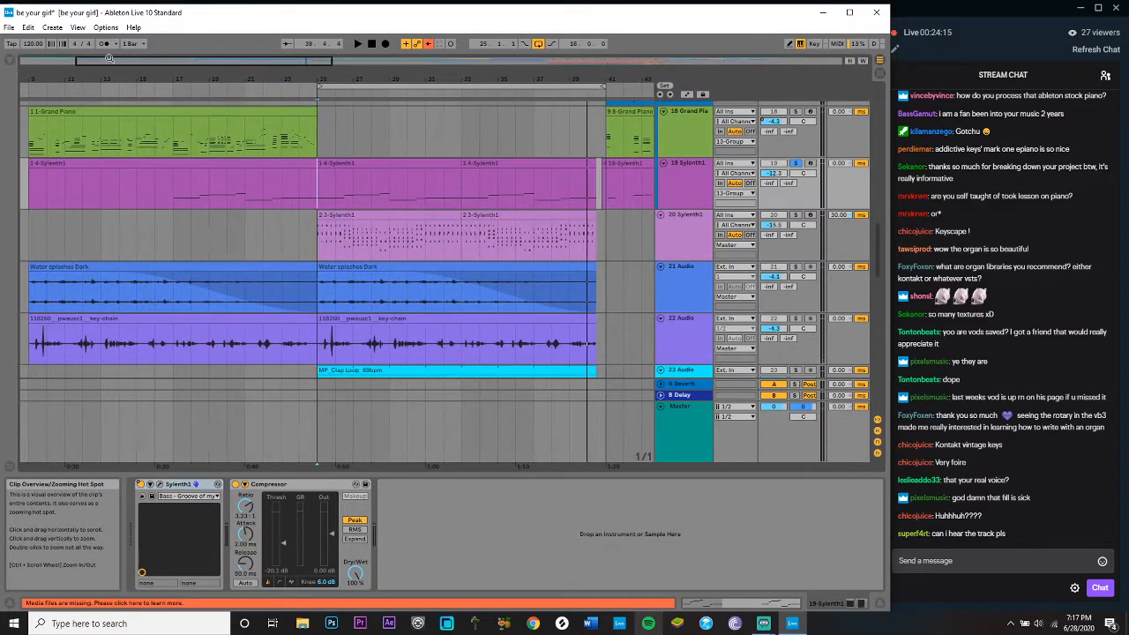
drag(318, 194, 605, 201)
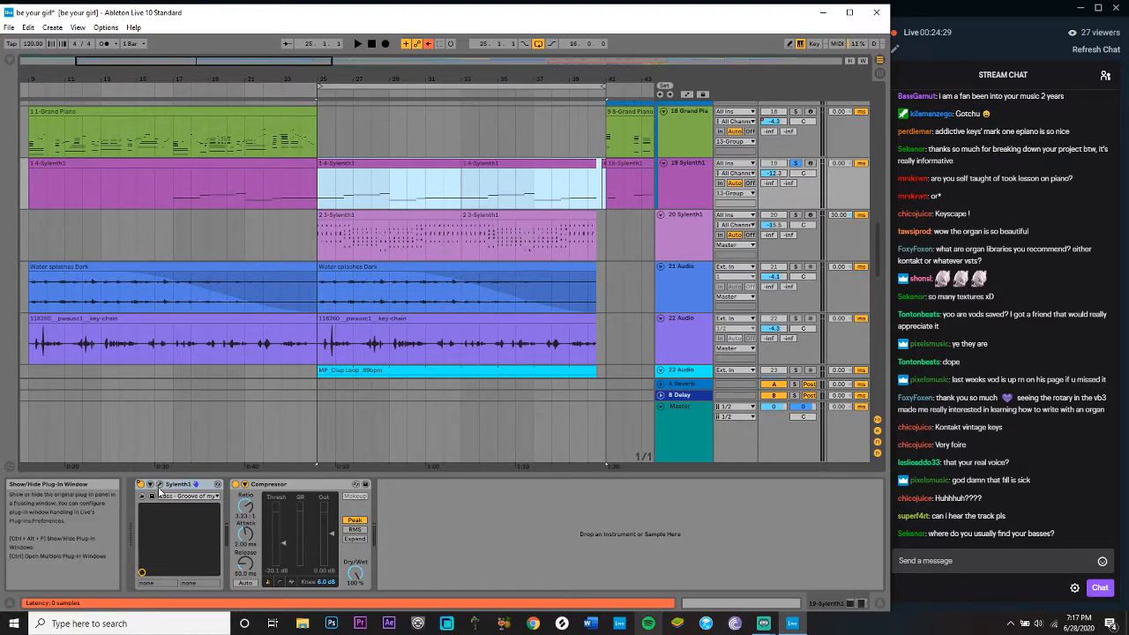
click(159, 484)
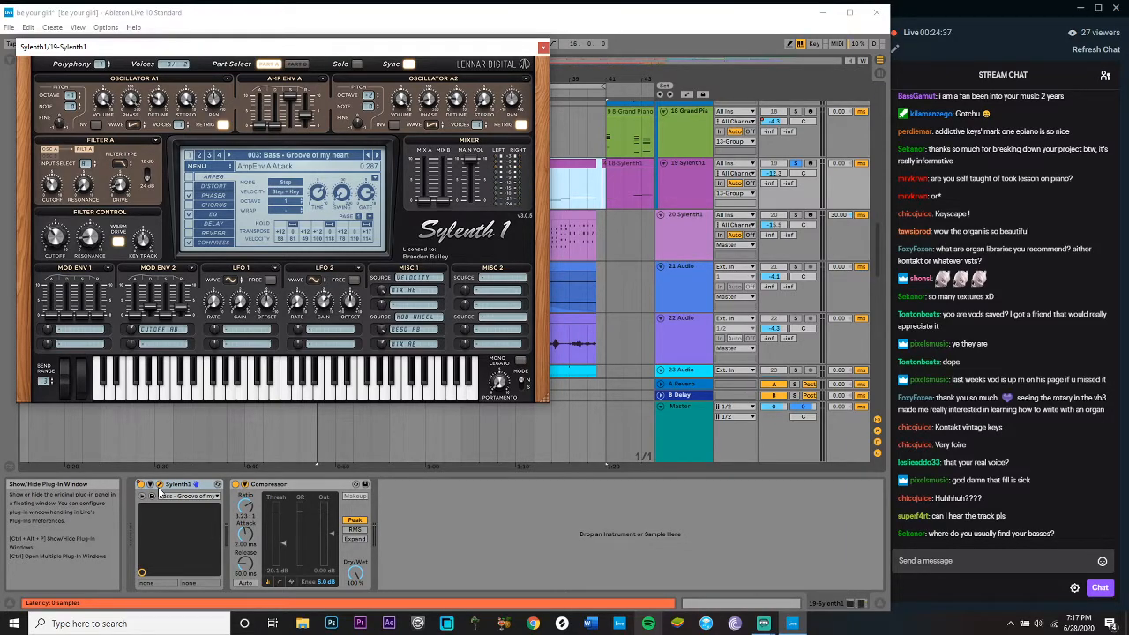
click(543, 47)
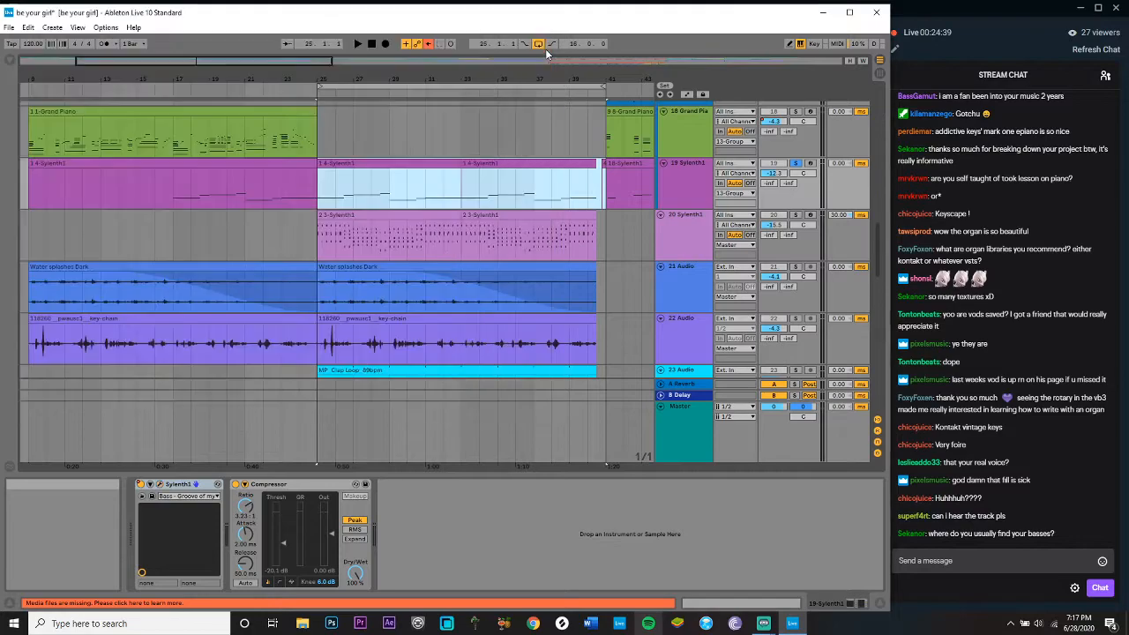
Step: Solo the 20 Sylenth1 track instead of track 19, select its clip starting at bar 25, and play it
scroll(562, 228, down, 3)
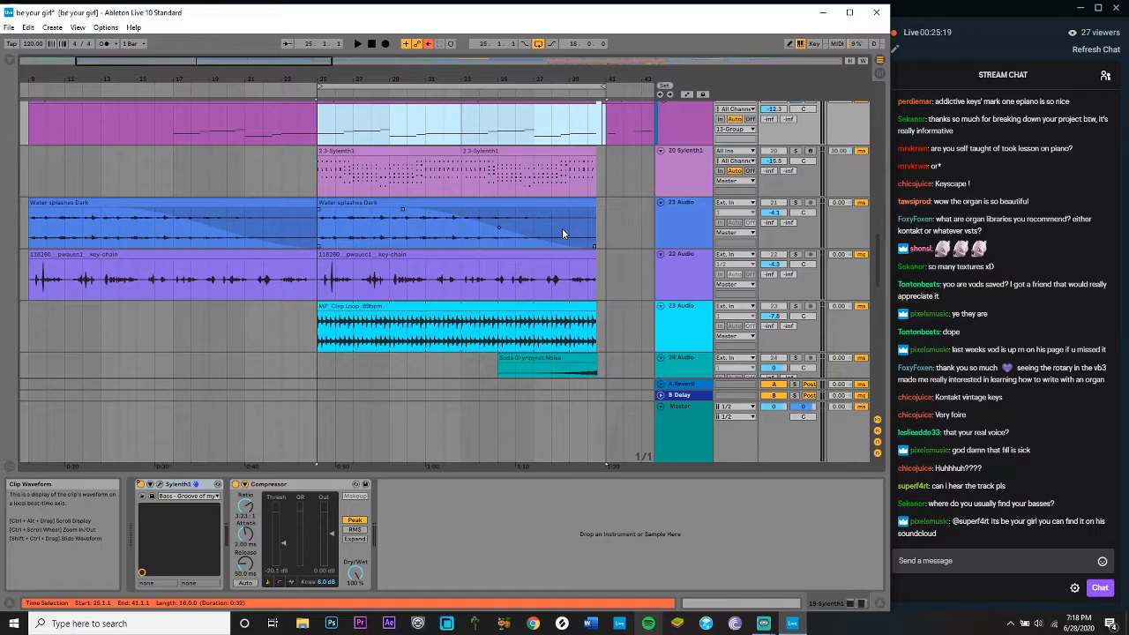
scroll(562, 231, up, 3)
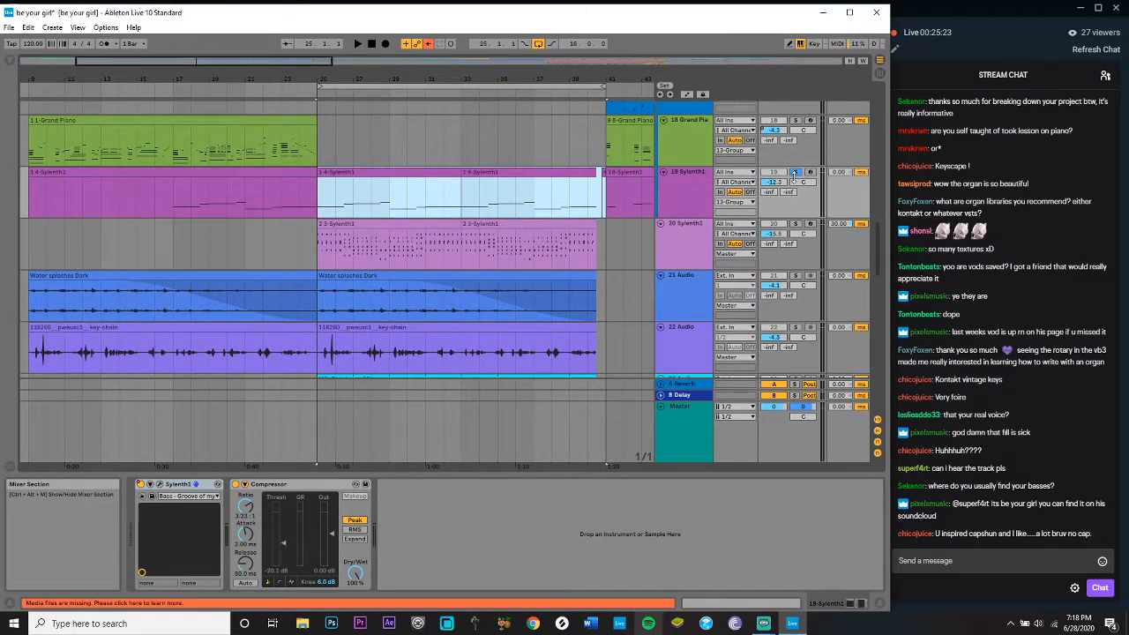
click(796, 224)
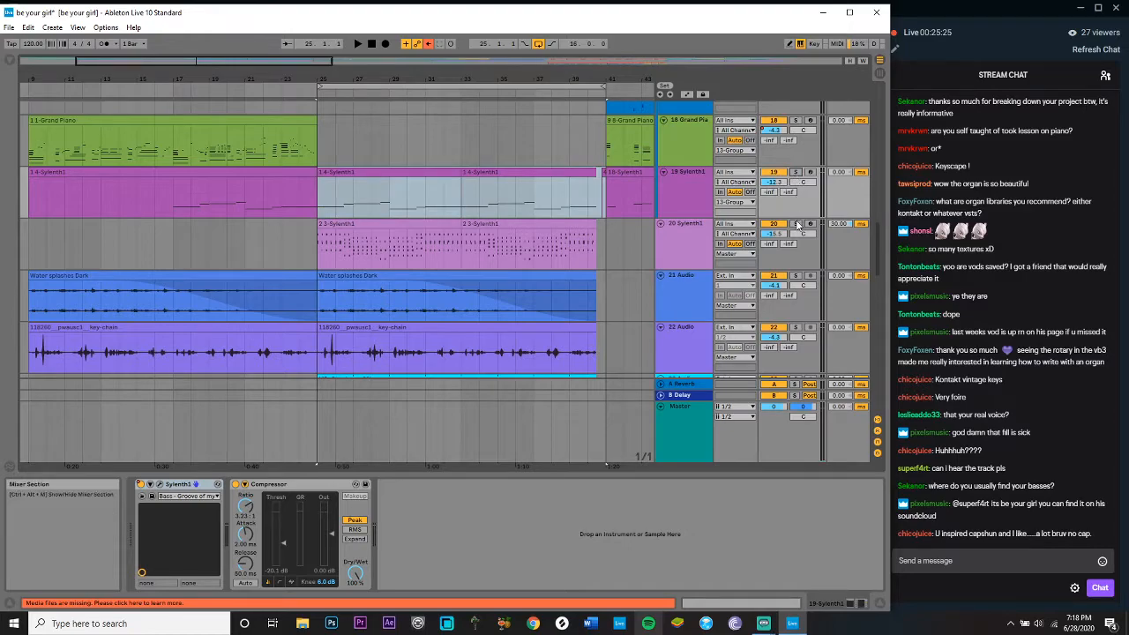
click(407, 225)
key(space)
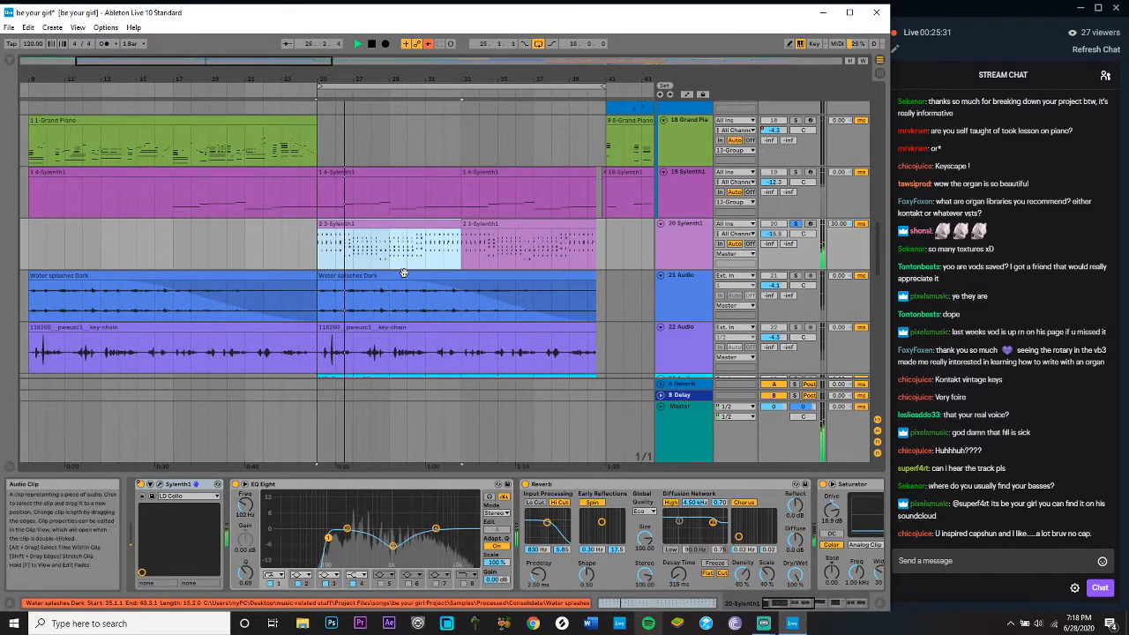
Step: Examine the 20 Sylenth1 effects chain with EQ Eight, Reverb, Saturator and Auto Filter during playback, and stop at about bar 33
click(536, 504)
scroll(535, 505, down, 5)
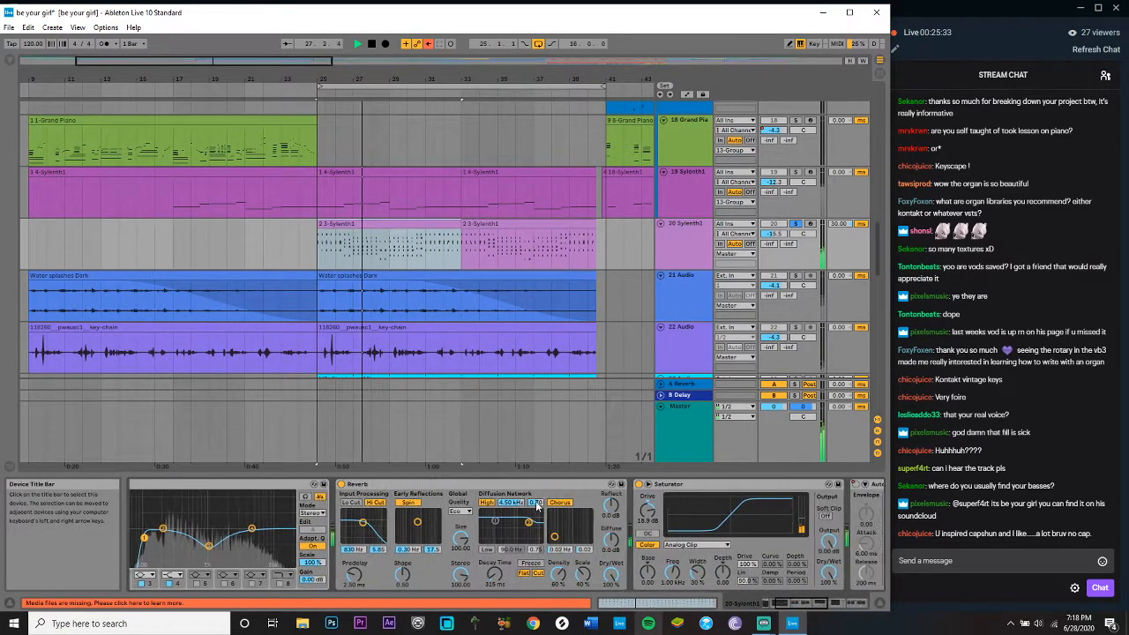
scroll(536, 506, down, 4)
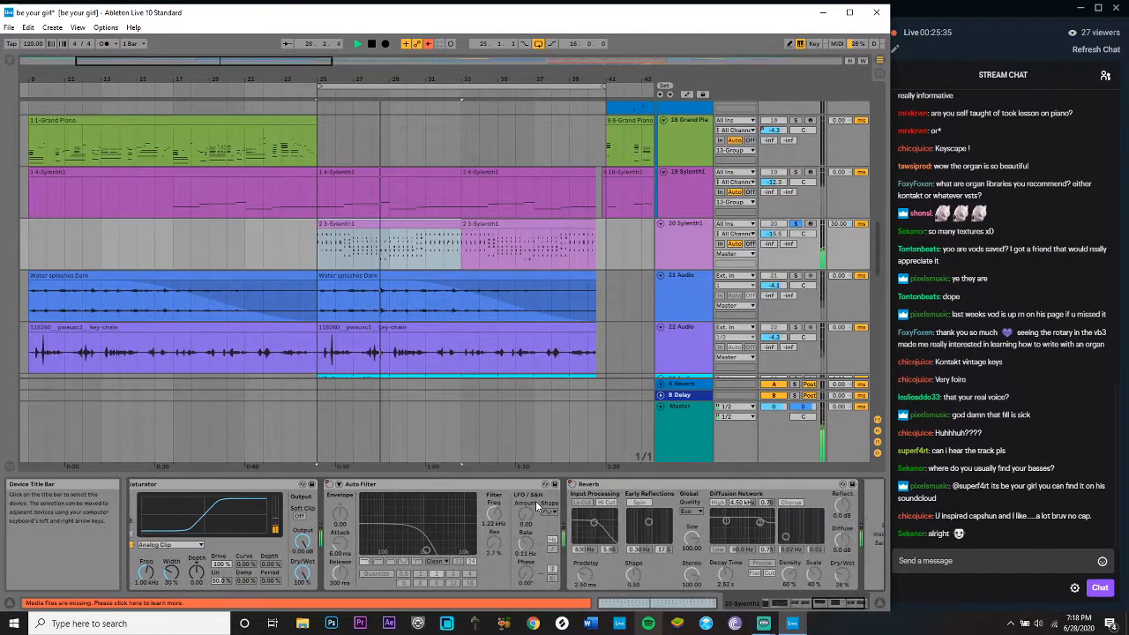
scroll(474, 510, up, 6)
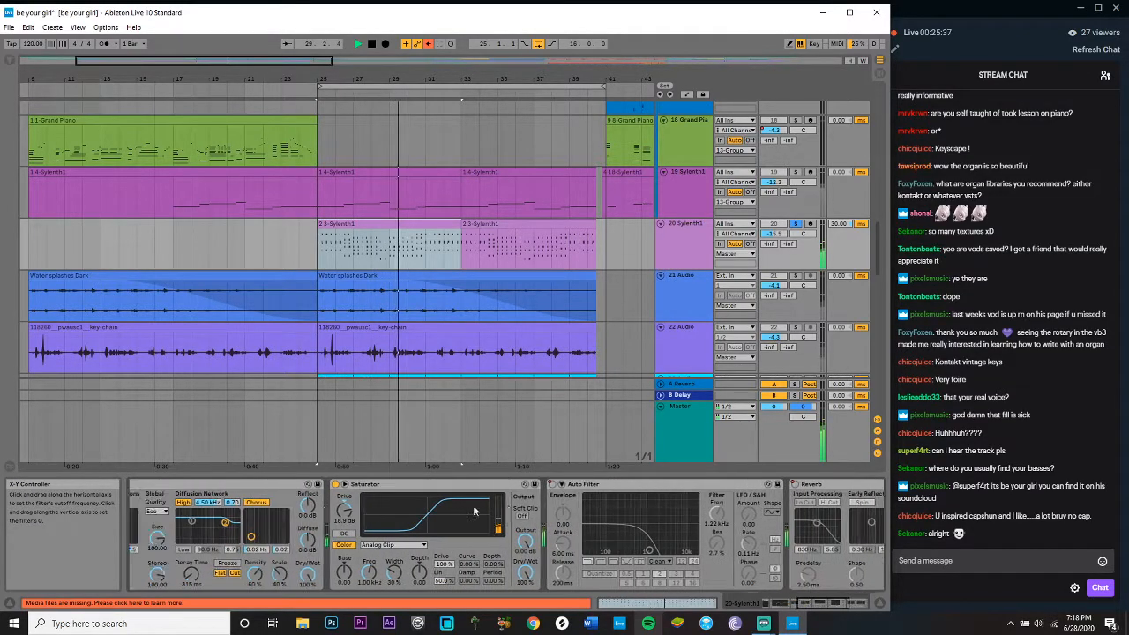
scroll(474, 510, down, 2)
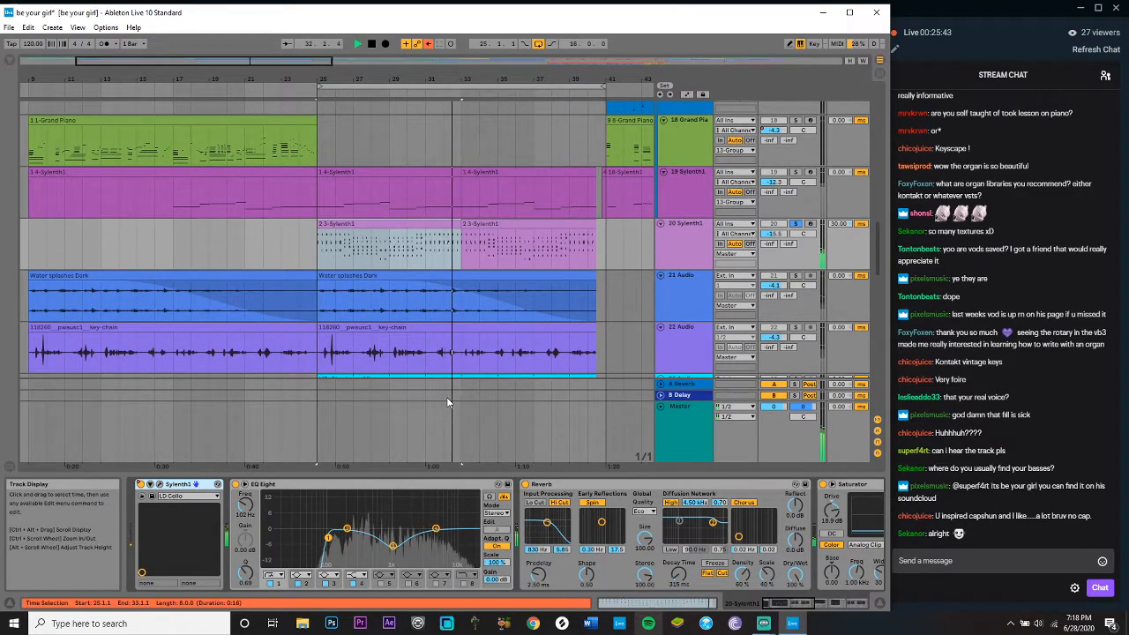
key(space)
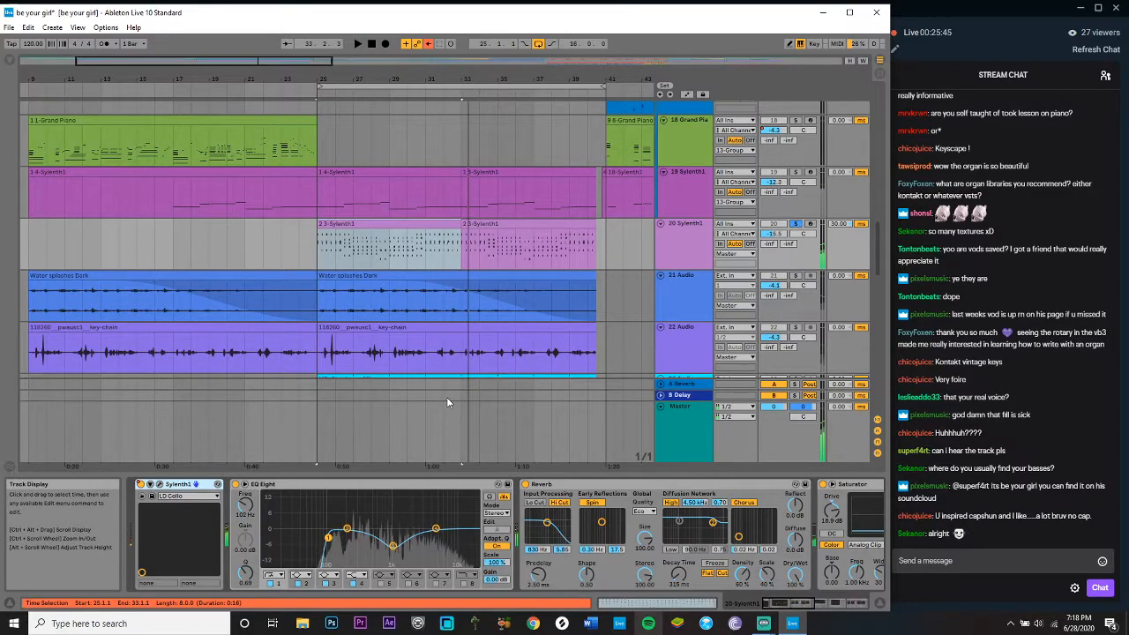
Step: Show the Sylenth1 instrument of track 20, look through its preset list without changing the preset, and close the instrument
key(ctrl+v)
click(163, 488)
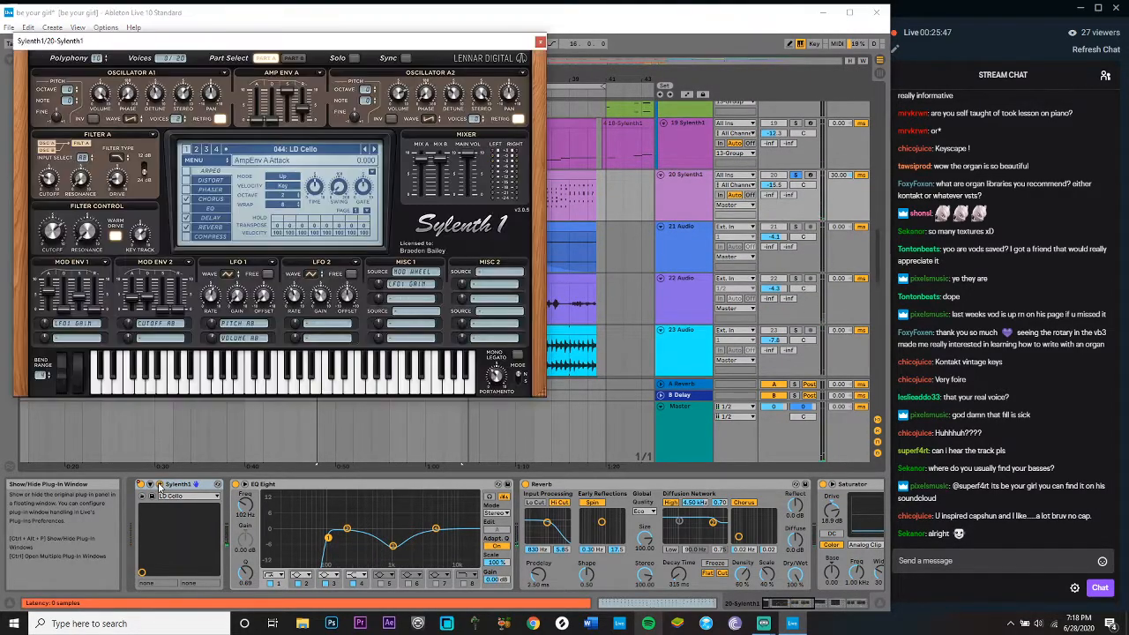
click(258, 151)
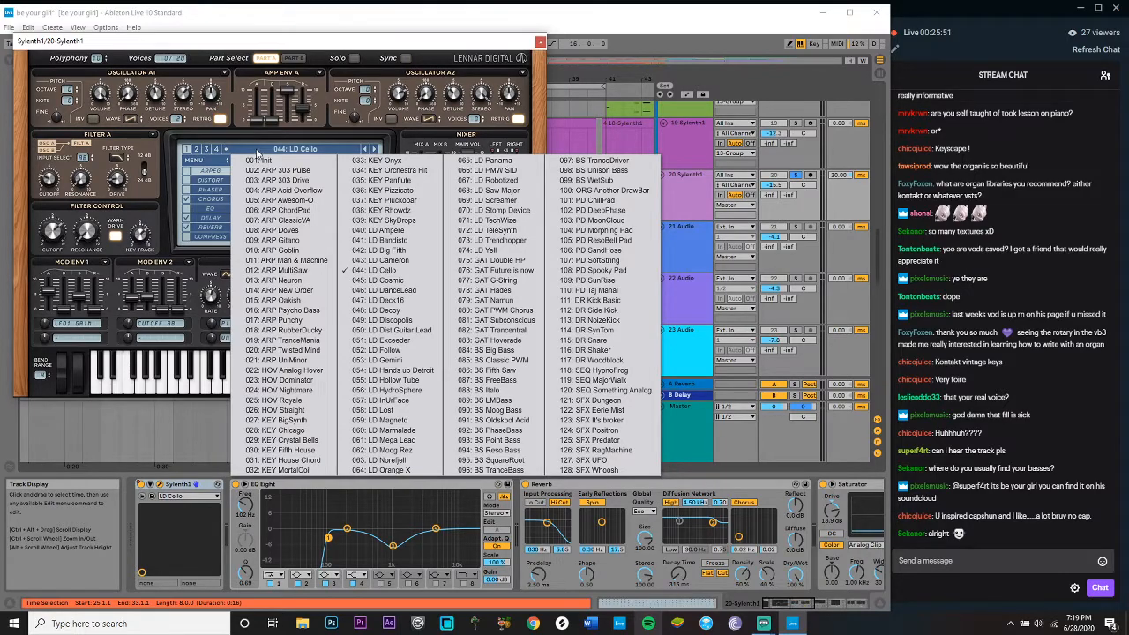
click(530, 62)
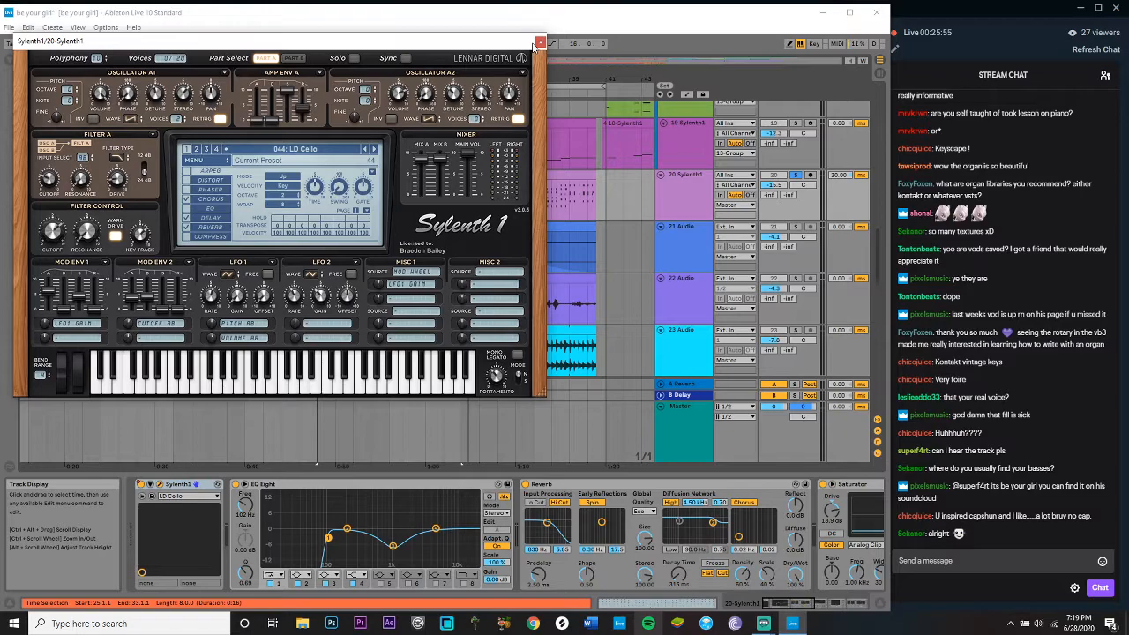
click(539, 43)
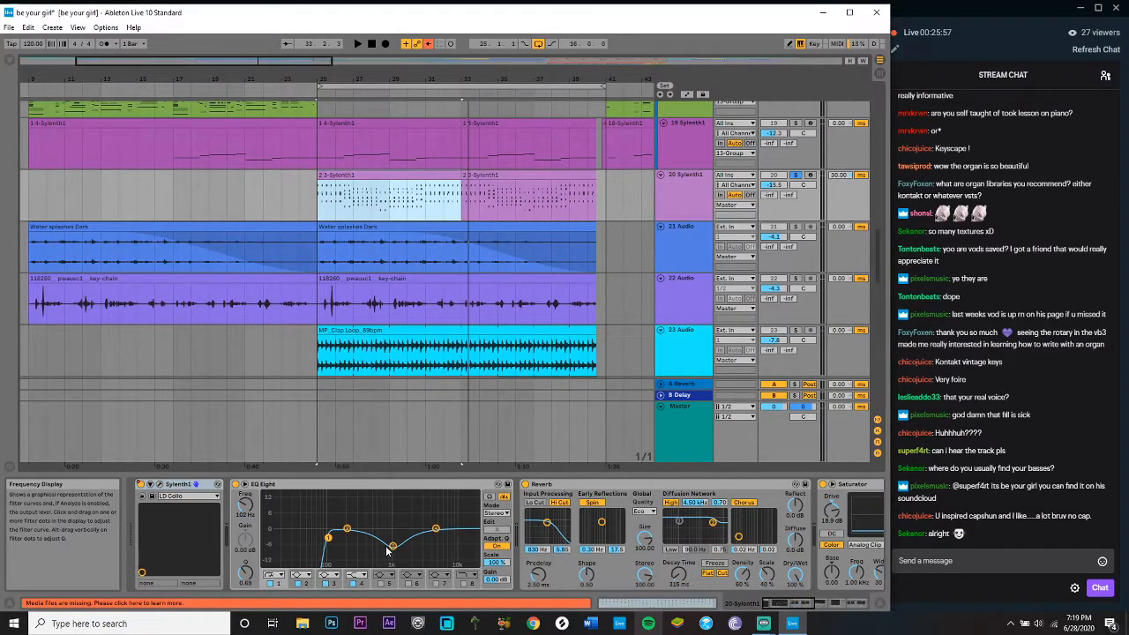
Step: Collapse EQ Eight in the 20 Sylenth1 chain and play the section from bar 25 to bar 27 with the other effects in view
click(367, 488)
key(Delete)
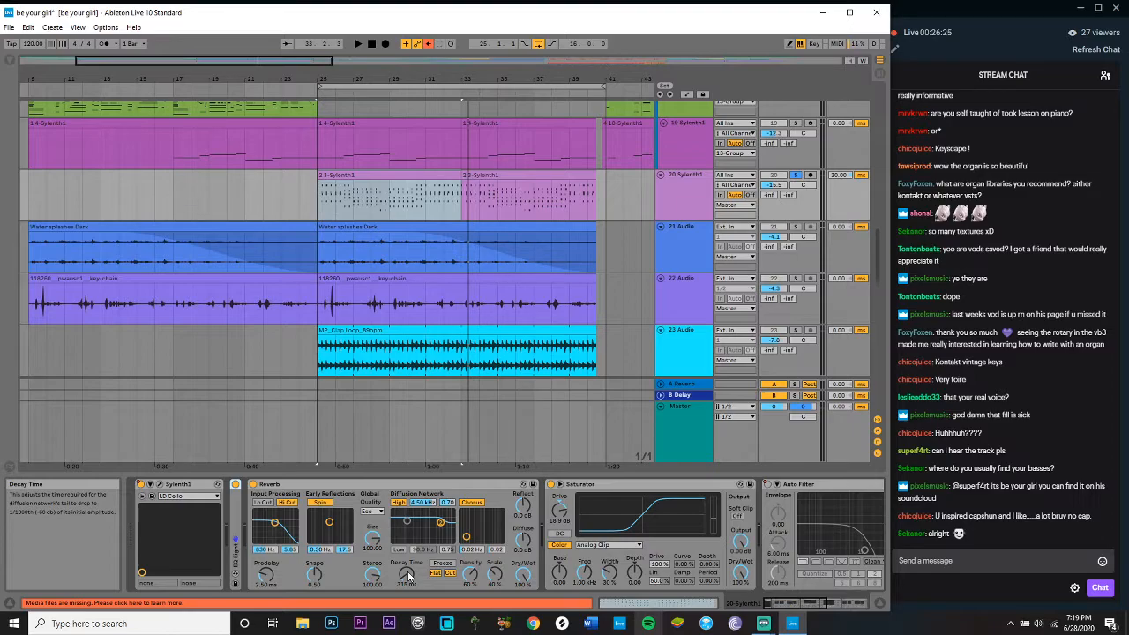
scroll(408, 575, down, 10)
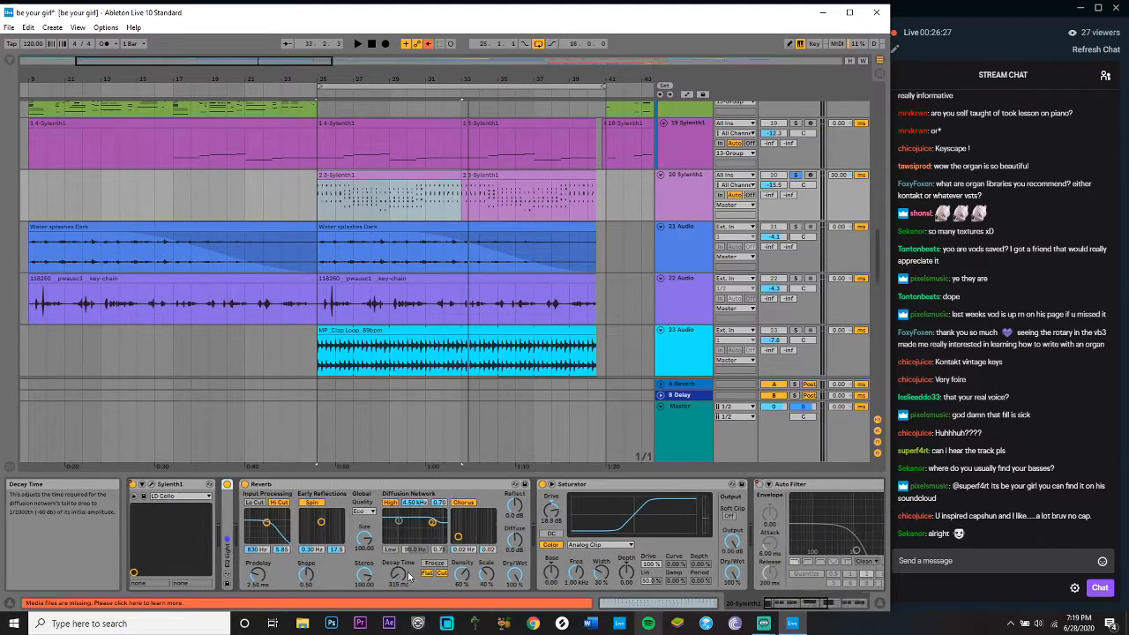
key(space)
scroll(529, 569, up, 10)
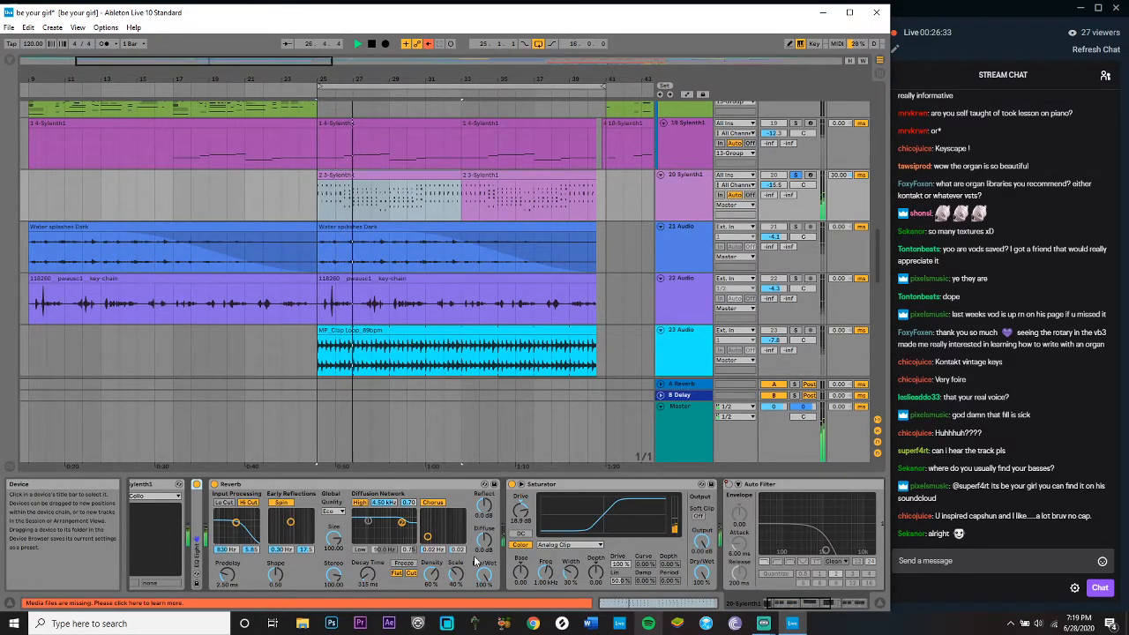
key(space)
Step: Show the Master track's effects chain and open the browser ready for a search
click(708, 186)
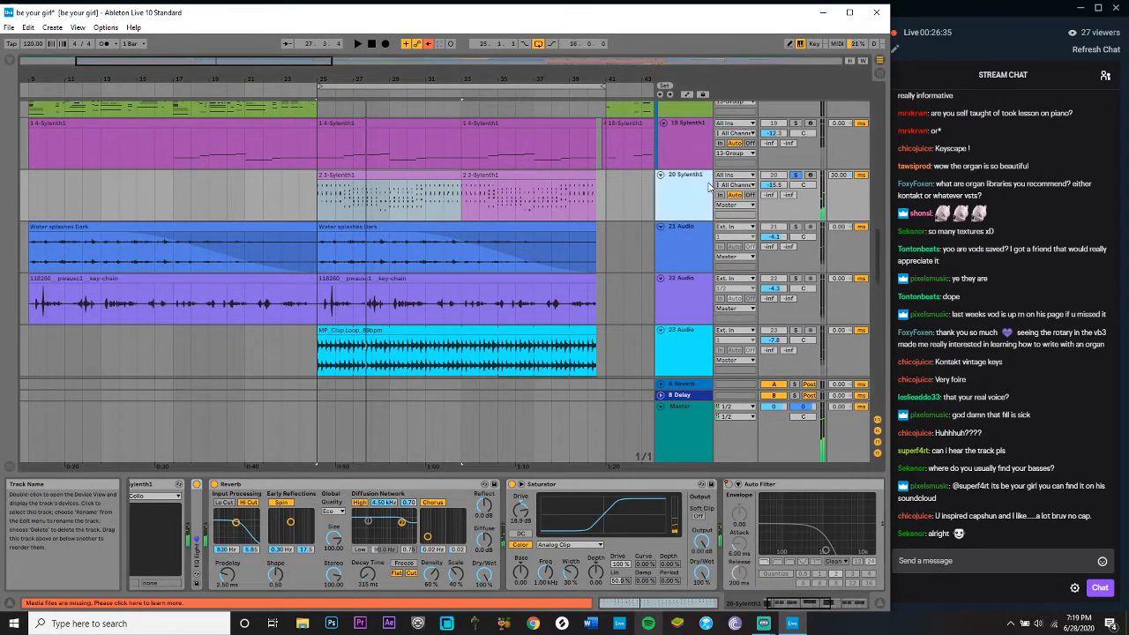
click(688, 424)
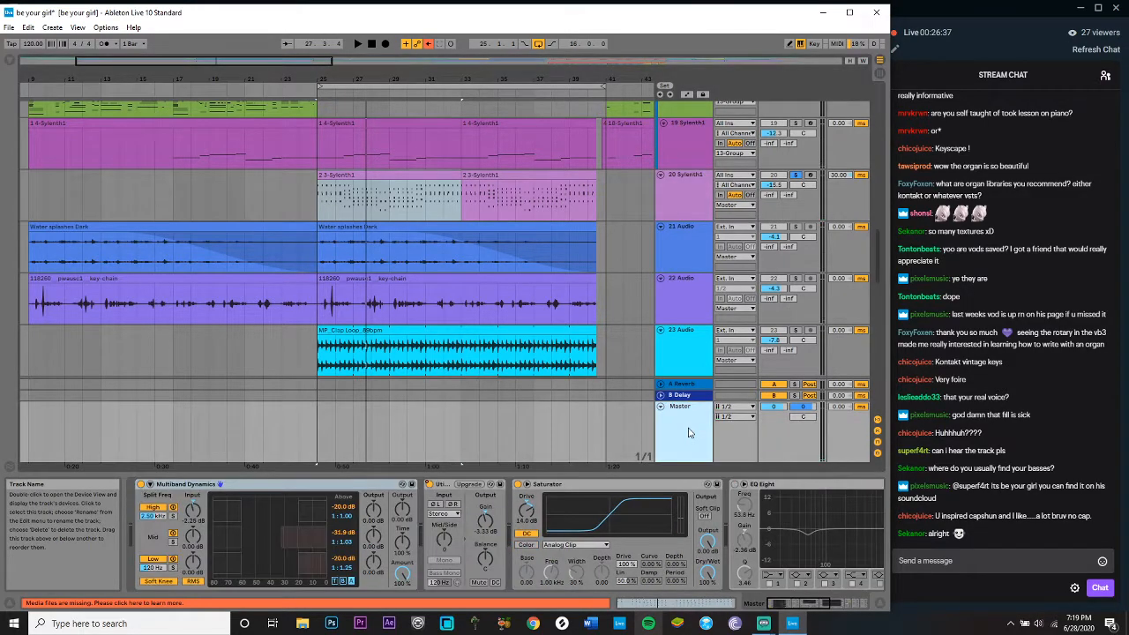
click(10, 59)
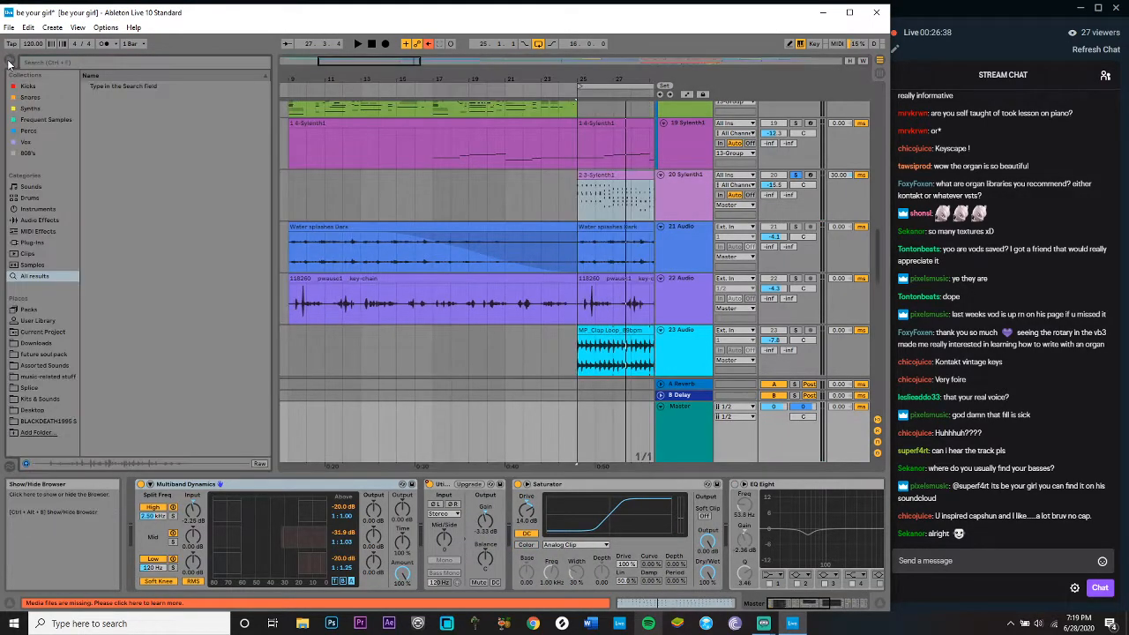
click(59, 62)
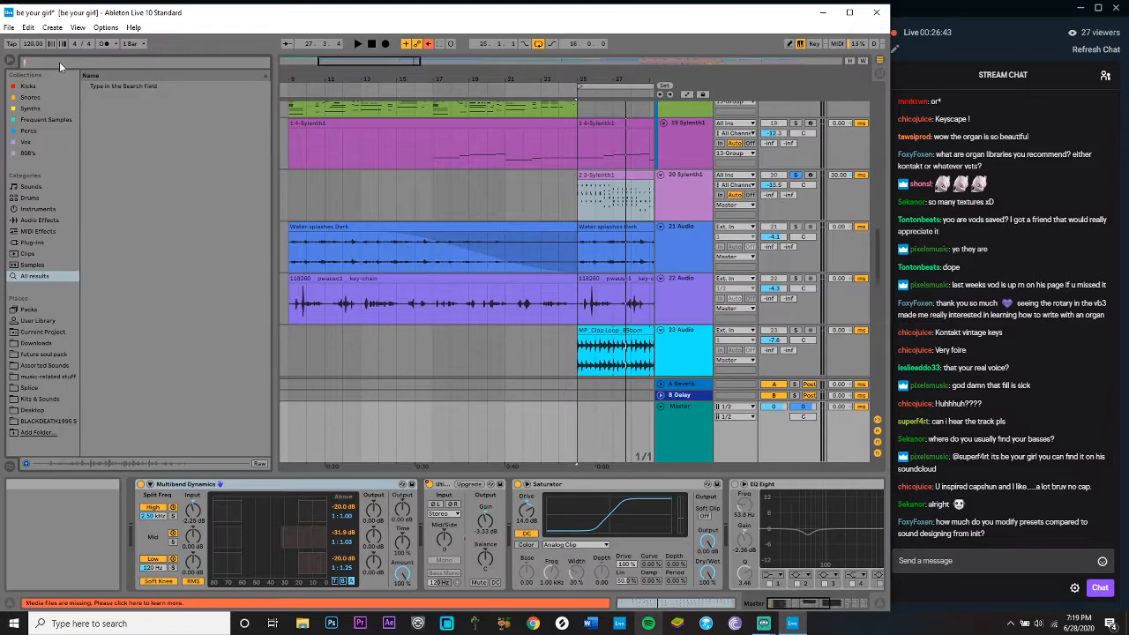
text(tracks)
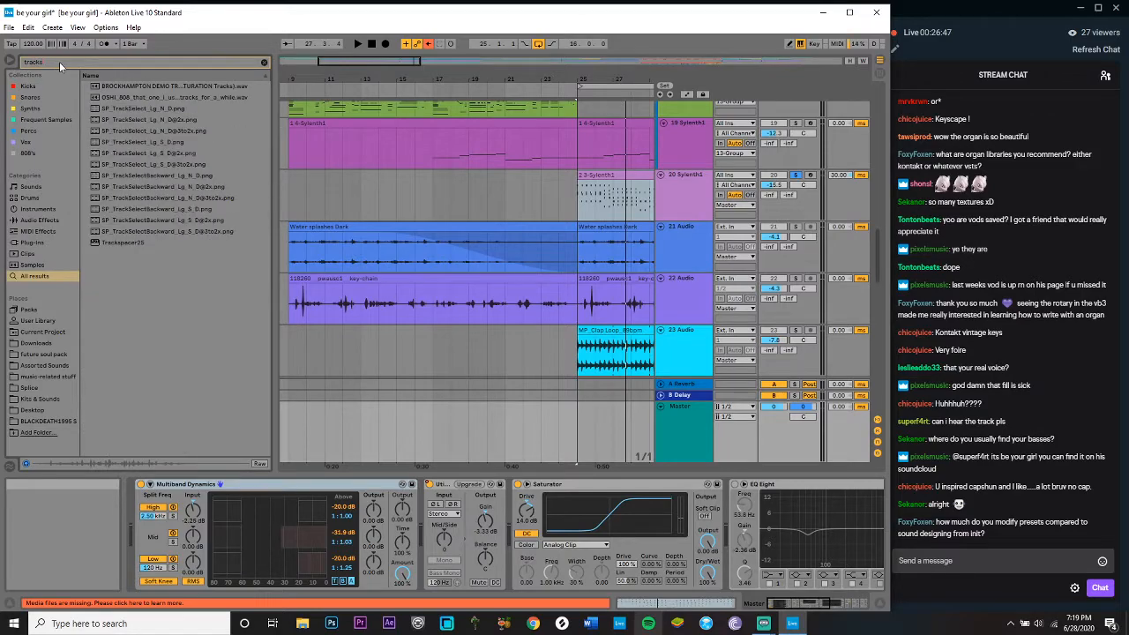
key(BackSpace)
key(BackSpace)
key(BackSpace)
key(BackSpace)
key(BackSpace)
key(BackSpace)
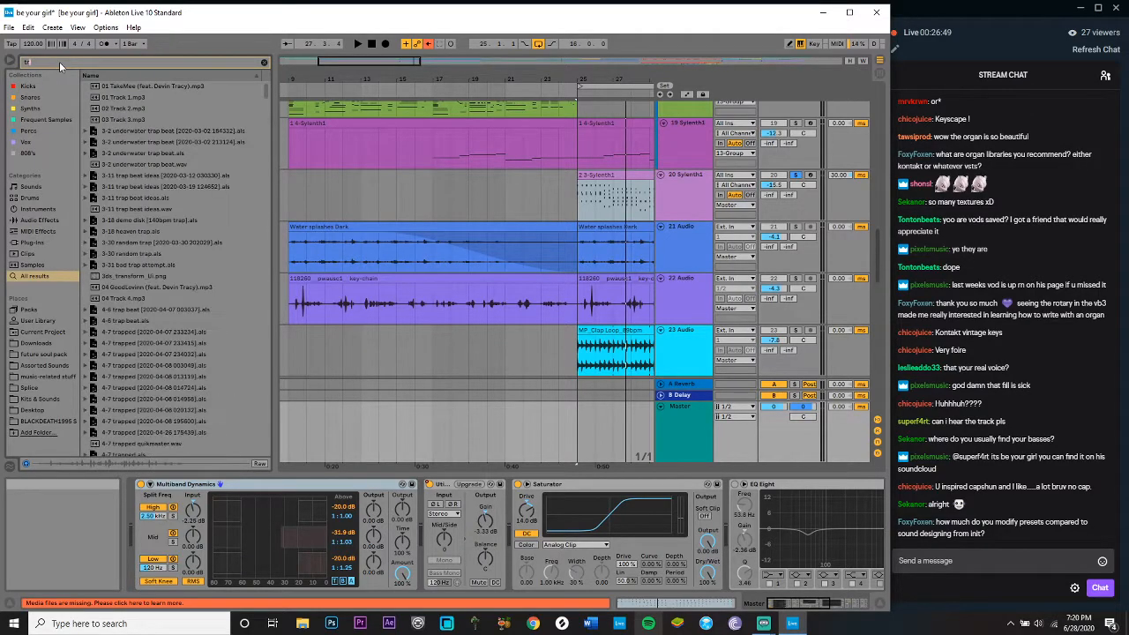
text(classic clipp)
Step: Search the browser for "tr5", load TR5 Metering onto the end of the Master chain, and close its plug-in window
key(ctrl+a)
text(trs)
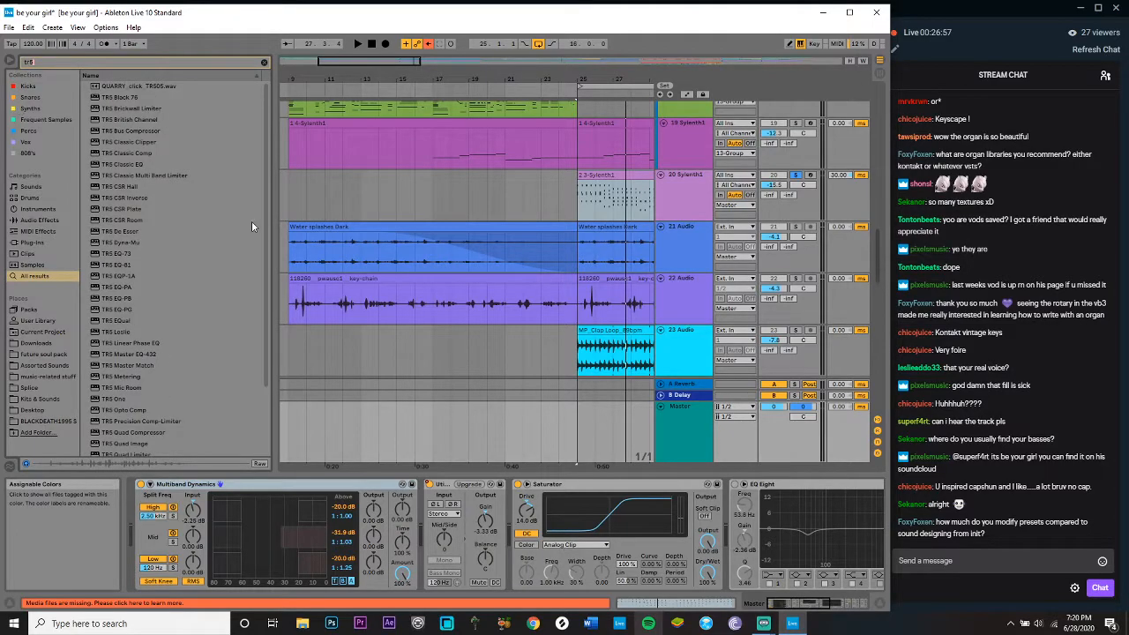
scroll(220, 366, down, 3)
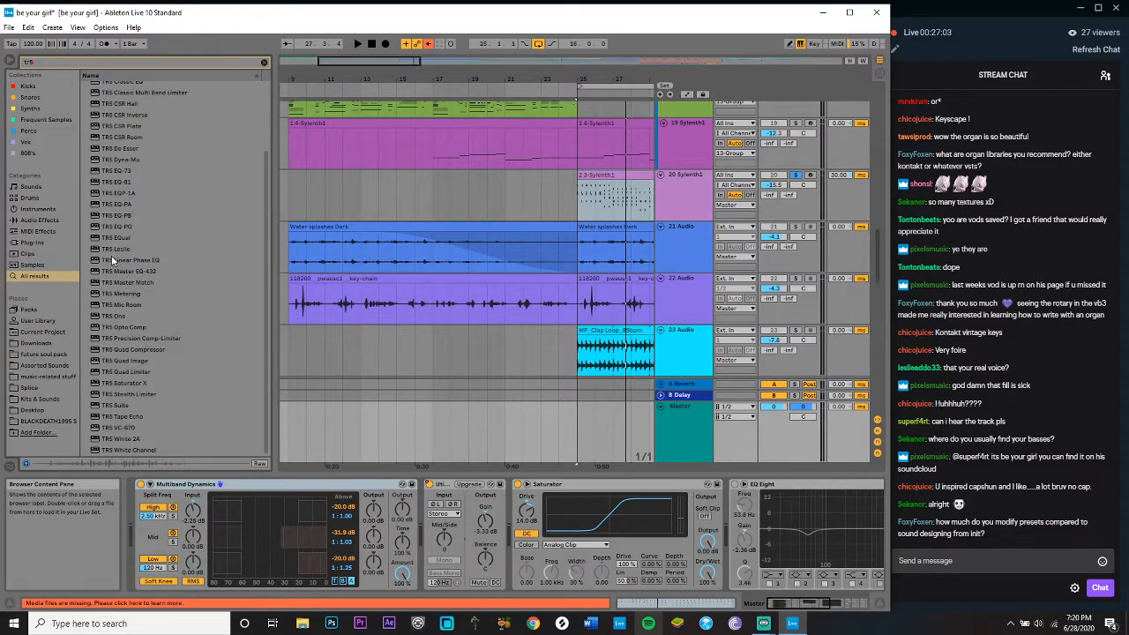
click(126, 294)
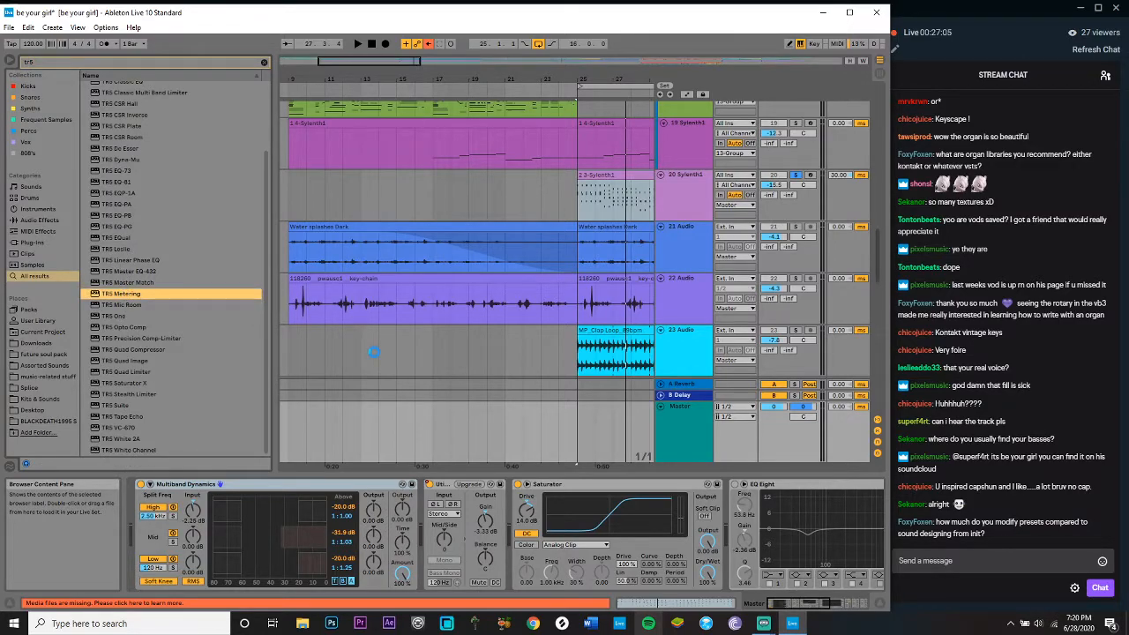
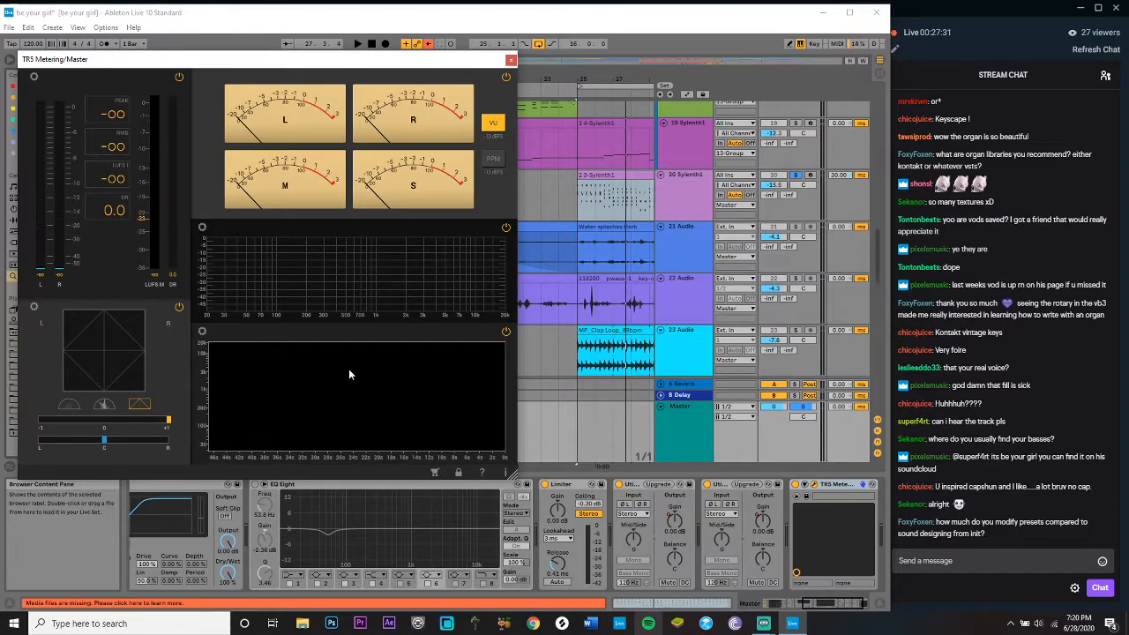
click(510, 60)
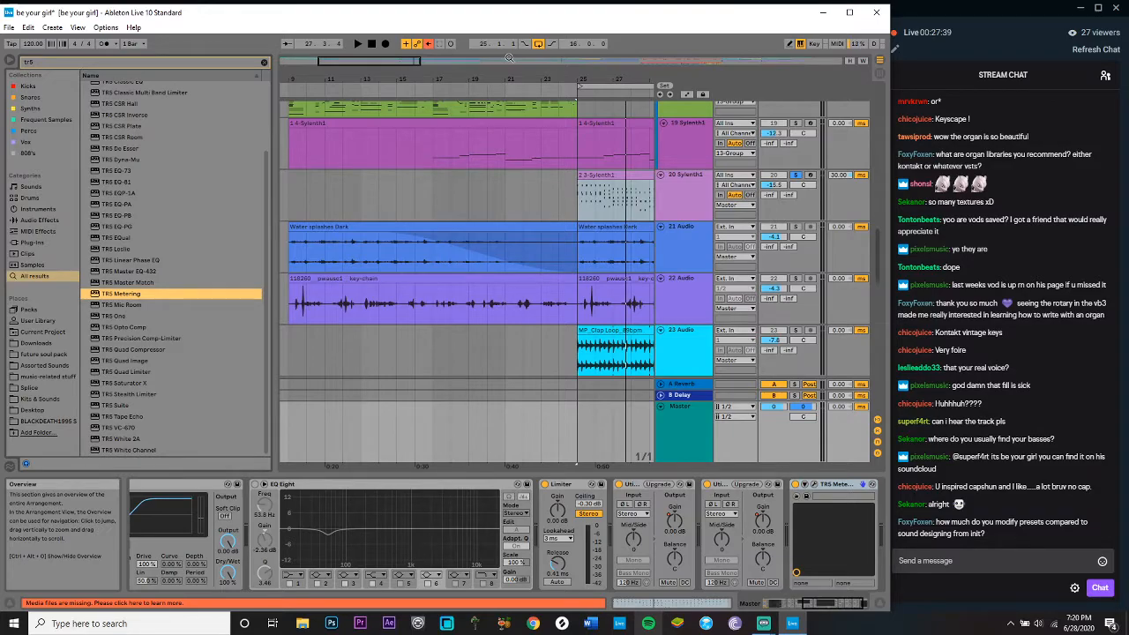
Step: Play the soloed track 20 from bar 25 with TR5 Metering open on the Master, then stop playback and close the meter
scroll(597, 214, right, 3)
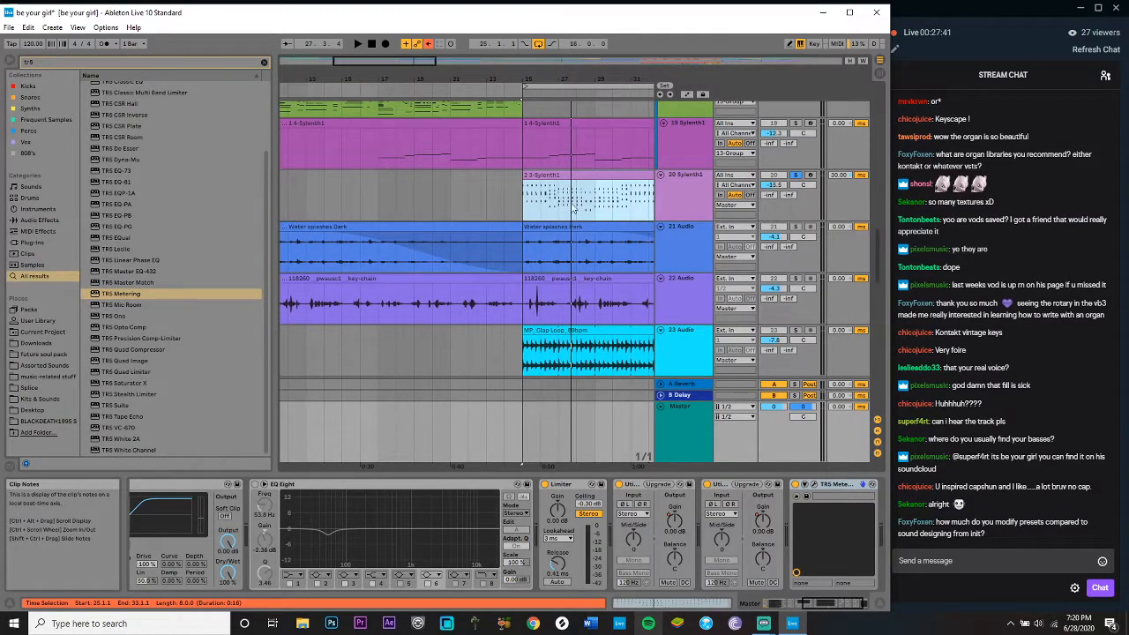
click(554, 198)
click(682, 437)
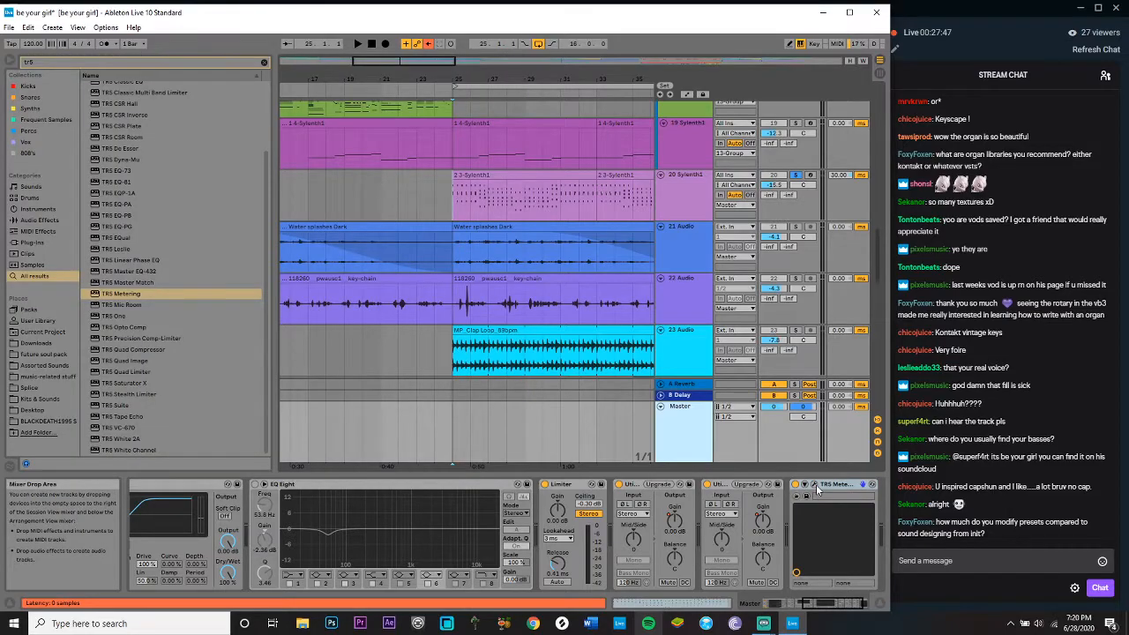
click(815, 486)
key(space)
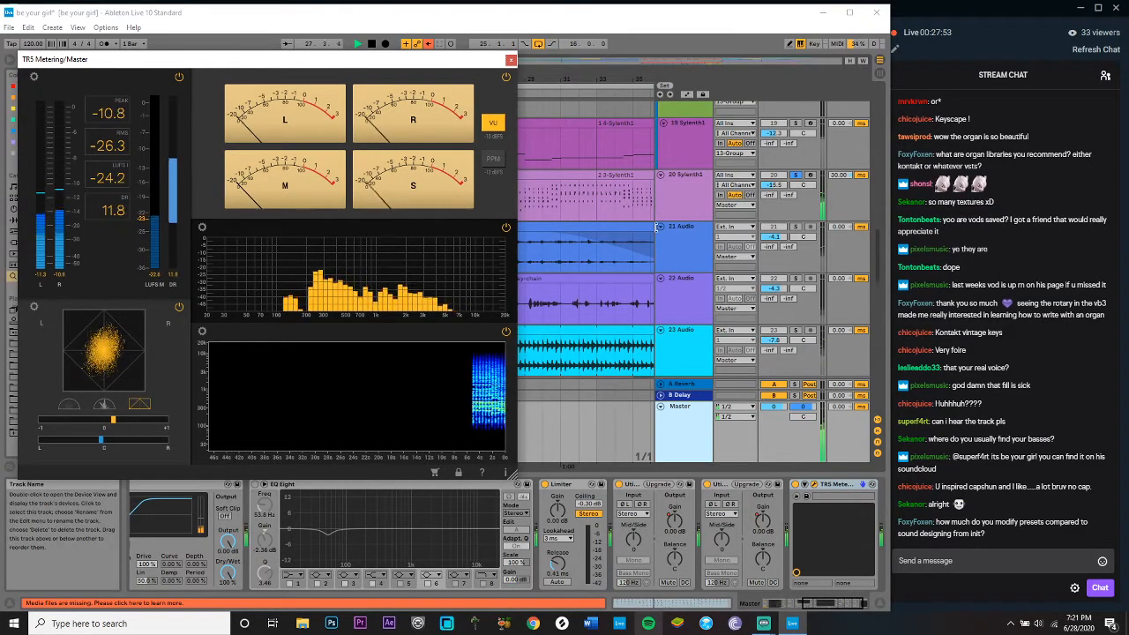
key(ctrl+alt+p)
key(space)
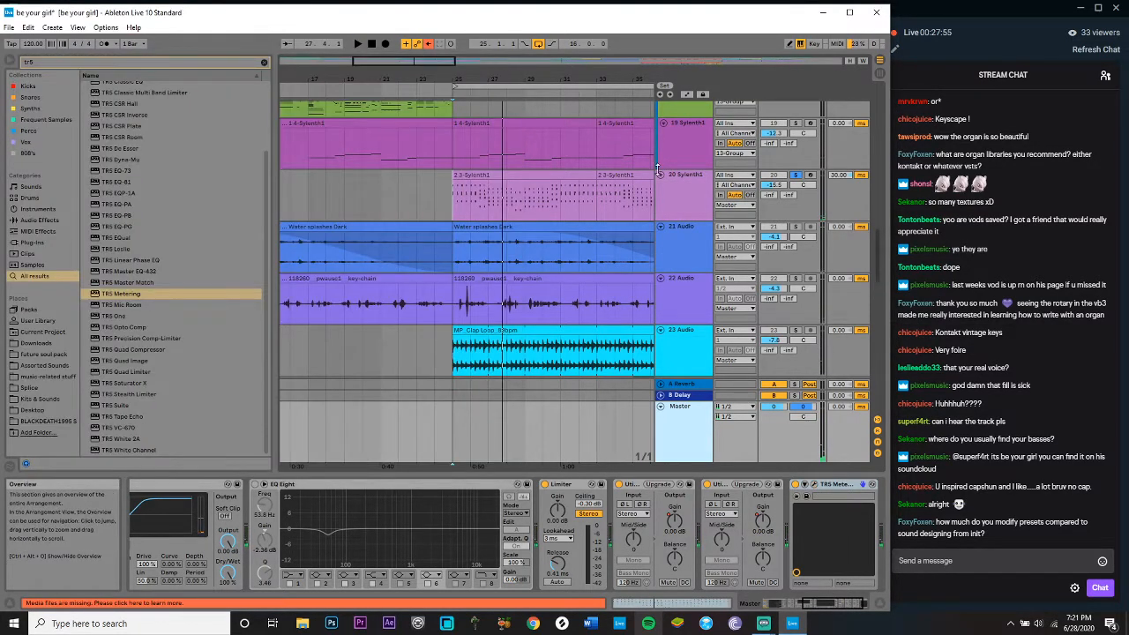
Step: Select the Reverb in the 20 Sylenth1 effects chain and unsolo the track
click(681, 187)
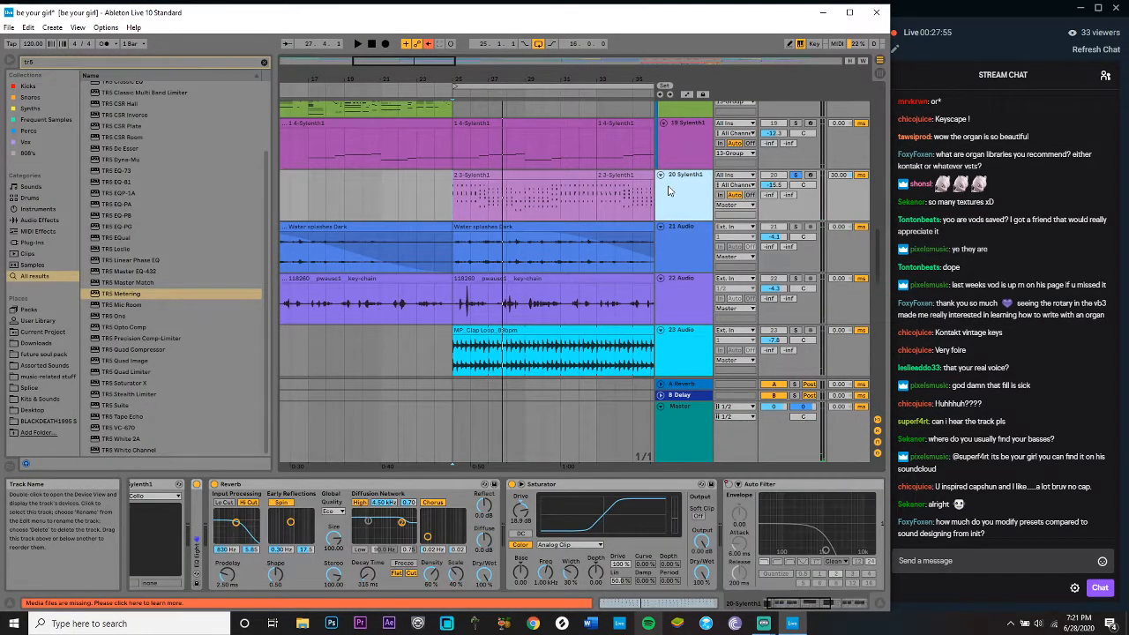
click(277, 493)
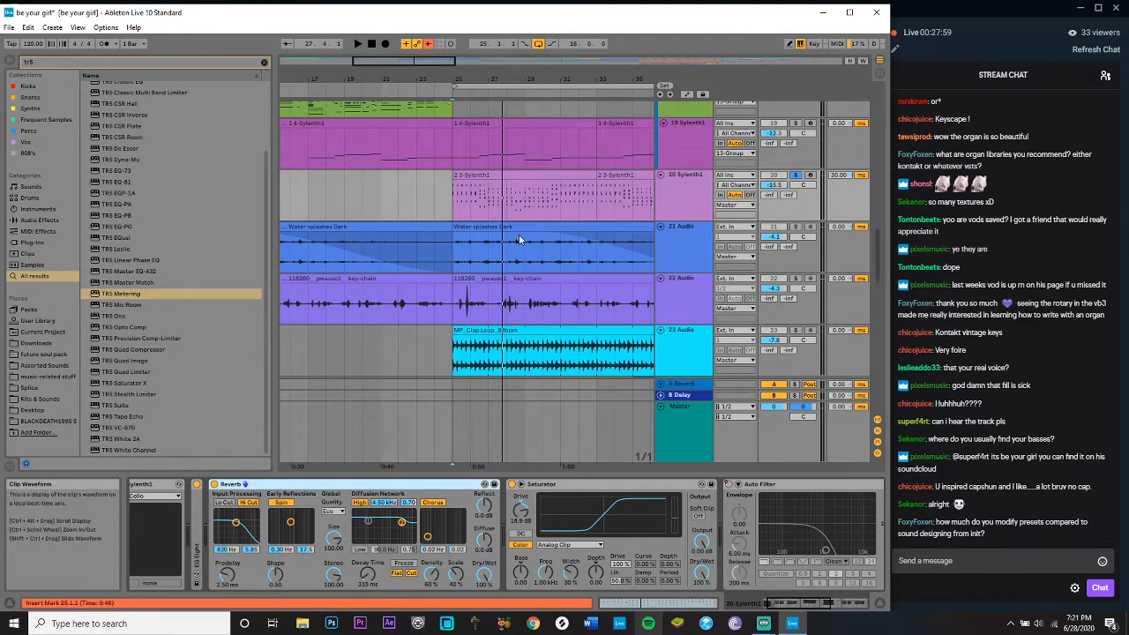
click(794, 177)
Step: Solo the clap loop on 23 Audio, play it from bar 25, then unsolo it during playback and stop
scroll(525, 250, down, 2)
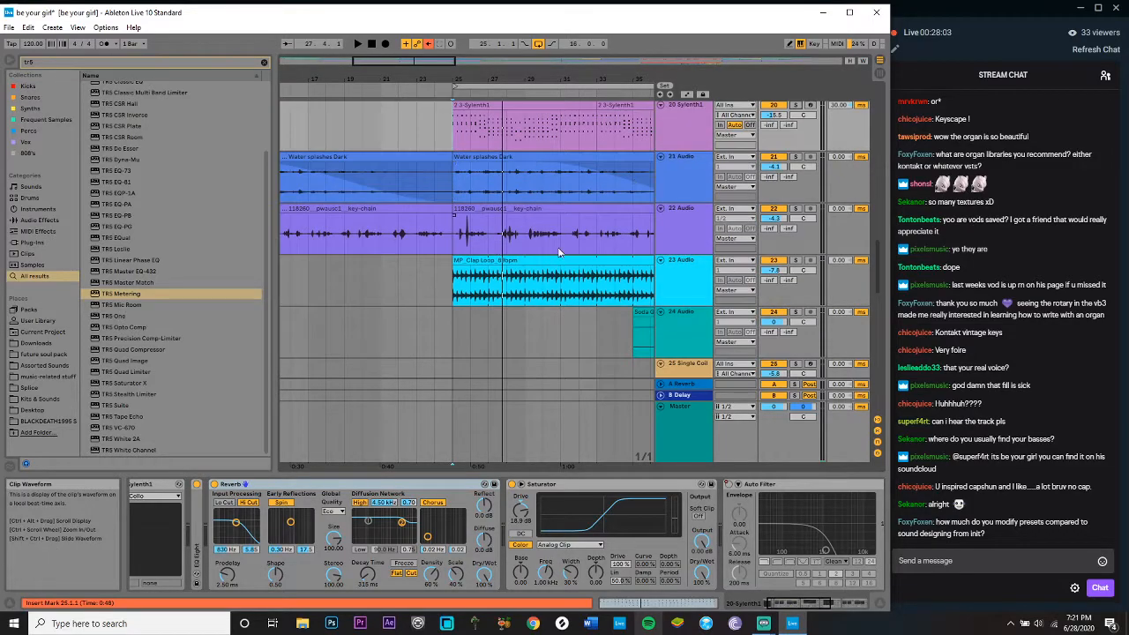
scroll(526, 250, right, 3)
click(794, 262)
key(space)
click(794, 263)
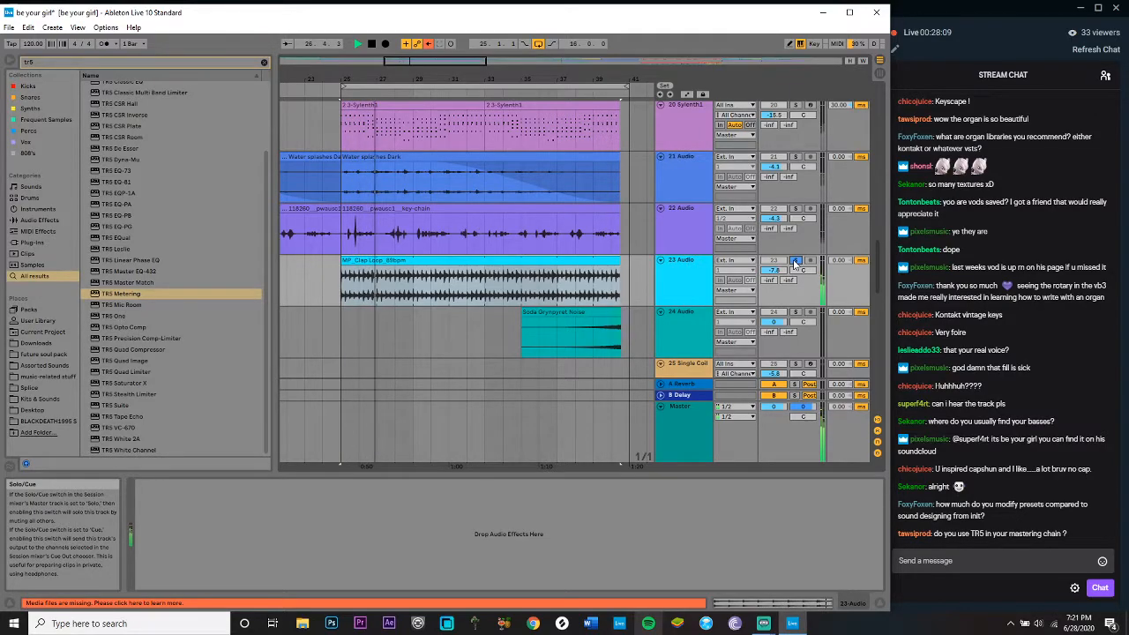
click(794, 263)
key(space)
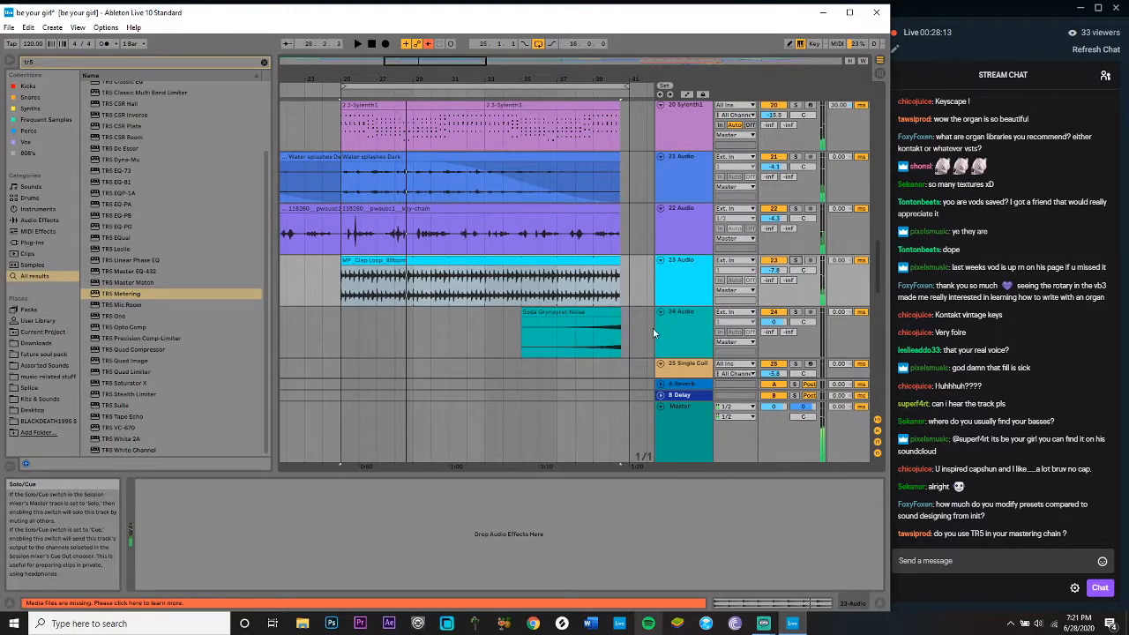
Step: Solo 24 Audio and play its Soda Grynpyret Noise clip from bar 38, stopping near the clip's end
click(554, 312)
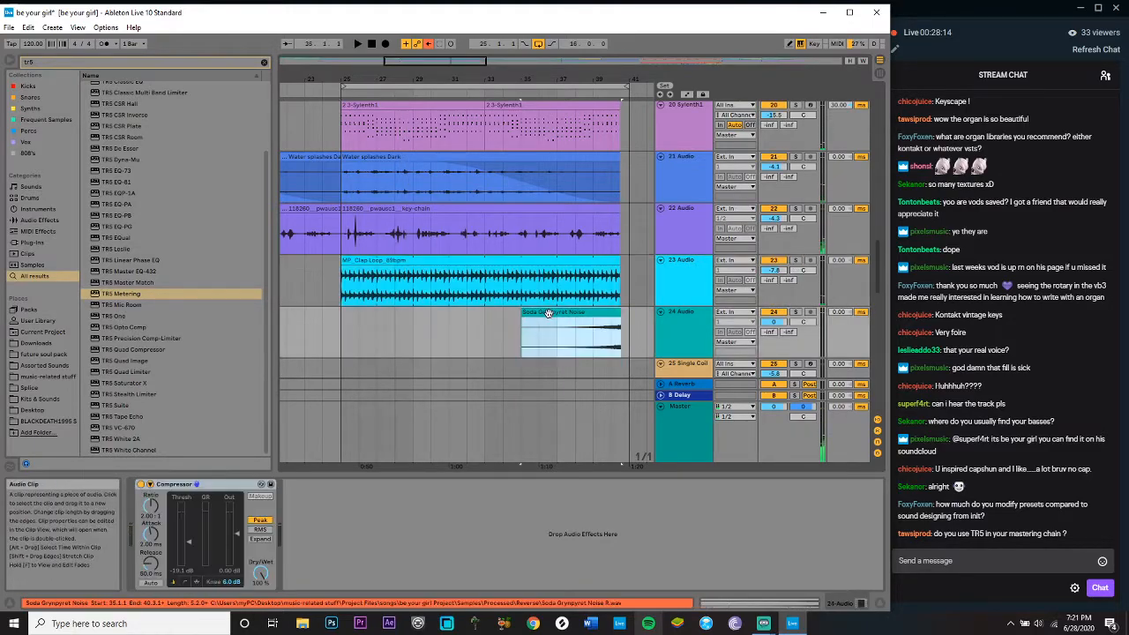
click(794, 313)
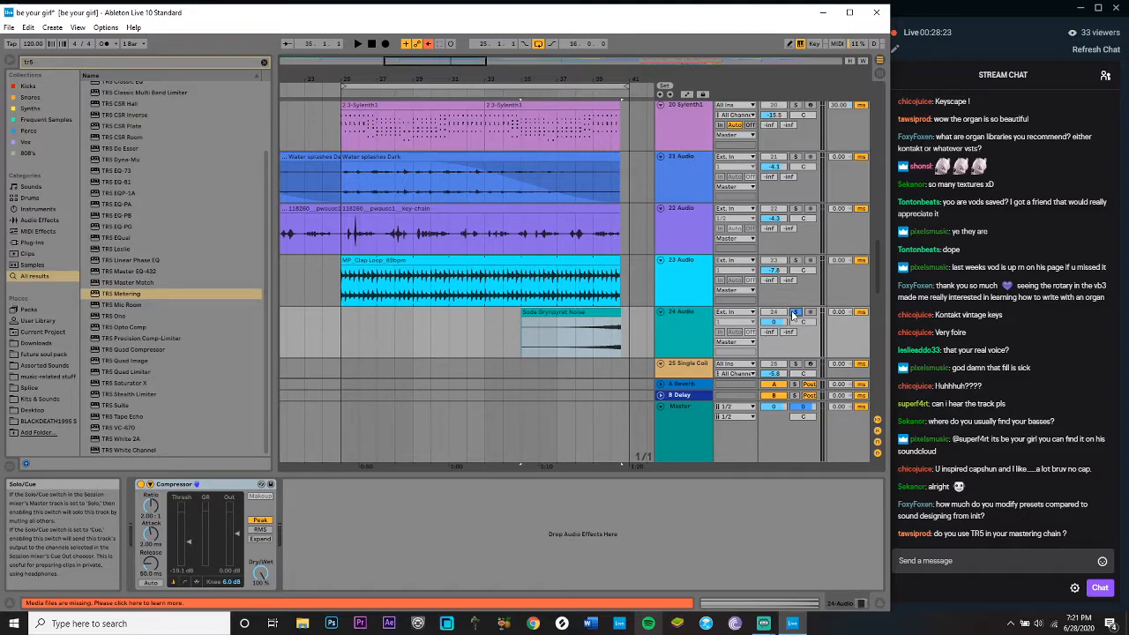
click(579, 346)
key(space)
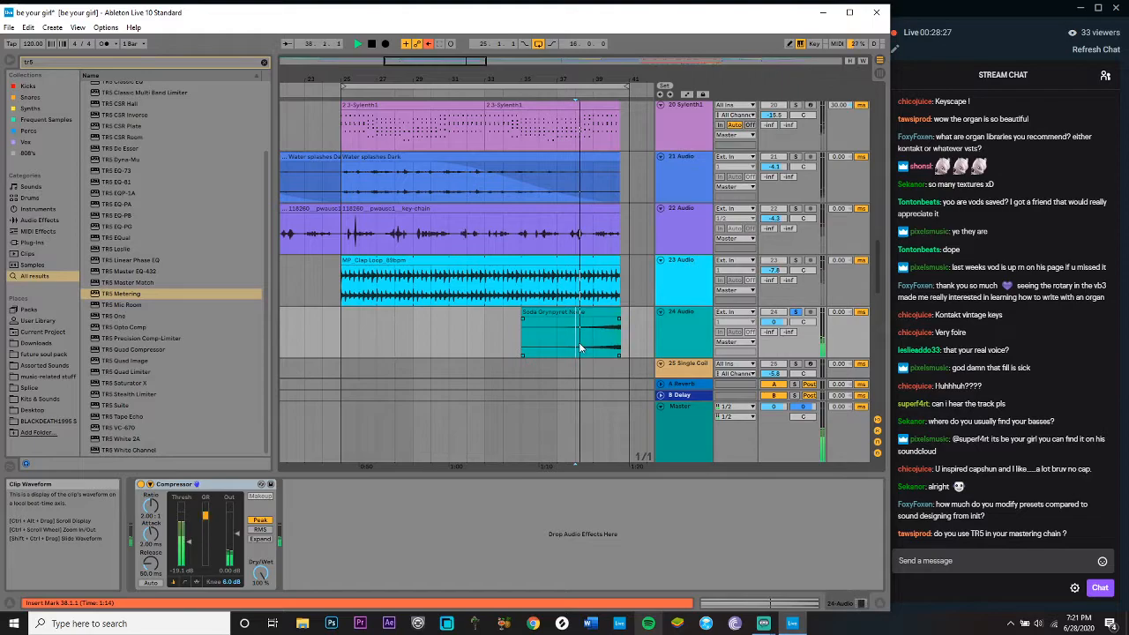
click(670, 333)
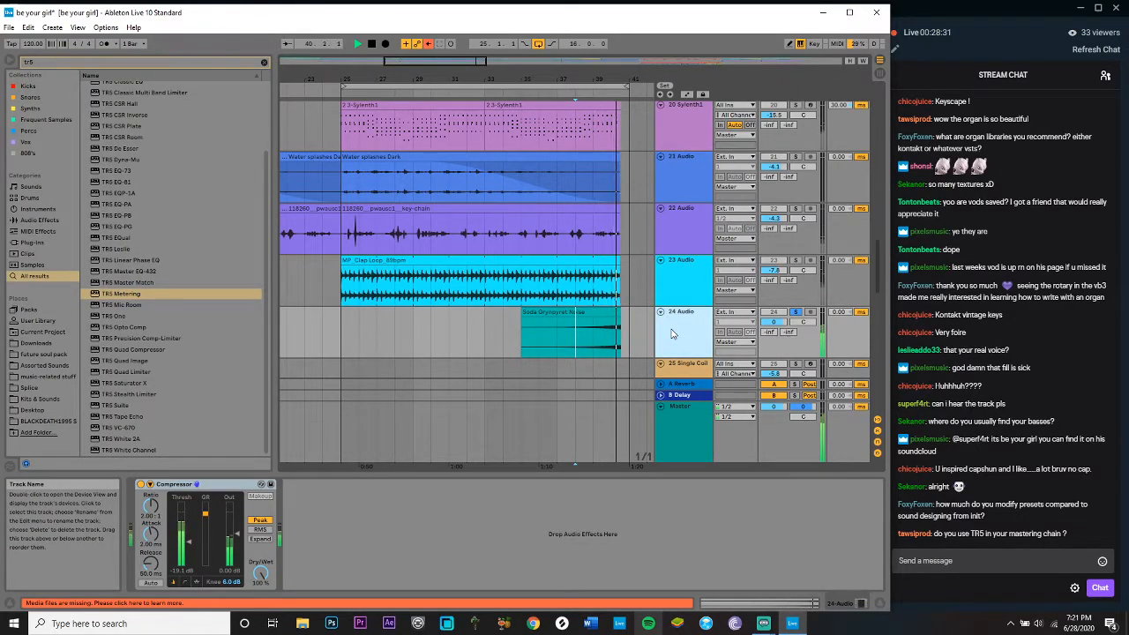
key(space)
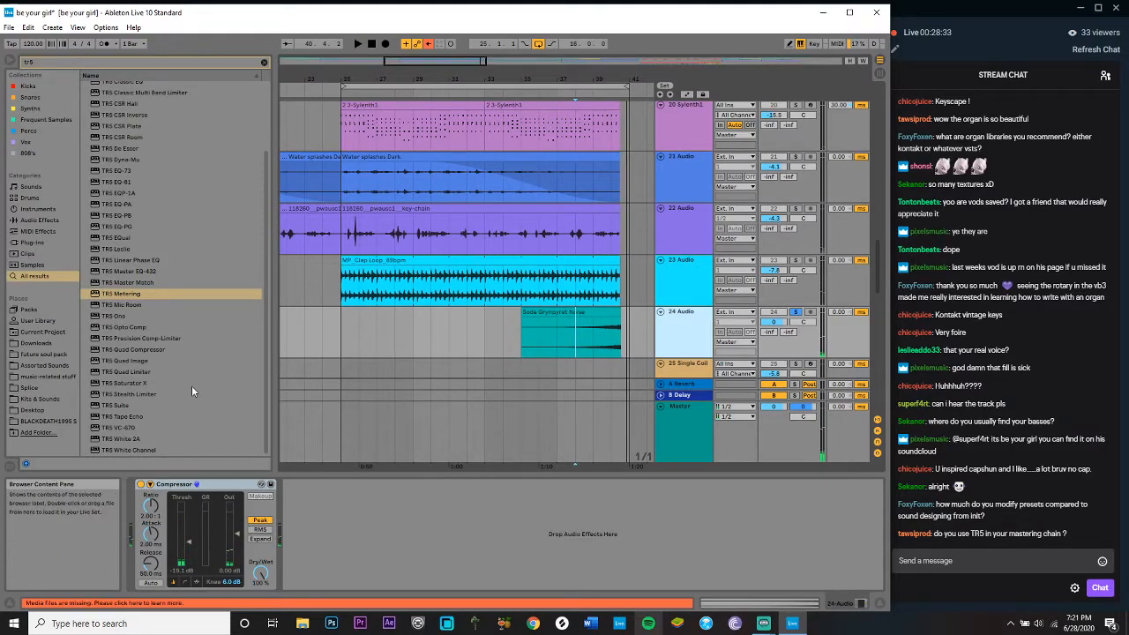
Step: Show the sidechain settings and source list of the 24 Audio Compressor without changing the source, and place the insert marker at bar 35
click(150, 484)
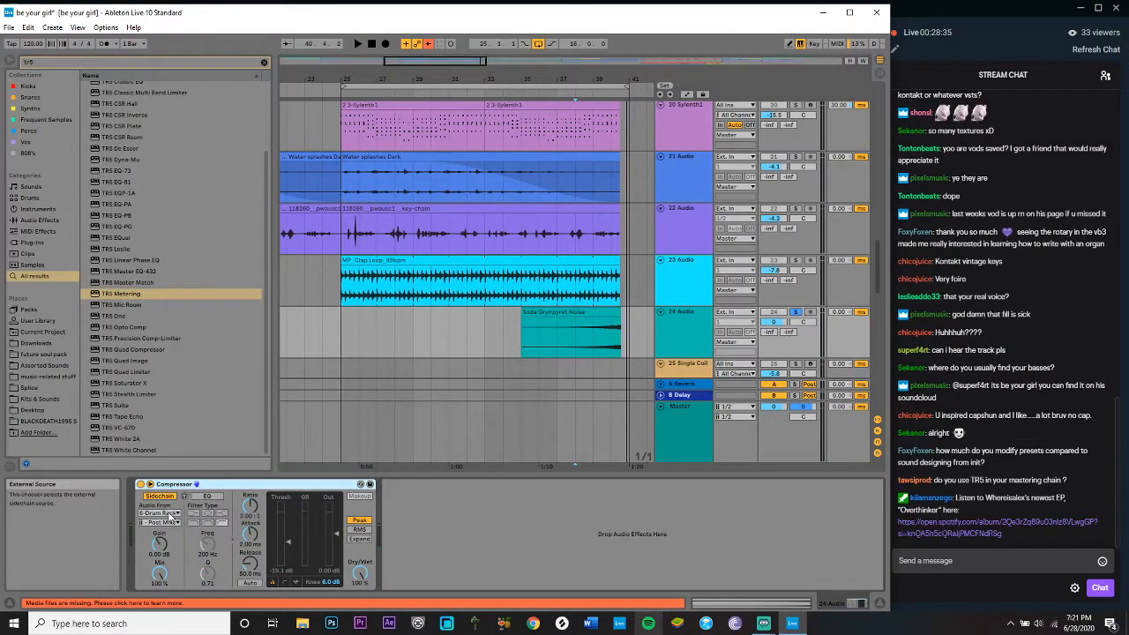
click(171, 514)
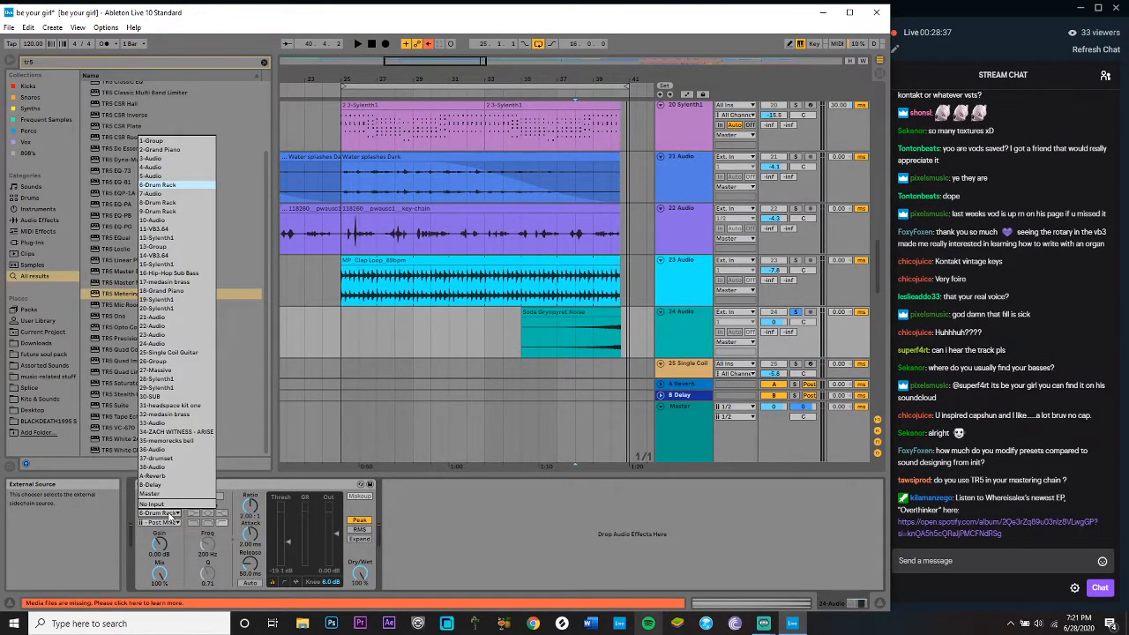
click(524, 517)
click(526, 328)
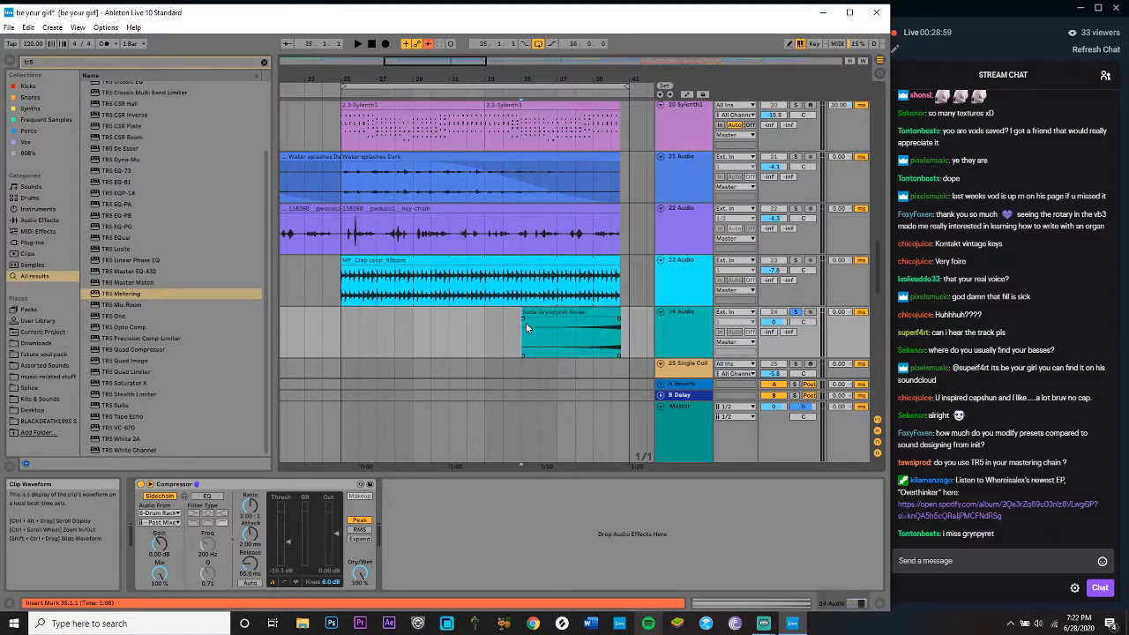
Step: Hide the browser and move the 16-bar loop brace so it starts at bar 41
scroll(527, 328, up, 3)
scroll(526, 328, right, 3)
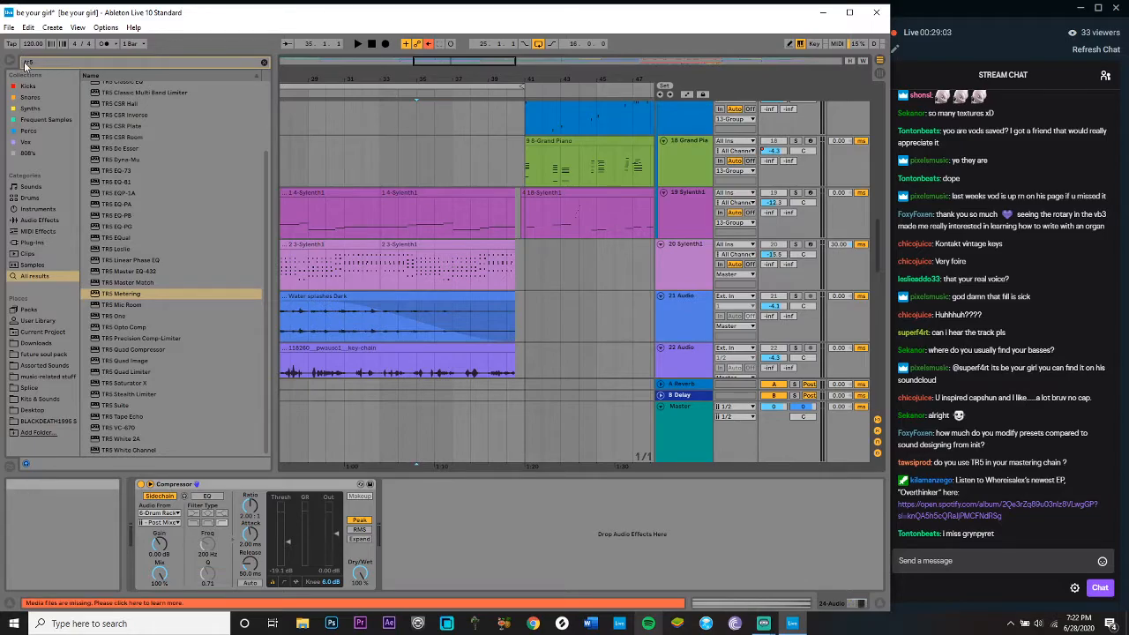
click(10, 62)
drag(192, 85, 480, 85)
Step: Clear the track solo and place the insert marker at bar 41 on the 5 Audio track
click(420, 124)
drag(420, 124, 357, 110)
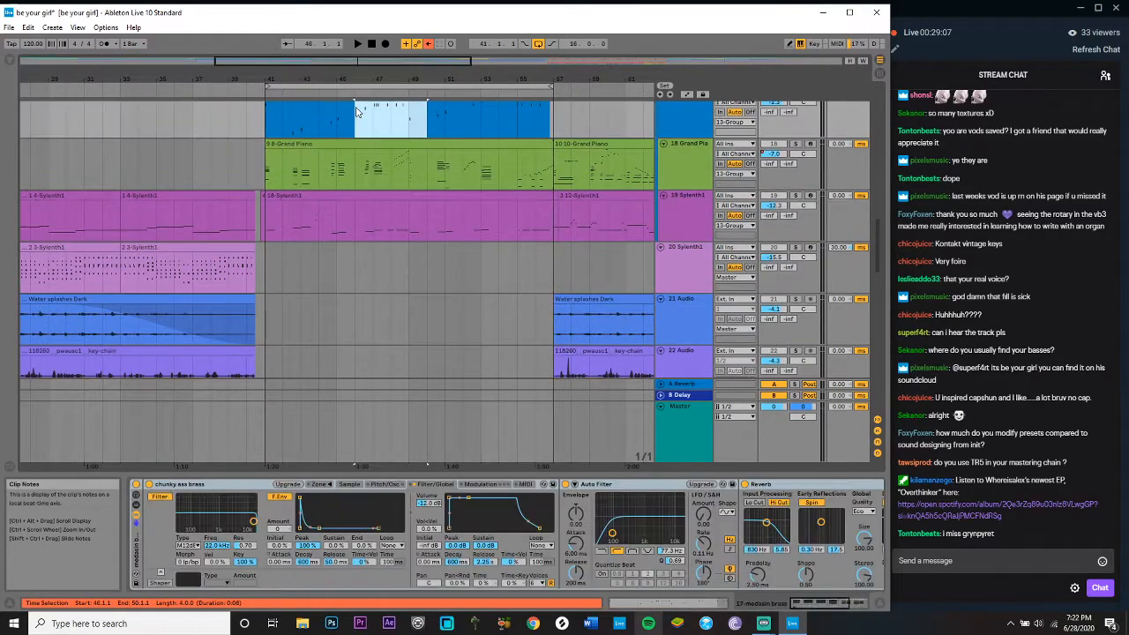
click(274, 127)
scroll(273, 128, up, 15)
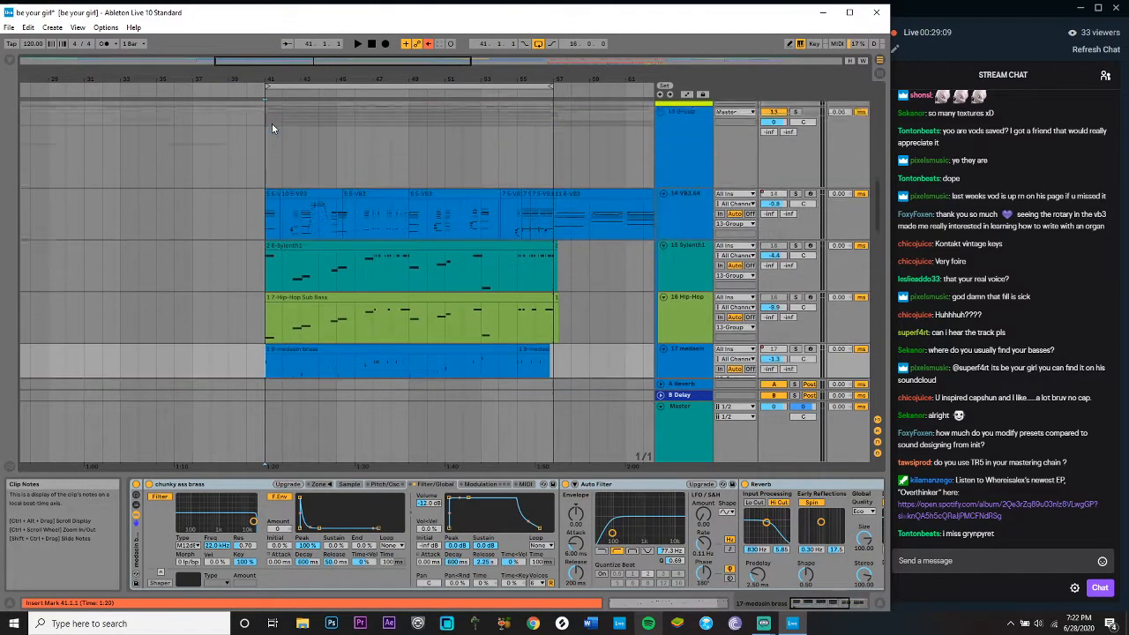
scroll(273, 128, down, 3)
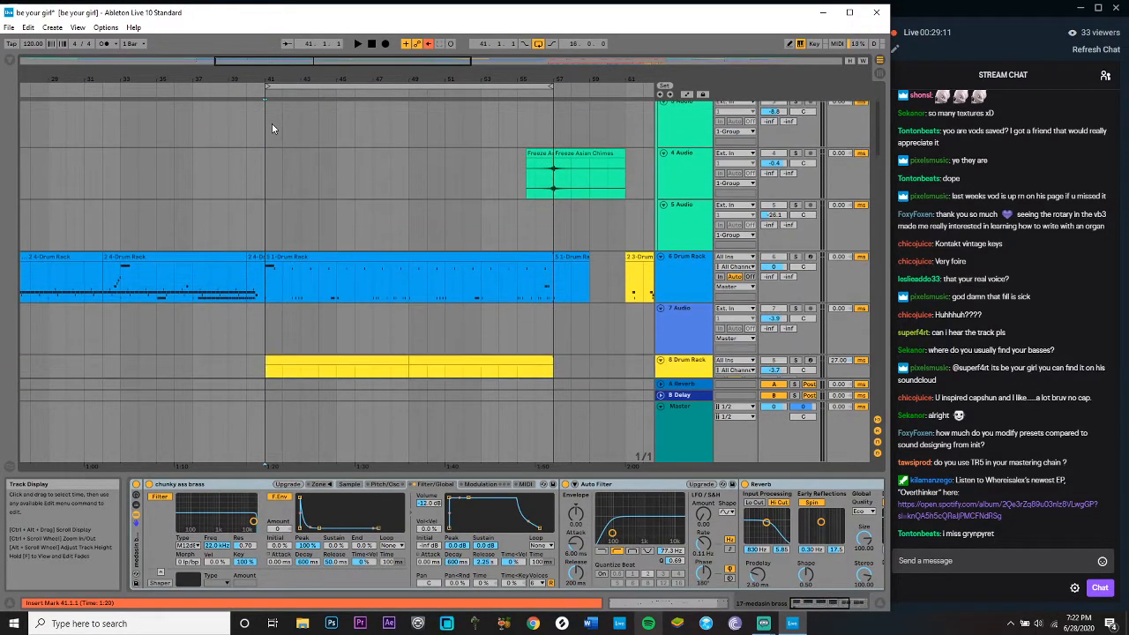
click(269, 203)
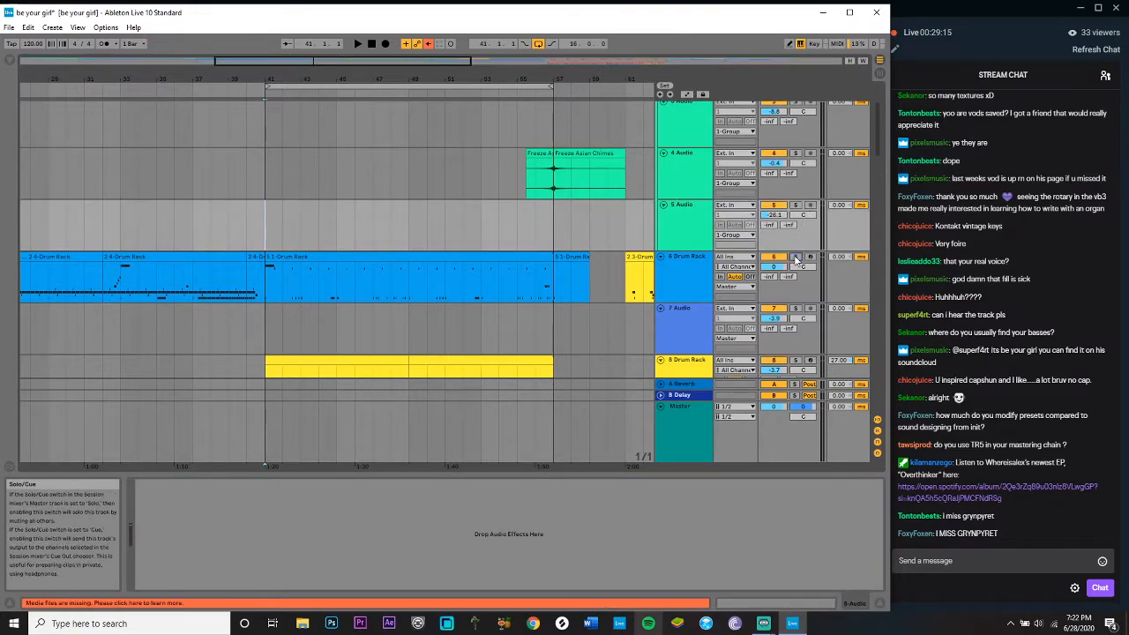
Step: Play the full mix of the looped section from bar 41, showing the 8 Drum Rack's devices during playback, then stop
key(space)
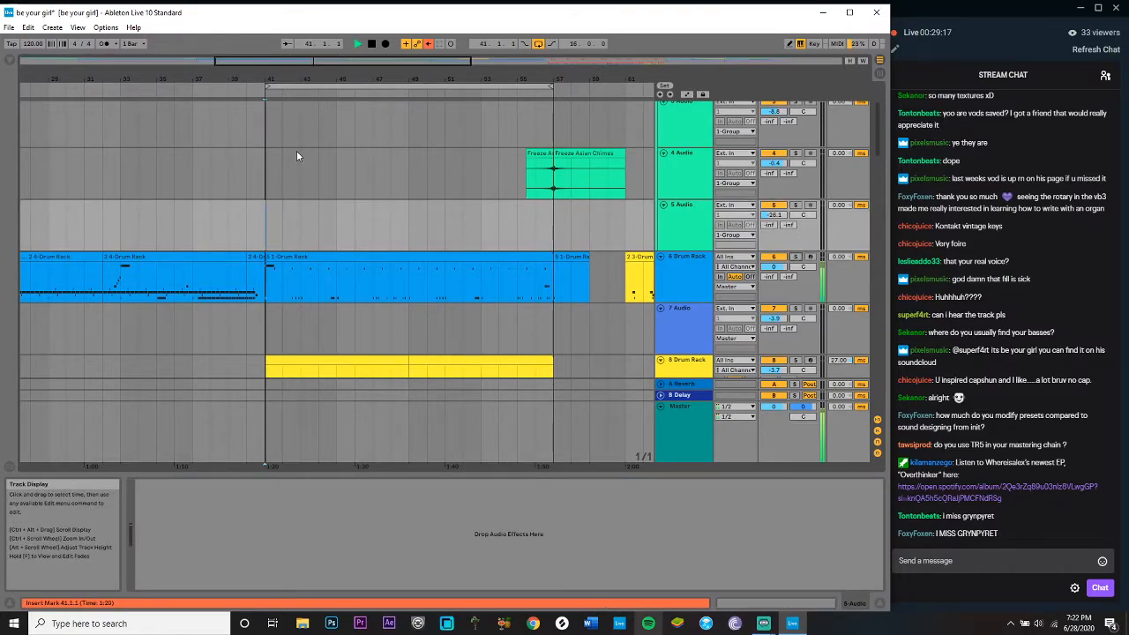
scroll(297, 156, down, 3)
scroll(549, 256, down, 2)
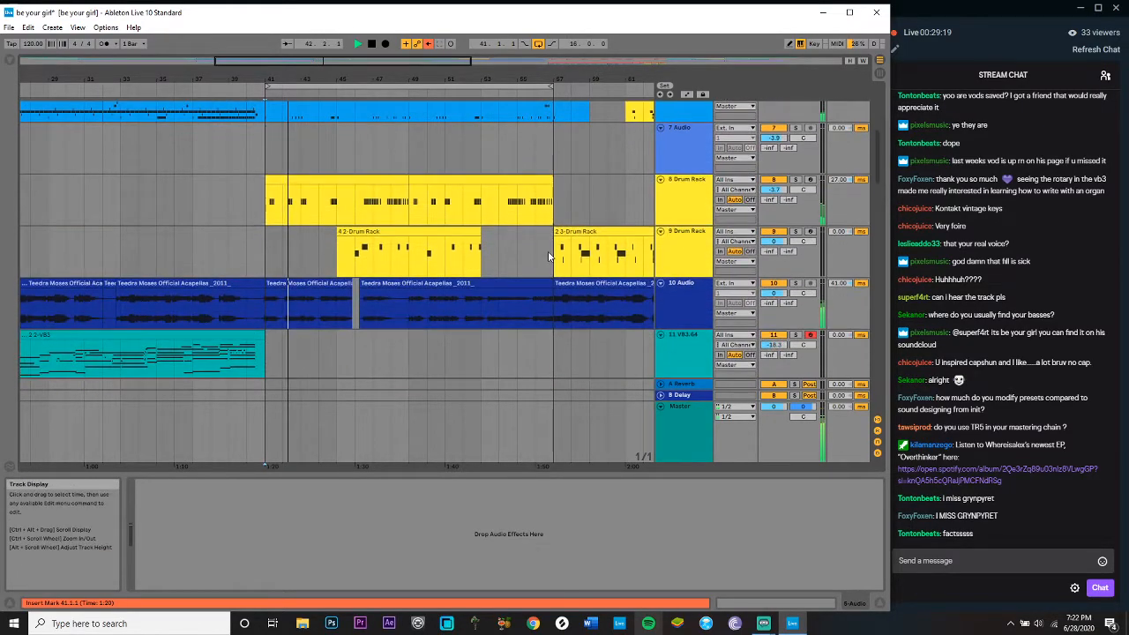
click(670, 198)
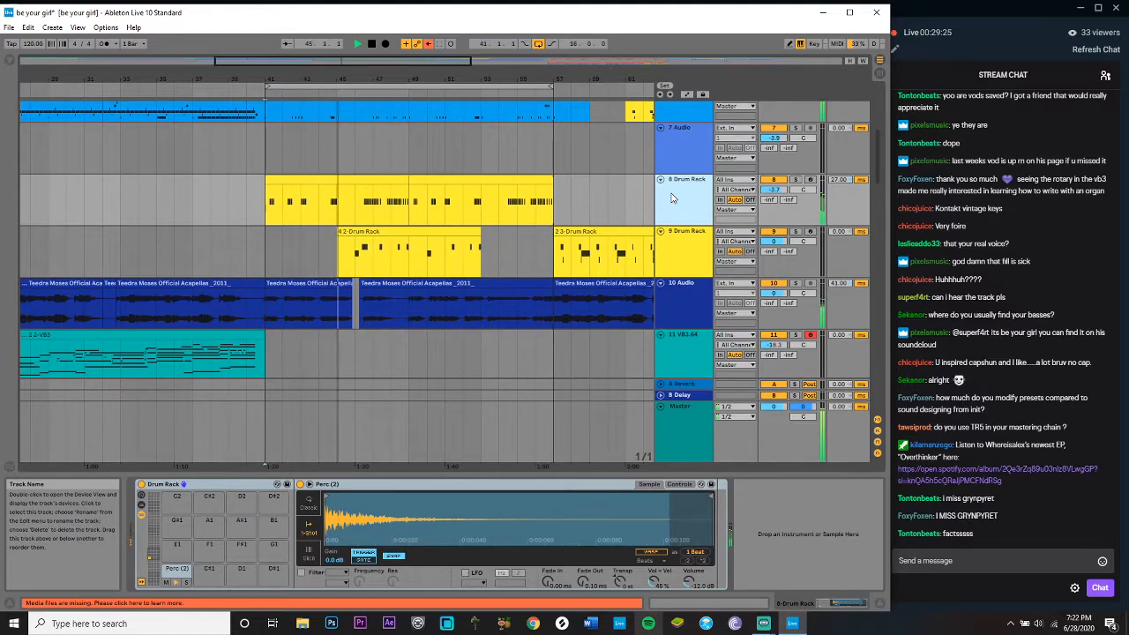
scroll(587, 176, down, 2)
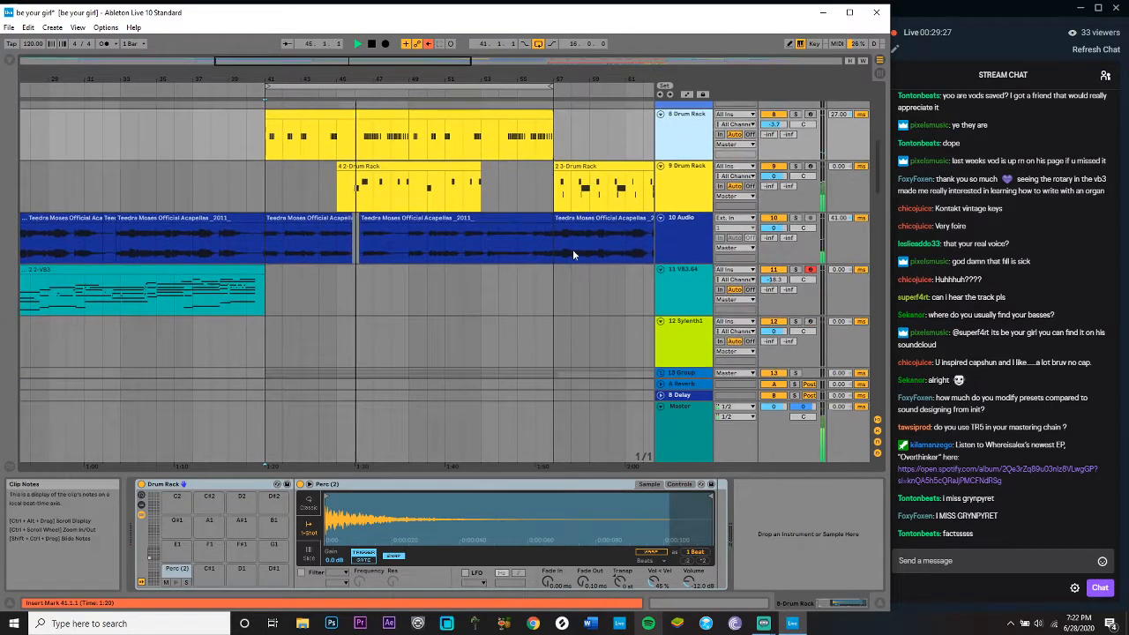
scroll(579, 308, down, 5)
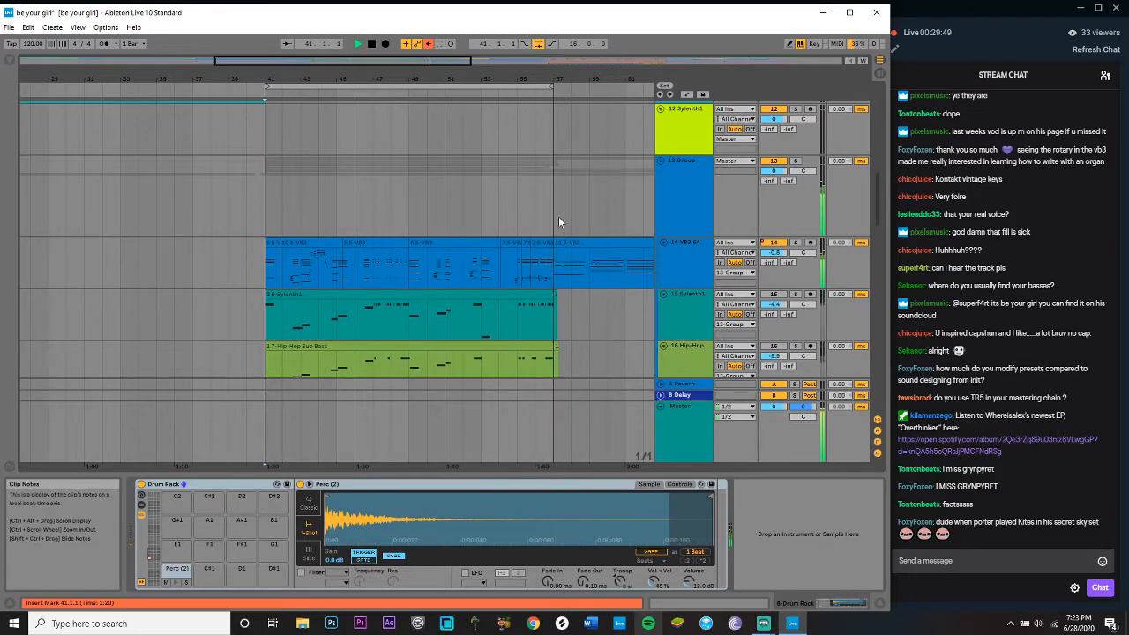
scroll(568, 185, up, 10)
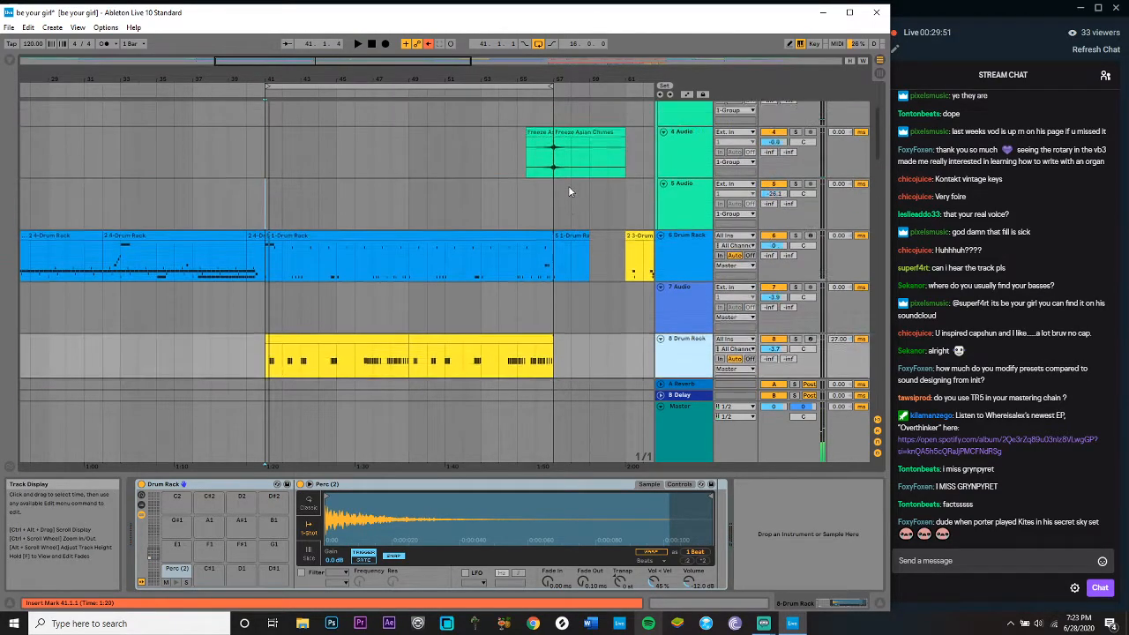
Step: Solo the 6 Drum Rack track and select its clip starting at bar 41
scroll(568, 185, down, 5)
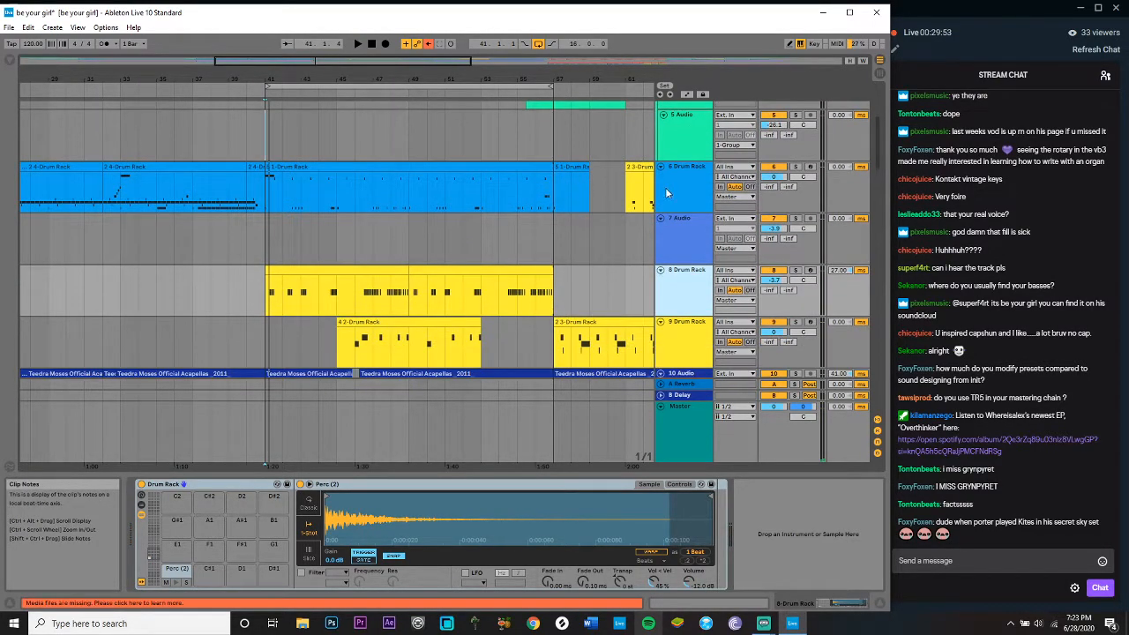
click(674, 193)
click(795, 166)
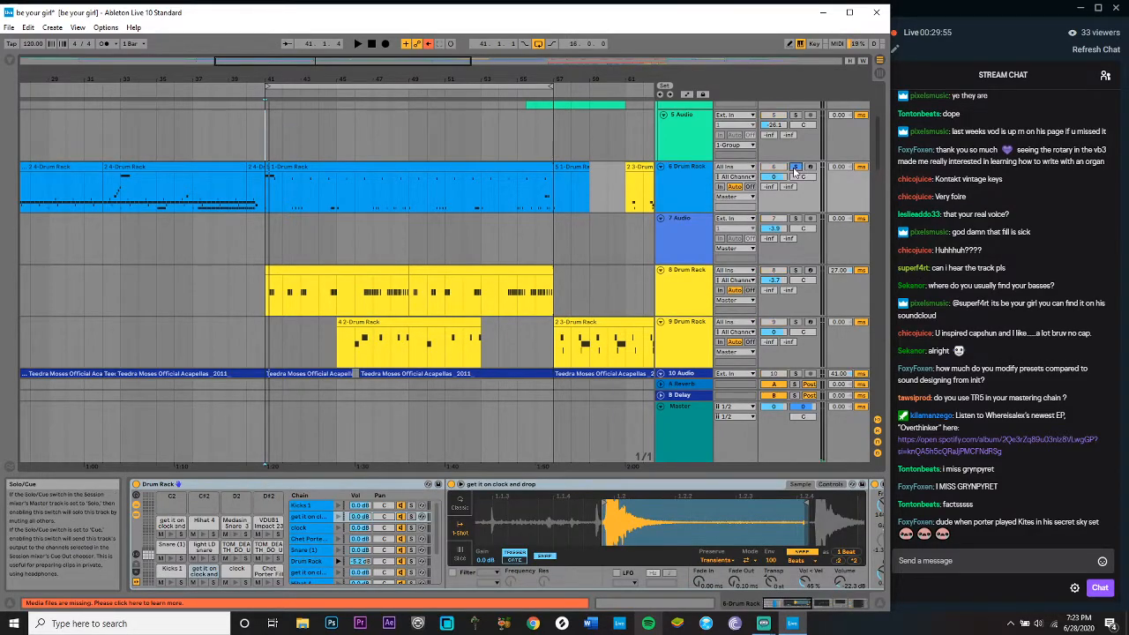
click(373, 166)
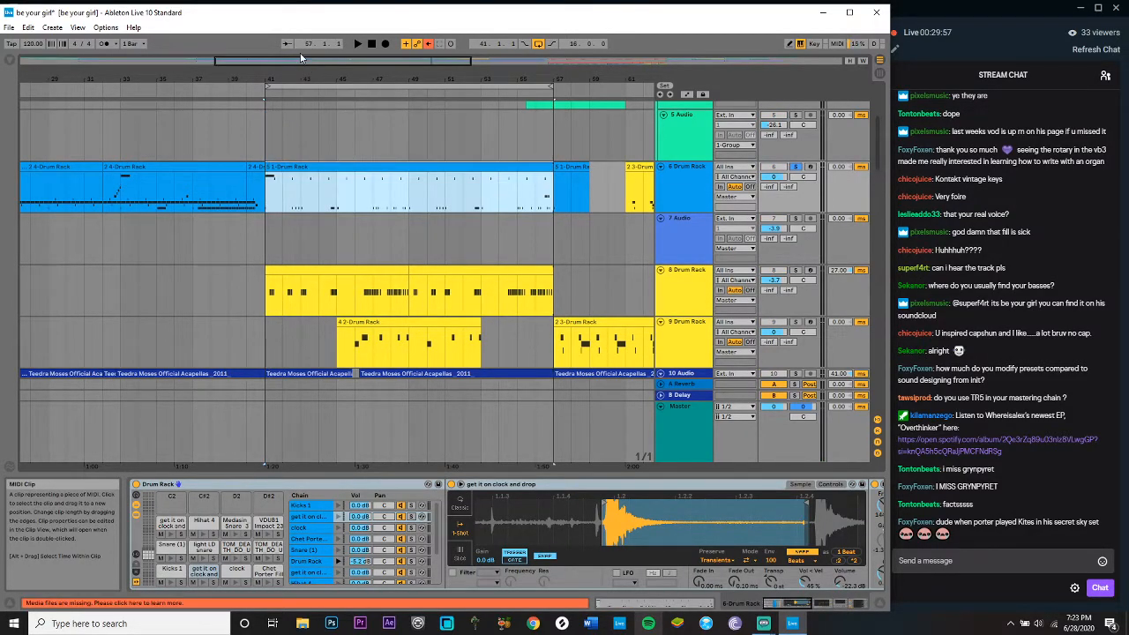
click(674, 204)
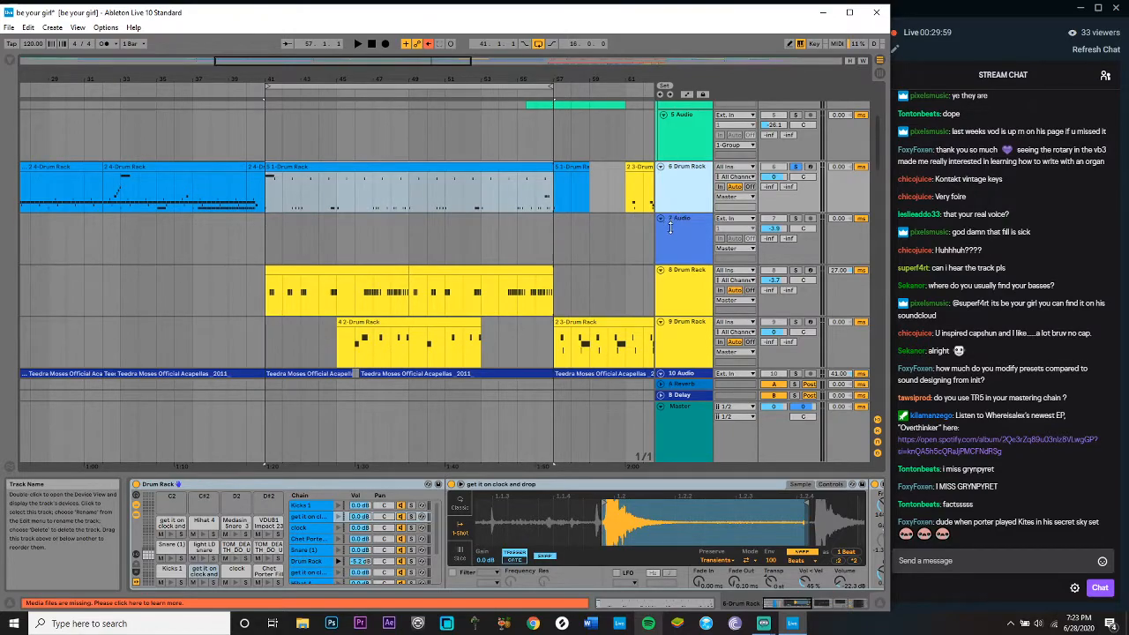
Step: Make the 6 Drum Rack track taller, play its clip from bar 41, and show the Medasin Snare 3 pad's sample
drag(670, 226, 674, 259)
key(space)
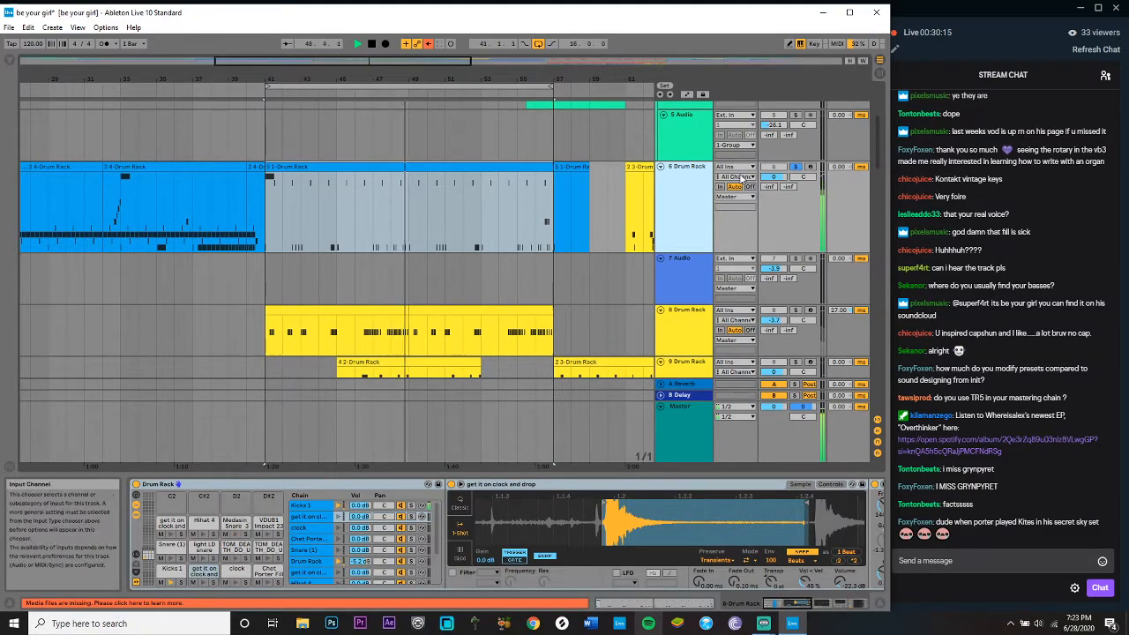
click(235, 522)
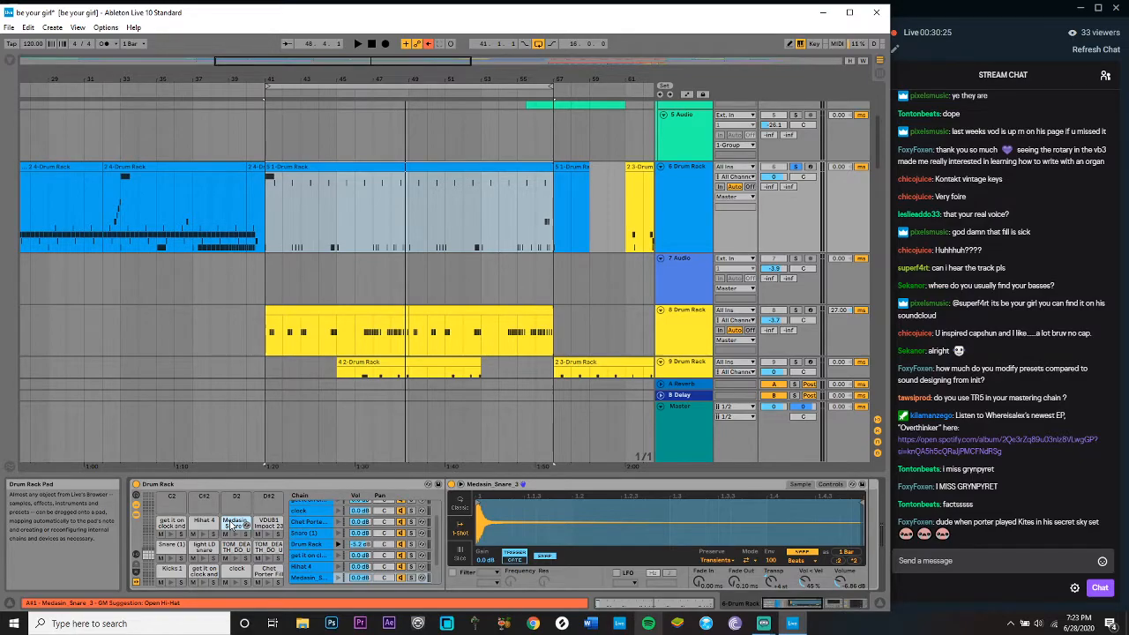
Step: Solo the 8 Drum Rack, play it from bar 41, and show its Perc (2) sample
scroll(503, 264, down, 6)
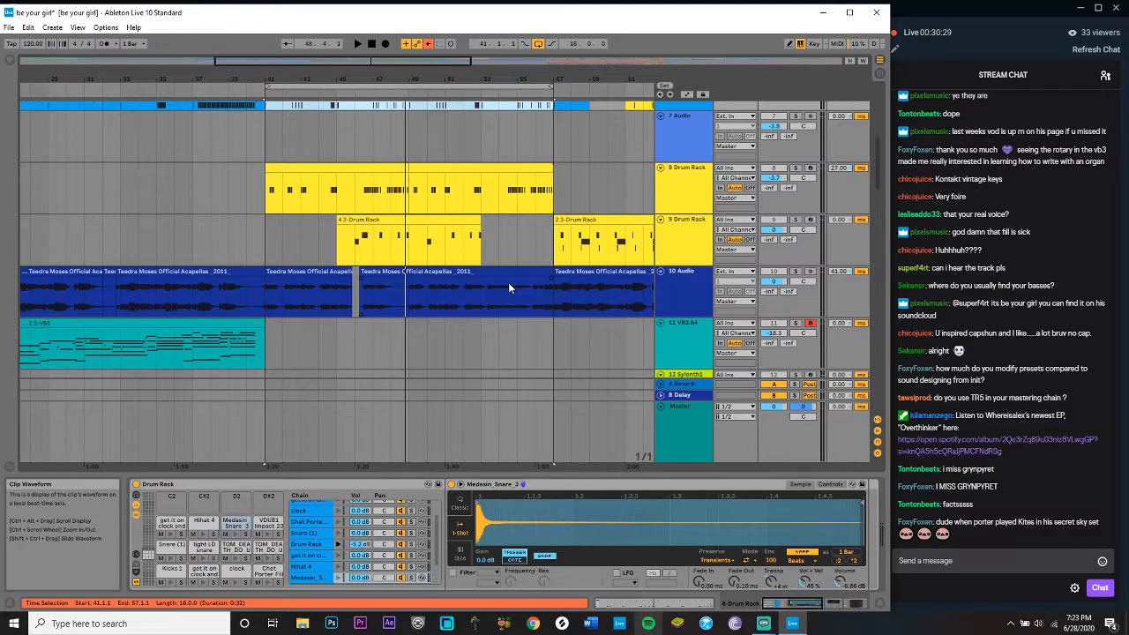
click(797, 168)
key(space)
click(663, 193)
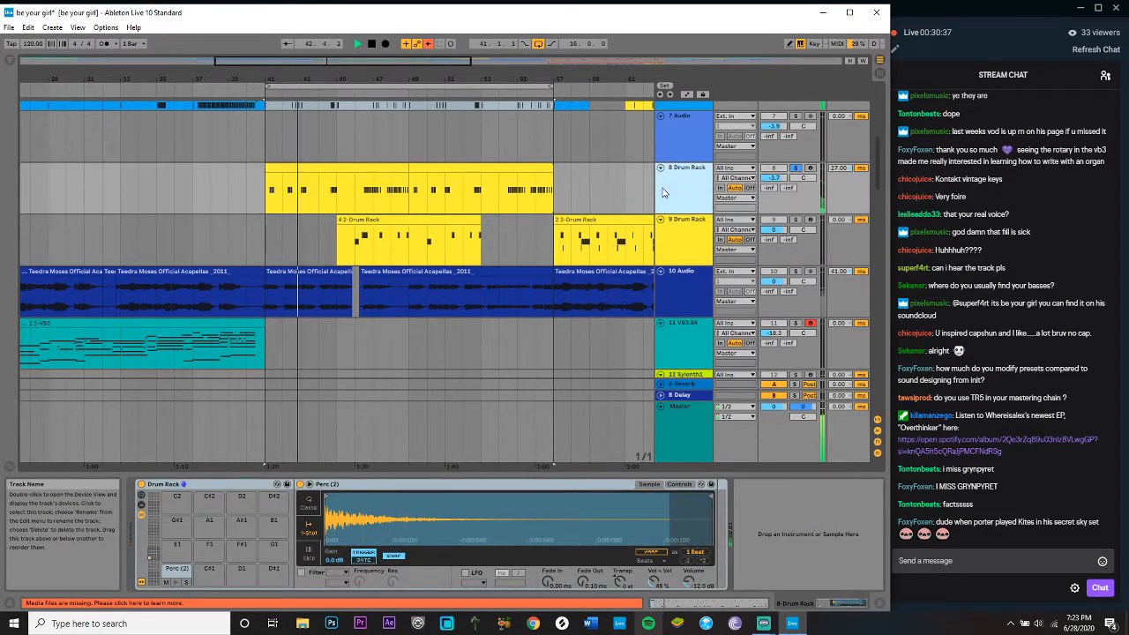
Step: Solo the 9 Drum Rack together with the 8 Drum Rack and play both from bar 45, stopping around bar 50
click(681, 233)
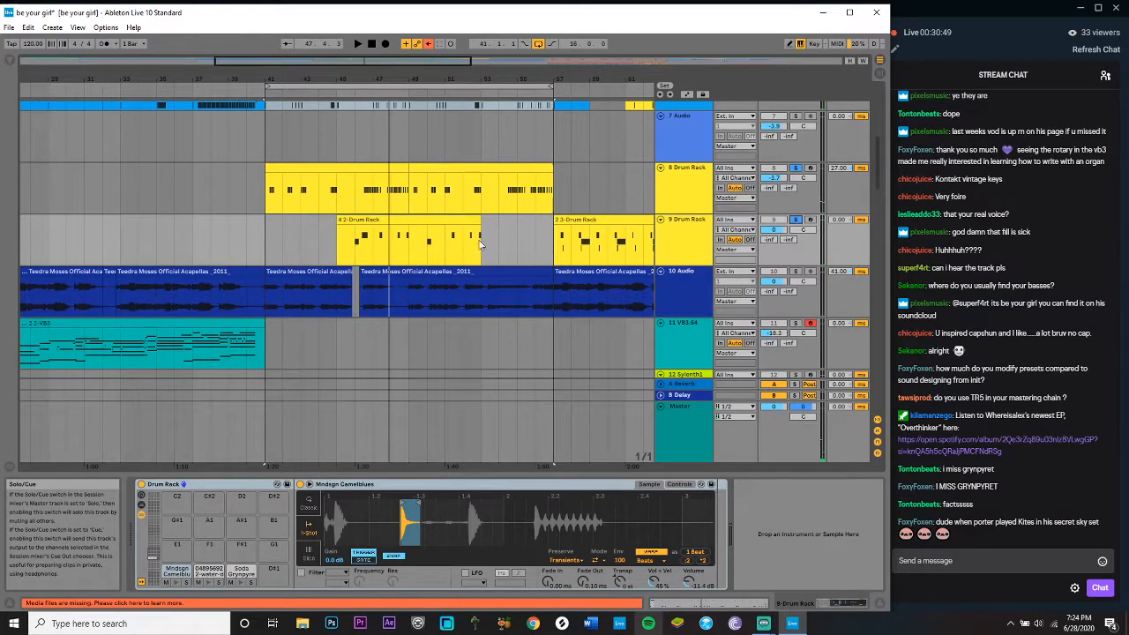
click(353, 251)
click(335, 251)
key(space)
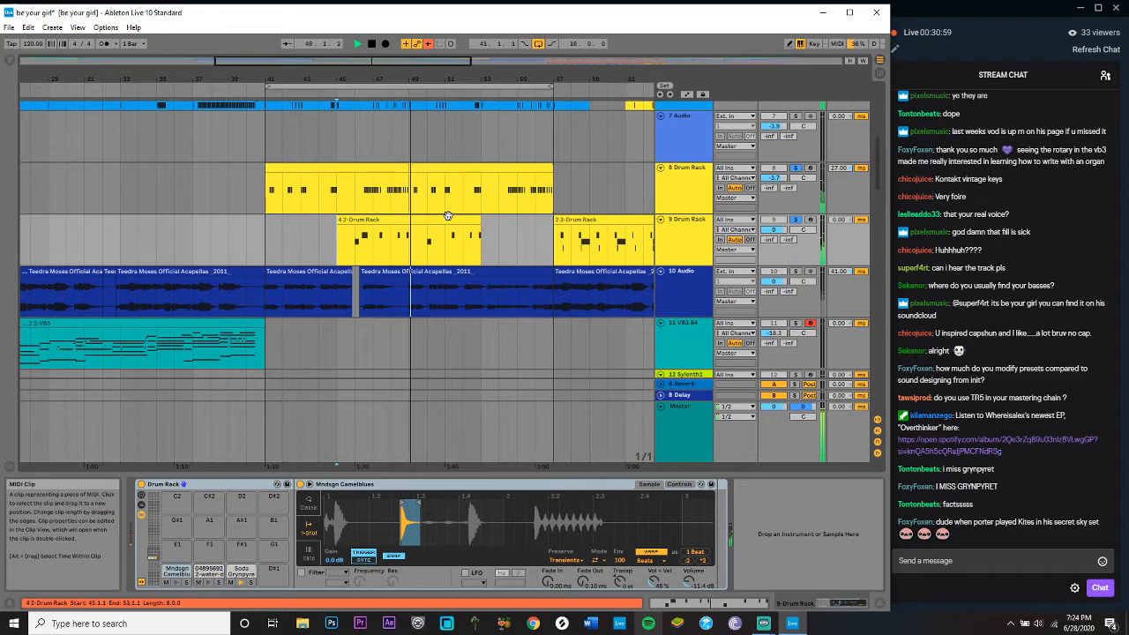
scroll(476, 236, down, 2)
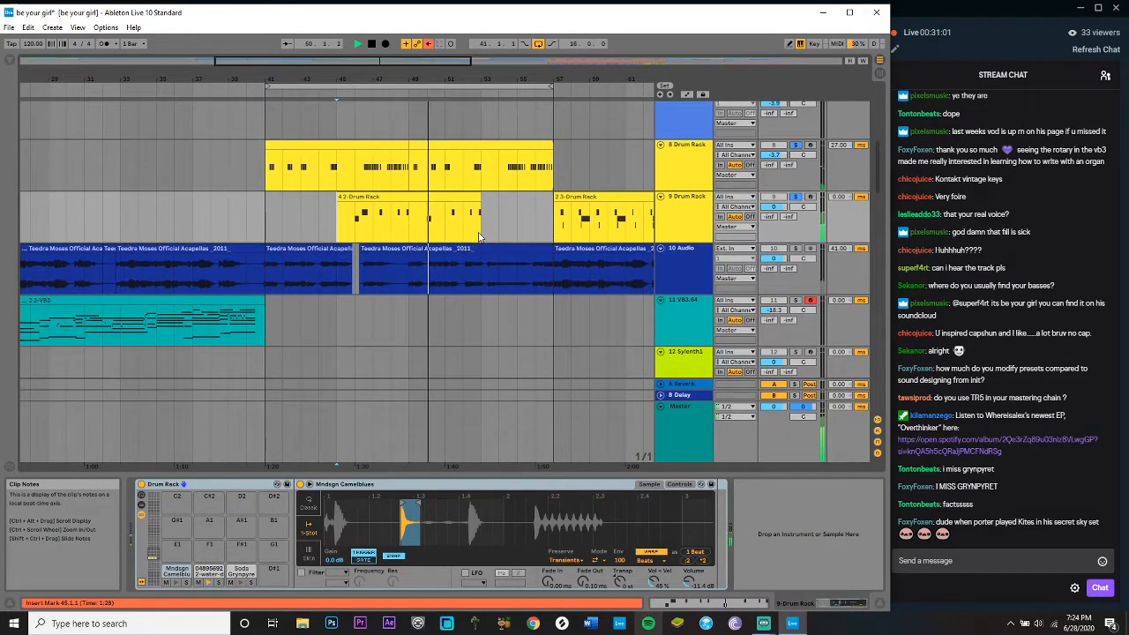
key(space)
Step: Look through the section's remaining tracks and show the effects chain of the 13 Group
scroll(479, 236, down, 8)
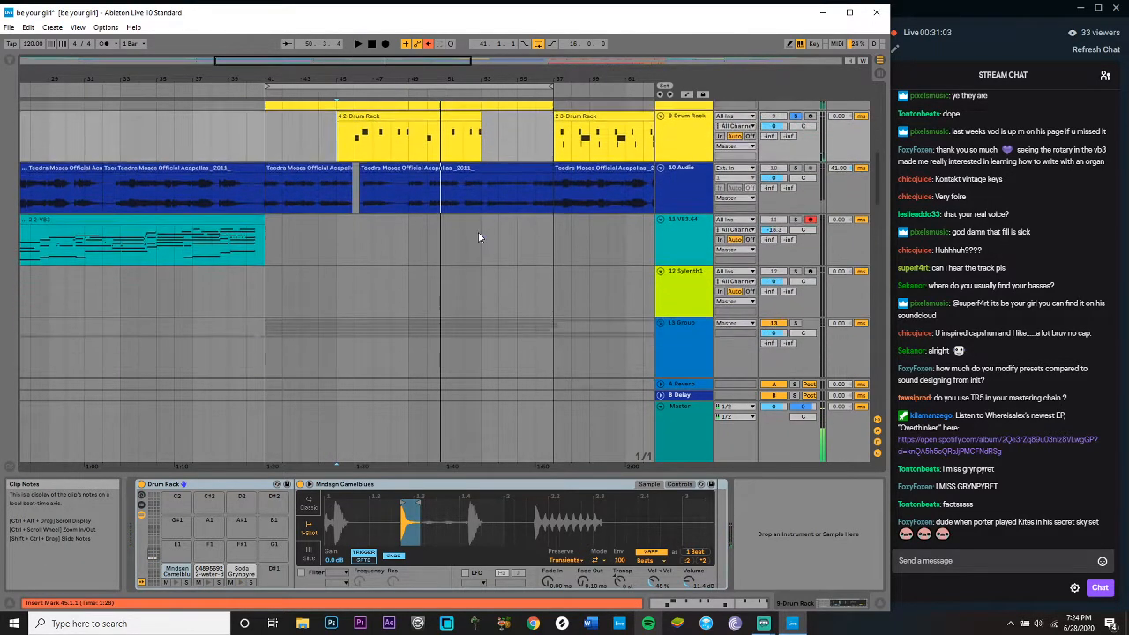
scroll(479, 236, down, 10)
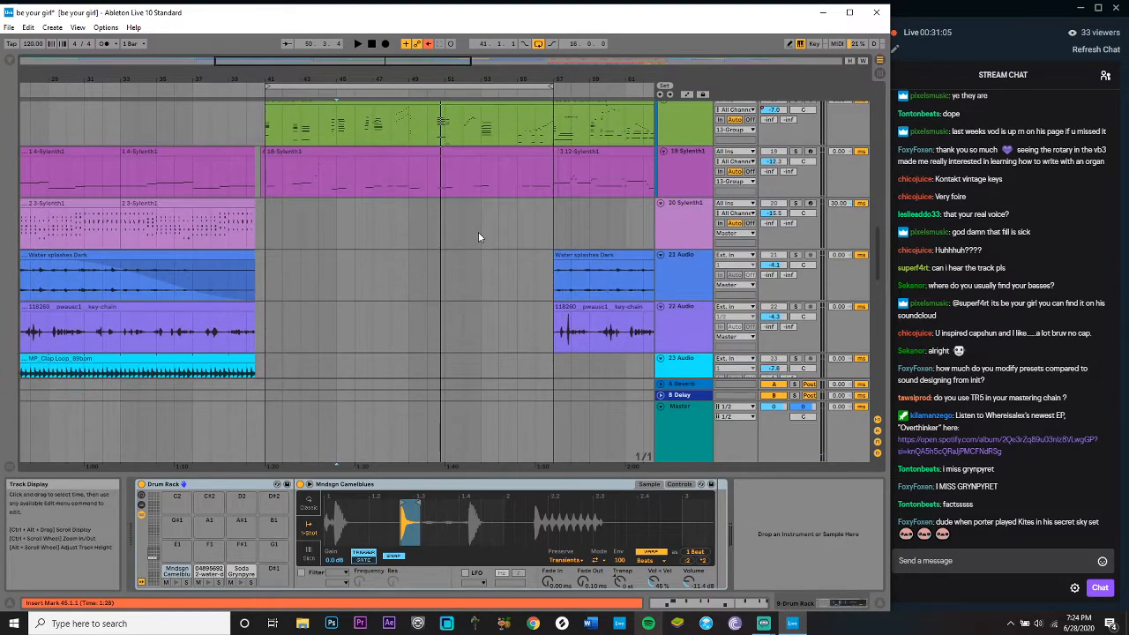
scroll(479, 236, up, 7)
scroll(479, 236, down, 6)
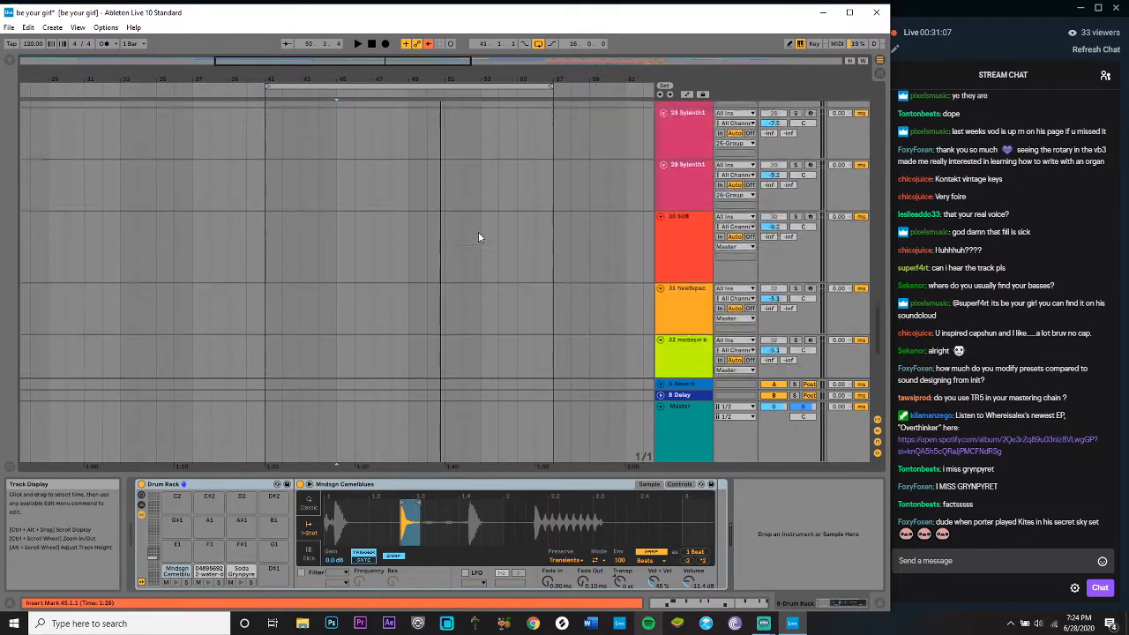
scroll(478, 236, up, 8)
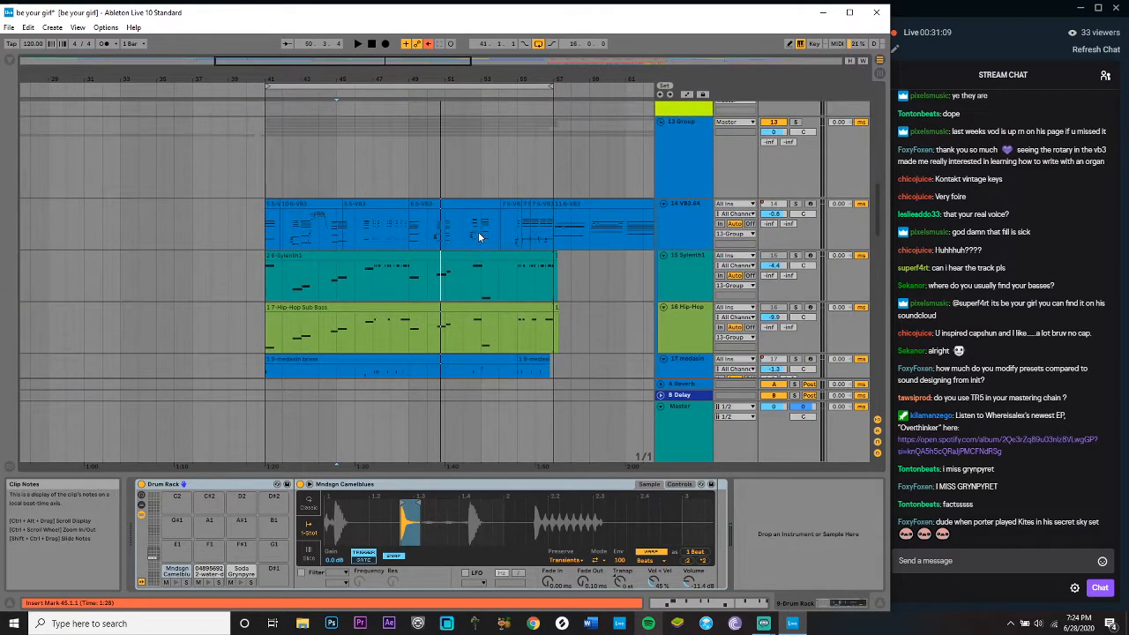
scroll(479, 236, down, 2)
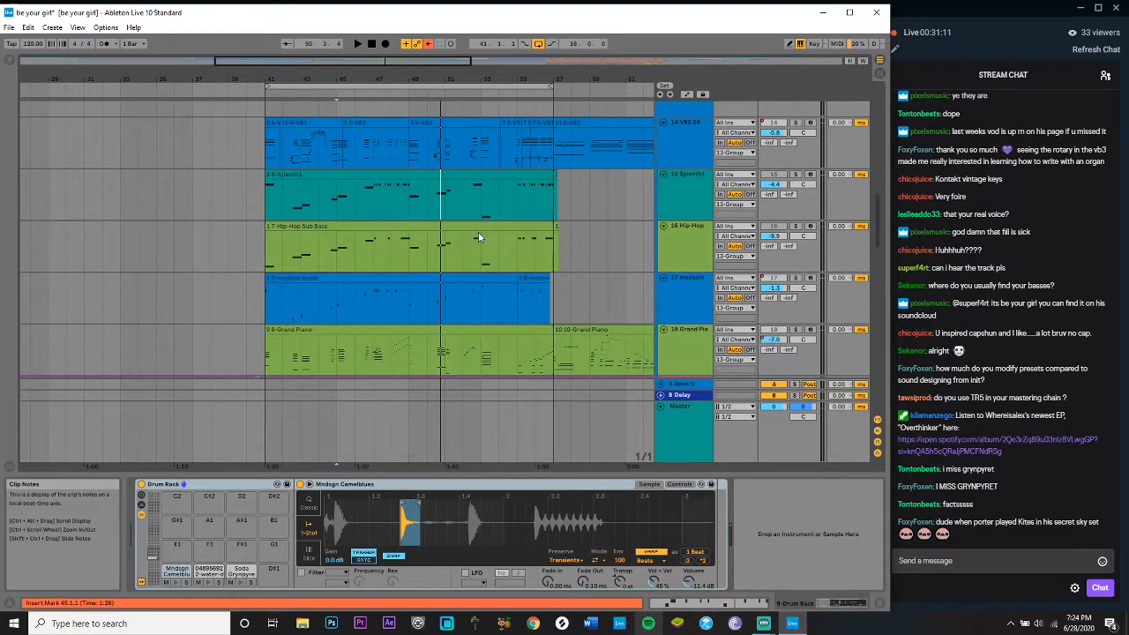
scroll(479, 236, up, 2)
click(691, 159)
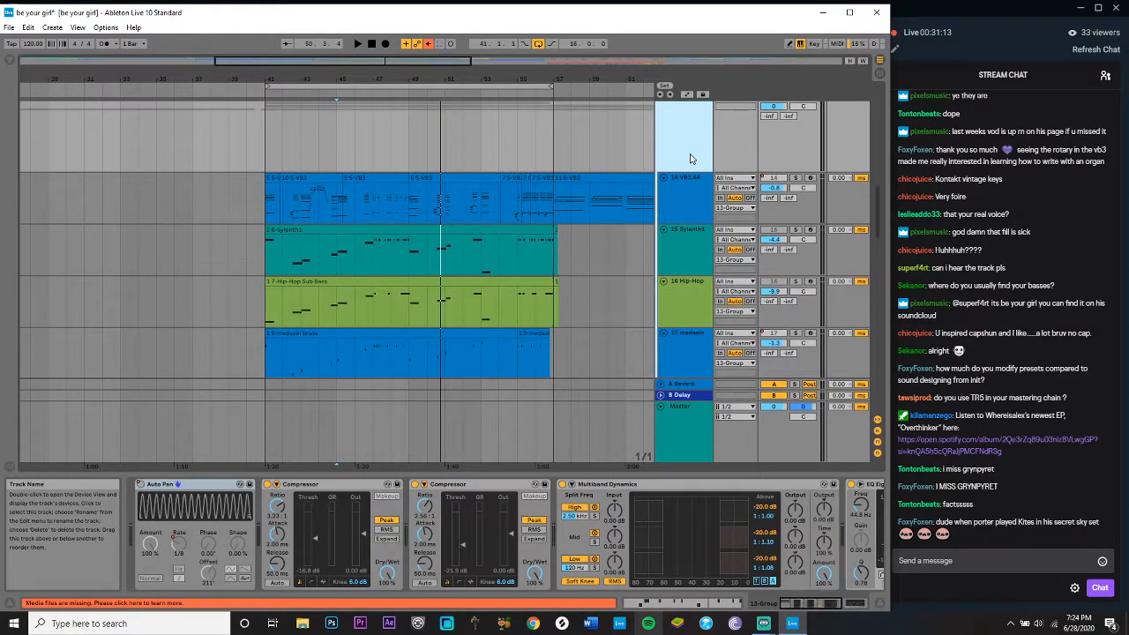
Step: Solo the 13 Group and play it from bar 41 while viewing its member tracks, stopping around bar 50
scroll(691, 159, up, 2)
click(797, 159)
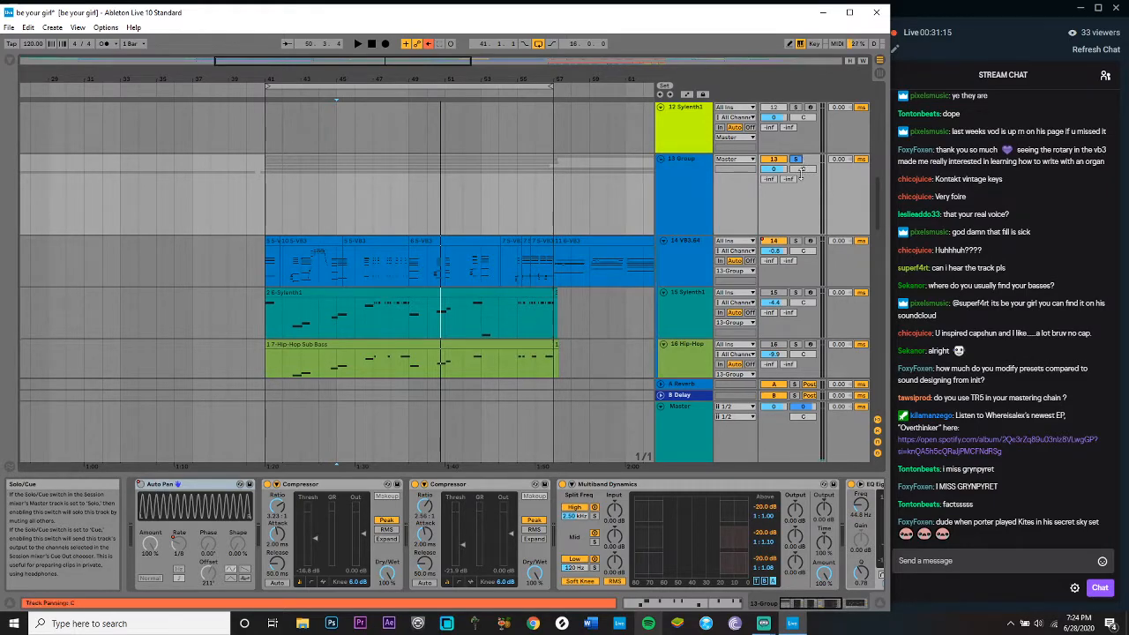
click(265, 194)
key(space)
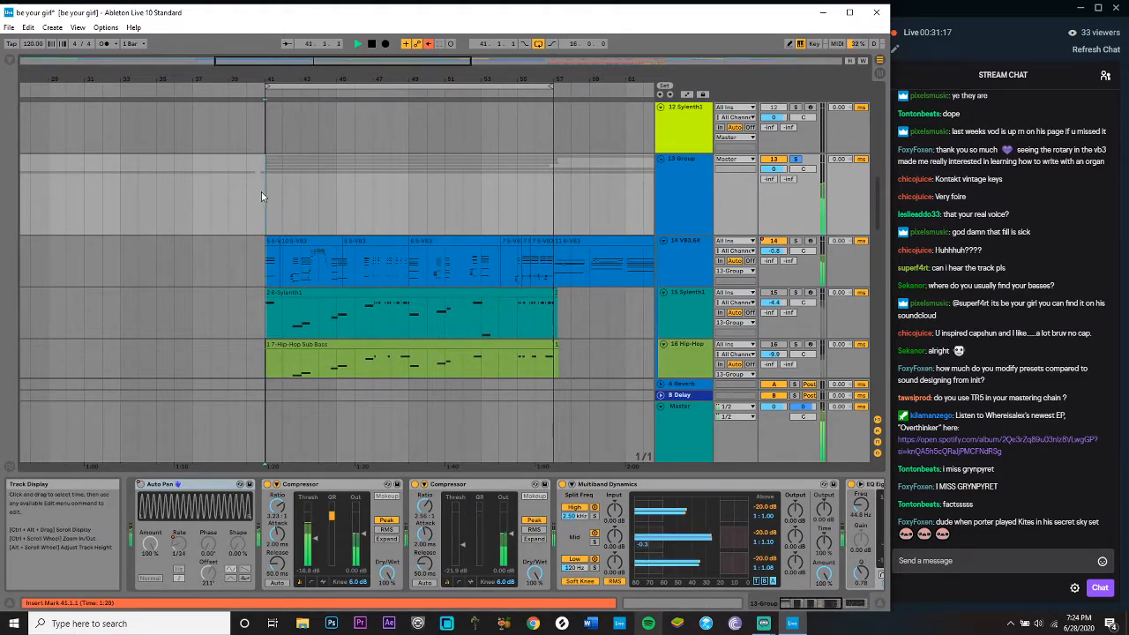
scroll(476, 163, down, 4)
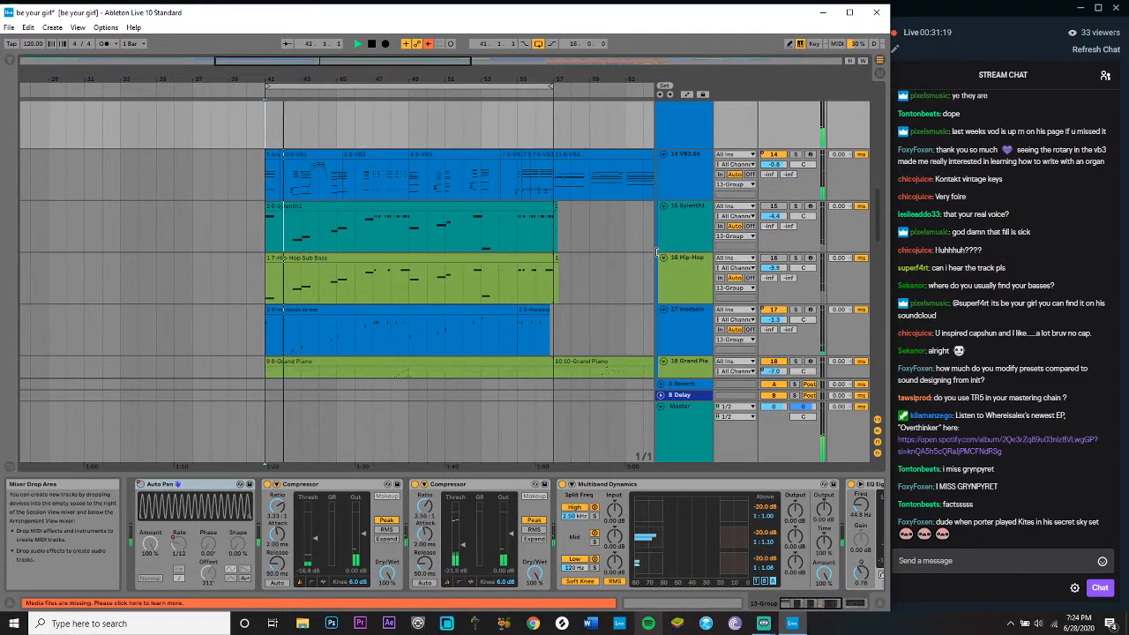
scroll(657, 253, down, 2)
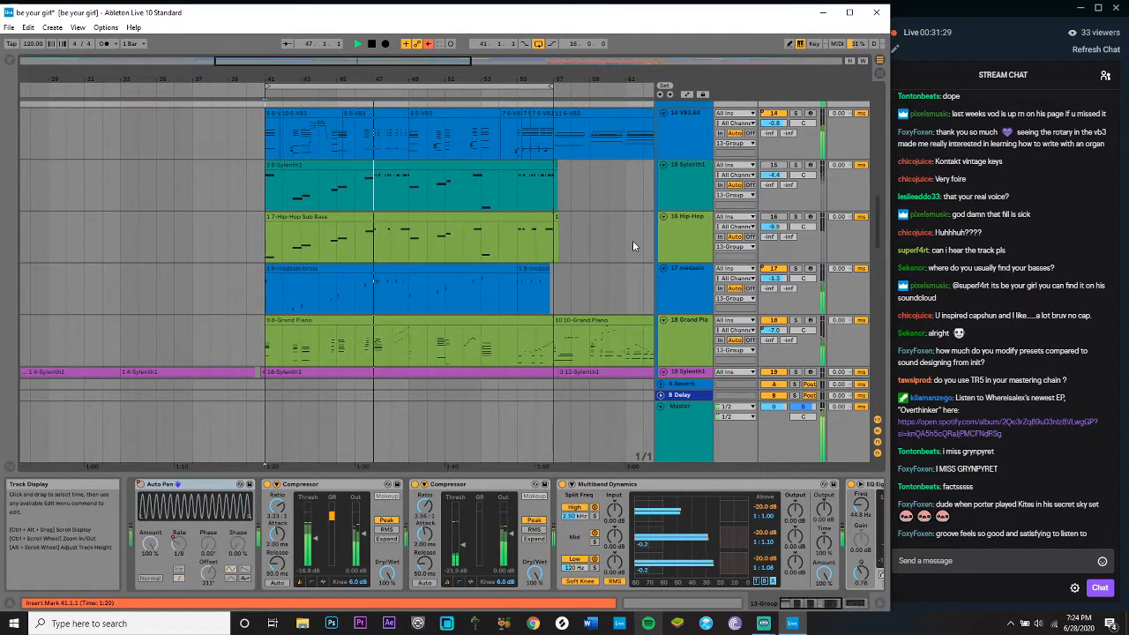
scroll(632, 242, up, 2)
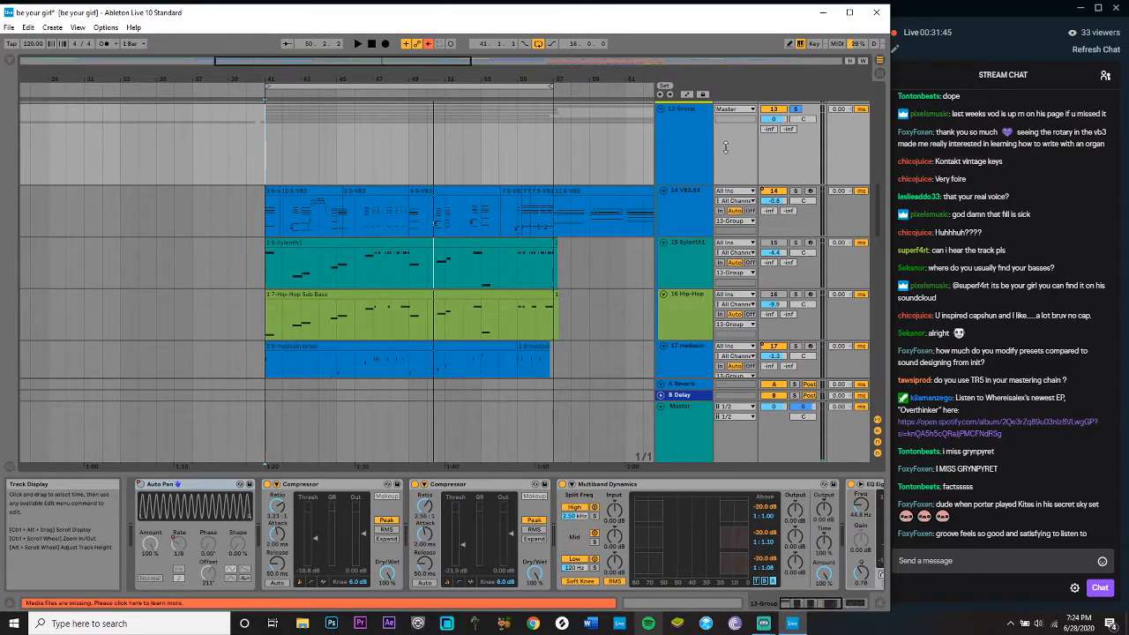
Step: Find the Utility device in the browser and add it to the end of the 13 Group's effects chain
click(688, 150)
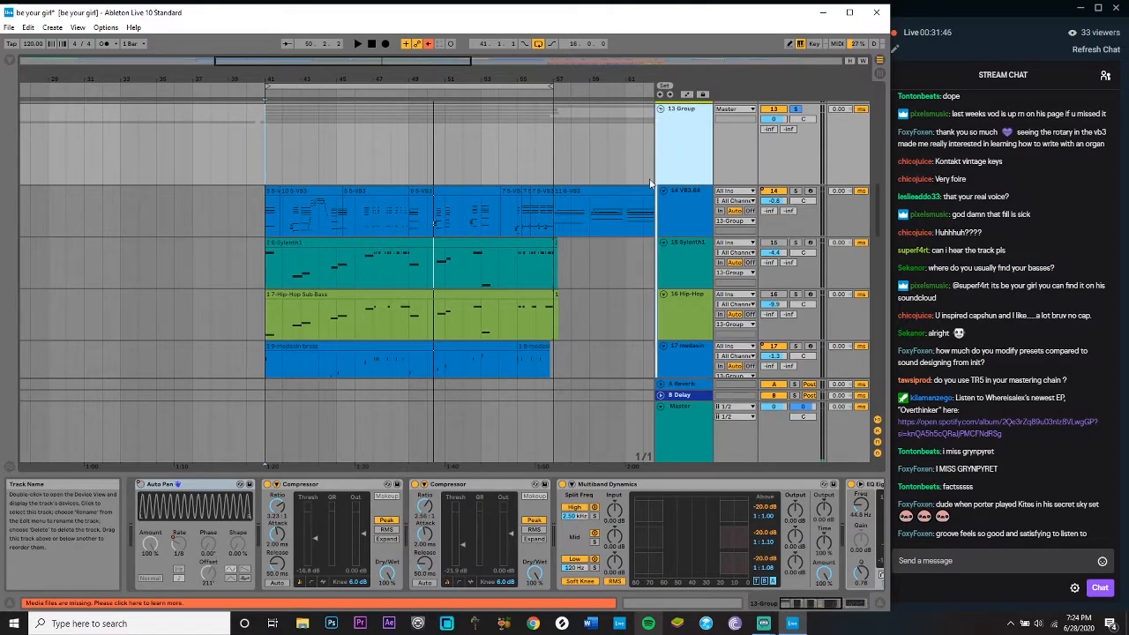
click(7, 60)
text(utility)
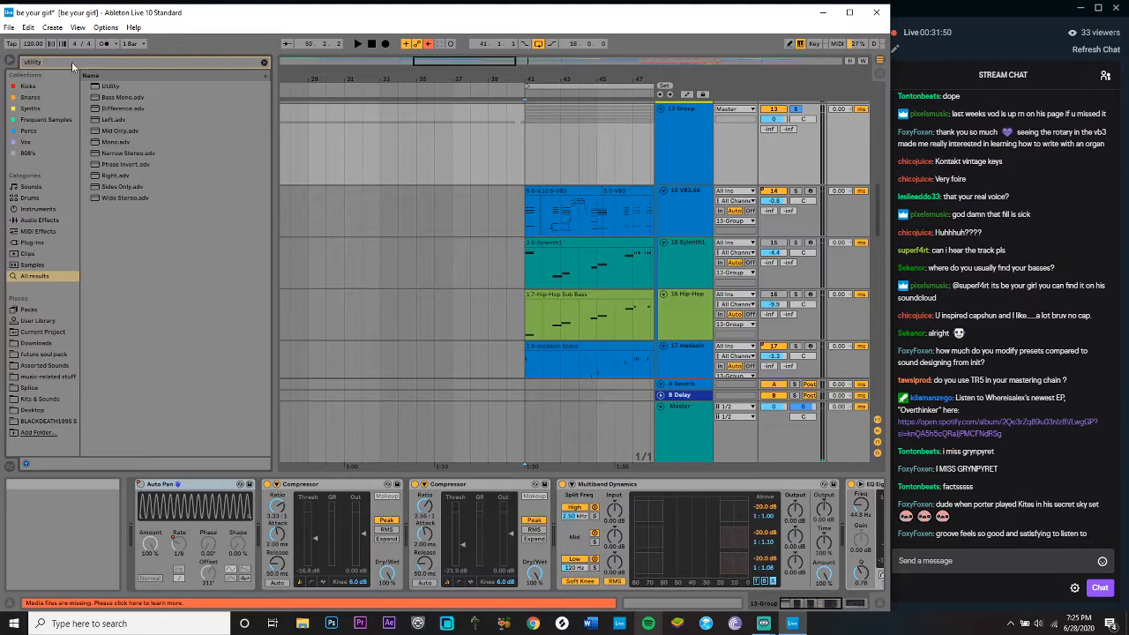
click(102, 88)
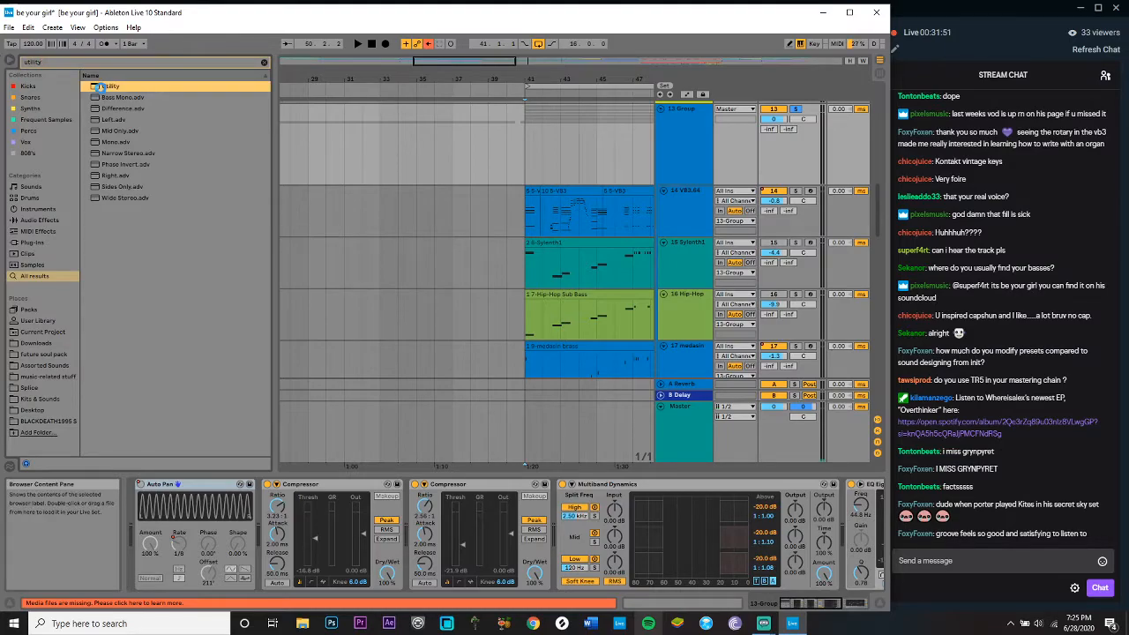
drag(474, 214, 640, 401)
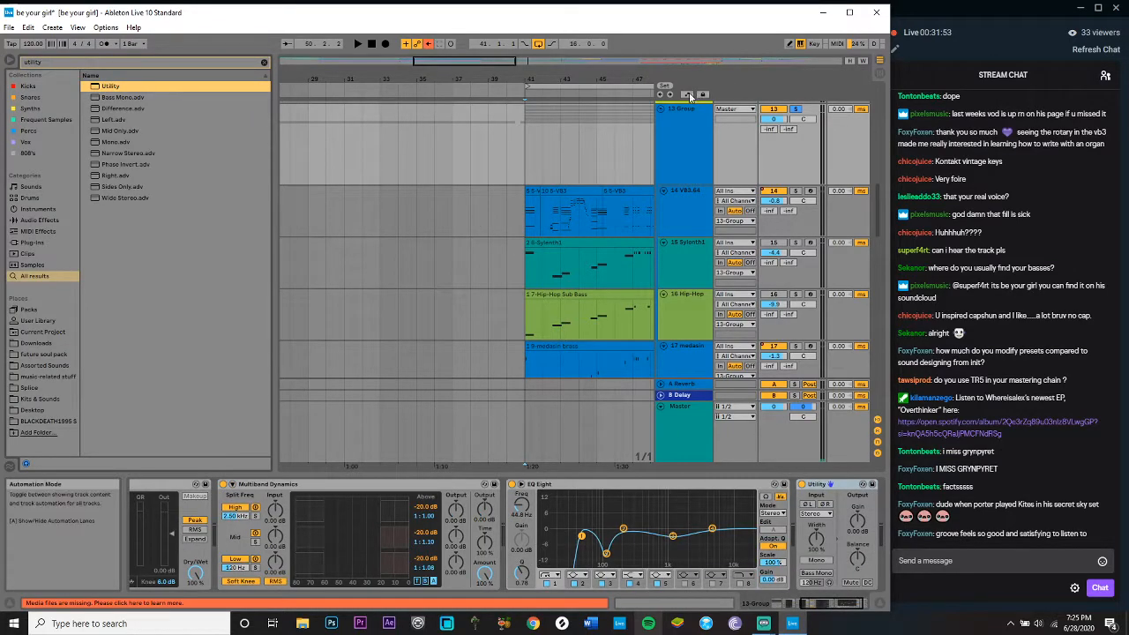
Step: Show the automation lanes and draw a one-sixteenth dip to -inf dB at bar 42 in the 13 Group's Utility Gain
key(a)
right_click(564, 116)
click(648, 201)
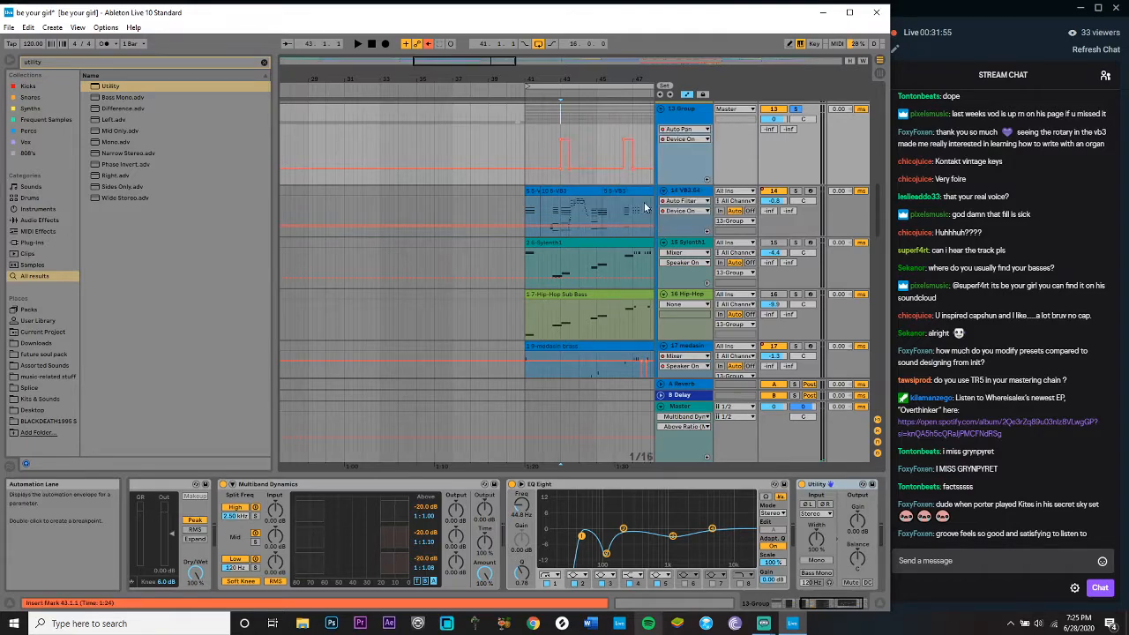
drag(561, 81, 561, 141)
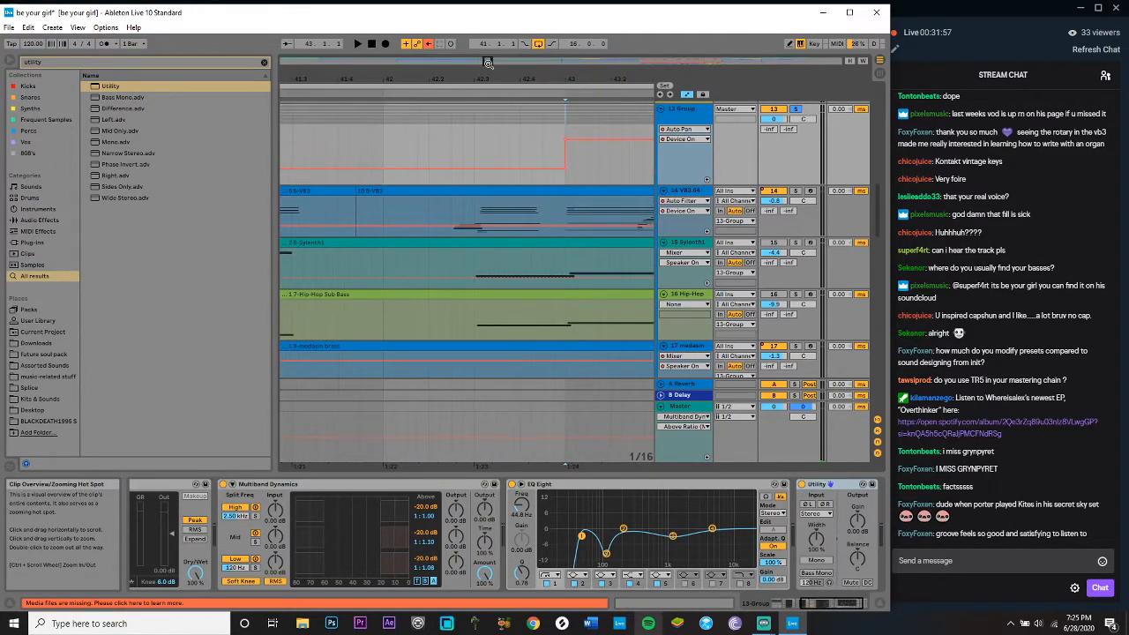
key(b)
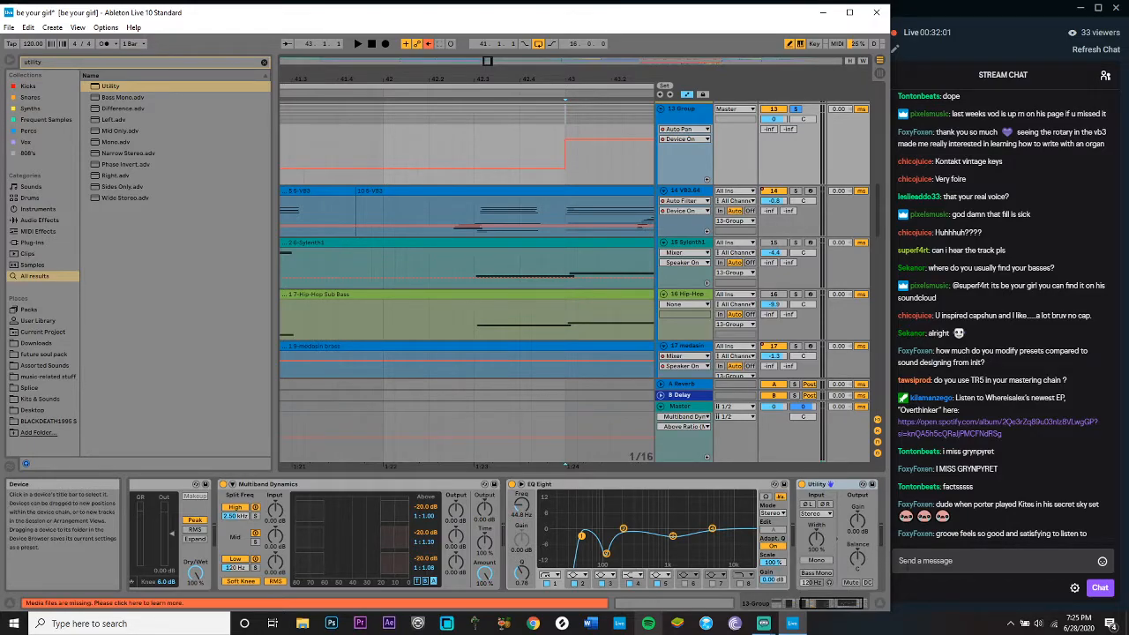
click(857, 520)
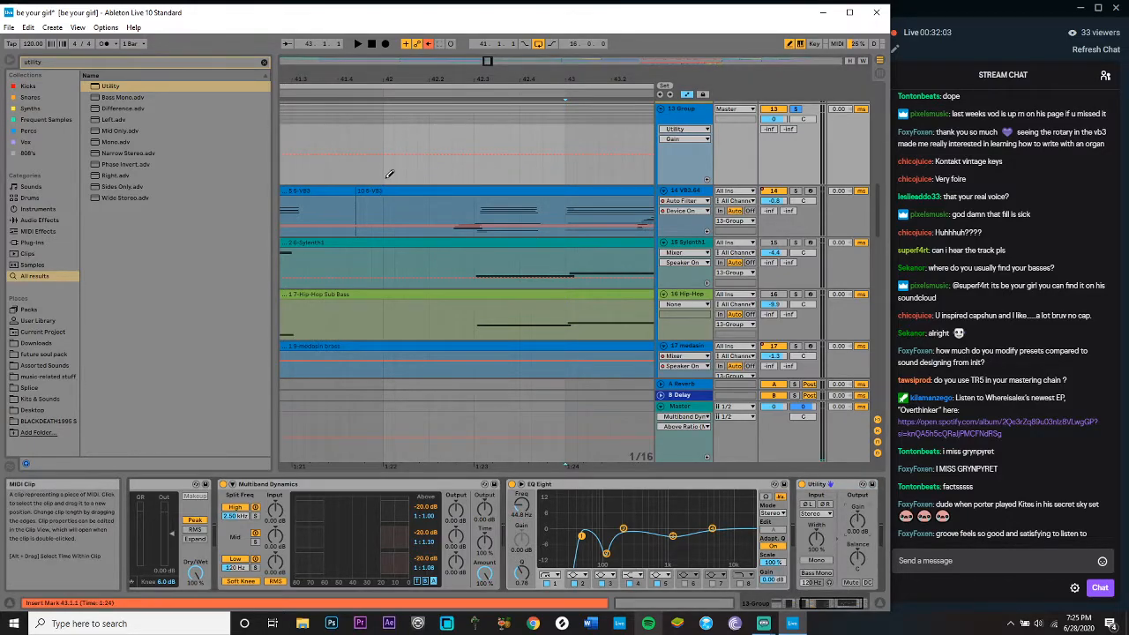
click(391, 182)
key(b)
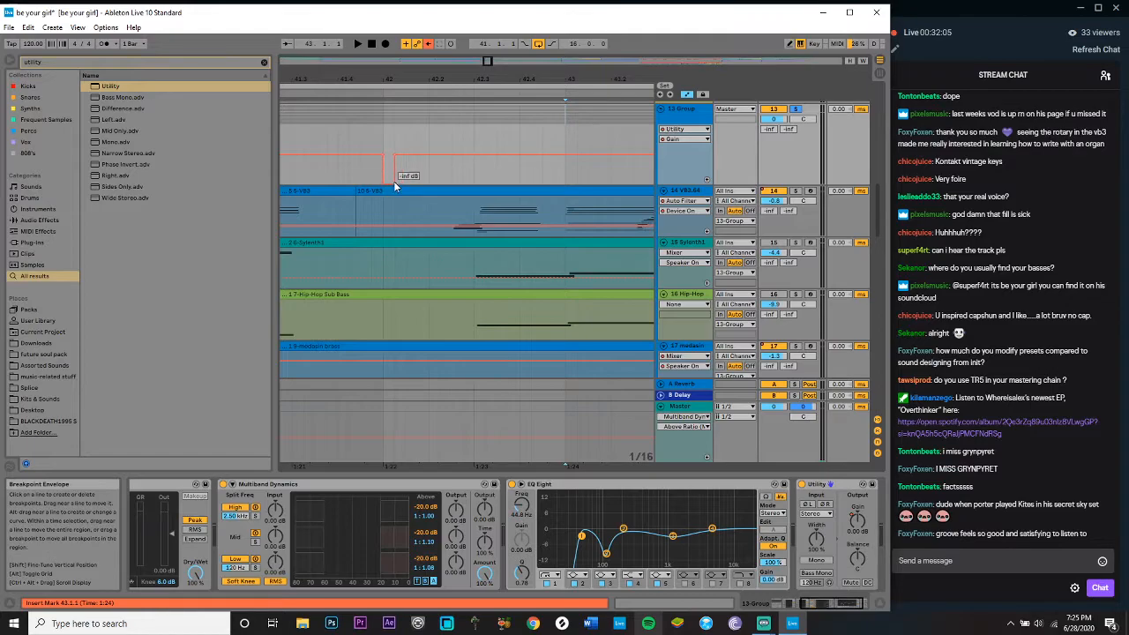
drag(391, 183, 391, 171)
click(384, 185)
Step: Close the browser and hide the automation lanes to return to the clips of the bar 41 section
click(9, 66)
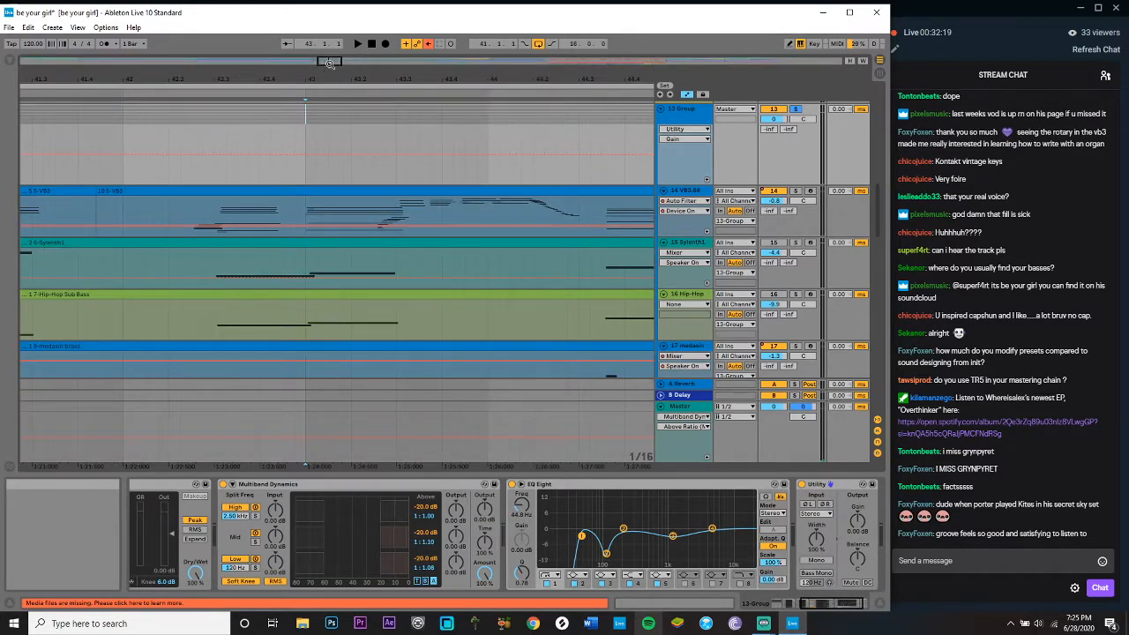
scroll(540, 149, down, 3)
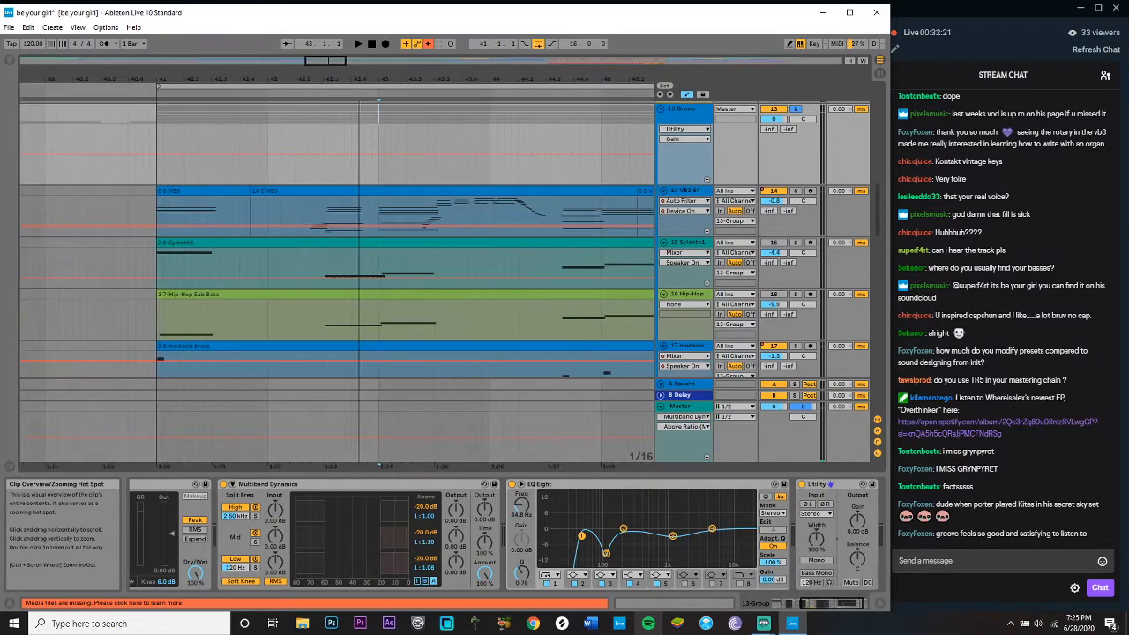
click(688, 95)
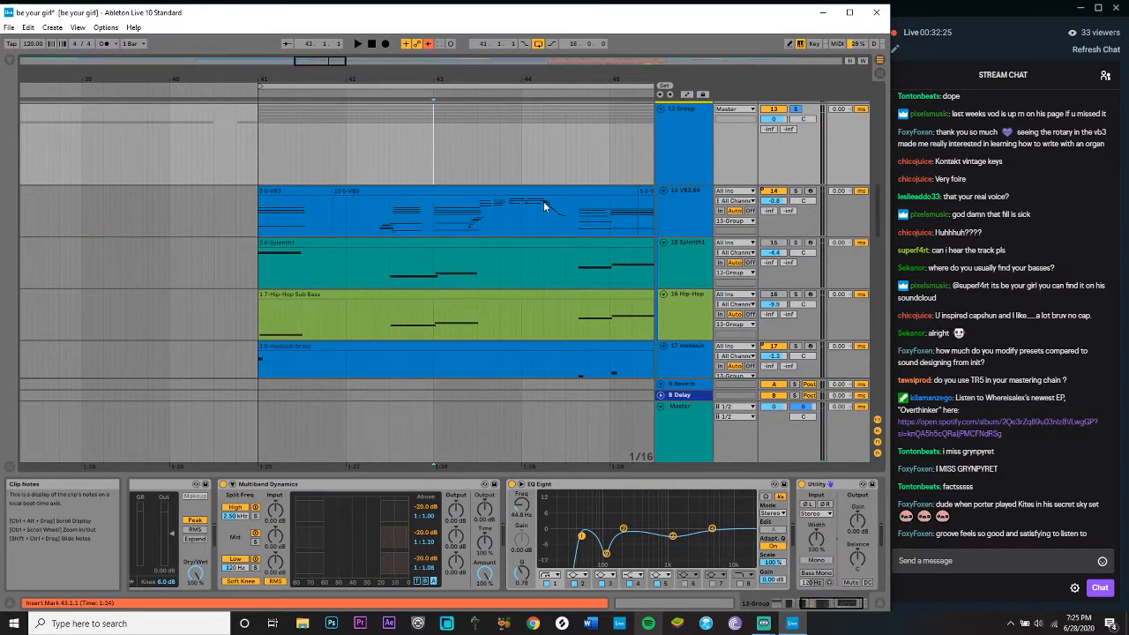
scroll(543, 201, down, 1)
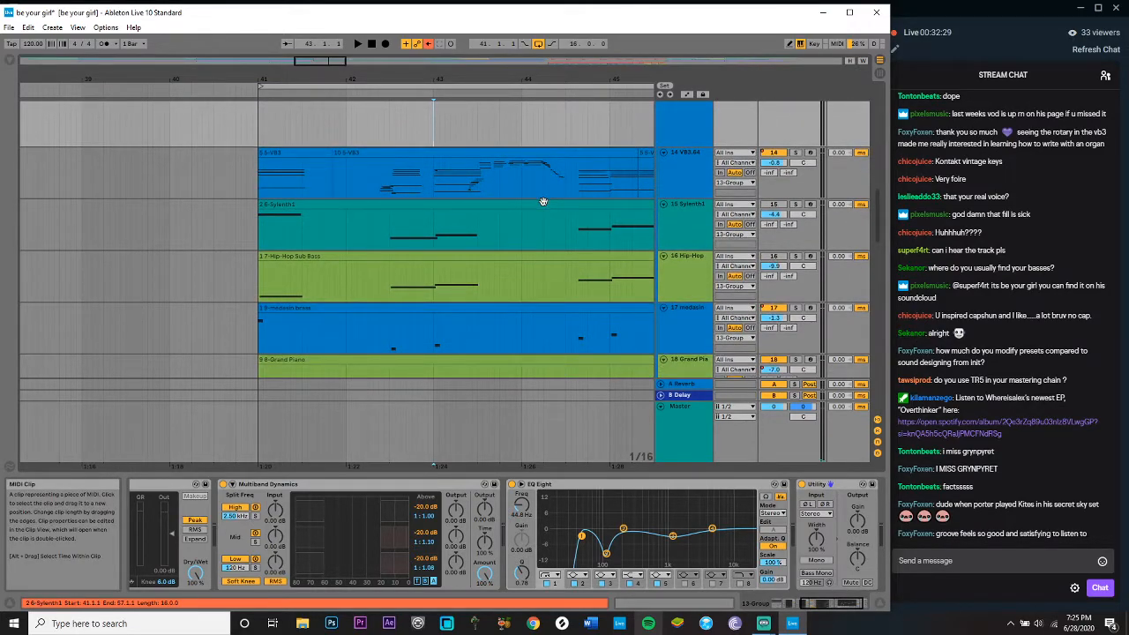
Step: Solo the 14 VB3 track and play it from its first clip at bar 41
click(295, 155)
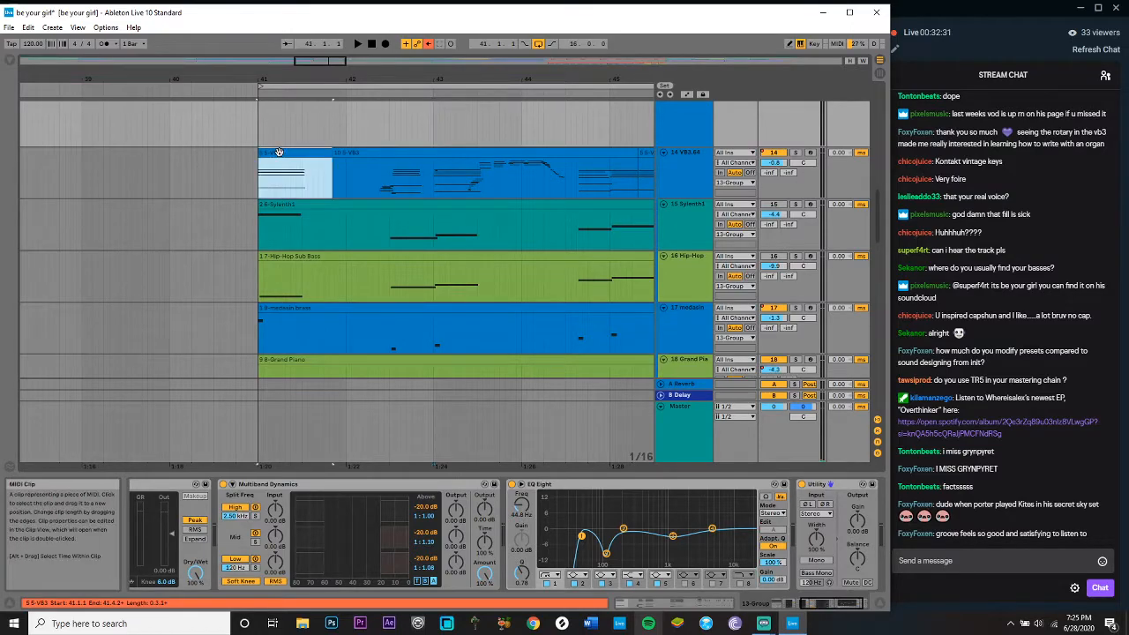
click(794, 153)
key(space)
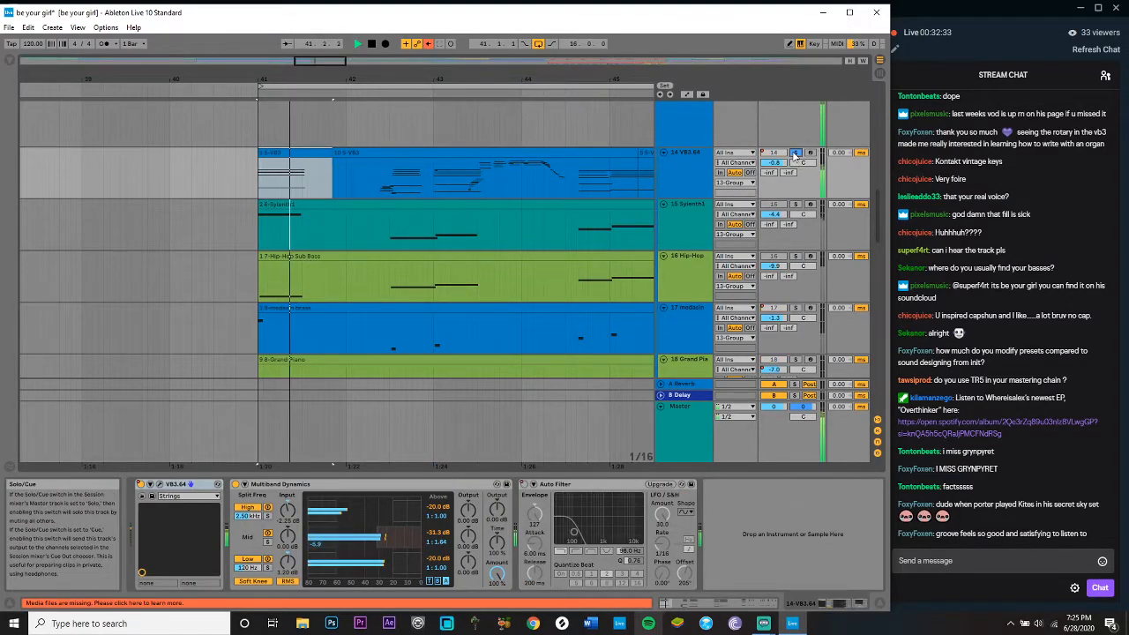
Step: Solo the 15 Sylenth1 track, show its Sylenth1 device, and play it from bar 41
click(795, 205)
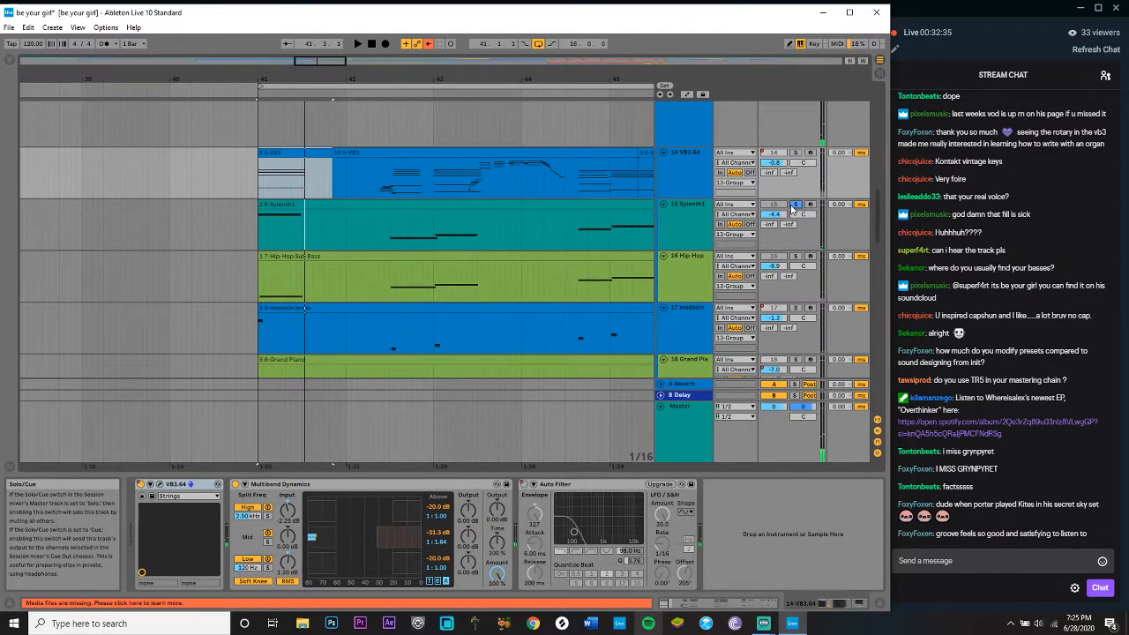
click(696, 233)
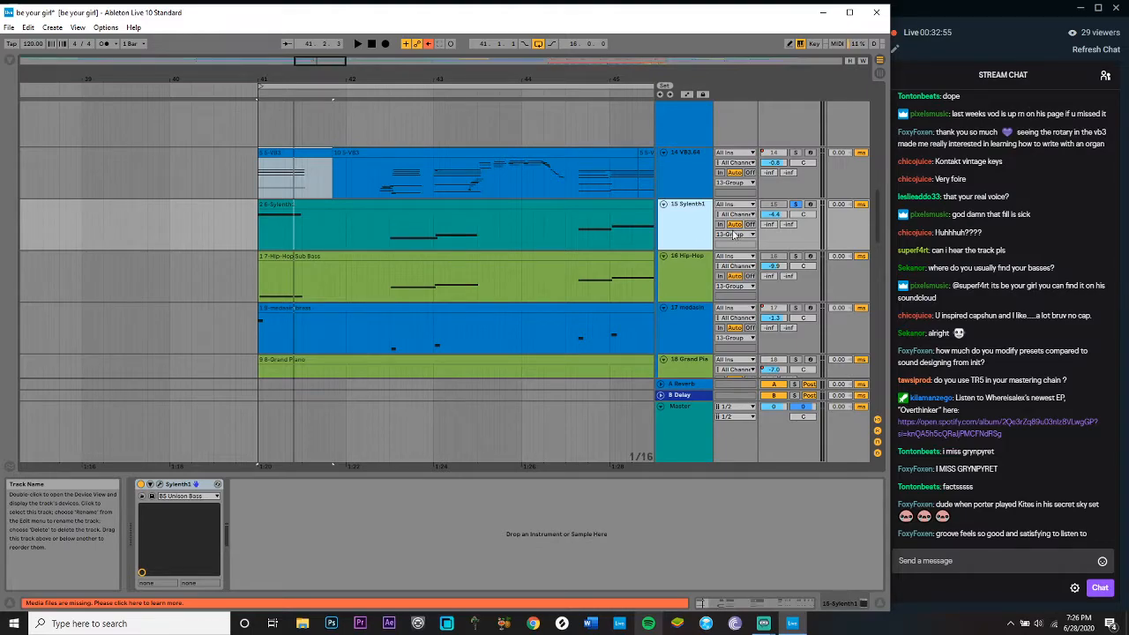
key(space)
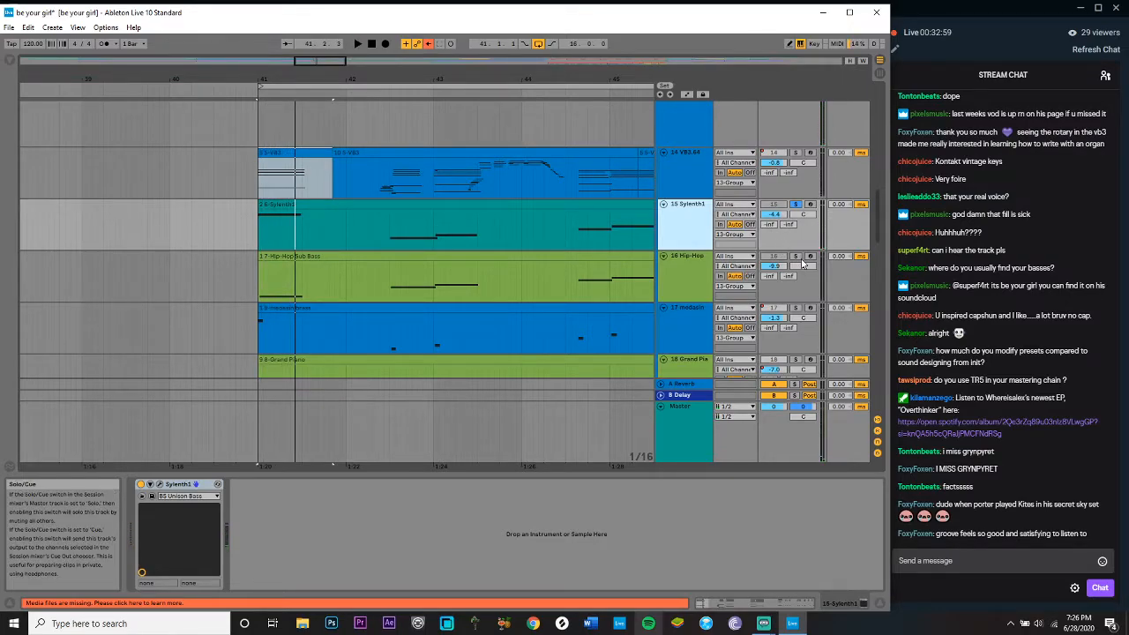
Step: Show the 16 Hip-Hop track's sub bass device and play it from bar 41, together with the 15 Sylenth1 and soloed alone
click(693, 280)
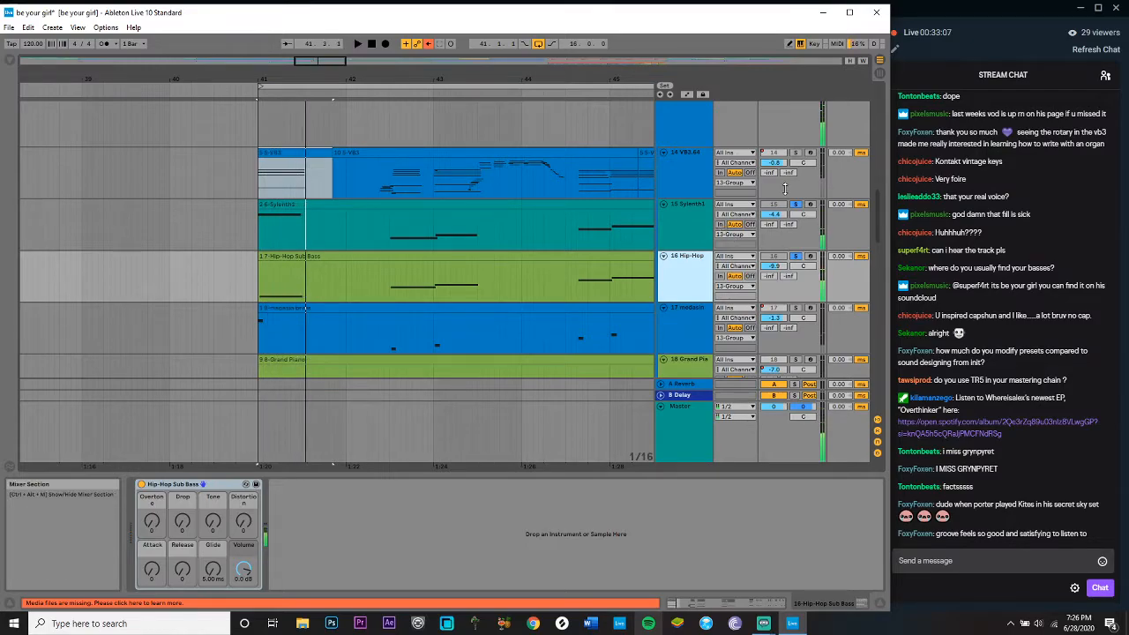
click(795, 256)
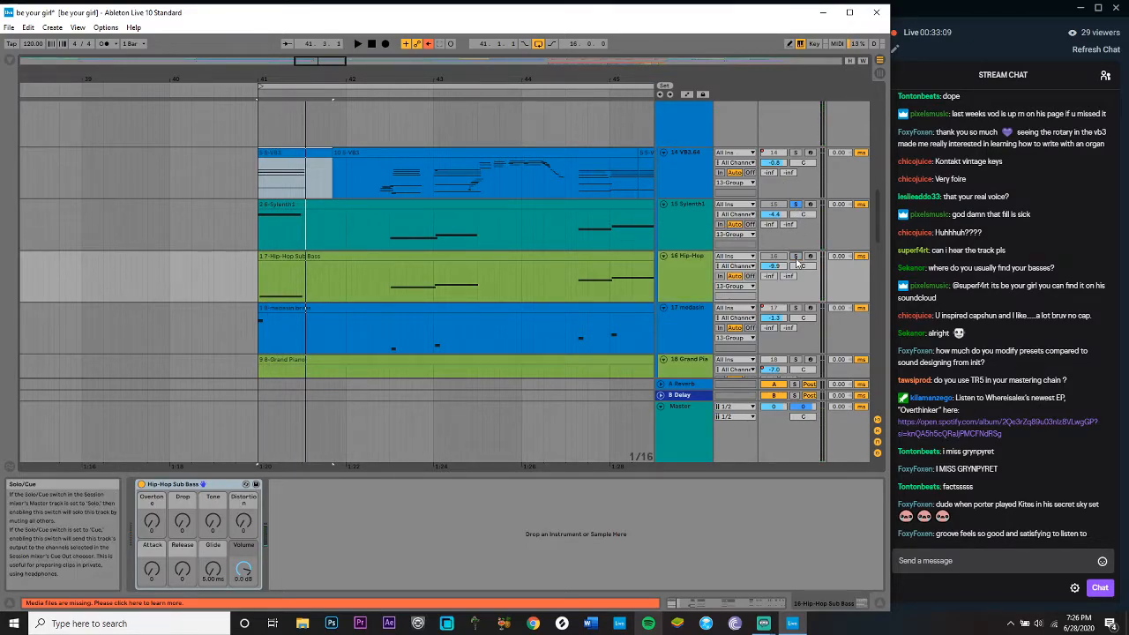
click(795, 256)
click(693, 277)
key(space)
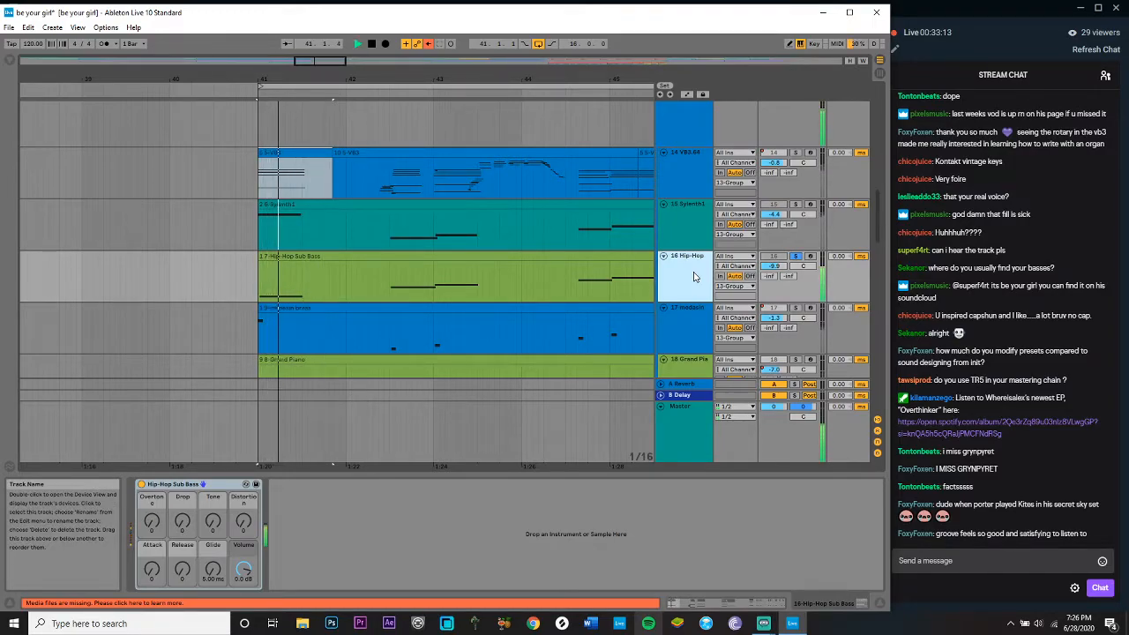
key(space)
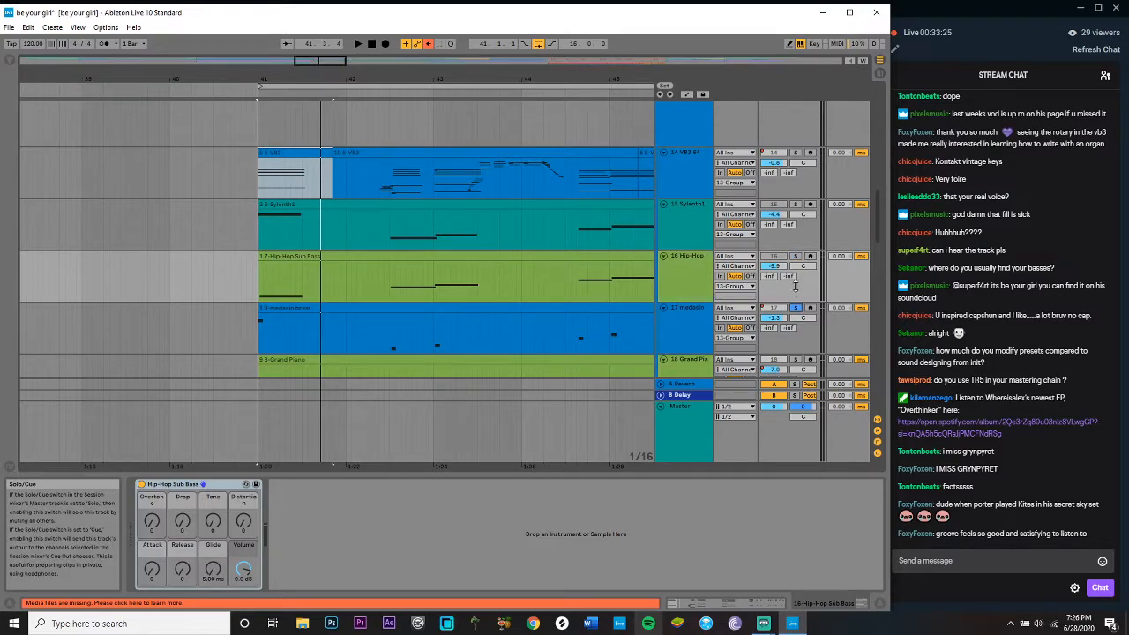
Step: Play the 17 medasin brass soloed with tracks 15 and 16 from bar 41, and show its chunky ass brass sample
click(795, 256)
click(697, 340)
key(space)
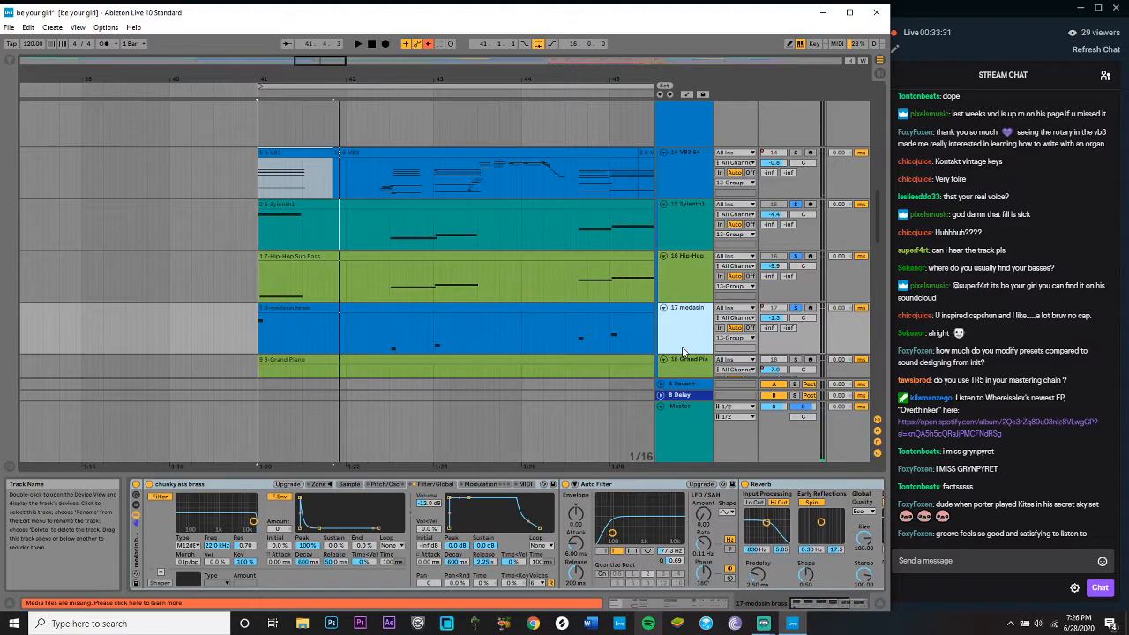
click(344, 485)
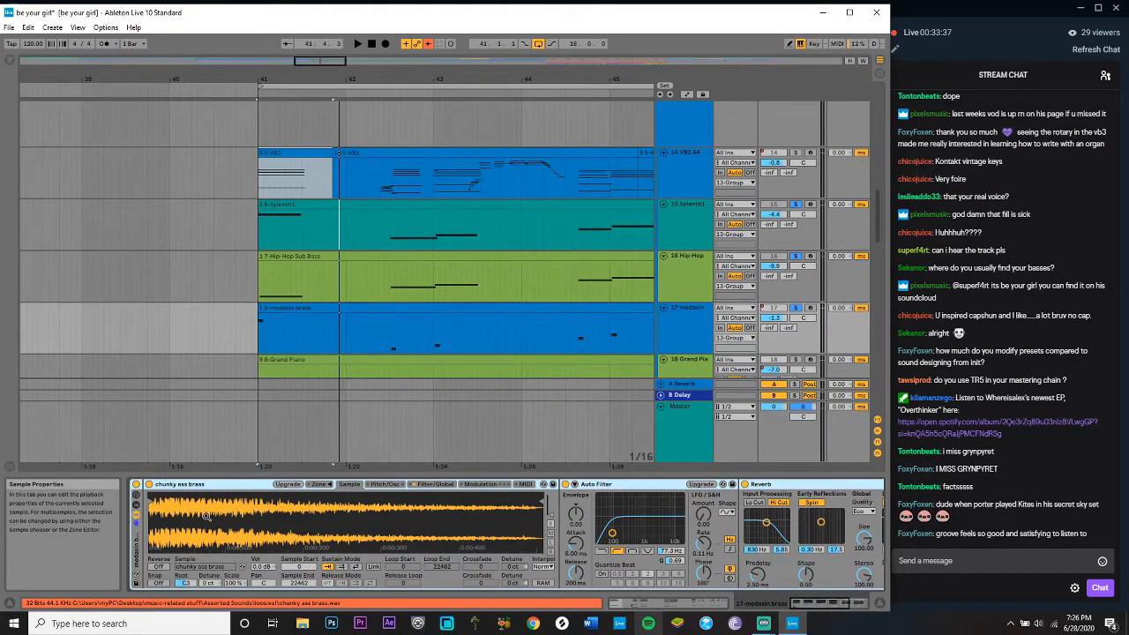
key(space)
key(space)
Step: Solo the 17 medasin brass alone and play it from bar 41
click(796, 307)
key(space)
key(space)
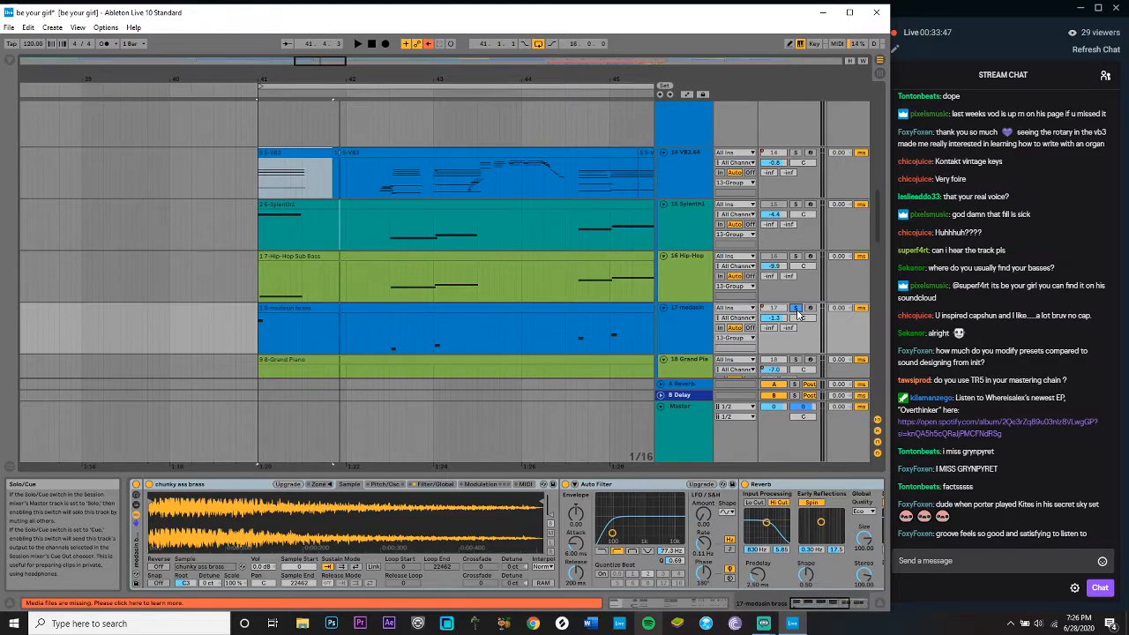
Step: Solo the 19 Sylenth1 track, show its device chain, and play it from bar 41
scroll(797, 313, down, 3)
scroll(776, 265, down, 3)
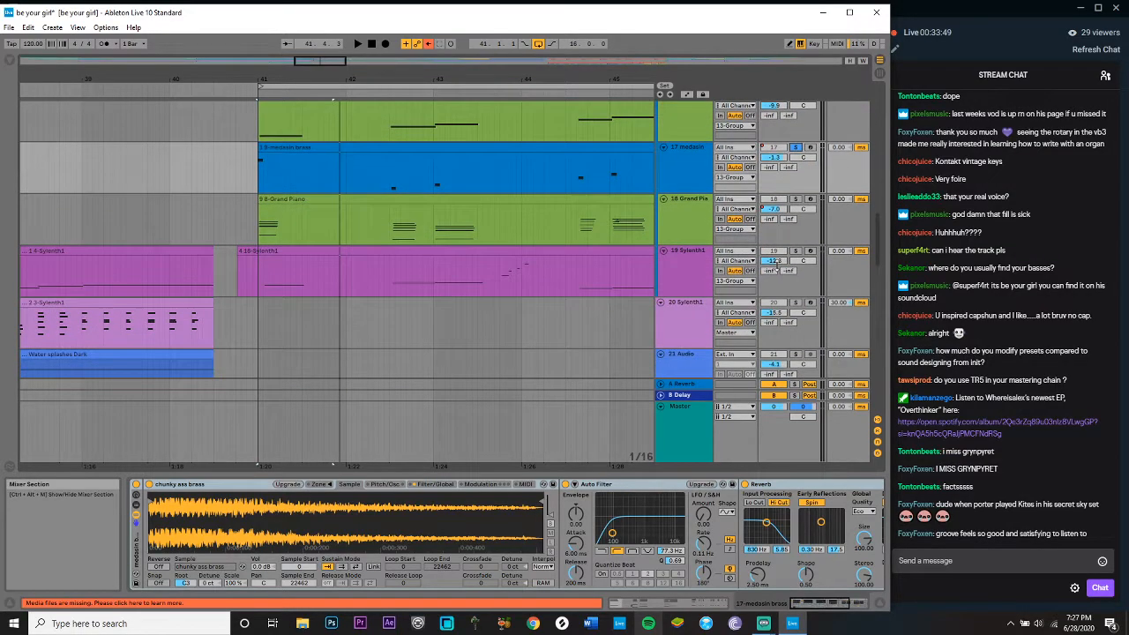
click(686, 269)
key(space)
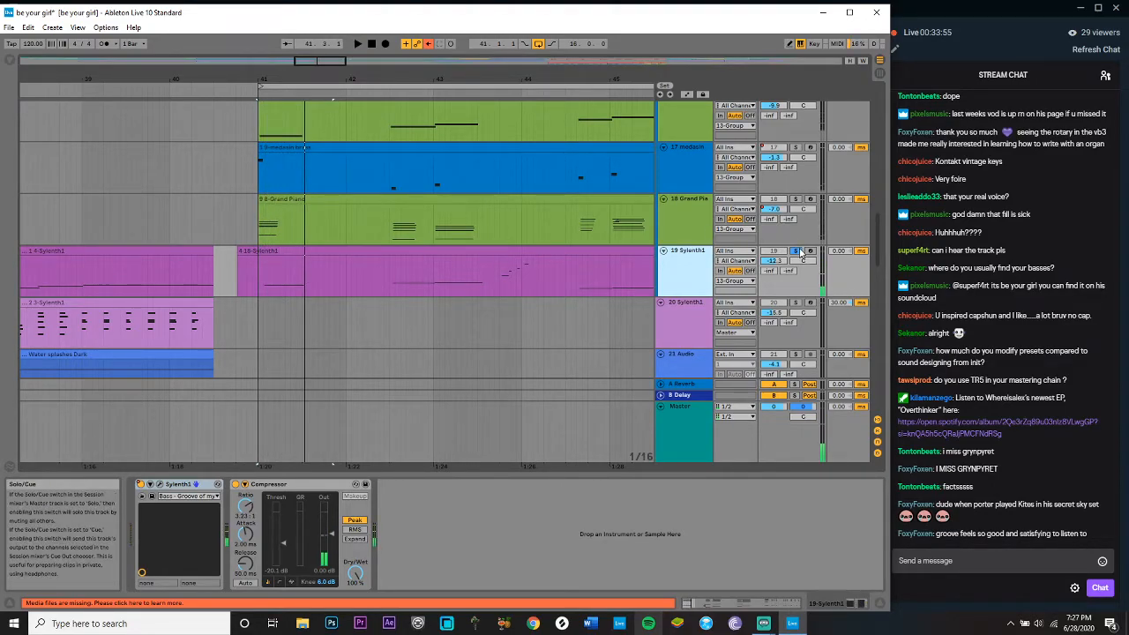
Step: Clear the solo and play the full mix from bar 41 and again from 39.4.1 to around bar 50 while viewing the group's tracks
scroll(800, 253, up, 2)
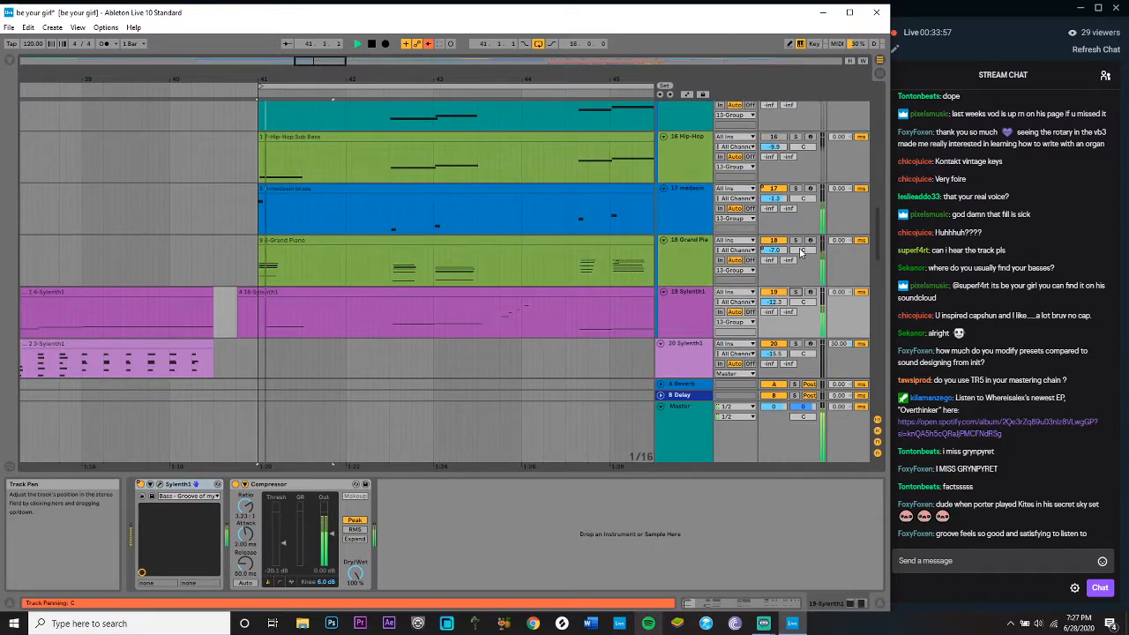
scroll(799, 251, up, 3)
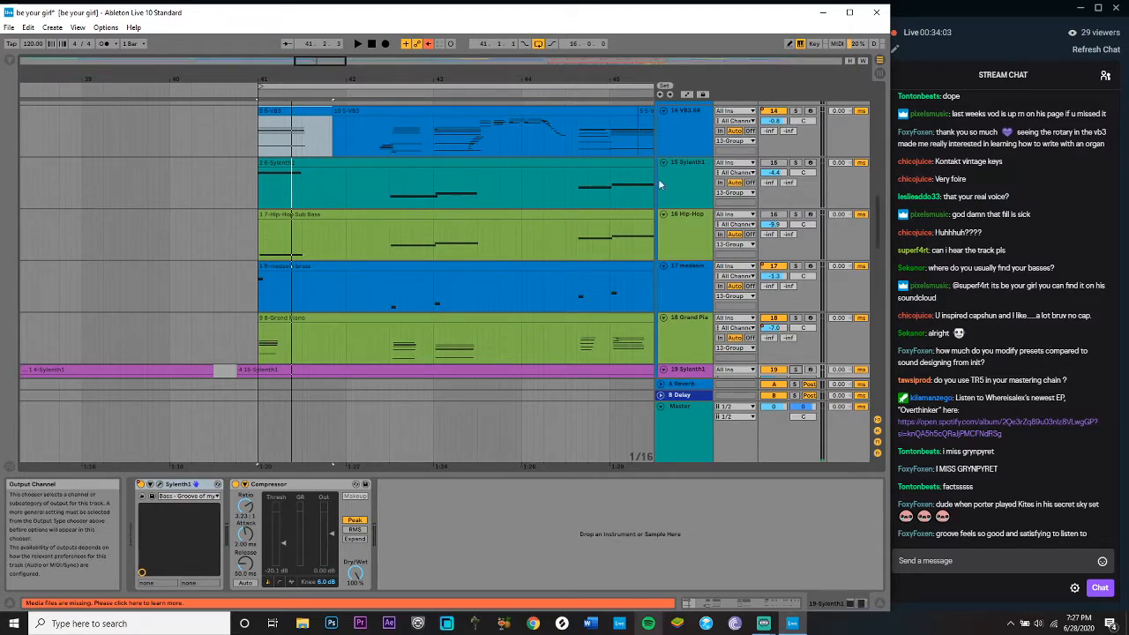
drag(336, 61, 336, 65)
click(245, 164)
key(space)
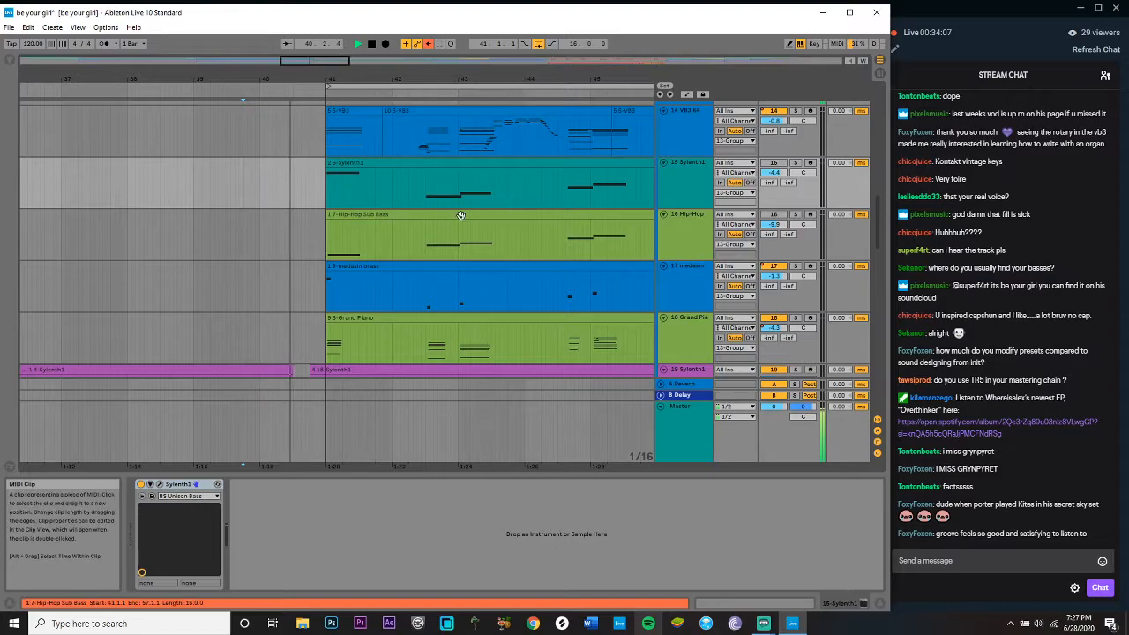
scroll(460, 217, down, 3)
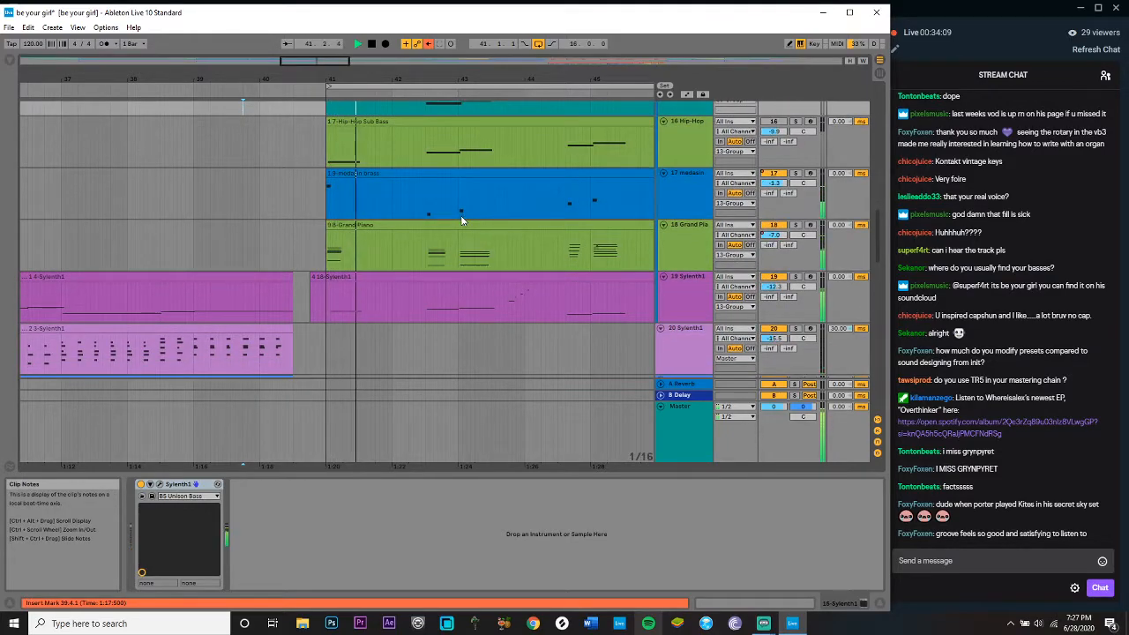
scroll(584, 215, up, 3)
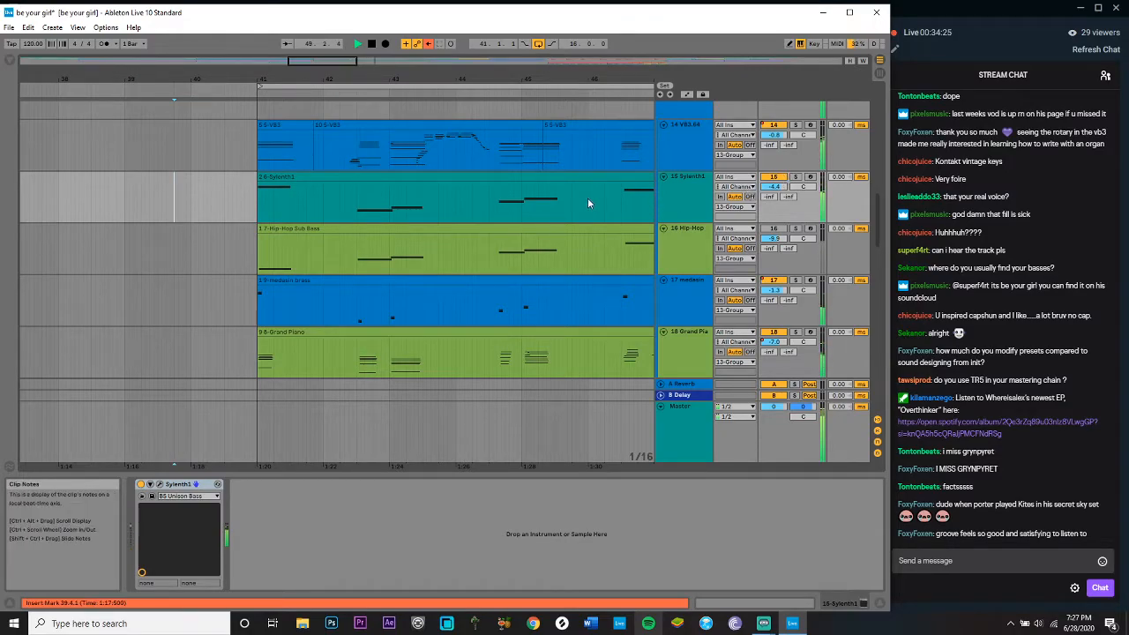
scroll(551, 218, down, 5)
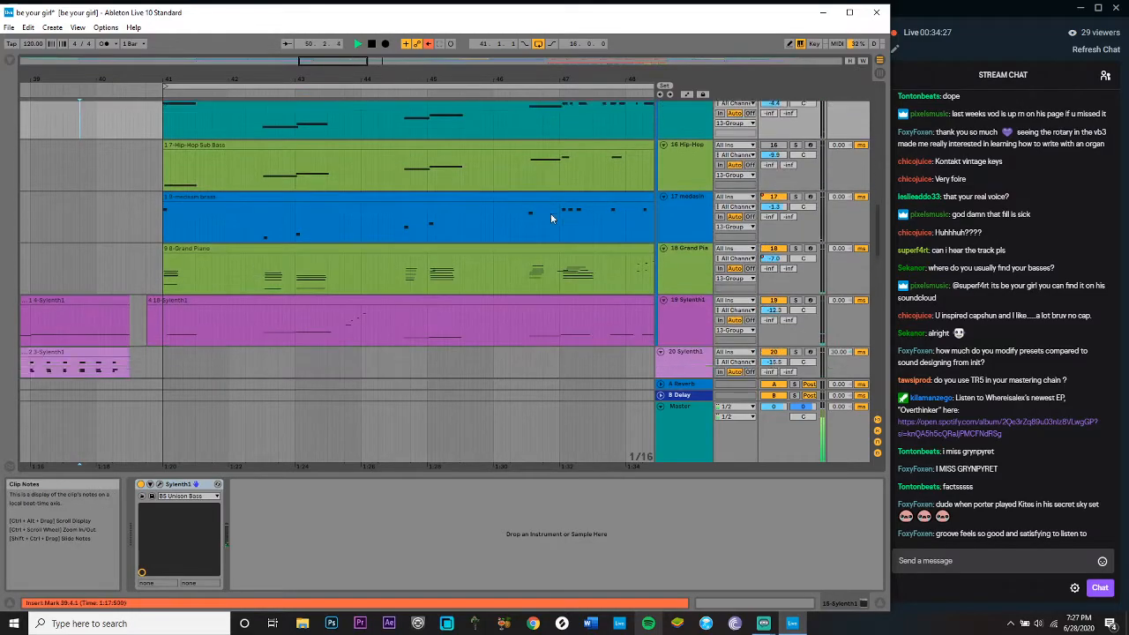
Step: Stop playback and open the 19 Sylenth1 track's Sylenth1 window to show its Bass - Groove of my heart preset
click(669, 190)
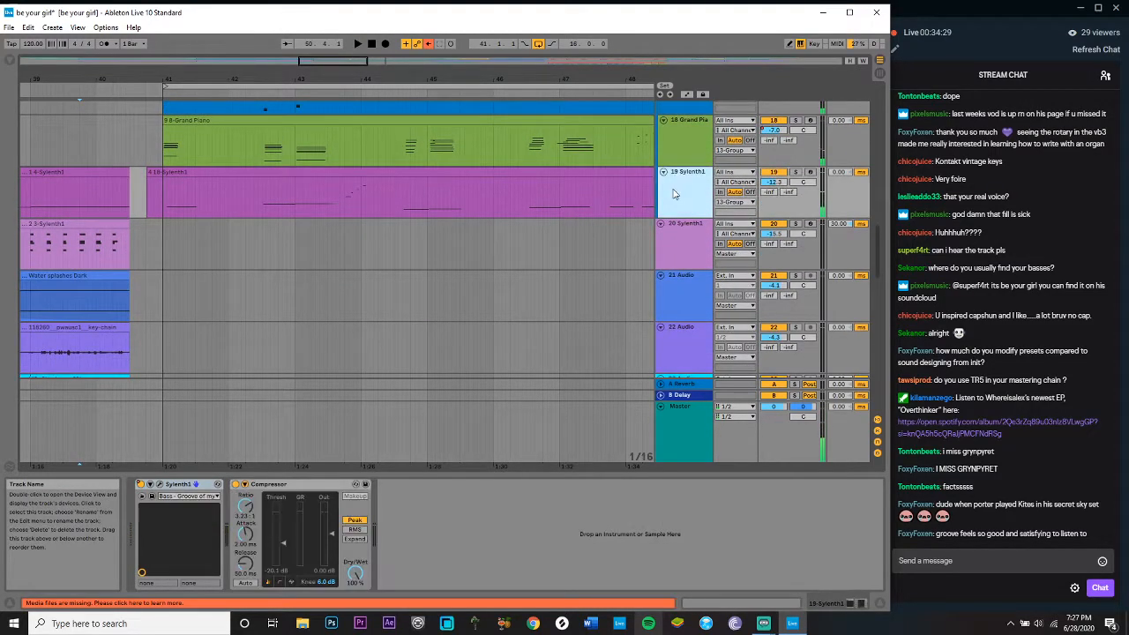
click(159, 484)
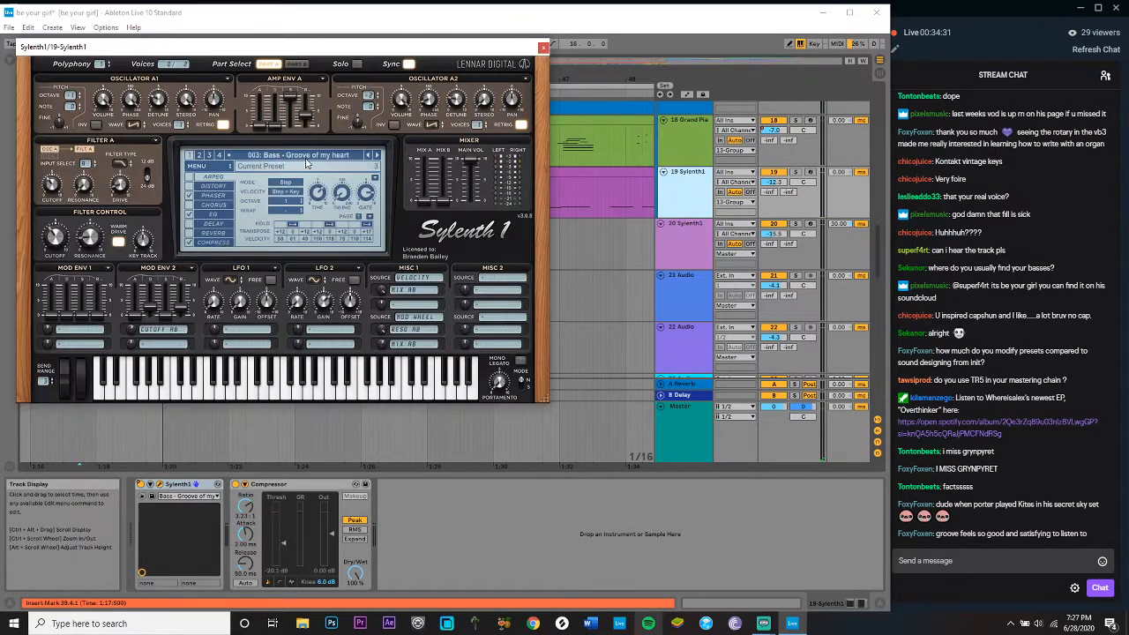
Step: Close the Sylenth1 window and look over the 19 Sylenth1 track's clips before bar 41
click(543, 47)
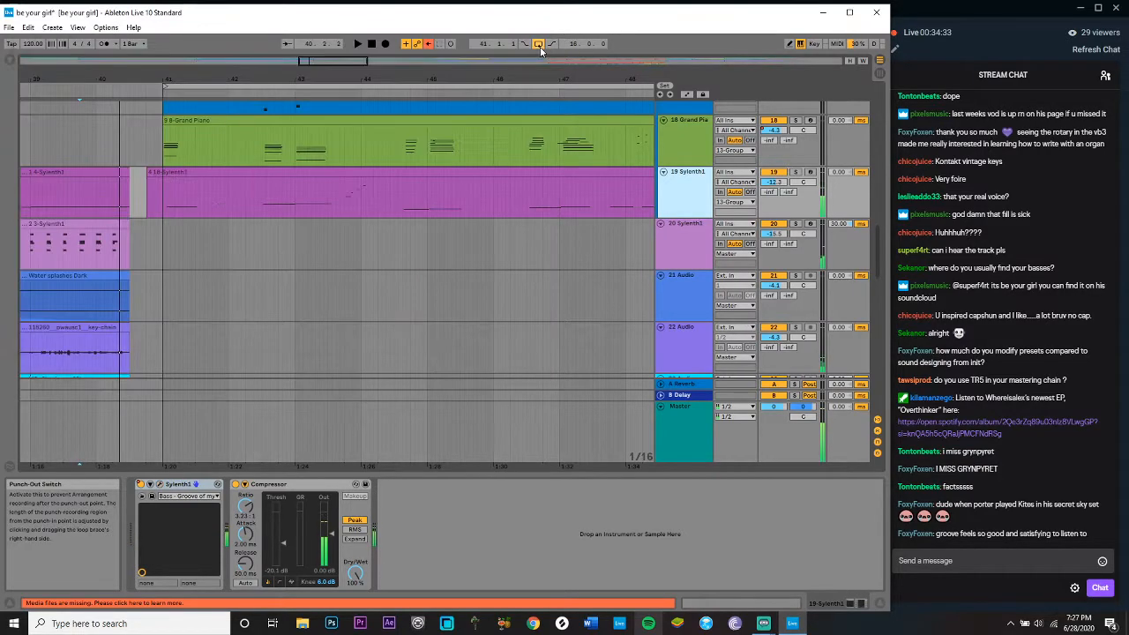
click(391, 185)
scroll(392, 184, left, 5)
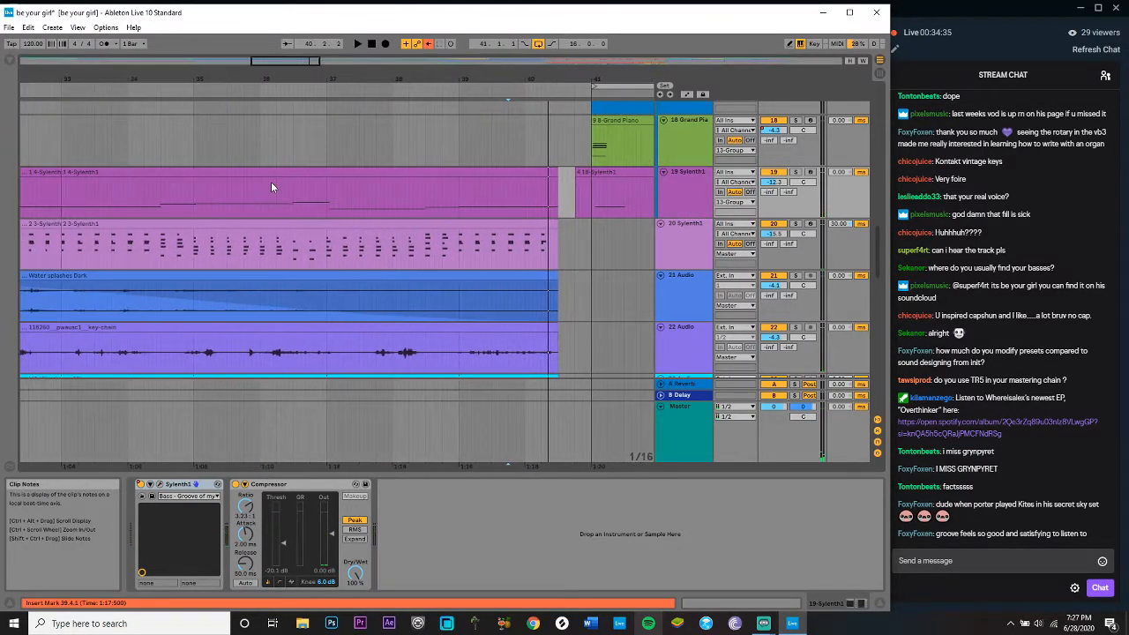
scroll(503, 143, down, 3)
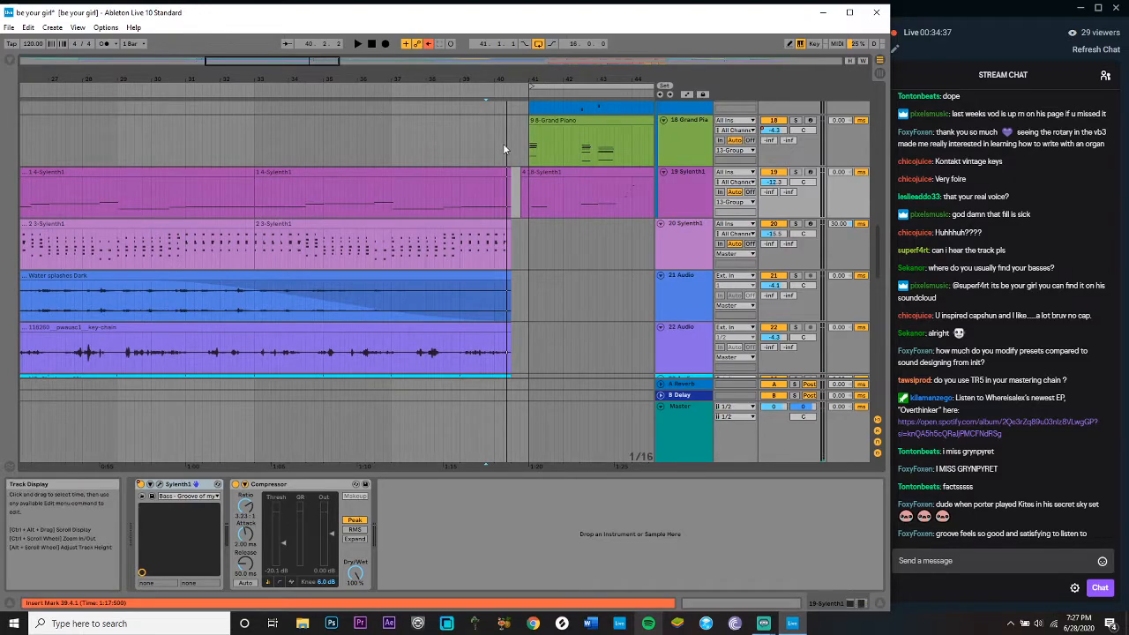
scroll(503, 143, up, 5)
scroll(503, 143, right, 3)
Step: Solo the 15 Sylenth1 track alone and play it from about bar 47
click(692, 215)
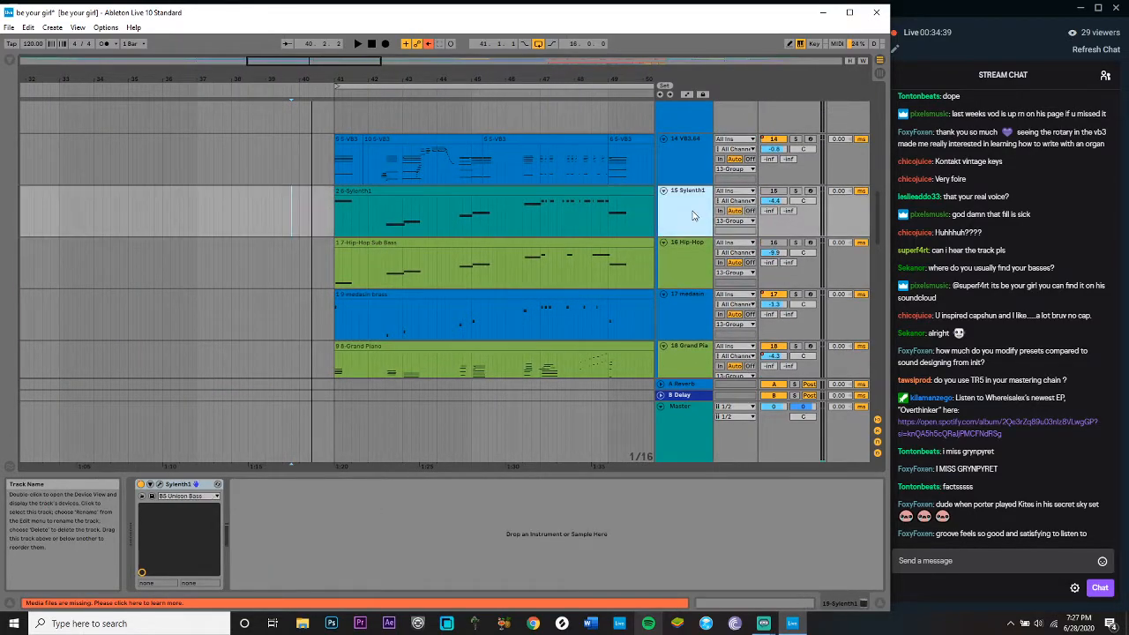
click(683, 261)
click(690, 221)
click(537, 228)
key(space)
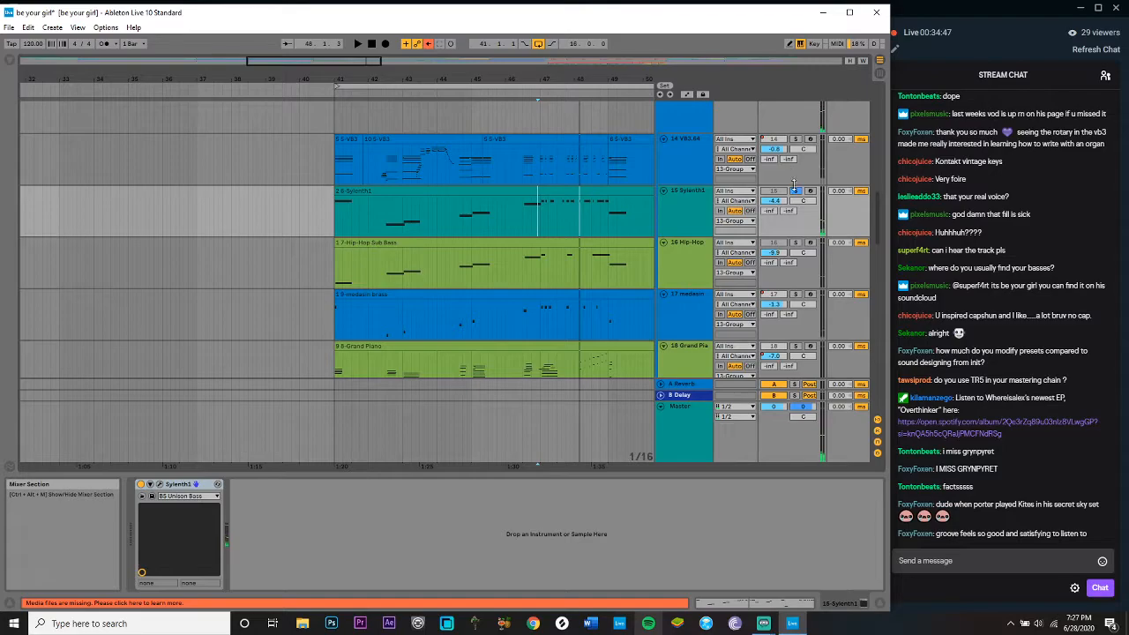
Step: Clear the solo and fold the 15 Sylenth1 and 16 Hip-Hop tracks
click(699, 208)
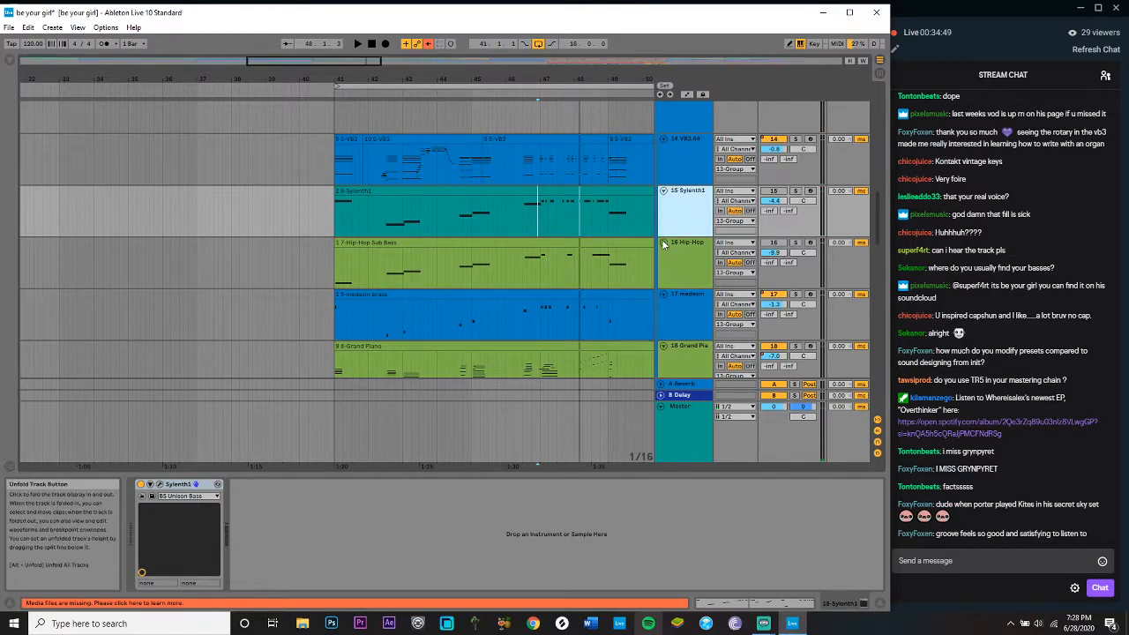
click(663, 242)
click(663, 190)
Step: Solo the 19 Sylenth1 track and replay its clip from bar 41
click(609, 316)
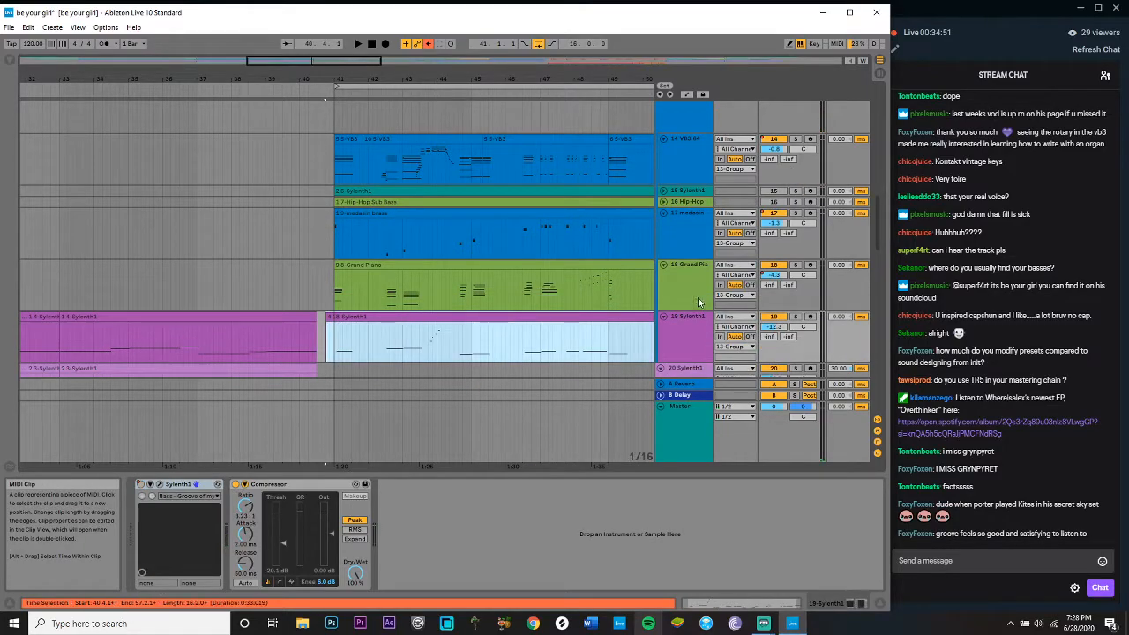
click(796, 317)
click(334, 344)
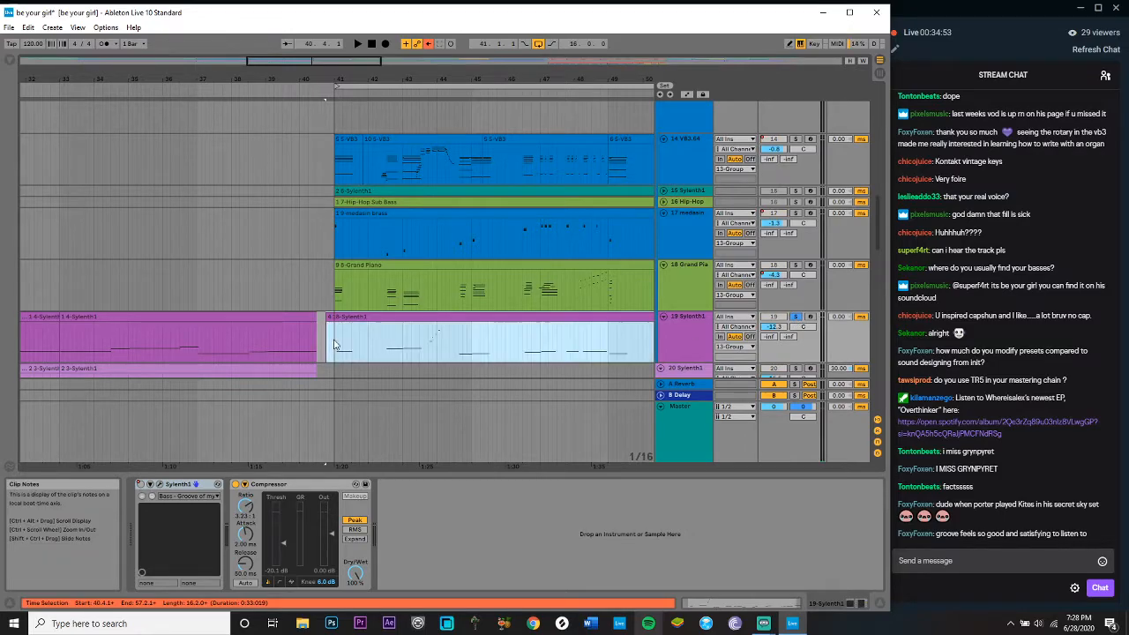
key(space)
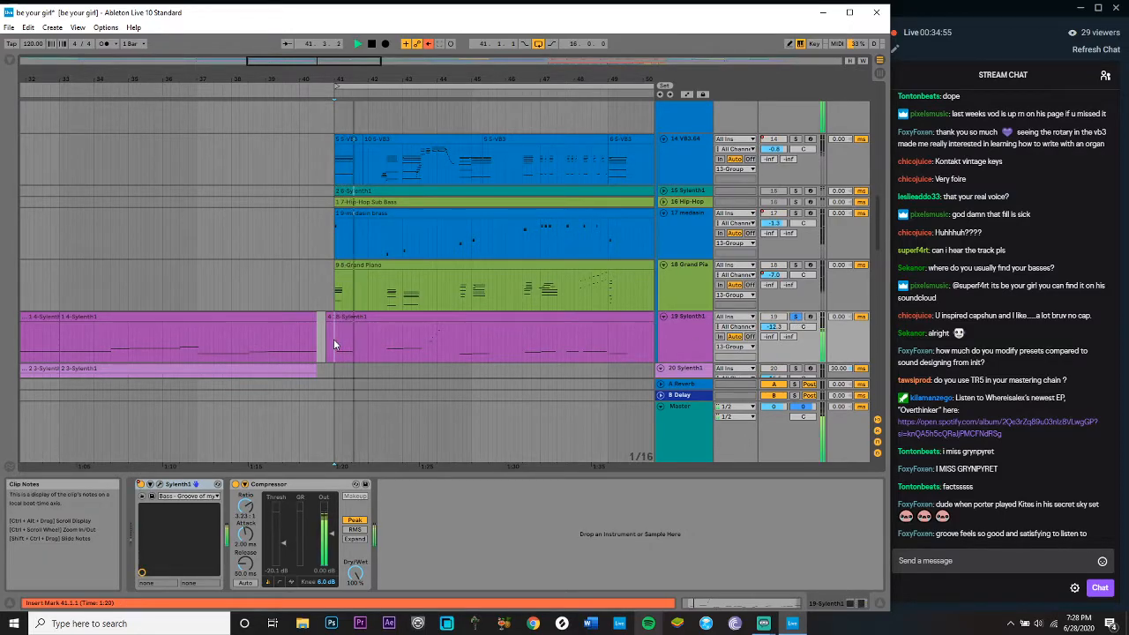
scroll(333, 344, up, 2)
scroll(334, 344, up, 2)
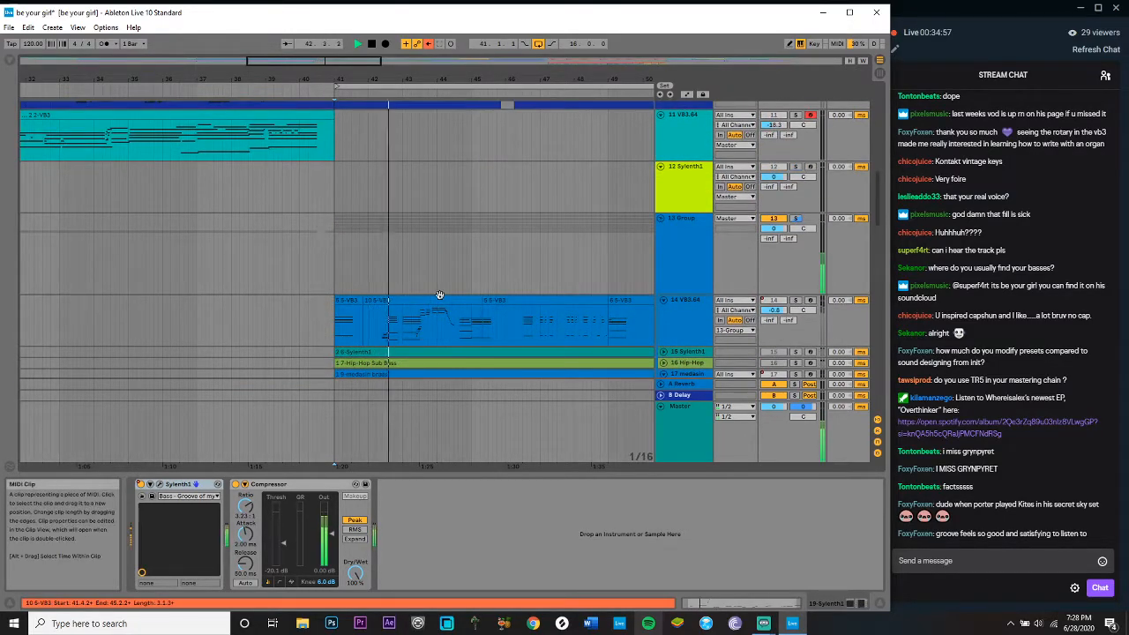
click(679, 250)
key(space)
scroll(427, 527, left, 5)
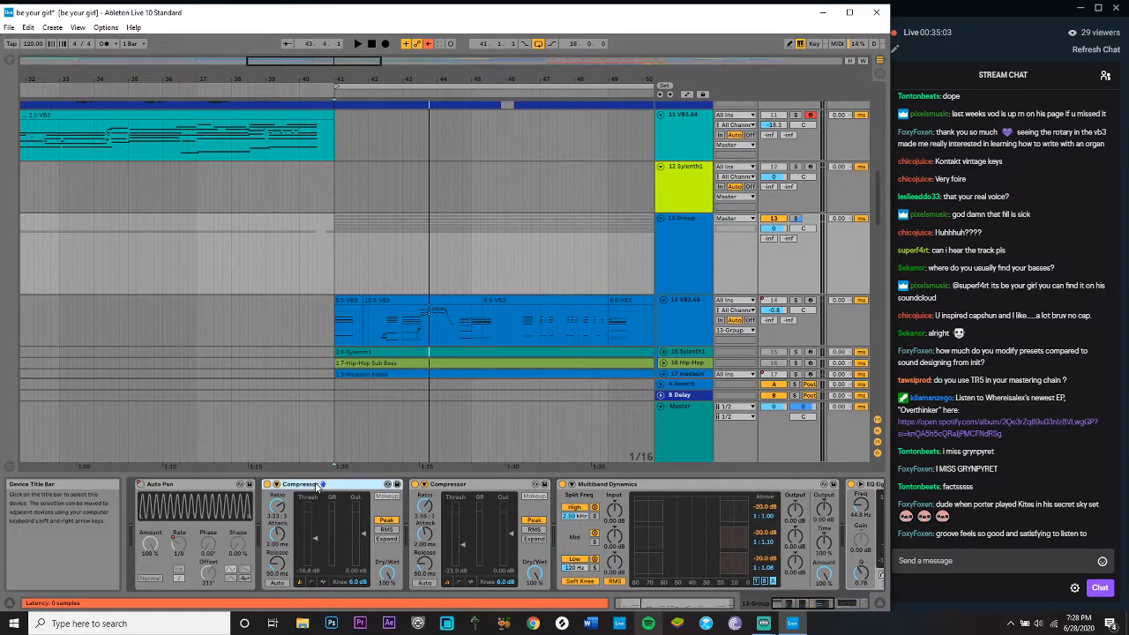
double_click(310, 485)
double_click(312, 486)
double_click(316, 488)
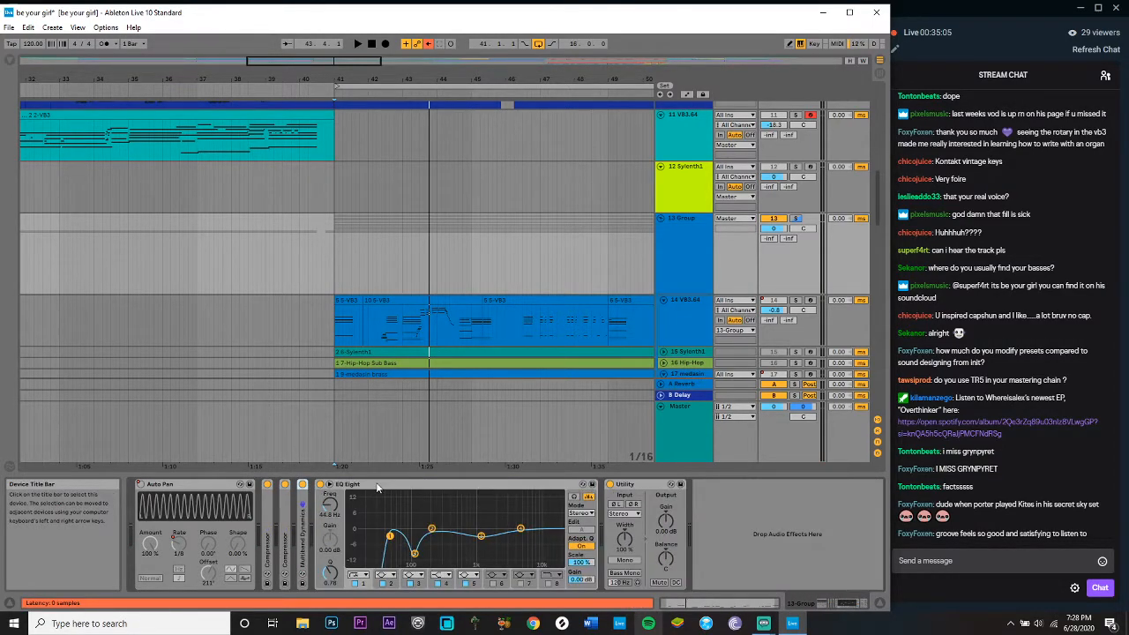
double_click(378, 488)
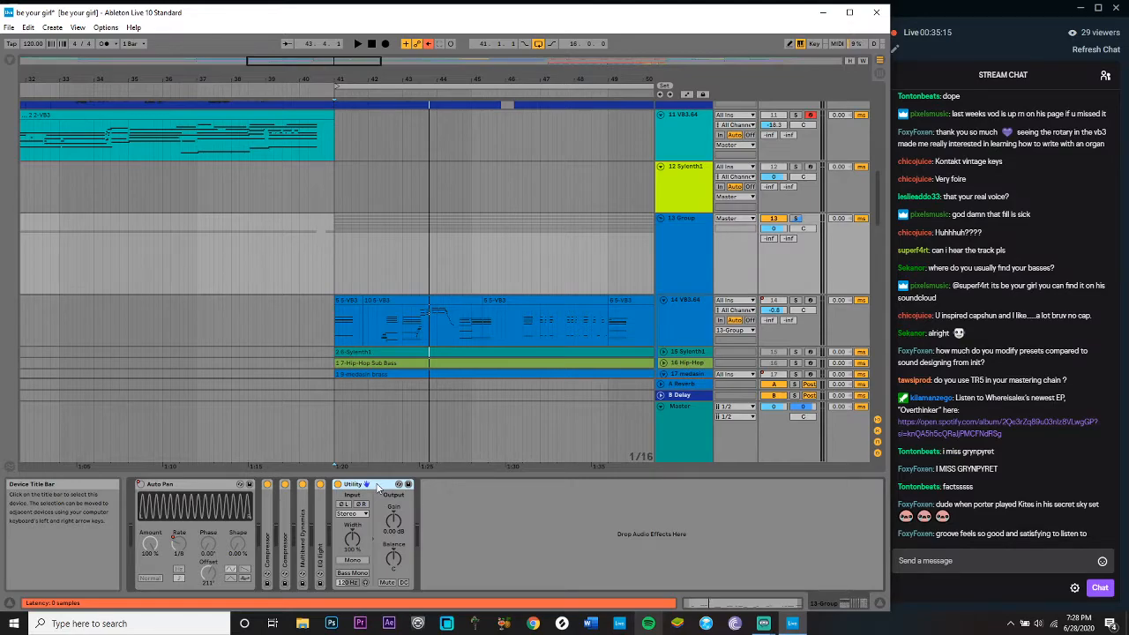
Step: Show the Utility device in the browser and hide the browser again
click(4, 62)
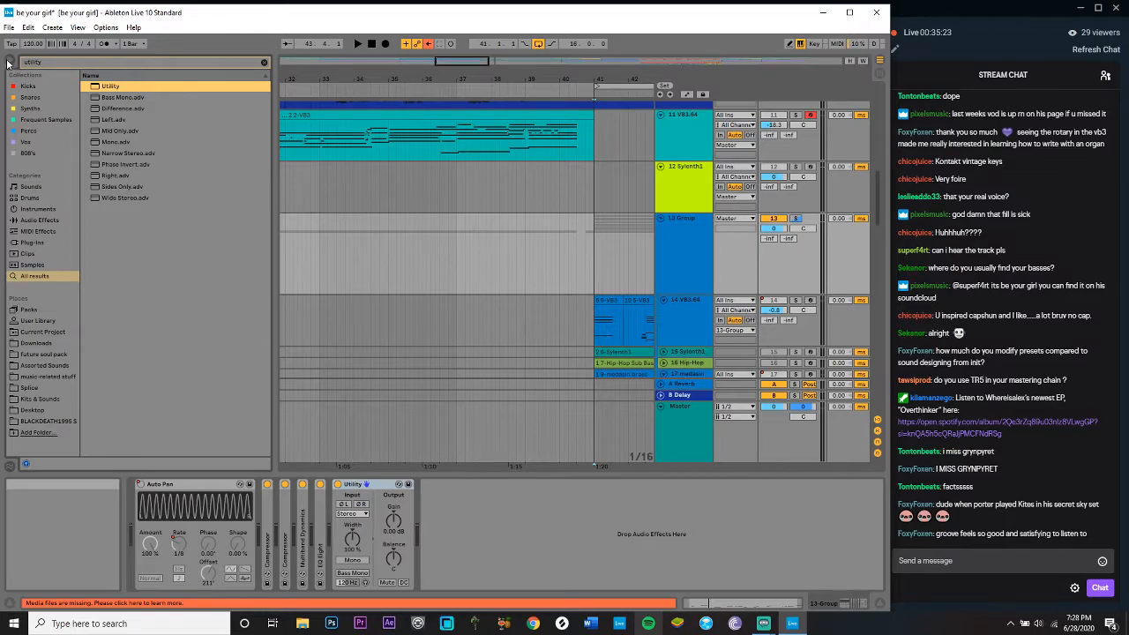
click(6, 61)
key(space)
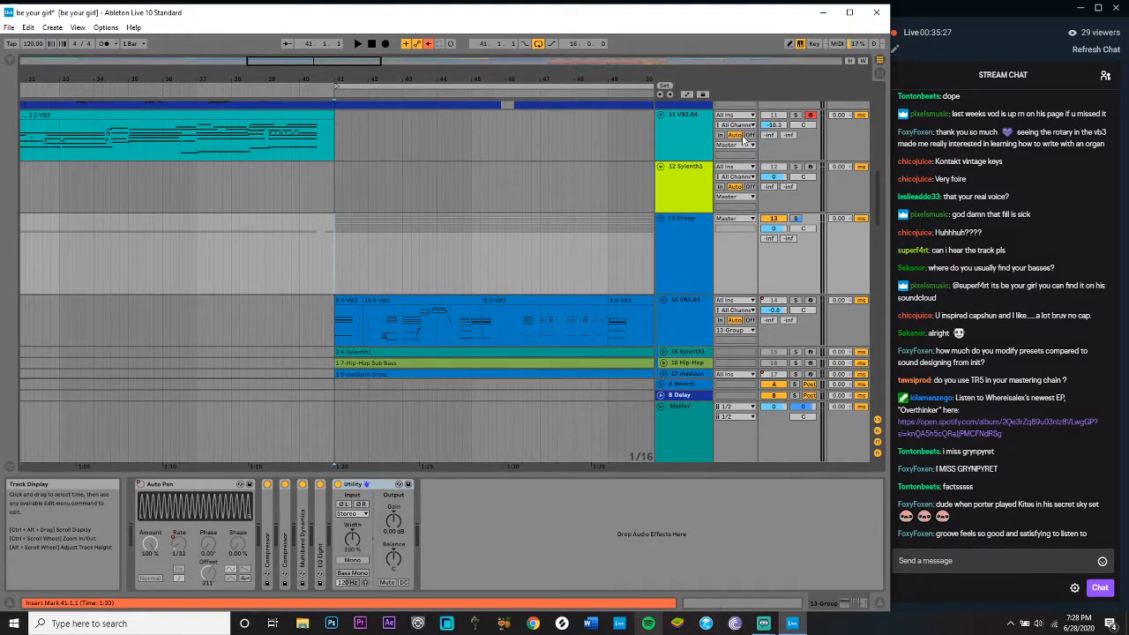
Step: Play the 13 Group from bar 41 with its solo on to demonstrate the processed group
click(679, 248)
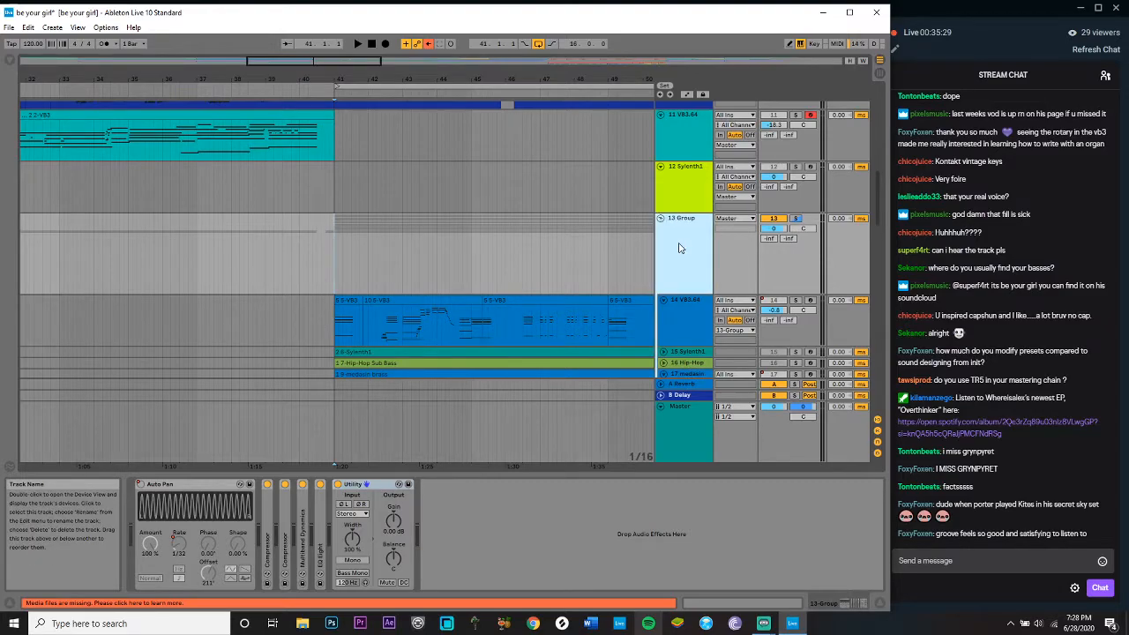
key(space)
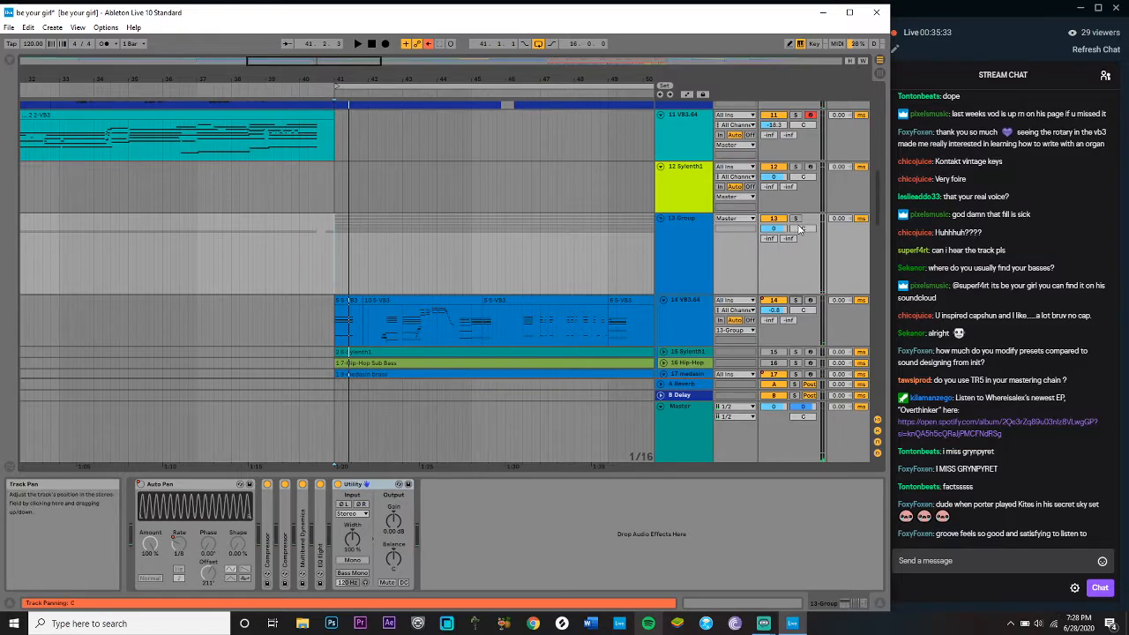
click(795, 218)
click(670, 256)
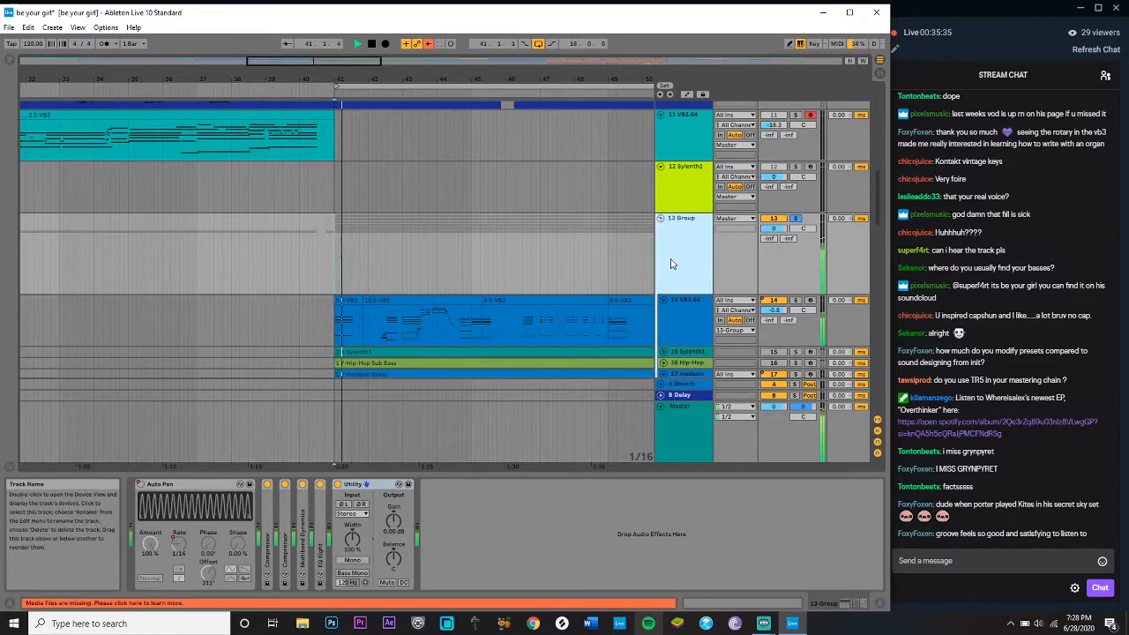
key(space)
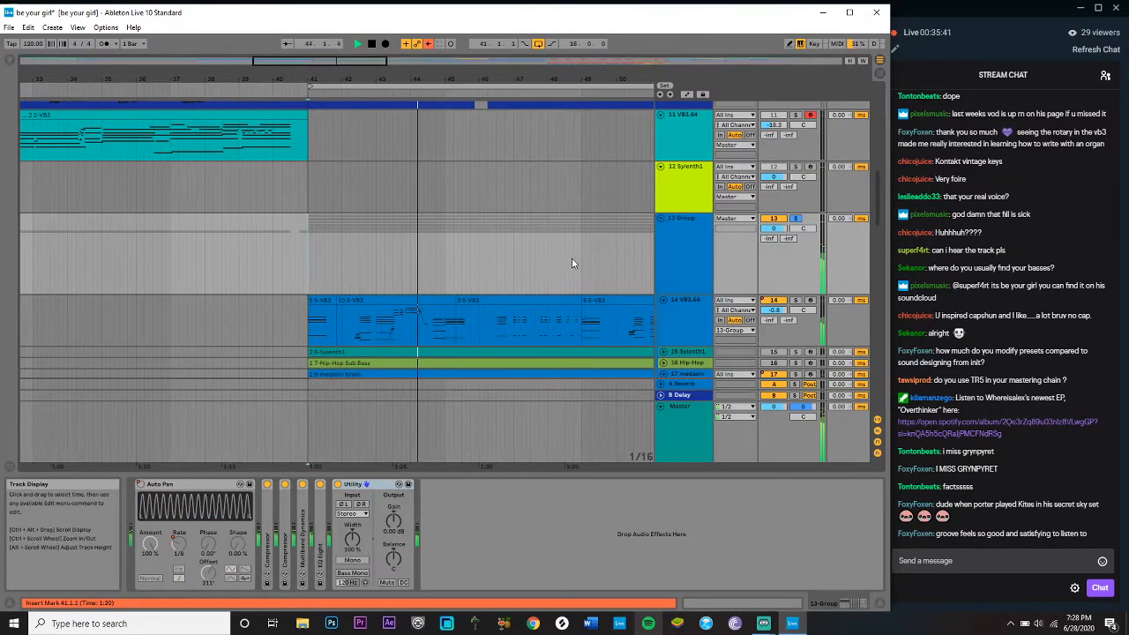
Step: Show the automation lanes and examine the 13 Group's Auto Pan Device On envelope from bar 41
scroll(572, 263, down, 3)
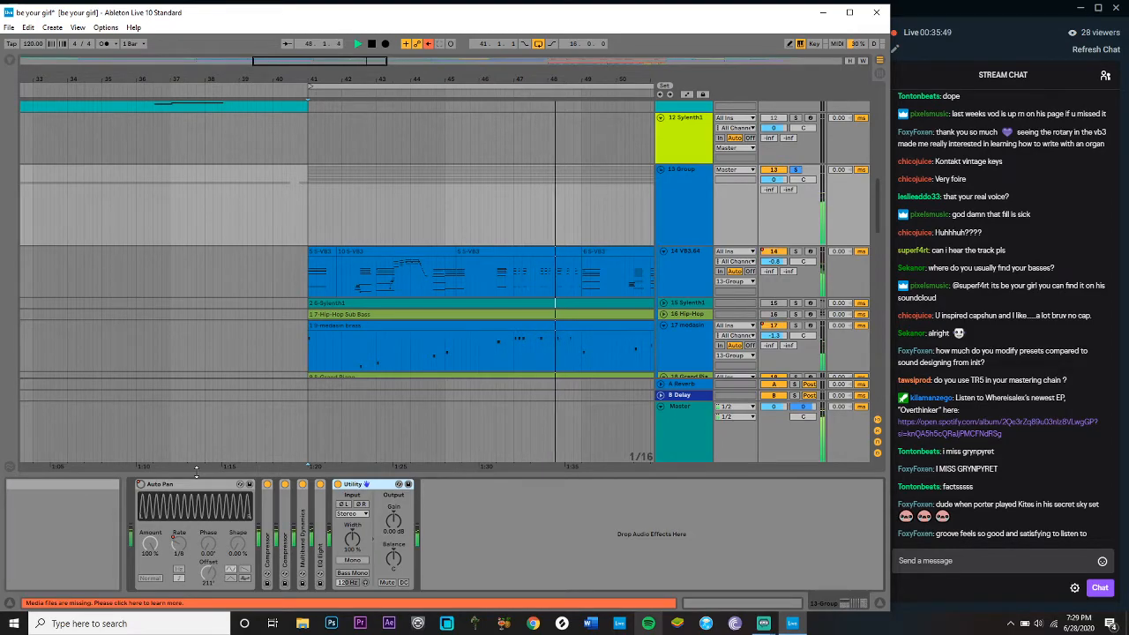
key(a)
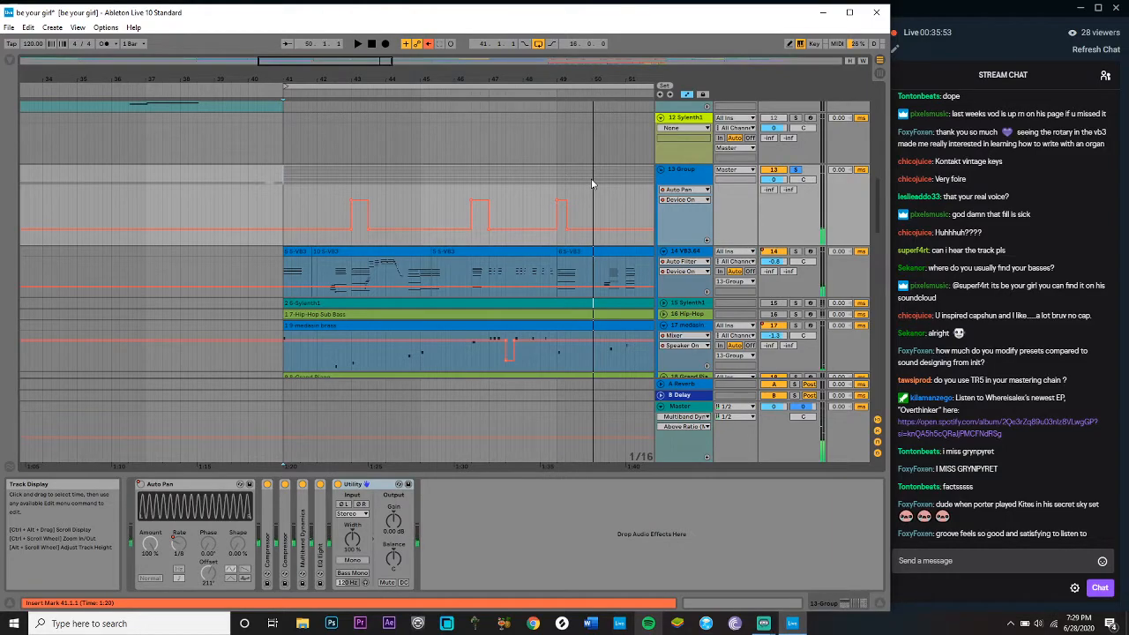
scroll(346, 63, down, 3)
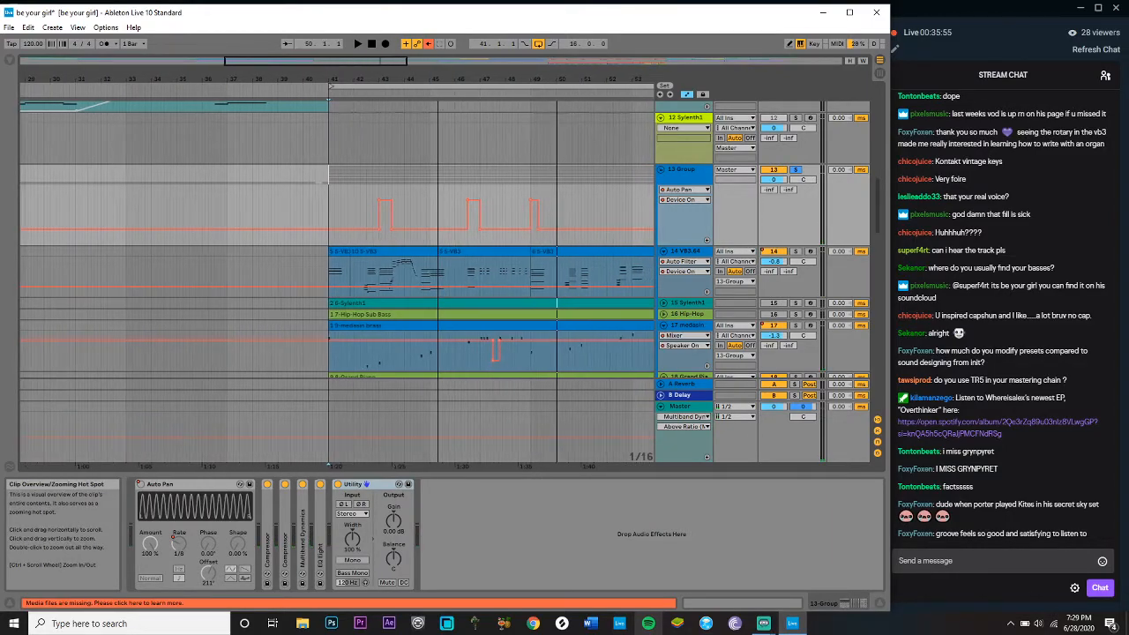
scroll(344, 64, down, 4)
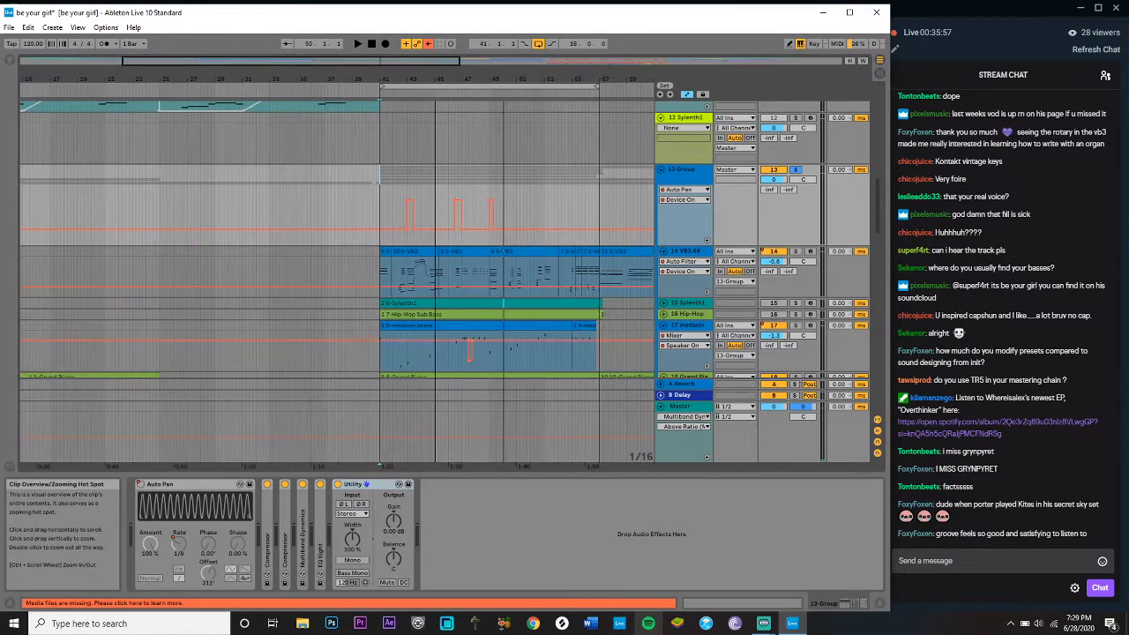
key(space)
Step: Move the 16-bar arrangement loop to start at bar 57
scroll(441, 203, down, 5)
click(444, 210)
scroll(444, 210, down, 3)
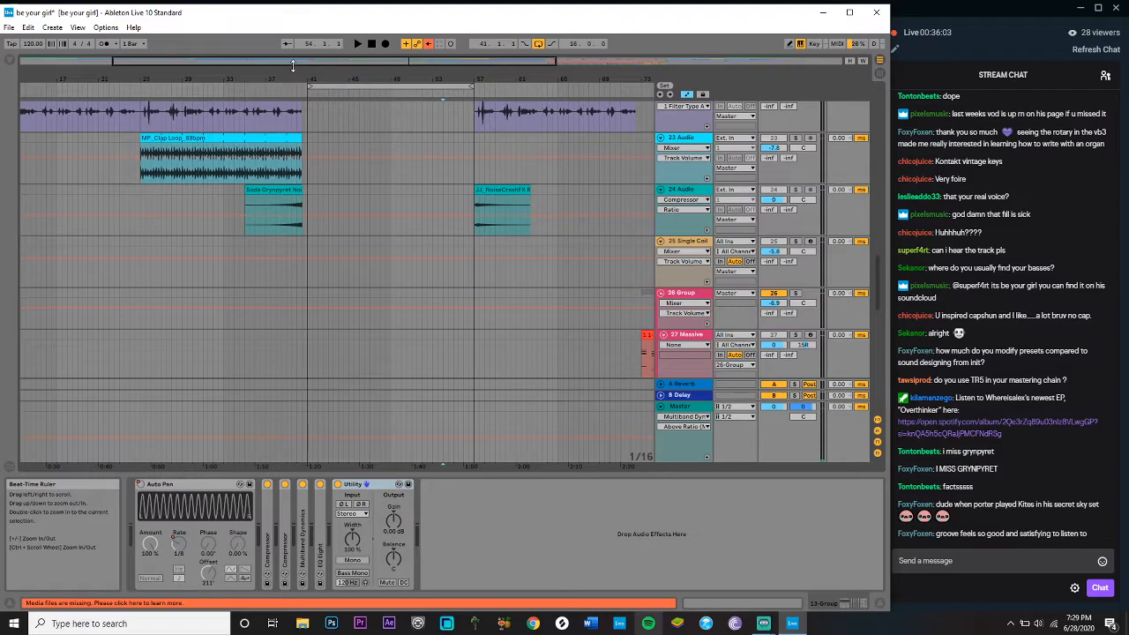
scroll(294, 62, up, 1)
drag(294, 62, 395, 61)
click(271, 86)
drag(271, 85, 464, 76)
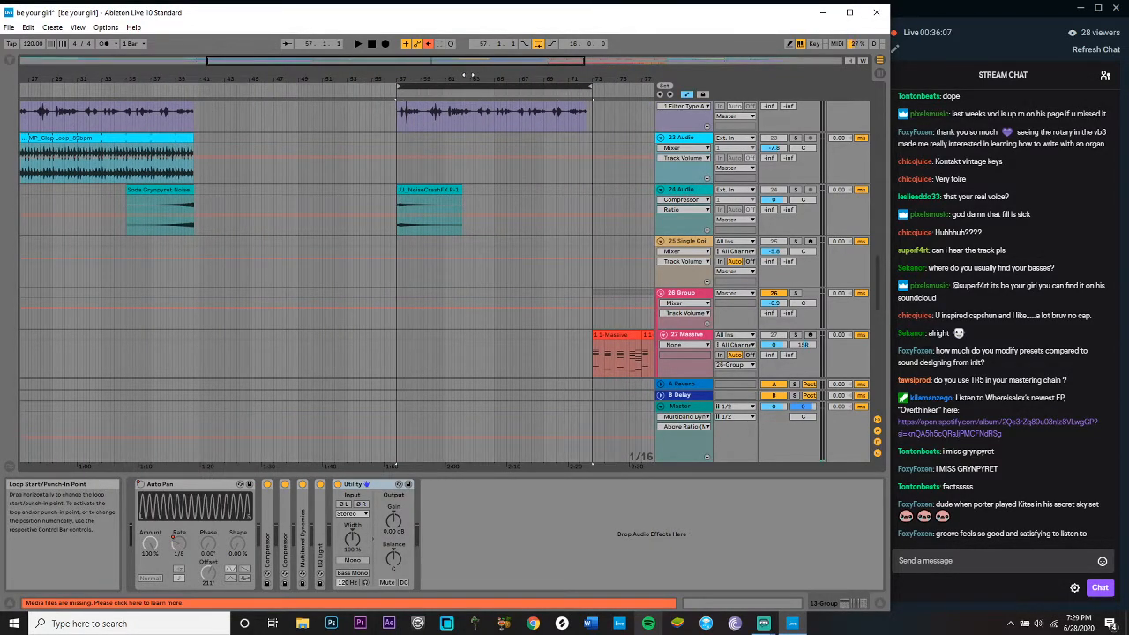
Step: Clear the 13 Group's solo and play the full mix from bar 57
scroll(372, 132, up, 5)
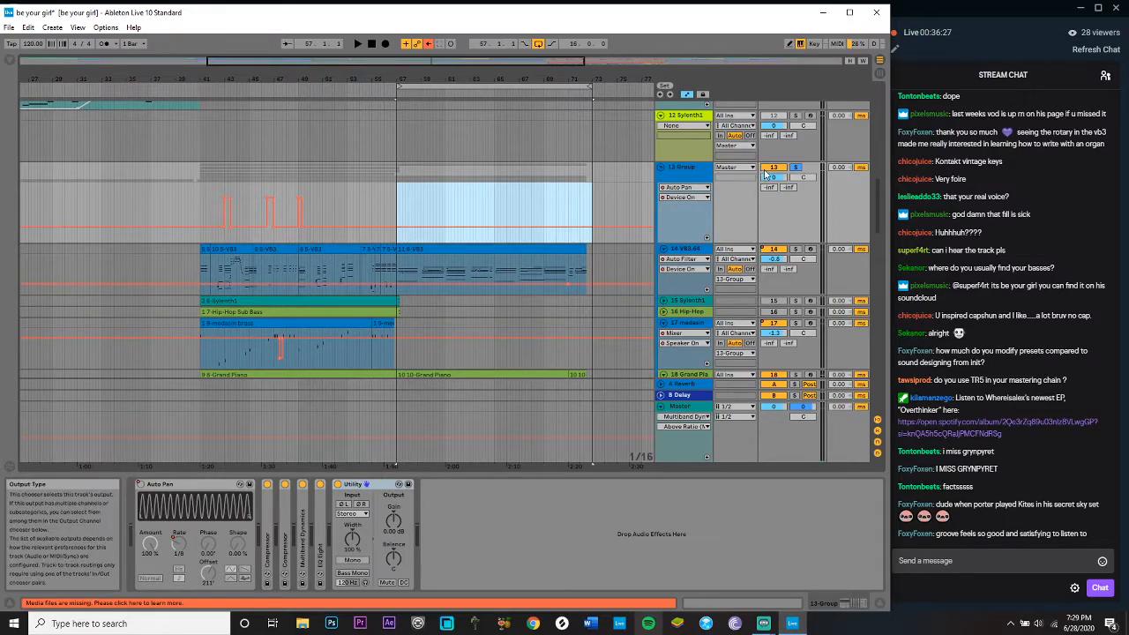
click(797, 168)
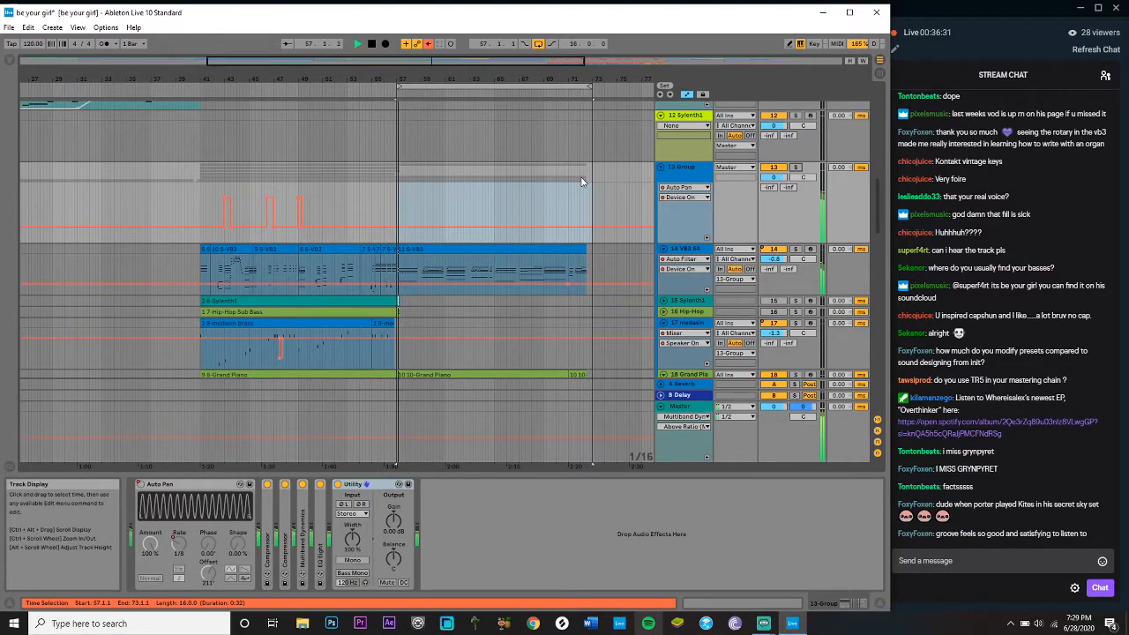
scroll(582, 182, down, 4)
key(space)
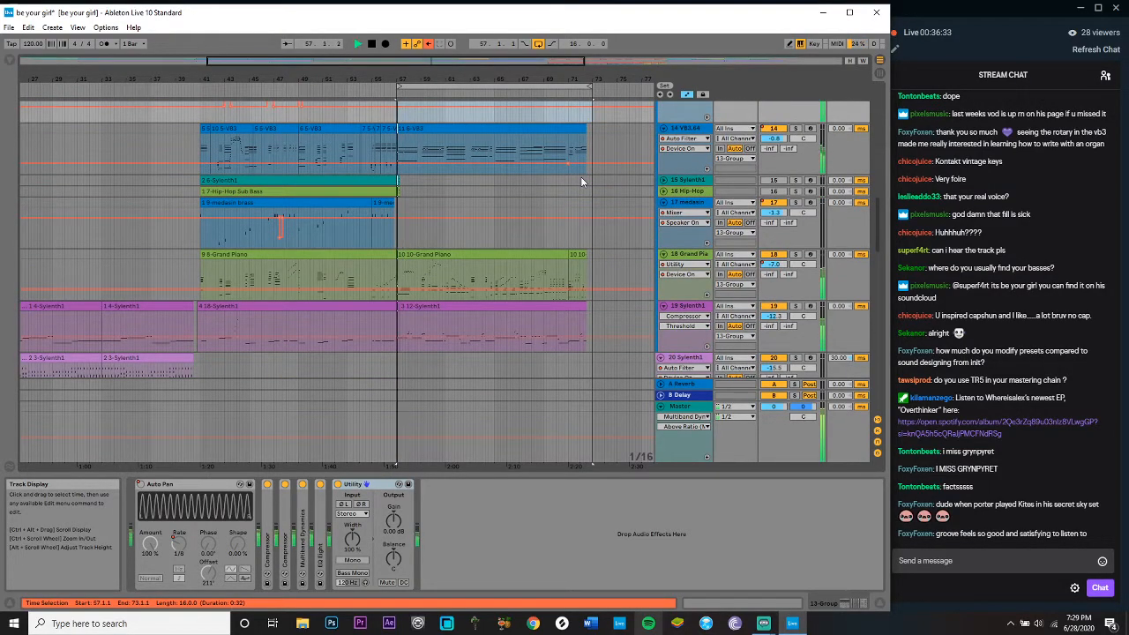
Step: Look over the arrangement's tracks and the sections beyond bar 73 while the loop from bar 57 plays
scroll(582, 181, down, 6)
scroll(580, 176, down, 15)
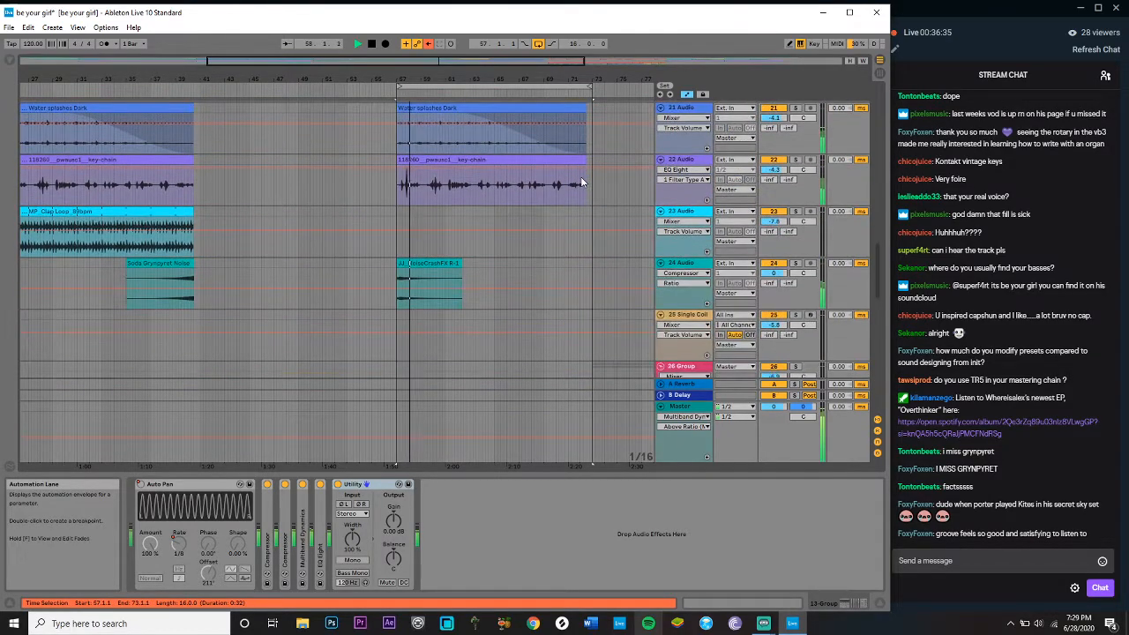
scroll(582, 182, up, 20)
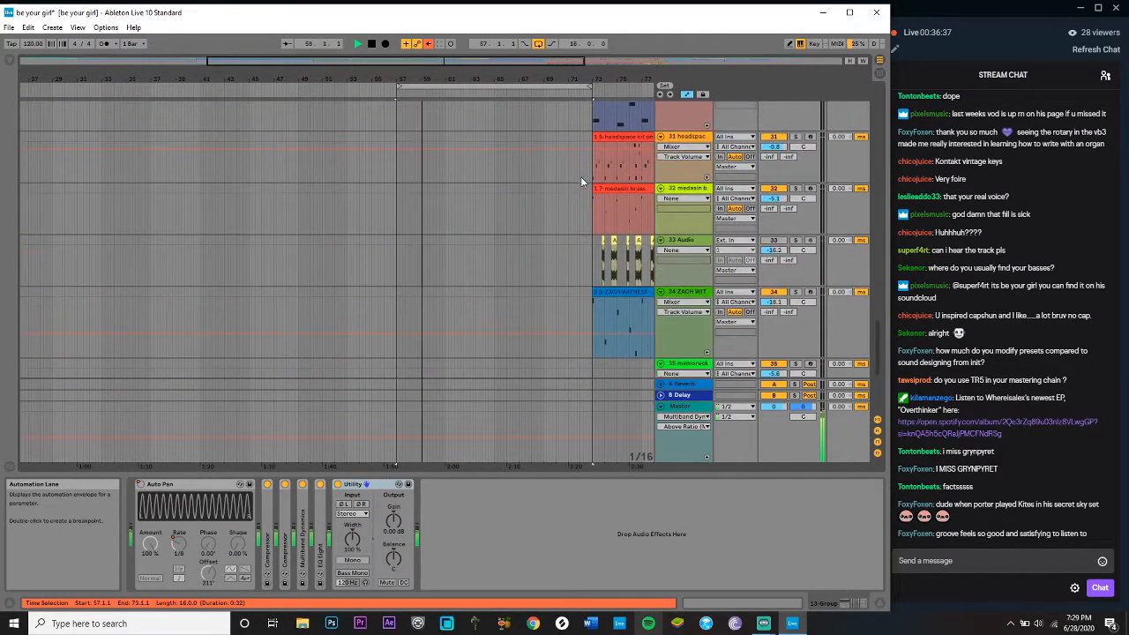
scroll(581, 182, up, 10)
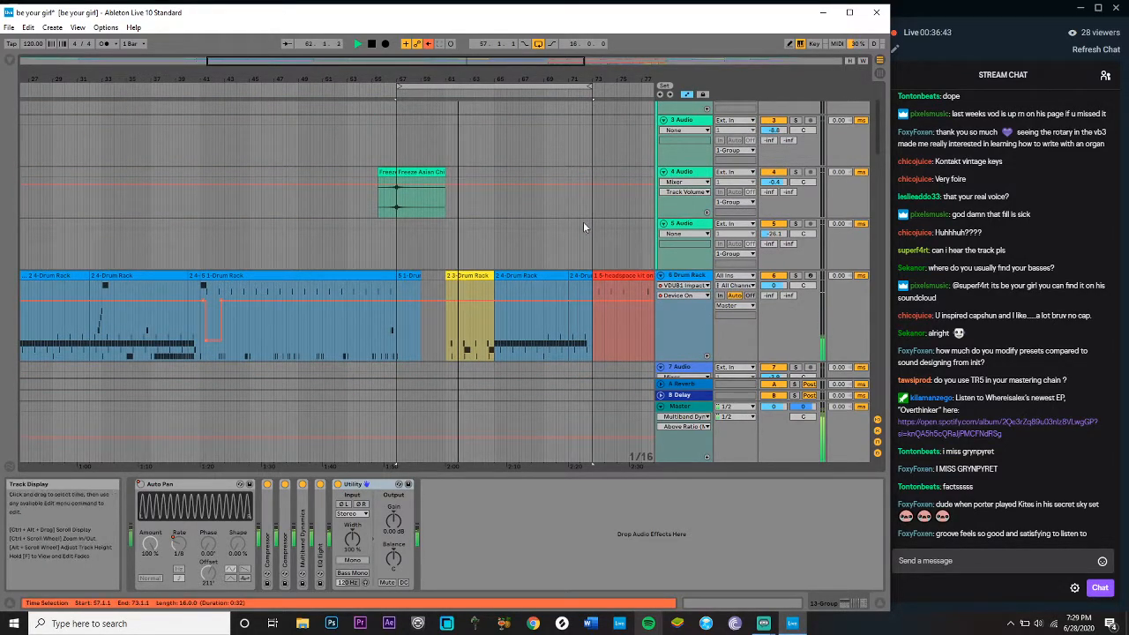
scroll(583, 221, up, 3)
scroll(583, 221, right, 5)
scroll(583, 221, down, 10)
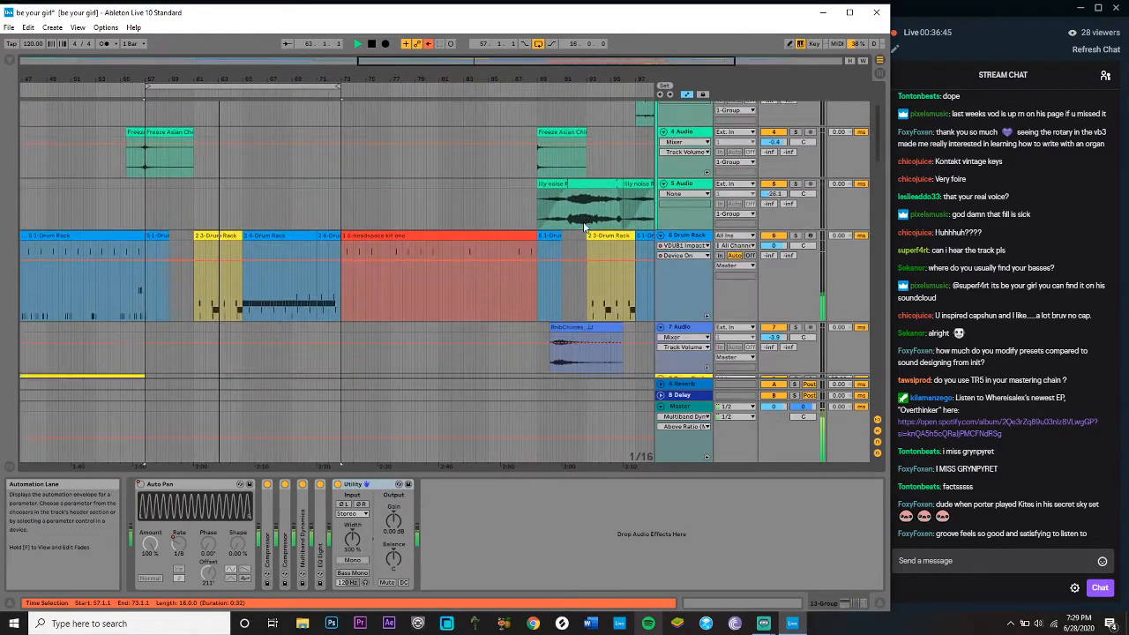
scroll(583, 222, down, 8)
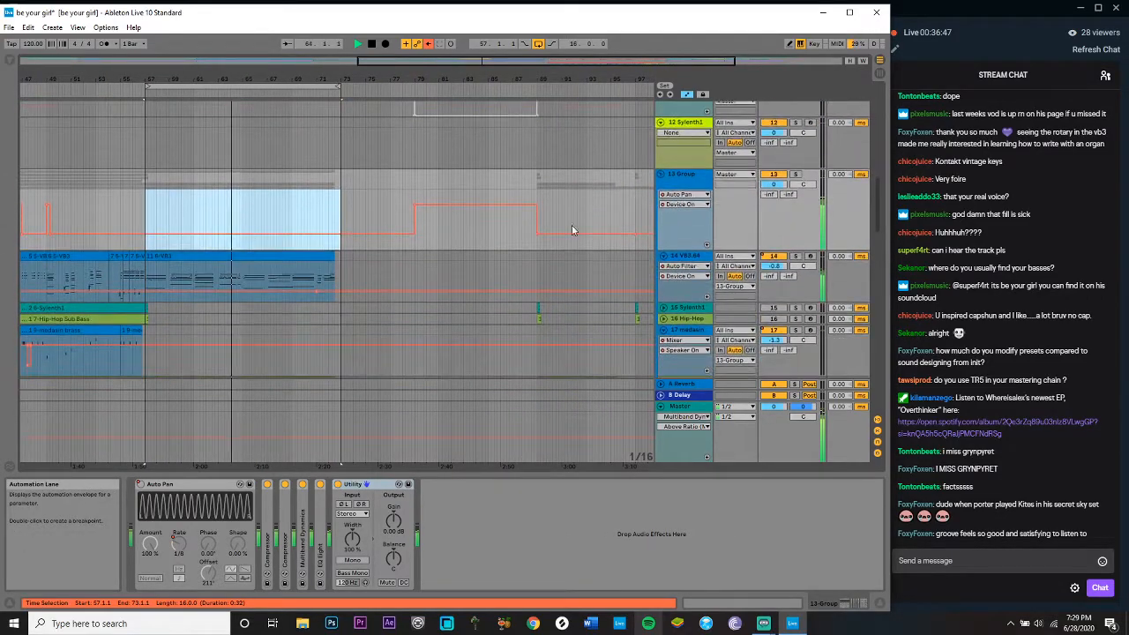
scroll(505, 236, down, 8)
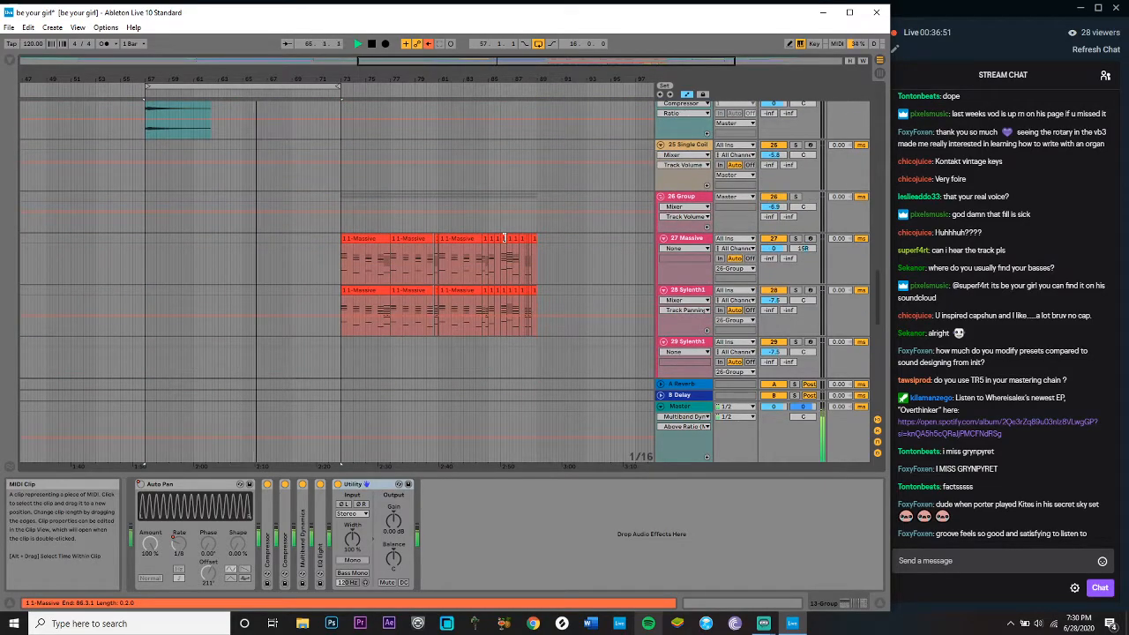
scroll(504, 236, down, 3)
scroll(505, 237, down, 1)
scroll(504, 236, up, 15)
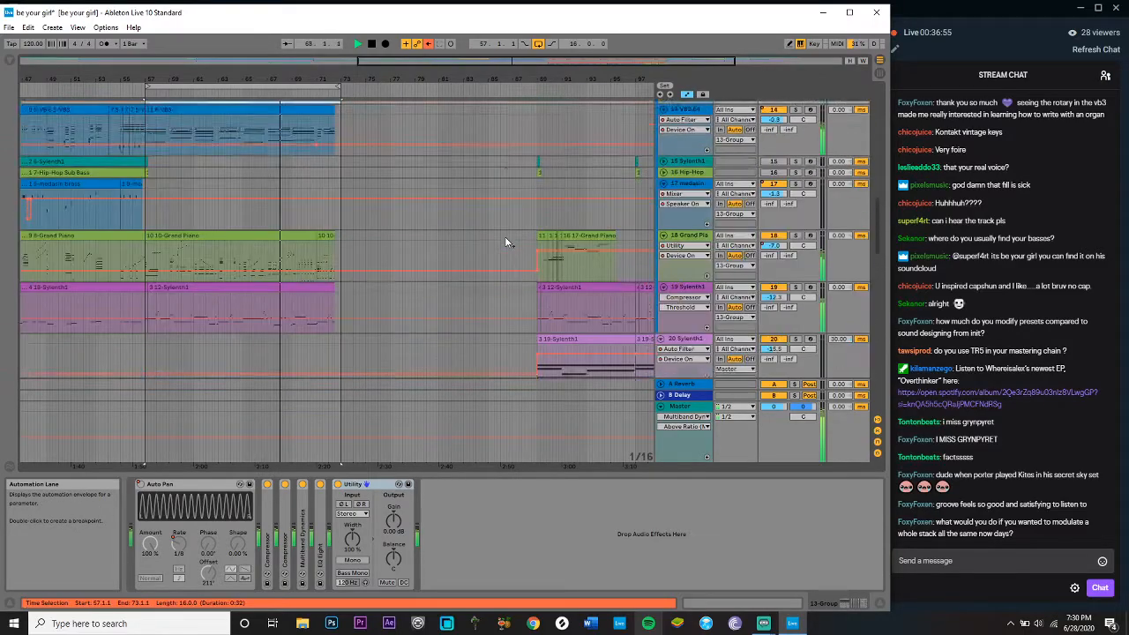
Step: Set the arrangement grid to a fixed 1 Bar and move the 16-bar loop to start at bar 73
scroll(507, 241, up, 10)
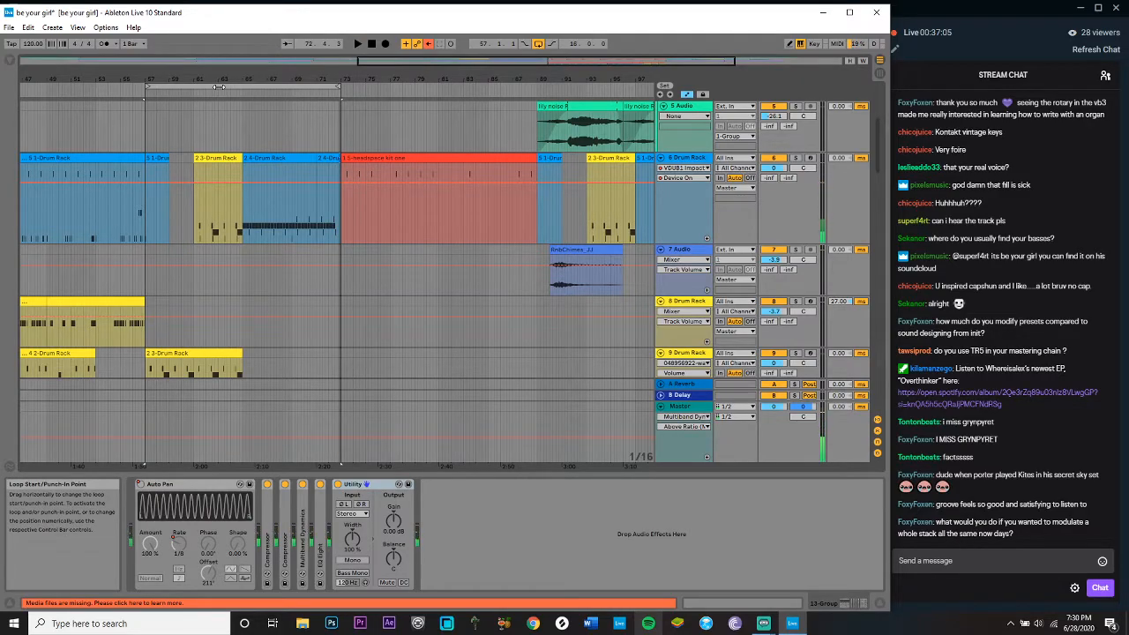
drag(218, 87, 342, 88)
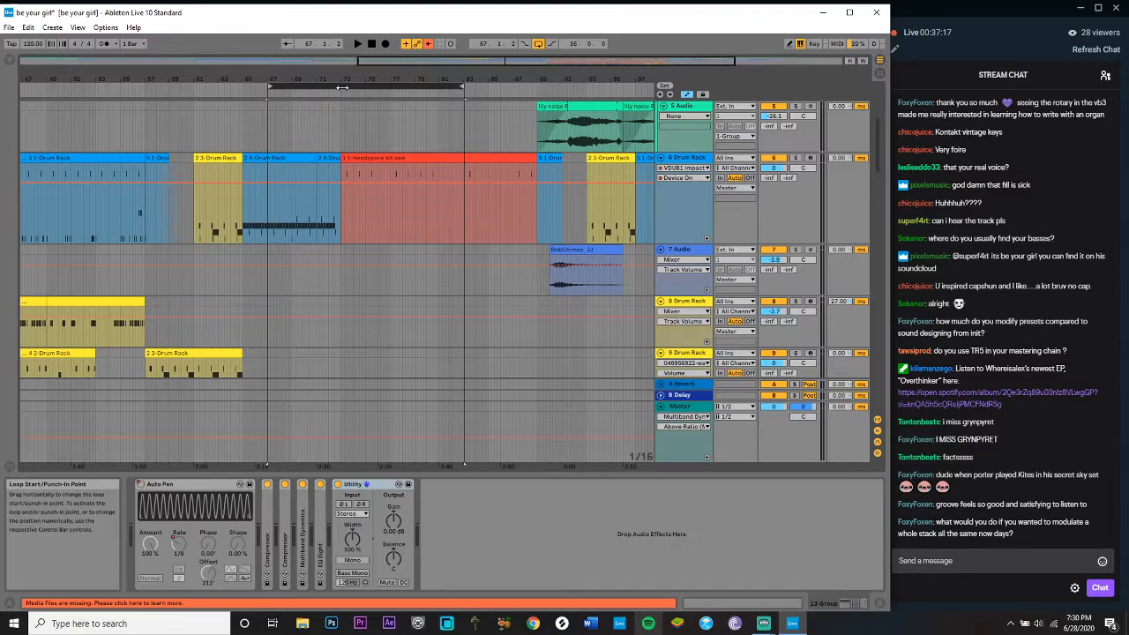
right_click(198, 123)
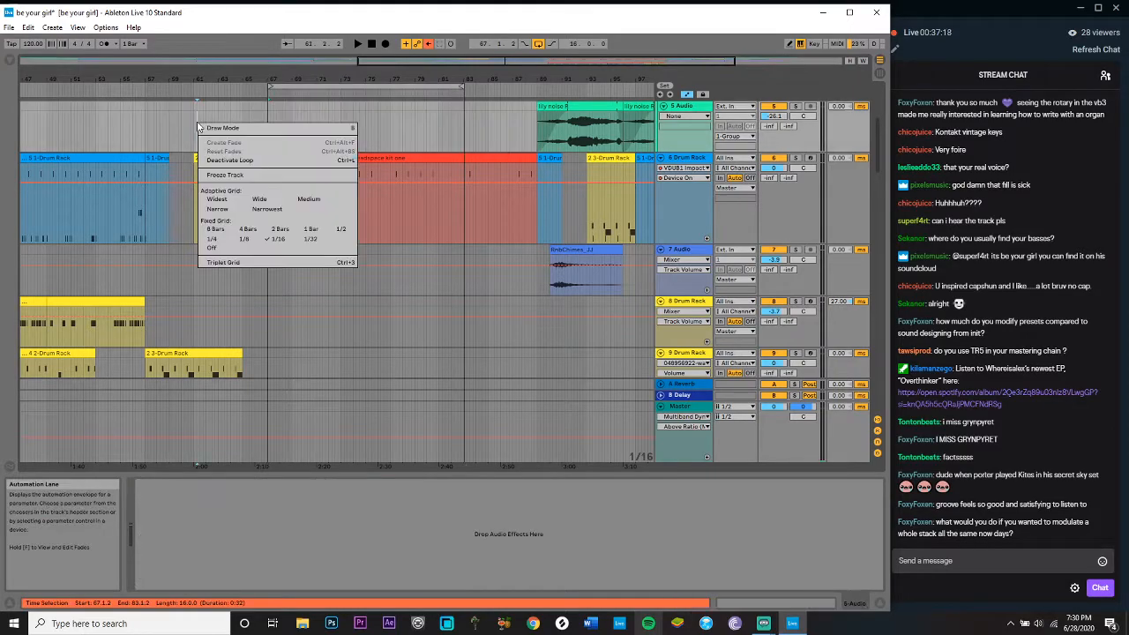
click(305, 230)
drag(317, 92, 389, 95)
Step: Place the insert marker at bar 73 on the 12 Sylenth1 track
click(241, 122)
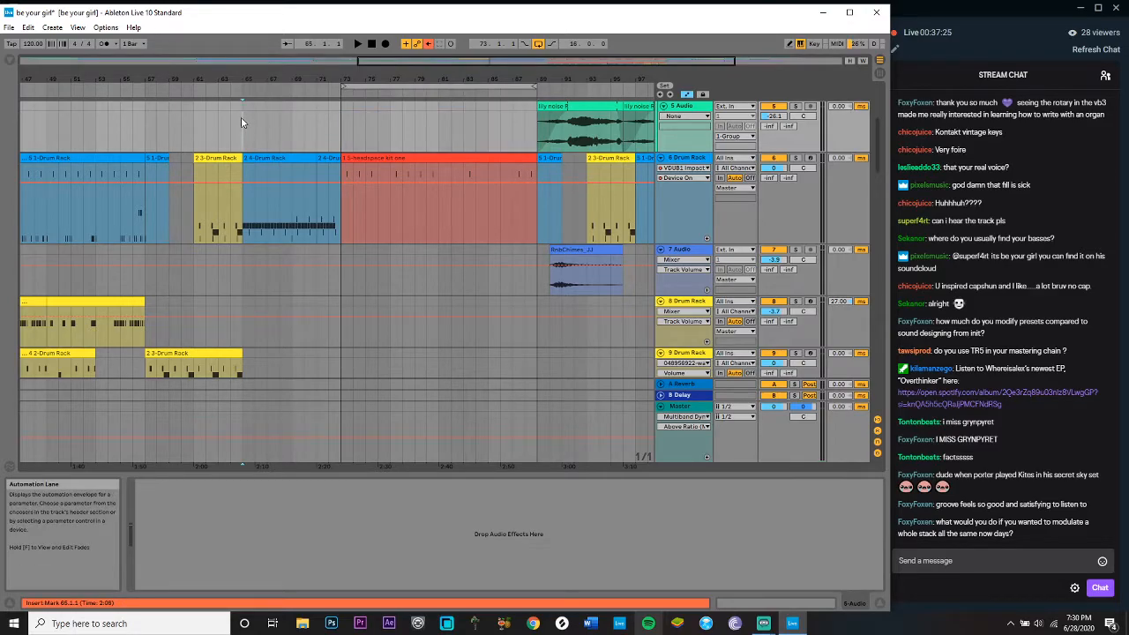
scroll(241, 116, down, 6)
scroll(284, 291, down, 3)
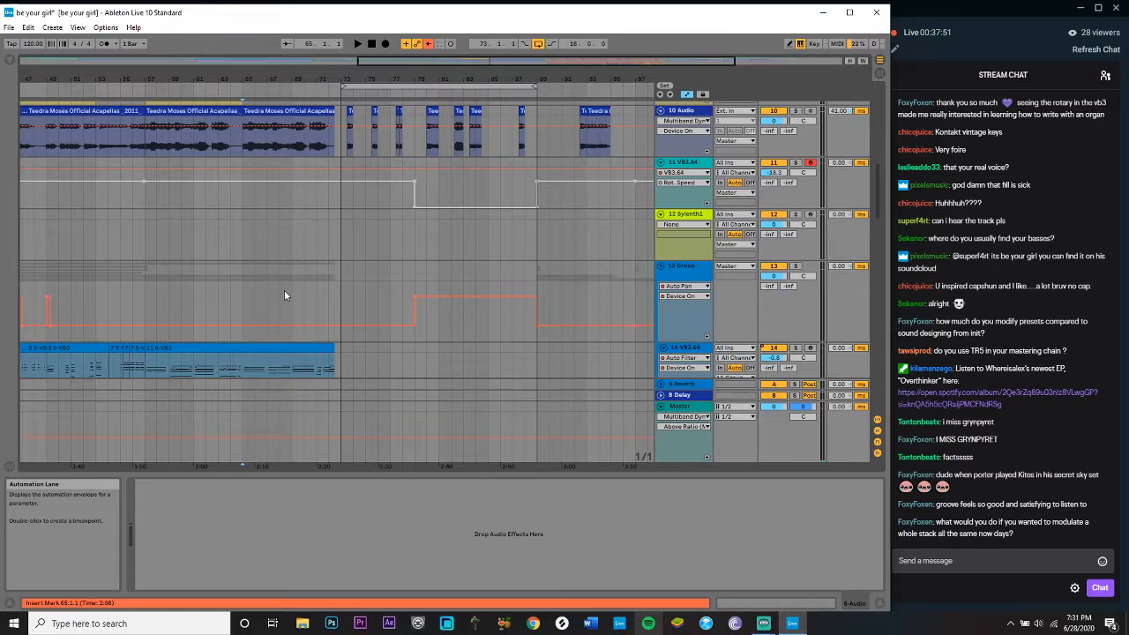
click(334, 240)
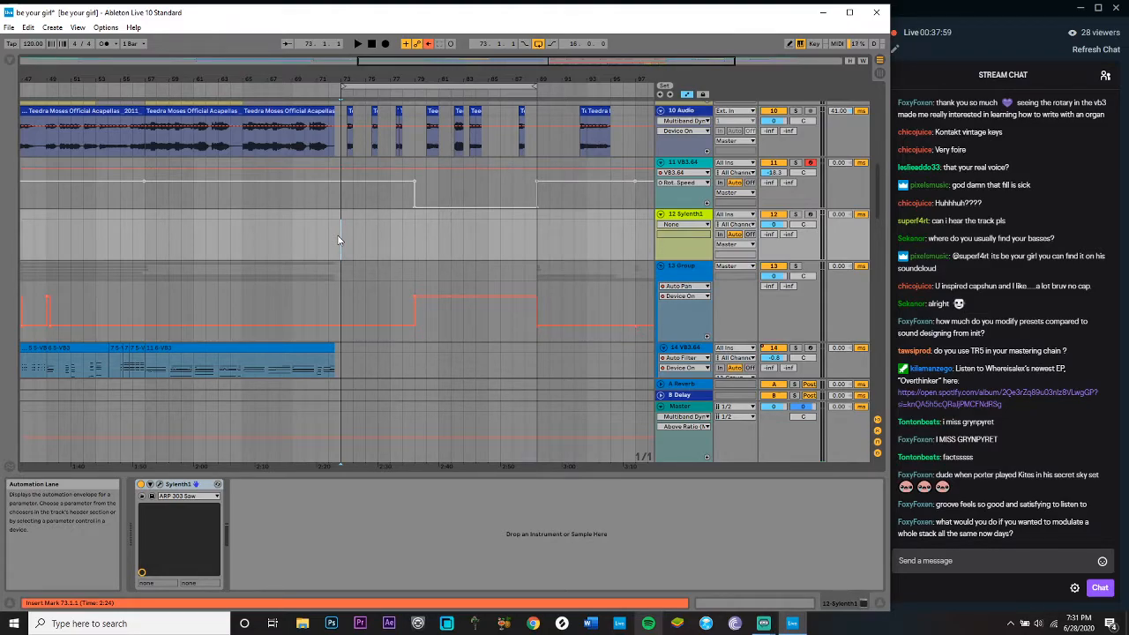
Step: Hide the automation lanes across the arrangement and bring audio tracks 21 to 24 into view
key(a)
scroll(338, 236, down, 3)
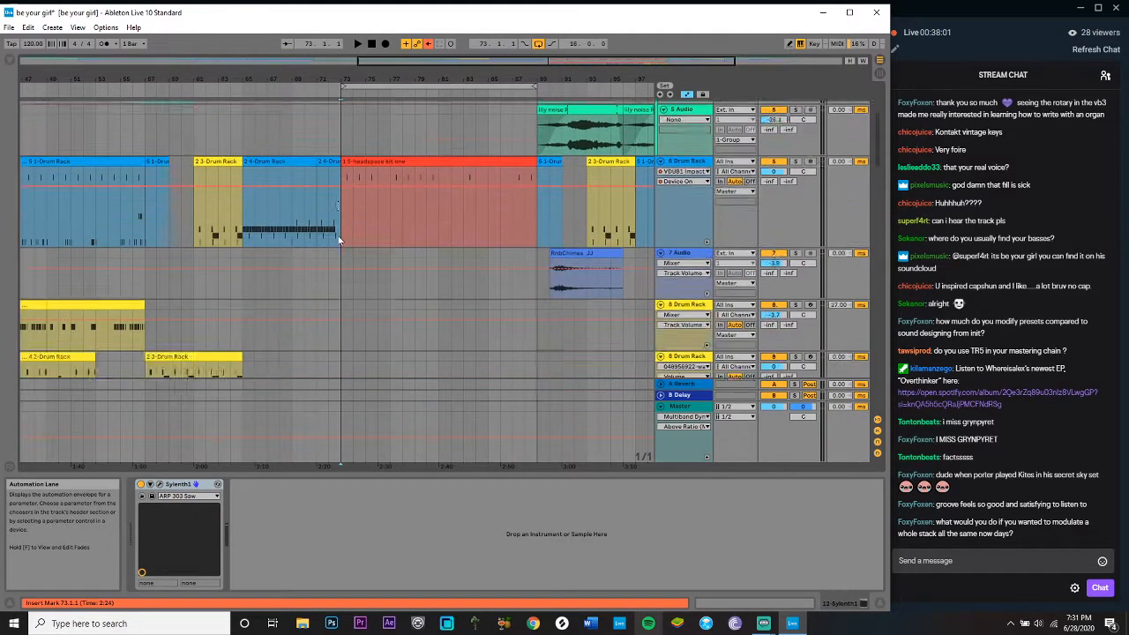
key(a)
click(687, 95)
scroll(429, 141, down, 10)
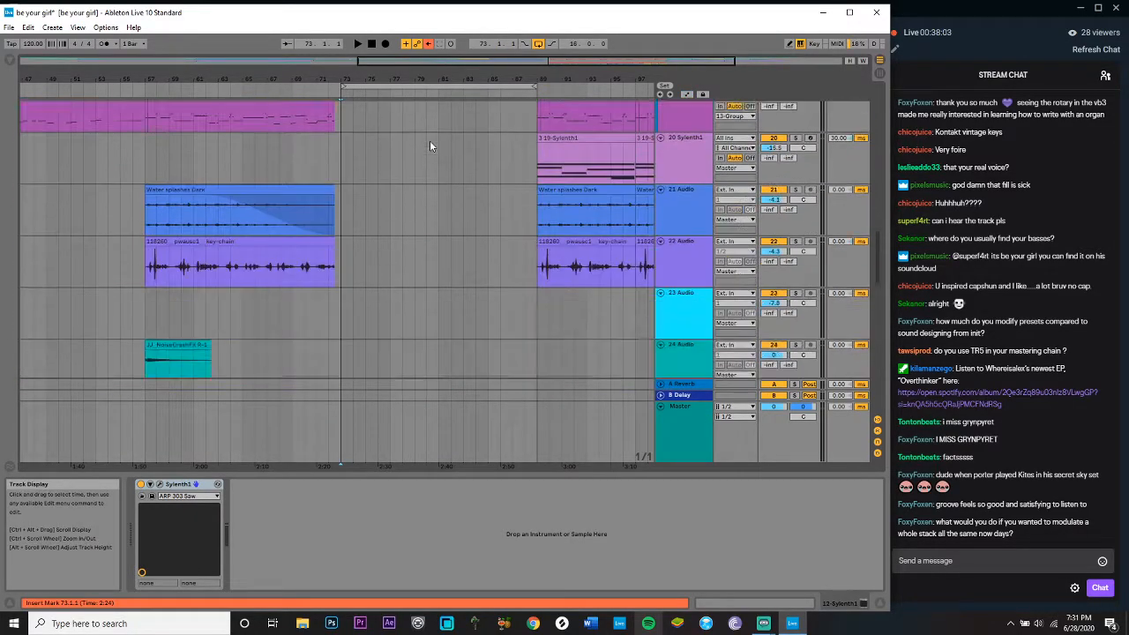
Step: Play the arrangement from bar 73 to about bar 89 and examine the tracks that make up the section
click(341, 206)
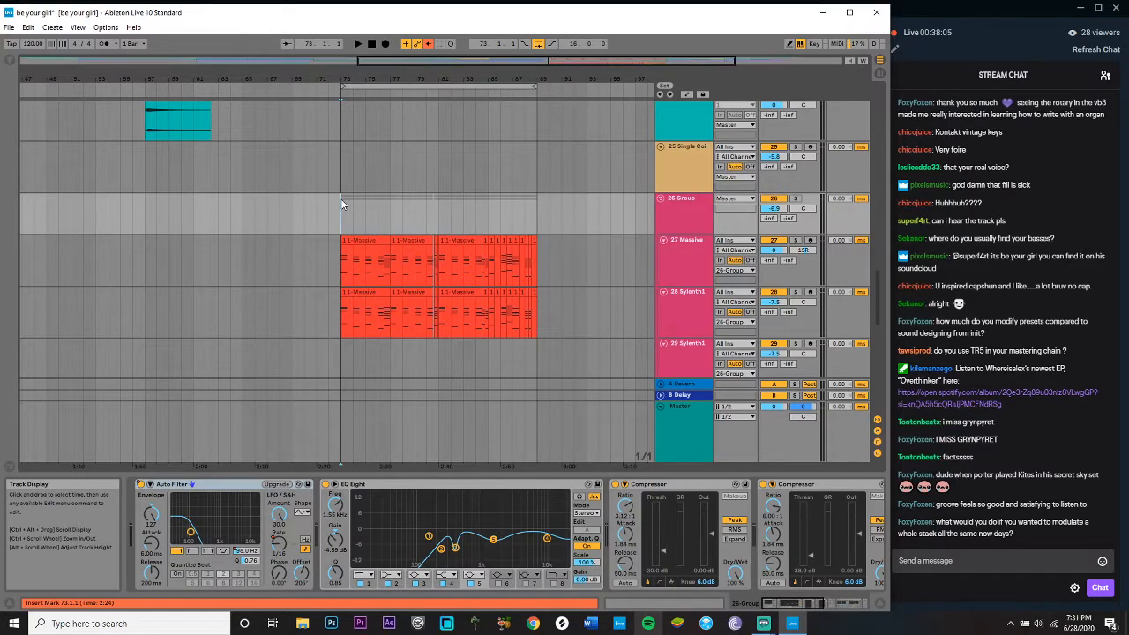
key(space)
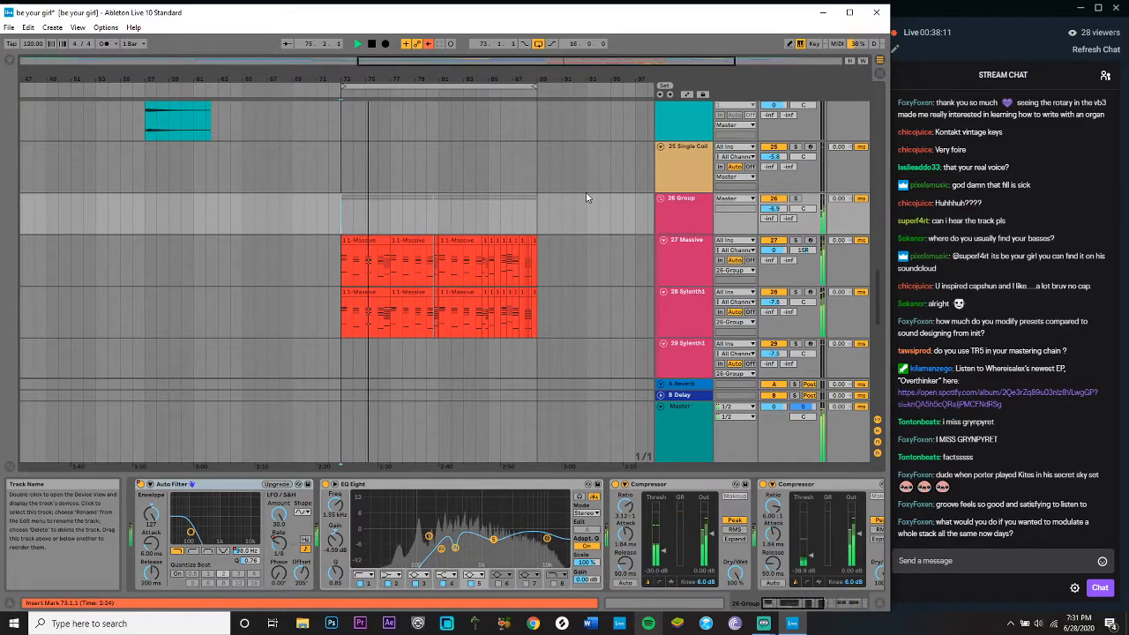
scroll(586, 192, up, 15)
scroll(587, 194, up, 8)
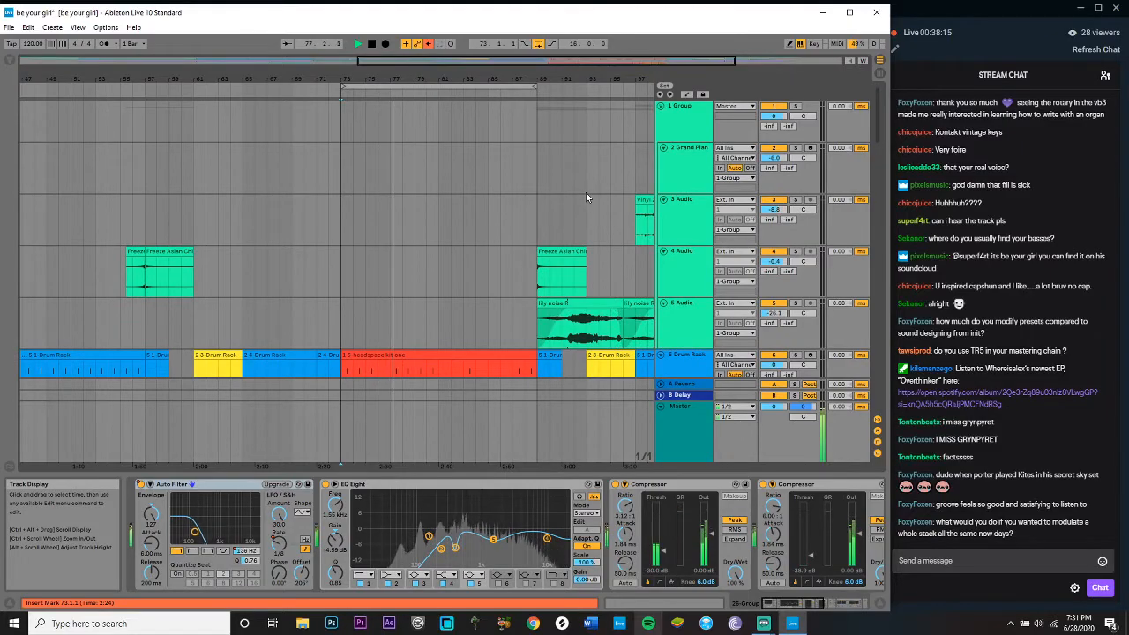
scroll(555, 220, down, 8)
scroll(538, 241, down, 18)
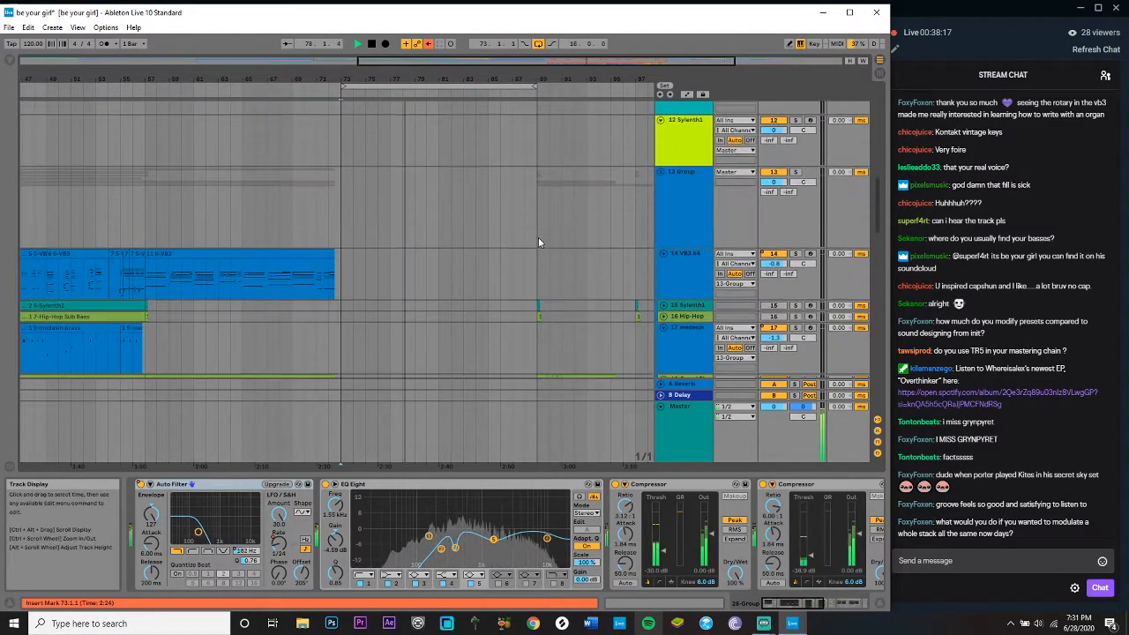
scroll(539, 241, down, 3)
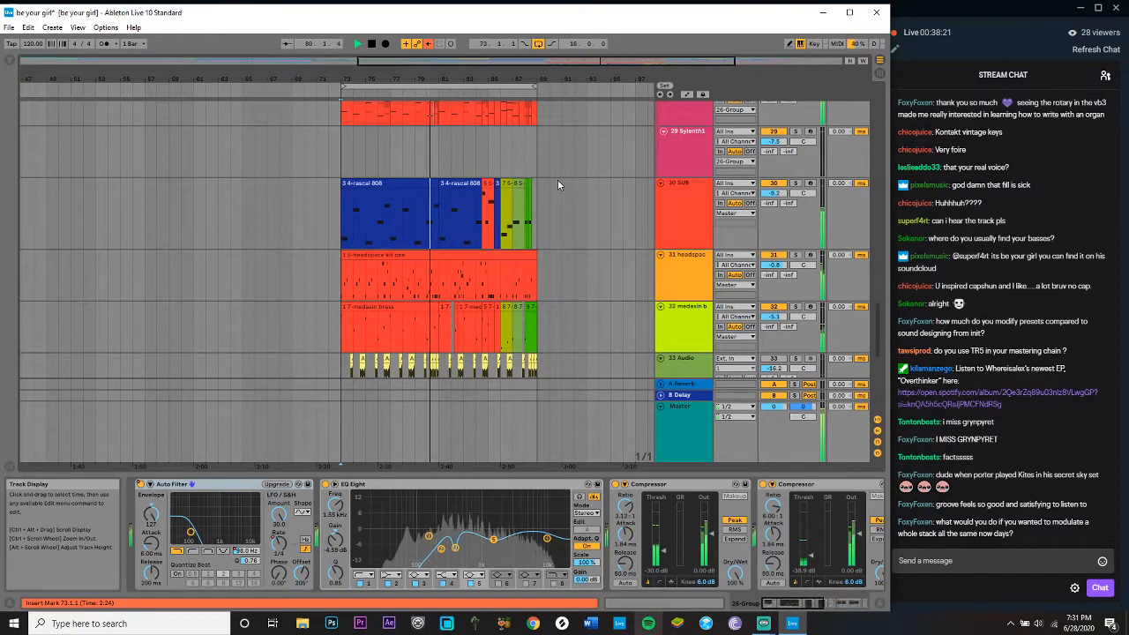
scroll(557, 186, down, 3)
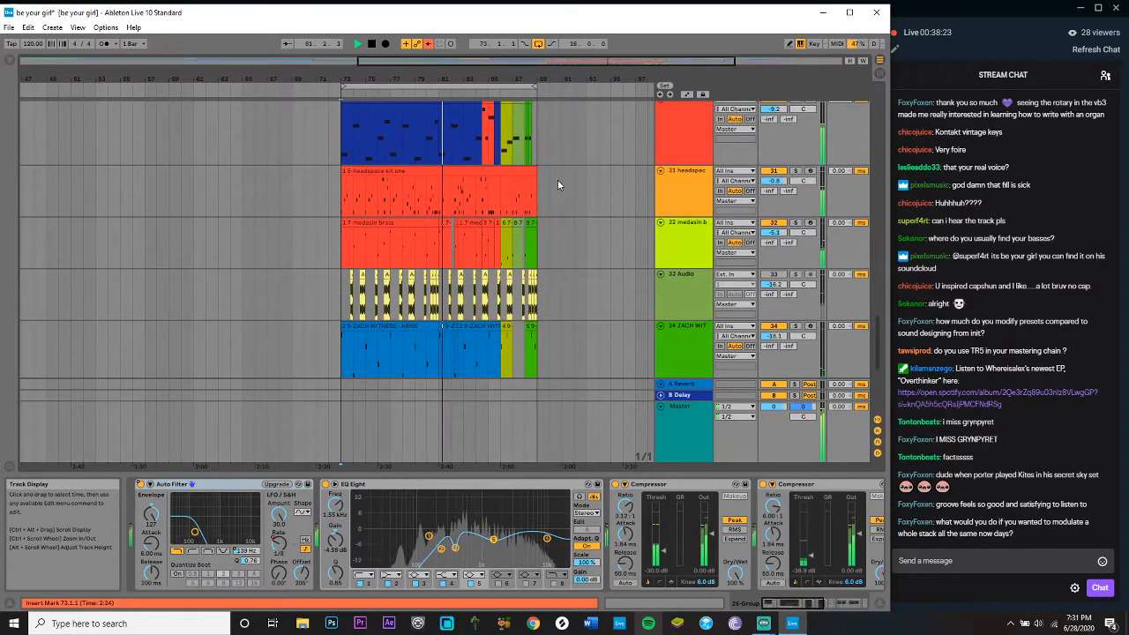
scroll(557, 186, down, 2)
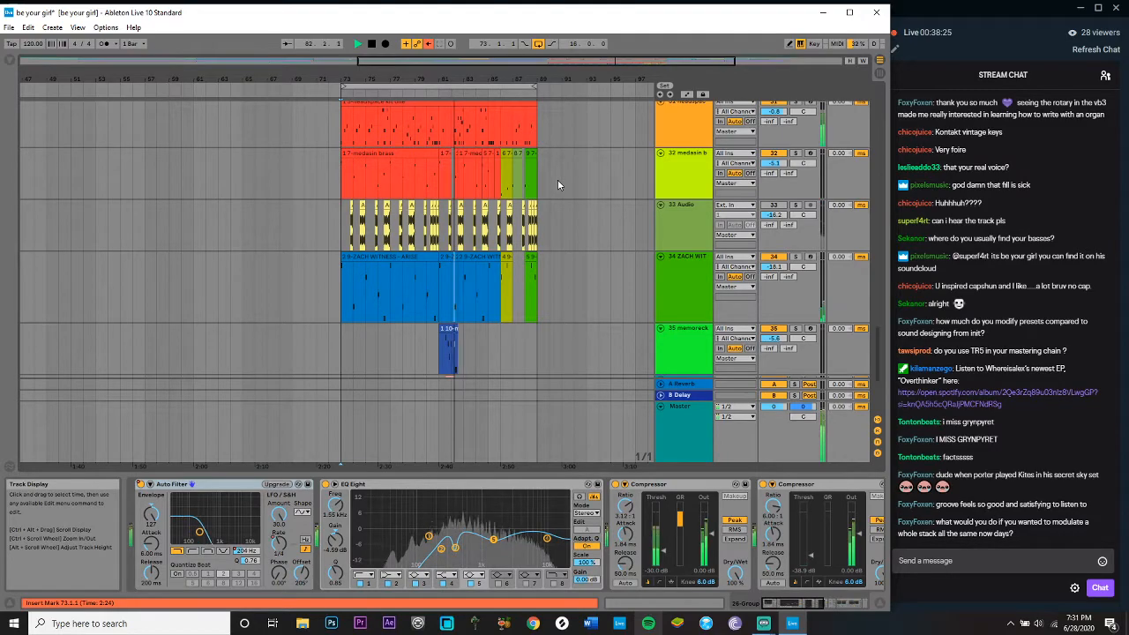
scroll(557, 185, down, 3)
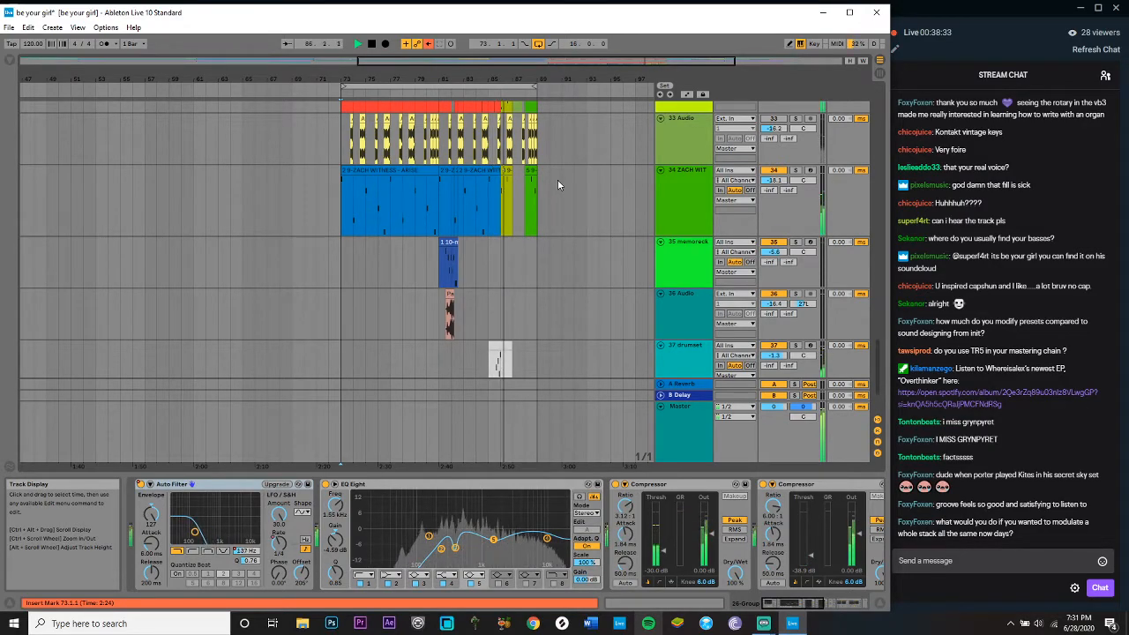
scroll(558, 185, down, 1)
scroll(557, 185, down, 4)
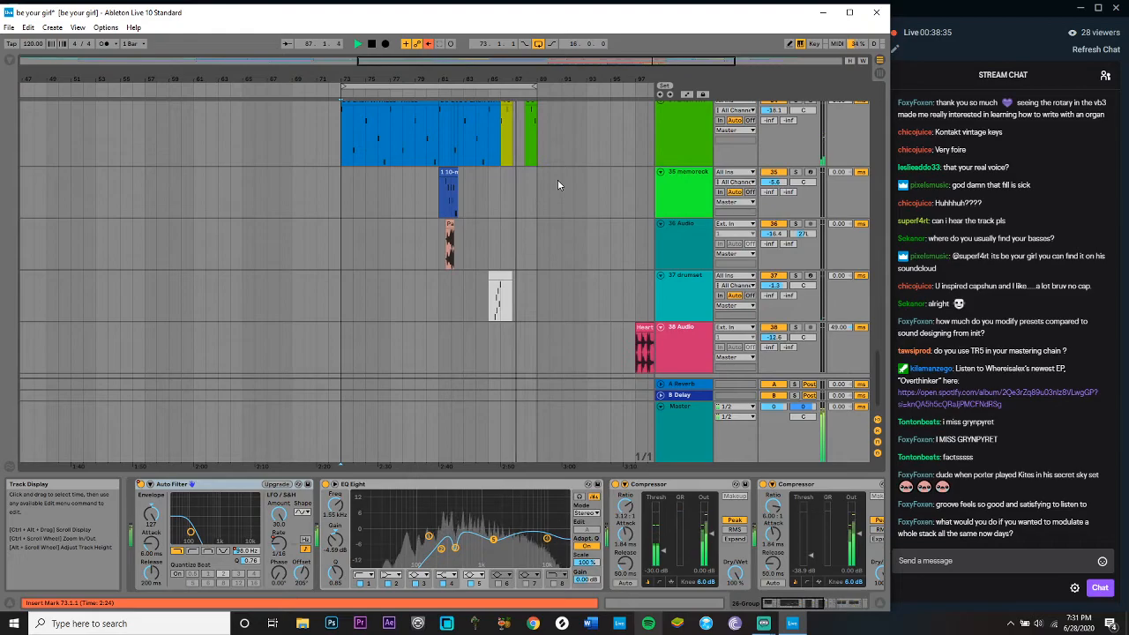
scroll(558, 185, down, 1)
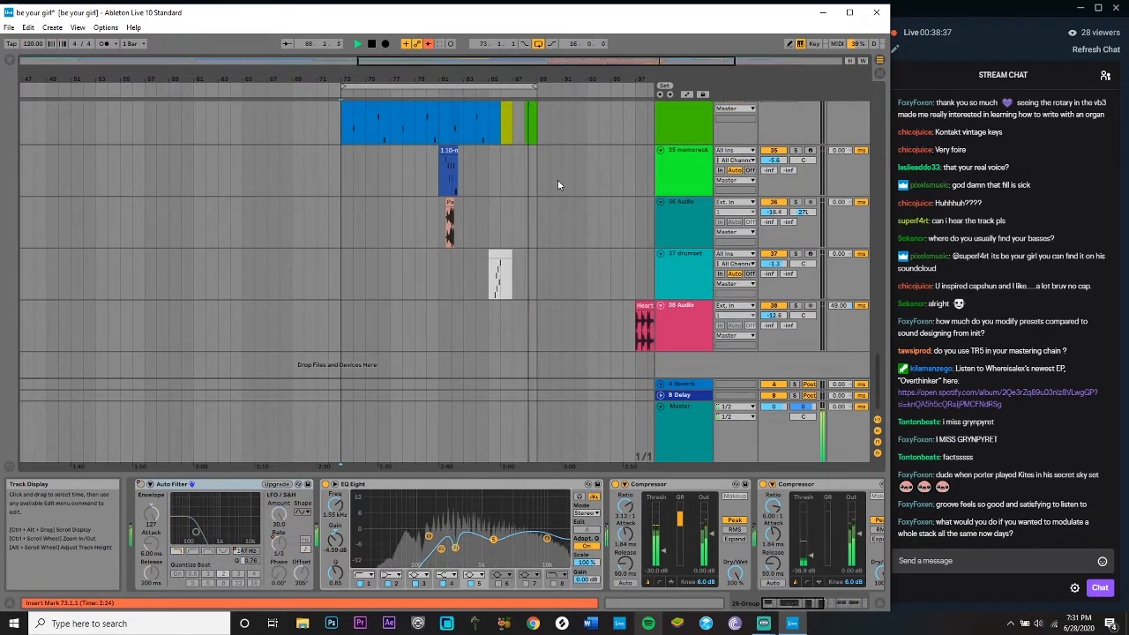
key(space)
Step: Select the clips on the 27 Massive and 28 Sylenth1 tracks from bar 73 to bar 89
scroll(558, 180, up, 15)
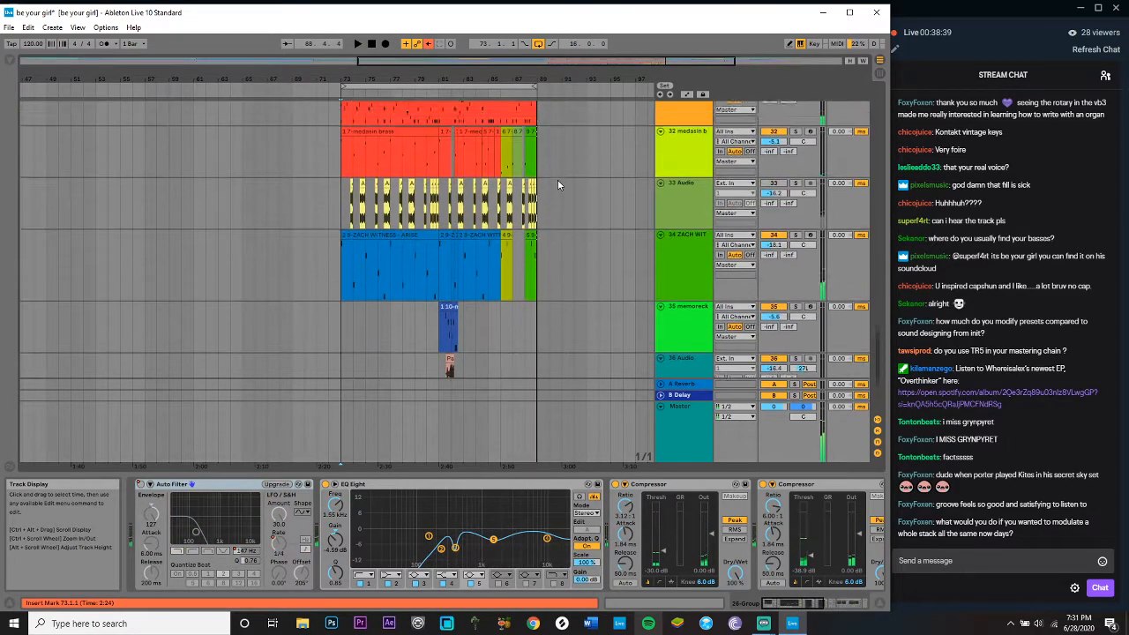
click(367, 231)
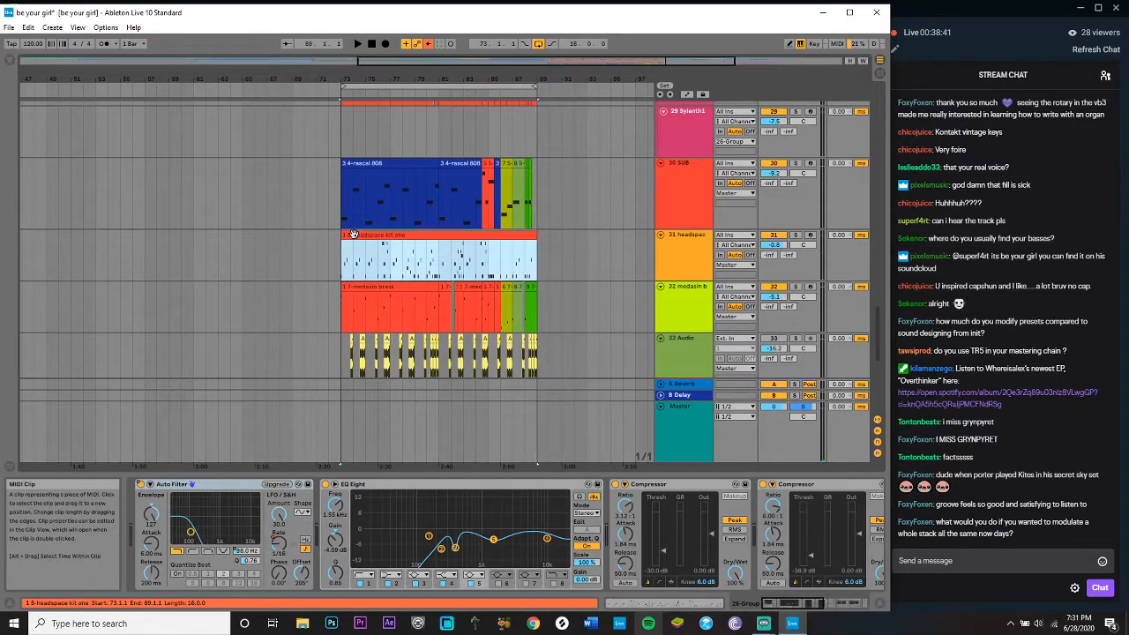
scroll(353, 233, up, 10)
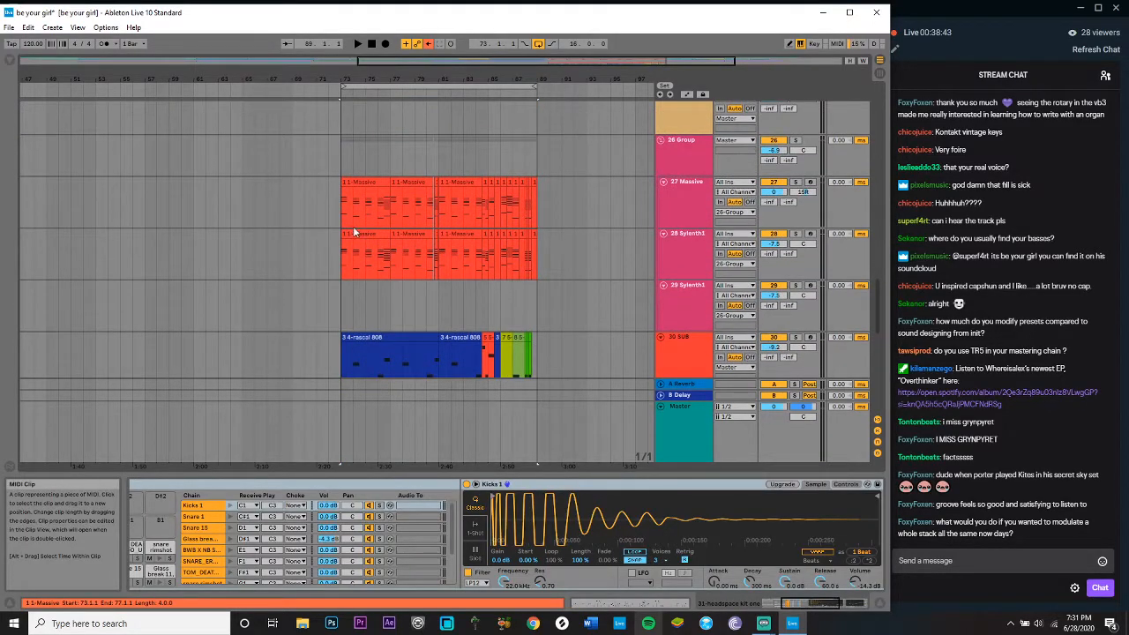
click(335, 209)
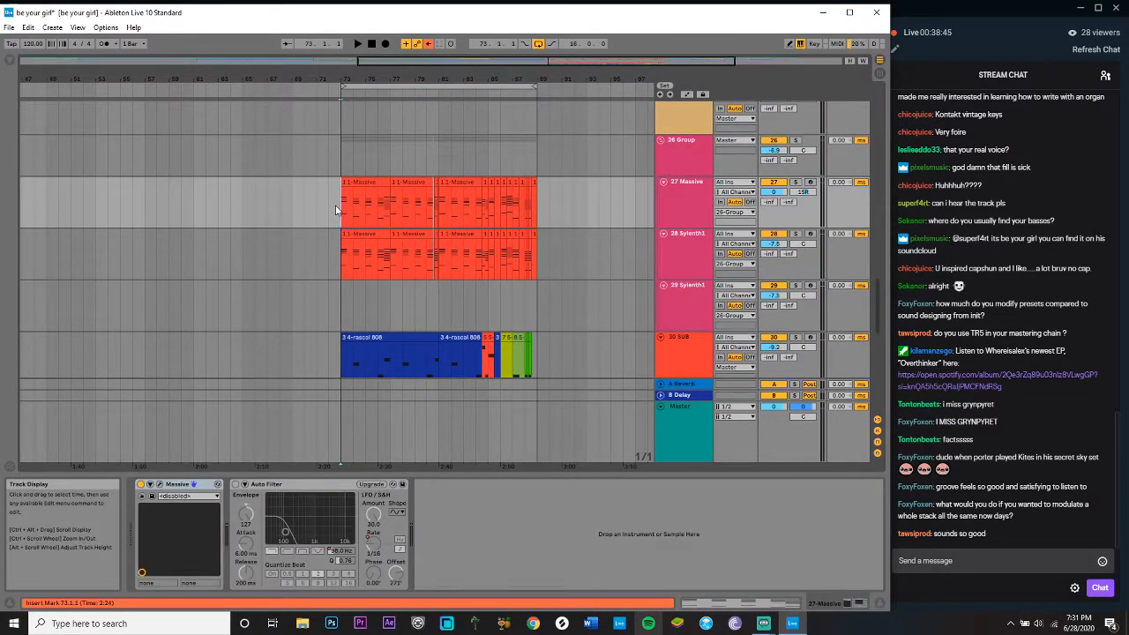
drag(347, 211, 540, 247)
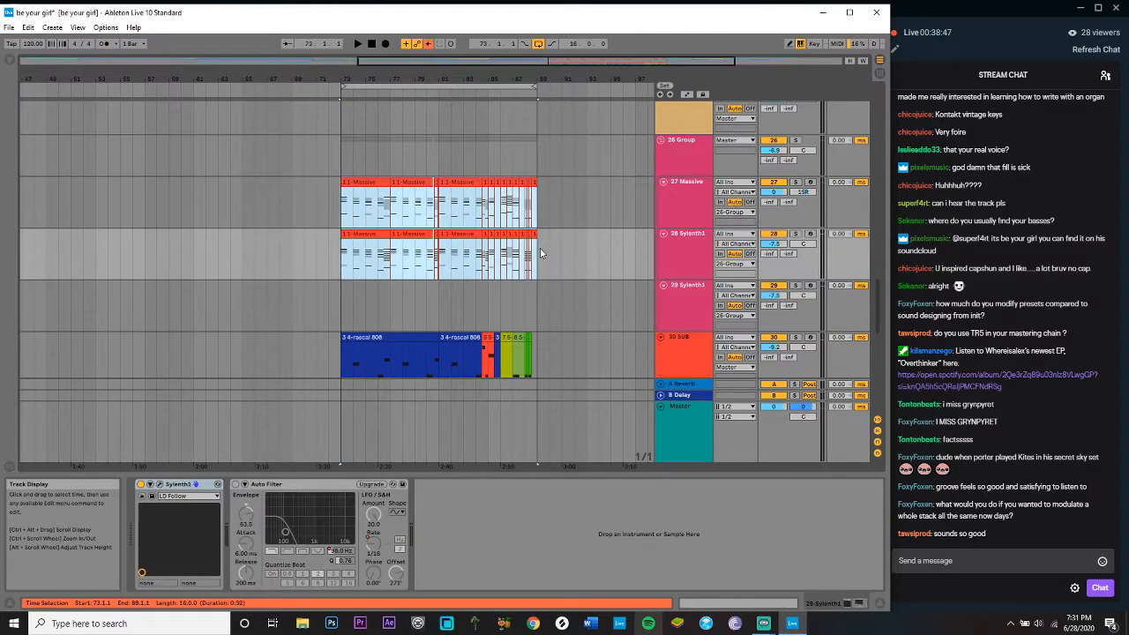
Step: Solo the 27 Massive track, play it with its Massive synth window open, and close the window and stop playback
click(799, 185)
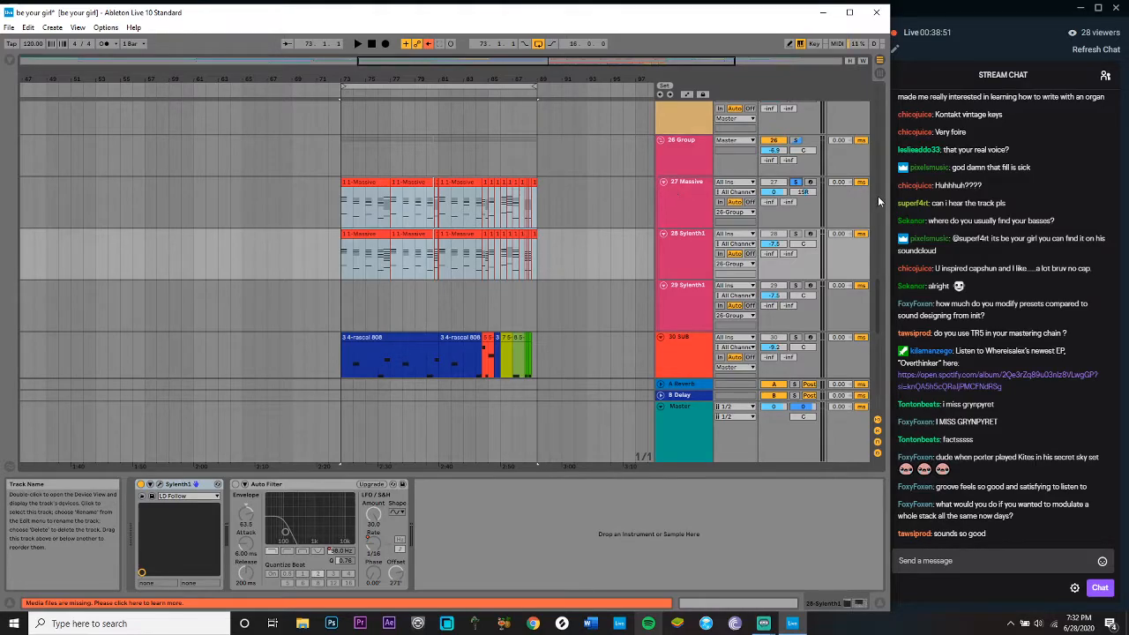
click(683, 210)
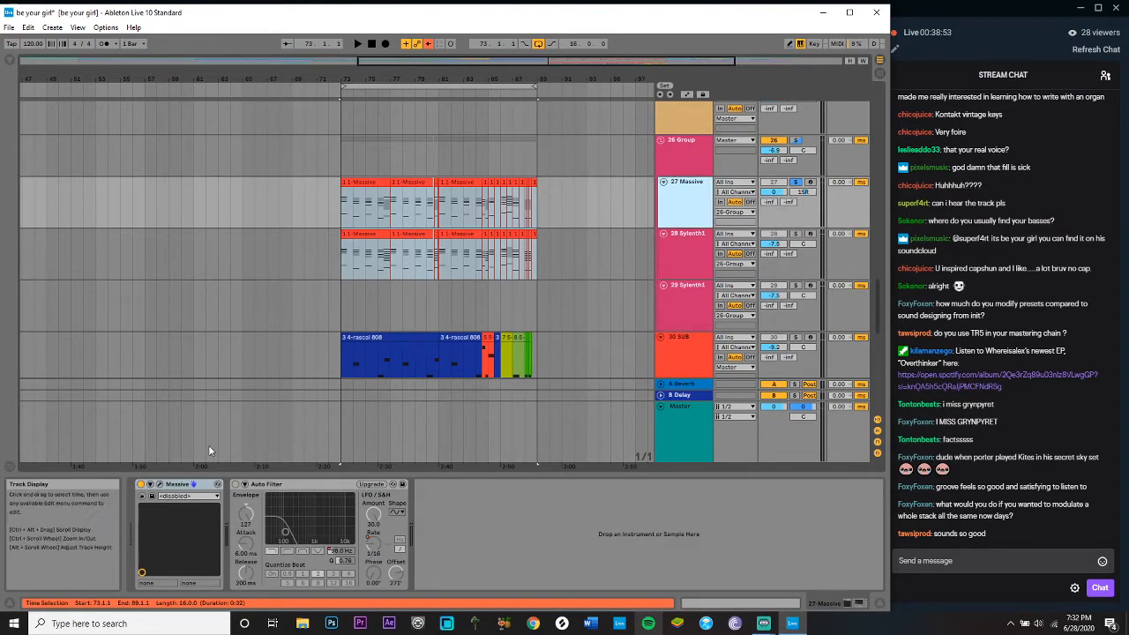
click(160, 492)
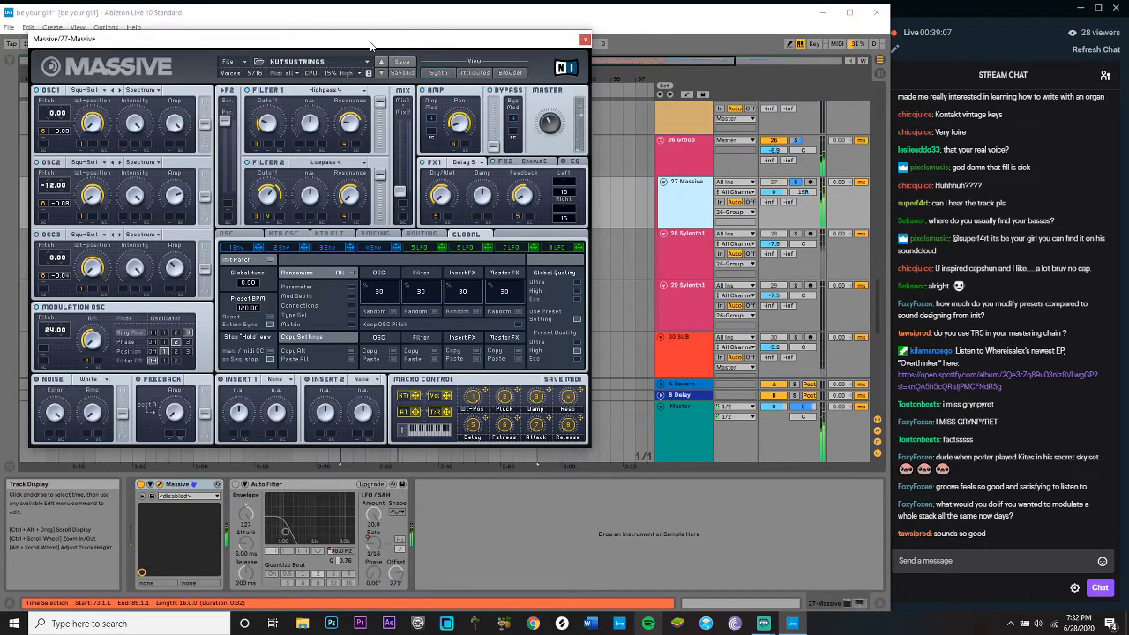
click(584, 40)
key(space)
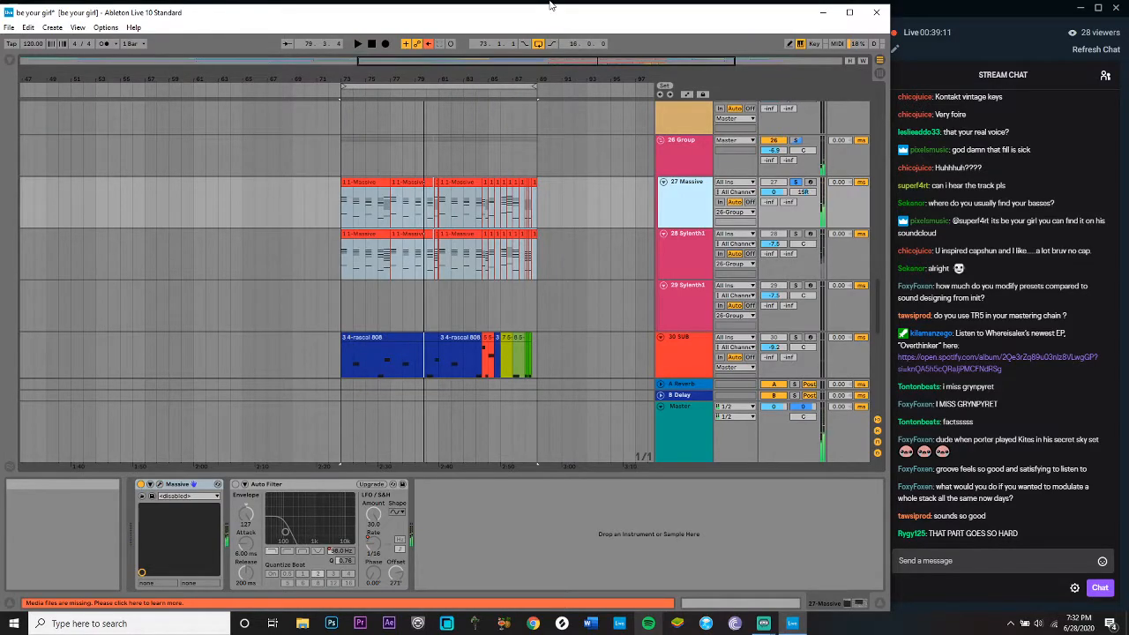
Step: Play the 28 Sylenth1 track layered with Massive from bar 73, and solo Sylenth1 alone before stopping
click(795, 234)
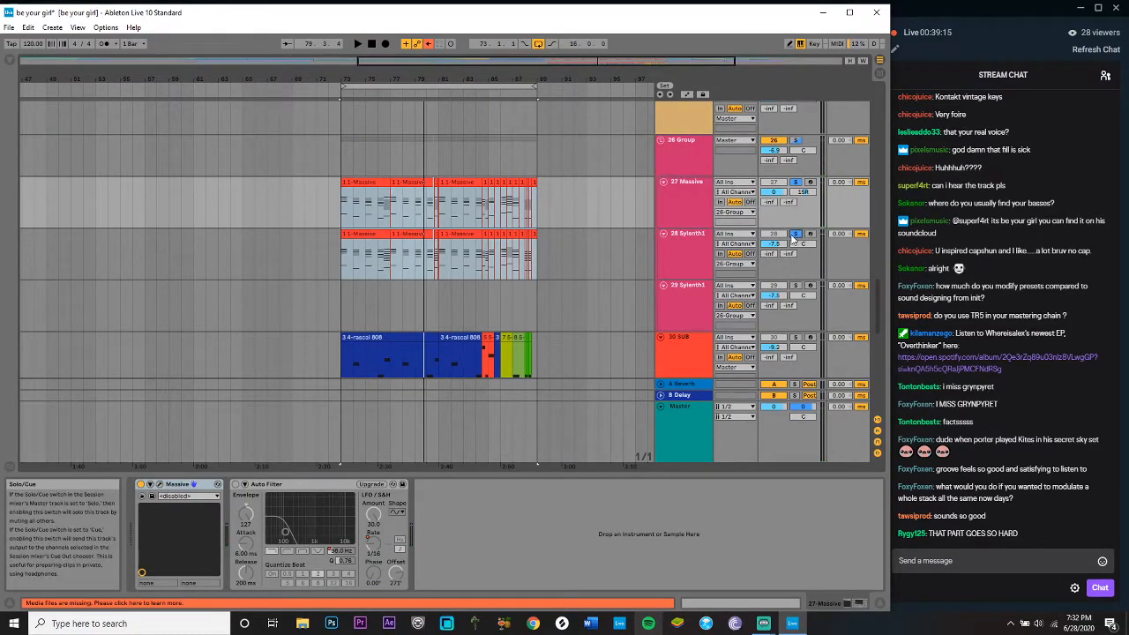
click(665, 261)
key(space)
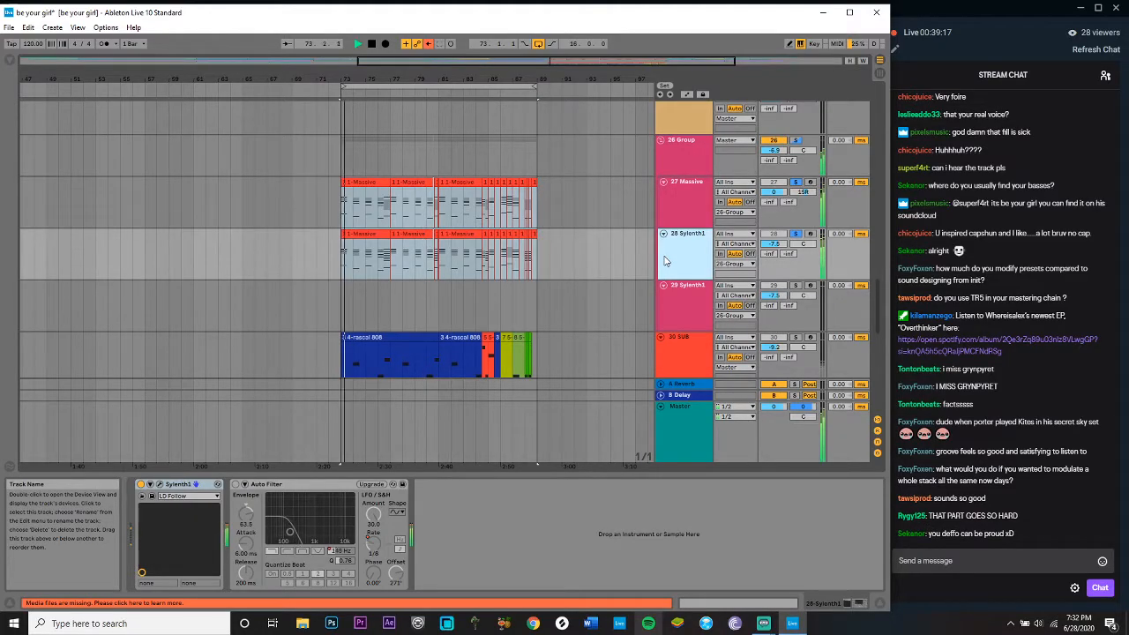
click(797, 236)
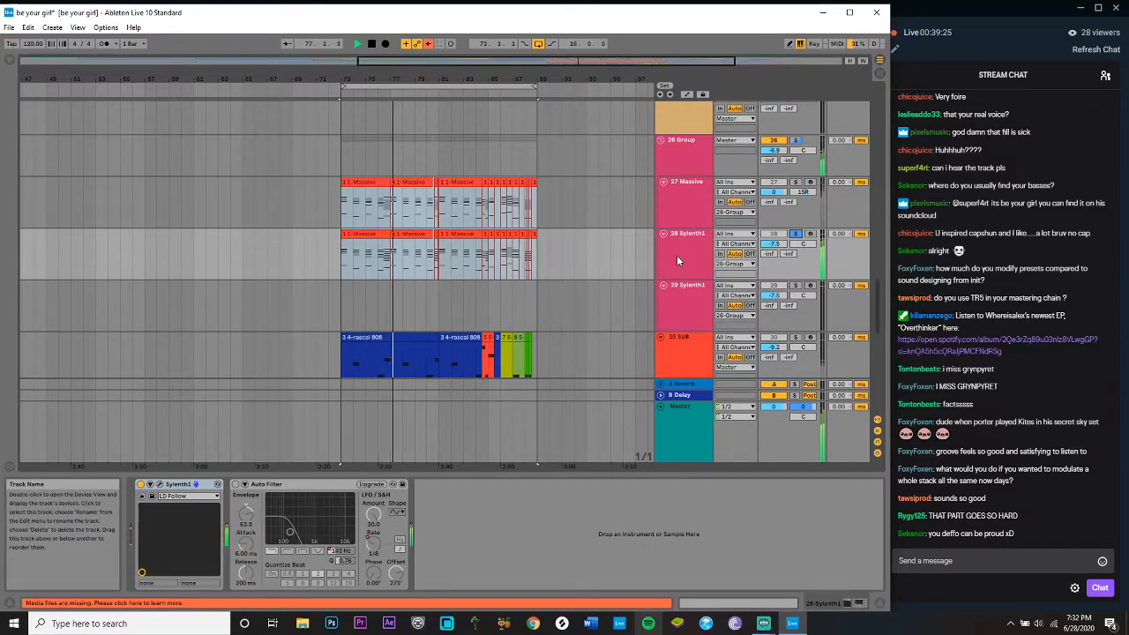
key(space)
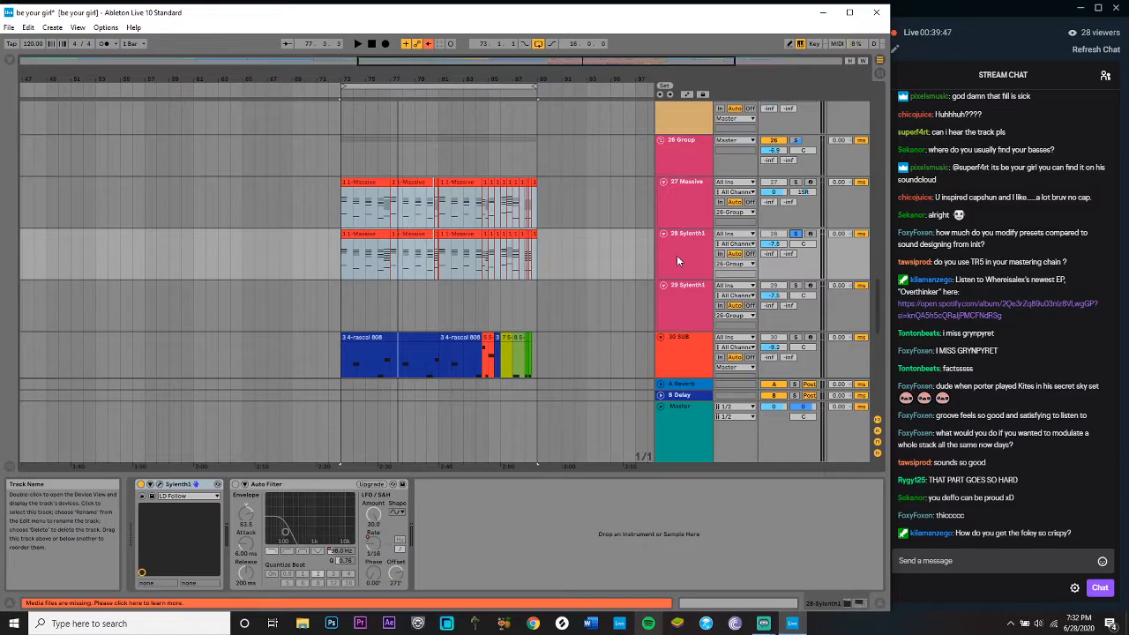
Step: Bypass EQ Eight on the 36 Audio track, solo that track, and play it from bar 81
scroll(676, 255, down, 2)
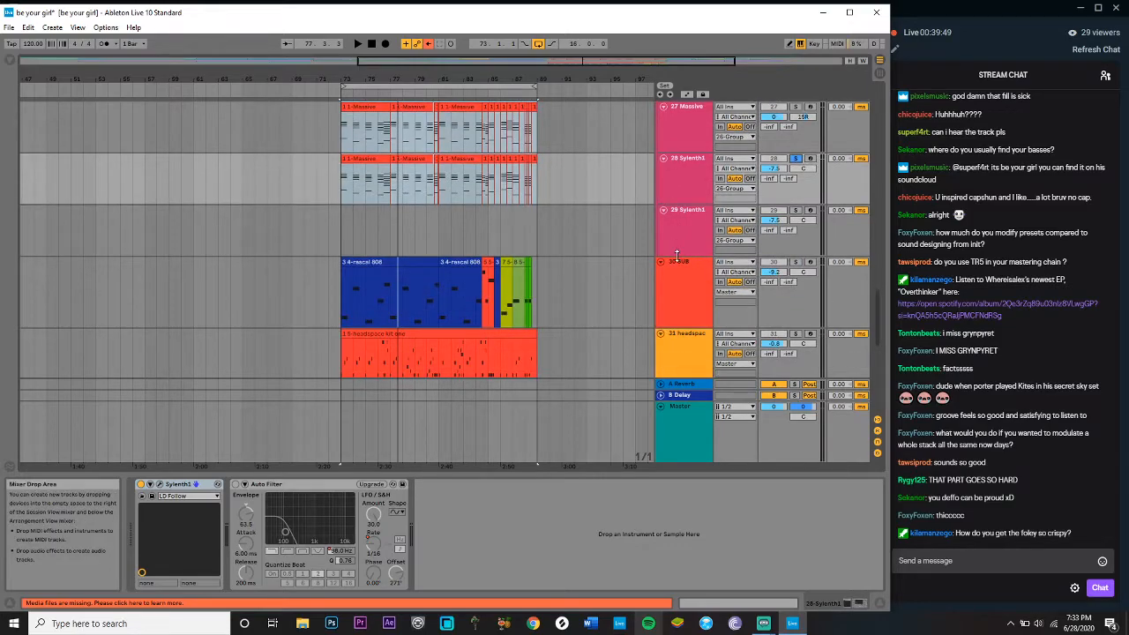
scroll(677, 255, down, 8)
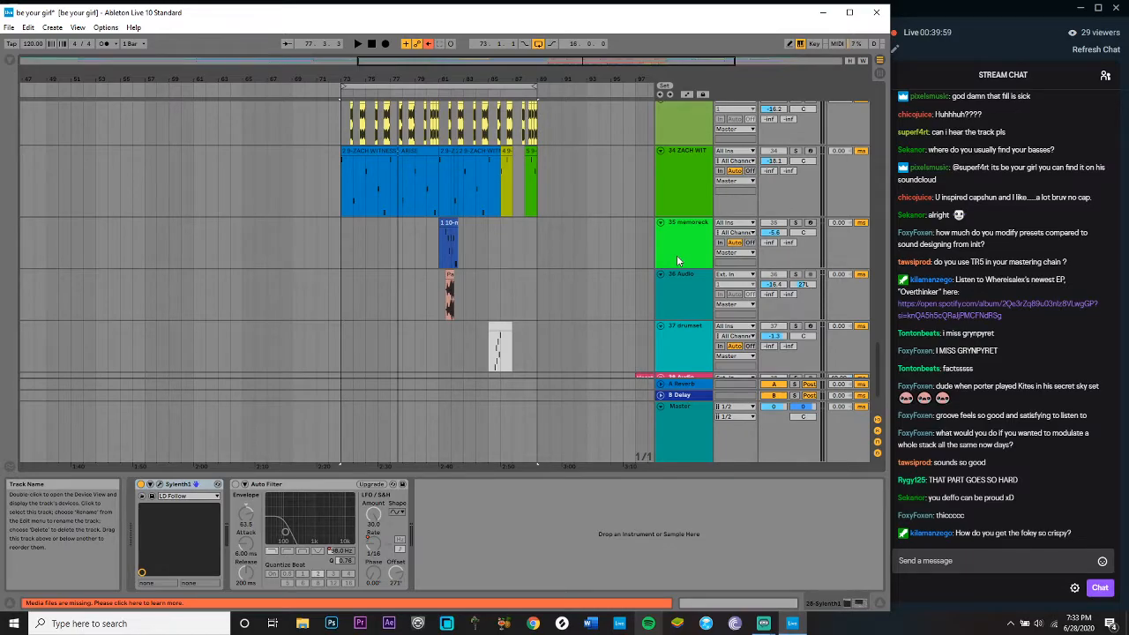
click(427, 298)
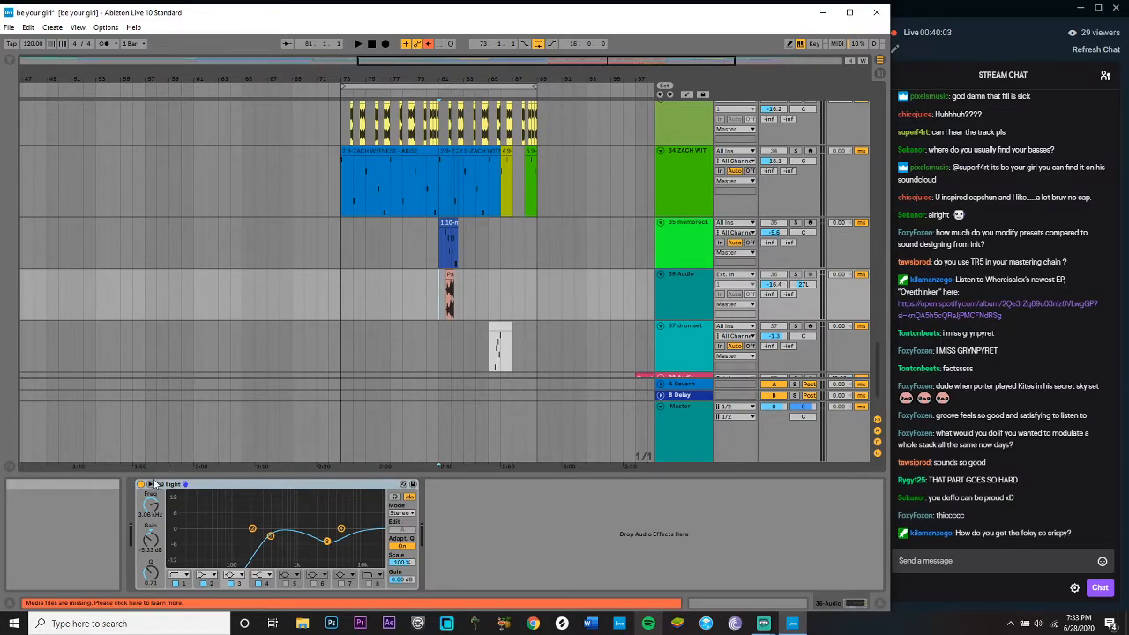
click(797, 277)
key(space)
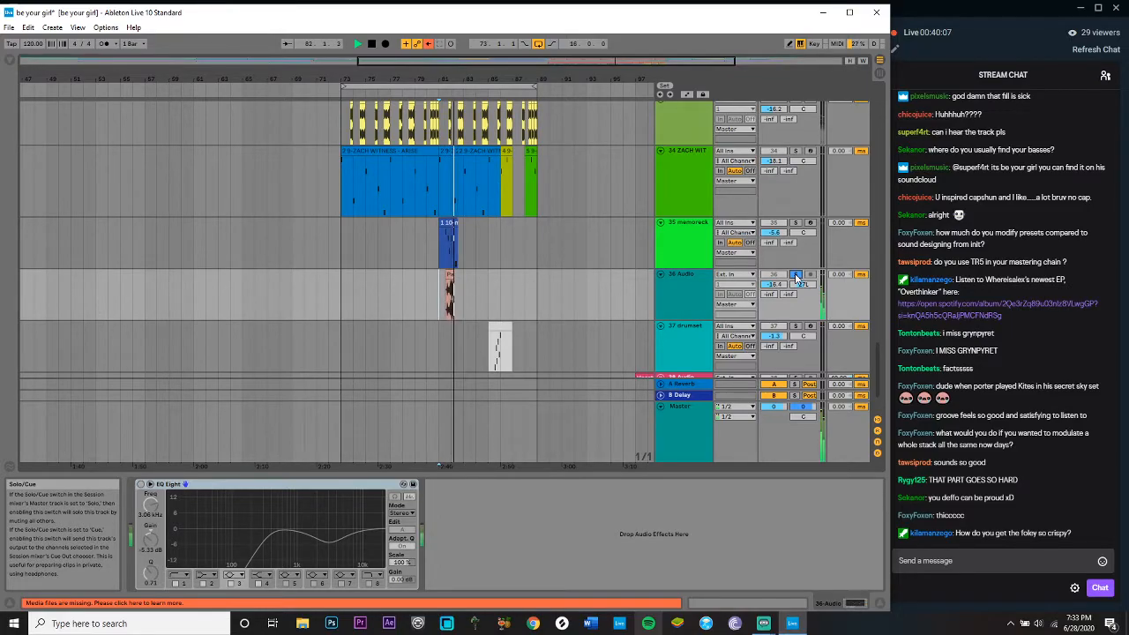
key(space)
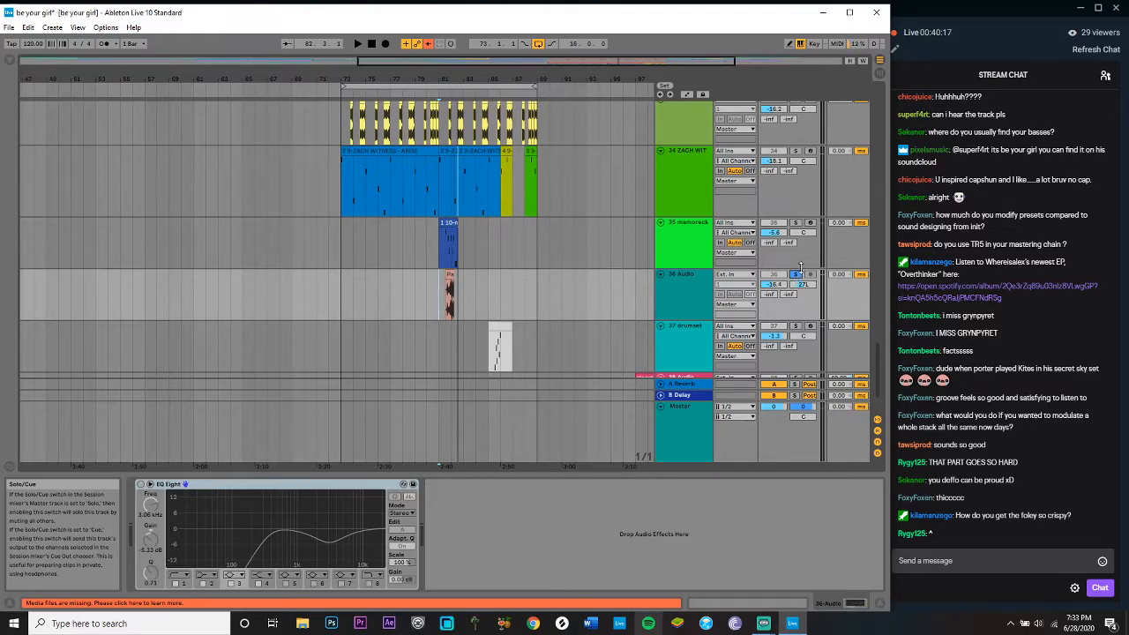
Step: Replay the soloed 36 Audio clip from bar 81 with its EQ Eight bypassed
click(683, 289)
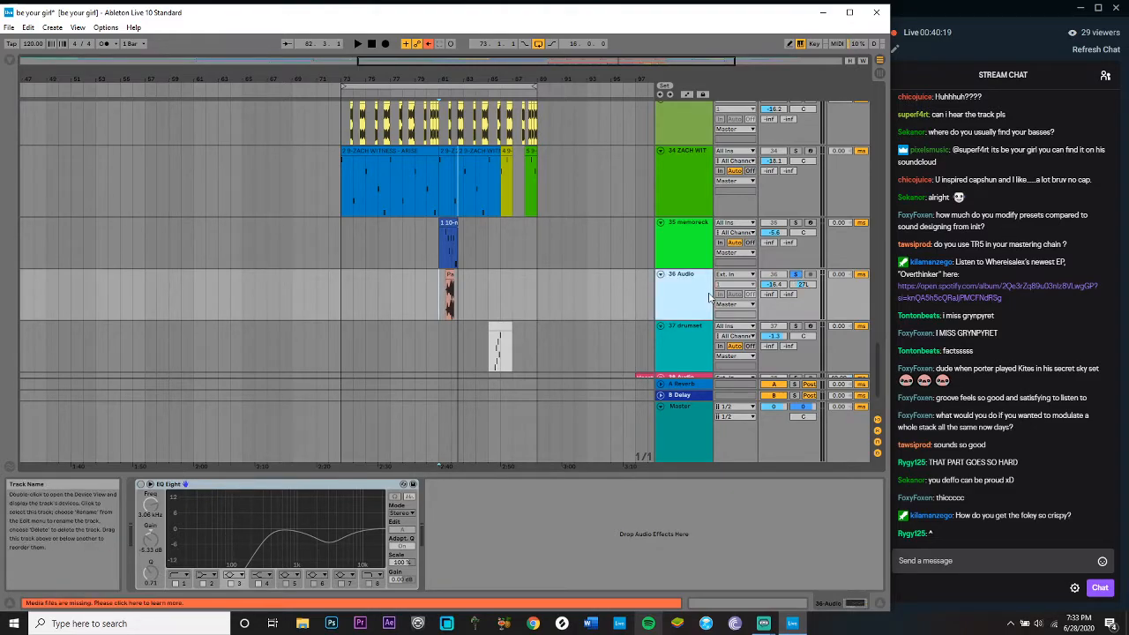
scroll(605, 284, down, 2)
scroll(685, 222, up, 3)
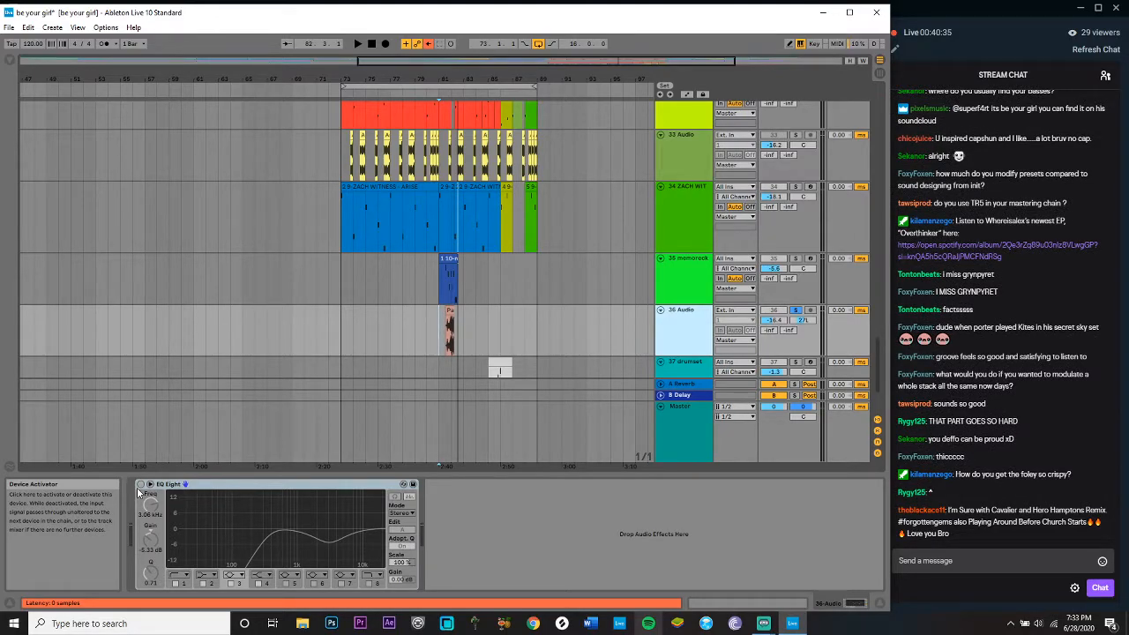
key(space)
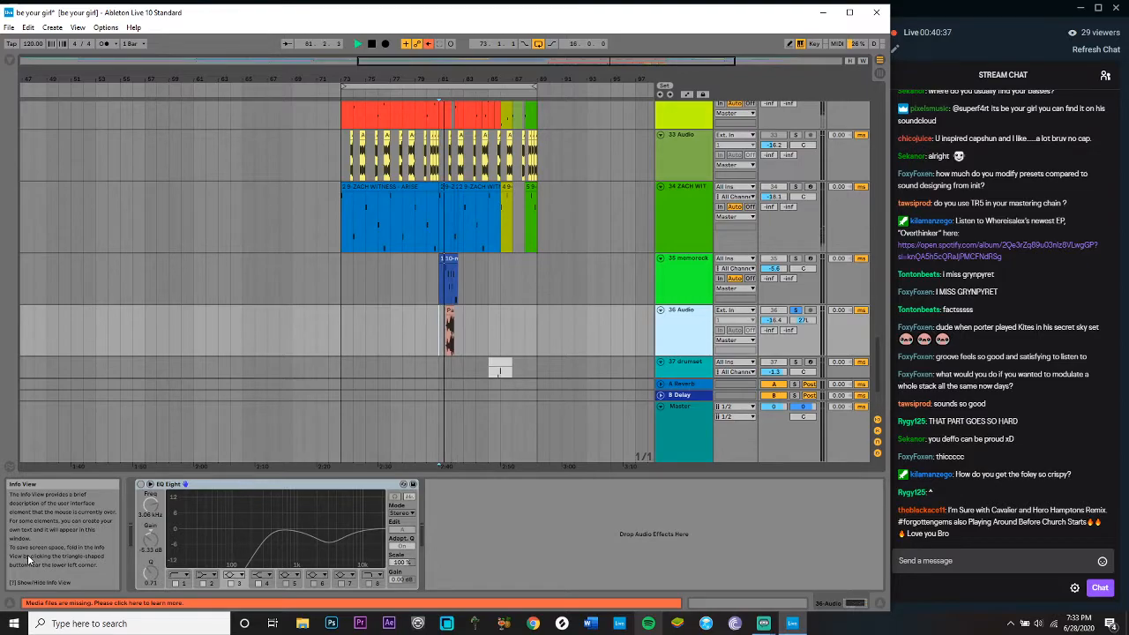
key(space)
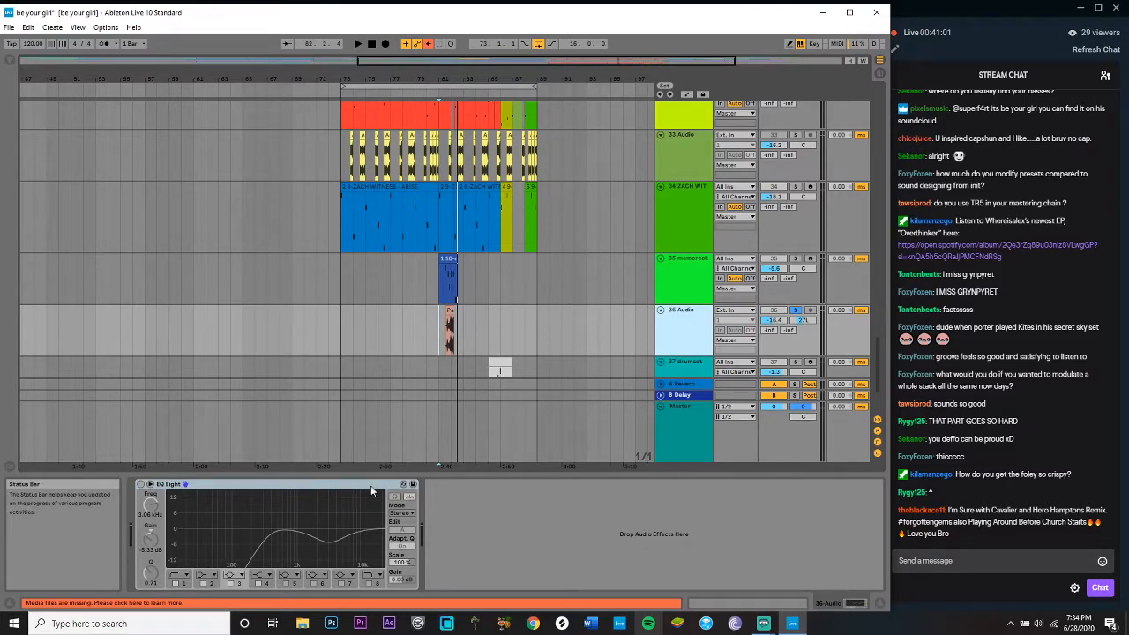
Step: Turn off solo on the 36 Audio track and briefly play the full mix from bar 73
click(795, 310)
click(337, 320)
key(space)
scroll(342, 336, up, 3)
key(space)
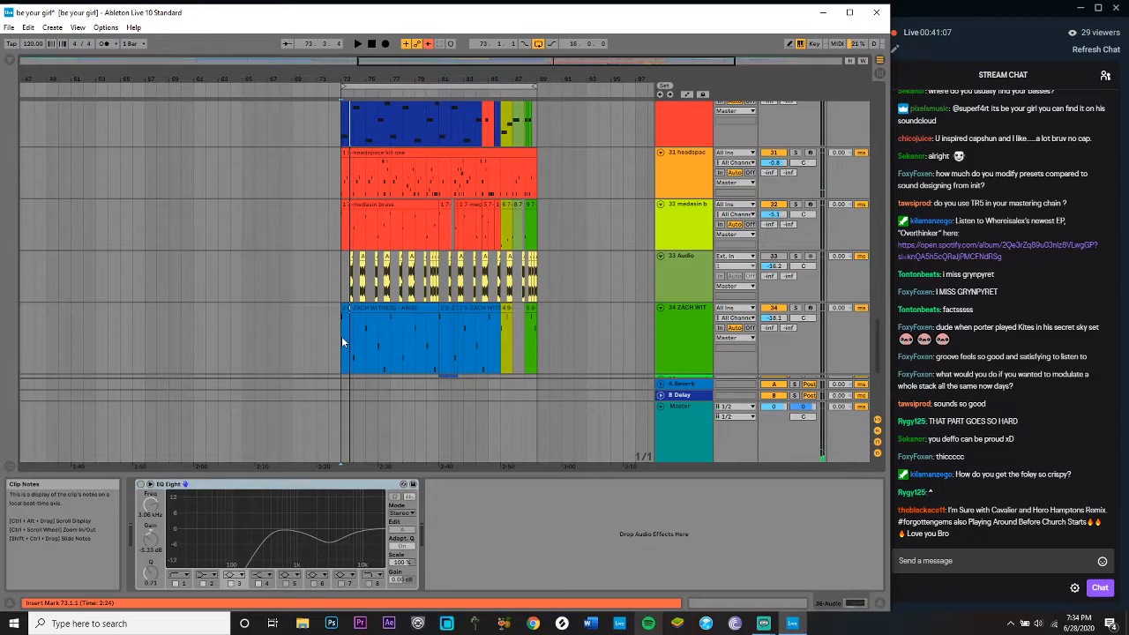
Step: Solo the 10 Audio vocal track, turn on the metronome, and play from bar 73
scroll(341, 336, up, 8)
scroll(384, 221, up, 8)
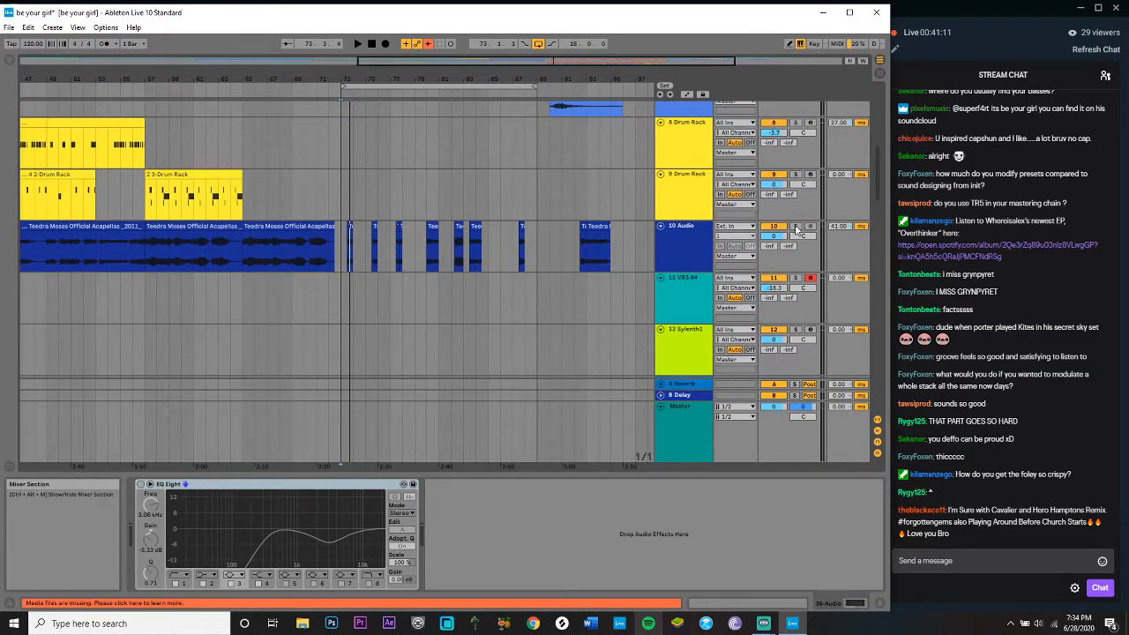
click(794, 226)
click(103, 43)
key(space)
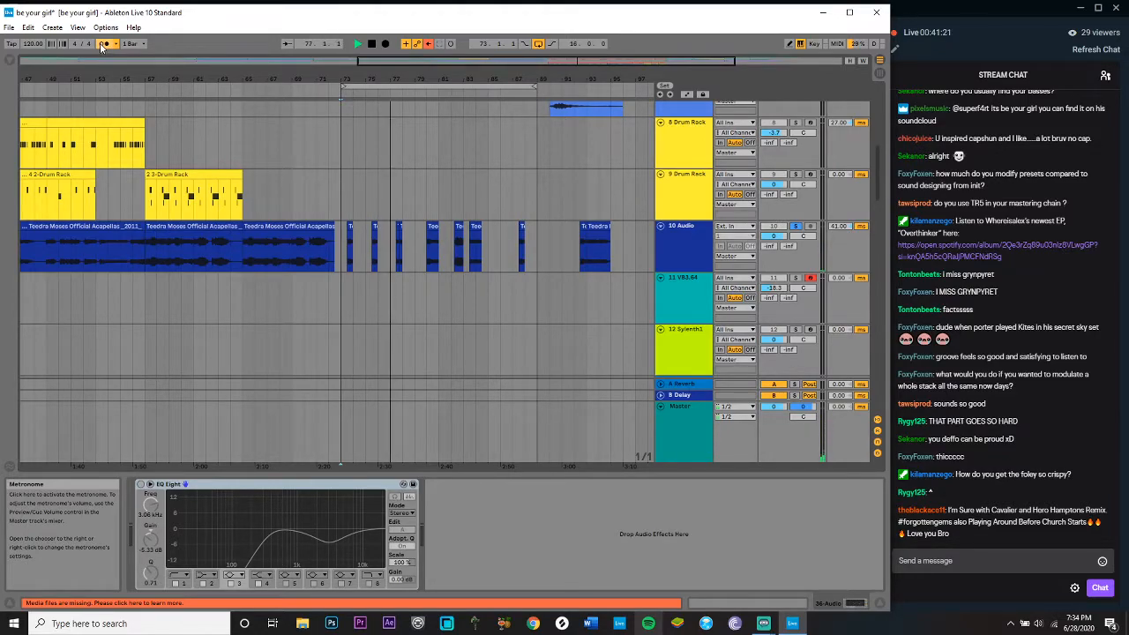
Step: Stop the vocal playback, solo the 33 Audio track, and play it from bar 73 without the metronome
key(space)
scroll(378, 179, down, 2)
scroll(377, 178, down, 10)
scroll(377, 177, down, 10)
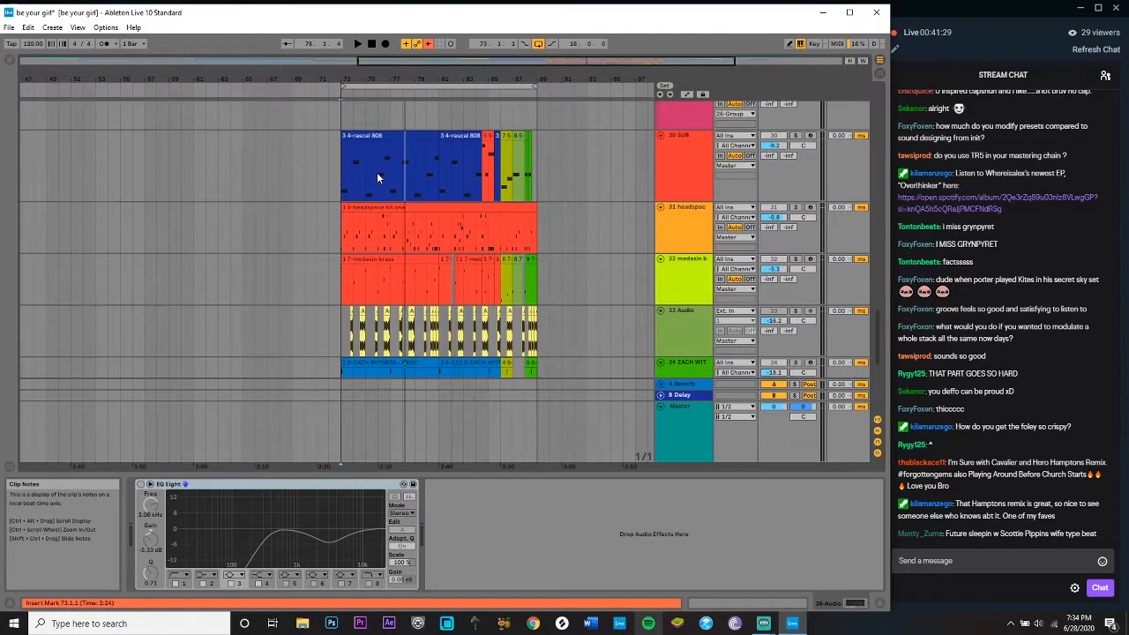
scroll(376, 177, down, 2)
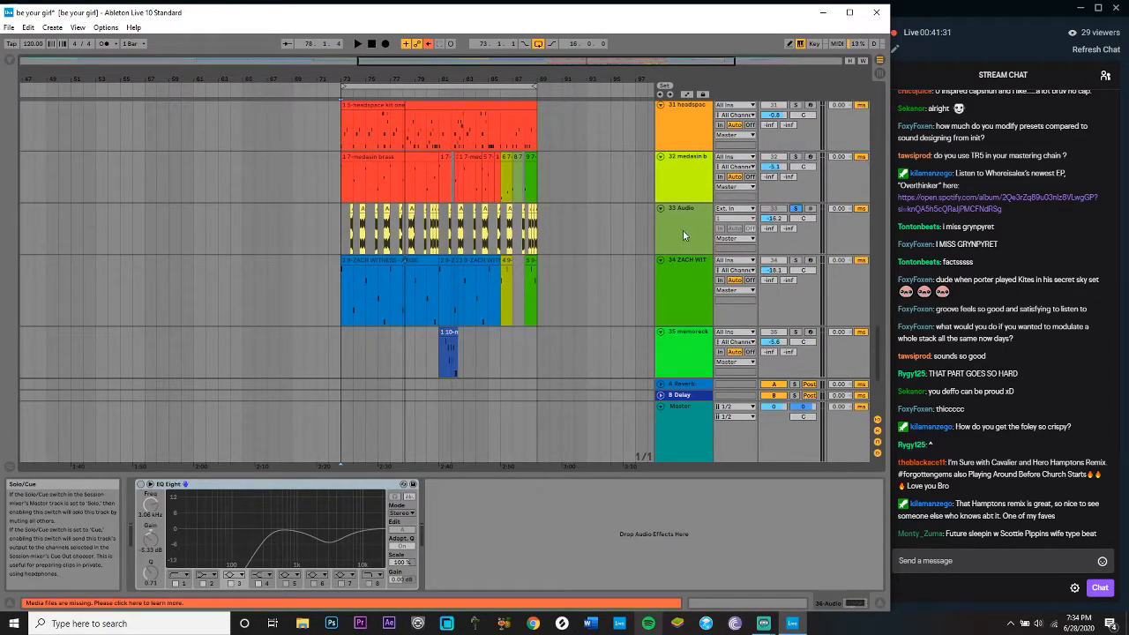
click(684, 229)
key(space)
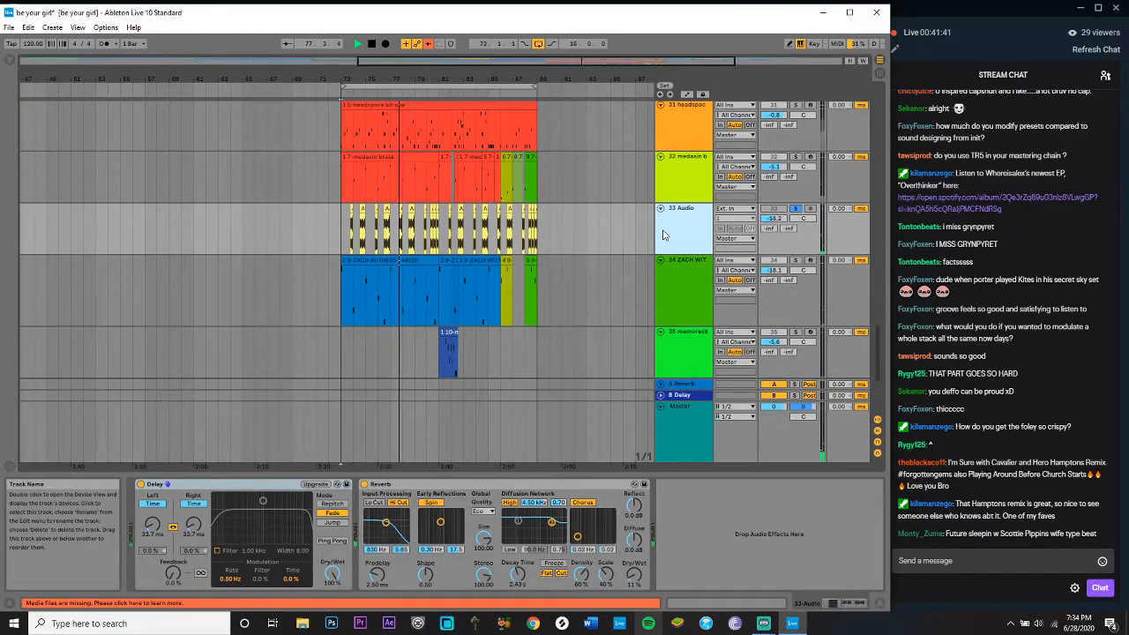
key(space)
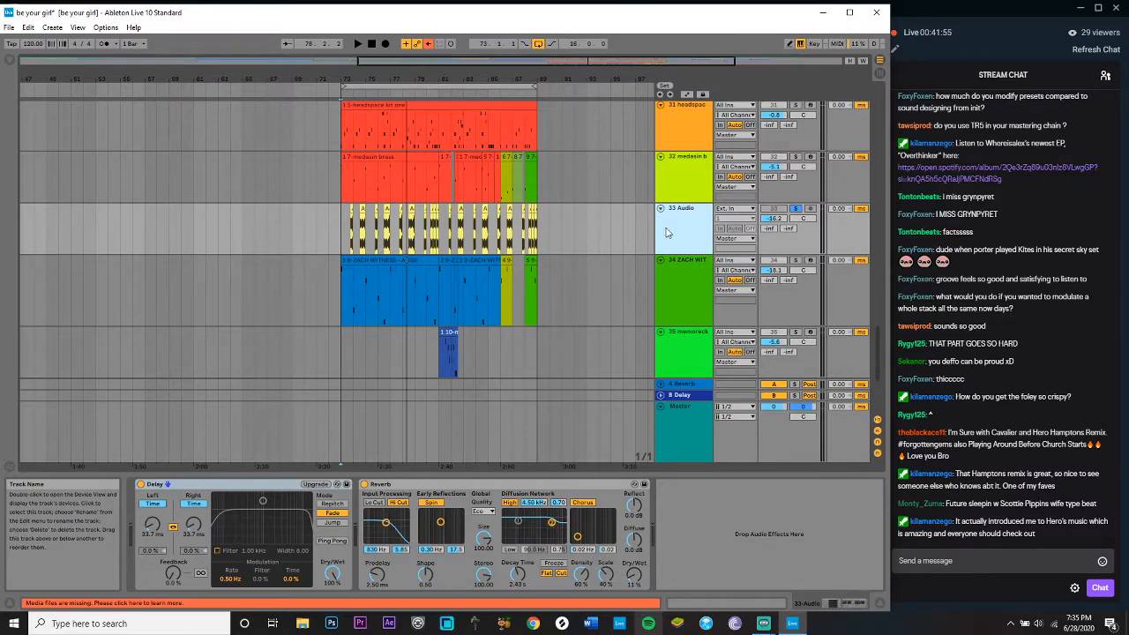
click(678, 277)
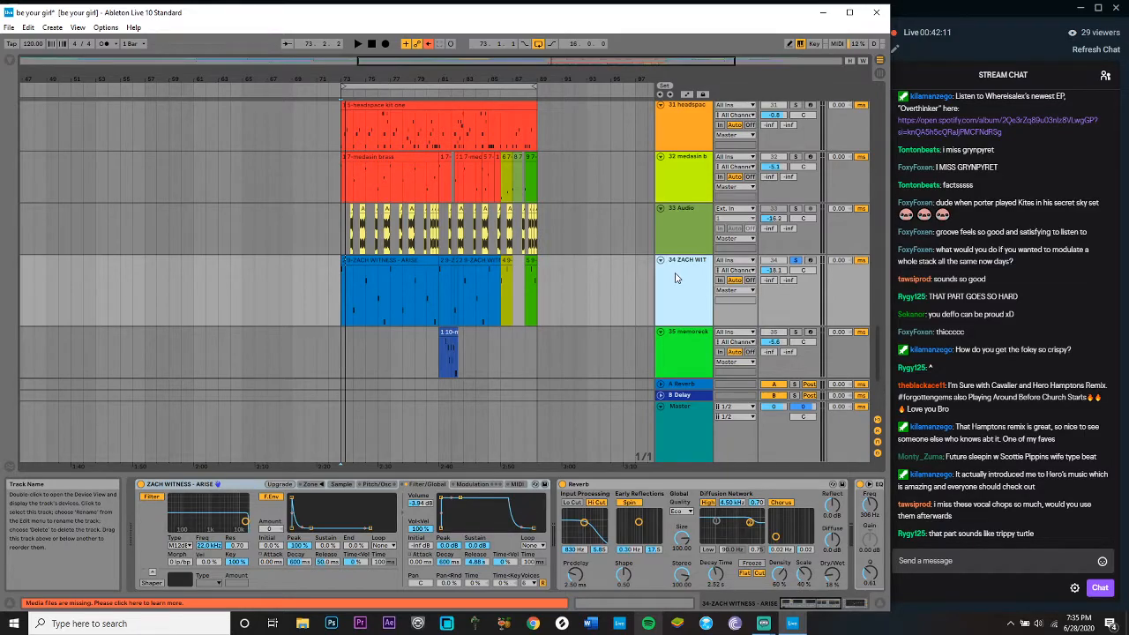
click(675, 278)
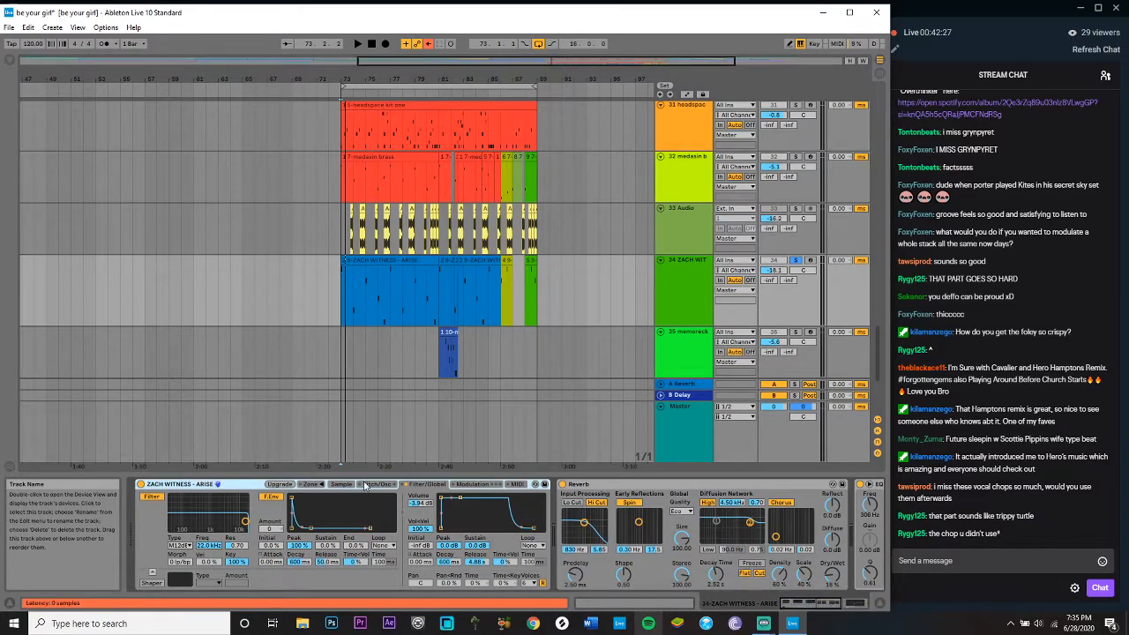
click(350, 265)
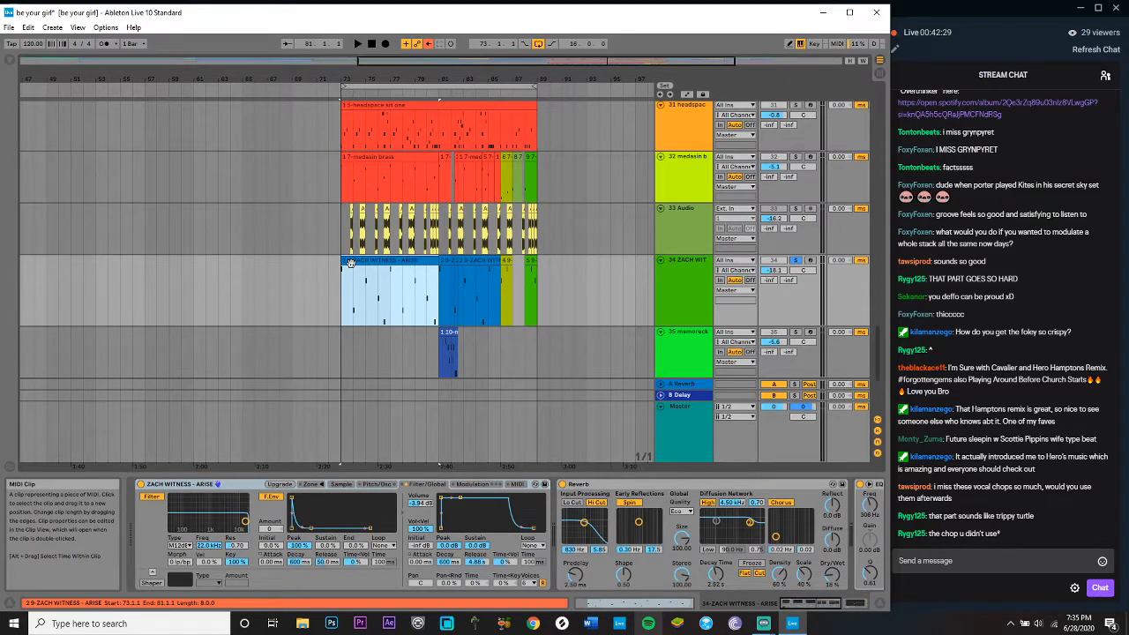
drag(386, 60, 422, 81)
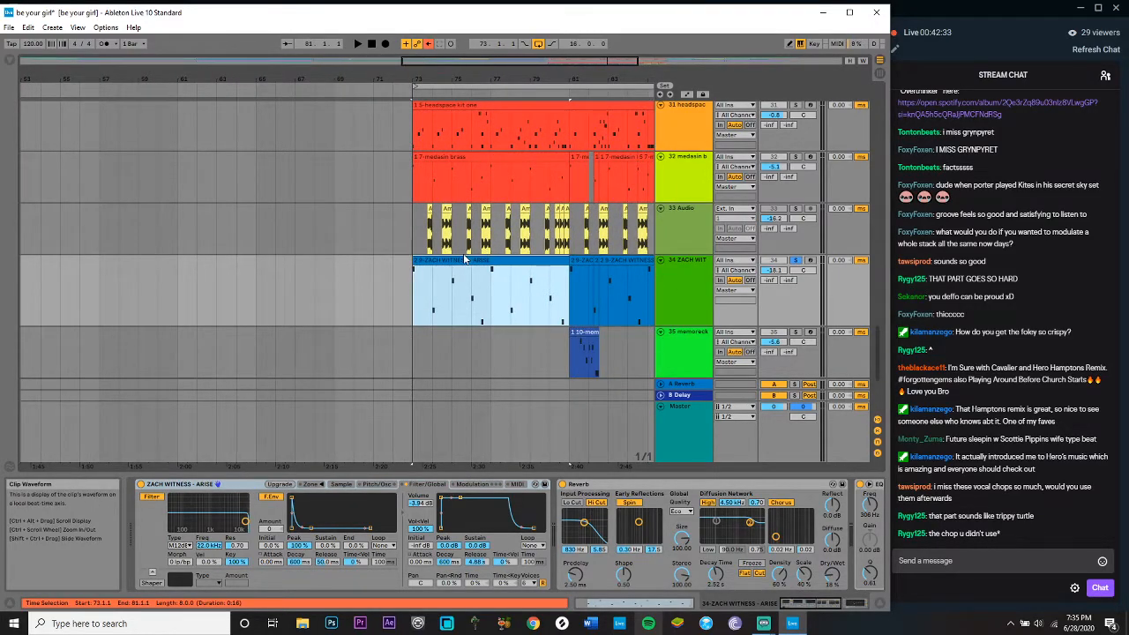
key(space)
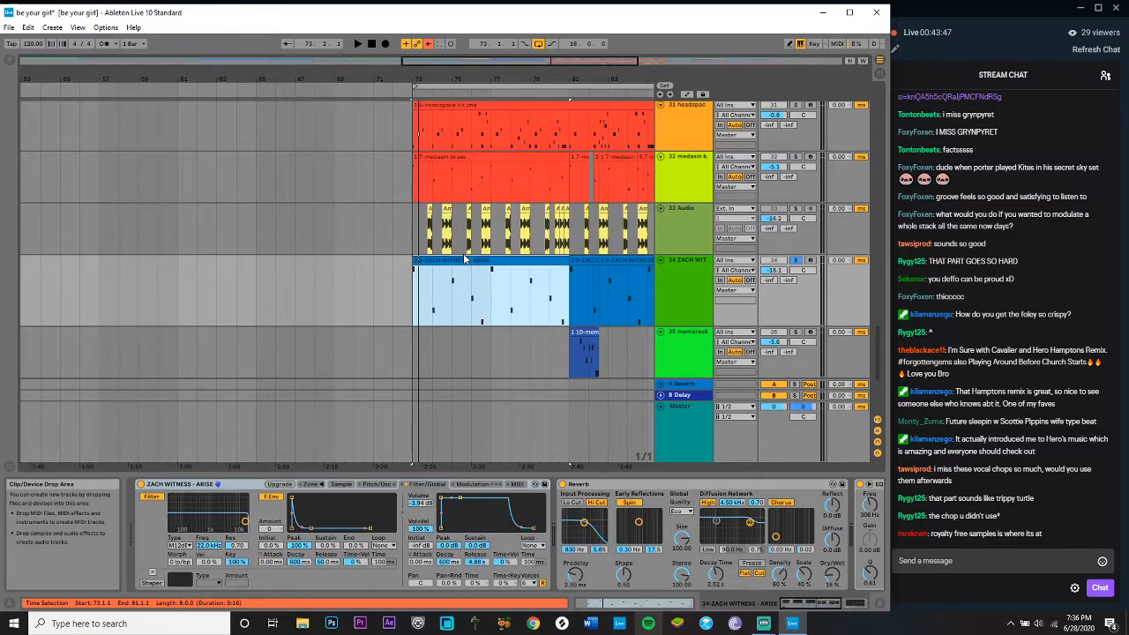
Step: Look over the tracks around the 26 Group and place the insert marker at bar 73 on the 29 Sylenth1 track
scroll(465, 259, right, 5)
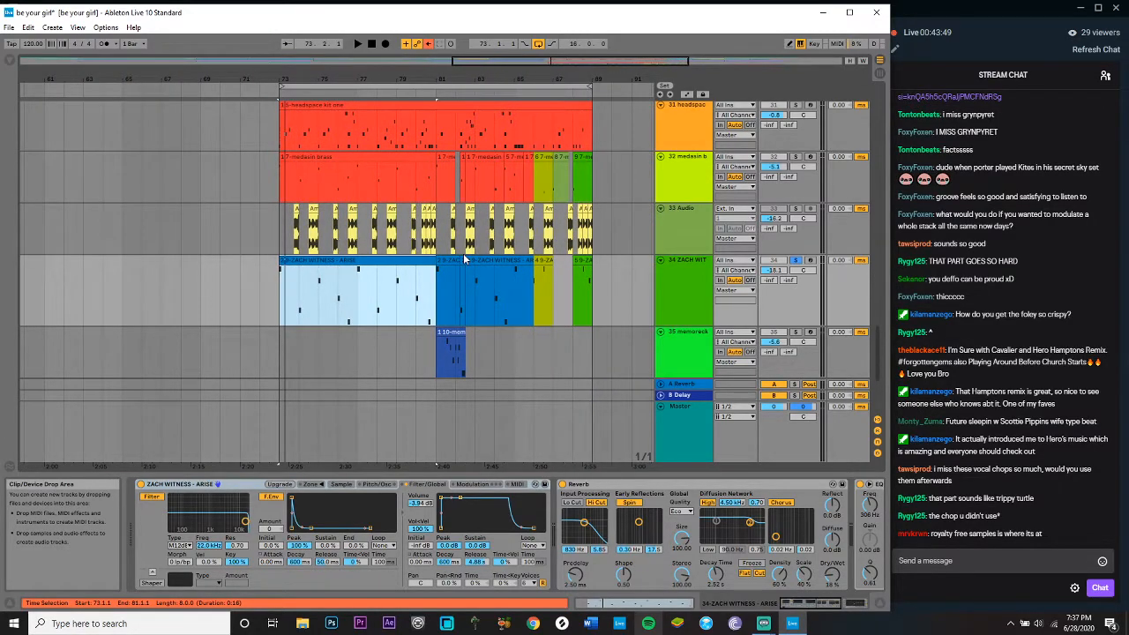
scroll(465, 258, up, 5)
scroll(379, 236, down, 3)
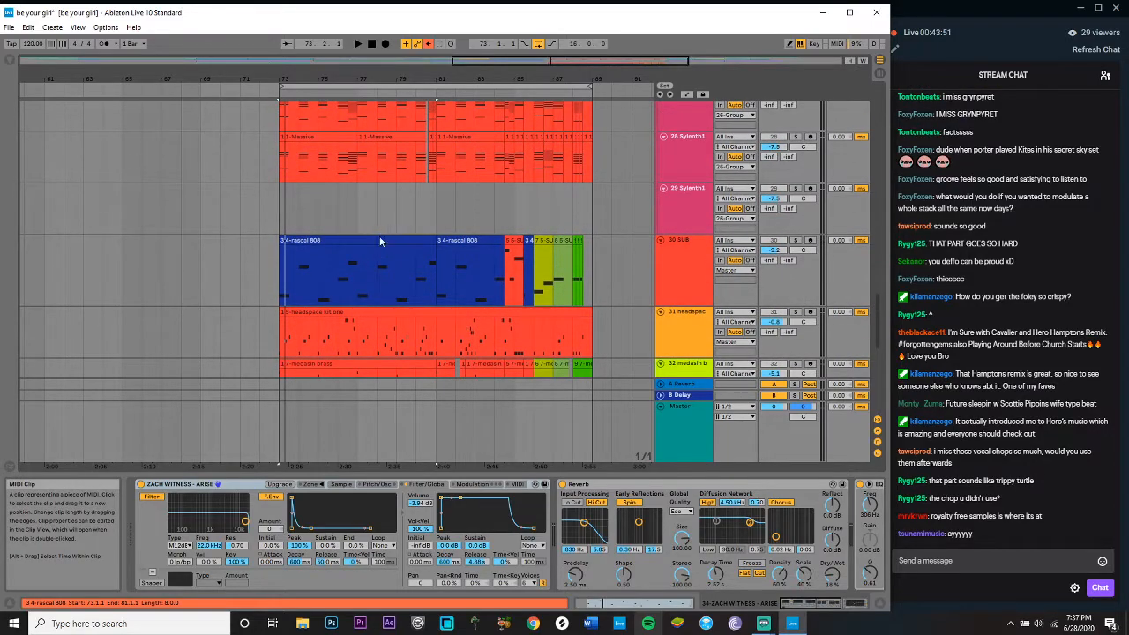
scroll(379, 236, up, 4)
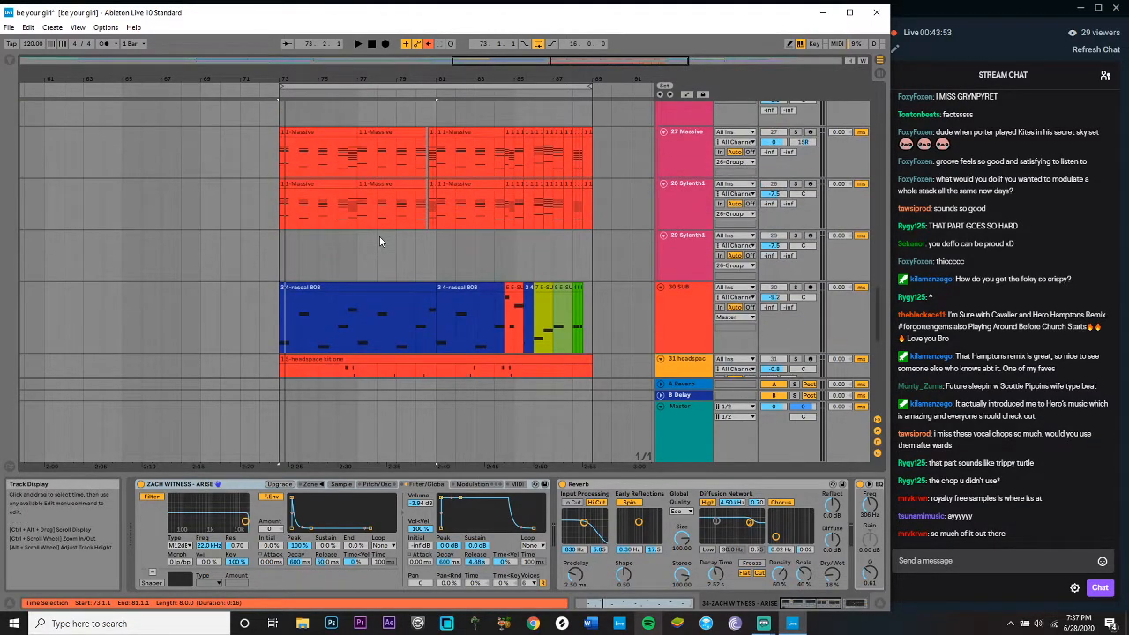
scroll(379, 236, down, 4)
click(281, 169)
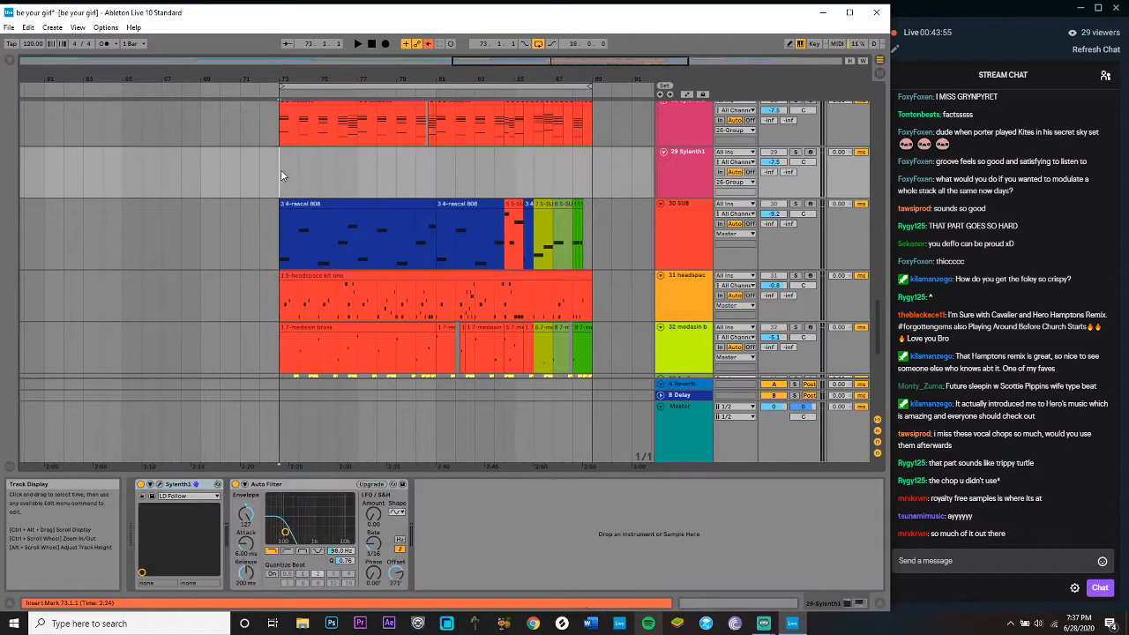
scroll(458, 244, left, 3)
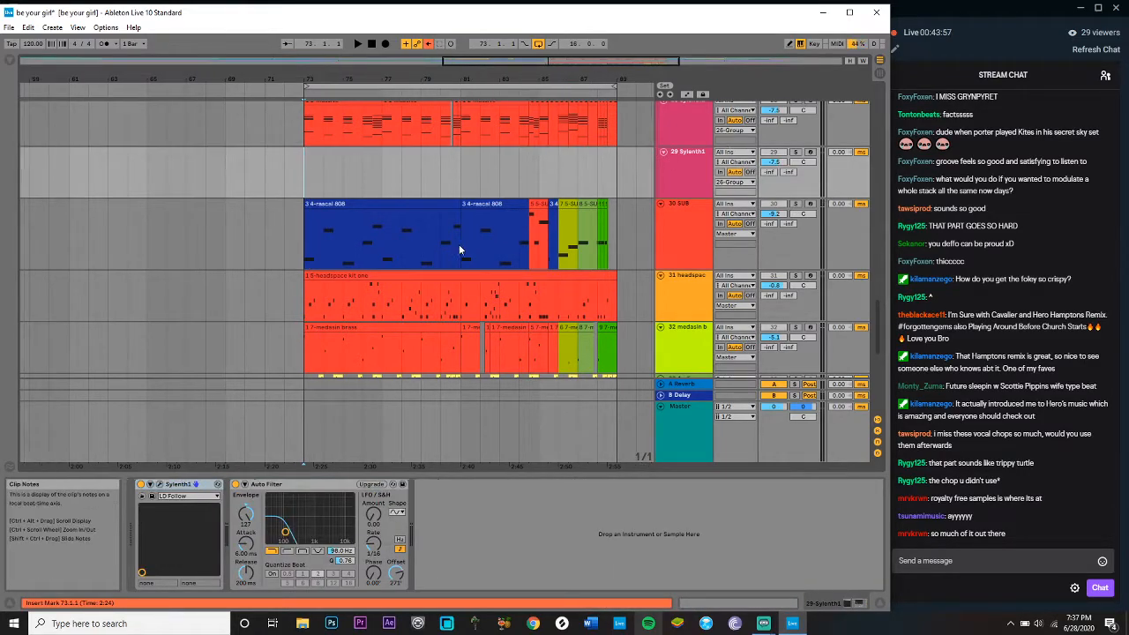
Step: Select the first rascal 808 clip, solo the 30 SUB track, and play it from bar 73
scroll(458, 245, up, 8)
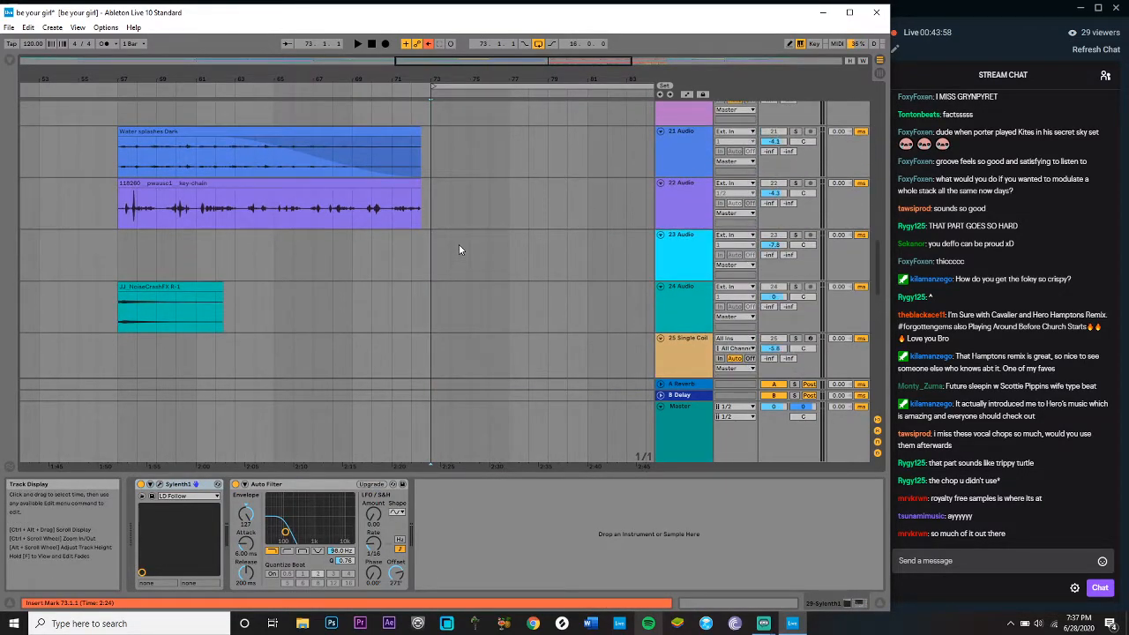
scroll(458, 244, right, 2)
scroll(459, 244, down, 5)
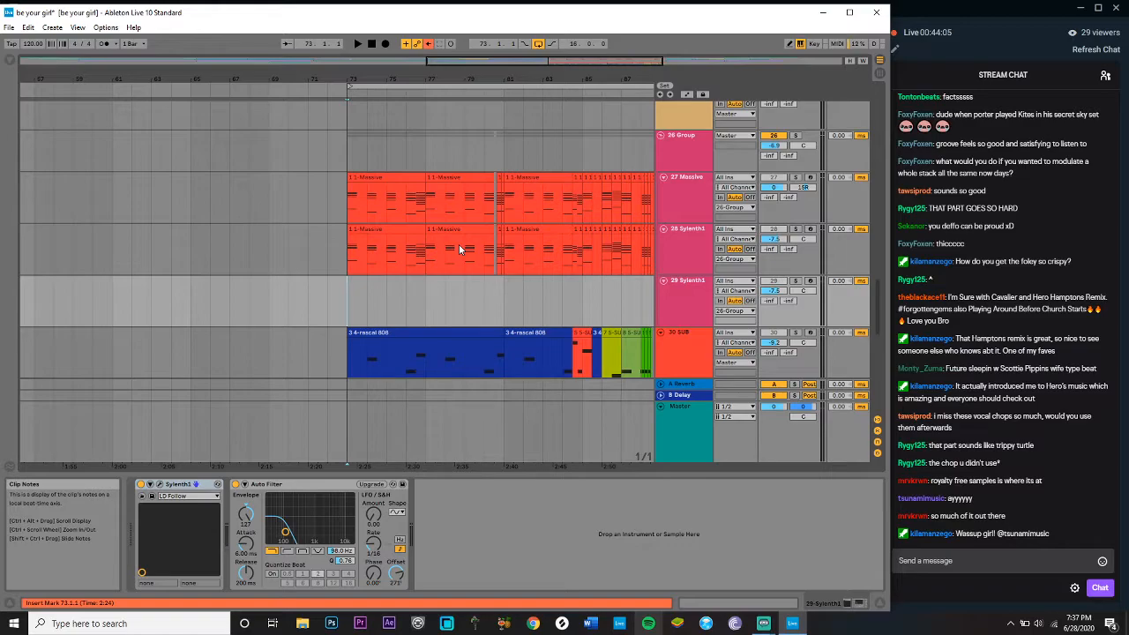
click(377, 331)
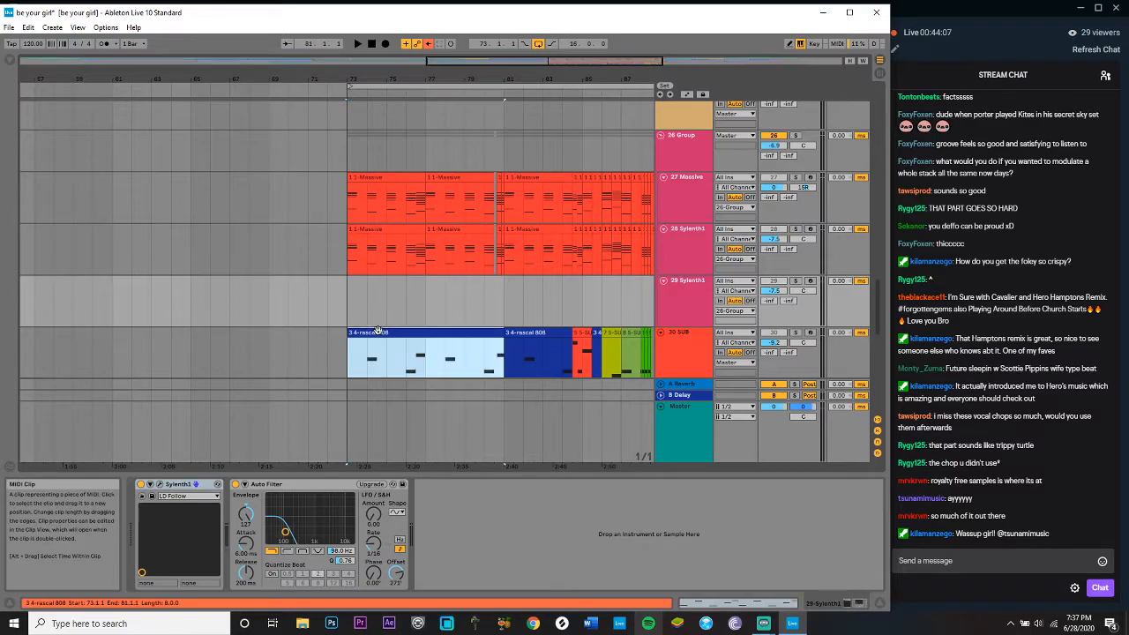
scroll(566, 291, down, 3)
click(796, 245)
key(space)
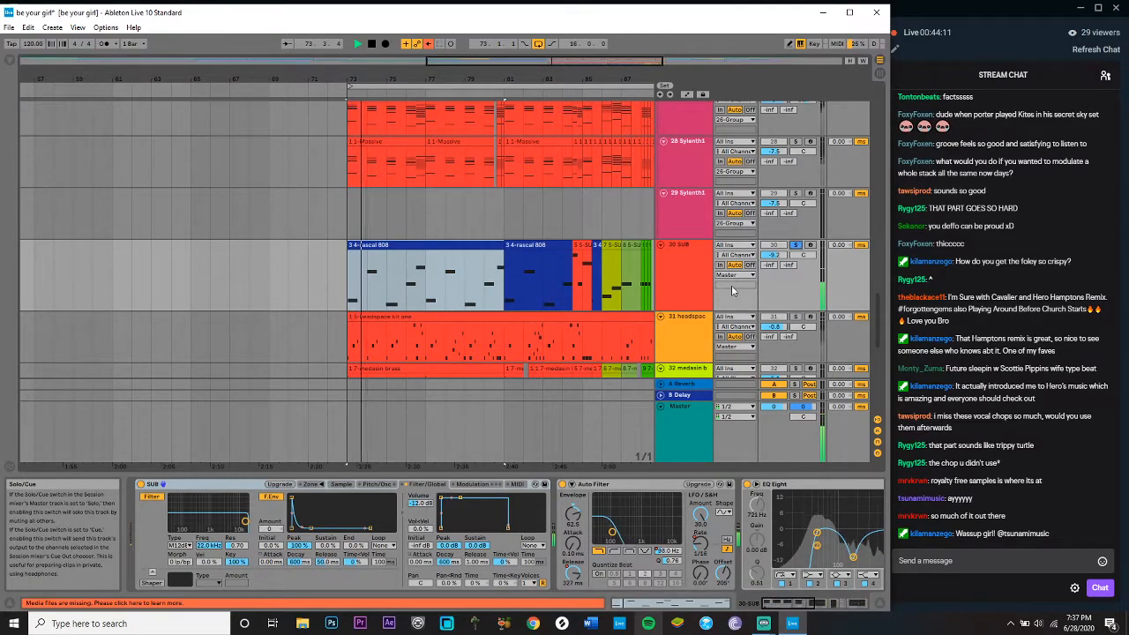
Step: Examine the effects on the 30 SUB track and the Master track's device chain while the sub plays
scroll(205, 490, down, 5)
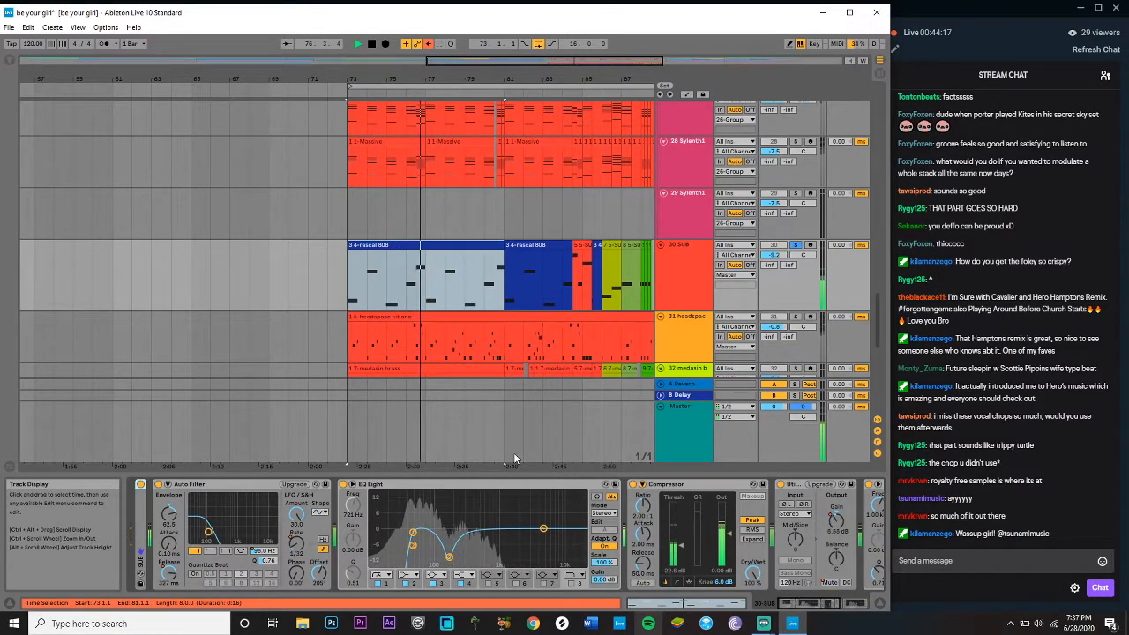
click(515, 459)
right_click(514, 453)
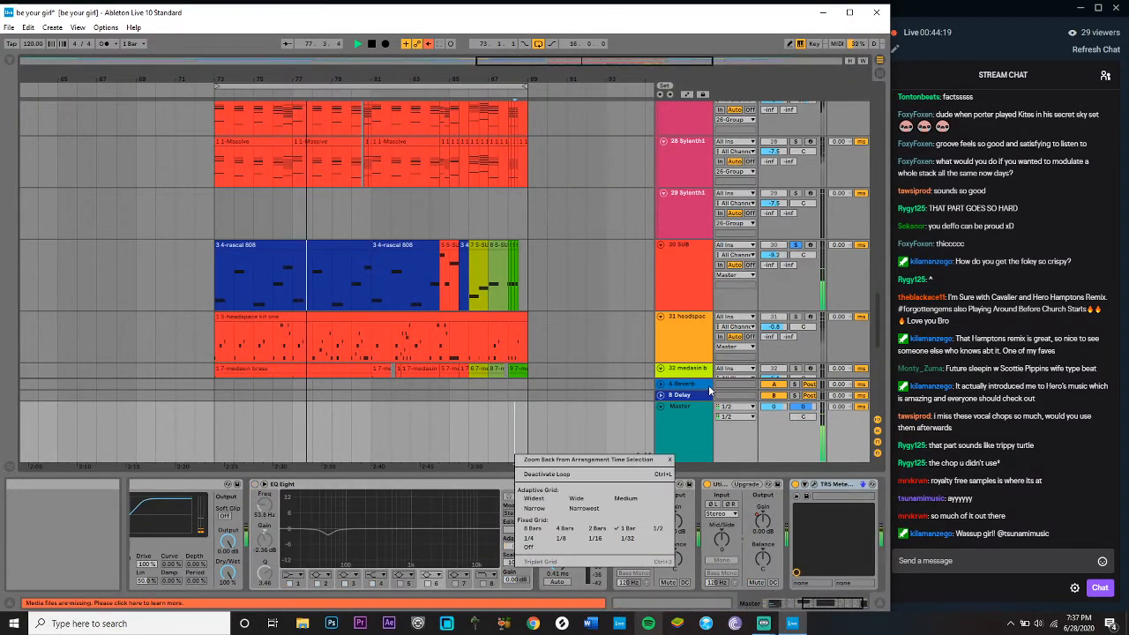
click(678, 294)
click(698, 495)
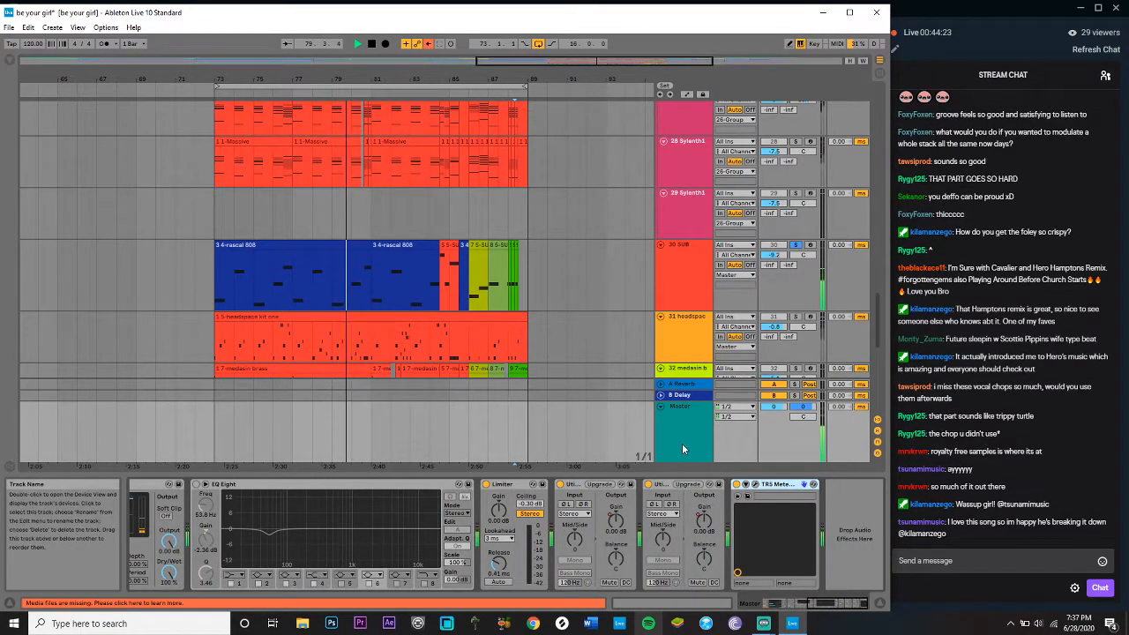
Step: Return to the 30 SUB track's devices, stop playback, and review its sampler and effect chain
click(685, 273)
scroll(641, 516, up, 2)
scroll(641, 516, up, 4)
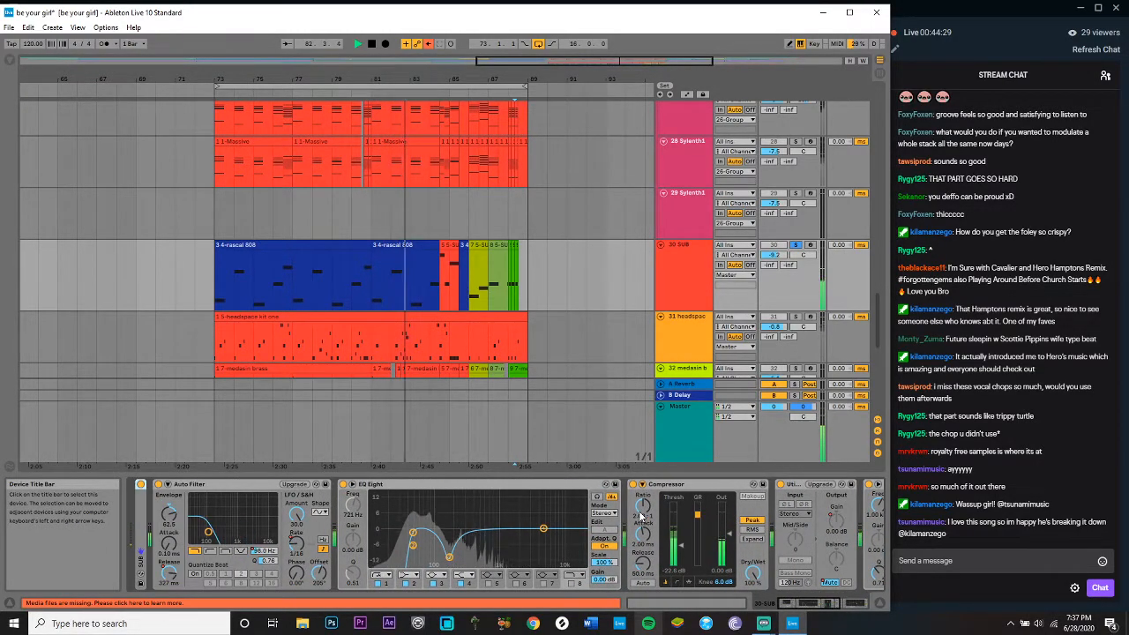
key(space)
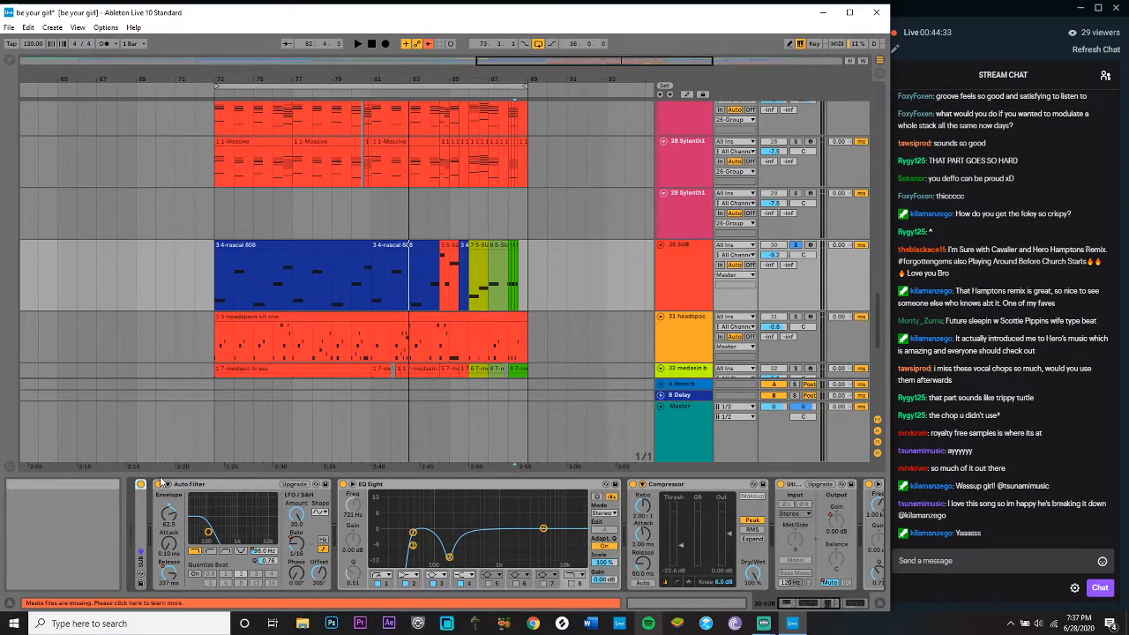
scroll(142, 508, up, 10)
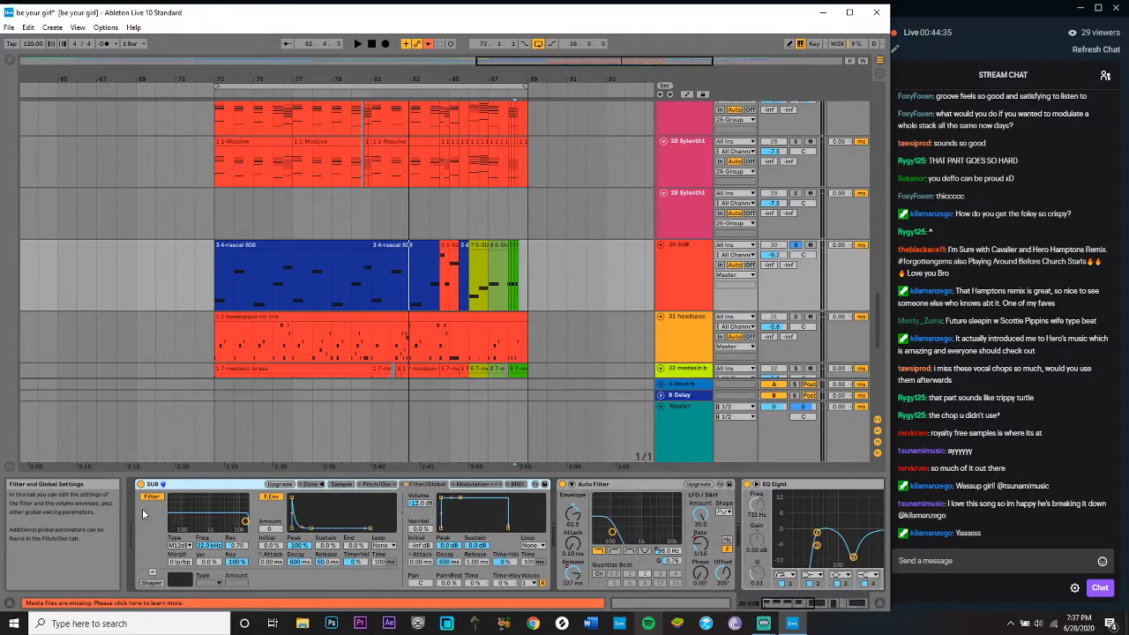
scroll(189, 484, down, 10)
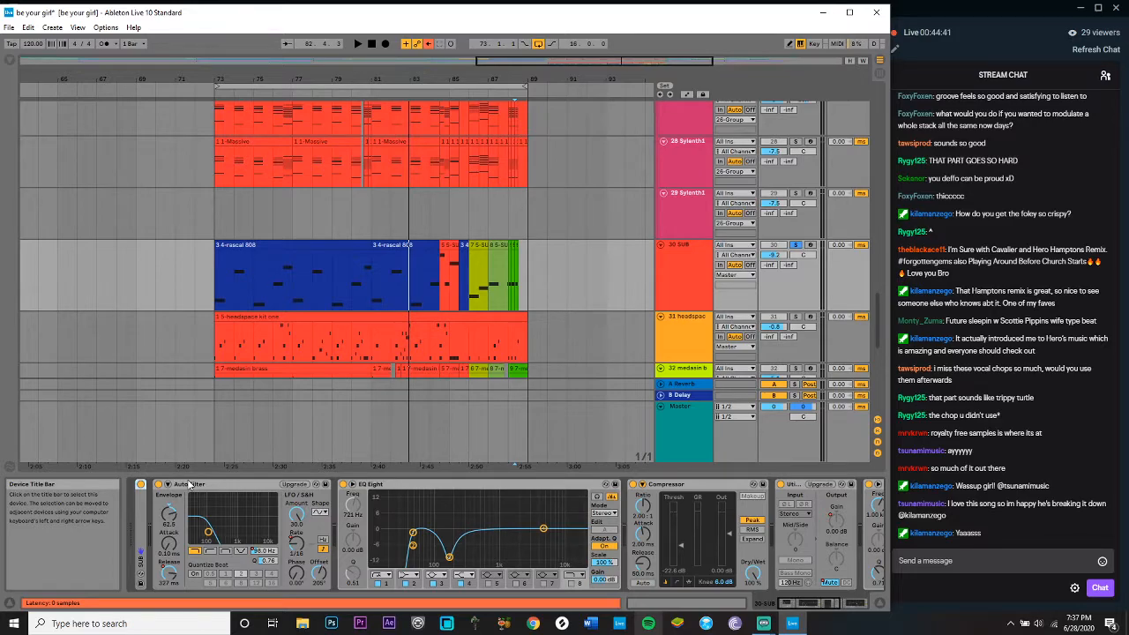
Step: Inspect bands 3 and 1 of the SUB track's EQ Eight and replay the soloed sub from bar 73
click(450, 557)
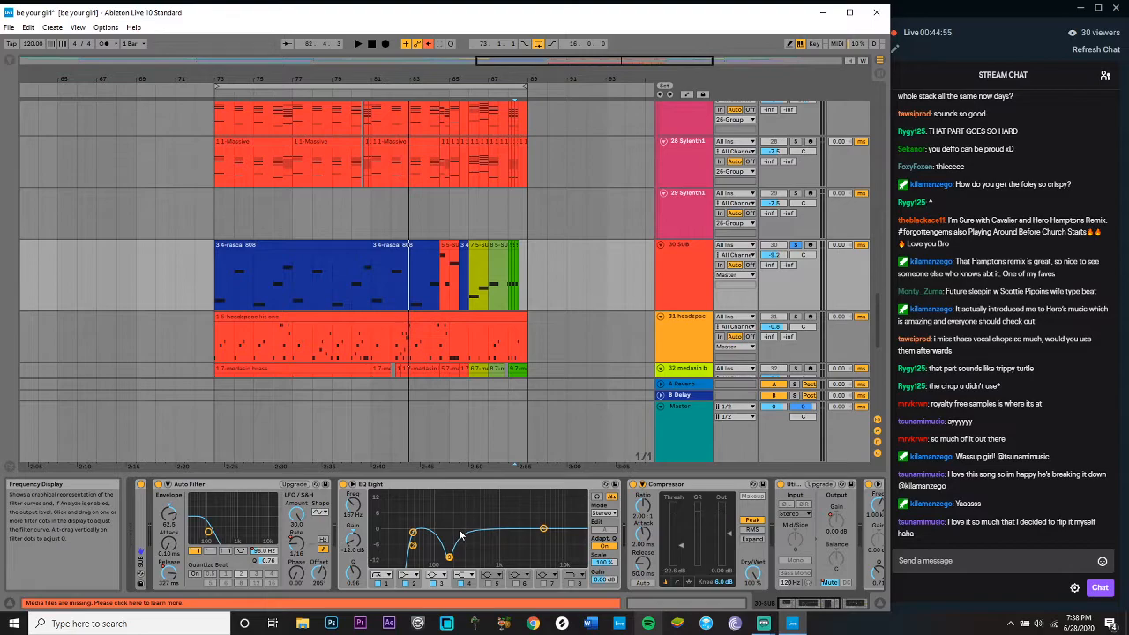
key(space)
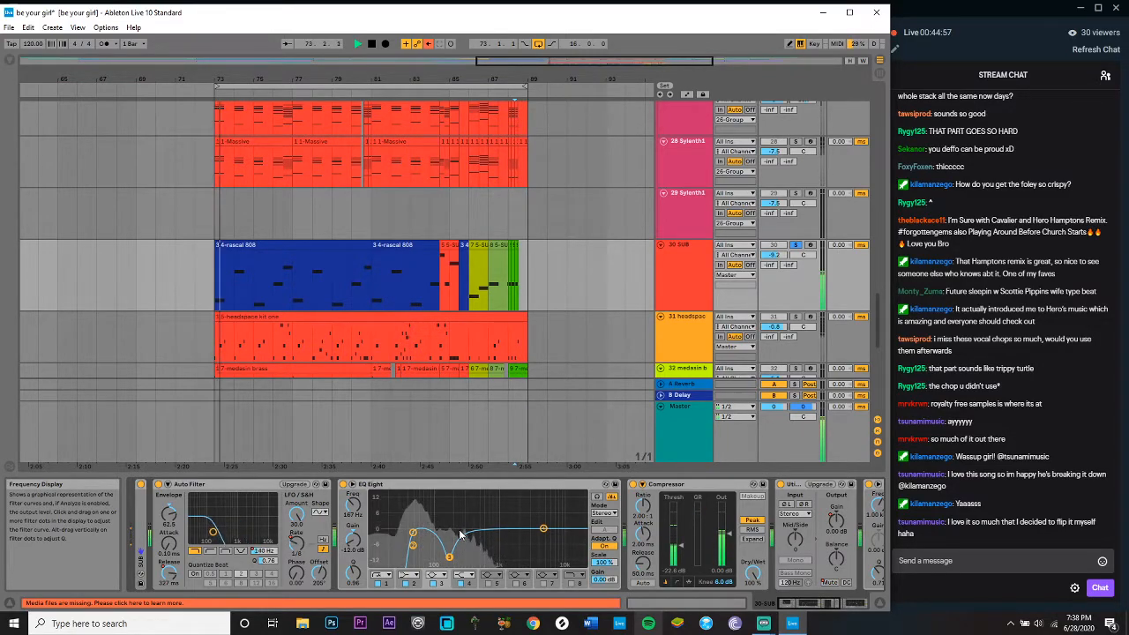
key(space)
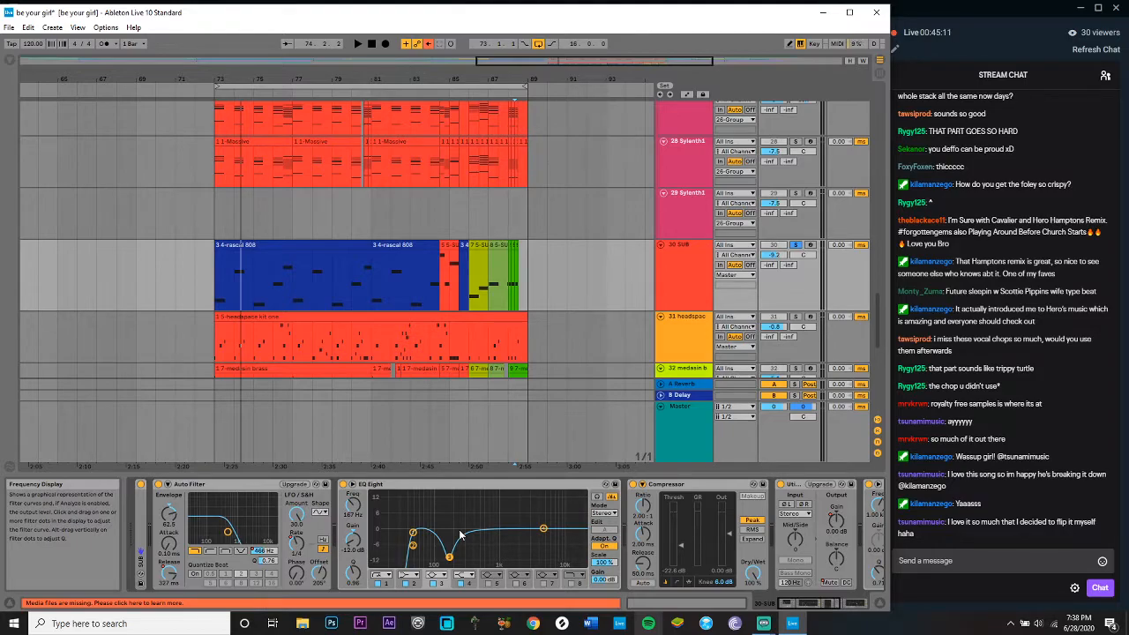
key(space)
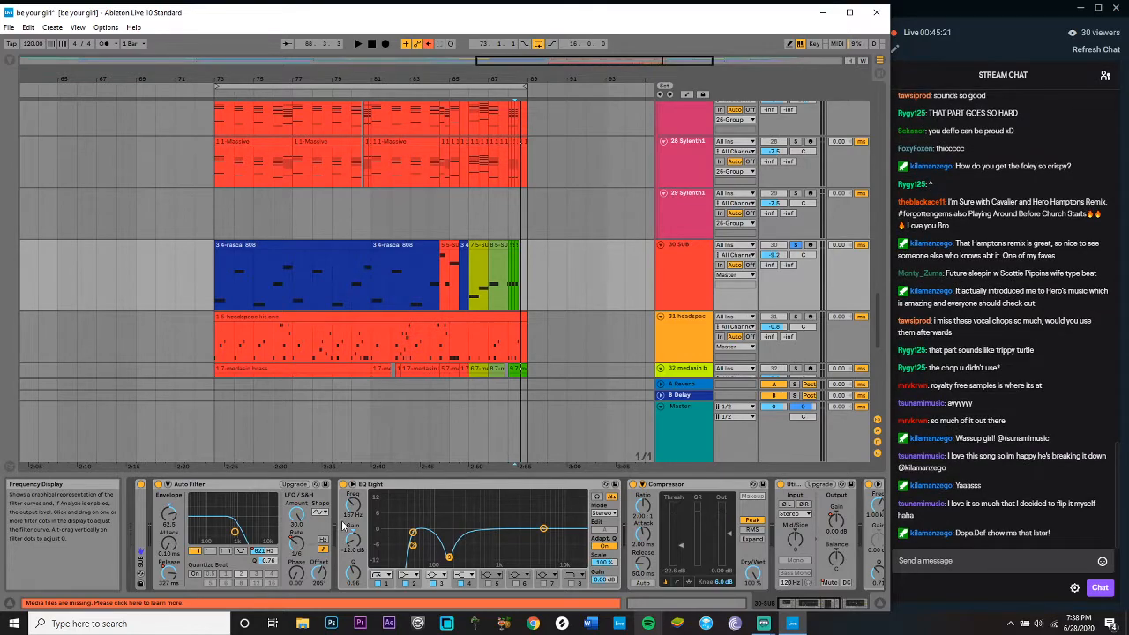
click(413, 533)
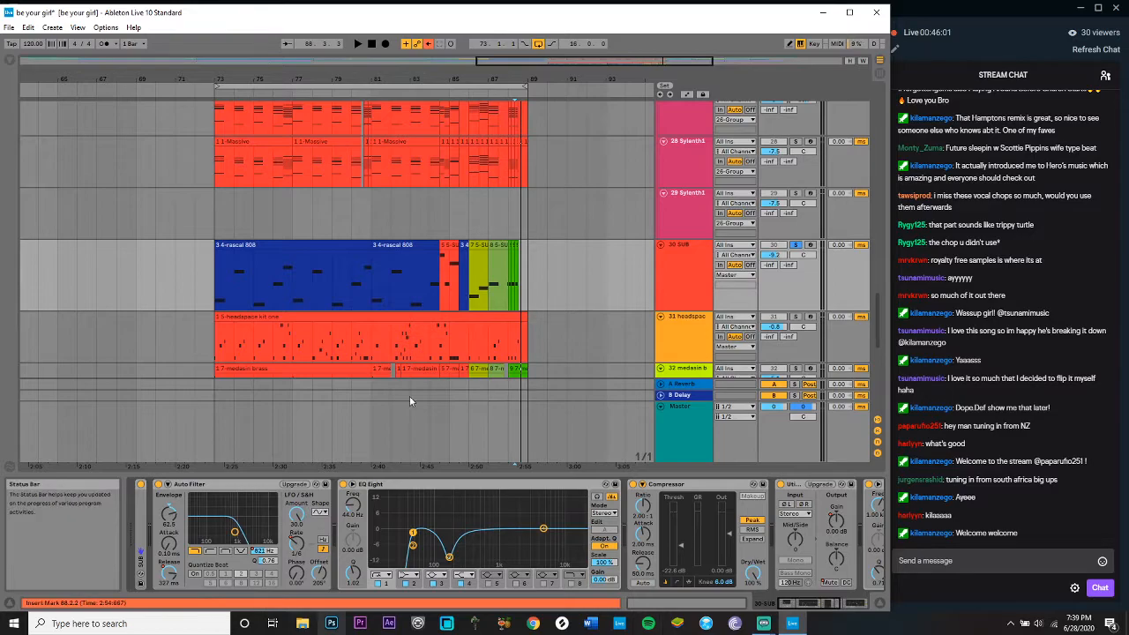
Step: Solo the 31 headspace drum kit track and play it from bar 73
scroll(409, 379, down, 2)
scroll(236, 212, down, 2)
click(236, 212)
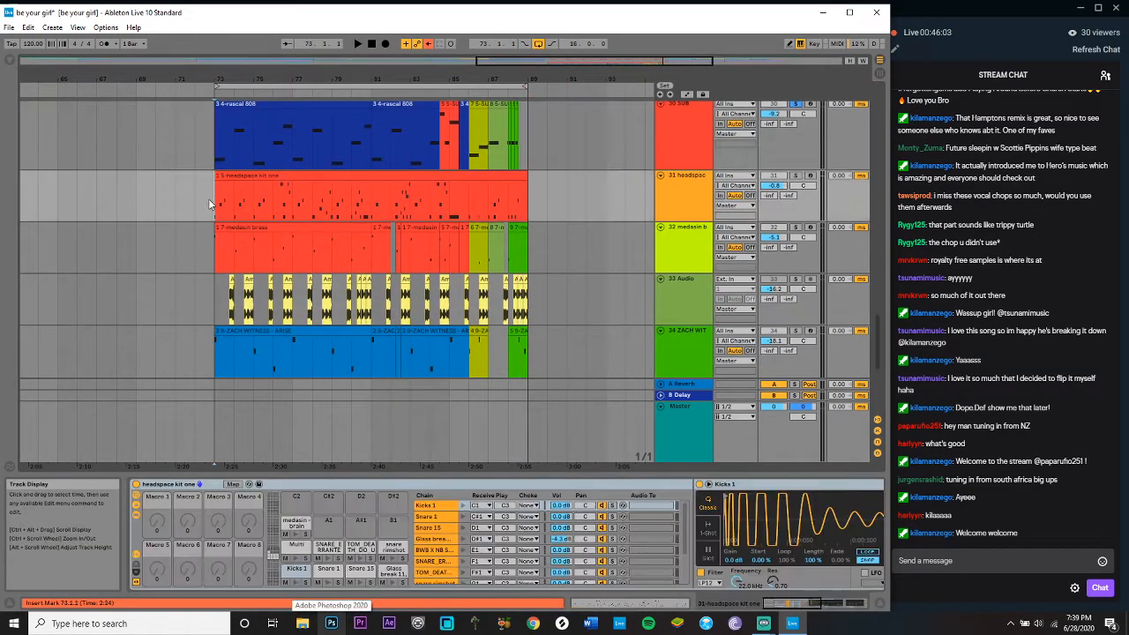
click(795, 177)
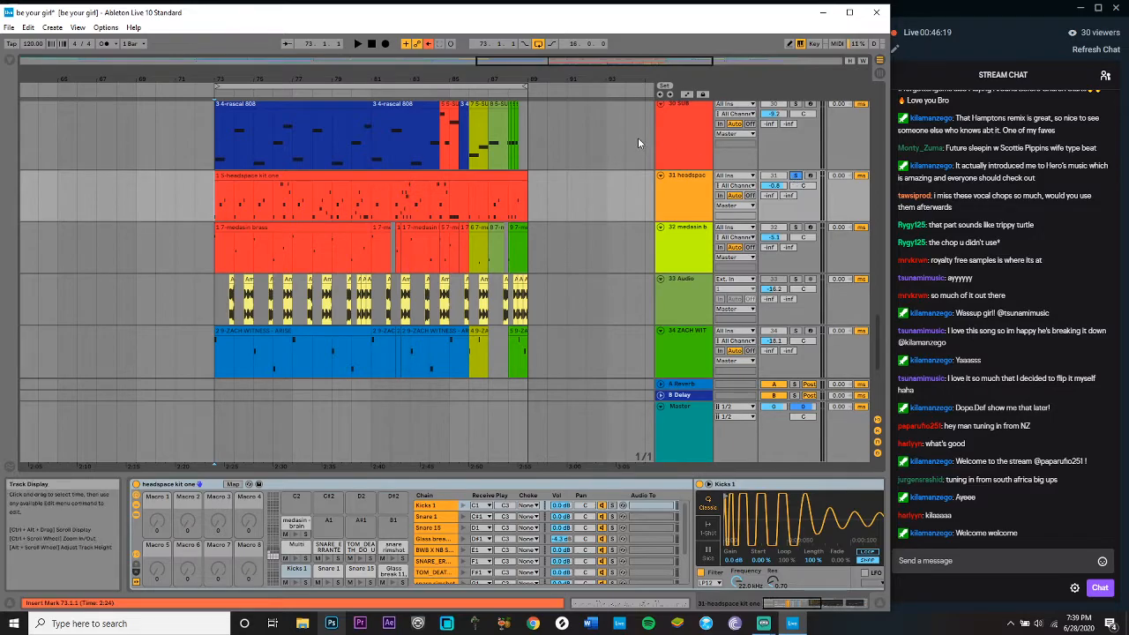
click(681, 185)
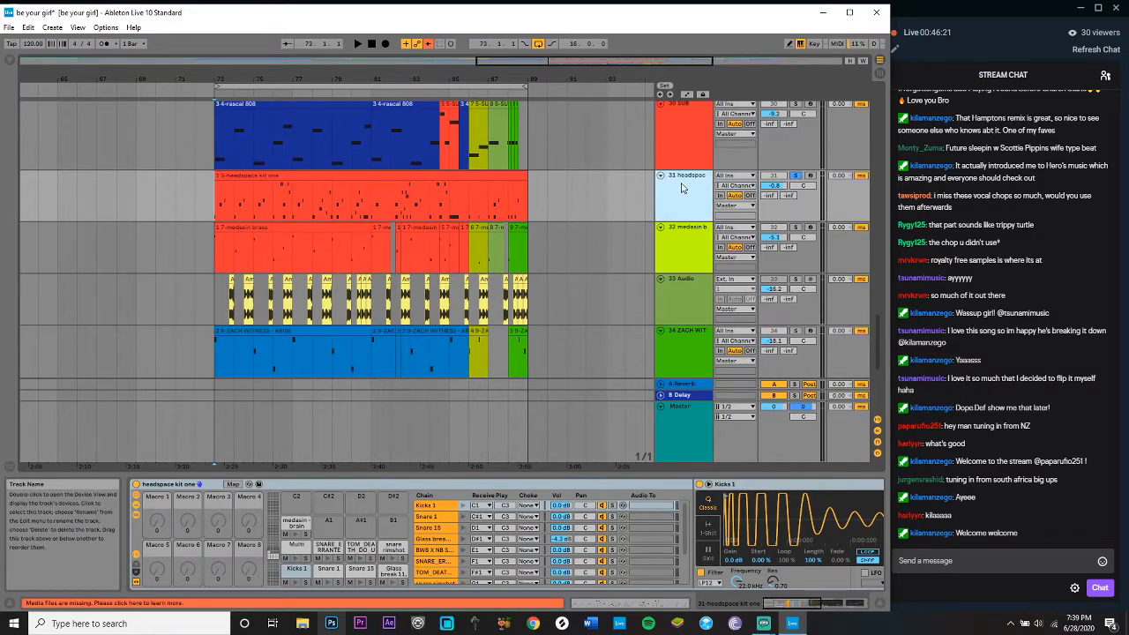
key(space)
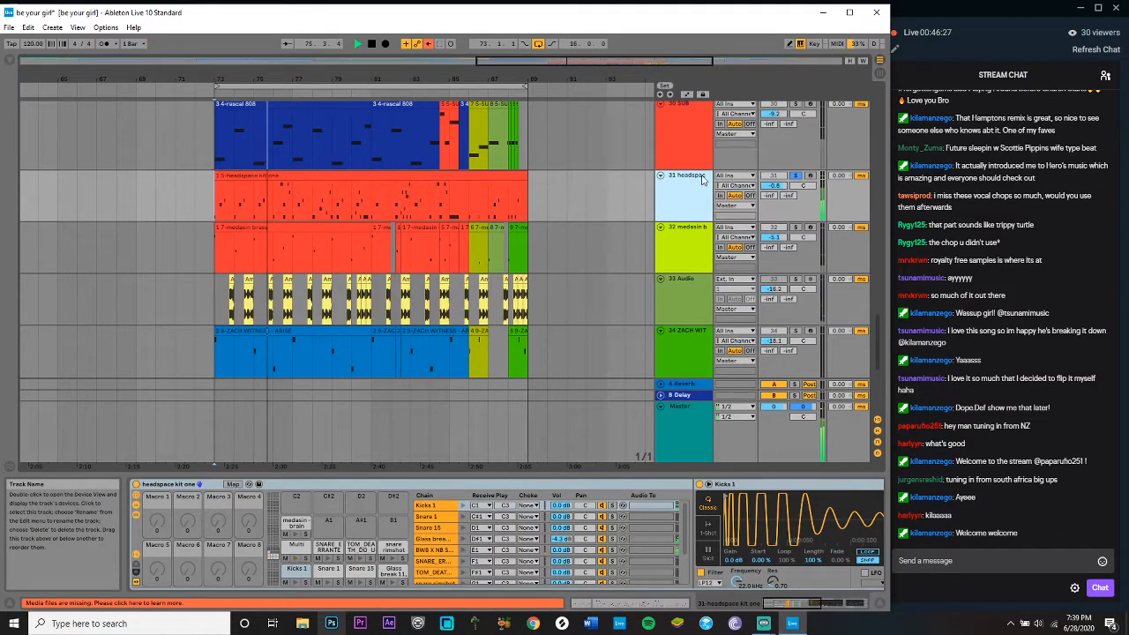
scroll(692, 183, up, 4)
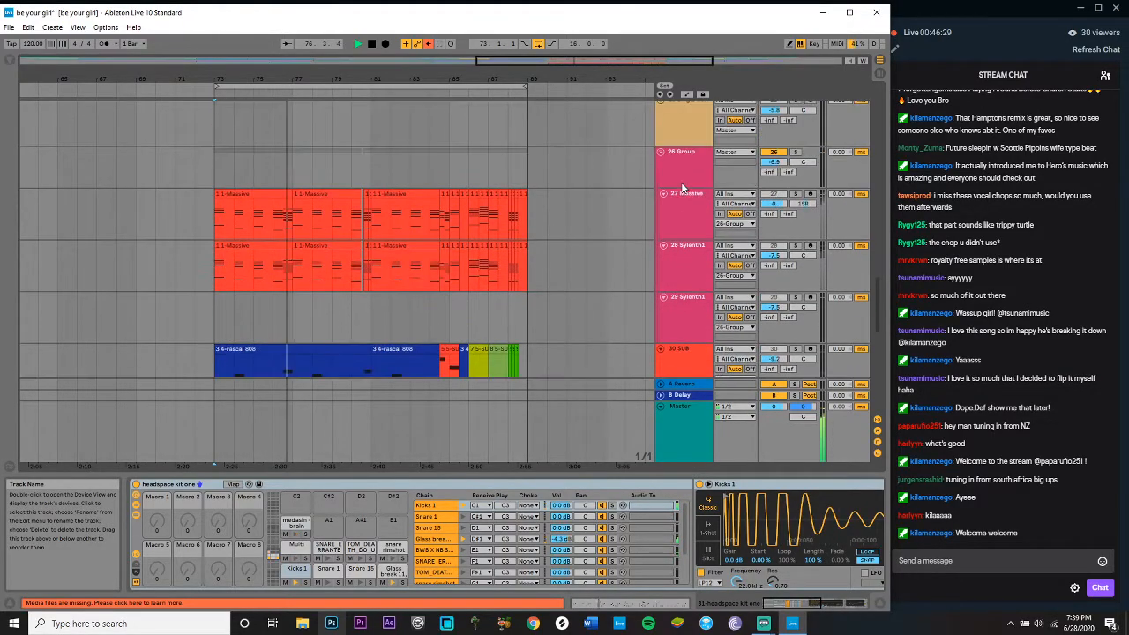
Step: Play the soloed 31 headspace drum kit track, replaying its drum fill from bar 82
scroll(681, 182, down, 2)
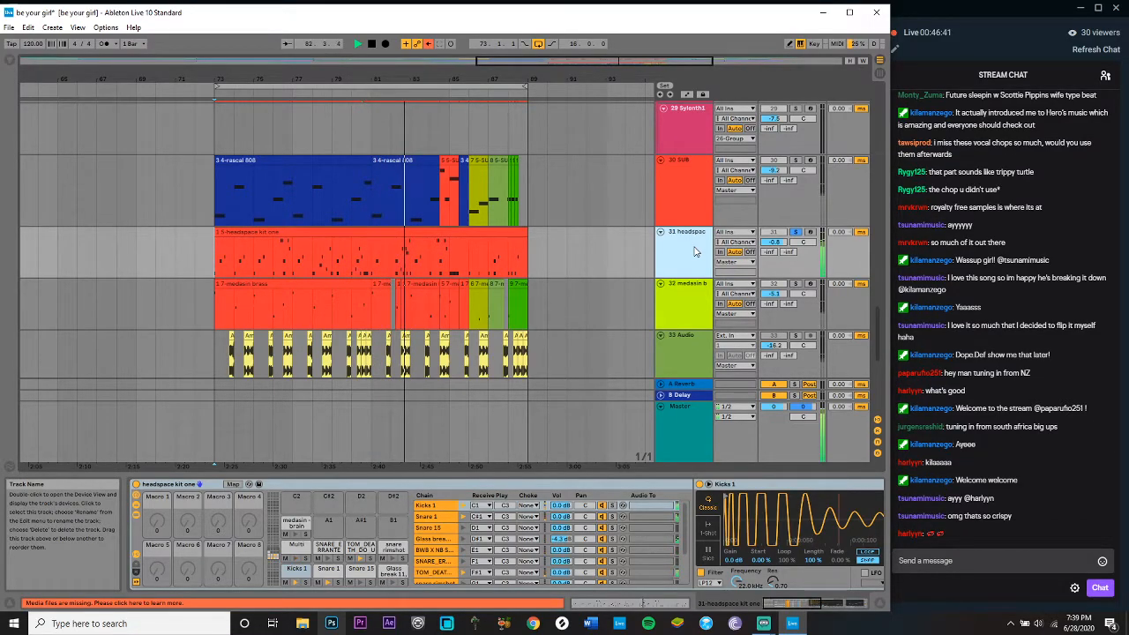
key(space)
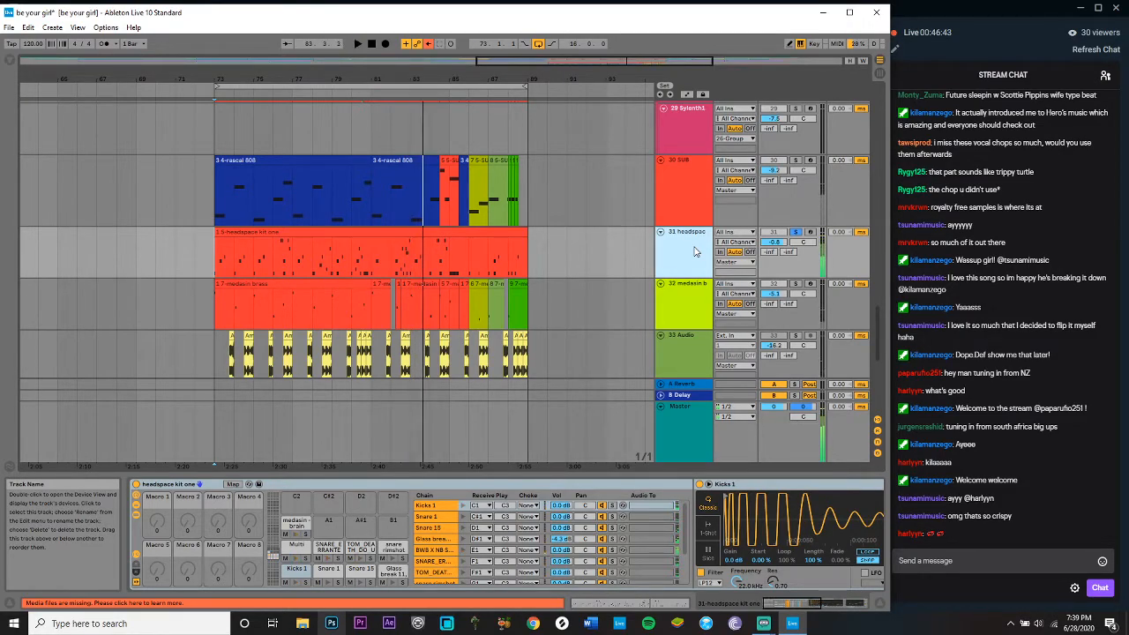
click(391, 261)
key(space)
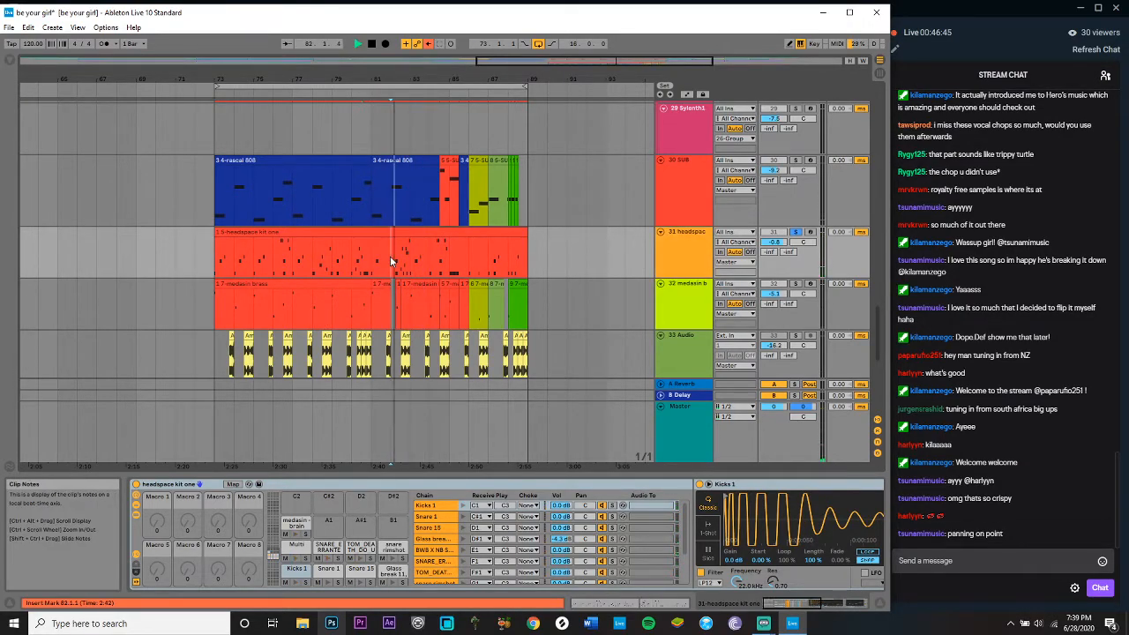
key(space)
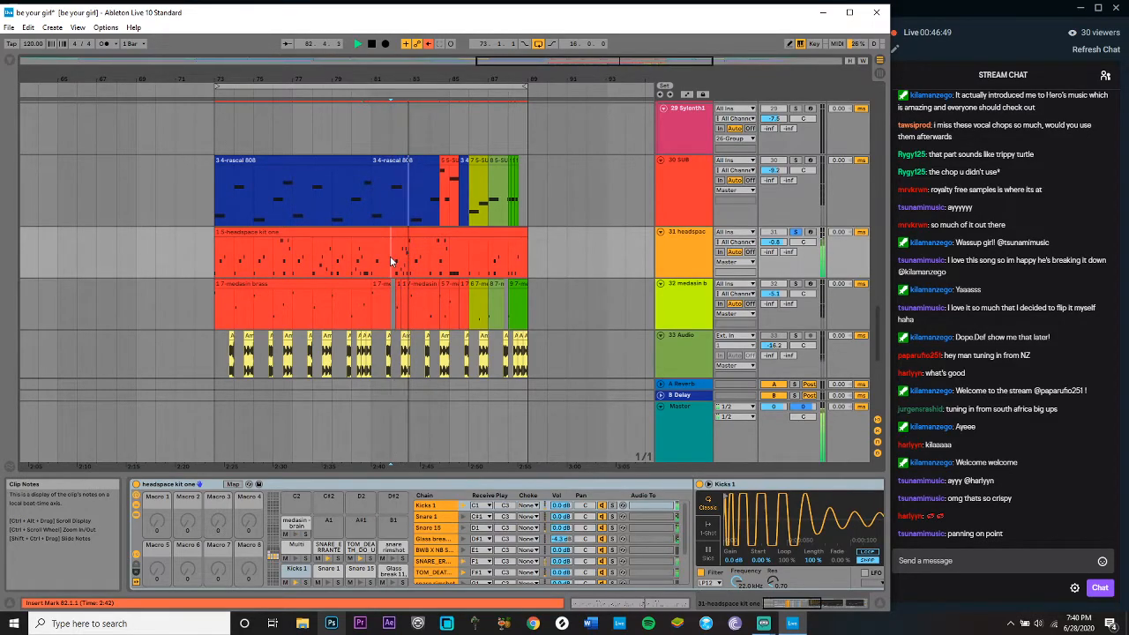
key(space)
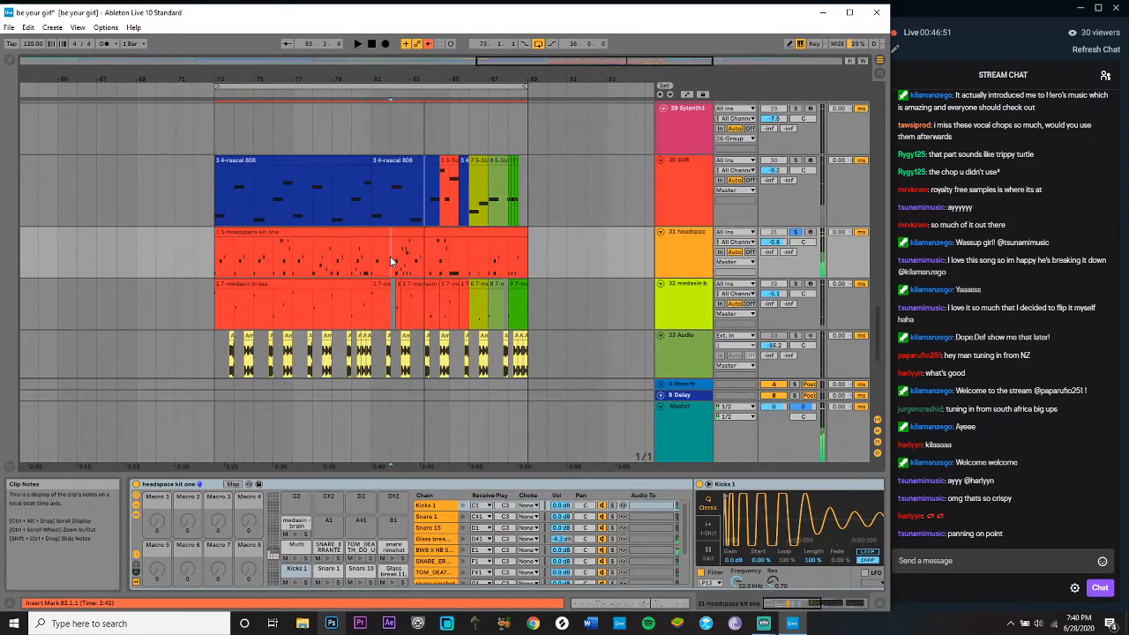
Step: Audition the kit's Snare 1, Snare 15, SNARE_ERRANTE and TOM_DEATH_DO_US_PART pads, and replay the soloed drum fill from bar 82
click(329, 583)
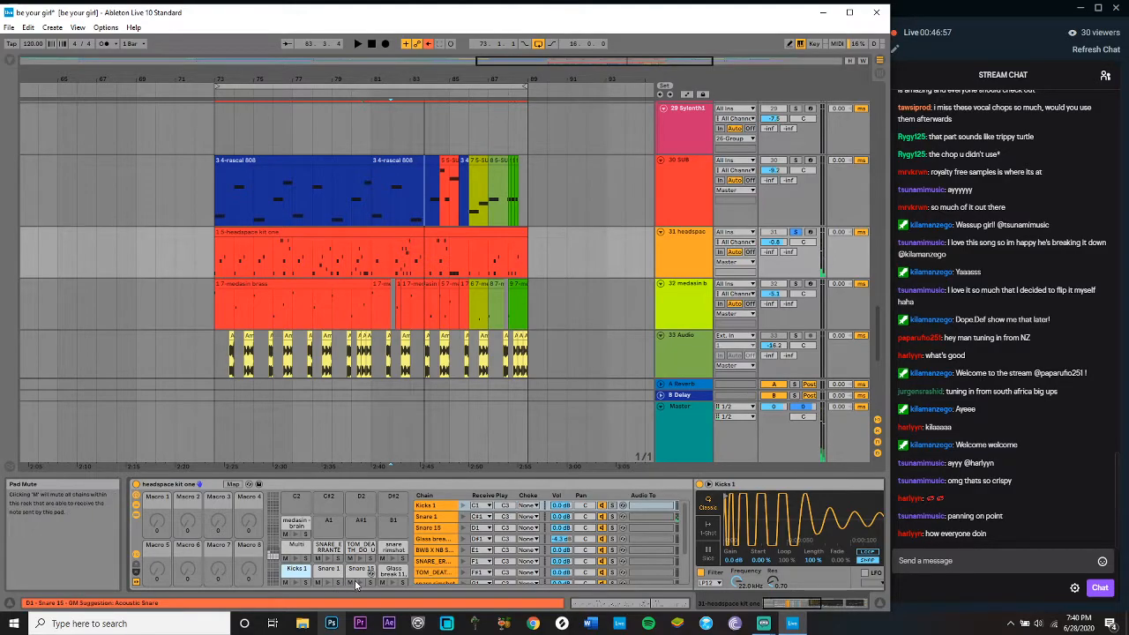
click(361, 585)
click(331, 560)
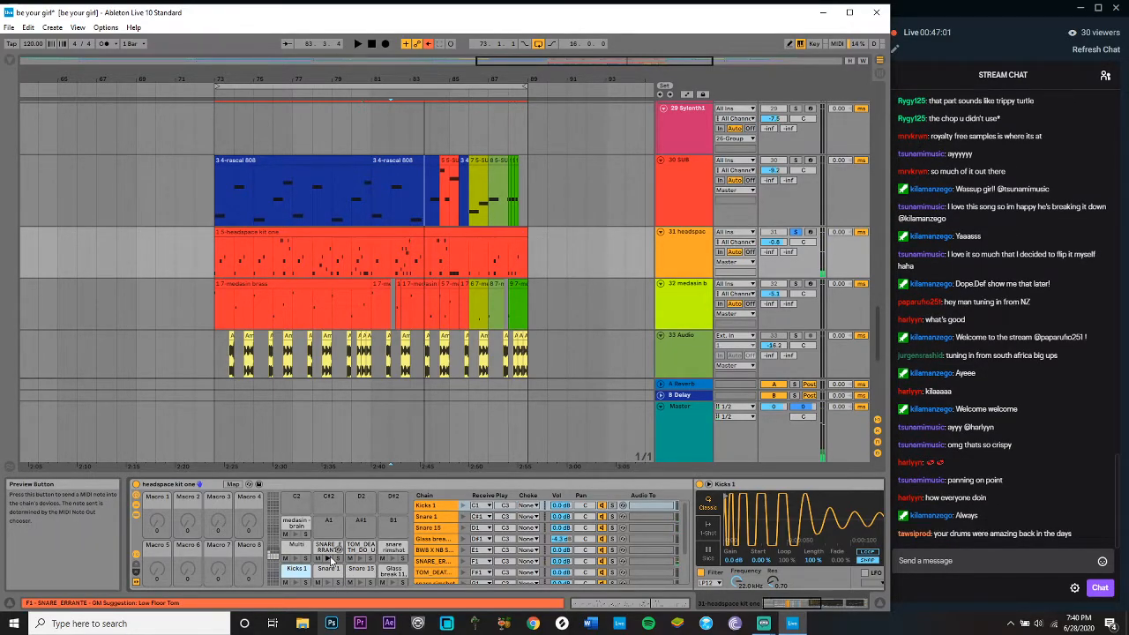
click(359, 561)
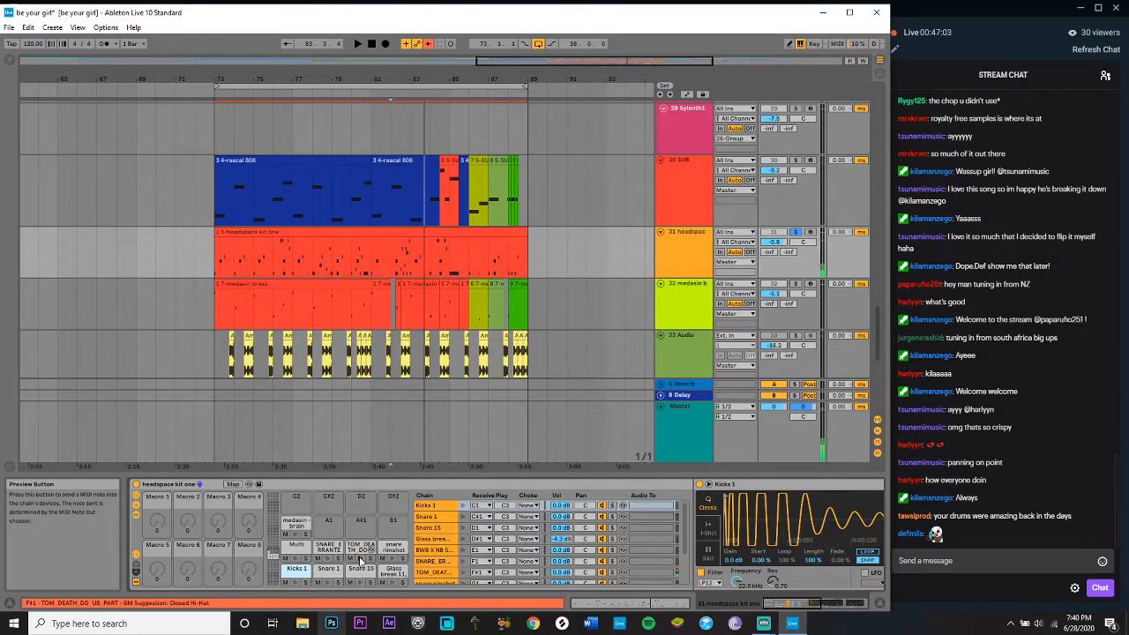
key(space)
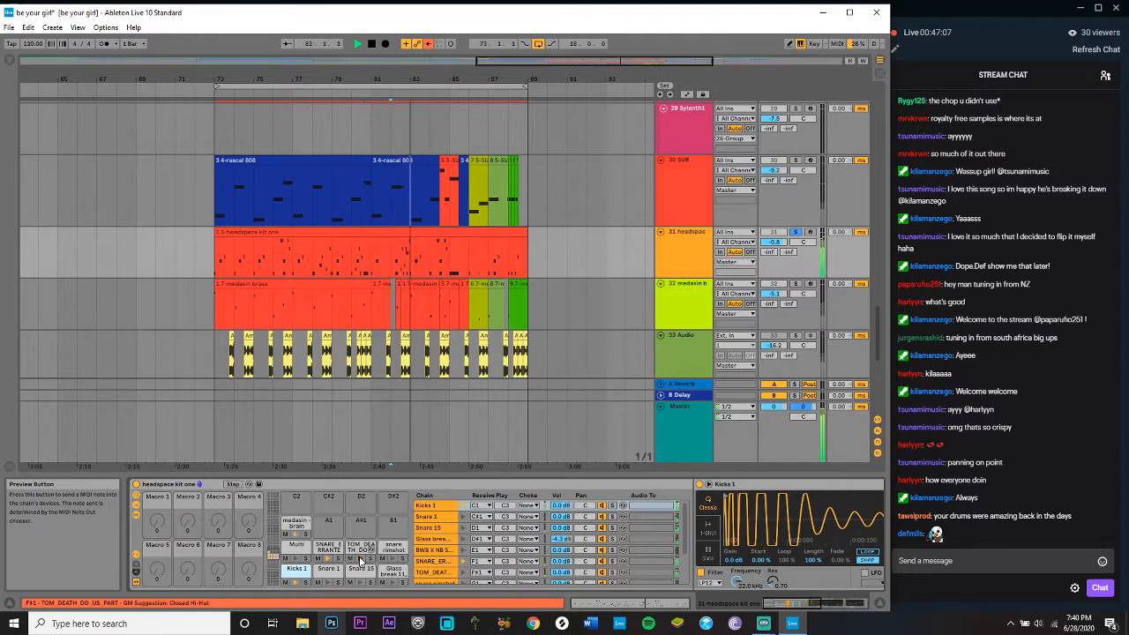
key(space)
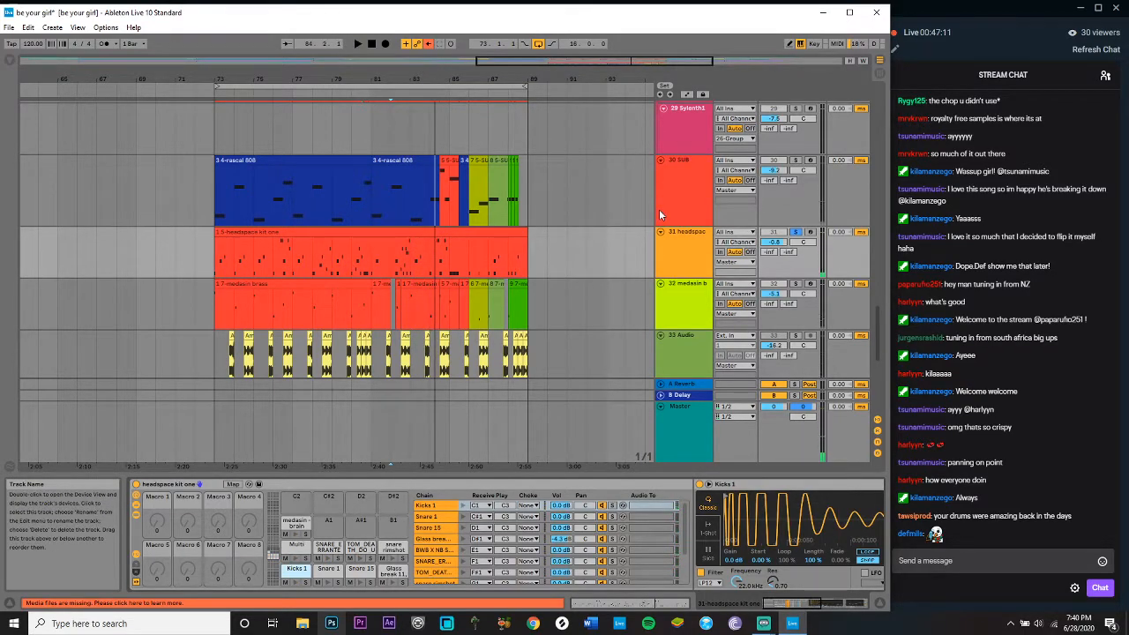
Step: Play from bar 81 and unsolo the headspace kit to hear its fill in the full mix
click(363, 260)
key(space)
click(795, 232)
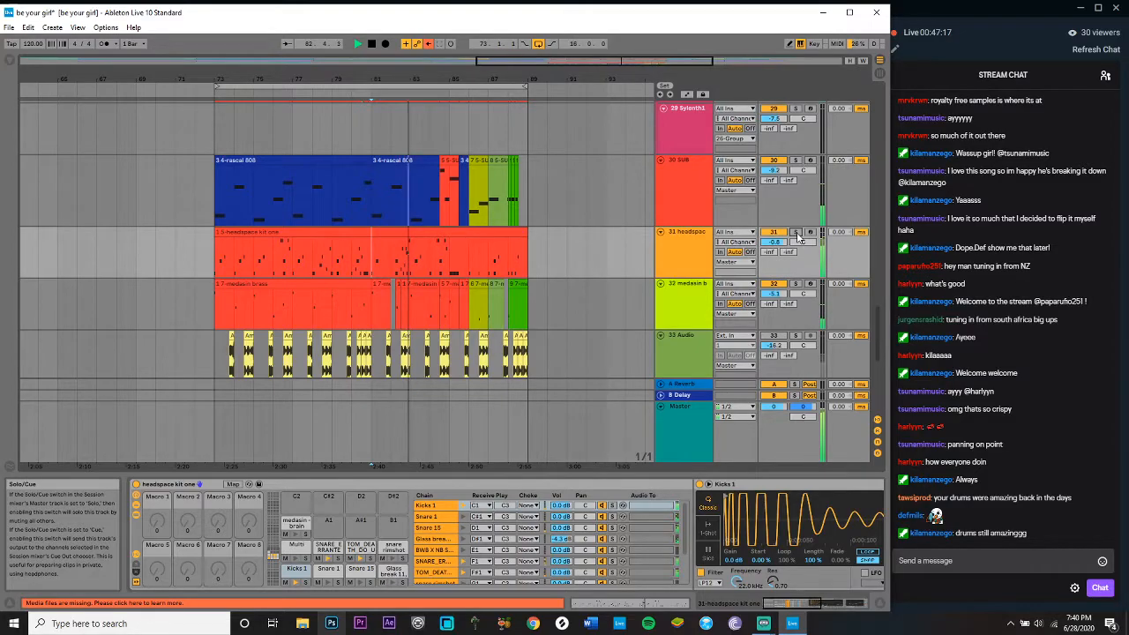
key(space)
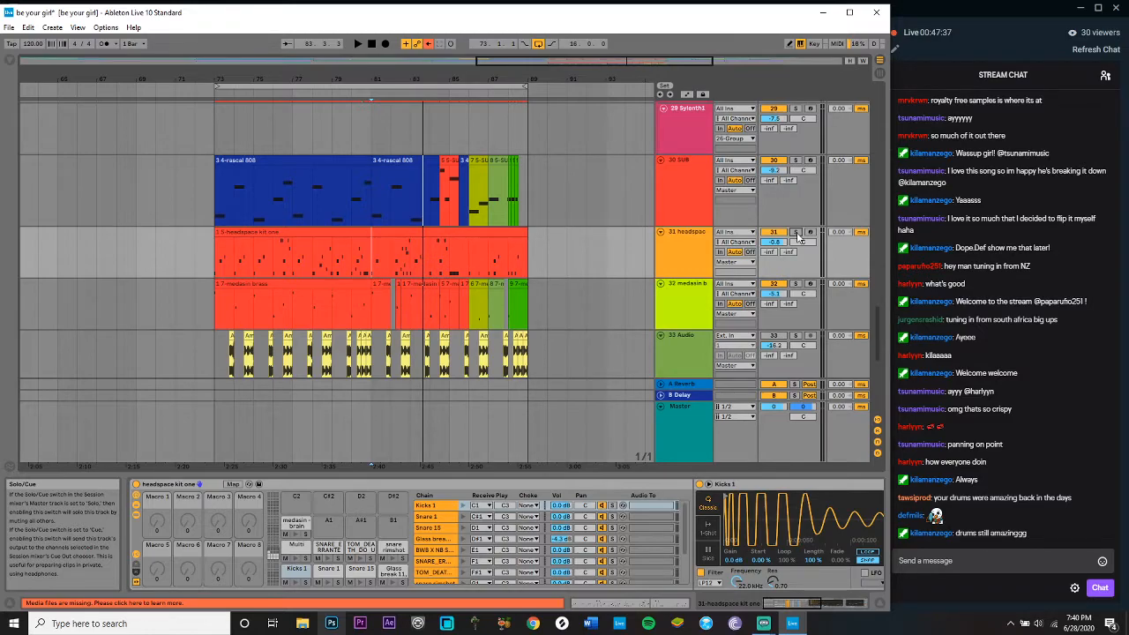
Step: Solo the headspace kit again and play its fill from bar 81 and from bar 82
click(796, 234)
key(space)
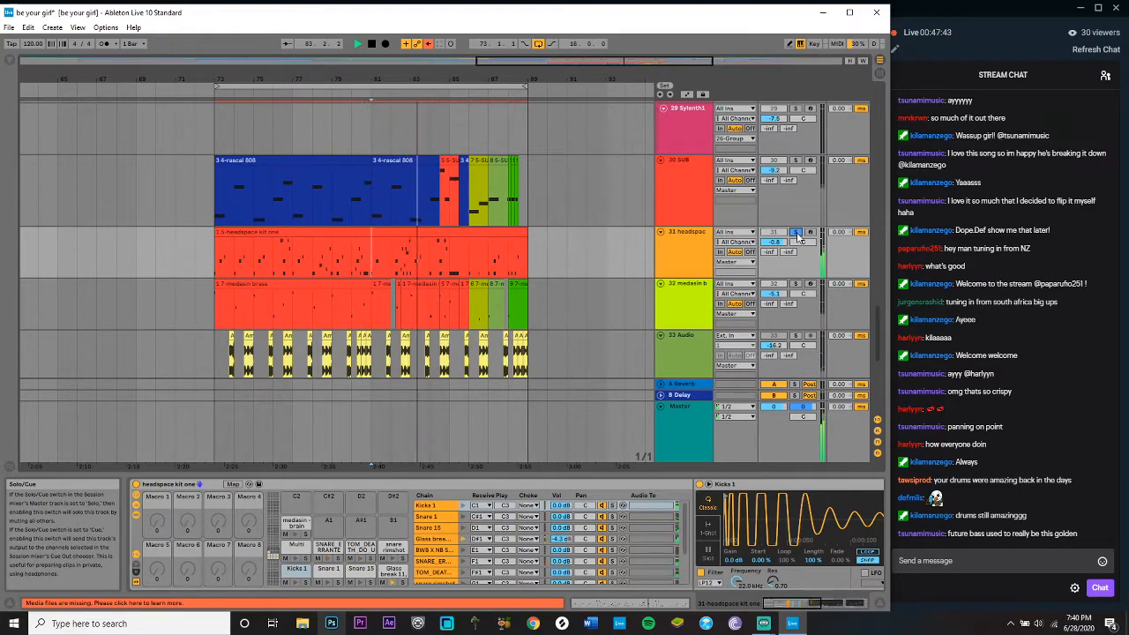
key(space)
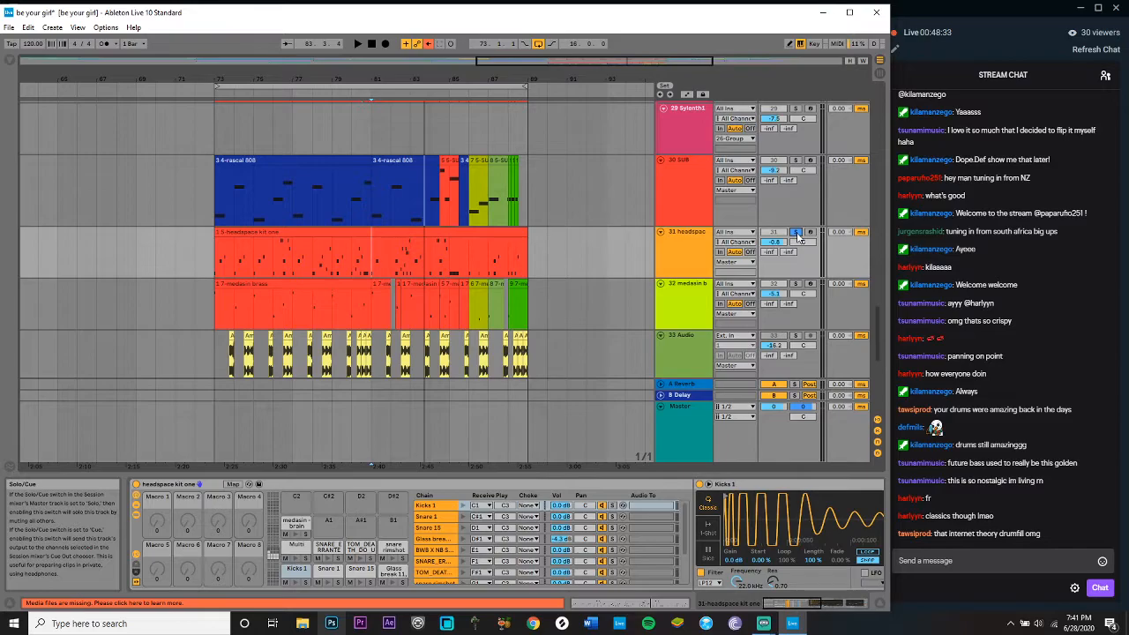
click(393, 262)
key(space)
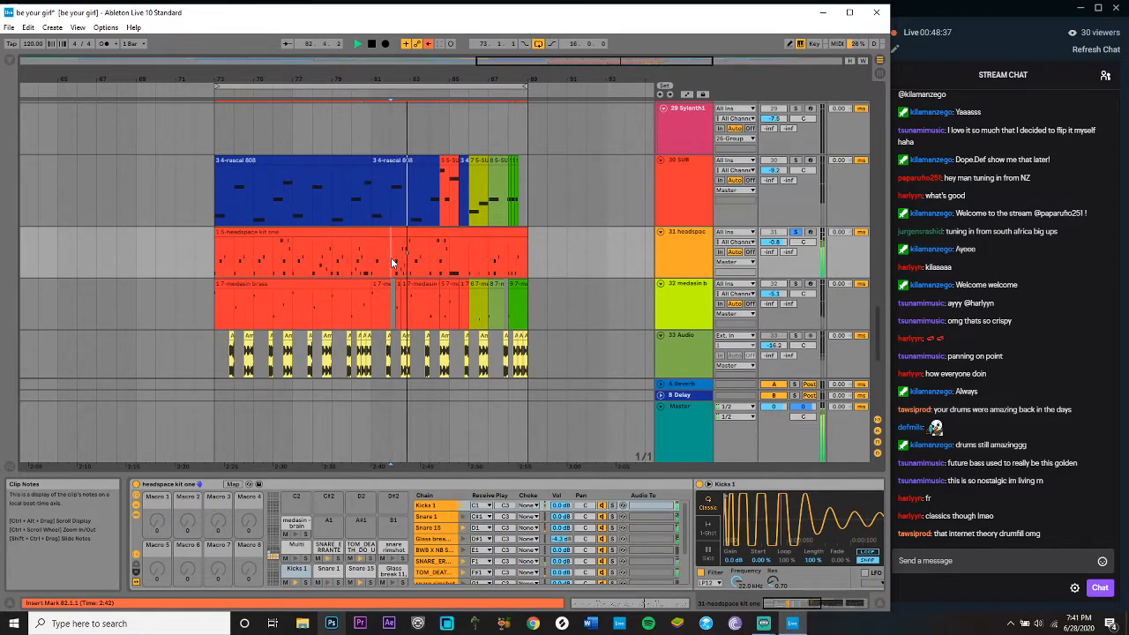
key(space)
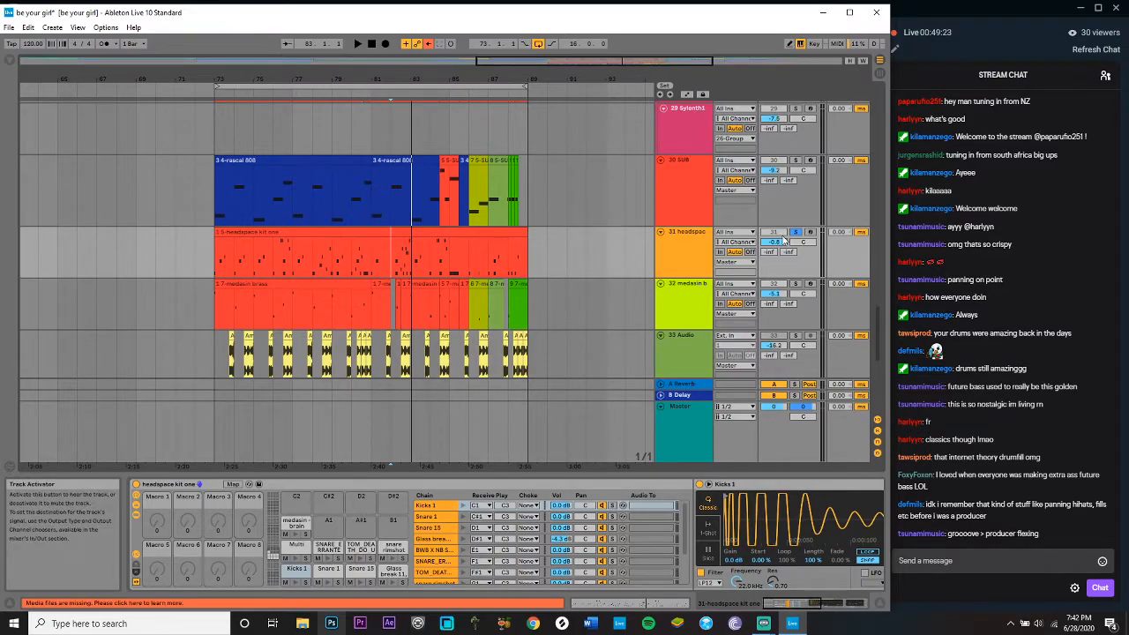
Step: Play the full mix from bar 82, display the 32 medasin brass track's devices, and look over the remaining layers below it
key(space)
scroll(497, 250, down, 2)
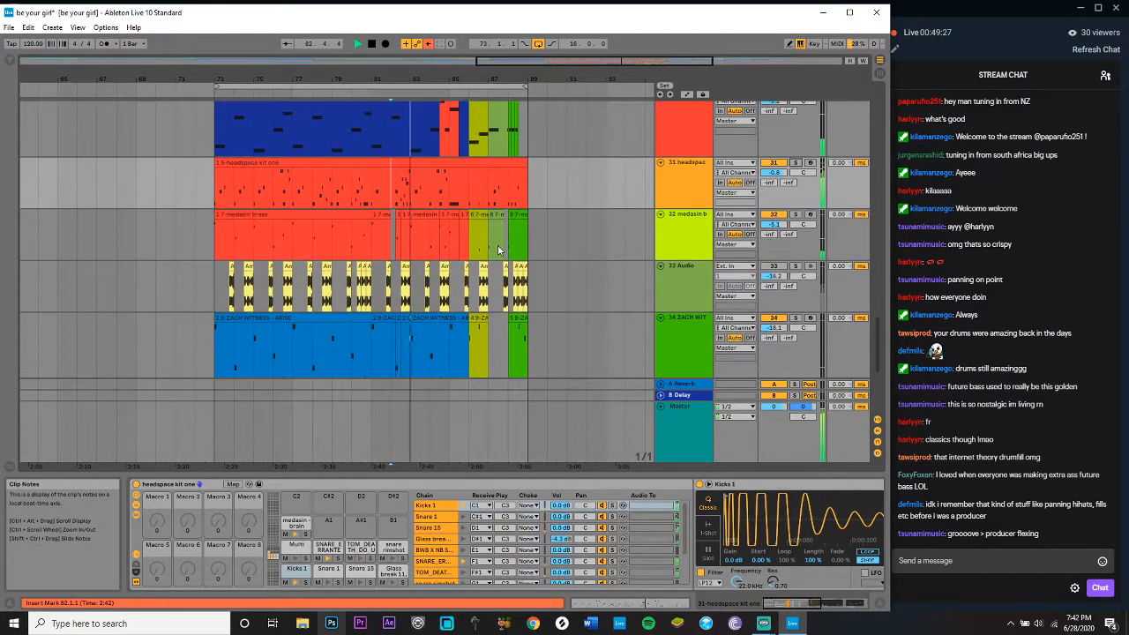
click(669, 236)
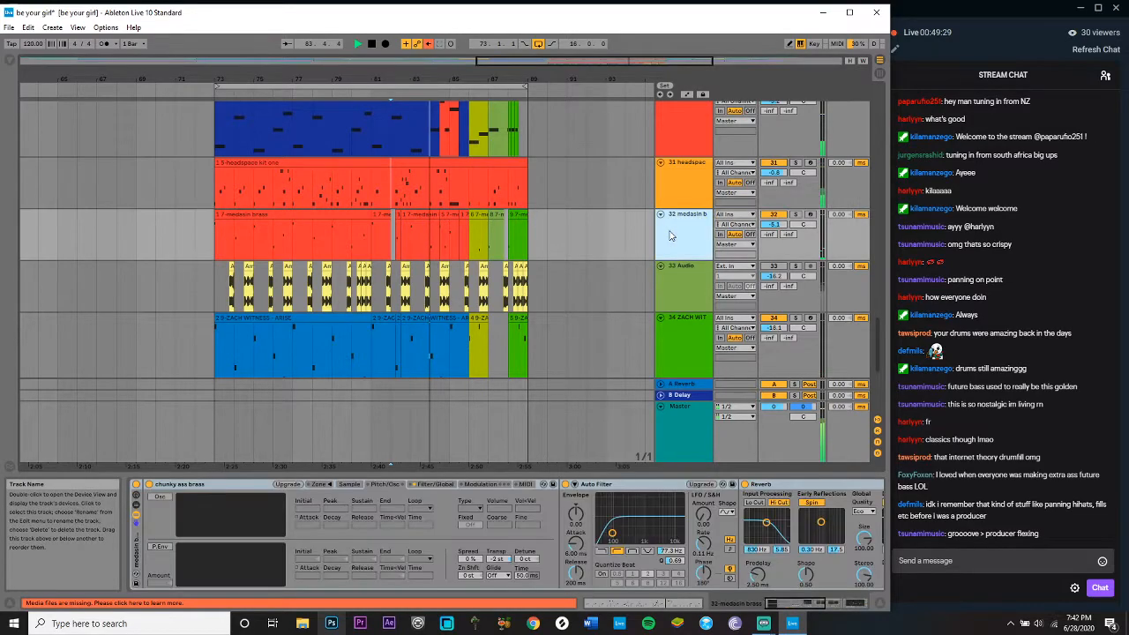
scroll(604, 245, down, 2)
scroll(603, 247, down, 3)
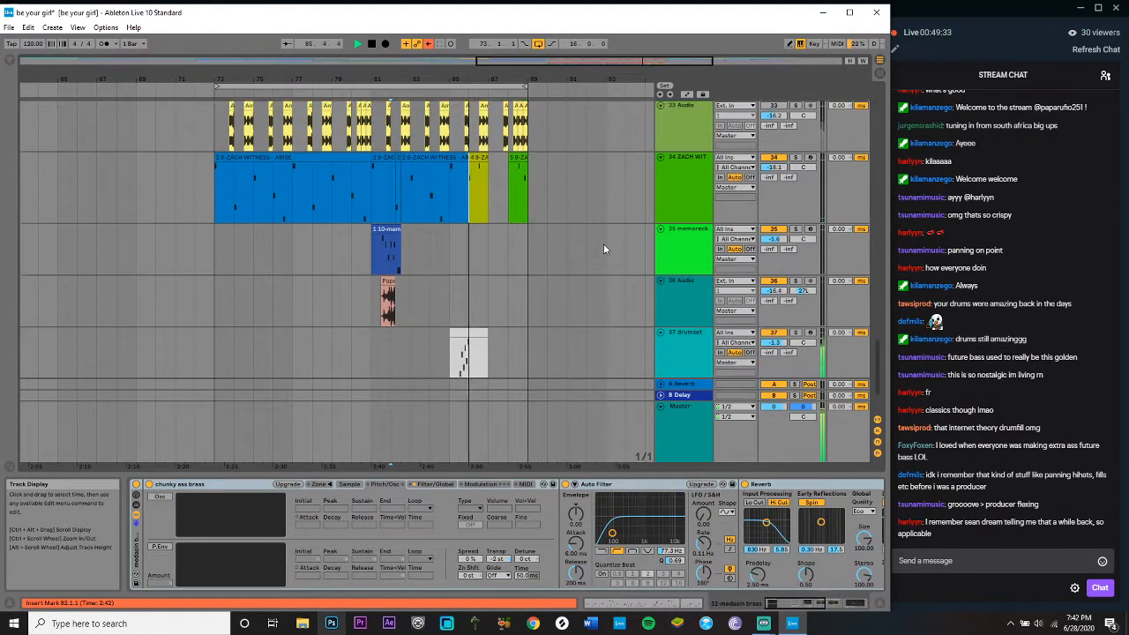
scroll(605, 249, down, 3)
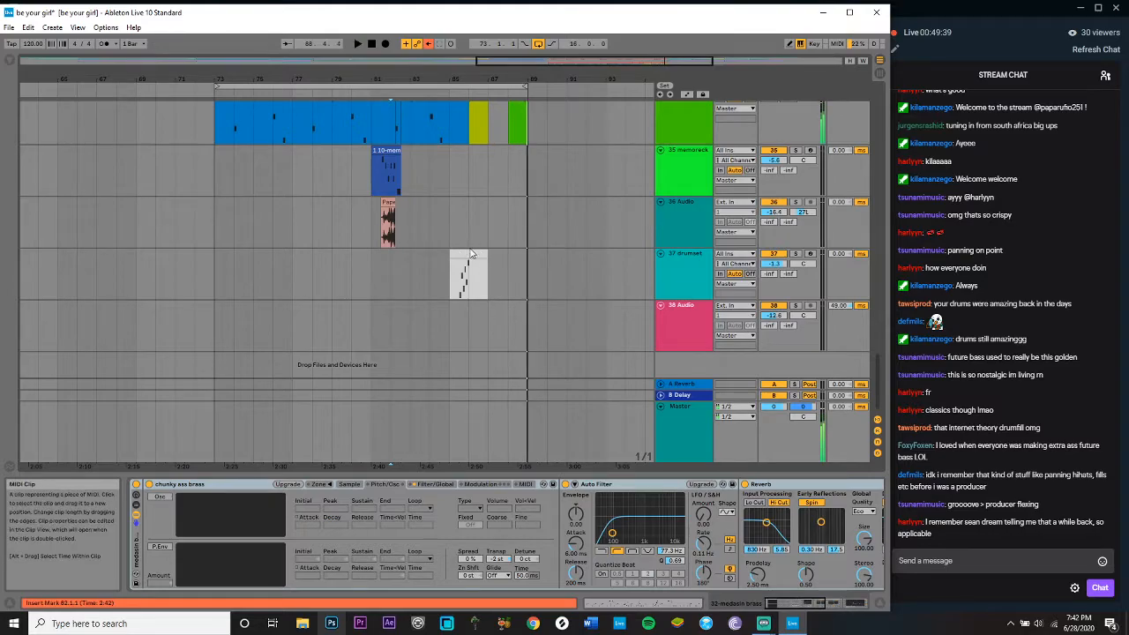
Step: Display the 37 drumset track's drum rack, solo the track, and play its clip from bar 85
click(681, 264)
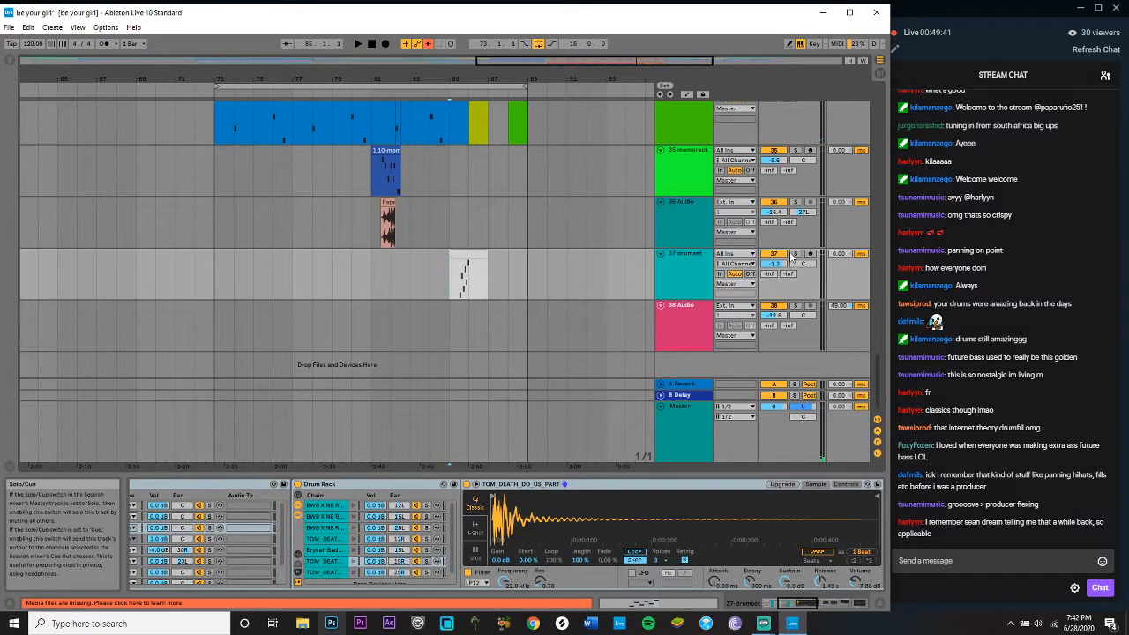
key(space)
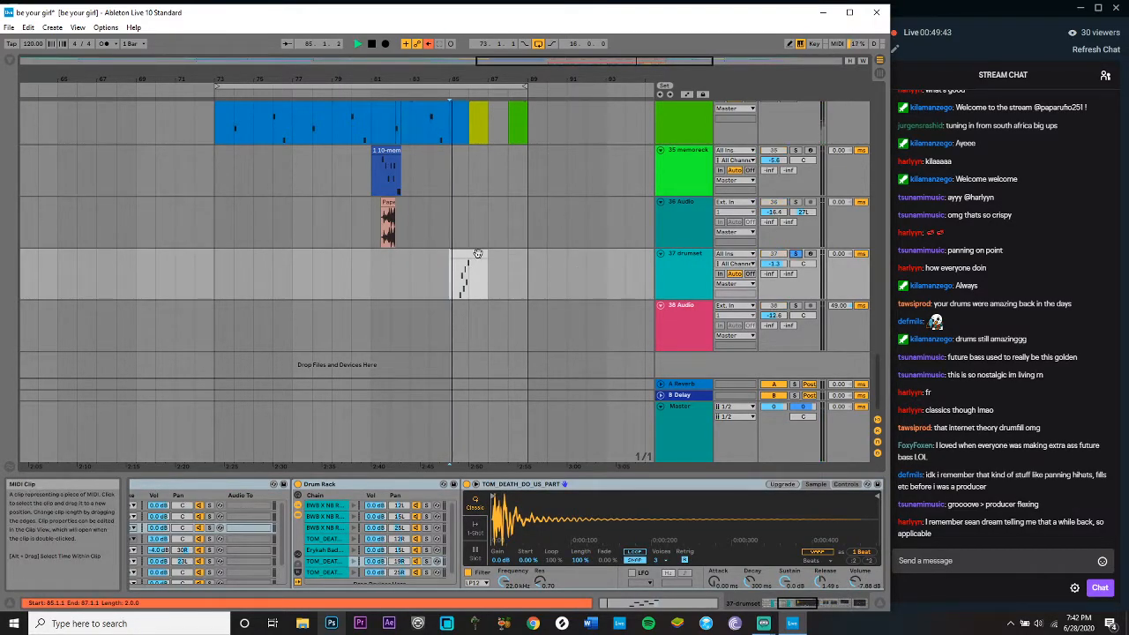
key(space)
key(space)
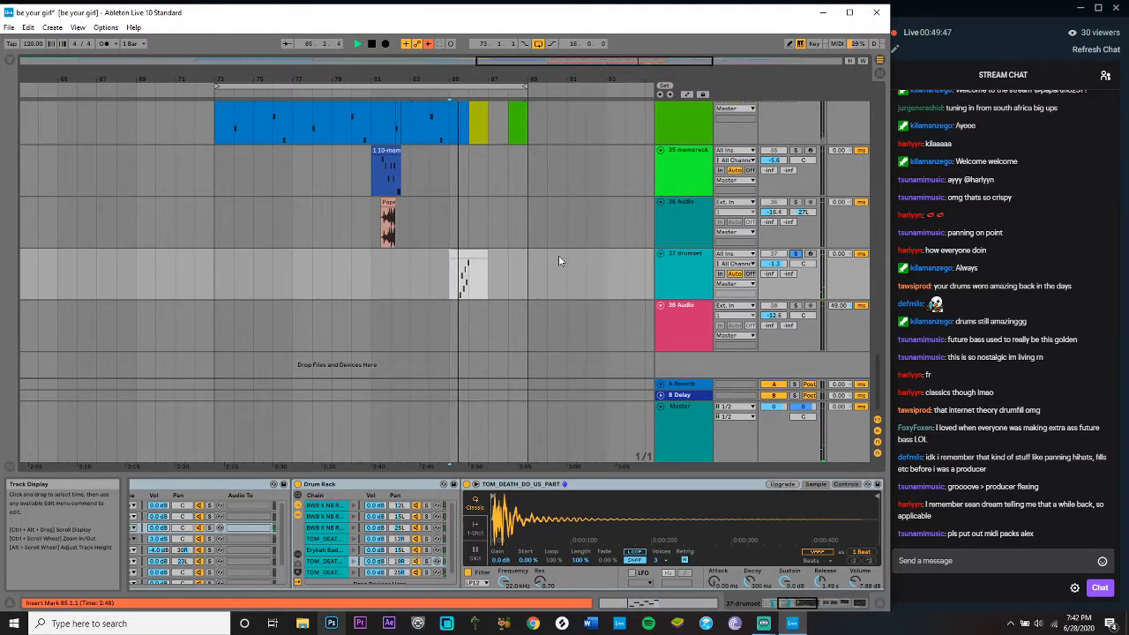
key(space)
Step: Solo the 27 Massive track, display its devices, and play it briefly from bar 73
scroll(559, 261, up, 8)
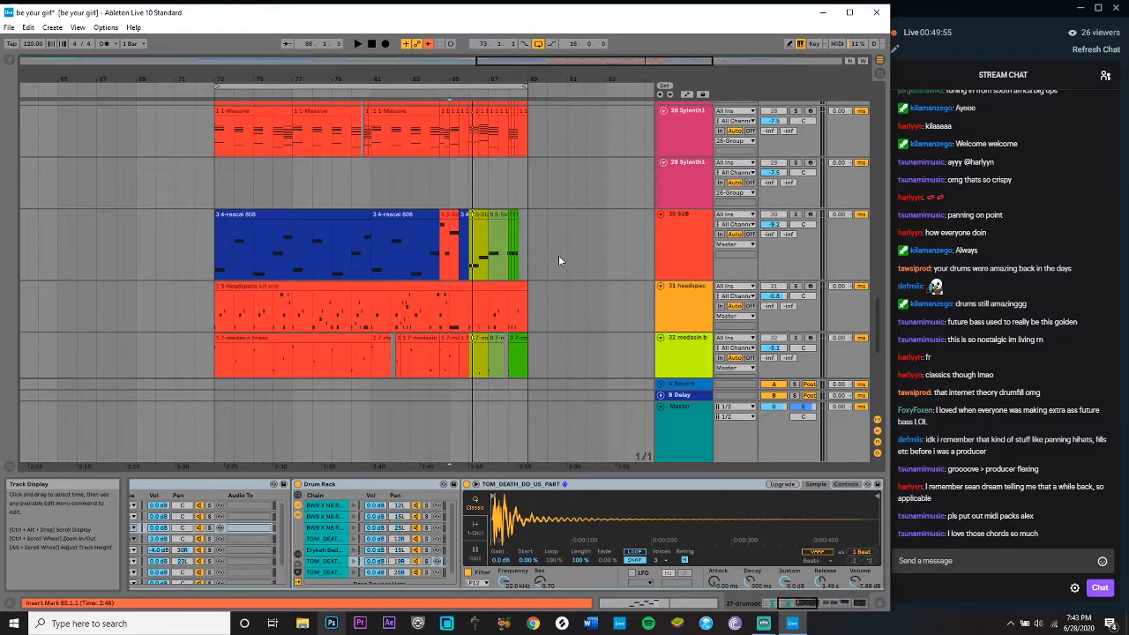
scroll(558, 261, up, 2)
scroll(558, 261, left, 2)
click(281, 164)
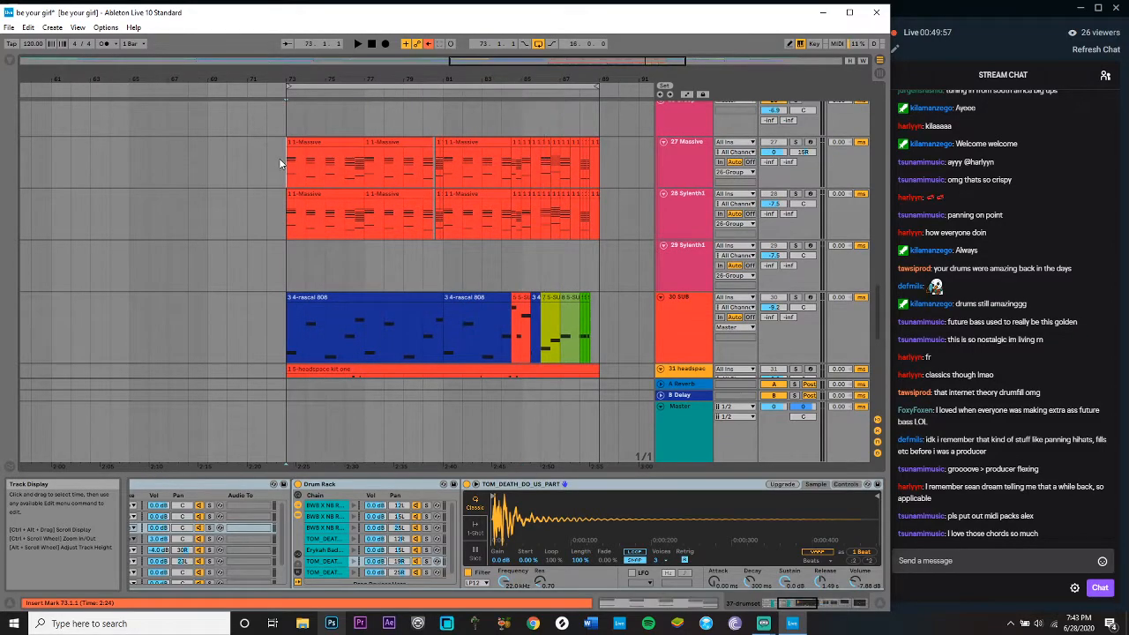
click(280, 164)
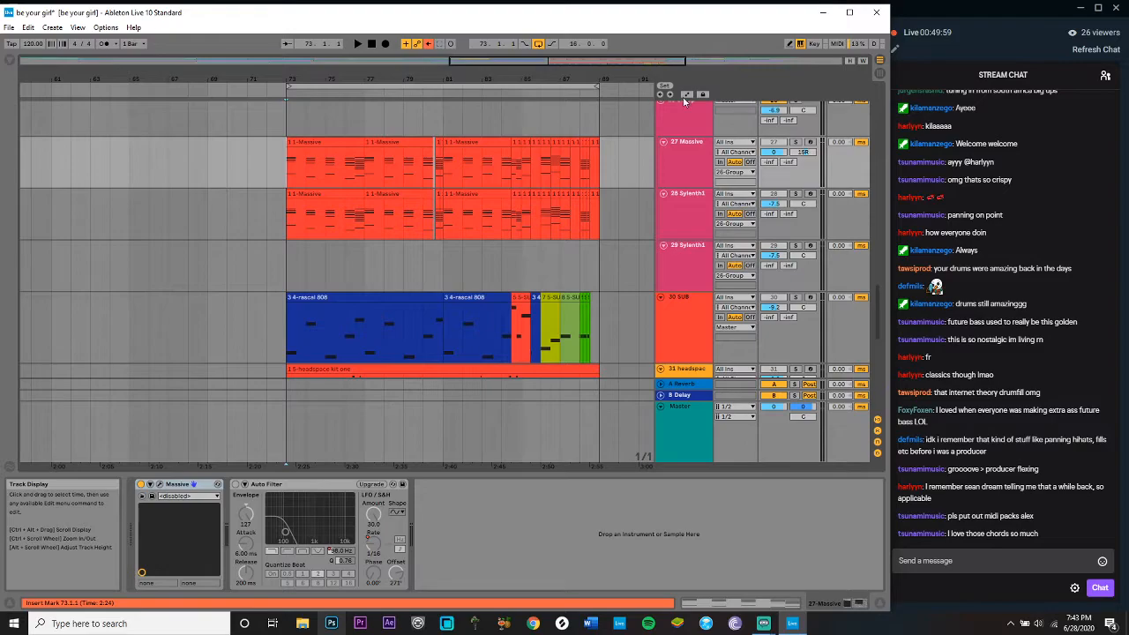
click(687, 150)
key(space)
key(space)
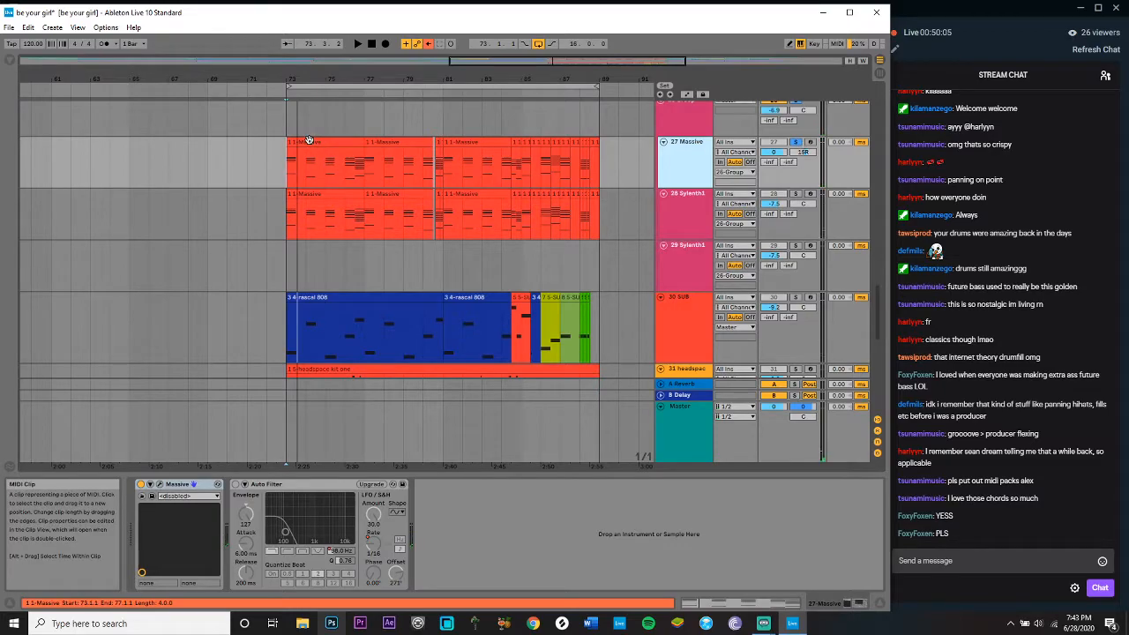
Step: Clear the solo, play the full arrangement from bar 89, and look over the section's drum, piano, Sylenth1 and audio layers
scroll(562, 213, down, 1)
scroll(562, 213, down, 3)
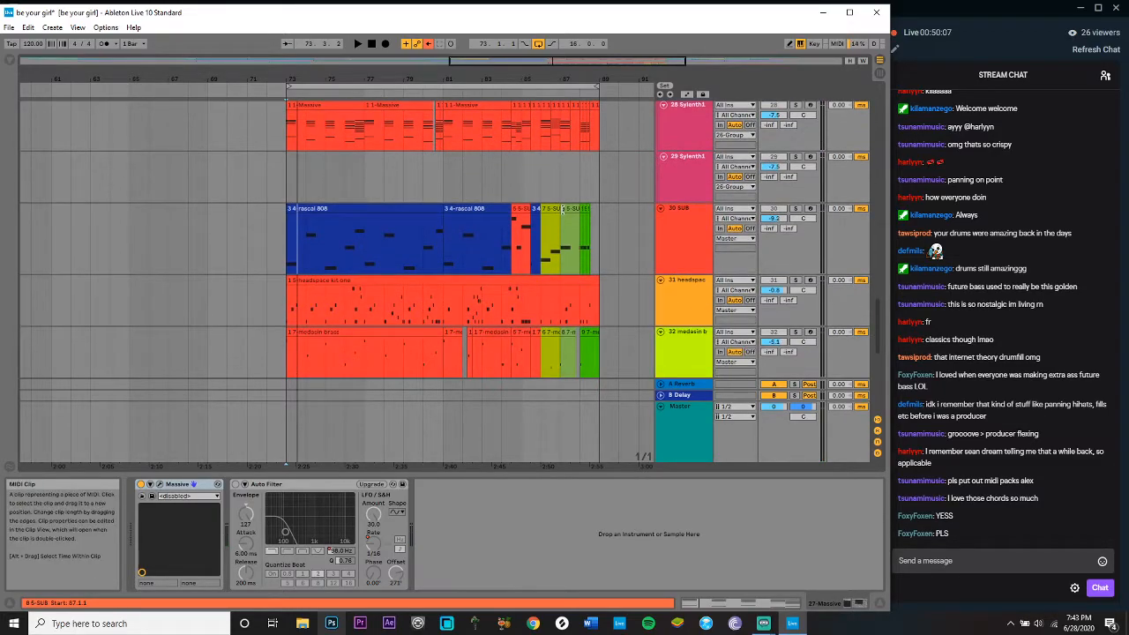
scroll(562, 213, up, 5)
scroll(562, 213, up, 10)
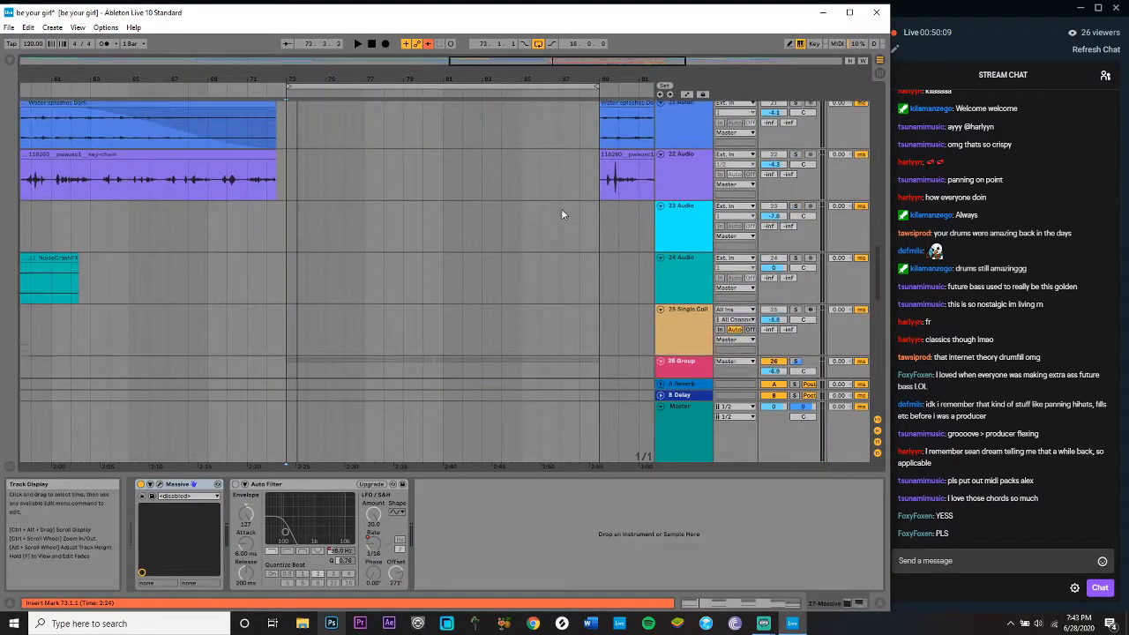
scroll(562, 213, up, 6)
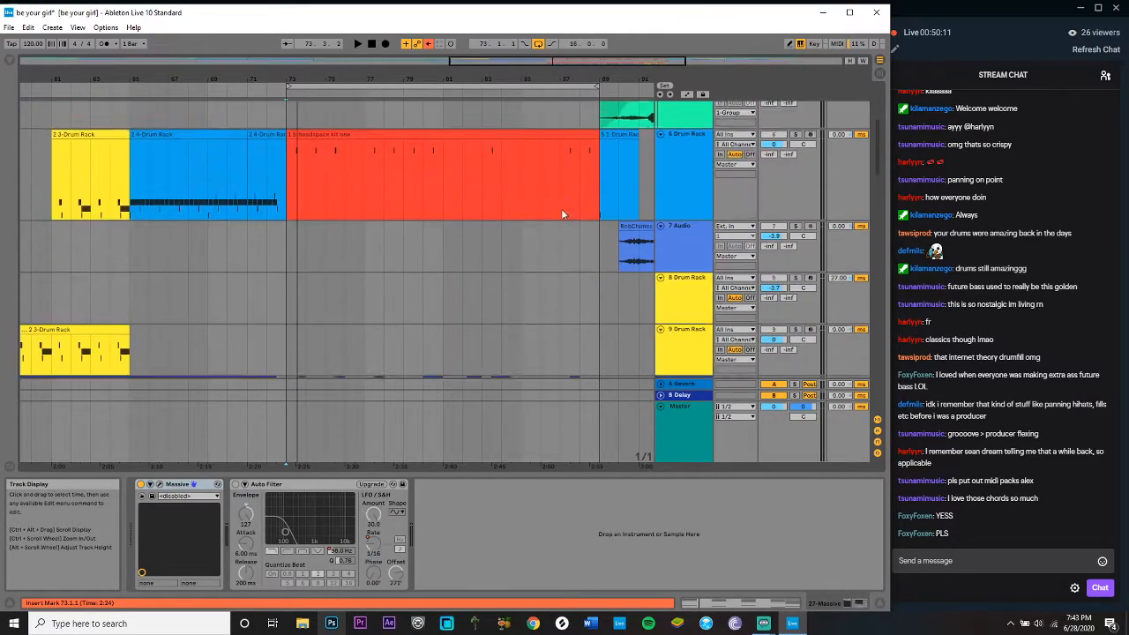
scroll(562, 214, right, 3)
scroll(561, 214, right, 6)
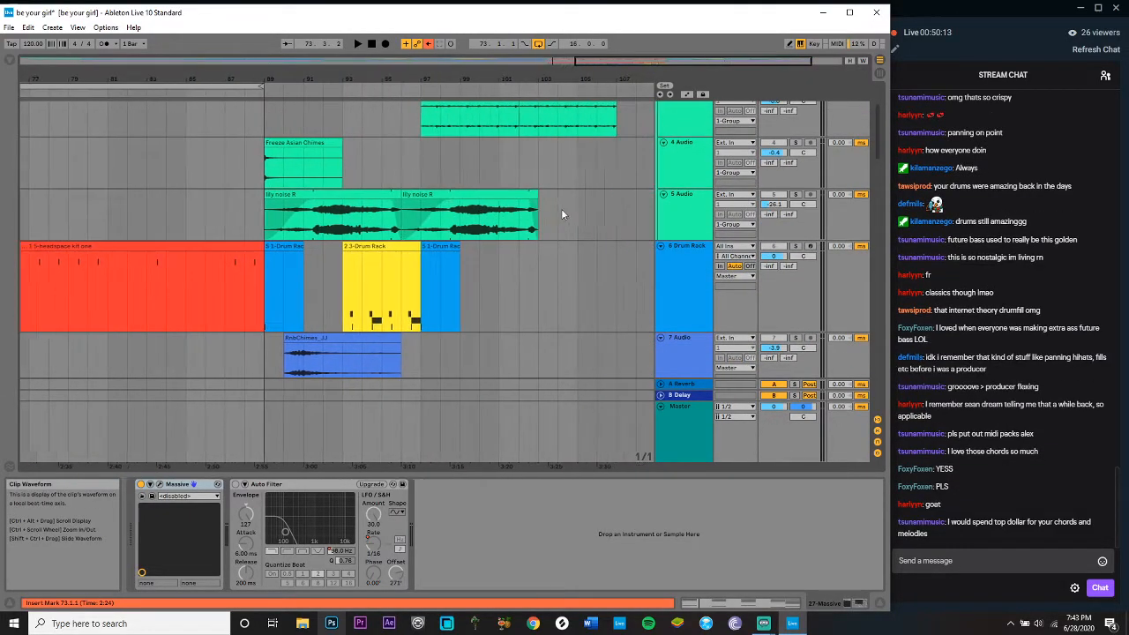
click(267, 127)
click(796, 247)
key(space)
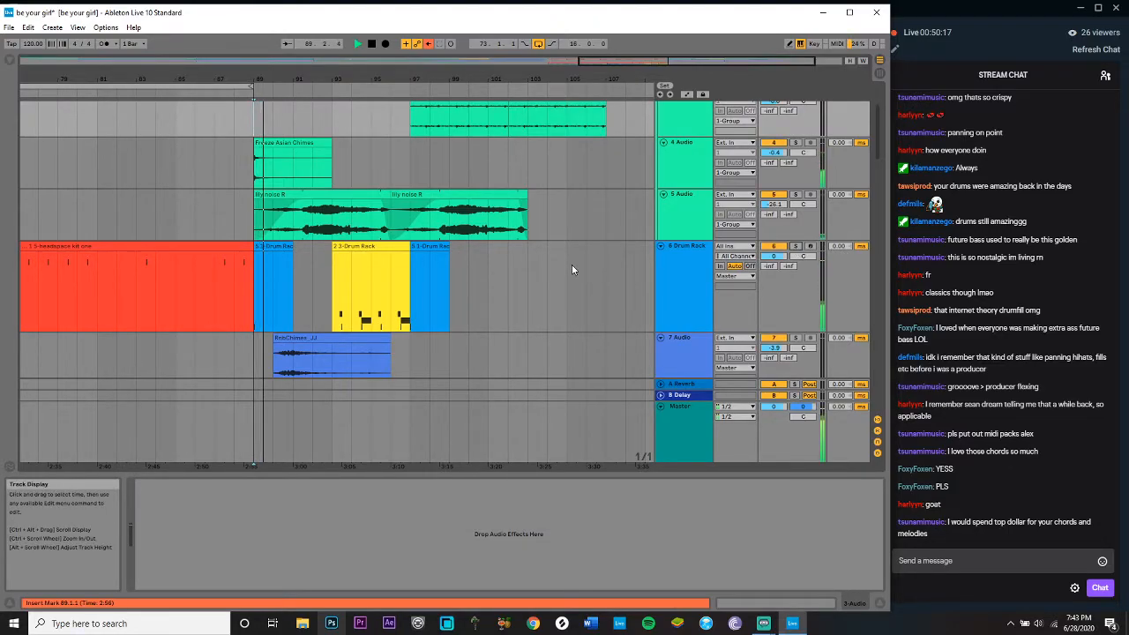
scroll(572, 269, down, 3)
scroll(572, 269, down, 10)
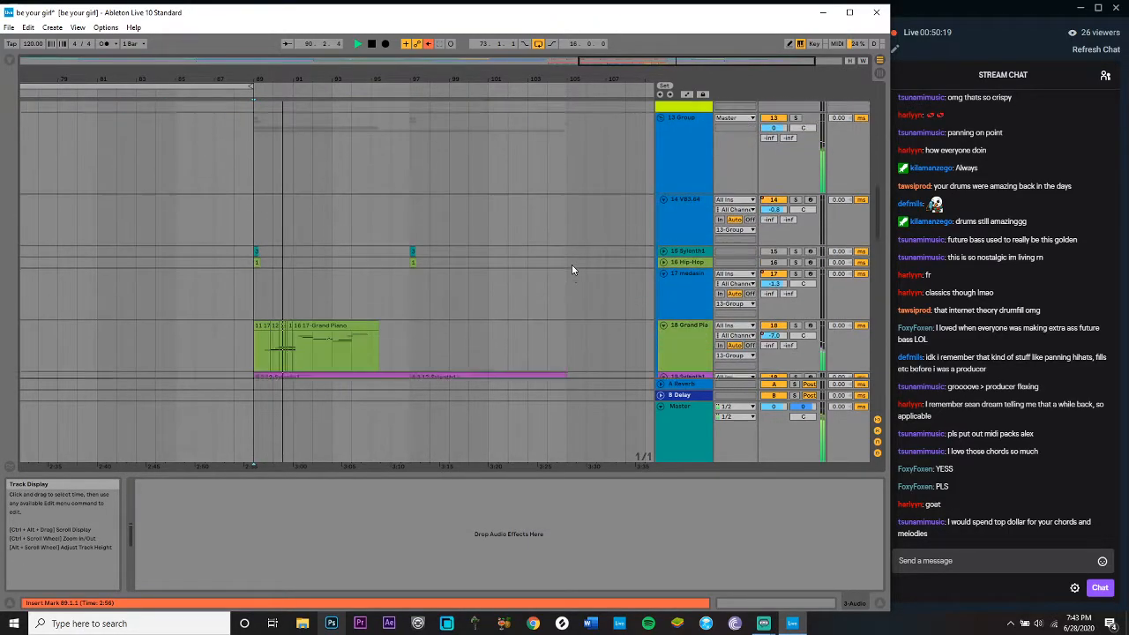
scroll(572, 269, down, 2)
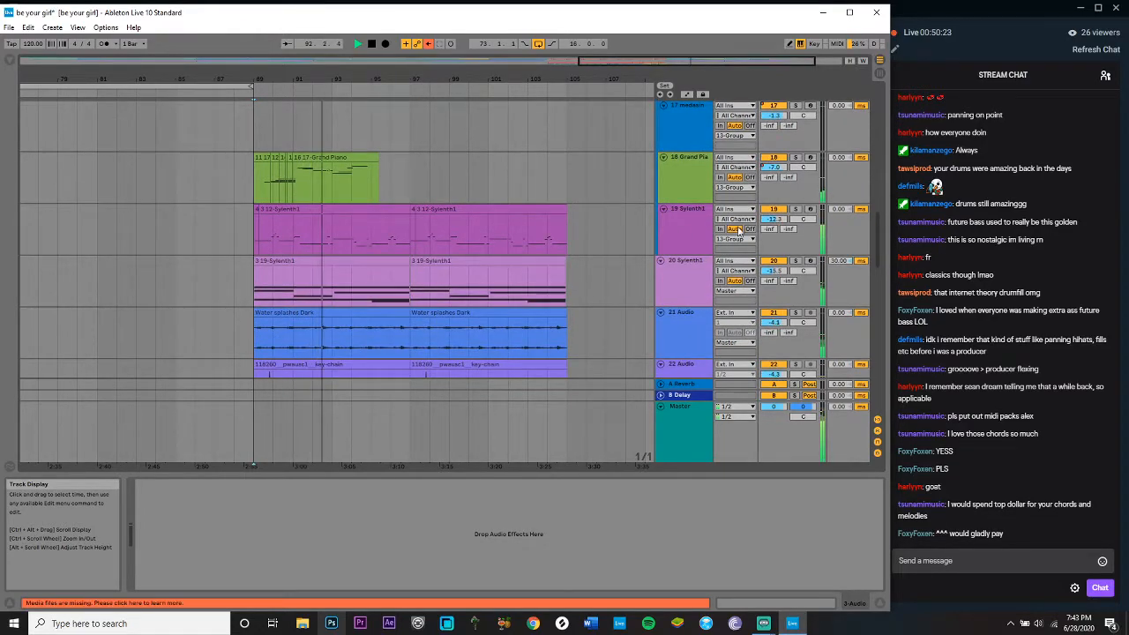
scroll(649, 224, down, 2)
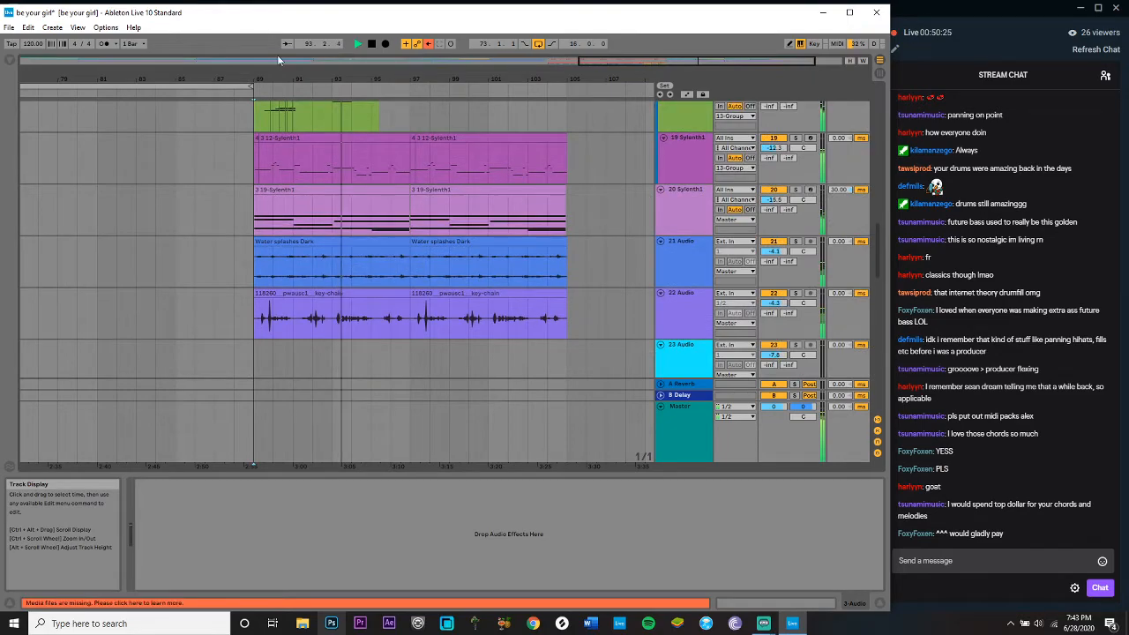
Step: Move the loop region to start at bar 89 and shorten it to end at bar 97
drag(224, 86, 556, 92)
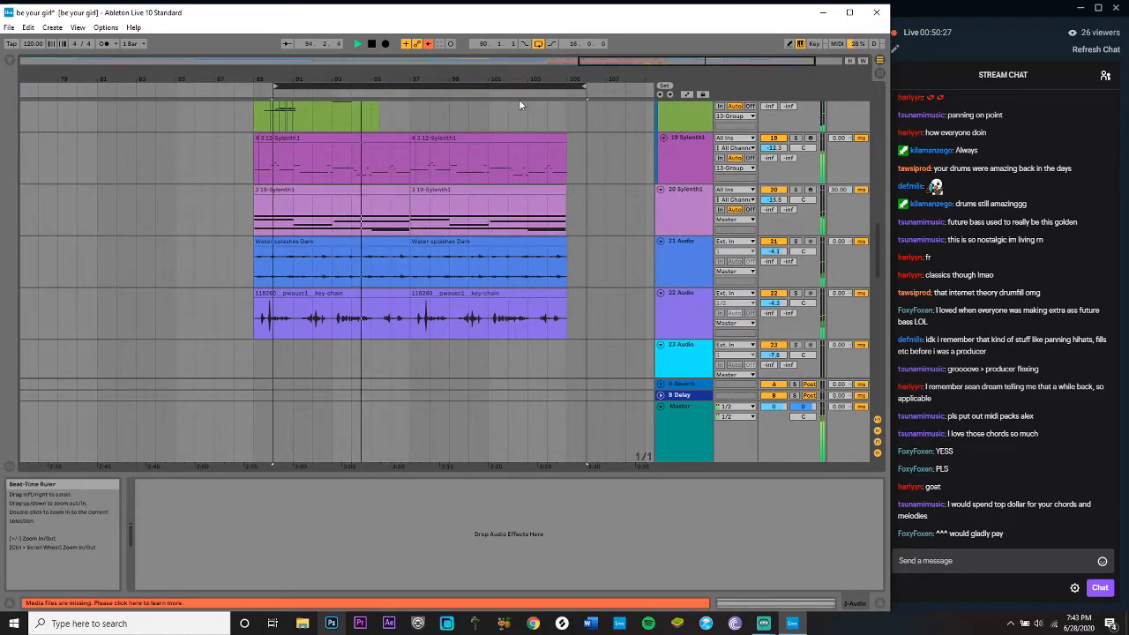
mouse_move(477, 87)
mouse_down()
mouse_move(435, 88)
mouse_move(459, 89)
mouse_up()
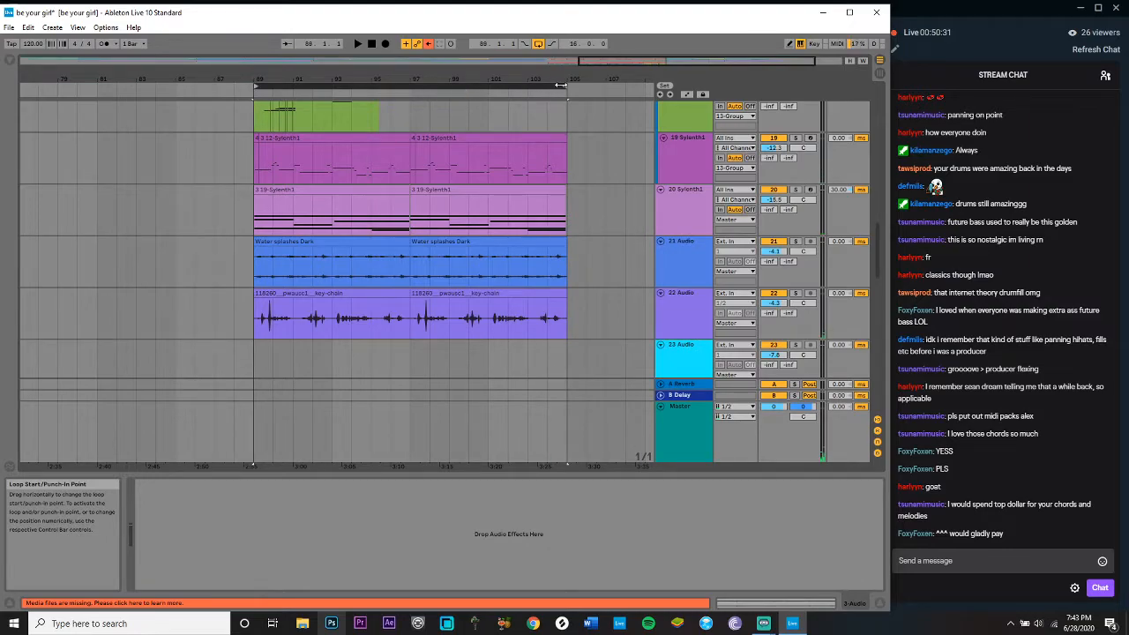
click(560, 86)
drag(560, 86, 408, 85)
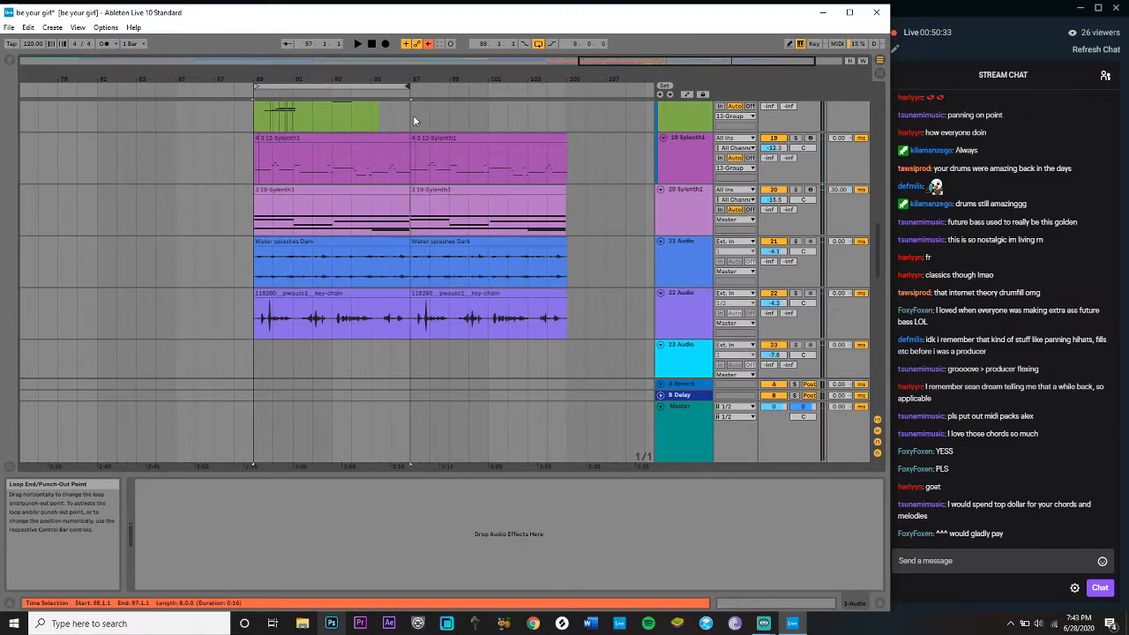
Step: Solo the 19 Sylenth1 bass track, play it from bar 89, and display its devices
click(794, 139)
key(space)
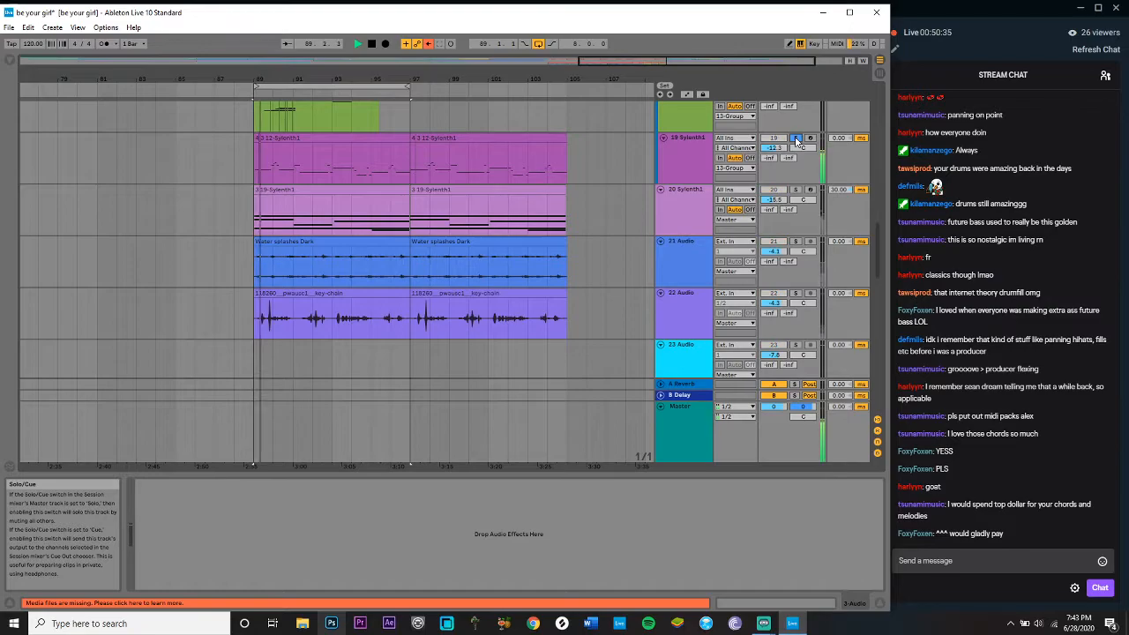
click(678, 159)
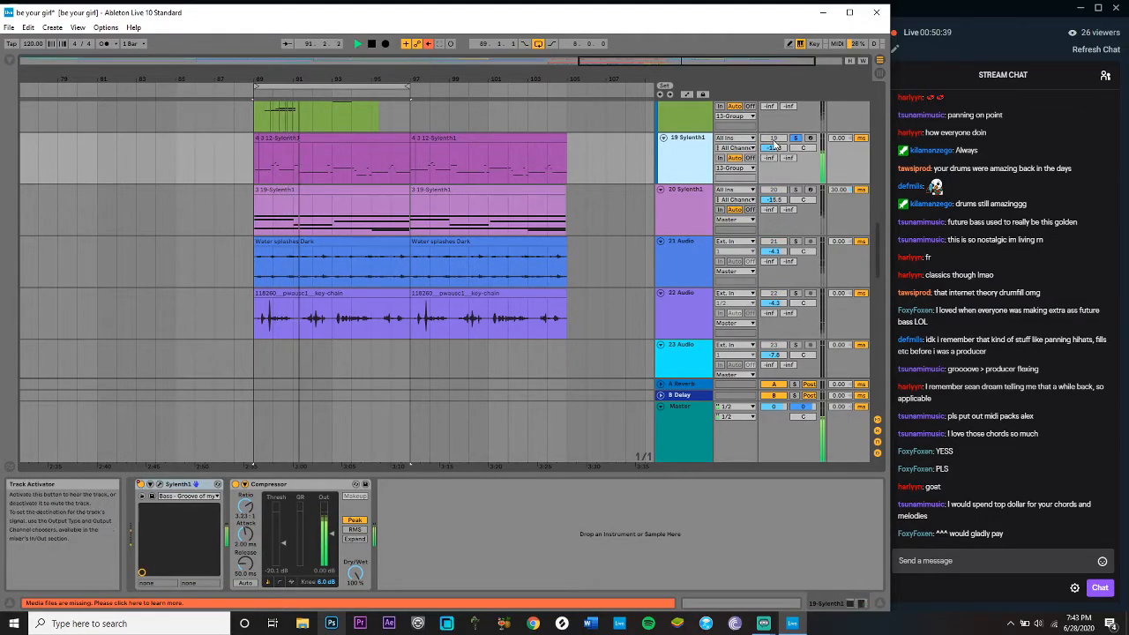
Step: Add the 20 Sylenth1 track to the solo, play both Sylenth1 layers from bar 89, and display track 20's effects chain
click(792, 194)
key(space)
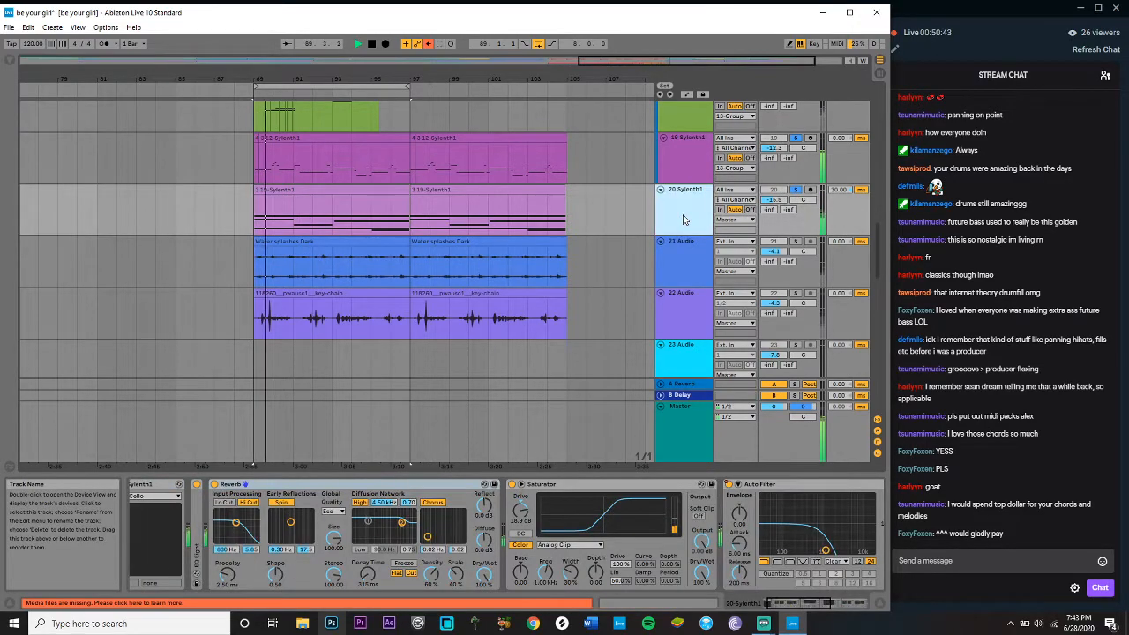
click(472, 522)
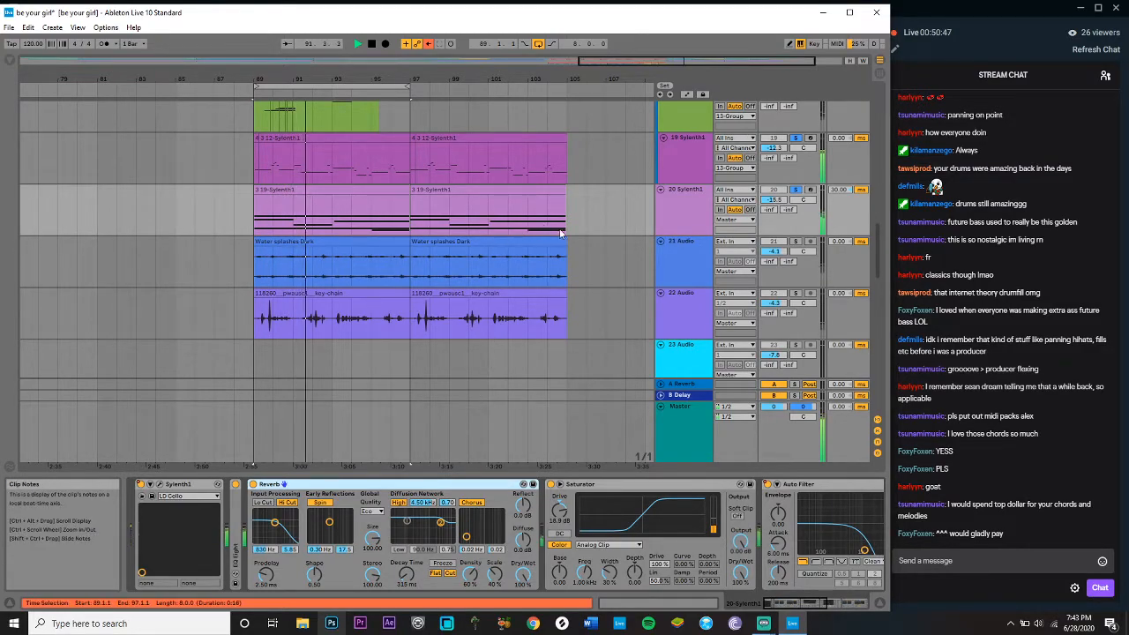
scroll(594, 234, down, 1)
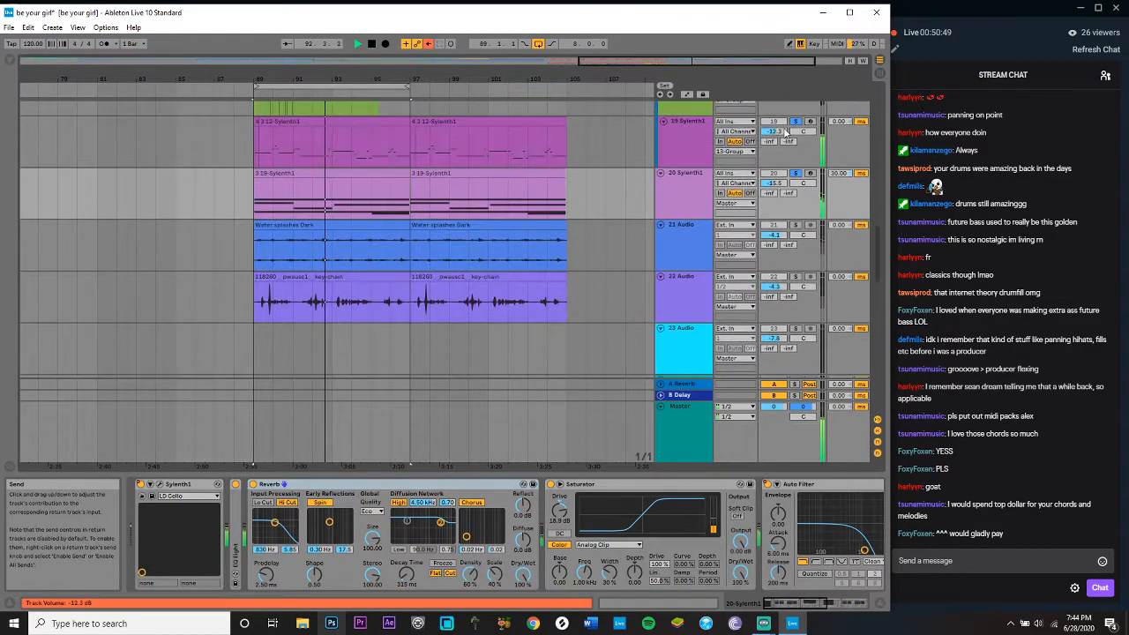
key(space)
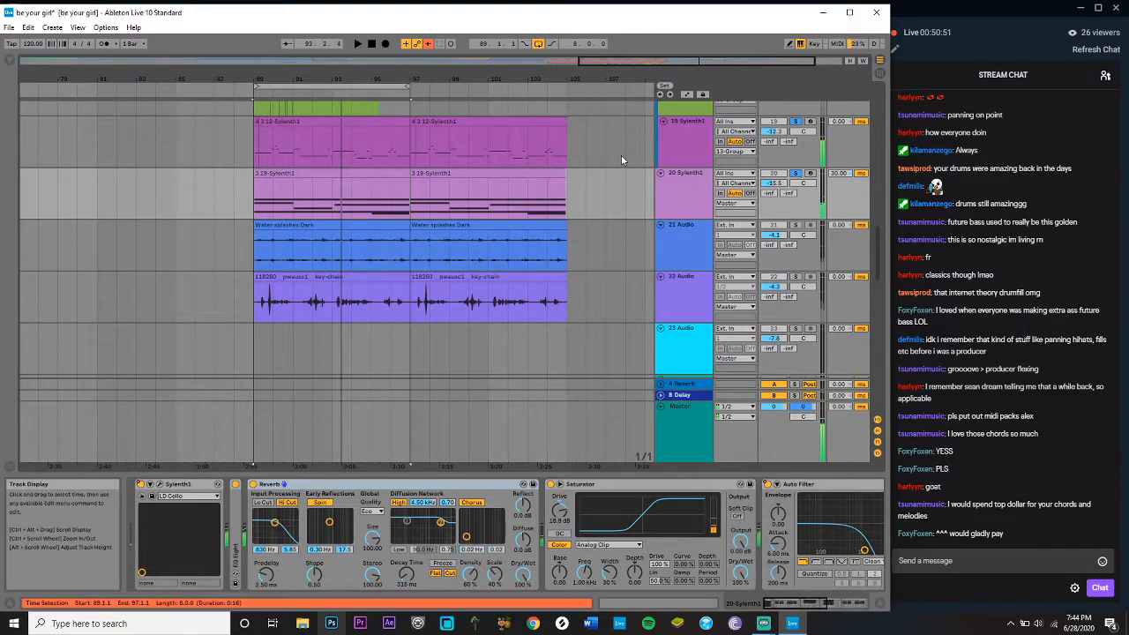
Step: Solo only the 20 Sylenth1 track and briefly play its earlier clip from bar 25
scroll(621, 160, left, 15)
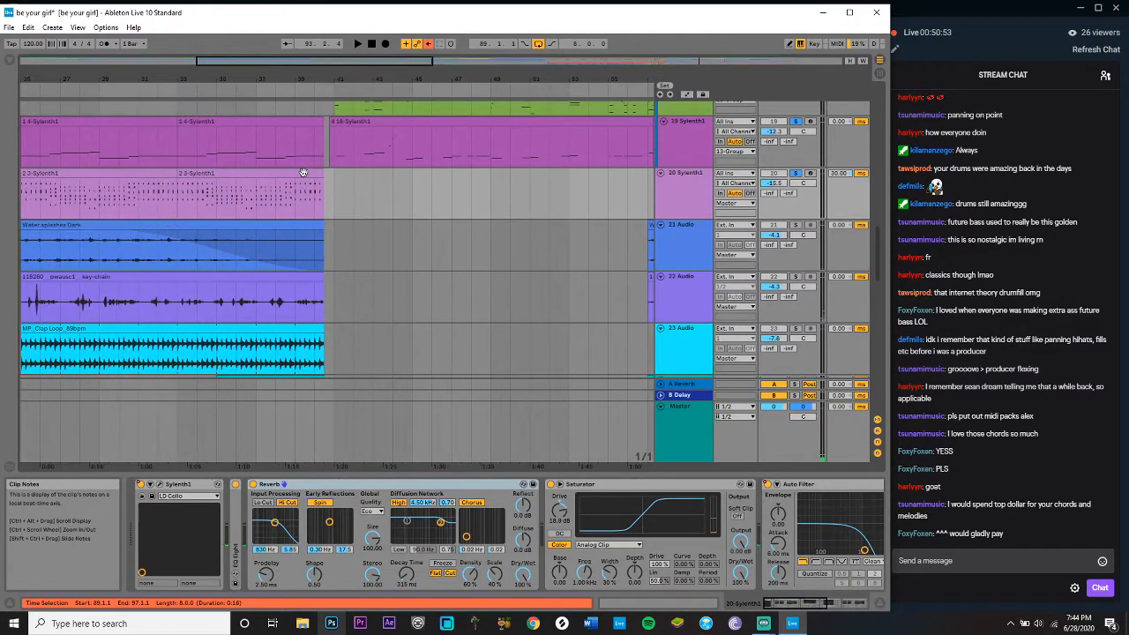
scroll(116, 209, left, 3)
click(127, 196)
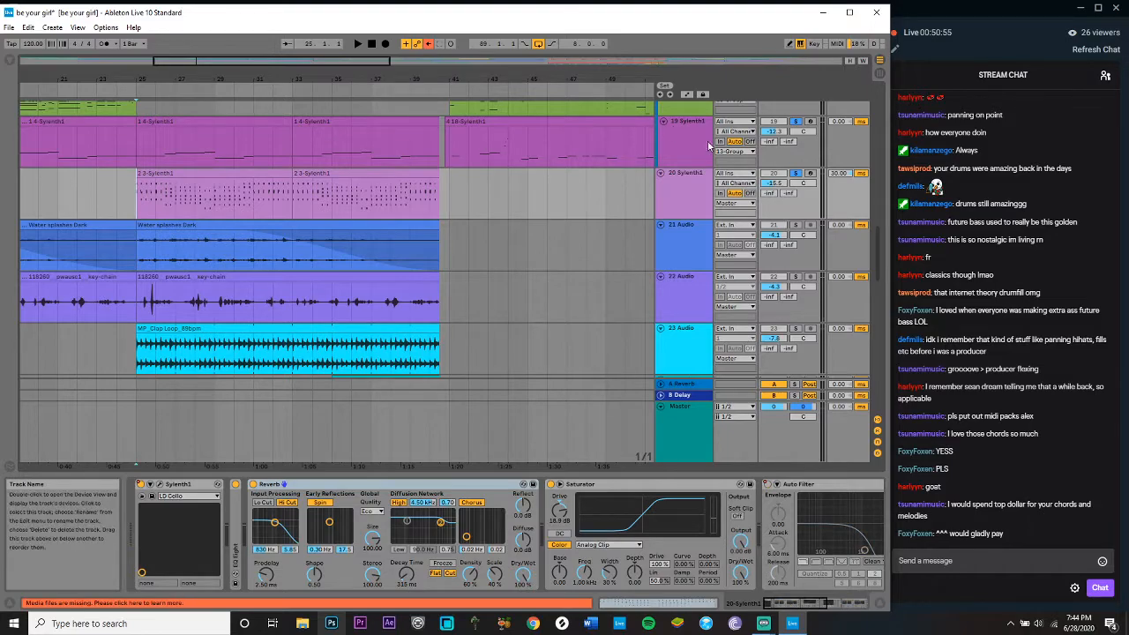
key(space)
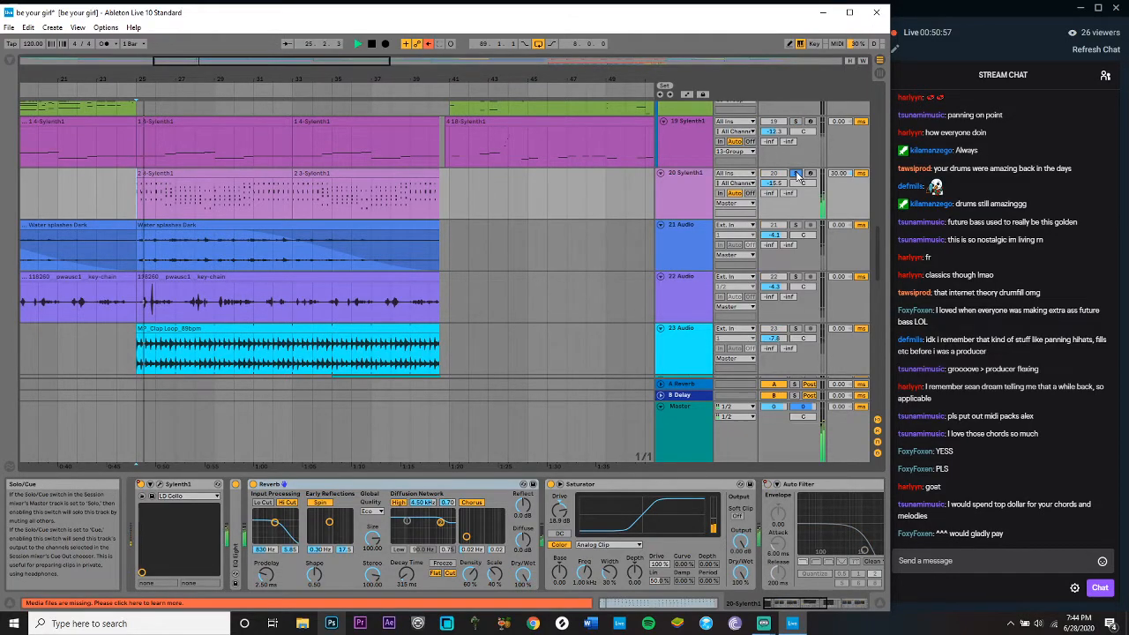
key(space)
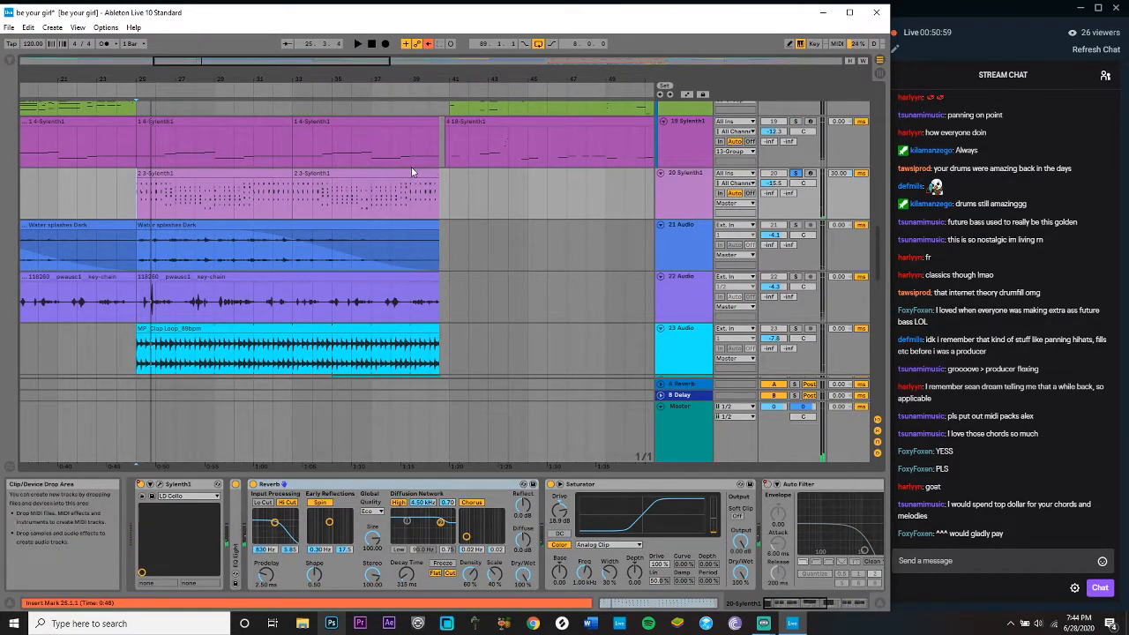
Step: Solo the 38 Audio track, play its Heartbeat clip from bar 97, and display the track's devices
scroll(411, 170, right, 3)
scroll(411, 169, right, 15)
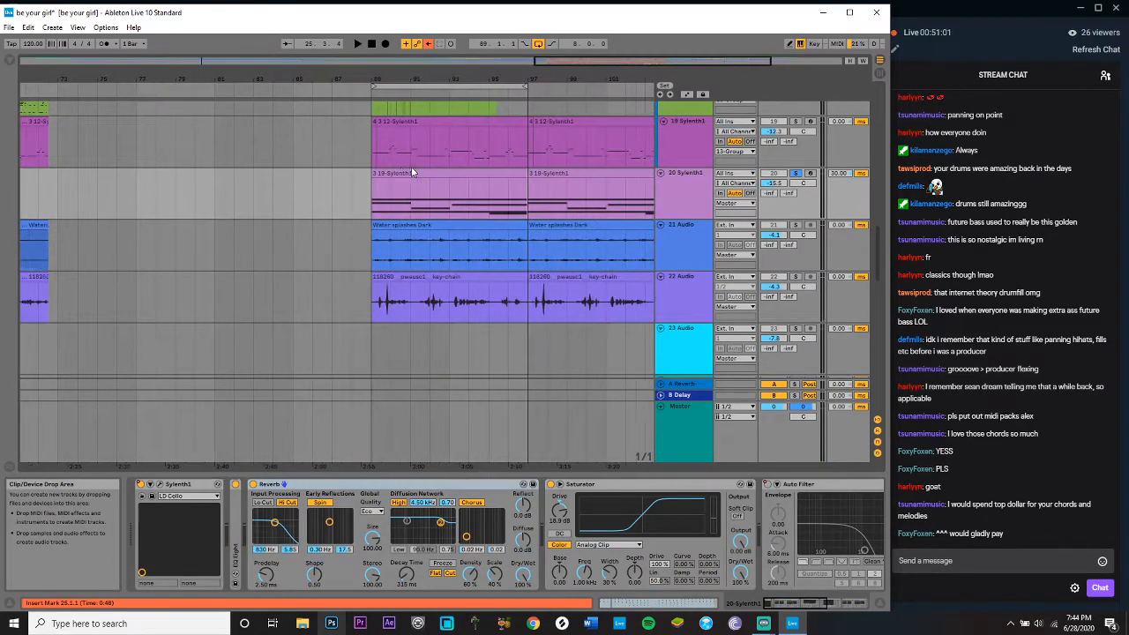
scroll(380, 190, down, 12)
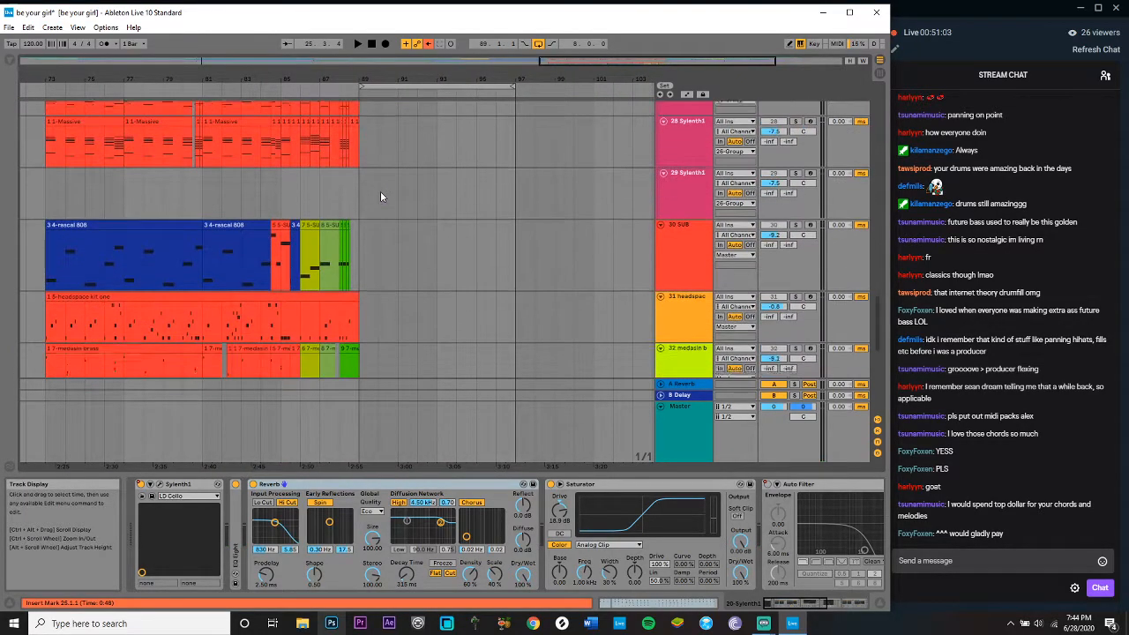
scroll(380, 190, up, 15)
scroll(380, 191, right, 2)
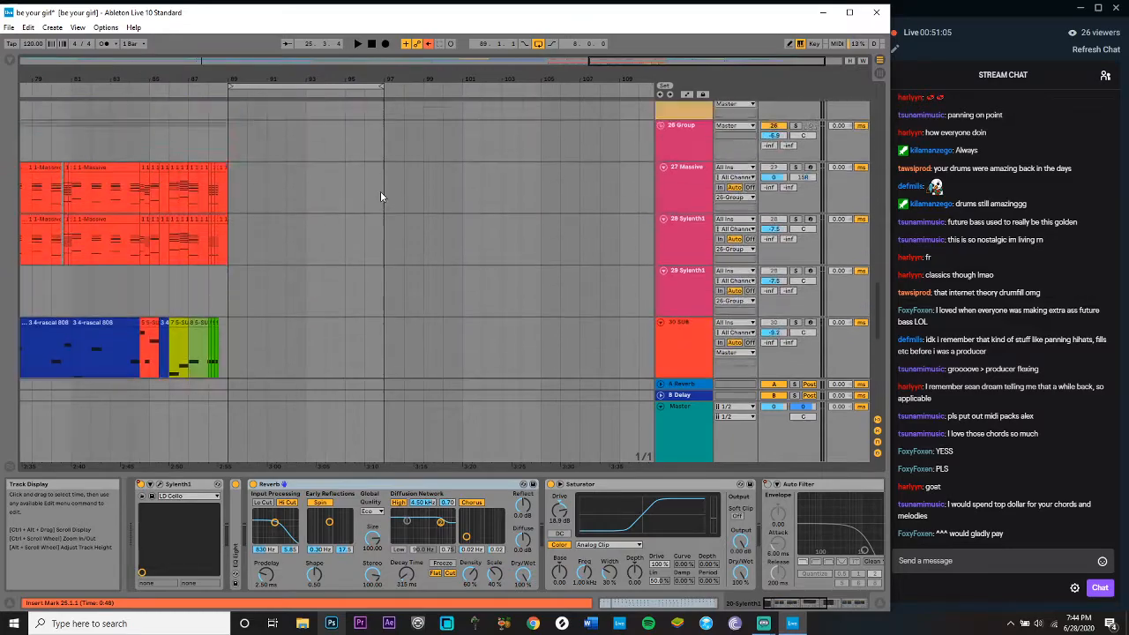
scroll(380, 191, down, 15)
click(381, 324)
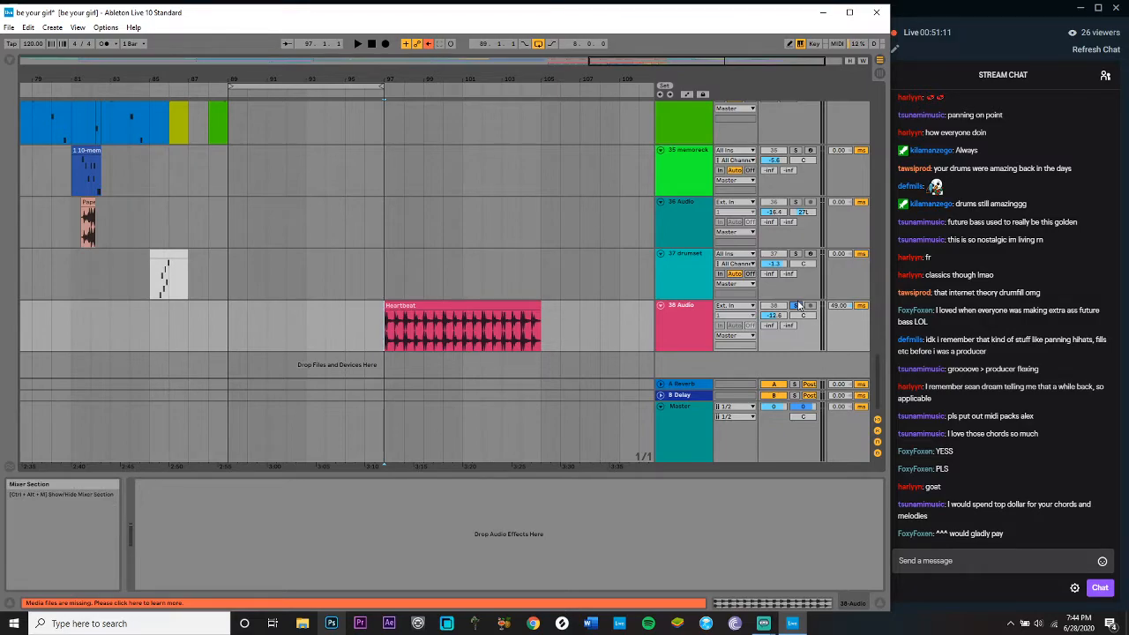
key(space)
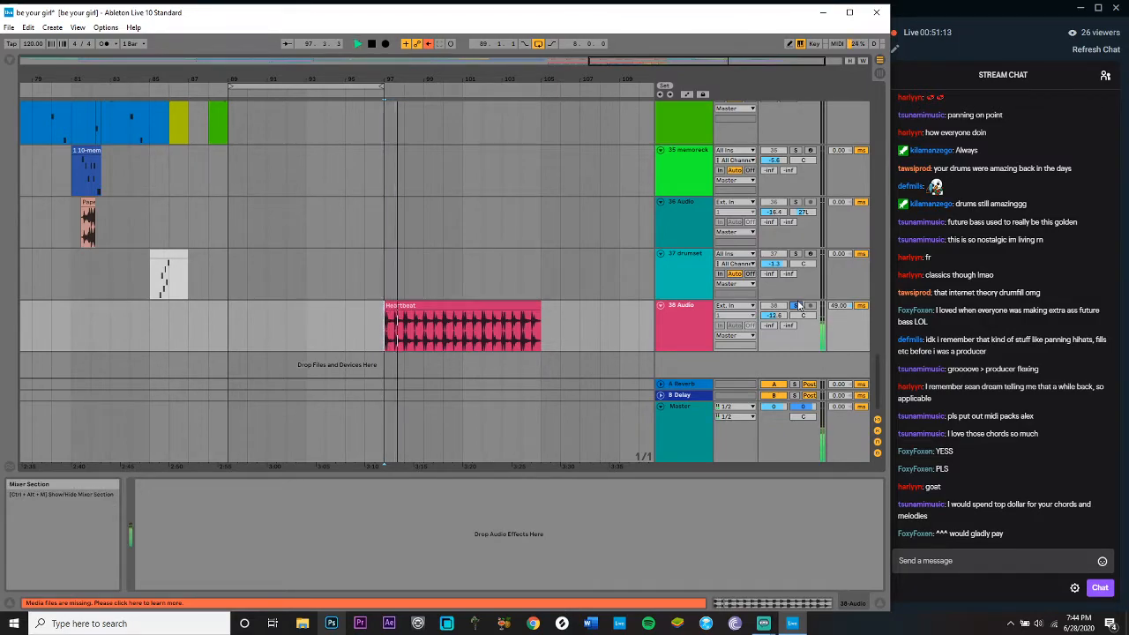
click(690, 342)
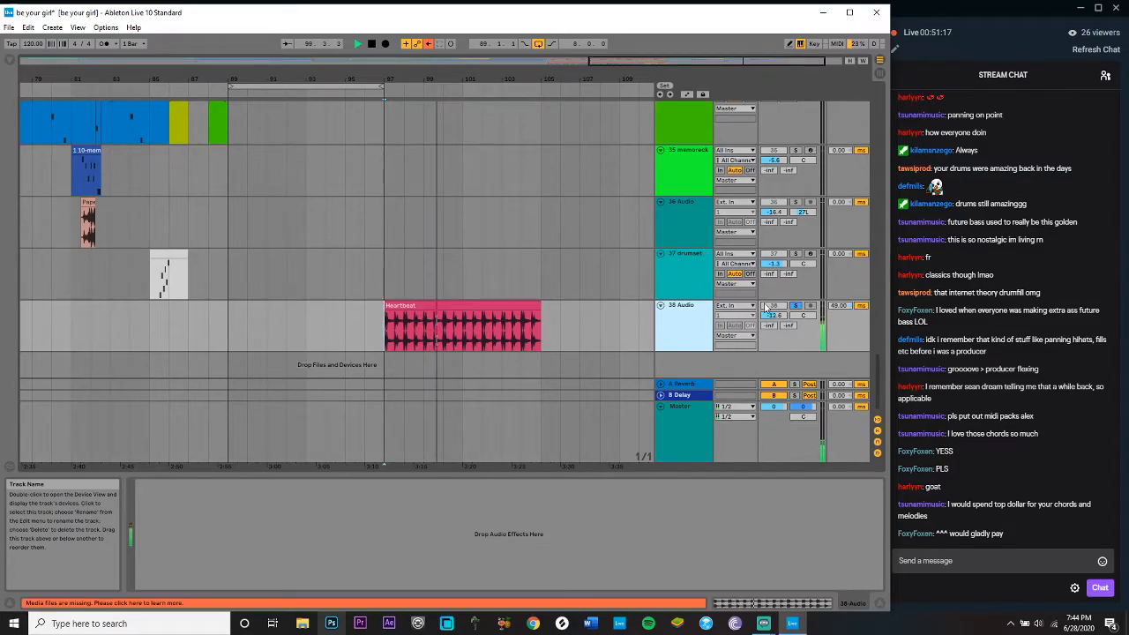
key(space)
Step: Clear the solo, play the full mix from bar 97, and look over the tracks up to 11 VB3
key(space)
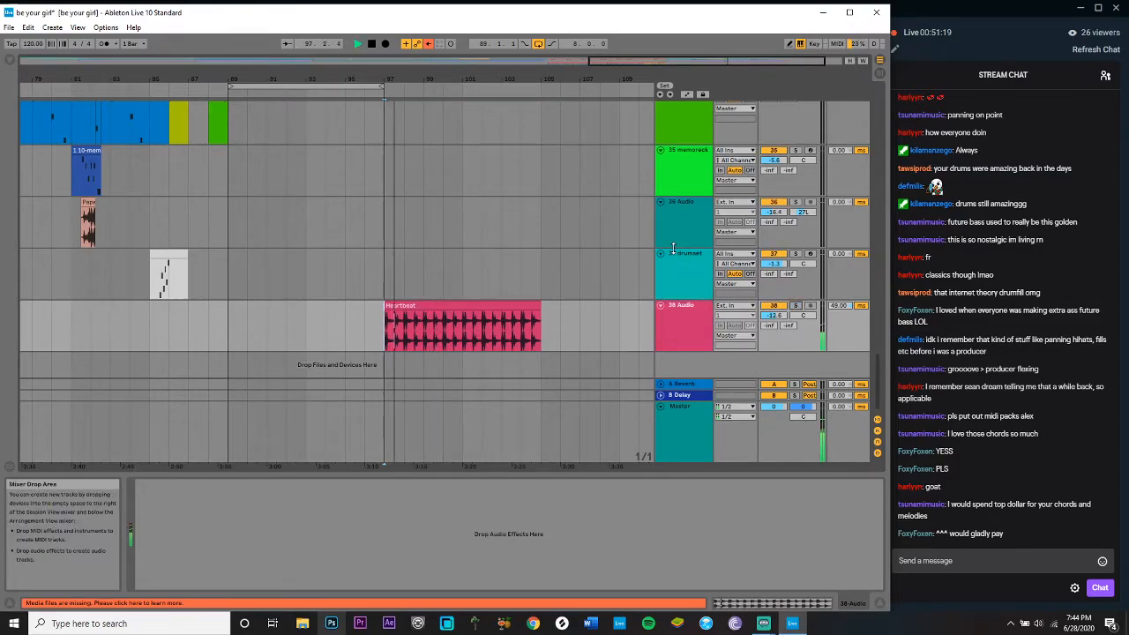
scroll(673, 250, up, 3)
scroll(622, 231, up, 15)
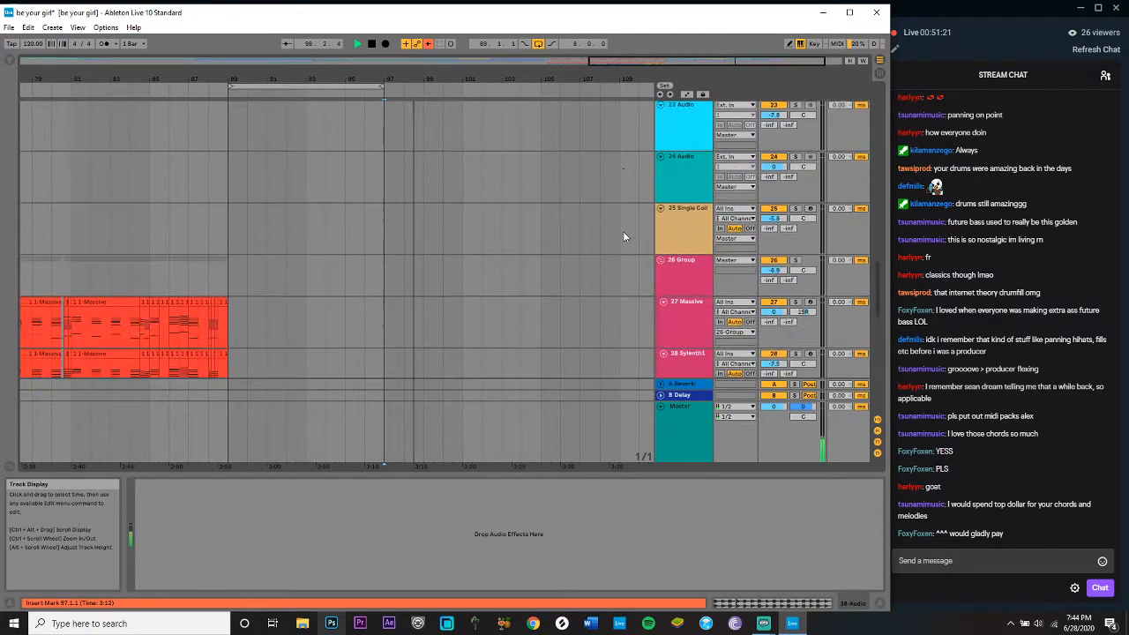
scroll(623, 231, up, 6)
key(space)
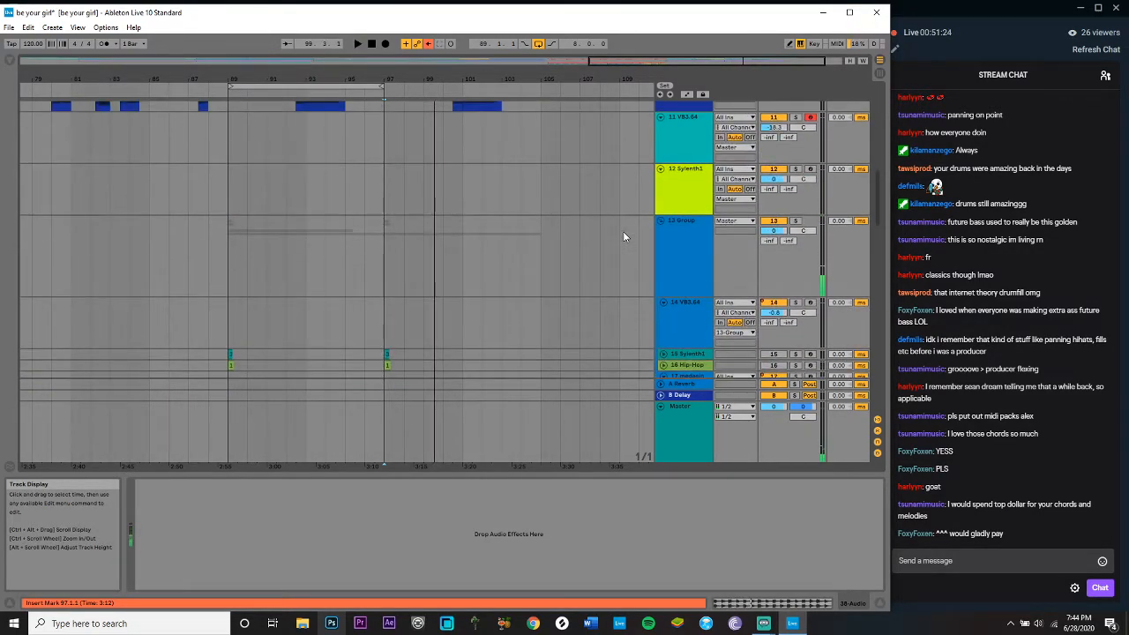
Step: Unfold the 15 Sylenth1 and 16 Hip-Hop tracks inside the 13 Group
click(663, 353)
scroll(663, 349, down, 3)
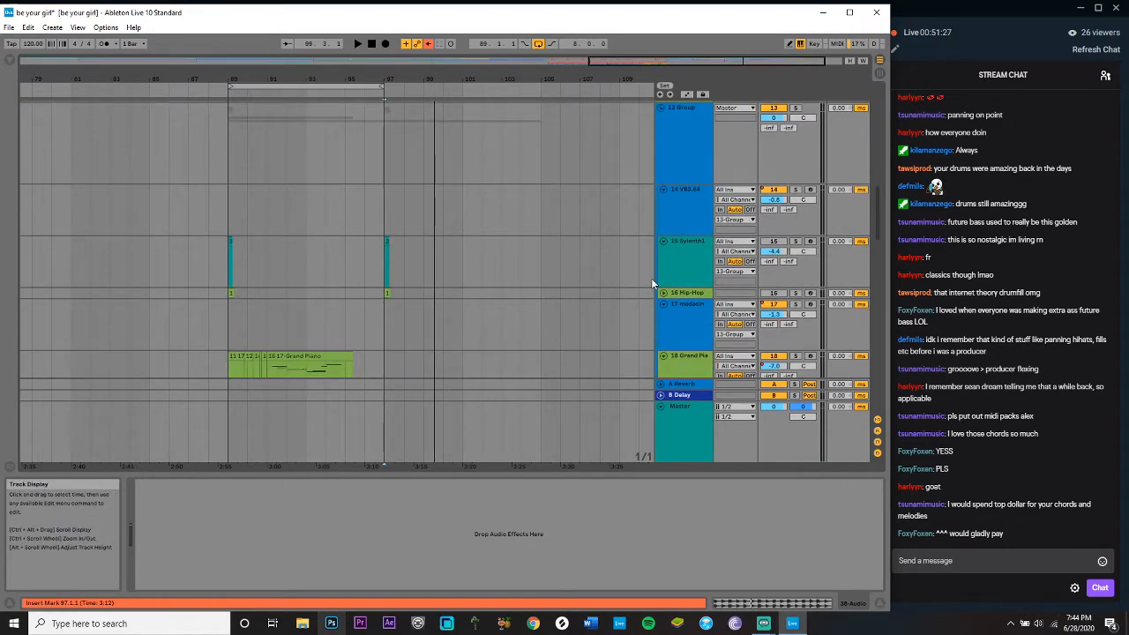
click(667, 294)
click(663, 294)
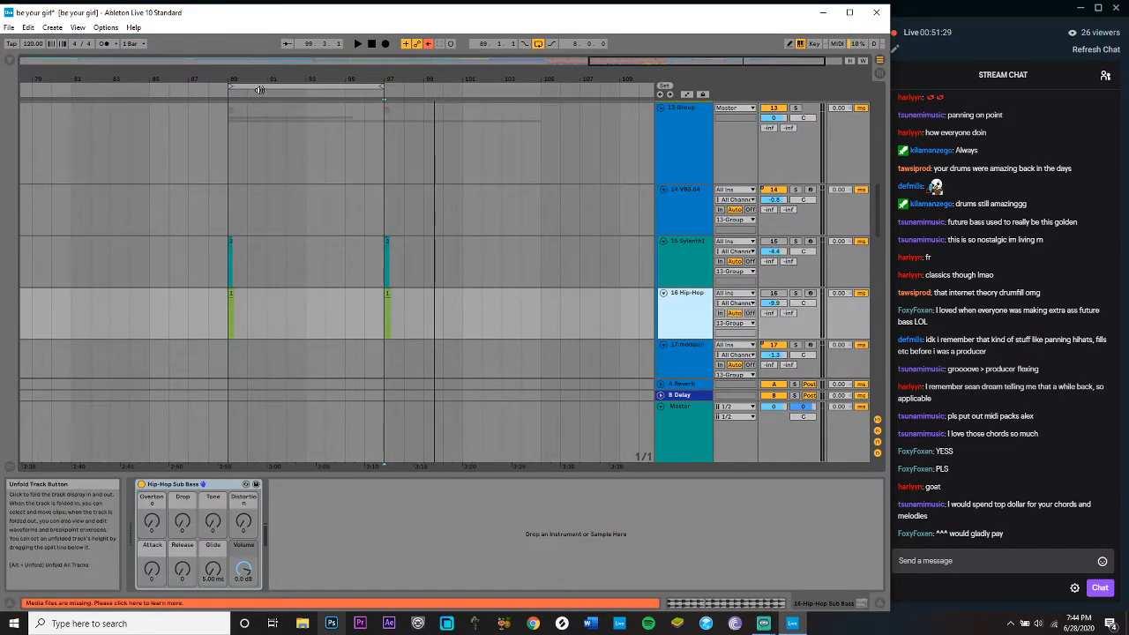
Step: View a wider span of the arrangement, look over the lower tracks, and select the Heartbeat clip on 38 Audio
click(219, 58)
drag(219, 58, 496, 58)
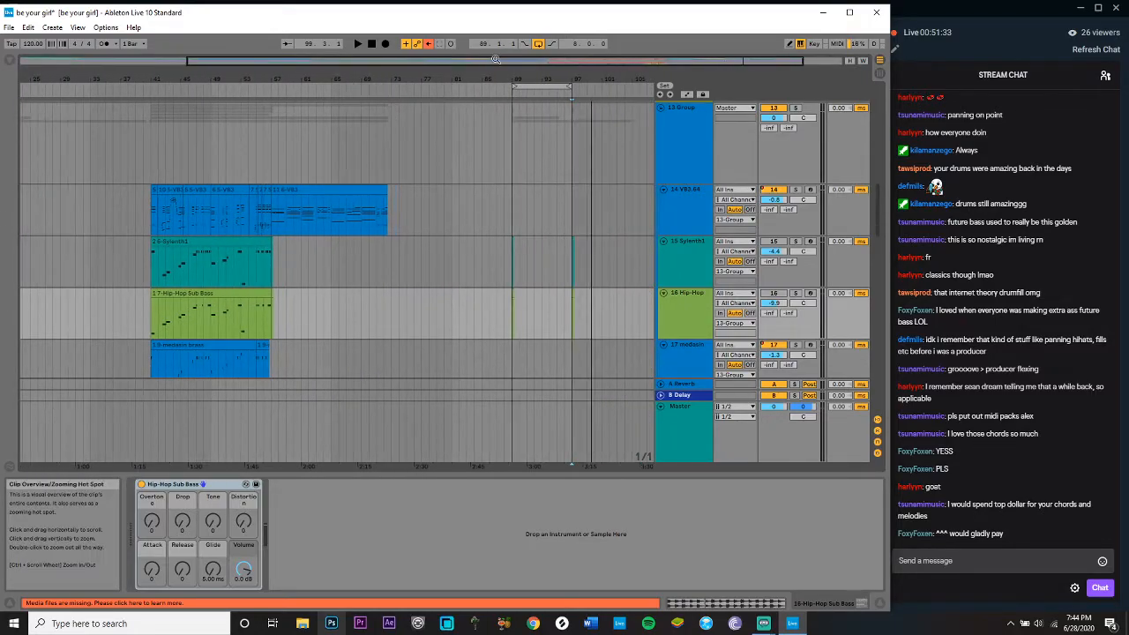
scroll(569, 185, down, 10)
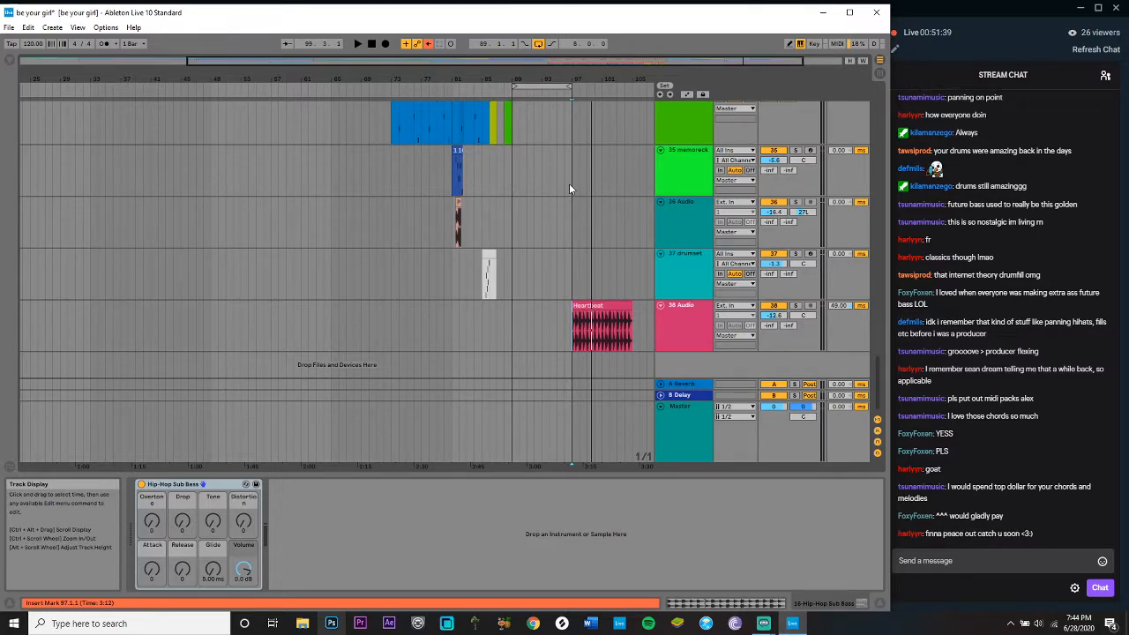
click(587, 305)
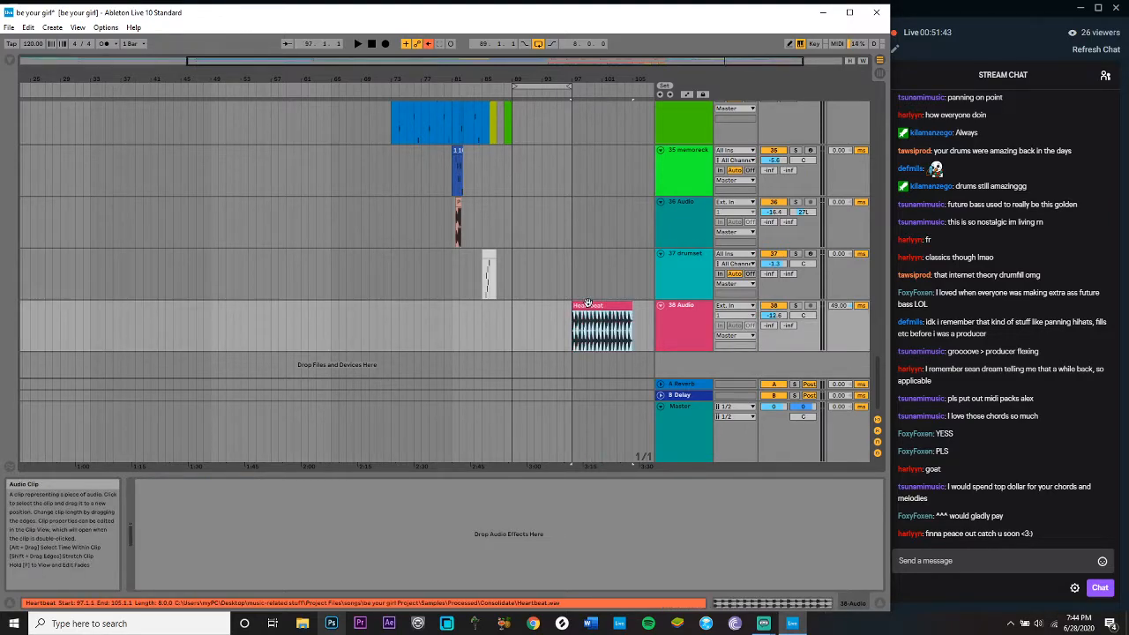
Step: Solo the 14 VB3 track and play it briefly from bar 89
drag(391, 57, 524, 150)
scroll(523, 150, up, 15)
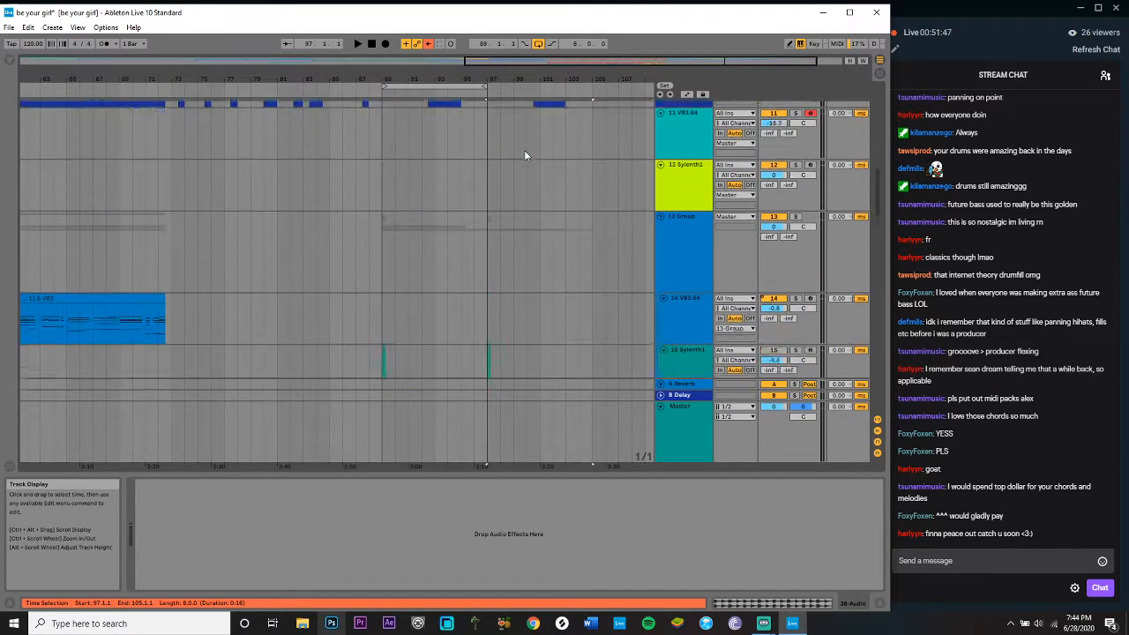
scroll(453, 193, down, 5)
click(376, 132)
scroll(377, 129, up, 1)
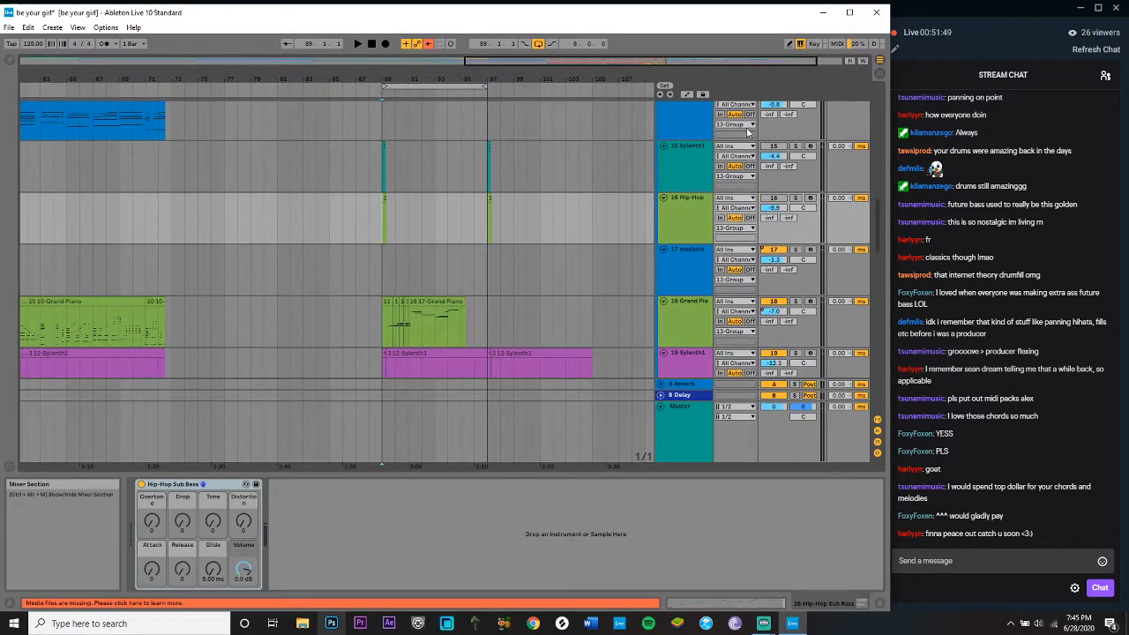
scroll(755, 141, up, 2)
key(space)
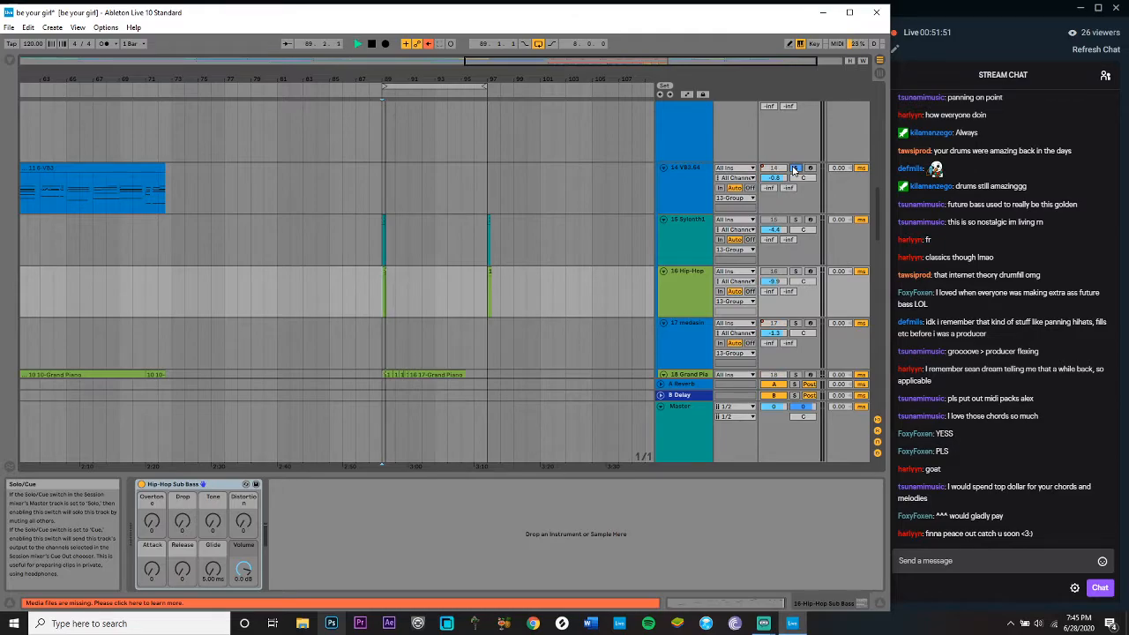
key(space)
Step: Display the full song length, look over every track from 1 Group to 38 Audio, and select the 38 Audio track
drag(584, 269, 339, 241)
scroll(338, 241, up, 10)
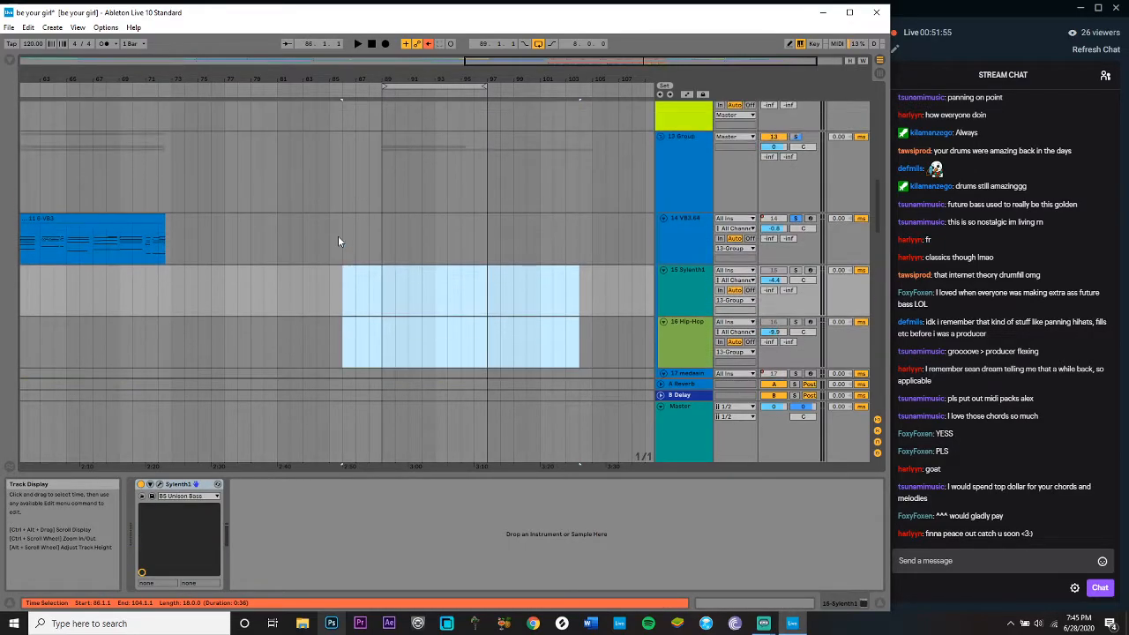
scroll(338, 236, up, 8)
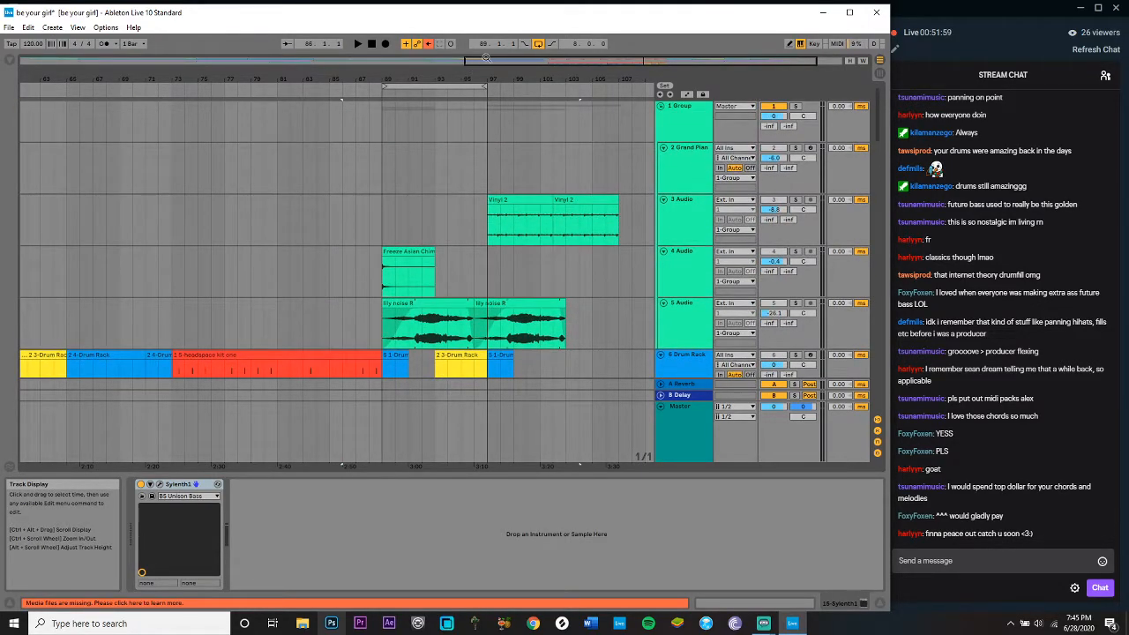
drag(485, 58, 485, 43)
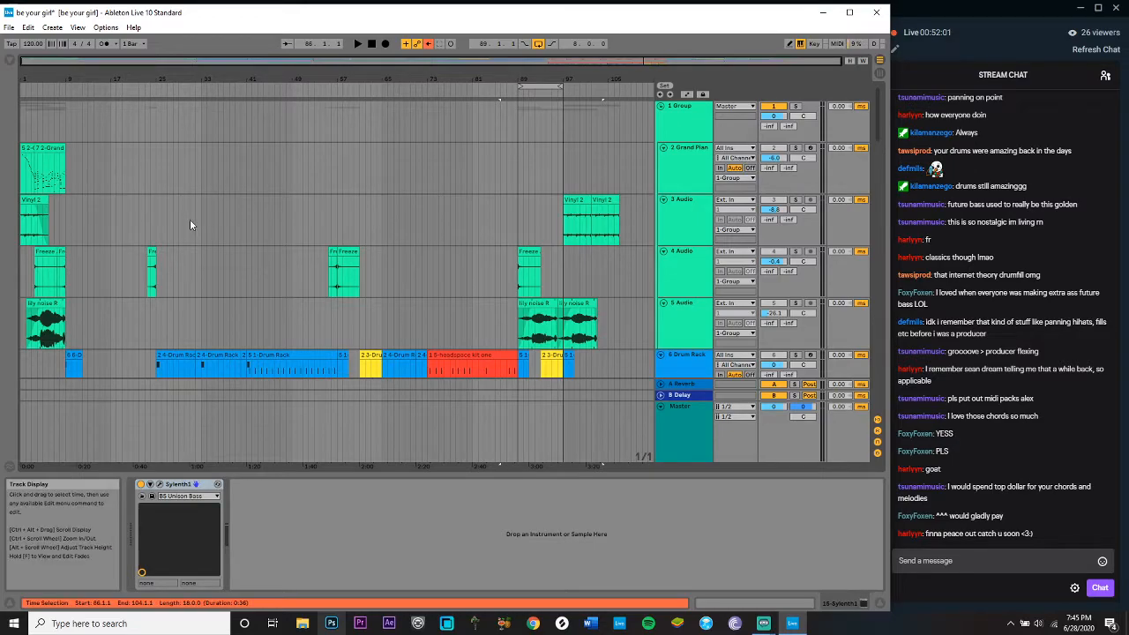
scroll(189, 219, down, 15)
scroll(190, 223, down, 15)
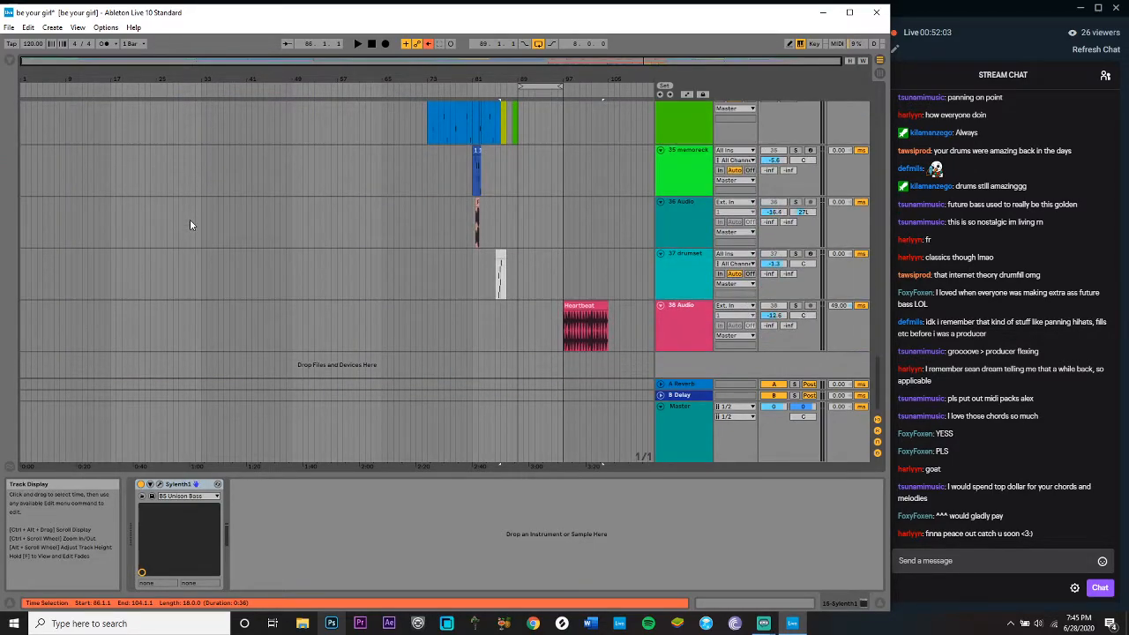
click(687, 318)
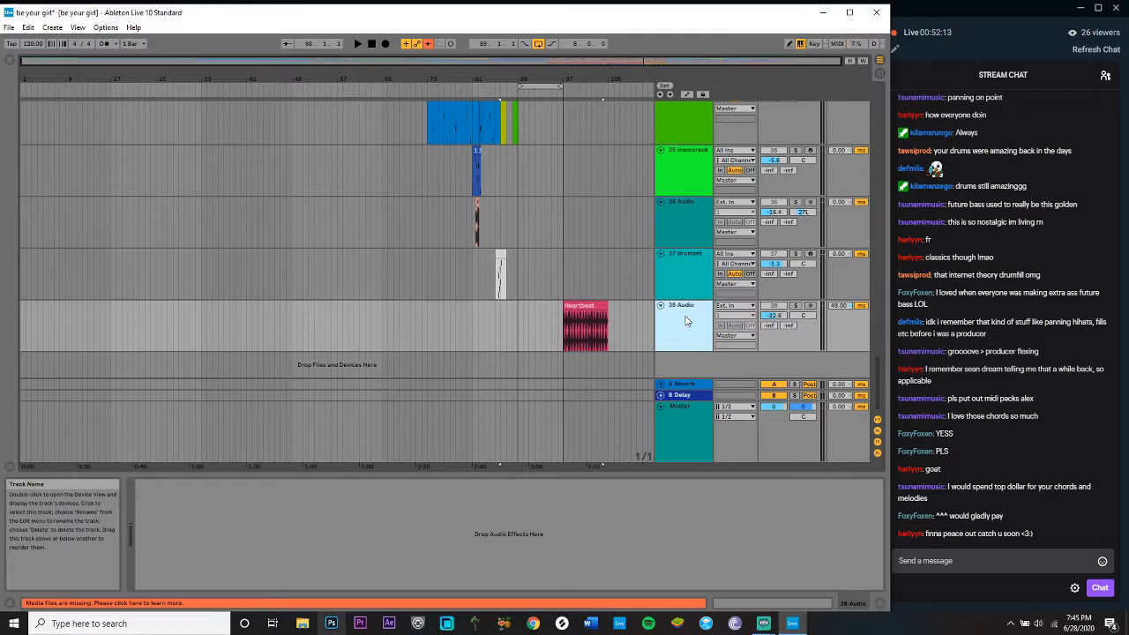
scroll(565, 285, up, 15)
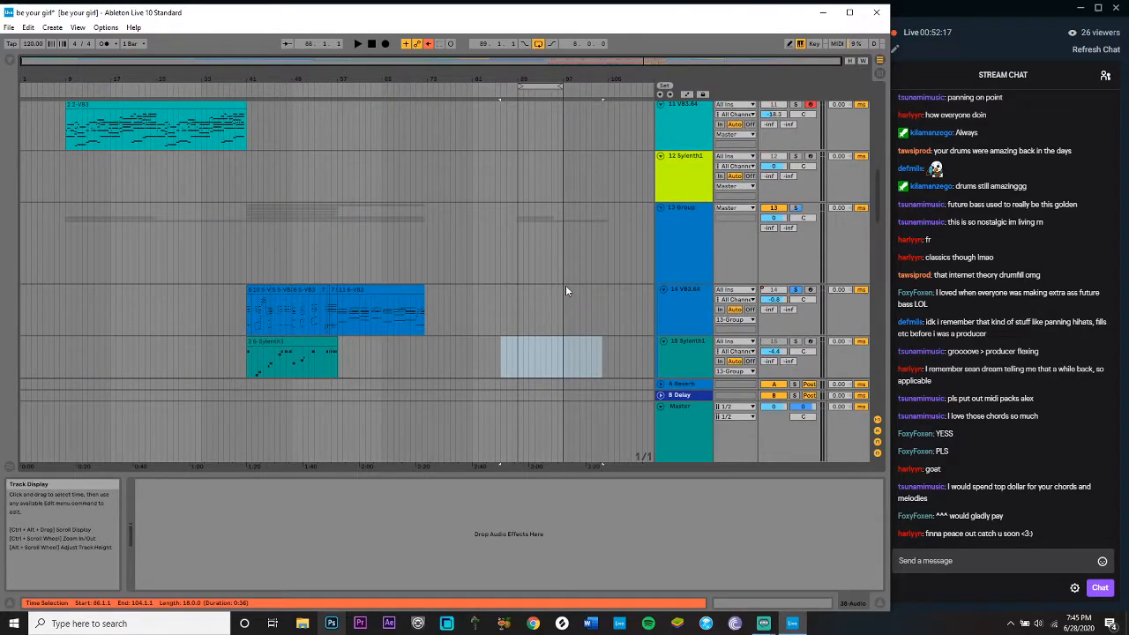
scroll(565, 291, up, 5)
scroll(565, 291, up, 5)
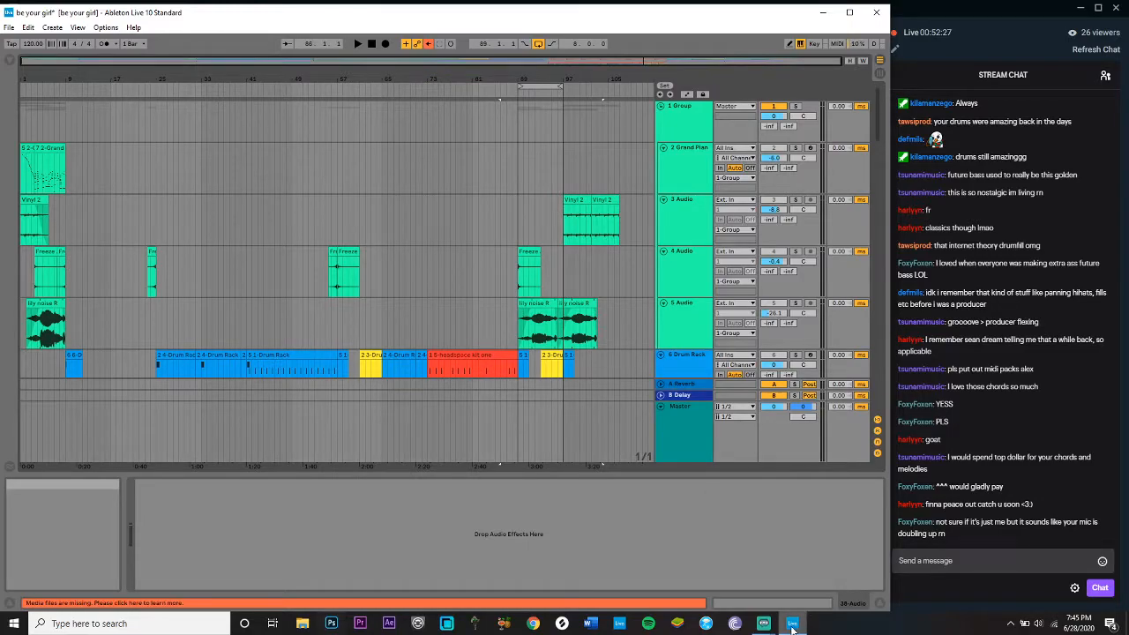
Step: Switch to Streamlabs OBS, check the audio levels of the mixer sources, and mute the Mic source
mouse_move(772, 624)
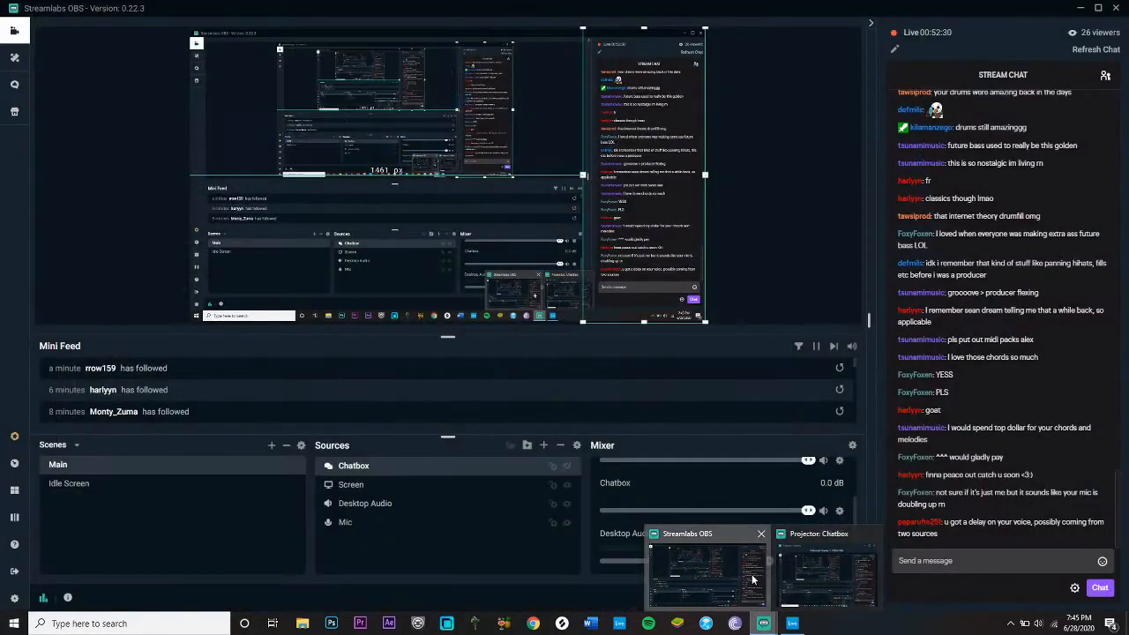
click(754, 578)
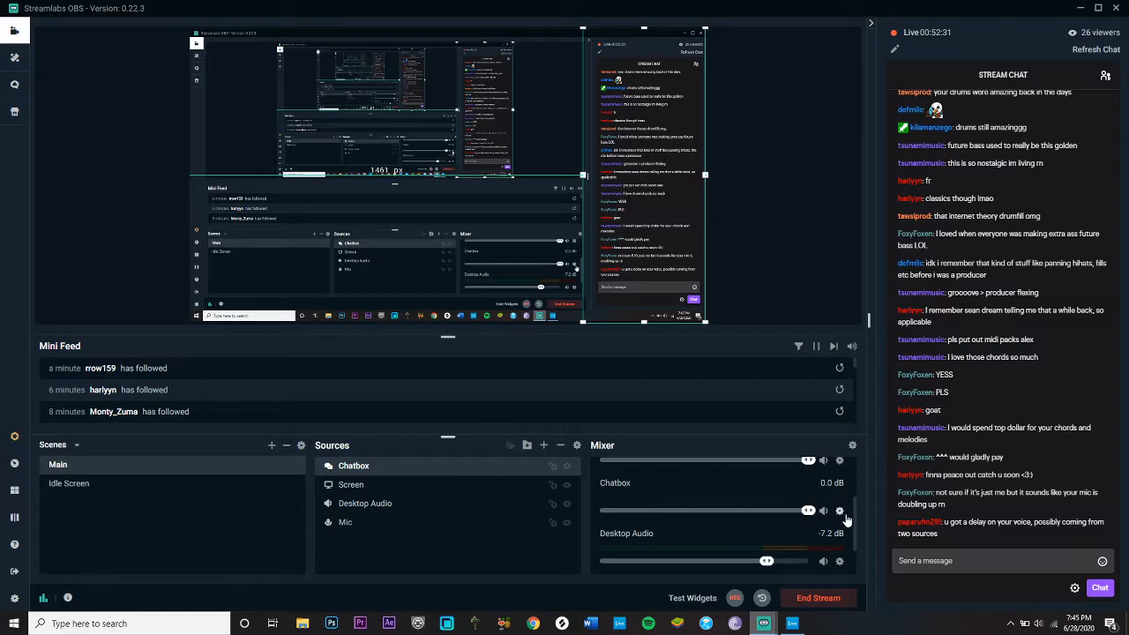
drag(854, 520, 860, 553)
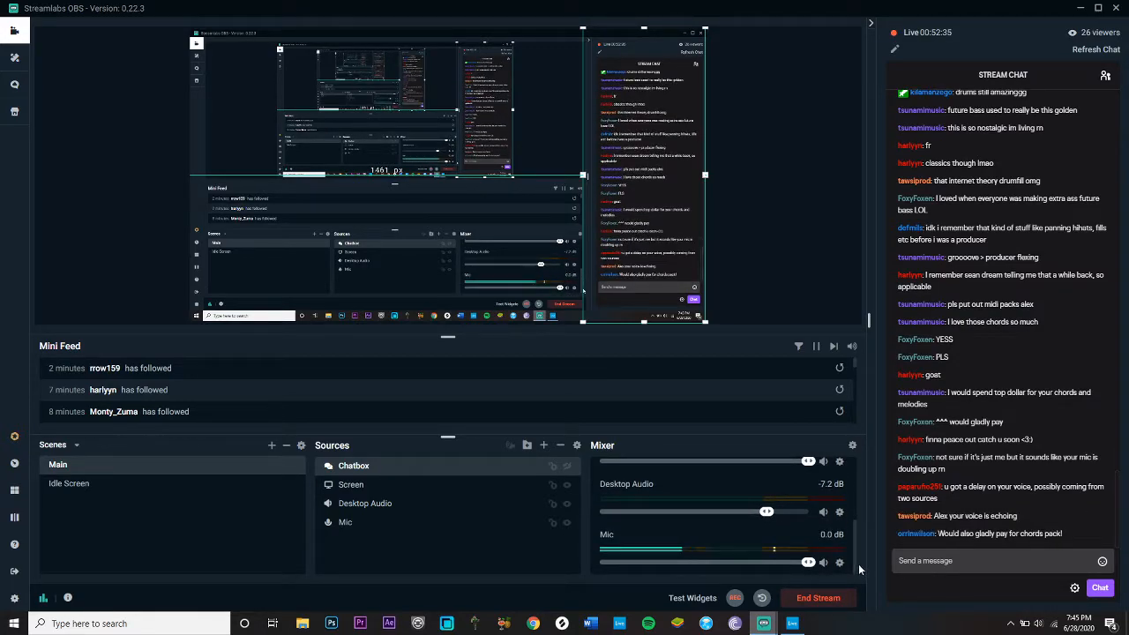
drag(857, 562, 857, 451)
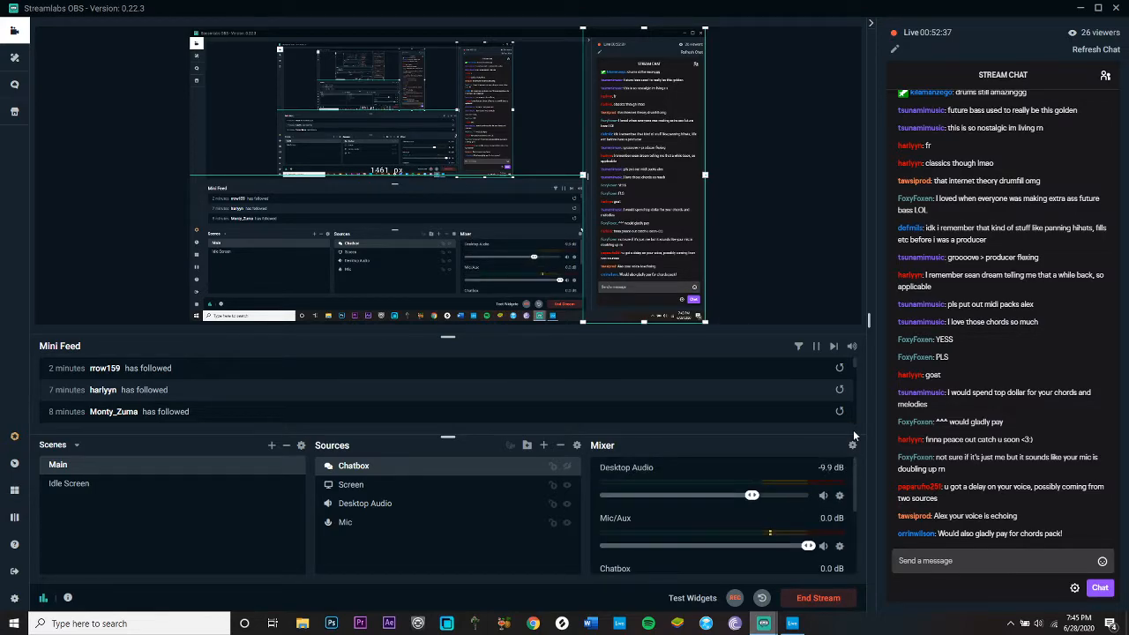
scroll(865, 540, down, 2)
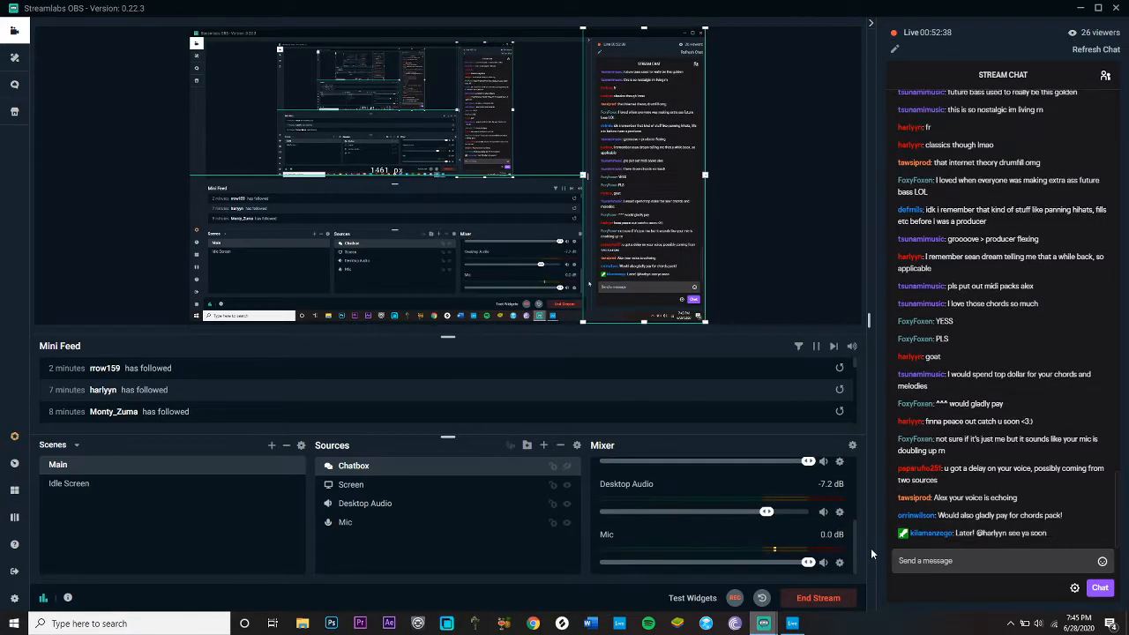
click(824, 561)
drag(855, 543, 857, 509)
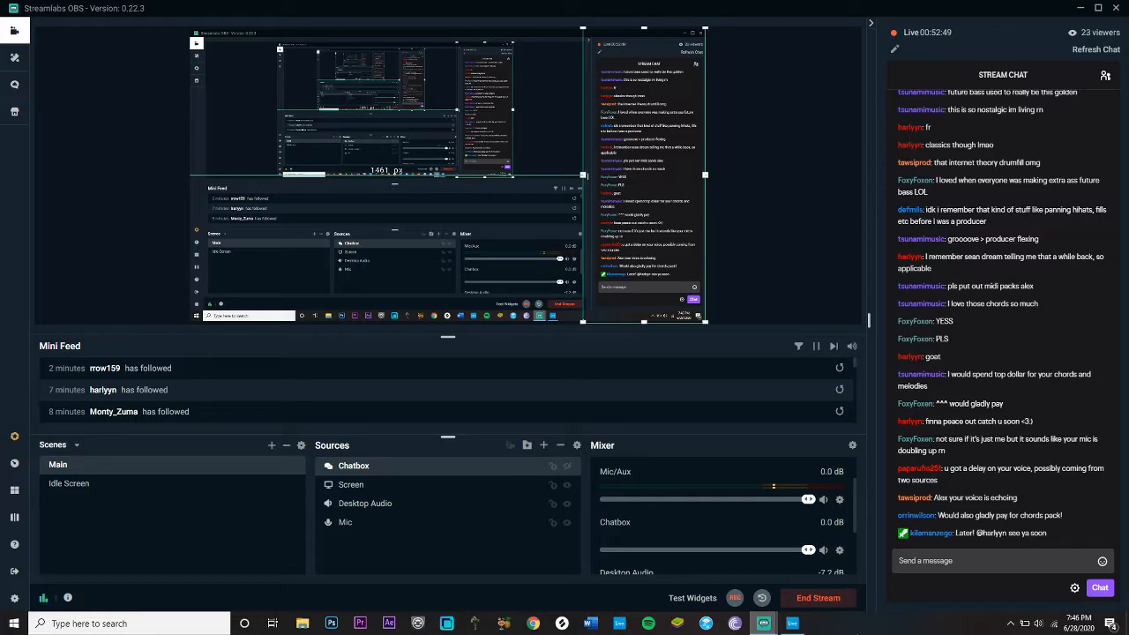
Step: Switch back to Ableton Live and look over the tracks down to 38 Audio
click(792, 624)
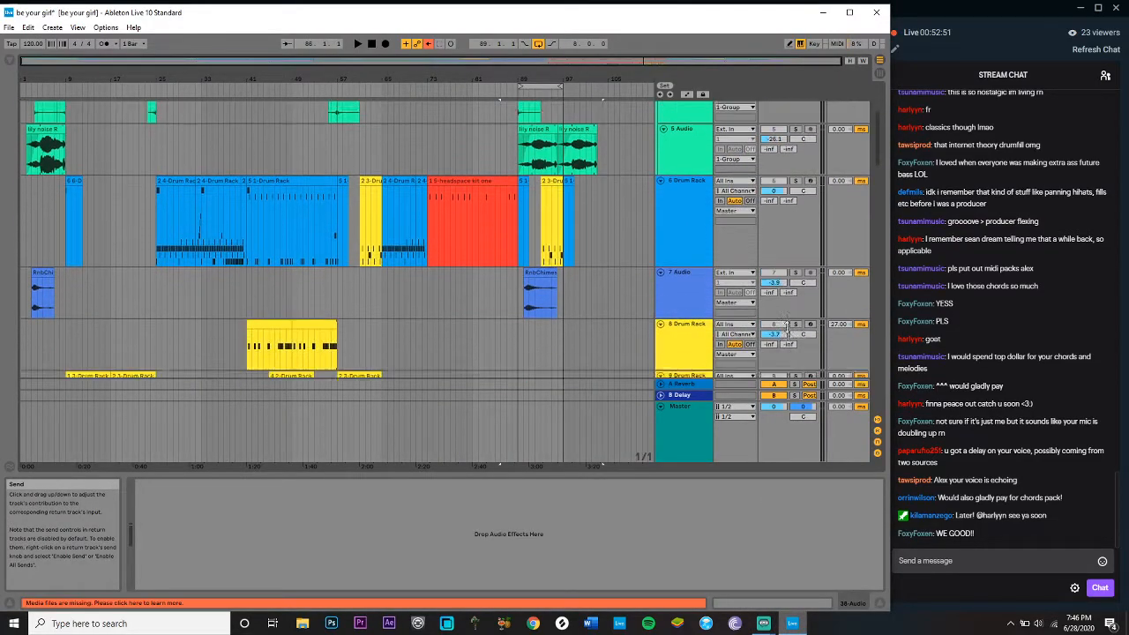
scroll(788, 330, down, 15)
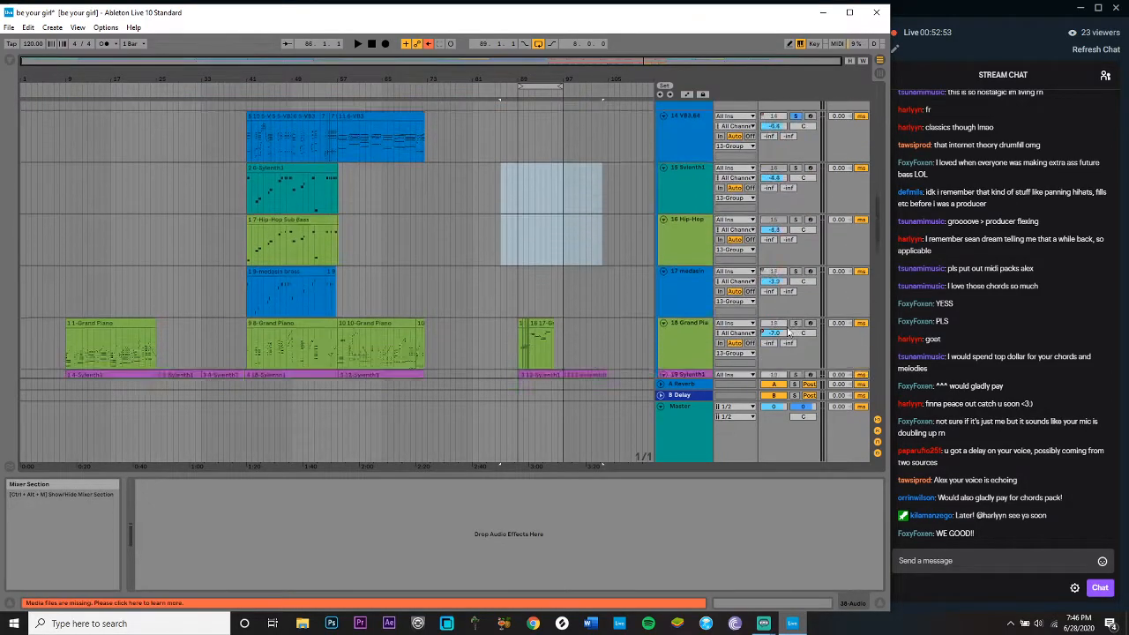
scroll(657, 243, down, 10)
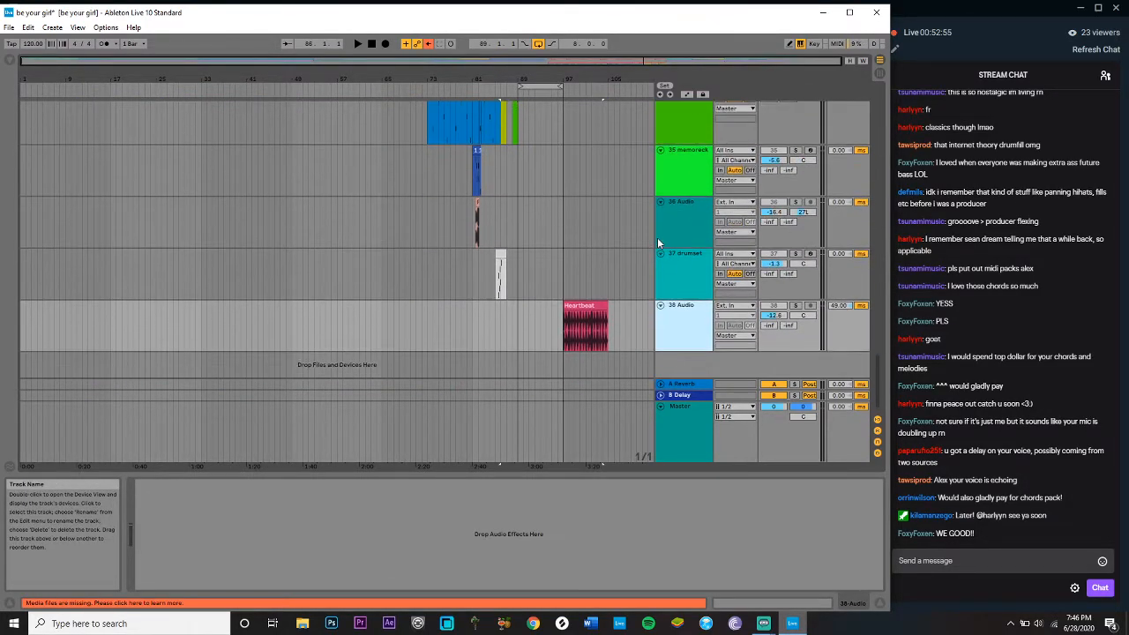
scroll(522, 224, up, 20)
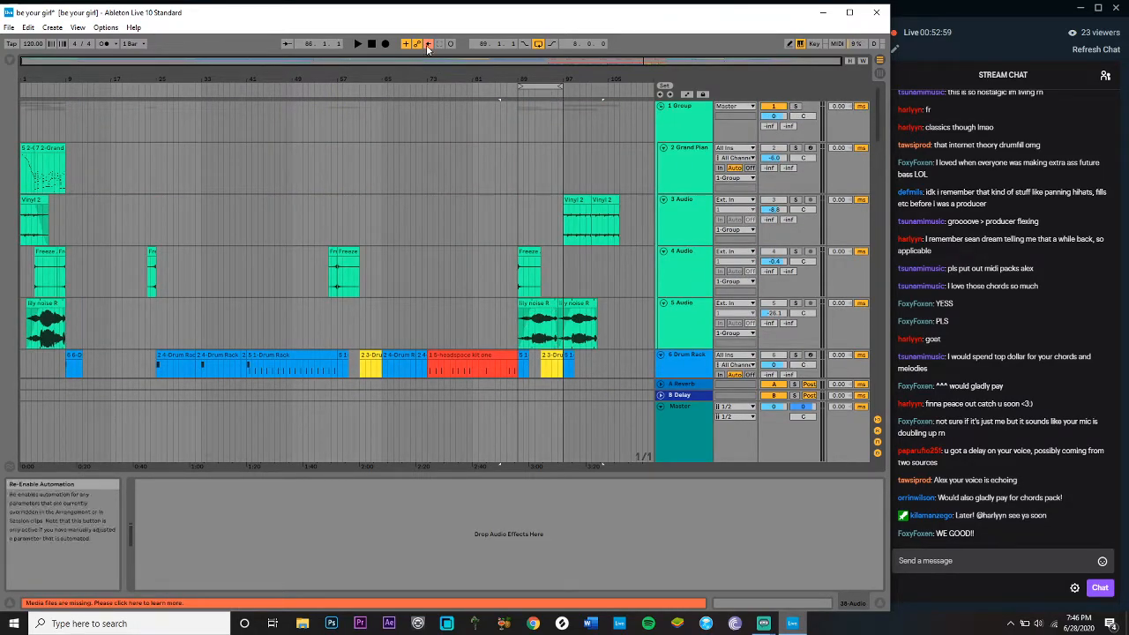
Step: Play the arrangement from bar 25 with all tracks audible, and move playback on to bar 41
drag(301, 80, 422, 132)
drag(291, 61, 255, 61)
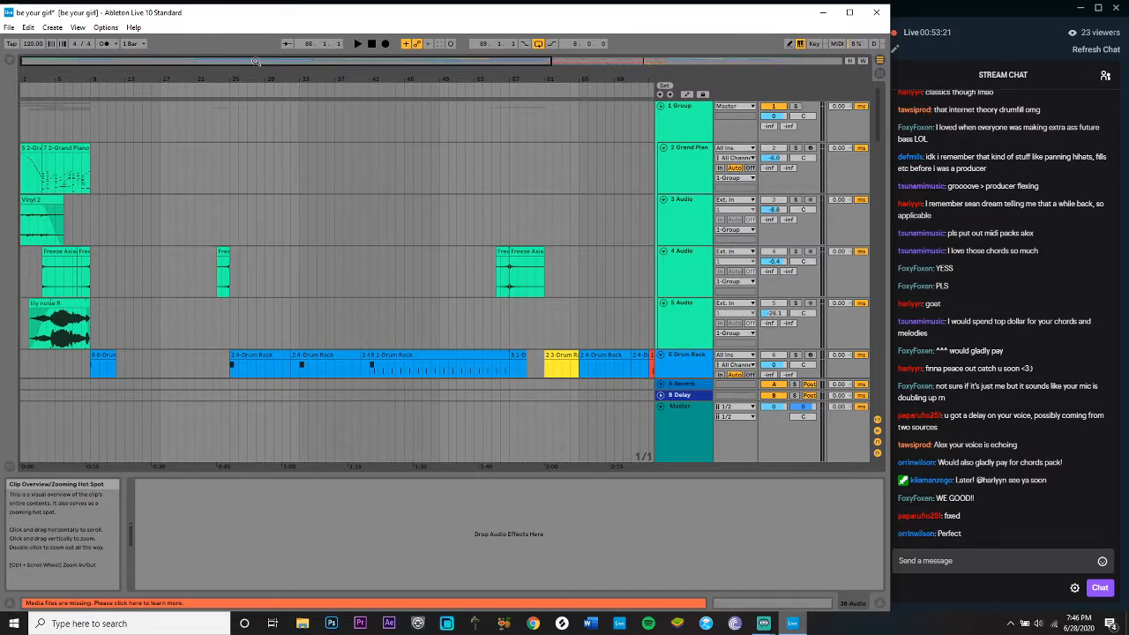
scroll(181, 219, down, 5)
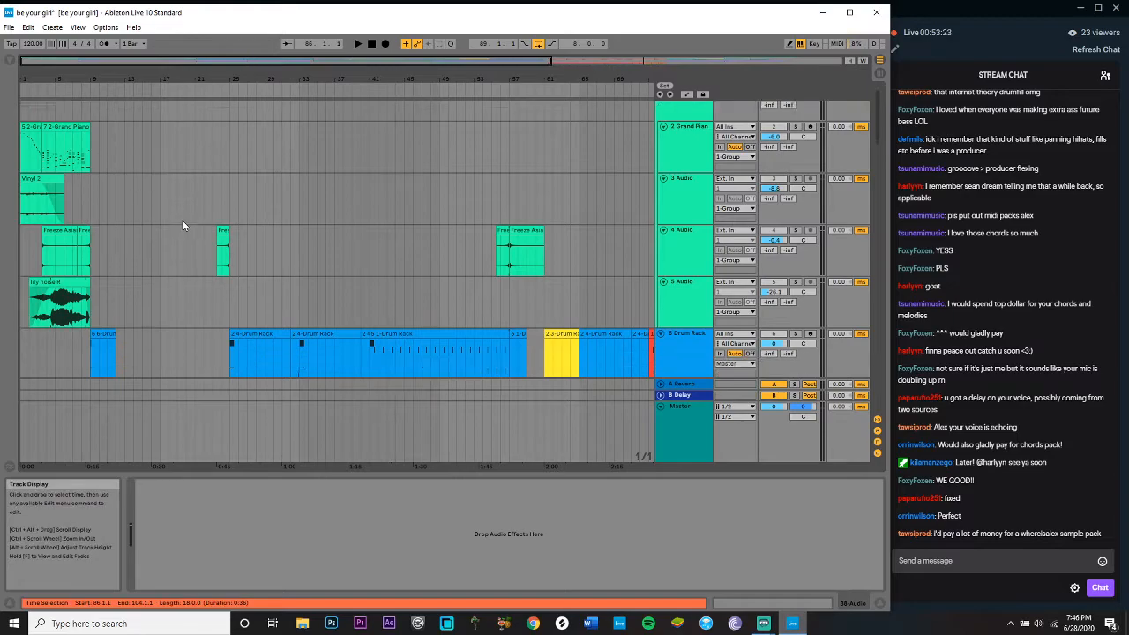
click(228, 199)
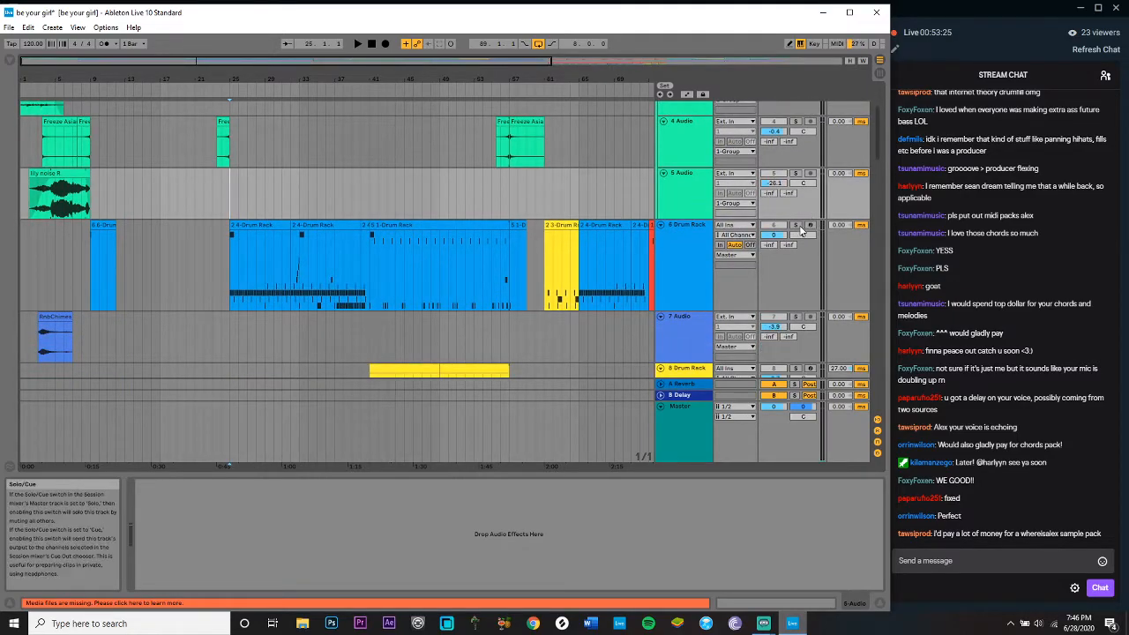
key(space)
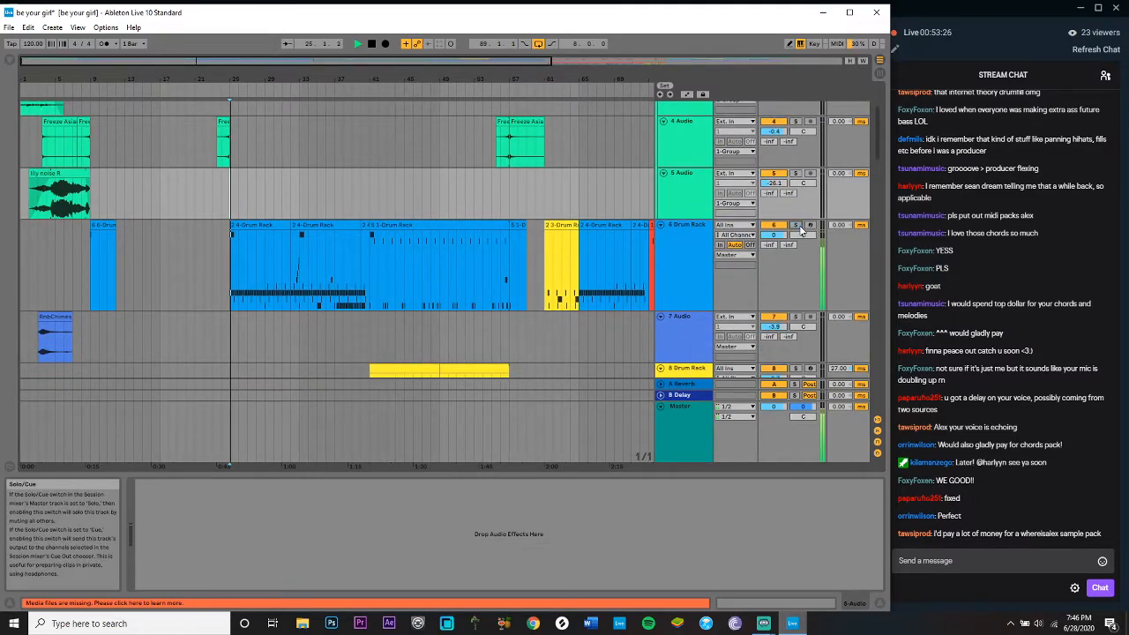
click(297, 185)
click(372, 183)
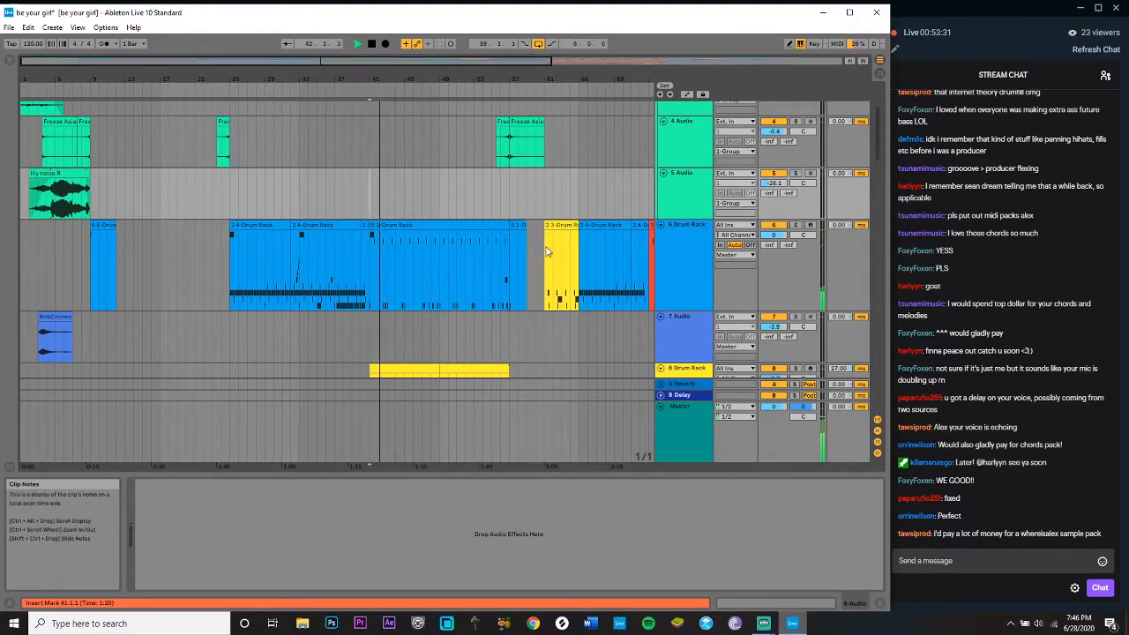
Step: Arm the 18 Grand Piano track for recording and stop playback
scroll(545, 245, down, 5)
scroll(545, 245, down, 6)
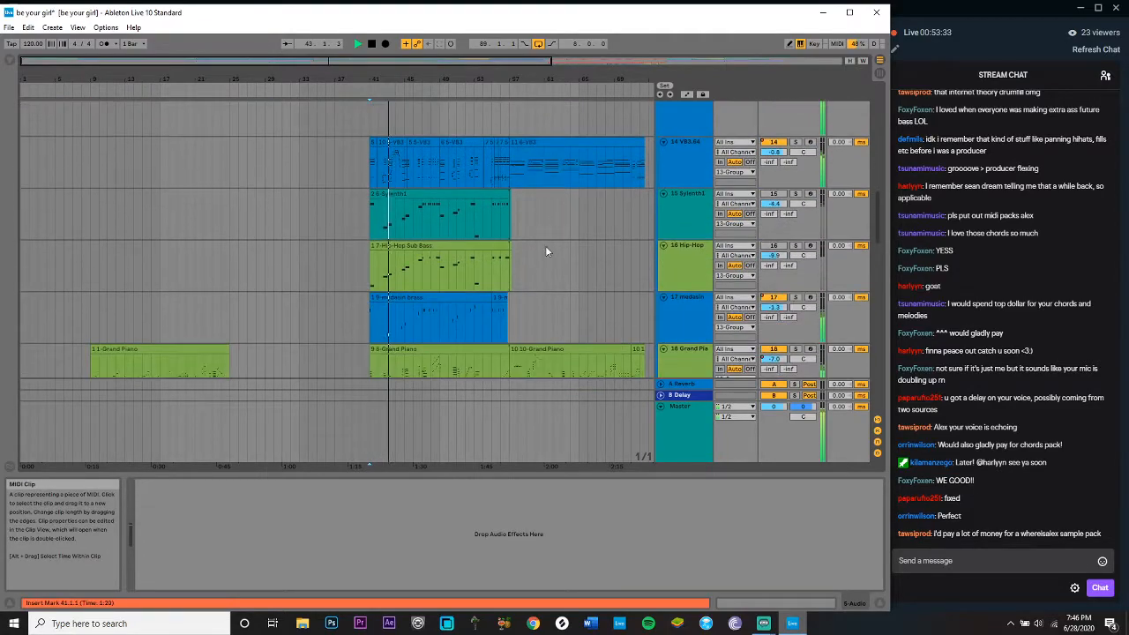
scroll(545, 245, down, 4)
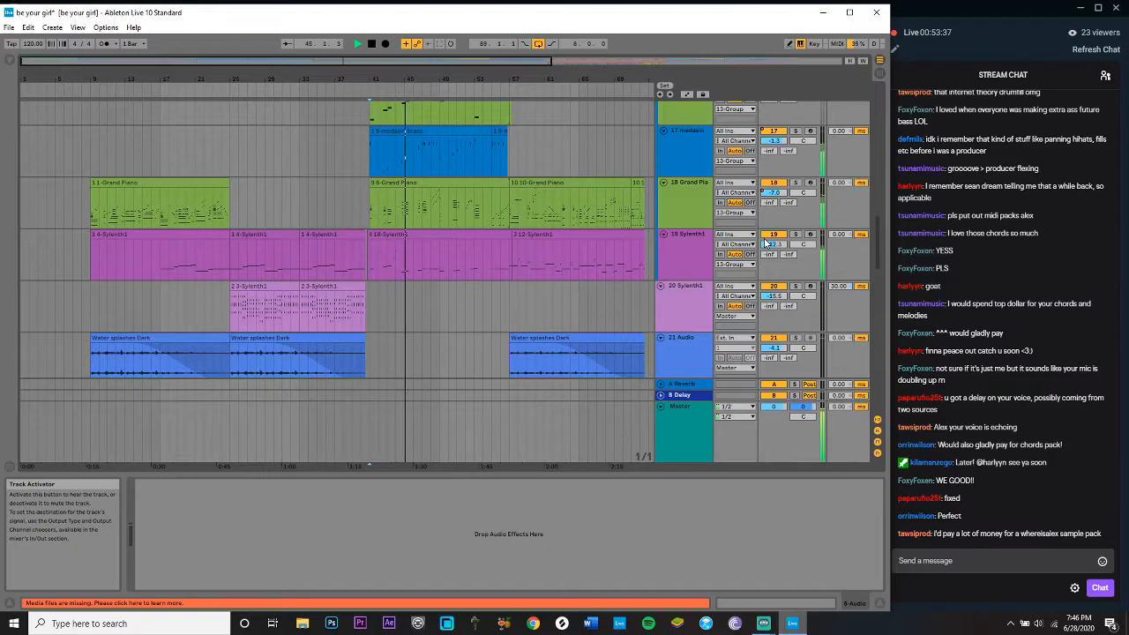
click(809, 183)
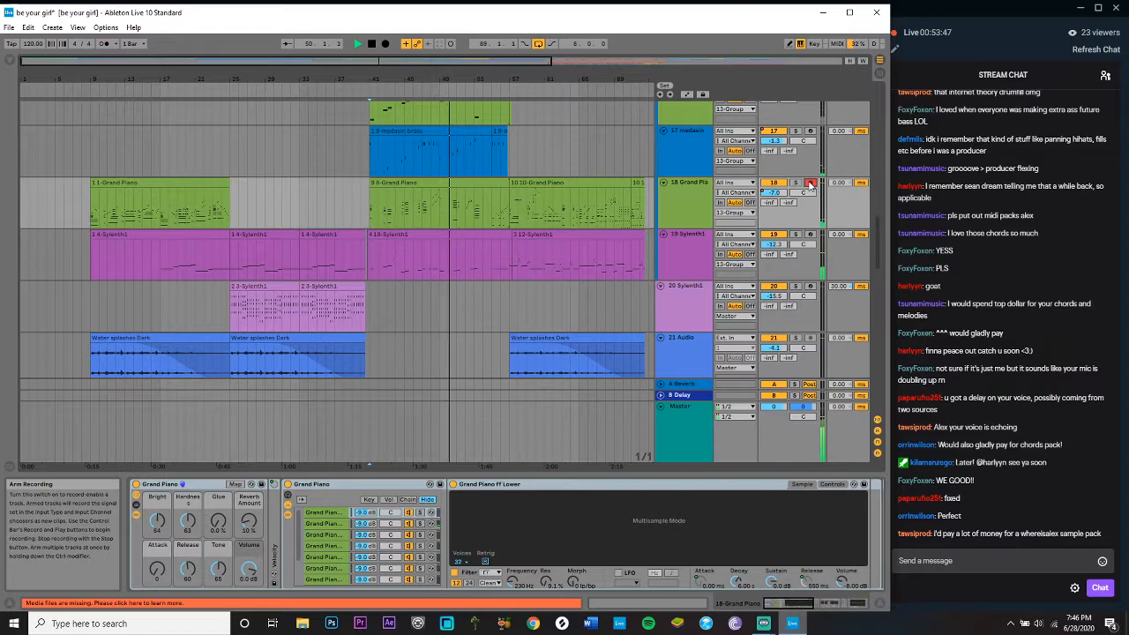
key(space)
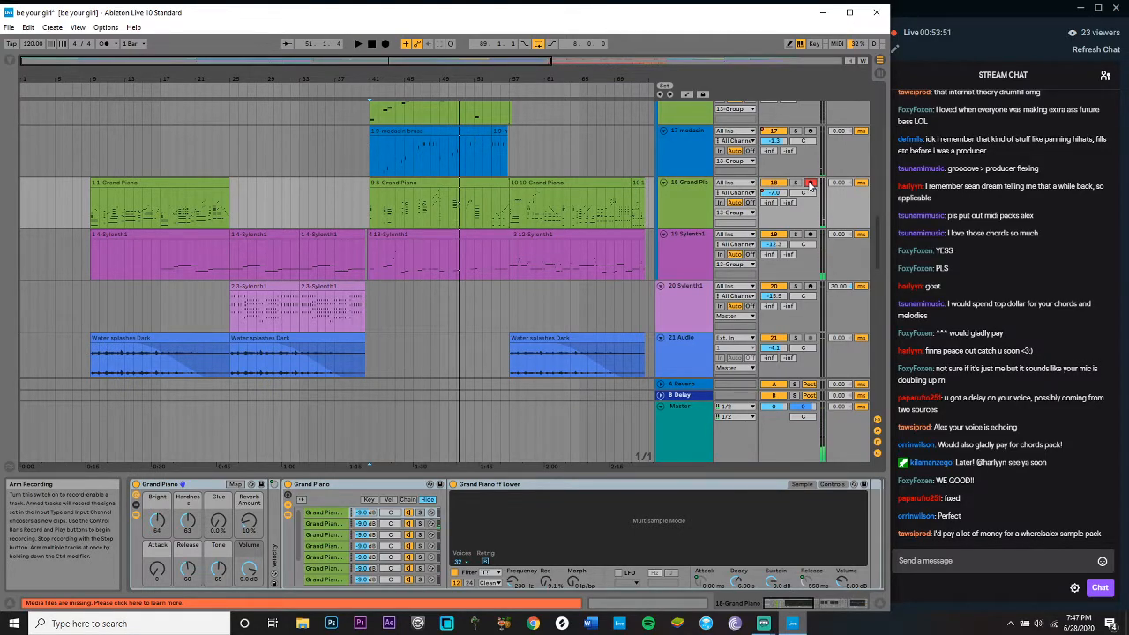
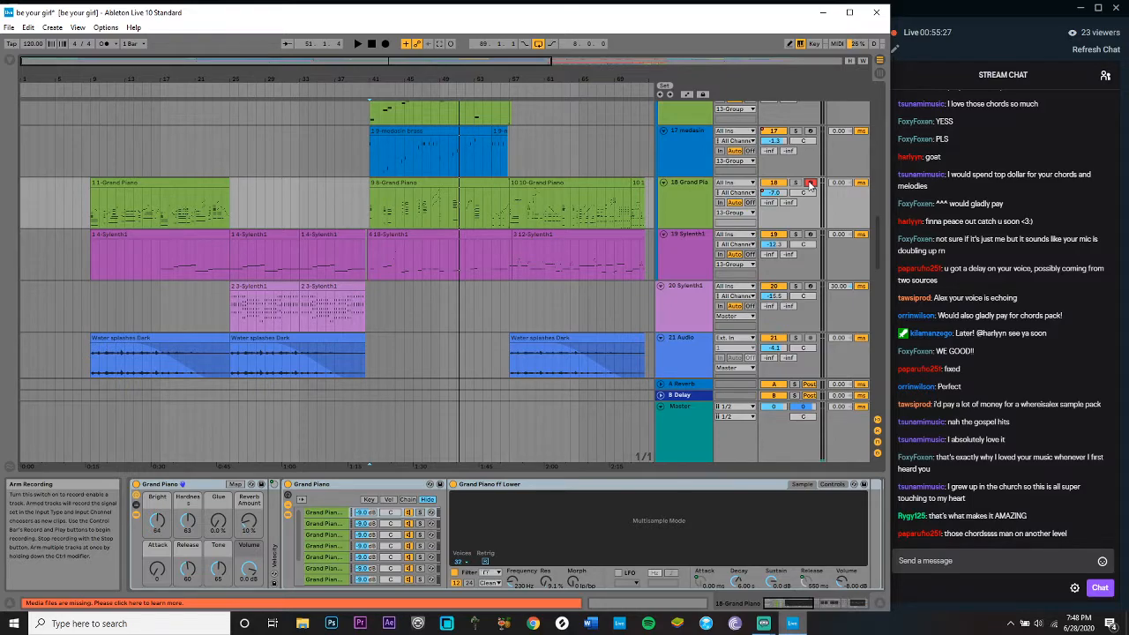
Step: Look over tracks 22 to 33, place the insert marker at bar 73 on 29 Sylenth1, and view the upper tracks' closing section
scroll(571, 282, down, 6)
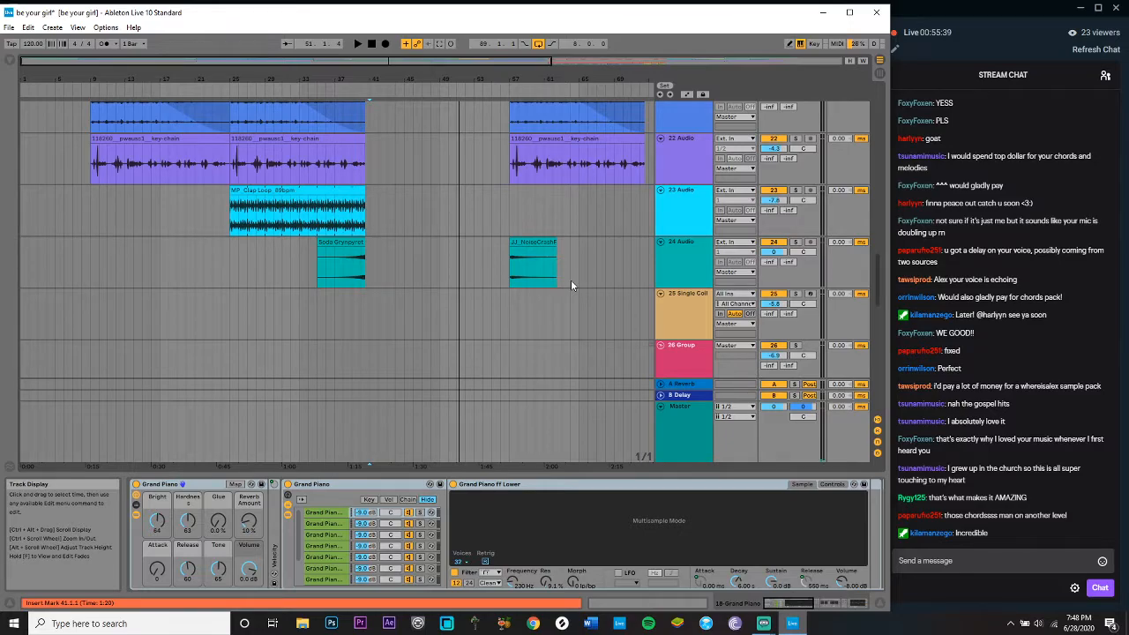
scroll(571, 282, down, 6)
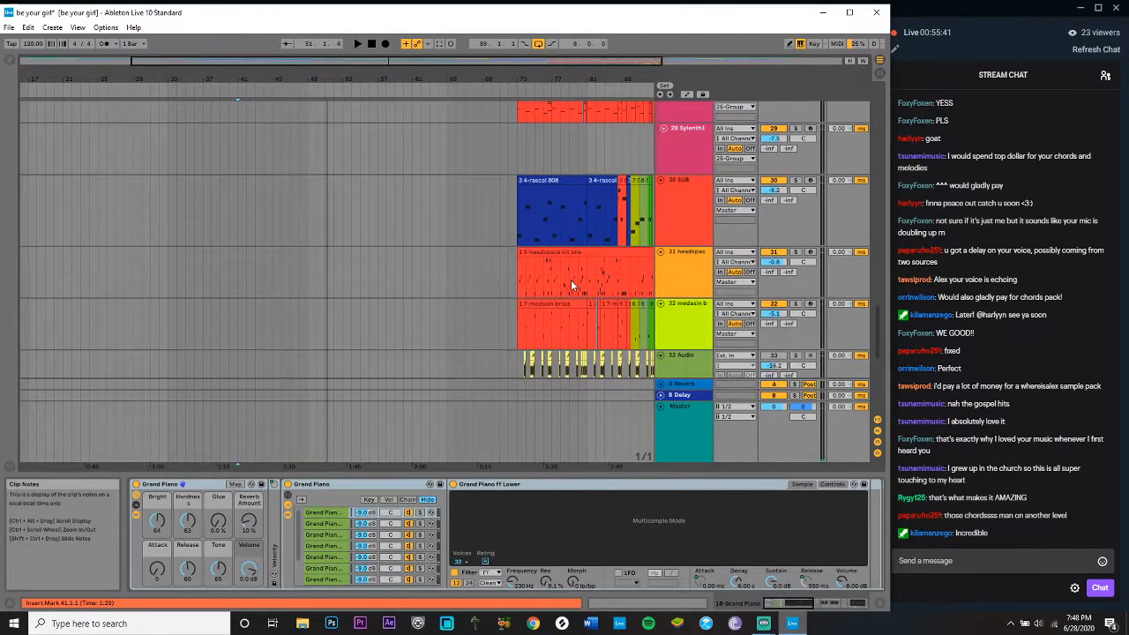
scroll(570, 283, right, 5)
scroll(520, 173, up, 3)
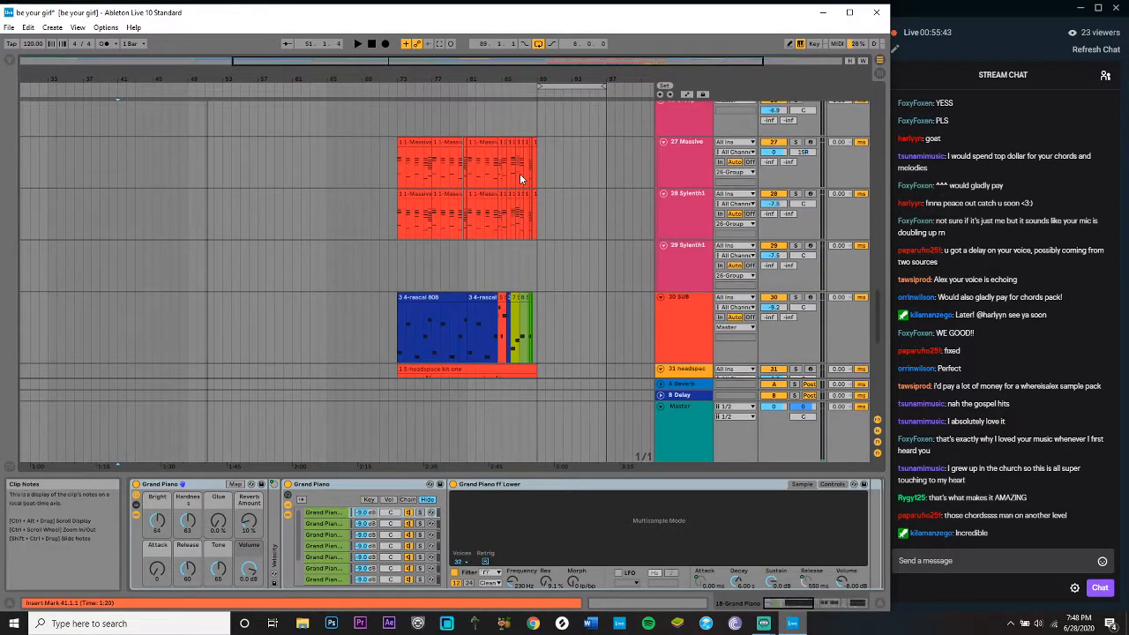
click(394, 262)
scroll(394, 262, up, 6)
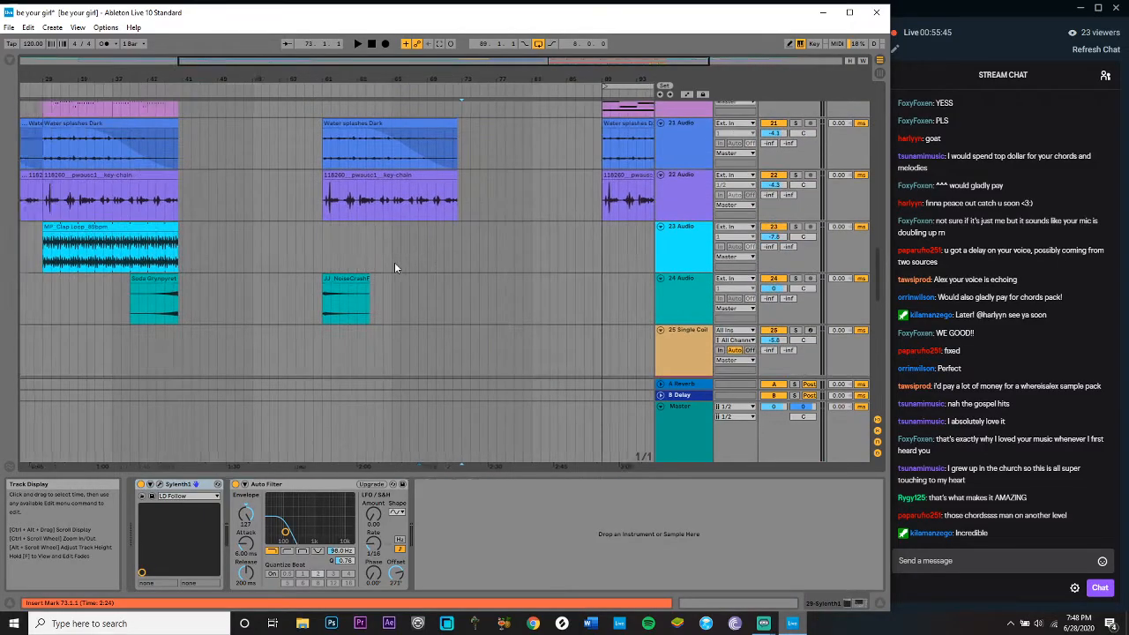
scroll(394, 262, left, 3)
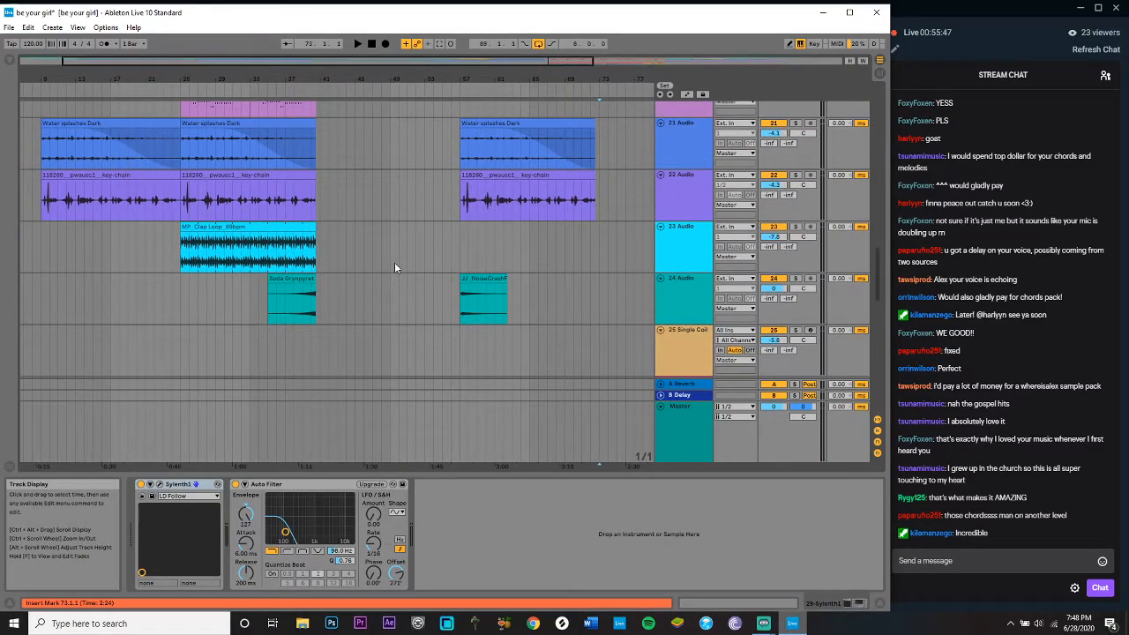
scroll(394, 262, left, 2)
scroll(394, 262, up, 15)
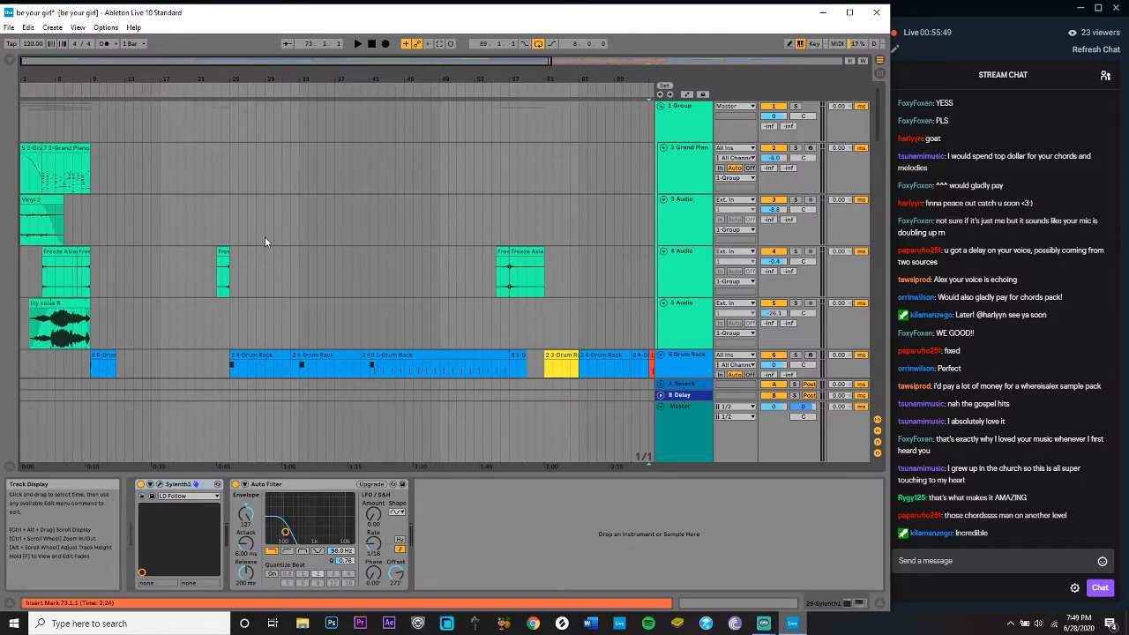
scroll(264, 238, right, 6)
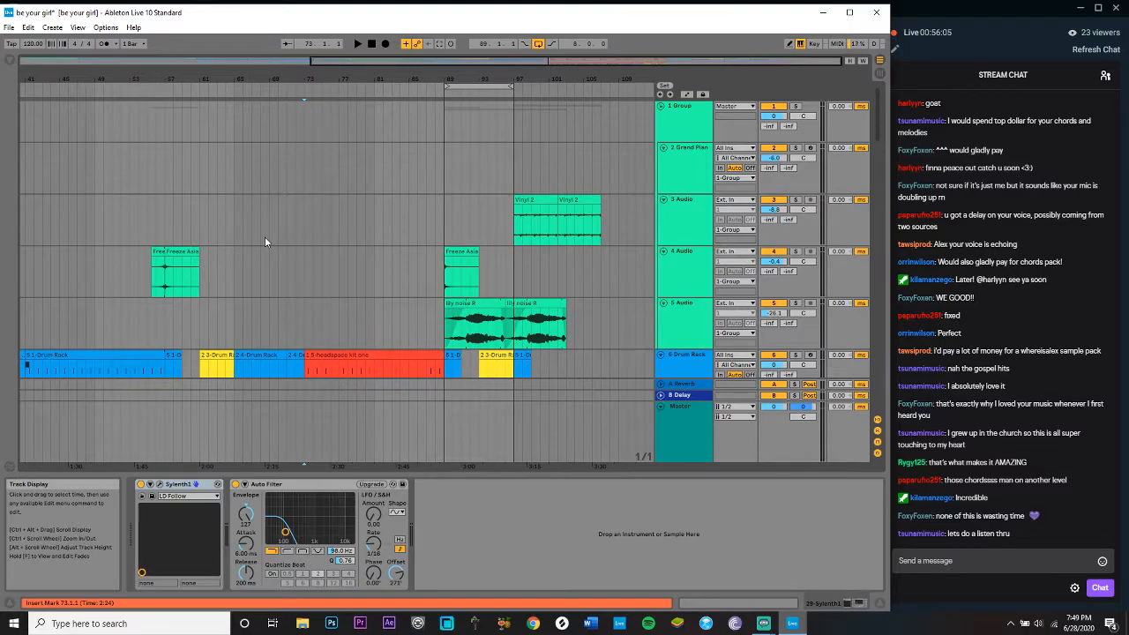
Step: Display the full song length, play it from bar 1, and look over the tracks down to 14 VB3 during playback
drag(89, 79, 288, 70)
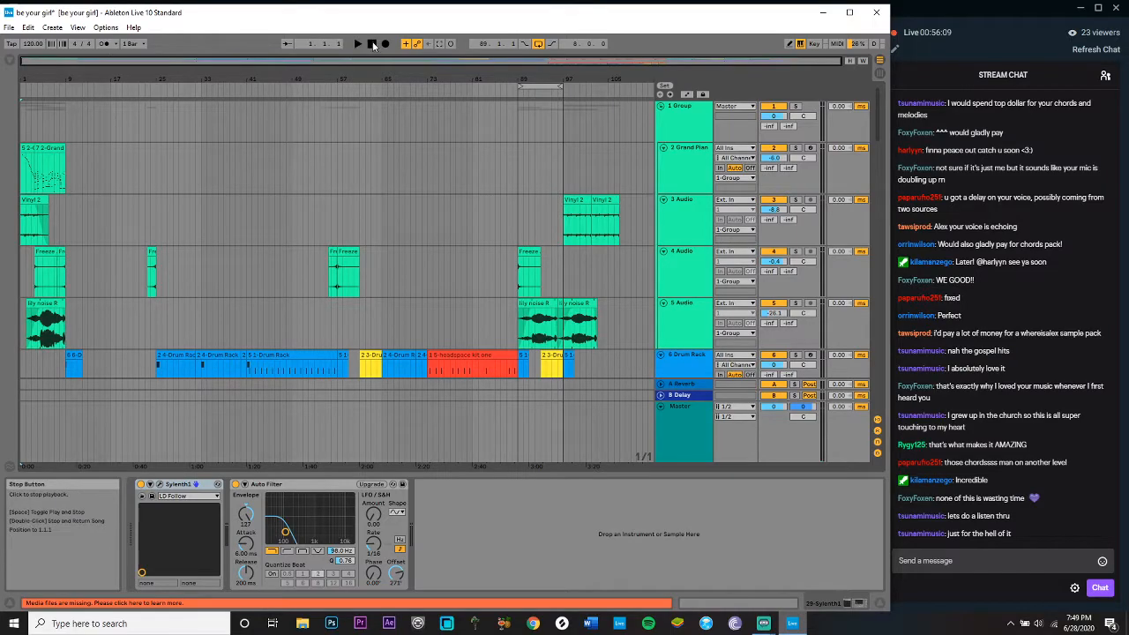
key(space)
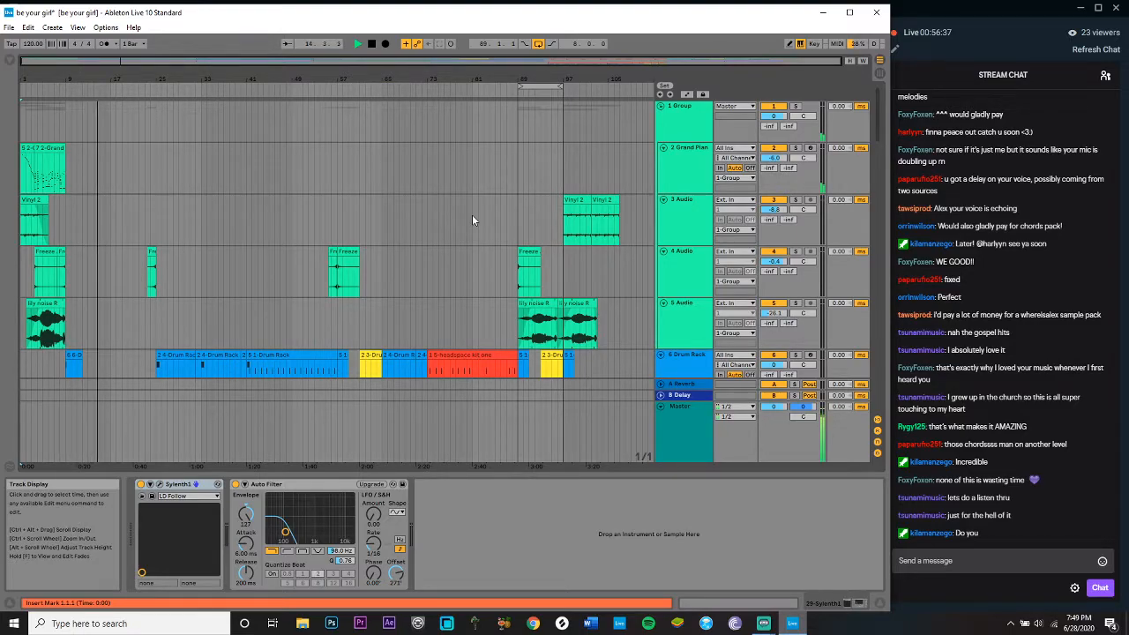
scroll(471, 214, down, 3)
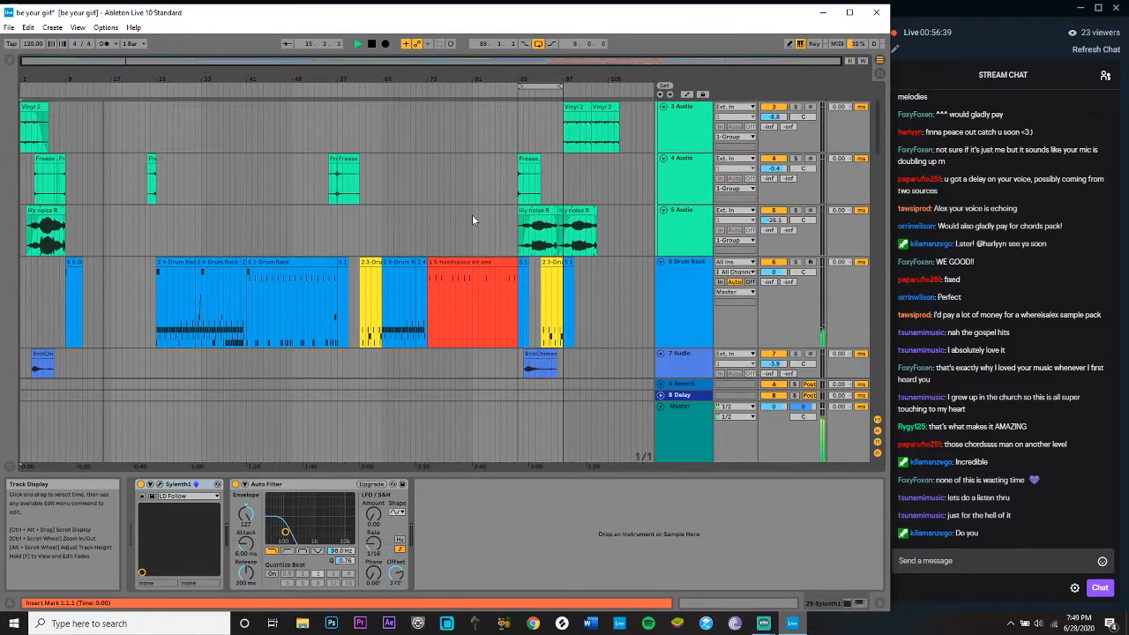
scroll(314, 253, down, 3)
scroll(314, 253, down, 5)
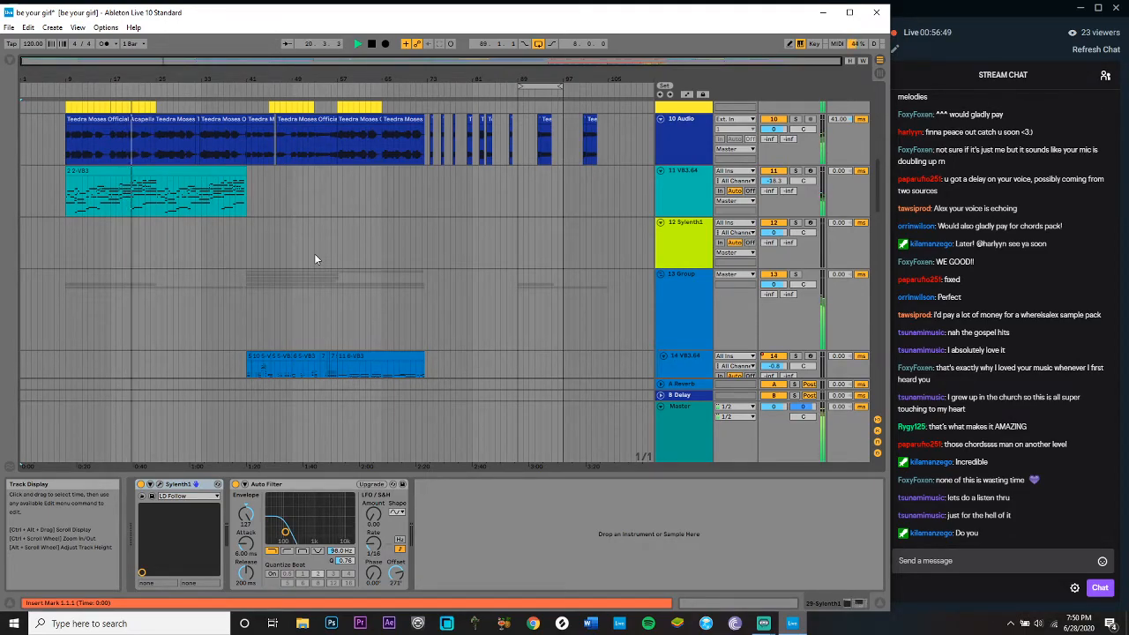
scroll(315, 258, up, 5)
scroll(315, 258, up, 6)
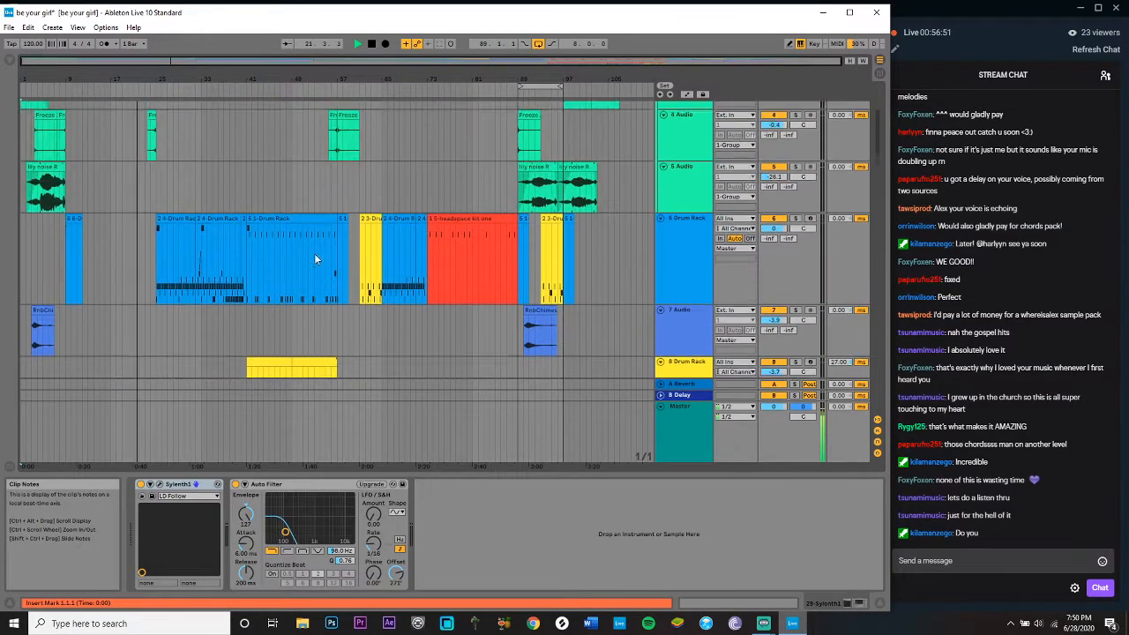
scroll(315, 258, down, 10)
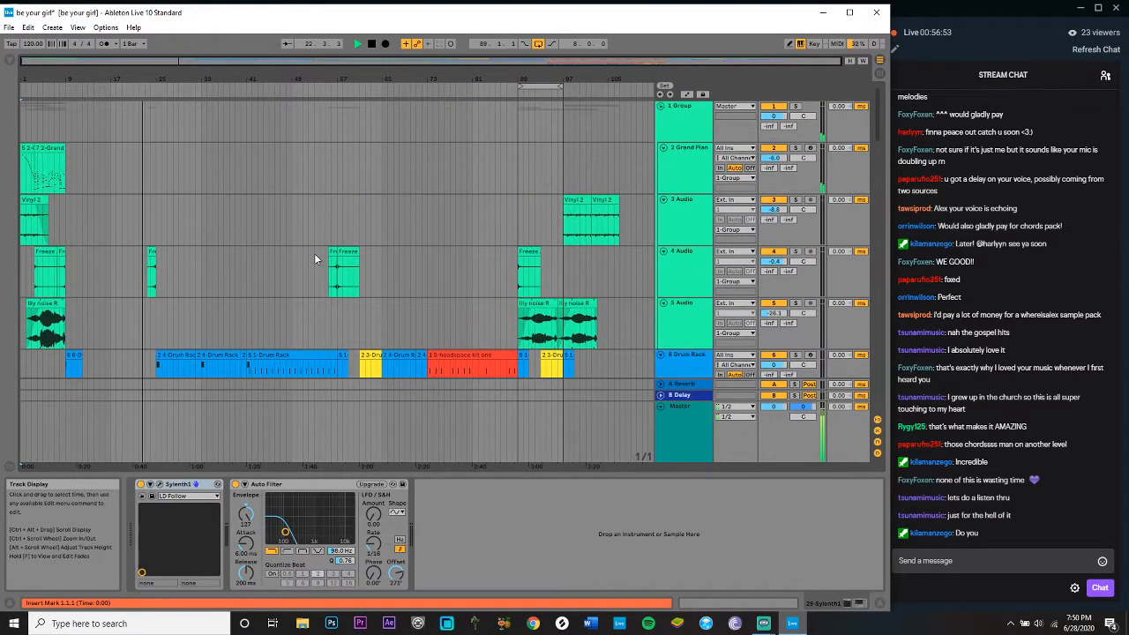
Step: Look over the arrangement's tracks down to 24 Audio while the song plays
scroll(315, 259, down, 1)
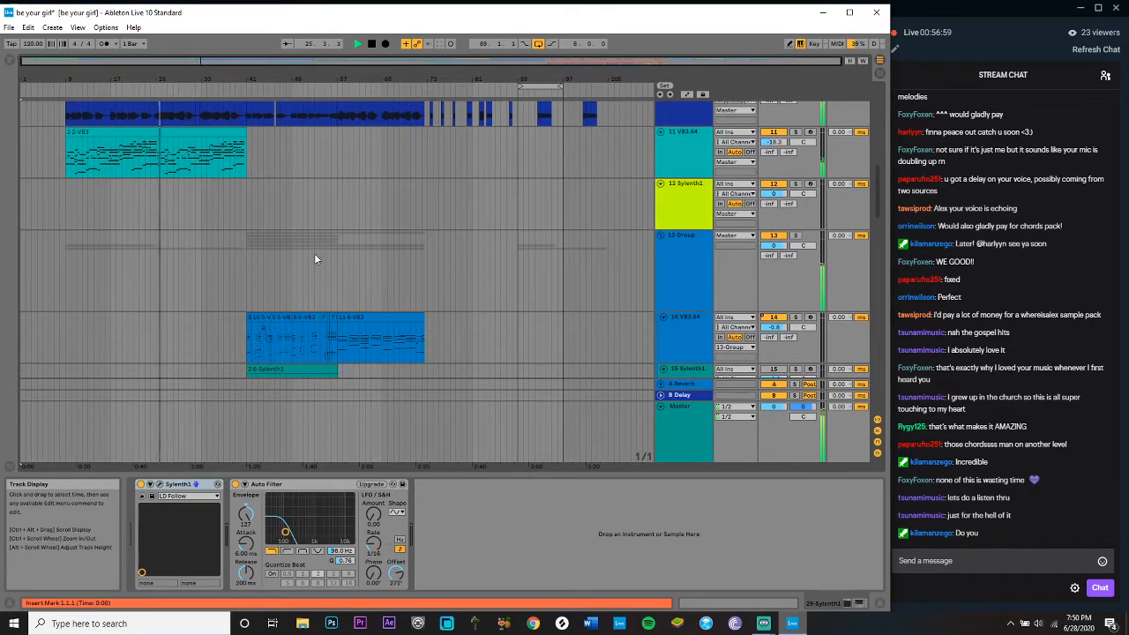
scroll(315, 258, down, 5)
scroll(315, 256, down, 12)
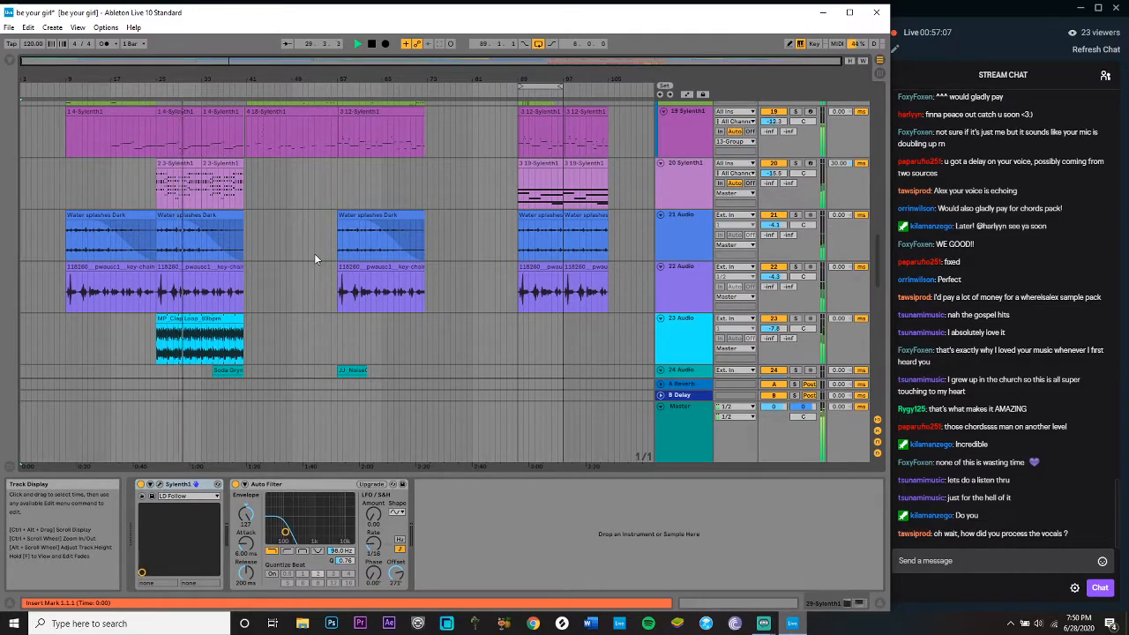
scroll(314, 253, up, 10)
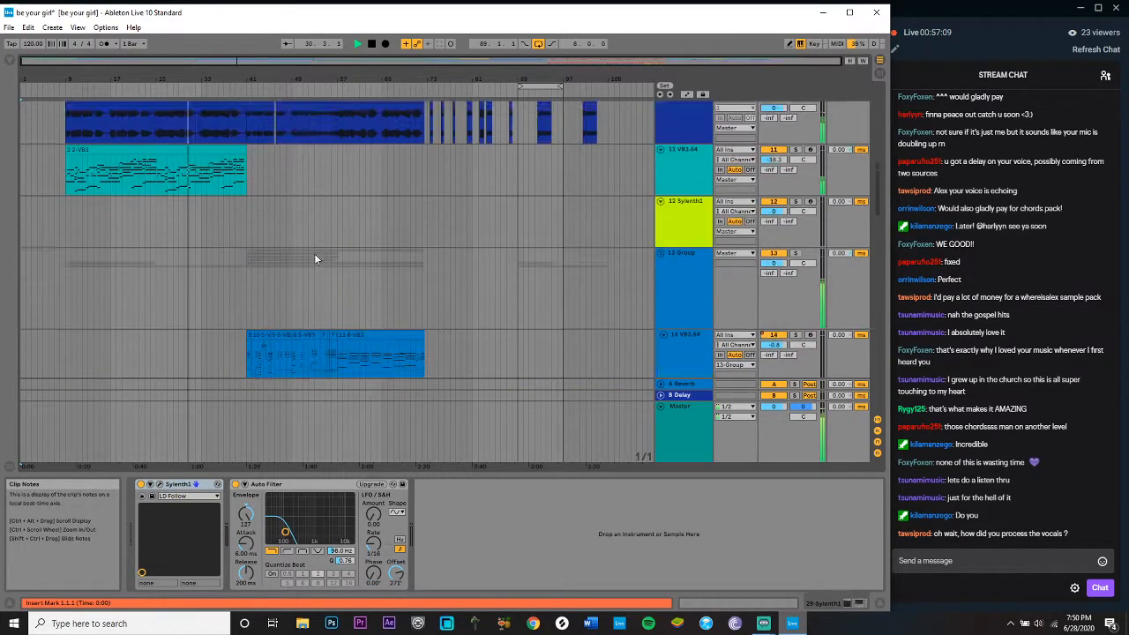
Step: Display the 10 Audio vocal track's devices and examine the chain from the first Reverb to the last during playback
click(702, 332)
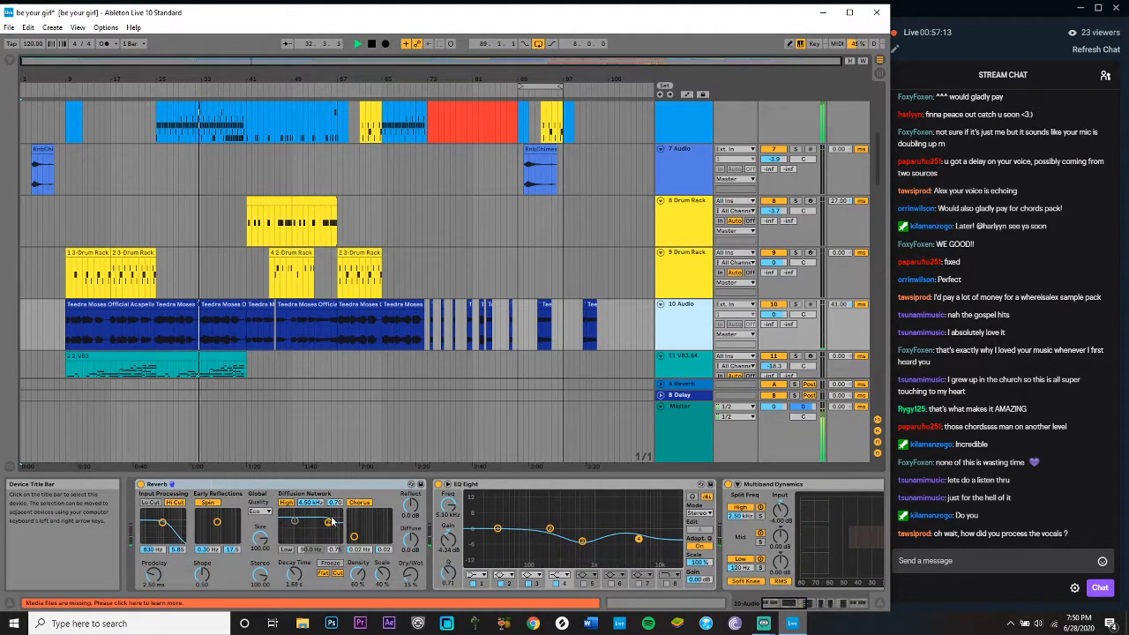
click(211, 484)
scroll(365, 536, right, 2)
scroll(364, 536, right, 1)
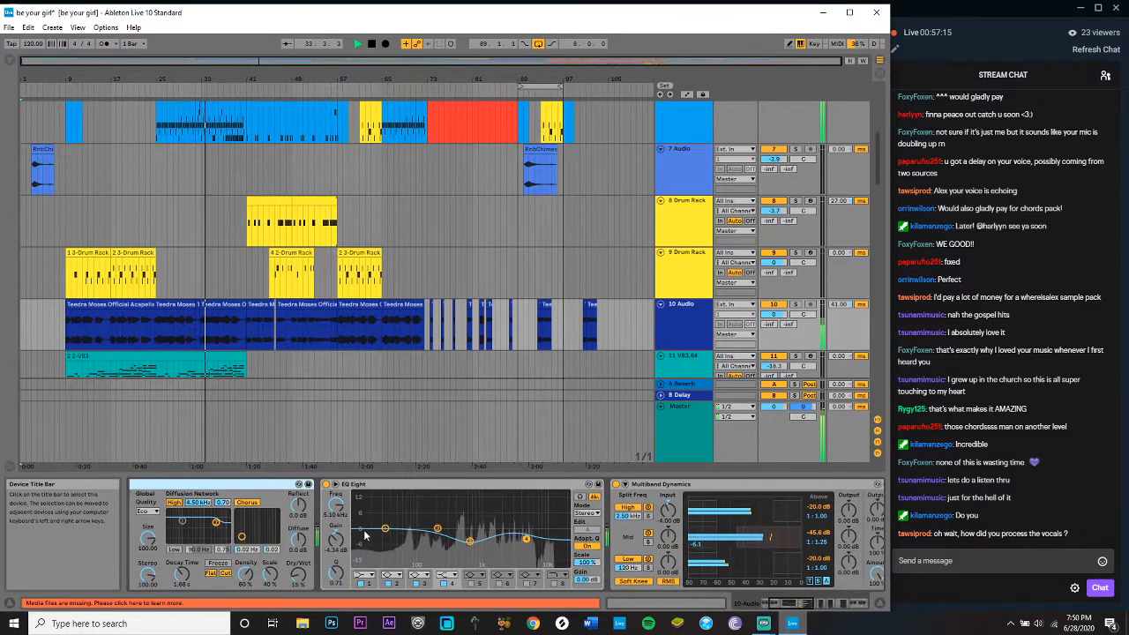
scroll(364, 536, right, 4)
scroll(365, 536, right, 3)
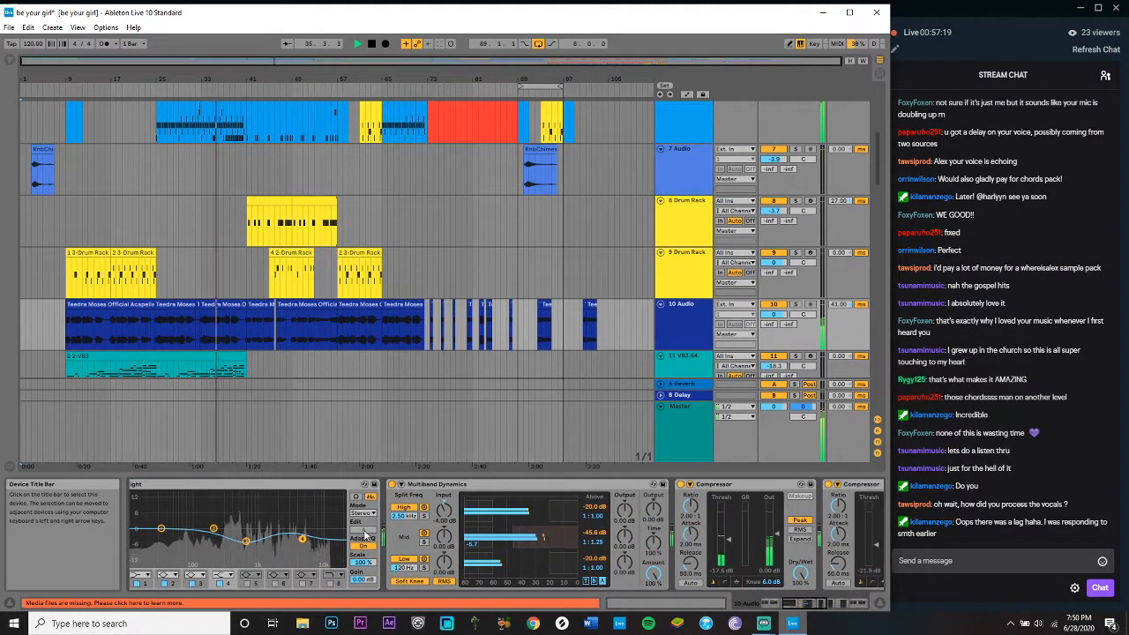
scroll(365, 535, right, 3)
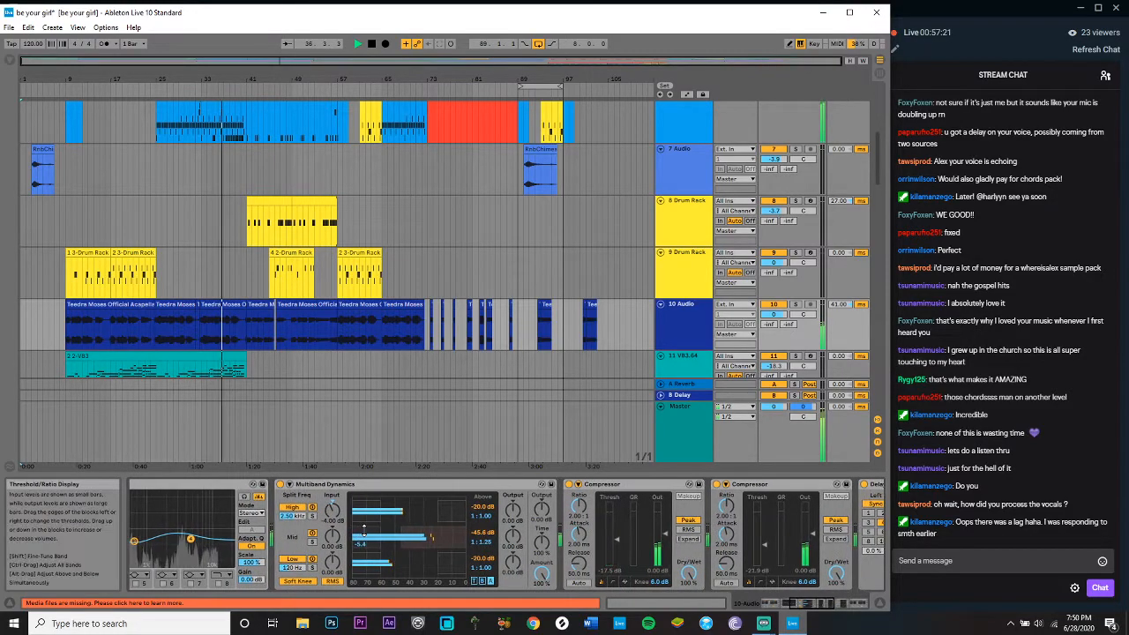
scroll(364, 530, right, 2)
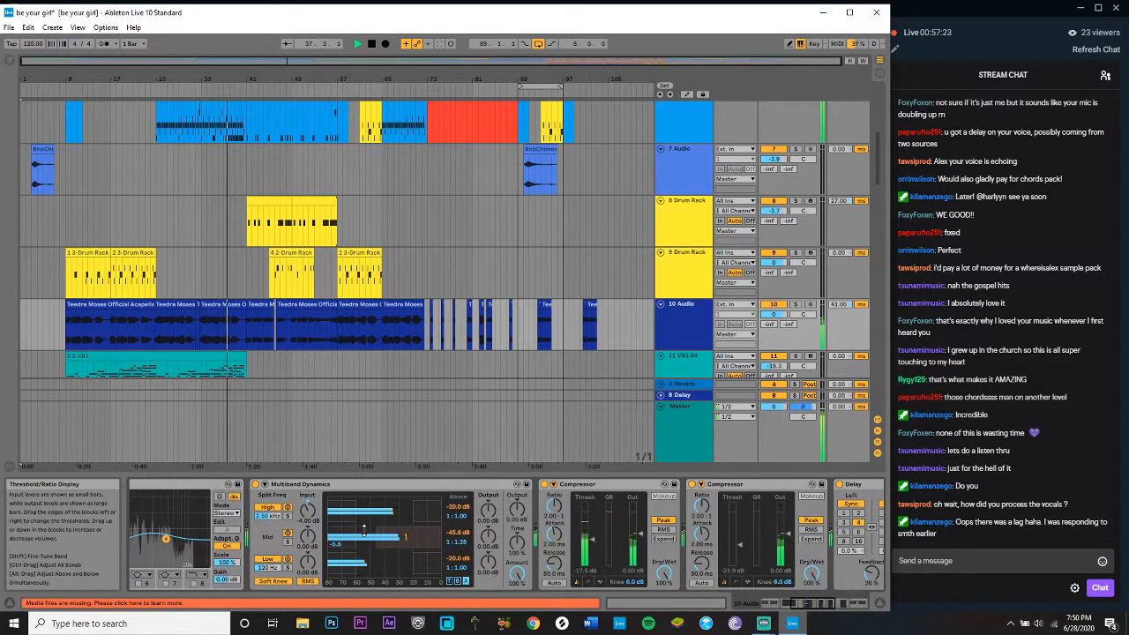
scroll(364, 532, right, 3)
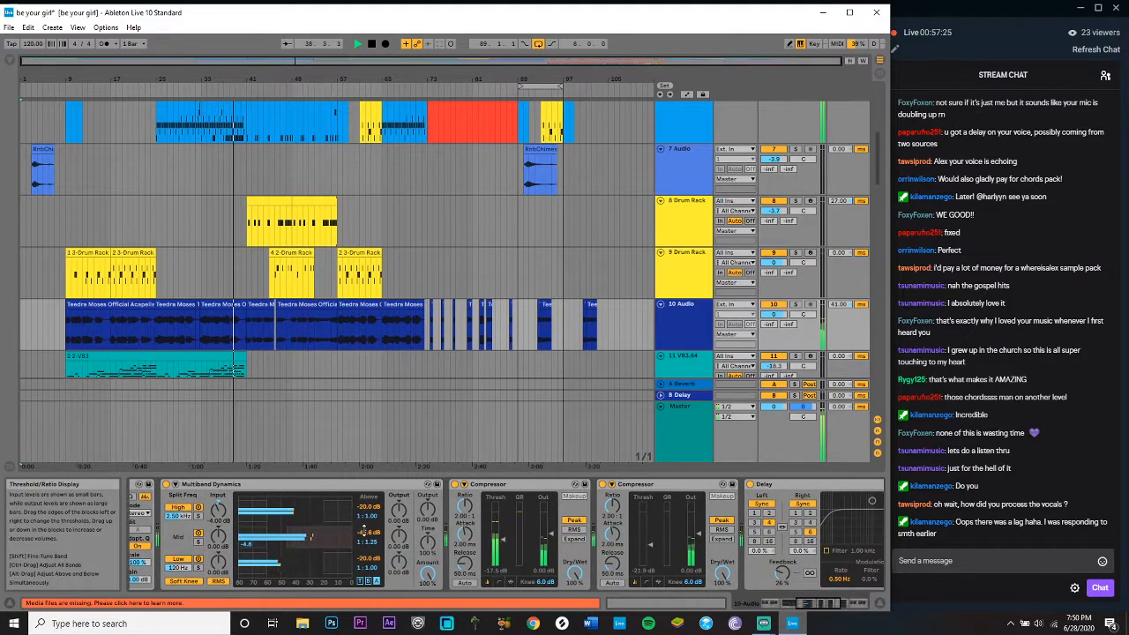
scroll(365, 531, right, 4)
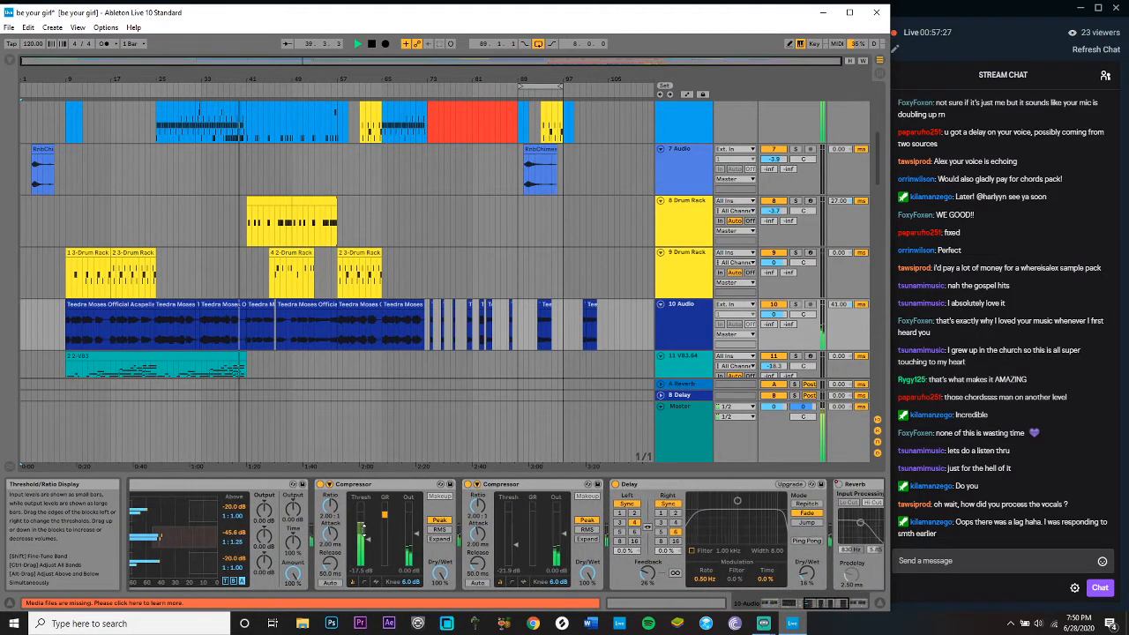
scroll(363, 530, right, 5)
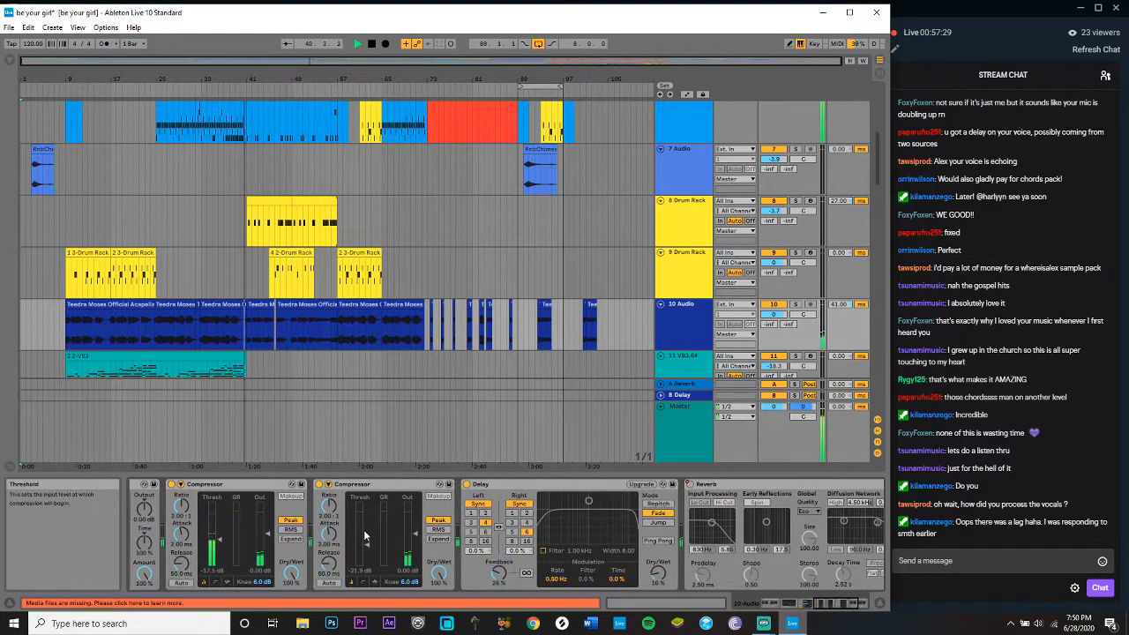
scroll(365, 535, right, 3)
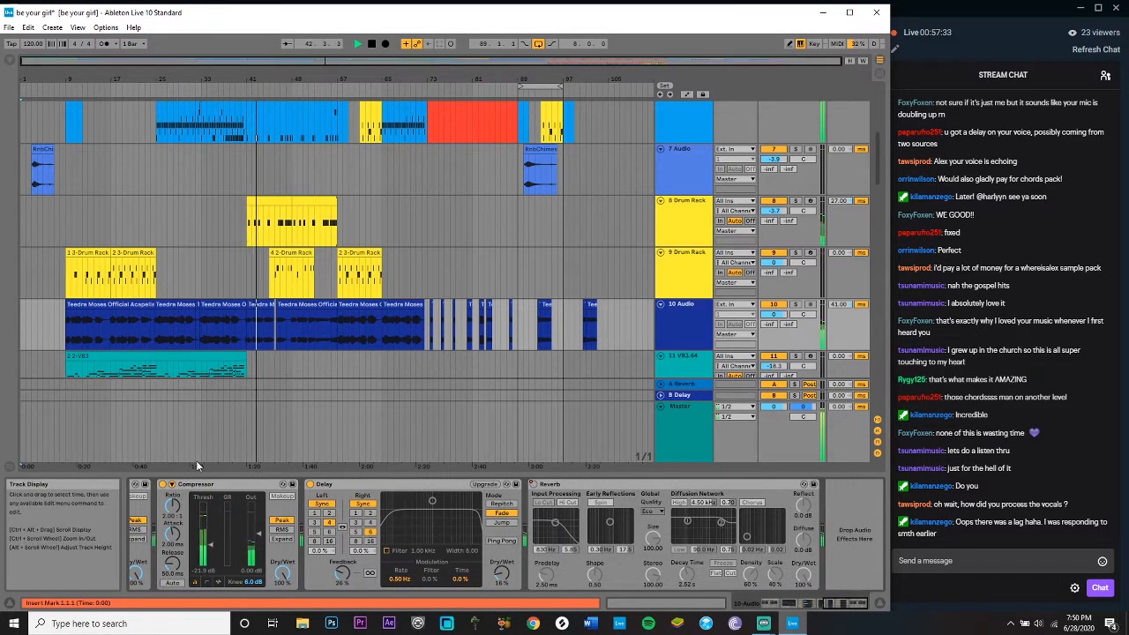
click(192, 360)
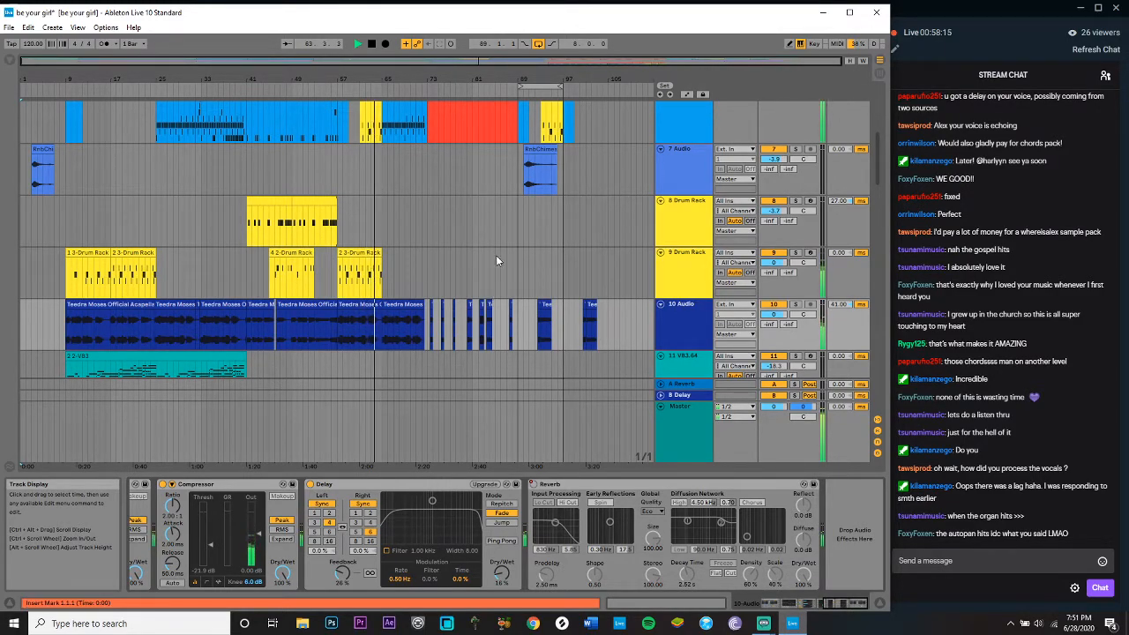
Step: Stop playback at bar 92 and display the start of the Master track's device chain
scroll(500, 228, up, 3)
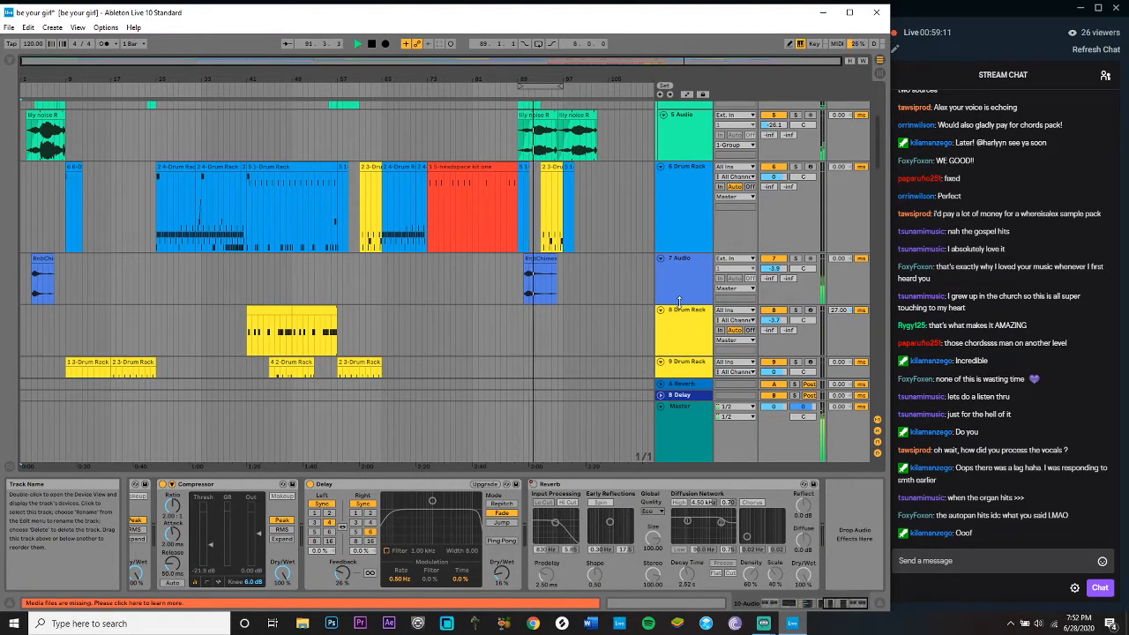
key(space)
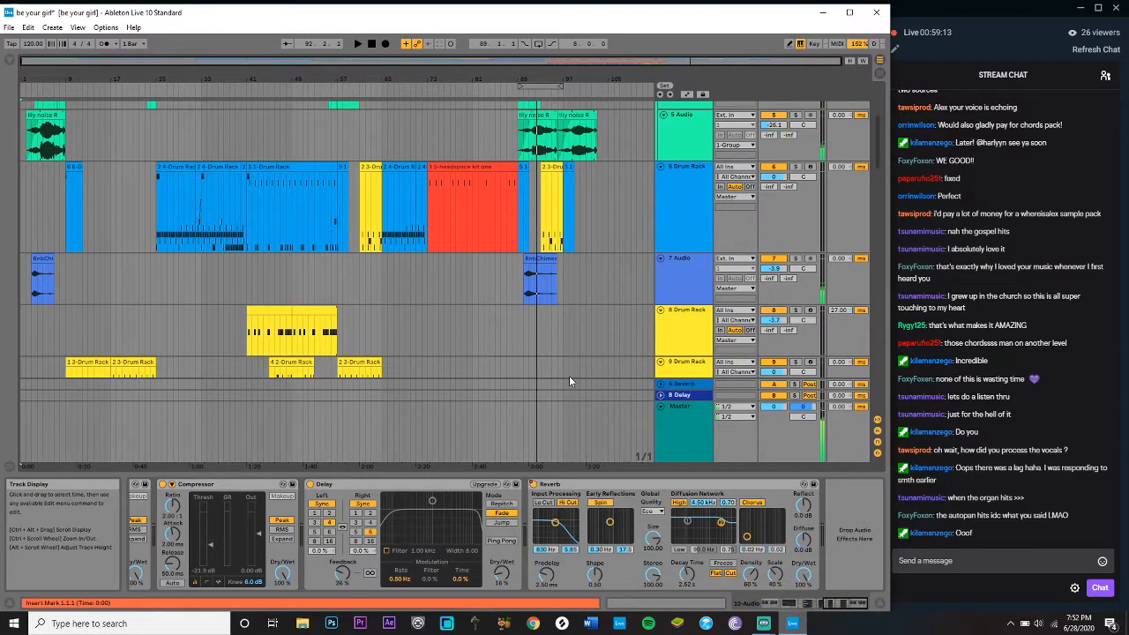
scroll(569, 381, up, 5)
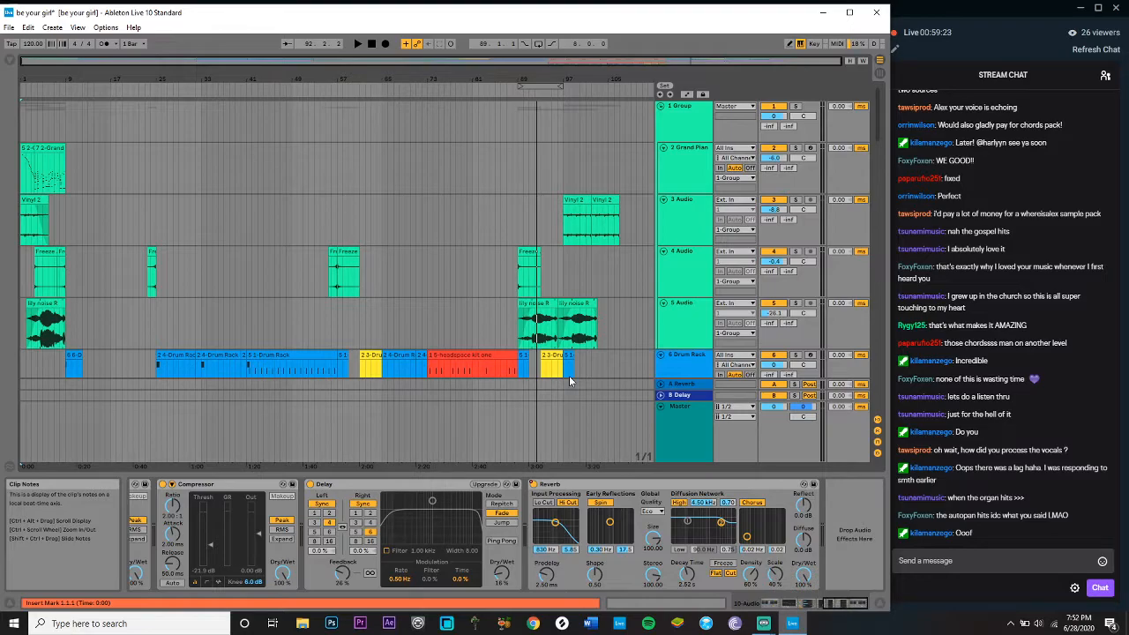
click(688, 430)
scroll(504, 493, left, 5)
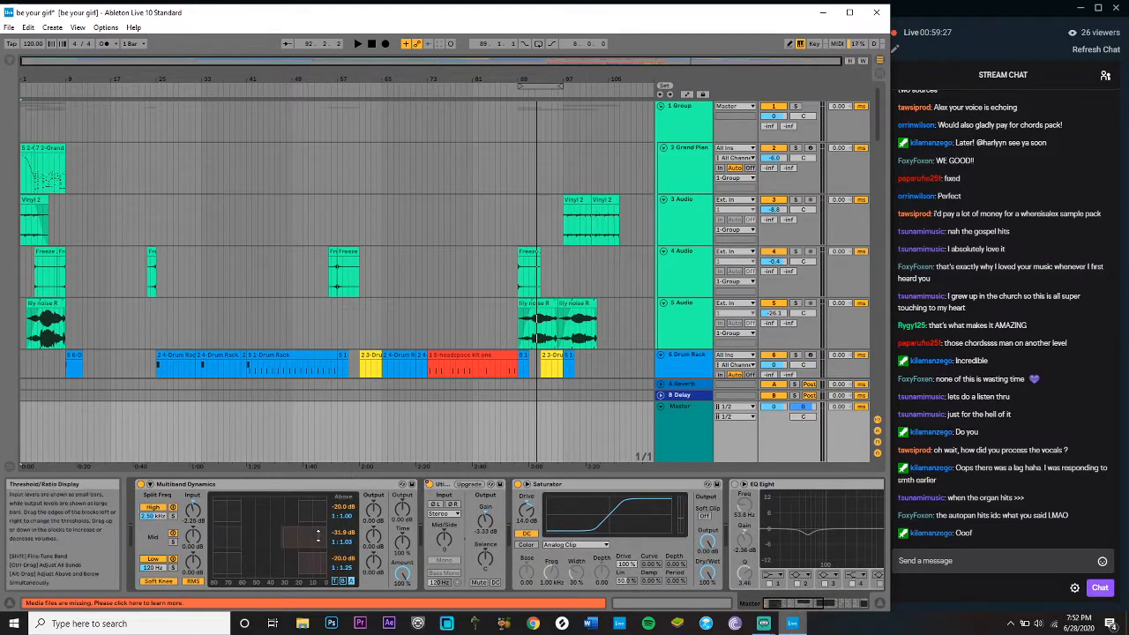
Step: Play the arrangement briefly from bar 33, and stop playback in bar 36
click(201, 256)
key(space)
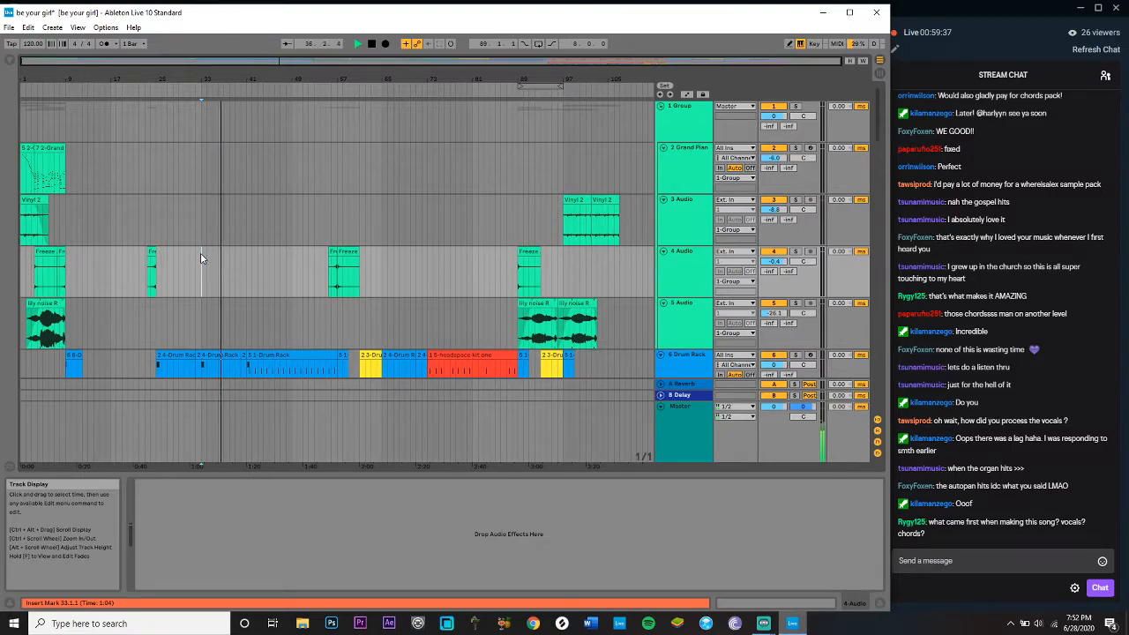
key(space)
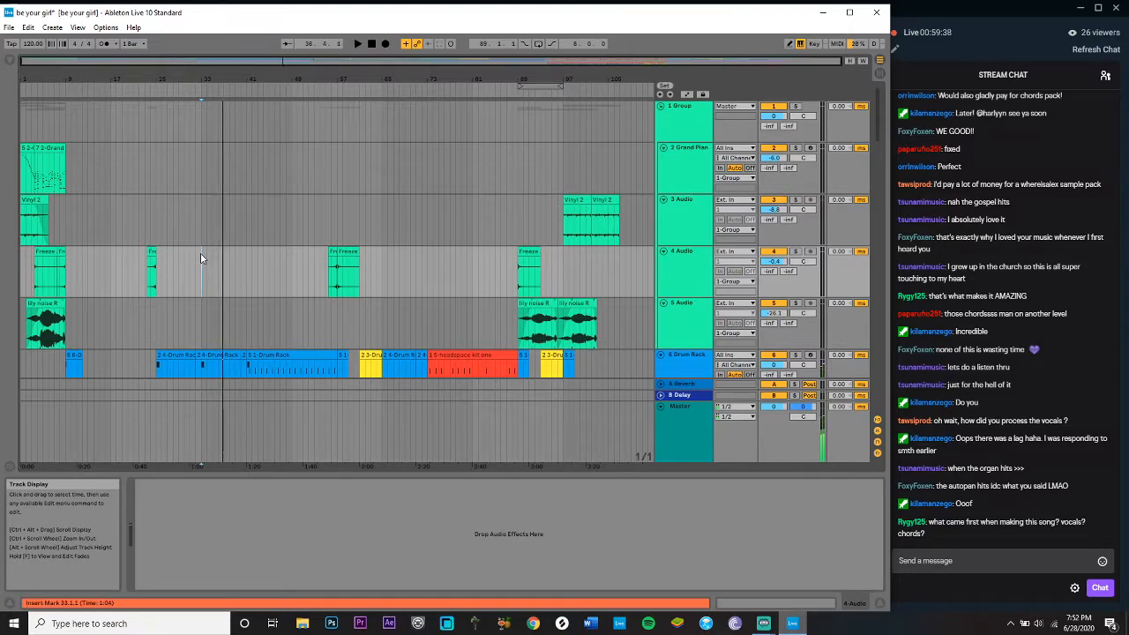
Step: Examine the Master track's device chain from the TRS meter and Limiter back to Multiband Dynamics
click(674, 411)
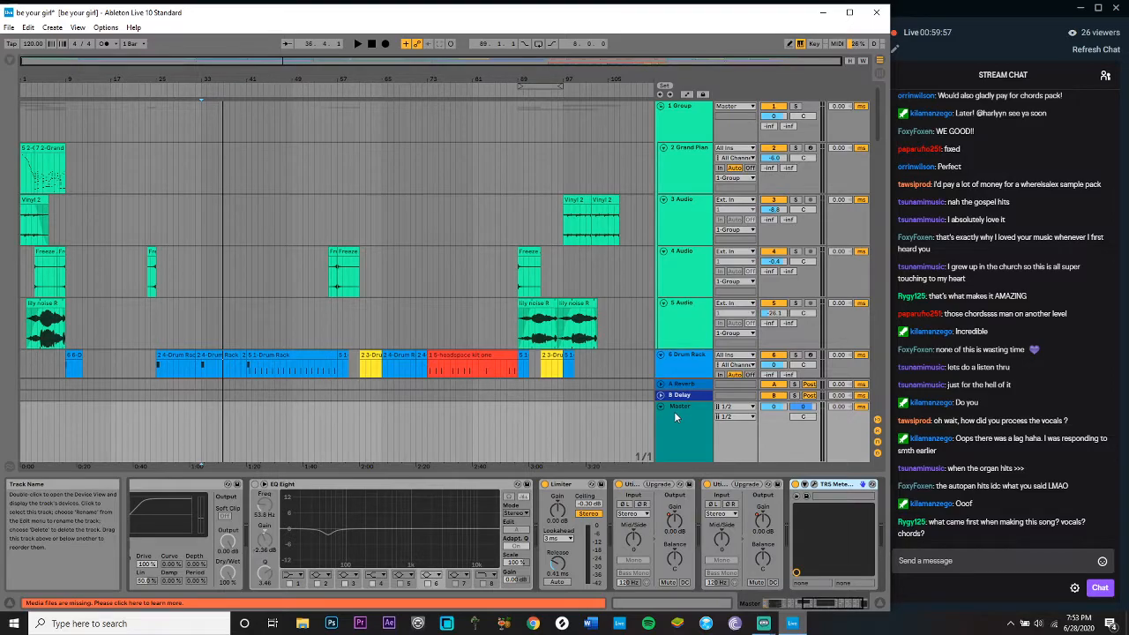
scroll(600, 528, down, 2)
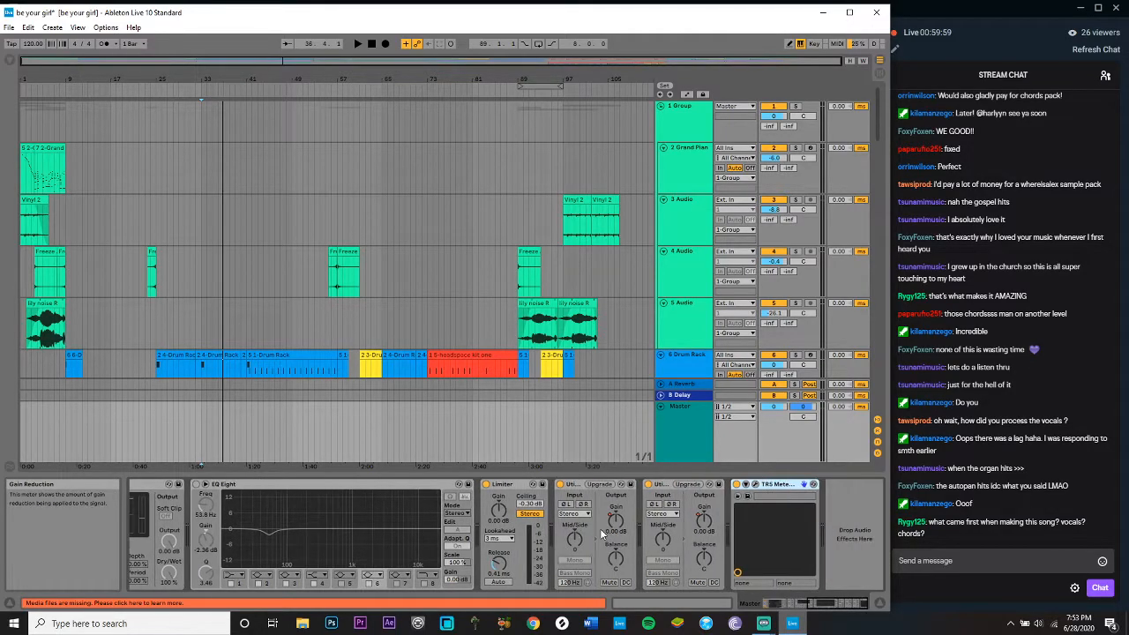
scroll(432, 546, up, 4)
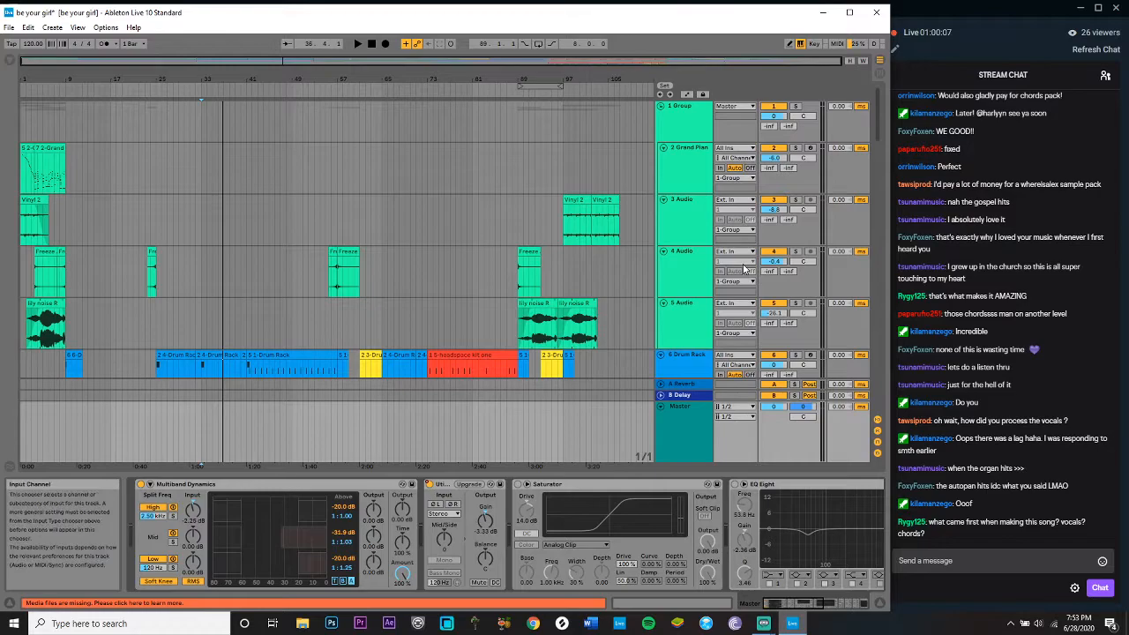
Step: Look over the mixer settings of the tracks down to 17, return to the uppermost tracks, and select the Master track
scroll(743, 264, down, 5)
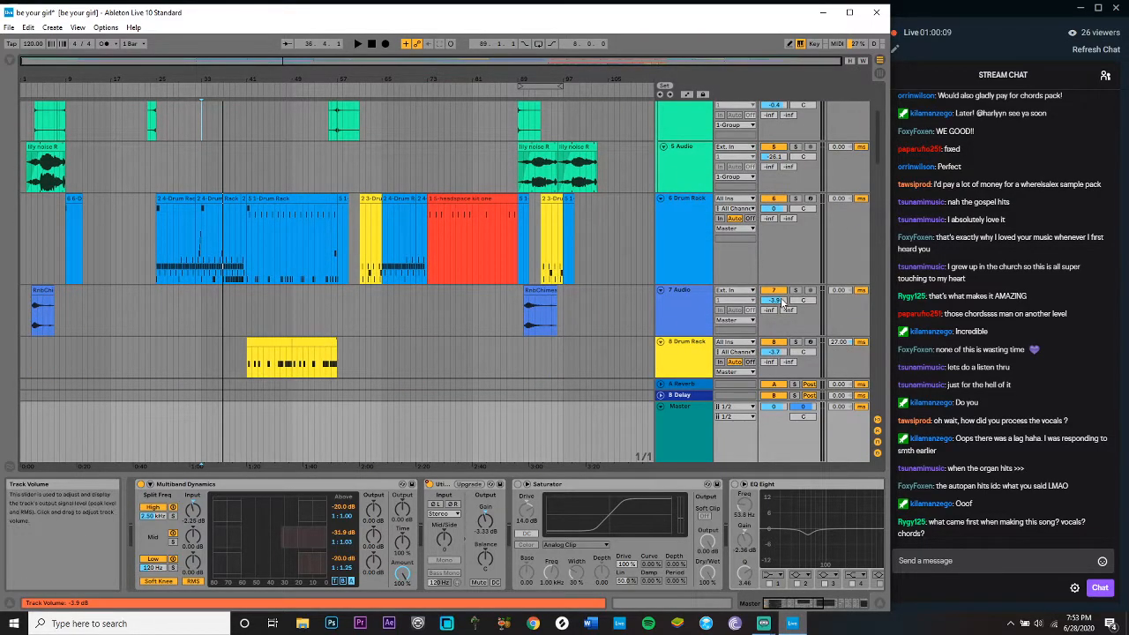
scroll(780, 262, down, 3)
scroll(780, 261, down, 5)
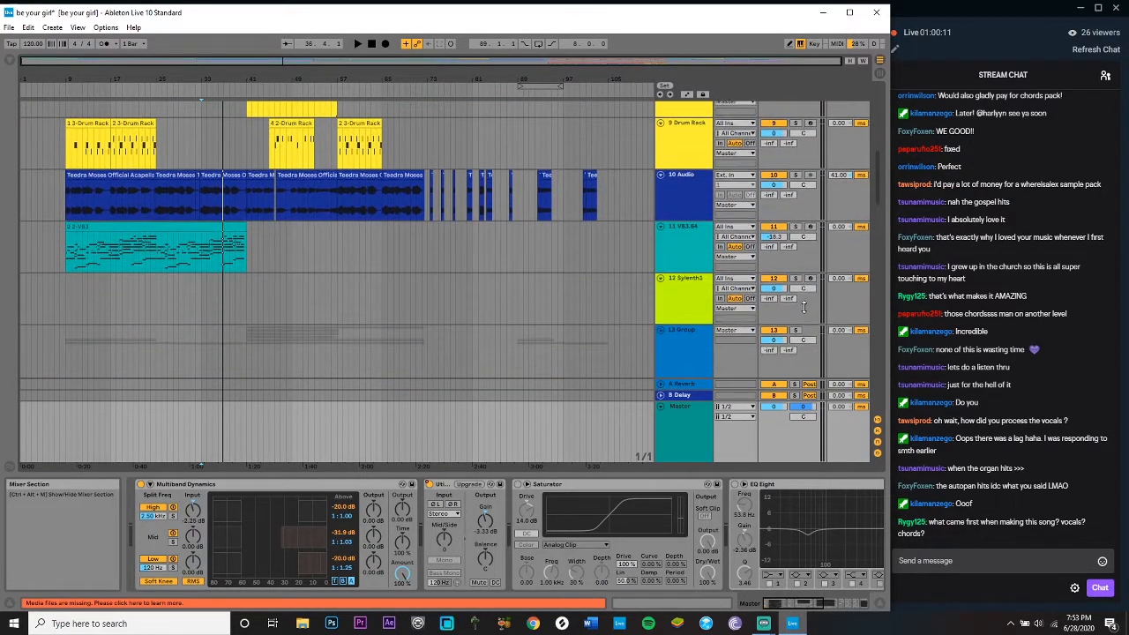
scroll(776, 242, down, 5)
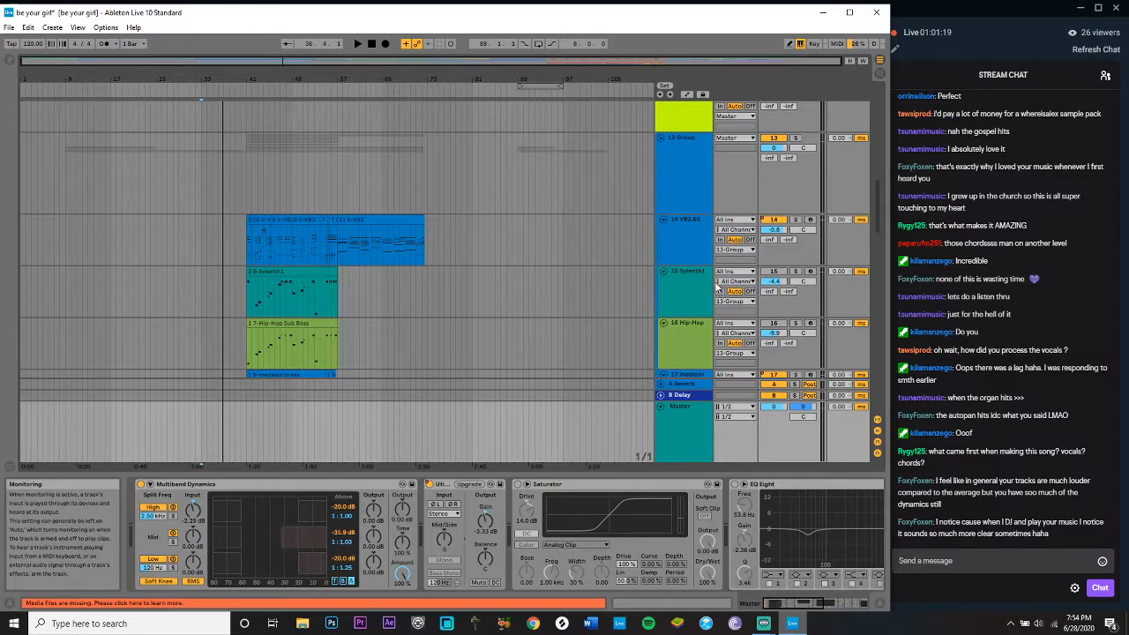
scroll(482, 237, up, 10)
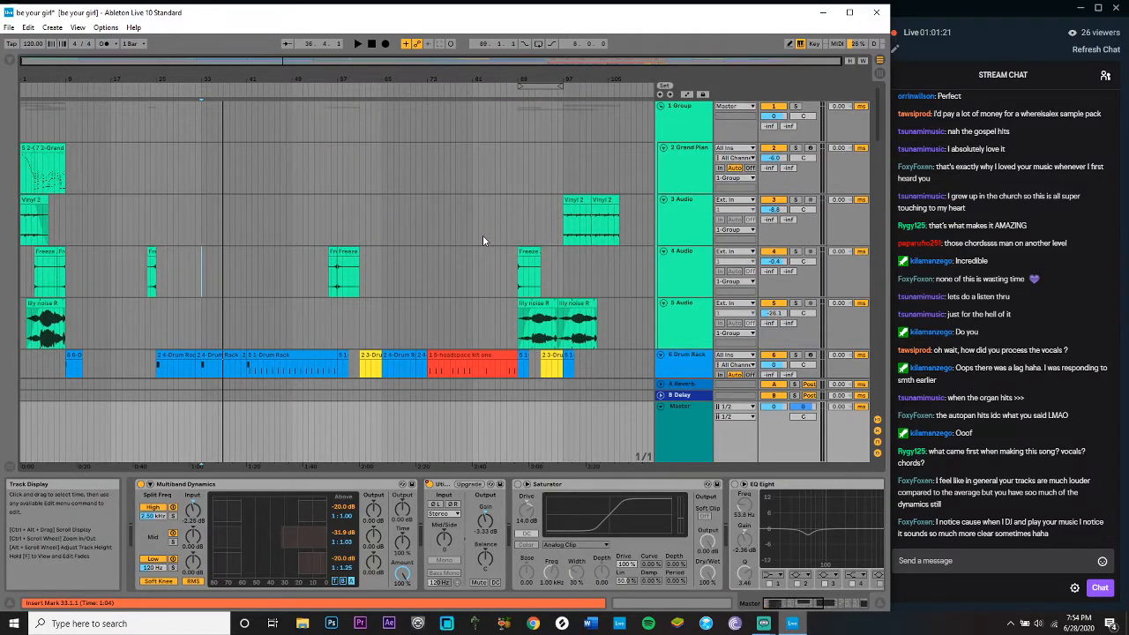
scroll(482, 235, down, 2)
scroll(483, 234, up, 1)
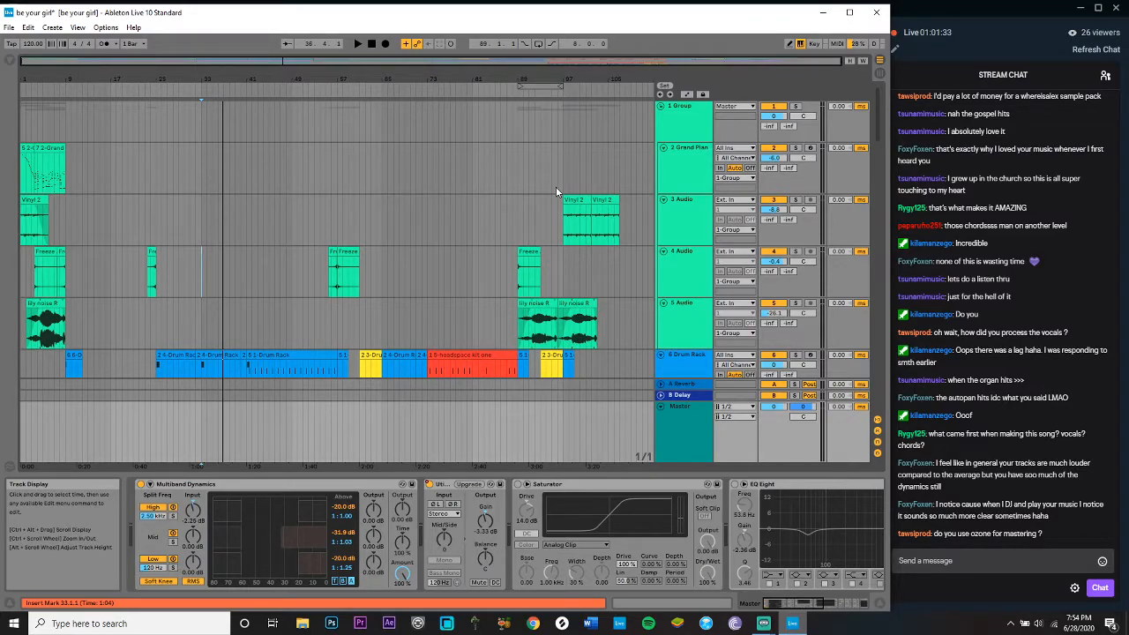
click(686, 423)
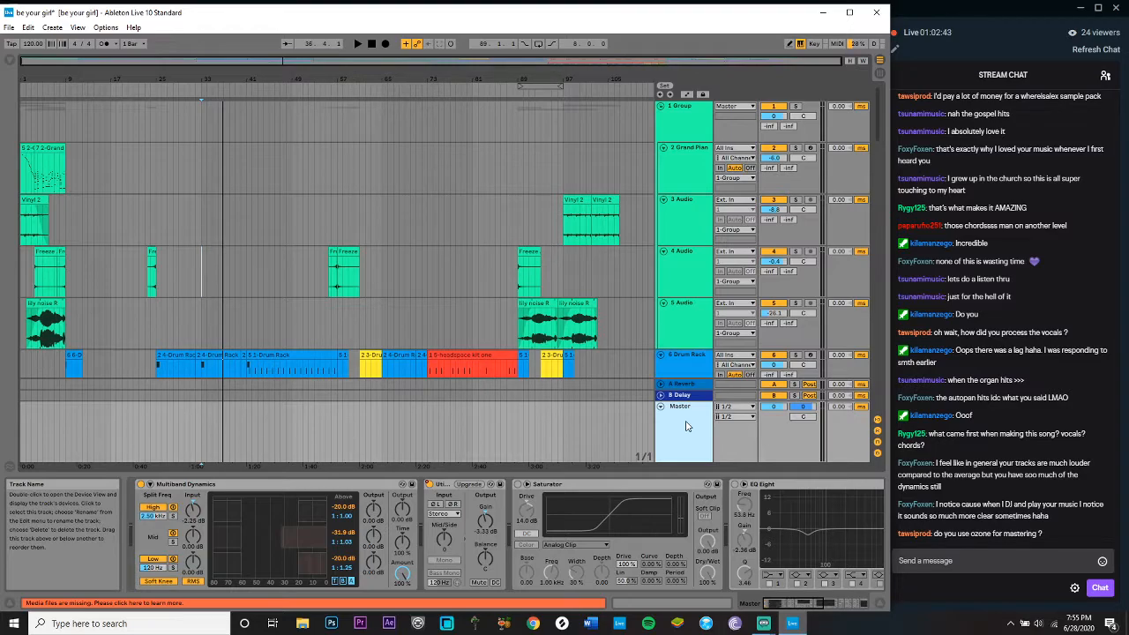
Step: Display the 10 Audio vocal track's devices again and examine its Delay, Compressors, Multiband Dynamics and EQ Eight
scroll(671, 282, down, 10)
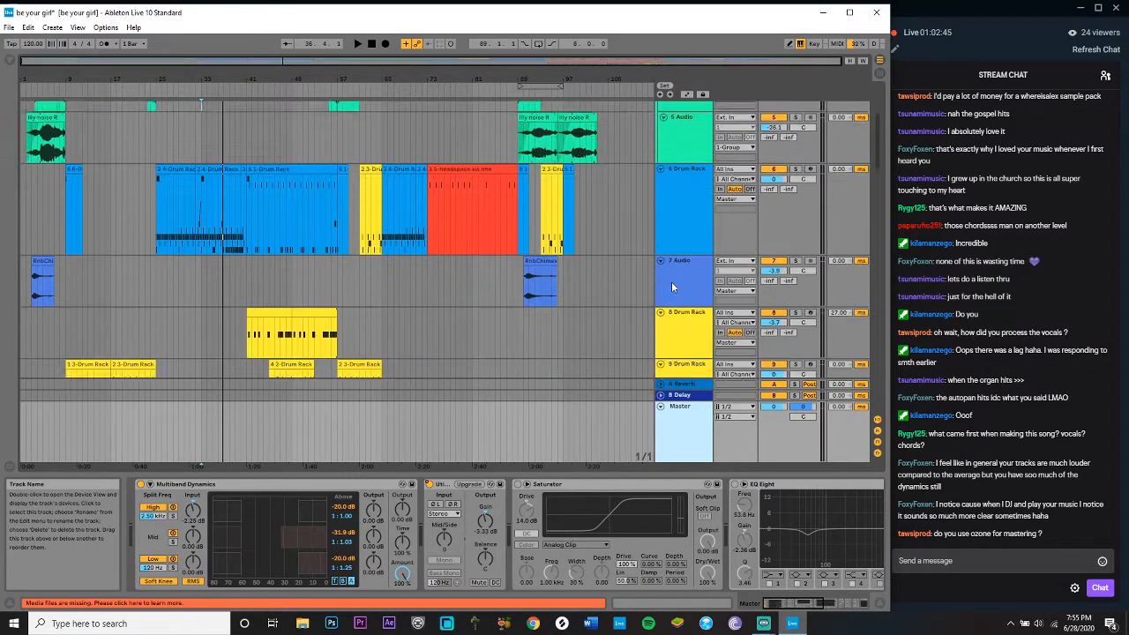
click(683, 423)
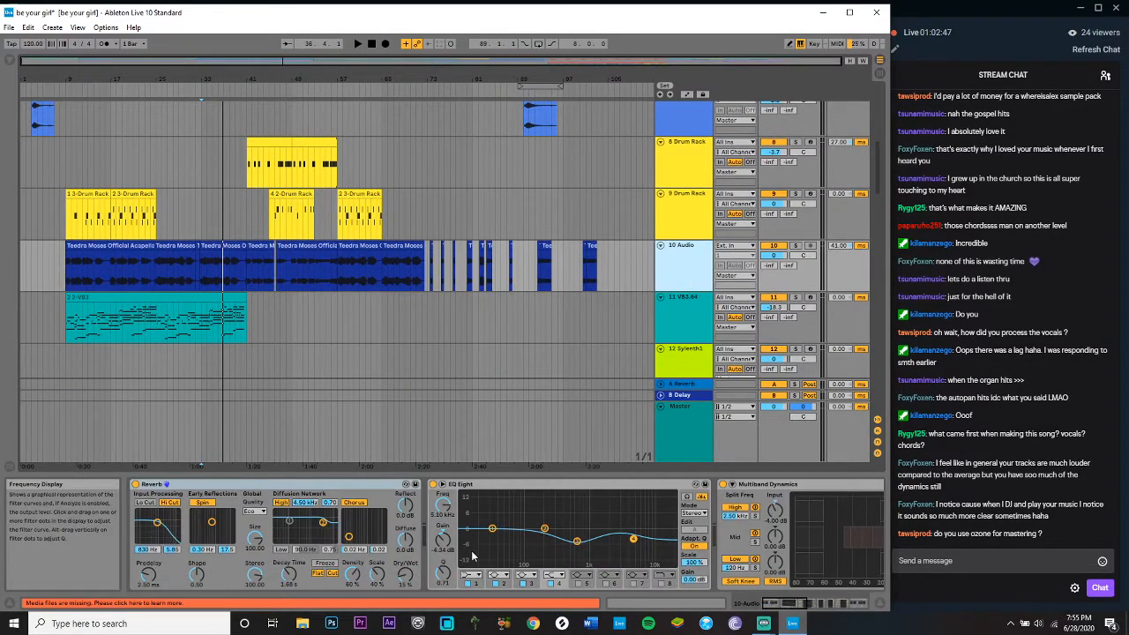
scroll(587, 535, down, 10)
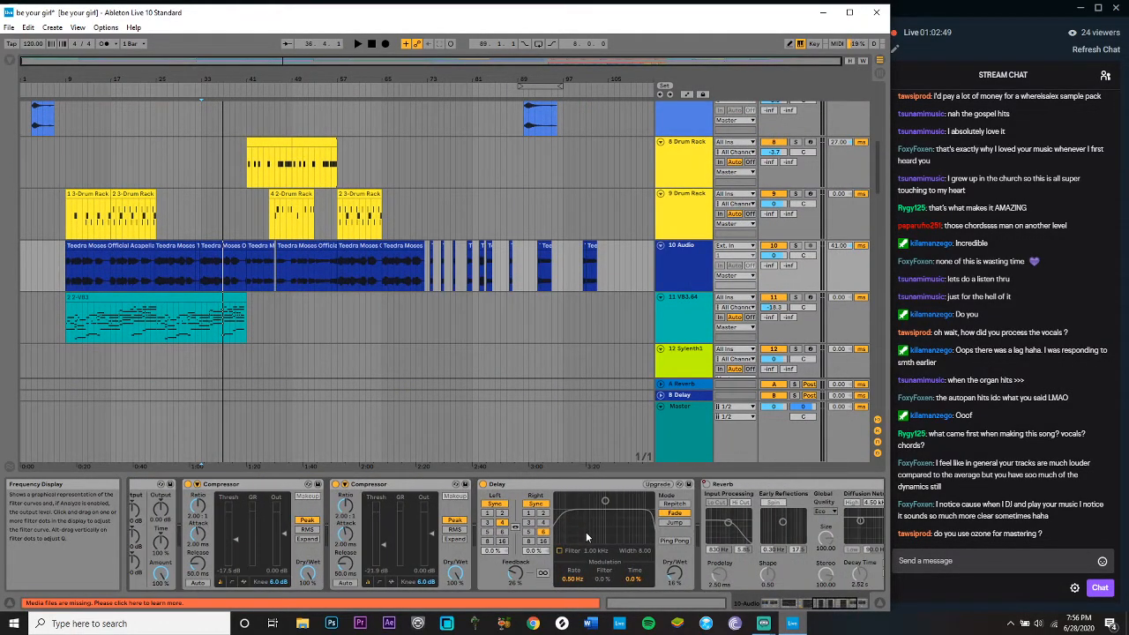
scroll(585, 532, up, 3)
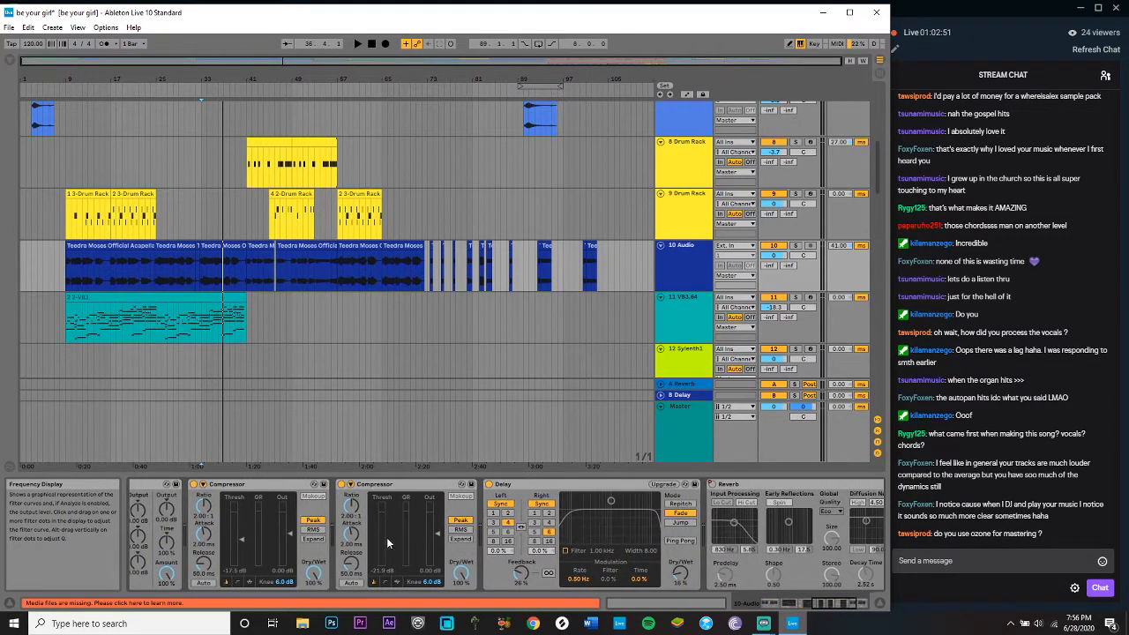
scroll(365, 541, up, 6)
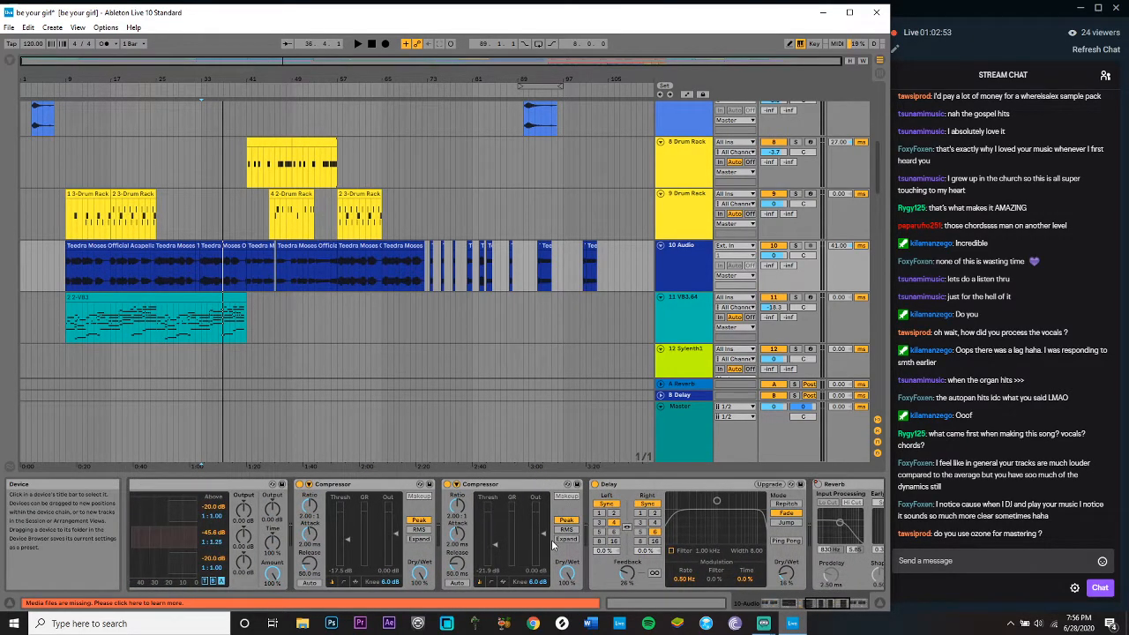
scroll(552, 540, up, 6)
scroll(551, 540, up, 5)
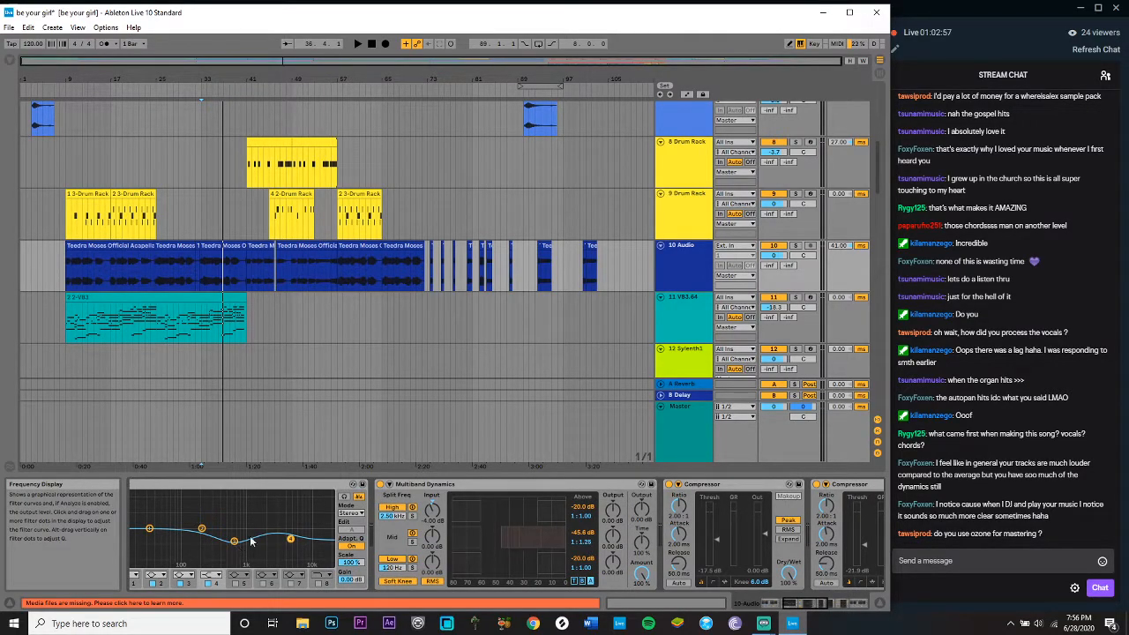
scroll(252, 541, up, 3)
scroll(251, 541, up, 1)
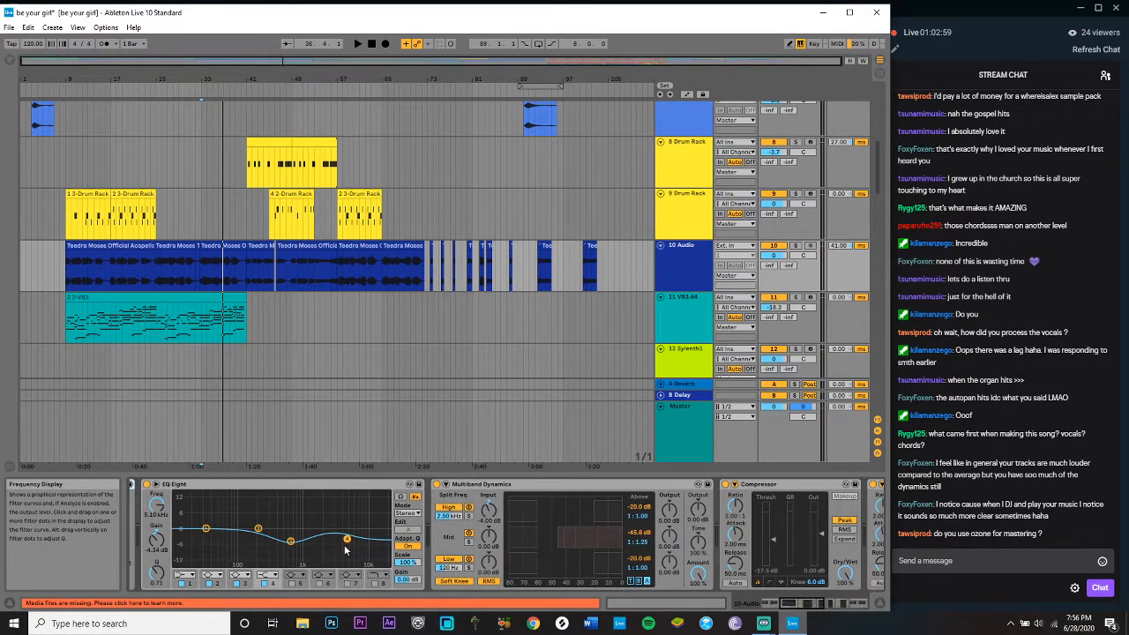
Step: Look over the remaining arrangement tracks, from the Grand Piano and Sylenth1 parts down past the SUB track
click(508, 485)
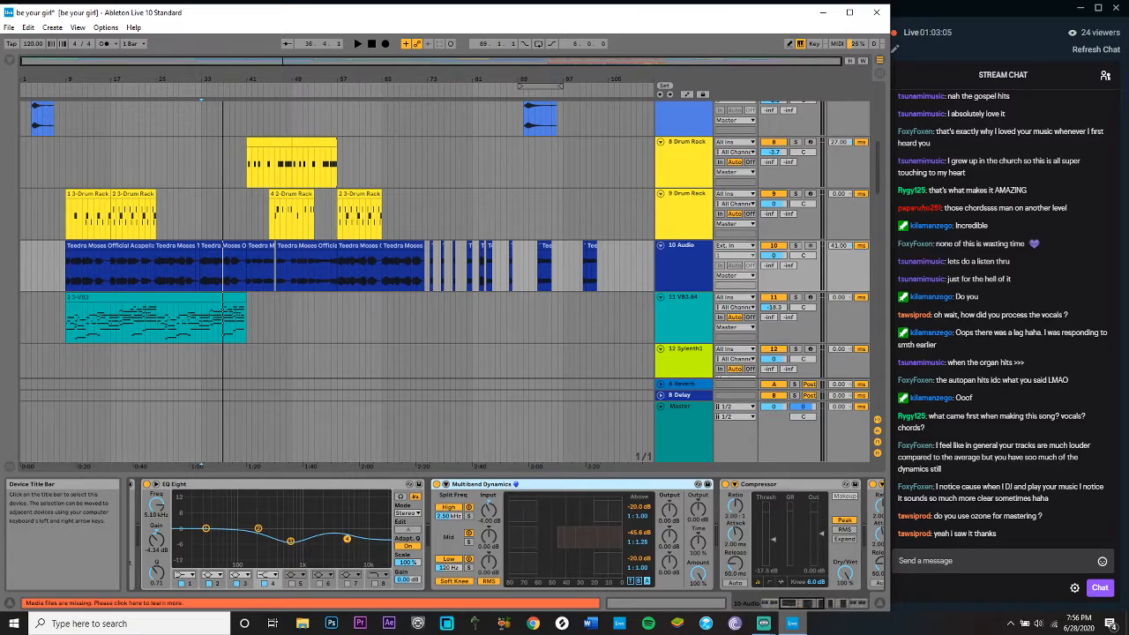
scroll(618, 281, down, 5)
scroll(618, 281, down, 10)
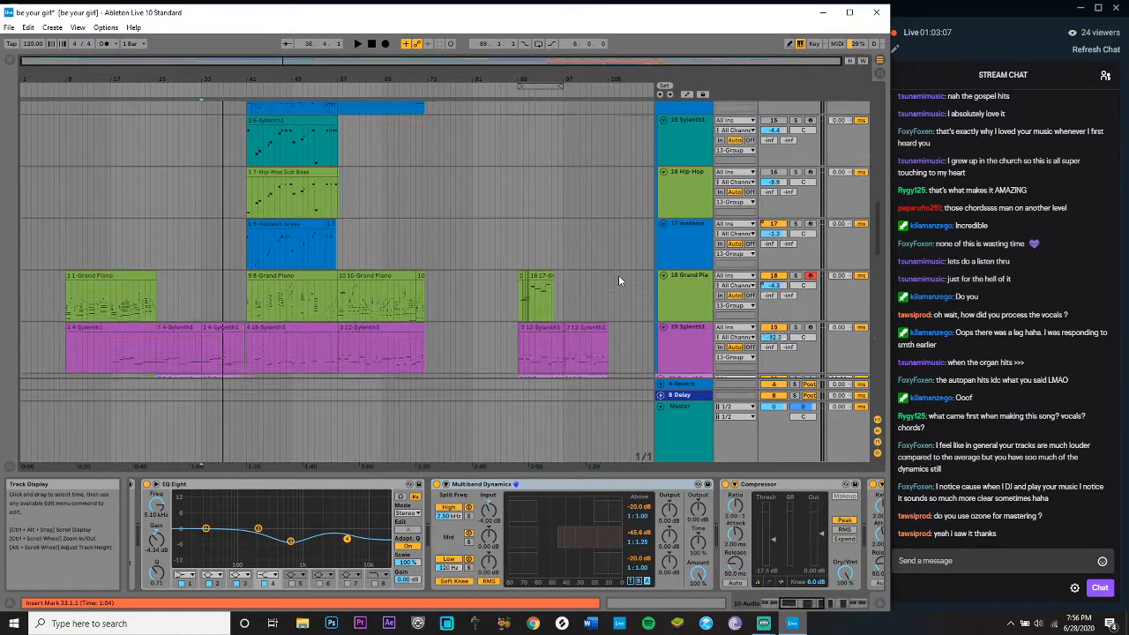
scroll(619, 281, down, 2)
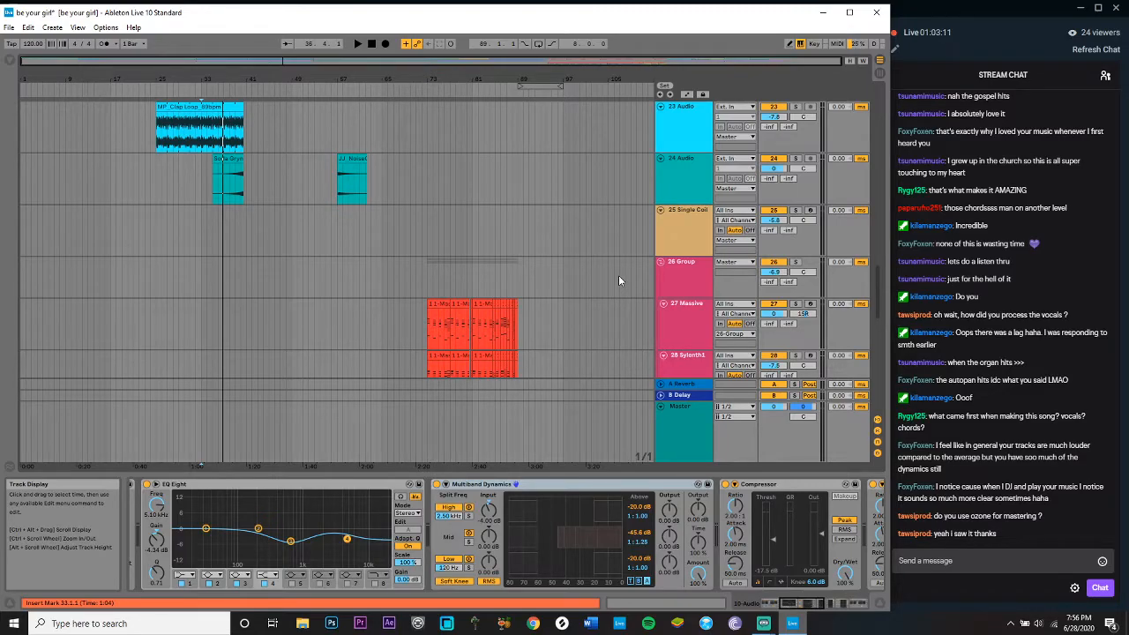
scroll(554, 289, down, 8)
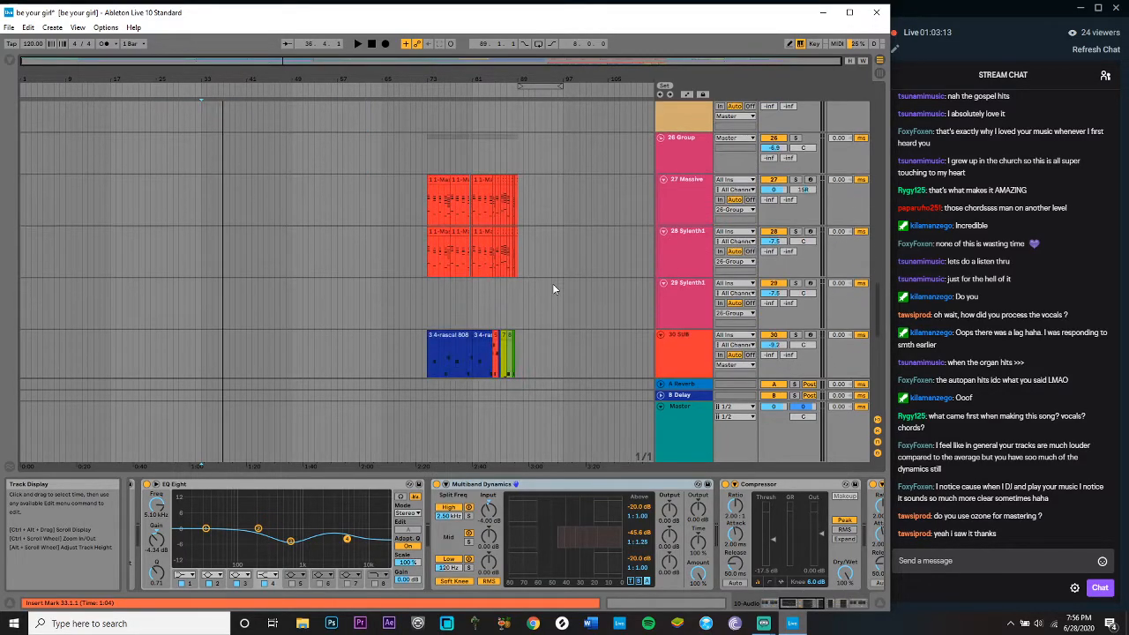
Step: Create a new empty Live Set, discarding the unsaved changes, and switch it to Arrangement View
click(9, 28)
click(19, 43)
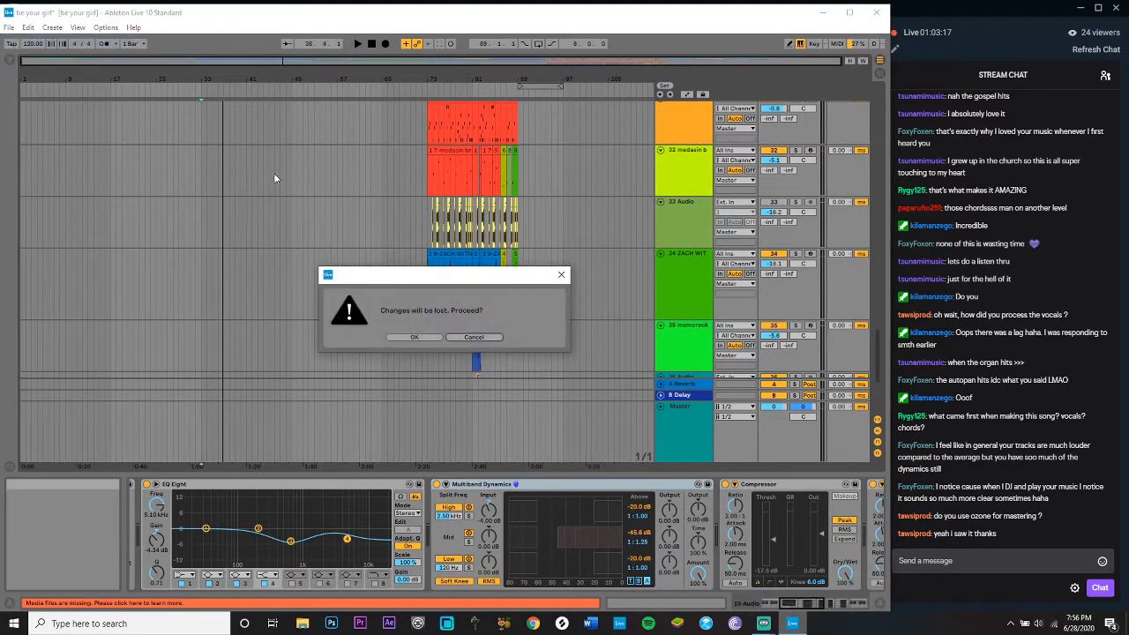
click(414, 338)
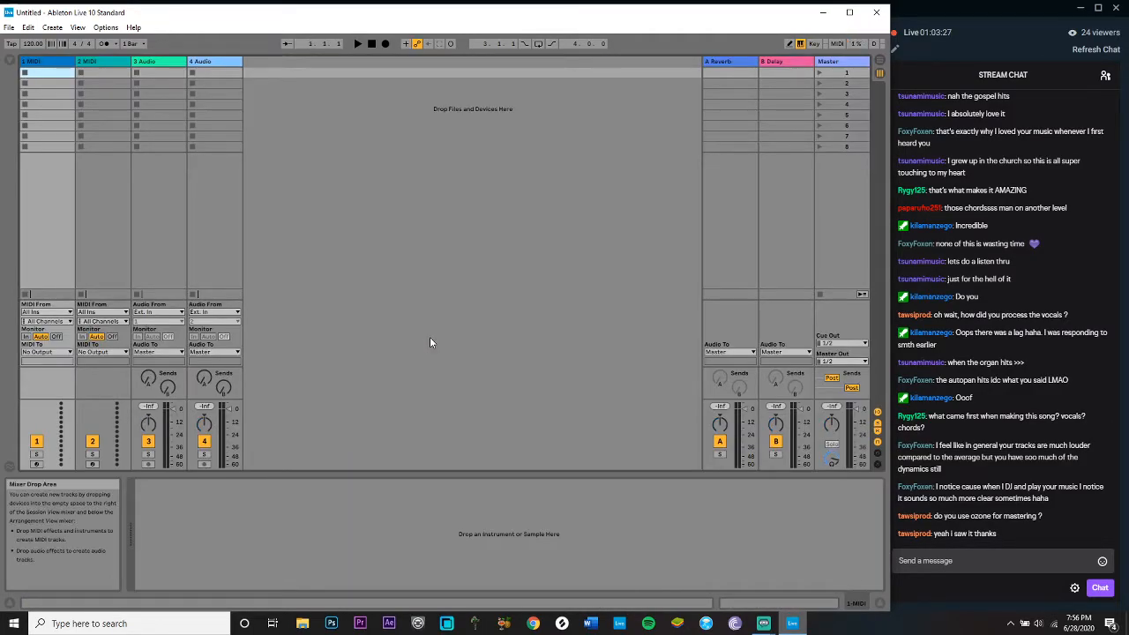
click(879, 60)
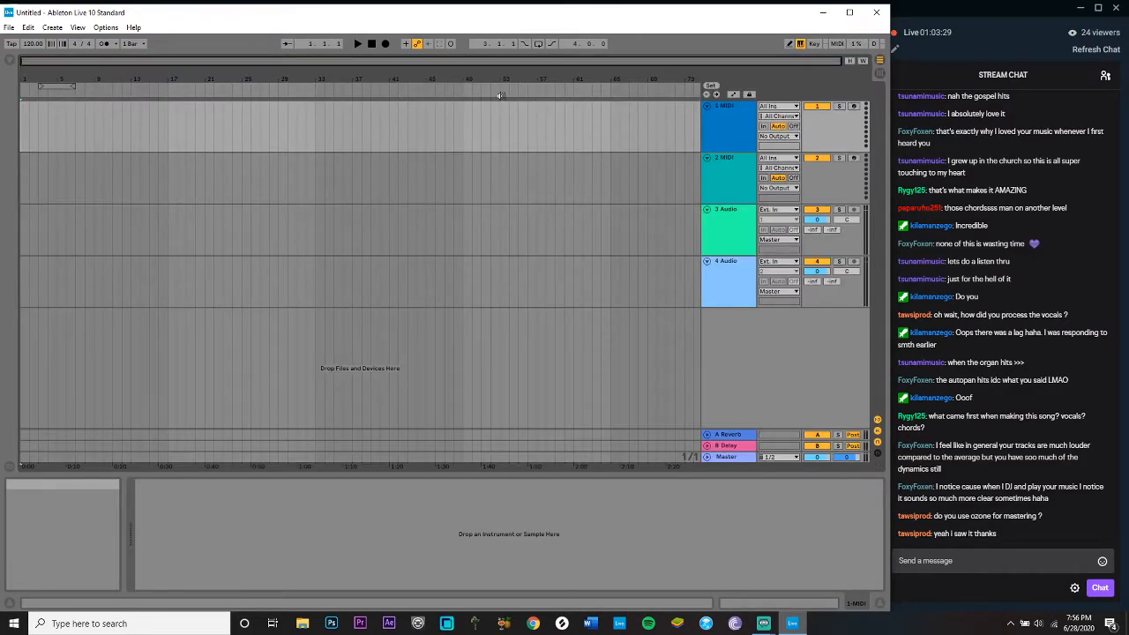
Step: Arm the 1 MIDI track for recording
click(7, 61)
click(7, 63)
click(744, 124)
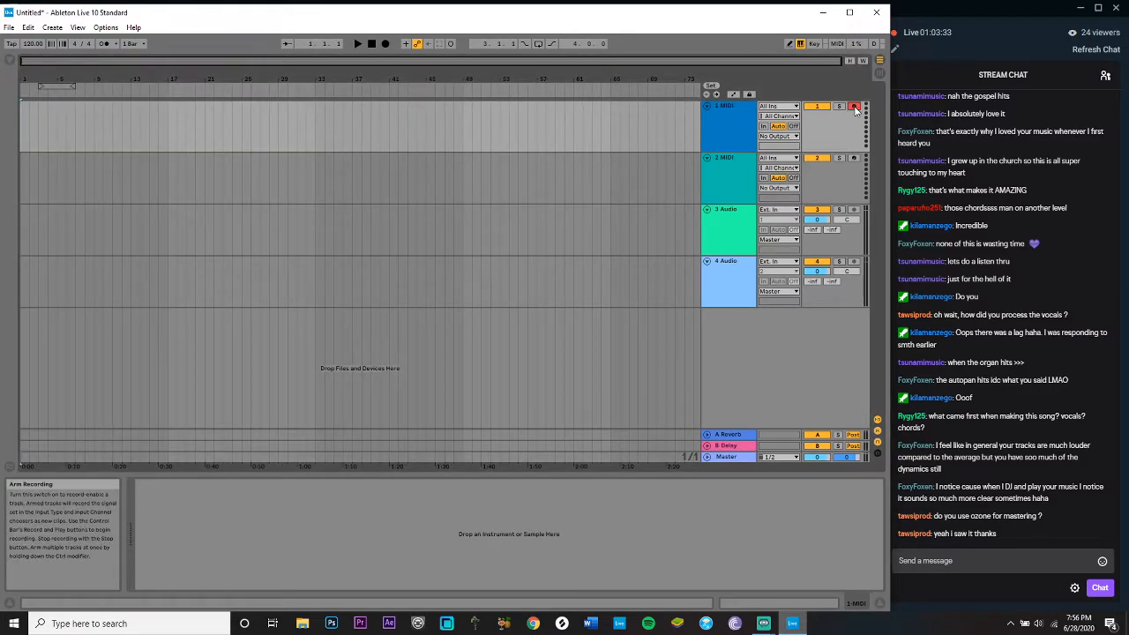
click(8, 64)
click(263, 62)
click(7, 64)
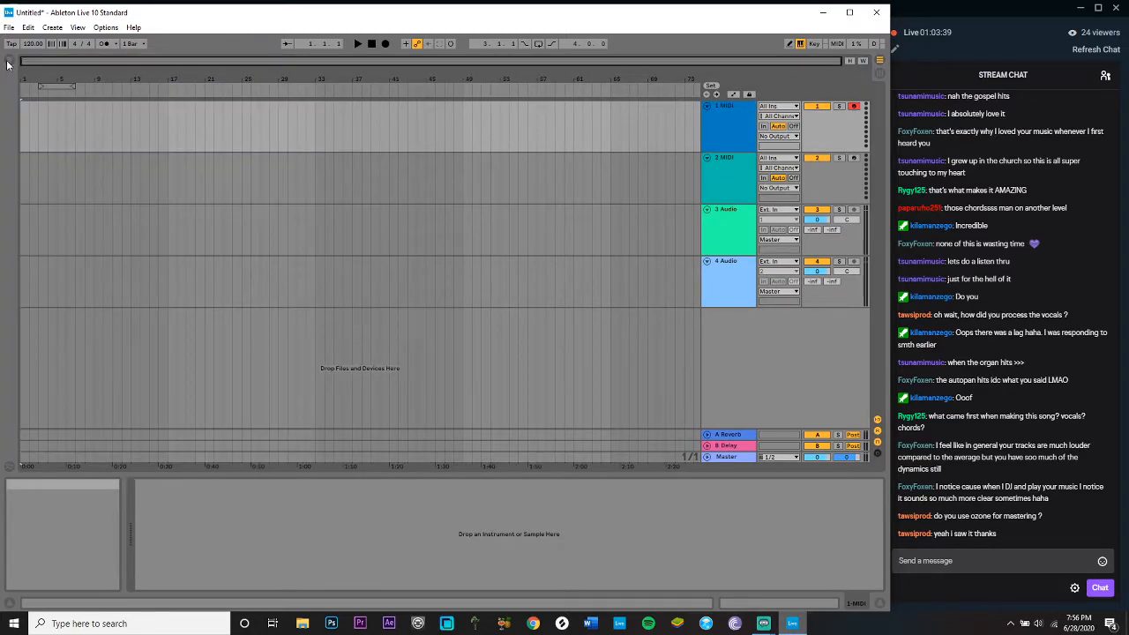
Step: Find Serum_x64 among the plug-ins by searching for "serum" and load it onto the 1 MIDI track
click(7, 63)
click(32, 244)
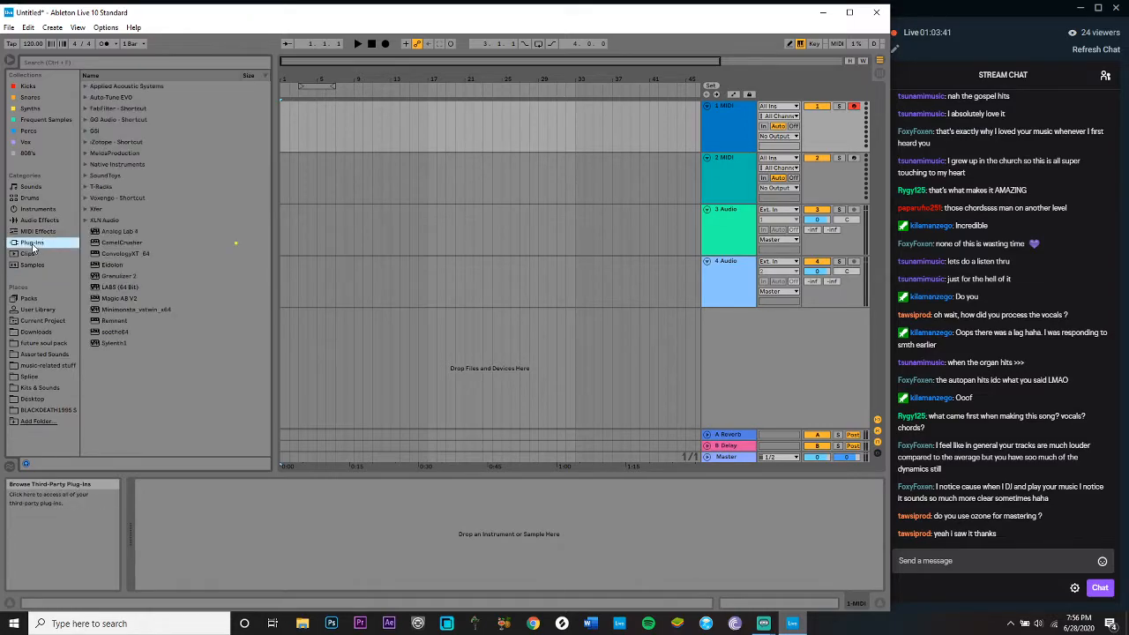
click(86, 67)
text(serum)
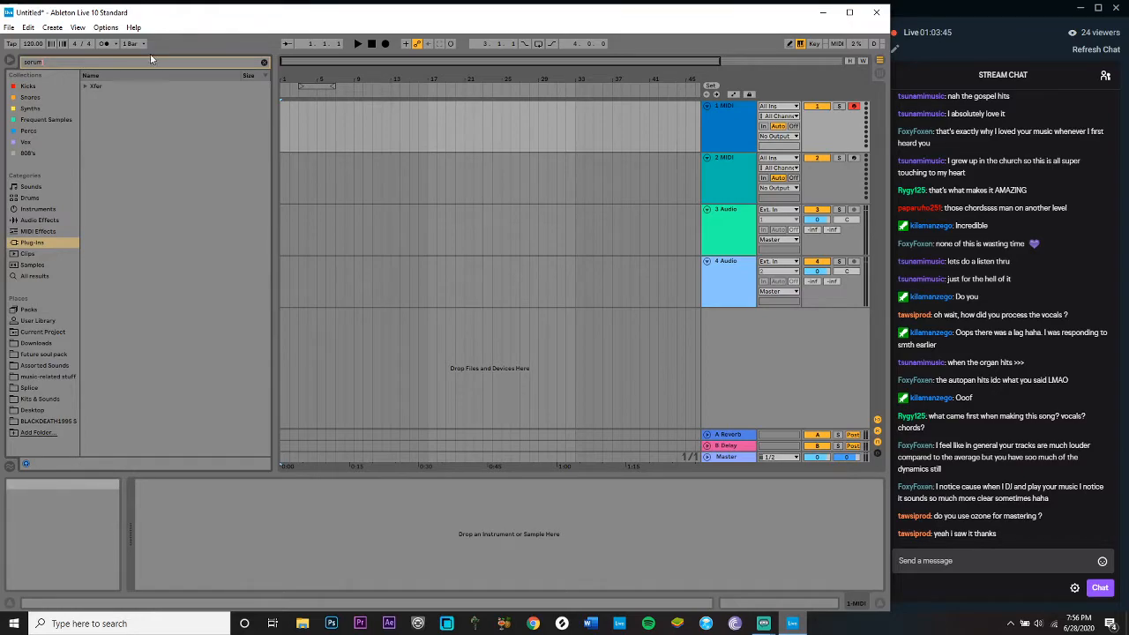
click(84, 86)
click(112, 98)
double_click(112, 98)
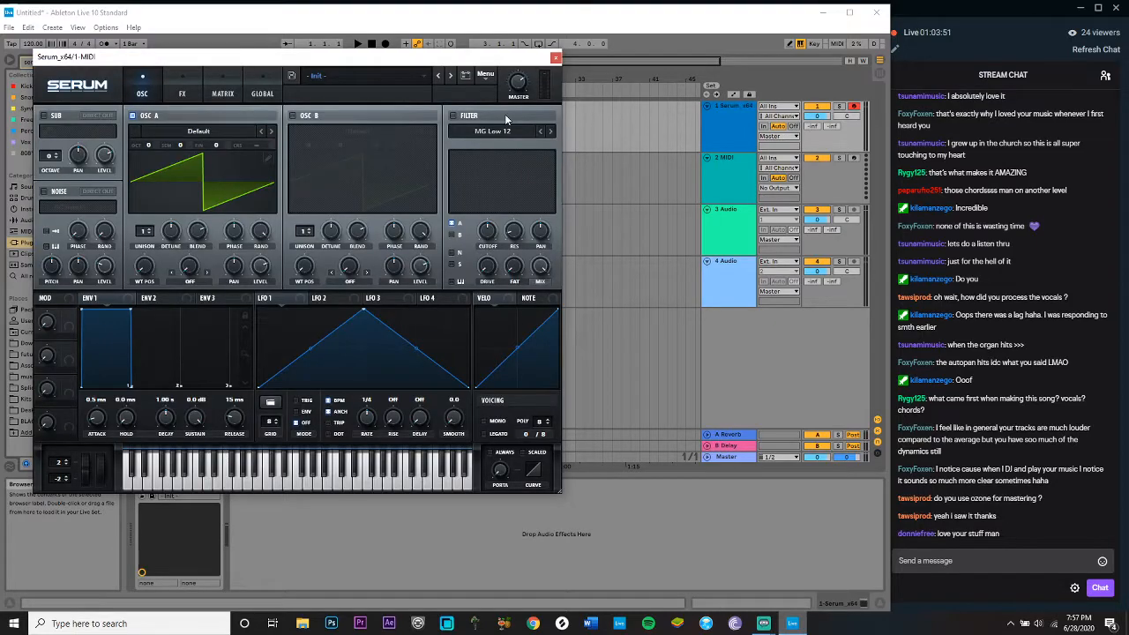
Step: Load the user preset "dofflin arp" in Serum and select the Serum track
click(485, 76)
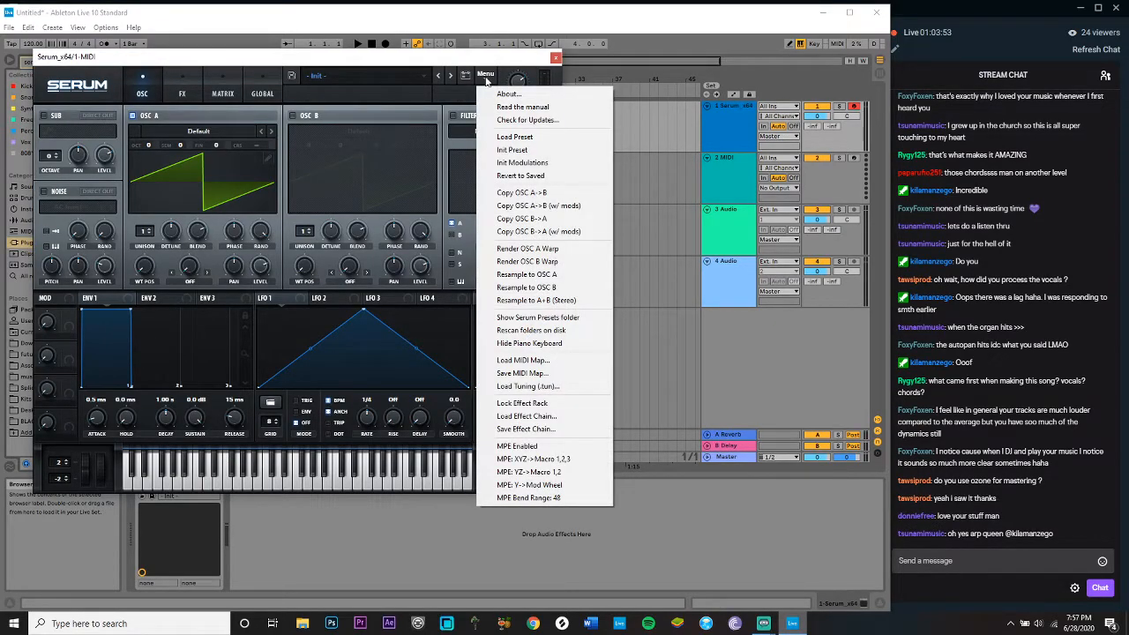
click(484, 78)
click(401, 79)
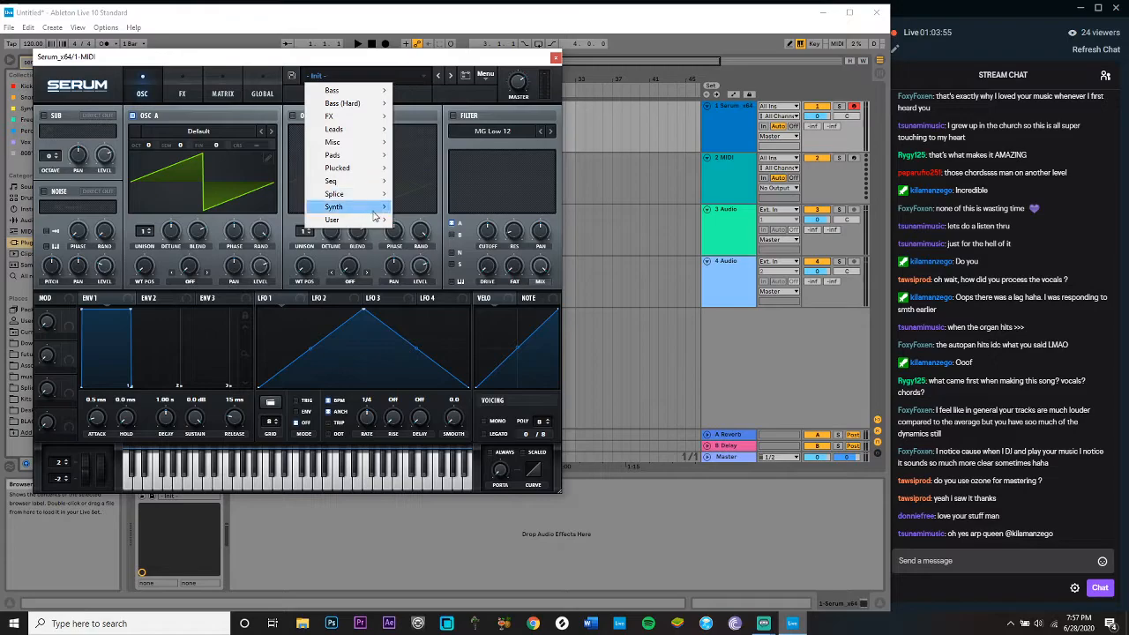
mouse_move(376, 220)
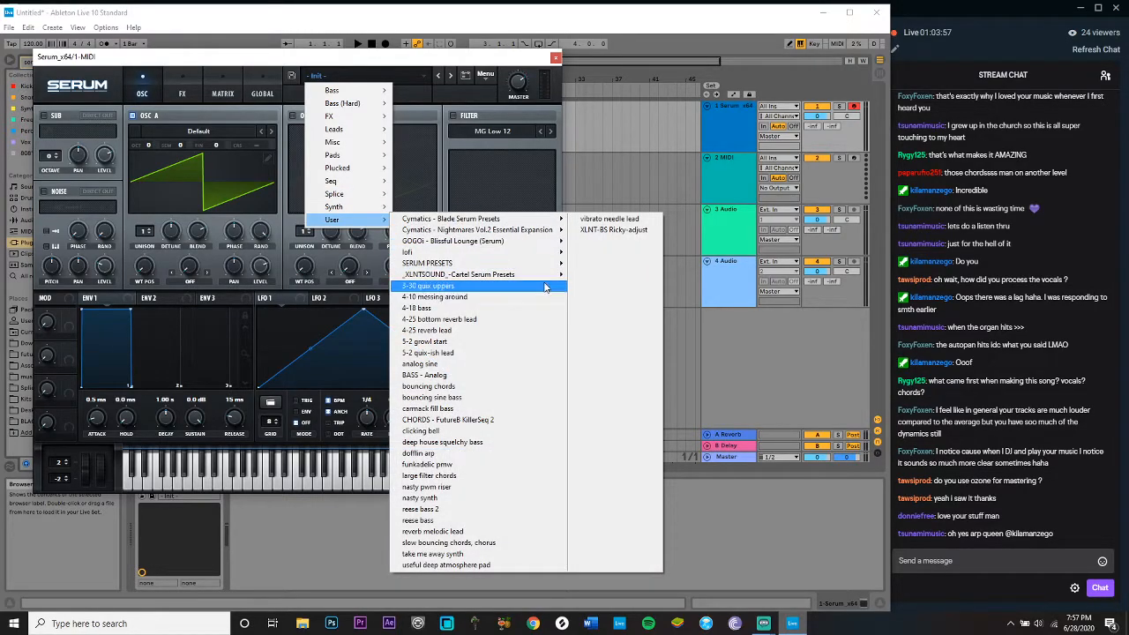
click(452, 453)
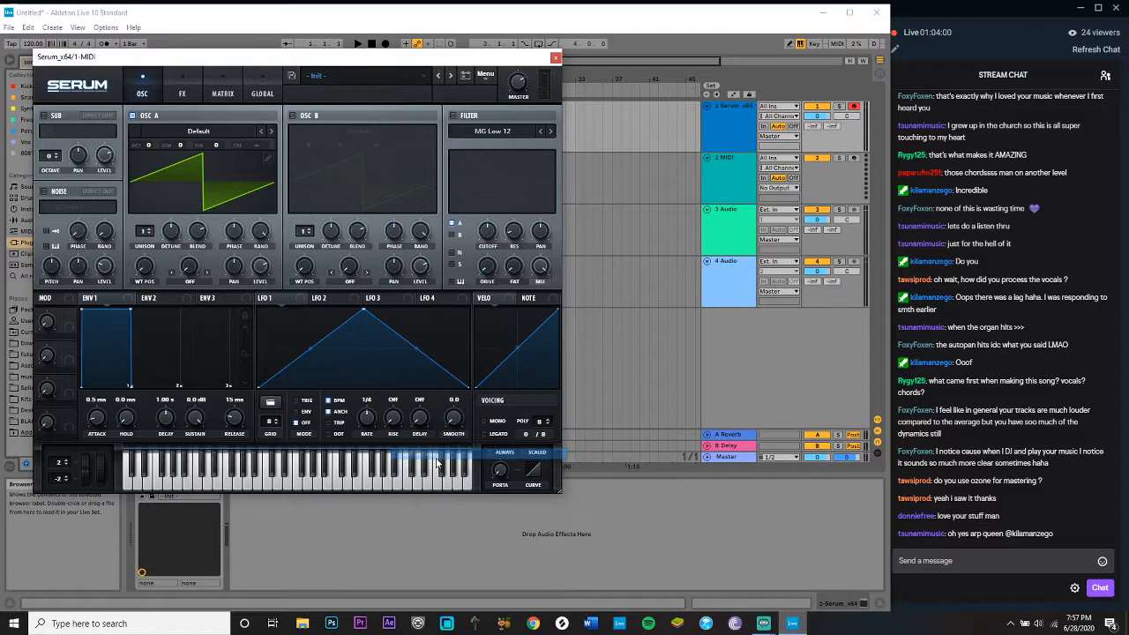
click(732, 145)
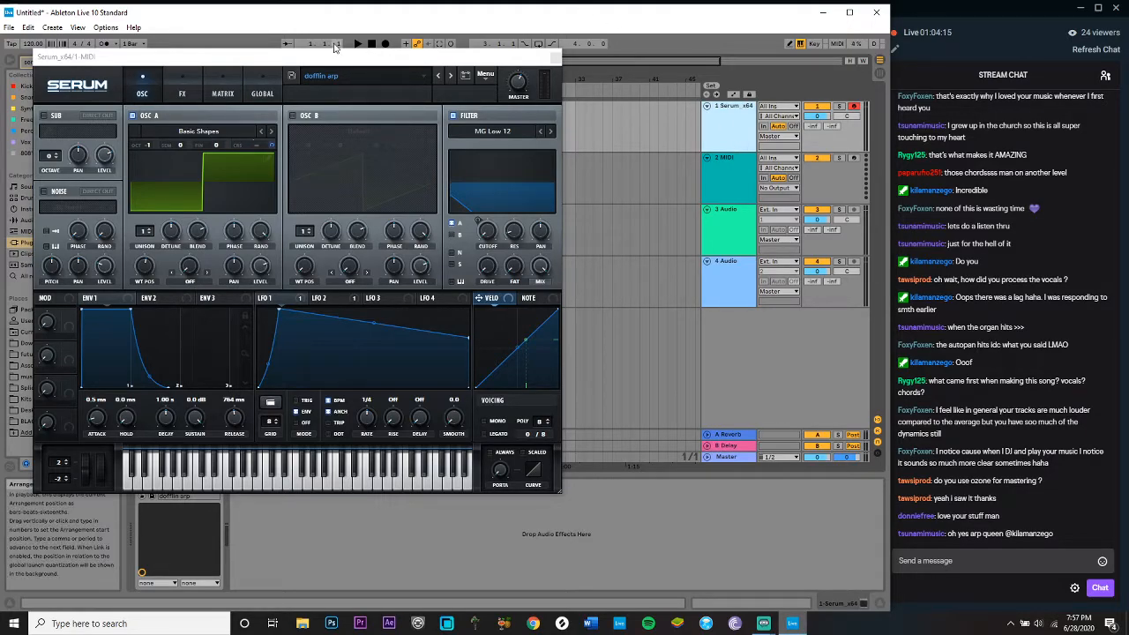
Step: Examine the preset's oscillator and LFO 2 along with Serum's FX, Matrix and Global pages, and close the plug-in window
drag(217, 58, 370, 36)
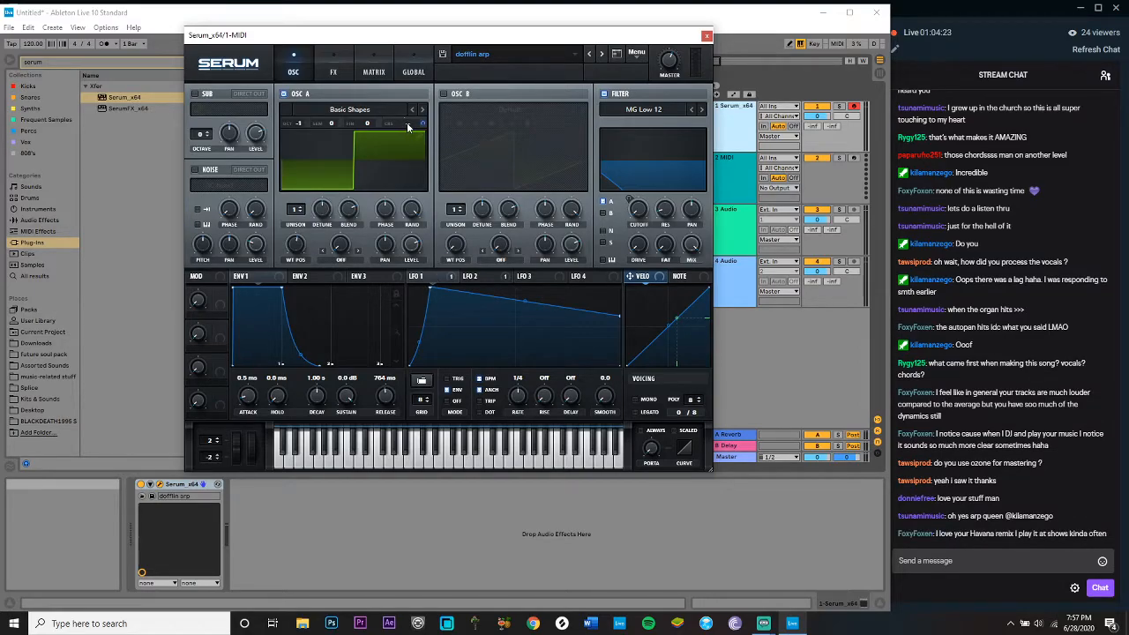
click(499, 278)
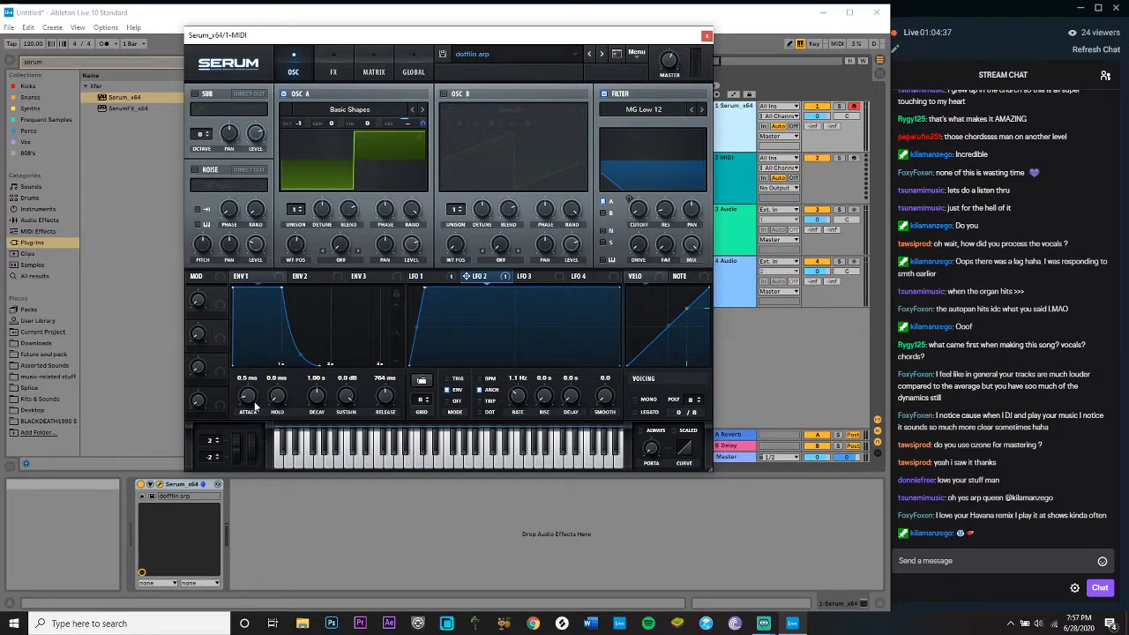
click(331, 66)
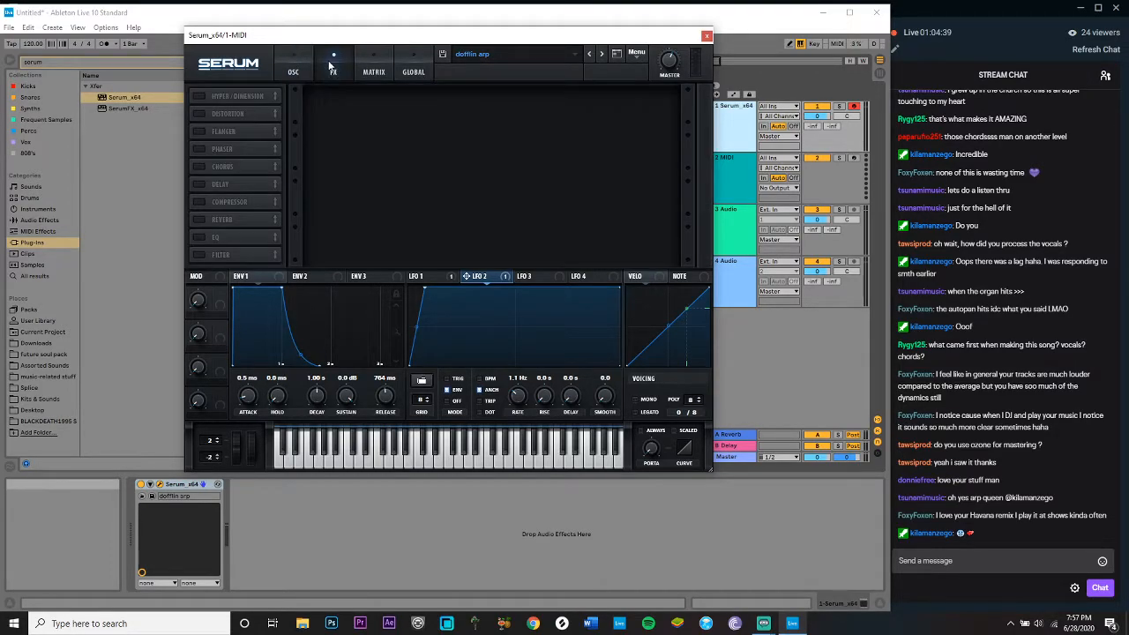
click(370, 69)
click(407, 71)
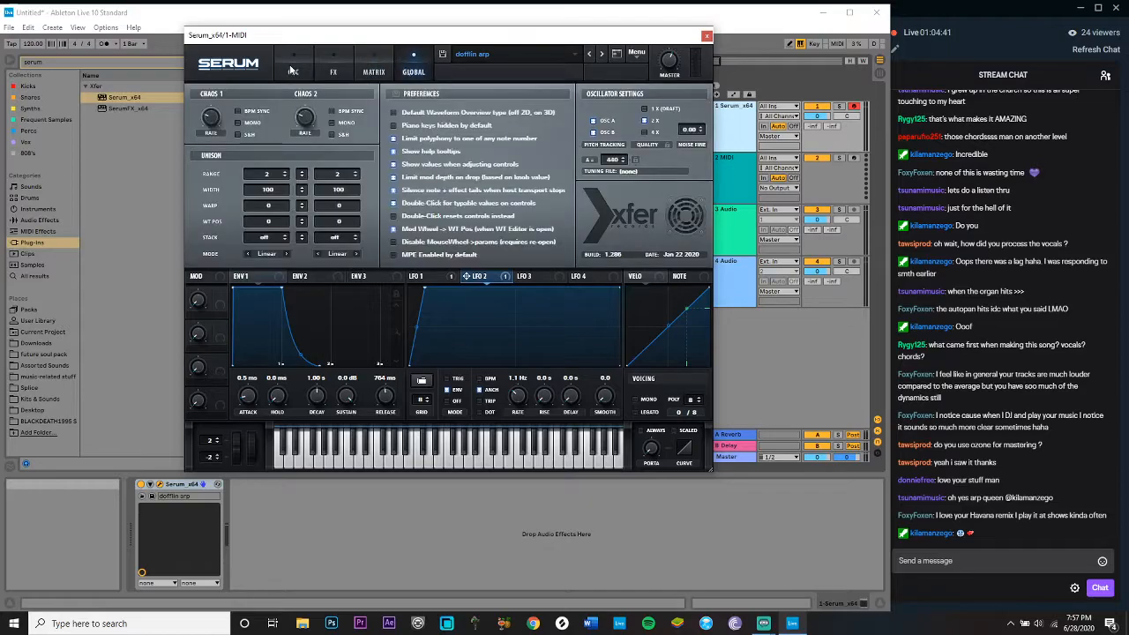
click(291, 69)
click(707, 35)
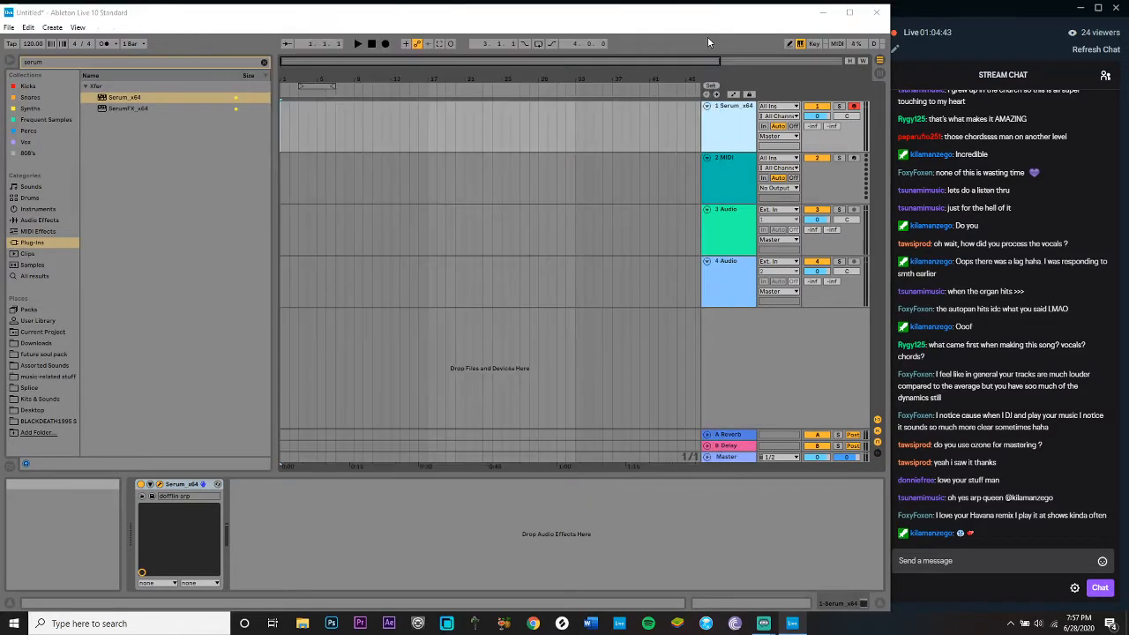
Step: Search the browser for "arpeggiator" across all results
click(60, 61)
text(propogatt)
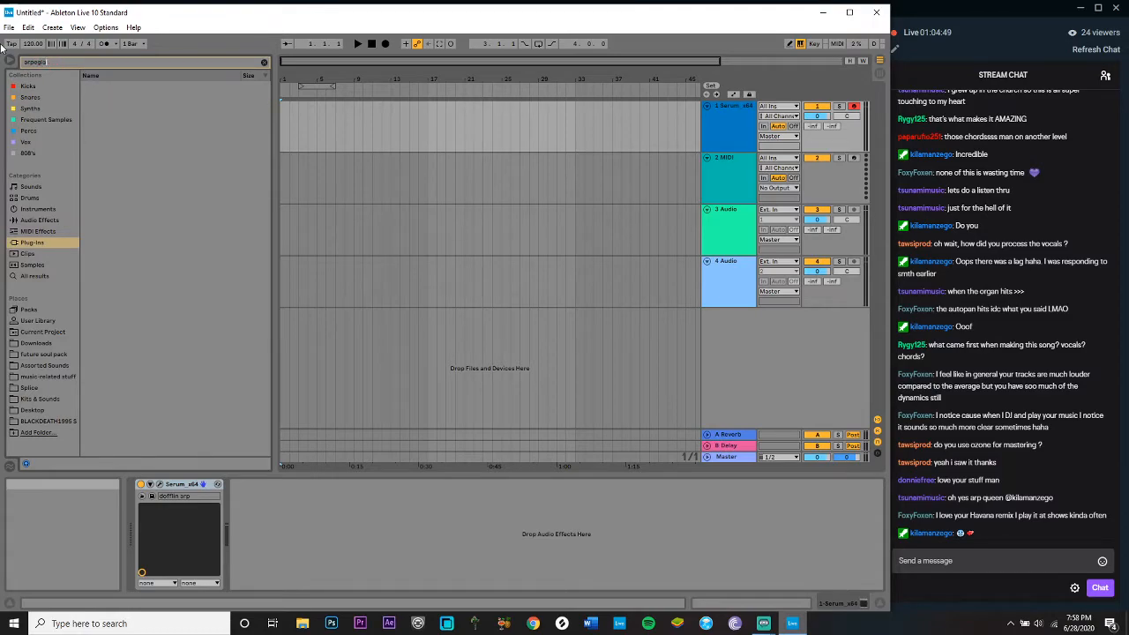
key(BackSpace)
key(BackSpace)
key(BackSpace)
text(giator)
click(31, 276)
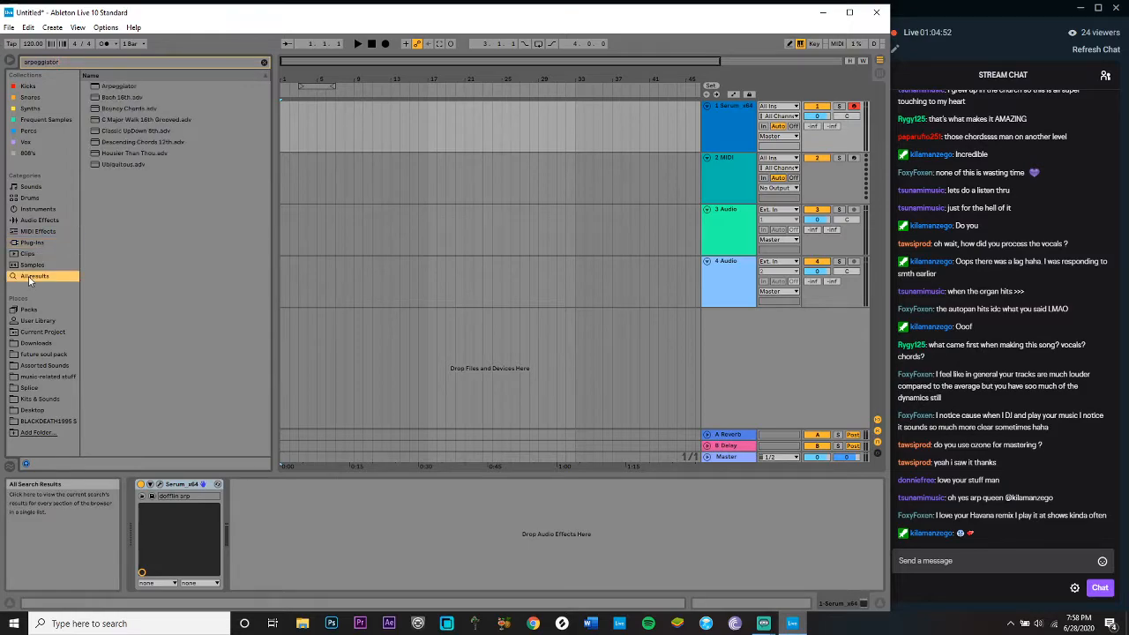
Step: Add the Arpeggiator in front of Serum, set its synced rate to 1/32, and switch the rate to Free mode
double_click(107, 89)
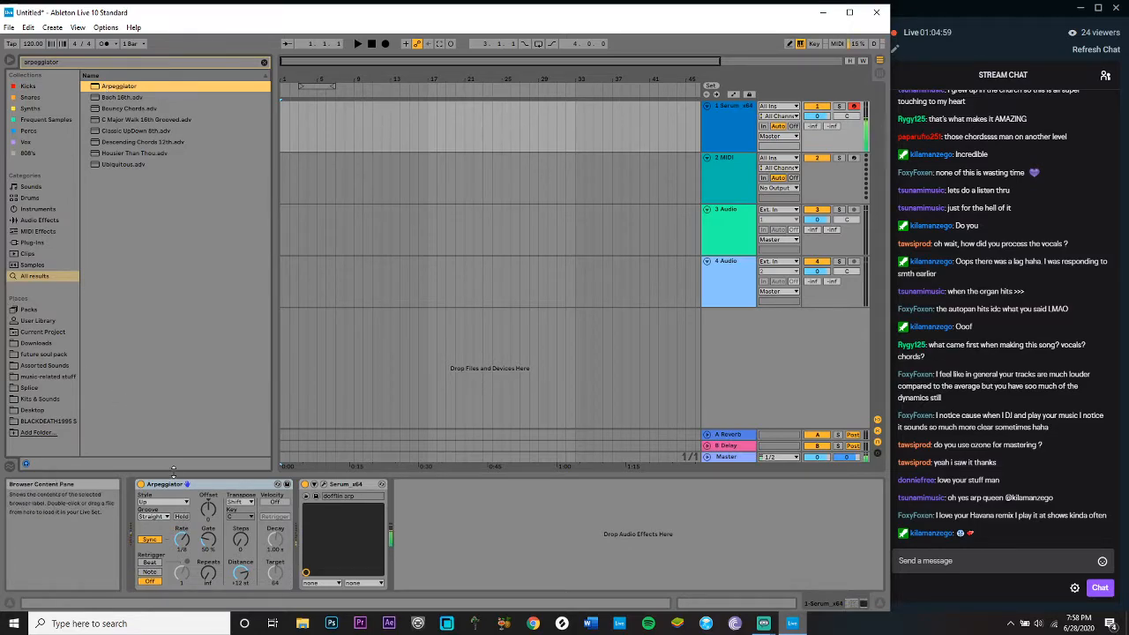
drag(181, 536, 181, 527)
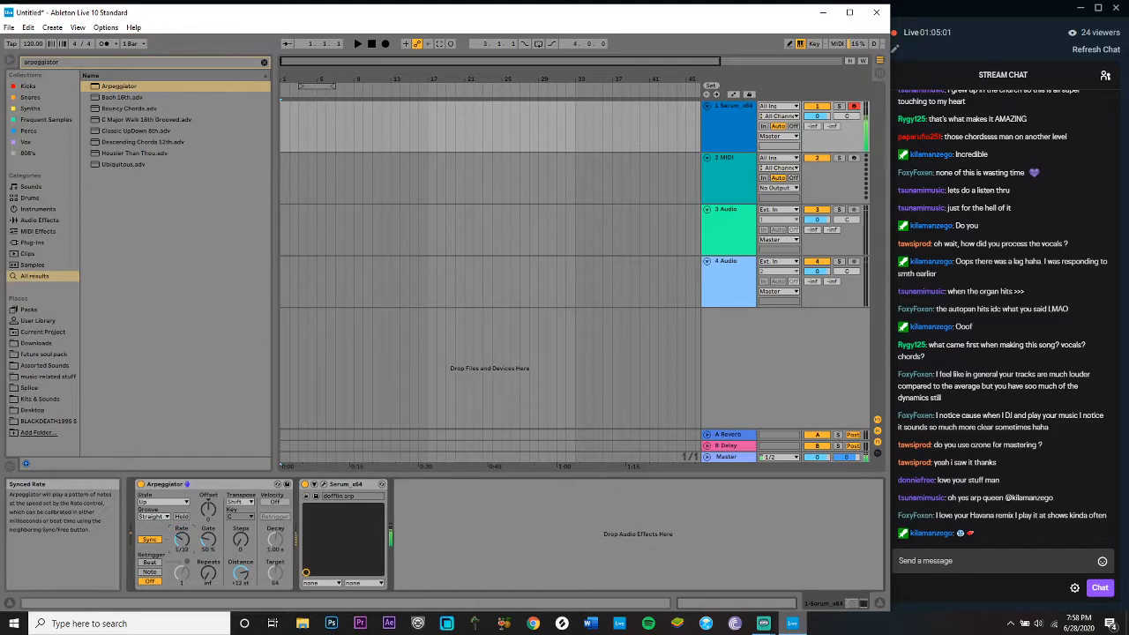
click(149, 538)
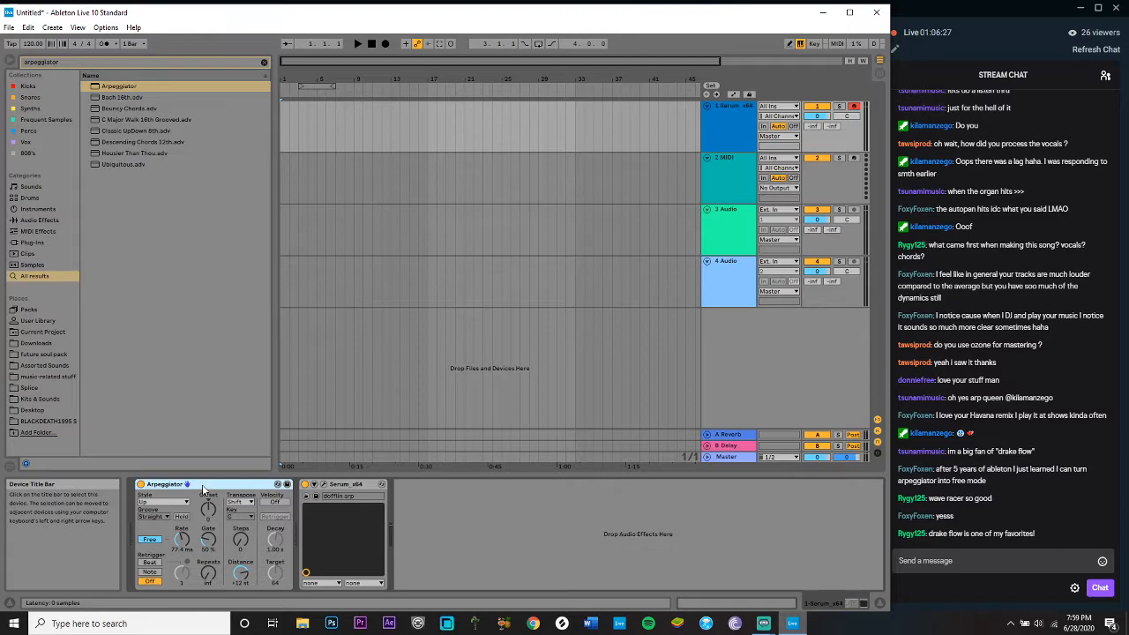
Step: Delete the Arpeggiator and Serum from the first track
key(Delete)
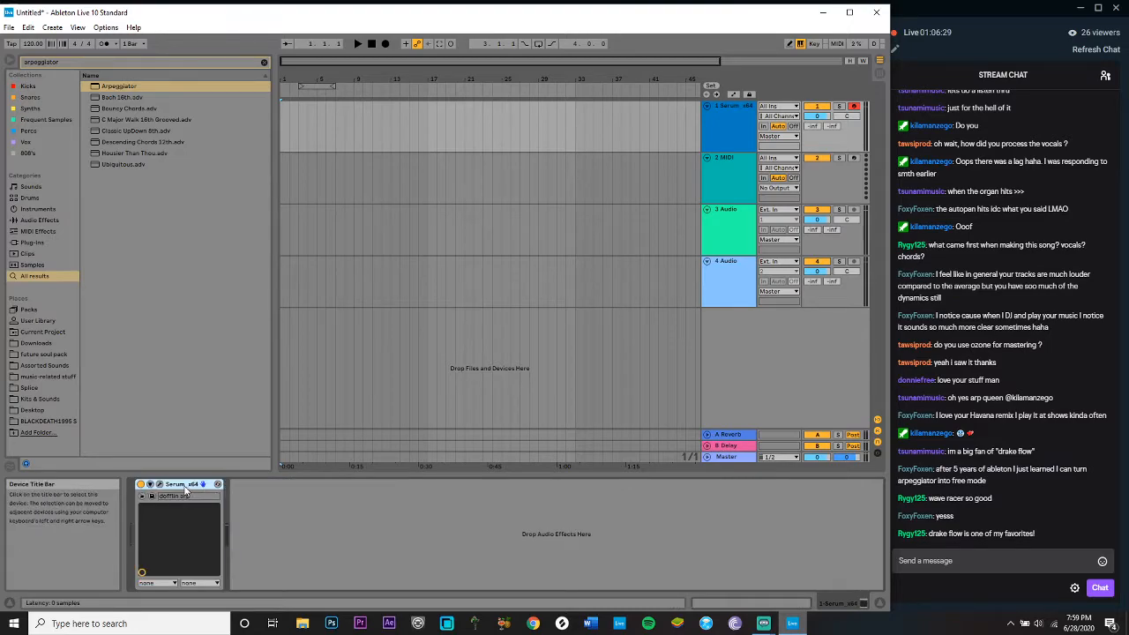
key(Delete)
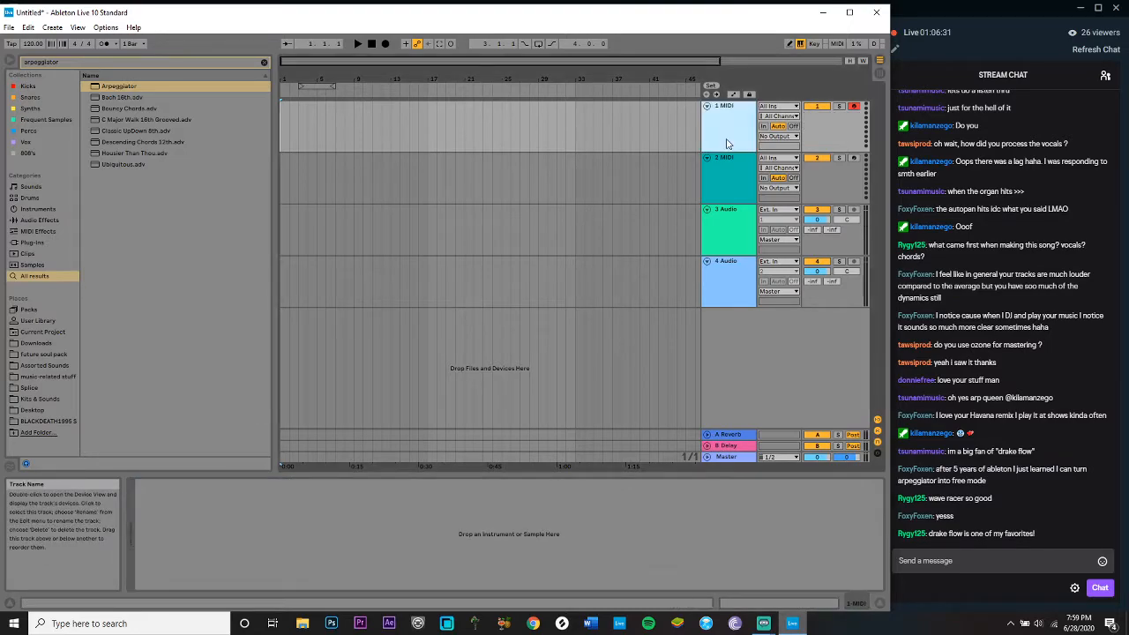
Step: Tap in a new tempo of about 129 BPM, letting playback start
click(12, 45)
click(12, 44)
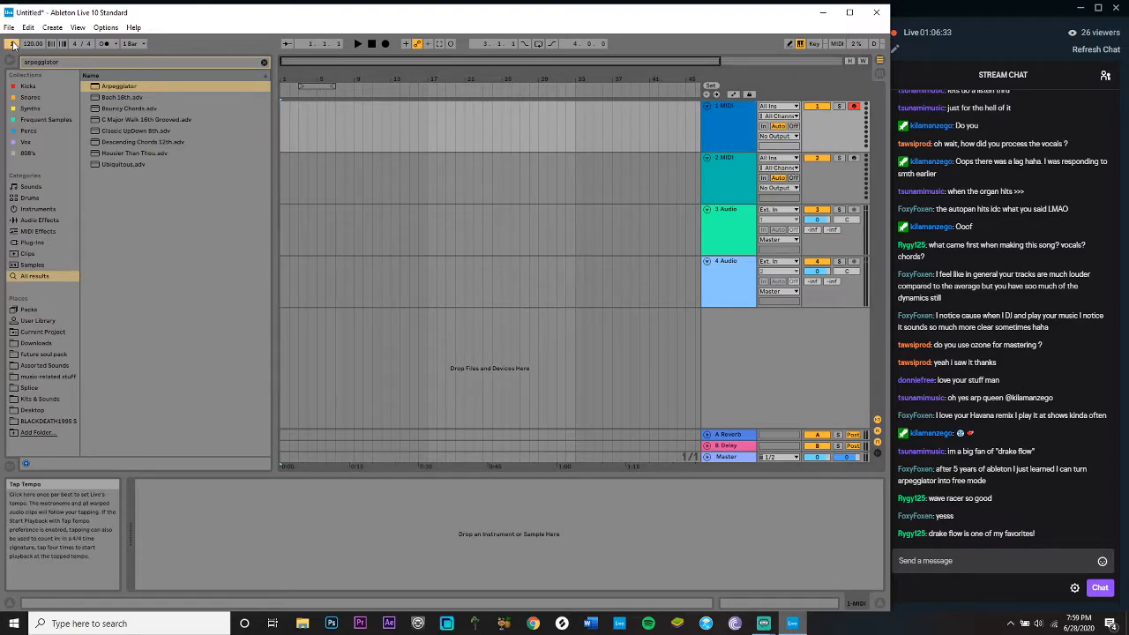
click(12, 45)
click(13, 44)
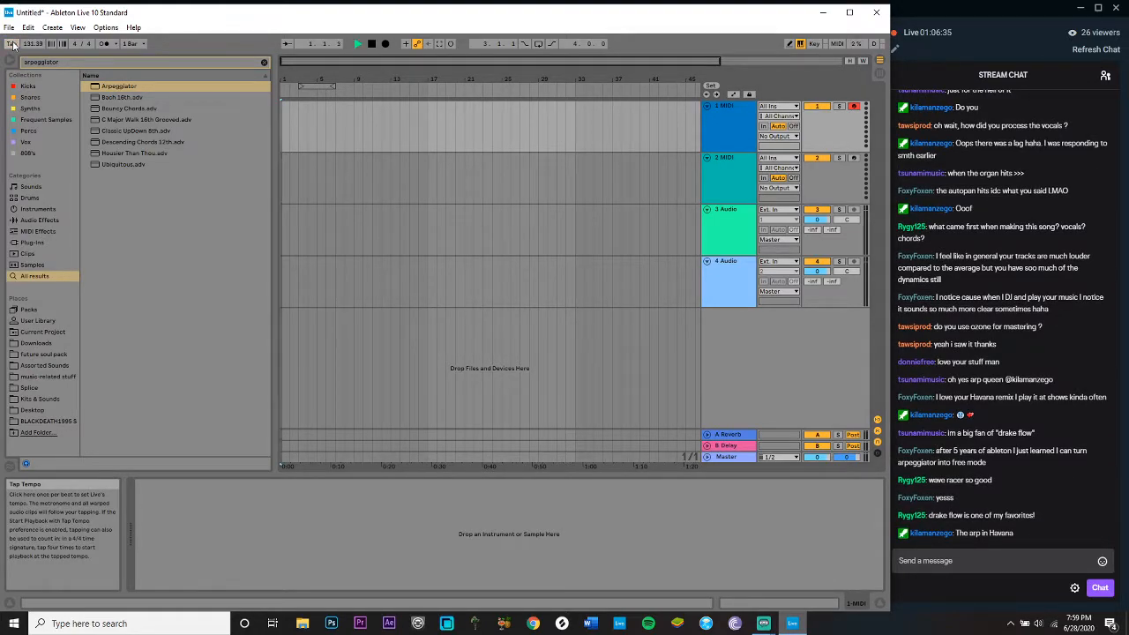
click(12, 44)
click(12, 44)
click(12, 44)
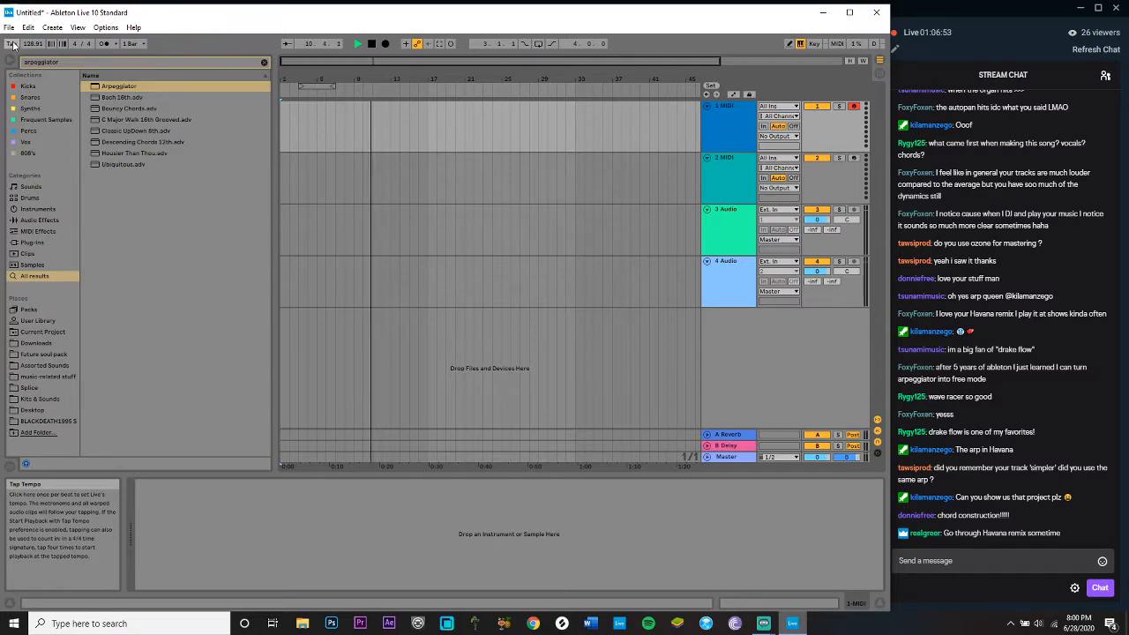
Step: Search the browser for "havana" and stop playback
click(66, 62)
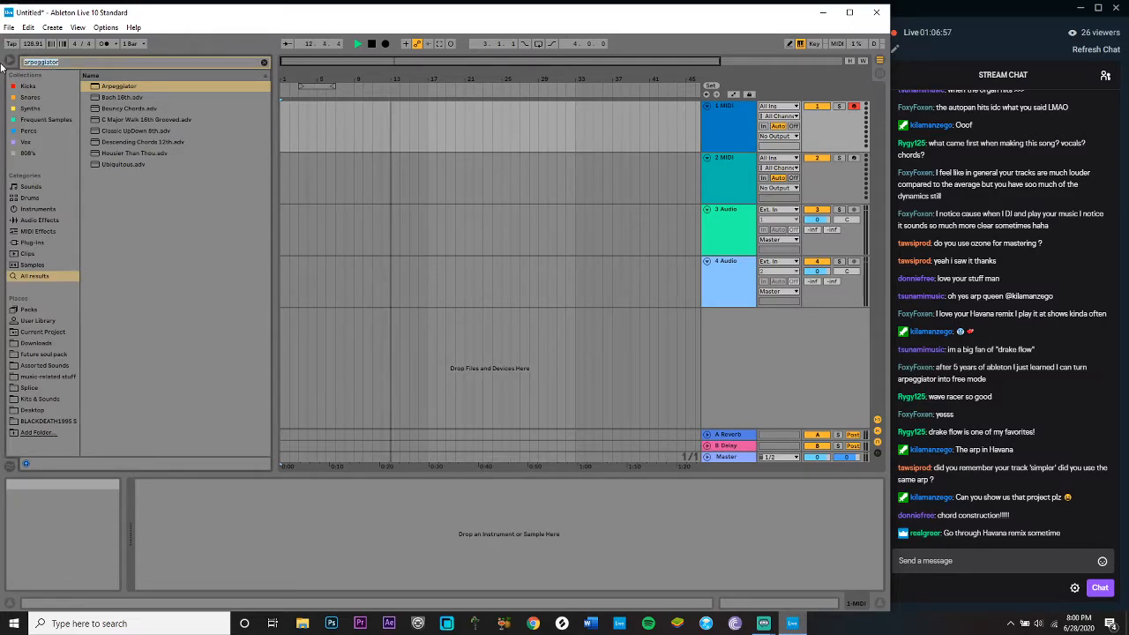
text(favana)
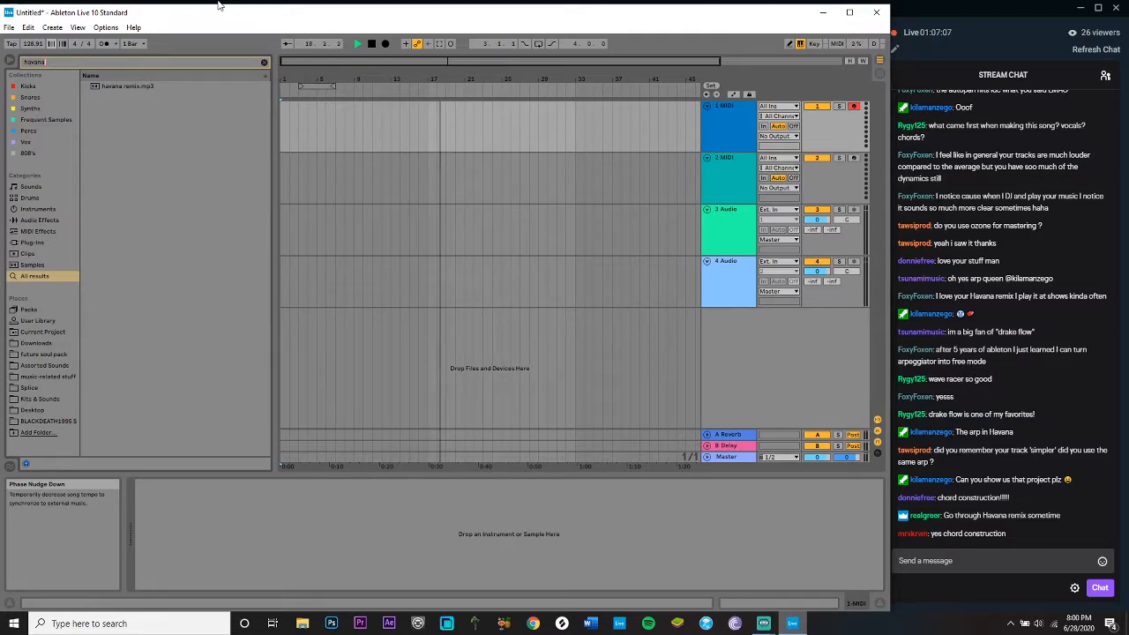
click(371, 43)
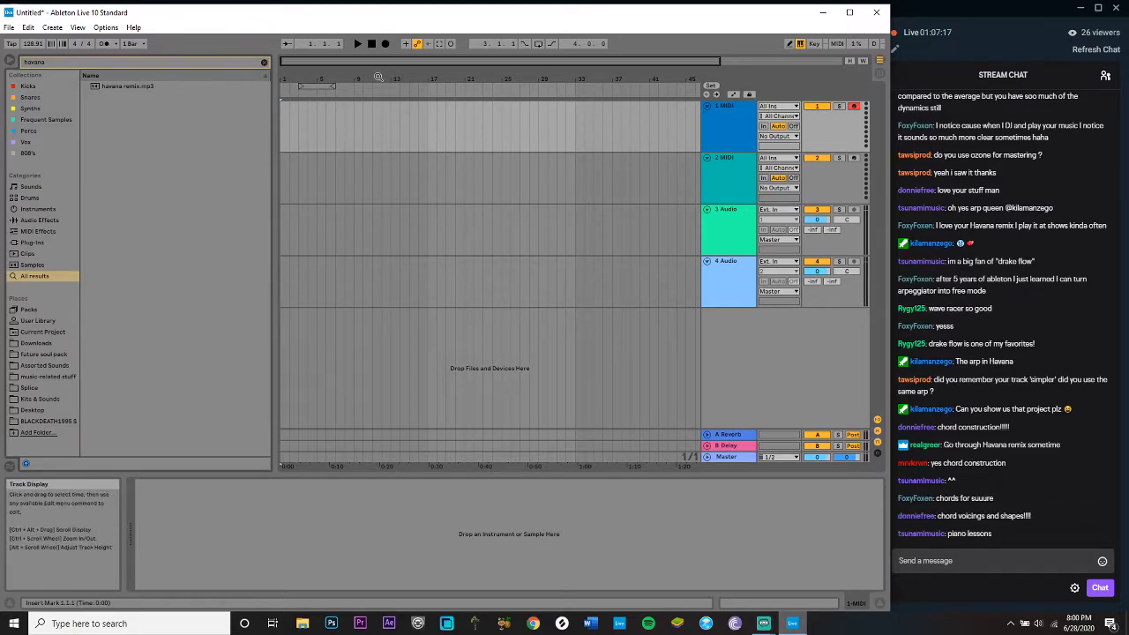
Step: Load the modern piano preset from the Synths collection onto the first MIDI track, dismissing the Addictive Keys warnings and closing its window
click(264, 62)
click(52, 213)
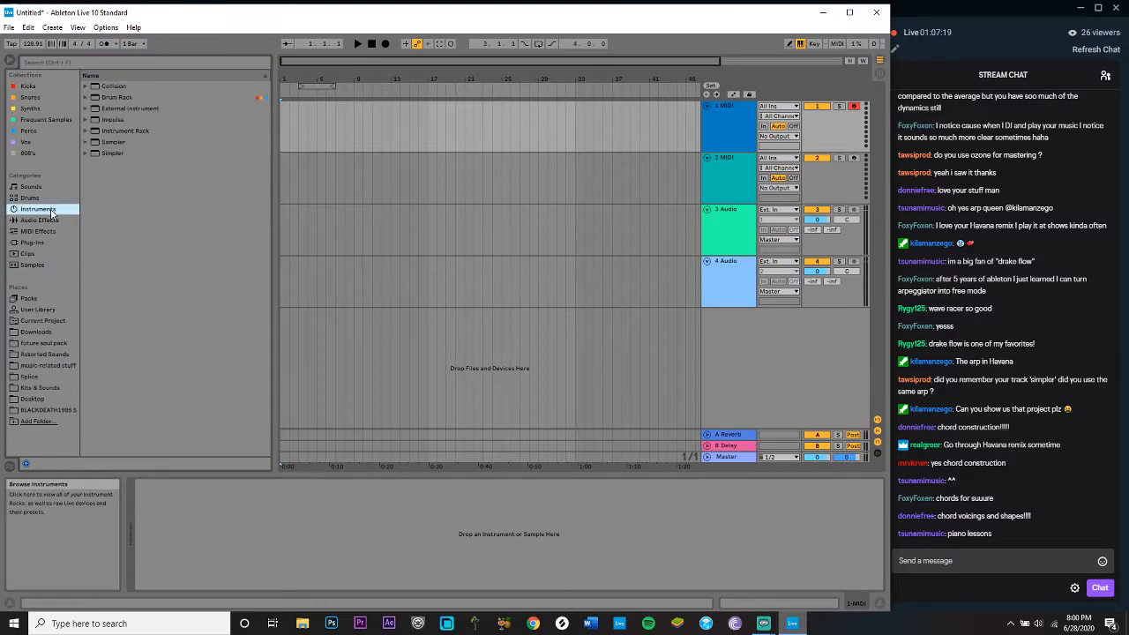
click(30, 107)
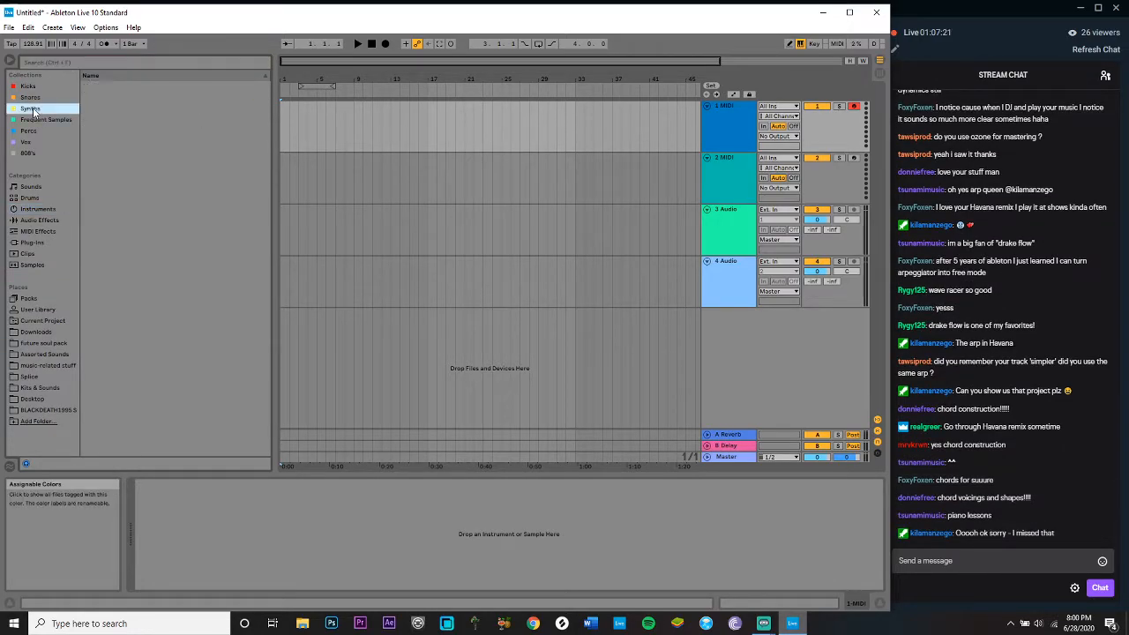
click(207, 113)
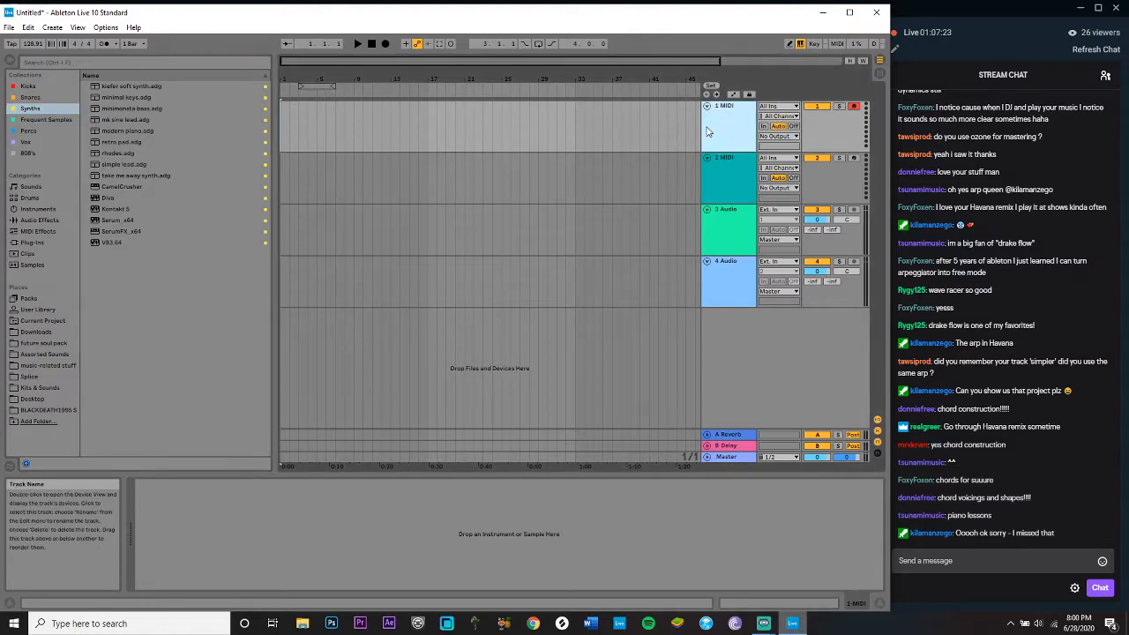
double_click(127, 131)
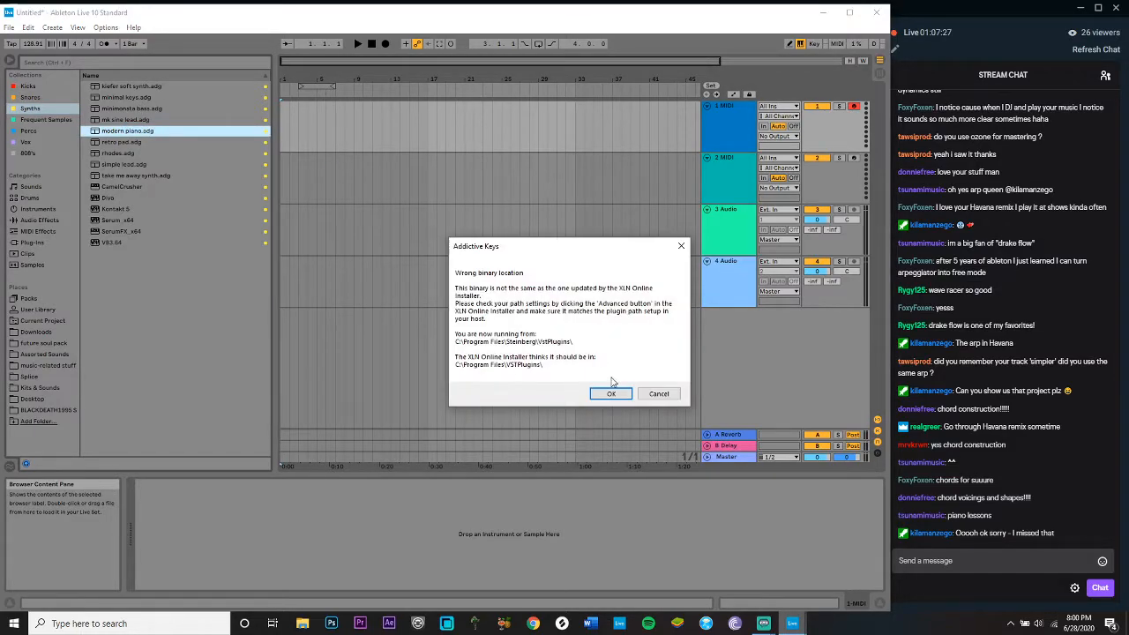
click(609, 394)
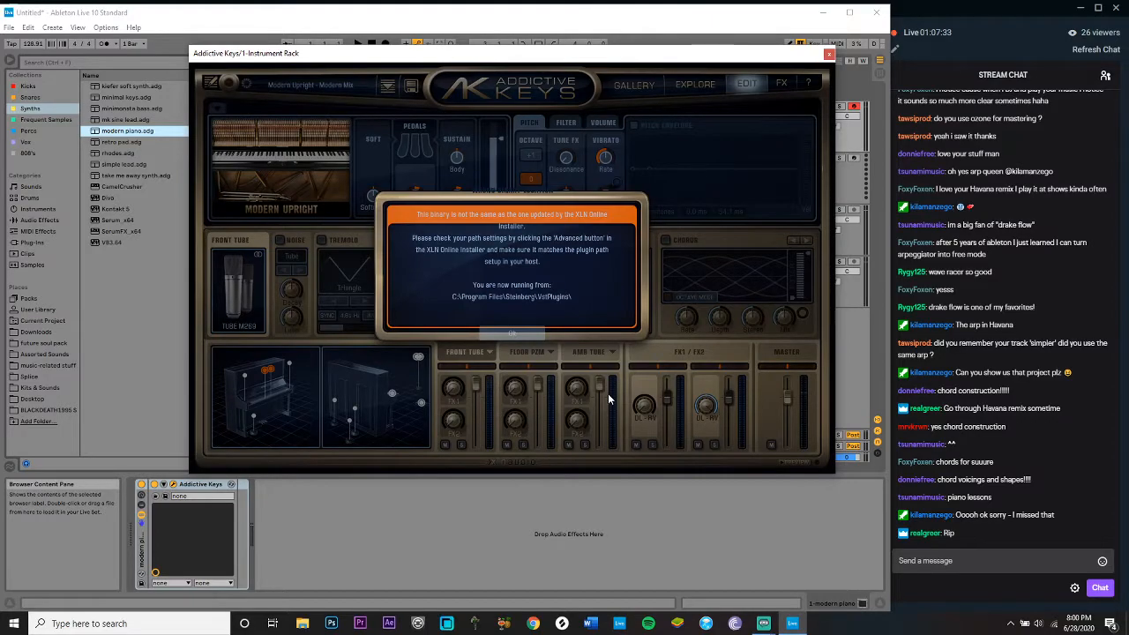
click(512, 334)
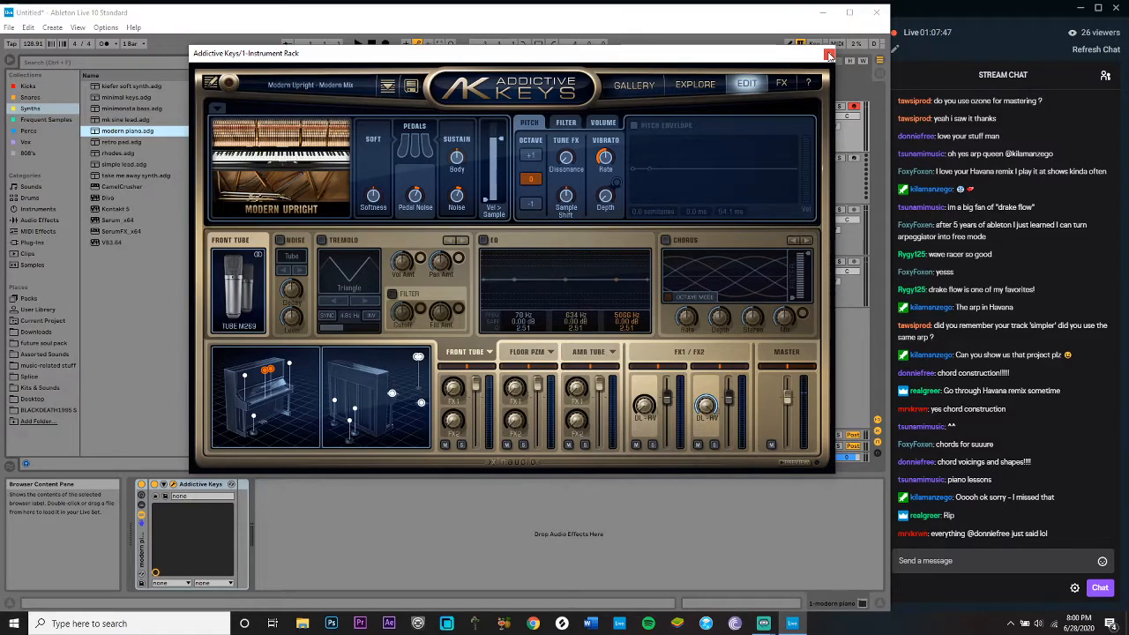
click(829, 56)
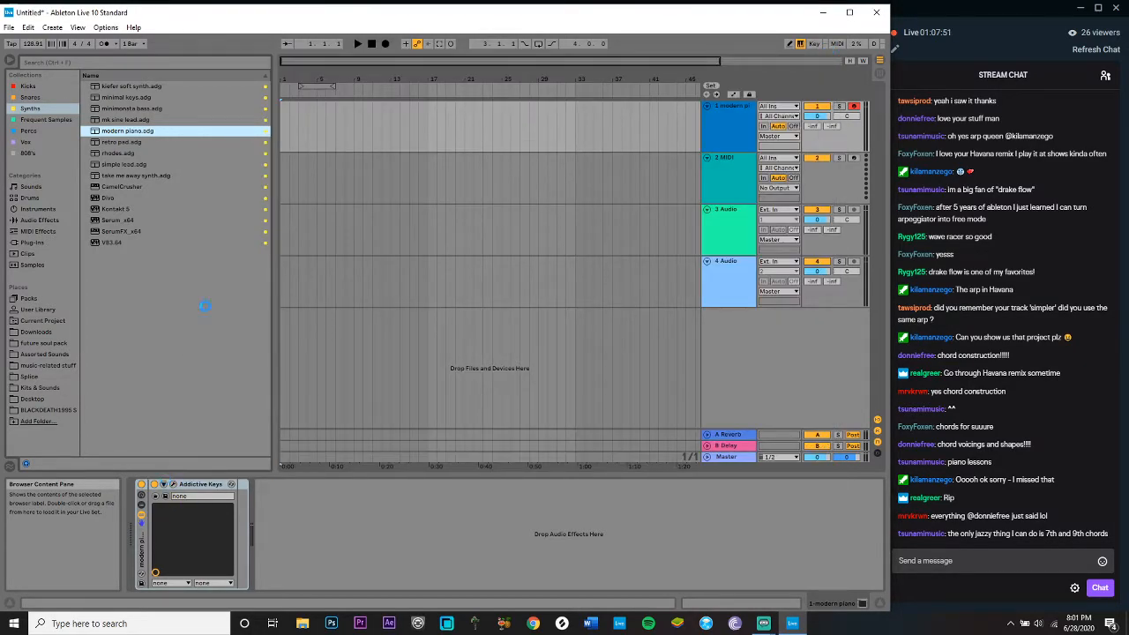
click(164, 485)
click(165, 485)
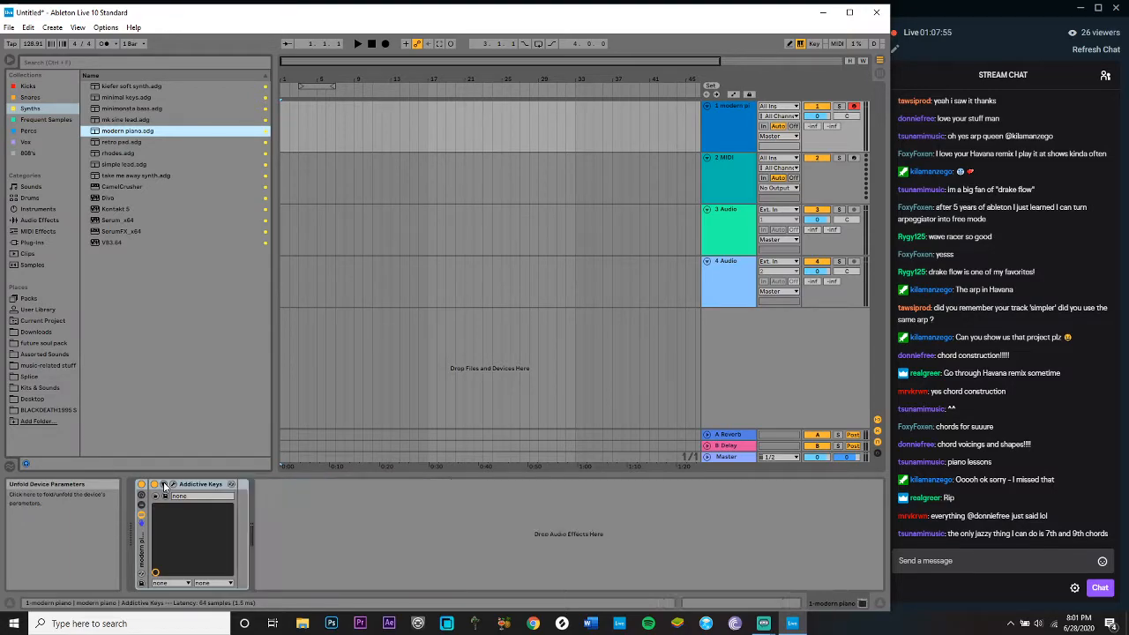
Step: Insert an empty 14-bar MIDI clip at the start of the modern piano track and enlarge its note editor
click(344, 282)
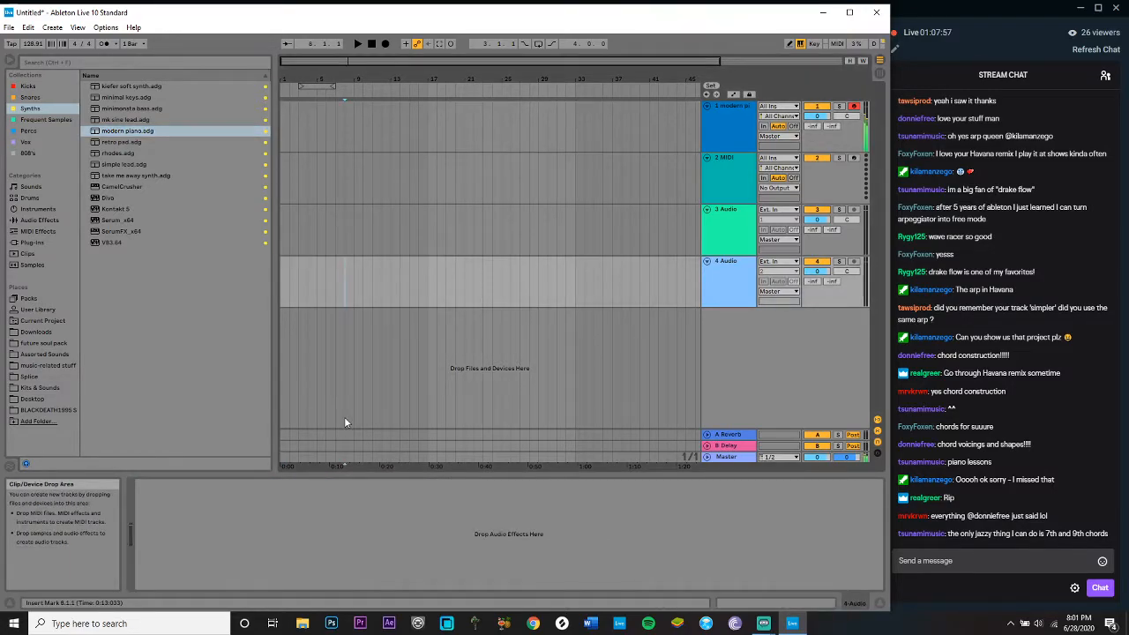
drag(409, 132, 282, 132)
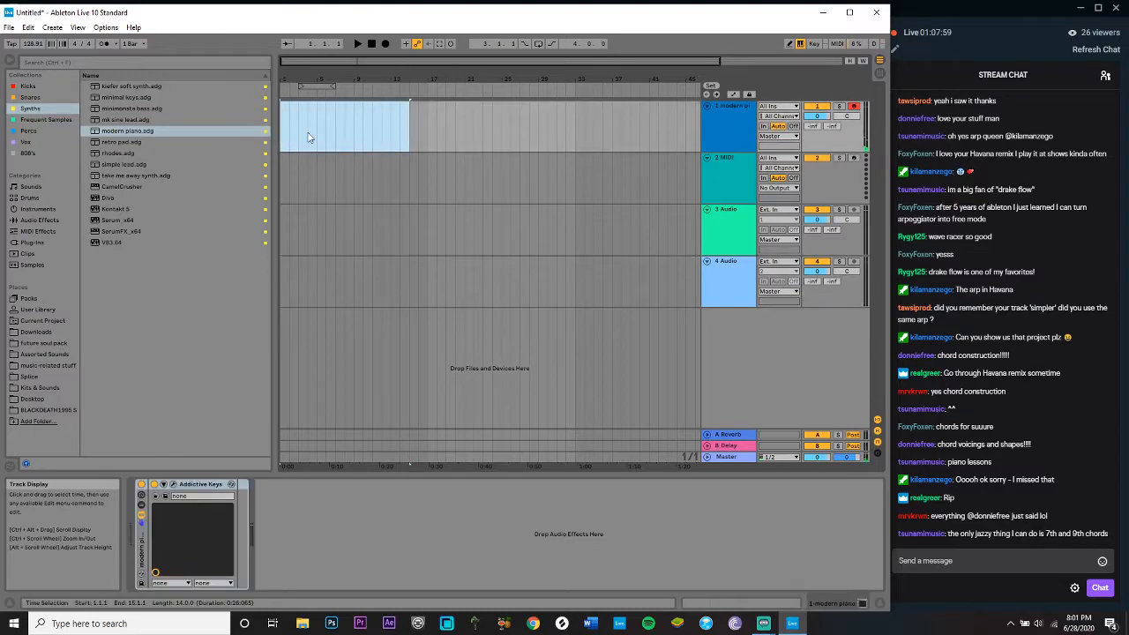
right_click(307, 133)
click(344, 220)
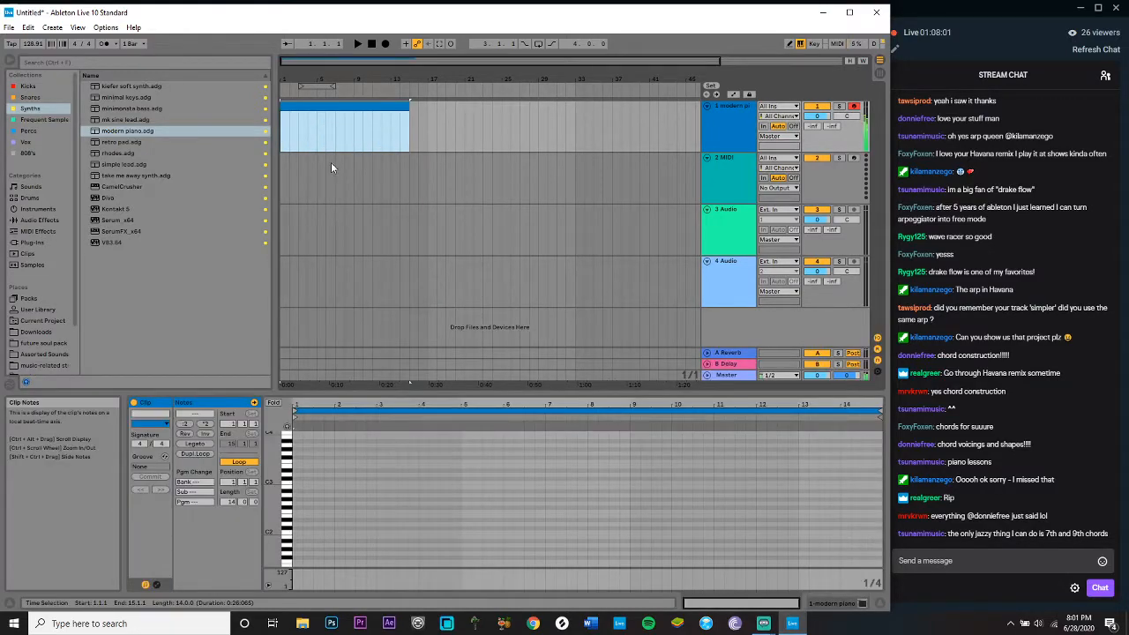
drag(398, 395, 398, 230)
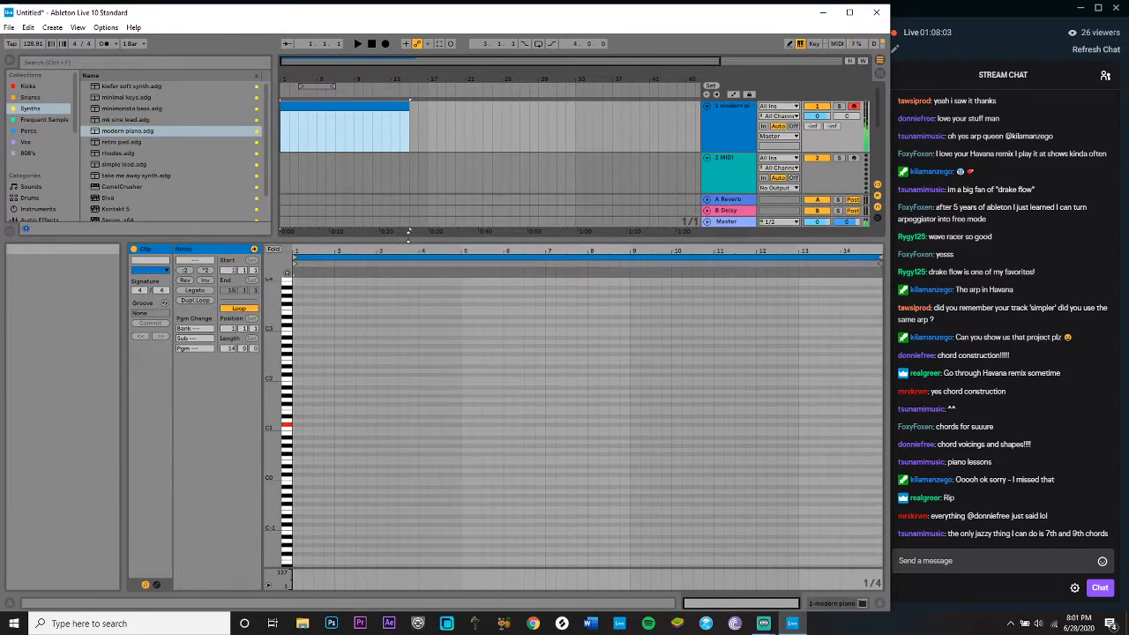
drag(274, 353, 317, 424)
drag(287, 499, 286, 520)
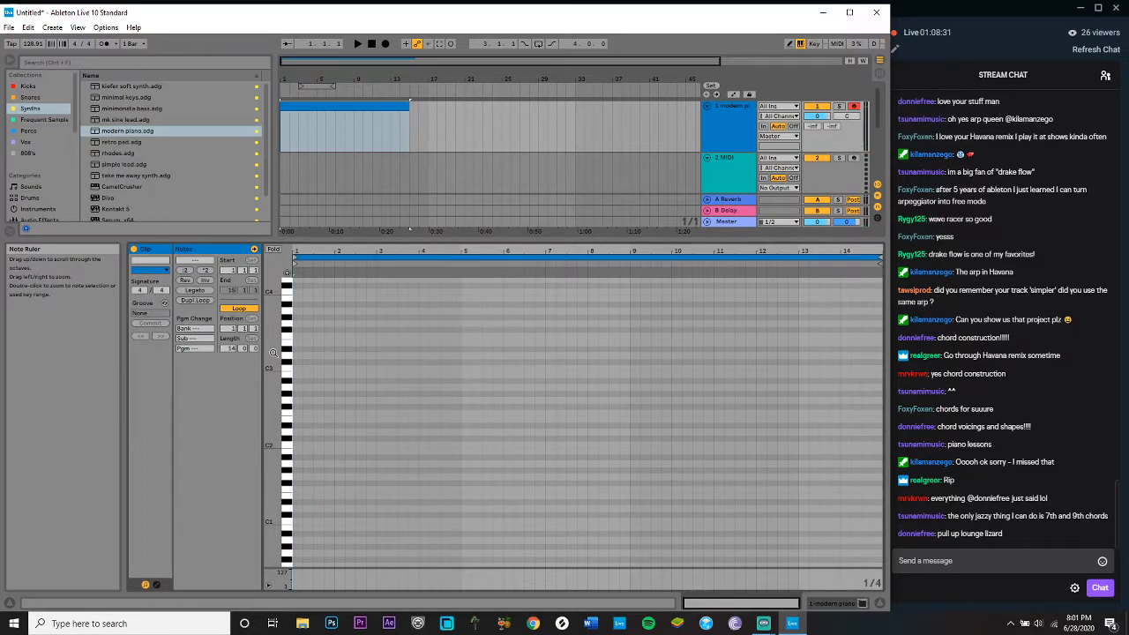
Step: Load the rhodes preset from the Synths collection onto the second MIDI track and close the Lounge Lizard window
click(696, 177)
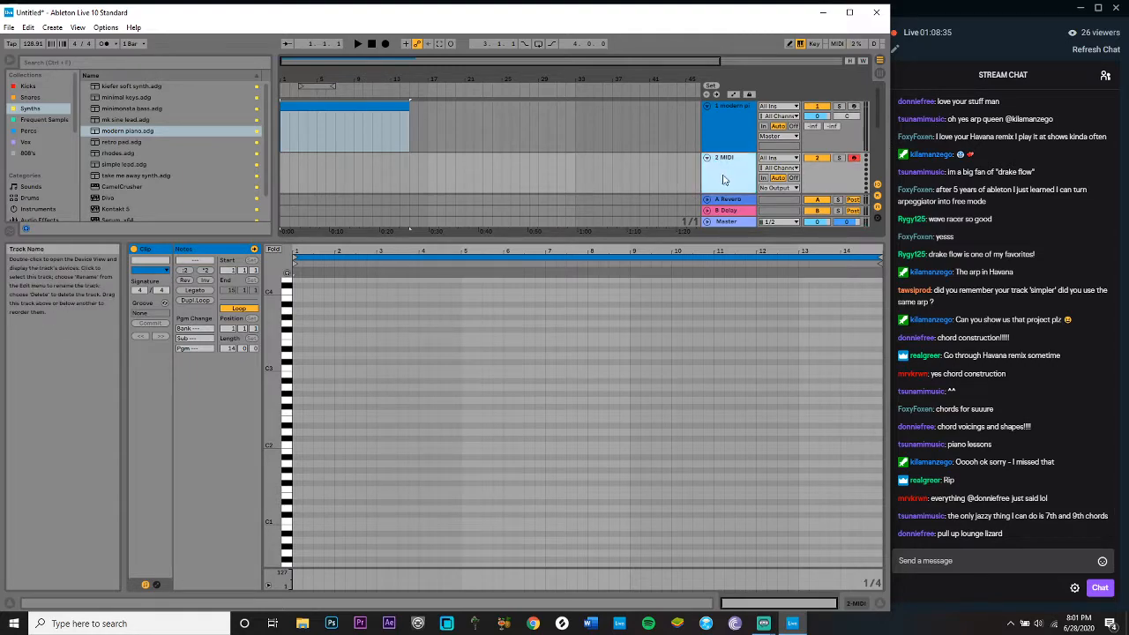
click(55, 61)
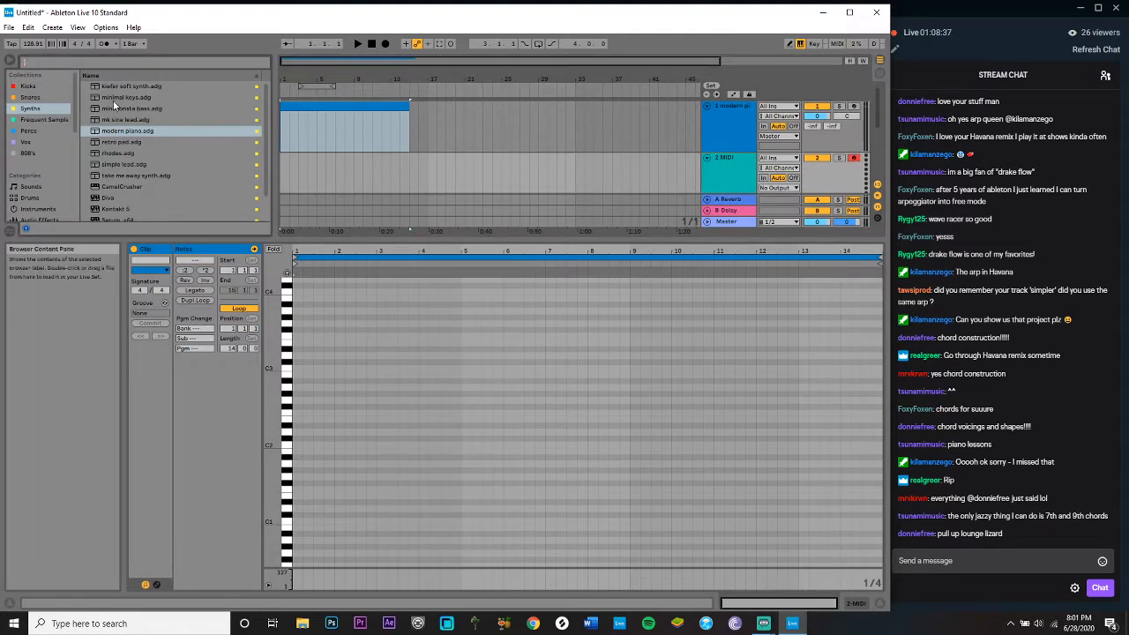
double_click(127, 152)
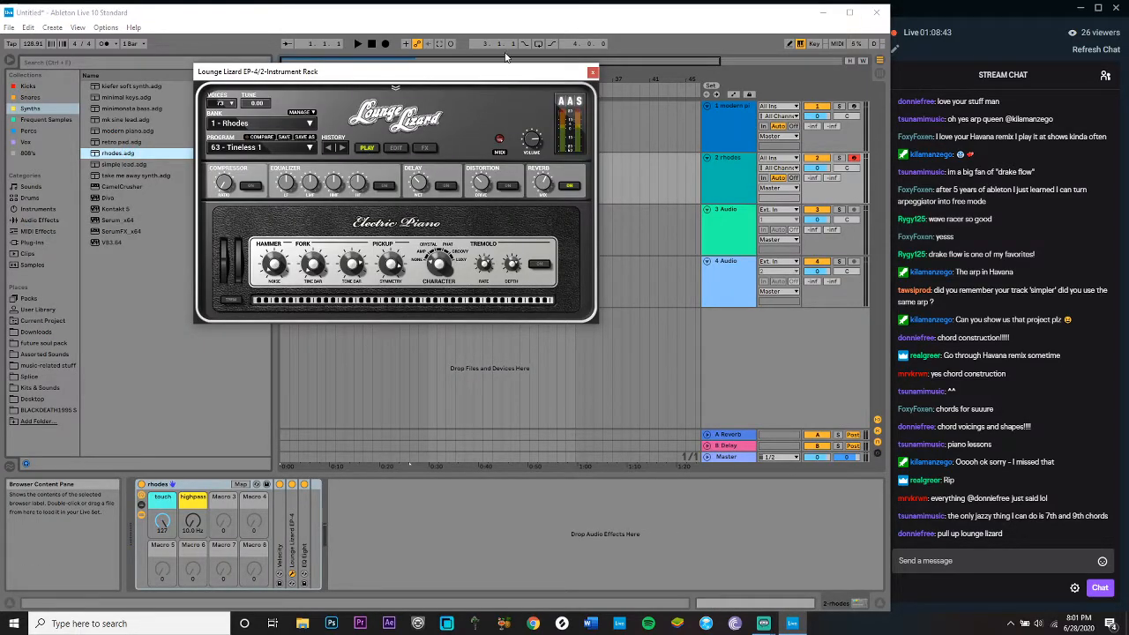
click(592, 70)
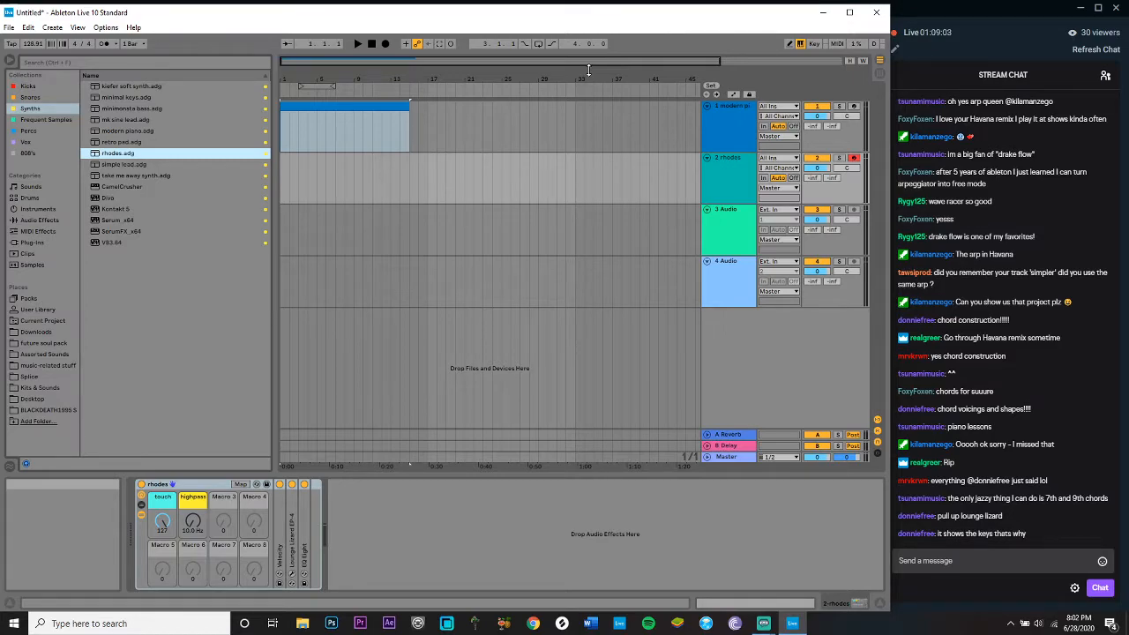
Step: Reopen Lounge Lizard EP-4 from the rhodes rack and look at its effects page, returning to the play page
double_click(290, 502)
click(311, 486)
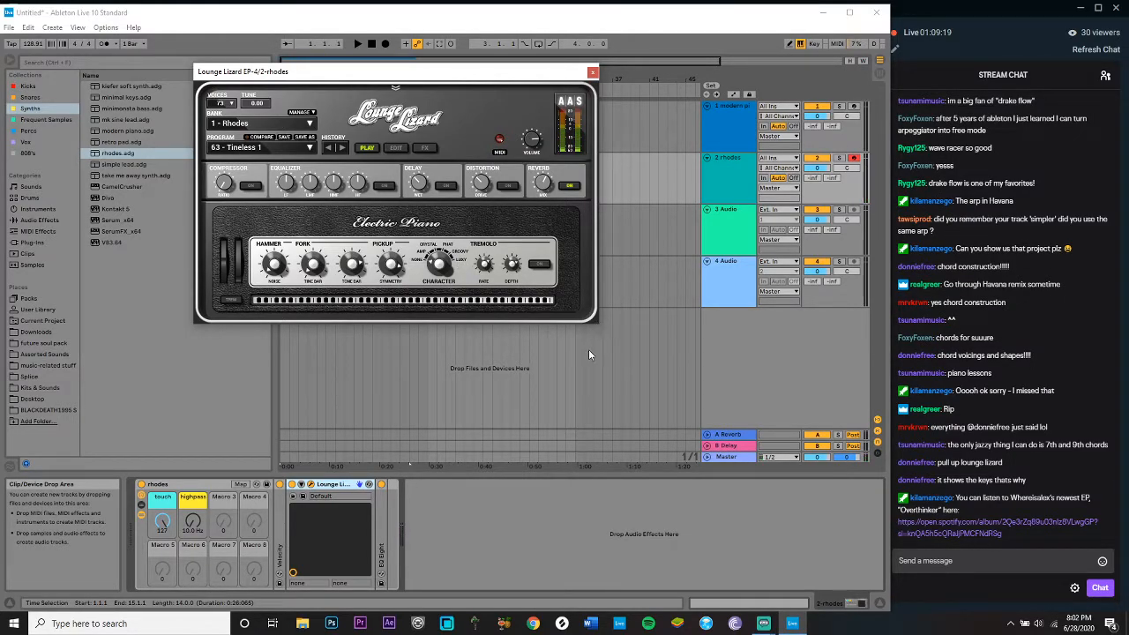
click(425, 148)
click(370, 150)
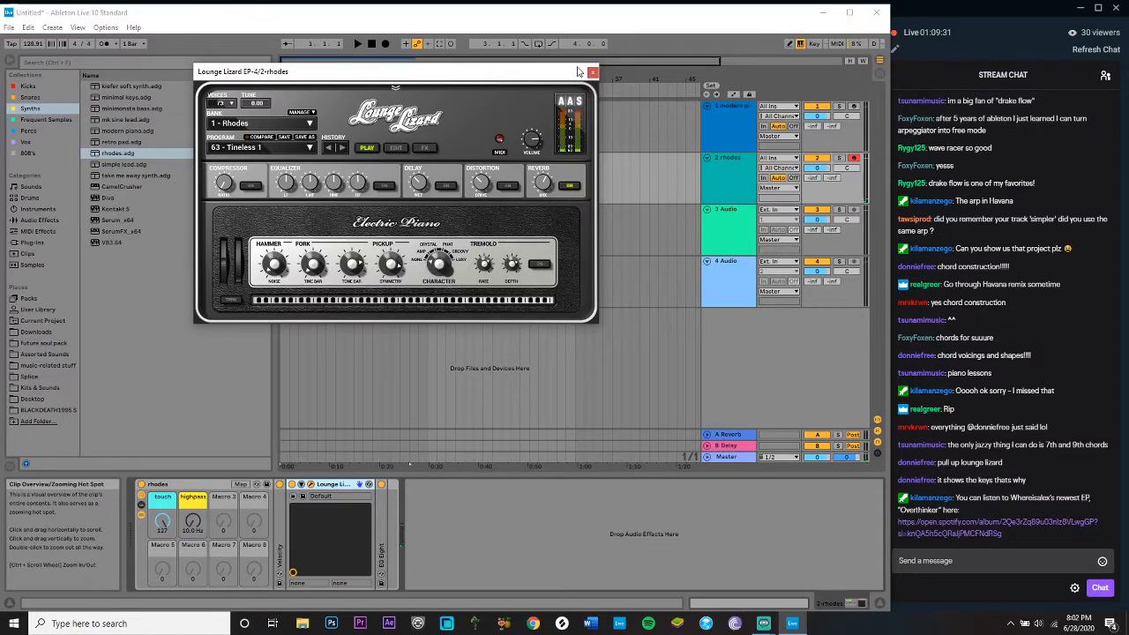
click(432, 302)
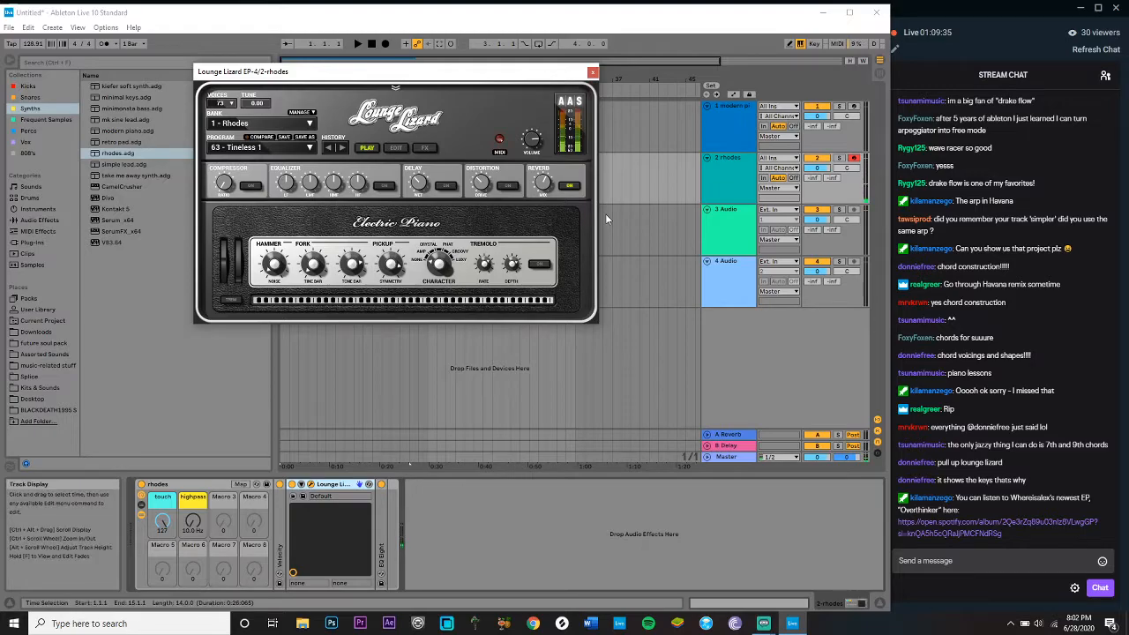
Step: Open Addictive Keys on the modern piano track, load Modern Upright - Producer from the gallery, and return to its edit page
click(729, 132)
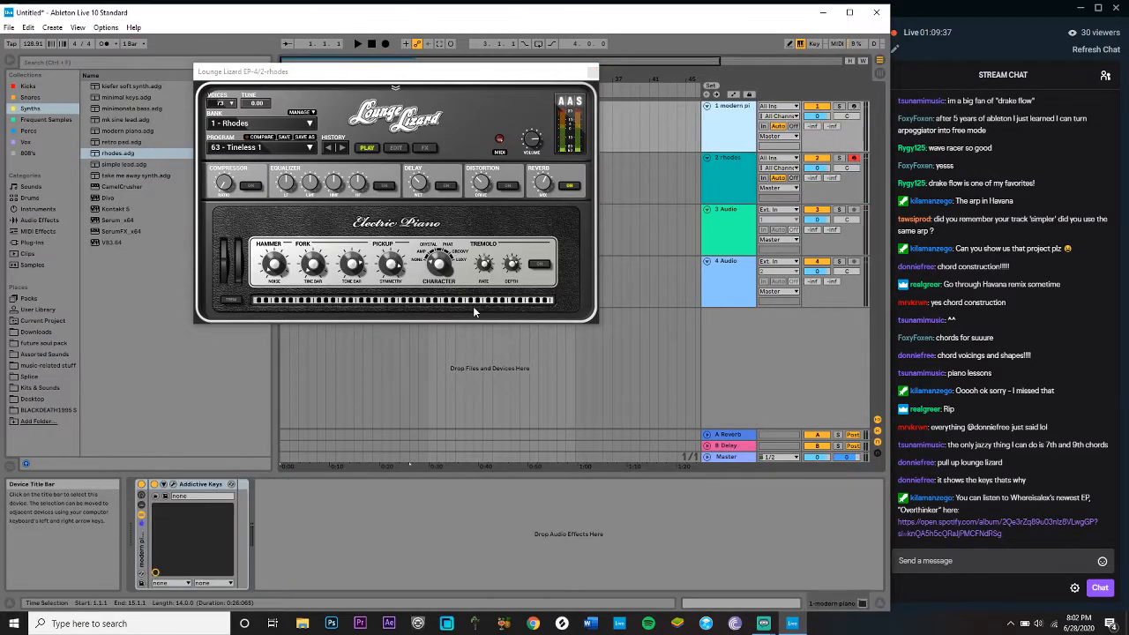
click(174, 486)
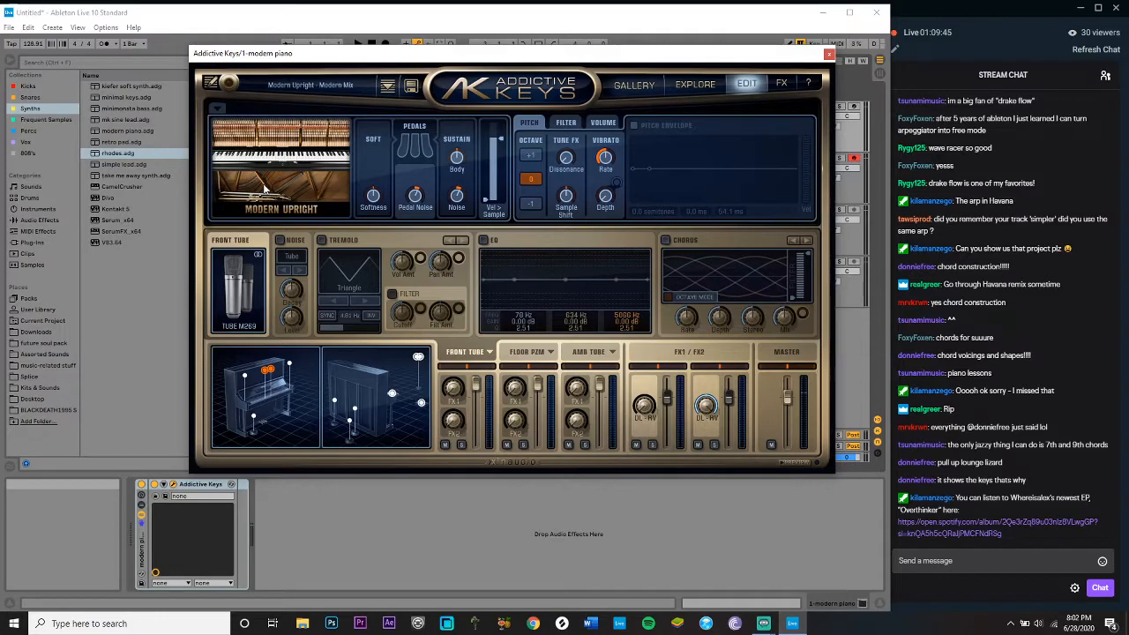
click(219, 111)
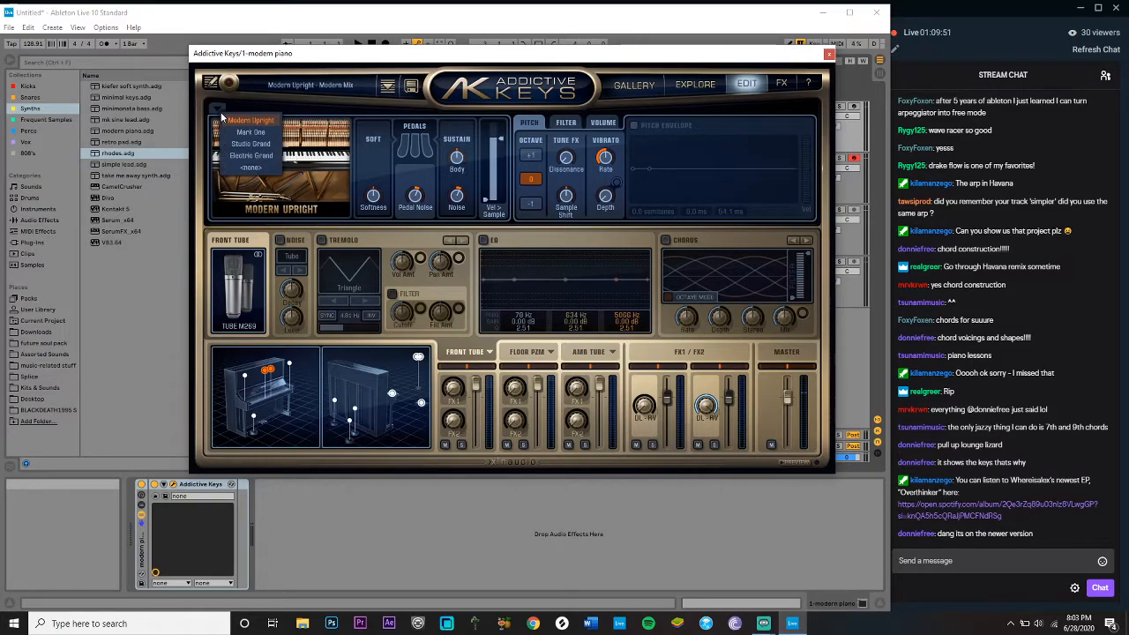
click(313, 162)
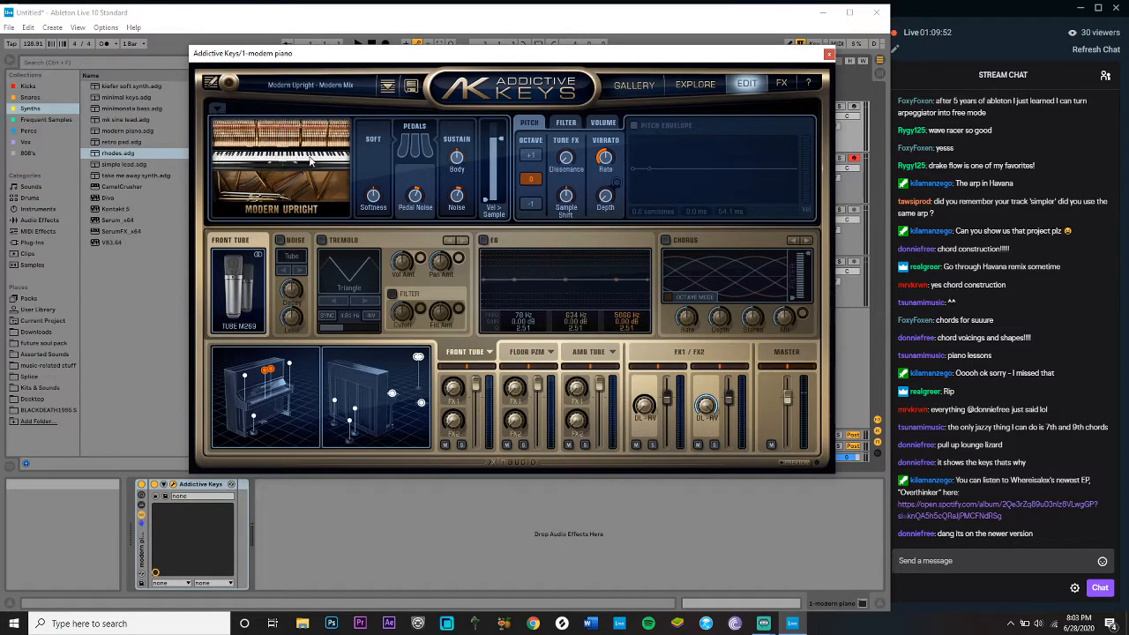
click(627, 88)
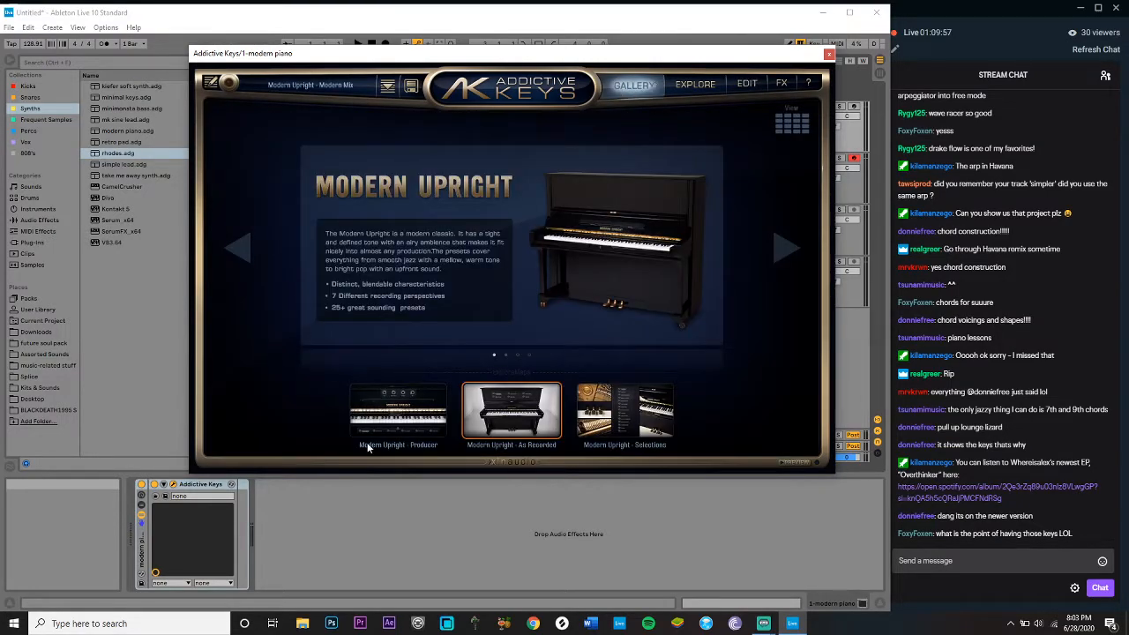
click(395, 420)
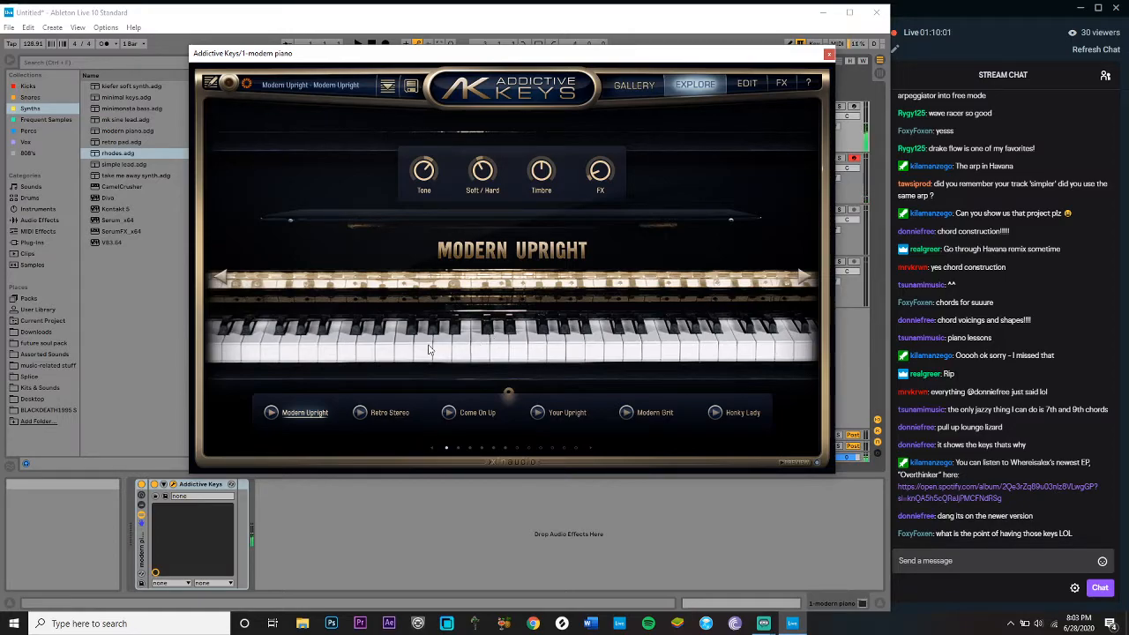
click(748, 86)
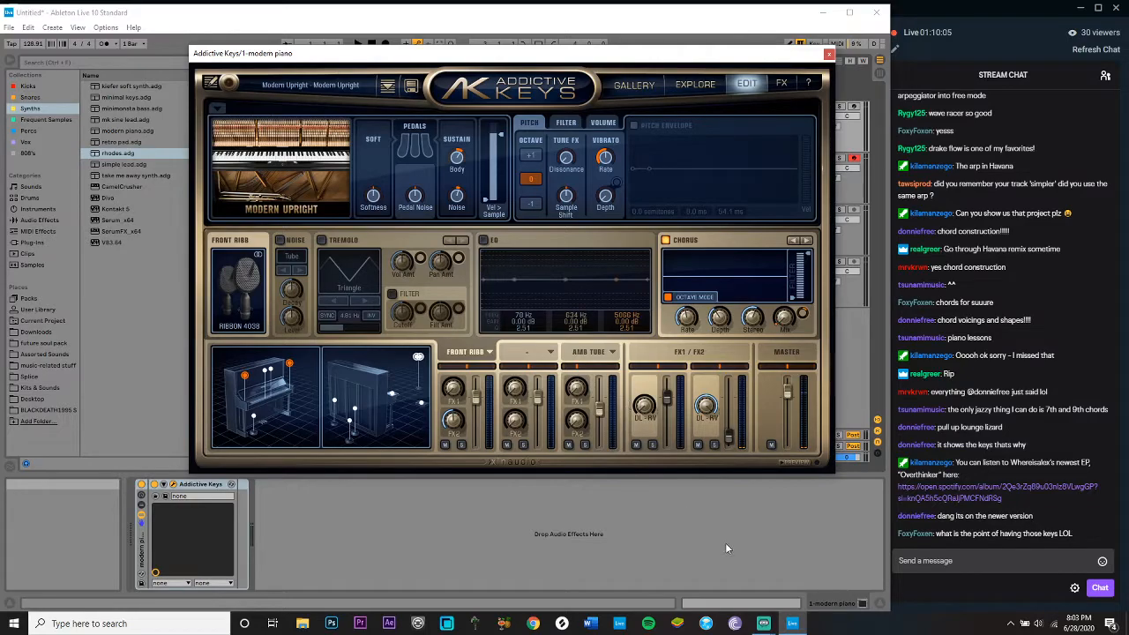
Step: Switch to Streamlabs OBS and change the stream to the Idle Screen scene
click(764, 624)
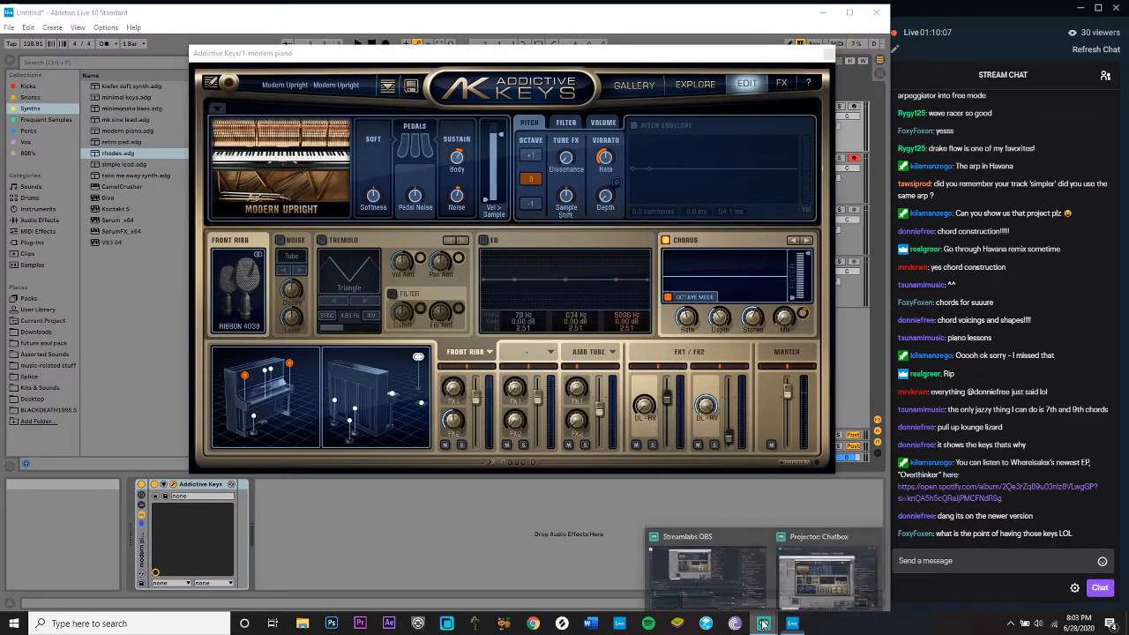
click(713, 574)
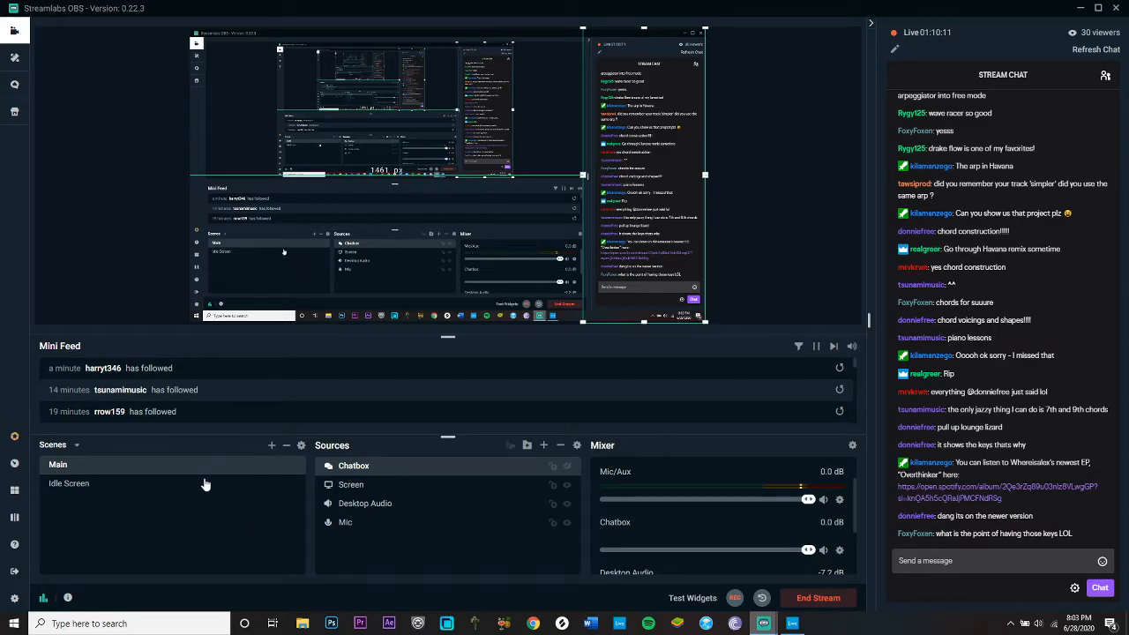
click(113, 484)
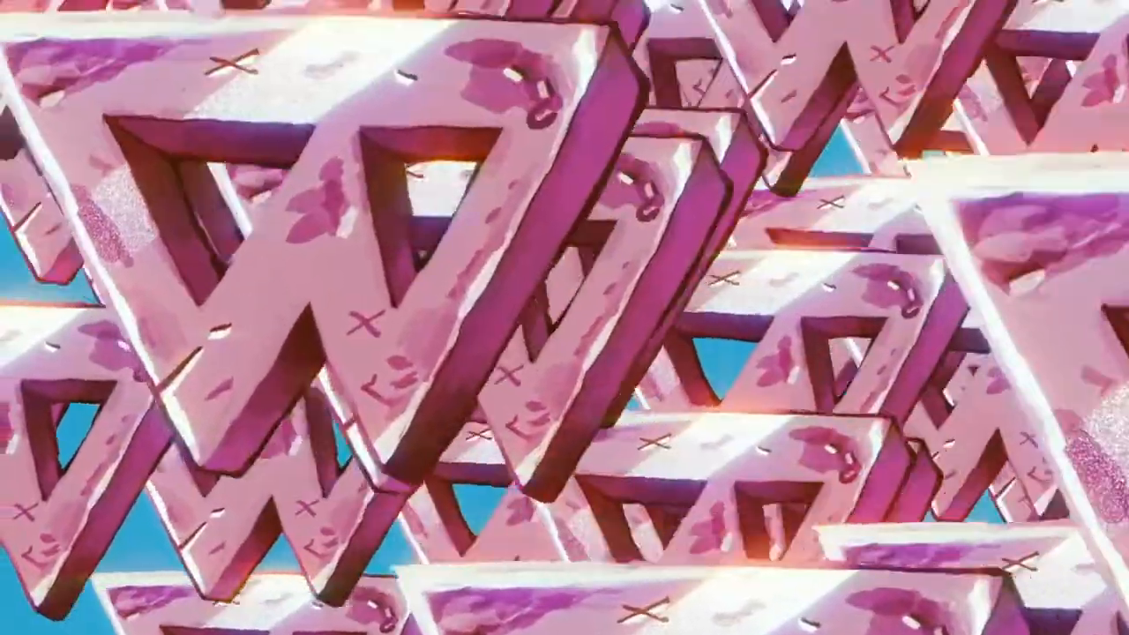
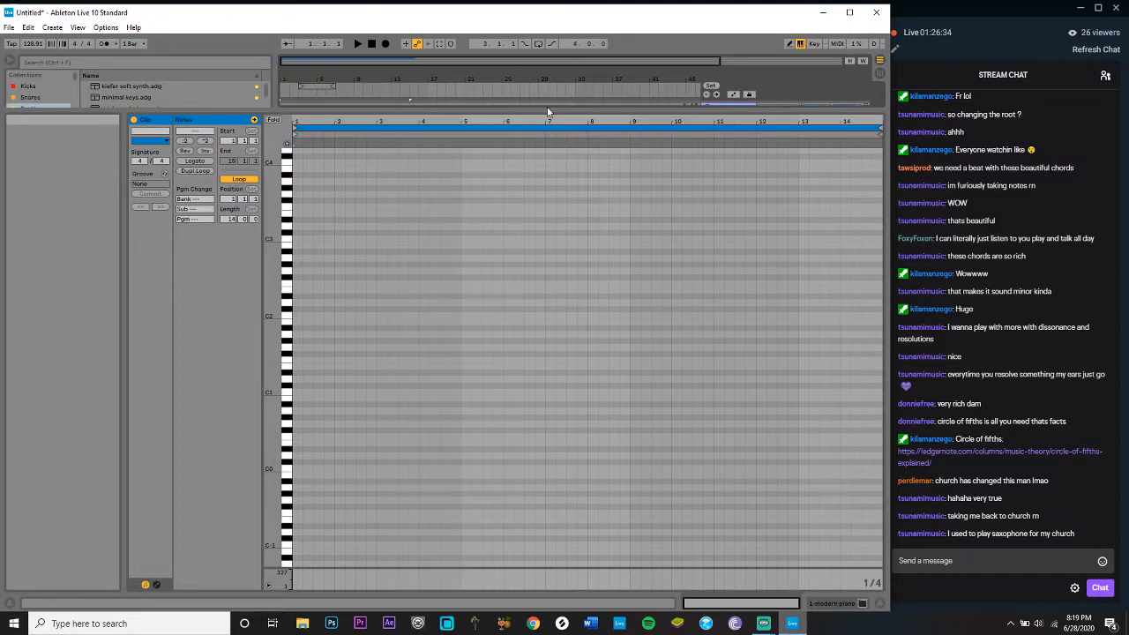
Step: Shrink and hide the note editor, and delete the empty MIDI clip from the modern piano track
drag(547, 112, 492, 334)
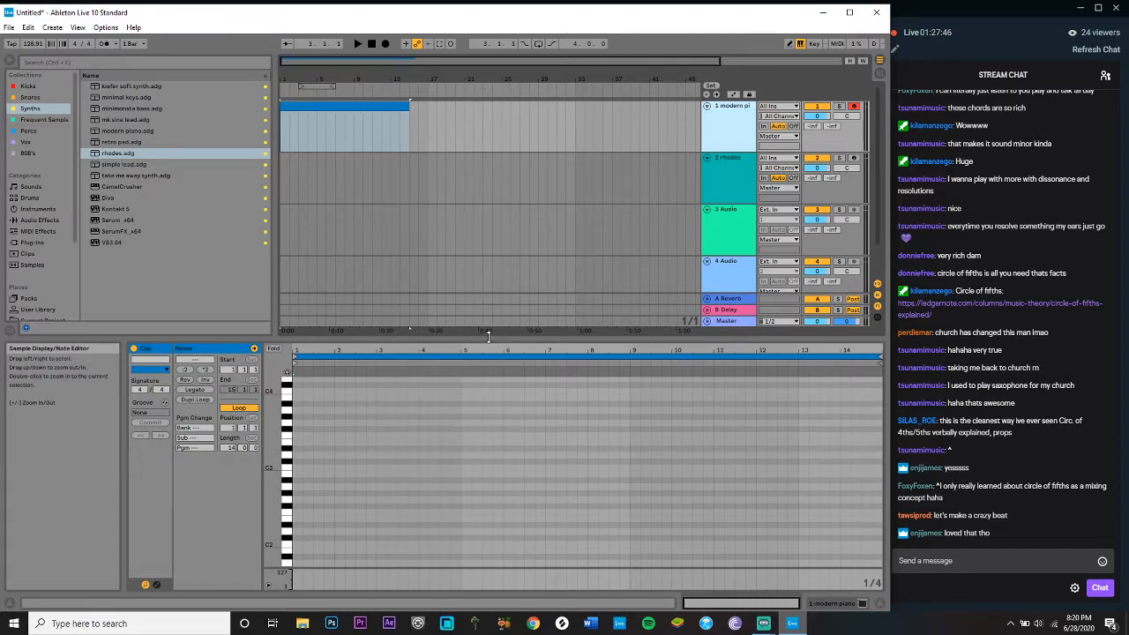
drag(488, 336, 501, 439)
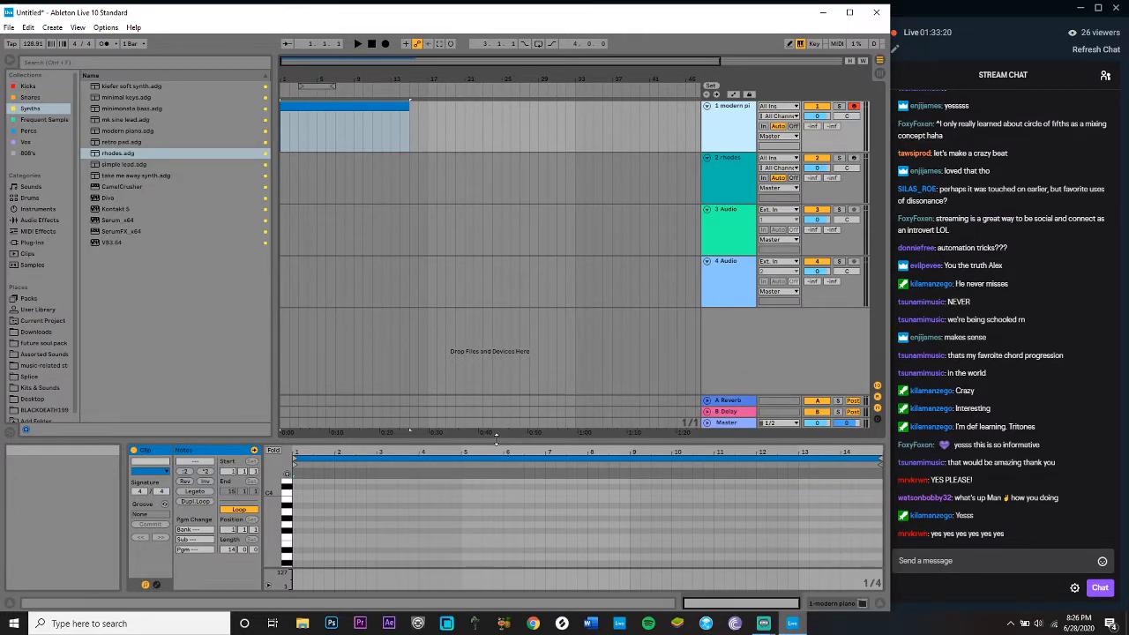
drag(496, 437, 495, 587)
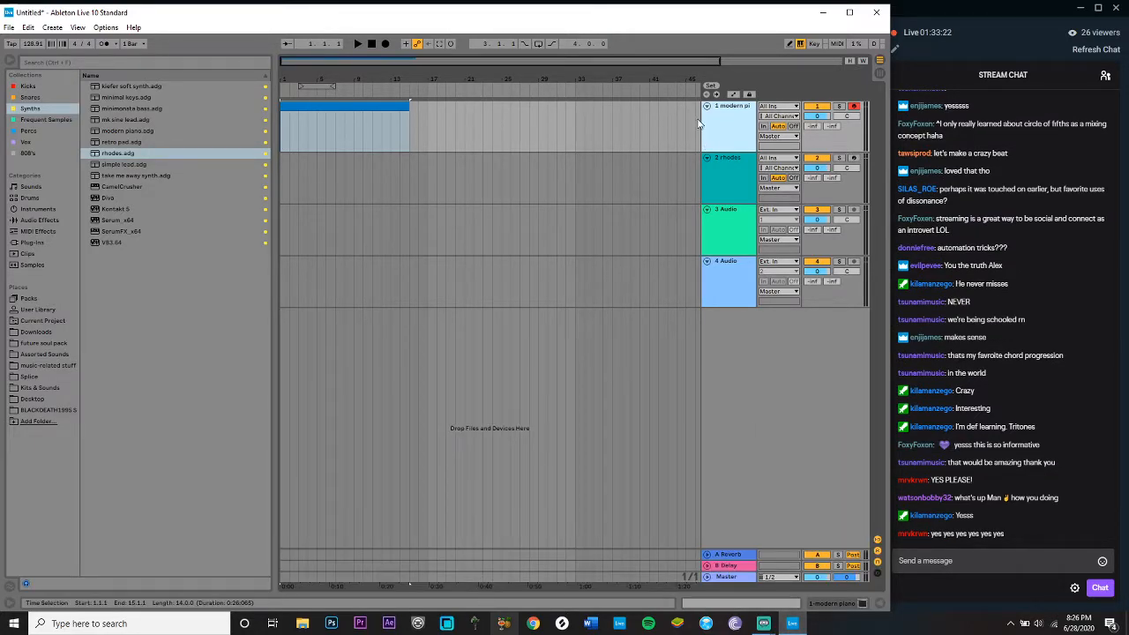
click(374, 115)
key(Delete)
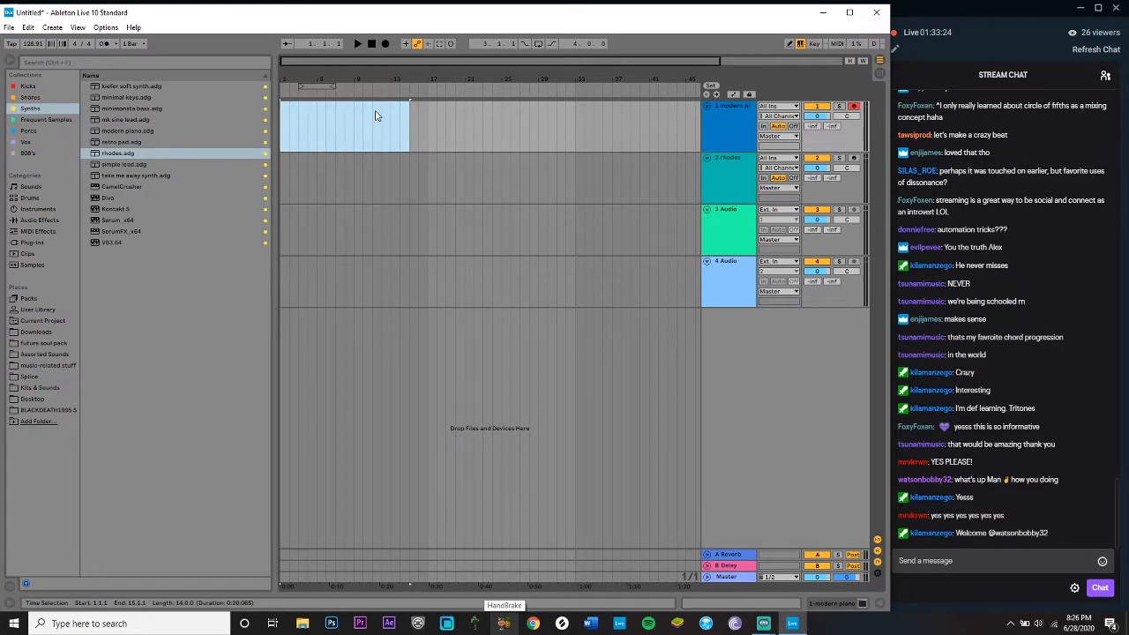
Step: Set the arrangement loop to the first four bars, then tap in a tempo and fix it at 128 BPM
drag(292, 55, 281, 88)
click(342, 87)
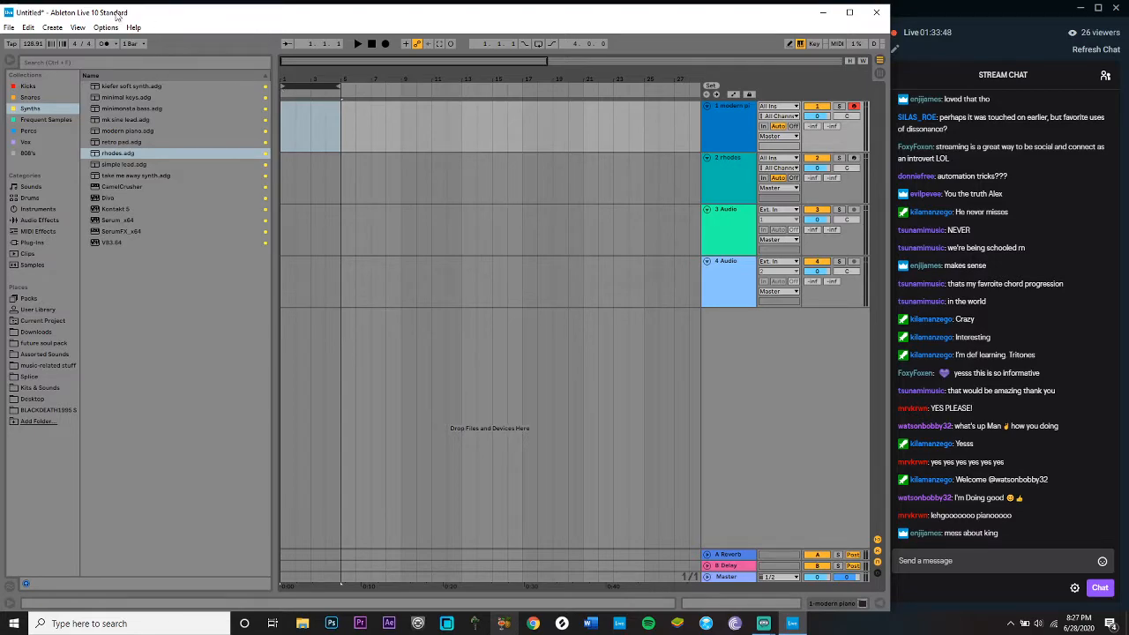
click(14, 47)
click(14, 47)
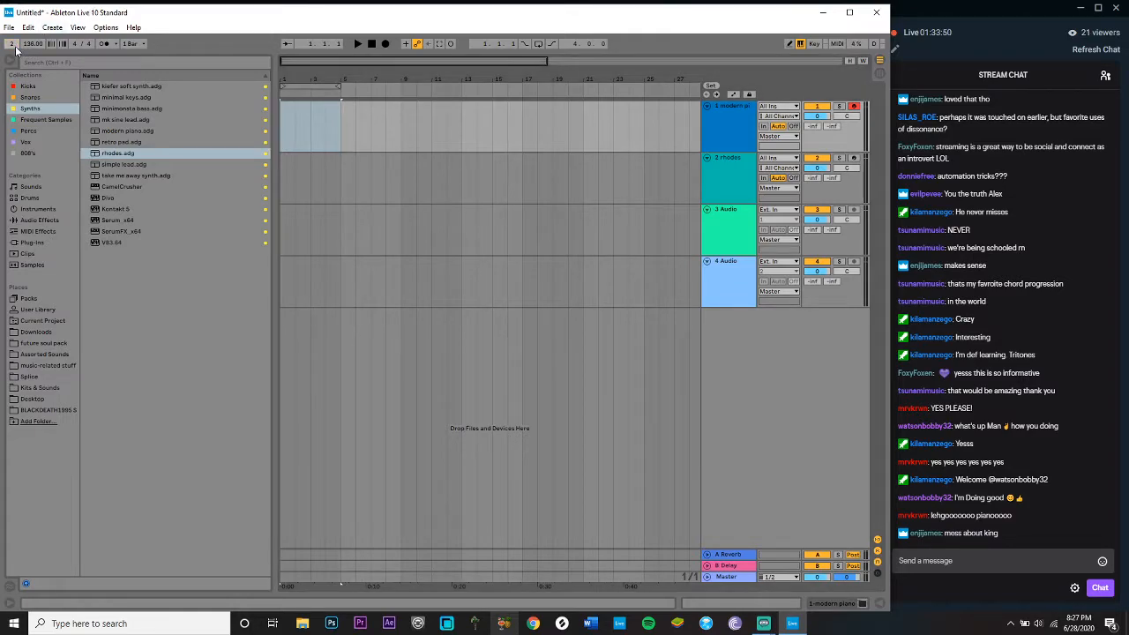
click(14, 47)
click(14, 47)
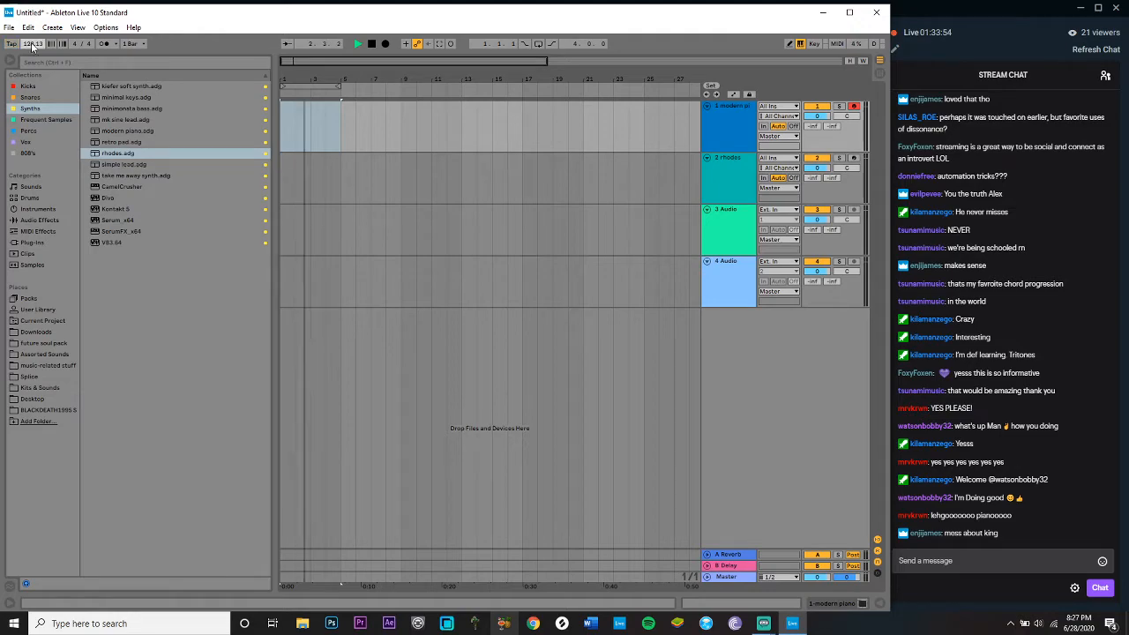
text(128)
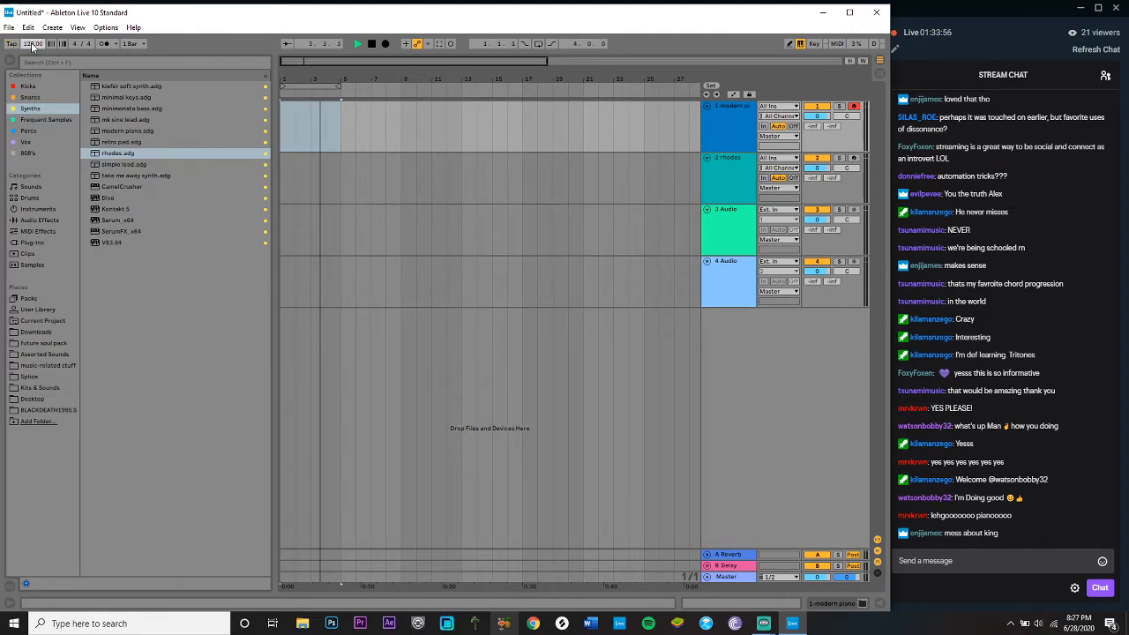
key(Return)
Step: Undo the loading of the rhodes rack on the second track and stop playback
click(713, 144)
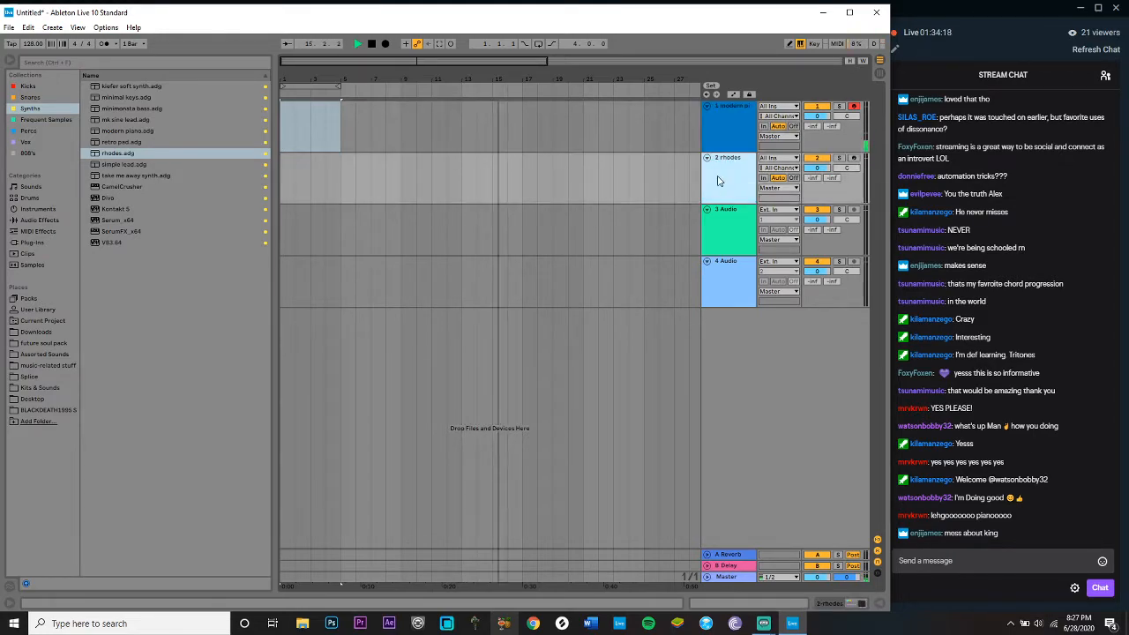
double_click(717, 174)
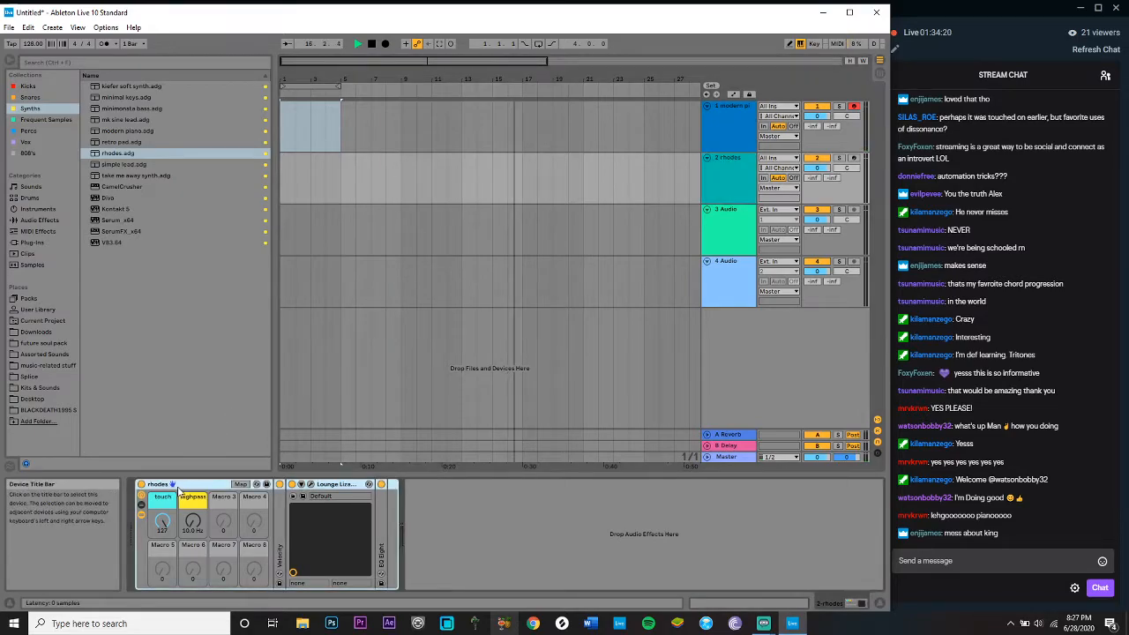
key(ctrl+z)
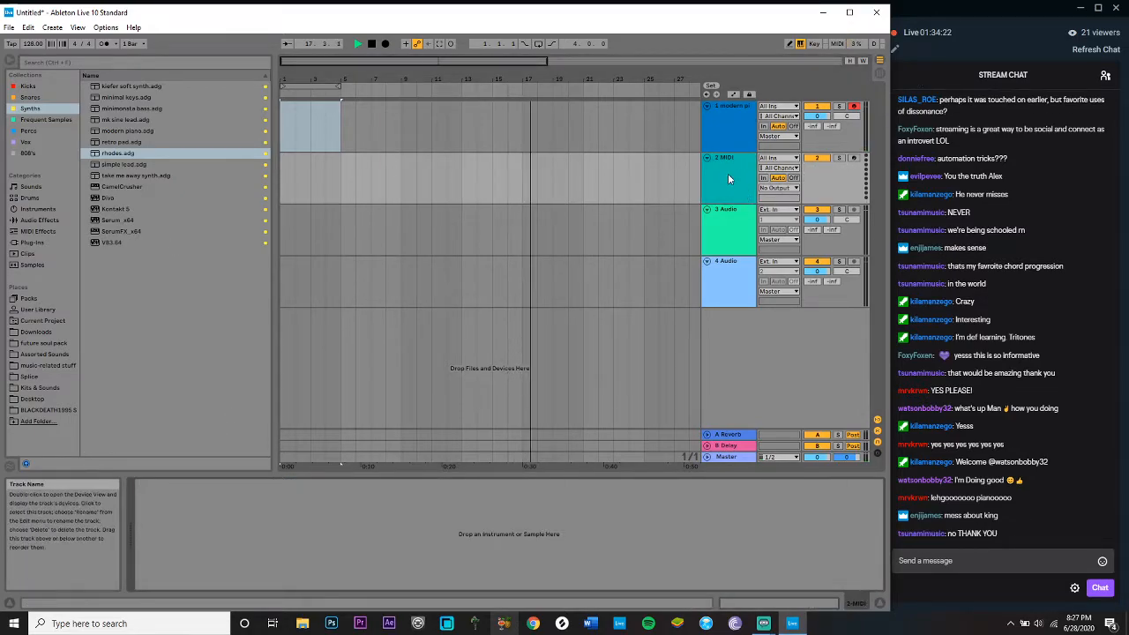
key(space)
Step: Arm the empty second MIDI track, load minimal keys.adg onto it, and close the Sylenth1 window
click(853, 158)
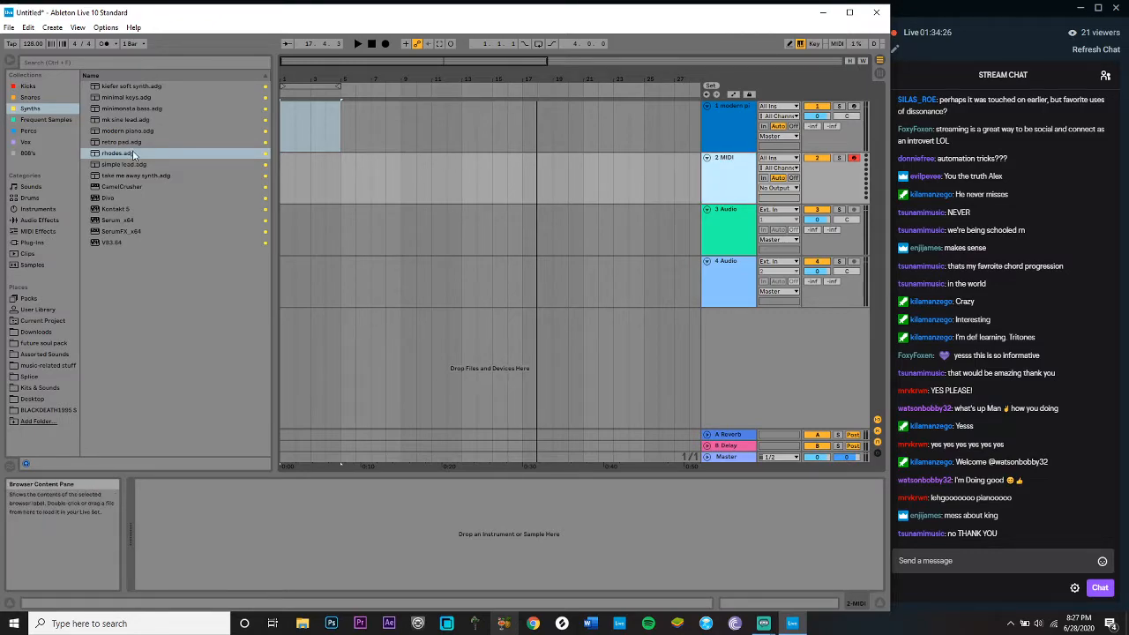
click(112, 98)
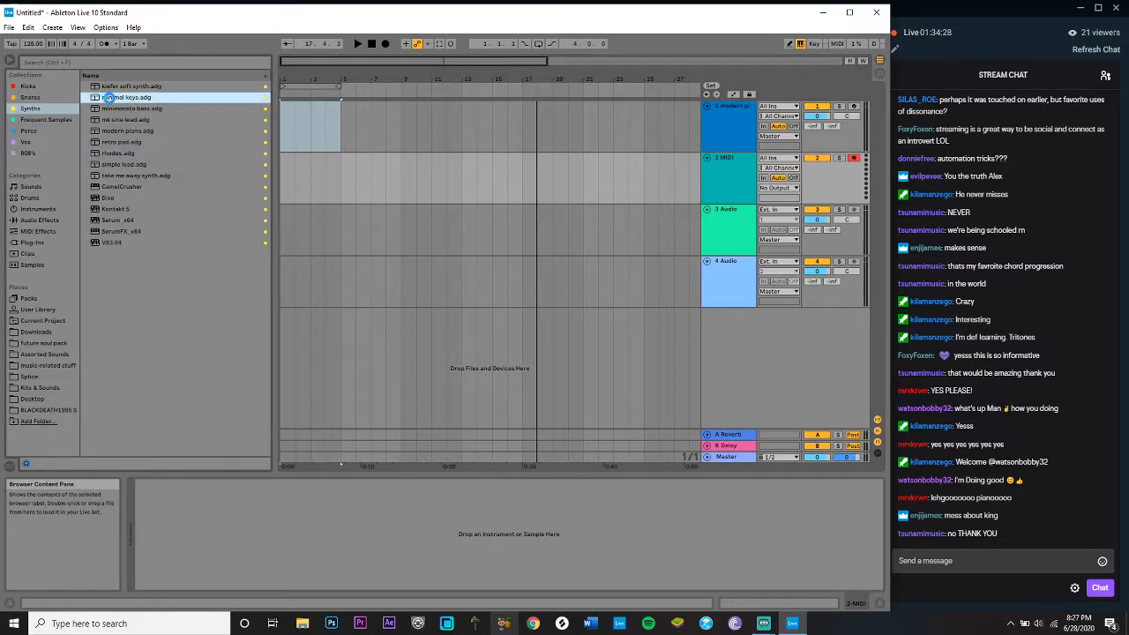
double_click(108, 97)
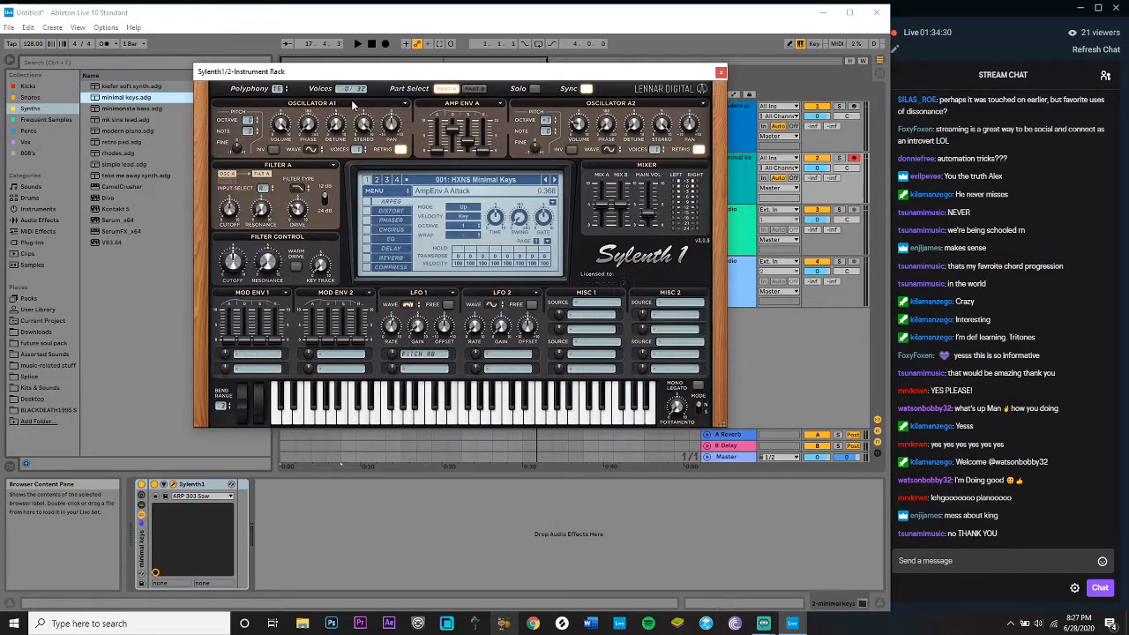
click(717, 71)
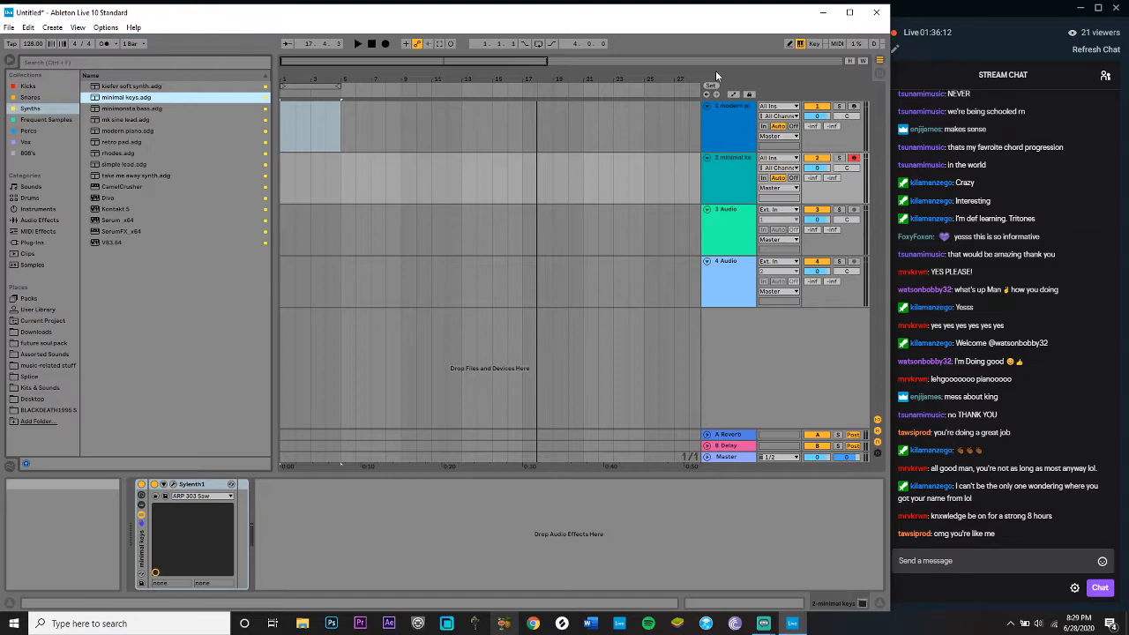
Step: Enable the arrangement loop over bars 1 to 4, along with the metronome and MIDI overdub
click(342, 65)
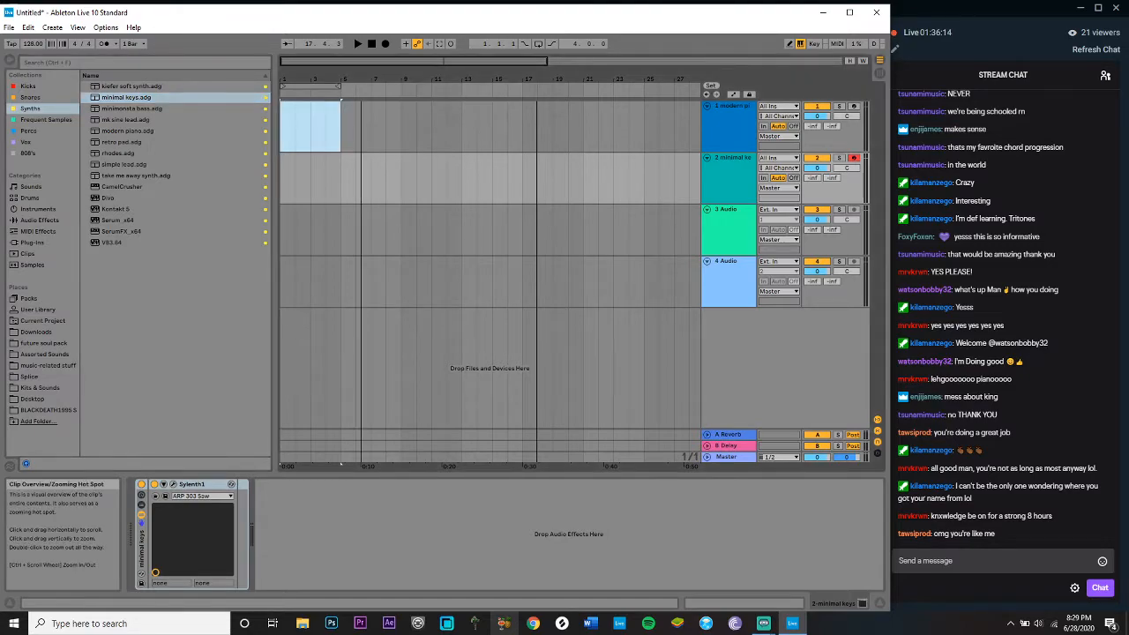
drag(342, 64, 341, 99)
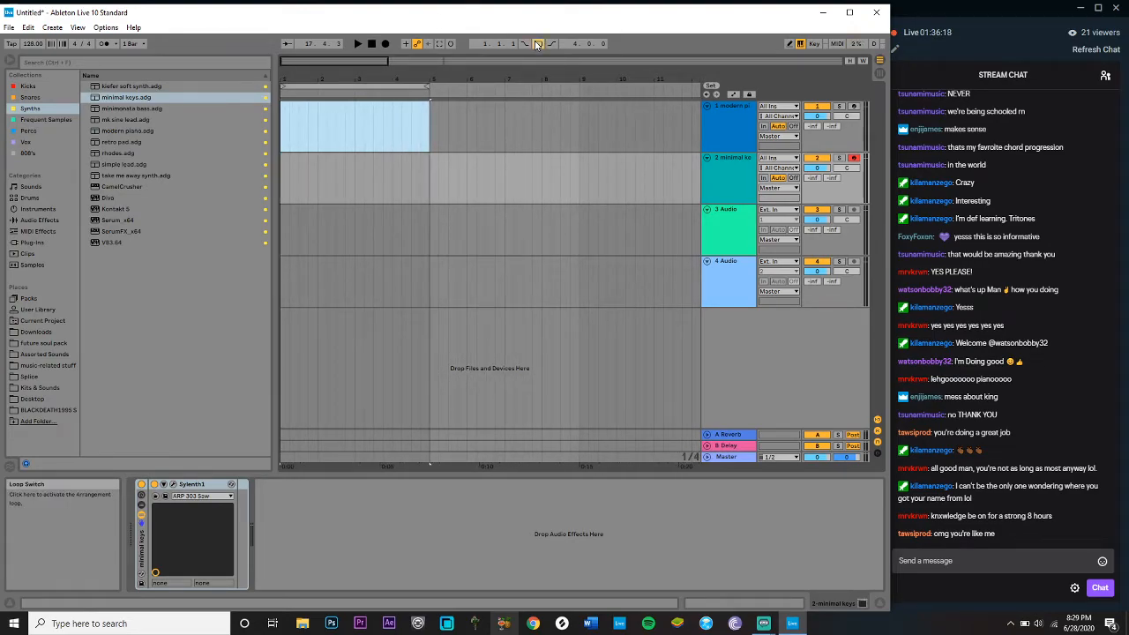
mouse_move(371, 62)
mouse_down()
mouse_move(370, 75)
mouse_move(348, 62)
mouse_up()
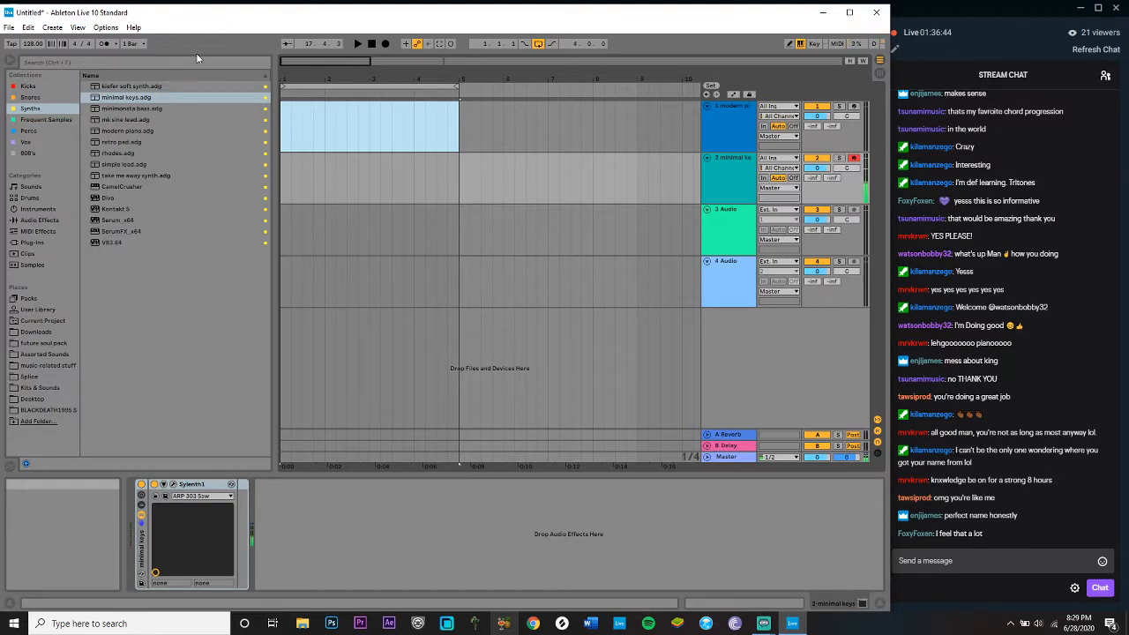
click(114, 44)
click(104, 43)
click(104, 43)
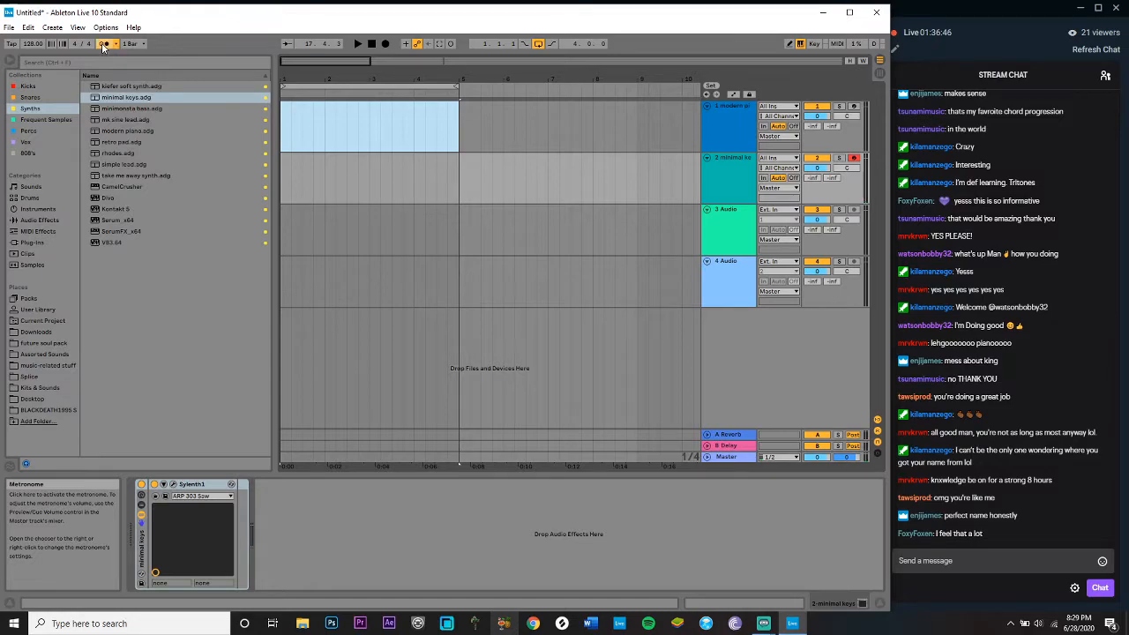
click(405, 45)
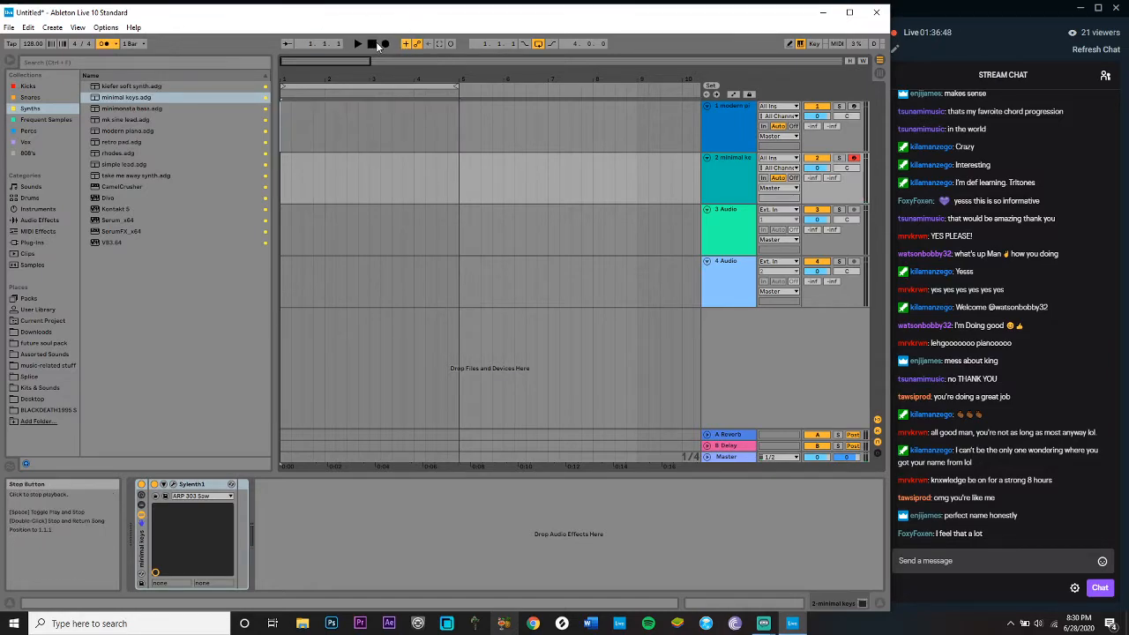
Step: Record a four-bar chord progression on the minimal keys track, ending the recording at the end of the loop
click(385, 44)
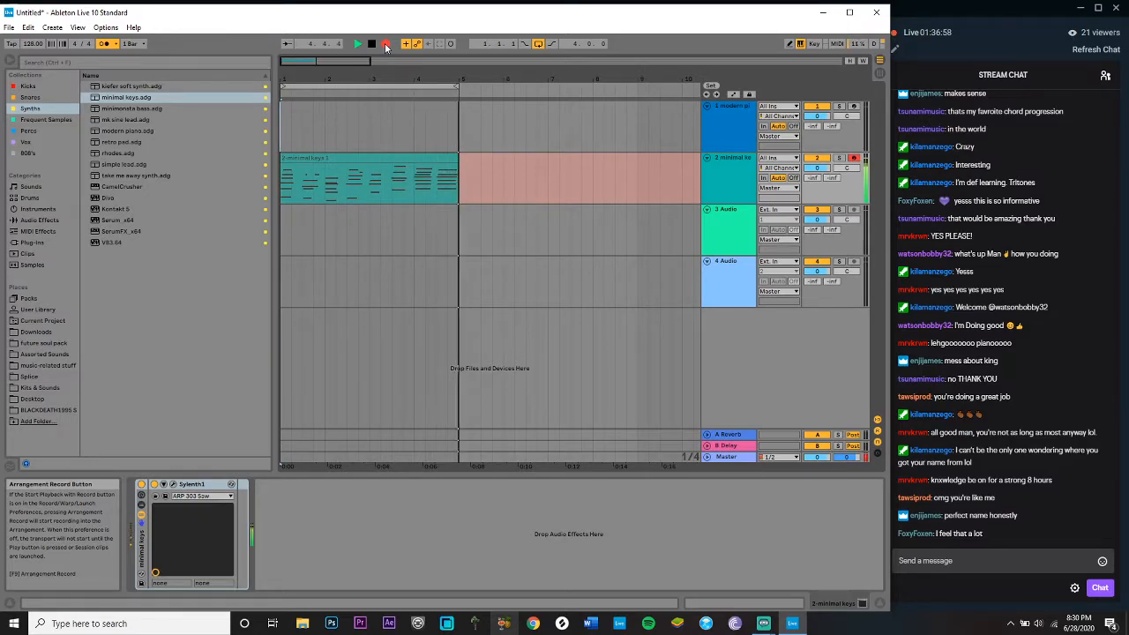
click(386, 48)
key(space)
click(374, 146)
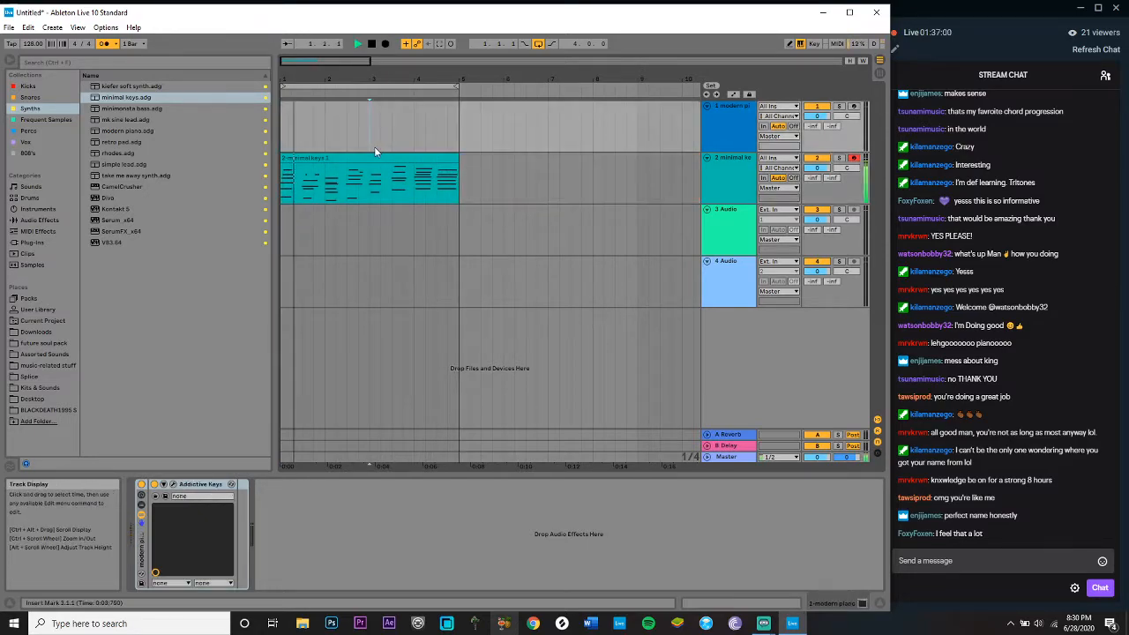
click(365, 151)
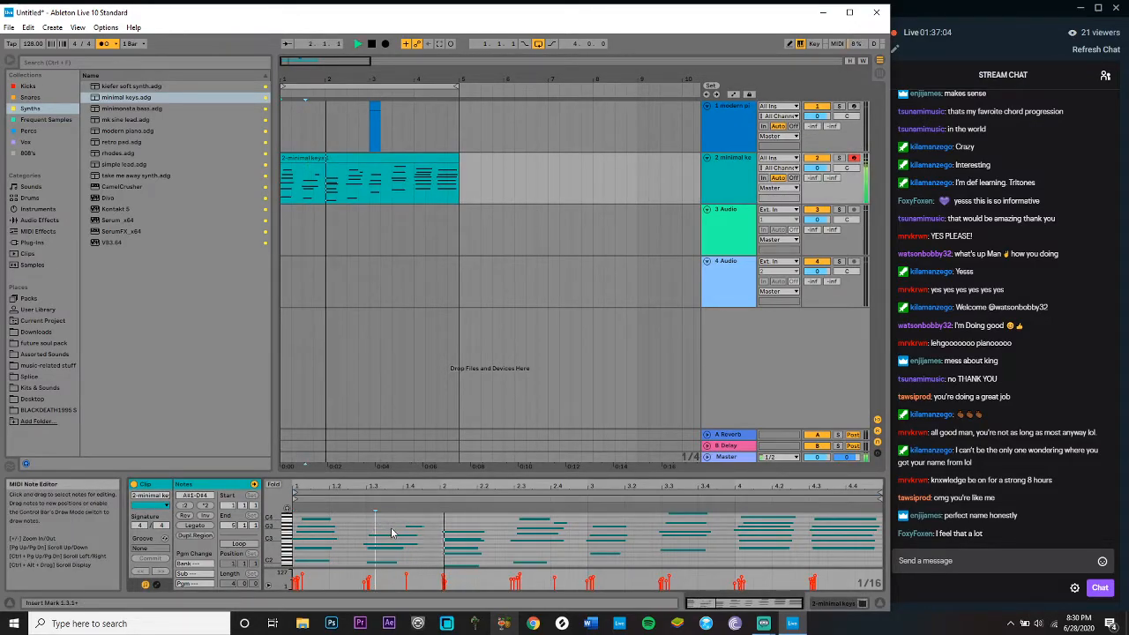
click(390, 118)
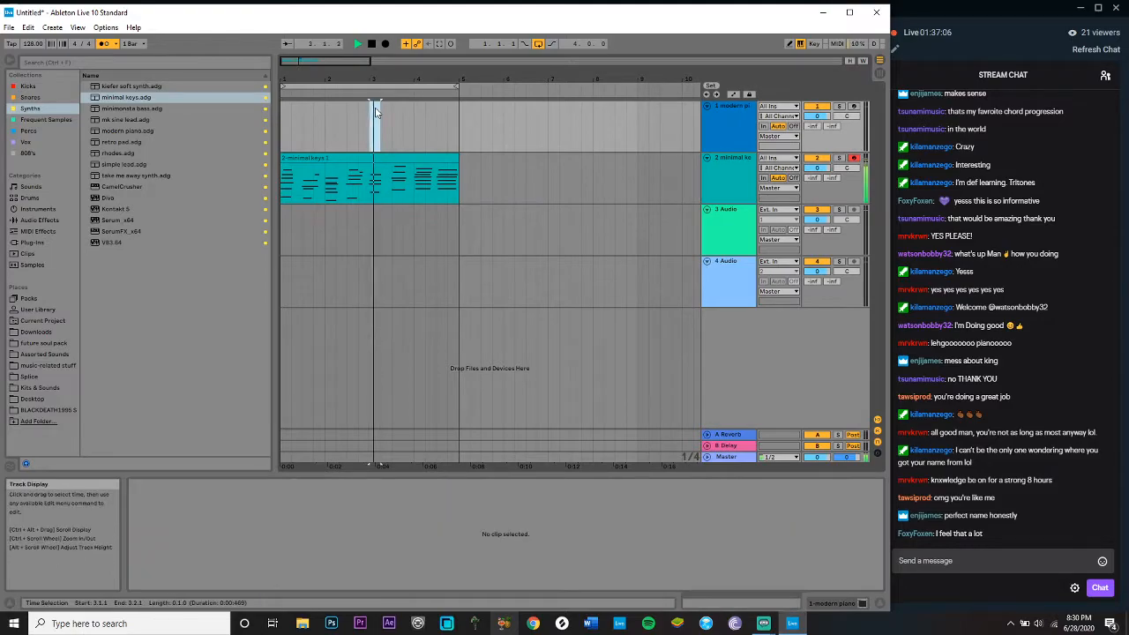
Step: Show the recorded minimal keys clip in the note editor, stop playback, and enlarge the editor to fit the notes
click(441, 168)
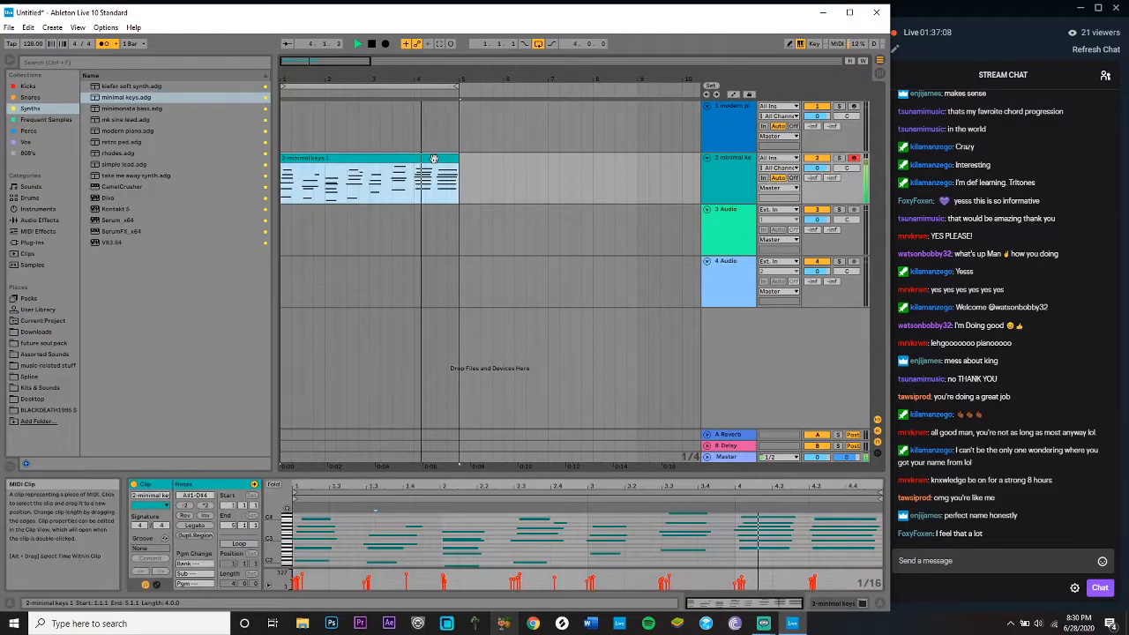
key(space)
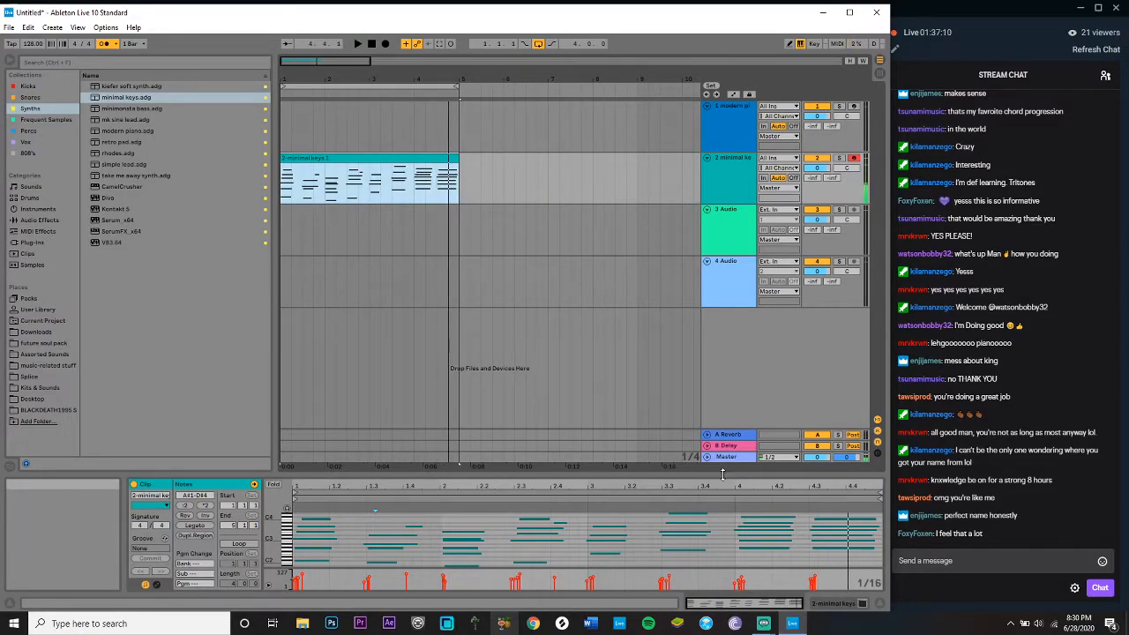
drag(723, 475, 723, 387)
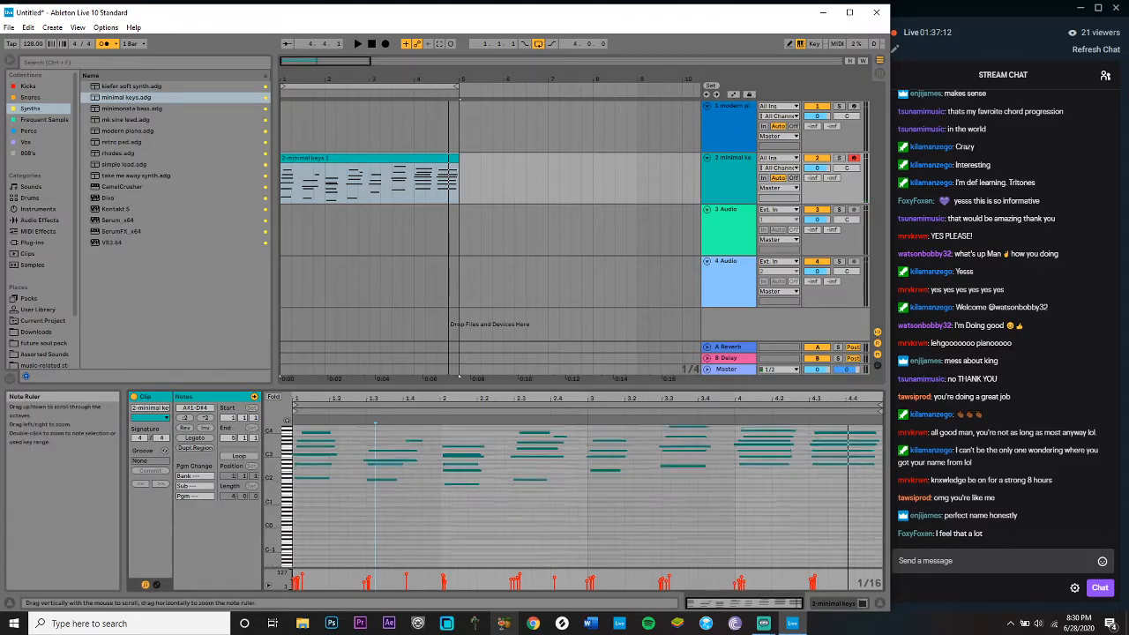
mouse_move(275, 478)
mouse_down()
mouse_move(291, 468)
mouse_move(274, 469)
mouse_up()
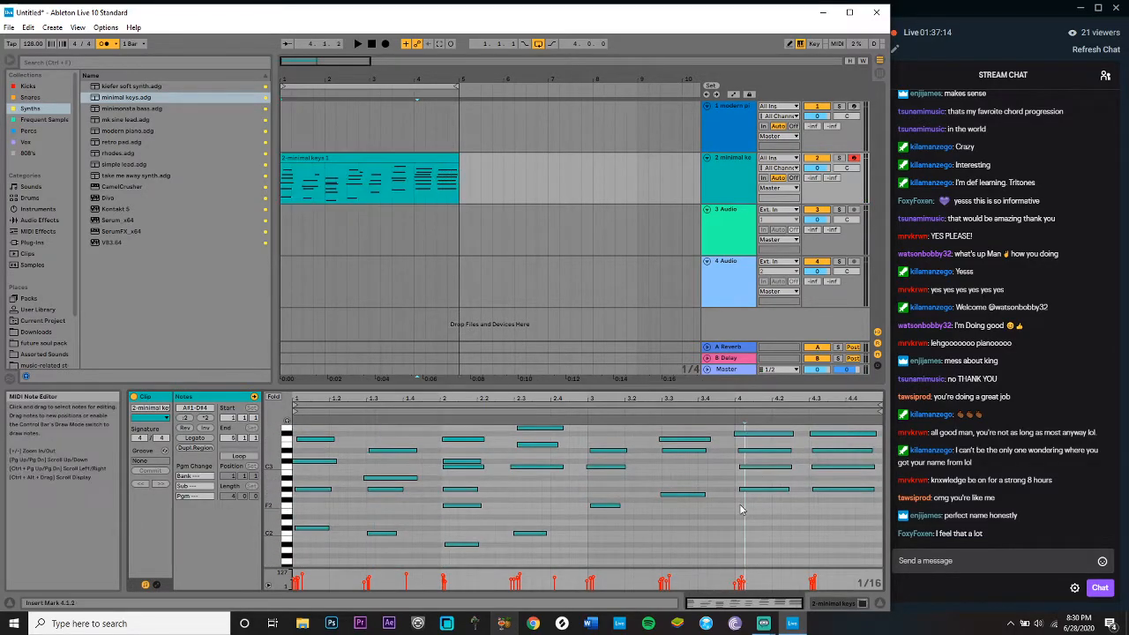
Step: Turn on note preview in the MIDI editor and audition the individual notes of the first chord in bar 4
click(755, 489)
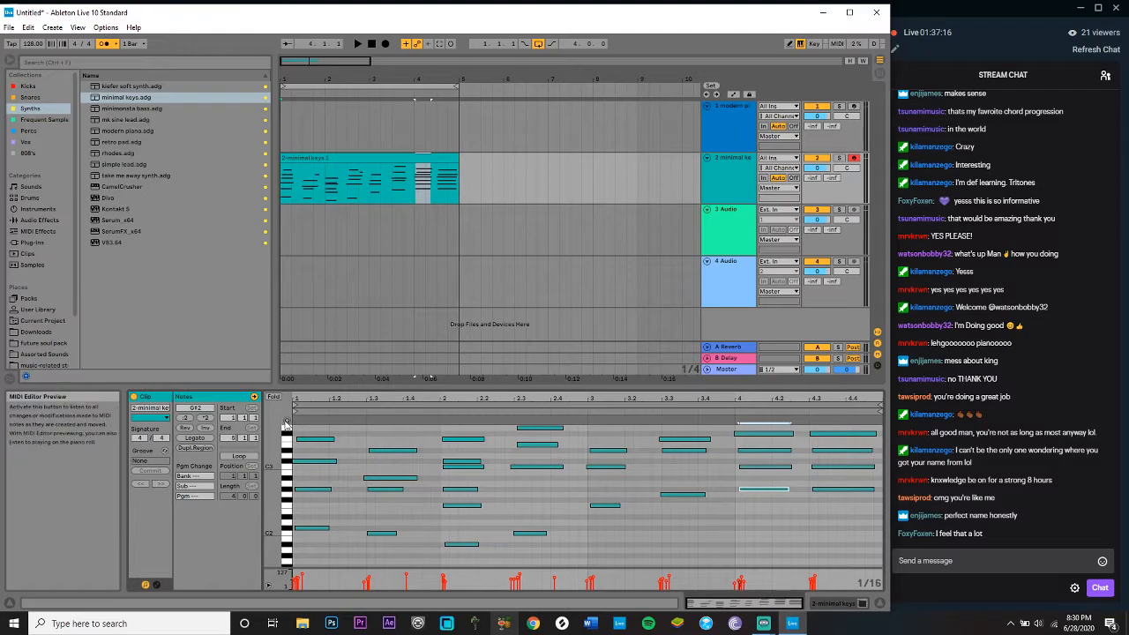
click(743, 509)
drag(743, 492, 755, 451)
click(744, 434)
scroll(744, 435, up, 1)
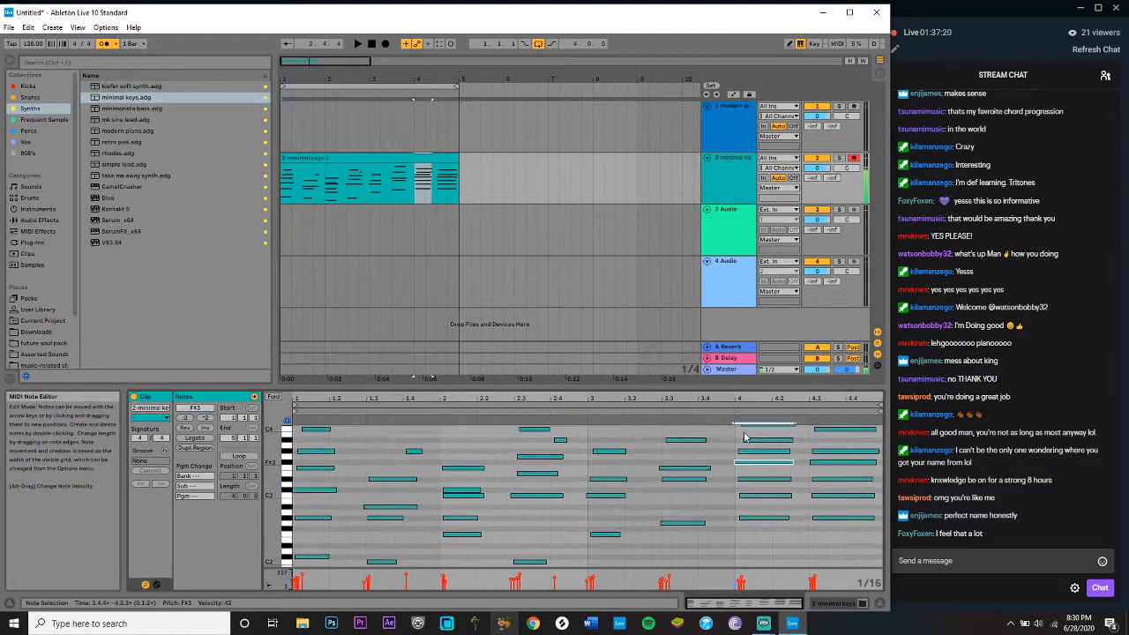
click(744, 447)
click(744, 454)
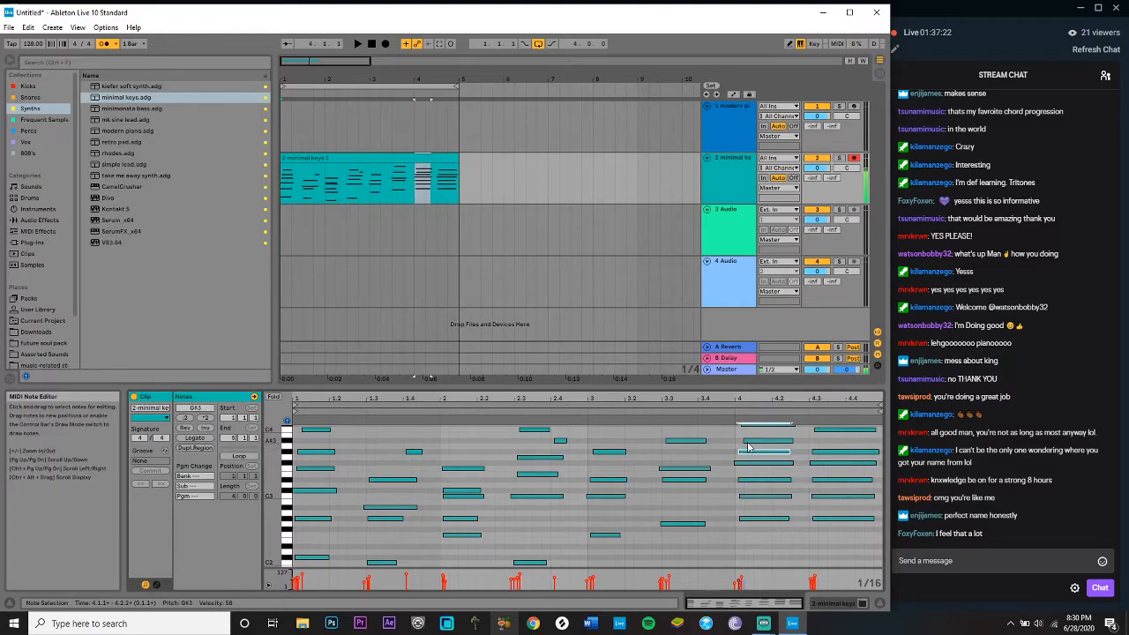
click(749, 427)
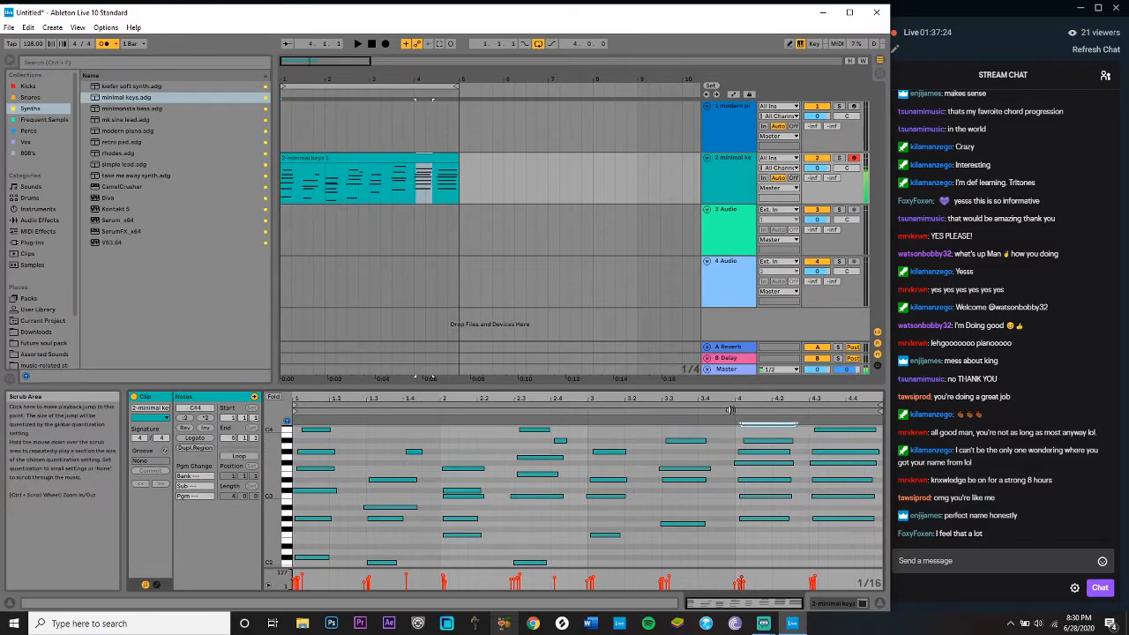
Step: Raise the C3 note in bar 4's first chord to C#3 and play the clip from bar 3
key(space)
click(751, 496)
key(space)
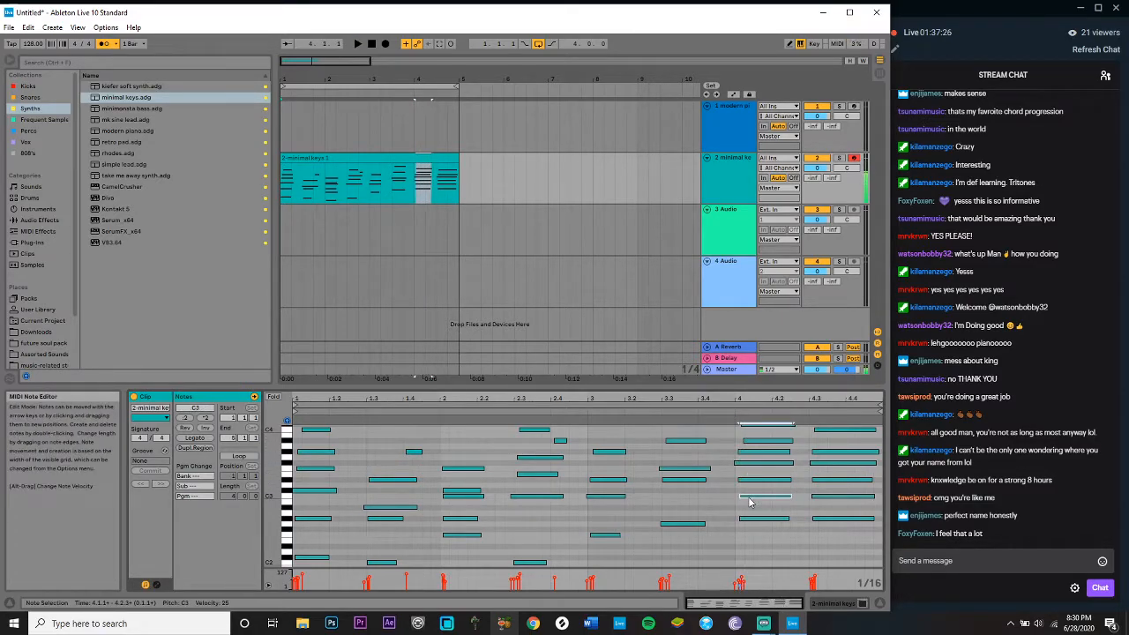
click(728, 413)
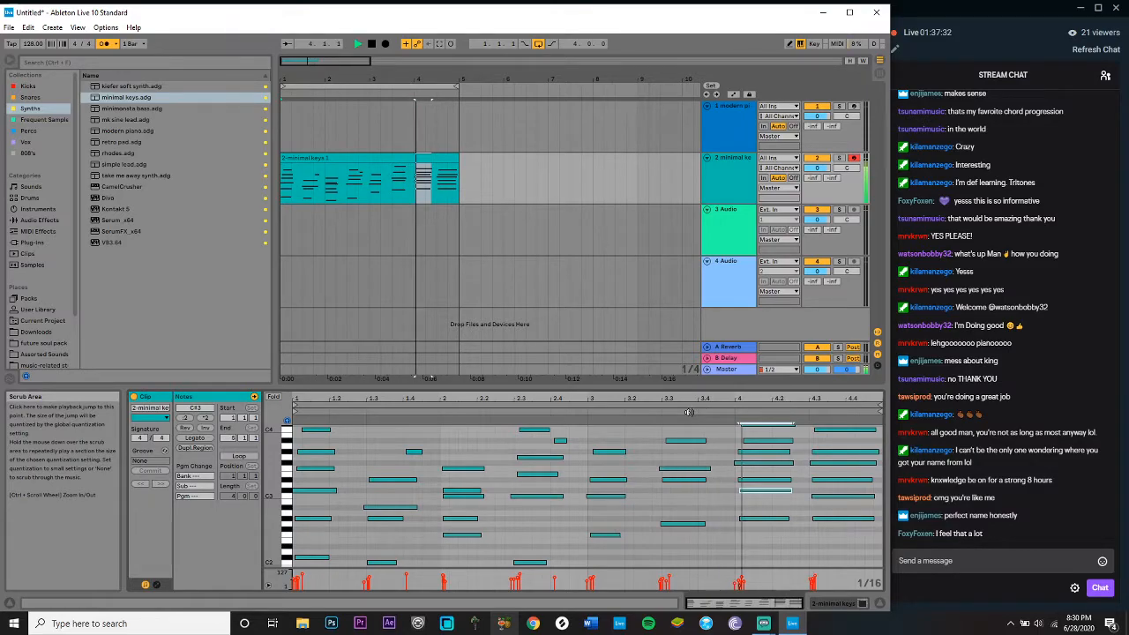
key(space)
click(369, 198)
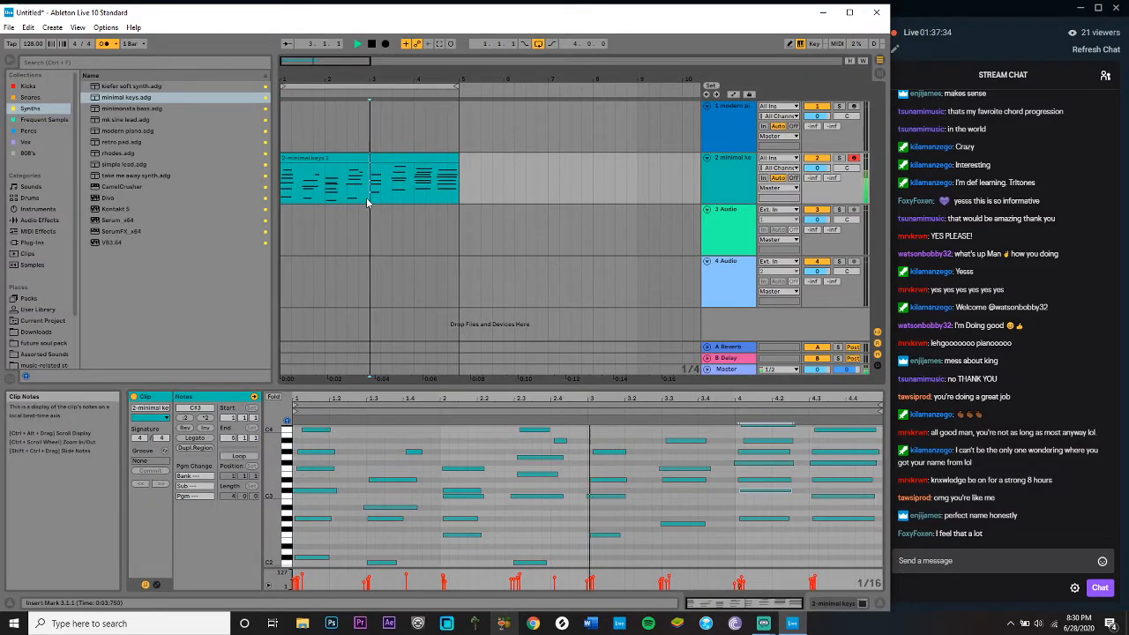
key(space)
Step: Freeze the minimal keys track
click(402, 136)
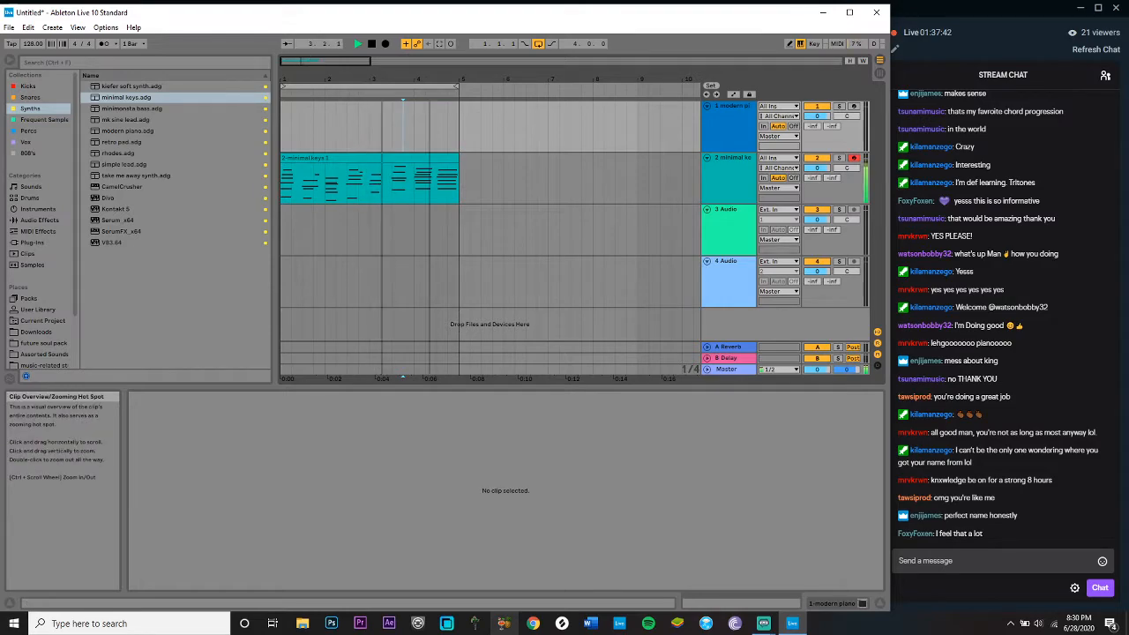
ctrl+scroll(618, 132, down, 1)
click(731, 181)
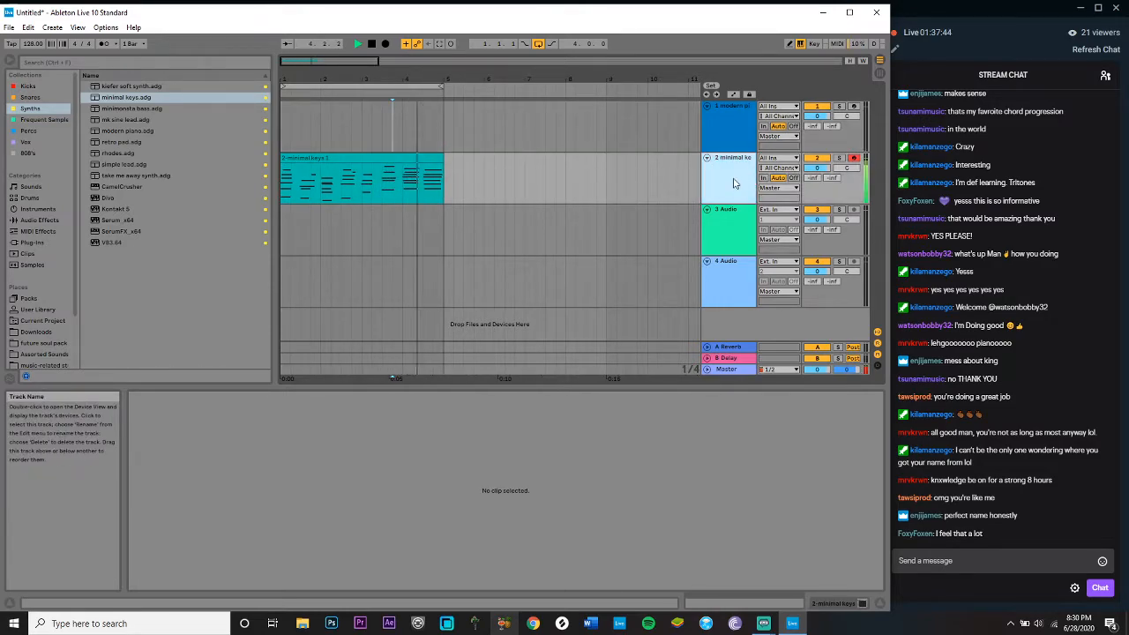
right_click(733, 183)
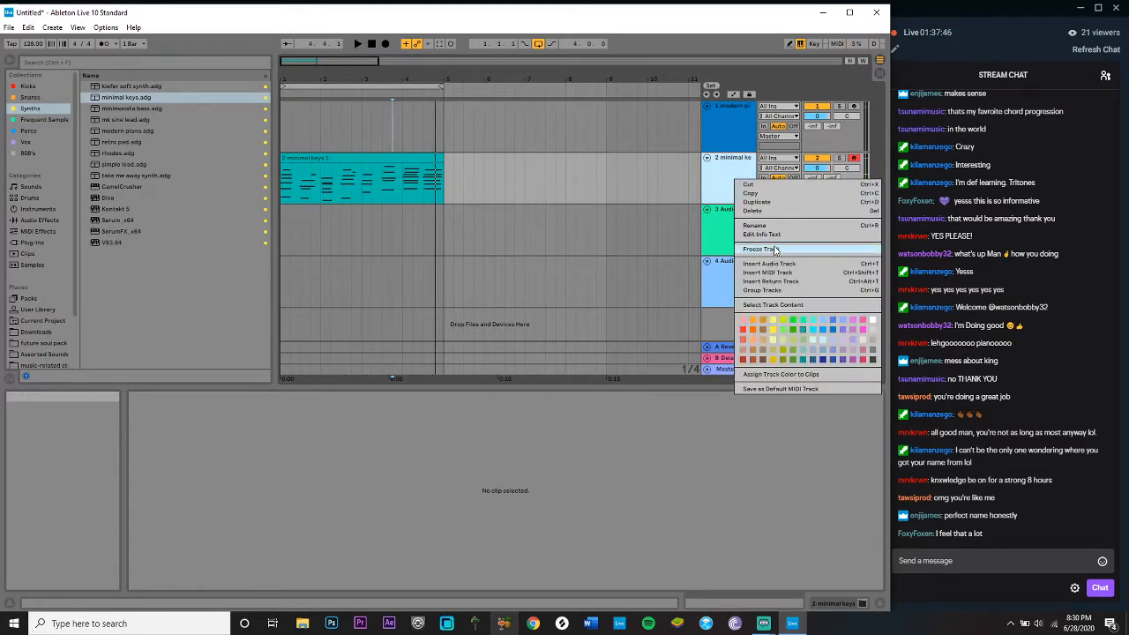
key(Escape)
right_click(727, 195)
click(749, 267)
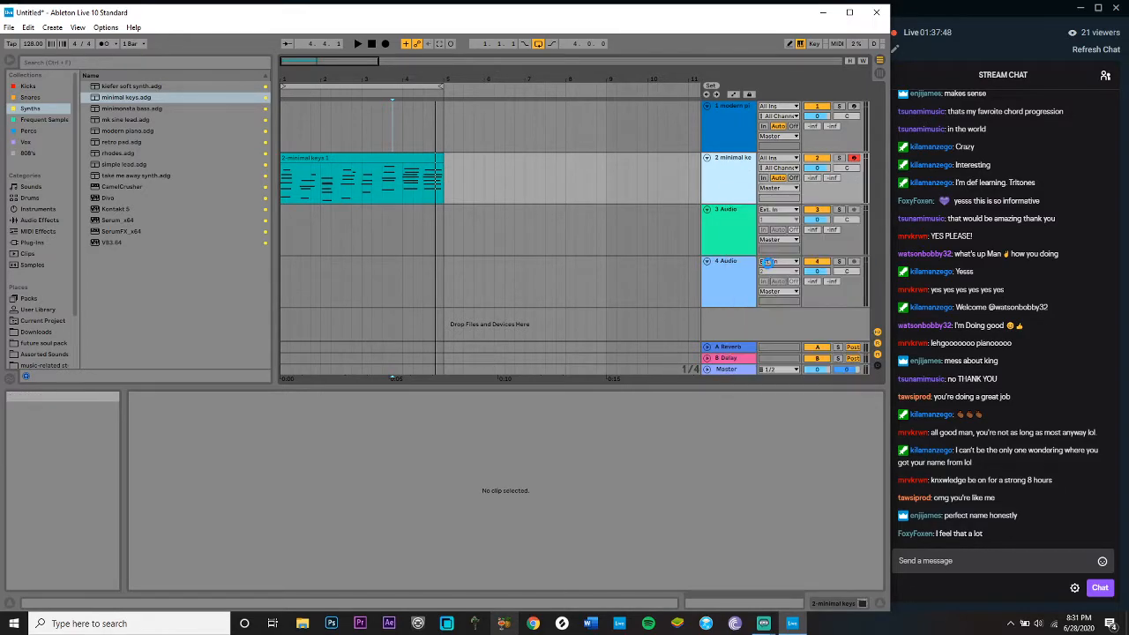
Step: Place FW_Transitions_120_Ghost_E.wav from the Frequent Samples collection at bar 1 of the third track, and play the track soloed
click(44, 119)
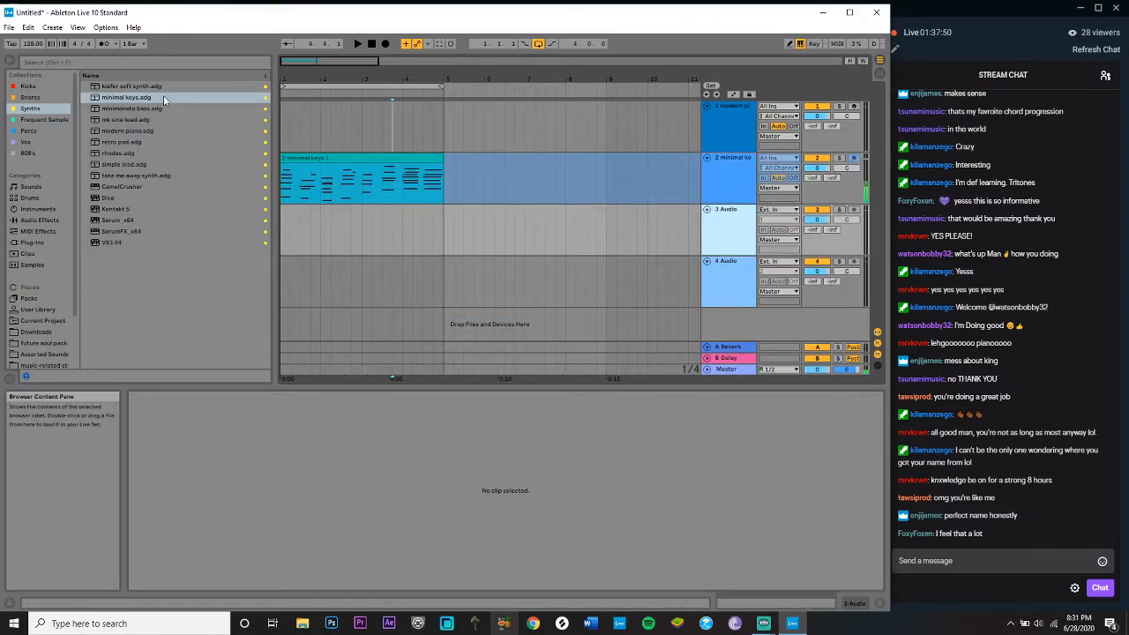
drag(194, 141, 291, 228)
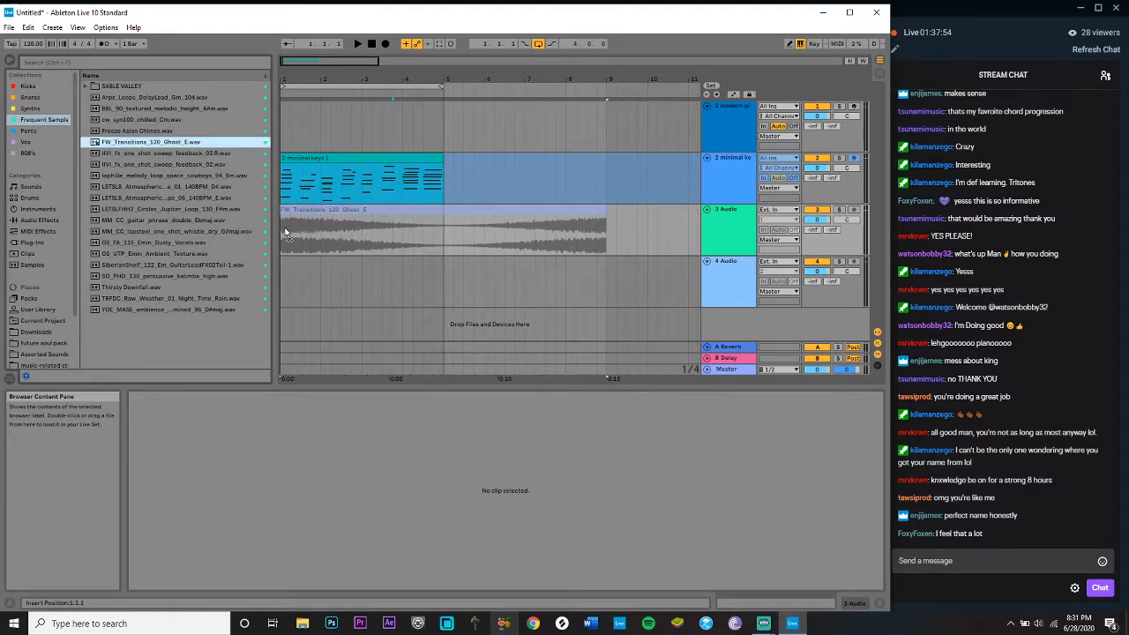
click(840, 212)
key(space)
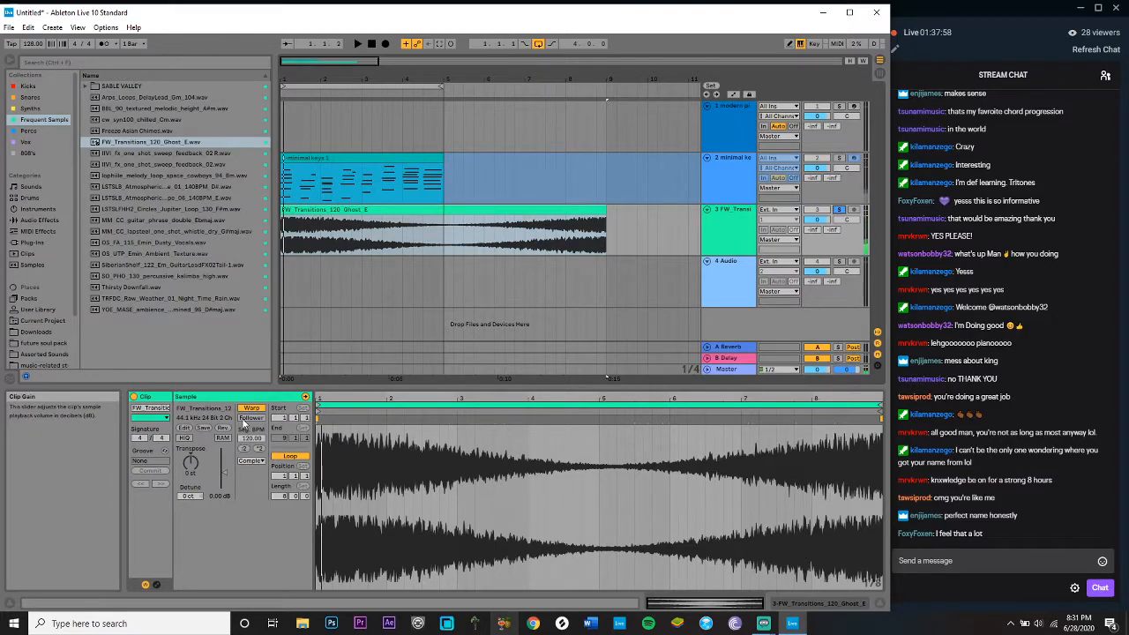
Step: Turn off warping for the ghost transition clip, transpose it 5 semitones, and lower its gain to -13.0 dB
click(252, 408)
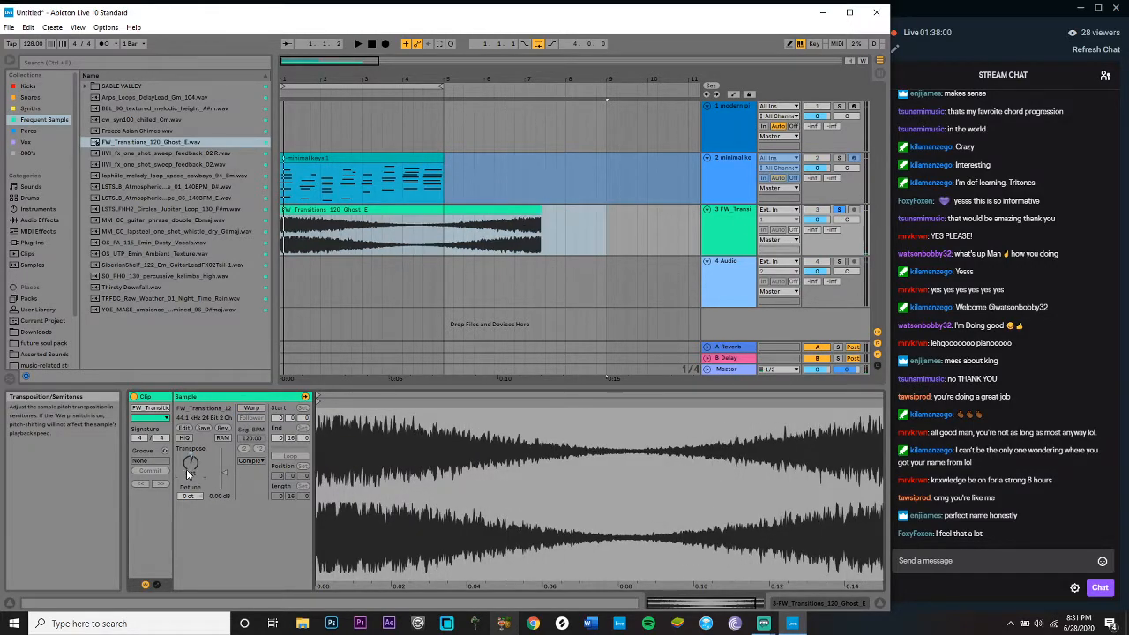
drag(223, 472, 224, 484)
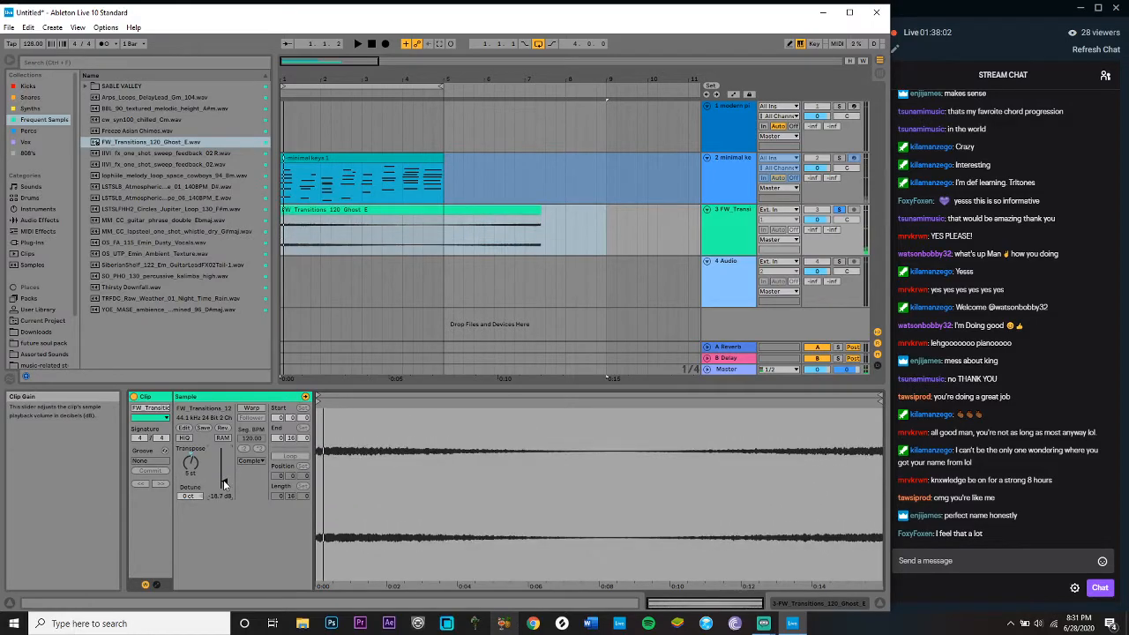
Step: Delete the part of the ghost transition clip from bar 4 onward and return playback to the start of the arrangement
drag(585, 239, 584, 273)
key(Delete)
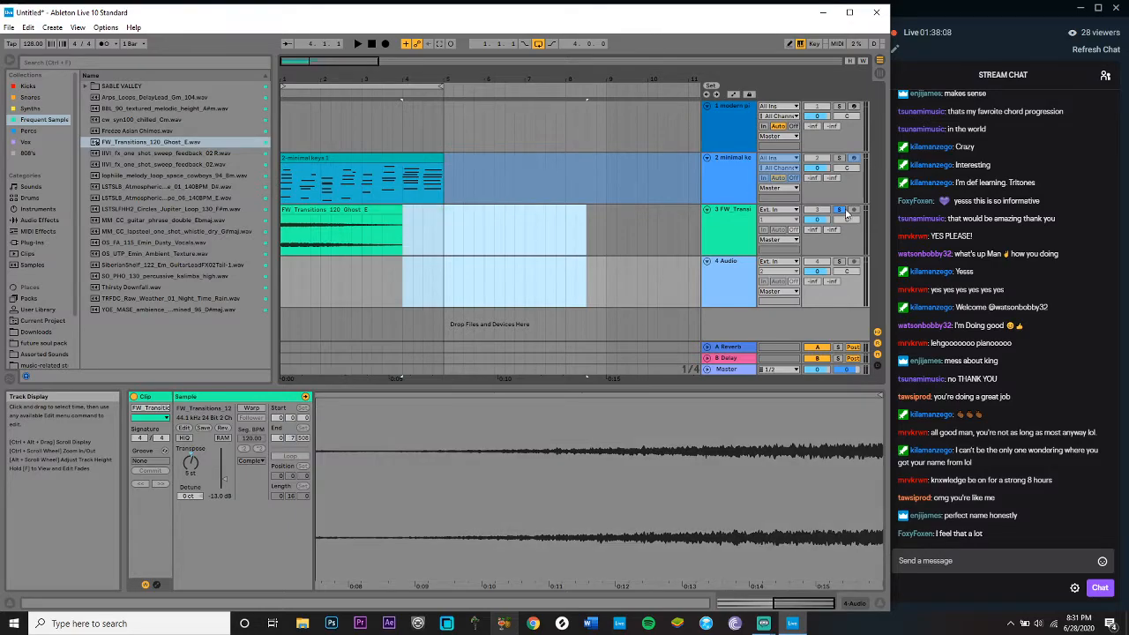
click(373, 43)
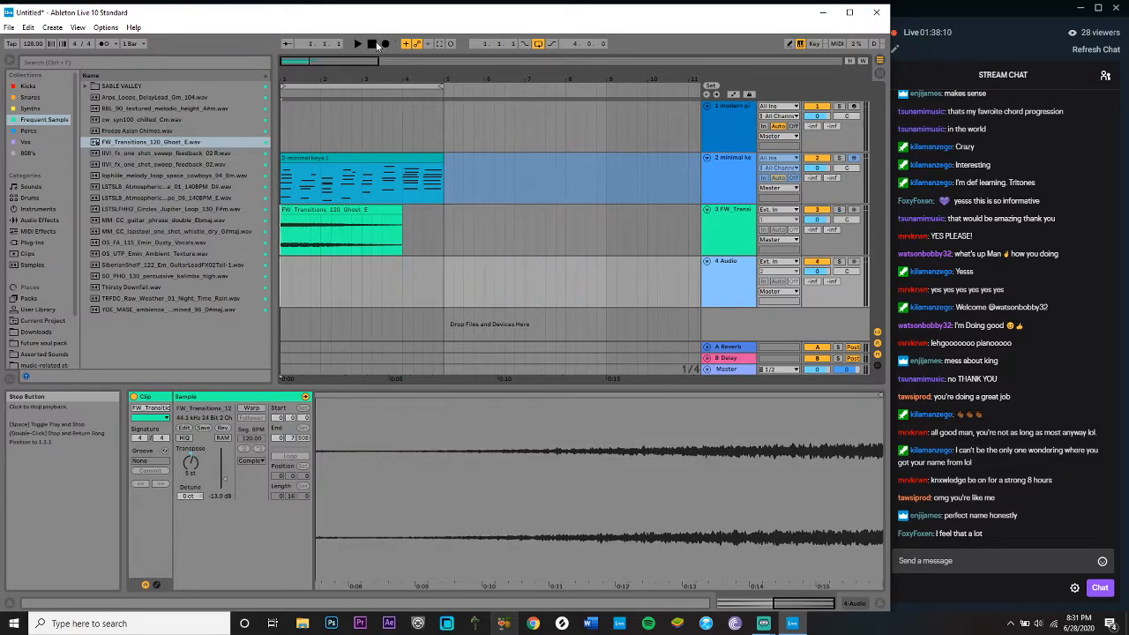
Step: Insert a new MIDI track below the fourth audio track
click(52, 28)
click(97, 106)
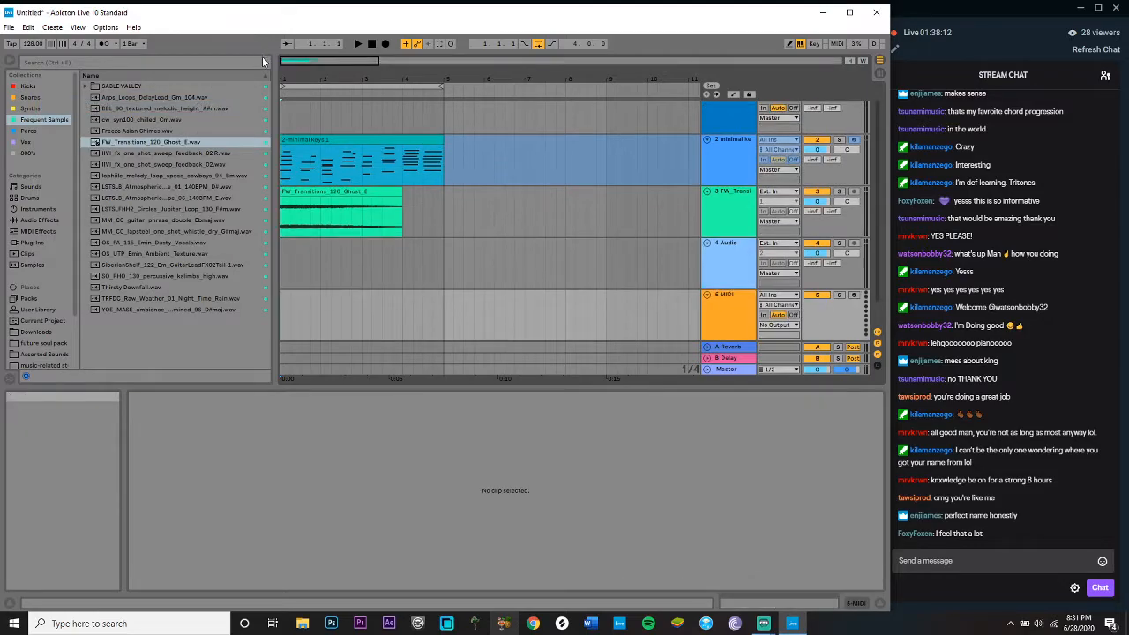
Step: Load the Mark One - Fusion Pad preset in Addictive Keys on the modern piano track and close the plug-in window
scroll(721, 150, up, 1)
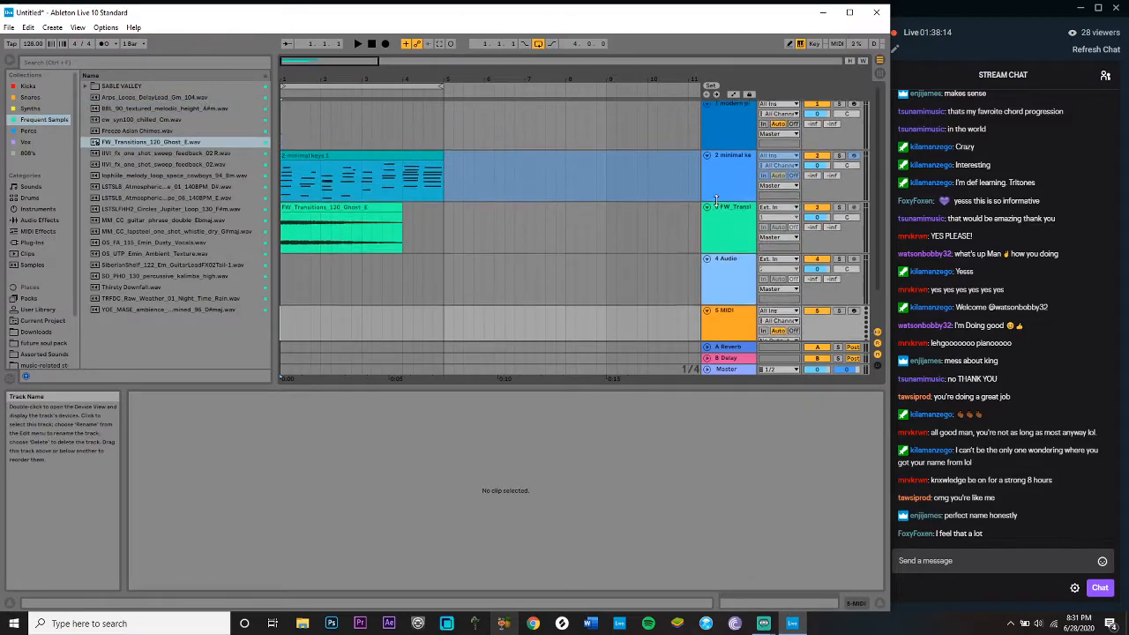
click(721, 146)
double_click(712, 125)
click(173, 485)
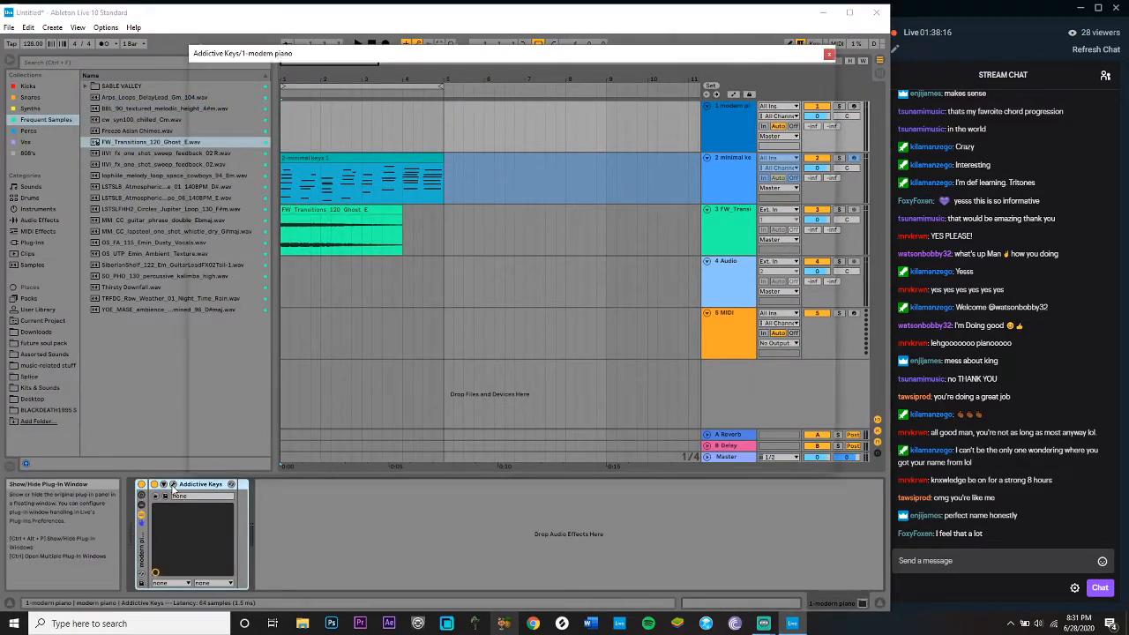
click(325, 84)
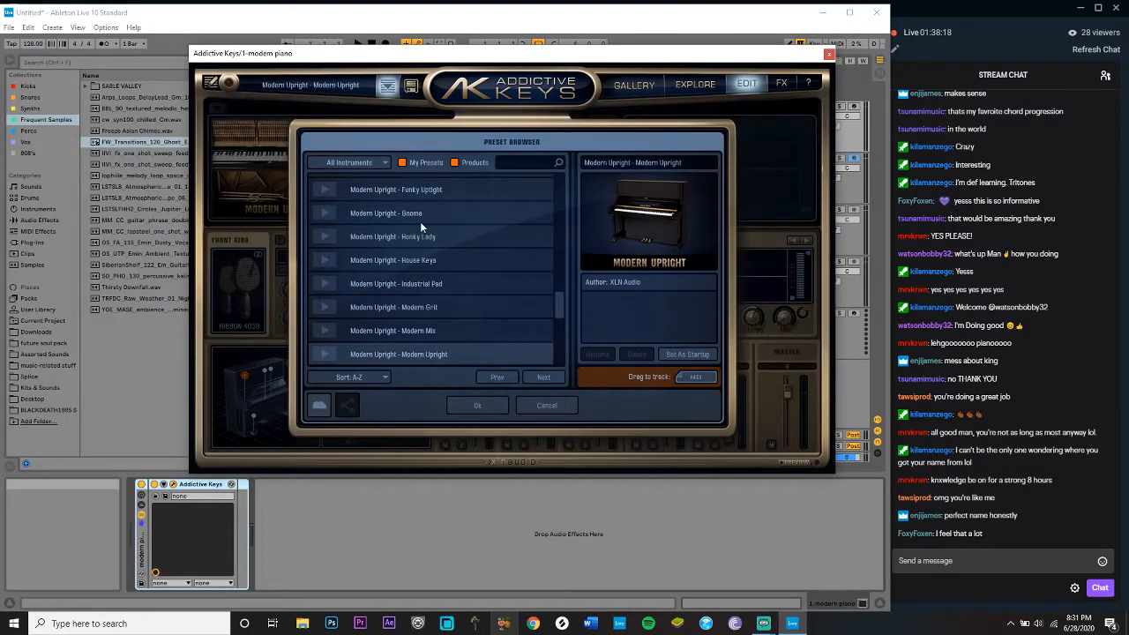
drag(561, 306, 552, 195)
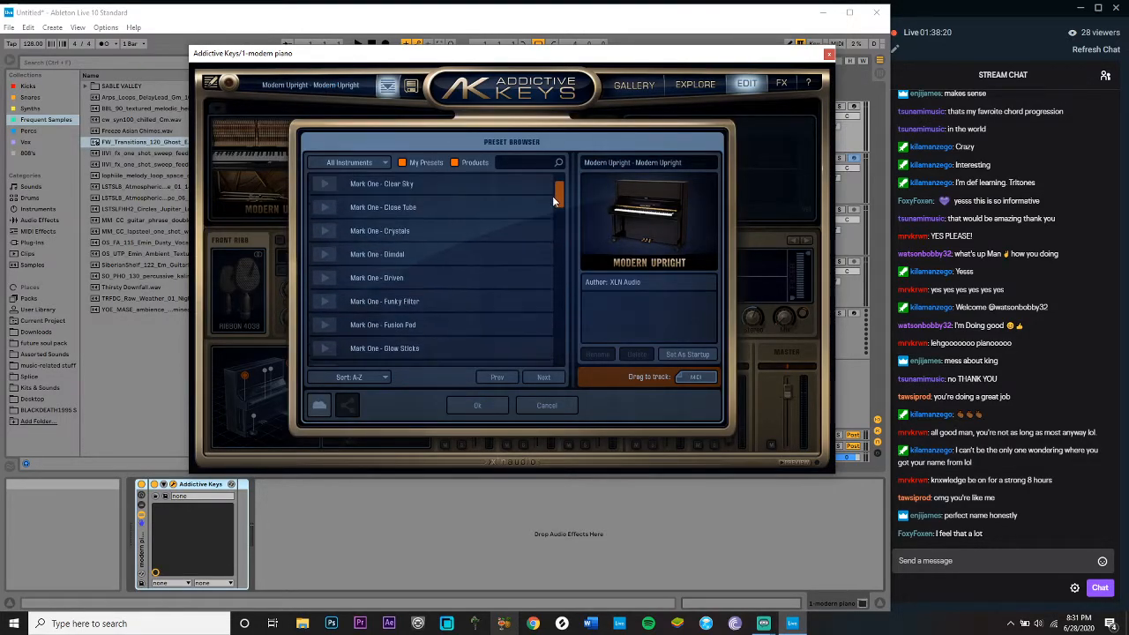
double_click(402, 326)
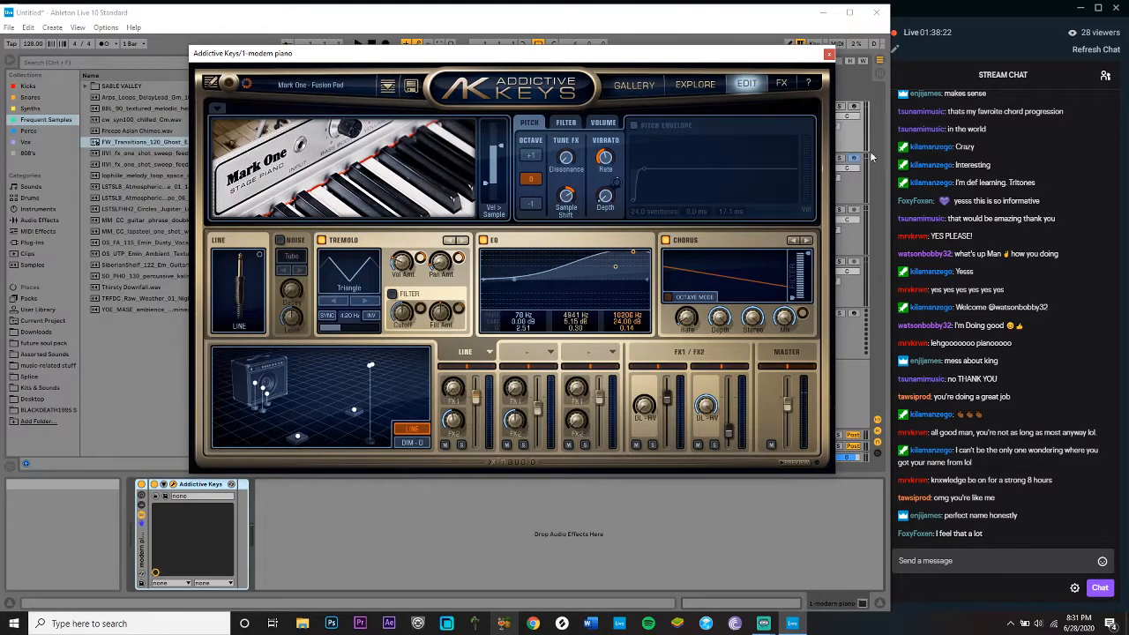
click(828, 54)
Step: Search the whole library for "arpeggiator" and add the Arpeggiator effect to the modern piano track
click(726, 132)
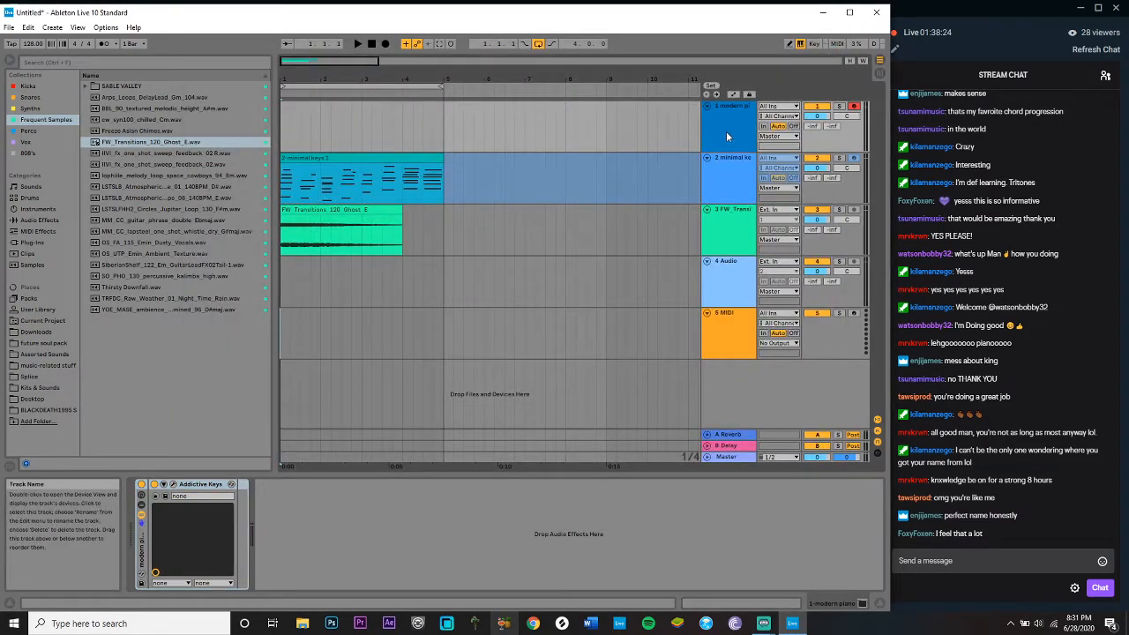
click(107, 62)
text(gr)
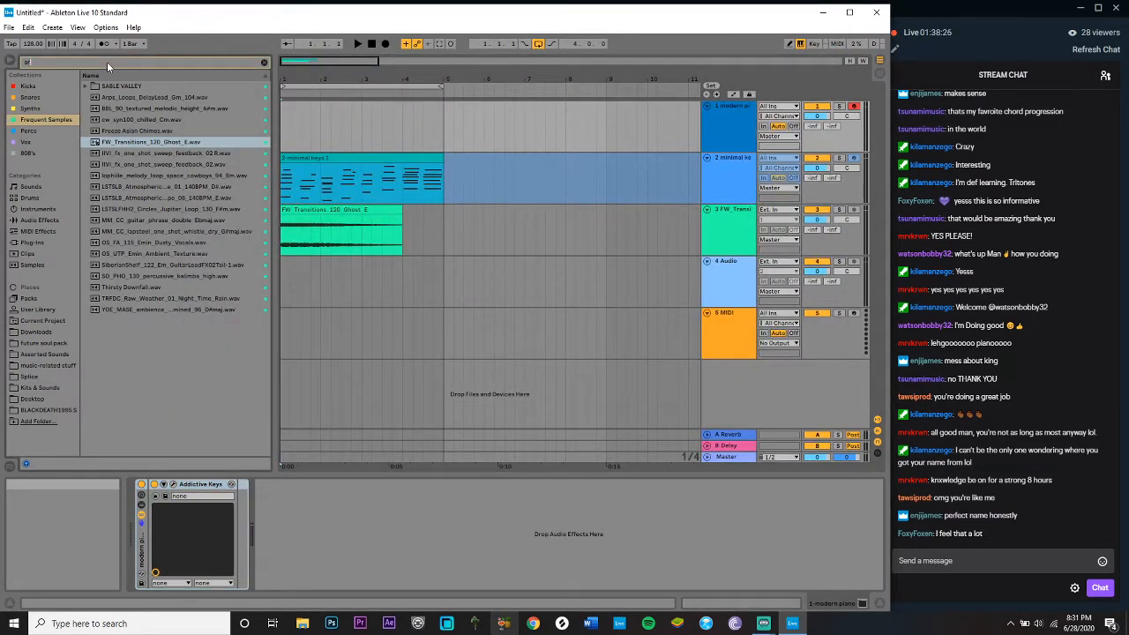
text(peggiator)
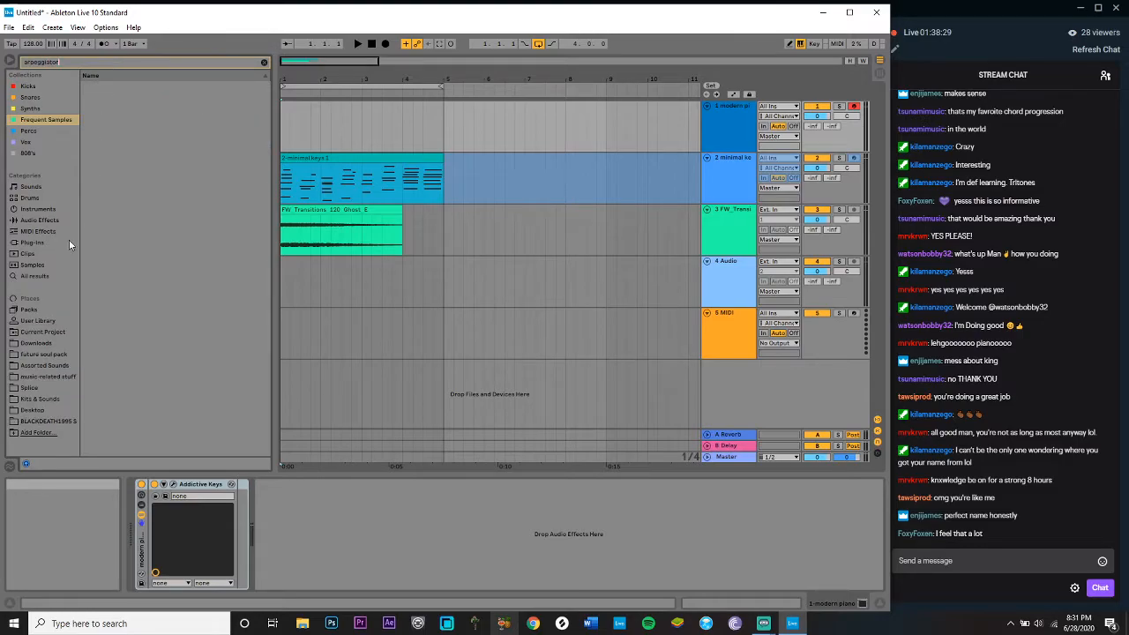
click(40, 276)
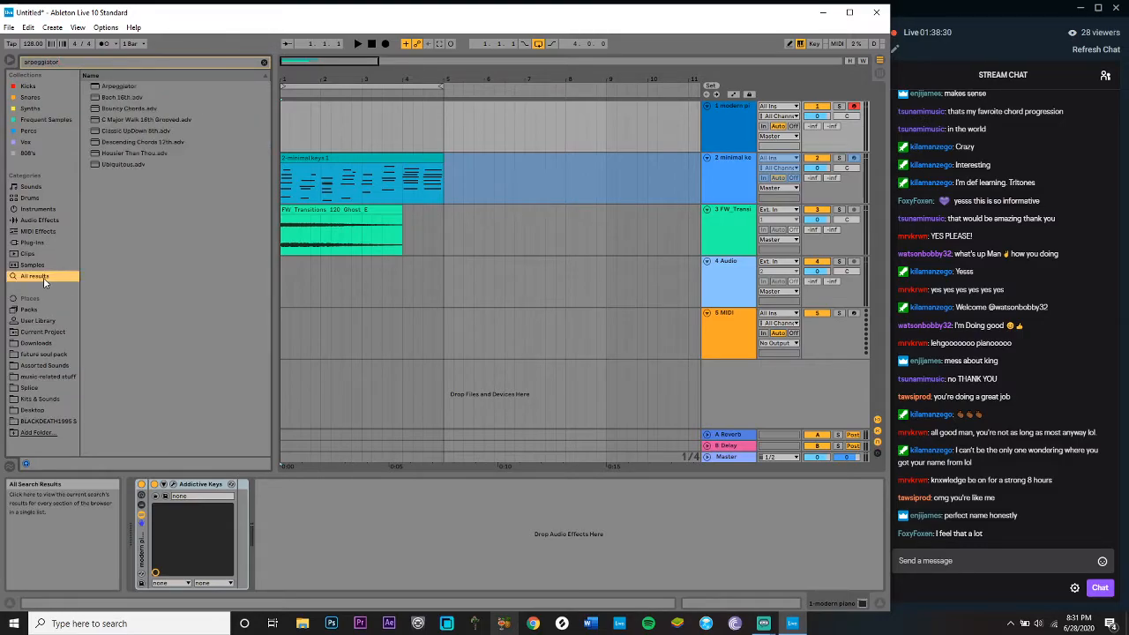
click(126, 87)
double_click(126, 87)
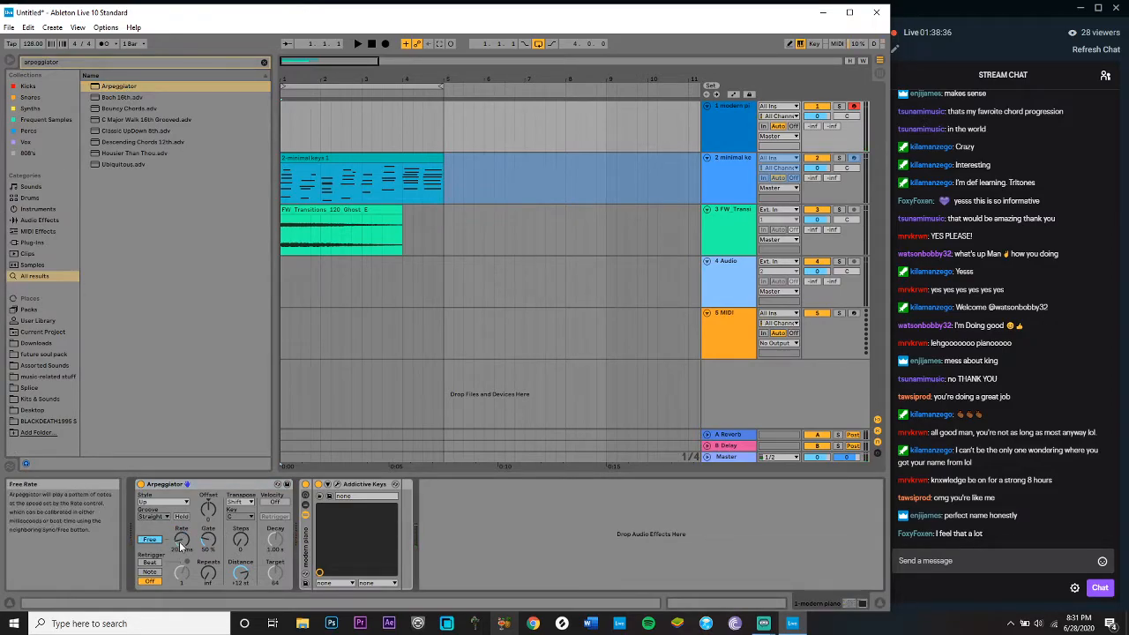
Step: Set the Arpeggiator to a free rate of 74.6 ms, the Down style, 85% gate and 4 transpose steps
click(149, 539)
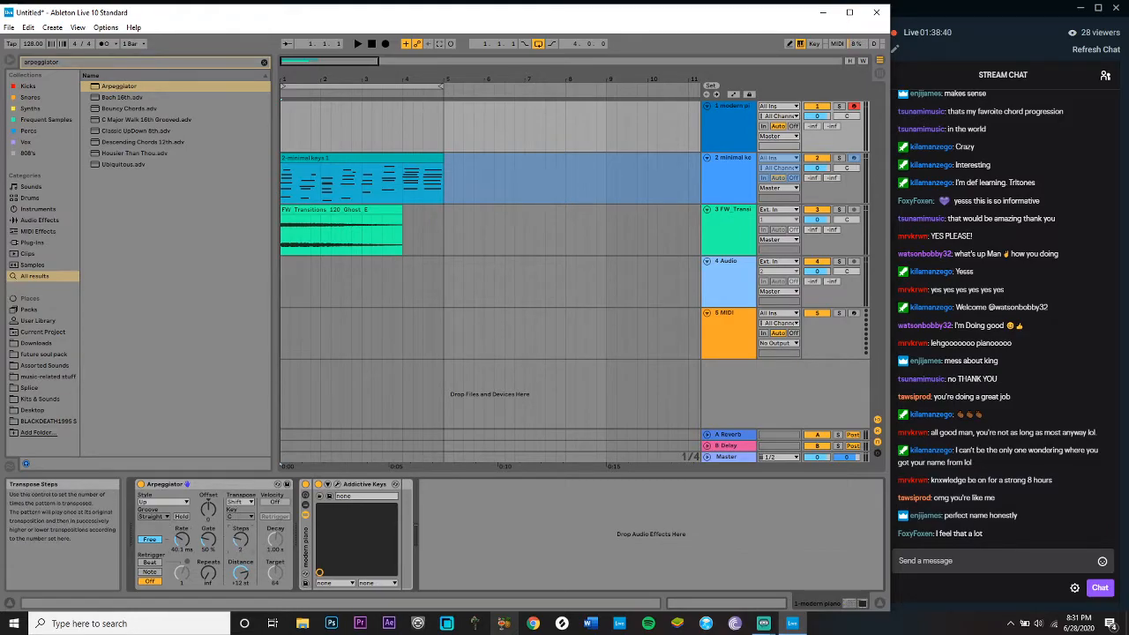
click(238, 502)
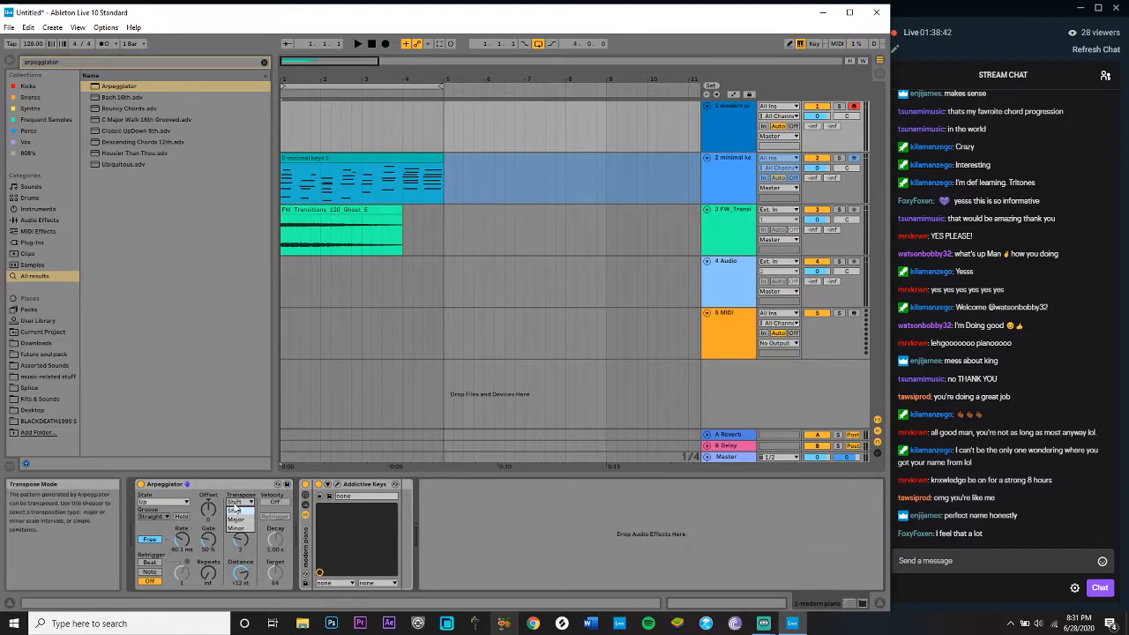
click(179, 540)
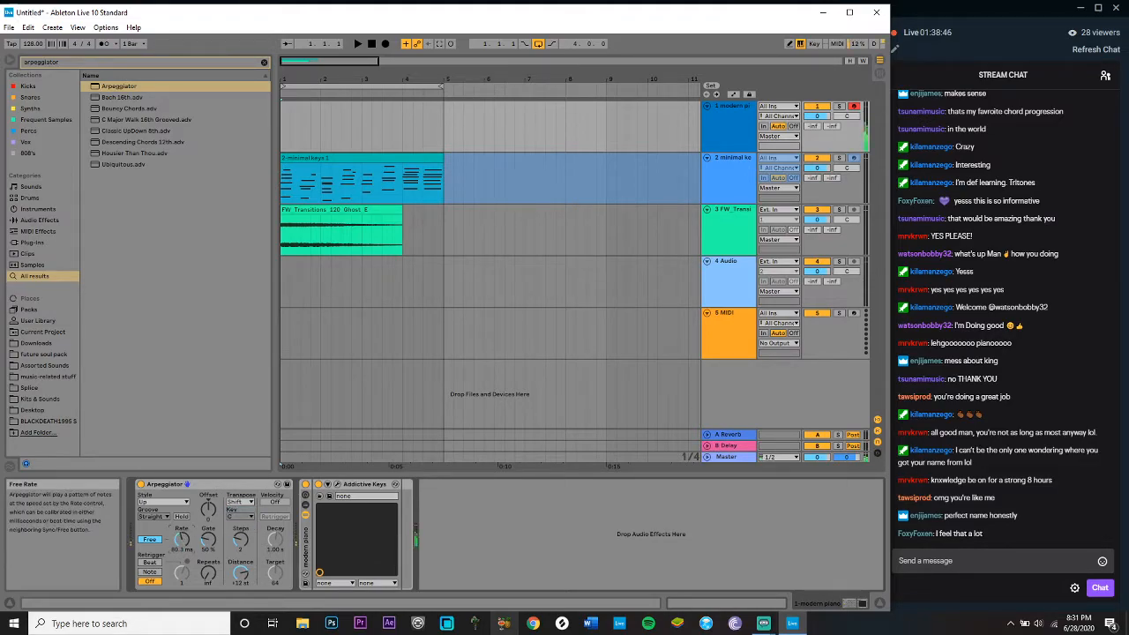
click(163, 502)
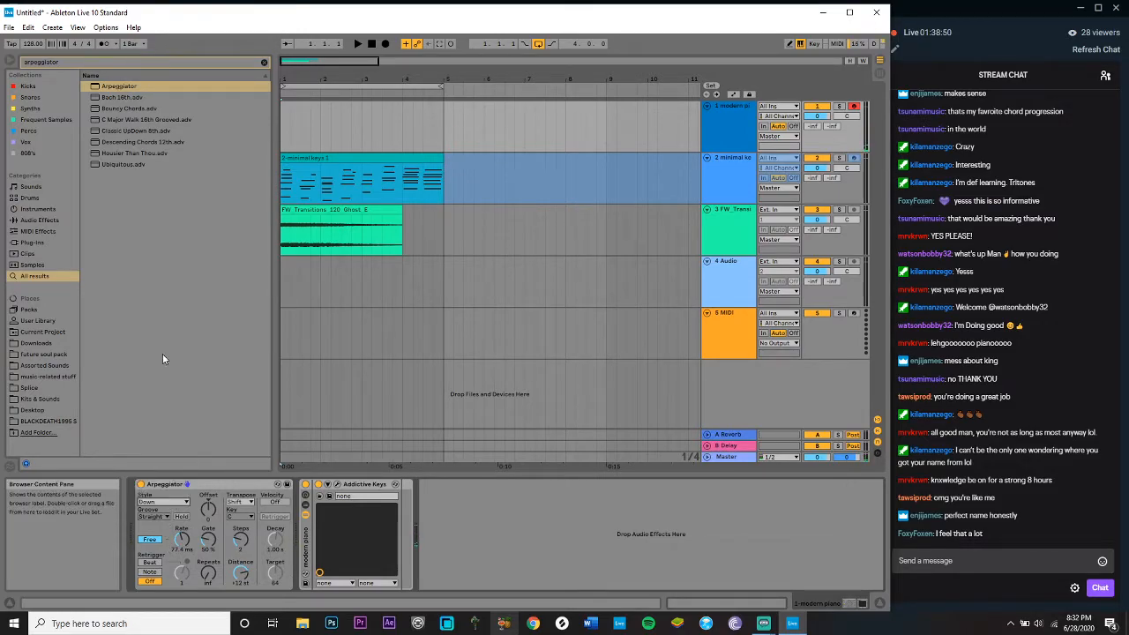
click(163, 352)
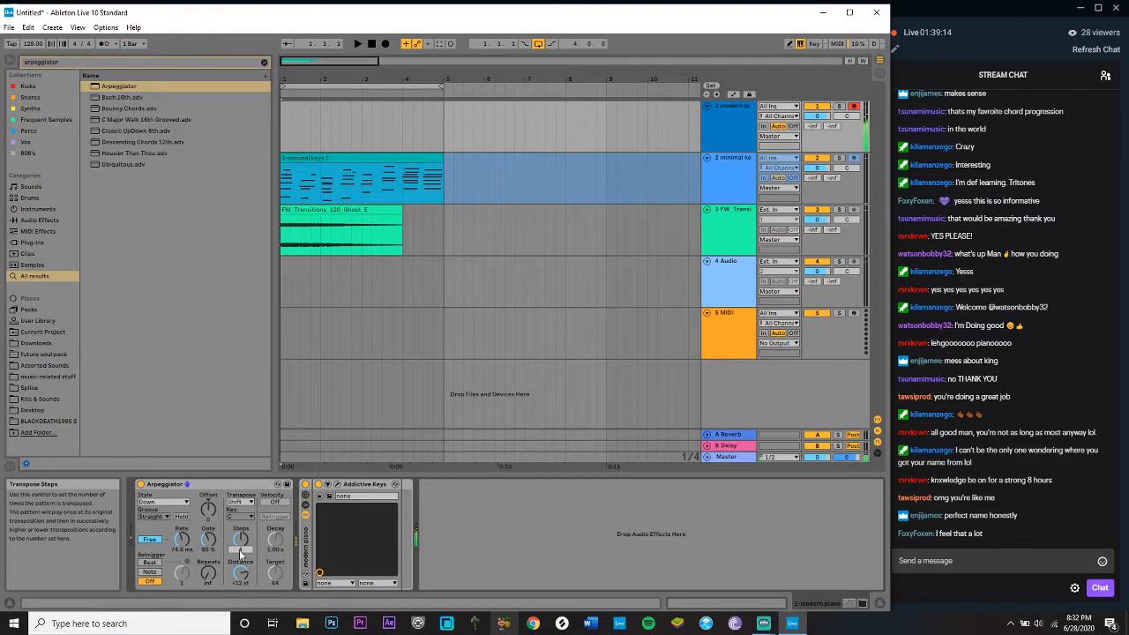
Step: Try the Minor transpose mode in the Arpeggiator and return it to Shift
click(240, 502)
click(238, 528)
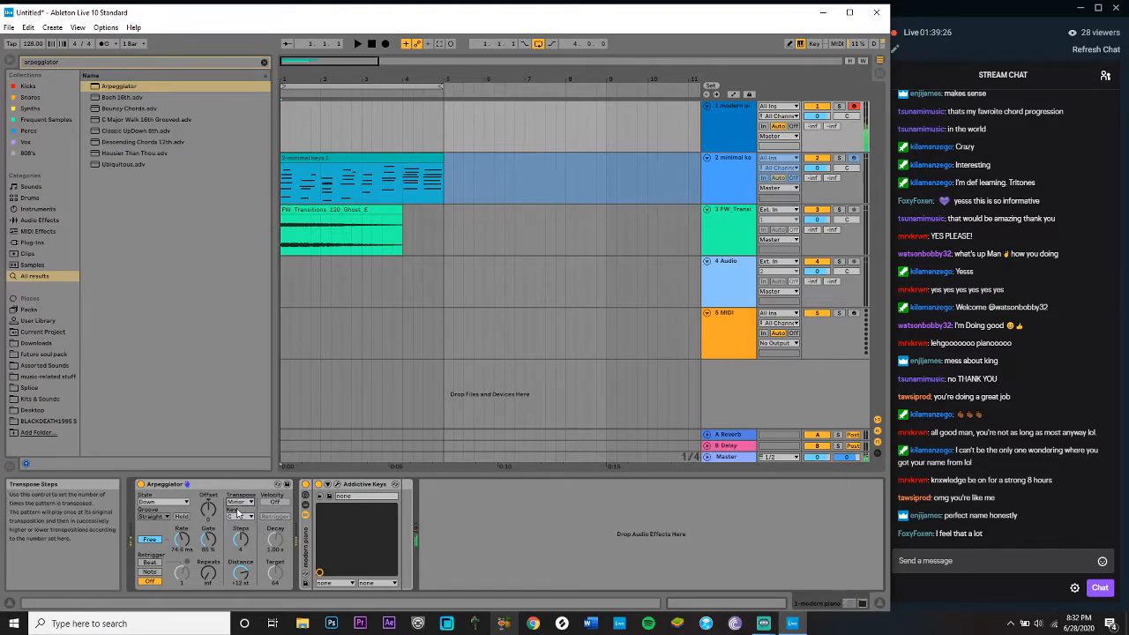
click(238, 503)
click(238, 508)
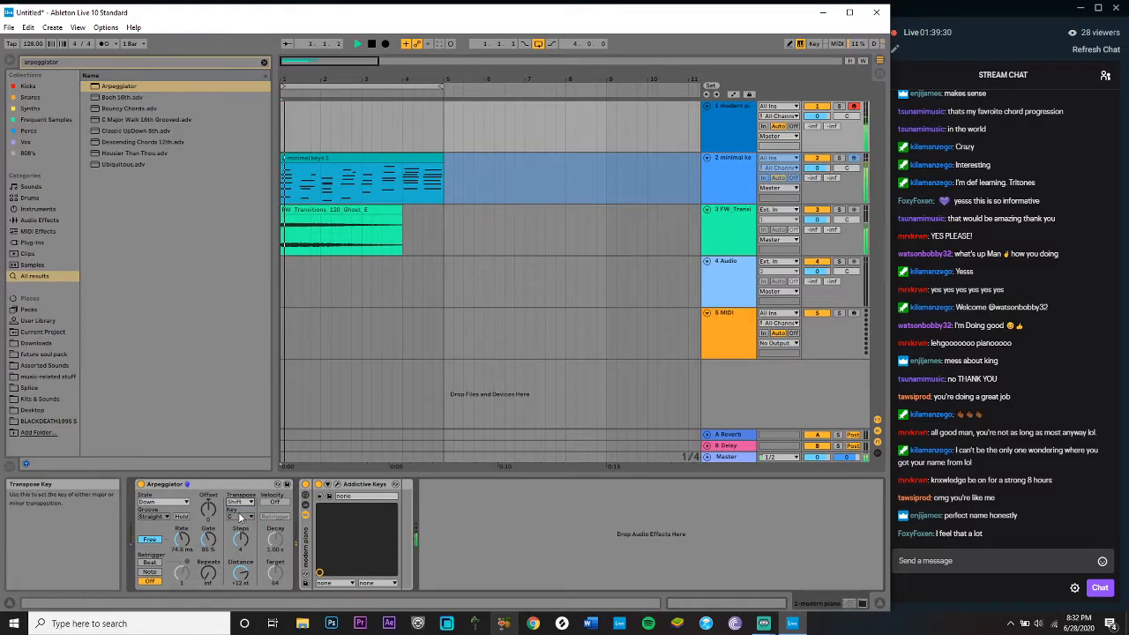
Step: Audition the DownUp, Down & Up and Down arpeggio styles, settle on Up, and switch the Arpeggiator off
click(175, 505)
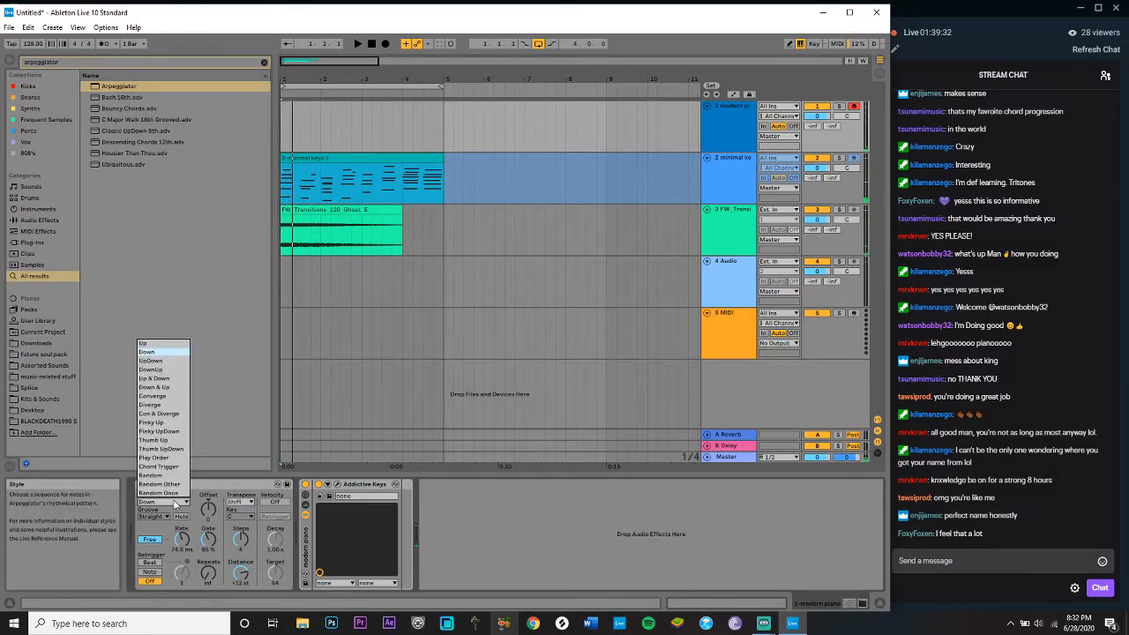
click(153, 365)
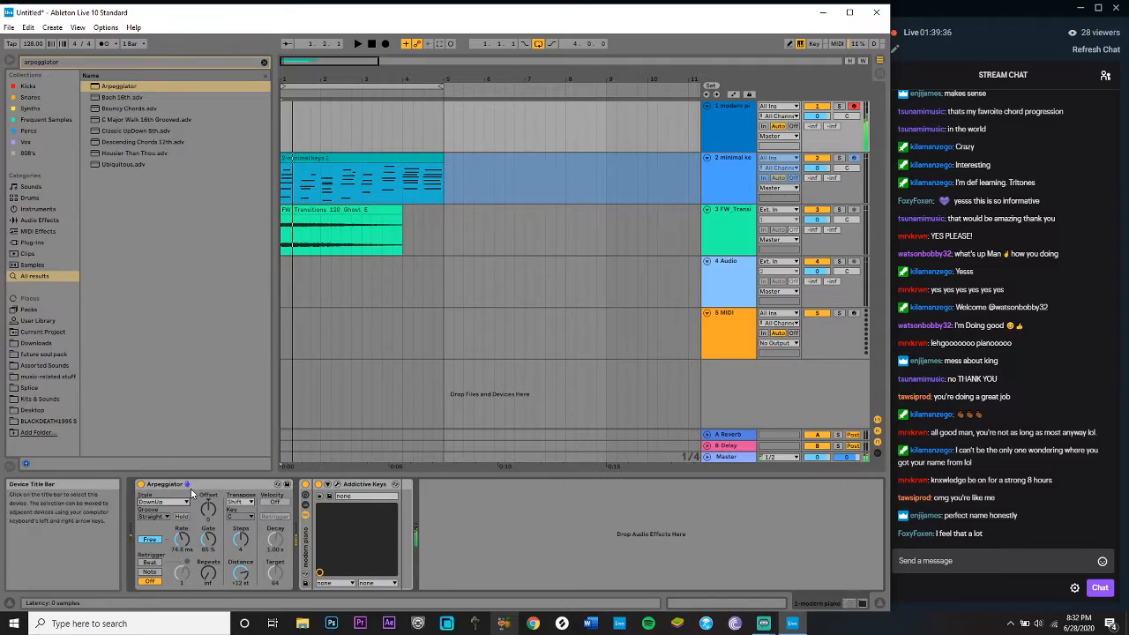
click(168, 506)
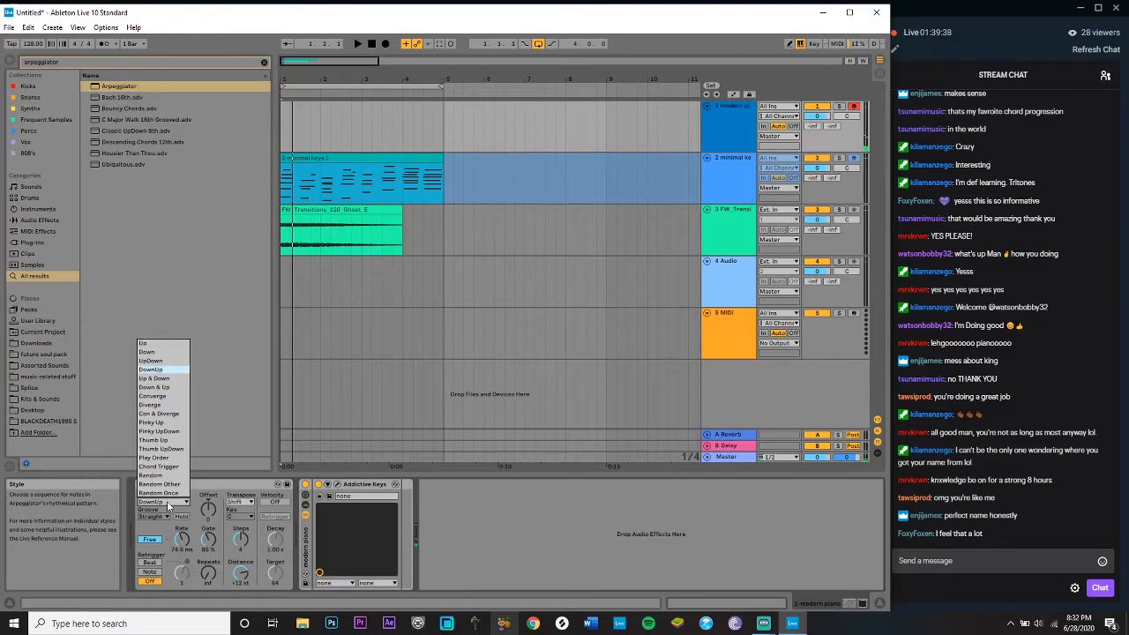
click(145, 349)
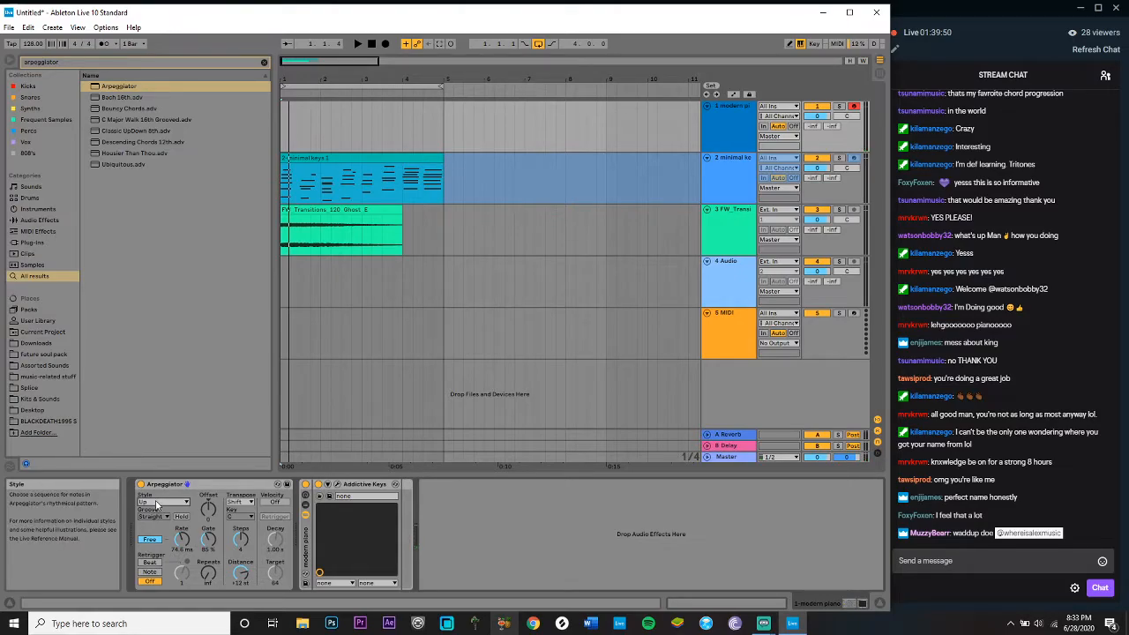
click(156, 504)
click(150, 387)
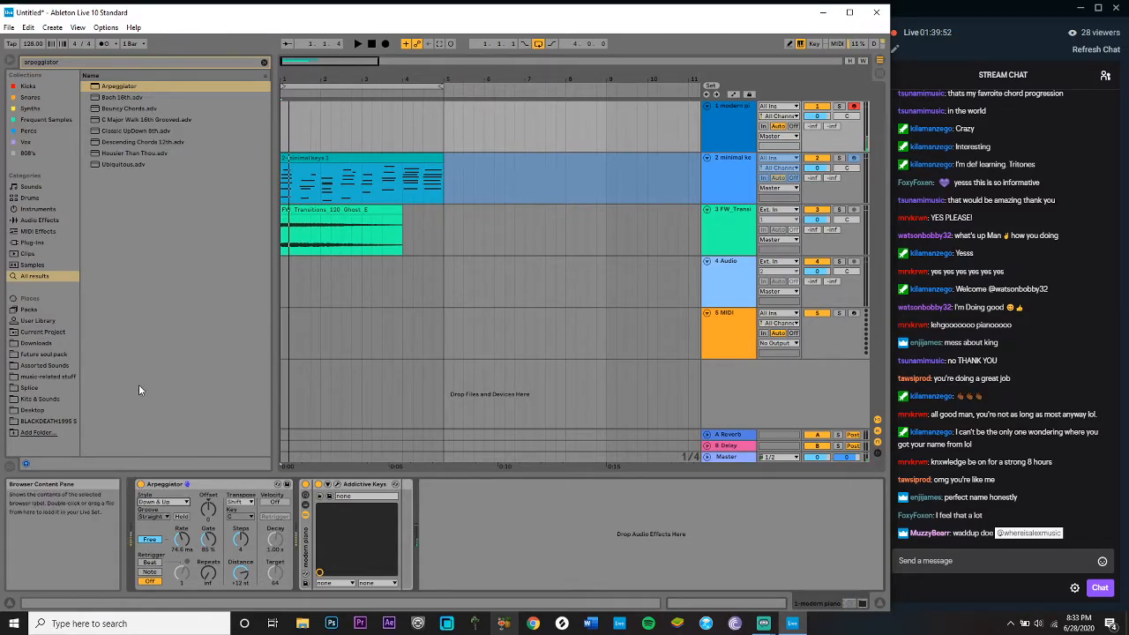
click(177, 502)
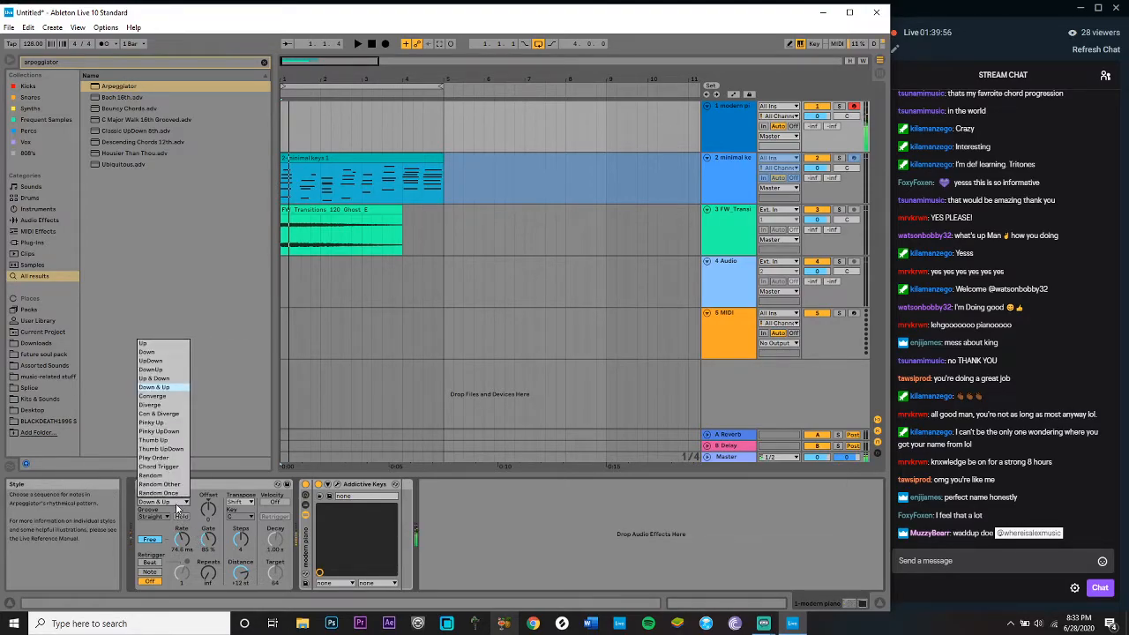
click(150, 352)
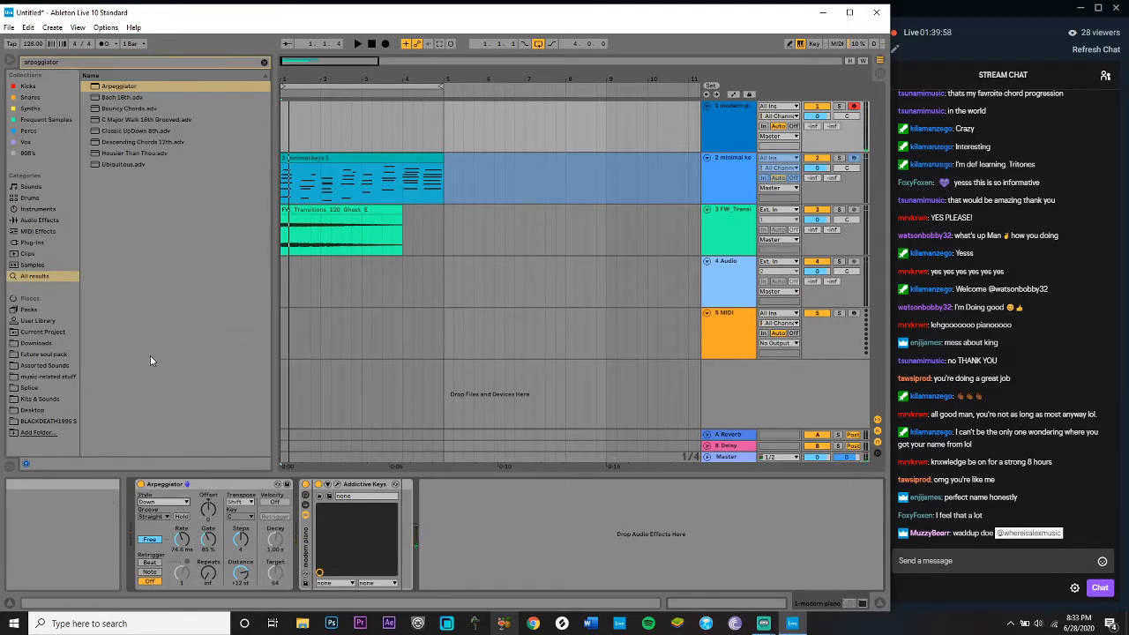
click(172, 503)
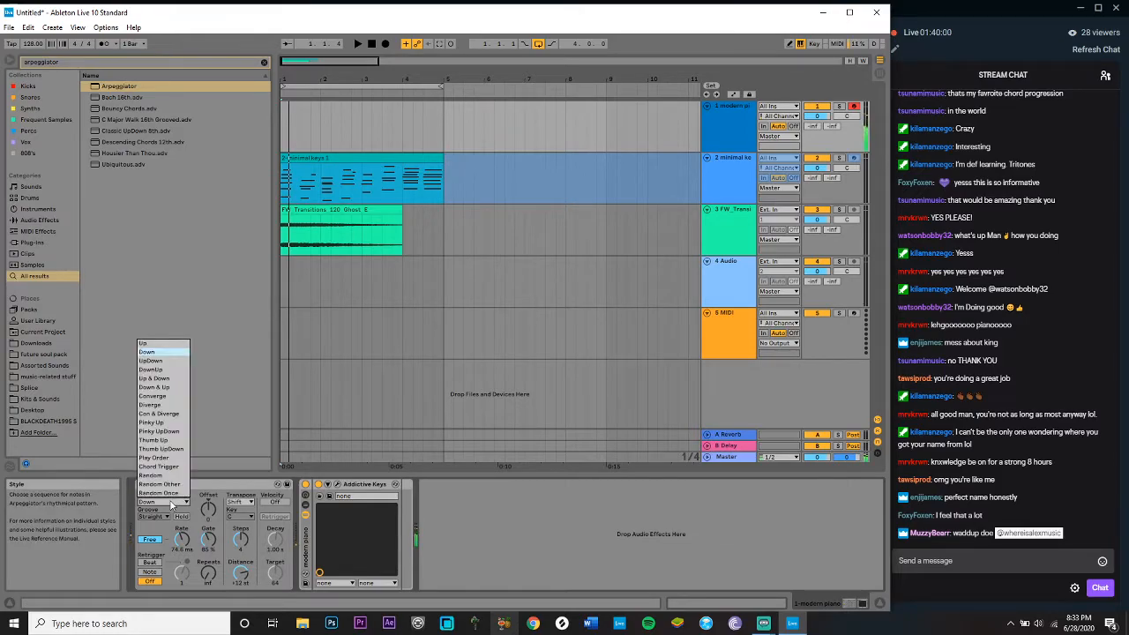
click(153, 344)
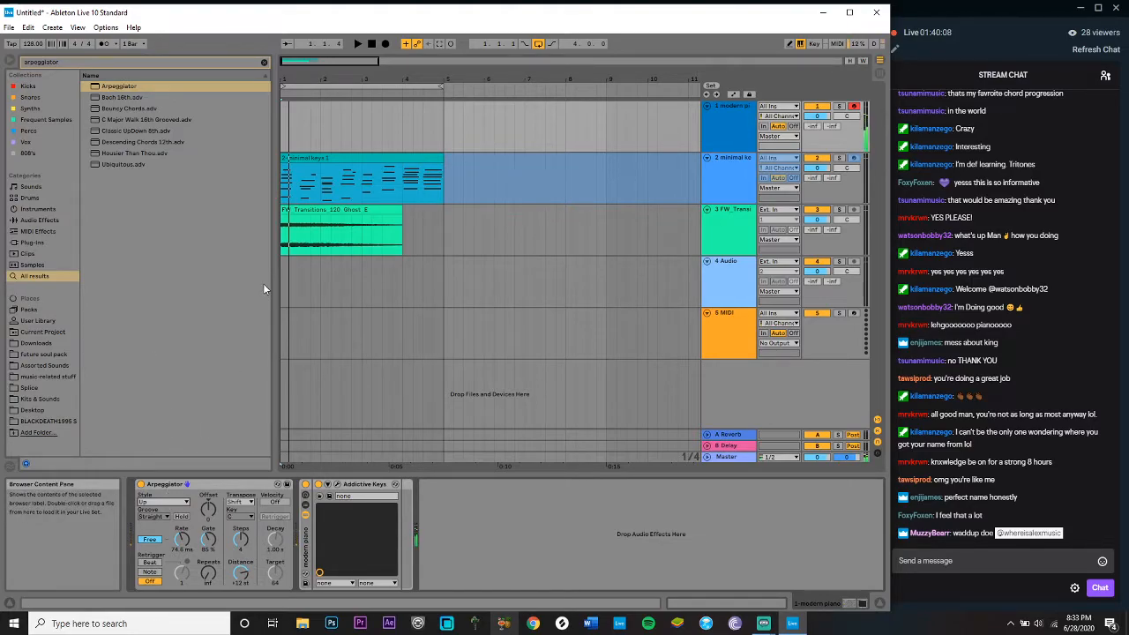
click(140, 486)
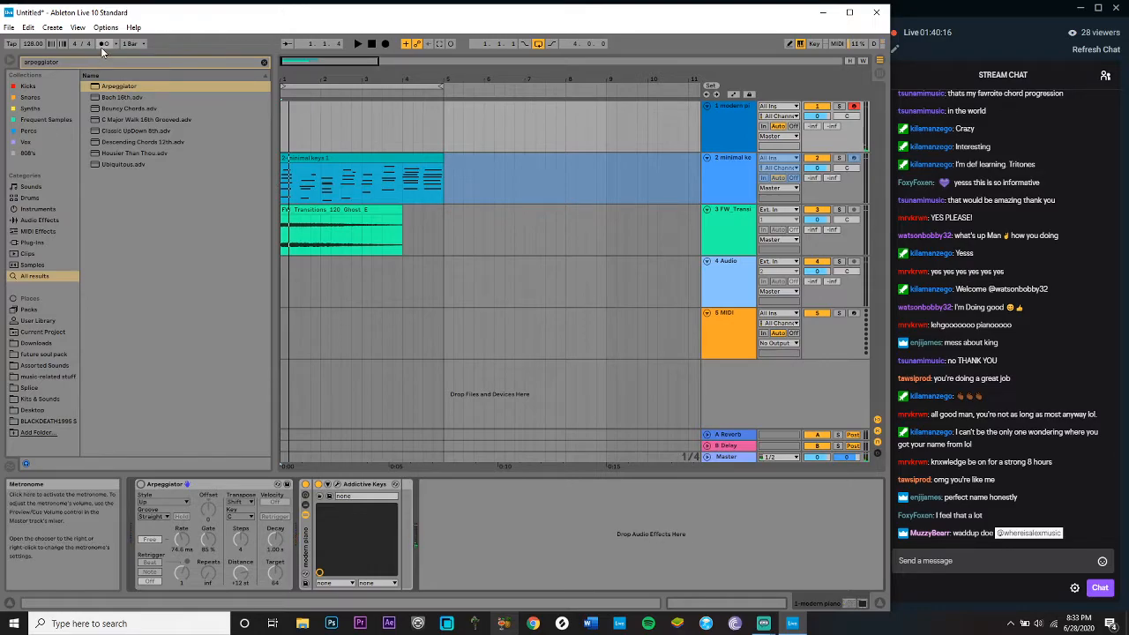
Step: Enable the metronome, try recording a short take on the modern piano track, and undo that take
click(103, 44)
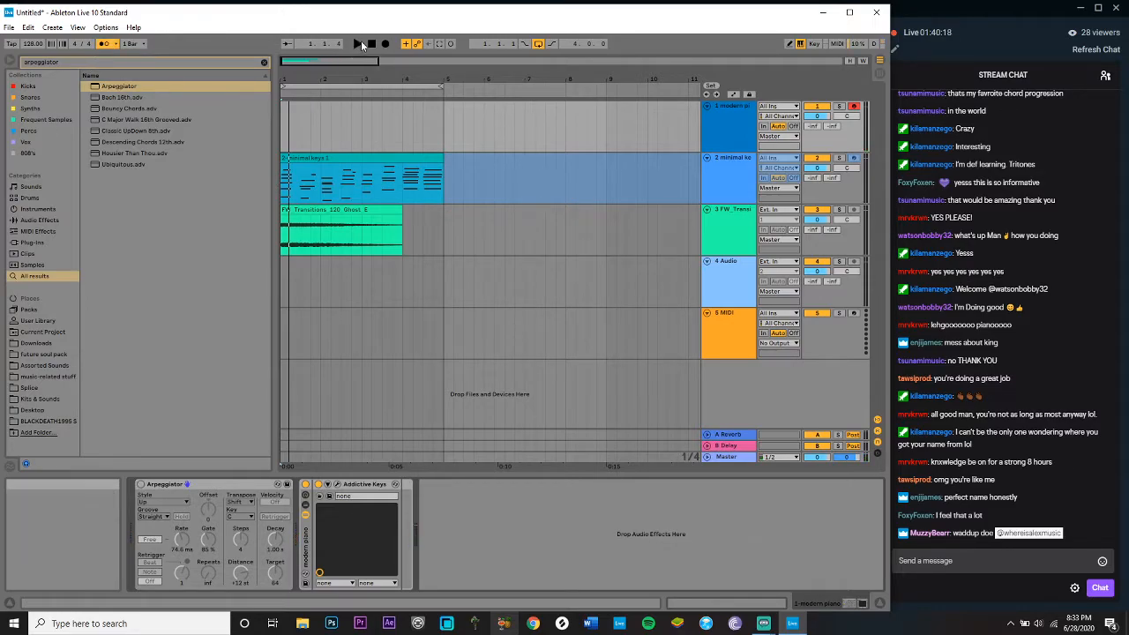
click(385, 44)
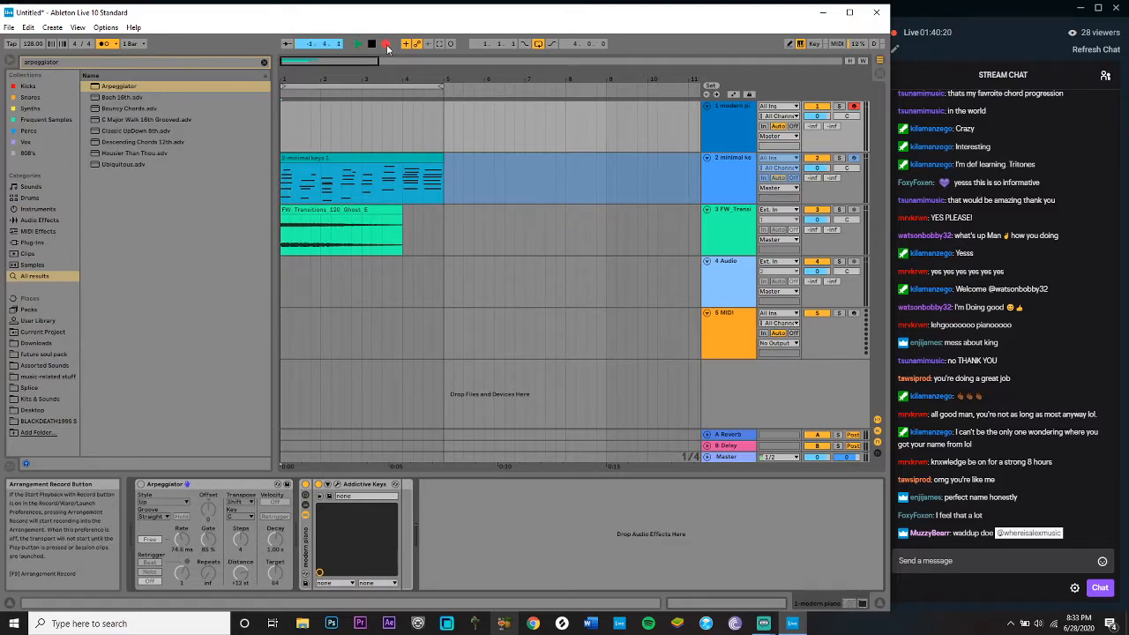
key(space)
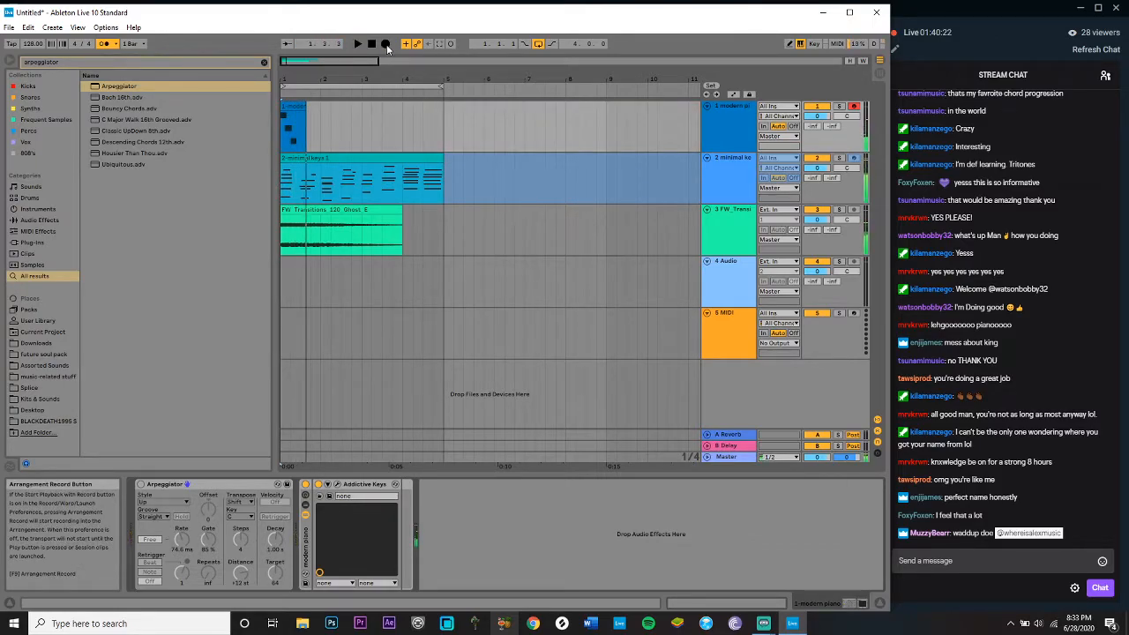
key(ctrl+z)
Step: Record a descending piano run a little over two bars long on the modern piano track and open its clip for note editing
click(386, 44)
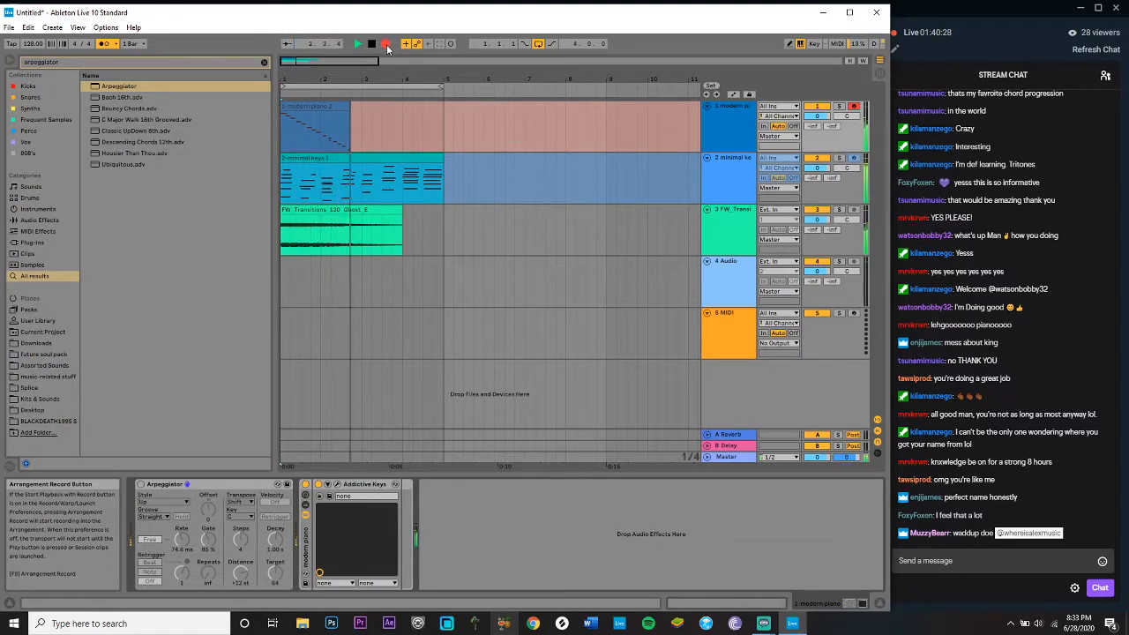
key(space)
key(space)
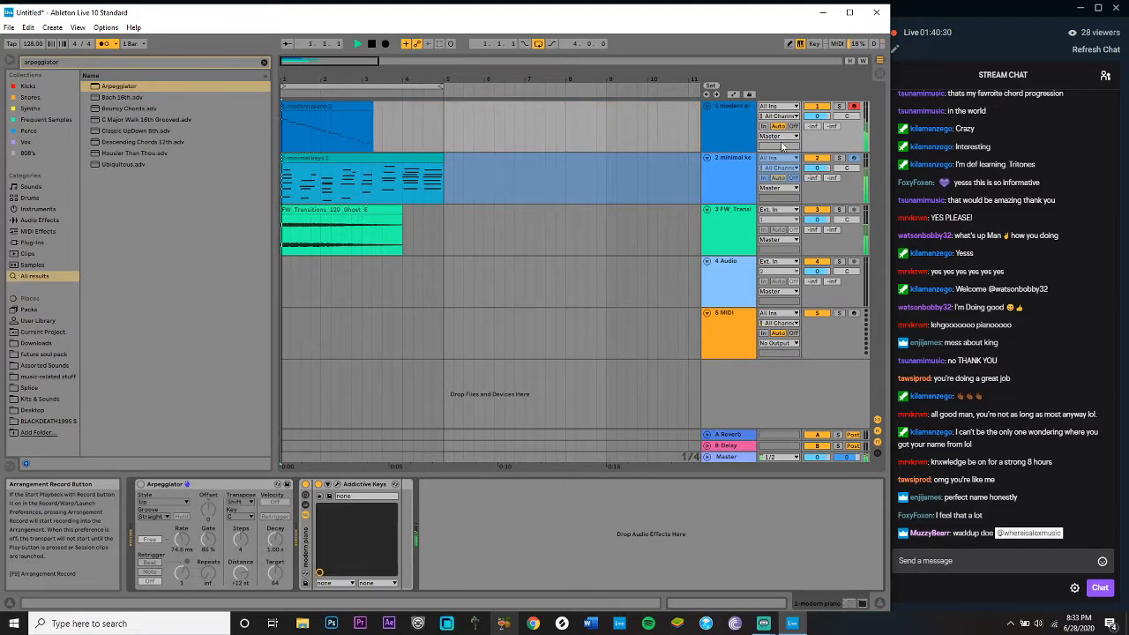
double_click(342, 107)
click(593, 450)
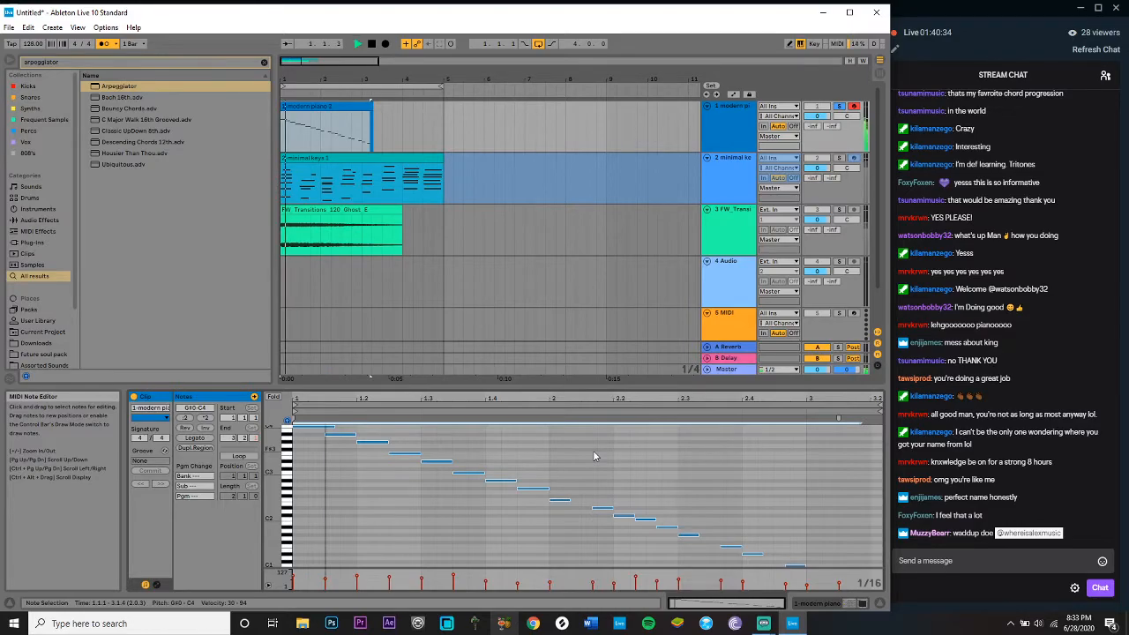
Step: Delete every note after the first five of the descending run in the modern piano clip, from 1.3.3 to the end
key(space)
drag(392, 132, 319, 132)
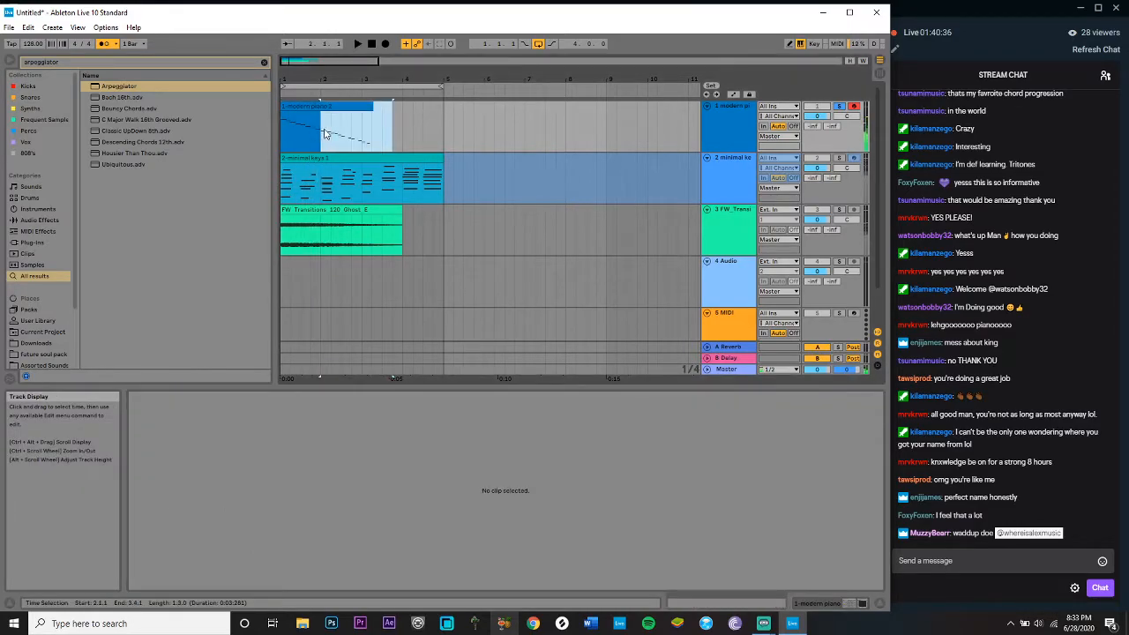
click(287, 105)
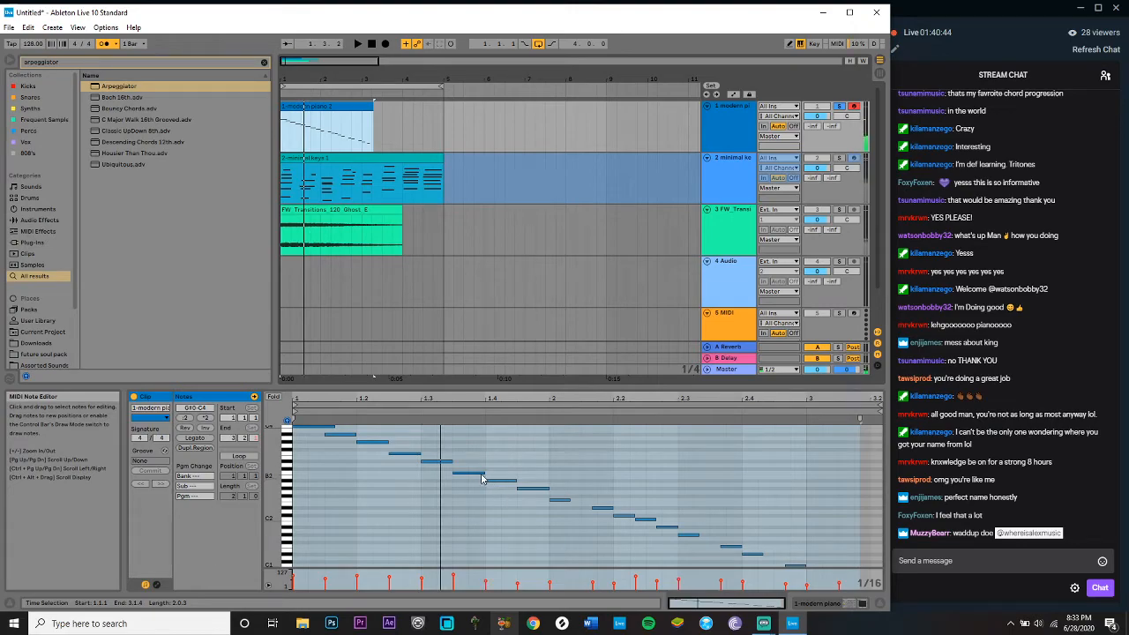
drag(467, 456, 882, 568)
key(Delete)
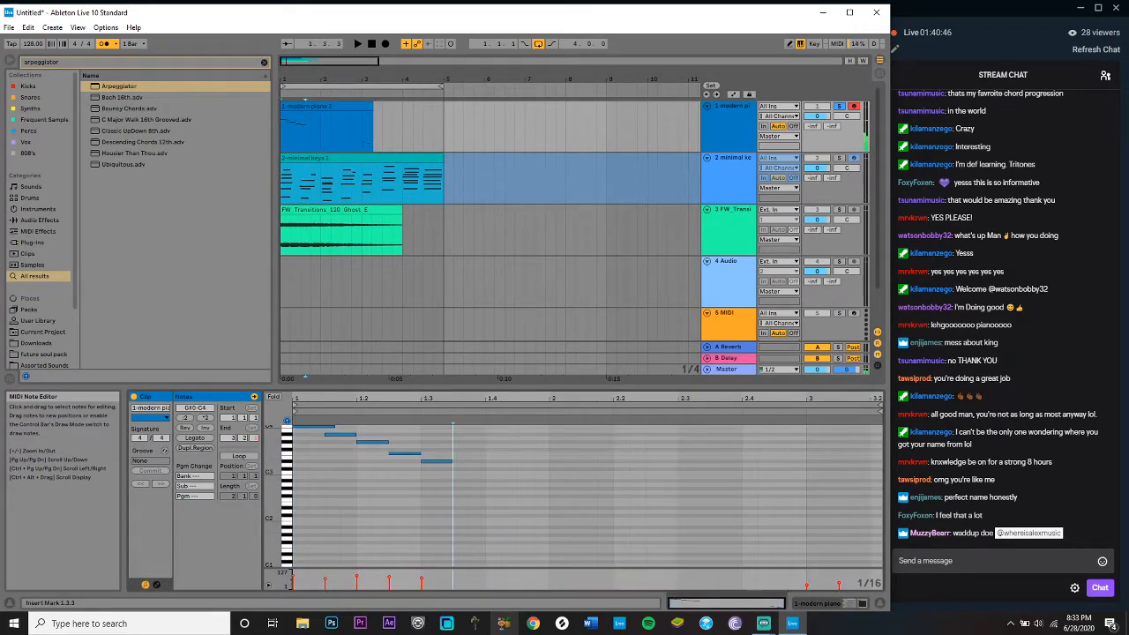
scroll(716, 548, down, 3)
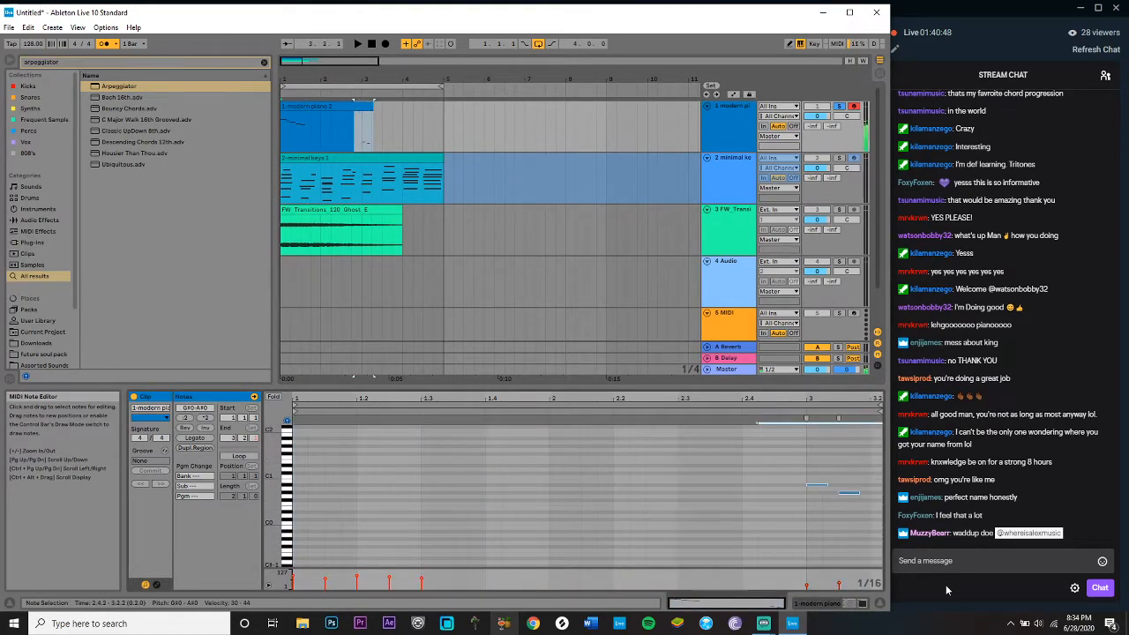
click(757, 529)
scroll(592, 499, up, 3)
Step: Duplicate the five remaining notes directly after themselves and transpose the copy down one octave
key(ctrl+a)
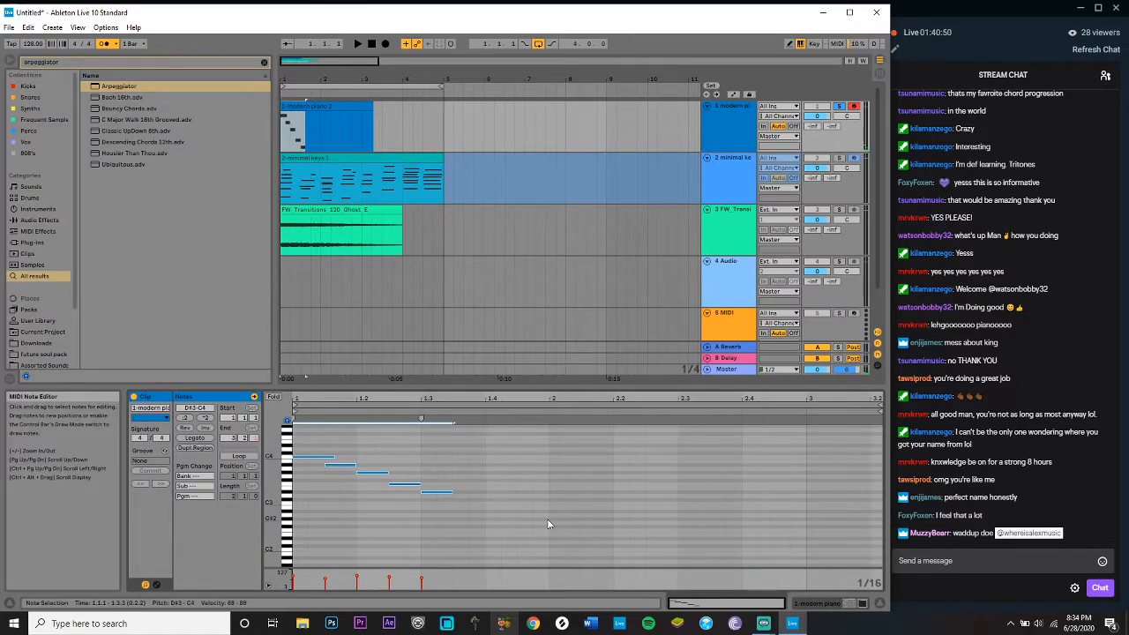
key(ctrl+d)
key(shift+Down)
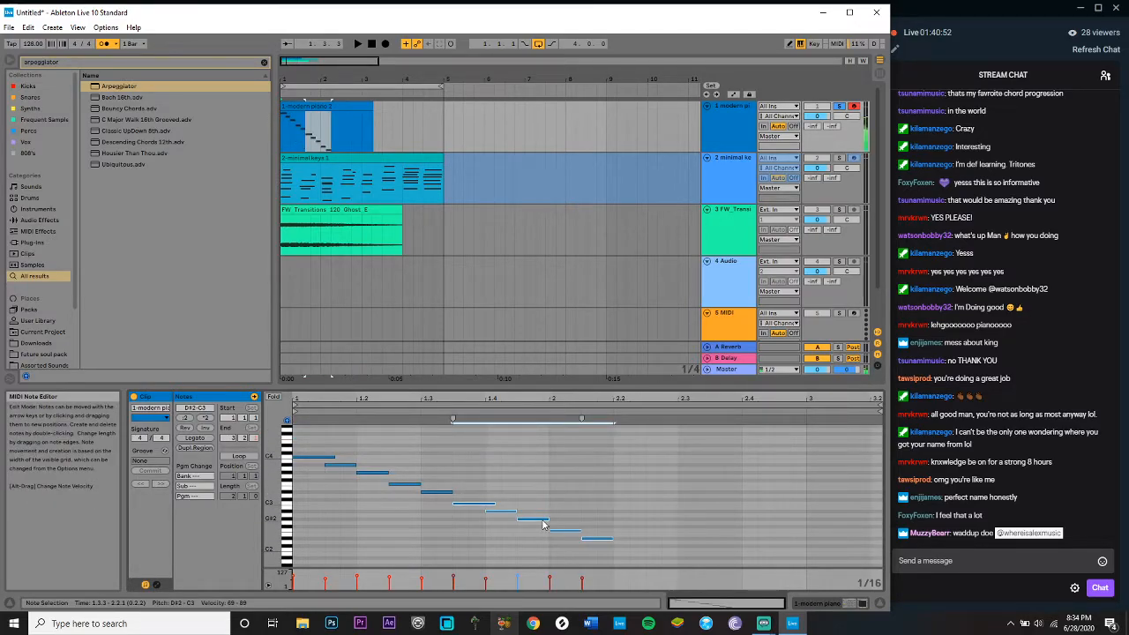
Step: Duplicate the whole ten-note run to 2.2.1 and transpose the copy down two octaves
key(ctrl+a)
key(ctrl+d)
key(shift+Down)
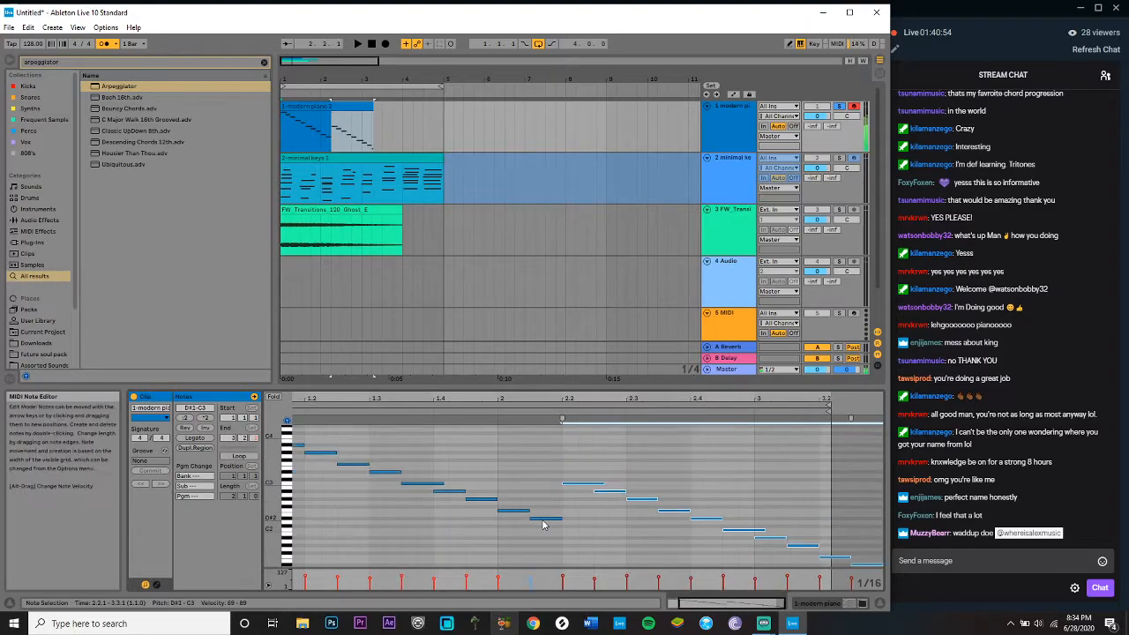
scroll(541, 524, down, 1)
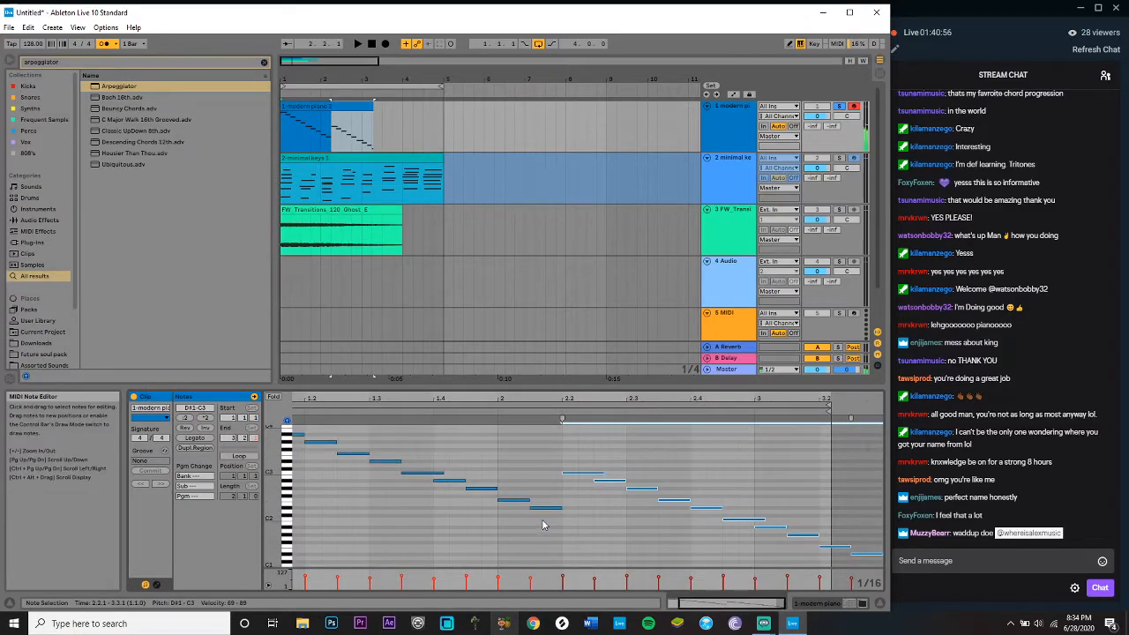
key(shift+Down)
Step: Transpose all notes of the run up two octaves, to the range D#2–C6, and play the clip
key(ctrl+a)
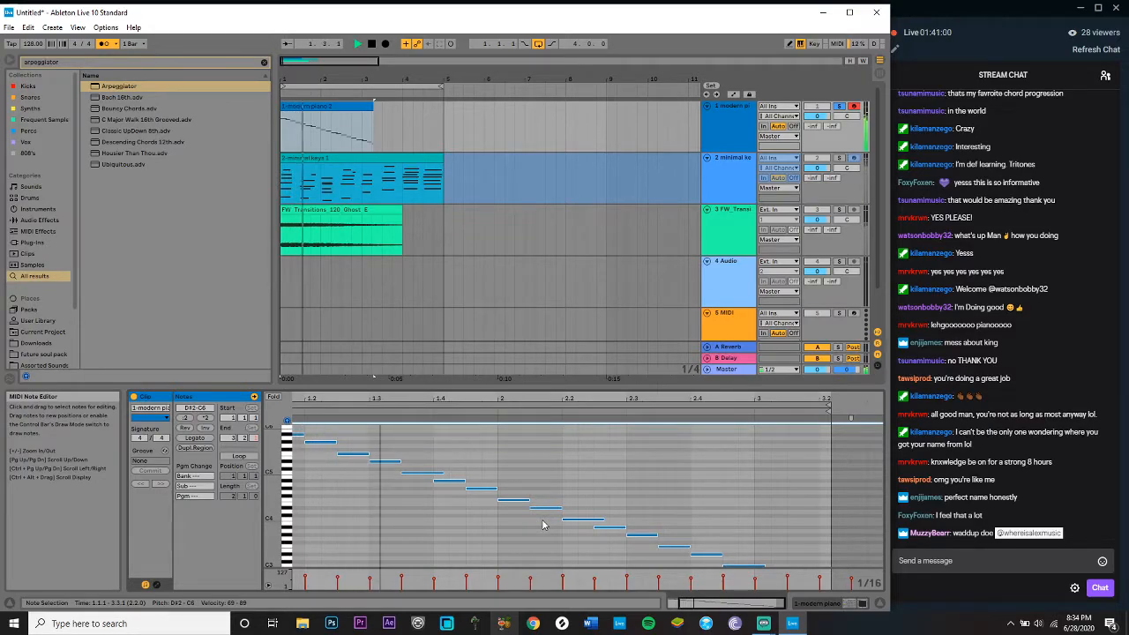
click(353, 118)
click(390, 513)
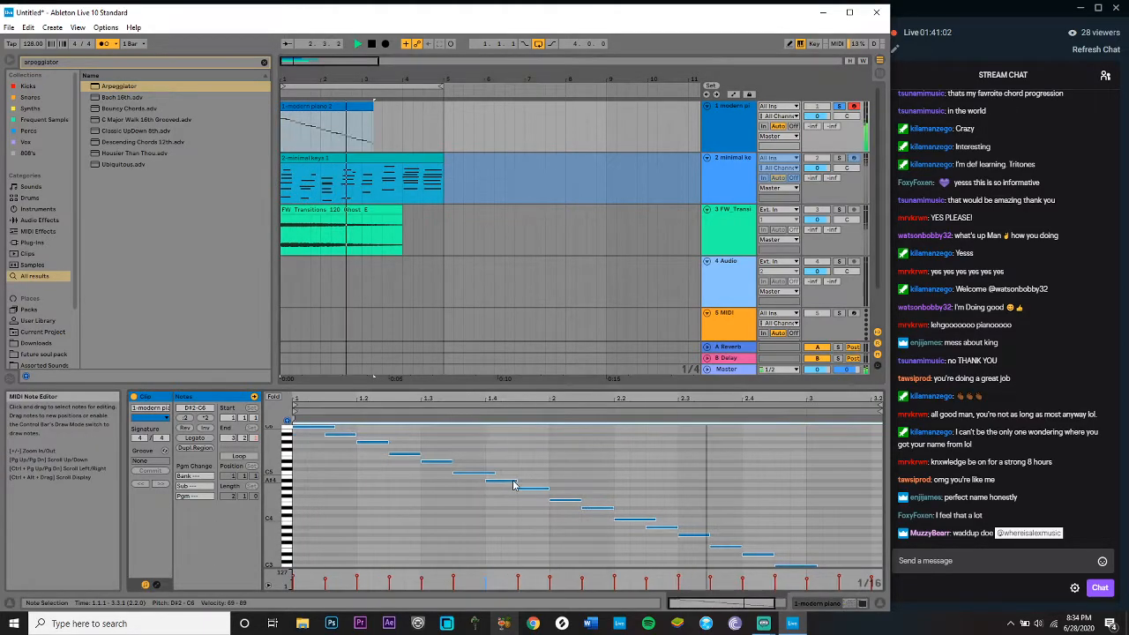
Step: Try the run one semitone higher and one octave higher, listen to it, and return it to D#2–C6
key(Up)
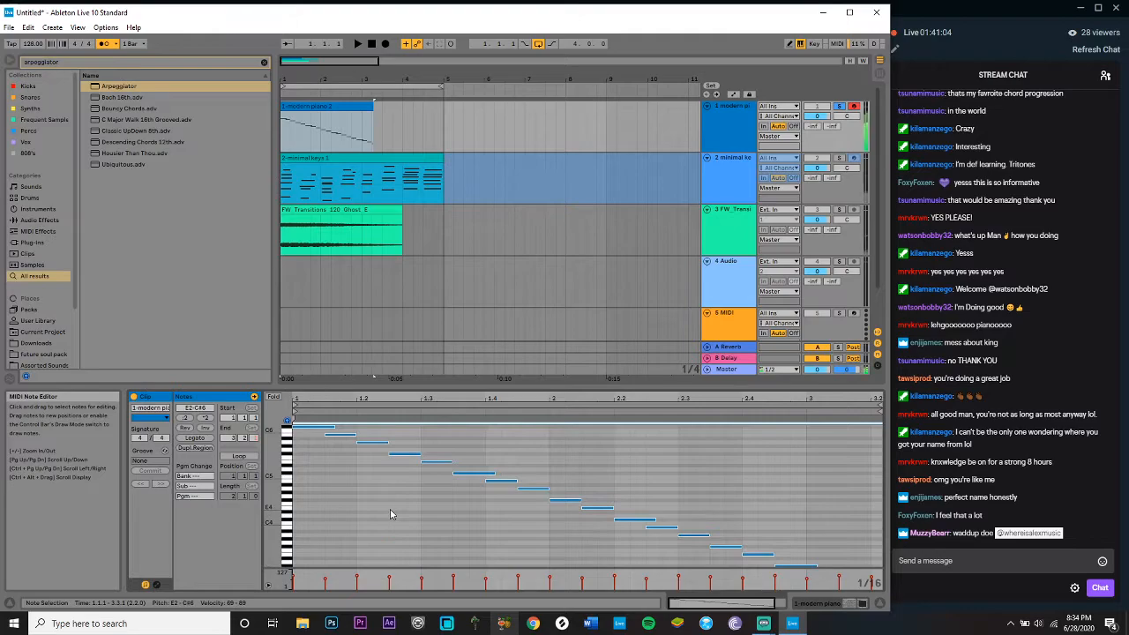
key(Down)
key(shift+Up)
key(space)
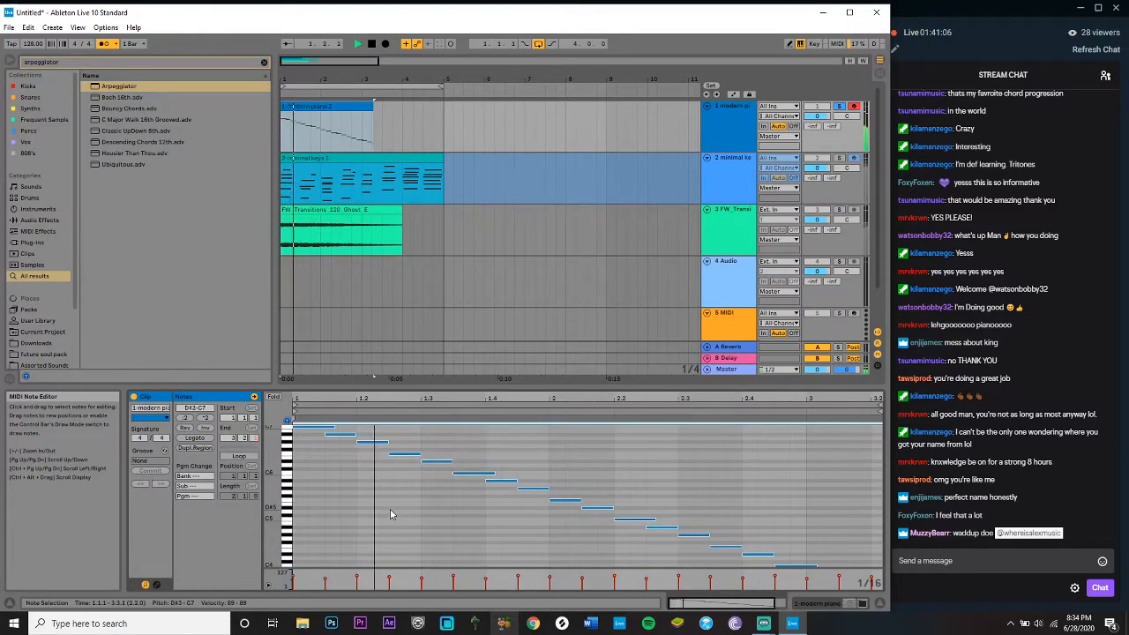
key(space)
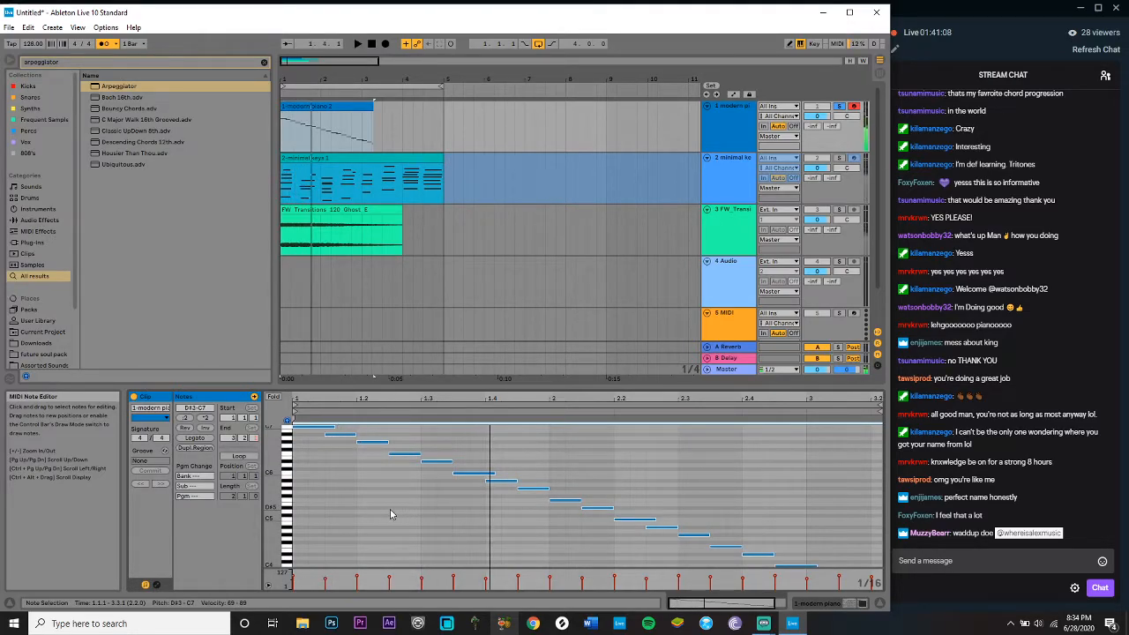
key(shift+Down)
Step: Play the clip and extend its end to 3.3.1
key(space)
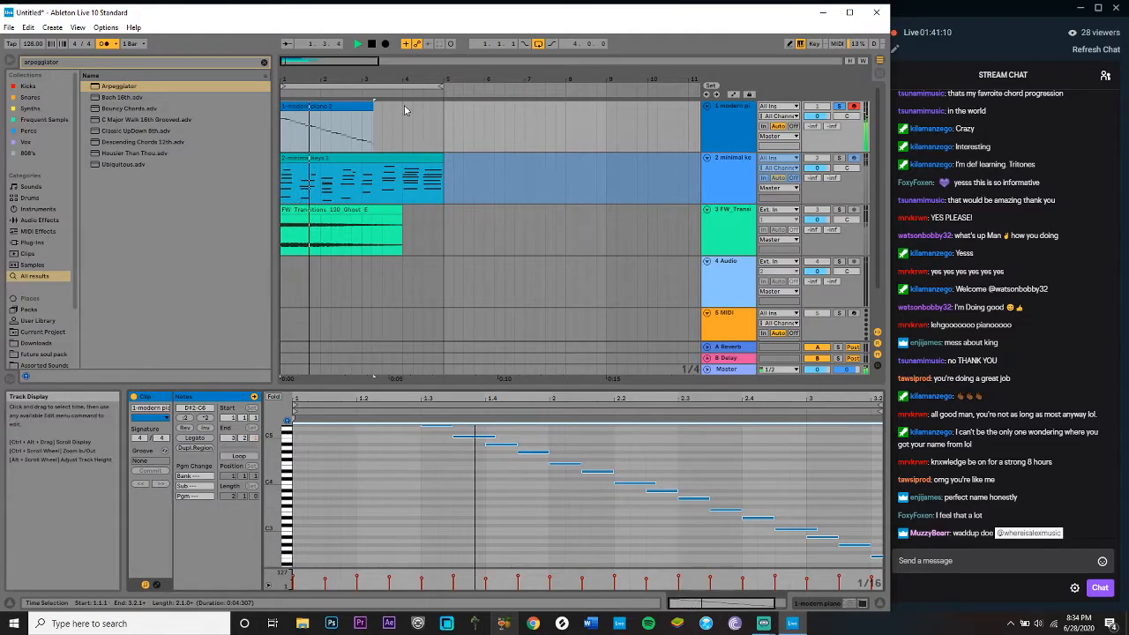
drag(371, 106, 383, 106)
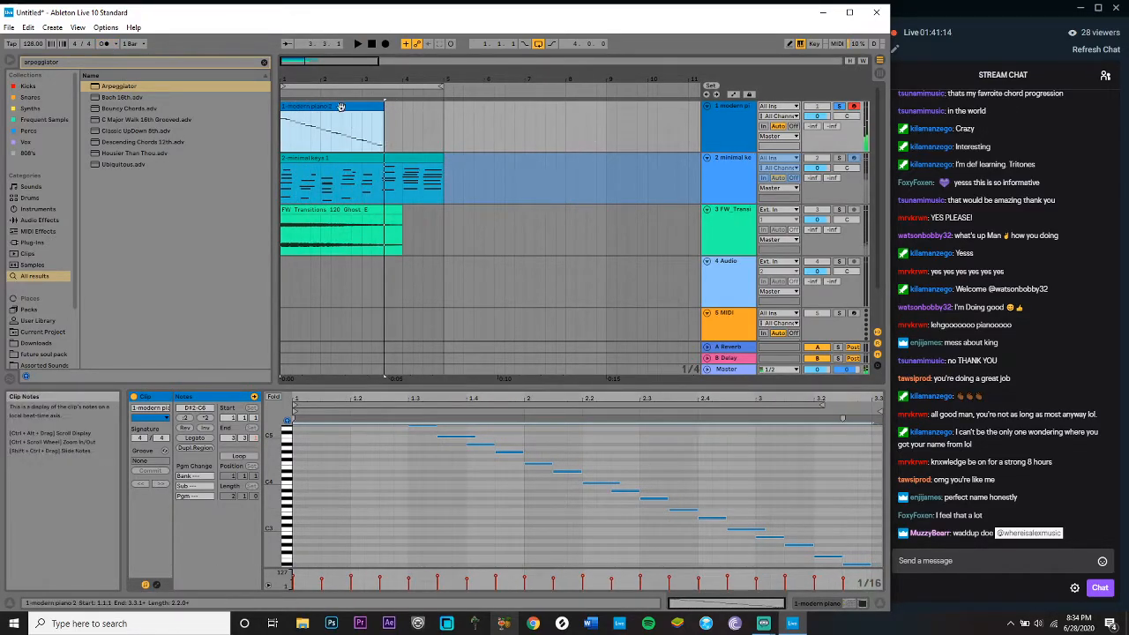
key(space)
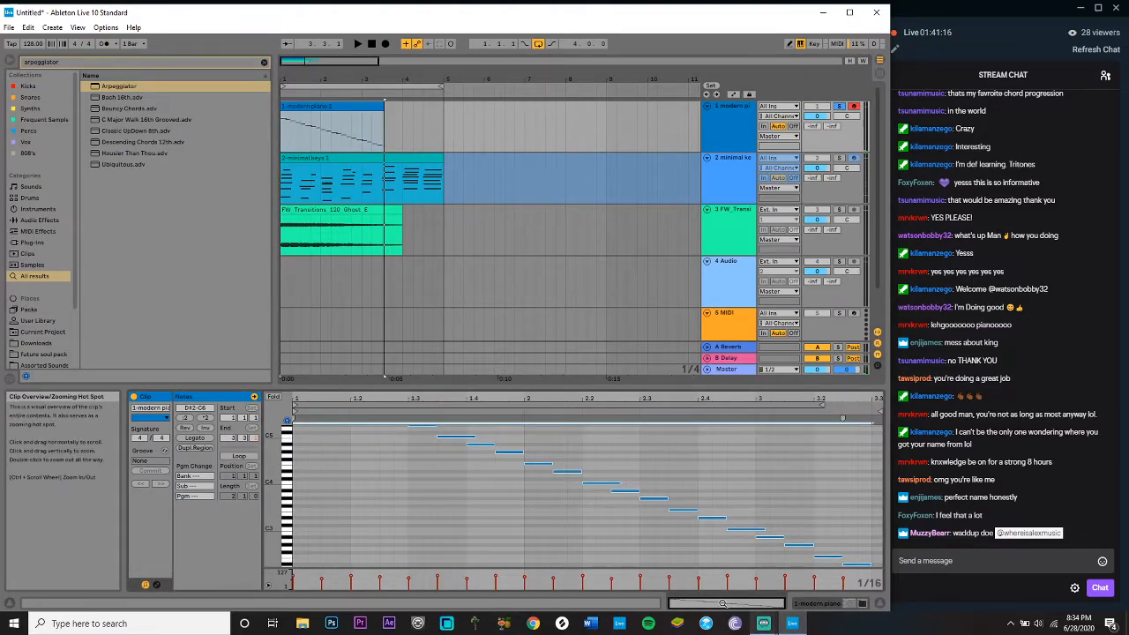
Step: Enlarge the note editor and select the clip's full time range from 1.1.1 to 3.3.1
drag(620, 390, 620, 256)
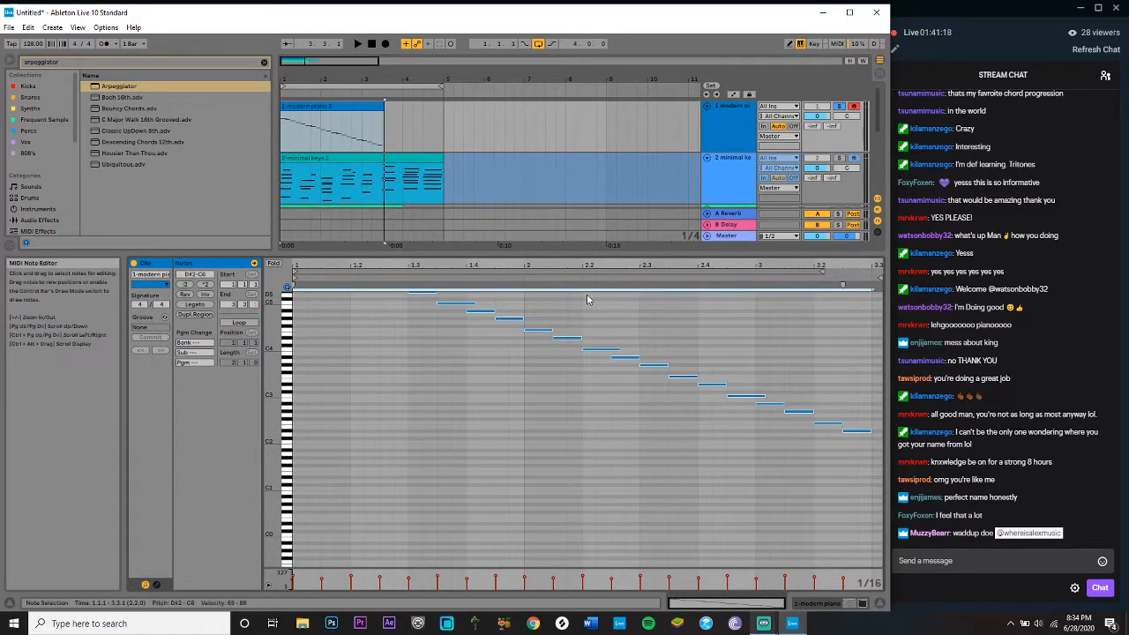
click(870, 287)
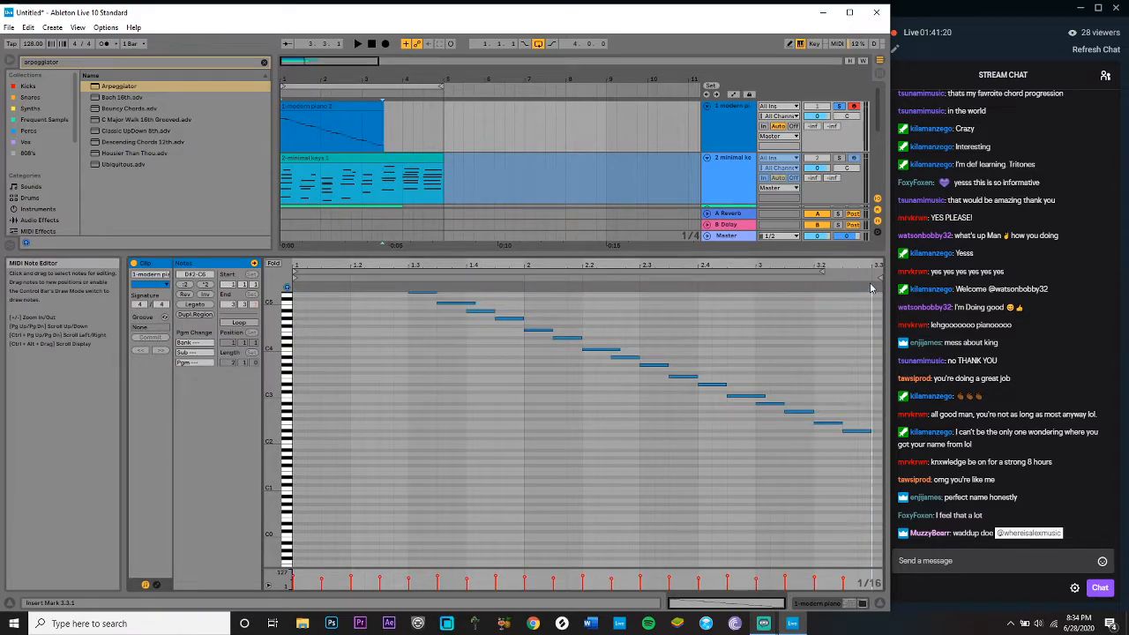
right_click(871, 287)
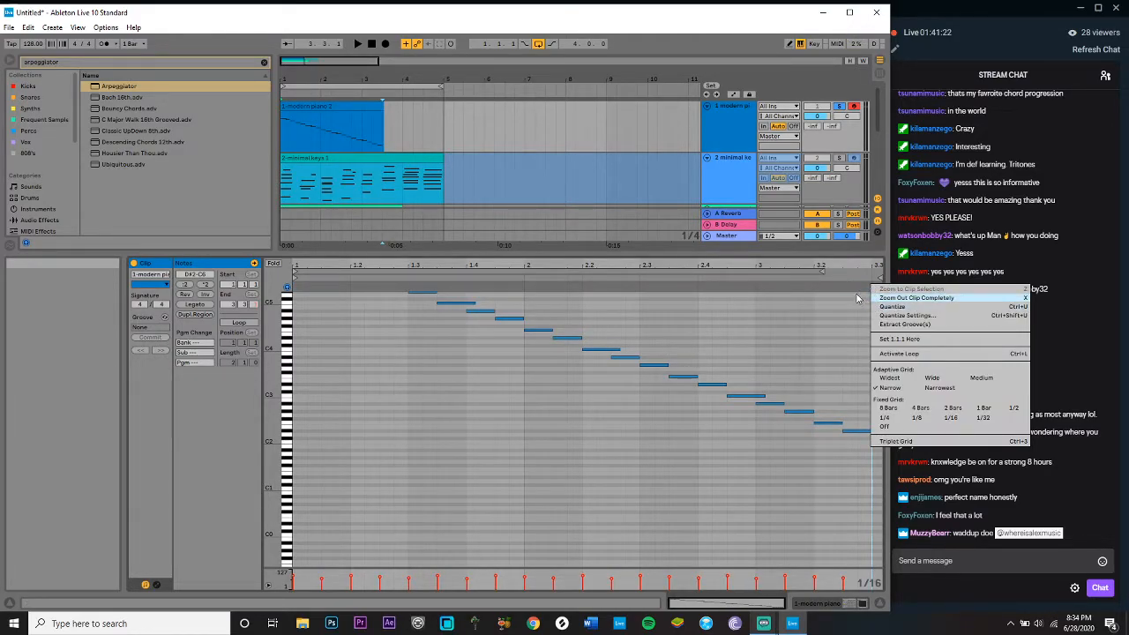
click(833, 286)
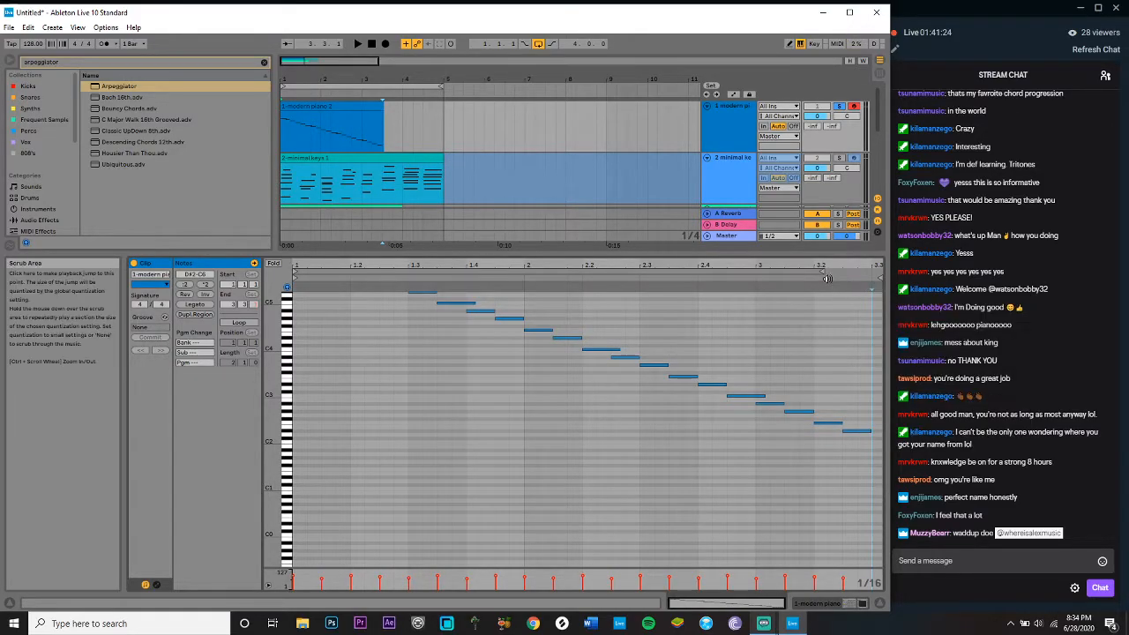
mouse_move(874, 291)
mouse_down()
mouse_move(309, 286)
mouse_move(321, 286)
mouse_up()
key(ctrl+z)
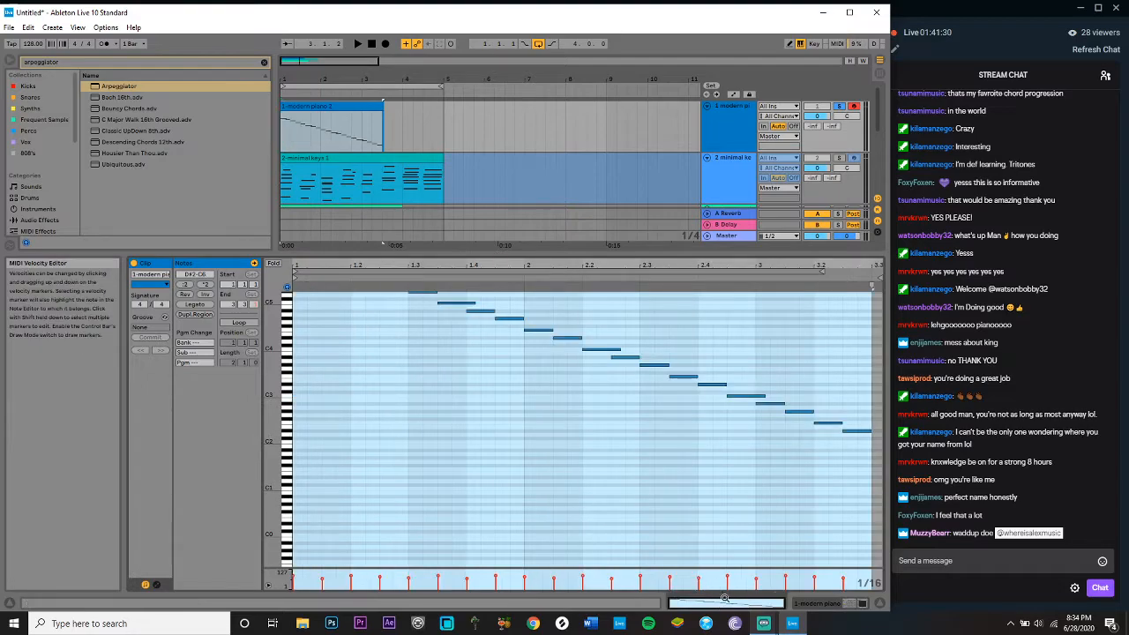
Step: Try compressing the run toward the clip's start with the end stretch marker at 2.3.1, and undo it
scroll(336, 303, up, 3)
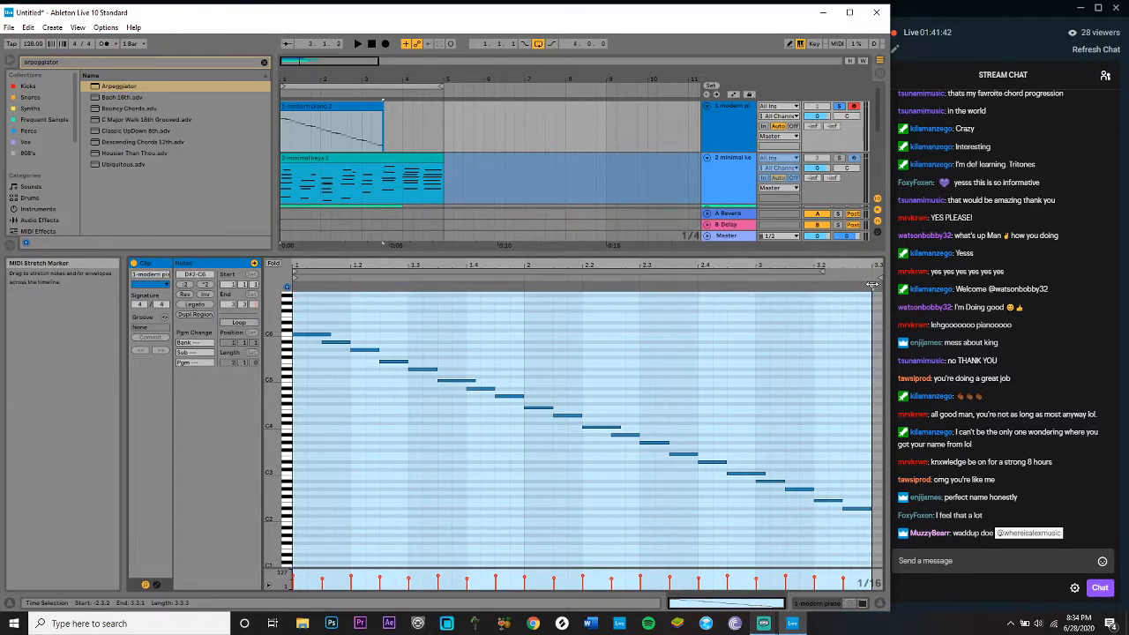
drag(872, 285, 641, 285)
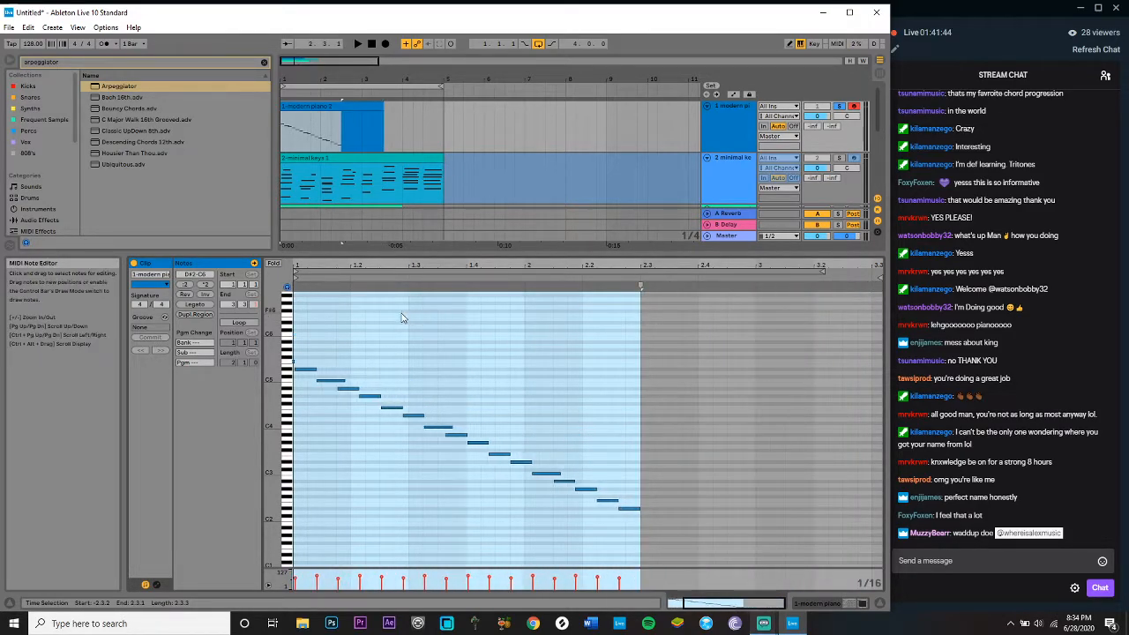
key(ctrl+z)
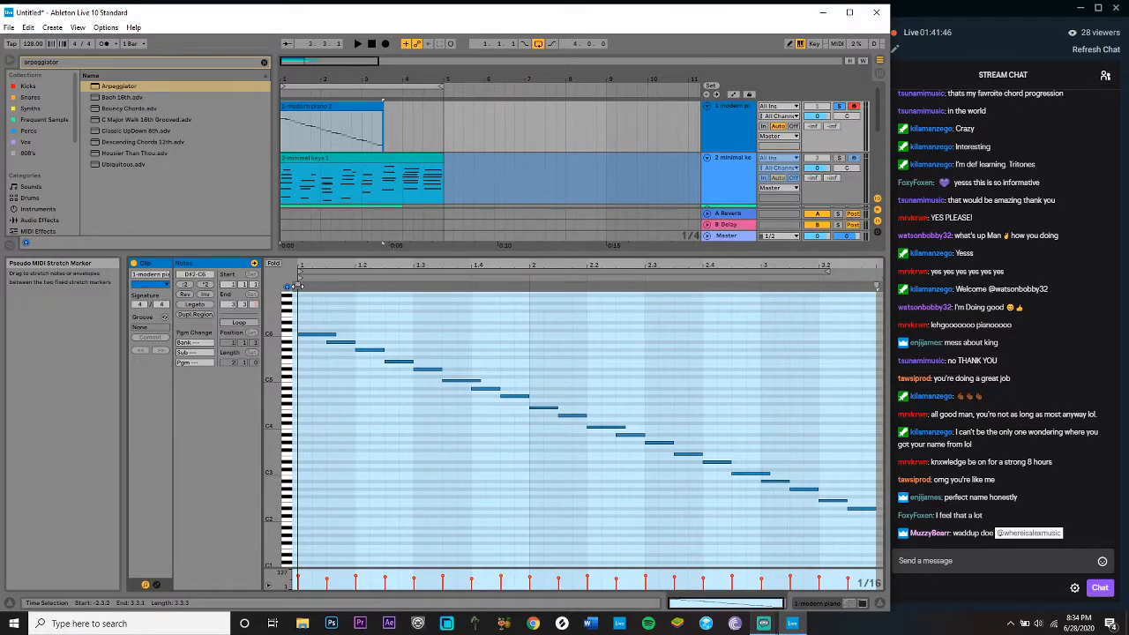
Step: Compress the run toward the clip's end so it starts at about 2.4.3, checking the result by playback
mouse_move(298, 285)
mouse_down()
mouse_move(588, 317)
mouse_move(624, 341)
mouse_up()
key(space)
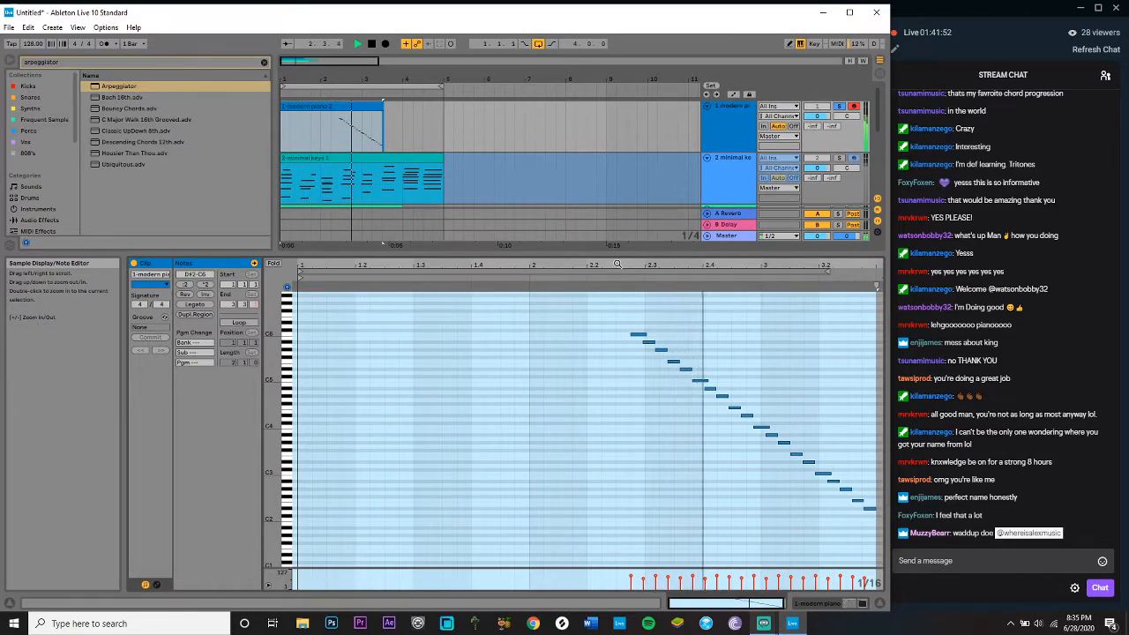
drag(626, 285, 710, 287)
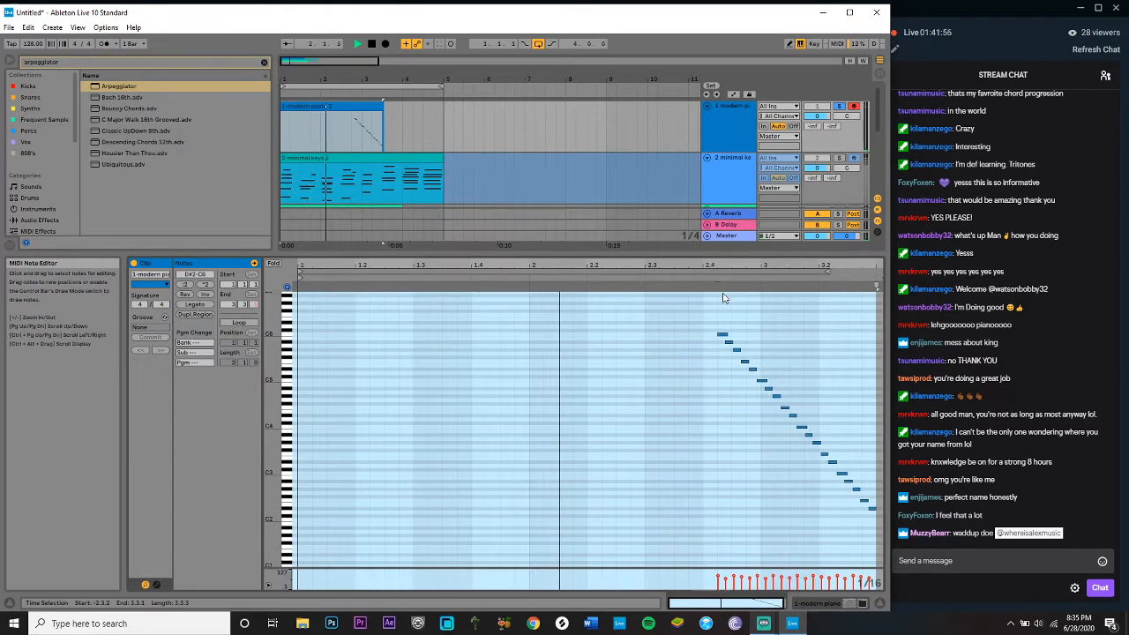
mouse_move(719, 286)
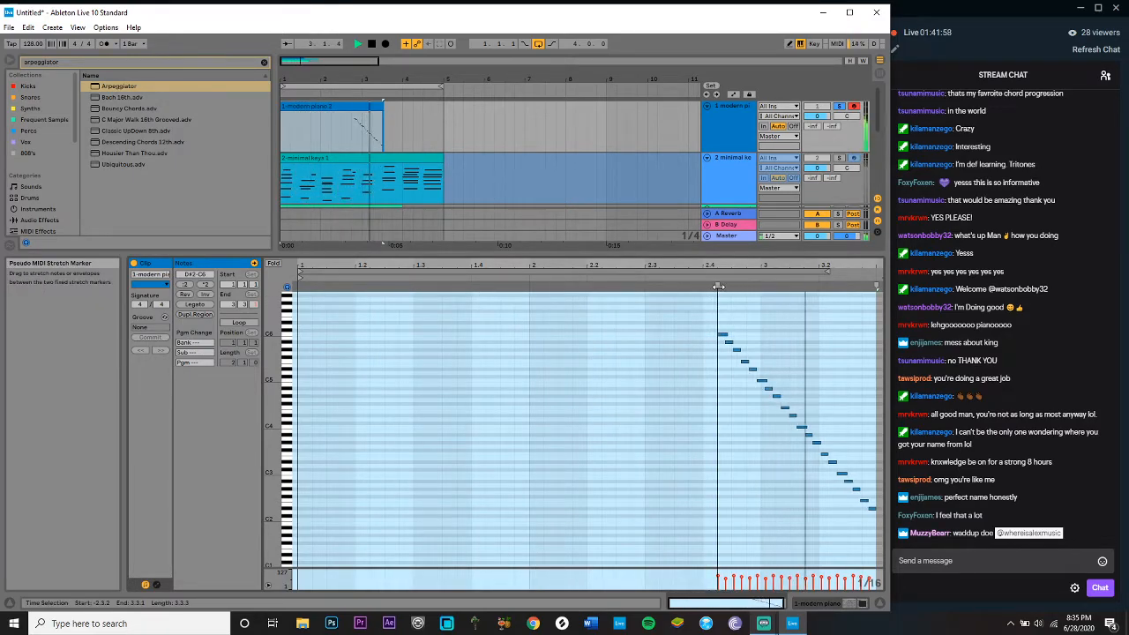
drag(719, 287, 735, 288)
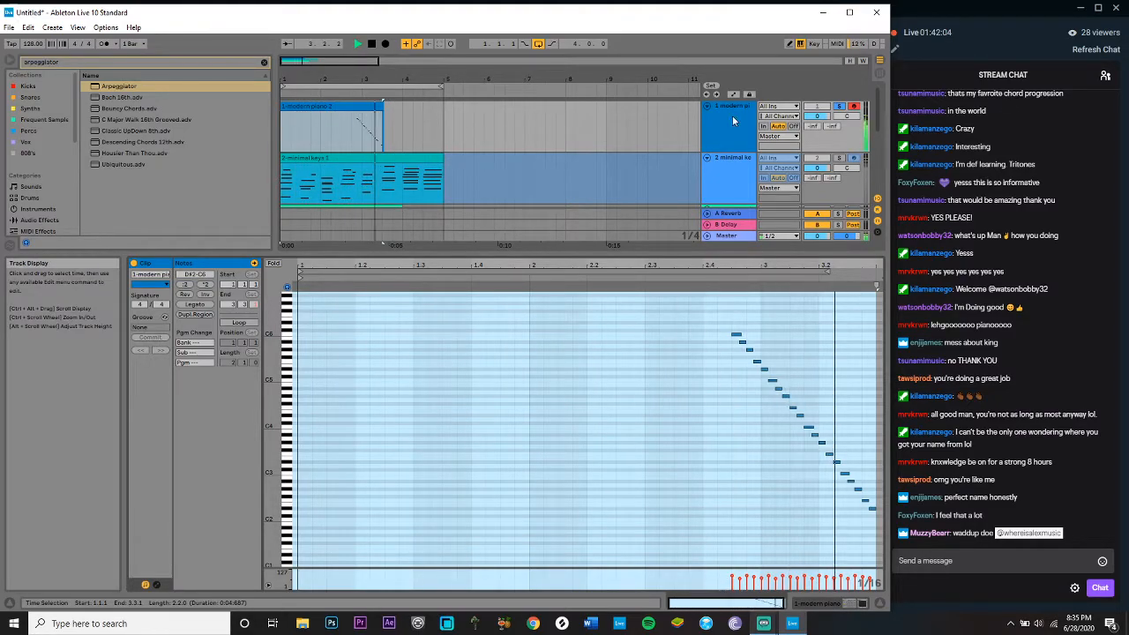
key(space)
Step: Freeze the modern piano track and insert an audio track below it
right_click(726, 139)
click(757, 212)
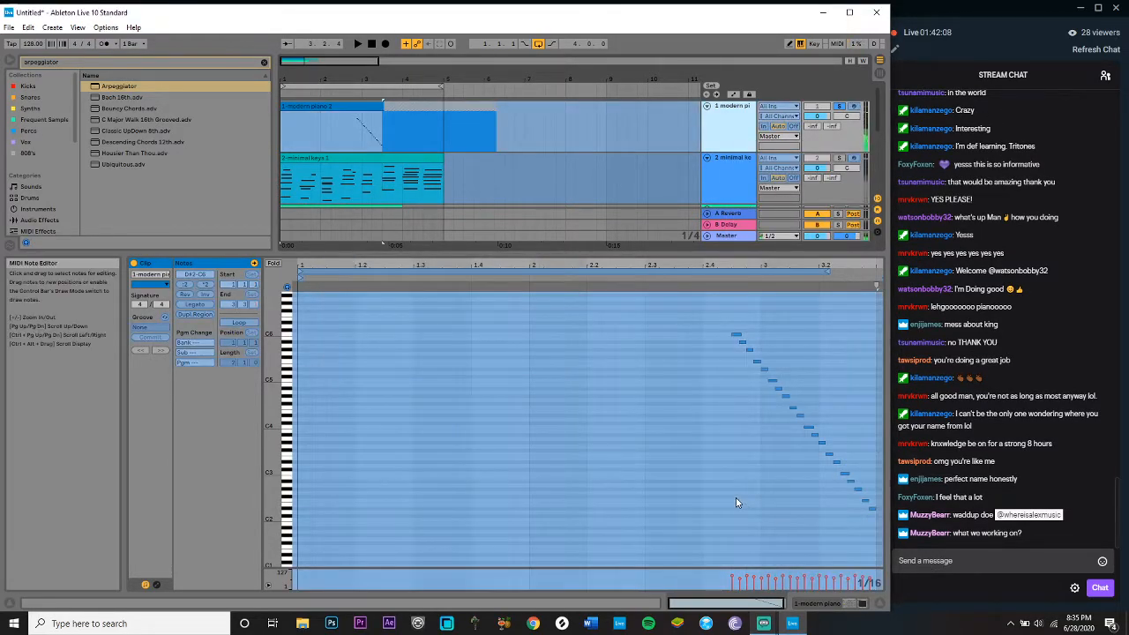
click(715, 142)
key(ctrl+t)
Step: Move the frozen section from 2.4.1 to 3.3.1 onto the new audio track and delete the modern piano track
click(371, 128)
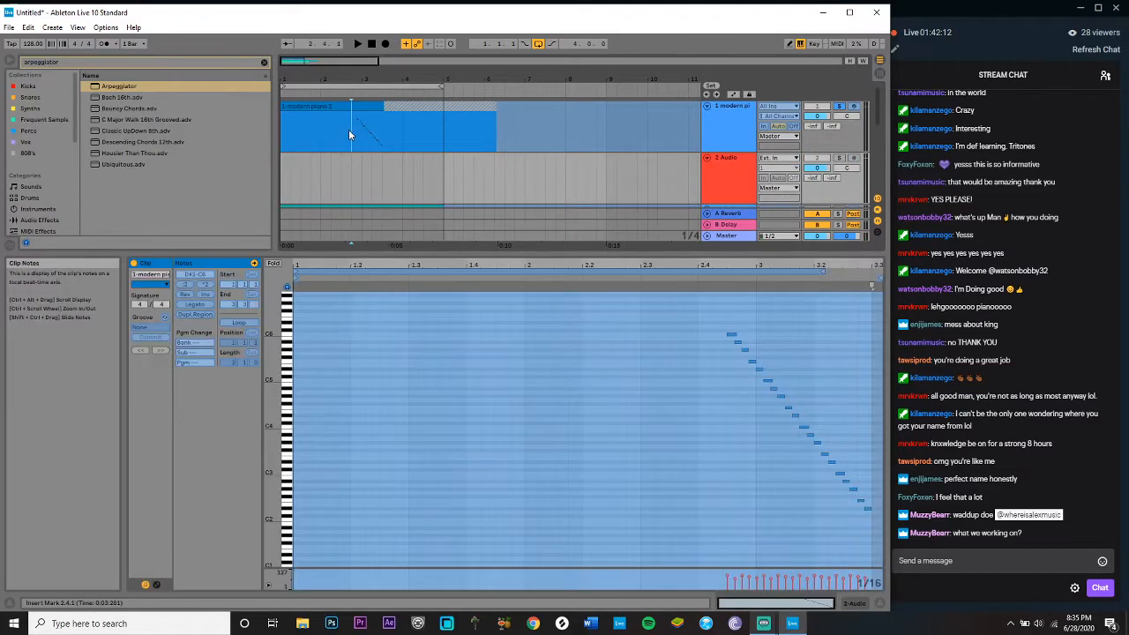
drag(382, 128, 345, 163)
click(738, 110)
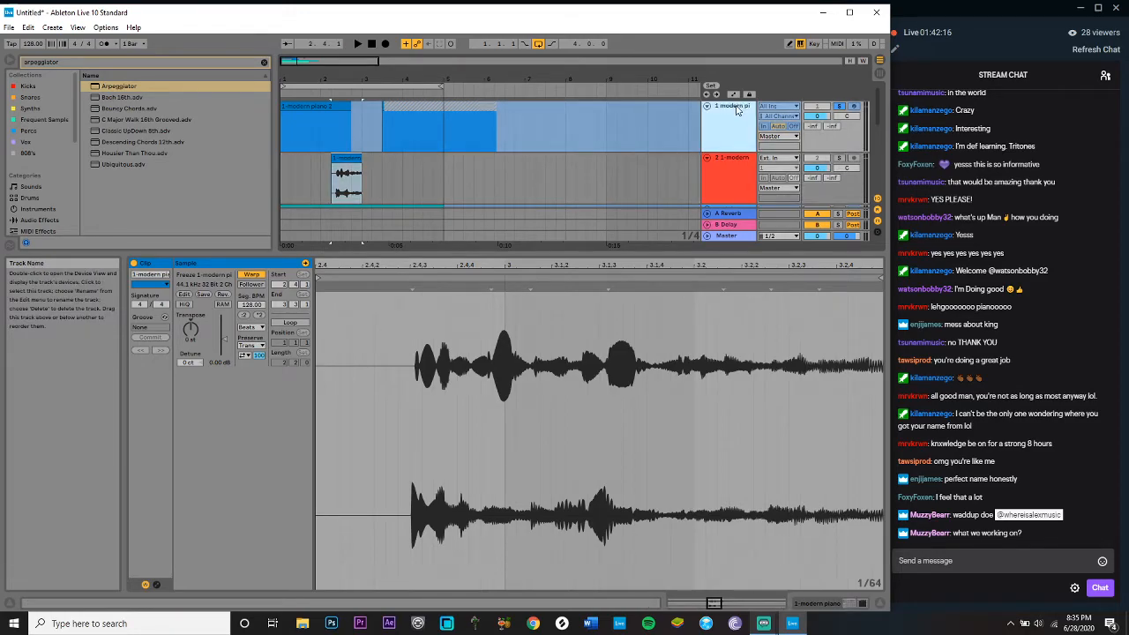
key(Delete)
Step: Turn off Warp for the new audio clip
click(344, 118)
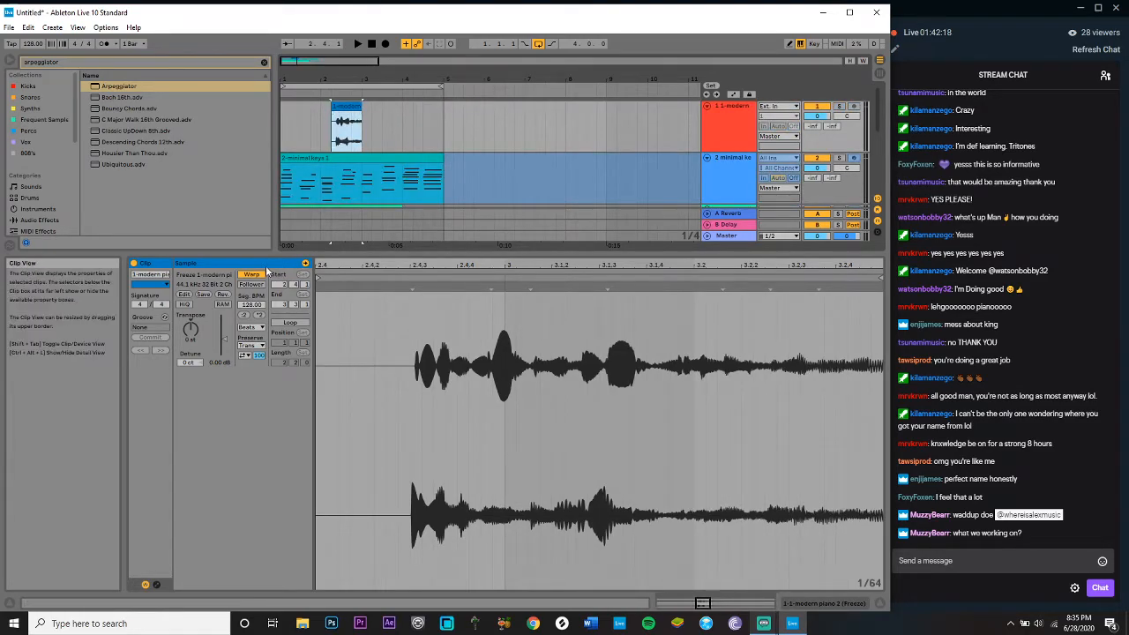
click(251, 274)
Step: Trim the audio clip's end to 3.3.1 and move its start marker to the onset of the sound
click(362, 124)
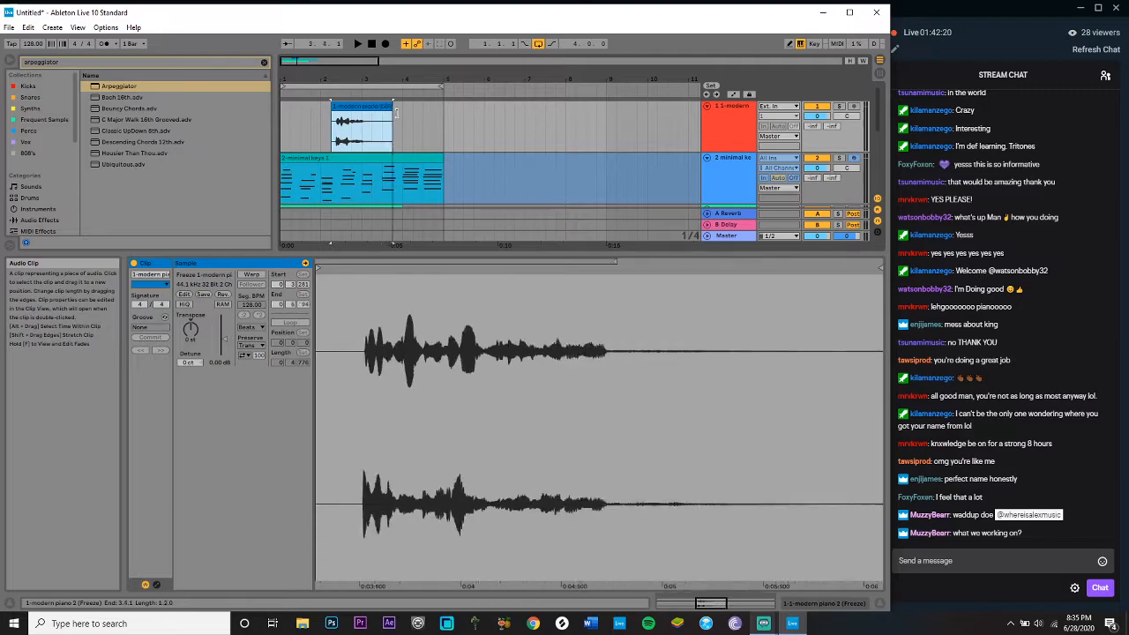
drag(362, 120, 382, 122)
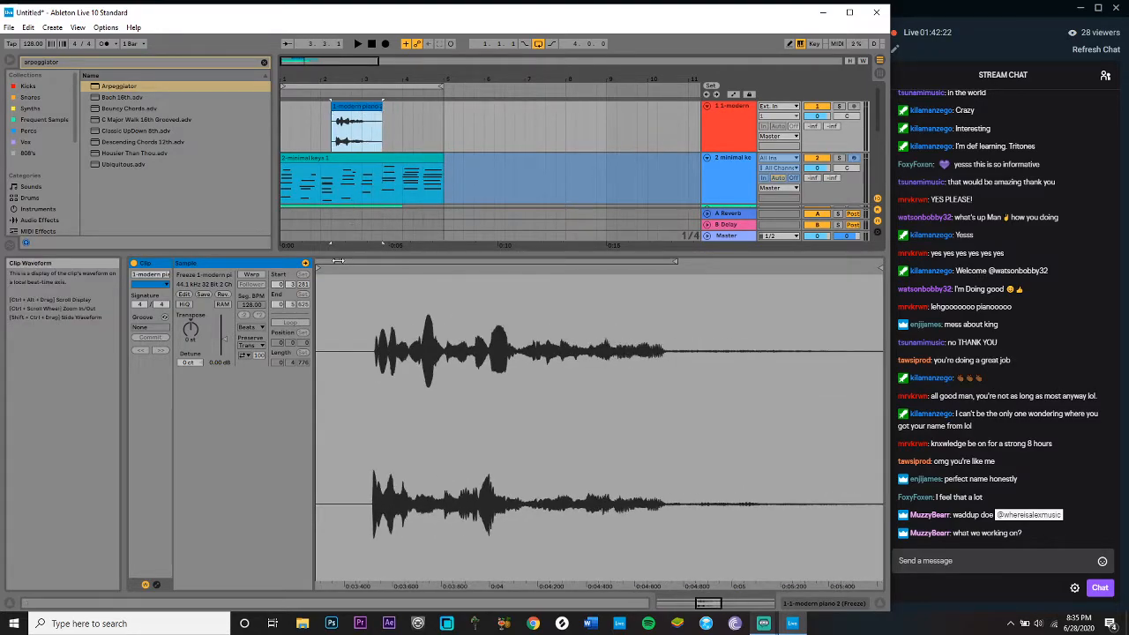
drag(319, 269, 377, 268)
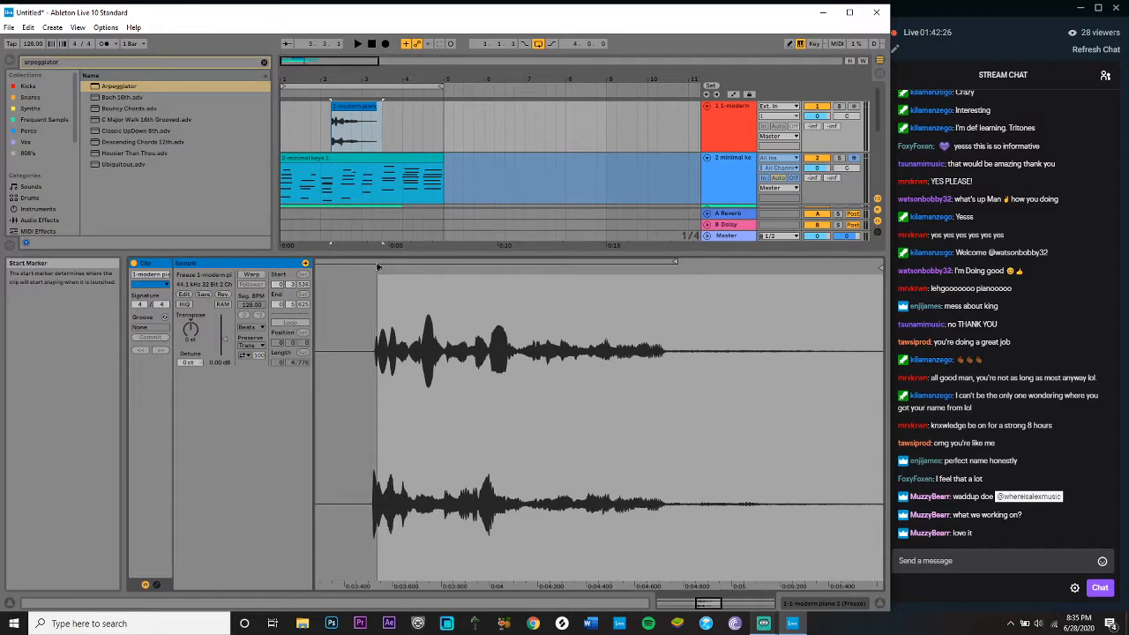
Step: Move the piano audio clip to the start of the arrangement at 1.1.1 and play it back
drag(335, 107, 284, 107)
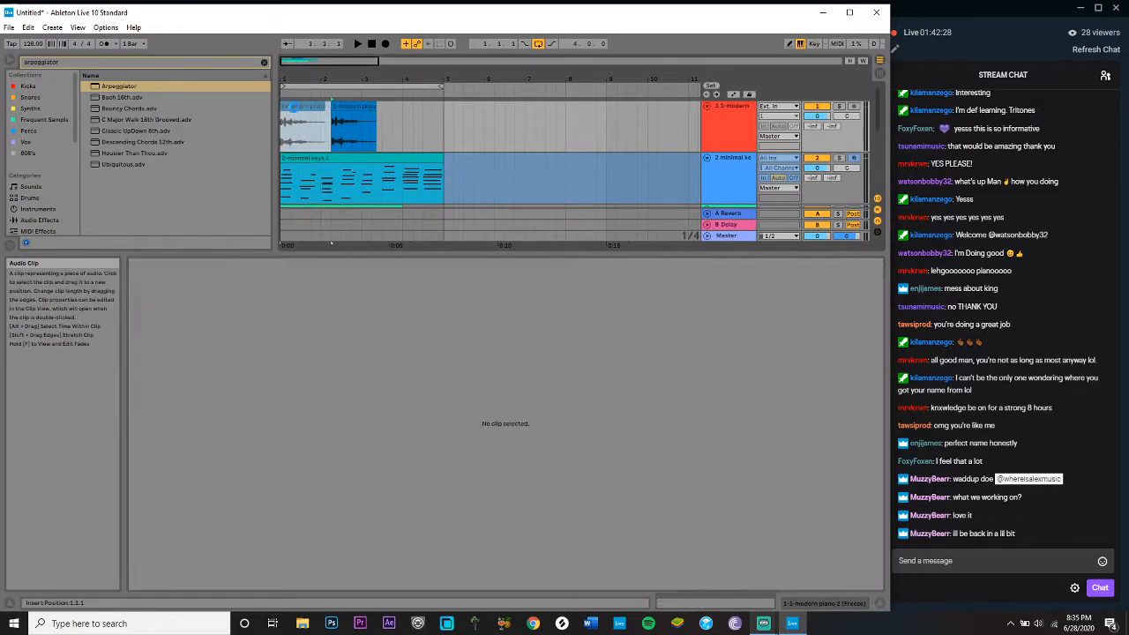
key(space)
key(space)
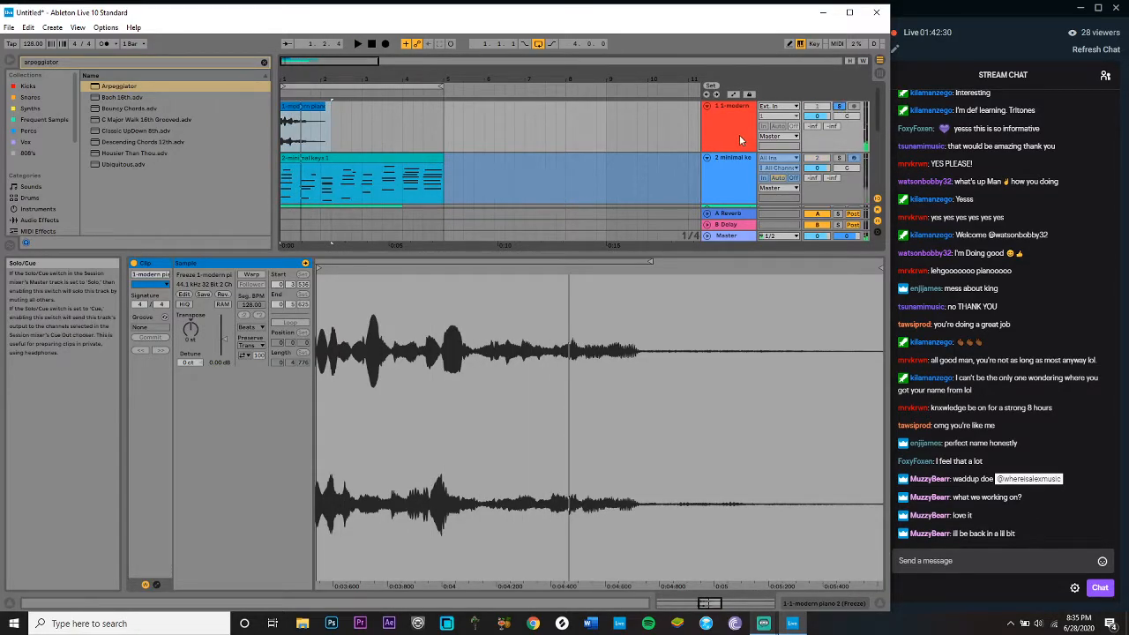
Step: Find Delay in the browser, add it to the piano audio track and set its Dry/Wet to 45%
double_click(720, 134)
key(ctrl+f)
text(de)
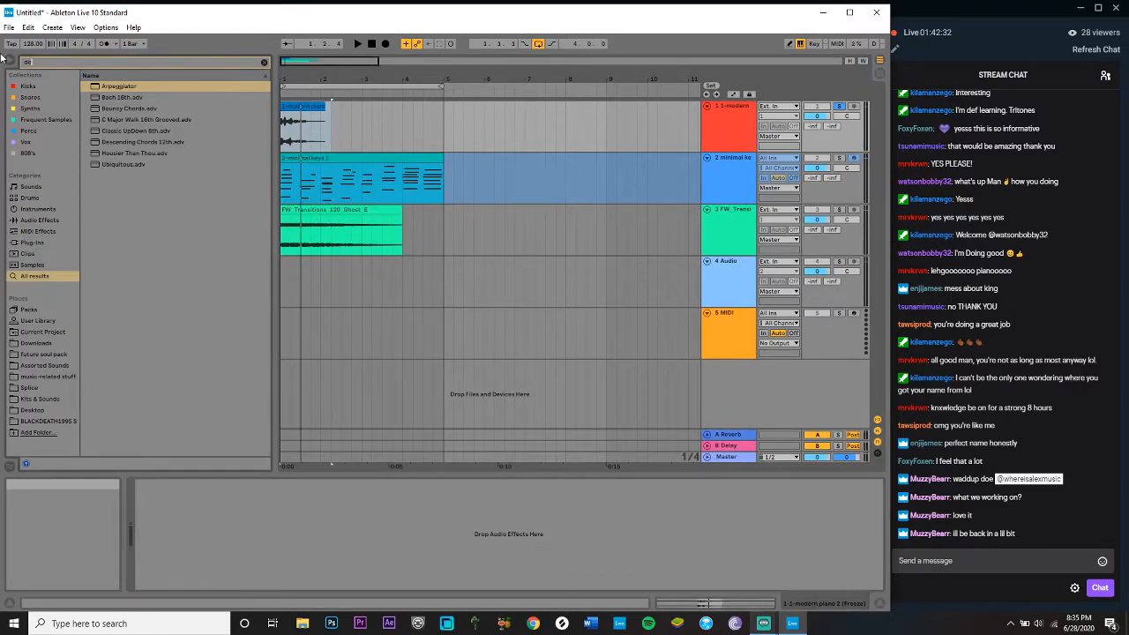
text(lay)
drag(109, 86, 339, 102)
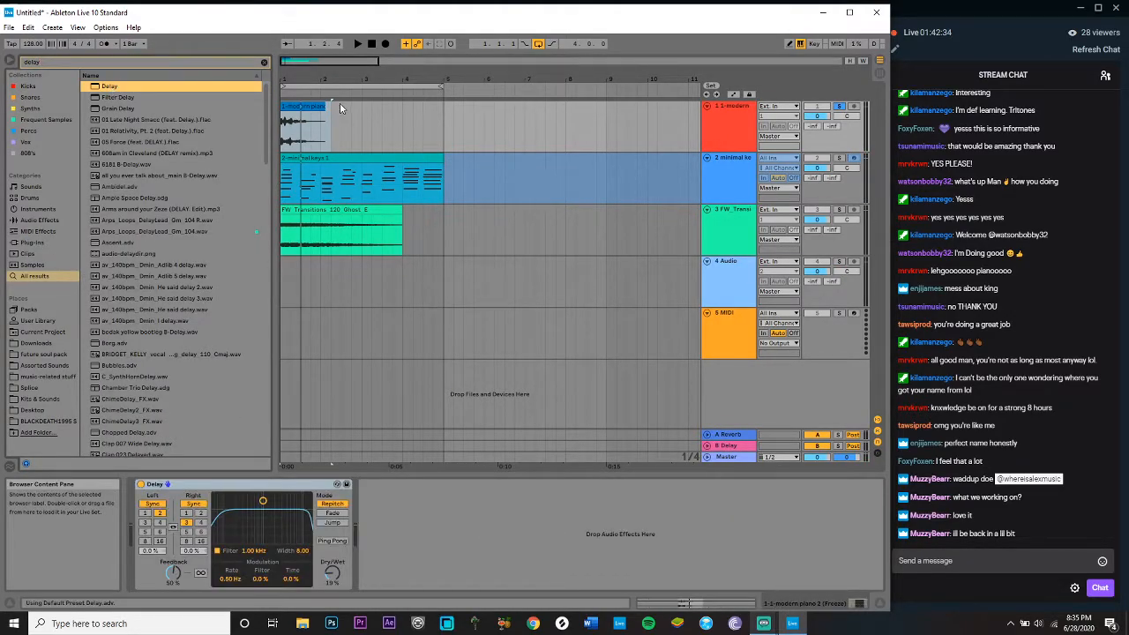
key(space)
drag(331, 578, 331, 574)
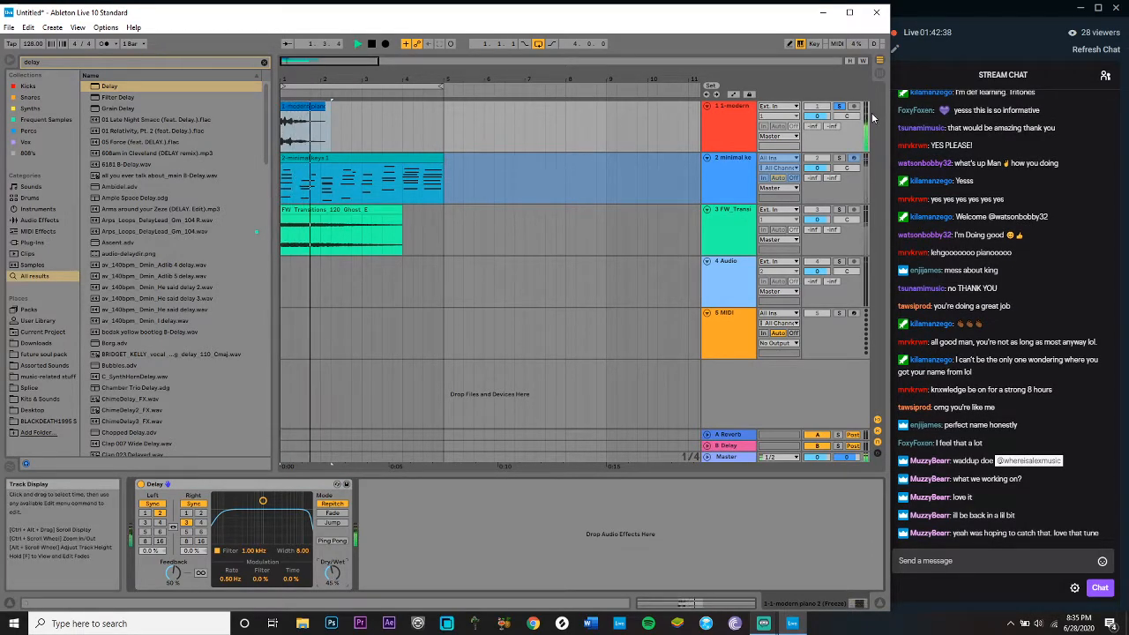
Step: Play the delayed piano run together with the other tracks and clear the browser search
key(space)
key(space)
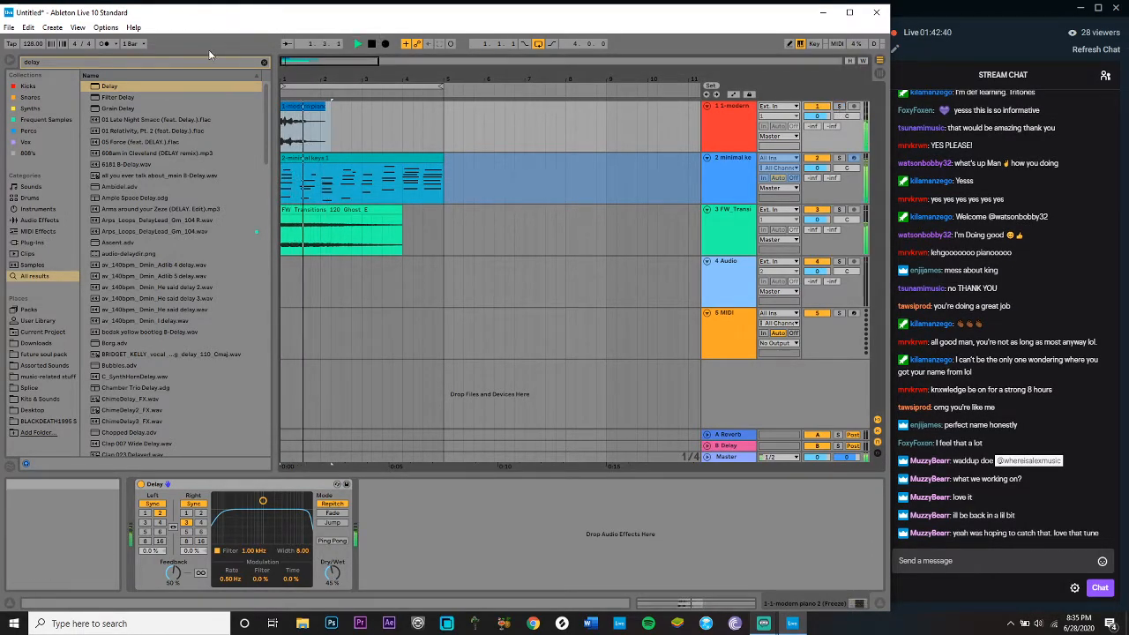
click(261, 62)
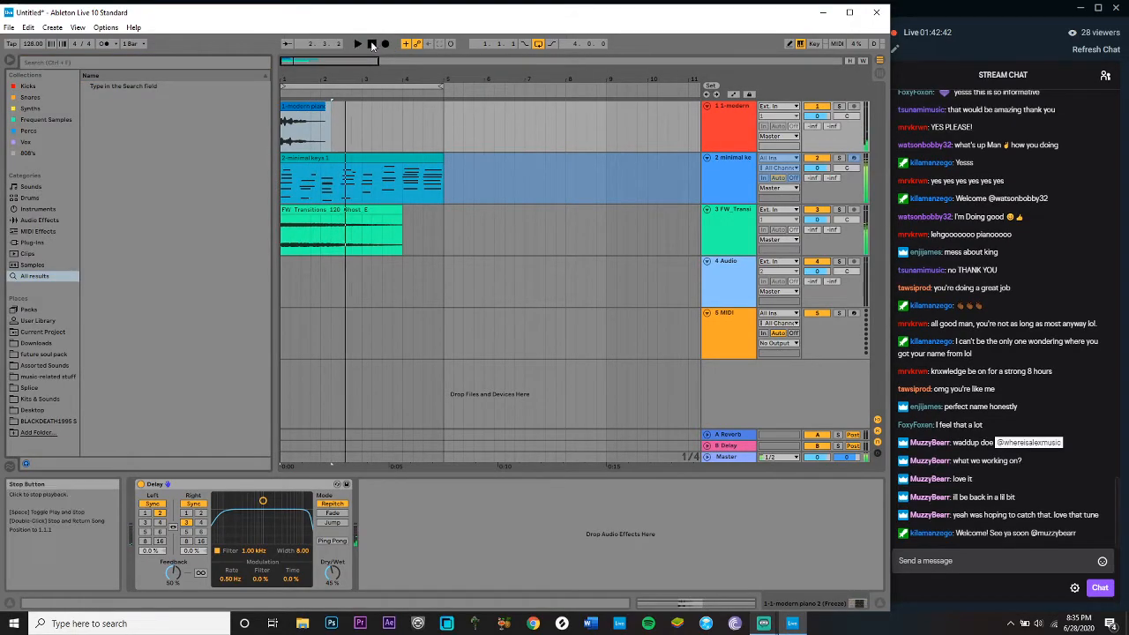
click(373, 44)
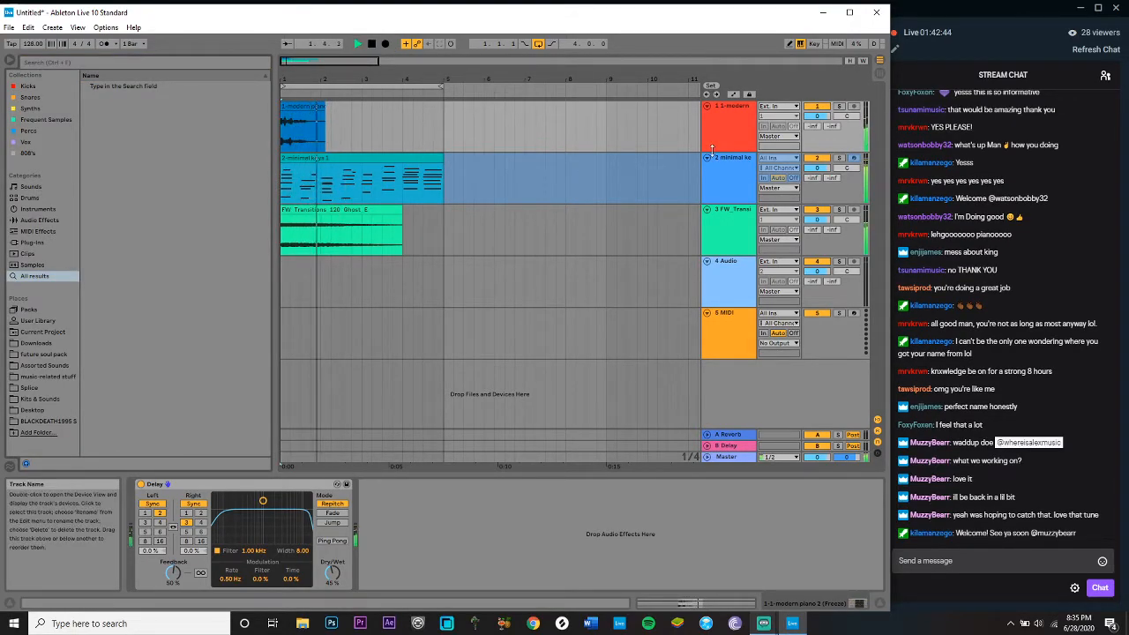
Step: Add an EQ Eight after the Delay and make band 2 a low-cut filter at about 880 Hz
click(60, 221)
double_click(121, 211)
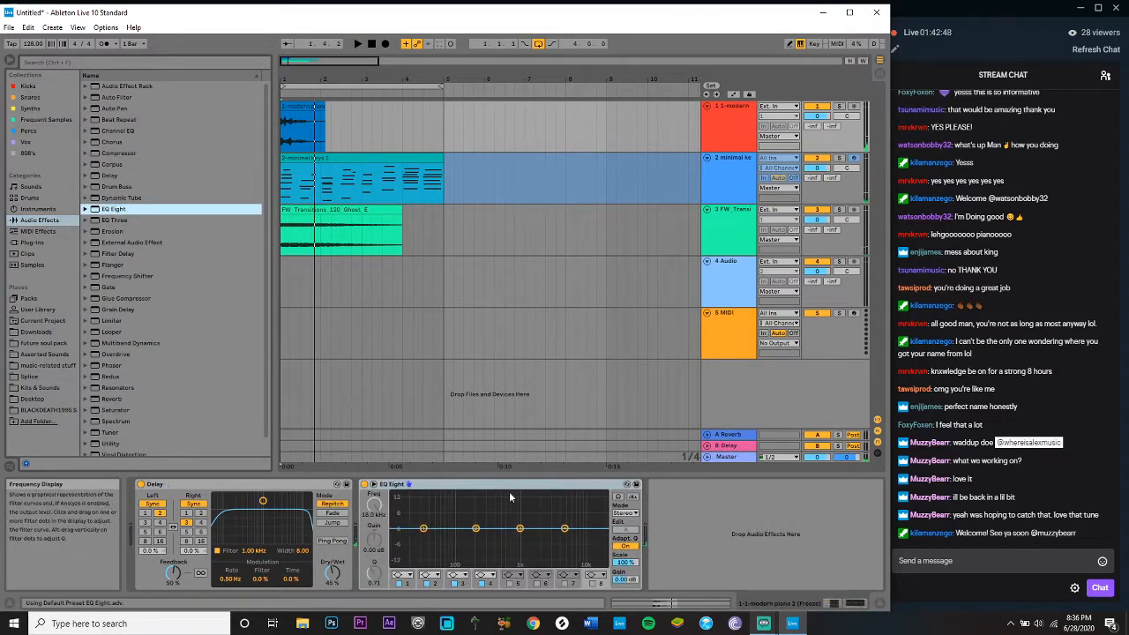
click(431, 575)
click(434, 505)
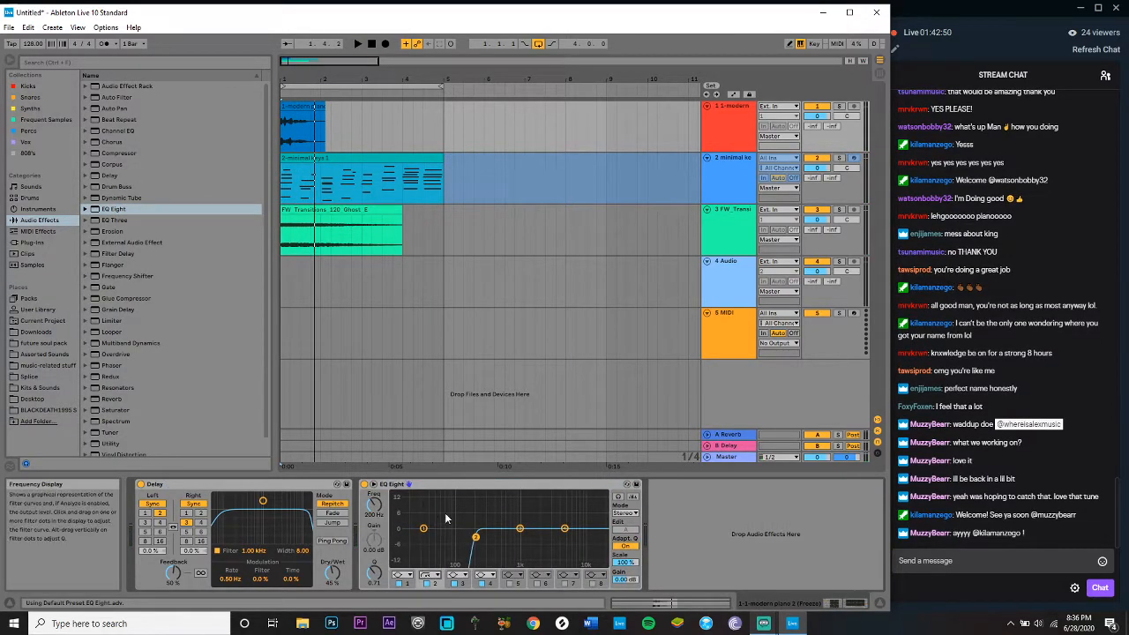
drag(476, 536, 518, 540)
key(space)
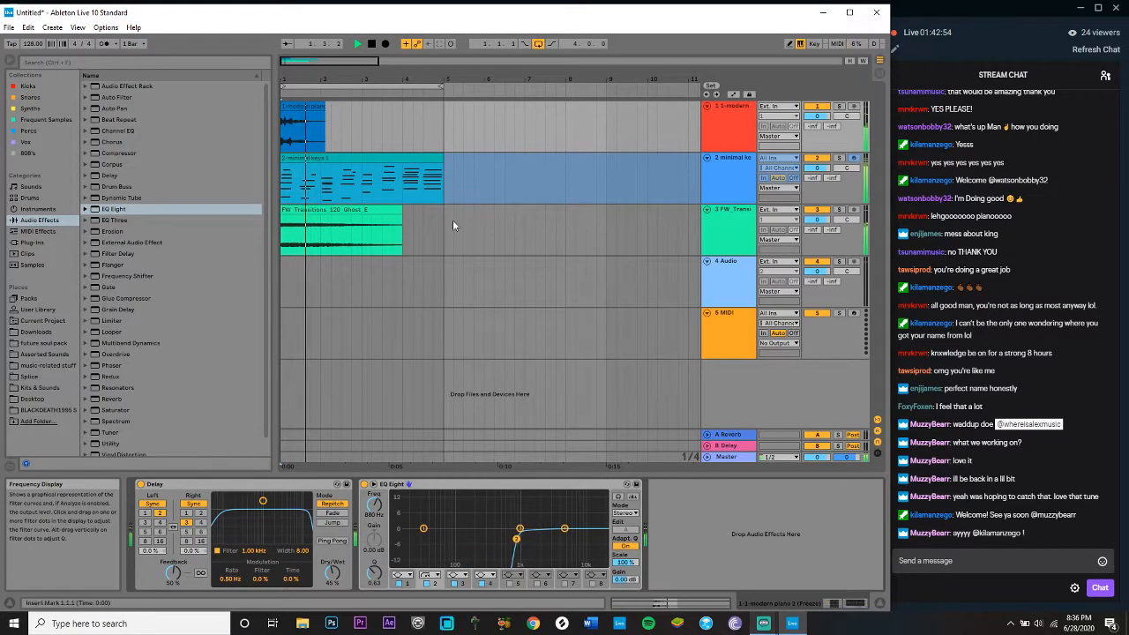
key(space)
Step: Search the whole library for "triton" and audition the Canblaster chord one-shot samples
click(201, 63)
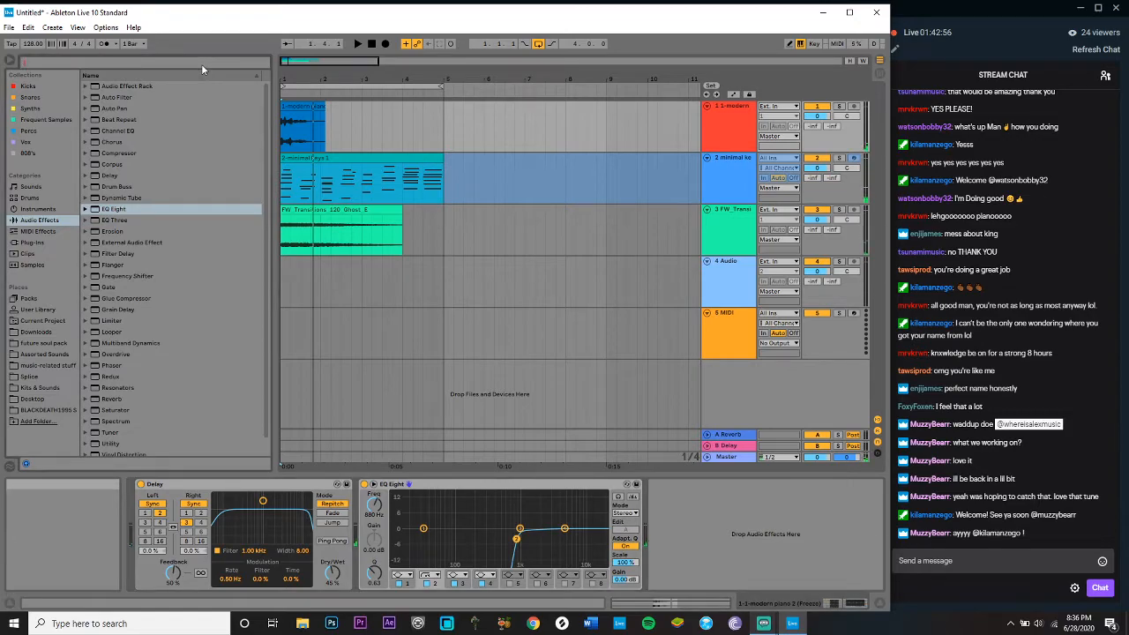
text(dirton)
click(17, 278)
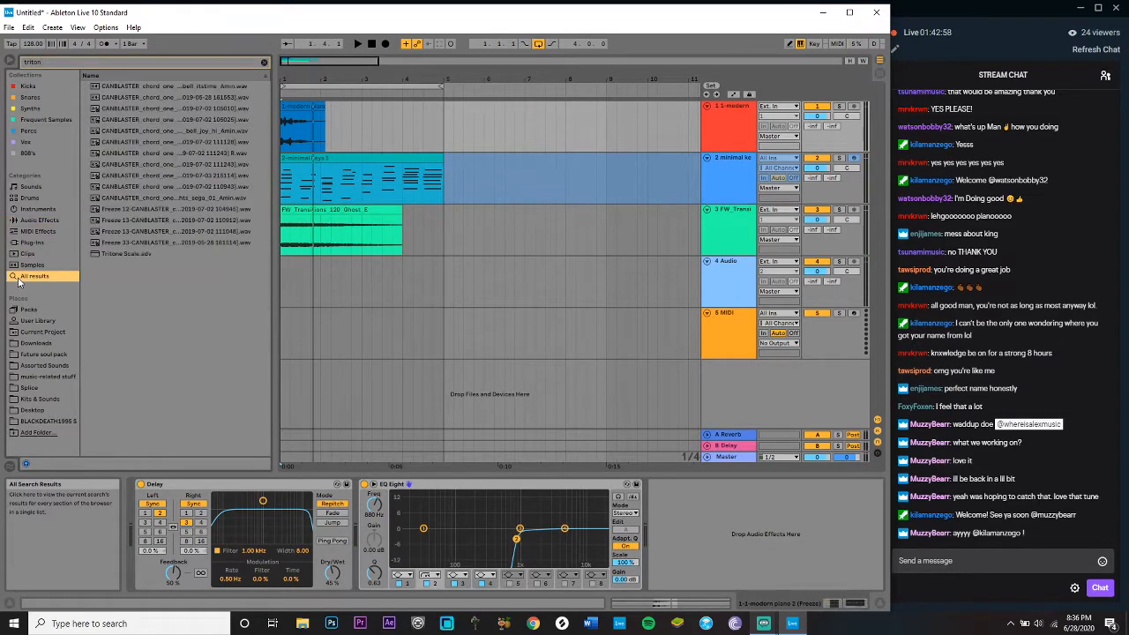
click(157, 188)
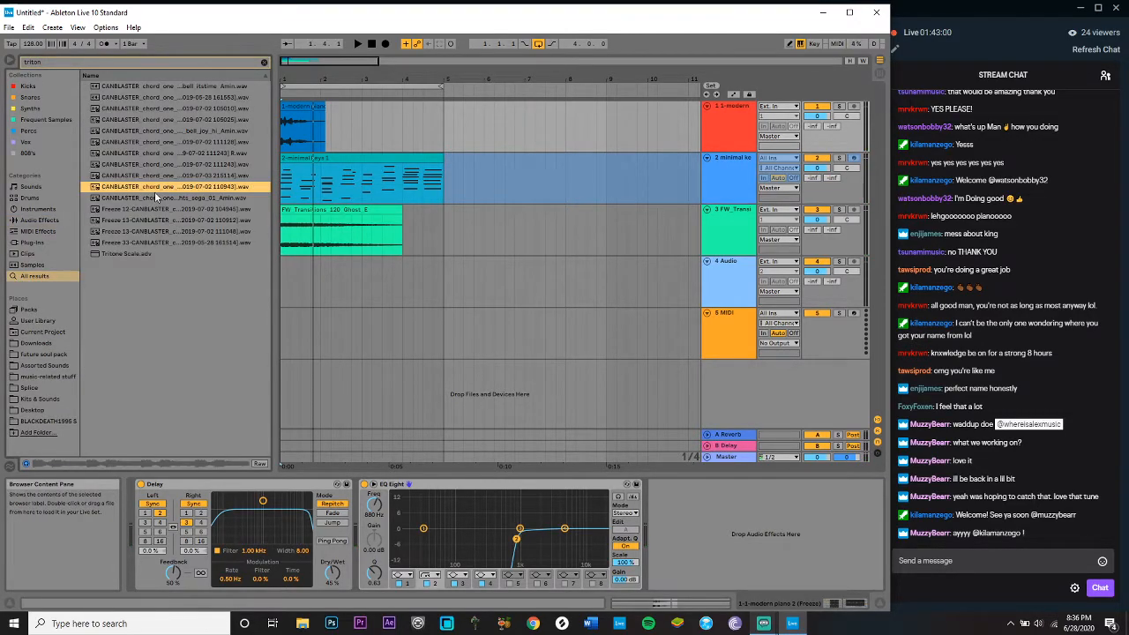
click(151, 110)
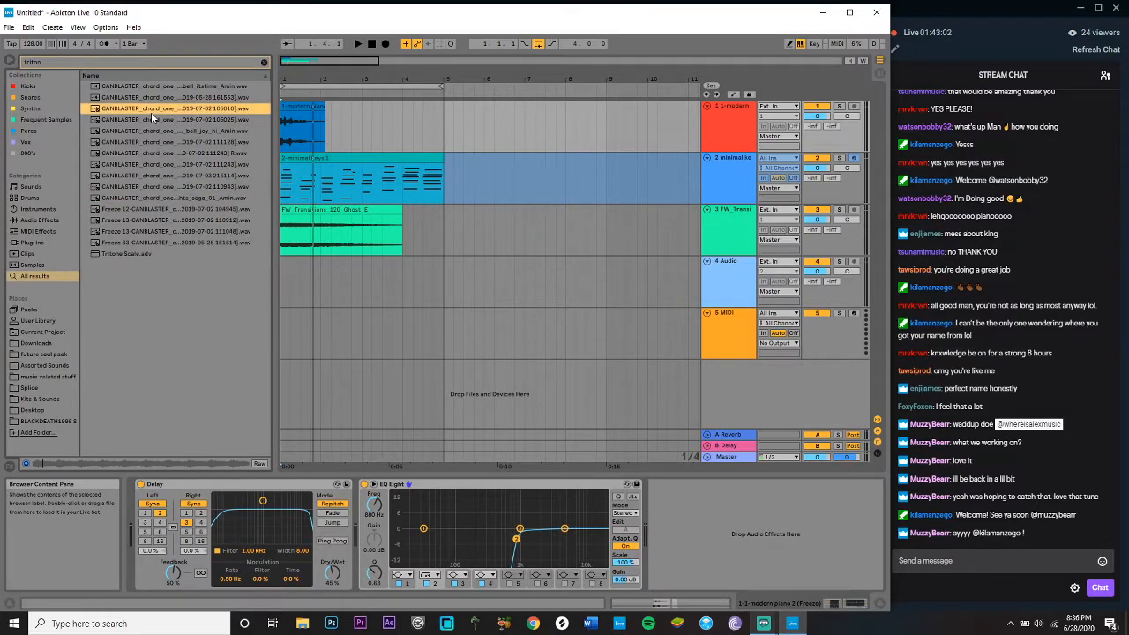
click(130, 90)
click(130, 103)
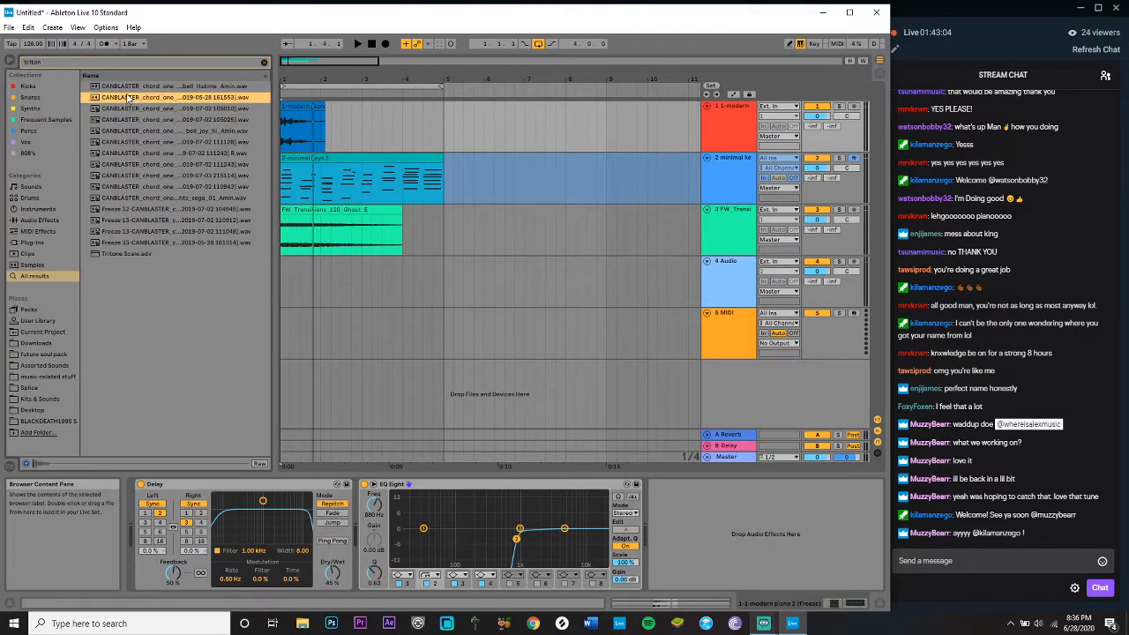
click(126, 92)
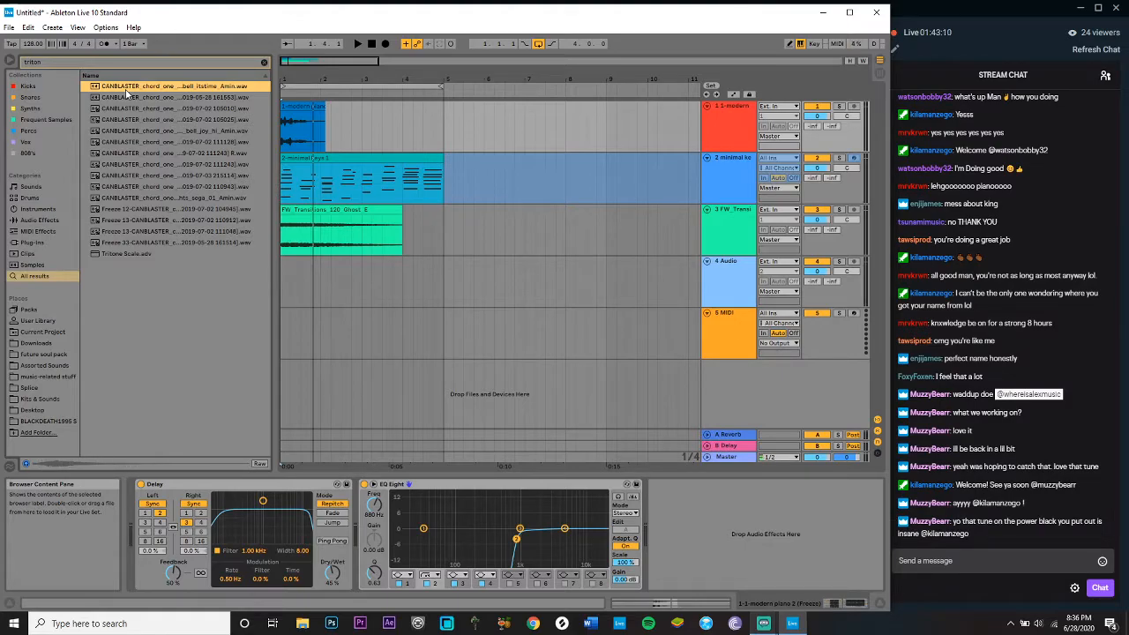
click(122, 97)
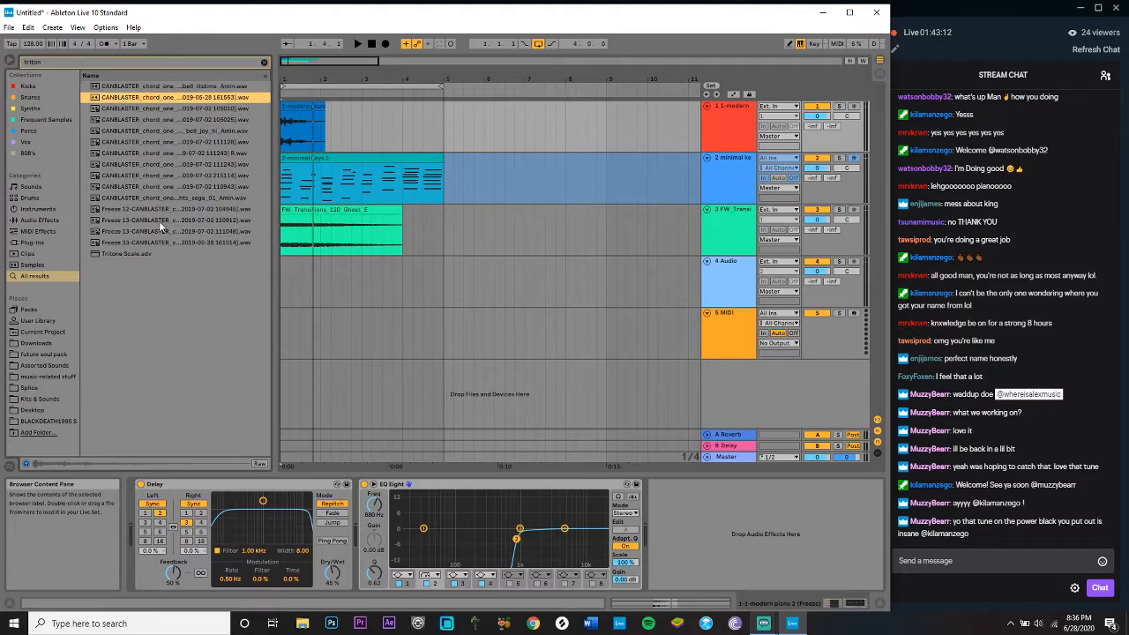
click(133, 196)
click(118, 87)
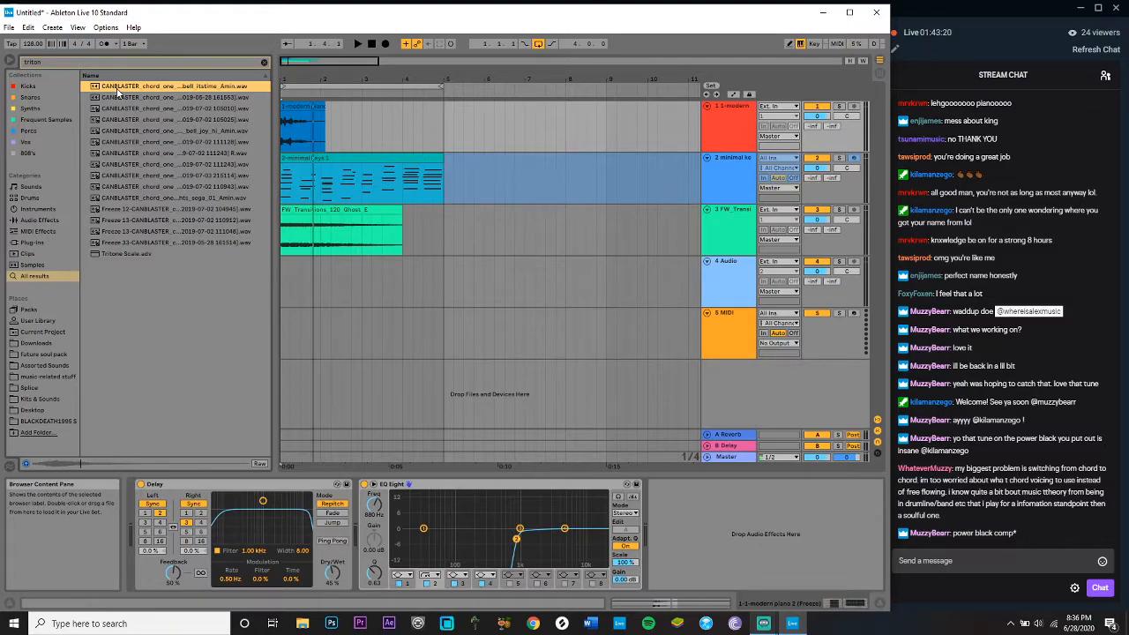
Step: Place the triton bell itstime chord sample at 1.1.1 on the empty audio track 4 and turn off its Warp
drag(243, 169, 291, 264)
drag(305, 477, 305, 267)
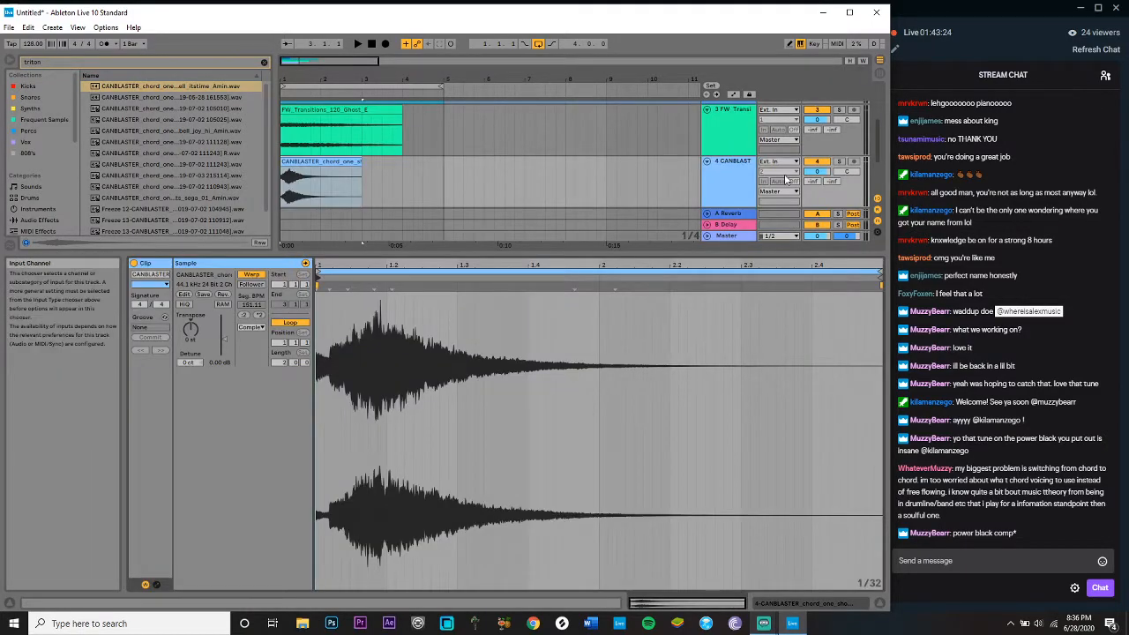
click(328, 165)
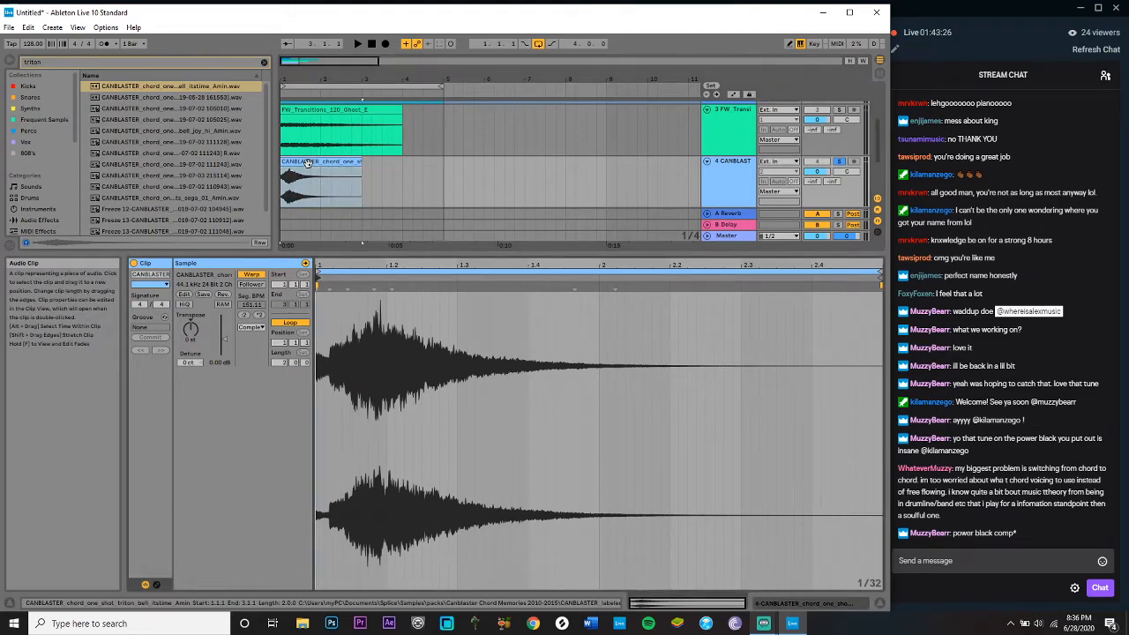
click(249, 275)
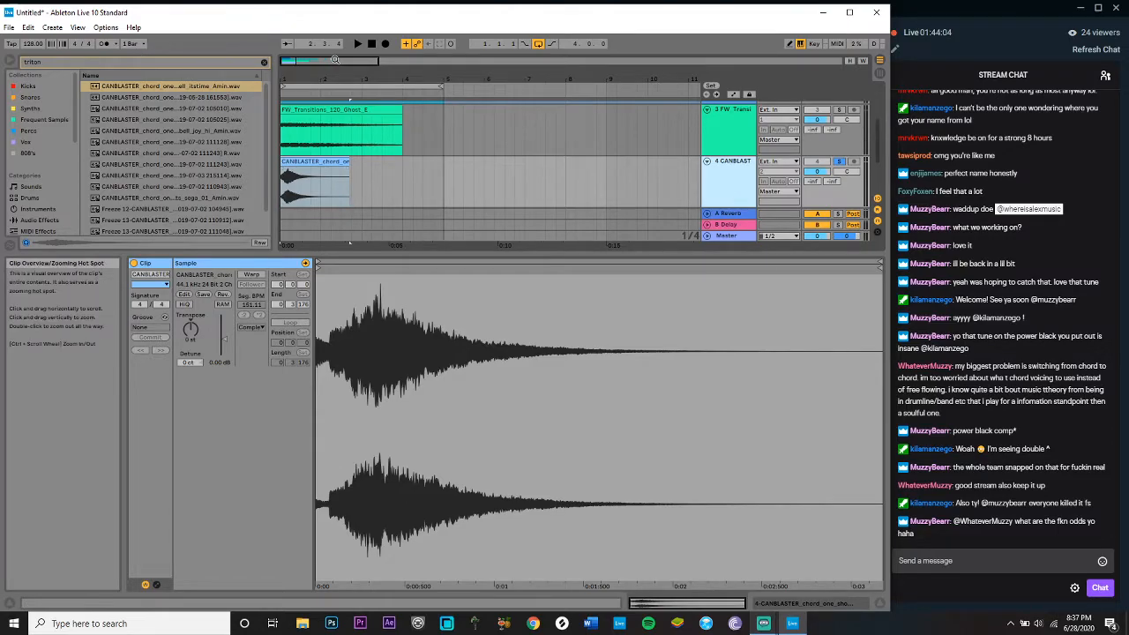
Step: Transpose the triton bell clip to 1 st while checking it against the other tracks
click(389, 132)
drag(349, 242, 585, 244)
mouse_move(191, 329)
mouse_down()
mouse_move(191, 317)
mouse_move(190, 340)
mouse_move(191, 326)
mouse_up()
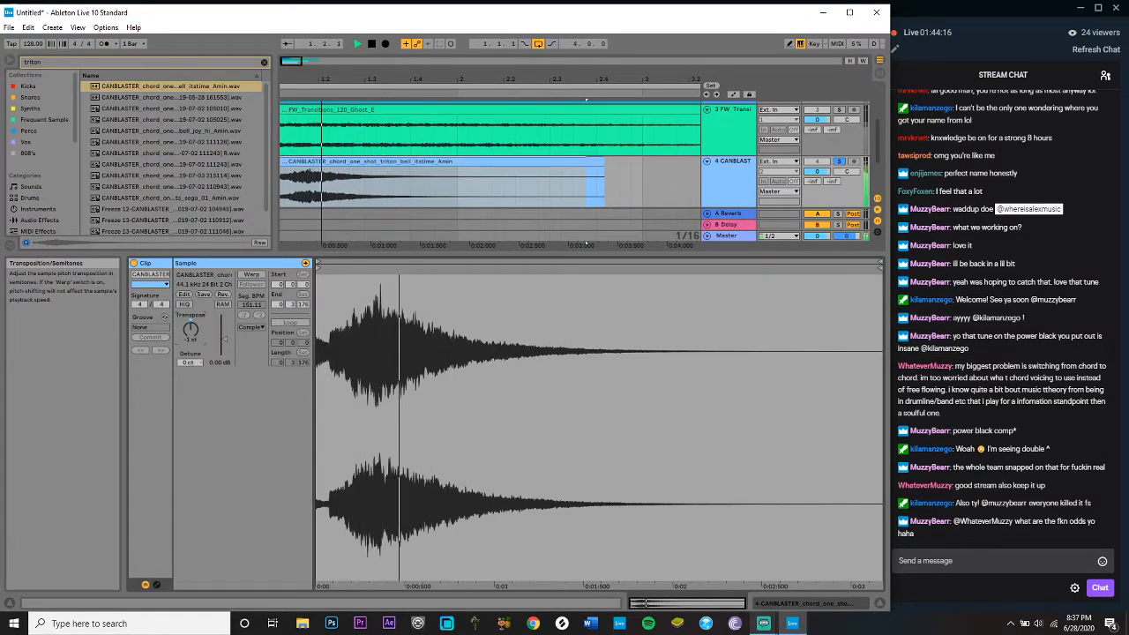
drag(191, 326, 190, 322)
key(space)
key(space)
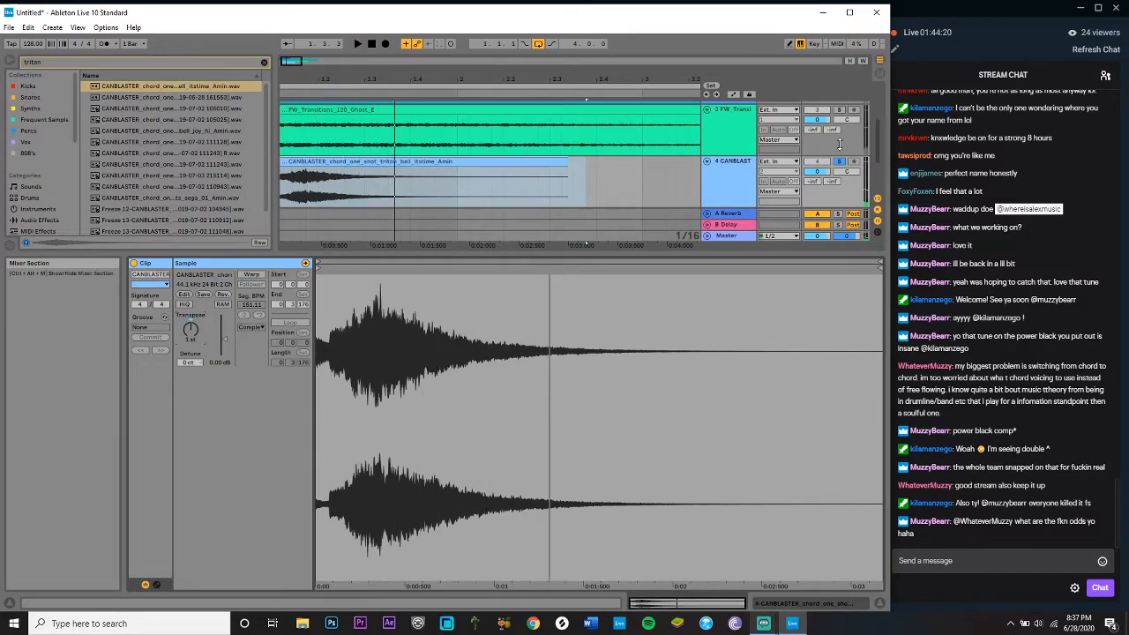
Step: Adjust the triton bell clip's start marker to 109 ms, just after the quiet beginning, and check its timing in playback
mouse_move(321, 265)
mouse_down()
mouse_move(523, 264)
mouse_move(378, 264)
mouse_up()
key(space)
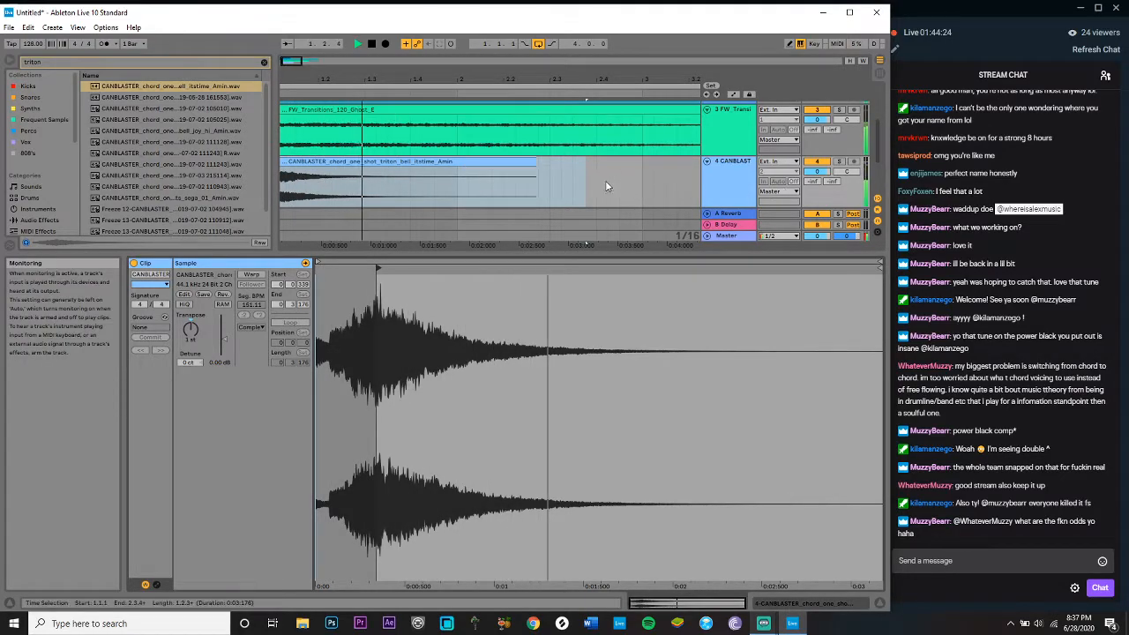
key(space)
drag(377, 265, 336, 268)
key(space)
key(space)
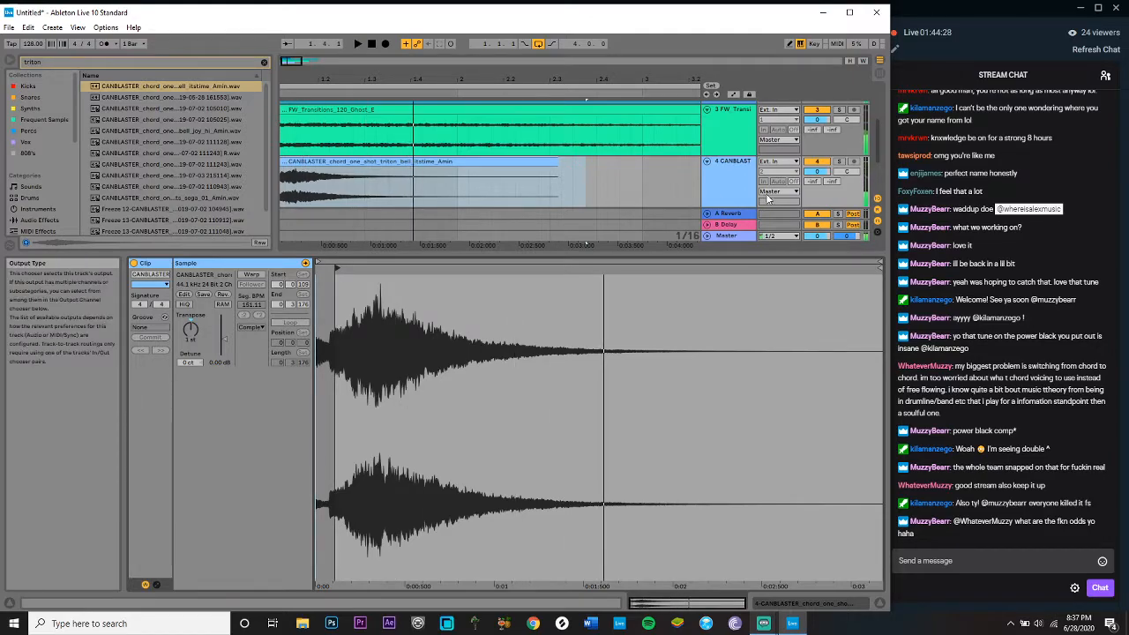
Step: Copy the Delay and EQ Eight from the piano audio track to the triton bell track and play the result
scroll(686, 186, up, 3)
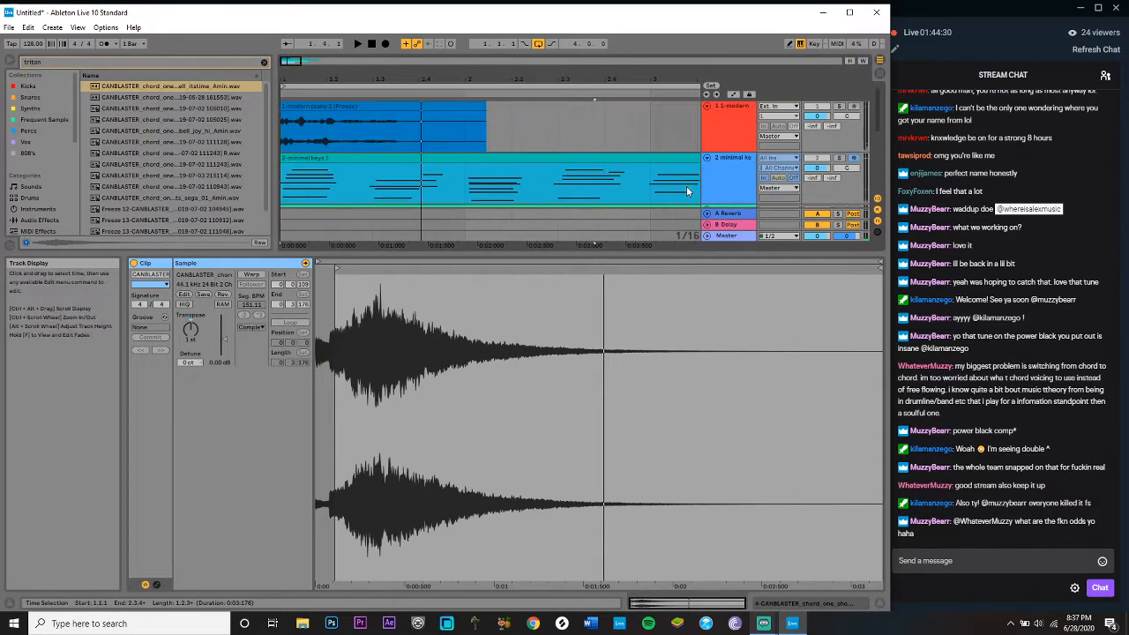
click(723, 127)
click(210, 485)
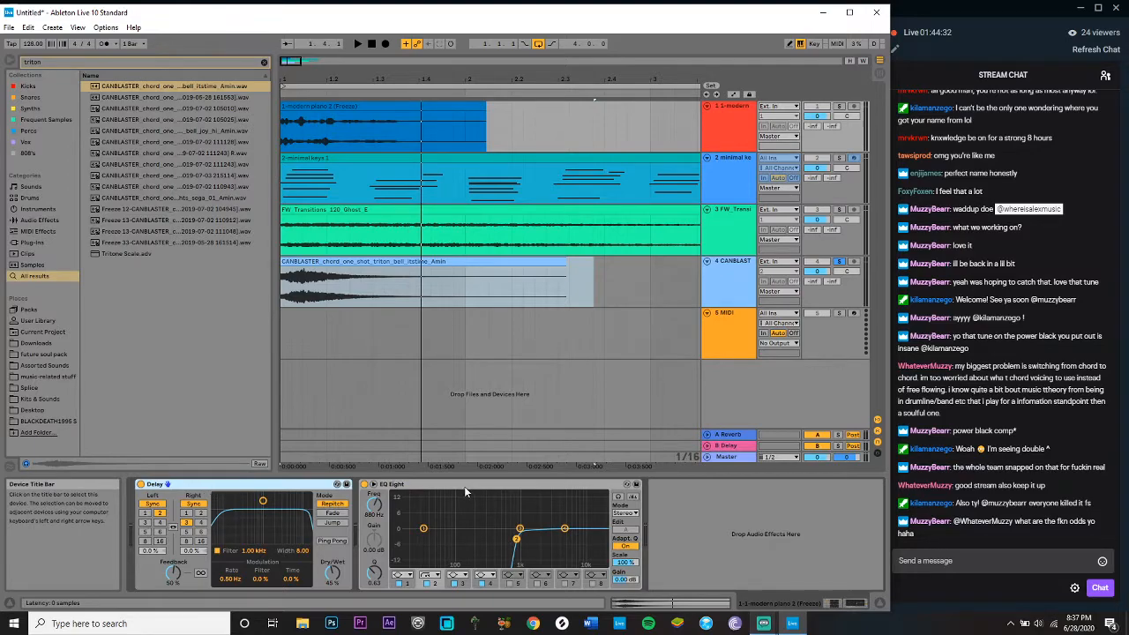
click(737, 265)
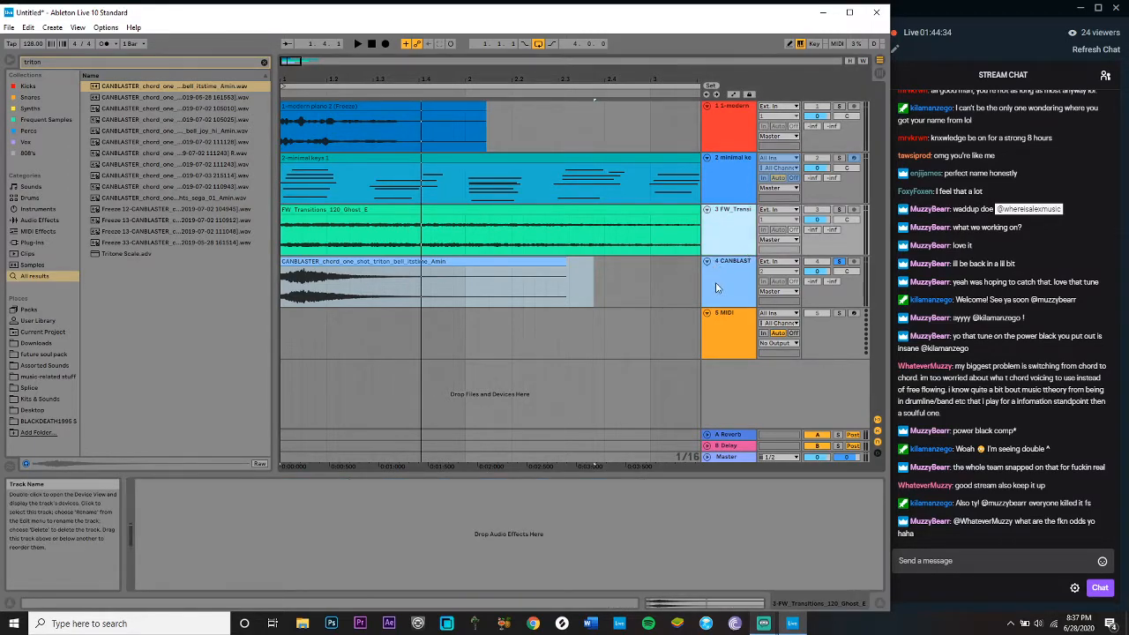
click(516, 542)
key(ctrl+v)
key(space)
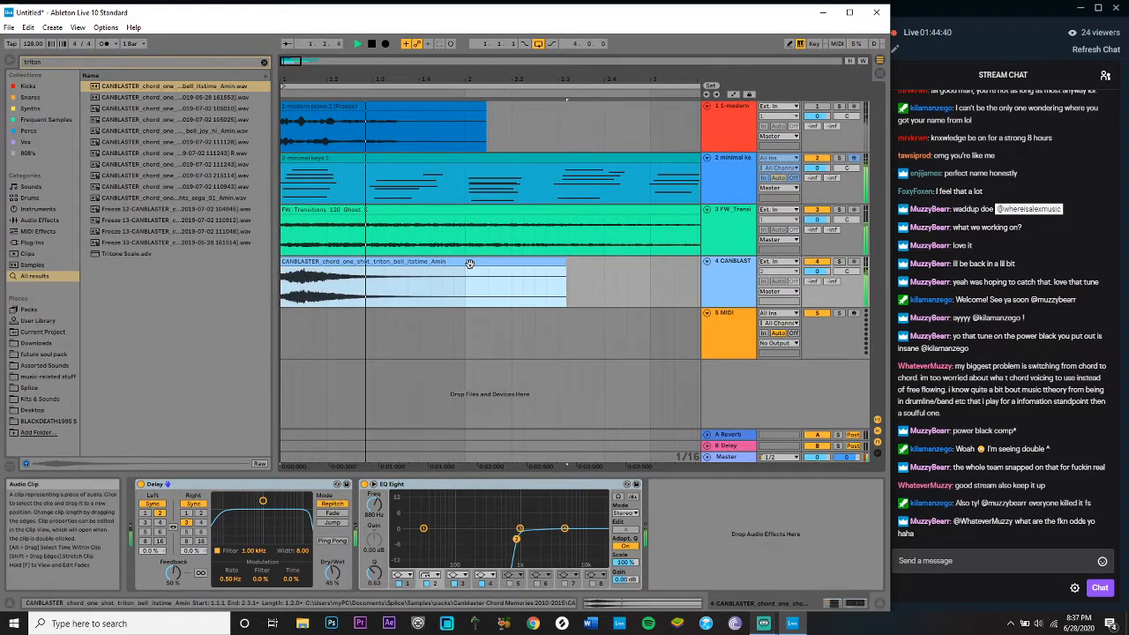
Step: Lower the triton bell clip's gain to -4.37 dB, hide the detail view and stop playback at the song start
double_click(423, 282)
drag(223, 342, 223, 358)
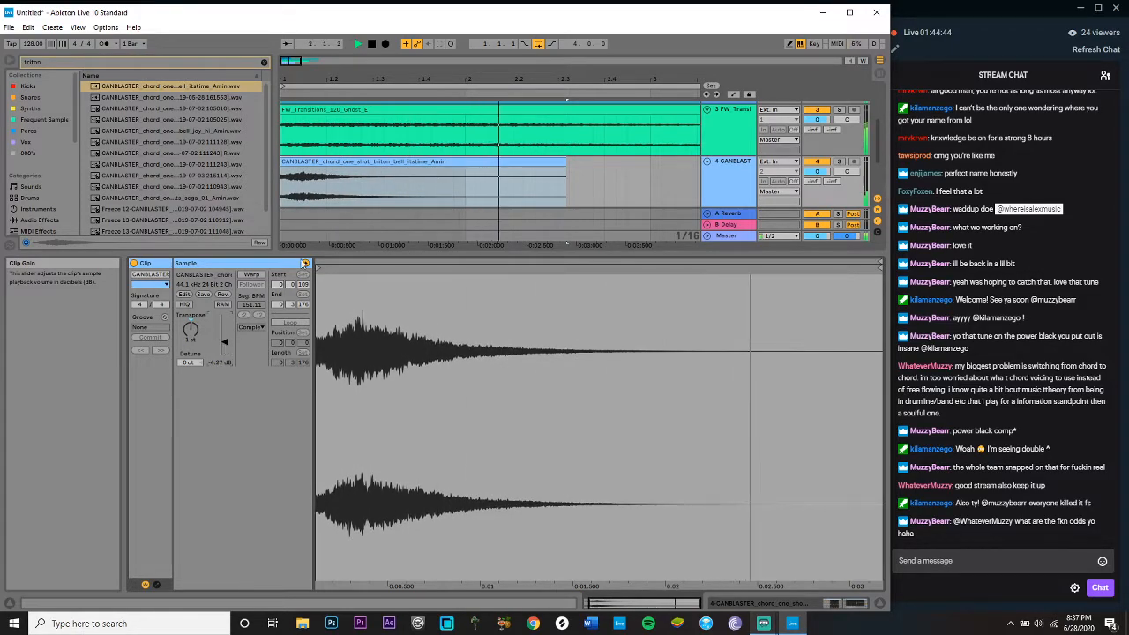
scroll(458, 168, up, 3)
key(ctrl+alt+l)
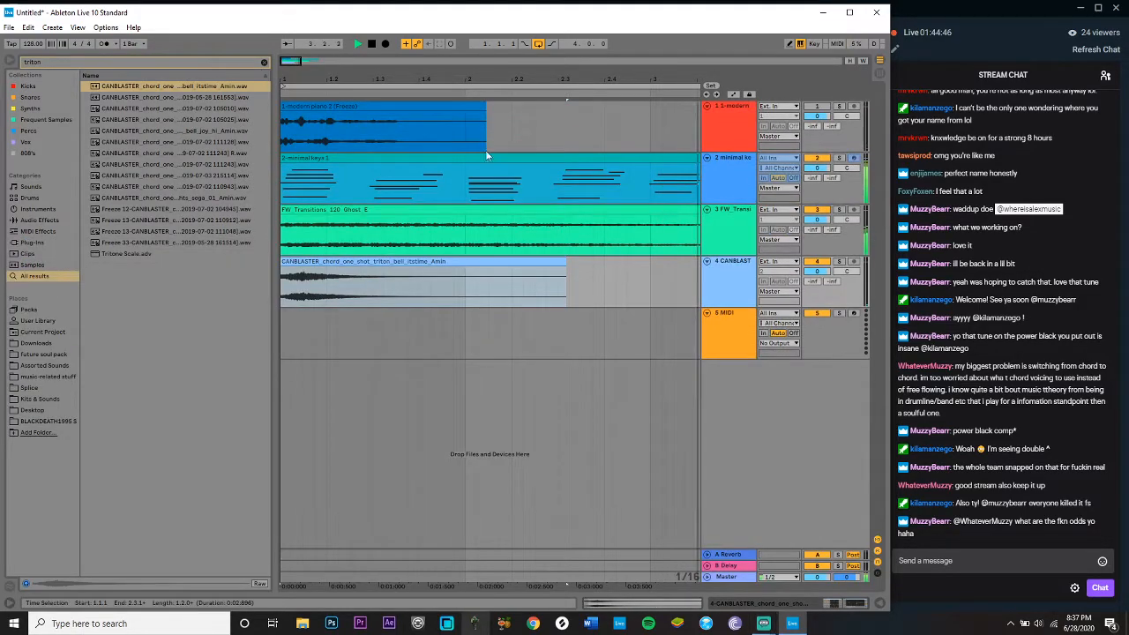
click(371, 44)
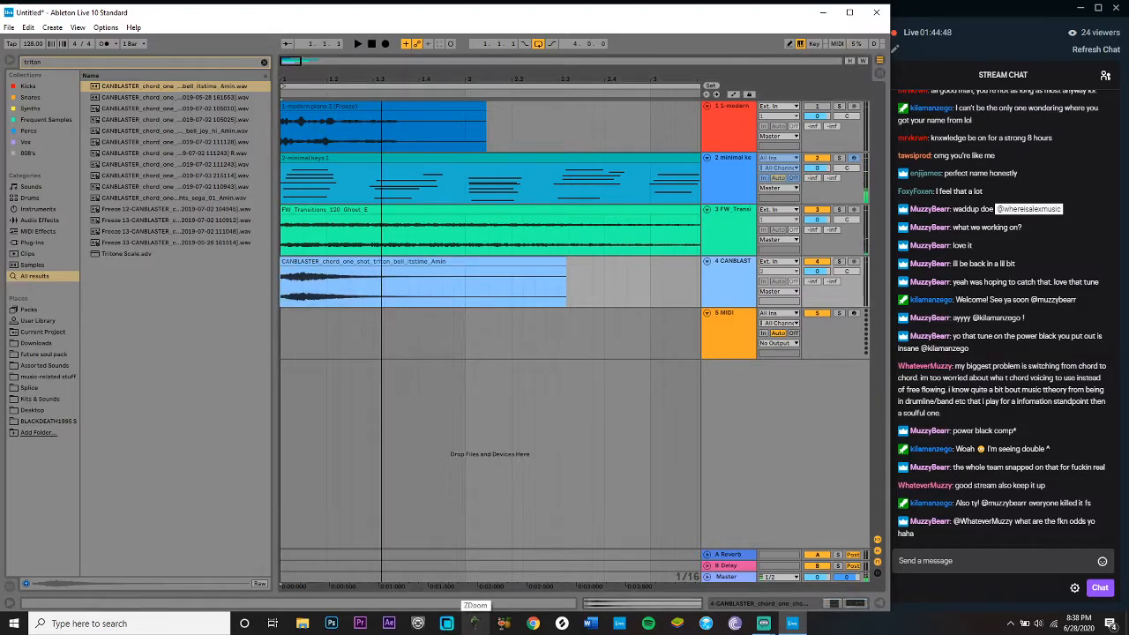
Step: Search the library for "vinyl", place the Vinyl Noise 2 sample on the empty fifth track at the song start, and play it
drag(296, 62, 299, 66)
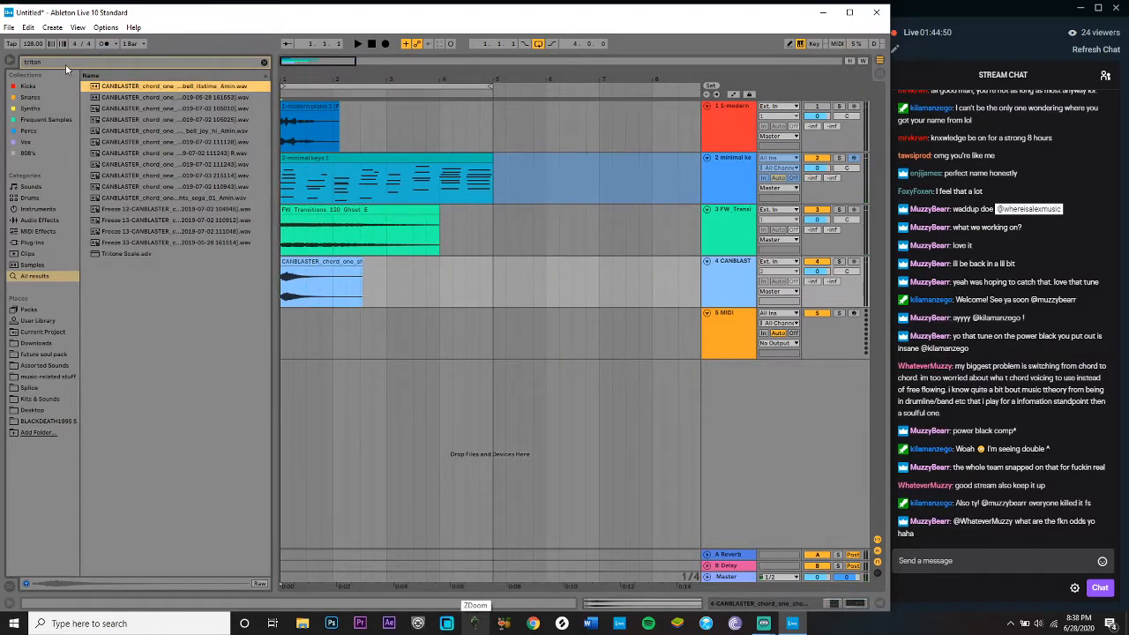
key(ctrl+f)
text(vinyl)
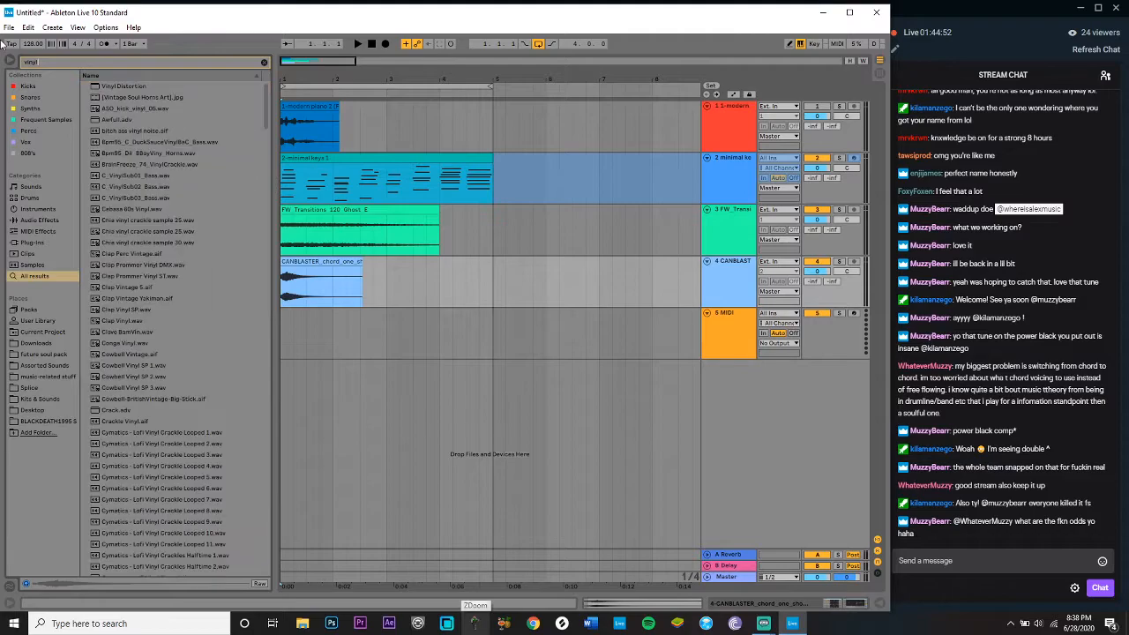
scroll(247, 393, down, 15)
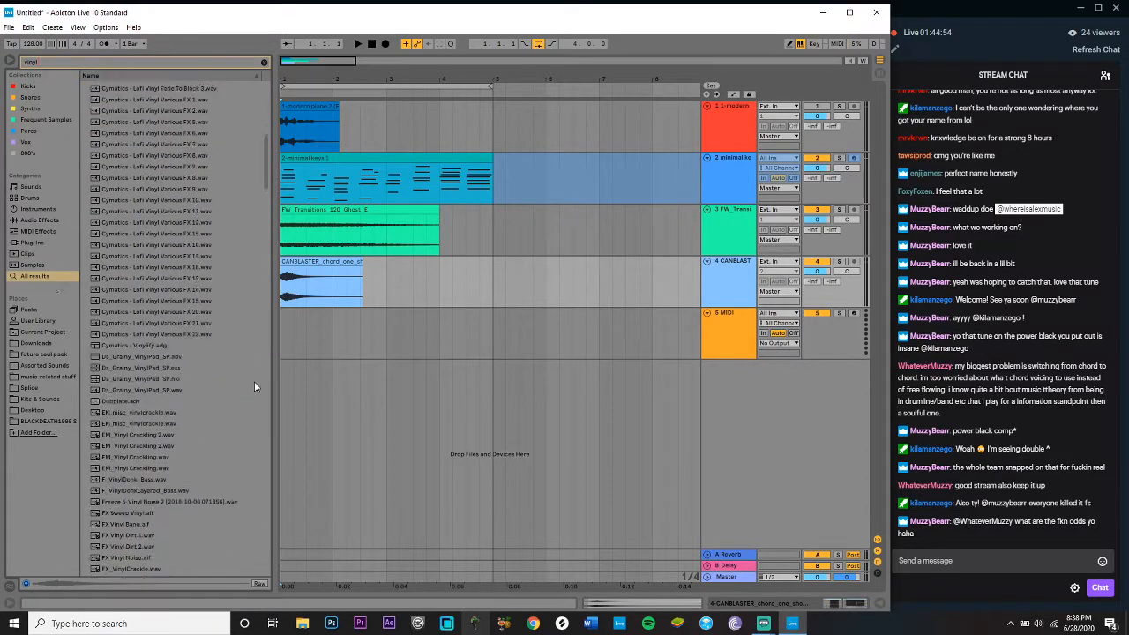
scroll(247, 394, down, 15)
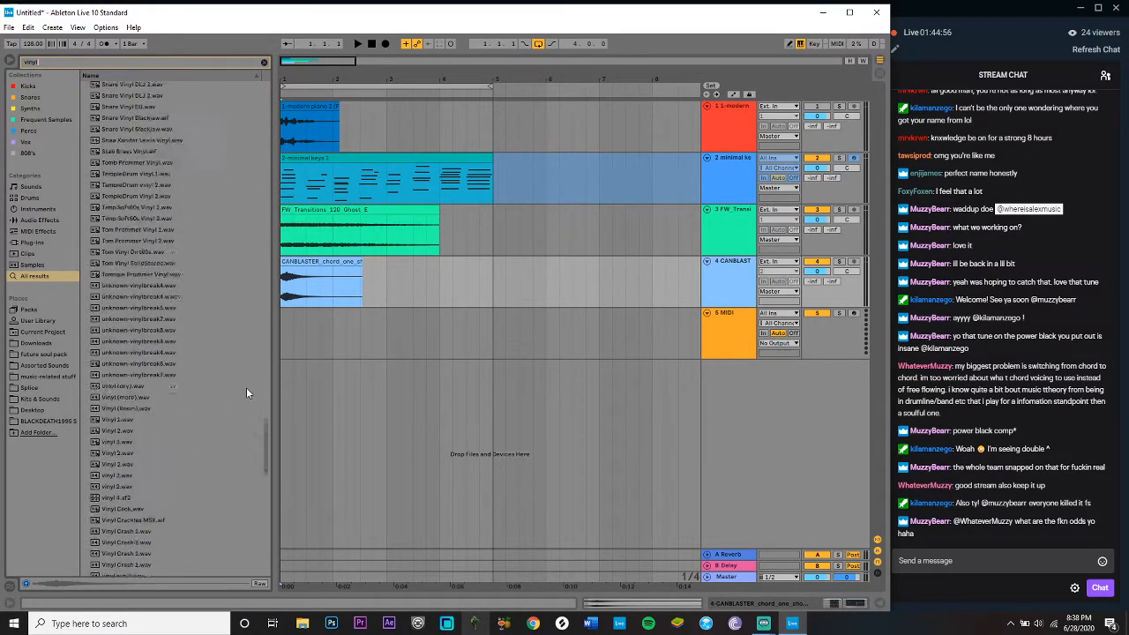
click(144, 511)
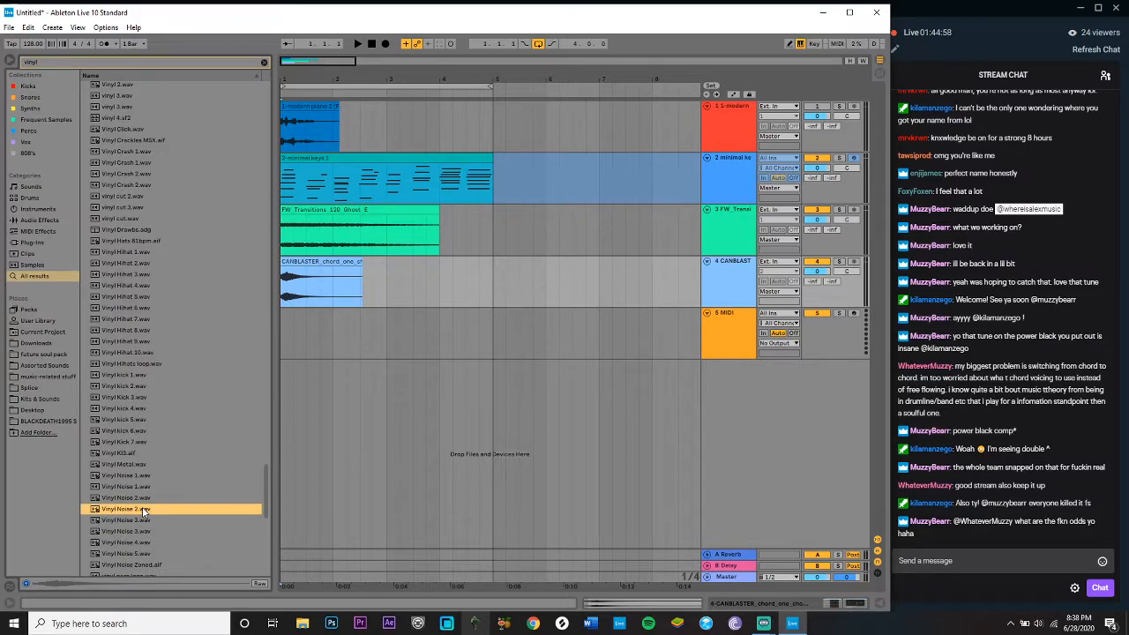
drag(131, 515, 282, 351)
key(space)
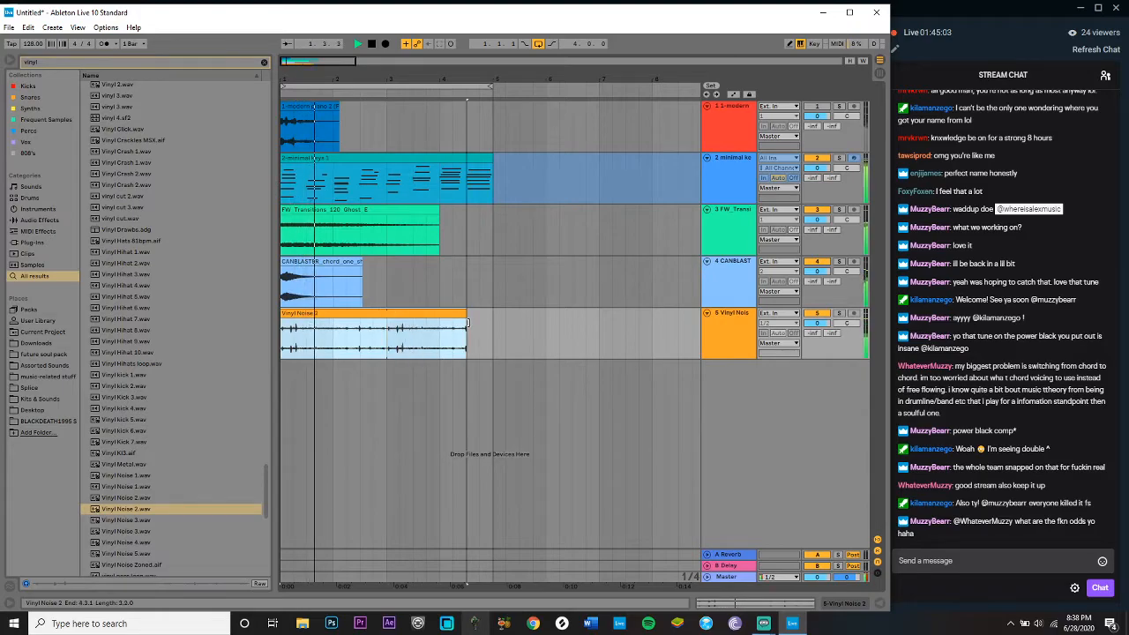
Step: Turn on warping and looping for the Vinyl Noise 2 clip and extend it to bar 5
double_click(408, 315)
click(252, 495)
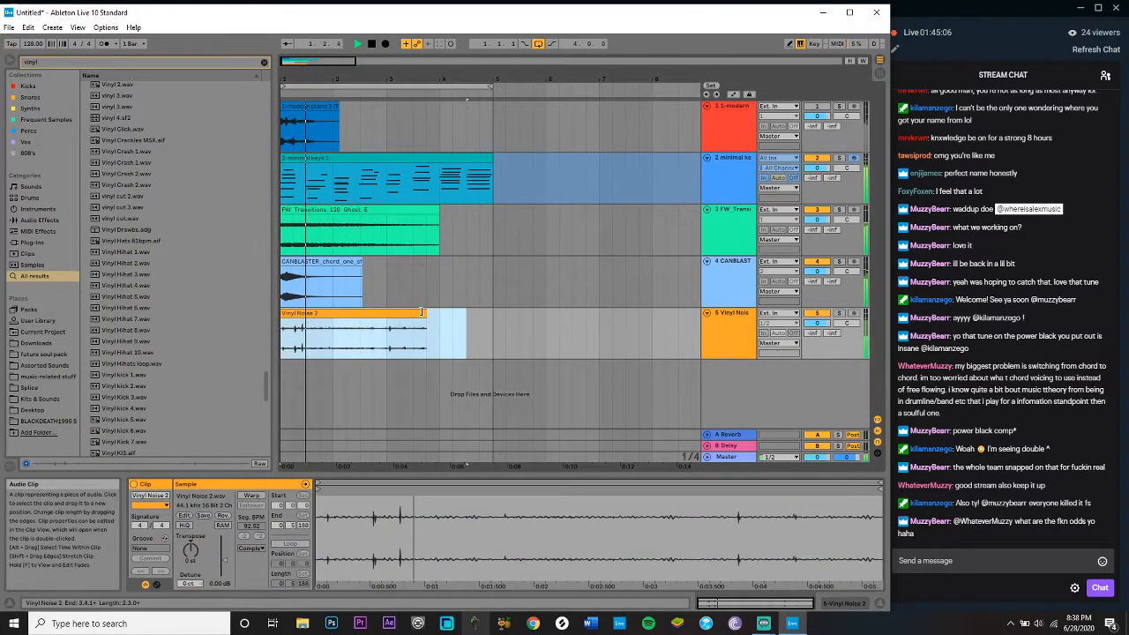
click(252, 494)
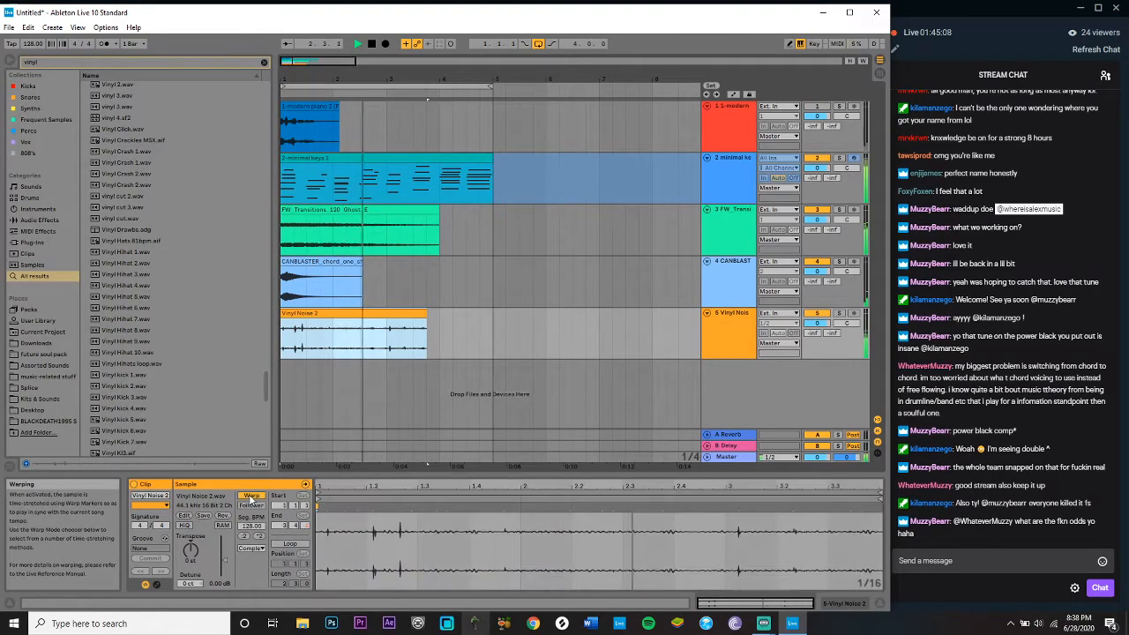
click(290, 543)
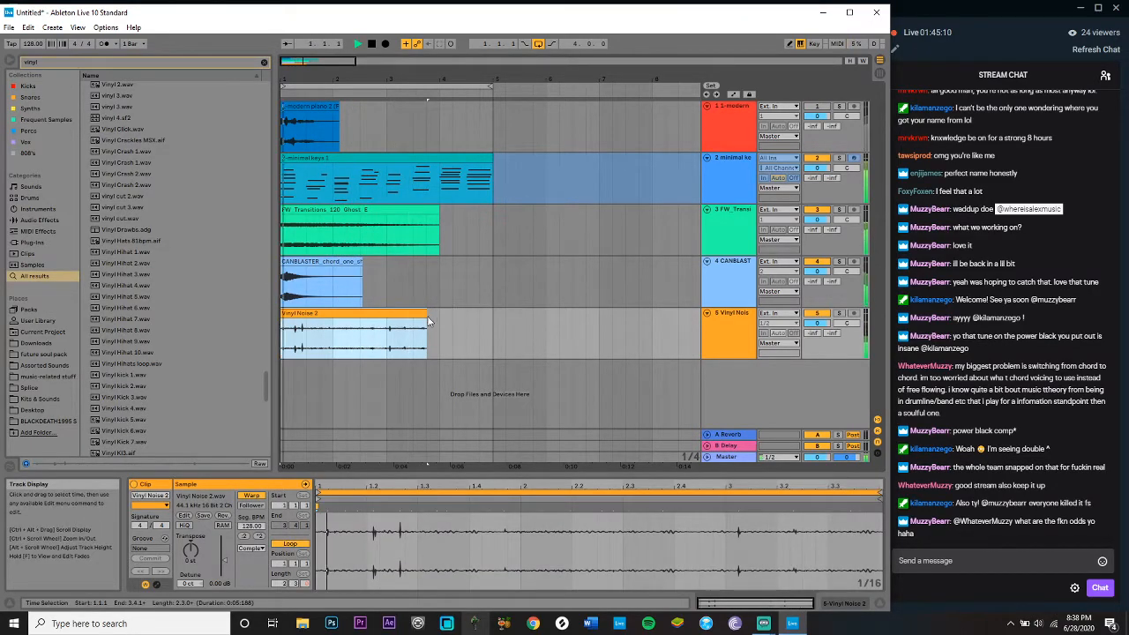
drag(426, 314, 494, 314)
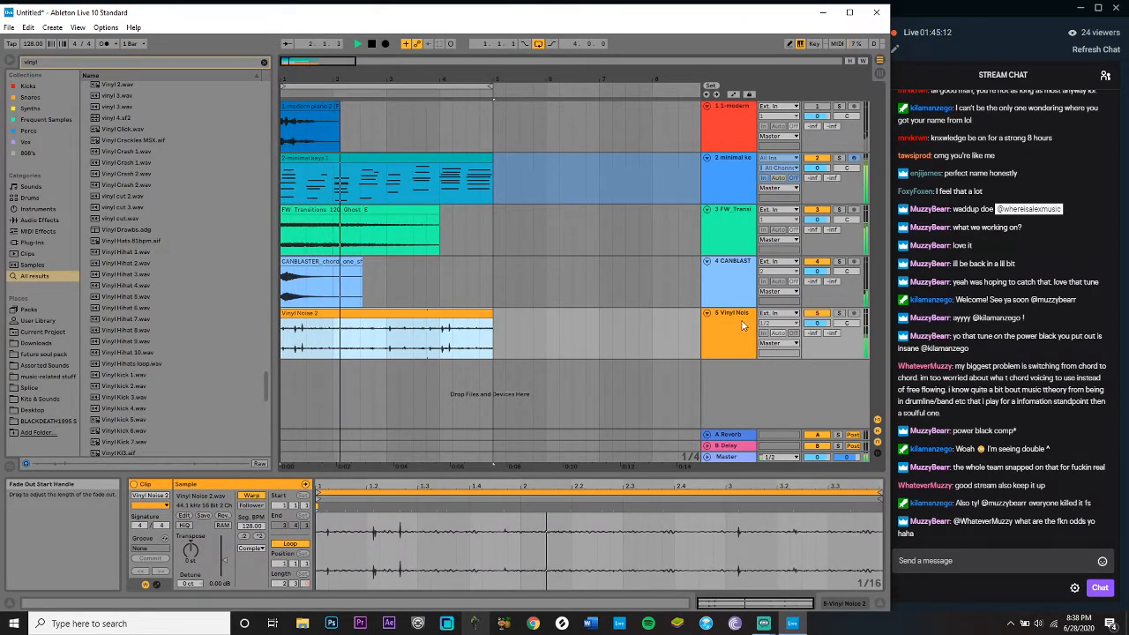
Step: Add an EQ Eight to the Vinyl Noise track and turn band 3 into a low cut at 474 Hz
click(714, 333)
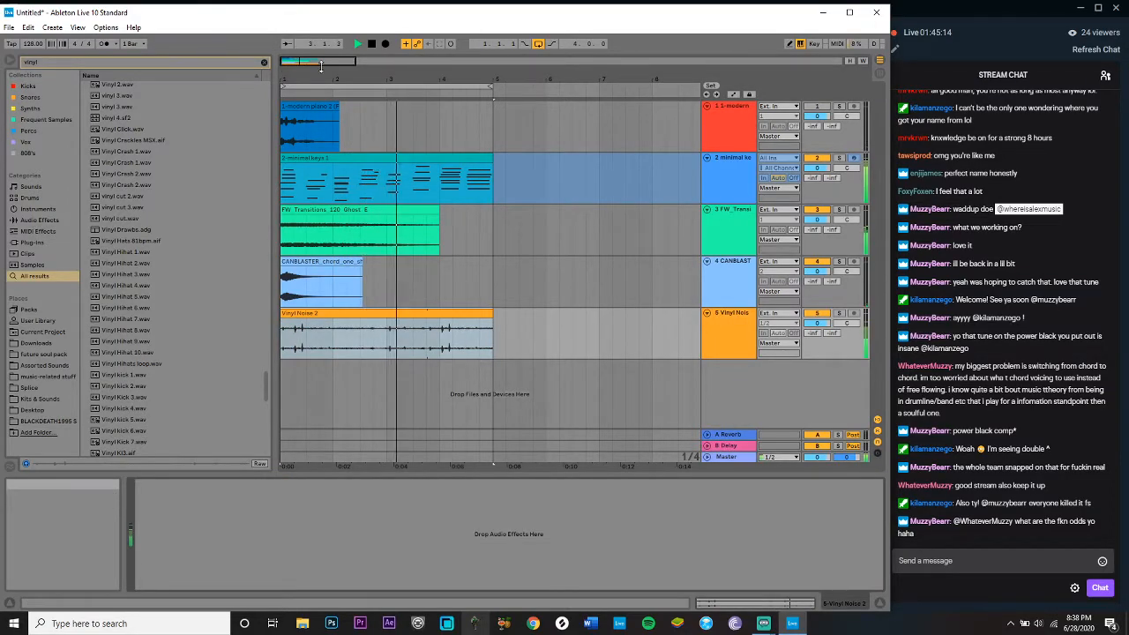
click(263, 64)
click(57, 219)
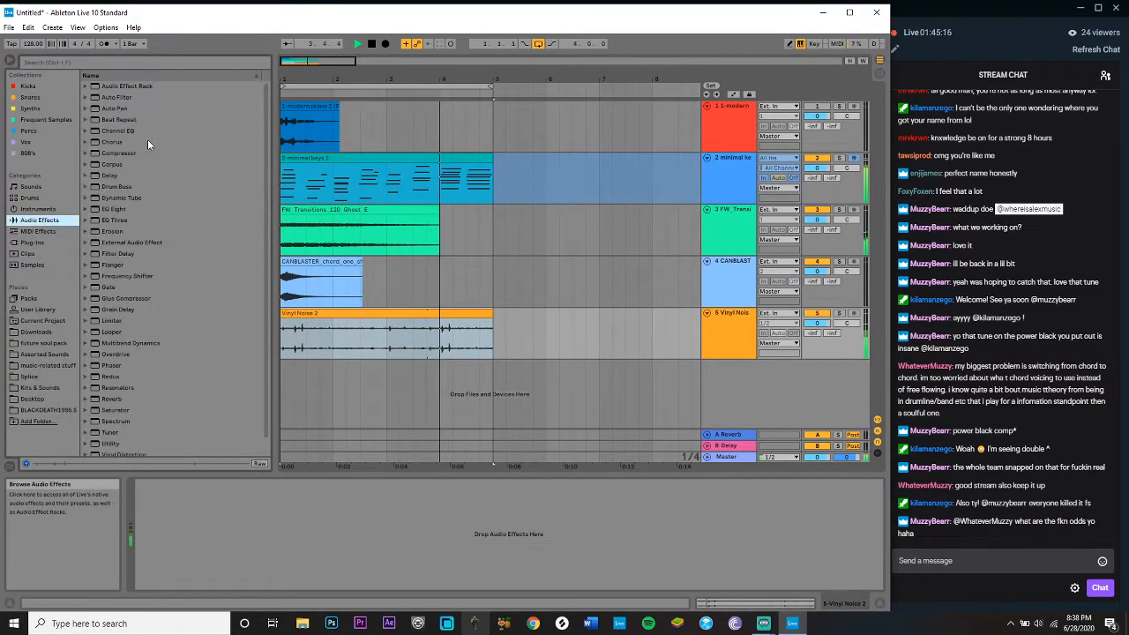
click(107, 209)
double_click(107, 210)
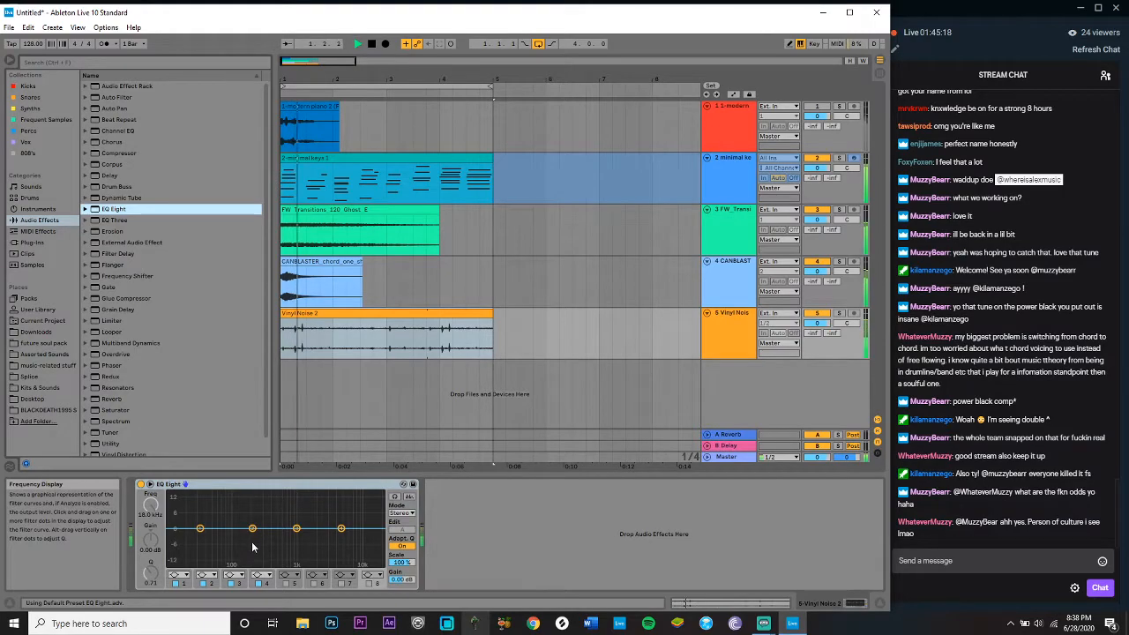
click(236, 574)
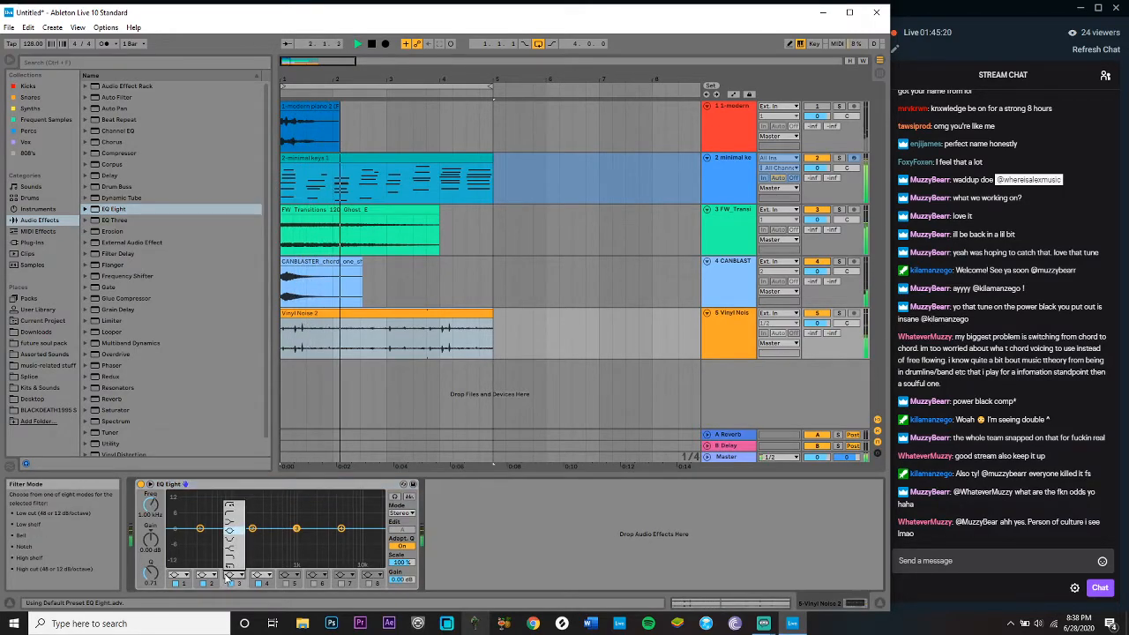
click(235, 511)
drag(296, 536, 272, 529)
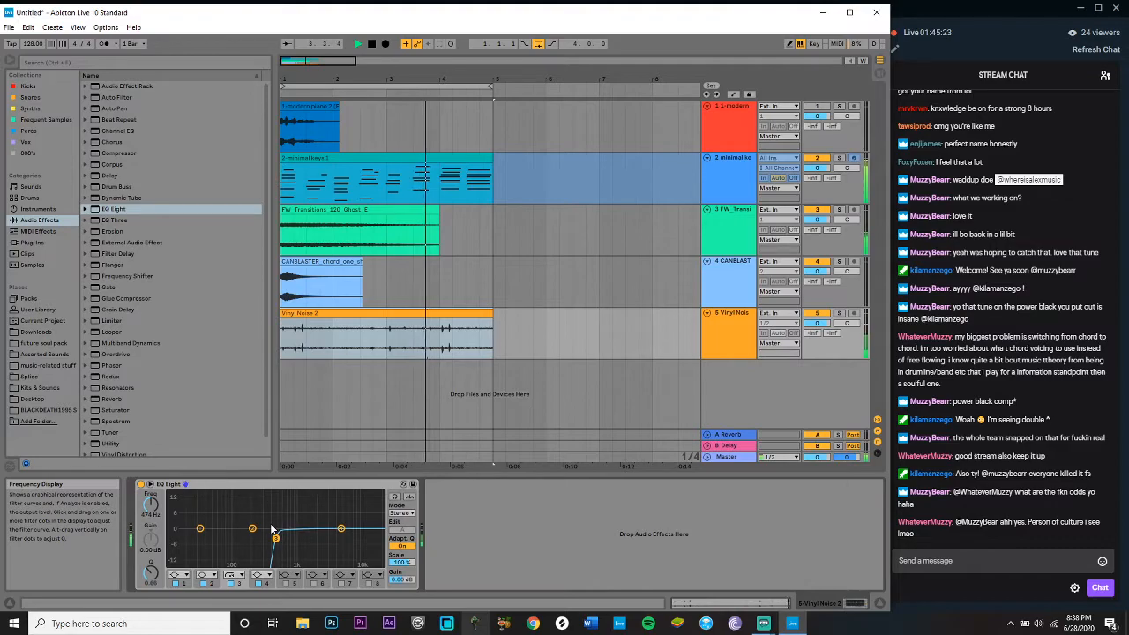
Step: Duplicate the minimal keys clip so the copy fills bars 5 to 9
click(492, 328)
key(space)
drag(492, 333, 284, 187)
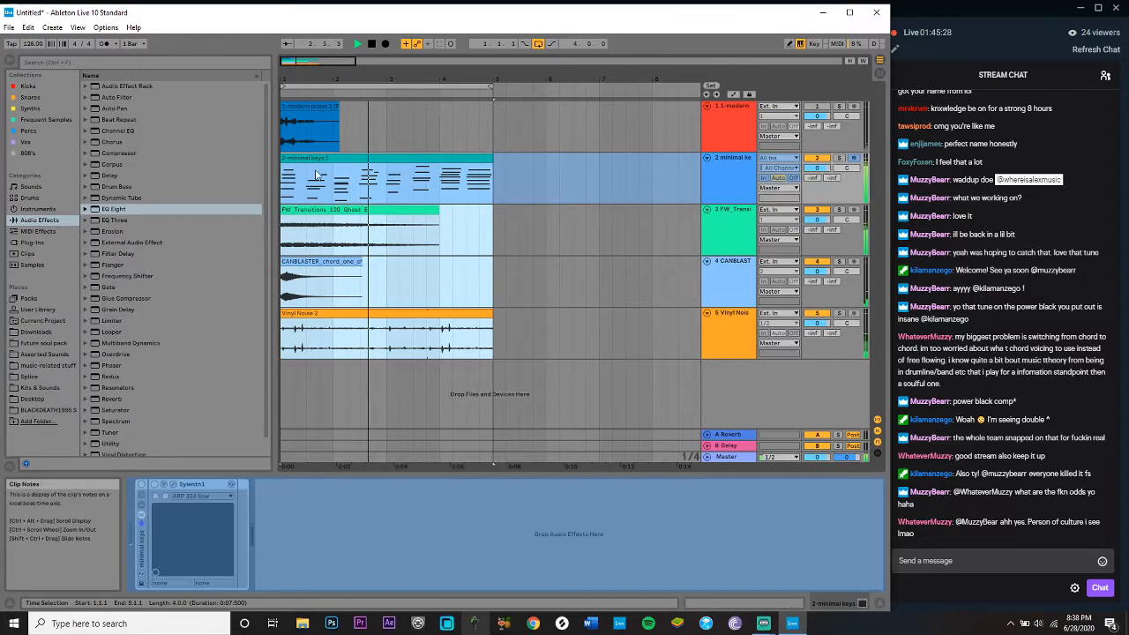
click(311, 171)
click(302, 158)
key(ctrl+d)
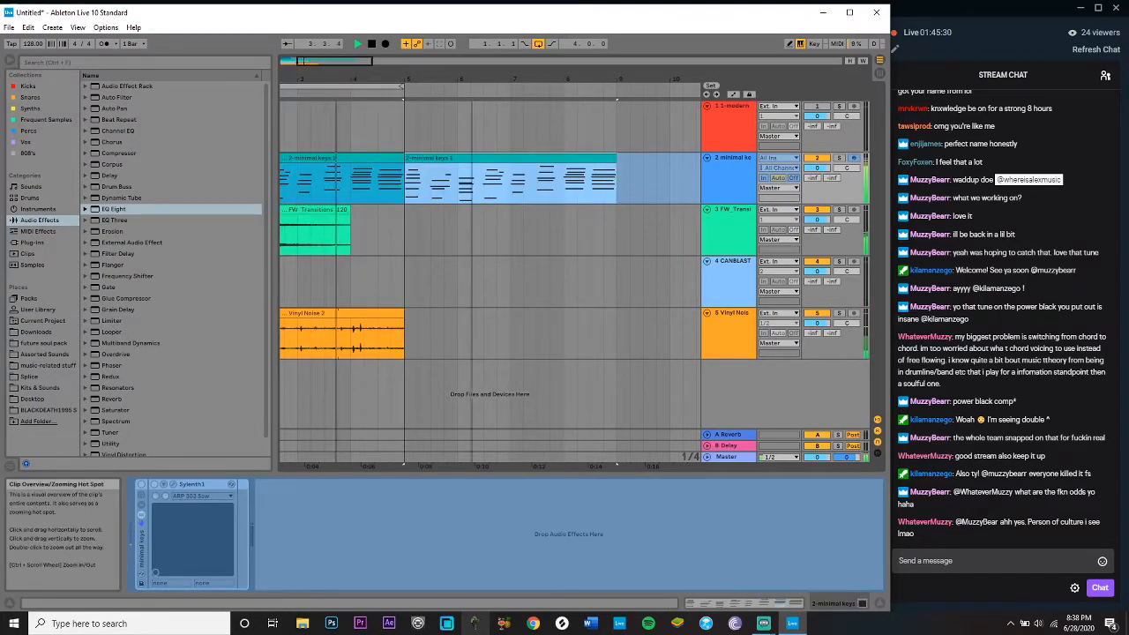
Step: Extend both the arrangement loop region and the Vinyl Noise 2 clip to bar 9
drag(343, 60, 329, 60)
drag(487, 88, 692, 88)
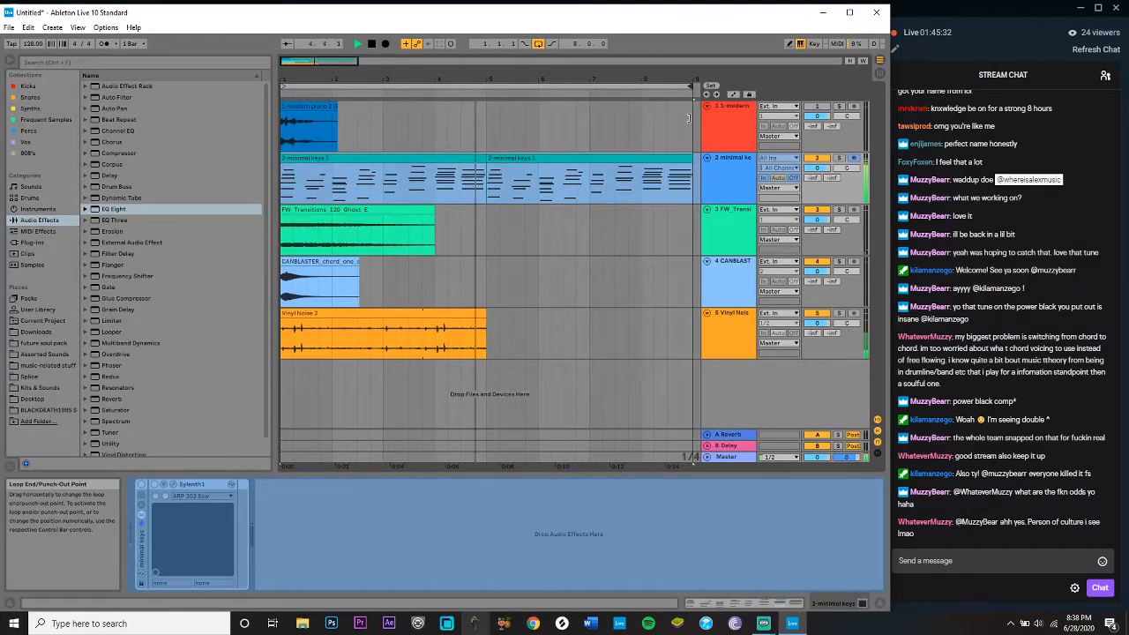
drag(488, 319, 685, 319)
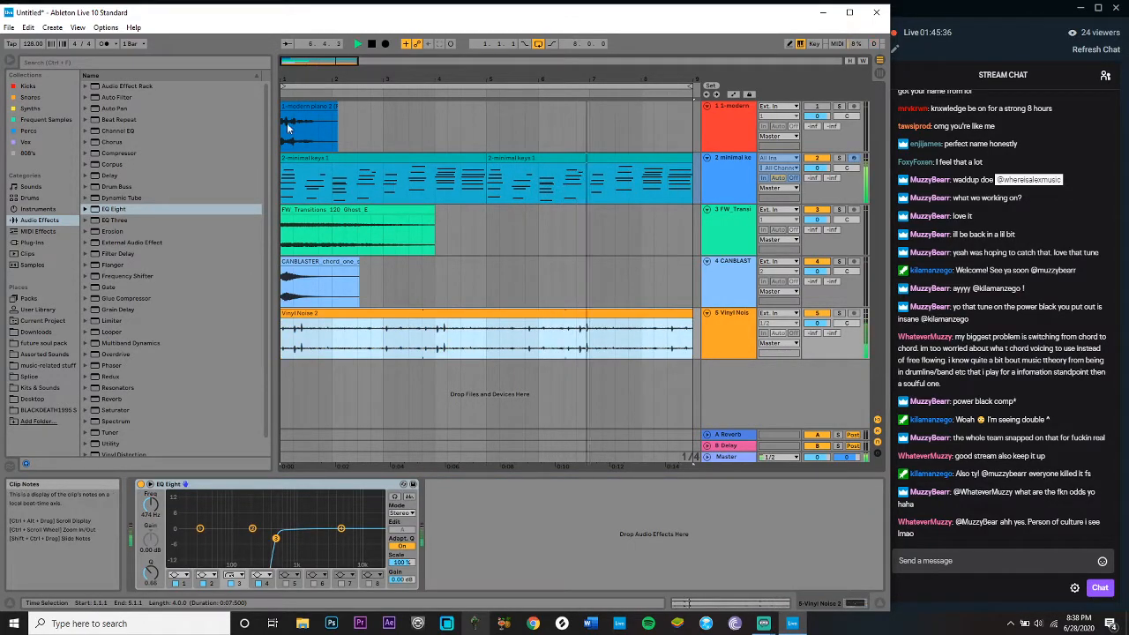
Step: Duplicate both minimal keys clips to fill bars 9 to 17 and set the arrangement loop to that section
drag(294, 61, 295, 47)
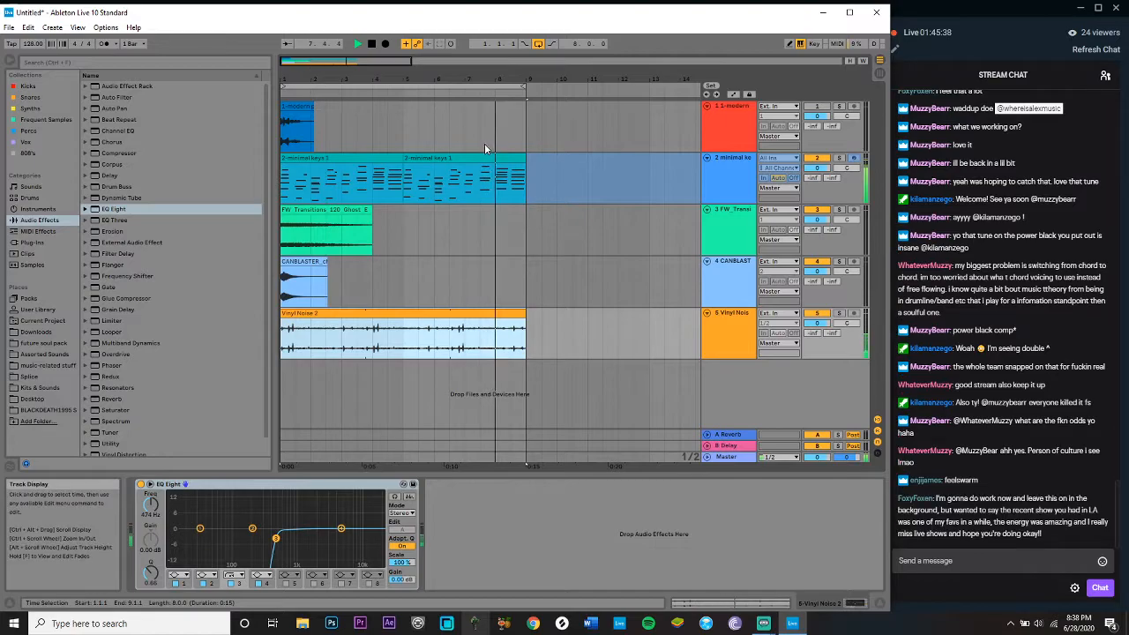
click(347, 159)
key(ctrl+d)
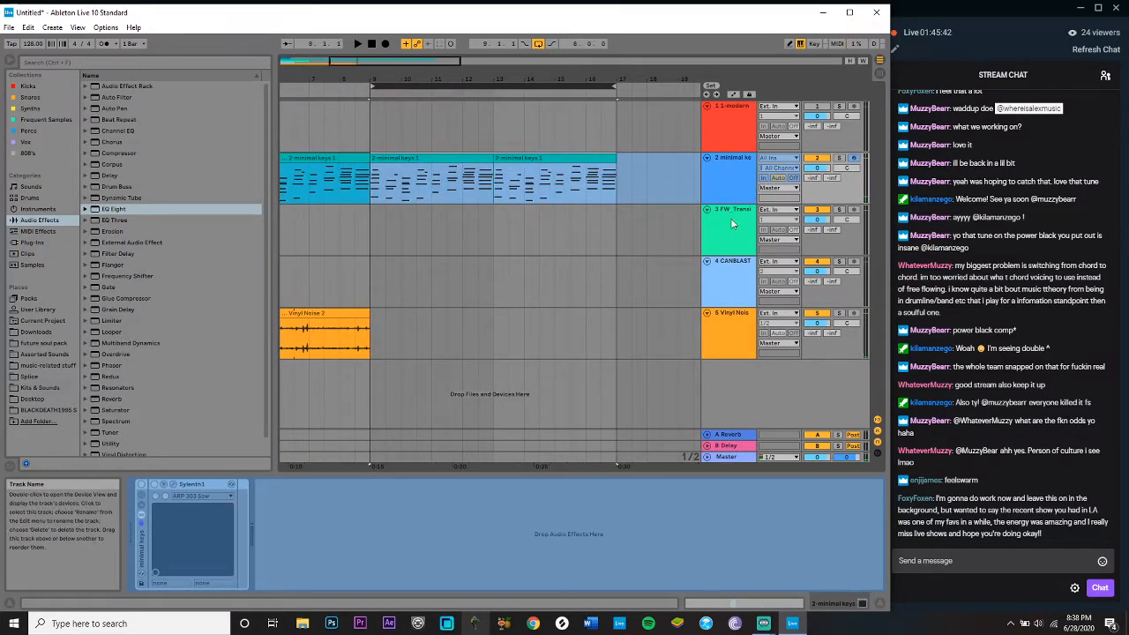
Step: Insert a soloed MIDI track below the minimal keys track and load an empty Drum Rack on it
click(52, 28)
click(83, 106)
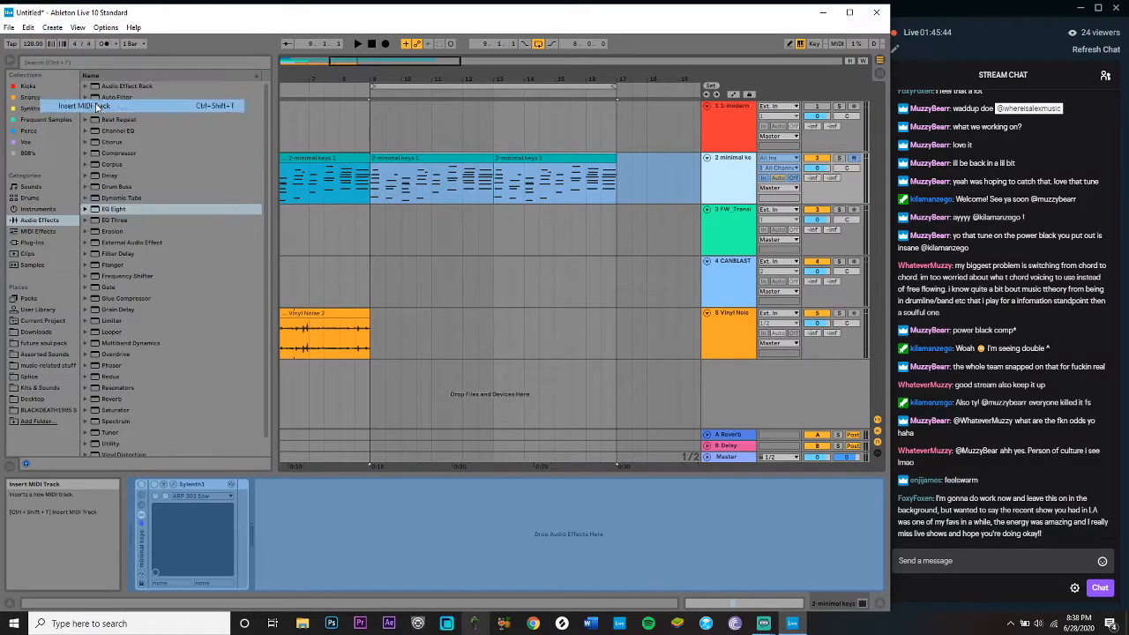
click(840, 209)
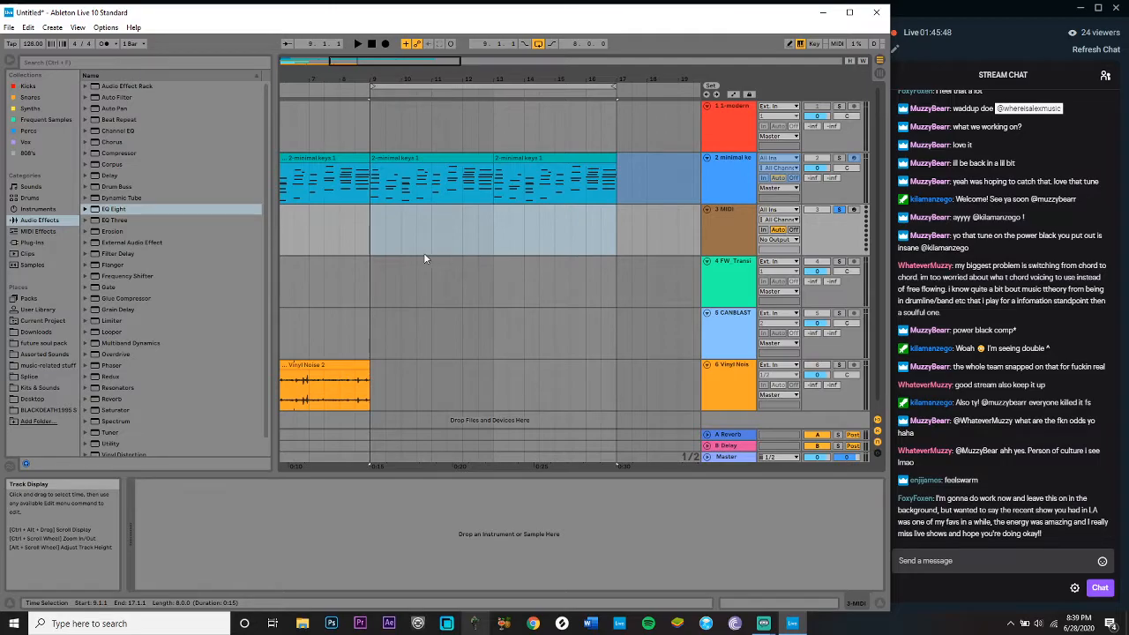
click(733, 212)
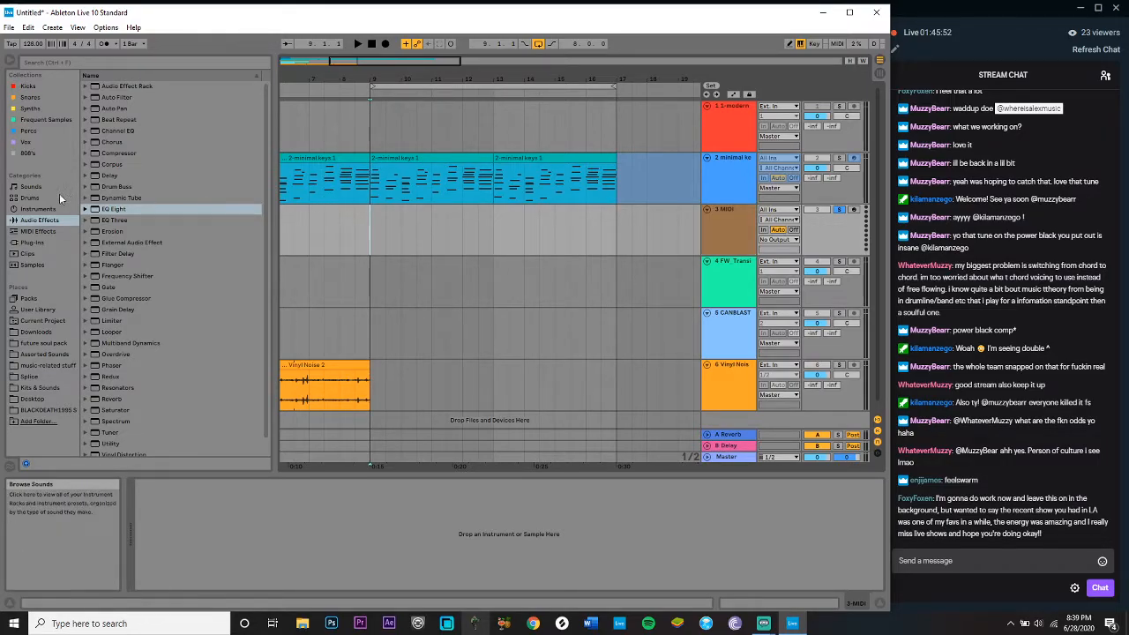
click(40, 209)
double_click(115, 98)
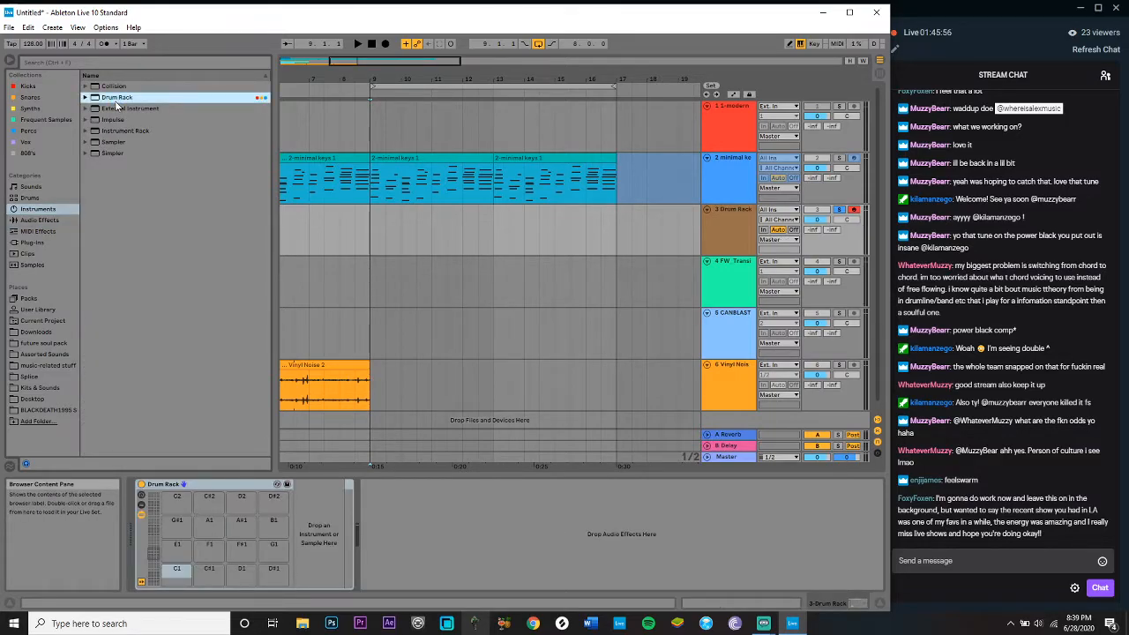
Step: Search all library results for "krs" and go down to the snap and snare samples
click(43, 64)
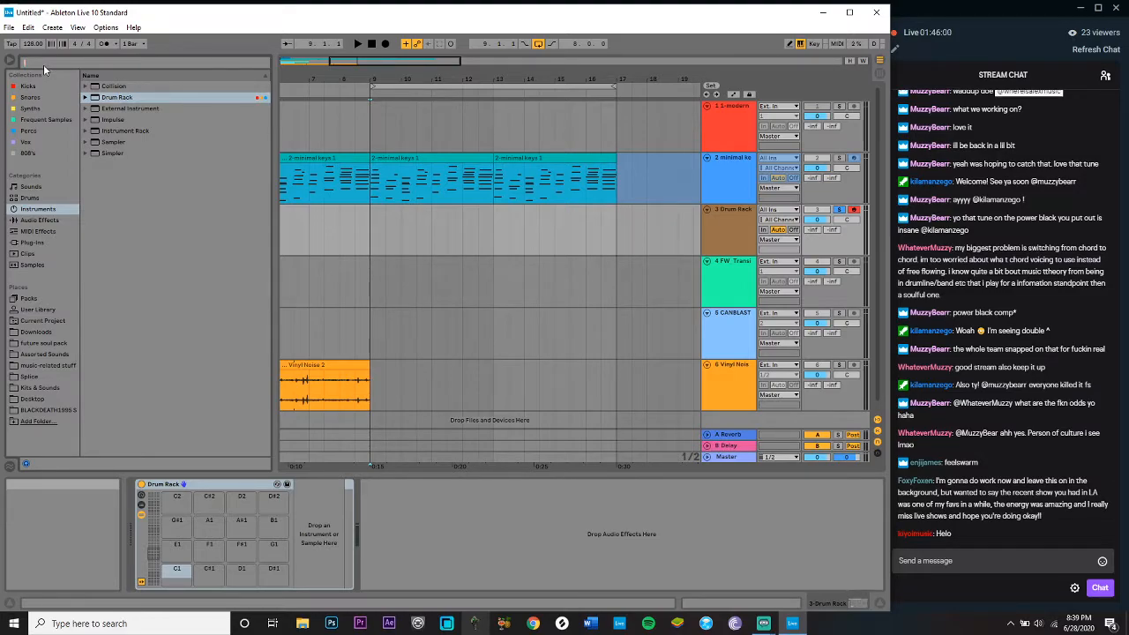
text(krs)
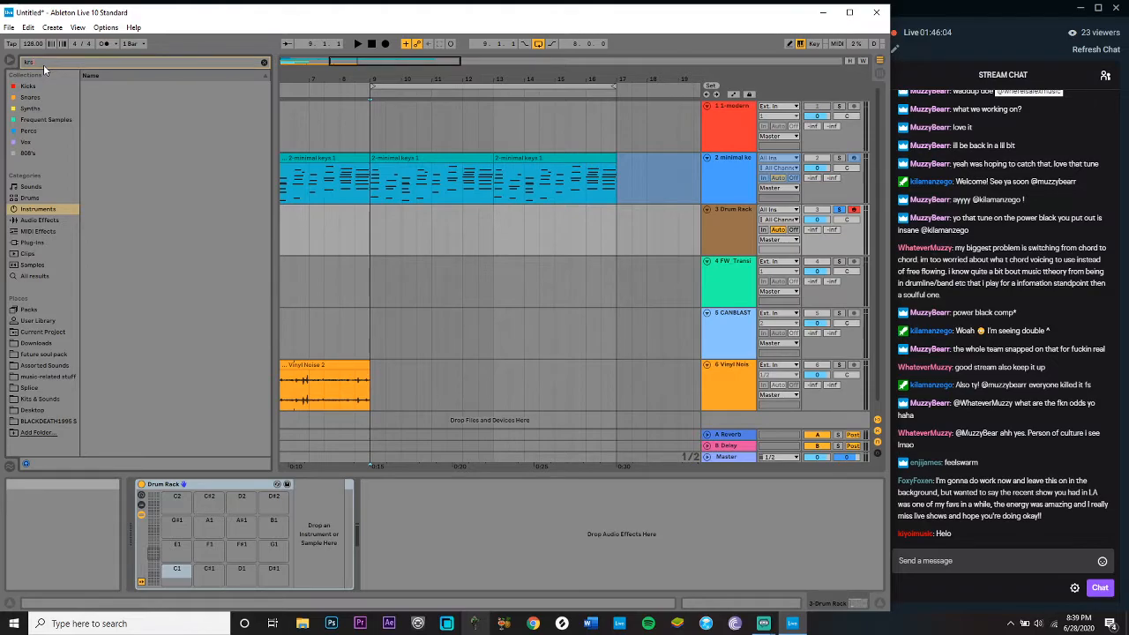
click(26, 277)
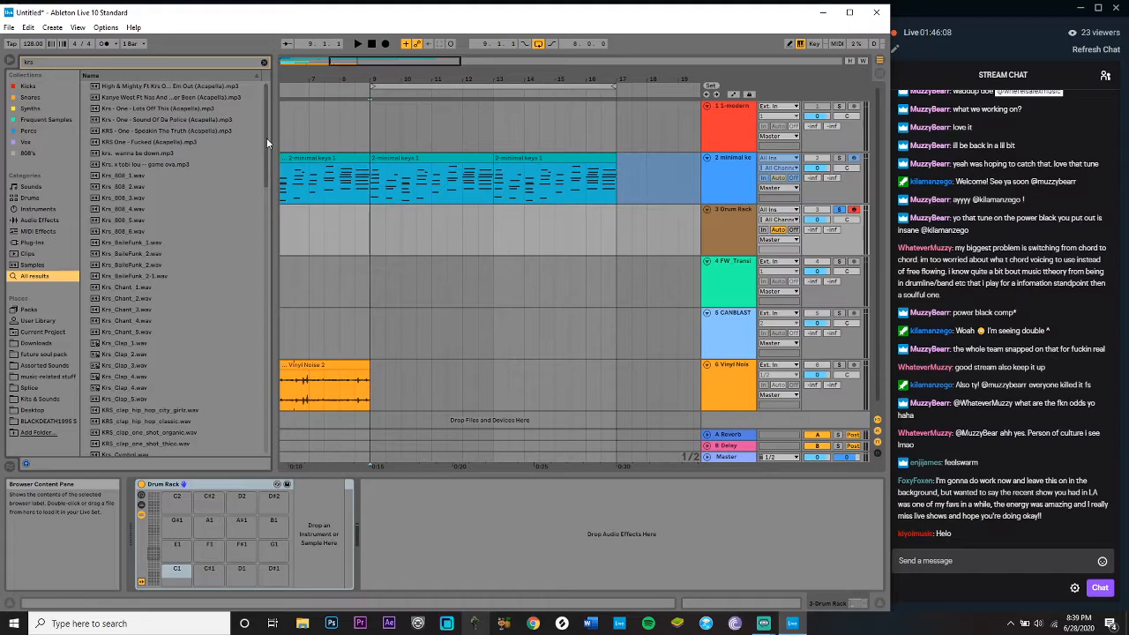
drag(266, 138, 291, 424)
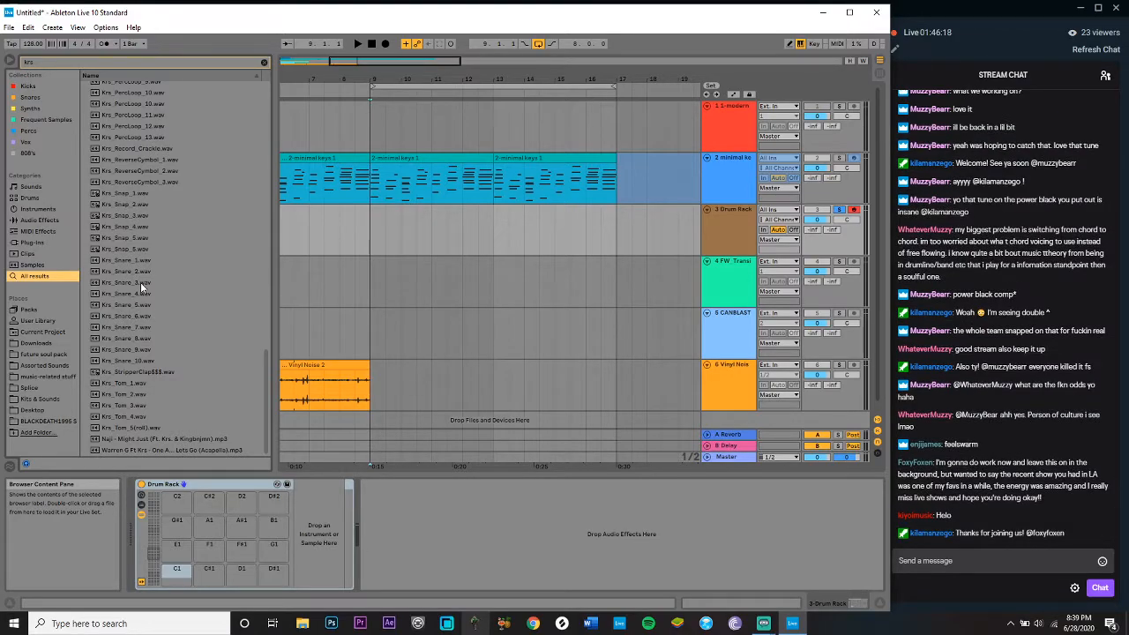
Step: Audition the Krs_Snap samples and compare them, finishing on Krs_Snap_1.wav
click(141, 208)
click(143, 214)
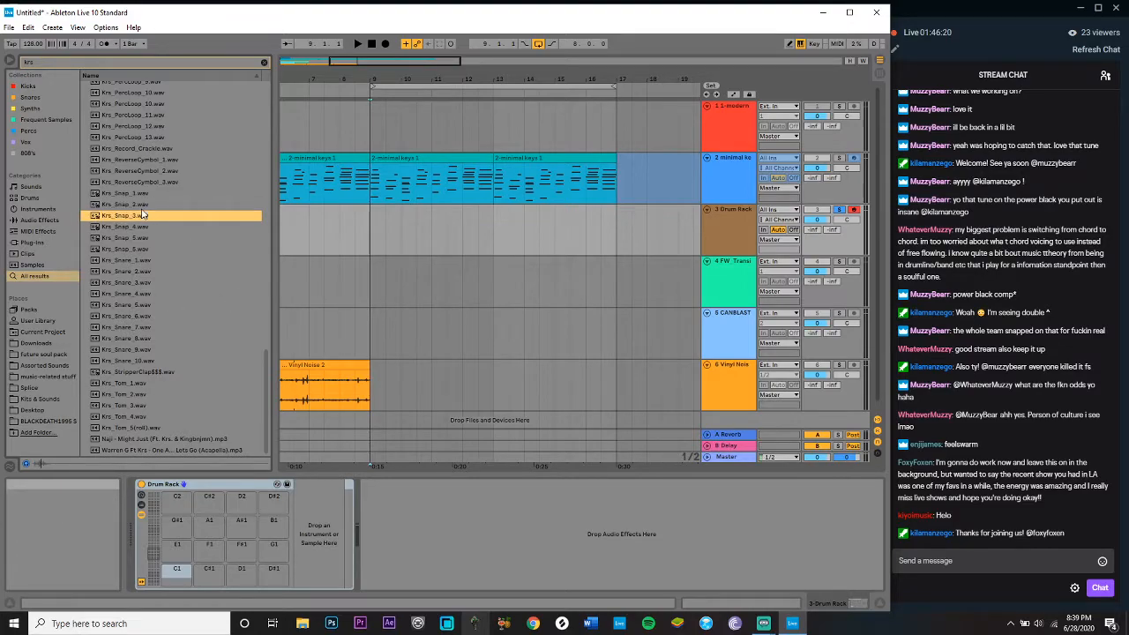
click(141, 208)
key(Up)
click(124, 226)
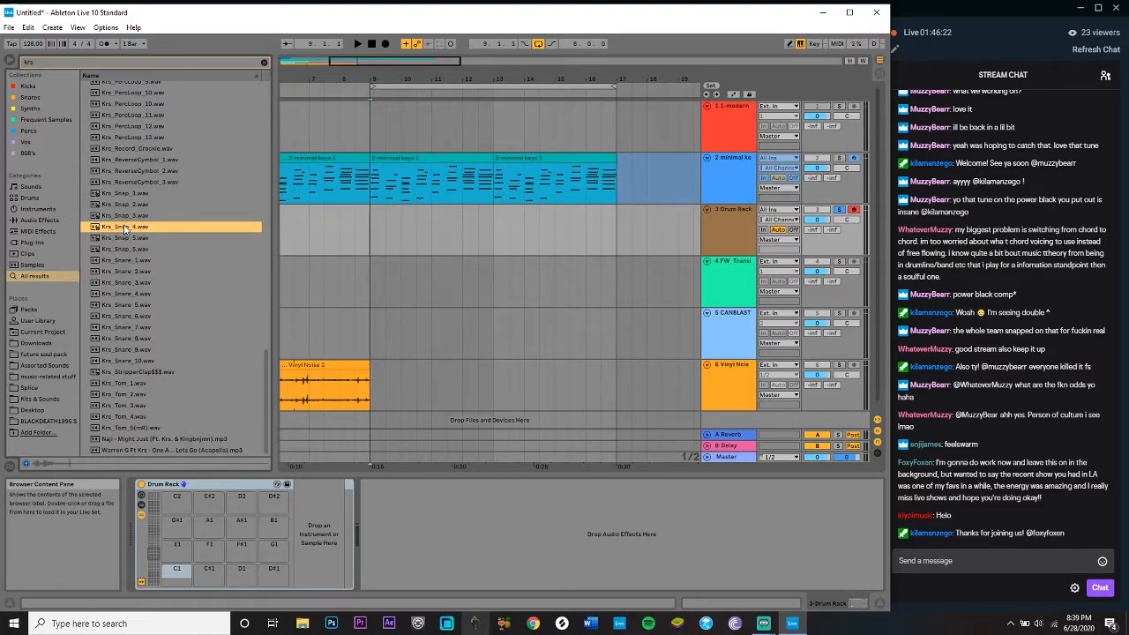
key(Down)
key(Up)
key(Up)
key(Up)
key(Up)
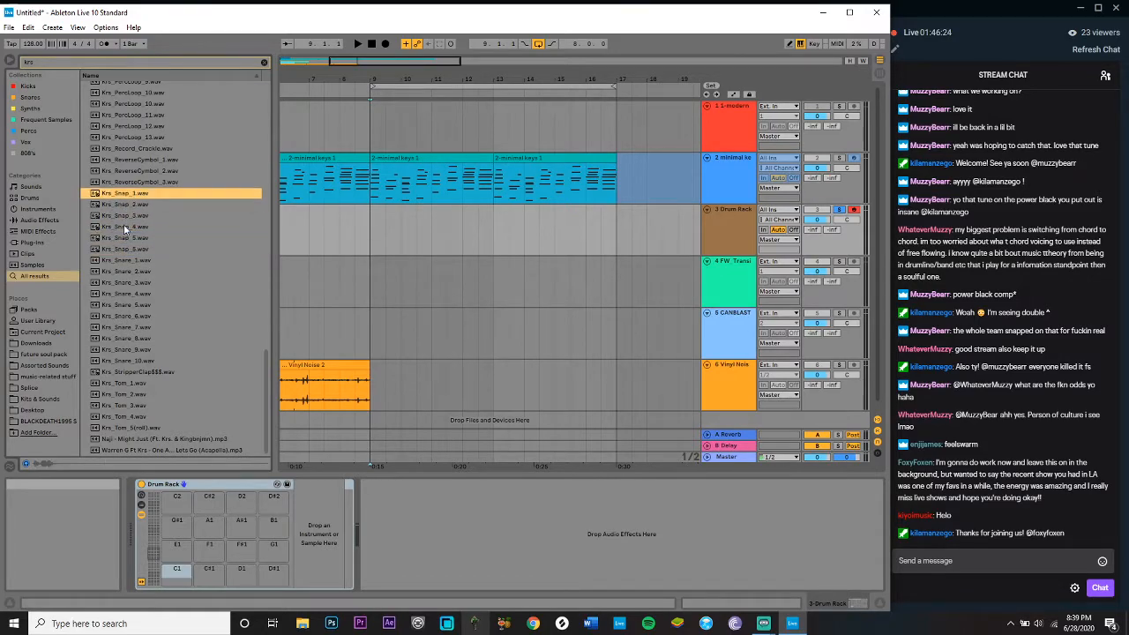
key(Down)
key(Up)
key(Down)
key(Up)
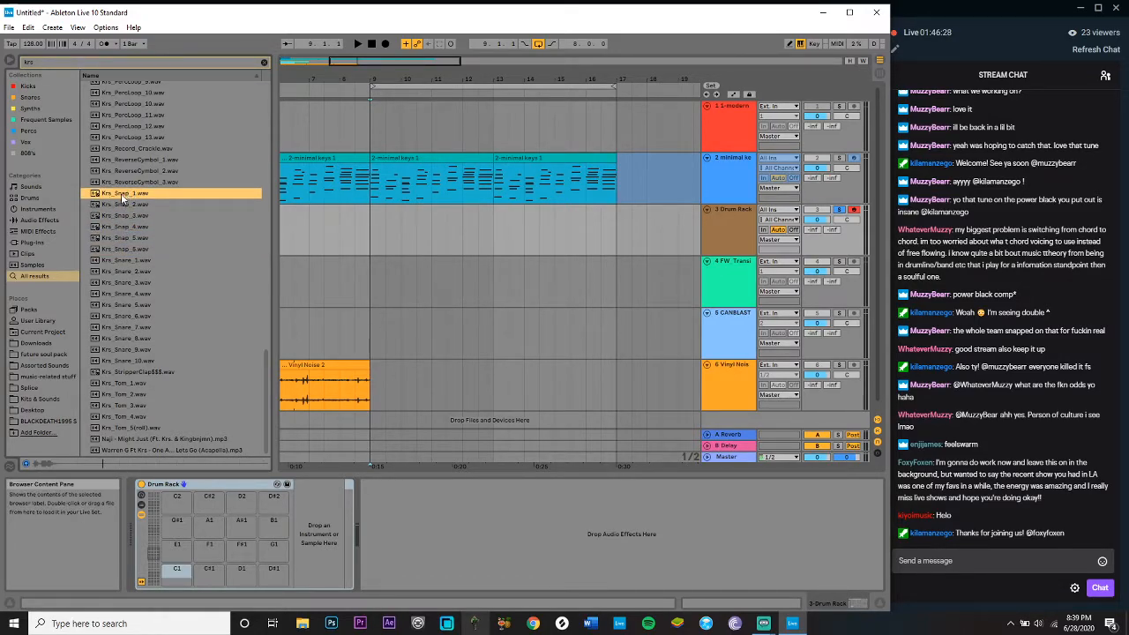
Step: Load Krs_Snap_1 onto the Drum Rack's C1 pad and set its volume velocity sensitivity to 0 %
drag(179, 568, 178, 568)
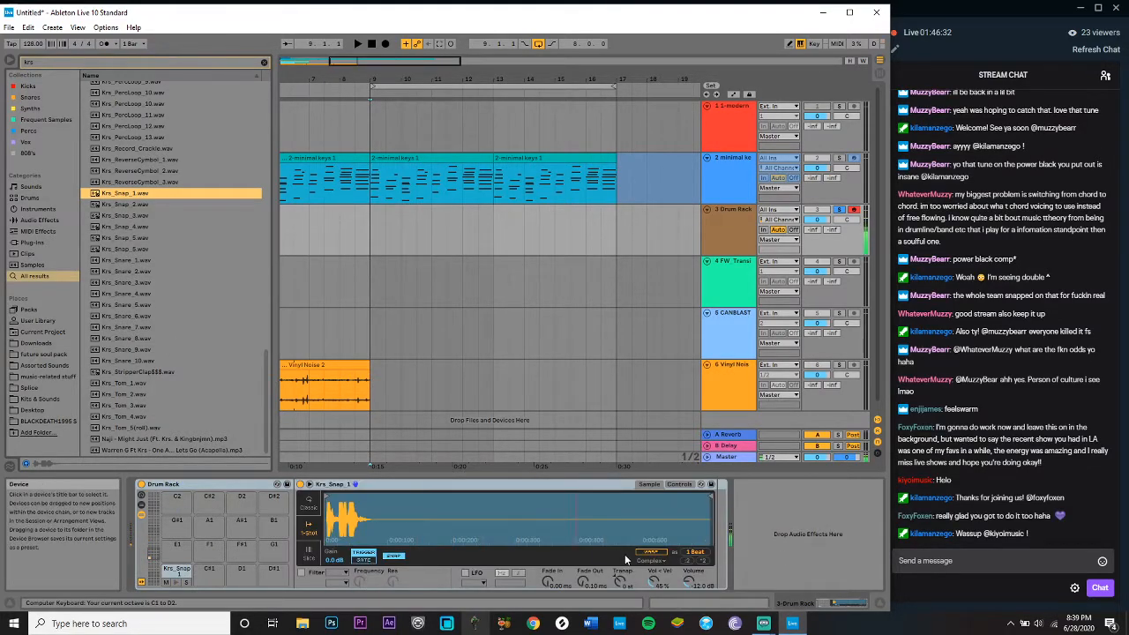
click(661, 581)
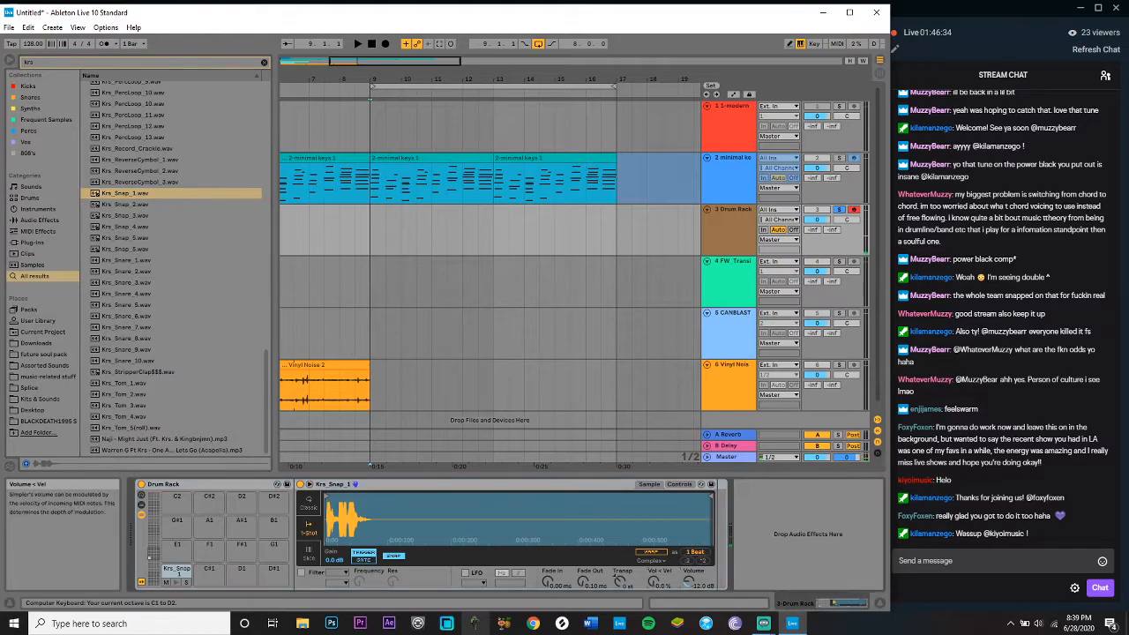
Step: Build a MIDI clip on the Drum Rack track from bar 9 to 17 with a Krs_Snap_1 hit on beat three of every bar, and select all its notes
click(372, 222)
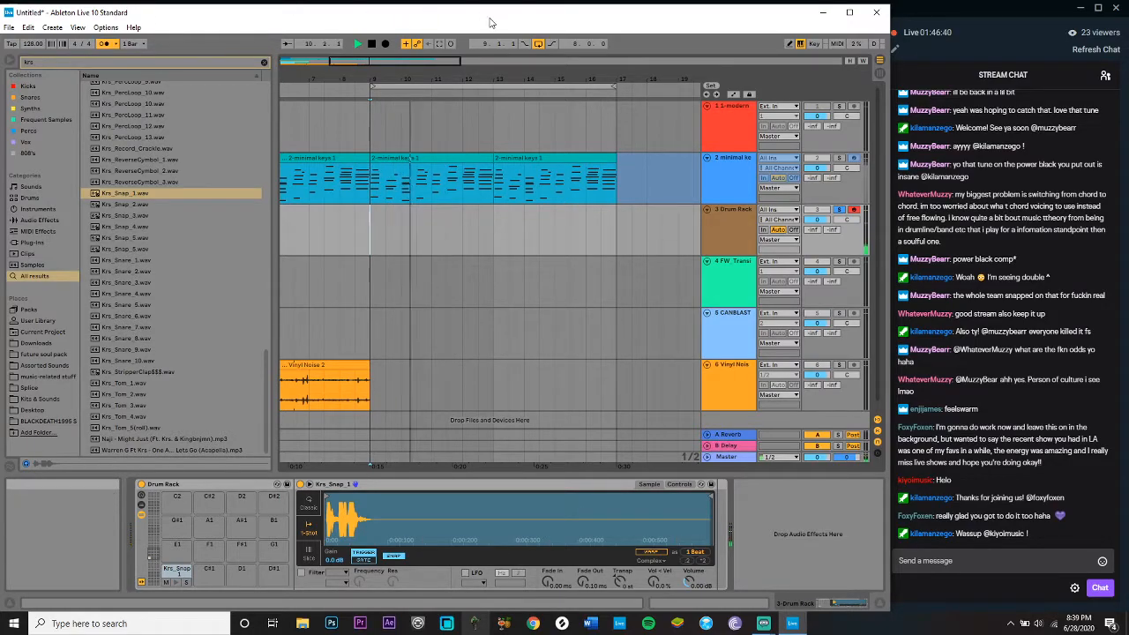
key(ctrl+shift+m)
drag(403, 216, 374, 228)
key(ctrl+d)
key(ctrl+d)
key(ctrl+d)
click(383, 214)
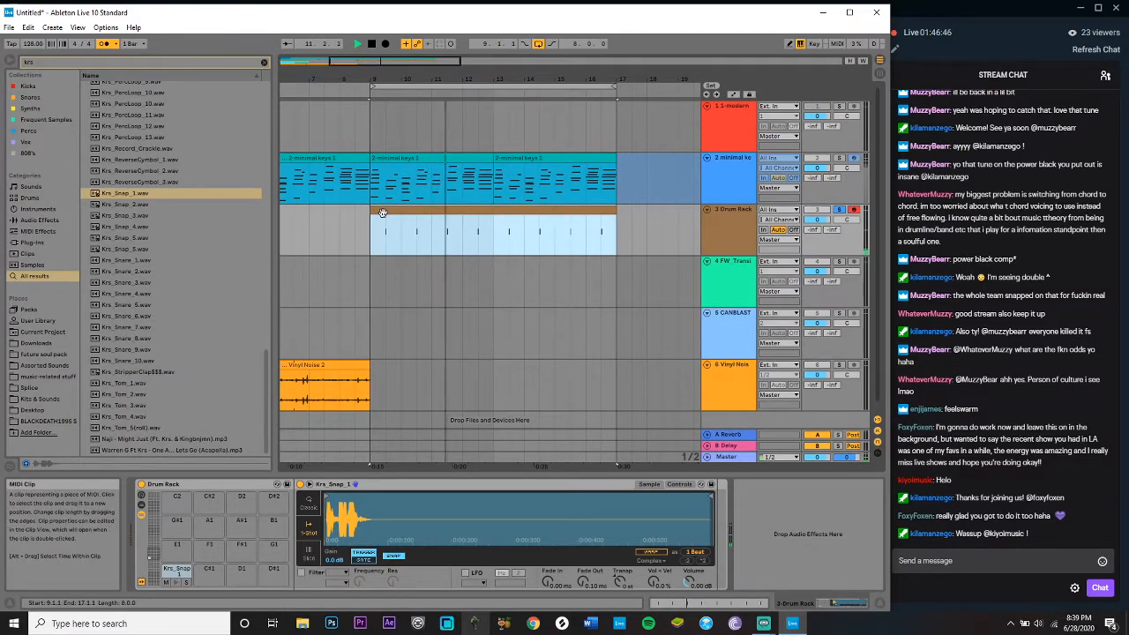
double_click(382, 213)
key(ctrl+a)
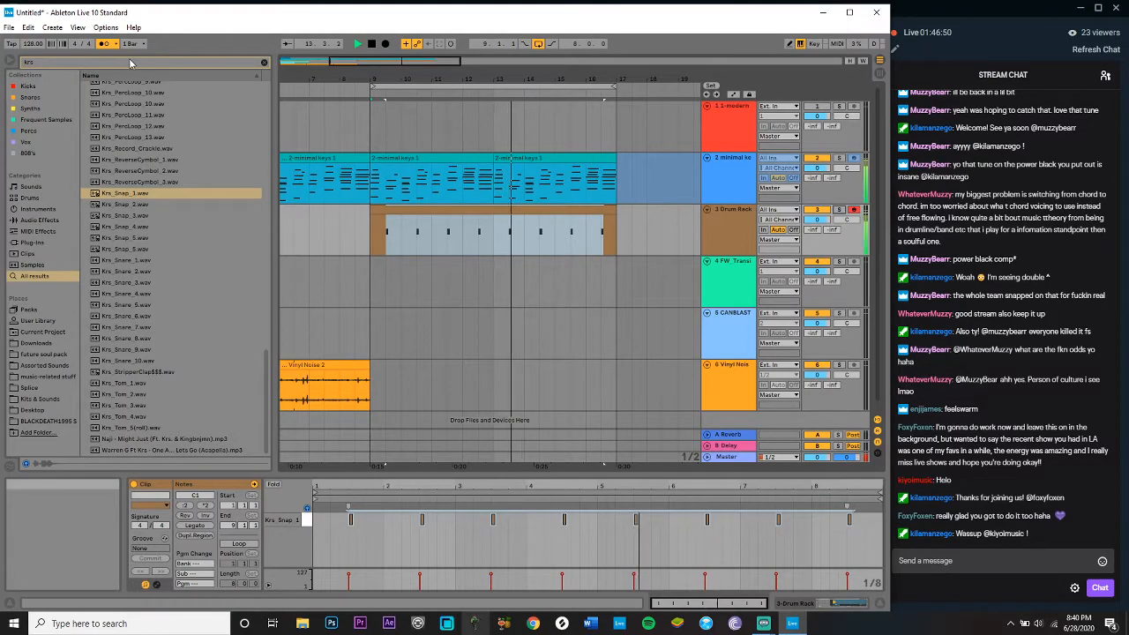
Step: Insert a new MIDI track below the Drum Rack track and place the insert marker on it at bar 9
click(733, 234)
click(52, 27)
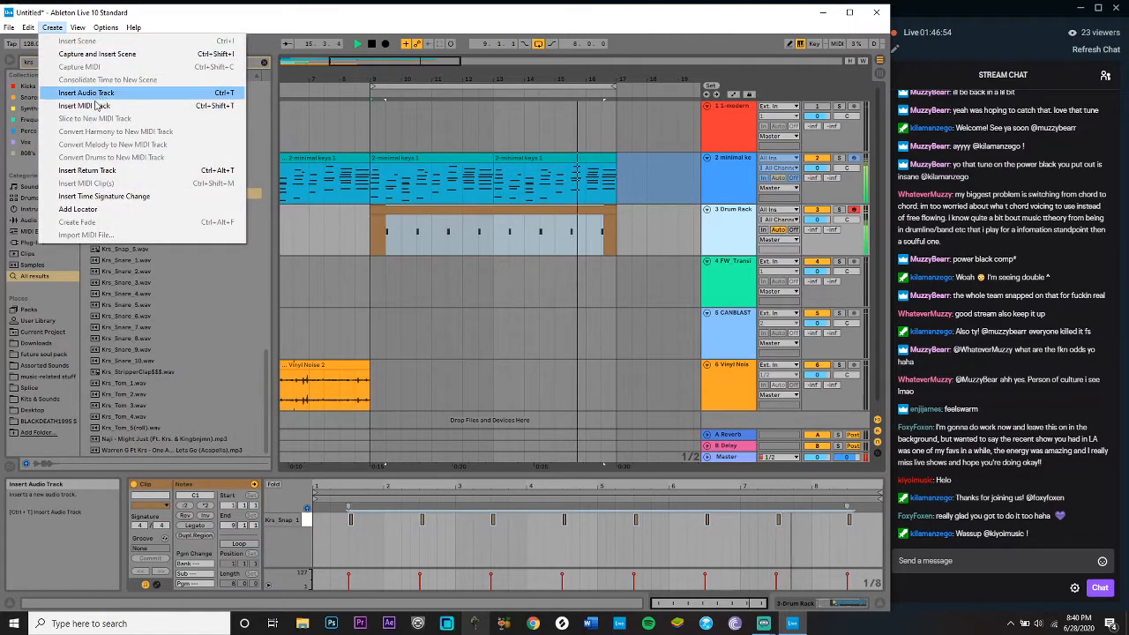
click(95, 106)
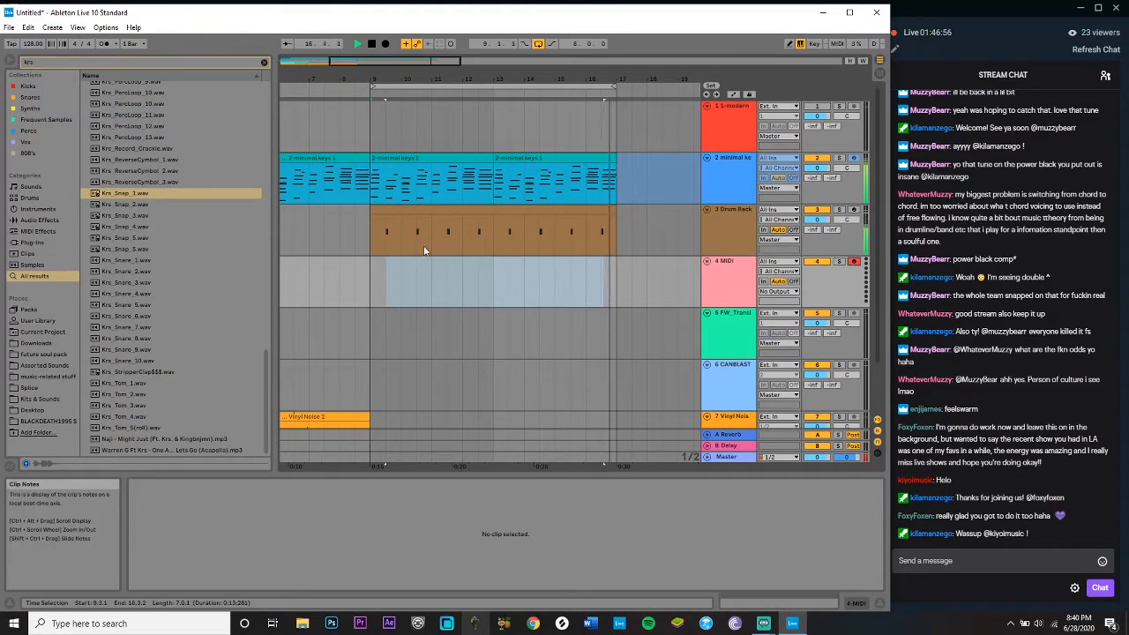
click(374, 280)
key(space)
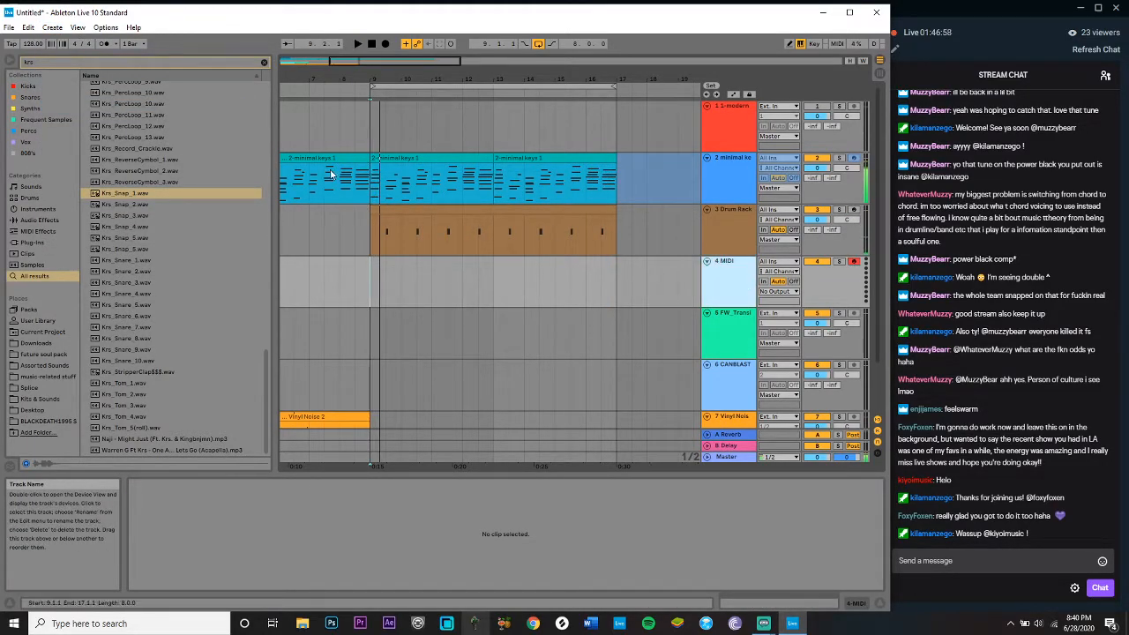
Step: Clear the library search and load minimonsta bass.adg from the Synths collection onto the new MIDI track
click(261, 62)
click(31, 108)
click(27, 97)
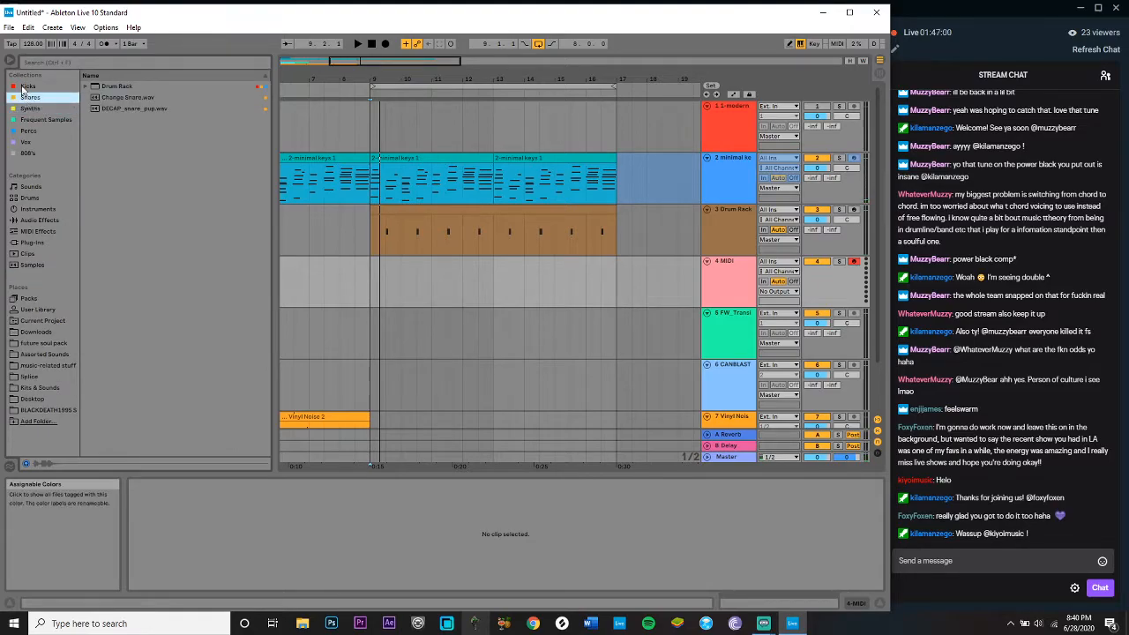
click(29, 120)
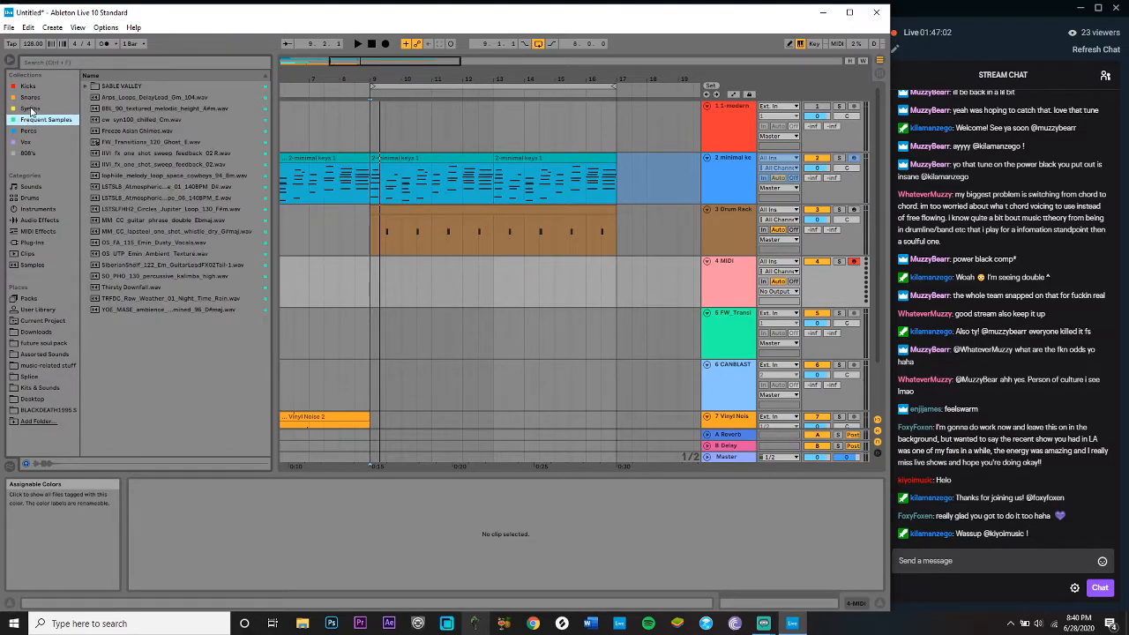
click(31, 108)
click(106, 110)
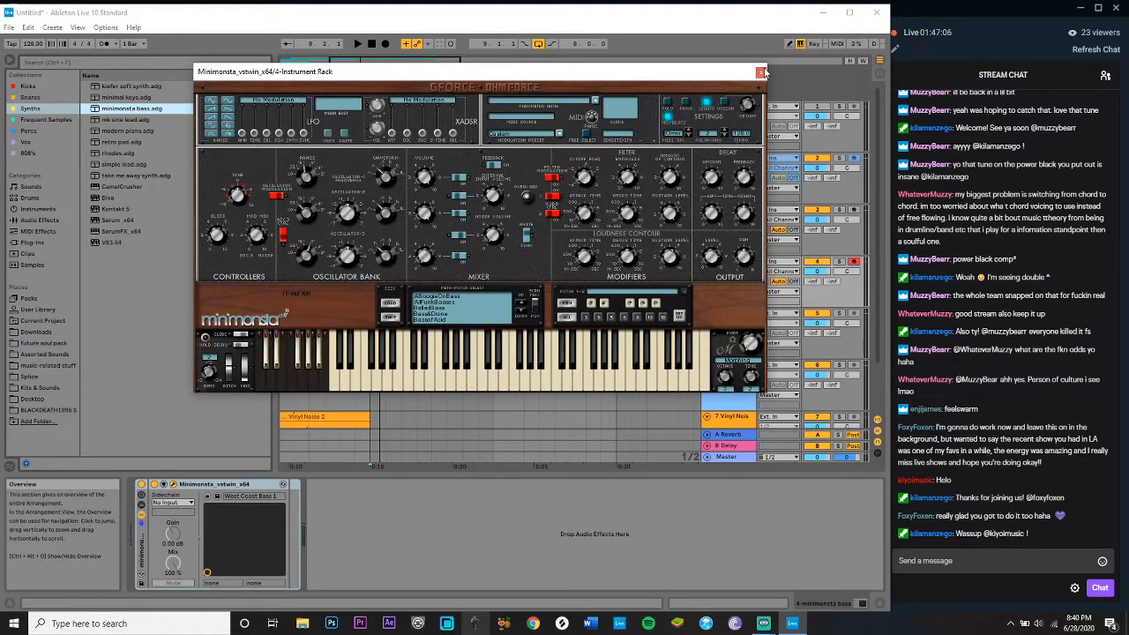
click(857, 125)
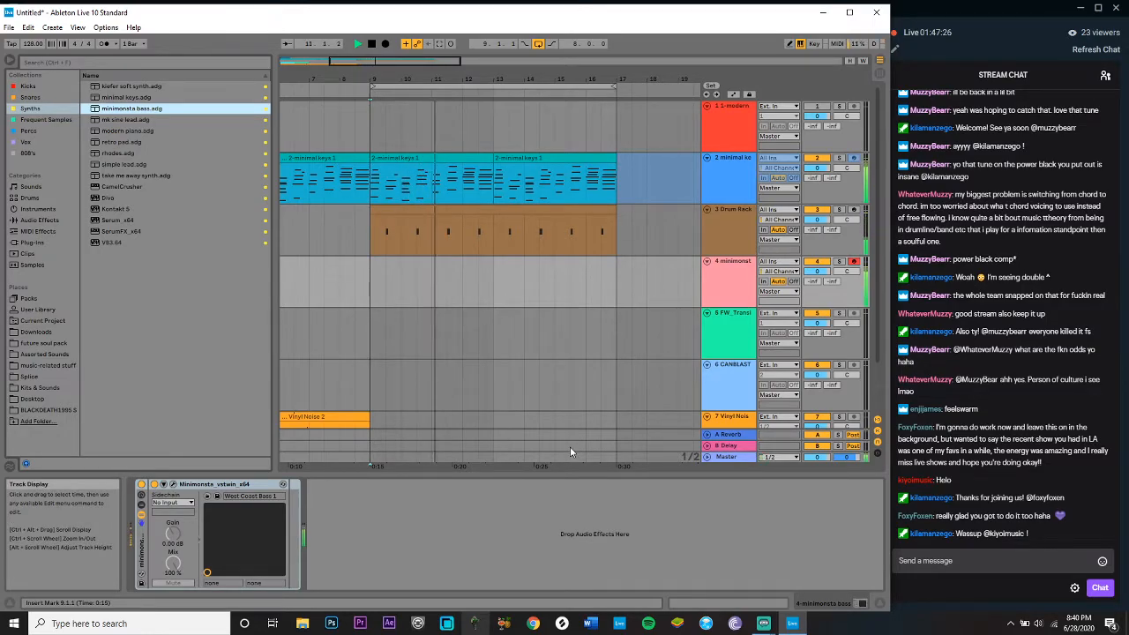
Step: Replay the loop from bar 9, then expand Minimonsta's Bass patch list and load its first patch, Basic Funky Bass
key(space)
key(space)
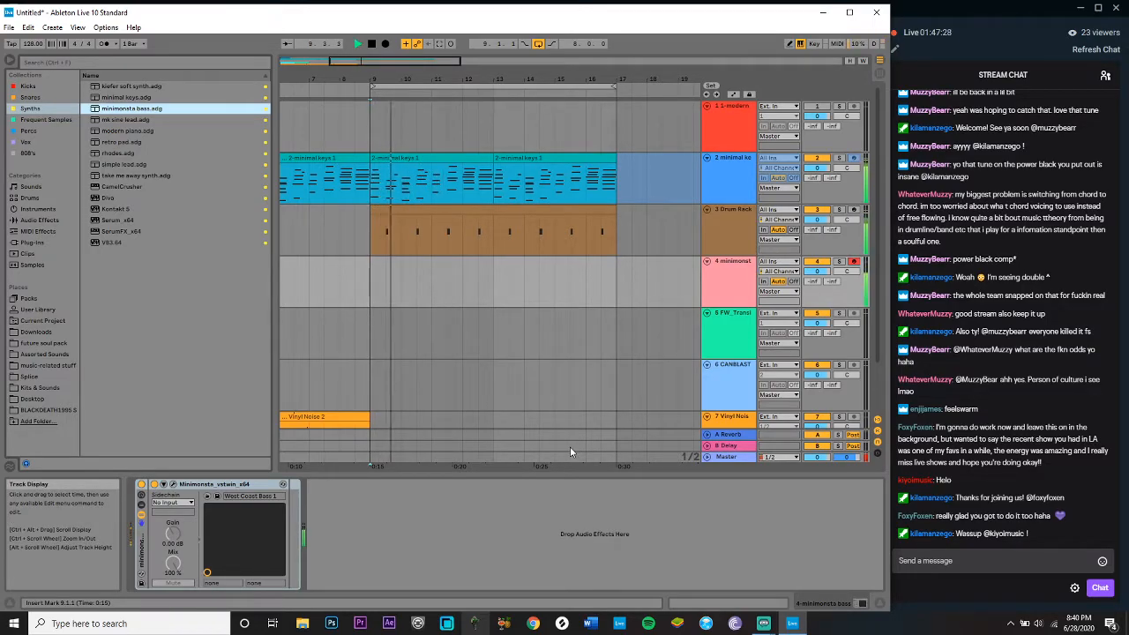
click(173, 486)
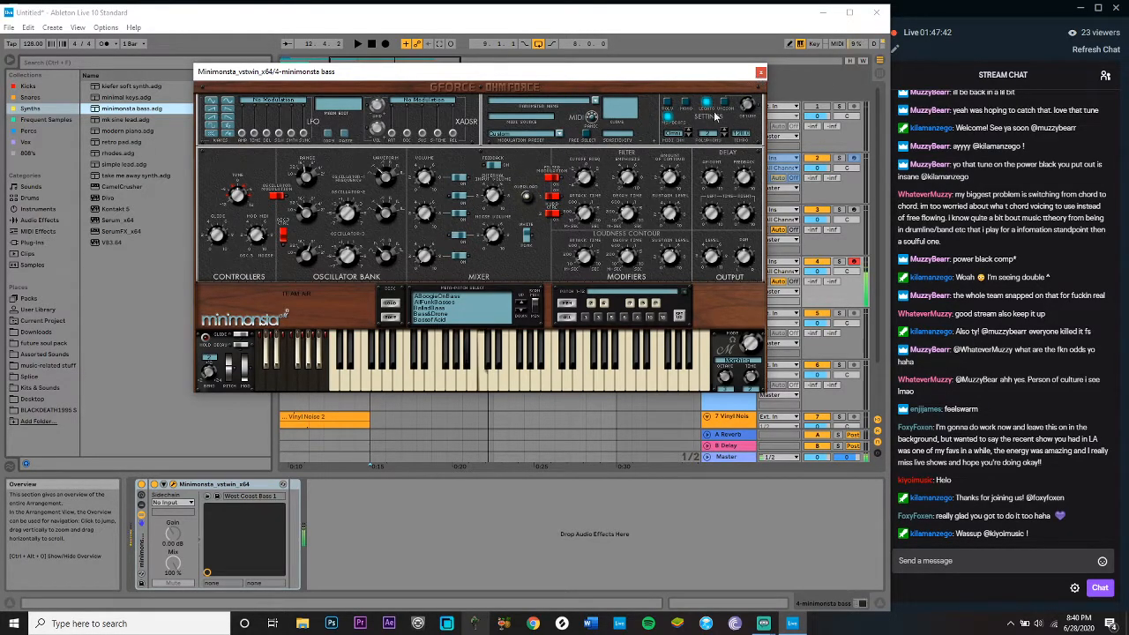
click(535, 304)
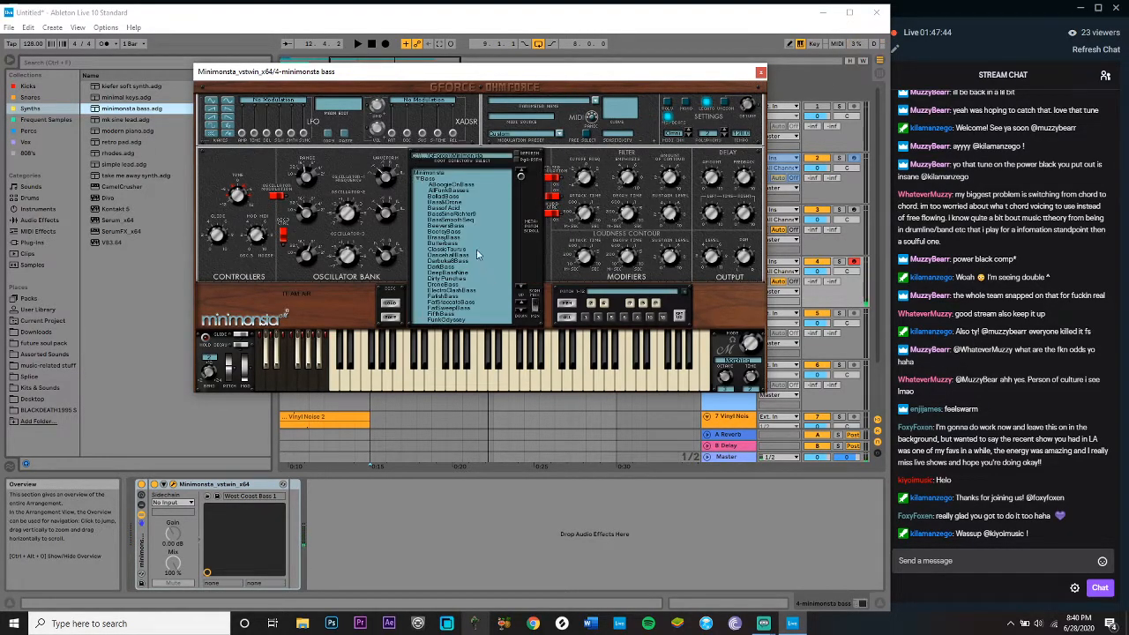
click(449, 186)
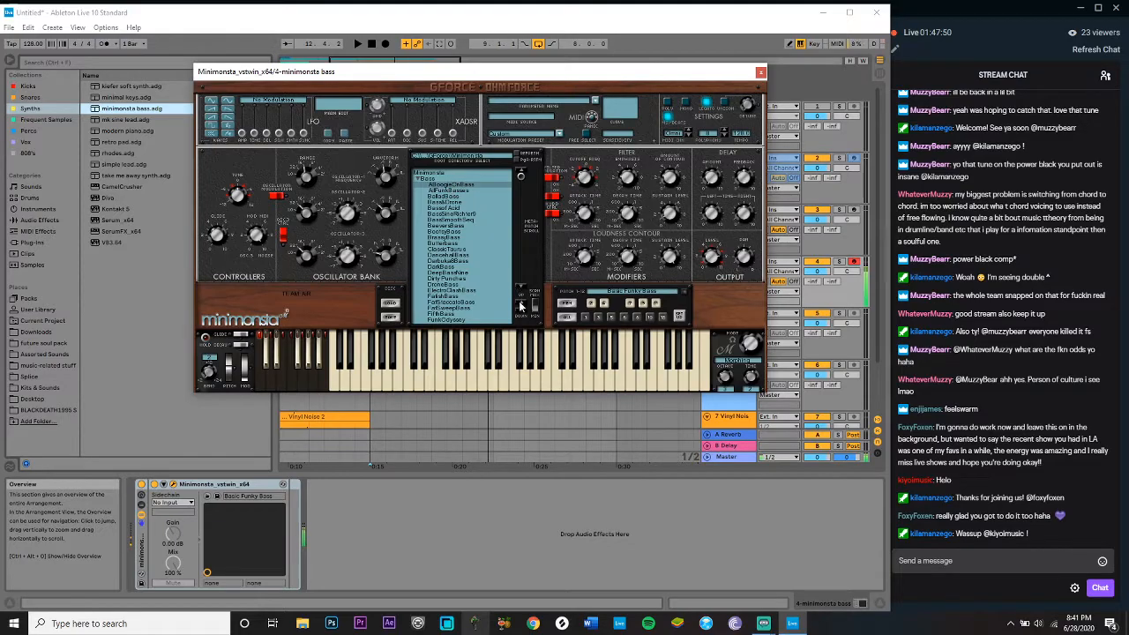
Step: Audition the next Minimonsta bass patches against the loop, from WhoopieBuzzBass through BalladBass and Acidic 1 to Sine Bass
click(520, 311)
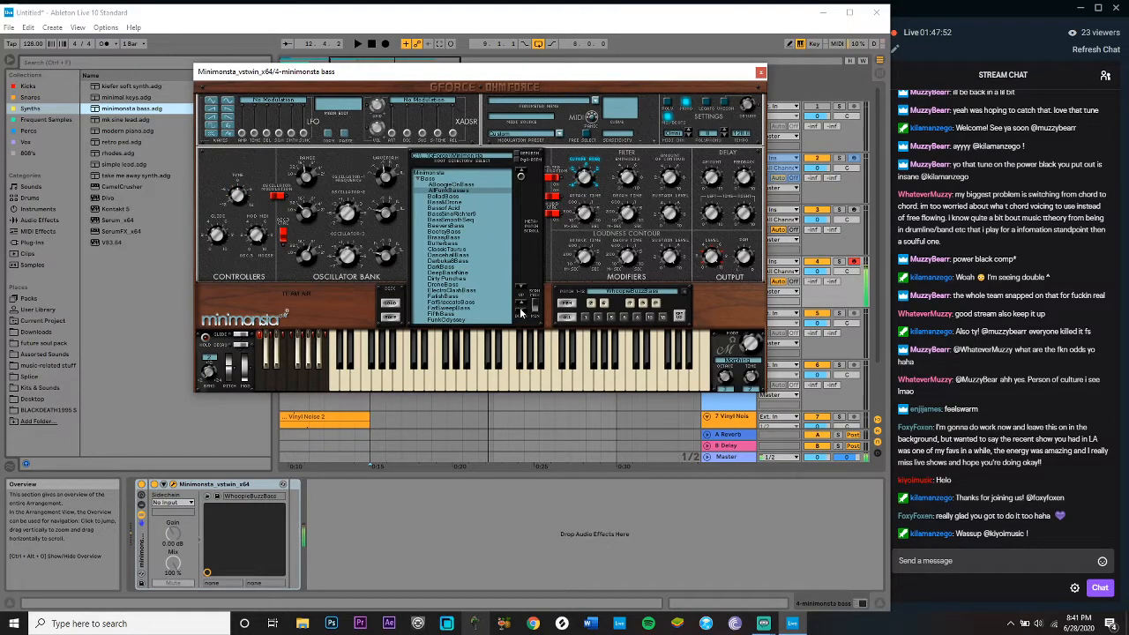
key(space)
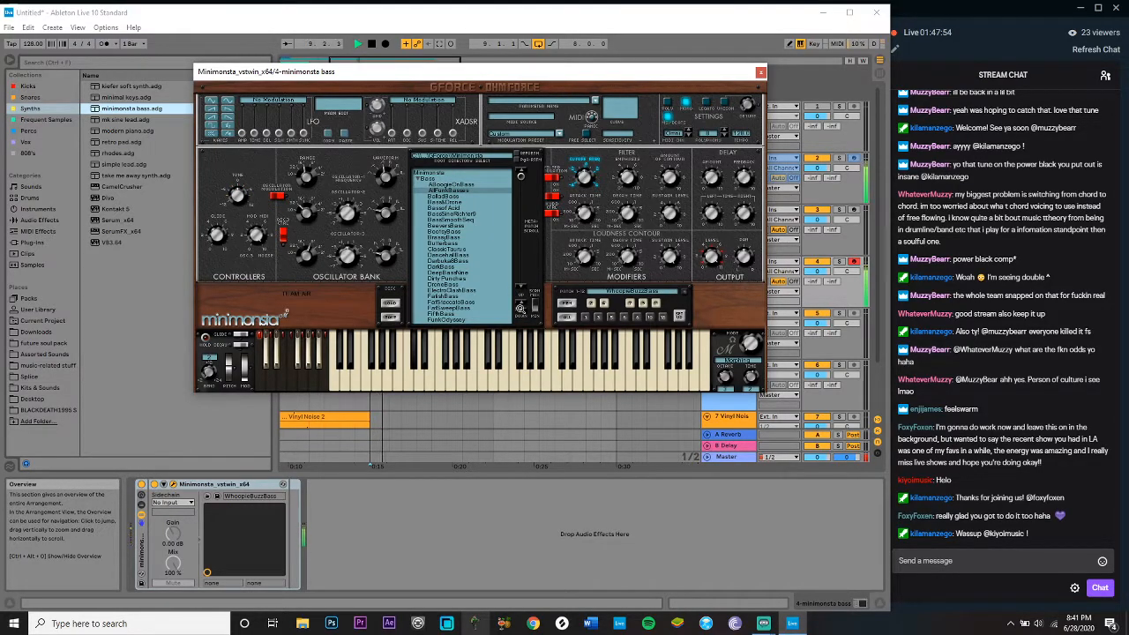
click(520, 311)
key(space)
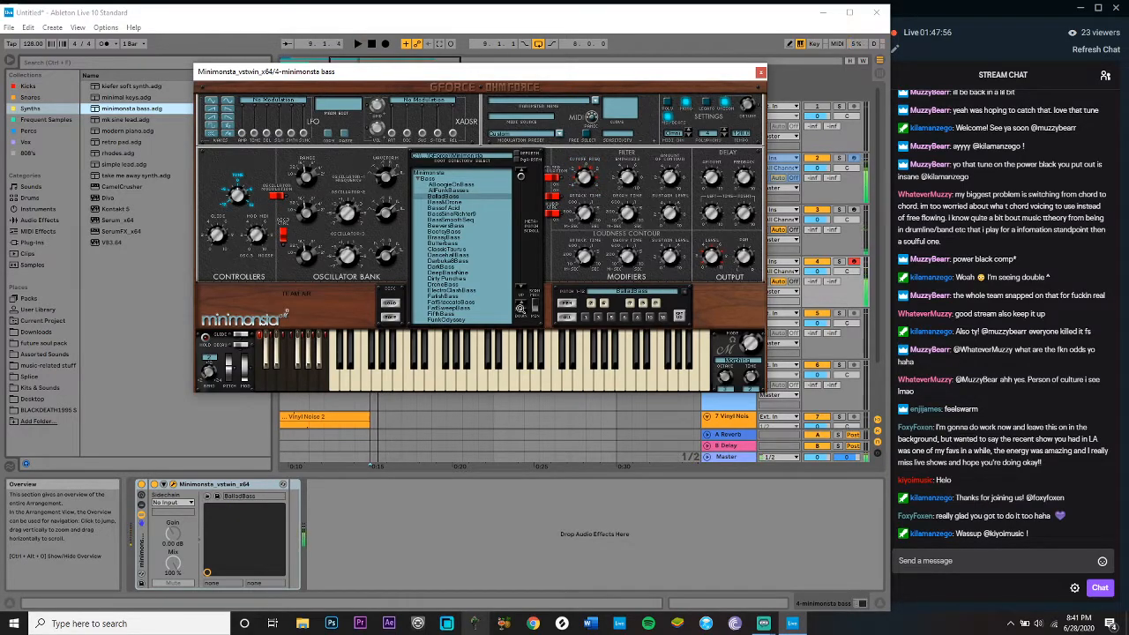
click(521, 311)
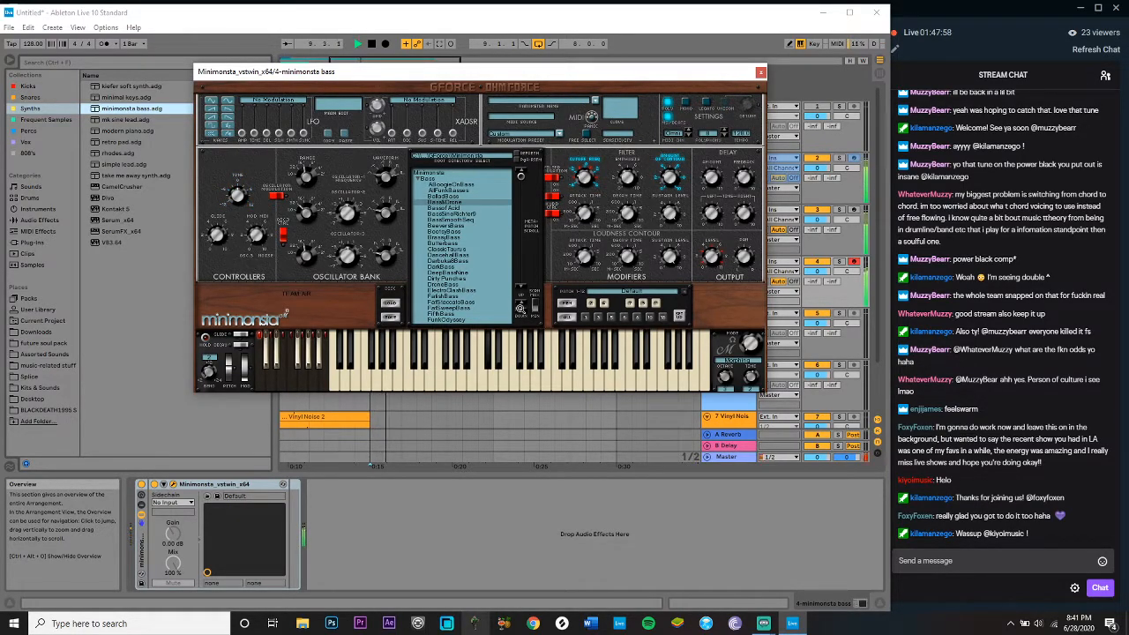
click(520, 312)
key(space)
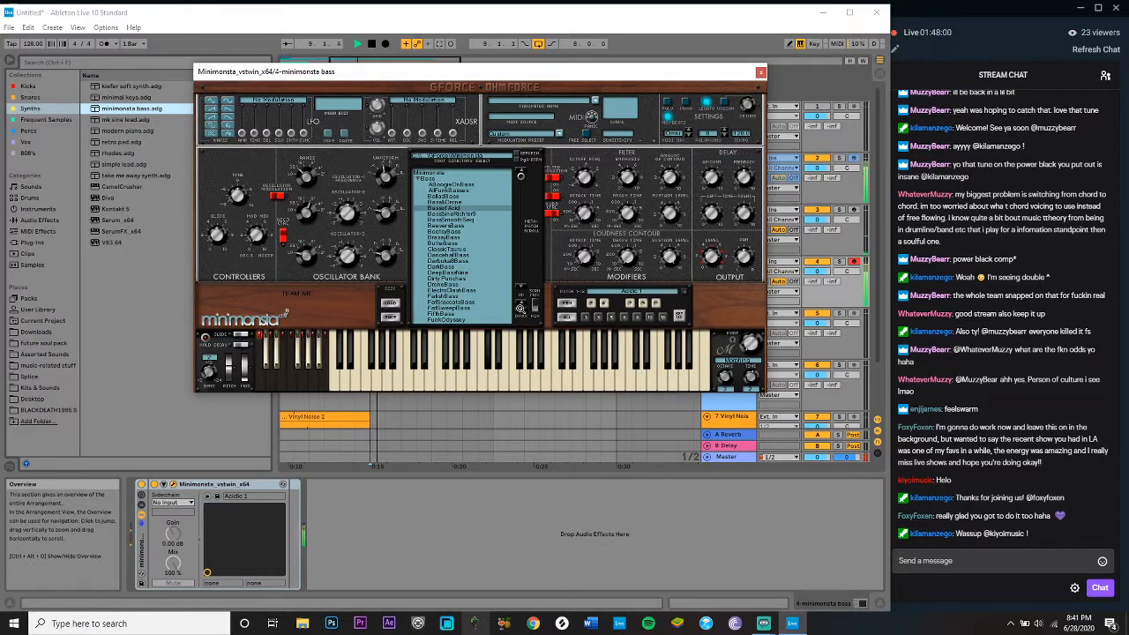
click(520, 311)
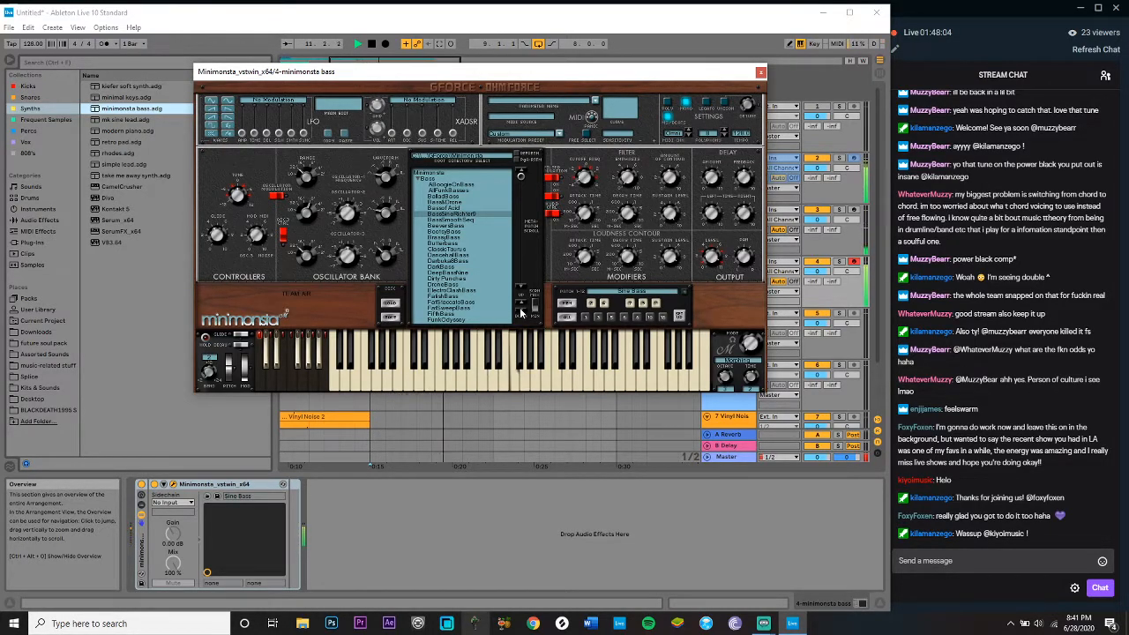
key(space)
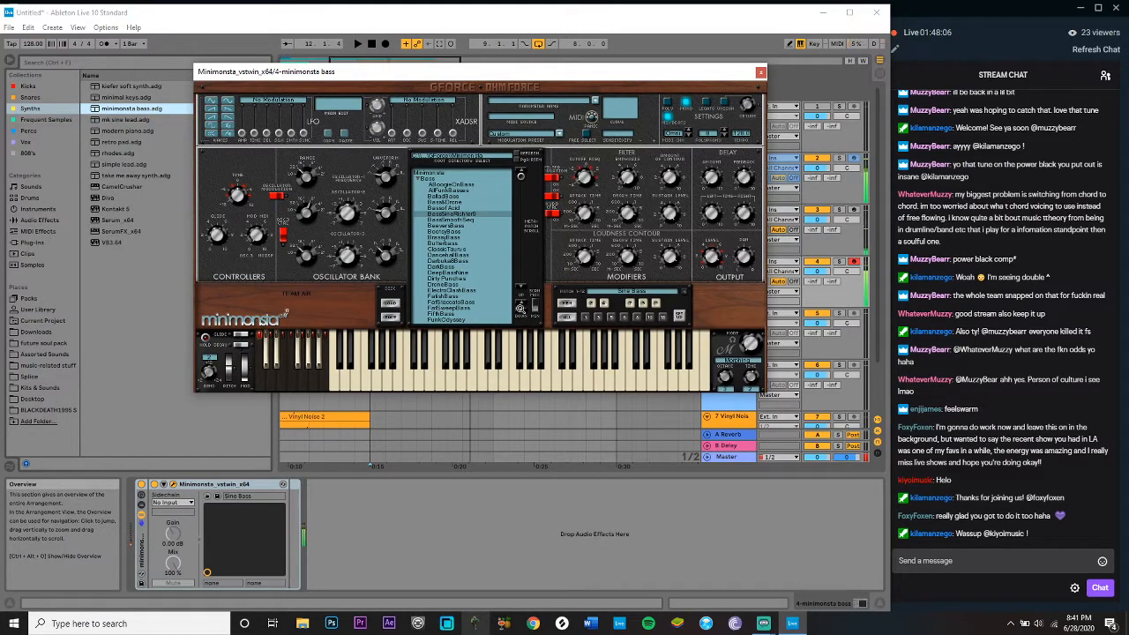
Step: Audition the bass patches from Smooth One Note Seq through Bootsy Rubber Bass and play Simple Brass Bass with the loop
click(521, 314)
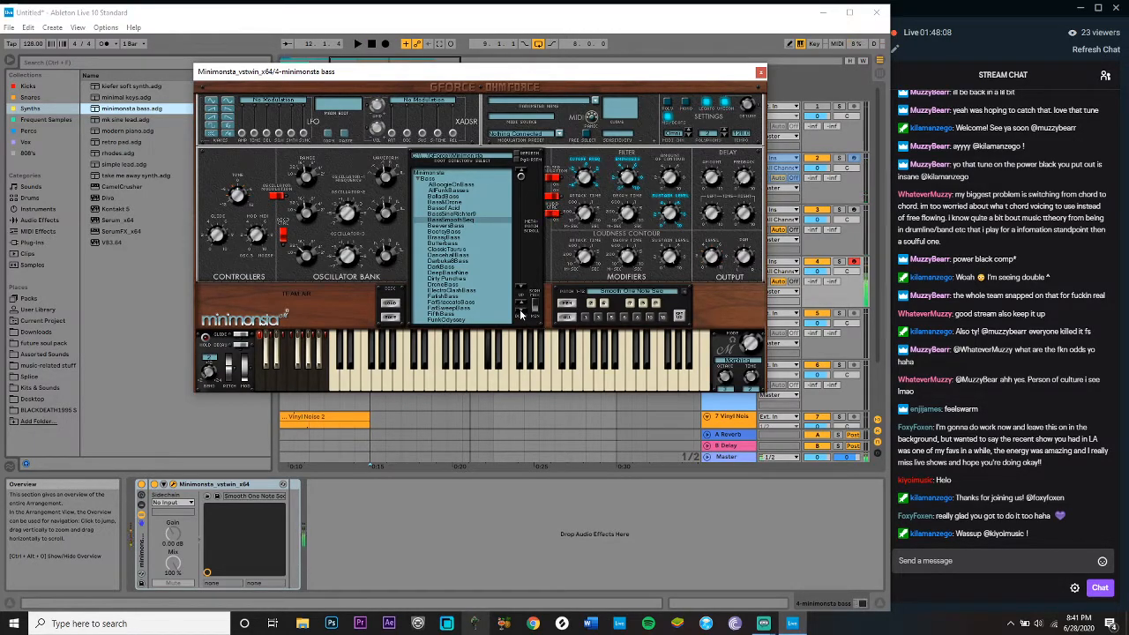
click(521, 314)
click(521, 314)
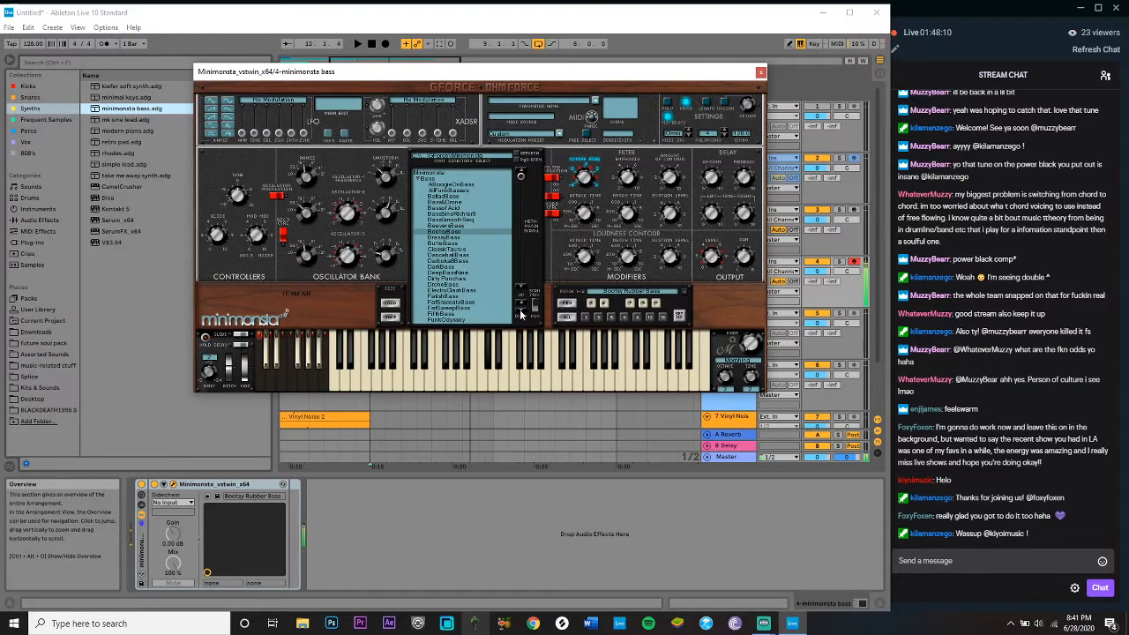
click(520, 314)
key(space)
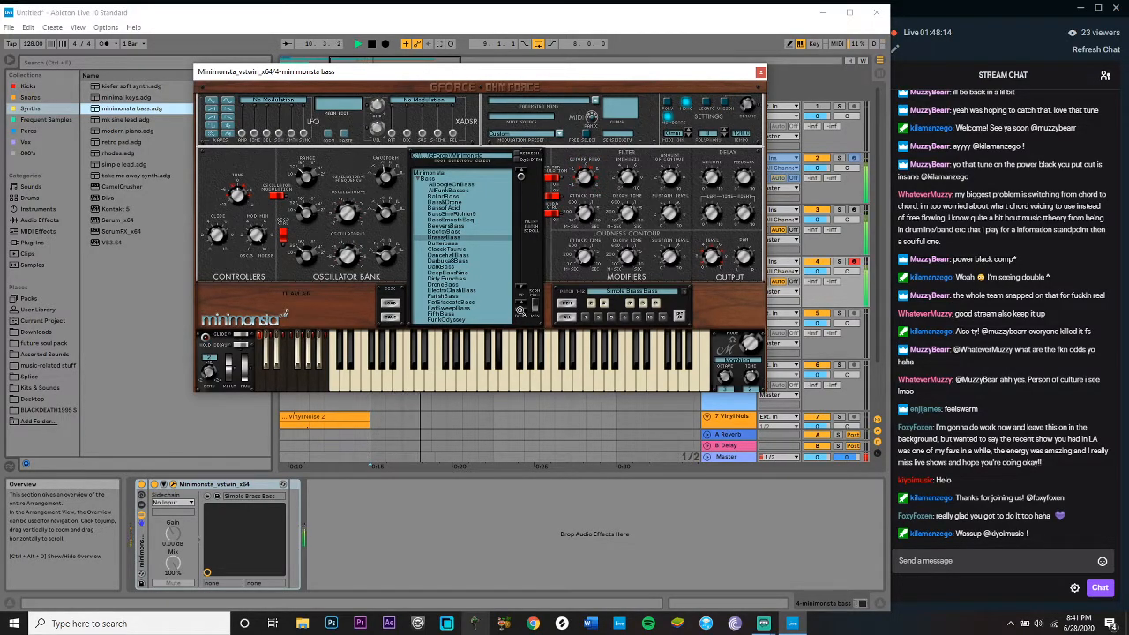
Step: Audition the following bass patches from ClassicTaurus through Dark Bass, Fatish Bass and Fifth Bass 1, and play Basic Bass with the loop
click(520, 314)
key(space)
click(520, 314)
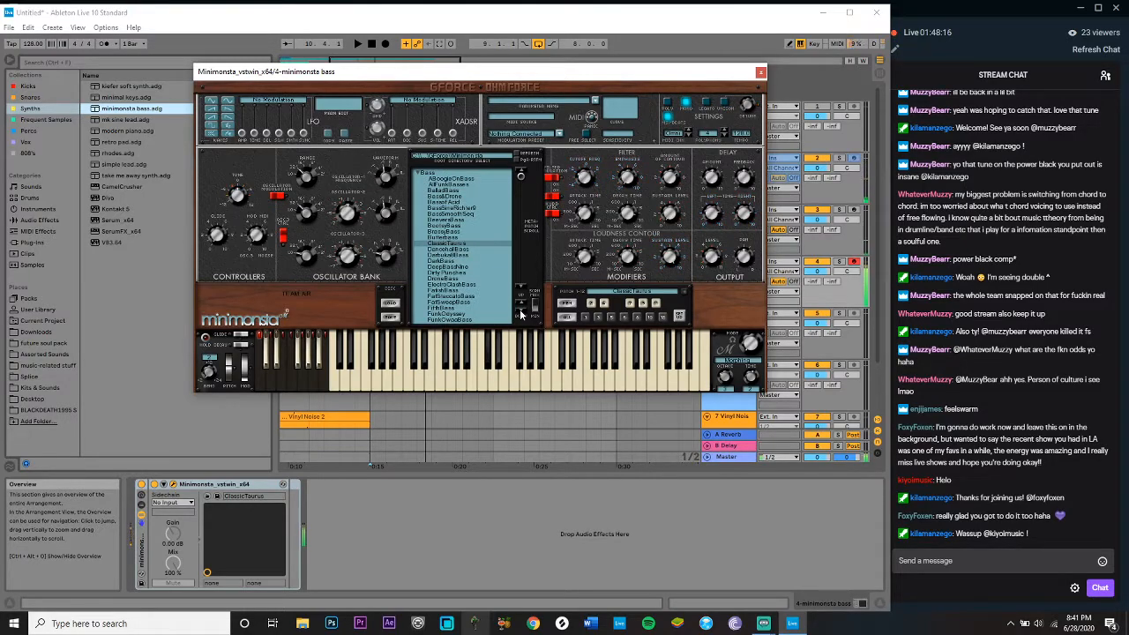
click(521, 314)
click(520, 314)
click(520, 314)
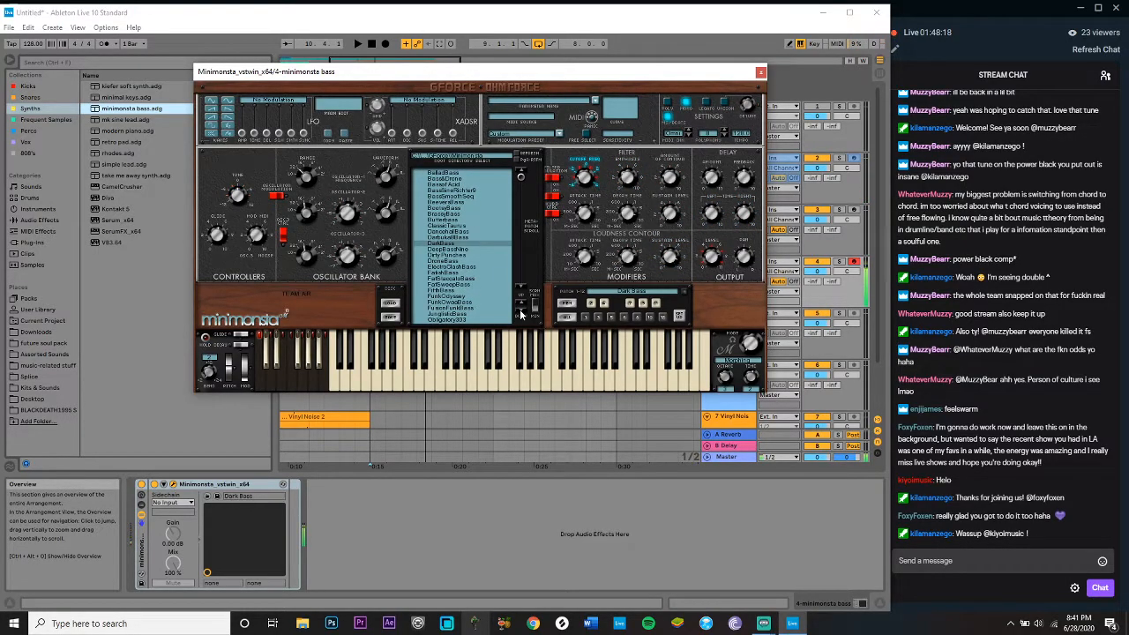
click(521, 314)
click(521, 314)
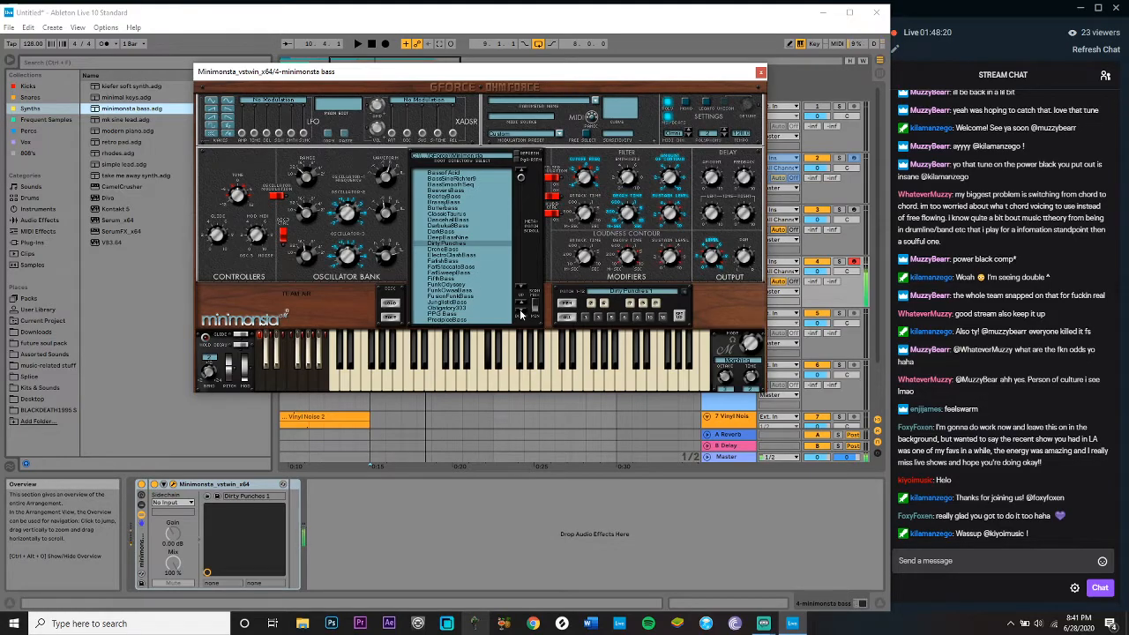
click(521, 314)
click(521, 314)
click(520, 314)
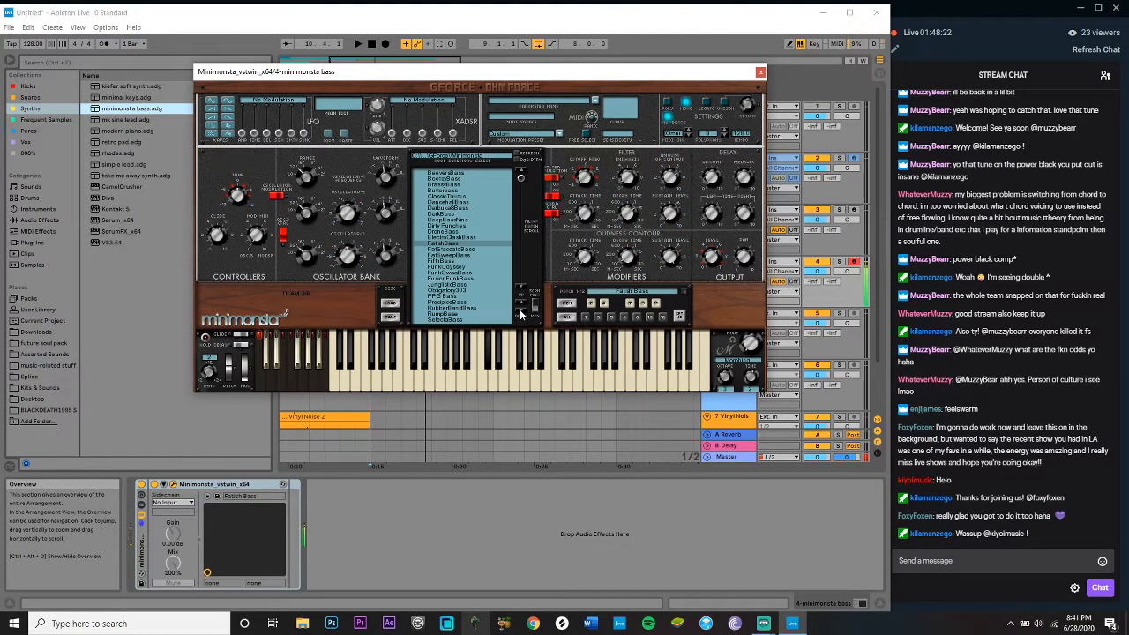
click(521, 314)
click(520, 314)
click(520, 314)
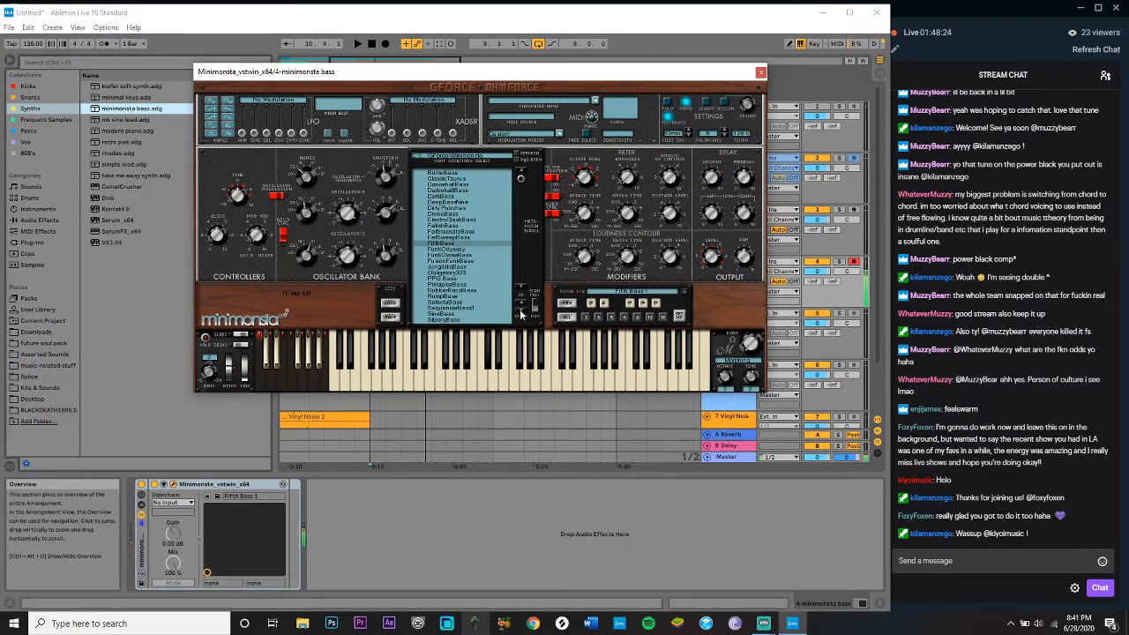
click(520, 314)
key(space)
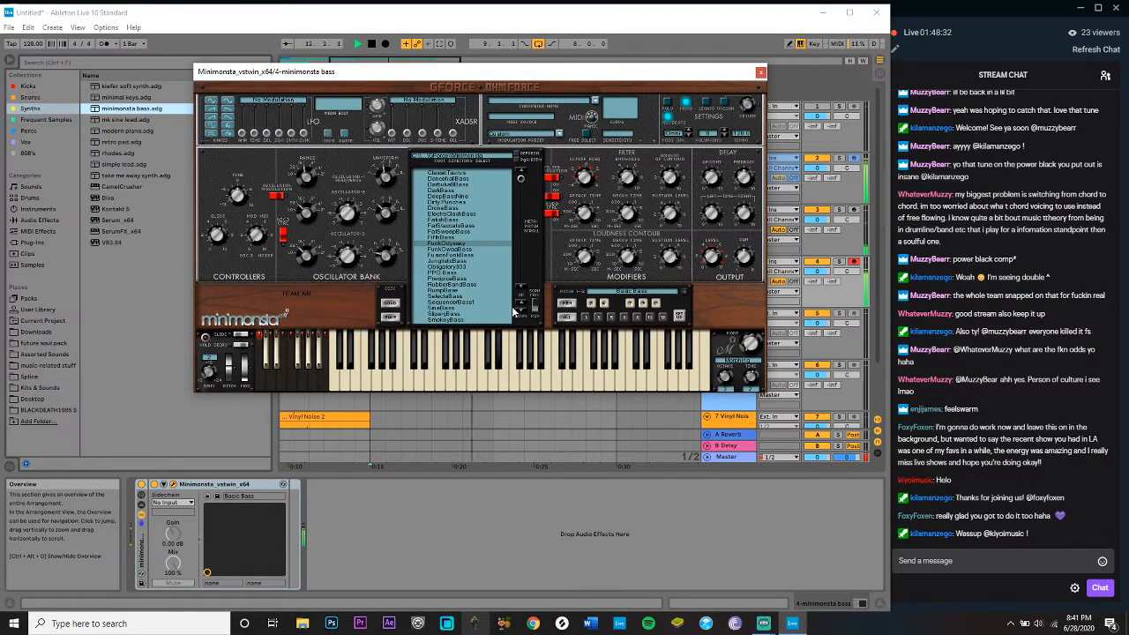
Step: Audition Minimonsta's bass patches from Simple Owaa Bass through the following ones to RubberBand
click(519, 311)
key(space)
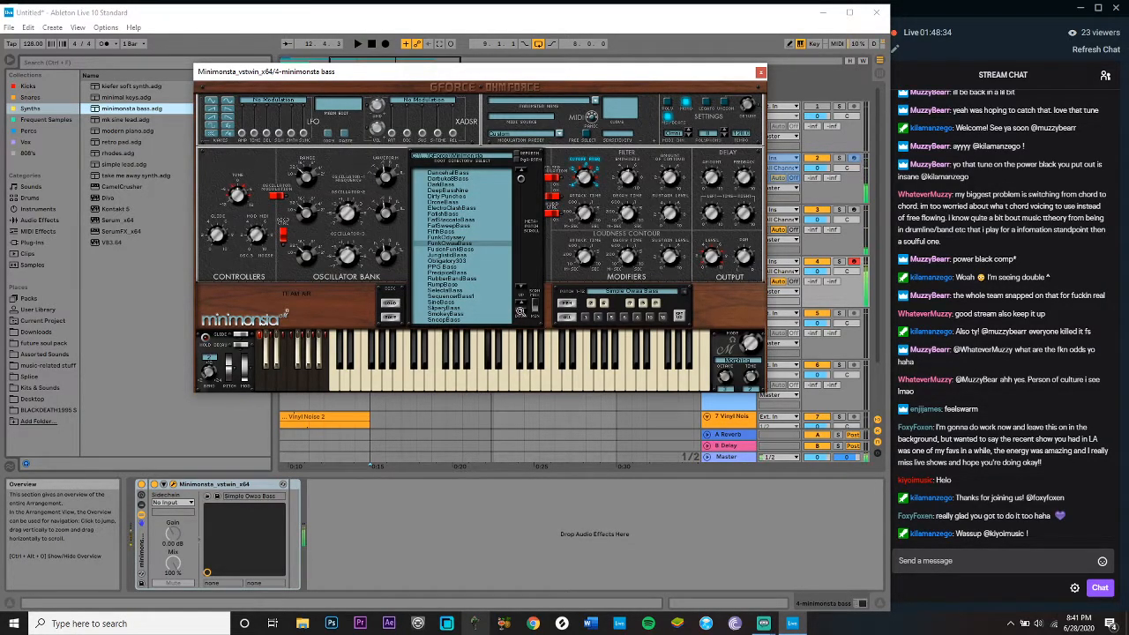
click(519, 311)
click(520, 313)
click(521, 315)
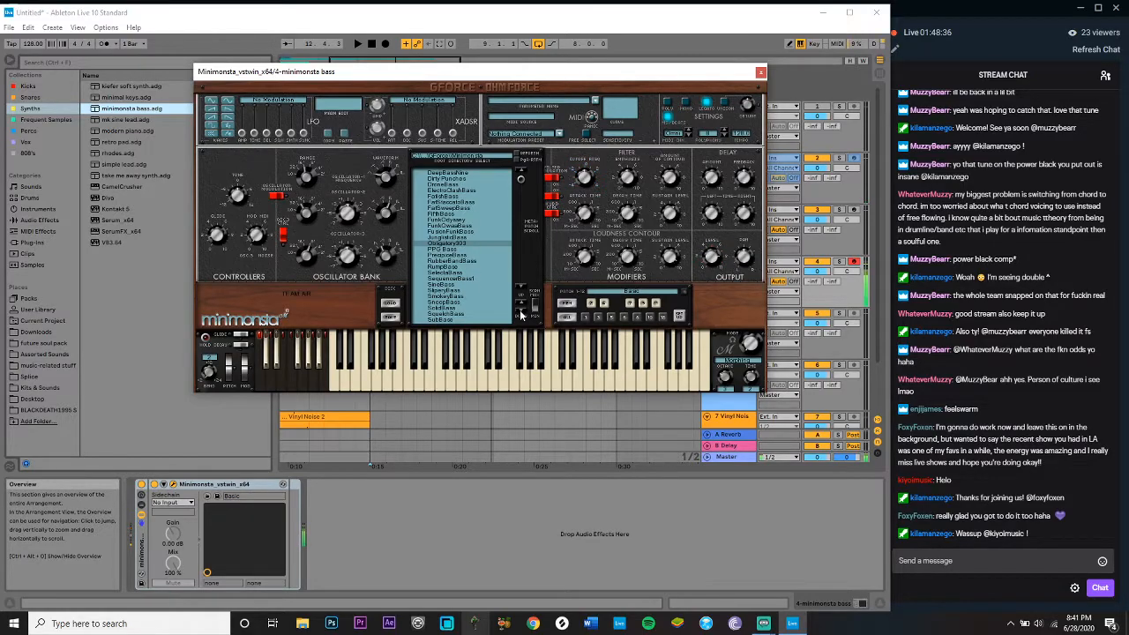
click(520, 315)
click(520, 315)
click(521, 315)
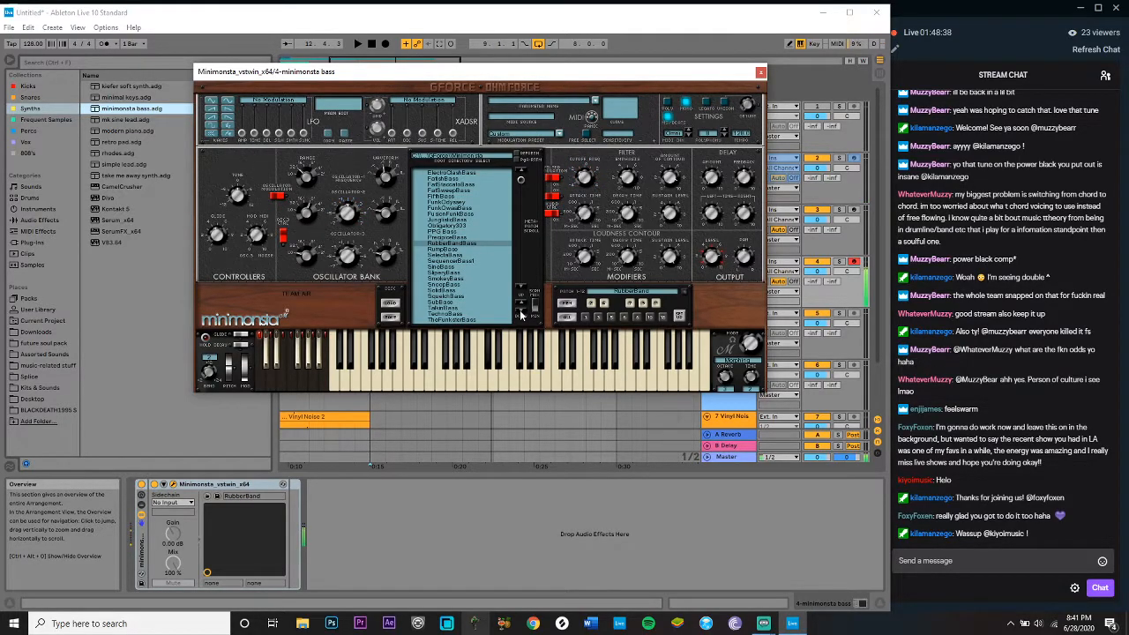
Step: Audition the bass patches after RubberBand through Sine Bass to Slipery Bass, and play Slipery Bass with the loop
click(521, 315)
click(520, 315)
click(520, 315)
click(521, 315)
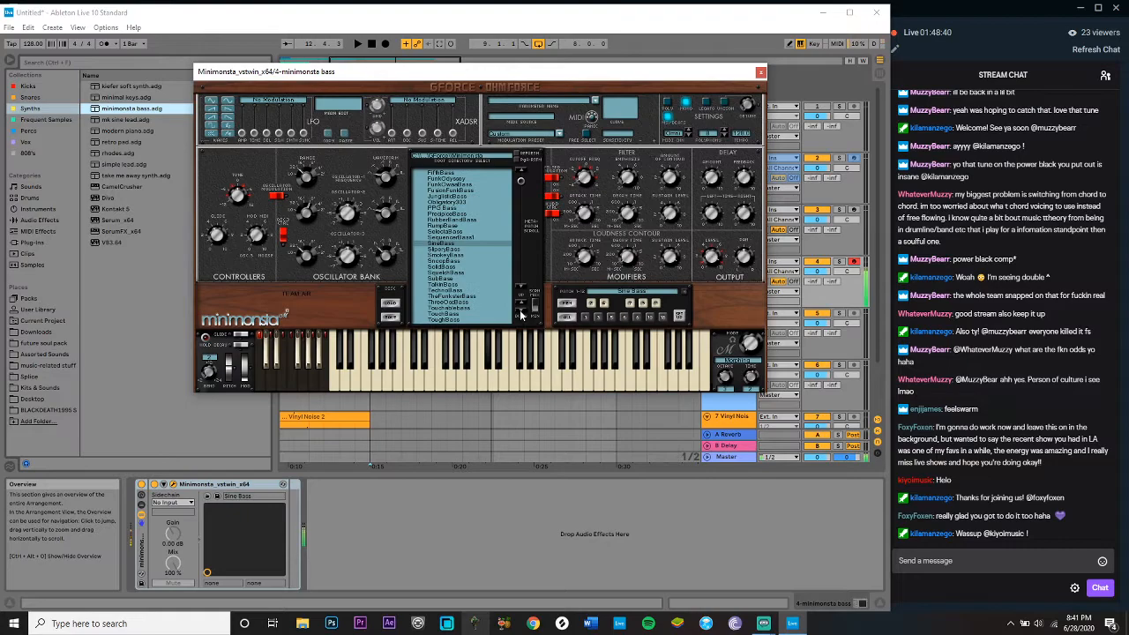
click(520, 314)
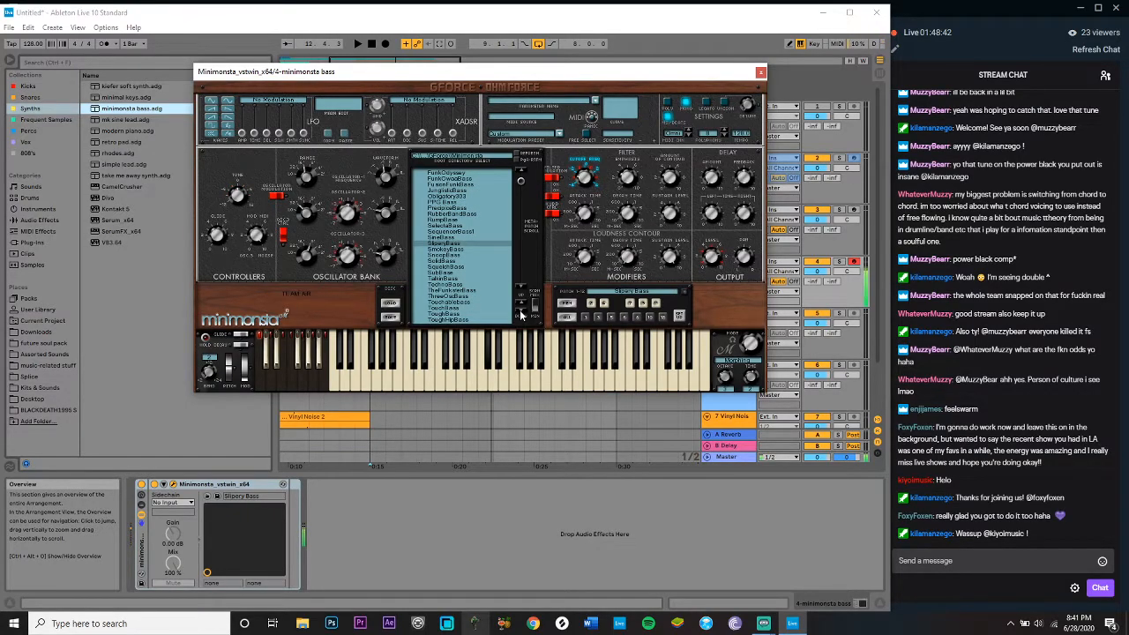
key(space)
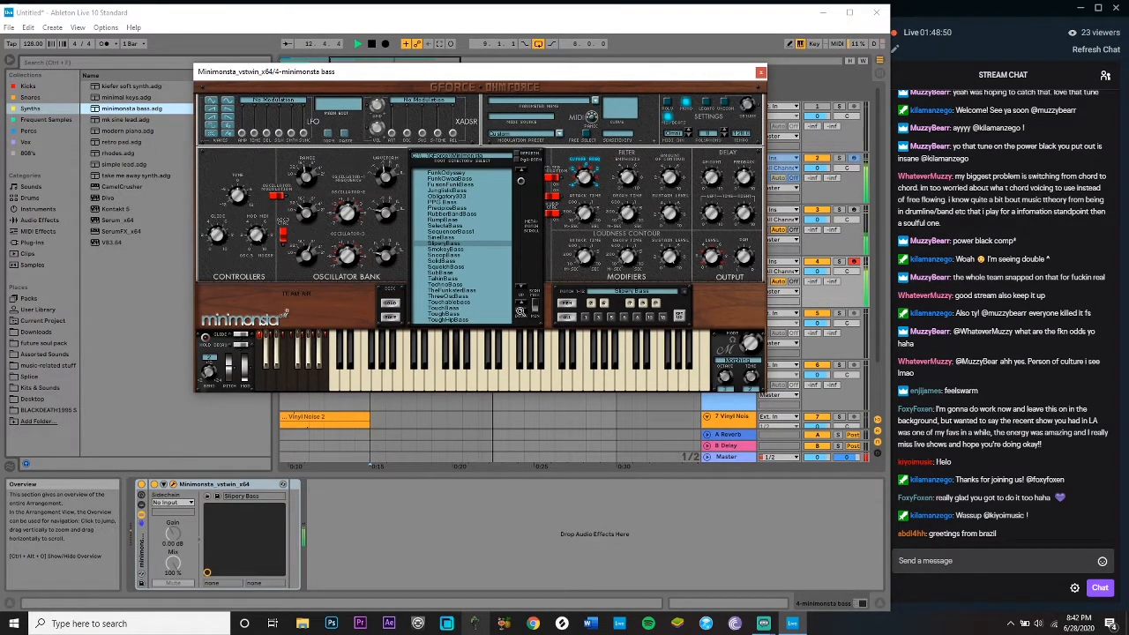
Step: Audition the bass patches from Smokey Bass through Solid Bass and SubBass to TechnoBass
click(520, 311)
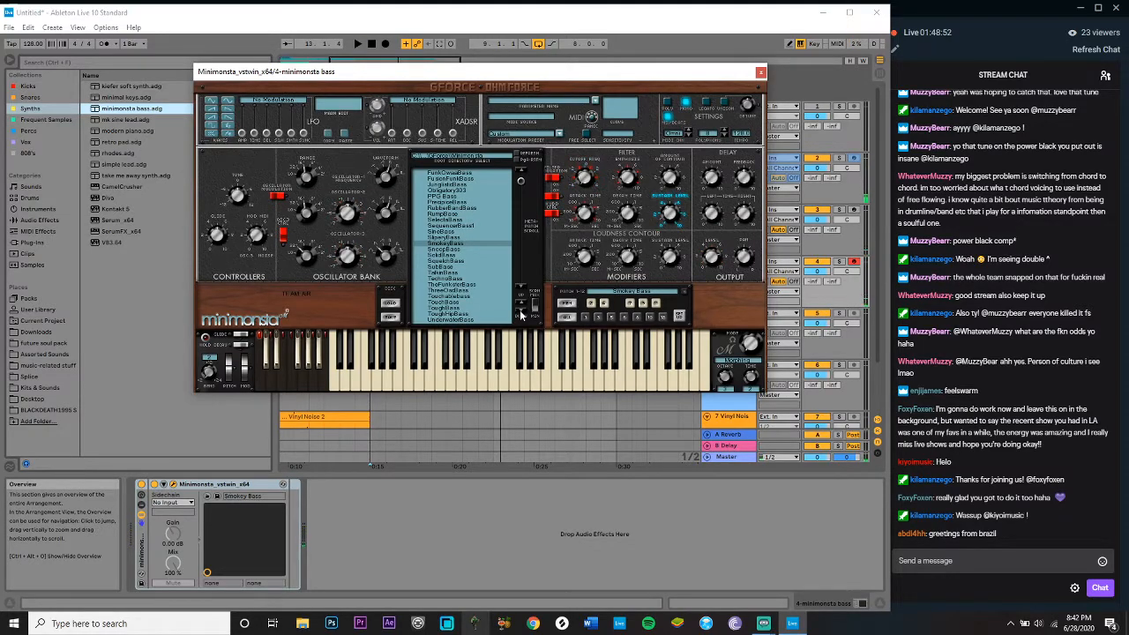
click(521, 313)
click(520, 314)
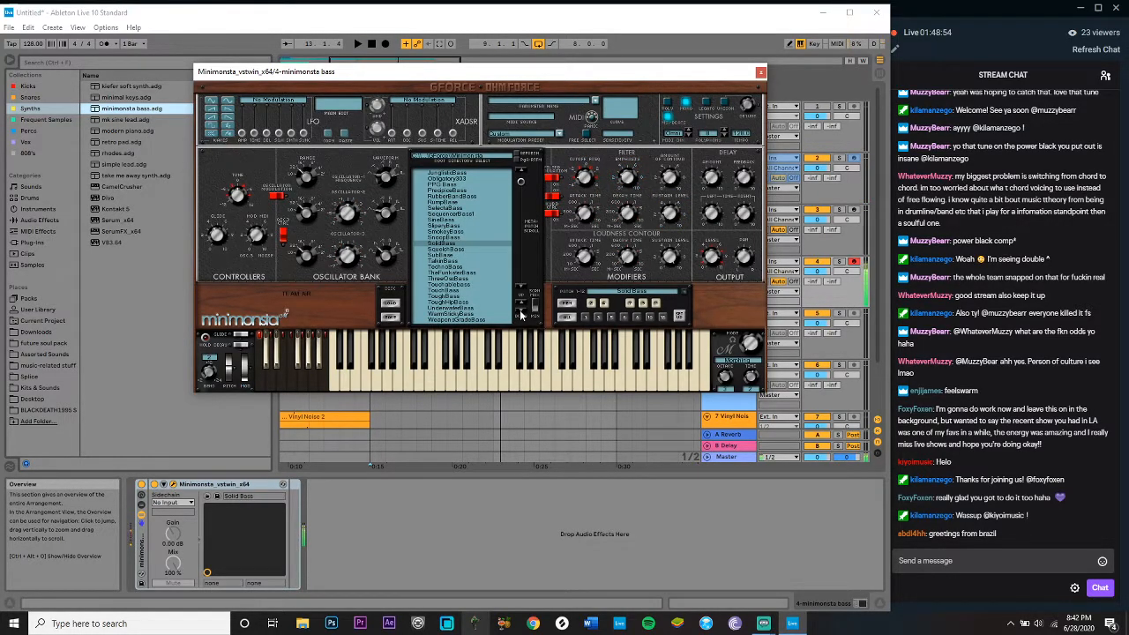
click(520, 314)
click(520, 314)
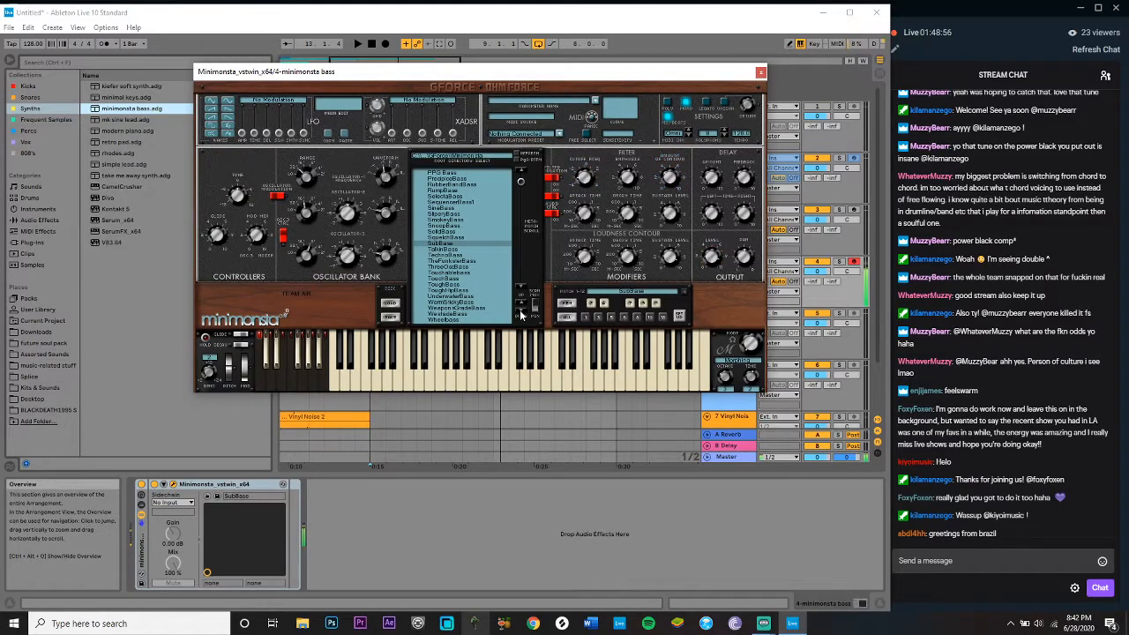
click(521, 314)
click(521, 314)
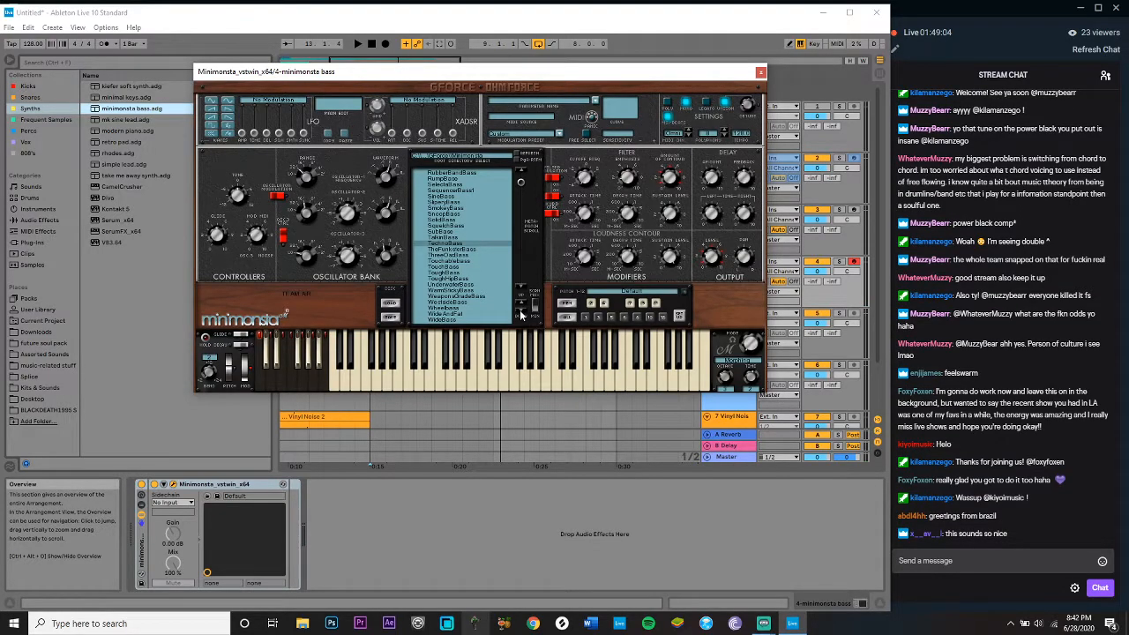
Step: Audition the remaining bass patches through TouchableBass, Tough Hip Bass and Warm Sticky Bass to West Coast Bass 1
click(521, 314)
click(521, 314)
click(521, 314)
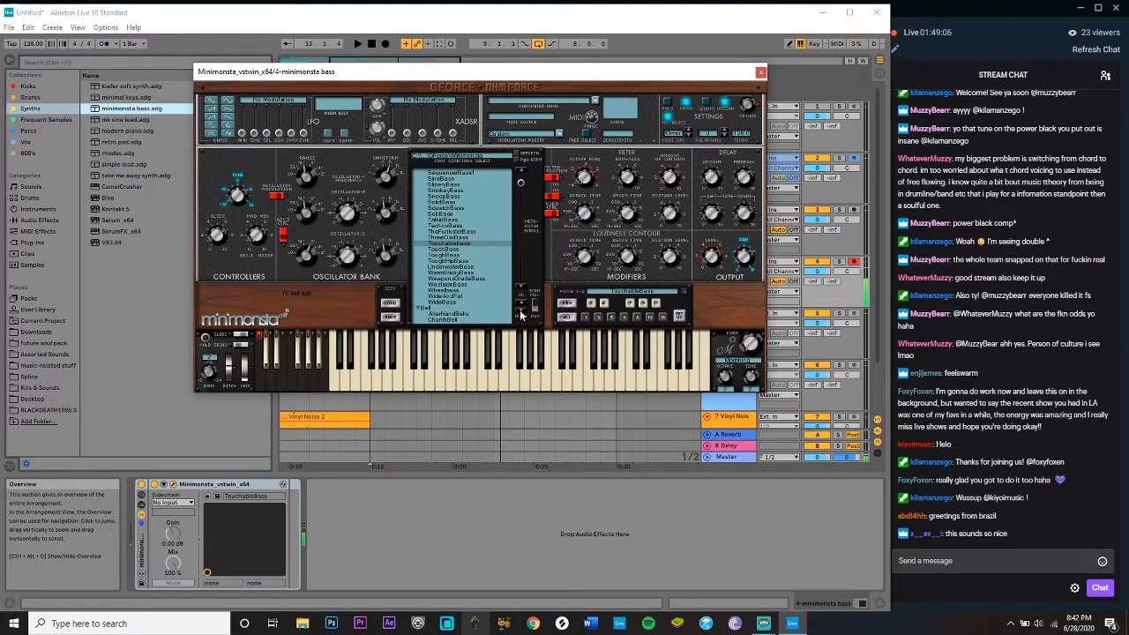
click(520, 314)
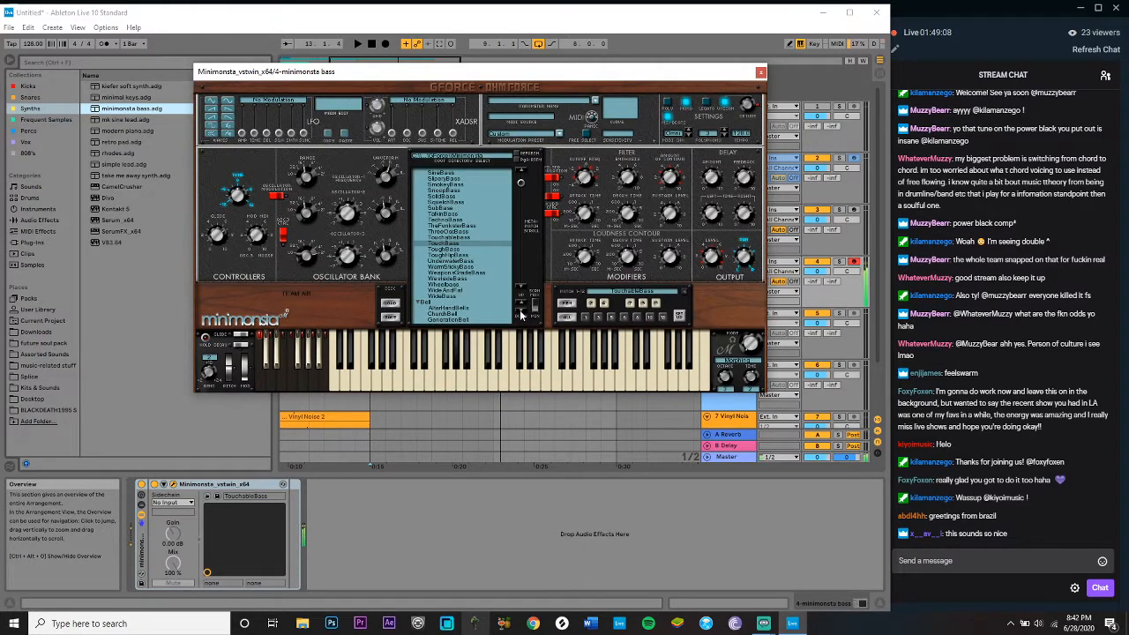
click(521, 314)
click(521, 314)
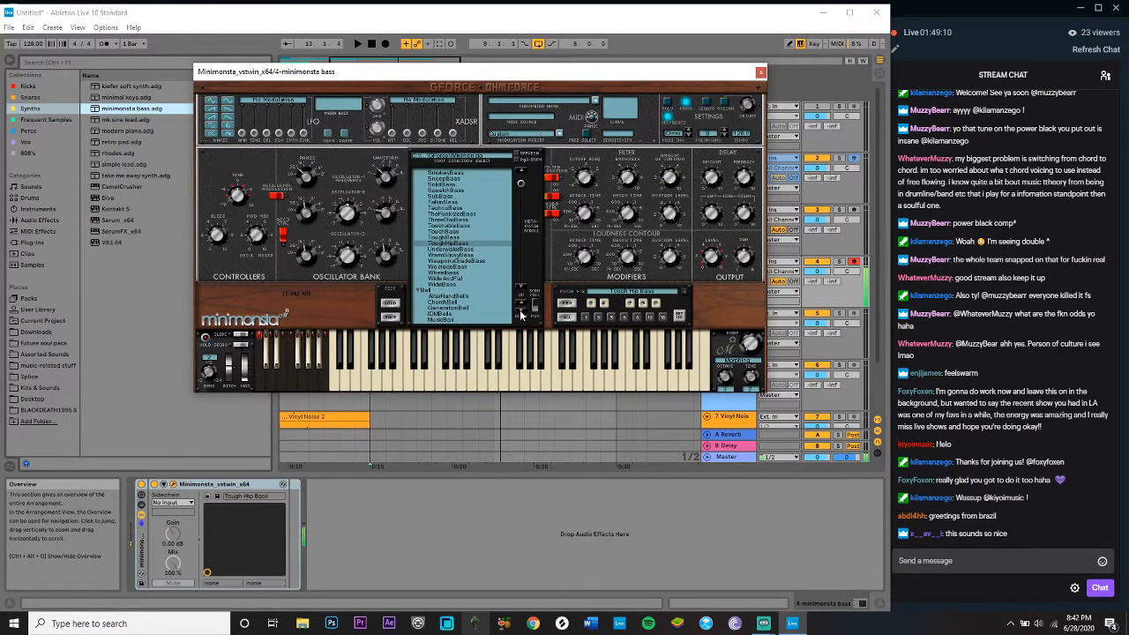
click(520, 314)
click(521, 314)
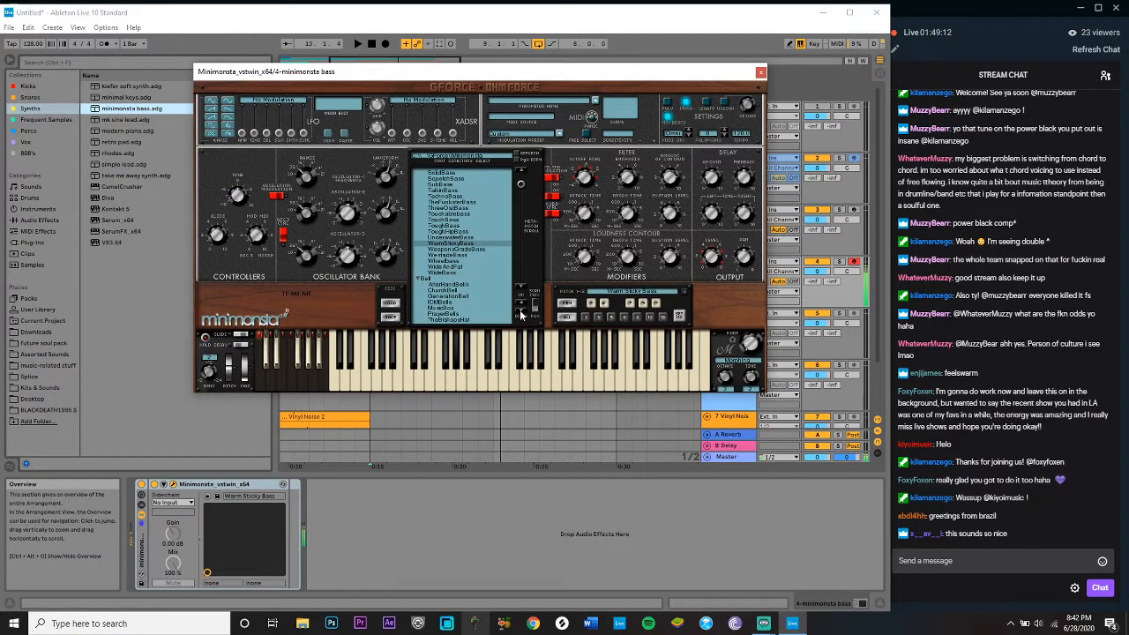
click(520, 314)
click(520, 314)
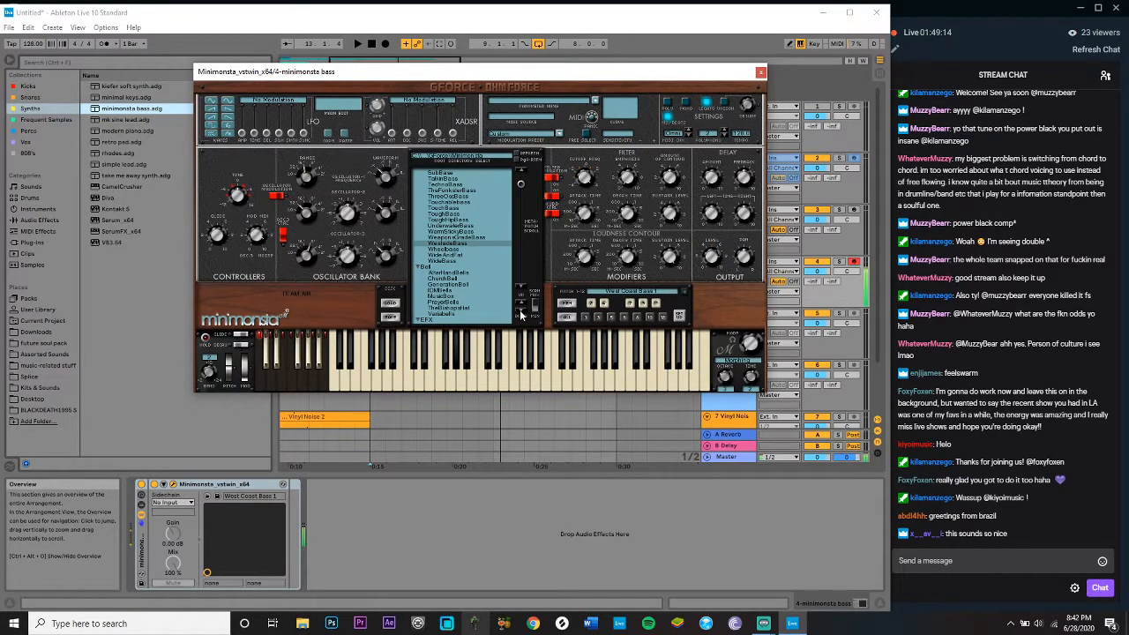
Step: Delete Minimonsta from track 4, search the browser for "serum" and load Serum_x64 on the track instead
click(761, 73)
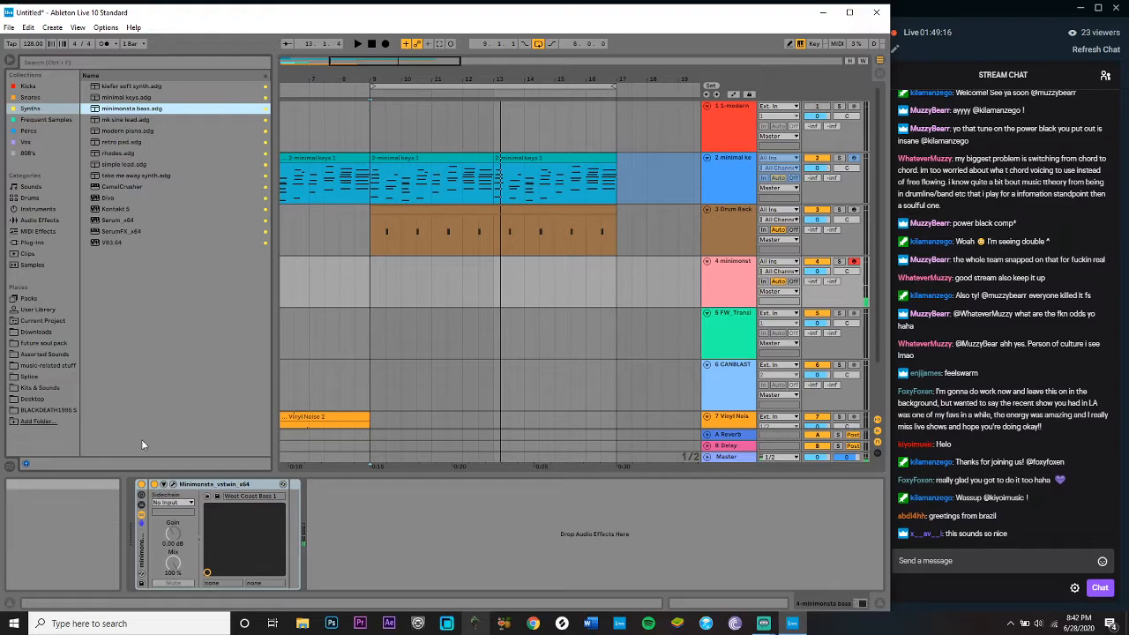
click(141, 541)
key(Delete)
click(50, 59)
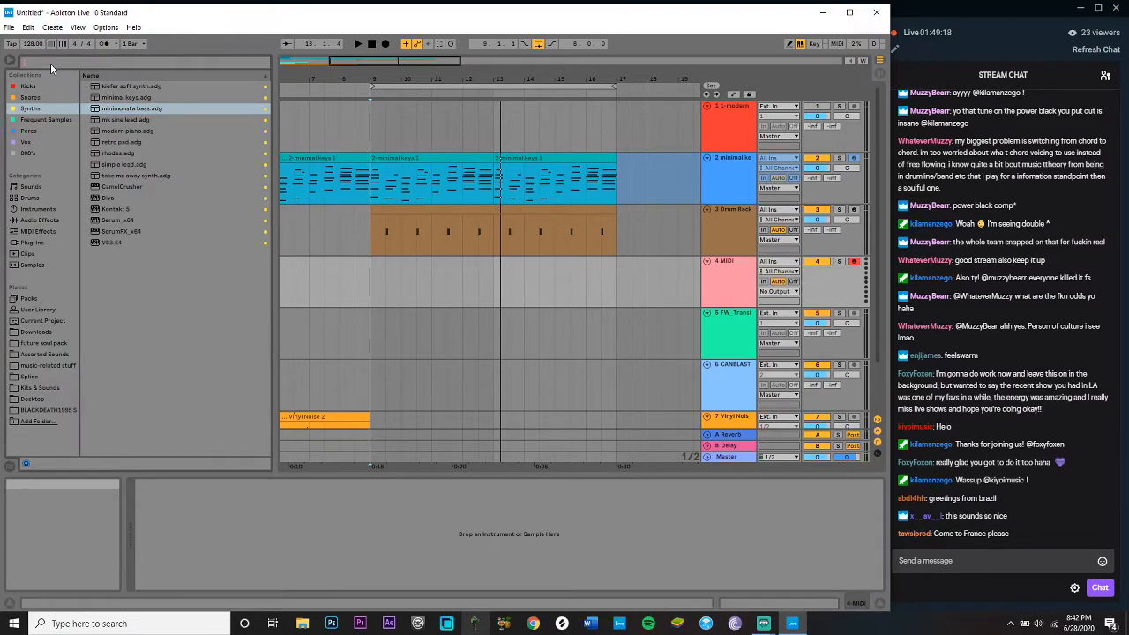
text(serum)
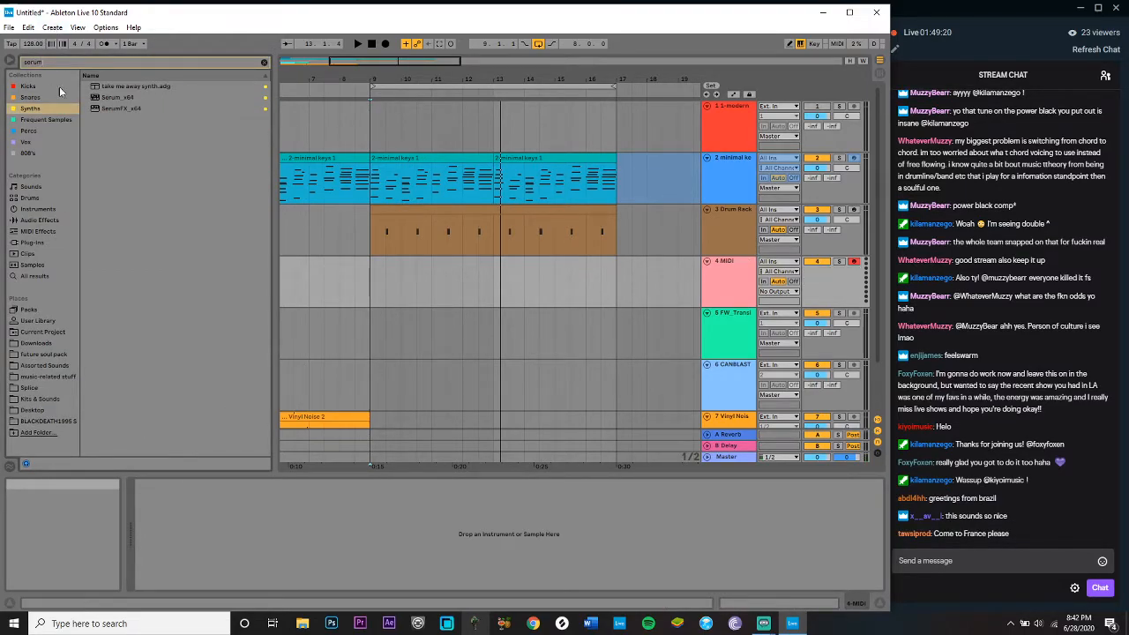
double_click(118, 97)
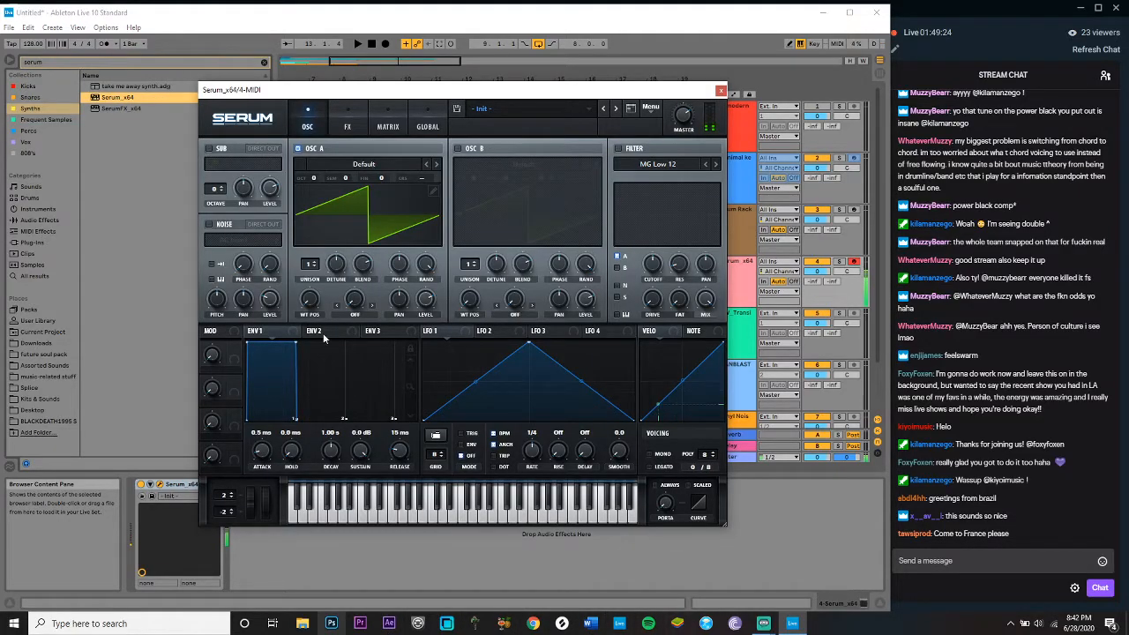
Step: Set Serum's oscillator A to 3 unison voices, adjust its detune, enable the MG Low 12 filter and switch voicing to mono
drag(311, 268, 333, 269)
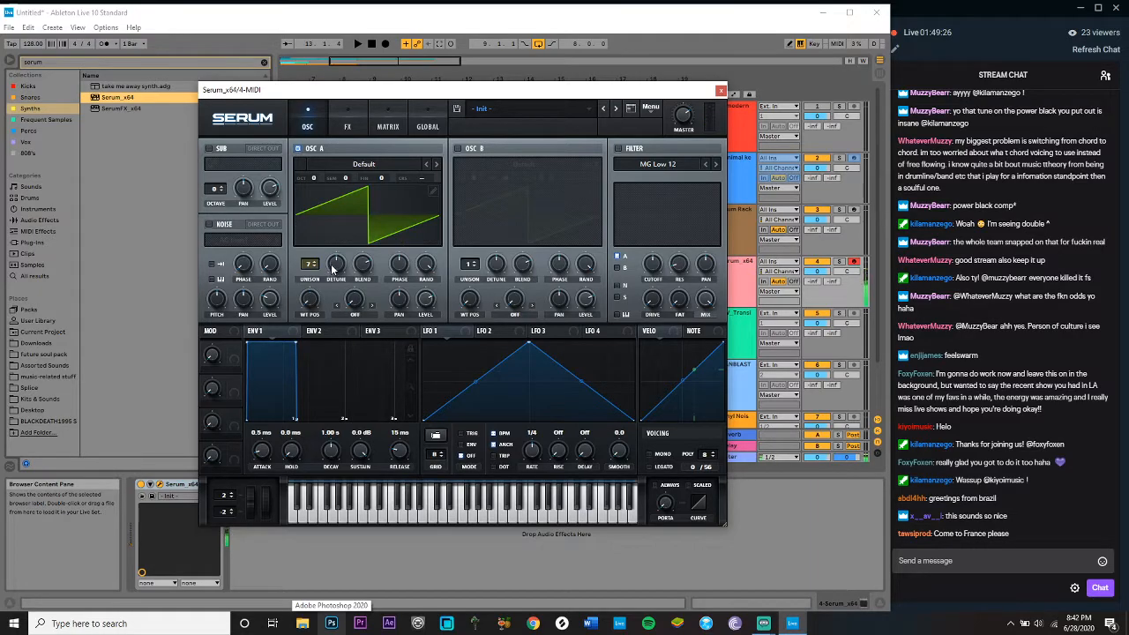
click(620, 148)
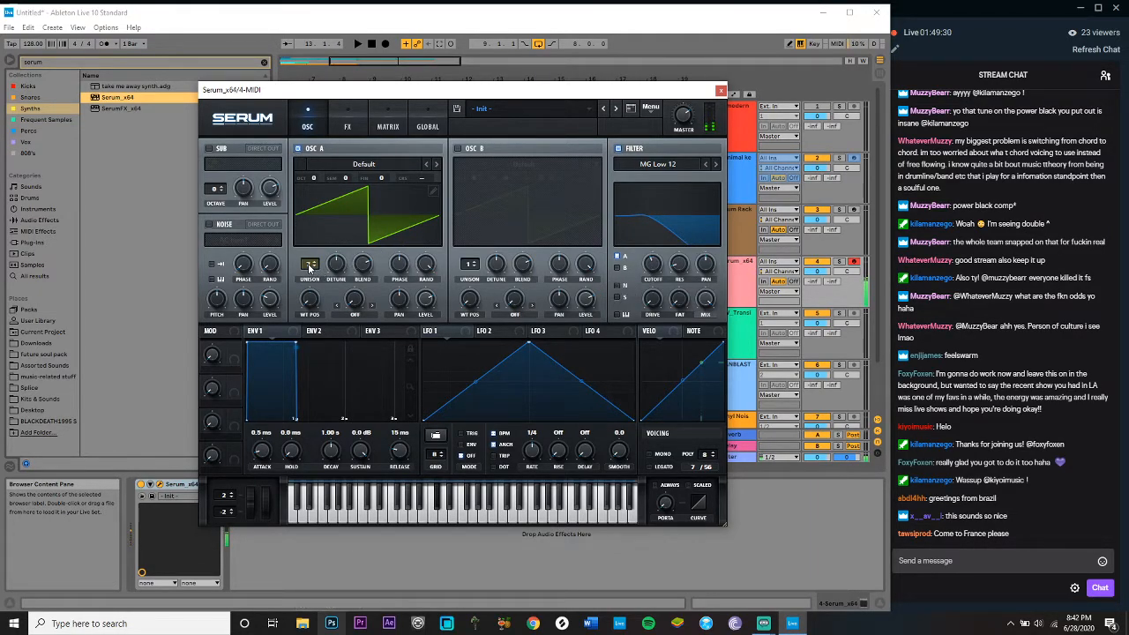
drag(314, 267, 305, 311)
click(650, 455)
drag(337, 262, 336, 254)
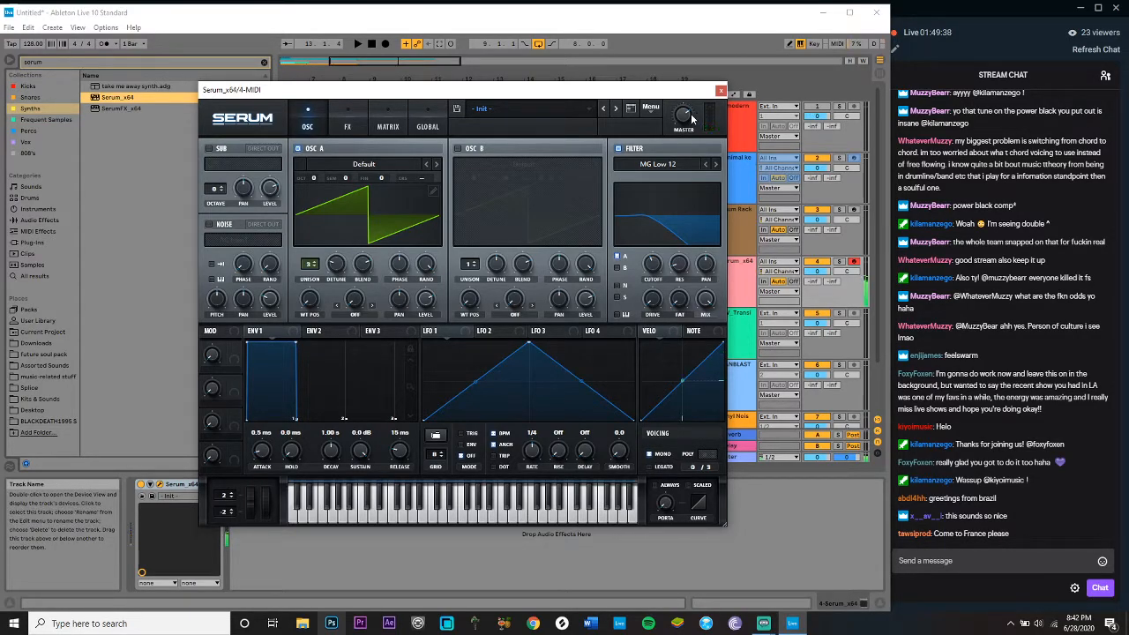
mouse_move(692, 118)
click(720, 90)
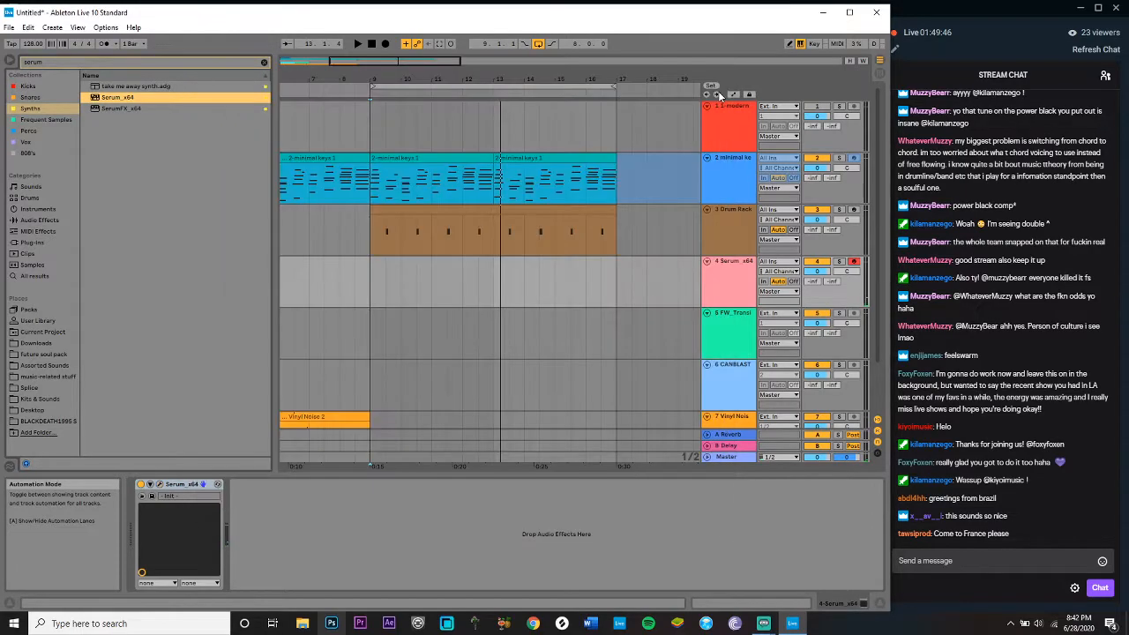
Step: Rehearse over the loop from bar 9, then record an eight-bar Serum bass line on track 4
click(370, 286)
key(space)
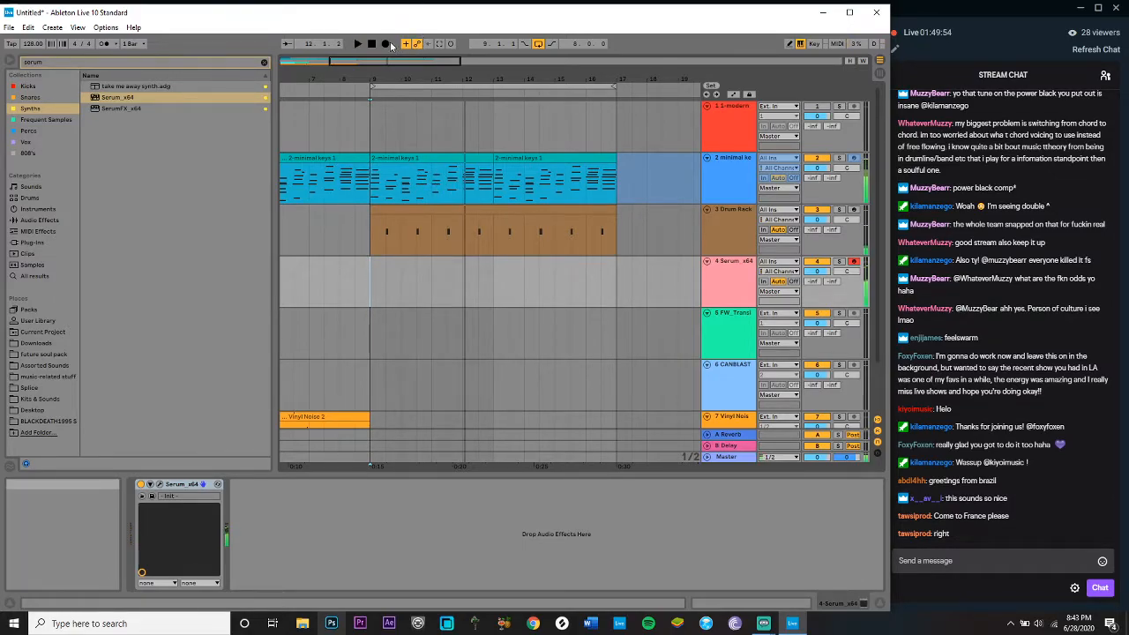
click(376, 89)
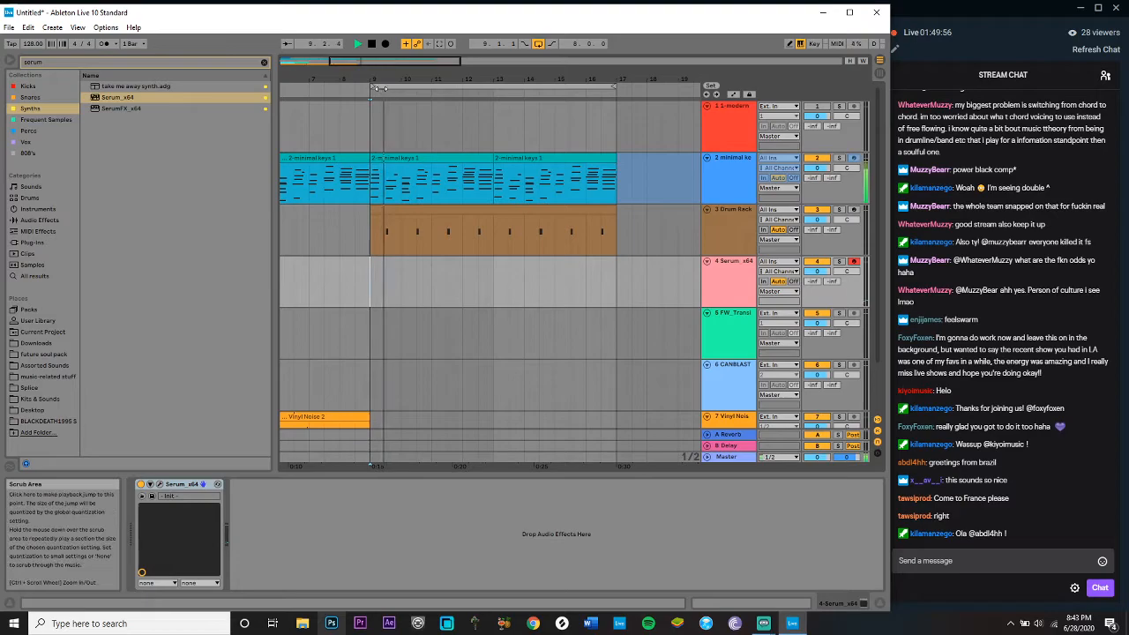
click(377, 89)
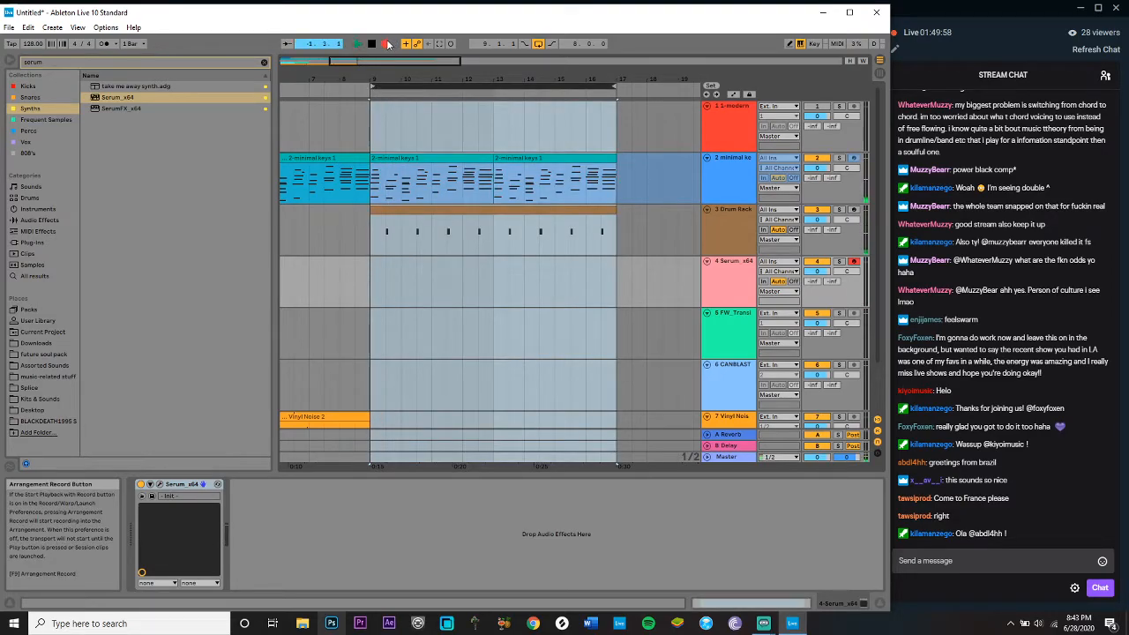
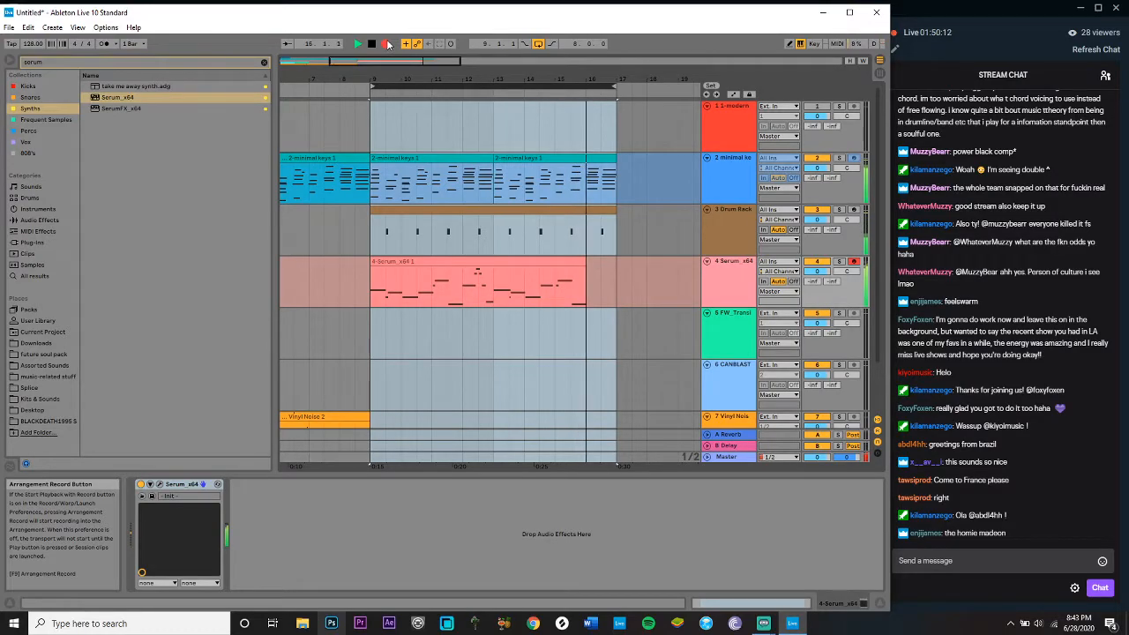
click(386, 43)
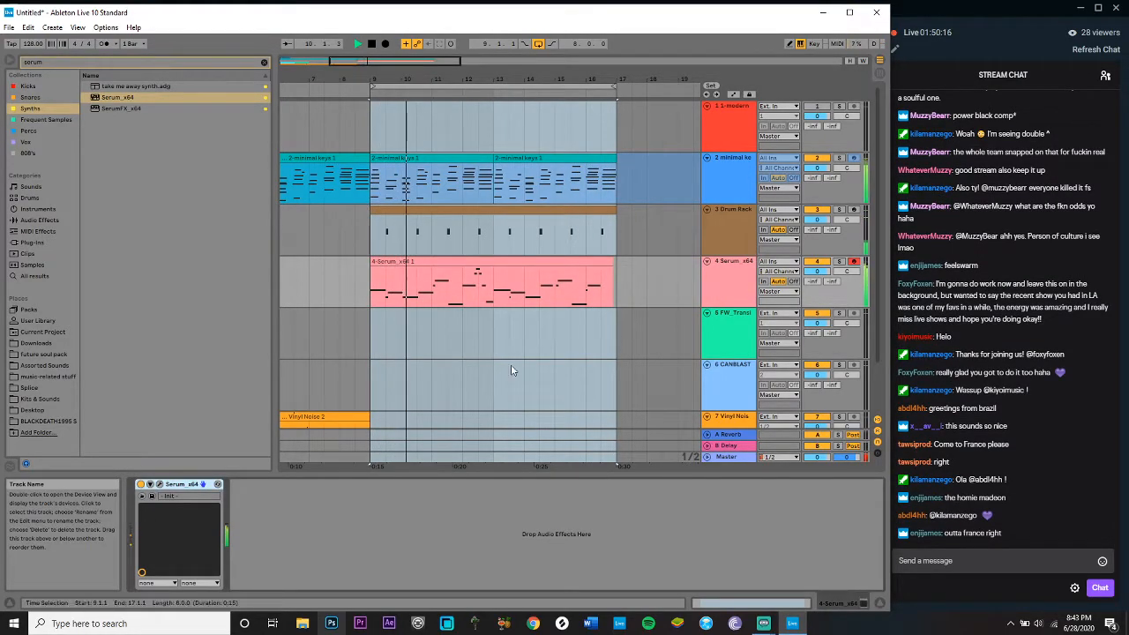
Step: Lower the D#1 note at 6.3 in the recorded Serum clip to C1 and replay the loop
click(218, 485)
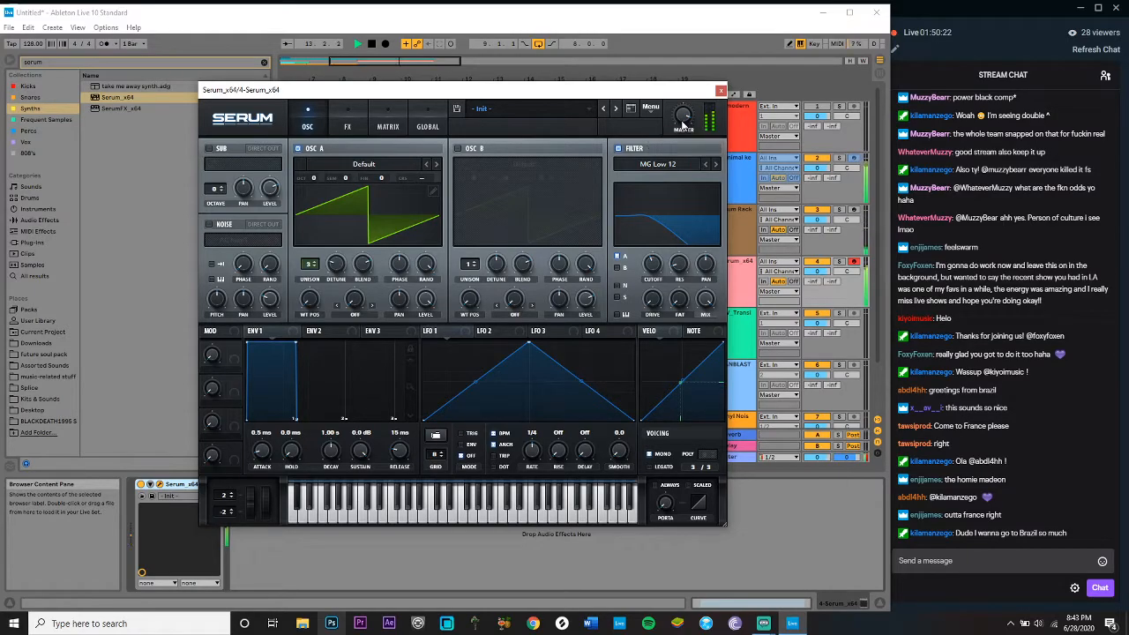
click(720, 92)
double_click(546, 261)
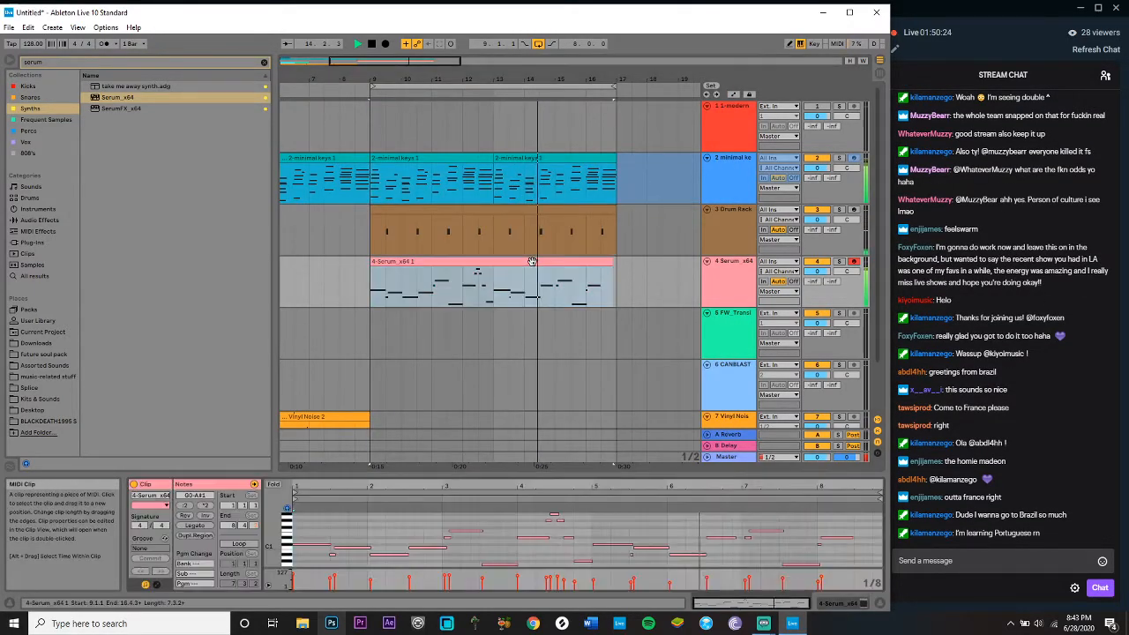
click(724, 537)
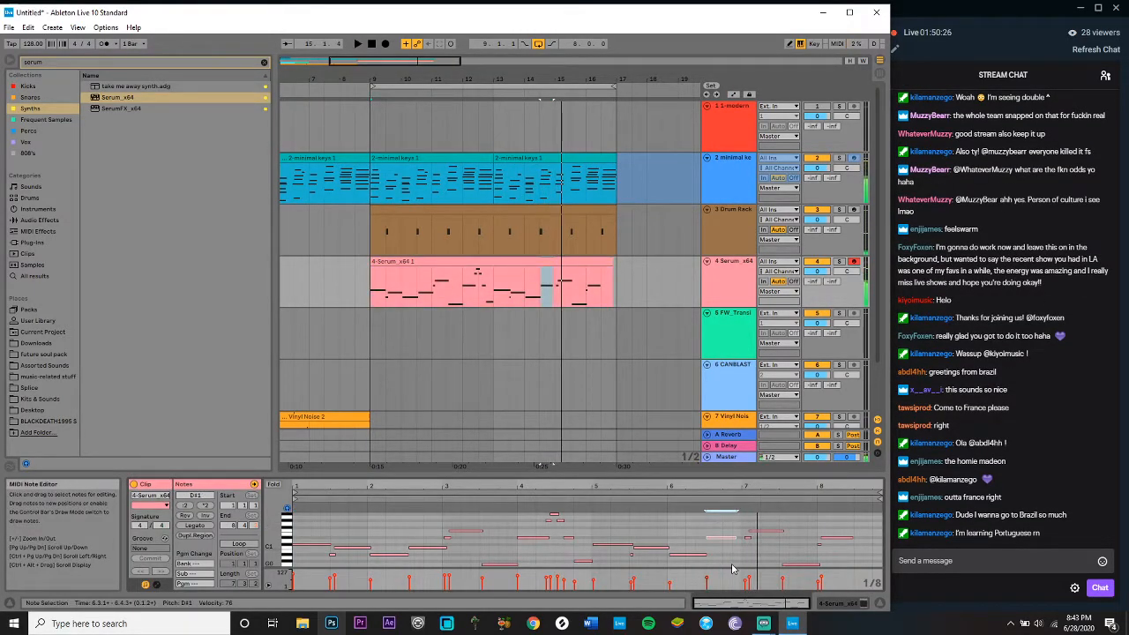
key(Down)
key(Down)
key(Down)
key(space)
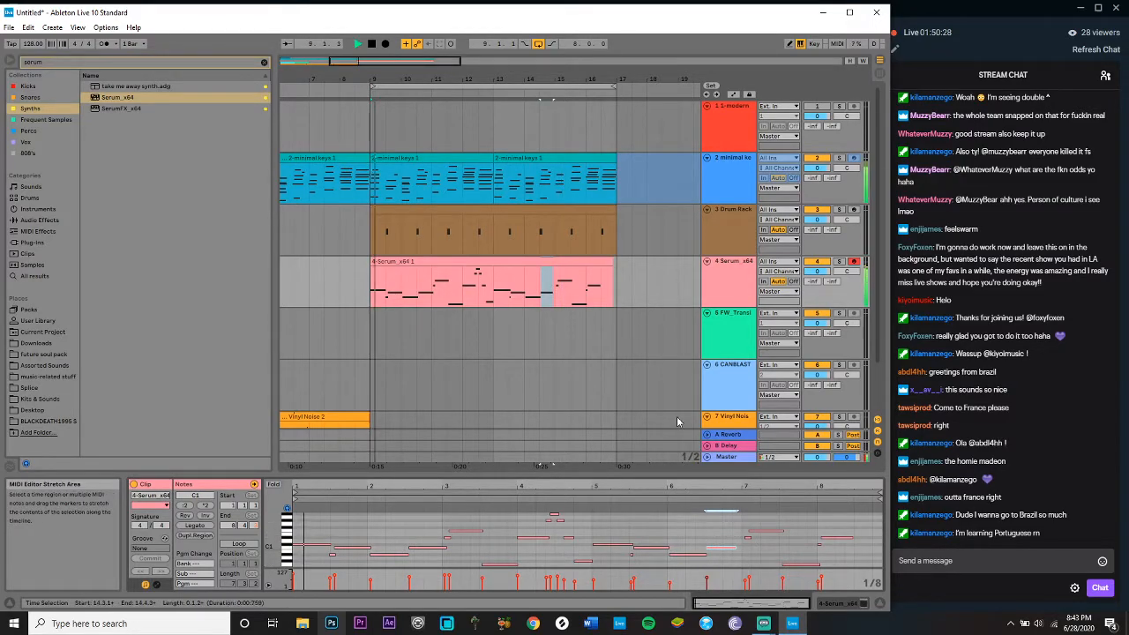
Step: Copy the FW_Transitions clip to bar 9 on its track and extend the Vinyl Noise 2 clip to bar 17
scroll(349, 310, left, 5)
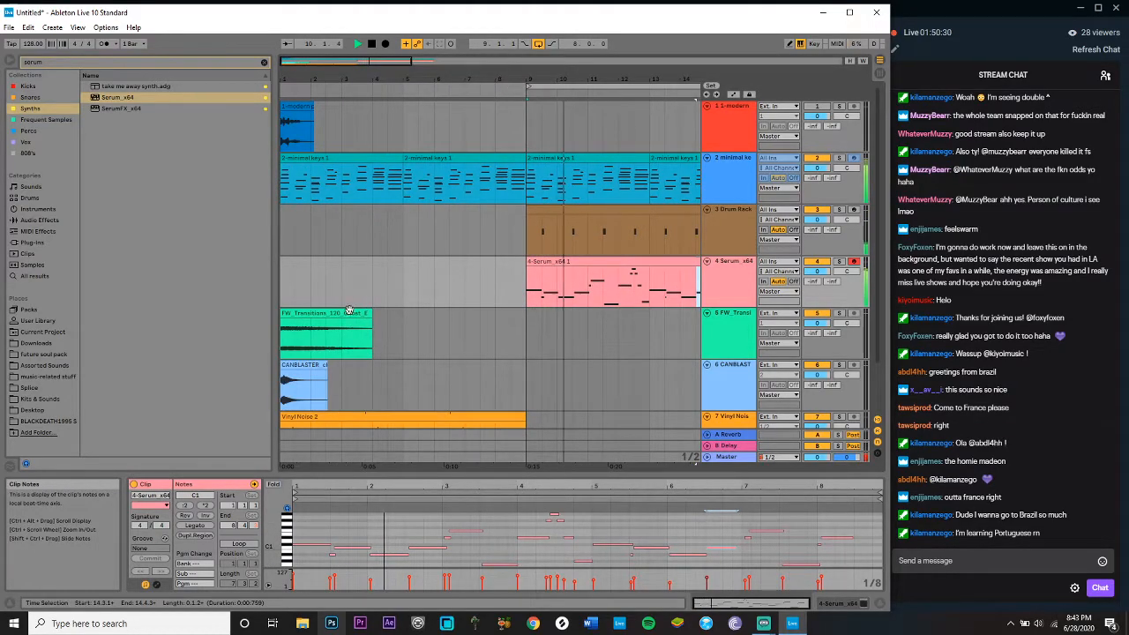
drag(348, 310, 596, 326)
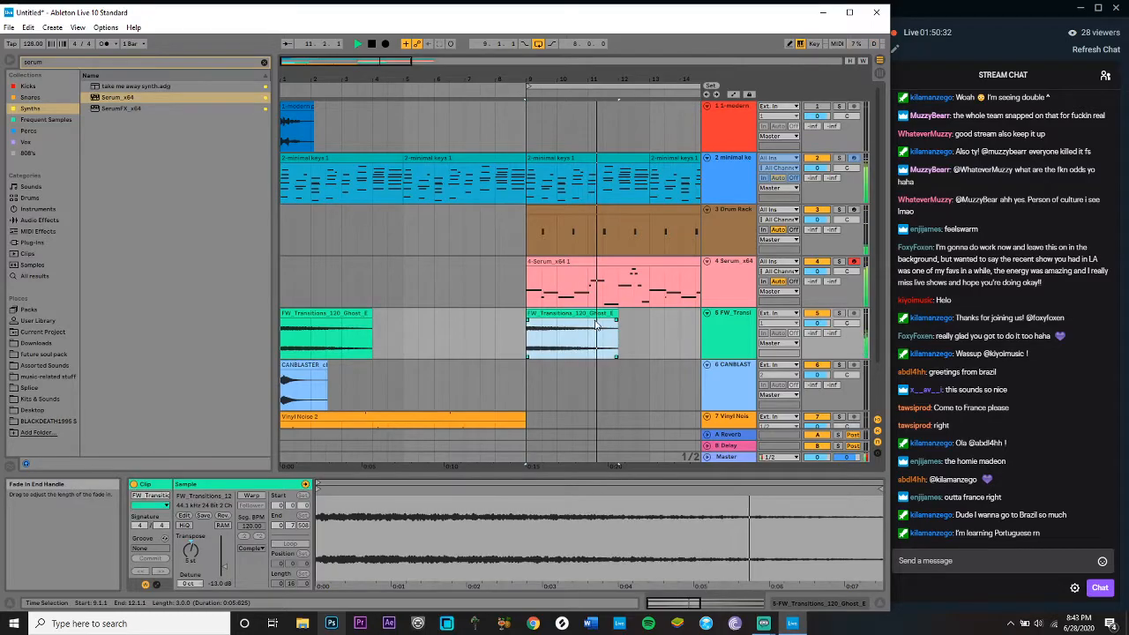
scroll(436, 344, down, 2)
drag(525, 375, 654, 370)
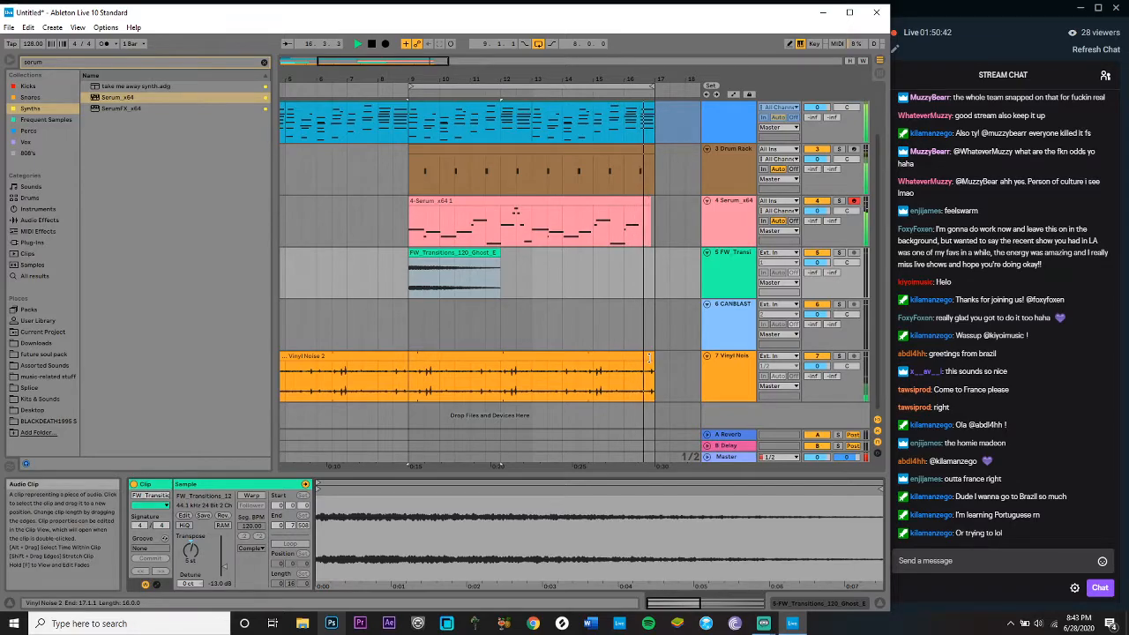
Step: Remove the last half bar, from 16.3 to 17.1, of the snap clip on the Drum Rack track
click(653, 174)
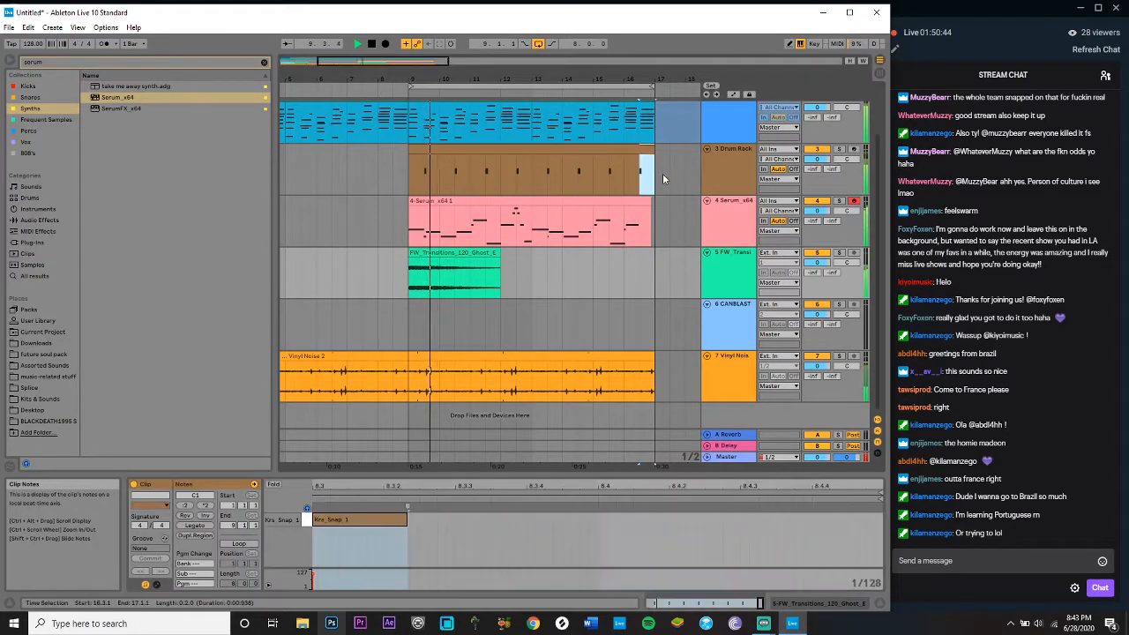
click(682, 270)
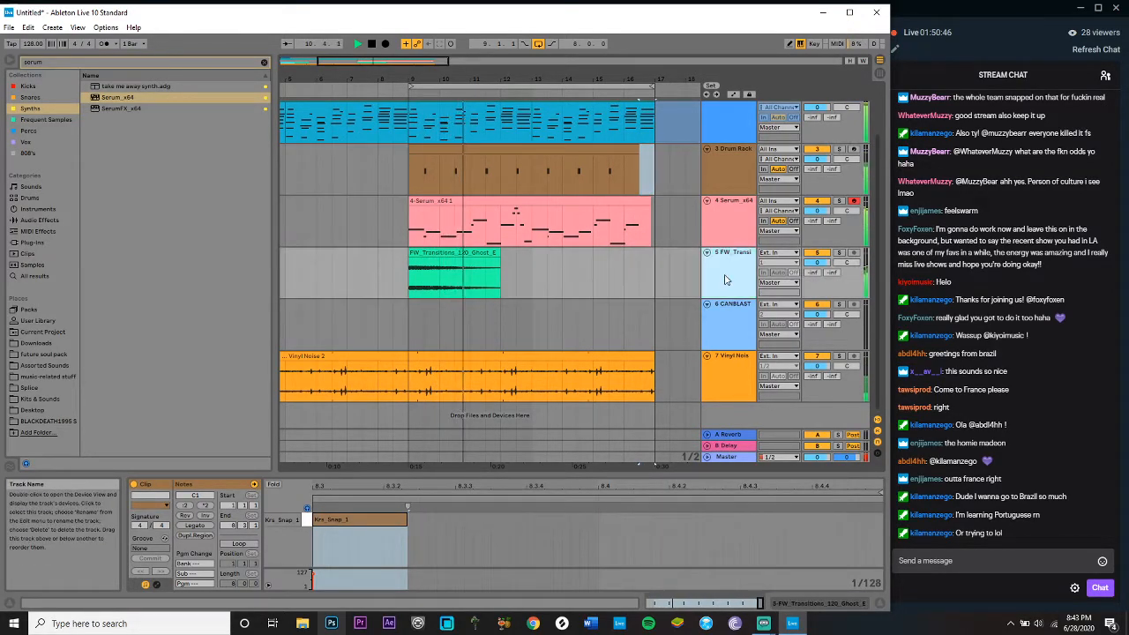
click(455, 275)
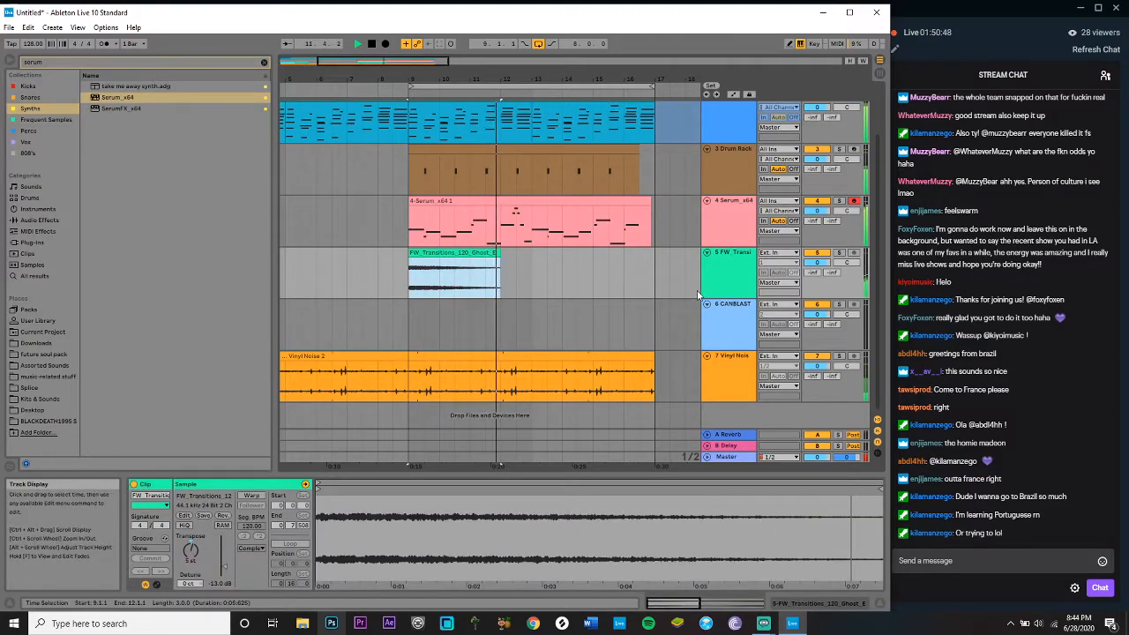
Step: Copy the CANBLASTER chord clip to bar 9 on its track, listen to it and lower the copy's gain to -6.07 dB
scroll(368, 318, left, 5)
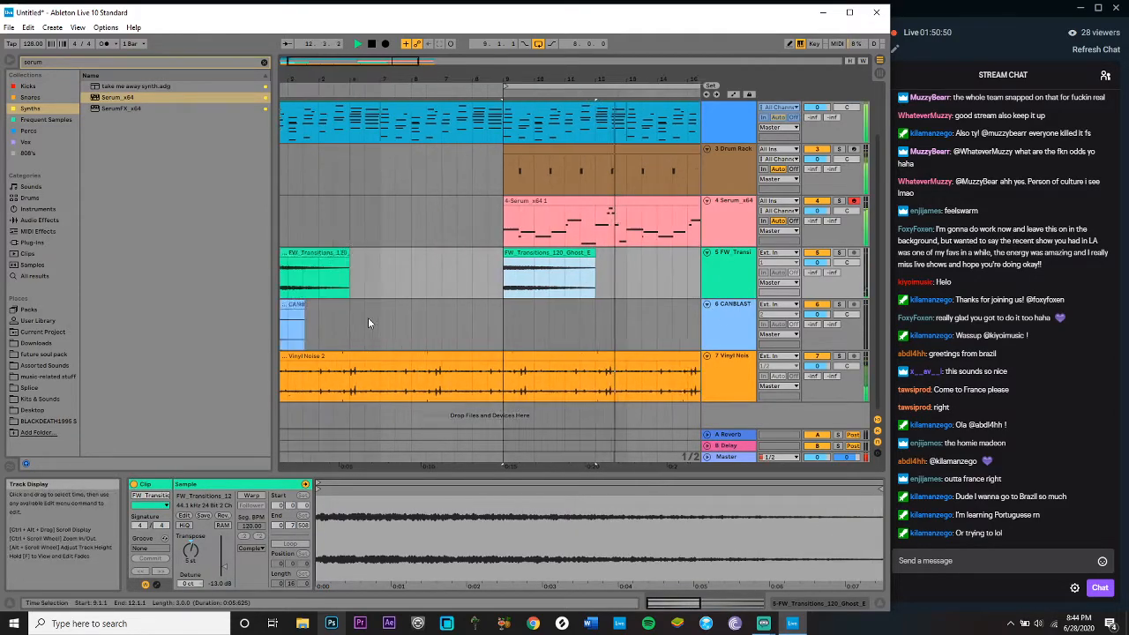
click(305, 322)
click(524, 315)
key(ctrl+v)
key(space)
key(space)
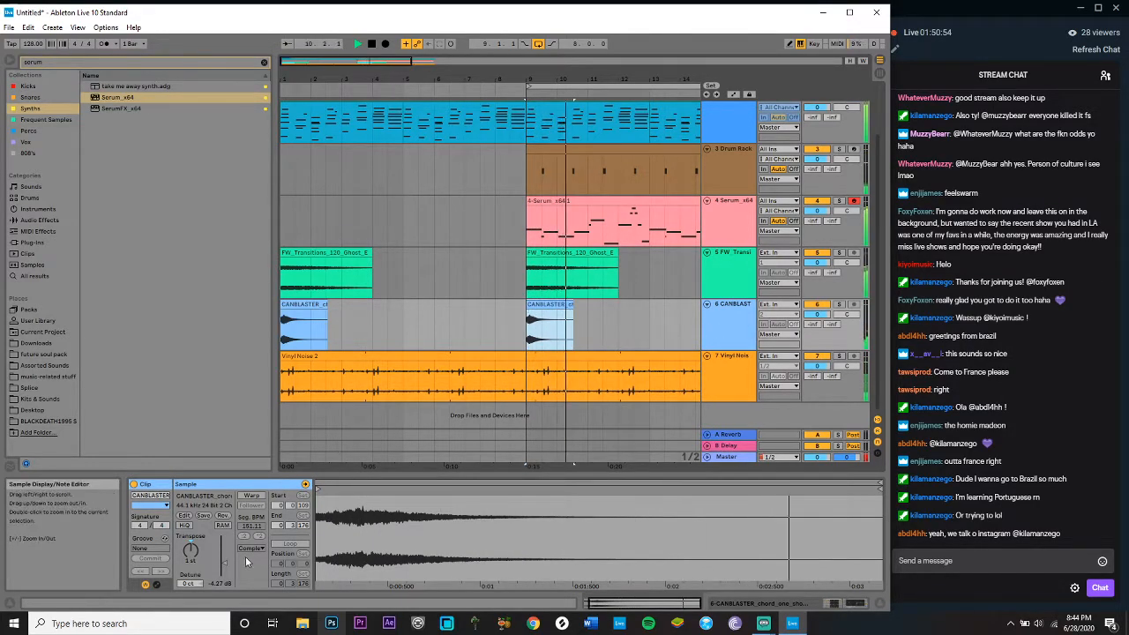
drag(224, 565, 224, 572)
Step: Insert a new MIDI track below the CANBLASTER track and arm it for recording
click(52, 28)
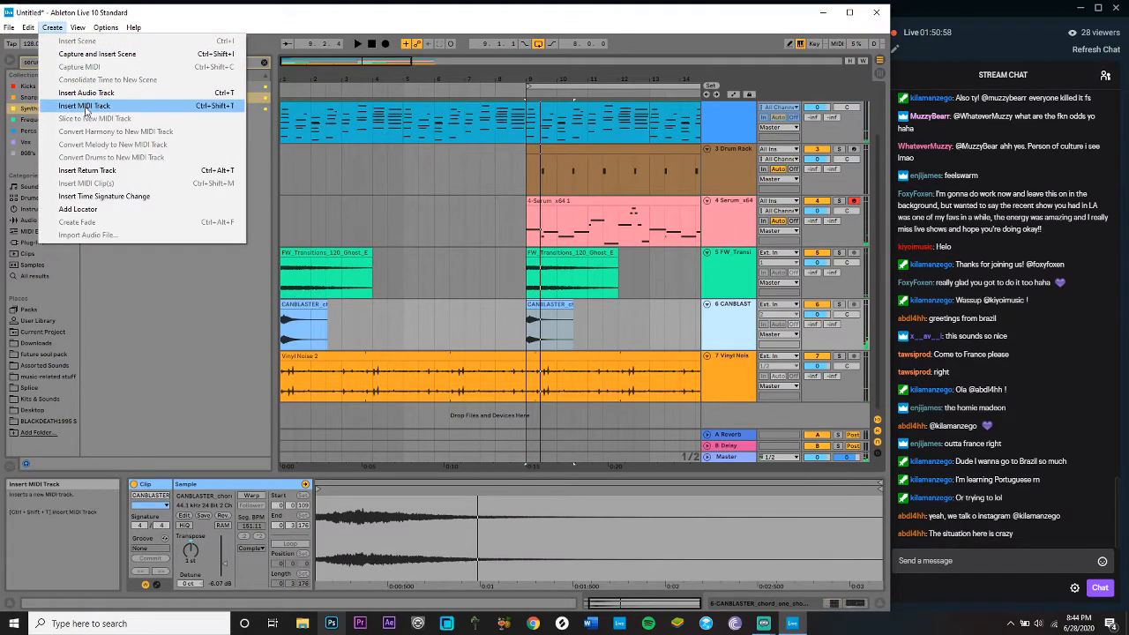
click(71, 103)
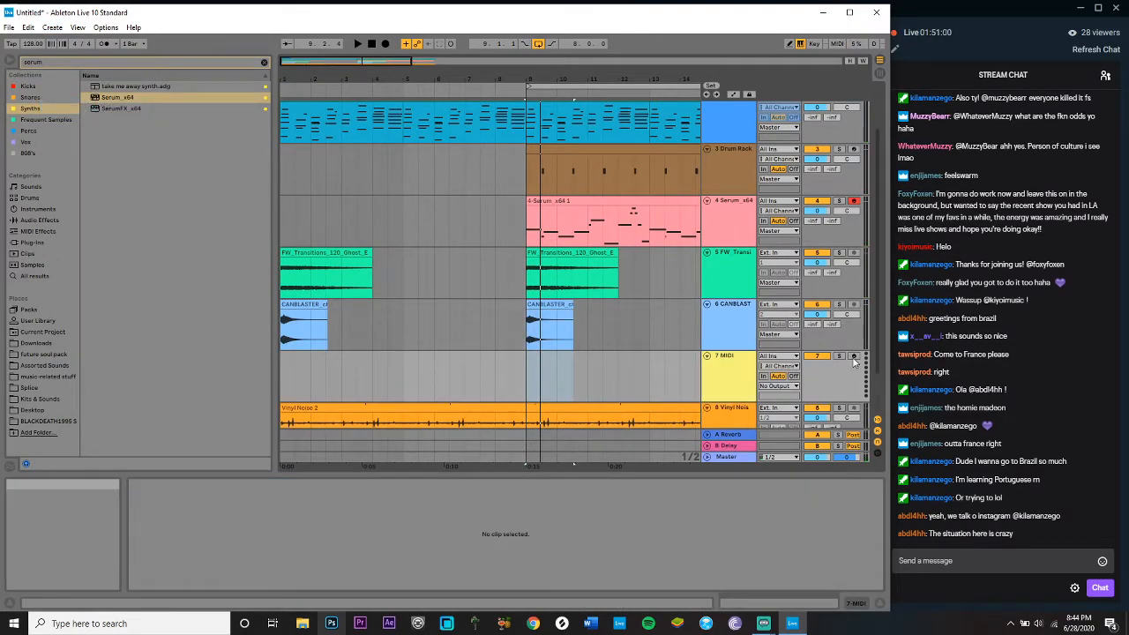
click(853, 358)
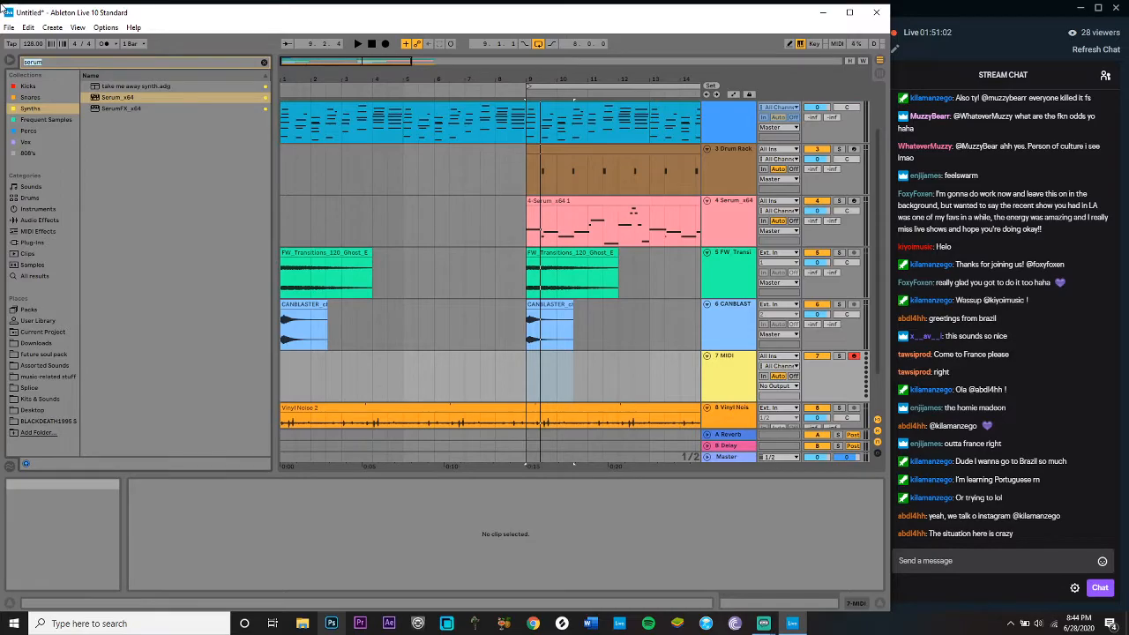
Step: Search the whole library for omnisphere, load the Omnisphere instrument on the new MIDI track and dismiss its splash screen
text(omnisphere)
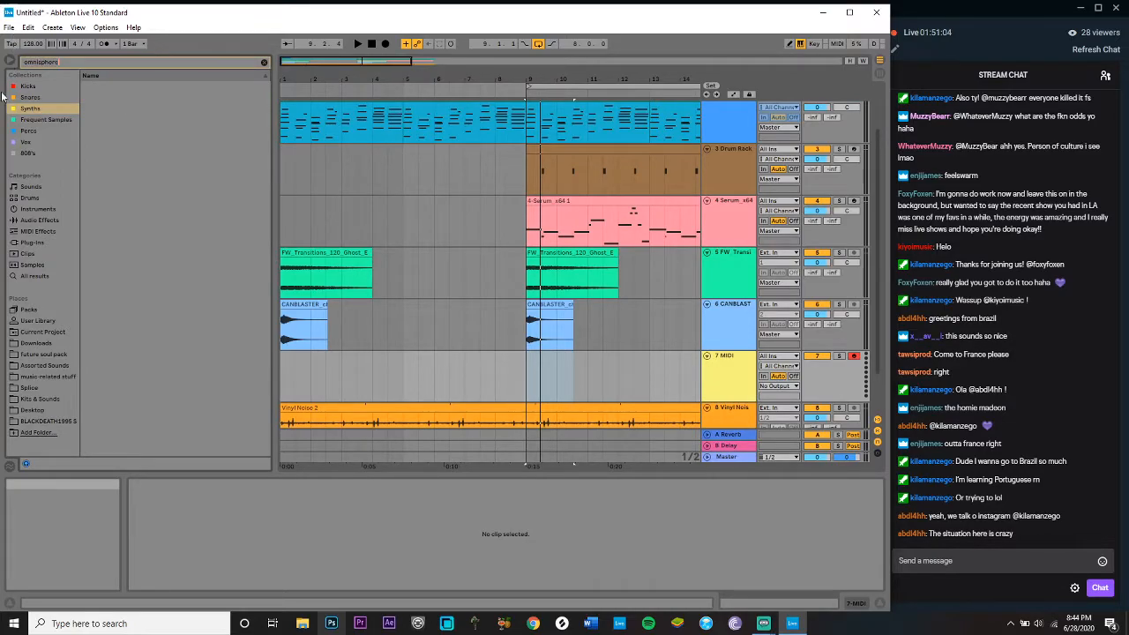
click(61, 275)
scroll(125, 227, down, 15)
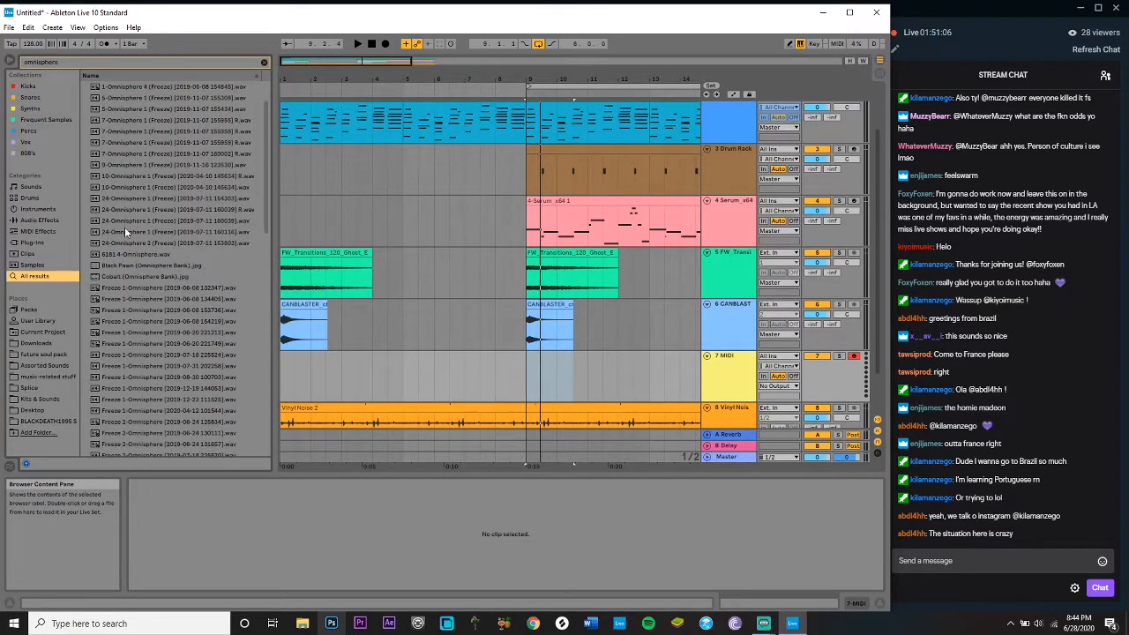
click(118, 451)
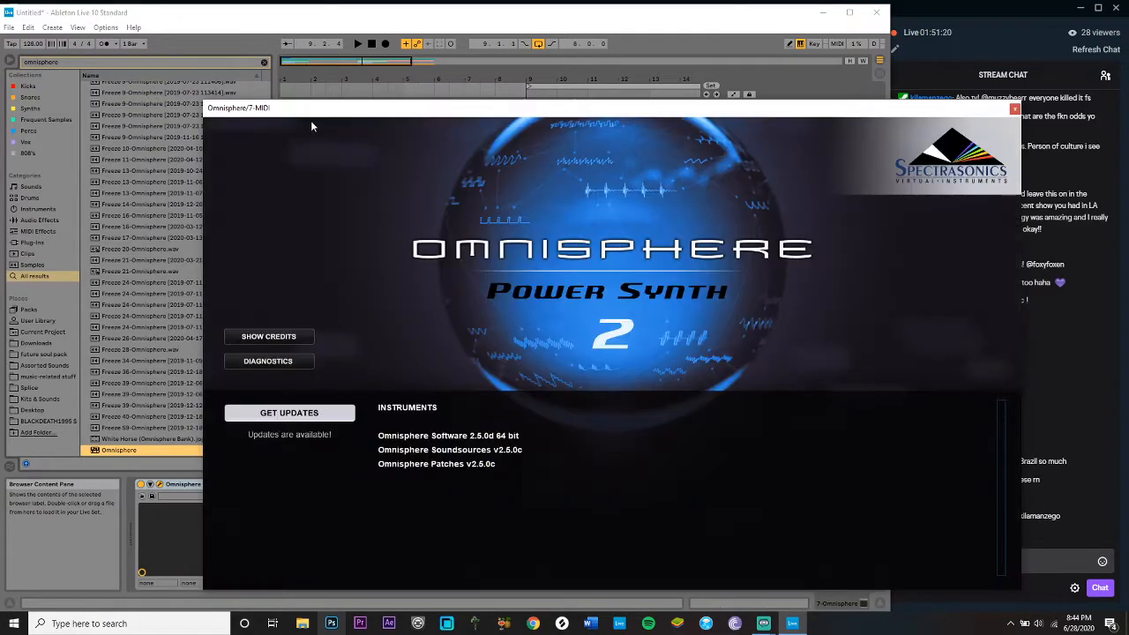
click(457, 240)
Step: Search the Omnisphere patches for "sine" and load the Drops of Sines patch
click(323, 179)
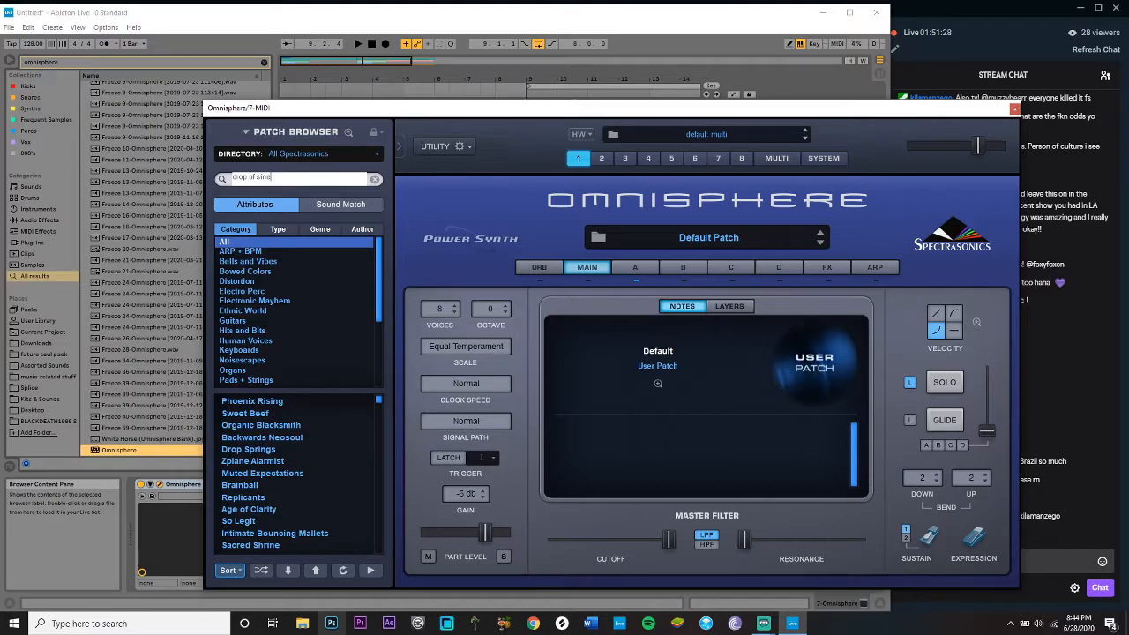
key(Return)
click(261, 182)
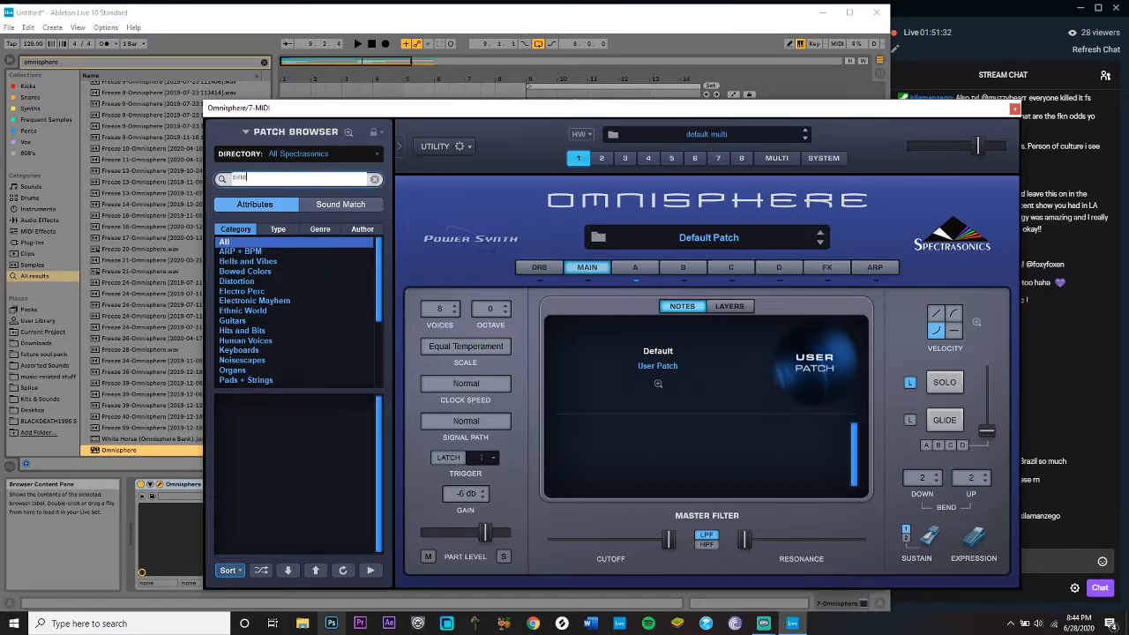
key(Return)
drag(377, 405, 375, 458)
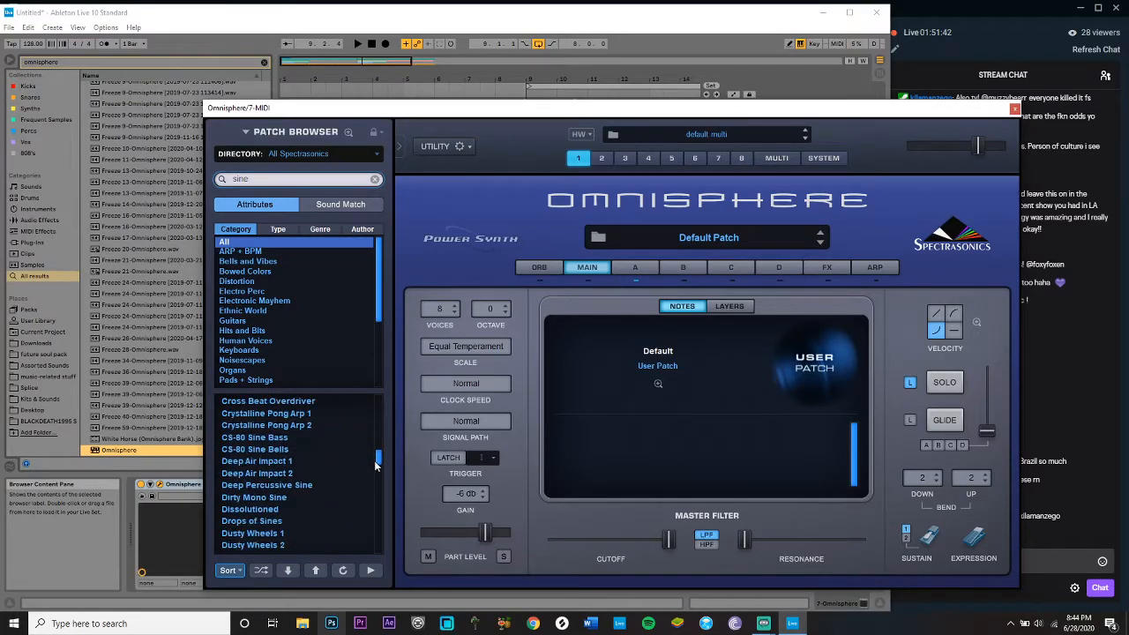
click(276, 510)
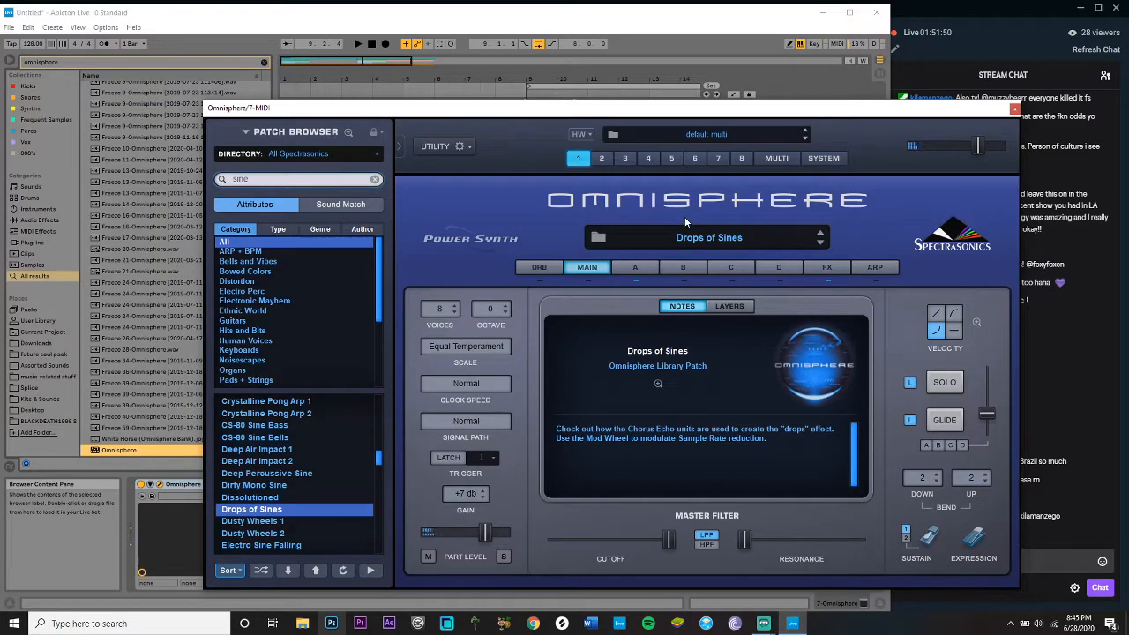
Step: Examine the patch's layer A oscillator, common effects and layer A Chorus Echo units, then close the Omnisphere window
click(635, 268)
drag(612, 114, 509, 113)
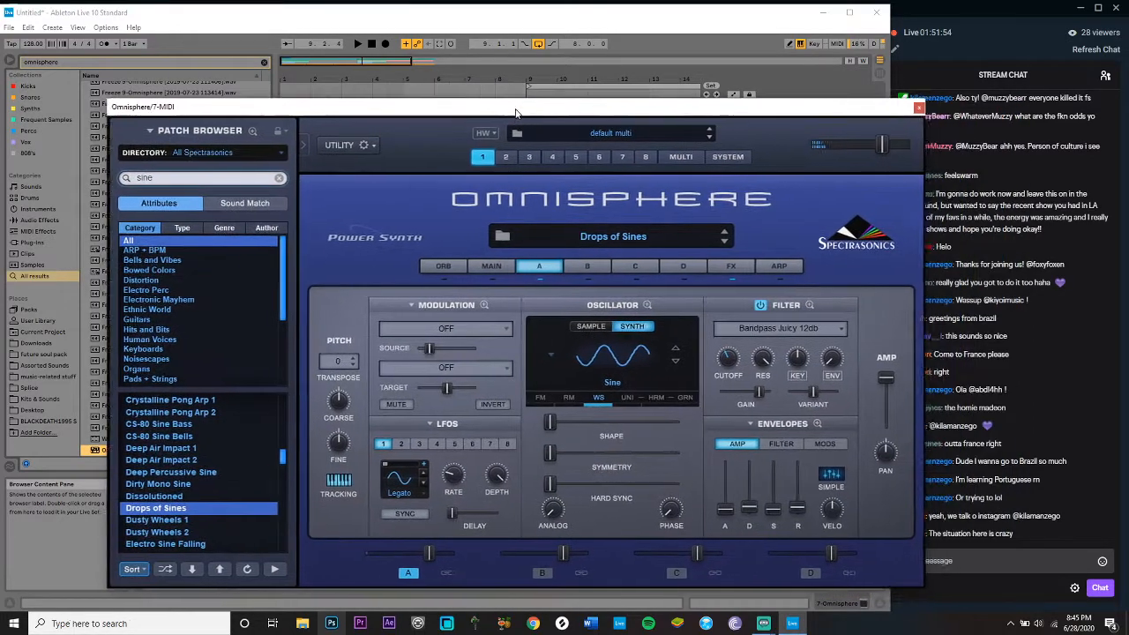
click(722, 274)
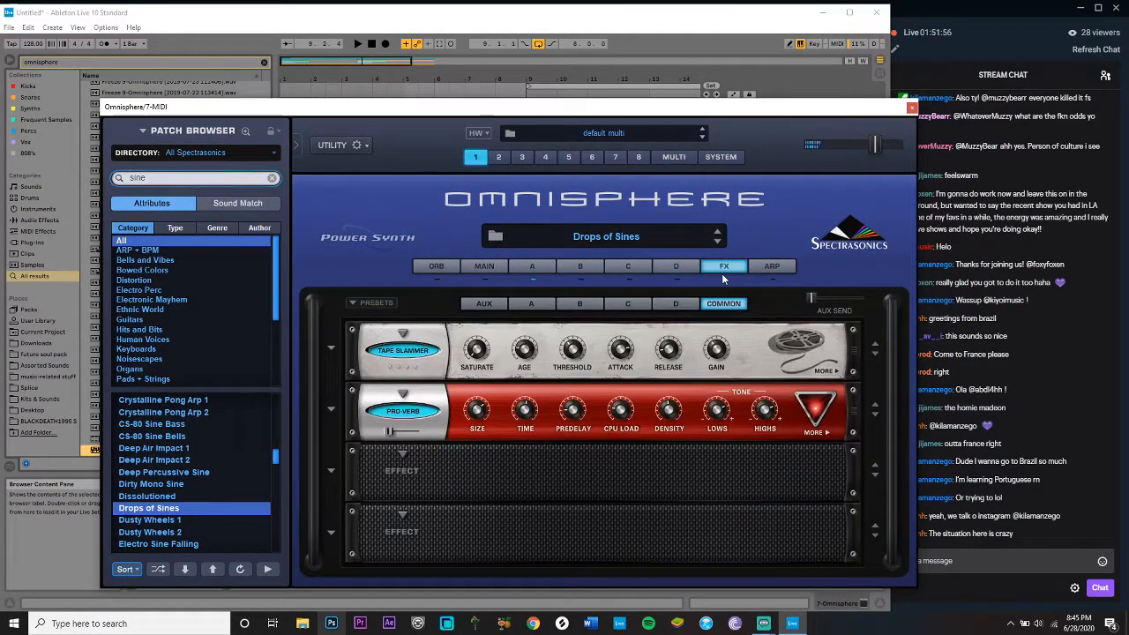
click(532, 304)
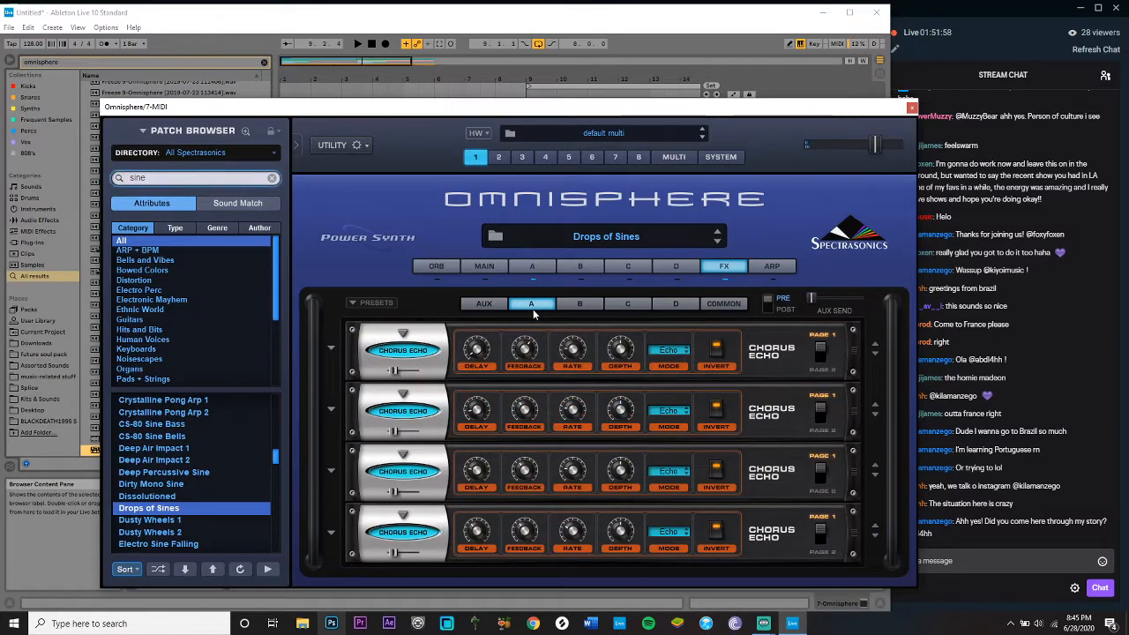
mouse_move(403, 434)
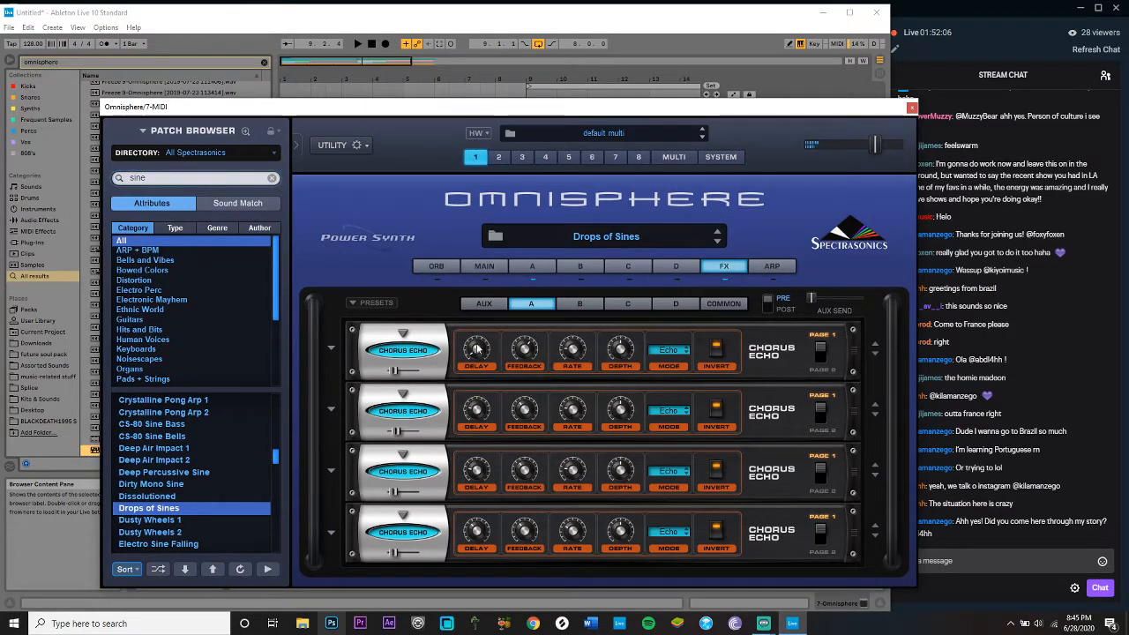
mouse_move(474, 345)
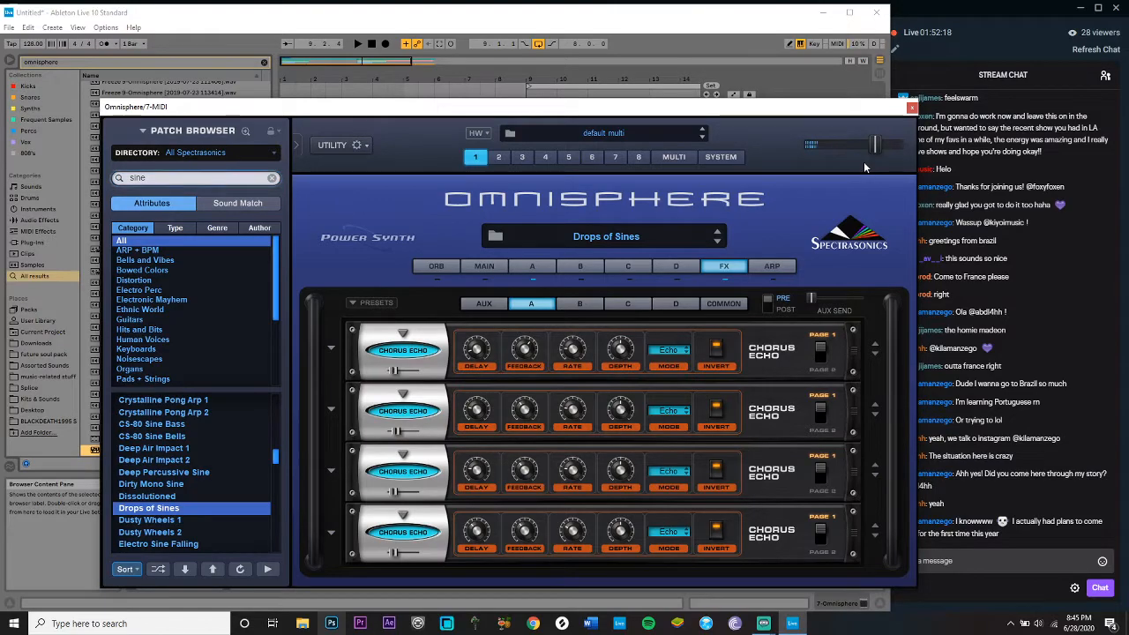
click(911, 108)
Step: Record an Omnisphere melody on track 7 from bar 9, stop after about three bars and replay the loop
click(556, 83)
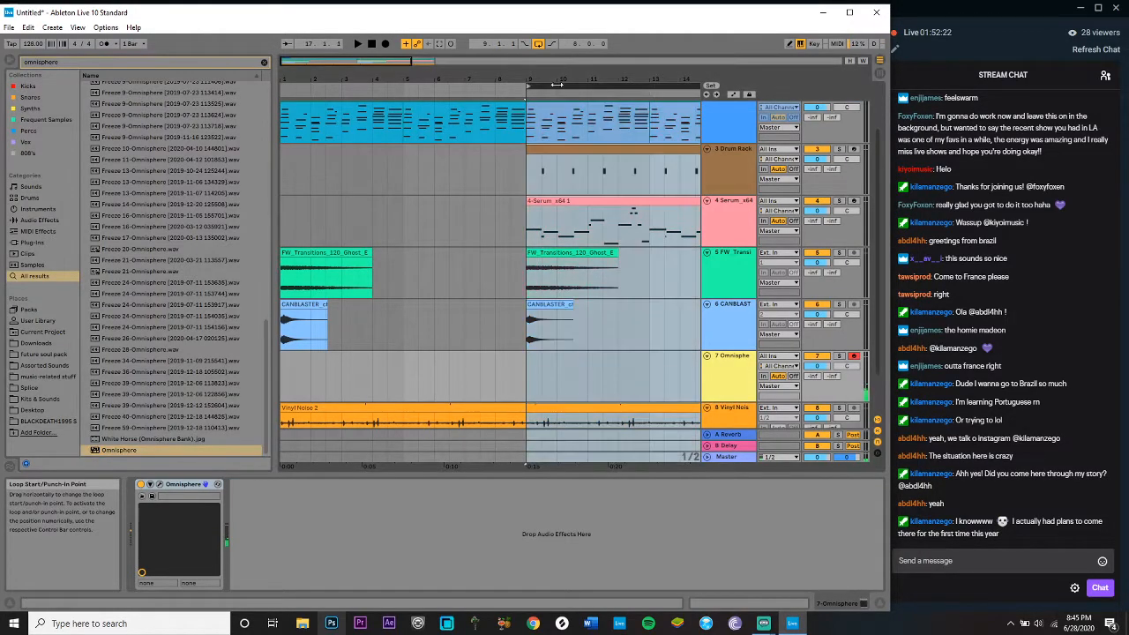
click(386, 43)
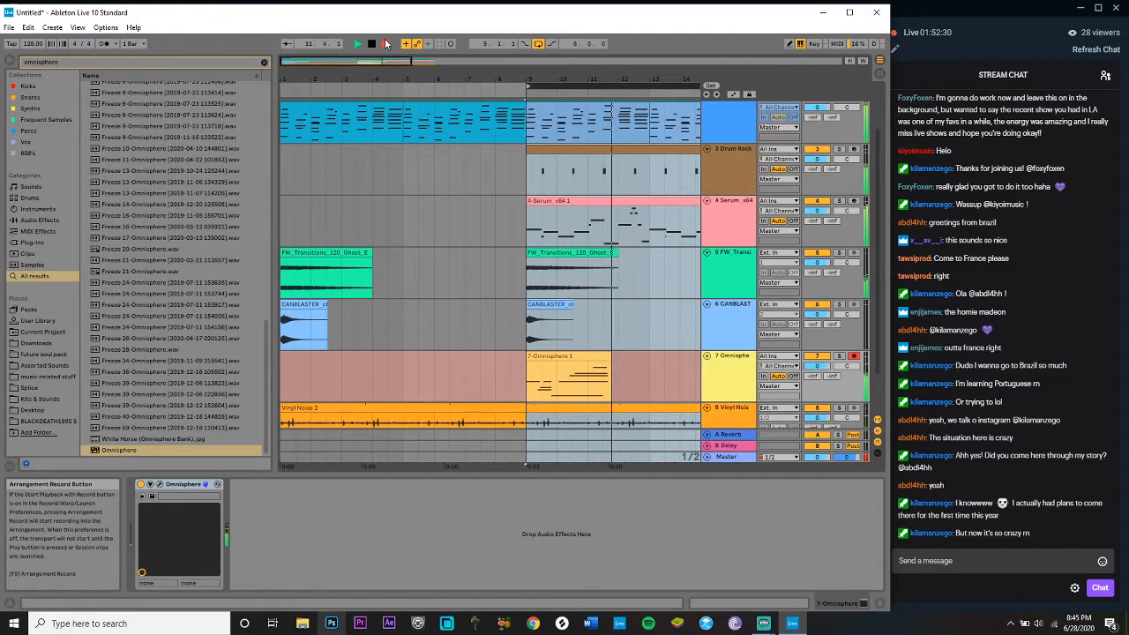
key(space)
key(space)
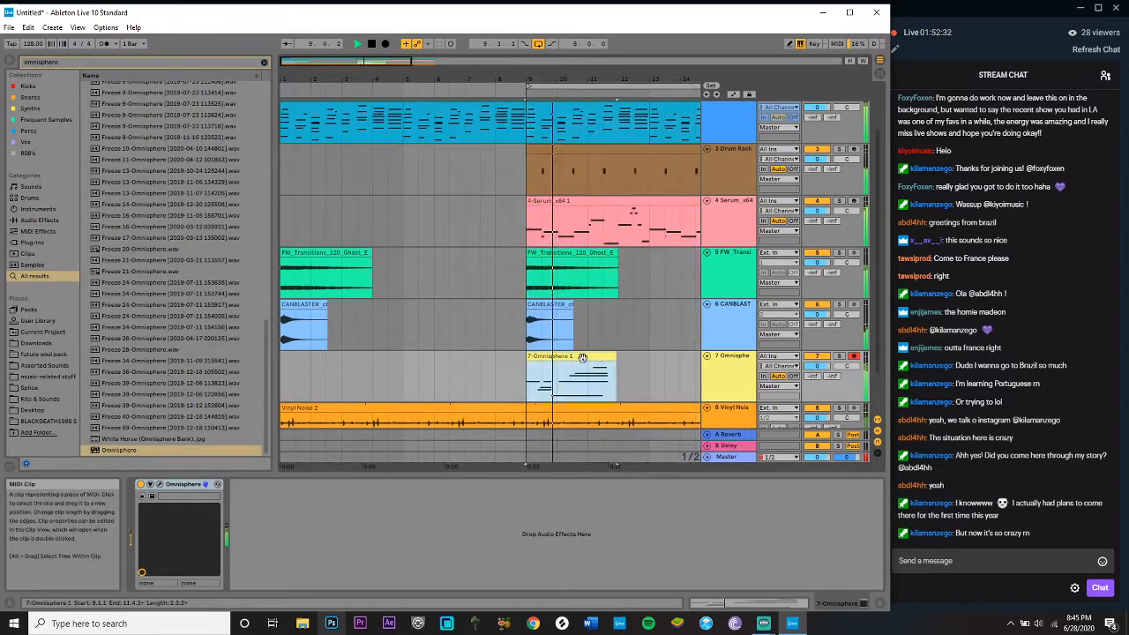
Step: Delete the upper sustained notes in the later part of the Omnisphere clip and capture newly played notes out to bar 13
click(608, 379)
click(650, 537)
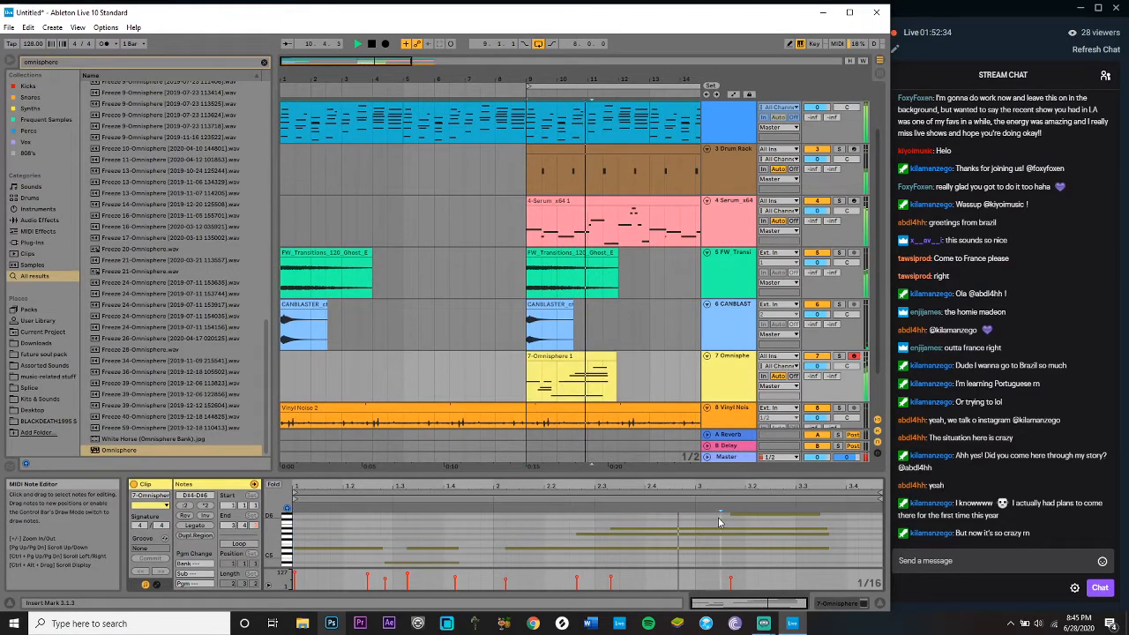
drag(649, 537, 742, 505)
key(Delete)
key(space)
key(space)
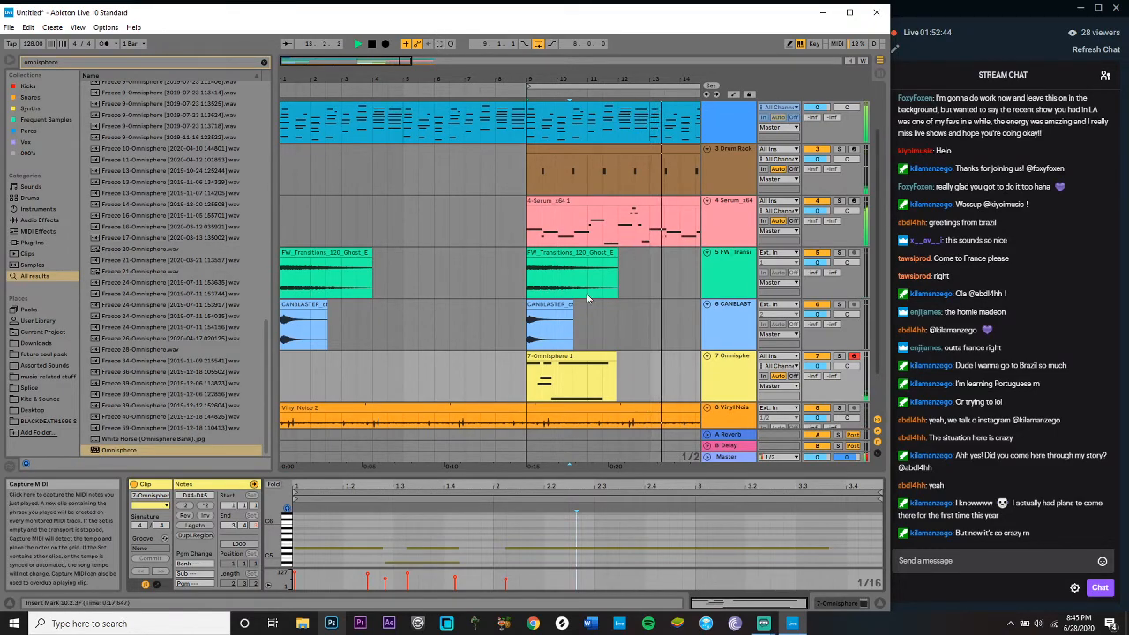
key(space)
key(space)
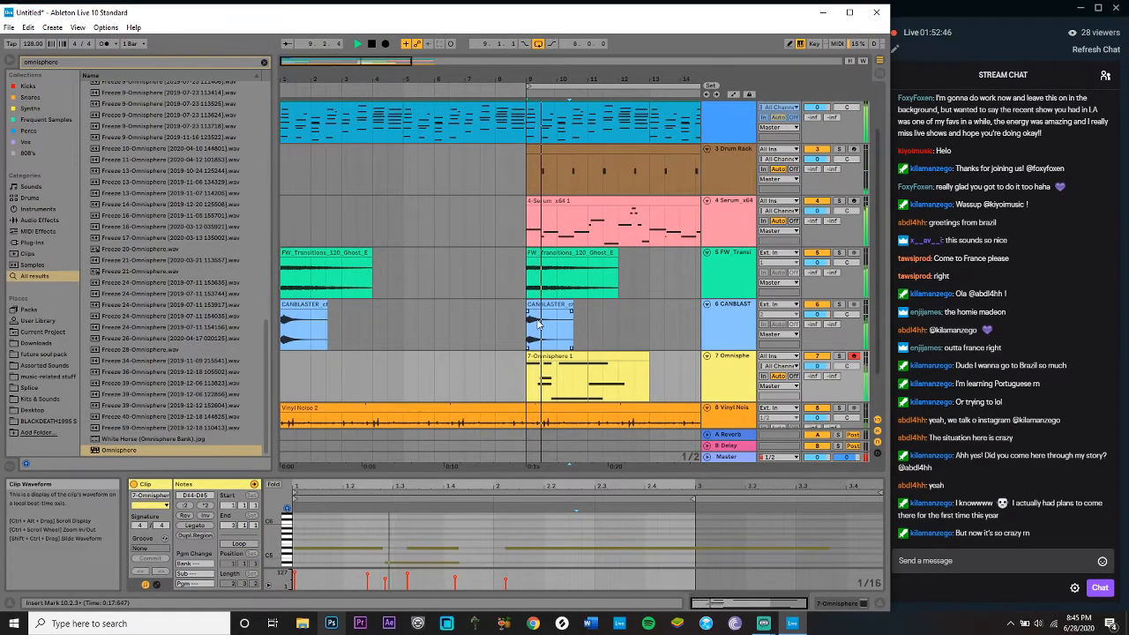
Step: Copy the CANBLASTER chord clip from bar 9 to bar 13 on the same track
click(459, 326)
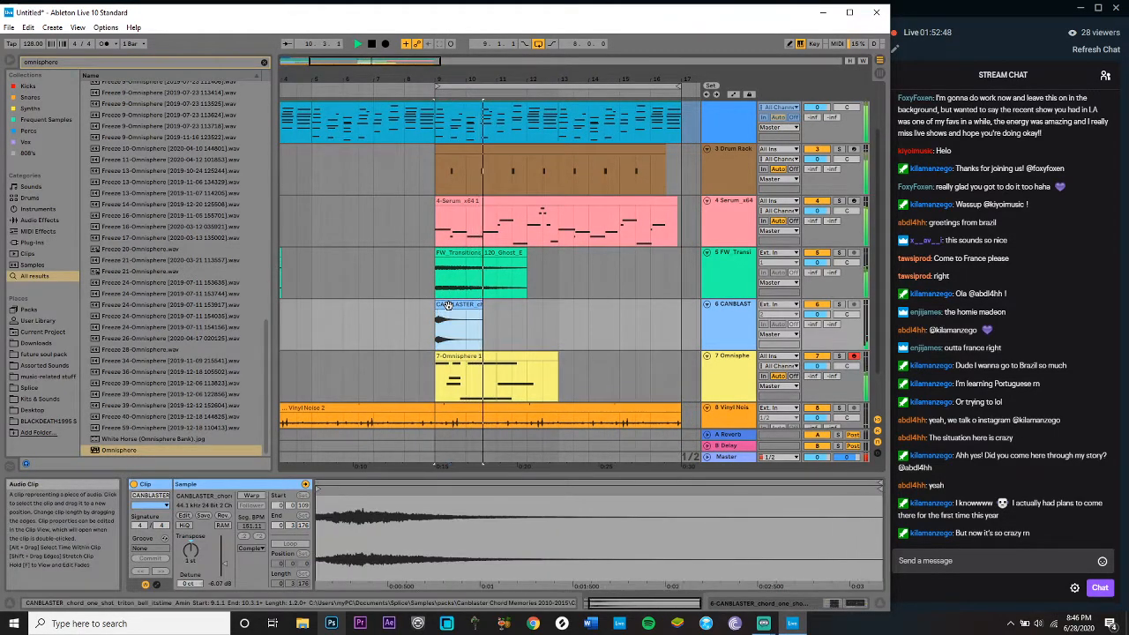
click(552, 325)
key(ctrl+v)
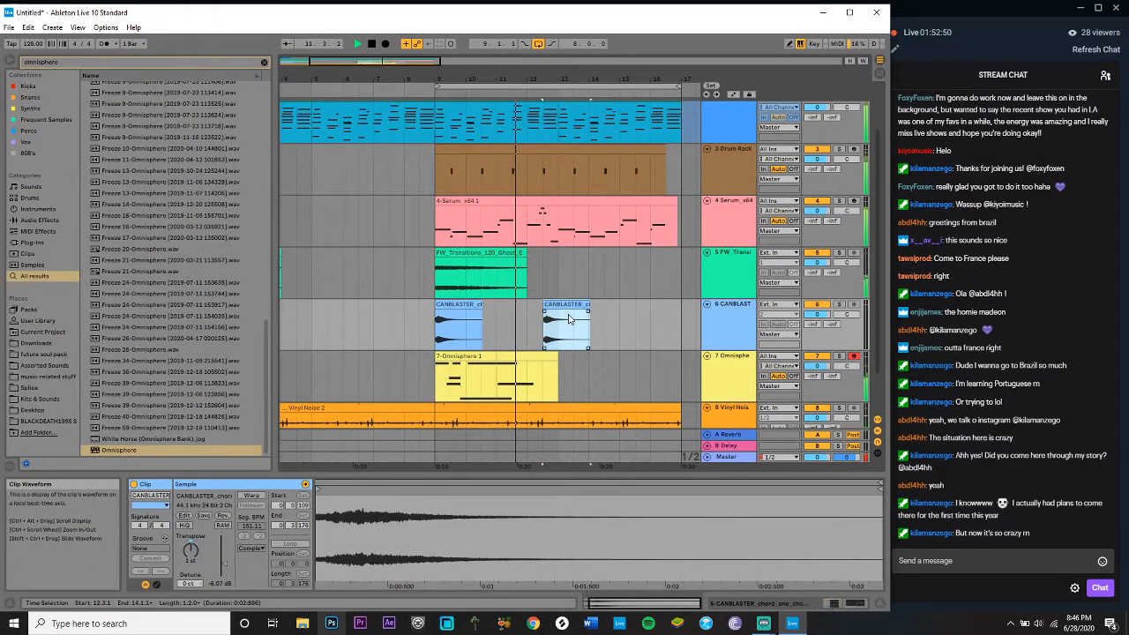
key(Right)
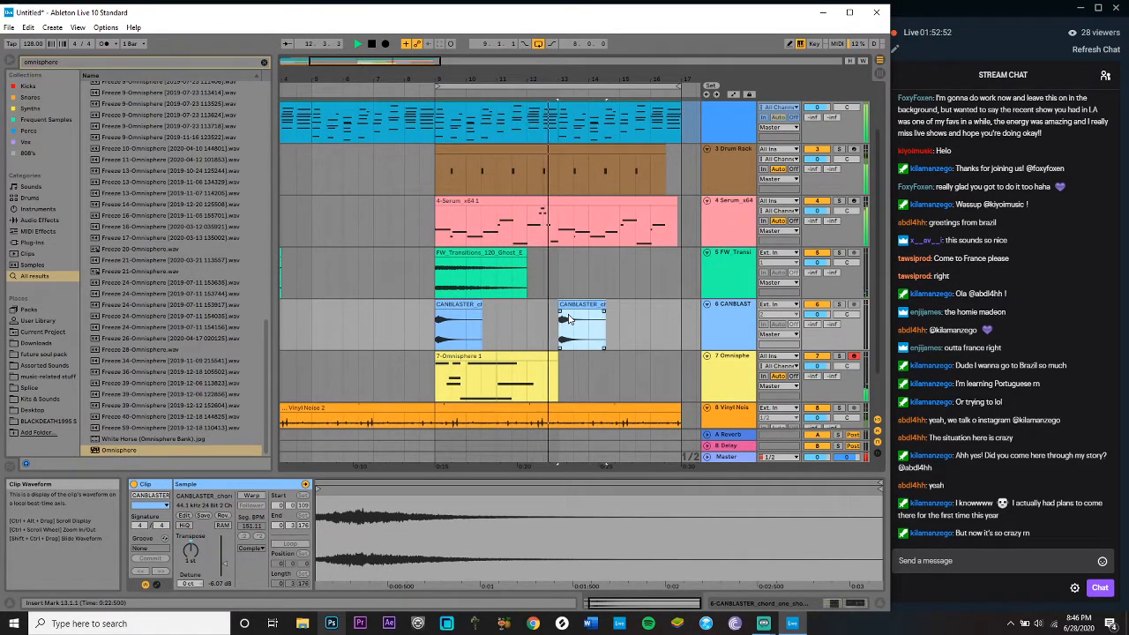
Step: Shorten the Vinyl Noise 2 clip to end at 16.3 and select its track
scroll(569, 319, down, 1)
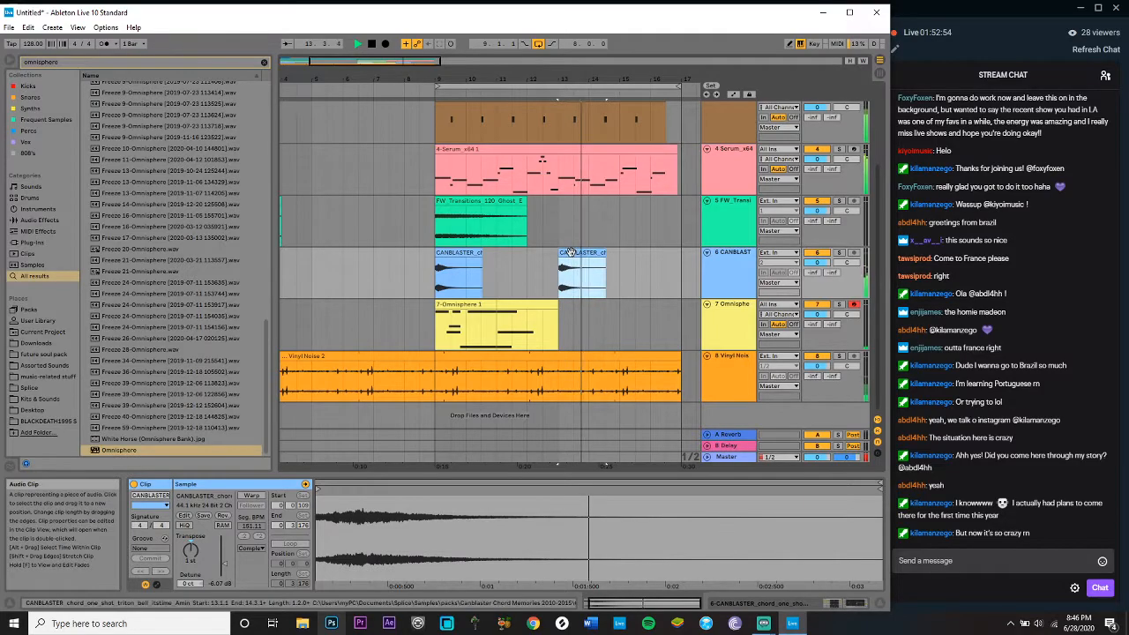
click(724, 380)
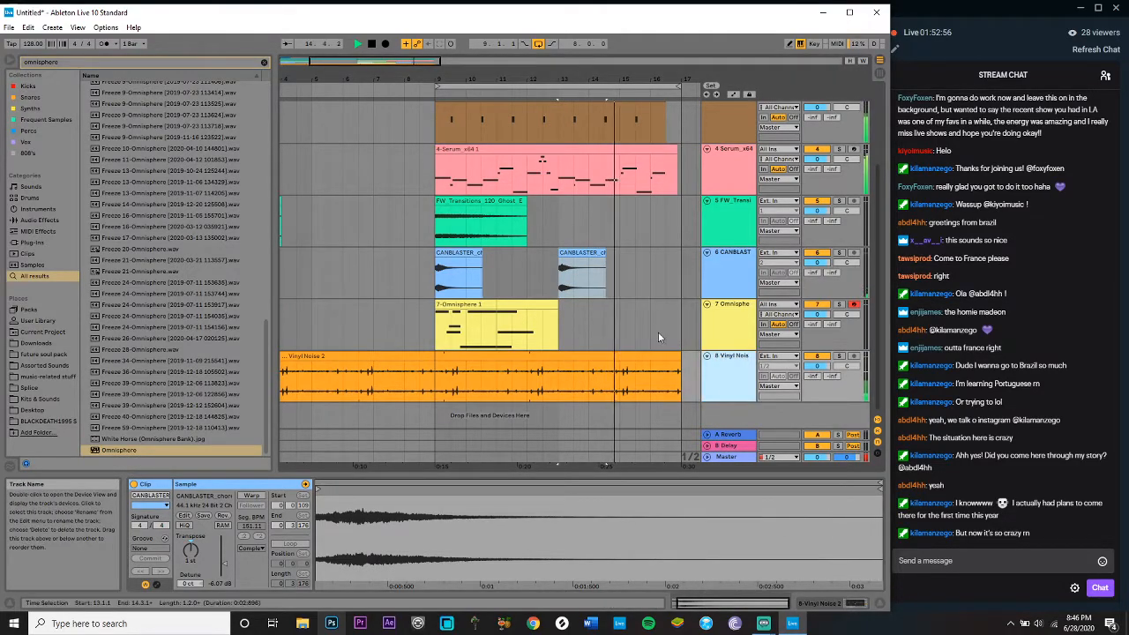
drag(680, 356, 668, 355)
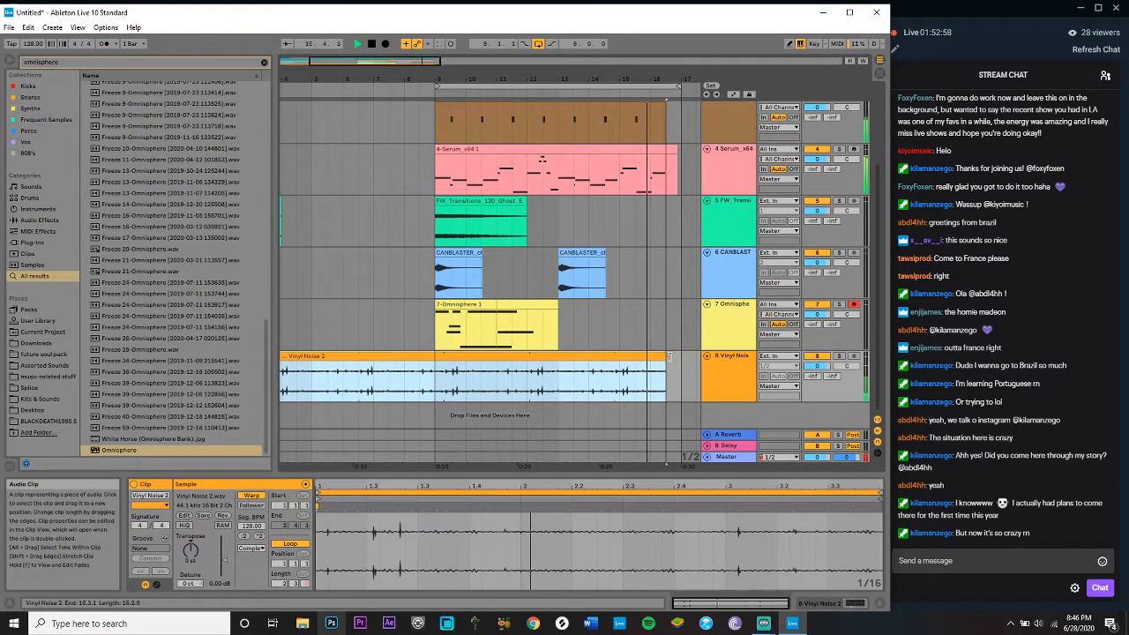
scroll(664, 320, up, 1)
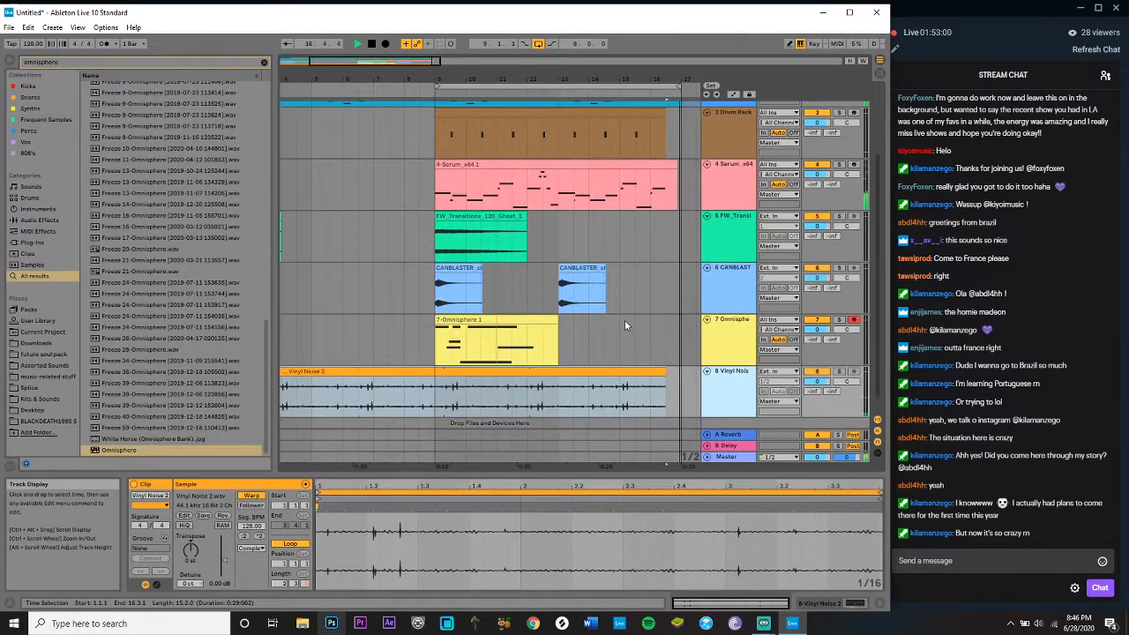
scroll(529, 282, down, 1)
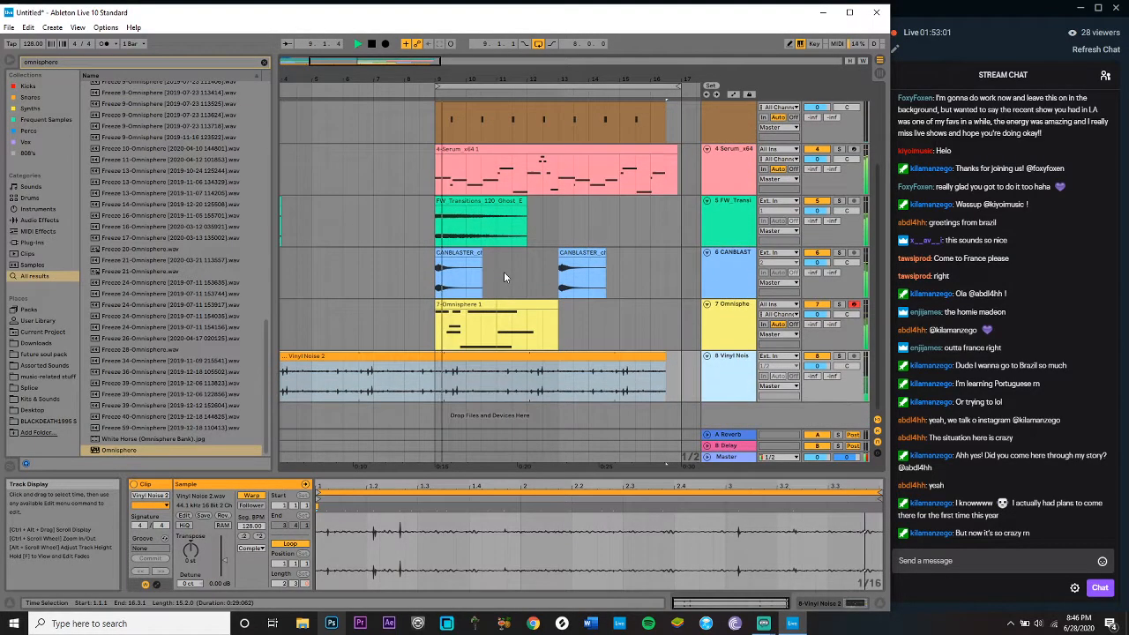
click(726, 375)
scroll(725, 388, down, 2)
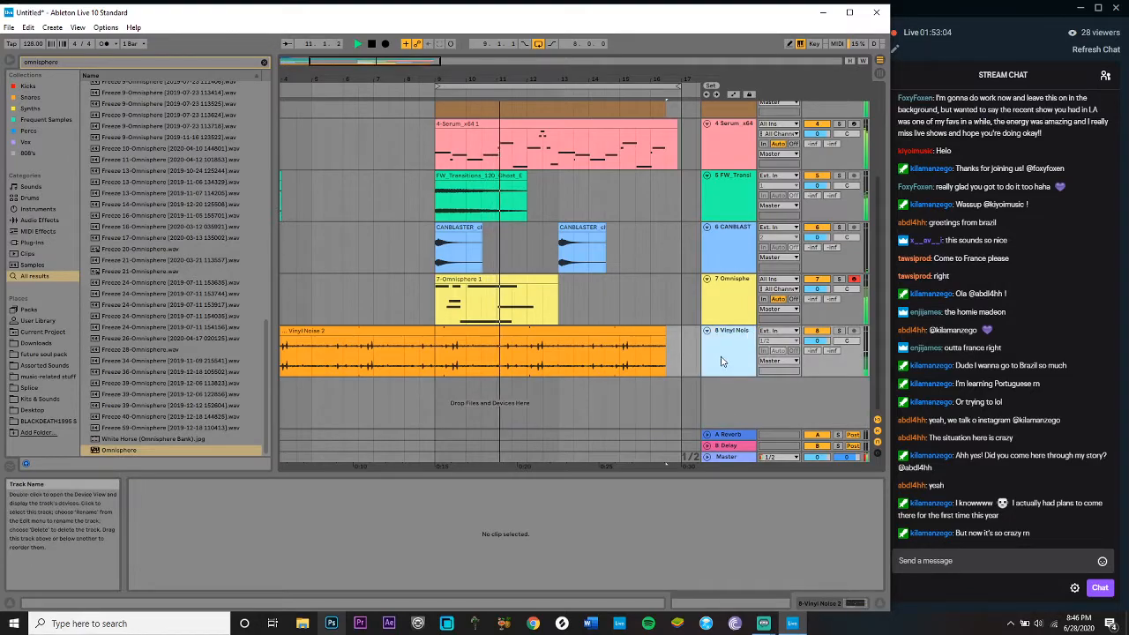
Step: Insert a MIDI track below the Vinyl Noise track and search the sample library for "soda"
click(52, 27)
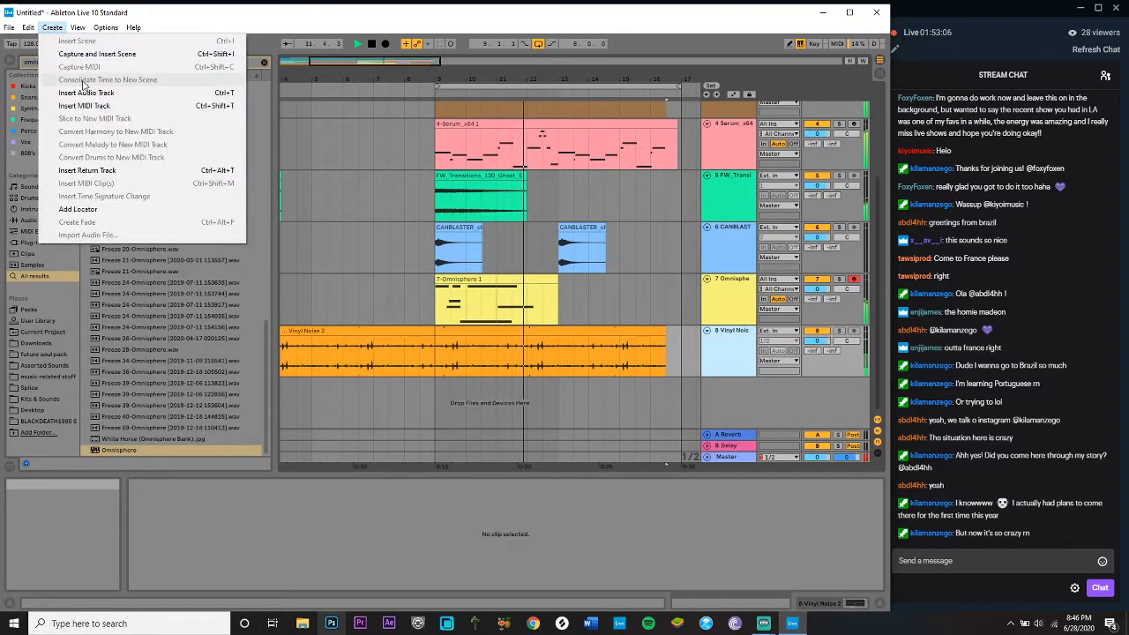
click(77, 105)
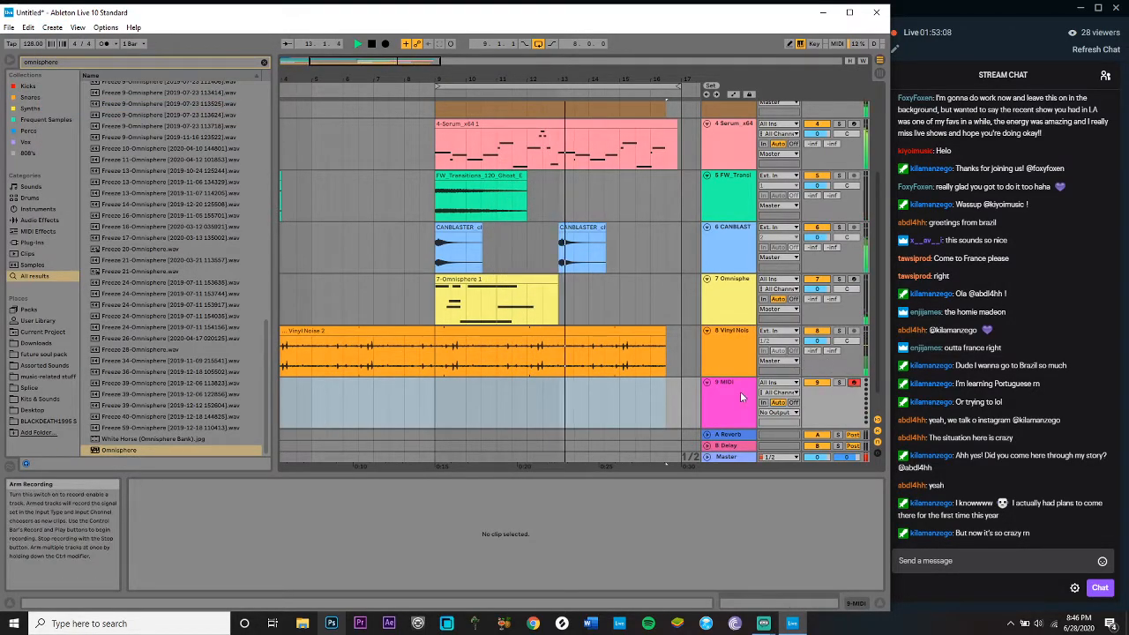
click(264, 63)
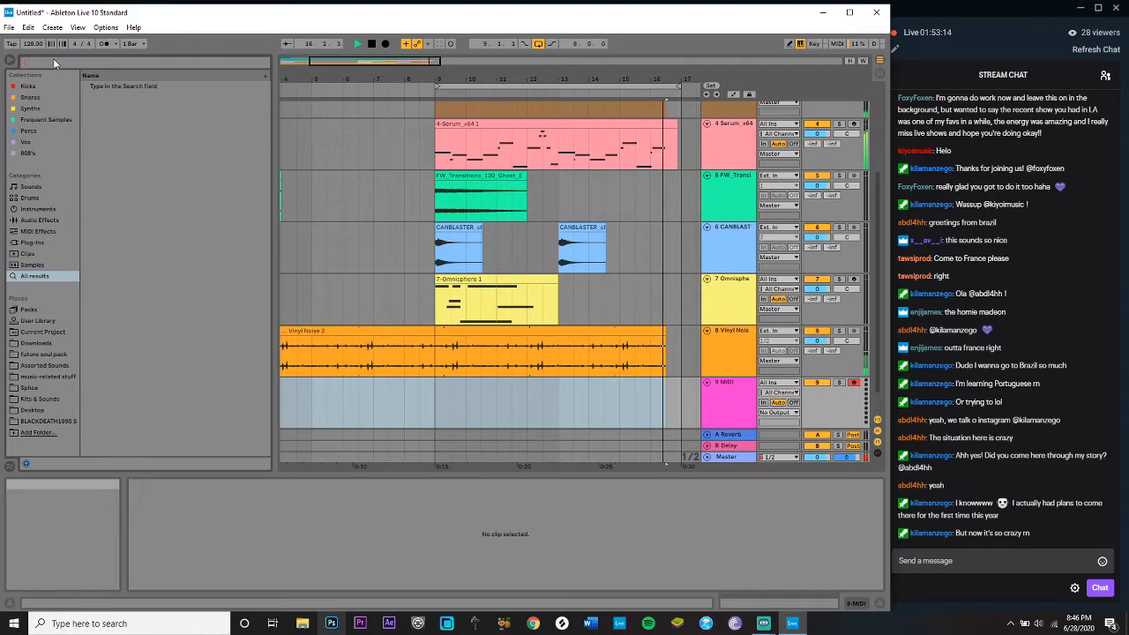
text(soda)
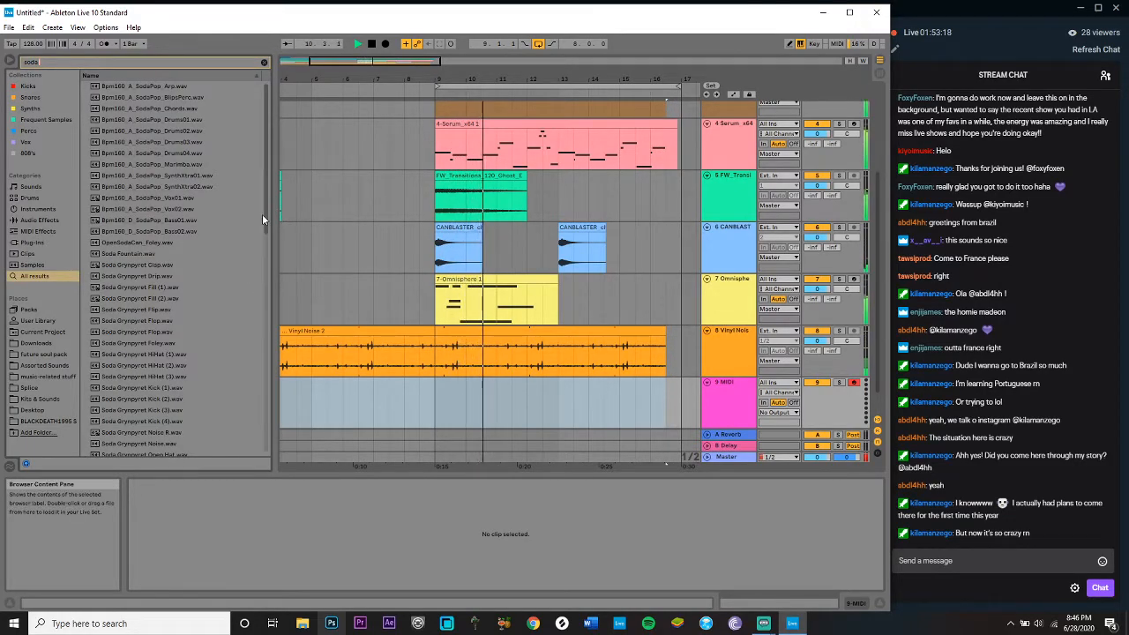
Step: Place Soda Grynpyret Noise R.wav on the new track 9 so it runs from 12.3 to 16.3
drag(265, 196, 259, 268)
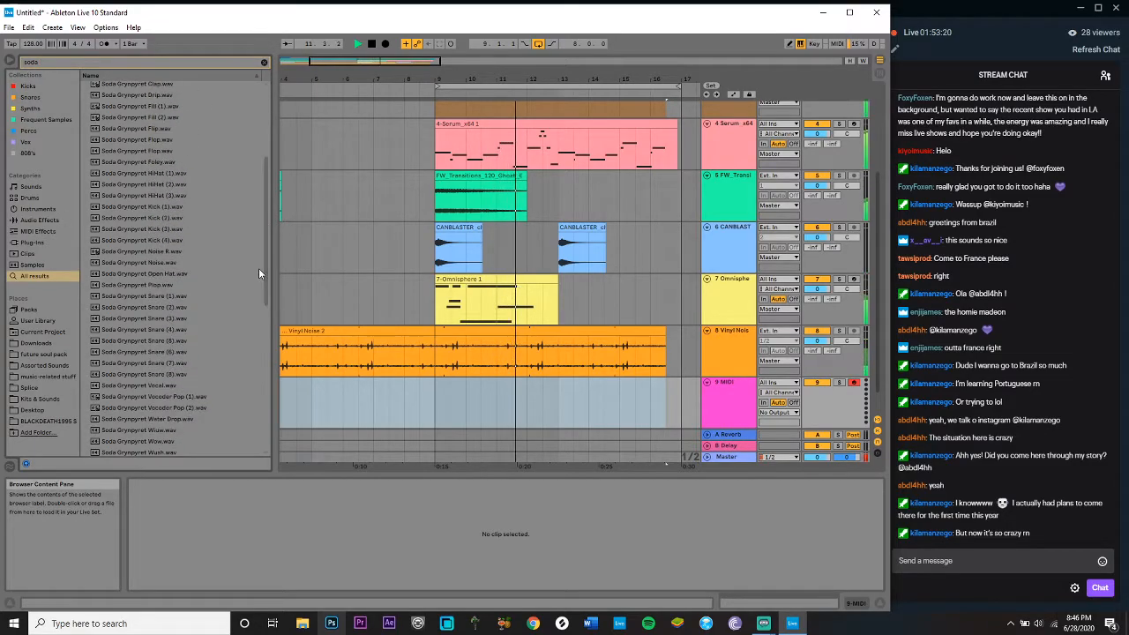
key(space)
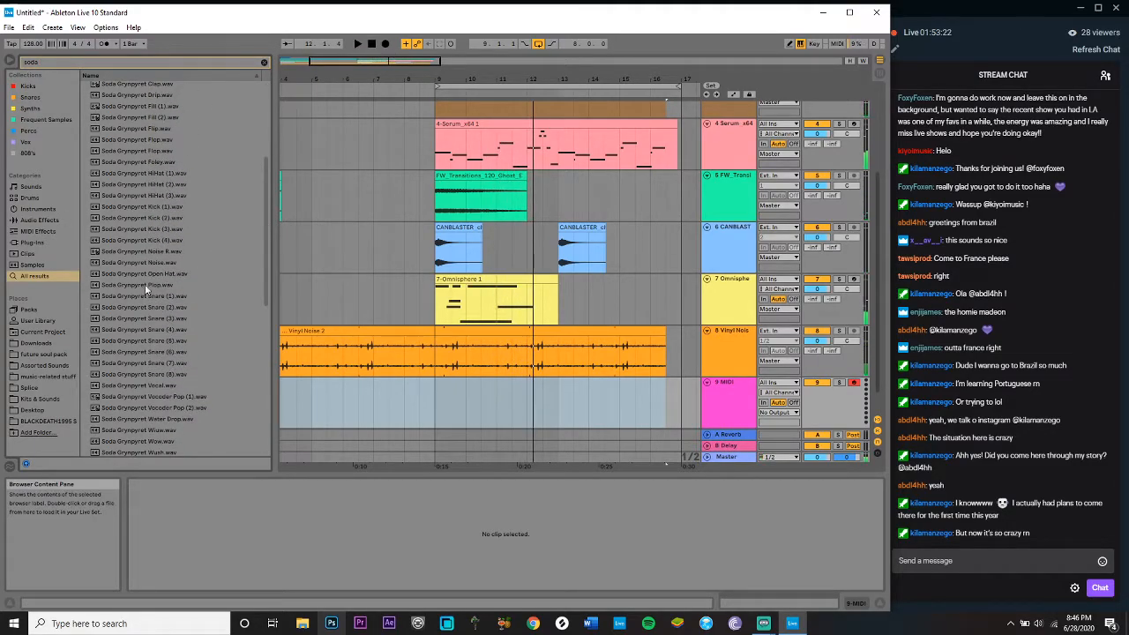
scroll(158, 282, down, 2)
click(143, 213)
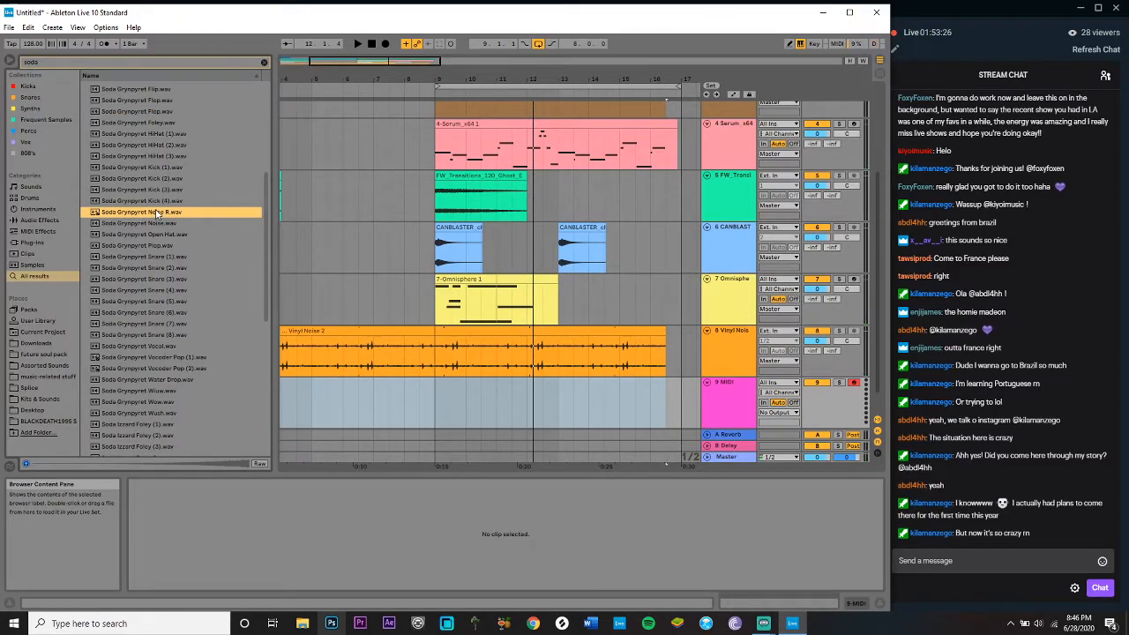
drag(157, 214, 548, 410)
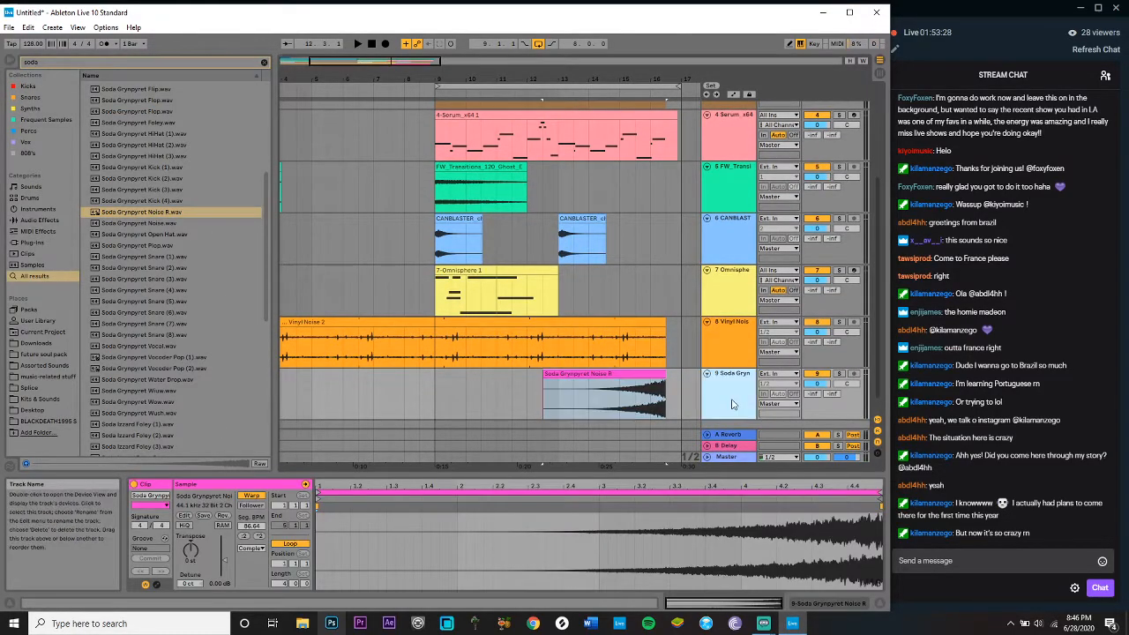
Step: Add an Auto Filter to track 9 as a high-pass at about 446 Hz, and lower the noise clip's gain to about -5 dB
click(731, 404)
click(263, 62)
click(47, 221)
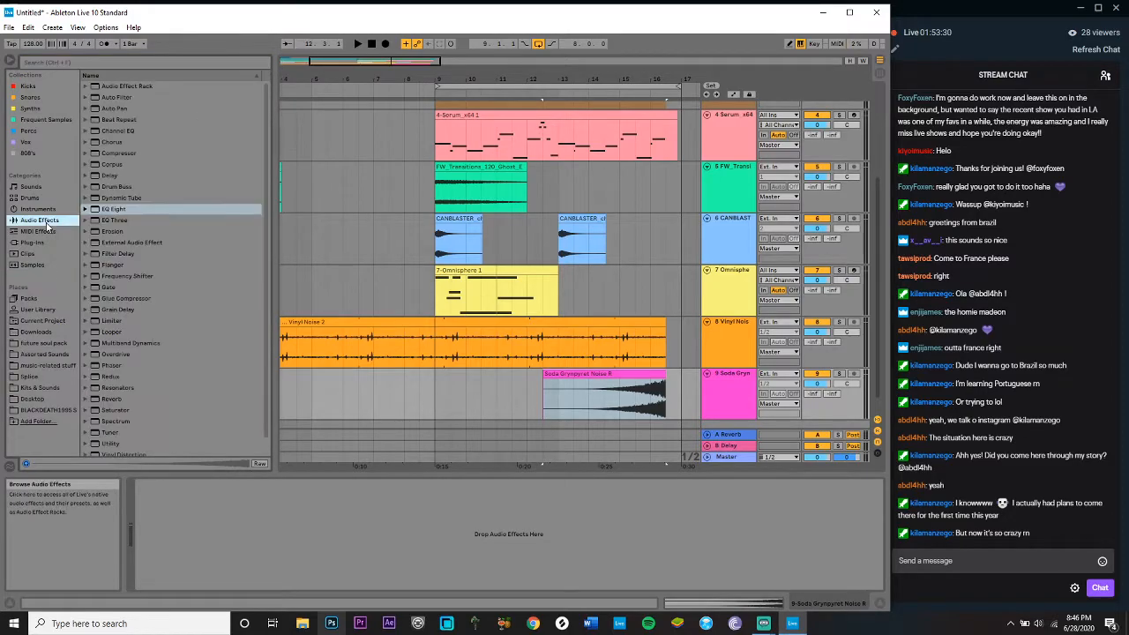
double_click(116, 97)
key(space)
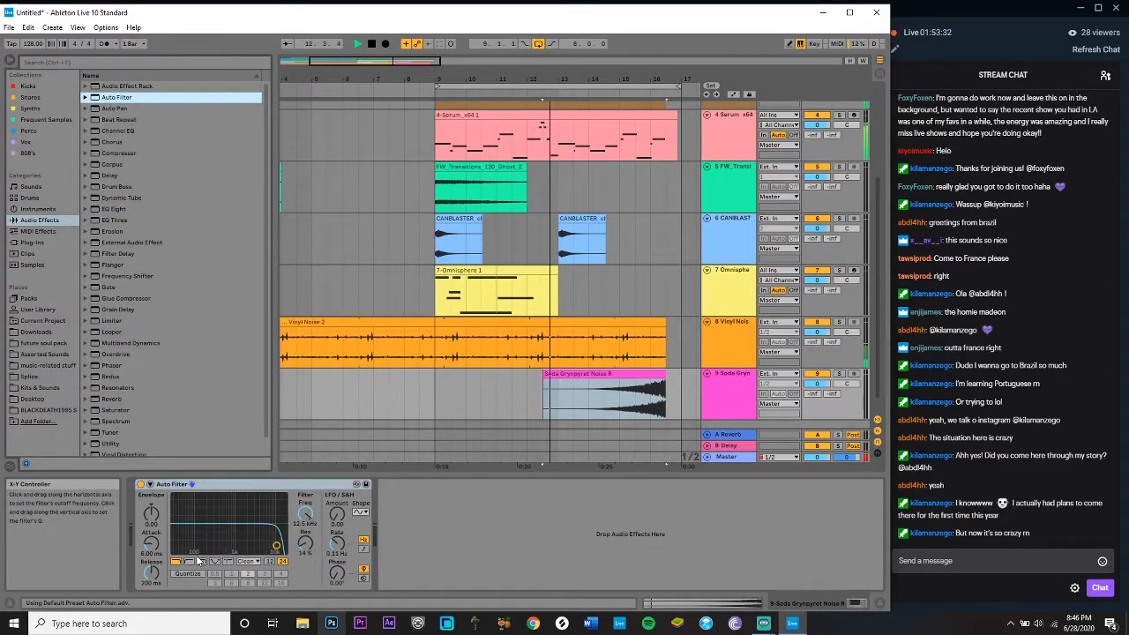
mouse_move(212, 554)
mouse_down()
mouse_move(256, 546)
mouse_move(221, 551)
mouse_up()
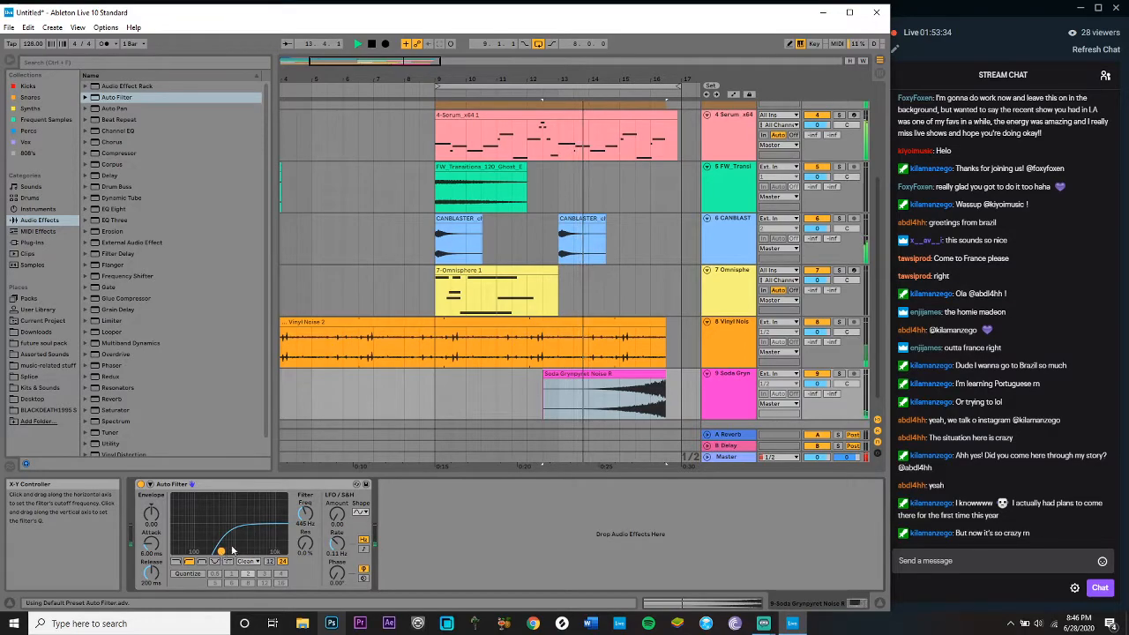
click(660, 399)
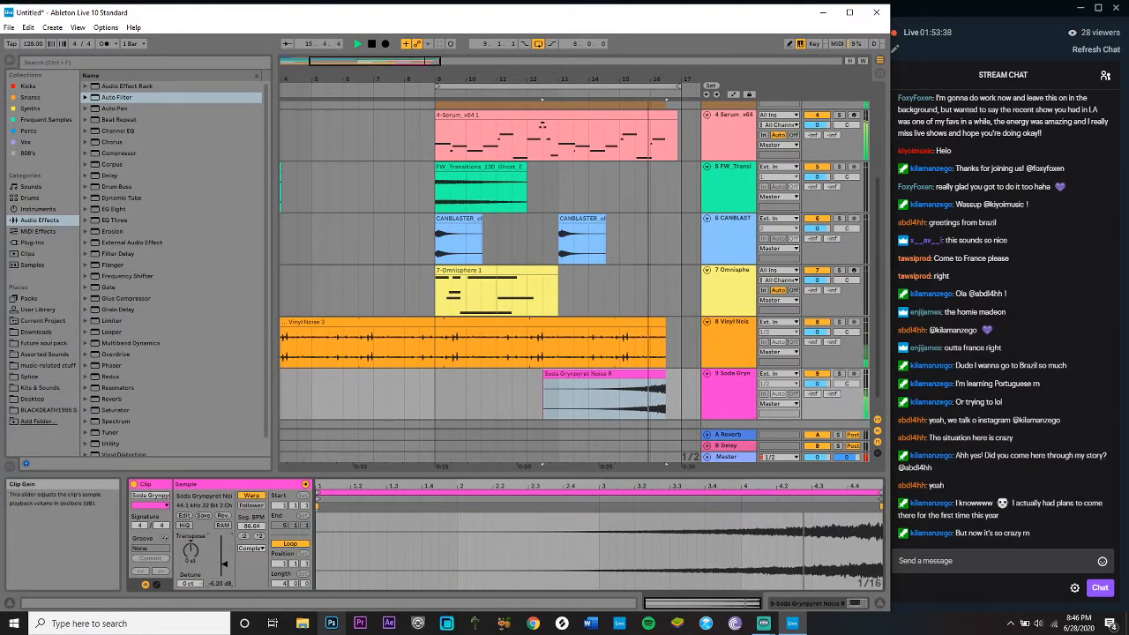
drag(224, 564, 224, 561)
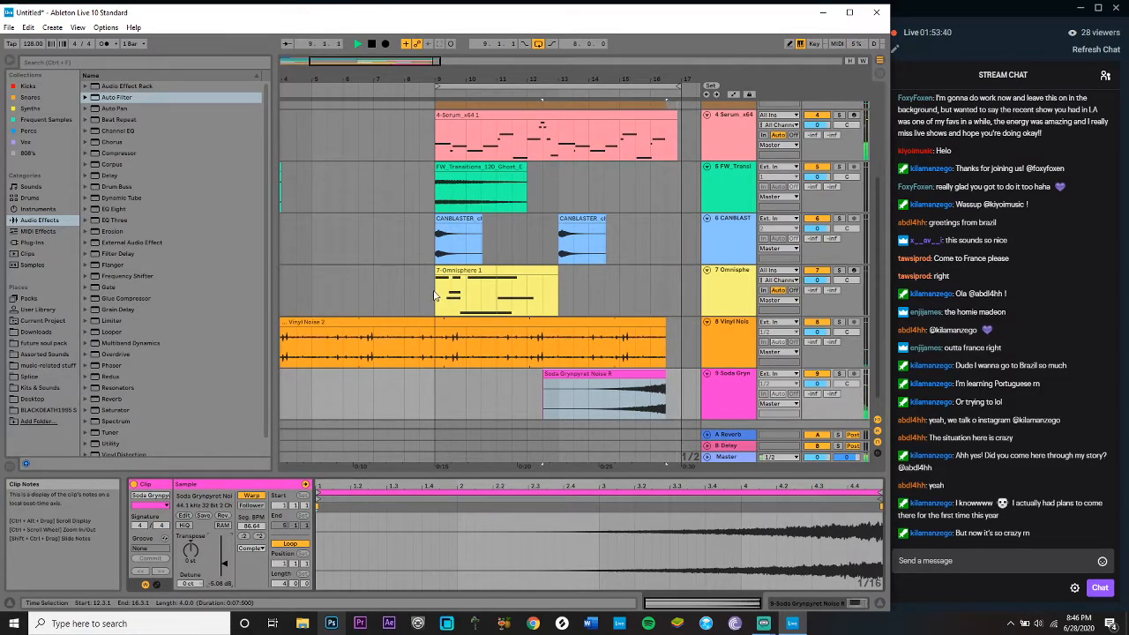
Step: Insert an audio track below track 9 and place SweepCymb R R.wav on it from bar 8
click(725, 375)
scroll(719, 379, down, 1)
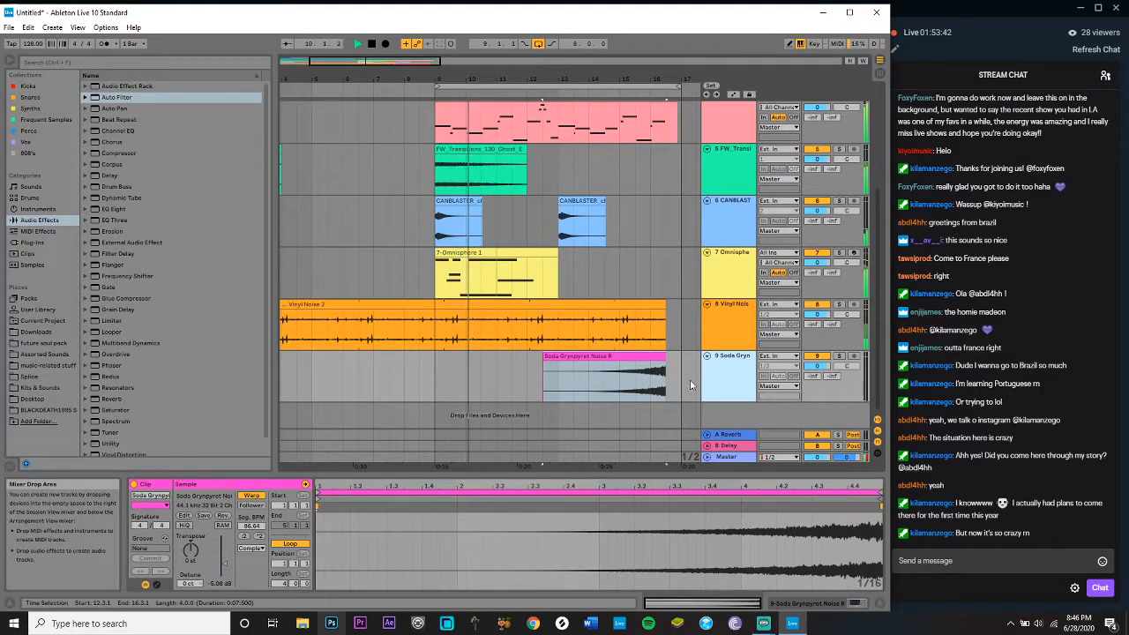
key(ctrl+t)
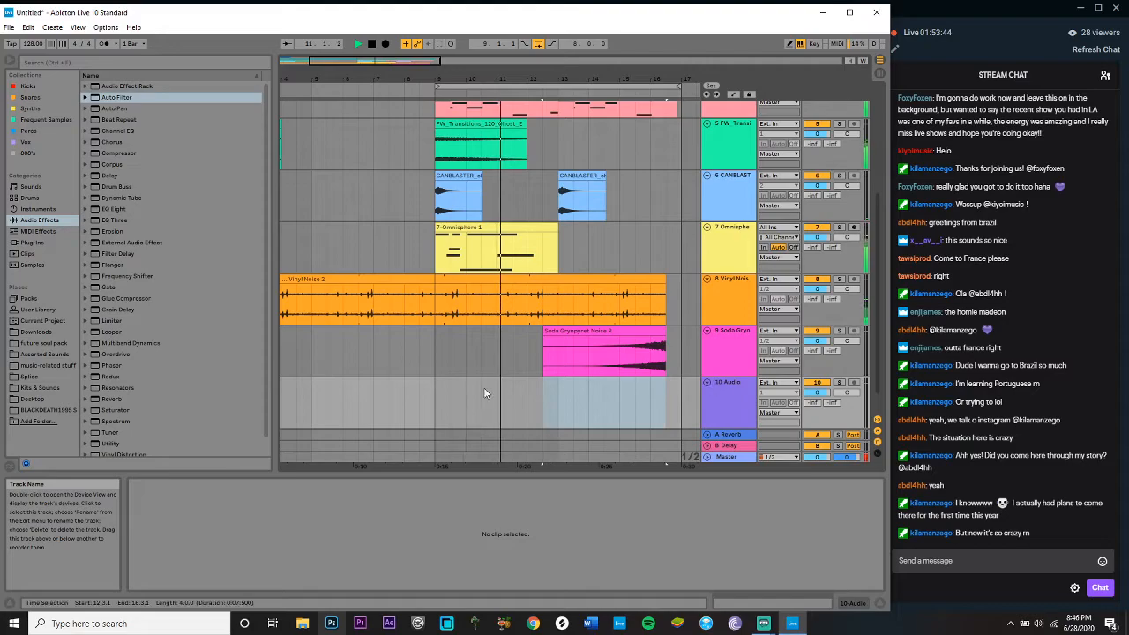
click(448, 395)
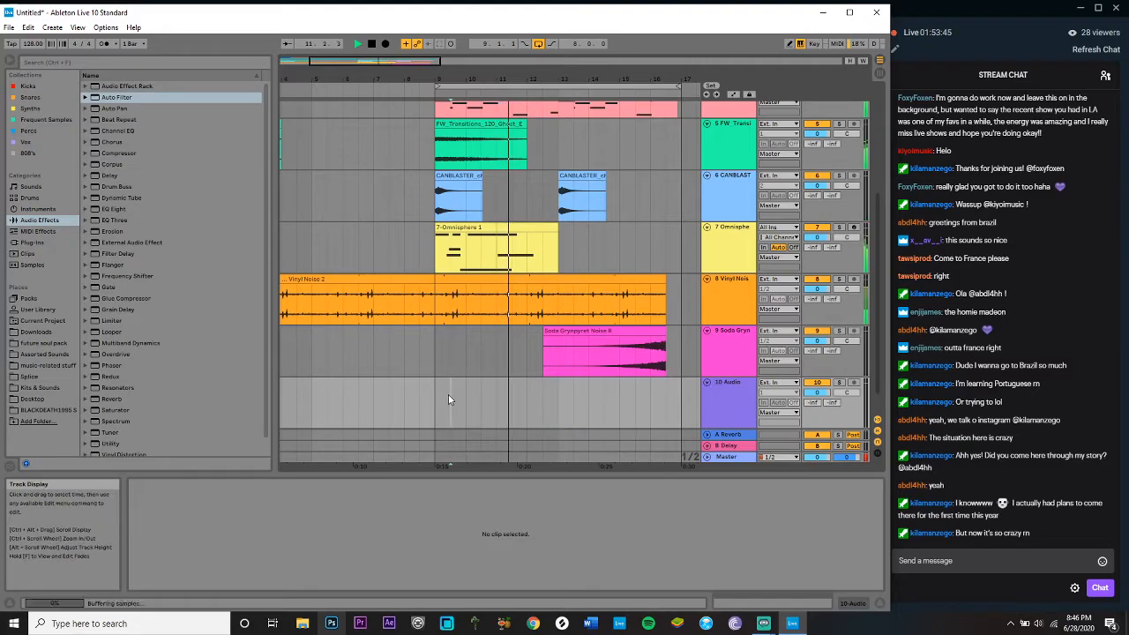
click(69, 62)
text(sweepcymb)
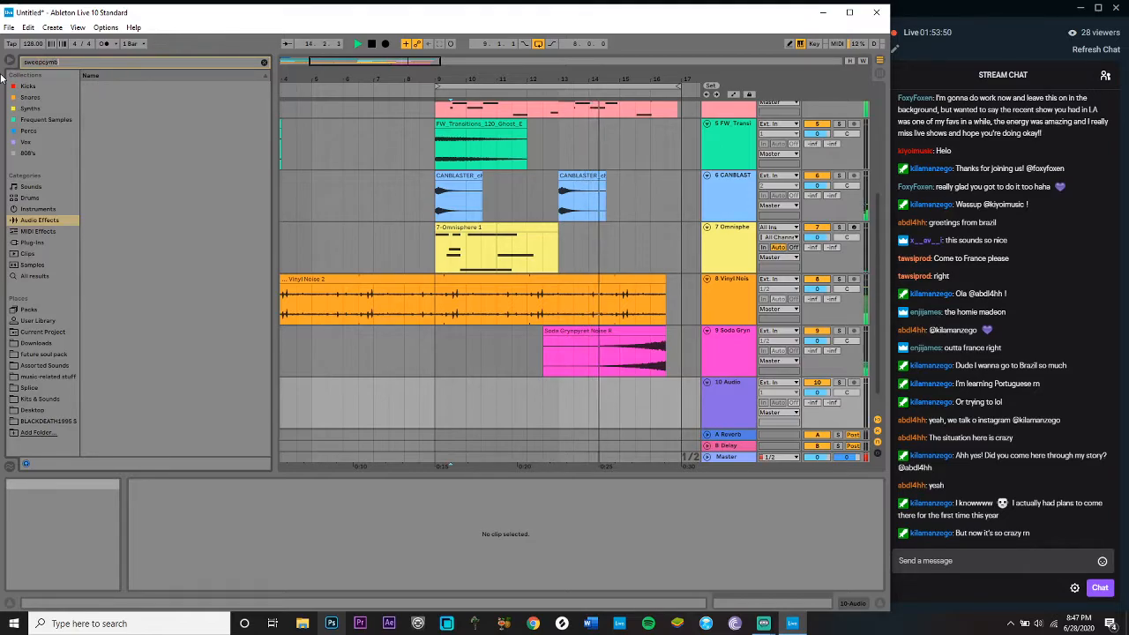
click(35, 276)
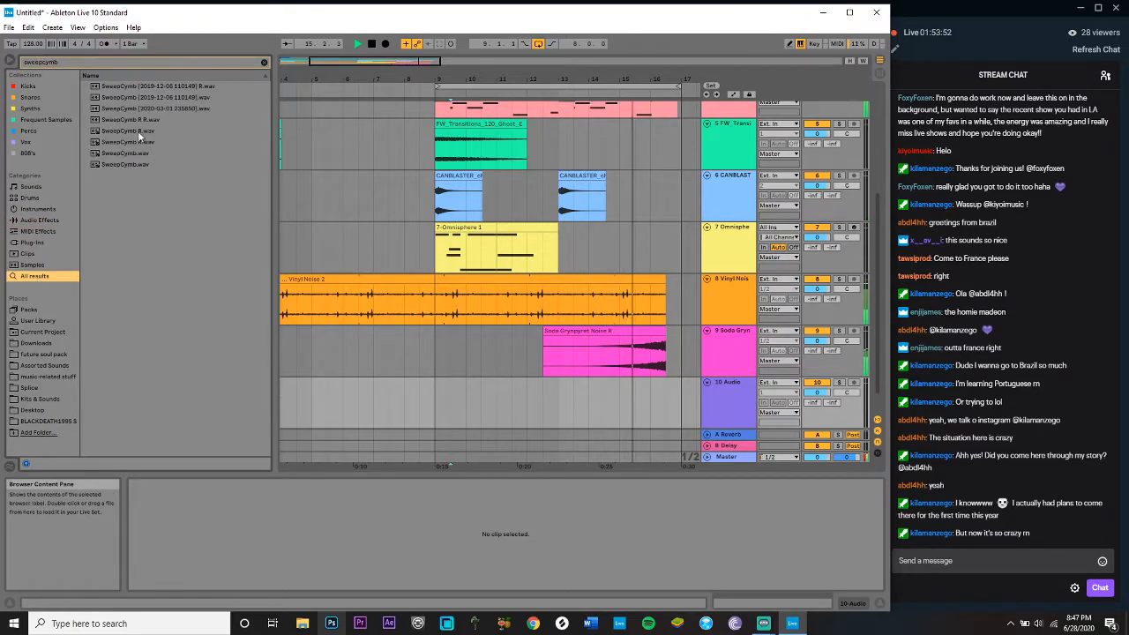
drag(125, 118, 406, 412)
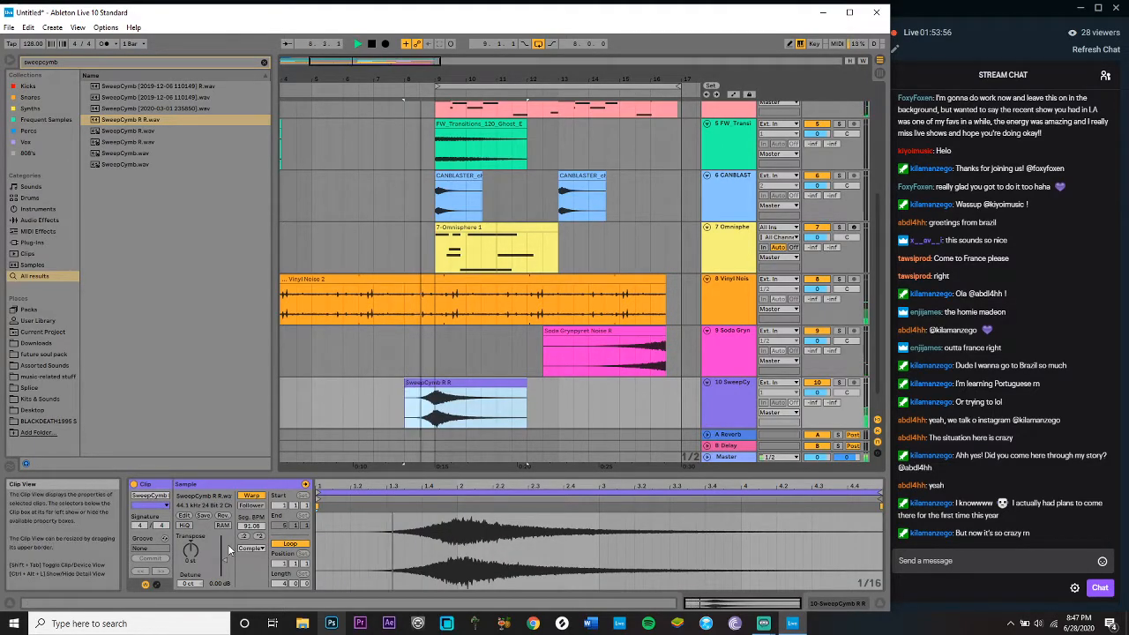
Step: Lower the SweepCymb R R clip's gain to -5.94 dB and turn off warping for it
drag(228, 550, 224, 562)
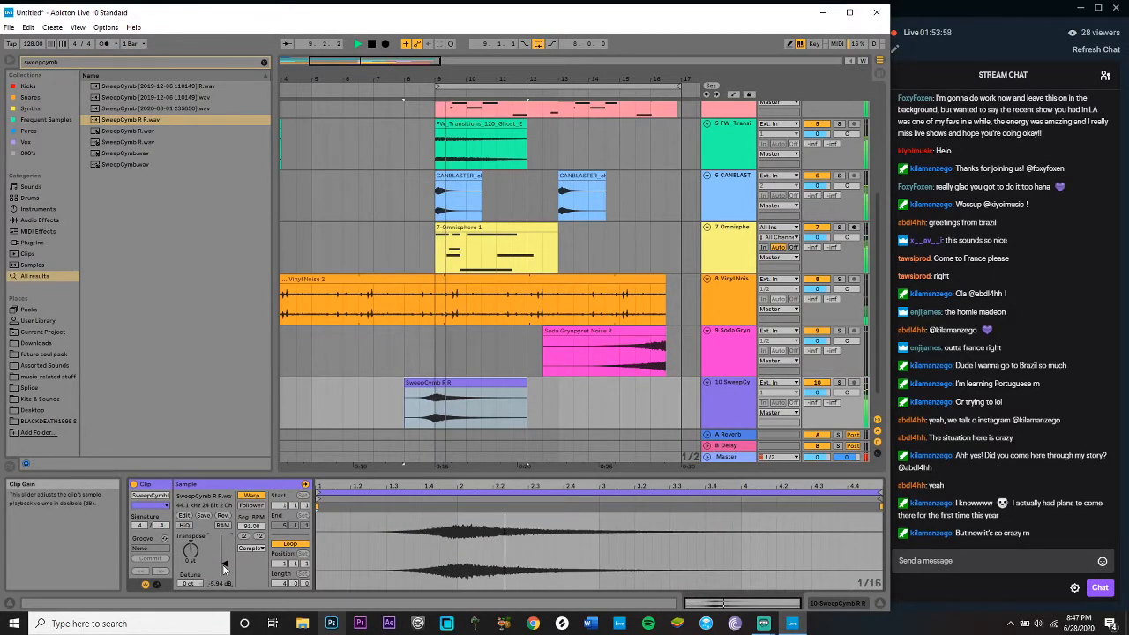
click(251, 496)
Step: Shift the SweepCymb R R clip slightly earlier so its swell peaks around bar 9, and set its gain to -9.40 dB
click(457, 383)
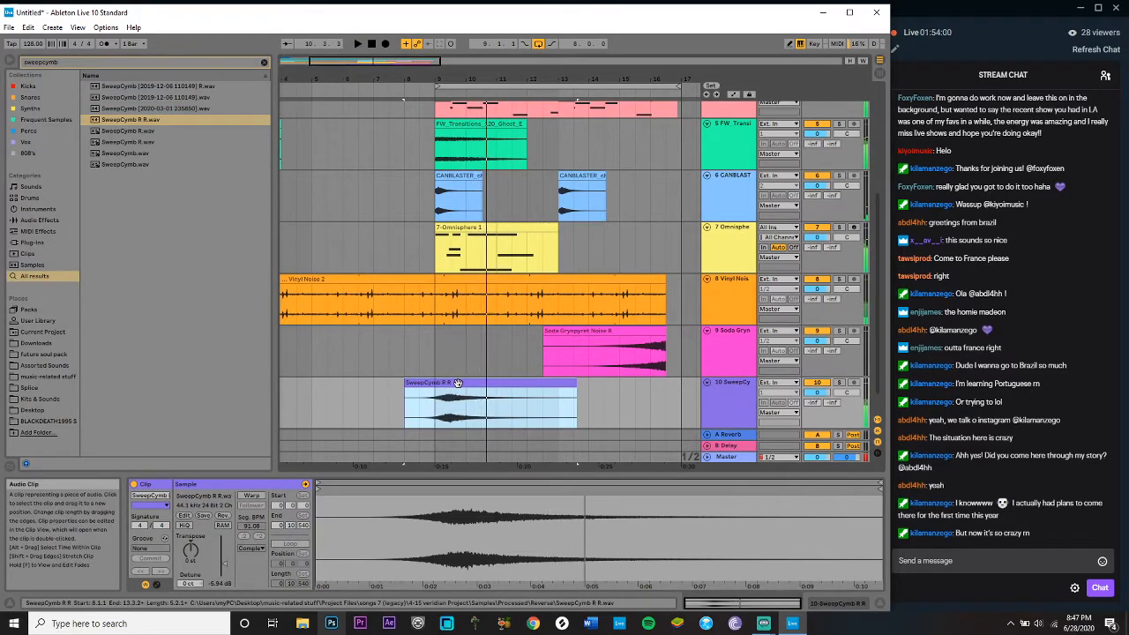
key(space)
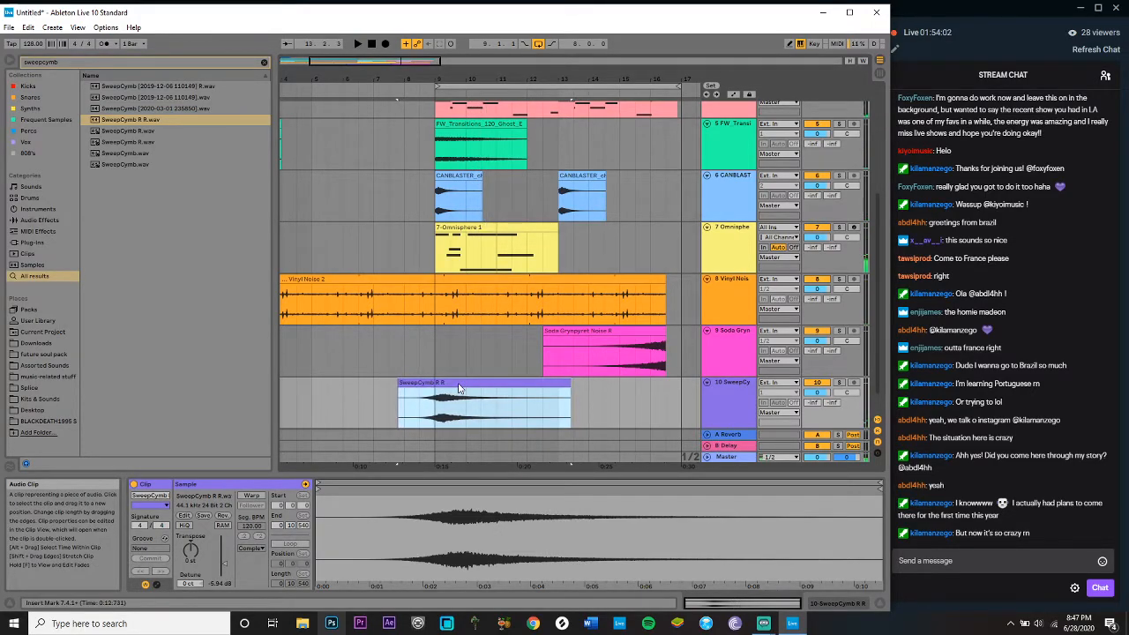
key(space)
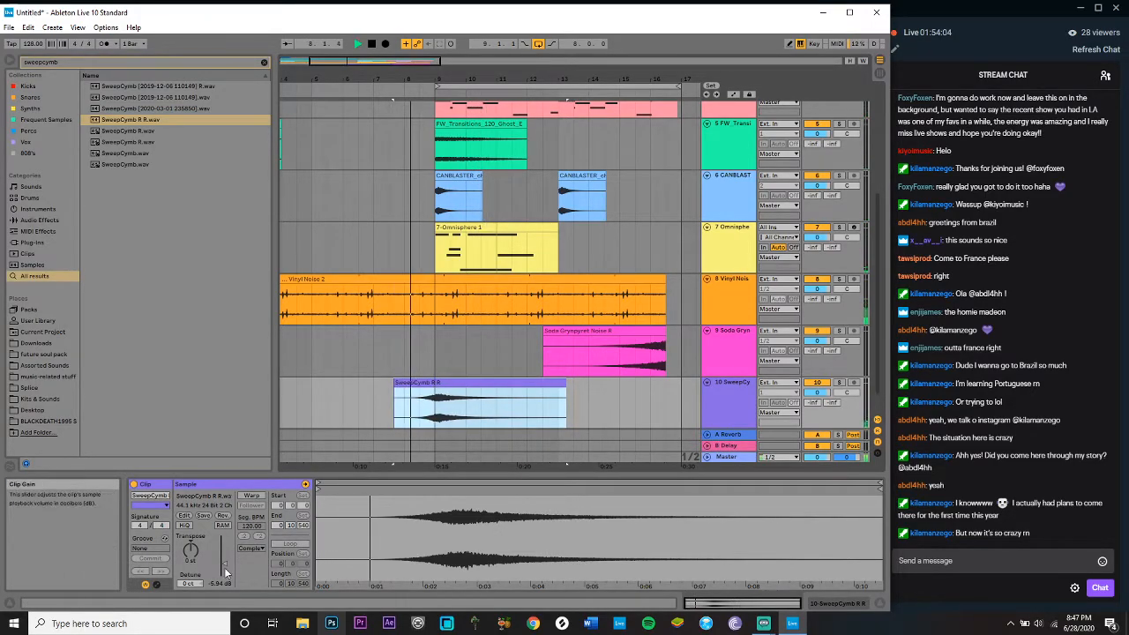
drag(223, 562, 223, 576)
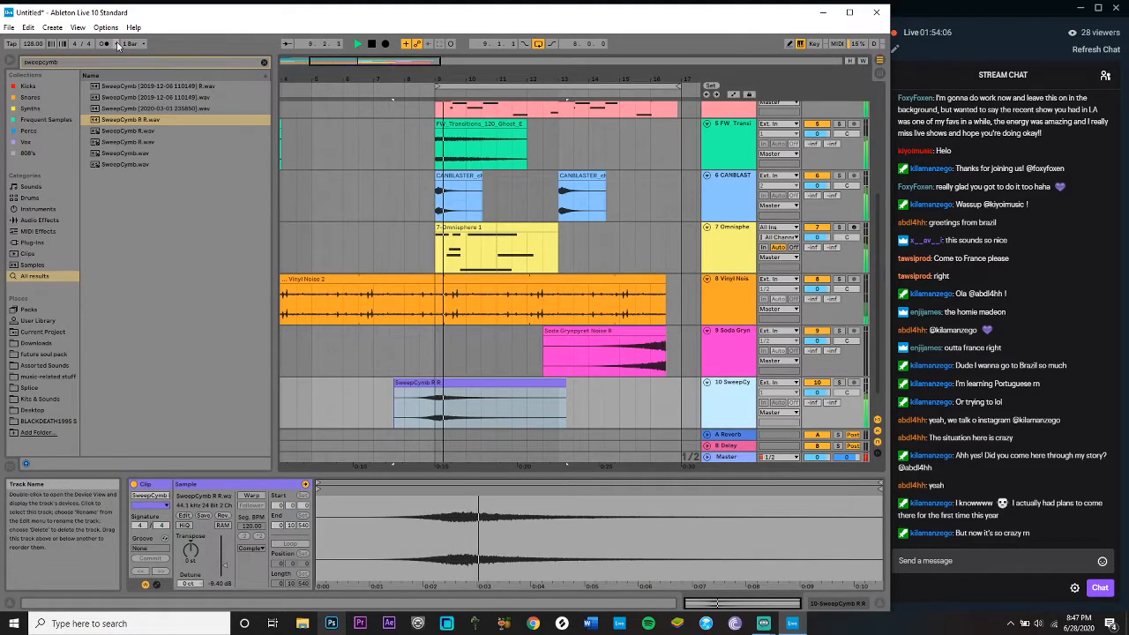
Step: Insert a MIDI track below the SweepCymb track, arm it and search the sample library for "iuf"
click(50, 28)
click(97, 103)
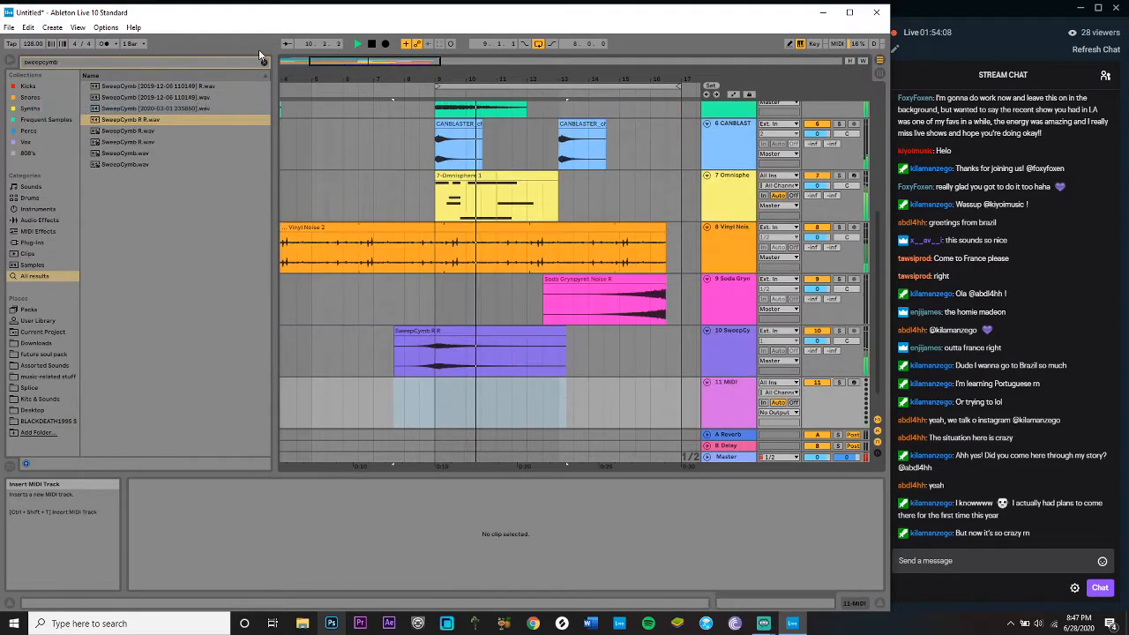
click(264, 63)
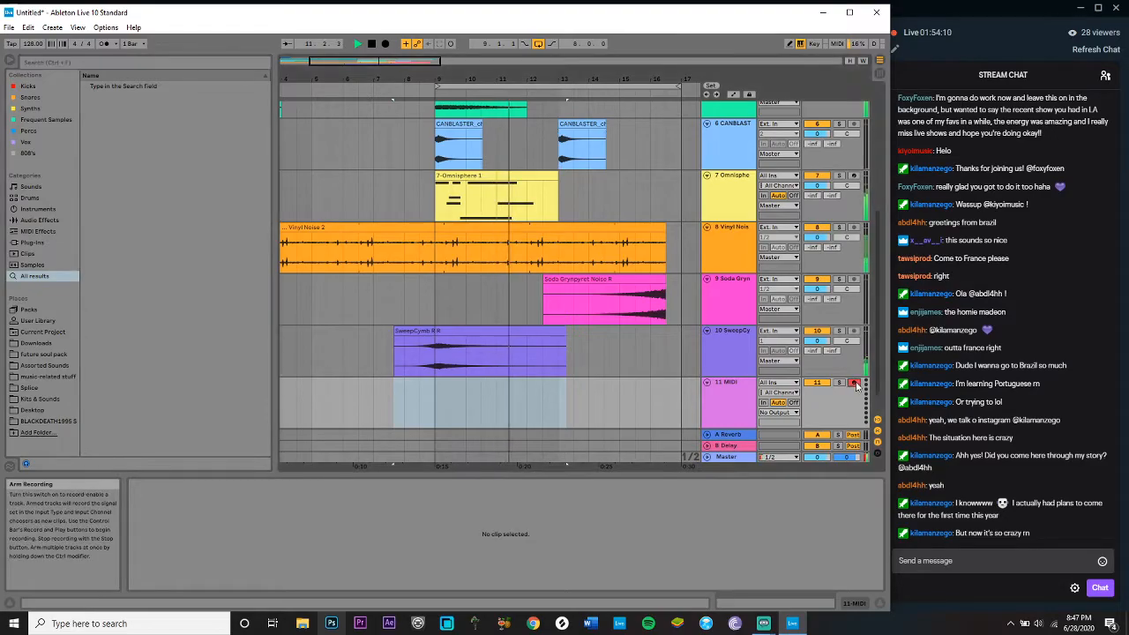
click(737, 404)
click(33, 63)
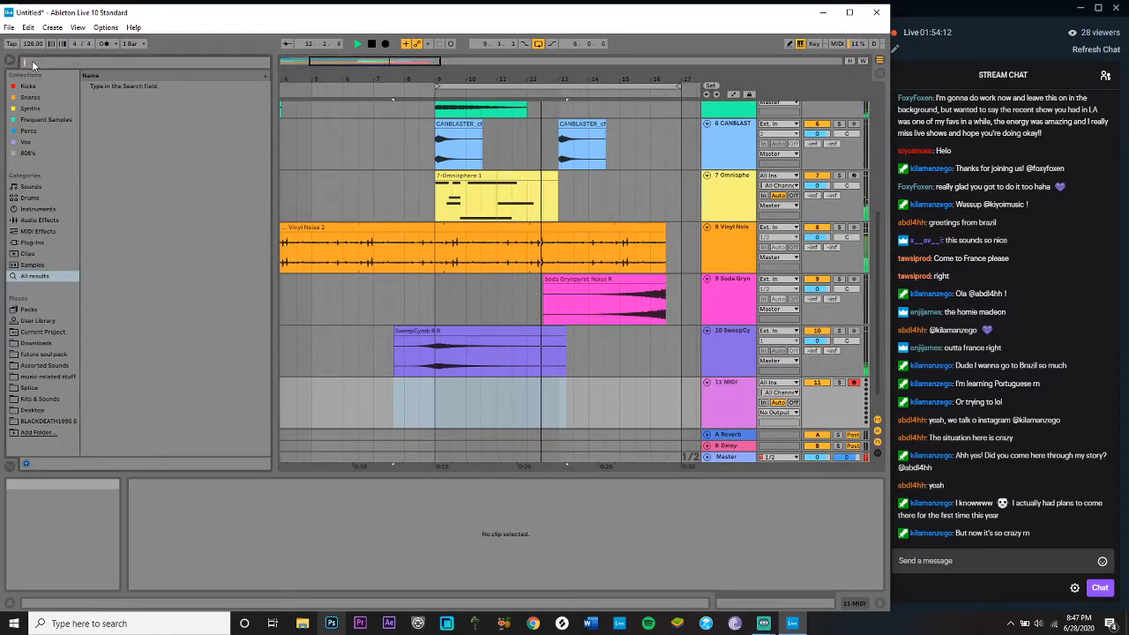
text(iuf)
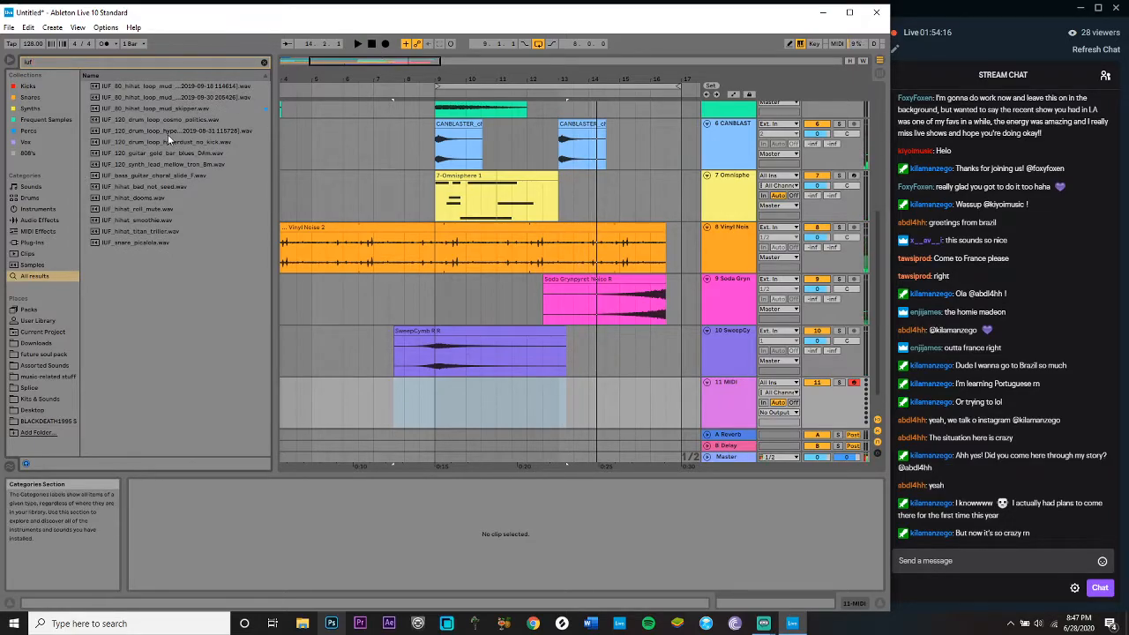
Step: Place IUF_80_hihat_loop_mud_skipper.wav on track 11 at bar 9 and lower its clip gain to -11.0 dB
click(123, 120)
drag(121, 111, 440, 387)
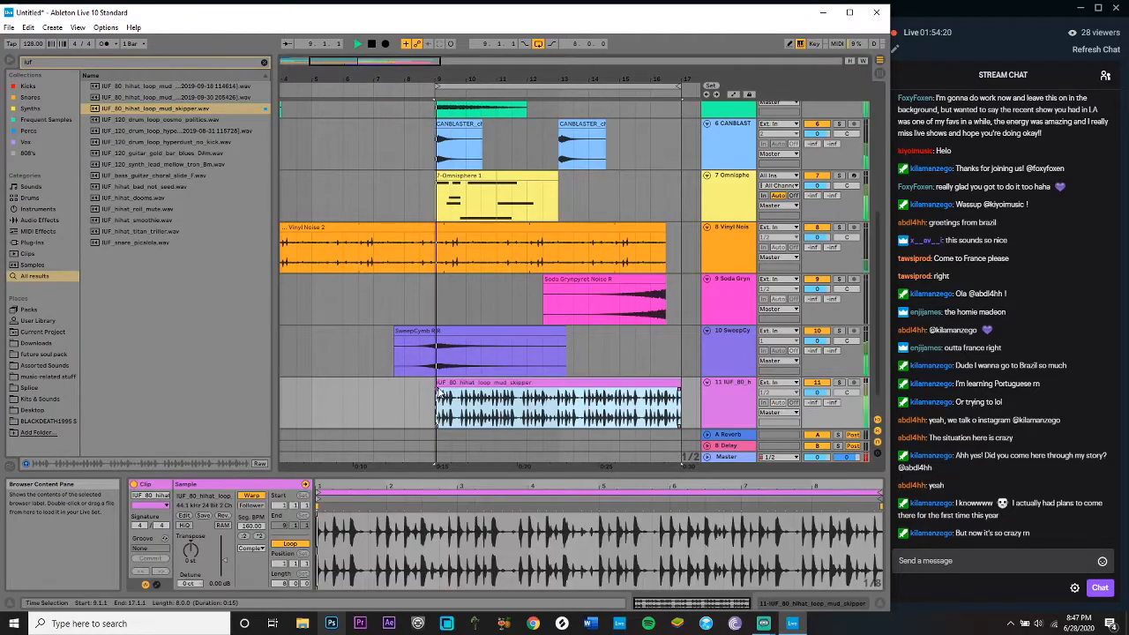
key(space)
drag(234, 538, 233, 564)
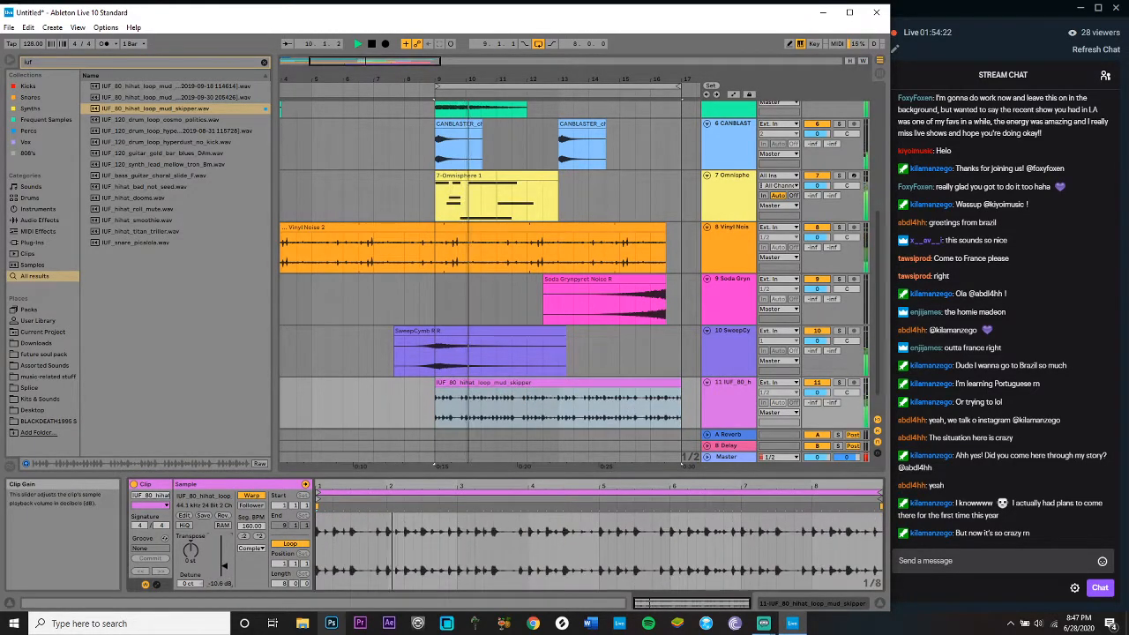
Step: Duplicate the hi-hat loop's second bar, bar 10, repeatedly over the following bars through bar 15
drag(485, 403, 499, 406)
key(ctrl+d)
key(ctrl+d)
key(ctrl+d)
key(ctrl+d)
key(ctrl+d)
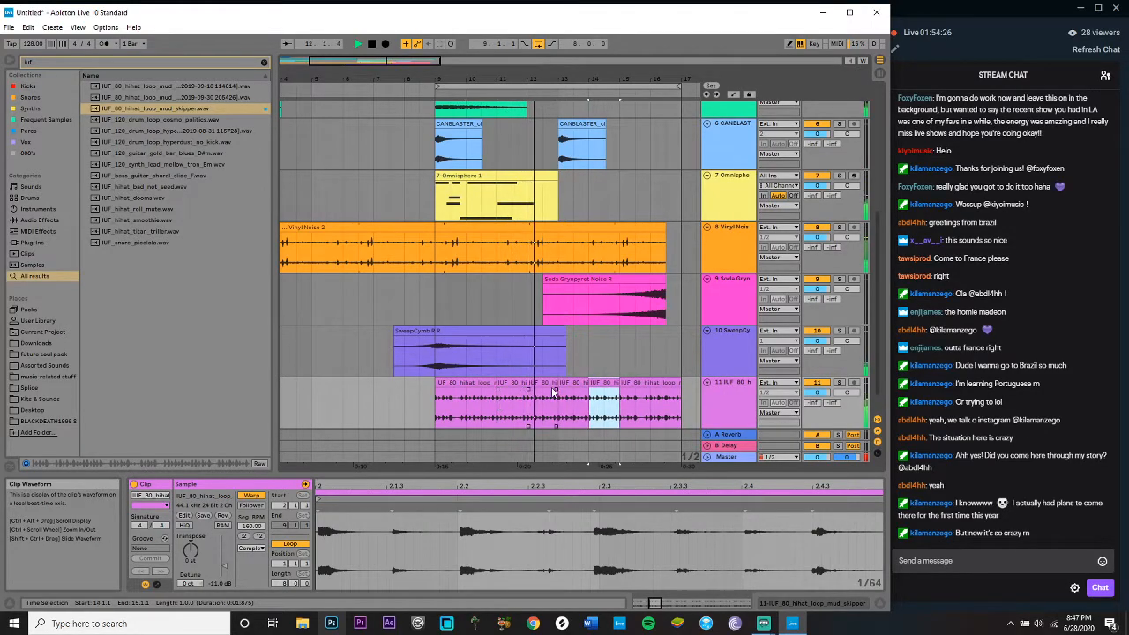
Step: Replace the hi-hat loop's original last bar at bar 16 with a copy of the repeated bar that ends at 16.3
click(665, 393)
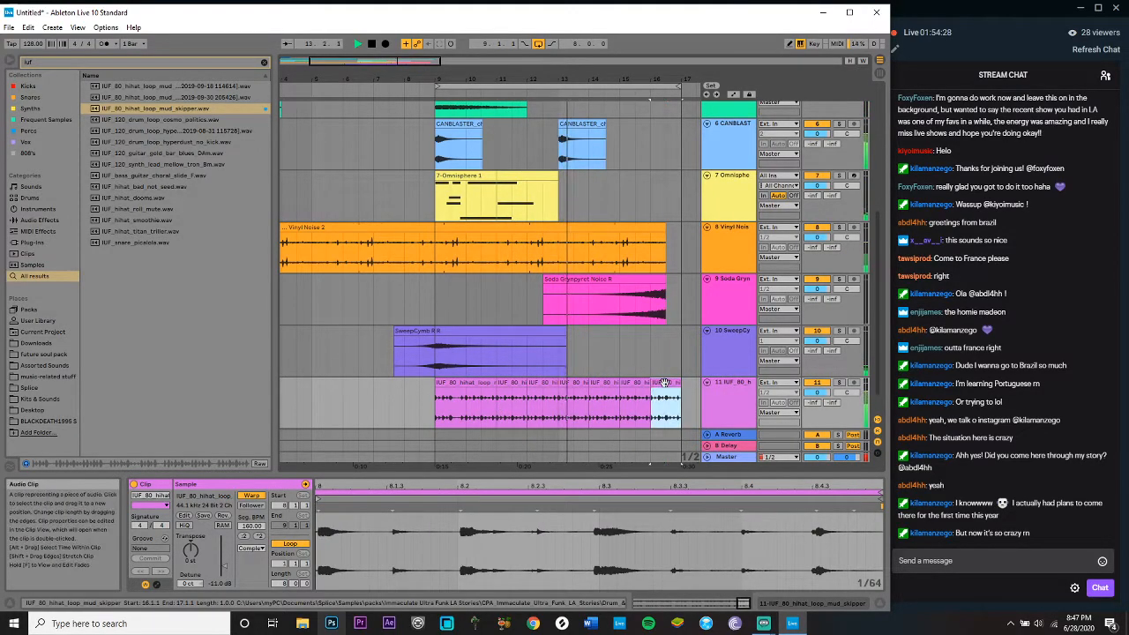
key(Delete)
click(639, 394)
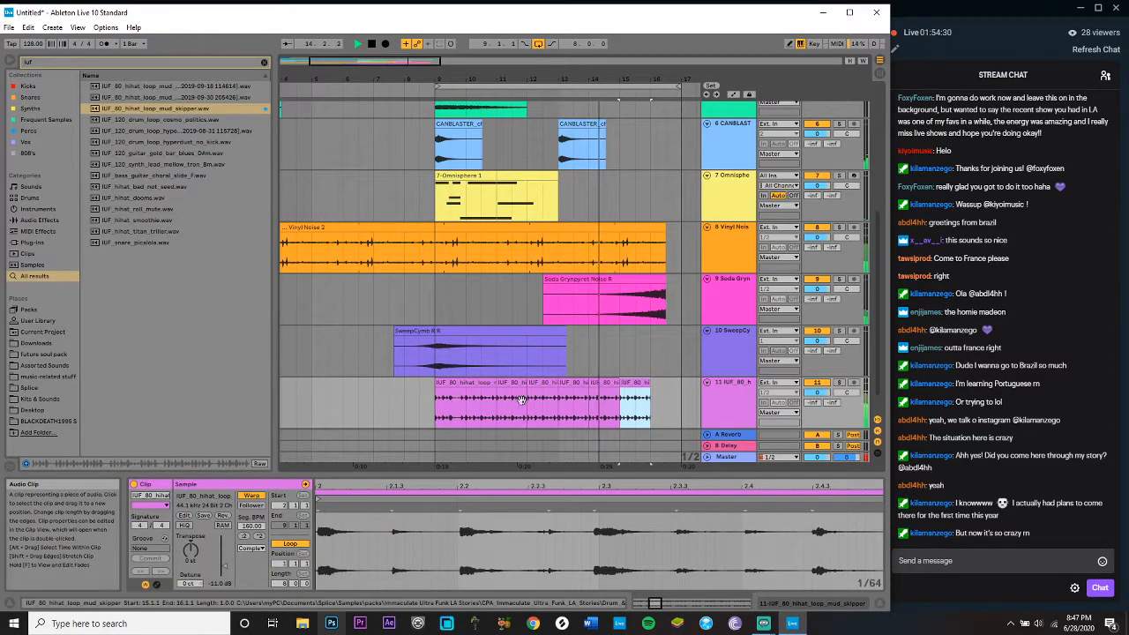
click(652, 393)
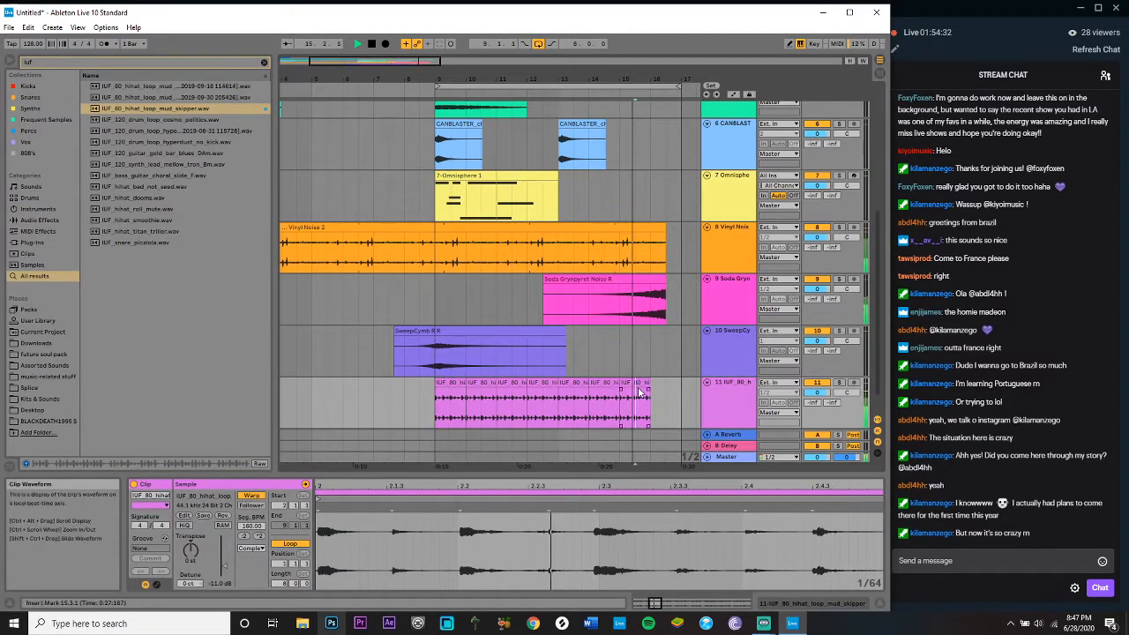
key(ctrl+v)
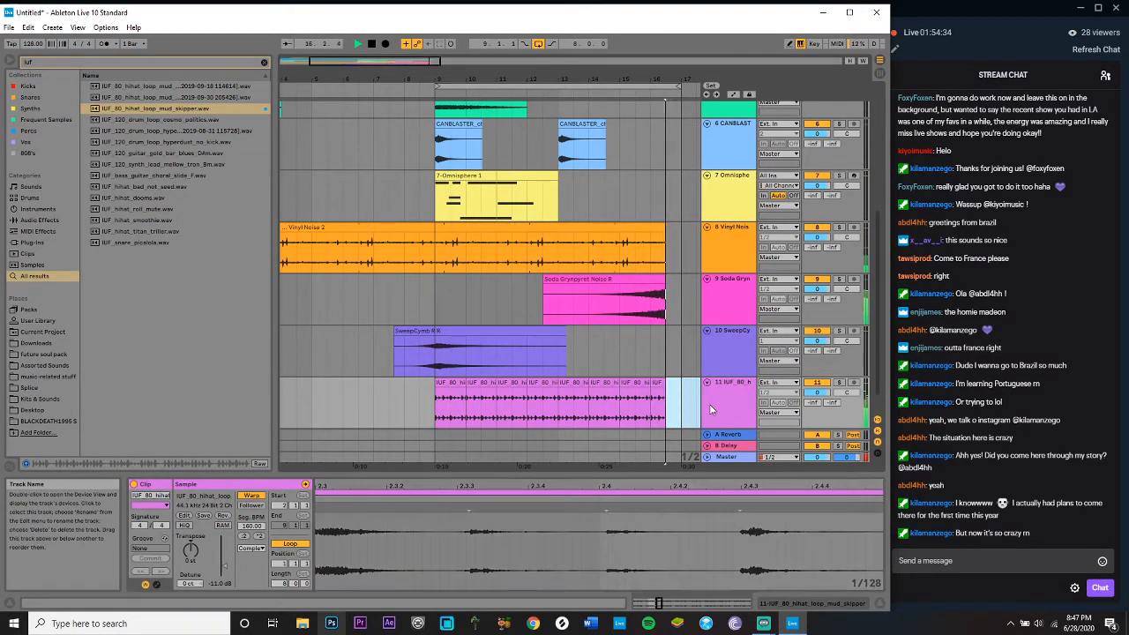
Step: Select the hi-hat loop's first bar at bar 9 and fold track 11
click(438, 394)
key(ctrl+z)
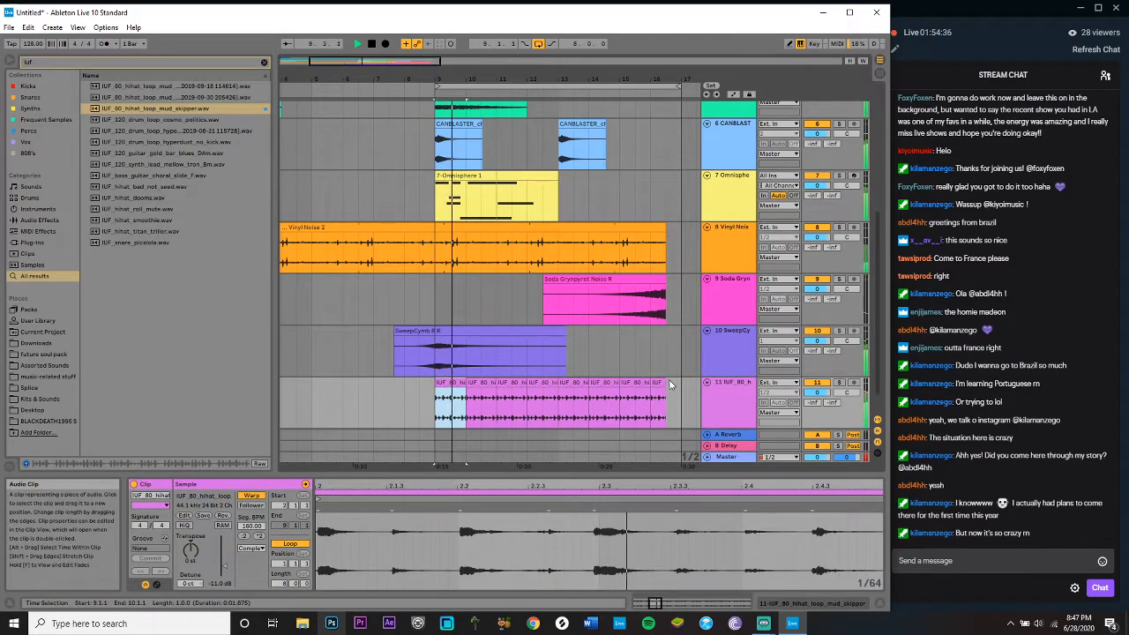
click(705, 383)
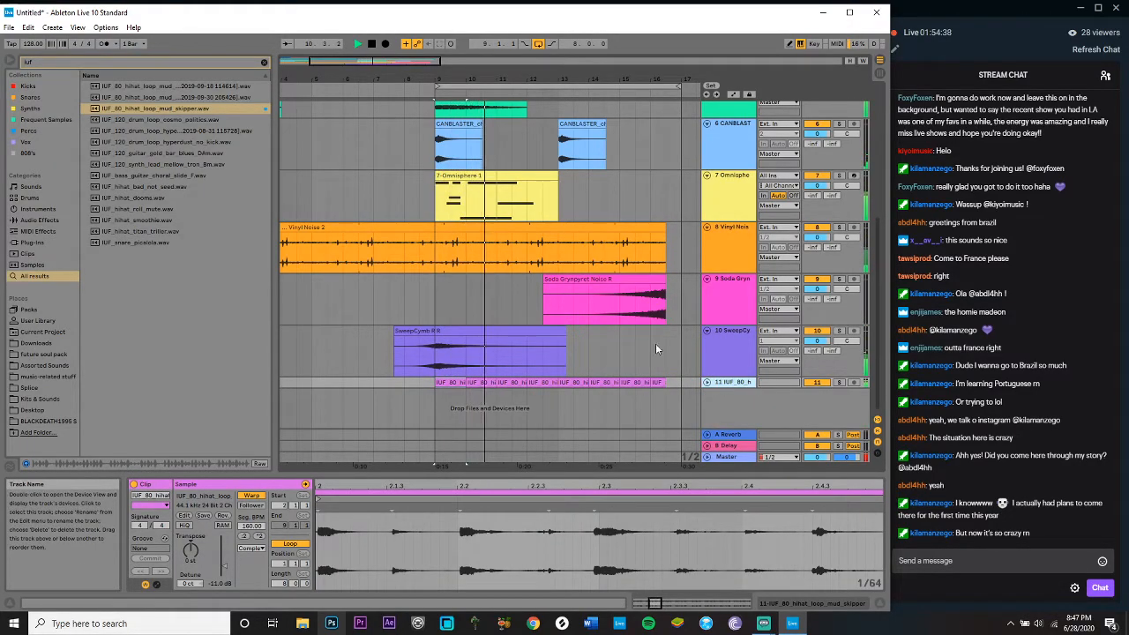
Step: Insert an armed MIDI track below the hi-hat loop track and search the library for "diva"
click(54, 30)
click(84, 105)
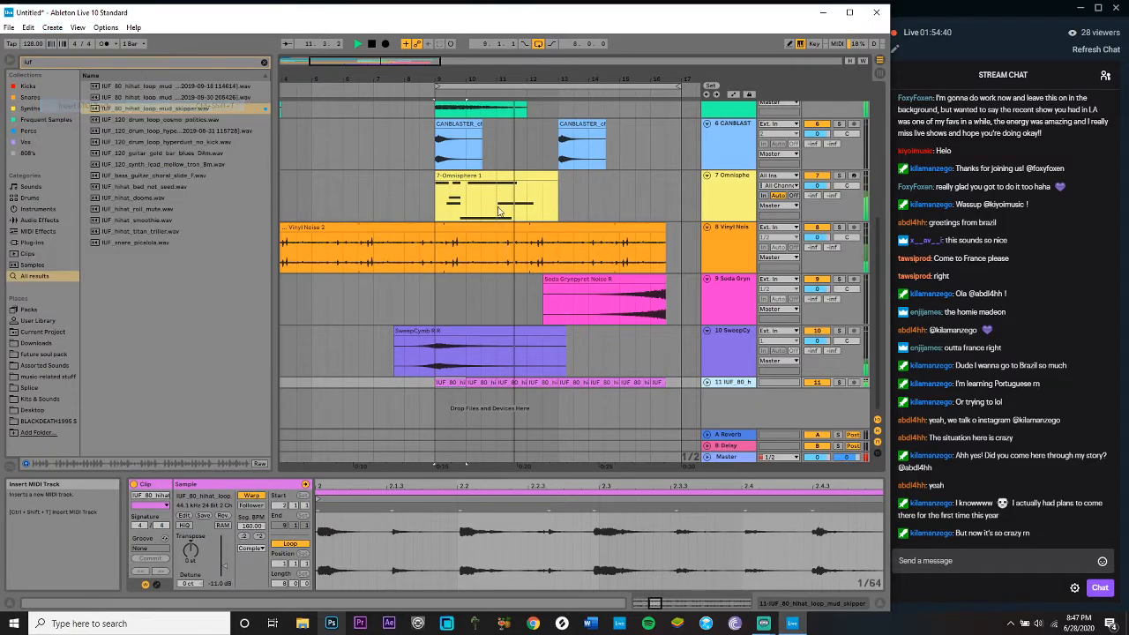
click(853, 382)
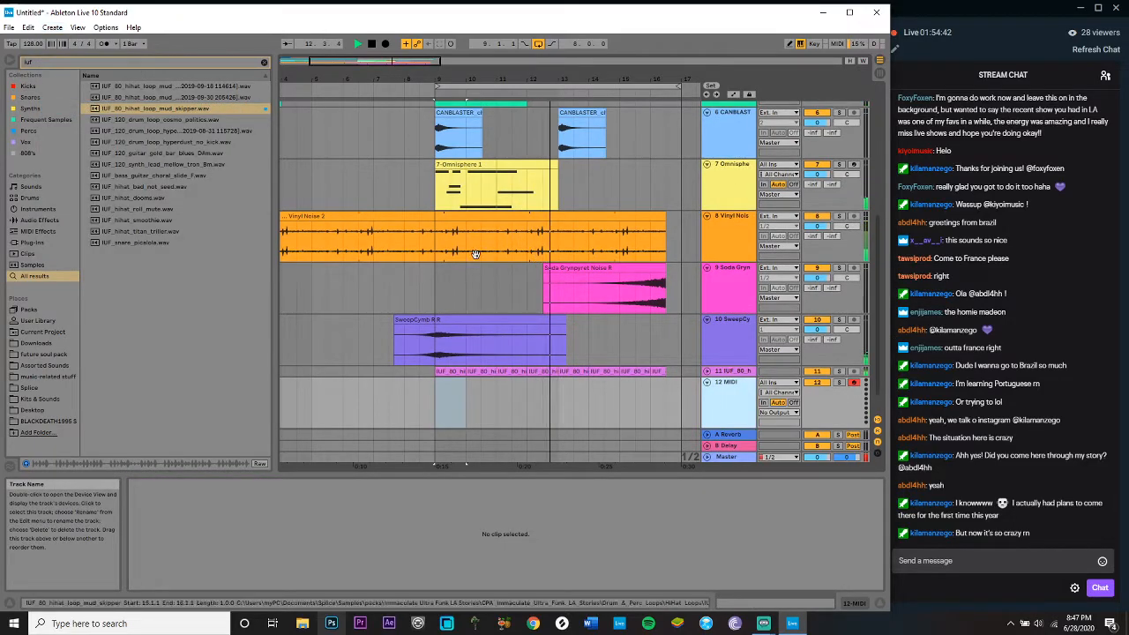
click(263, 62)
text(diva)
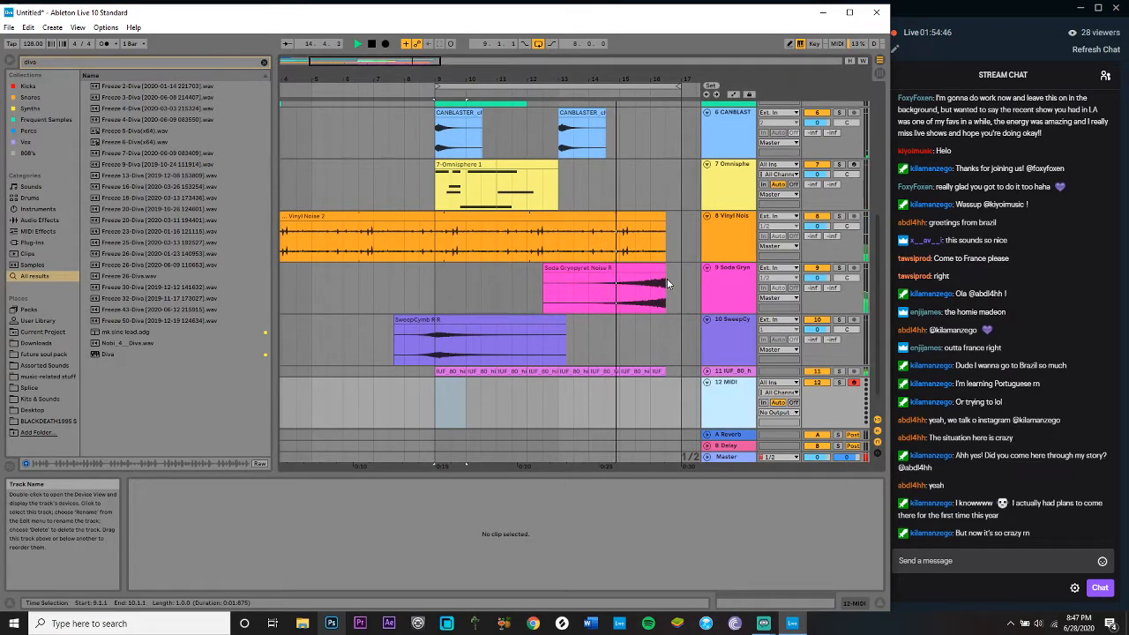
Step: Put the minimal keys track into its own track group
scroll(667, 279, up, 5)
click(716, 174)
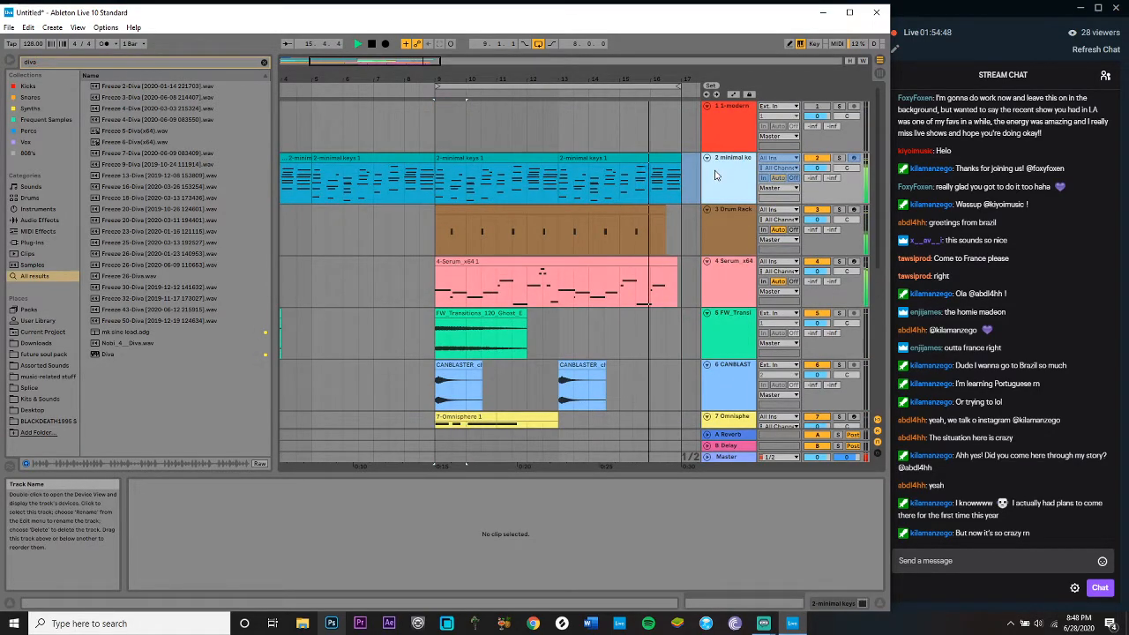
key(ctrl+g)
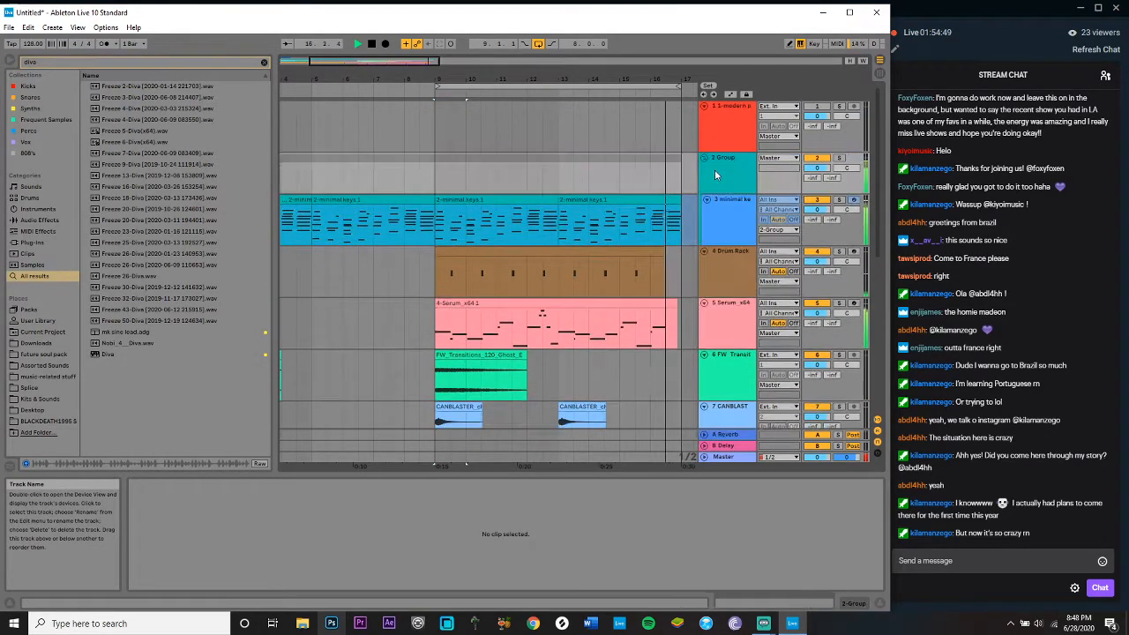
Step: Add an Auto Filter to the keys group, set as a high-pass at 177 Hz with 11% resonance
click(262, 64)
click(40, 220)
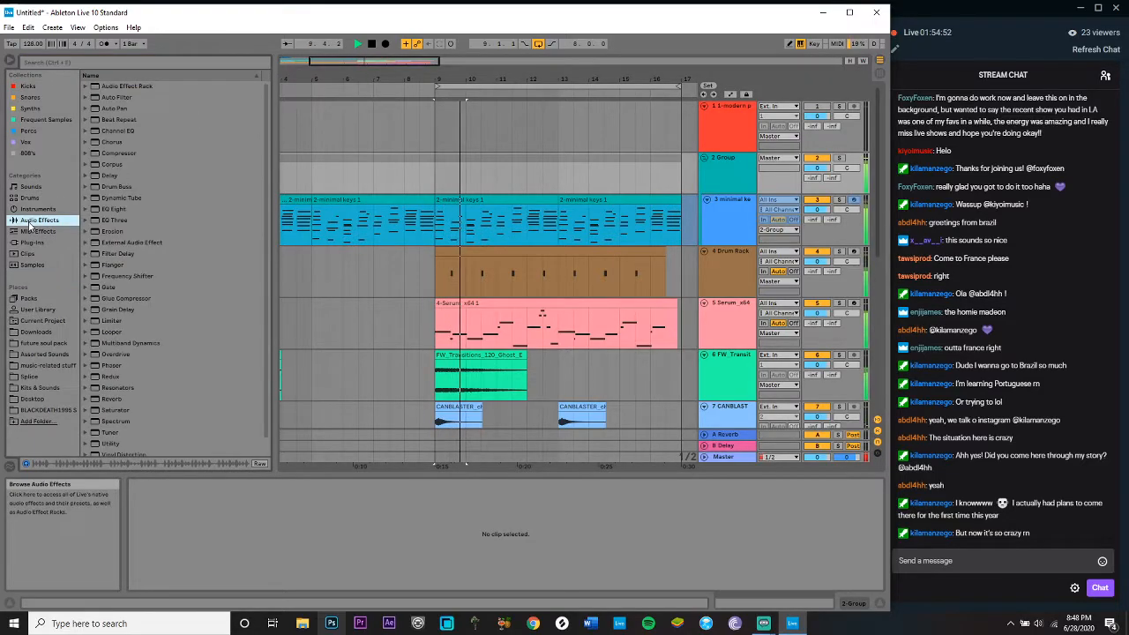
click(118, 100)
double_click(117, 100)
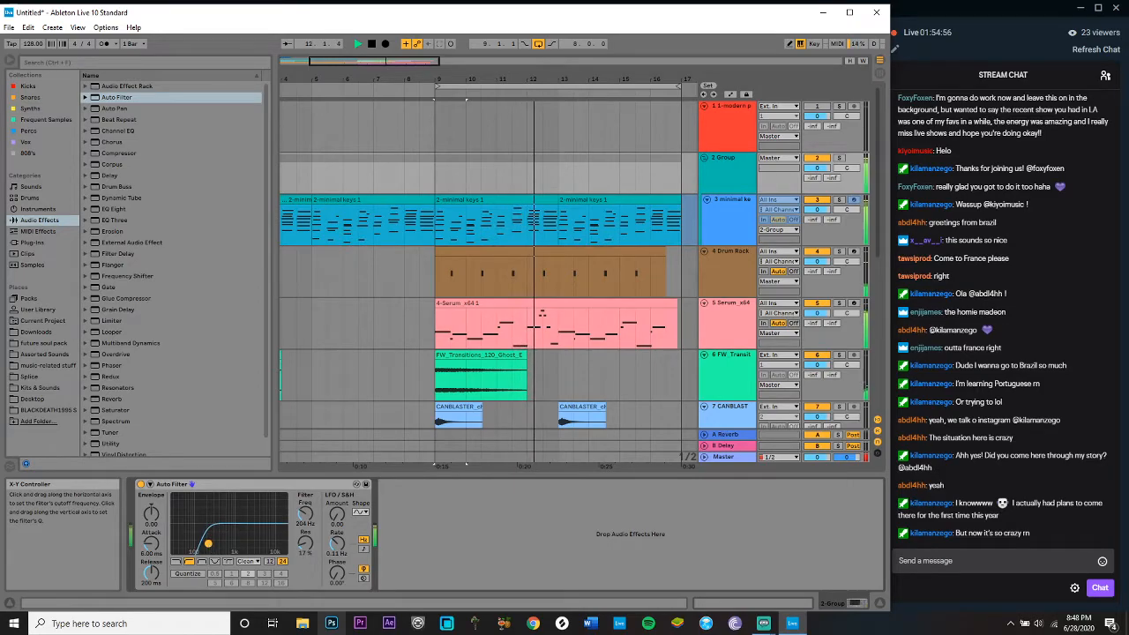
Step: Rename the keys group as "e piano" and the Drum Rack track as "snap"
click(737, 180)
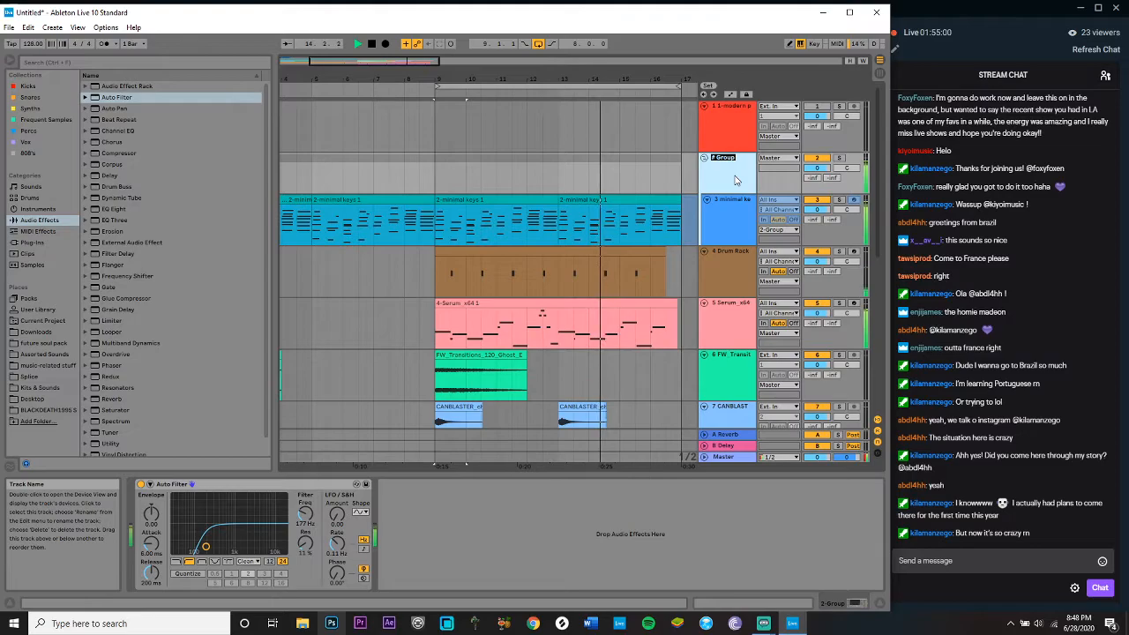
text(d piano)
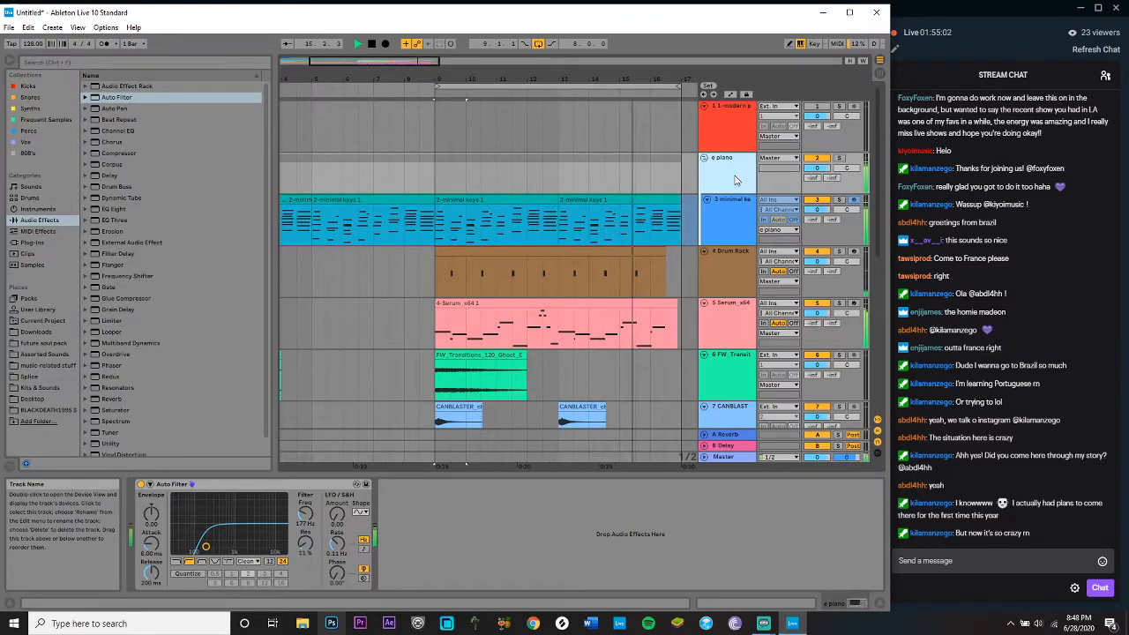
click(719, 273)
text(snap)
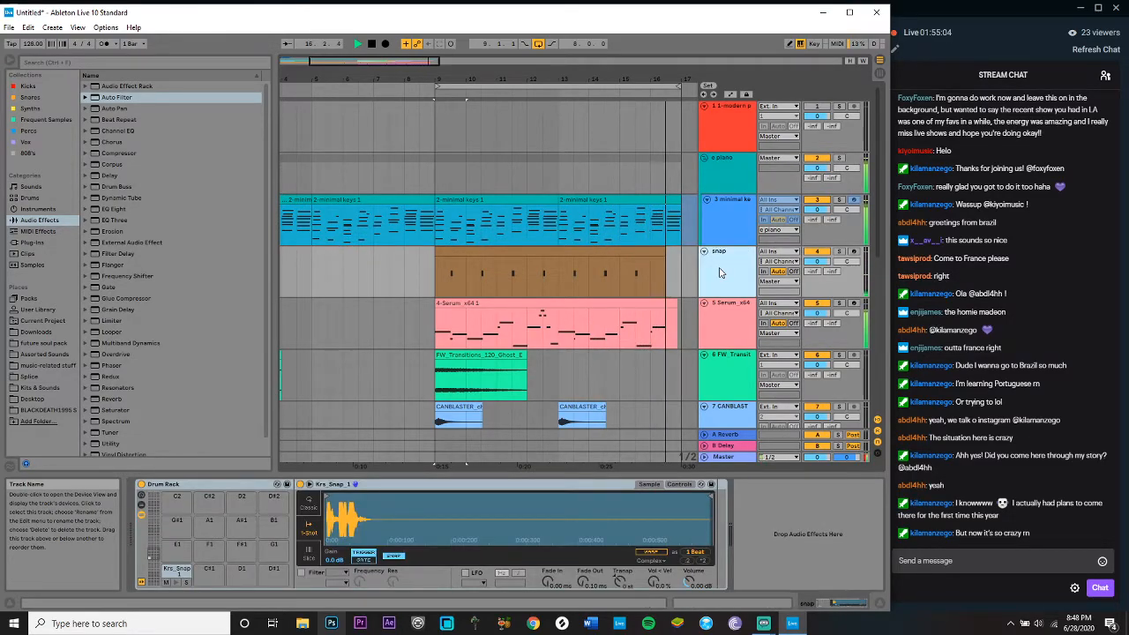
Step: Rename the Serum track as "bass" and the FW_Transitions track as "FW TRAN"
click(719, 325)
key(ctrl+r)
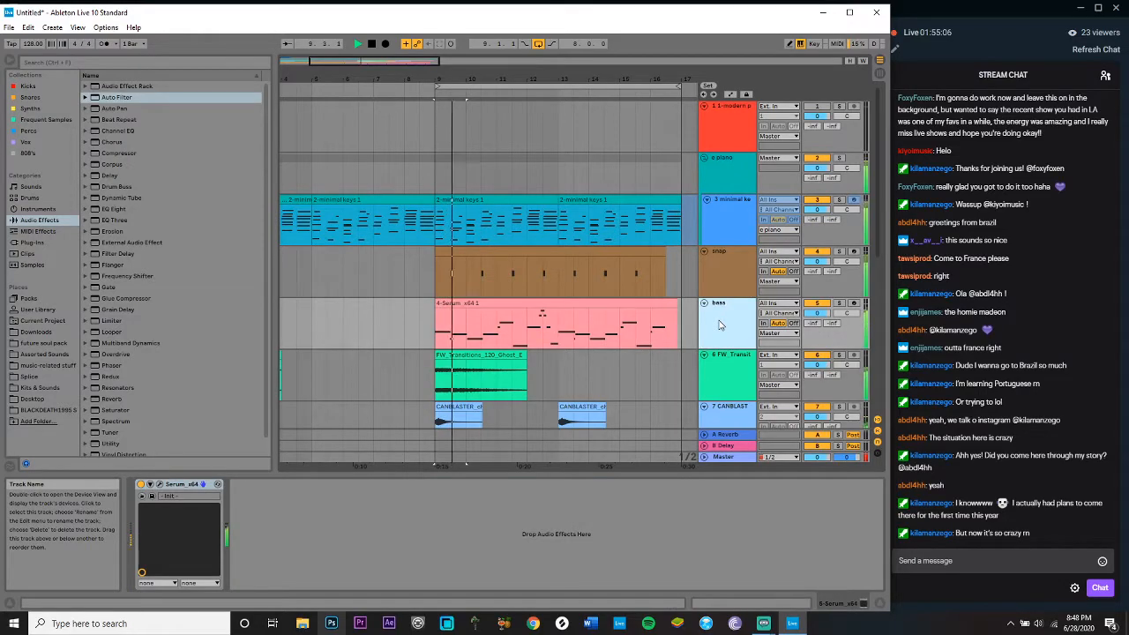
text(bass)
key(Return)
click(730, 388)
key(ctrl+r)
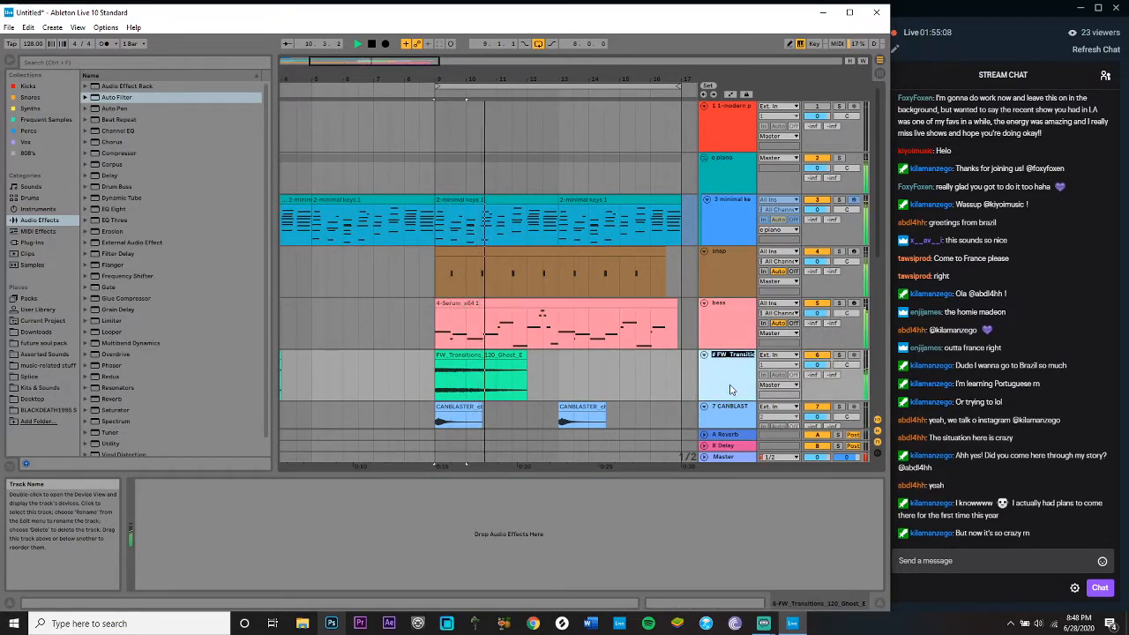
text(FW TR)
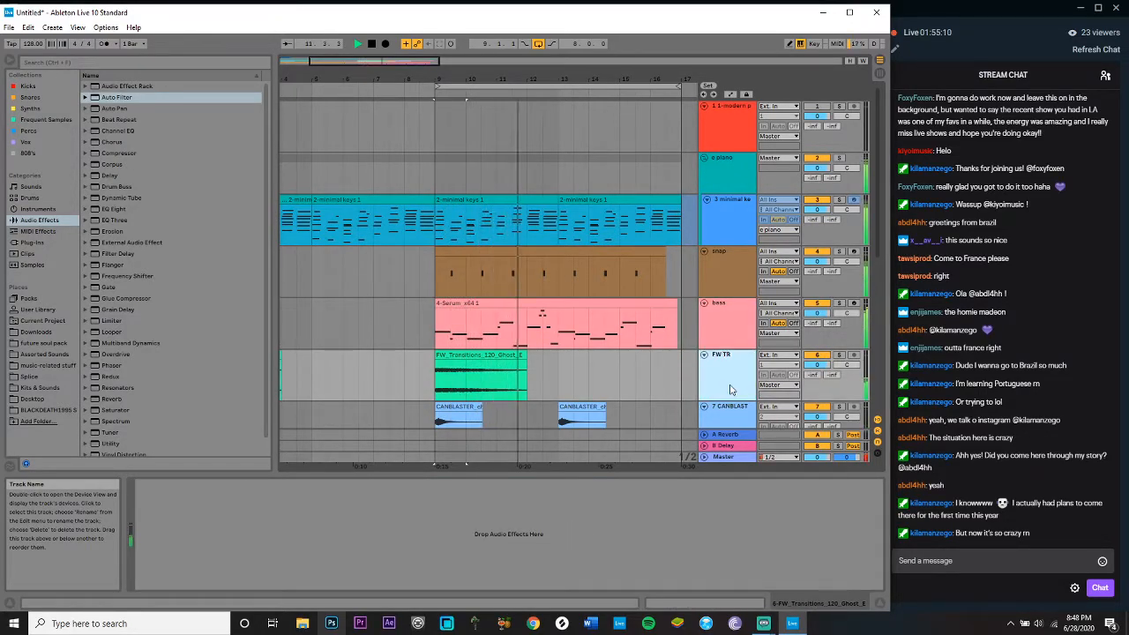
key(BackSpace)
text(TR)
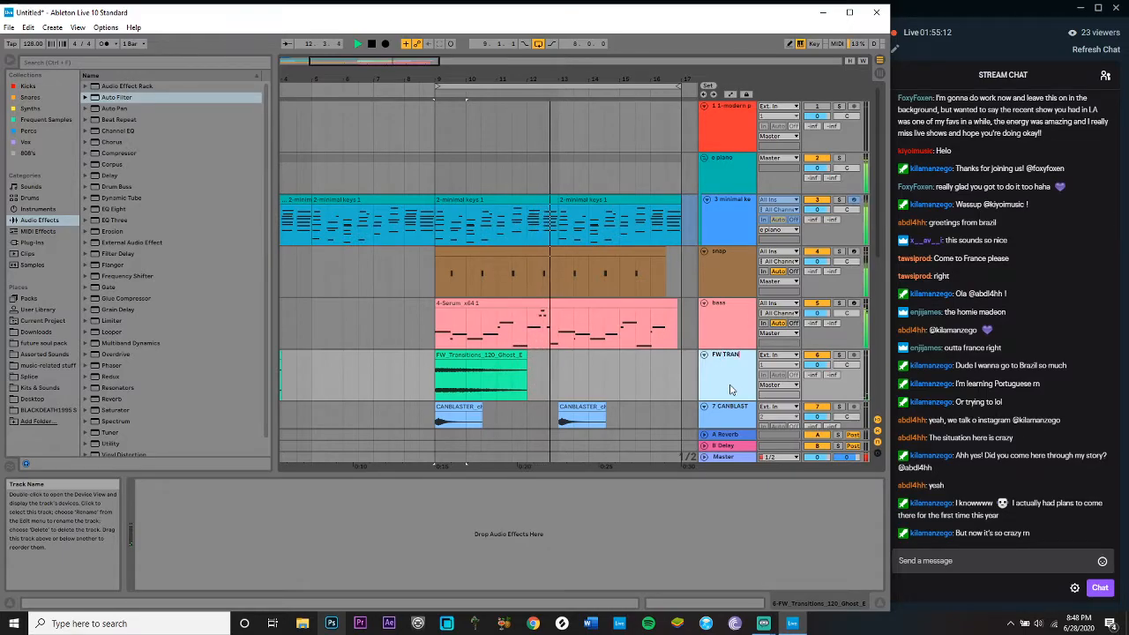
text(AN)
Step: Rename the CANBLASTER track as "TRITON" and the Omnisphere track as "sines"
scroll(729, 371, down, 2)
click(729, 320)
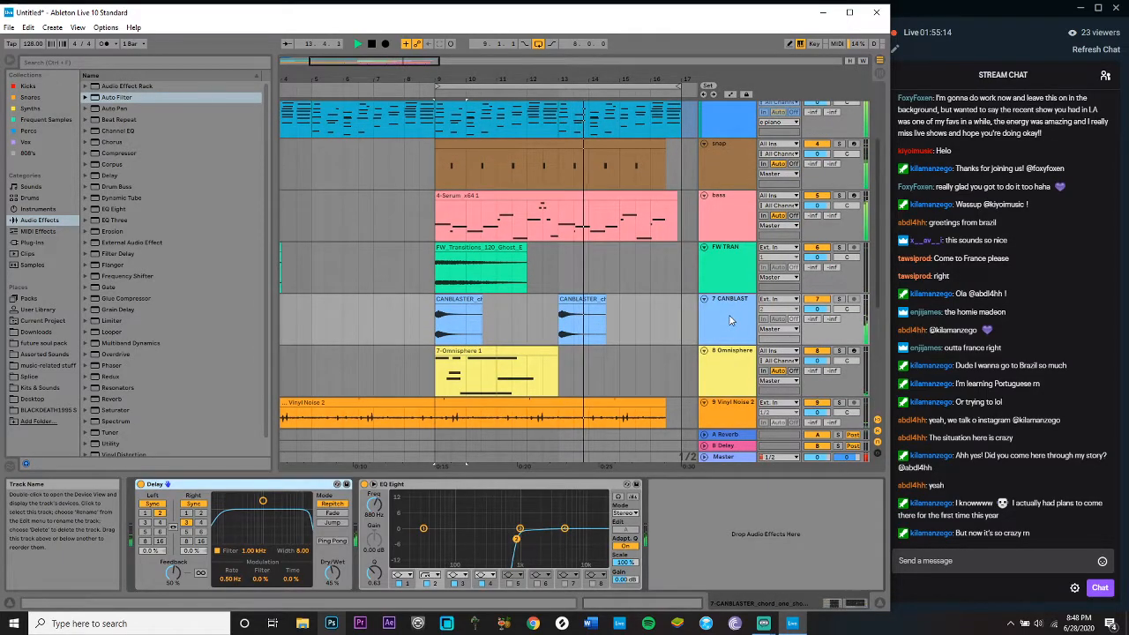
key(ctrl+r)
text(TR)
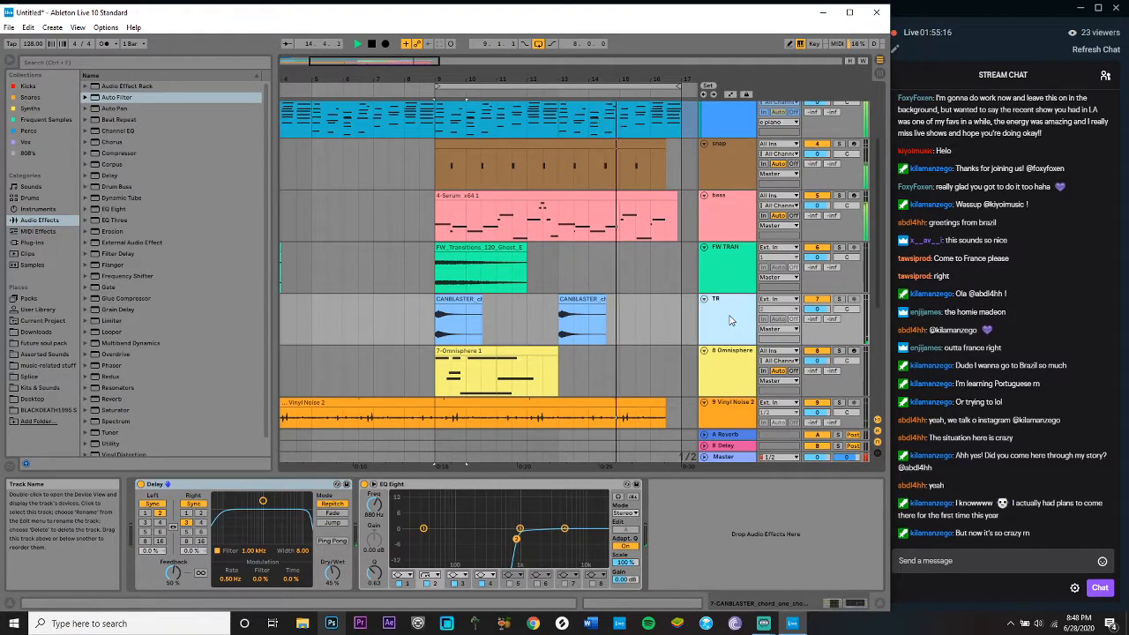
text(ITON)
click(728, 381)
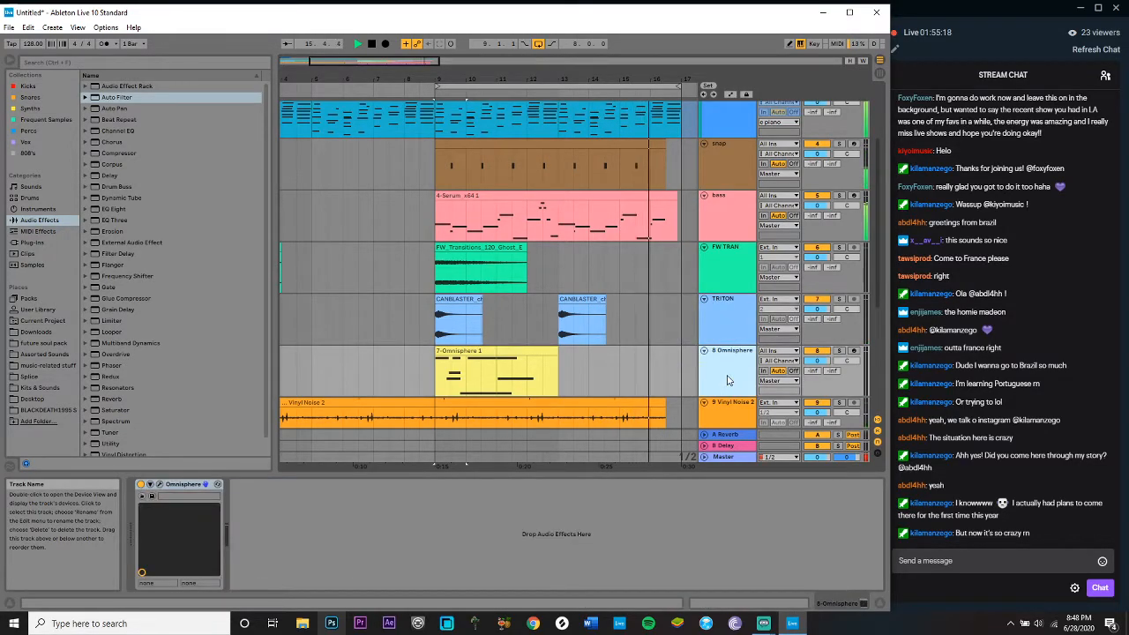
key(ctrl+r)
text(sines)
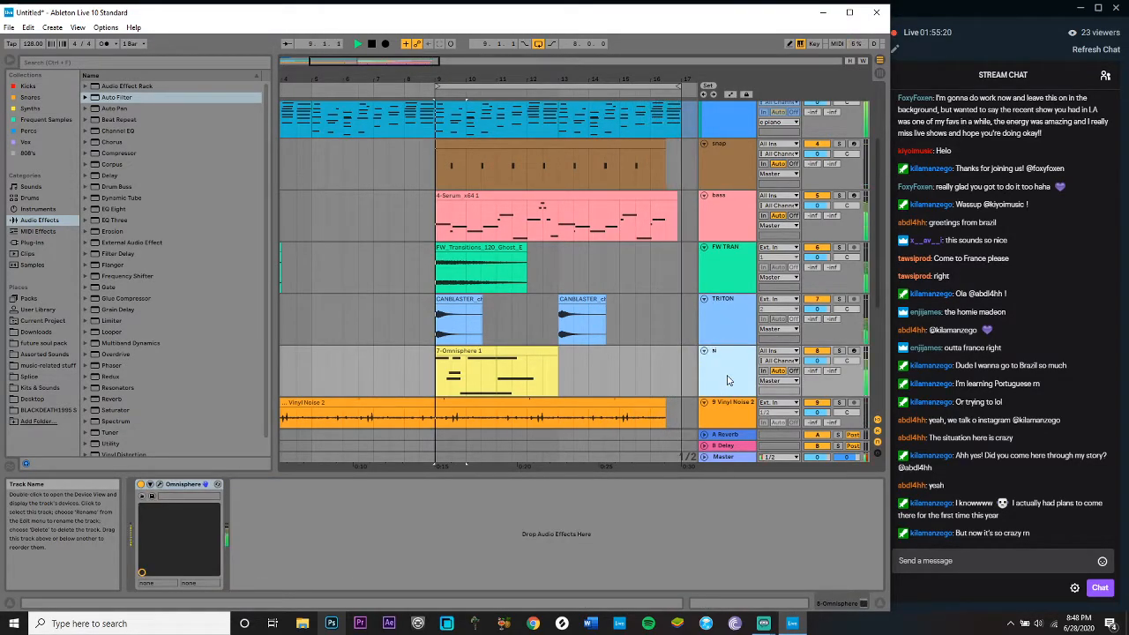
key(Return)
Step: Rename the Vinyl Noise track as "vinyl" and the Soda Grynpyret noise track as "riser"
scroll(728, 381, down, 3)
click(739, 333)
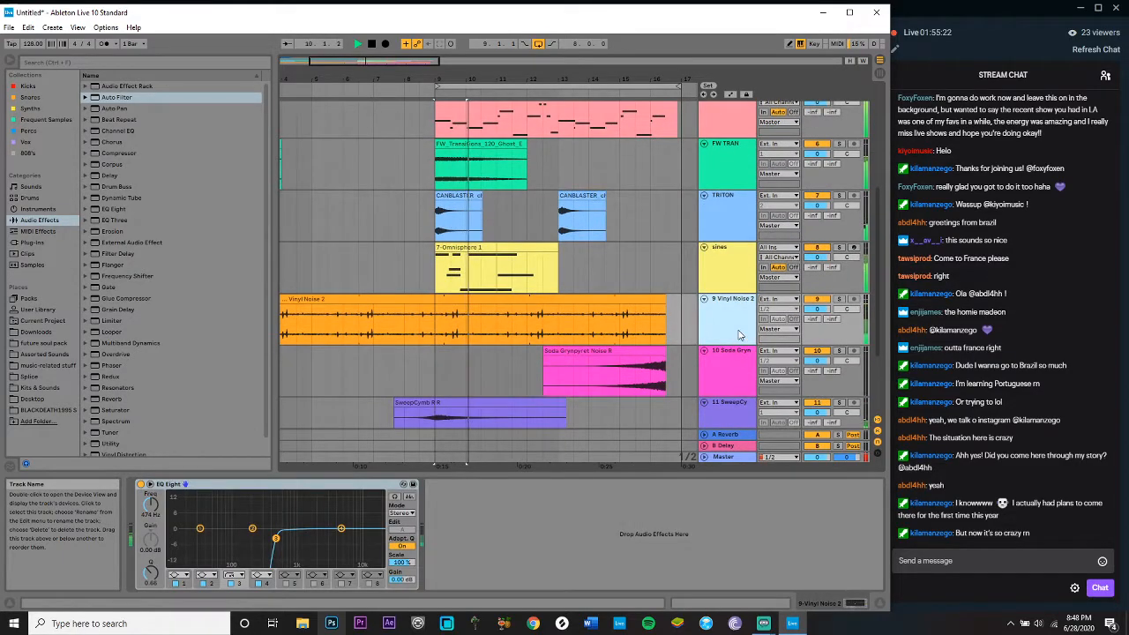
key(ctrl+r)
text(vlnyl)
click(722, 369)
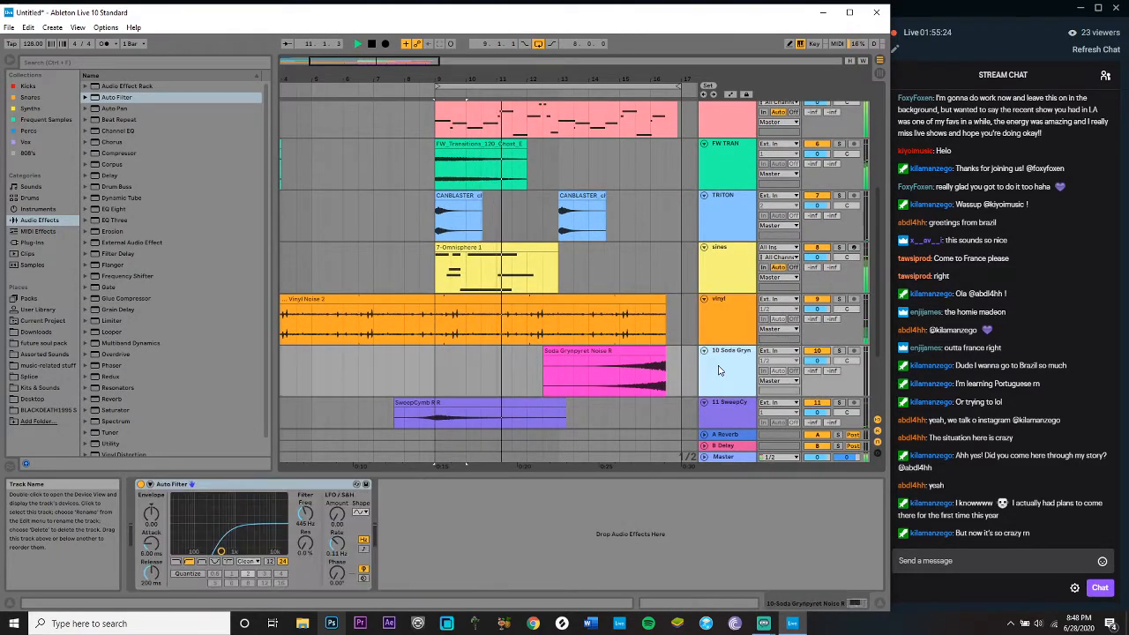
key(ctrl+r)
text(riser)
Step: Rename the SweepCymb track as "sweepcymb" and the folded hi-hat loop track as "percs"
scroll(723, 353, down, 3)
click(731, 319)
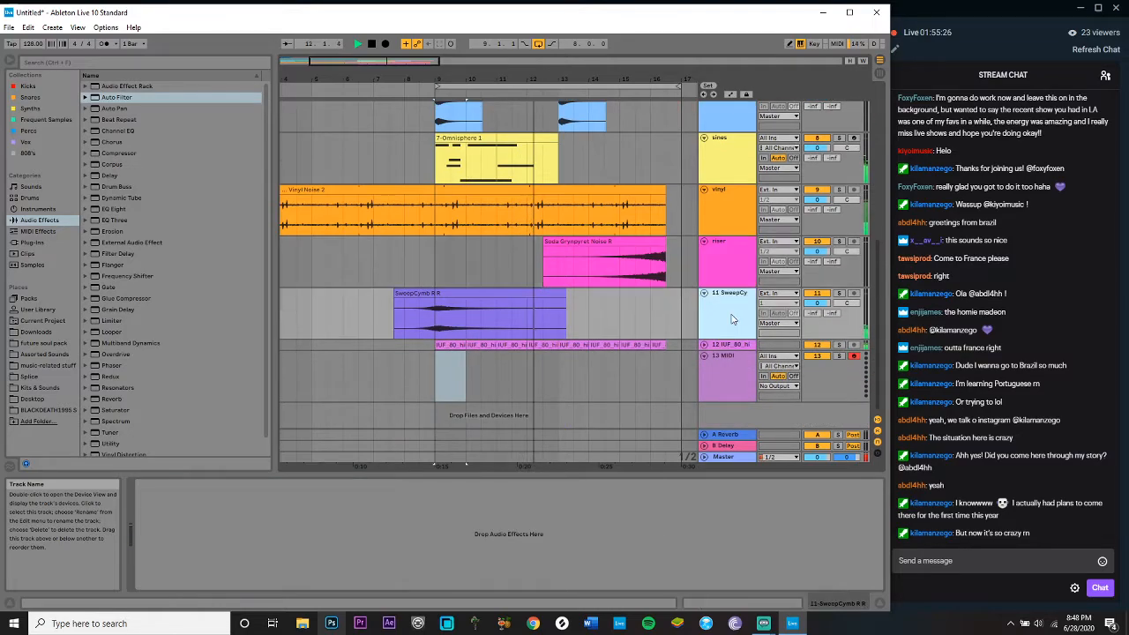
key(ctrl+r)
text(sweee)
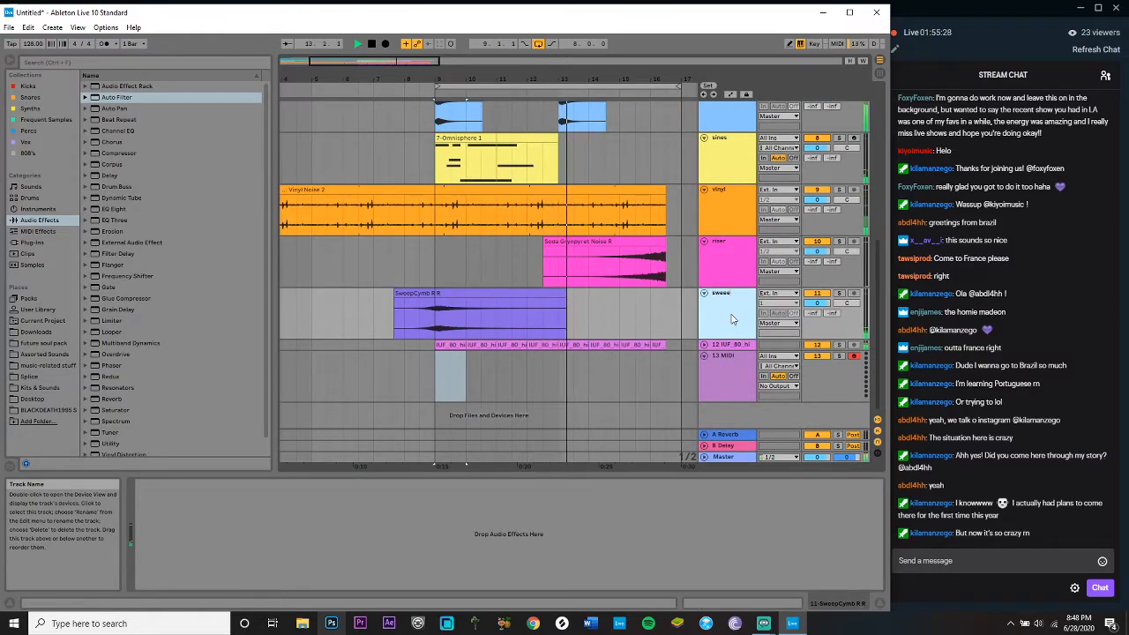
key(BackSpace)
text(pcymb)
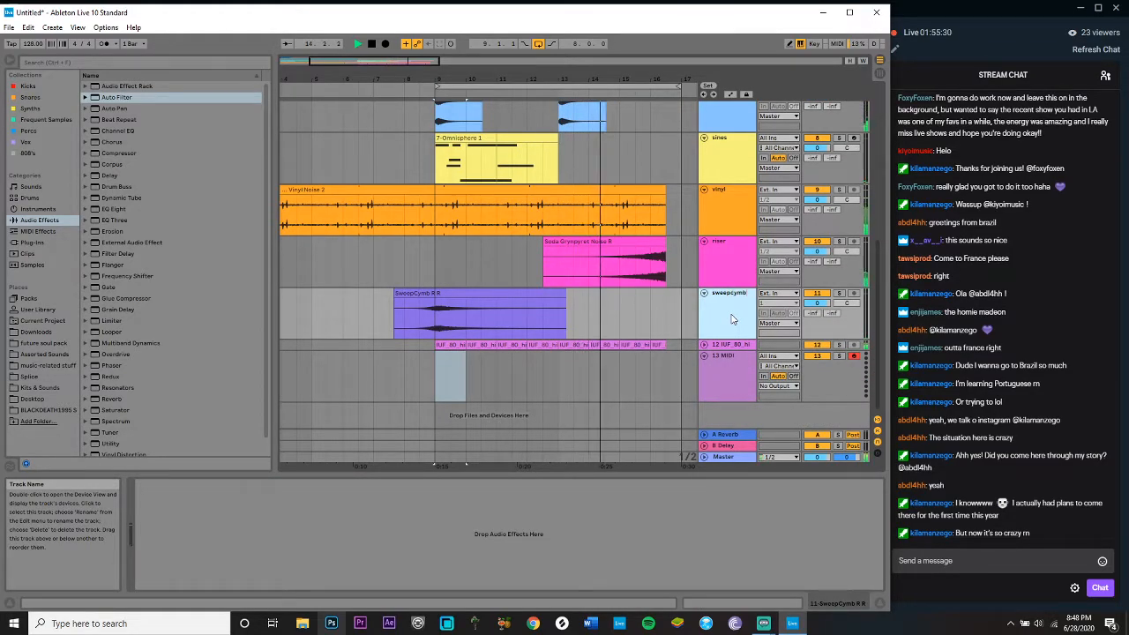
click(722, 345)
key(ctrl+r)
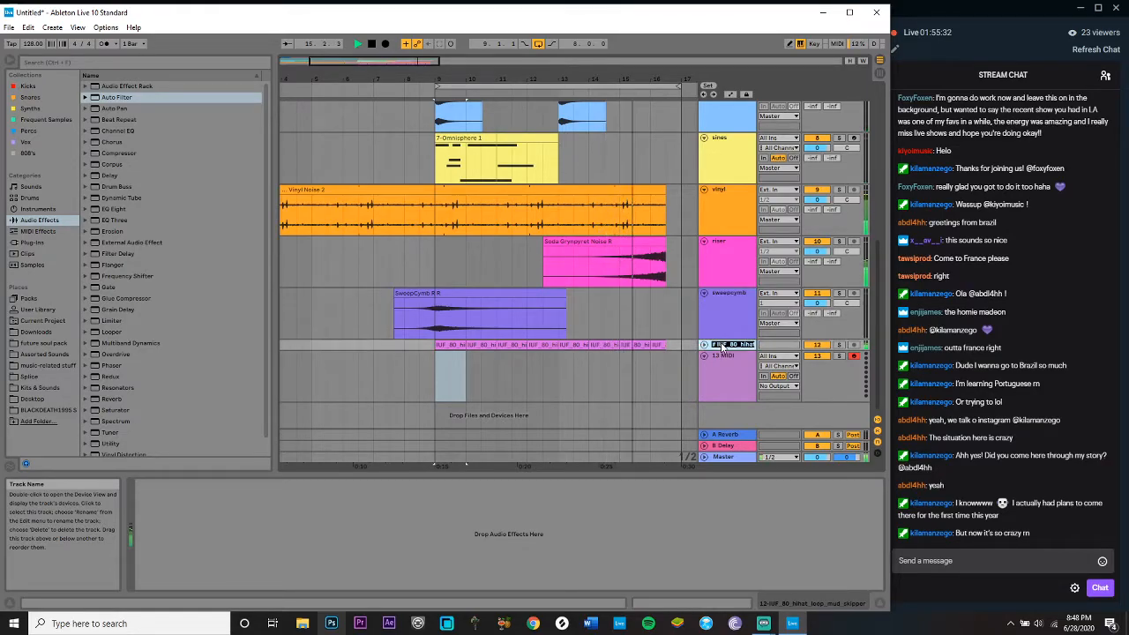
text(percs)
Step: Search all library results for "diva" and load the Diva synth onto the empty MIDI track 13
click(741, 377)
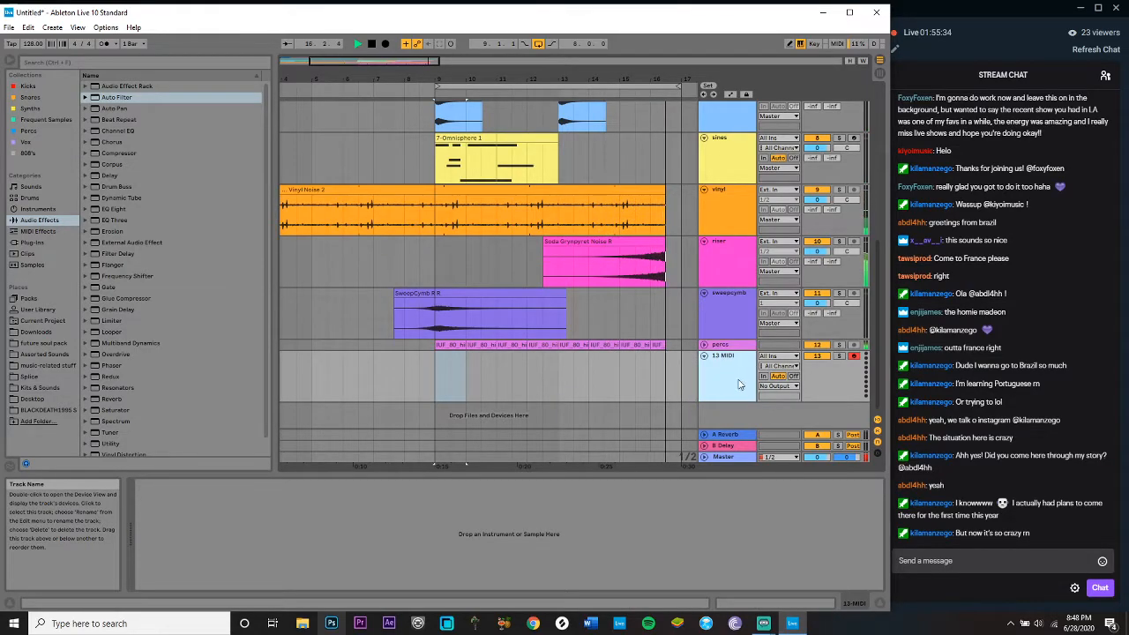
click(35, 63)
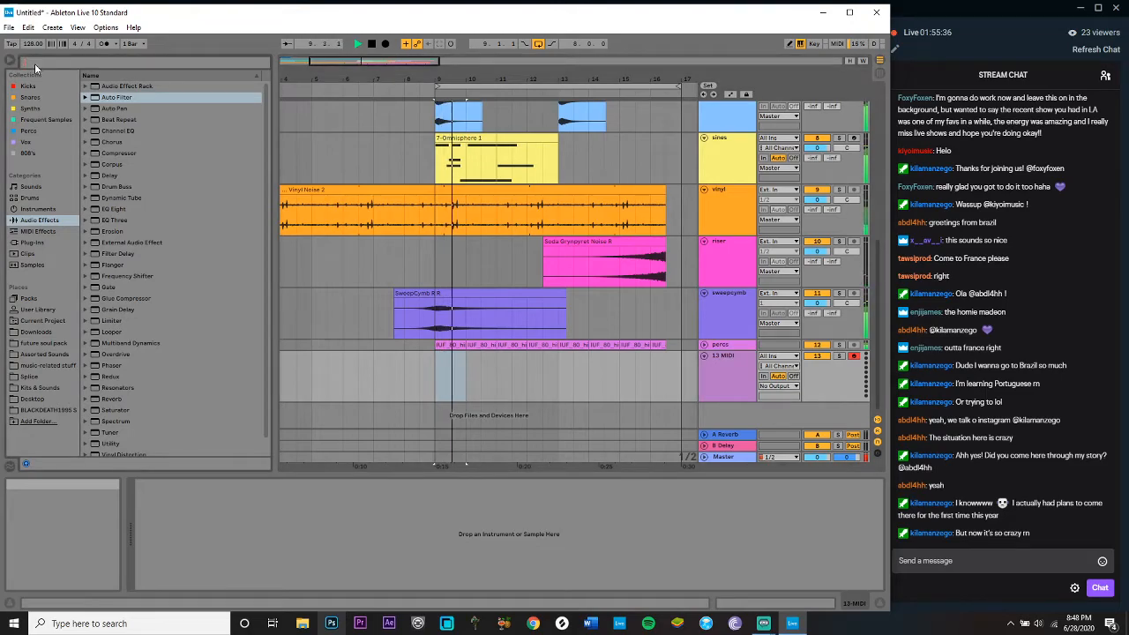
text(diva)
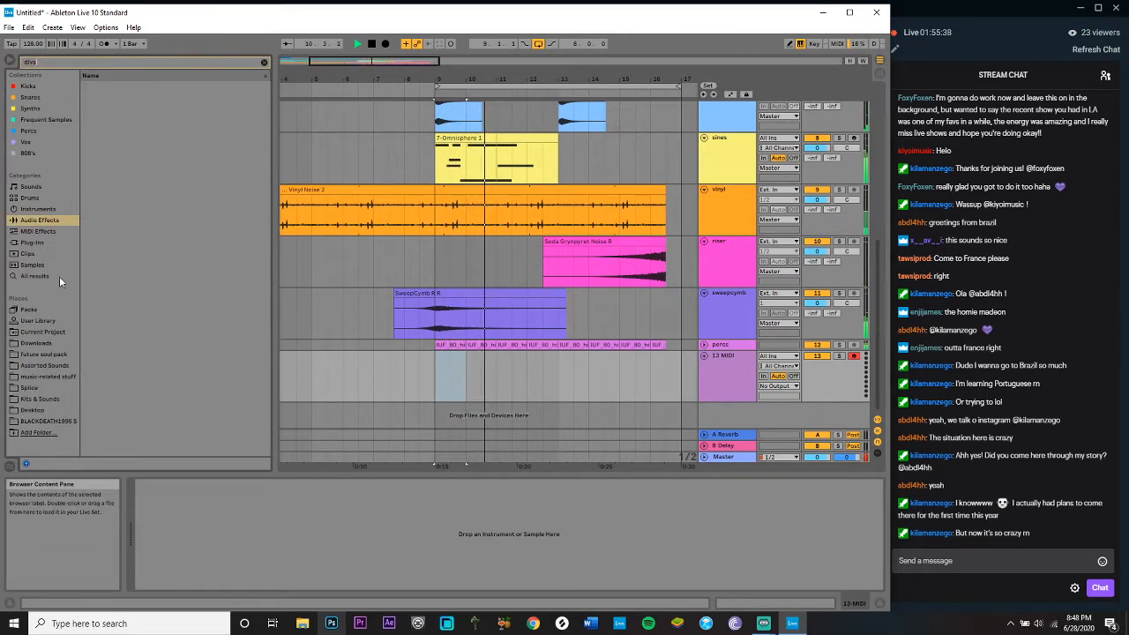
click(59, 276)
click(111, 358)
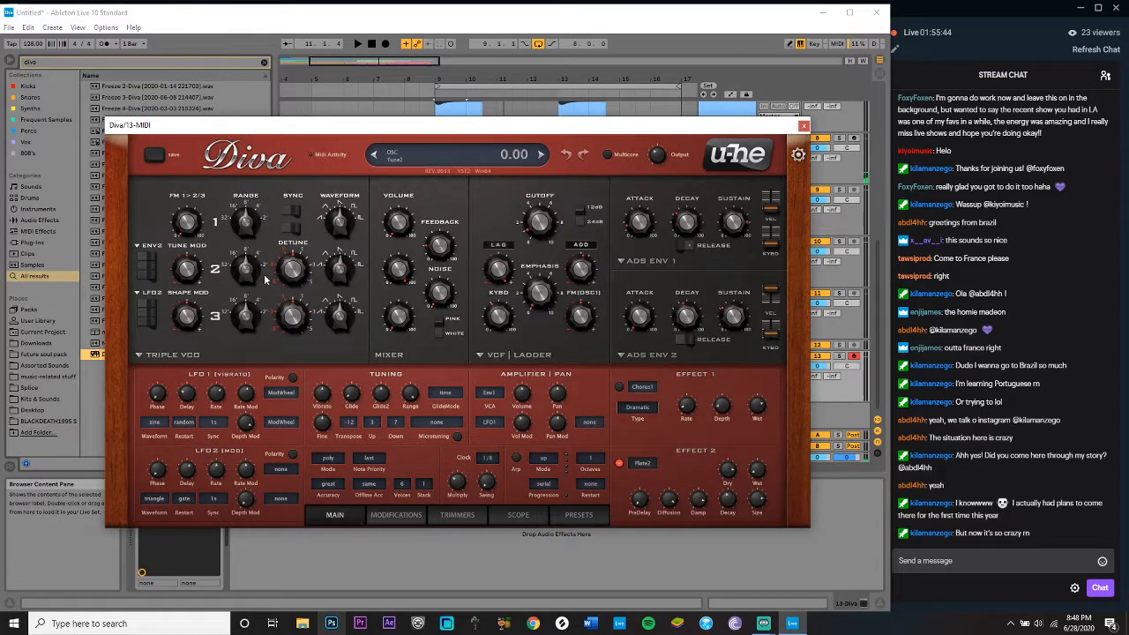
Step: Load the Keys – Italo Brass preset from Diva's Favourite 1 presets
click(579, 515)
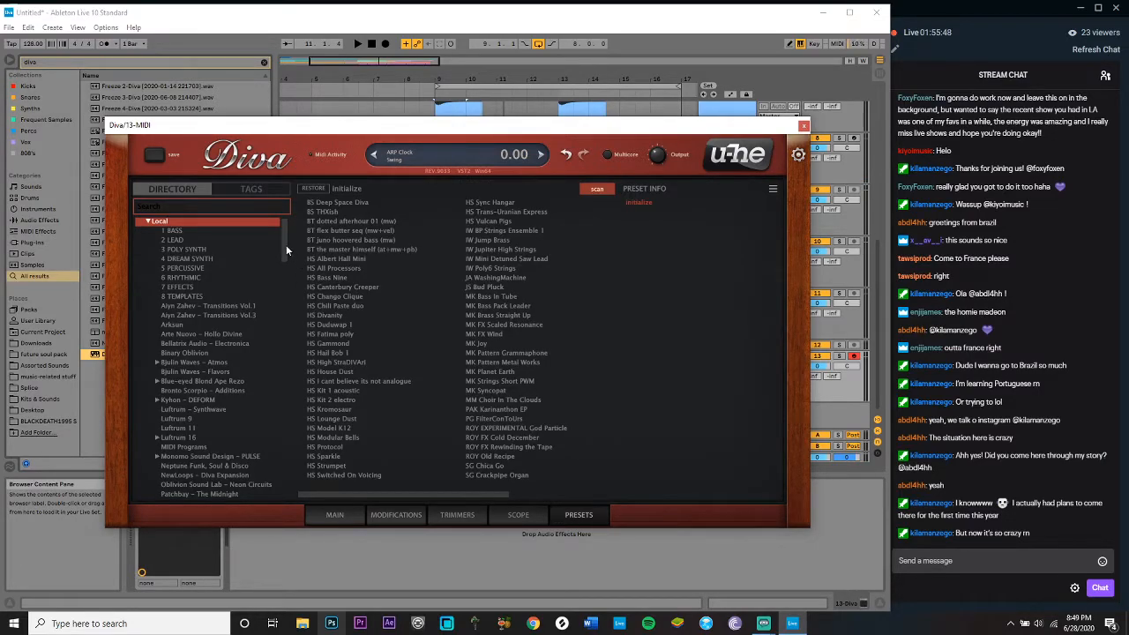
click(148, 221)
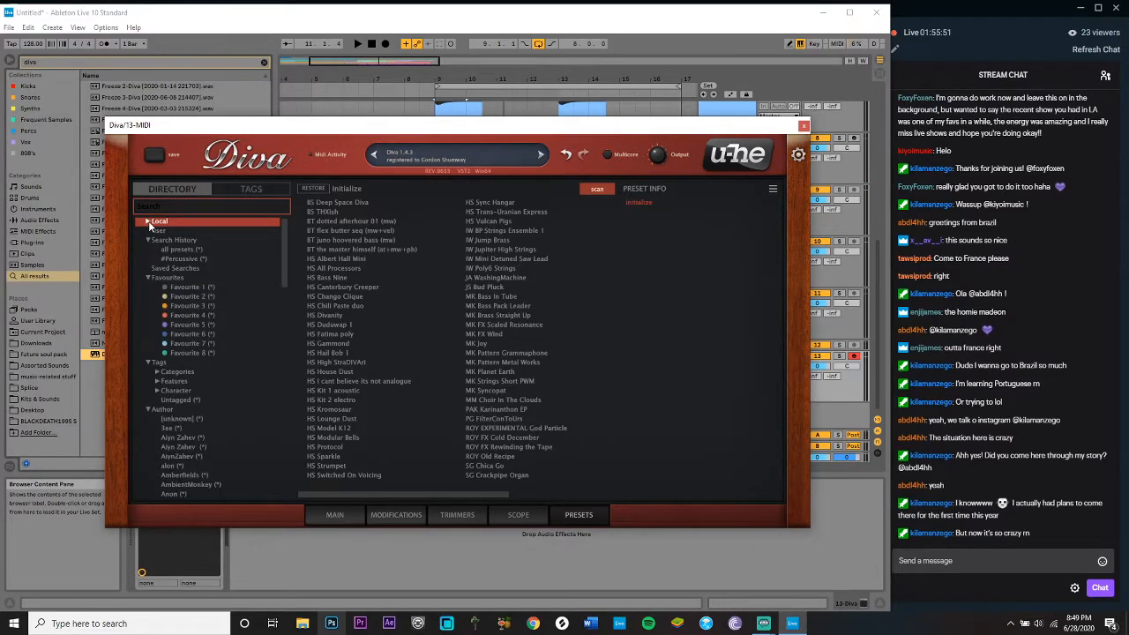
click(187, 287)
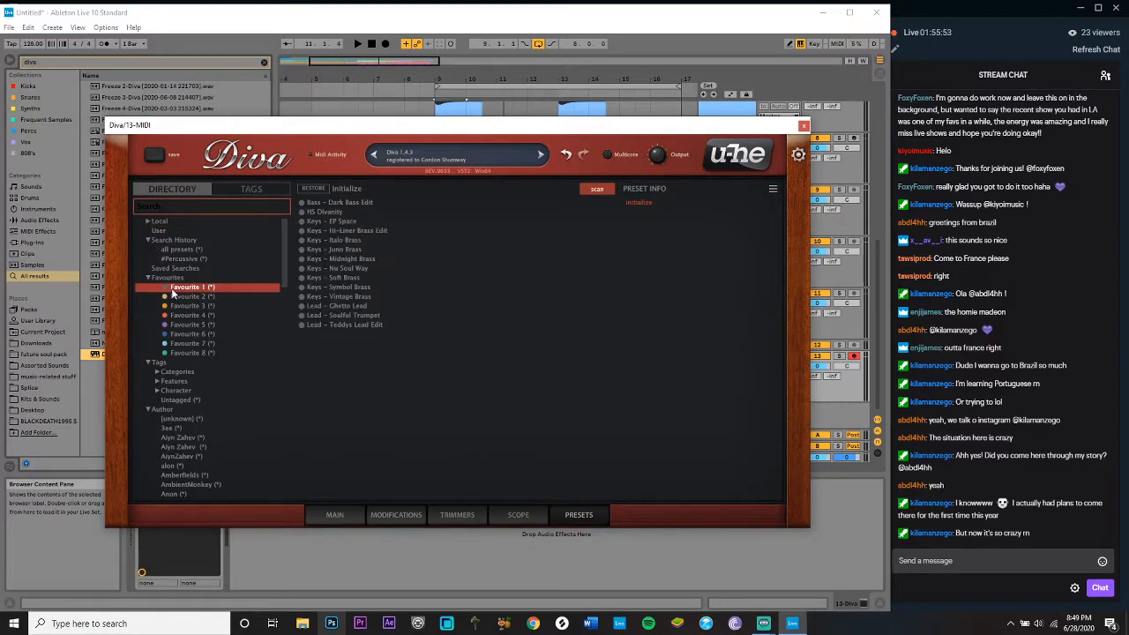
click(345, 241)
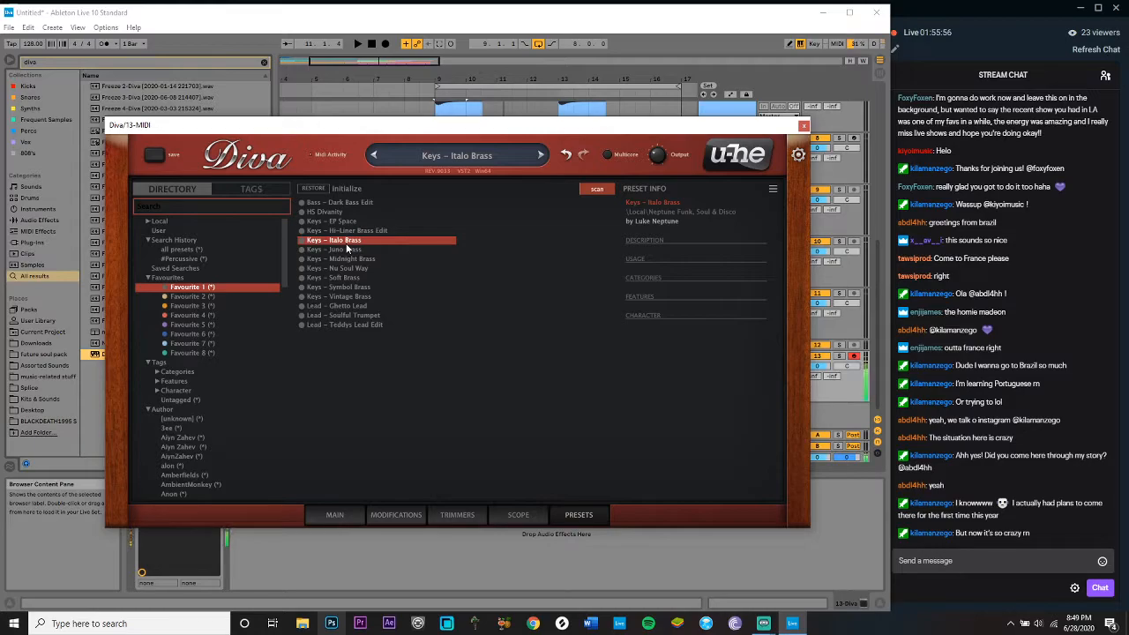
click(455, 109)
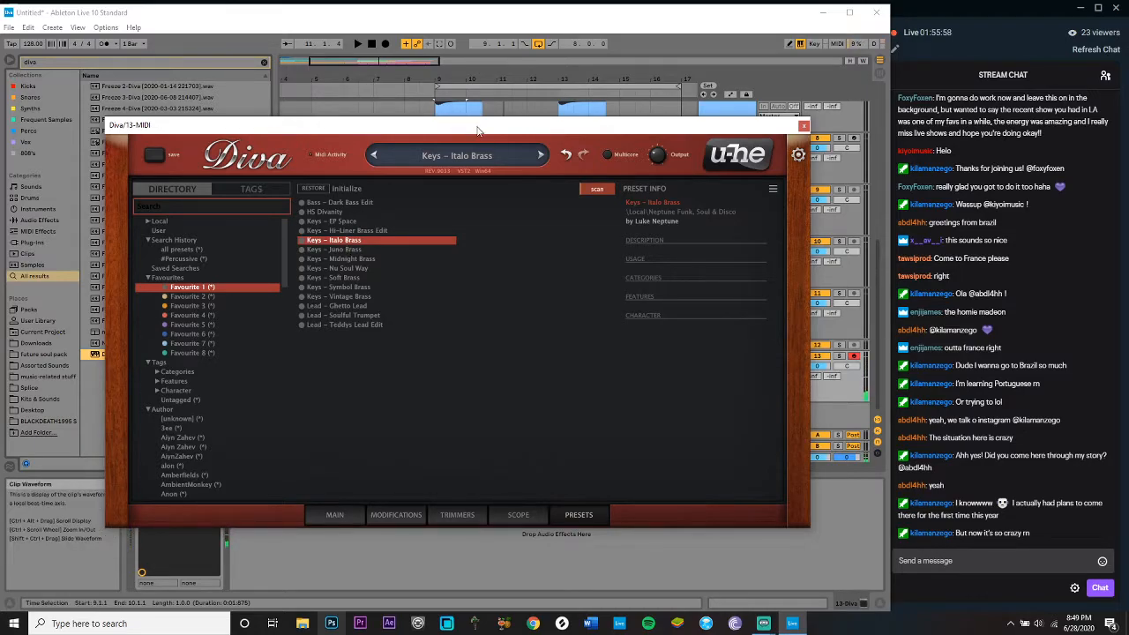
Step: Switch Diva to the Keys – Midnight Brass preset and close the synth window
click(541, 156)
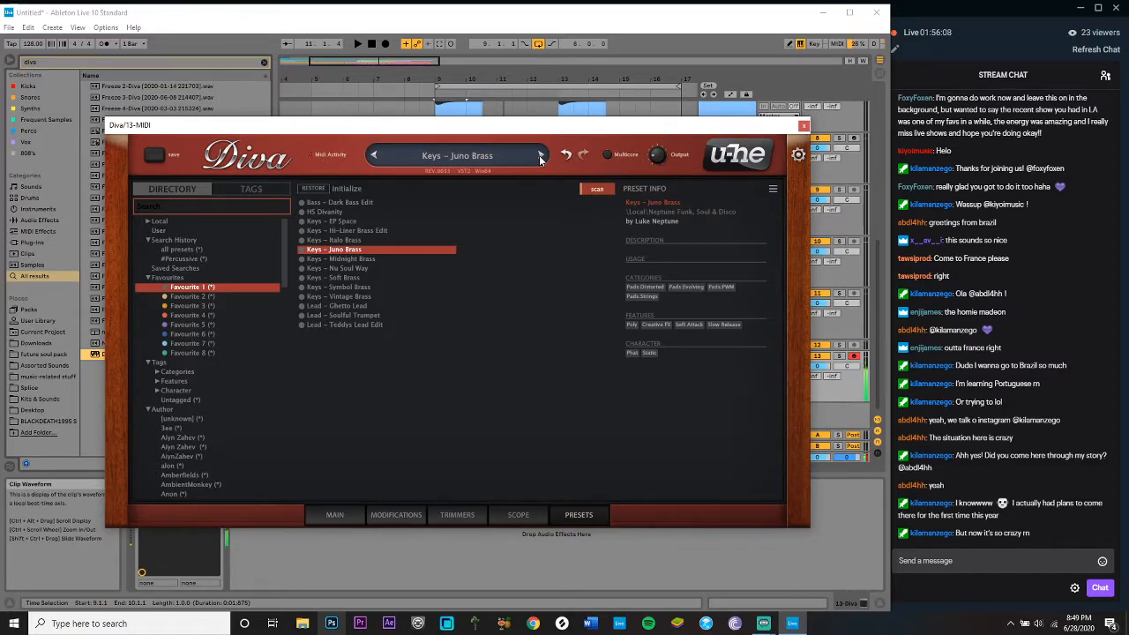
click(541, 156)
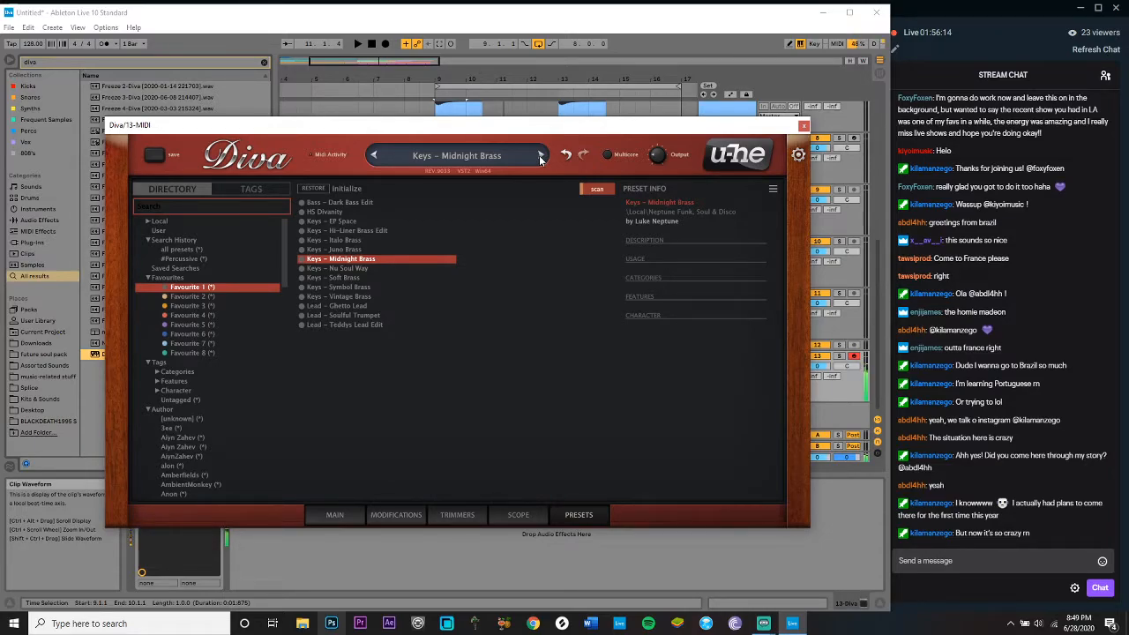
click(804, 126)
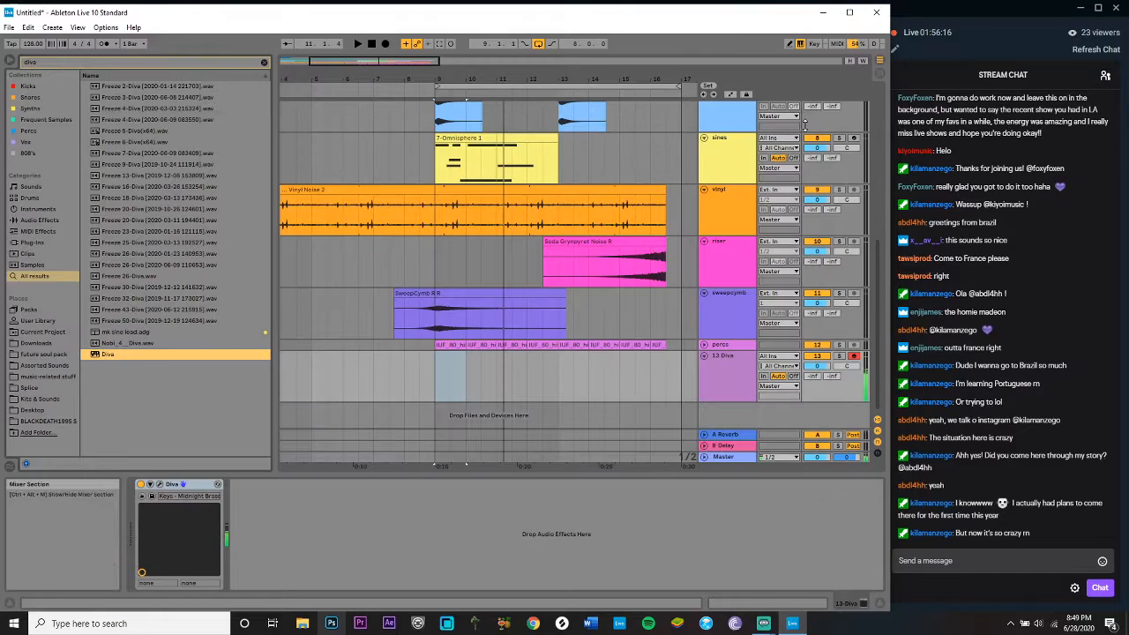
click(424, 386)
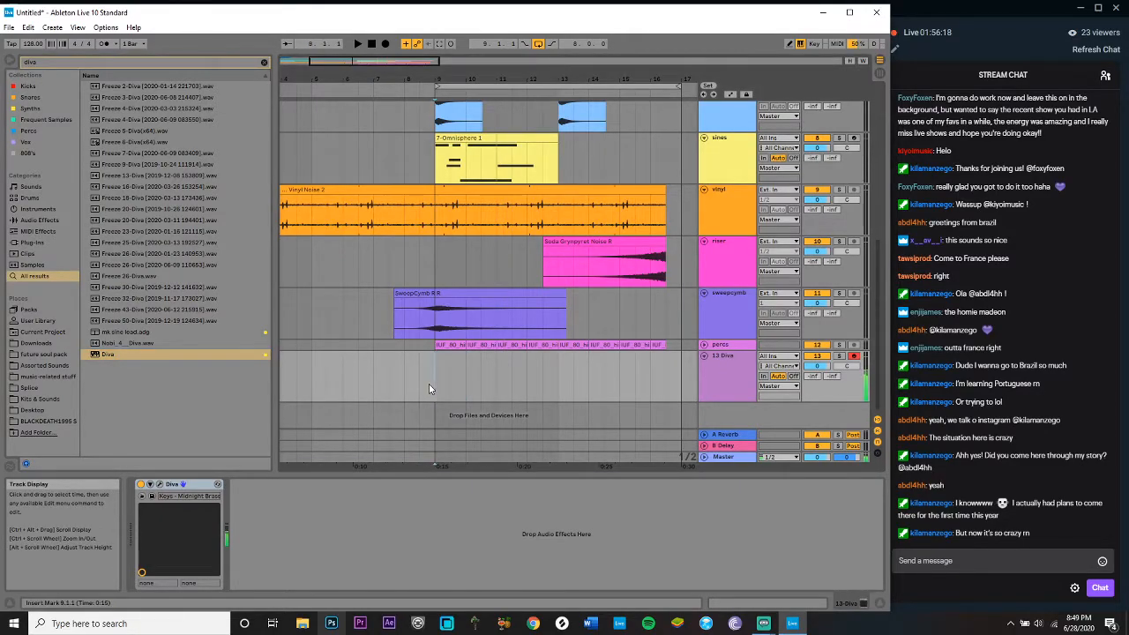
Step: Add an EQ Eight after Diva and set its second band to a low-cut filter at 200 Hz
click(38, 219)
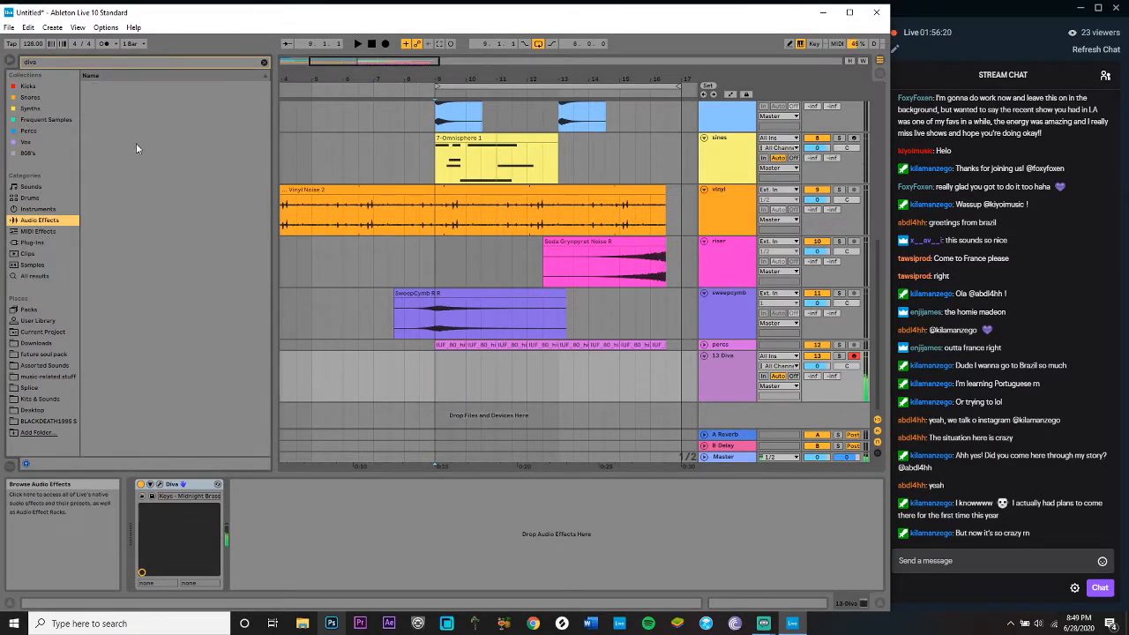
click(262, 62)
double_click(120, 98)
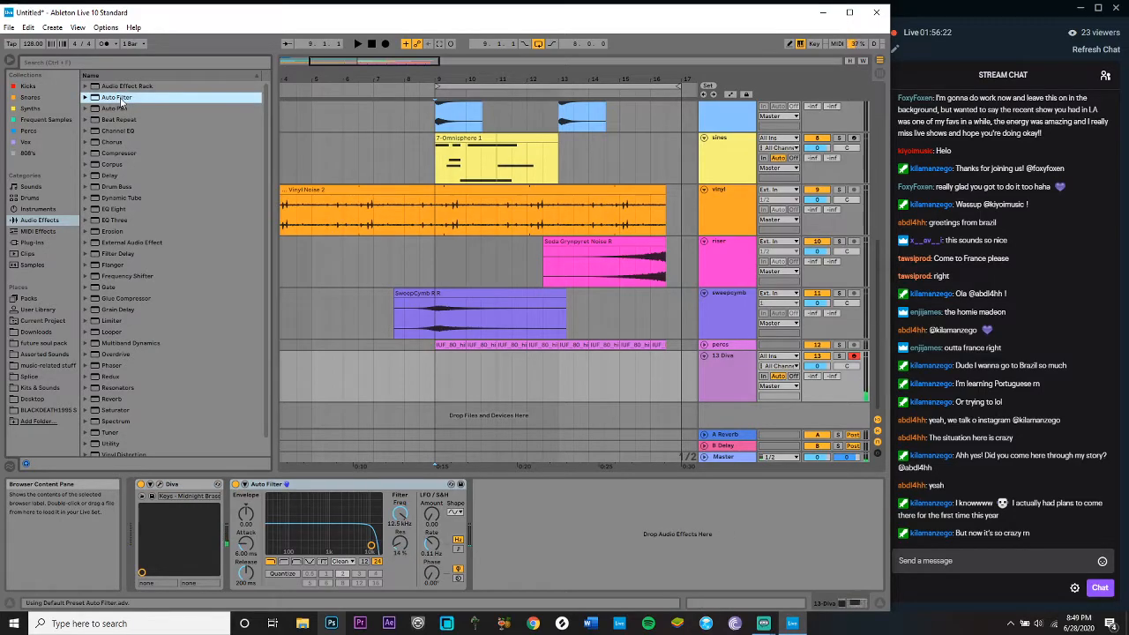
key(ctrl+z)
double_click(121, 209)
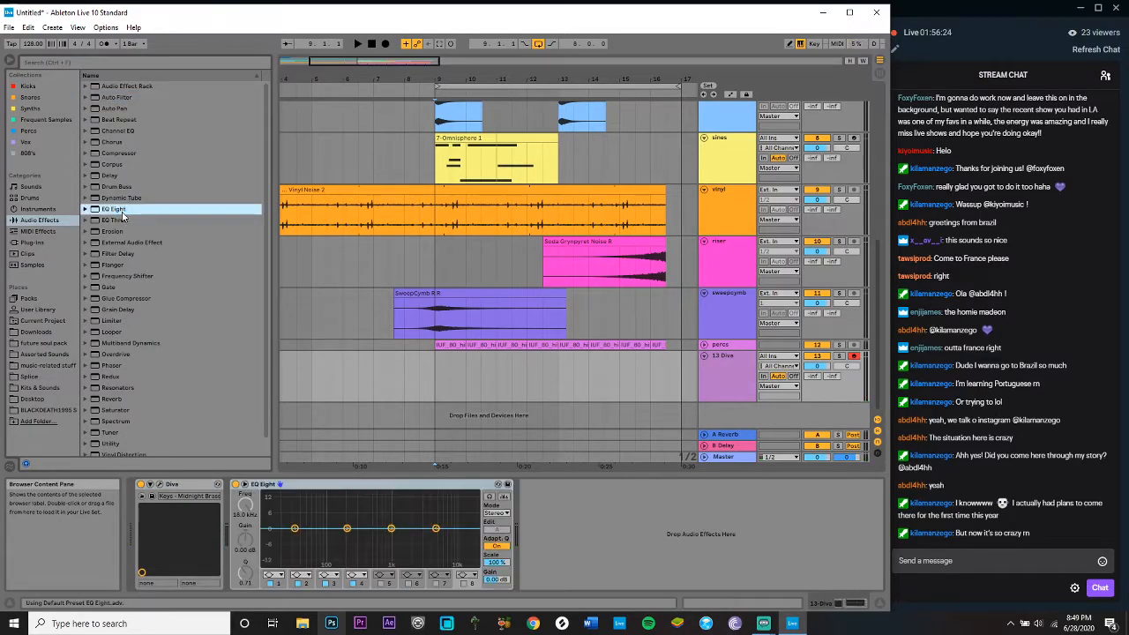
click(301, 576)
click(291, 503)
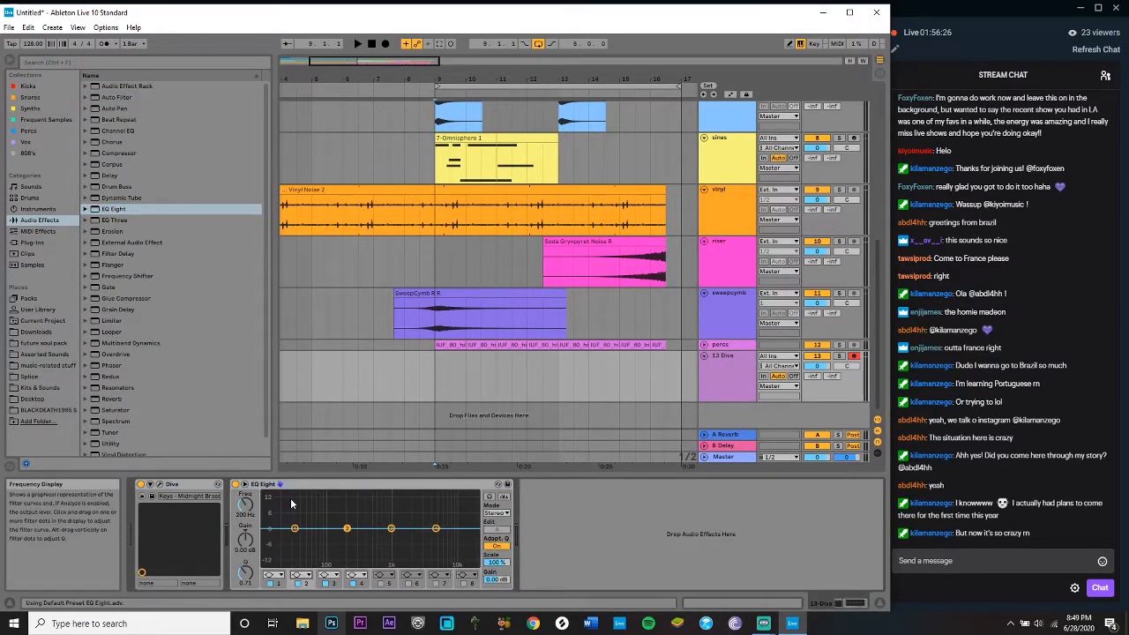
click(301, 575)
click(302, 508)
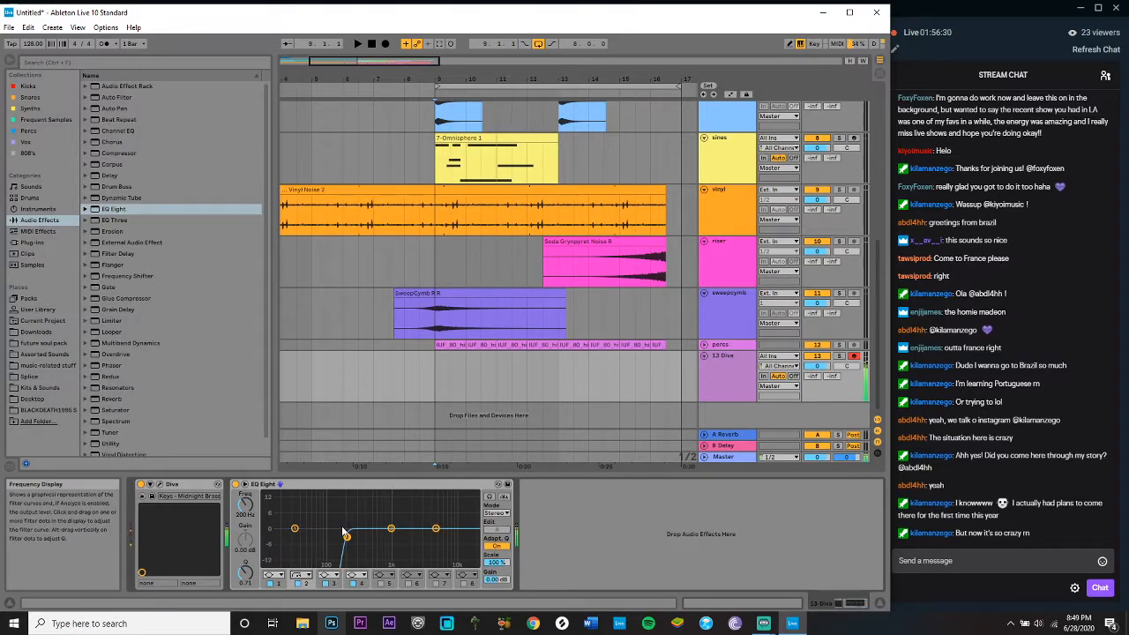
Step: Find the Velocity MIDI effect in all library results, place it before Diva, and use Fixed mode with Out Hi at 90
click(95, 58)
text(velocity)
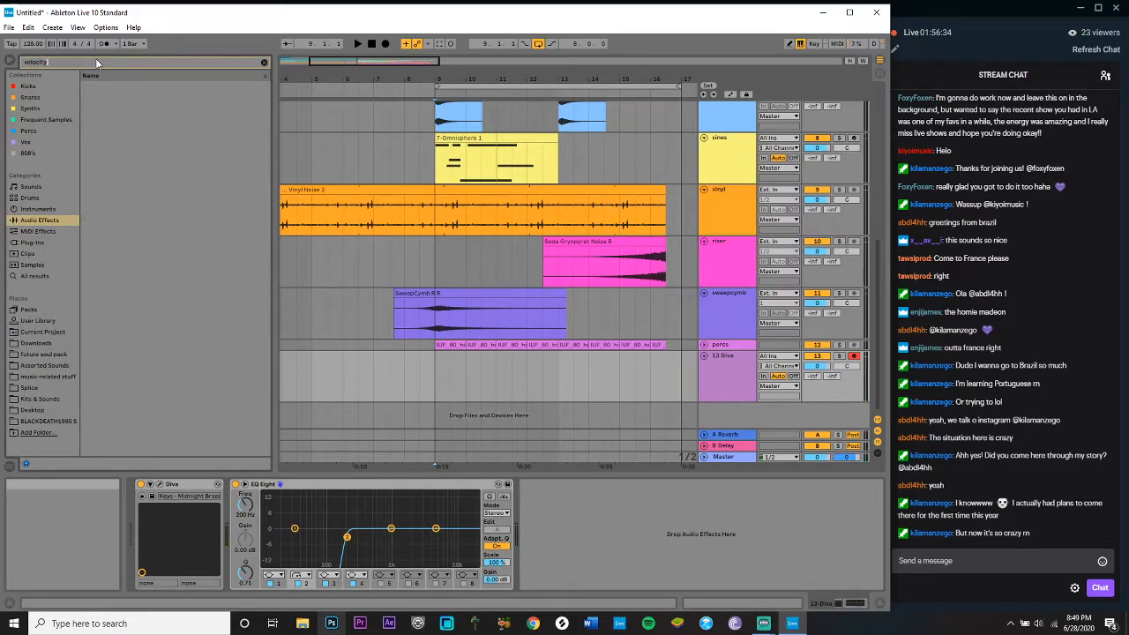
click(36, 276)
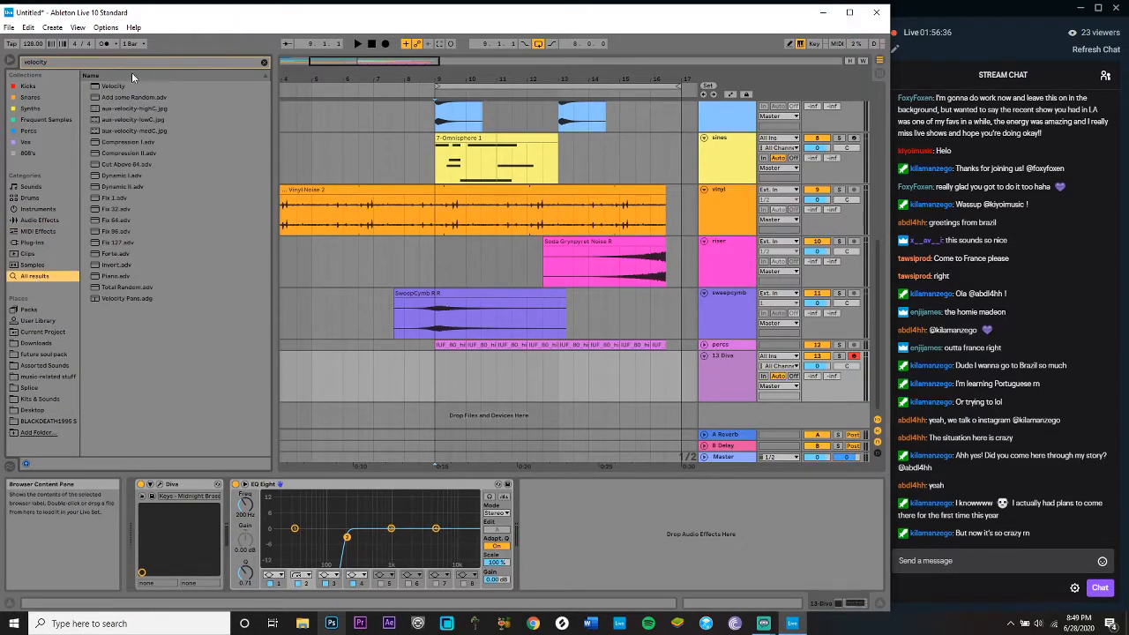
drag(113, 85, 146, 521)
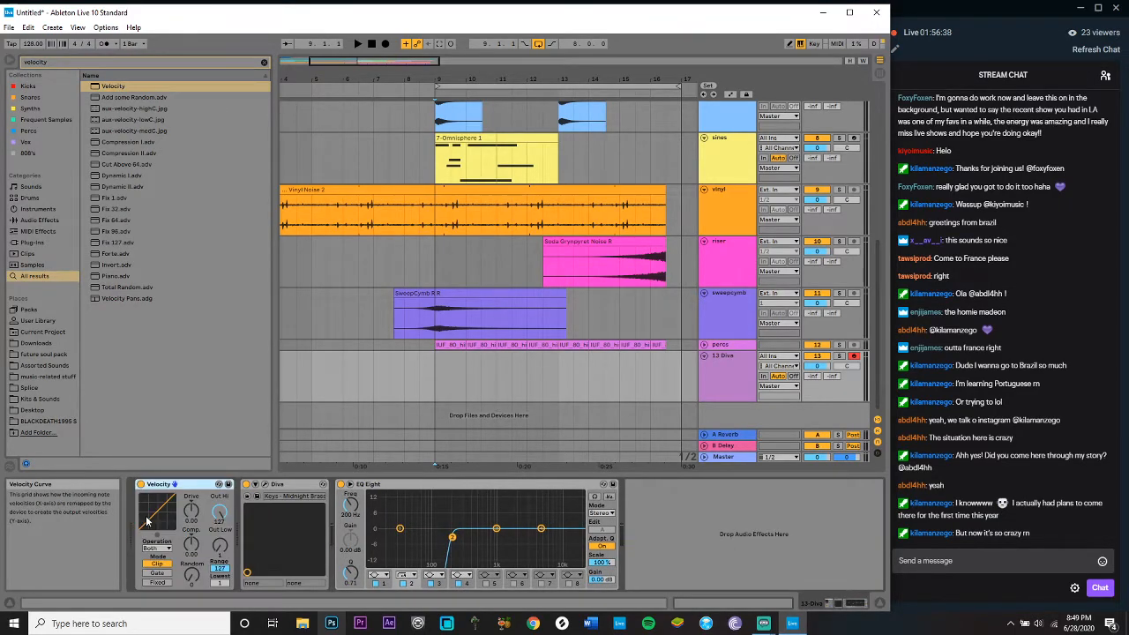
click(157, 582)
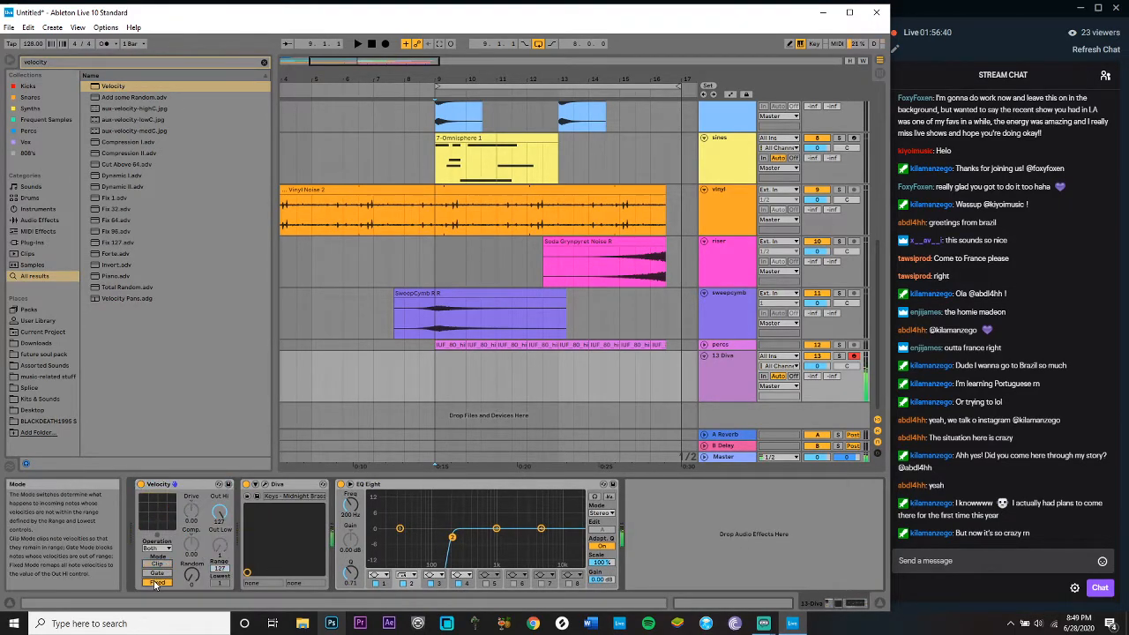
drag(219, 512, 226, 495)
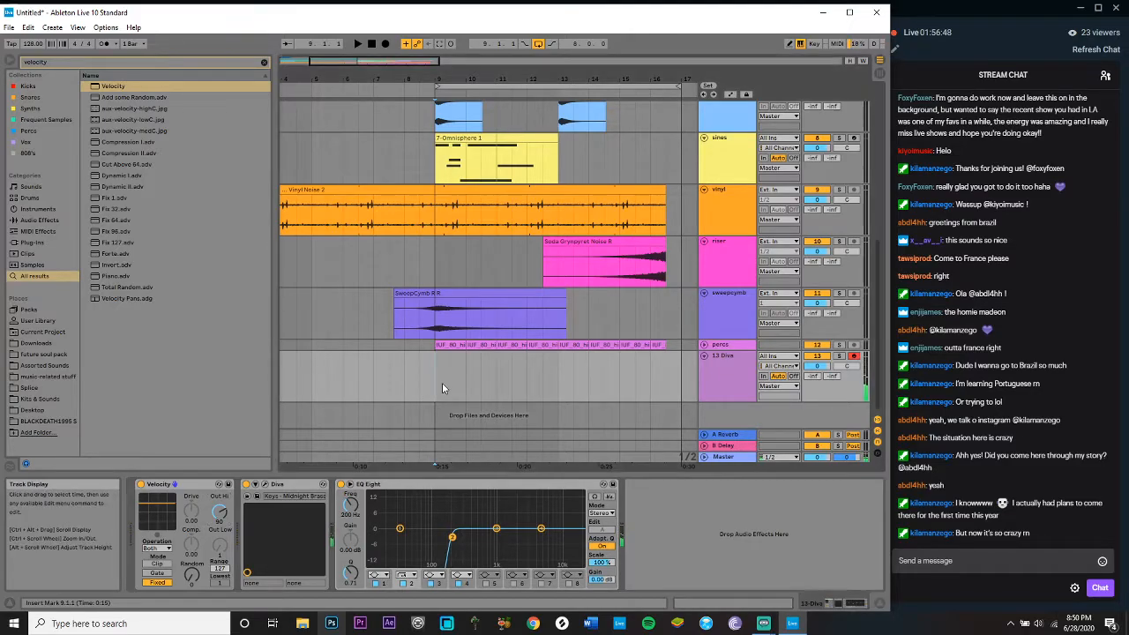
Step: Record a Diva brass part alongside the beat from bar 9 to near bar 17 and play it back
key(space)
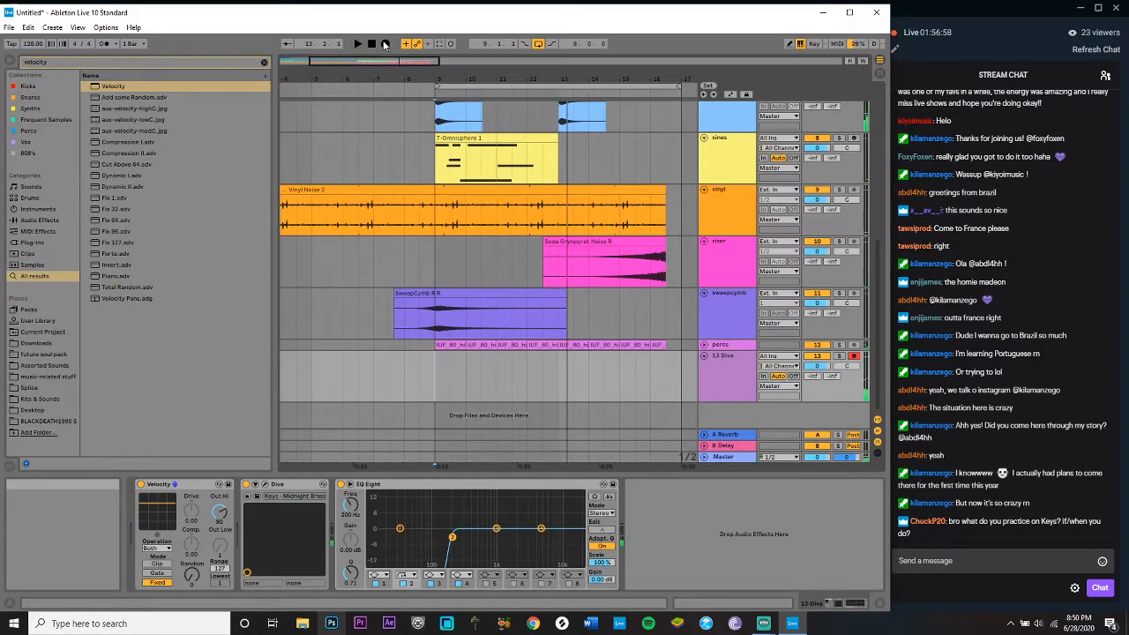
click(384, 43)
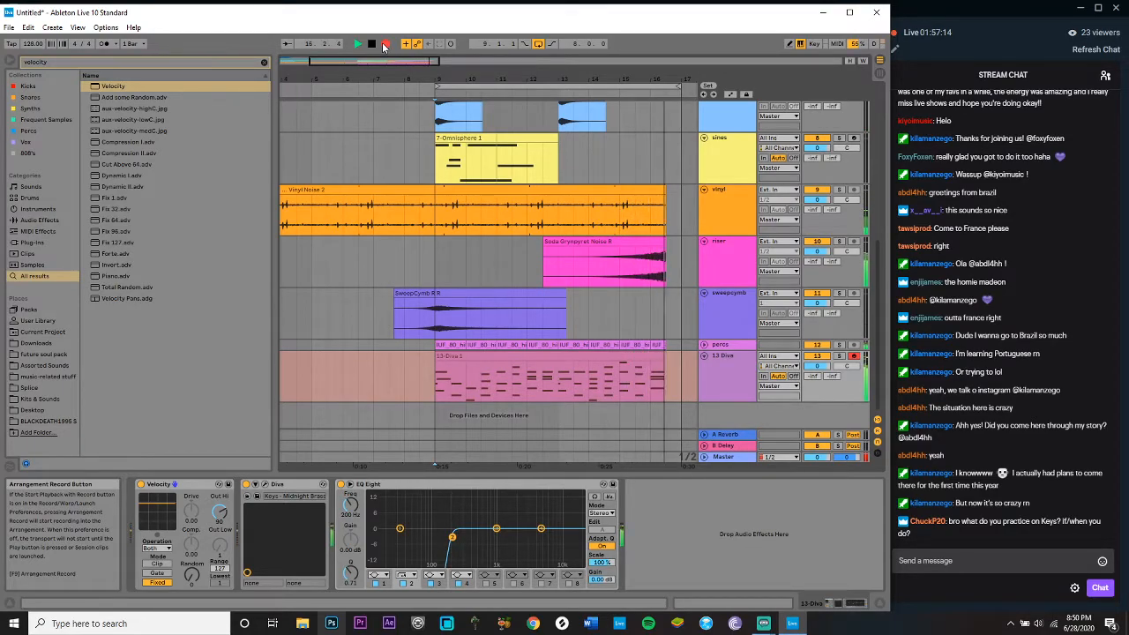
click(383, 44)
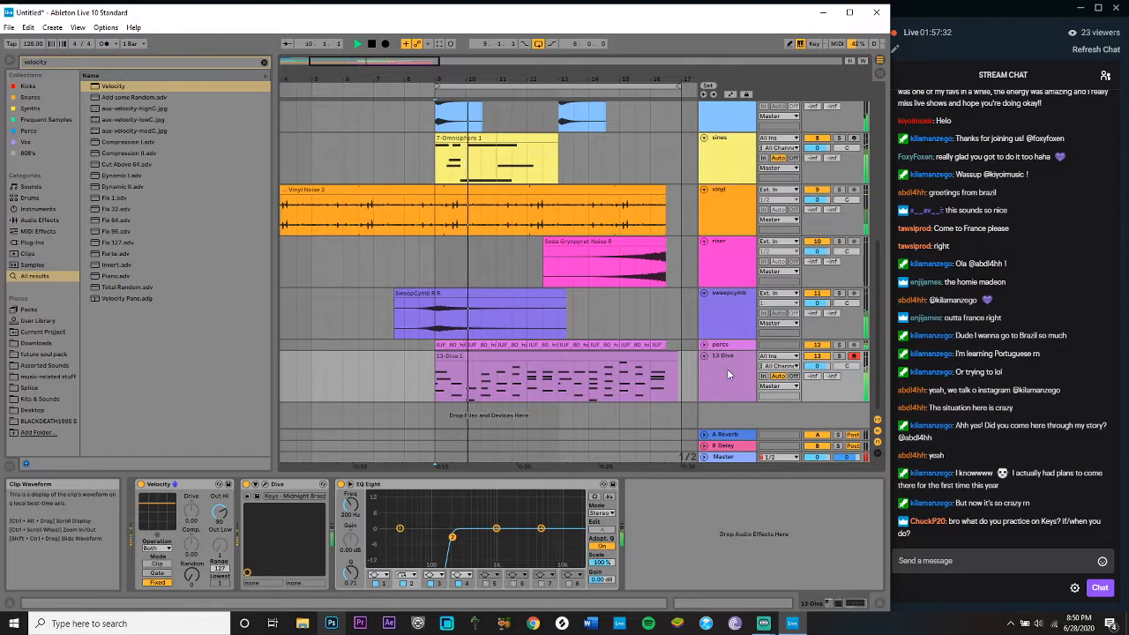
key(space)
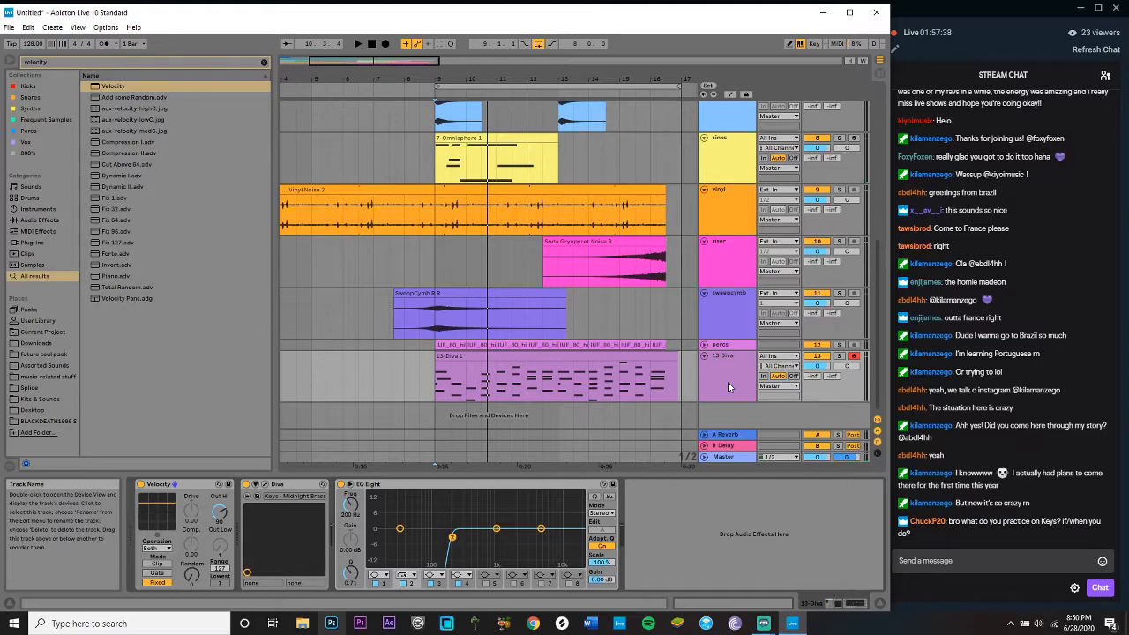
Step: Freeze the Diva track and add an audio track directly beneath it
right_click(729, 385)
click(756, 458)
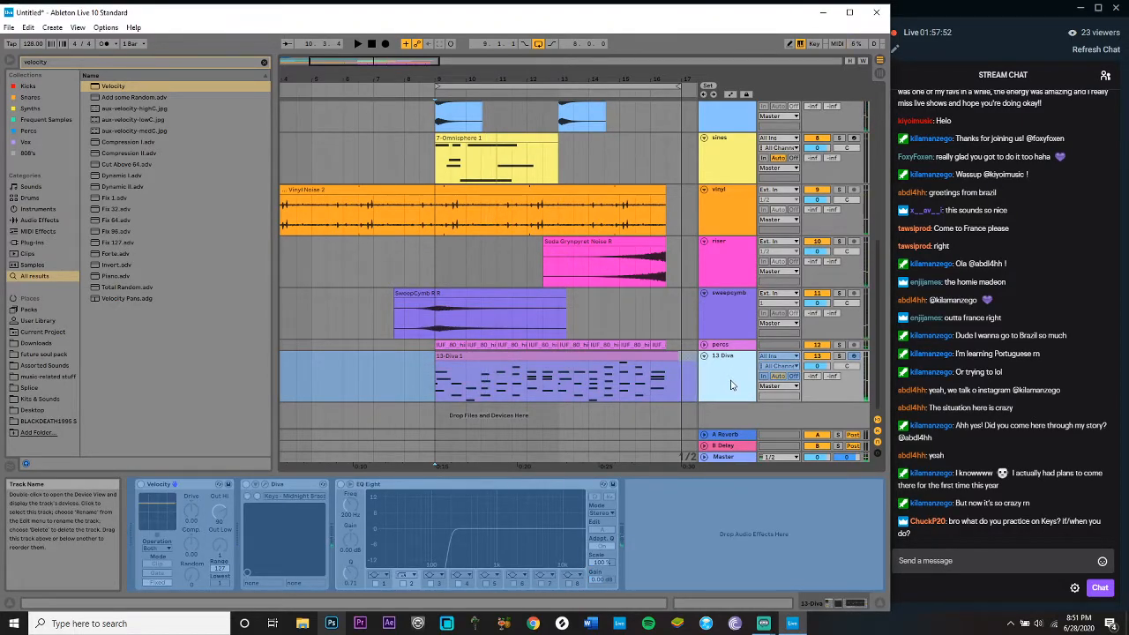
key(ctrl+t)
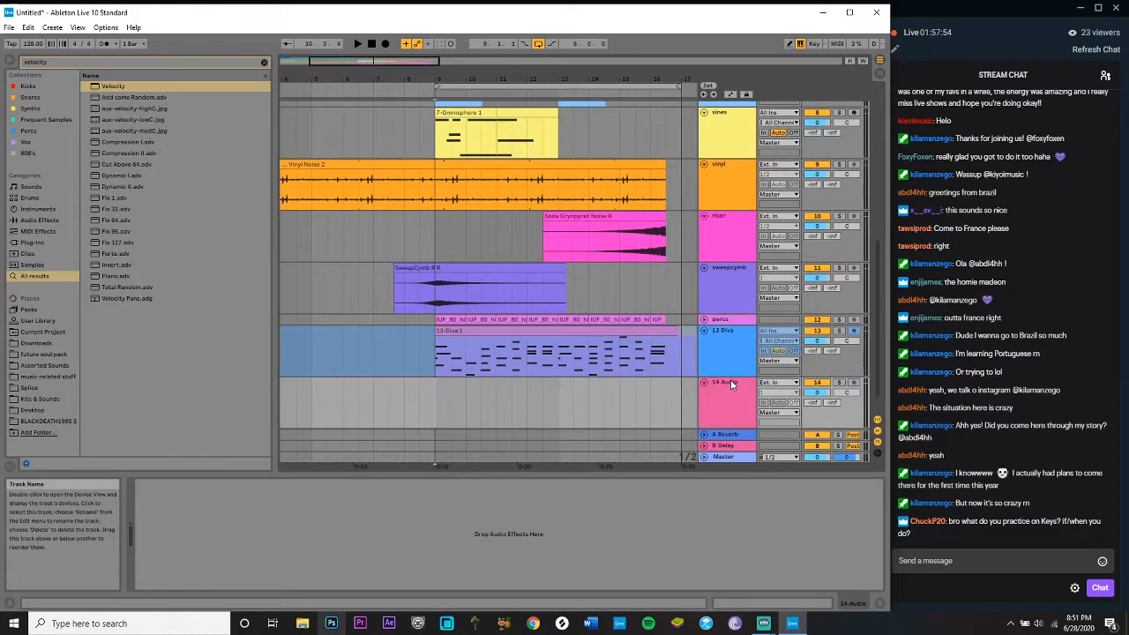
click(583, 331)
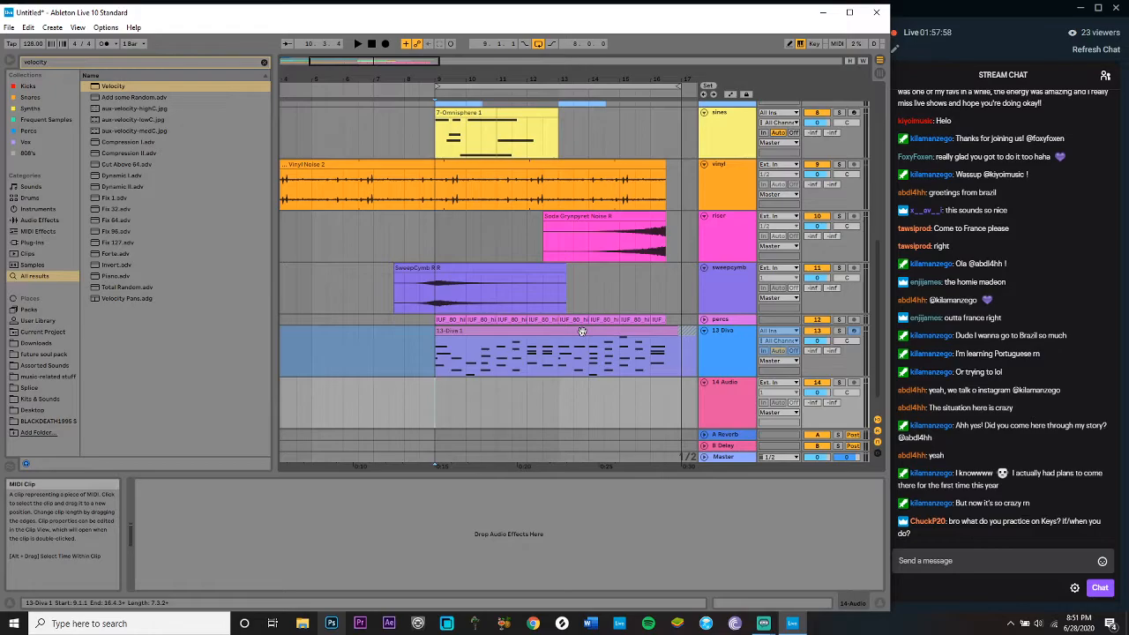
Step: Group the Diva track on its own and load an EQ Eight onto the group
click(745, 359)
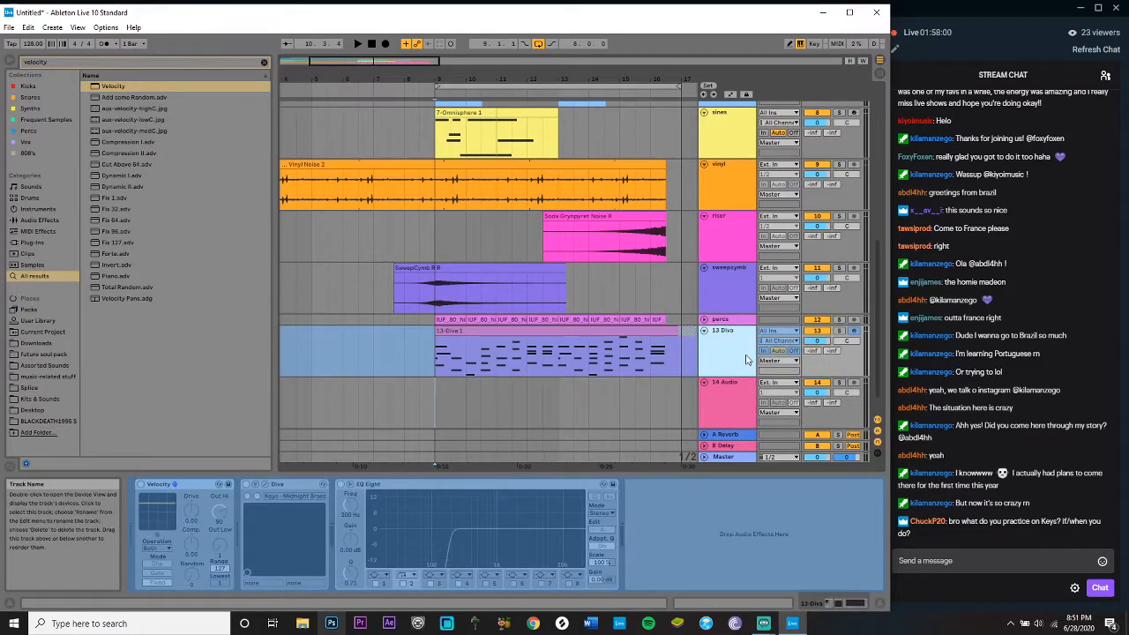
key(ctrl+g)
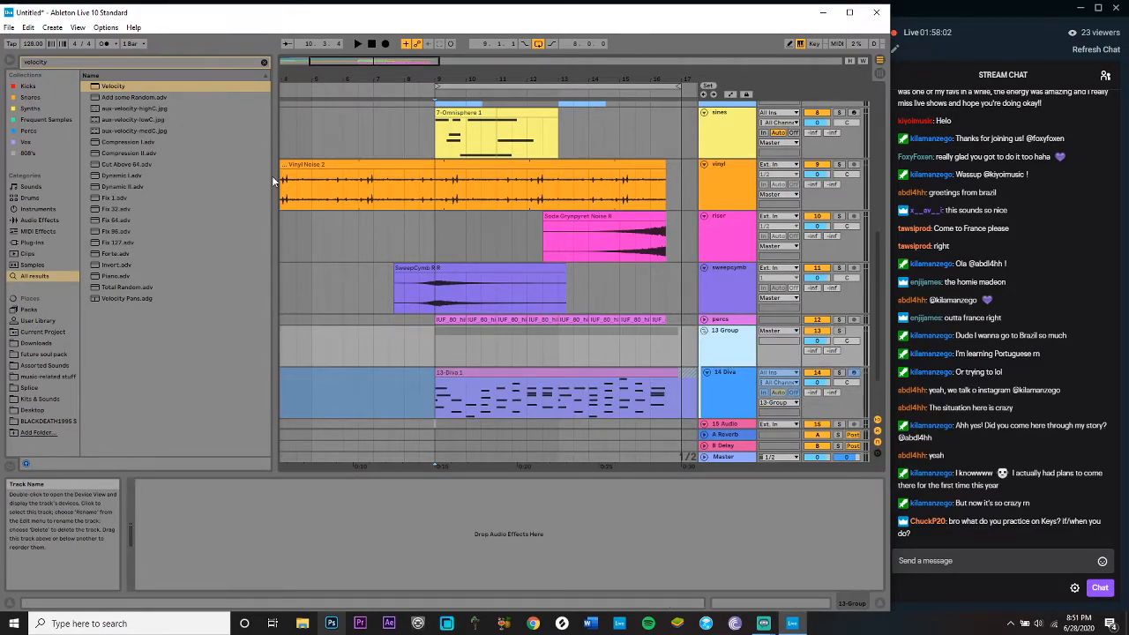
click(263, 62)
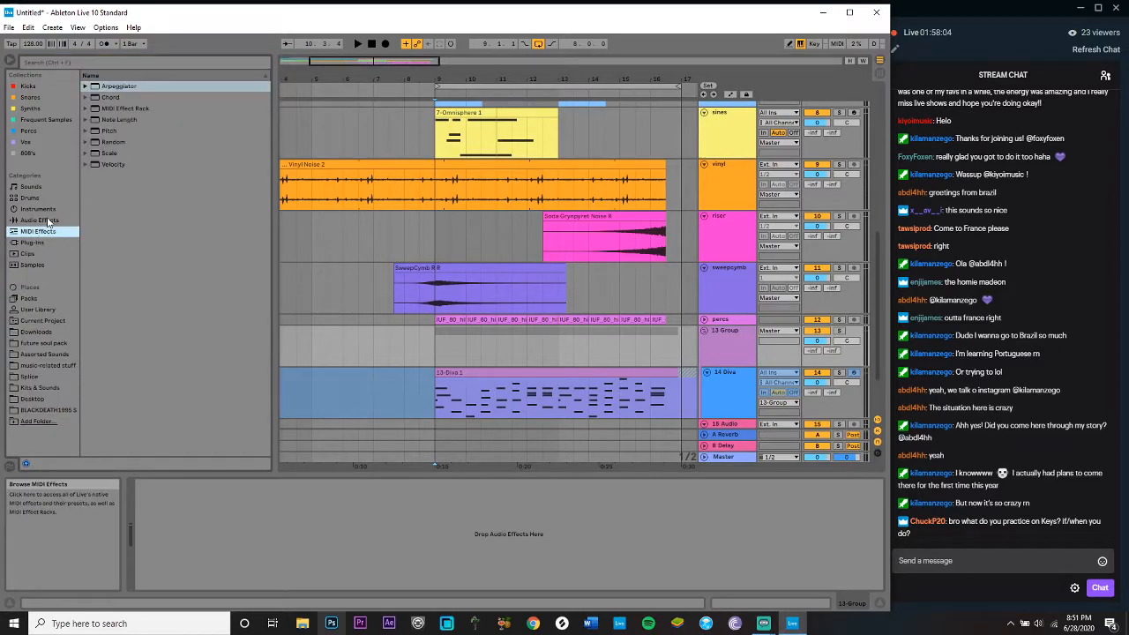
click(38, 220)
double_click(126, 208)
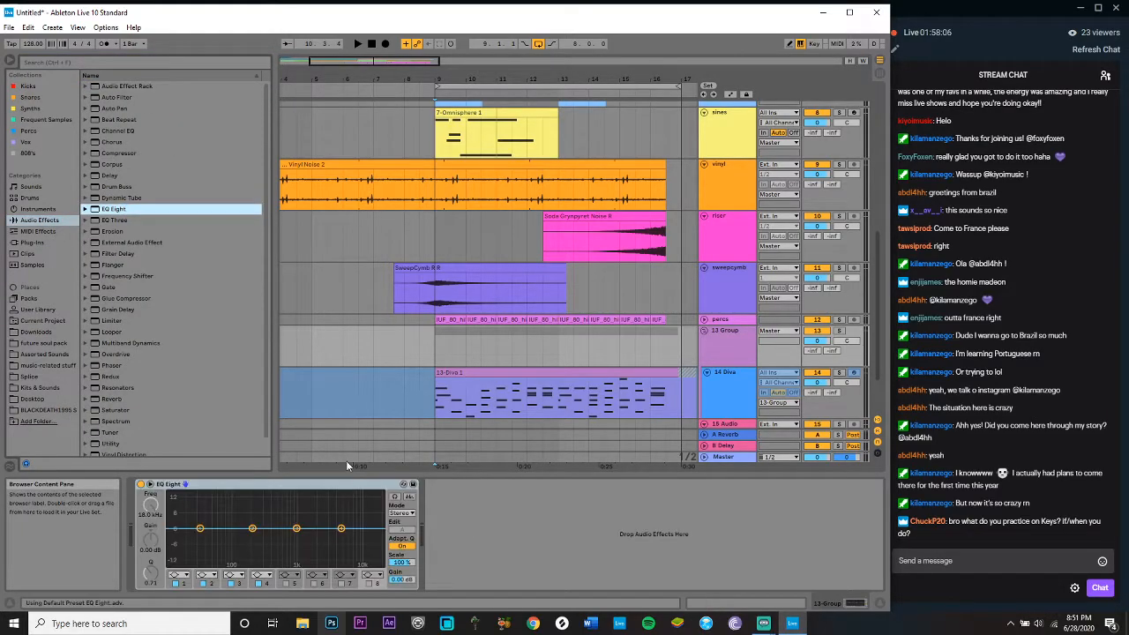
Step: Make band 2 of the group's EQ Eight a low cut at about 284 Hz with −2.00 dB output gain, and fold the group
click(206, 575)
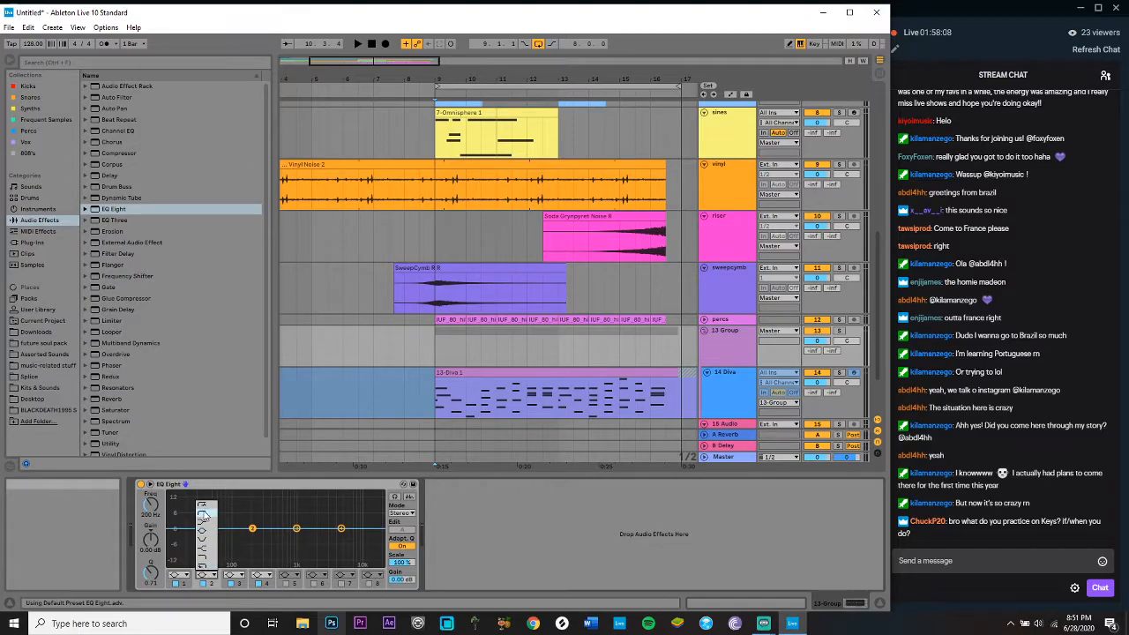
click(202, 509)
key(space)
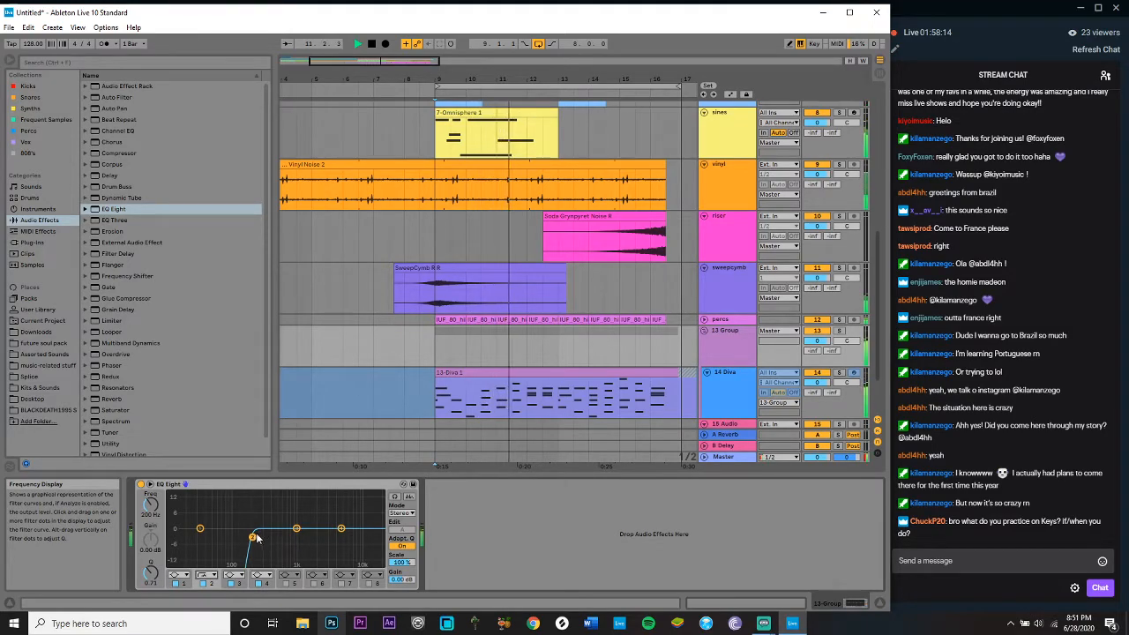
drag(252, 539, 261, 537)
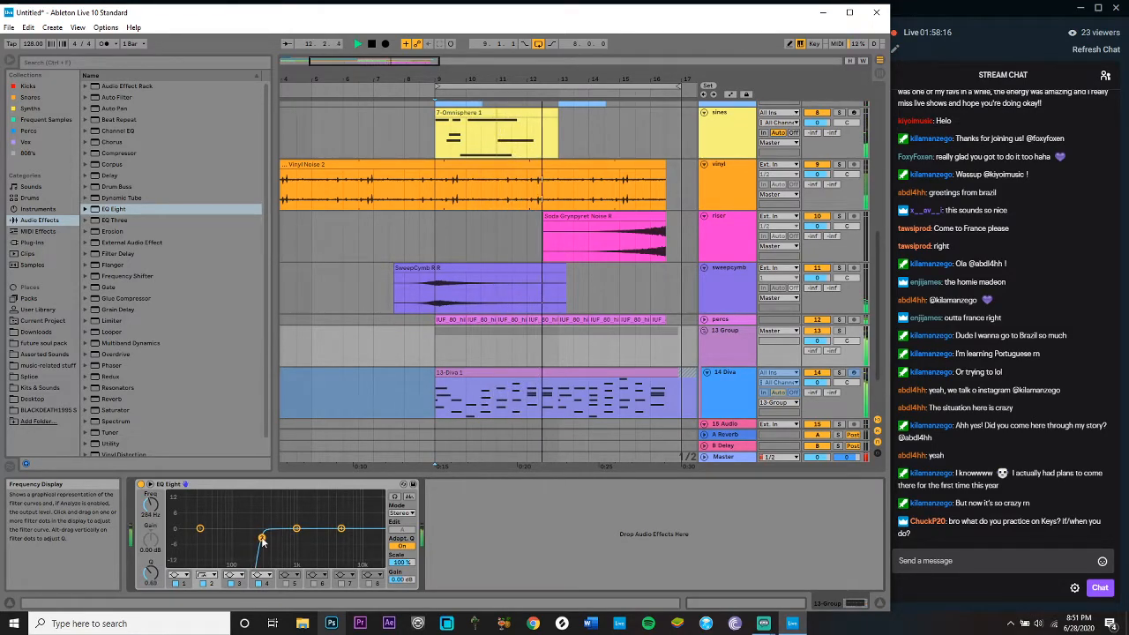
click(704, 330)
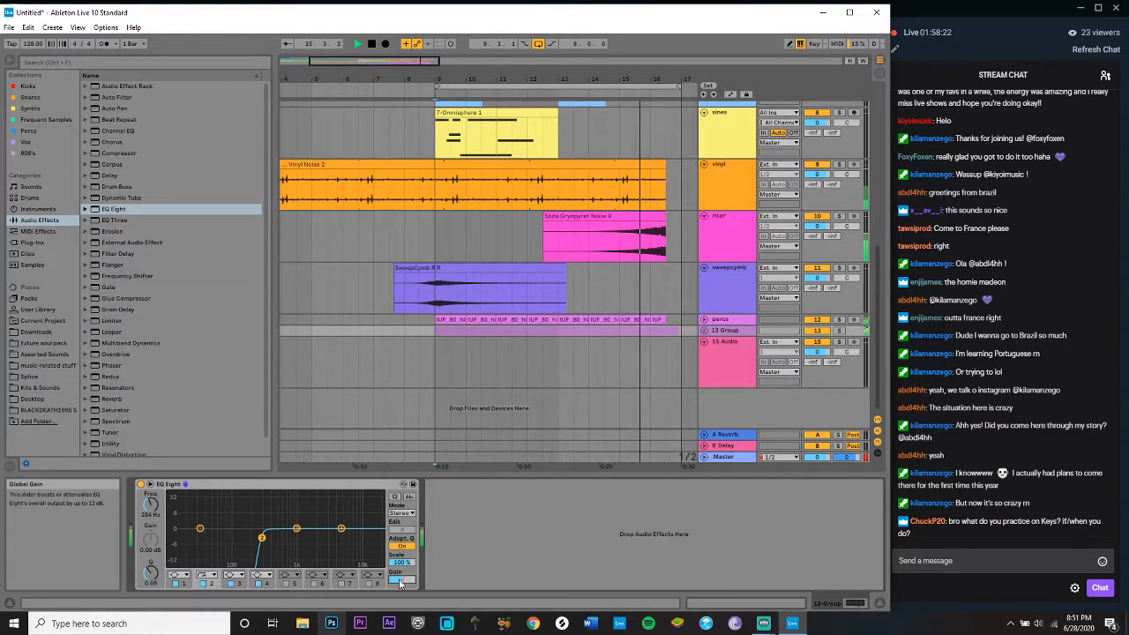
drag(402, 583, 400, 583)
Step: Add an audio track below the frozen minimal keys track and copy its bar 9–17 clips there as audio
scroll(644, 239, up, 5)
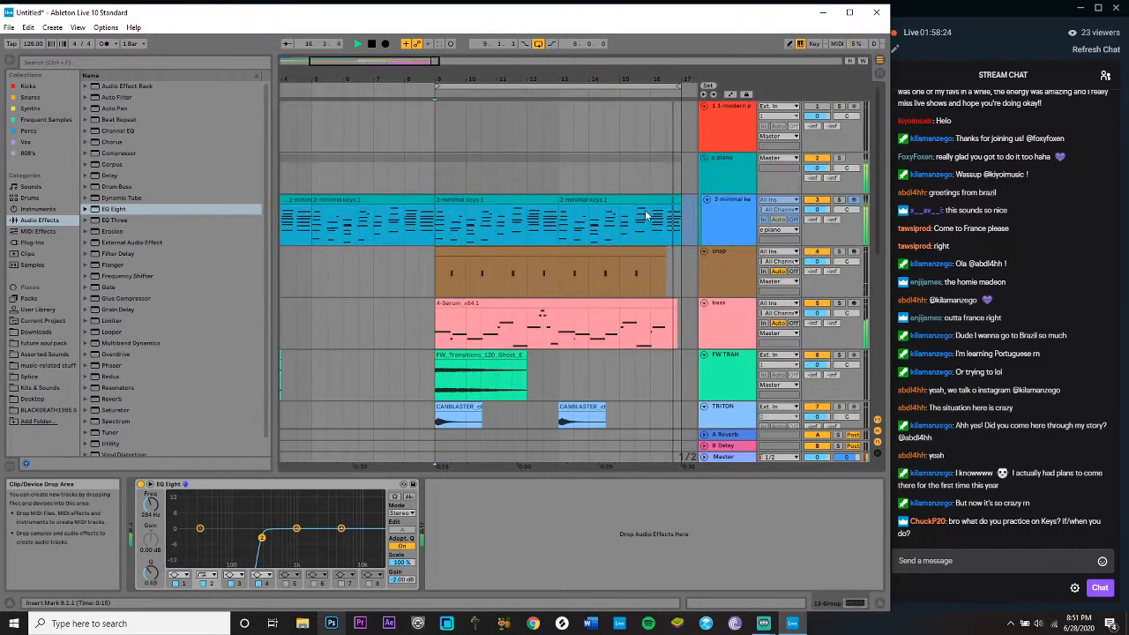
click(721, 203)
key(ctrl+t)
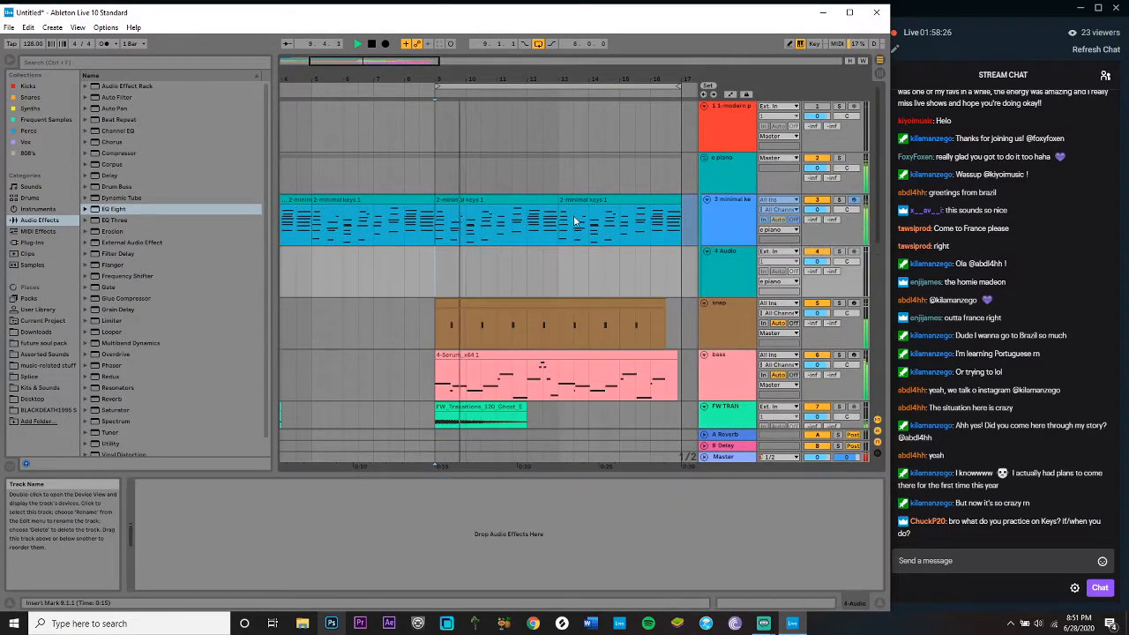
drag(572, 199, 589, 272)
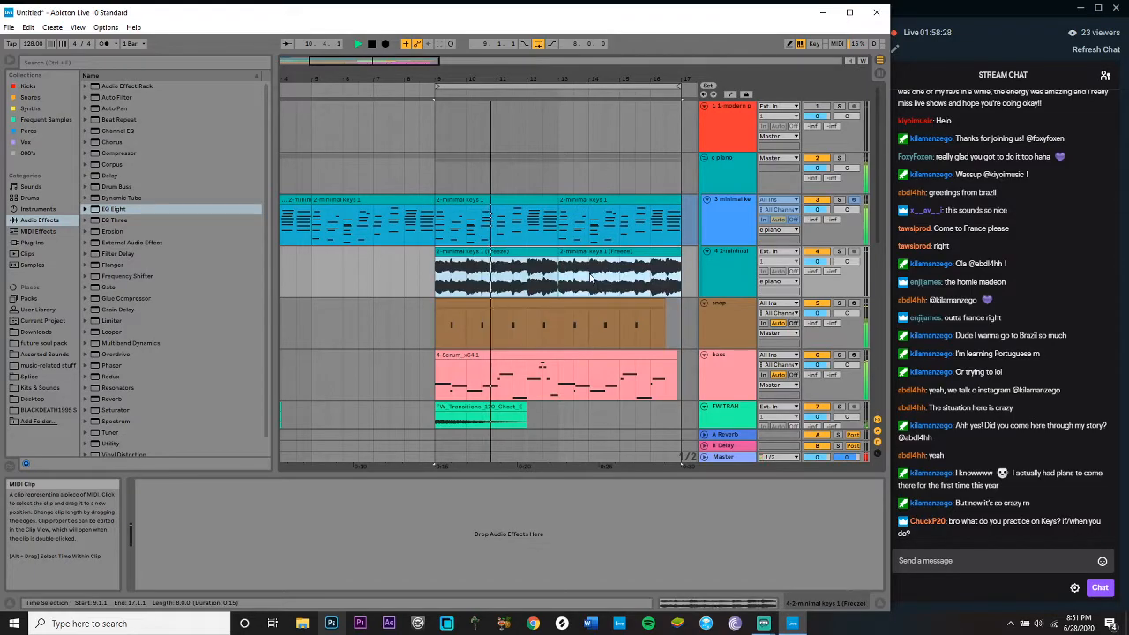
Step: Deactivate the two original minimal keys MIDI clips covering bars 9 to 17
click(584, 204)
key(0)
click(532, 202)
key(0)
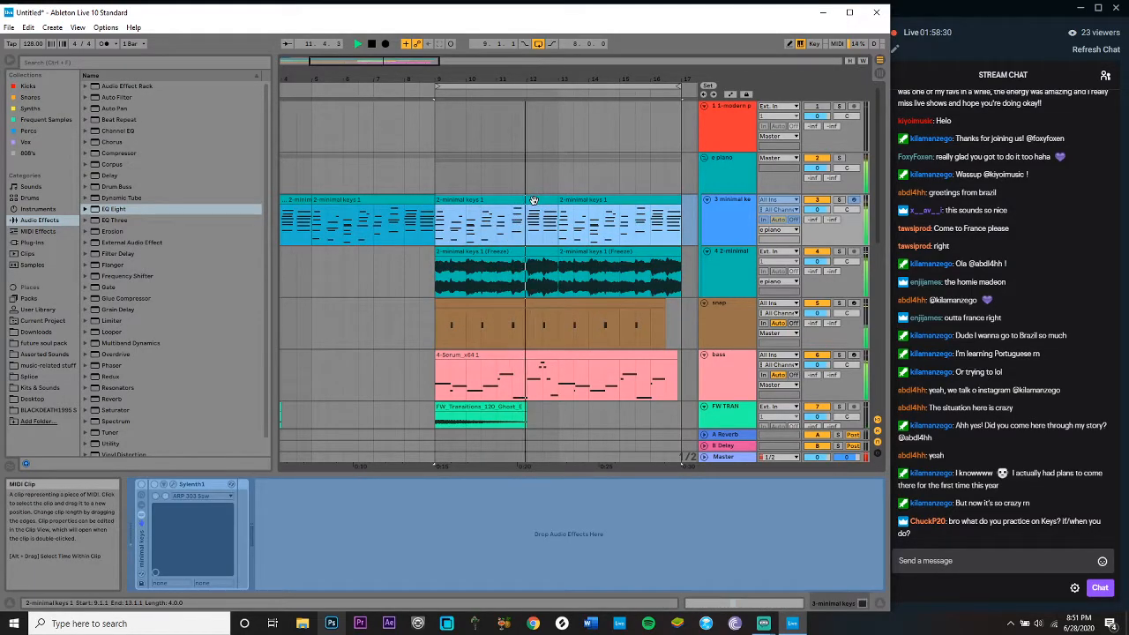
Step: Split the bounced minimal keys audio at 16.3.1 and open the short end slice in the clip view
click(668, 282)
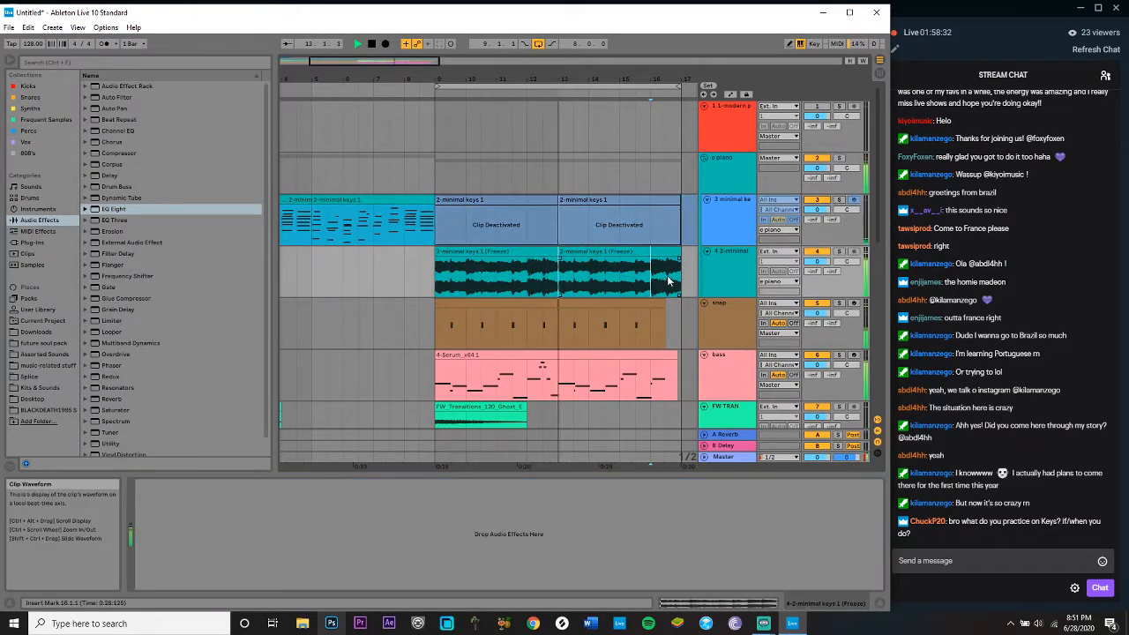
key(ctrl+e)
double_click(672, 278)
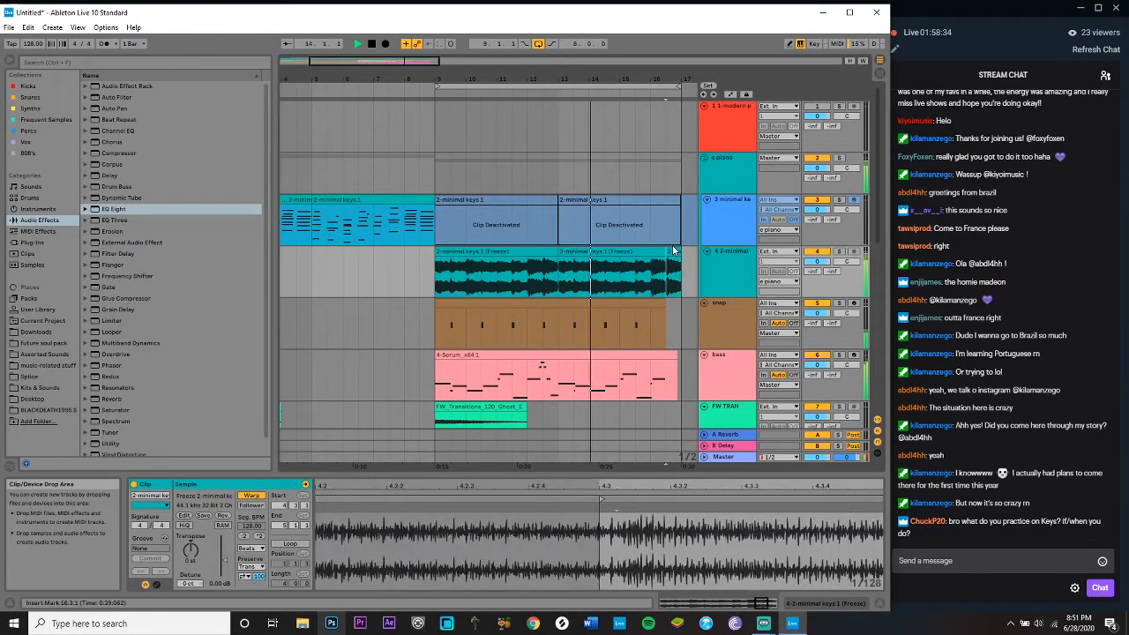
Step: Show the end slice's clip envelopes and choose its Transposition envelope for editing
click(248, 548)
click(248, 556)
click(156, 583)
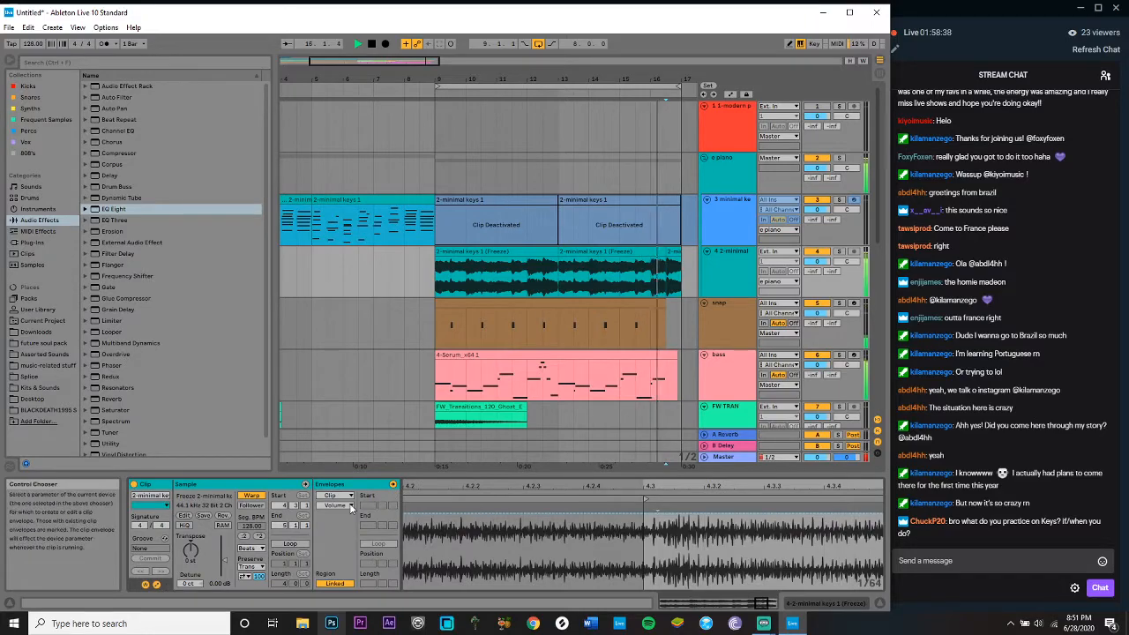
click(333, 495)
click(332, 503)
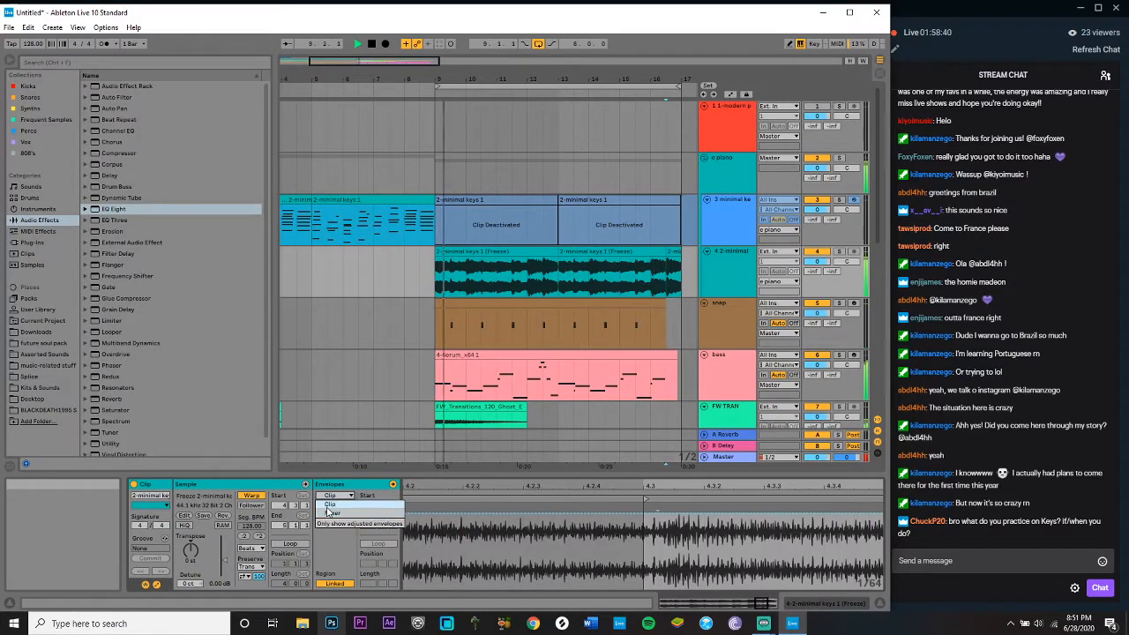
click(332, 506)
click(331, 520)
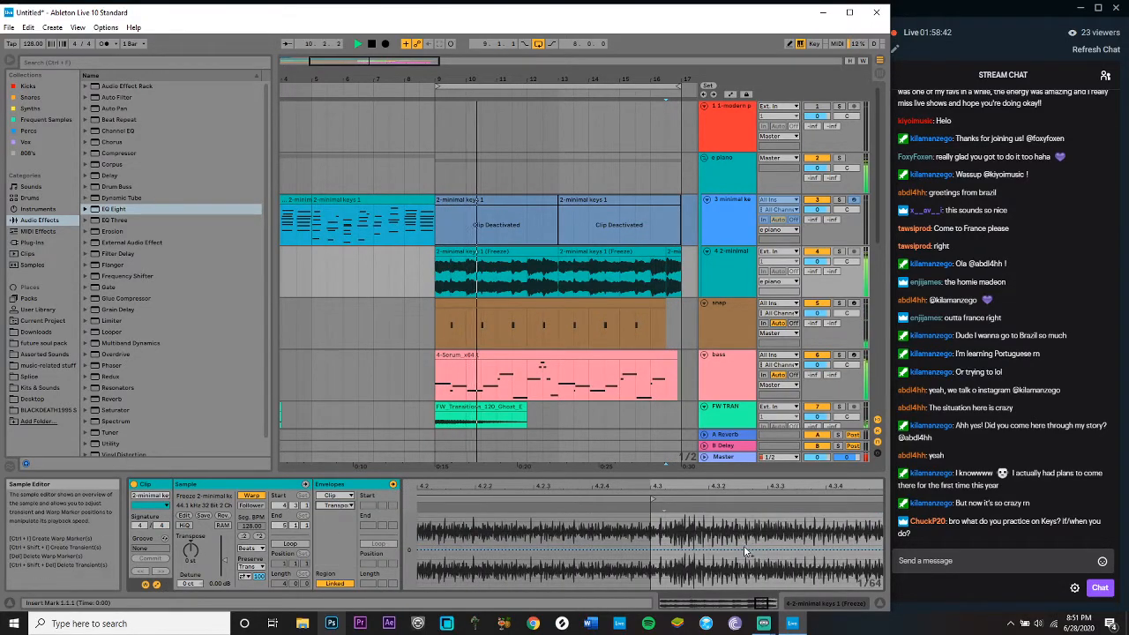
Step: Draw the end slice's transposition falling from 0 st near 4.4 to about −12 st, and set its warp mode to Complex
click(672, 256)
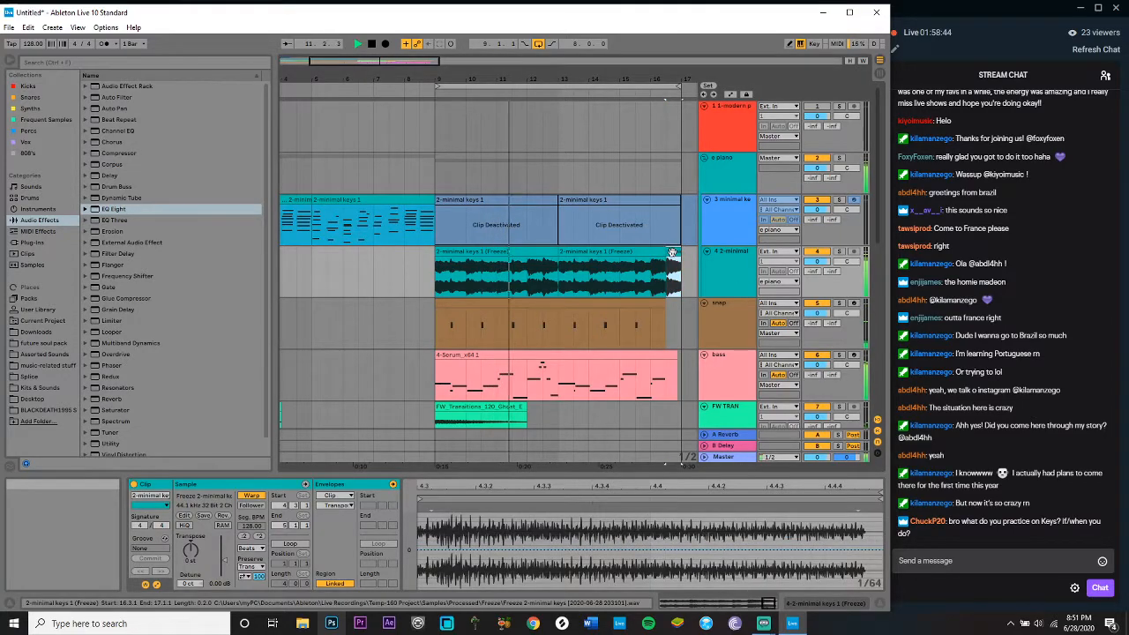
click(650, 551)
drag(860, 549, 854, 577)
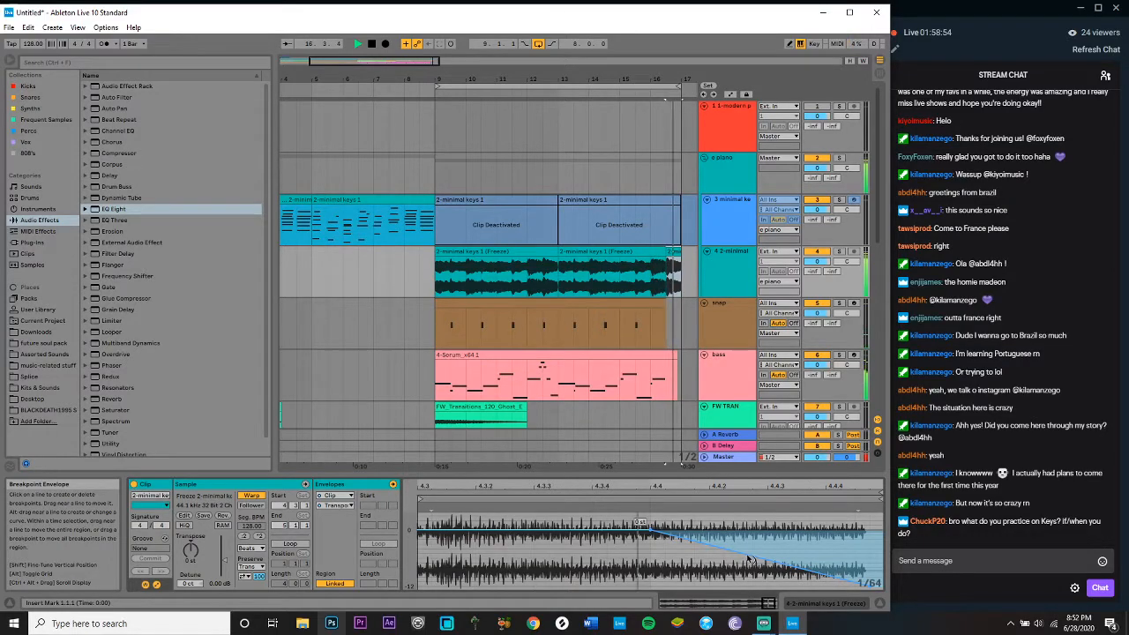
click(245, 549)
click(634, 170)
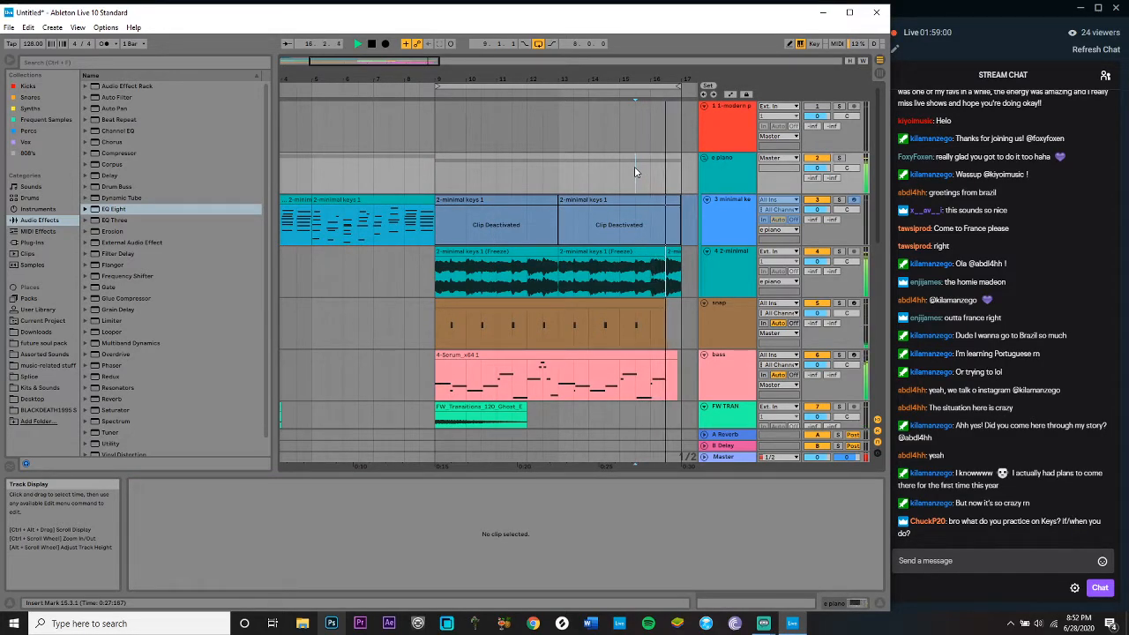
click(675, 252)
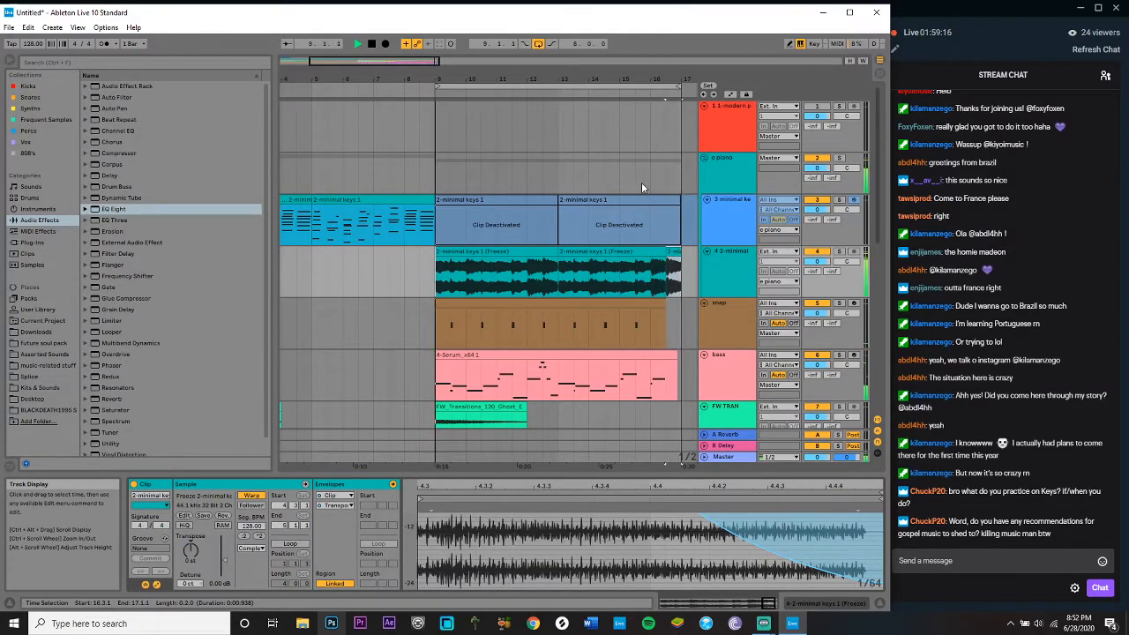
Step: Reshape the end slice's falling transposition curve so the pitch drop steepens toward the clip's end
right_click(728, 553)
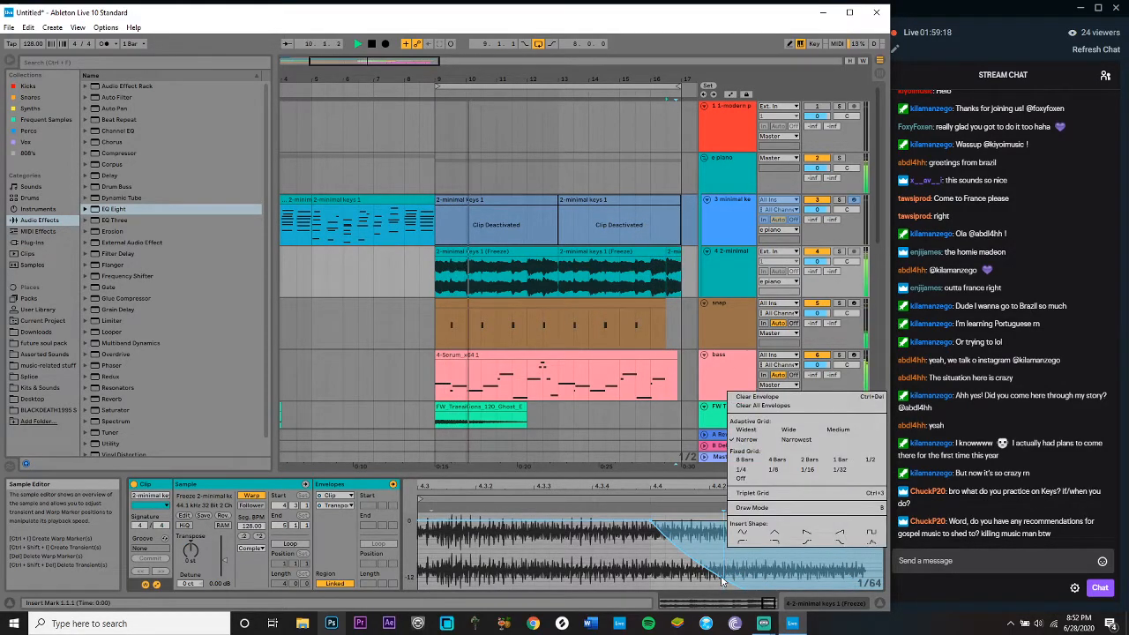
click(722, 576)
drag(711, 542, 748, 548)
scroll(747, 544, down, 1)
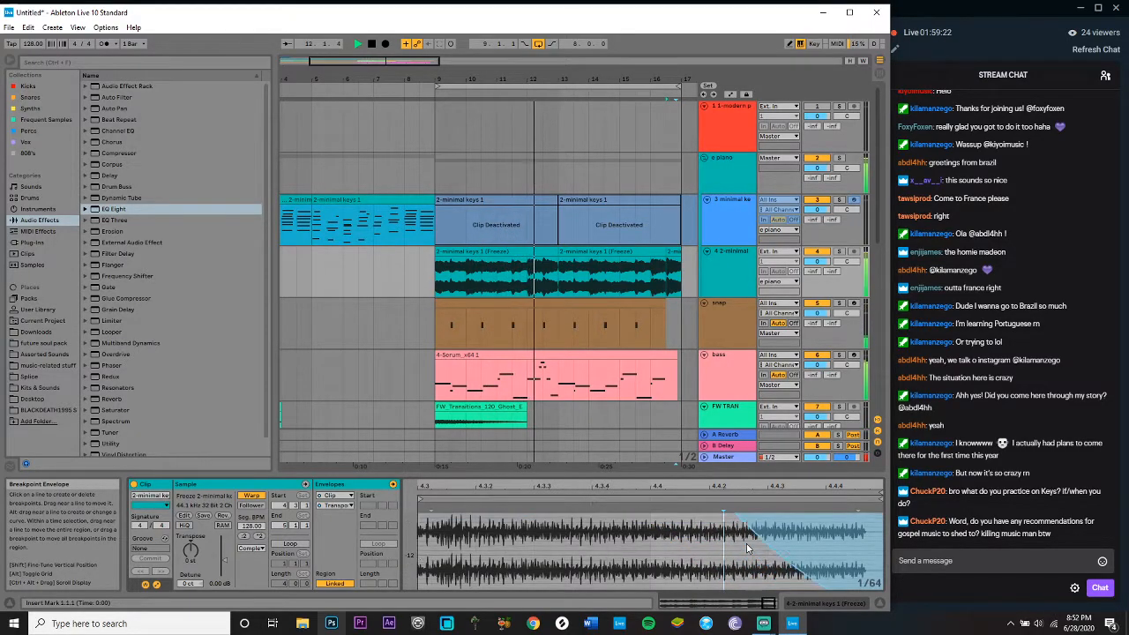
scroll(747, 544, down, 1)
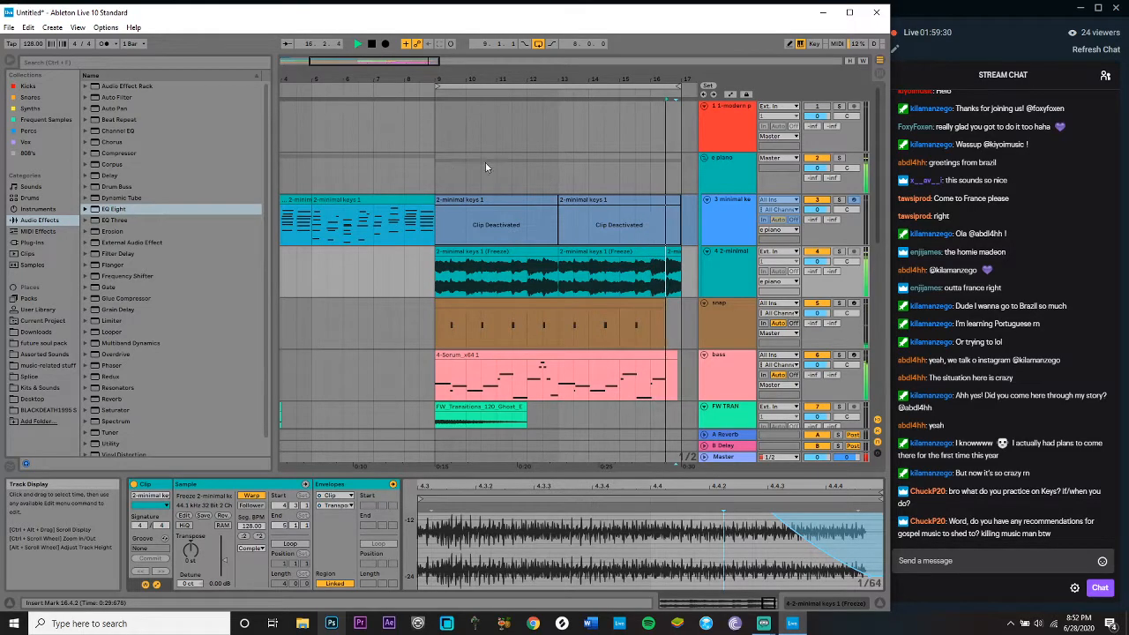
Step: Place the insert marker at bar 9 on the empty audio track 16 and stop playback
scroll(442, 221, down, 4)
scroll(442, 274, down, 5)
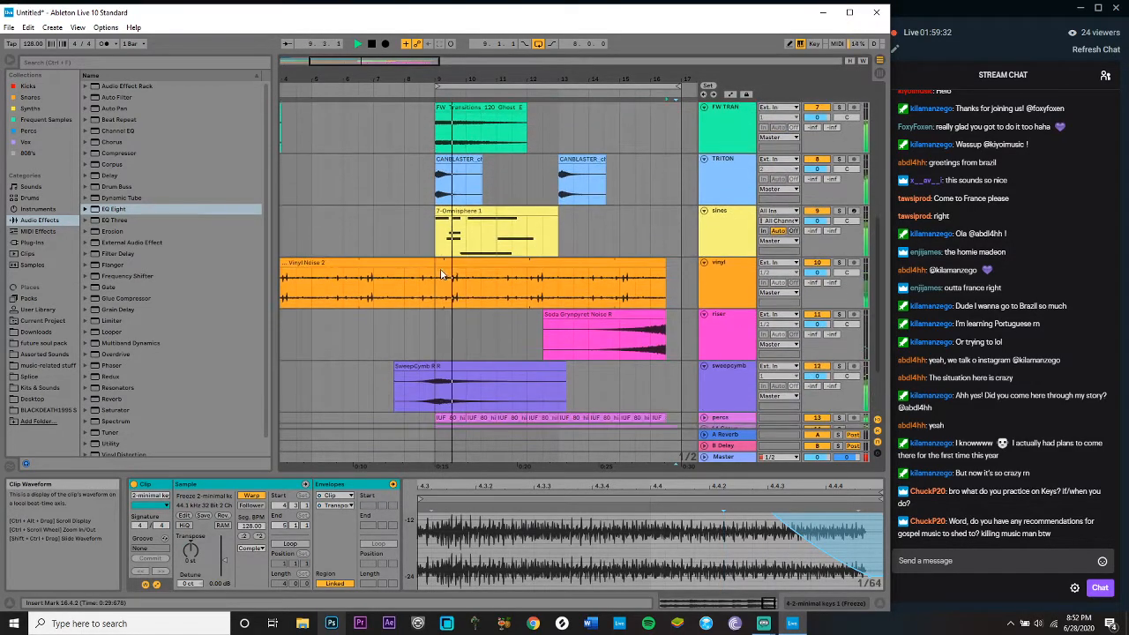
click(431, 363)
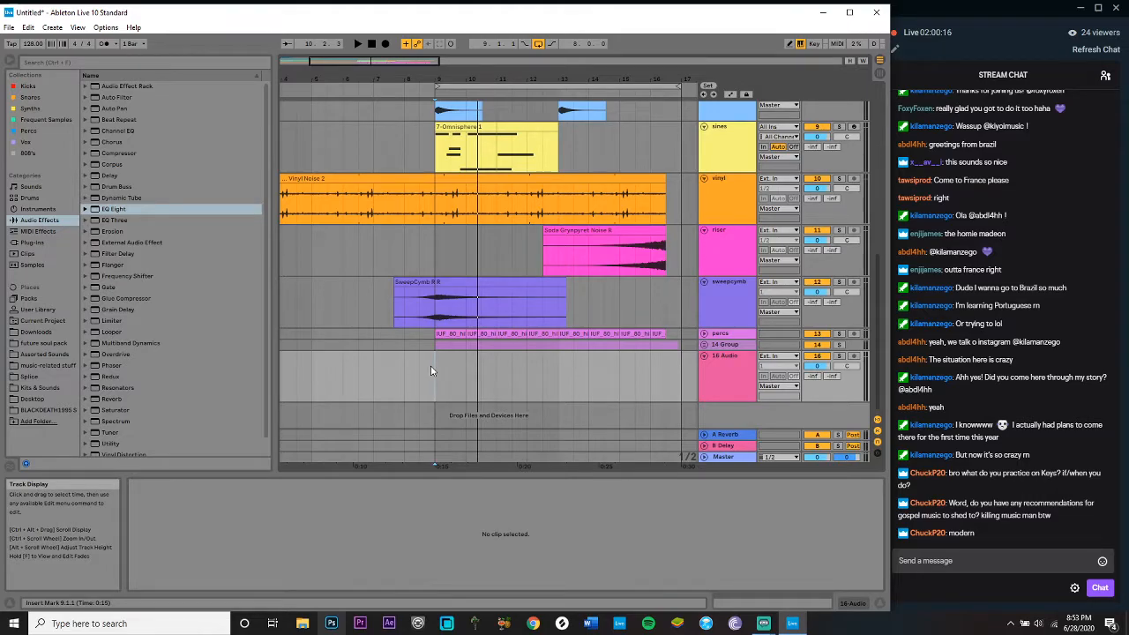
key(space)
click(706, 369)
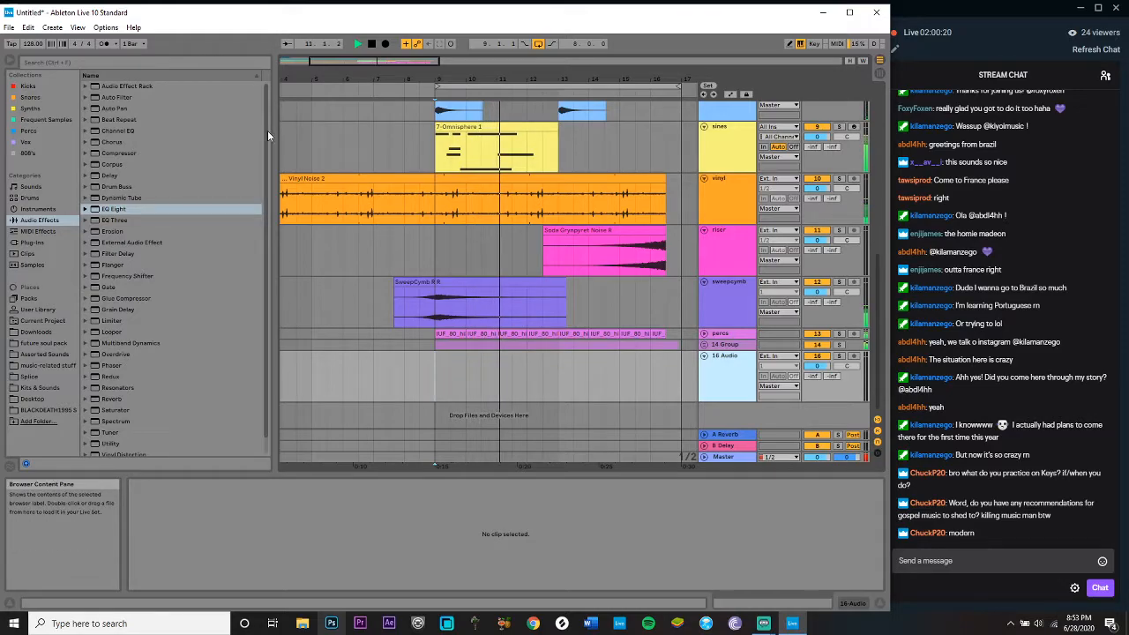
click(136, 60)
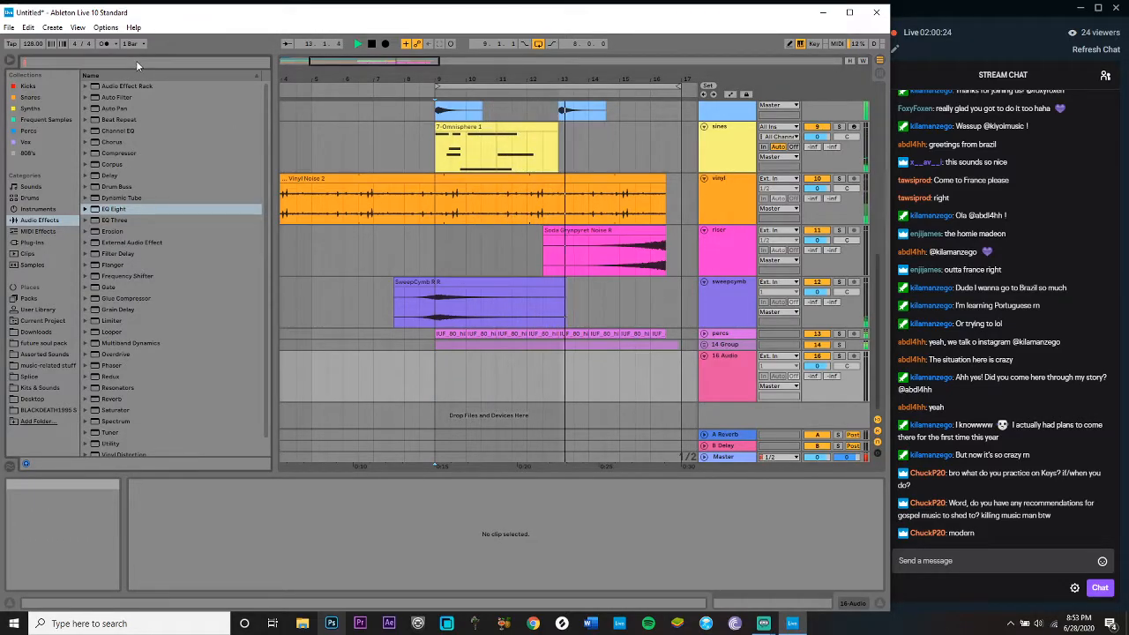
click(436, 371)
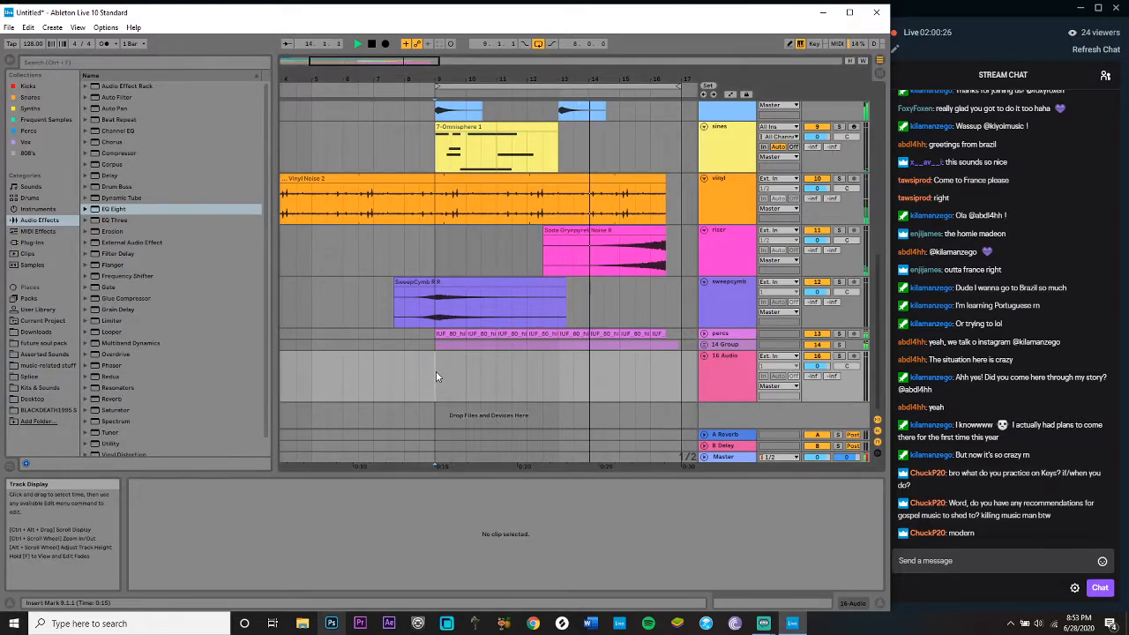
click(372, 44)
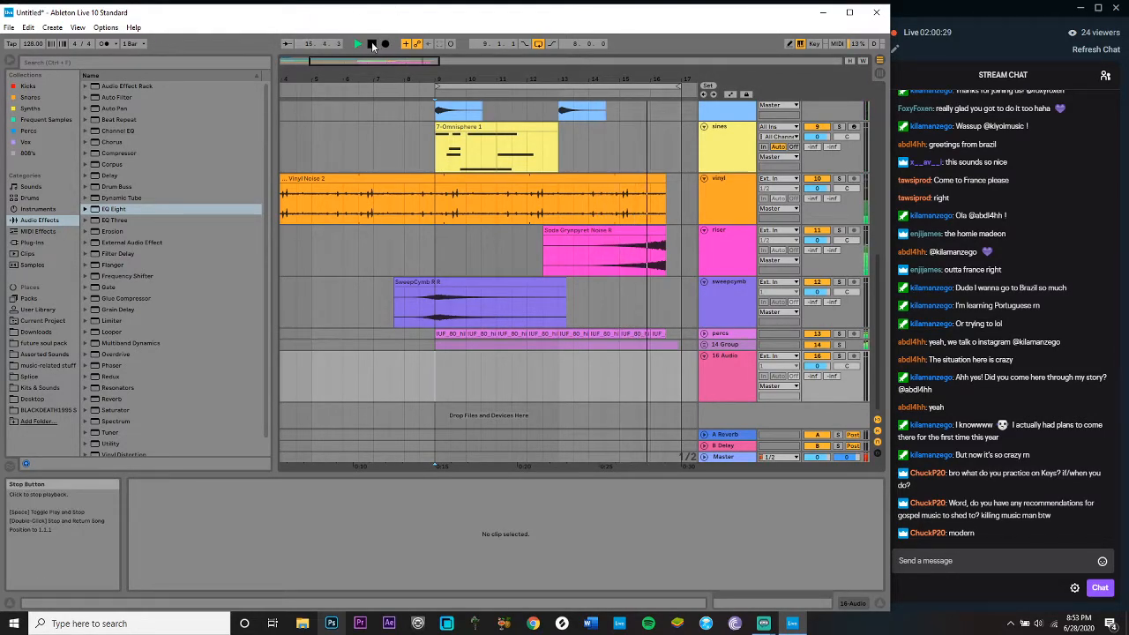
Step: Search all browser content for "msxii" and place the second MSXII Theme Music Horns.wav at bar 9 on audio track 16
click(86, 62)
text(moxi)
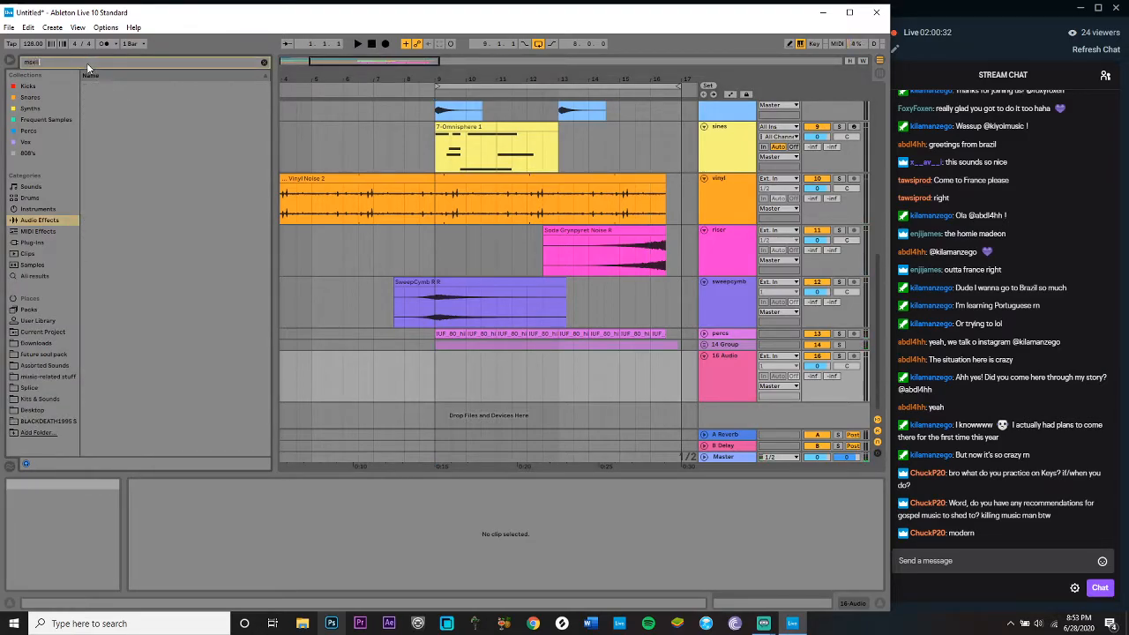
click(44, 278)
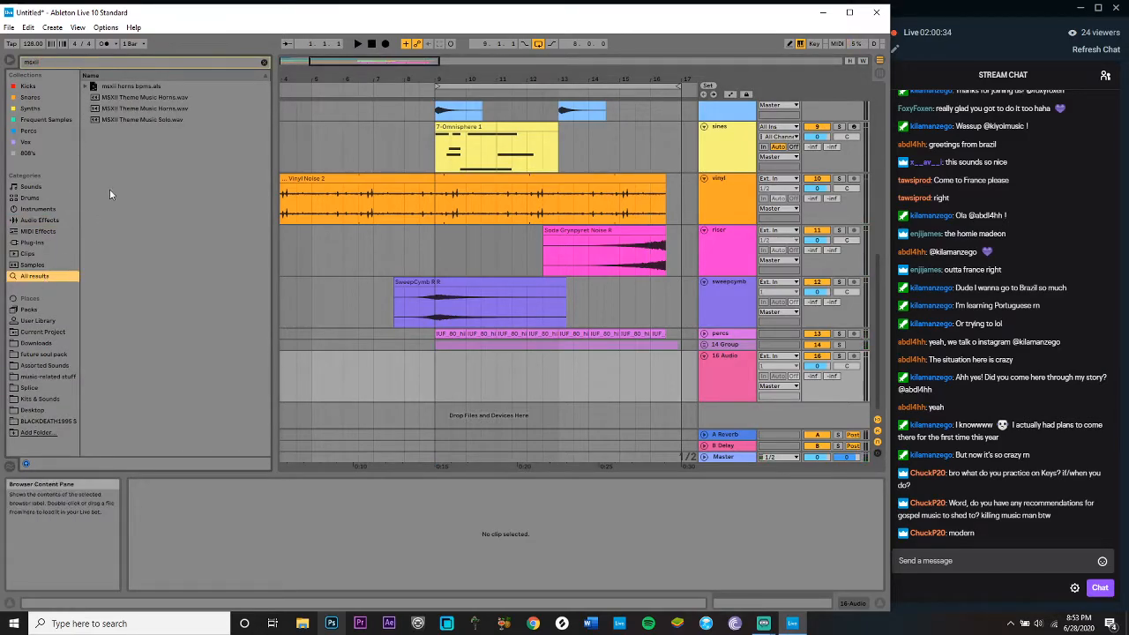
click(106, 111)
right_click(106, 111)
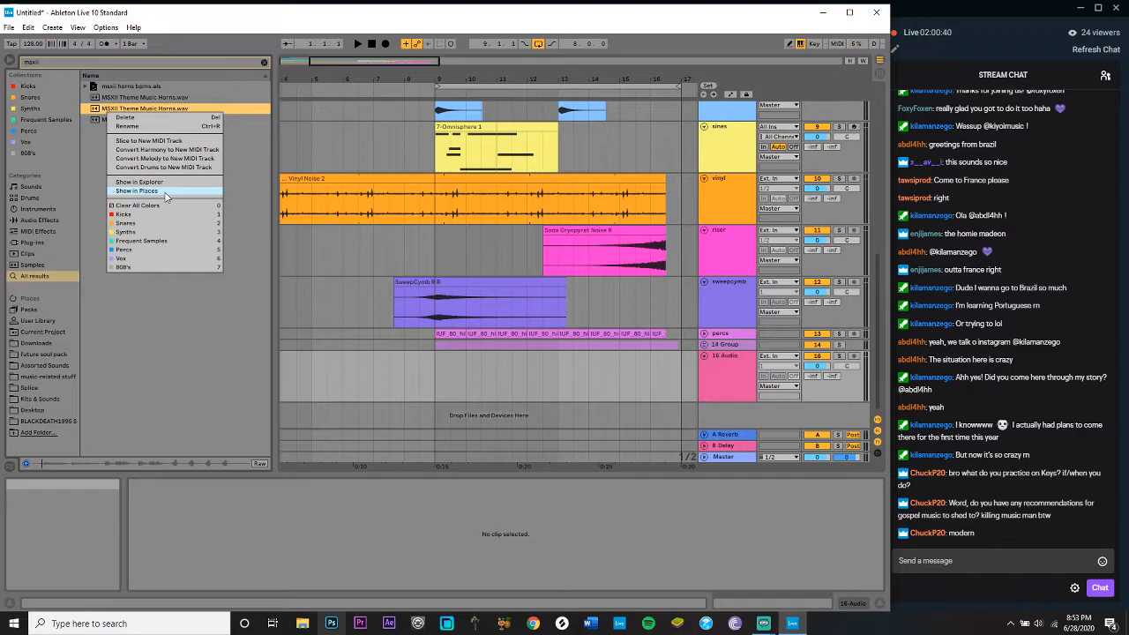
click(211, 23)
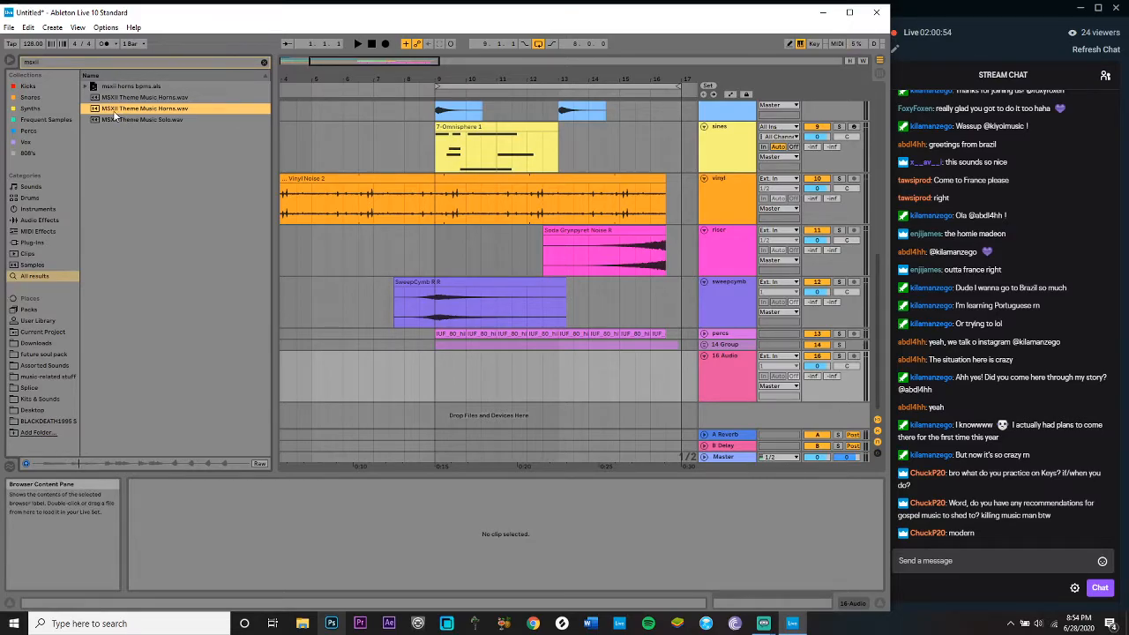
drag(113, 110, 437, 372)
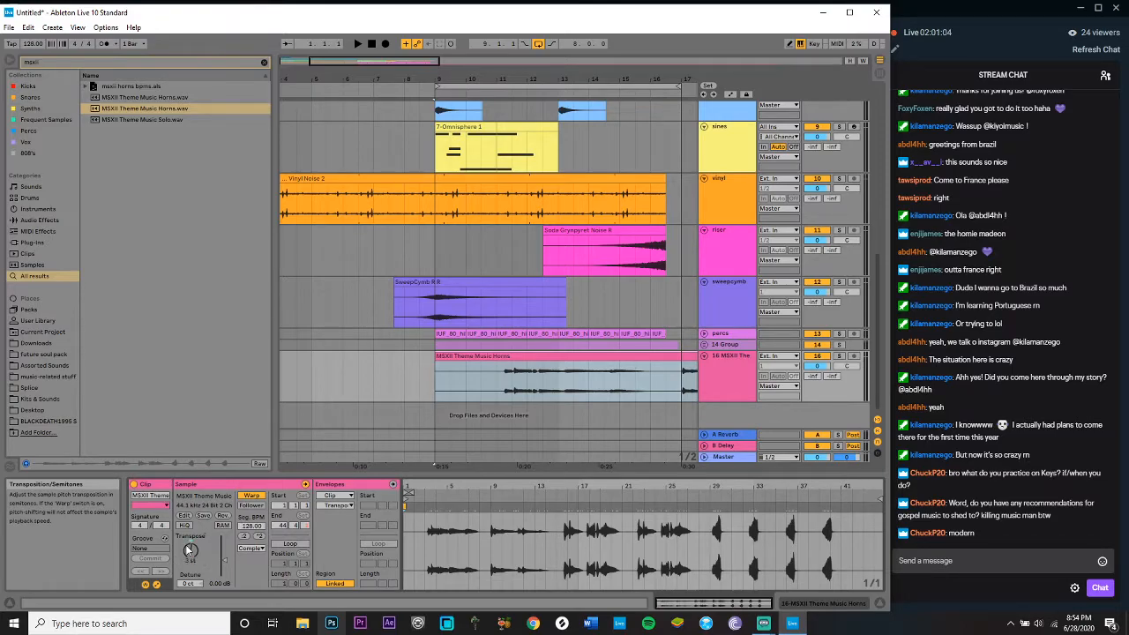
Step: Turn off warping for the horns clip, move its start to the second phrase at 0:14:986, and play it
key(space)
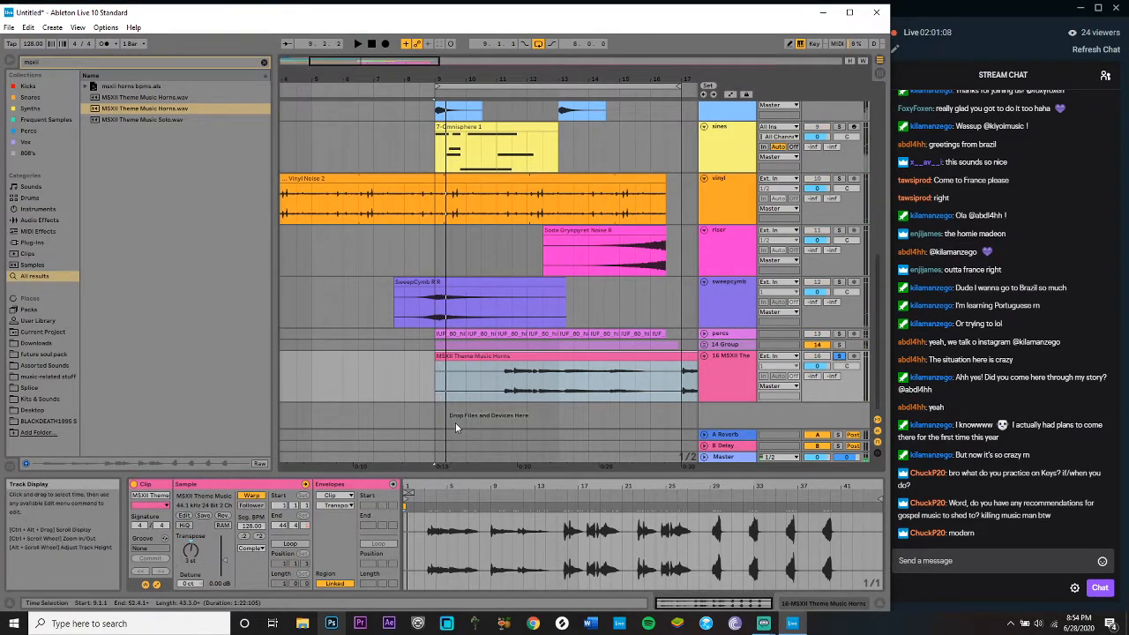
click(251, 495)
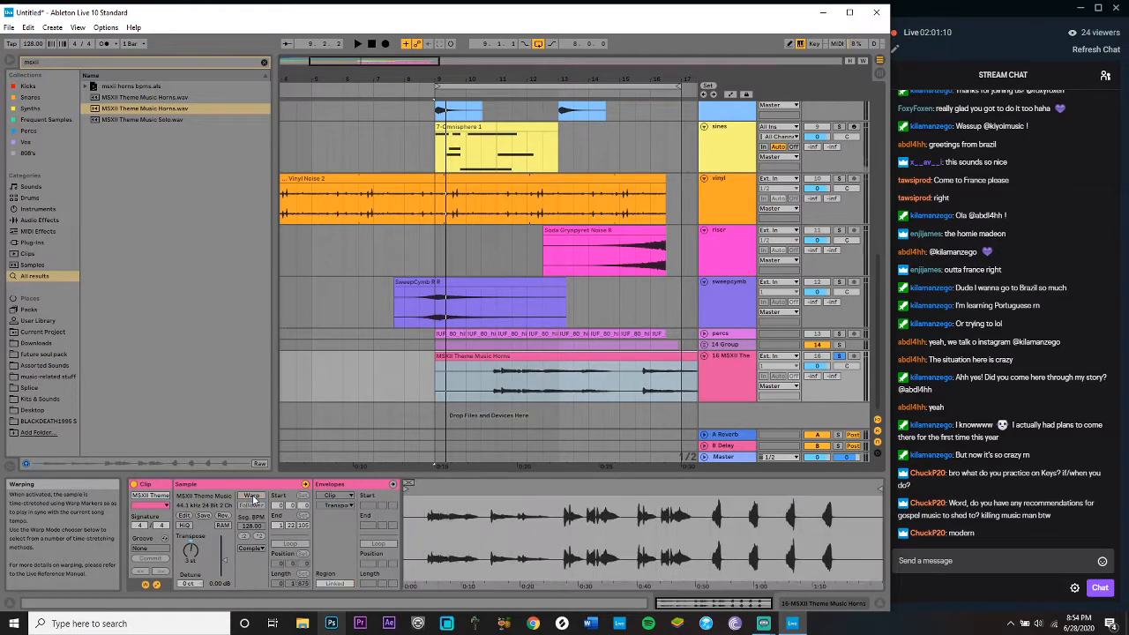
drag(689, 602, 686, 607)
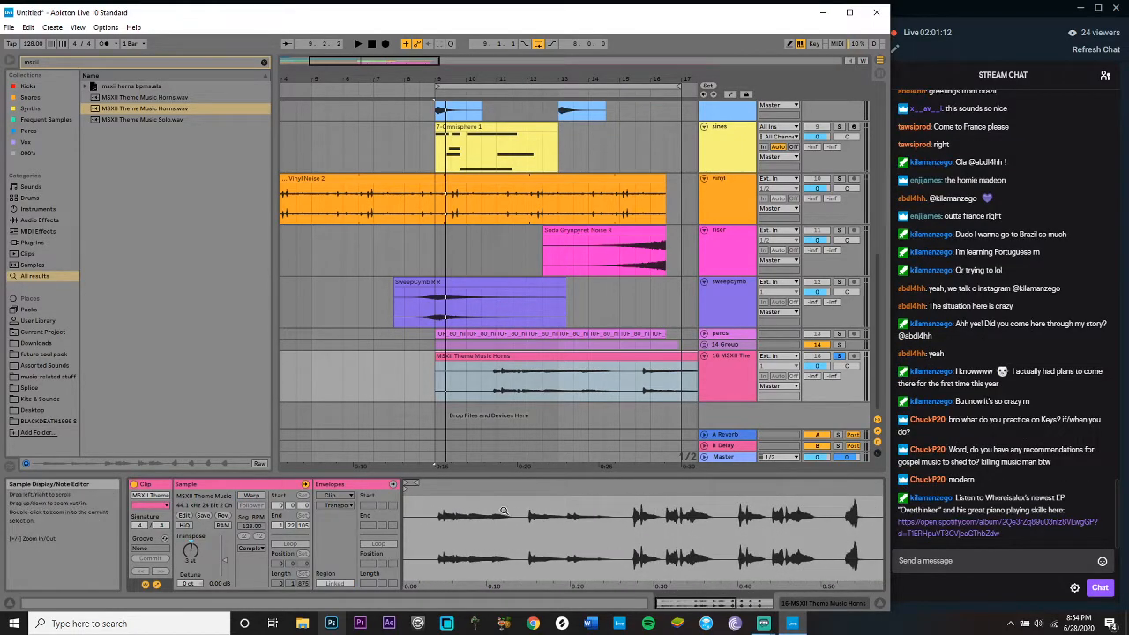
click(435, 504)
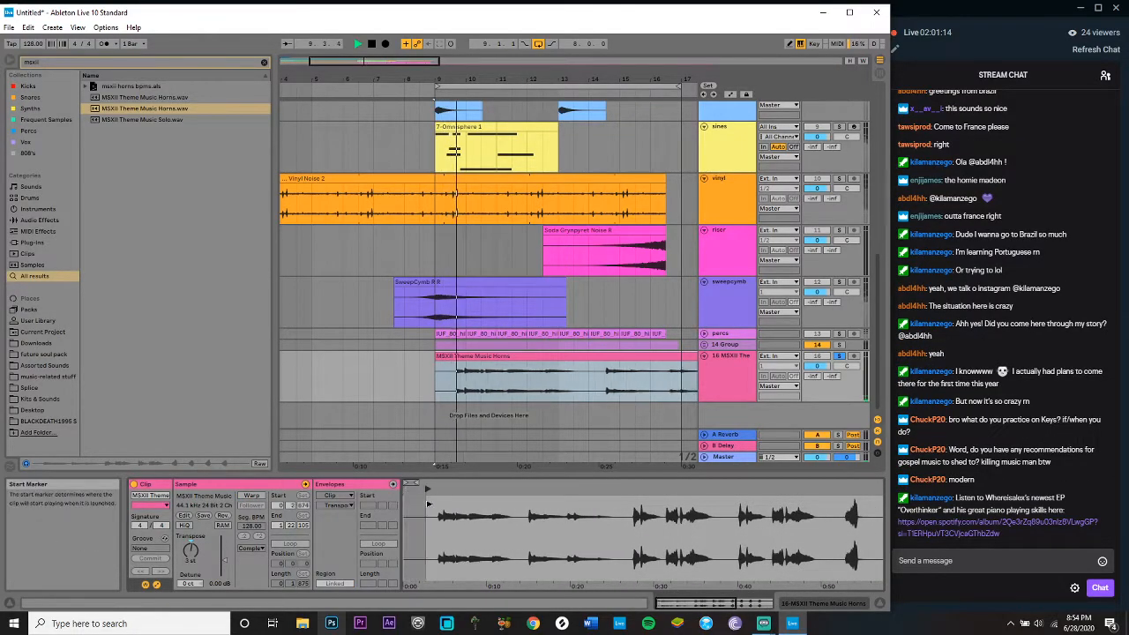
click(437, 499)
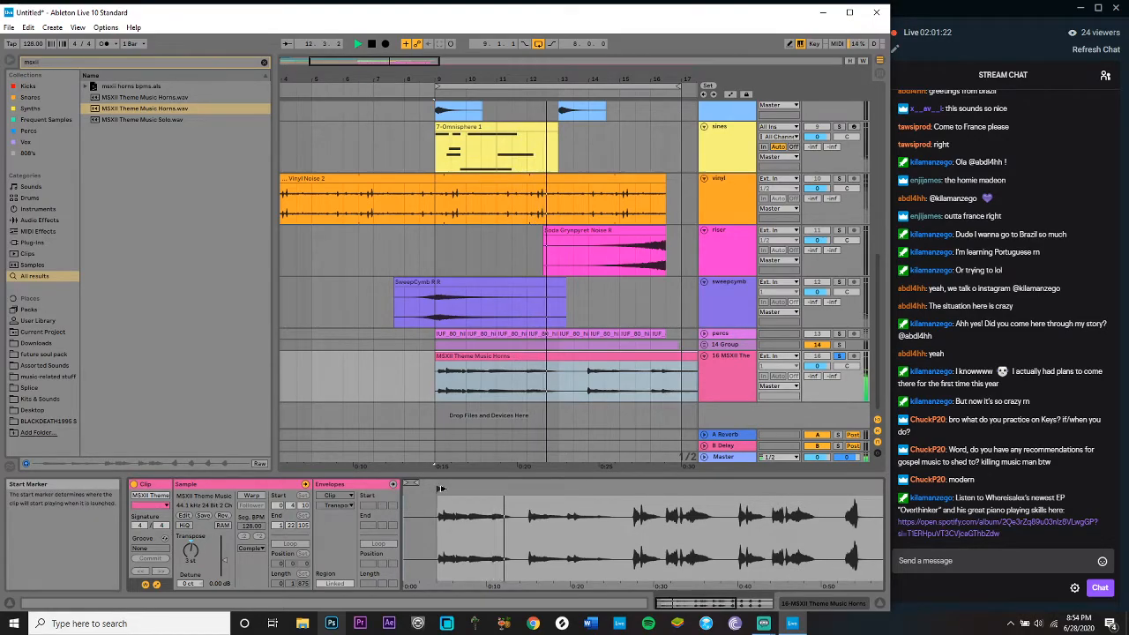
drag(440, 488, 529, 501)
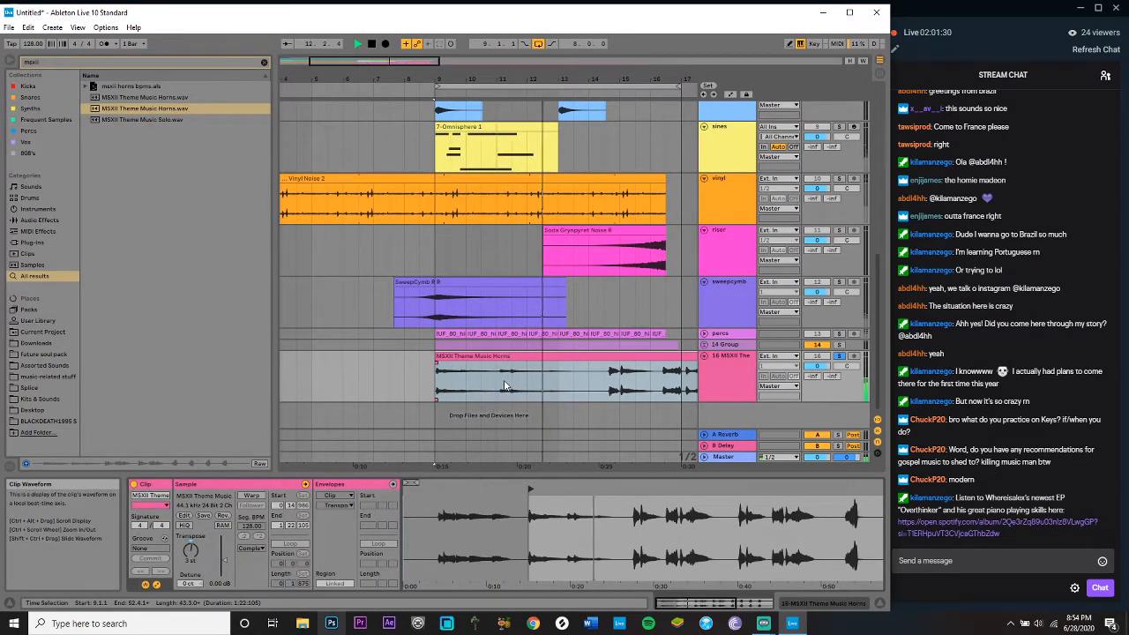
key(space)
key(space)
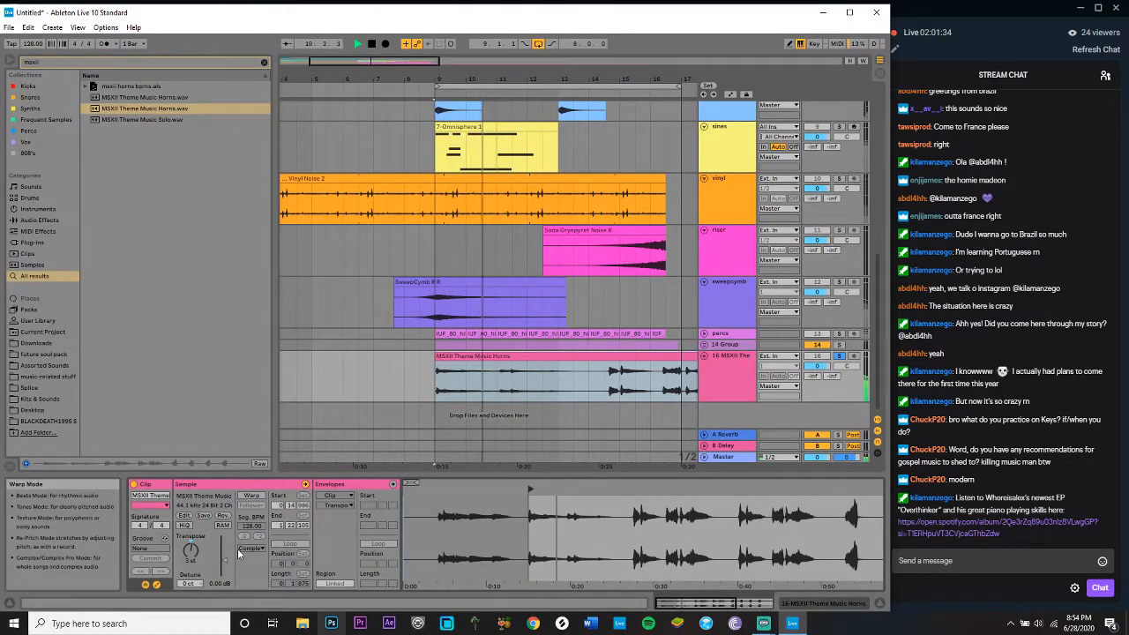
Step: Raise the horns clip's gain to 4.38 dB and delete its section from 11.1.1 to 14.3.1
drag(224, 561, 224, 547)
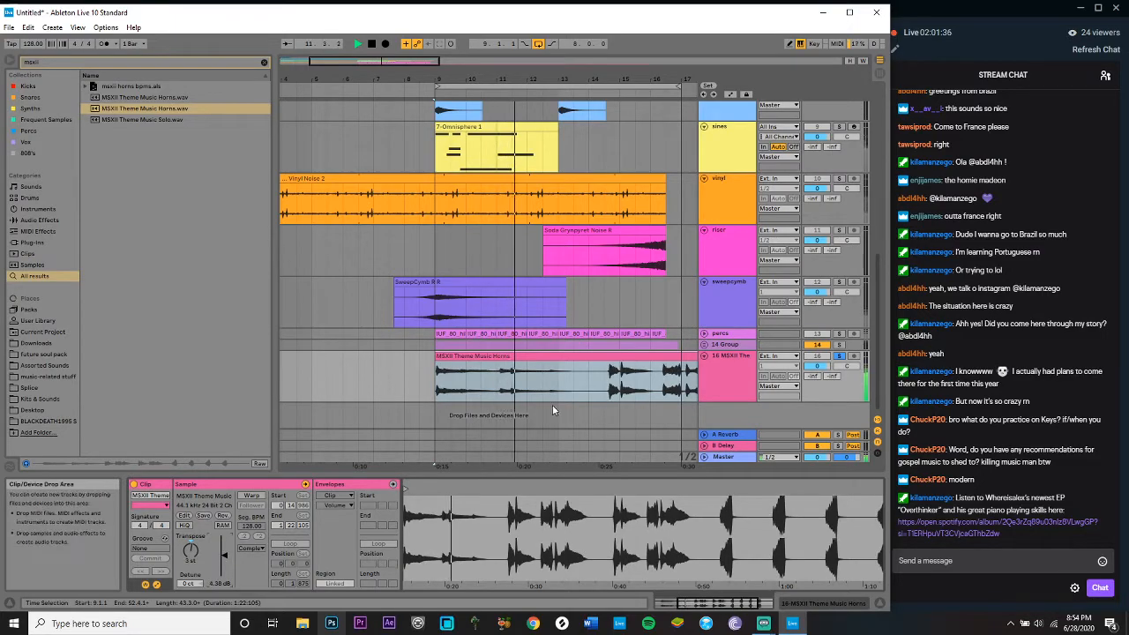
click(496, 388)
drag(496, 388, 591, 368)
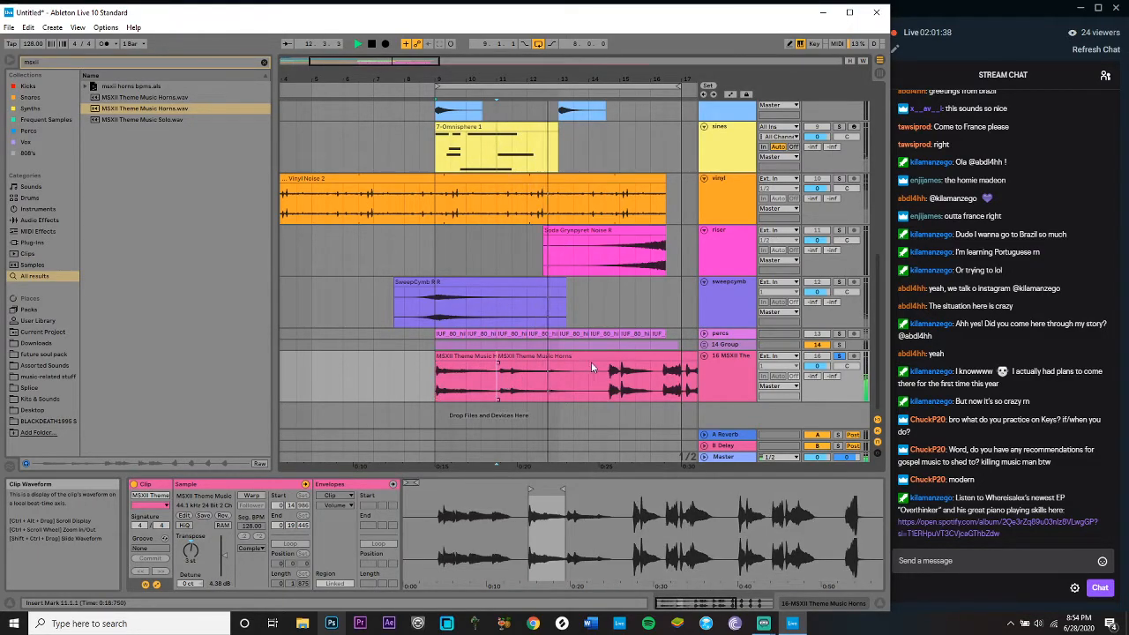
key(Delete)
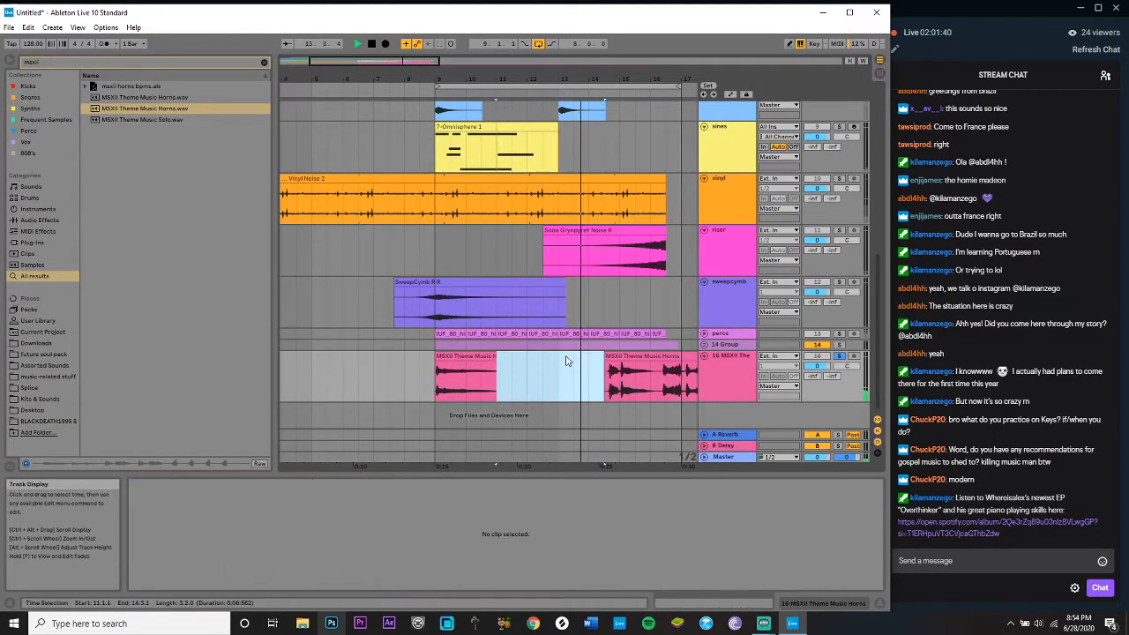
Step: Delete the rest of the horns audio from 18.3.1 to its end at 39.1.2
click(634, 352)
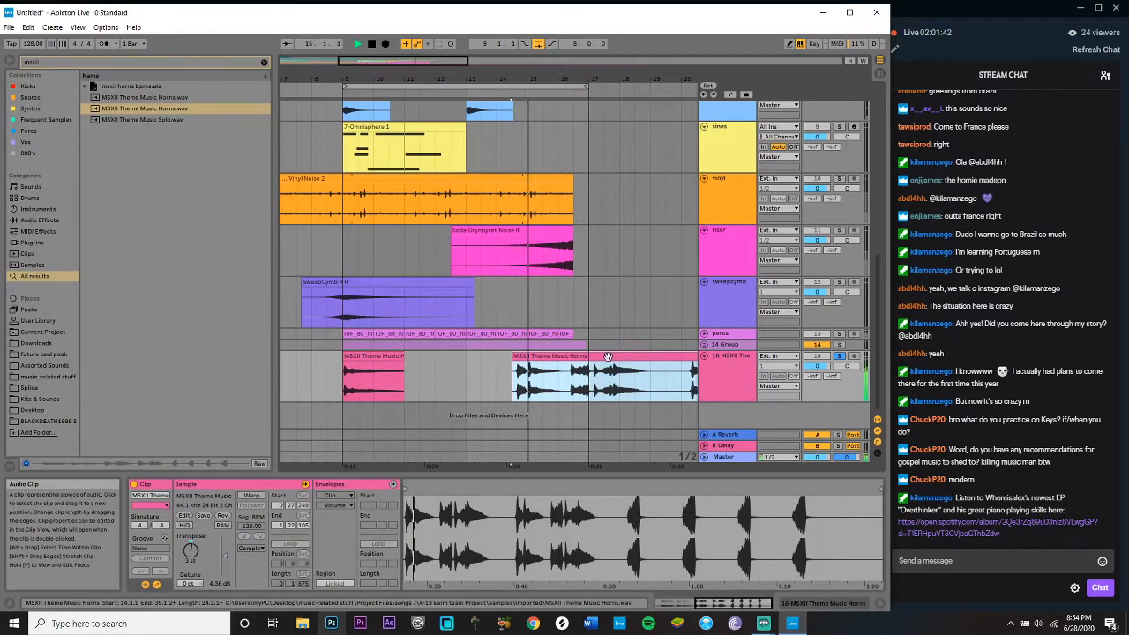
drag(553, 365, 332, 390)
click(285, 396)
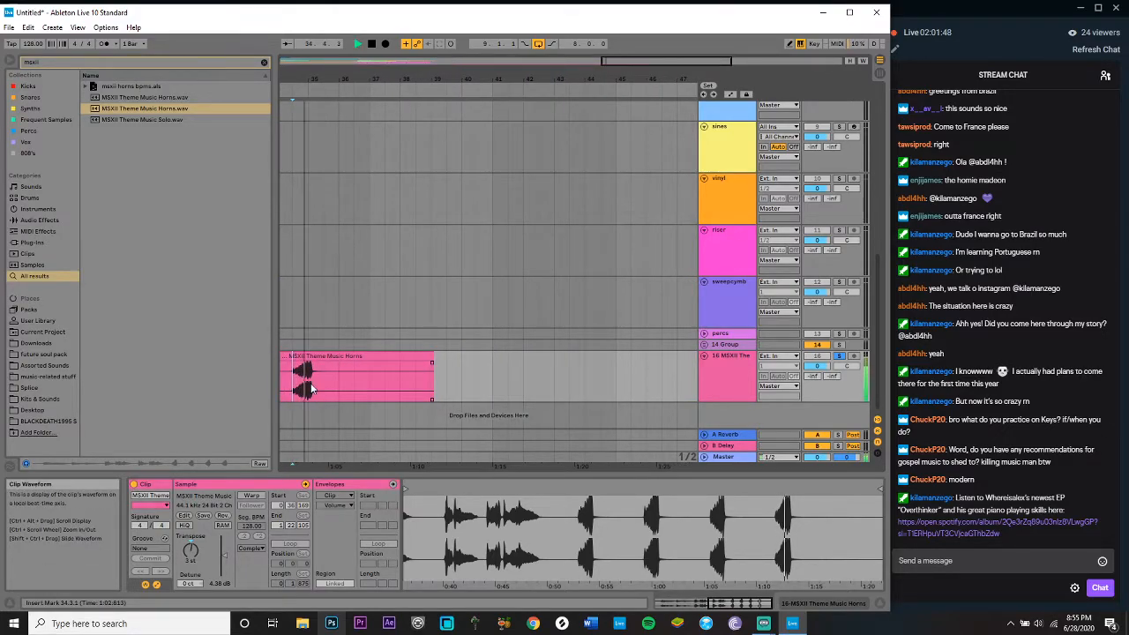
click(324, 355)
key(ctrl+z)
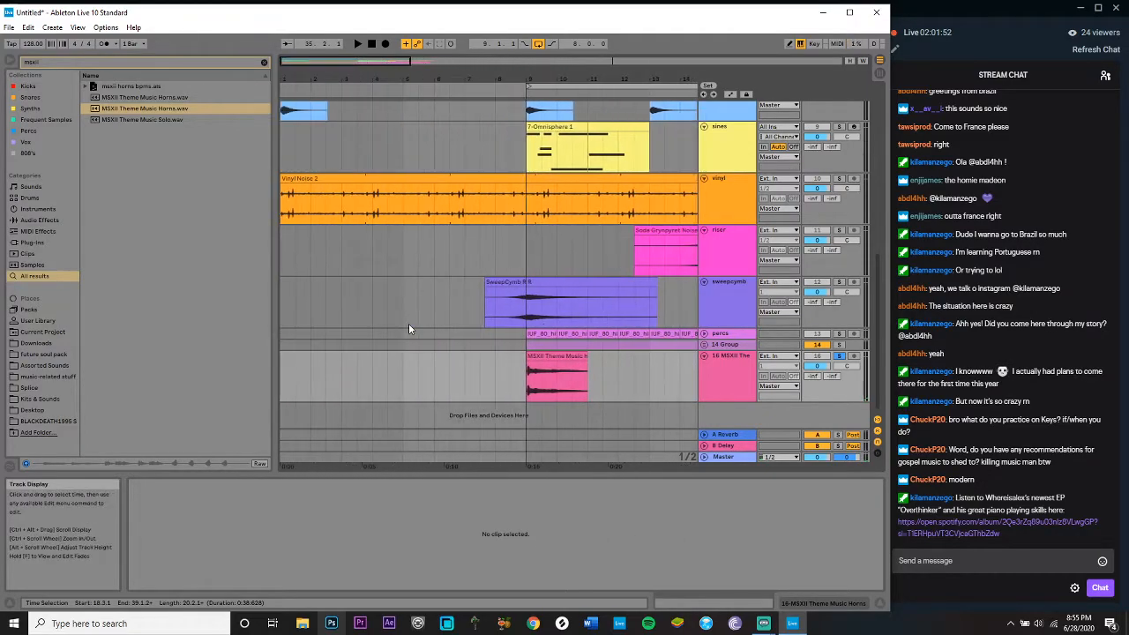
Step: Select the horns clip at bars 9 to 11 and unsolo its track to play it with the full mix
click(556, 357)
key(space)
click(840, 356)
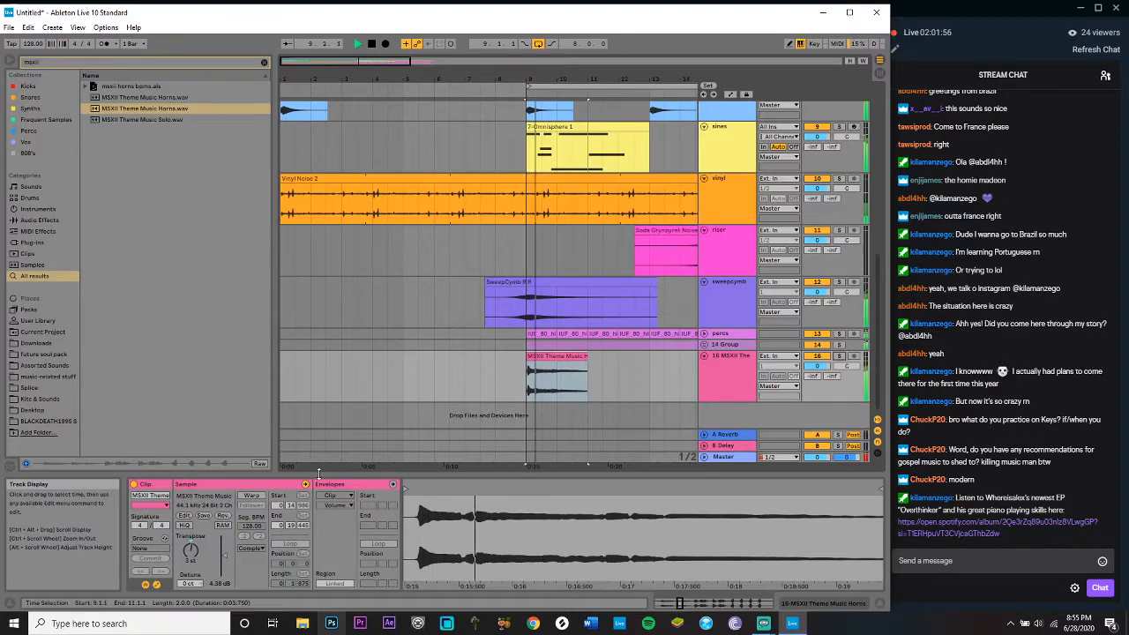
Step: Move the horns clip one bar later to start at bar 10 and set its gain to 7.88 dB
drag(223, 556, 223, 521)
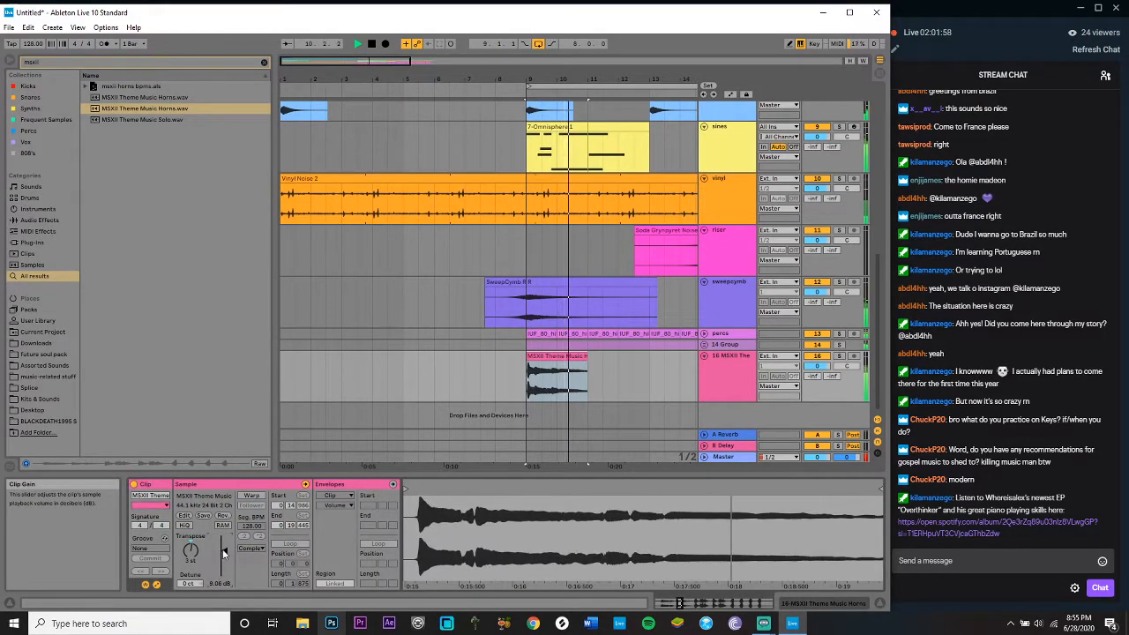
click(549, 357)
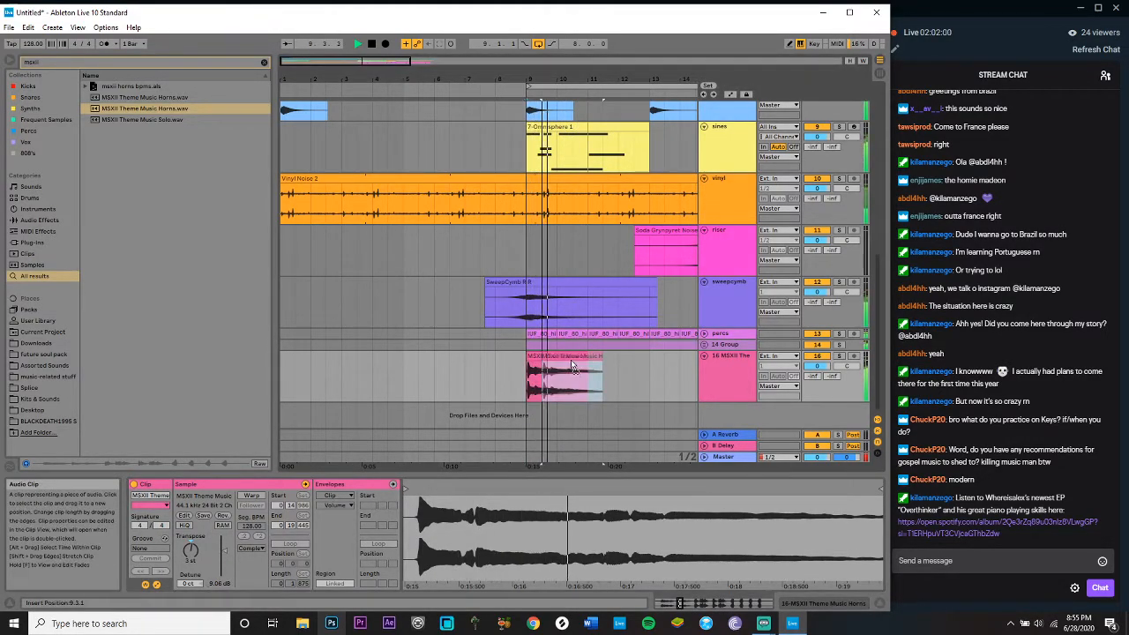
drag(548, 357, 579, 358)
drag(226, 556, 224, 554)
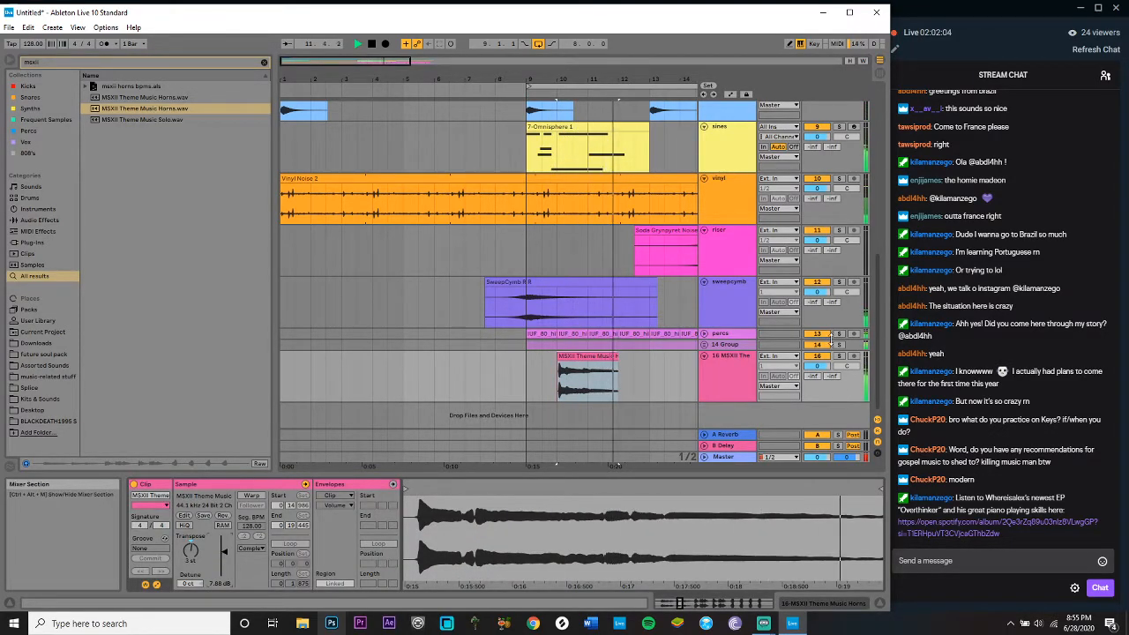
Step: Solo the horns track, add a Glue Compressor to it, and start playback
click(835, 349)
click(838, 357)
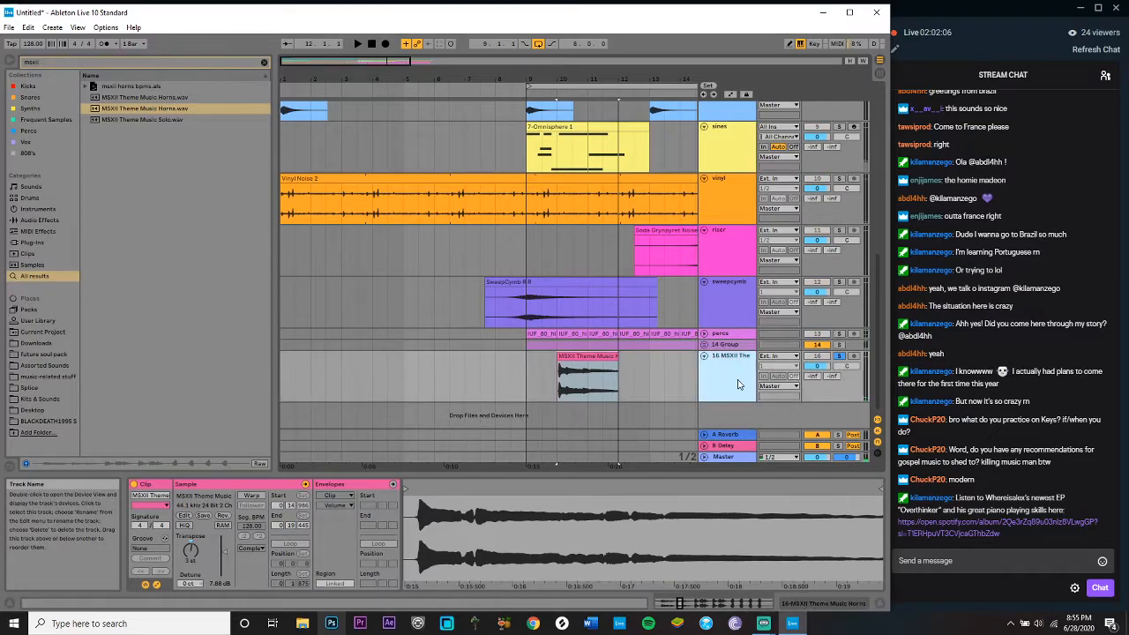
click(262, 63)
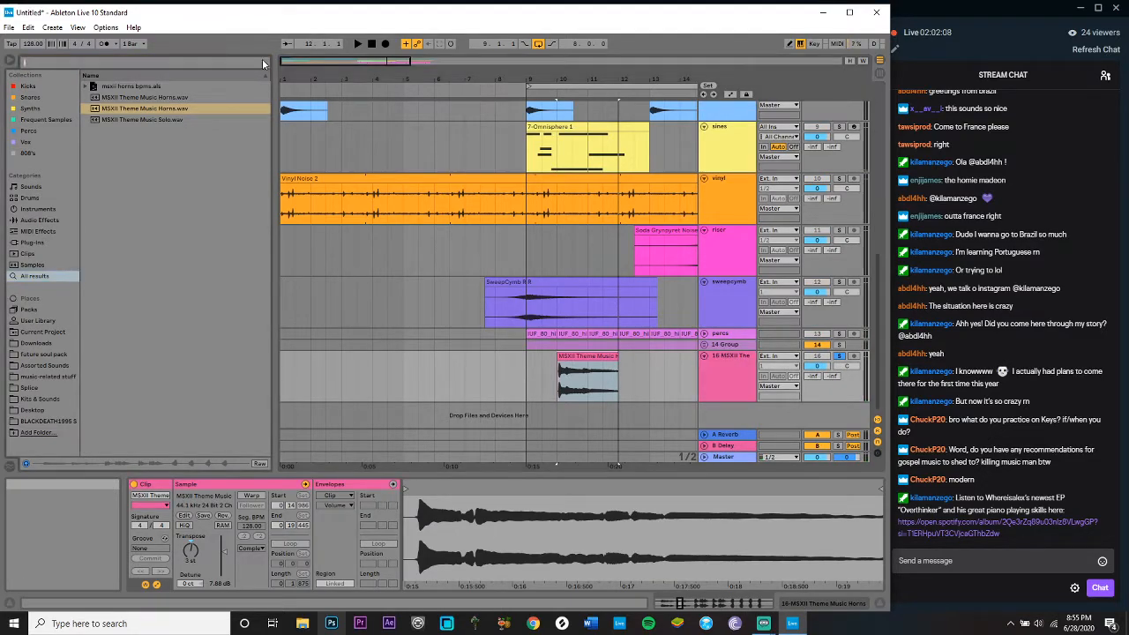
text(compress)
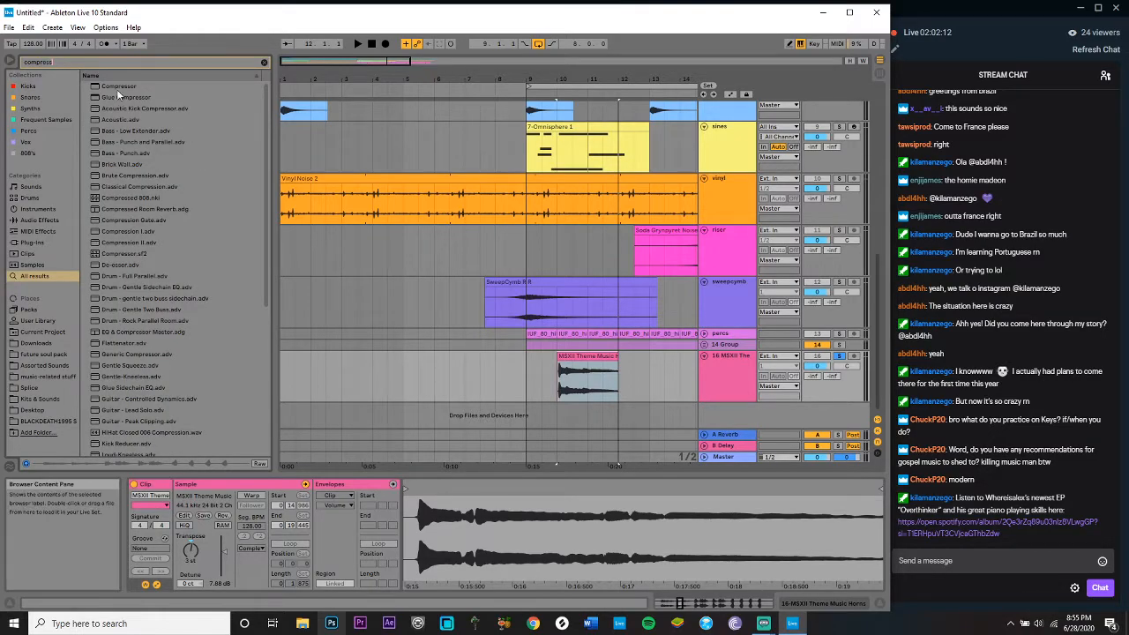
double_click(114, 98)
key(space)
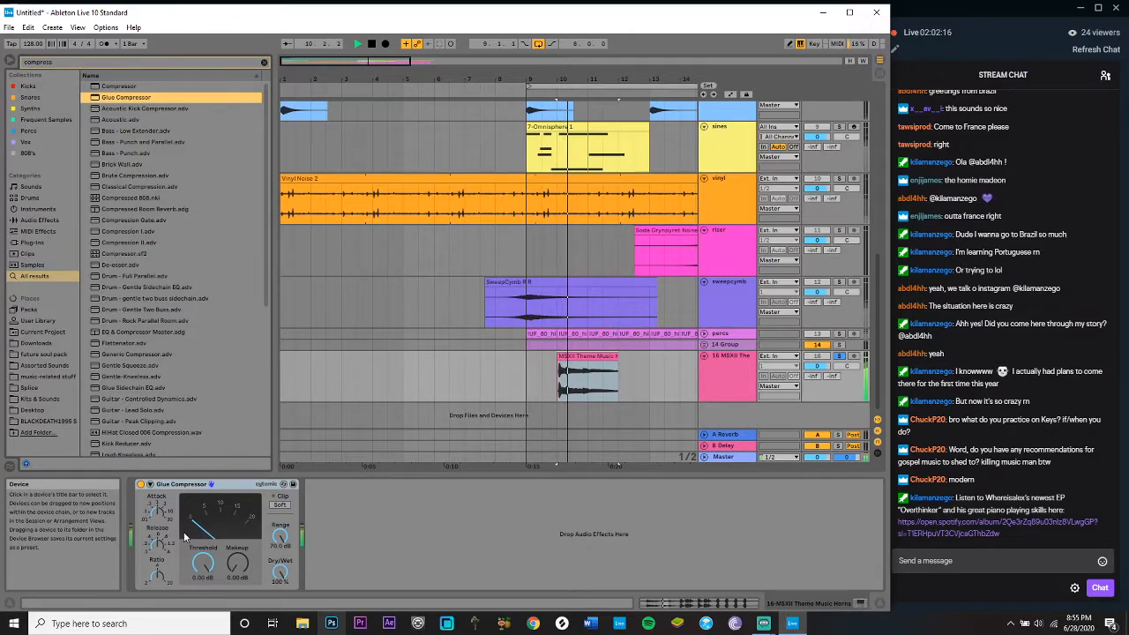
Step: Set the Glue Compressor's threshold to -14.0 dB and makeup to 5.87 dB, and enable soft clipping
drag(202, 563, 202, 575)
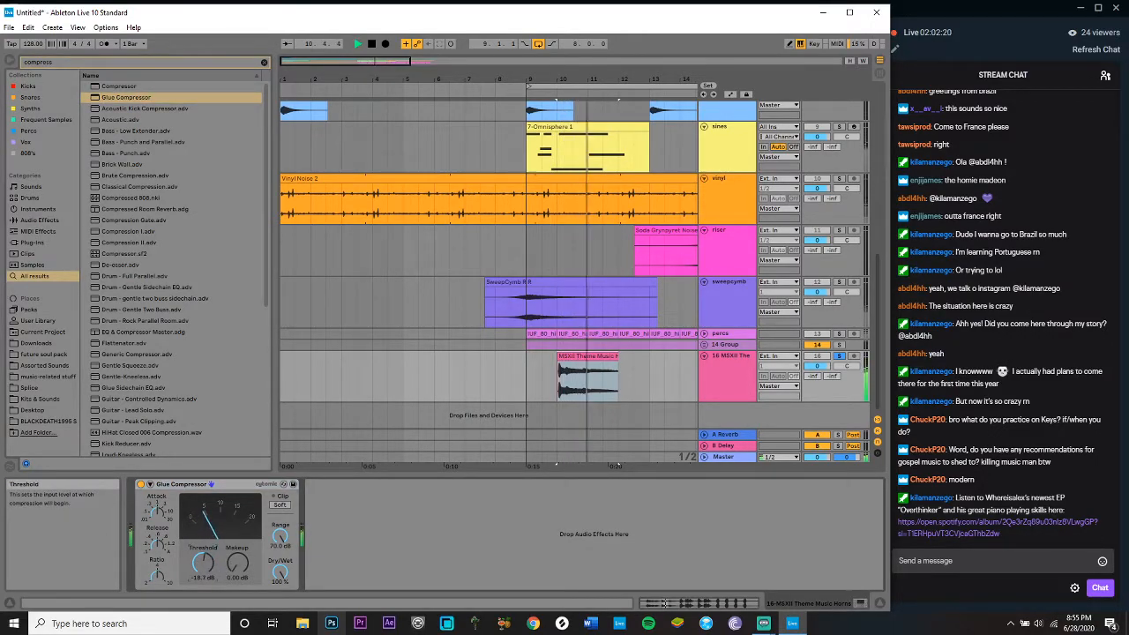
drag(212, 575, 237, 556)
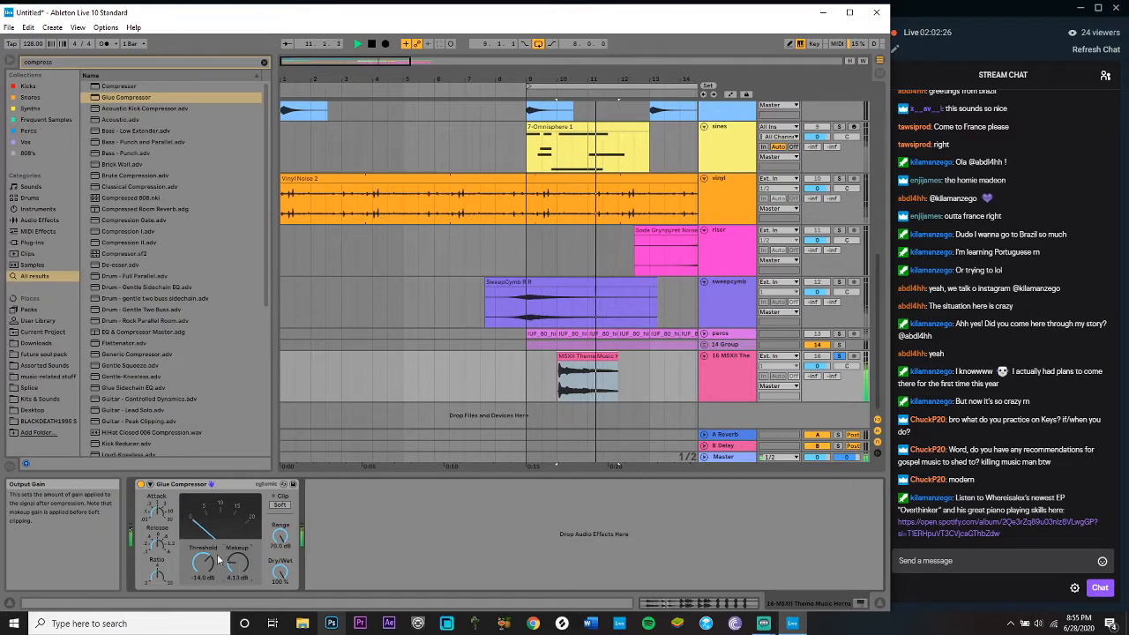
click(280, 505)
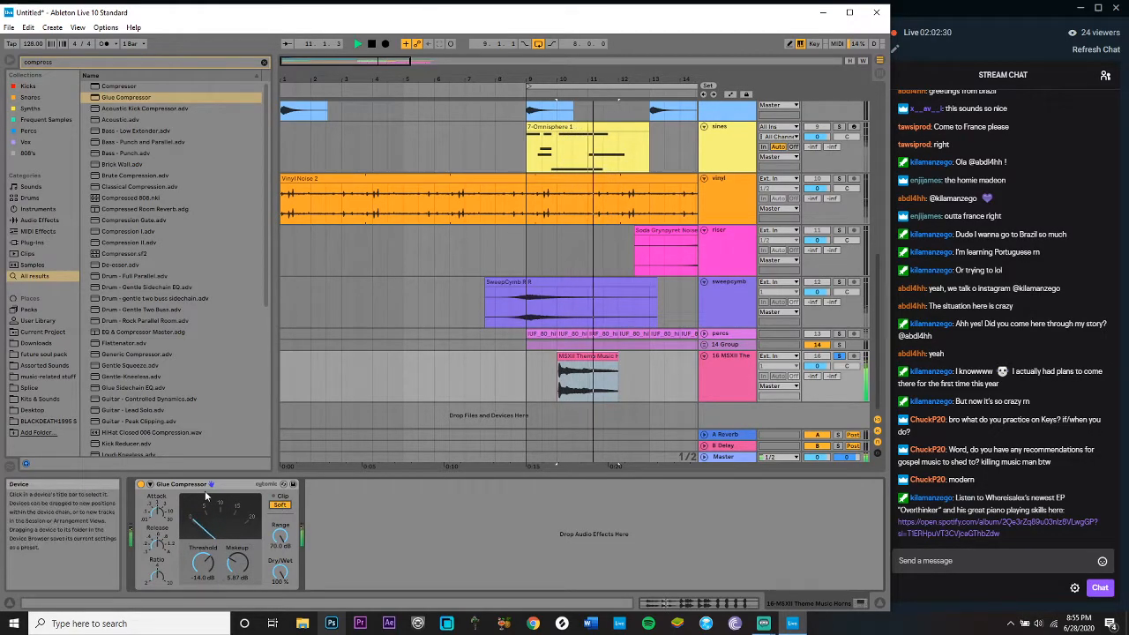
Step: Compare the horns with the Glue Compressor bypassed and active, and stop playback
click(140, 484)
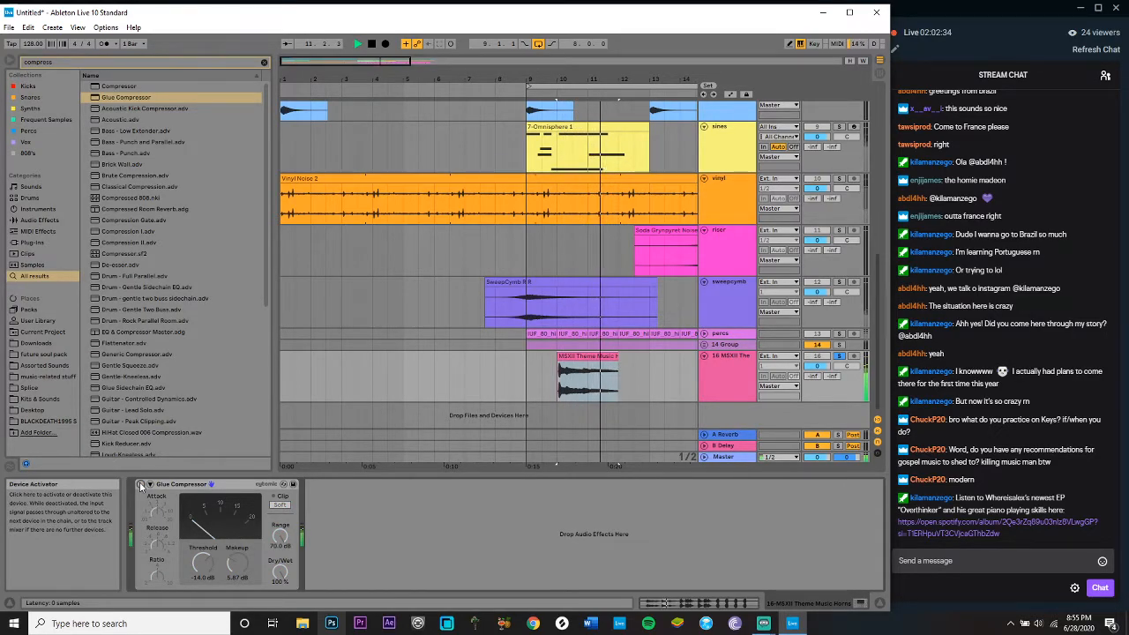
click(140, 484)
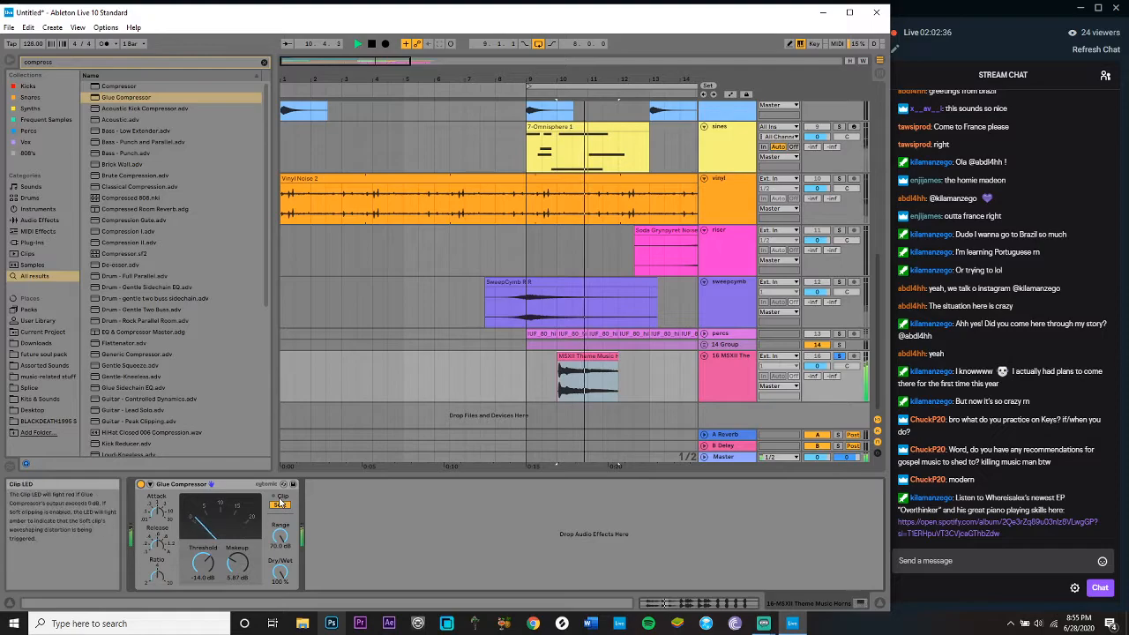
key(space)
Step: Turn on warping for the horns clip and open the device choices for its envelopes
click(570, 355)
double_click(570, 355)
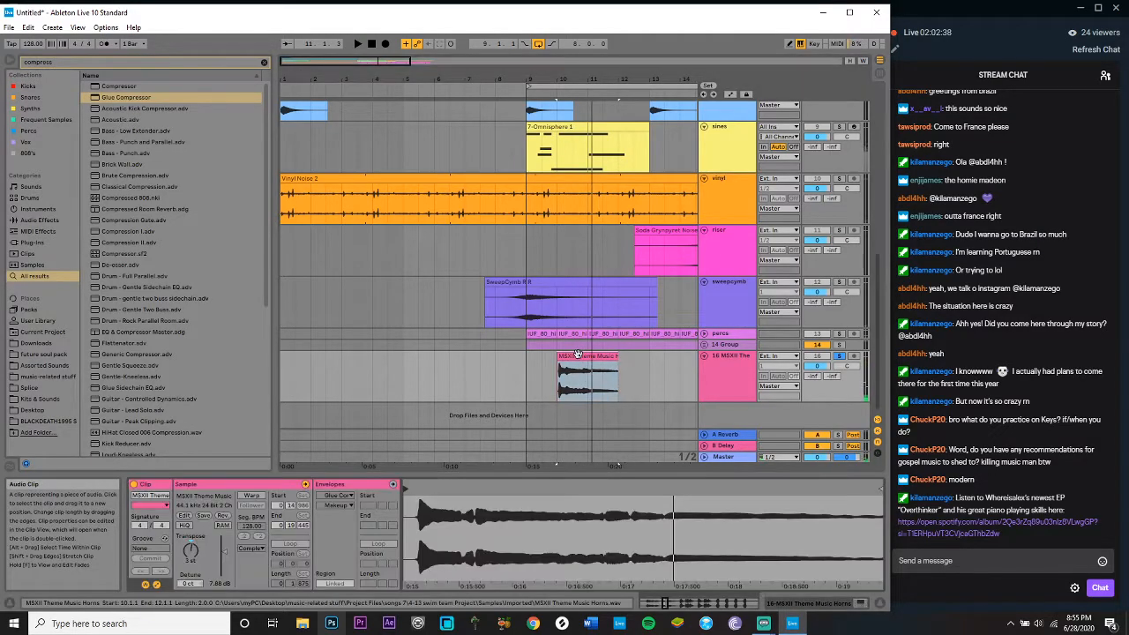
click(259, 498)
click(337, 495)
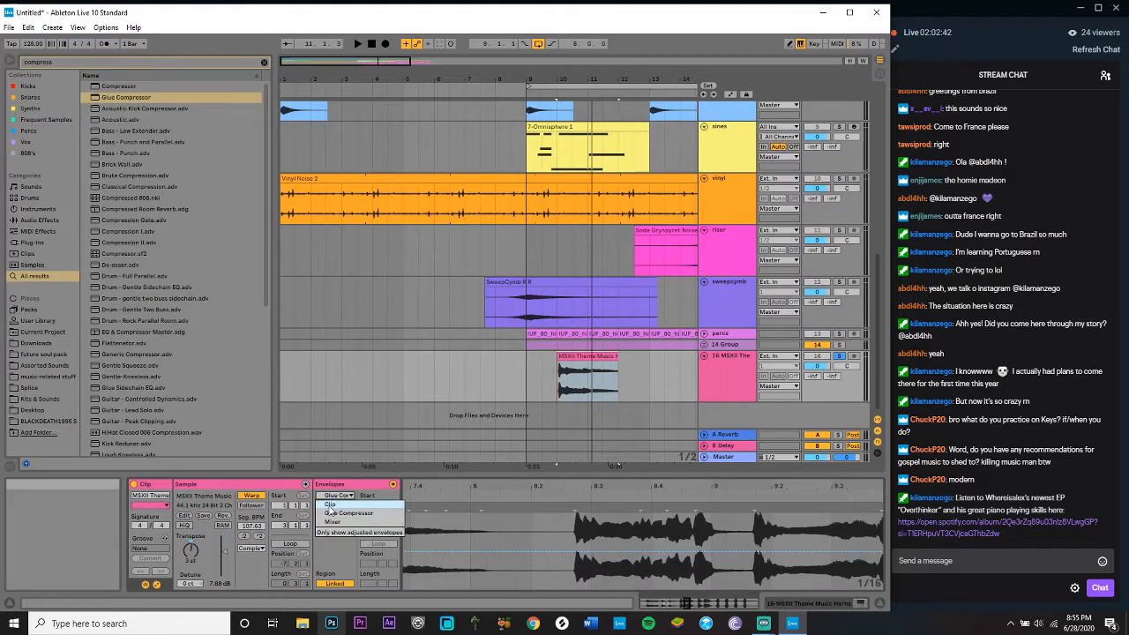
Step: Shape the MSXII horns clip's Volume envelope with a lowered opening that rises gradually to about 91%, auditioning the result
click(330, 505)
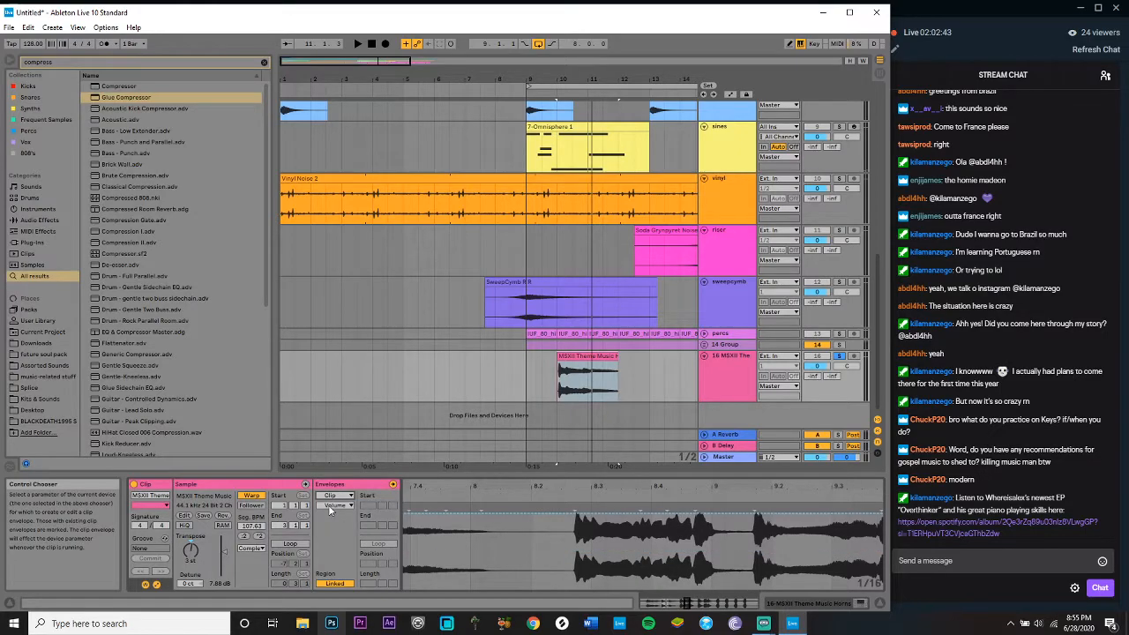
click(591, 352)
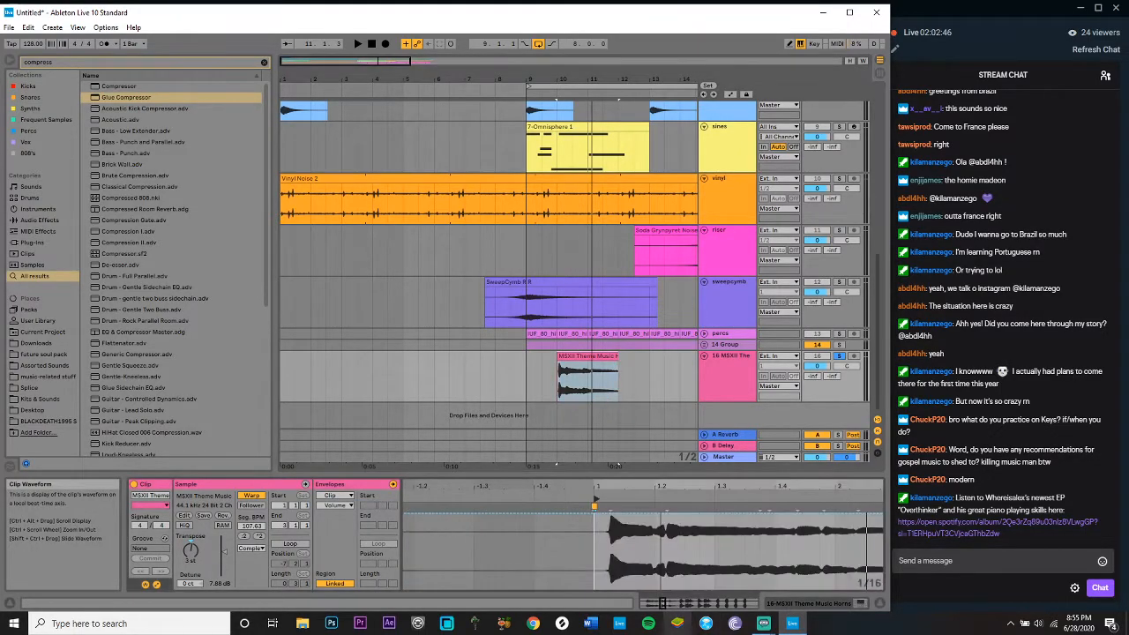
click(630, 517)
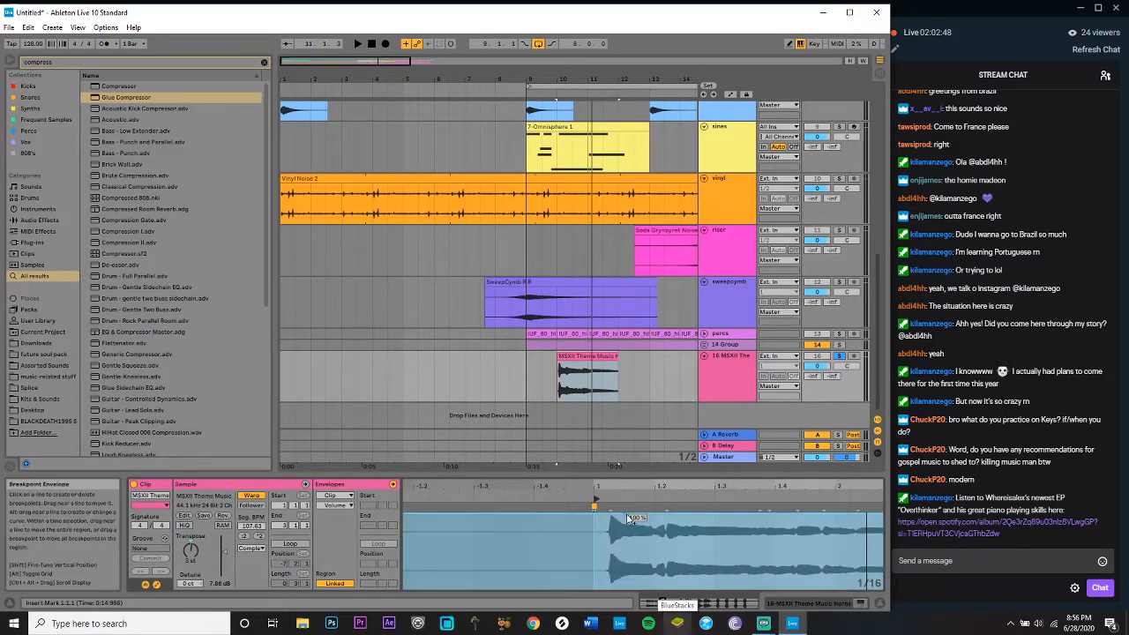
drag(615, 520, 614, 526)
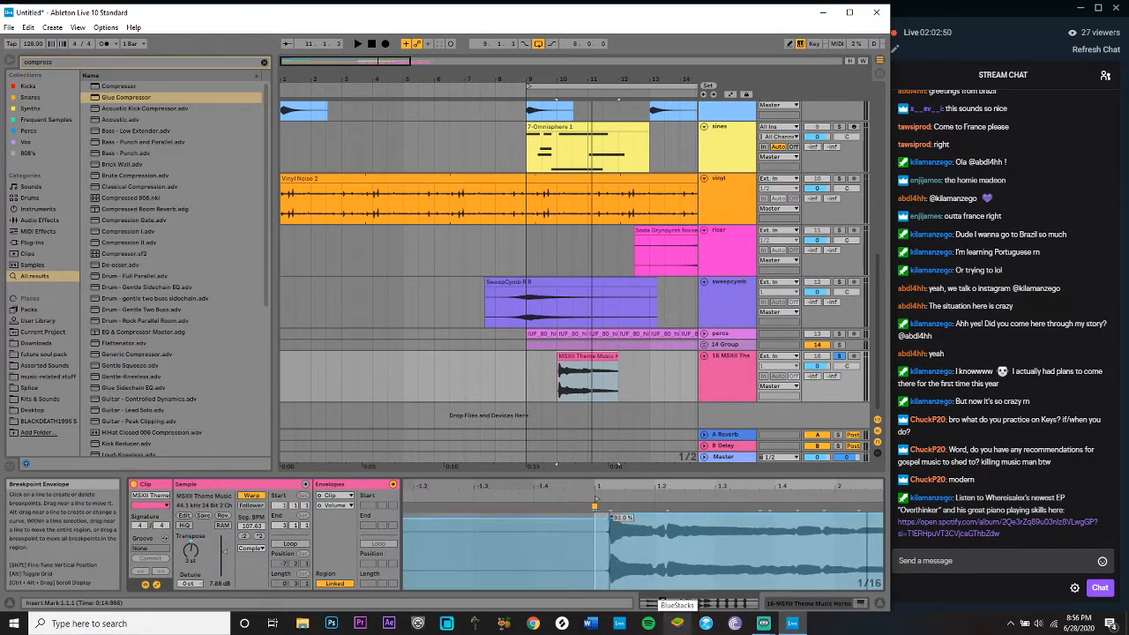
key(space)
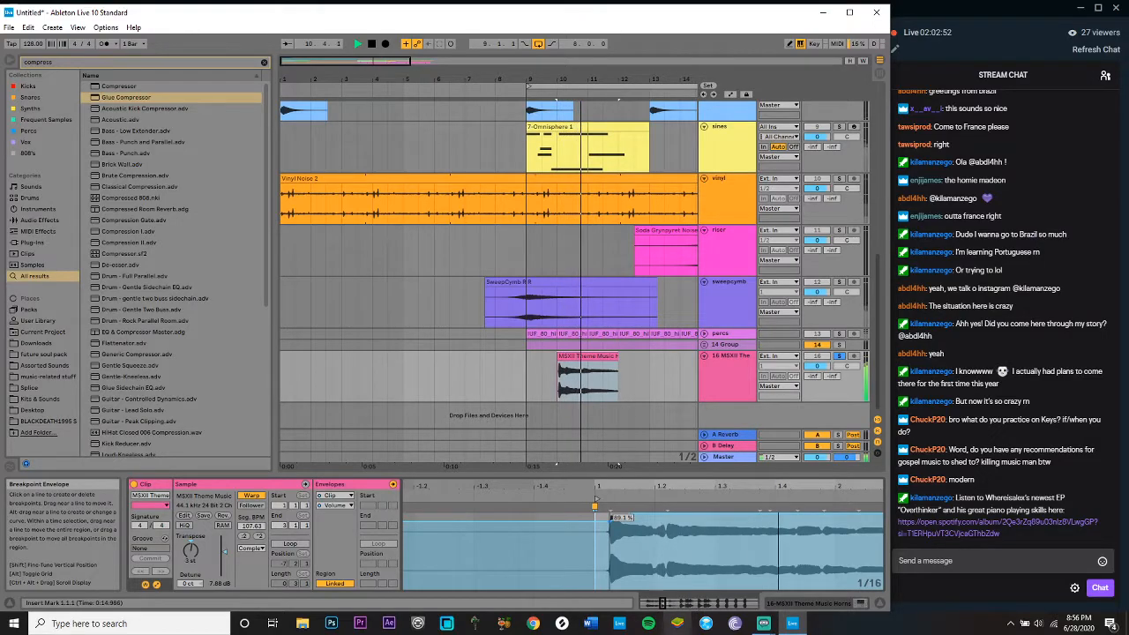
key(space)
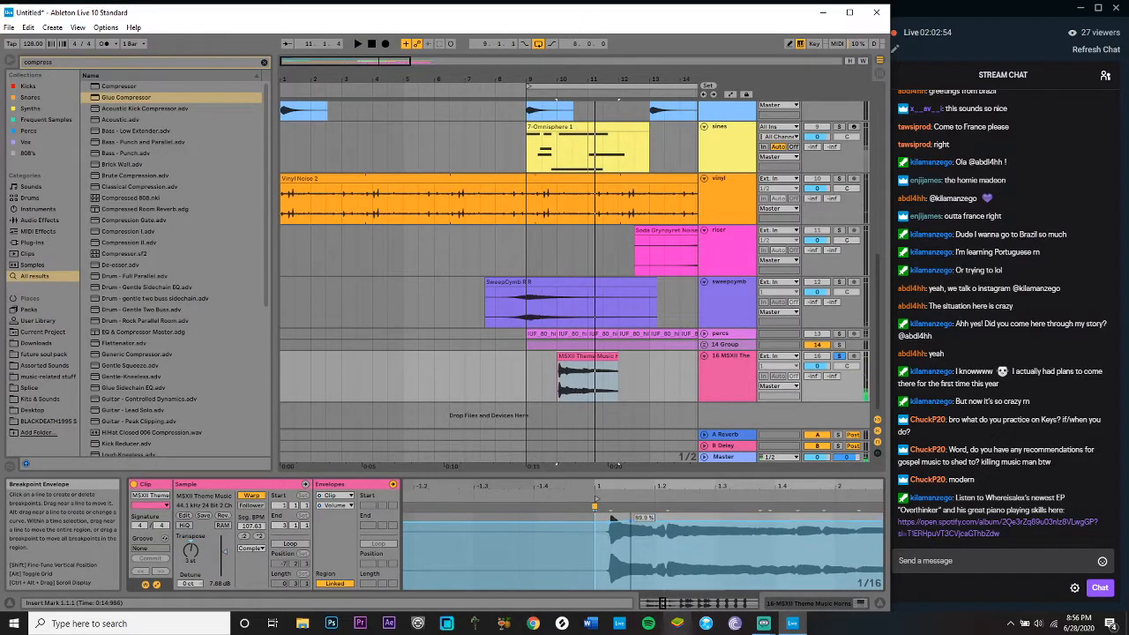
drag(606, 527, 747, 526)
key(space)
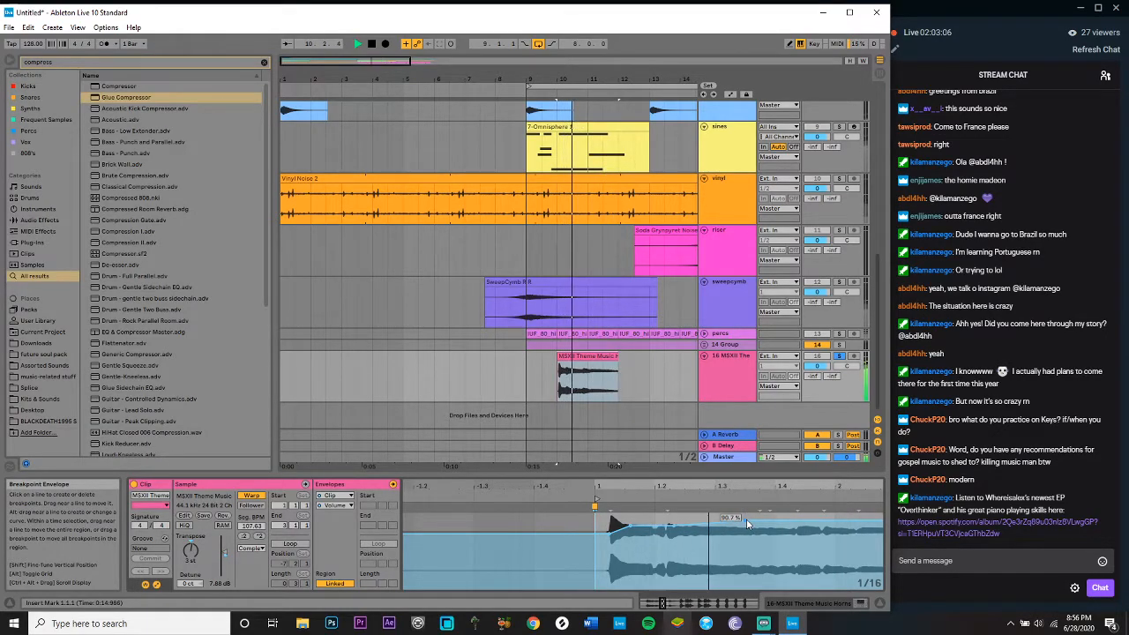
Step: Freeze track 16 and copy its horn clip at bar 10 onto a new audio track directly below
click(727, 379)
right_click(727, 379)
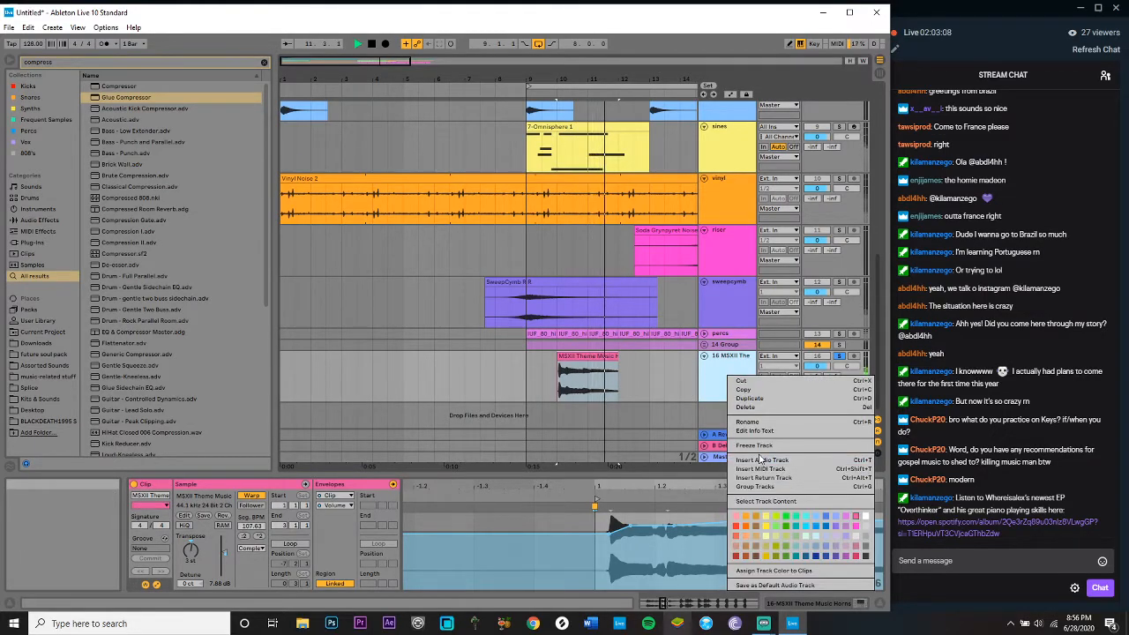
click(750, 450)
click(424, 335)
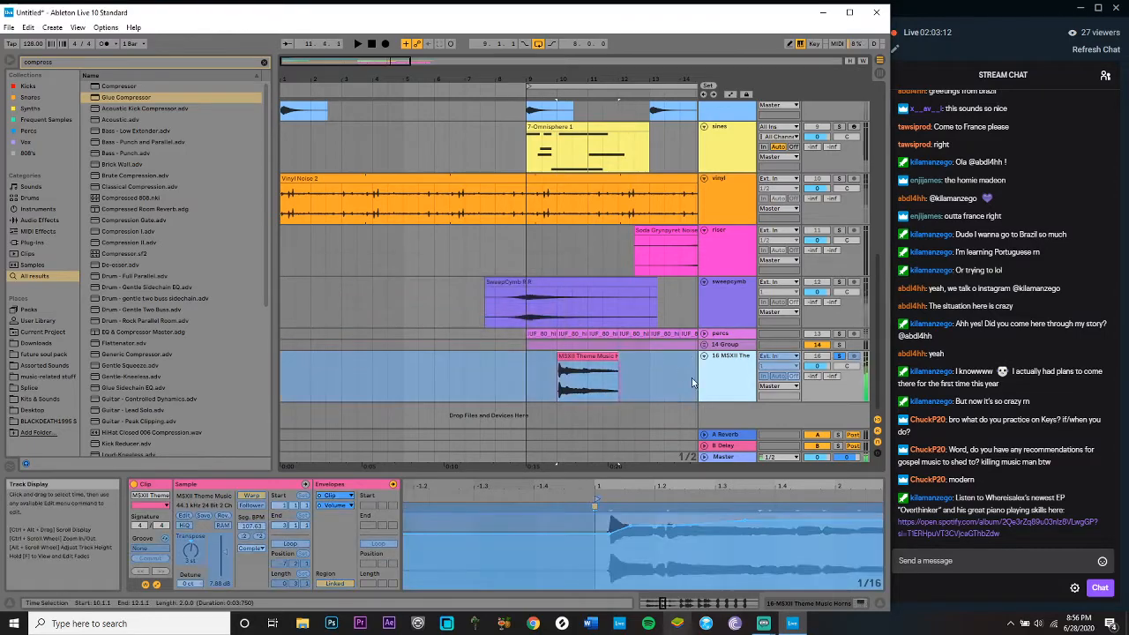
key(ctrl+t)
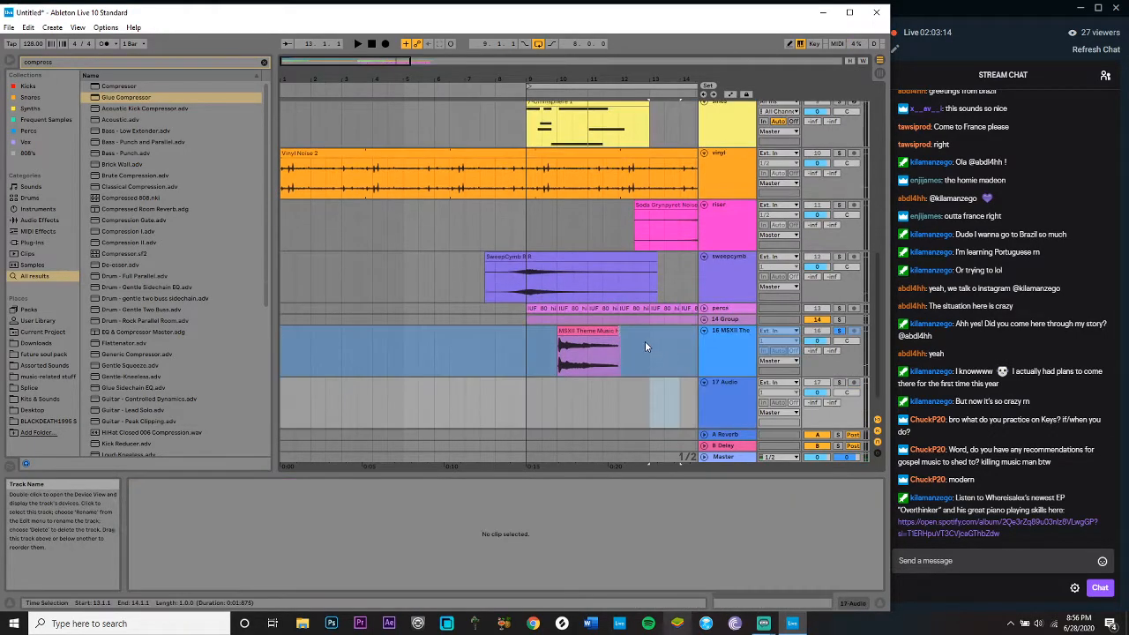
drag(598, 331, 603, 390)
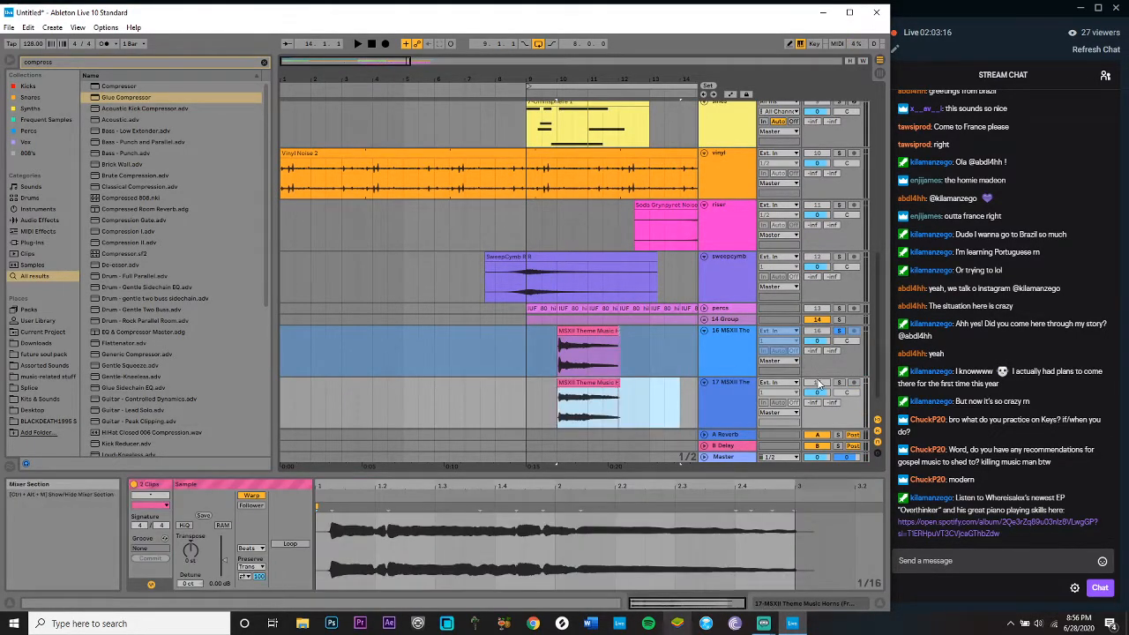
Step: Solo the copied horns track, deactivate the original clip on track 16 and fold that track
click(729, 347)
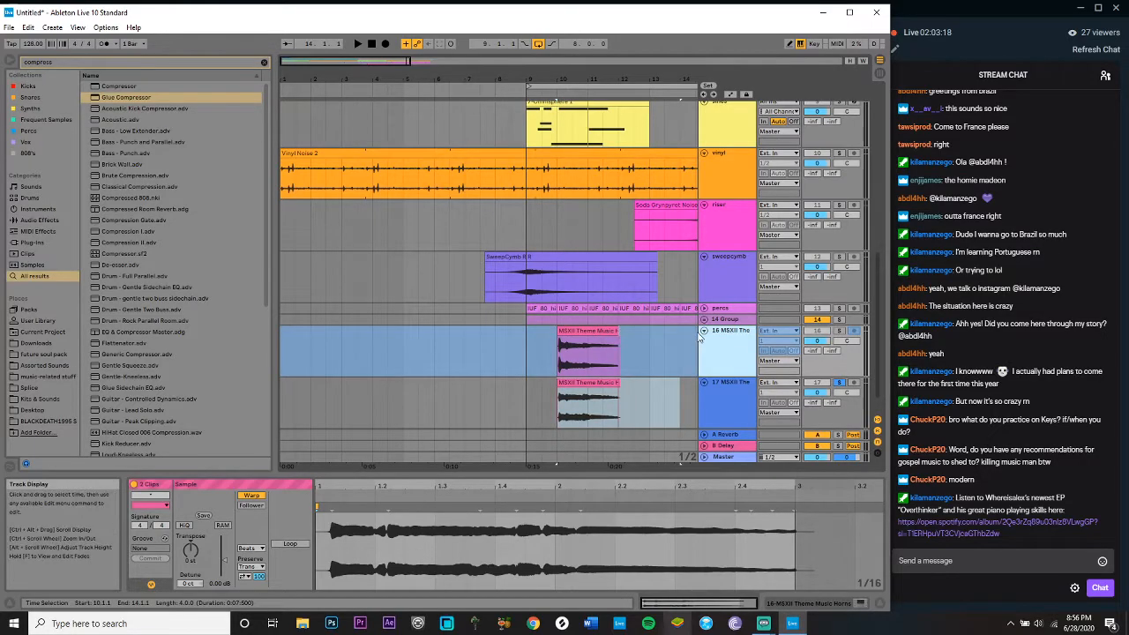
key(0)
click(704, 330)
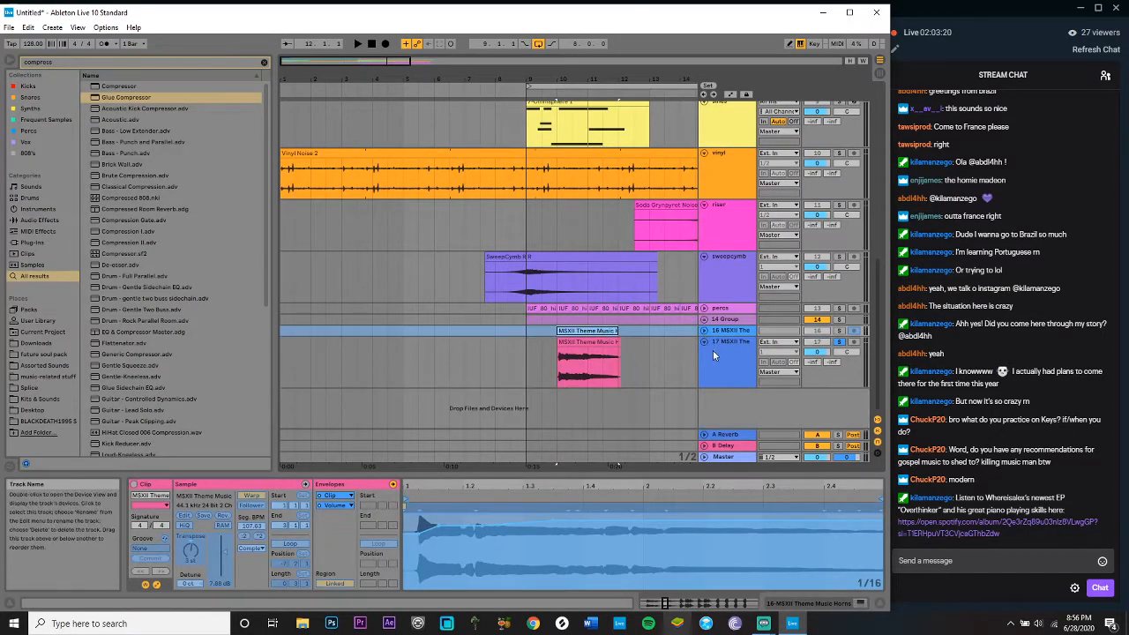
Step: Search the browser for "delay" and load the Delay effect onto horns track 17
click(713, 350)
click(264, 62)
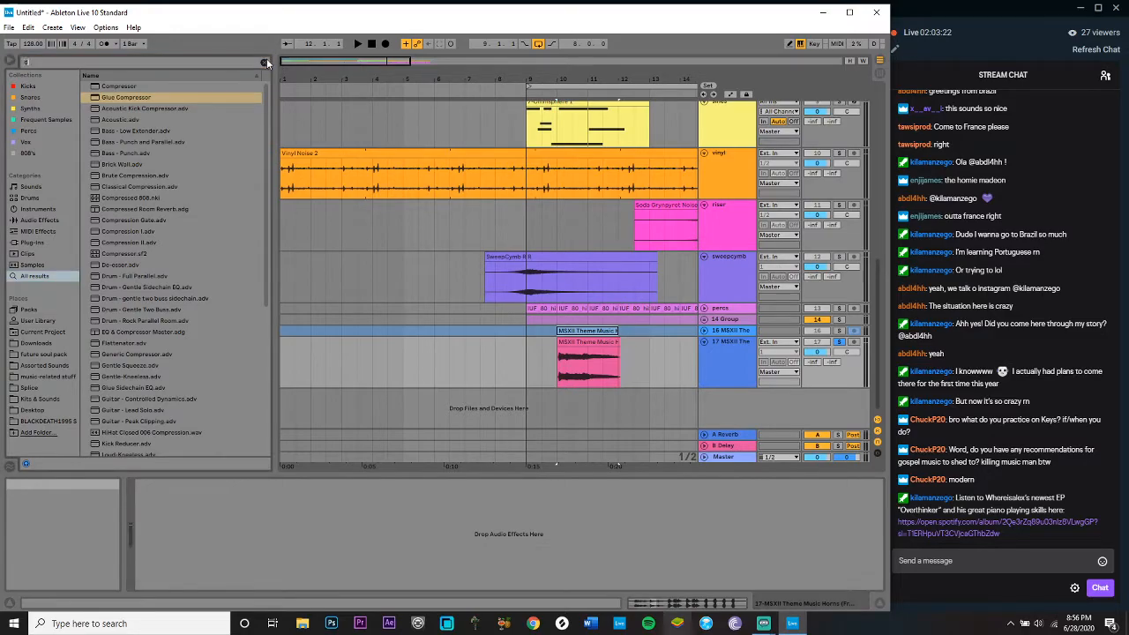
text(delay)
double_click(108, 86)
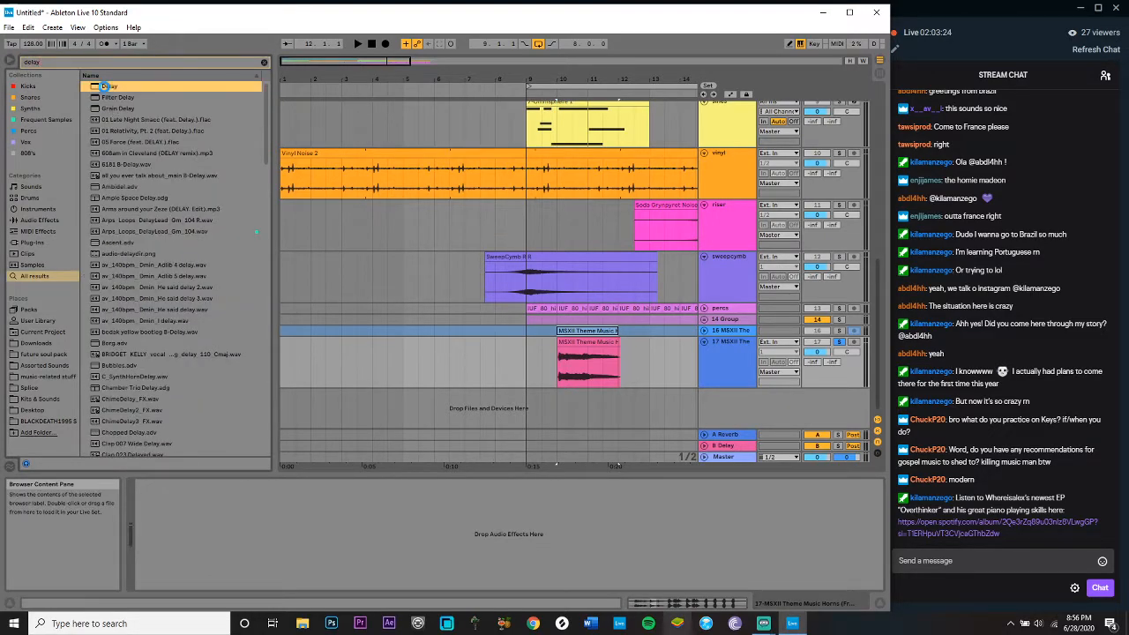
Step: Set the Delay's Dry/Wet to 18% and automate it to rise to about 73% just past the horn clip's end
key(space)
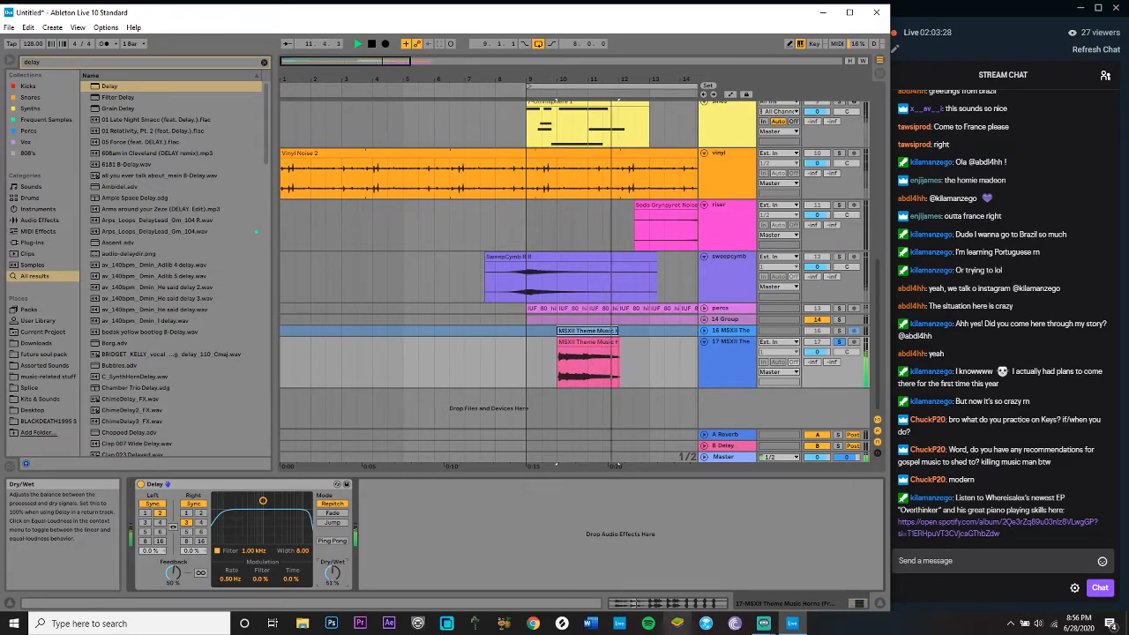
click(729, 95)
drag(332, 574, 333, 600)
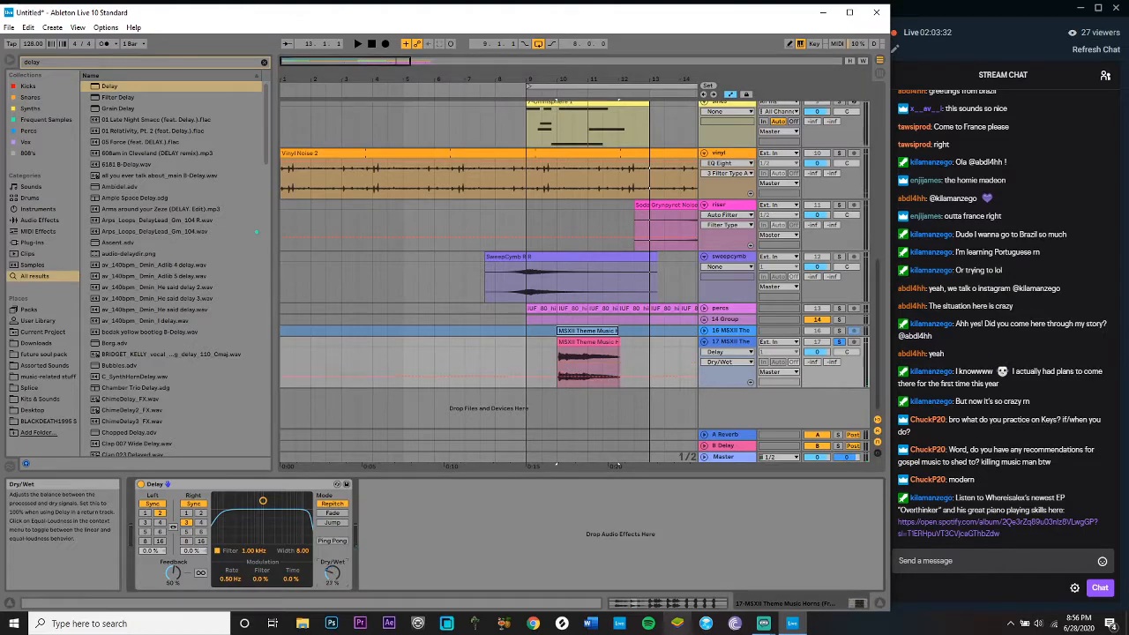
key(space)
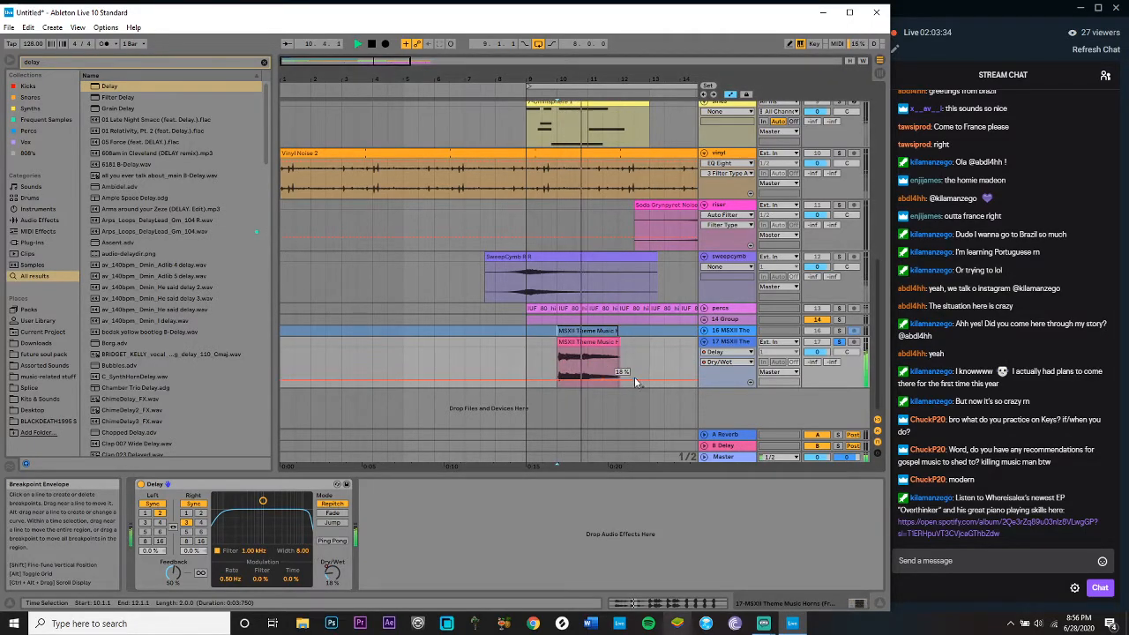
drag(634, 377, 632, 349)
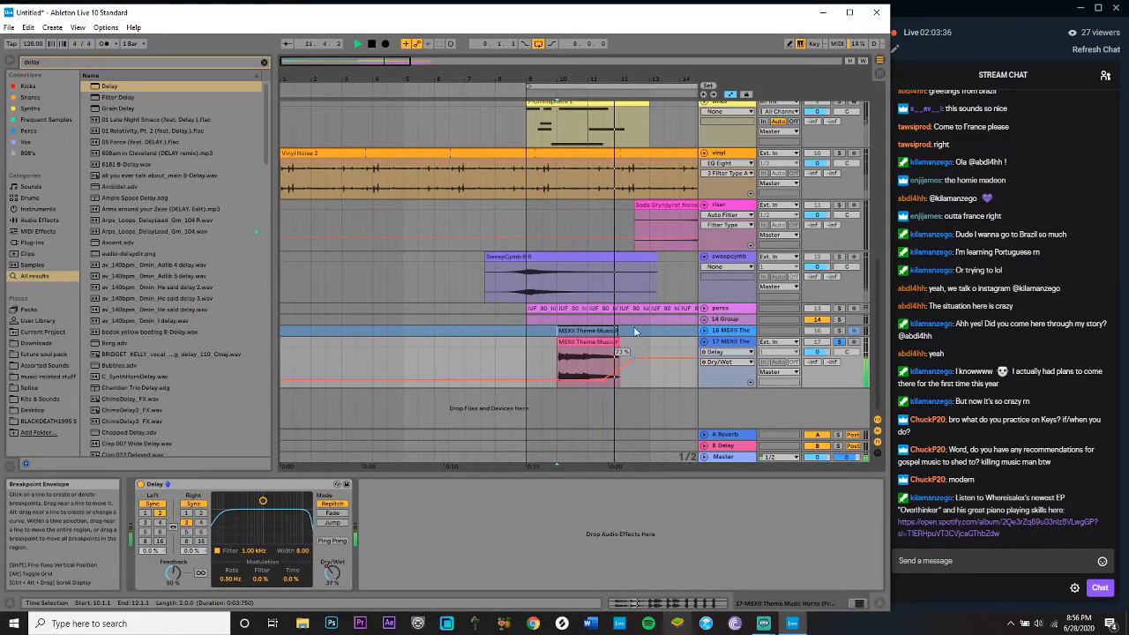
click(729, 94)
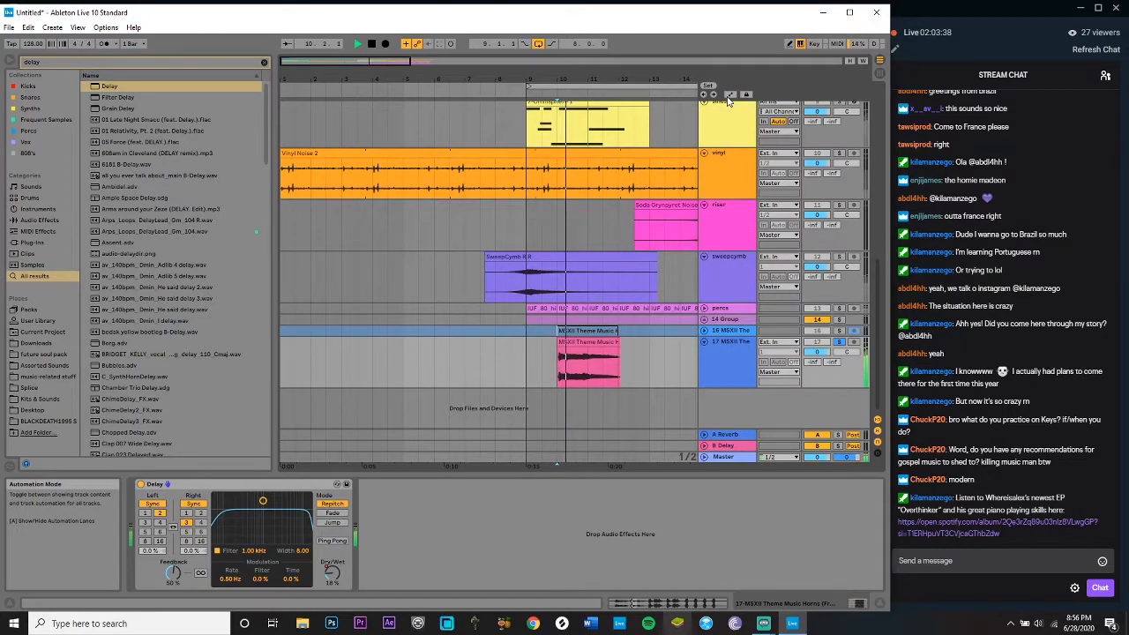
Step: Add the Chorus audio effect after the Delay on horns track 17
click(709, 341)
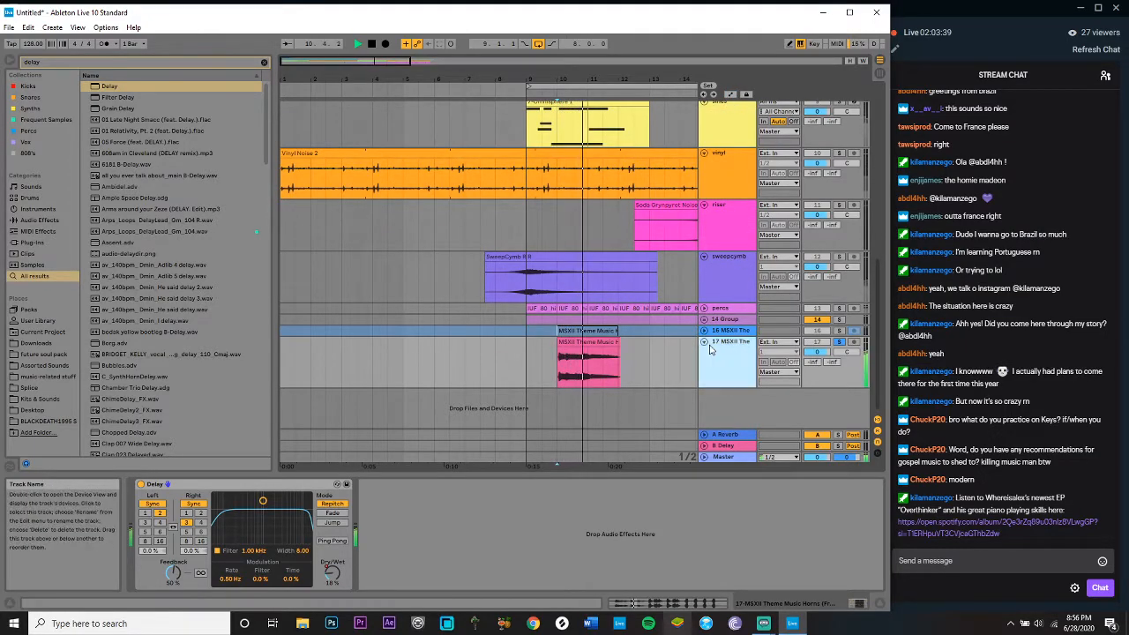
click(43, 221)
click(263, 62)
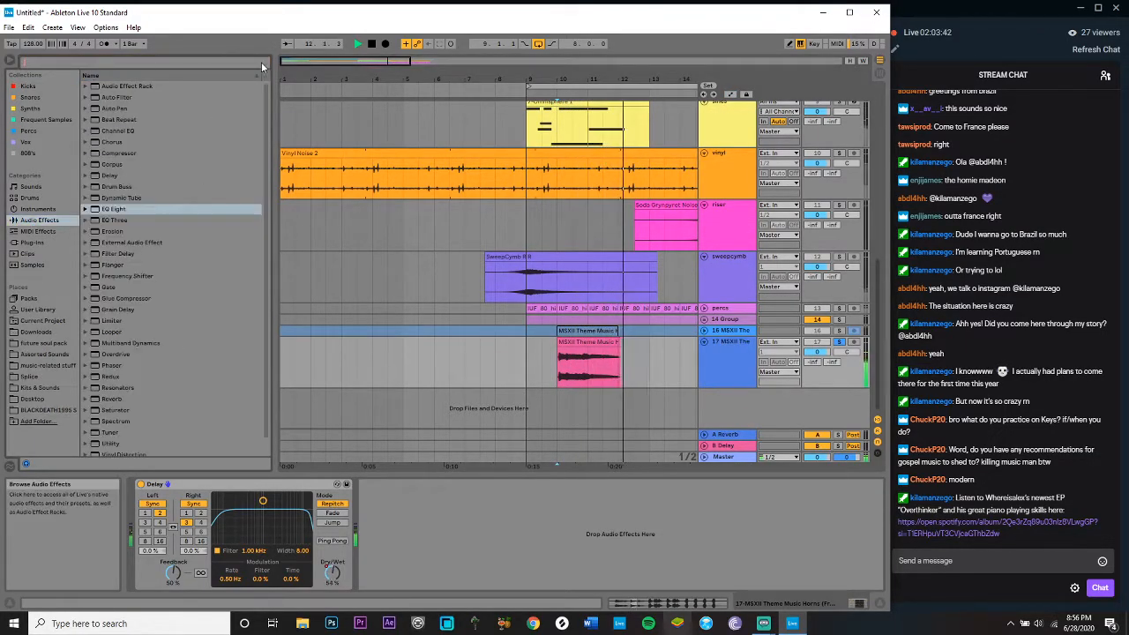
double_click(112, 142)
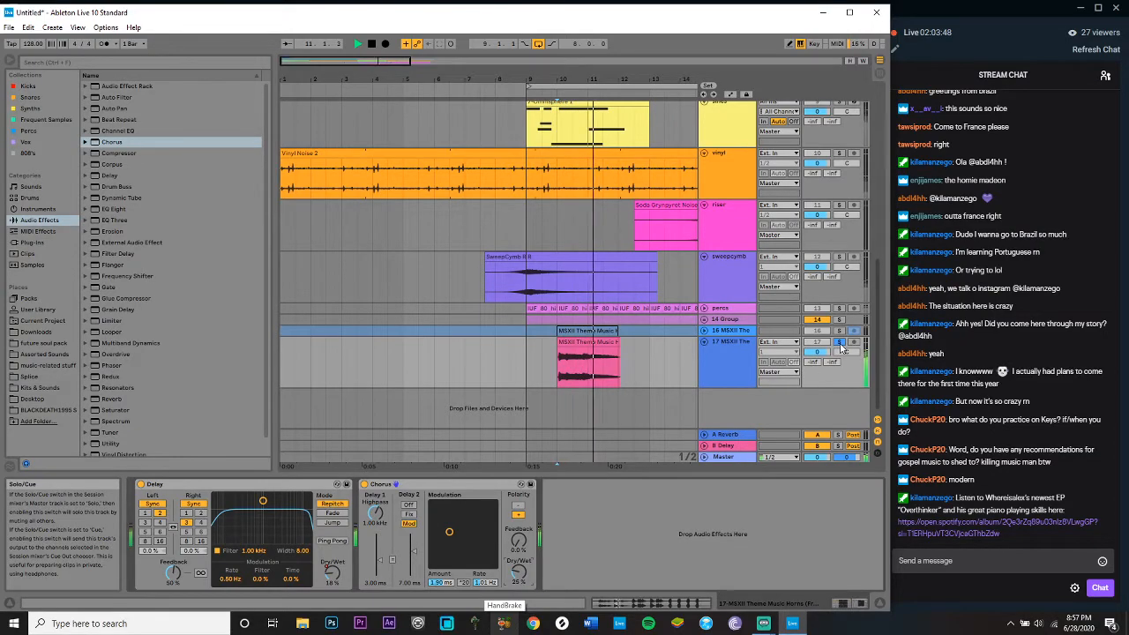
Step: Unsolo horns track 17 and set its clip gain to 0.38 dB, auditioning it with the full arrangement from bar 9
click(540, 360)
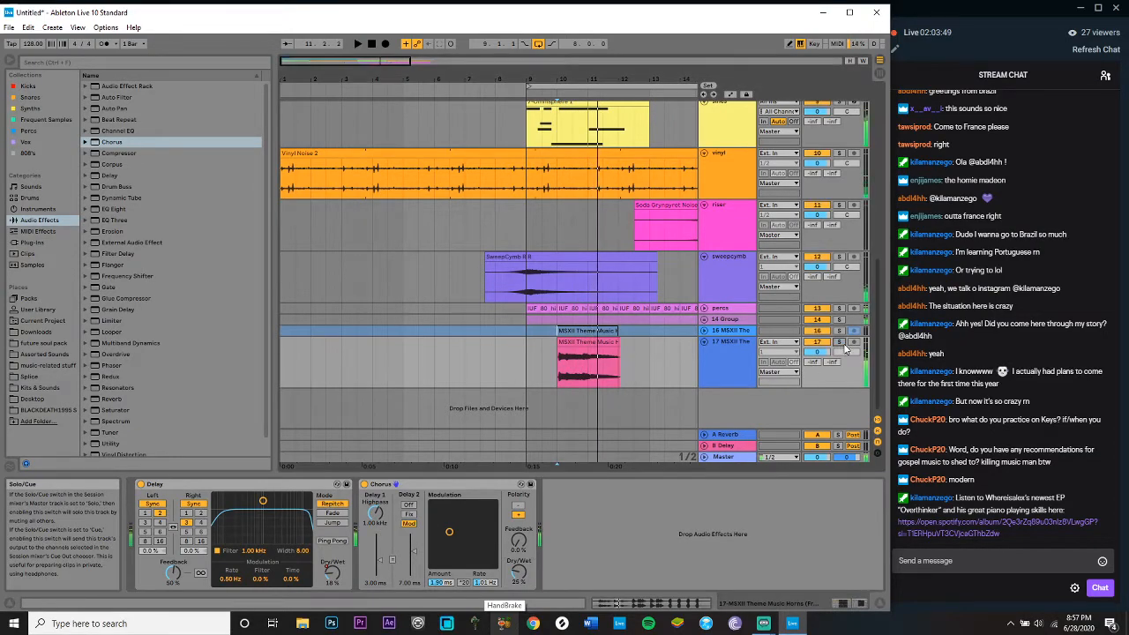
click(528, 353)
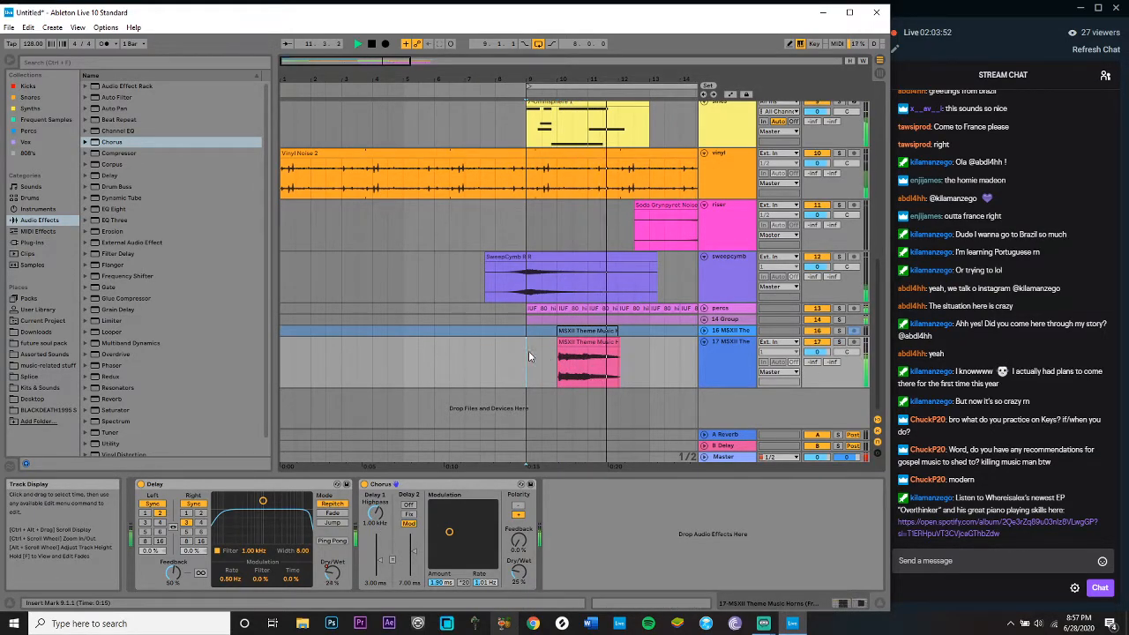
click(587, 342)
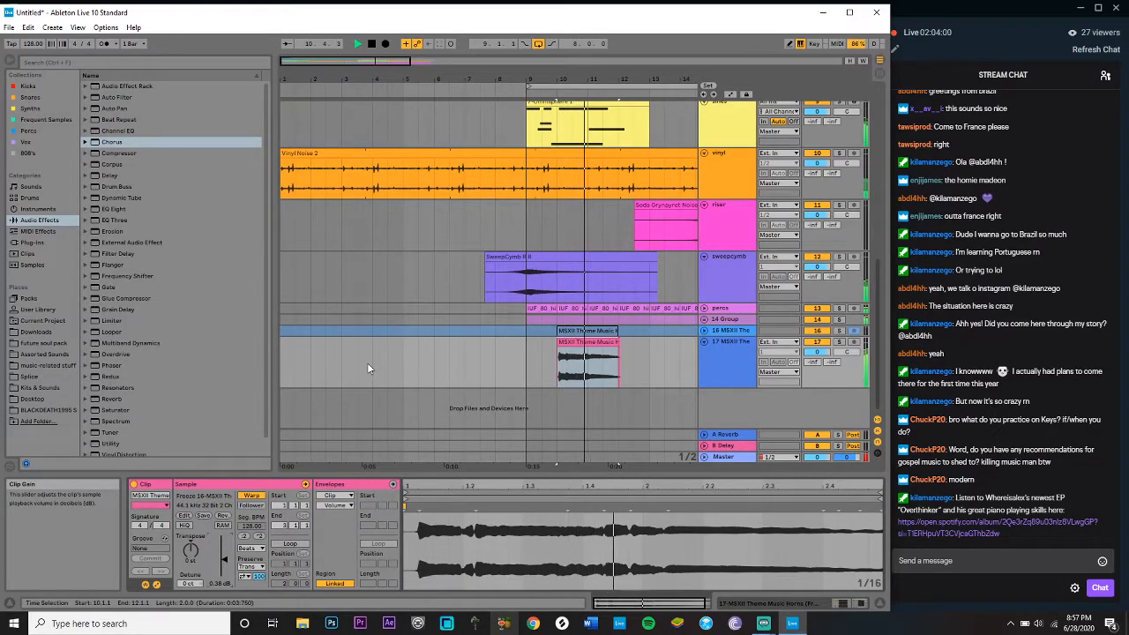
key(space)
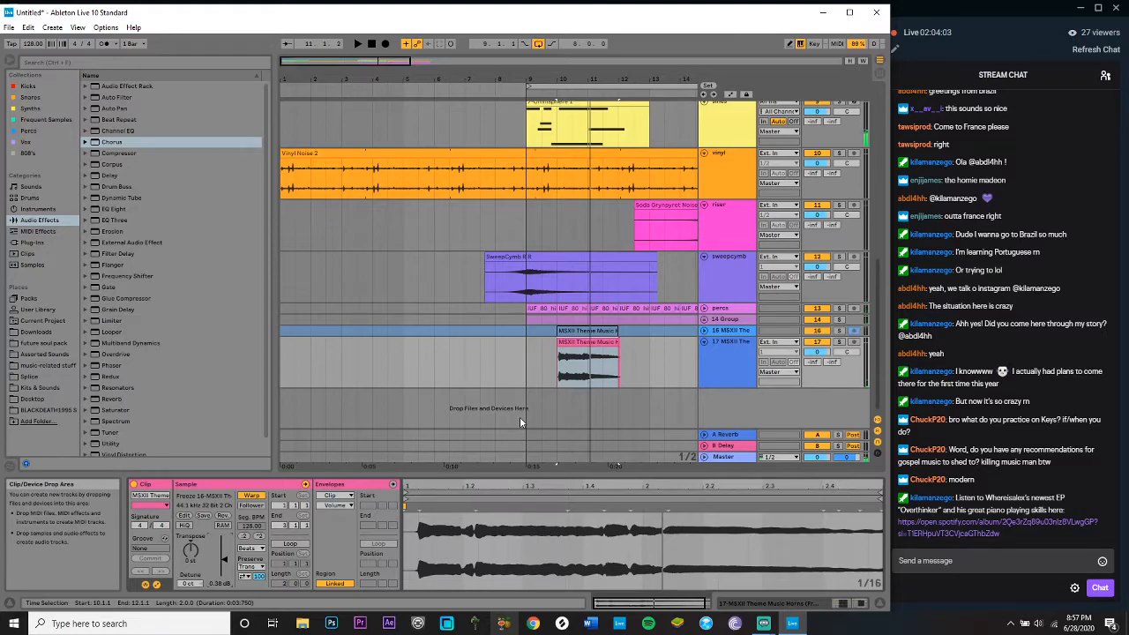
key(space)
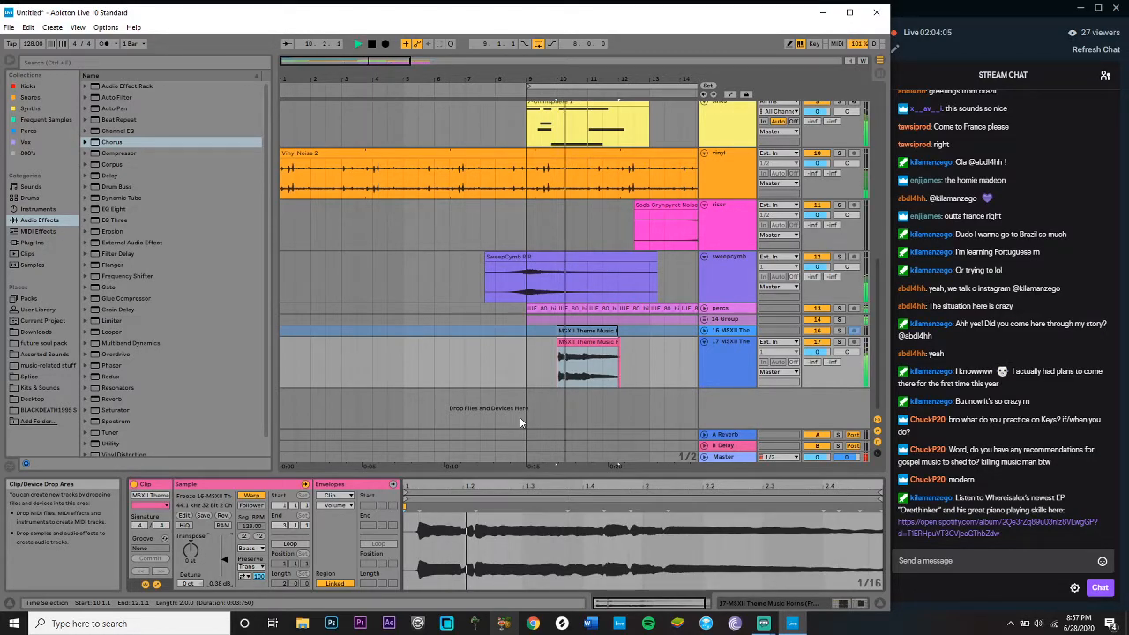
key(space)
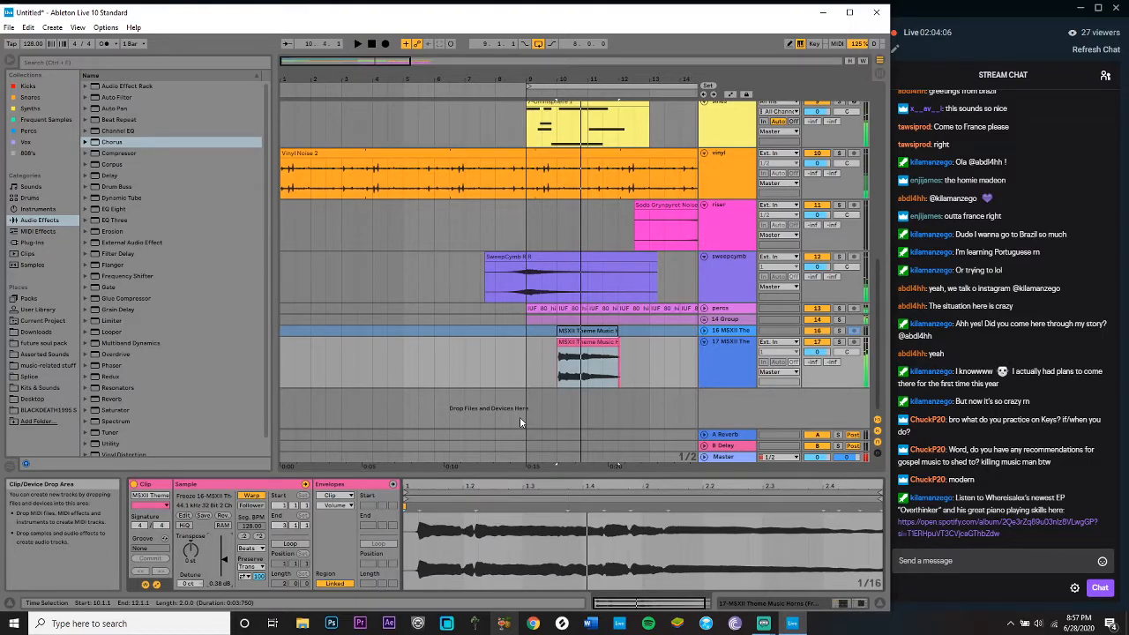
click(521, 354)
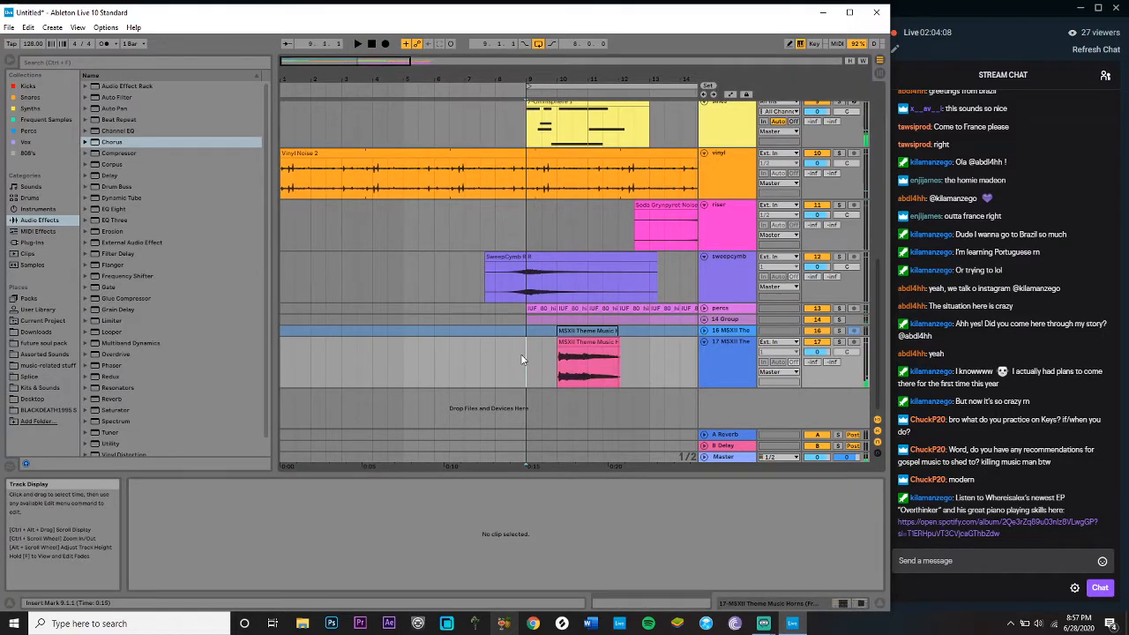
key(space)
Step: Freeze the modern piano track (track 1) and return the playback position to bar 9
scroll(550, 344, up, 5)
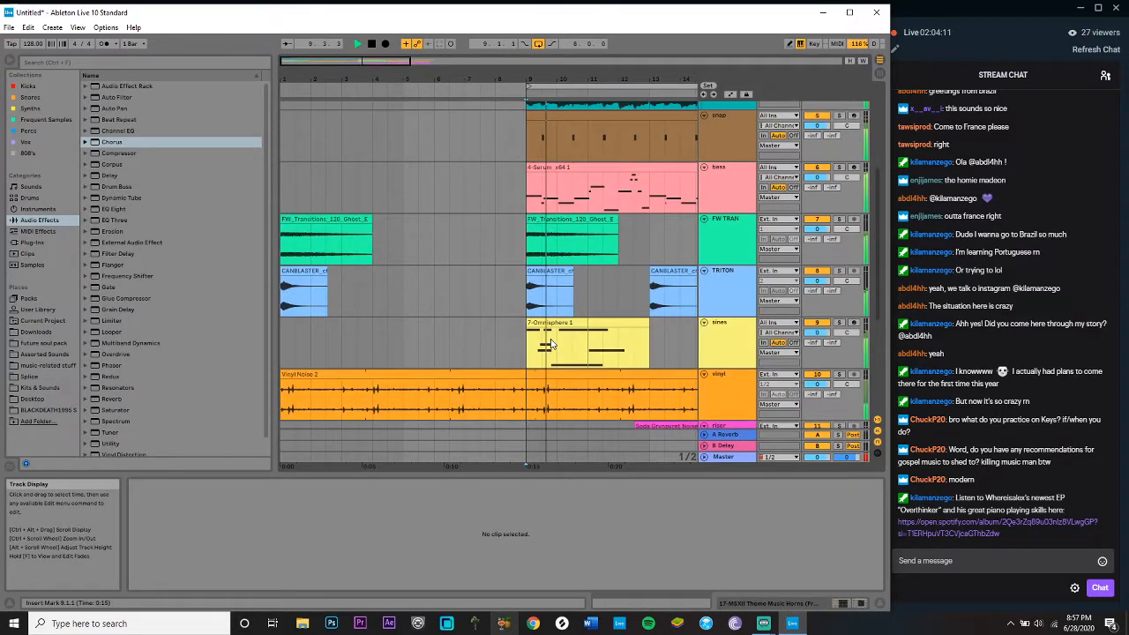
scroll(549, 344, up, 4)
key(space)
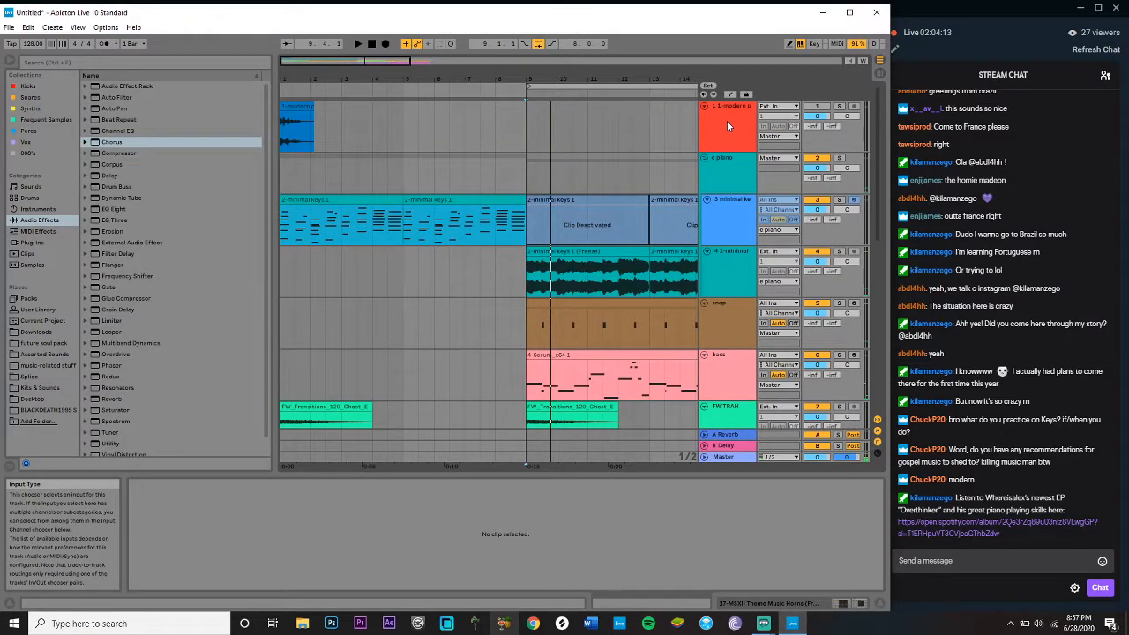
right_click(726, 122)
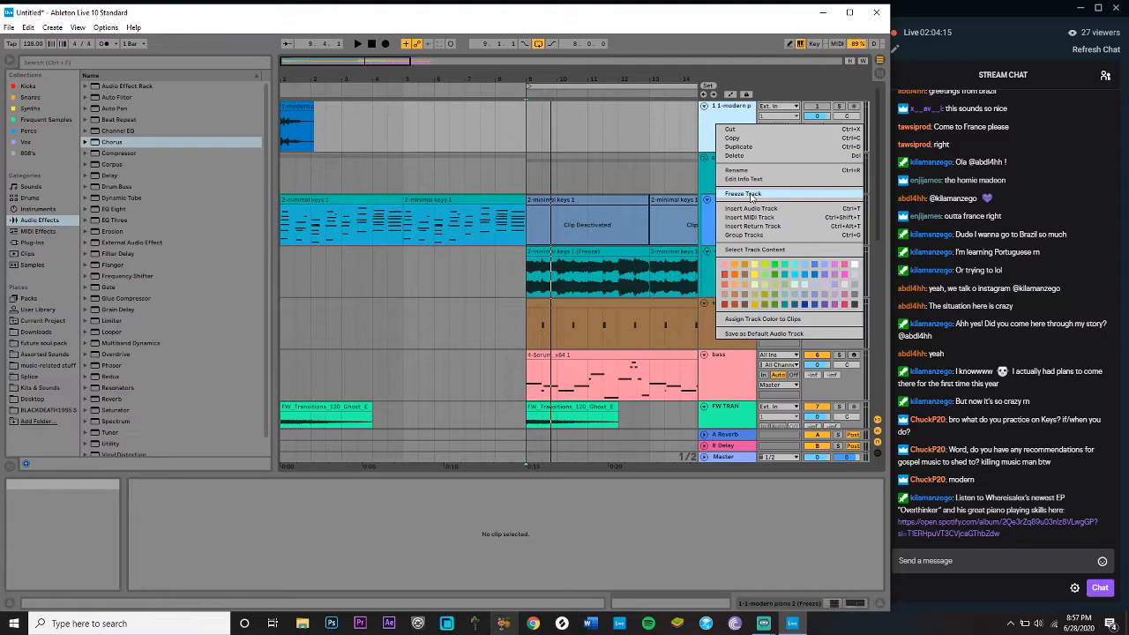
click(752, 194)
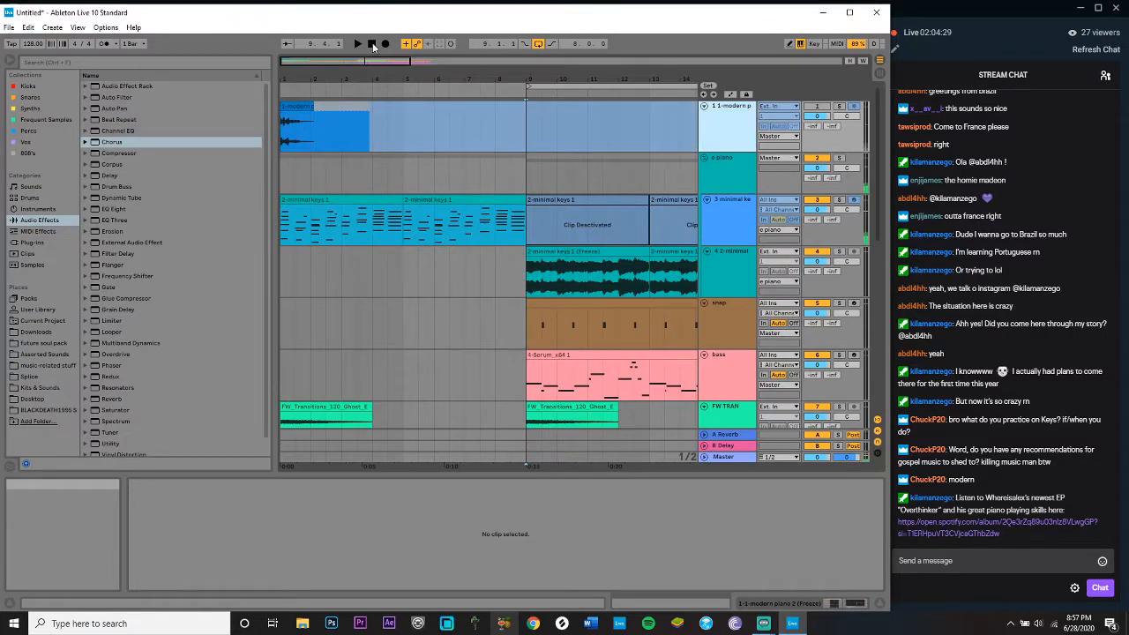
click(527, 180)
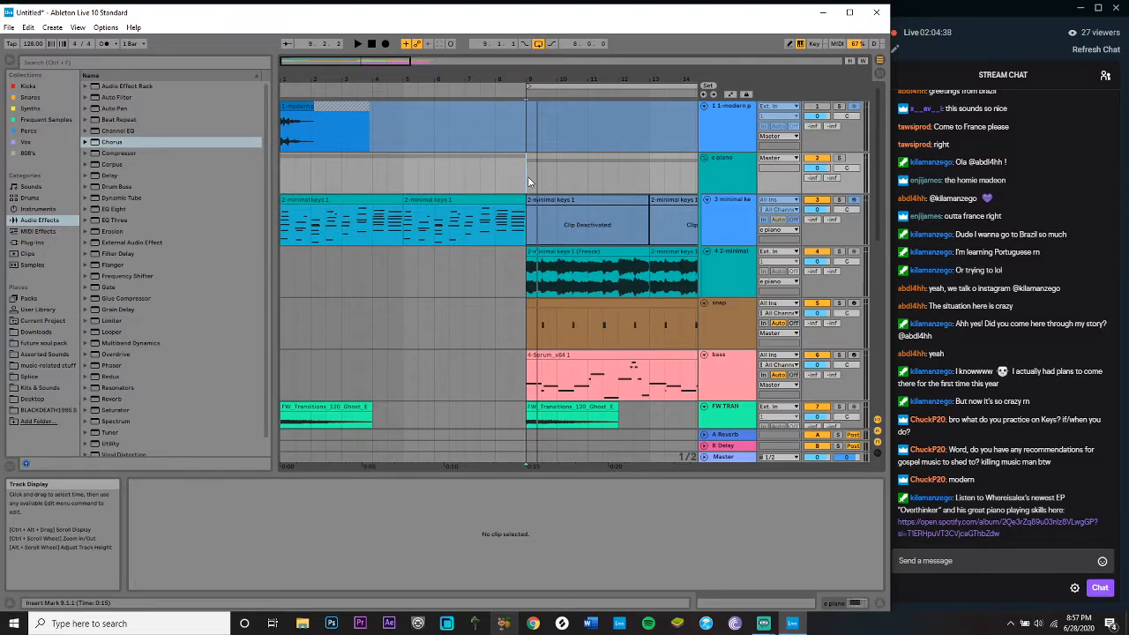
Step: Set the gain of the horn clip on track 17 to 1.19 dB while auditioning it with the arrangement from bar 9
key(space)
scroll(572, 275, down, 5)
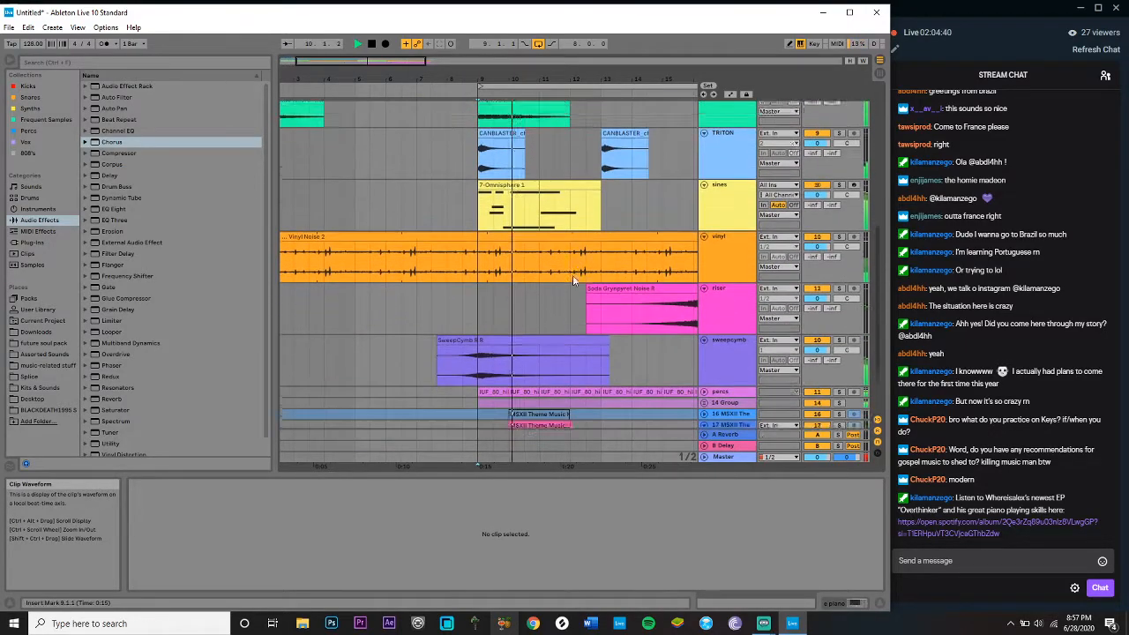
scroll(572, 276, down, 3)
click(540, 356)
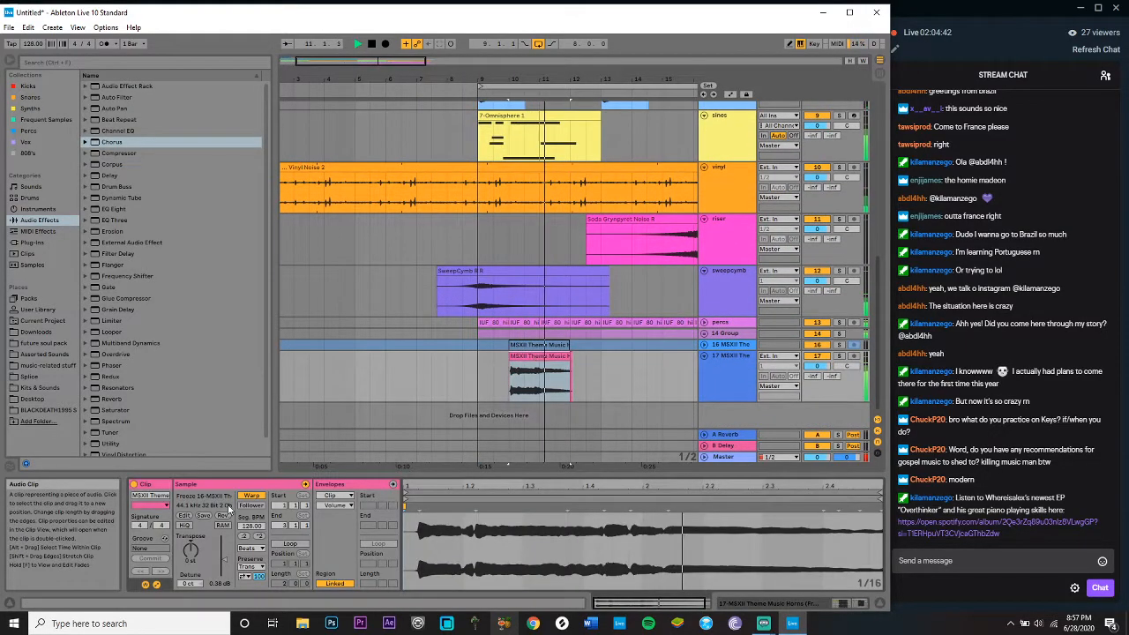
drag(224, 561, 226, 562)
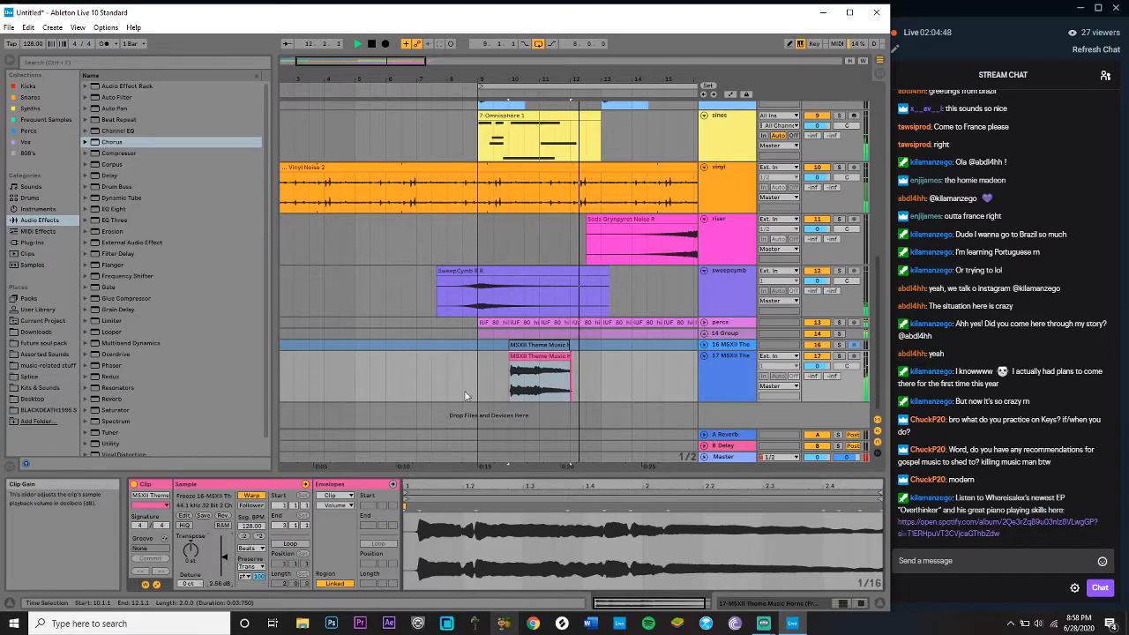
scroll(491, 383, right, 2)
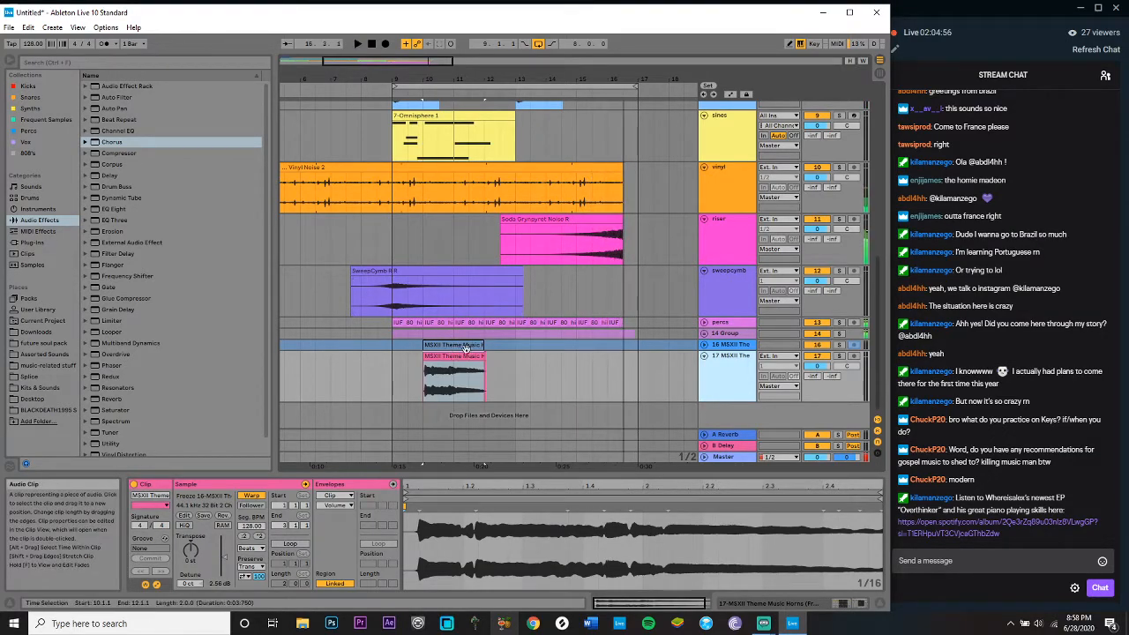
key(space)
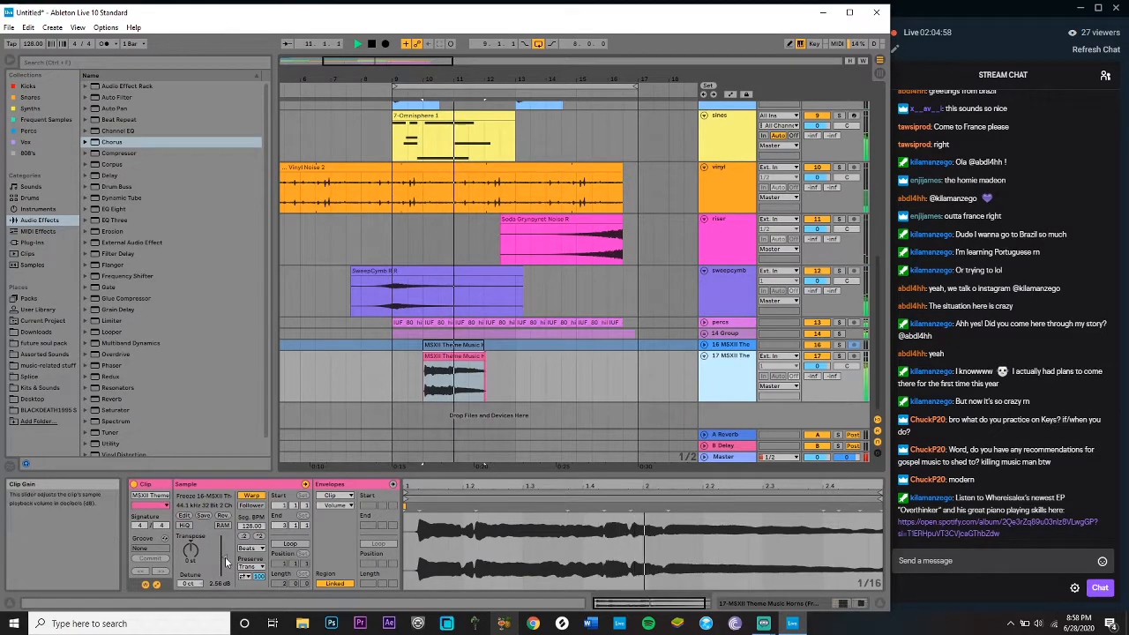
drag(225, 562, 225, 564)
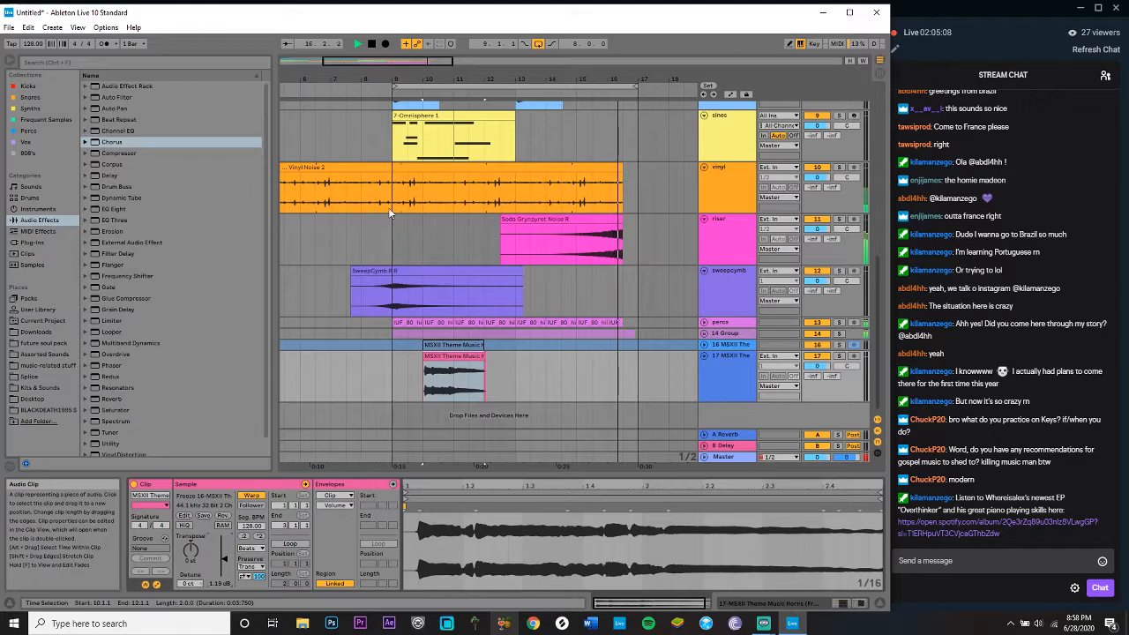
Step: Search the whole browser library for "horns", look through the samples, and stop playback
click(122, 64)
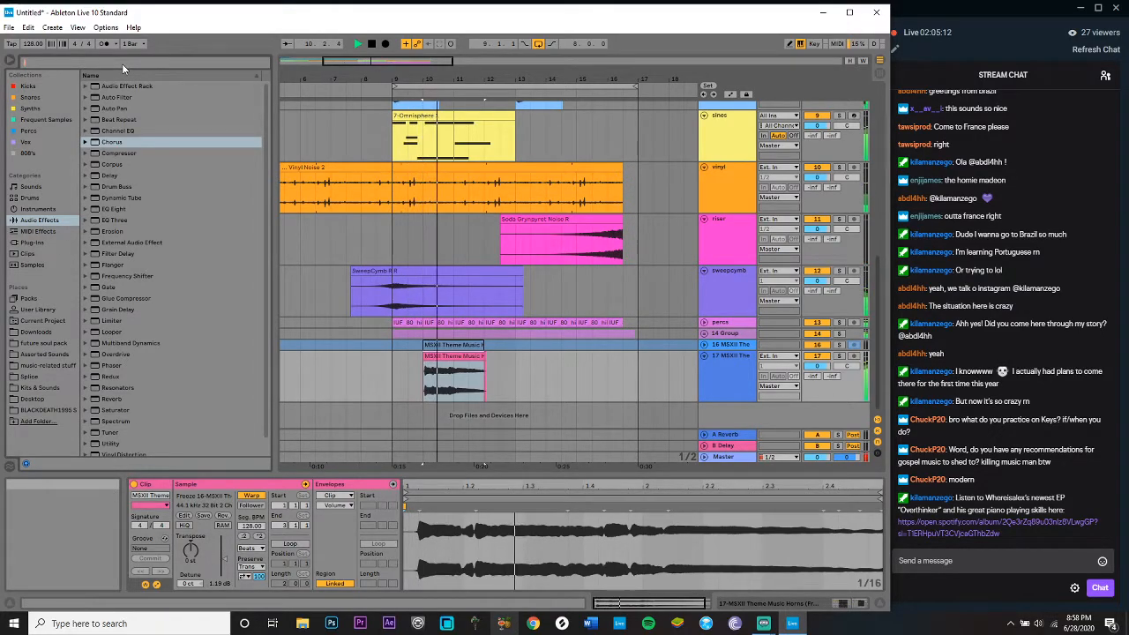
text(horns)
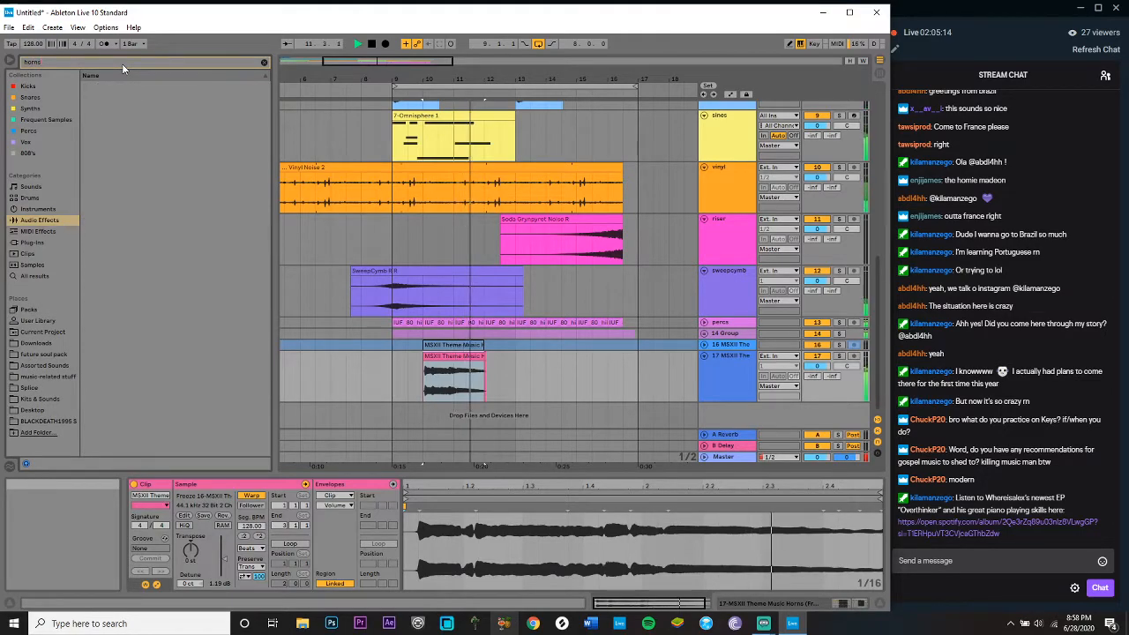
click(36, 275)
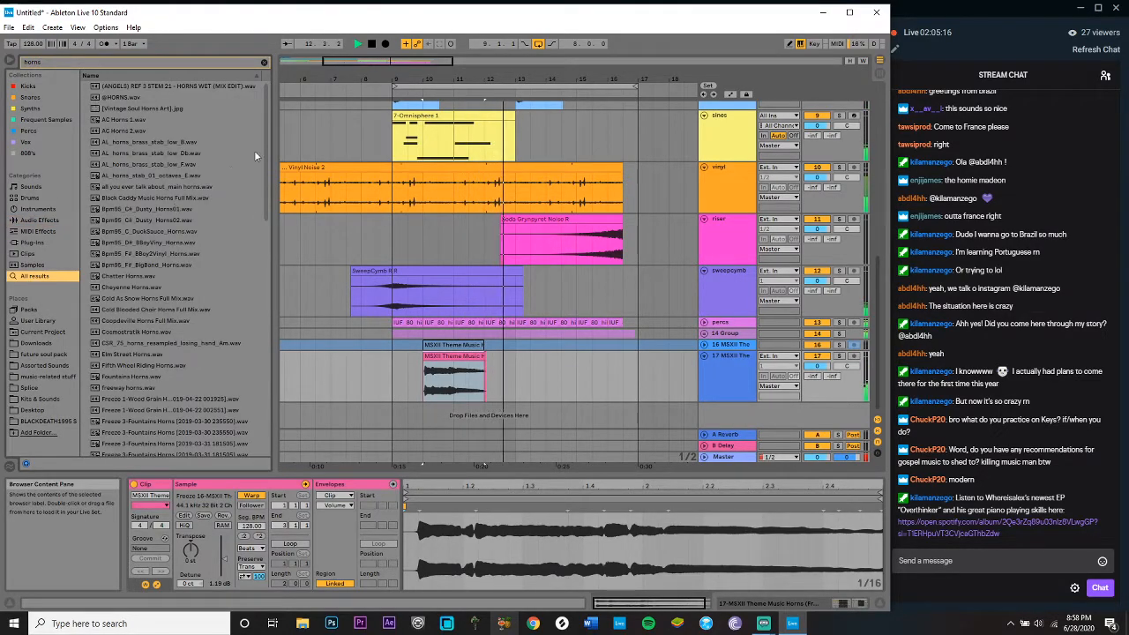
drag(262, 131, 267, 202)
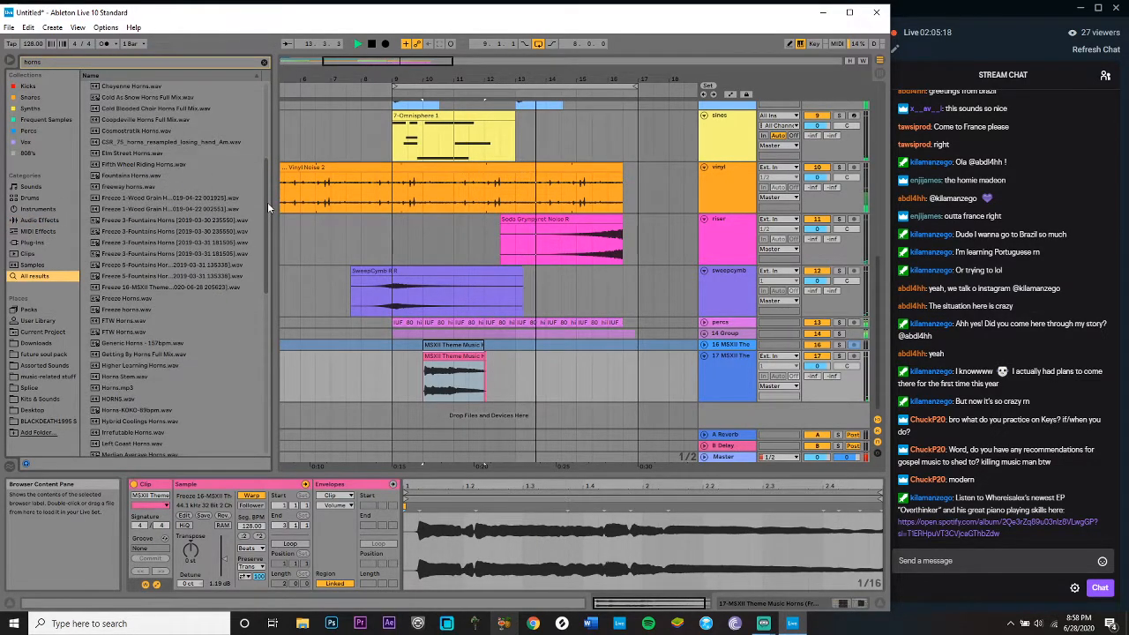
key(space)
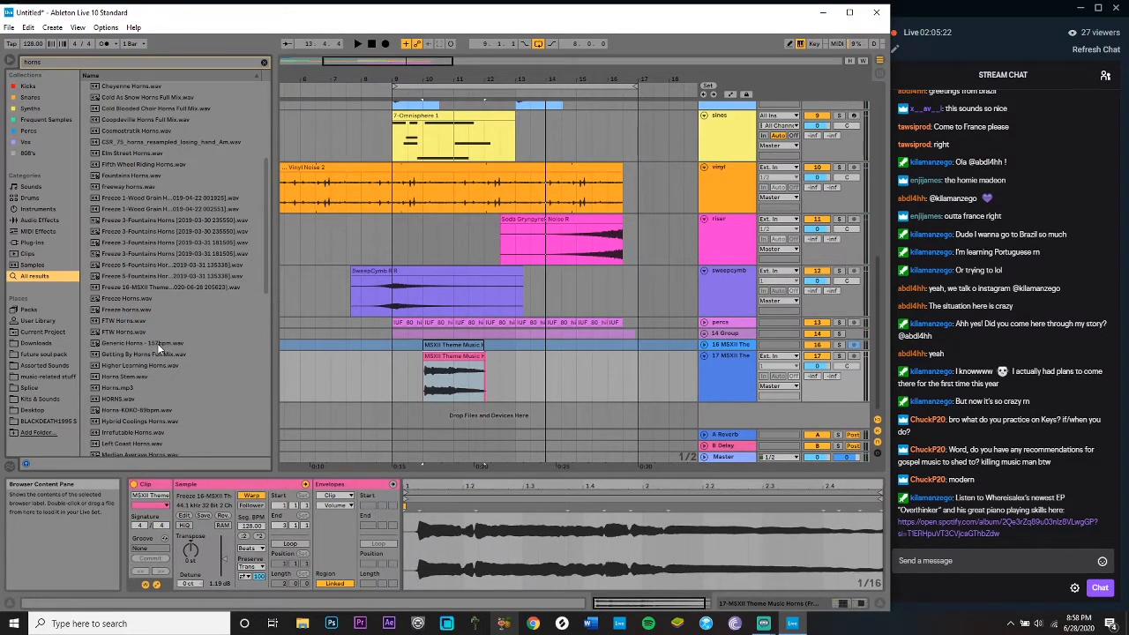
Step: Preview the Generic Horns - 137bpm, Elm Street Horns, Fifth Wheel Riding Horns and Fountains Horns samples
click(157, 343)
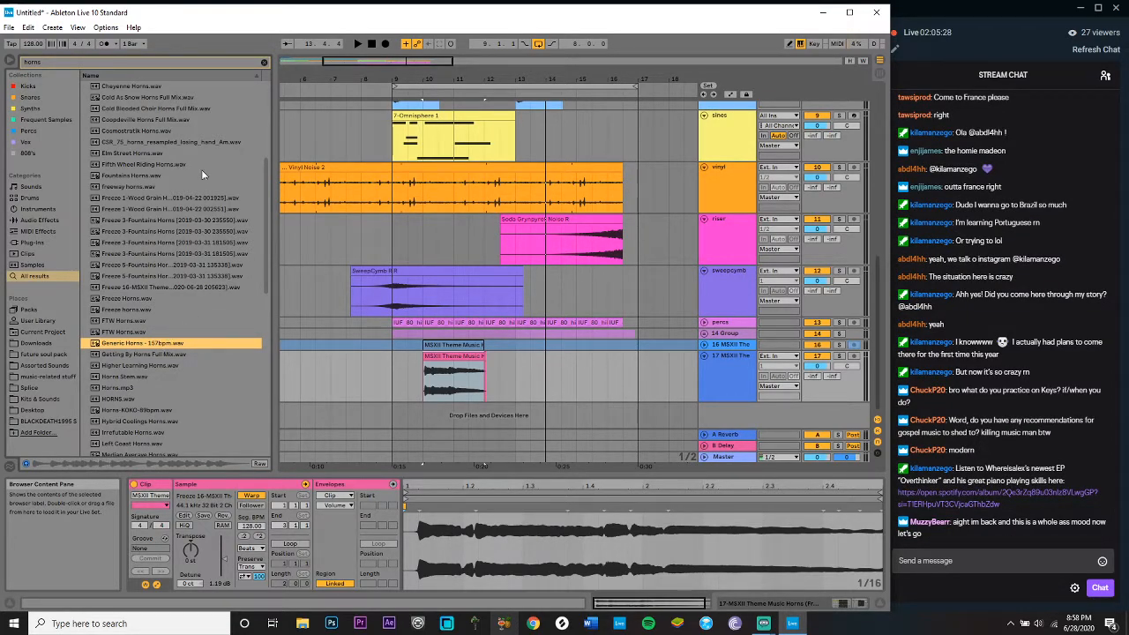
click(166, 155)
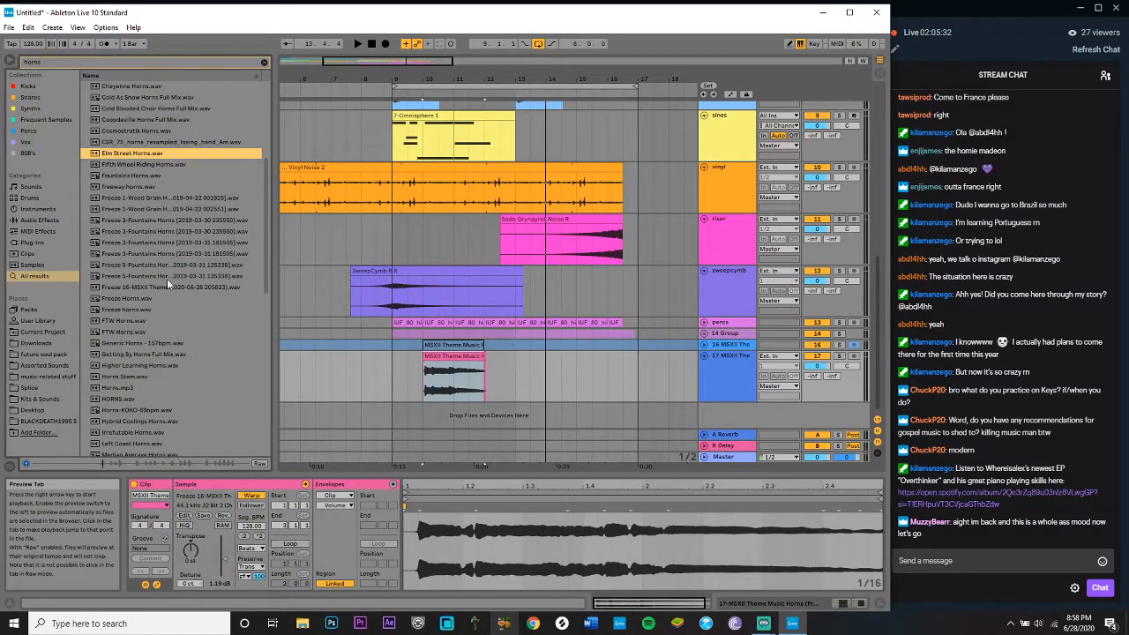
click(158, 164)
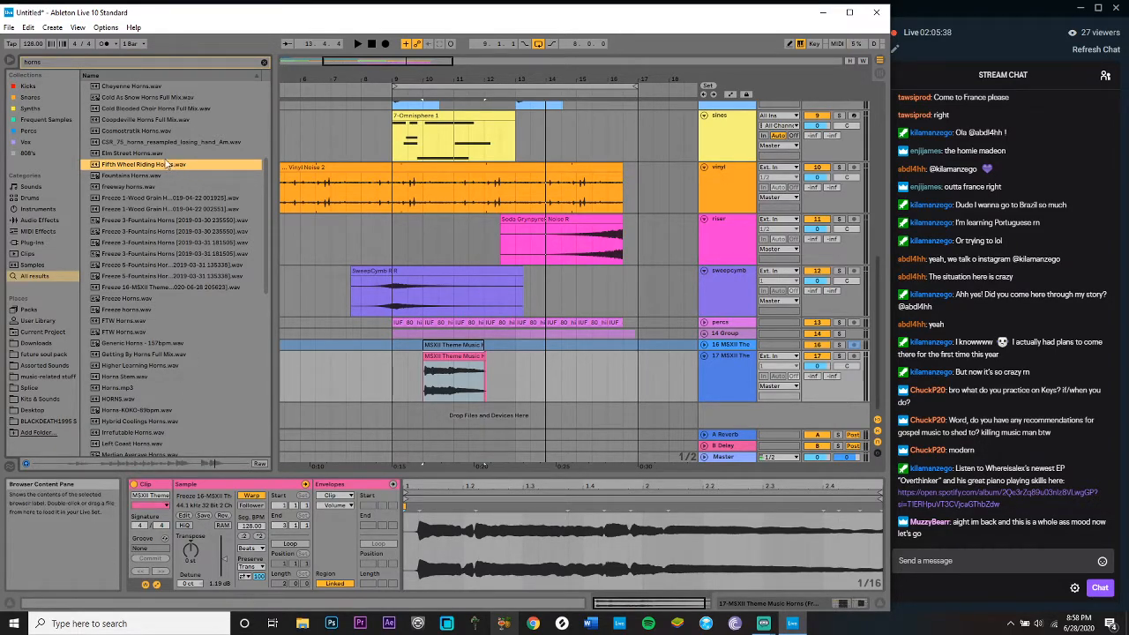
click(135, 175)
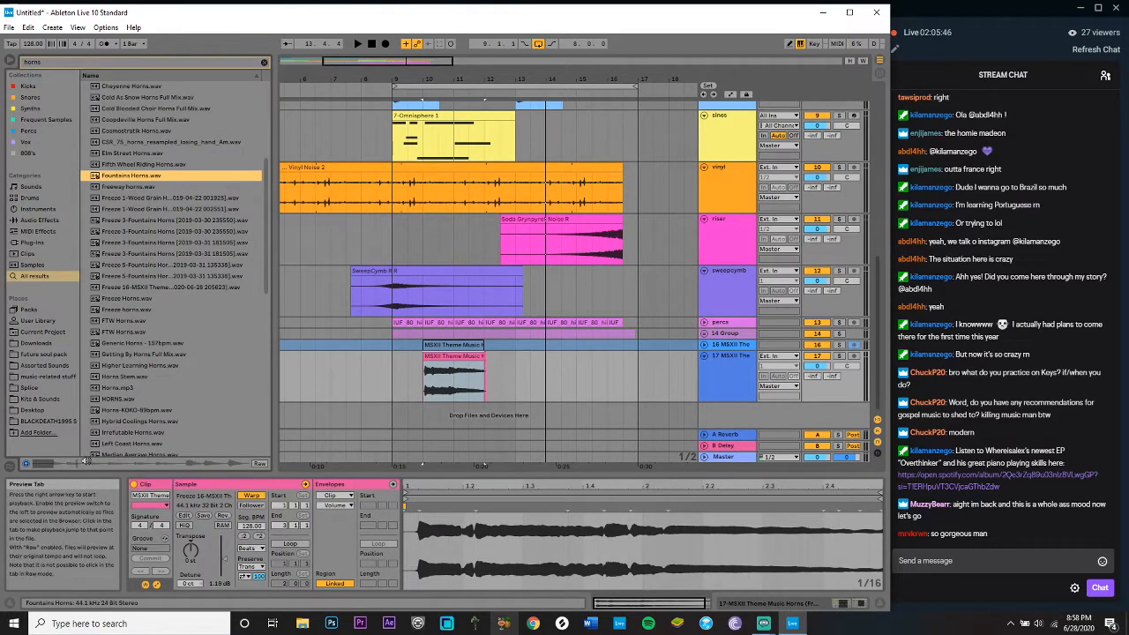
Step: Place the Fountains Horns sample on a new audio track at bar 13 and set its clip gain to 7.50 dB during playback
drag(150, 176, 521, 381)
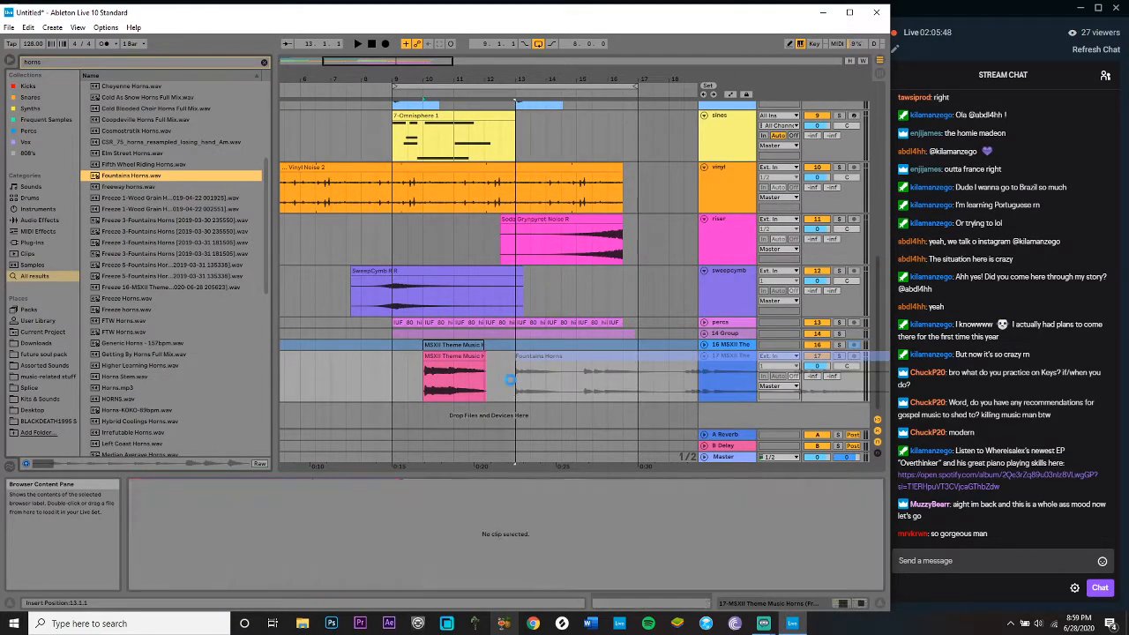
drag(617, 379, 582, 414)
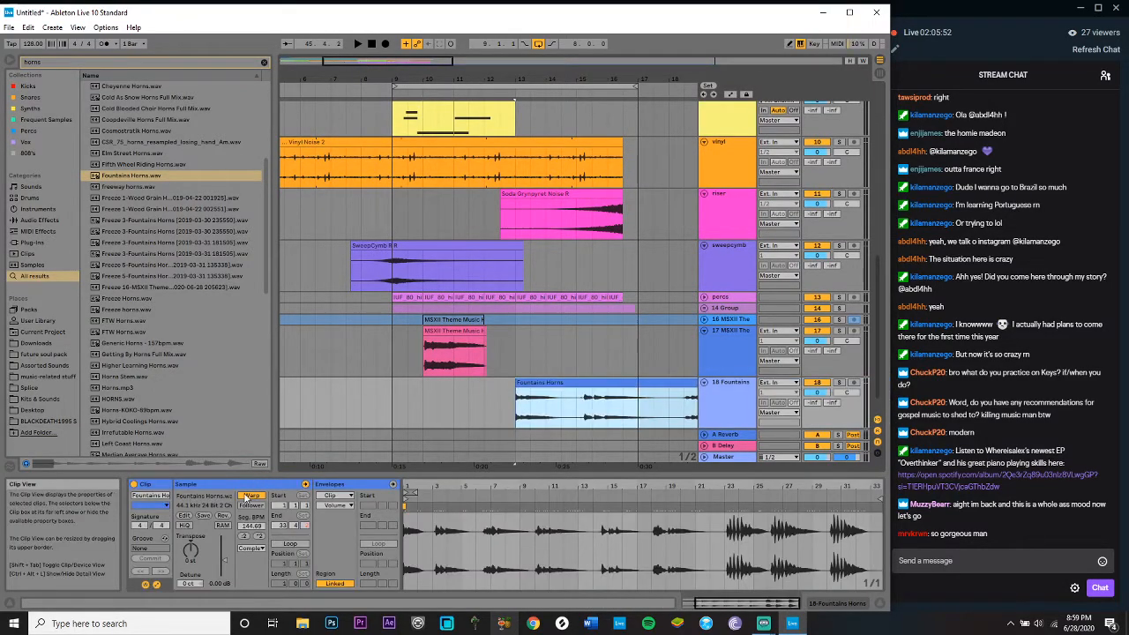
key(space)
drag(224, 562, 223, 550)
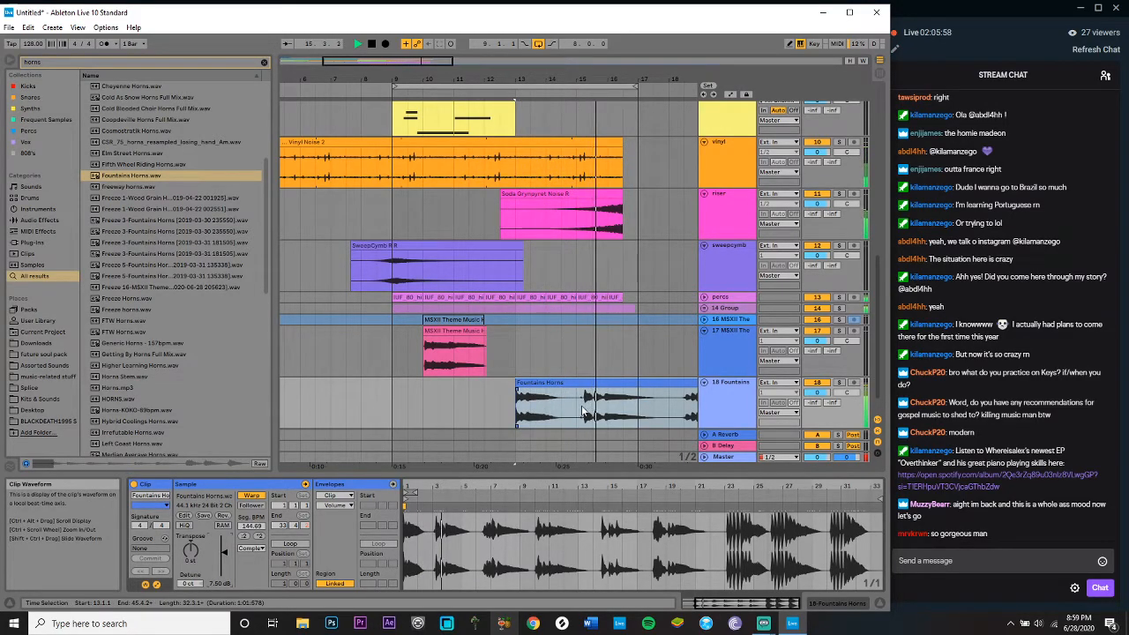
Step: Move the Fountains Horns clip to start at bar 9 and set its gain to 7.44 dB, auditioning it from there
drag(580, 411, 598, 410)
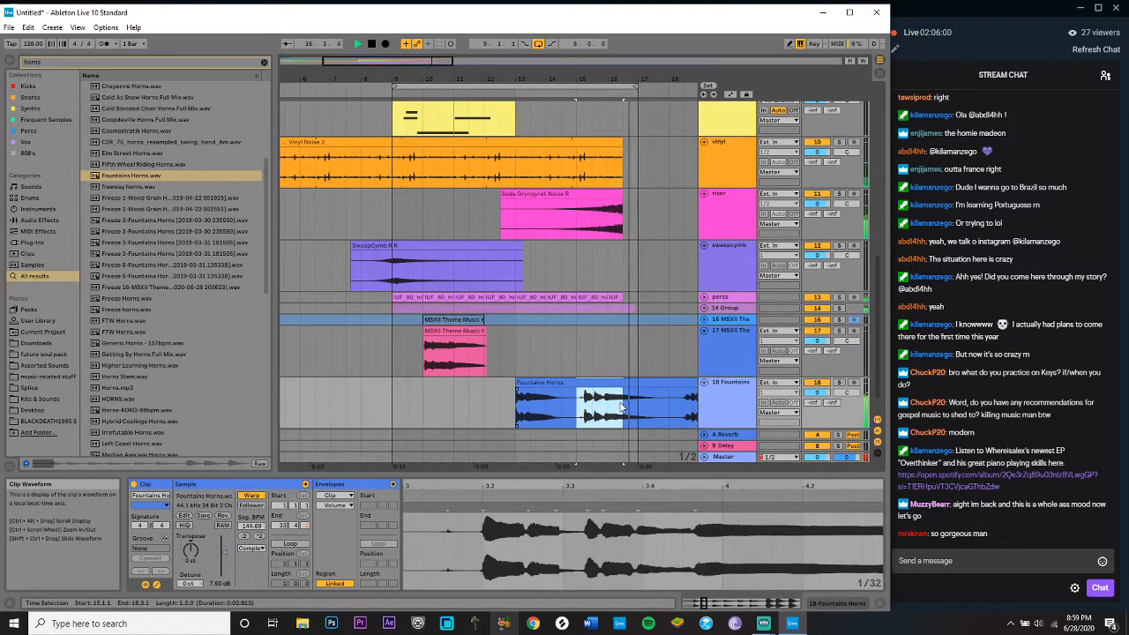
click(395, 400)
key(space)
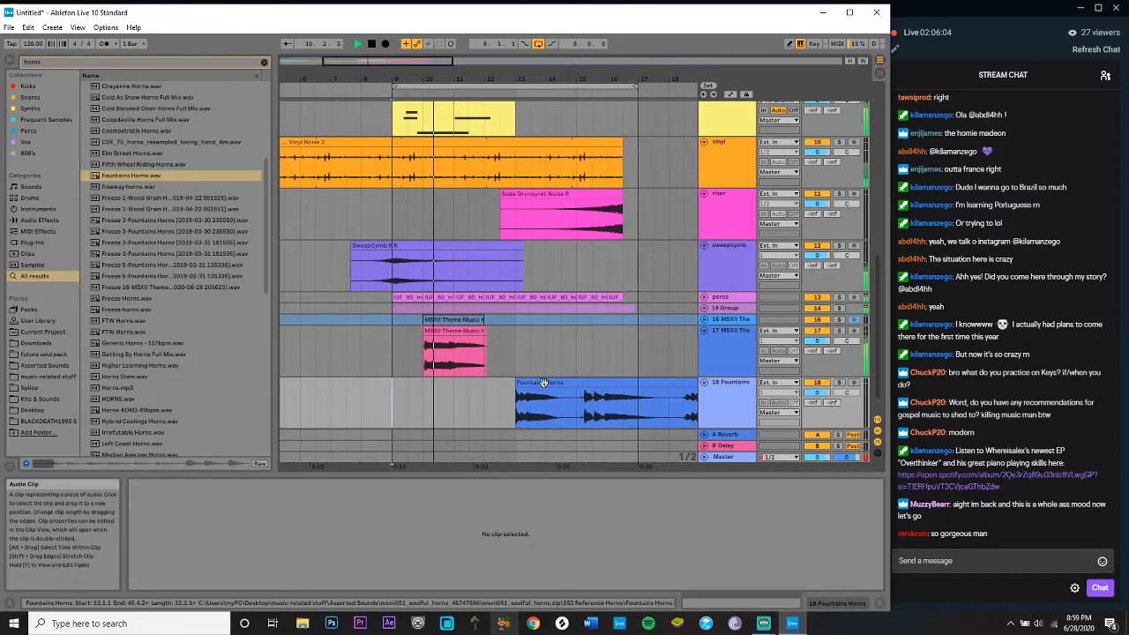
drag(536, 397, 414, 399)
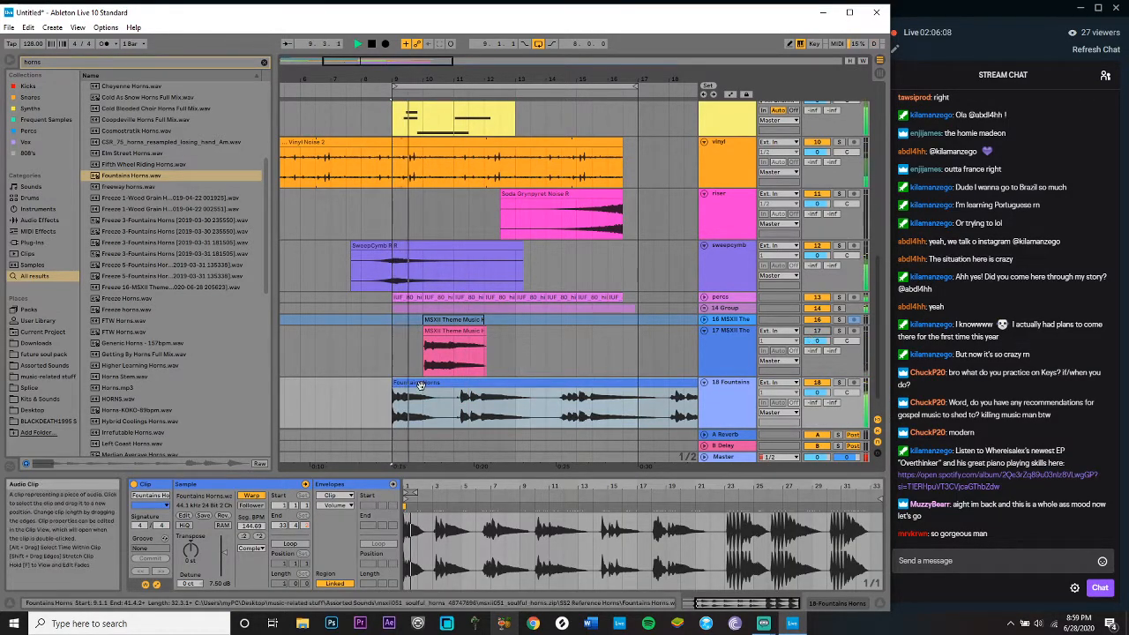
drag(224, 552, 224, 553)
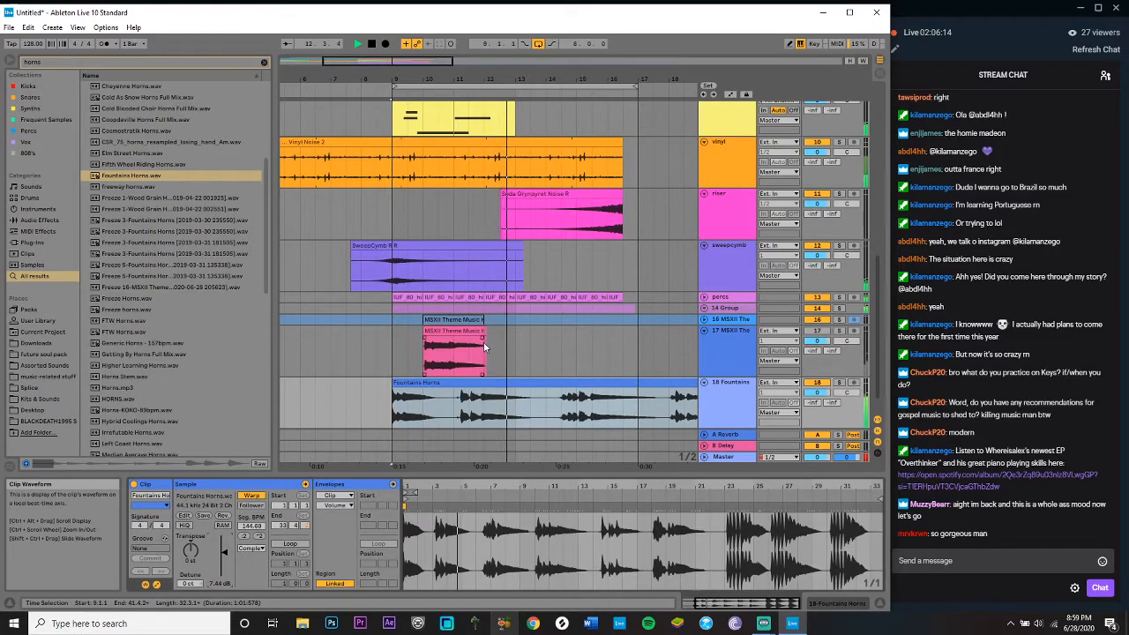
Step: Delete the part of the Fountains Horns clip before 14.3.1 and play back the remaining part
click(561, 406)
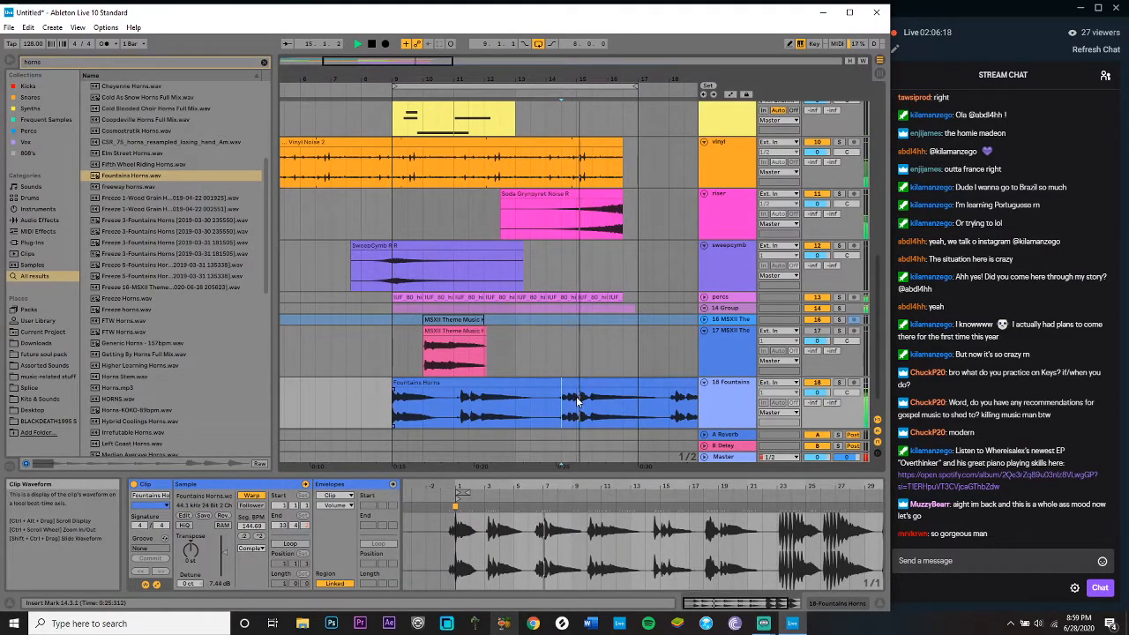
drag(561, 406, 363, 406)
key(Delete)
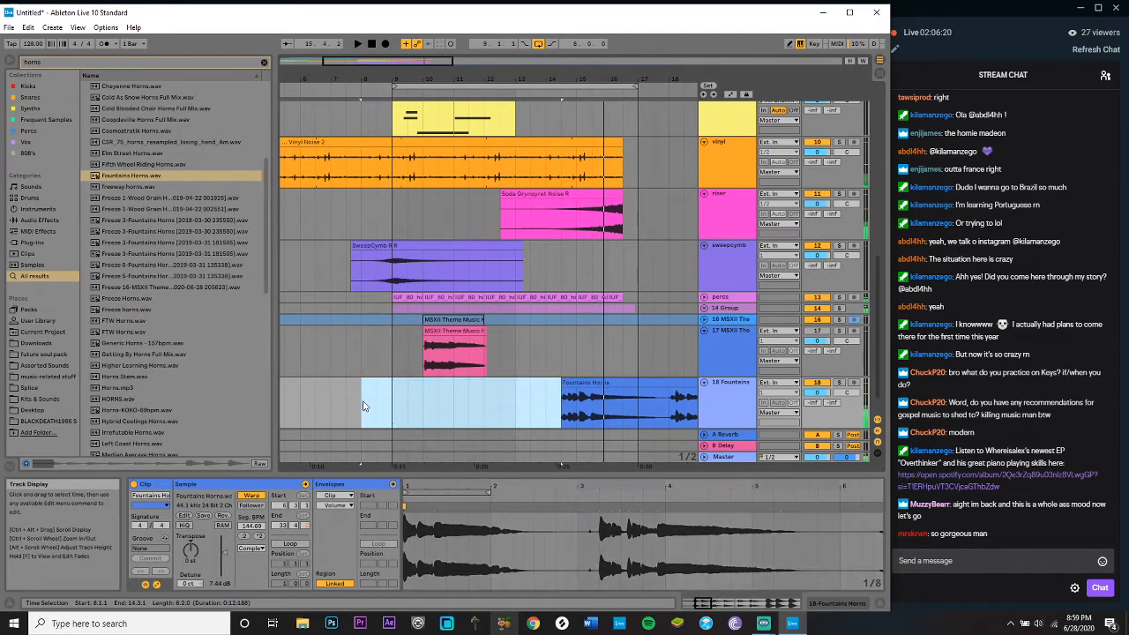
click(545, 388)
key(space)
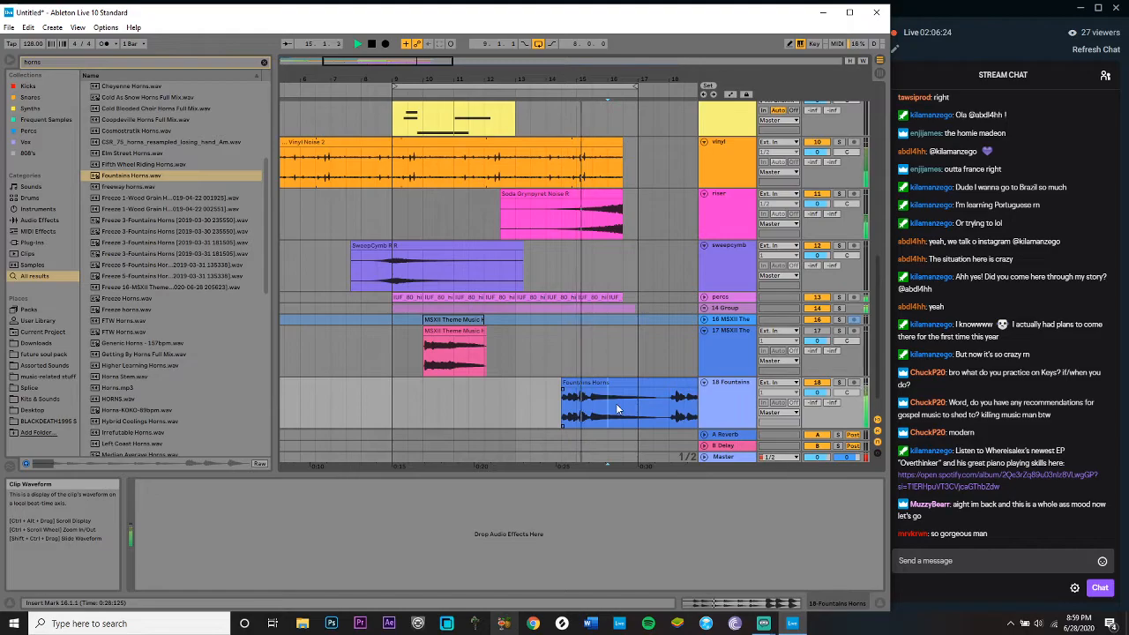
Step: Delete everything in the Fountains Horns clip after 16.3.1, including the leftover piece, to keep a two-bar phrase
drag(608, 408, 659, 394)
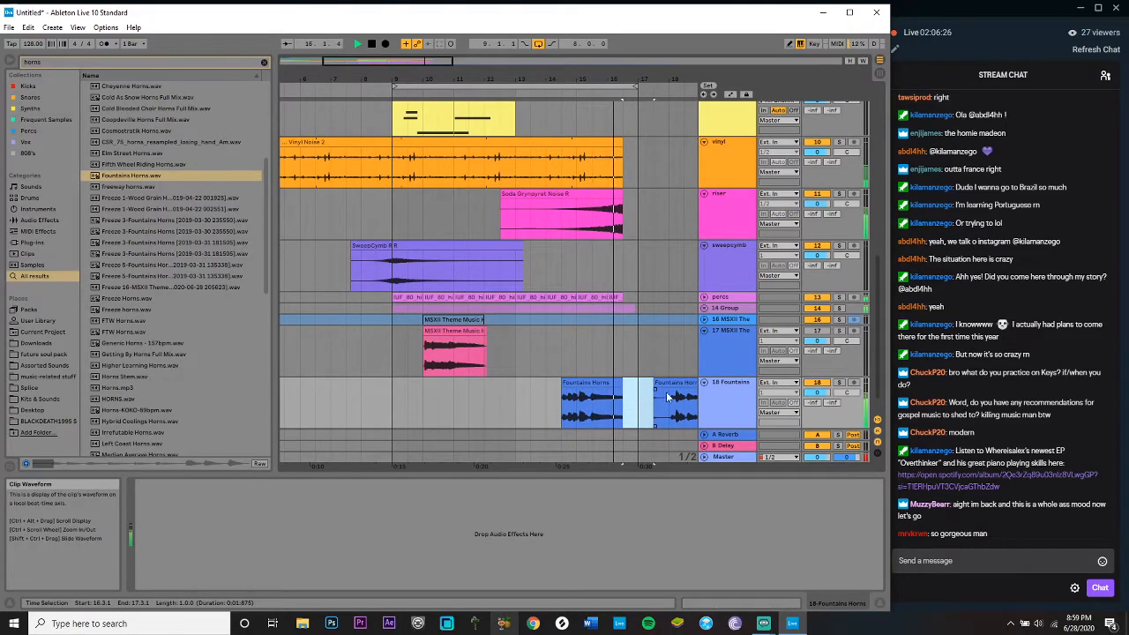
key(Delete)
click(666, 382)
key(Delete)
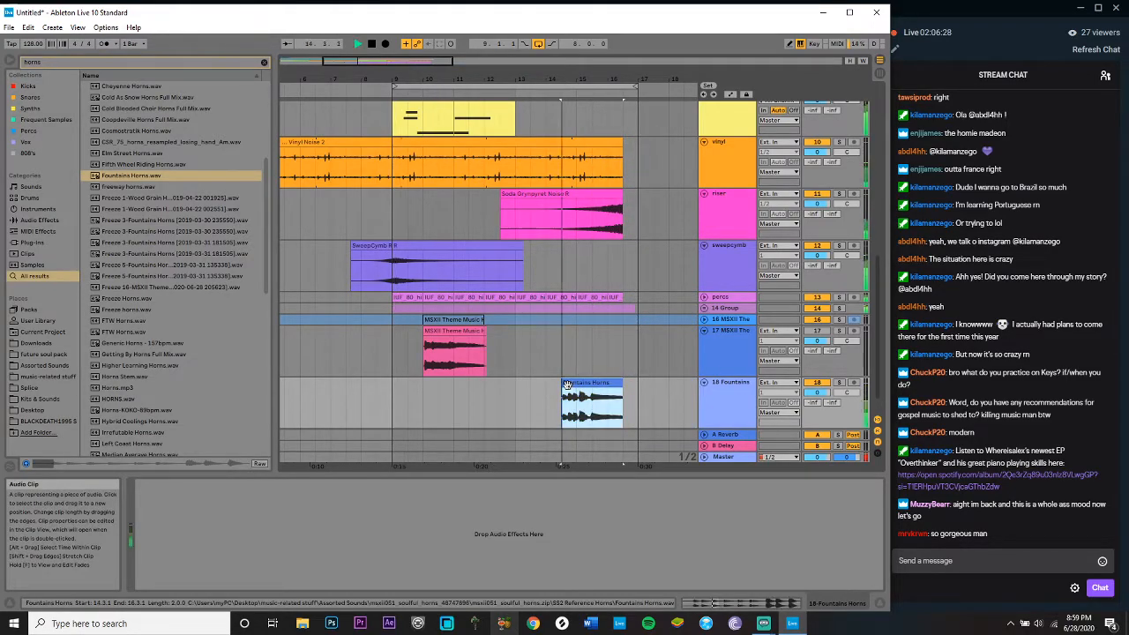
Step: Clear the browser search and add the Multiband Dynamics audio effect to Fountains Horns track 18
click(707, 405)
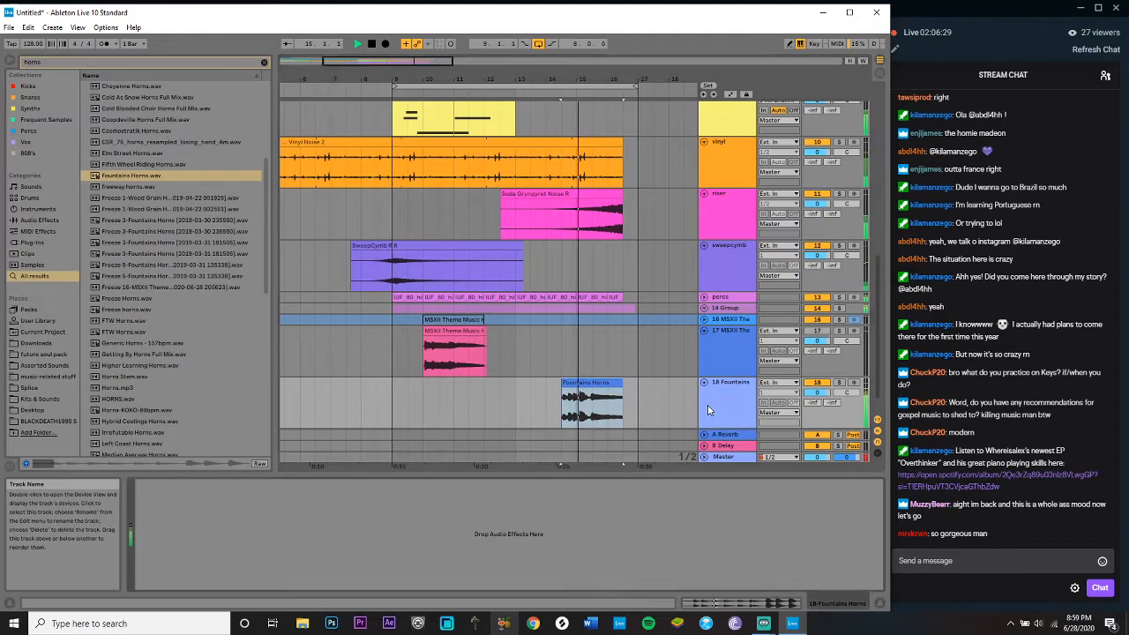
click(264, 63)
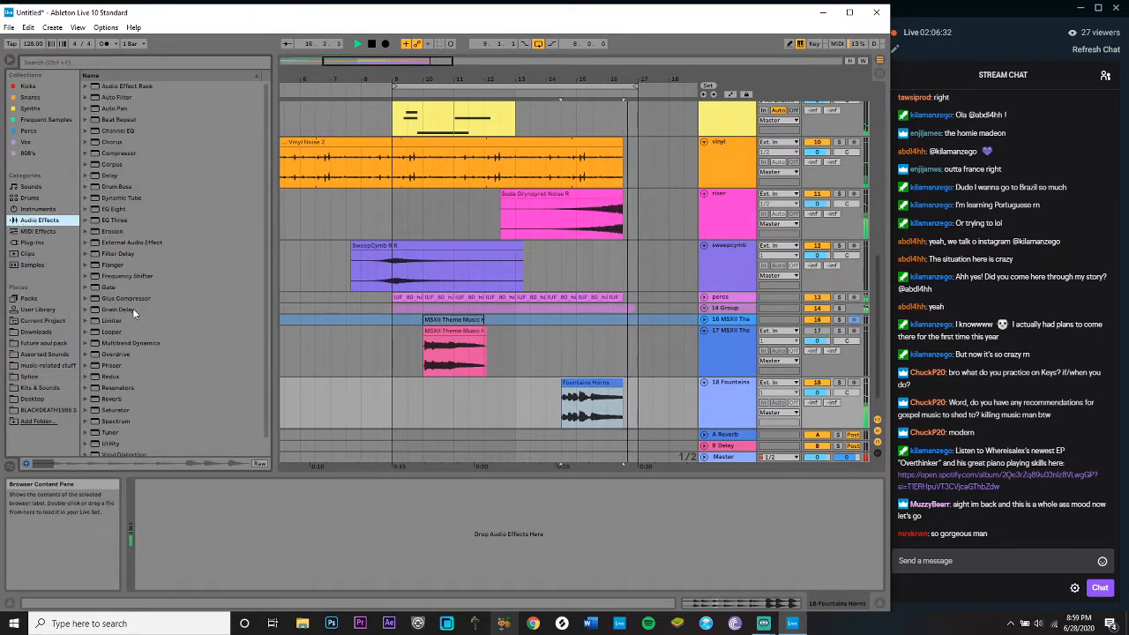
double_click(116, 343)
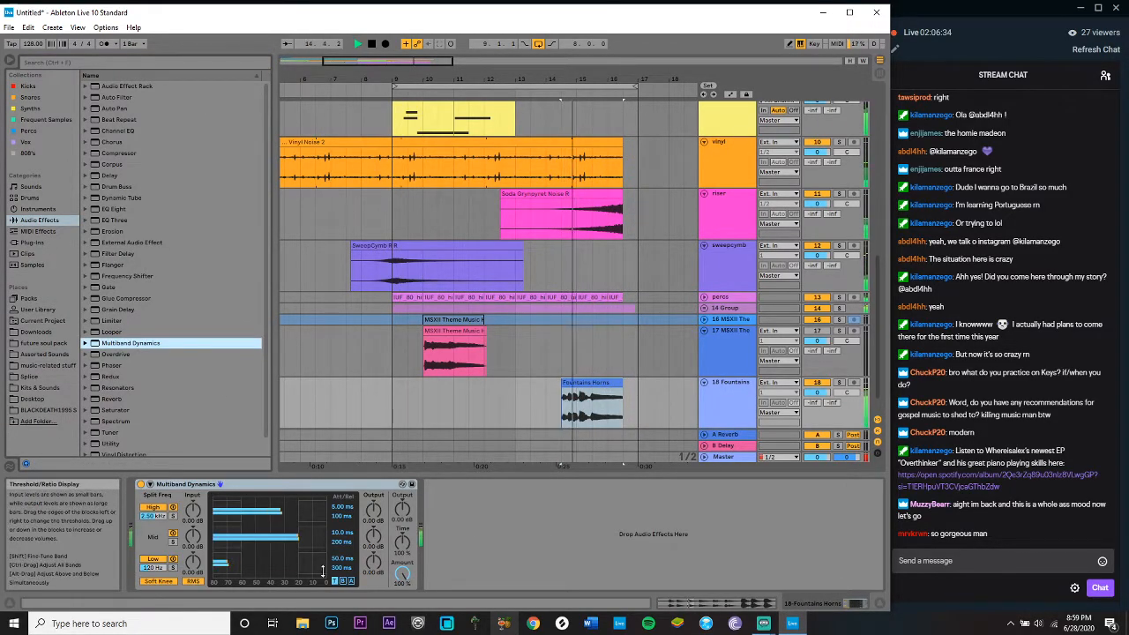
Step: Set the Multiband Dynamics crossovers to 600 Hz and 200 Hz and the high band's output gain to 2.50 dB
key(space)
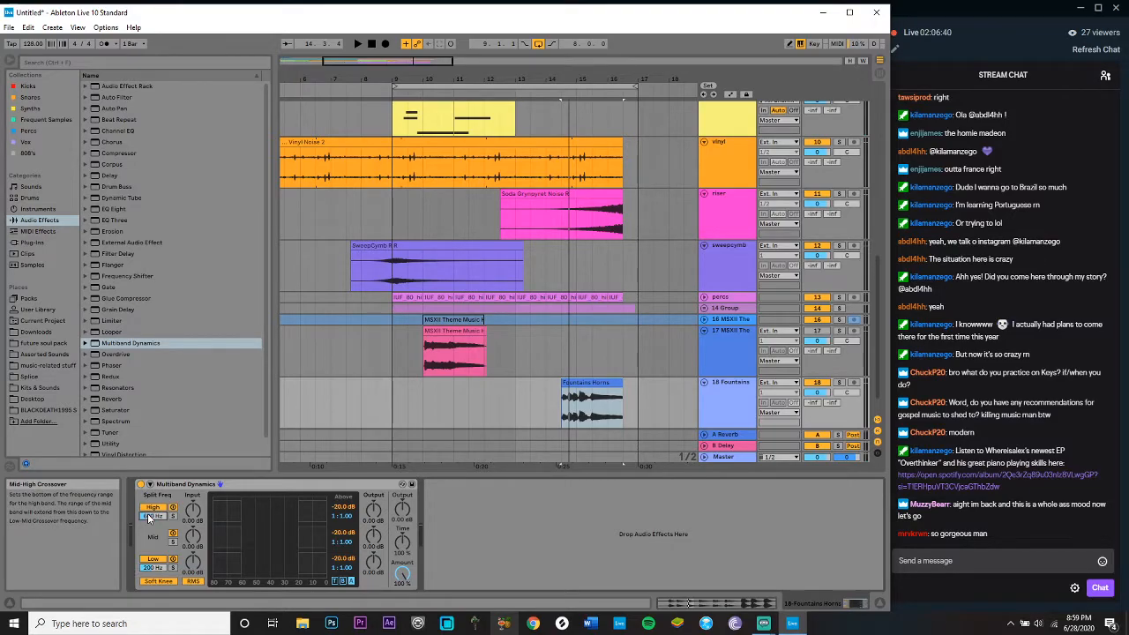
key(space)
key(space)
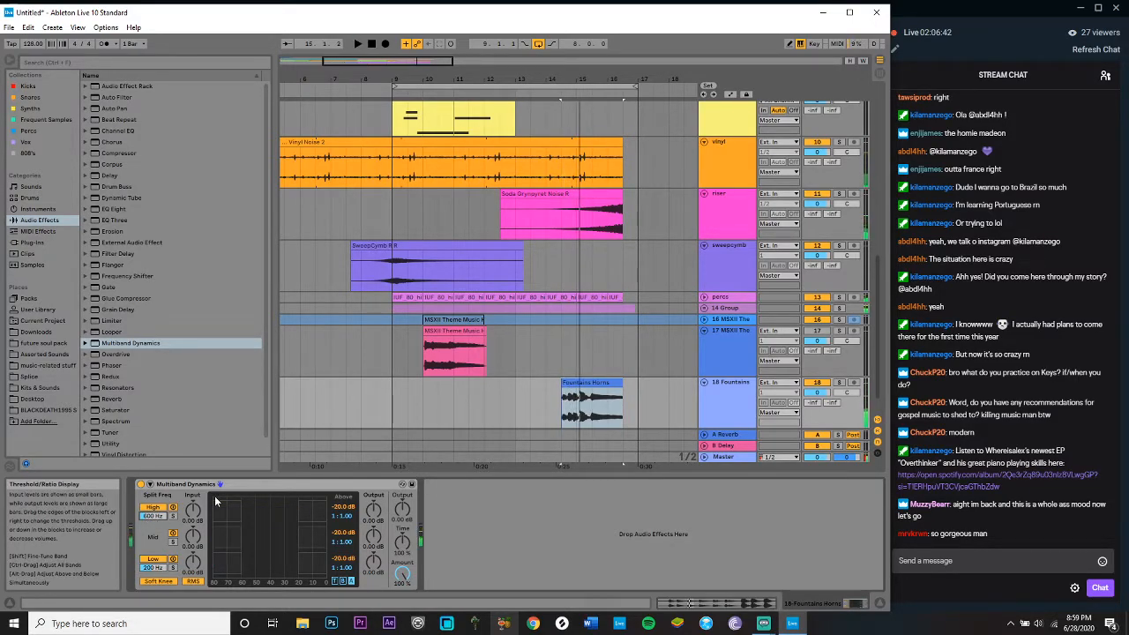
key(space)
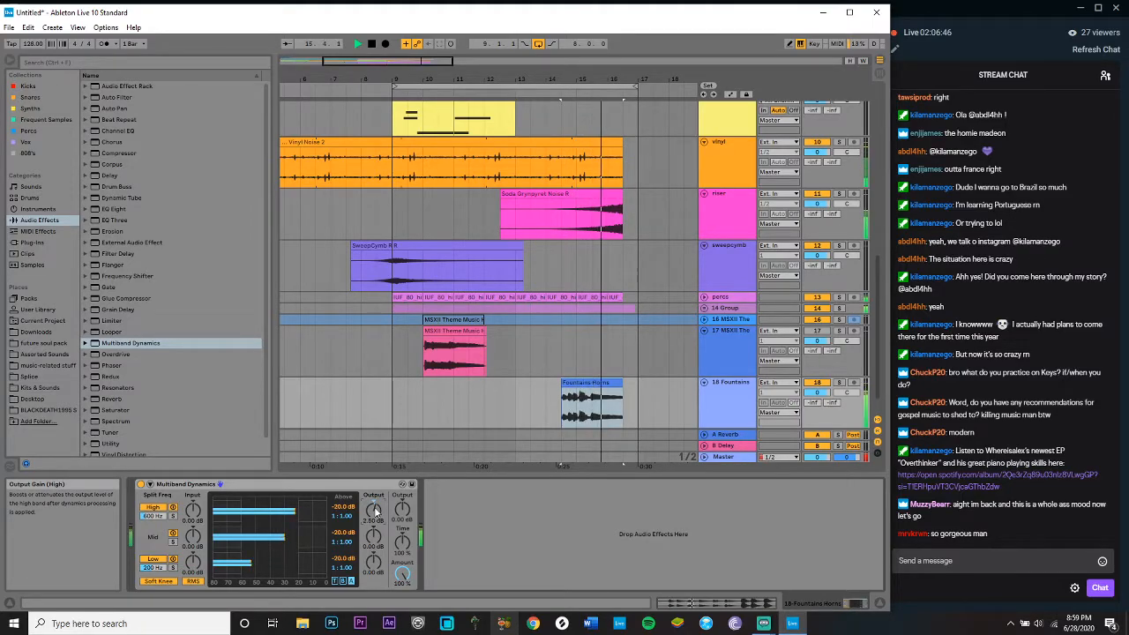
Step: Add EQ Eight after Multiband Dynamics on track 18 and shape a low-mid bell cut centred at 417 Hz
drag(126, 209, 566, 565)
key(space)
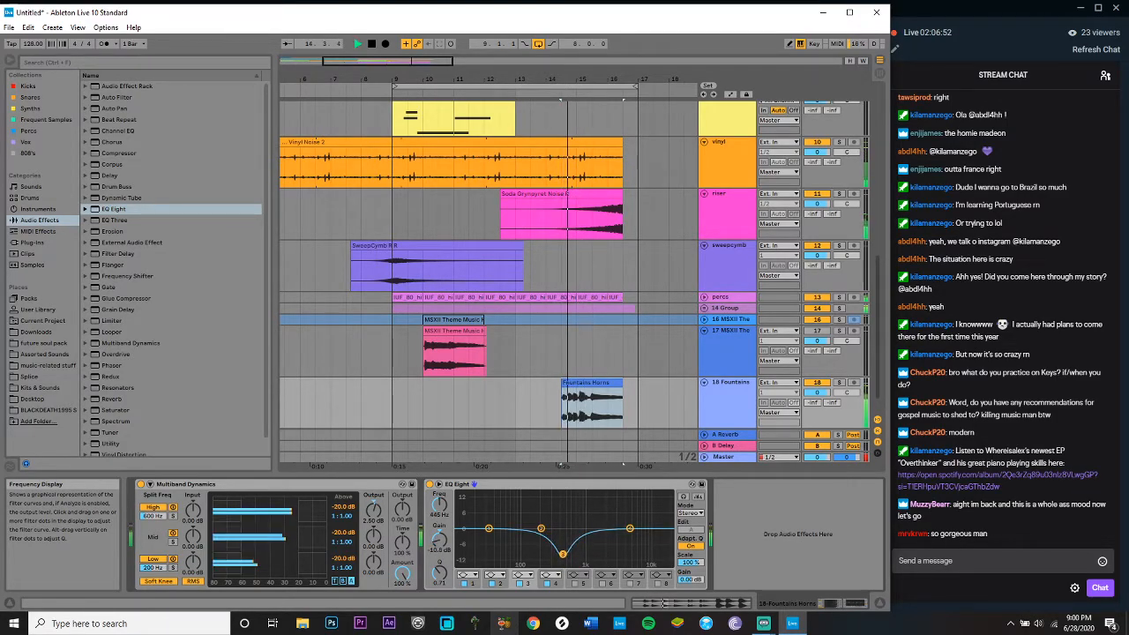
drag(585, 556, 561, 553)
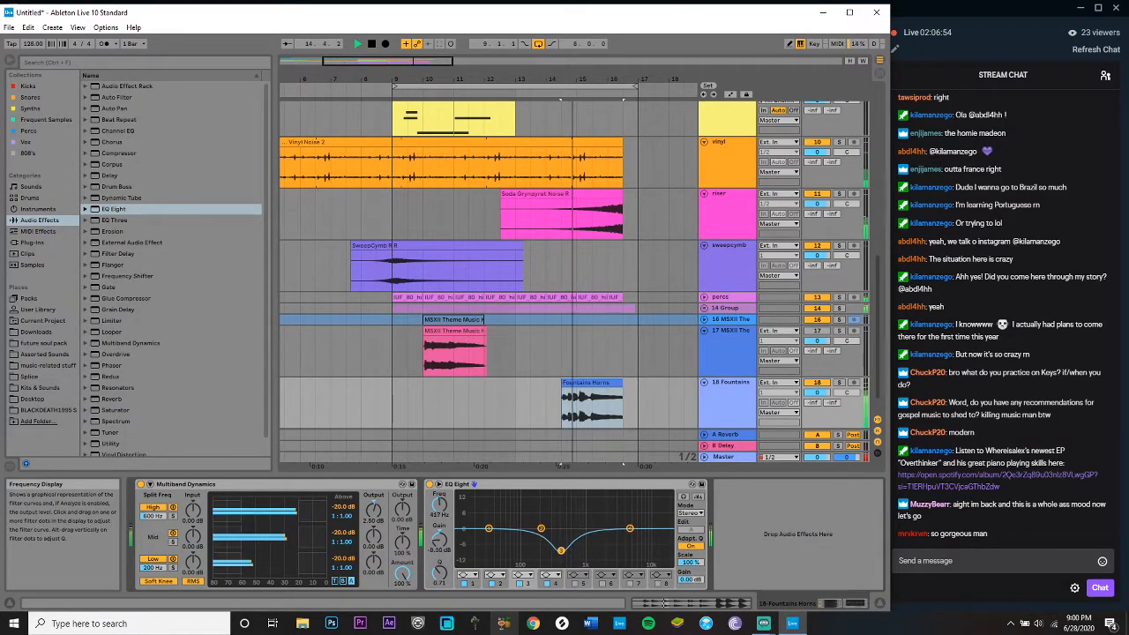
Step: Add a 200 Hz low cut and a high-mid boost of about 1.4 dB in track 18's EQ Eight, comparing it with bypass
click(503, 575)
click(492, 517)
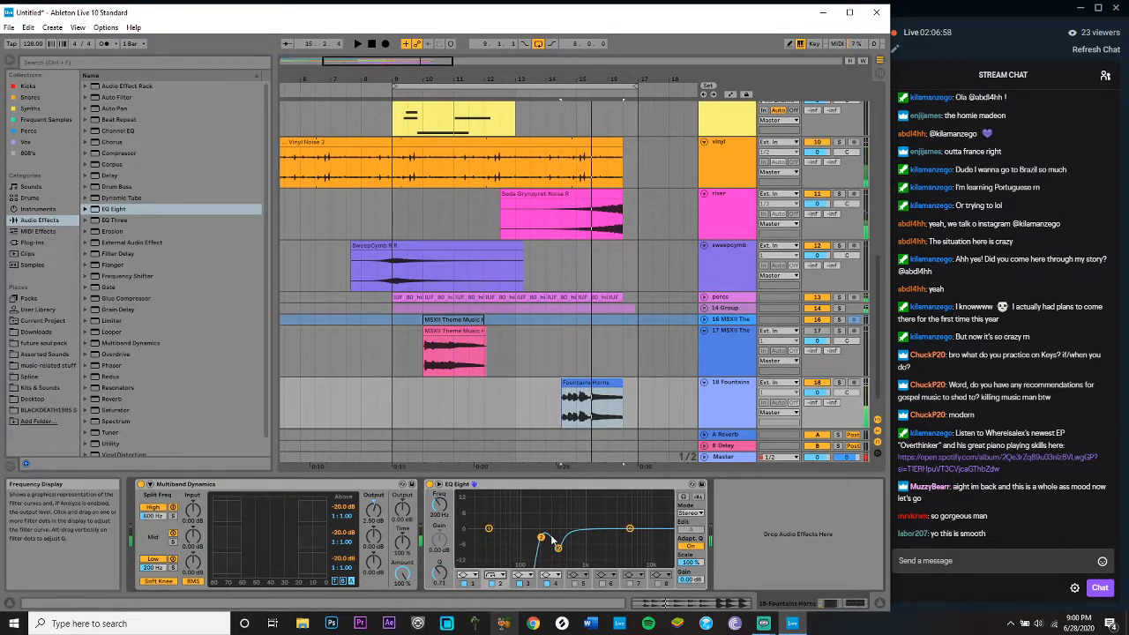
drag(631, 532, 612, 513)
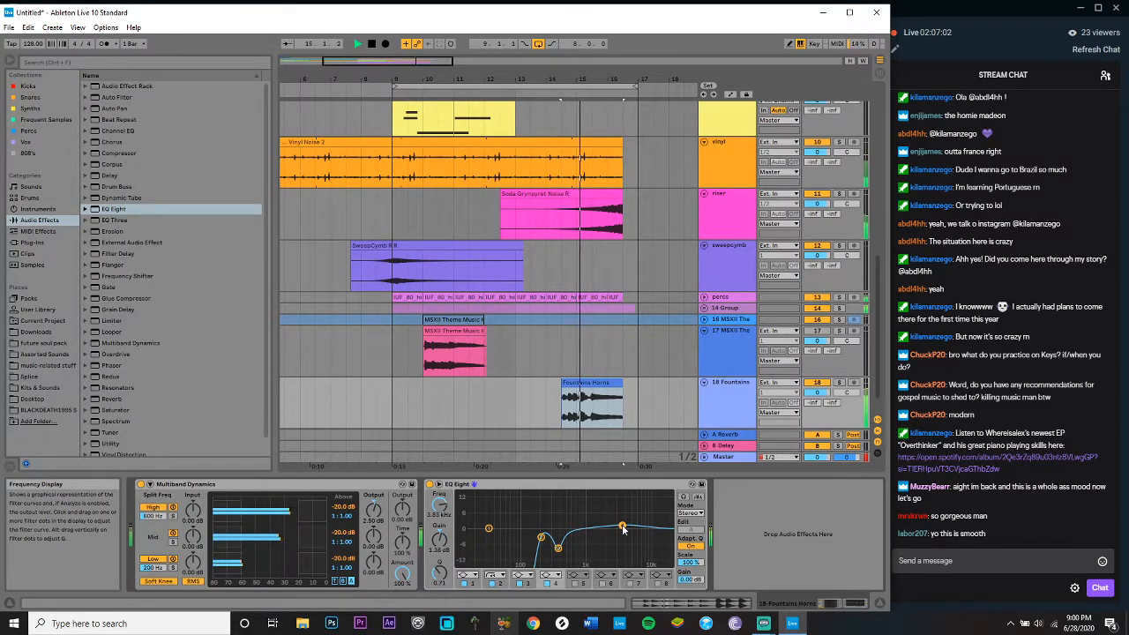
click(429, 485)
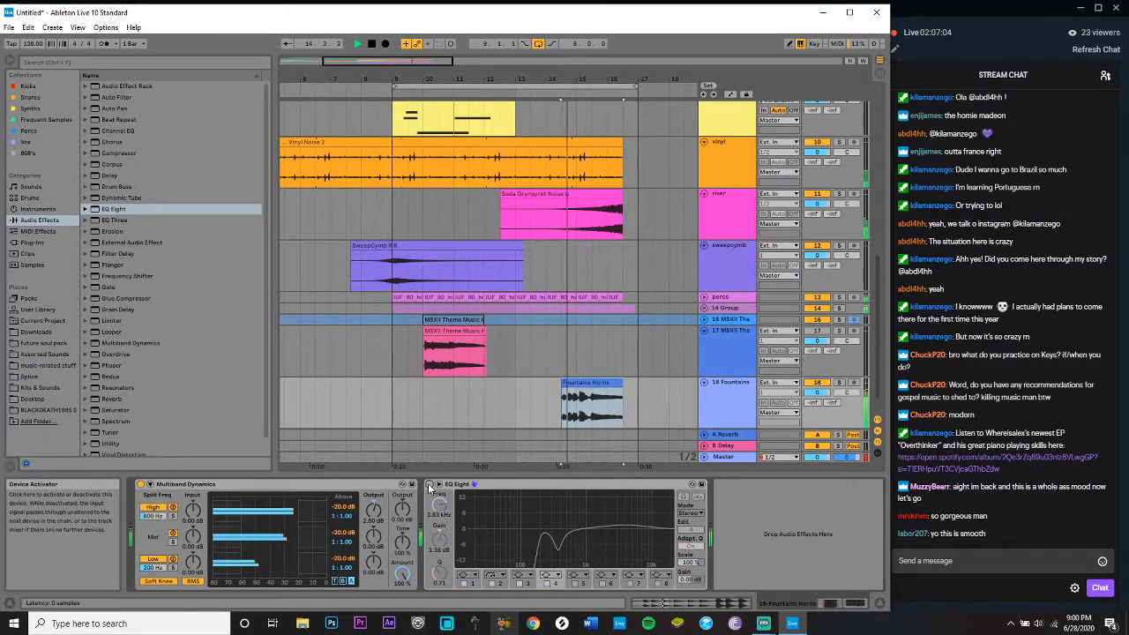
click(430, 486)
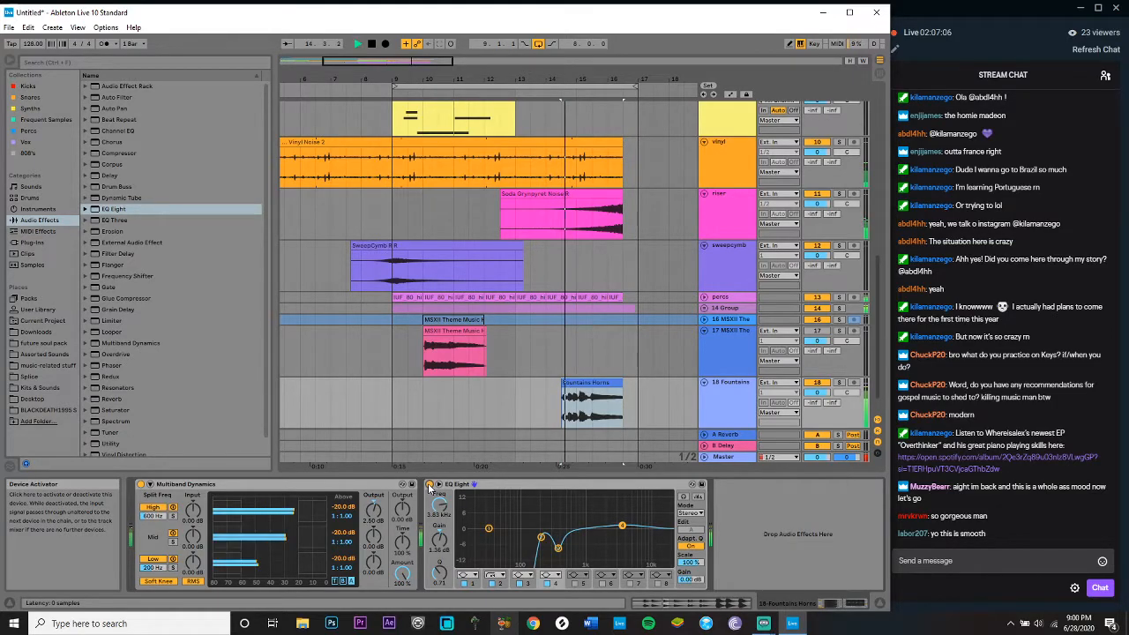
key(space)
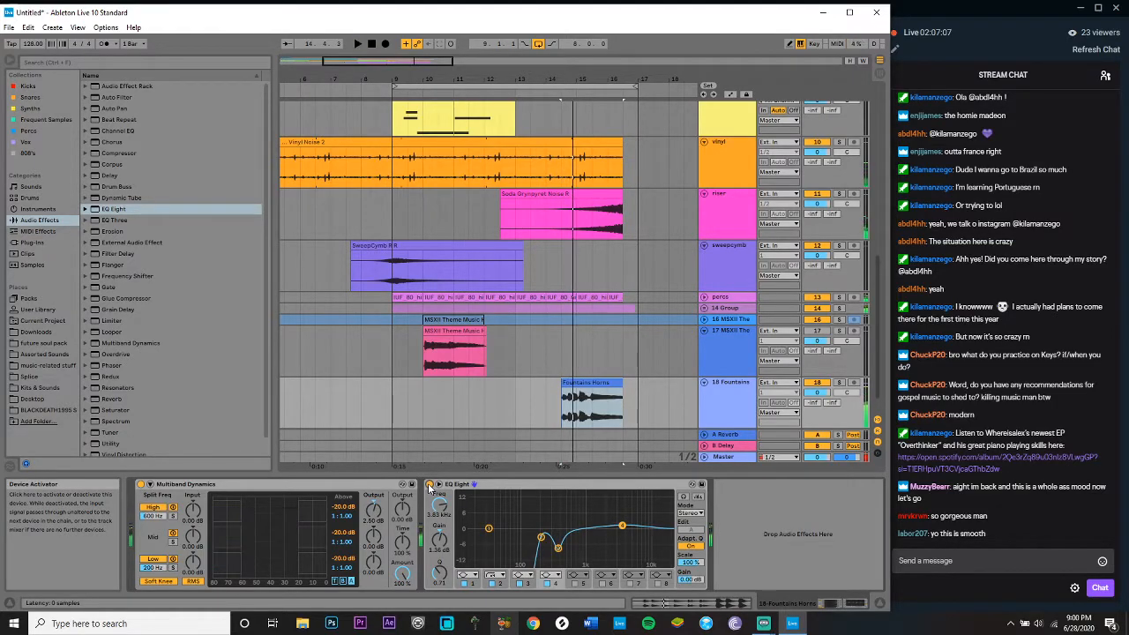
Step: Add a Reverb after EQ Eight on track 18, with 2.76 s decay, 11% dry/wet and the input low cut enabled
click(107, 390)
double_click(106, 402)
key(space)
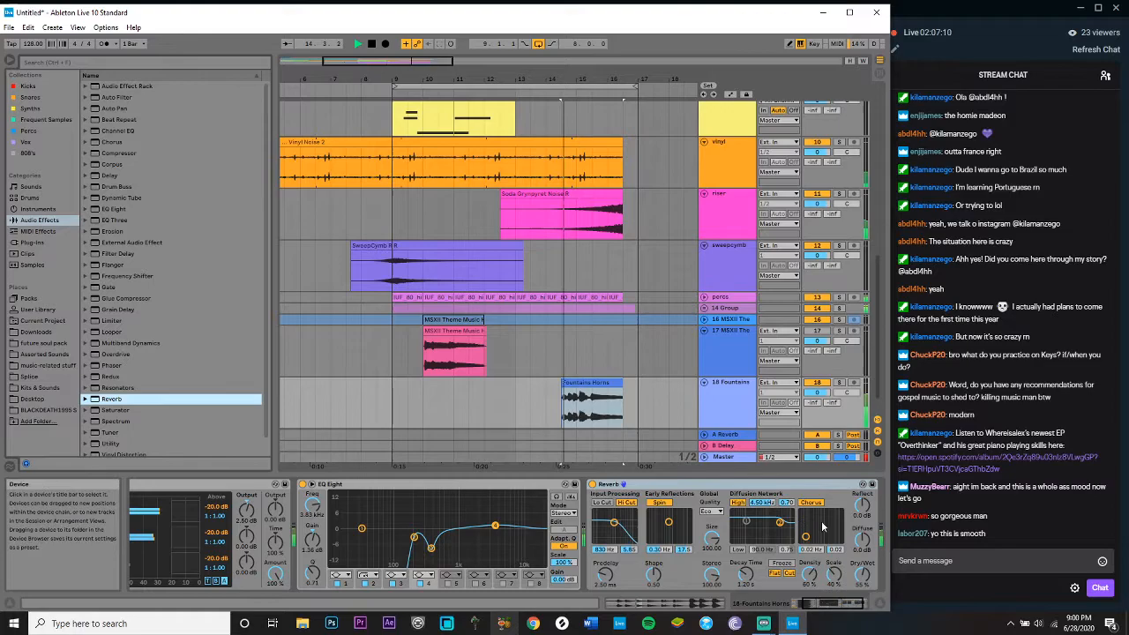
click(861, 578)
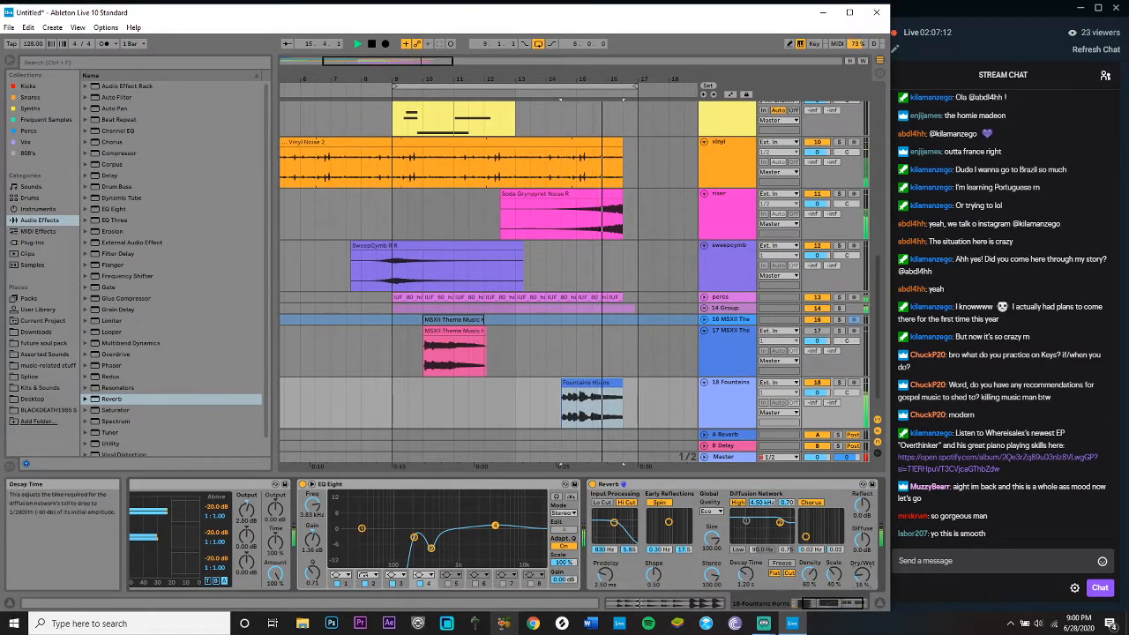
click(600, 502)
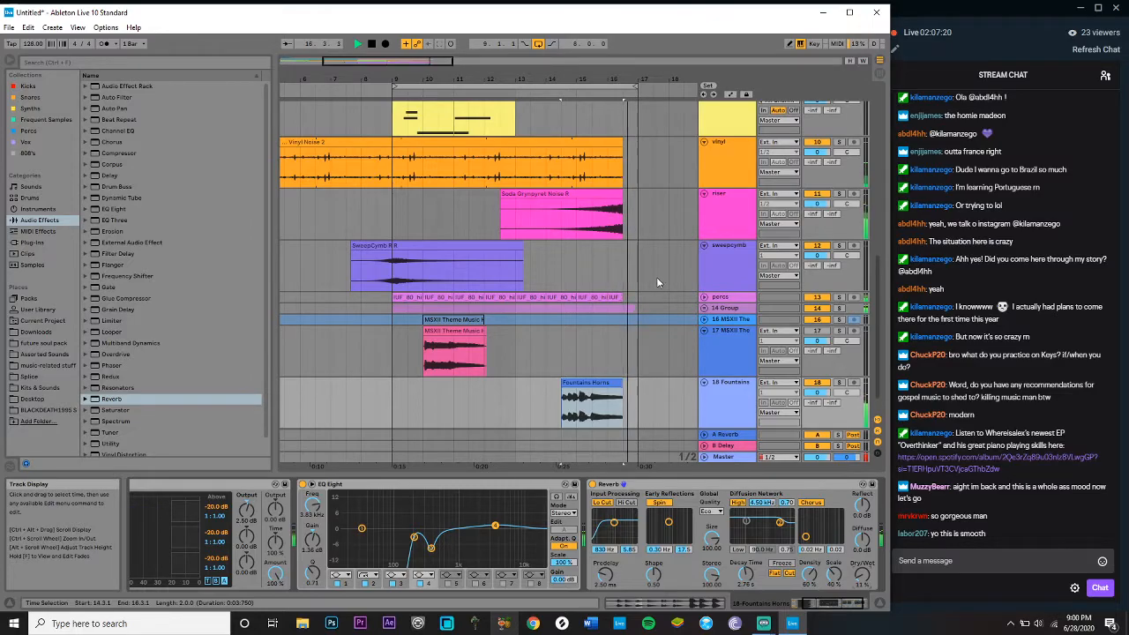
Step: Freeze the Fountains Horns track and select the span from 16.3.1 to 18.1.1 after its clip
right_click(725, 395)
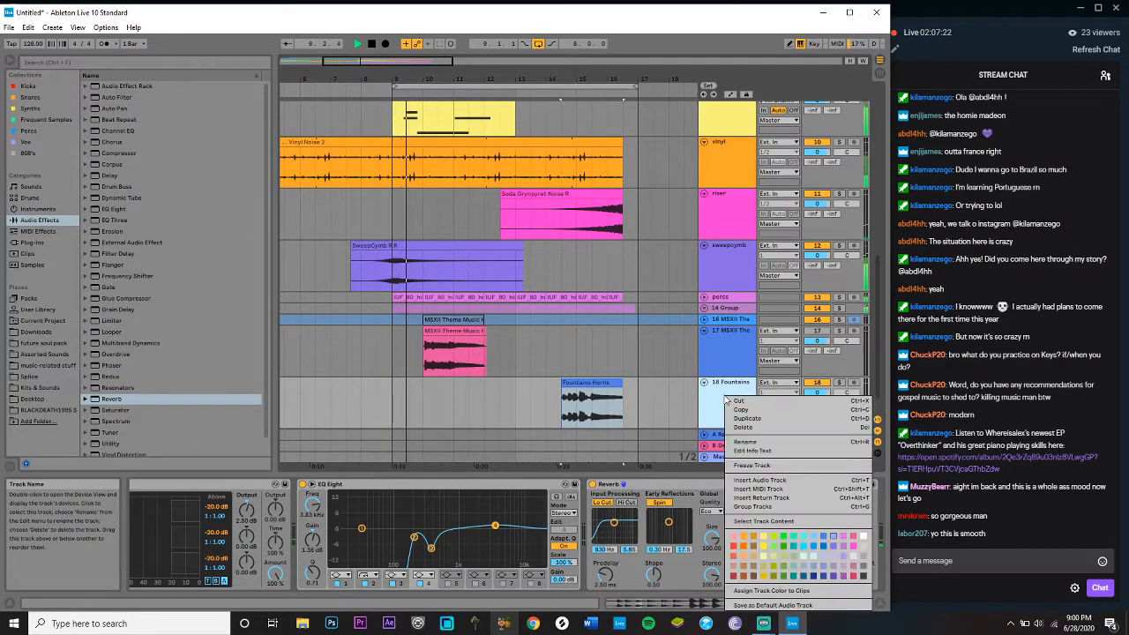
click(751, 464)
click(415, 337)
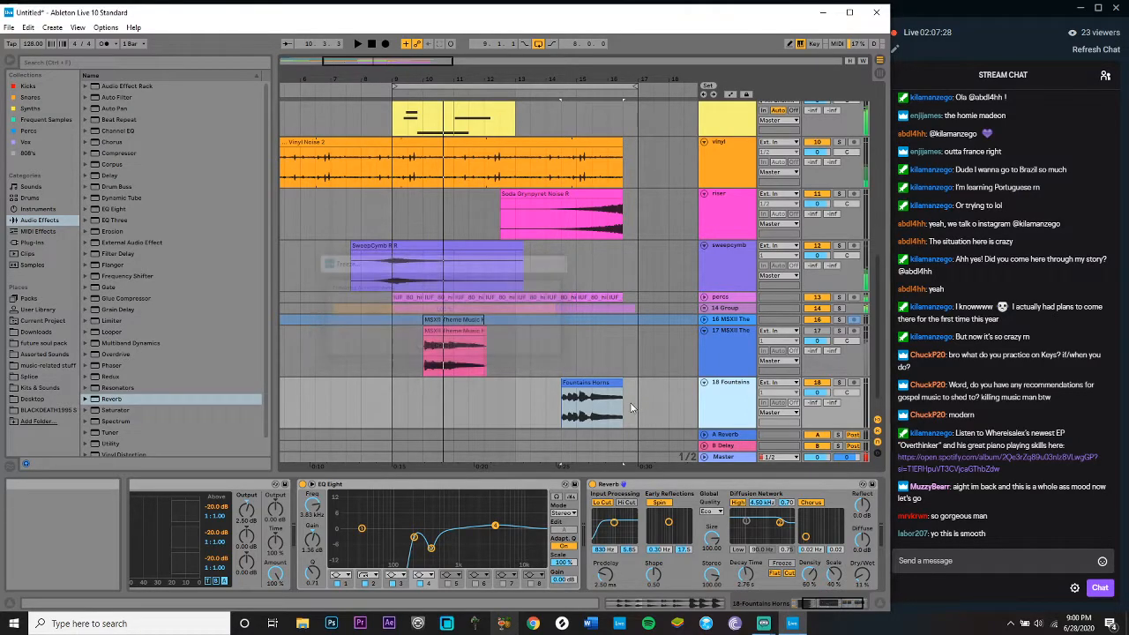
drag(620, 403, 668, 410)
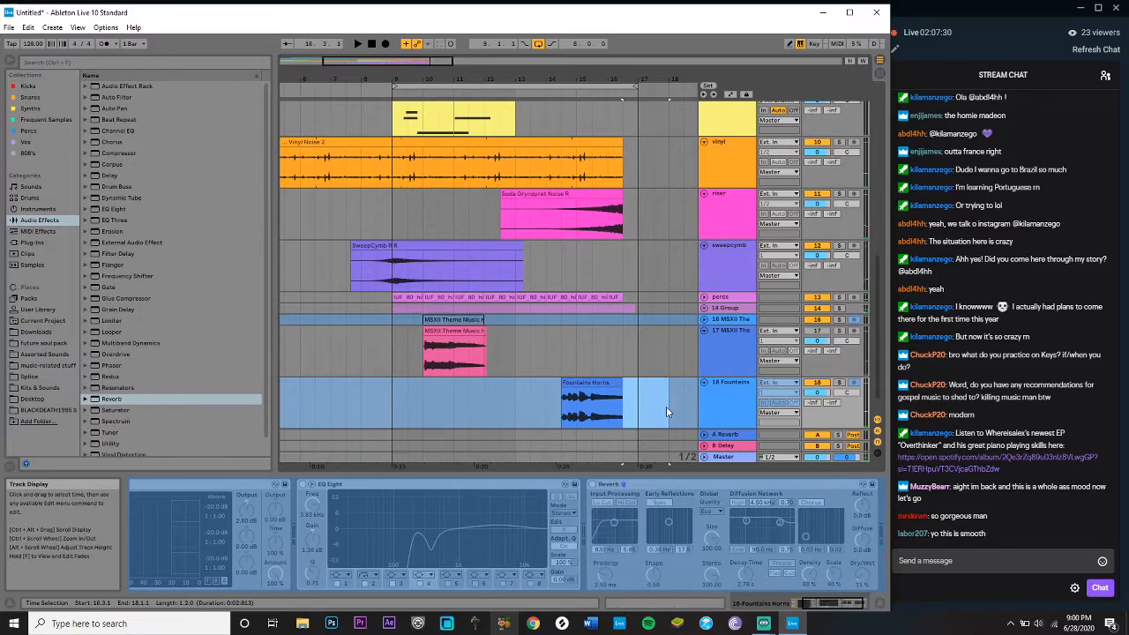
Step: Play the arrangement from the beginning and look over its tracks from first to last
click(371, 44)
key(space)
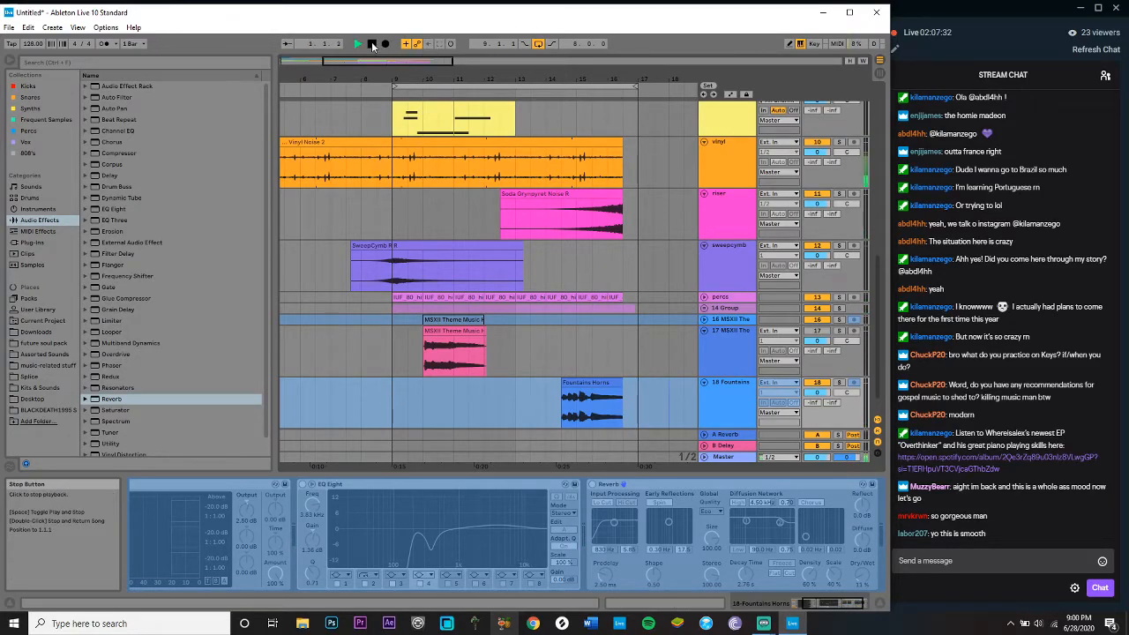
drag(342, 63, 334, 63)
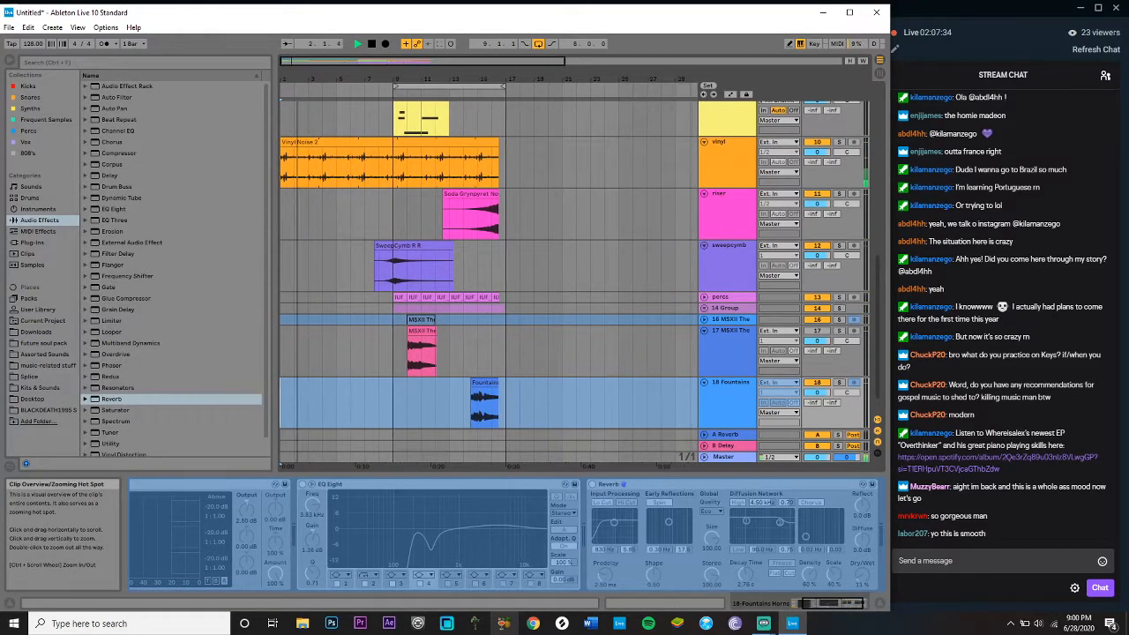
click(354, 208)
scroll(354, 212, up, 8)
scroll(355, 208, up, 1)
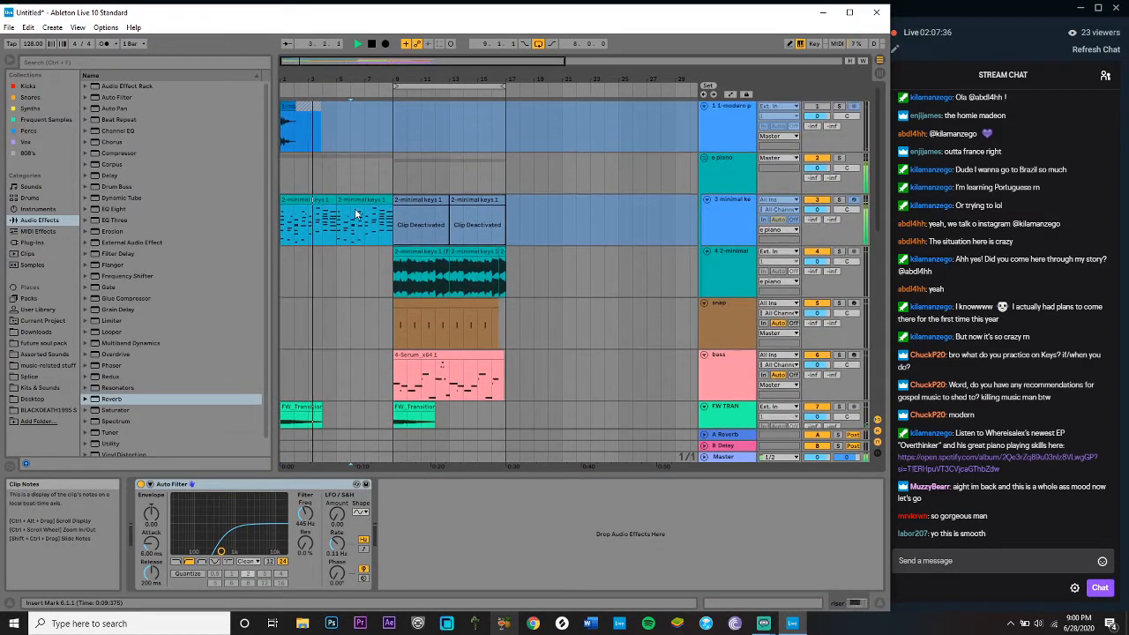
scroll(355, 208, down, 10)
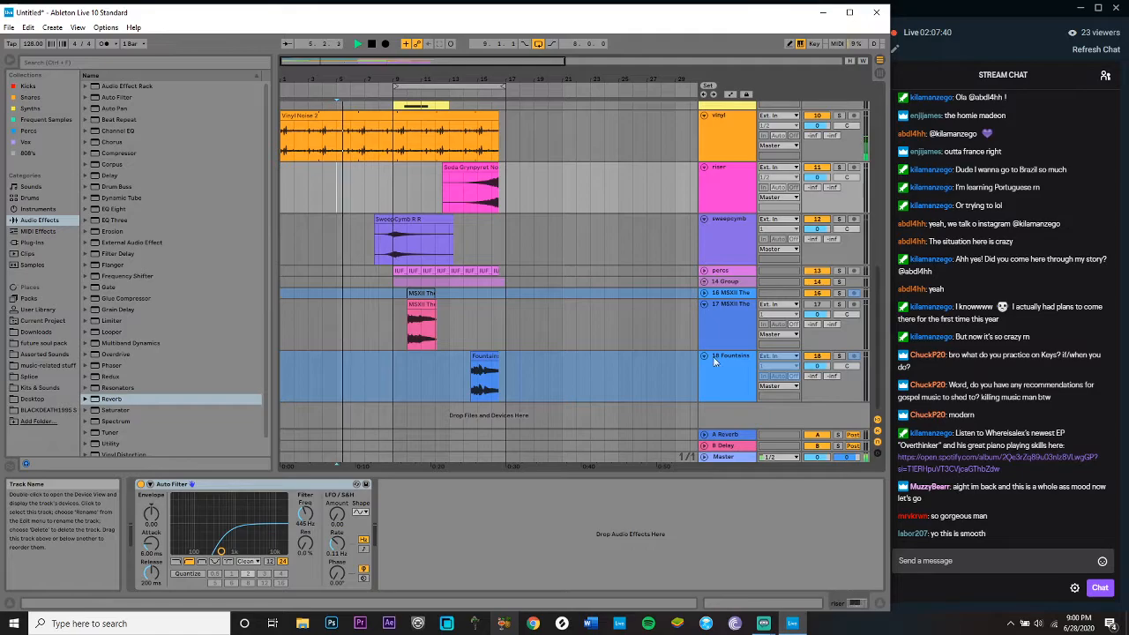
Step: Fold horn tracks 17 and 18 and insert a new audio track below them
click(716, 333)
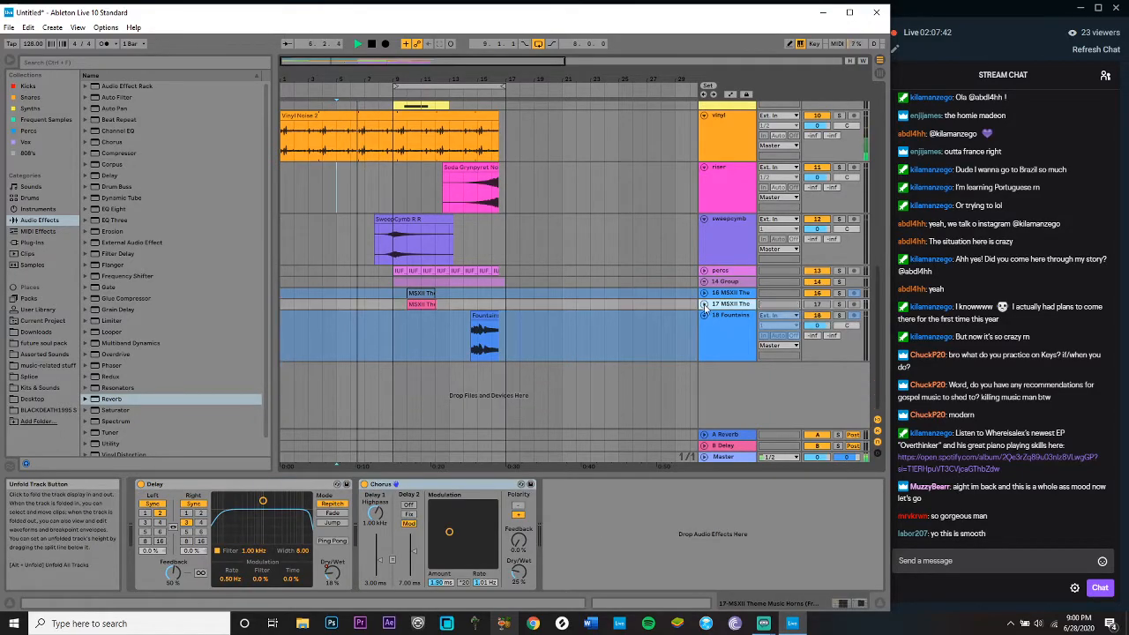
key(Left)
click(728, 315)
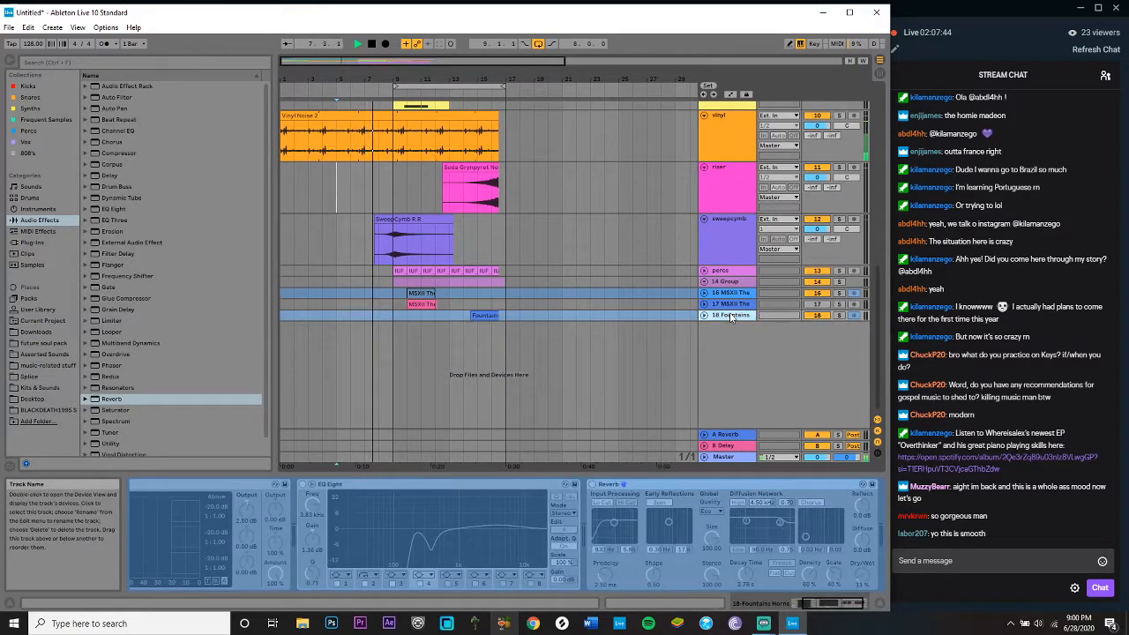
key(ctrl+t)
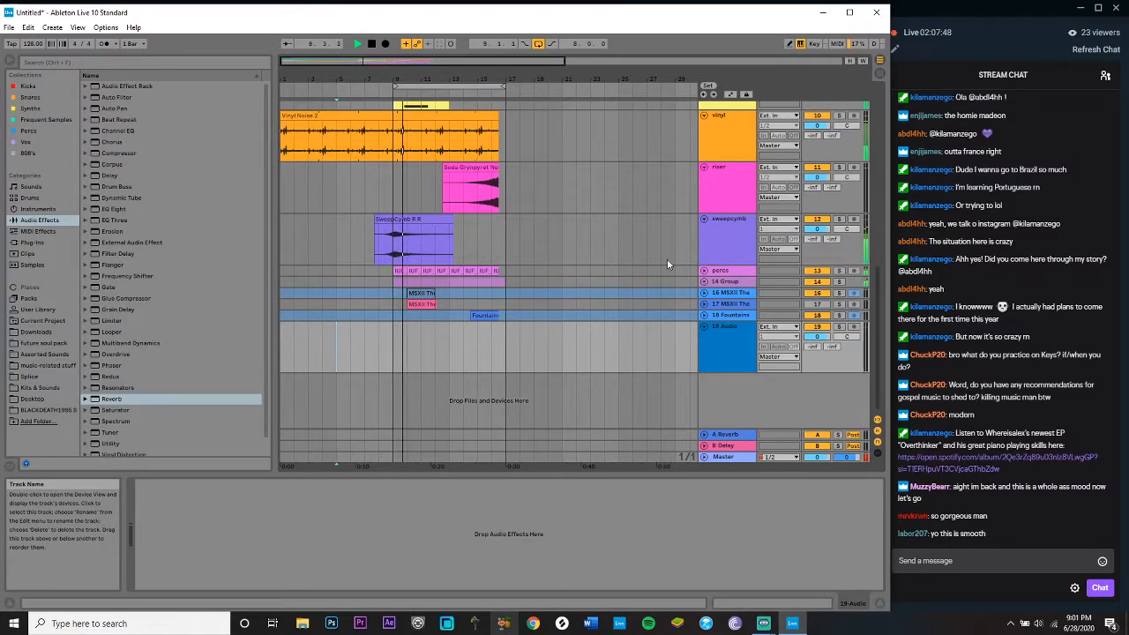
Step: Lower the SweepCymb clip's gain to about -10.8 dB and return to the empty track 19
click(415, 219)
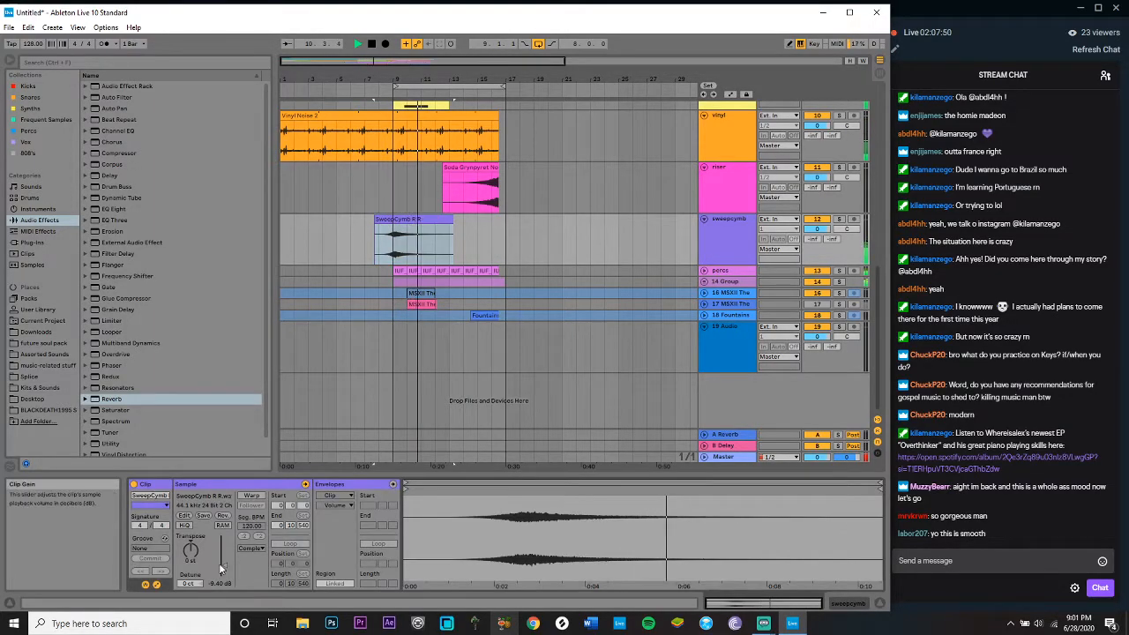
drag(225, 565, 224, 572)
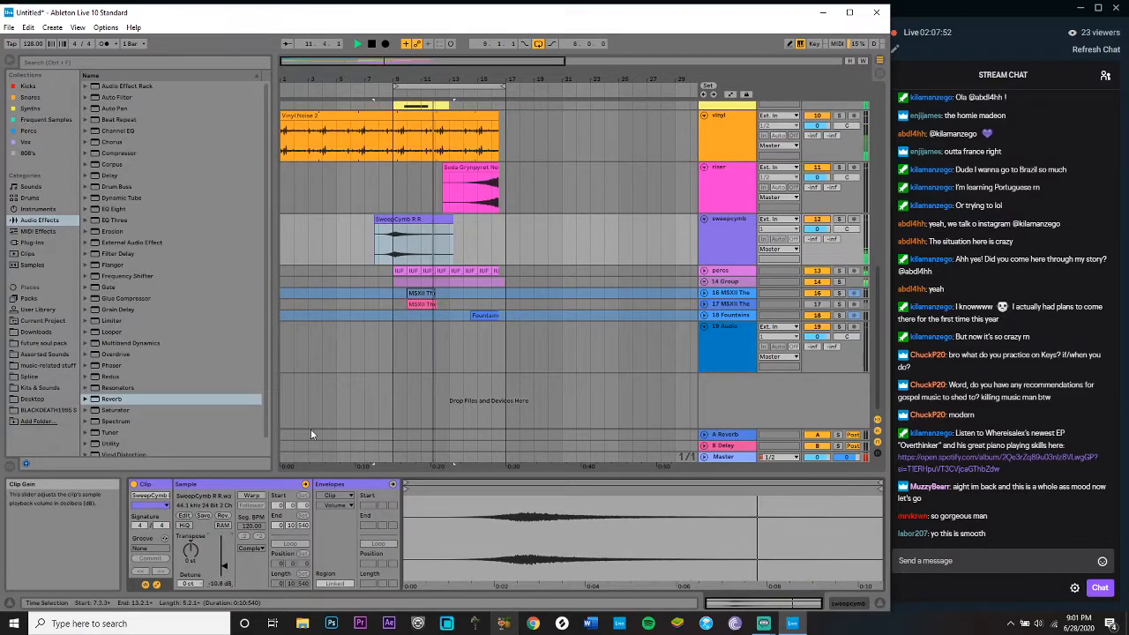
click(337, 360)
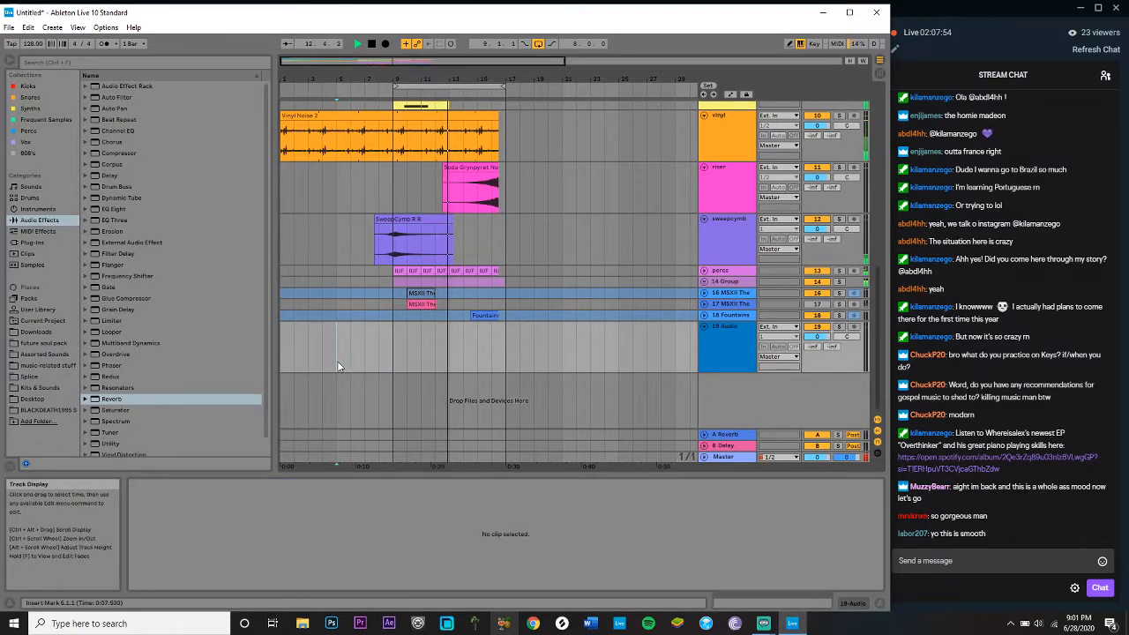
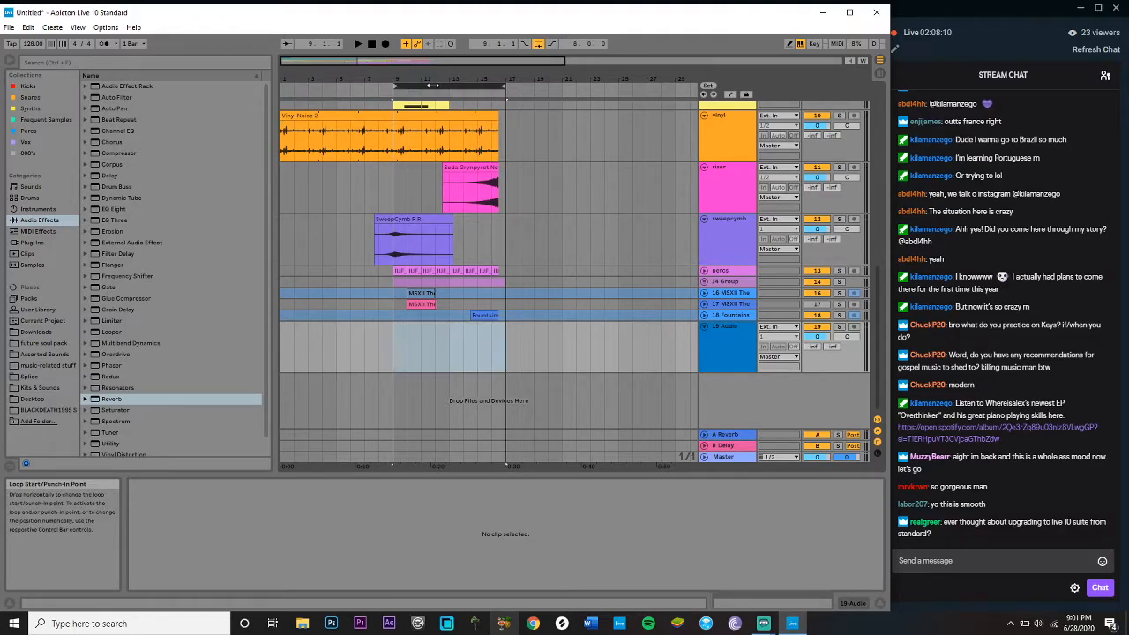
Step: Move the eight-bar loop region to start at bar 17 and play the arrangement from bar 9
drag(438, 87, 551, 88)
click(476, 238)
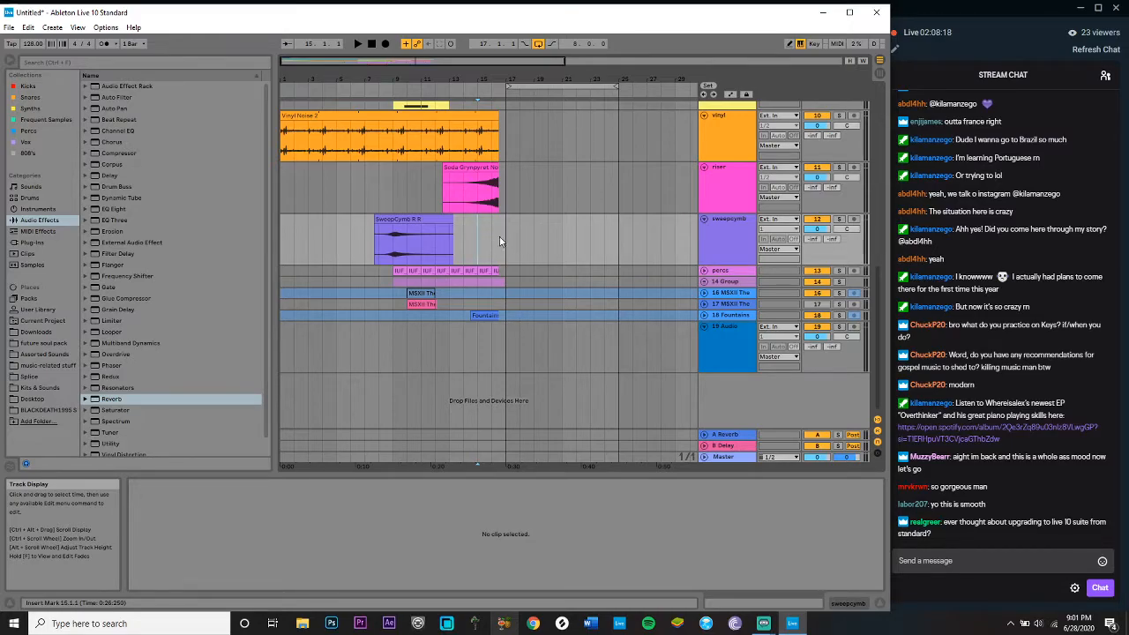
click(396, 332)
key(space)
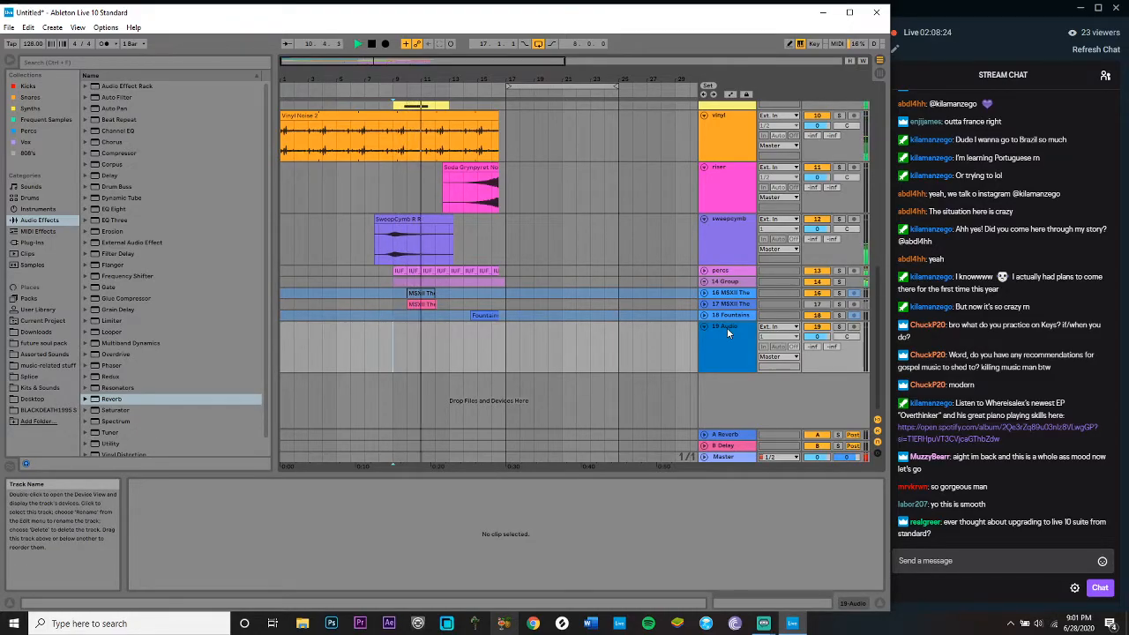
Step: Listen through the horn section with the Fountains Horns track briefly unfolded, and restart playback from bar 1
key(space)
click(704, 314)
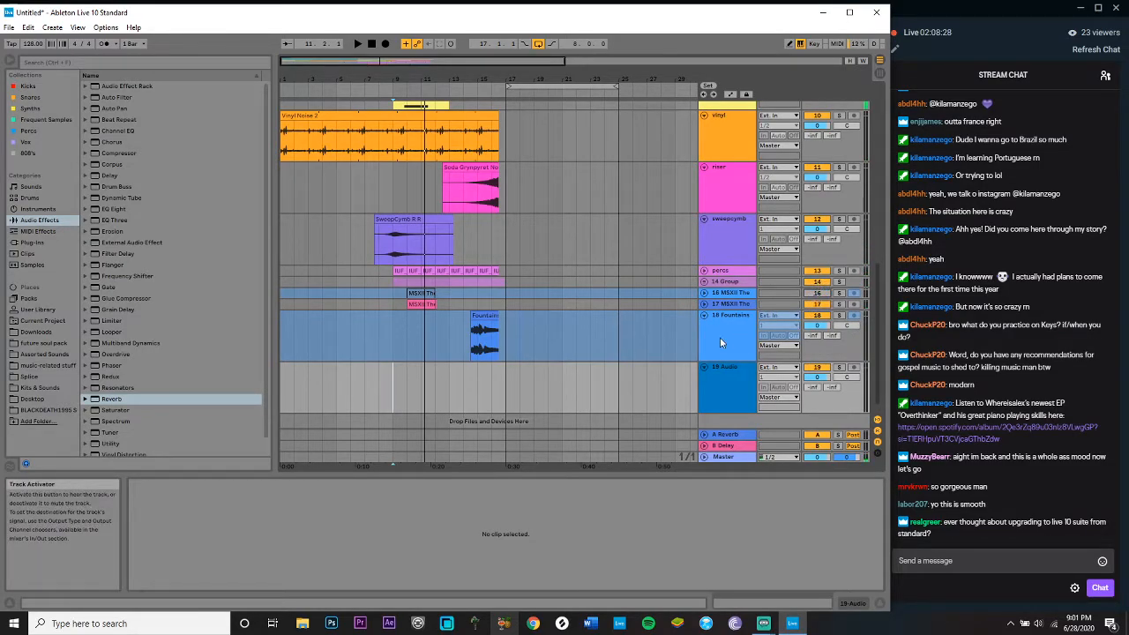
key(space)
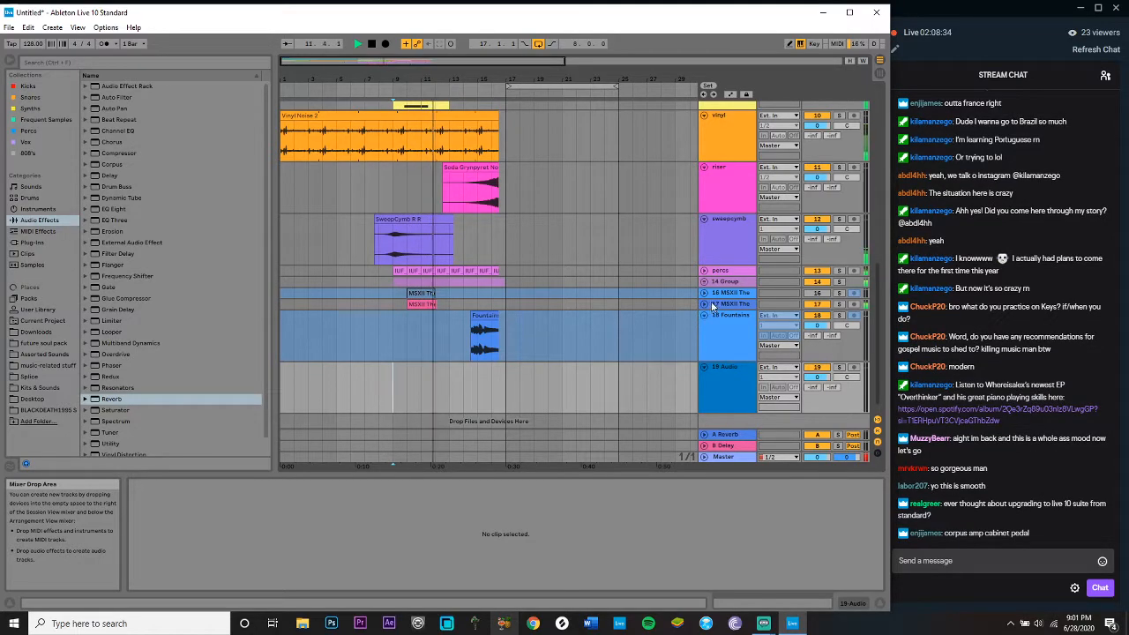
click(704, 315)
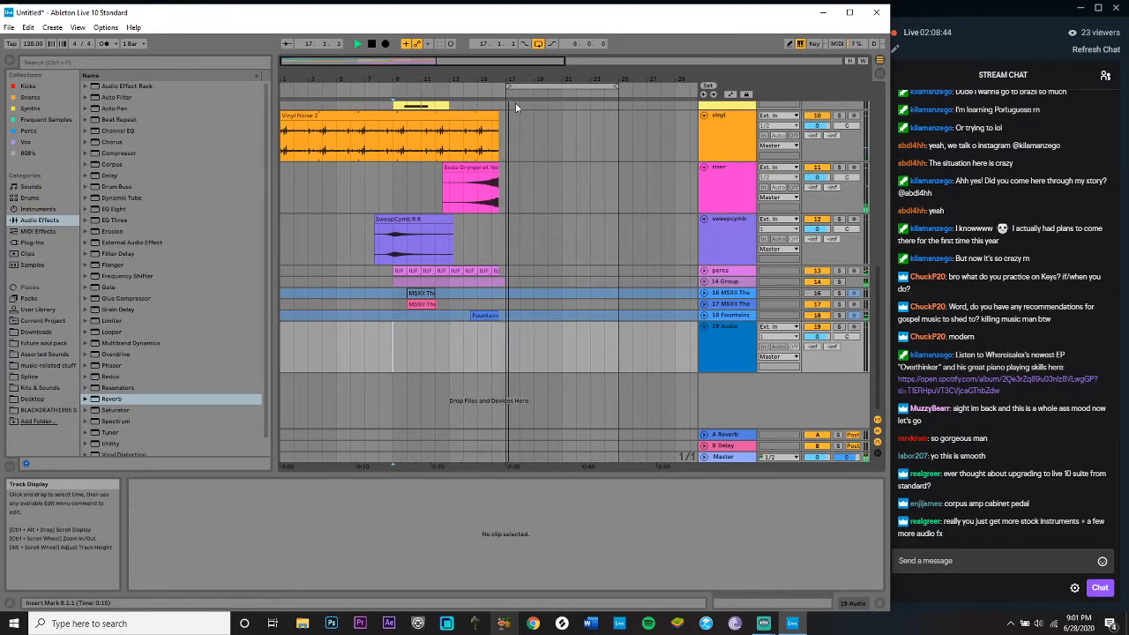
click(281, 334)
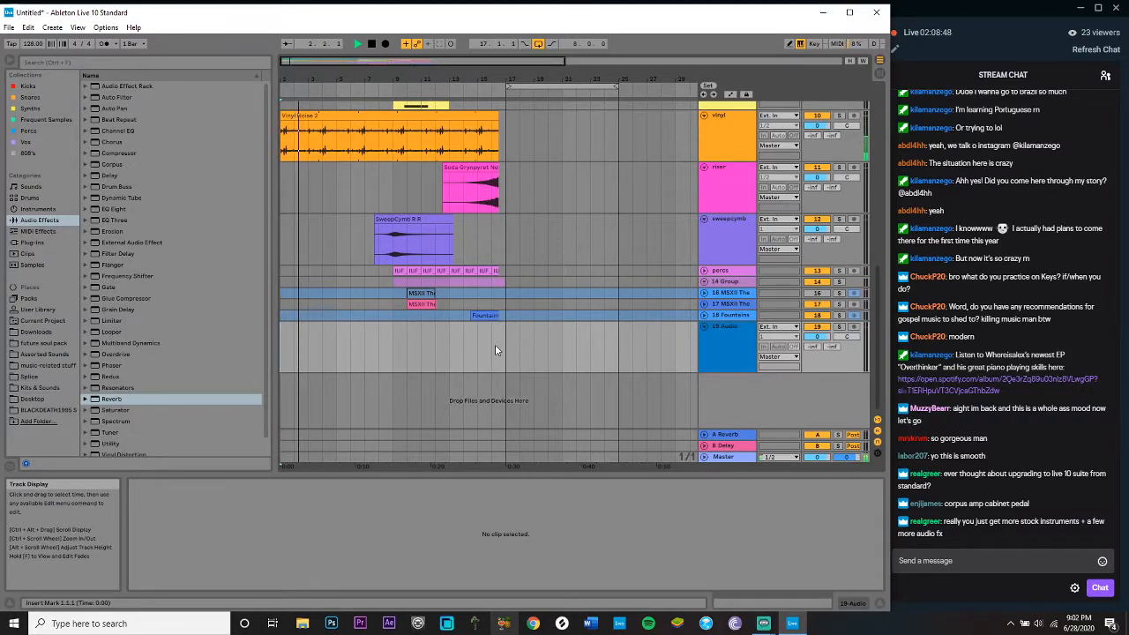
Step: Audition sounds in the Frequent Samples collection and place SiberianShelf_122_Em_GuitarLeadFX02Tail-1.wav on track 19 at bar 5
click(41, 121)
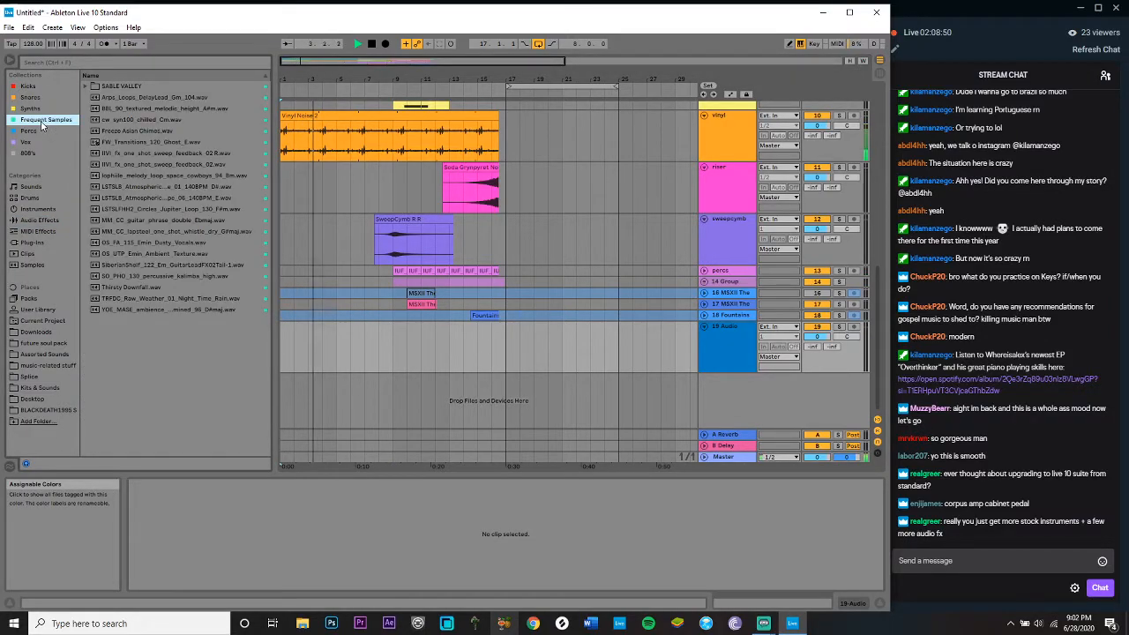
click(336, 340)
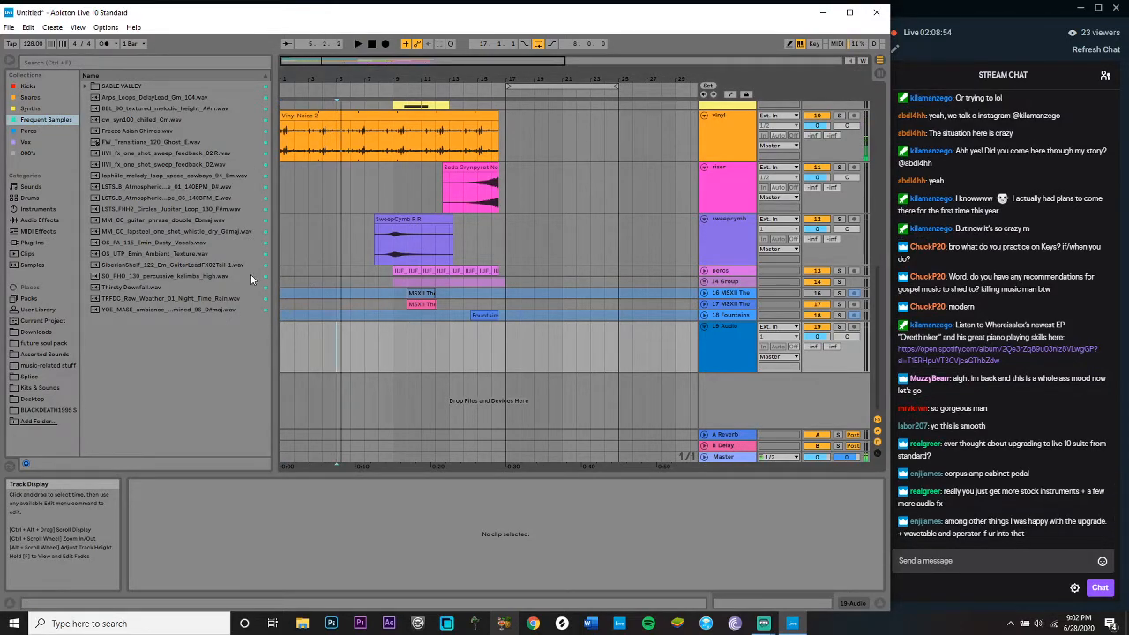
click(139, 309)
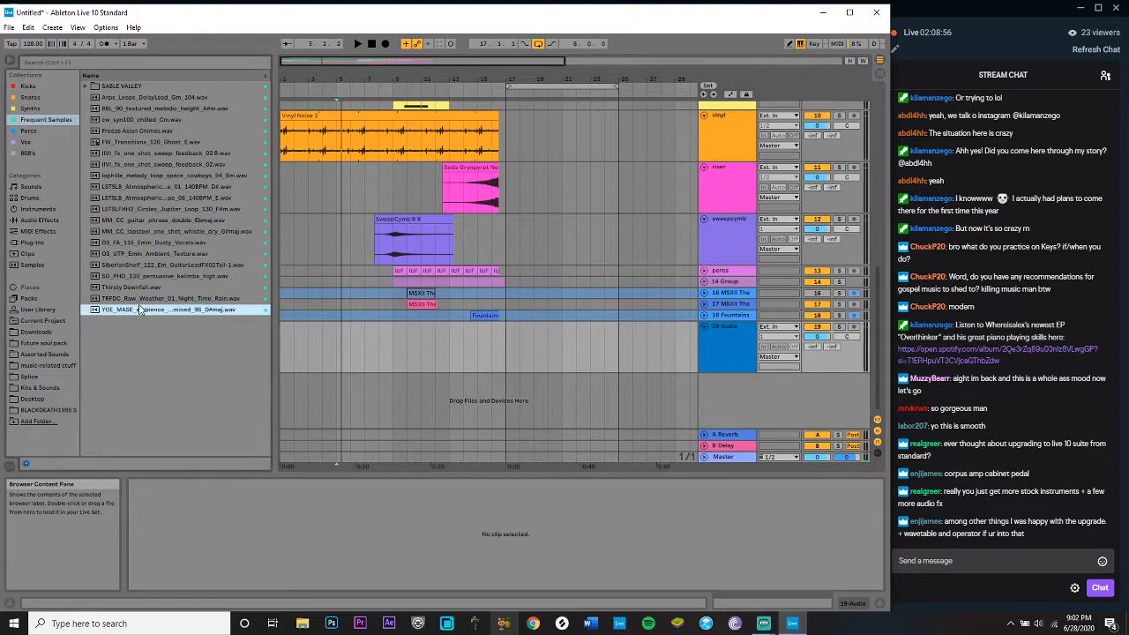
key(Up)
key(Up)
key(Up)
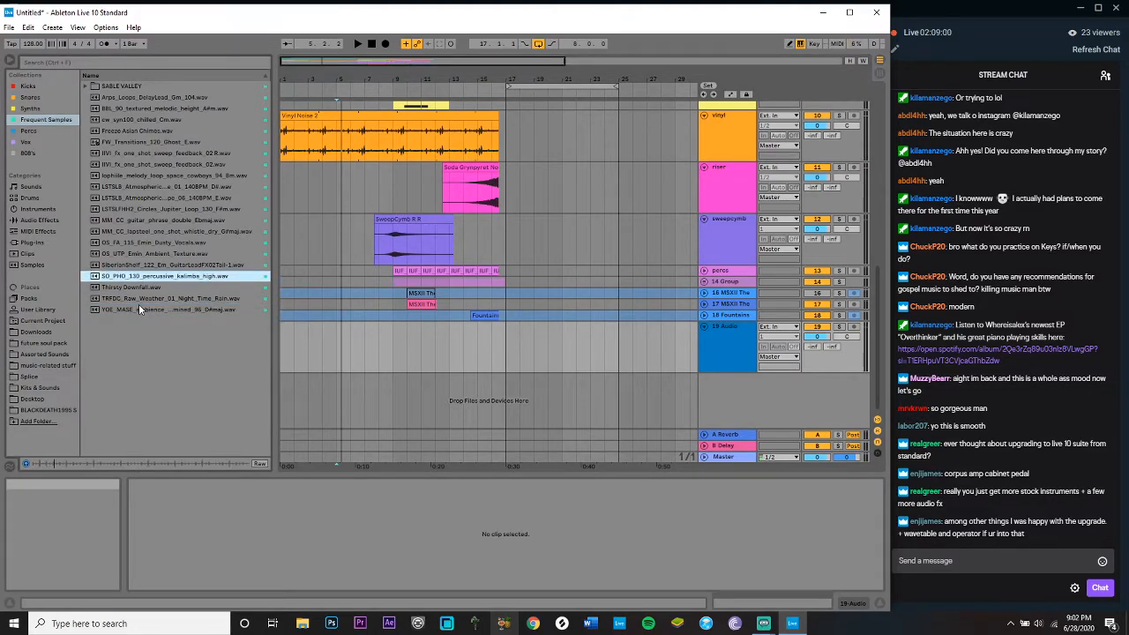
key(Up)
key(Up)
key(Down)
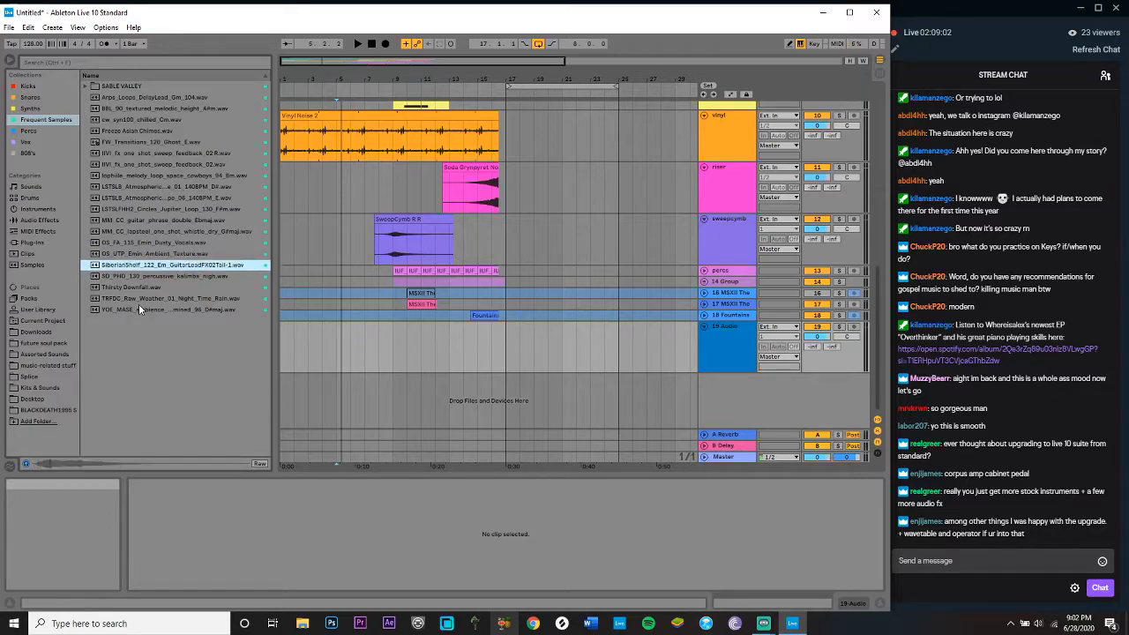
drag(137, 267, 347, 341)
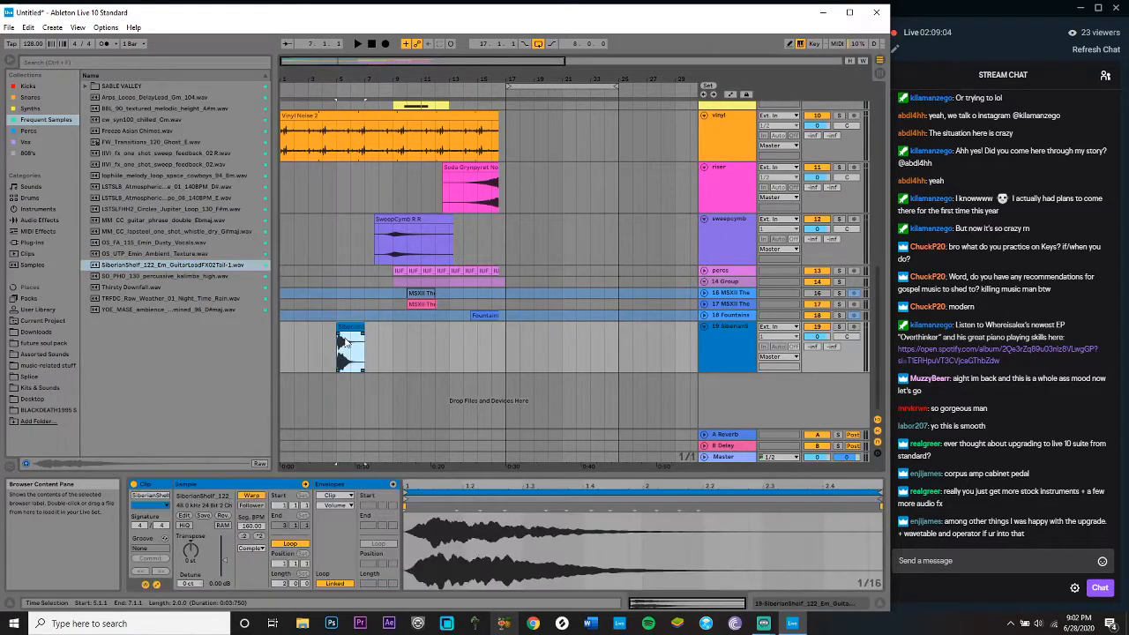
Step: Transpose the SiberianShelf guitar clip up, lower its gain to about -5.57 dB, and turn off warping
click(190, 550)
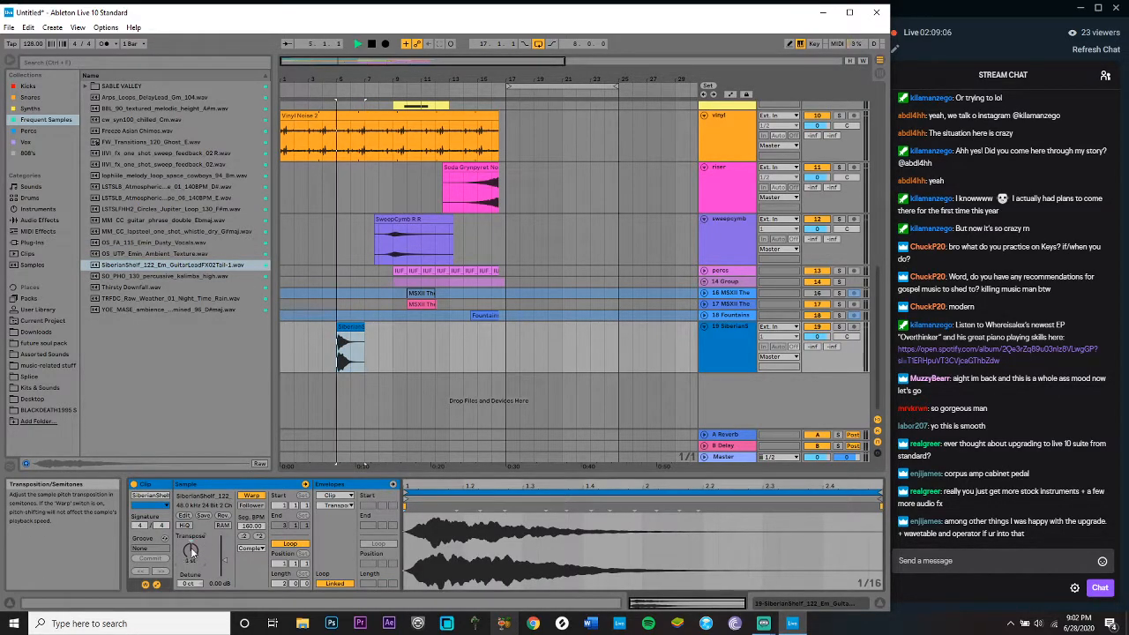
drag(224, 560, 223, 569)
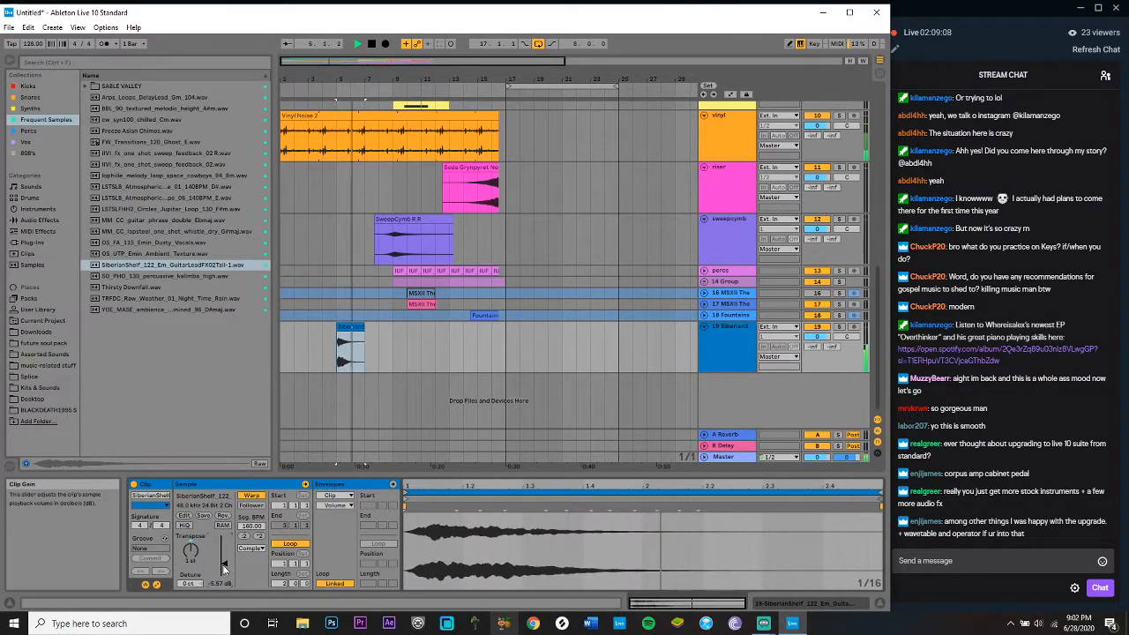
click(252, 495)
click(706, 359)
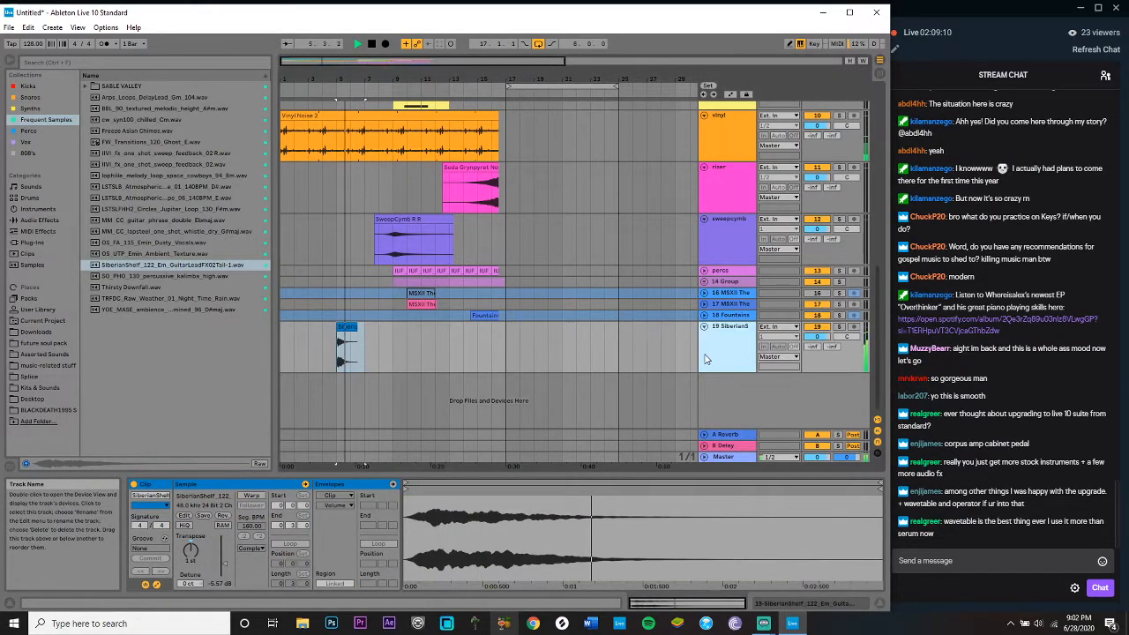
Step: Add a Delay to the SiberianShelf guitar track and raise its Dry/Wet to about 59% and Feedback to about 63%
click(42, 221)
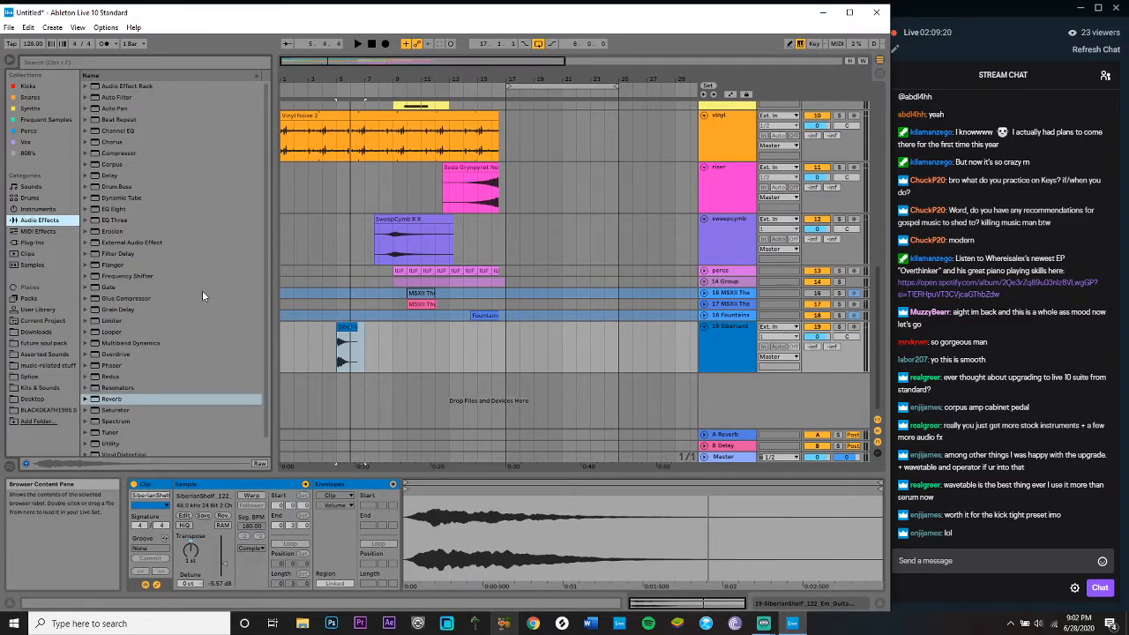
double_click(145, 179)
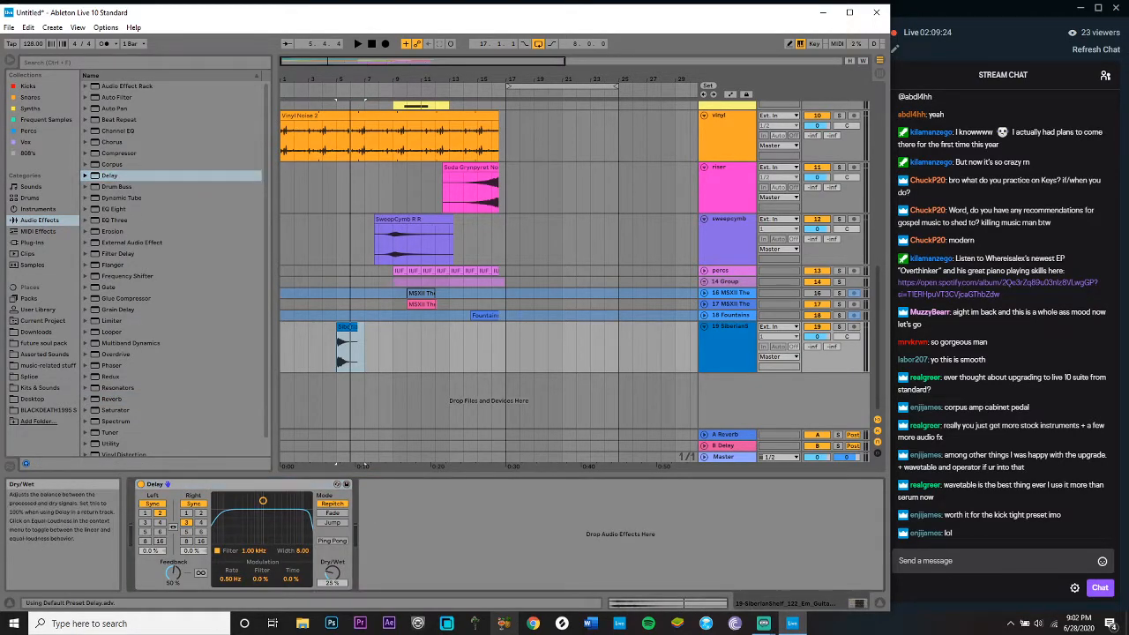
key(space)
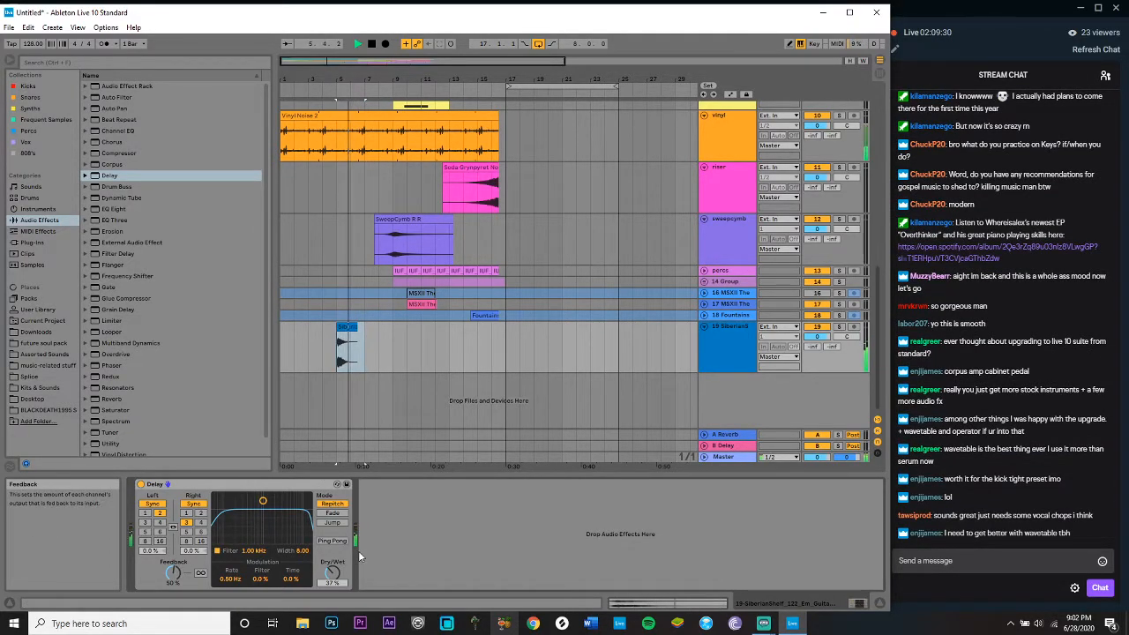
drag(323, 573, 323, 556)
key(space)
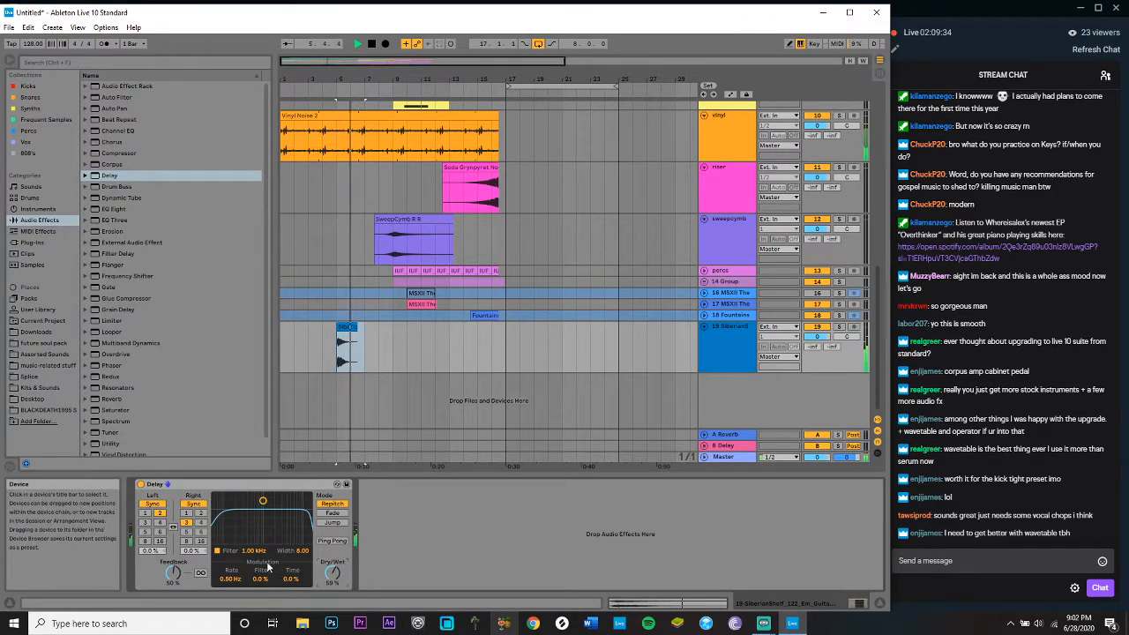
key(space)
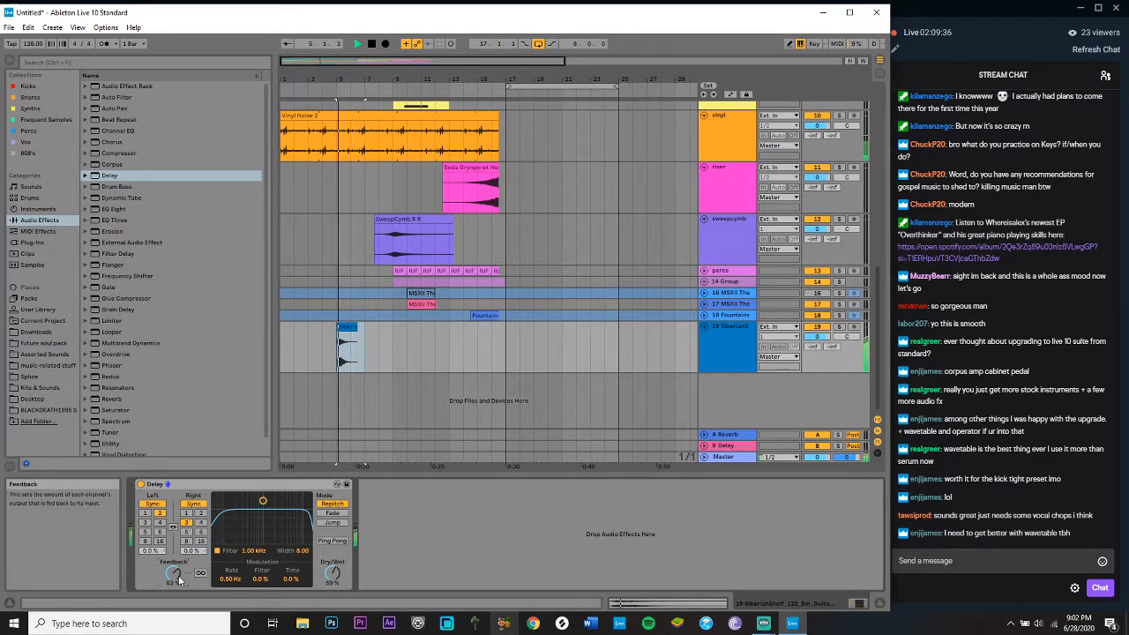
Step: Lower the SiberianShelf guitar clip's gain to -11.0 dB during playback
click(346, 348)
key(space)
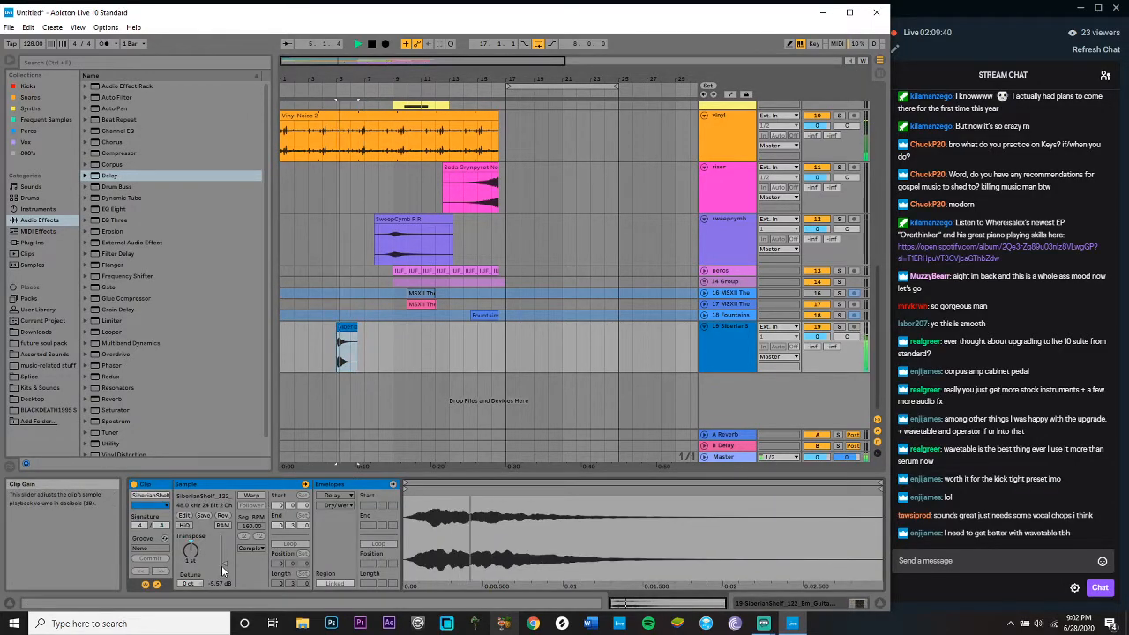
drag(231, 549, 225, 568)
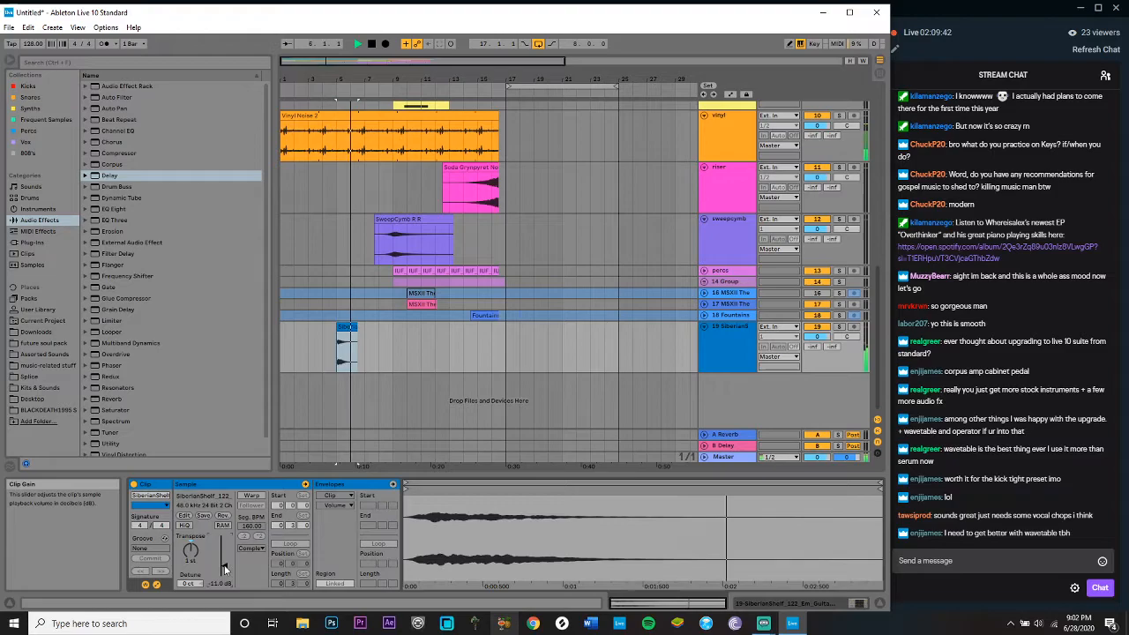
Step: Insert a MIDI track below the SiberianShelf guitar track and arm it for recording
click(693, 368)
click(52, 27)
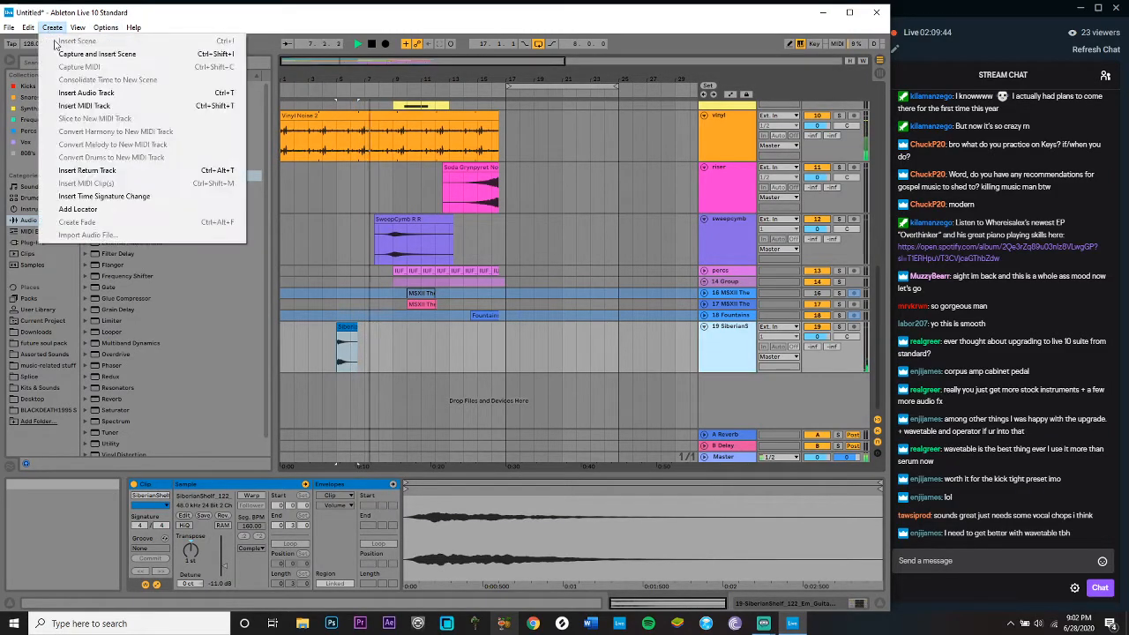
click(132, 106)
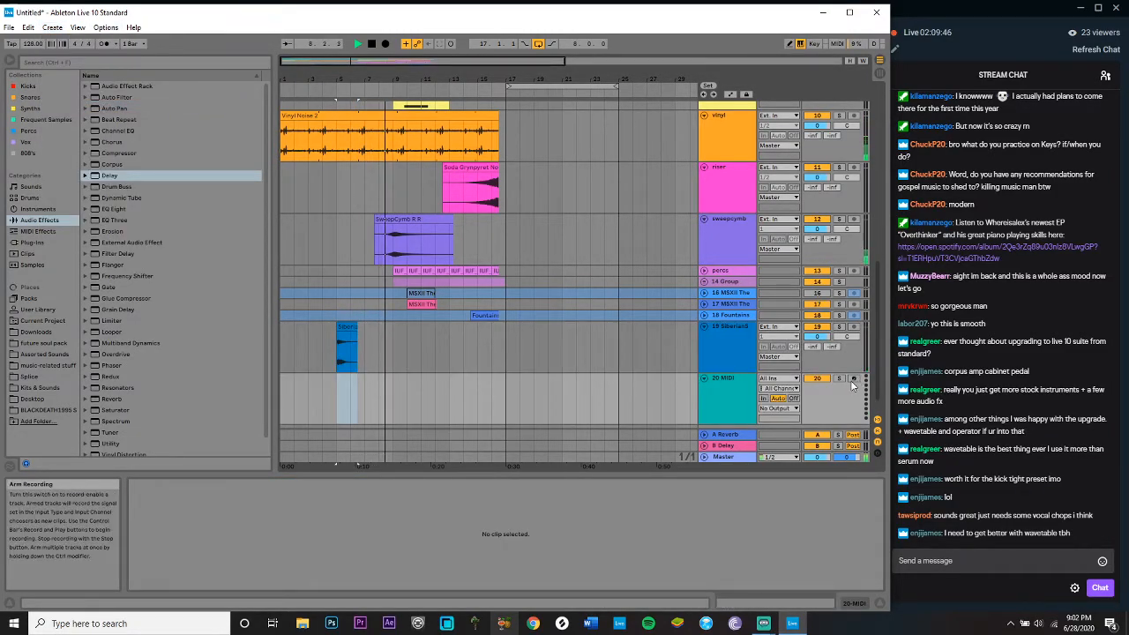
click(853, 379)
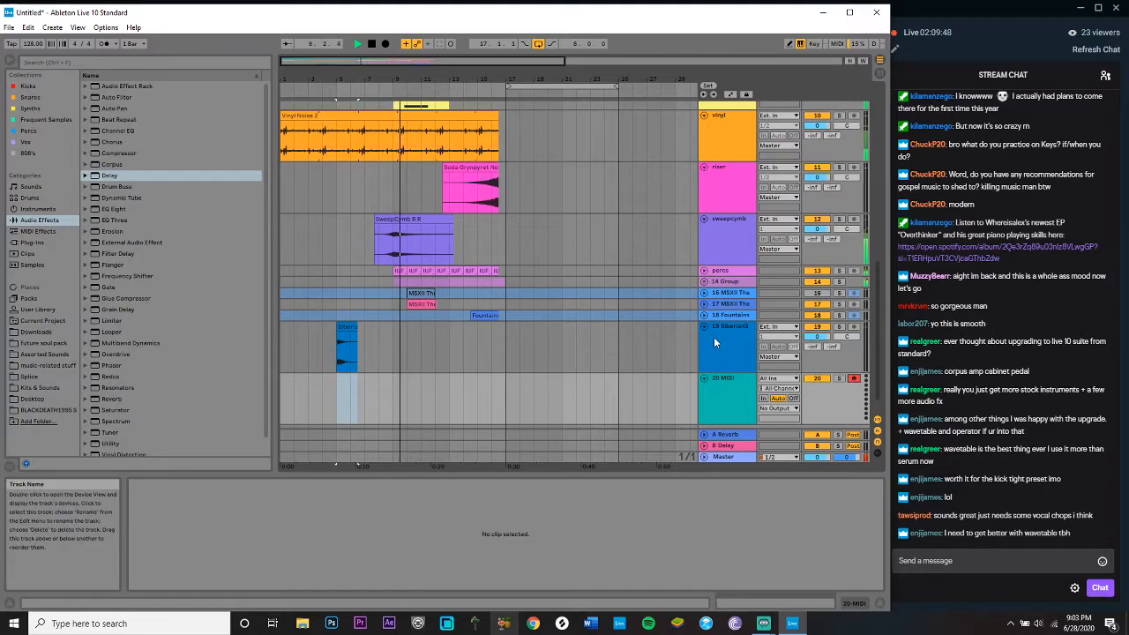
Step: Search all browser content for diva and load the Diva instrument onto MIDI track 20
click(718, 397)
click(58, 60)
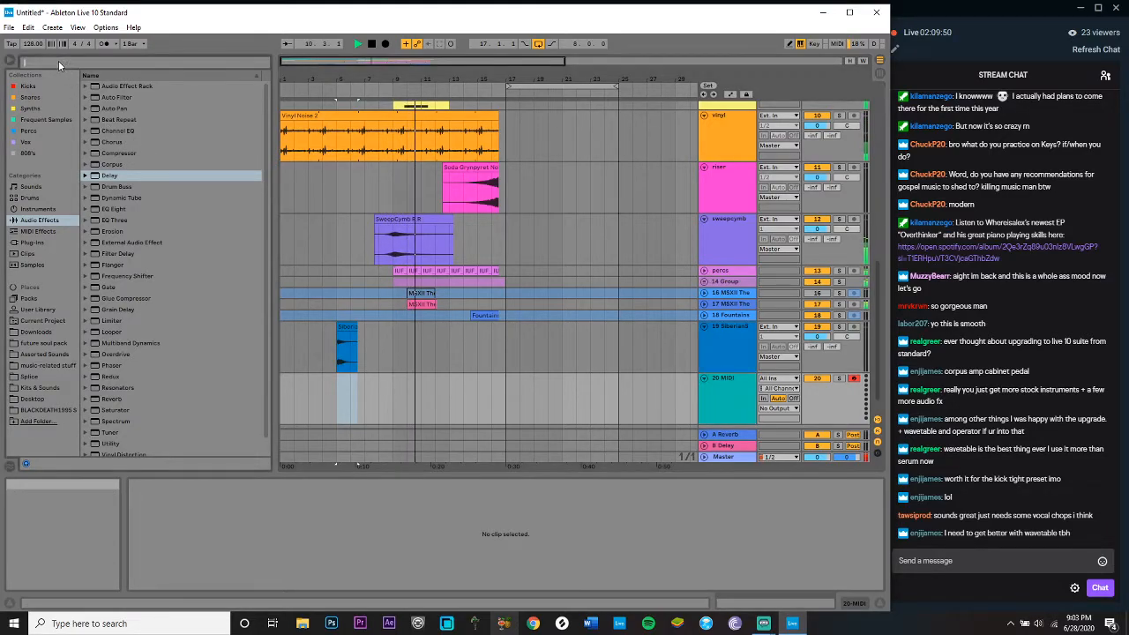
text(dl)
text(va)
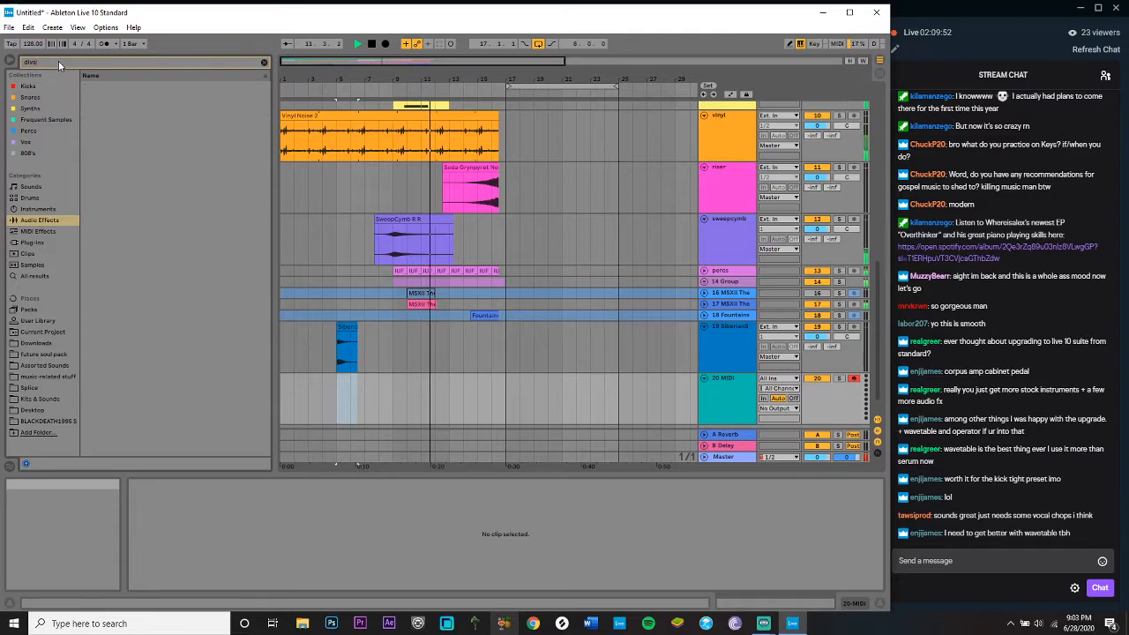
click(34, 279)
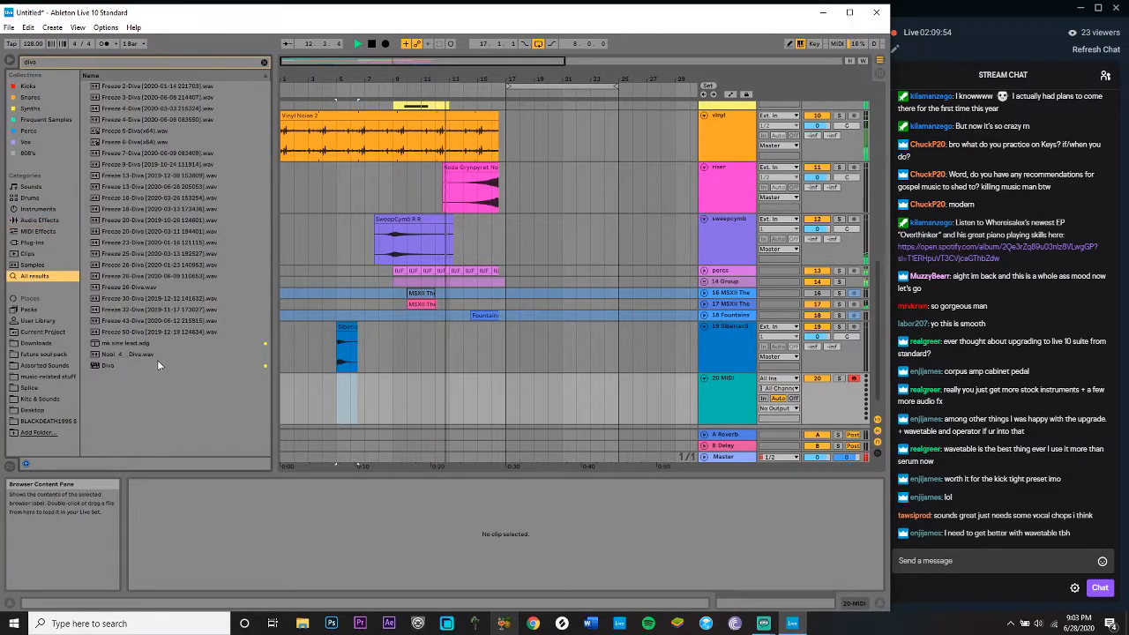
double_click(132, 365)
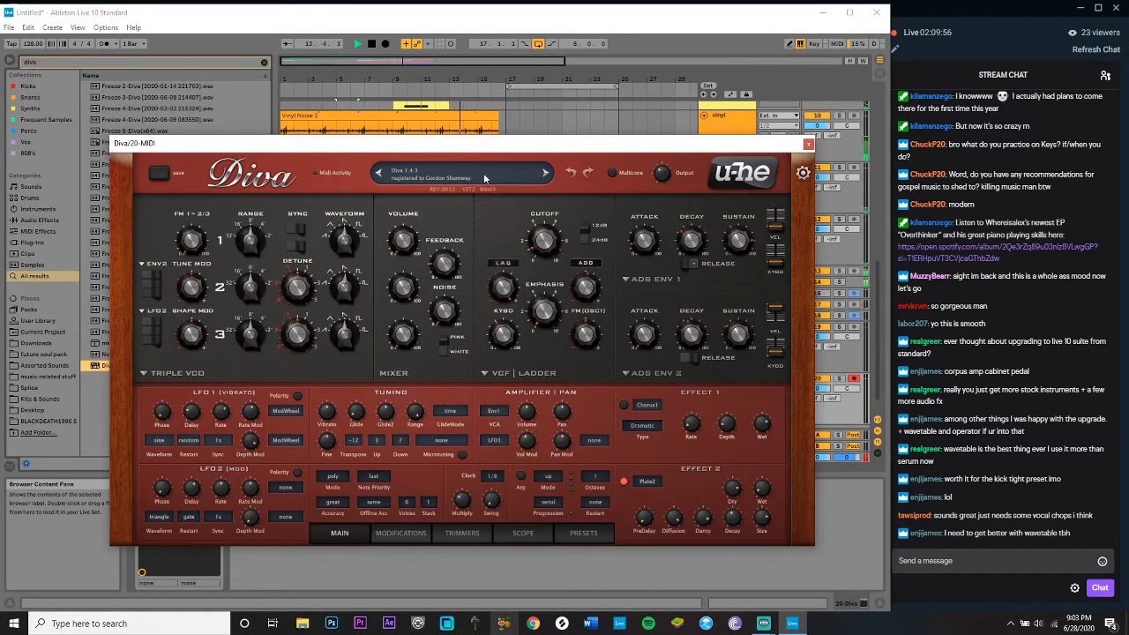
Step: Load the Lead - Soulful Trumpet preset from Diva's Favourite 1 presets and close the plug-in window
click(581, 534)
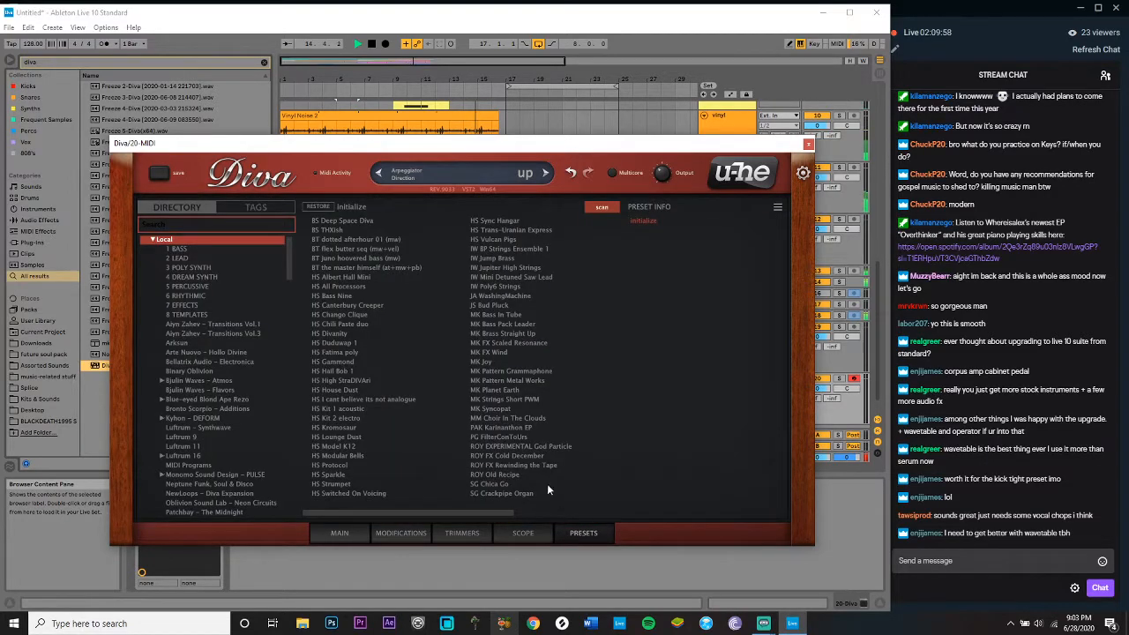
click(151, 240)
click(185, 305)
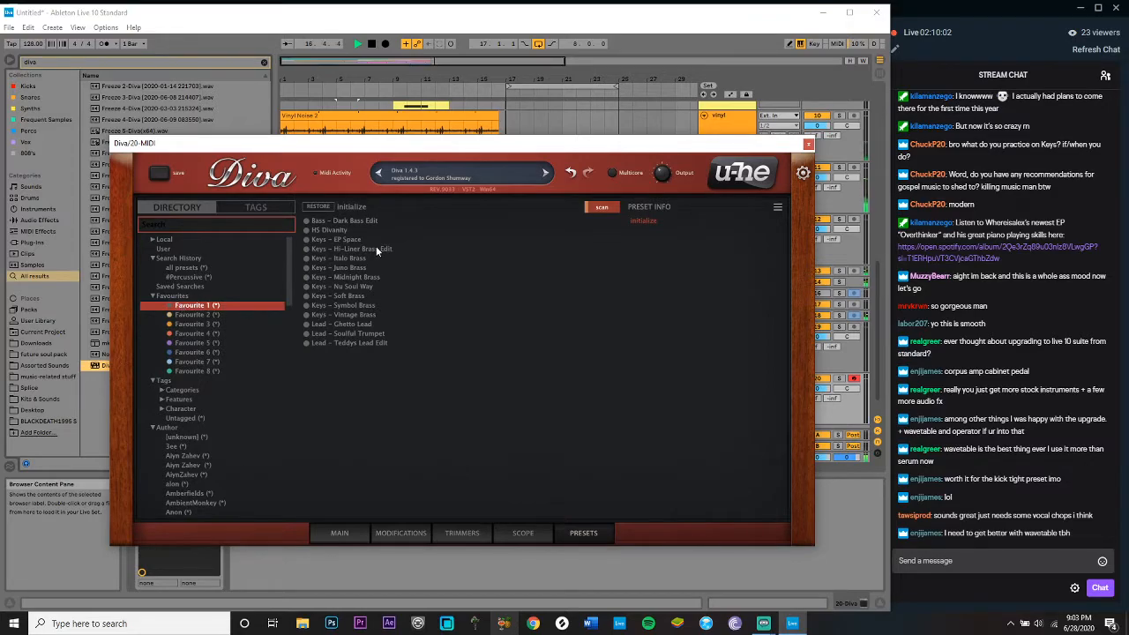
click(347, 333)
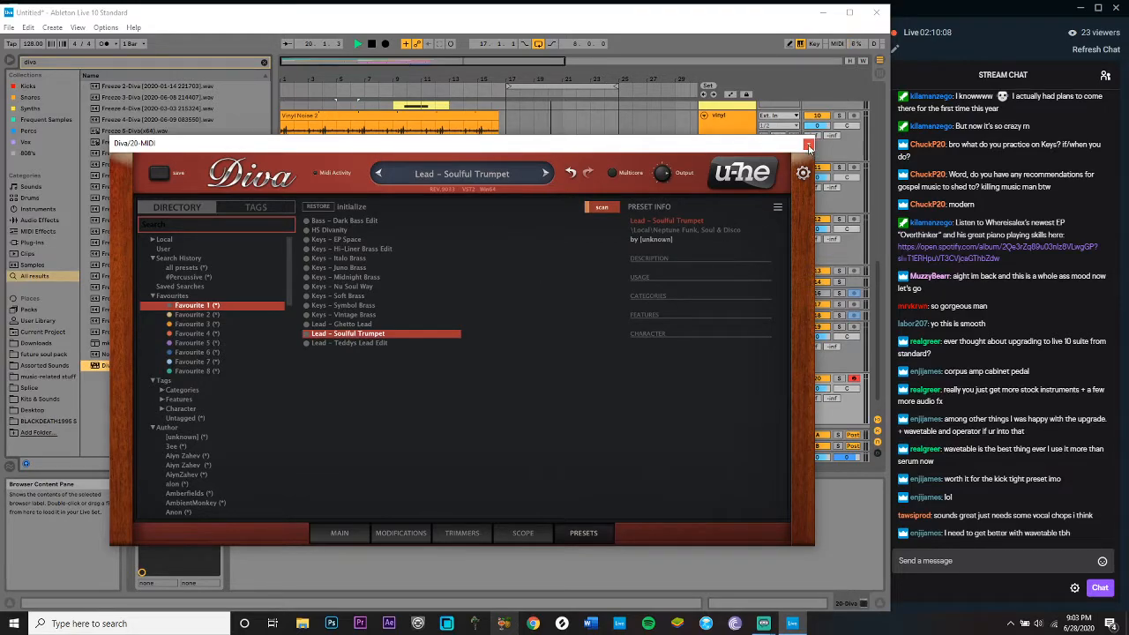
click(808, 145)
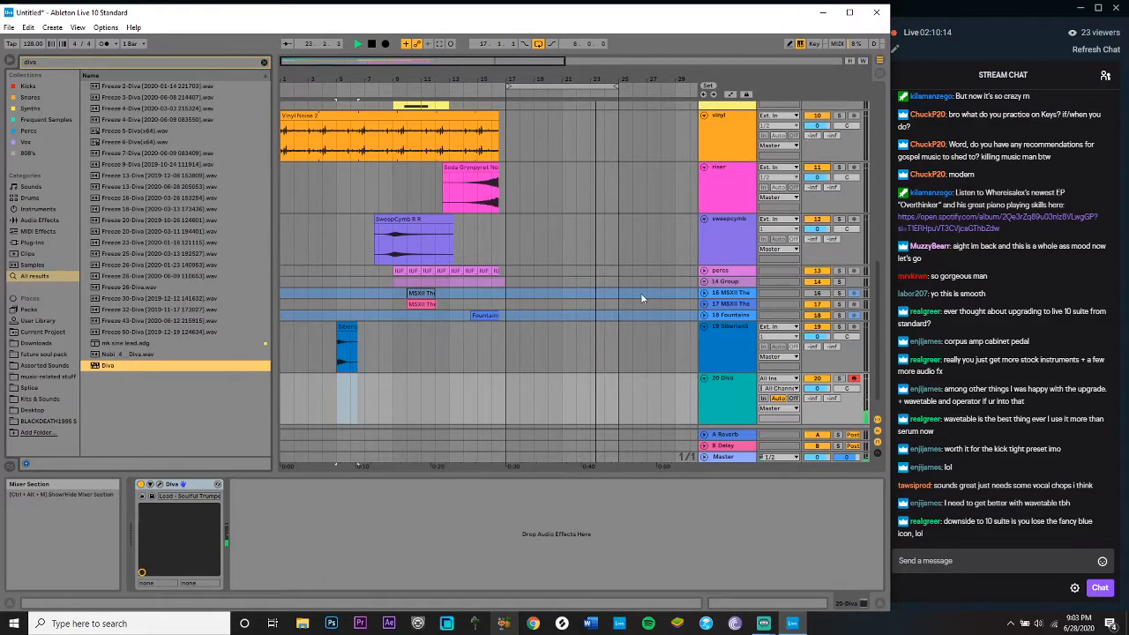
Step: Play the arrangement from bar 5 to try the trumpet sound against the guitar clip
click(336, 407)
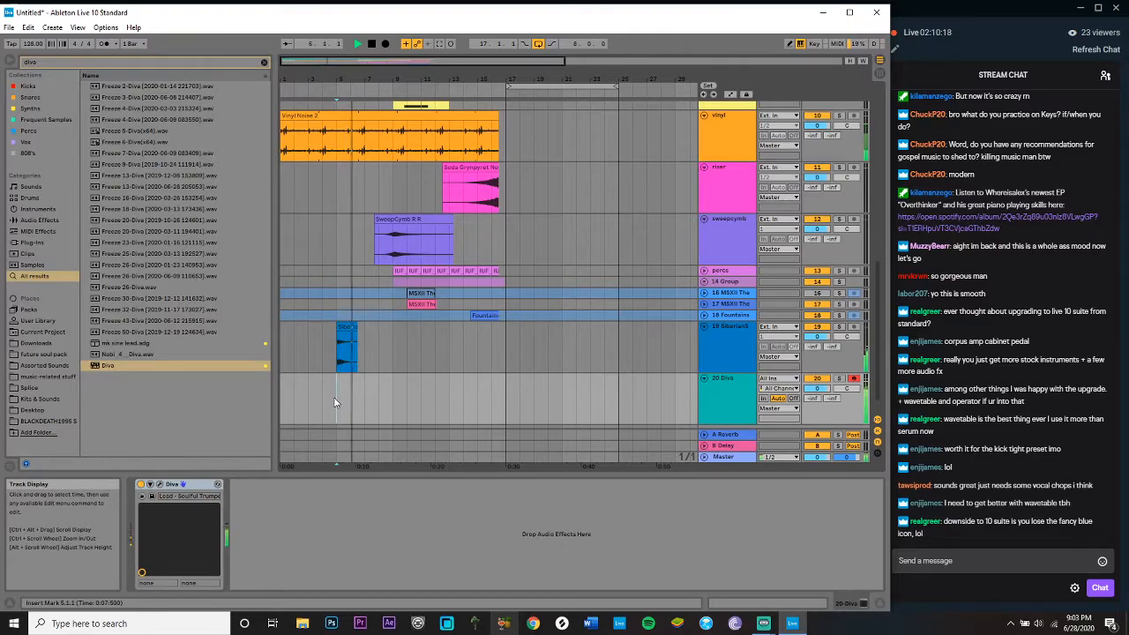
key(space)
key(space)
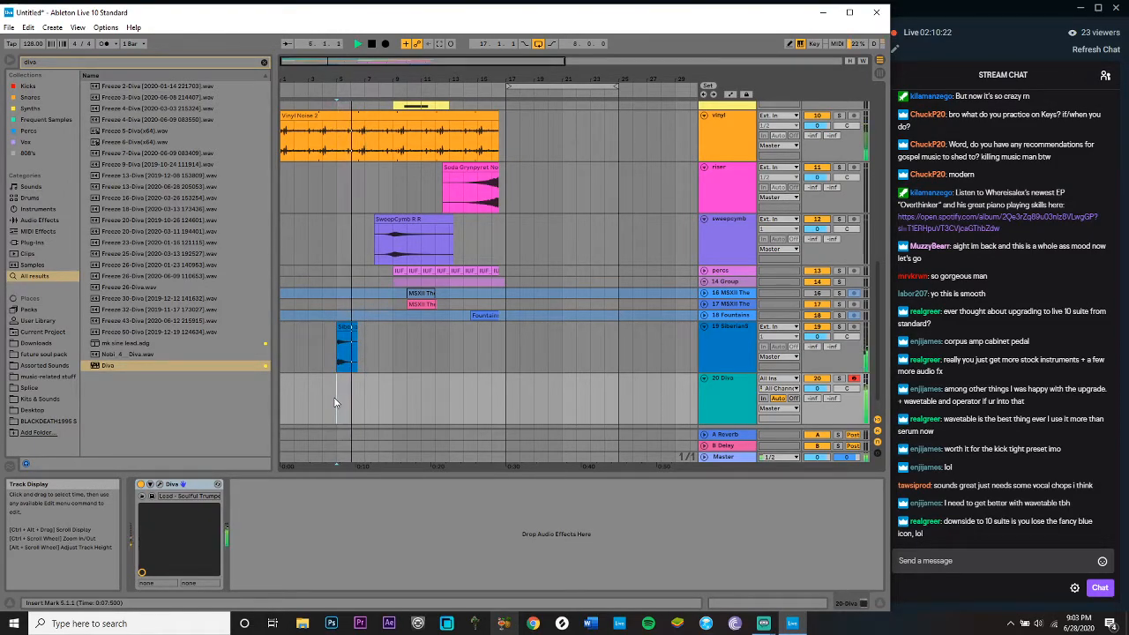
key(space)
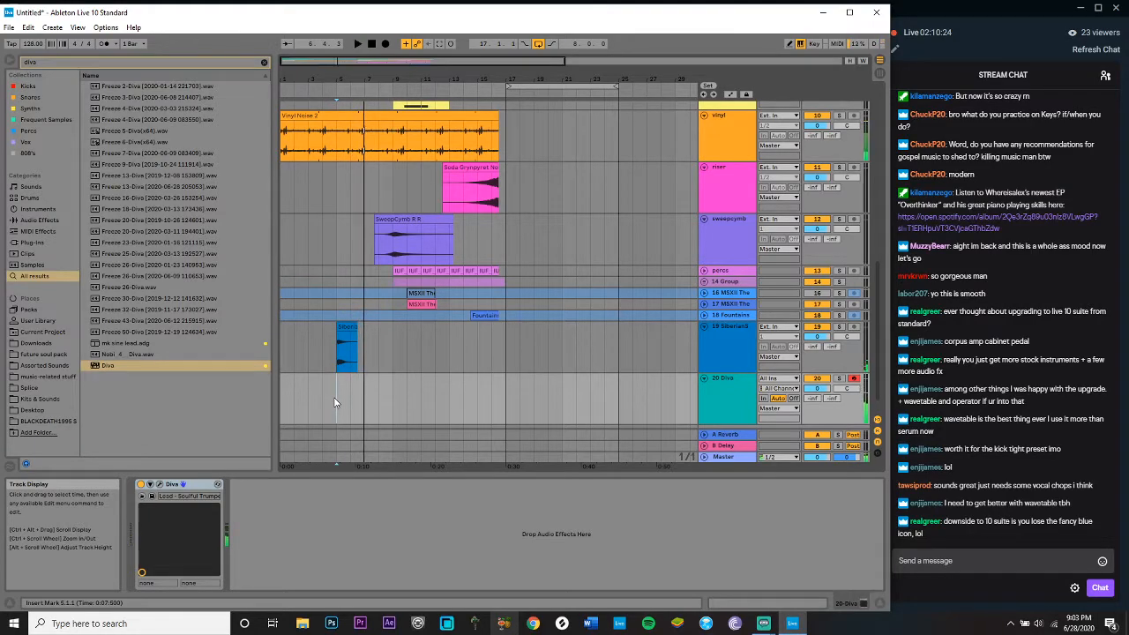
Step: Switch Diva to the Lead - Teddys Lead Edit preset and close the plug-in window to try it
click(160, 485)
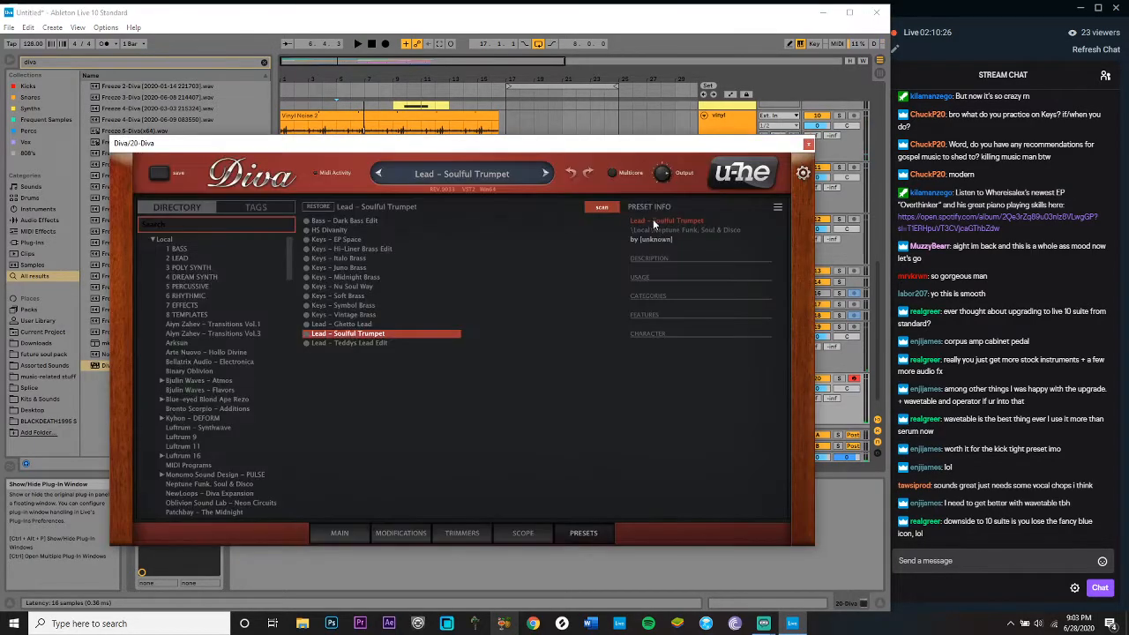
click(547, 174)
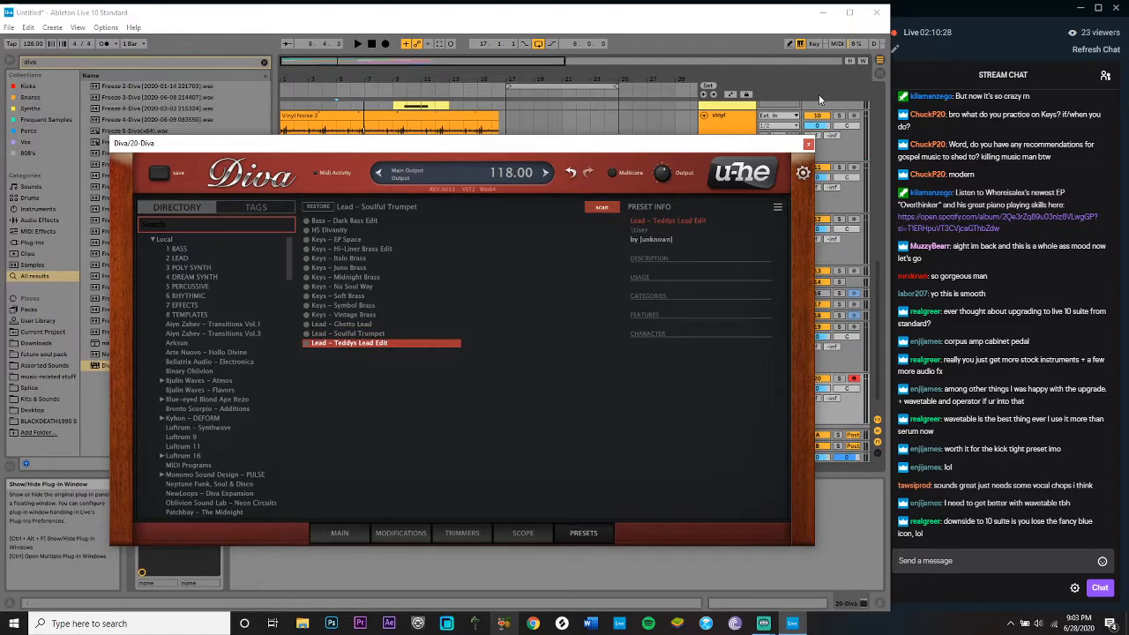
click(808, 143)
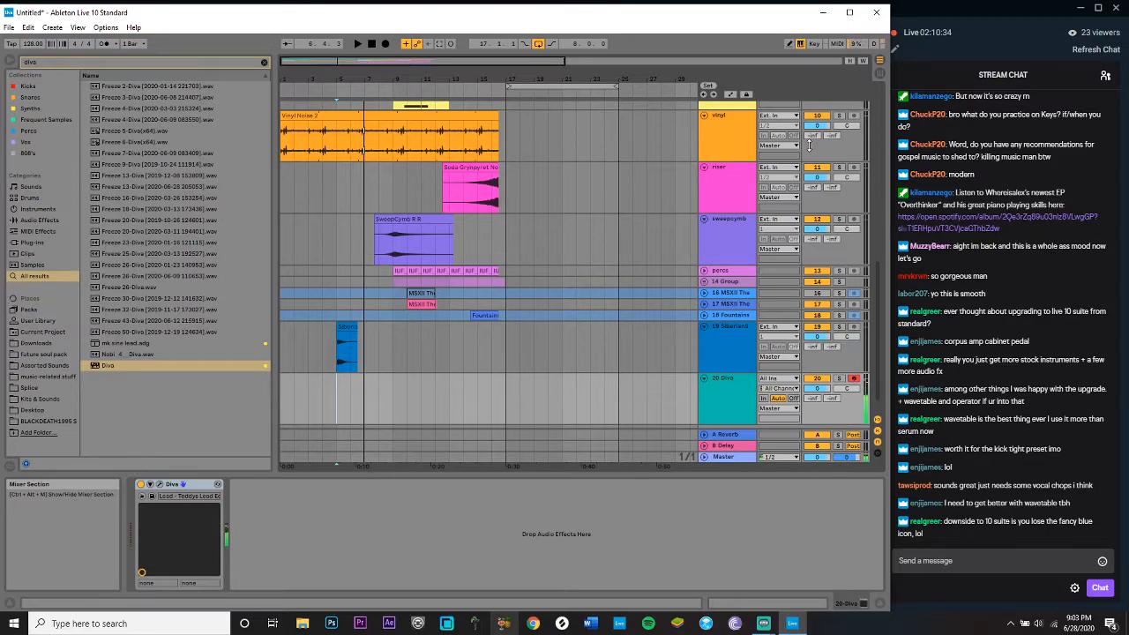
Step: Load the HS Divanity preset in Diva and close the plug-in window
click(161, 484)
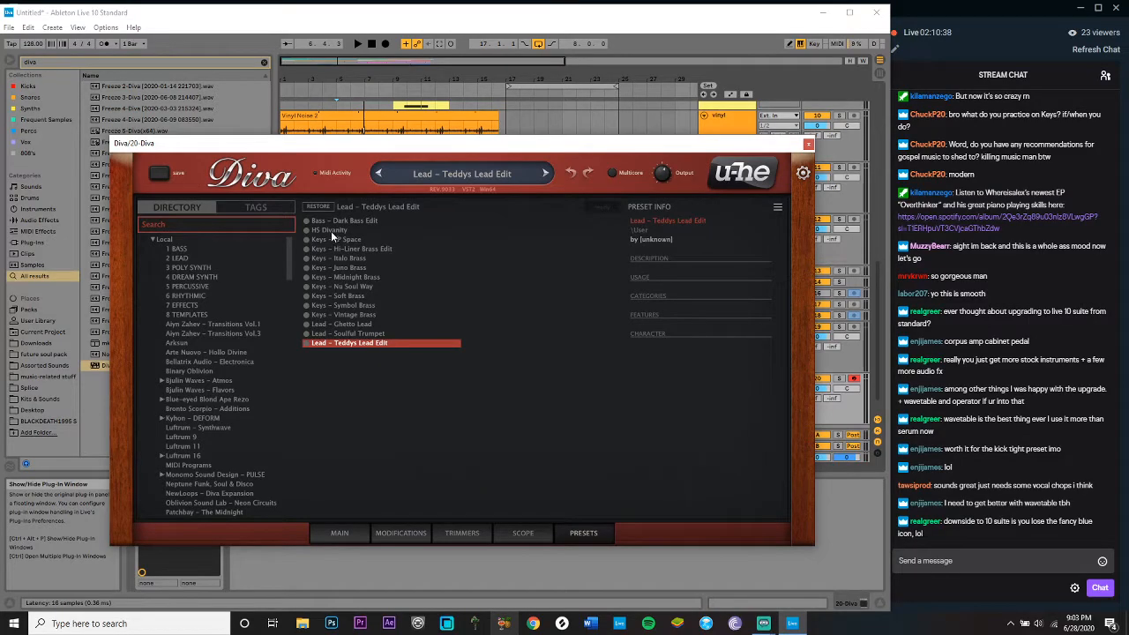
click(331, 230)
click(807, 147)
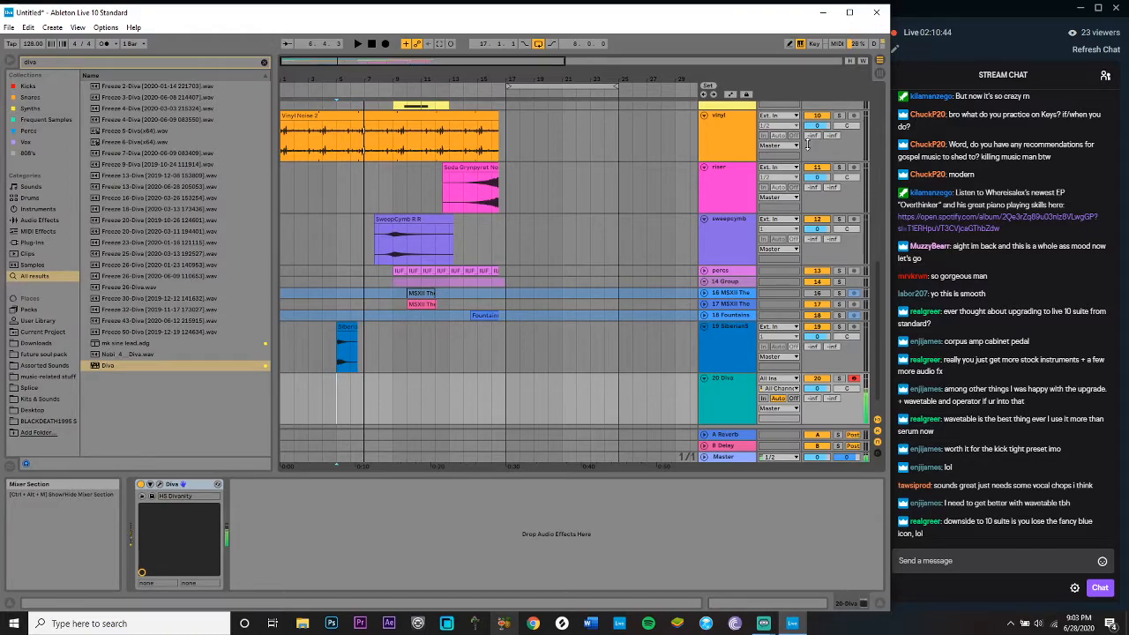
Step: Add a Delay after Diva on track 20 and test the sound by playing from bar 5
click(39, 219)
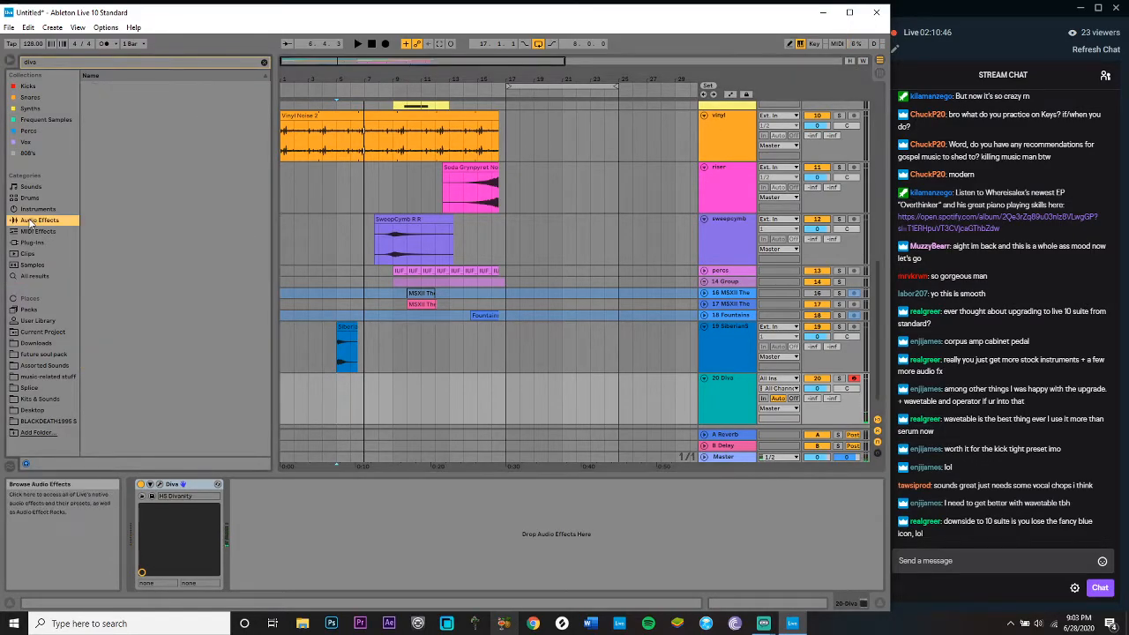
click(264, 65)
double_click(109, 176)
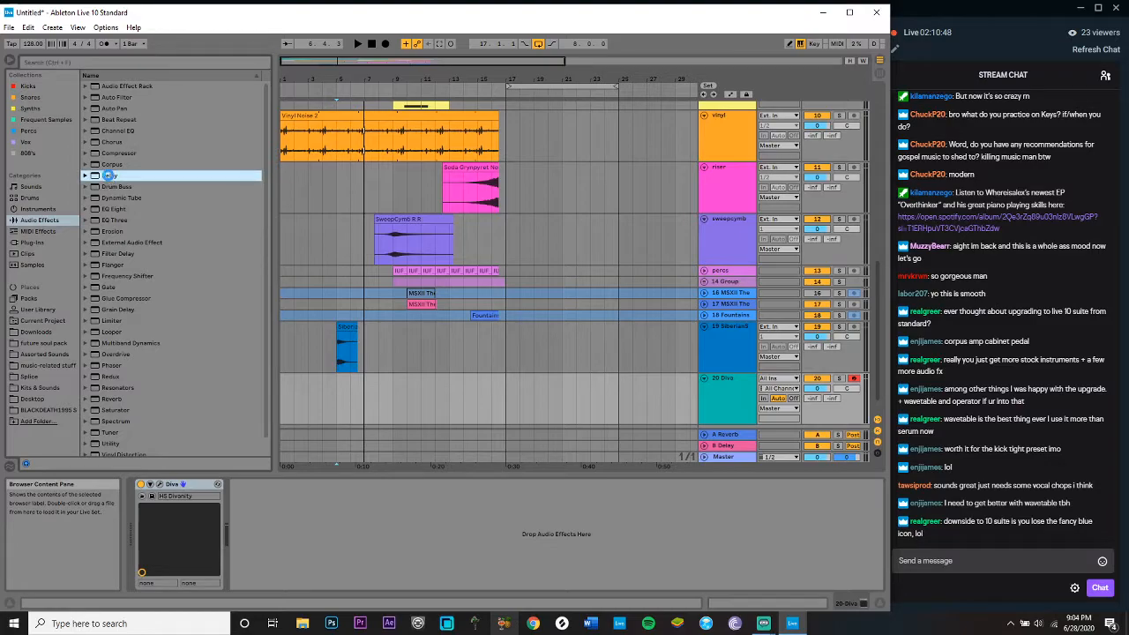
click(335, 396)
key(space)
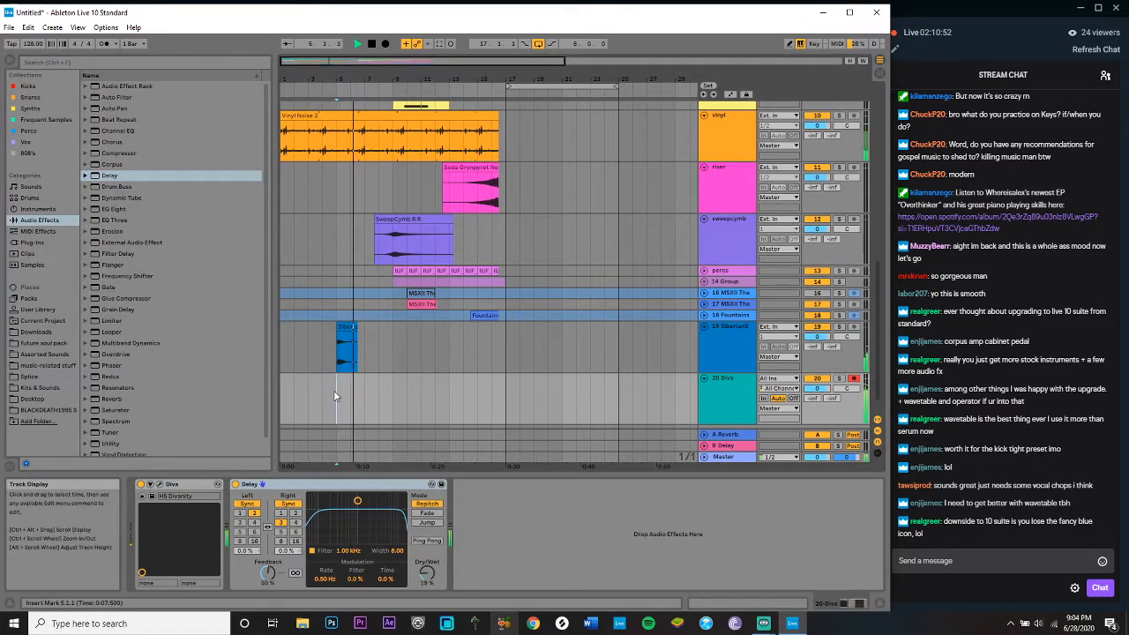
key(space)
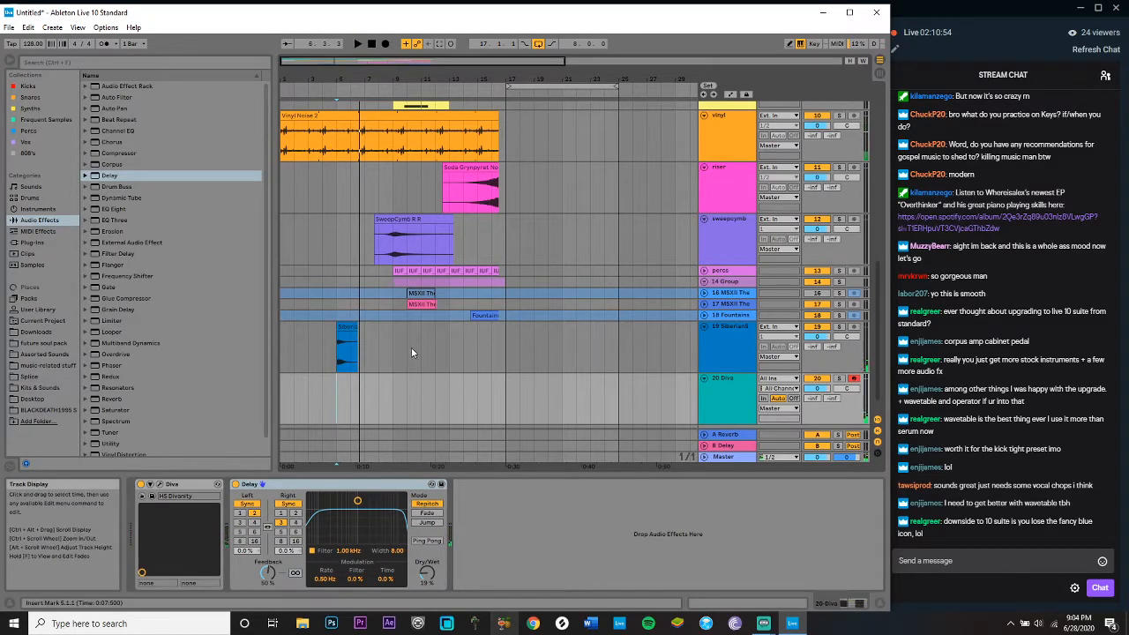
Step: Play from bar 9, capture a two-bar MIDI phrase at bar 11 on the Diva track, and raise its Delay Dry/Wet to 37%
click(394, 381)
key(space)
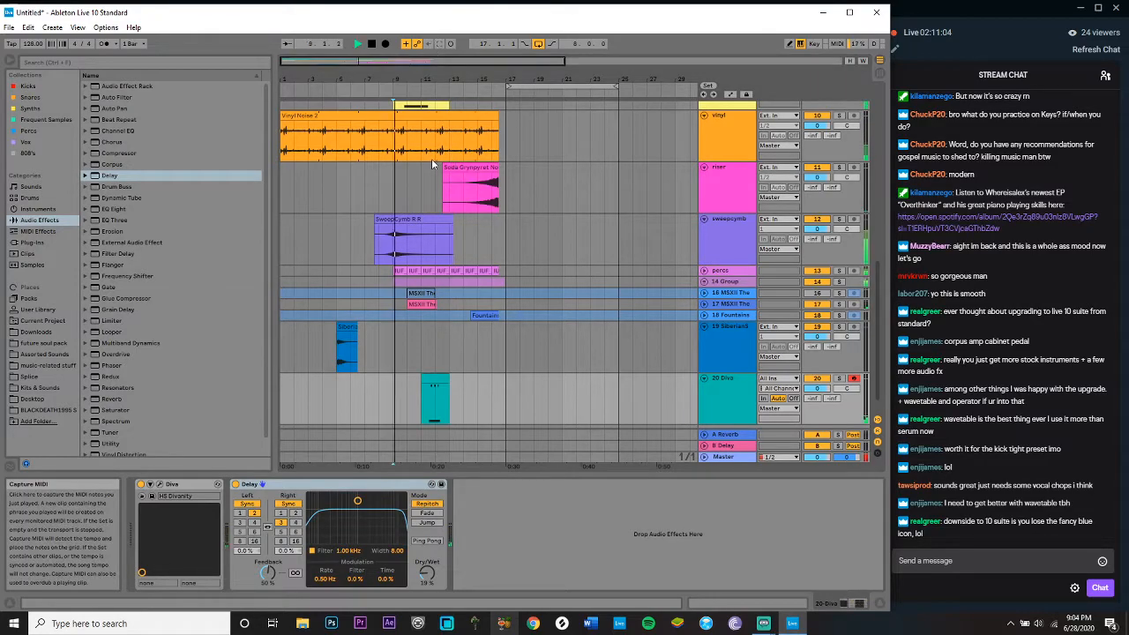
drag(427, 572, 427, 556)
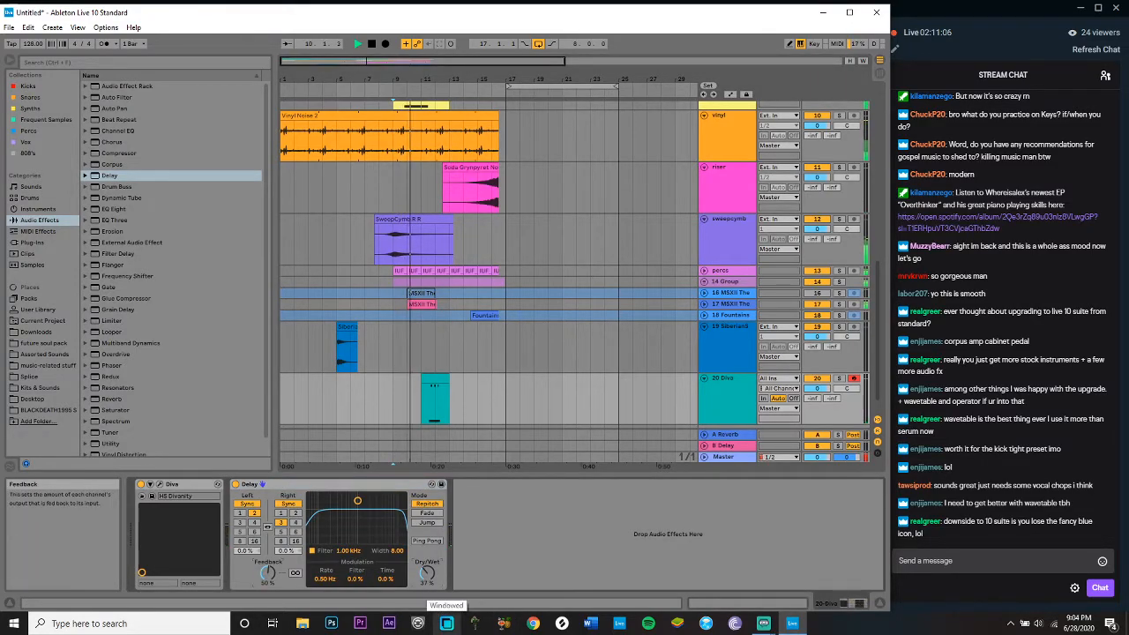
Step: In the Diva clip, shift the three short D#4 notes slightly earlier onto the offbeat eighths and play the phrase
click(434, 397)
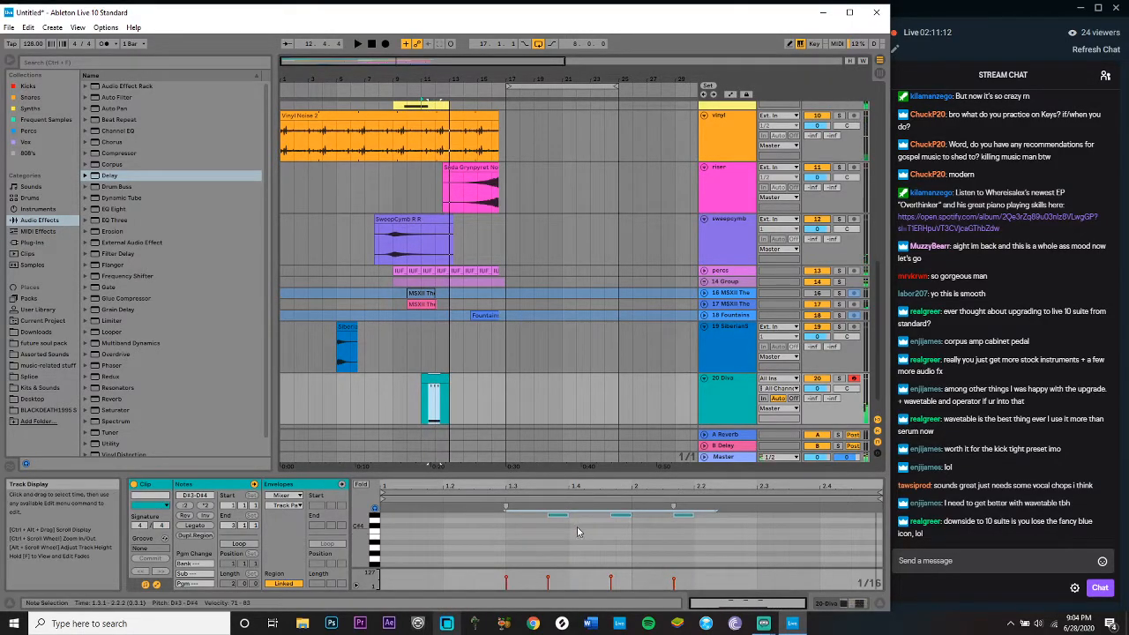
click(547, 514)
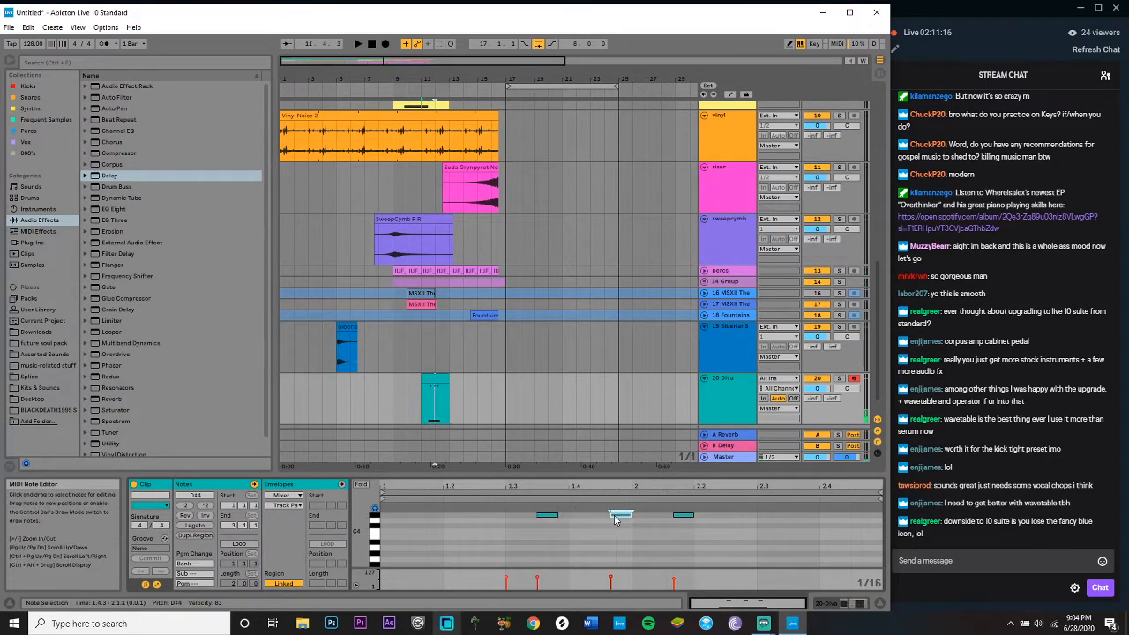
drag(620, 514, 622, 316)
drag(625, 431, 681, 526)
key(space)
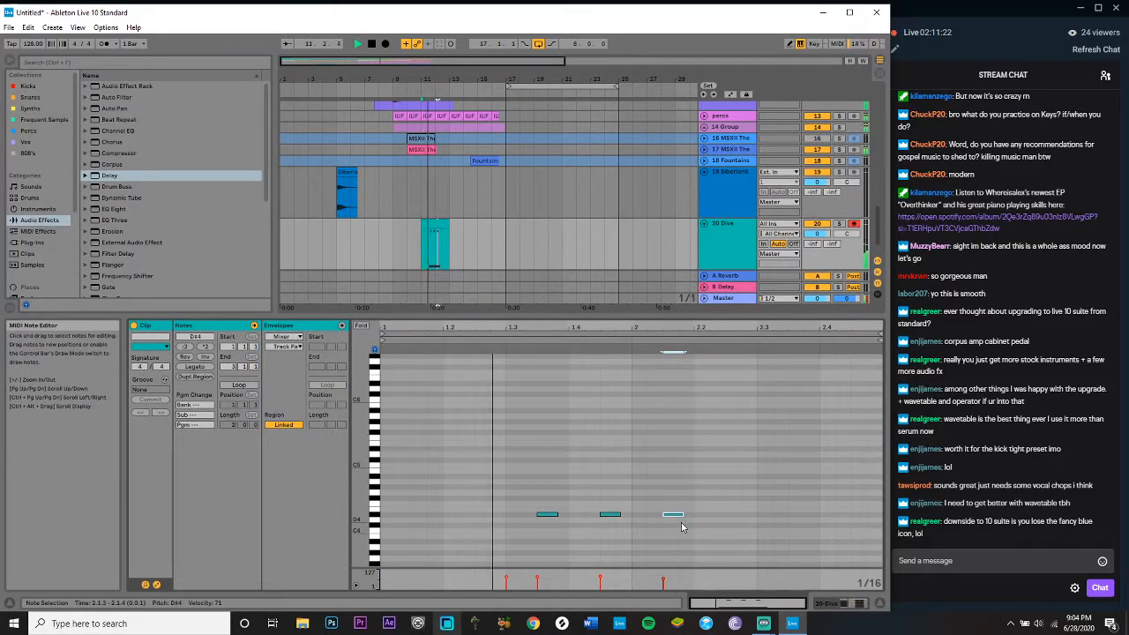
key(space)
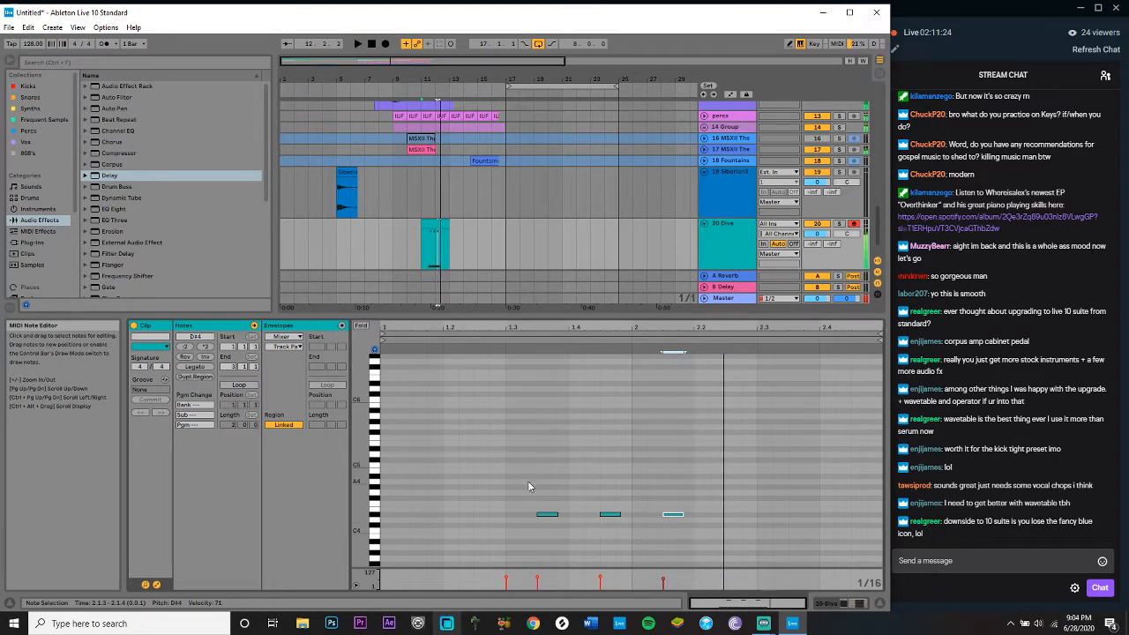
Step: Set the note editor's fixed grid to 1/8 and lengthen the three short D#4 notes to about an eighth note each
right_click(528, 480)
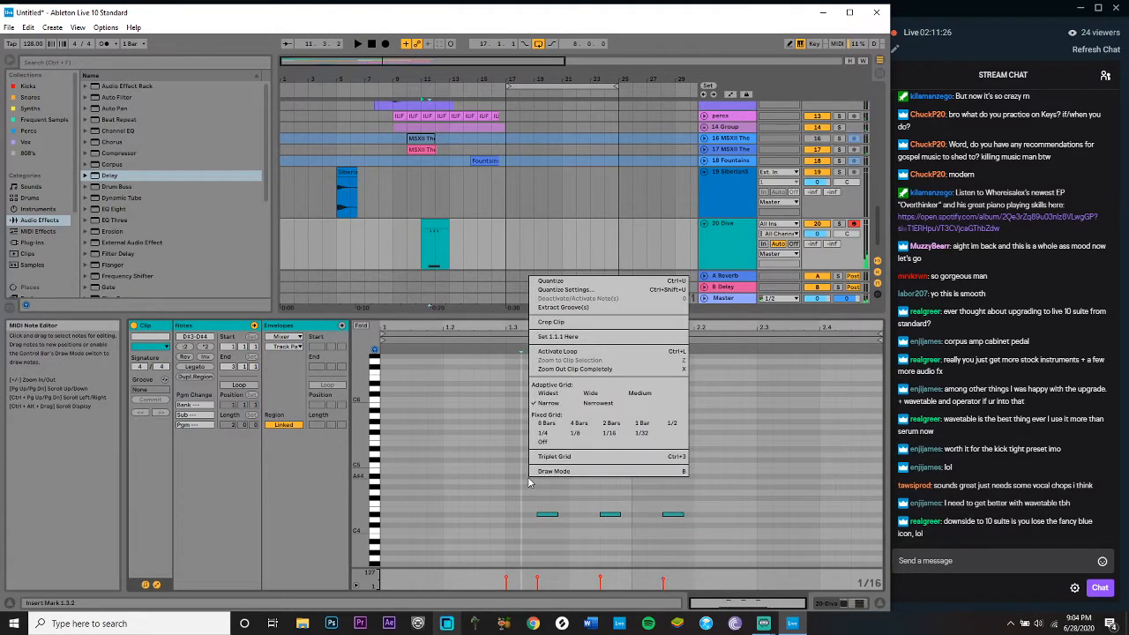
click(580, 437)
key(space)
scroll(552, 458, down, 5)
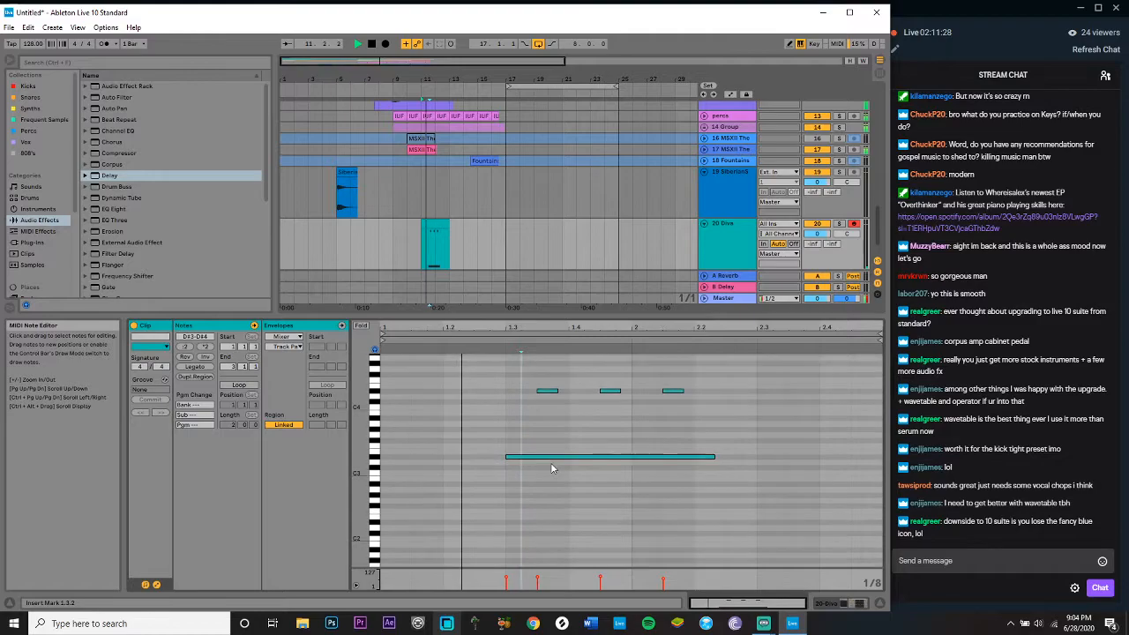
key(space)
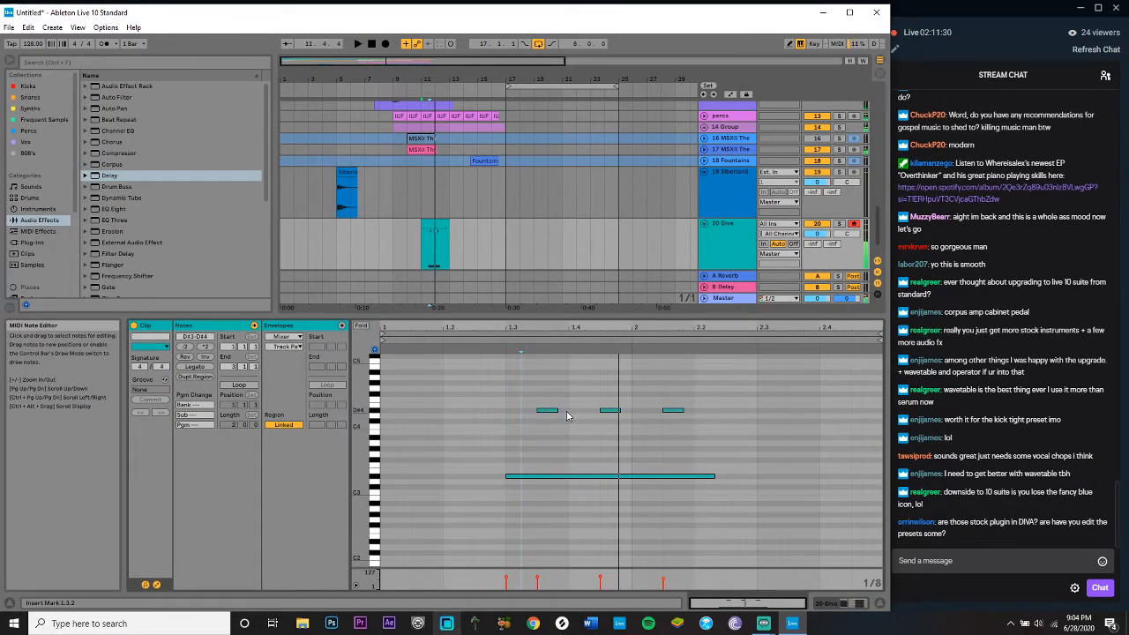
drag(557, 411, 703, 414)
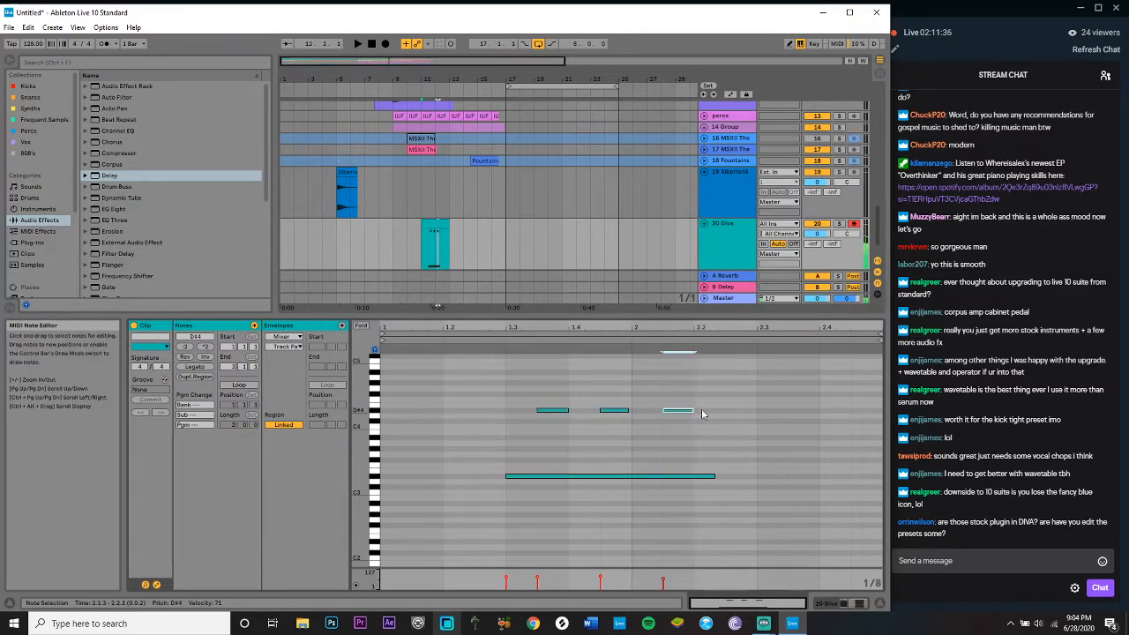
drag(513, 410, 695, 401)
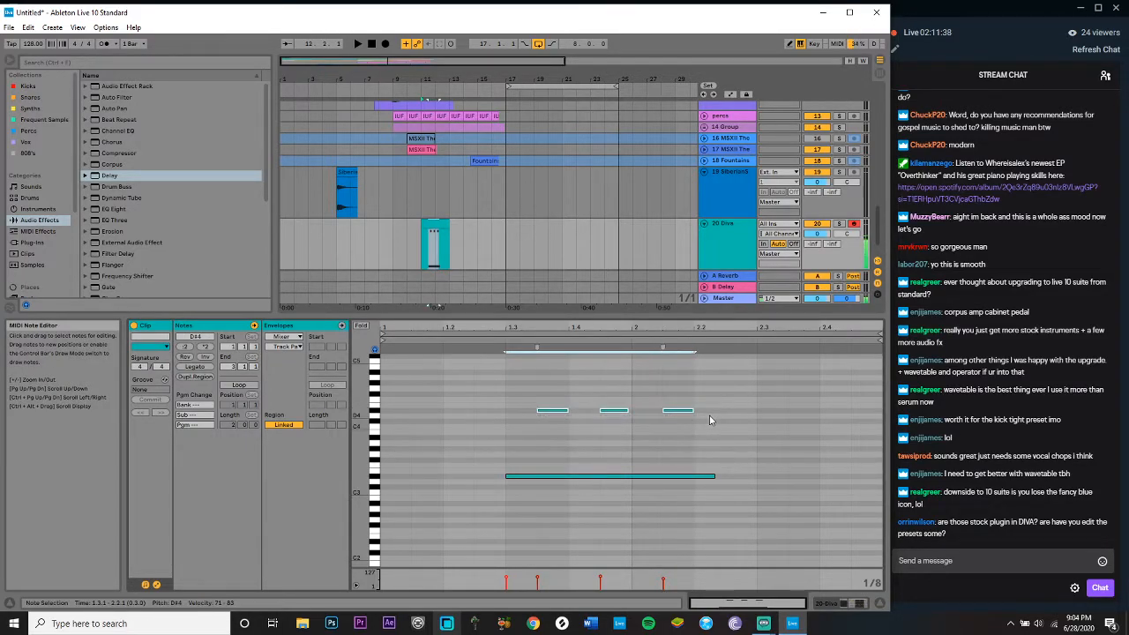
Step: Bring back the Diva track's devices, hide the browser and play the edited clip from bar 11
click(732, 241)
double_click(732, 241)
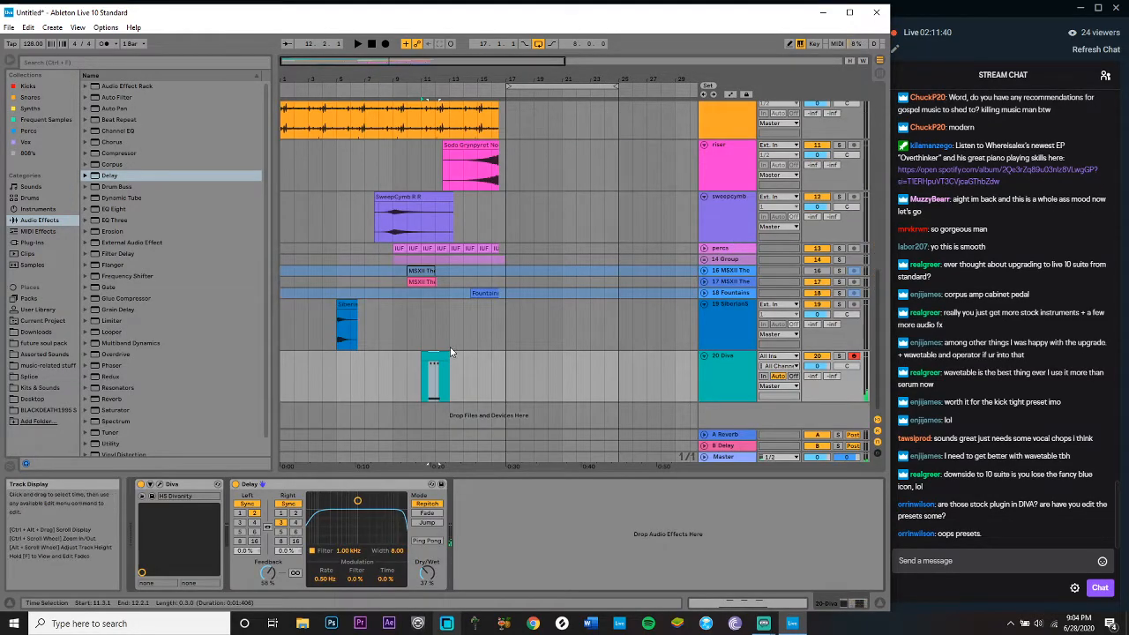
click(30, 108)
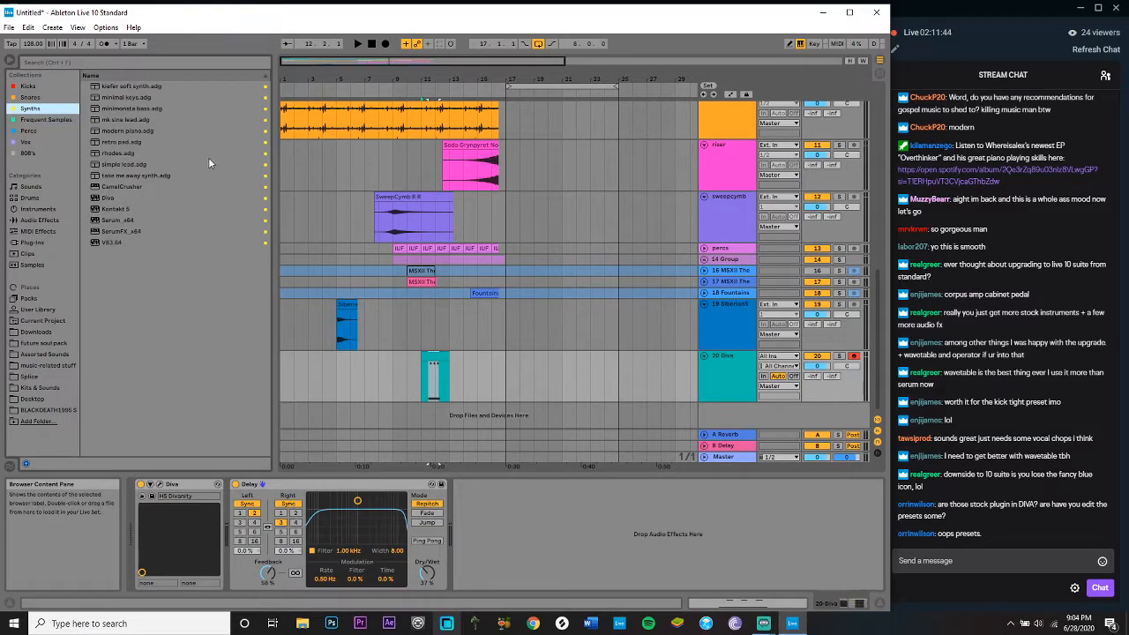
click(9, 60)
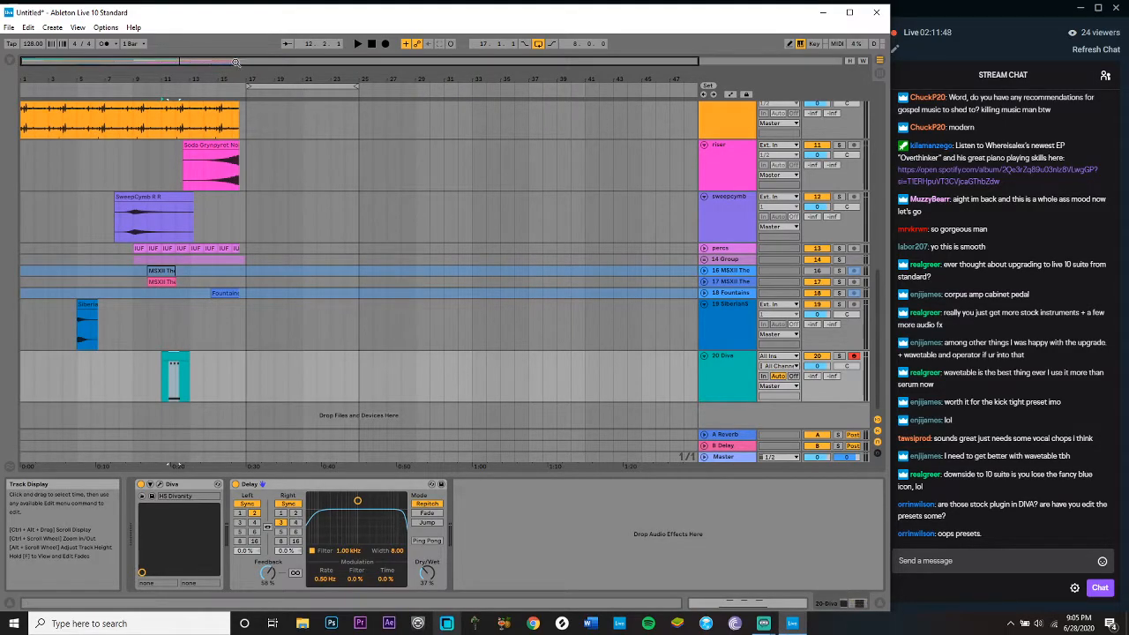
drag(201, 60, 195, 101)
click(263, 354)
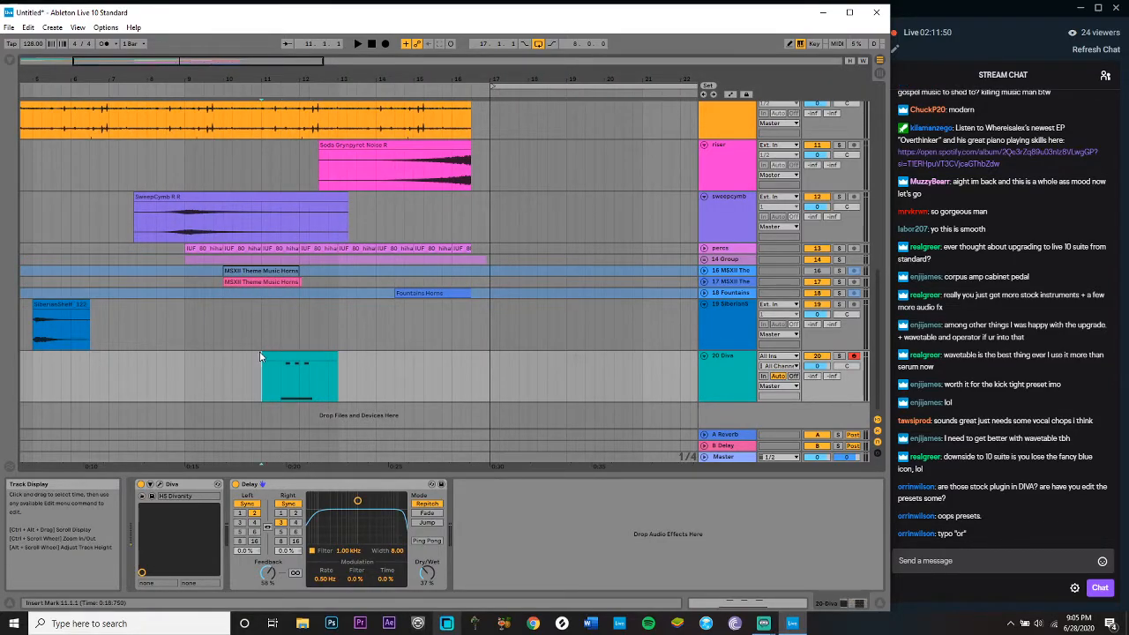
click(275, 358)
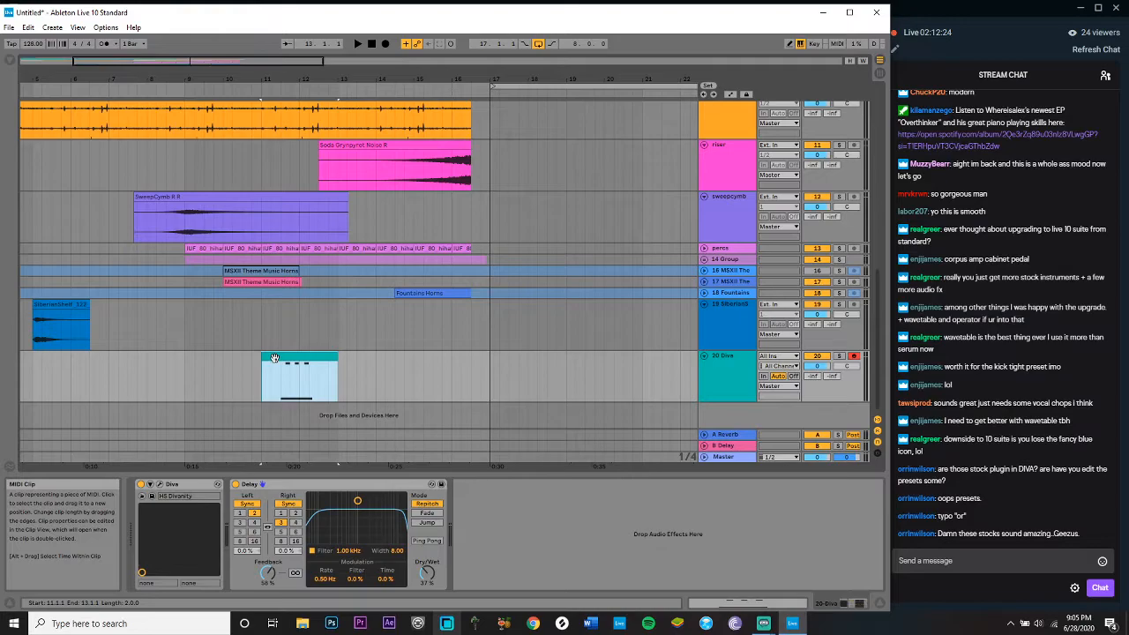
key(space)
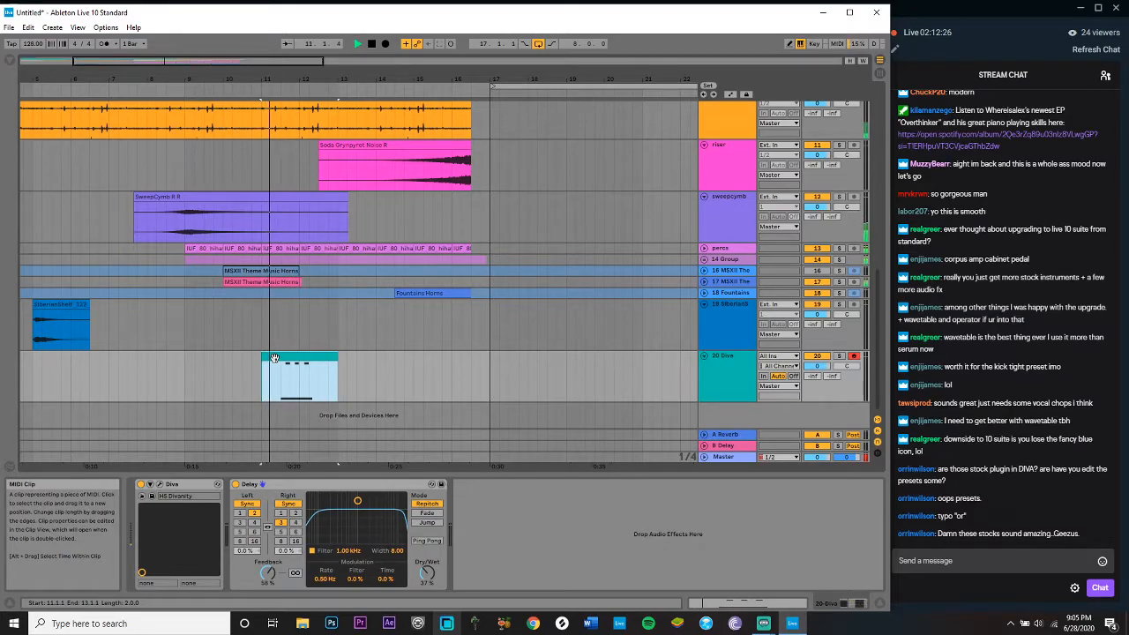
drag(333, 54, 333, 60)
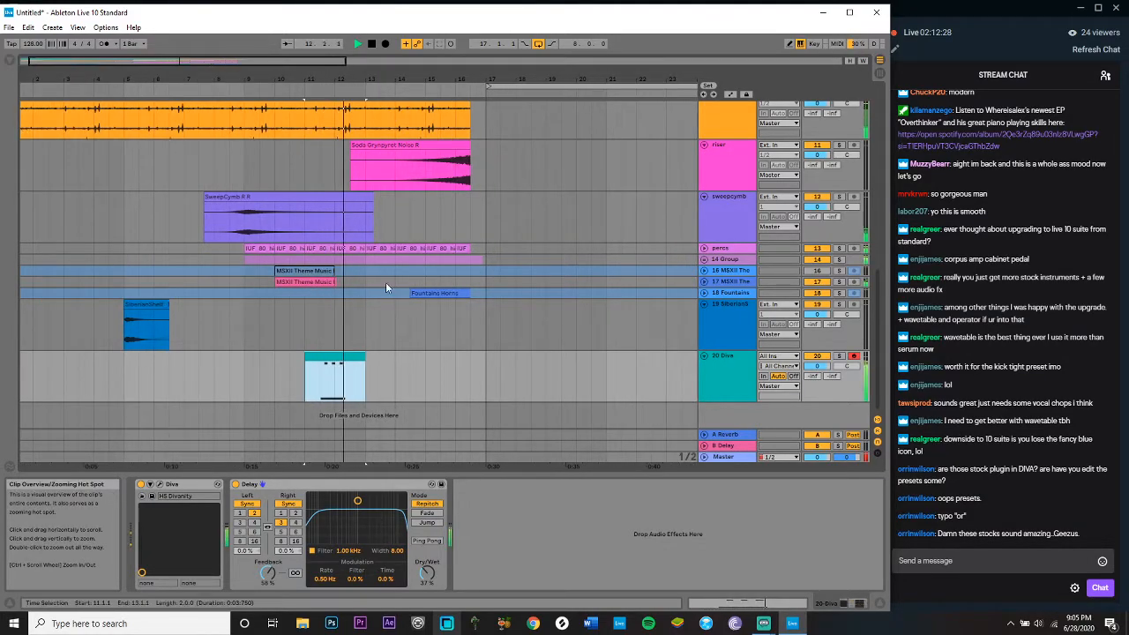
Step: Raise the Diva track's Delay Dry/Wet to 48% and set the synced delay time to 4 on both channels
click(335, 356)
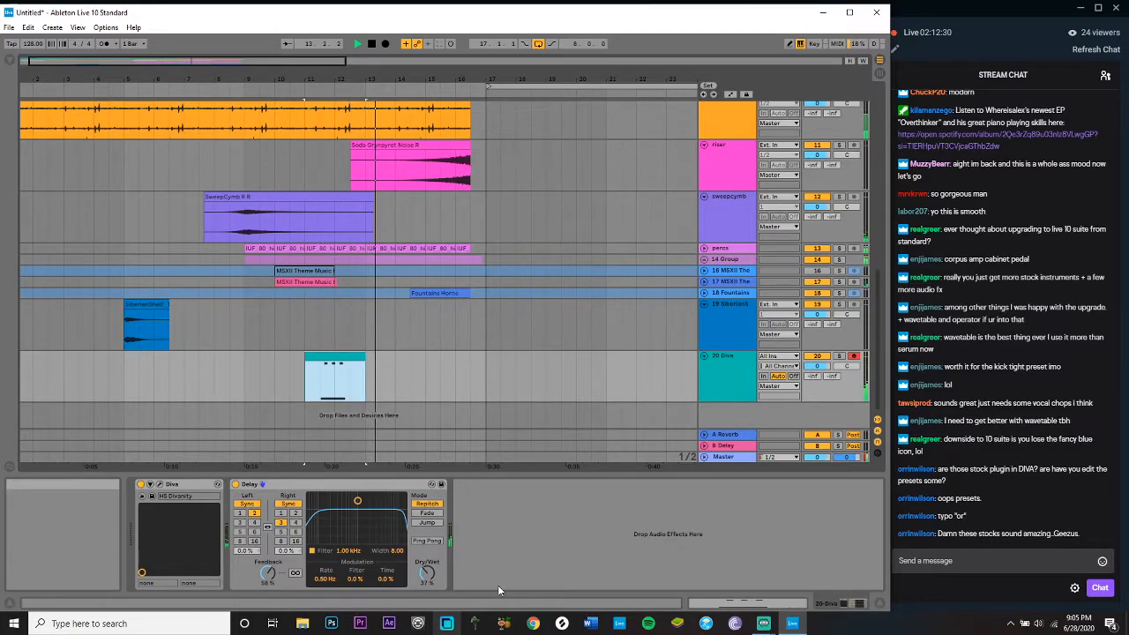
drag(422, 572, 422, 565)
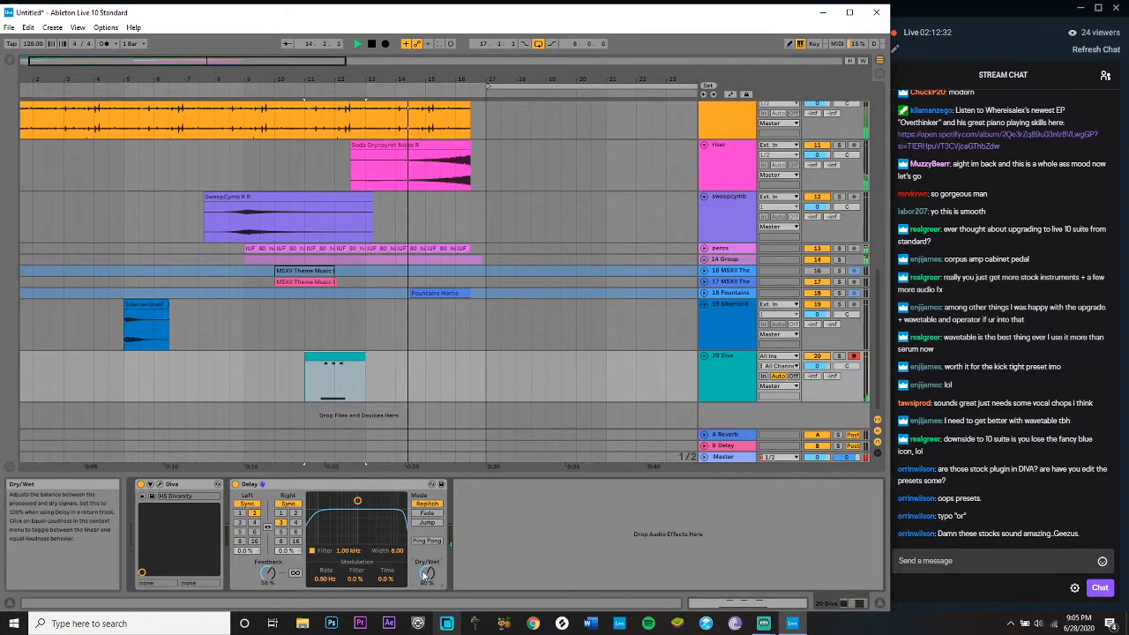
double_click(339, 362)
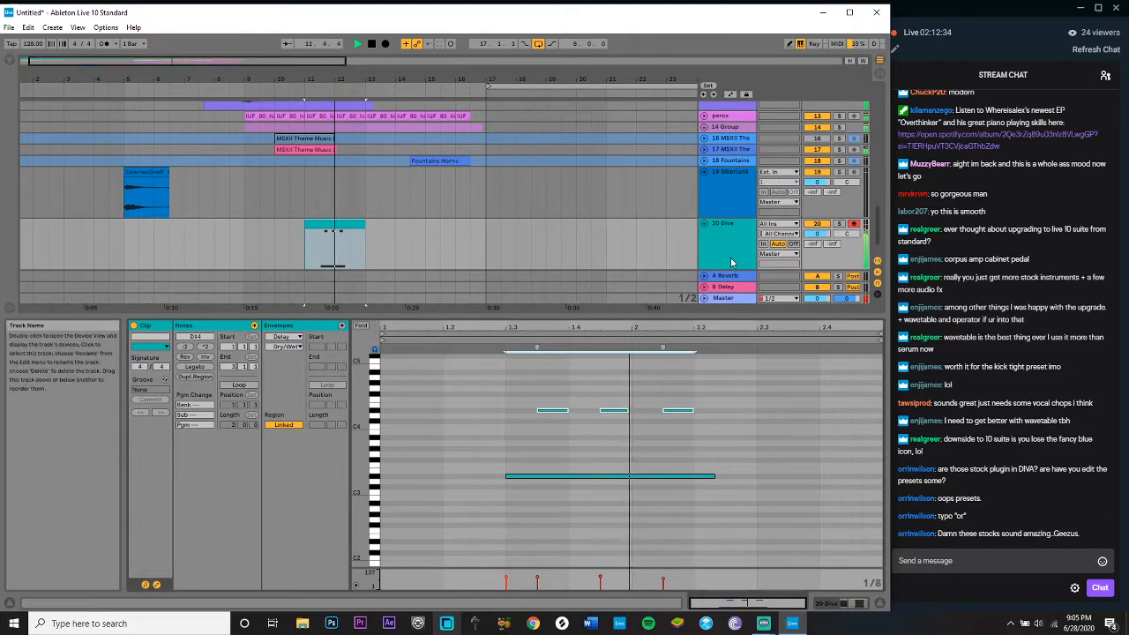
key(shift+Tab)
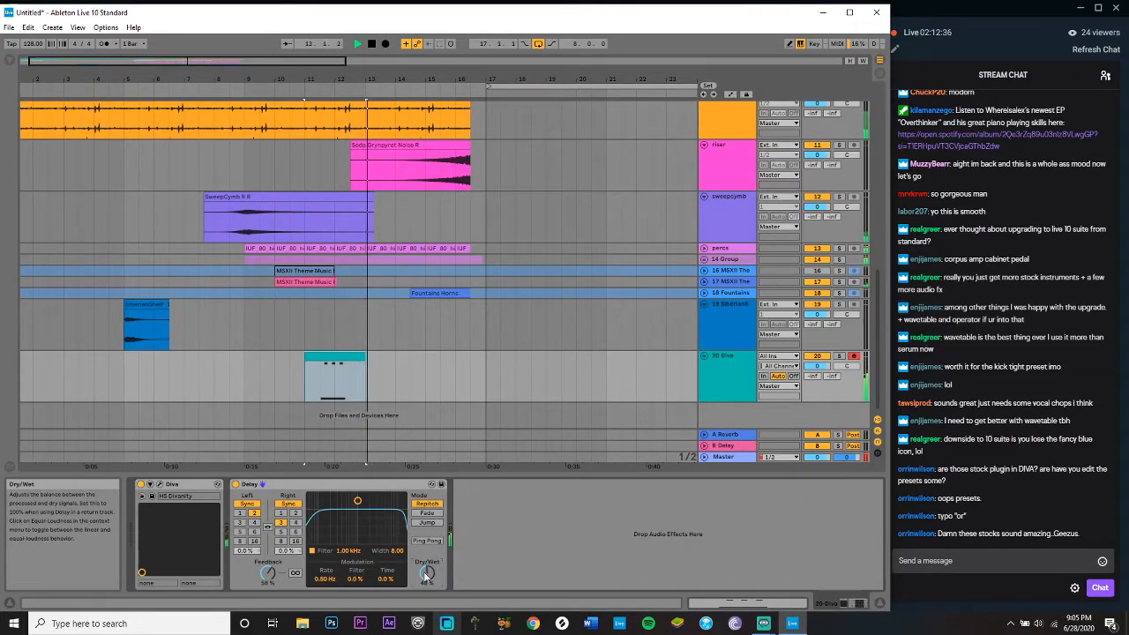
click(295, 522)
click(255, 522)
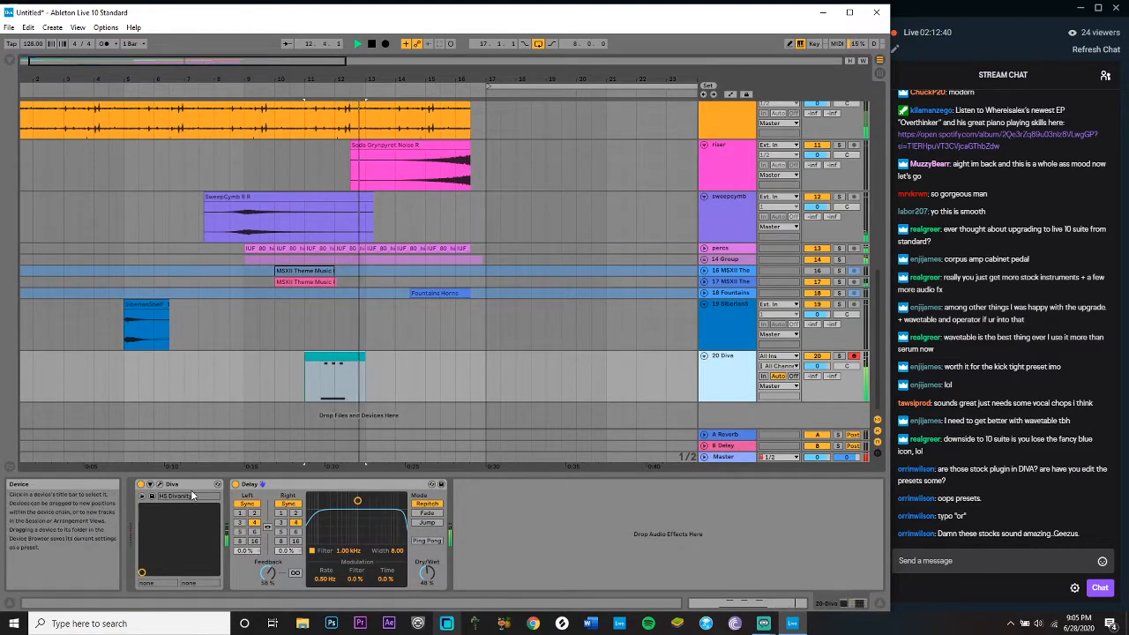
Step: Add a Utility after the Delay on the Diva track, lower its gain to -3.33 dB, and hide the browser
click(10, 64)
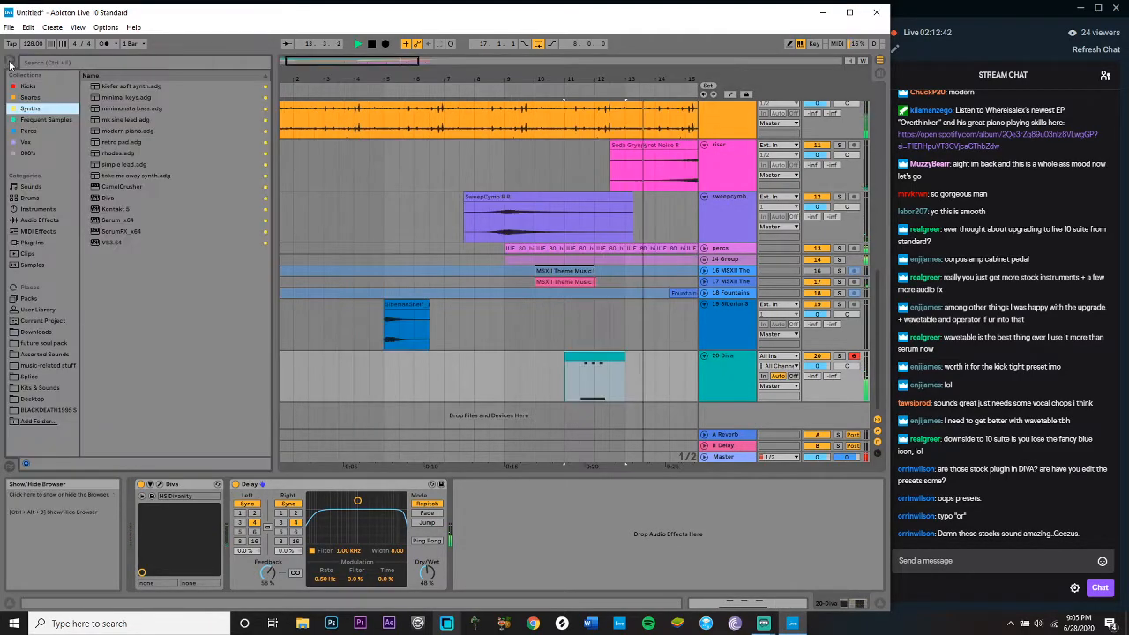
click(39, 220)
click(121, 444)
double_click(121, 444)
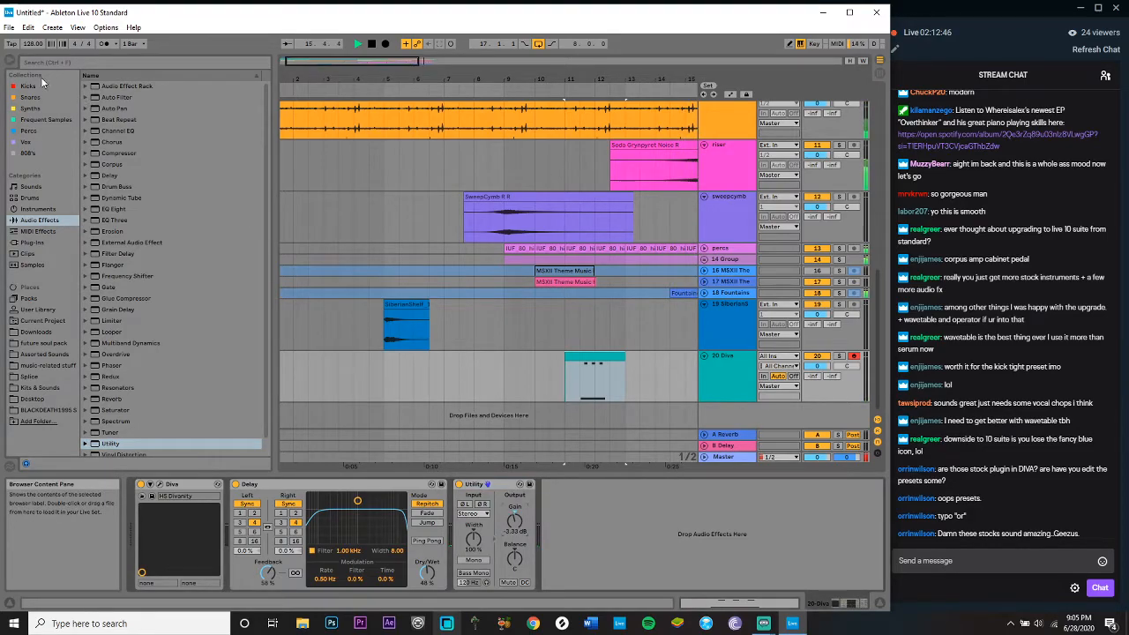
click(9, 63)
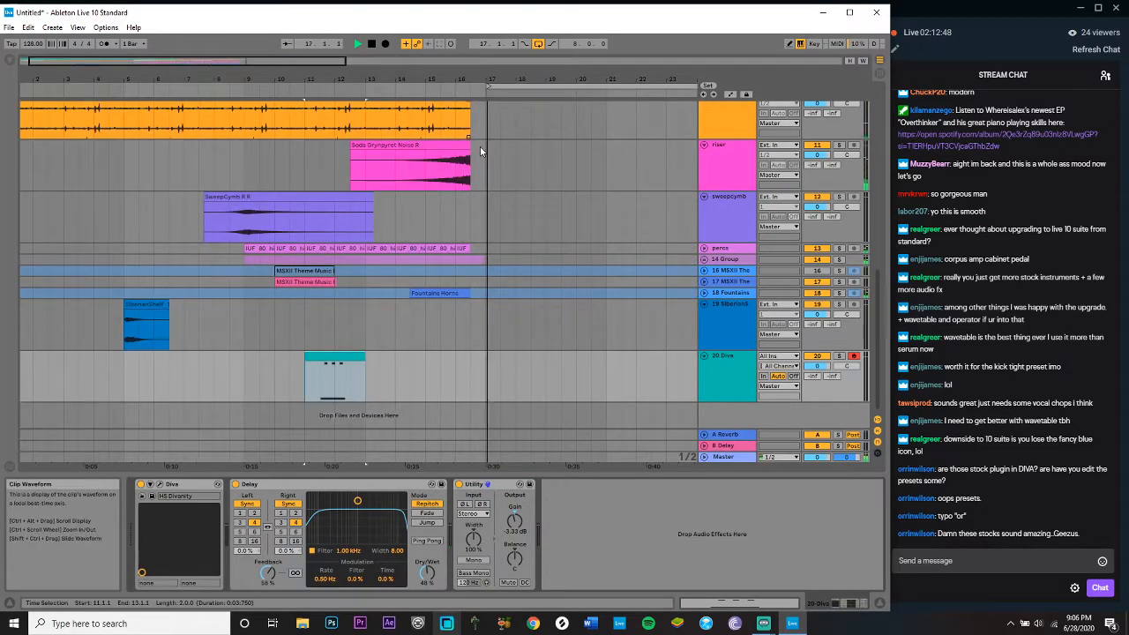
Step: Play the arrangement from bar 9 to check the Diva part in the full mix
scroll(345, 112, up, 3)
key(space)
click(241, 157)
scroll(239, 155, up, 5)
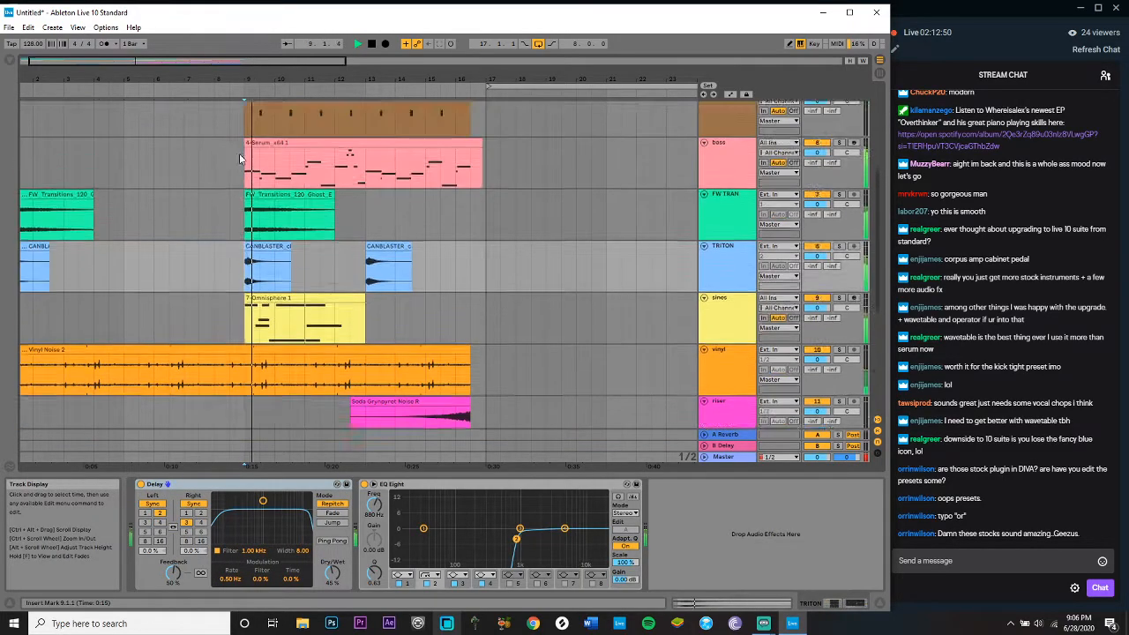
key(space)
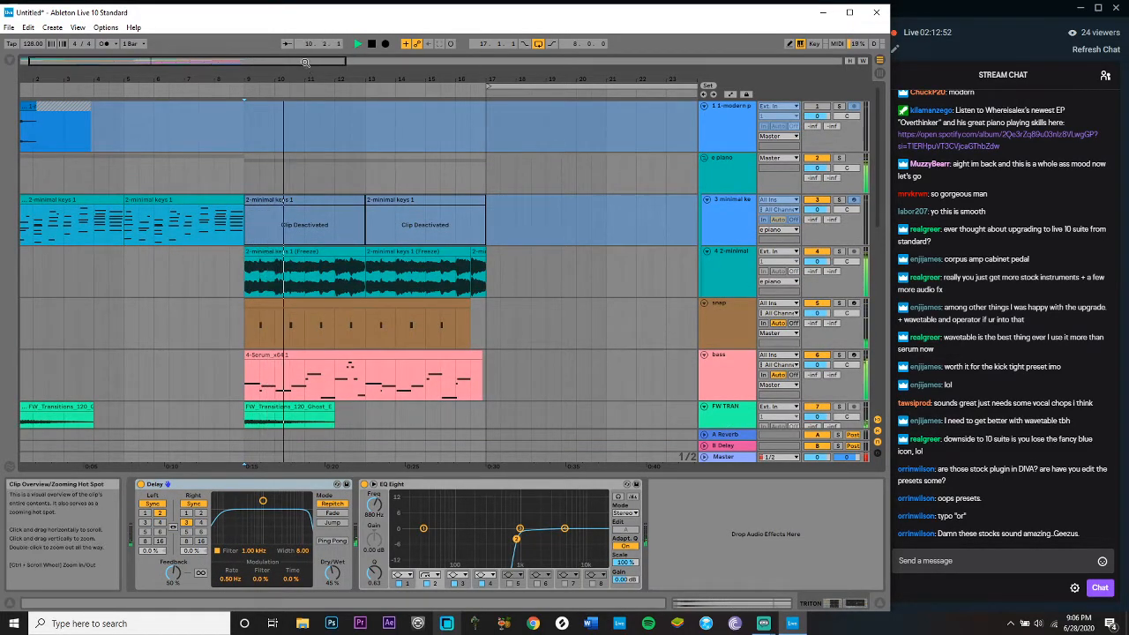
drag(474, 69, 480, 55)
scroll(541, 222, down, 5)
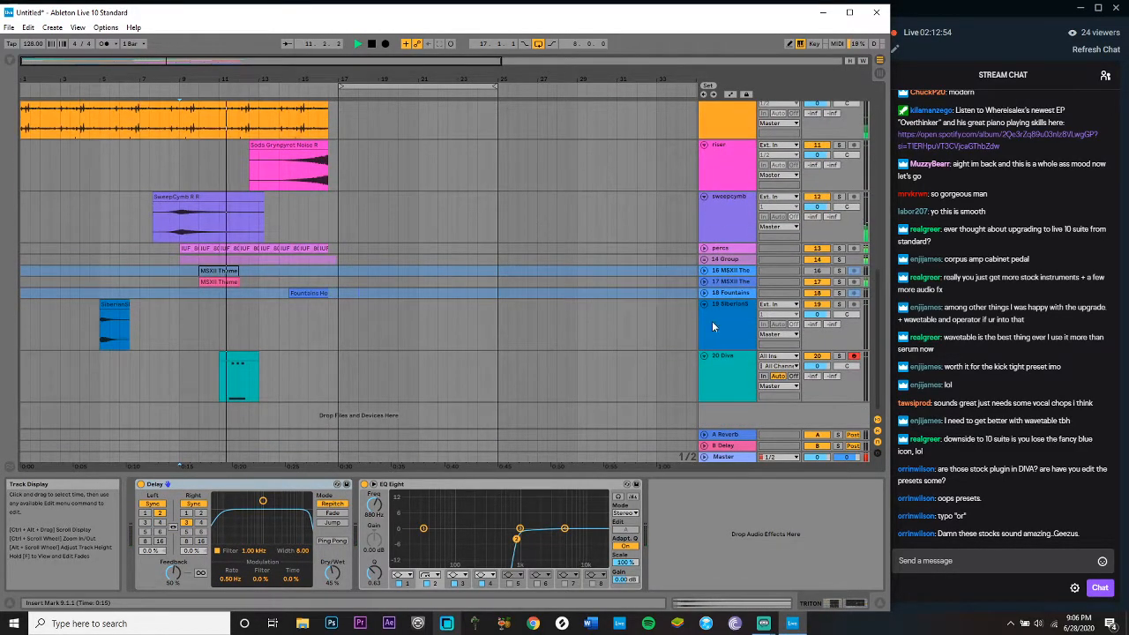
Step: Show the browser again, stop playback, and rename the Diva track to HS Divinity
click(728, 371)
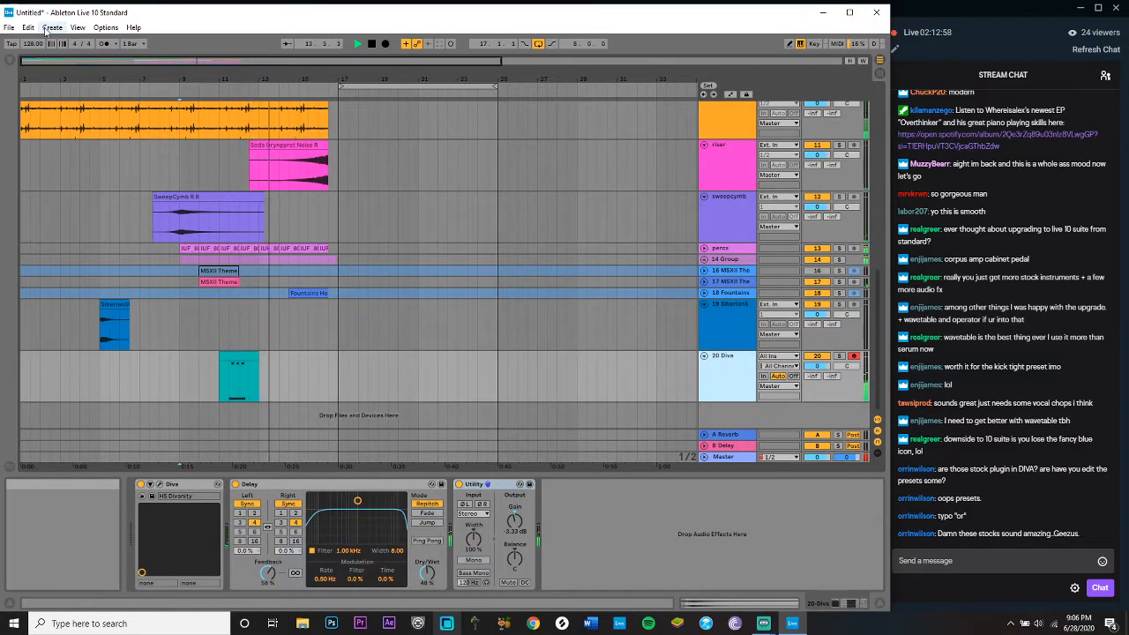
click(9, 60)
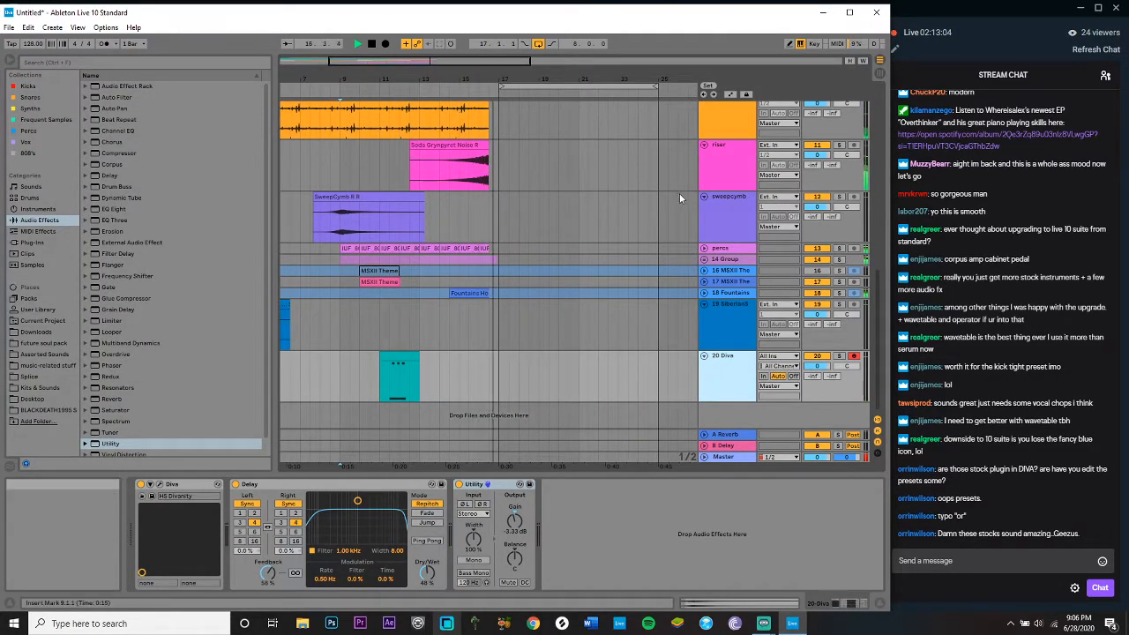
key(space)
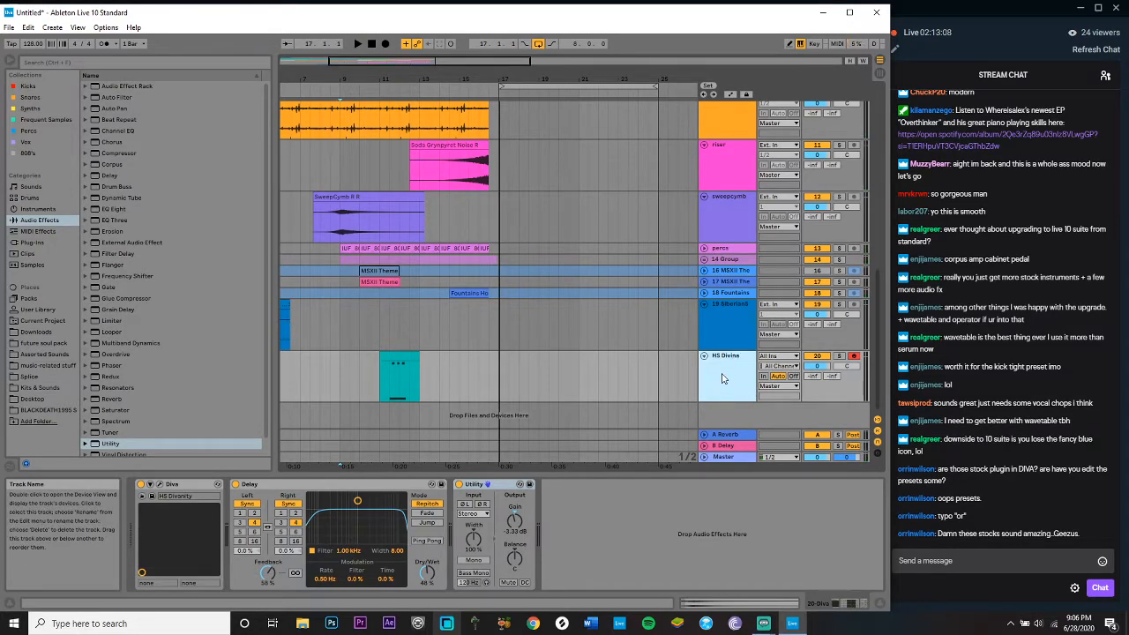
text(ty)
key(Return)
Step: Rename track 19, which holds the guitar sample, to guitar bleed
click(731, 331)
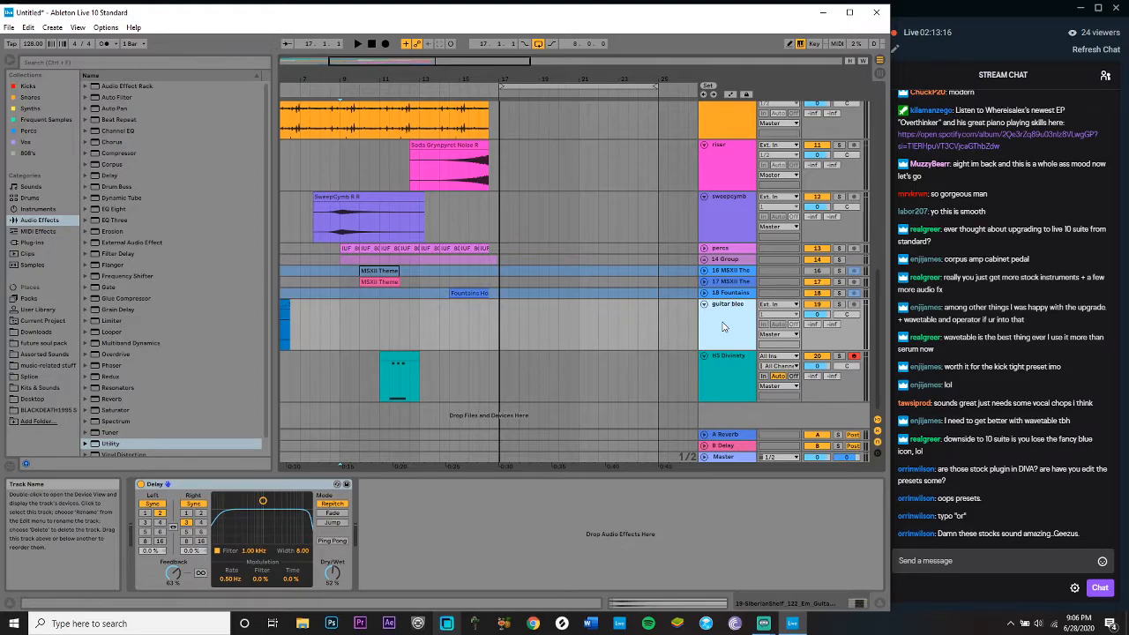
text(d)
key(Return)
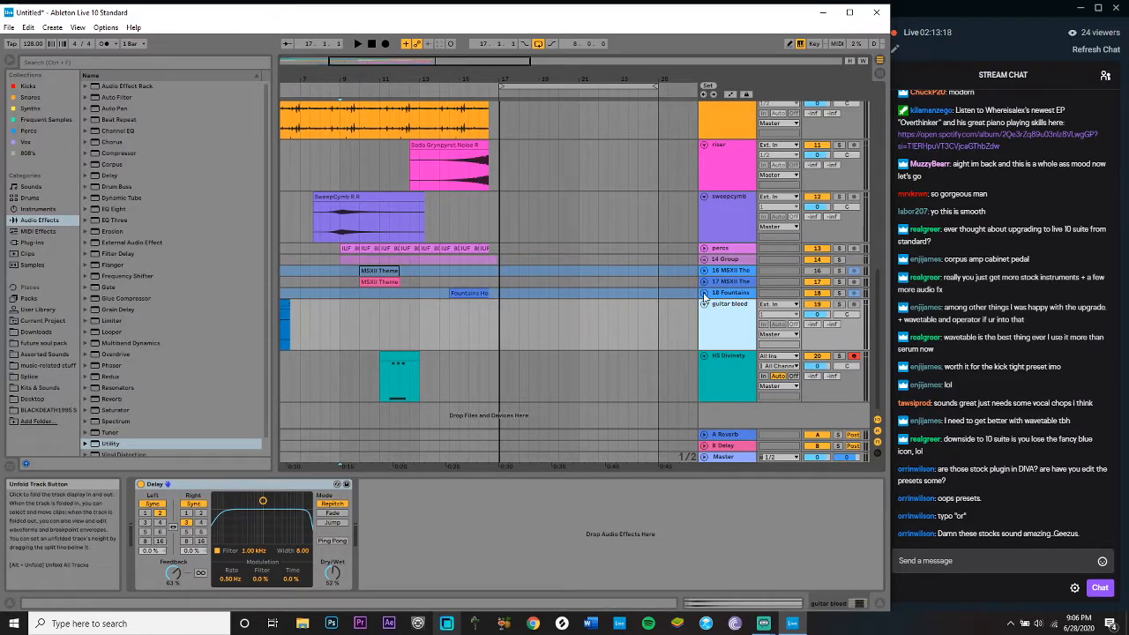
Step: Rename track 18, which holds the Fountains Horns sample, to horn phrase 2
scroll(635, 307, left, 3)
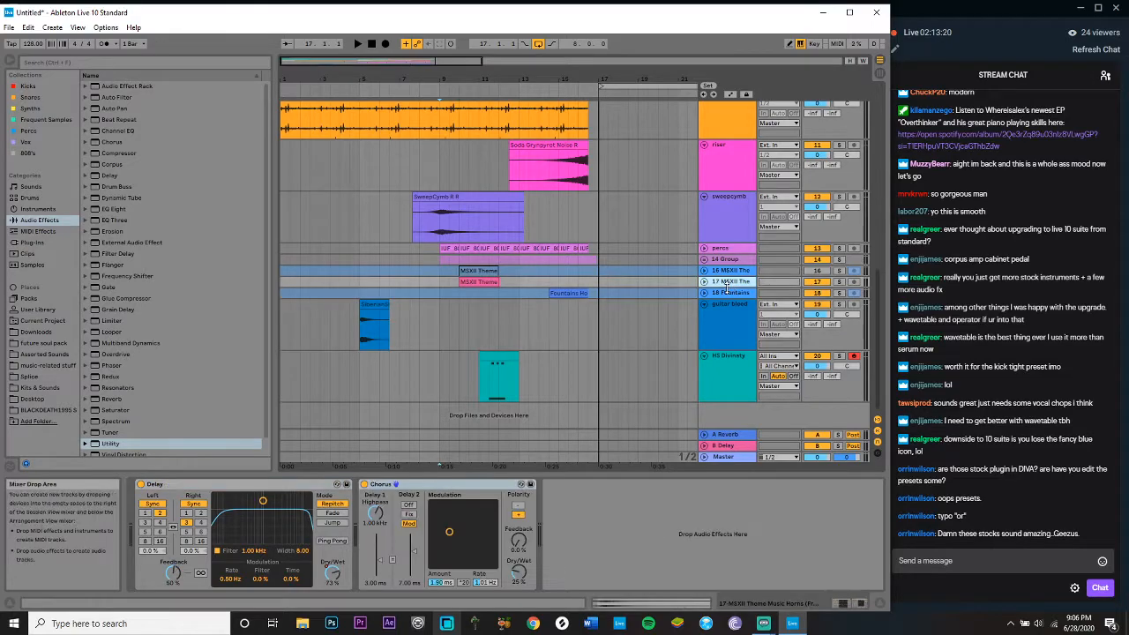
click(722, 294)
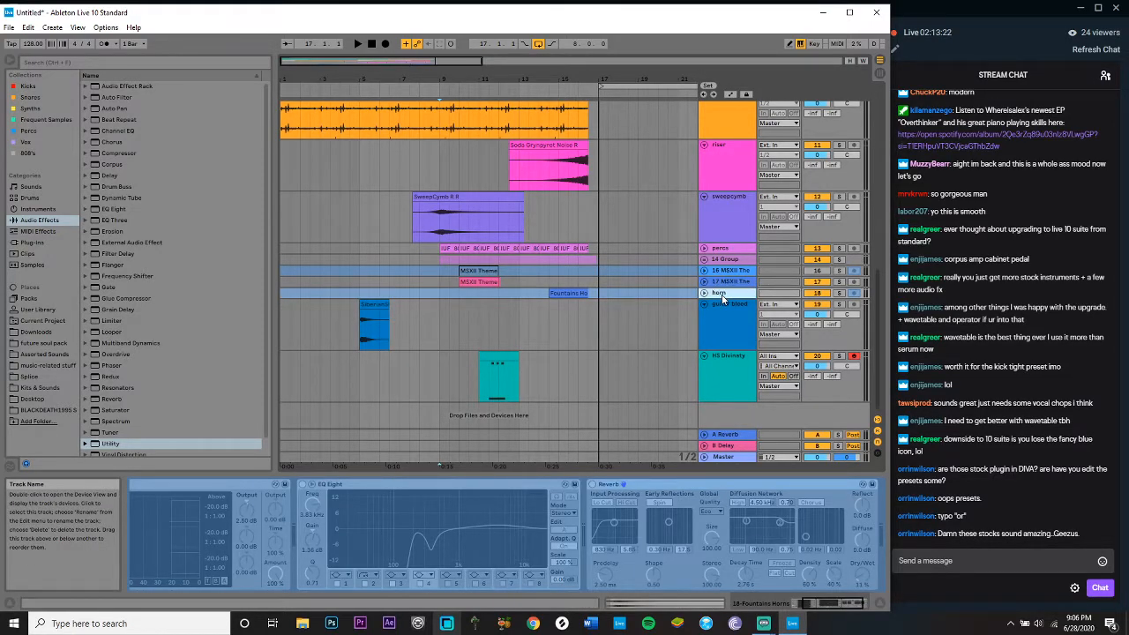
text(2)
key(Return)
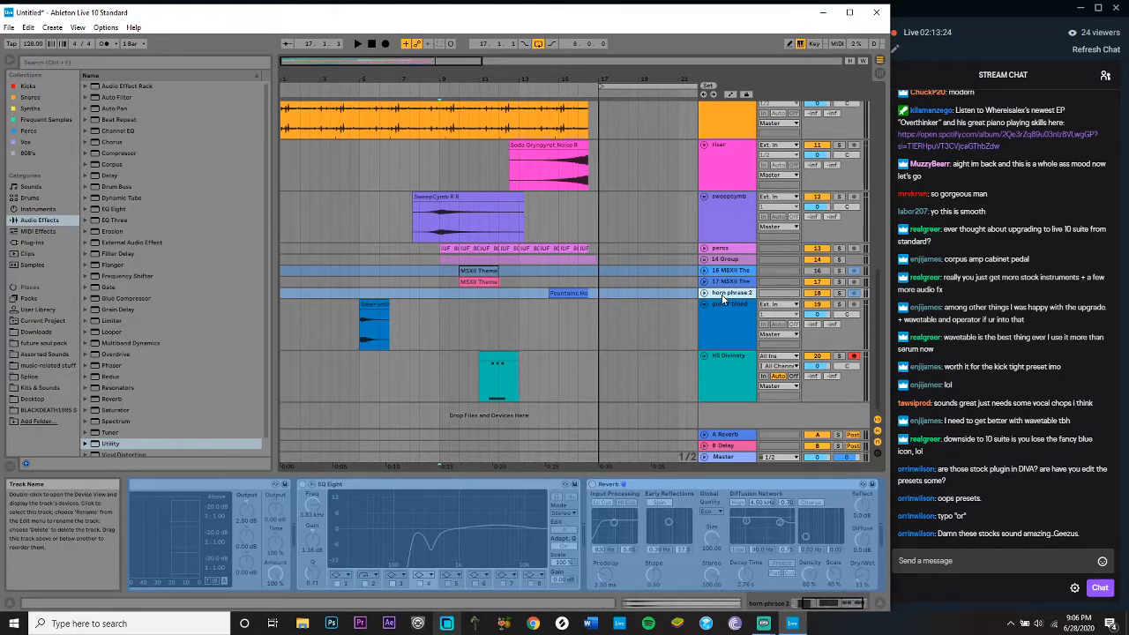
Step: Rename track 17, which holds an MSXII Theme horn sample, to horn phrase 1
click(723, 285)
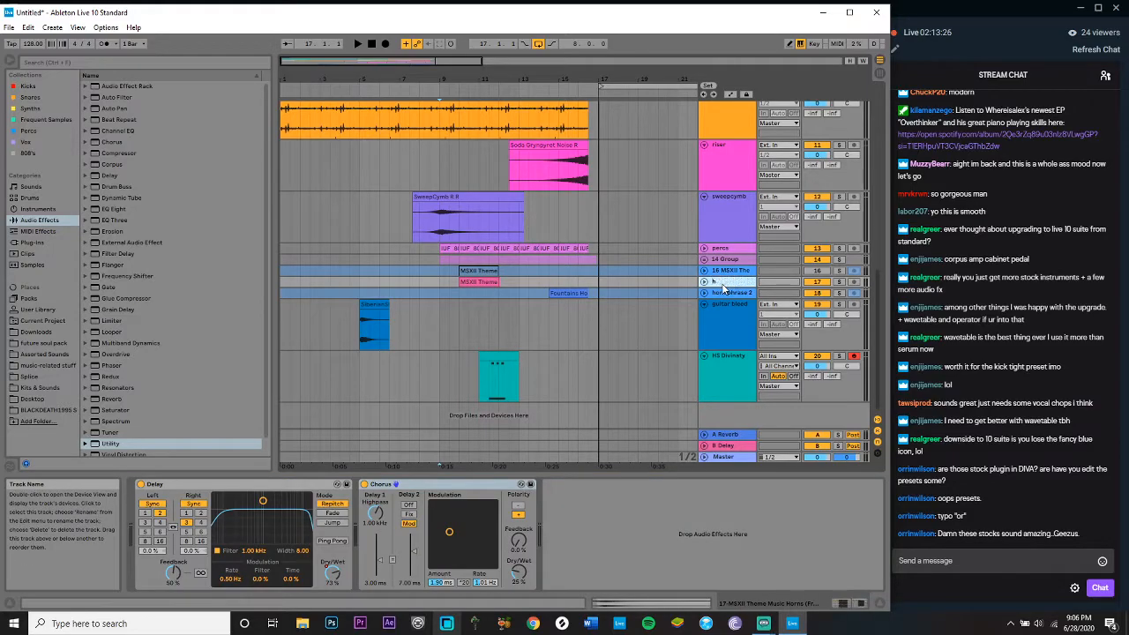
text(1)
key(Return)
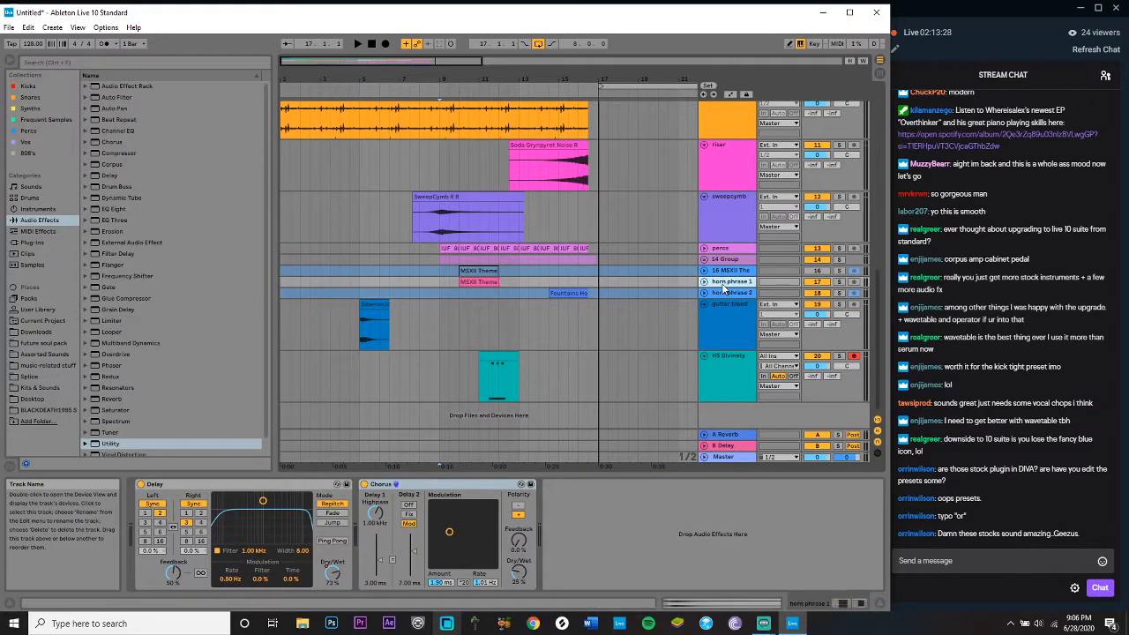
Step: Rename group track 14, which contains the Diva part, to brass synth and collapse the group
click(713, 259)
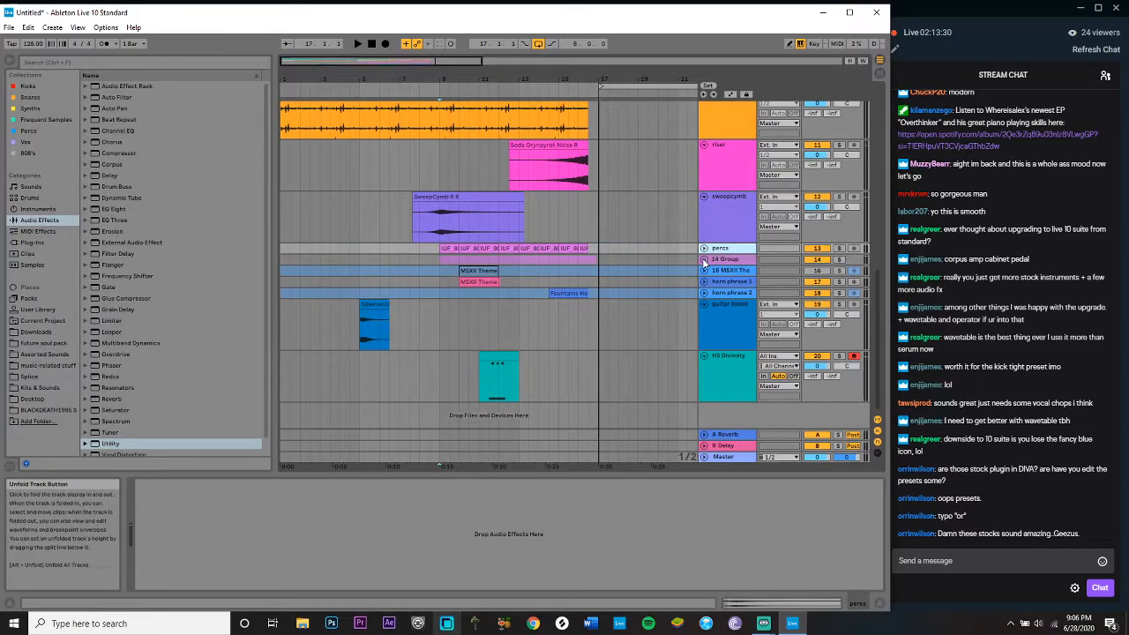
click(705, 259)
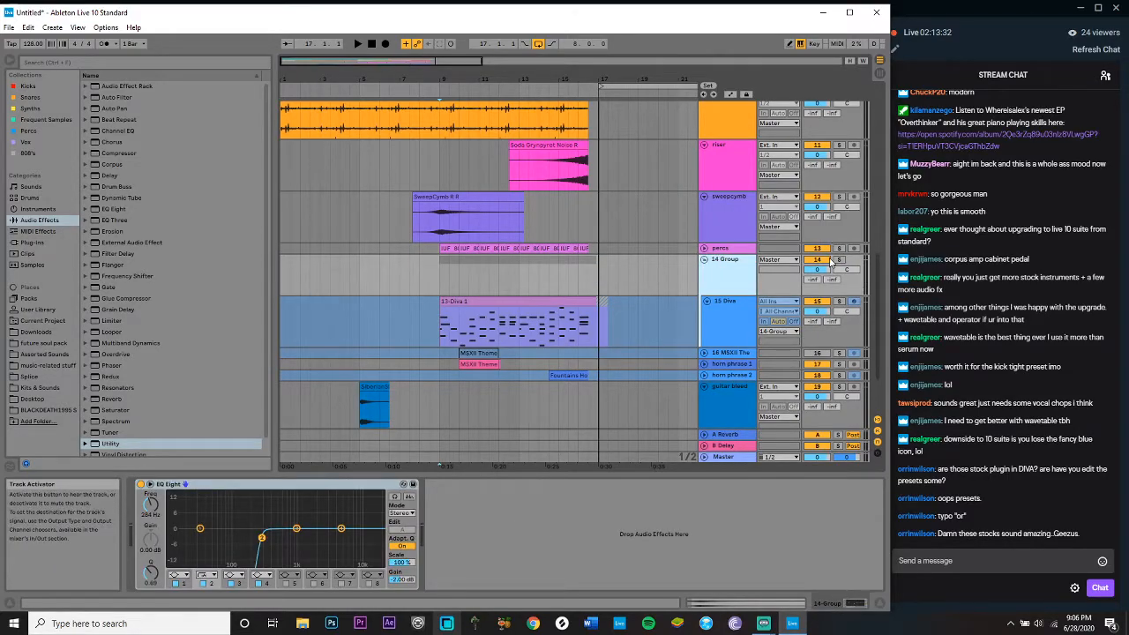
text(nth)
key(Return)
click(705, 261)
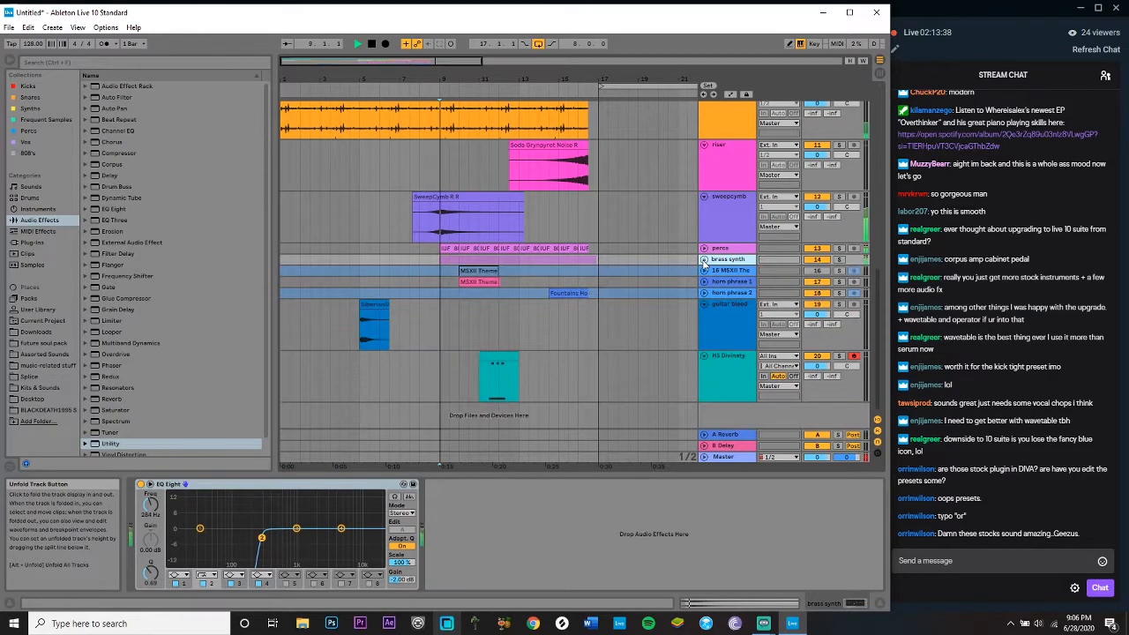
Step: Play the arrangement from bar 9 and fold the guitar bleed and HS Divinity tracks
key(space)
scroll(549, 308, right, 4)
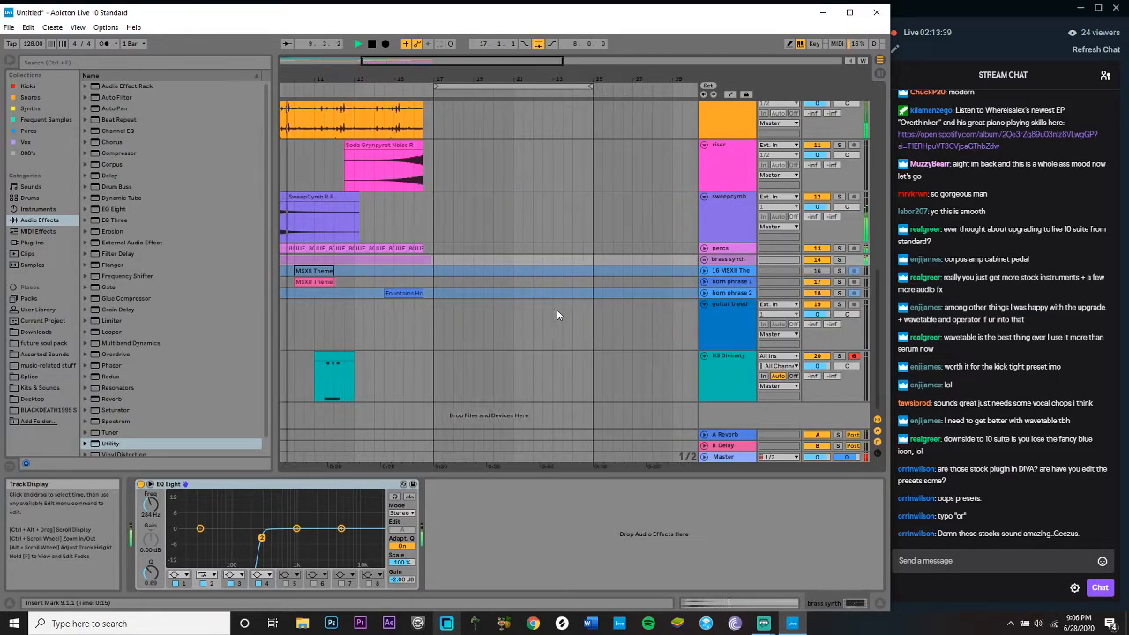
click(704, 304)
click(704, 314)
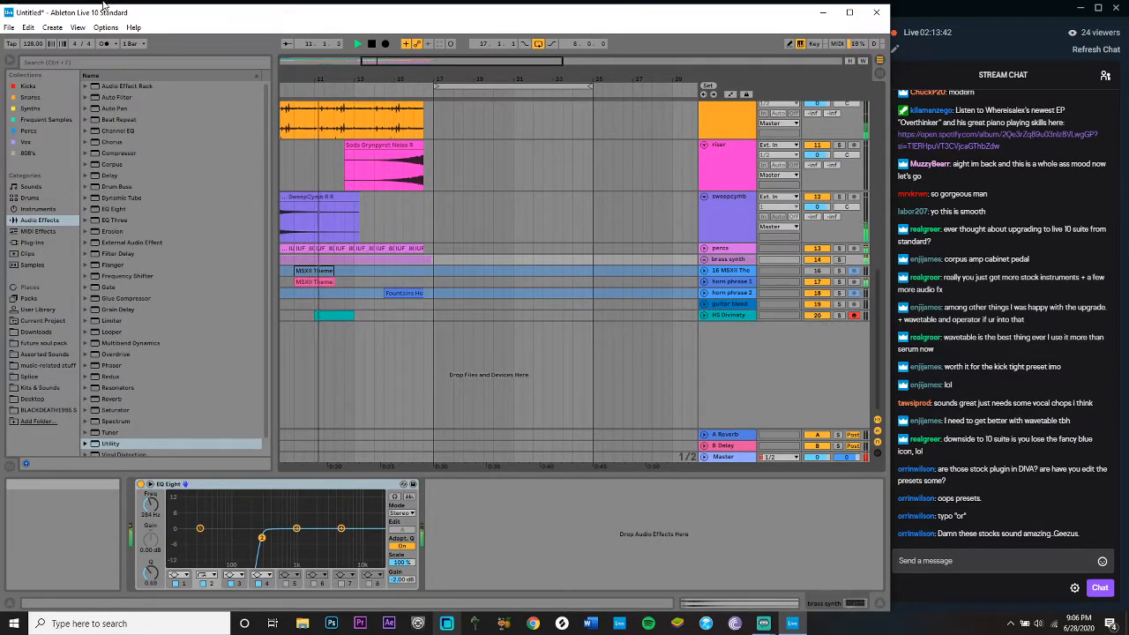
Step: Insert an armed MIDI track below HS Divinity and show the Synths collection in the browser
click(52, 28)
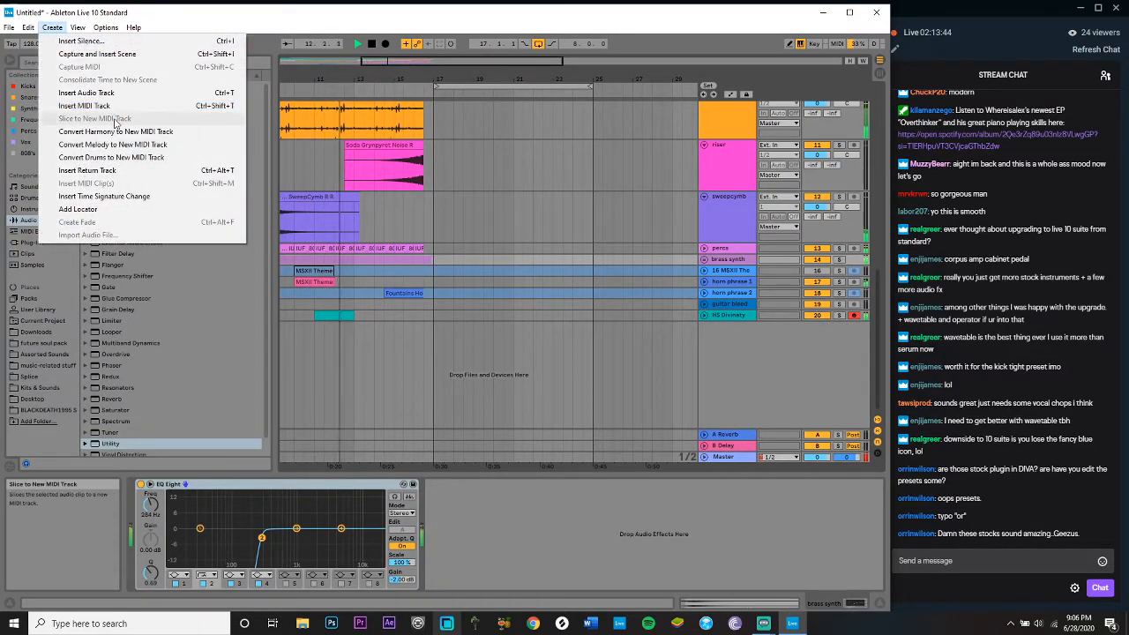
click(177, 106)
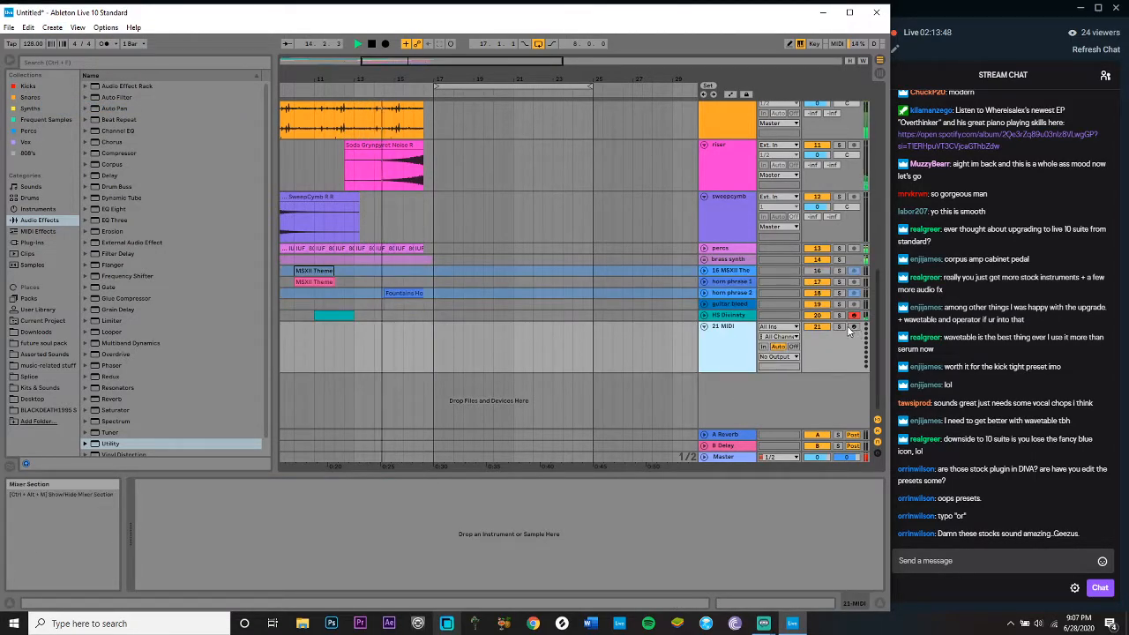
click(854, 326)
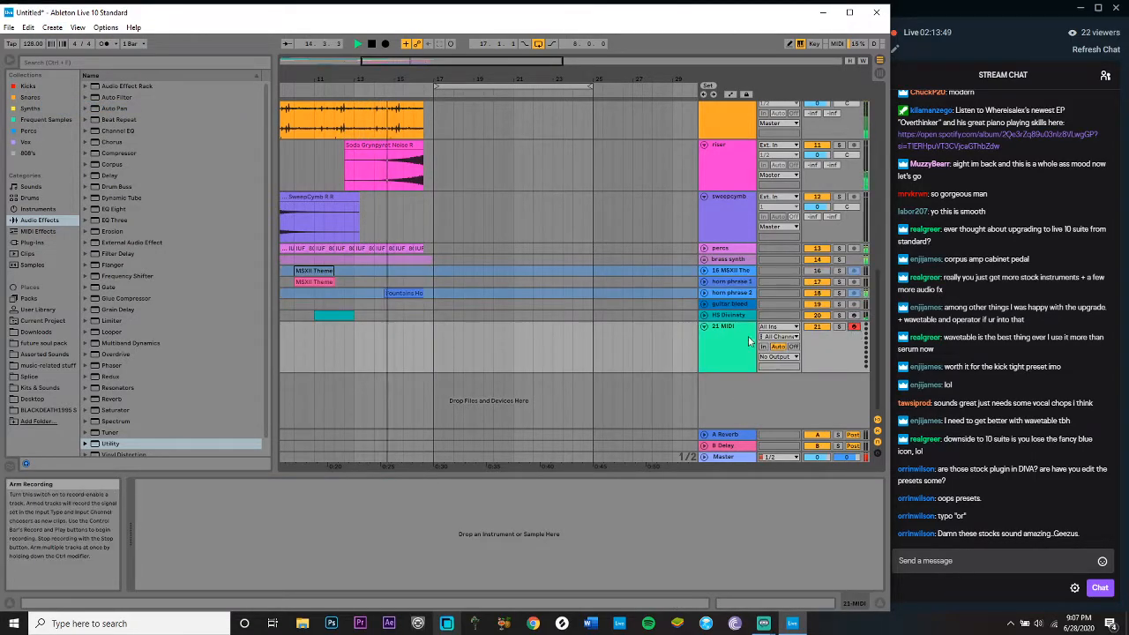
click(35, 120)
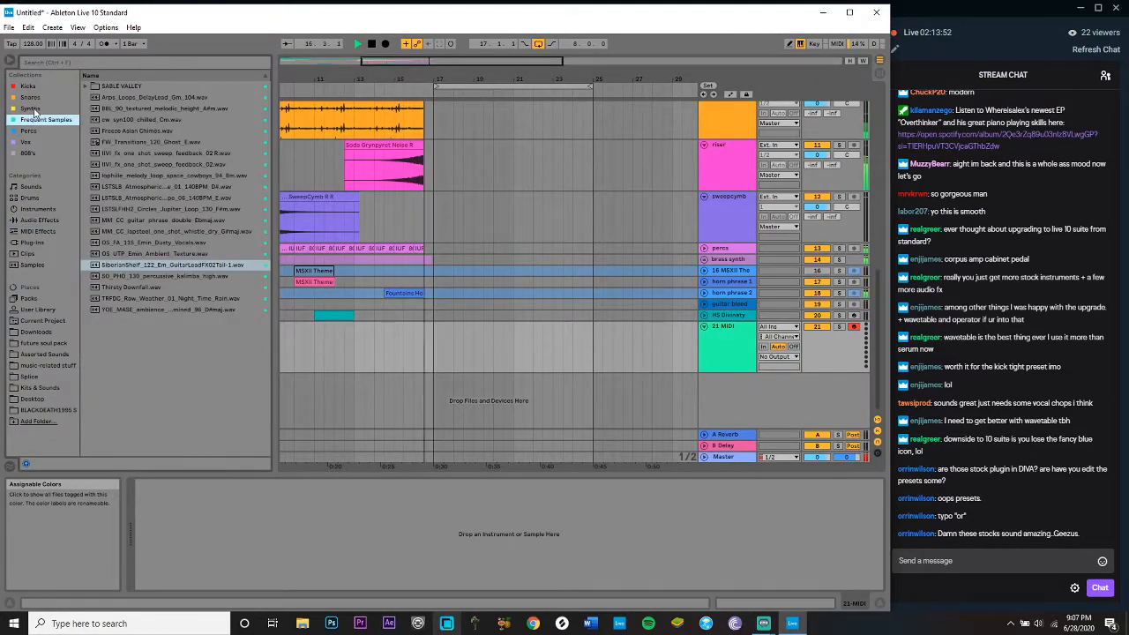
click(30, 108)
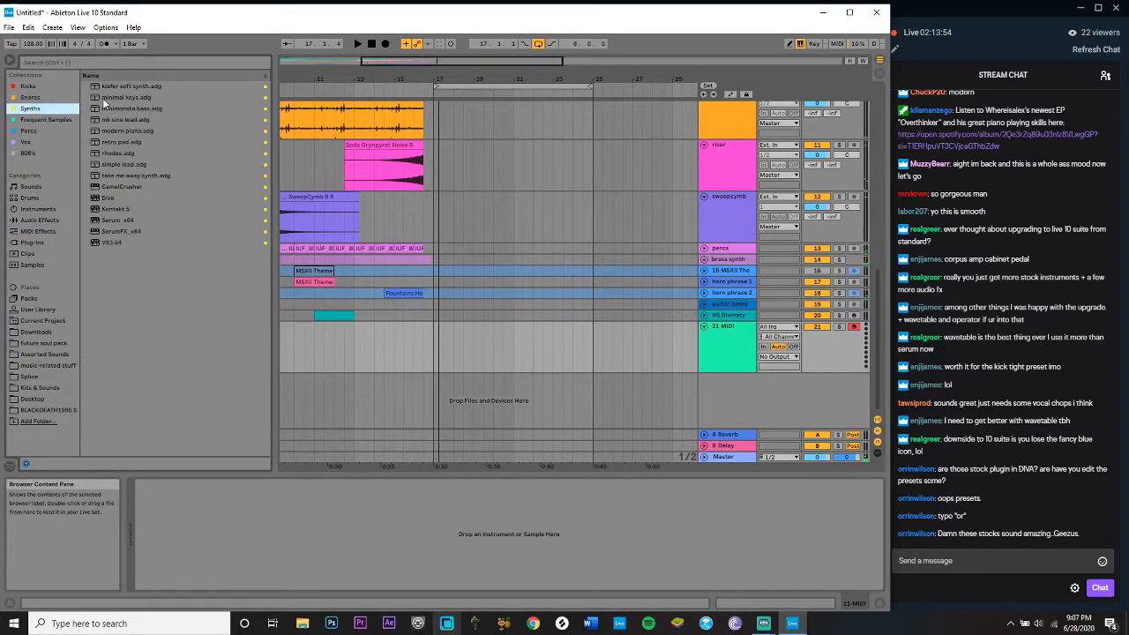
Step: Try the minimal keys Sylenth1 preset on the new MIDI track
double_click(102, 98)
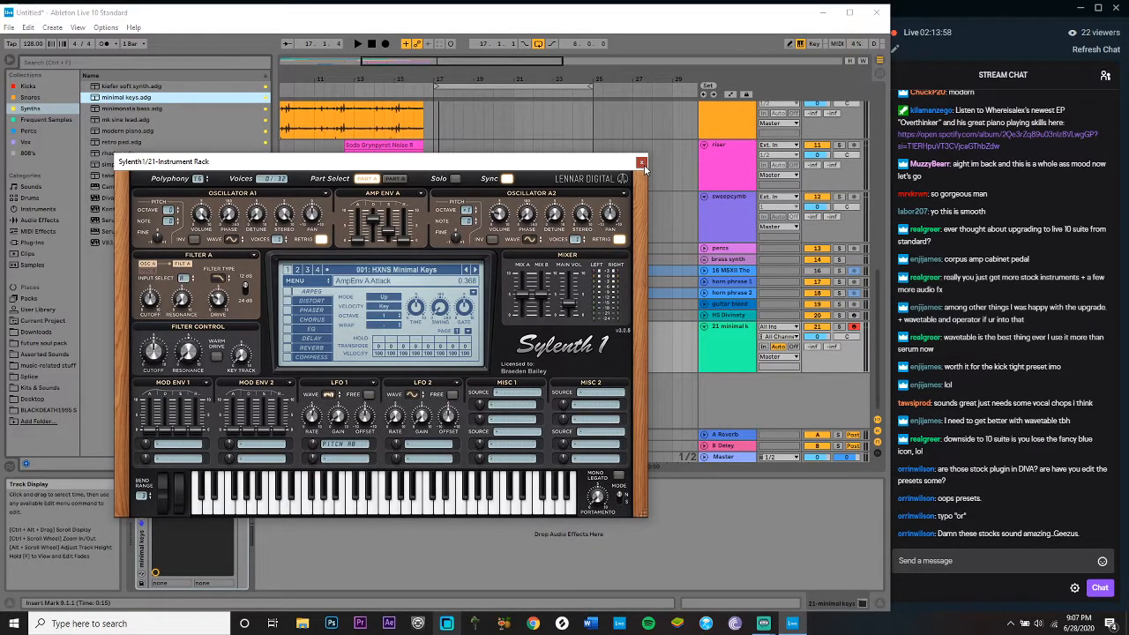
click(641, 162)
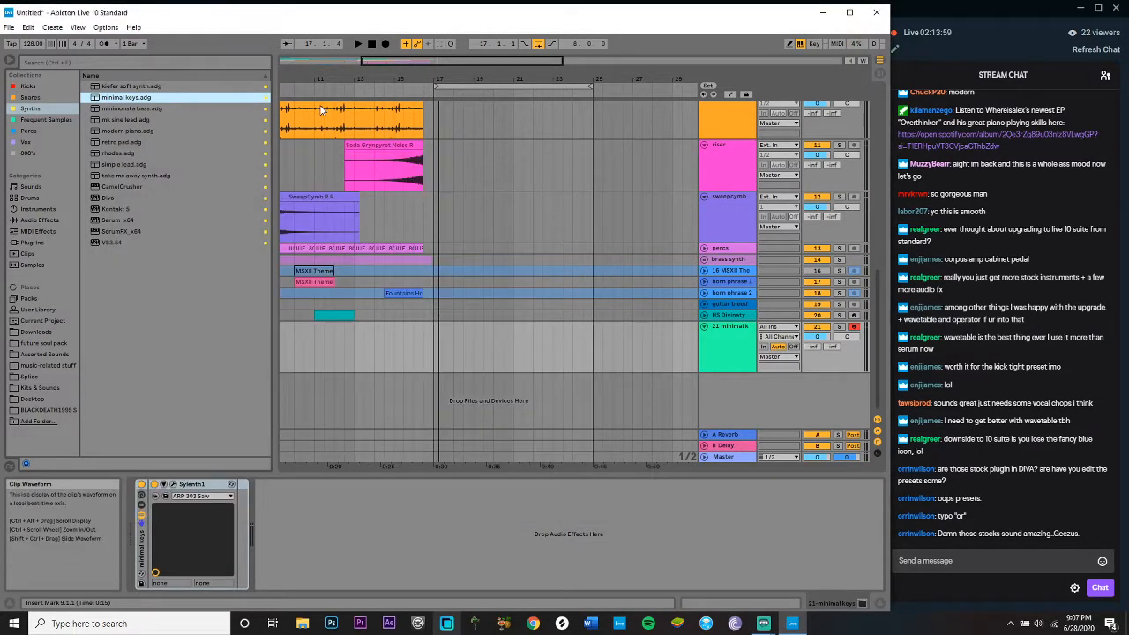
click(142, 552)
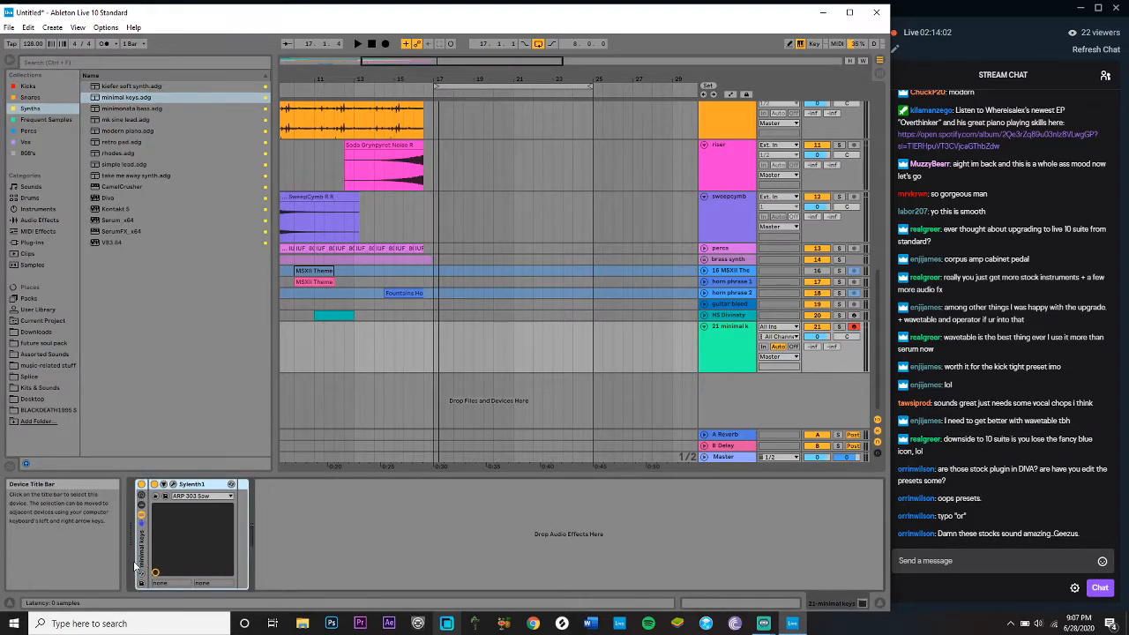
key(Delete)
Step: Load the modern piano preset onto track 21, dismiss the Addictive Keys location warnings, and close the plug-in window
click(155, 134)
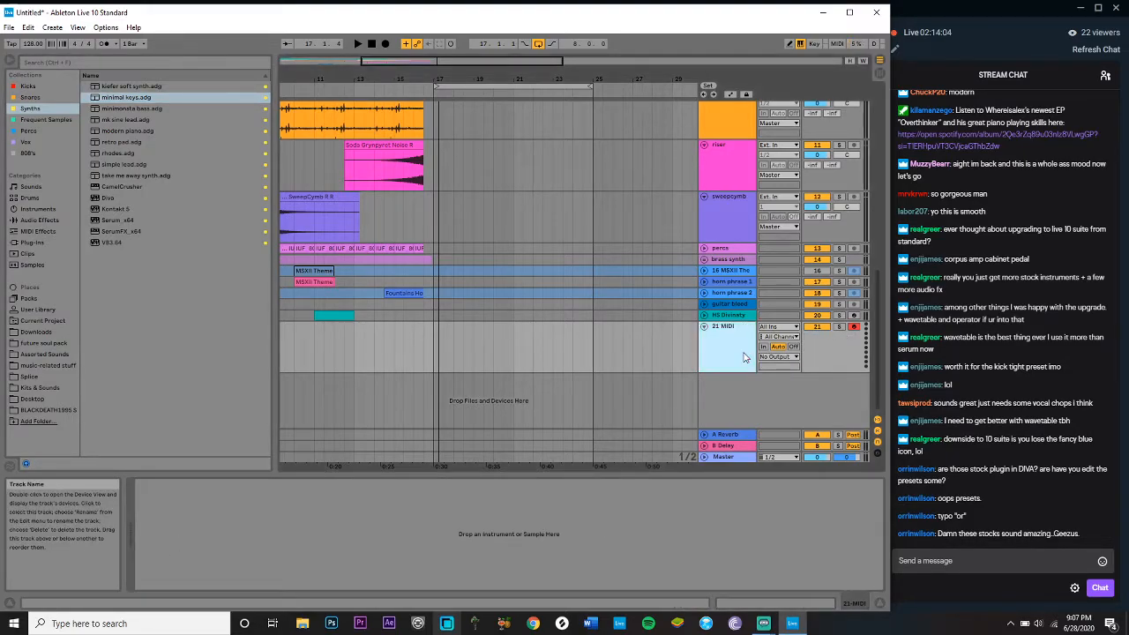
click(130, 132)
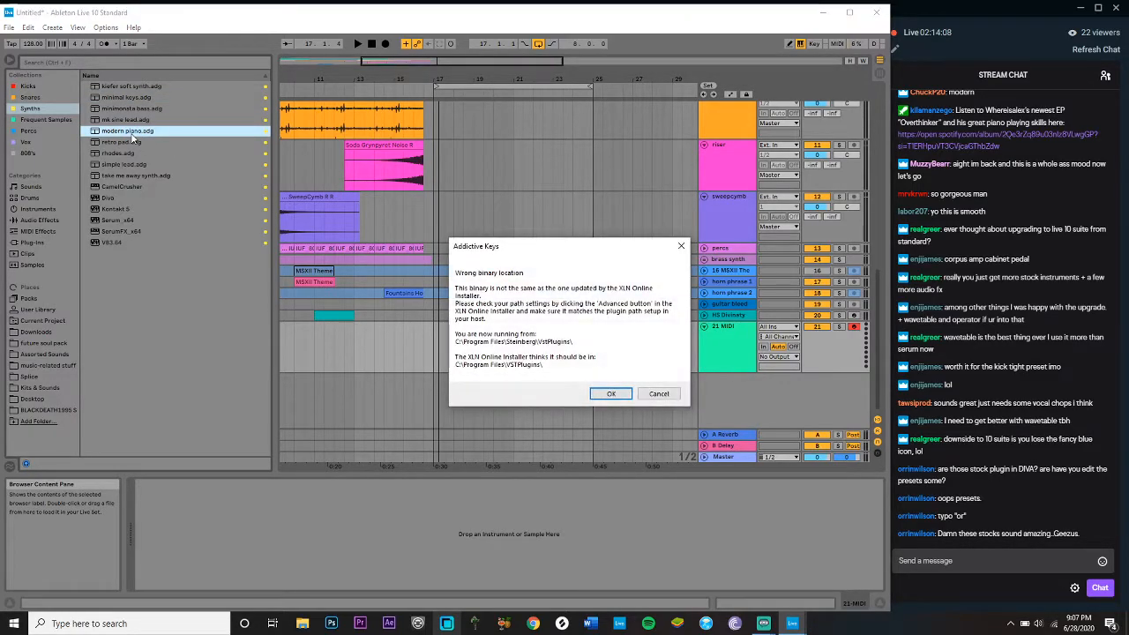
key(Return)
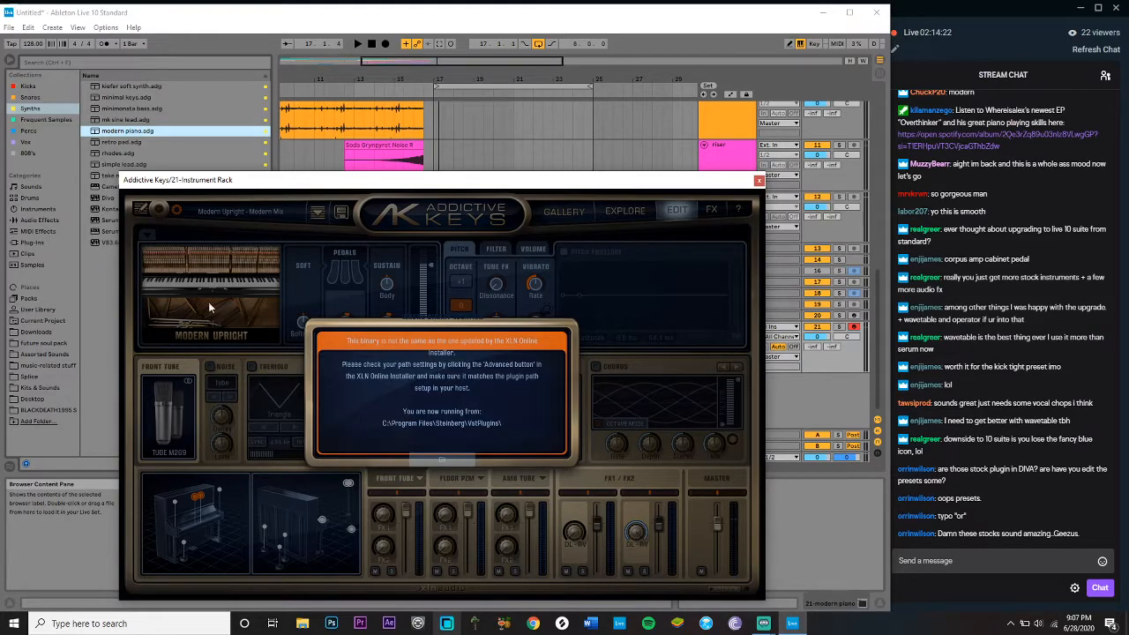
click(440, 460)
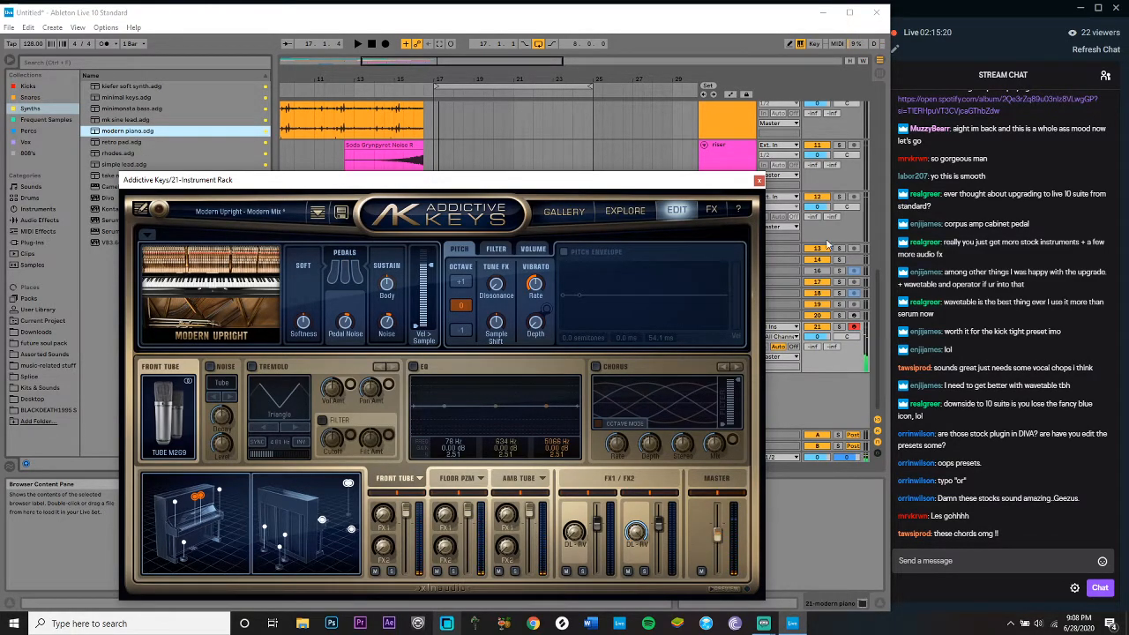
click(757, 180)
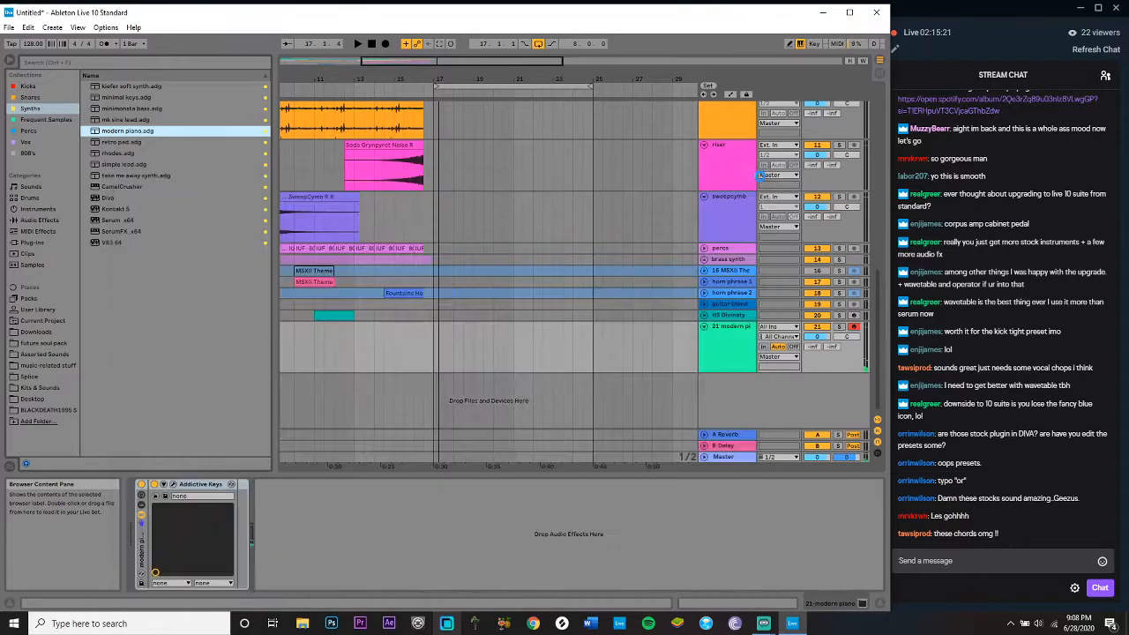
Step: Set the insert position to bar 17 on the modern piano track and turn on the metronome
click(431, 342)
click(104, 43)
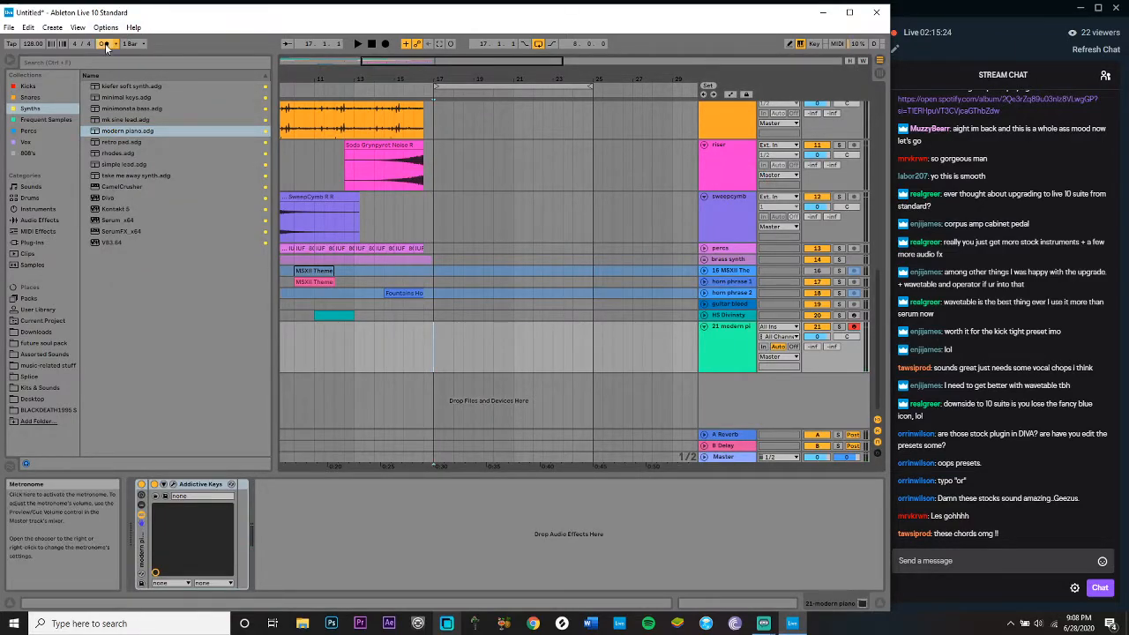
Step: Try recording two takes of piano chords from bar 17, undoing each one
click(386, 44)
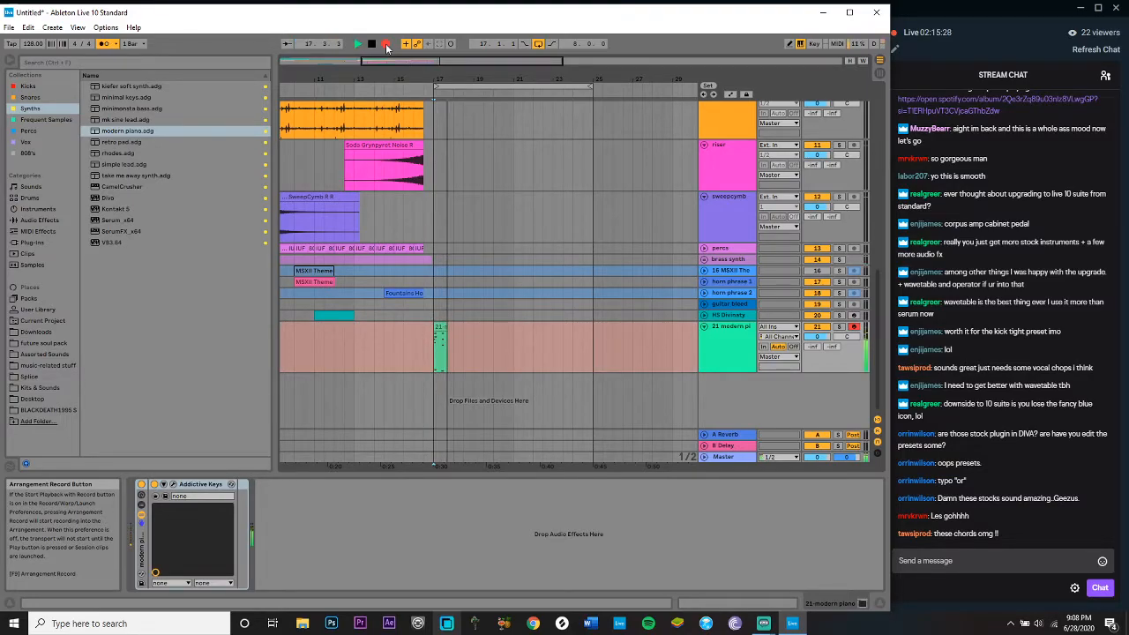
key(space)
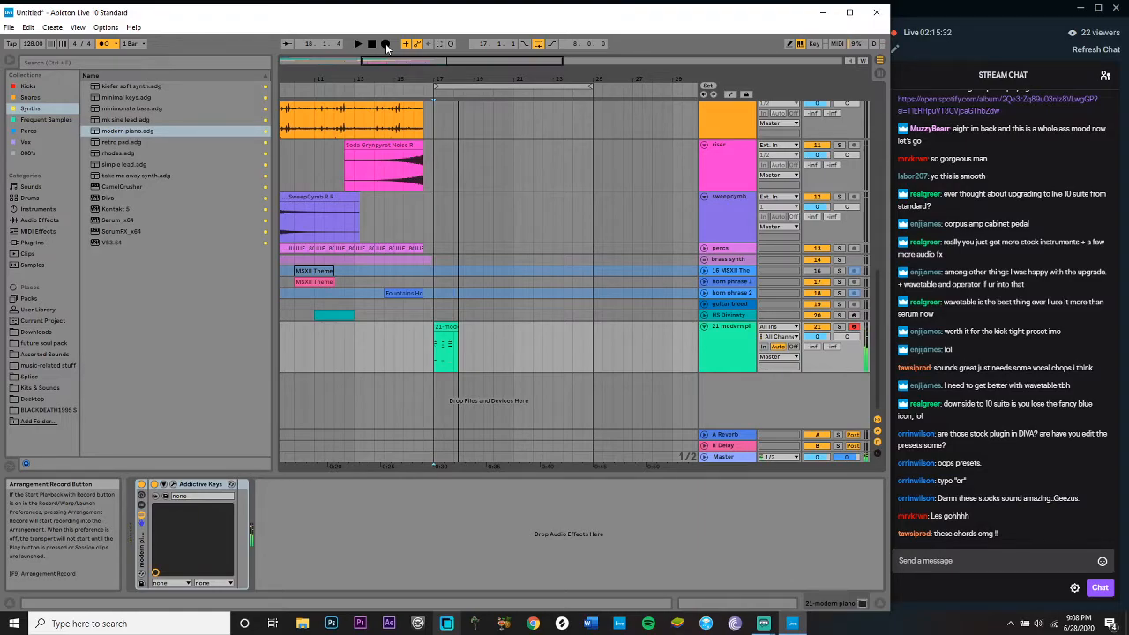
key(ctrl+z)
click(386, 44)
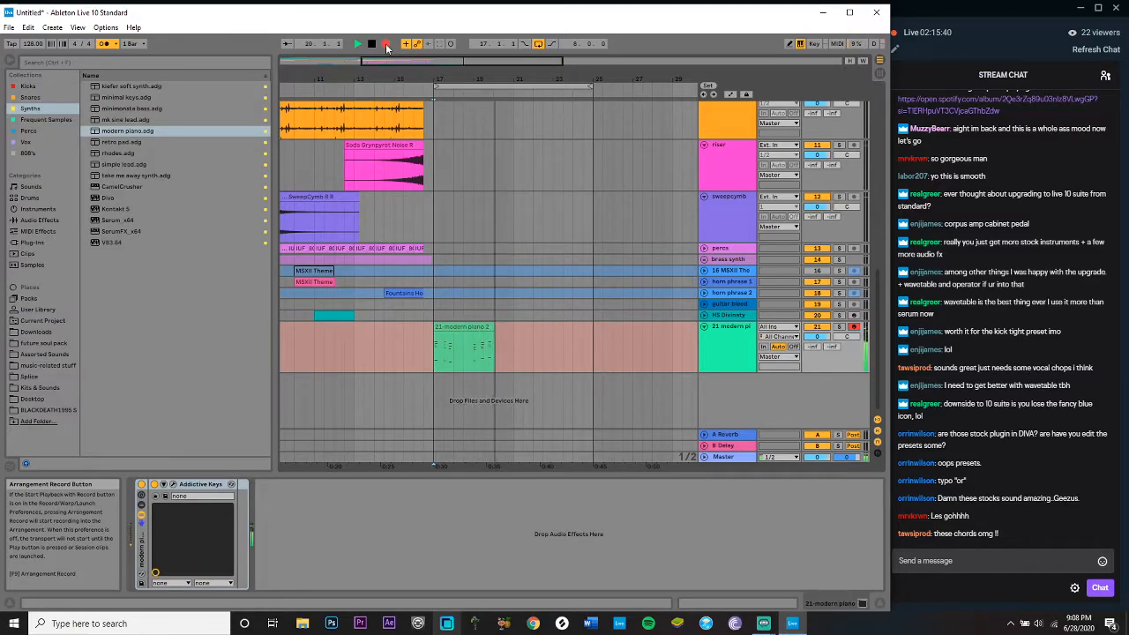
key(space)
key(ctrl+z)
Step: Record an eight-bar piano chord part from bar 17 to bar 25 and start playing it back
click(385, 46)
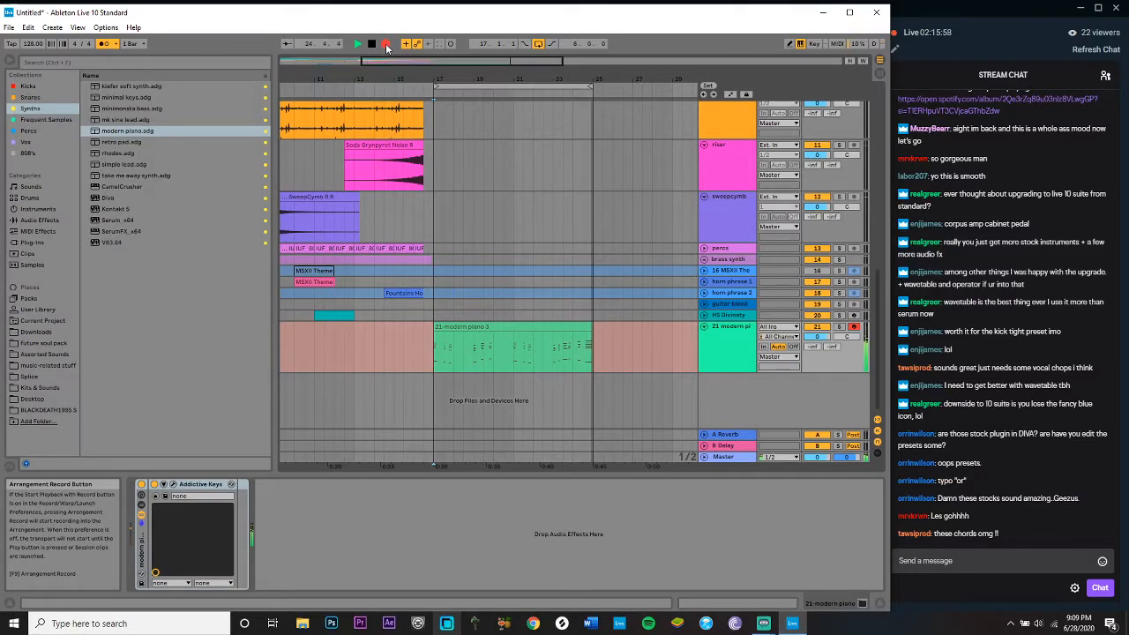
key(space)
key(space)
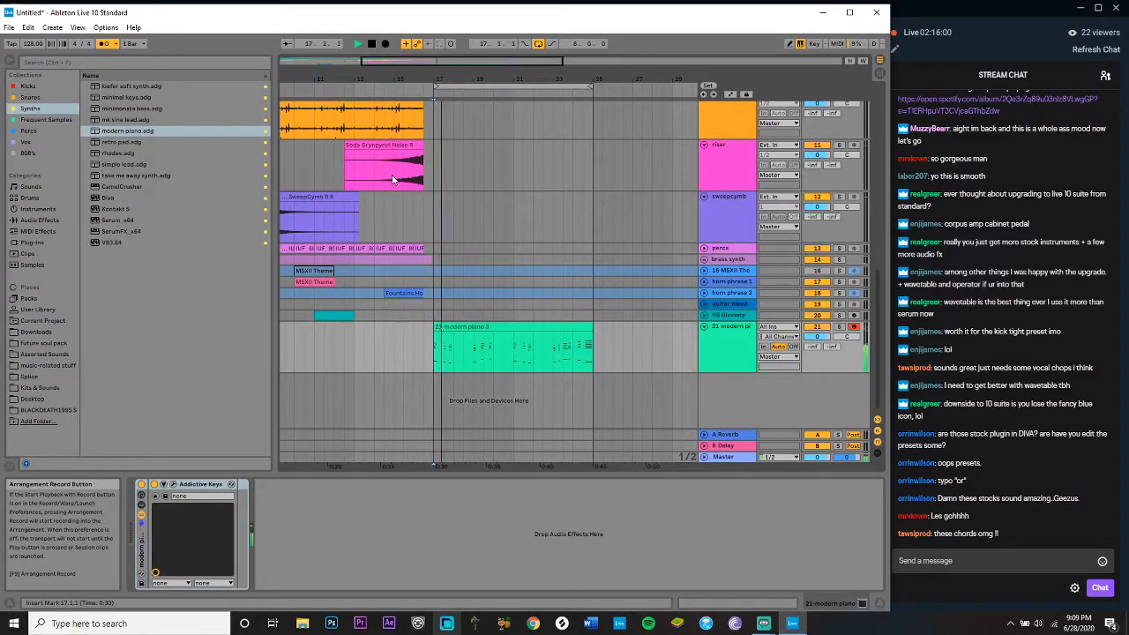
Step: Open the recorded modern piano clip and select its chord groups one after another to examine them during playback
double_click(442, 323)
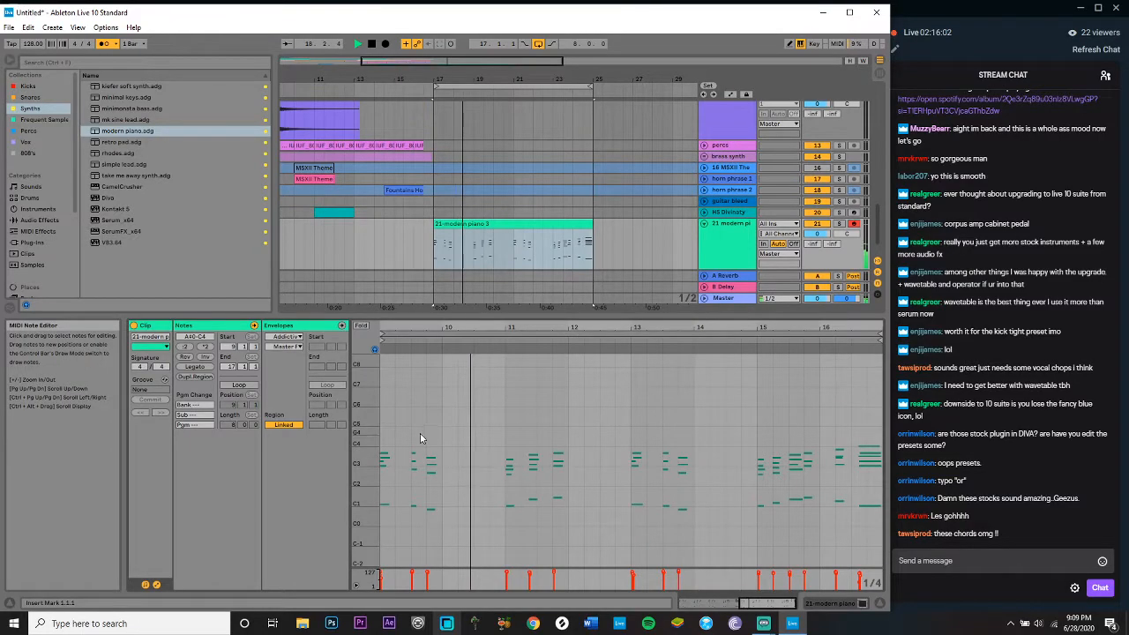
drag(419, 434, 470, 529)
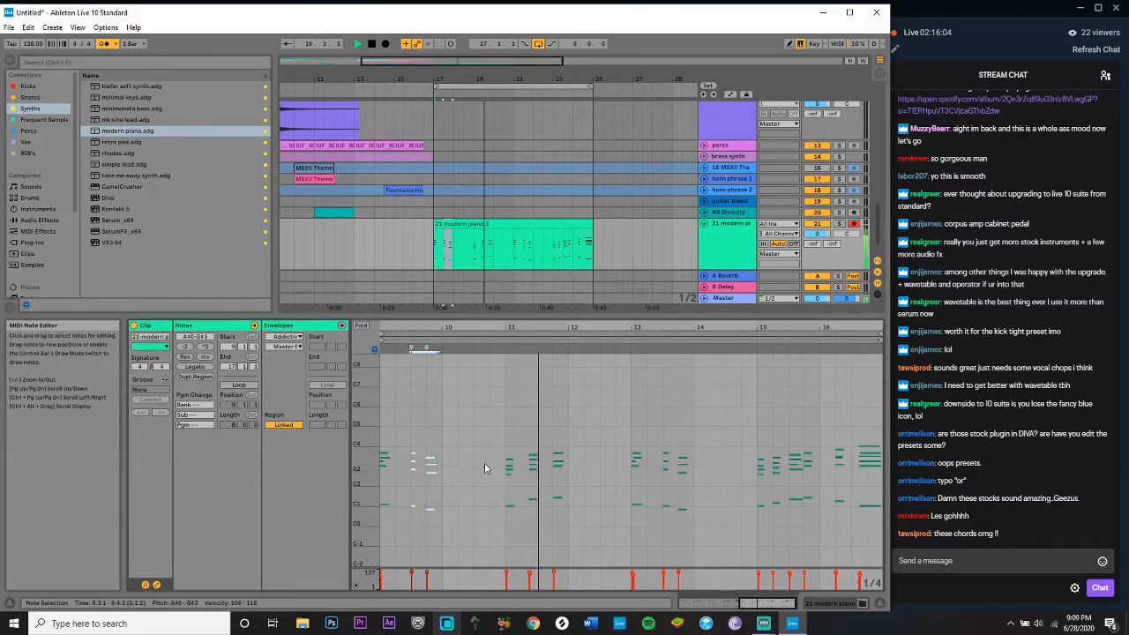
drag(485, 408, 575, 526)
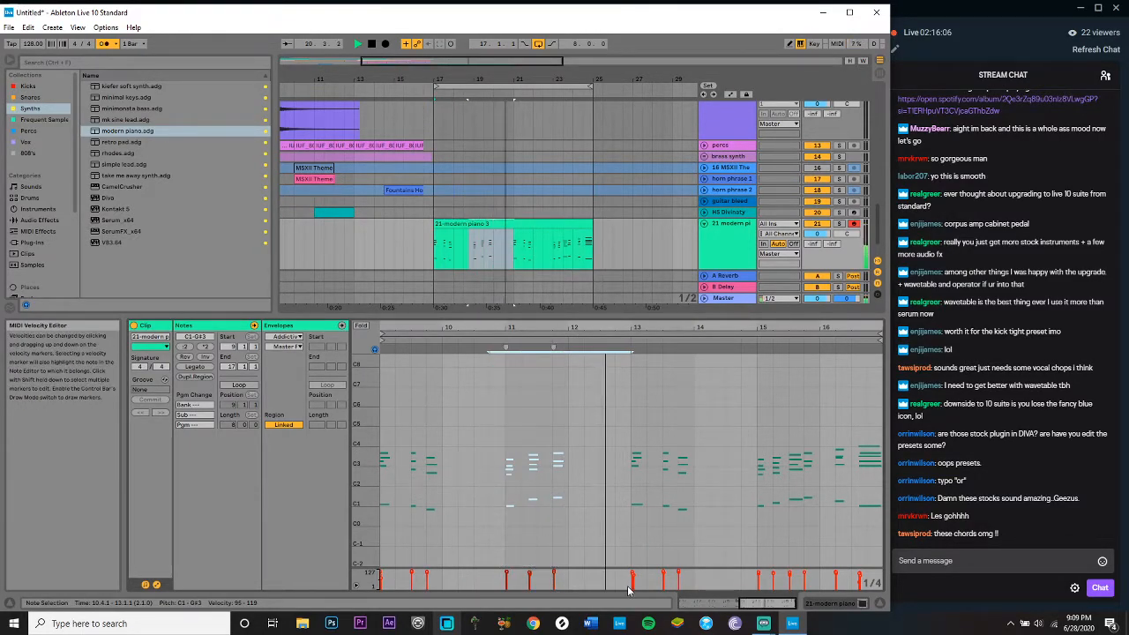
drag(655, 445, 699, 522)
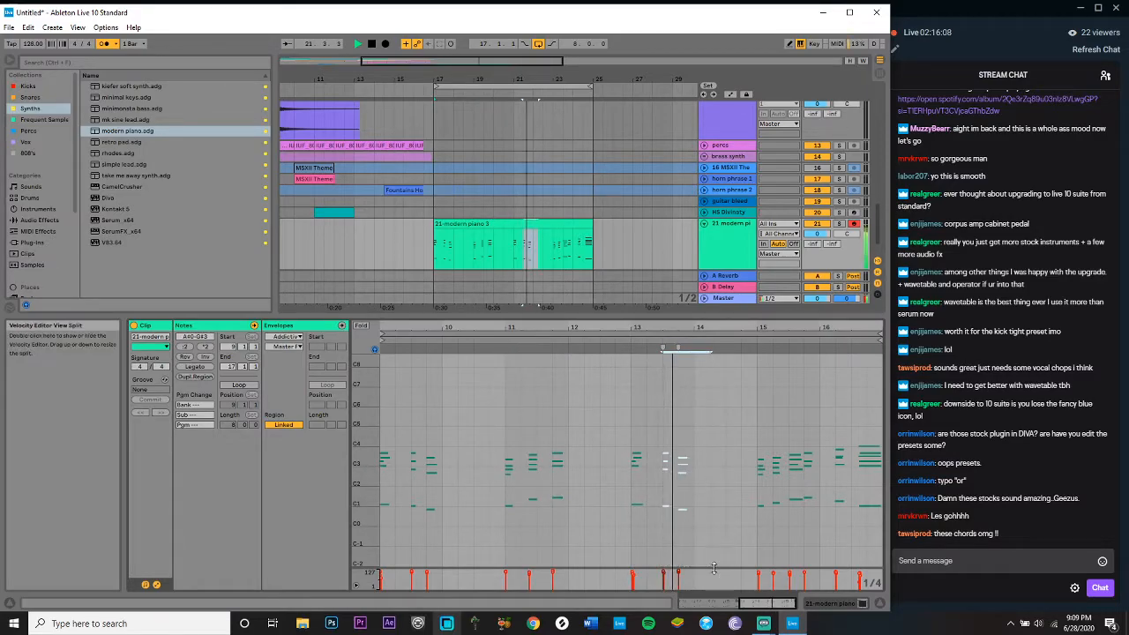
drag(740, 415, 811, 507)
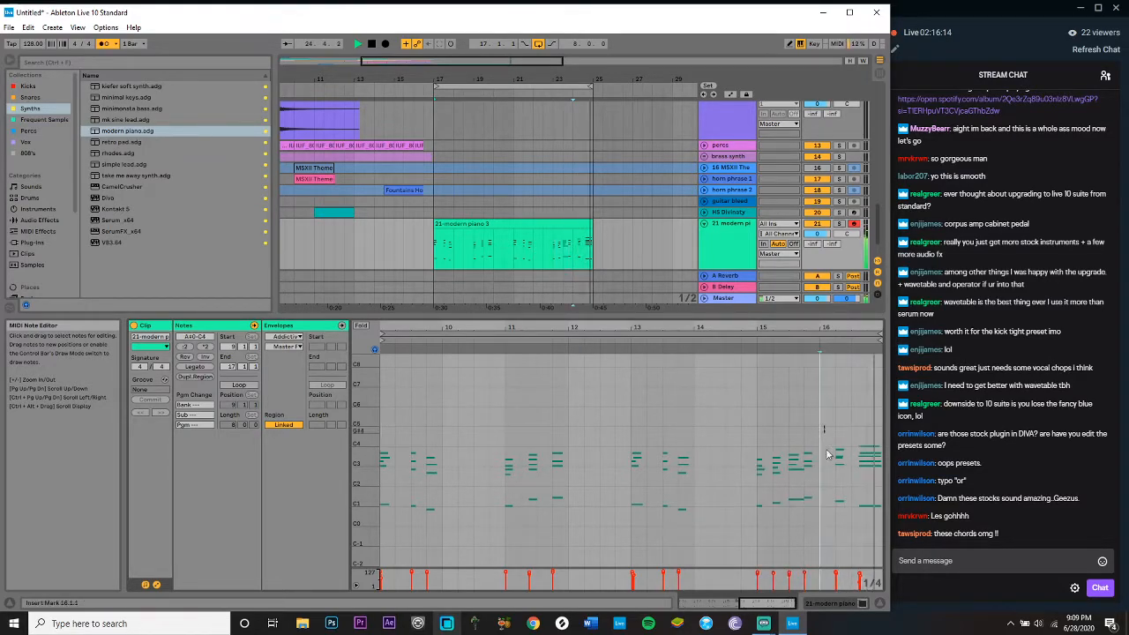
drag(823, 425, 840, 518)
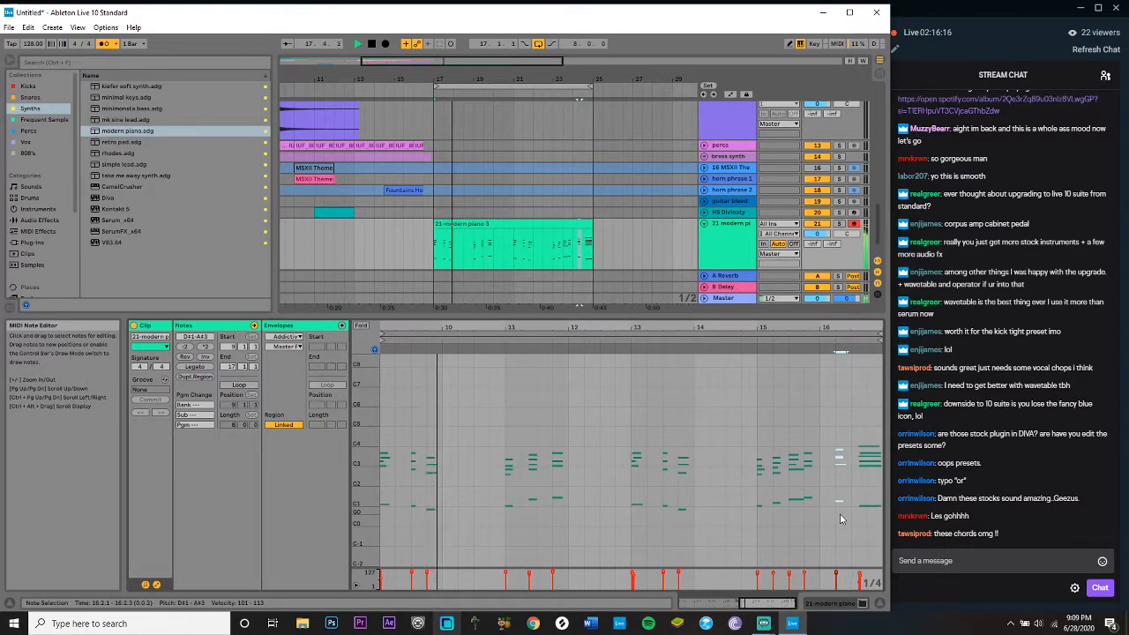
Step: Add the Velocity MIDI effect to the modern piano track and set it to Fixed mode with Out Hi at 107
click(721, 251)
key(shift+Tab)
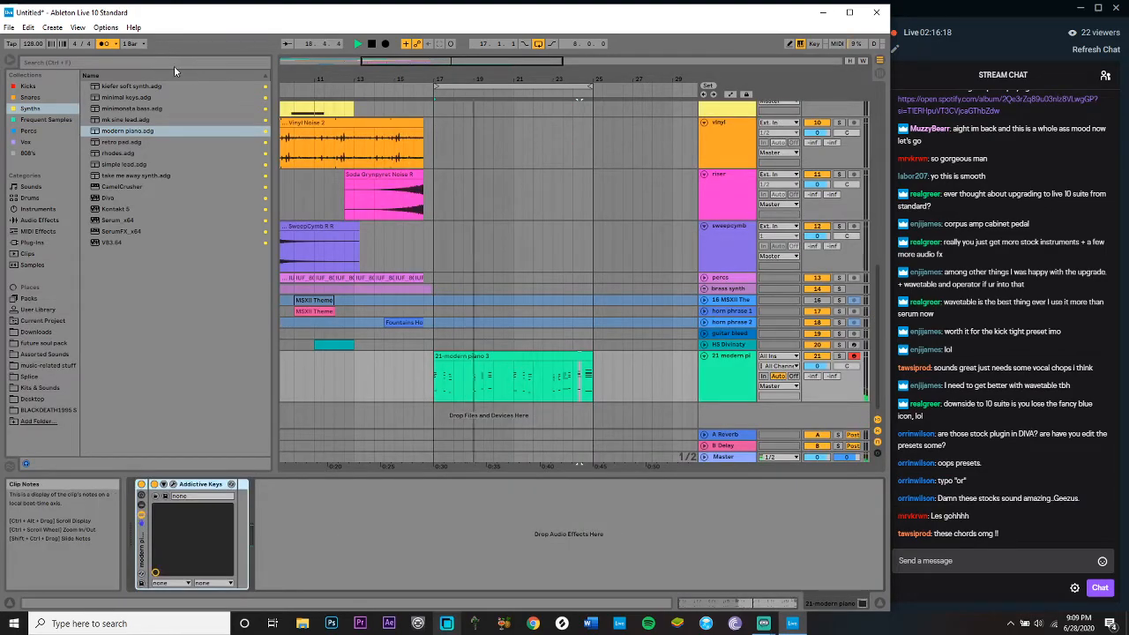
text(velocity)
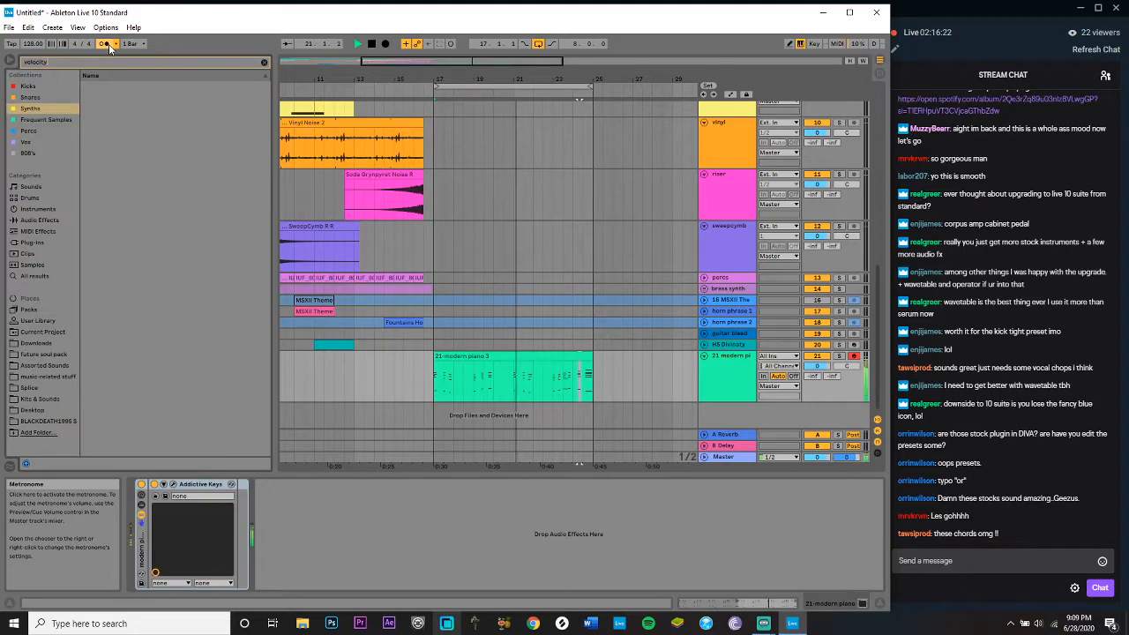
click(23, 277)
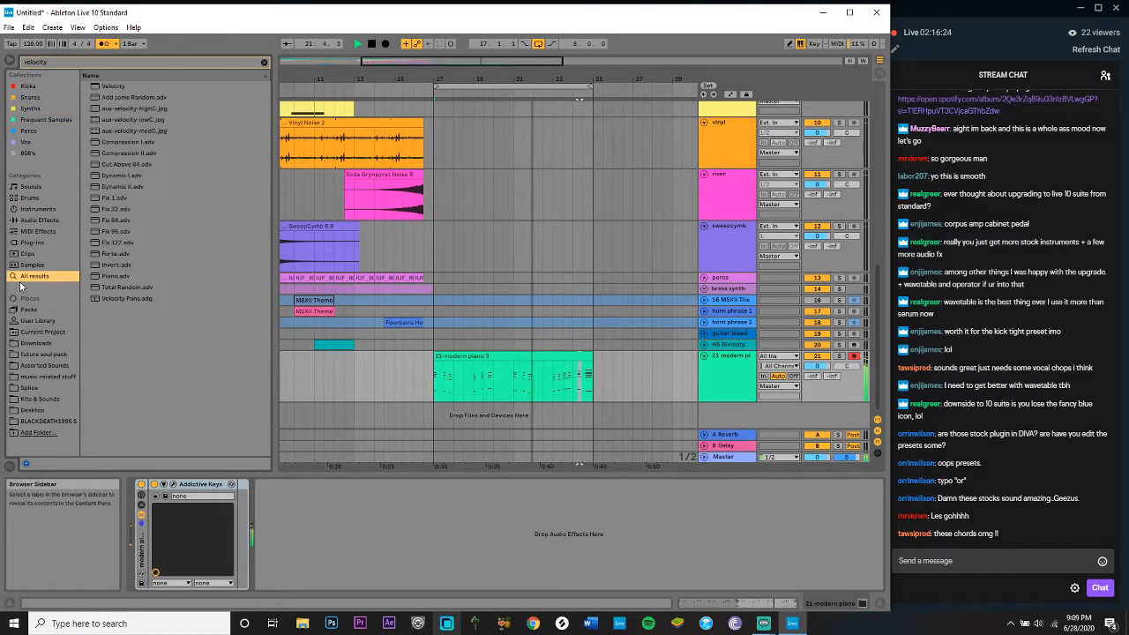
double_click(130, 87)
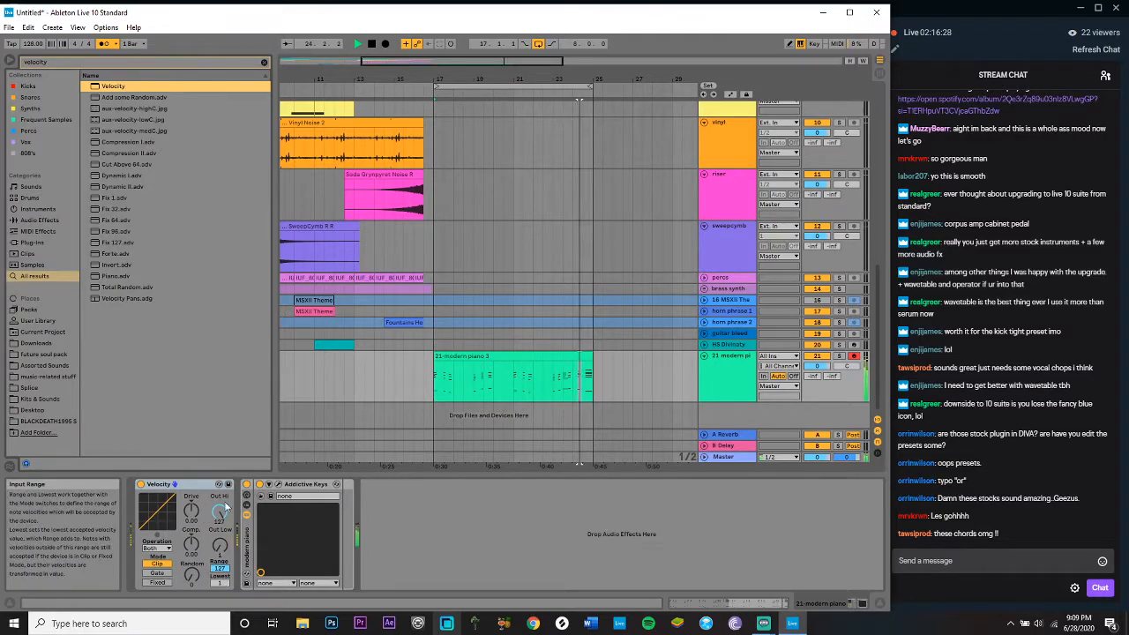
drag(220, 512, 220, 535)
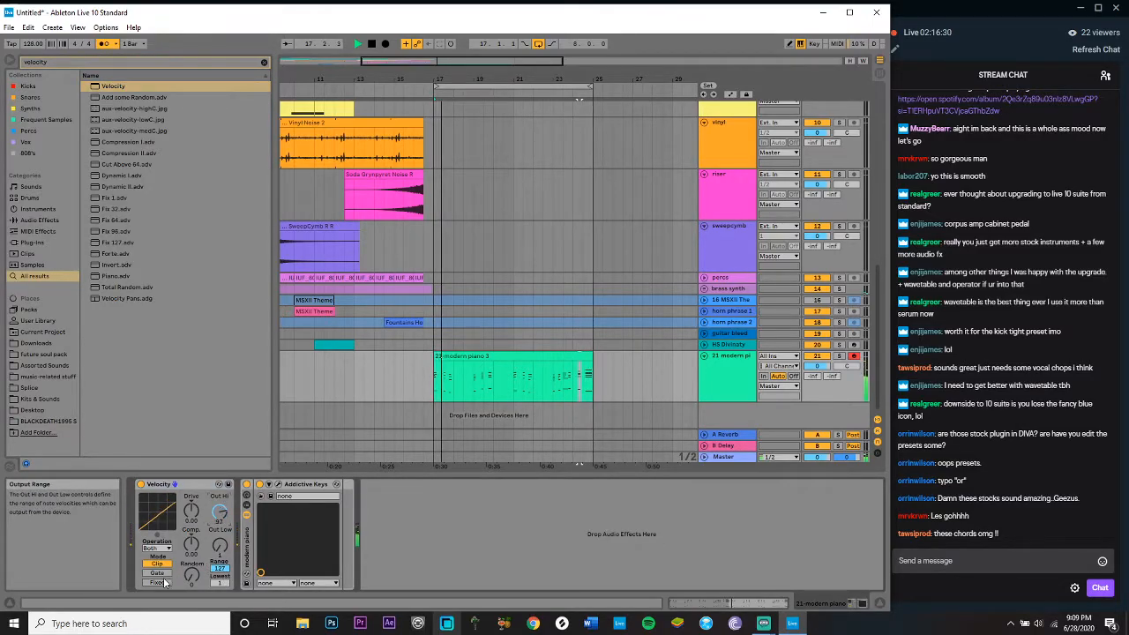
click(157, 582)
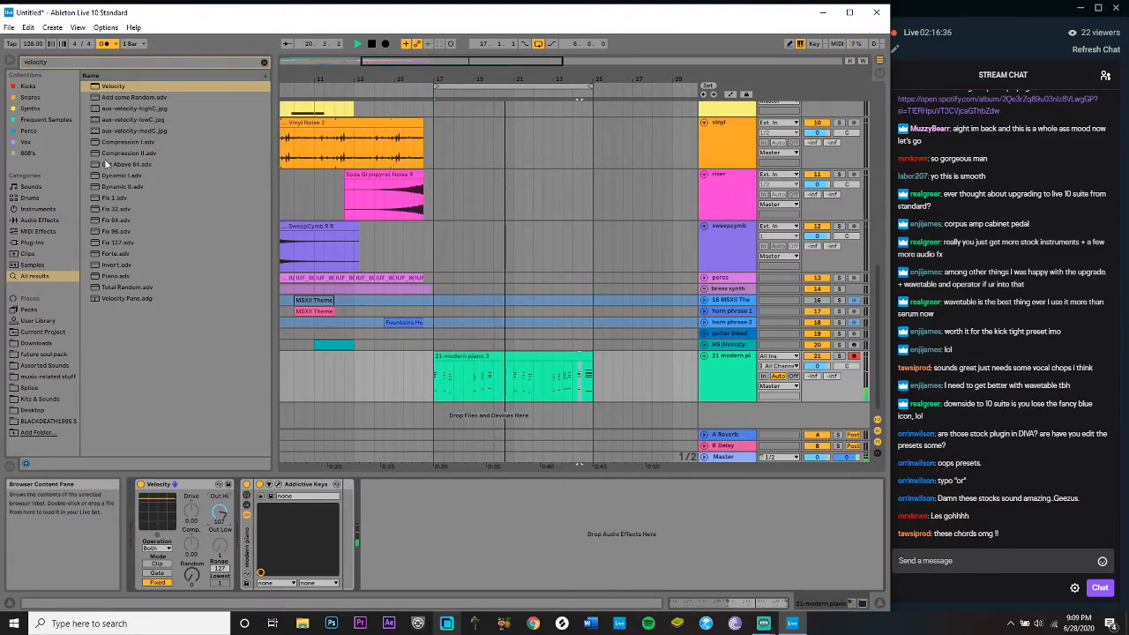
Step: Clear the browser search and add a Utility effect to the modern piano track with its gain at 3 dB
click(263, 62)
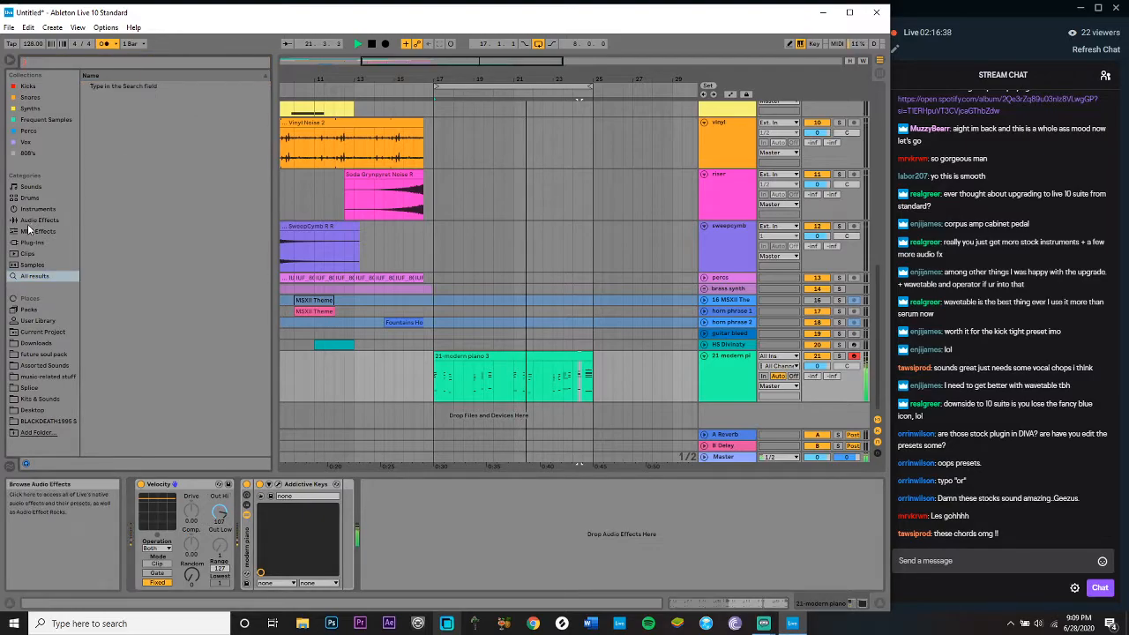
double_click(115, 445)
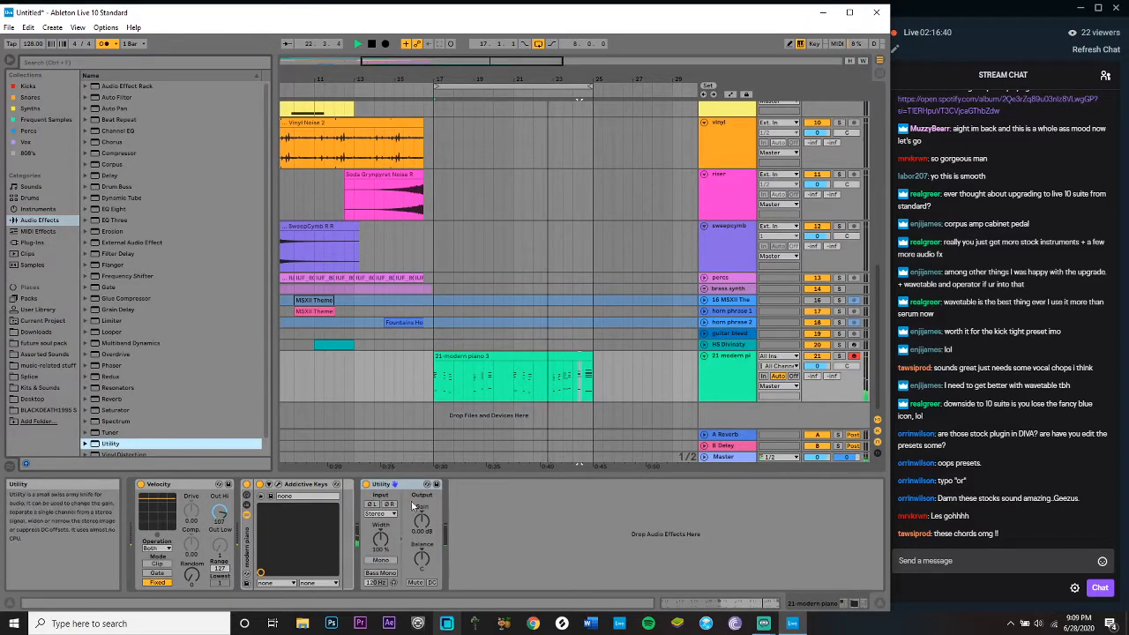
click(420, 529)
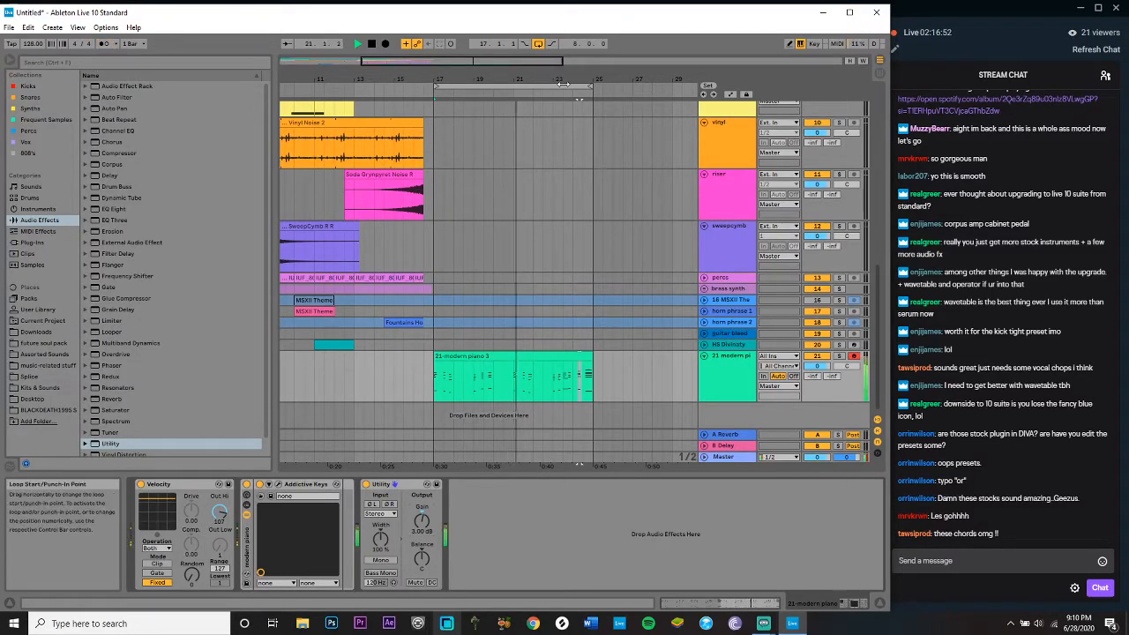
Step: Insert a new MIDI track below the modern piano track and load a Drum Rack onto it
click(678, 378)
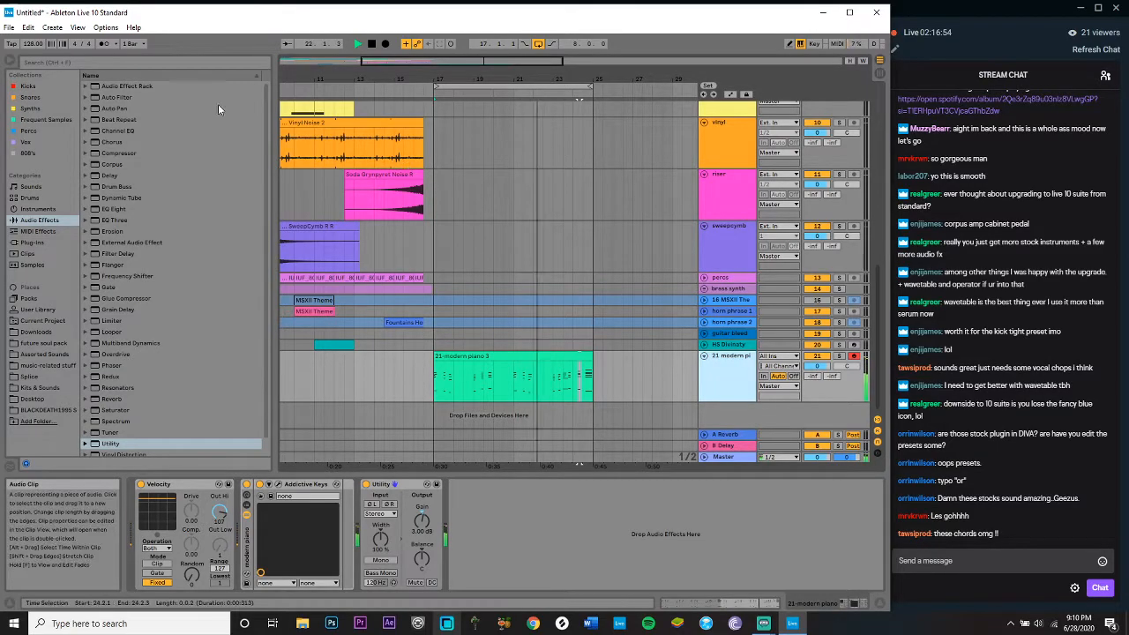
click(54, 27)
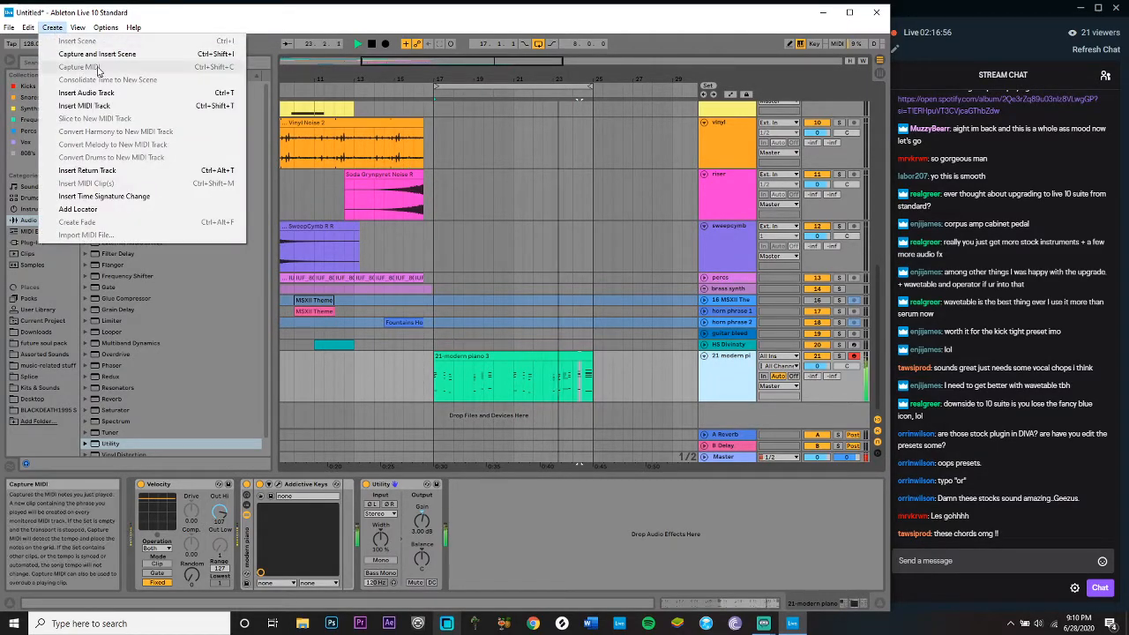
click(86, 105)
click(37, 209)
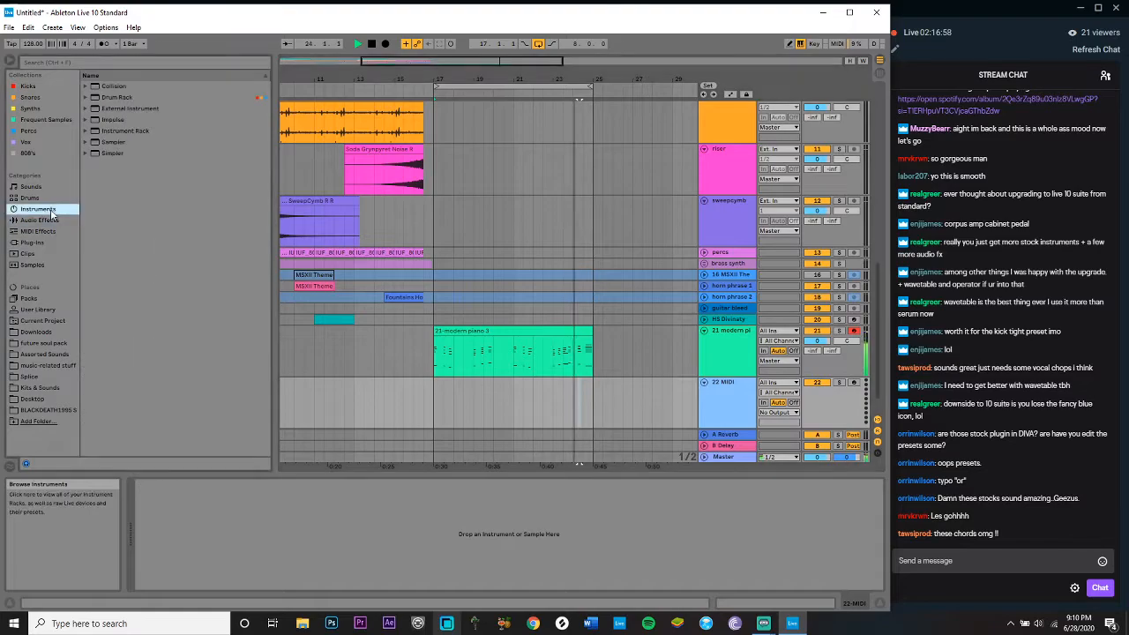
double_click(118, 97)
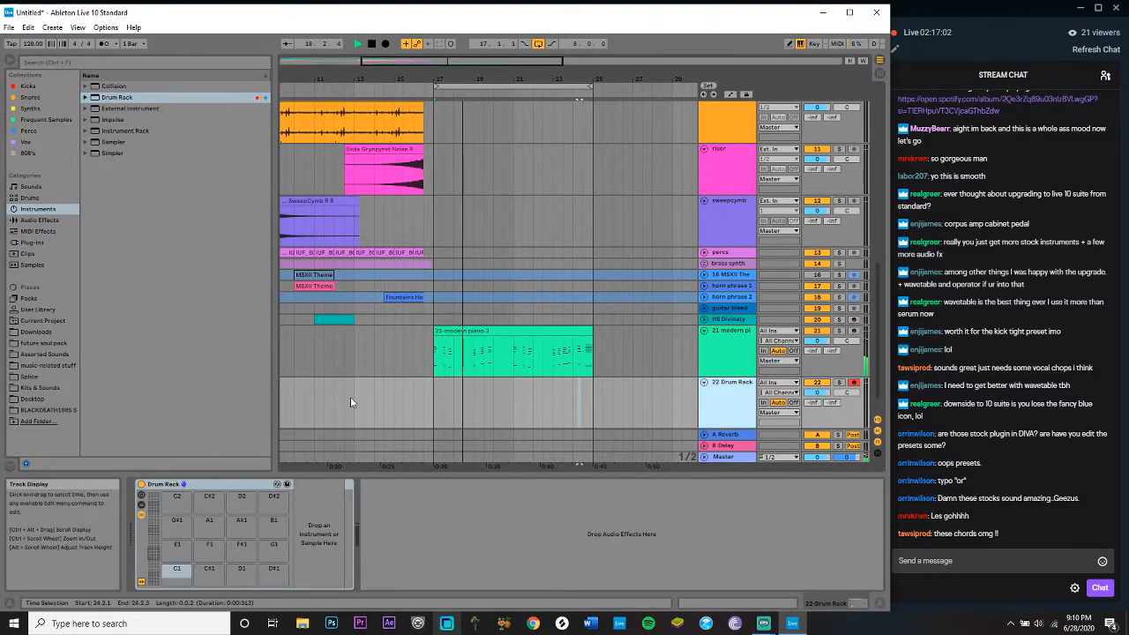
Step: Load KBH_clap_bighead_05.wav from the sample pack's Claps folder onto the Drum Rack's C1 pad
click(72, 411)
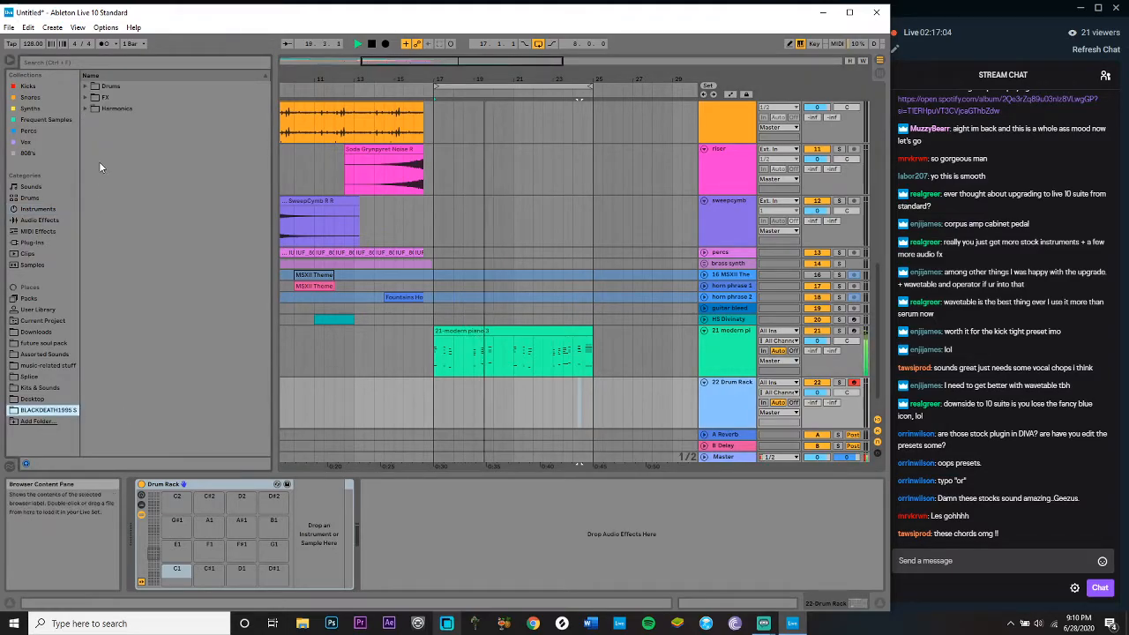
click(85, 85)
click(91, 108)
click(141, 130)
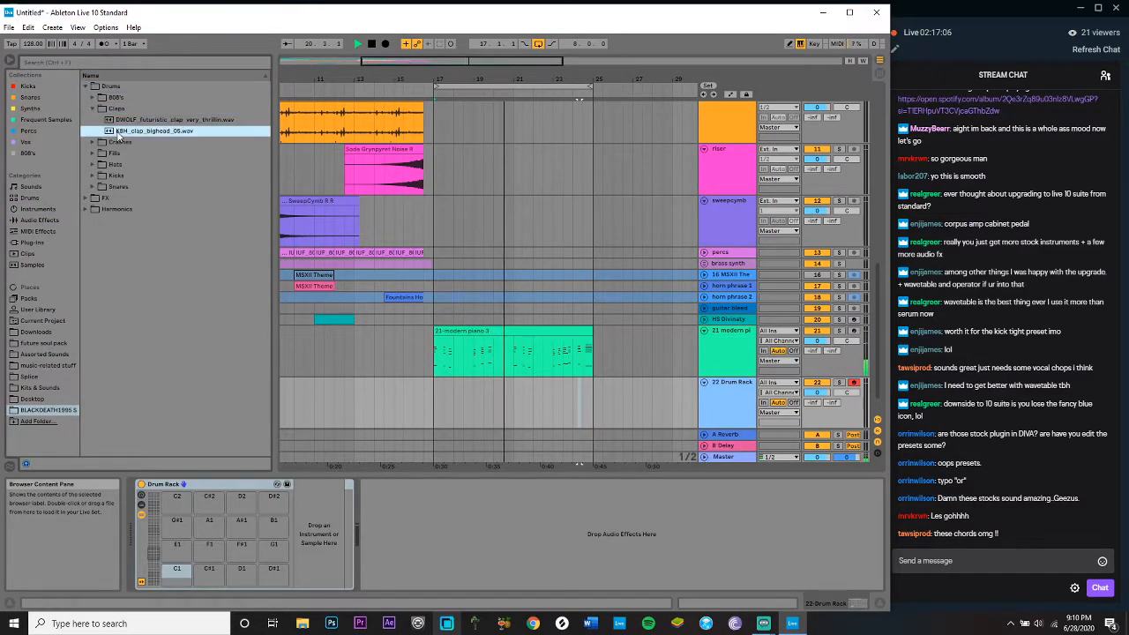
drag(147, 580, 177, 571)
Step: Create a two-bar clap clip starting at bar 17 with a hit on beat 3 of each bar
click(434, 402)
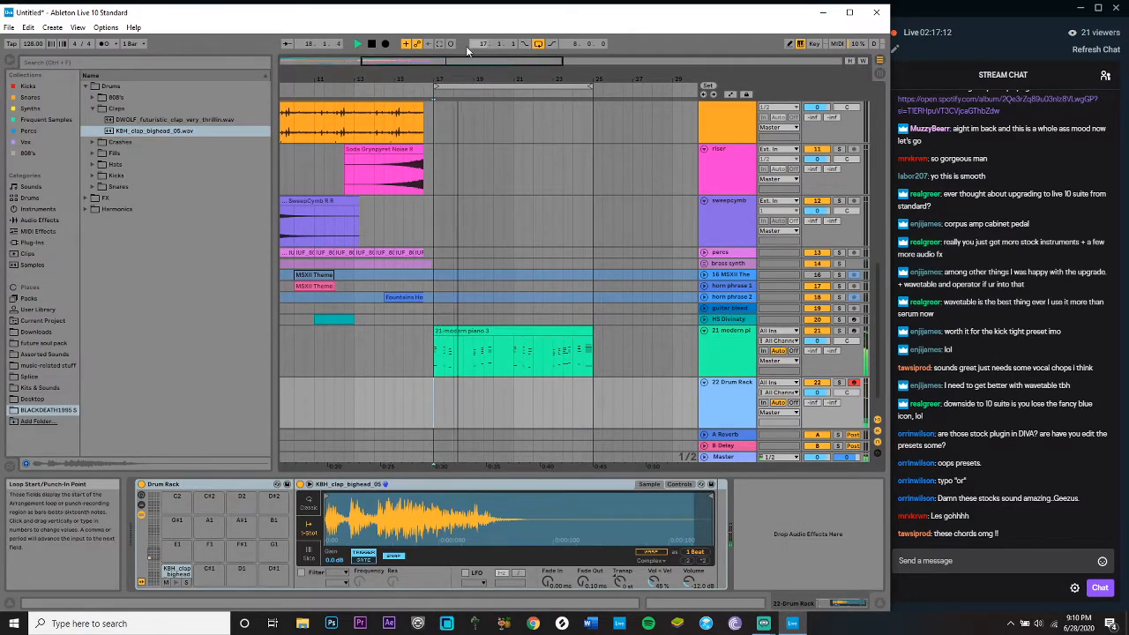
double_click(462, 393)
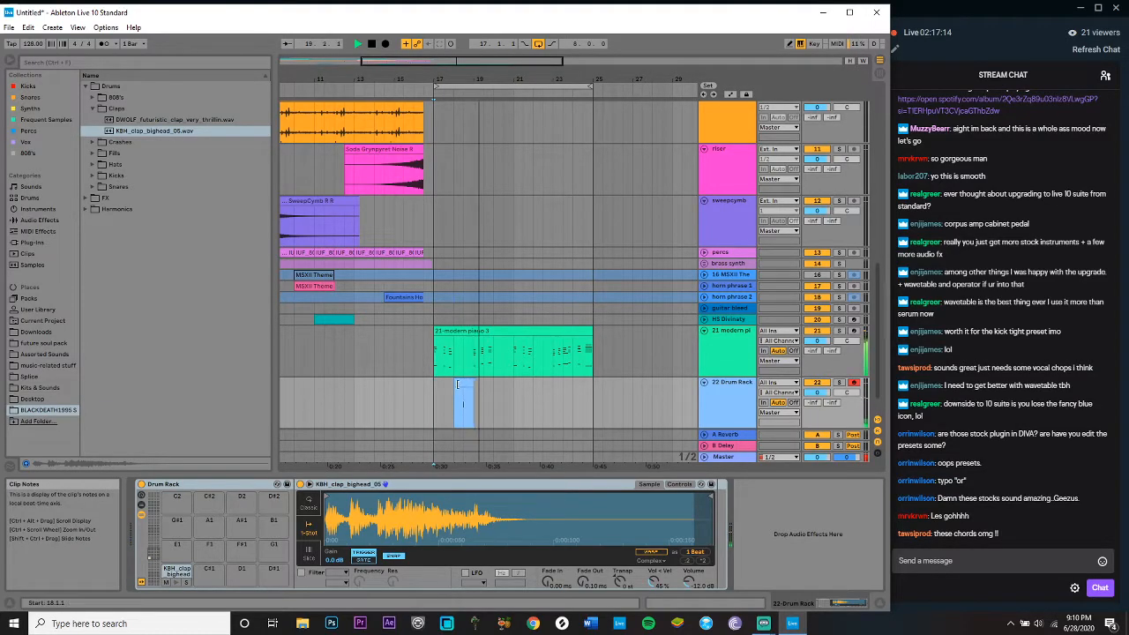
drag(462, 385, 436, 394)
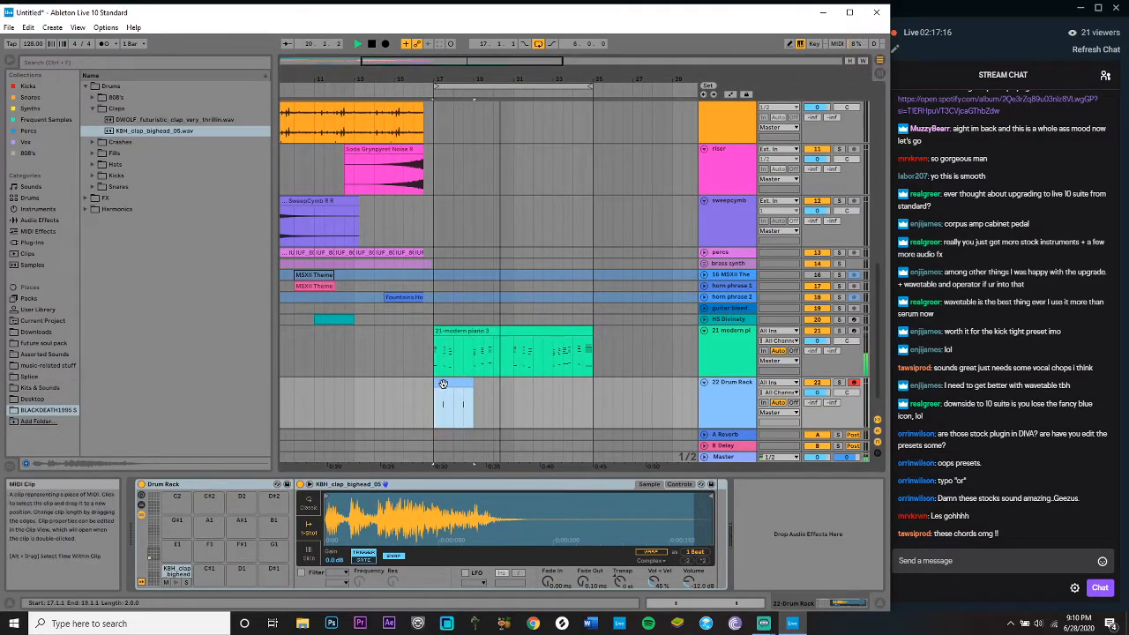
double_click(436, 394)
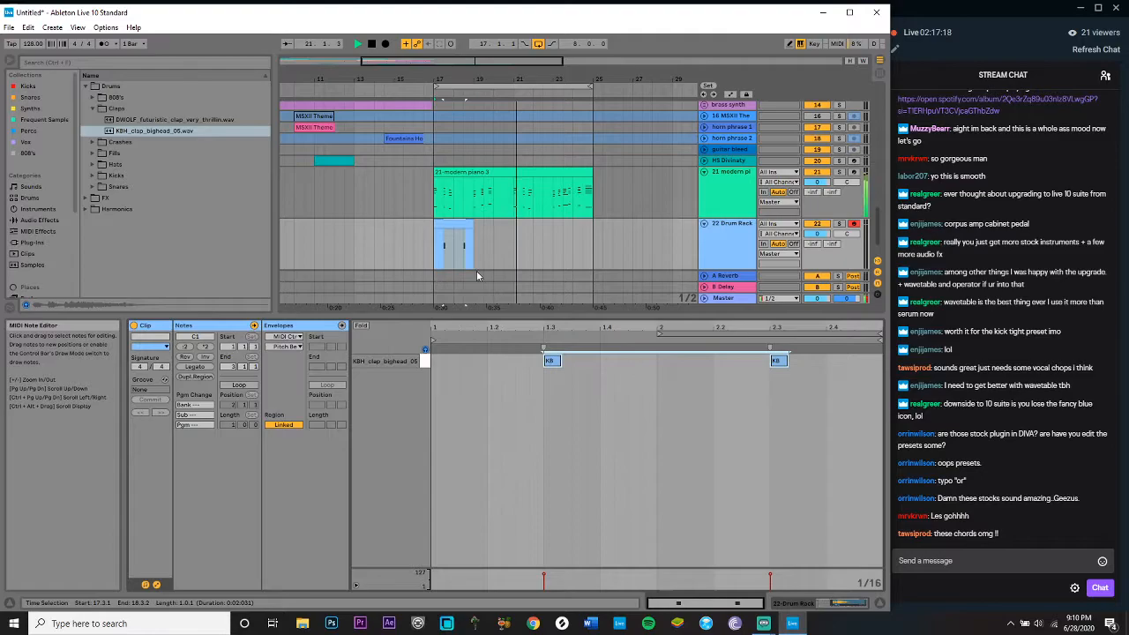
Step: Duplicate the two-bar clap clip three times up to bar 25 and consolidate the copies into one clip
click(456, 226)
key(ctrl+d)
key(ctrl+d)
key(ctrl+d)
shift+click(456, 226)
key(ctrl+j)
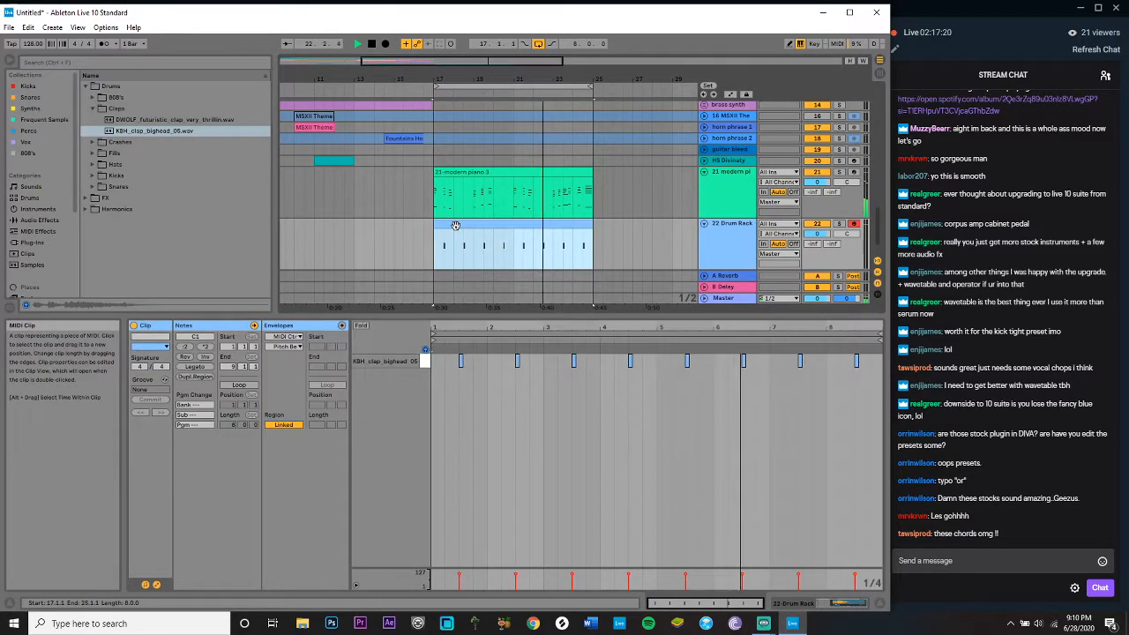
Step: Set the clap sample's velocity-to-volume amount to 0% and its volume to -1 dB
double_click(737, 240)
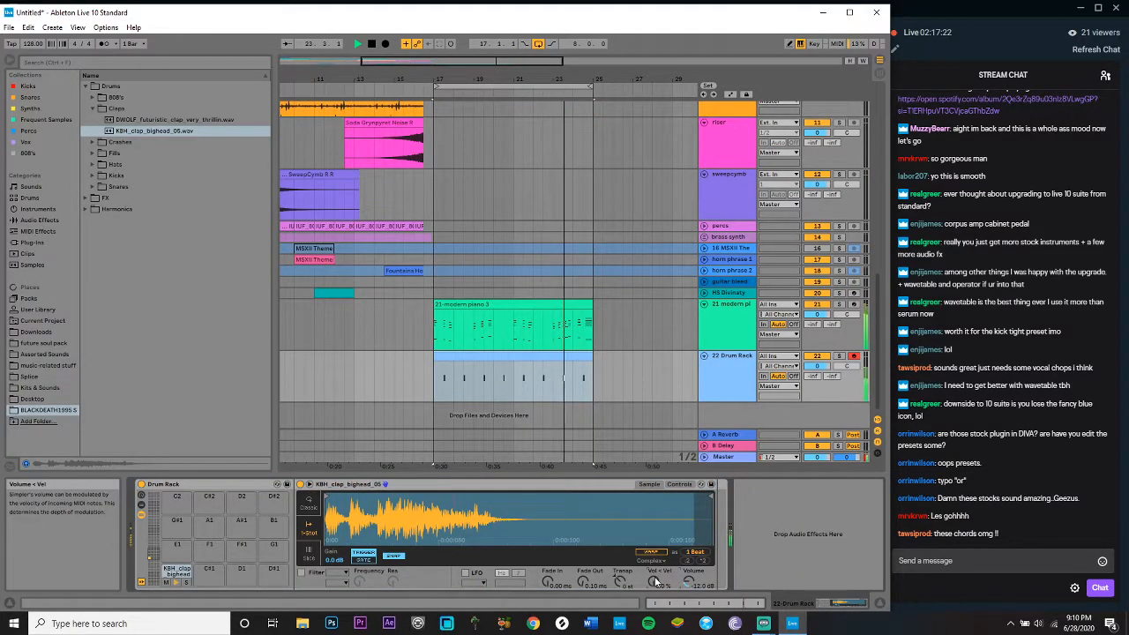
mouse_move(688, 589)
mouse_down()
mouse_move(688, 564)
mouse_move(688, 577)
mouse_up()
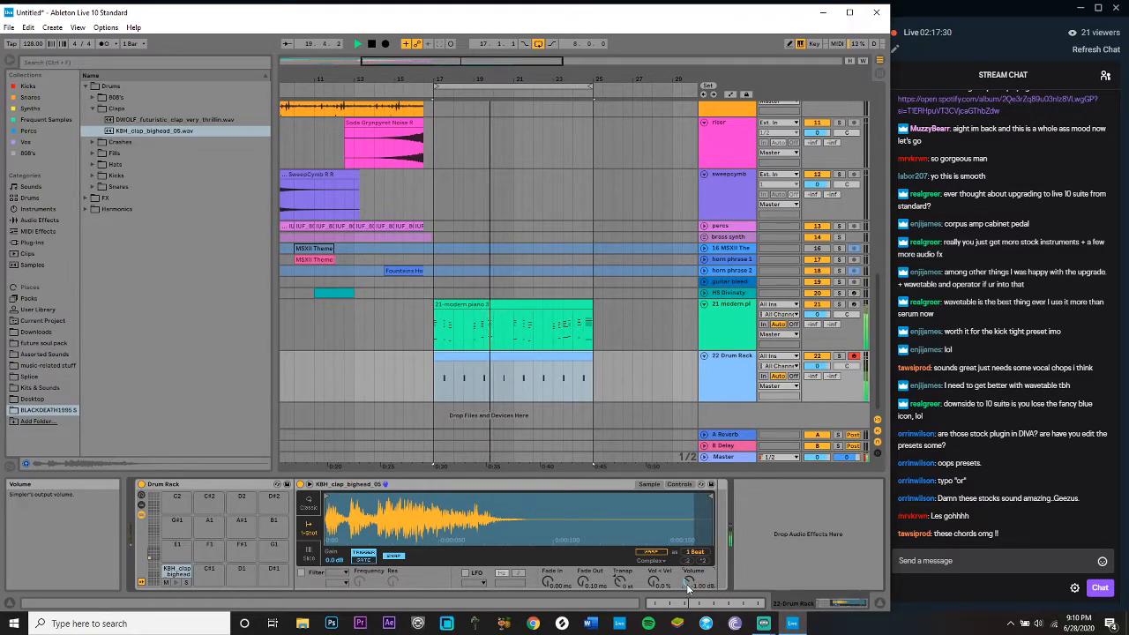
click(712, 384)
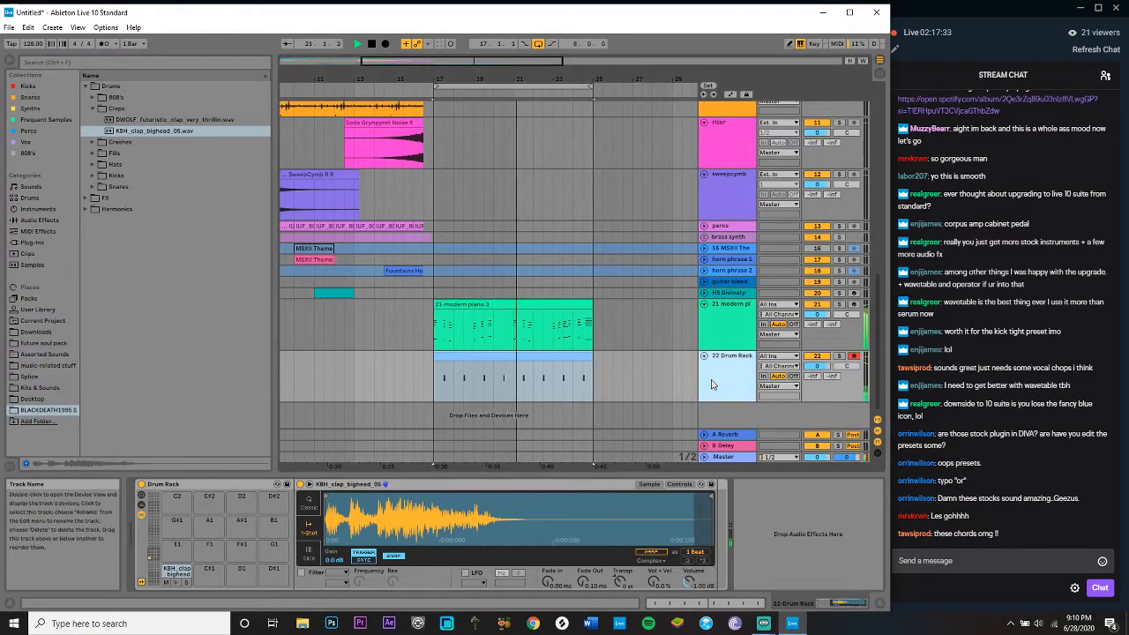
click(43, 210)
click(122, 101)
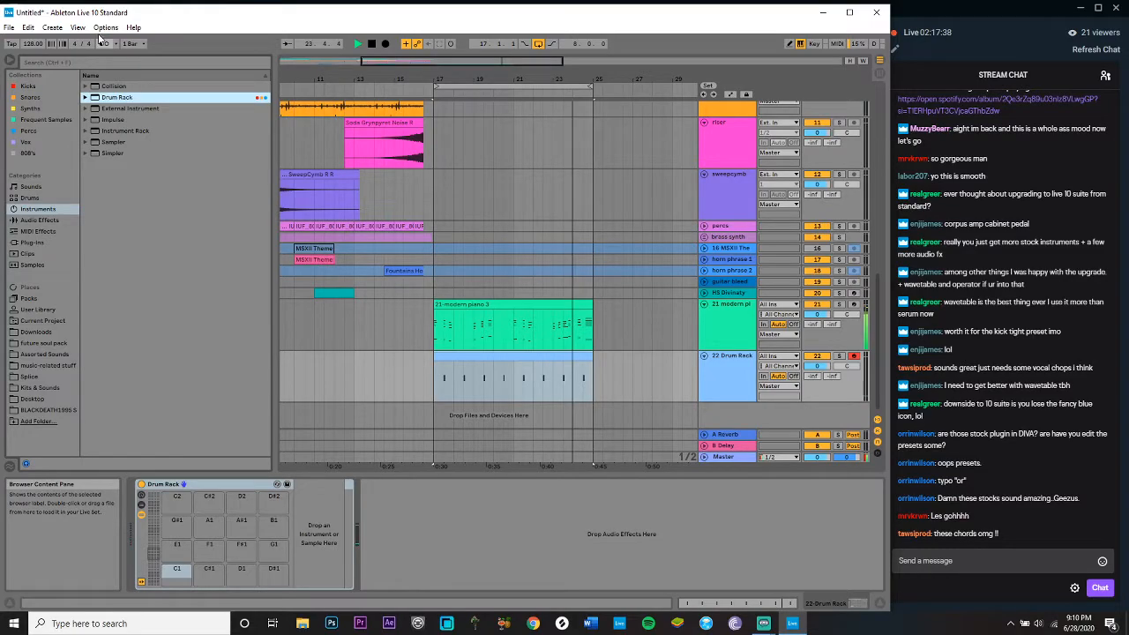
Step: Insert another MIDI track below the clap track and load an empty Drum Rack onto it
click(54, 30)
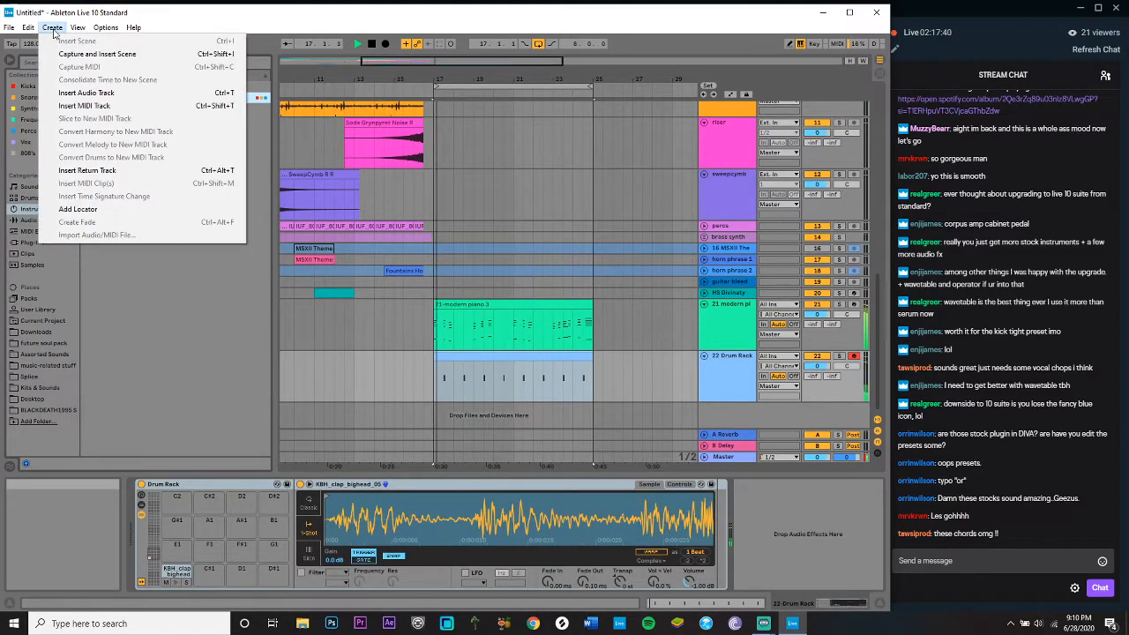
click(132, 106)
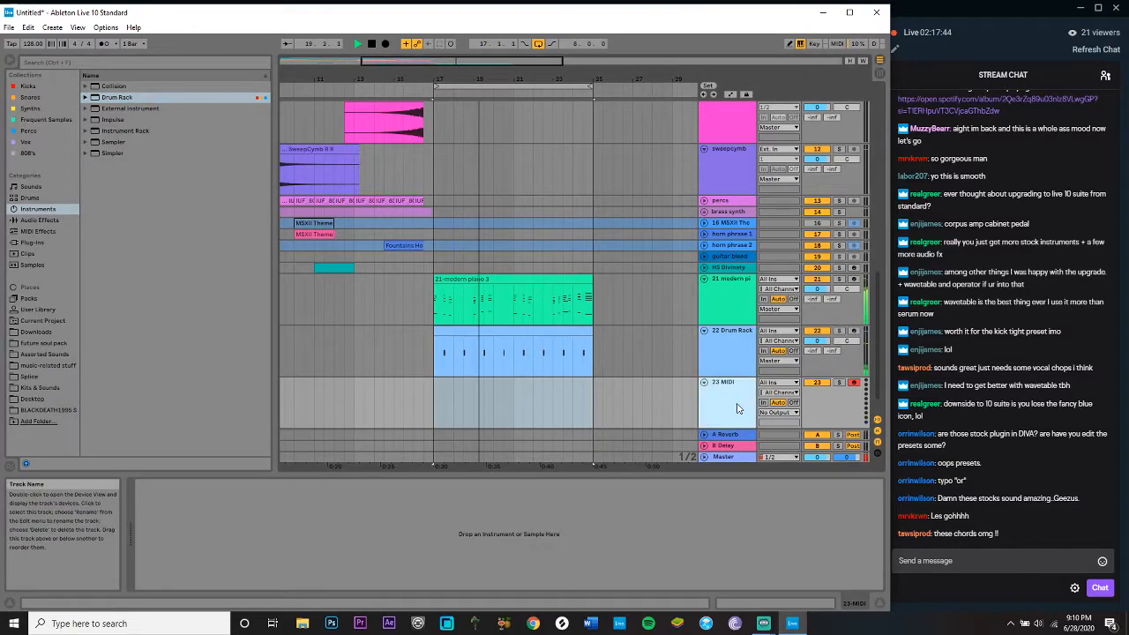
click(110, 98)
double_click(112, 99)
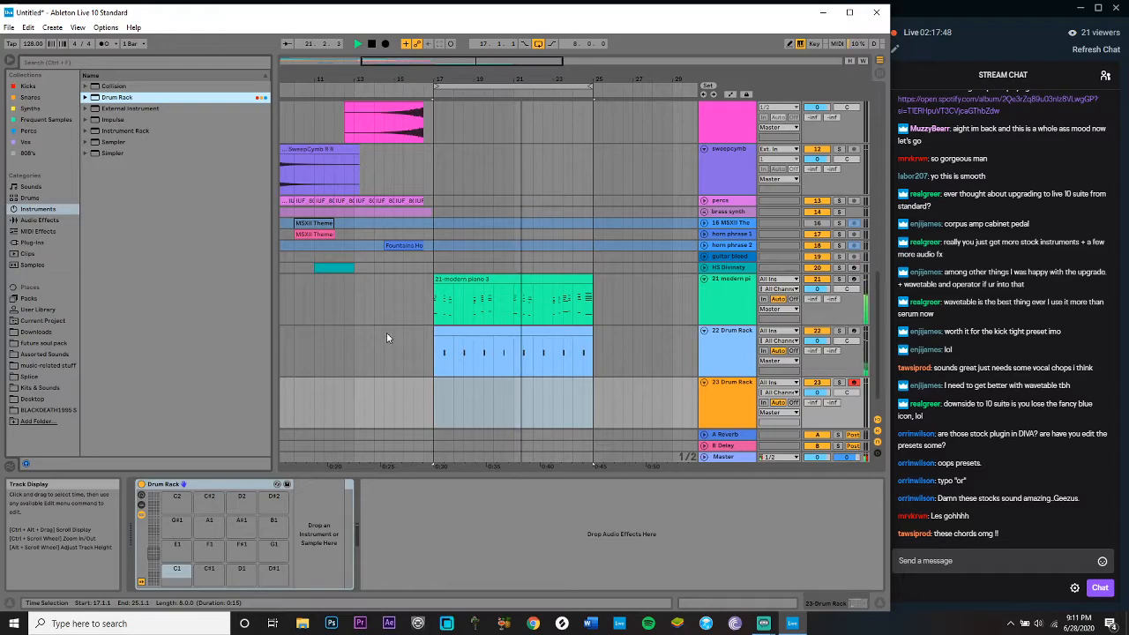
Step: Audition the samples in the sample pack's Kicks folder and load DIABLO_kick_one_shot_thump.wav onto the new Drum Rack's C1 pad
click(67, 411)
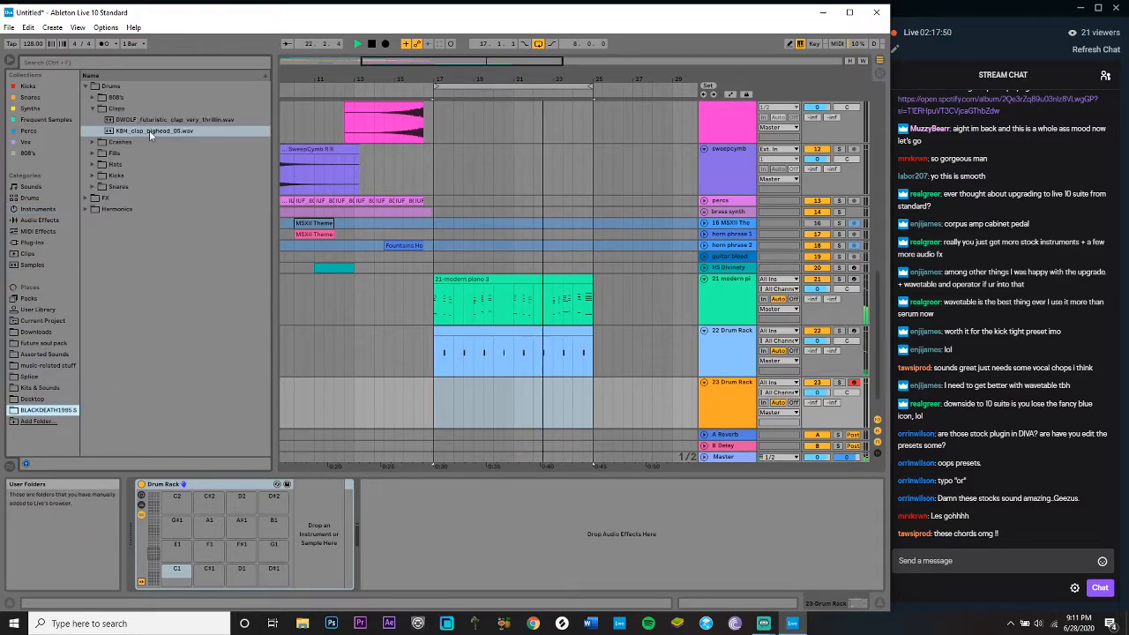
scroll(92, 175, up, 1)
click(173, 187)
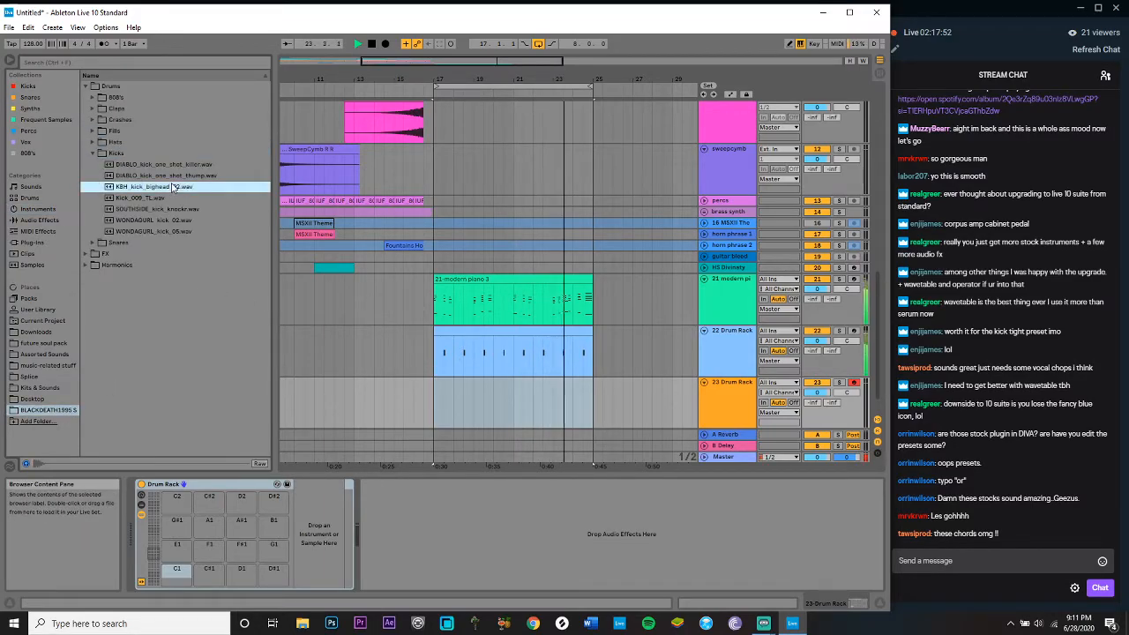
key(Left)
key(Down)
key(Down)
key(Down)
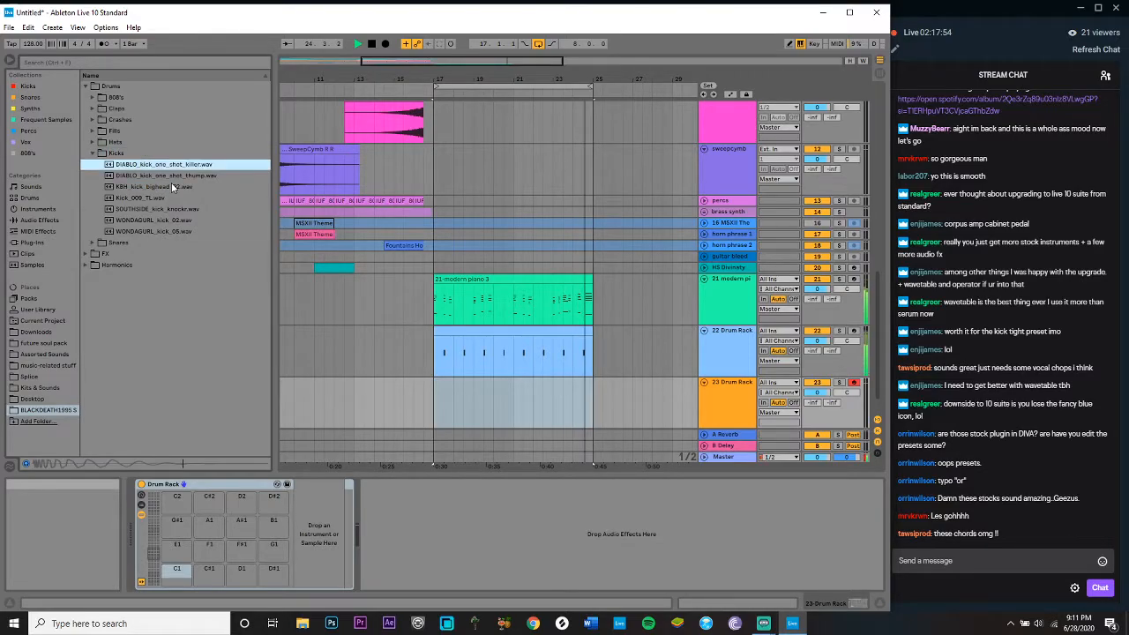
key(Down)
key(Up)
key(Up)
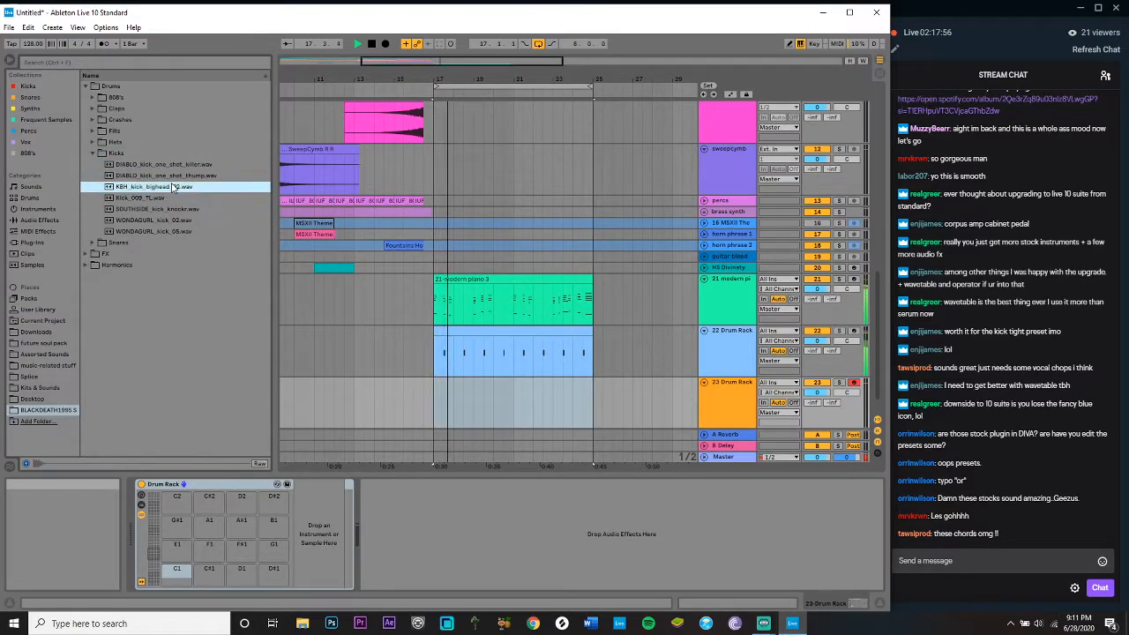
key(Up)
key(Down)
key(Up)
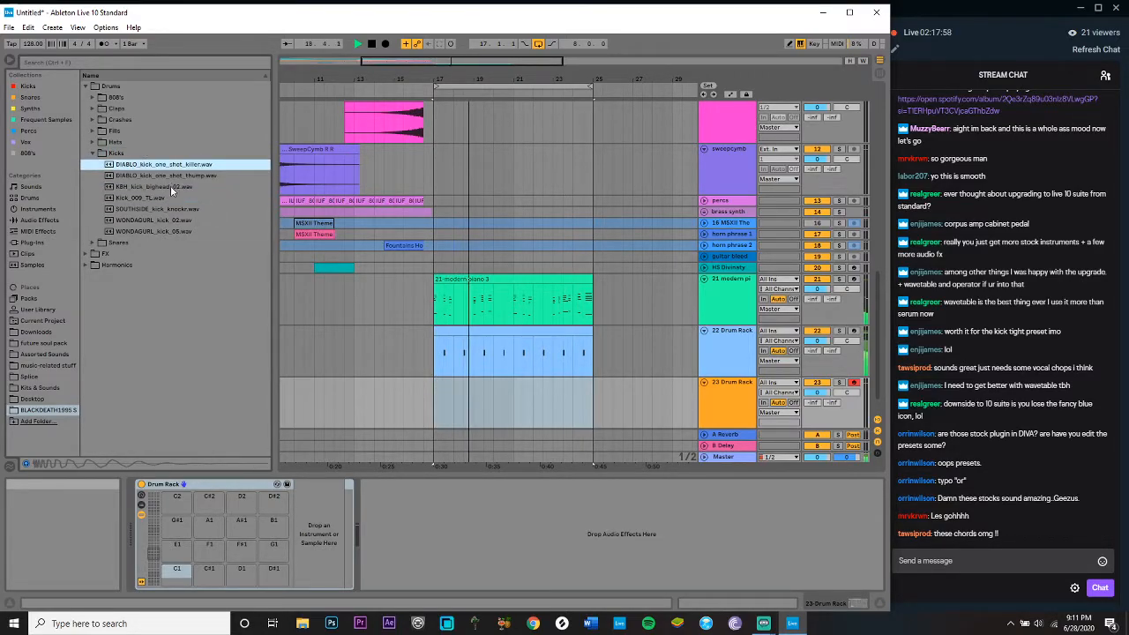
click(167, 209)
key(Down)
key(Down)
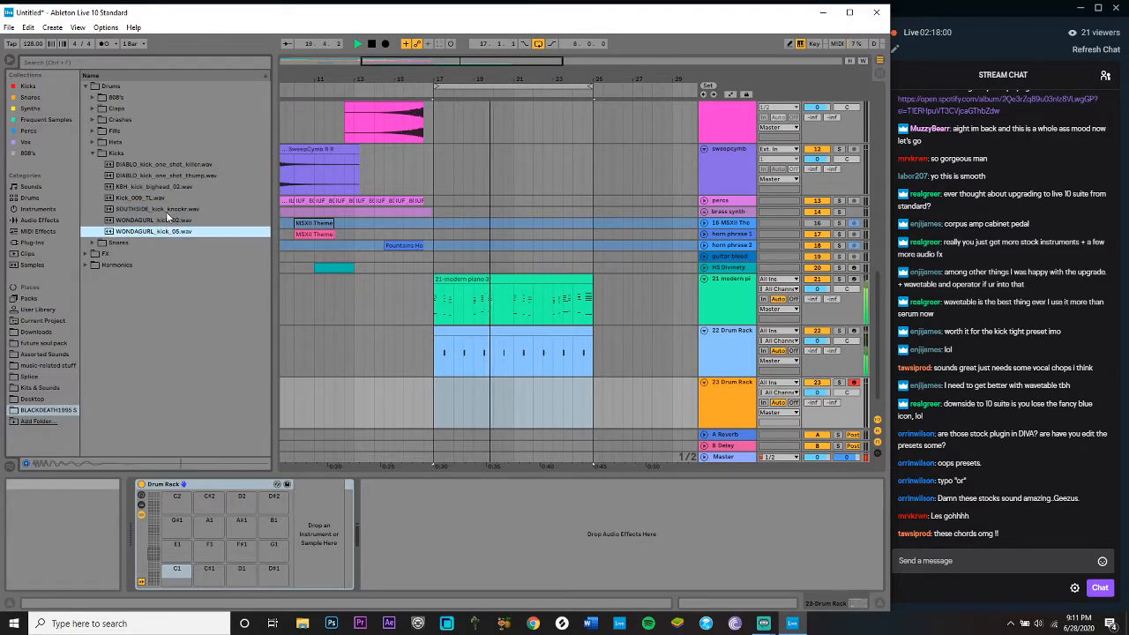
key(Up)
key(Up)
key(Up)
key(Up)
key(Up)
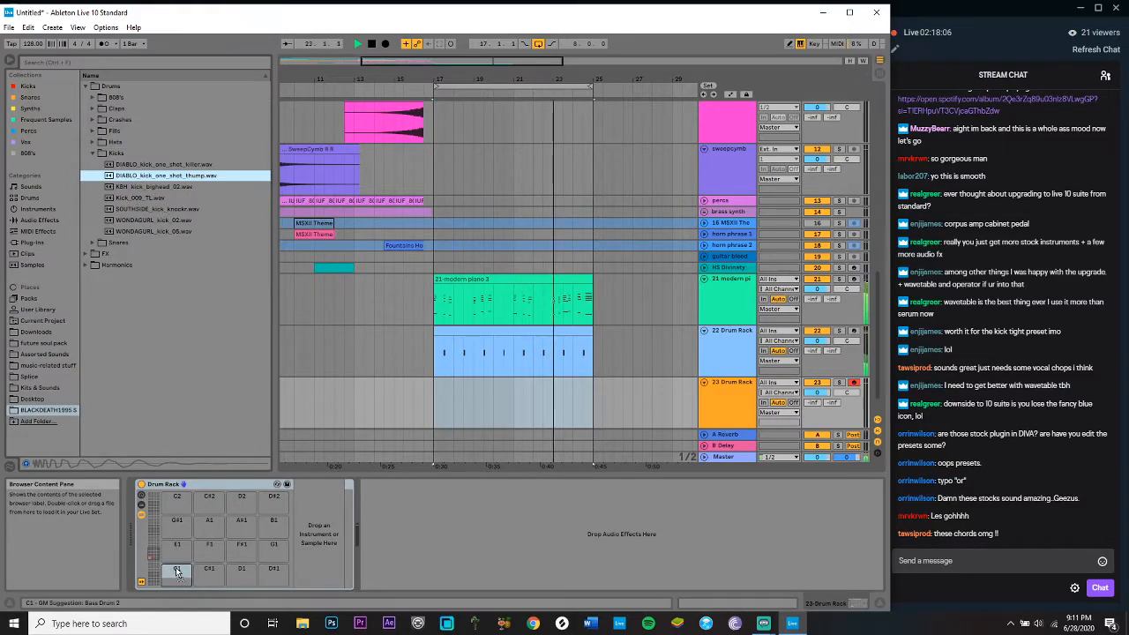
key(Return)
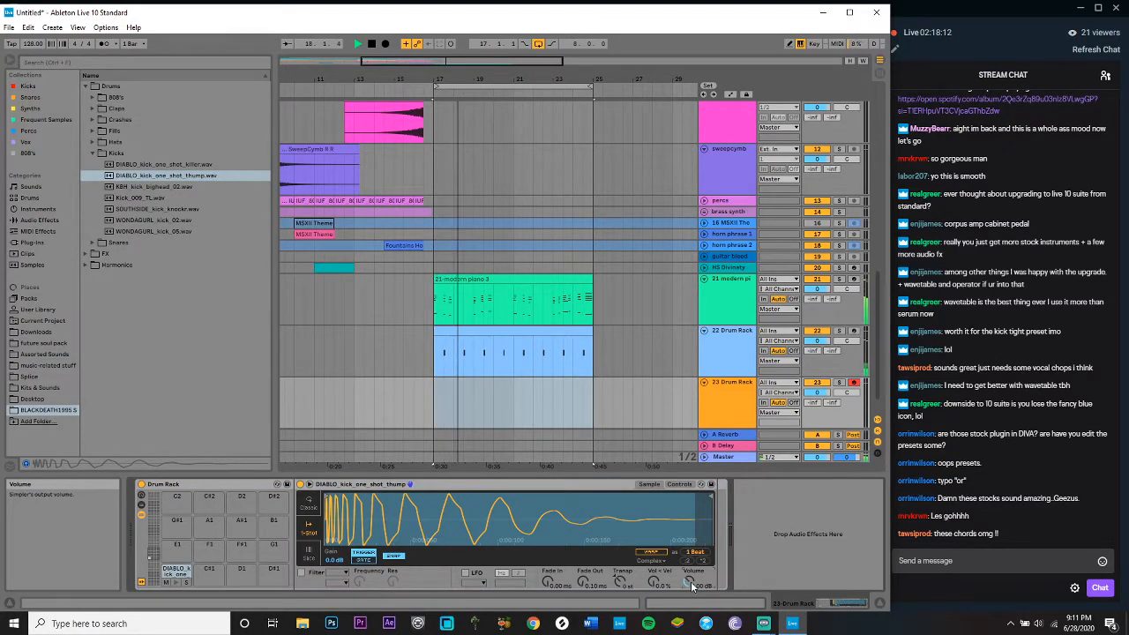
Step: Play the loop from bar 17, perform a kick pattern, and capture it as a MIDI clip on the kick track
key(Delete)
key(ctrl+z)
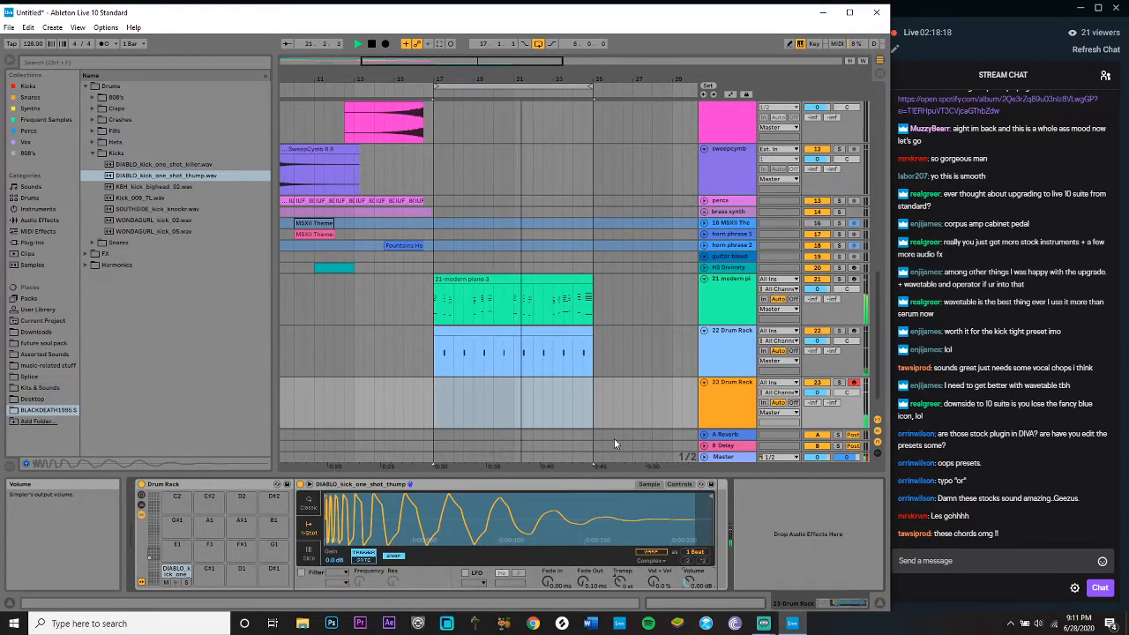
click(430, 406)
key(space)
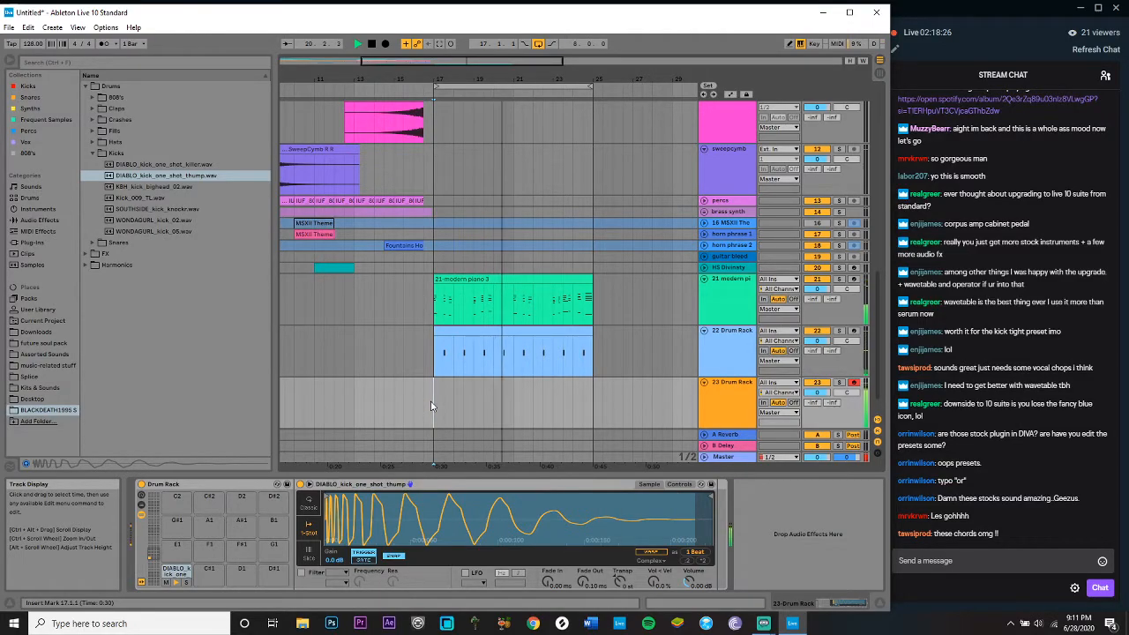
click(439, 44)
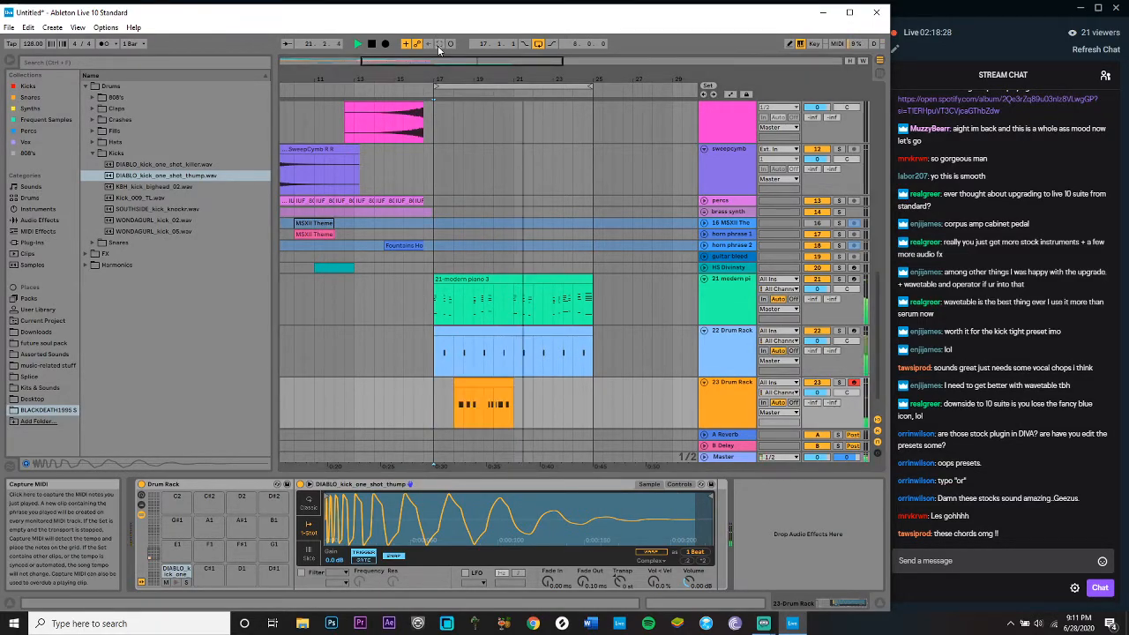
Step: Extend the captured kick clip back to bar 17 and add a C1 kick note at its very start
click(455, 382)
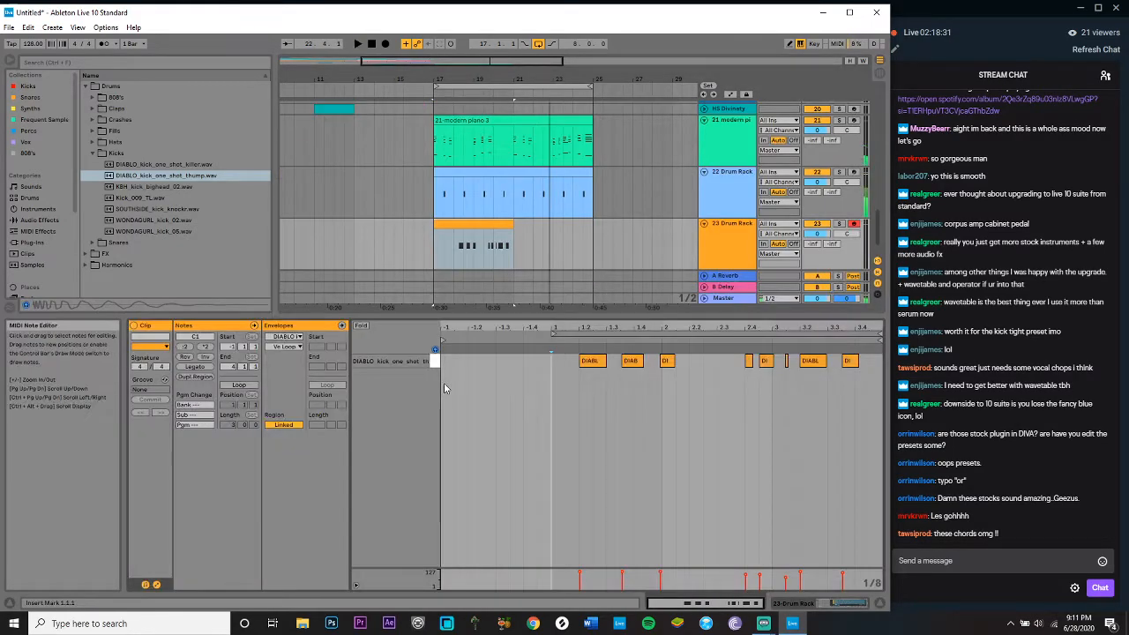
double_click(444, 383)
key(space)
double_click(446, 360)
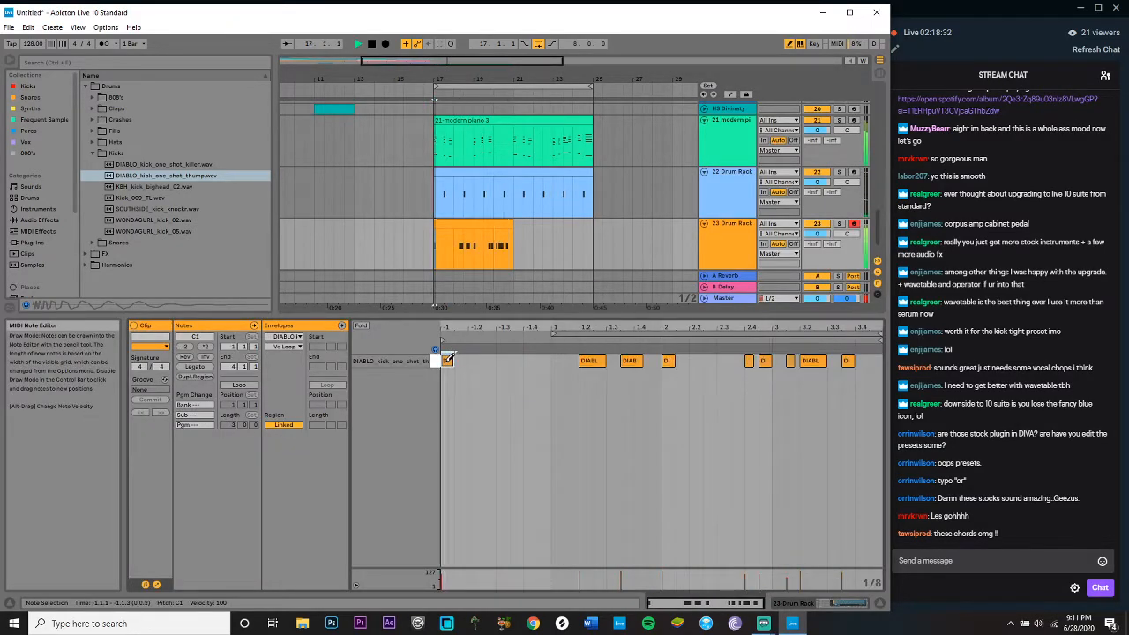
key(space)
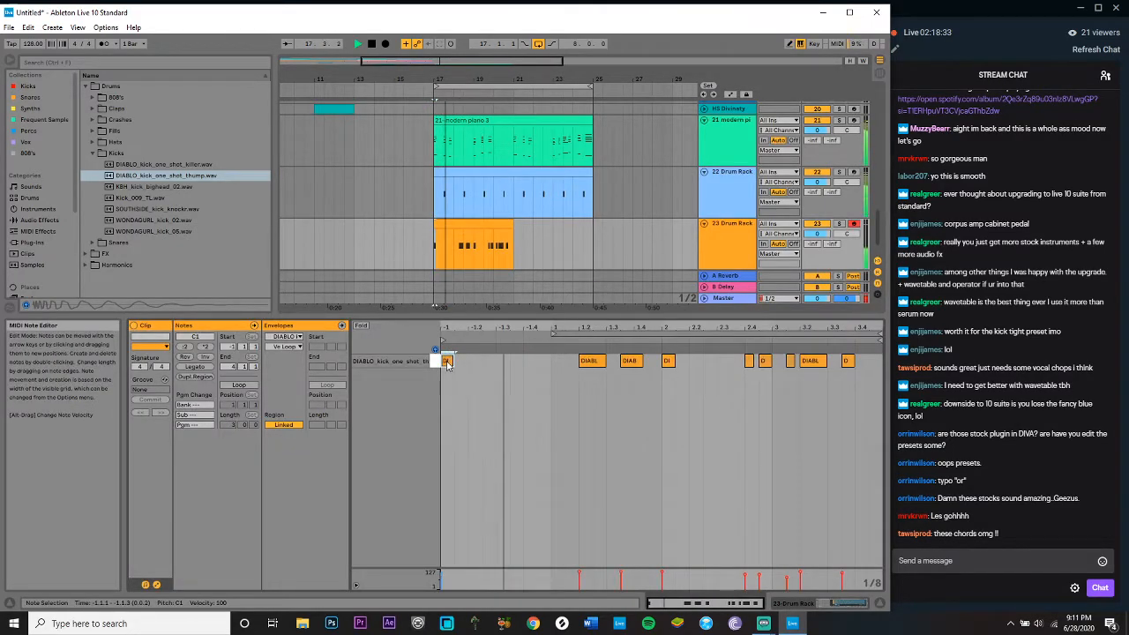
Step: Duplicate the kick clip once to fill bars 21 to 25, and show the kick track's devices
click(456, 224)
key(ctrl+d)
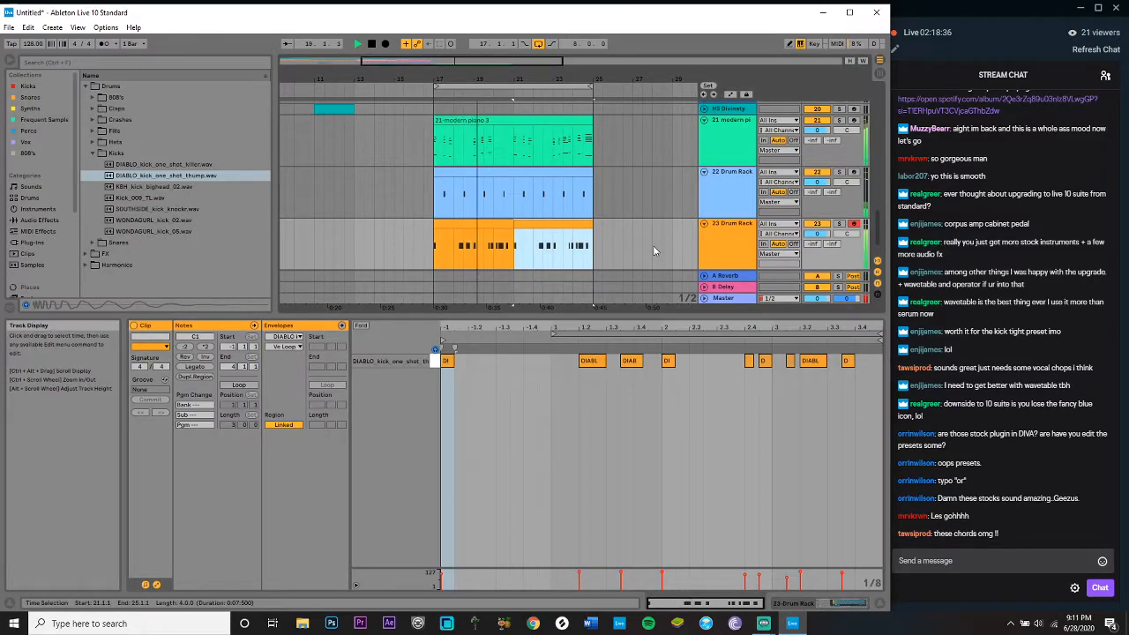
double_click(731, 260)
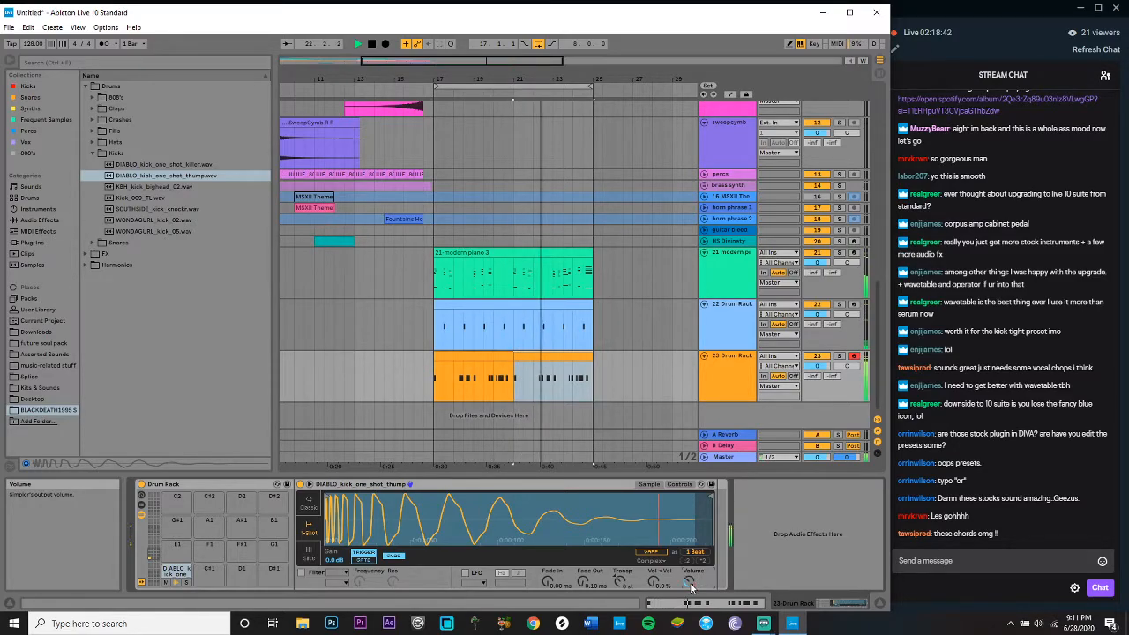
key(space)
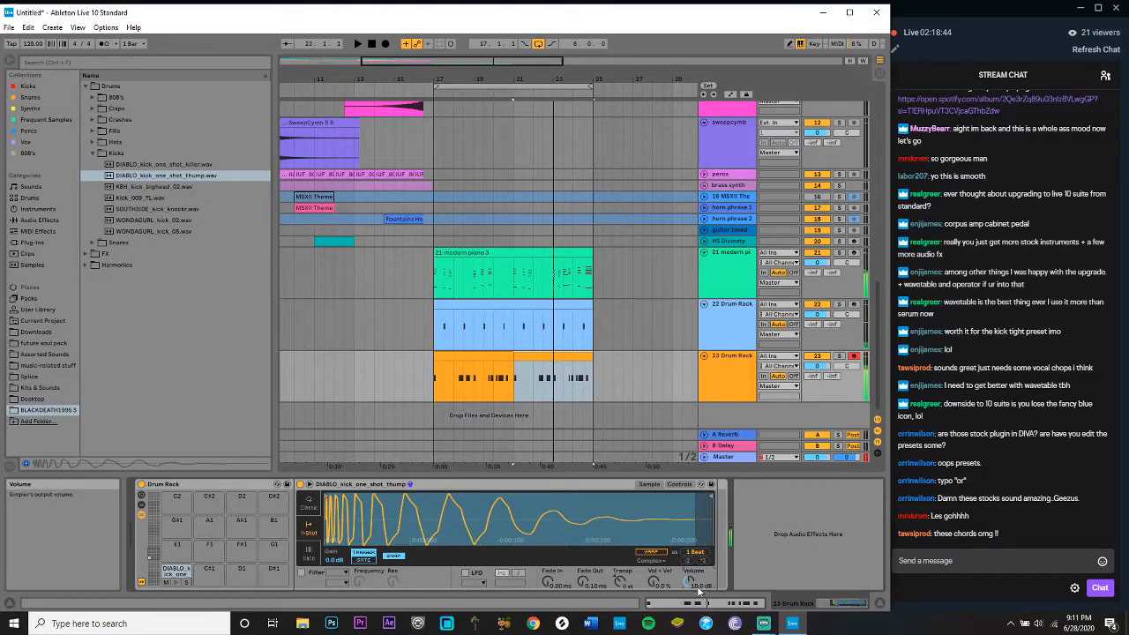
Step: Search the browser for "lakim" and replace the kick sample in the Simpler with LAKIM_kick_sc.wav
click(53, 60)
text(tokim)
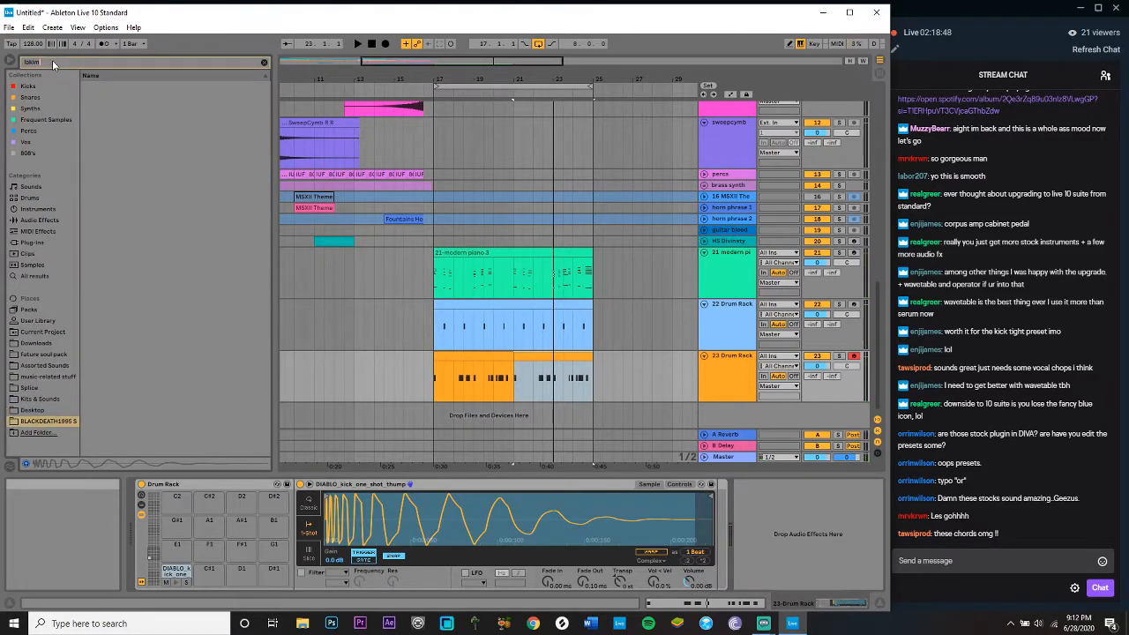
click(43, 279)
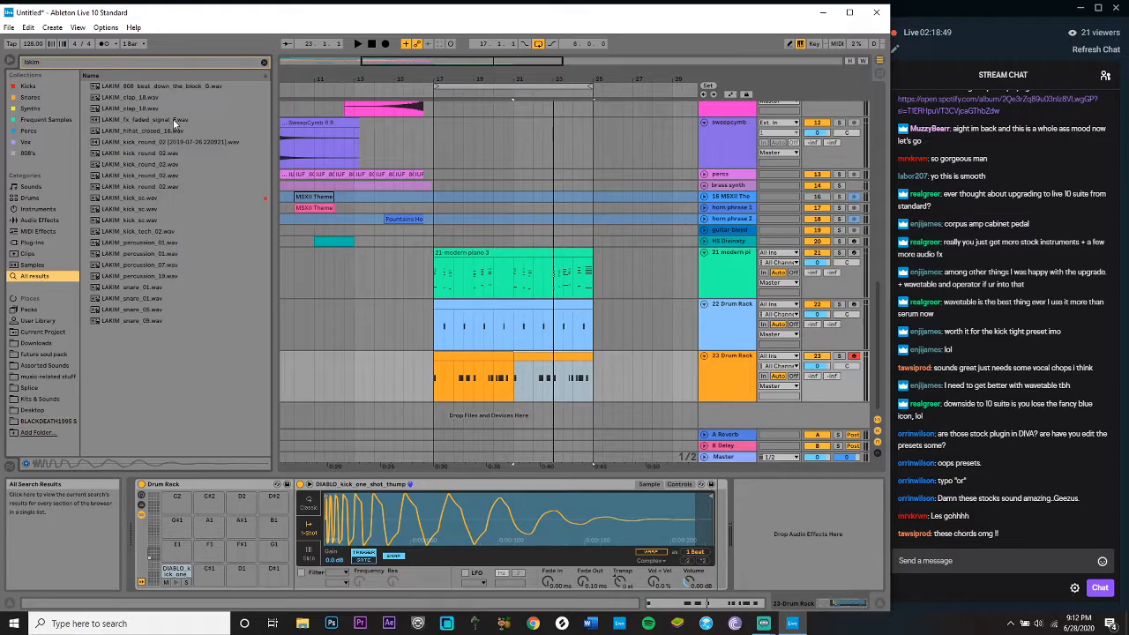
click(132, 197)
drag(406, 524, 407, 525)
key(space)
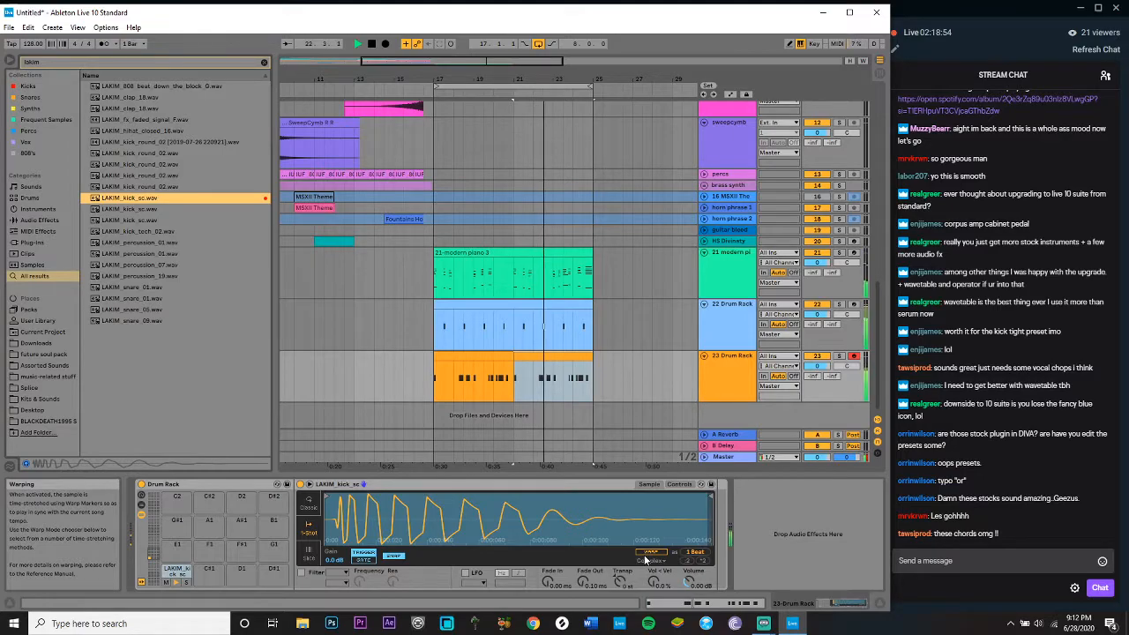
Step: Add an EQ Eight after the Utility on the modern piano track
click(735, 385)
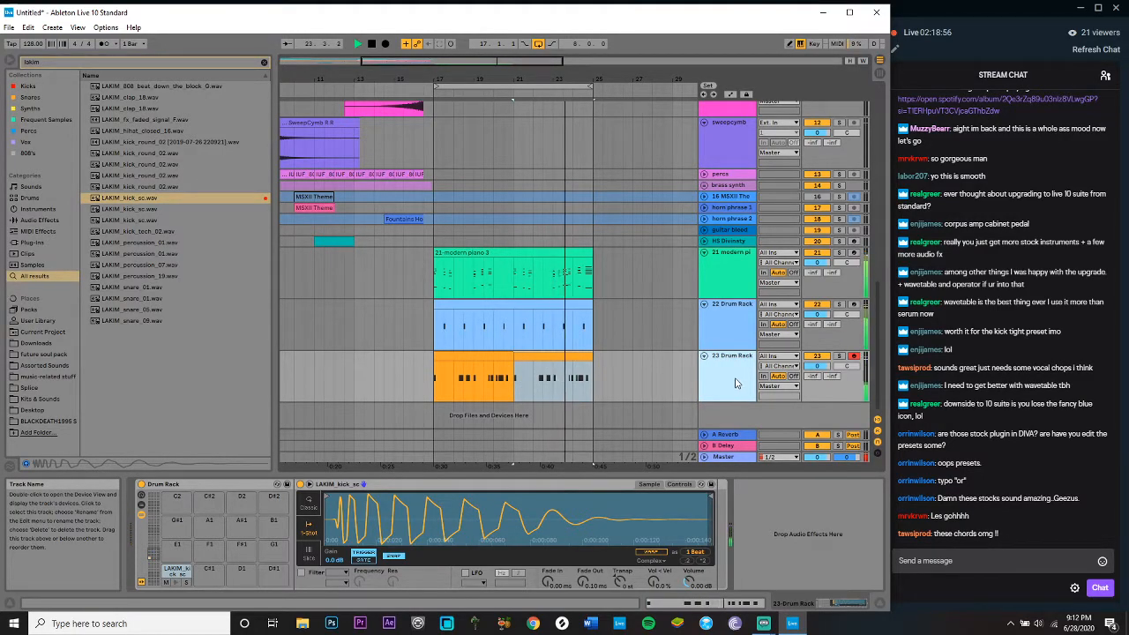
click(721, 265)
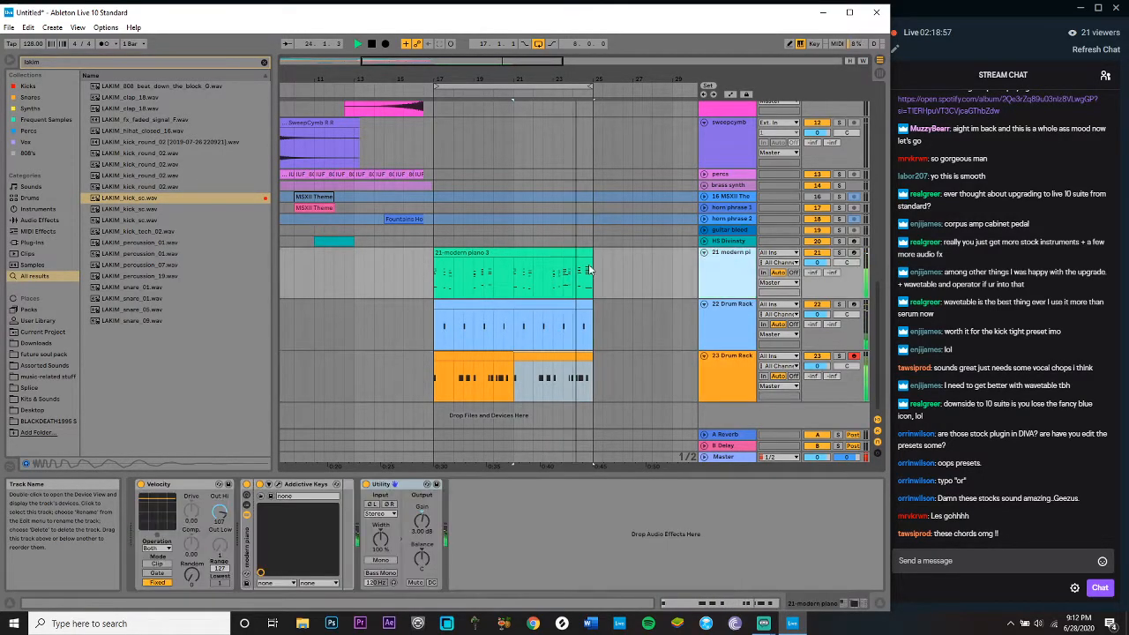
click(37, 218)
click(263, 62)
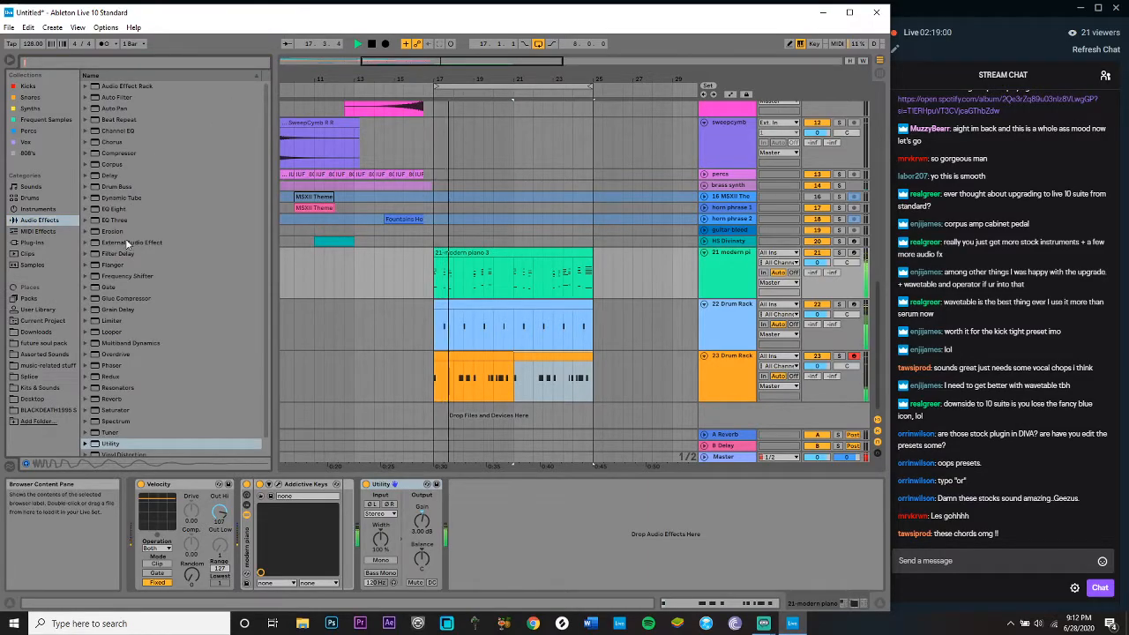
click(113, 209)
drag(113, 209, 534, 516)
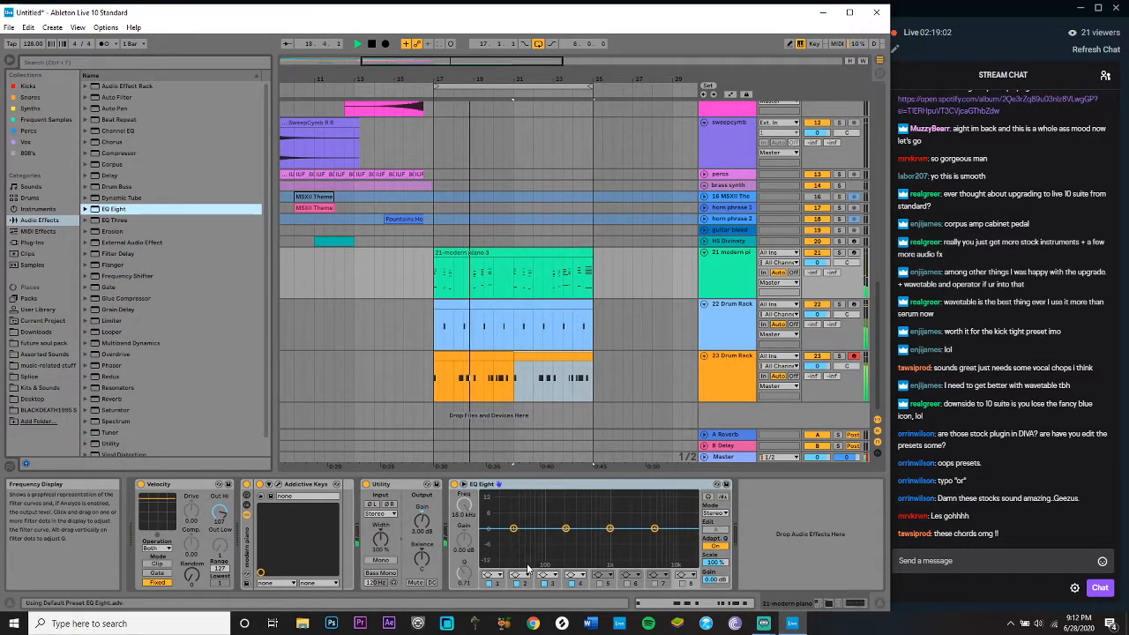
Step: Turn EQ Eight's band 2 into a low cut at 119 Hz with a Q of 0.63
click(519, 575)
click(519, 505)
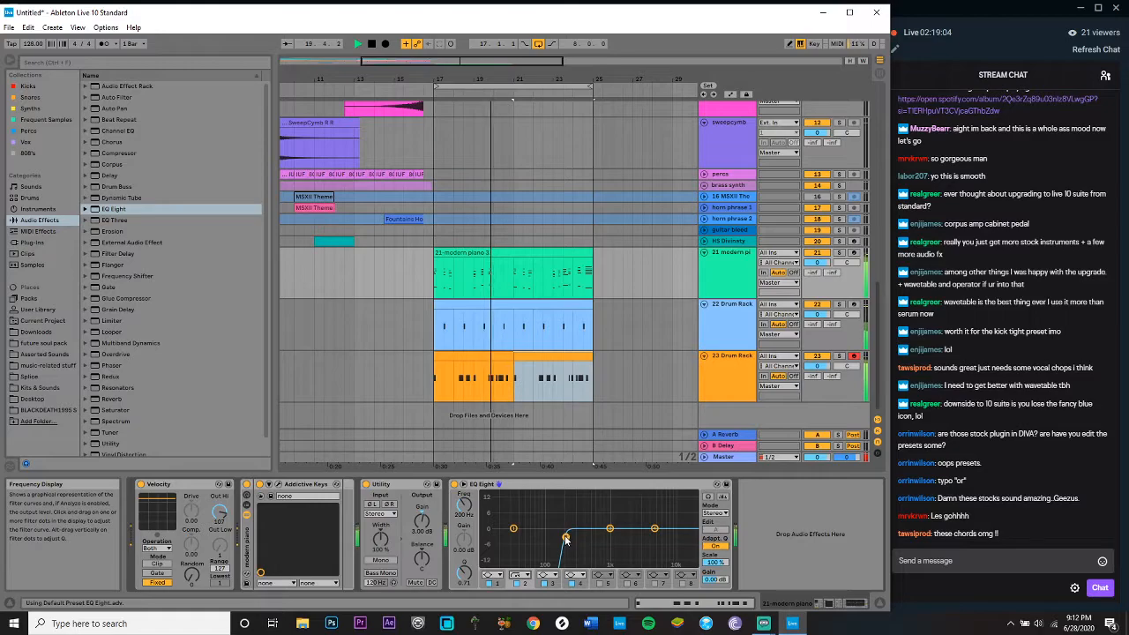
drag(566, 539, 550, 538)
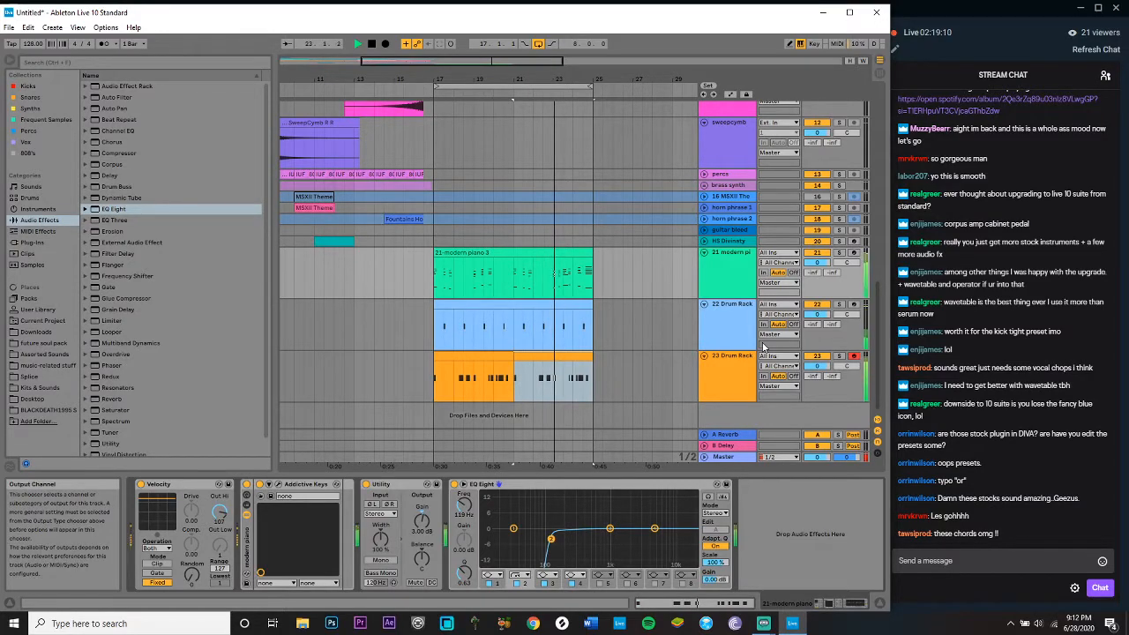
Step: Set the Utility gain on the modern piano track to 1.5 dB
click(424, 520)
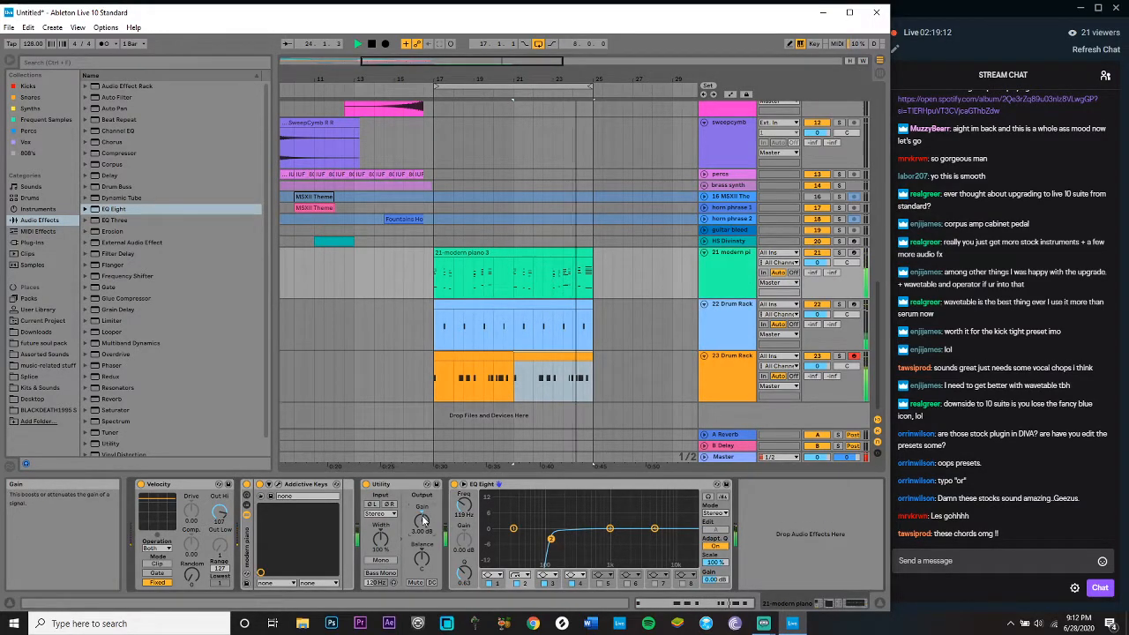
text(1.5)
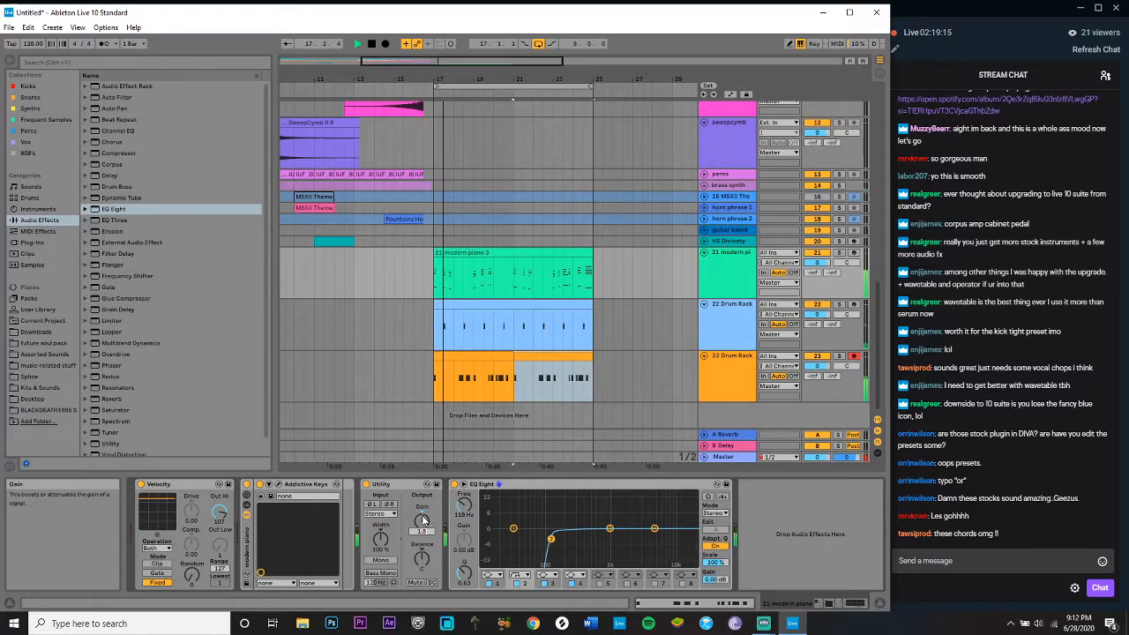
key(Return)
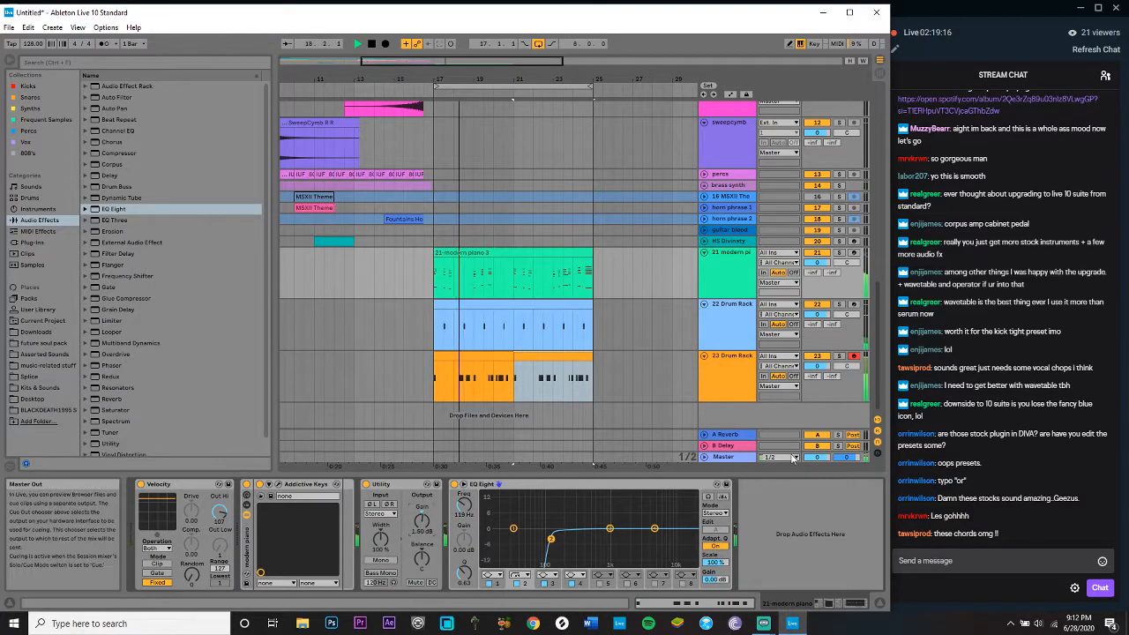
Step: Show the track delay settings, set the modern piano track's delay to 15 ms, and fold that track
click(878, 456)
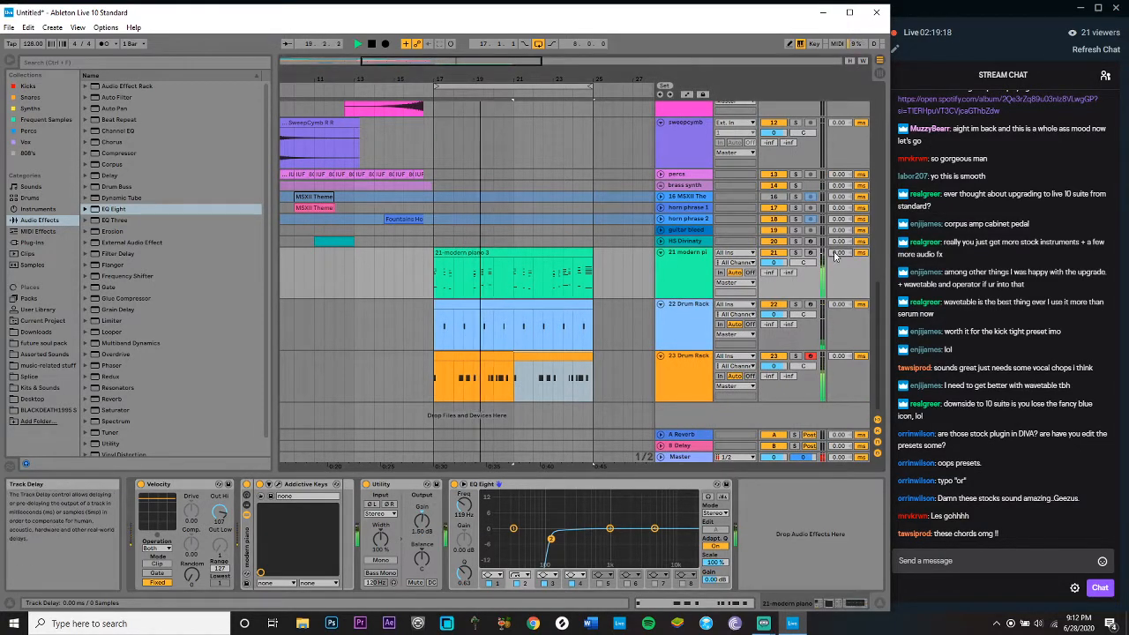
drag(835, 255, 835, 243)
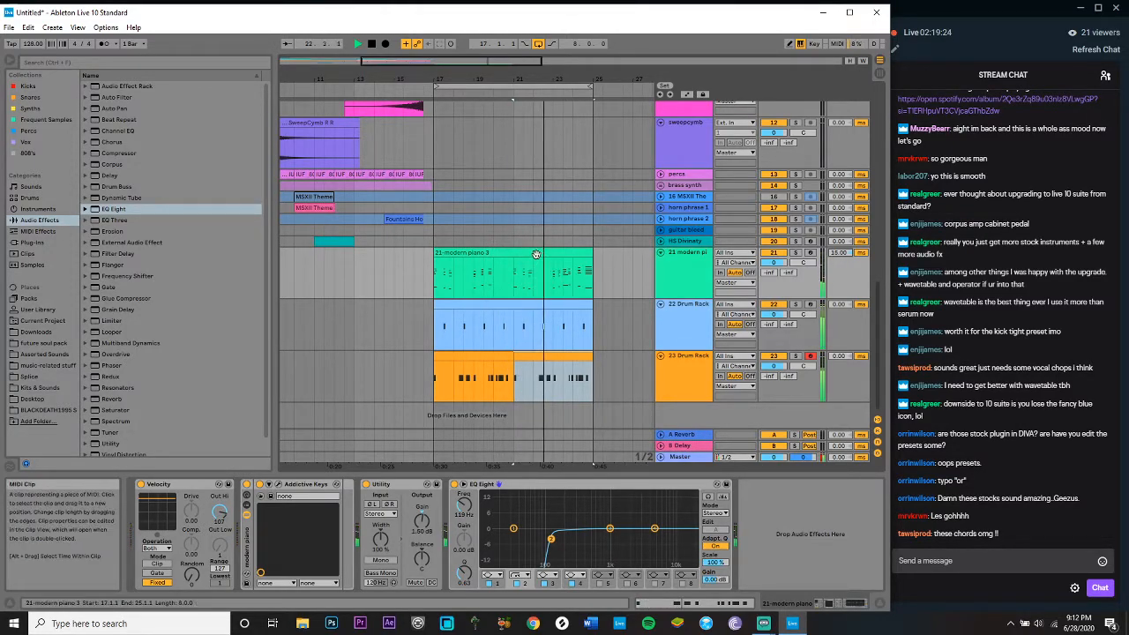
click(661, 254)
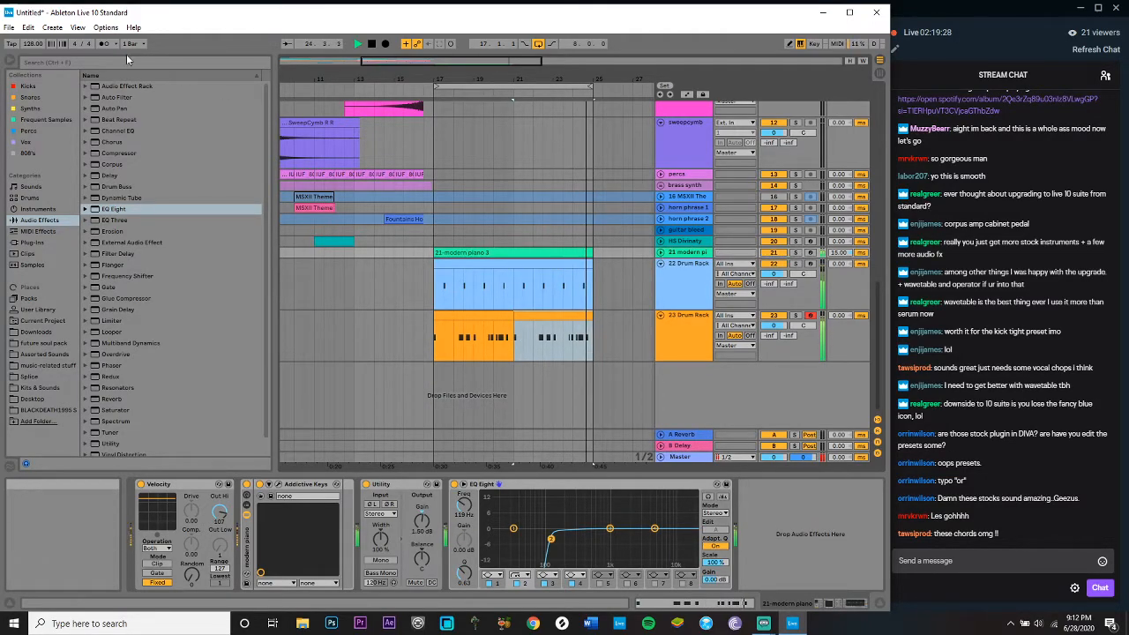
Step: Insert a new MIDI track below the kick track and load an empty Drum Rack onto it
click(663, 328)
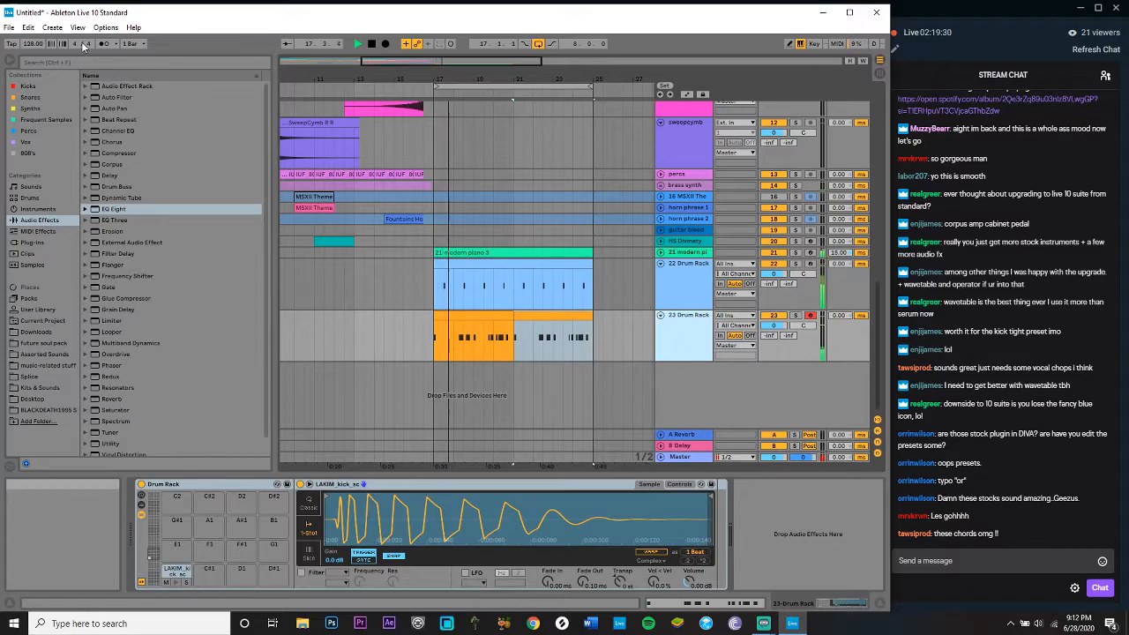
click(52, 27)
click(110, 106)
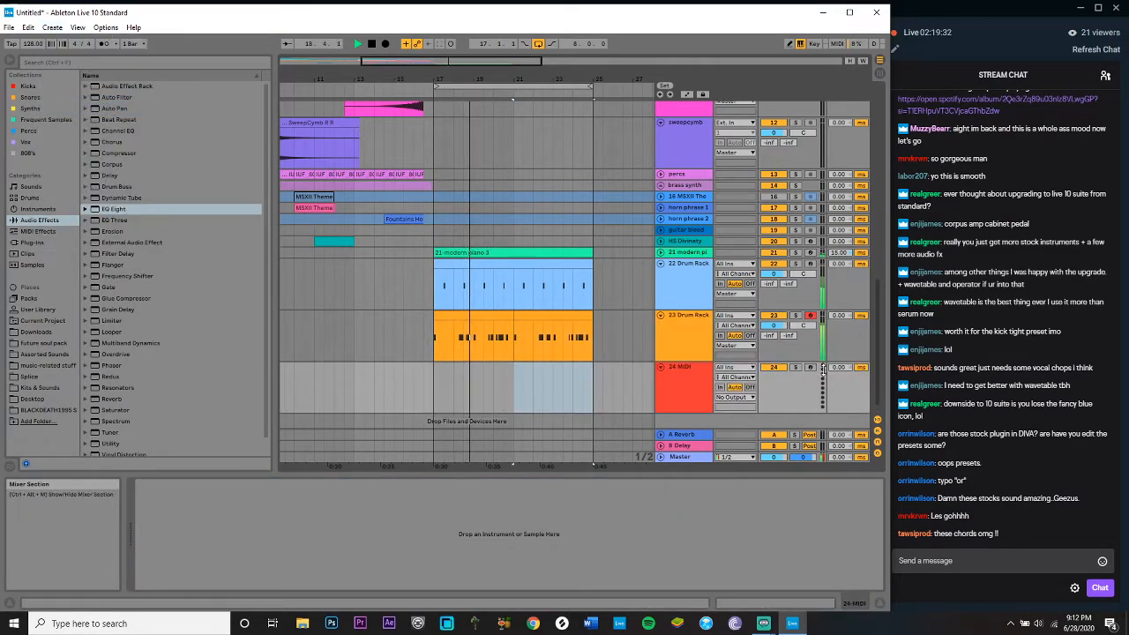
click(689, 386)
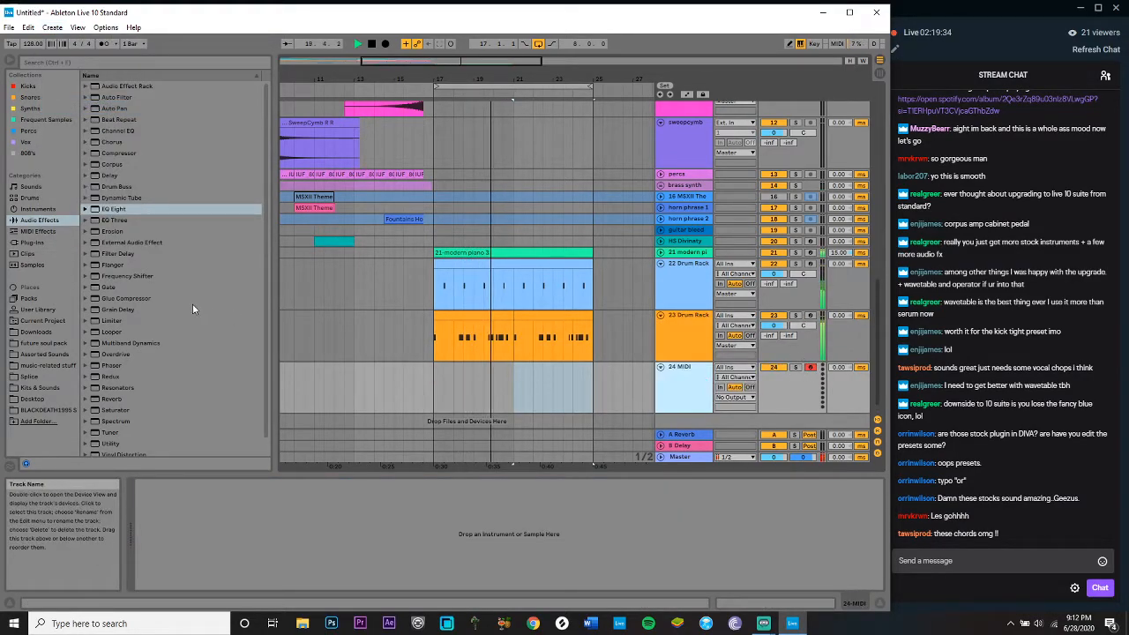
click(38, 209)
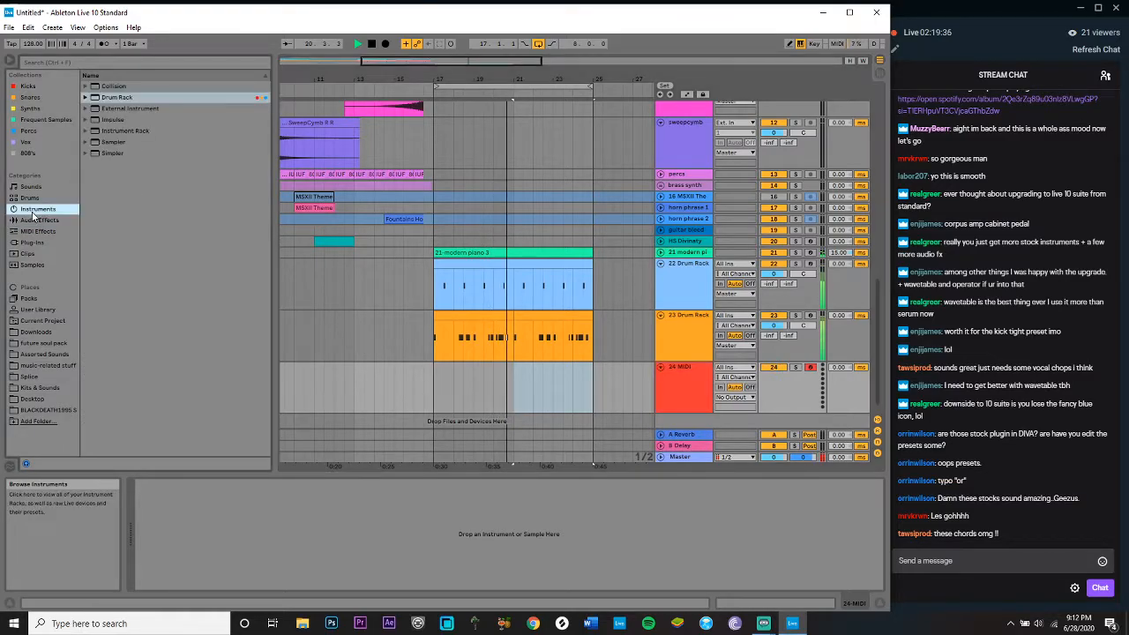
double_click(123, 99)
Step: Audition the closed hi-hats in the sample pack's Hats folder and load GNEALZ_hihat_closed_07.wav onto the new Drum Rack's C1 pad
click(54, 409)
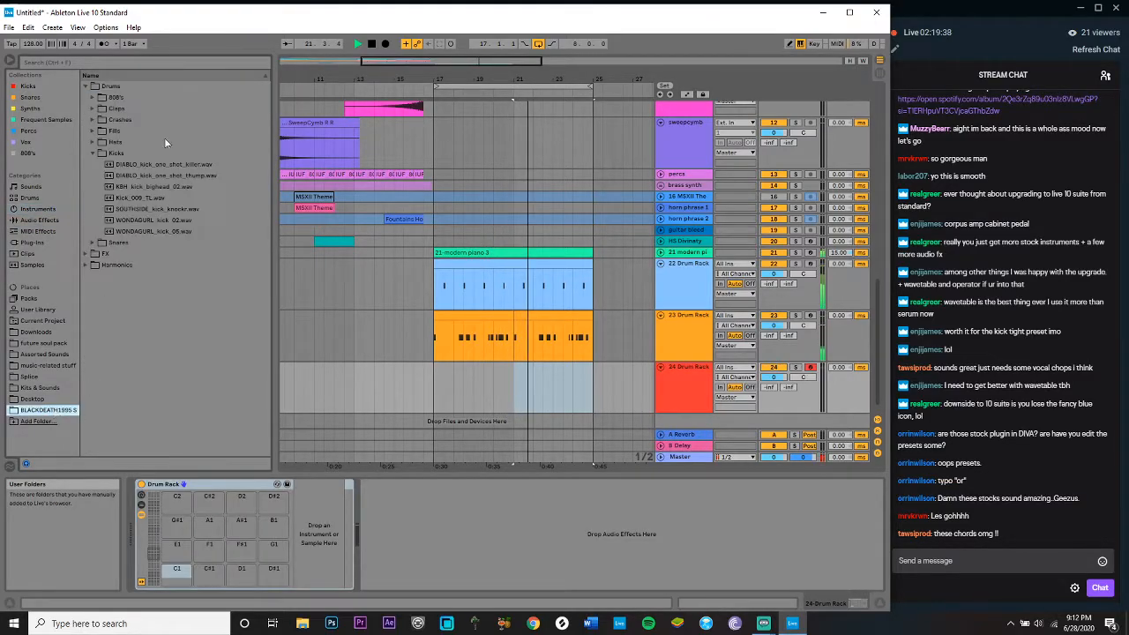
click(105, 141)
click(93, 141)
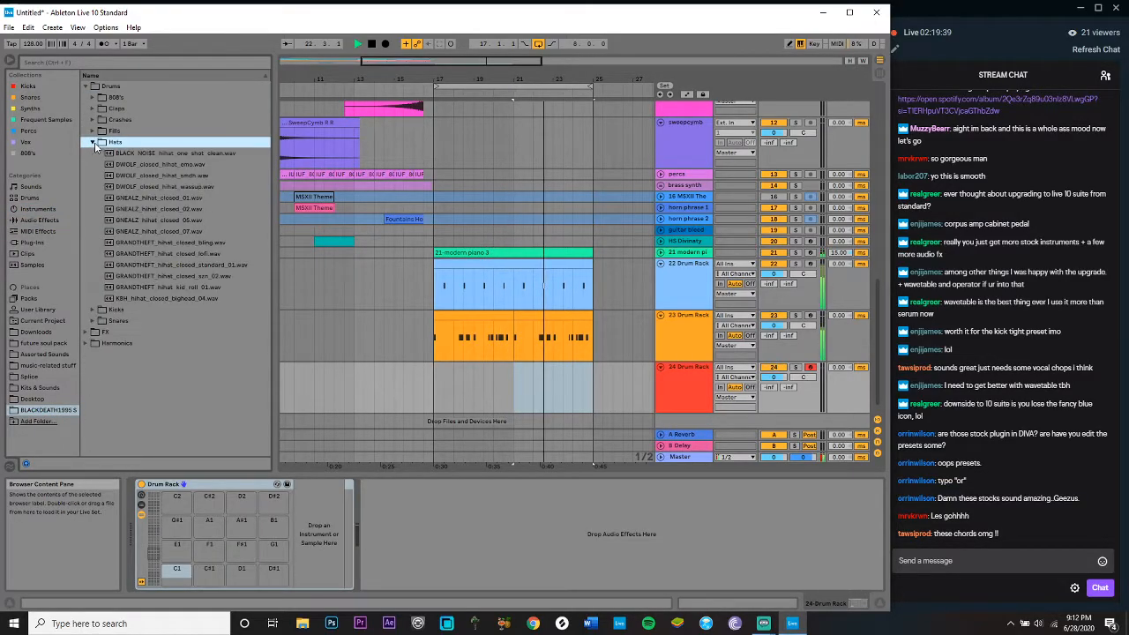
click(160, 197)
key(Down)
key(Down)
key(Down)
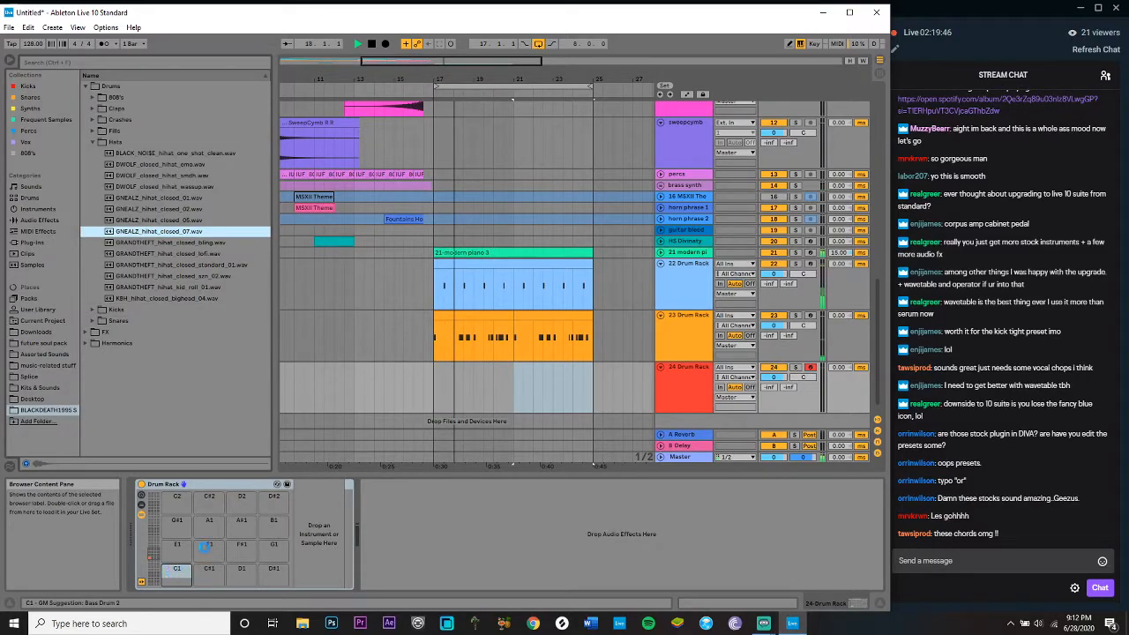
drag(205, 545, 177, 569)
Step: Insert an empty one-bar MIDI clip at bar 17 on the hi-hat track
drag(435, 384, 452, 384)
key(space)
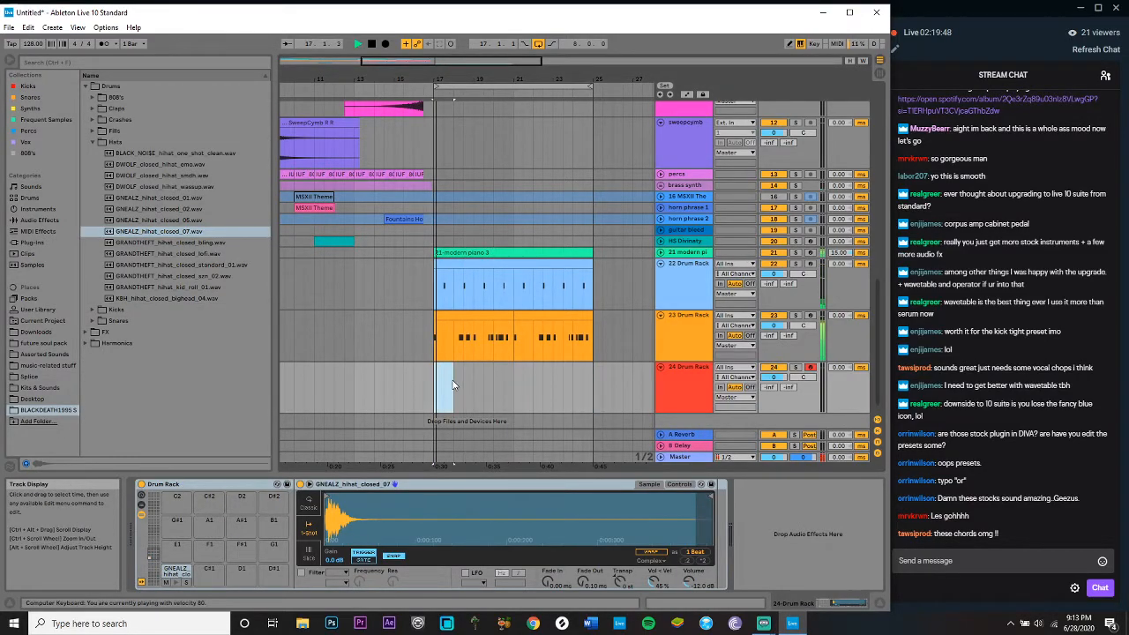
right_click(454, 384)
click(493, 475)
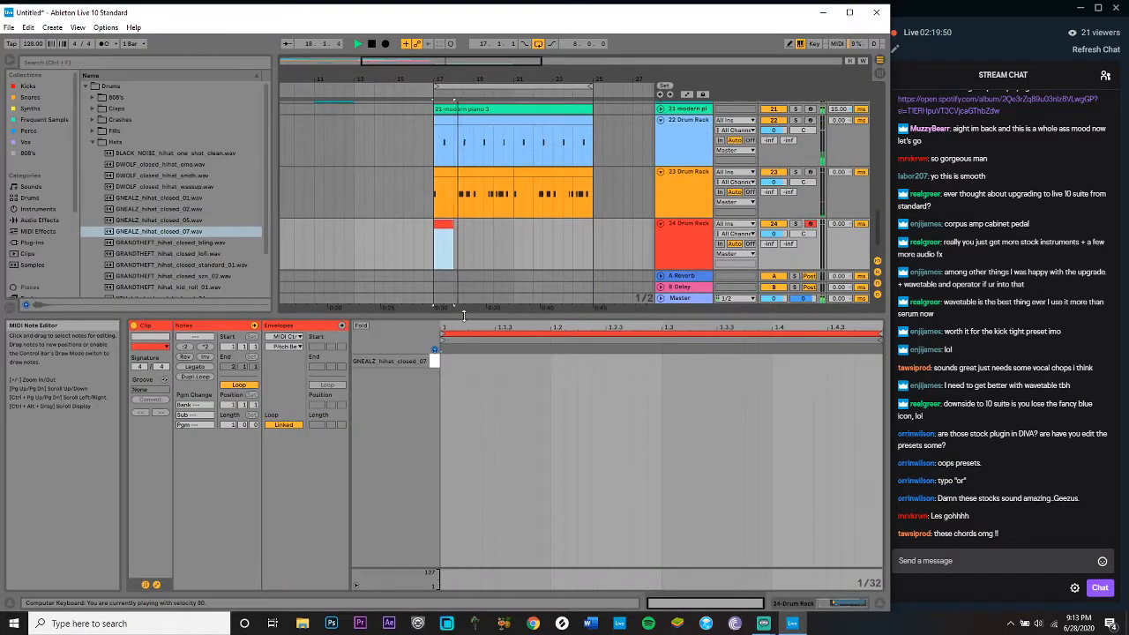
Step: Try drawing a closed hi-hat pattern in the one-bar clip with 1/32 notes, replacing them with 1/16 notes up to beat 1.3
key(b)
click(446, 357)
key(space)
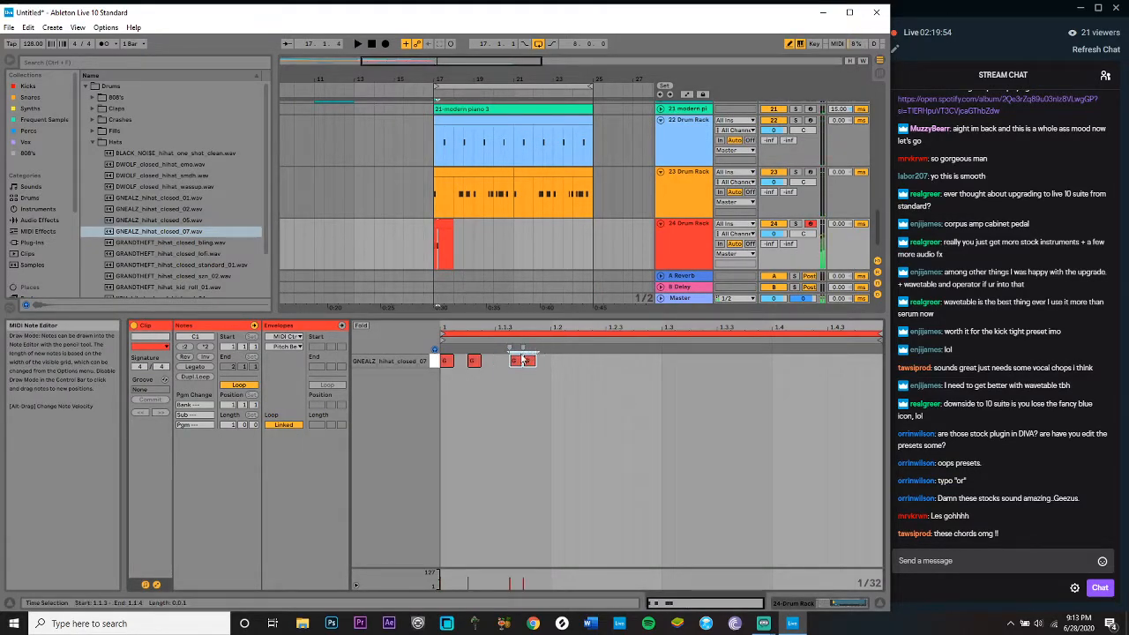
click(501, 360)
key(space)
click(474, 359)
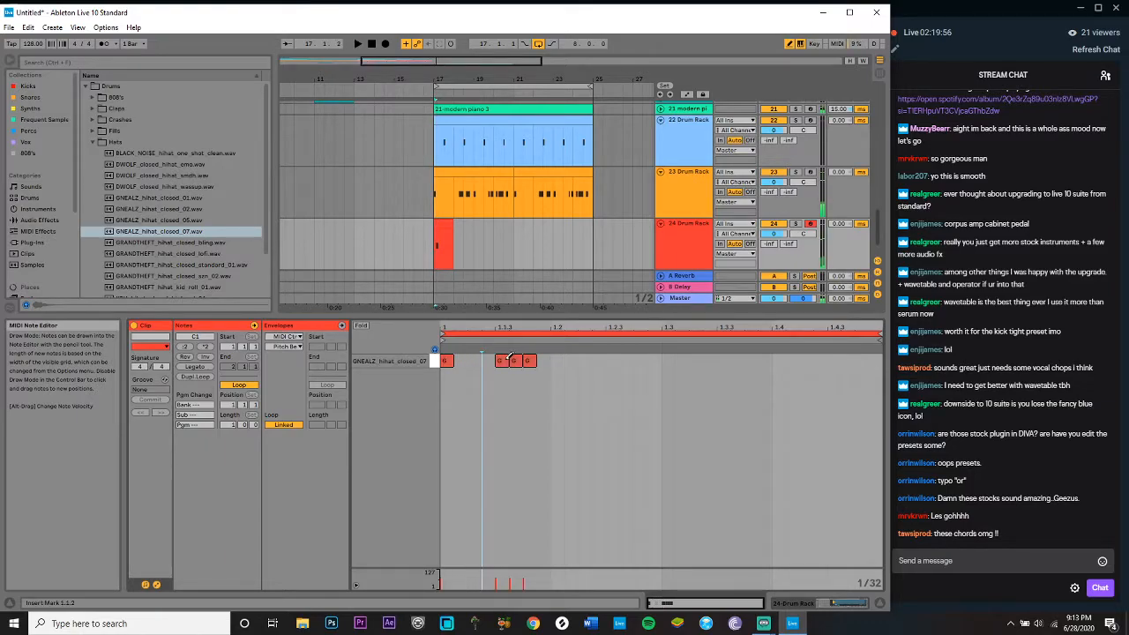
right_click(561, 407)
click(644, 565)
click(528, 360)
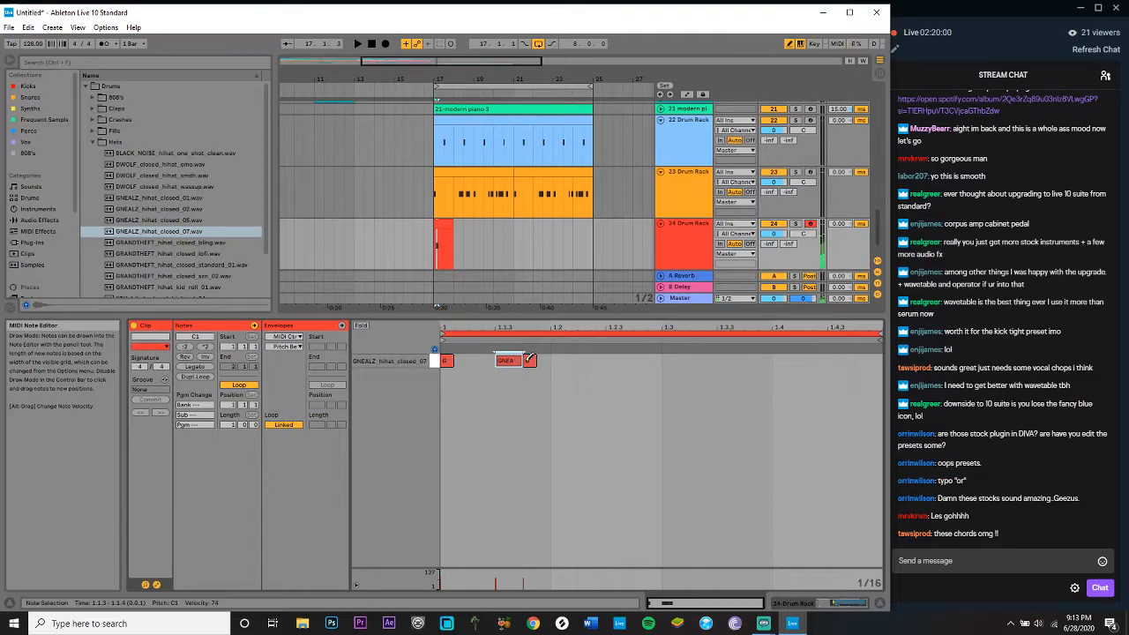
click(509, 360)
drag(556, 360, 624, 358)
click(672, 360)
Step: Set the clip's note grid to 1/32 triplets
right_click(716, 417)
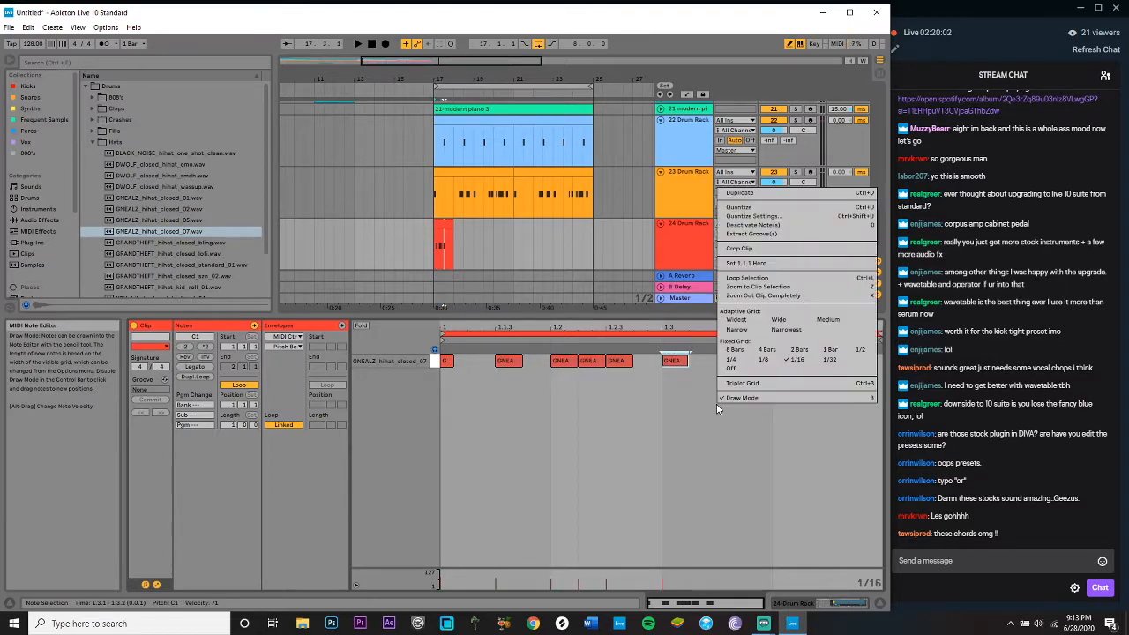
click(838, 384)
right_click(728, 428)
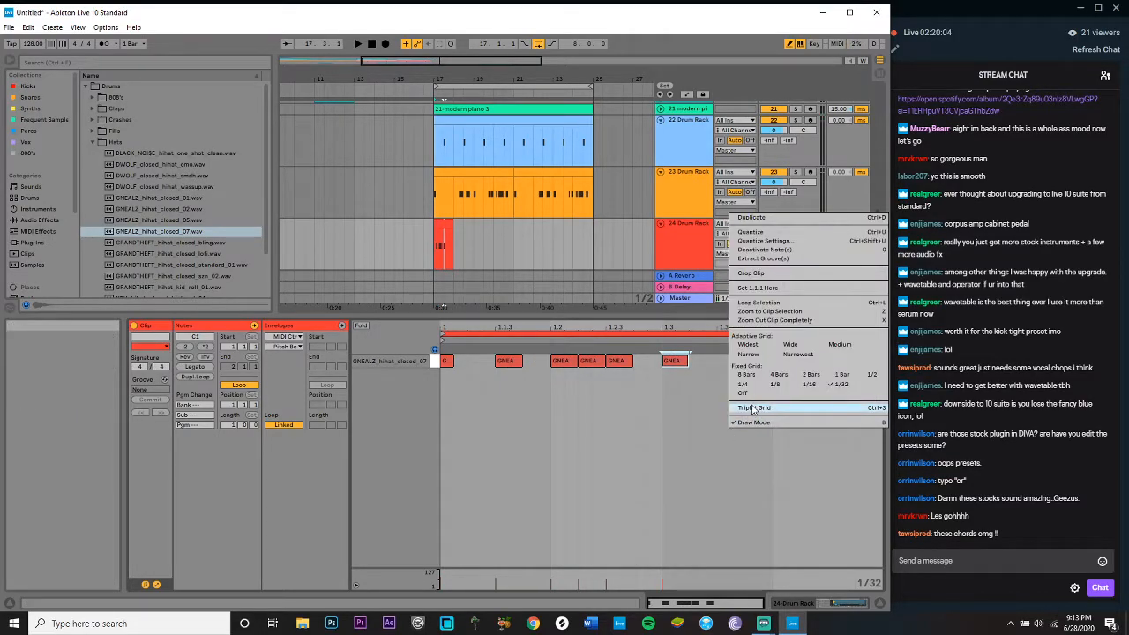
click(754, 408)
Step: Delete the hi-hat Drum Rack track and insert a new MIDI track in its place
click(664, 257)
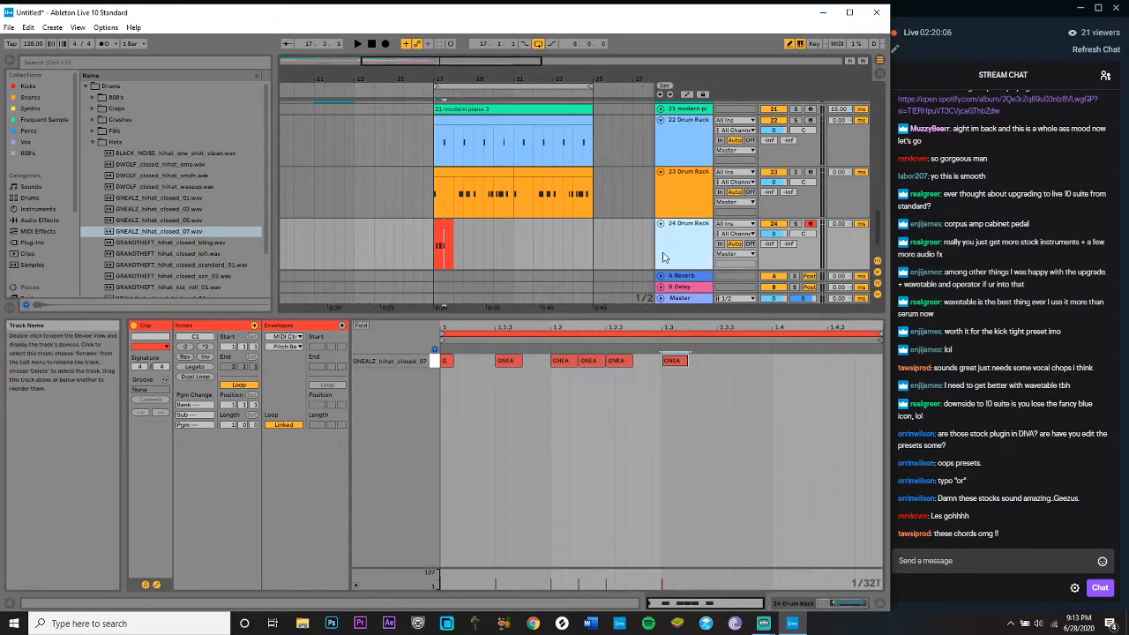
key(Delete)
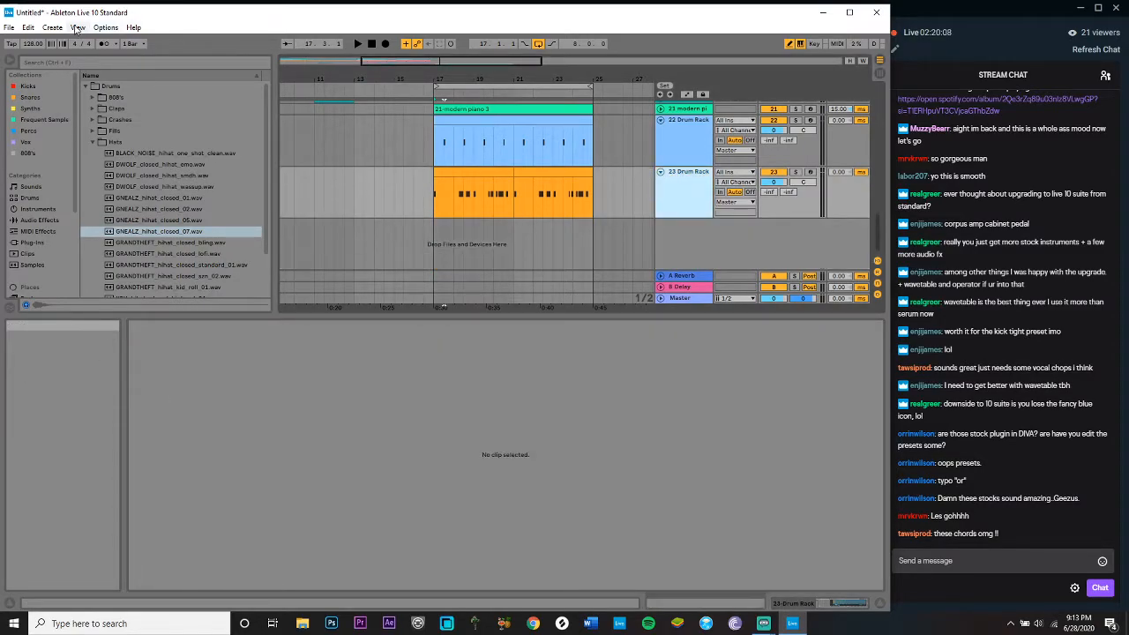
click(52, 28)
click(86, 107)
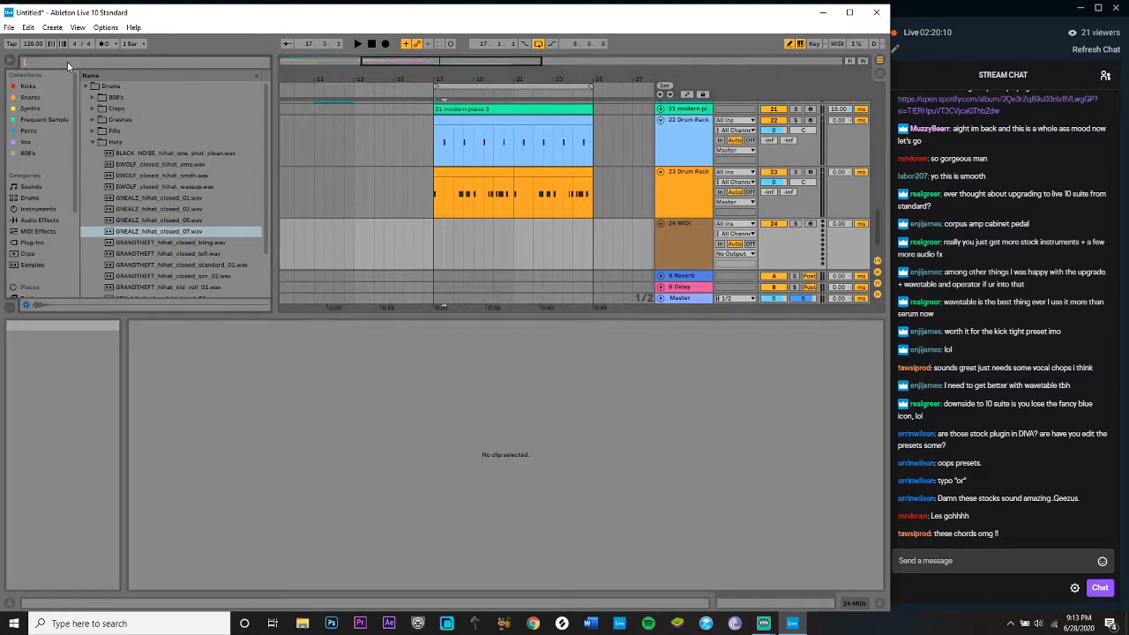
Step: Search all library results for "kbh", audition the closed hi-hats, and load KBH_hihat_closed_at_the_door.wav onto the new MIDI track
text(kbh)
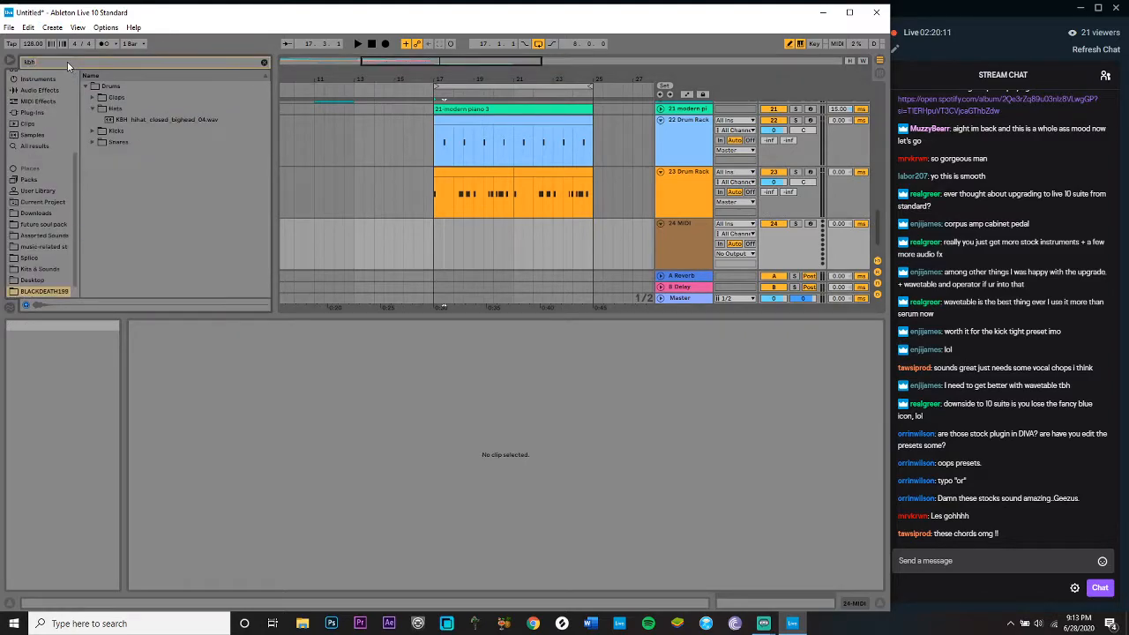
click(35, 146)
click(132, 199)
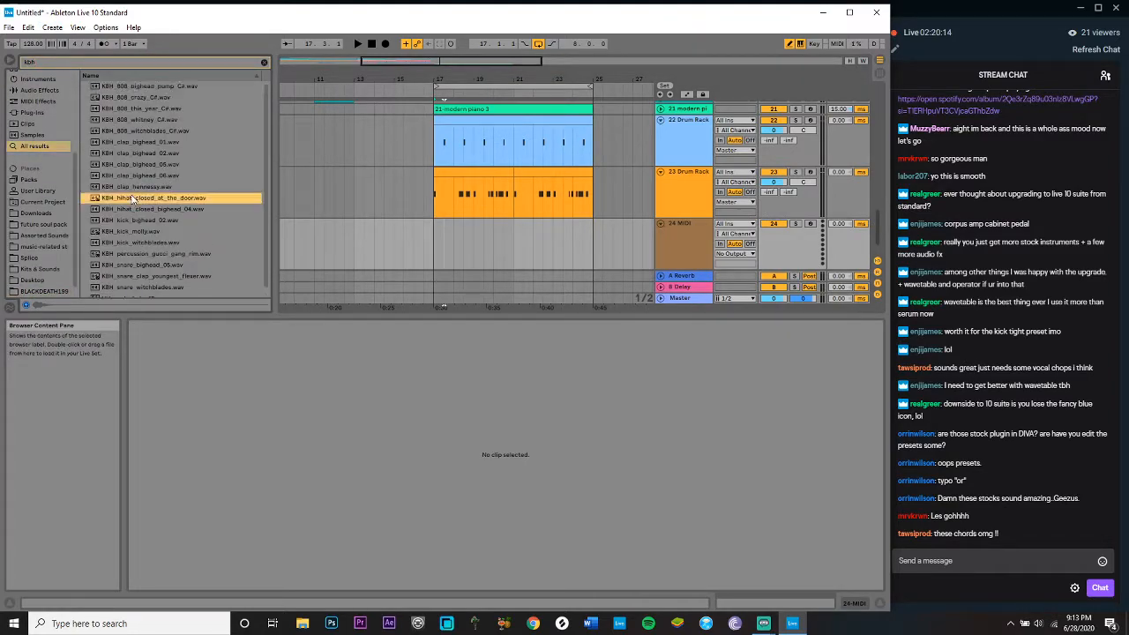
key(Down)
key(Up)
drag(128, 196, 450, 242)
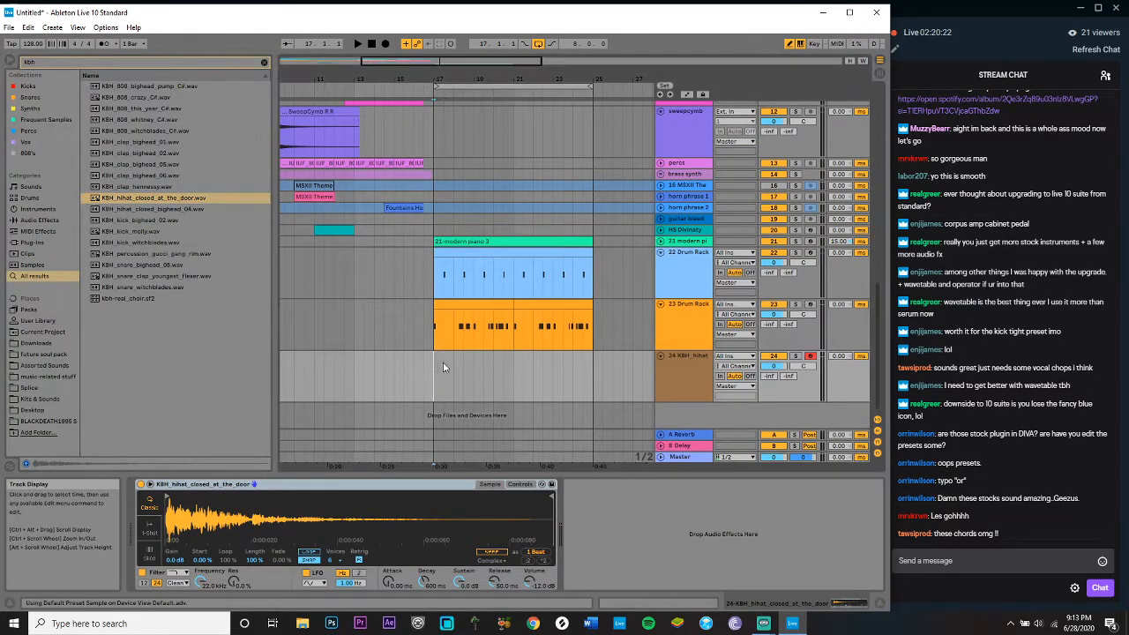
Step: Insert an empty two-bar MIDI clip at bar 17 on the KBH hi-hat track during playback
key(space)
right_click(470, 363)
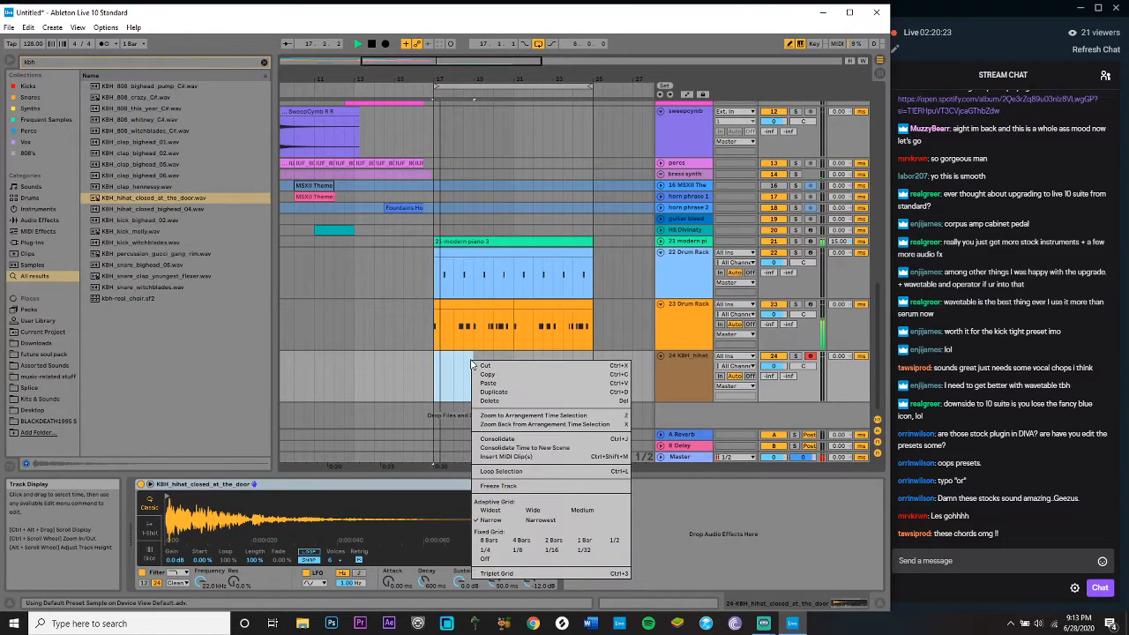
click(511, 451)
Step: Draw sixteenth C3 hi-hat notes at 1.1, 1.1.3, 1.2 and 1.2.2, checking them with playback
scroll(402, 415, down, 3)
click(388, 459)
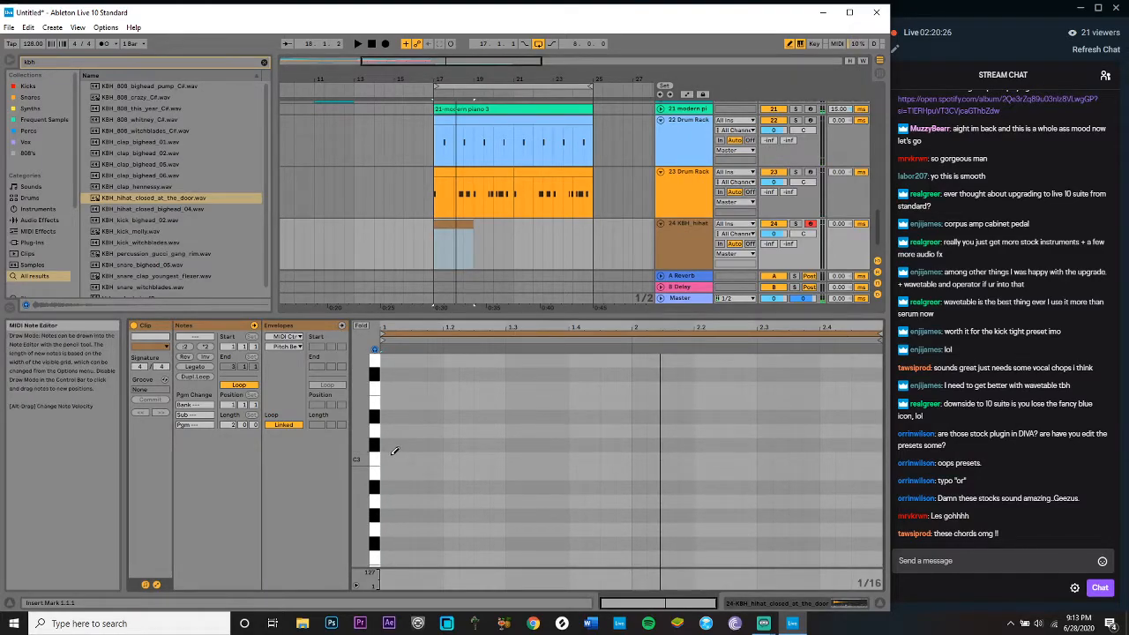
click(418, 458)
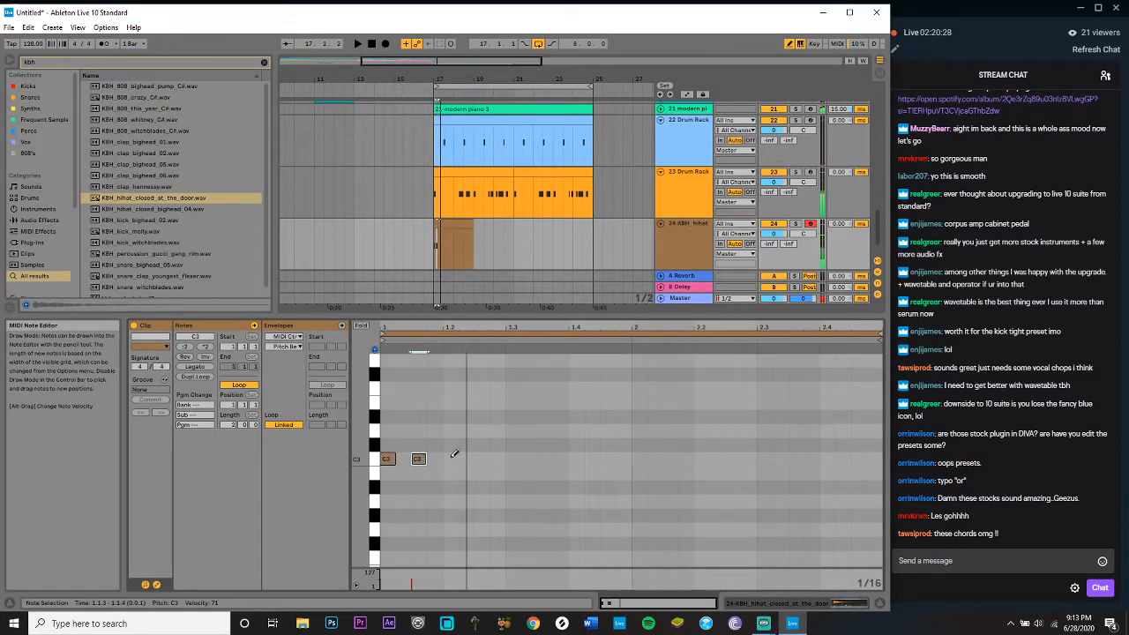
click(450, 459)
key(space)
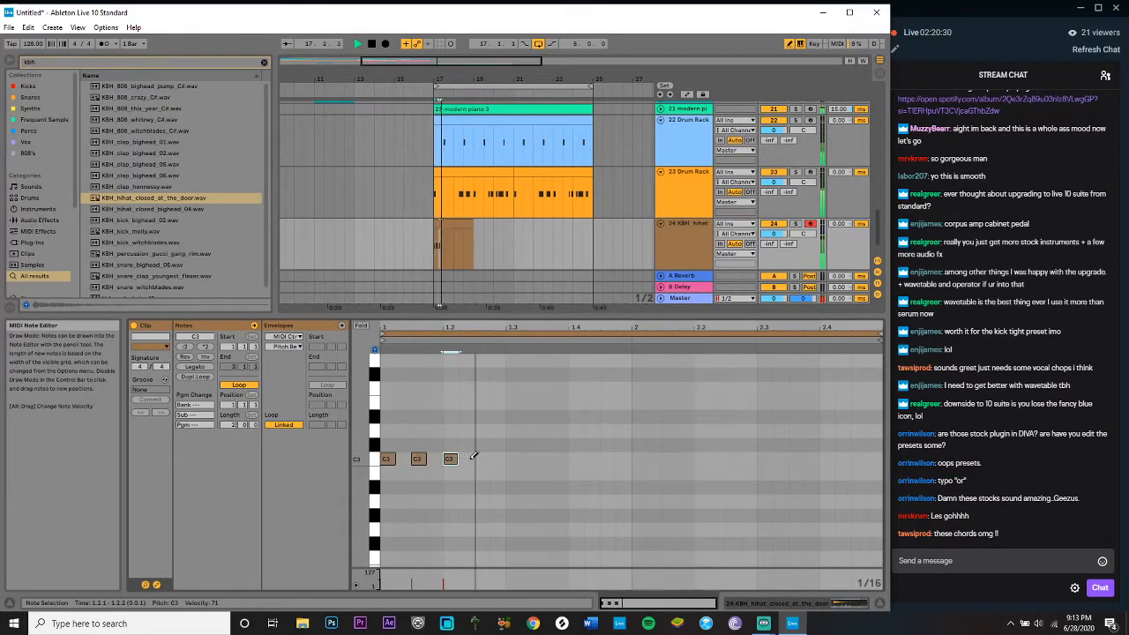
click(465, 459)
Step: Adjust the output volume of the hi-hat's Simpler and reopen its MIDI clip for note editing
key(shift+Tab)
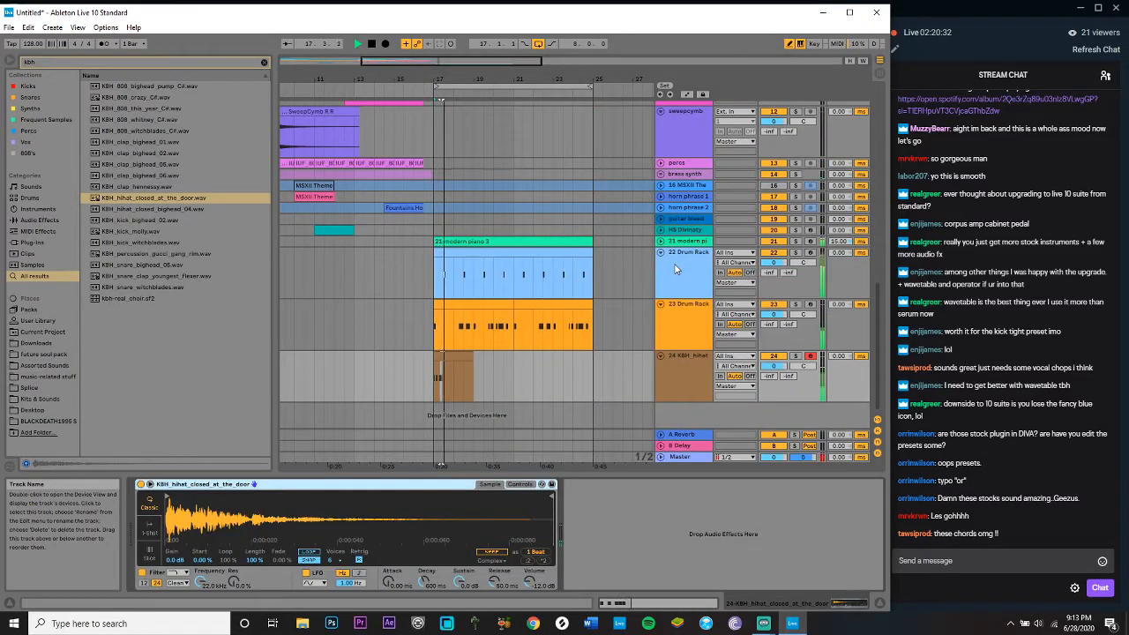
key(space)
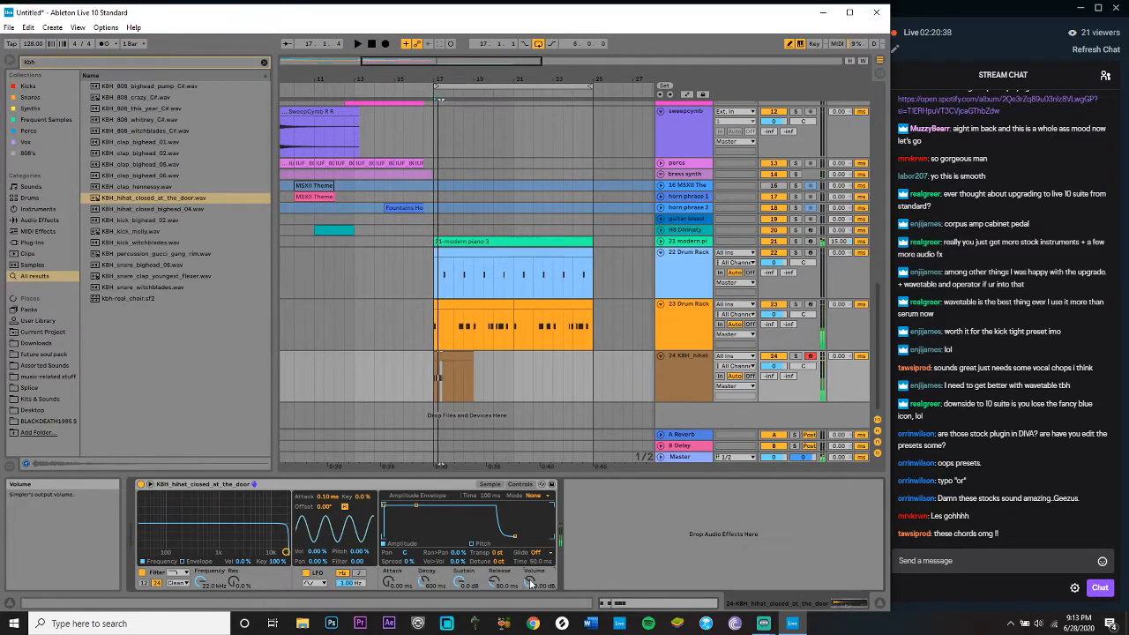
double_click(451, 353)
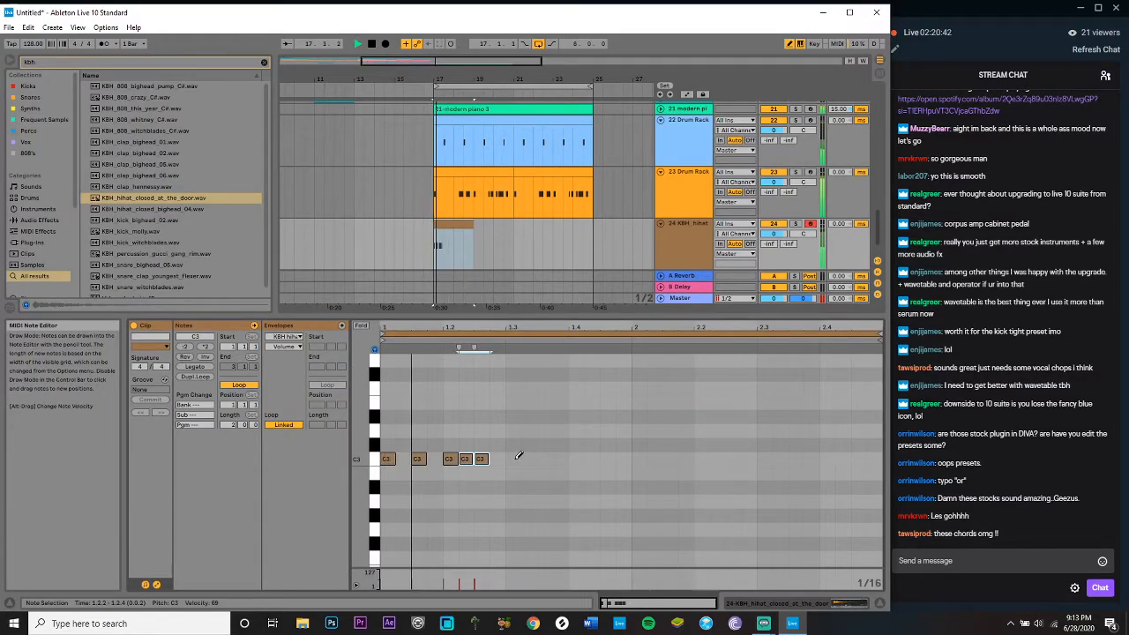
Step: Add a C3 note at 1.3.3, set the grid to 1/16 triplets, and draw a descending E3, D3, C3 run from beat 1.4
key(space)
right_click(607, 438)
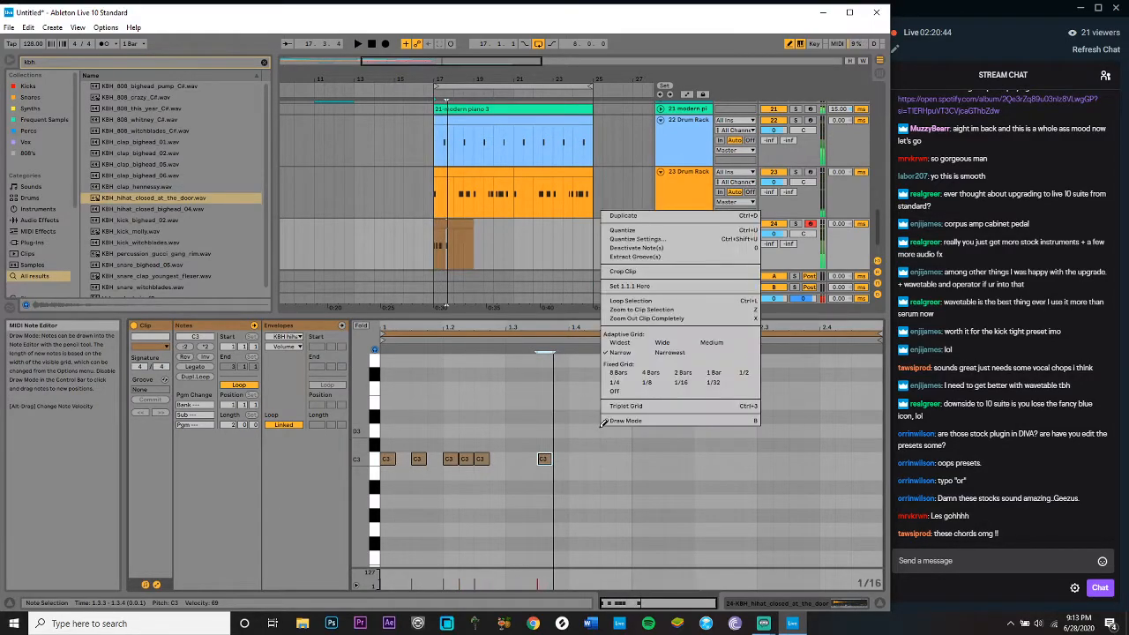
click(682, 386)
right_click(674, 386)
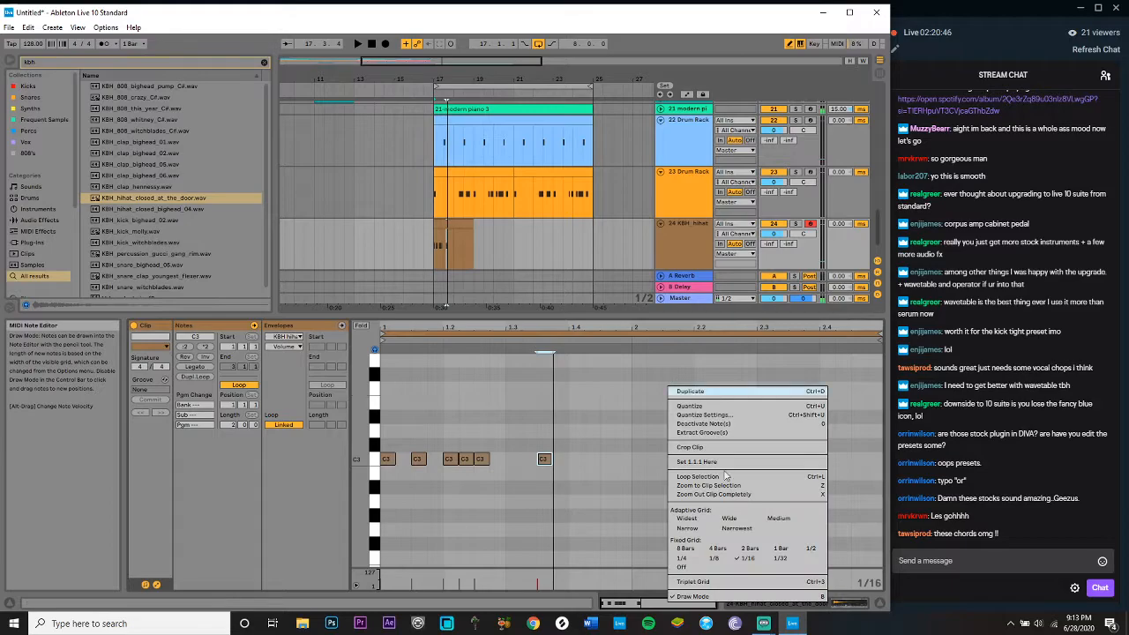
click(730, 579)
key(space)
click(573, 402)
click(583, 431)
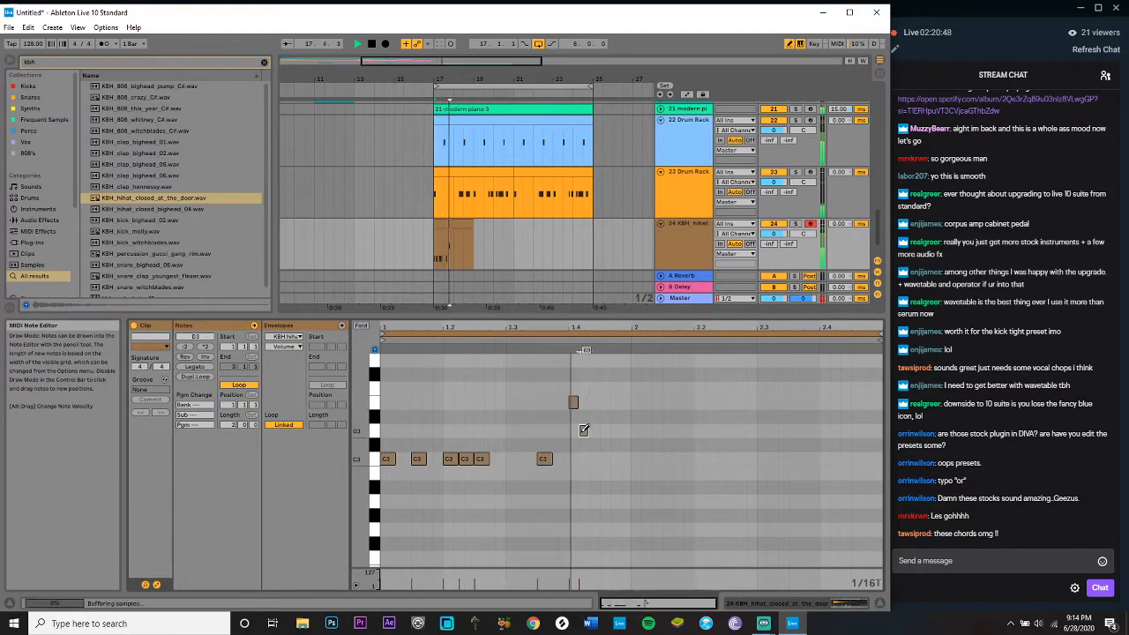
click(595, 459)
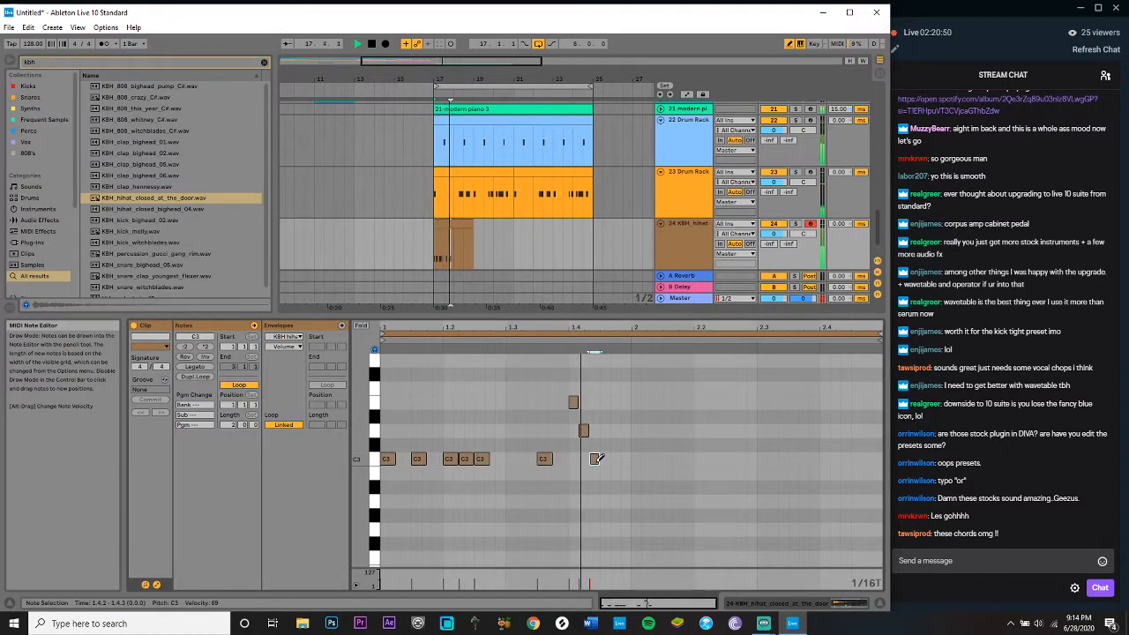
Step: Turn off the triplet grid and draw sixteenth C3 notes at 1.4.3, 2.1.1, 2.1.2 and 2.1.3
right_click(623, 452)
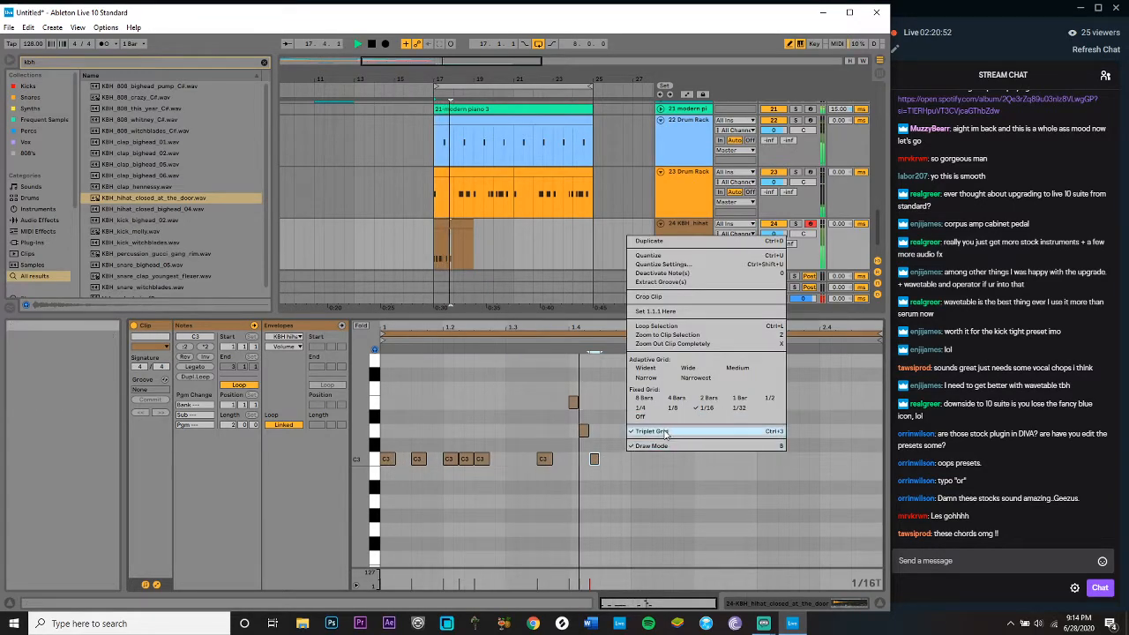
click(670, 427)
click(607, 458)
key(space)
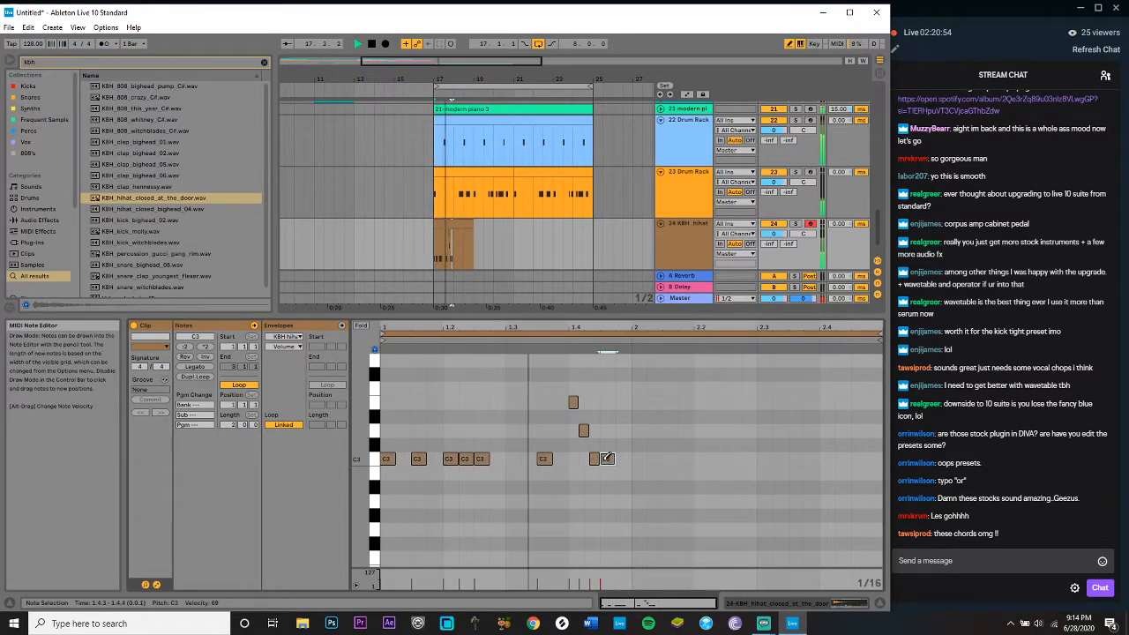
drag(624, 459, 640, 459)
click(653, 459)
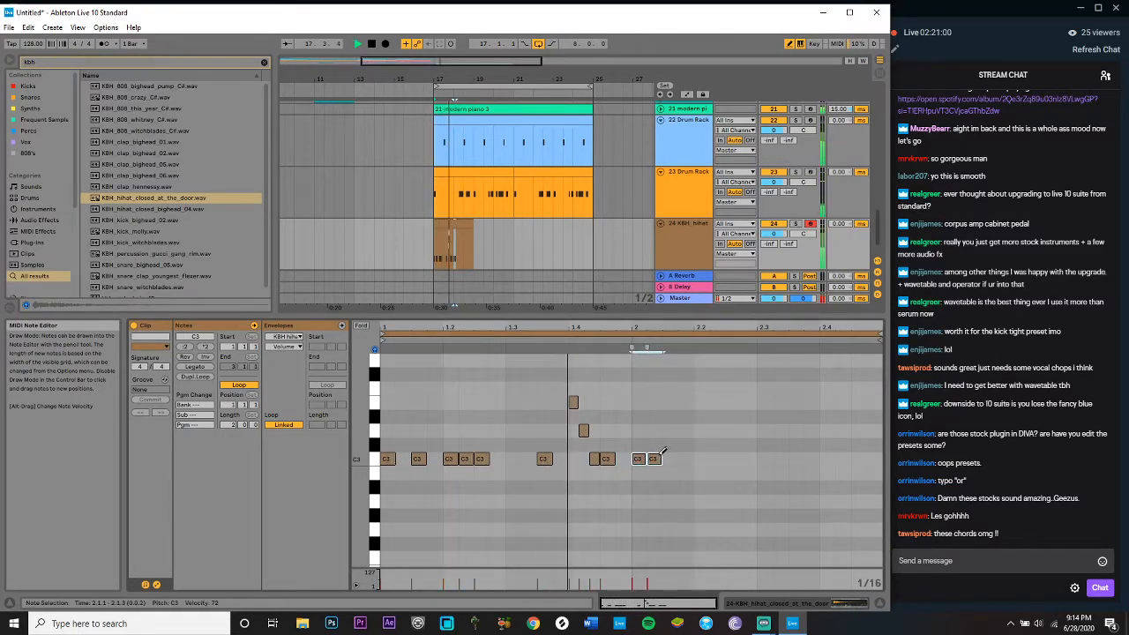
click(671, 459)
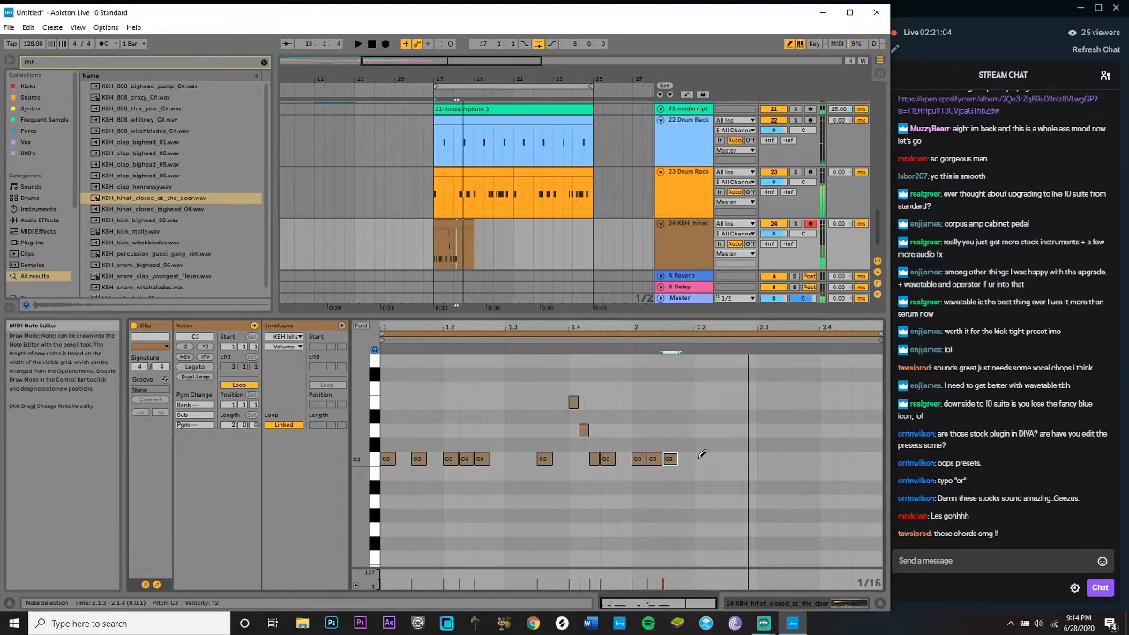
Step: Add a sixteenth C3 note at beat 2.2, trying the 1/32 grid and returning to 1/16
right_click(698, 412)
click(811, 370)
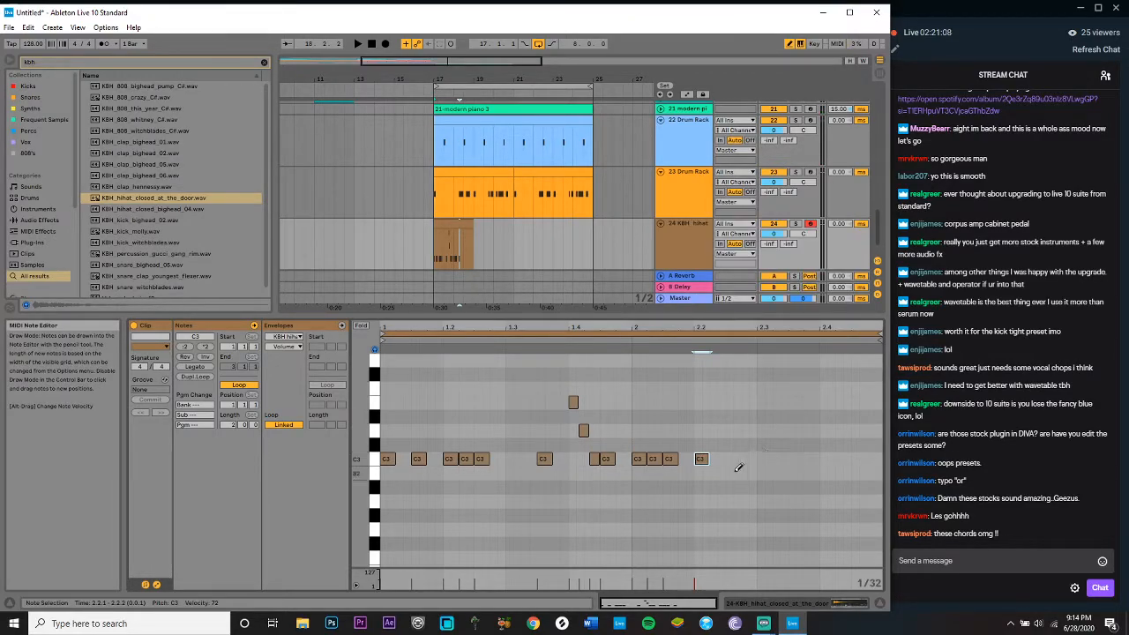
right_click(734, 426)
click(813, 391)
right_click(748, 389)
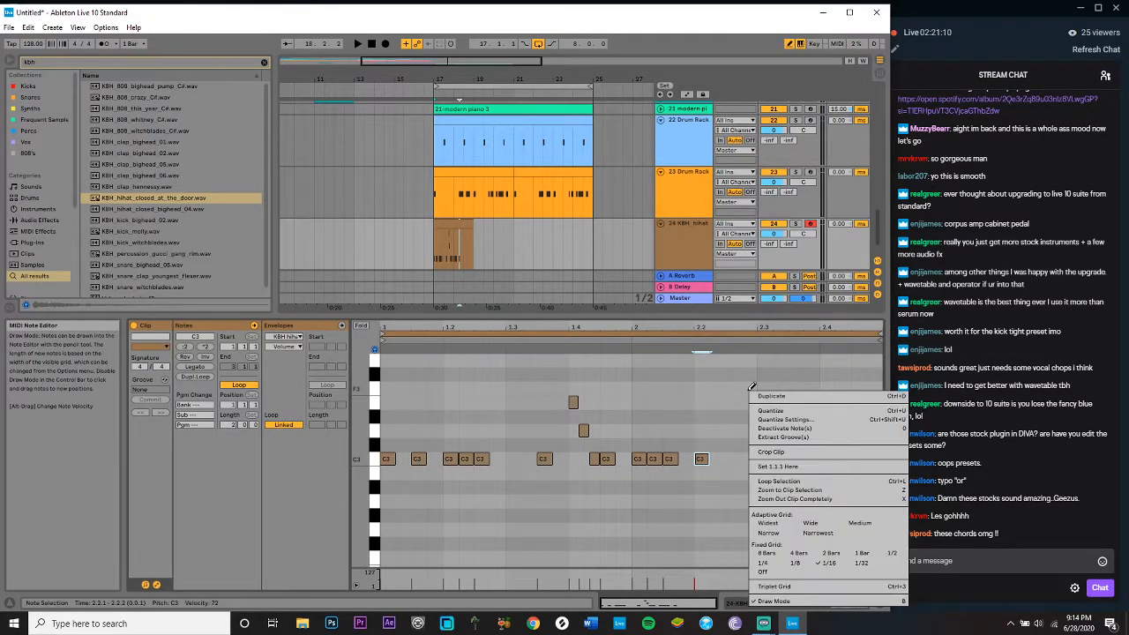
key(space)
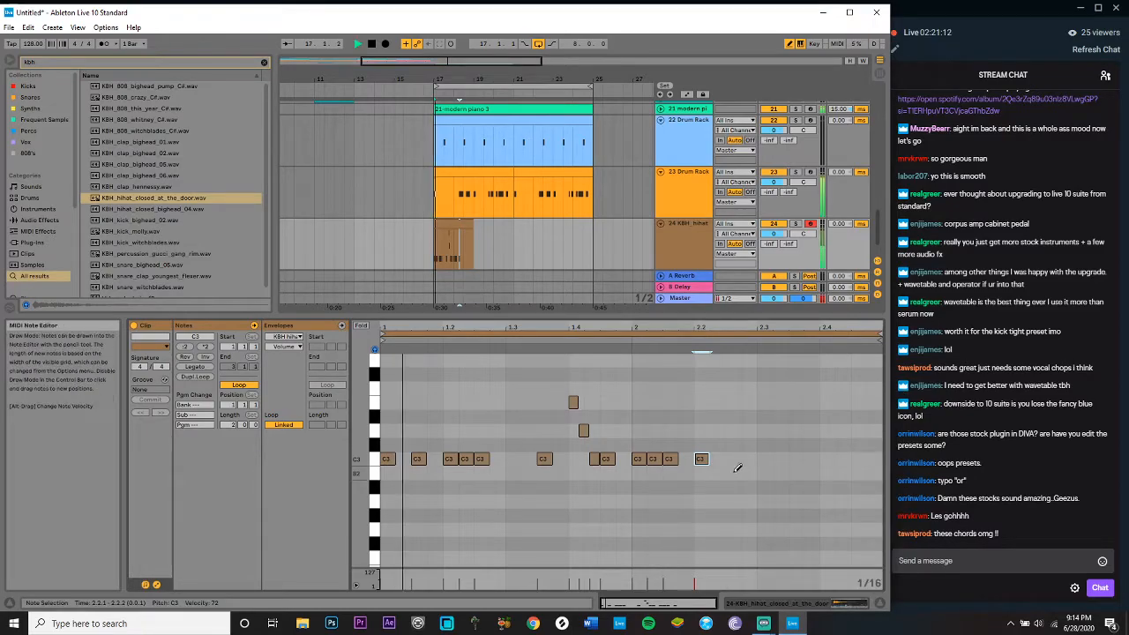
Step: Set the grid to 1/16 triplets and draw a descending C3, A2, F#2 run from about 2.2.3
right_click(728, 439)
click(732, 435)
click(730, 459)
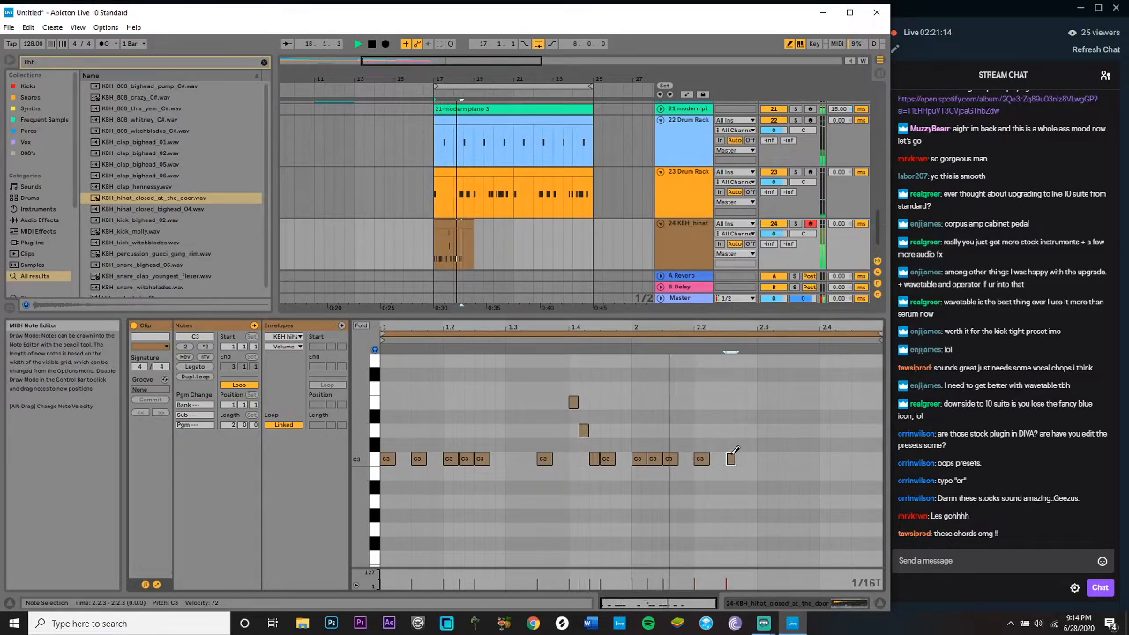
click(741, 501)
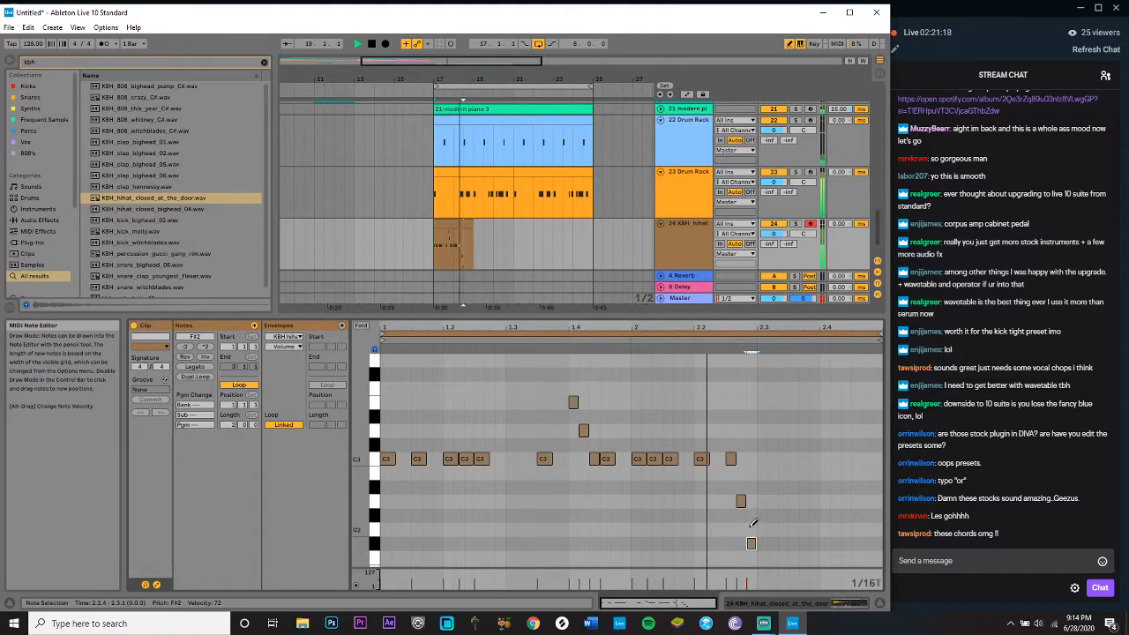
Step: Return the grid to straight 1/16 and draw C3 notes at 2.3.3, 2.4.1 and 2.4.3
right_click(712, 463)
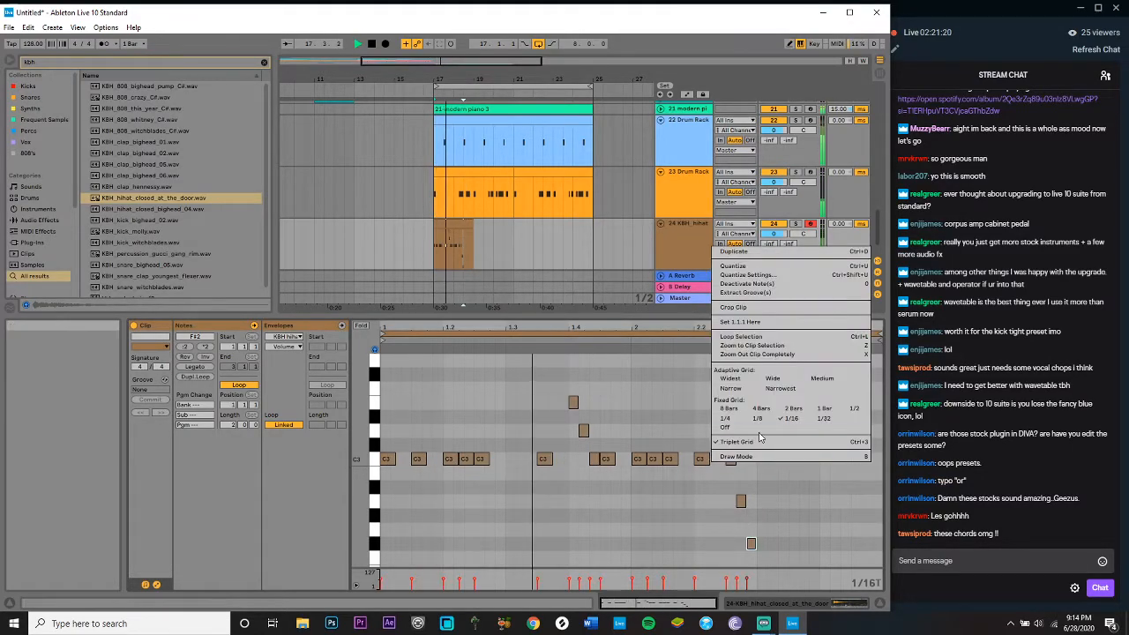
click(745, 456)
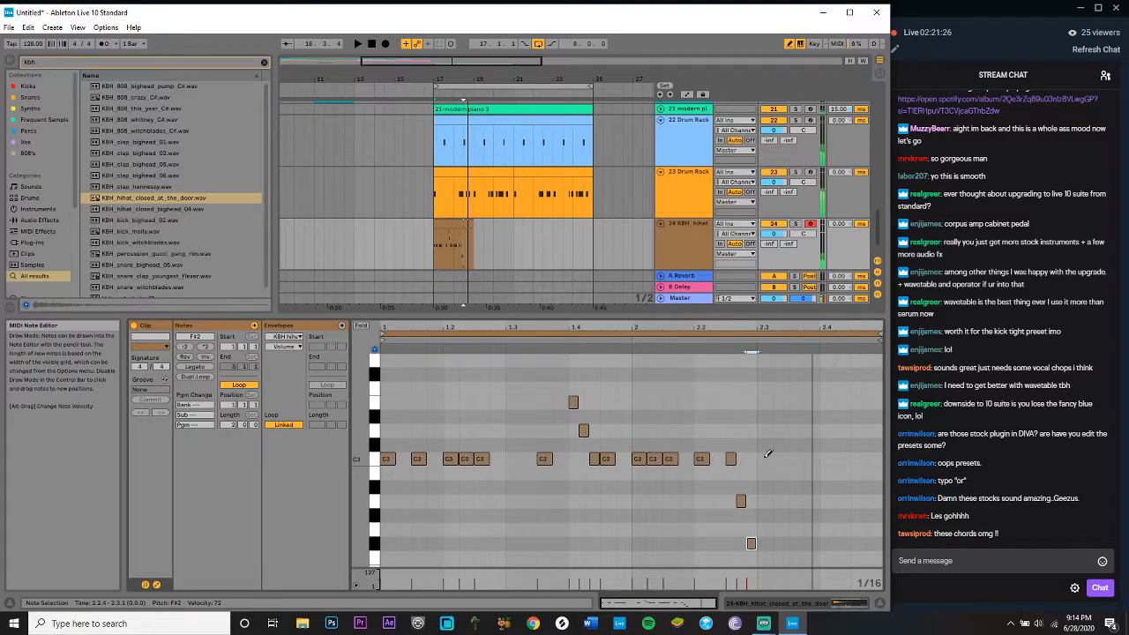
click(795, 458)
click(826, 457)
click(857, 457)
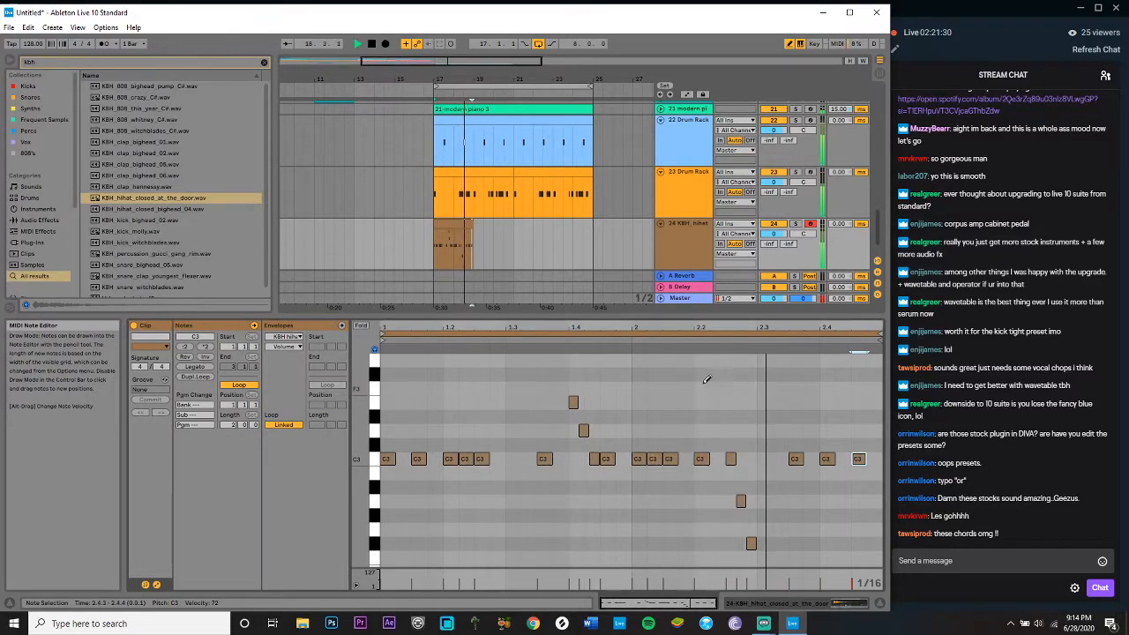
Step: Duplicate the two-bar hi-hat clip directly after itself at bar 19
click(448, 226)
key(ctrl+d)
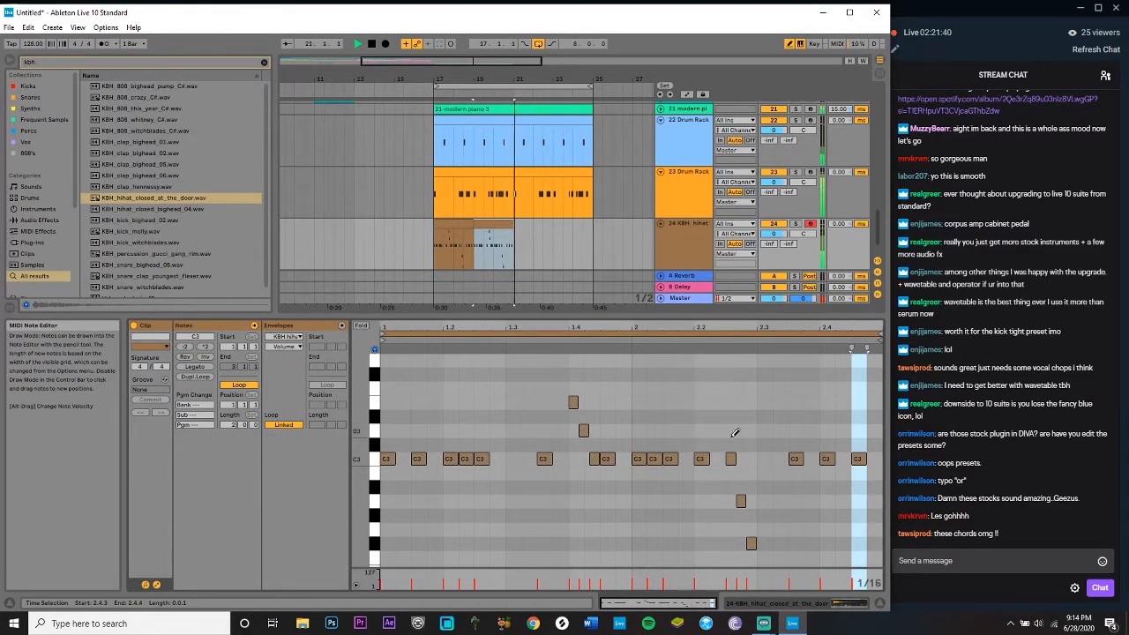
Step: Set the note grid to 1/8 triplets and draw three C3 hi-hat notes from 2.3 up to 2.4
right_click(759, 403)
click(805, 499)
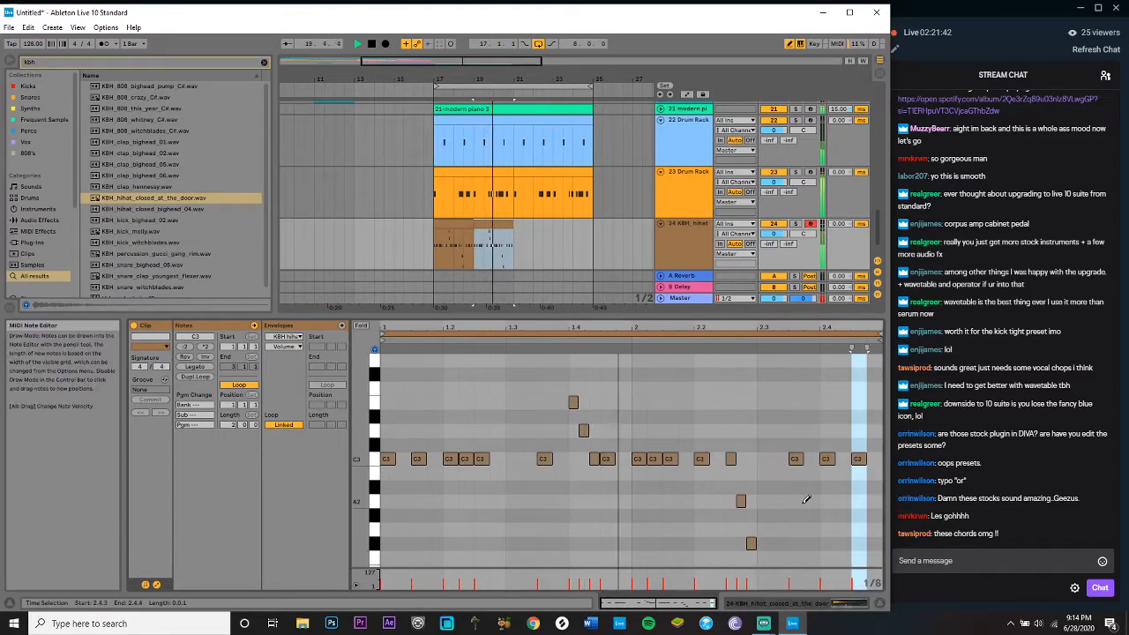
right_click(805, 498)
click(807, 497)
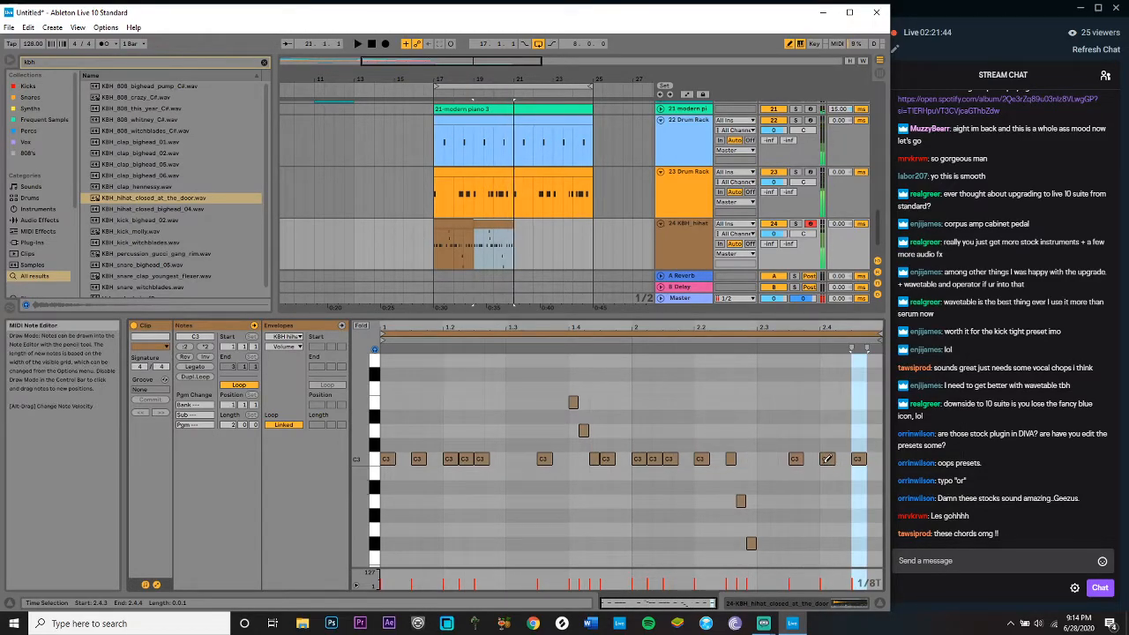
mouse_move(811, 459)
mouse_down()
mouse_move(764, 459)
mouse_move(781, 458)
mouse_up()
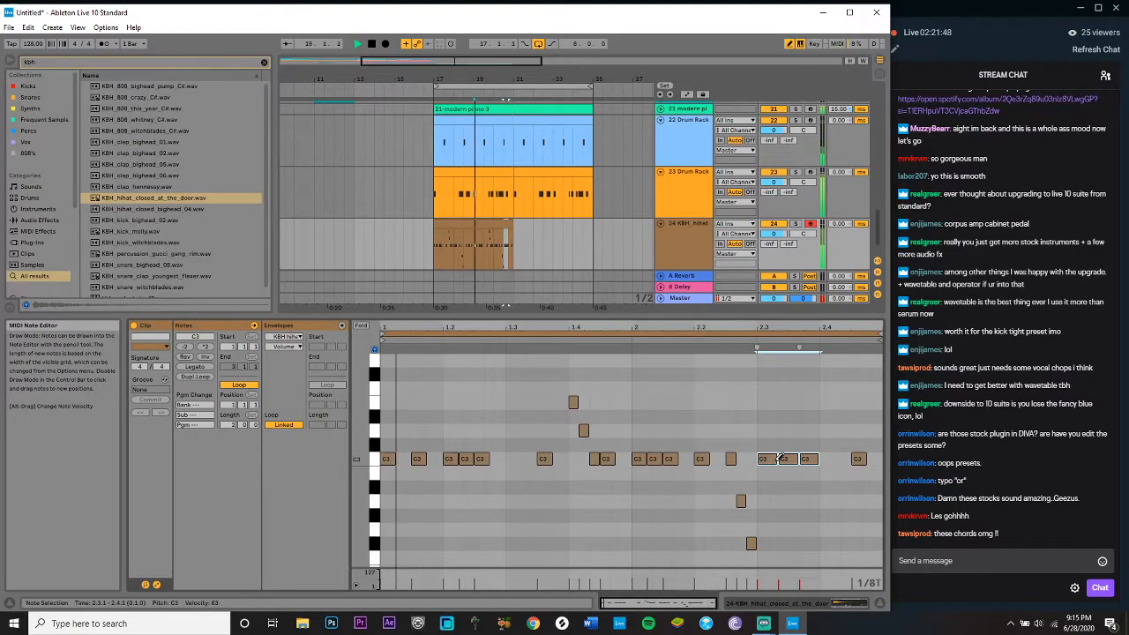
Step: Return the note grid to straight 1/8 and draw C3 hi-hat notes at 2.4 and 2.4.3
right_click(827, 458)
click(838, 451)
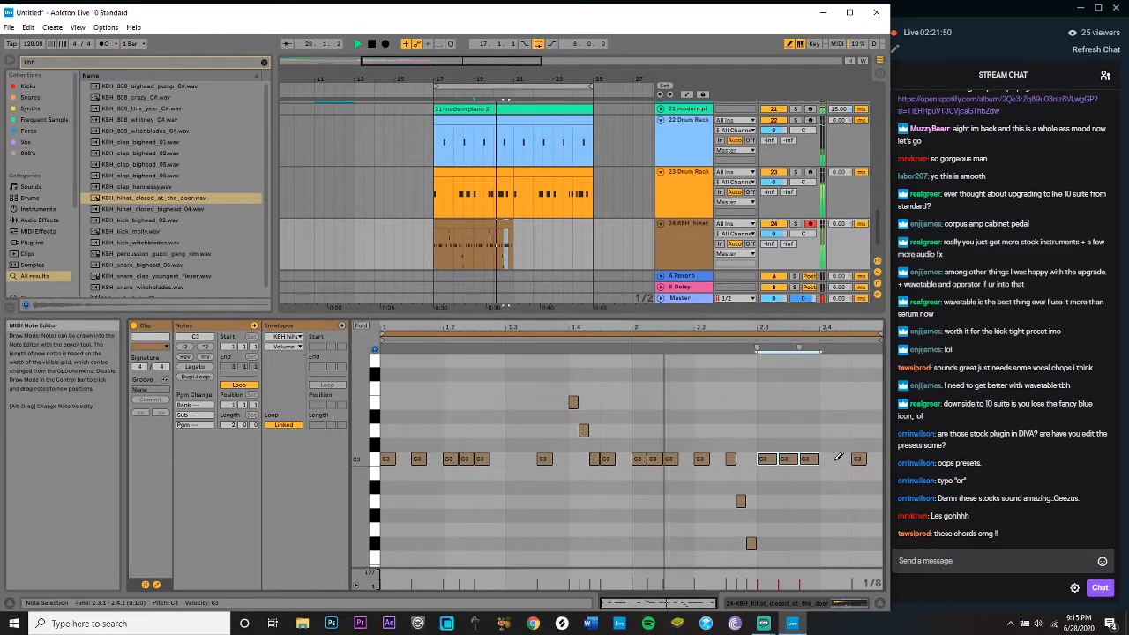
click(827, 459)
drag(853, 459, 878, 459)
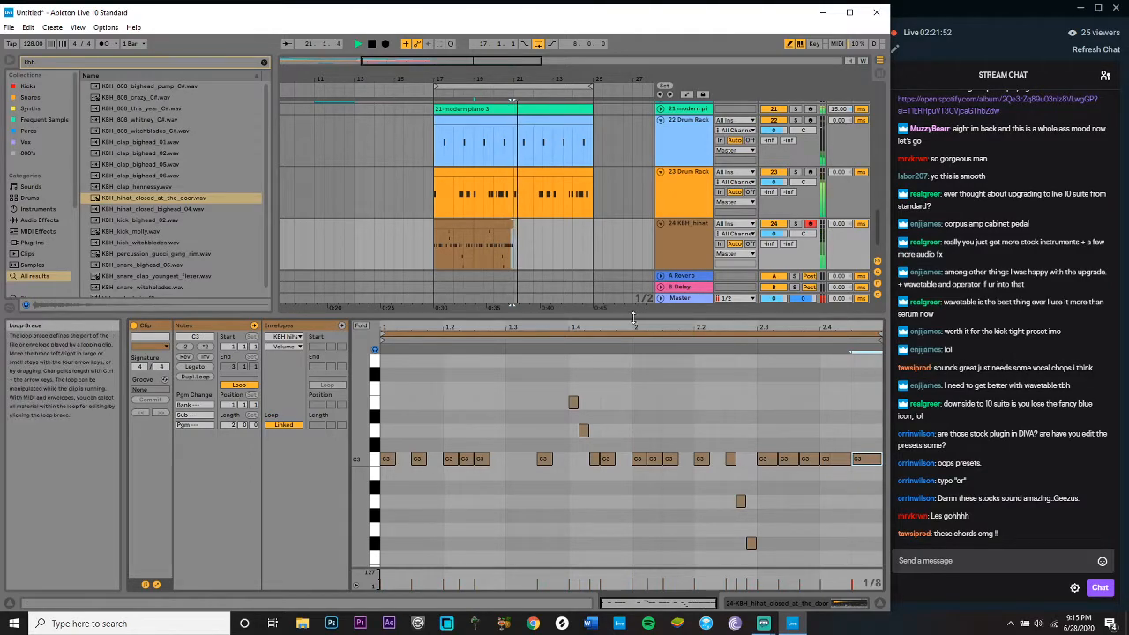
Step: Duplicate the two hi-hat clips to bar 21 and consolidate them all into one eight-bar clip from bar 17
click(481, 226)
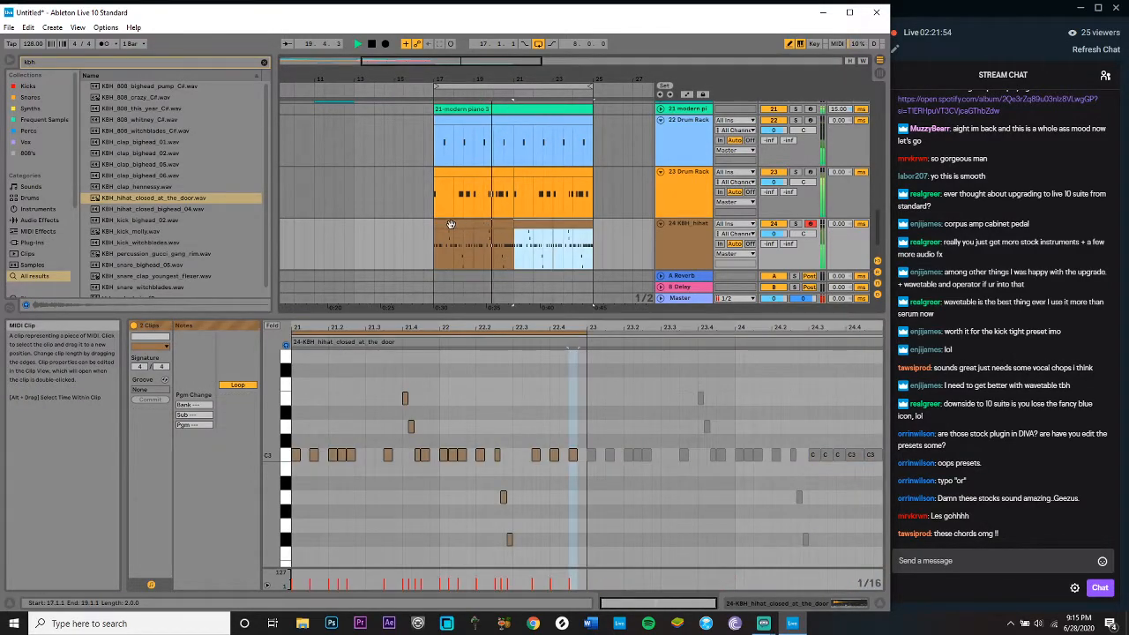
click(450, 224)
double_click(450, 224)
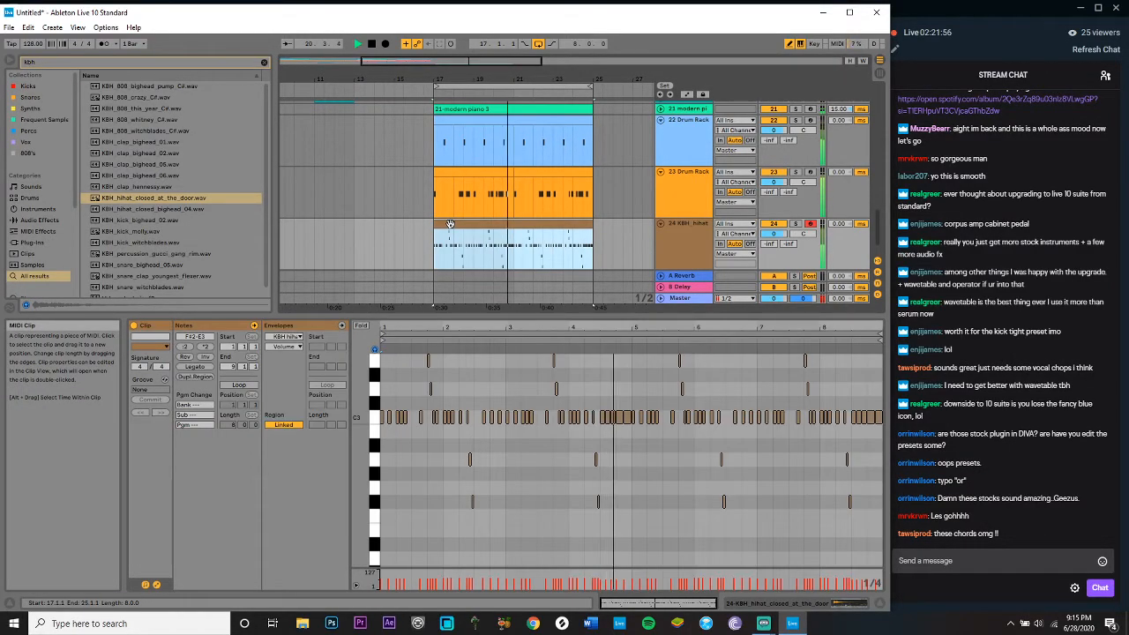
Step: Fold the hi-hat track and the two Drum Rack tracks, 22 and 23
click(661, 224)
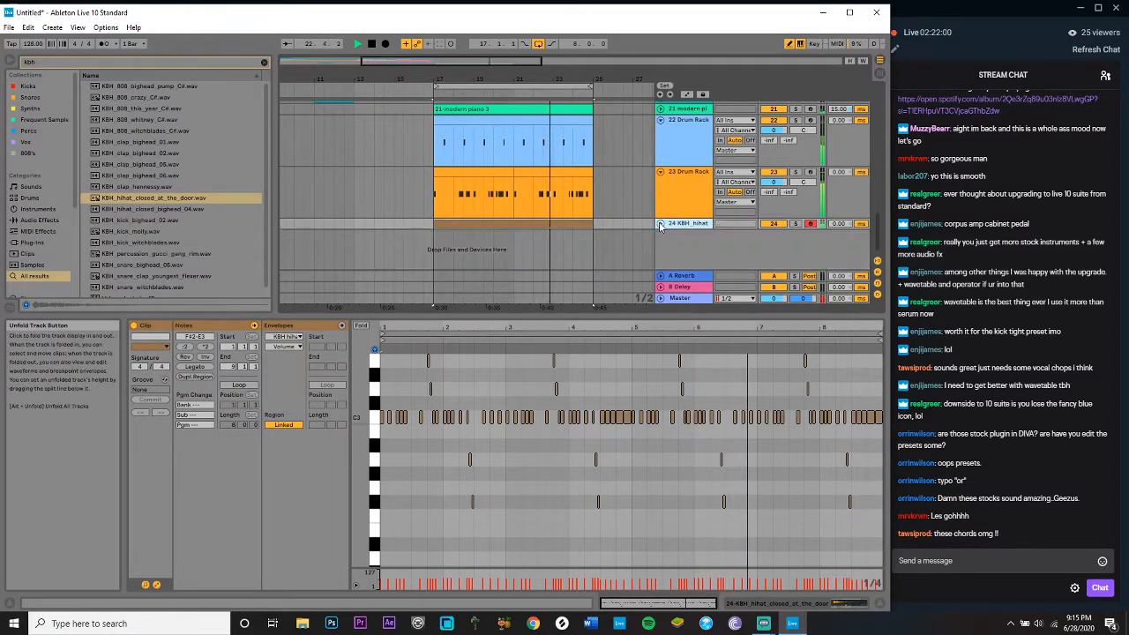
click(661, 172)
click(661, 120)
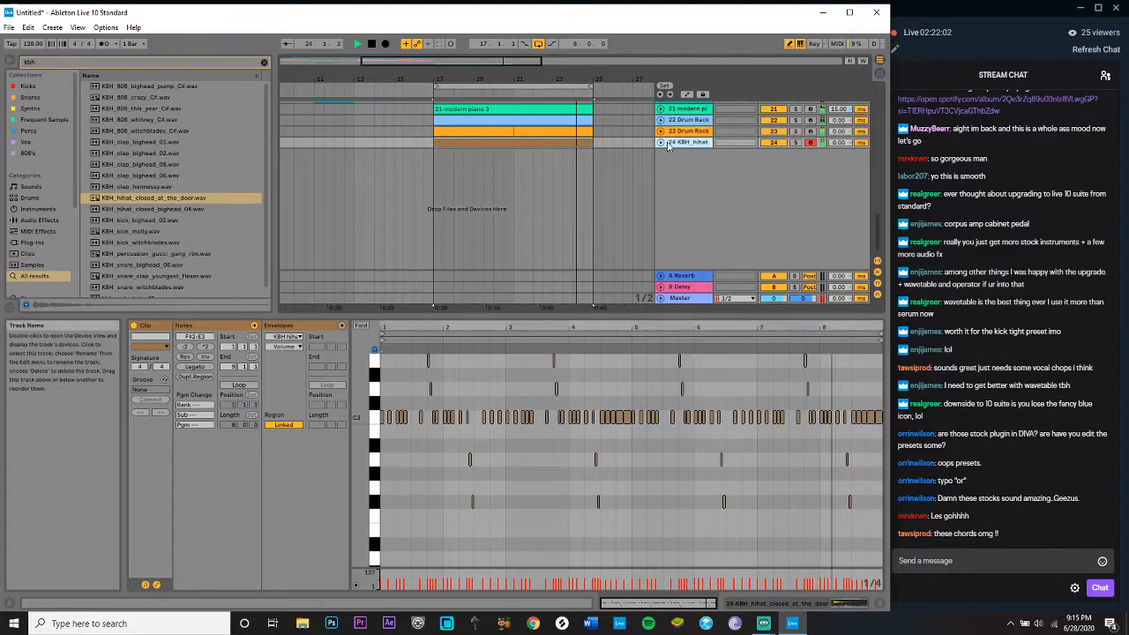
Step: Set the clap sample's volume to 0 dB, and bring up the kick and hi-hat samplers to check their levels
click(689, 124)
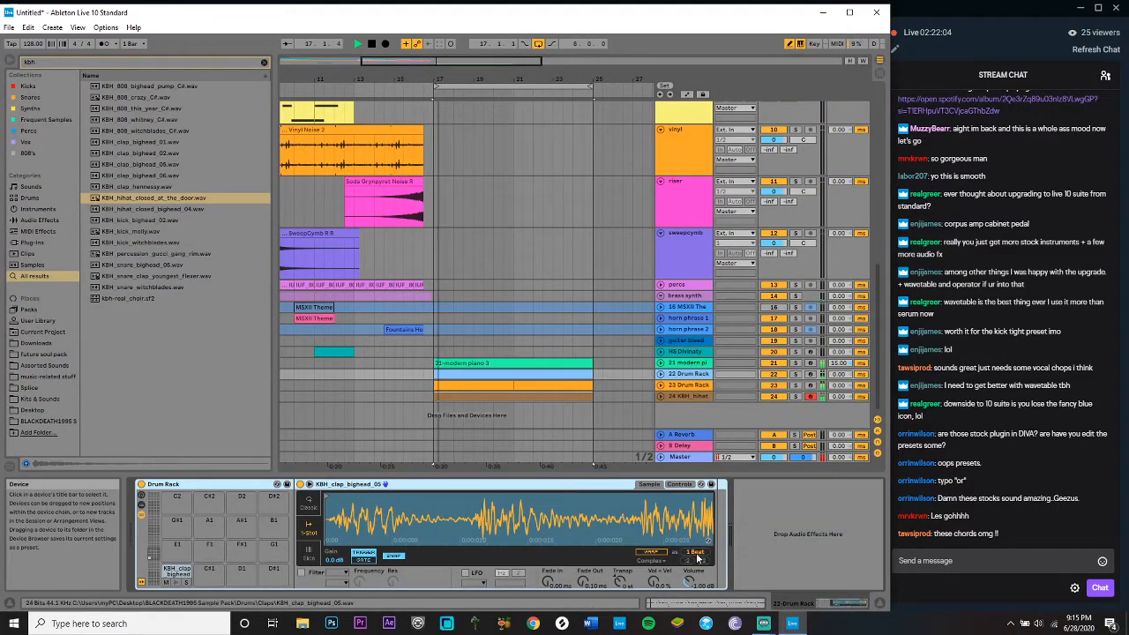
click(682, 581)
key(Delete)
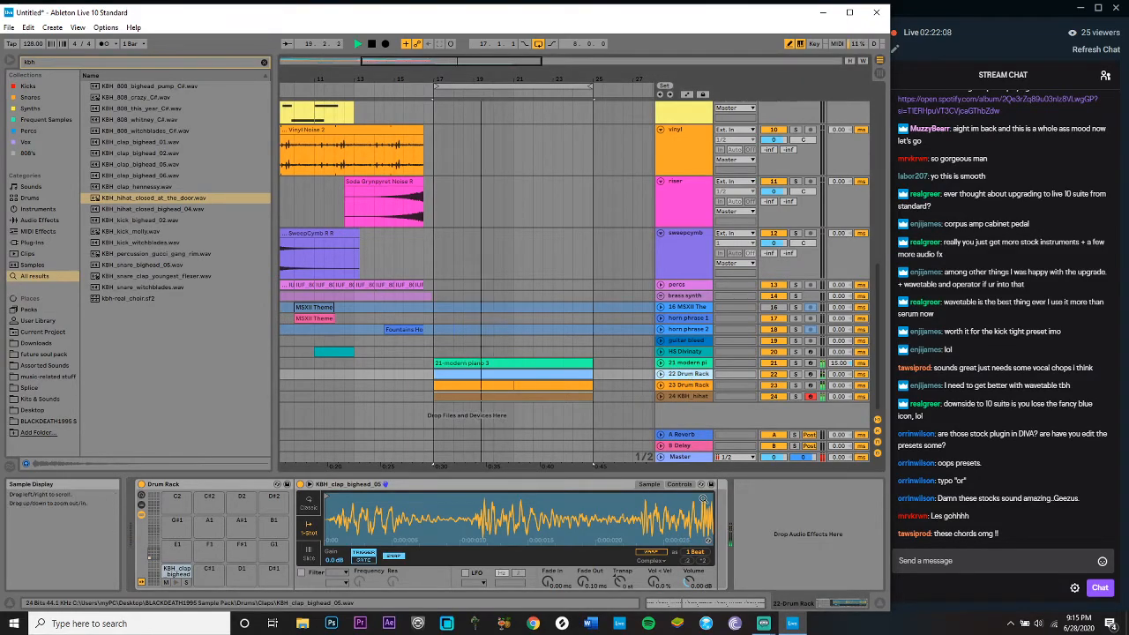
click(681, 387)
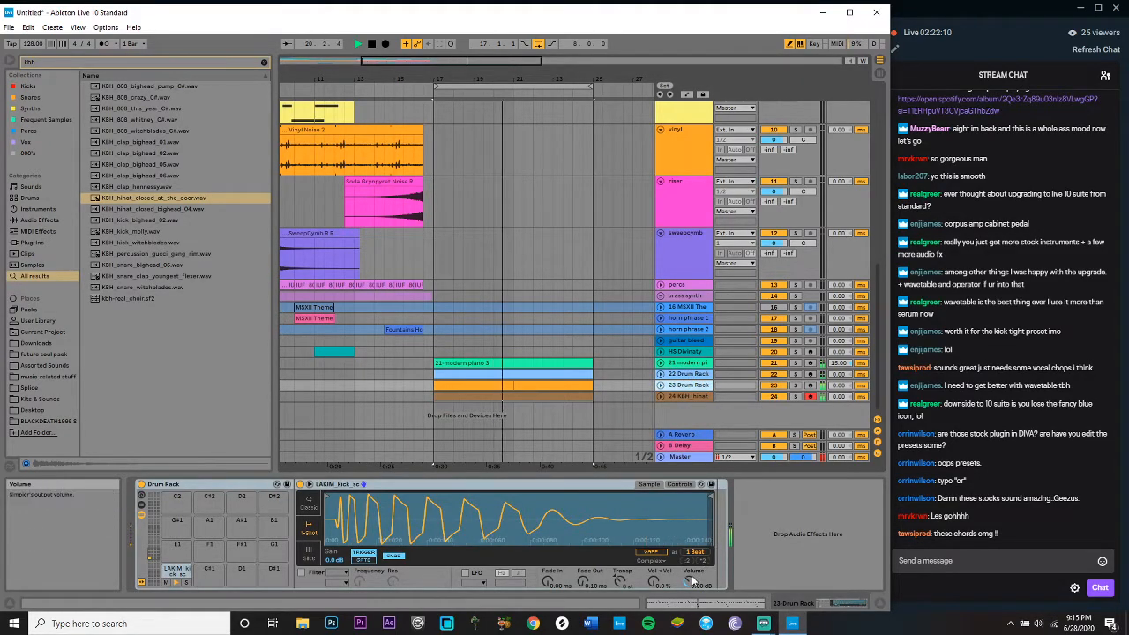
click(681, 398)
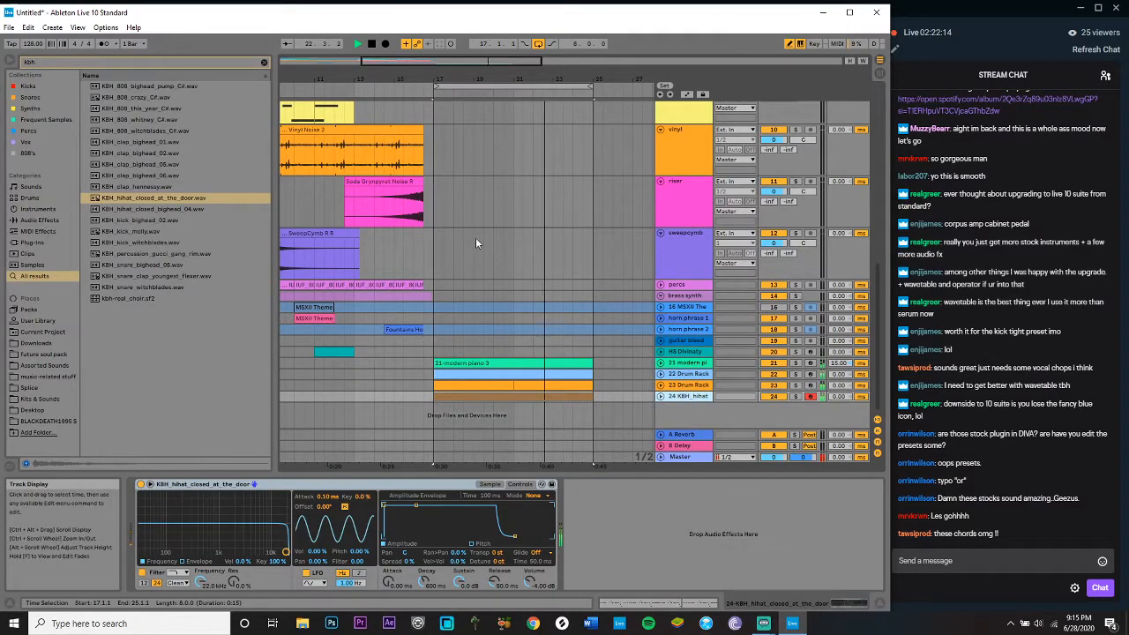
Step: Insert a new MIDI track below the hi-hat and load an empty Drum Rack onto it
click(51, 27)
click(88, 110)
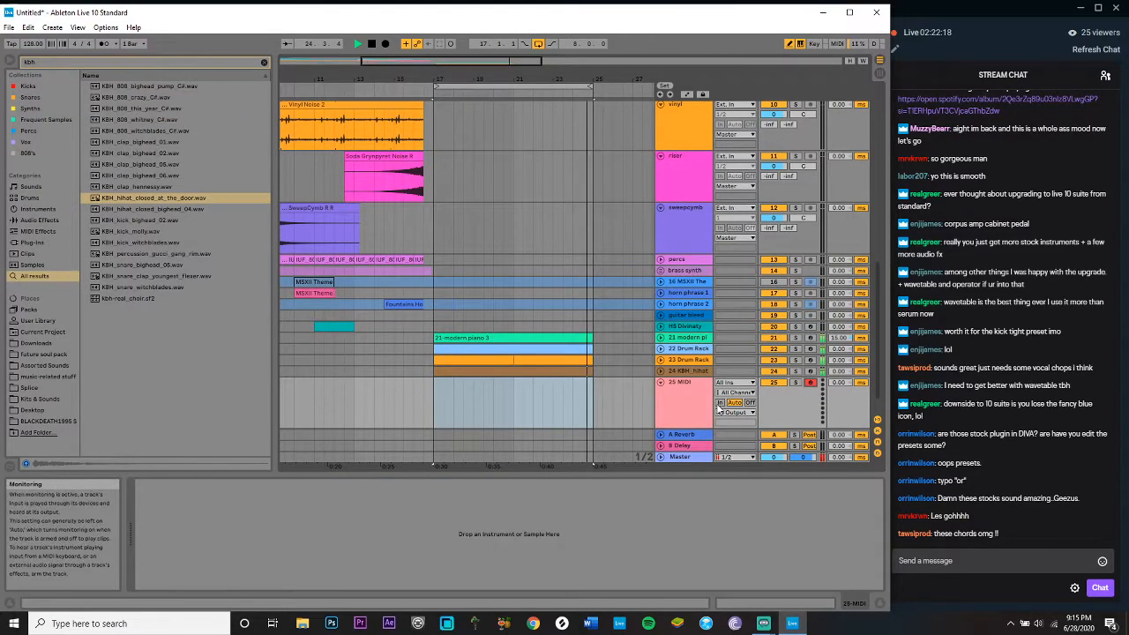
click(734, 403)
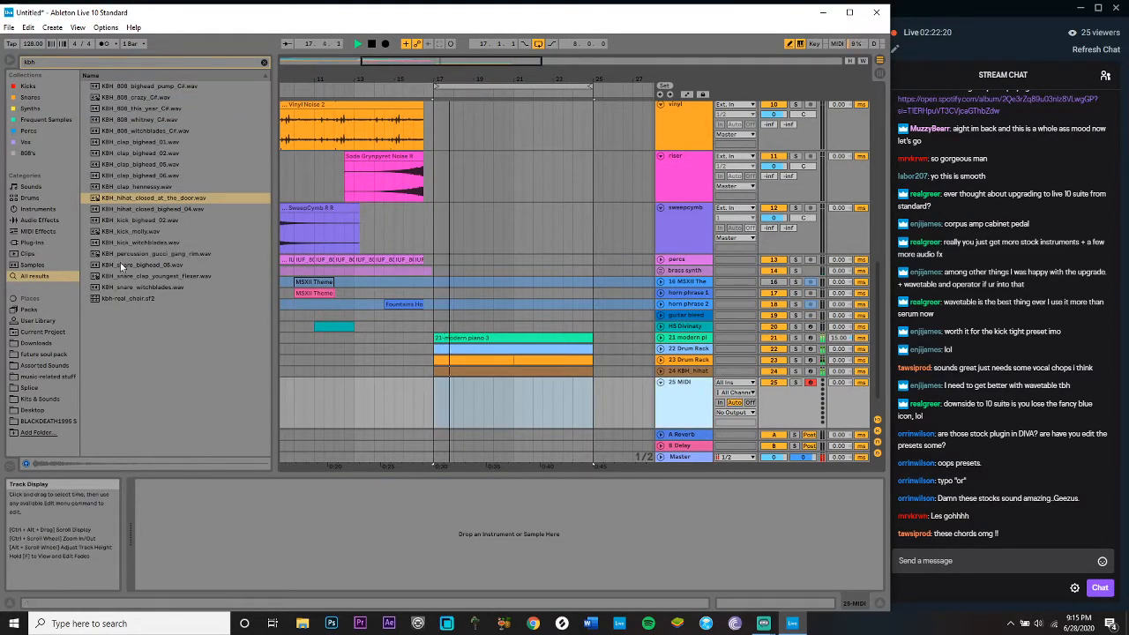
click(35, 209)
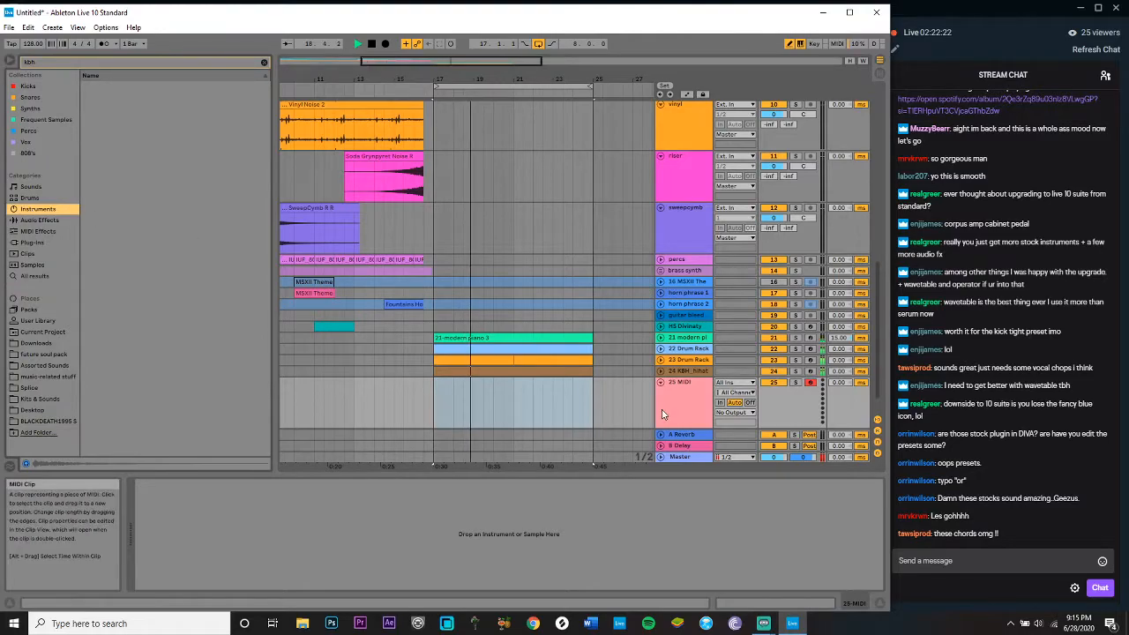
click(264, 61)
double_click(117, 97)
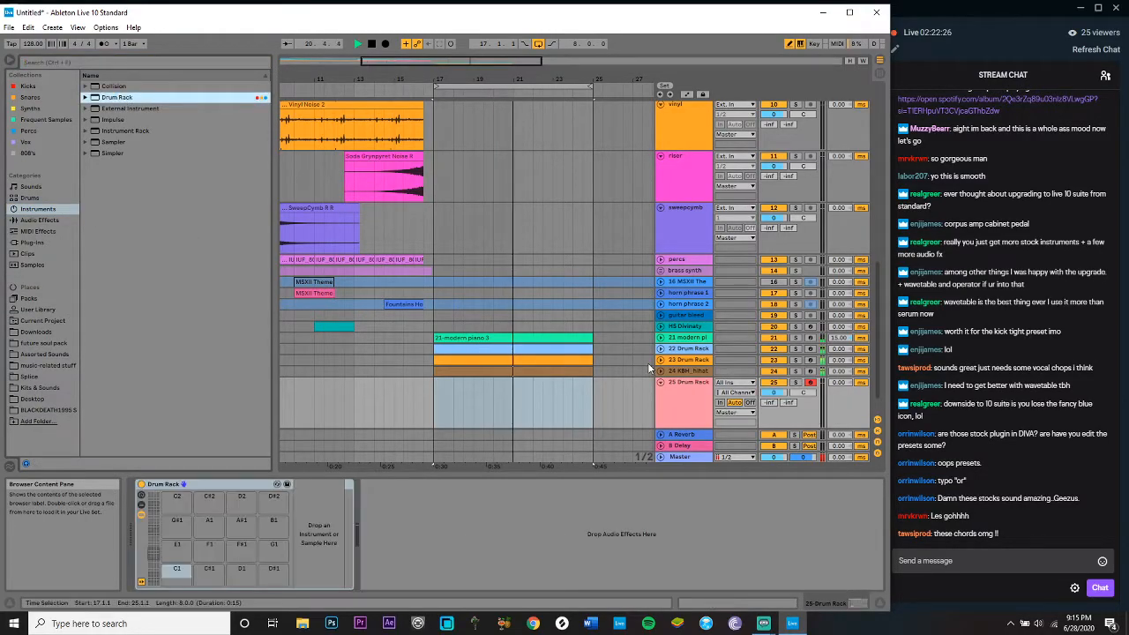
Step: Load KBH_snare_witchblades.wav from the sample pack's Snares folder onto the new rack's C1 pad
click(70, 411)
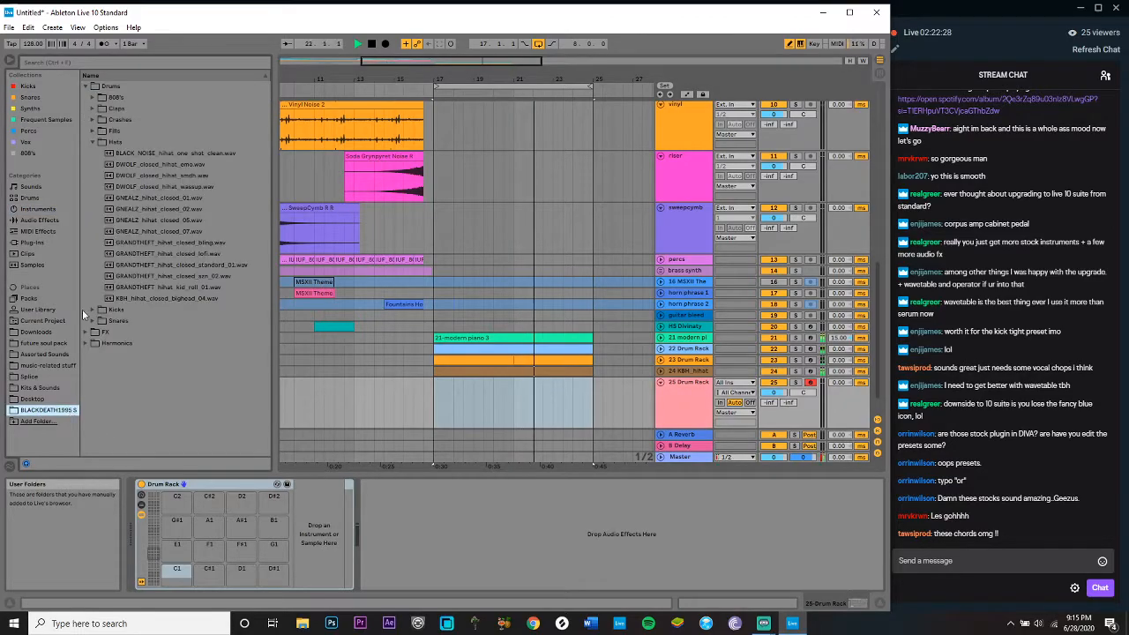
click(91, 143)
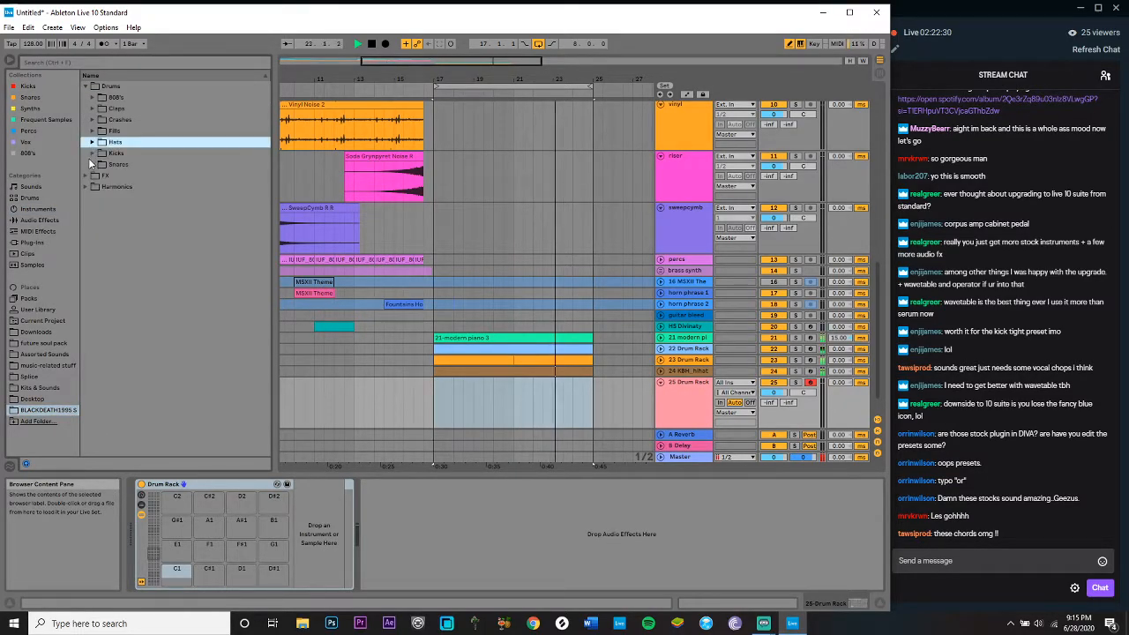
click(91, 164)
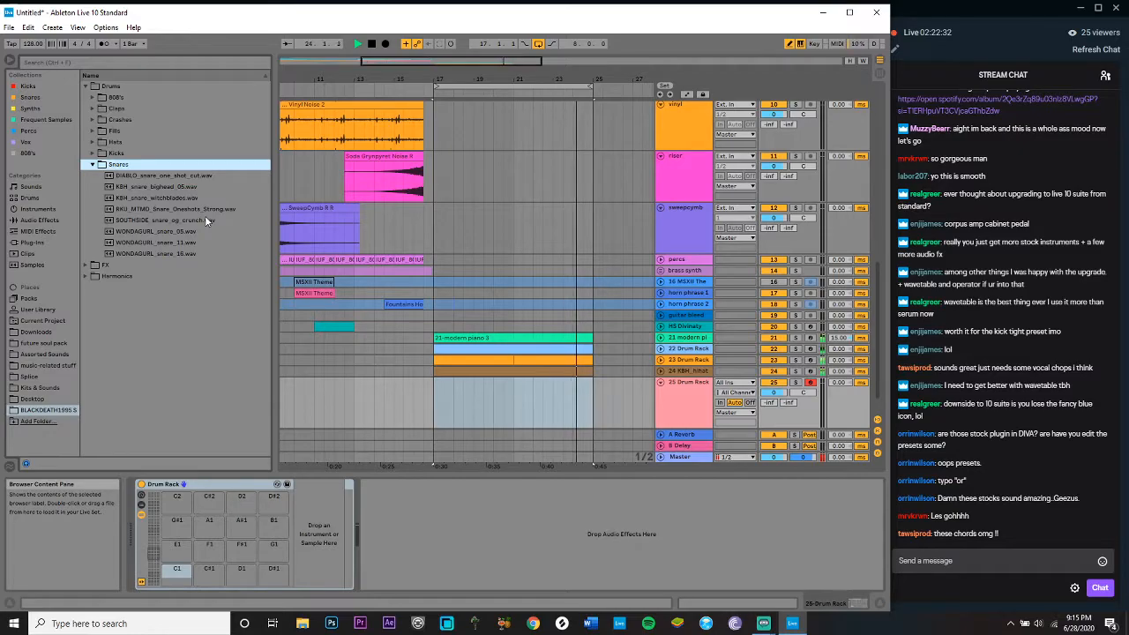
click(149, 199)
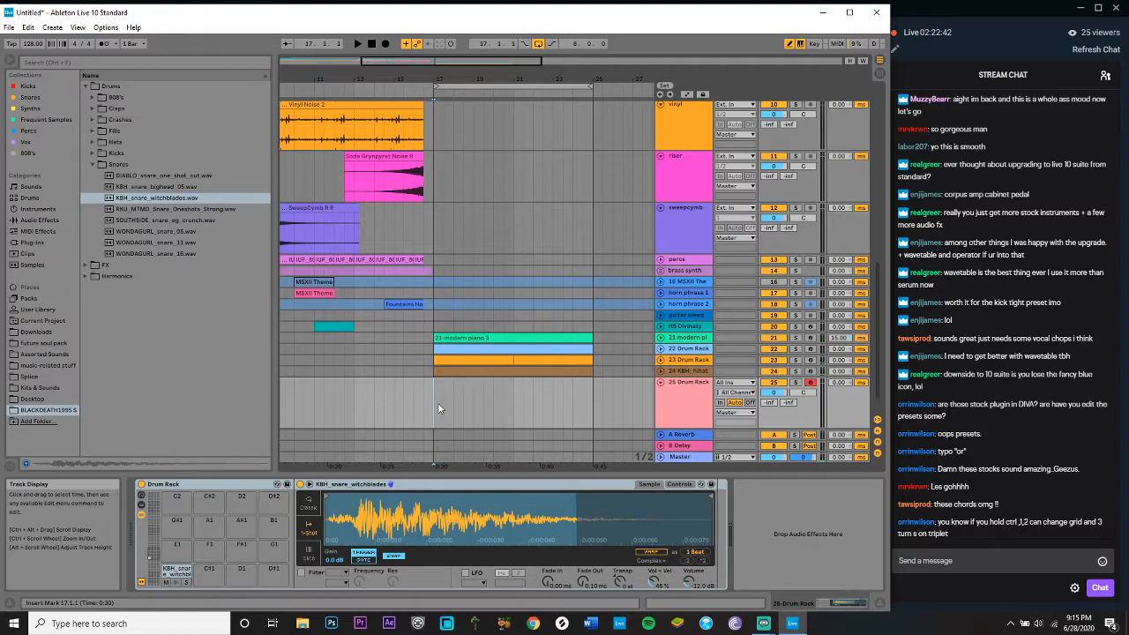
Step: Try widening the arrangement grid to 8/1 and narrowing it back to 1/4 triplets
key(ctrl+2)
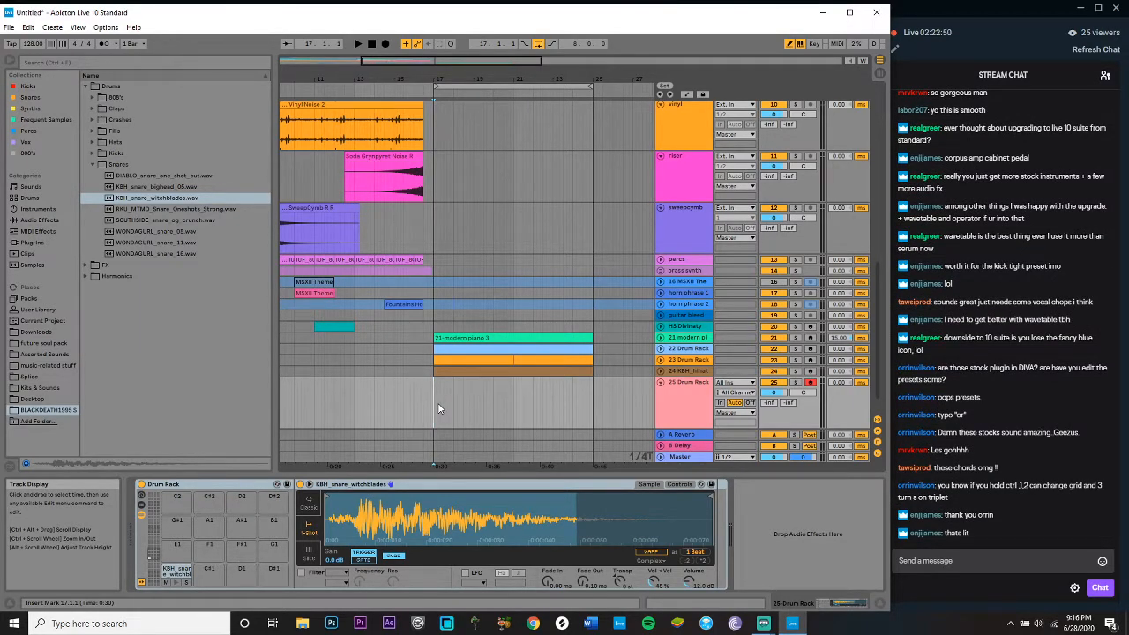
key(ctrl+2)
key(ctrl+2)
key(ctrl+2)
key(ctrl+2)
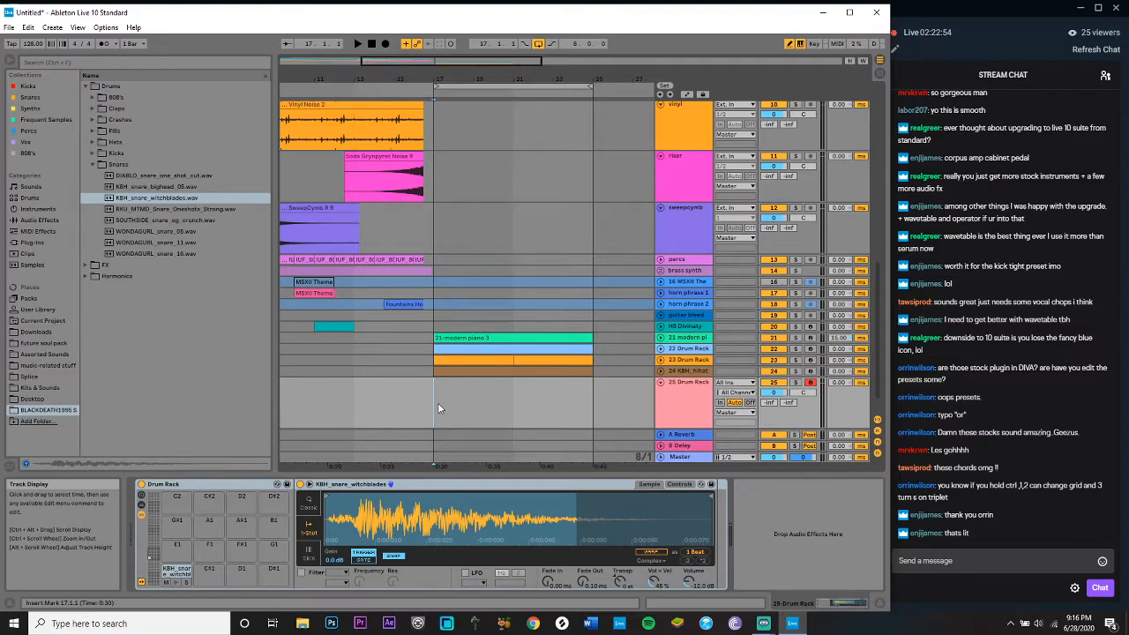
key(ctrl+1)
key(ctrl+1)
key(ctrl+1)
key(ctrl+1)
key(ctrl+1)
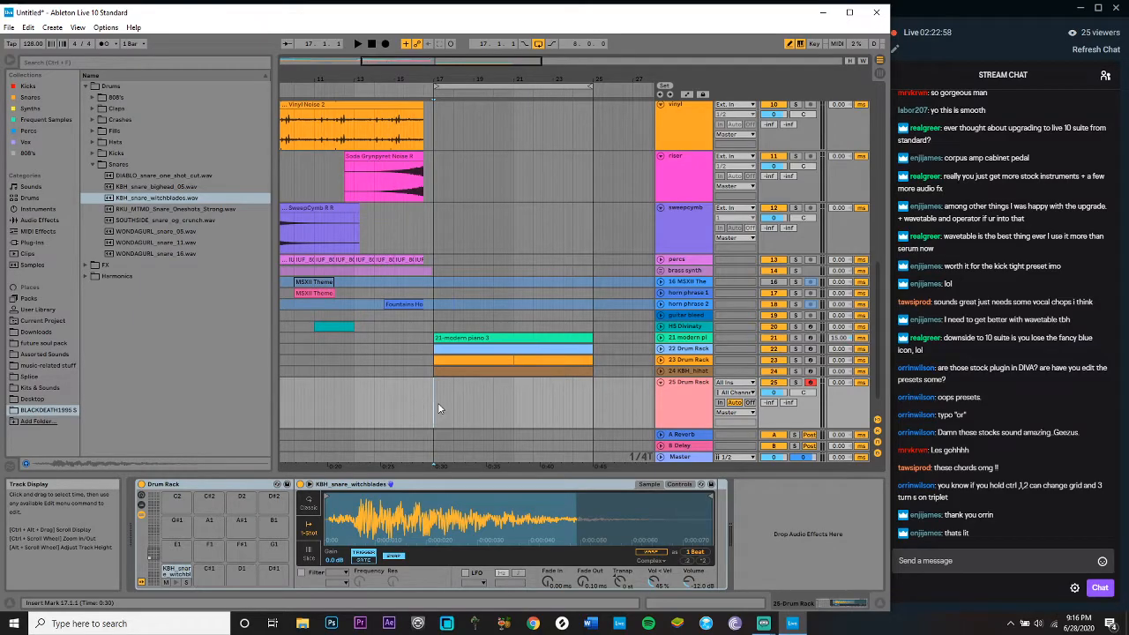
Step: Play the loop from bar 17 and capture the performed snare hits as a MIDI clip on track 25
key(space)
drag(509, 81, 477, 97)
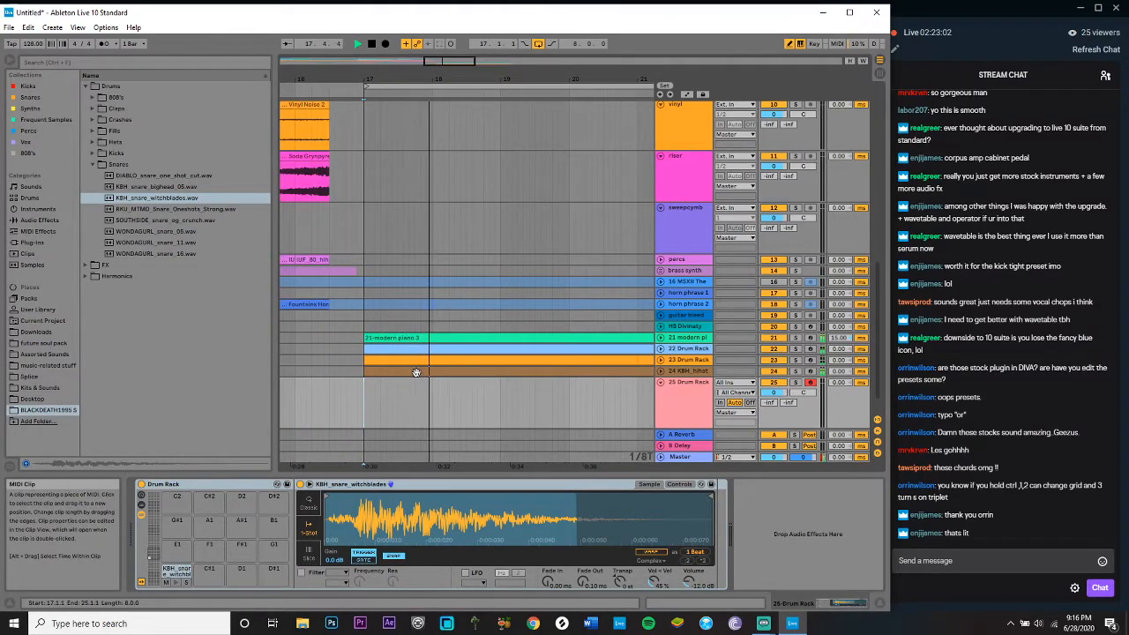
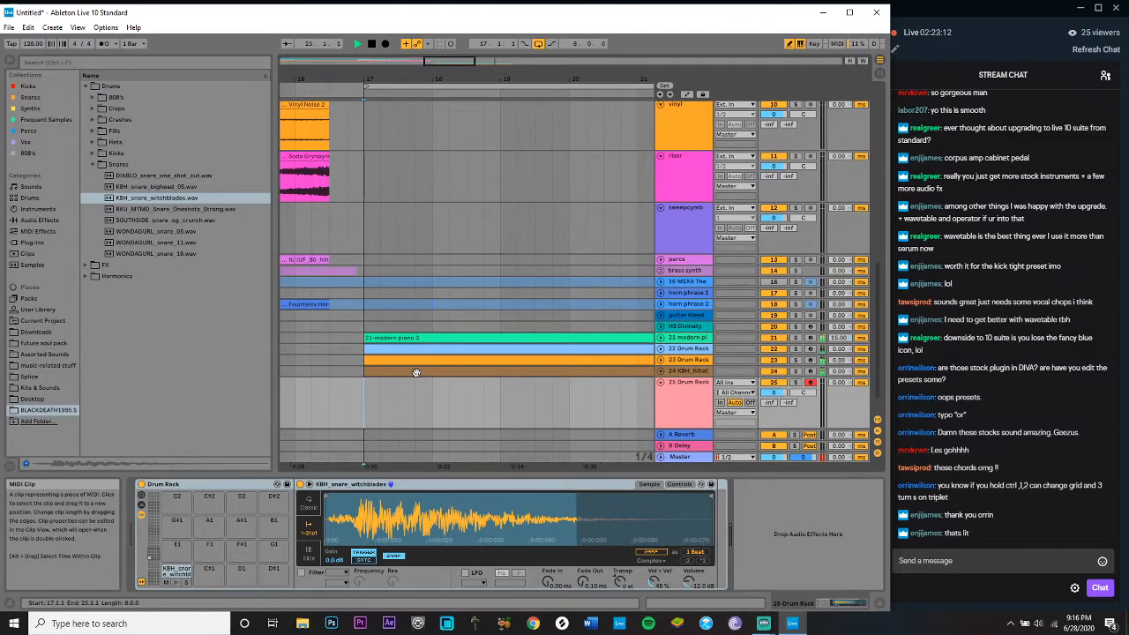
key(space)
click(370, 413)
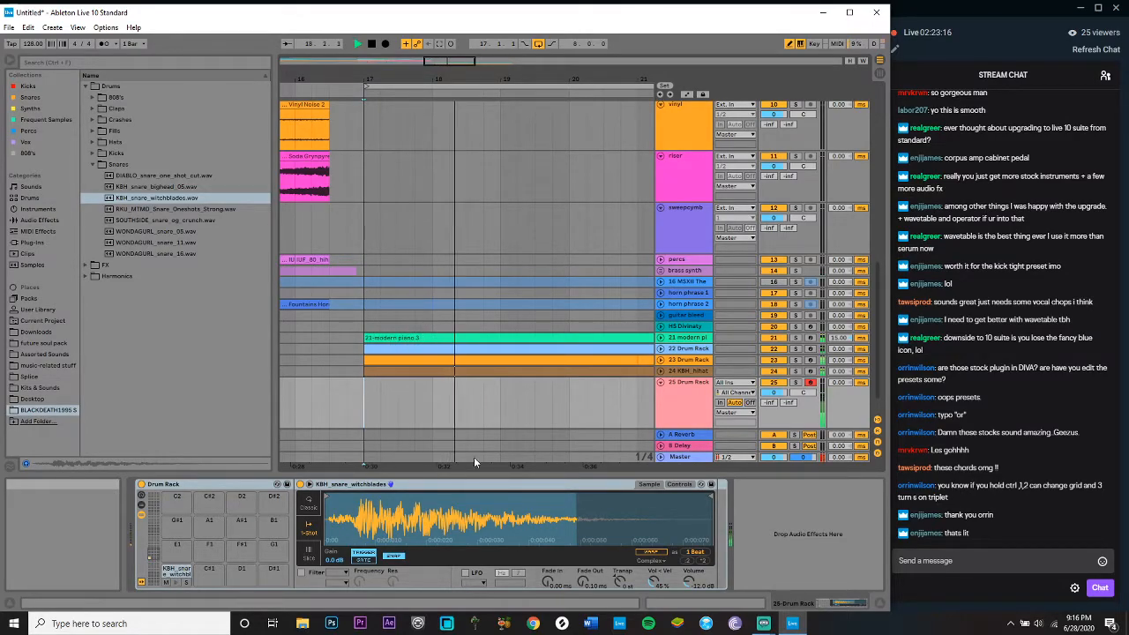
click(439, 44)
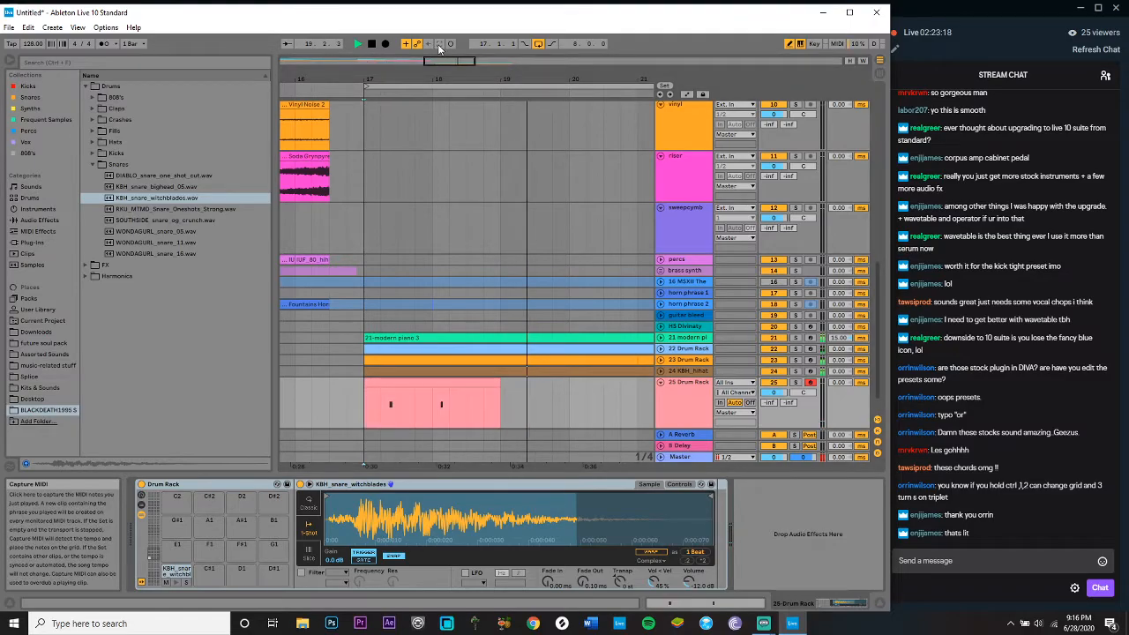
key(alt+Tab)
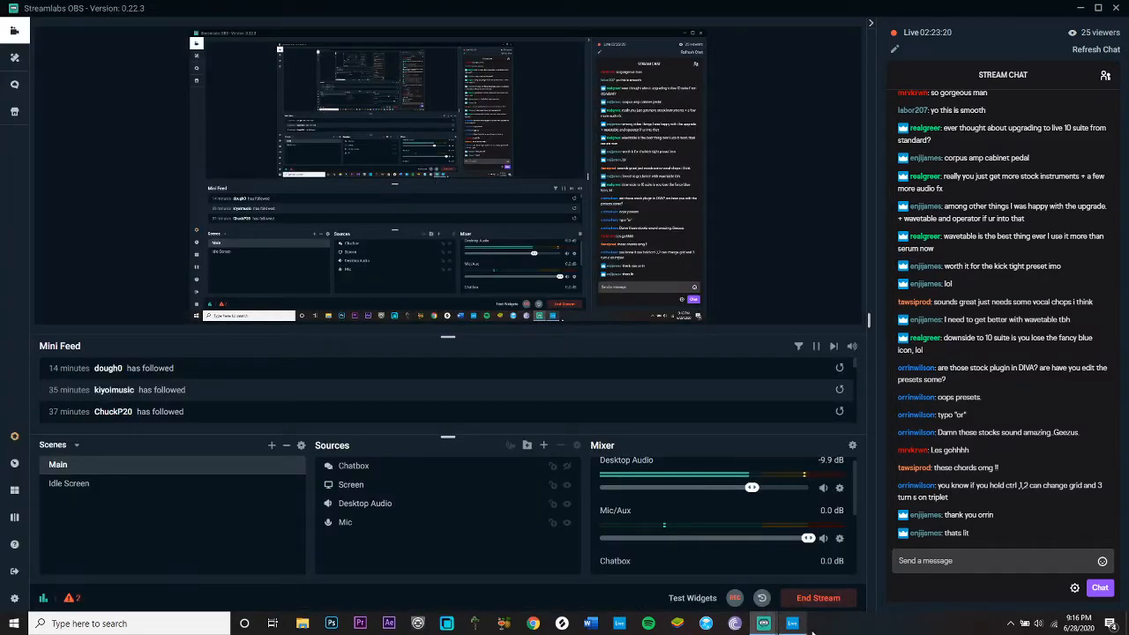
key(alt+Tab)
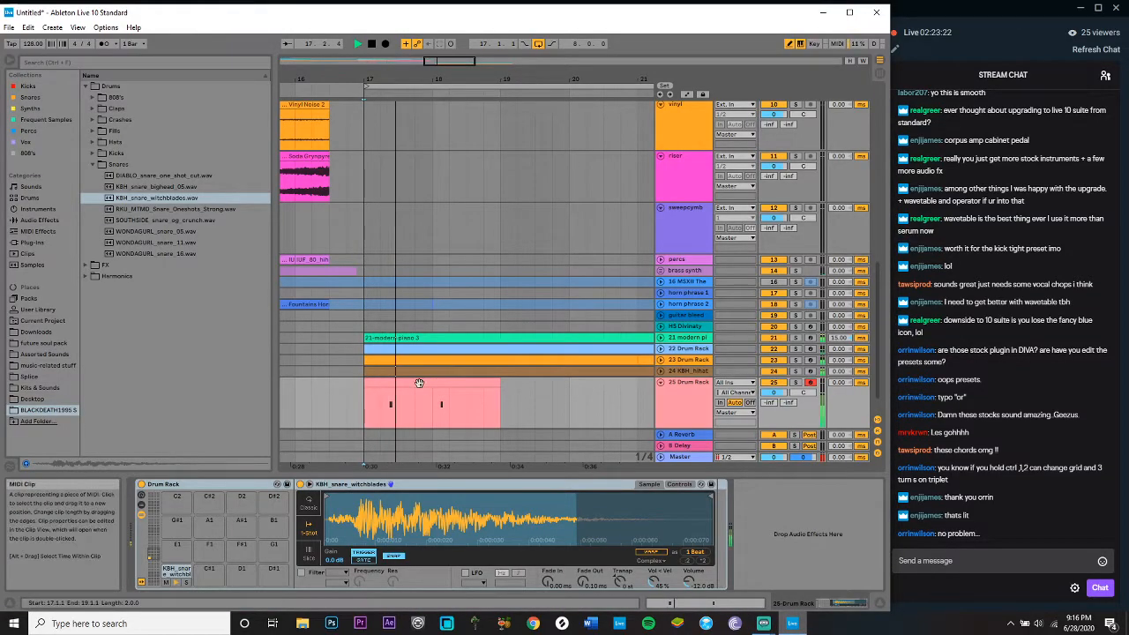
Step: Delete the first bar of the captured snare clip, from bar 17 to 18
drag(429, 397, 369, 406)
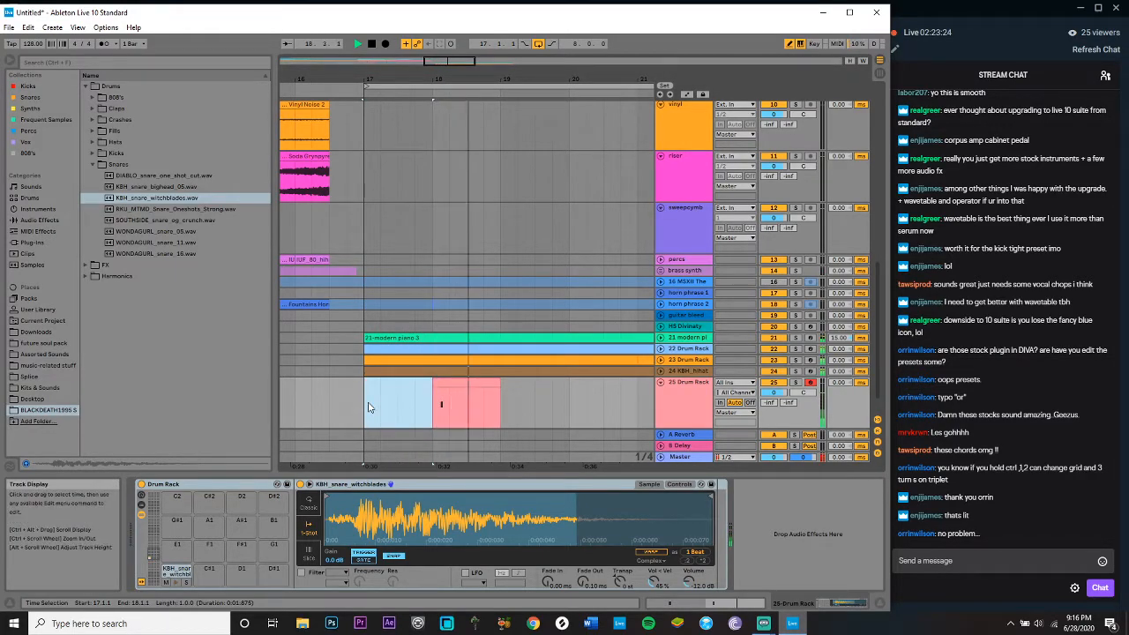
key(Delete)
click(499, 407)
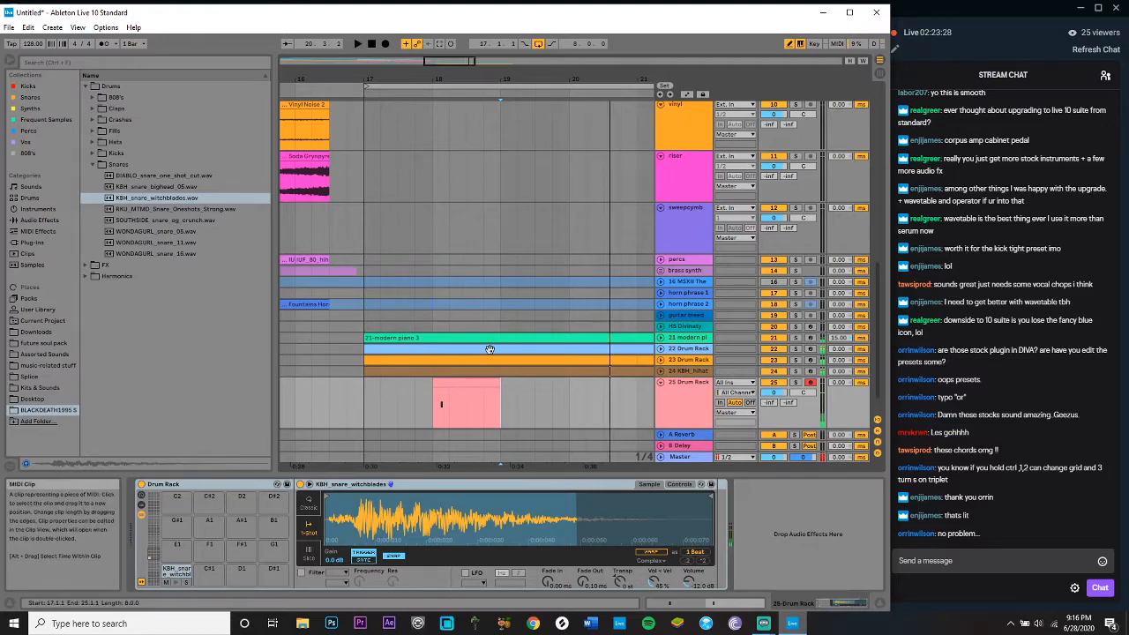
Step: Audition the beat repeatedly from bar 19 and place the insert marker at bar 20 on the snare track
key(space)
key(space)
key(space)
key(space)
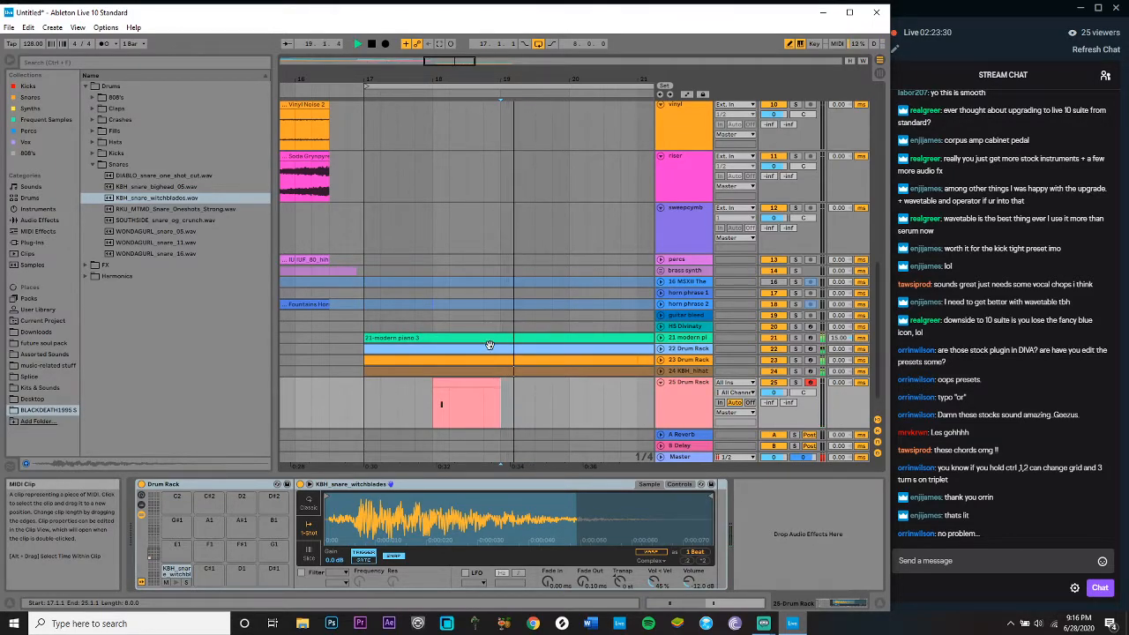
key(space)
key(space)
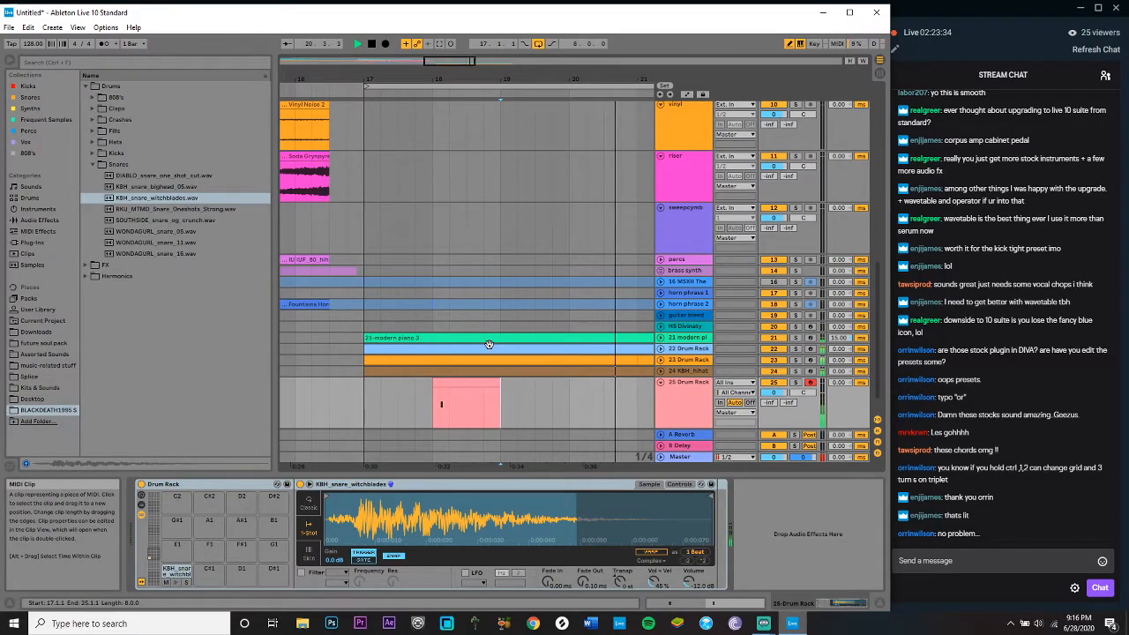
key(space)
click(569, 411)
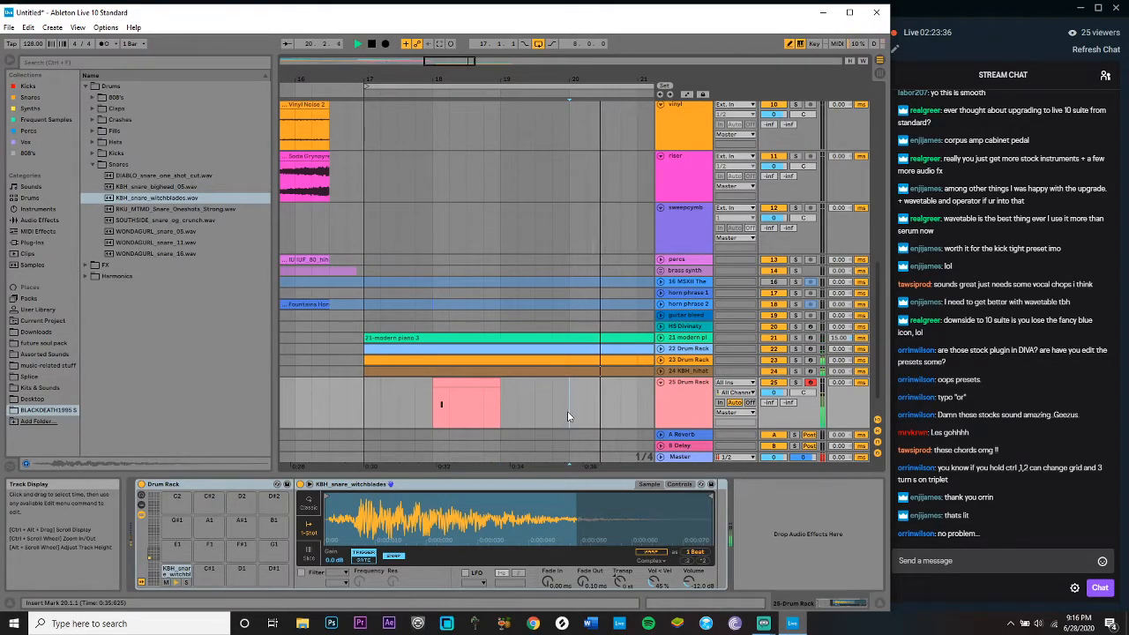
Step: Play the loop and capture the performed snare hit as a MIDI clip from bar 20 on track 25
key(space)
key(space)
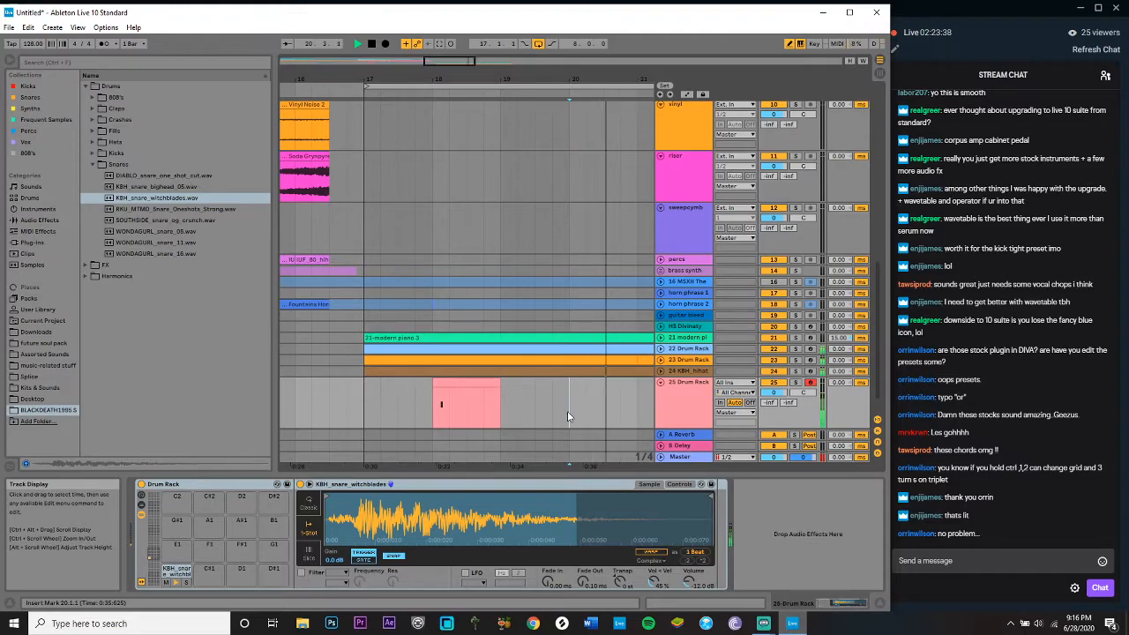
click(441, 53)
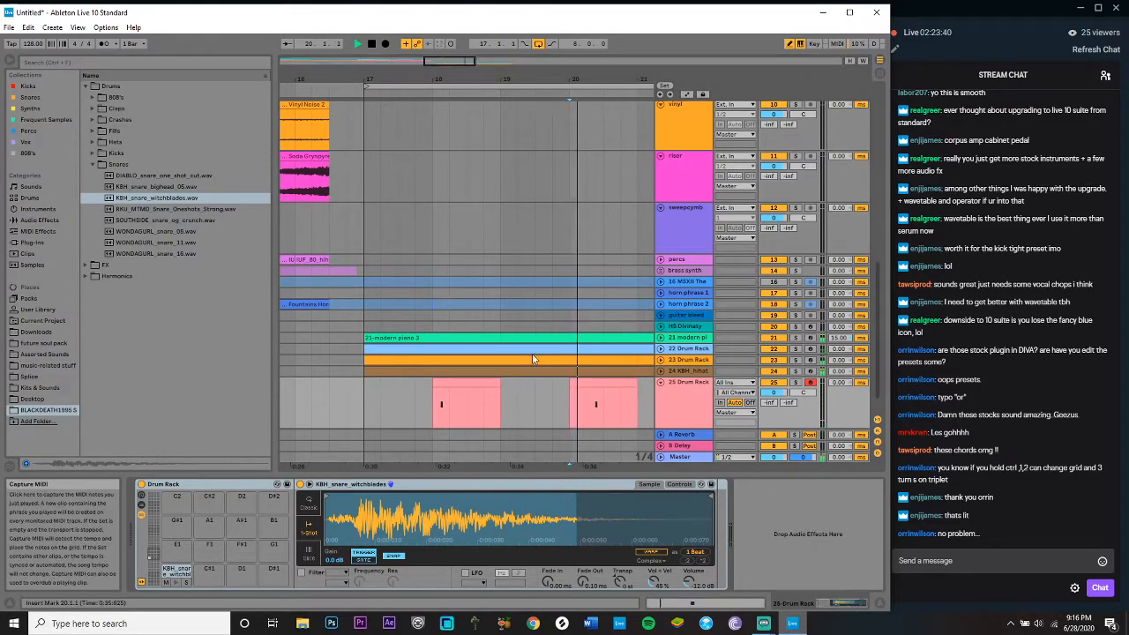
Step: Consolidate the snare track from bar 17 to 21 into one clip, lengthen its two notes and play the loop
drag(365, 397, 637, 401)
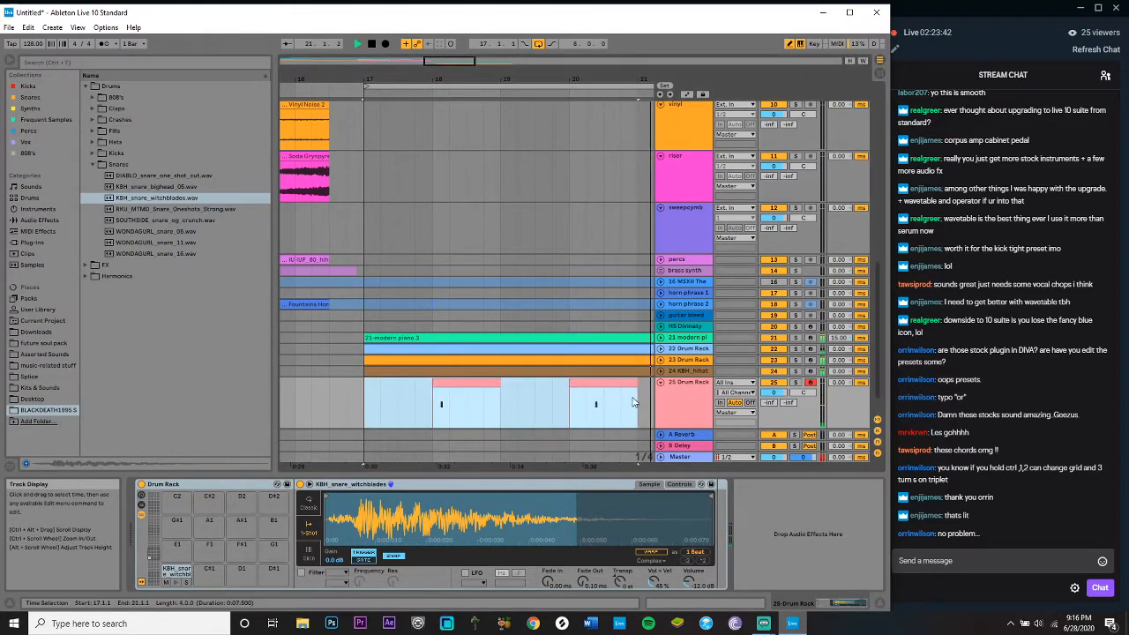
key(ctrl+j)
double_click(574, 385)
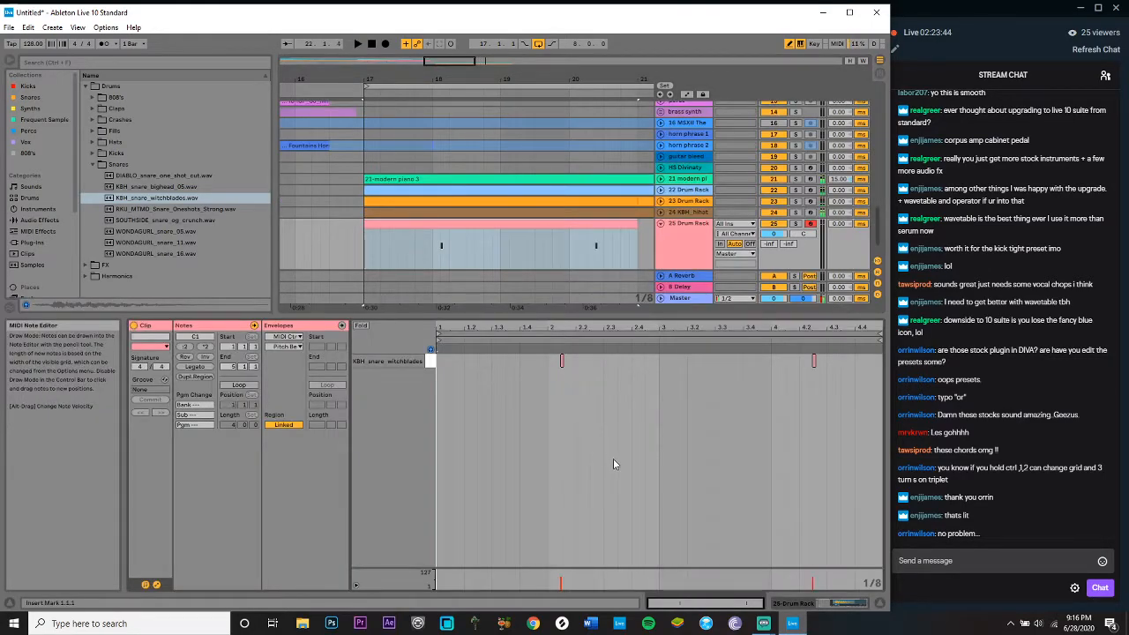
key(space)
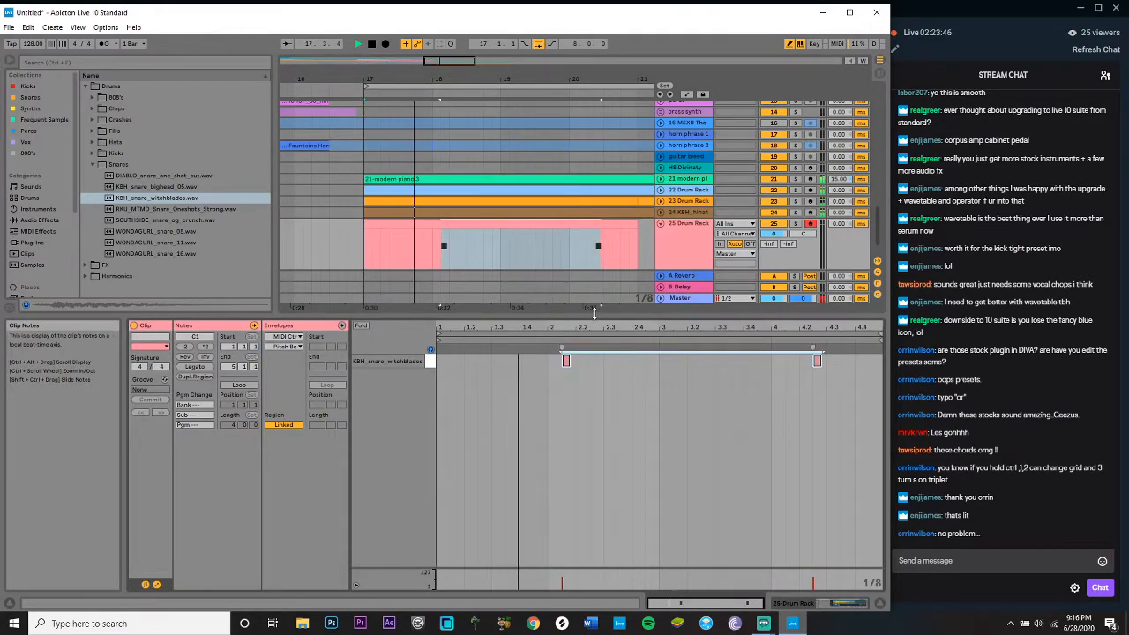
Step: Return to the snare sampler's device controls and set its velocity-to-volume amount to 0% and its volume to -2 dB
drag(613, 315, 613, 473)
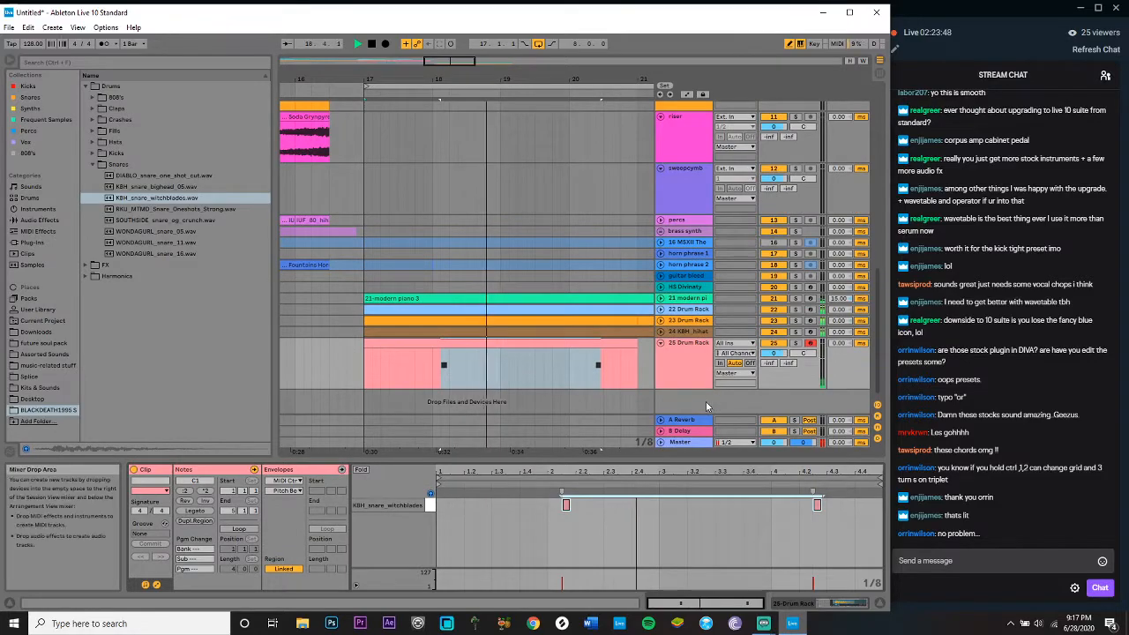
key(shift+Tab)
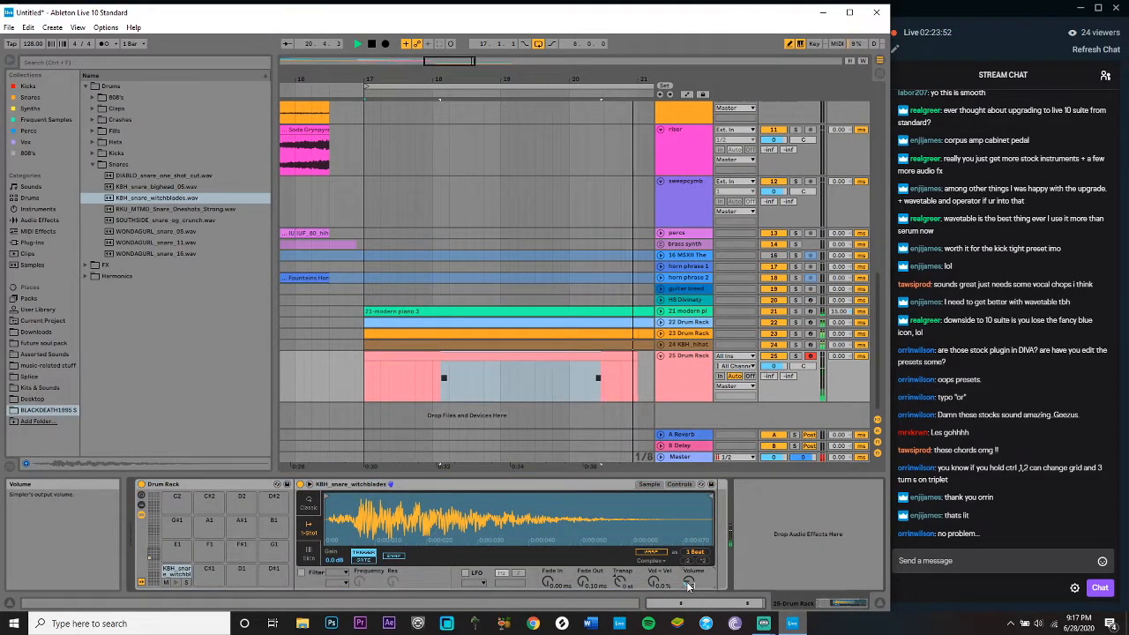
drag(689, 586, 689, 564)
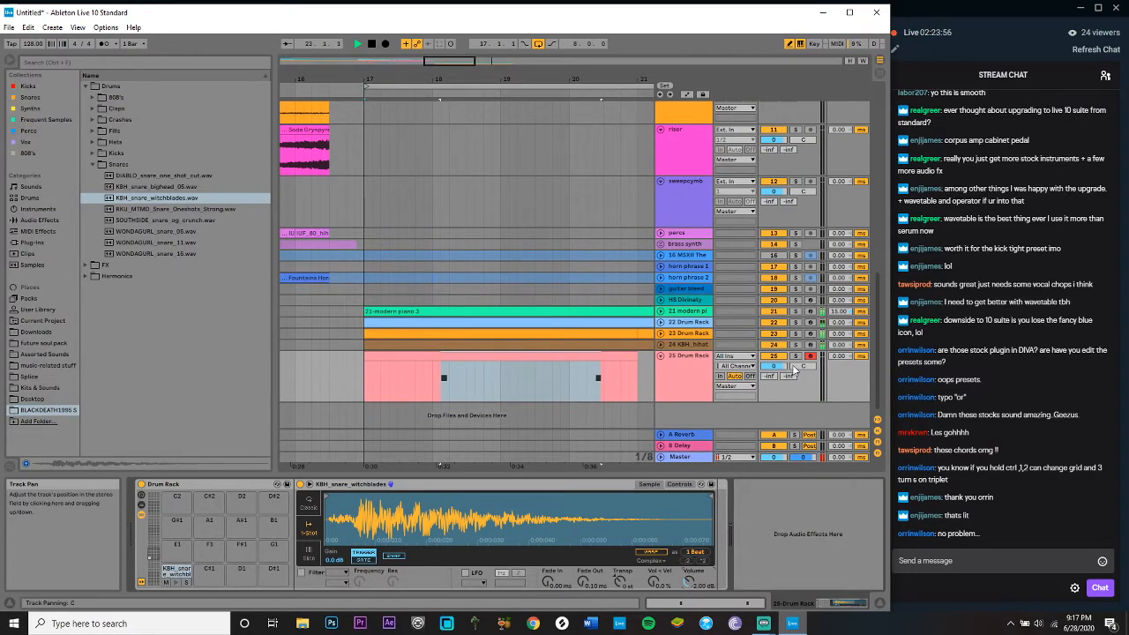
Step: Duplicate the snare clip to fill bars 21 to 25 and pan the snare track to 11L
click(556, 359)
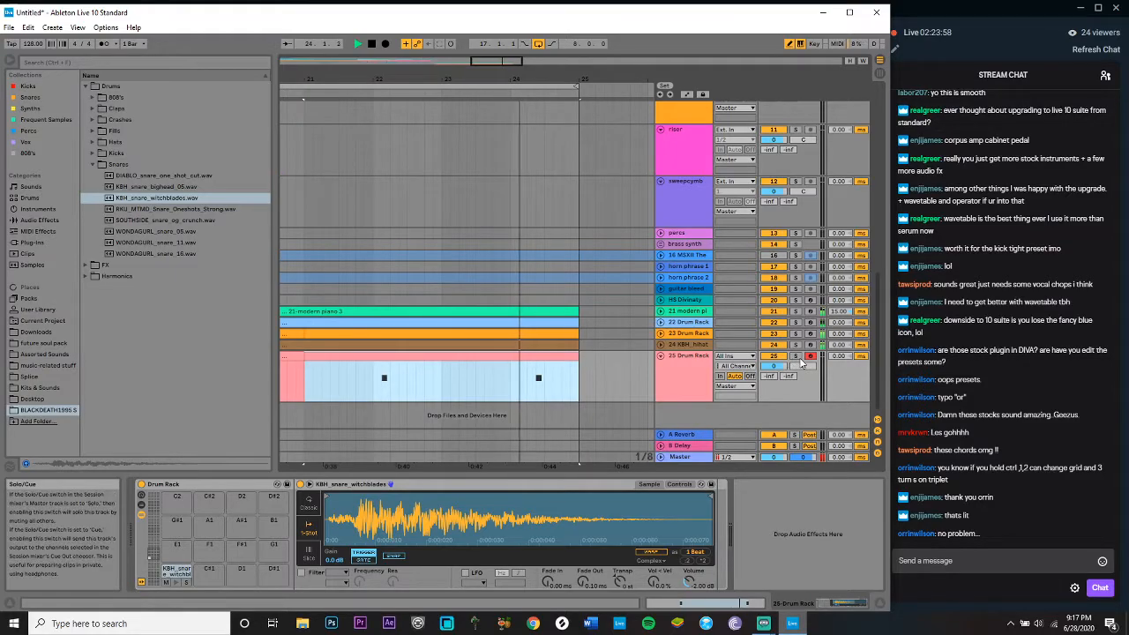
drag(804, 365, 804, 374)
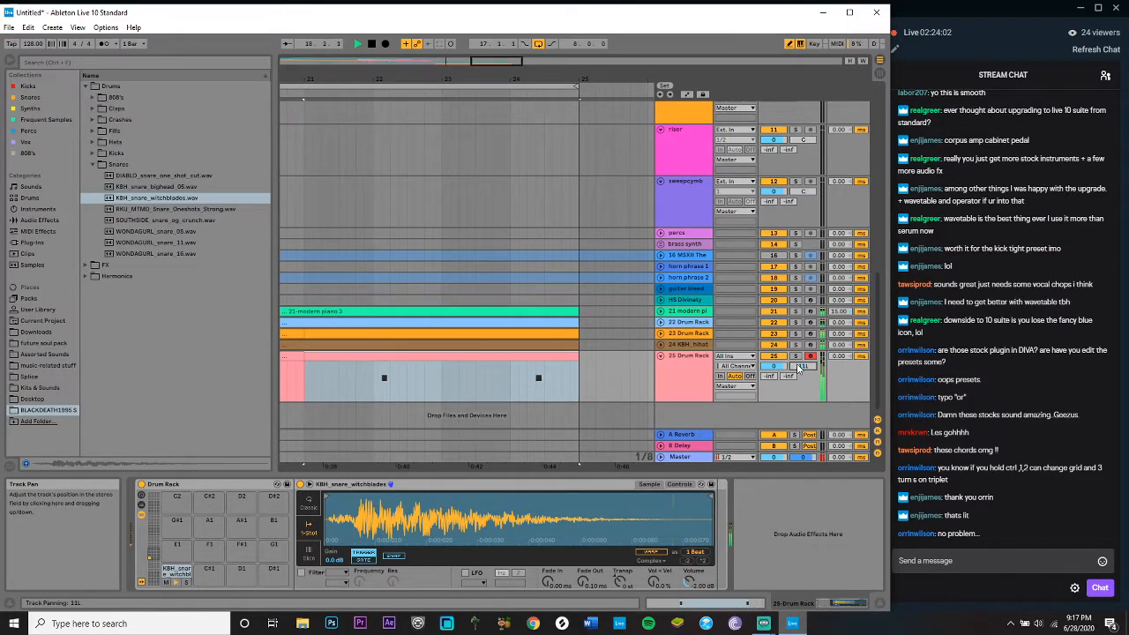
Step: Select the snare Drum Rack track and open the commands for creating a new track
scroll(516, 352, left, 4)
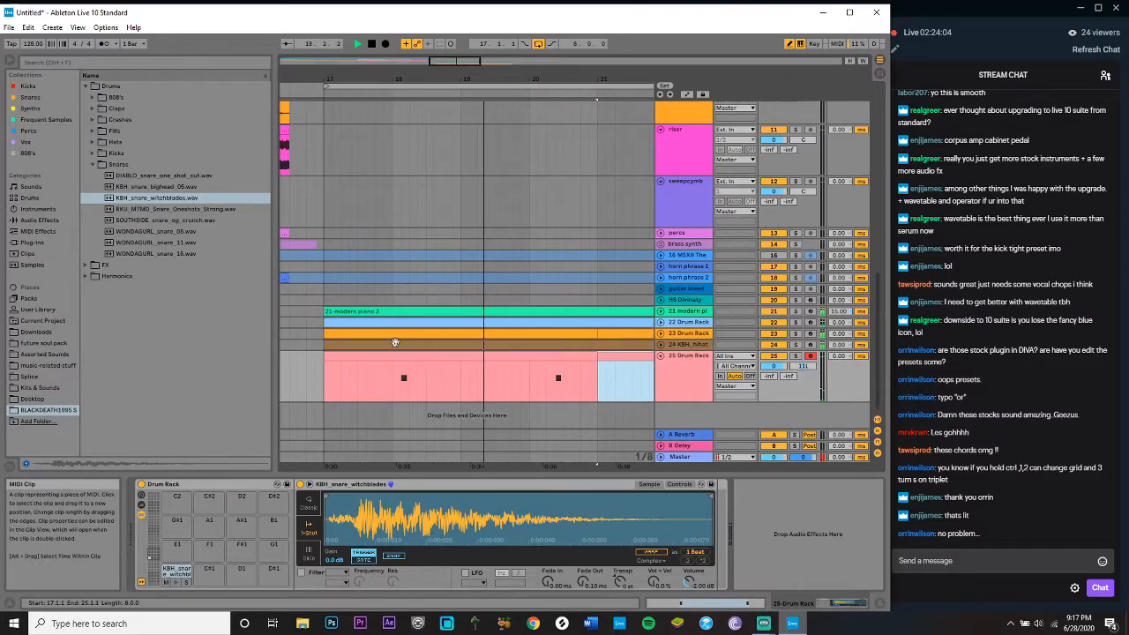
click(686, 374)
click(52, 28)
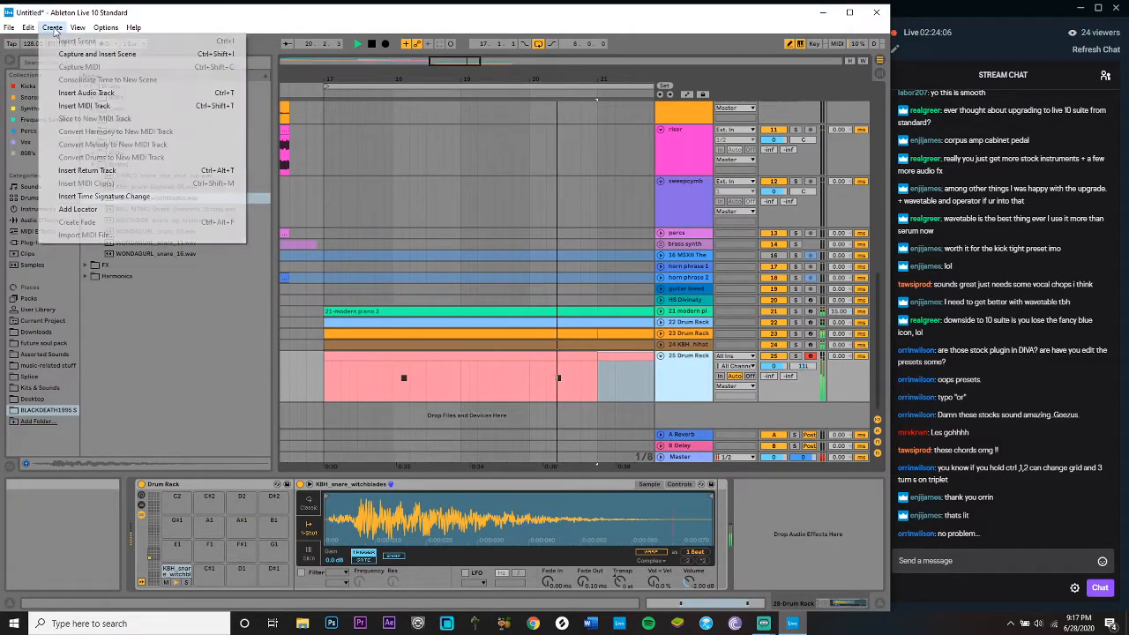
Step: Add a new MIDI track below the snare track and load an empty Drum Rack onto it
click(86, 106)
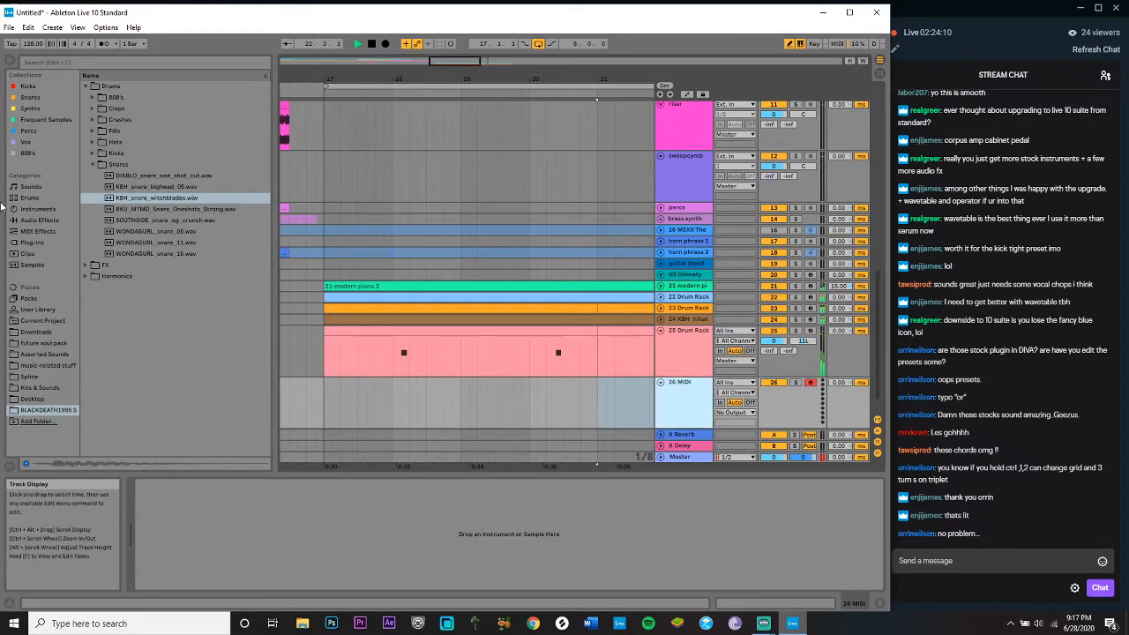
click(50, 211)
double_click(123, 98)
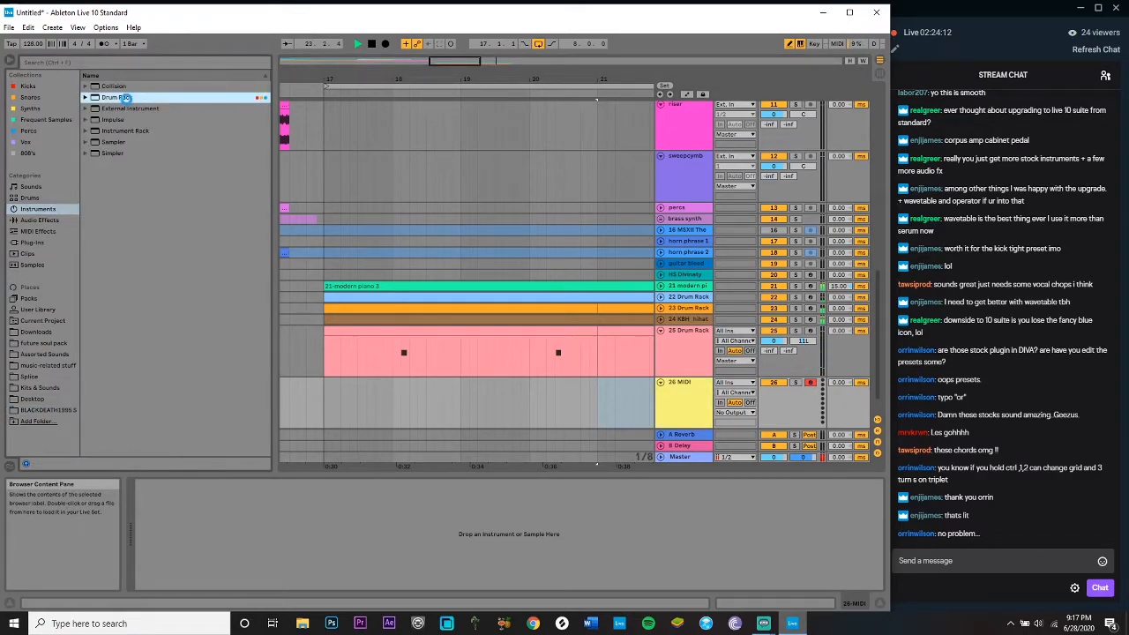
click(689, 409)
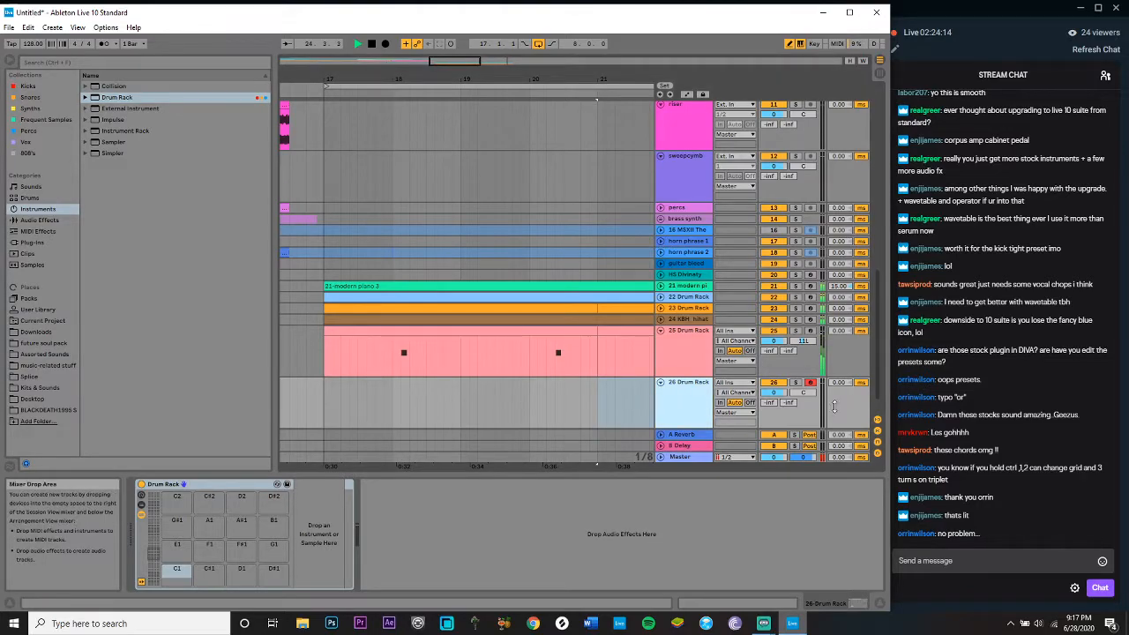
key(space)
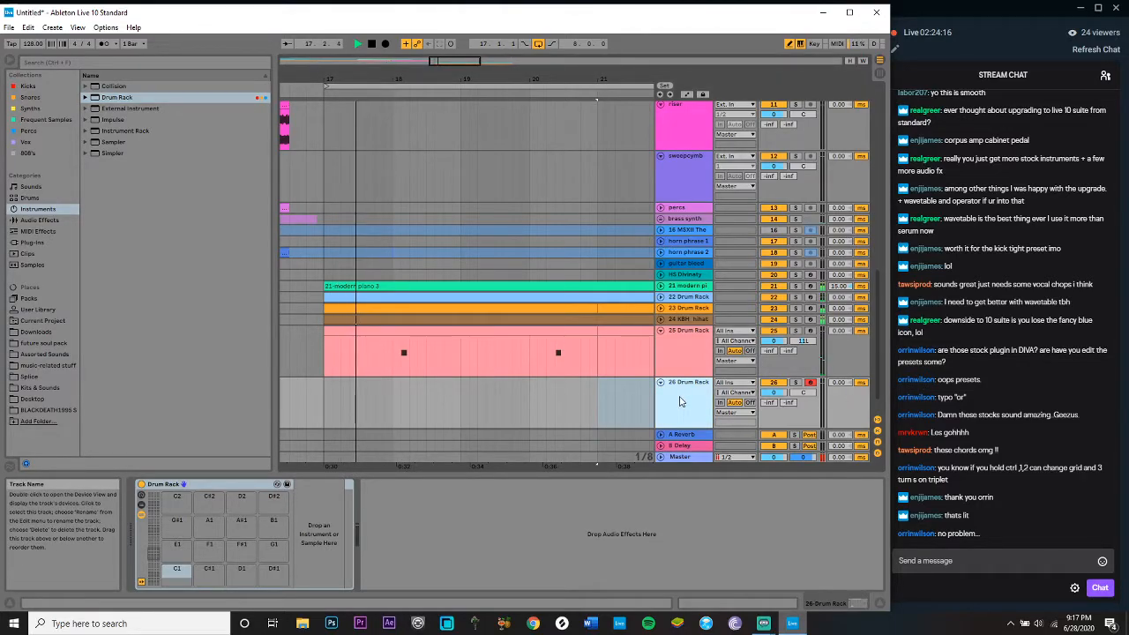
Step: Group the modern piano track and adjust a band in its EQ Eight curve
click(673, 286)
key(ctrl+g)
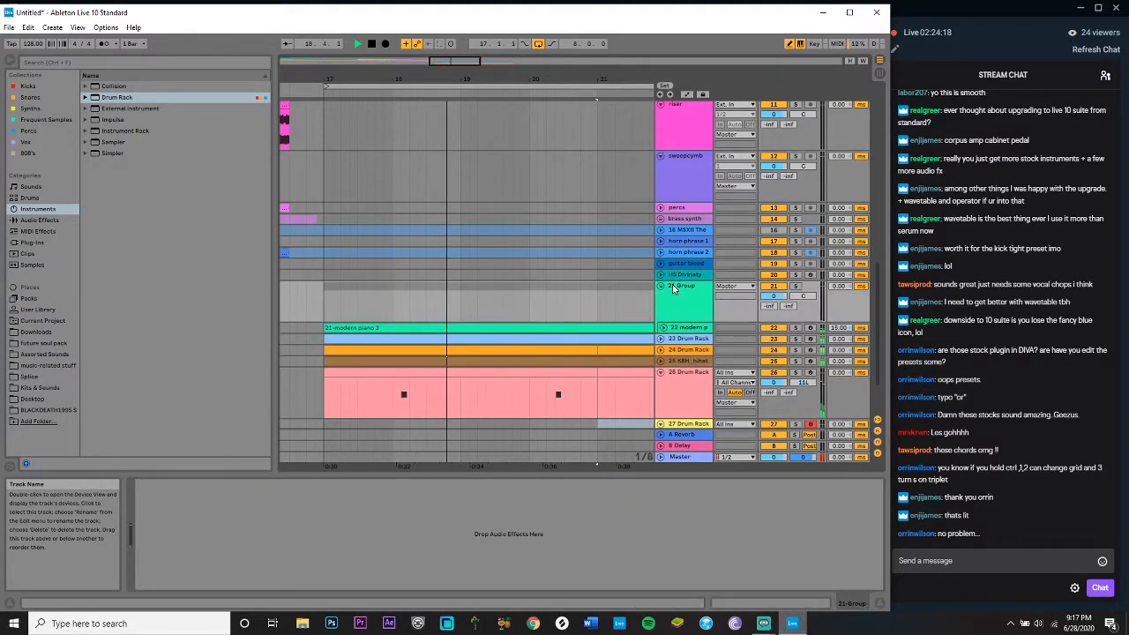
drag(610, 529, 585, 493)
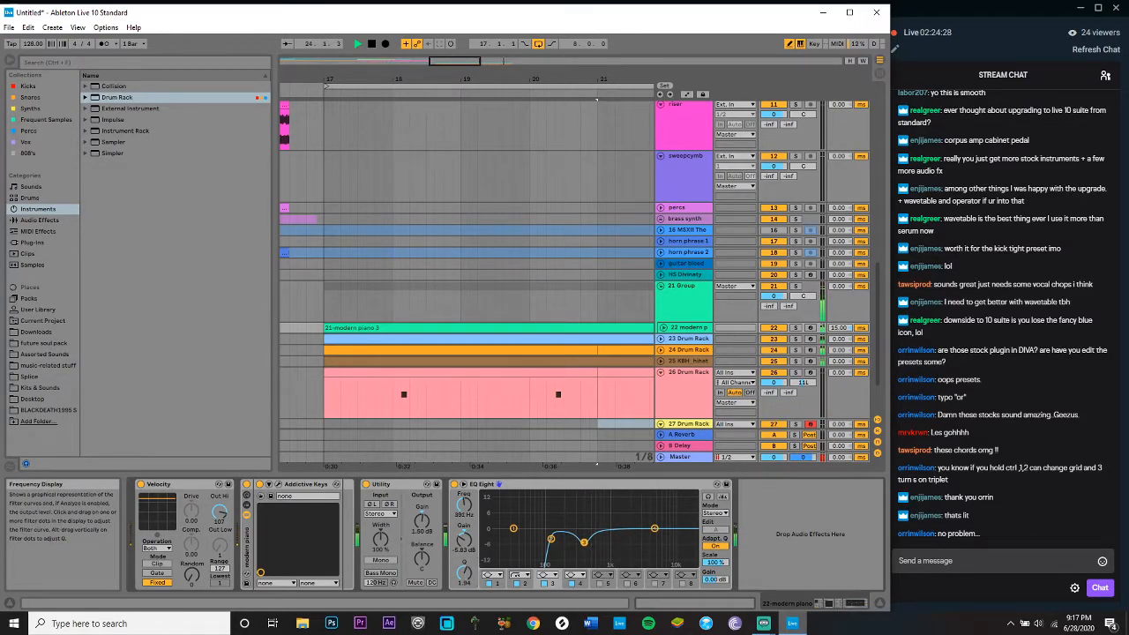
Step: Search the browser for "open hat" across all results with the new Drum Rack track selected
click(687, 424)
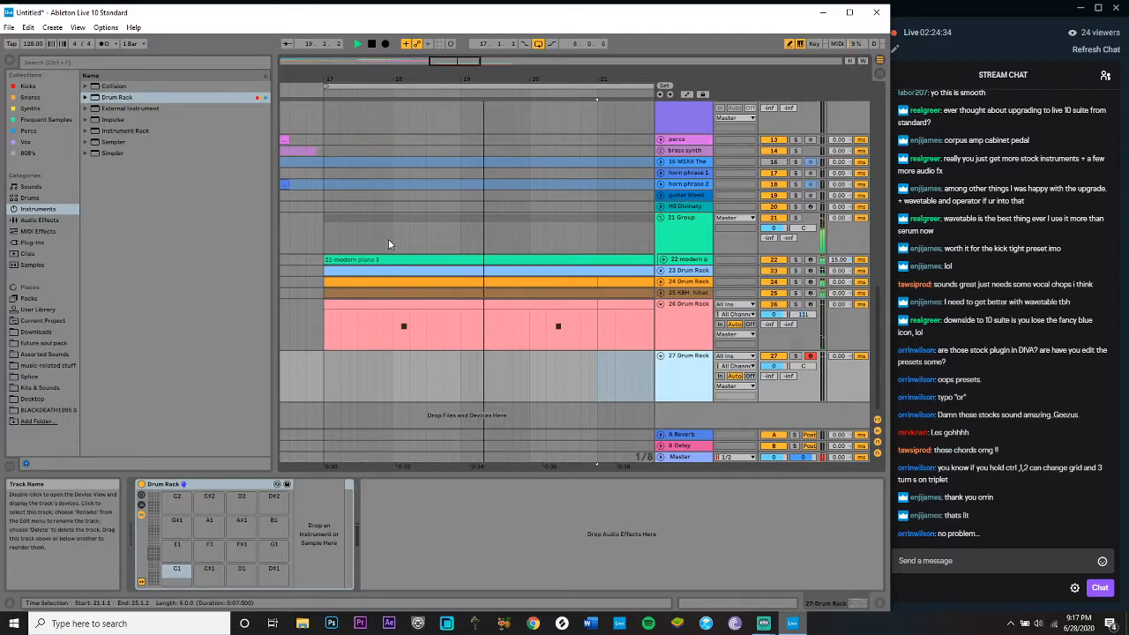
click(81, 60)
text(open hat)
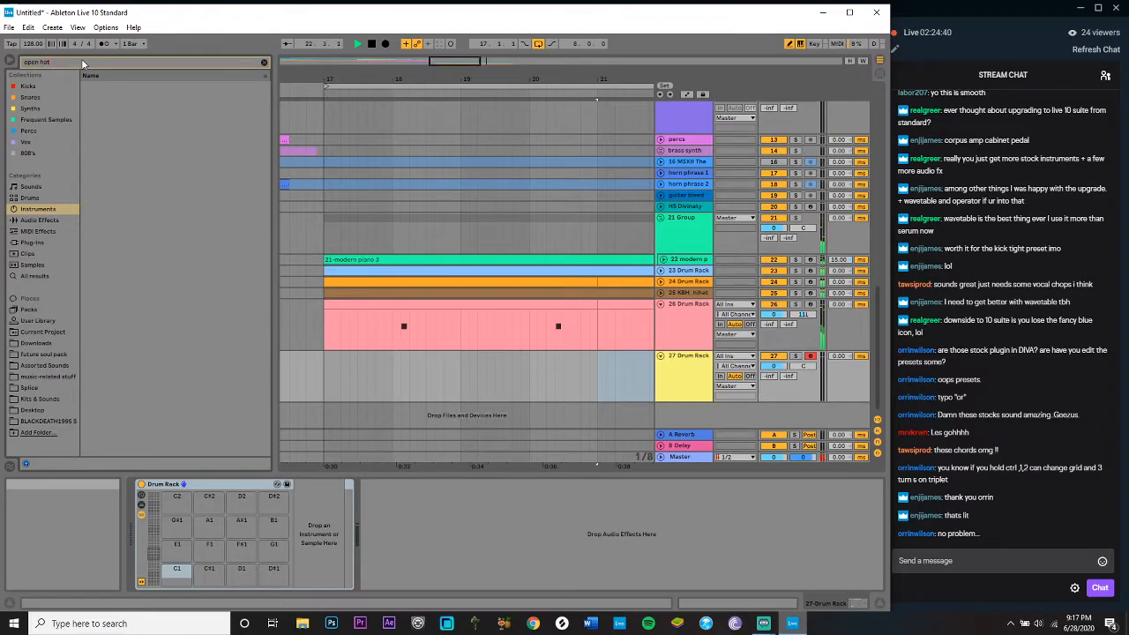
click(17, 281)
scroll(161, 279, down, 5)
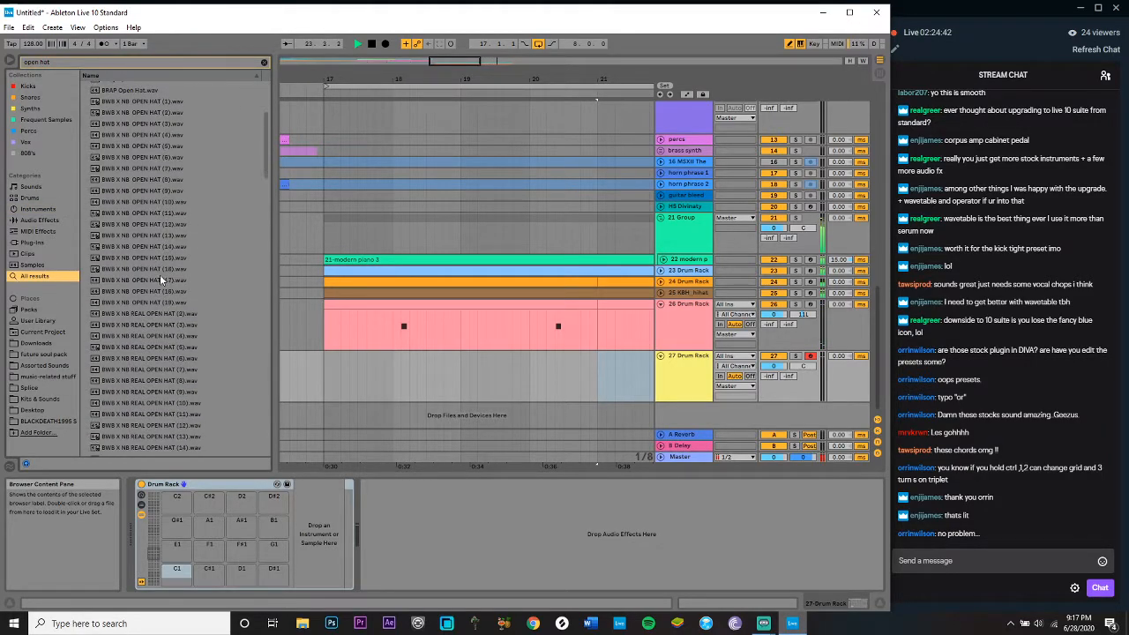
drag(263, 150, 267, 337)
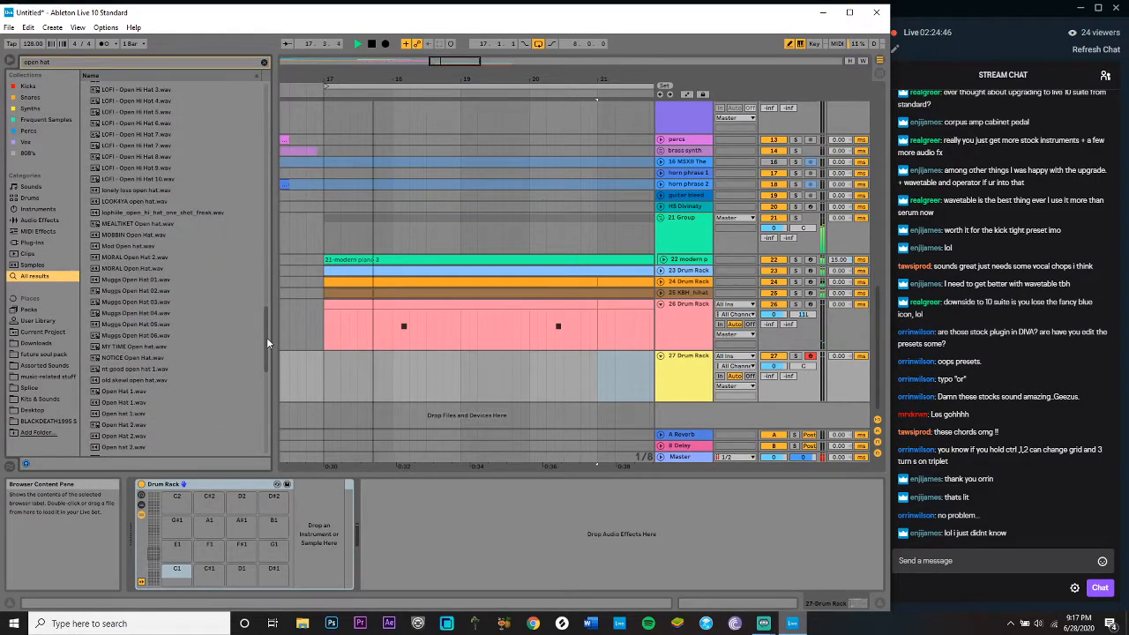
key(space)
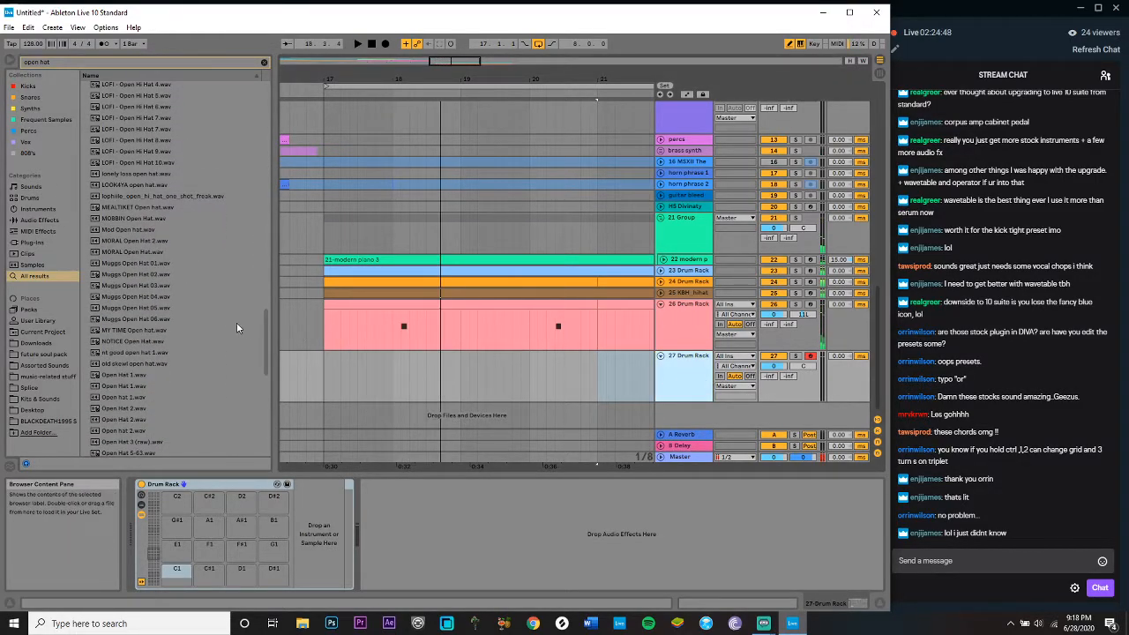
Step: Audition the open hat samples from MY TIME Open hat.wav down past Wolf Open Hat.wav
click(221, 342)
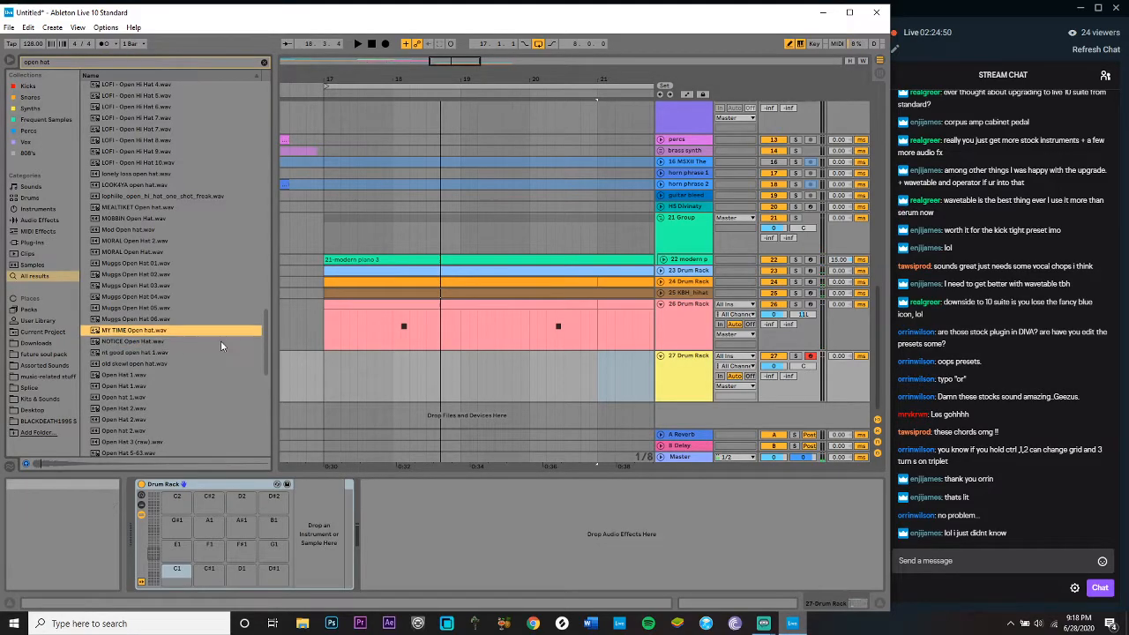
key(Down)
key(Down)
key(Down)
key(Down)
key(Down)
key(Down)
key(Down)
key(Down)
key(Down)
key(Down)
key(Down)
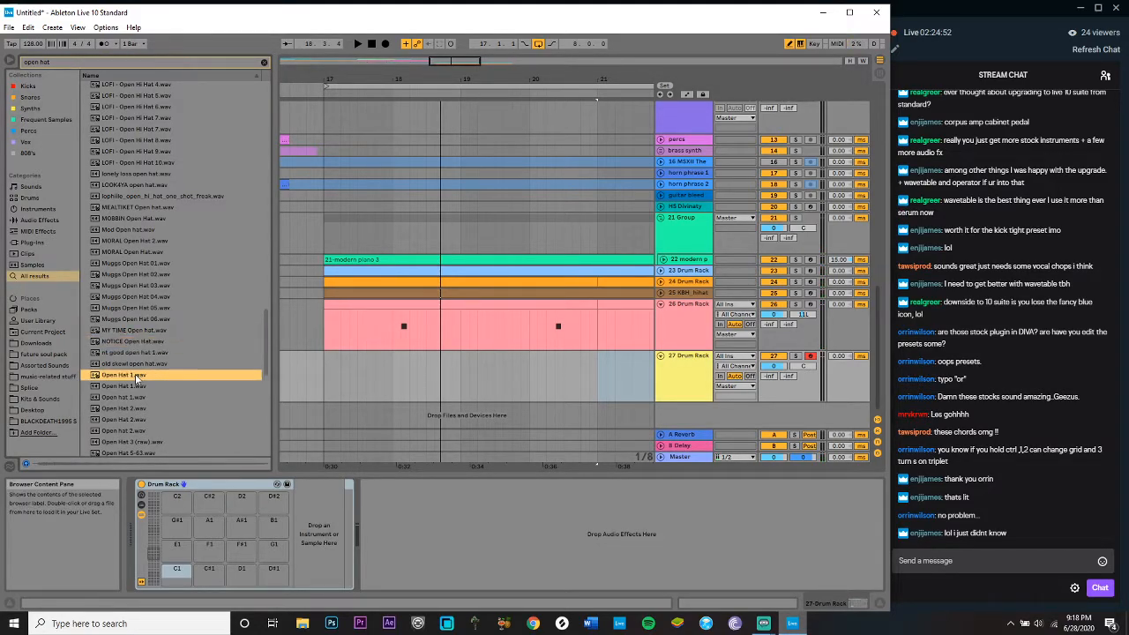
key(Down)
key(Down)
key(Down)
key(Down)
key(Down)
key(Down)
key(Down)
key(Down)
key(Down)
key(Down)
key(Down)
key(Down)
key(Down)
key(Down)
key(Down)
key(Down)
key(Down)
key(Down)
key(Down)
key(Down)
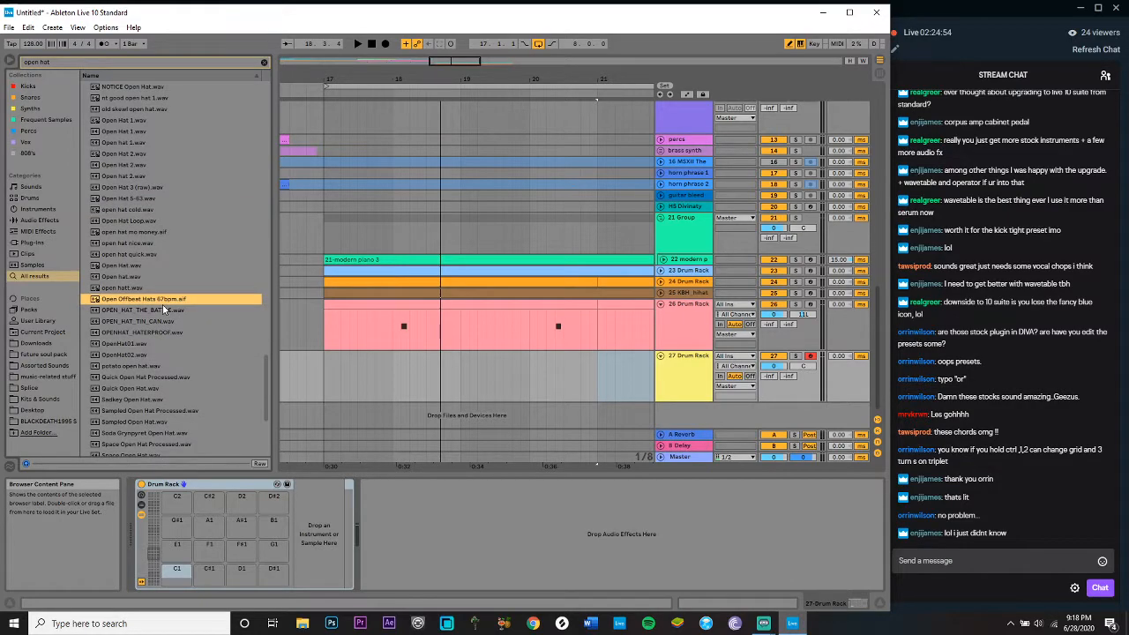
key(Down)
key(Down)
key(Down)
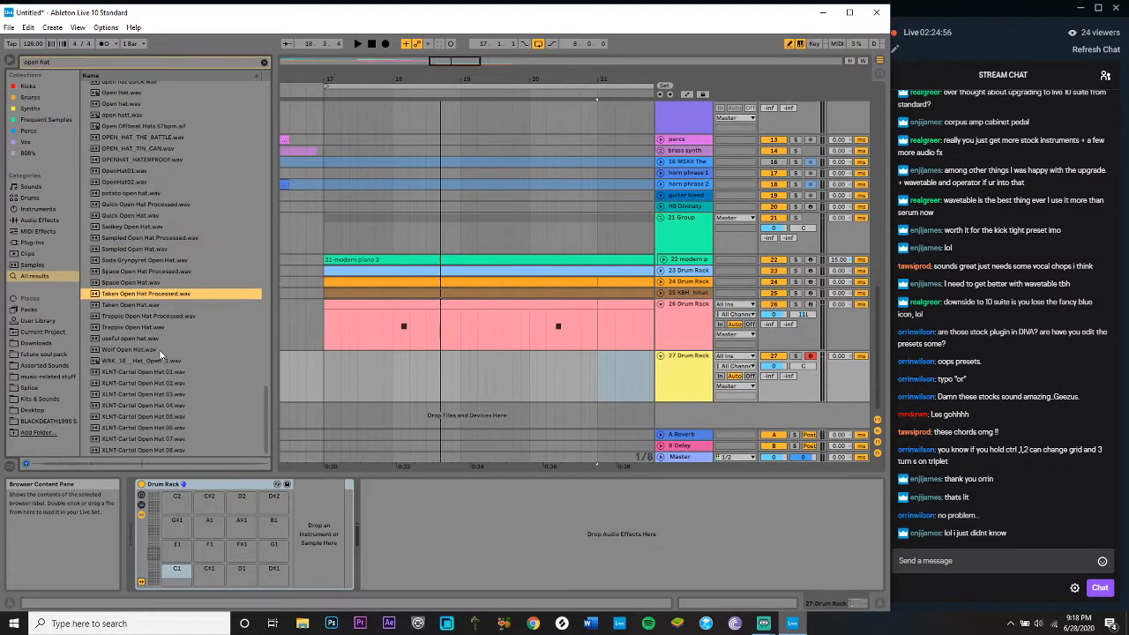
click(176, 354)
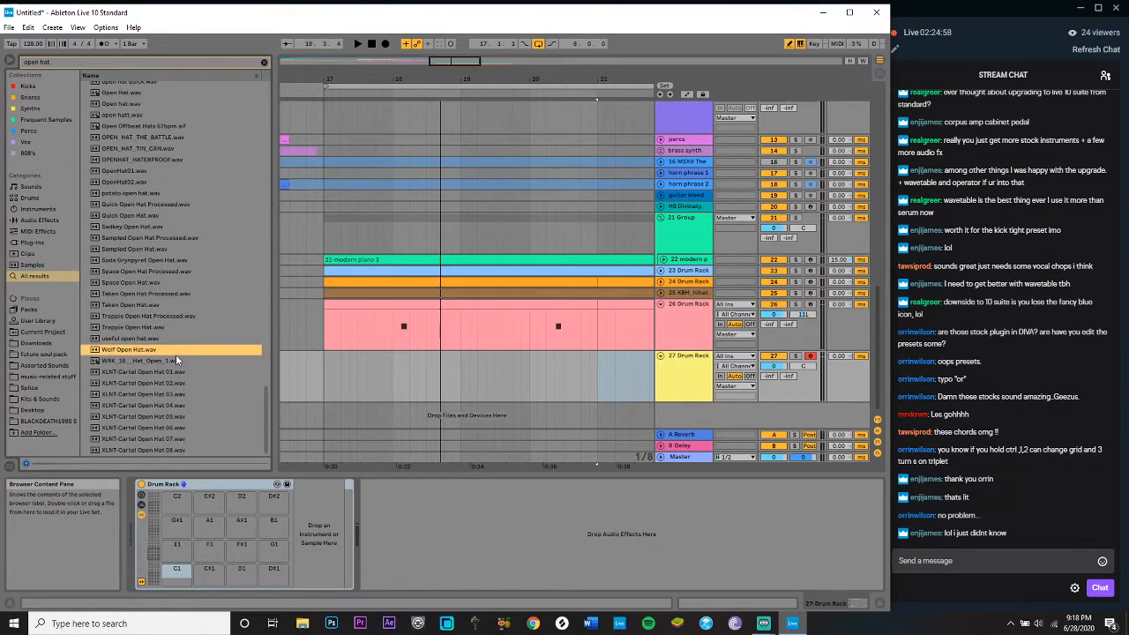
key(Down)
Step: Compare the samples between live open hat.wav and lean quatifah - open hat.wav by ear
scroll(175, 348, up, 10)
click(172, 209)
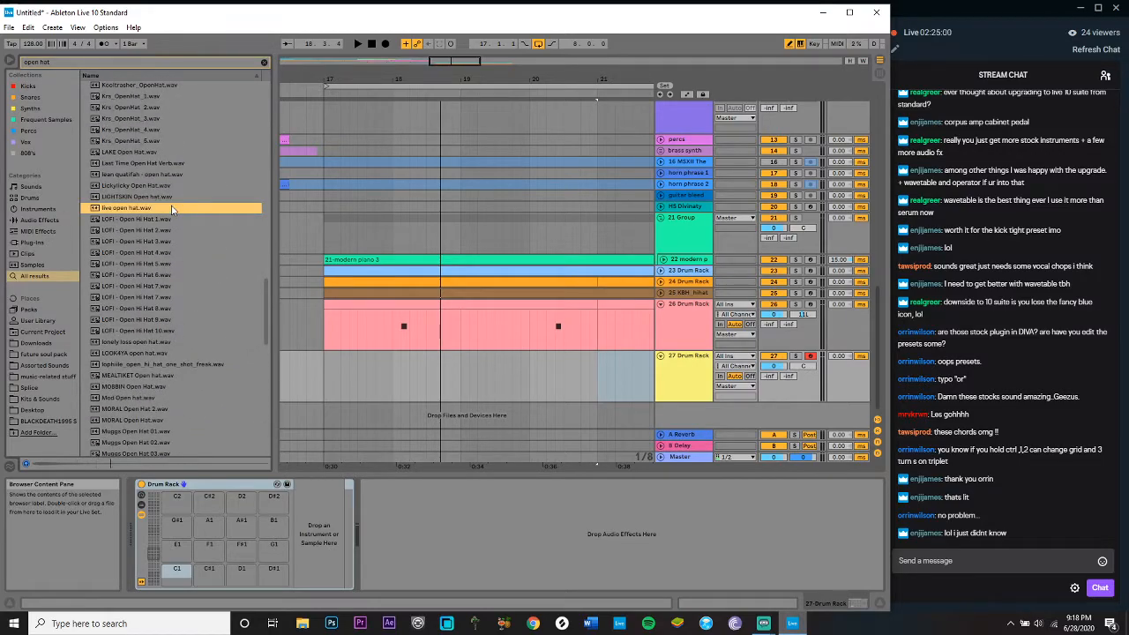
key(Up)
key(Up)
key(Down)
key(Up)
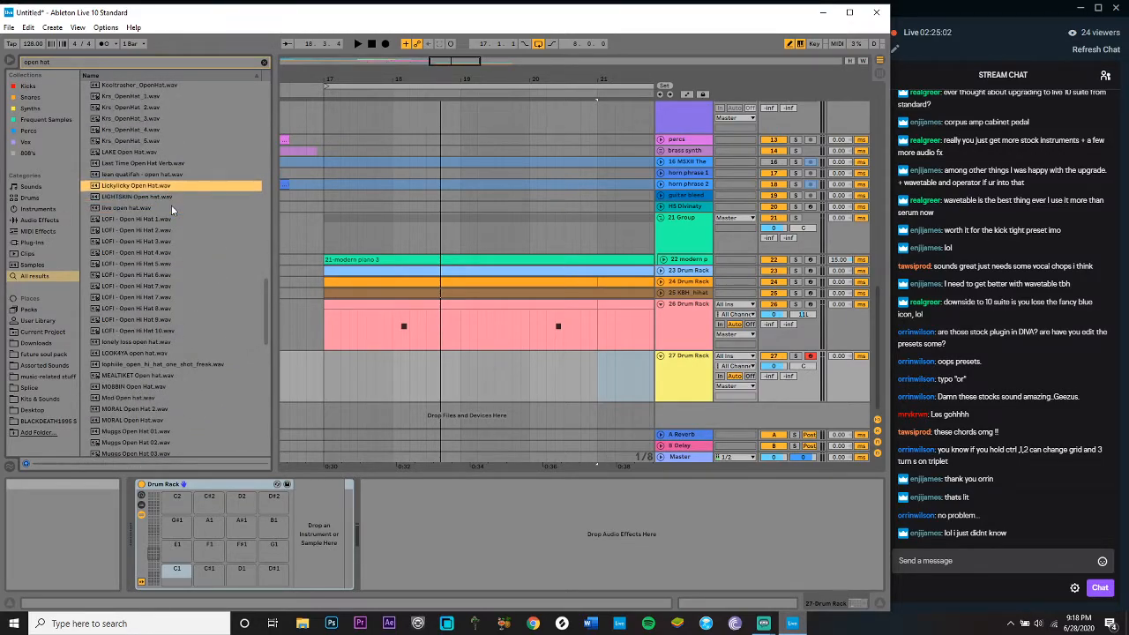
key(Up)
key(Down)
key(Up)
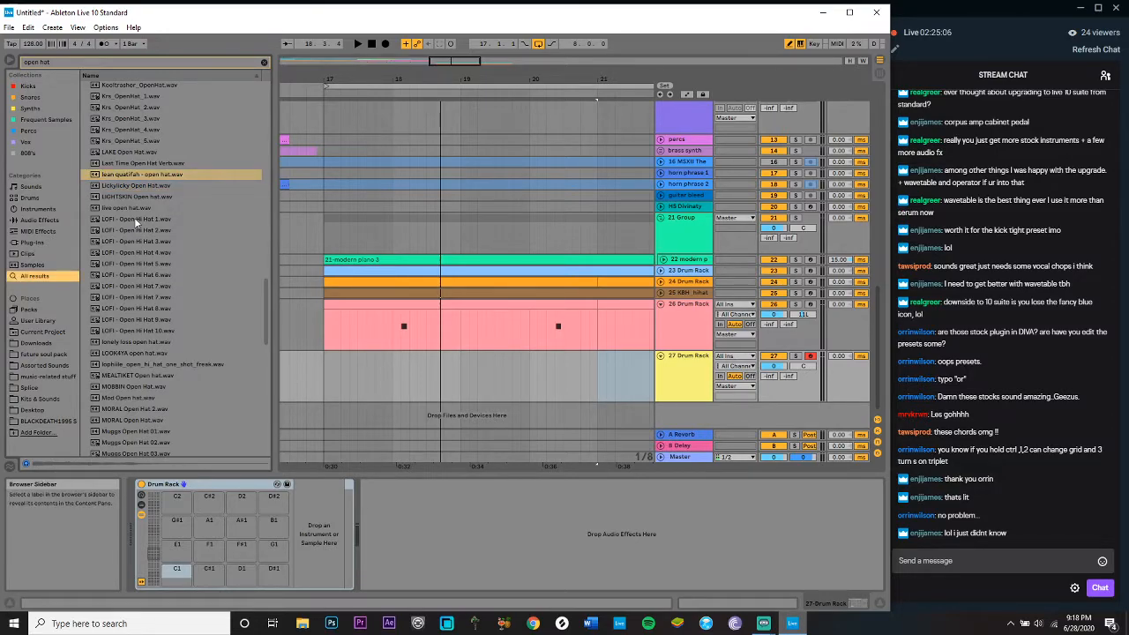
click(107, 201)
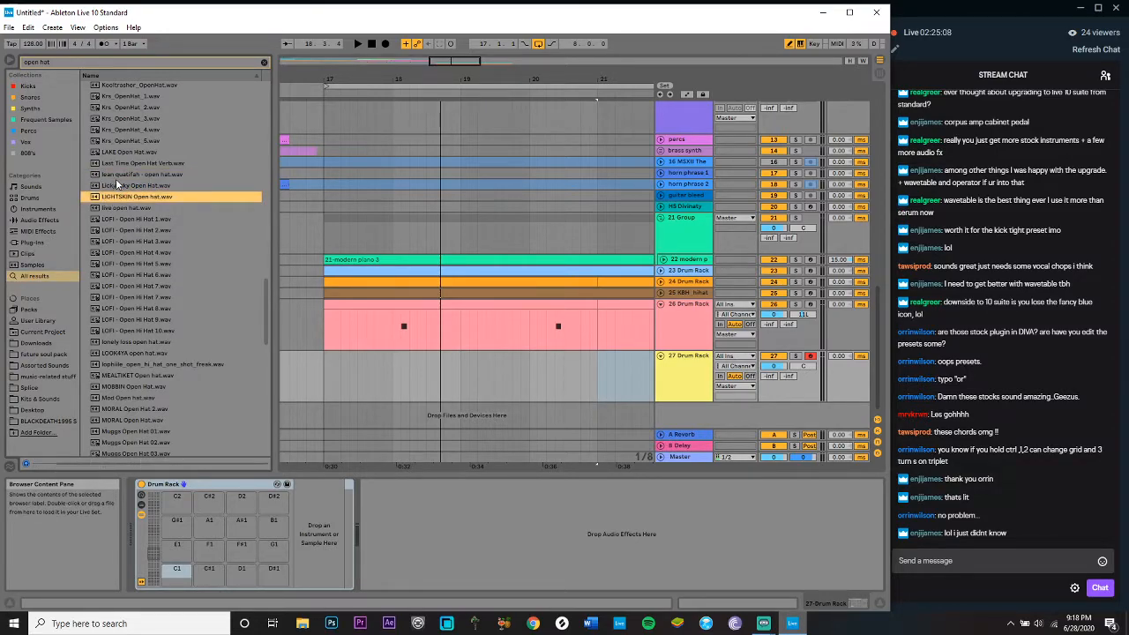
click(117, 184)
click(115, 175)
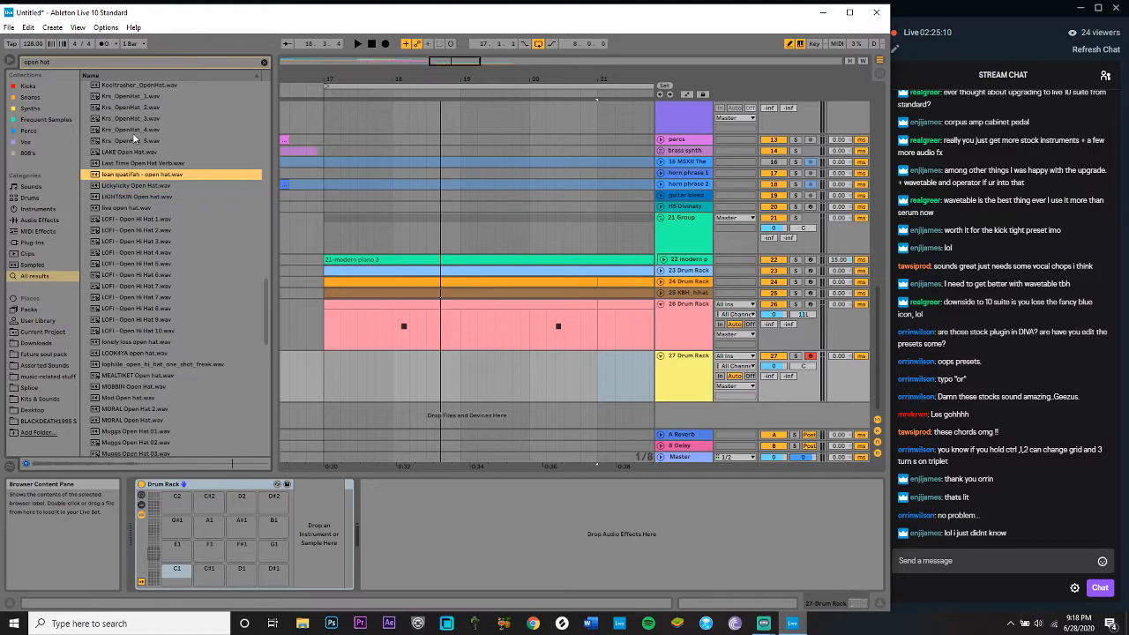
Step: Audition samples from HiHat Open 008 Electro.wav onward and load JEWISH Open Hat.wav onto the Drum Rack's C1 pad
scroll(132, 132, up, 5)
click(128, 203)
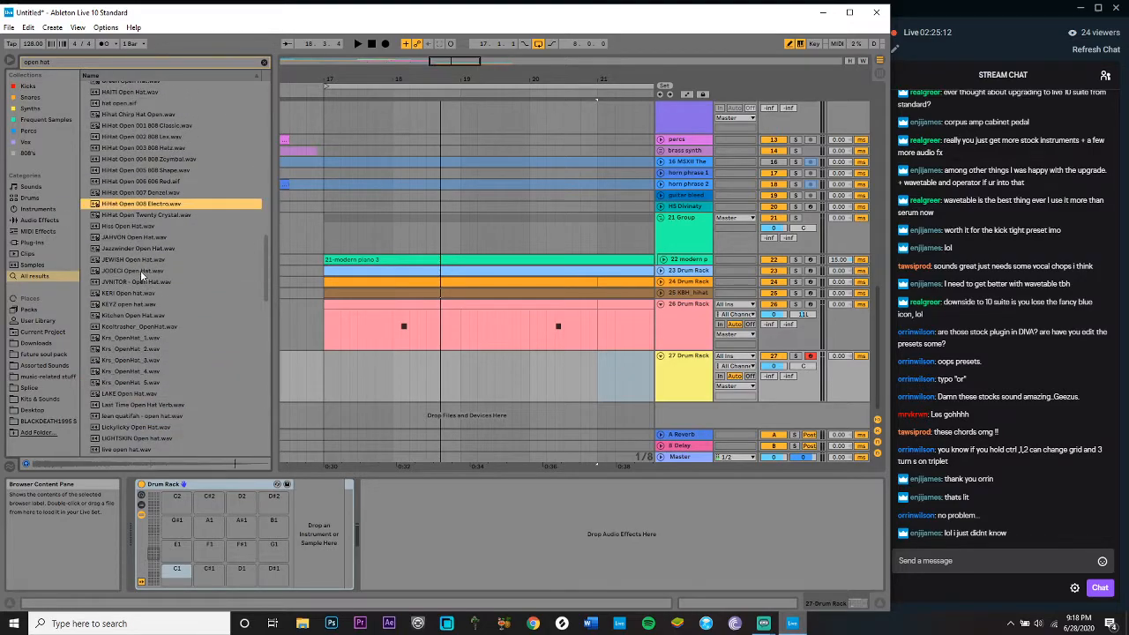
click(107, 237)
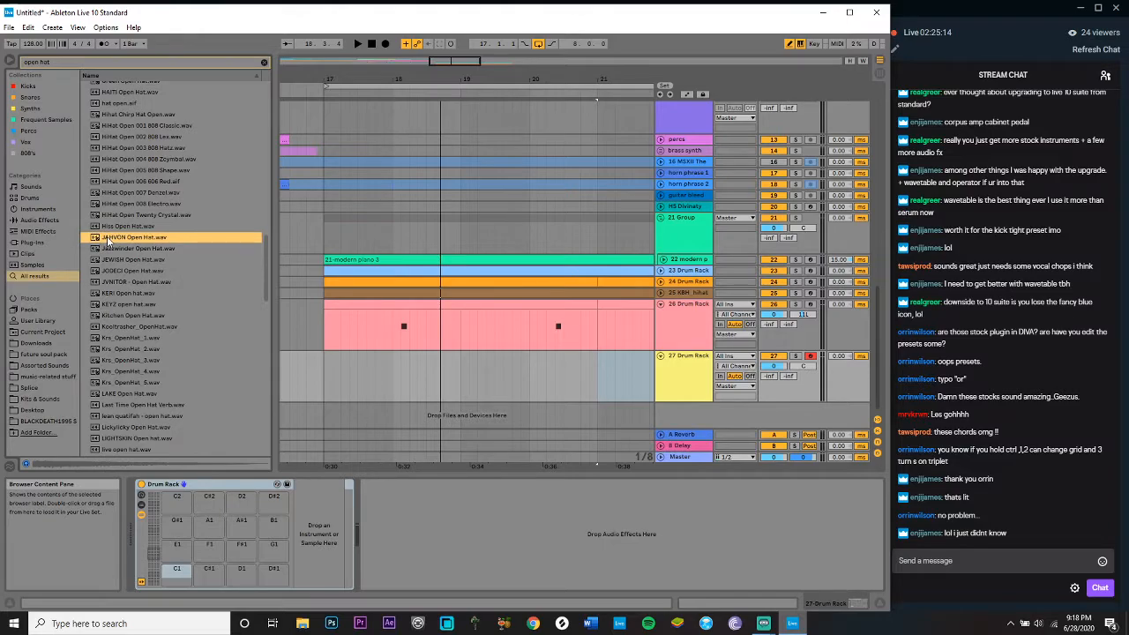
key(Down)
key(Down)
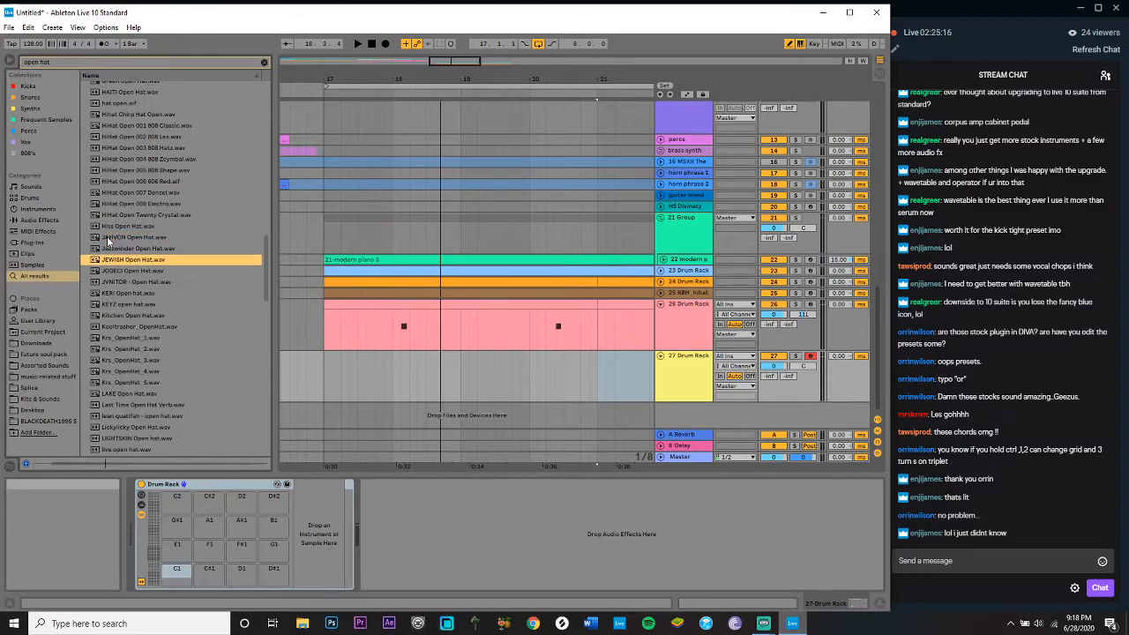
key(Down)
key(Up)
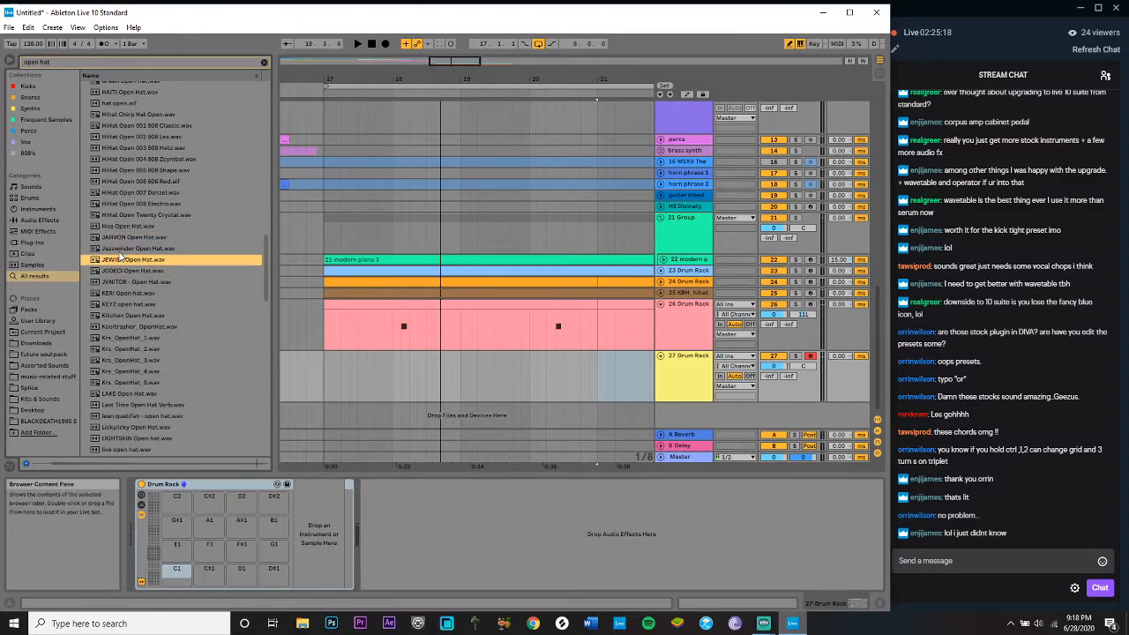
click(157, 567)
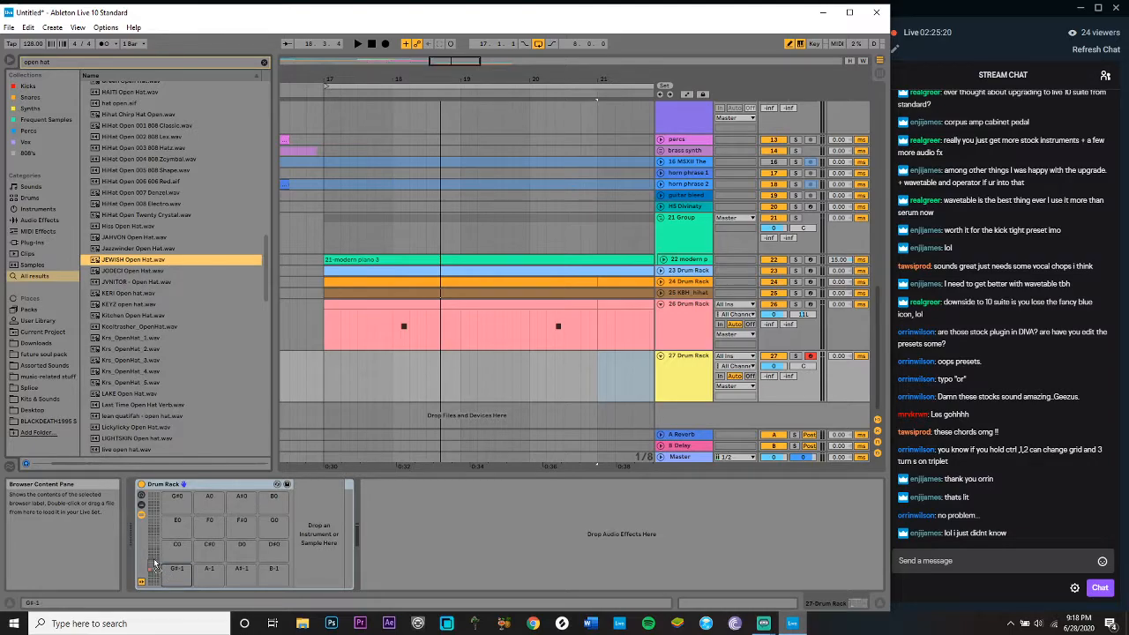
click(153, 556)
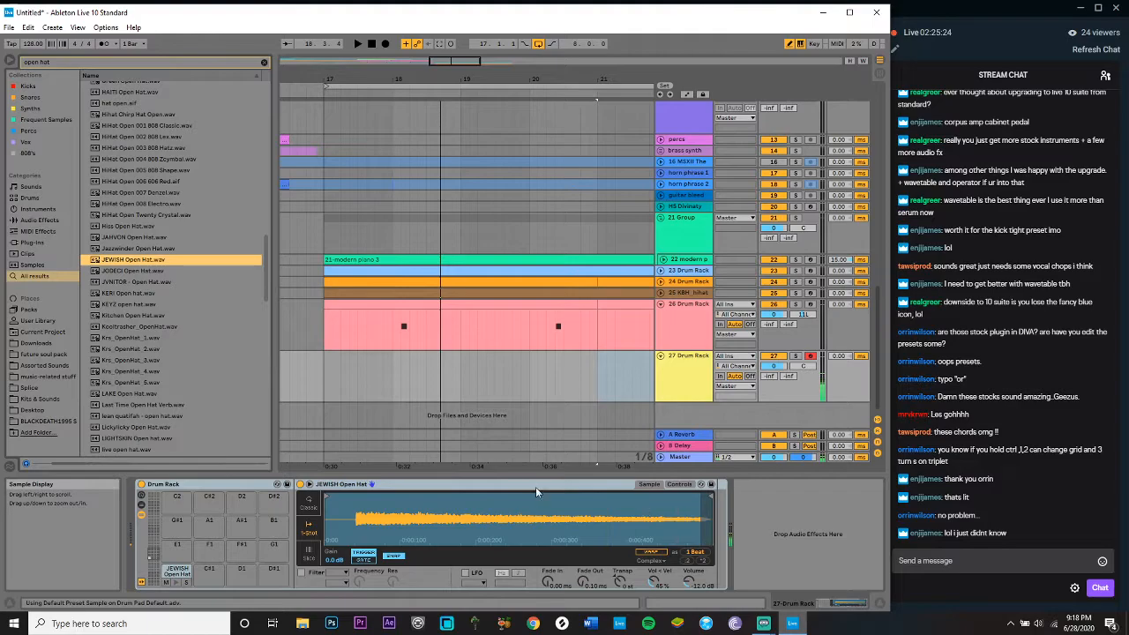
Step: Configure the open hat's Simpler with its start trimmed to the transient, Classic mode, 3.40 ms release and 0.00 dB volume
drag(330, 499, 360, 497)
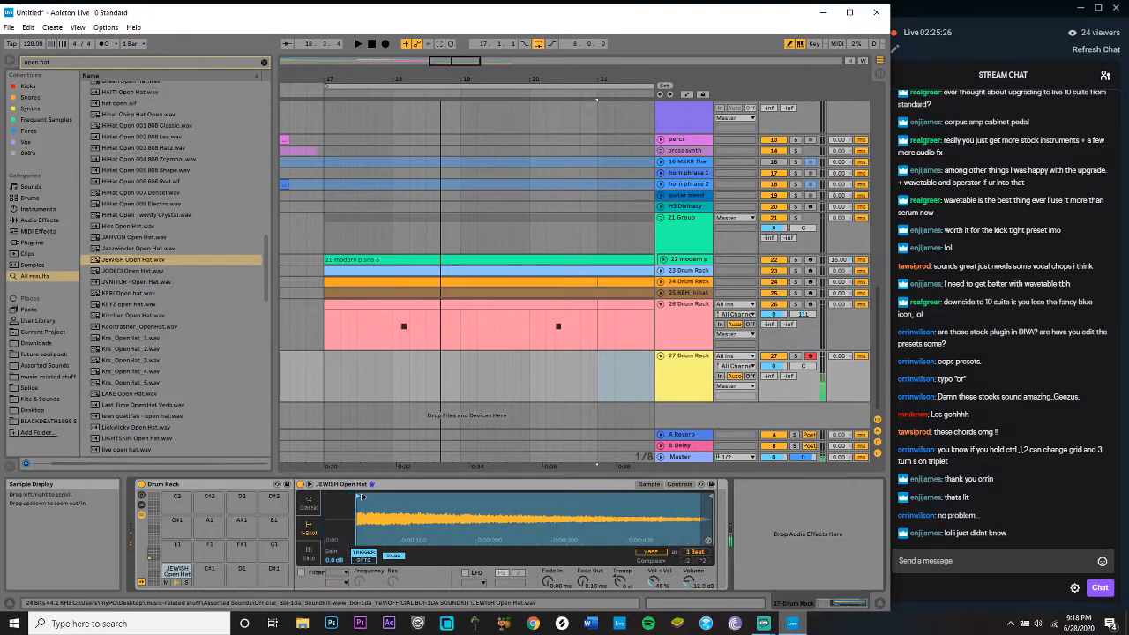
click(308, 505)
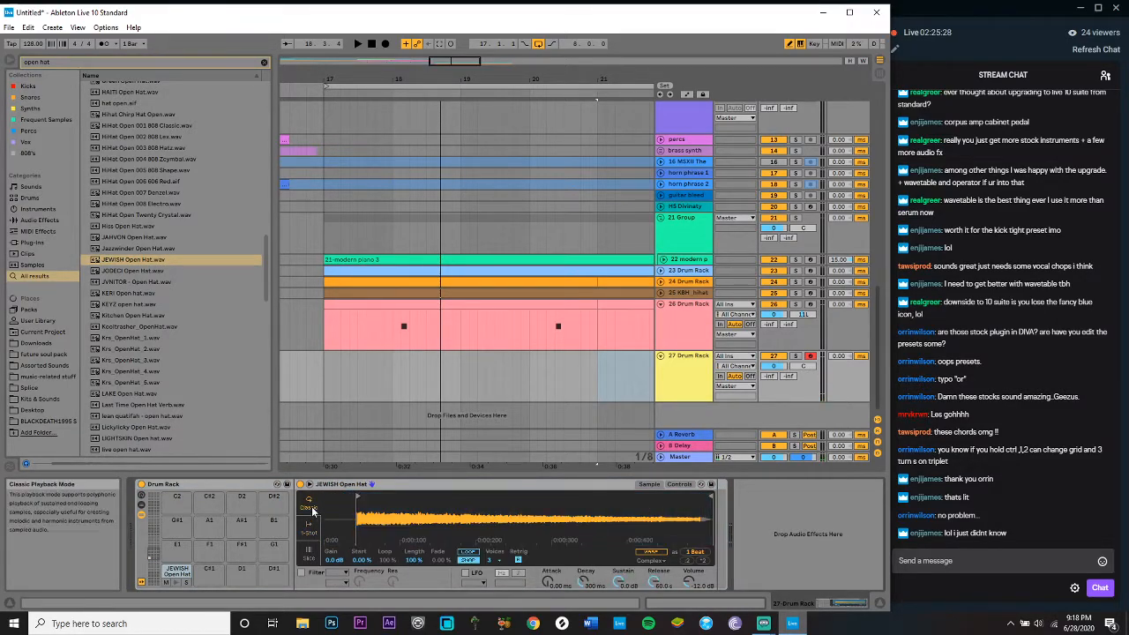
drag(659, 582, 660, 555)
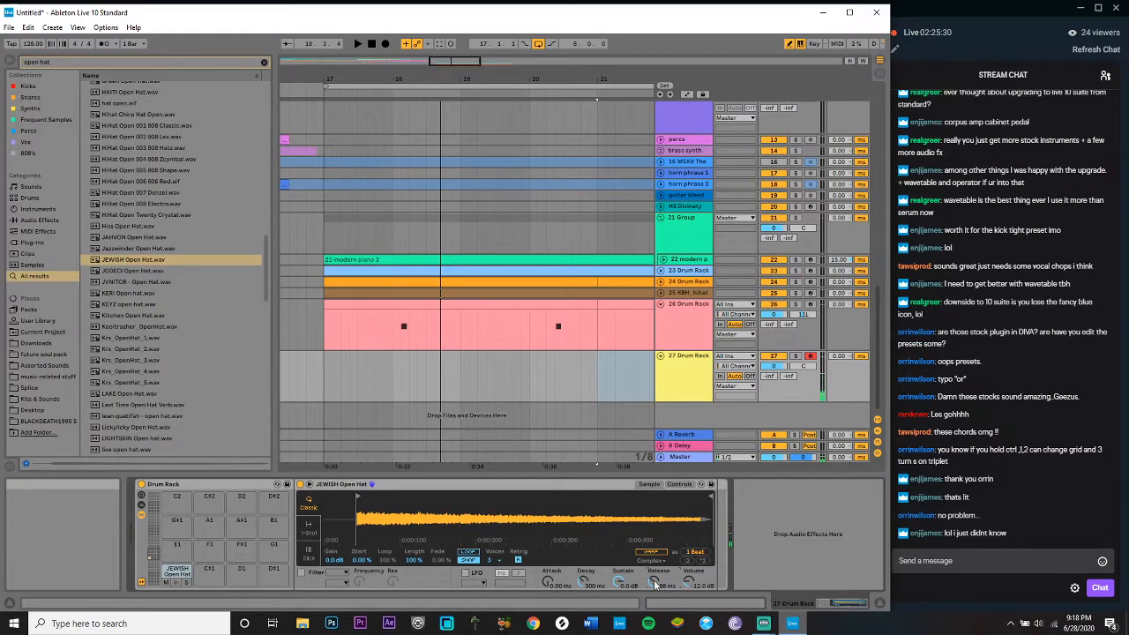
key(space)
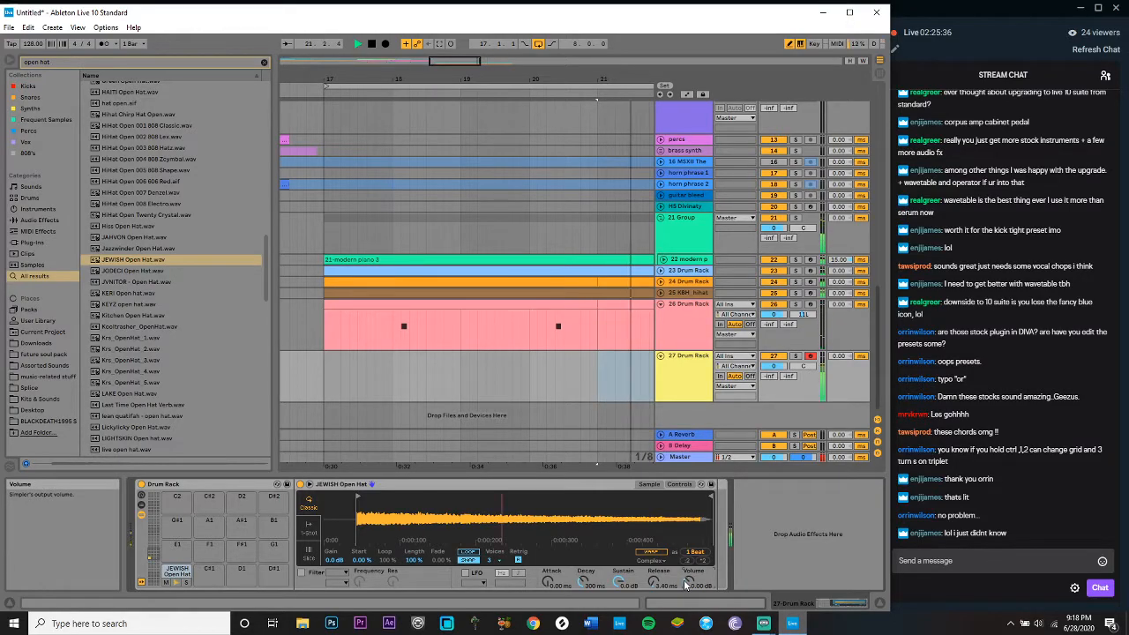
Step: Capture the open hat played during playback as a MIDI clip at bar 21 on the new Drum Rack track
click(439, 43)
scroll(633, 241, right, 2)
scroll(633, 240, right, 2)
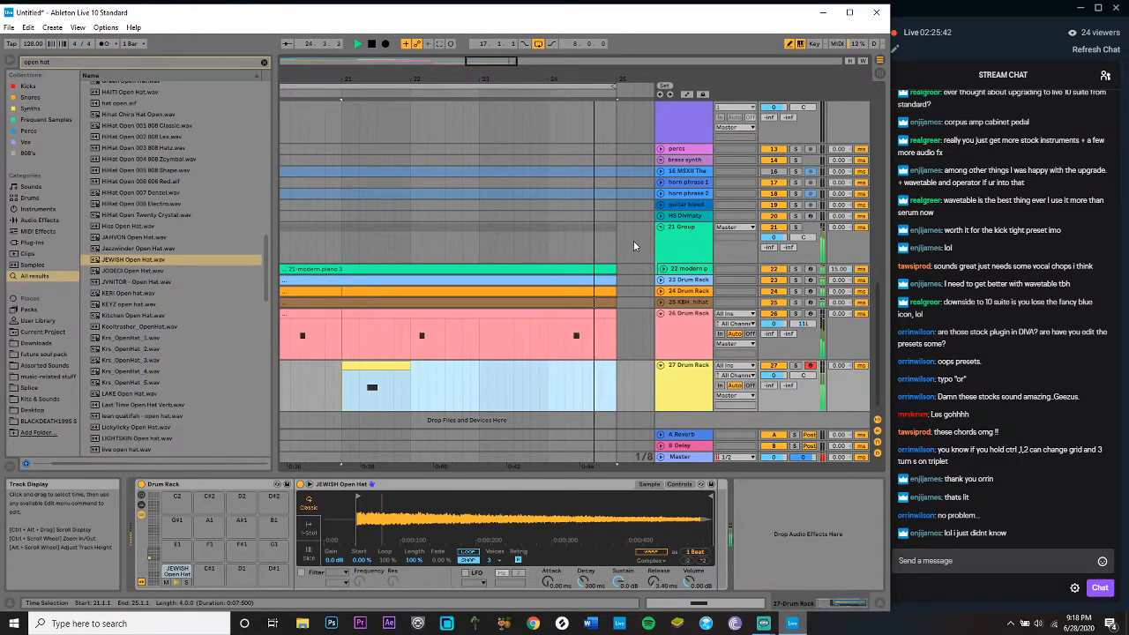
Step: Play the arrangement from 23.4.3 and again from 24.1.1 on the open hat track
click(542, 380)
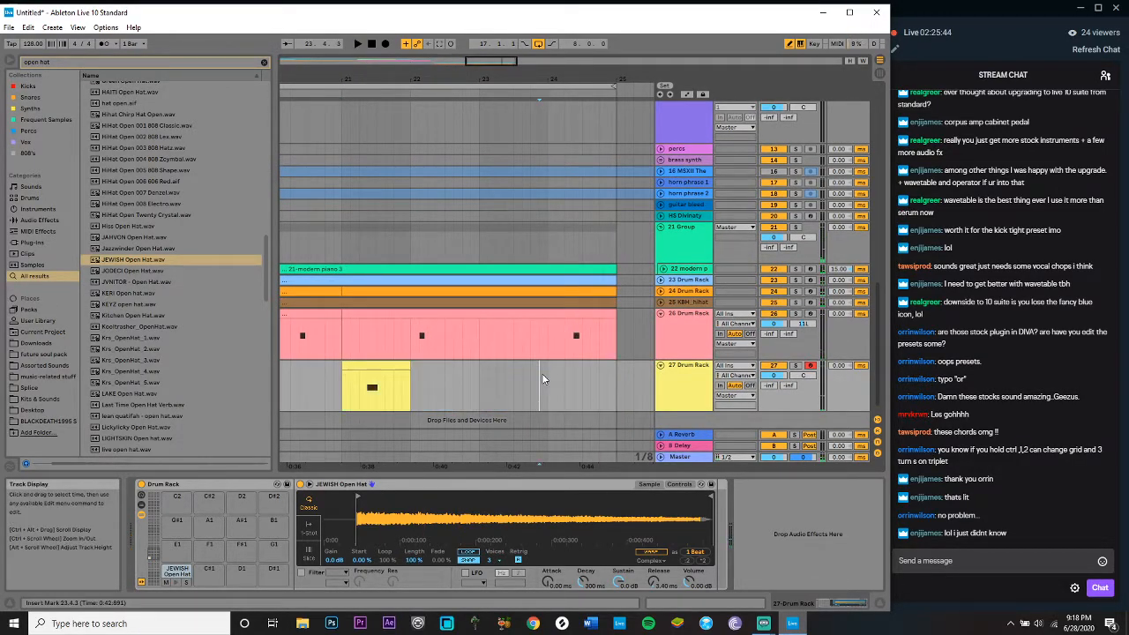
key(space)
click(548, 380)
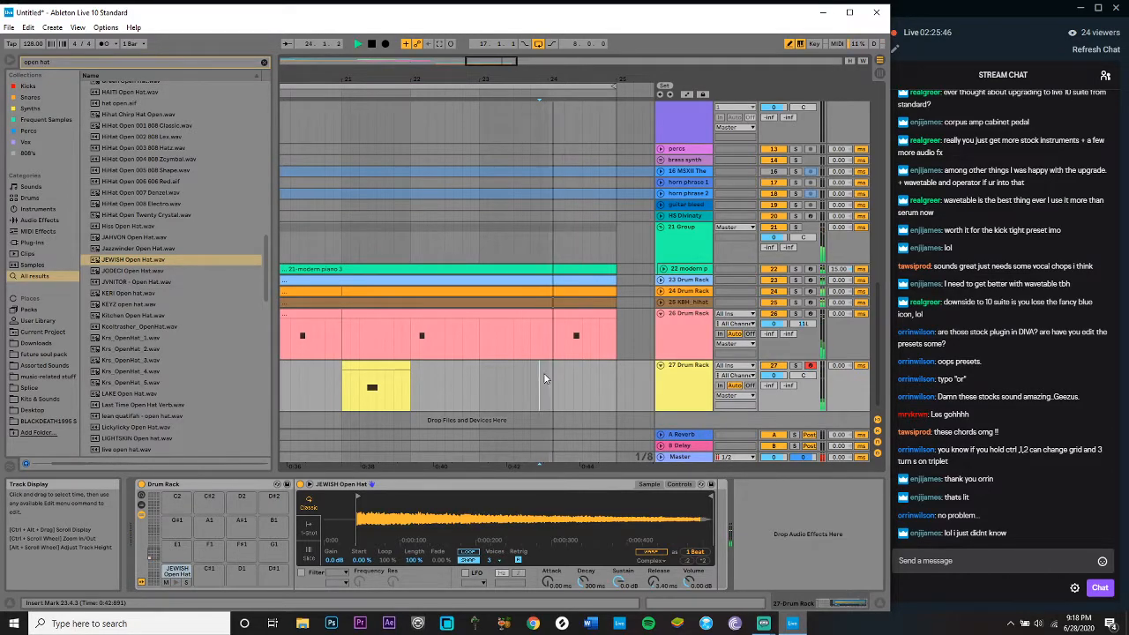
key(space)
key(space)
key(space)
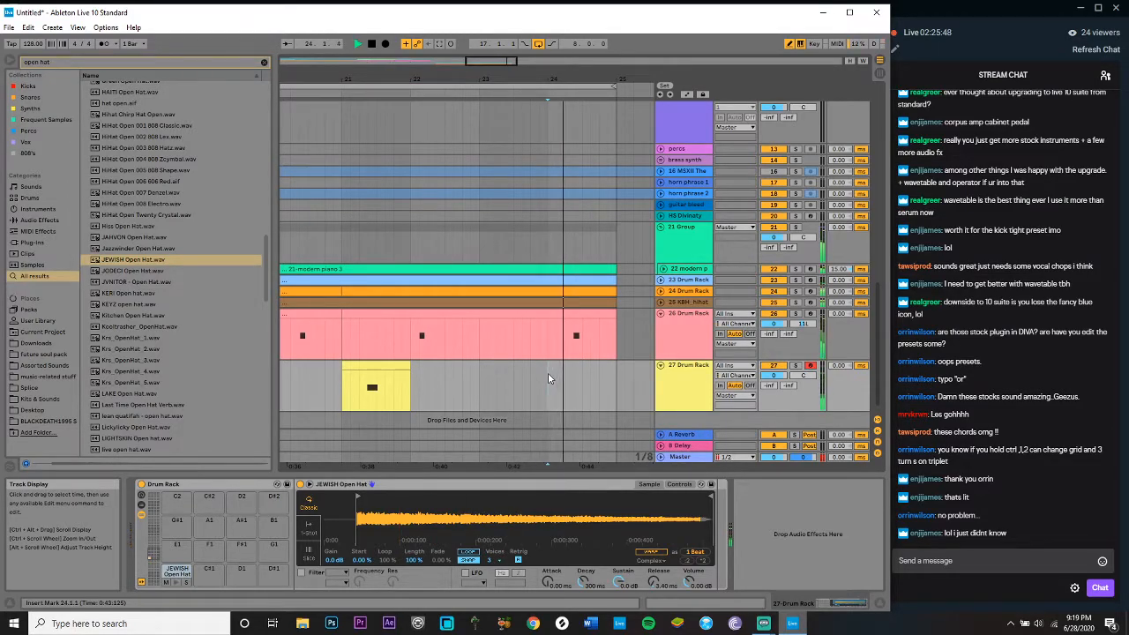
Step: Add the second open hat hit as a one-bar clip at bar 24 and consolidate bars 21 to 25 into one clip
key(space)
key(space)
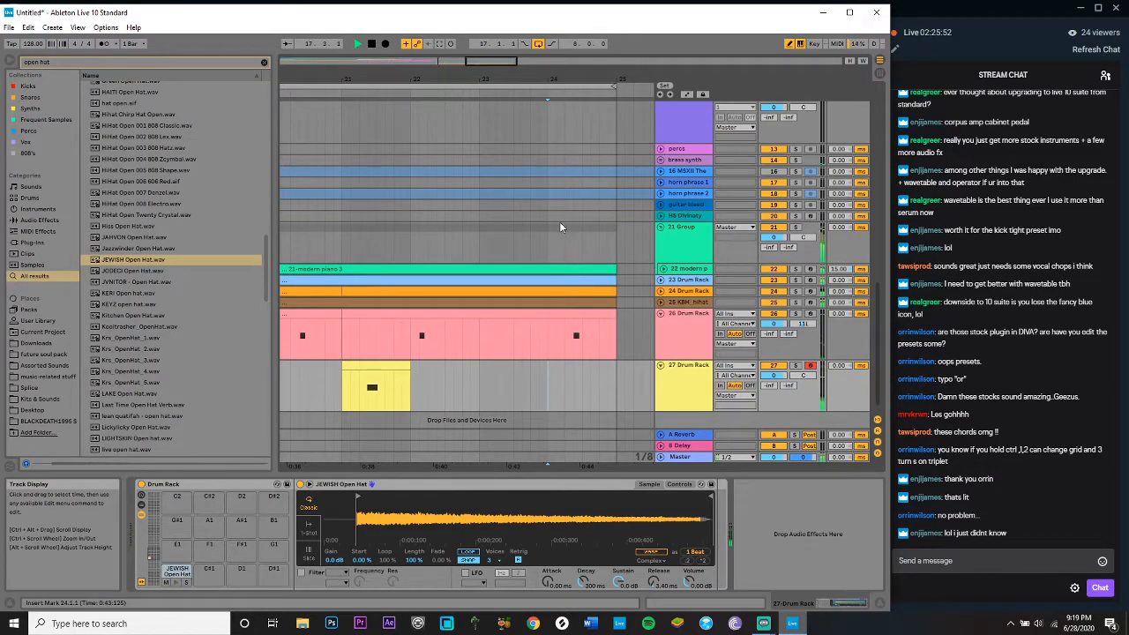
click(383, 367)
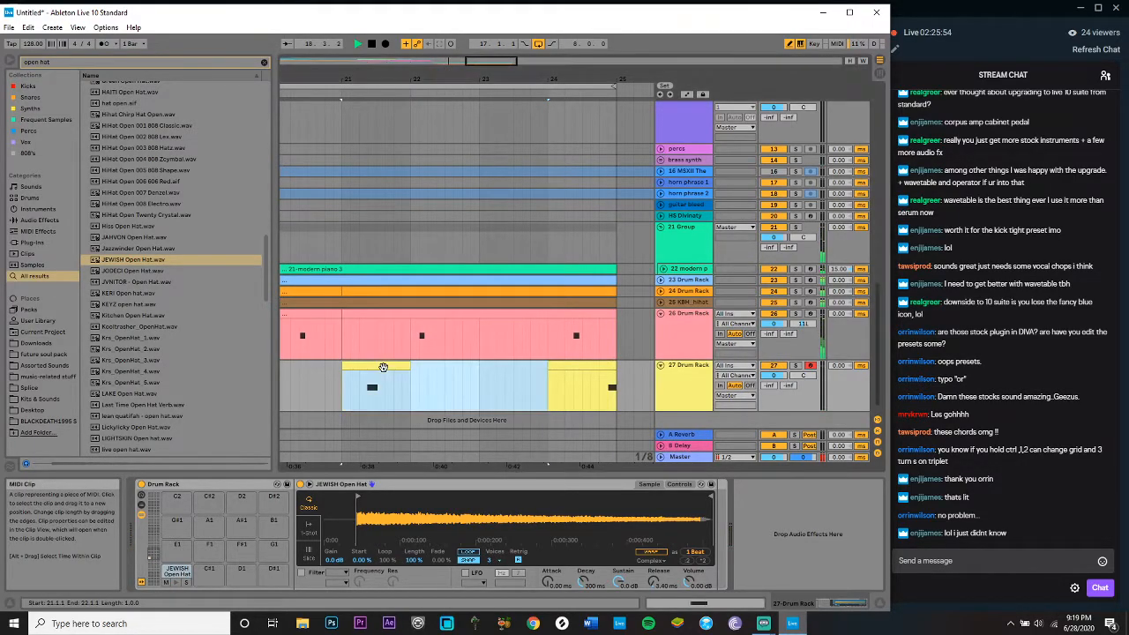
click(573, 365)
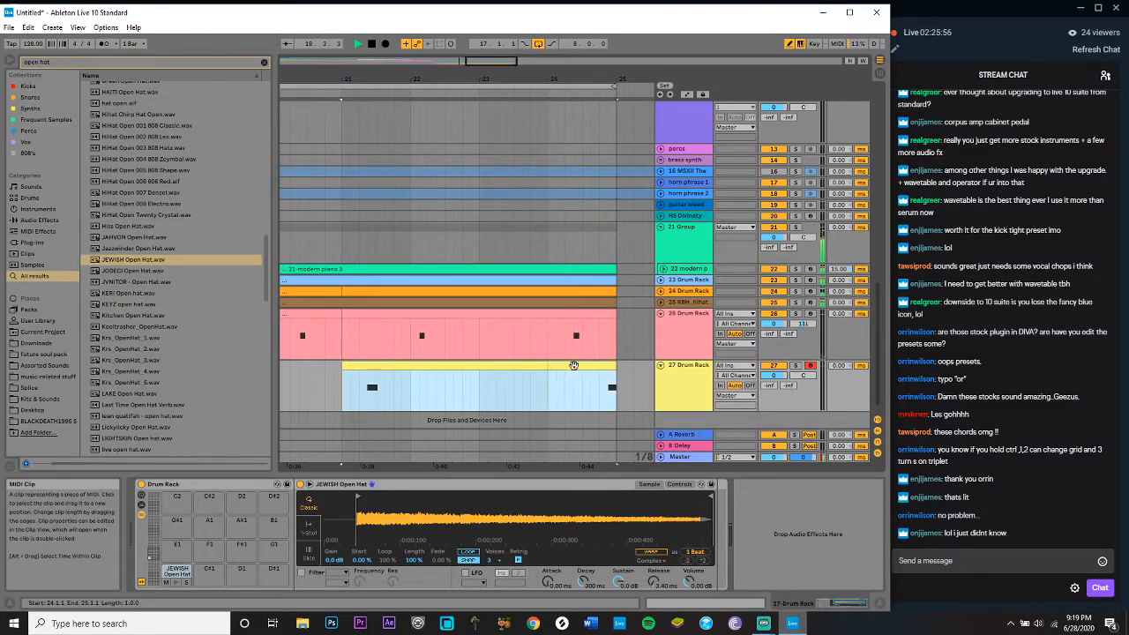
double_click(573, 365)
click(504, 529)
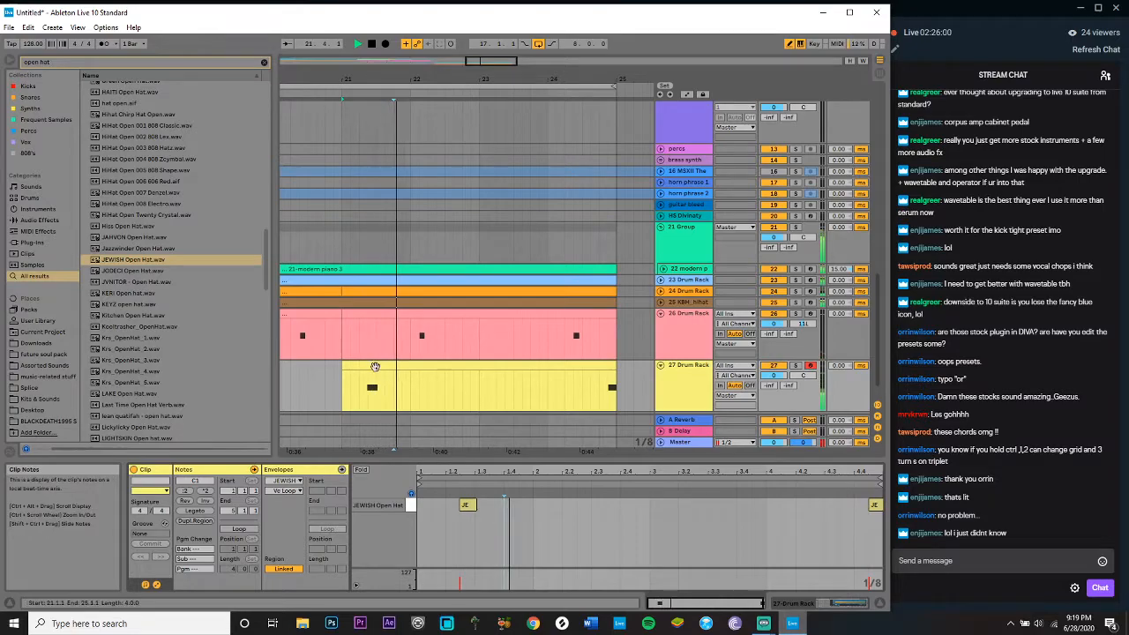
Step: Copy the consolidated four-bar open hat clip to 17.1.1 on the same track
click(375, 366)
scroll(343, 382, left, 4)
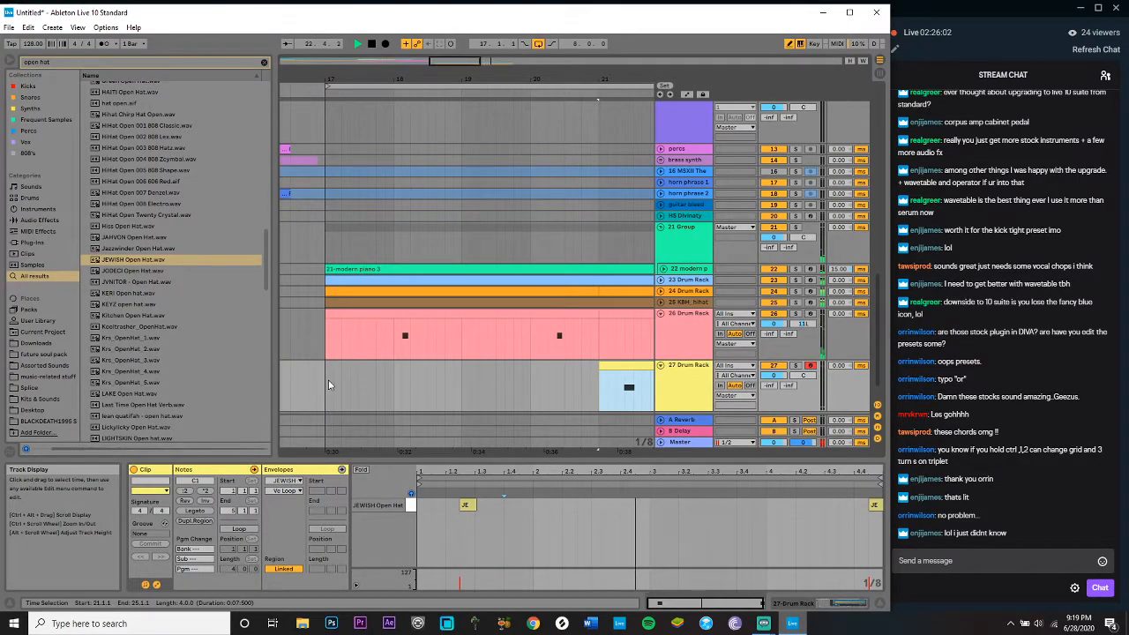
click(328, 381)
key(ctrl+v)
scroll(325, 385, down, 1)
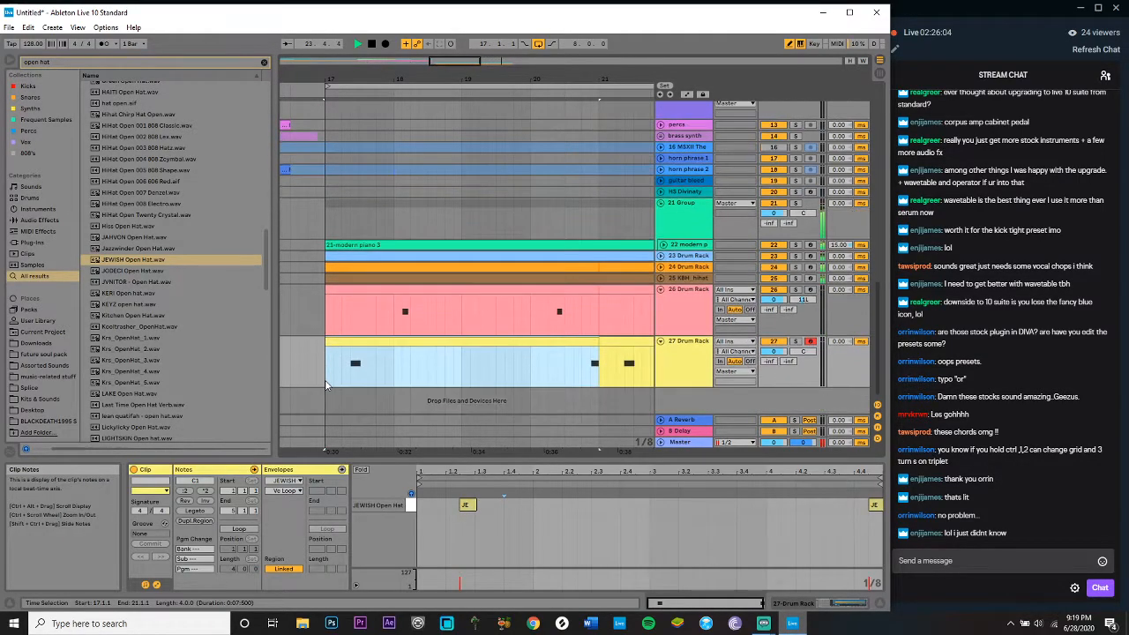
Step: Fold the open hat track 27 and the Drum Rack track 26 in the arrangement
click(660, 341)
click(660, 288)
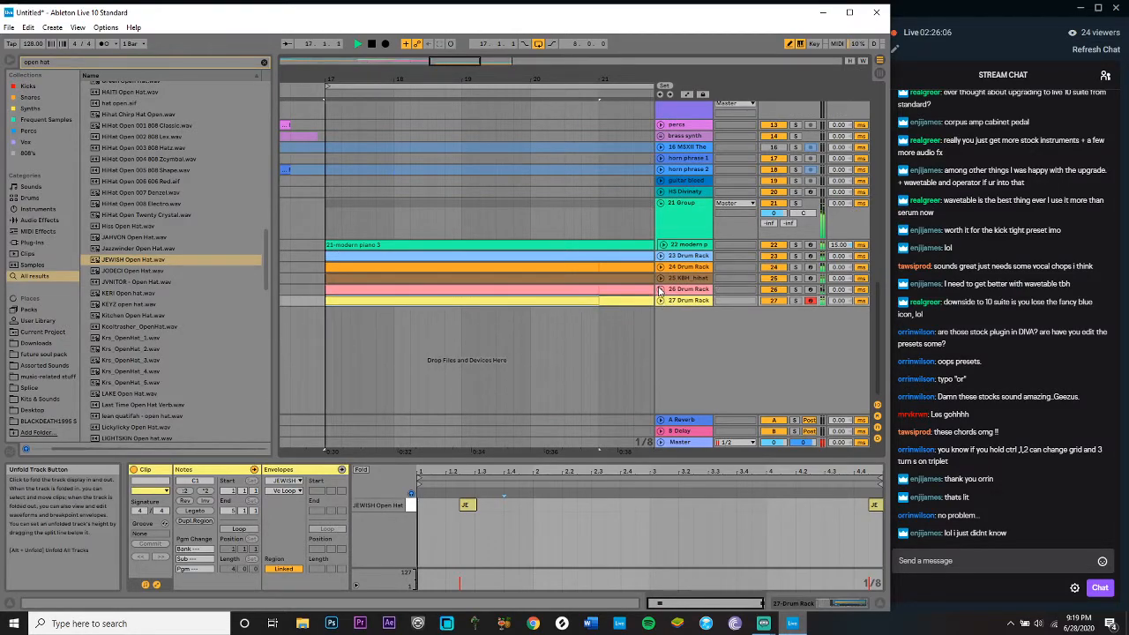
click(348, 168)
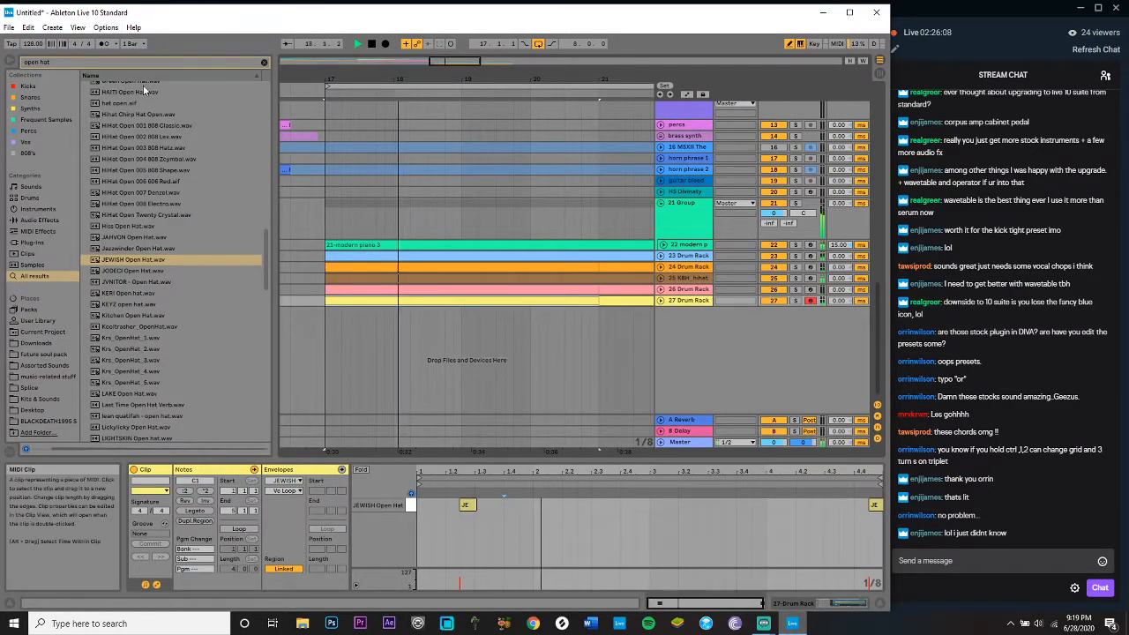
Step: Unfold the open hat track and move the clip's bar 20 section one bar earlier to 19.1.1
click(660, 302)
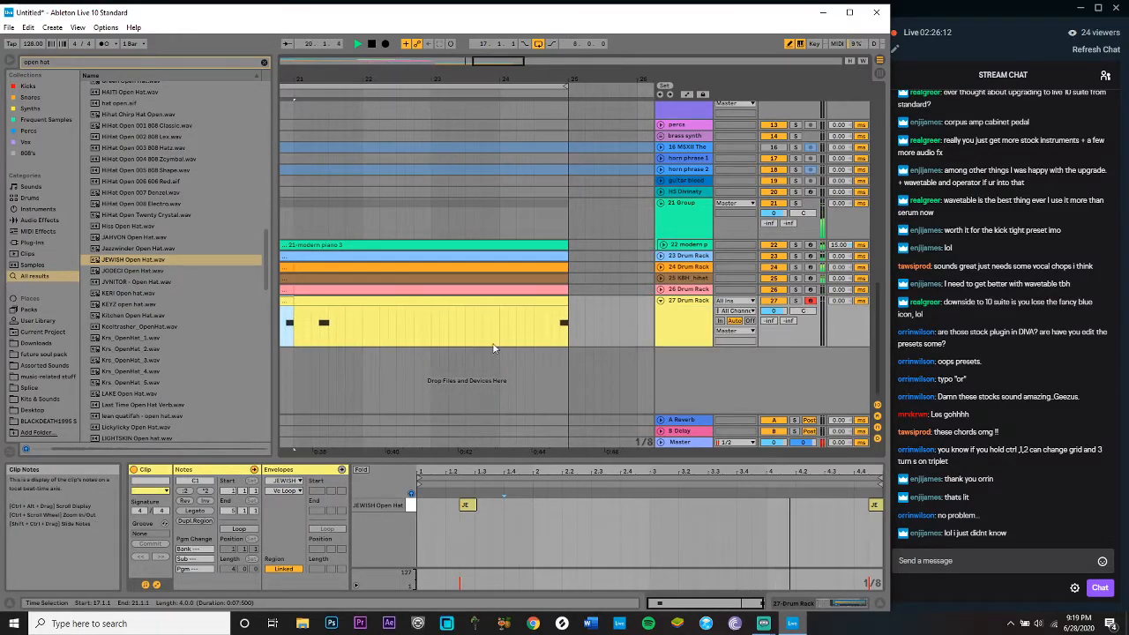
drag(367, 323, 427, 324)
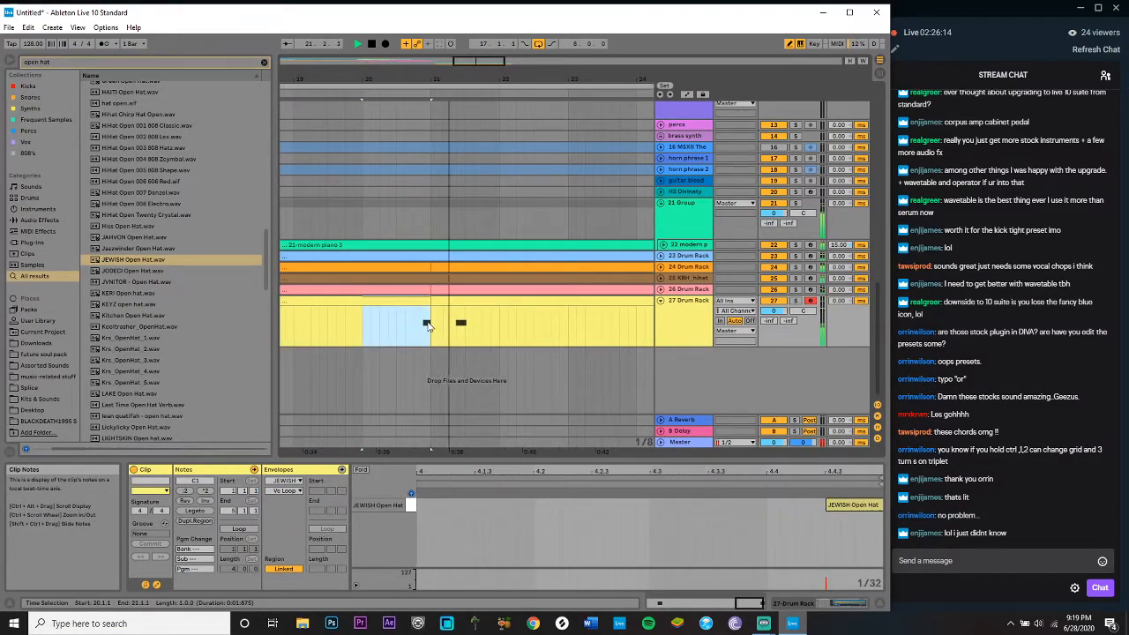
key(Delete)
key(Left)
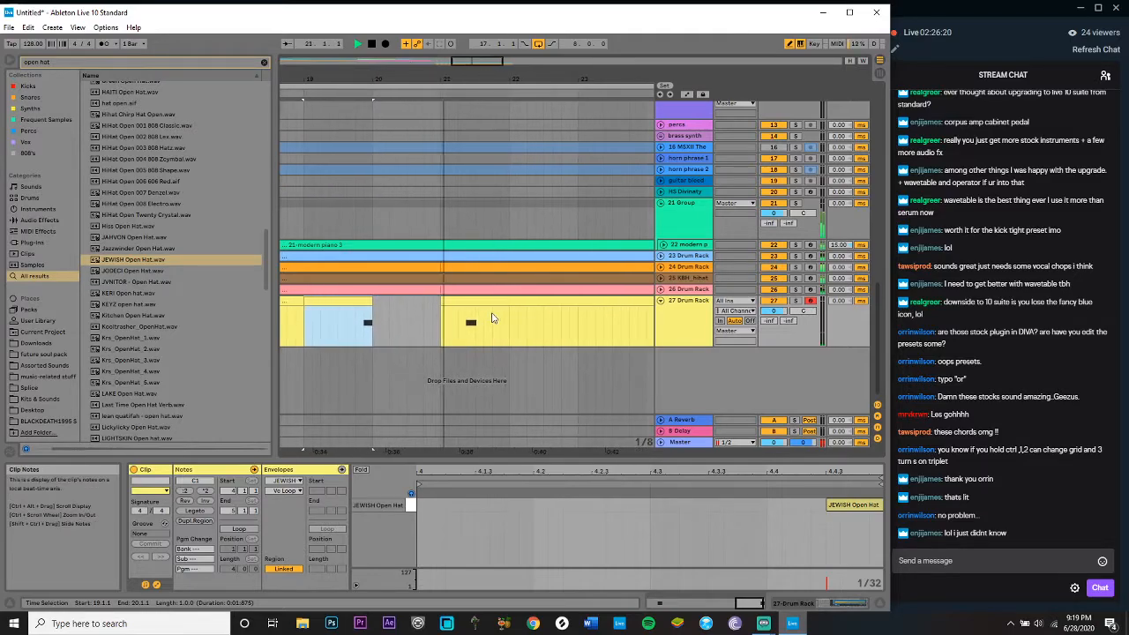
Step: Move the open hat section at bar 19 earlier to 18.4.1, checking its timing in playback
key(space)
scroll(354, 324, left, 3)
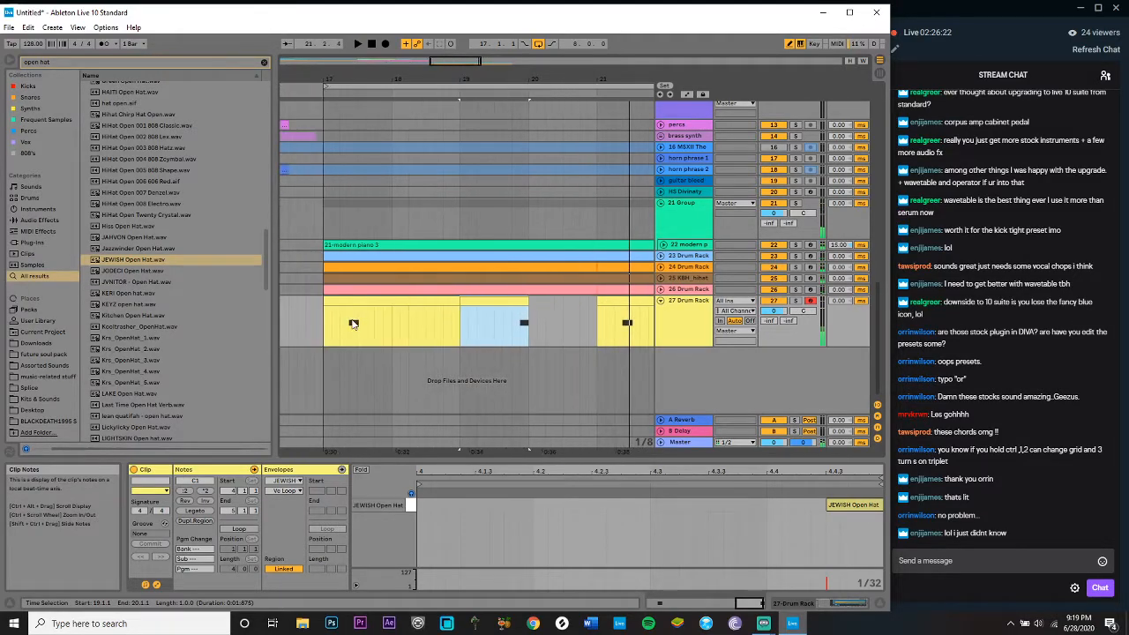
click(459, 314)
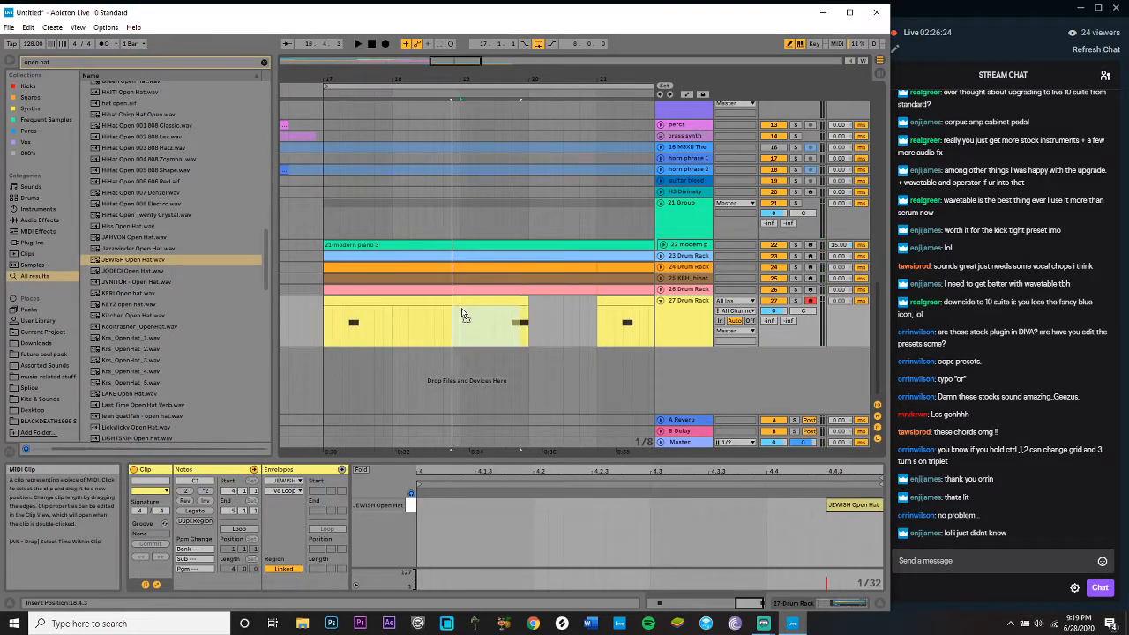
key(space)
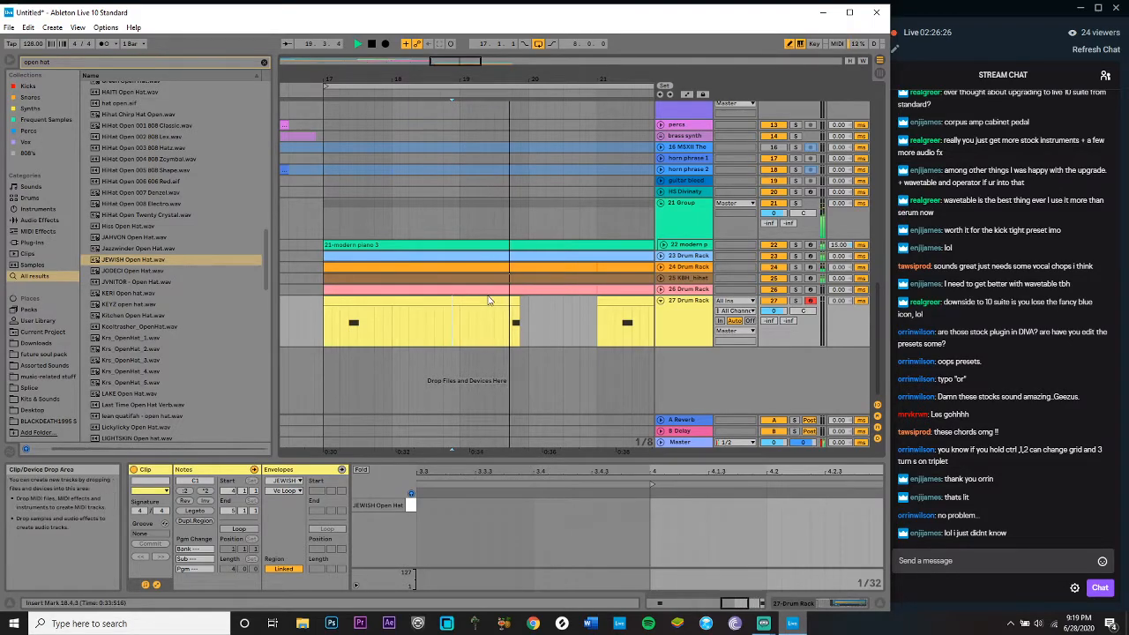
drag(488, 300, 485, 296)
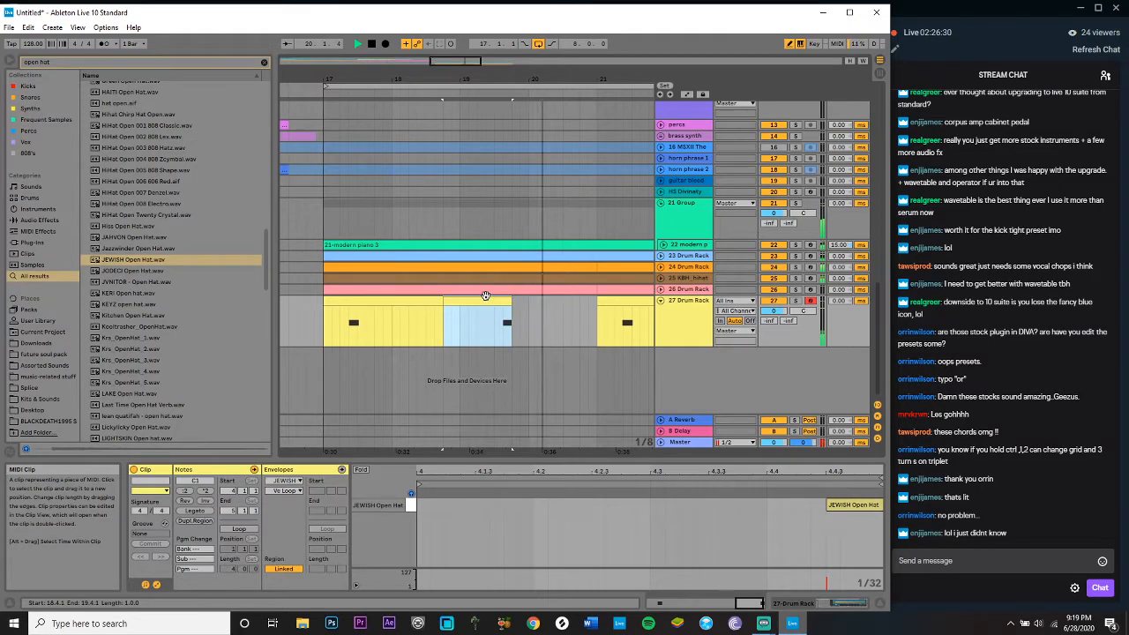
Step: Consolidate the open hat part from bar 17 to 21 into one clip and duplicate it to bar 21
drag(612, 312, 353, 342)
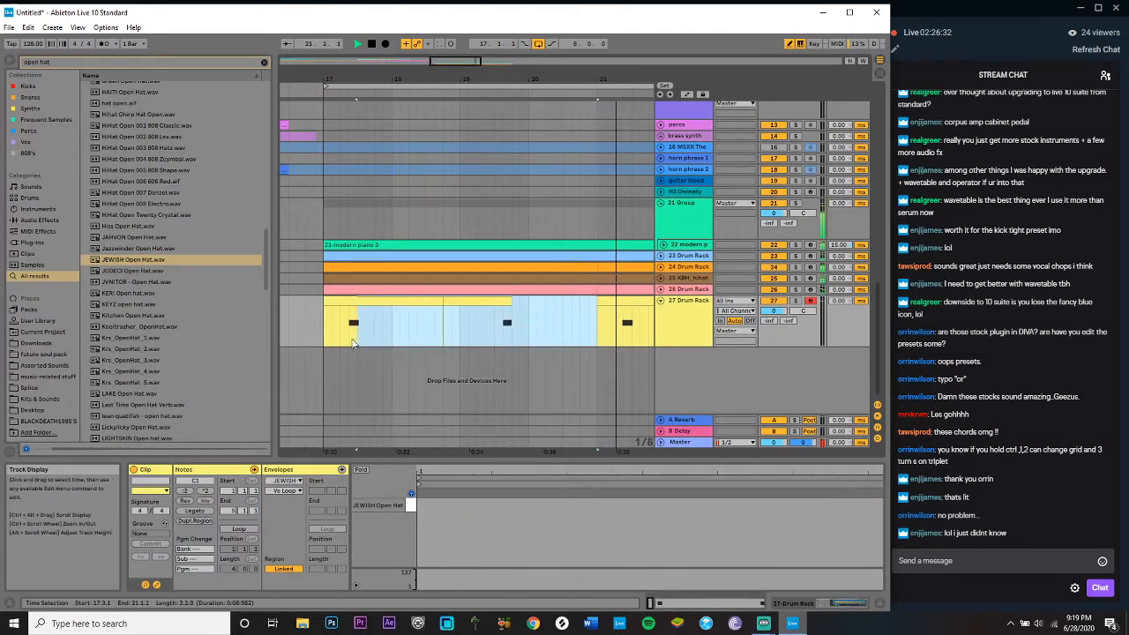
double_click(326, 339)
key(ctrl+d)
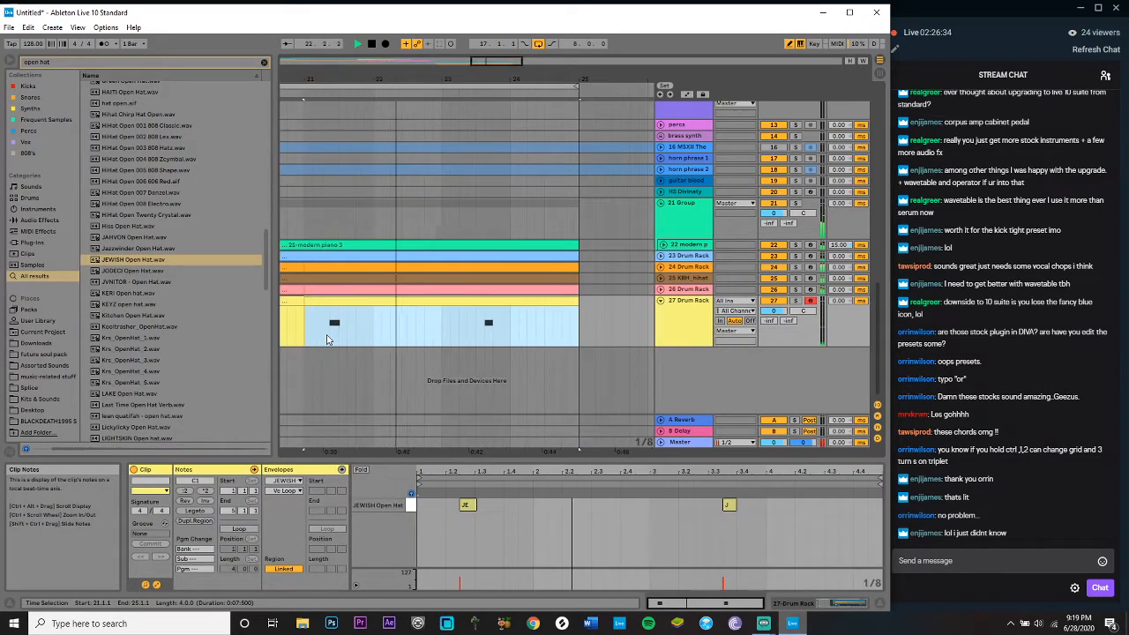
click(660, 300)
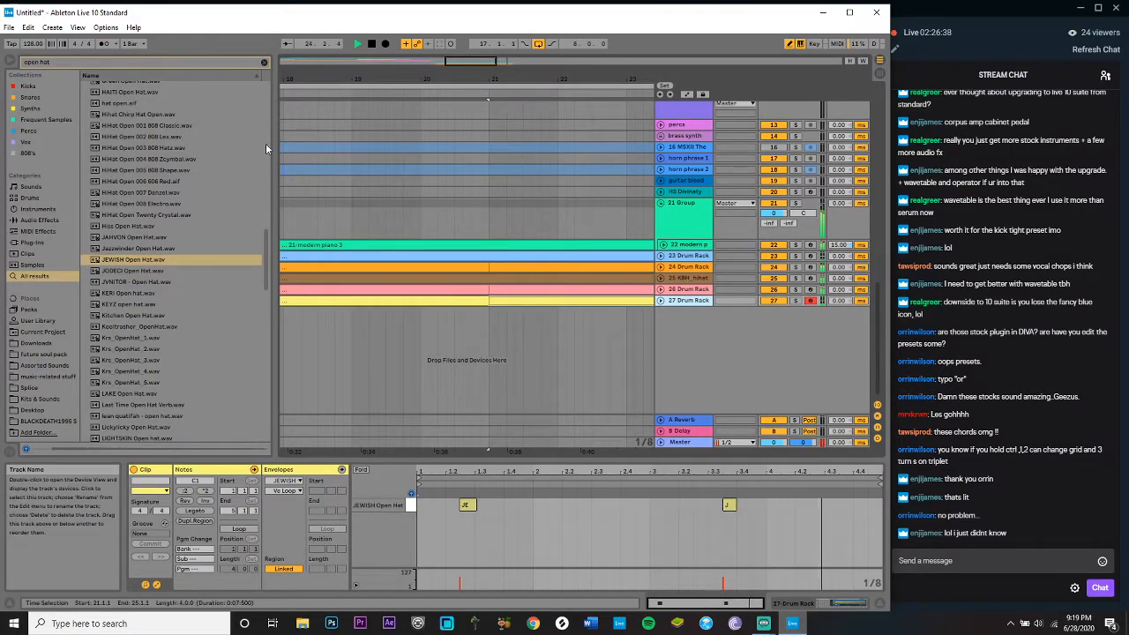
Step: Insert a new MIDI track below the open hat track and load the Serum_x64 plug-in onto it
click(52, 27)
click(470, 248)
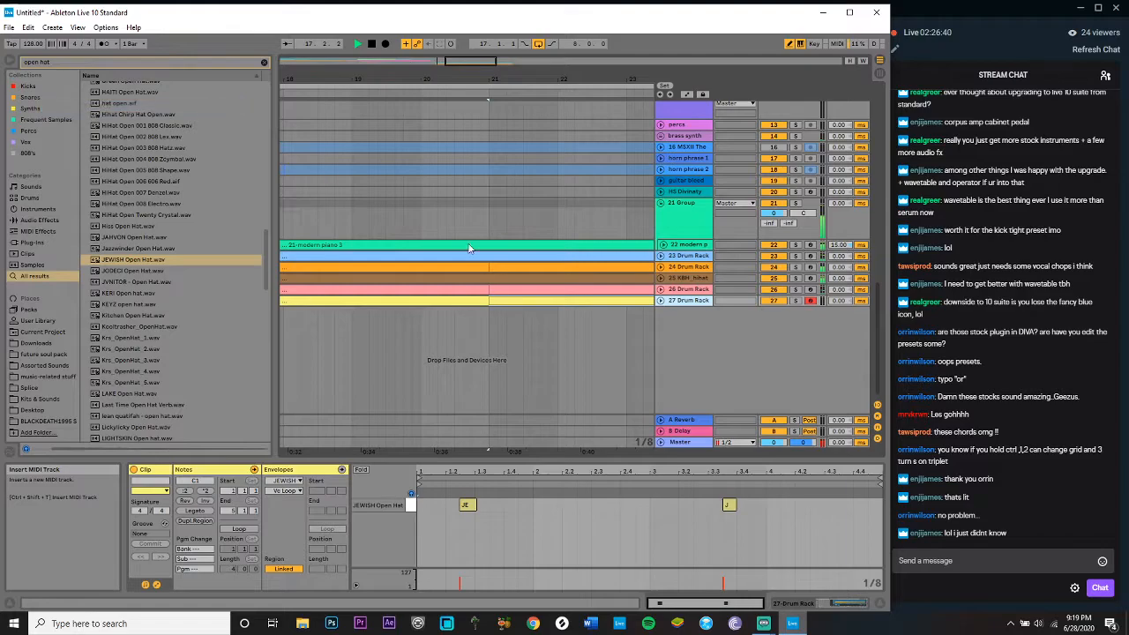
key(ctrl+shift+t)
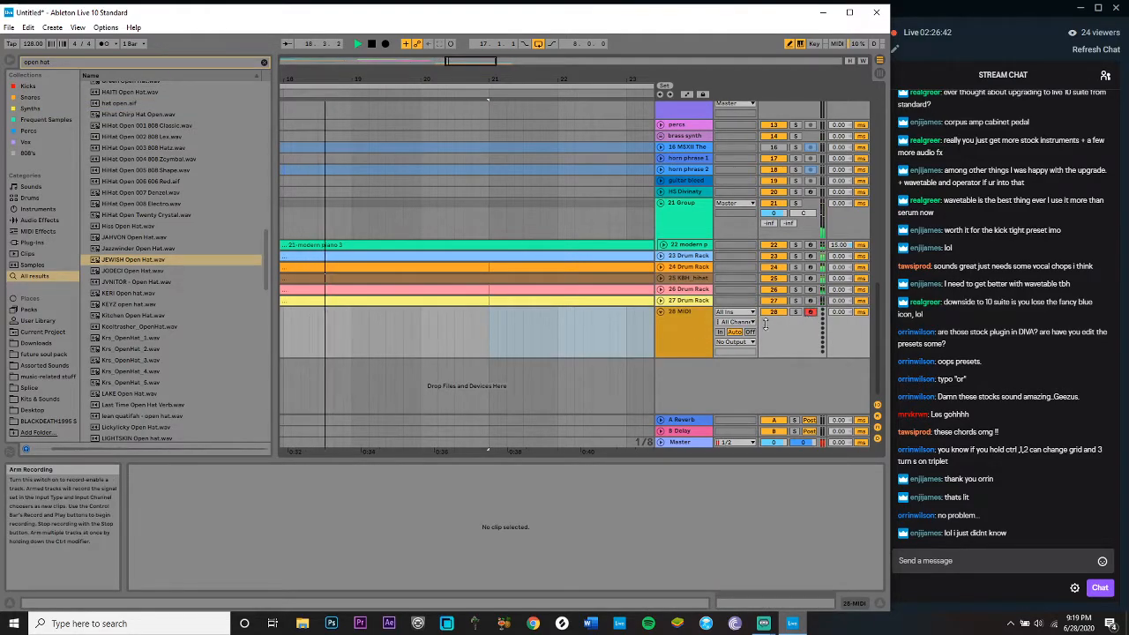
click(688, 330)
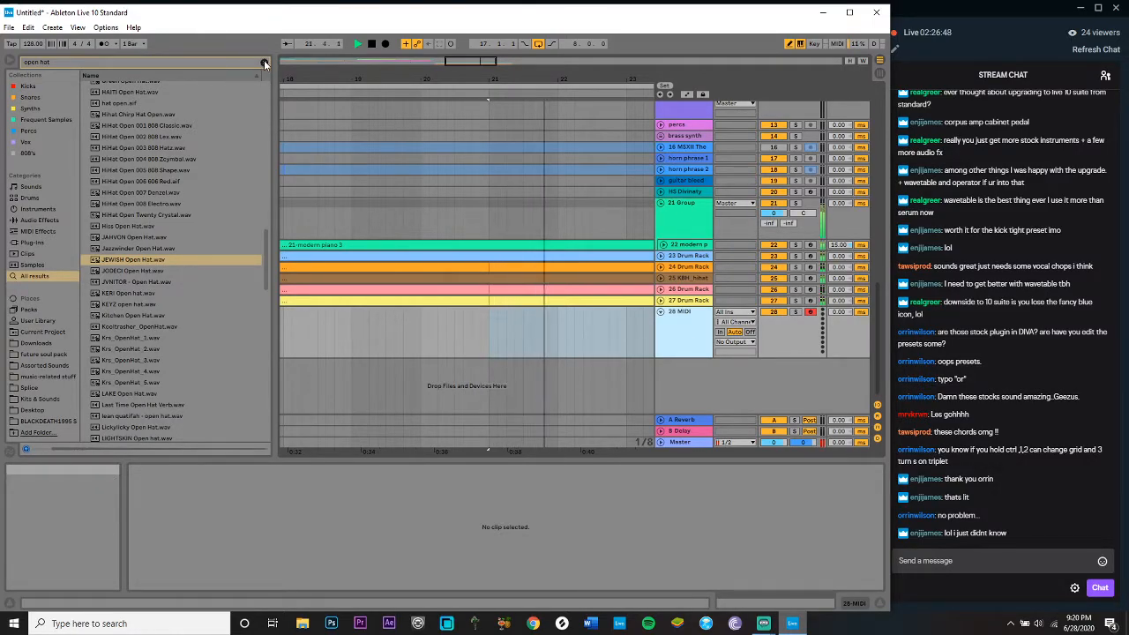
click(32, 241)
click(113, 233)
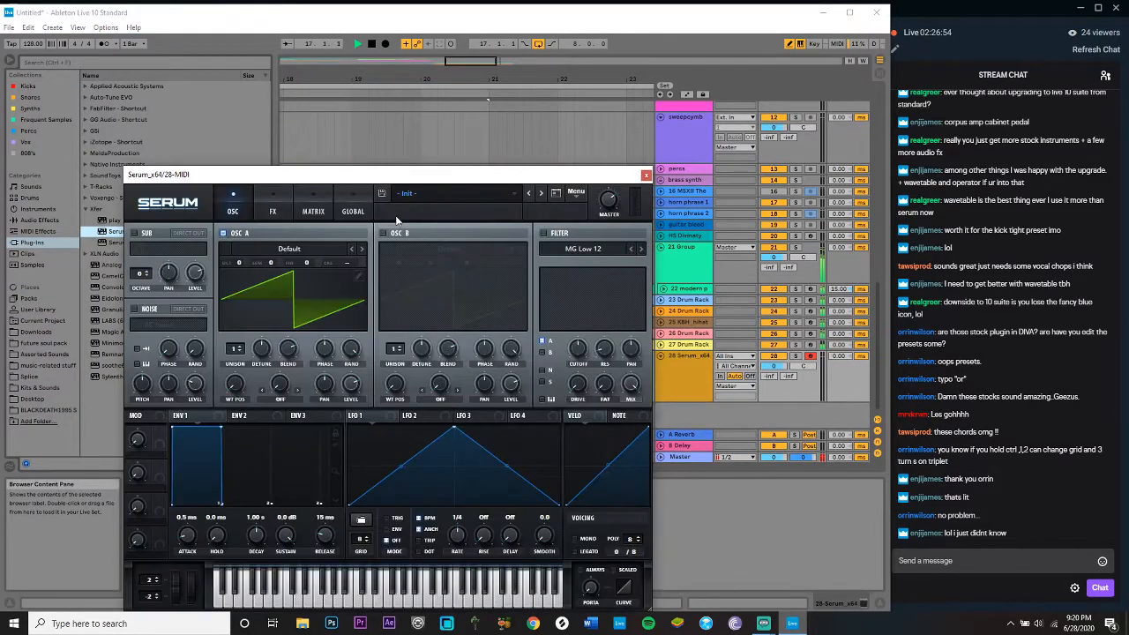
Step: Load the Splice preset SO_HO_organ_lowandslow in Serum and lower the synth's master volume
click(573, 191)
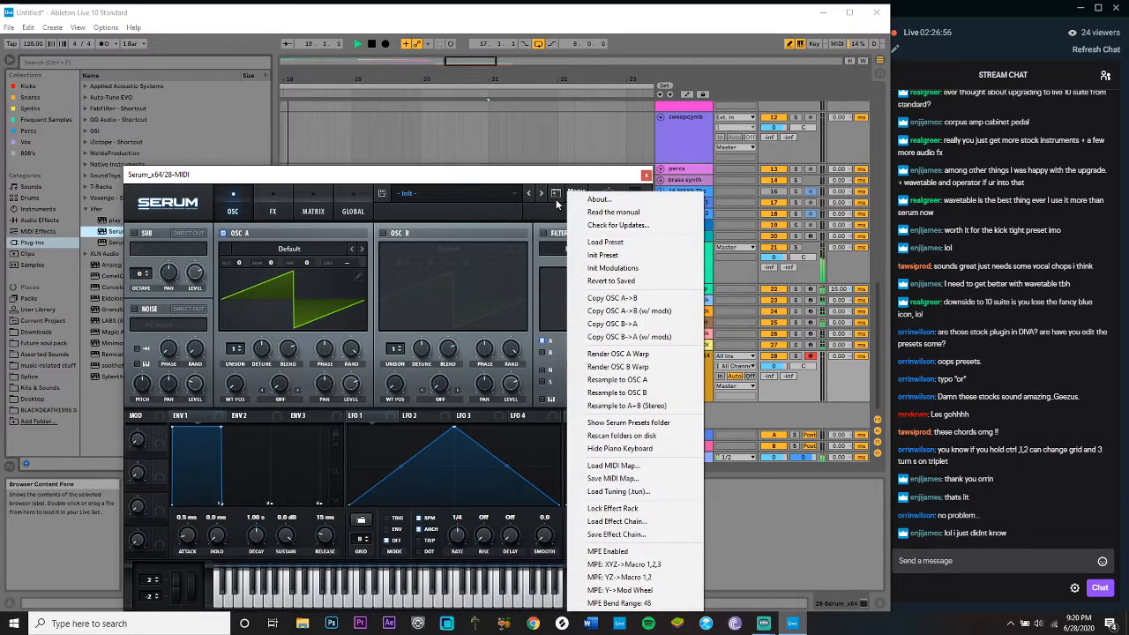
click(414, 193)
mouse_move(425, 311)
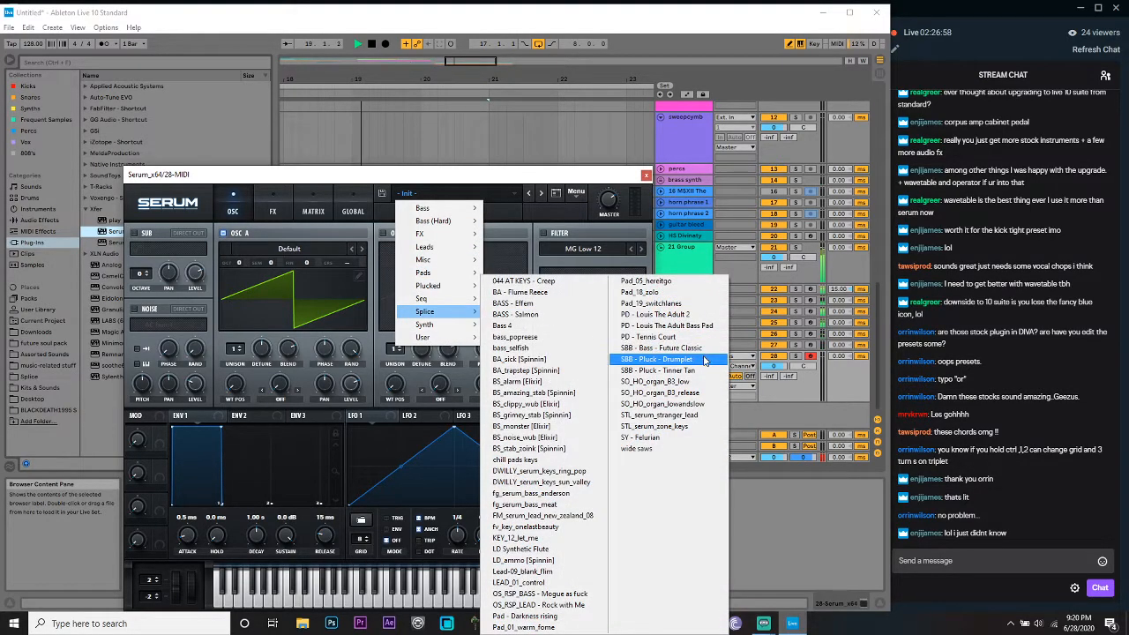
click(697, 403)
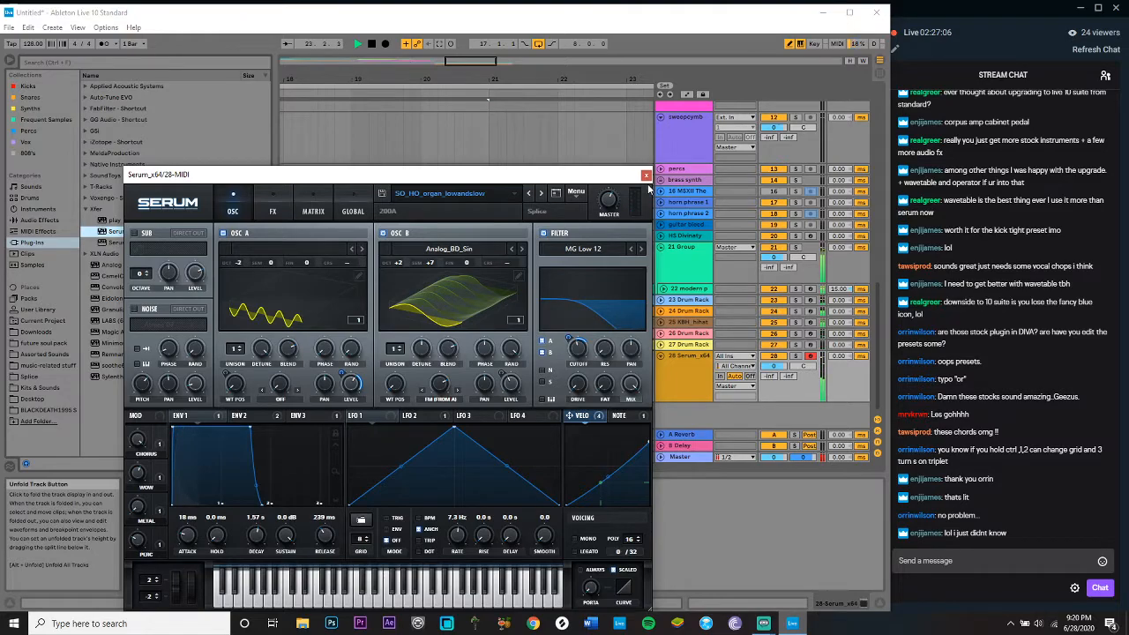
mouse_move(607, 207)
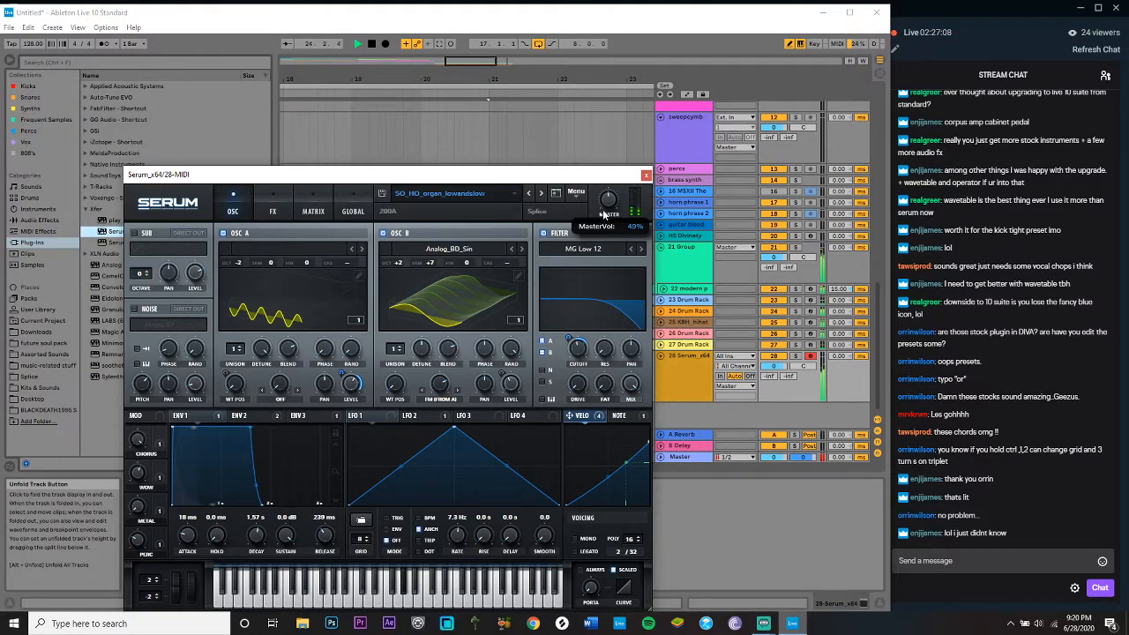
drag(606, 207, 608, 216)
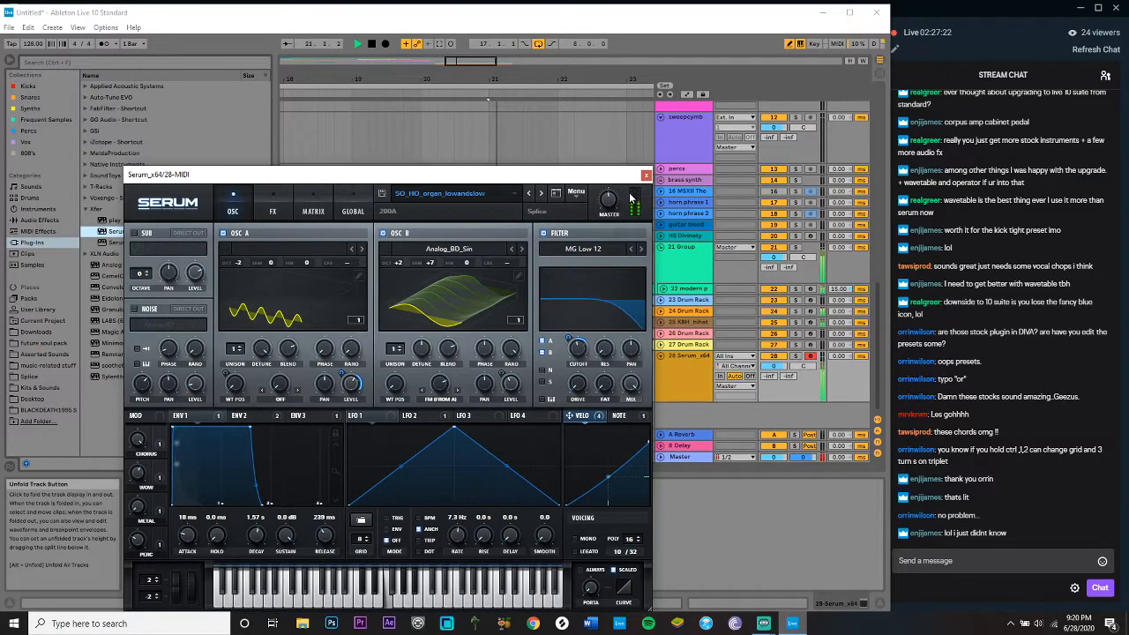
Step: Close the Serum window and record the organ part as a MIDI clip starting at 17.1.1 on track 28
key(space)
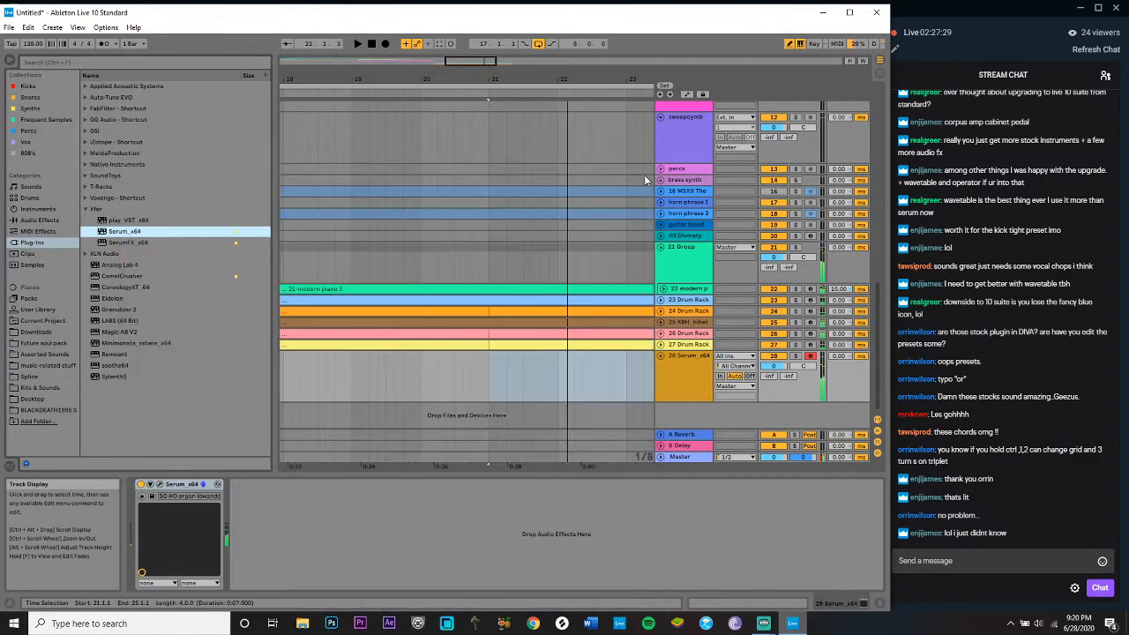
click(646, 175)
key(space)
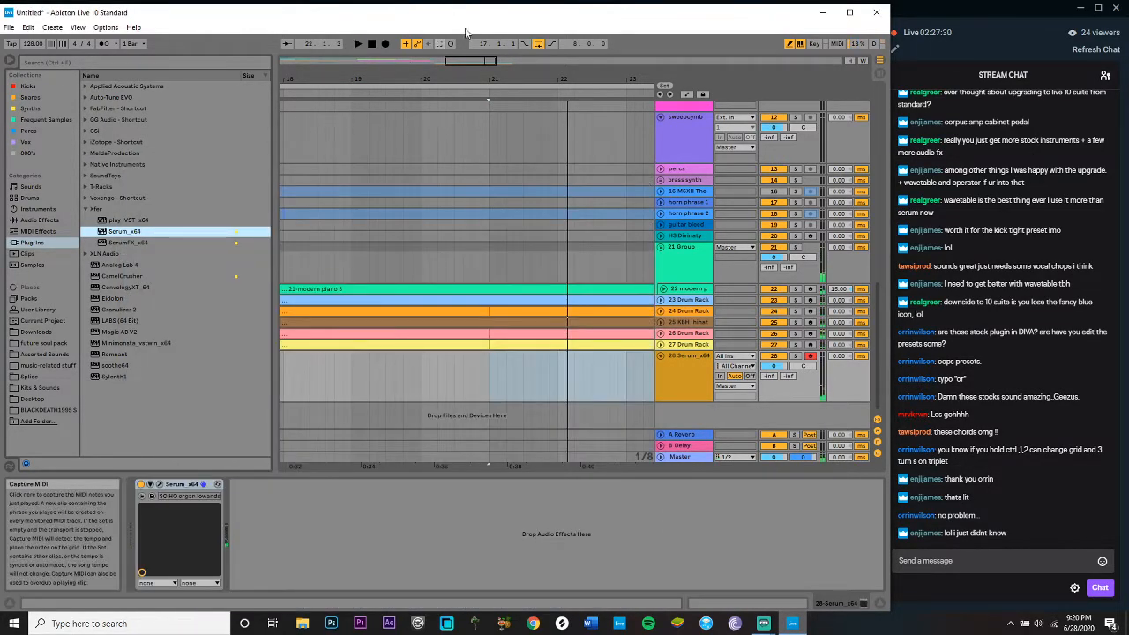
drag(486, 61, 486, 51)
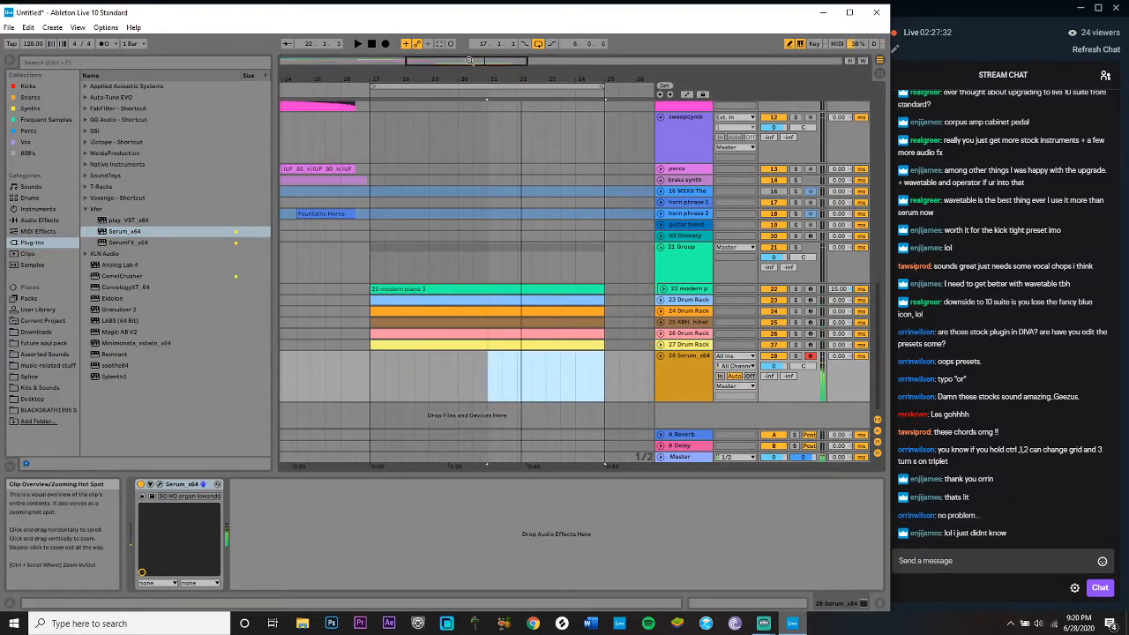
click(387, 45)
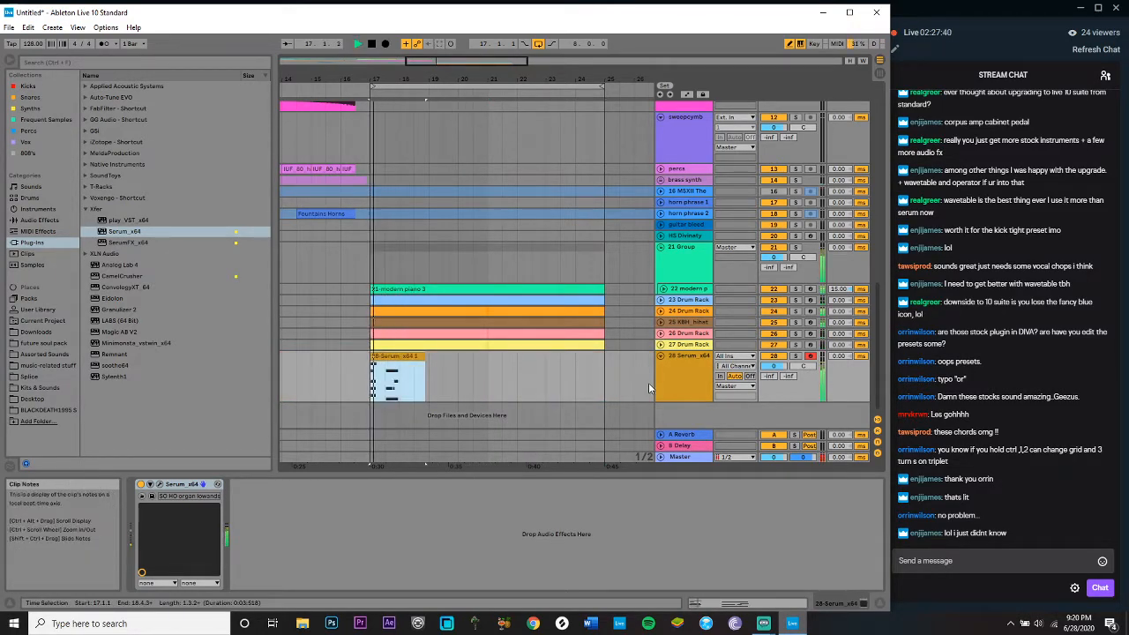
Step: Stop playback and add an EQ Eight with its default preset after Serum on track 28
click(703, 385)
key(space)
click(39, 220)
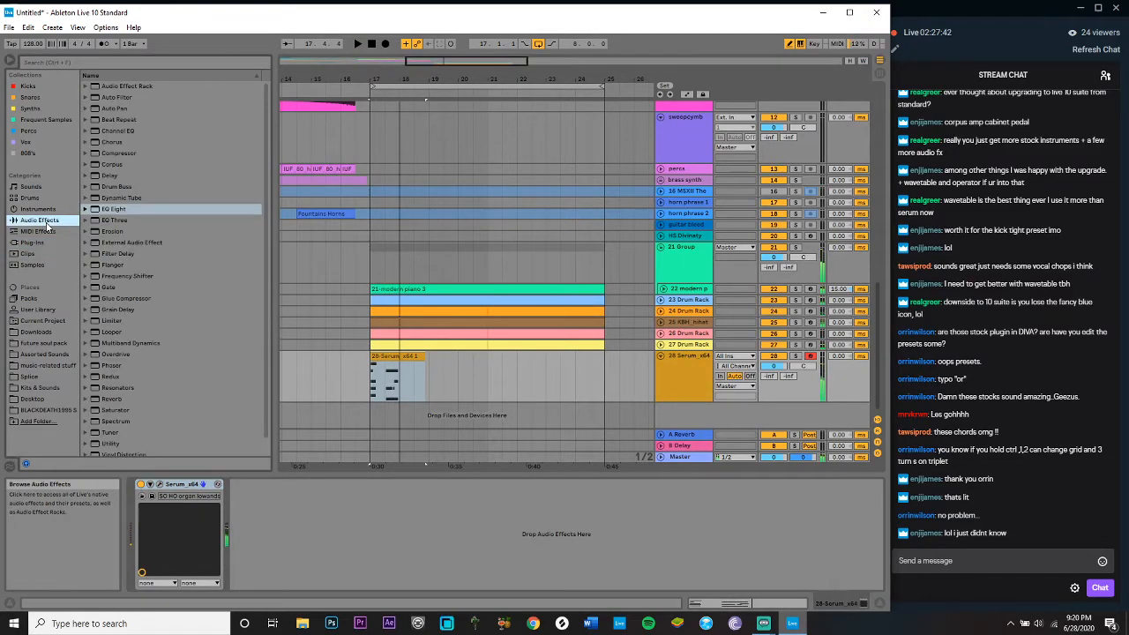
double_click(134, 209)
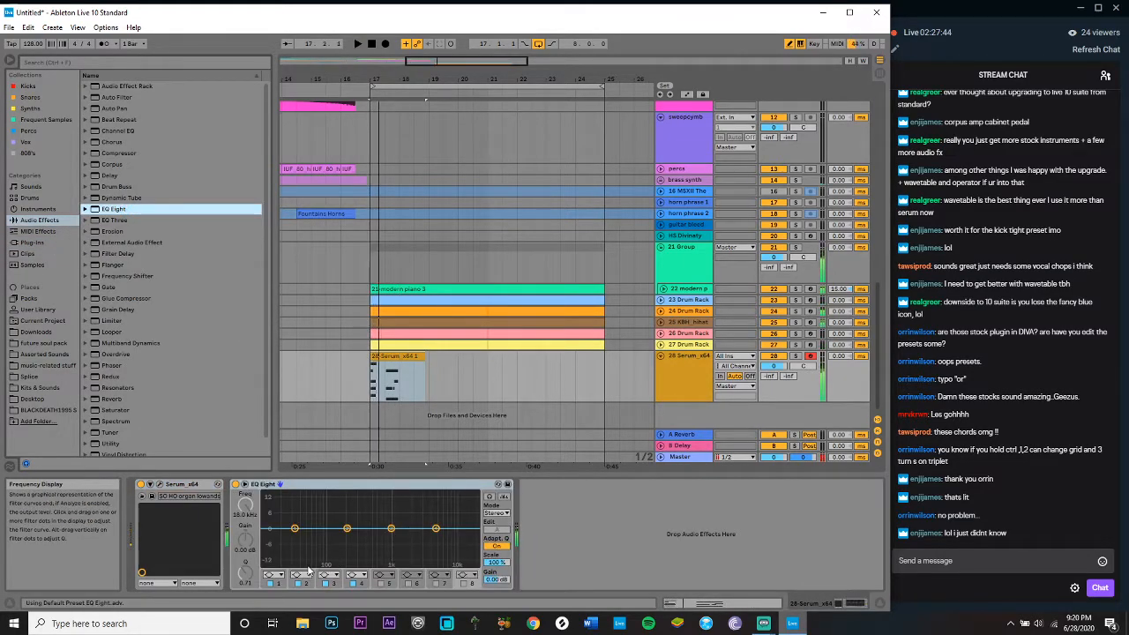
Step: Set EQ Eight band 2 to a low cut at 200 Hz and band 3 to 344 Hz with about -2.8 dB gain
click(299, 577)
click(299, 507)
key(space)
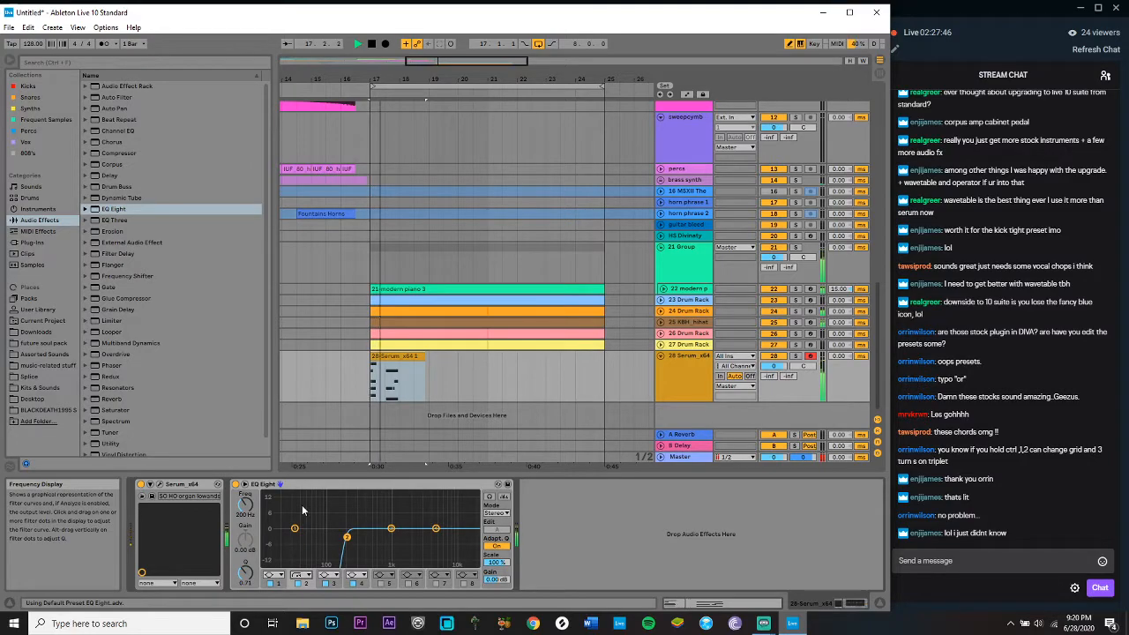
drag(391, 529, 362, 537)
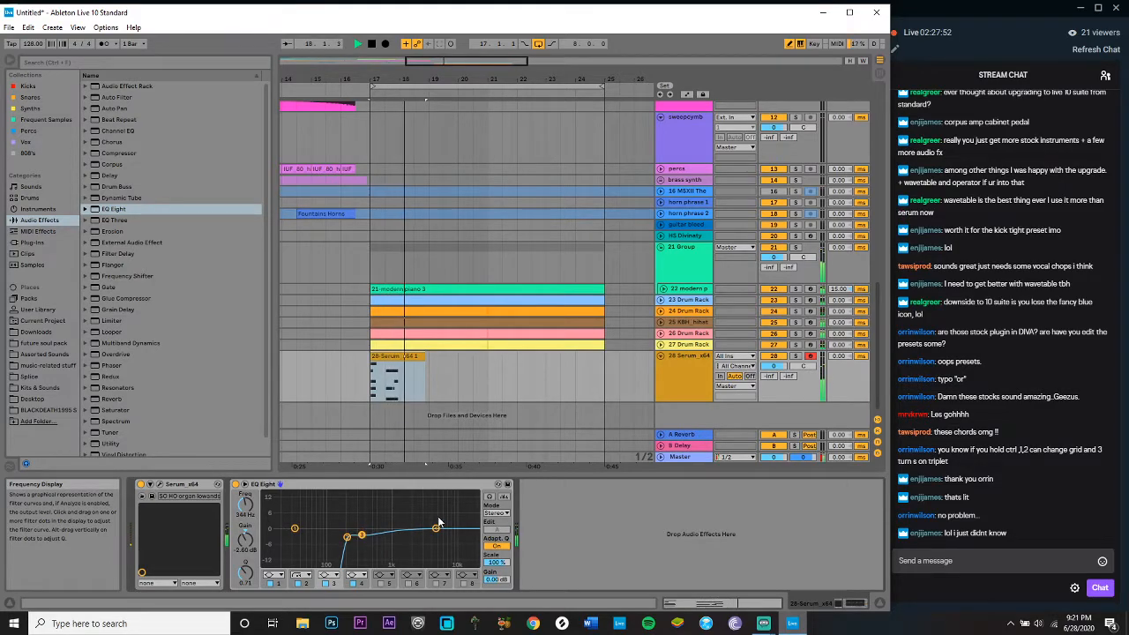
Step: Play the arrangement repeatedly from 19.1.1 on track 28 to rehearse the next organ phrase
click(428, 397)
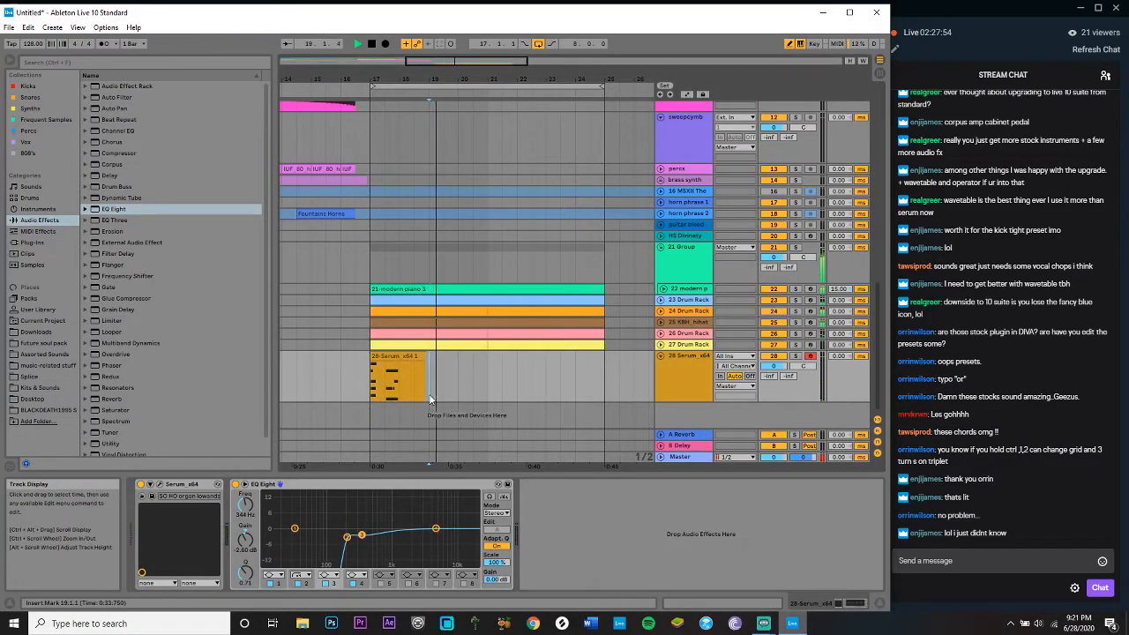
key(space)
key(space)
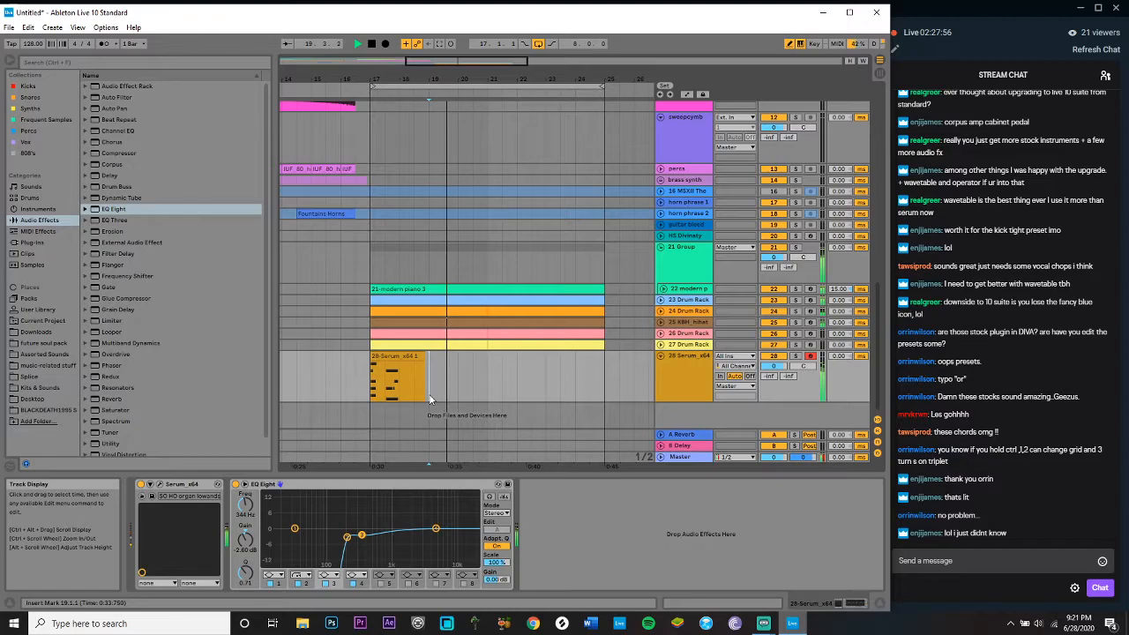
key(space)
key(space)
key(space)
key(space)
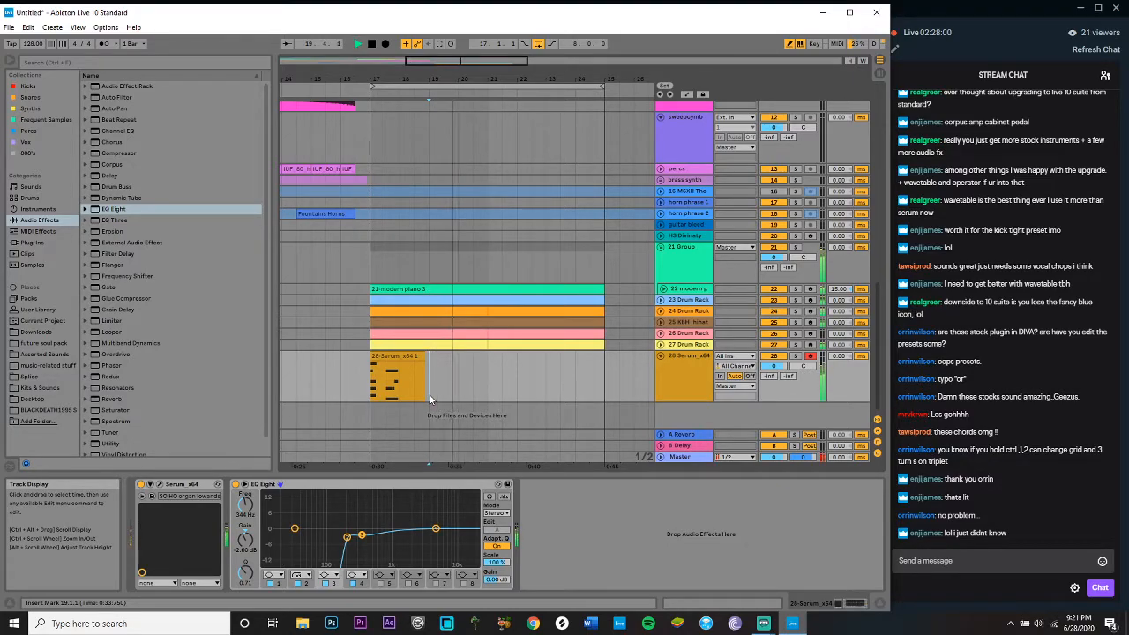
key(space)
key(space)
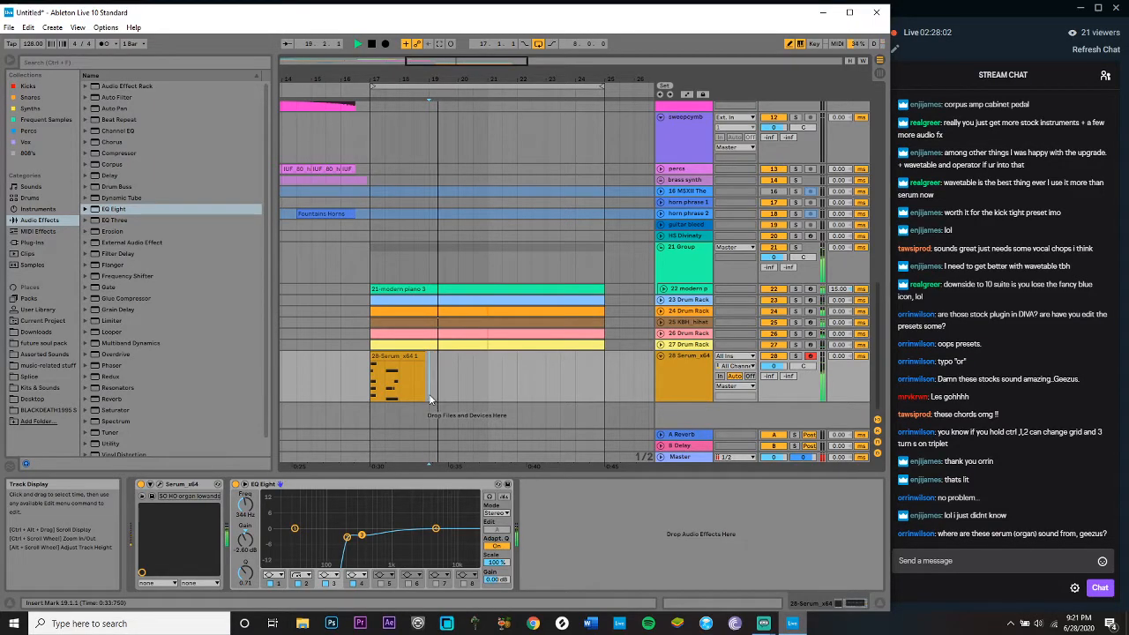
key(space)
key(space)
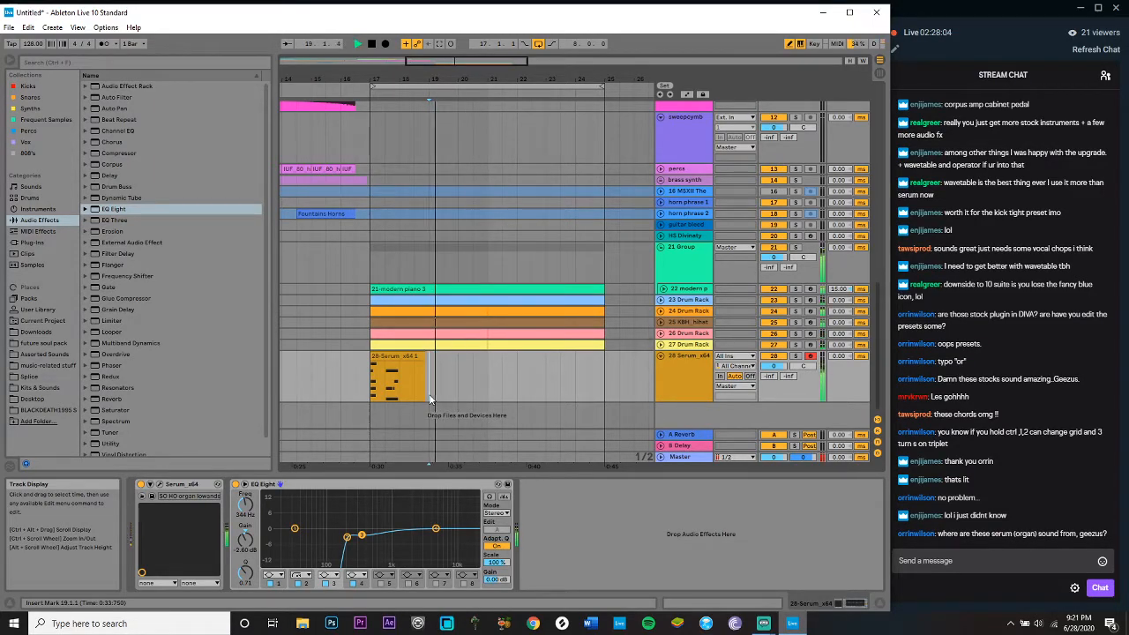
Step: Stop playback and record the second organ phrase as a MIDI clip starting at 19.1.1 on track 28
key(space)
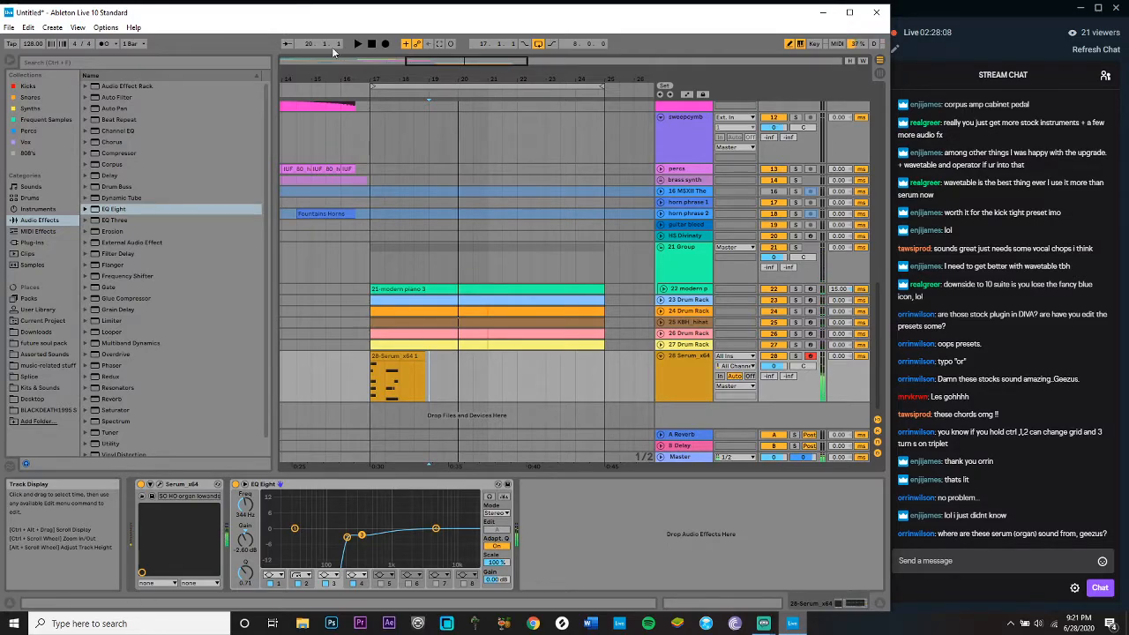
click(384, 46)
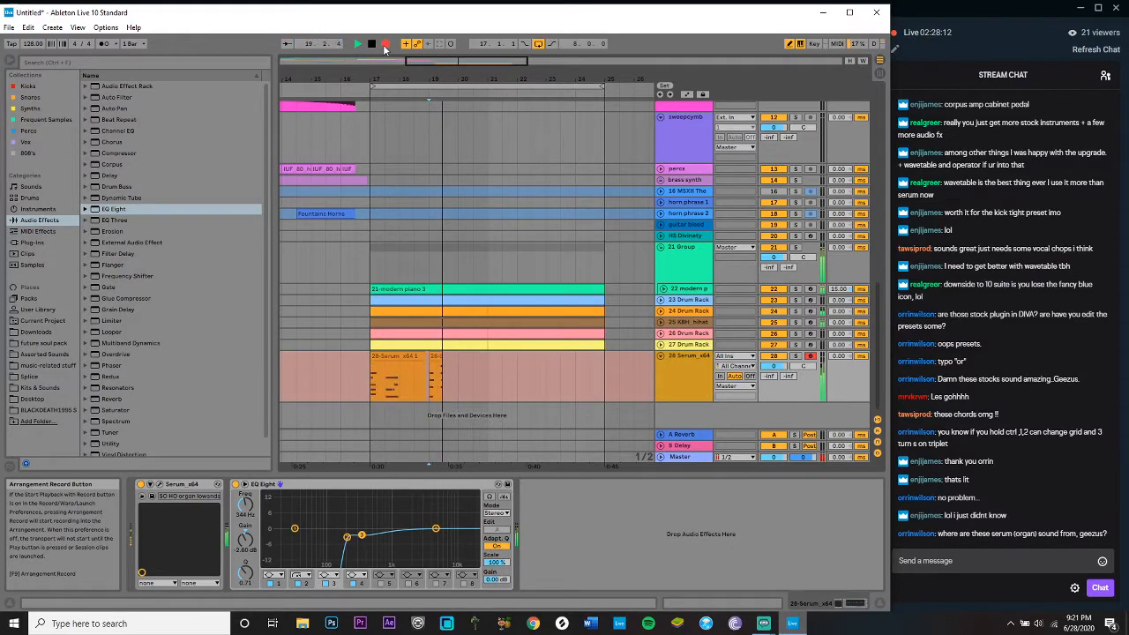
key(space)
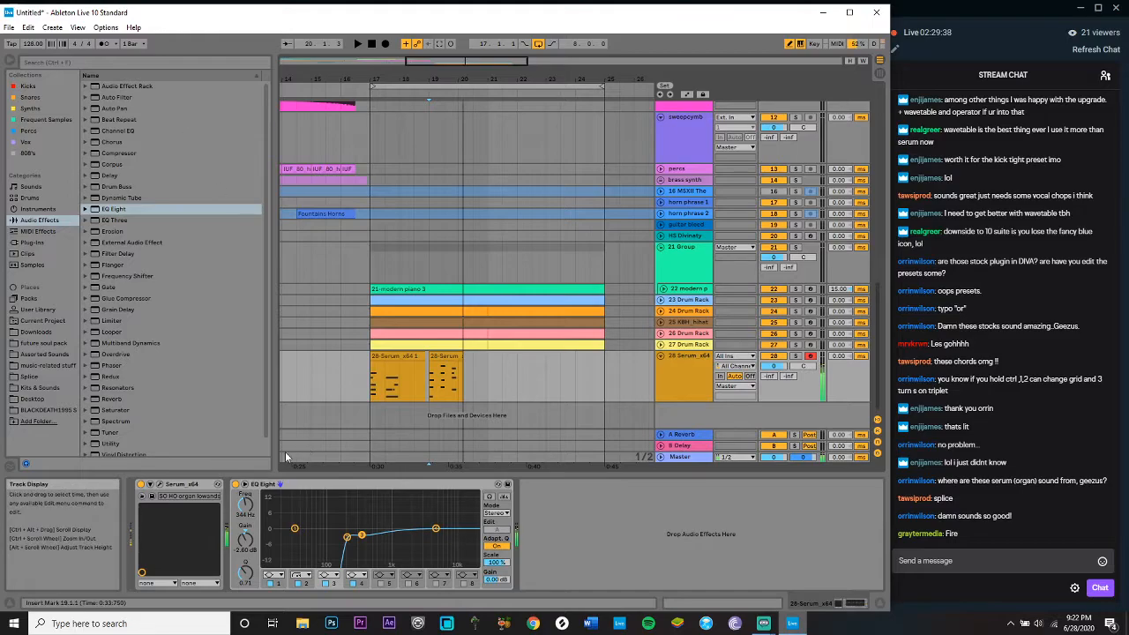
Step: Raise the EQ Eight band 2 low cut on track 28 to 235 Hz and audition the organ from 19.1.1
drag(347, 536, 351, 537)
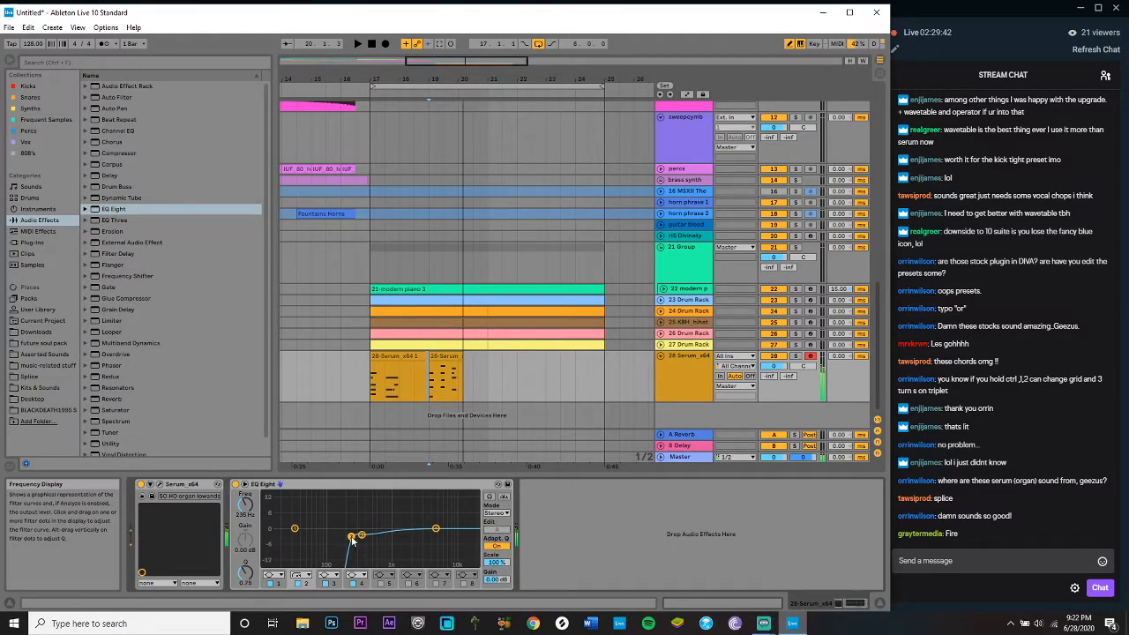
key(space)
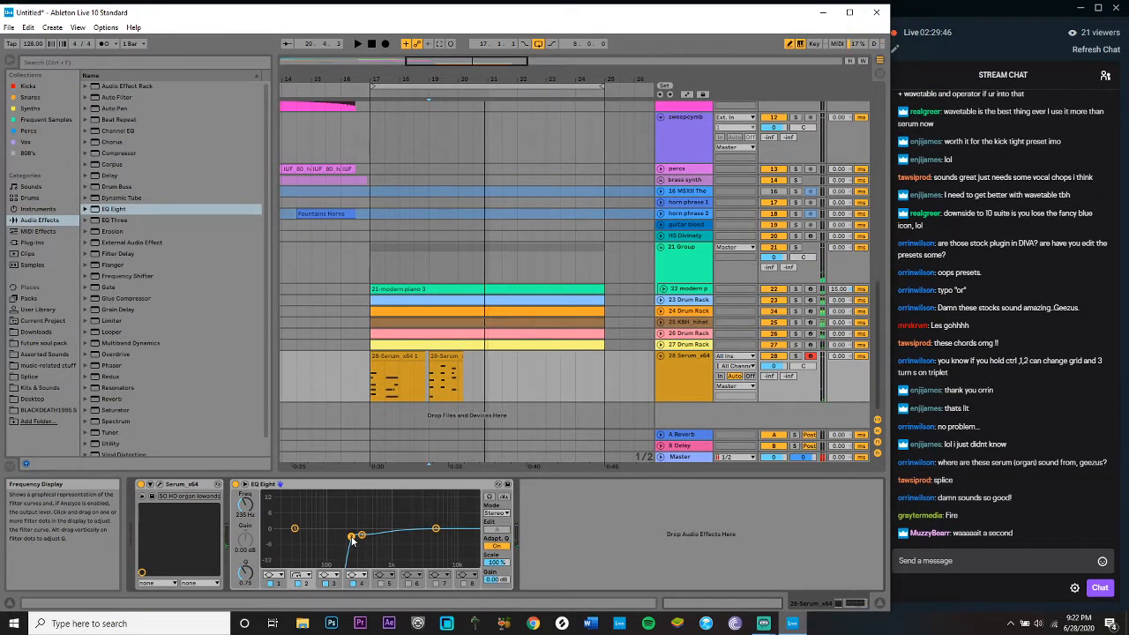
key(space)
key(space)
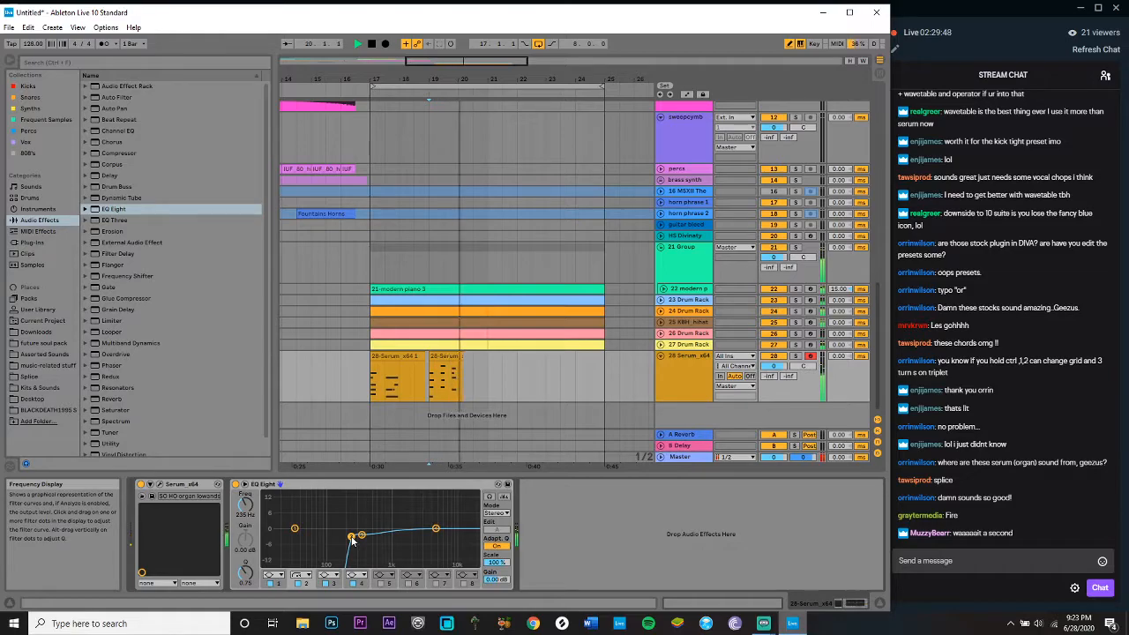
key(space)
key(space)
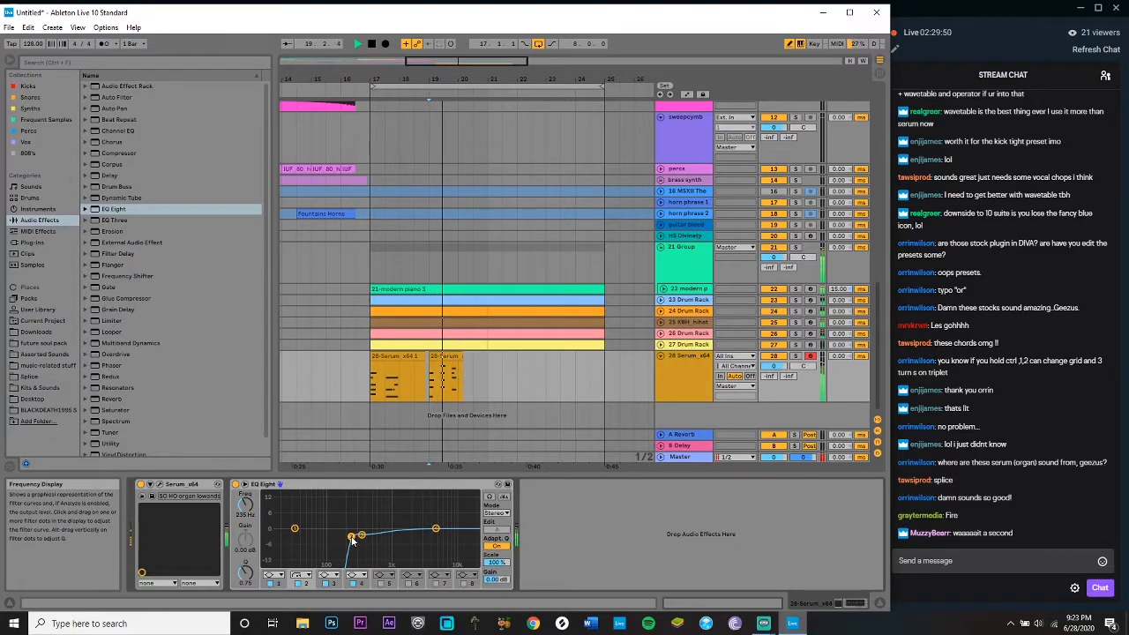
key(space)
key(space)
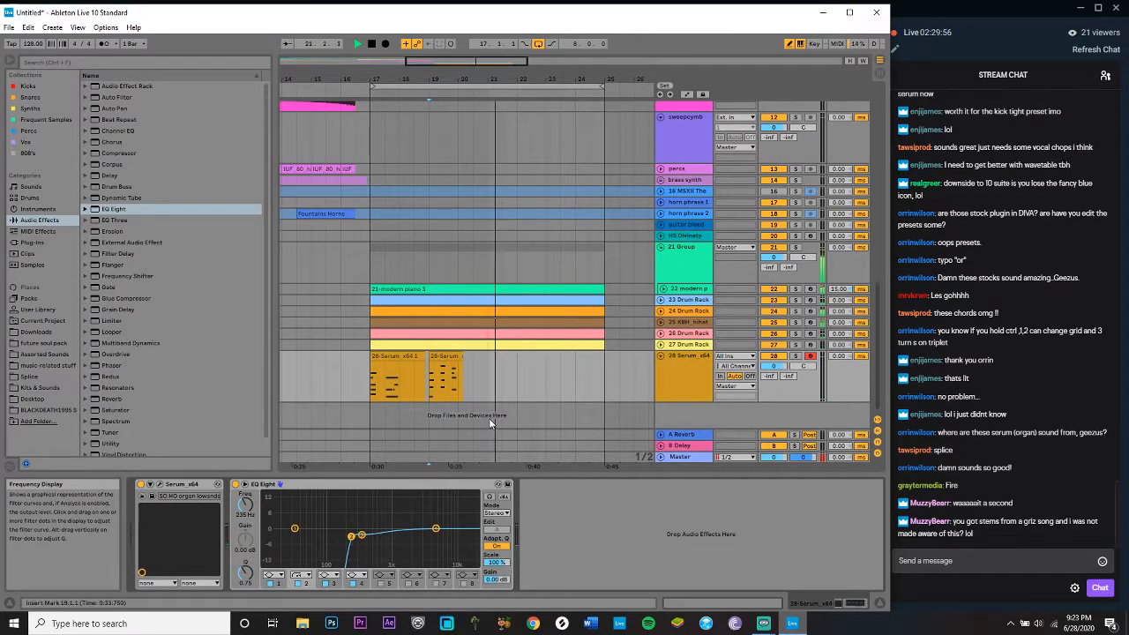
key(space)
Step: Duplicate the four-bar organ part from 17.1.1 to 21.1.1 and delete the copied second clip at 23.1.1
drag(488, 378, 374, 381)
key(ctrl+d)
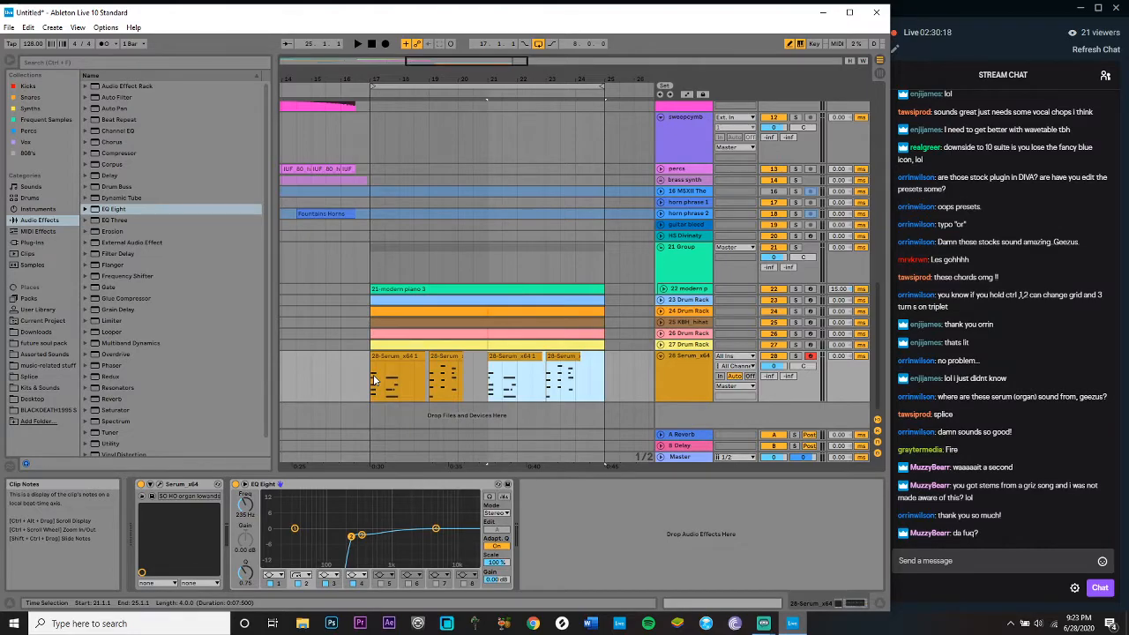
drag(547, 366, 573, 364)
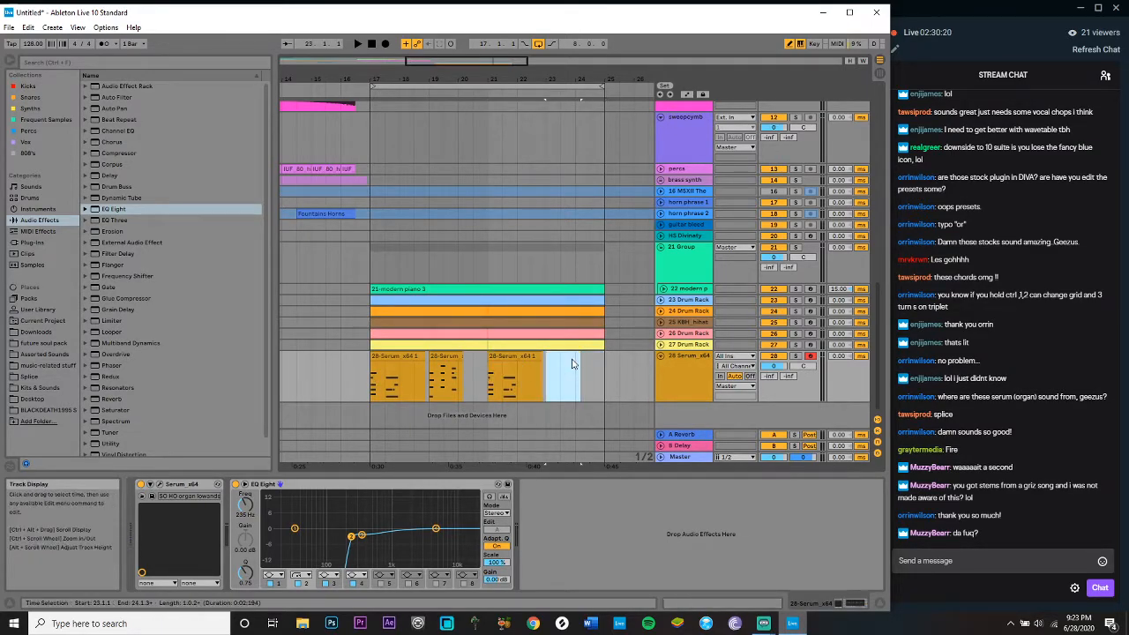
Step: Start from 21.1.1 and record a new organ ending on track 28 over bars 23 and 24
click(489, 385)
key(space)
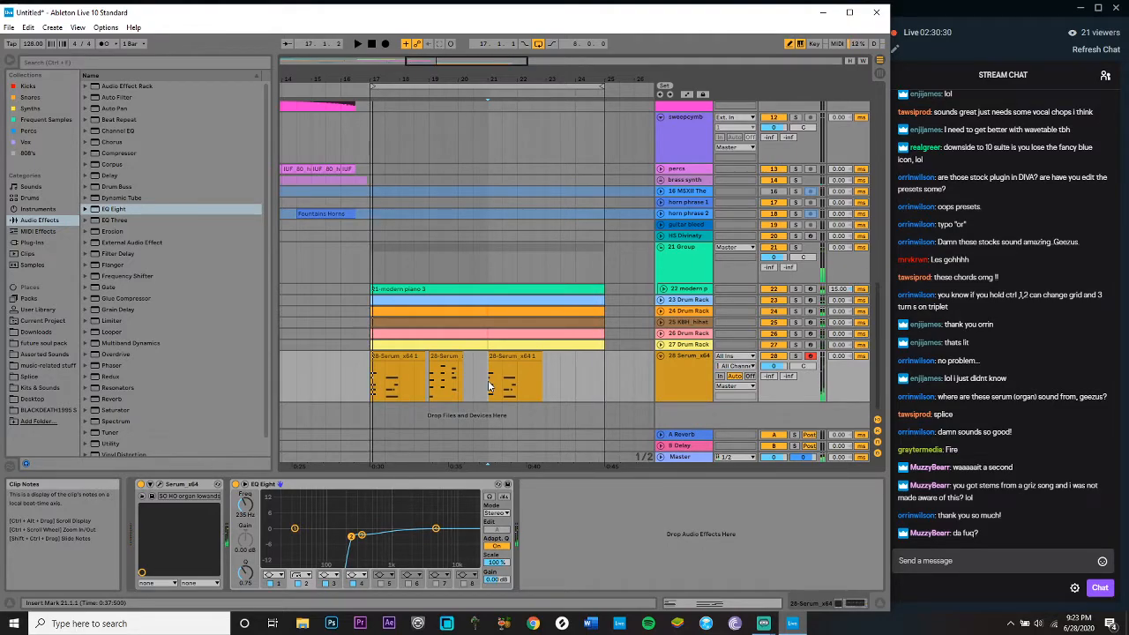
key(space)
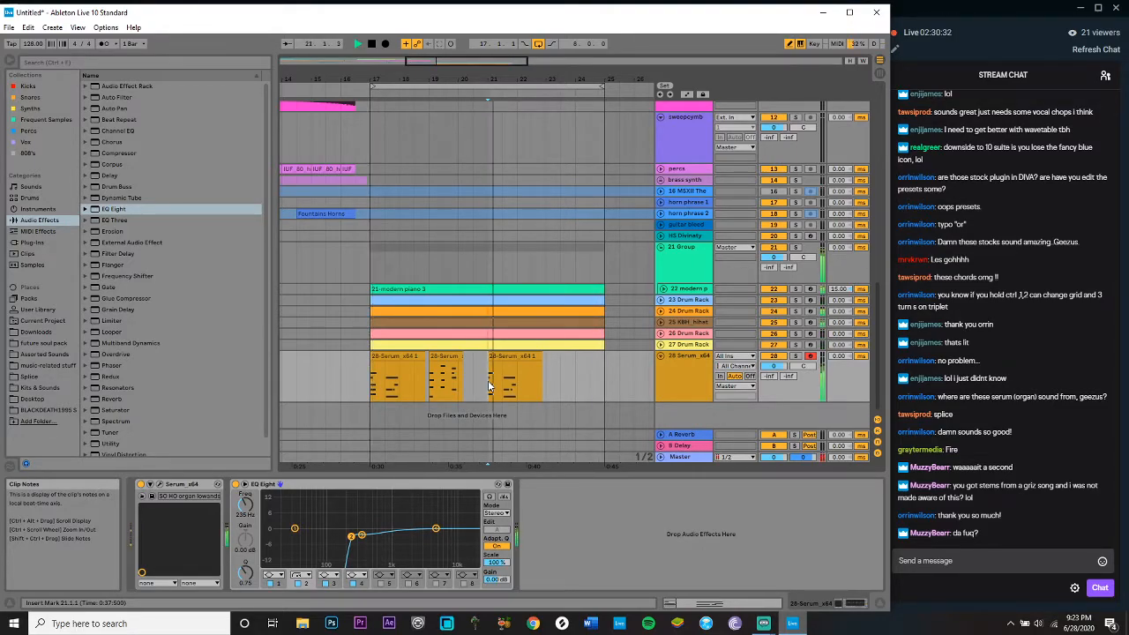
click(384, 49)
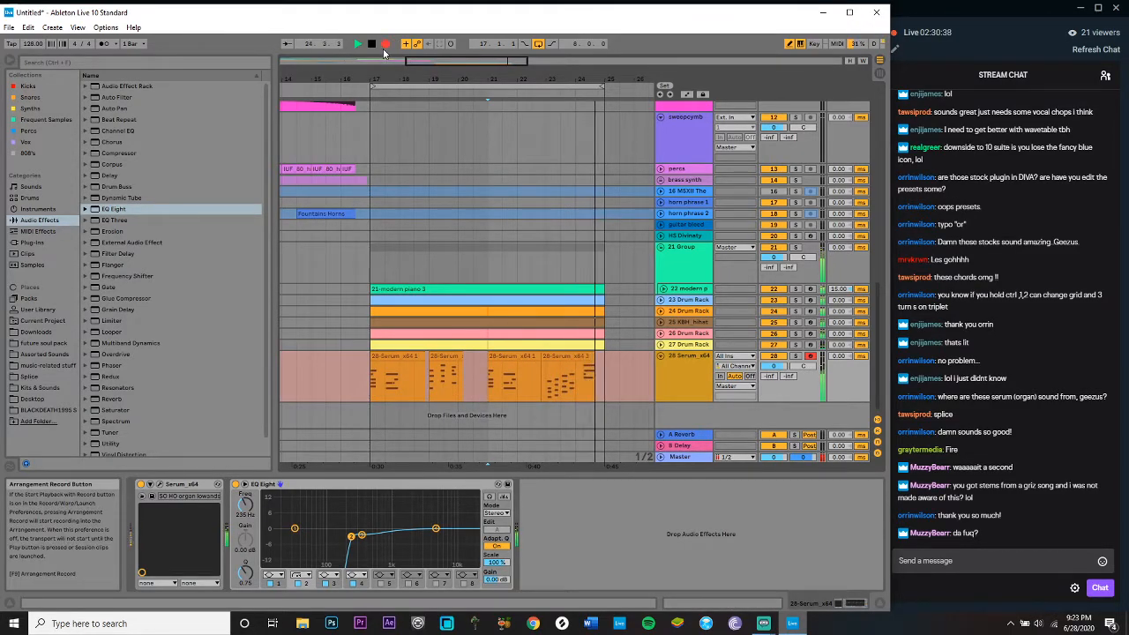
key(space)
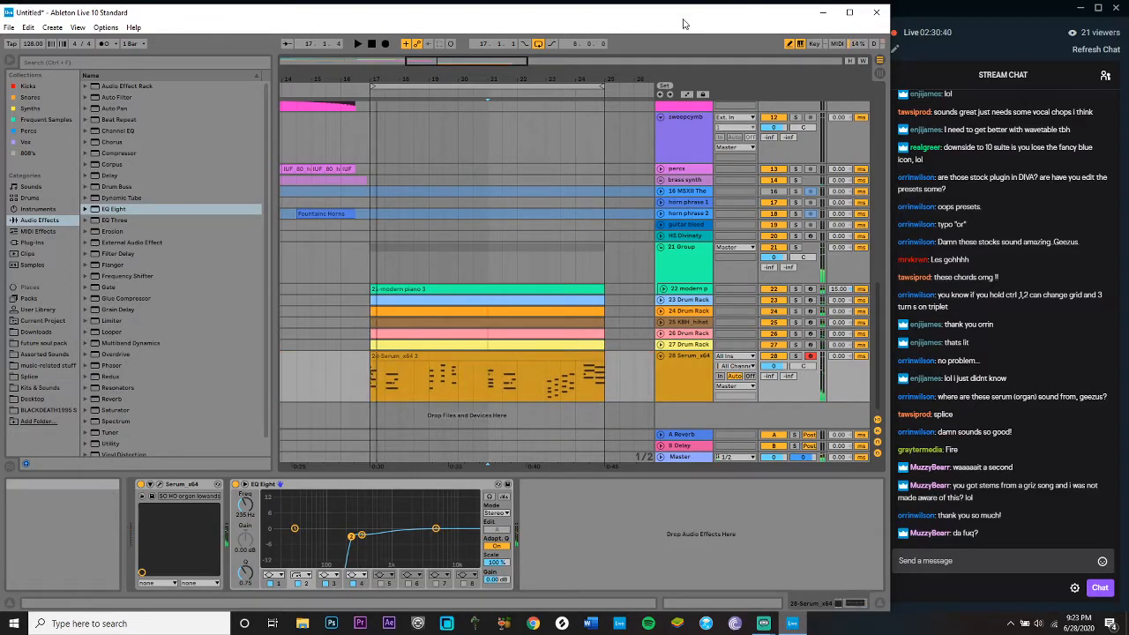
Step: Try removing the last half bar of the piano clip on track 22 from 24.3.1 and audition from 24.1.1
click(587, 291)
drag(586, 306, 608, 302)
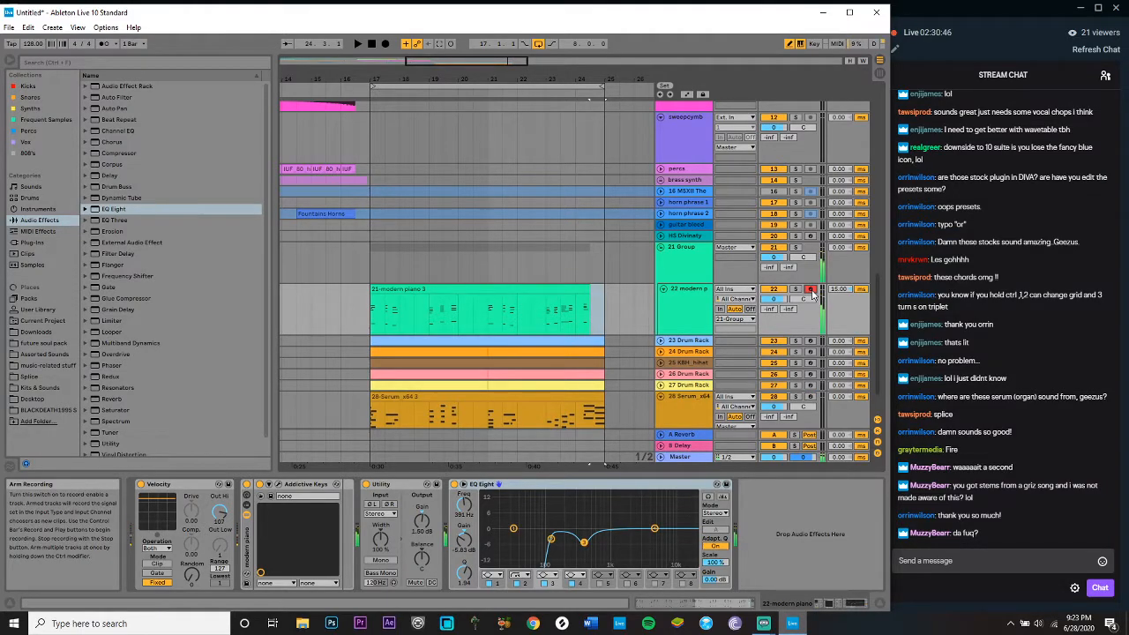
key(space)
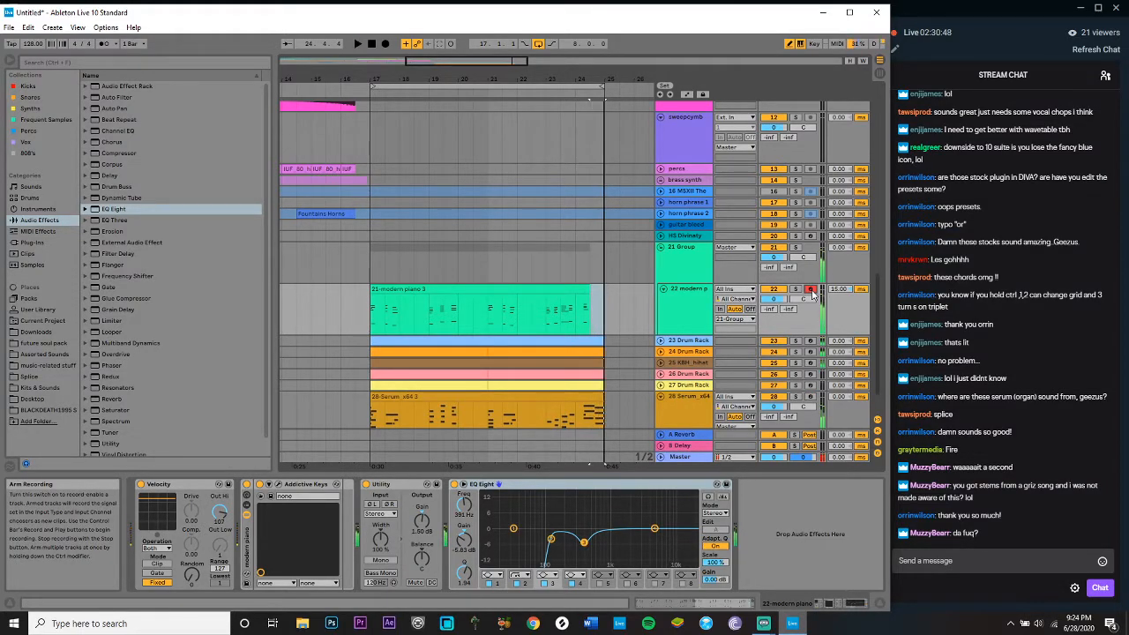
click(575, 332)
key(space)
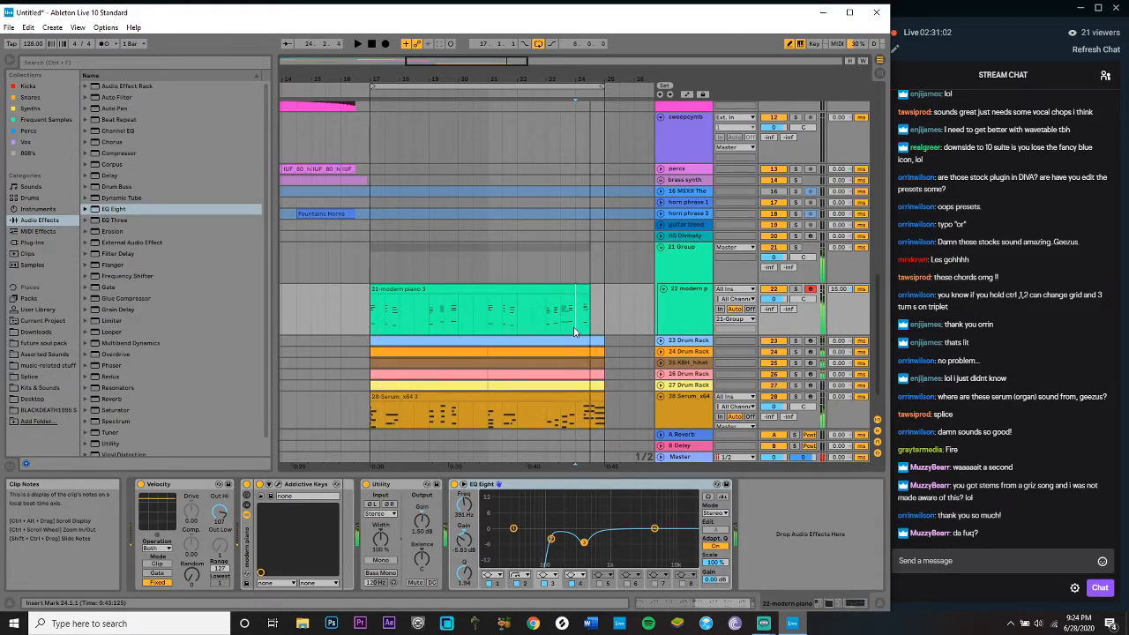
Step: Delete everything from 24.1.1 onward in the organ clip on track 28 and the piano clip on track 22
scroll(589, 347, down, 2)
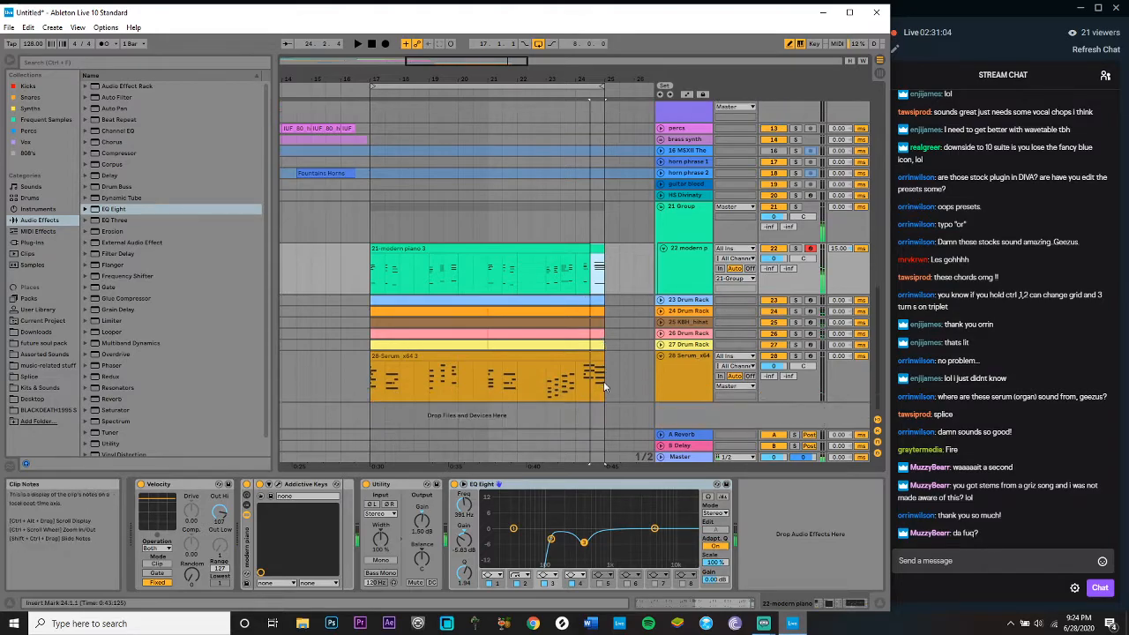
drag(578, 385, 623, 395)
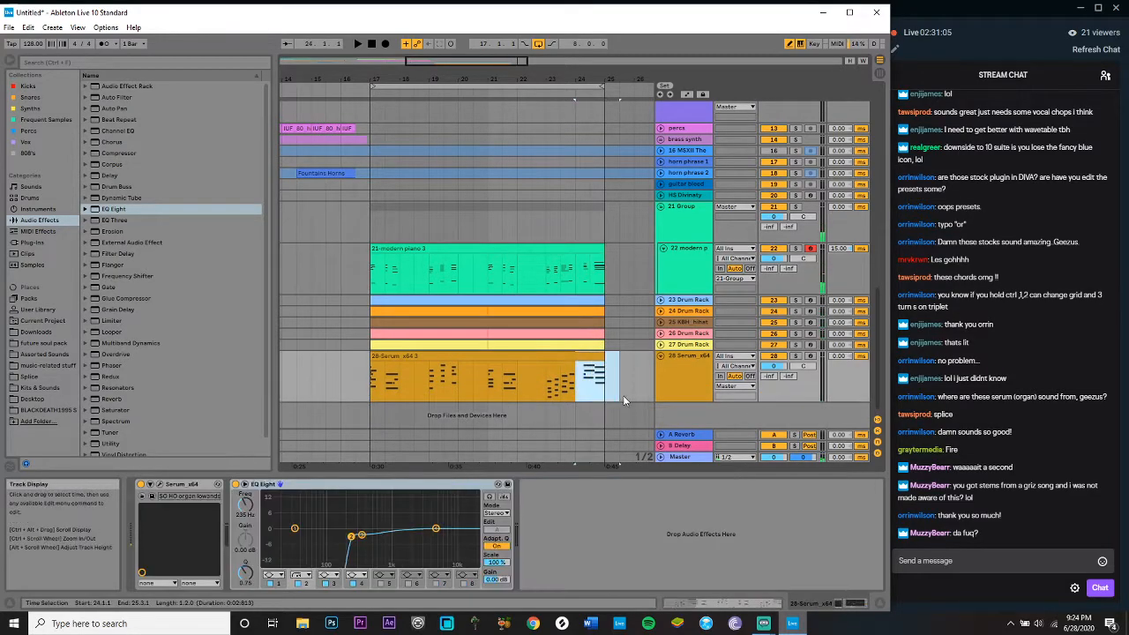
click(578, 288)
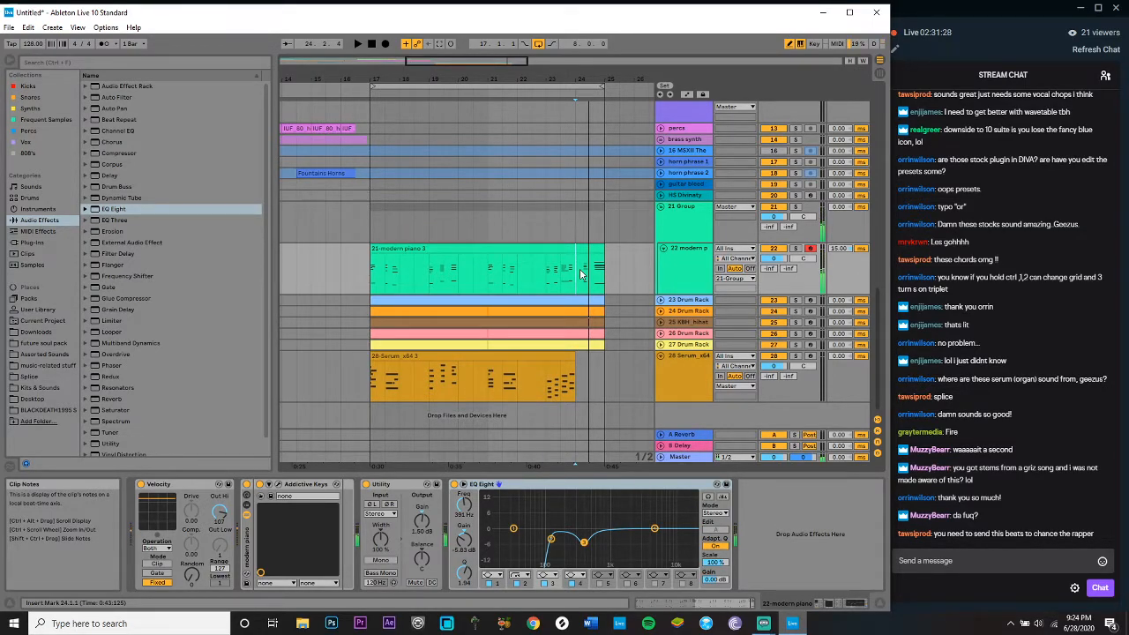
drag(581, 273, 593, 275)
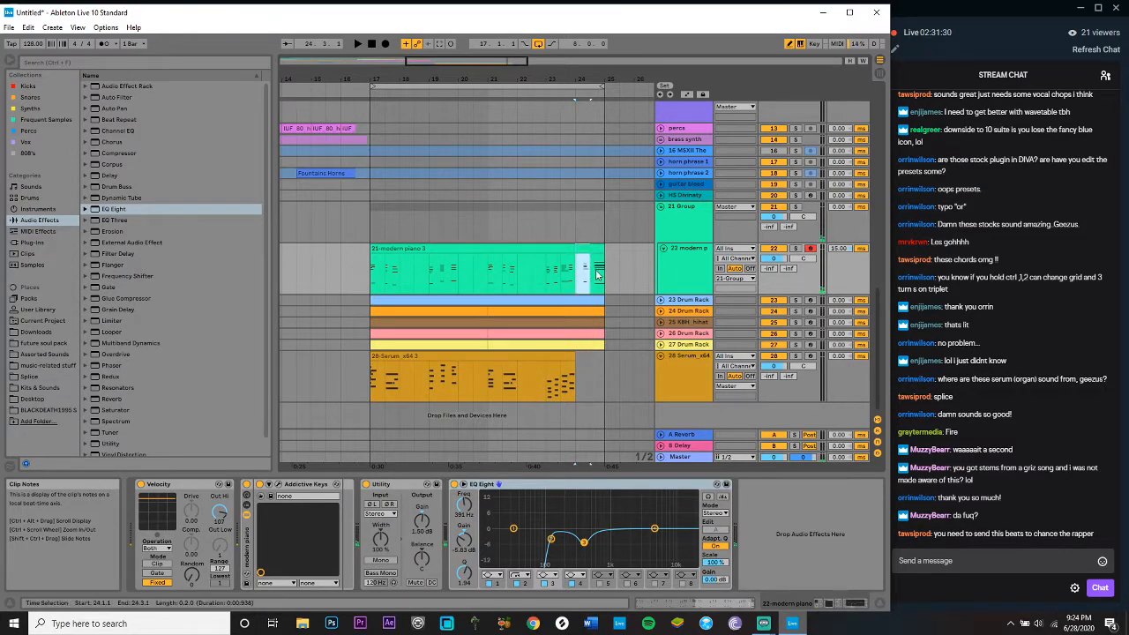
key(Delete)
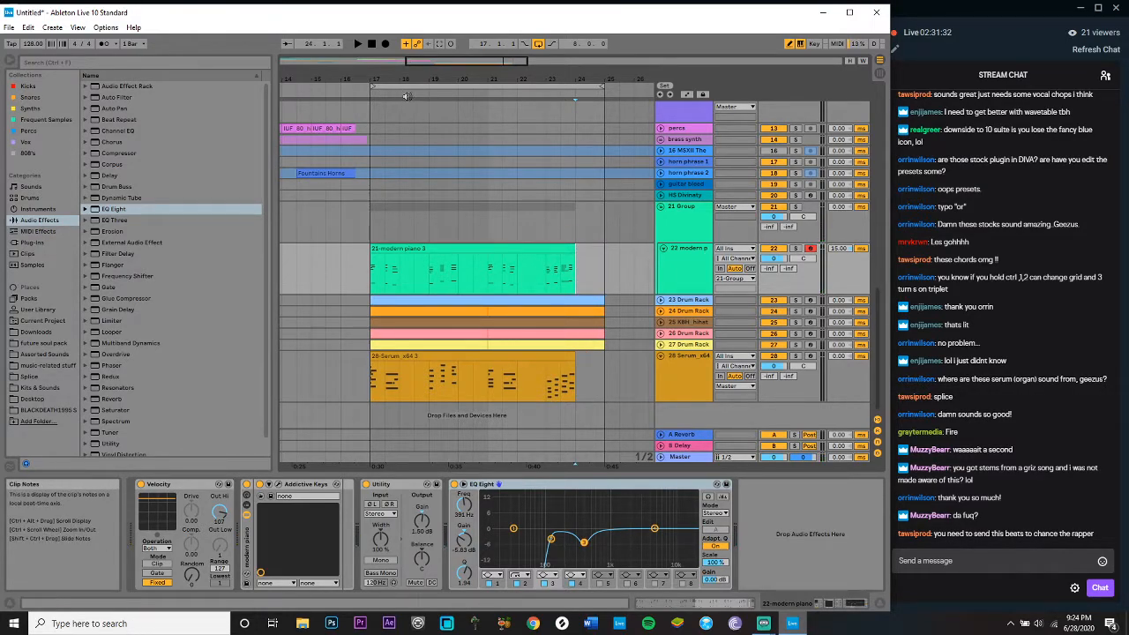
Step: Record a new last piano bar from 24.1.1 on track 22 and split it off as a separate clip
click(385, 43)
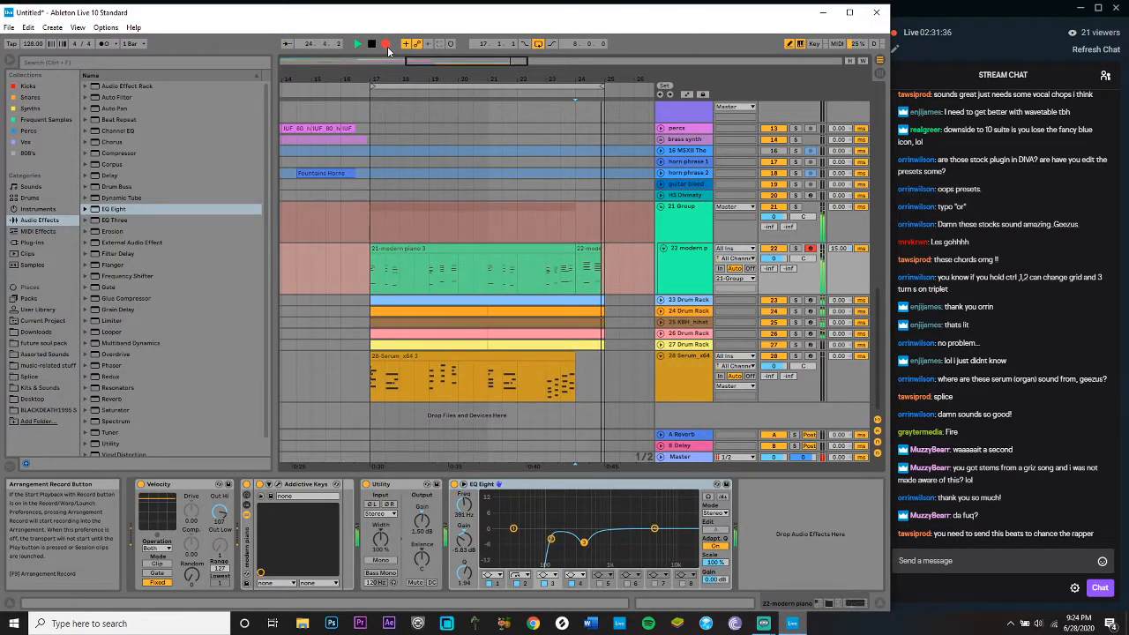
click(386, 44)
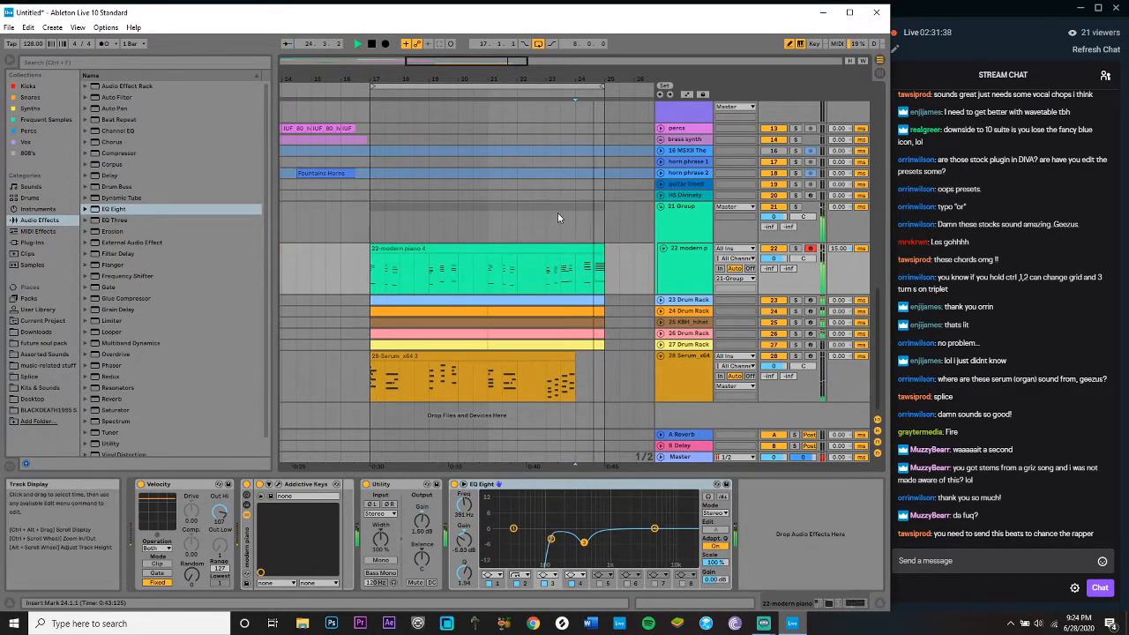
click(602, 273)
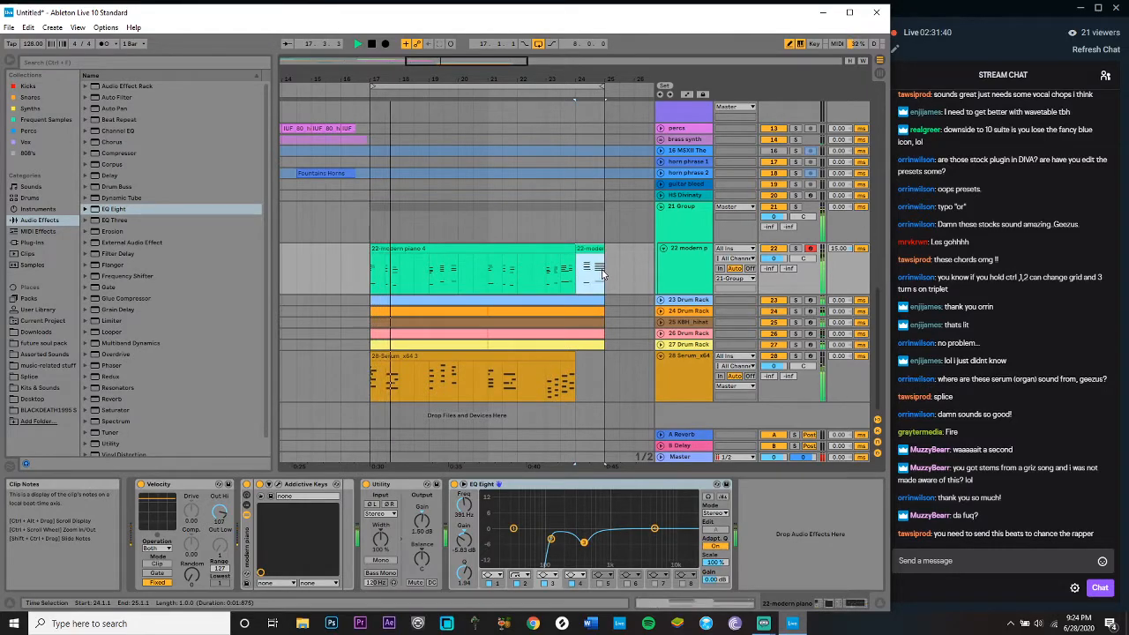
Step: Open the new piano clip's notes and shift the whole second chord to start at 1.3.3, auditioning it
double_click(602, 273)
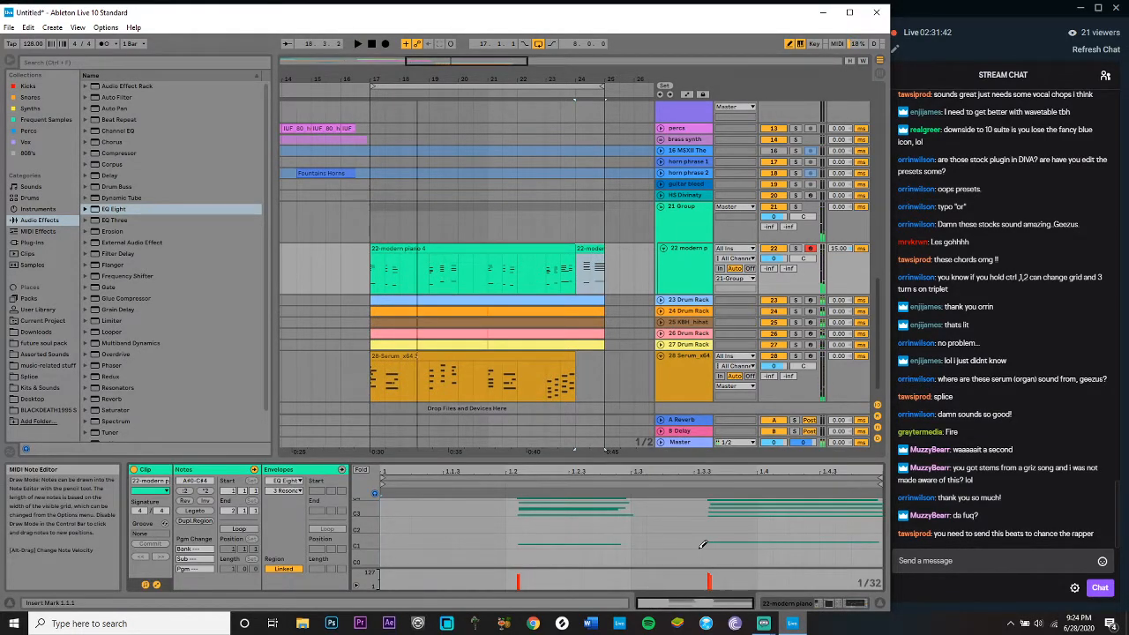
drag(703, 545, 882, 498)
key(space)
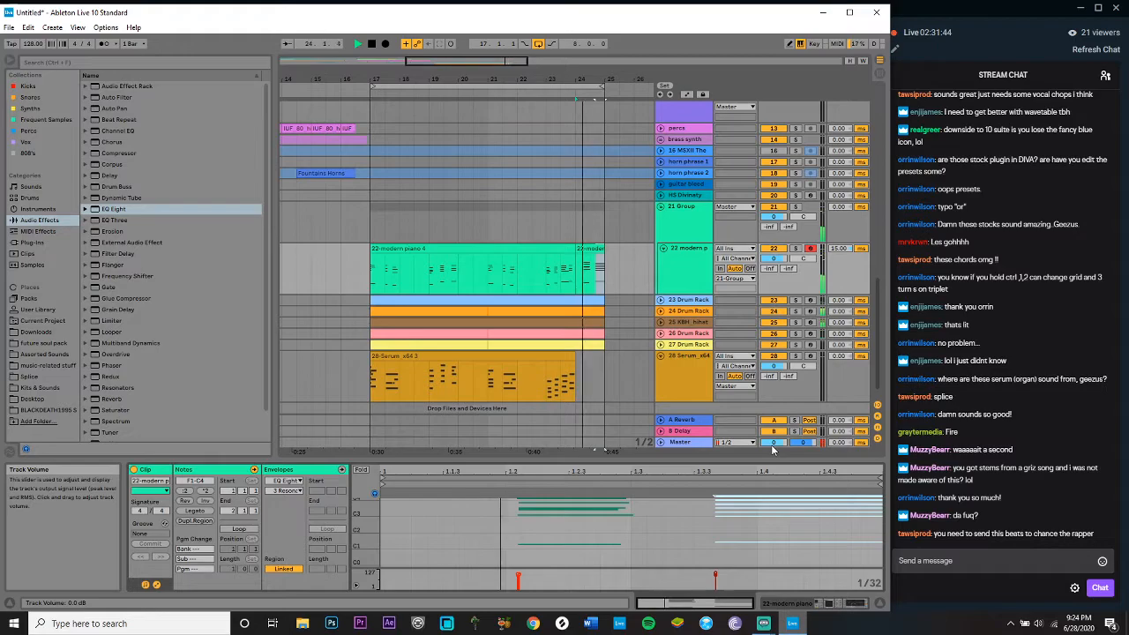
key(Left)
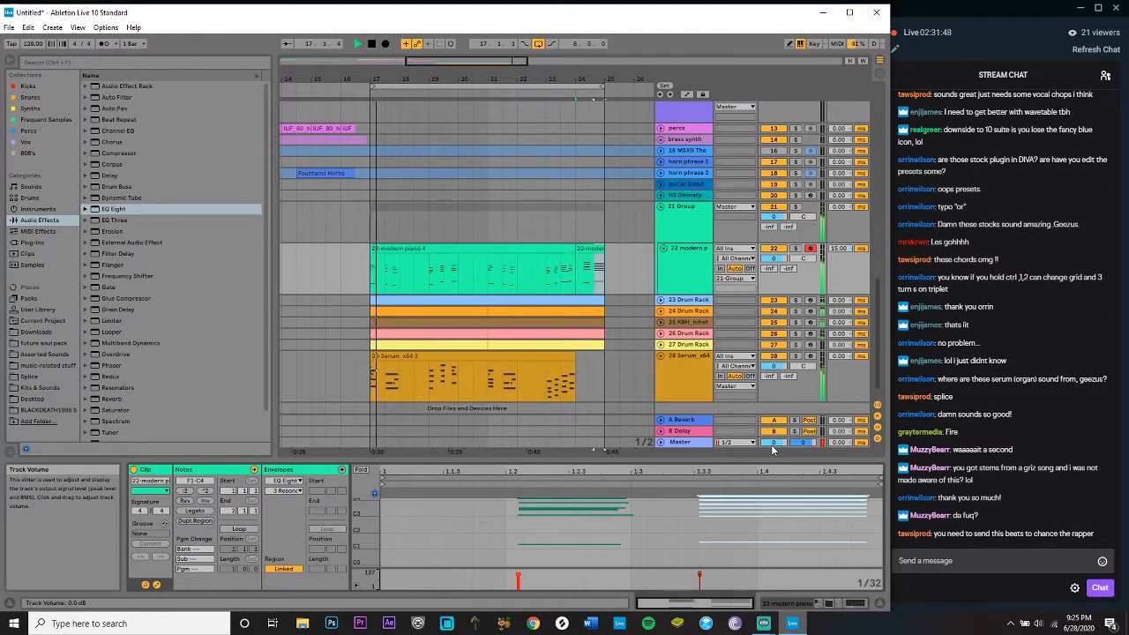
Step: Record the missing last organ bar from 24.1.1 on track 28 and audition the loop from 17.1.1
click(794, 379)
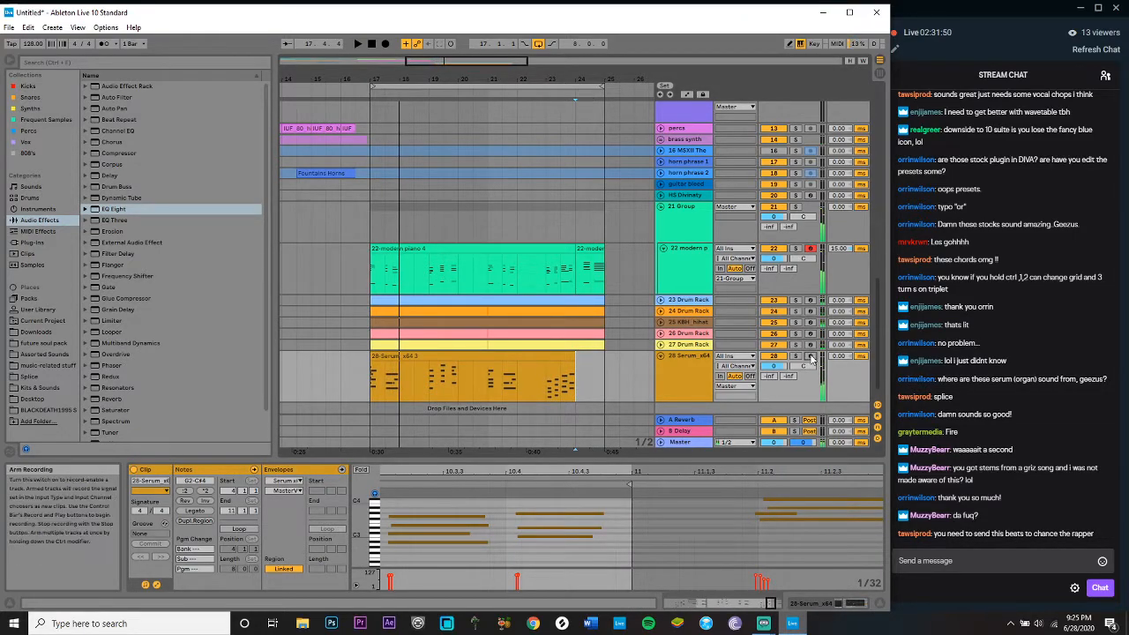
click(810, 356)
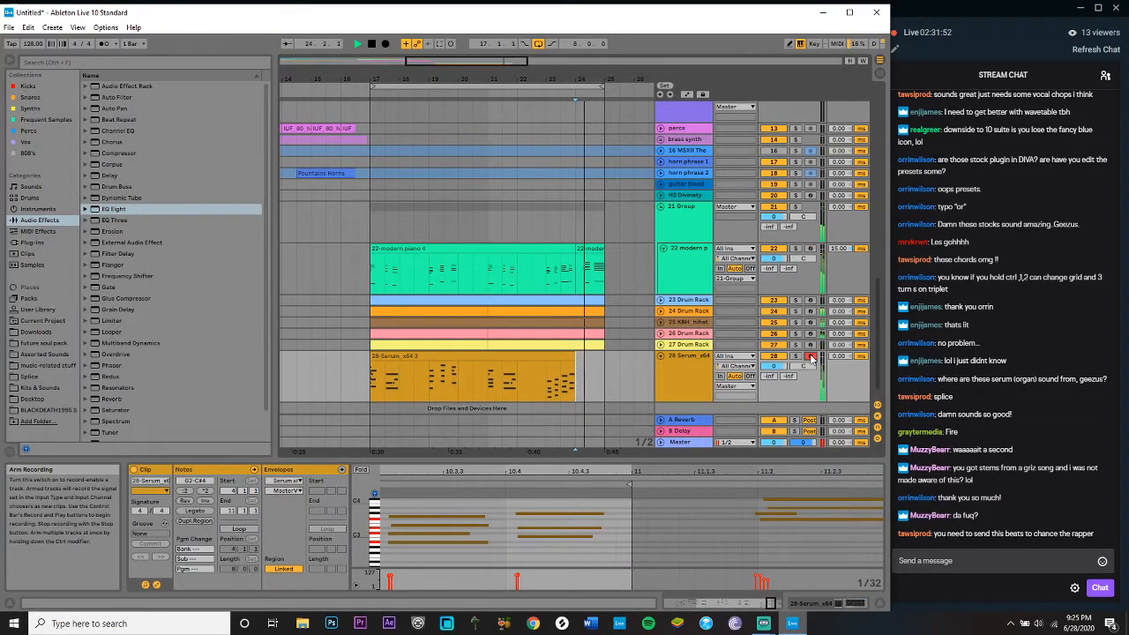
key(space)
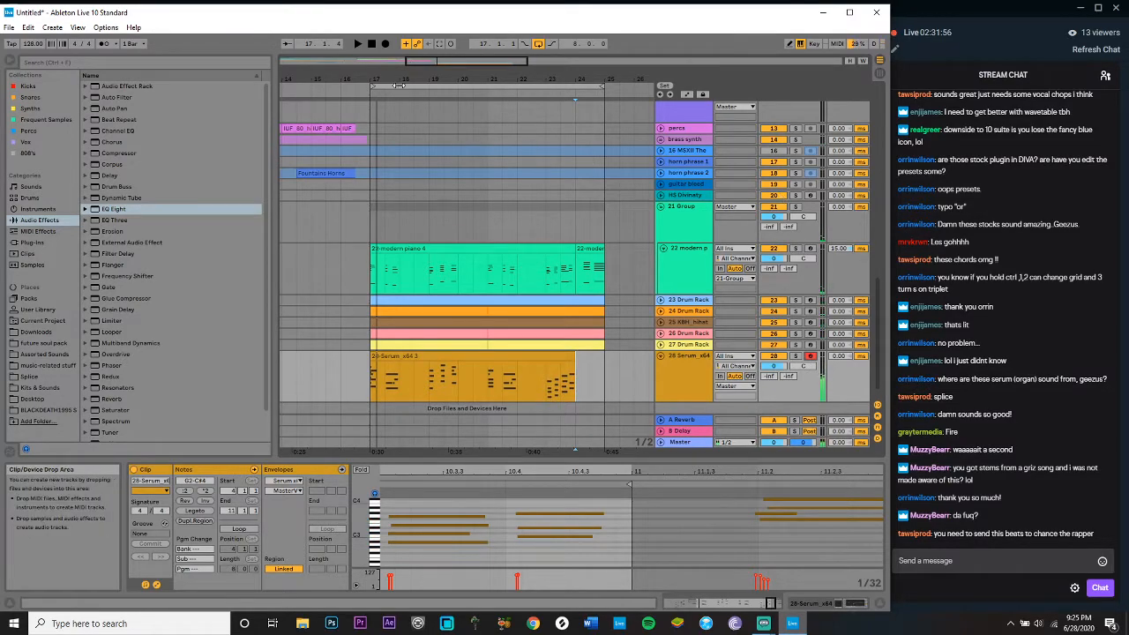
click(387, 44)
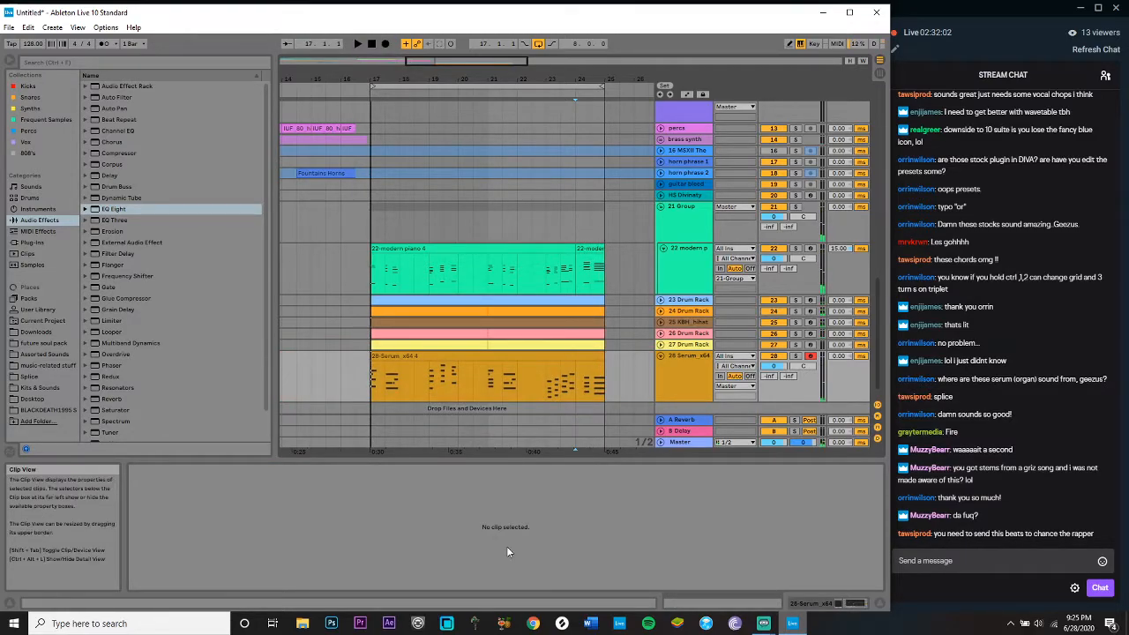
click(565, 219)
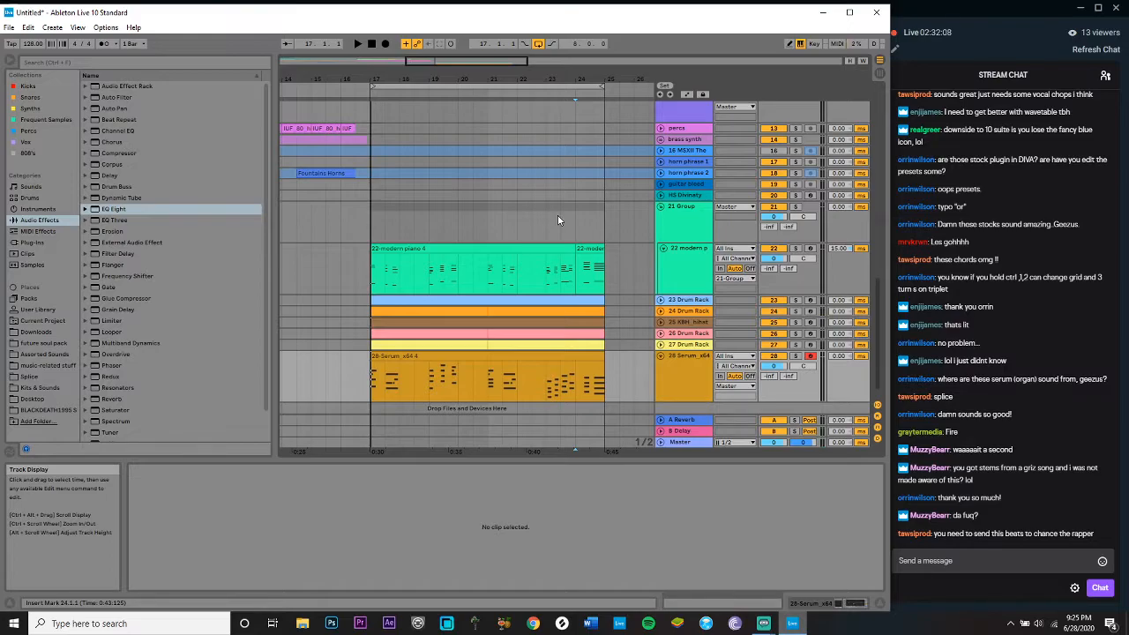
click(368, 226)
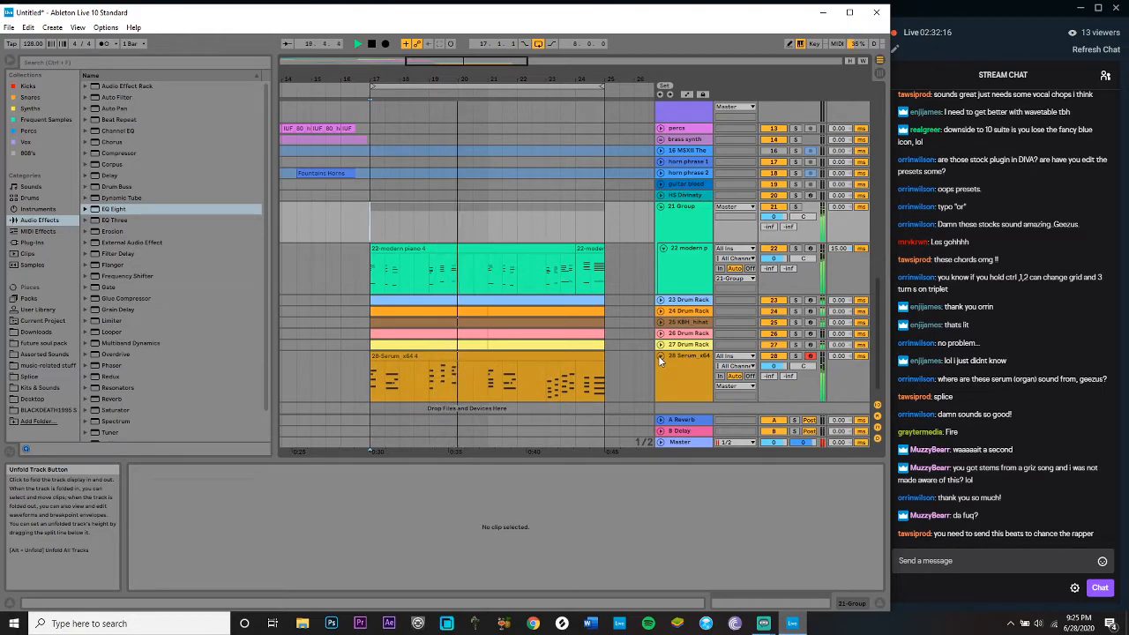
key(space)
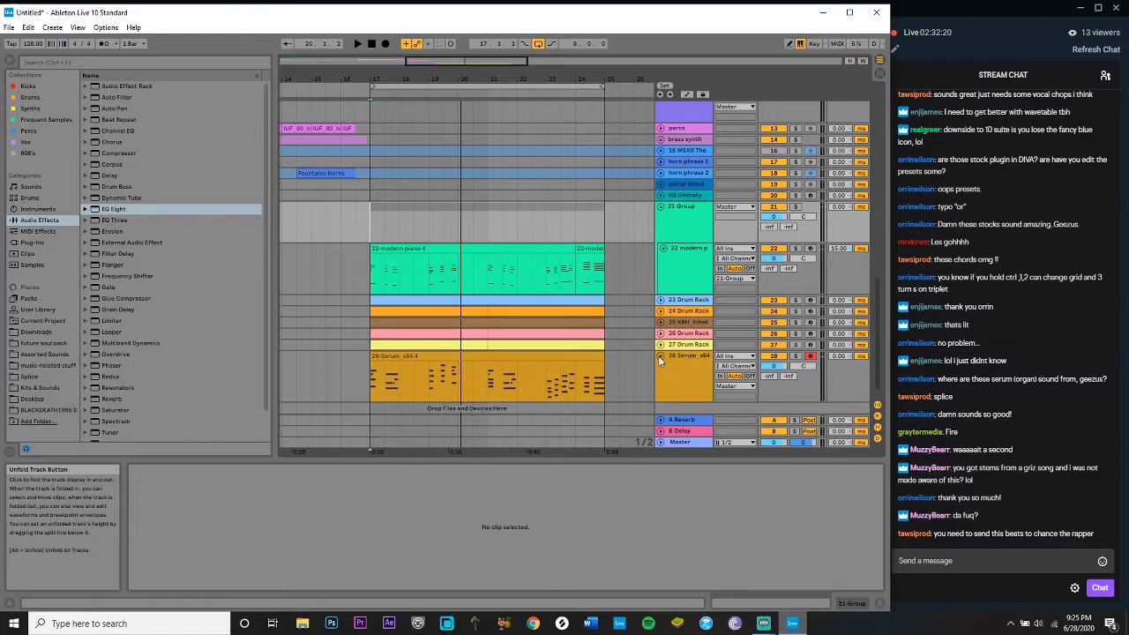
Step: Fold the organ track 28, the modern piano track 22, the riser and the sweepcymb tracks in the arrangement
click(659, 355)
click(662, 239)
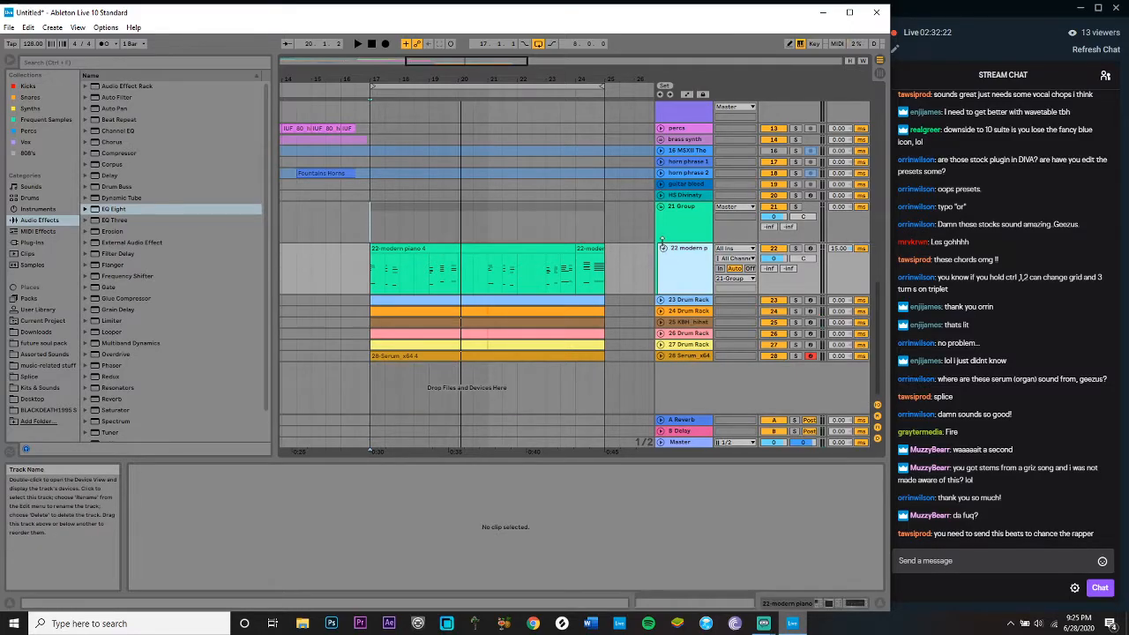
click(662, 247)
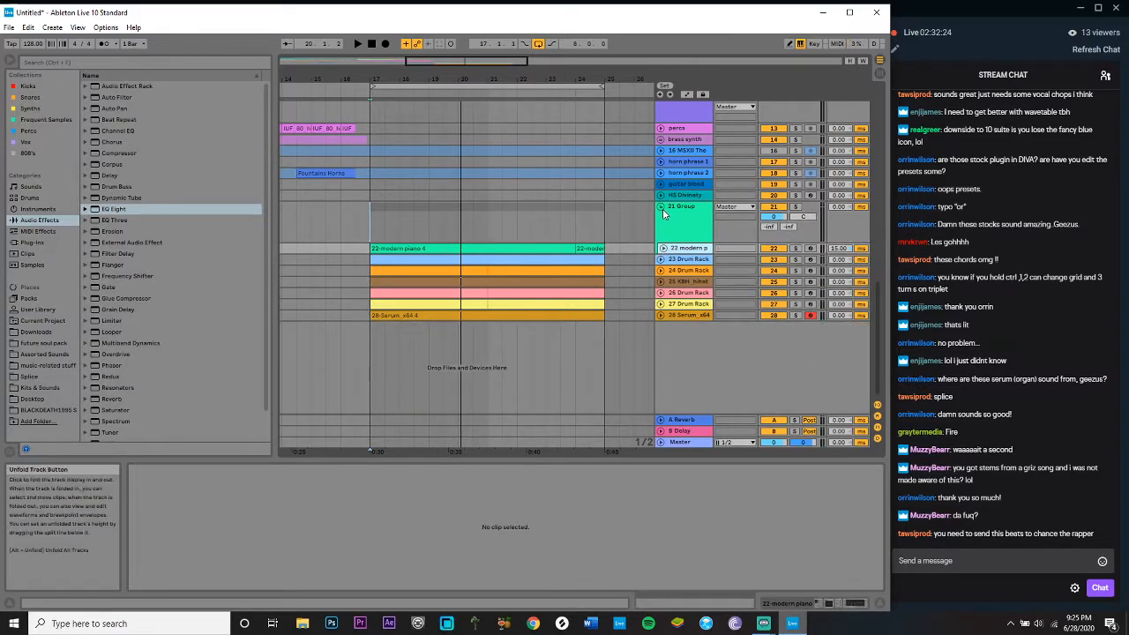
scroll(664, 213, up, 5)
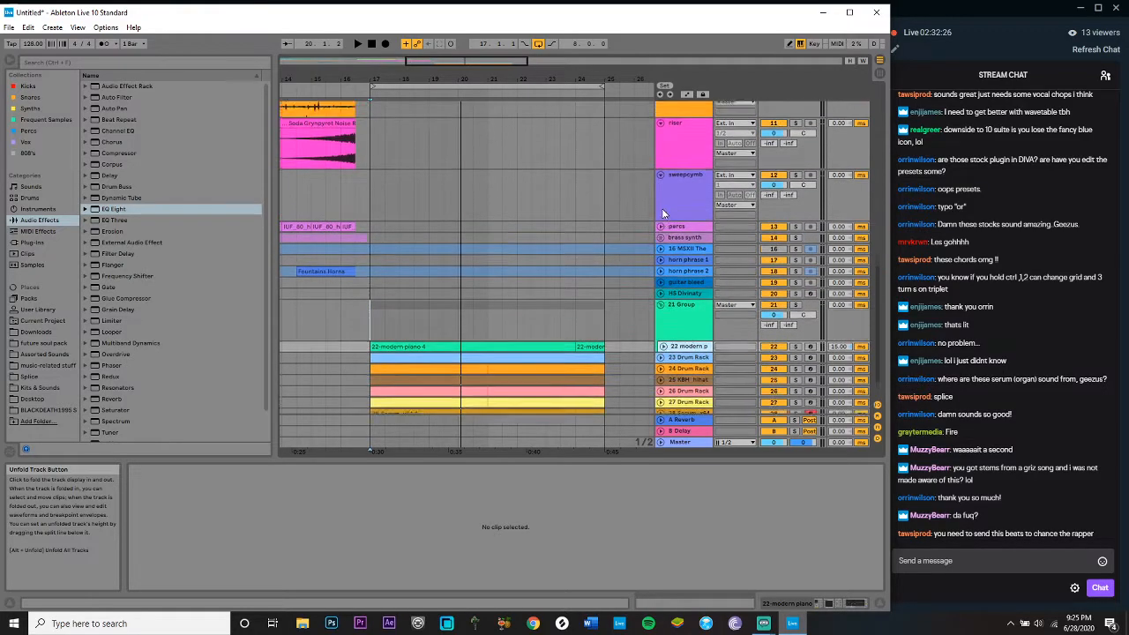
click(660, 170)
click(660, 181)
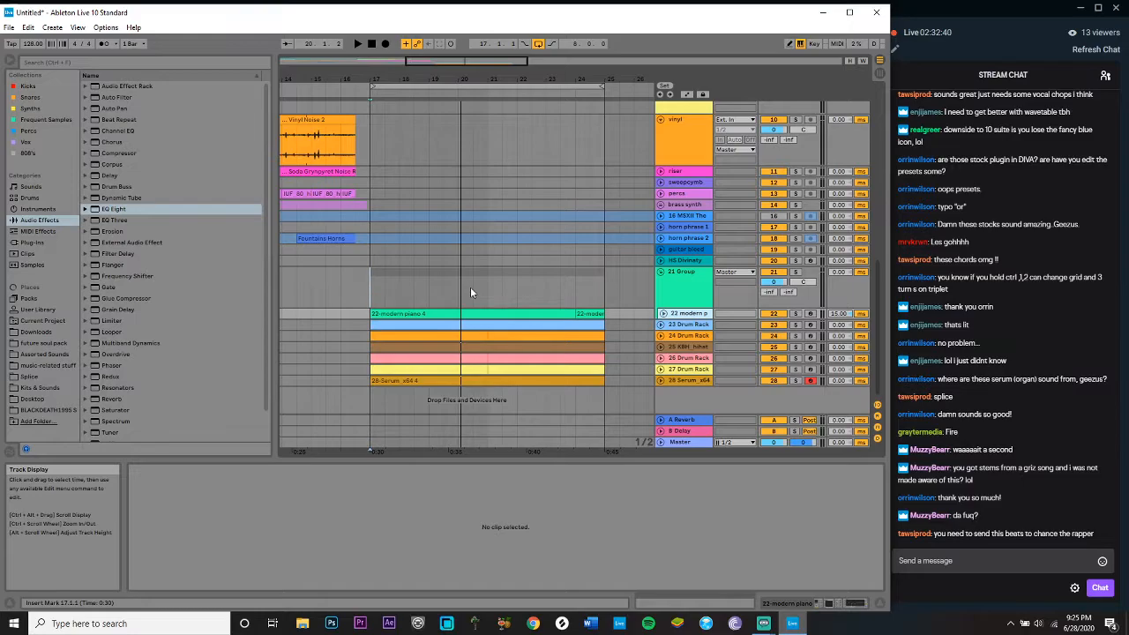
Step: Insert a new MIDI track below organ track 28 while the loop plays
key(space)
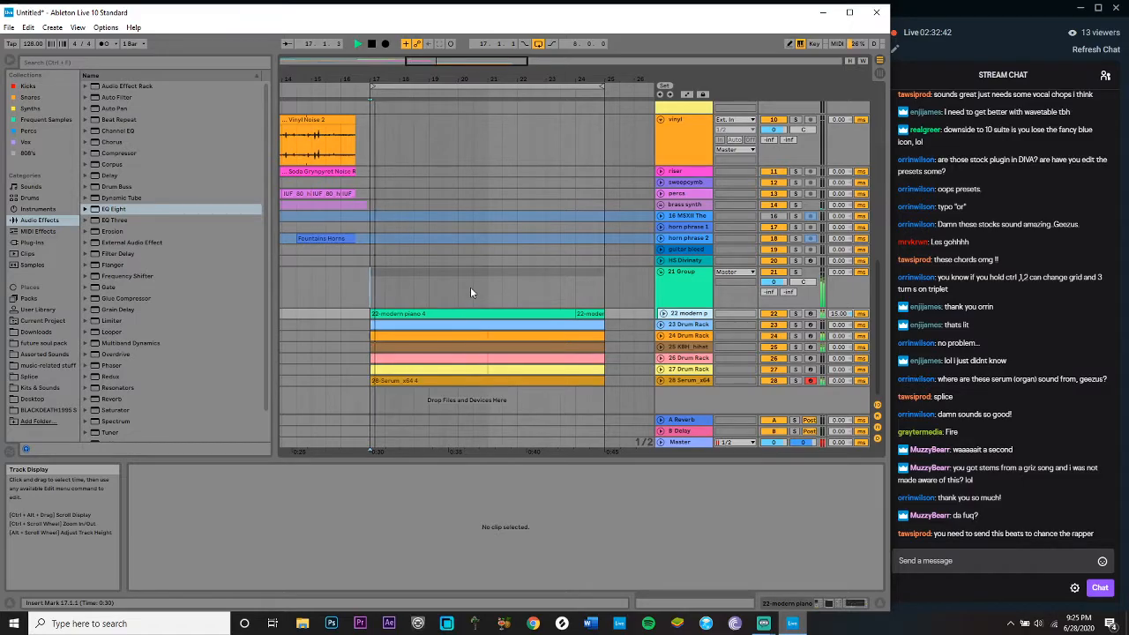
click(674, 384)
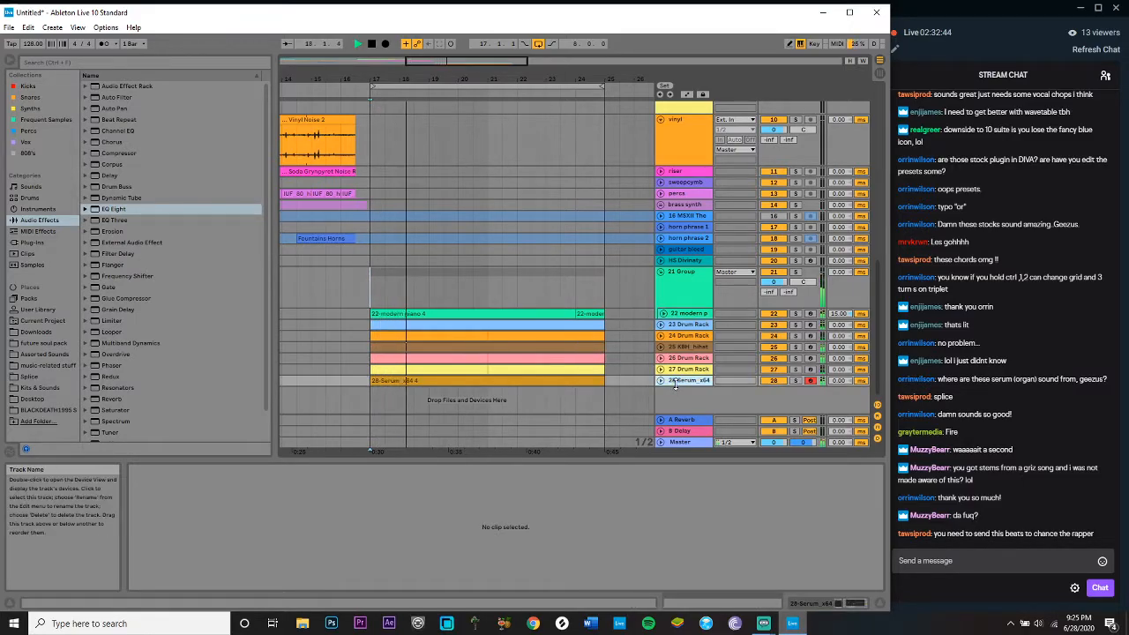
click(52, 27)
key(Escape)
key(ctrl+shift+t)
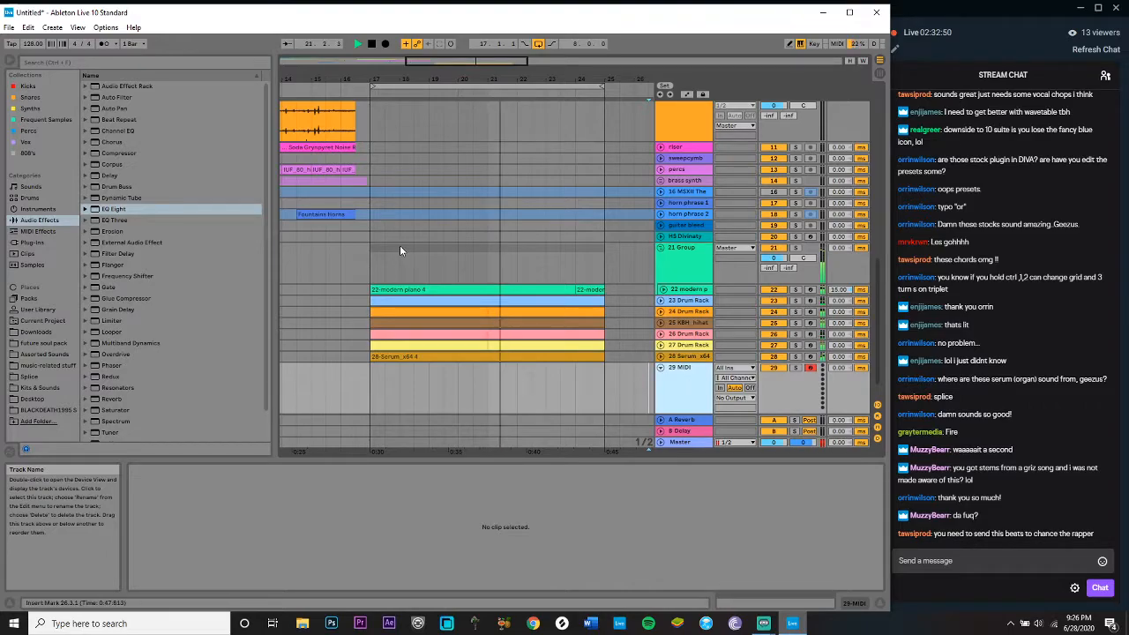
Step: Search all results for "decap 808" and load DECAP_808_bass_one_shot_roomy_C.wav onto the new MIDI track 29
click(81, 64)
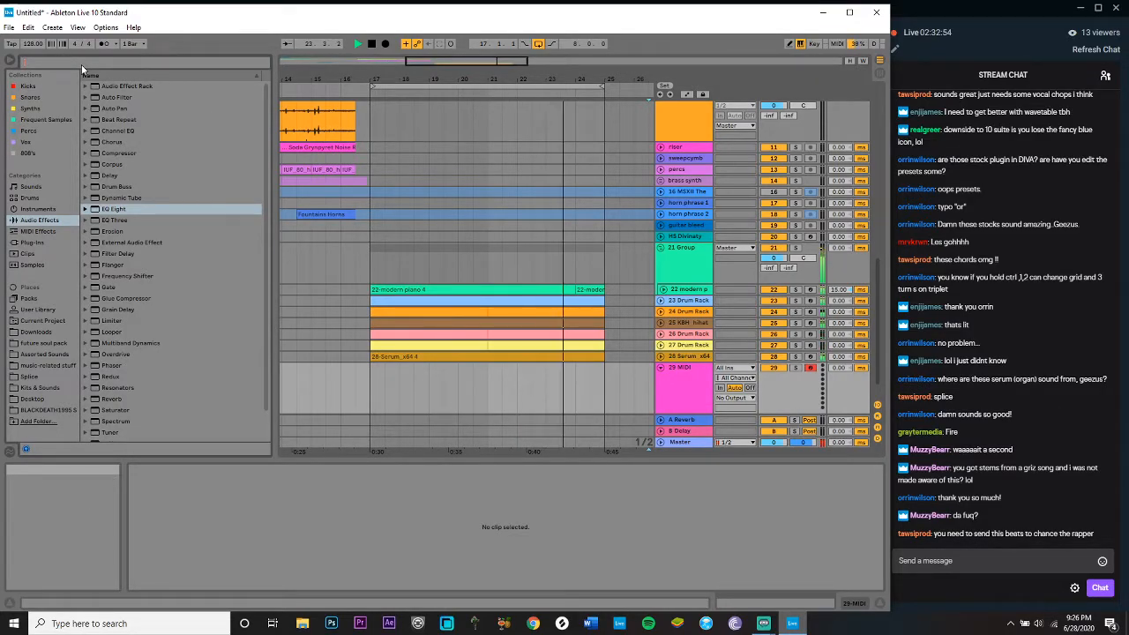
click(67, 408)
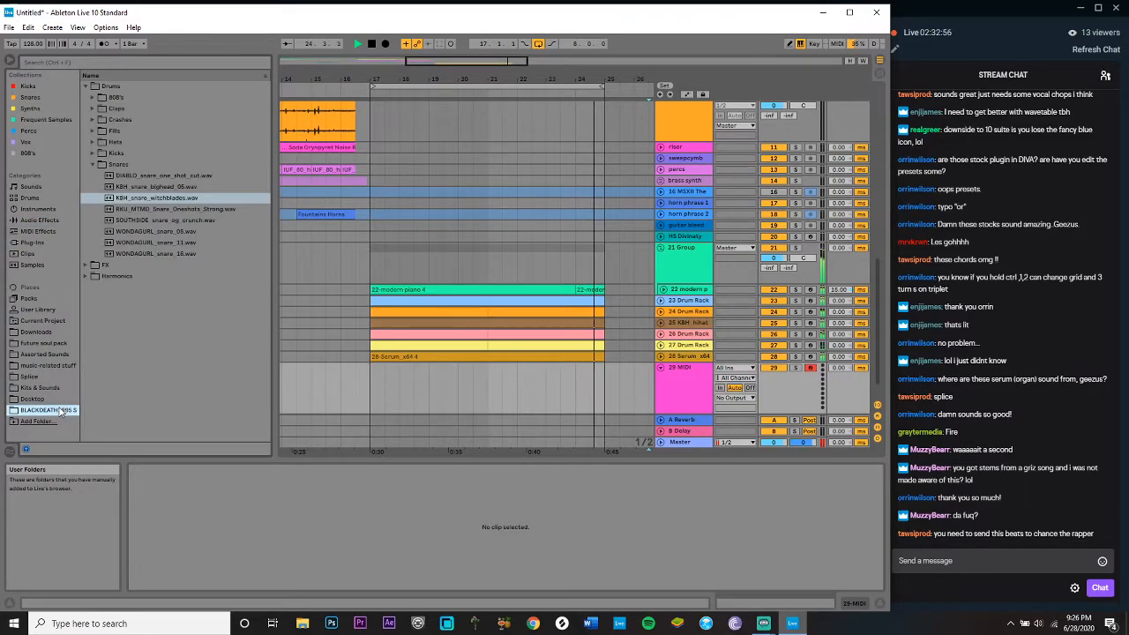
click(669, 379)
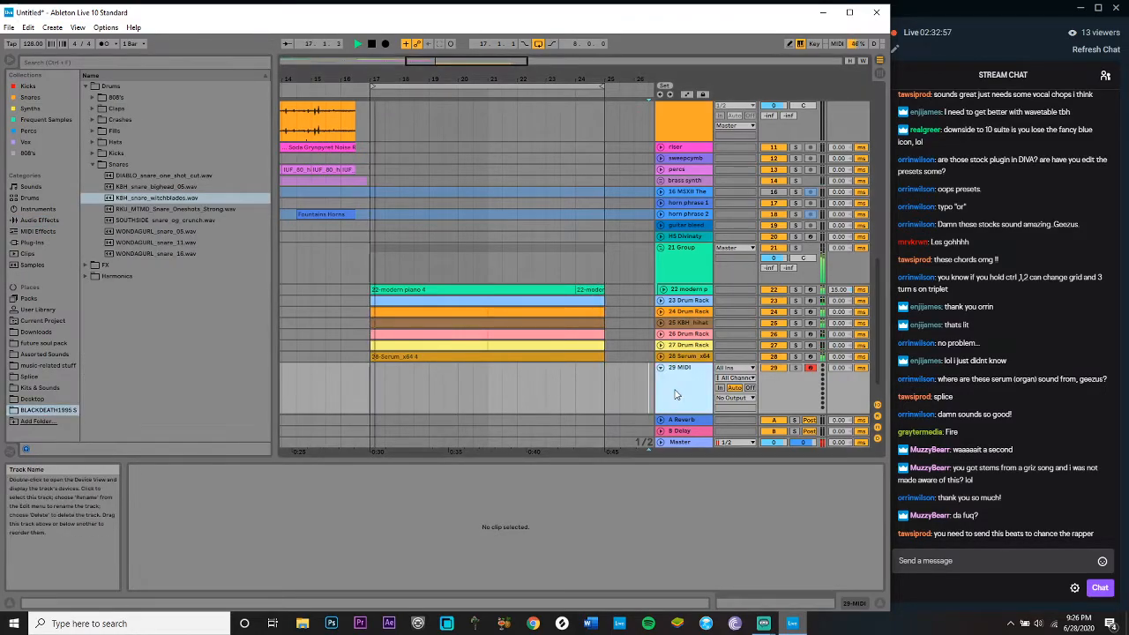
click(89, 97)
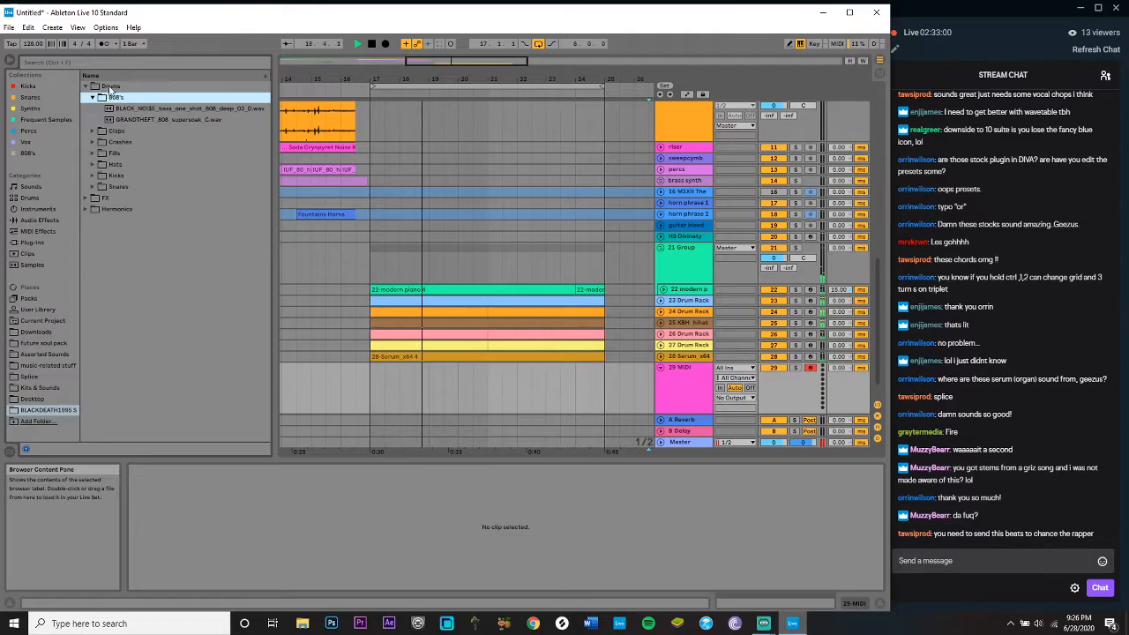
click(92, 61)
text(decap 808)
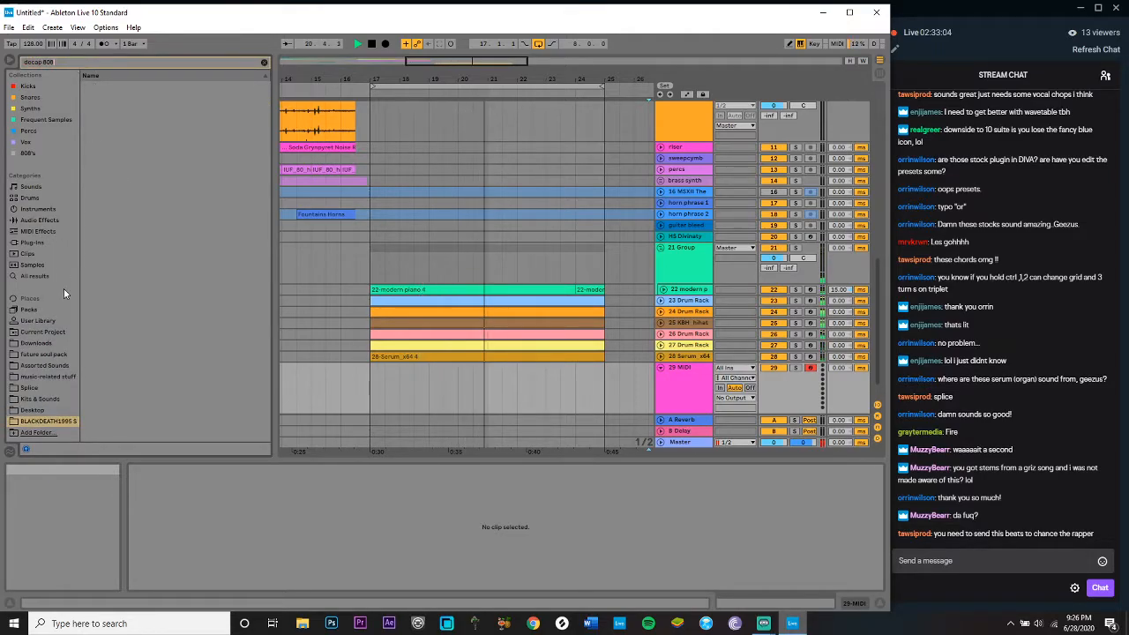
click(40, 276)
click(161, 98)
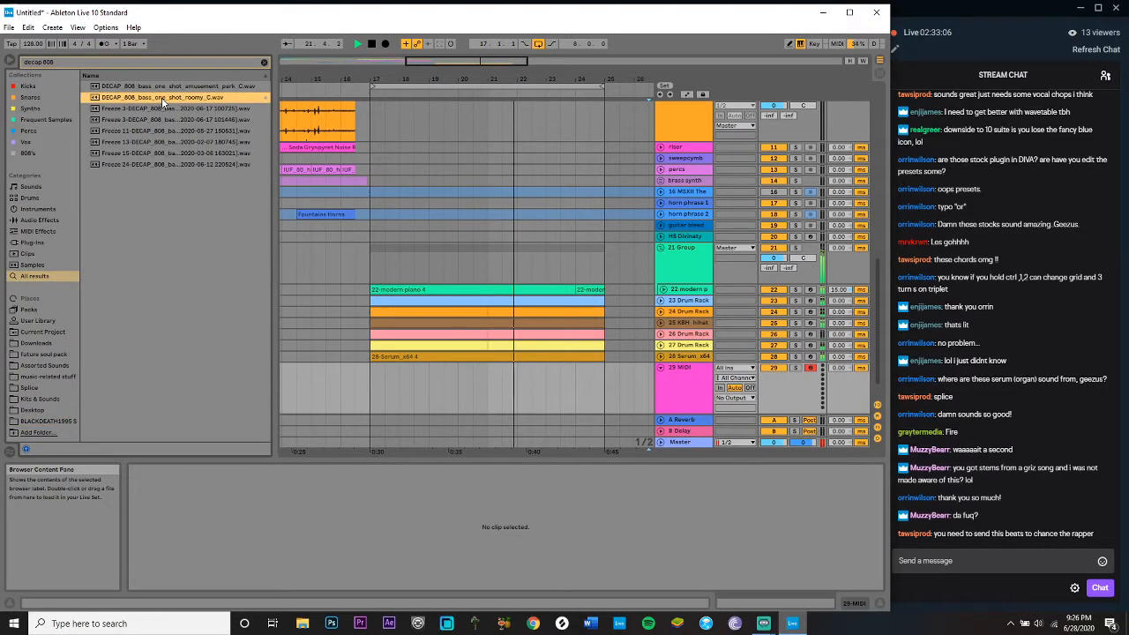
double_click(162, 97)
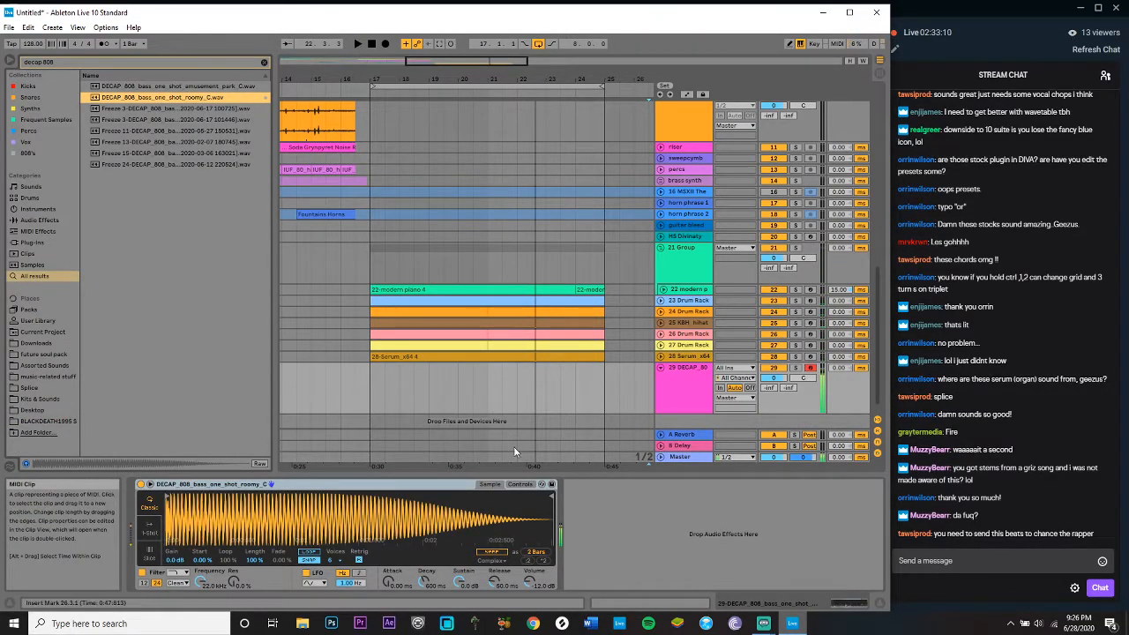
Step: Set the 808 sampler's velocity-to-volume amount to 0 %, its output volume to -3.38 dB and its voices to 1
click(521, 485)
click(457, 561)
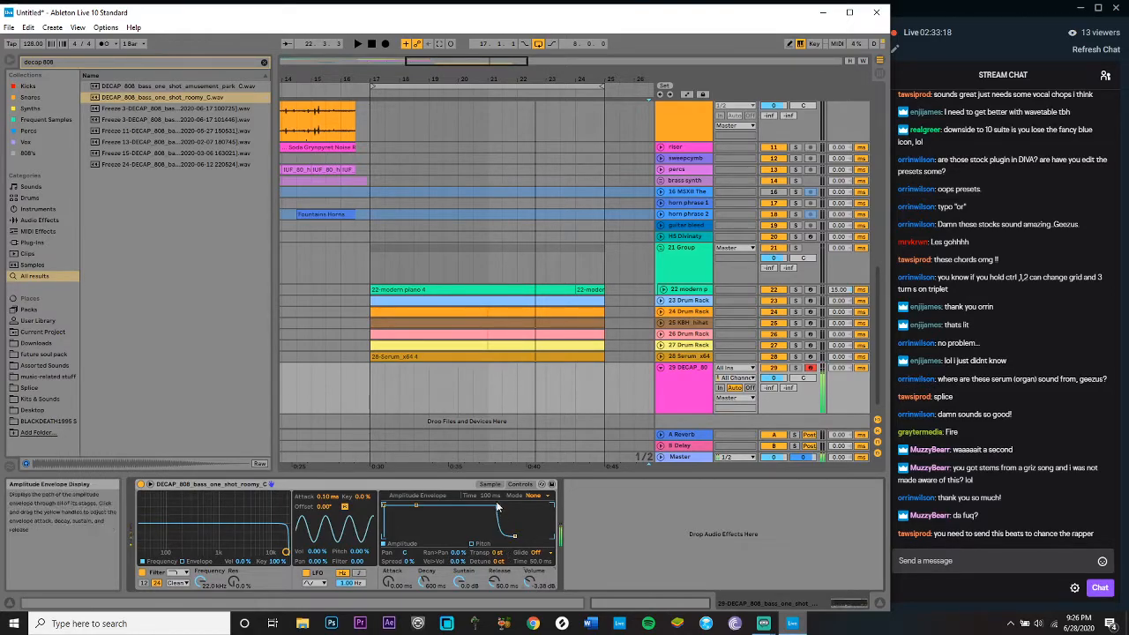
click(489, 484)
click(342, 563)
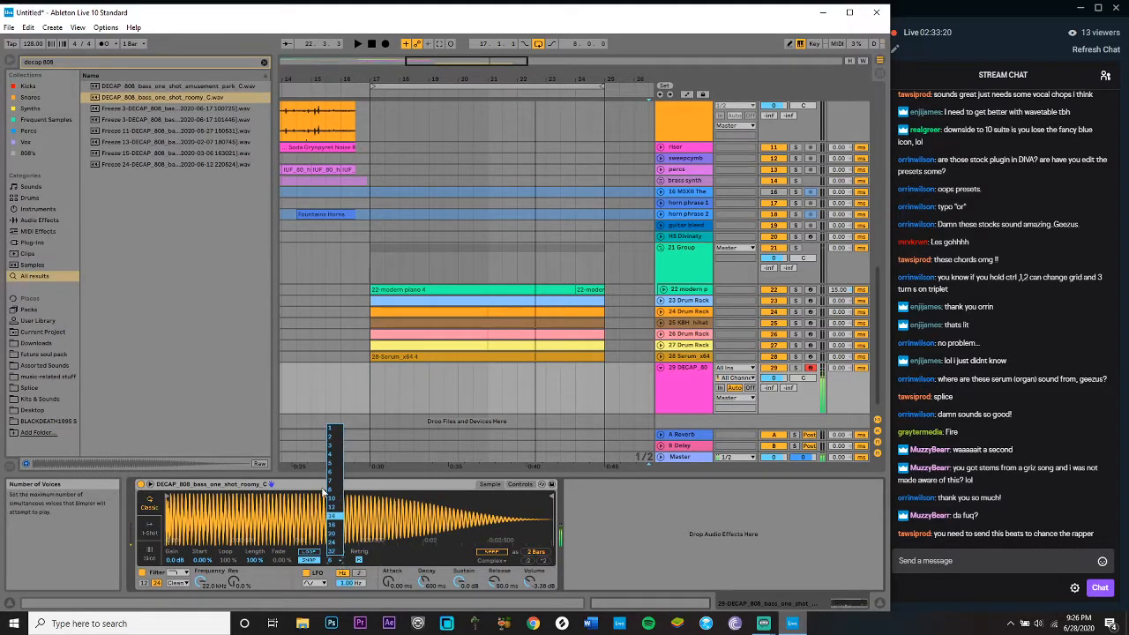
click(329, 430)
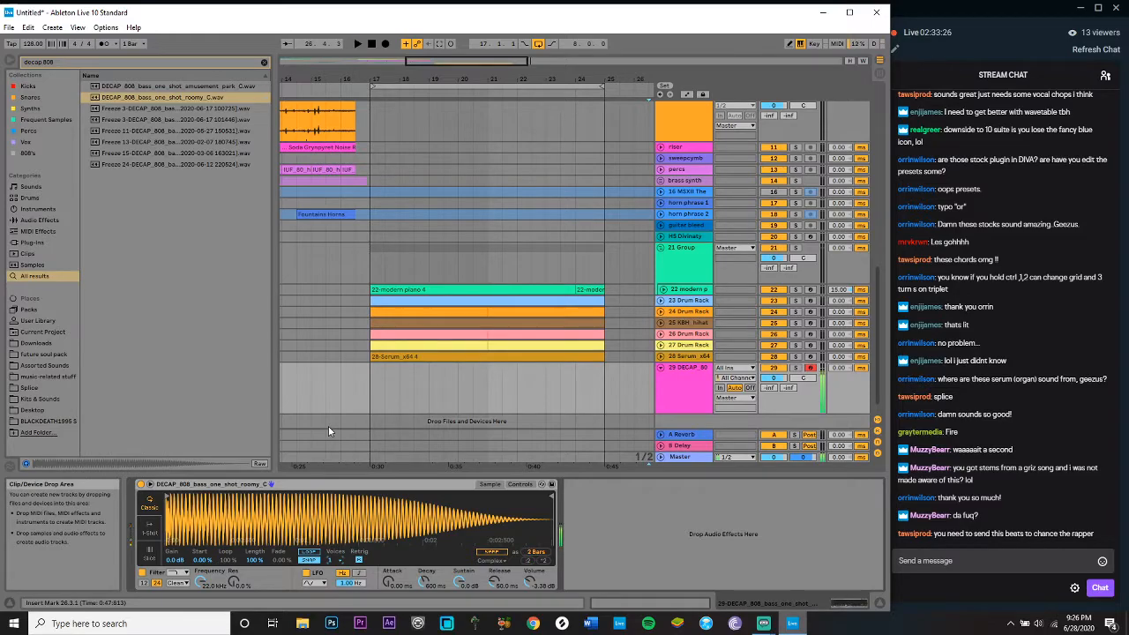
Step: Set the 808's attack to 49.3 ms and output volume to -4.00 dB while auditioning the loop from 17.1.1
click(368, 403)
key(space)
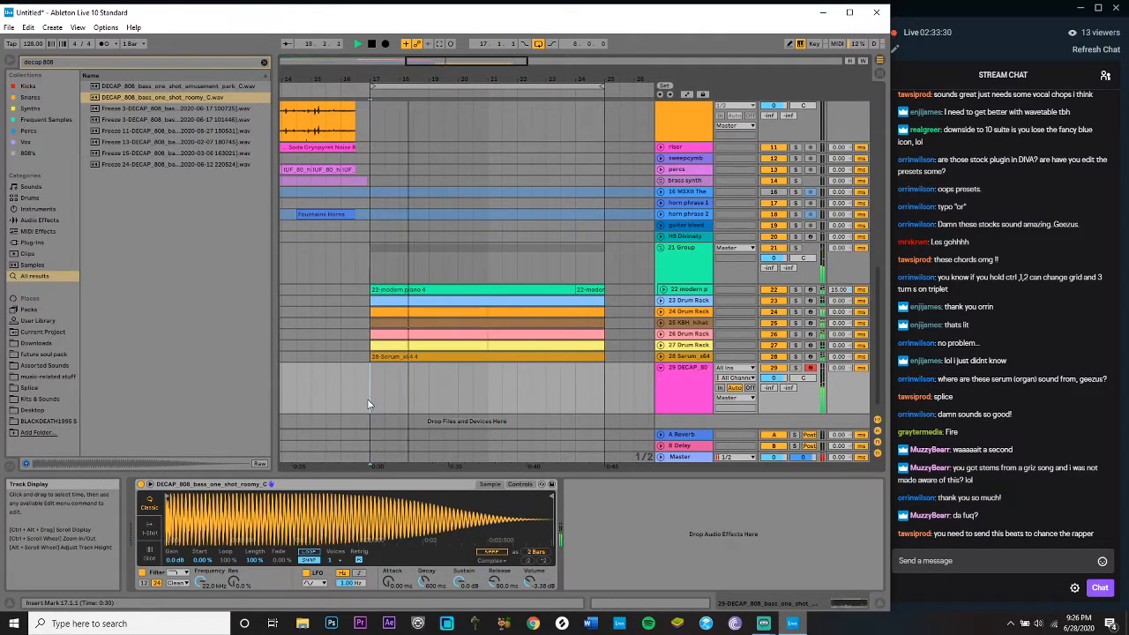
key(space)
key(space)
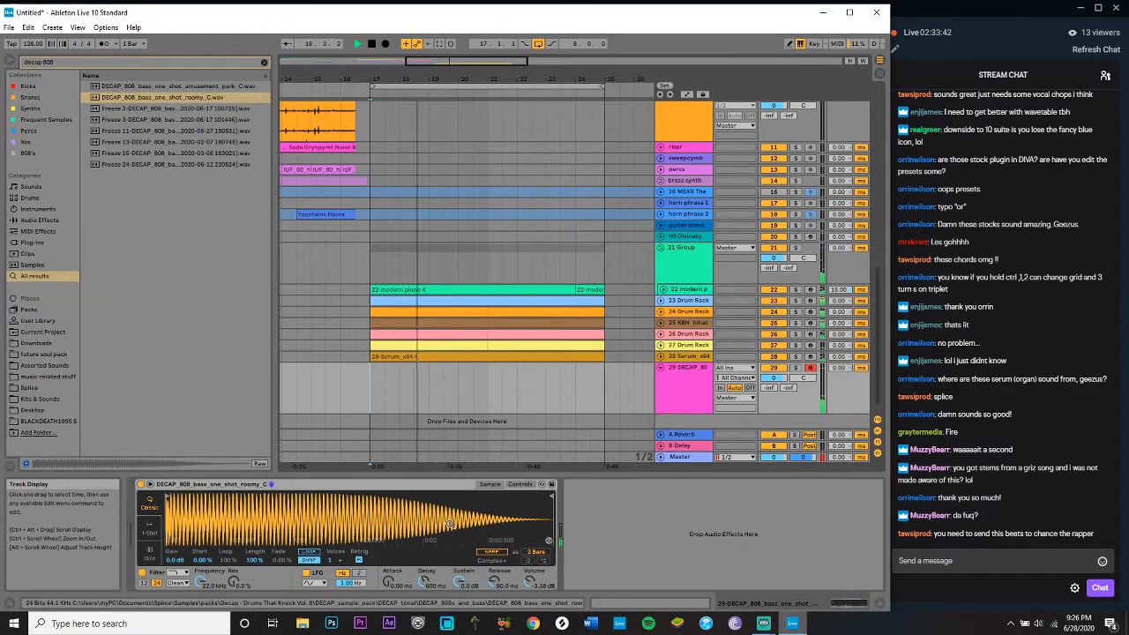
drag(394, 581, 394, 575)
key(space)
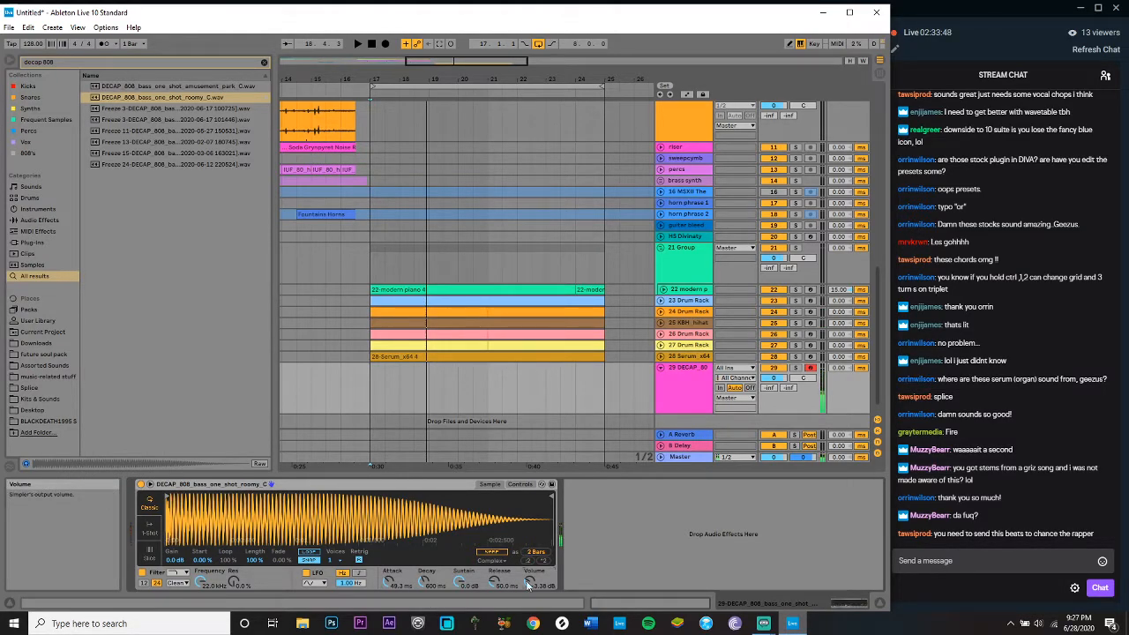
key(space)
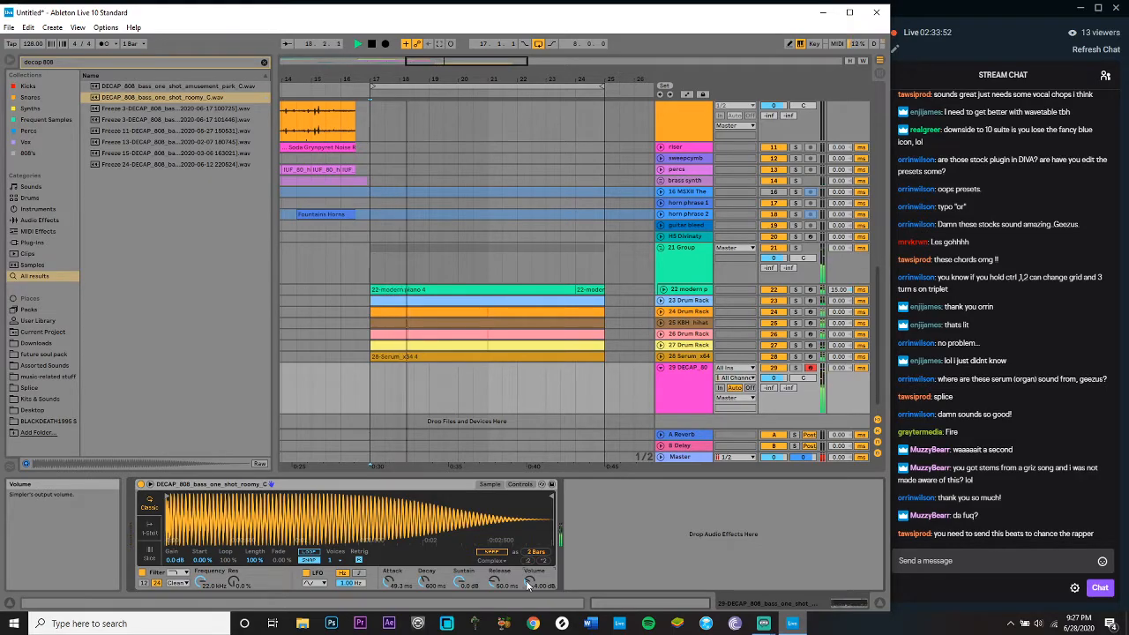
Step: Play an 808 phrase over the loop, capture it as a one-bar clip at 17.1.1 on track 29 and open its notes
key(space)
key(space)
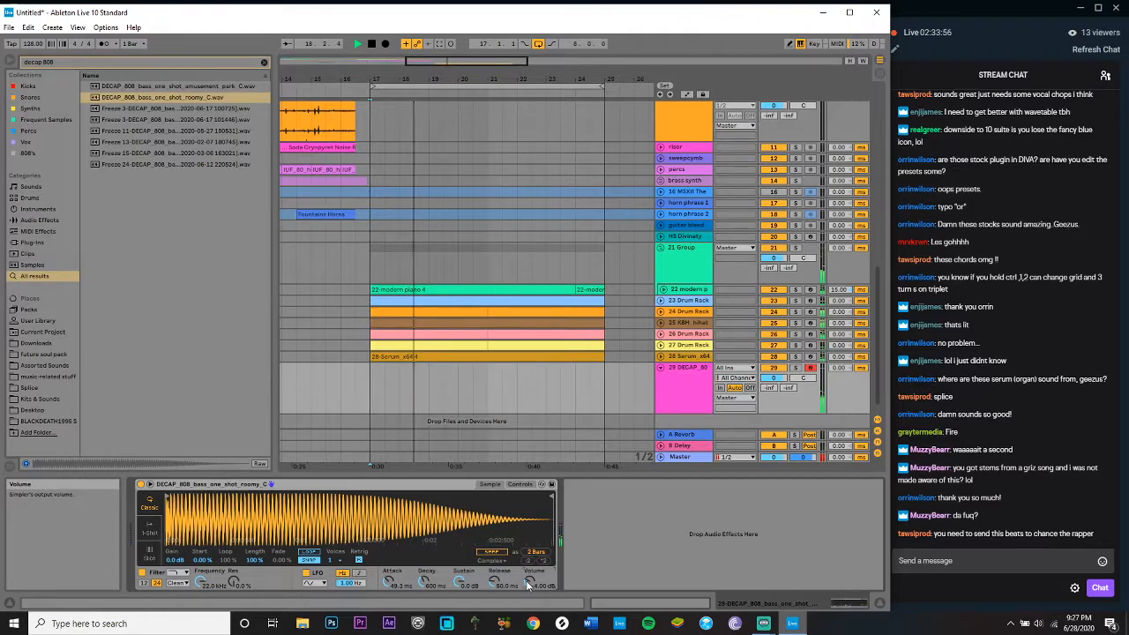
key(space)
key(space)
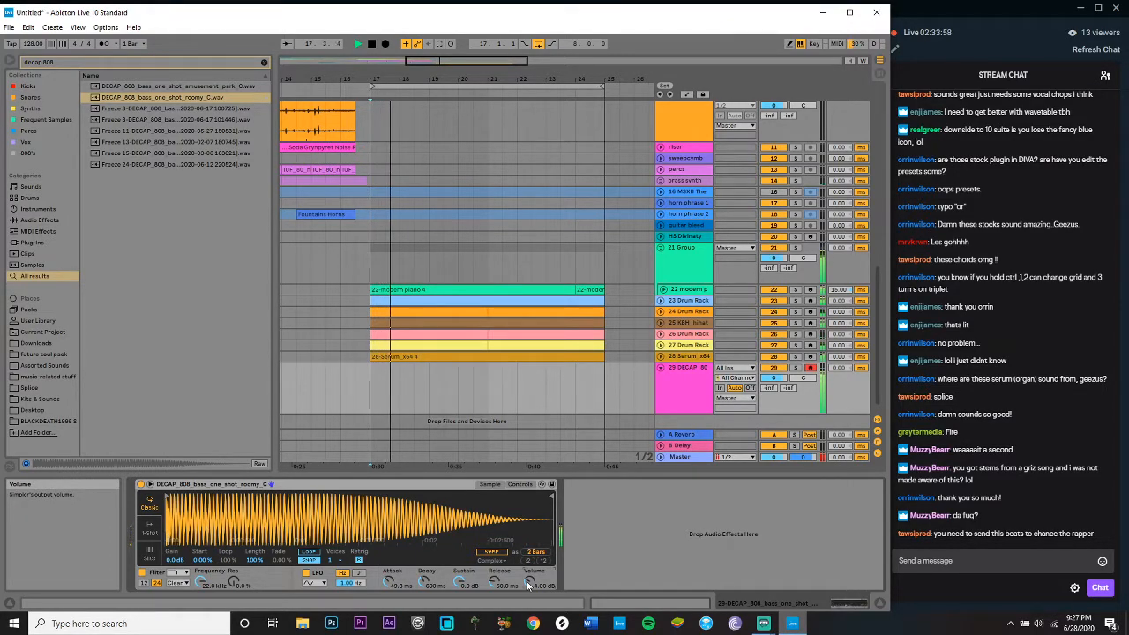
click(438, 43)
double_click(383, 368)
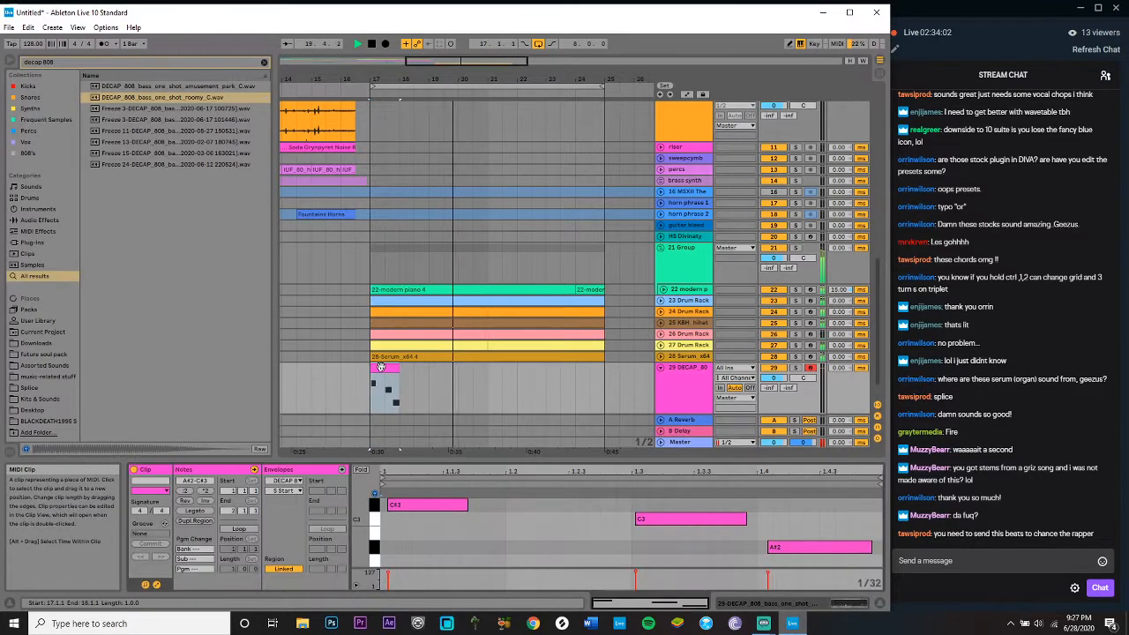
Step: Quantize all notes in the one-bar 808 clip, audition them with the loop and place the insert marker at 19.1.1
key(space)
key(ctrl+a)
key(space)
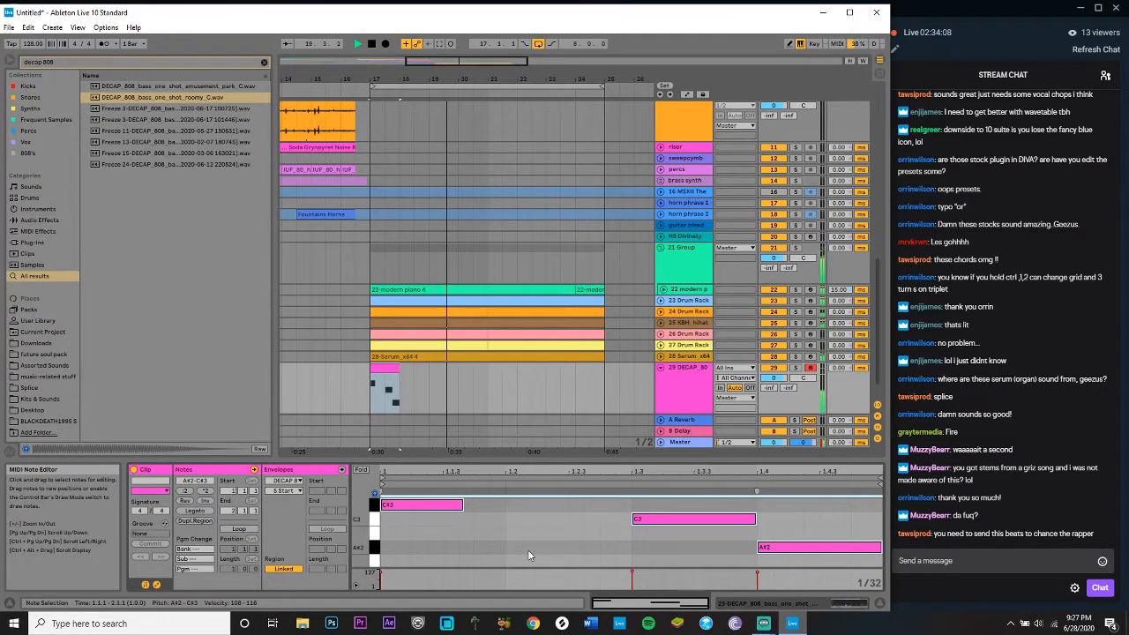
key(space)
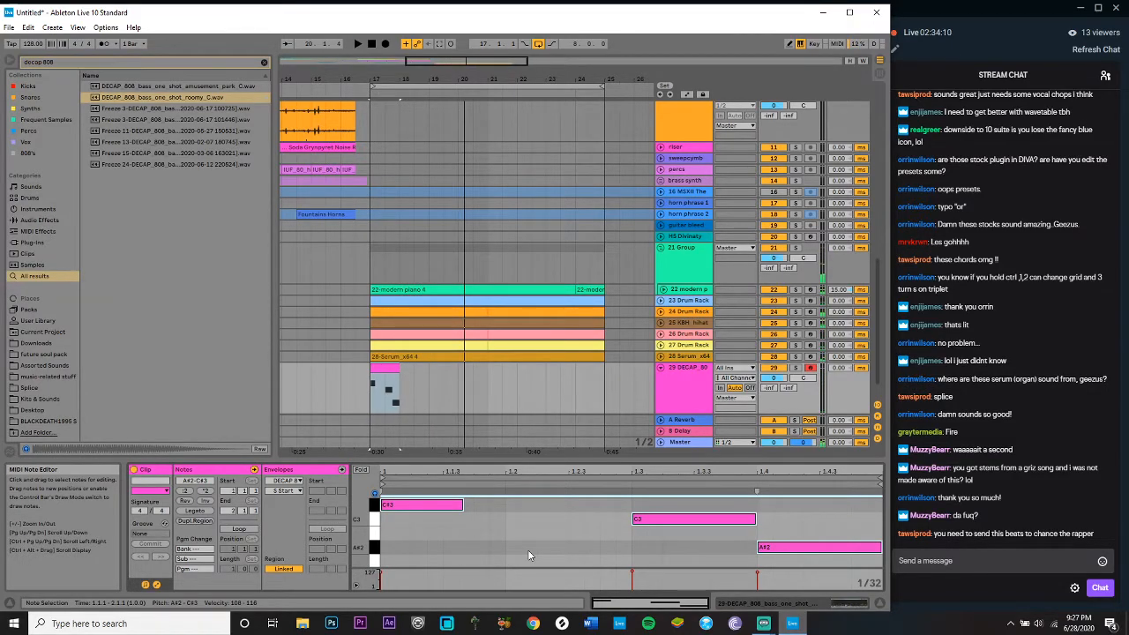
key(space)
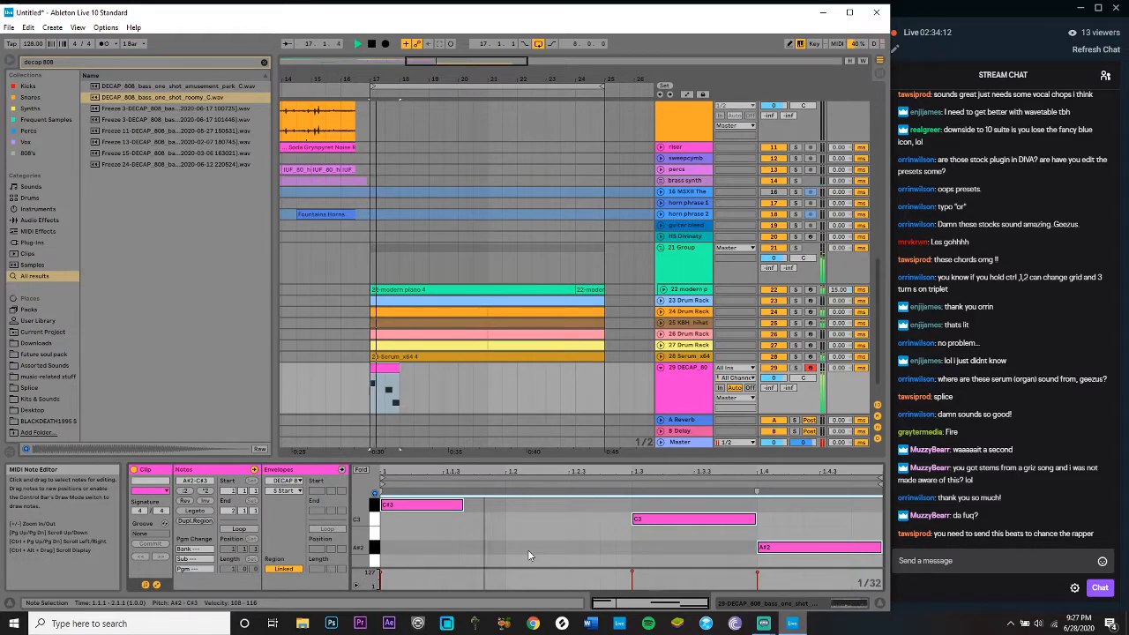
click(426, 394)
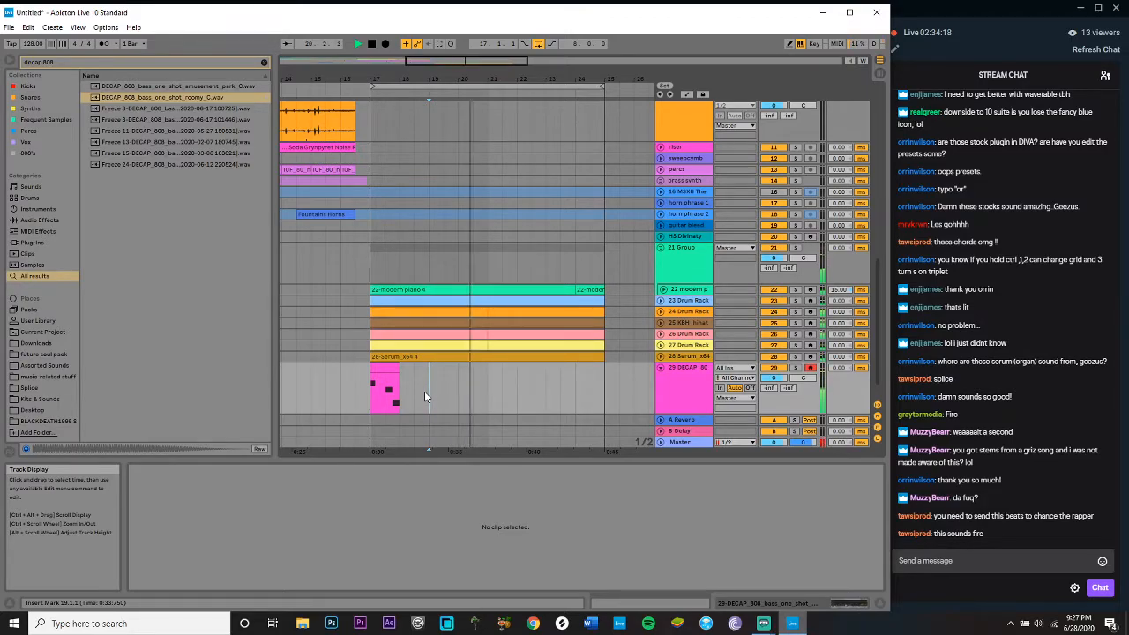
Step: Rehearse an 808 phrase from 19.1.1, capture it as a two-bar clip on track 29 and select its notes
key(space)
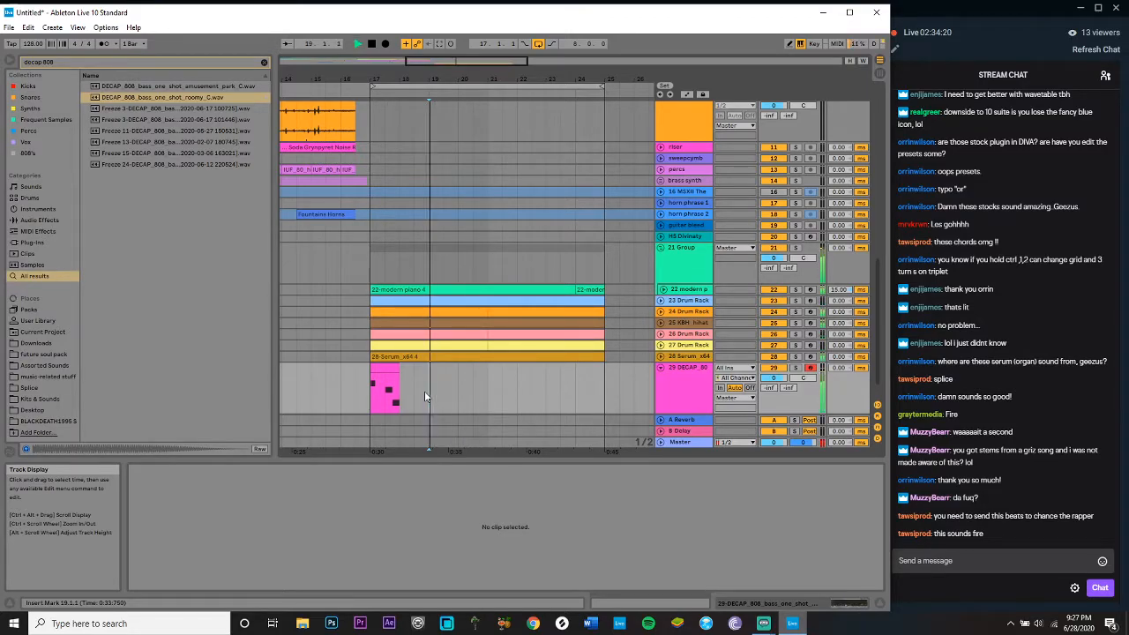
key(space)
key(space)
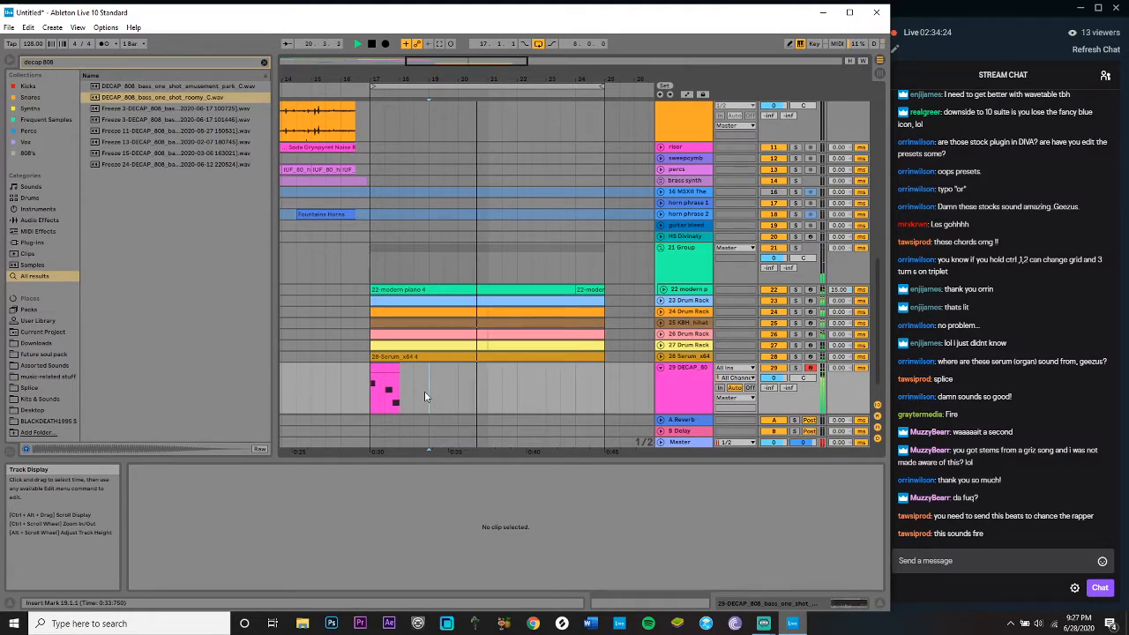
key(space)
key(space)
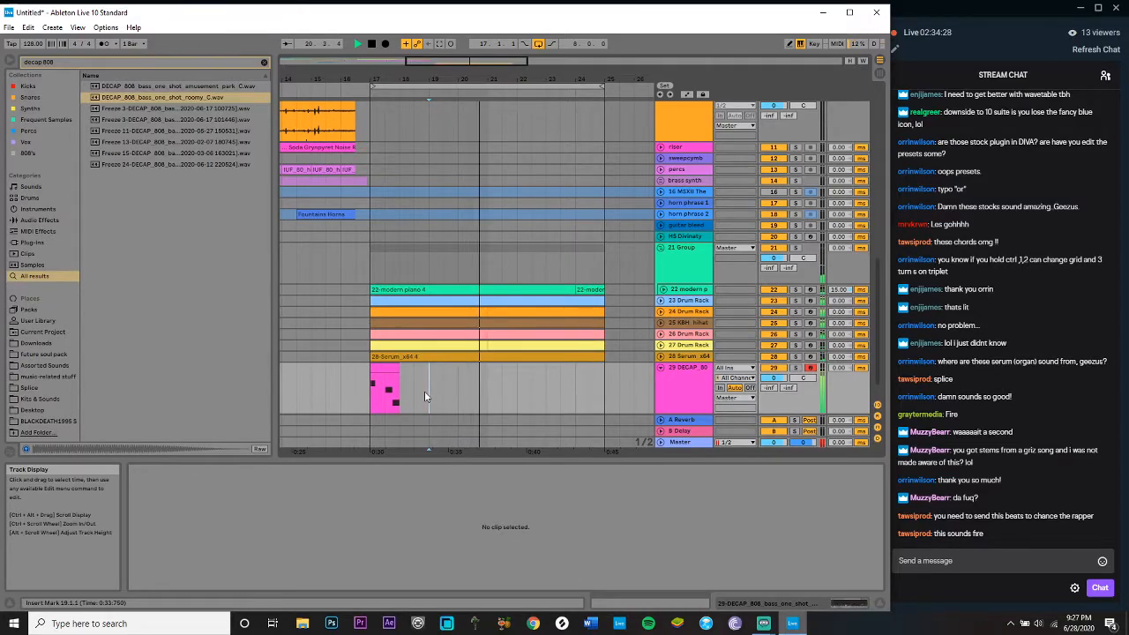
click(439, 44)
key(space)
click(511, 542)
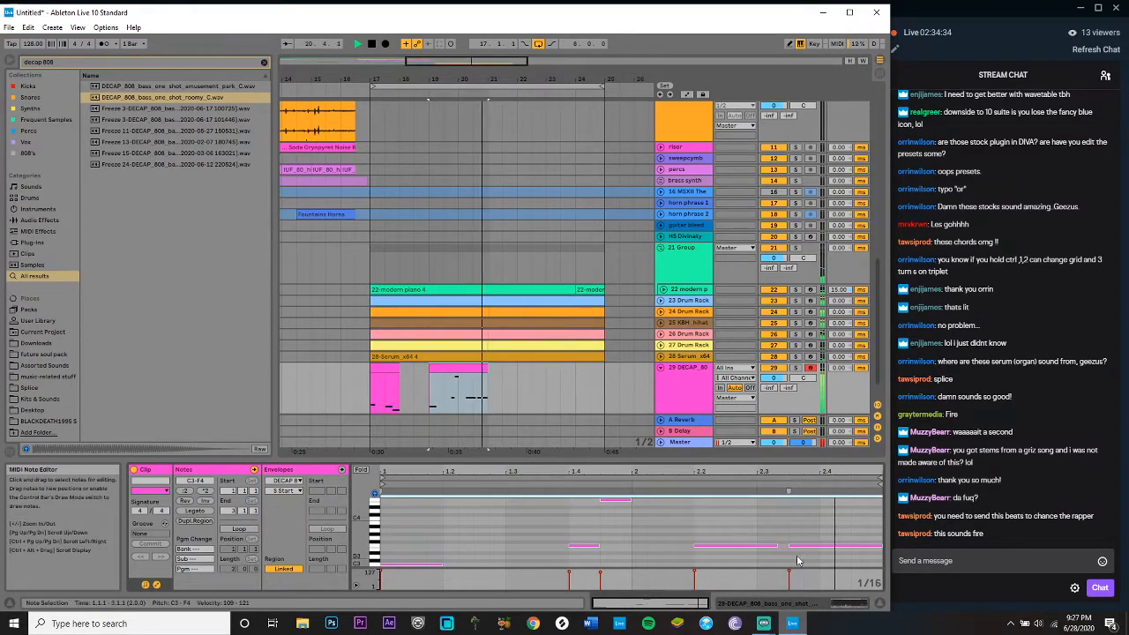
Step: Record the rest of the 808 line on track 29 from 21.1.1 to 25.1.1 and open the eight-bar clip's notes
click(486, 402)
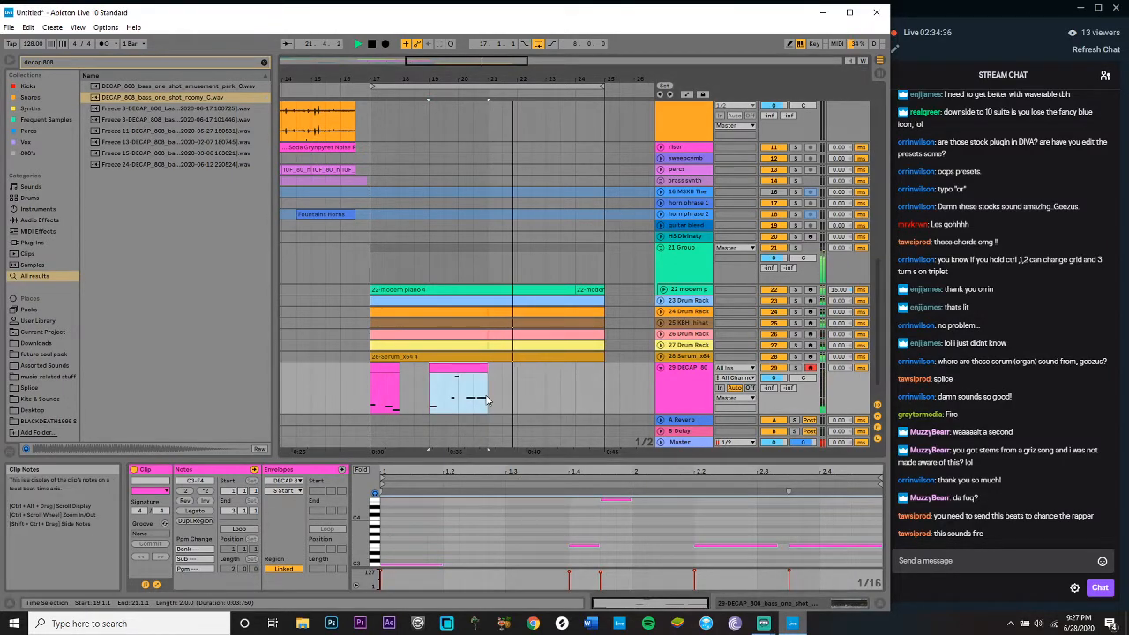
click(486, 401)
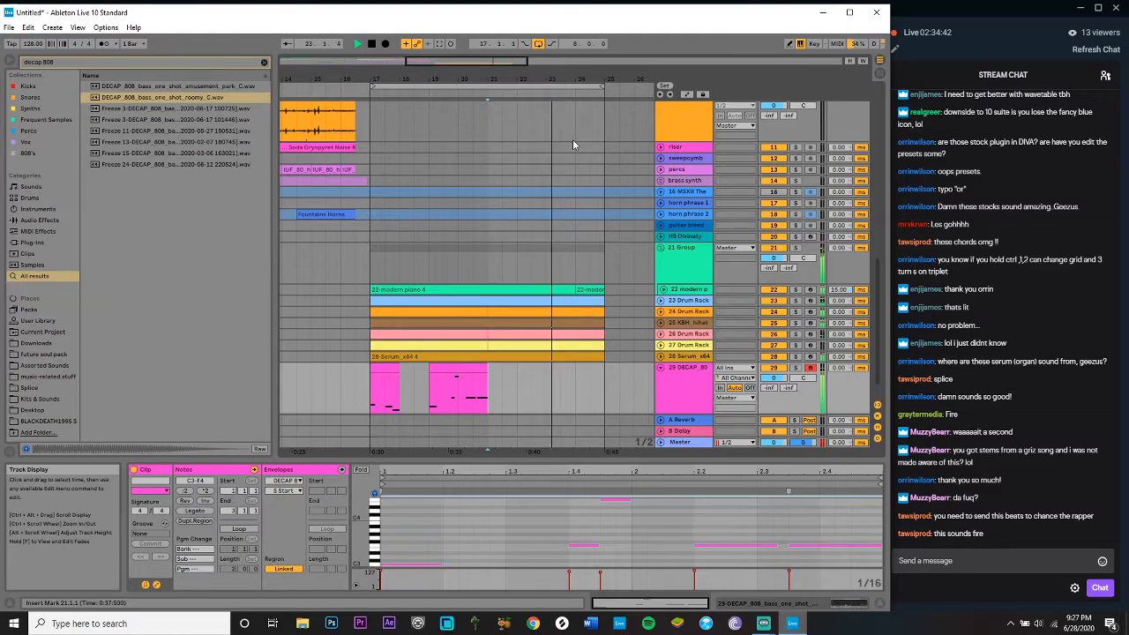
key(space)
click(439, 44)
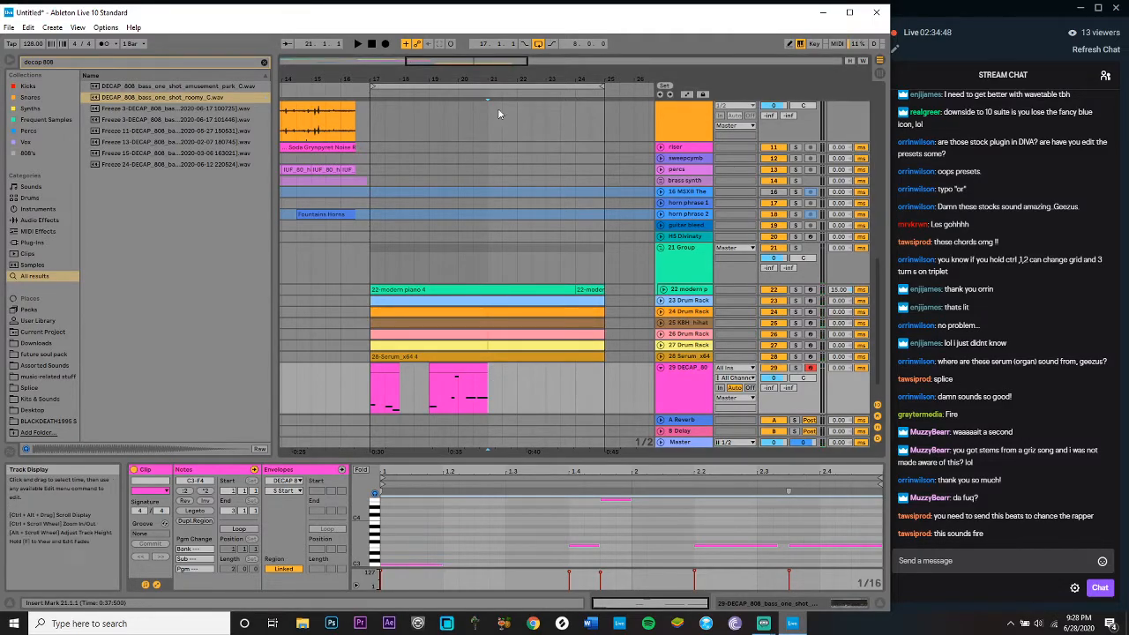
click(386, 44)
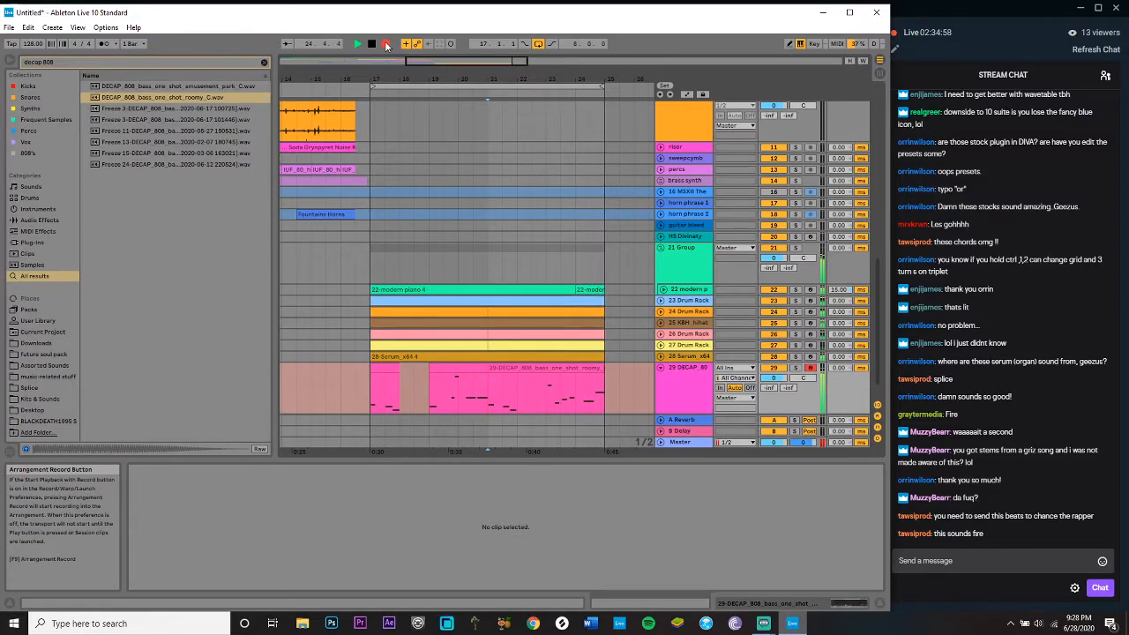
click(385, 44)
click(580, 364)
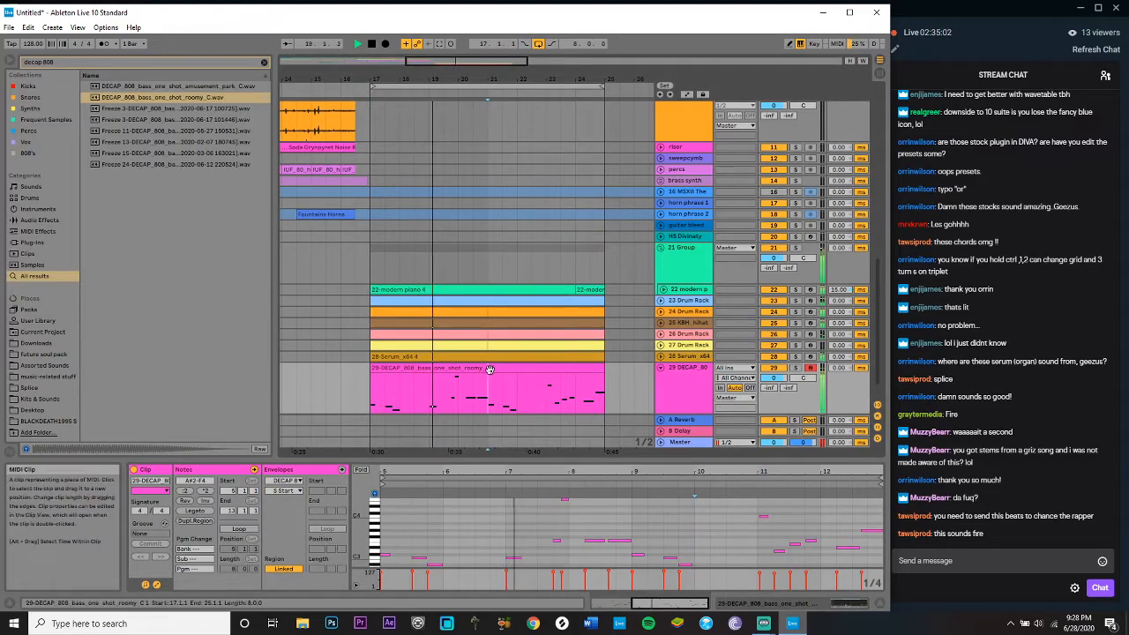
Step: Quantize the newly recorded 808 notes and move the last note, at 12.3.3 in the clip, to F3
click(563, 529)
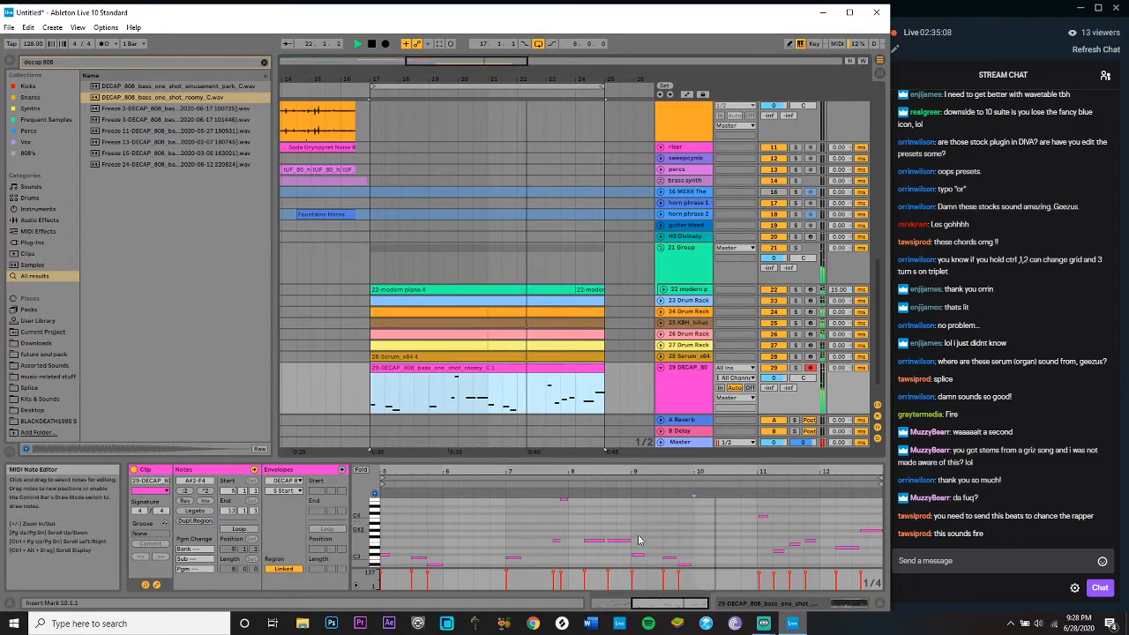
drag(679, 484, 632, 485)
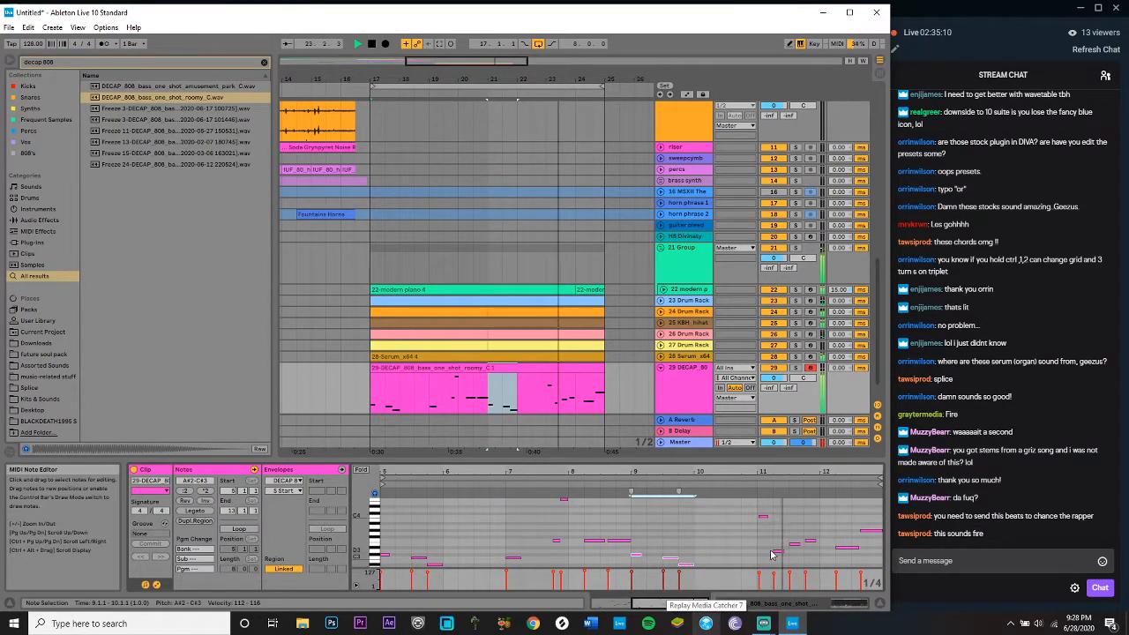
drag(764, 516, 880, 511)
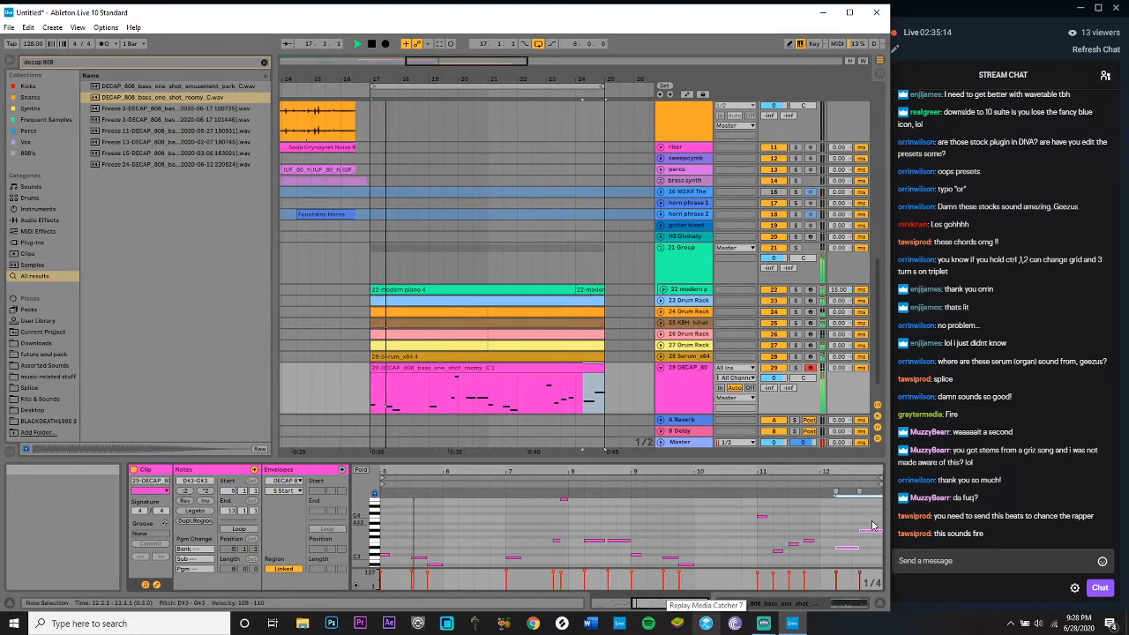
click(871, 536)
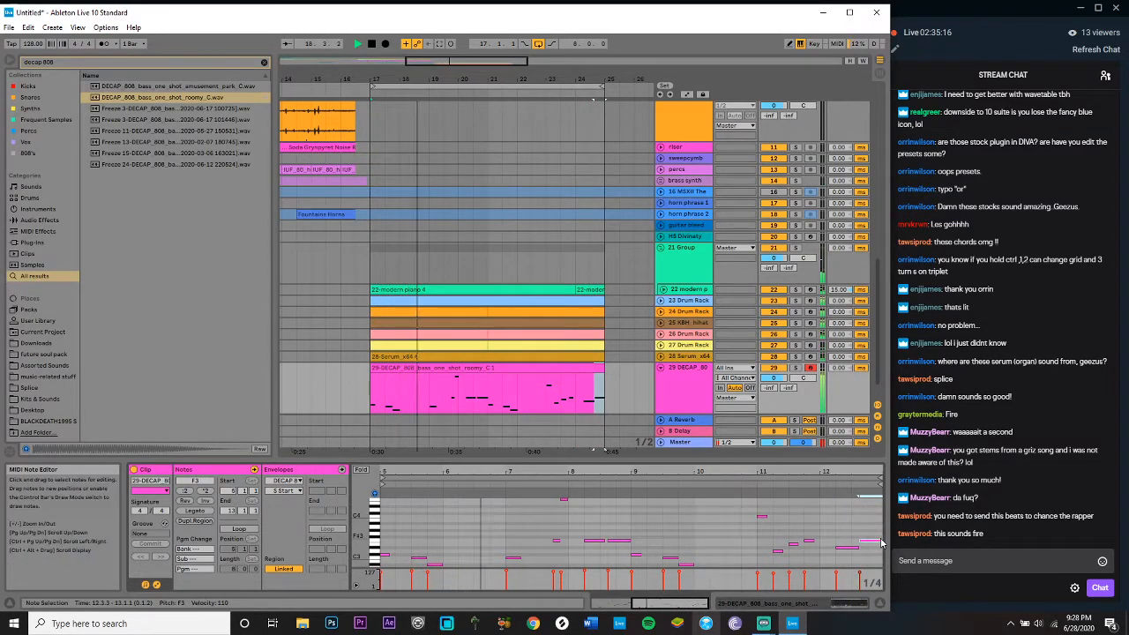
Step: Set the 808 sampler's output volume to -5.00 dB and check the loop at different system volumes, ending at 40
click(751, 399)
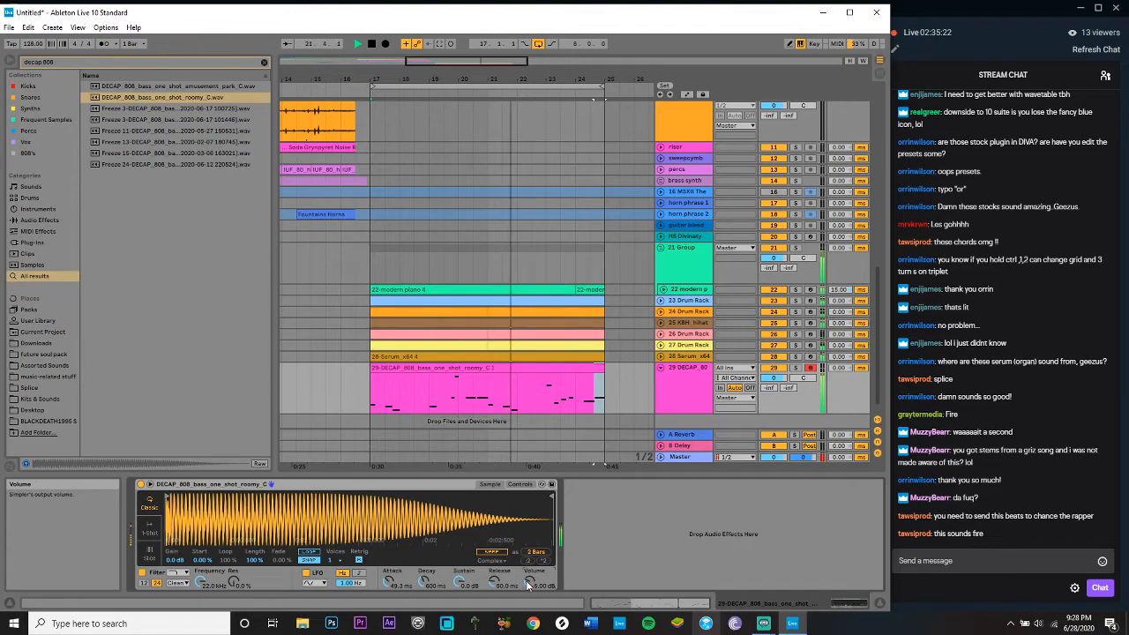
key(XF86AudioLowerVolume)
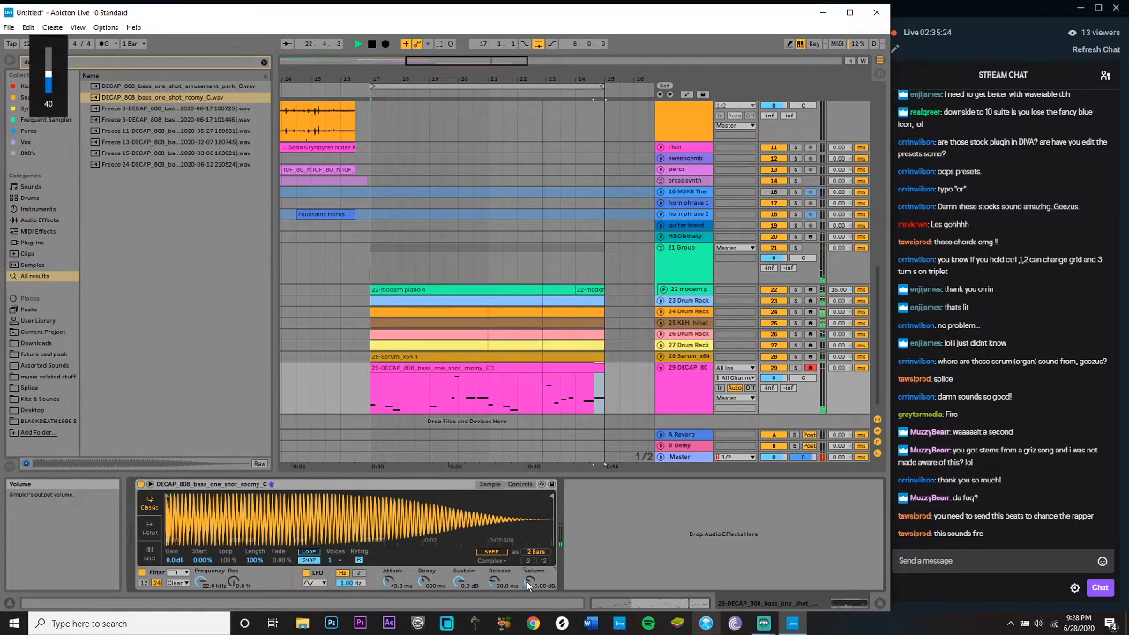
key(XF86AudioRaiseVolume)
key(XF86AudioRaiseVolume)
key(XF86AudioRaiseVolume)
key(XF86AudioRaiseVolume)
key(XF86AudioRaiseVolume)
key(XF86AudioRaiseVolume)
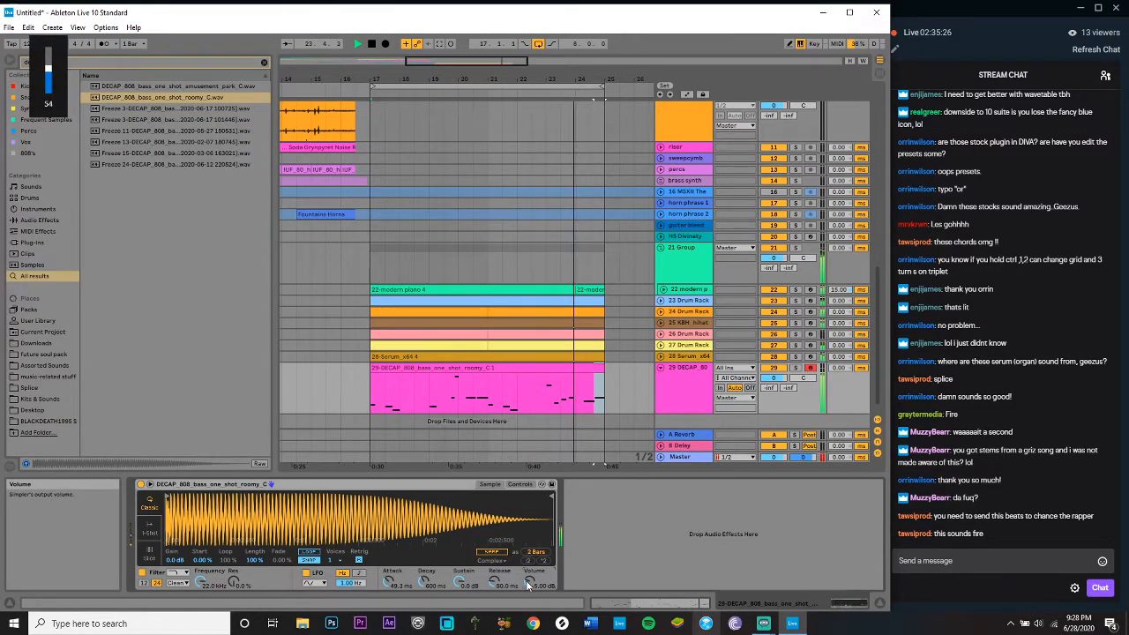
key(XF86AudioLowerVolume)
key(XF86AudioLowerVolume)
key(XF86AudioLowerVolume)
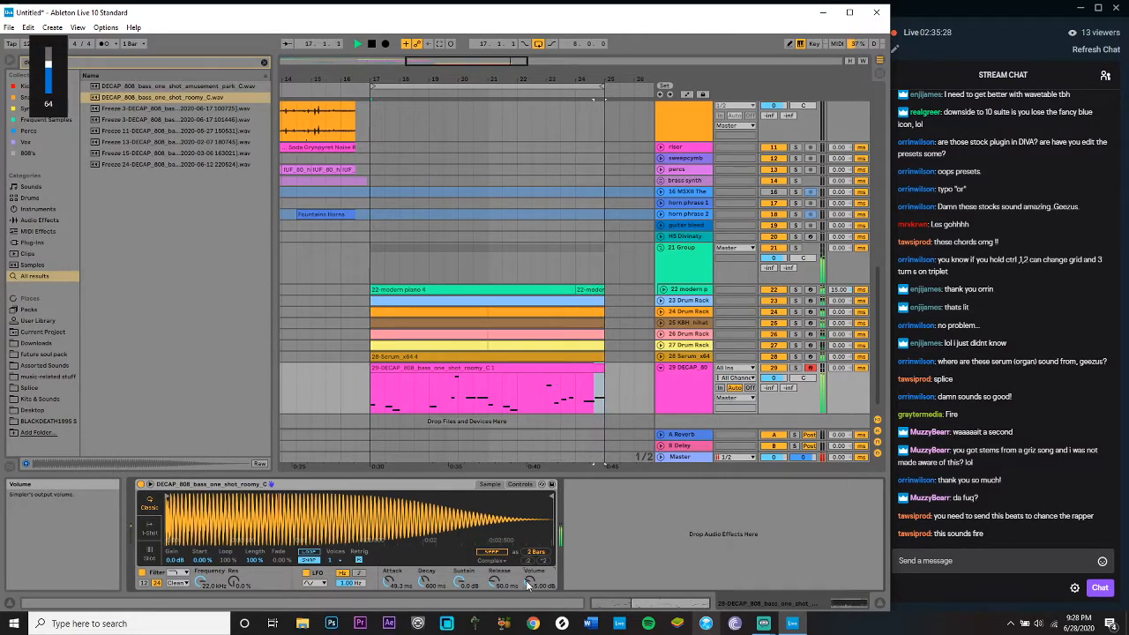
key(XF86AudioLowerVolume)
key(XF86AudioLowerVolume)
key(XF86AudioLowerVolume)
key(XF86AudioLowerVolume)
key(XF86AudioLowerVolume)
key(XF86AudioLowerVolume)
key(XF86AudioLowerVolume)
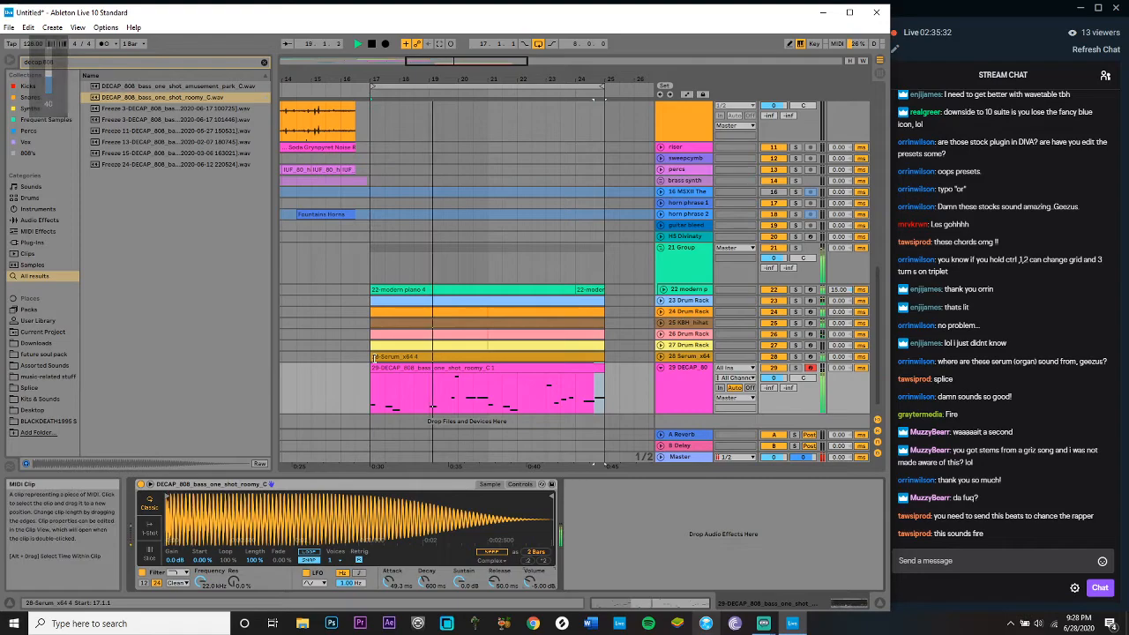
Step: Fold track 29, clear the browser search and play the arrangement from 13.1.1 into the new section
click(661, 366)
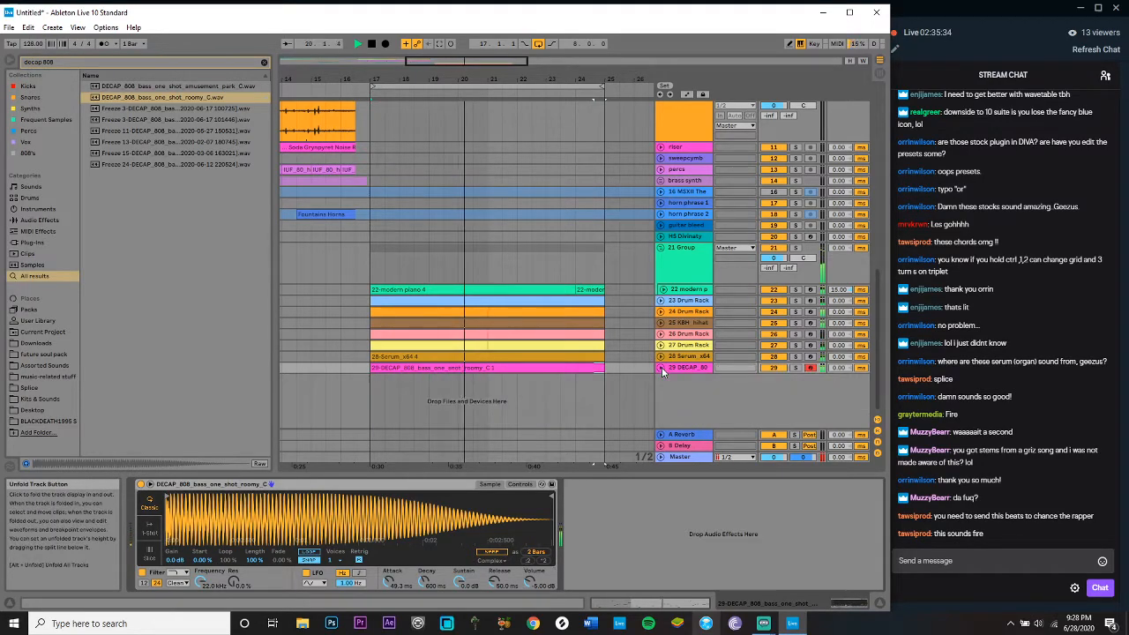
scroll(364, 276, left, 3)
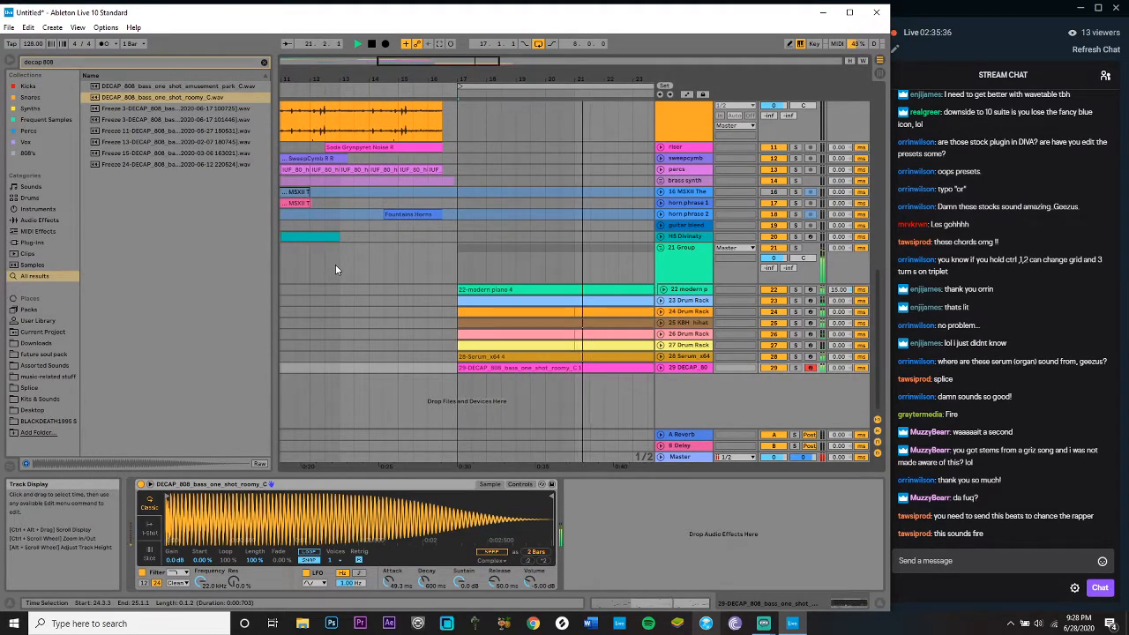
click(342, 266)
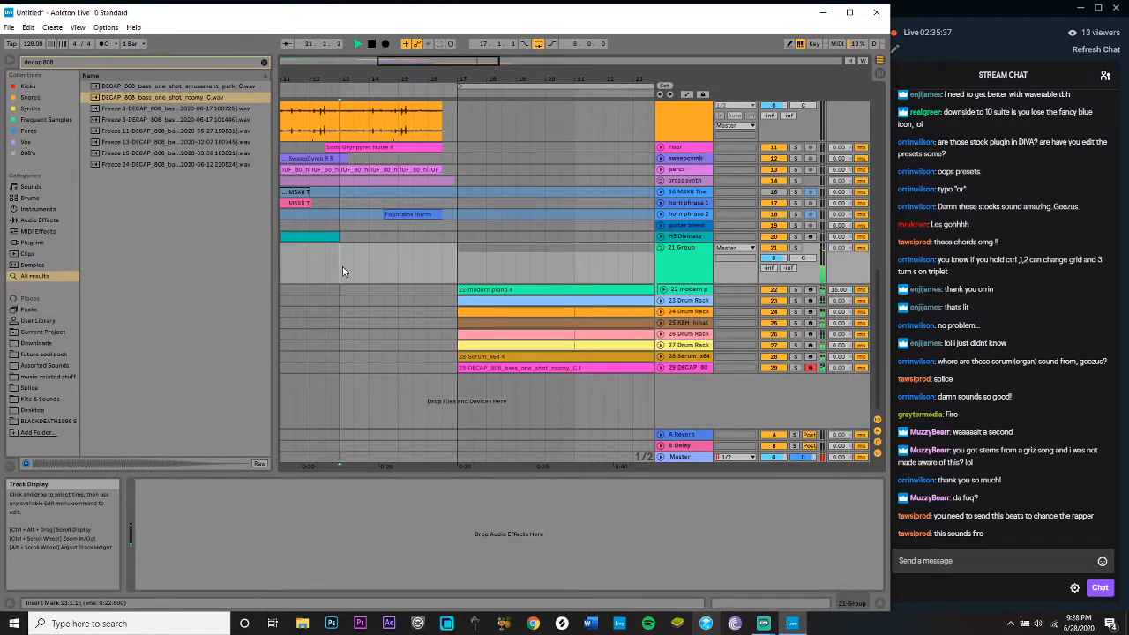
click(263, 62)
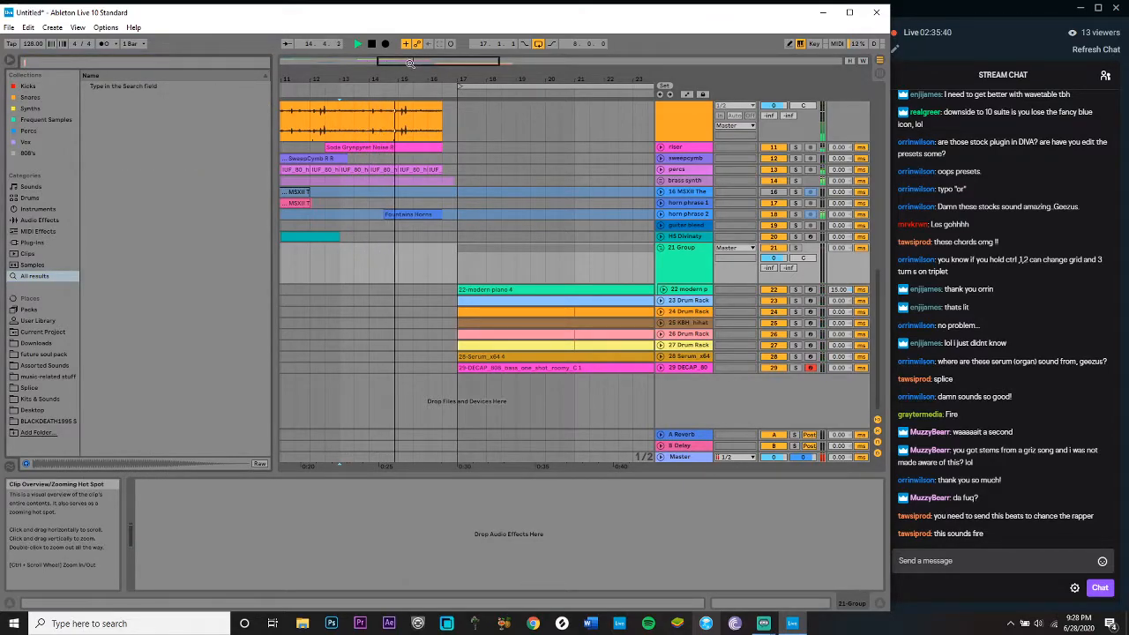
drag(411, 63, 411, 46)
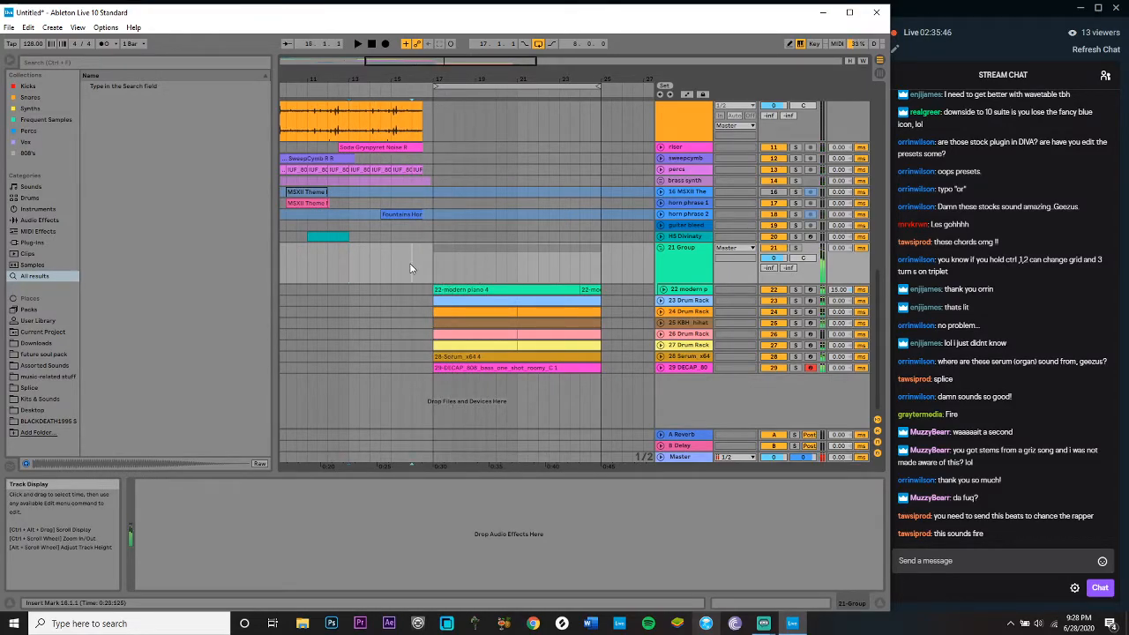
Step: Add a Limiter after the EQ Eight on the modern piano track and set its gain to 2.00 dB
click(684, 289)
key(space)
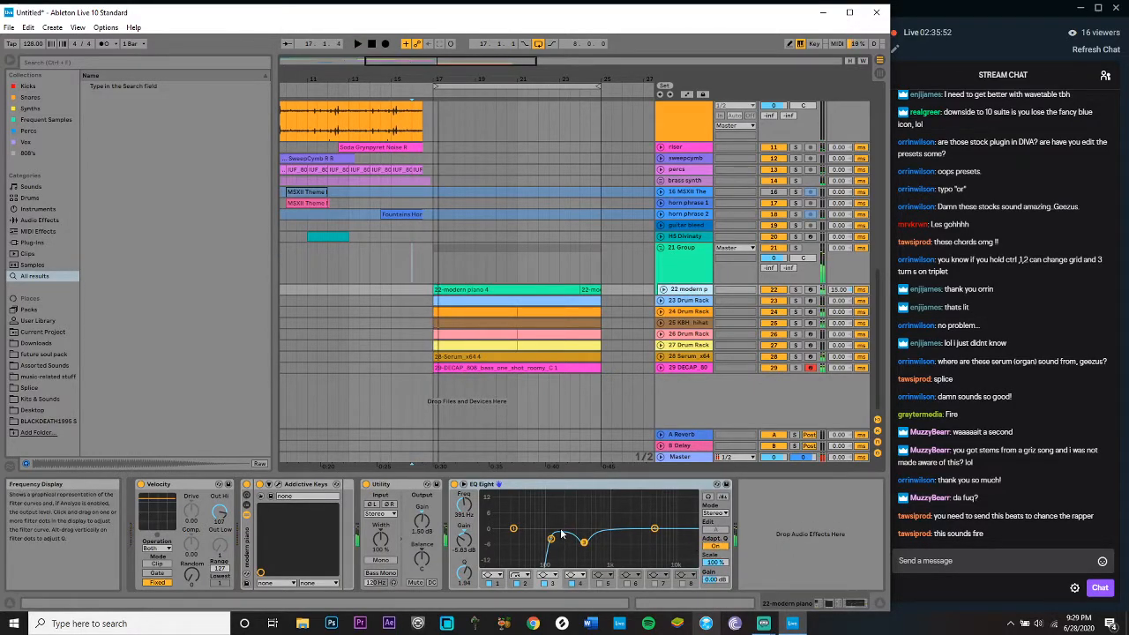
click(38, 220)
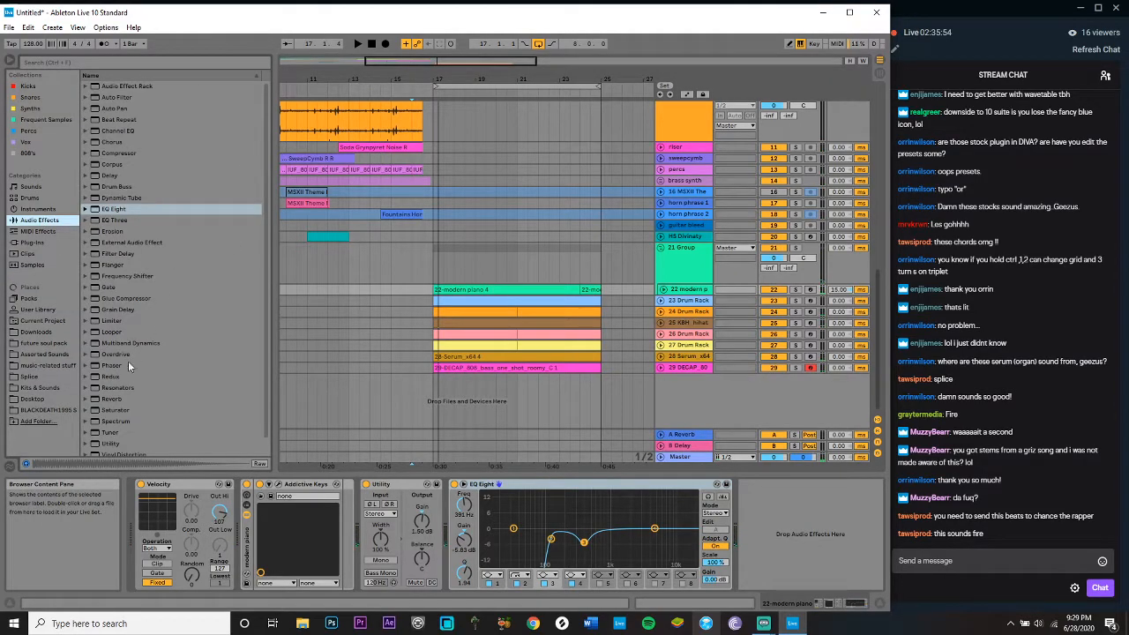
double_click(109, 320)
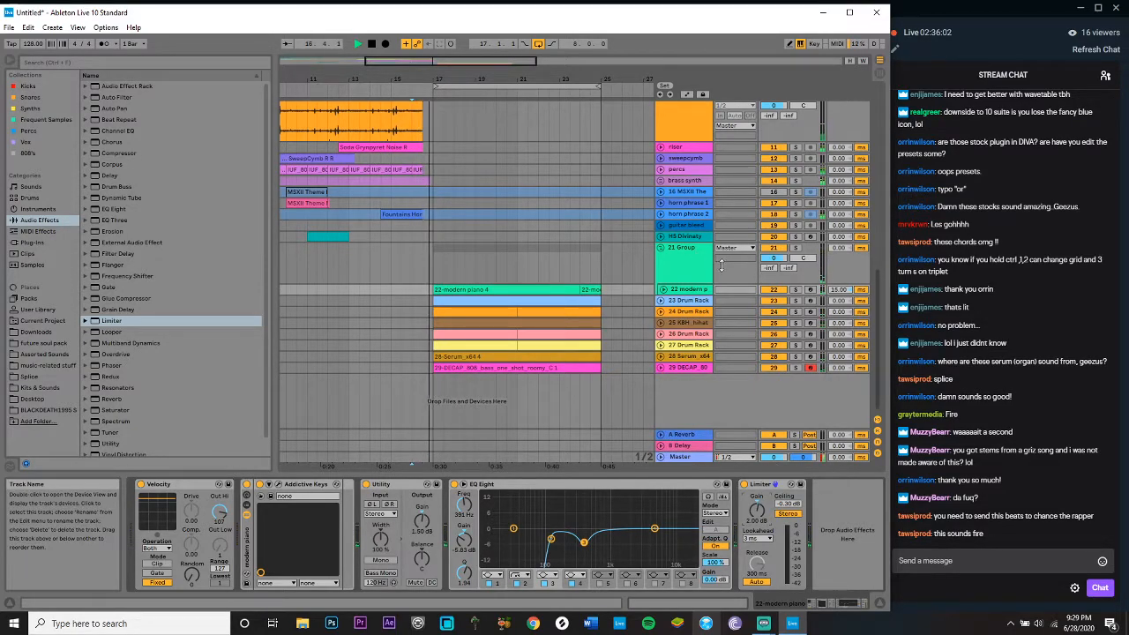
Step: Audition the transition into bar 17, restarting playback from 16.1.1 and from 15.1.1
key(space)
key(space)
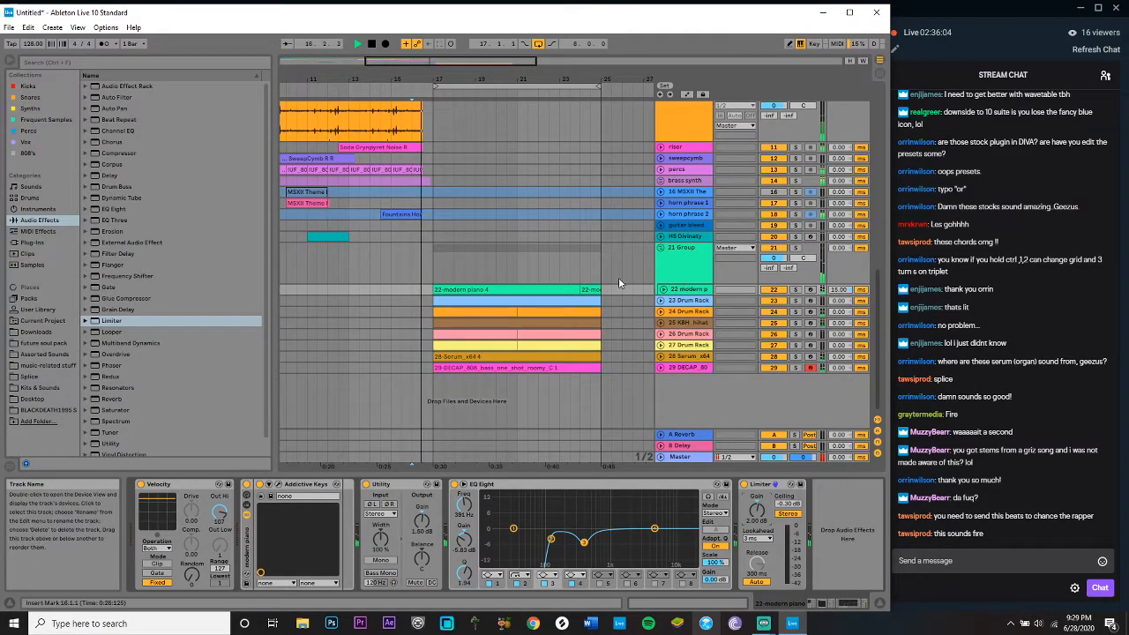
click(398, 294)
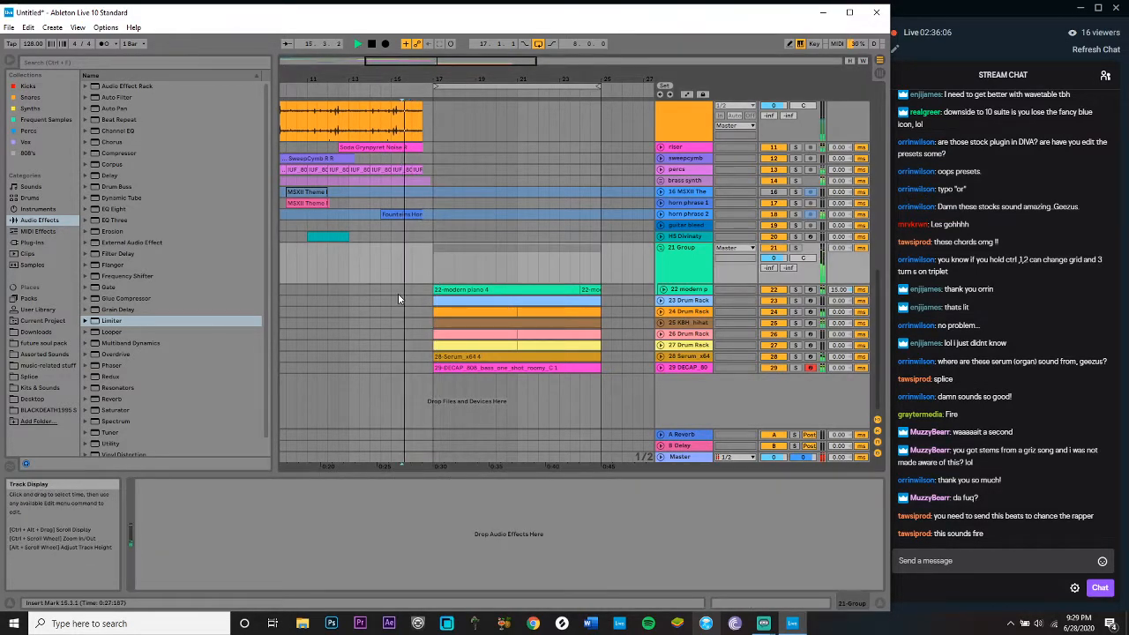
click(387, 291)
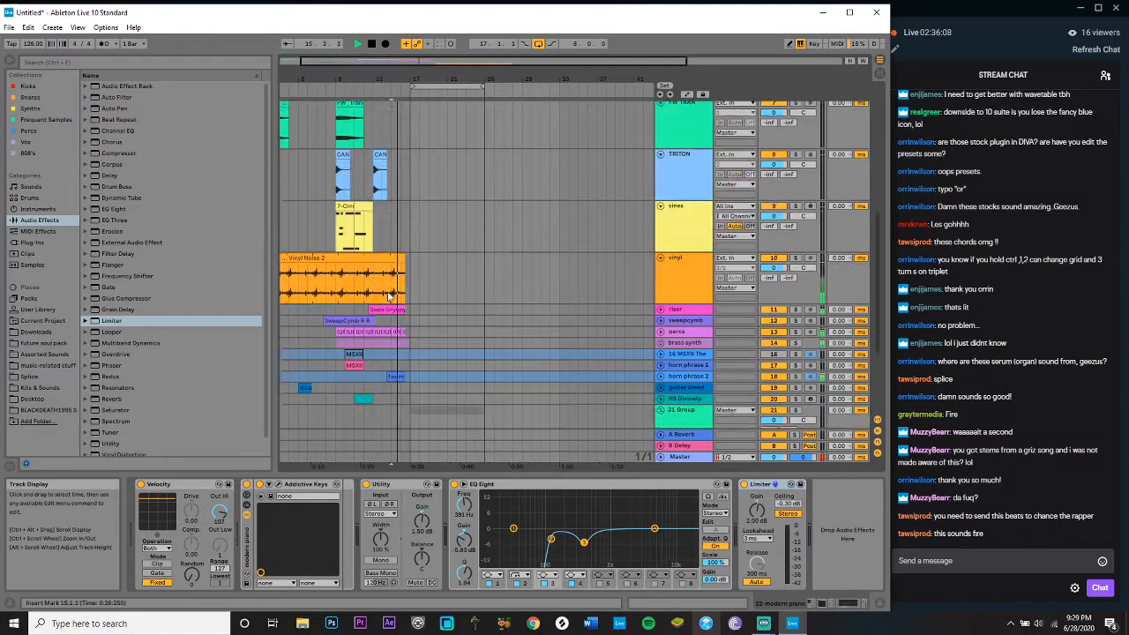
key(z)
key(x)
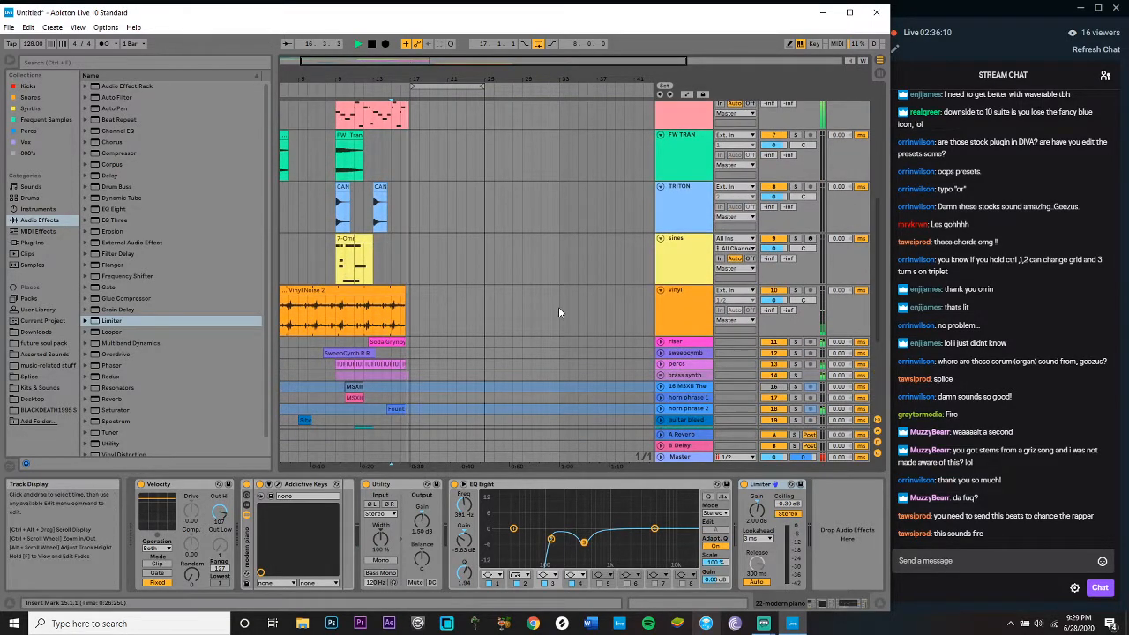
scroll(671, 317, down, 5)
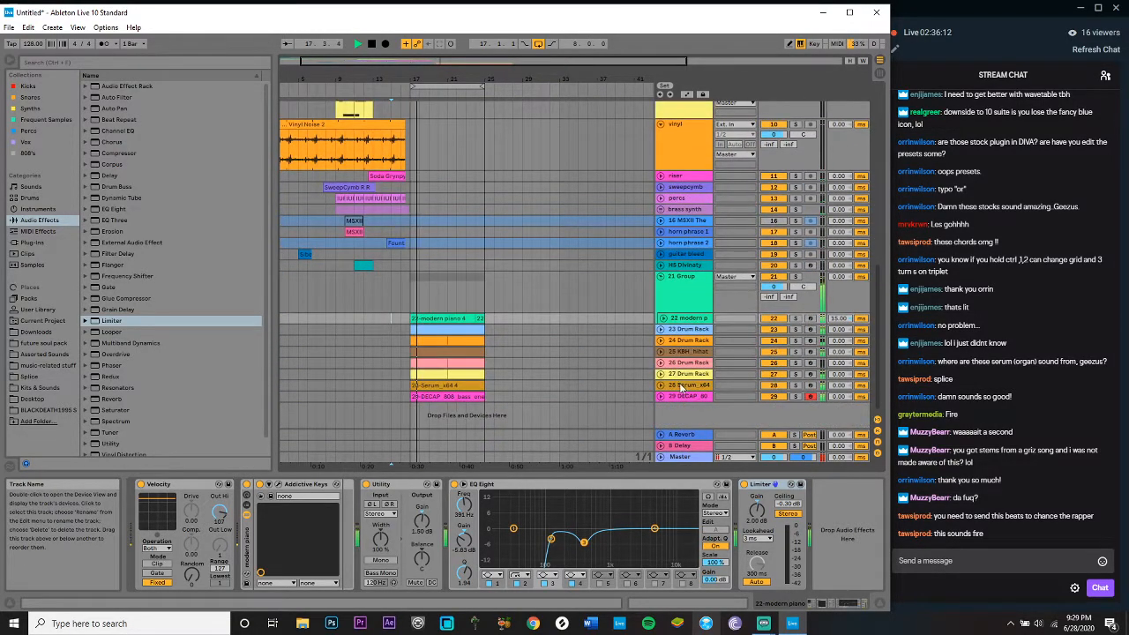
Step: Show the devices of the 808 track and the kick Drum Rack on track 24, and search all results for "decap kick"
click(678, 397)
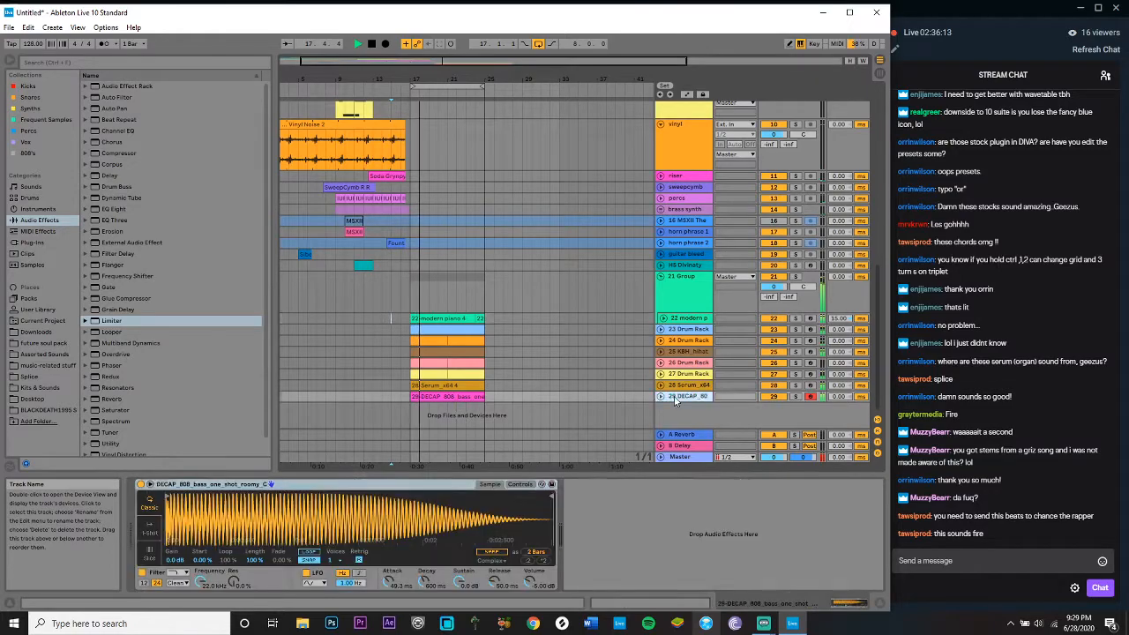
click(679, 341)
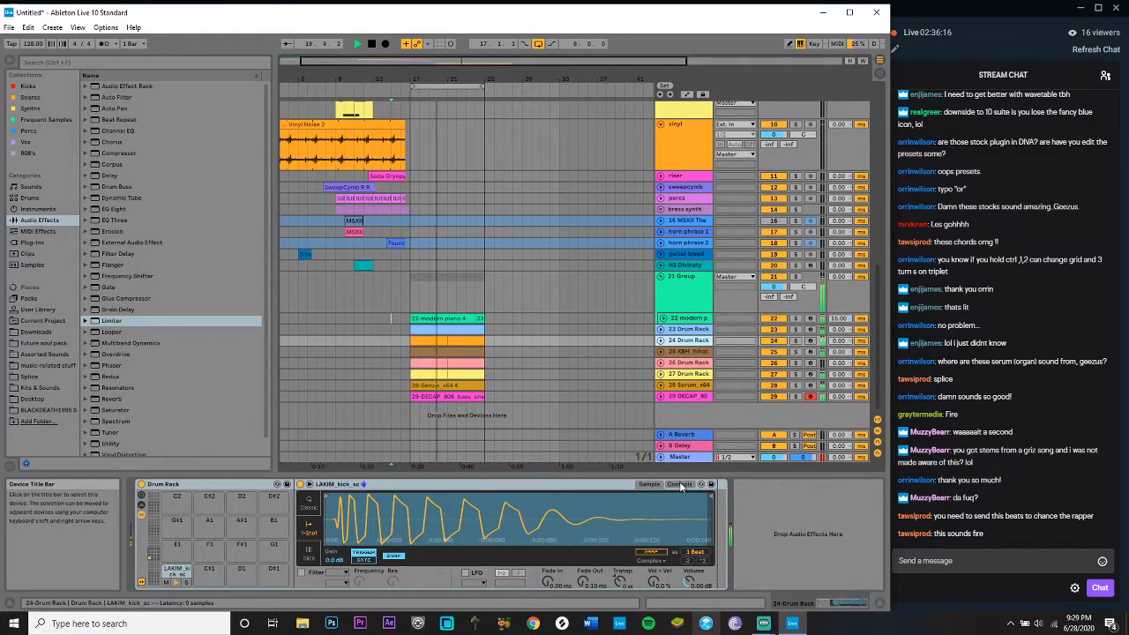
click(62, 62)
text(decap kick)
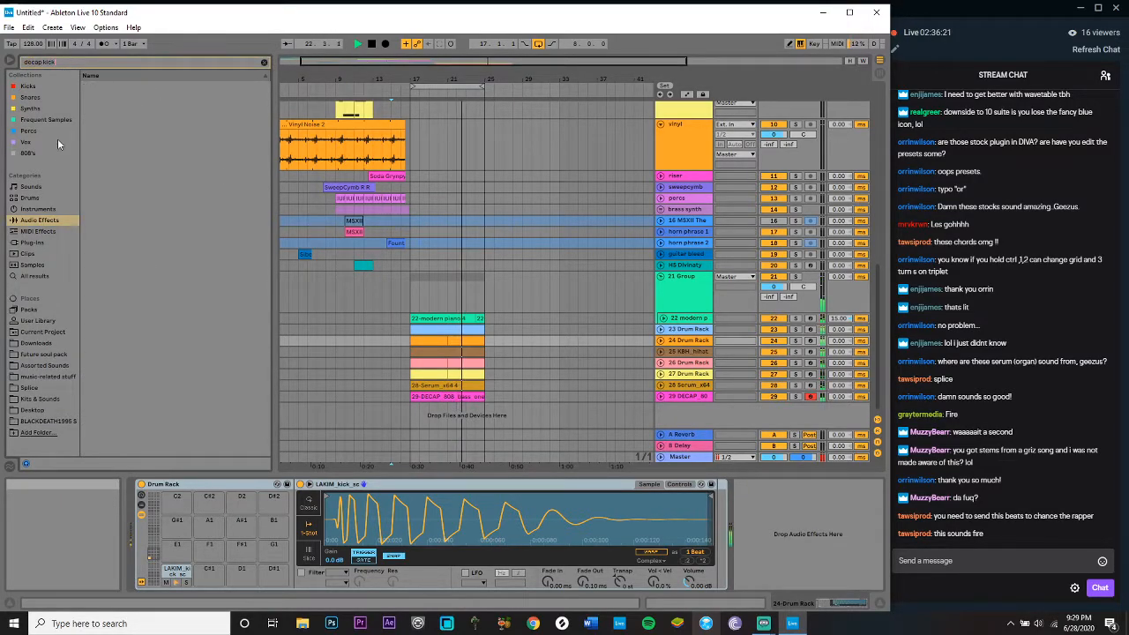
click(34, 276)
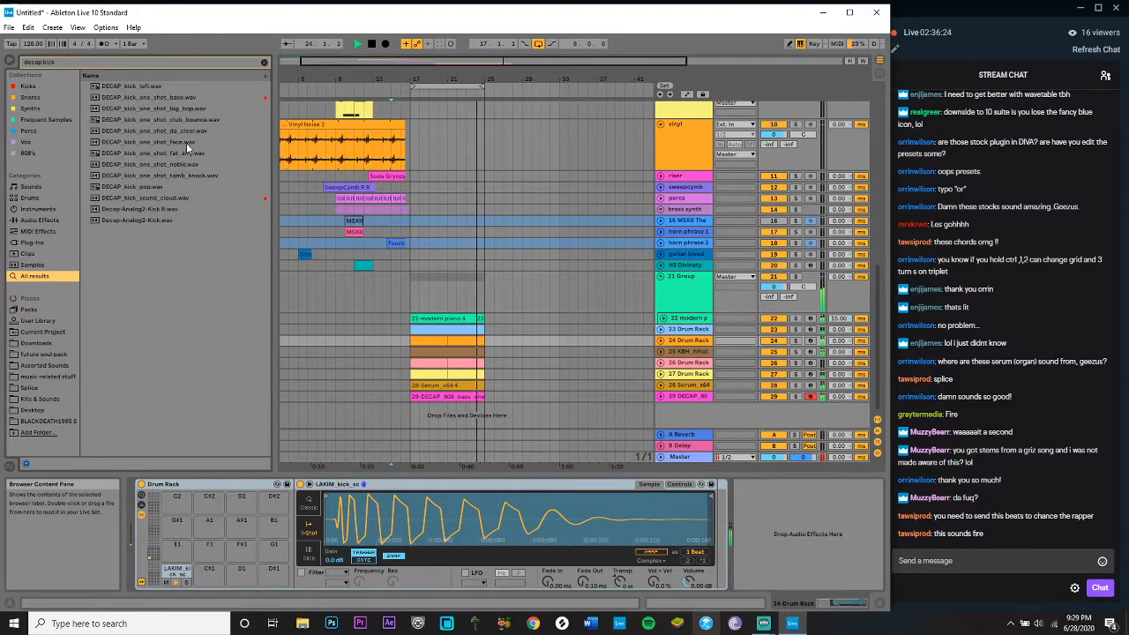
Step: Try DECAP_kick_sound_cloud.wav and DECAP_kick_one_shot_base.wav in place of the kick sample on track 24, undoing each swap
click(141, 198)
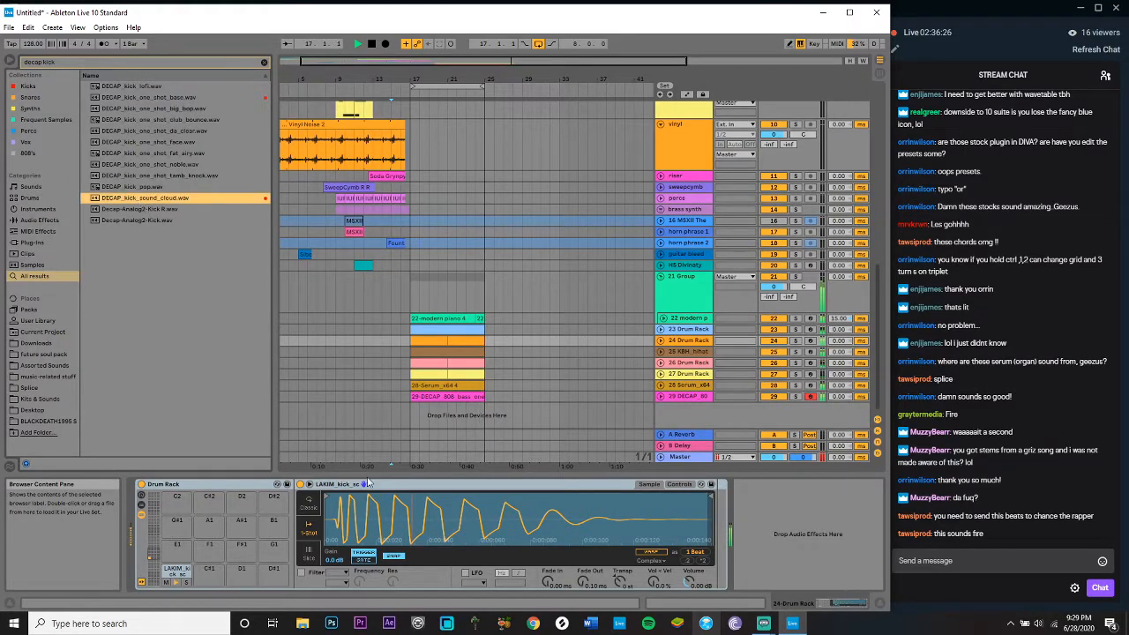
drag(362, 506, 360, 505)
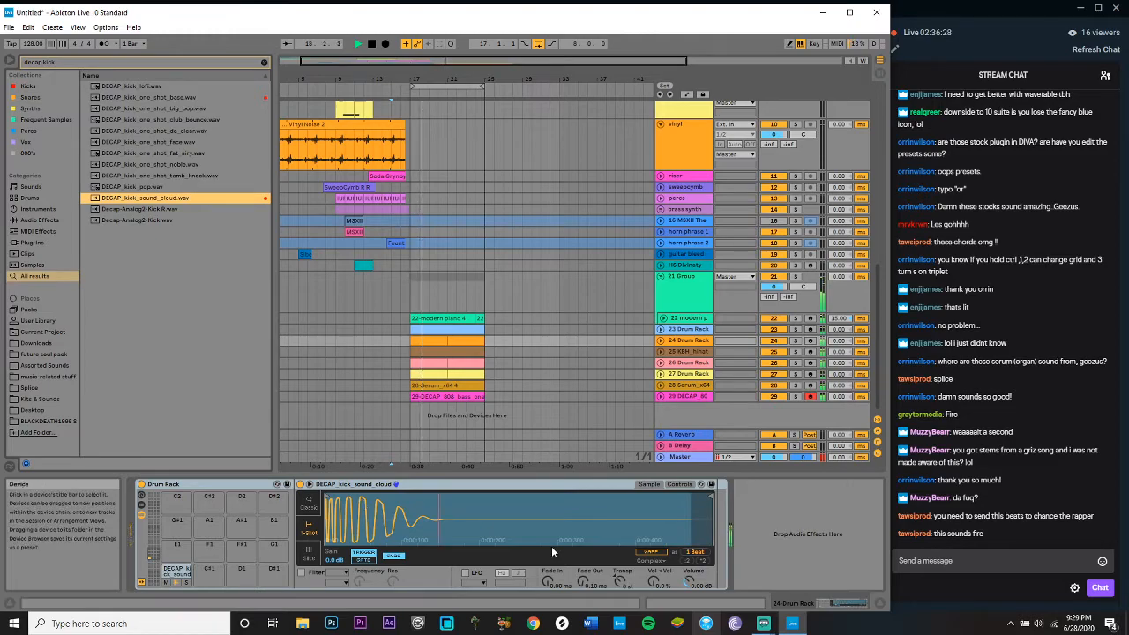
key(ctrl+z)
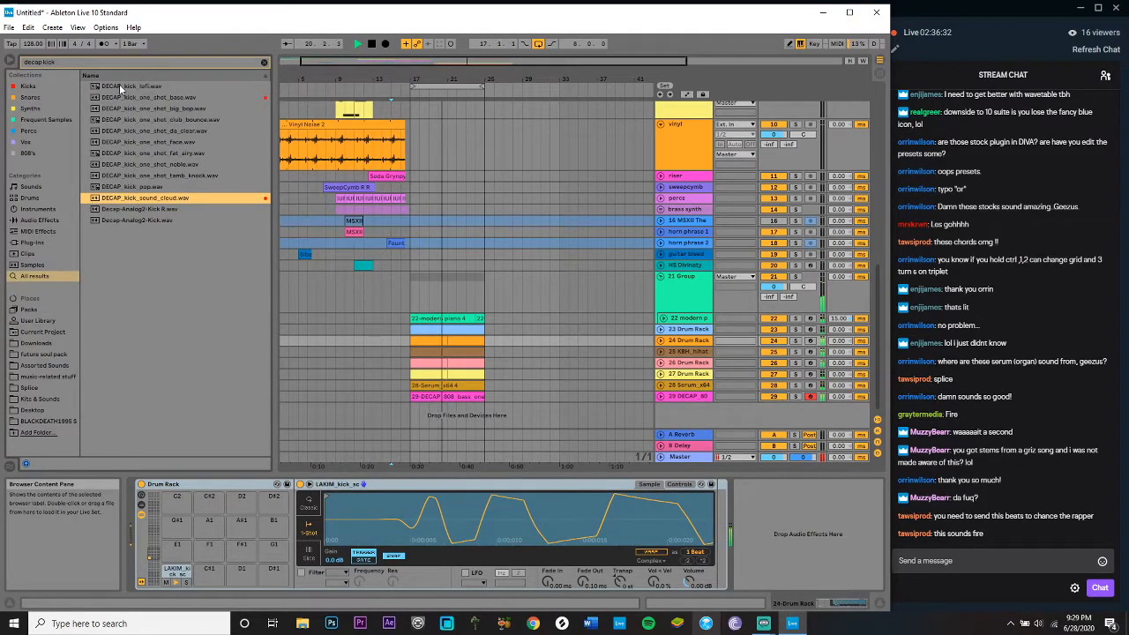
drag(113, 100, 408, 536)
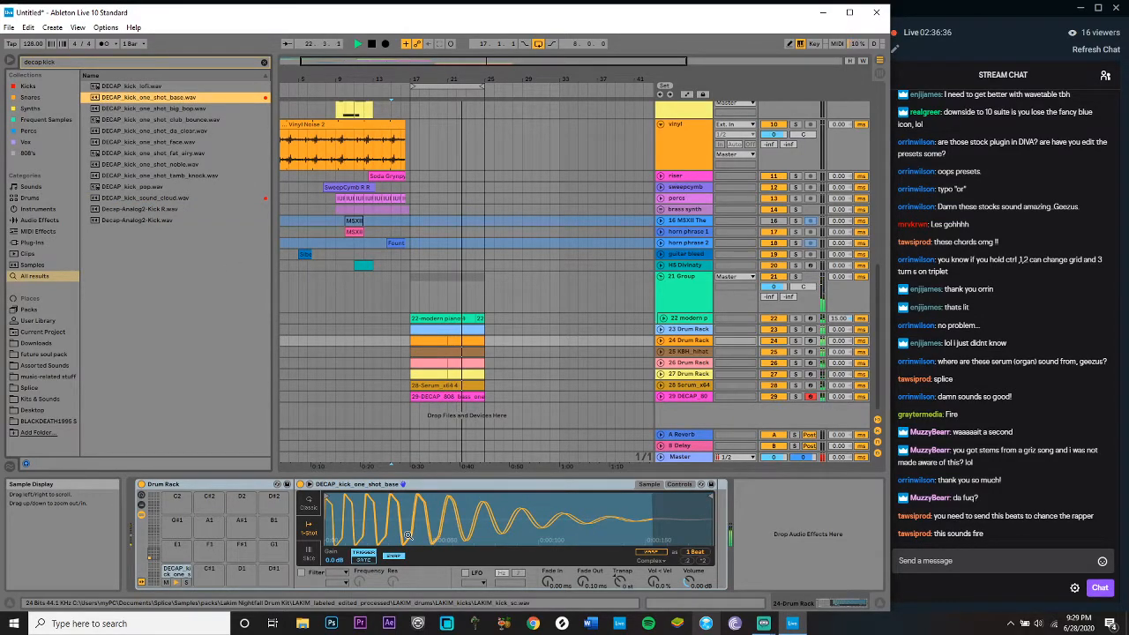
key(ctrl+z)
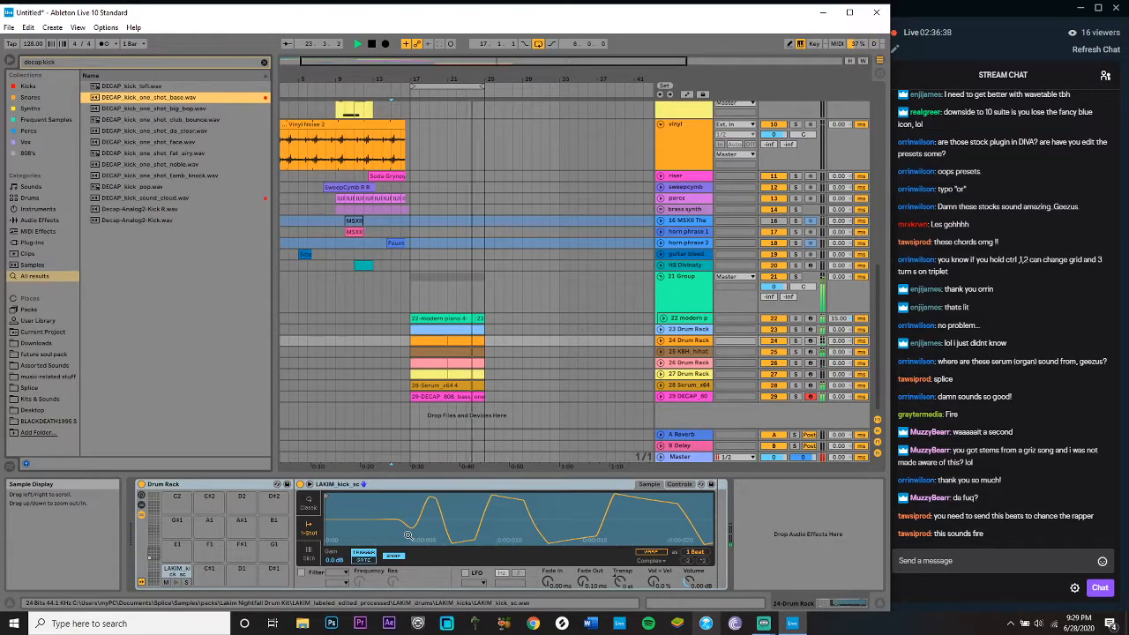
key(z)
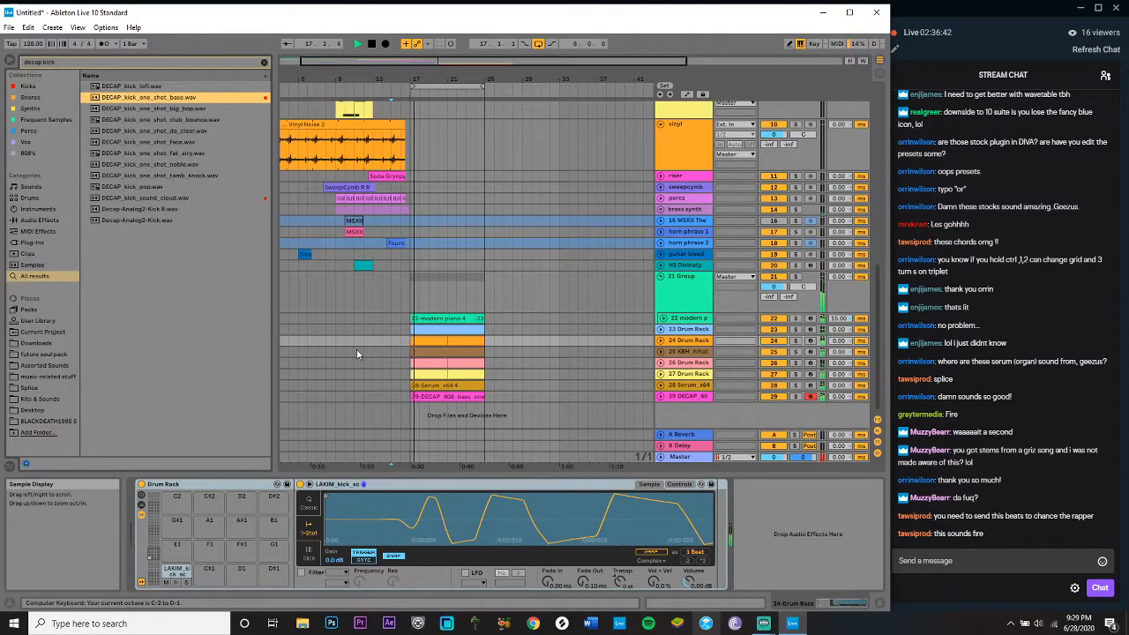
Step: Unfold the modern piano track and remove its clip's first beat, from 17.1.1 to 17.2.1
click(402, 281)
click(662, 319)
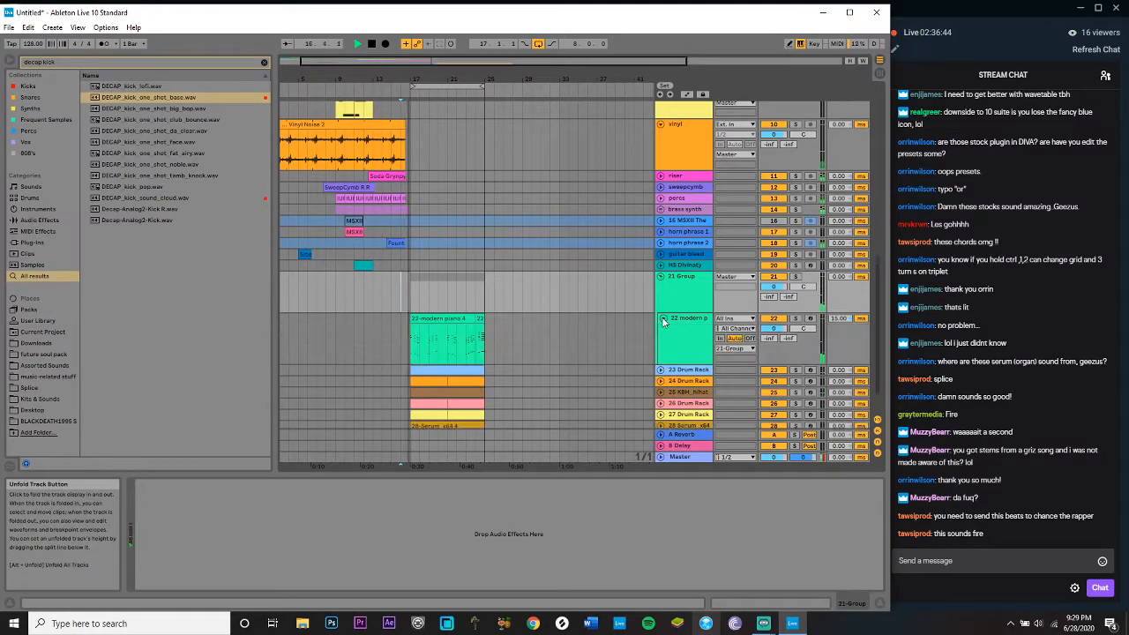
double_click(446, 340)
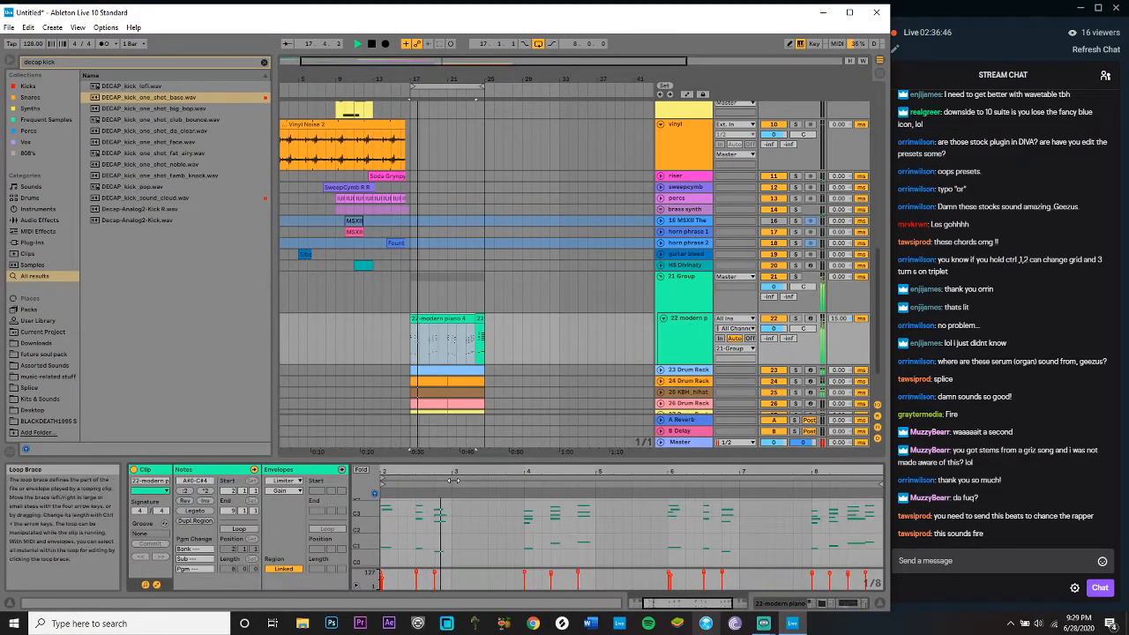
drag(421, 60, 421, 66)
click(457, 348)
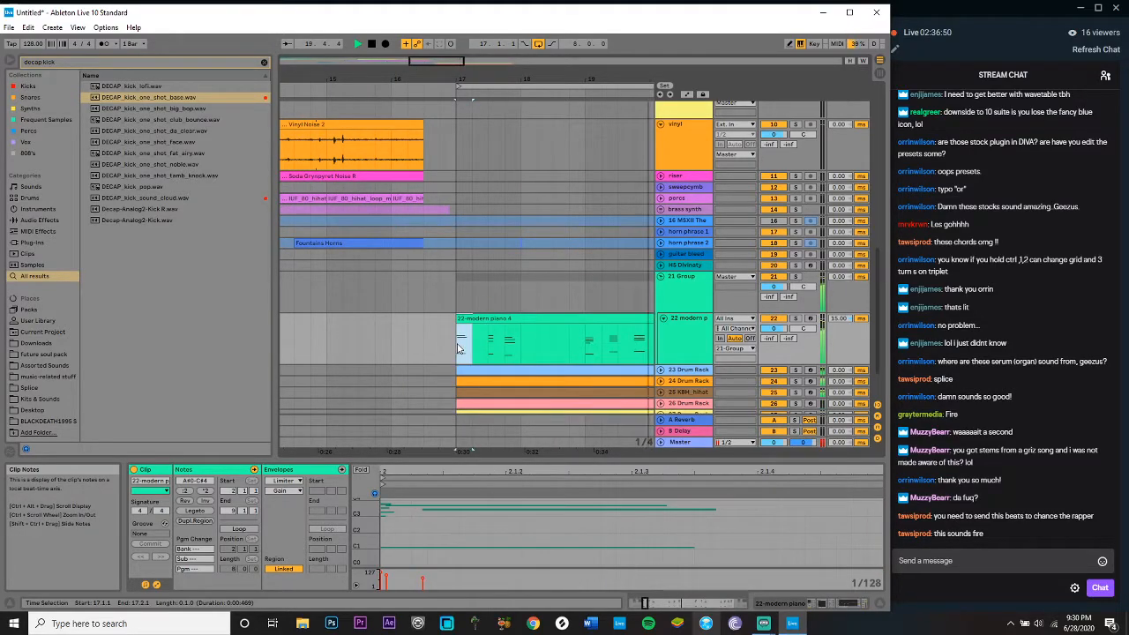
Step: Record a new opening piano chord into the arrangement on track 22 from 17.1.1
click(454, 300)
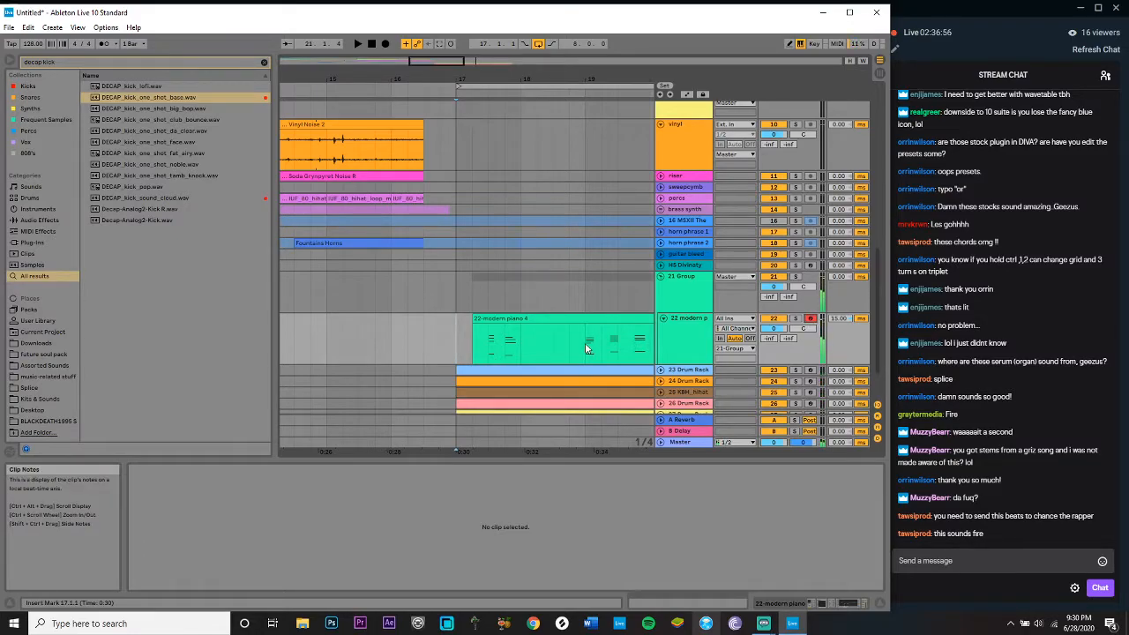
click(387, 44)
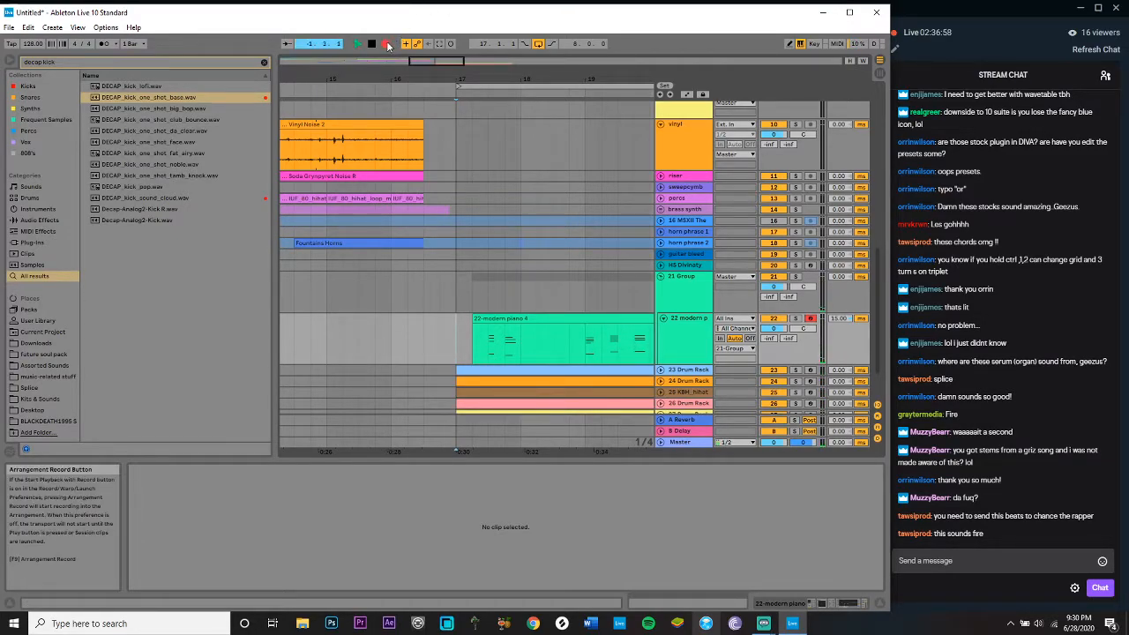
click(387, 44)
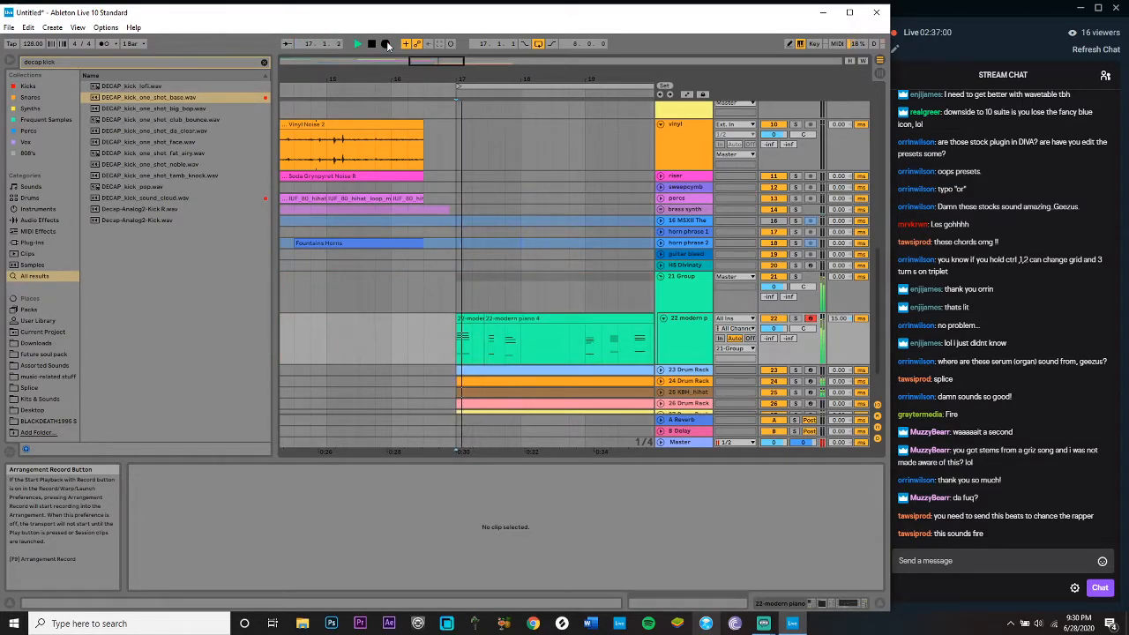
Step: Audition the re-recorded piano opening by playing the arrangement from 15.4.1, restarting it once
click(381, 332)
scroll(381, 331, down, 1)
scroll(381, 335, down, 1)
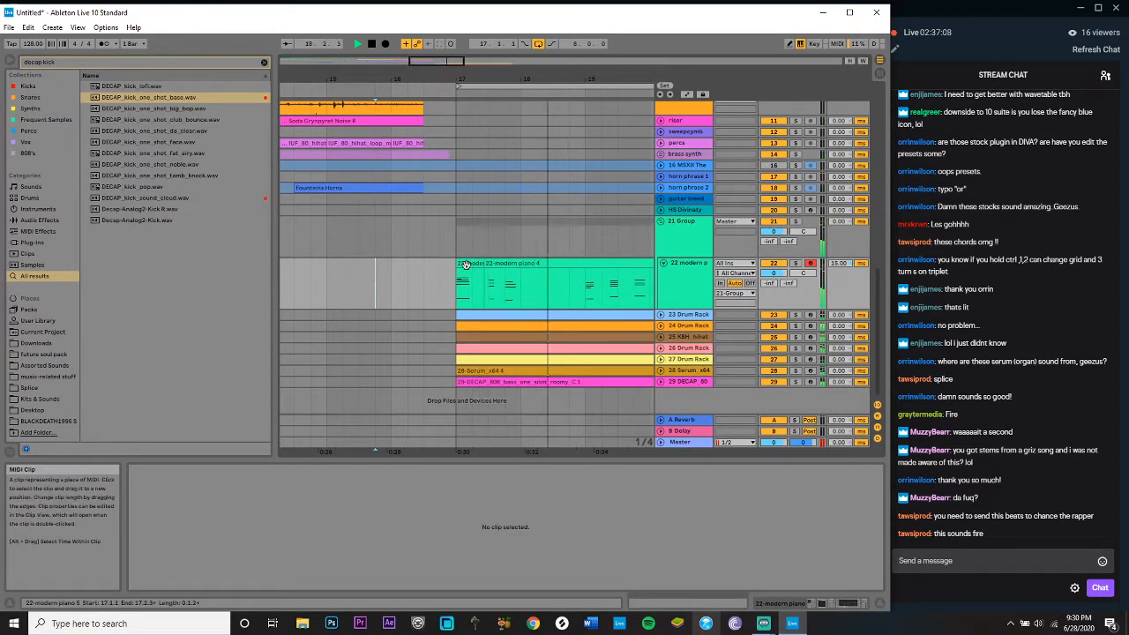
key(space)
key(space)
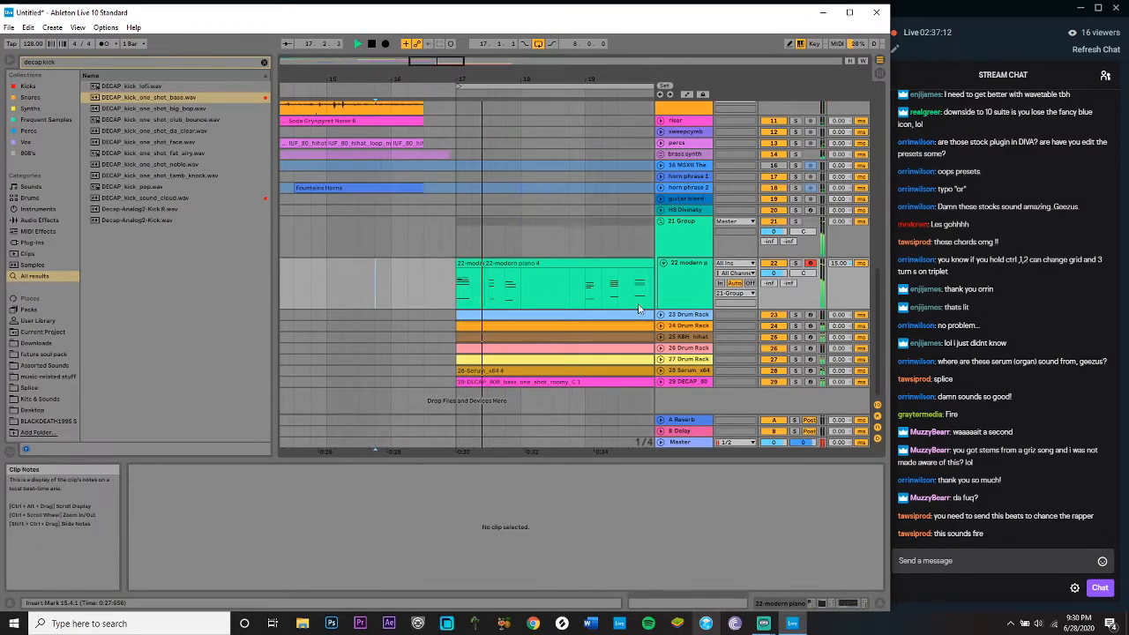
Step: Collapse group 21, add an audio track below the 808 track and search the browser for "thirsty"
click(659, 221)
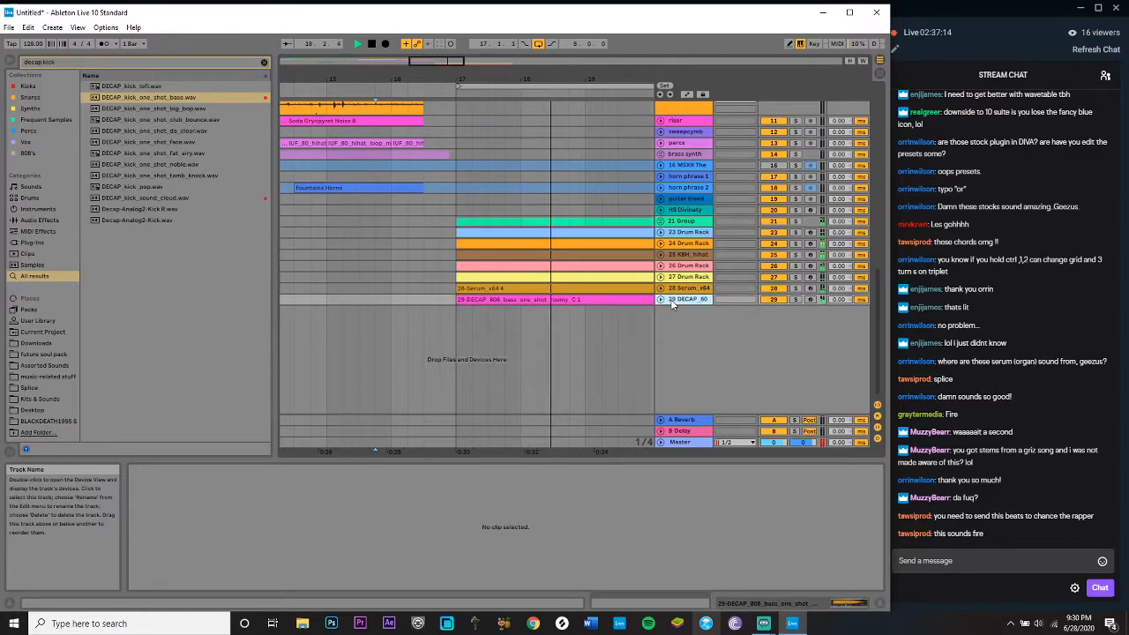
key(ctrl+t)
click(68, 63)
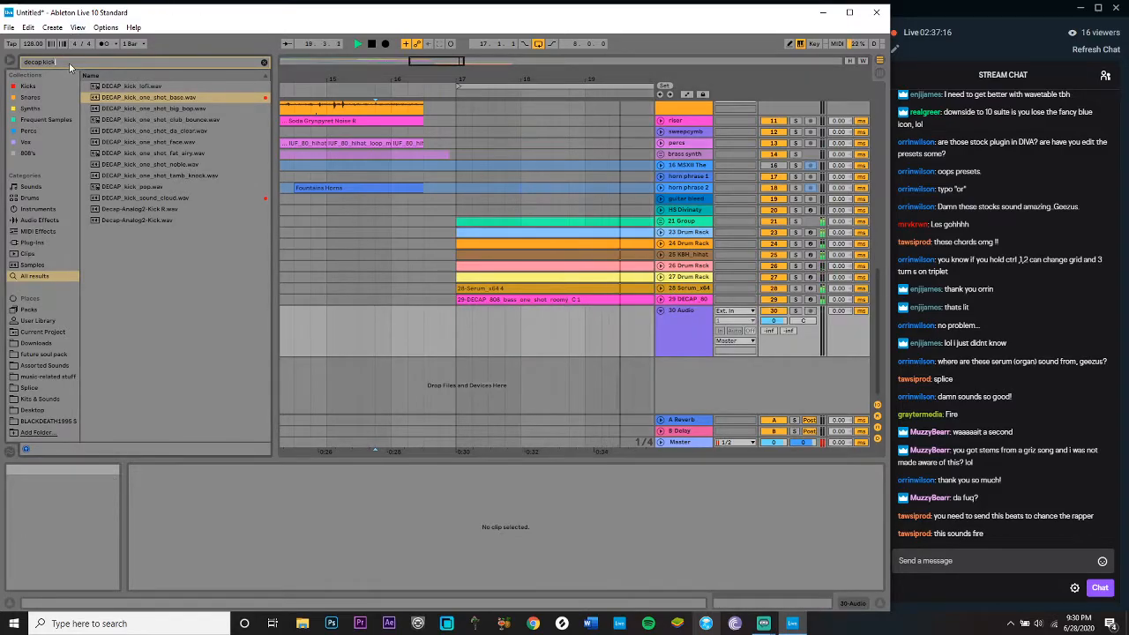
text(st)
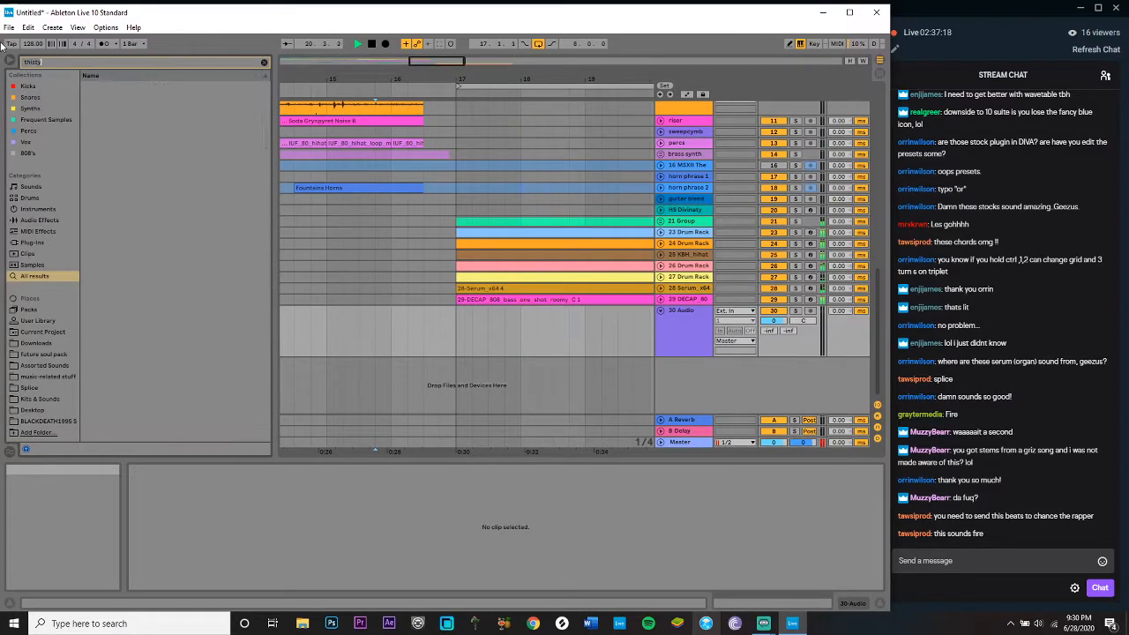
text(rst)
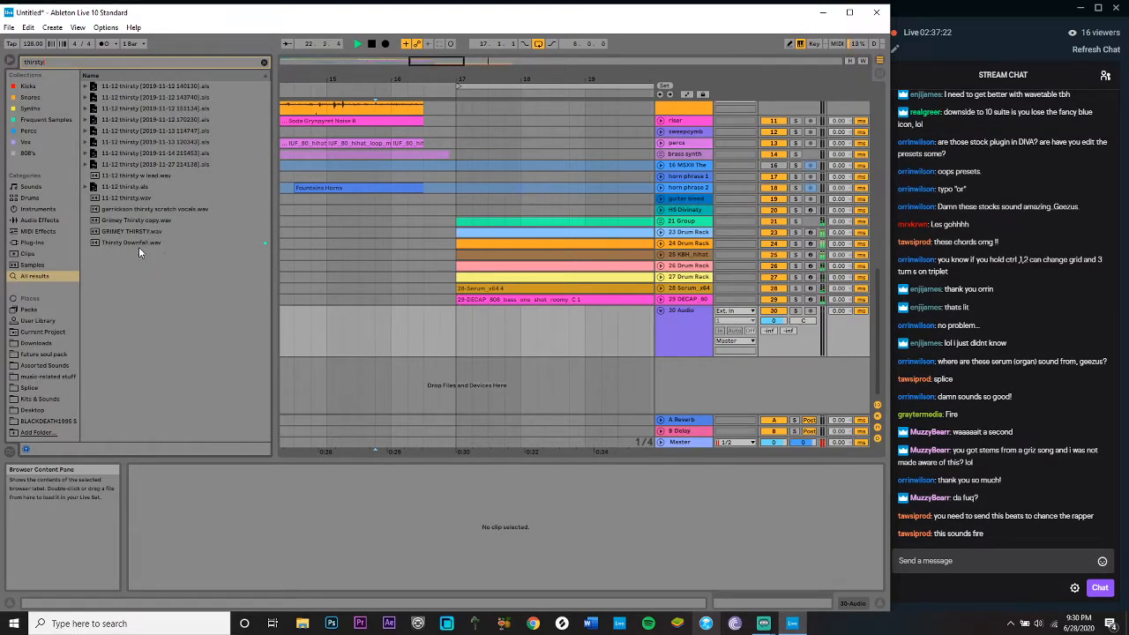
Step: Place Thirsty Downfall.wav at 17.1.1 on the new audio track, unwarped, with a clip gain of -1.77 dB
drag(139, 247, 461, 340)
click(252, 483)
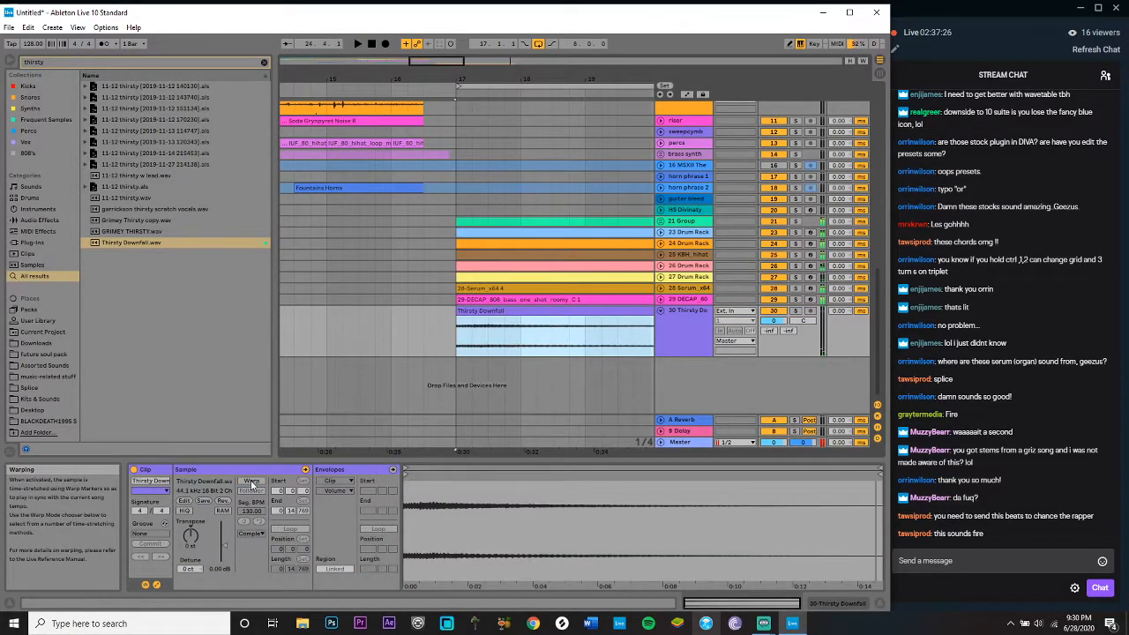
drag(223, 544, 223, 548)
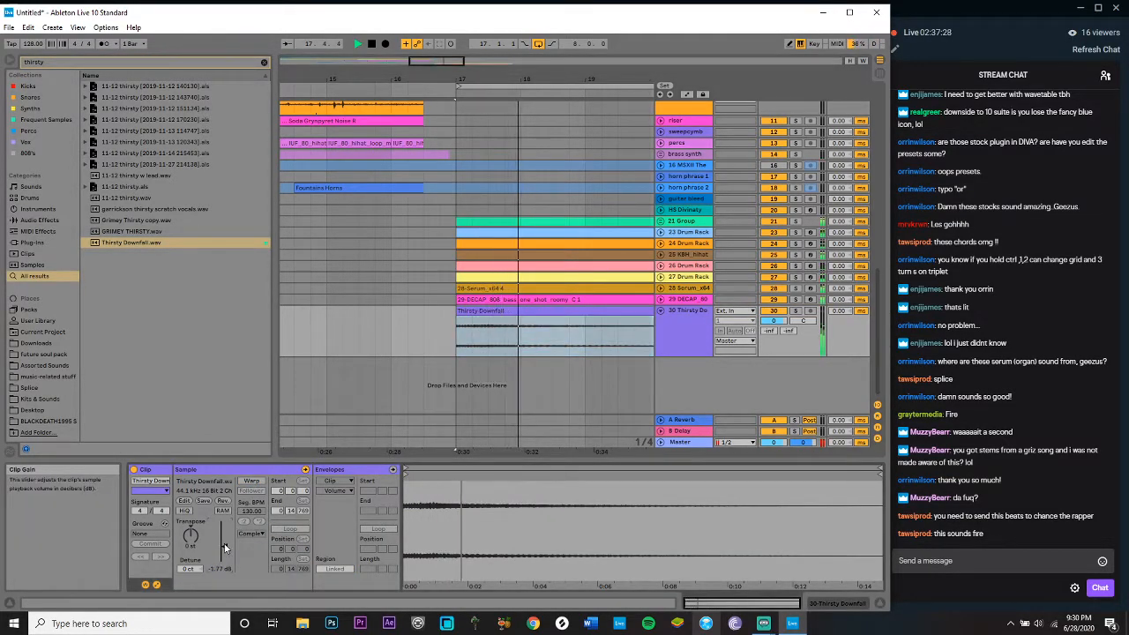
Step: Duplicate the bar 17 to 25 section of tracks 21 through 30 to bar 25 and extend the loop to bar 33
click(9, 61)
drag(300, 60, 334, 209)
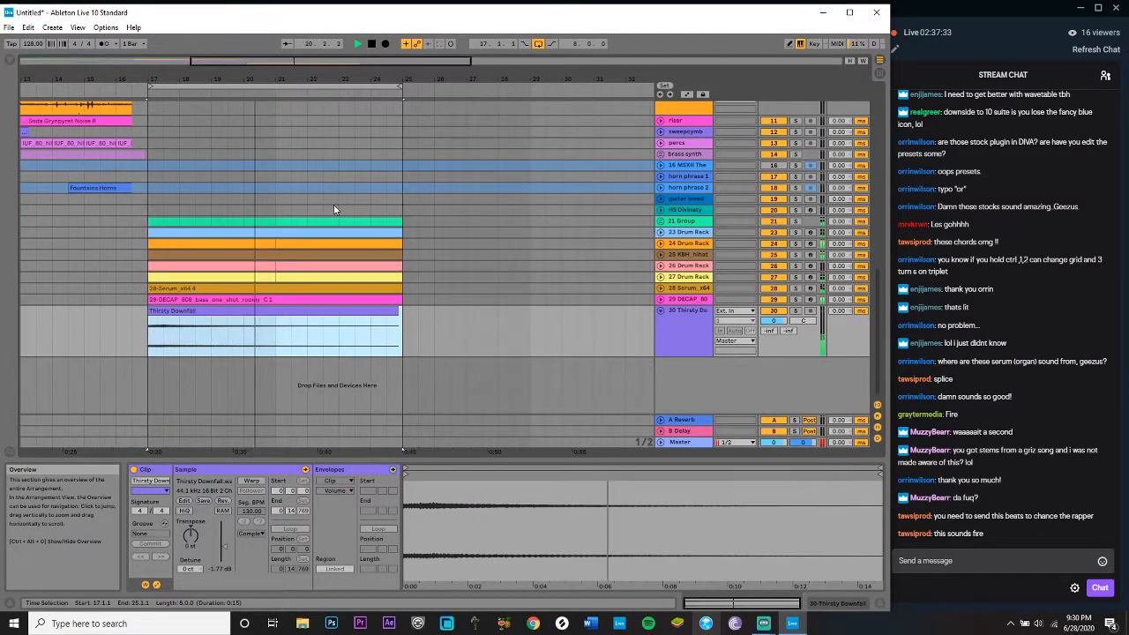
click(399, 86)
drag(399, 85, 593, 85)
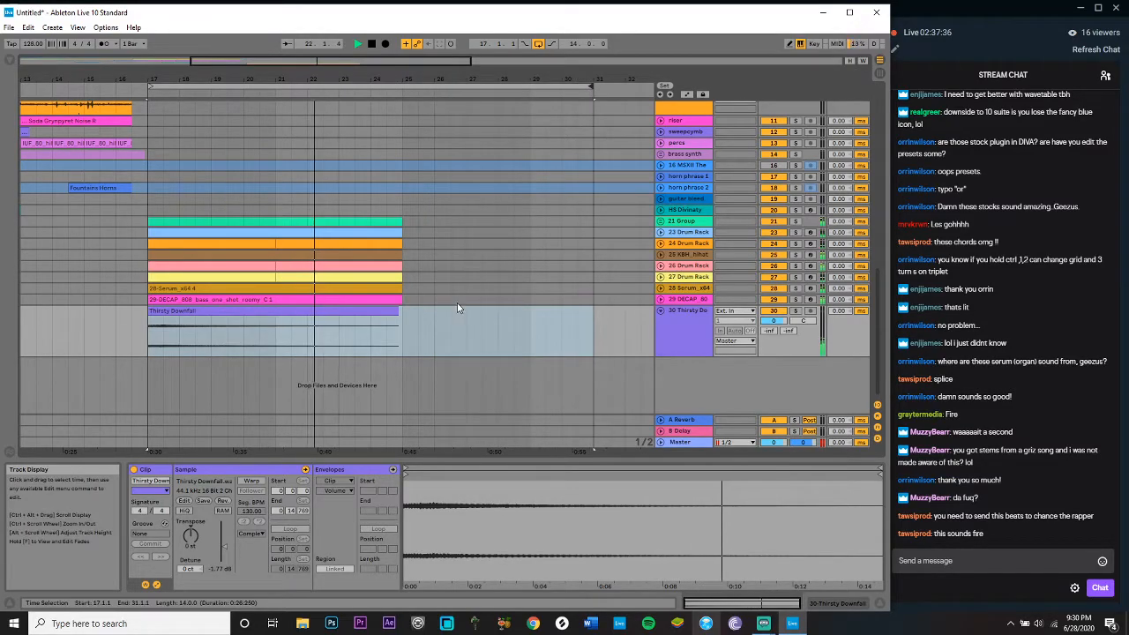
drag(407, 333, 144, 230)
key(ctrl+d)
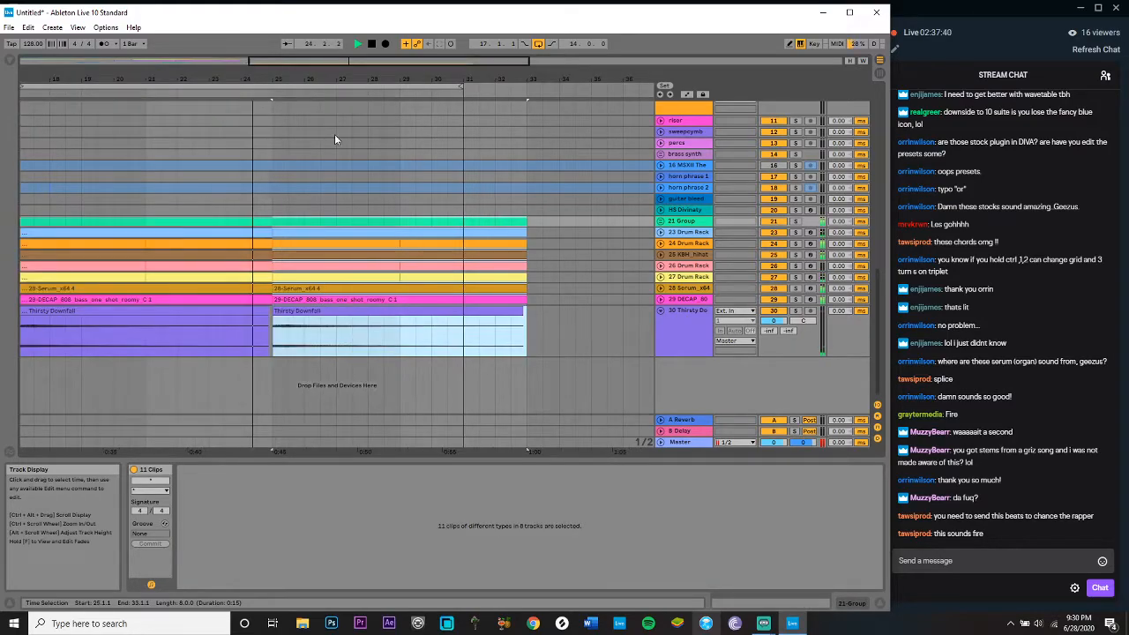
drag(462, 87, 526, 86)
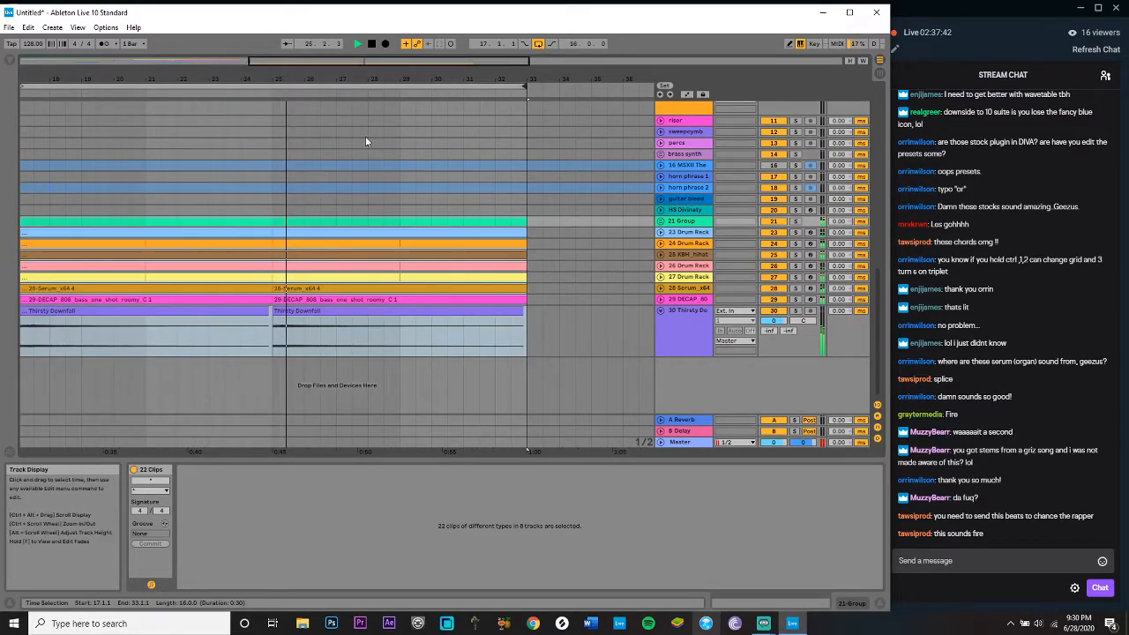
Step: Try a copy of the first four percs hi-hat loop clips at bar 17, transposed to 7 st, and delete it
key(minus)
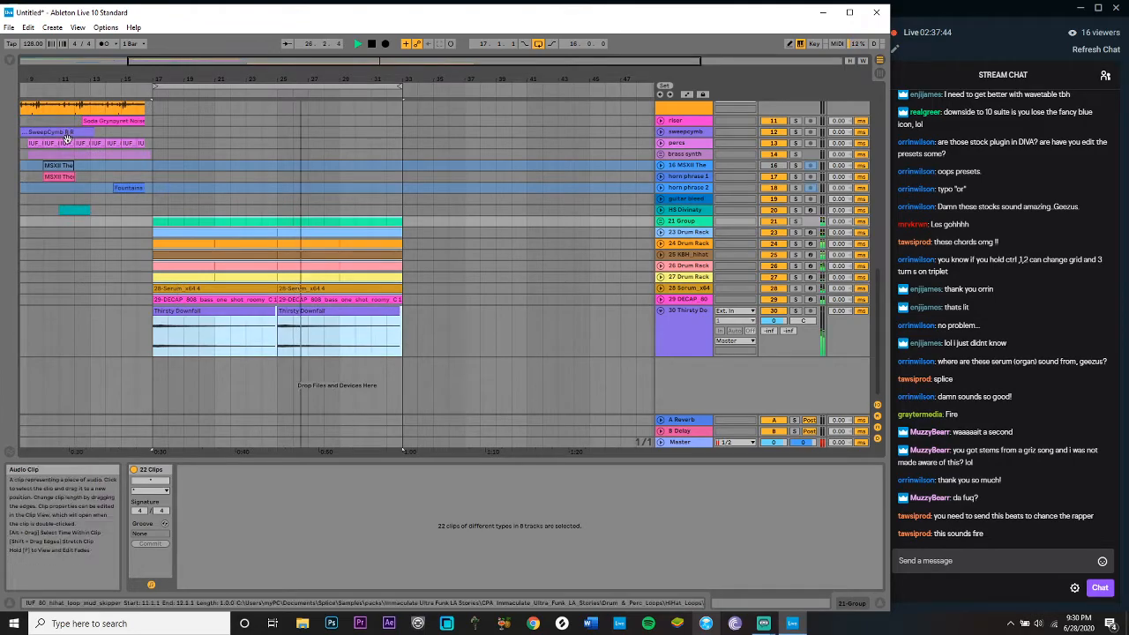
click(36, 143)
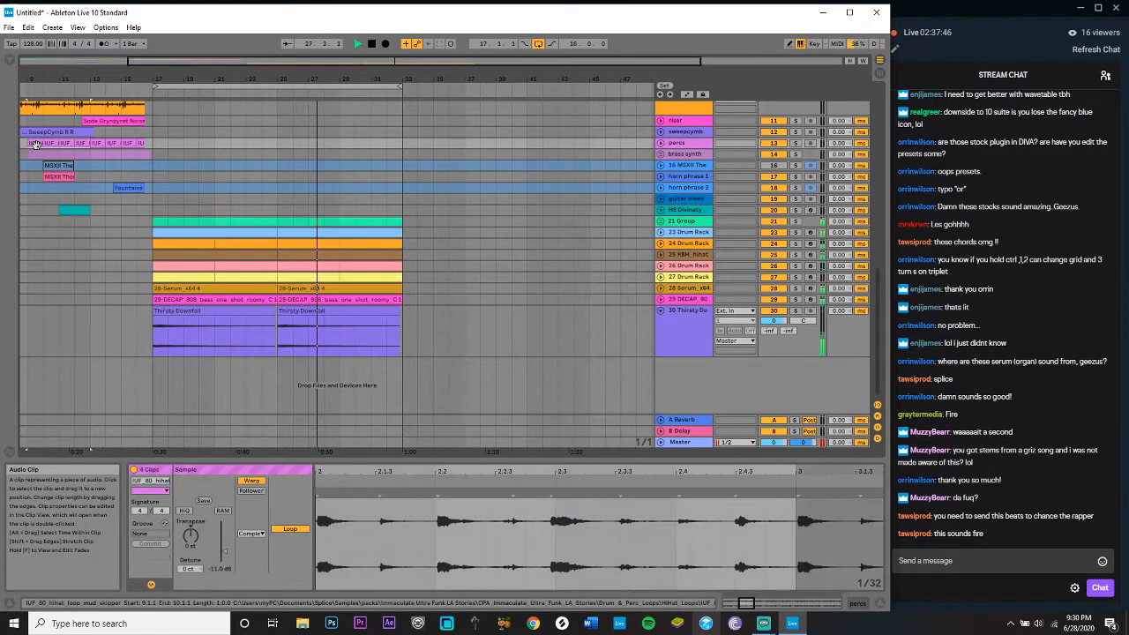
click(155, 141)
key(ctrl+v)
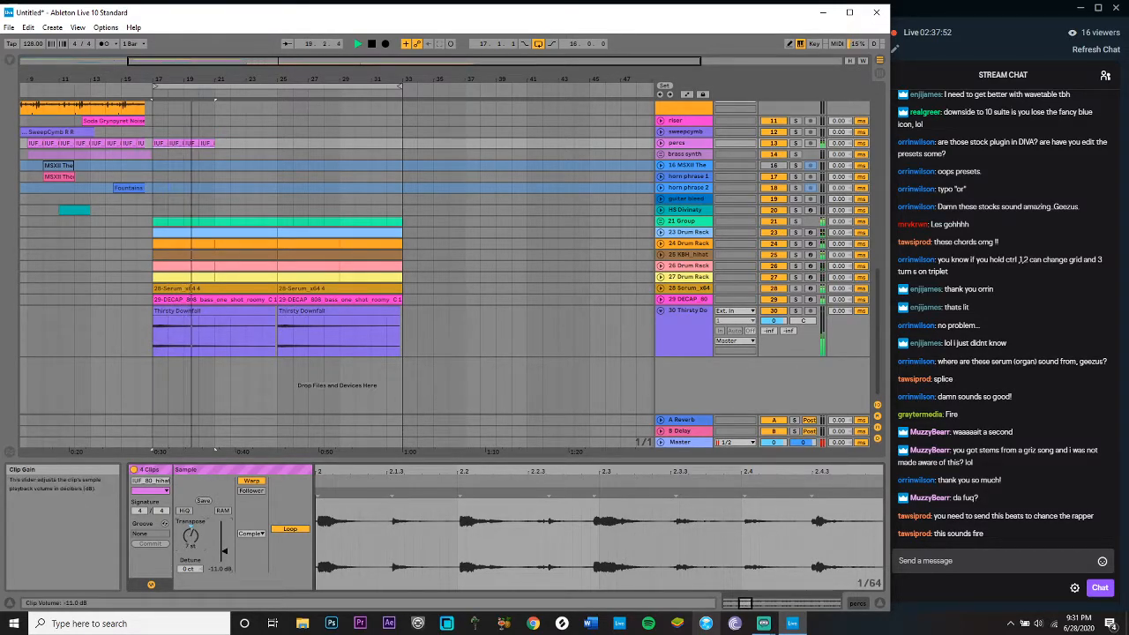
click(217, 144)
shift+click(158, 143)
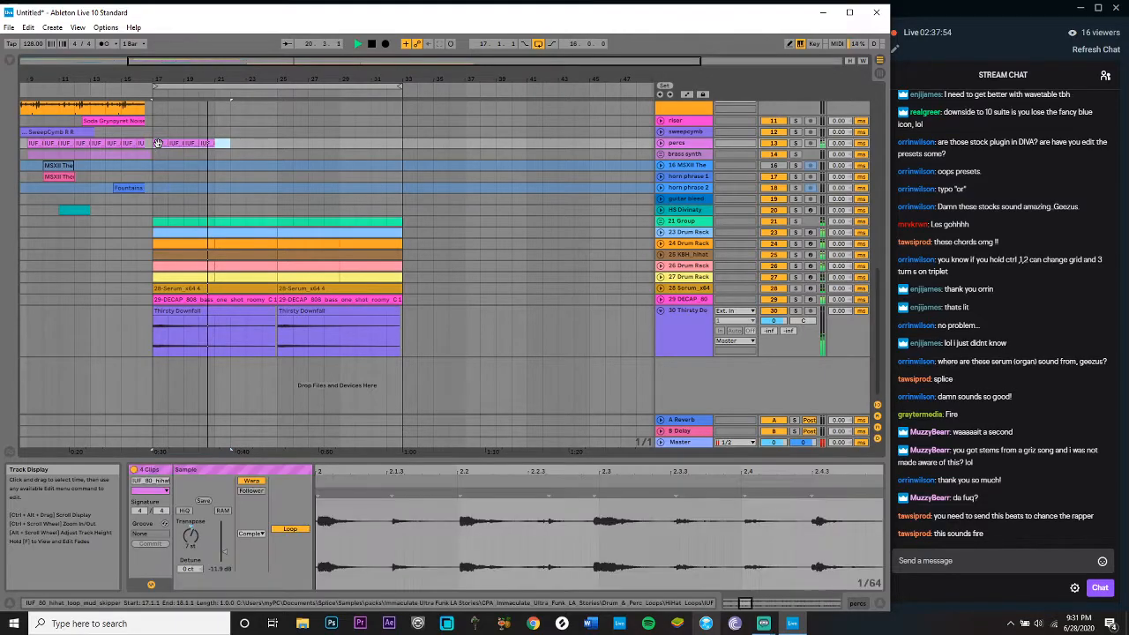
key(Delete)
Step: Add an audio track below the Thirsty Downfall track, stop playback and search the reopened browser for "timmy thom"
click(678, 330)
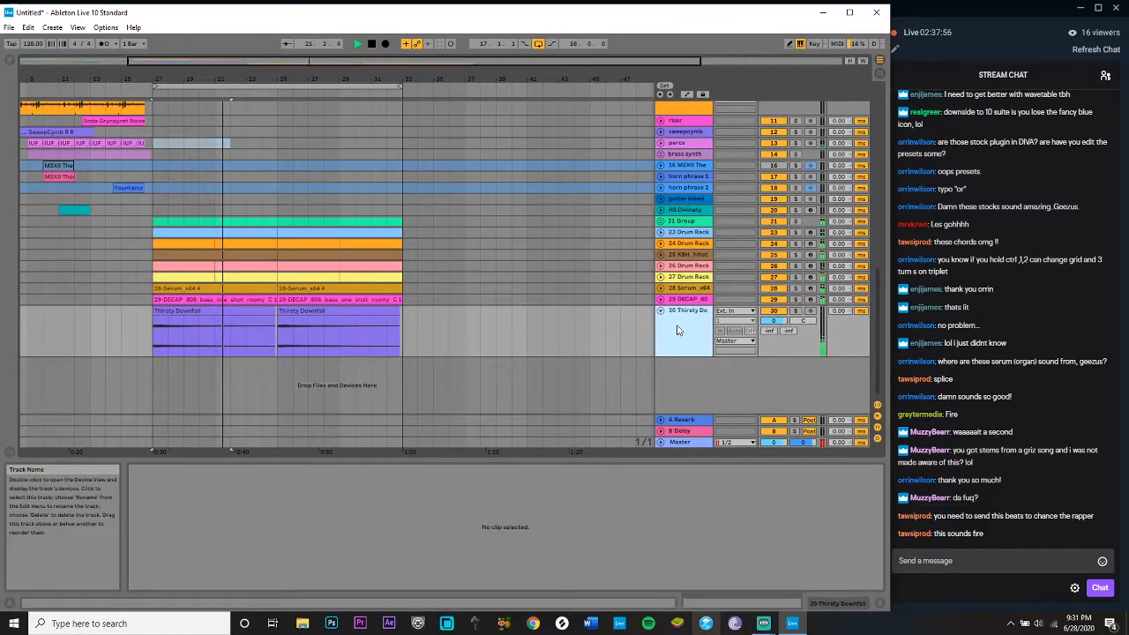
key(ctrl+t)
key(ctrl+alt+b)
key(space)
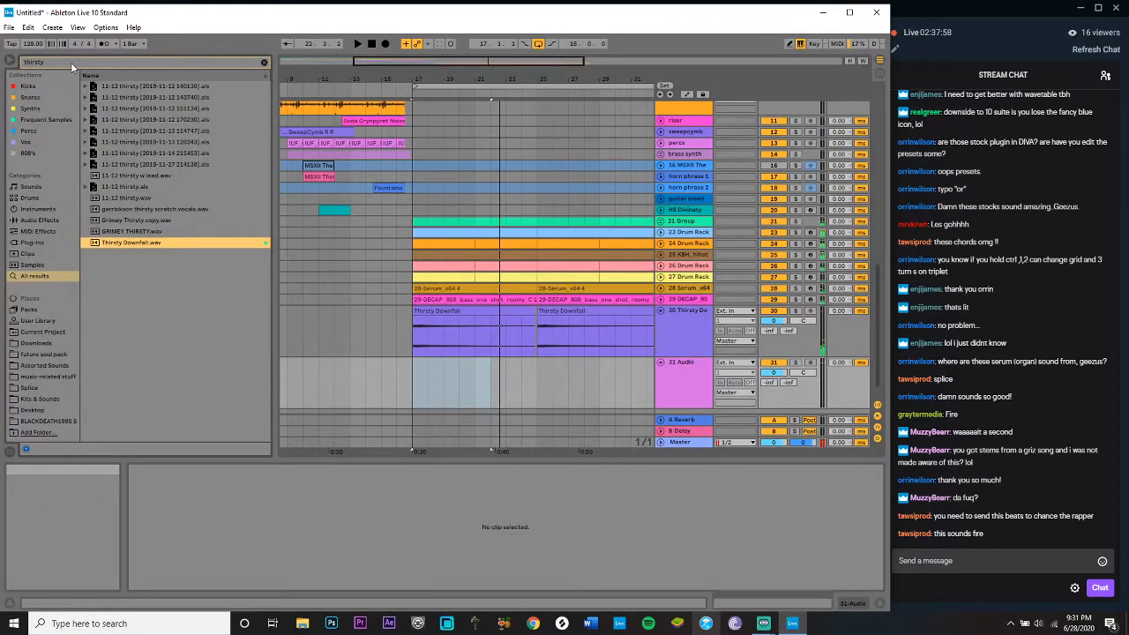
click(71, 62)
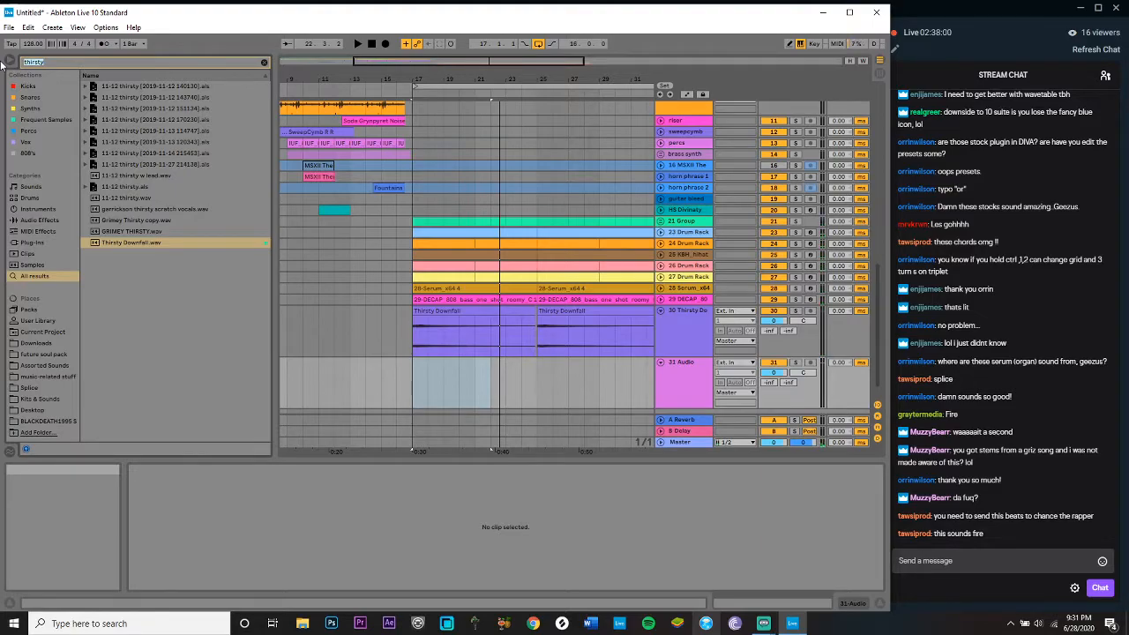
text(timmy thom)
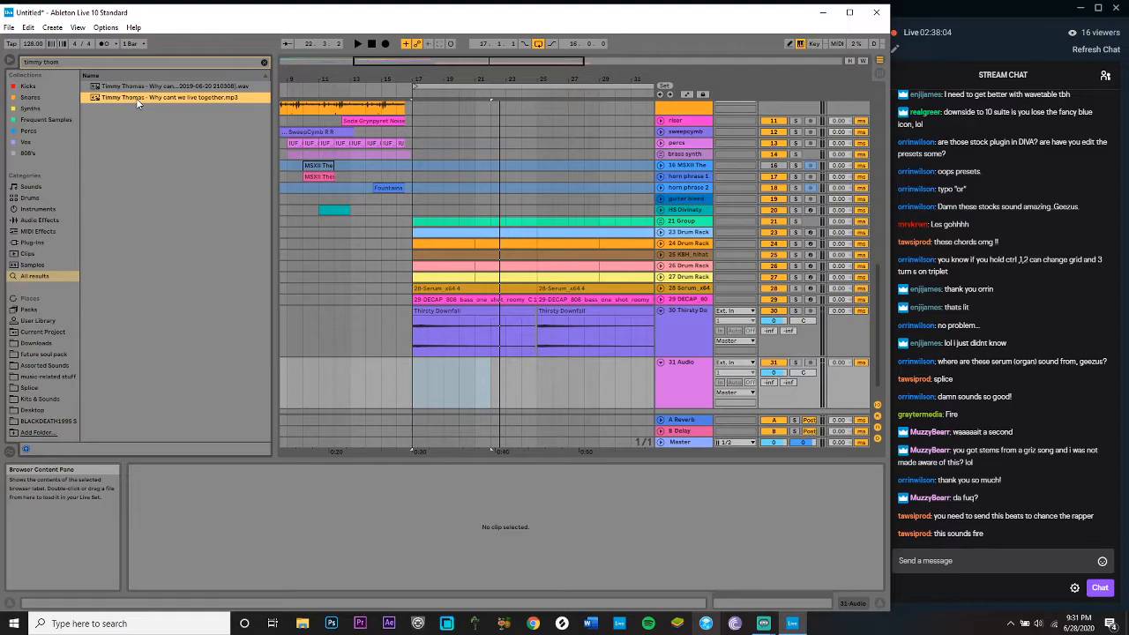
Step: Place the Timmy Thomas .wav at 17.1.1 on track 31, transpose it to 3 st and lower its clip gain
drag(128, 86, 408, 378)
key(space)
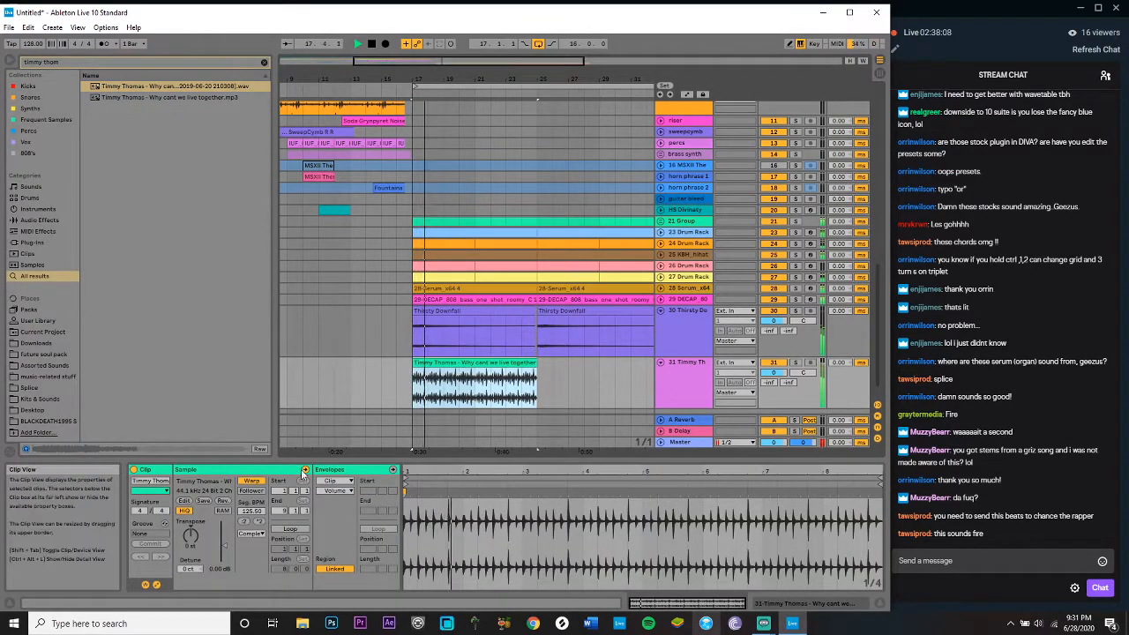
click(190, 534)
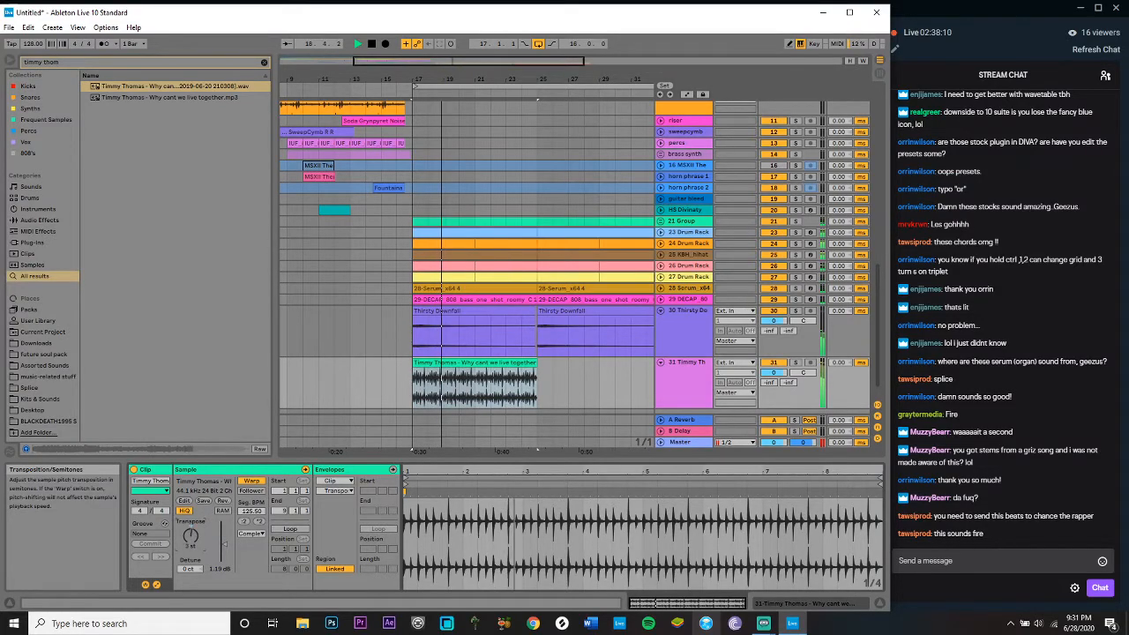
drag(221, 541, 222, 550)
click(686, 389)
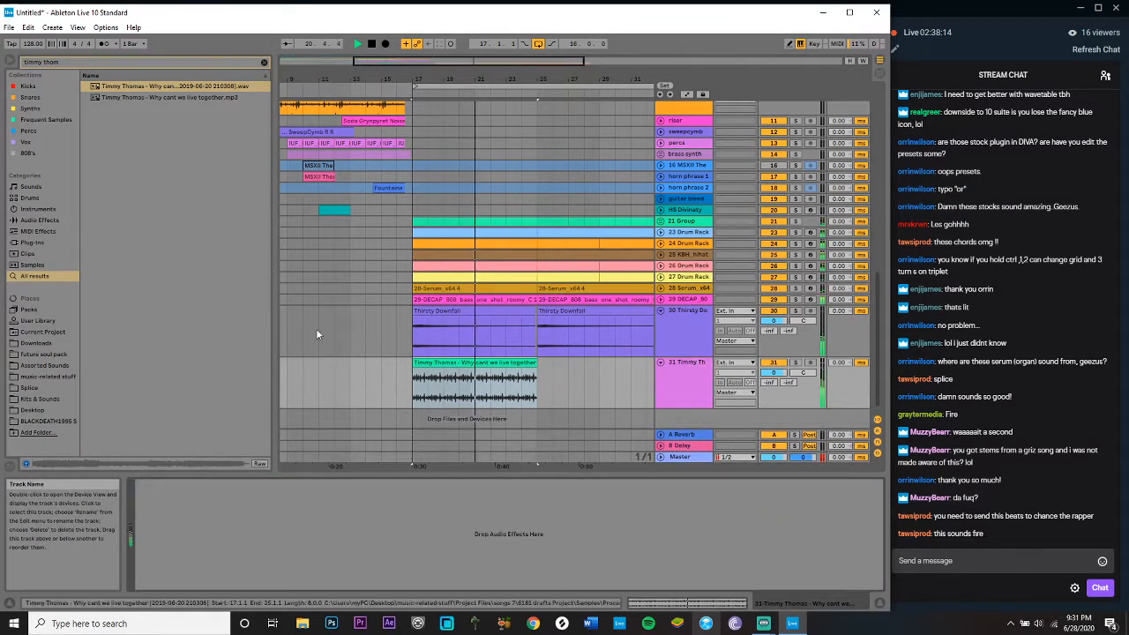
Step: Add an EQ Eight to the Timmy Thomas track and set its band 2 to a low cut at 574 Hz
click(47, 223)
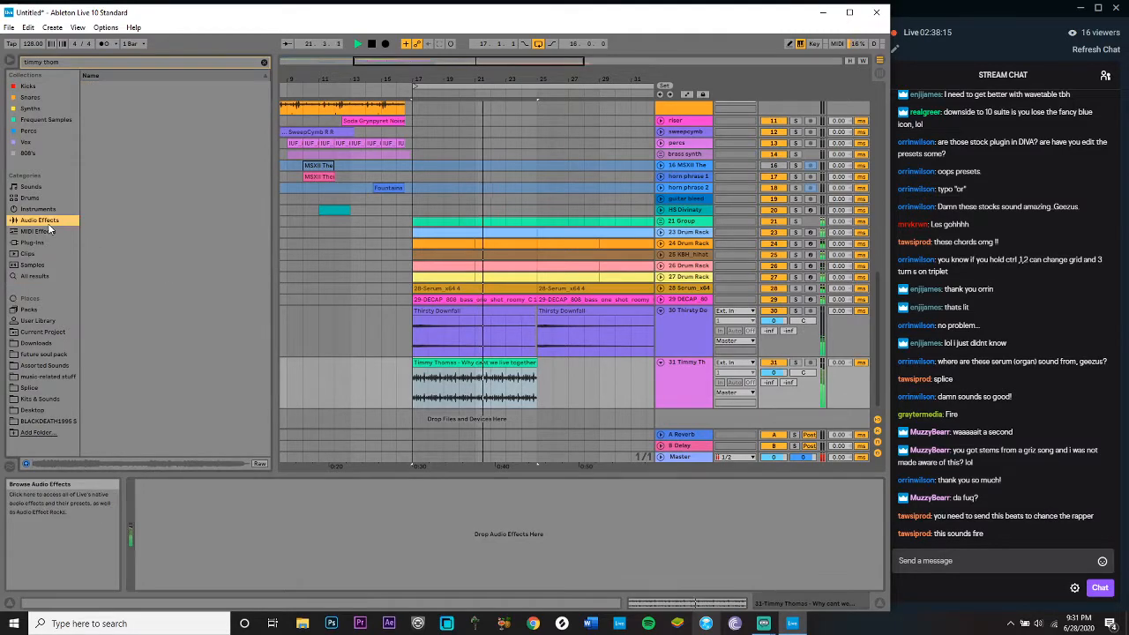
click(263, 62)
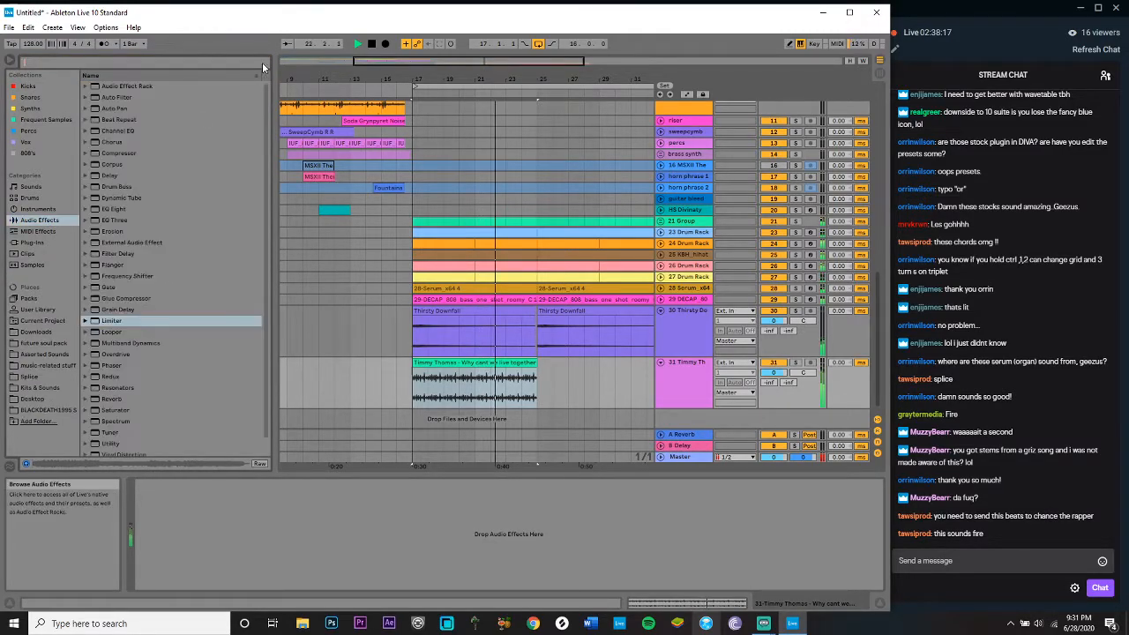
double_click(122, 210)
click(208, 574)
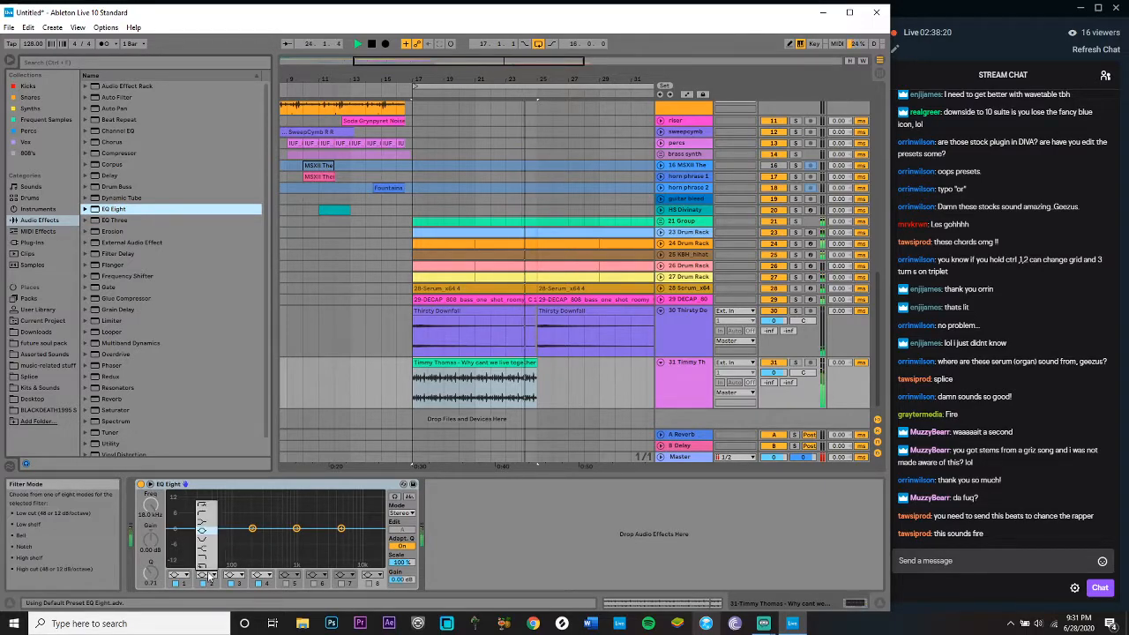
click(206, 508)
key(space)
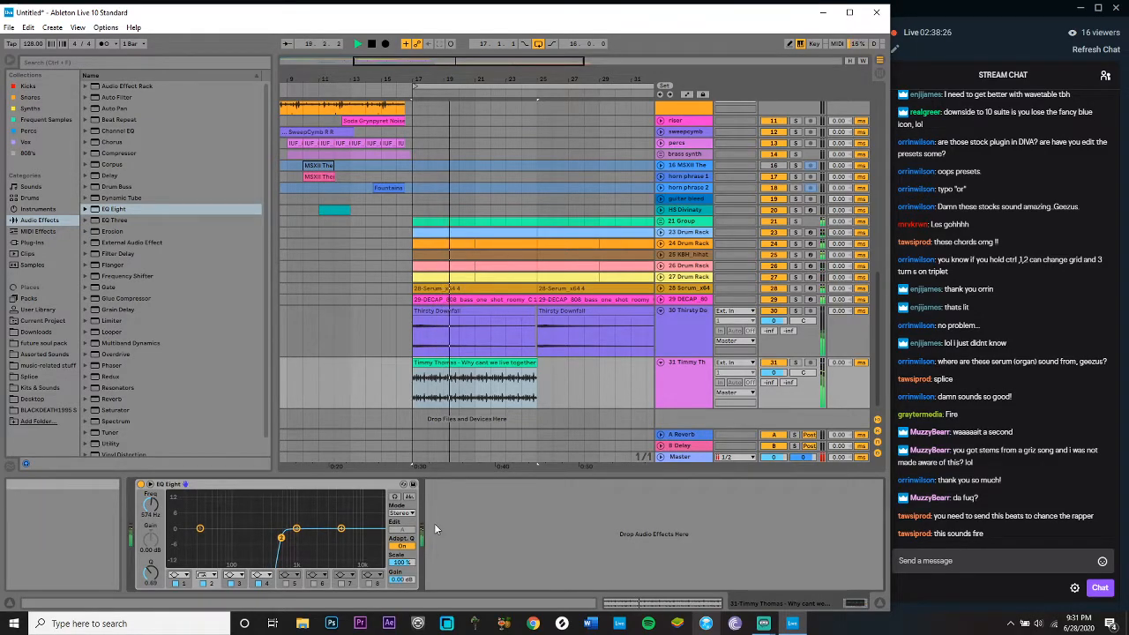
Step: Duplicate the Timmy Thomas clip to bar 25 and lower the EQ Eight output gain to -3.94 dB
click(461, 364)
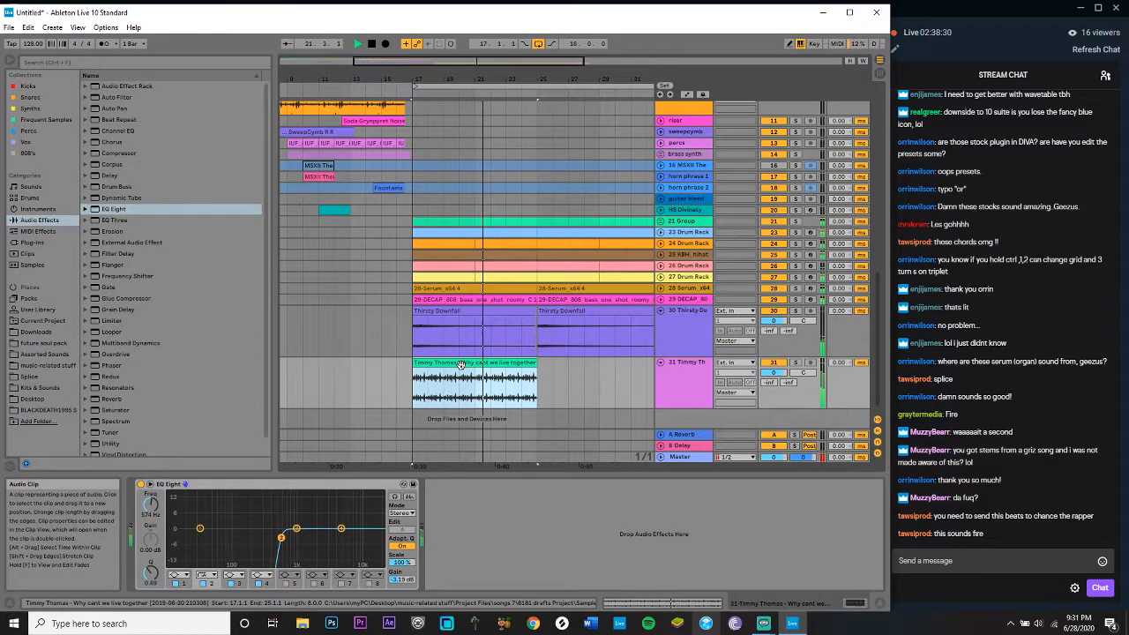
key(ctrl+d)
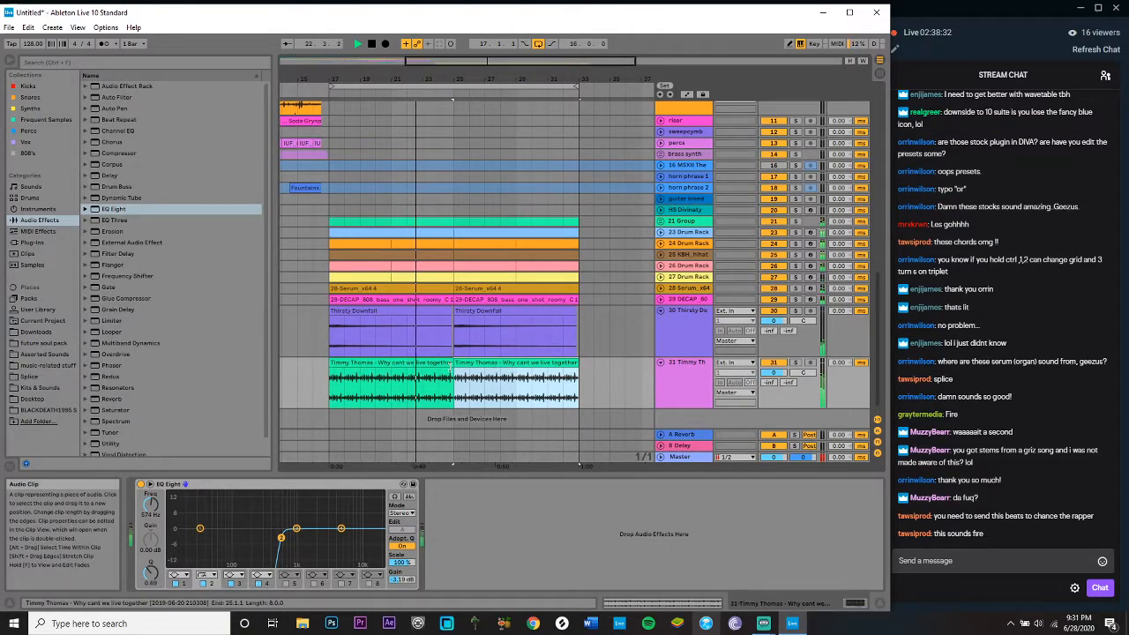
drag(402, 579, 401, 582)
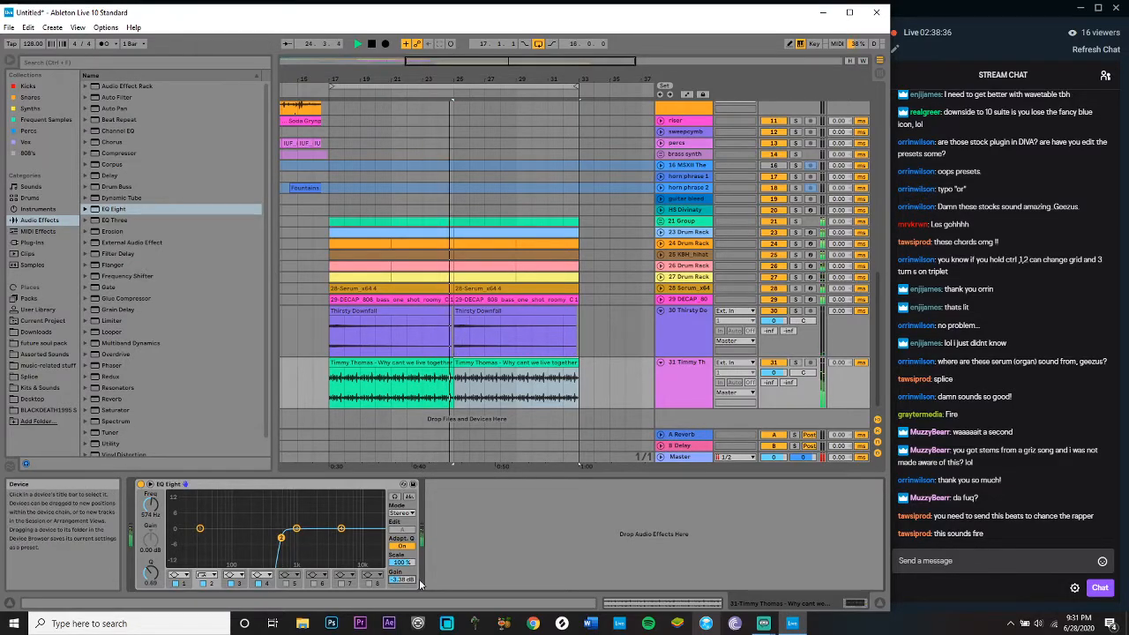
Step: Insert a MIDI track below the Timmy Thomas track and arm it for recording
scroll(505, 345, down, 1)
click(505, 344)
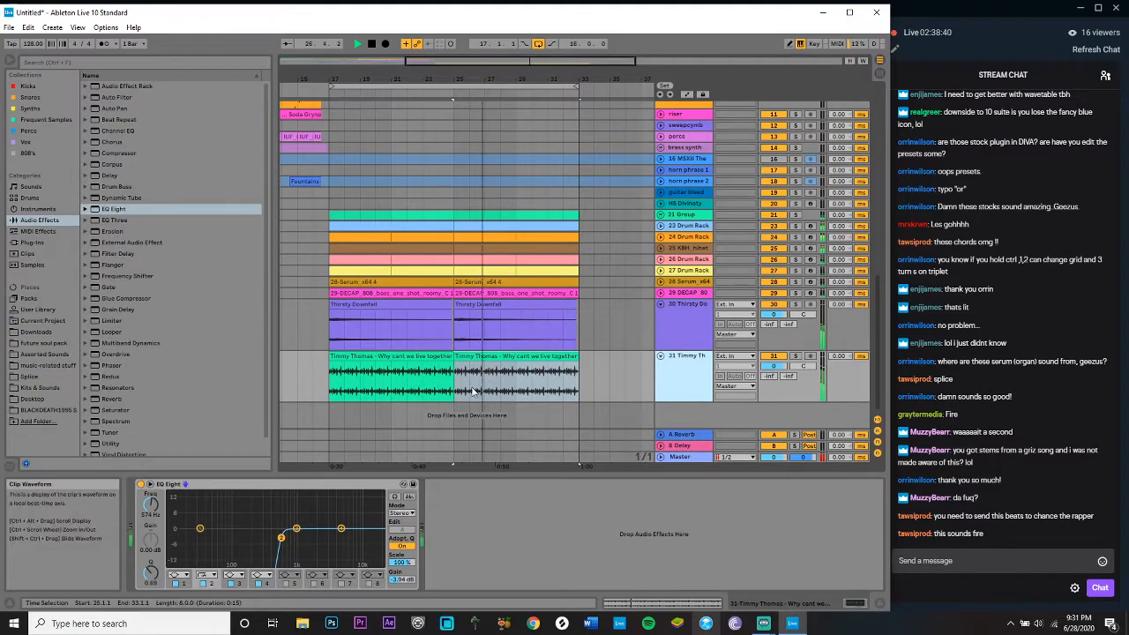
click(52, 28)
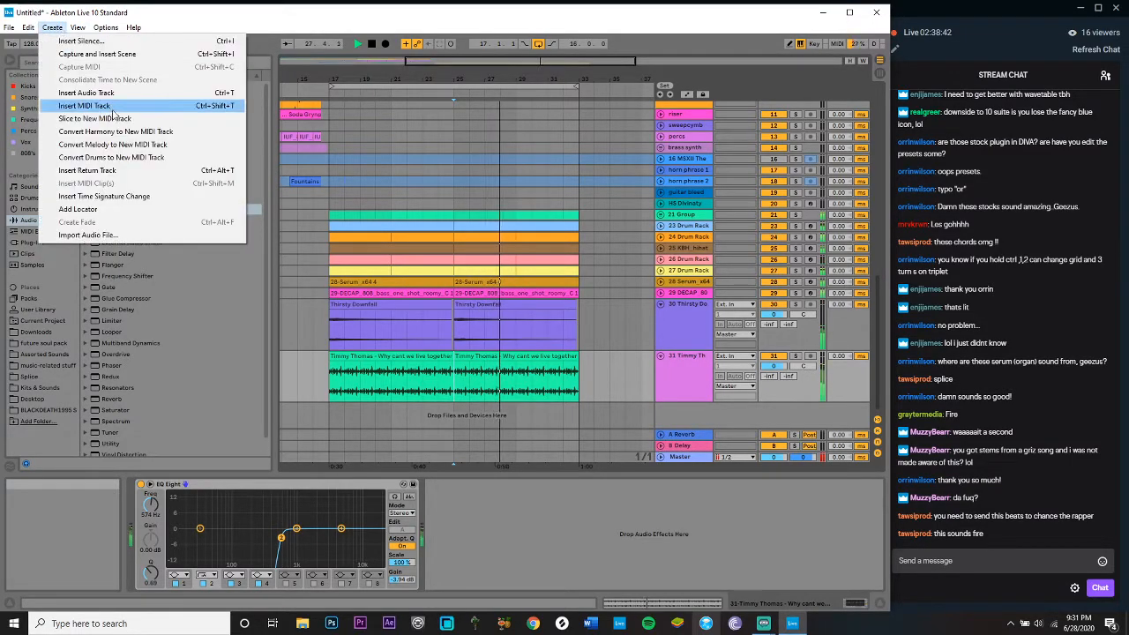
click(97, 104)
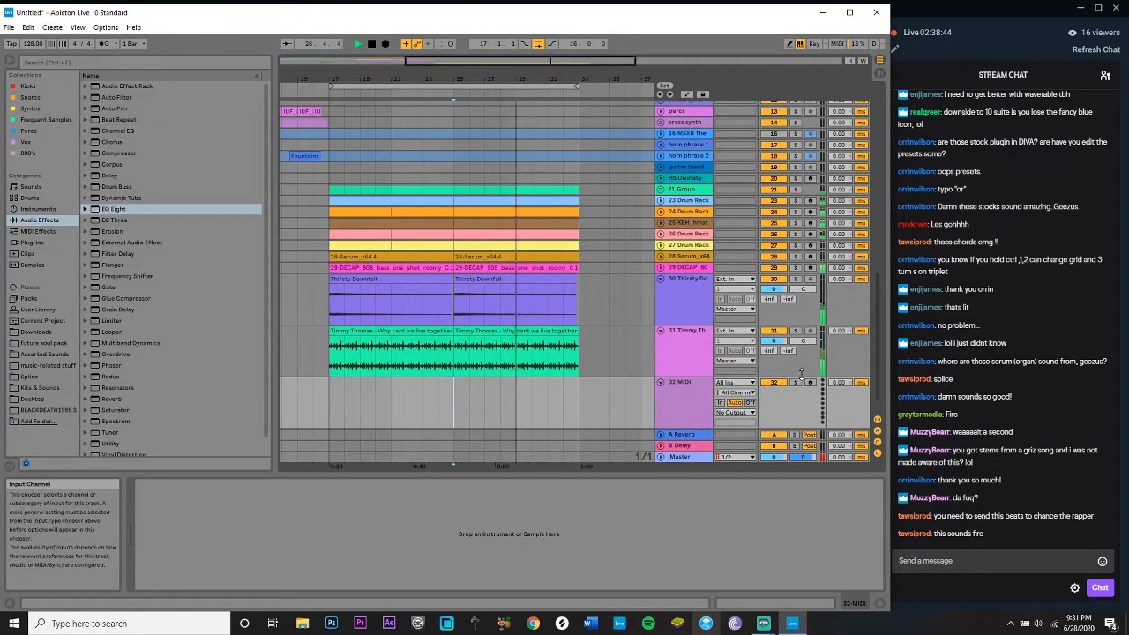
click(694, 404)
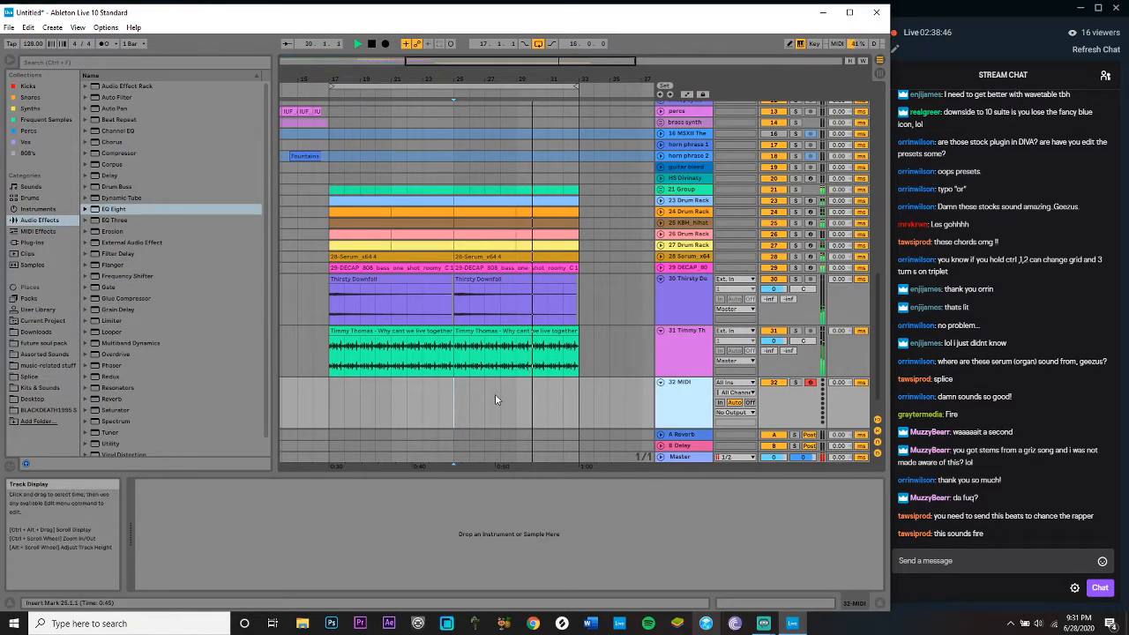
click(460, 391)
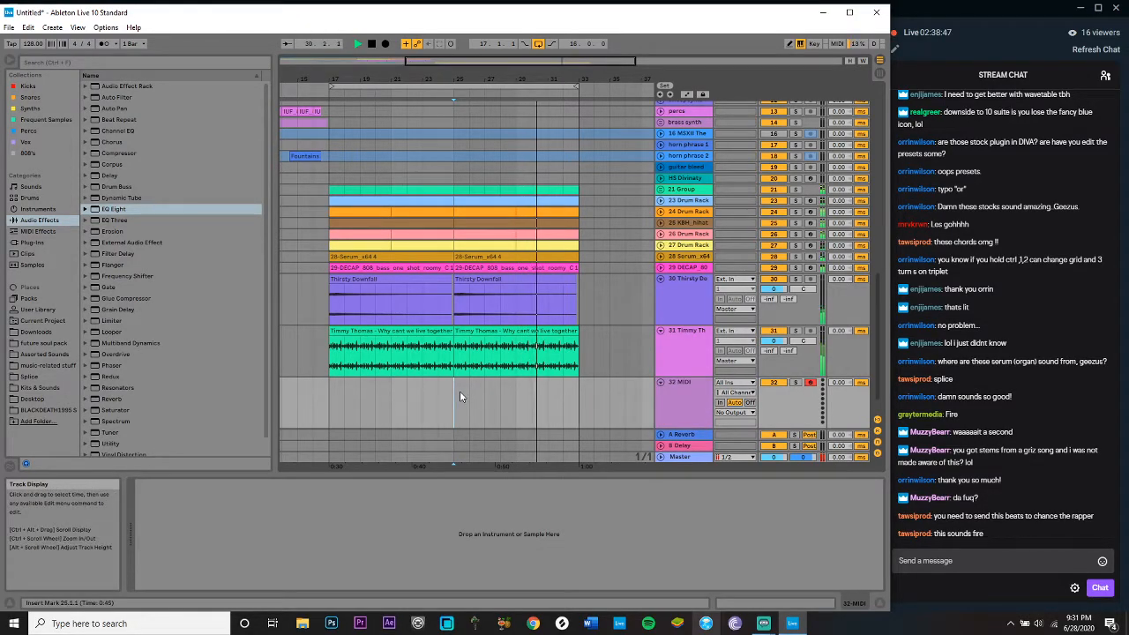
Step: Show the plug-ins in the browser and restart playback from 16.1.1
click(32, 241)
click(311, 397)
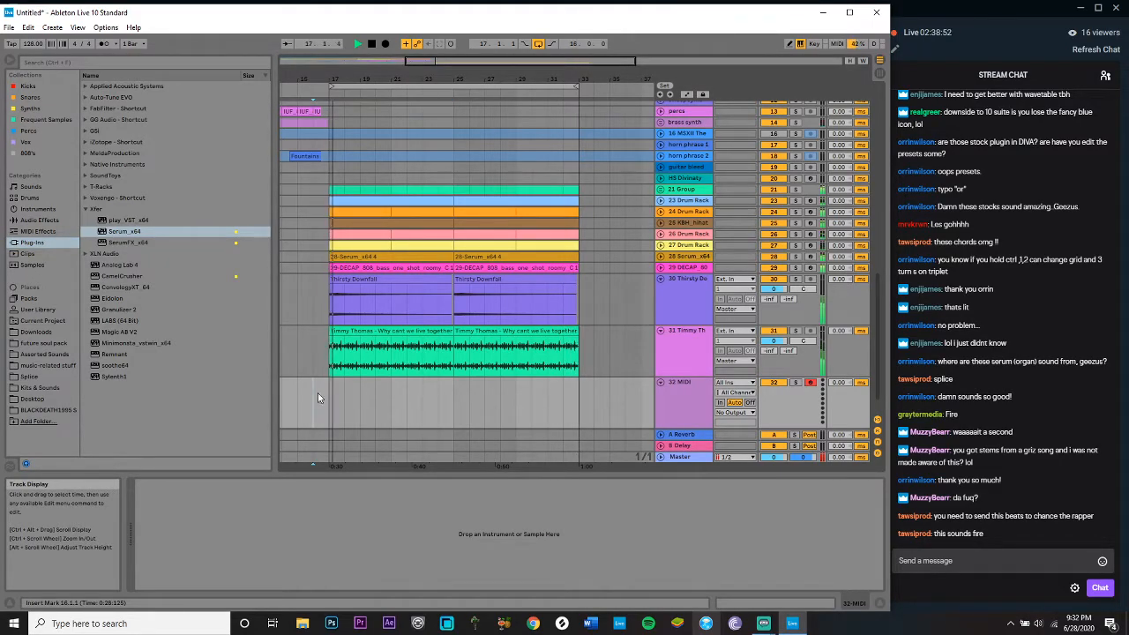
key(space)
key(space)
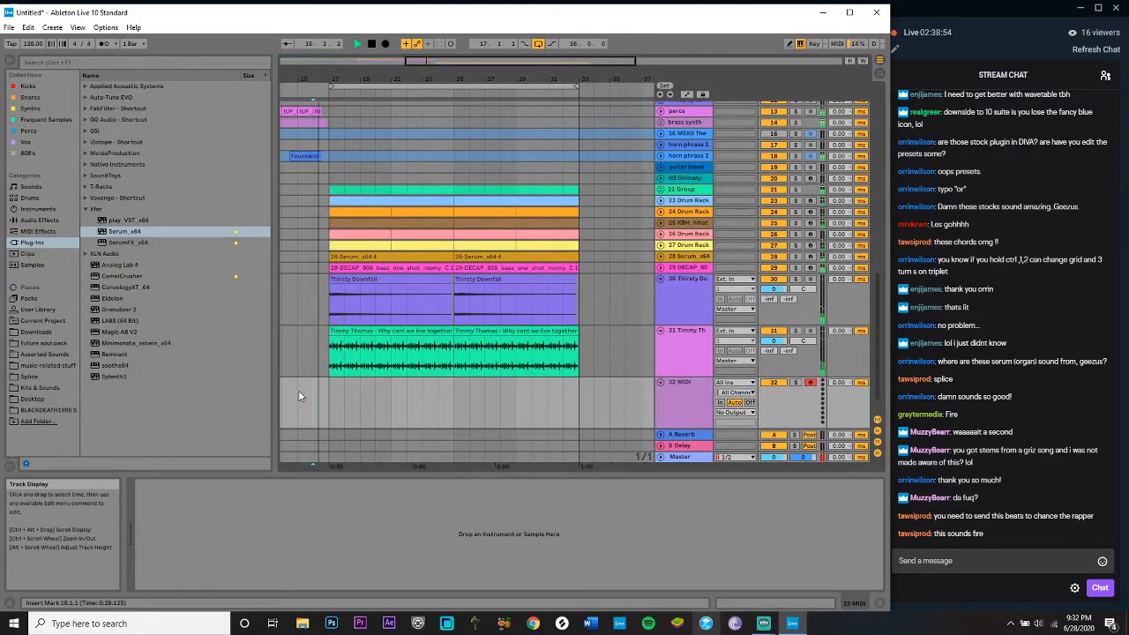
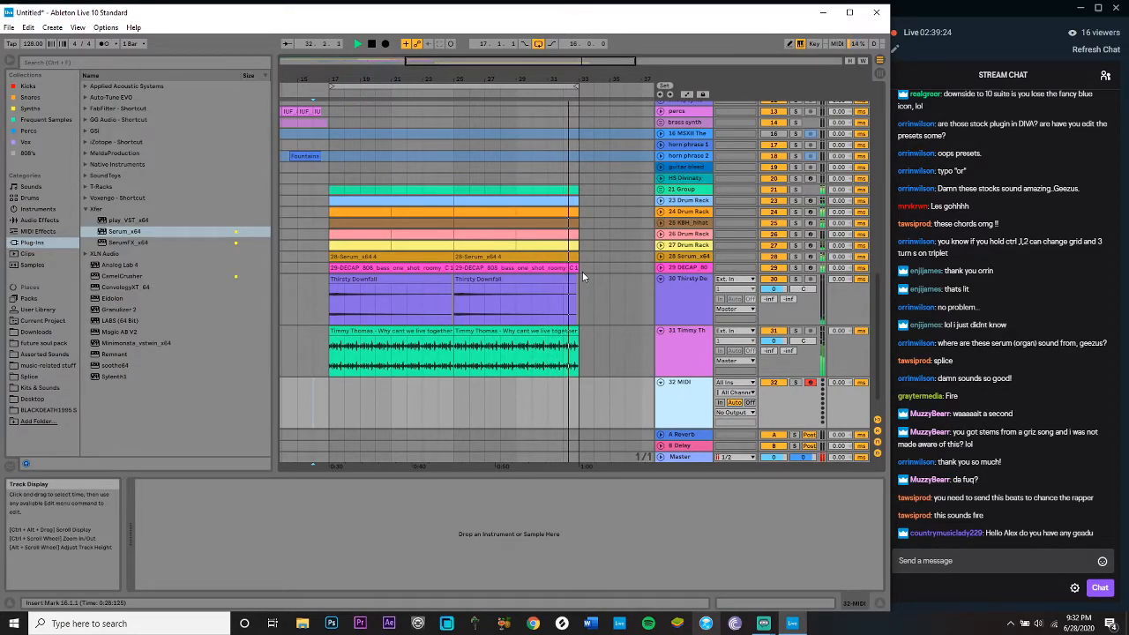
Step: Unfold the piano group and hi-hat track 25, and try deleting the hi-hat clip's section from 32.1.1 to 33.1.1
click(544, 316)
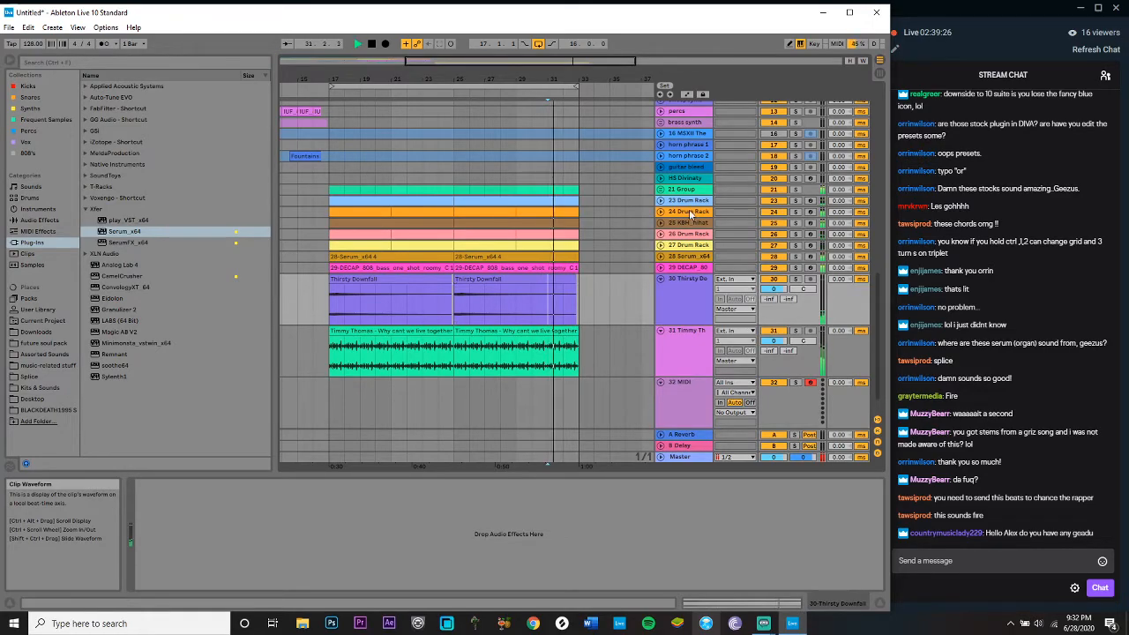
click(660, 188)
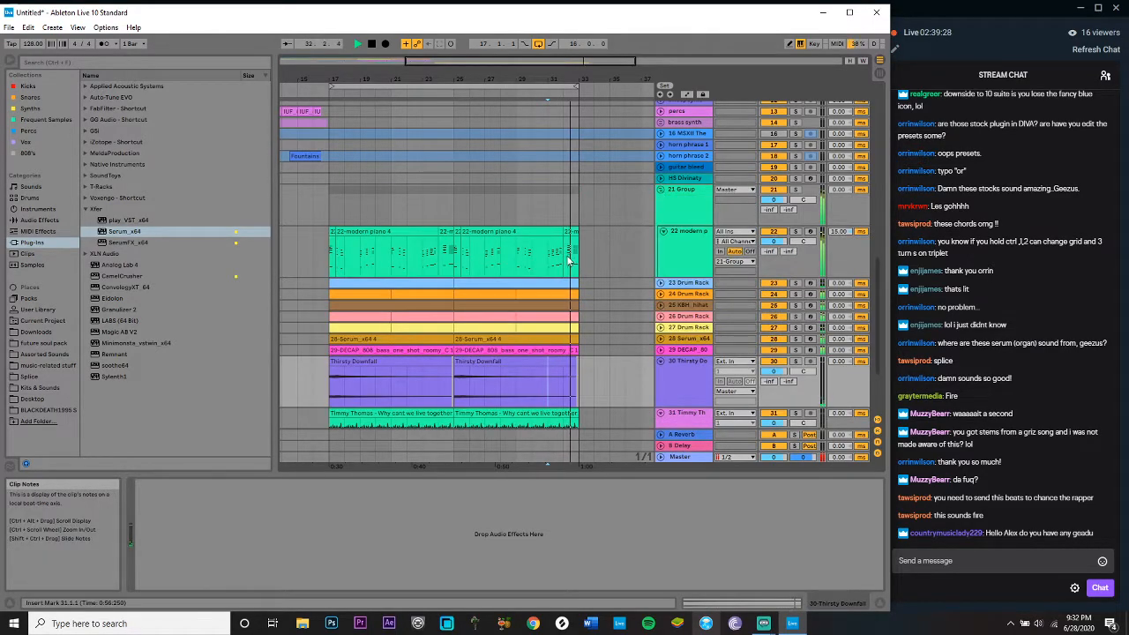
click(660, 304)
click(534, 324)
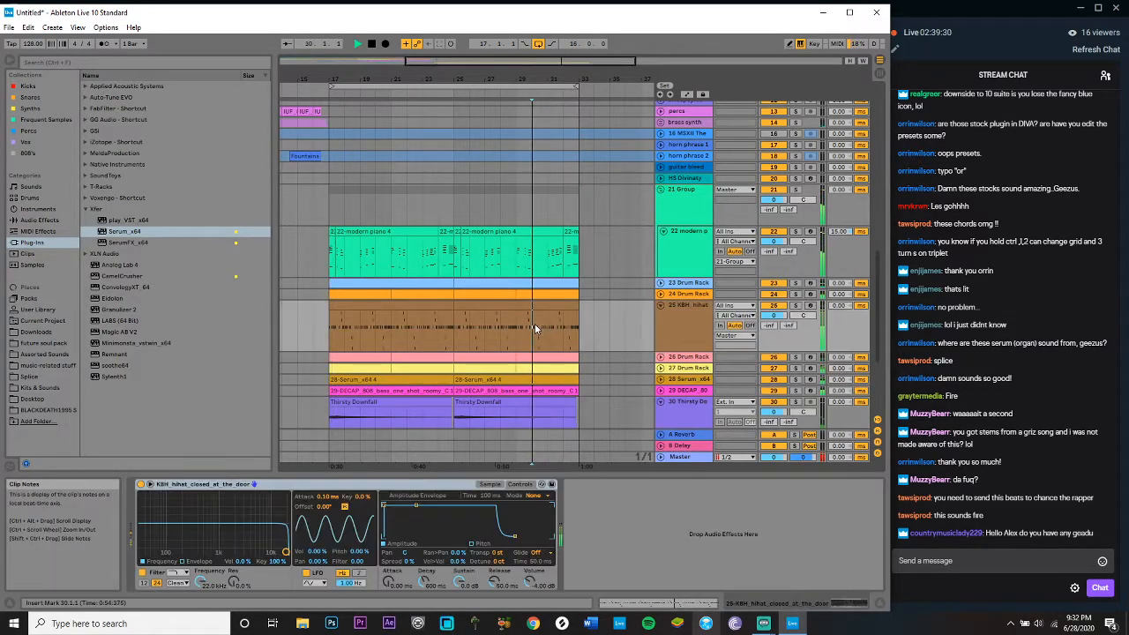
drag(578, 326, 581, 341)
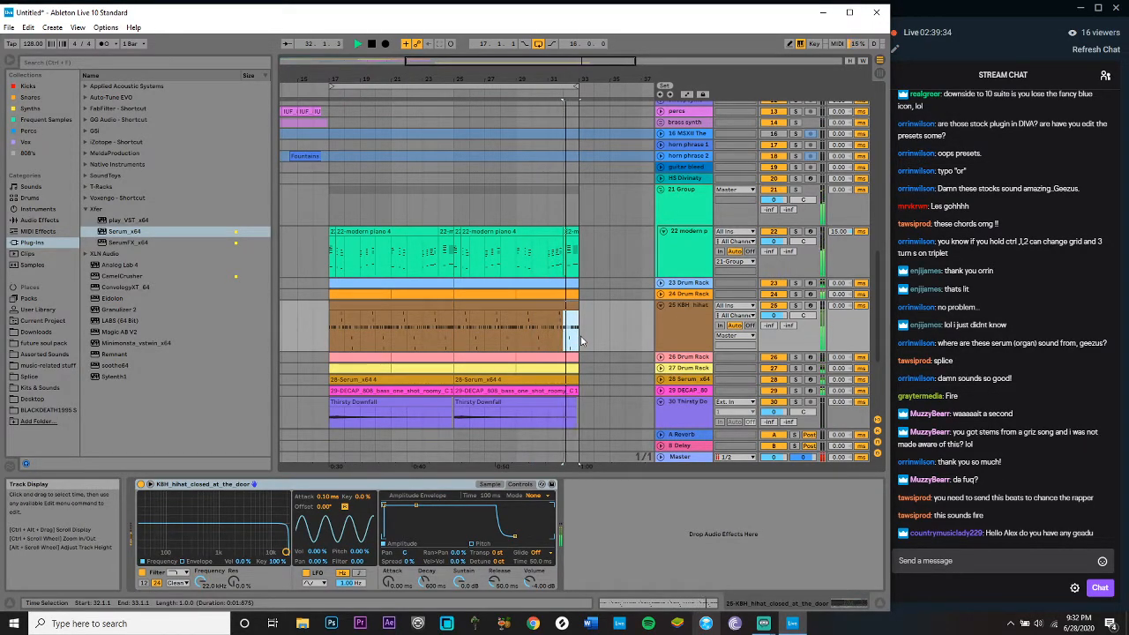
key(Delete)
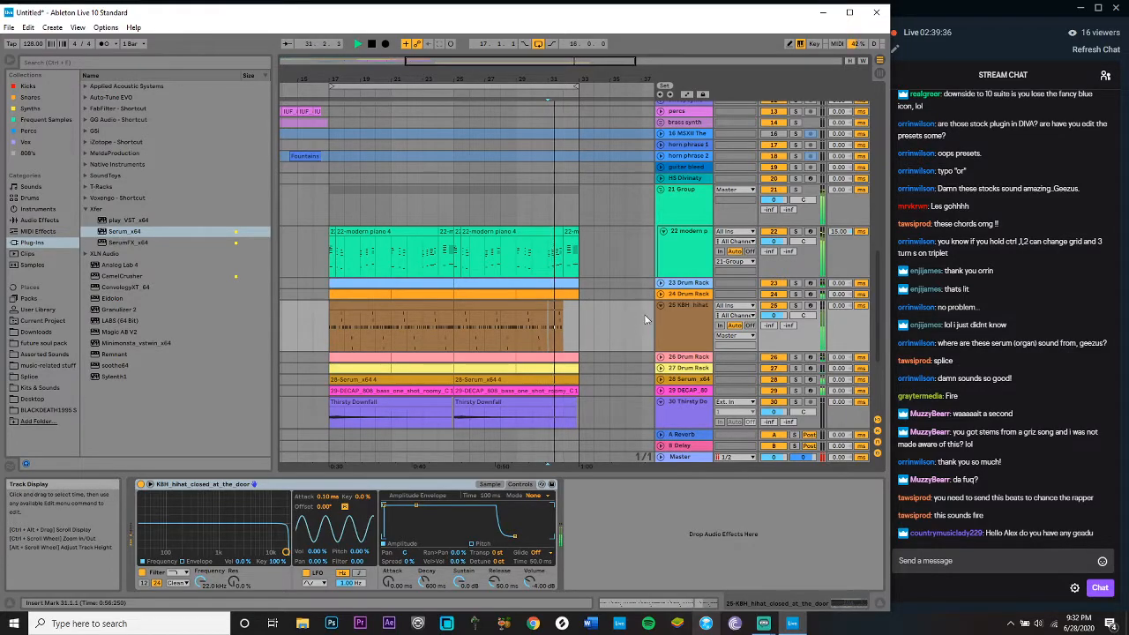
click(661, 305)
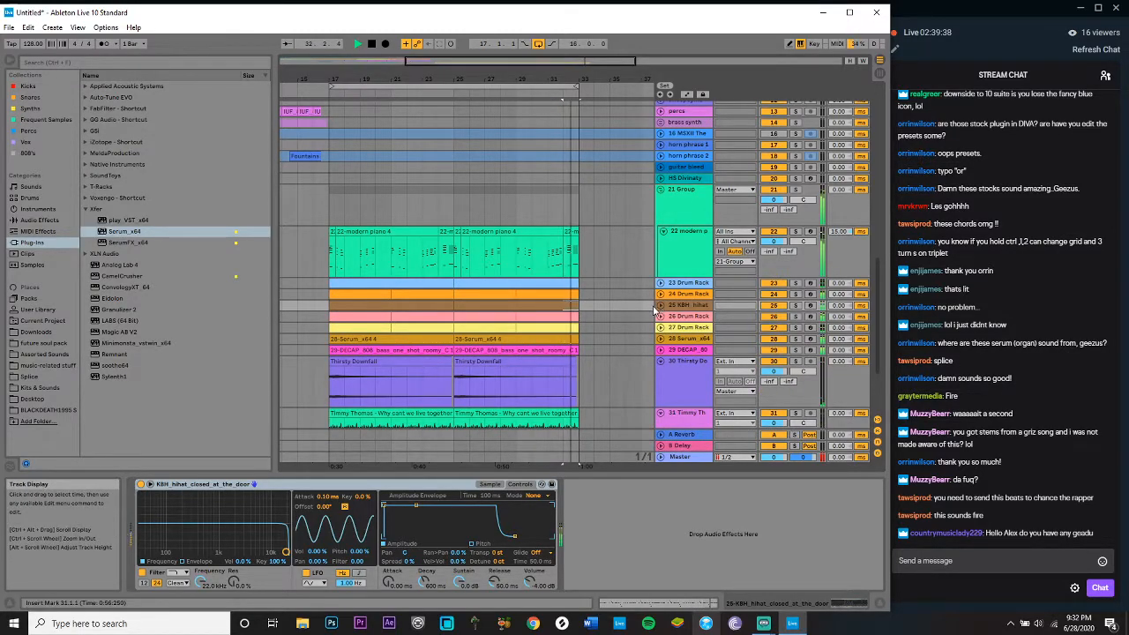
Step: Delete the hi-hat clip on track 25 from 32.2.1 onward and audition the ending from bar 32
click(661, 306)
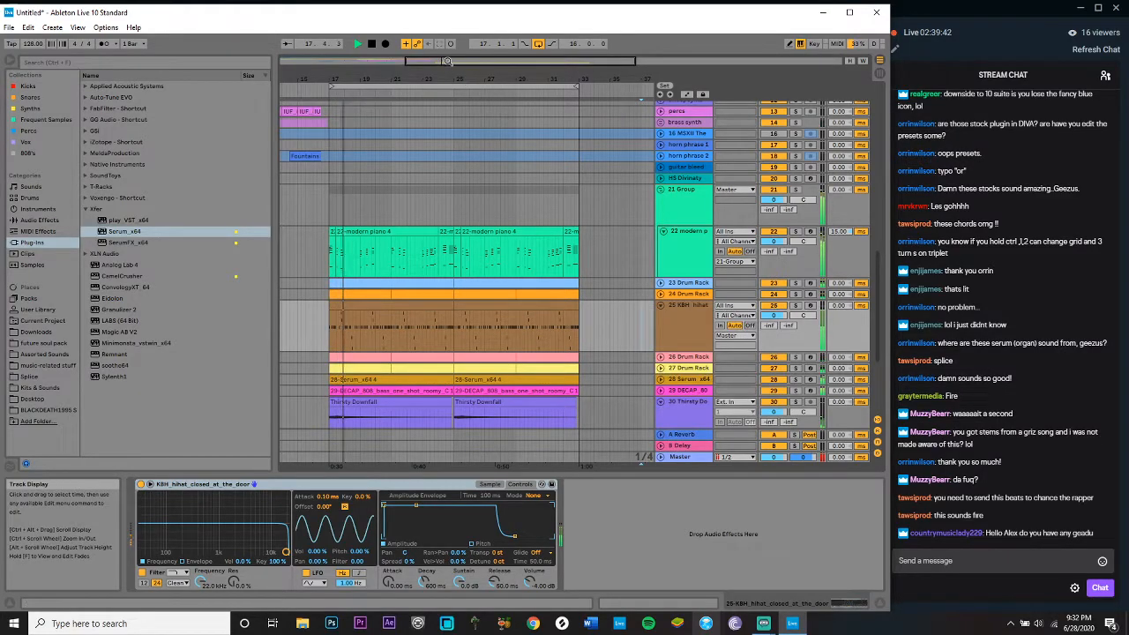
drag(522, 59, 499, 322)
click(464, 332)
key(space)
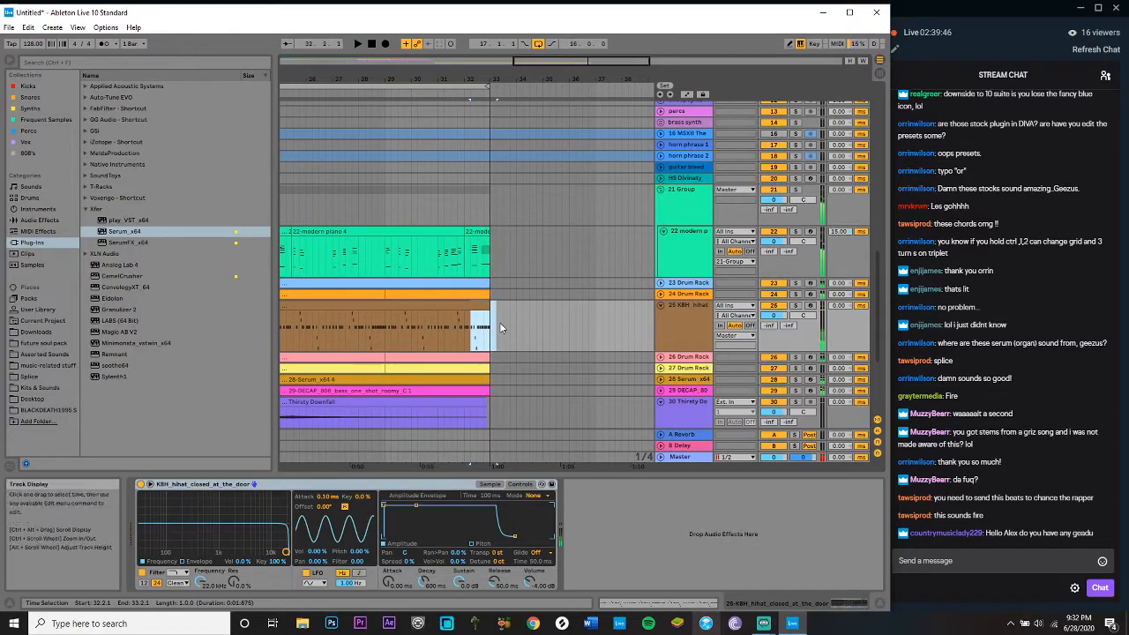
key(Delete)
key(space)
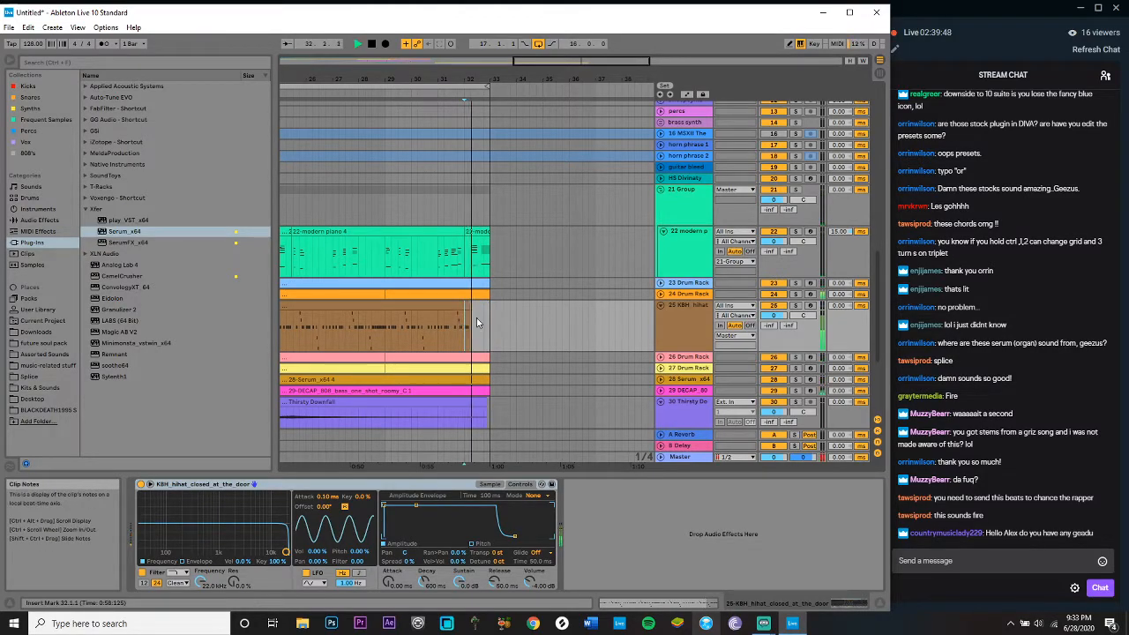
Step: Try cutting the Drum Rack clips on tracks 23 and 24 from 32.2.1 onward and audition the result
click(662, 294)
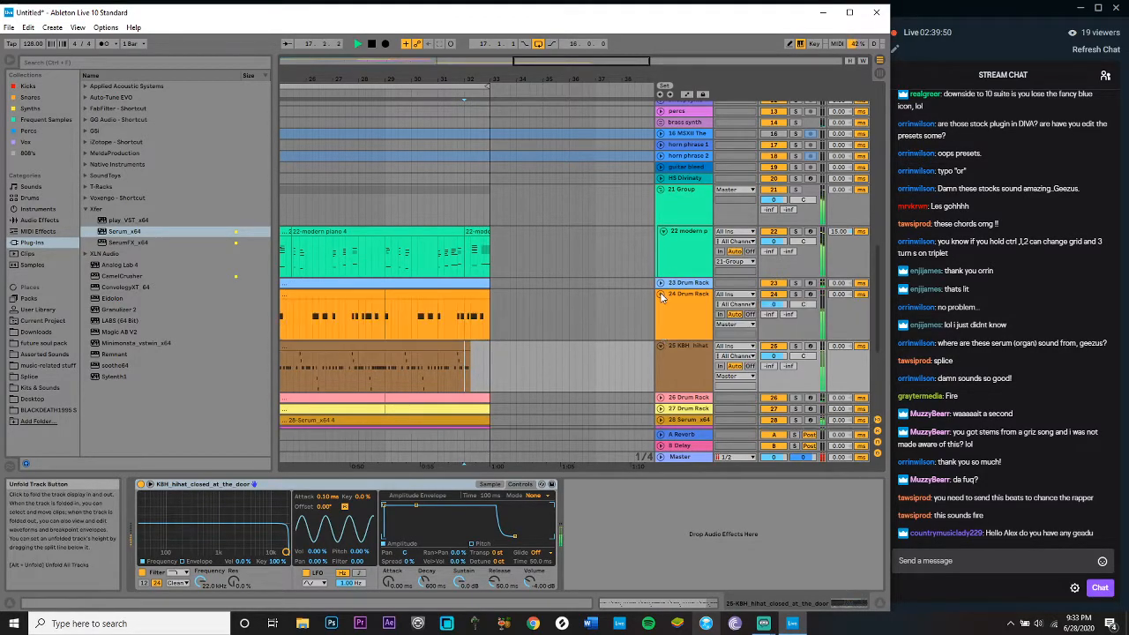
click(471, 288)
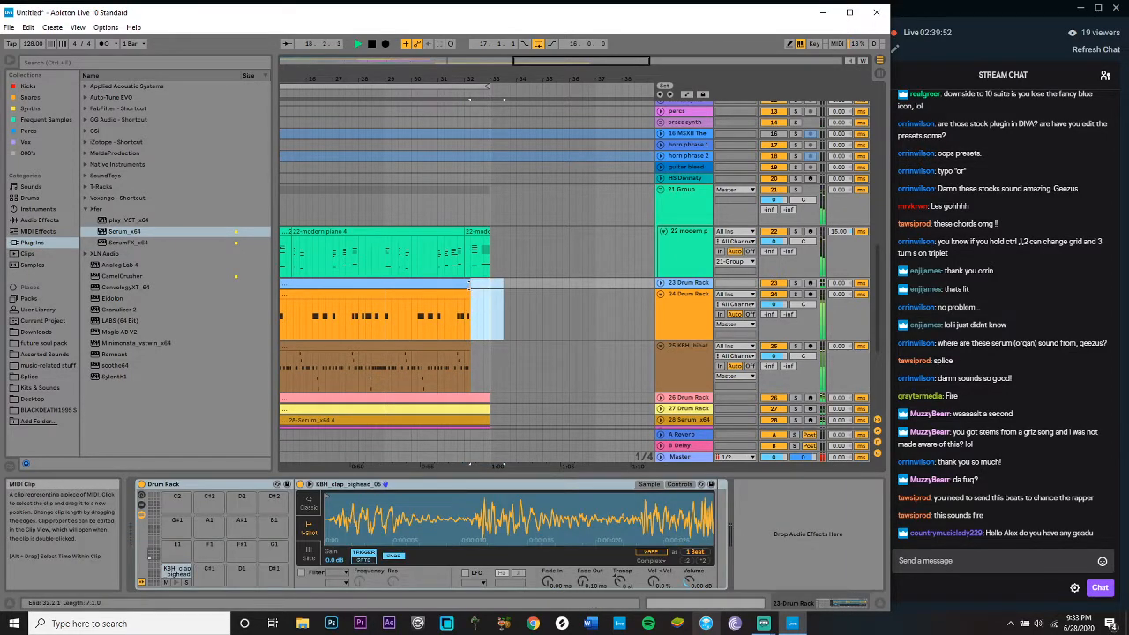
click(461, 310)
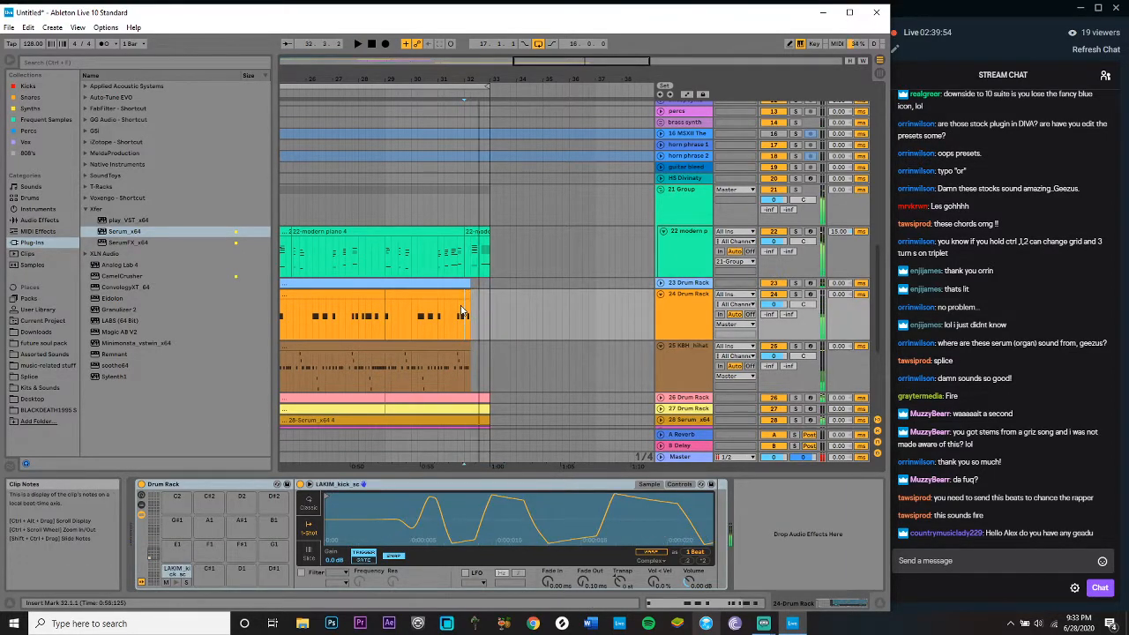
key(space)
Step: Remove the last kick note from the bar 29 clip on track 24 and cut the track 23 clap clip from 32.3.1
drag(470, 296, 482, 295)
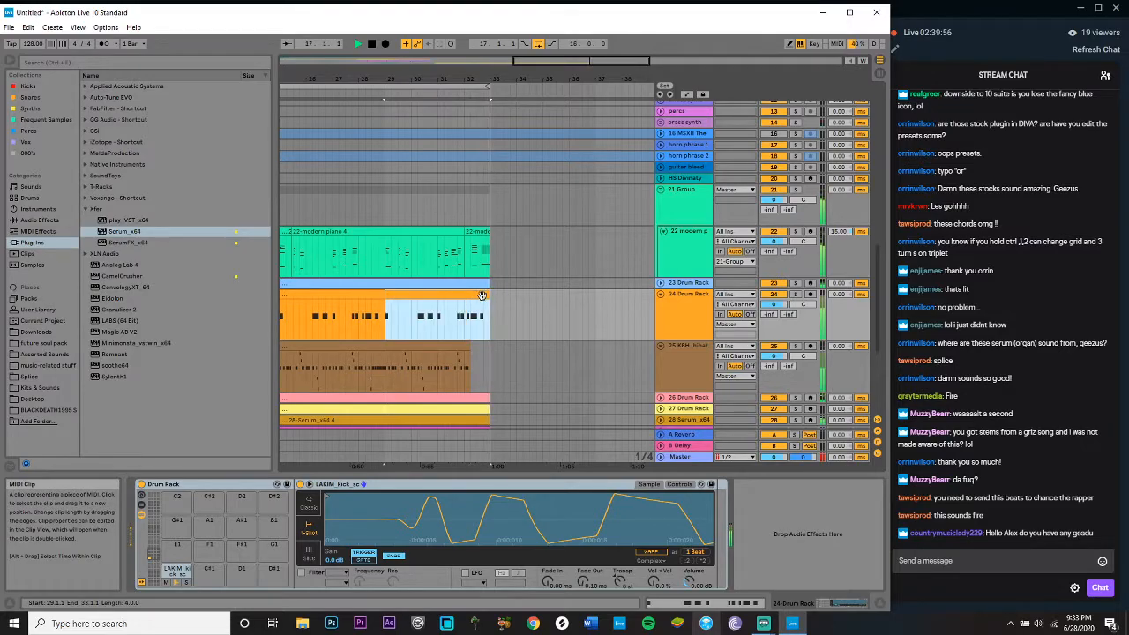
double_click(481, 296)
key(space)
click(842, 501)
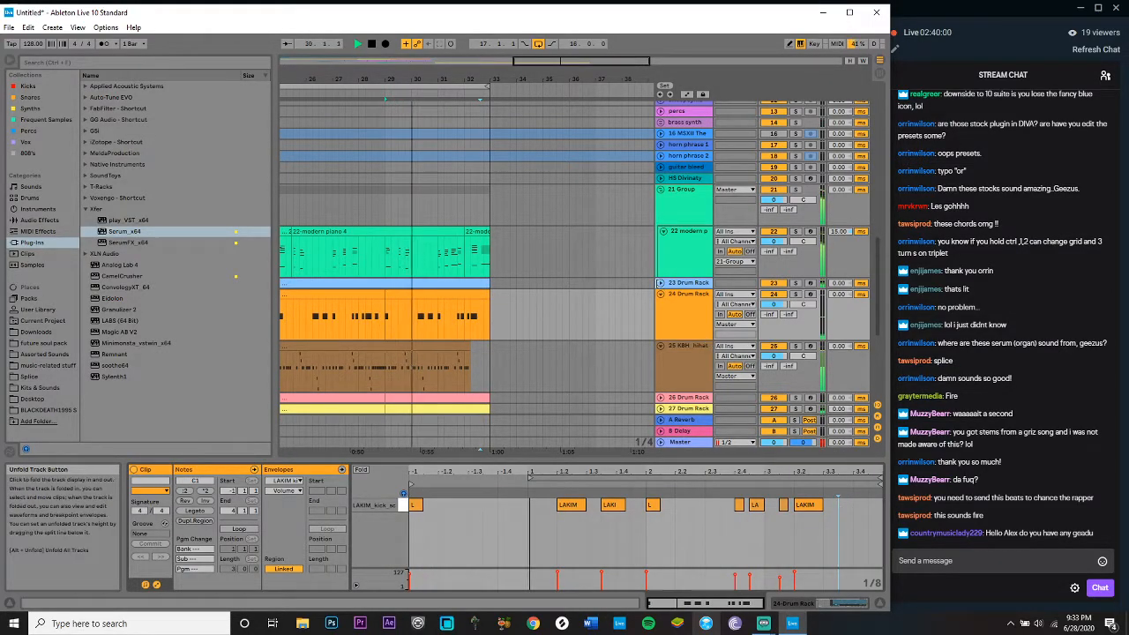
click(659, 282)
drag(482, 300, 498, 298)
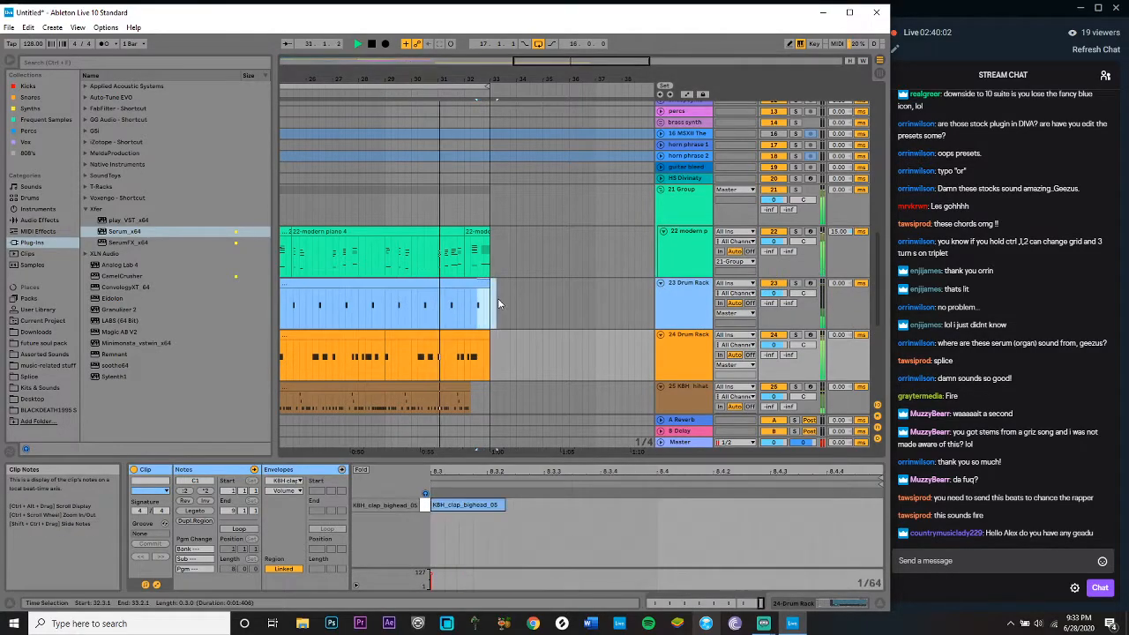
Step: Trim the second Timmy Thomas clip on track 31 back to 32.1.1, audition it and extend its end to 32.2.1
scroll(497, 298, down, 4)
scroll(498, 303, down, 3)
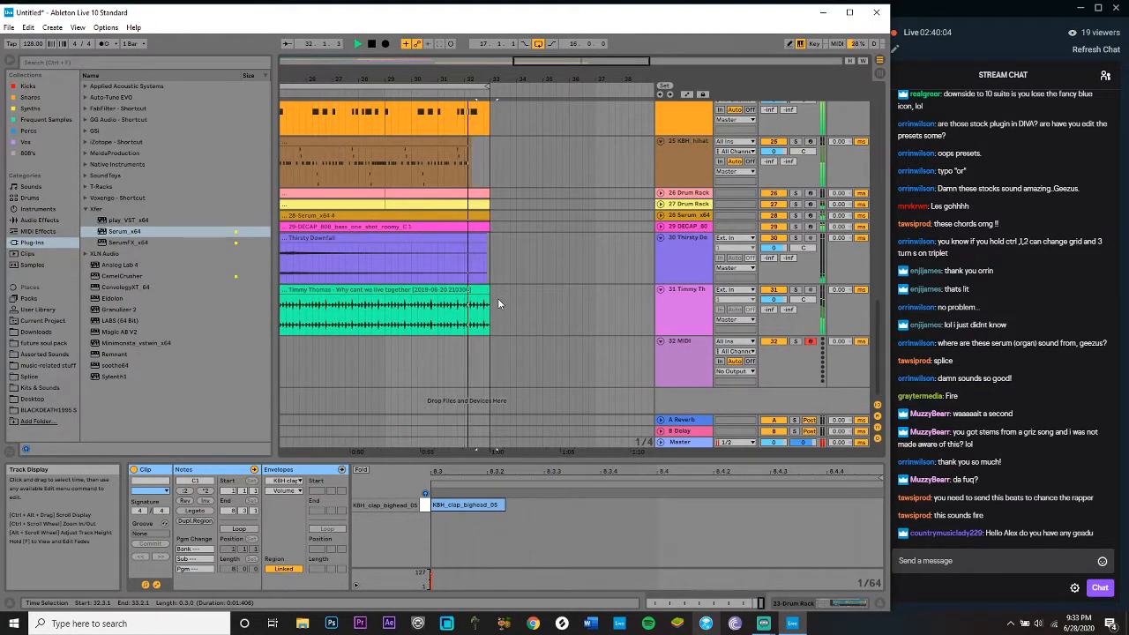
drag(487, 300, 465, 306)
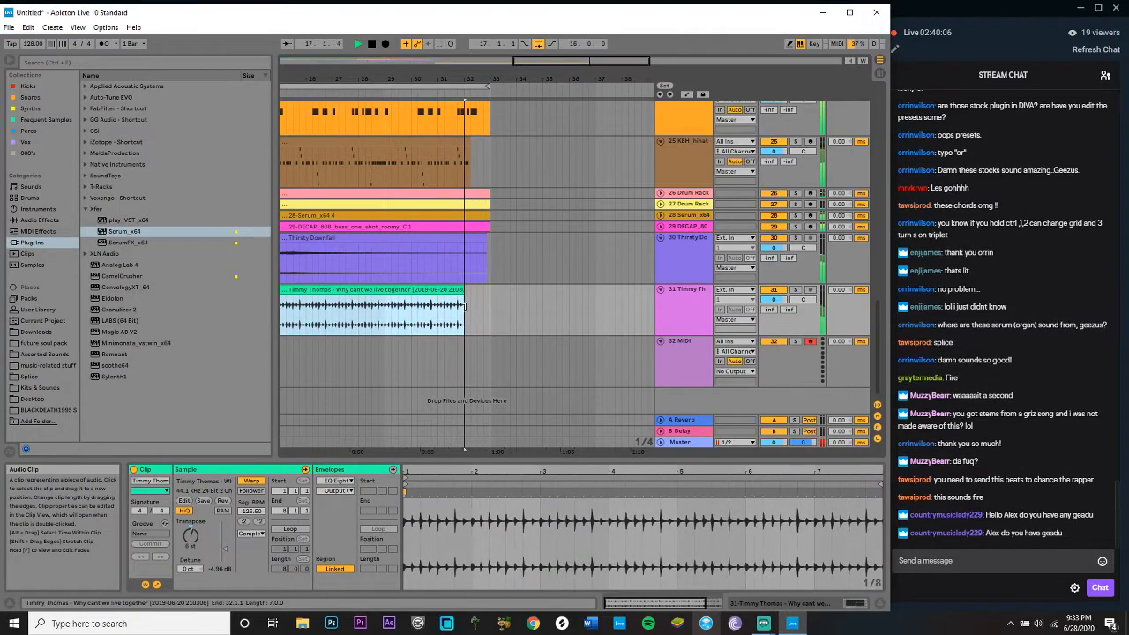
click(456, 356)
key(space)
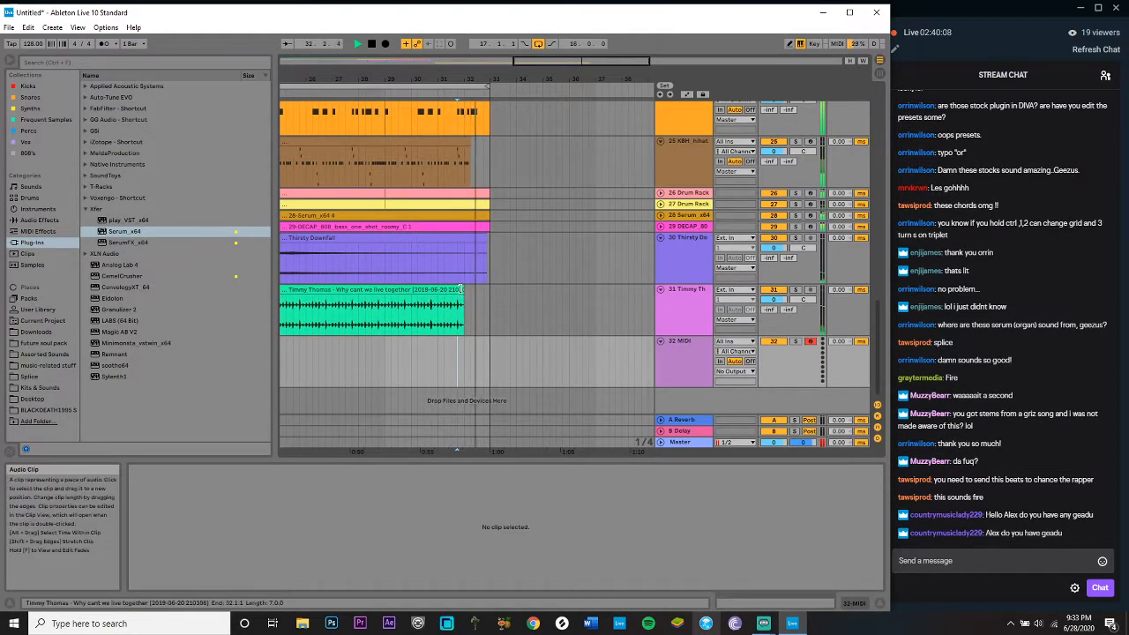
click(451, 305)
scroll(495, 286, up, 5)
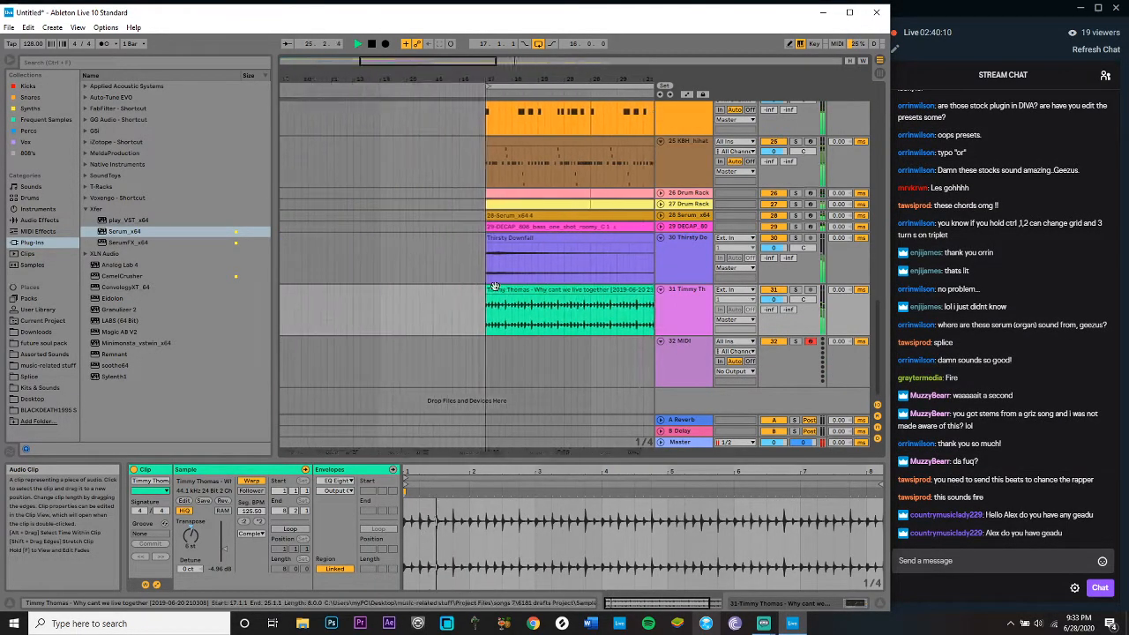
scroll(493, 287, up, 3)
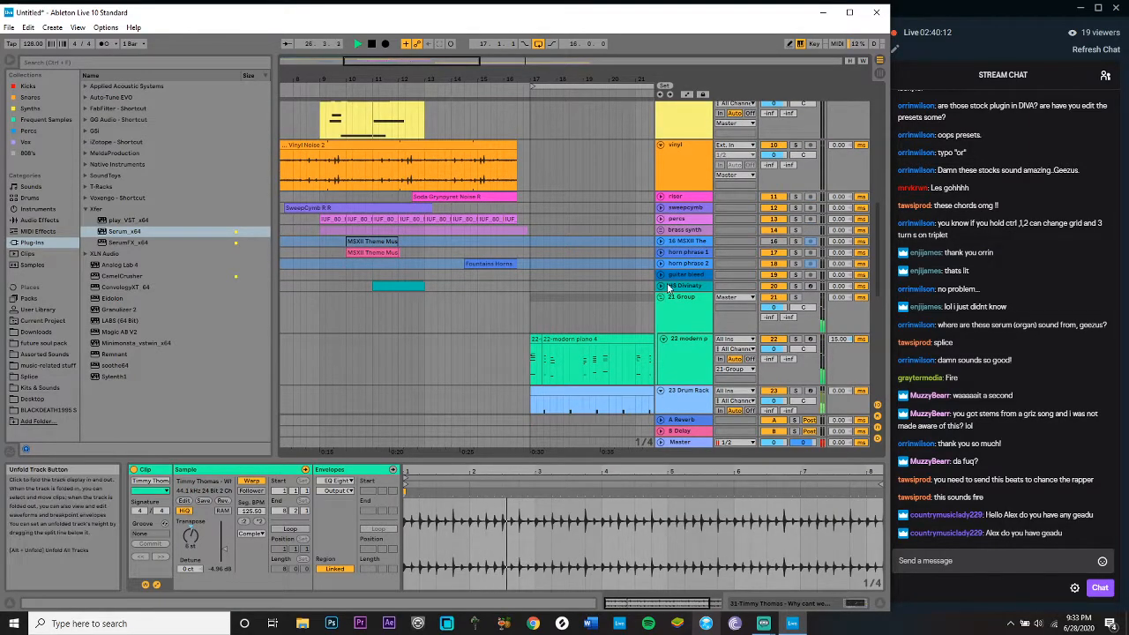
Step: Try a copy of the riser clip on track 11 from 28.4.1 to 32.2.1 with its gain lowered to -13.0 dB, and delete it
click(660, 196)
click(507, 198)
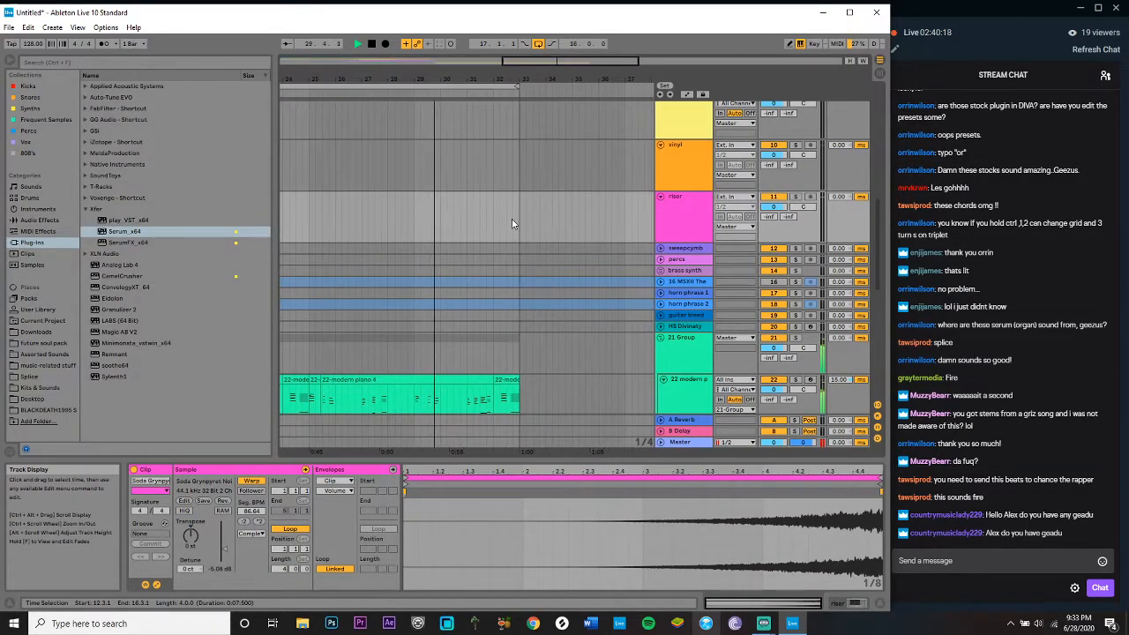
key(ctrl+v)
mouse_move(572, 198)
mouse_down()
mouse_move(511, 199)
mouse_move(561, 198)
mouse_move(491, 221)
mouse_move(490, 199)
mouse_up()
key(space)
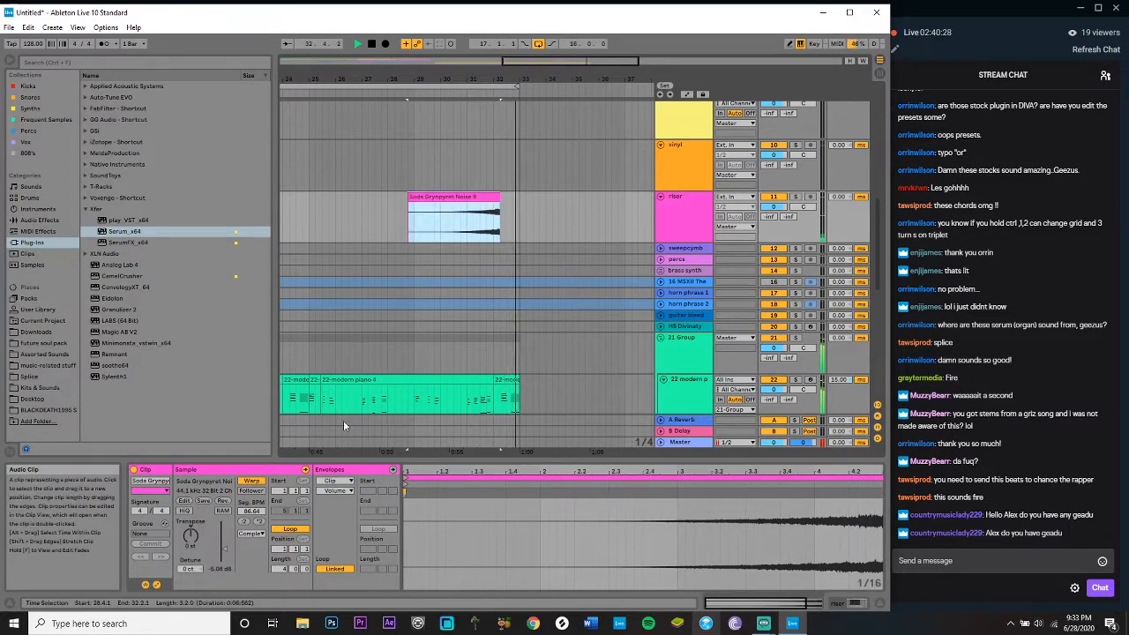
drag(223, 533, 223, 554)
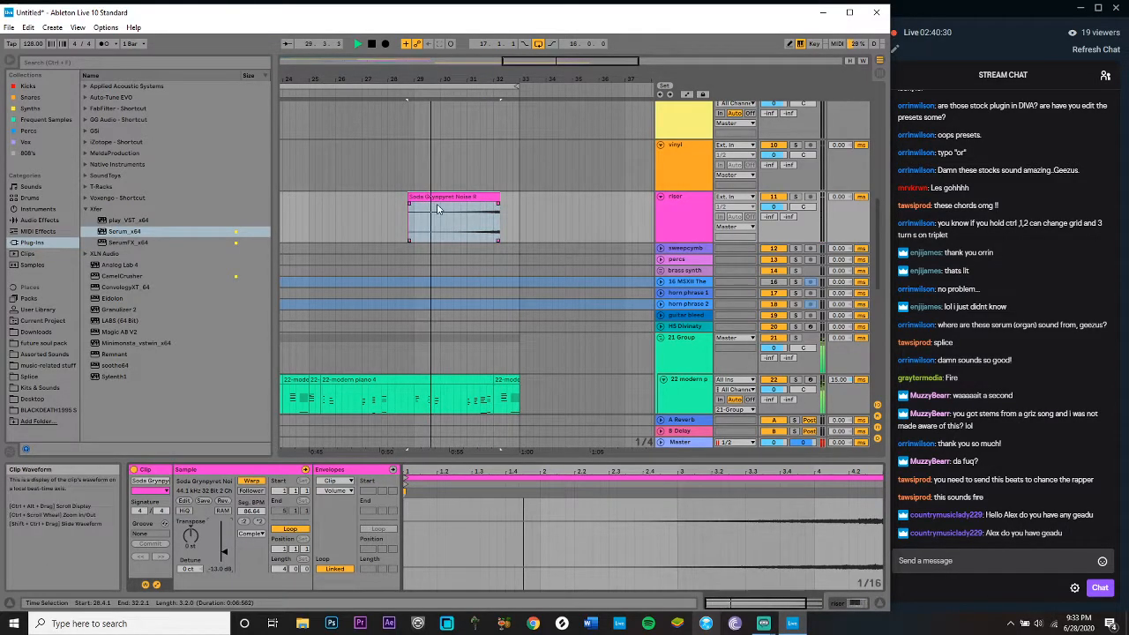
key(Delete)
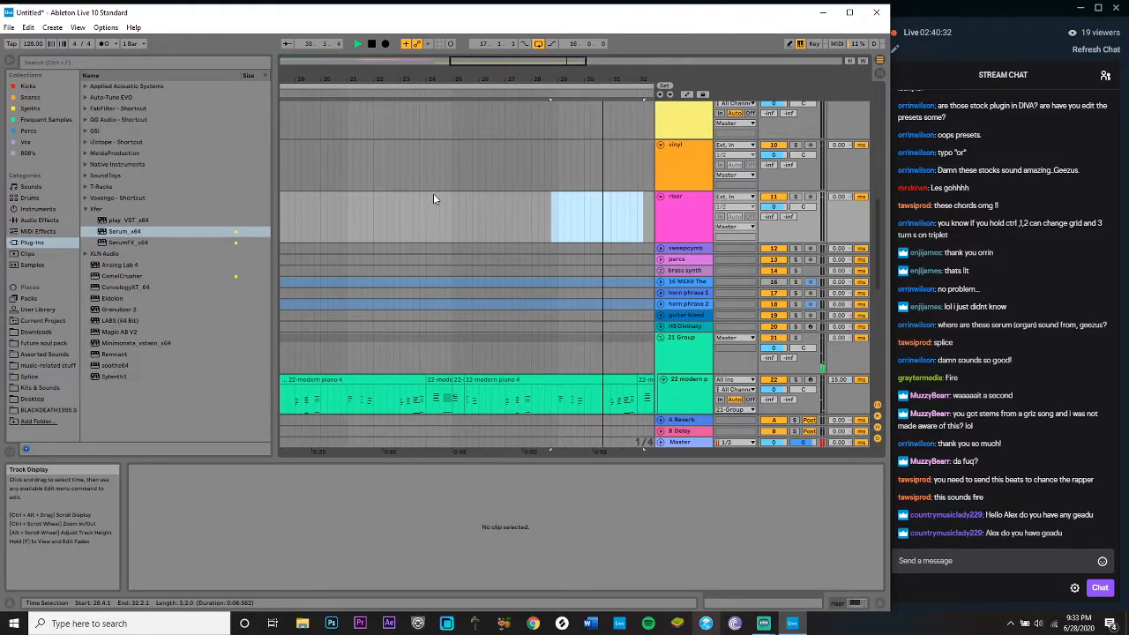
Step: Unfold the sweepcymb track and copy its SweepCymb clip to start at 30.3.1
scroll(433, 193, down, 5)
scroll(459, 264, left, 3)
scroll(459, 264, left, 3)
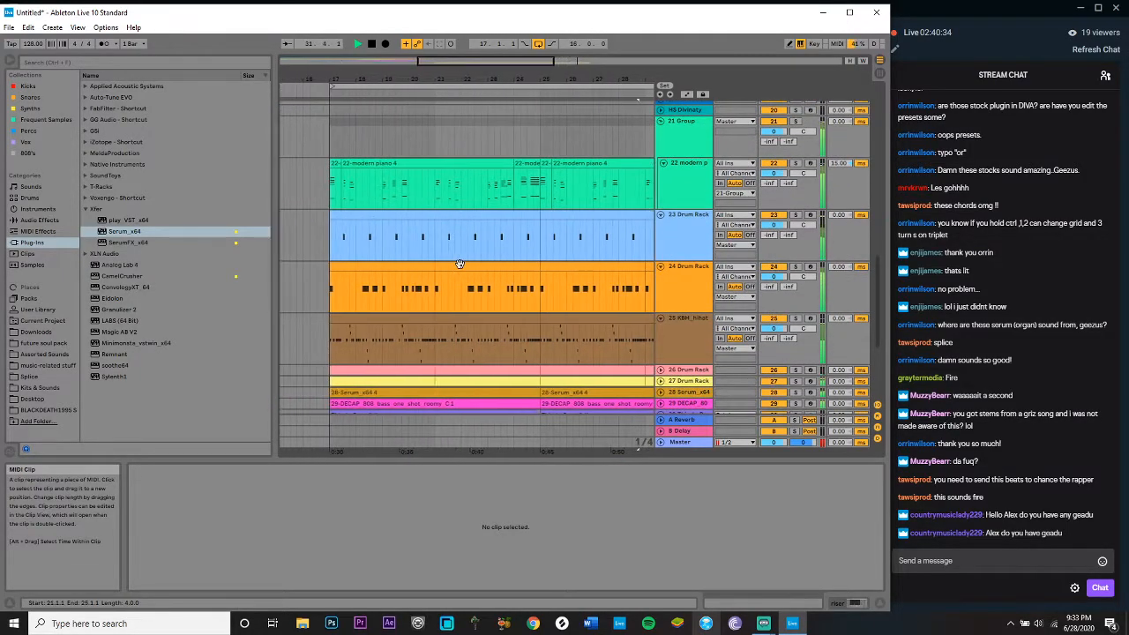
scroll(460, 264, down, 3)
scroll(460, 263, left, 5)
scroll(459, 263, right, 4)
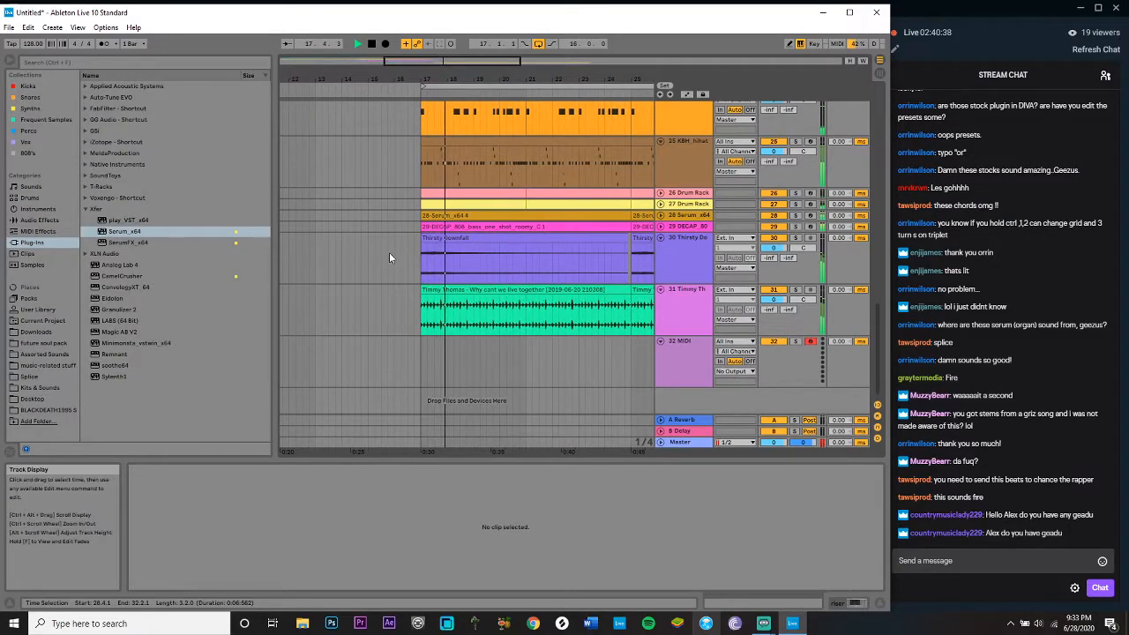
scroll(408, 245, up, 3)
scroll(408, 245, up, 10)
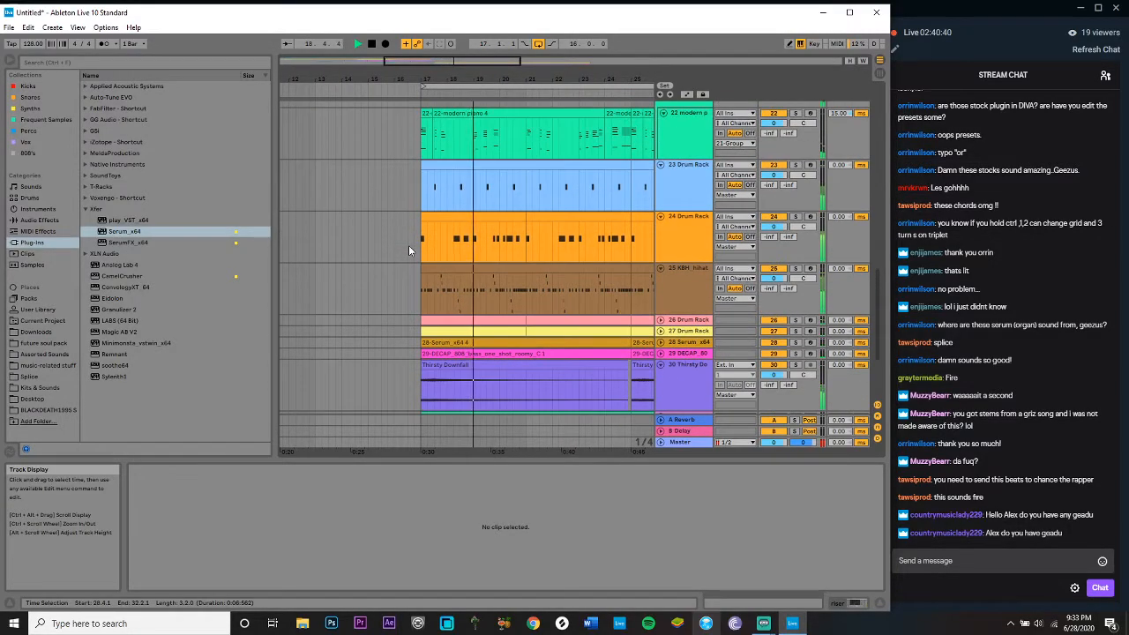
scroll(442, 230, left, 5)
scroll(442, 229, left, 1)
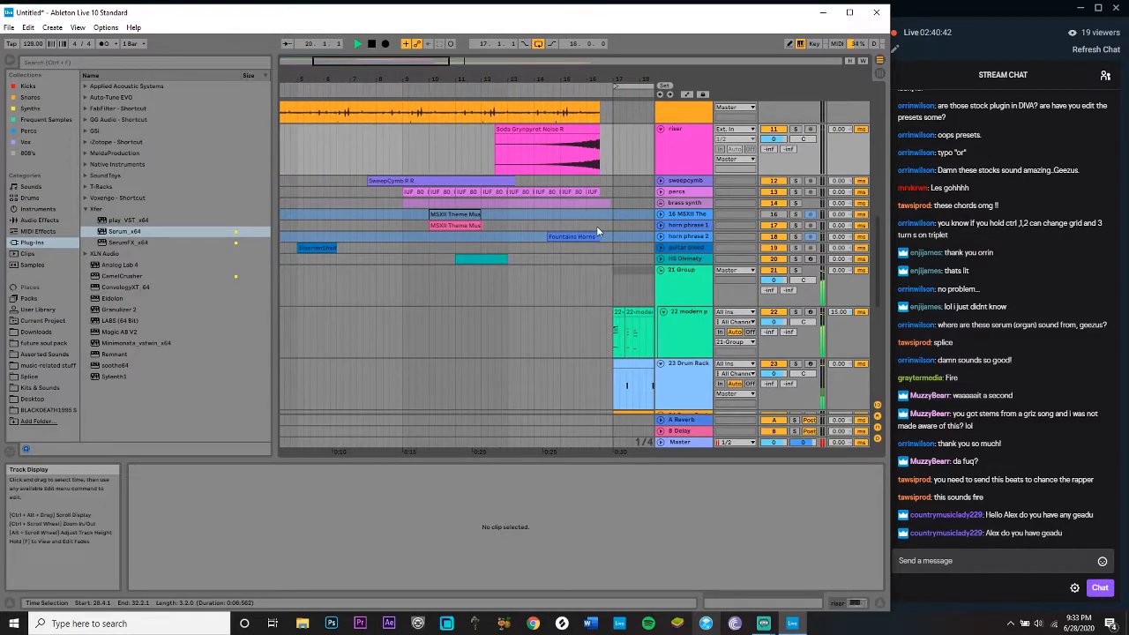
click(661, 181)
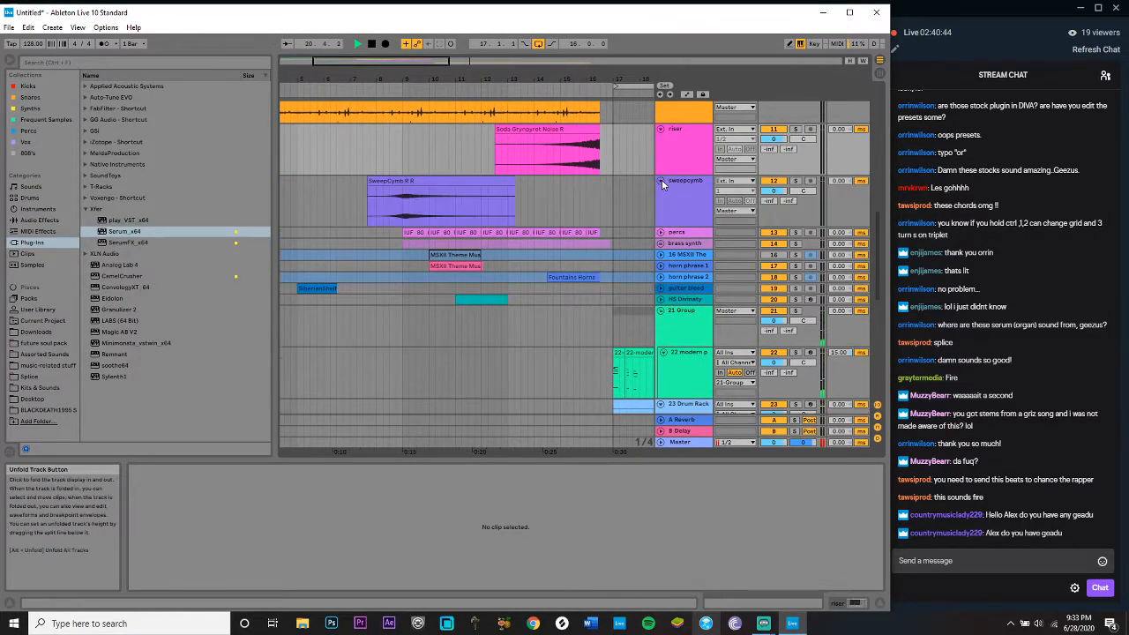
click(458, 183)
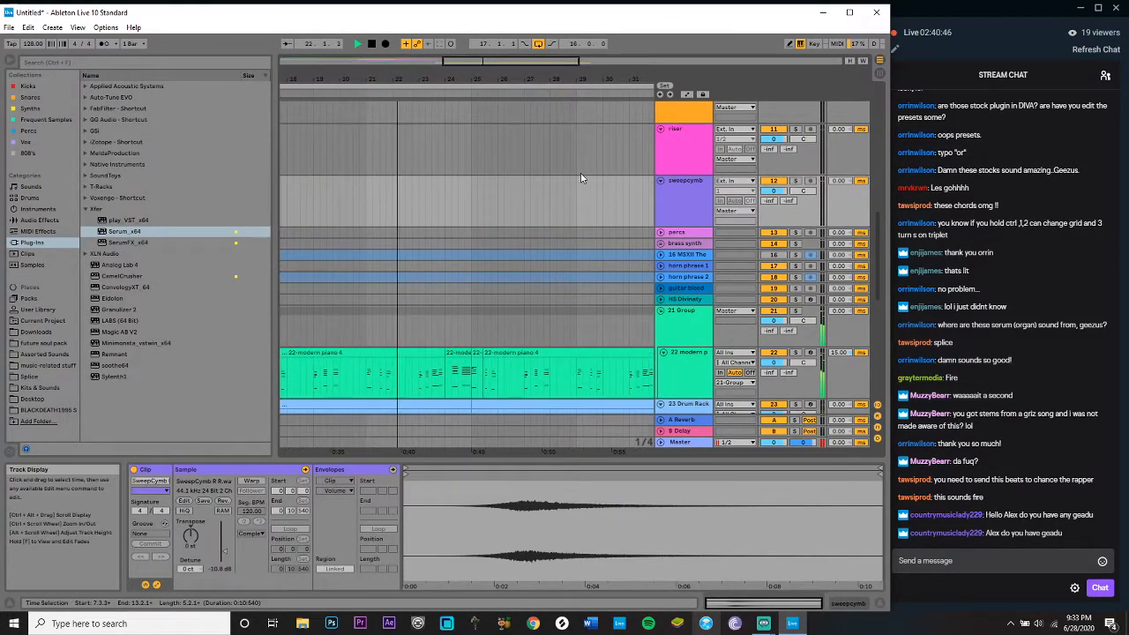
click(529, 197)
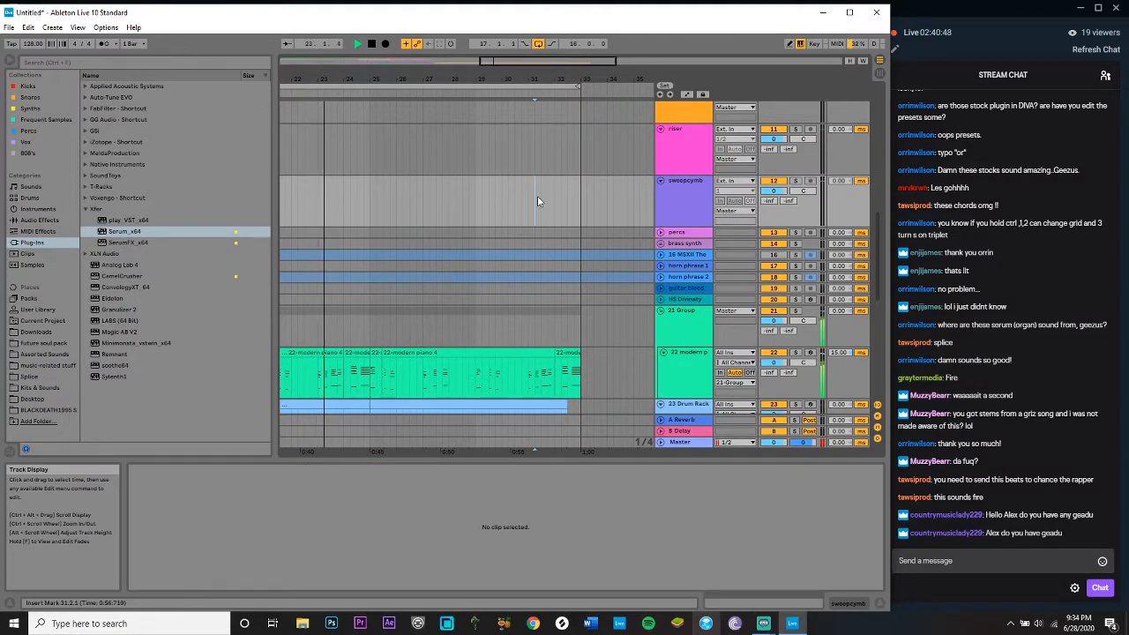
key(ctrl+v)
drag(620, 180, 601, 182)
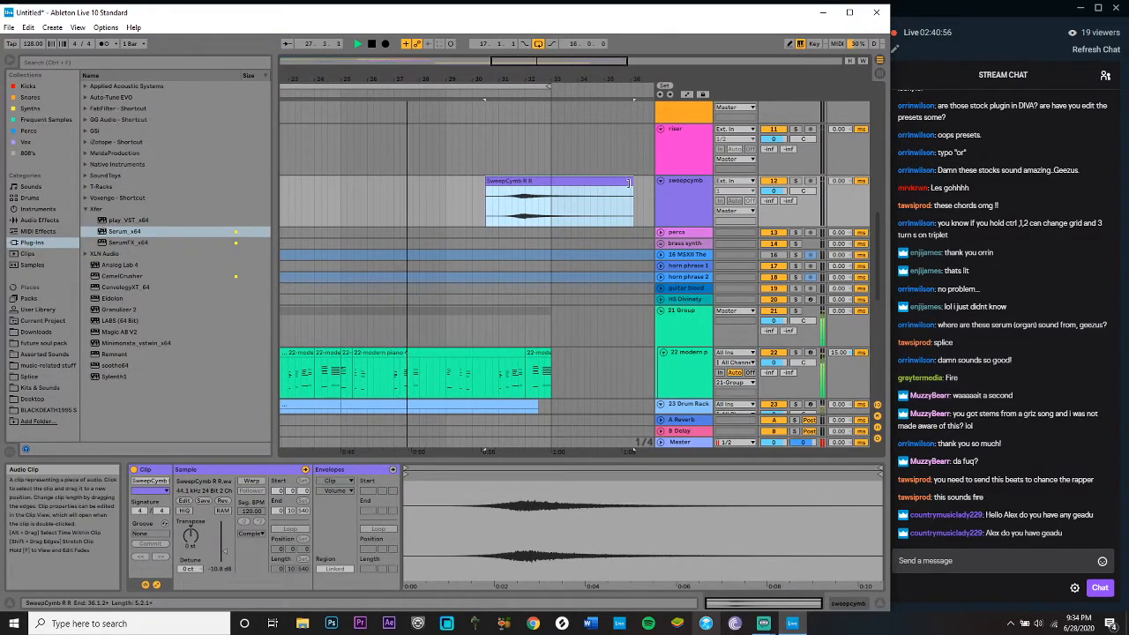
Step: Shorten the copied SweepCymb clip to a length of 1.2.0 and shift it to start at 30.4.1
drag(632, 187, 525, 192)
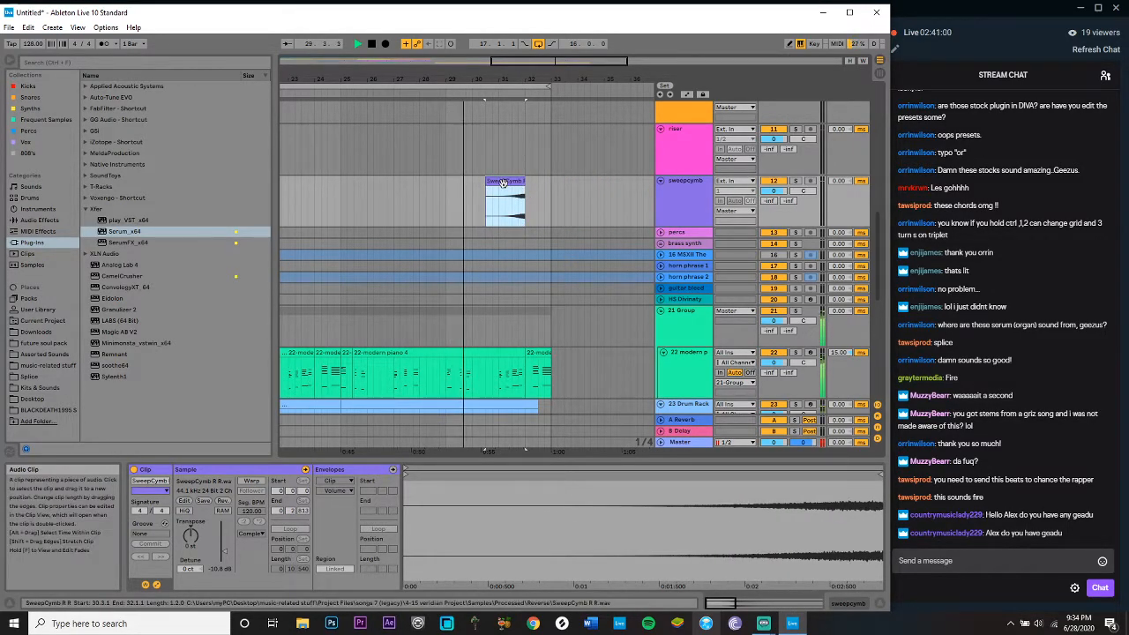
click(510, 186)
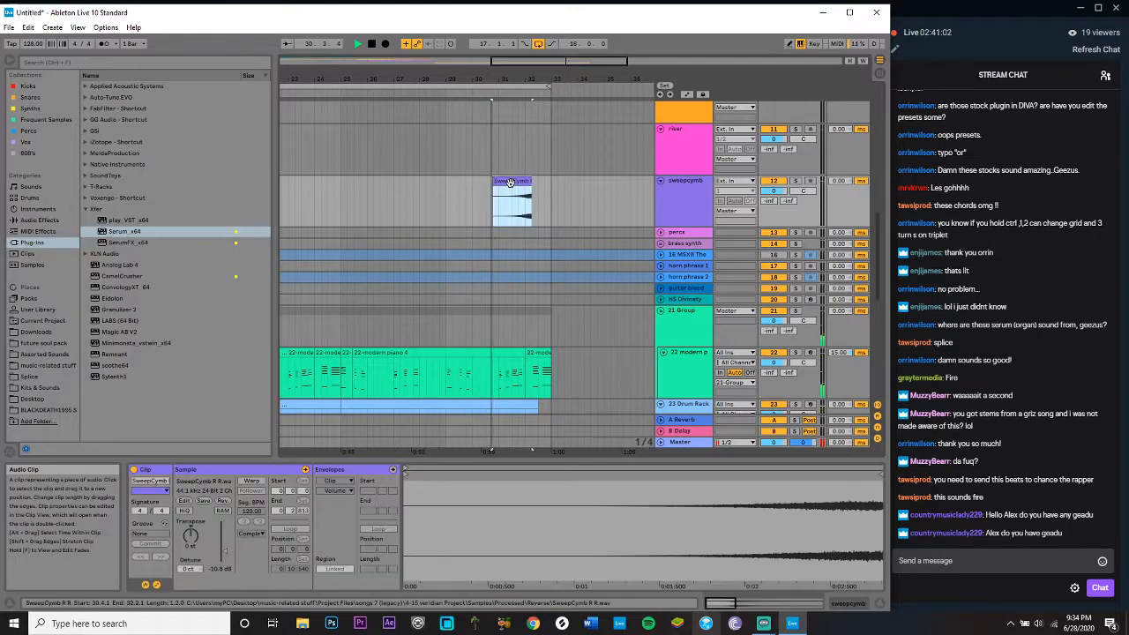
click(505, 190)
drag(505, 191, 510, 190)
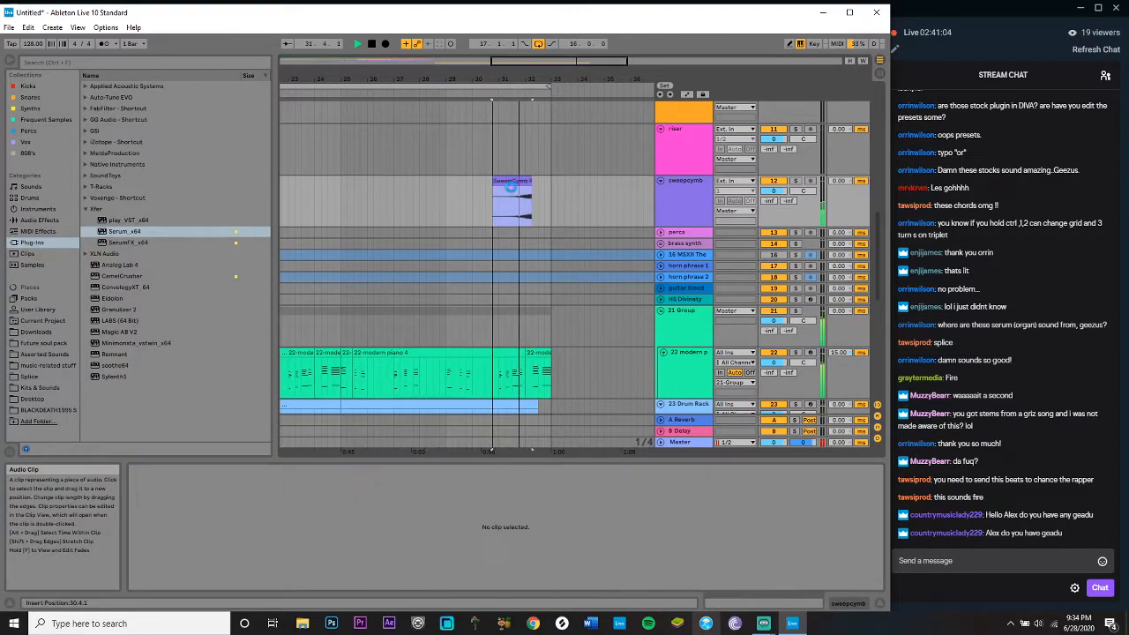
Step: Move the shortened SweepCymb clip to run from 31.3.1 to 33.1.1 and set its gain to -11.3 dB
drag(224, 549, 224, 565)
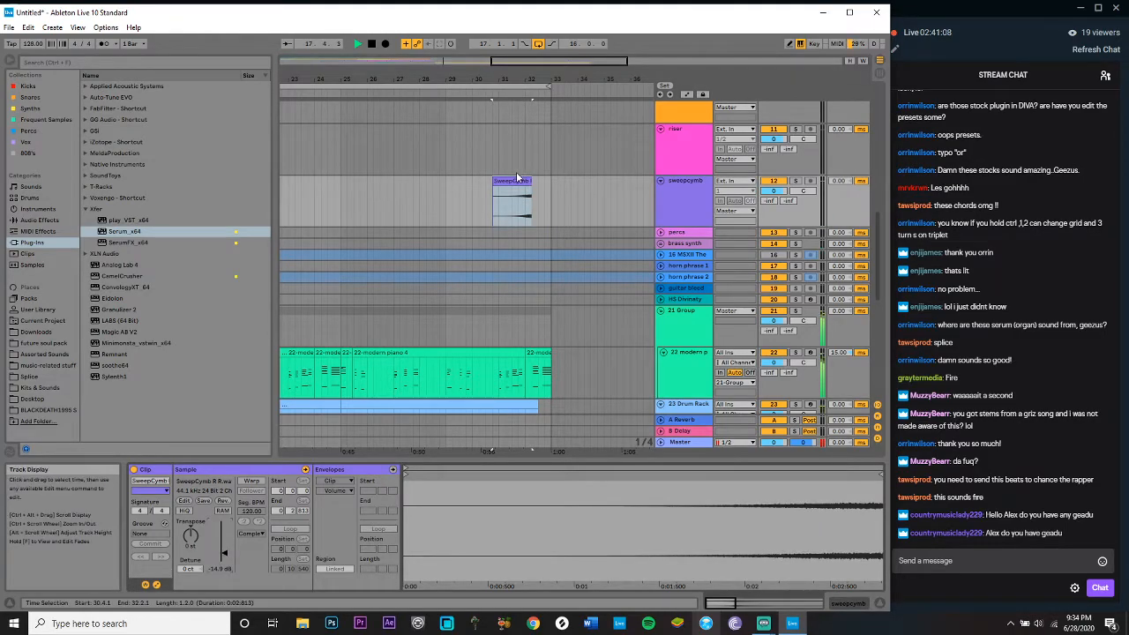
mouse_move(517, 178)
mouse_down()
mouse_move(548, 184)
mouse_move(531, 187)
mouse_up()
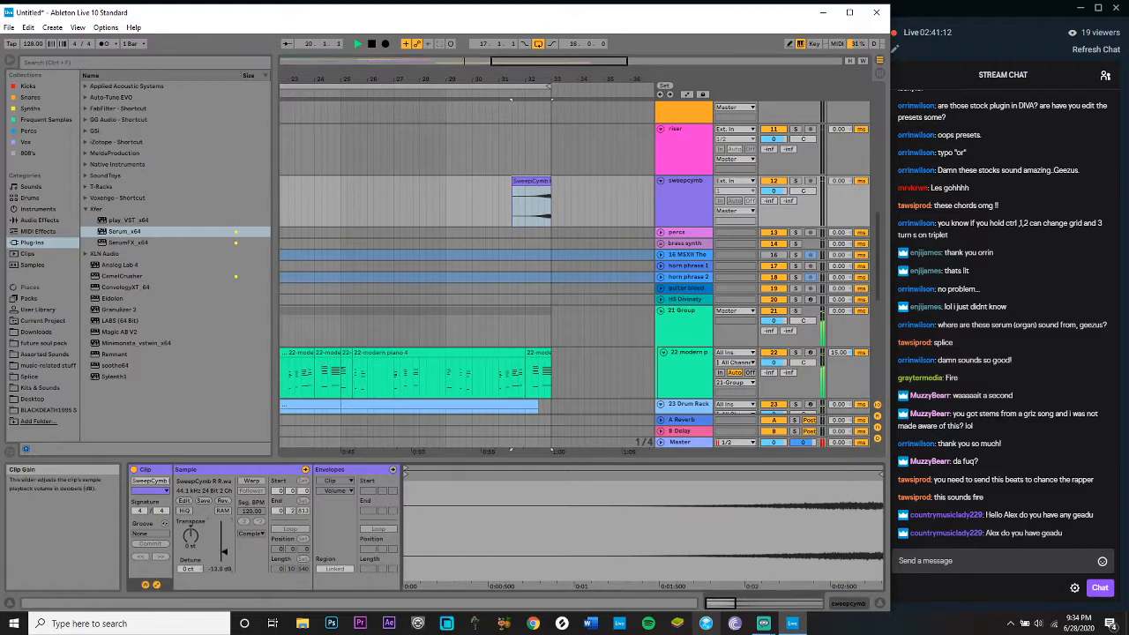
scroll(477, 305, down, 10)
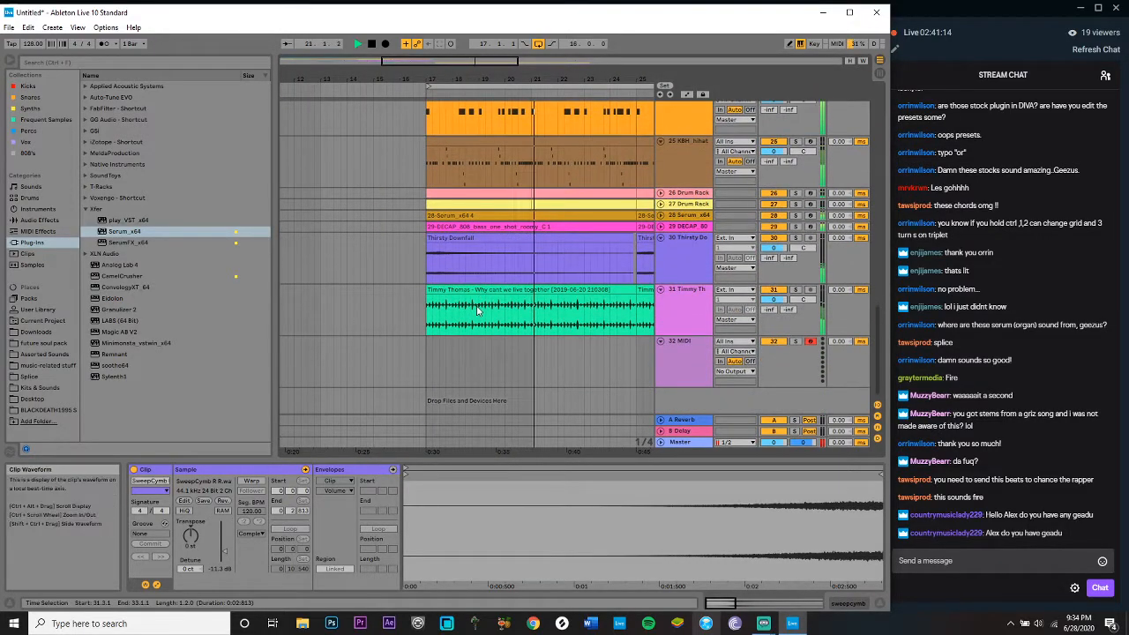
Step: Search the plug-ins for "diva" and load the u-he Diva synth onto MIDI track 32
click(685, 376)
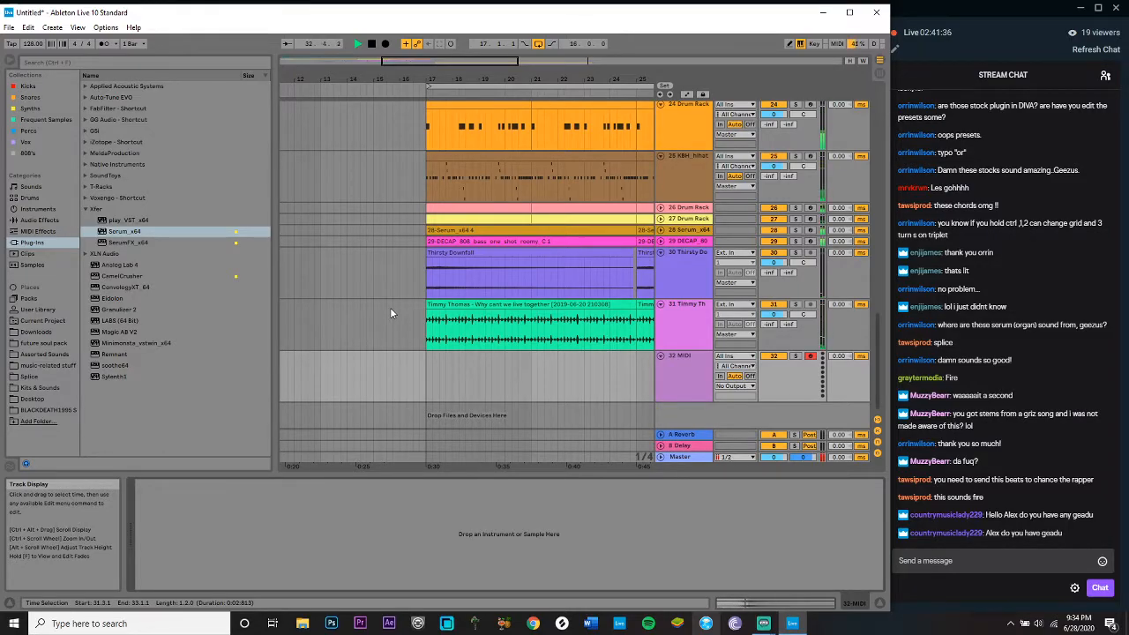
key(space)
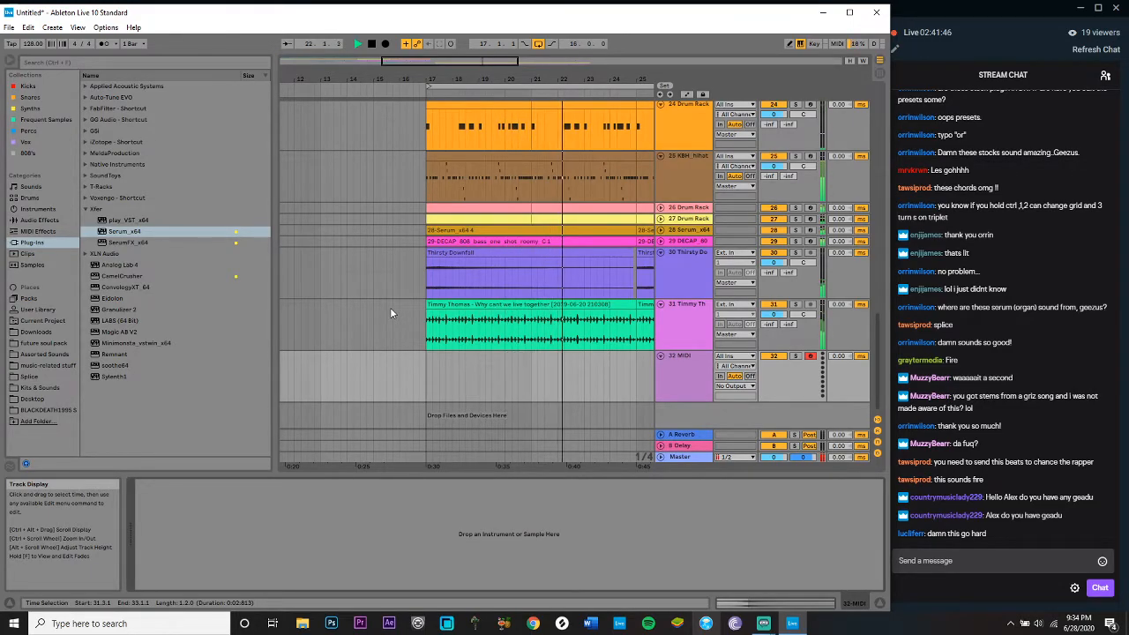
scroll(529, 353, right, 1)
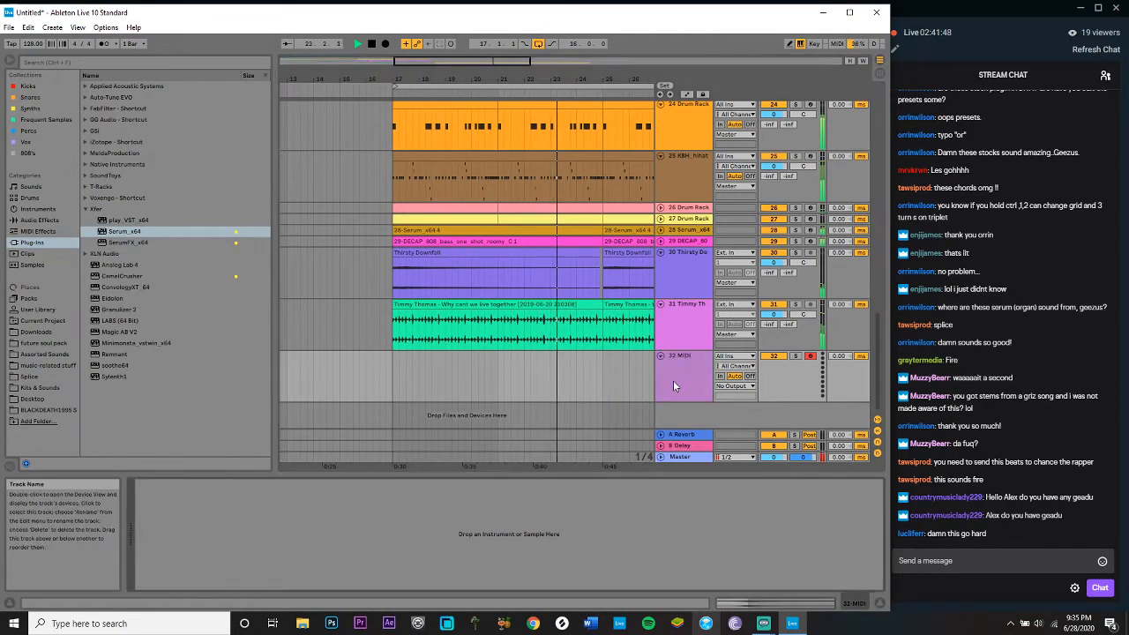
click(49, 61)
text(d)
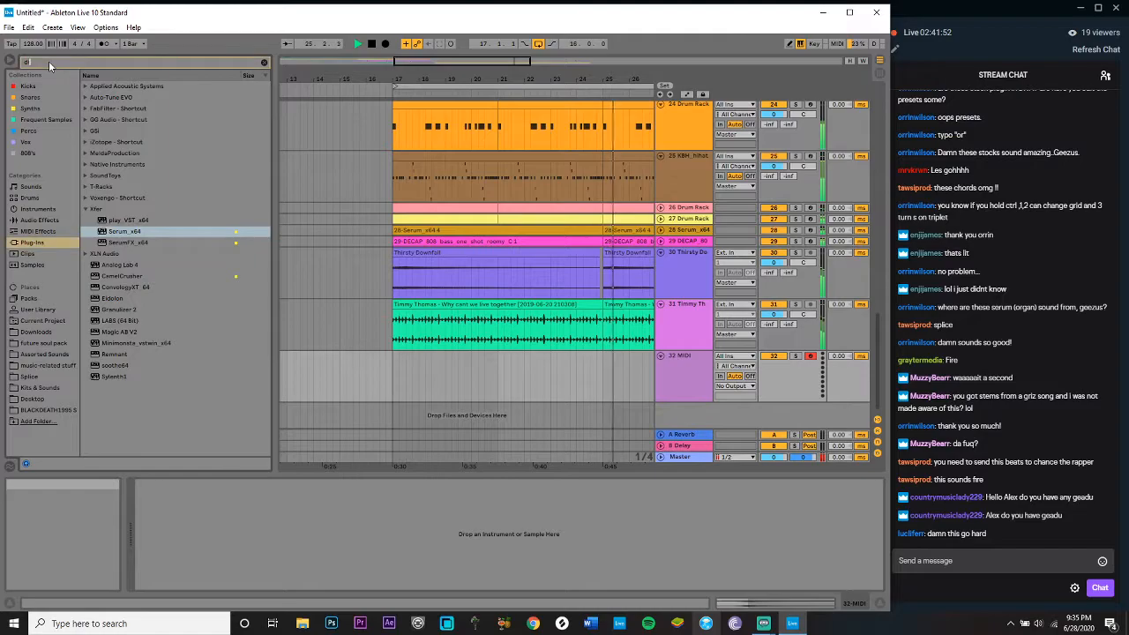
text(iva)
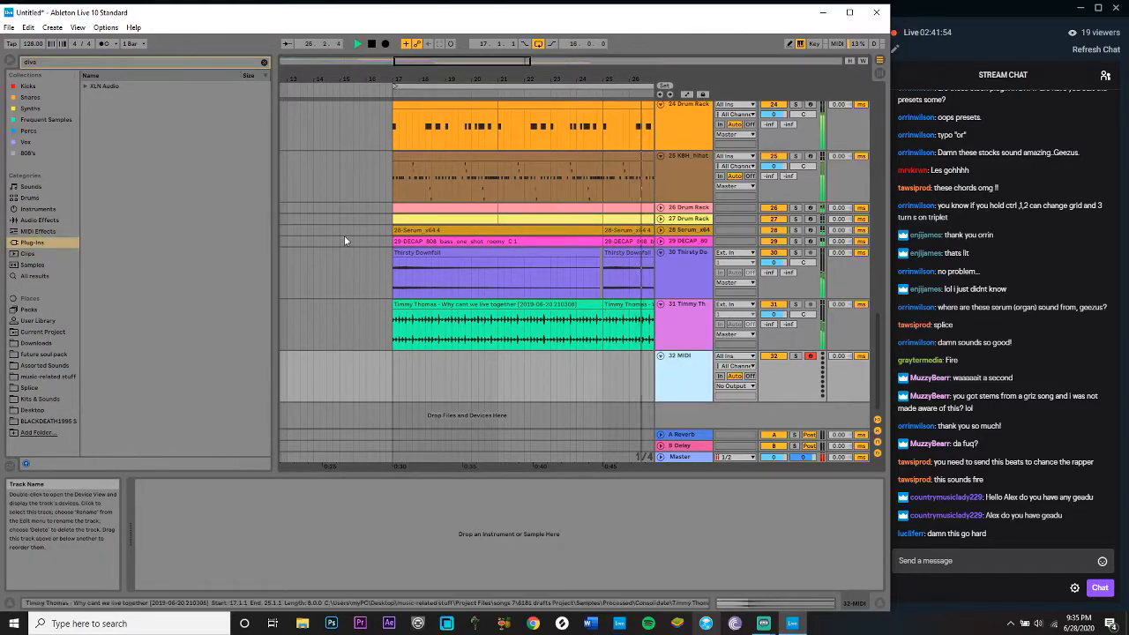
click(85, 85)
click(91, 97)
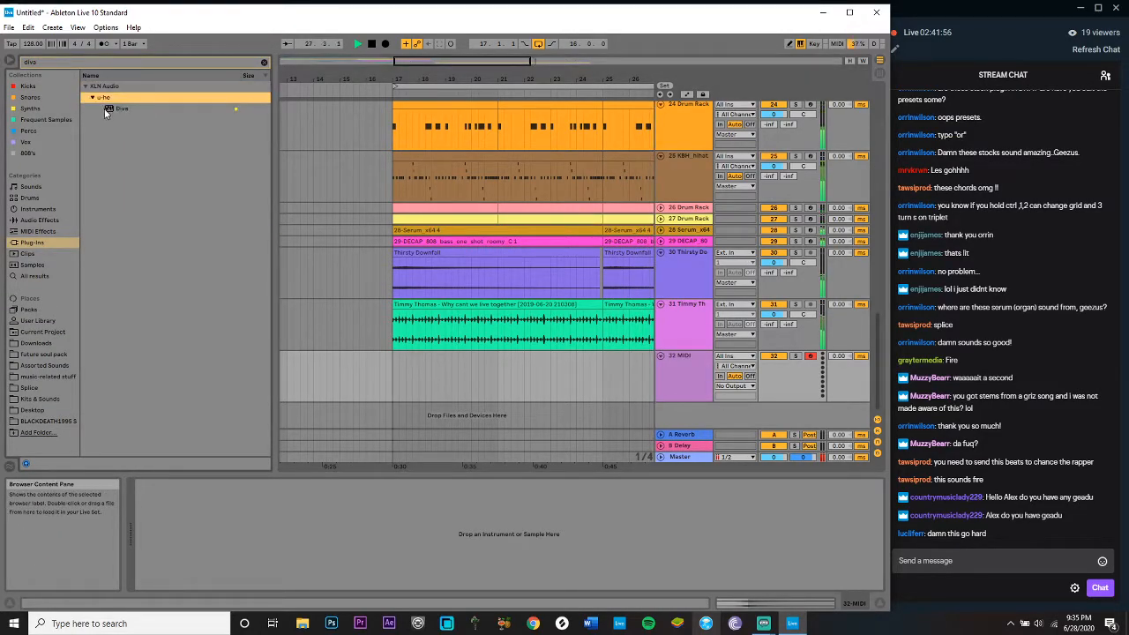
click(106, 110)
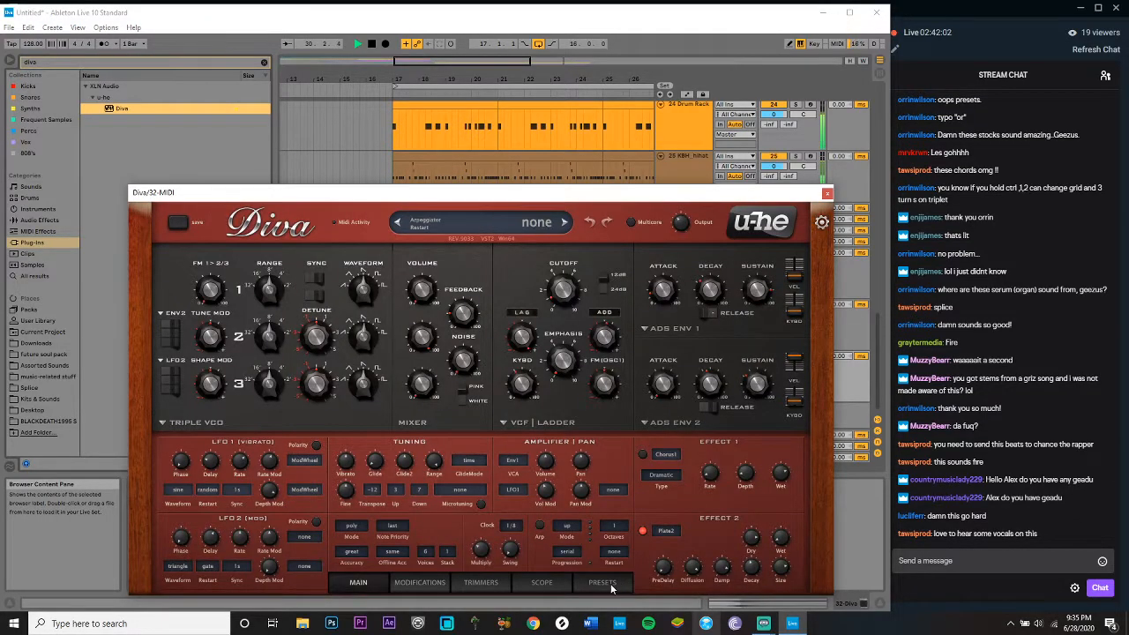
Step: Load the Lead - Synth Flute preset from Diva's Neptune Funk, Soul & Disco folder
click(609, 583)
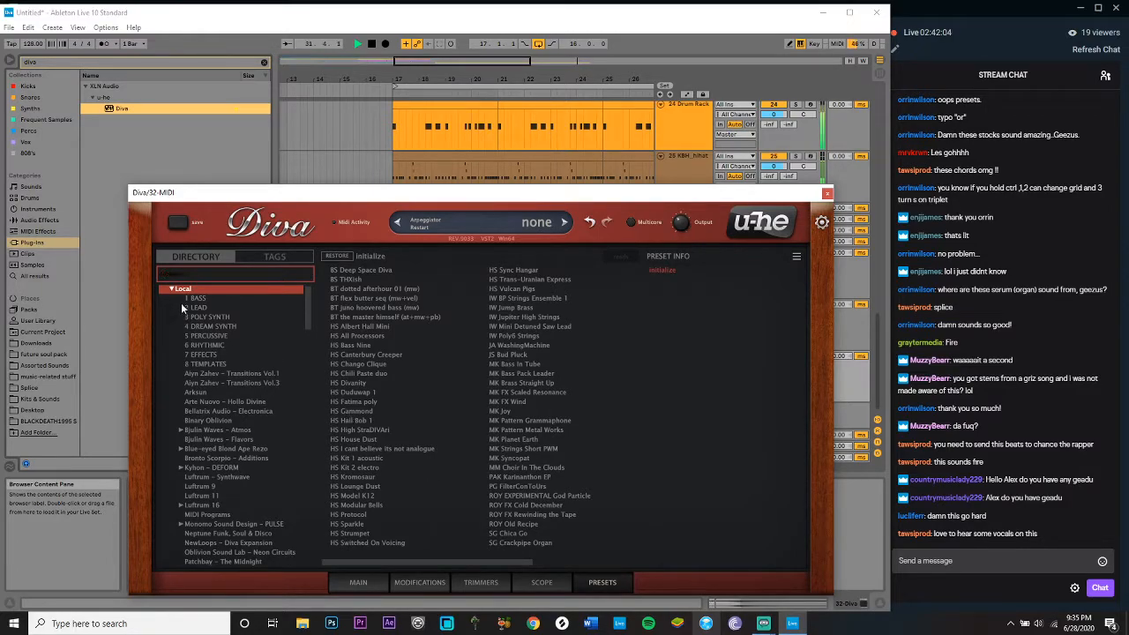
scroll(223, 435, down, 4)
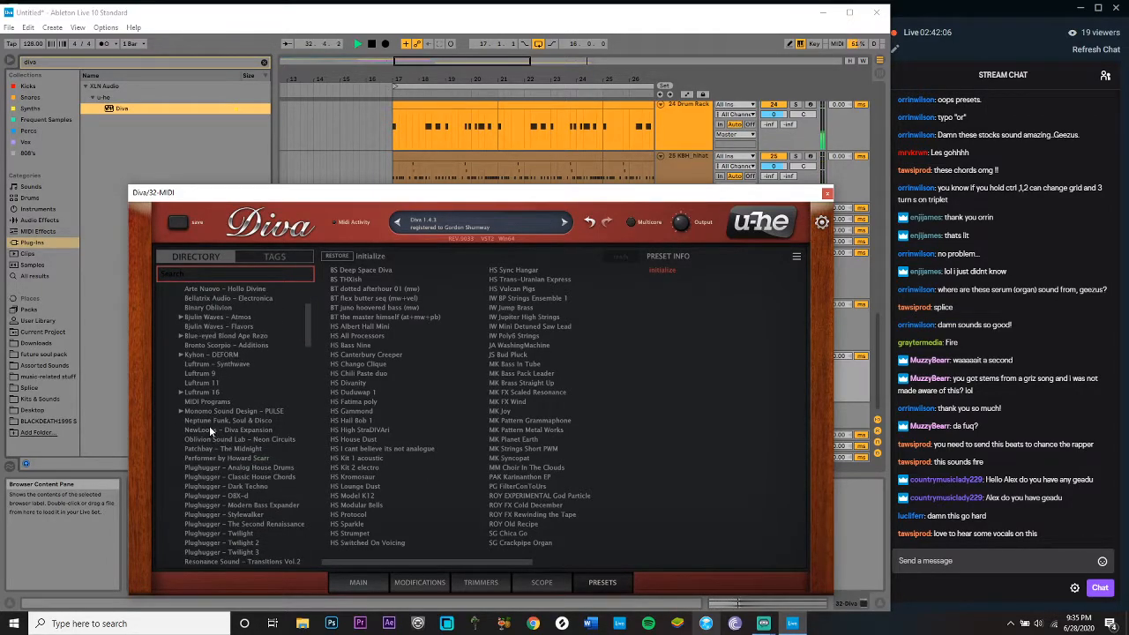
click(209, 423)
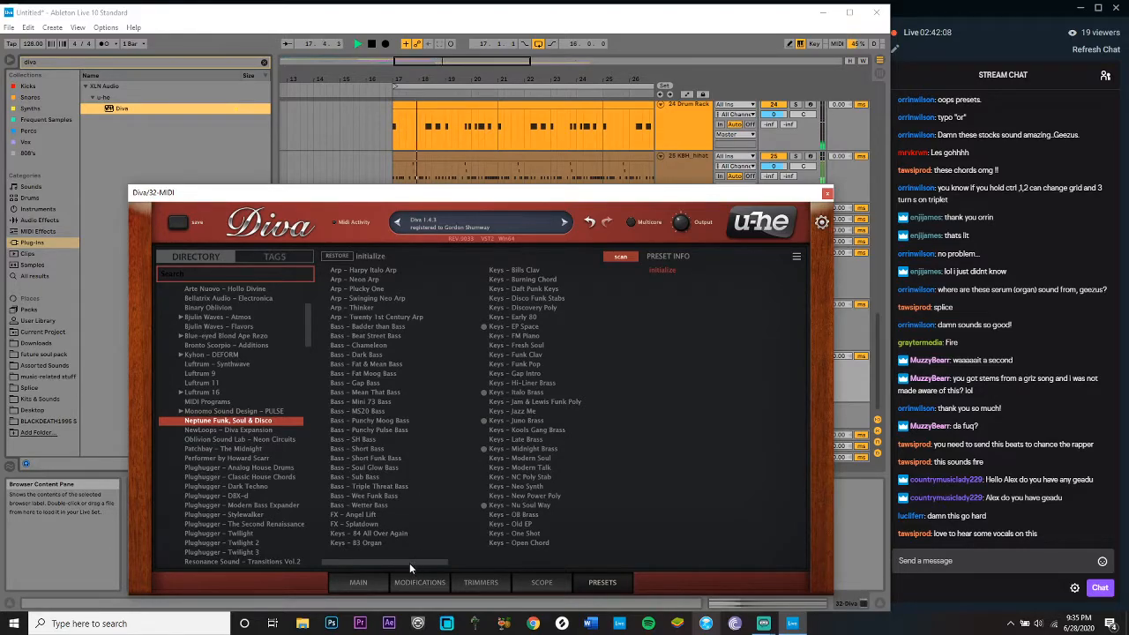
drag(410, 563, 502, 571)
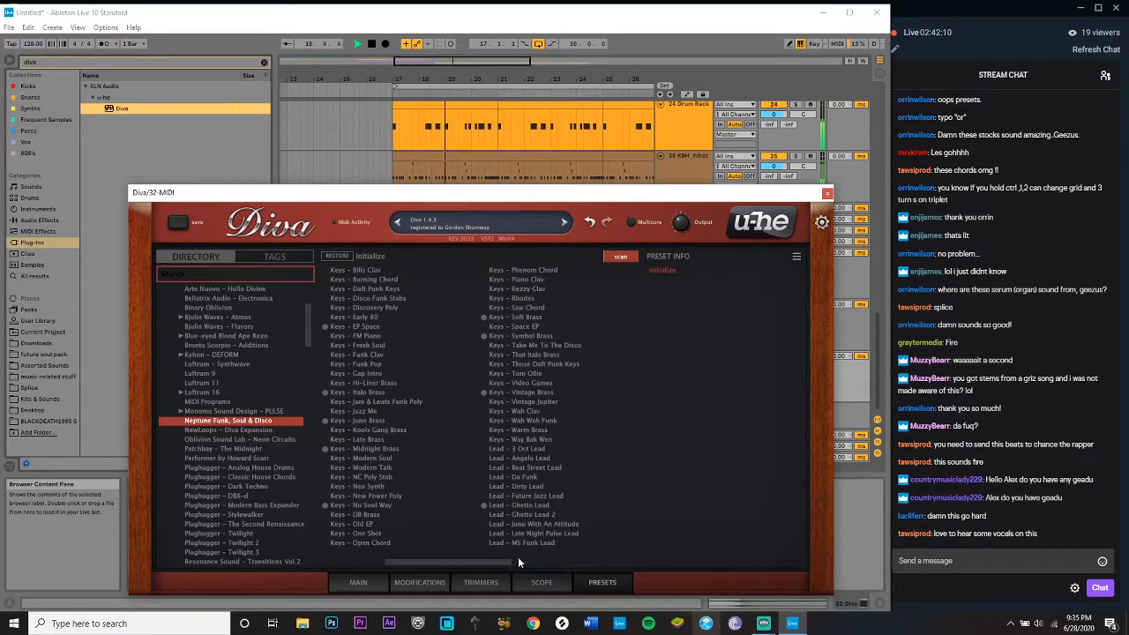
click(517, 562)
click(582, 562)
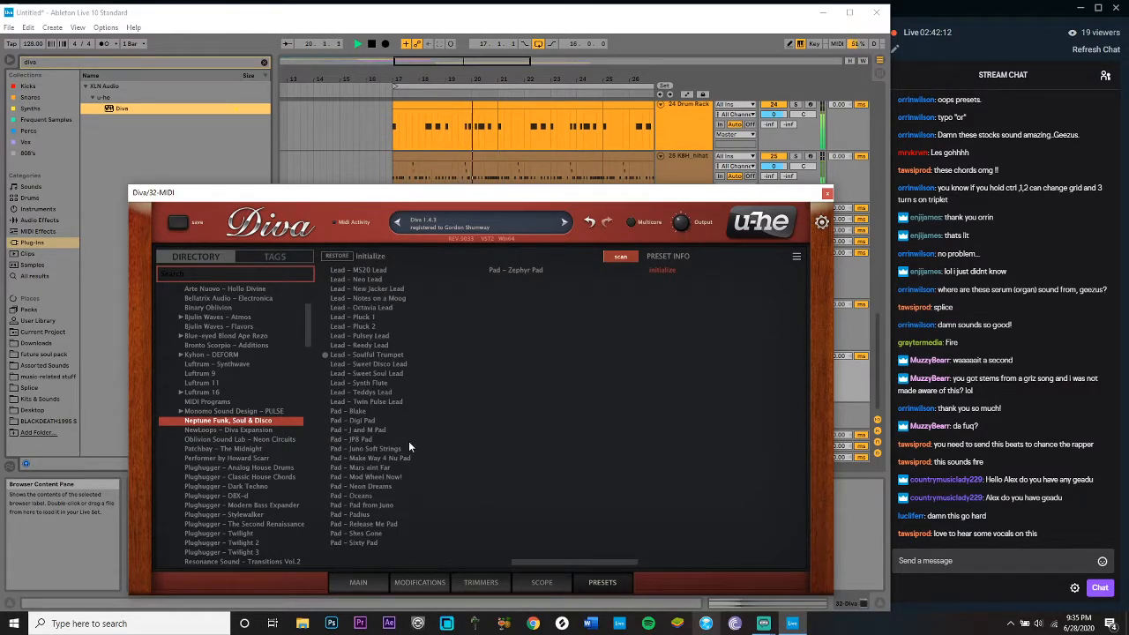
click(345, 381)
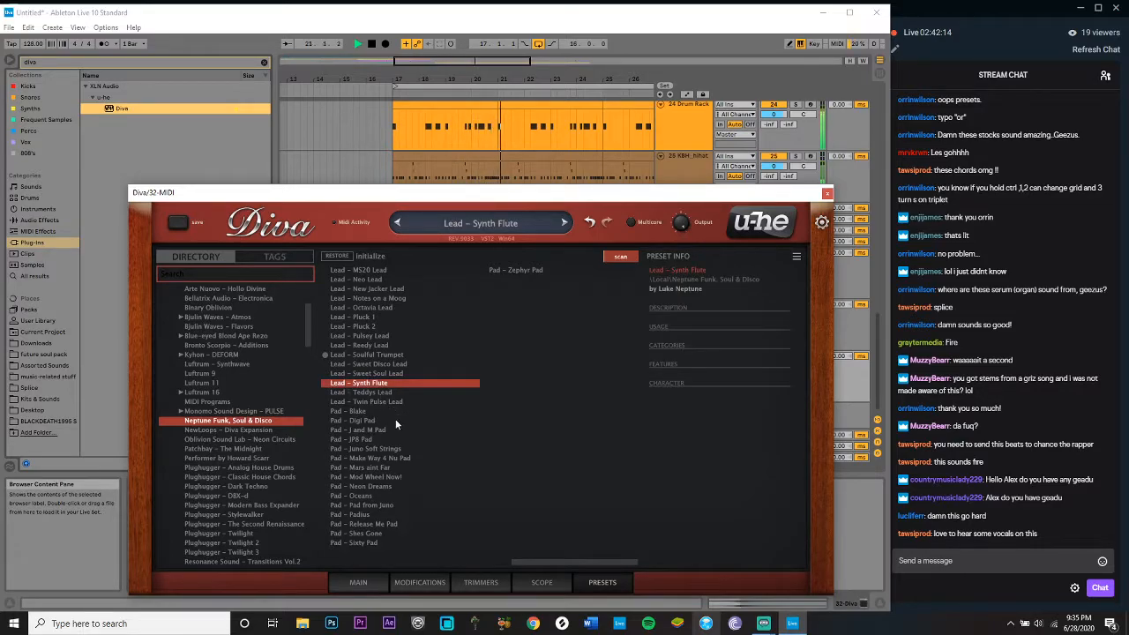
Step: Stop playback, step Diva back through the Neptune presets to Lead - Neo Lead, and show its main synth page
key(space)
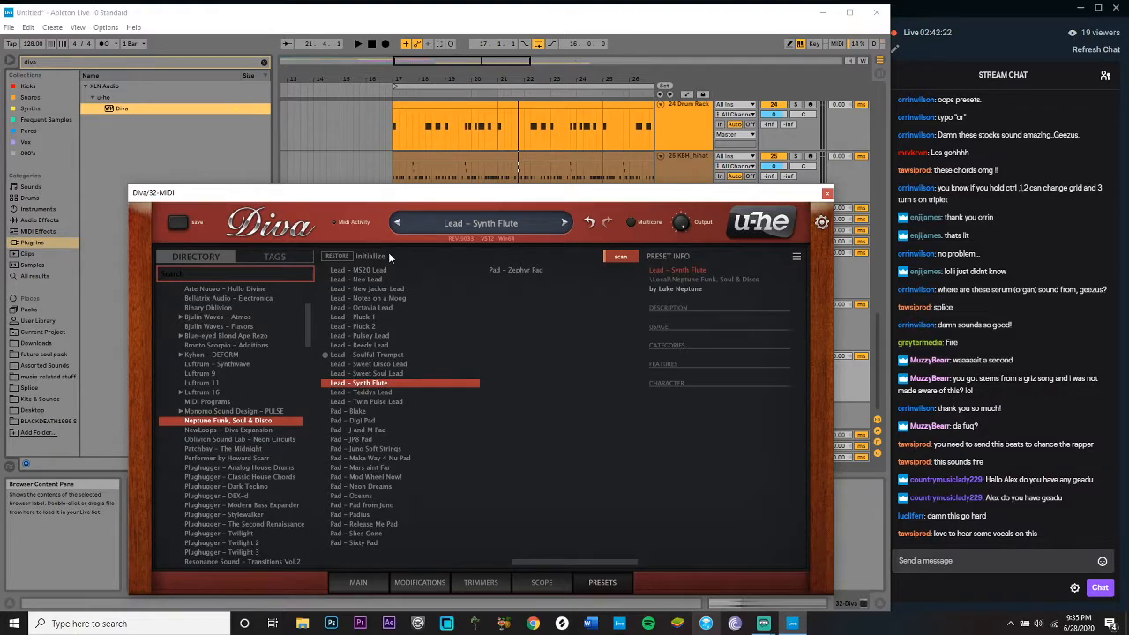
click(397, 225)
click(397, 225)
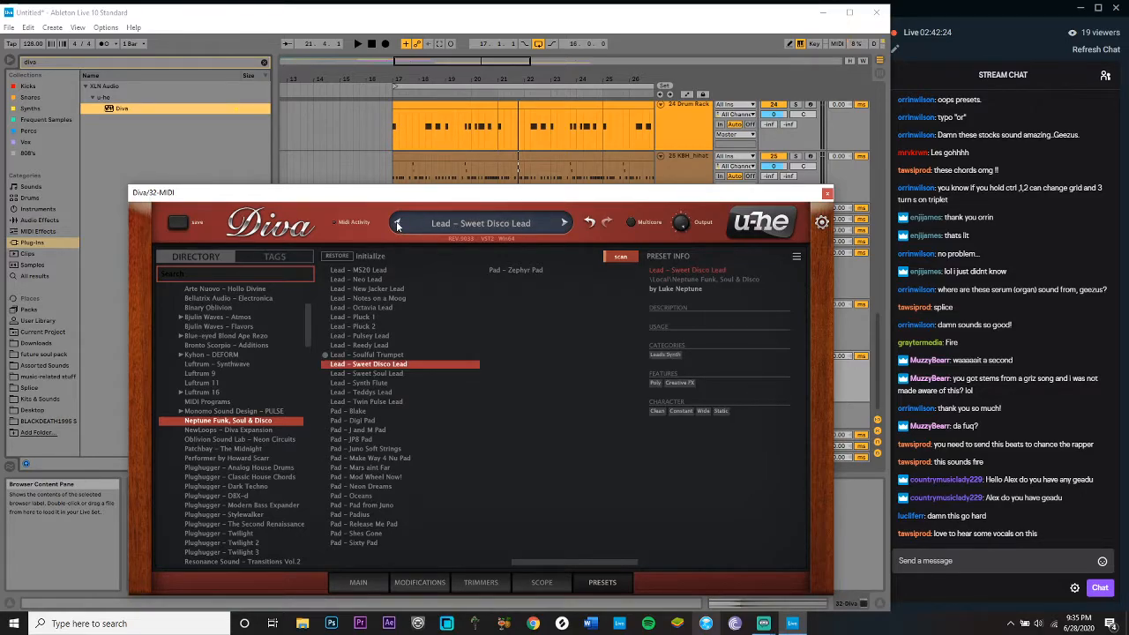
click(397, 225)
click(397, 225)
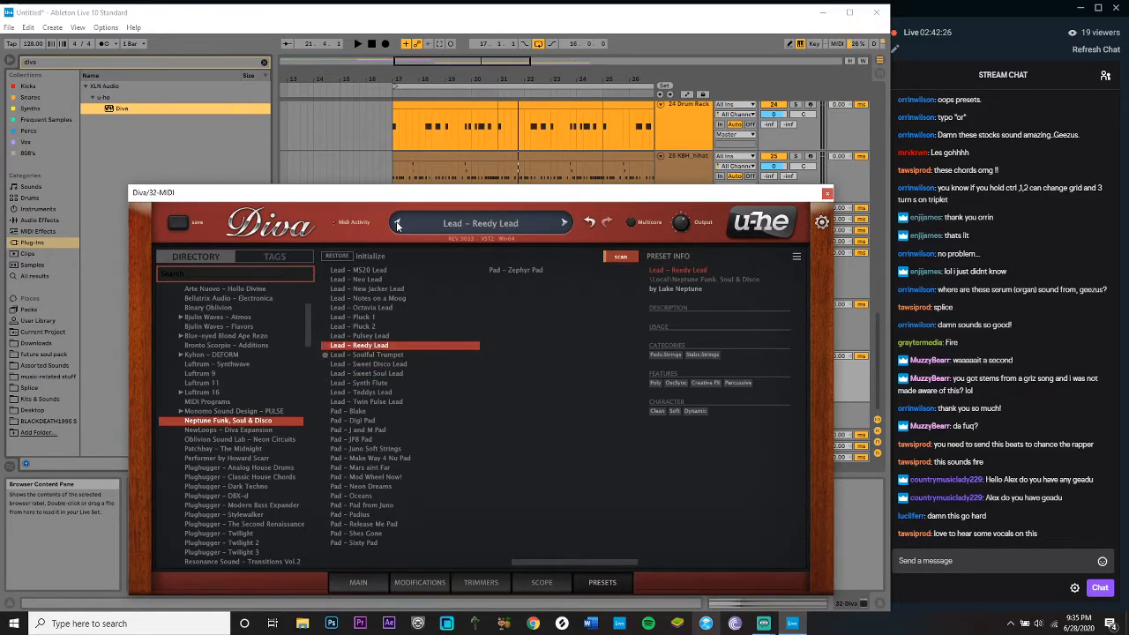
click(397, 225)
click(397, 225)
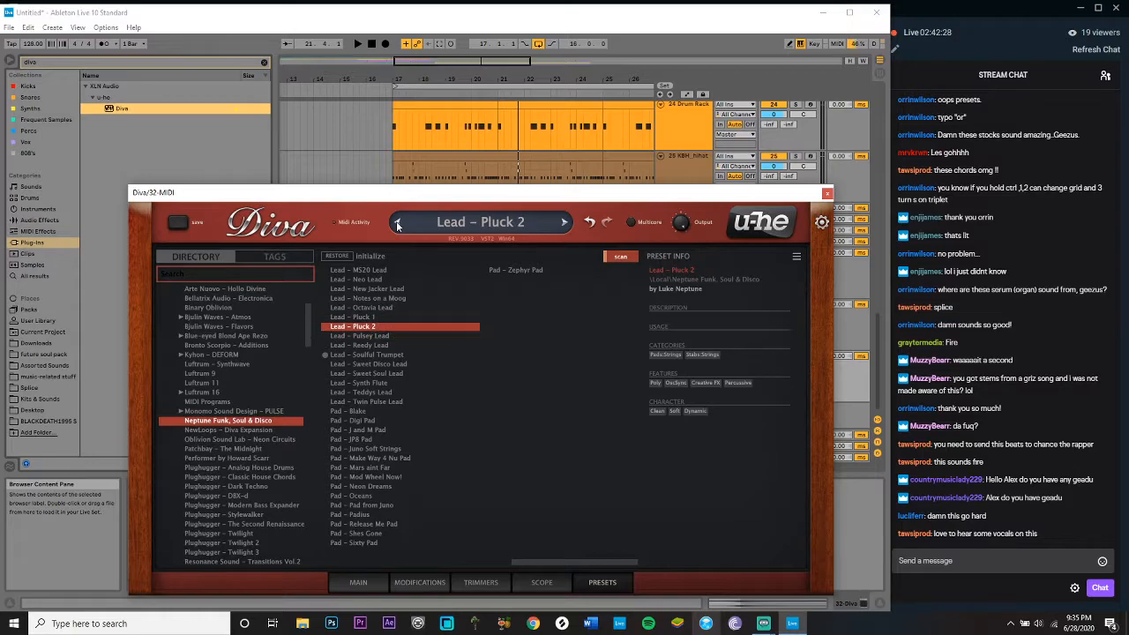
click(397, 225)
click(396, 225)
click(397, 225)
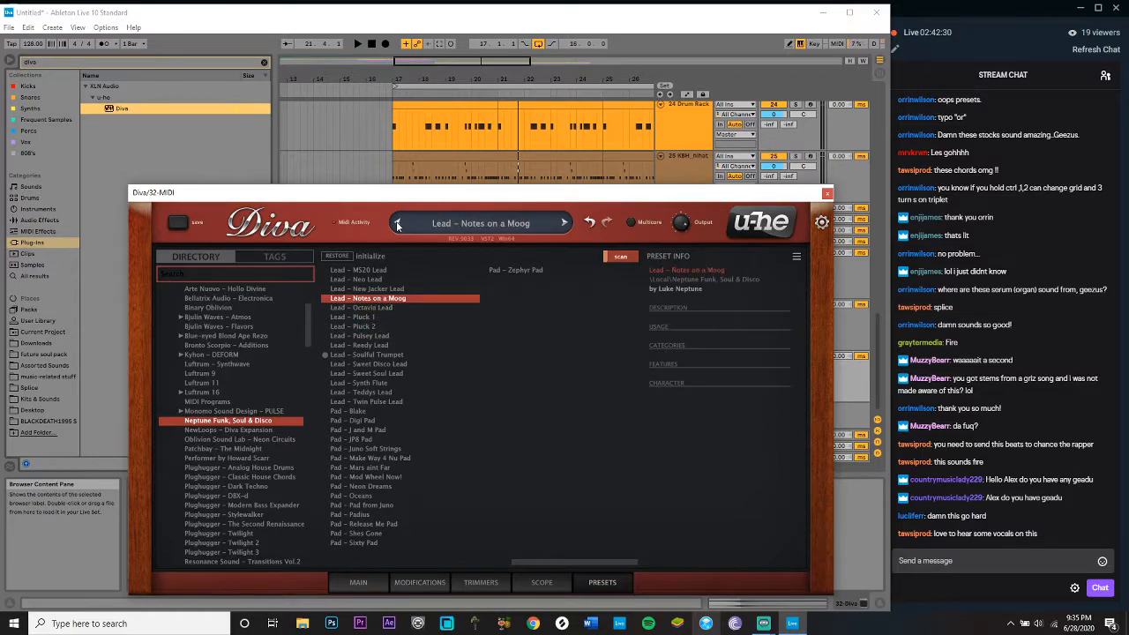
click(396, 225)
click(397, 225)
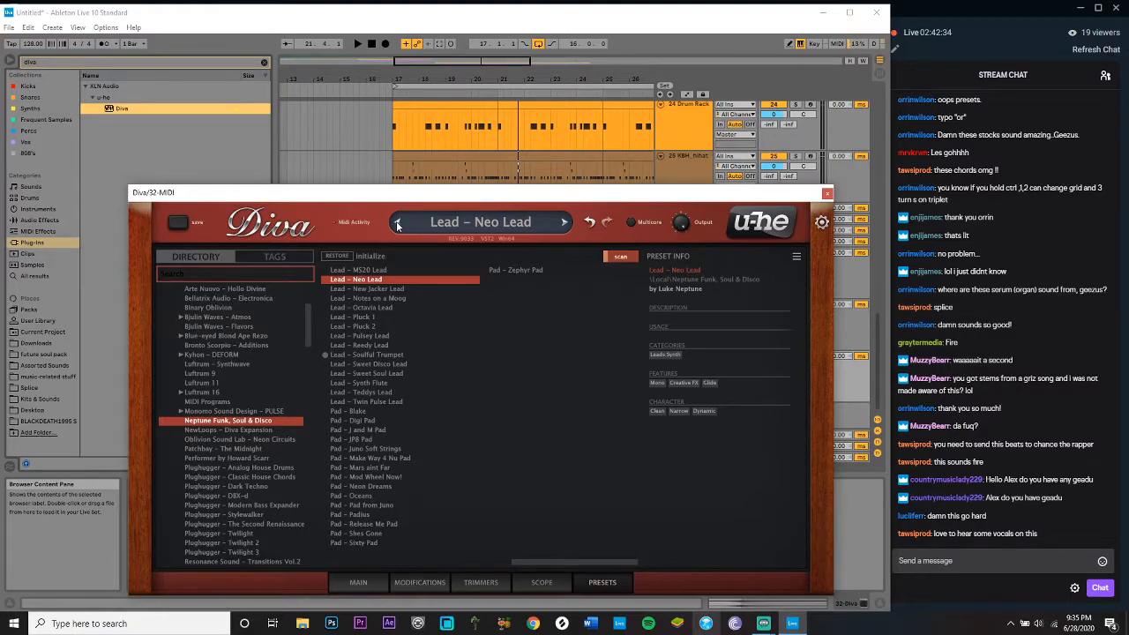
click(373, 587)
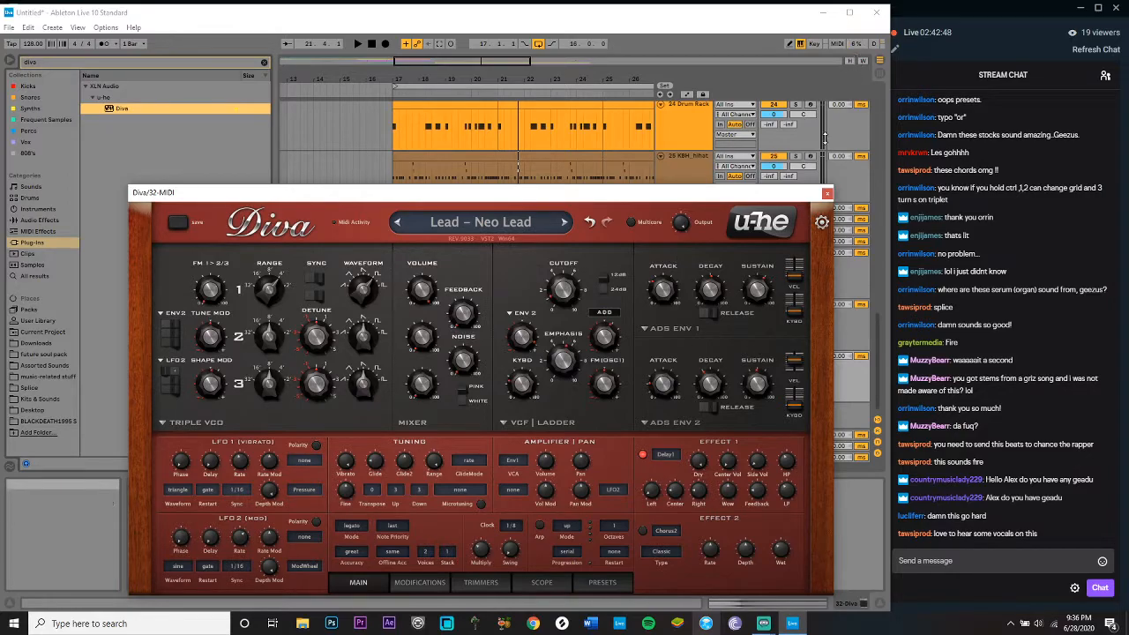
Step: Close the Diva window and audition the Neo Lead sound over the beat from bar 17
click(826, 192)
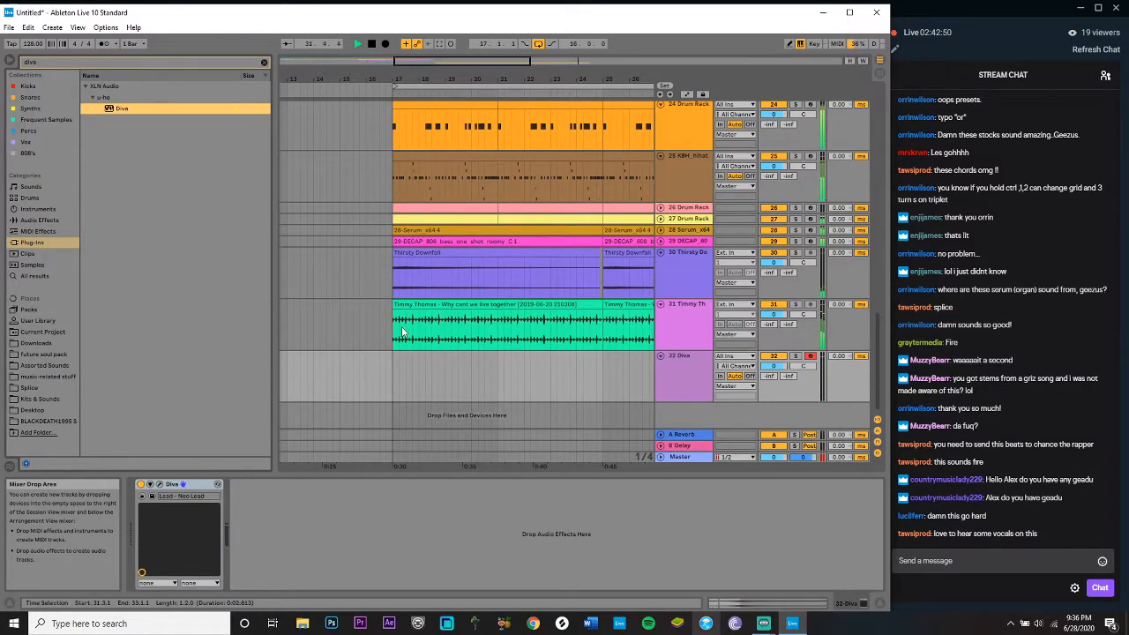
click(391, 365)
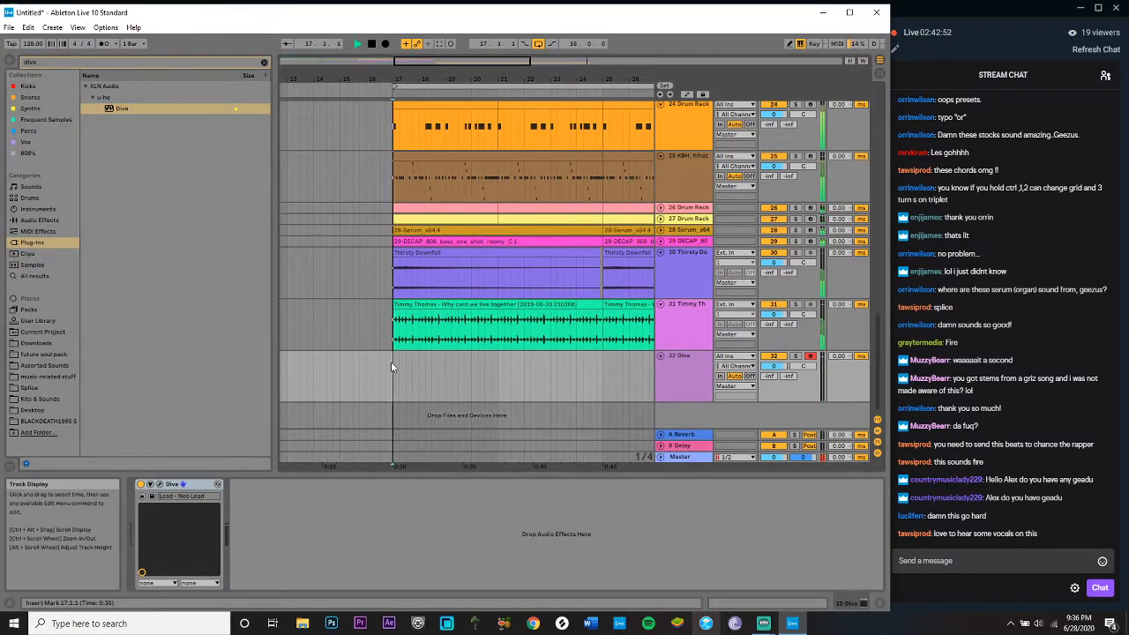
key(space)
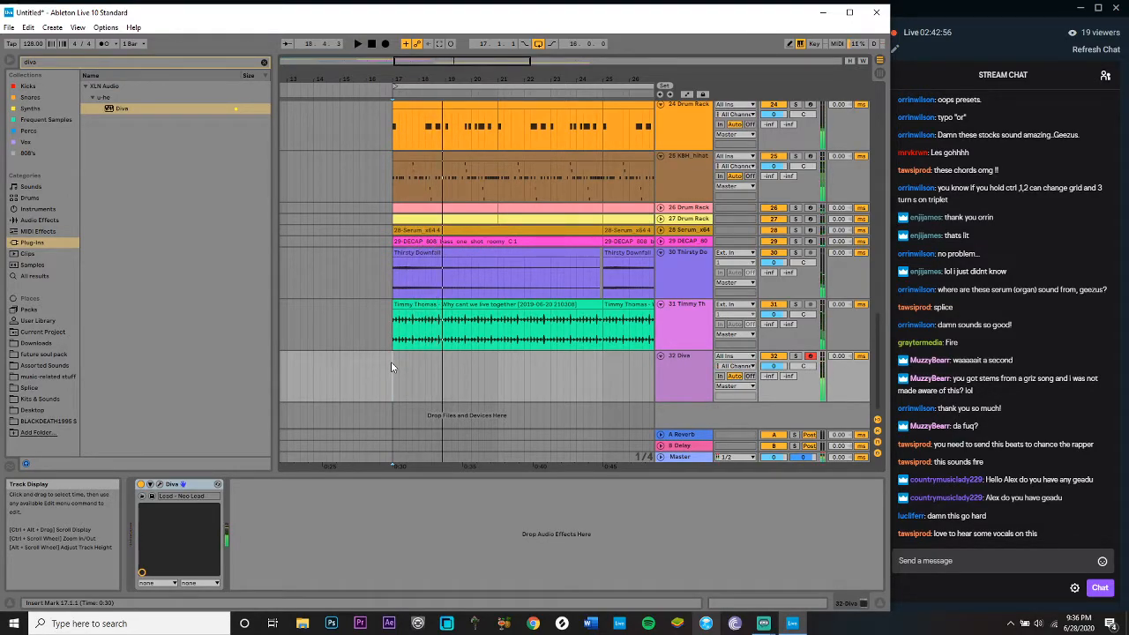
Step: Reopen Diva, step back to the Lead - Future Jazz Lead preset, and try it over the beat
click(182, 484)
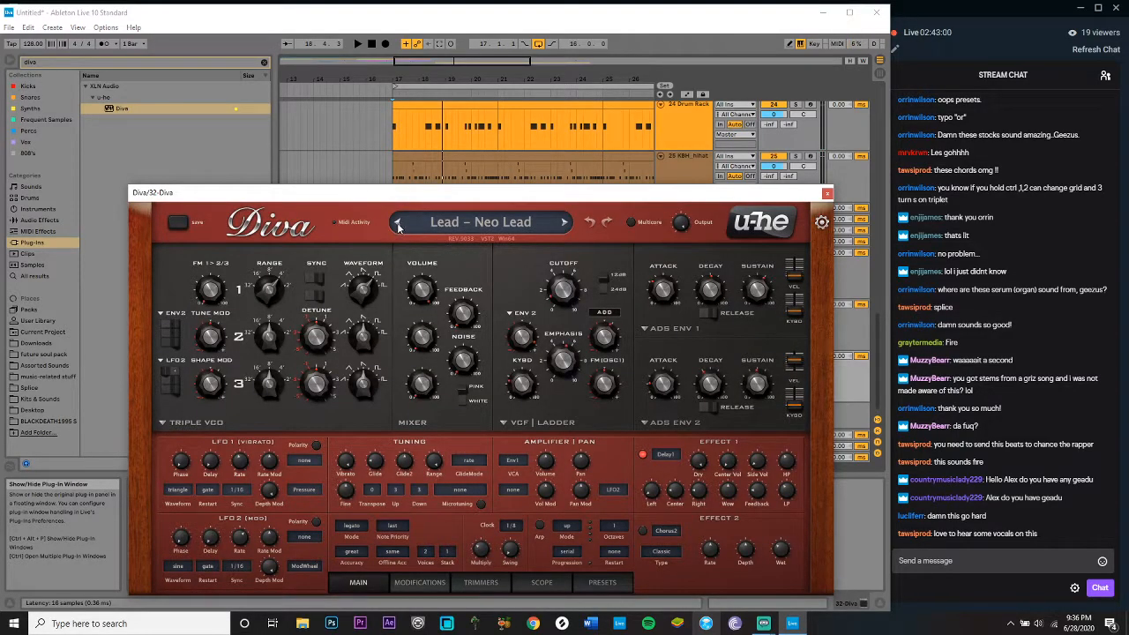
click(398, 224)
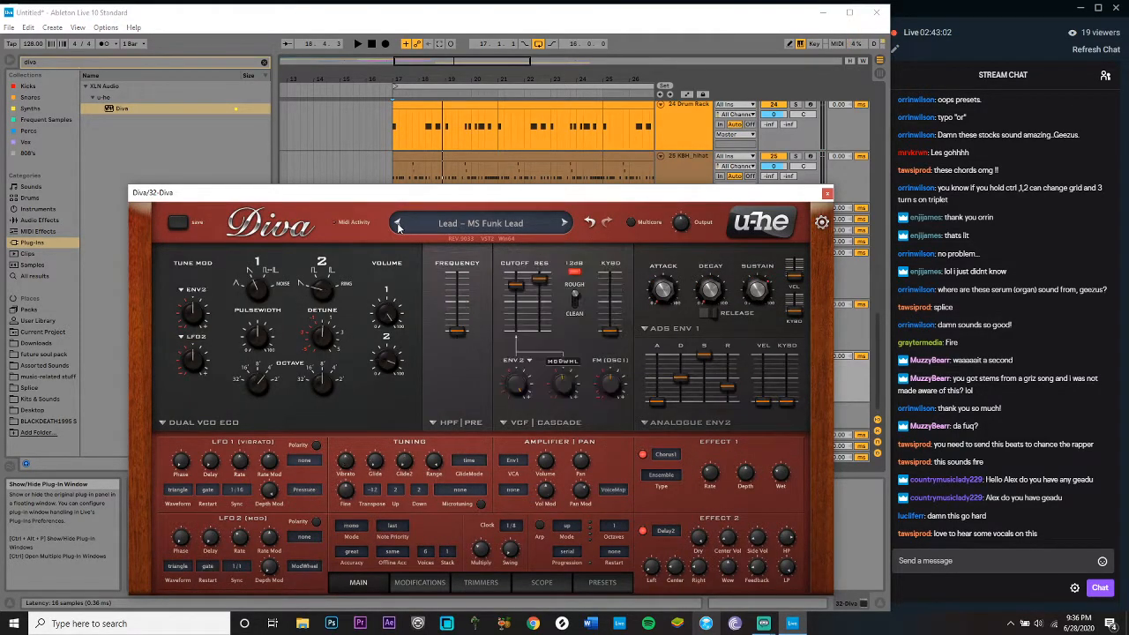
click(398, 224)
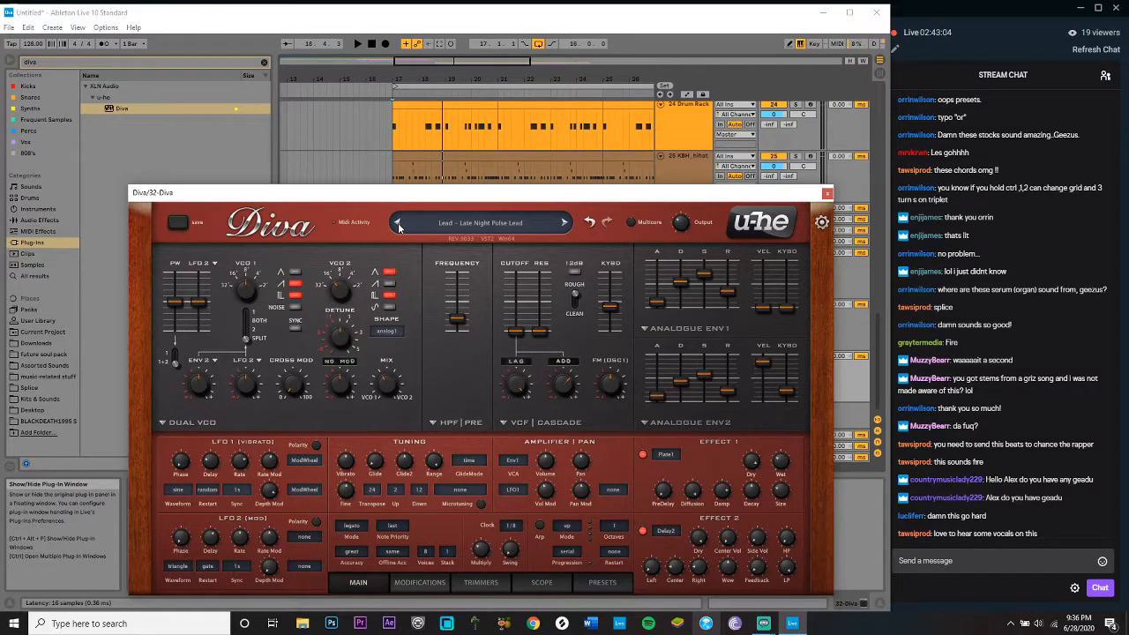
click(398, 224)
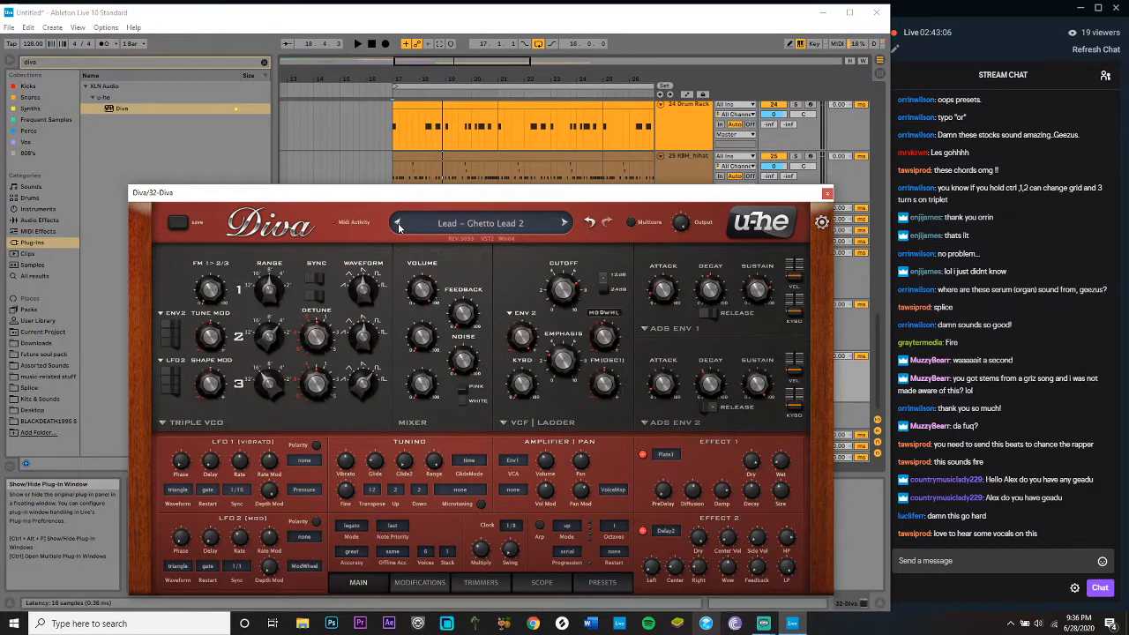
click(398, 224)
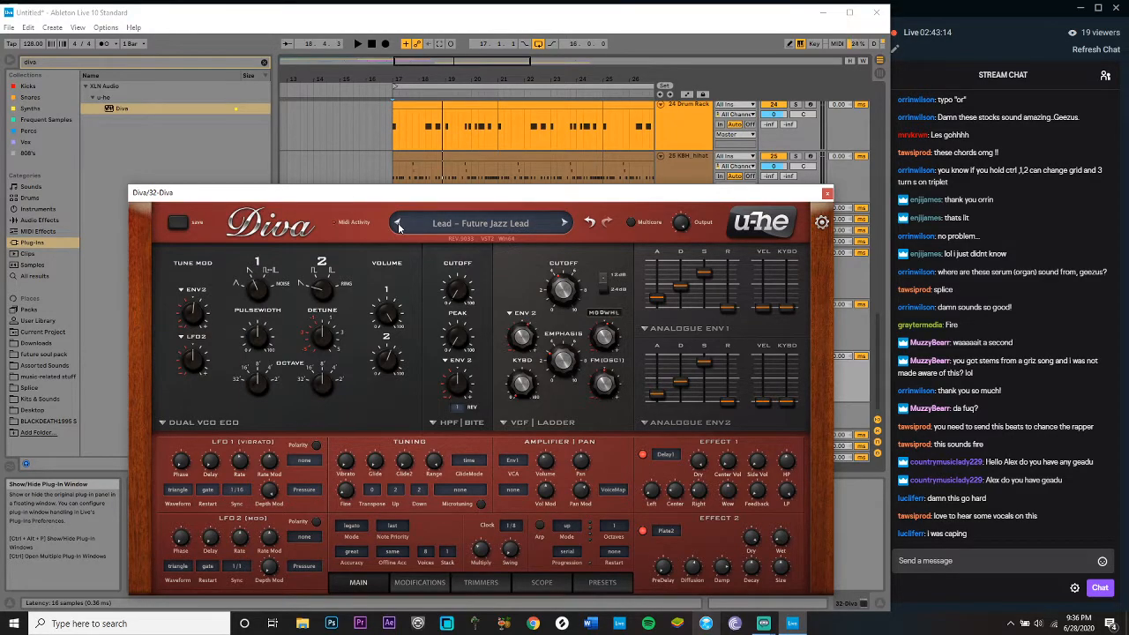
key(space)
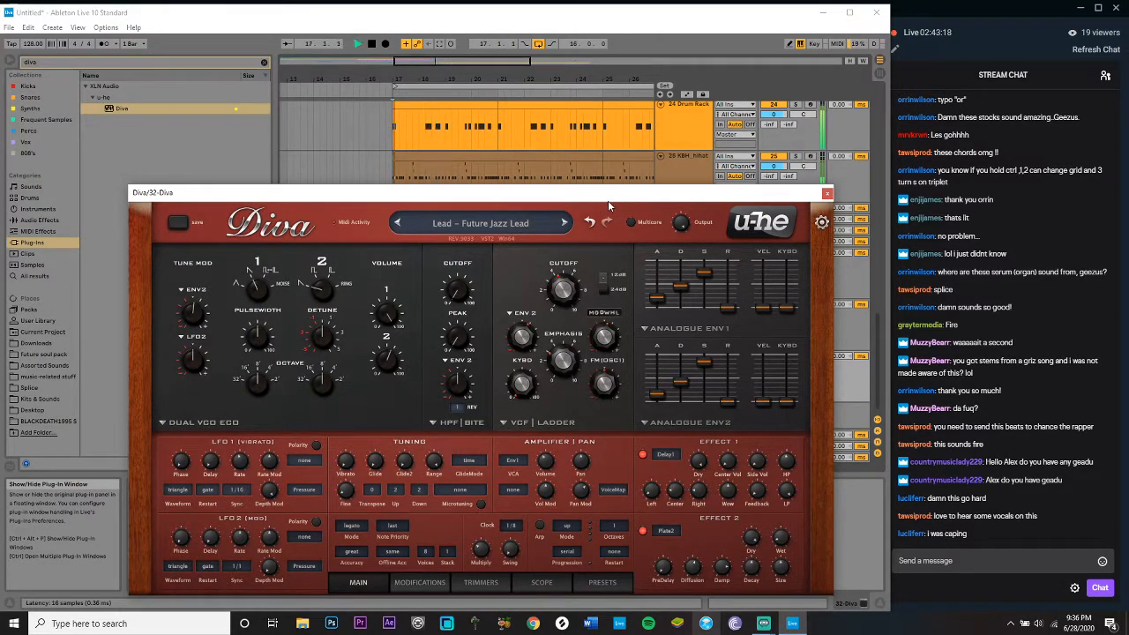
key(space)
Step: Step Diva back to the Lead - 3 Oct Lead preset and close its window
click(396, 223)
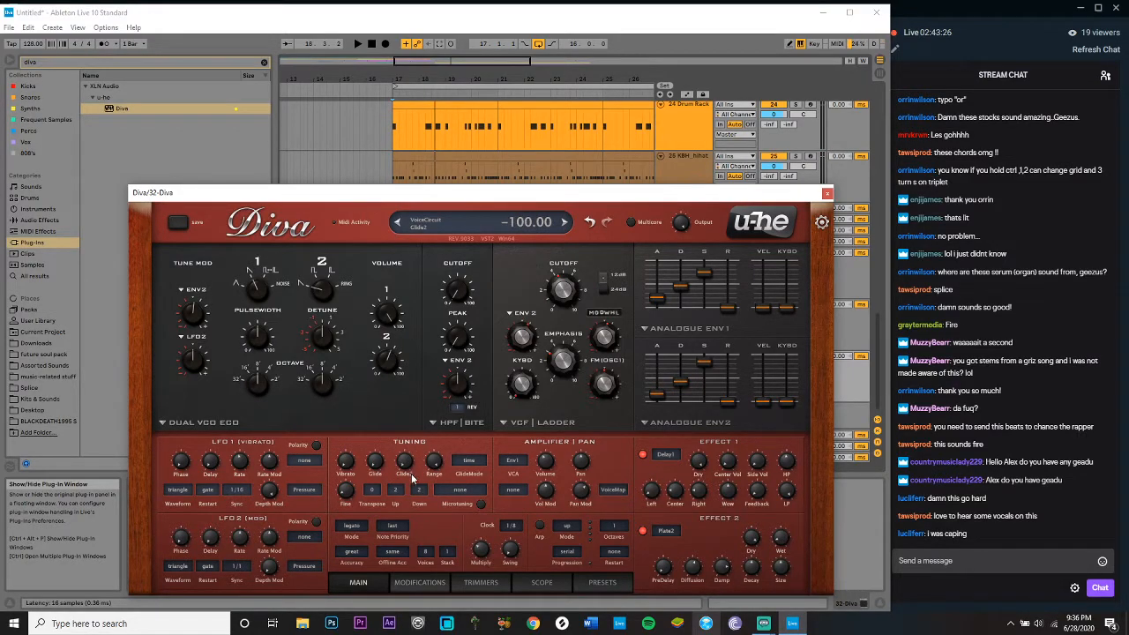
click(396, 223)
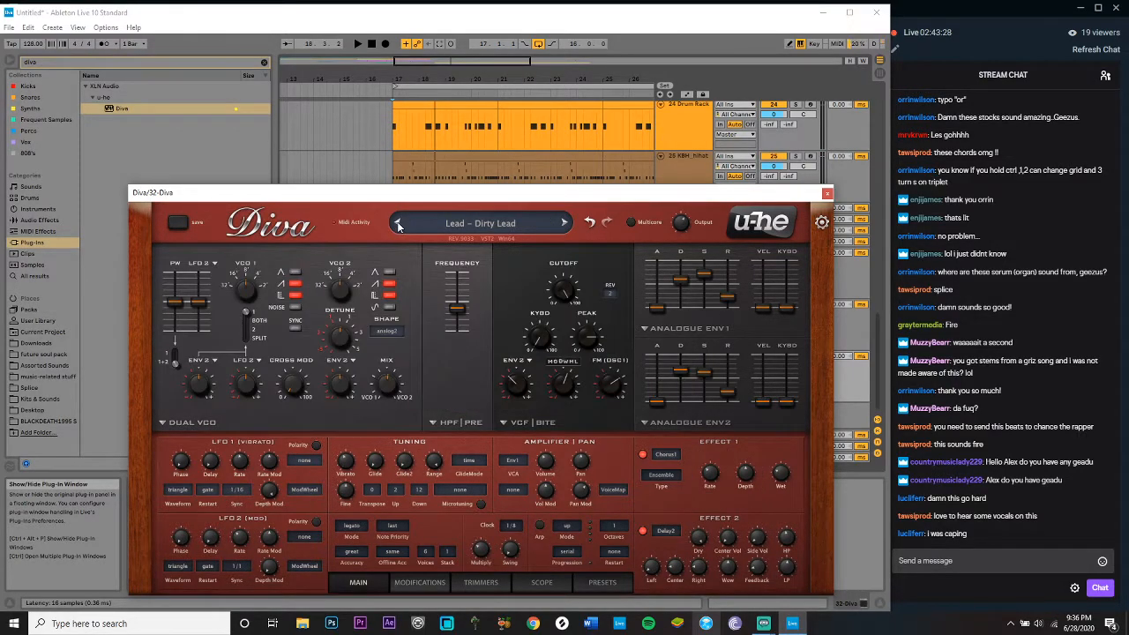
click(397, 224)
click(398, 225)
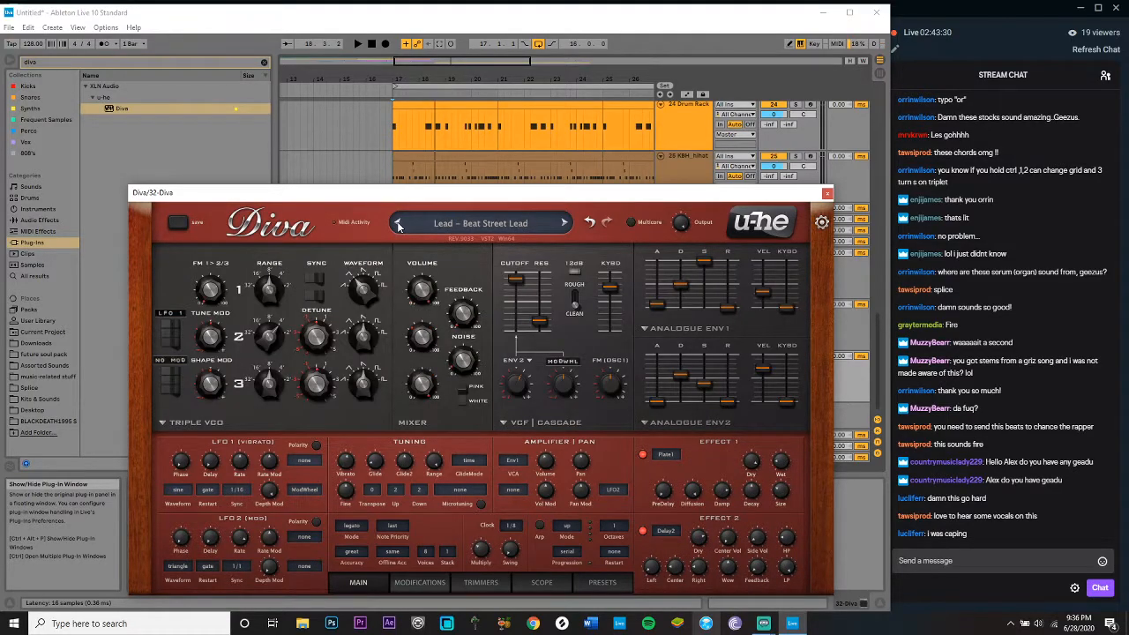
click(398, 225)
click(398, 225)
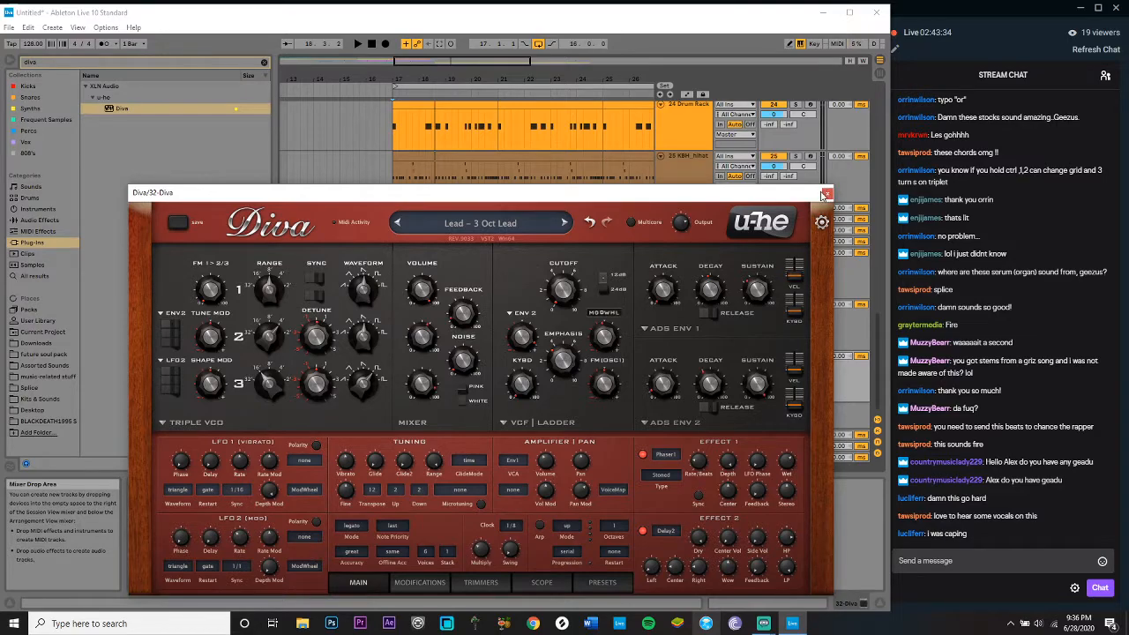
click(827, 194)
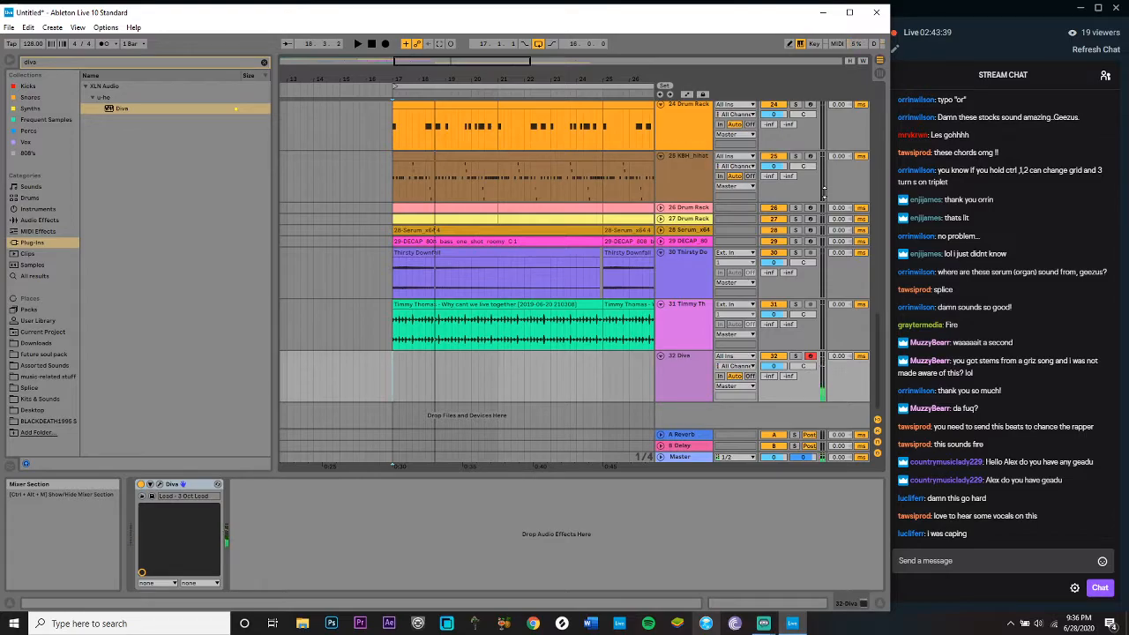
Step: Play the song from the very beginning with the whole timeline in view, and clear the plug-in search
click(373, 43)
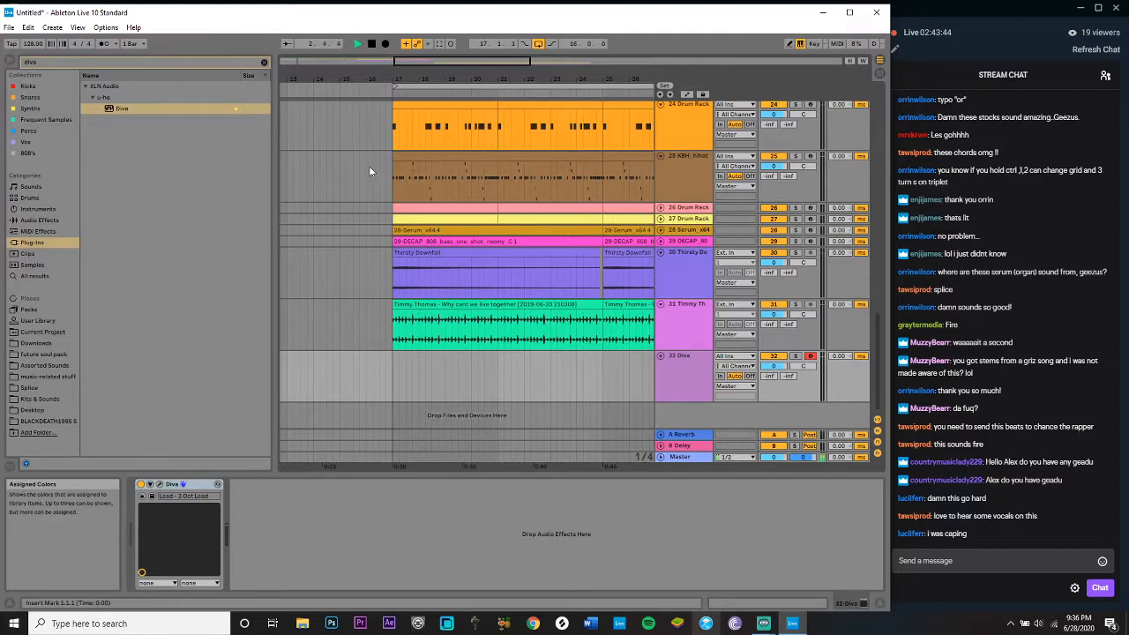
scroll(378, 173, up, 15)
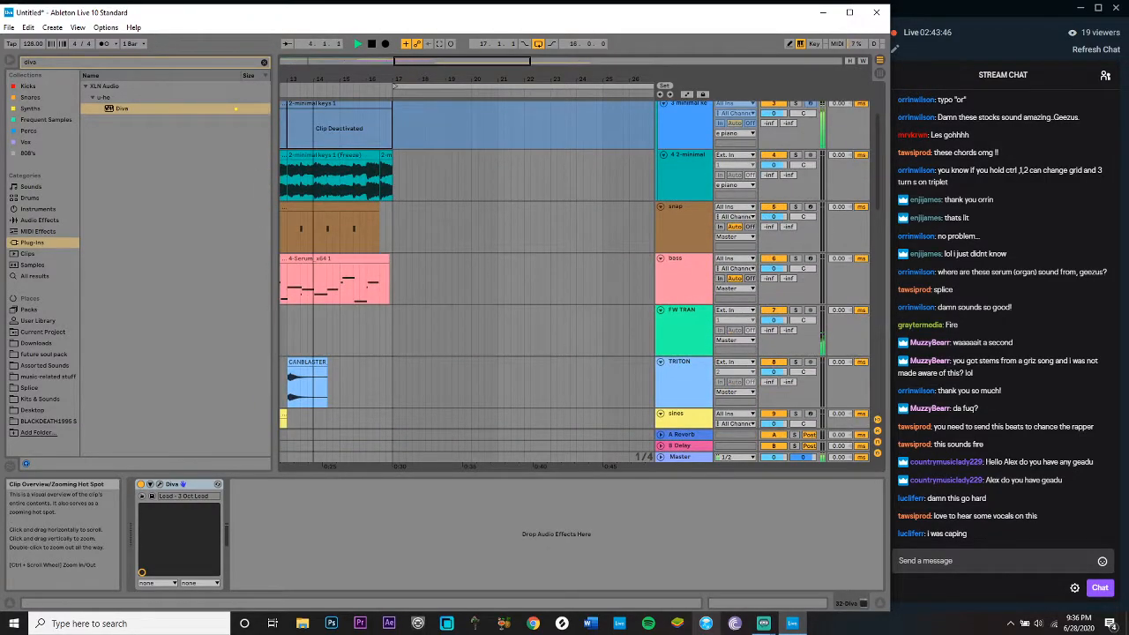
drag(421, 74, 362, 53)
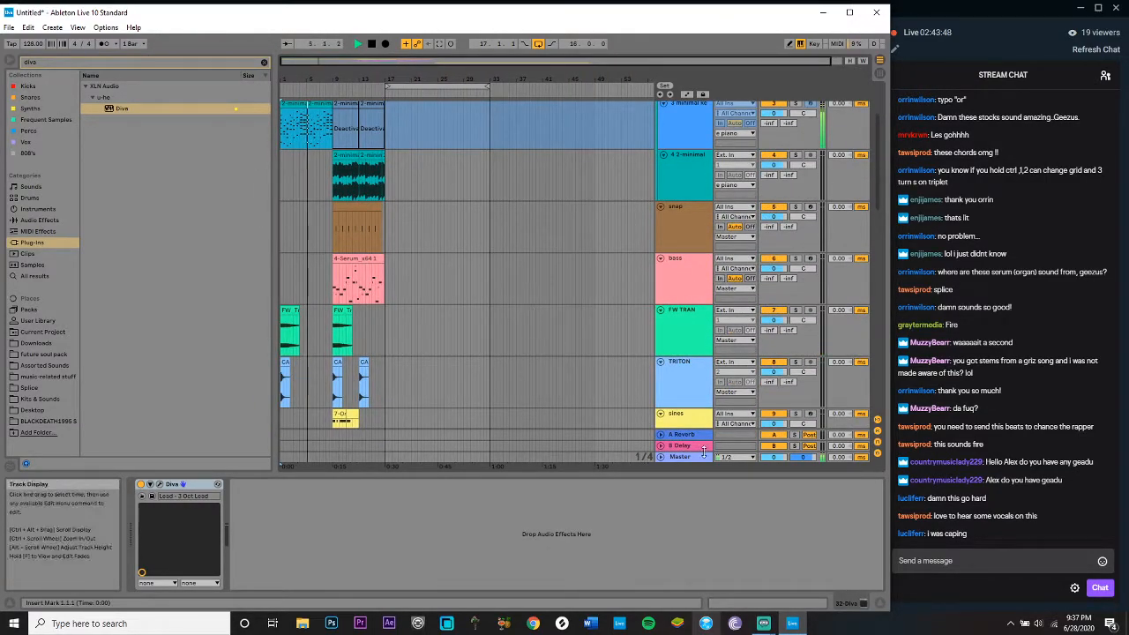
scroll(468, 322, down, 3)
scroll(466, 321, down, 15)
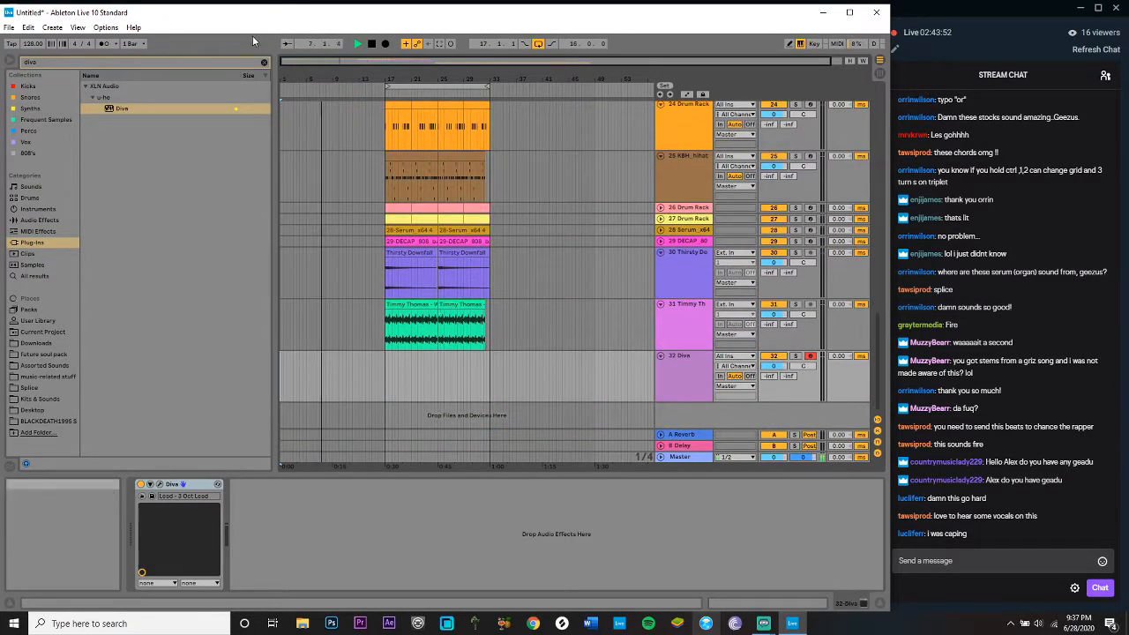
click(263, 62)
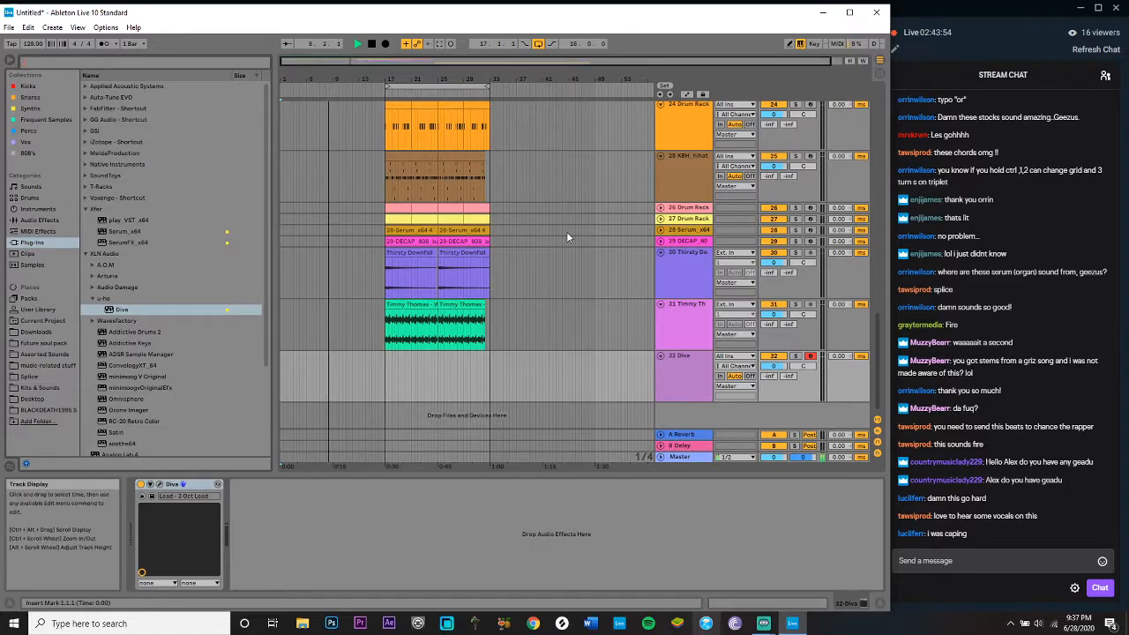
Step: Review the clips on all tracks of both sections while the arrangement plays
scroll(566, 233, up, 5)
scroll(567, 236, up, 20)
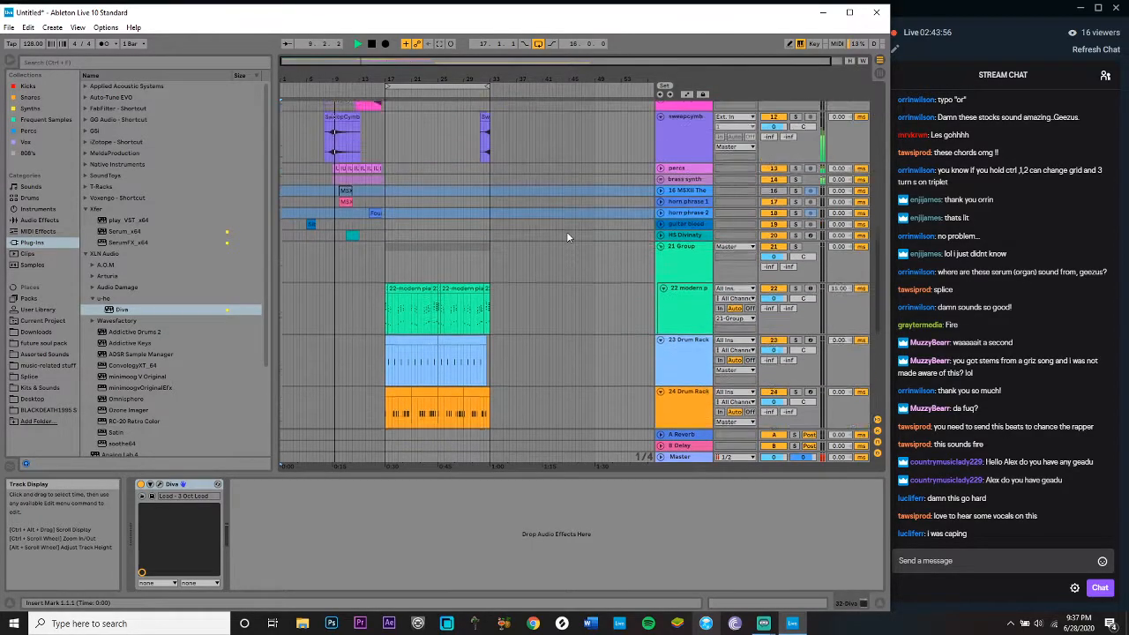
scroll(567, 236, down, 10)
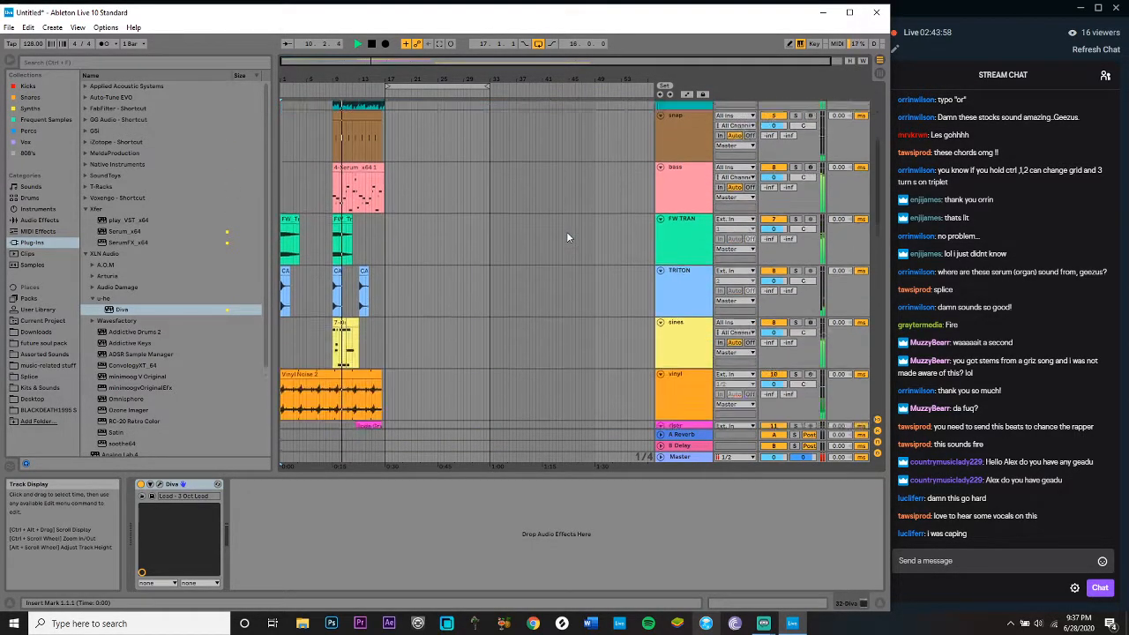
scroll(567, 236, down, 10)
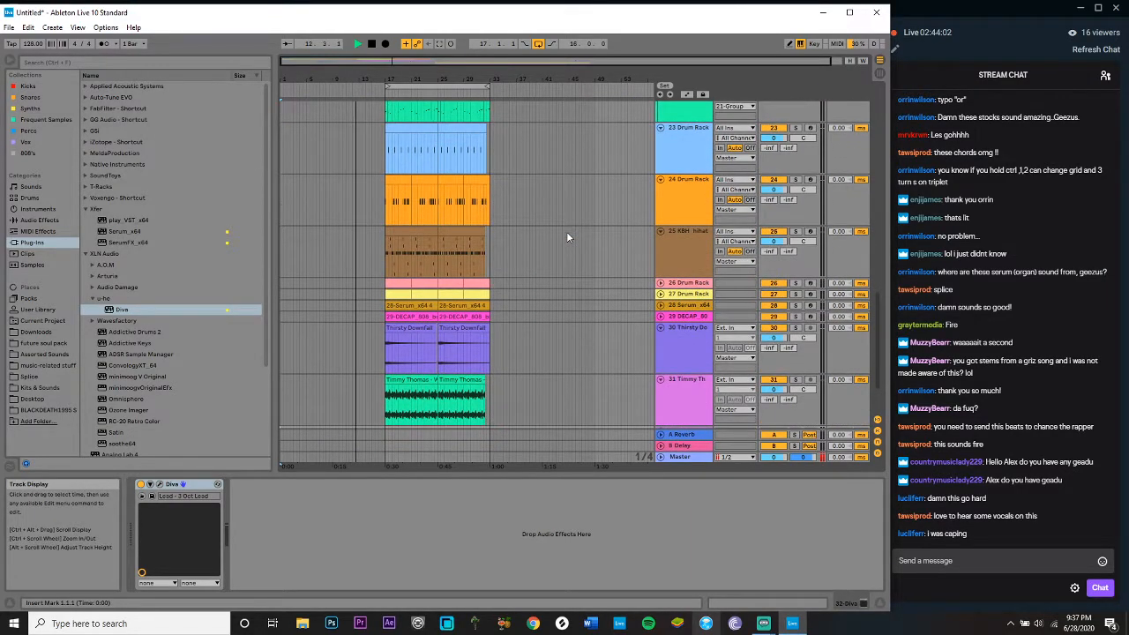
scroll(566, 231, down, 5)
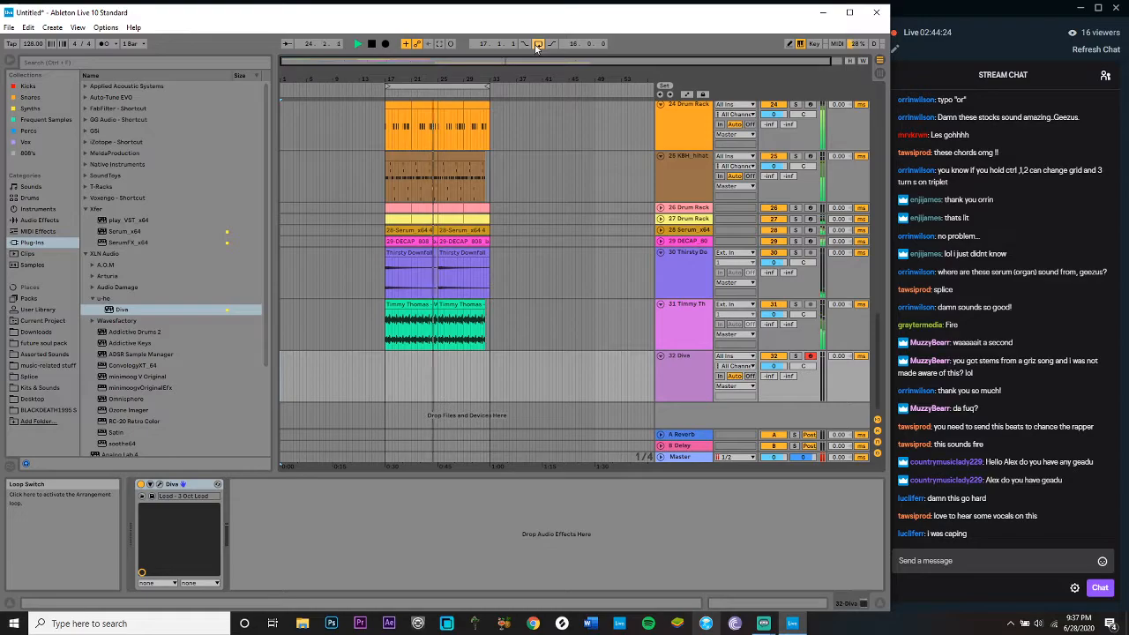
scroll(537, 211, up, 4)
scroll(537, 216, up, 10)
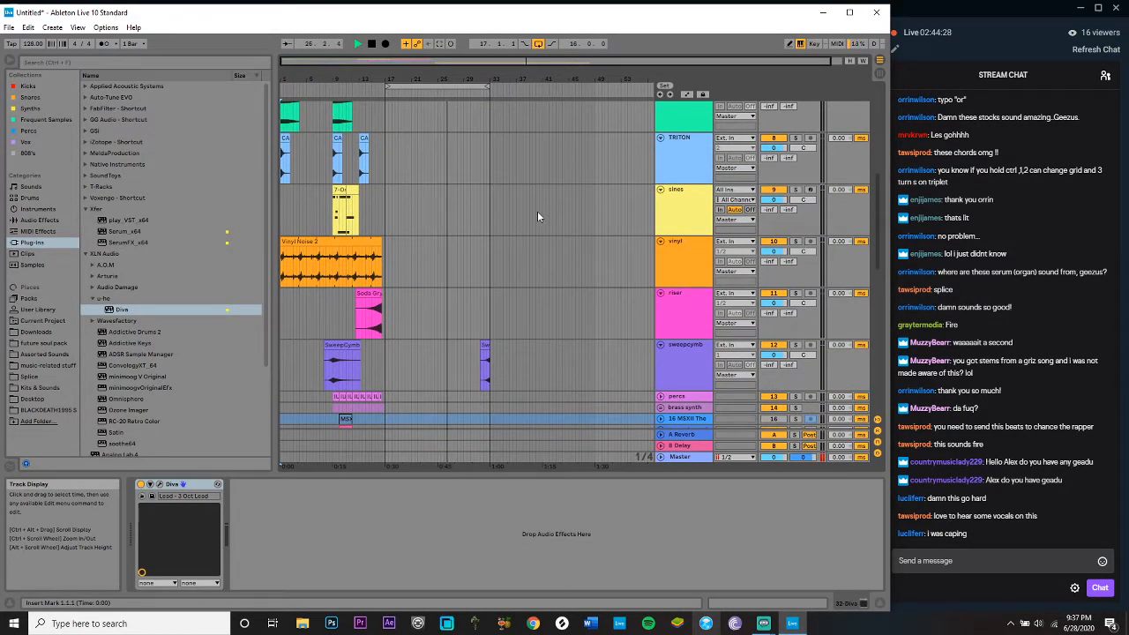
scroll(537, 215, up, 5)
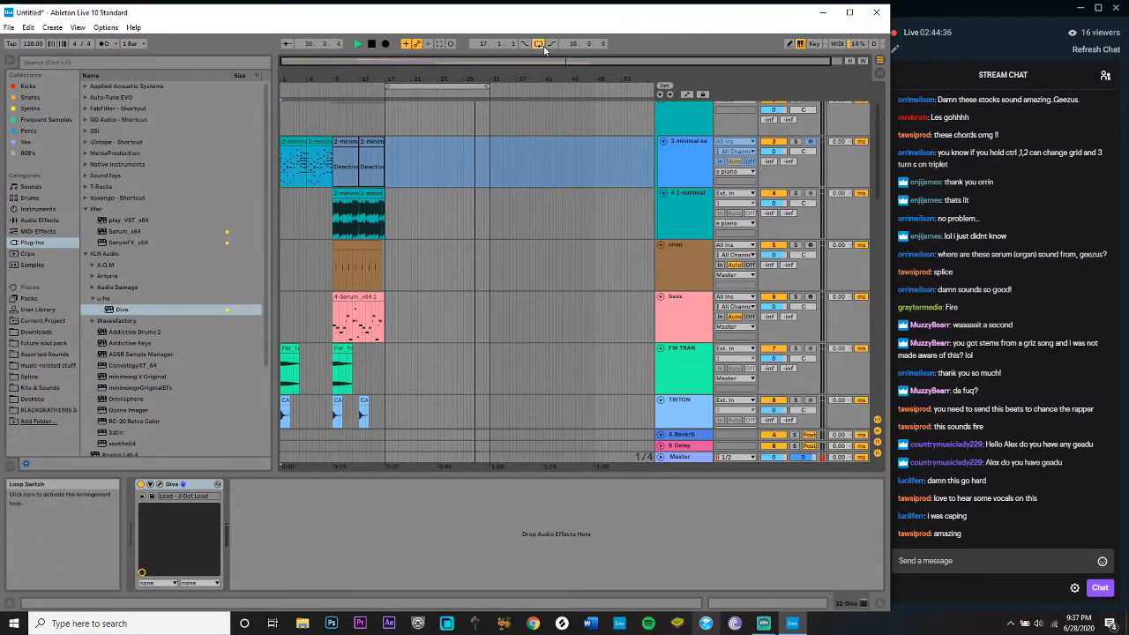
Step: Switch off the arrangement loop and stop playback at the end of the second section
scroll(497, 145, down, 15)
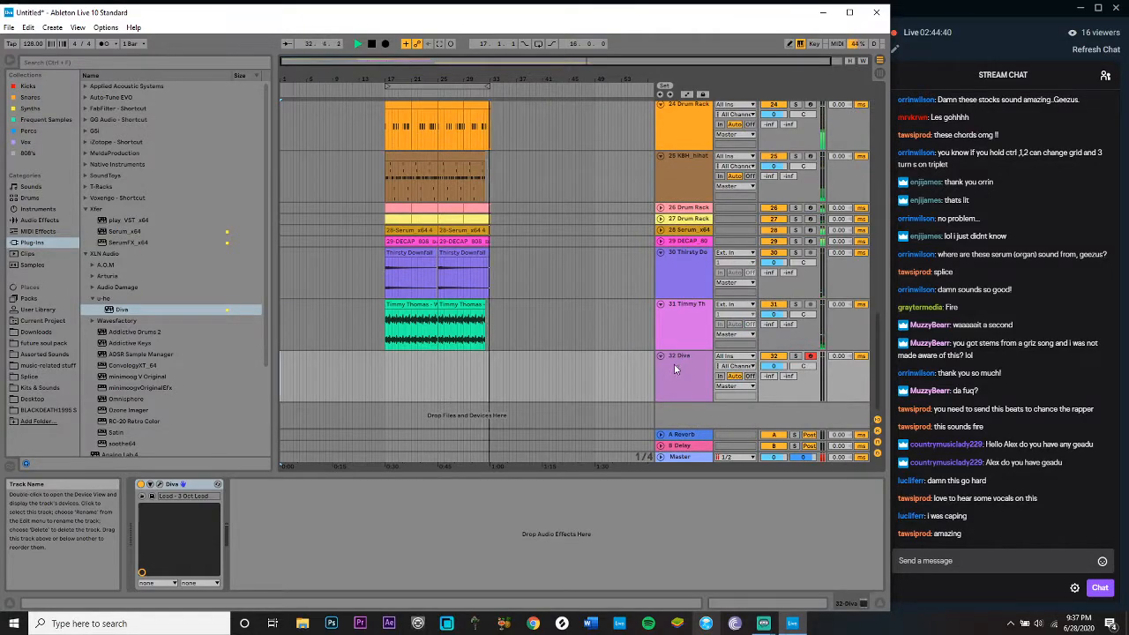
key(space)
Step: Insert a new MIDI track directly below the Timmy Thomas track 31 and select it for playing
click(684, 320)
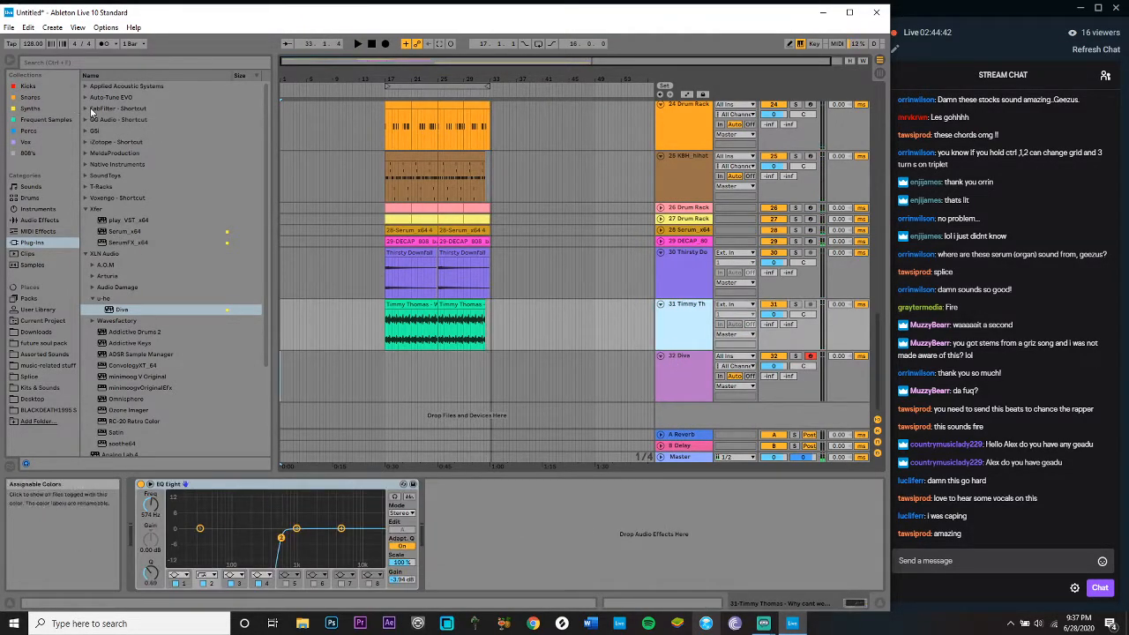
click(52, 27)
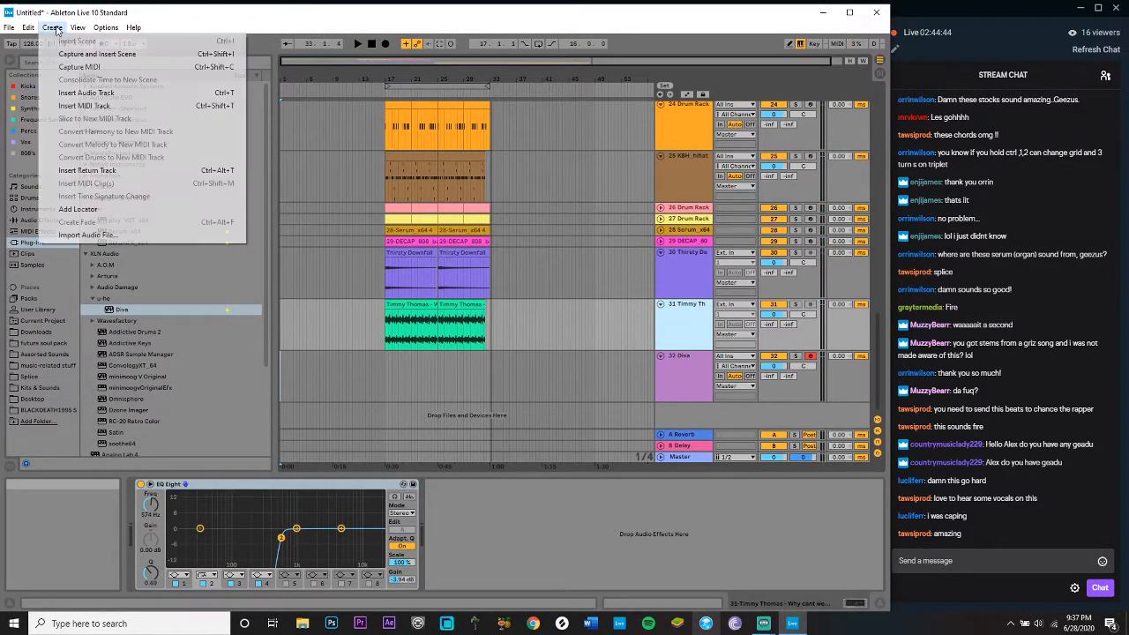
click(110, 115)
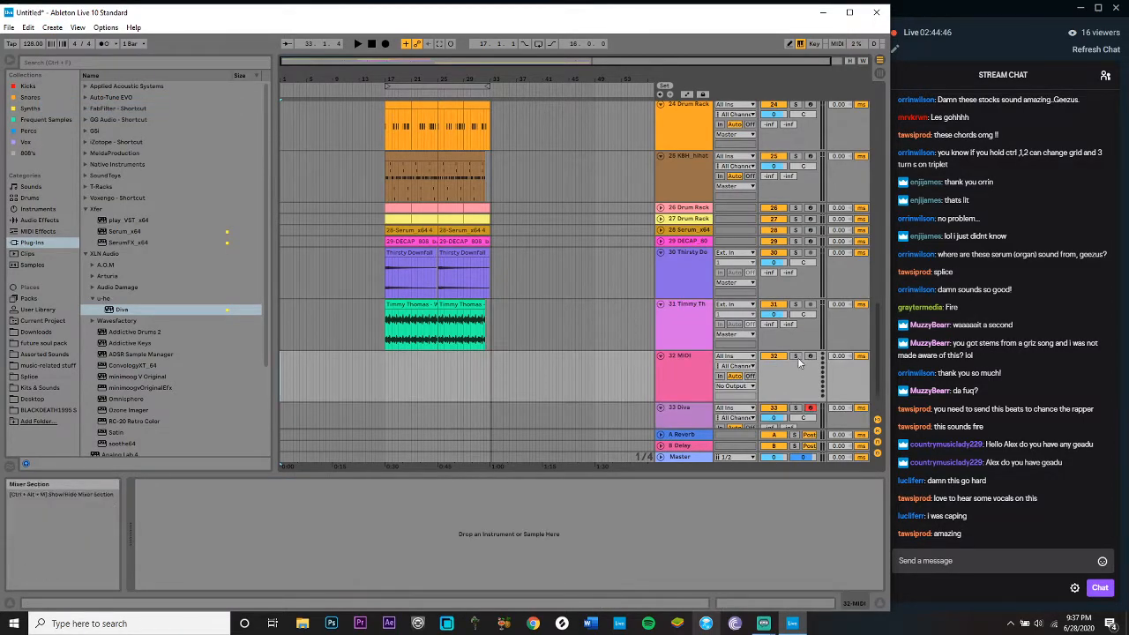
click(684, 375)
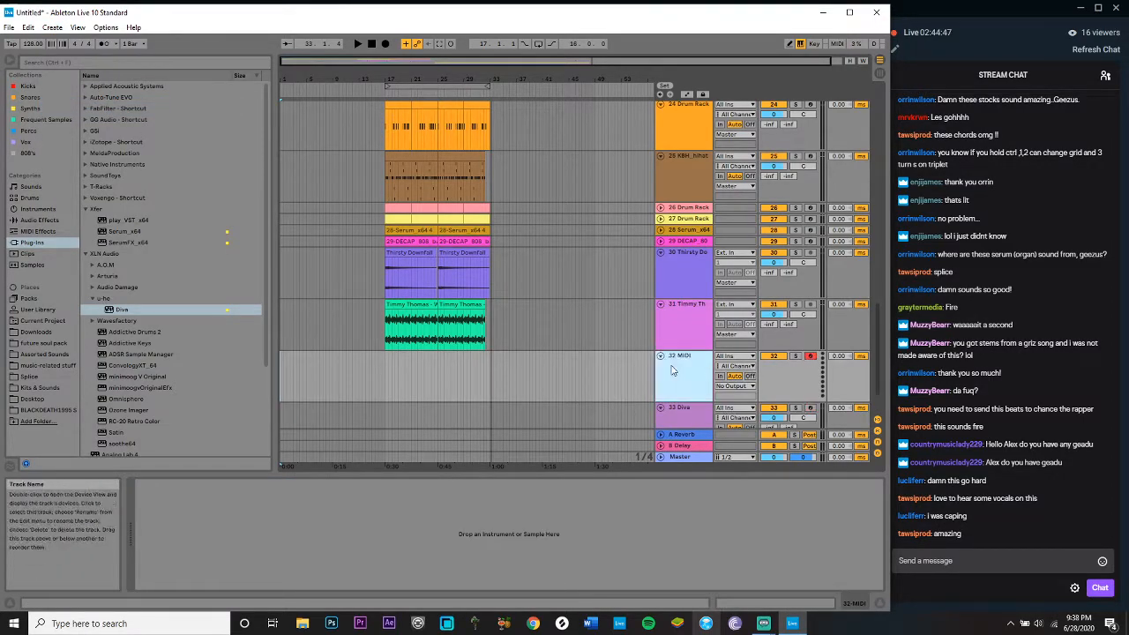
Step: Load the simple lead rack from the Synths collection onto track 32 and try it against the beat from about bar 30
click(35, 110)
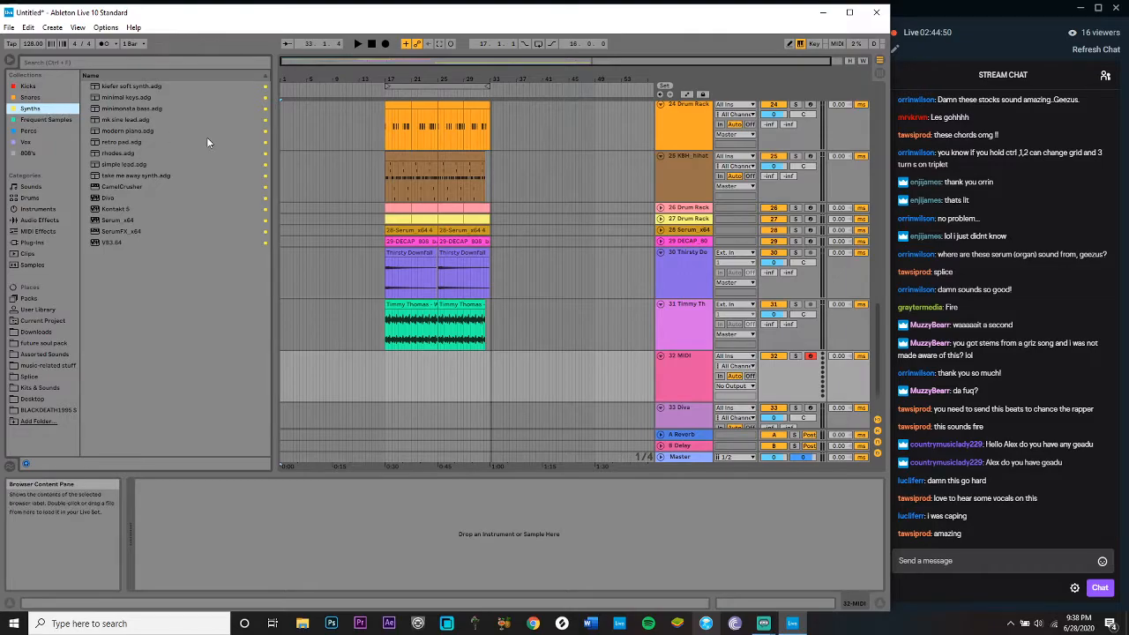
click(134, 165)
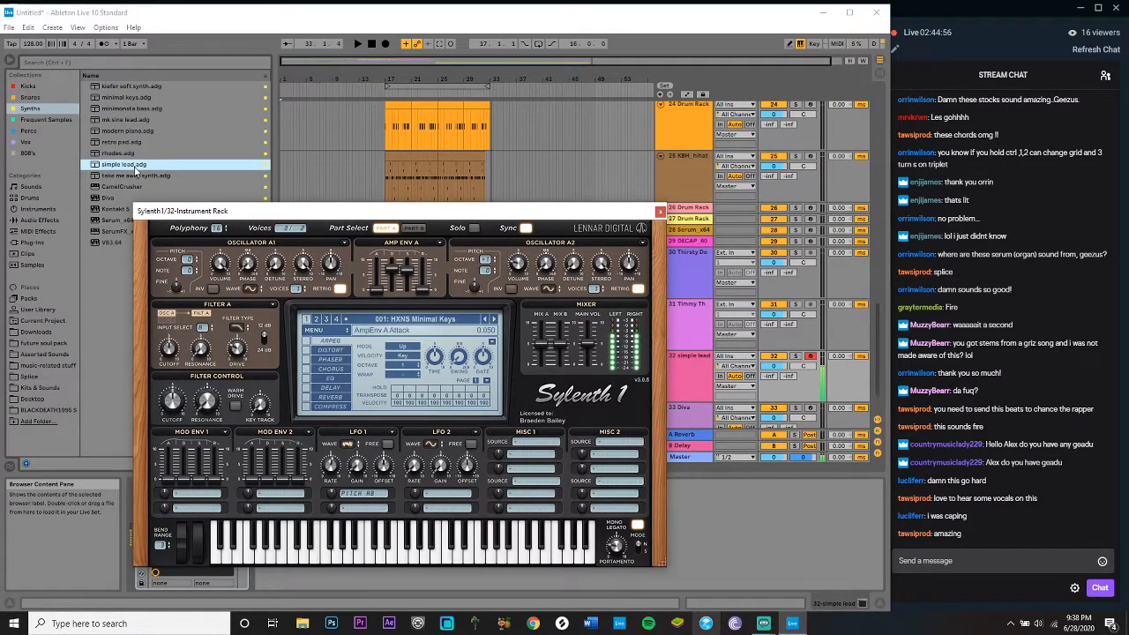
key(space)
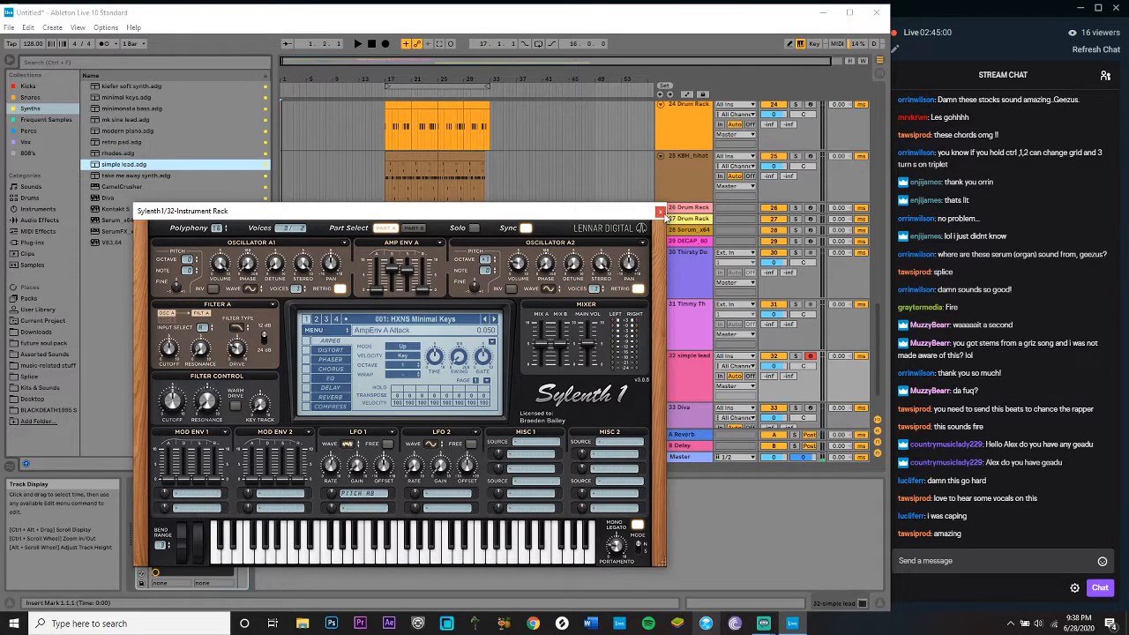
click(659, 212)
click(471, 388)
key(space)
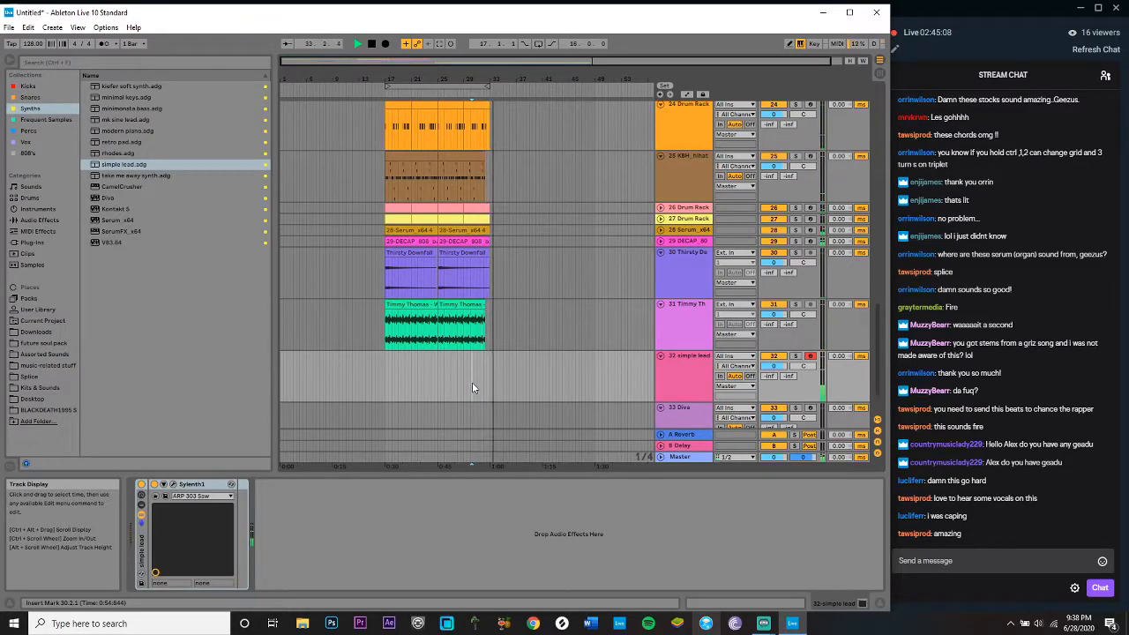
key(space)
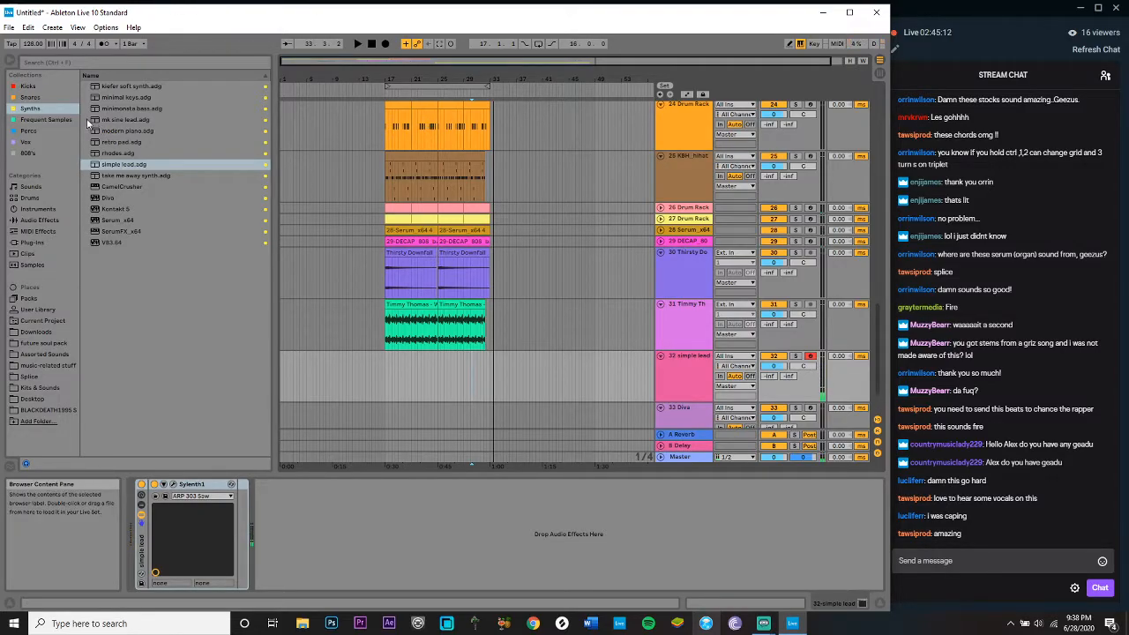
Step: Remove the simple lead rack from track 32
click(657, 383)
click(146, 554)
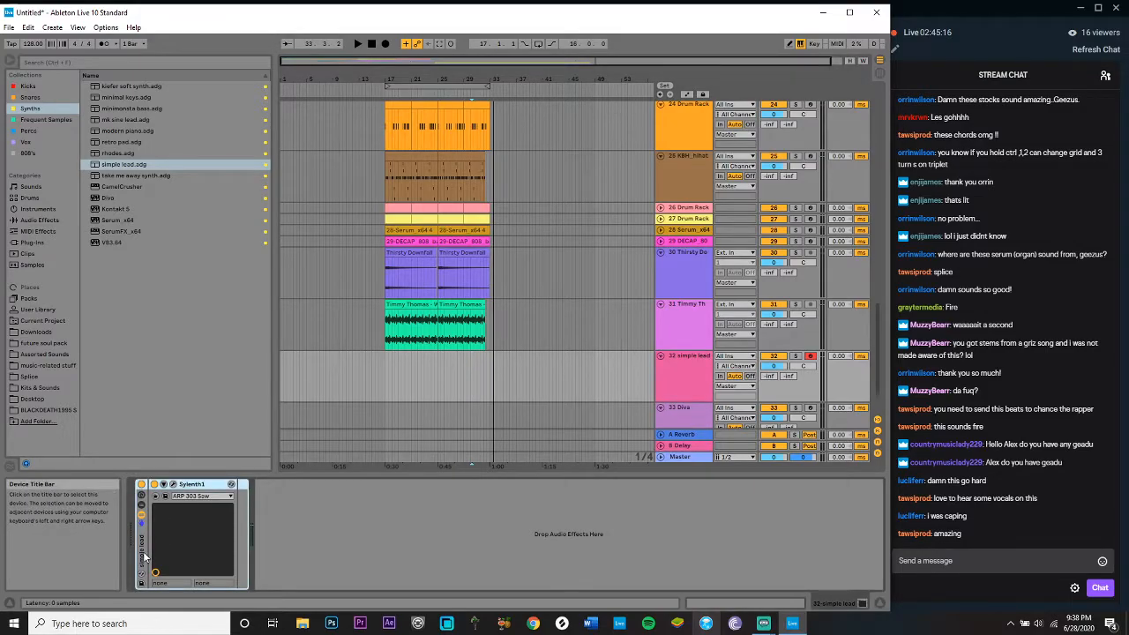
key(Delete)
Step: Load the mk sine lead rack onto track 32 and close its Diva window
click(124, 120)
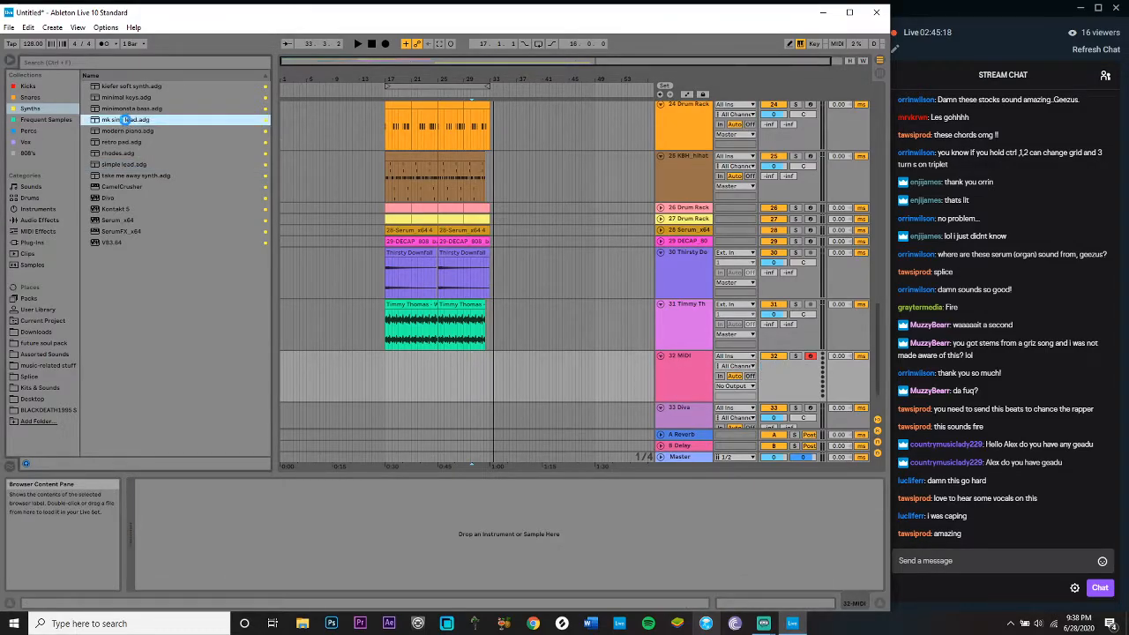
double_click(125, 120)
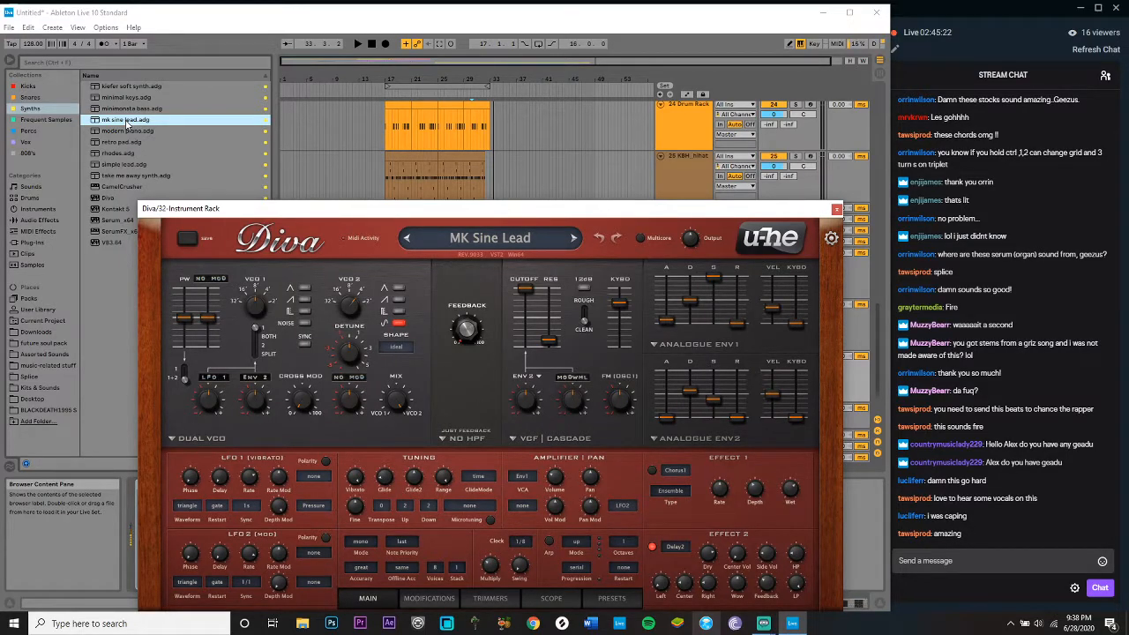
click(836, 209)
Step: Widen the arrangement's fixed grid to 2 bars
right_click(459, 362)
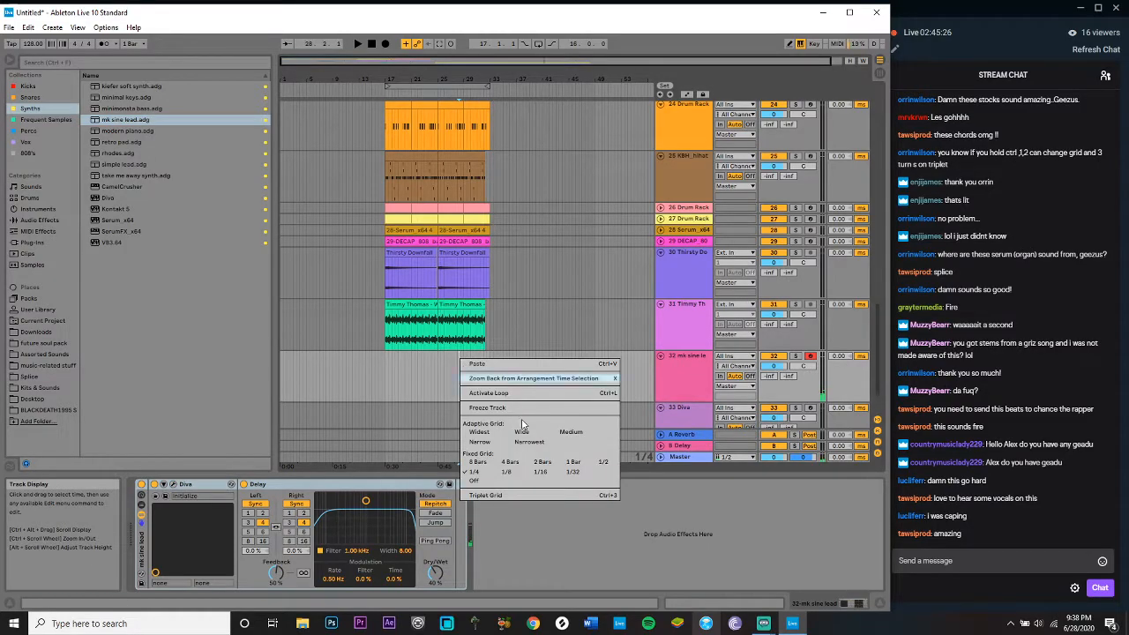
click(552, 316)
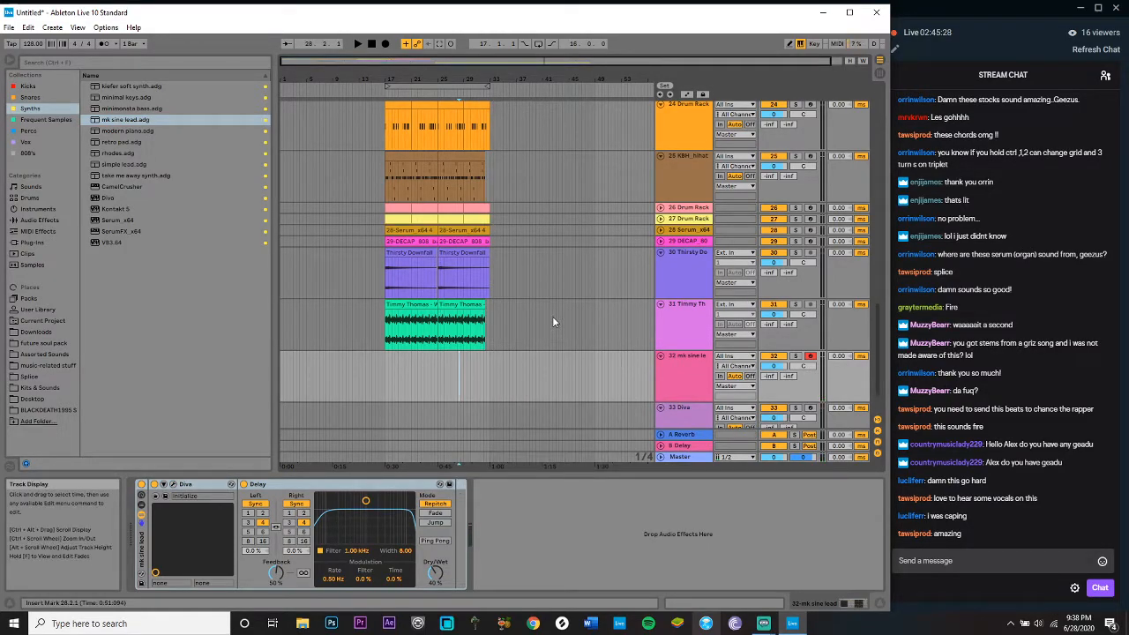
key(ctrl+2)
key(ctrl+2)
Step: Play from bar 29 and record a sine lead phrase on track 32 from about bar 30 to bar 33
key(space)
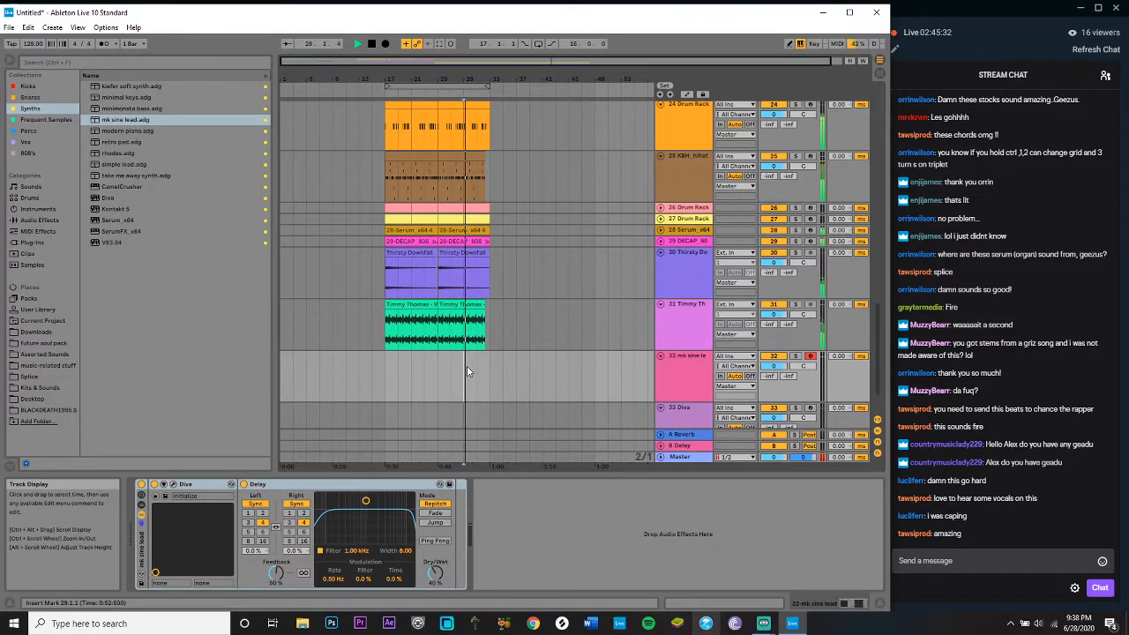
click(386, 44)
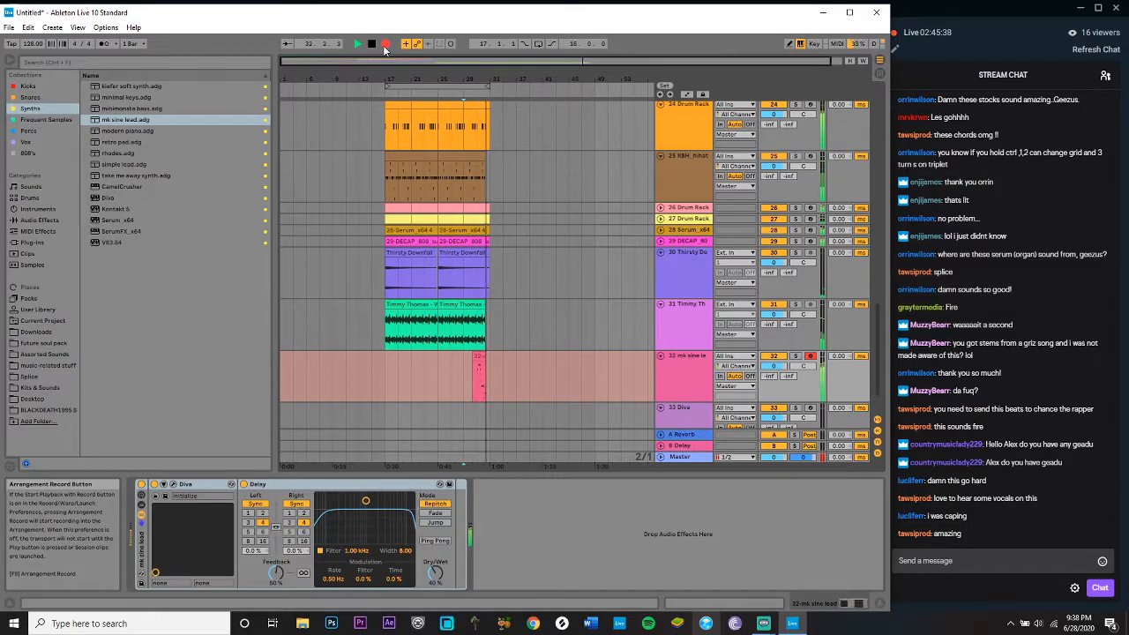
key(space)
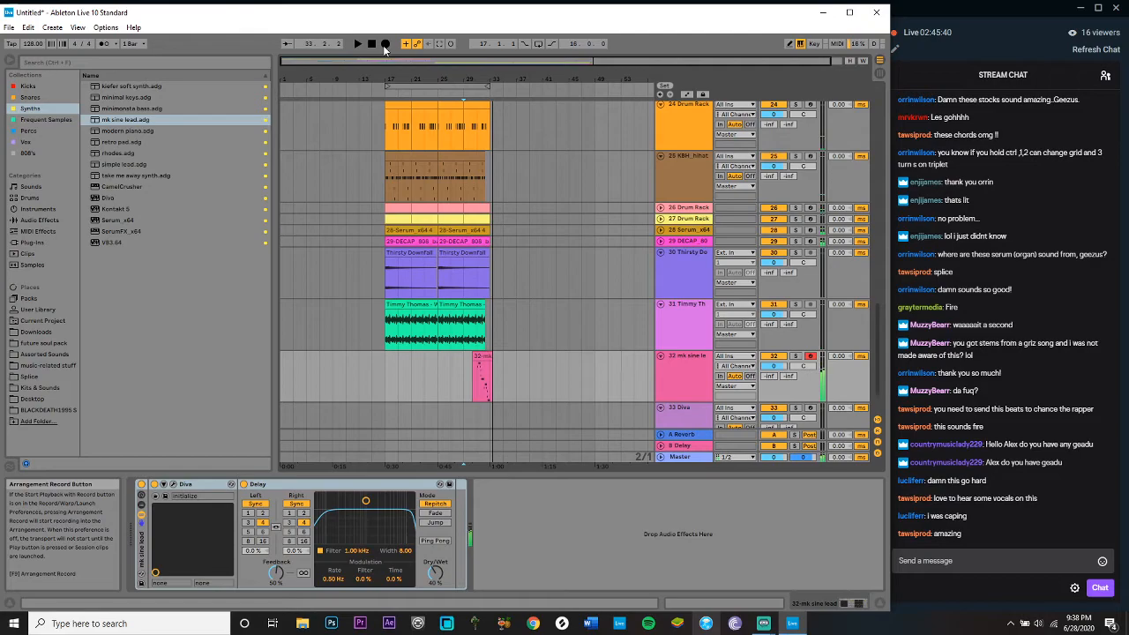
Step: Open the recorded lead clip on track 32, listen to it with the beat, and return to the track's devices
click(387, 373)
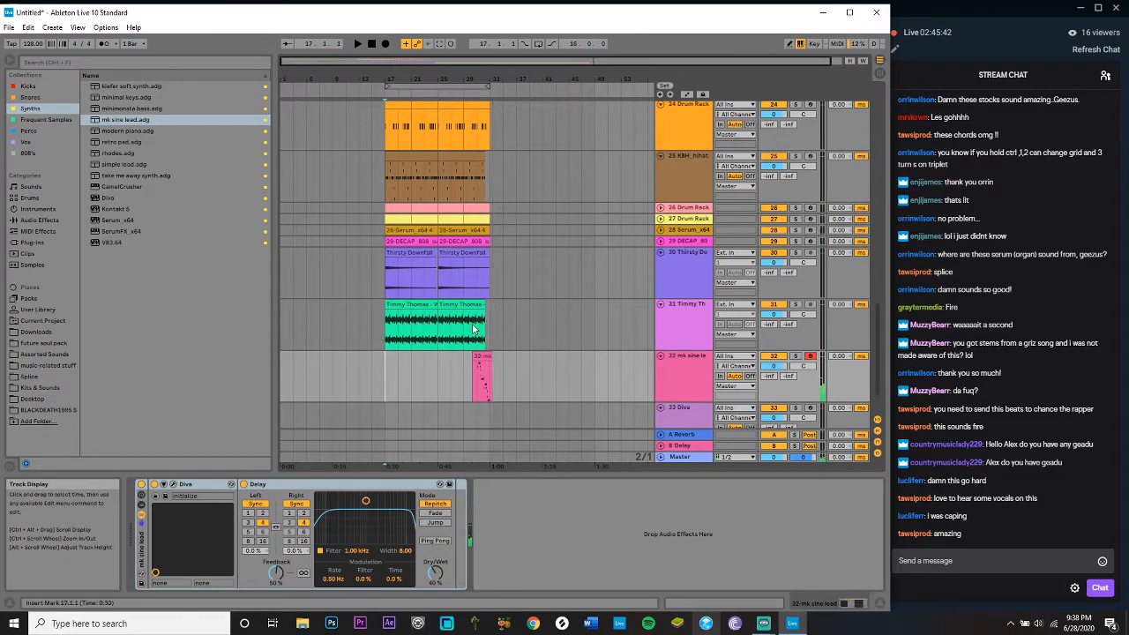
double_click(478, 378)
key(space)
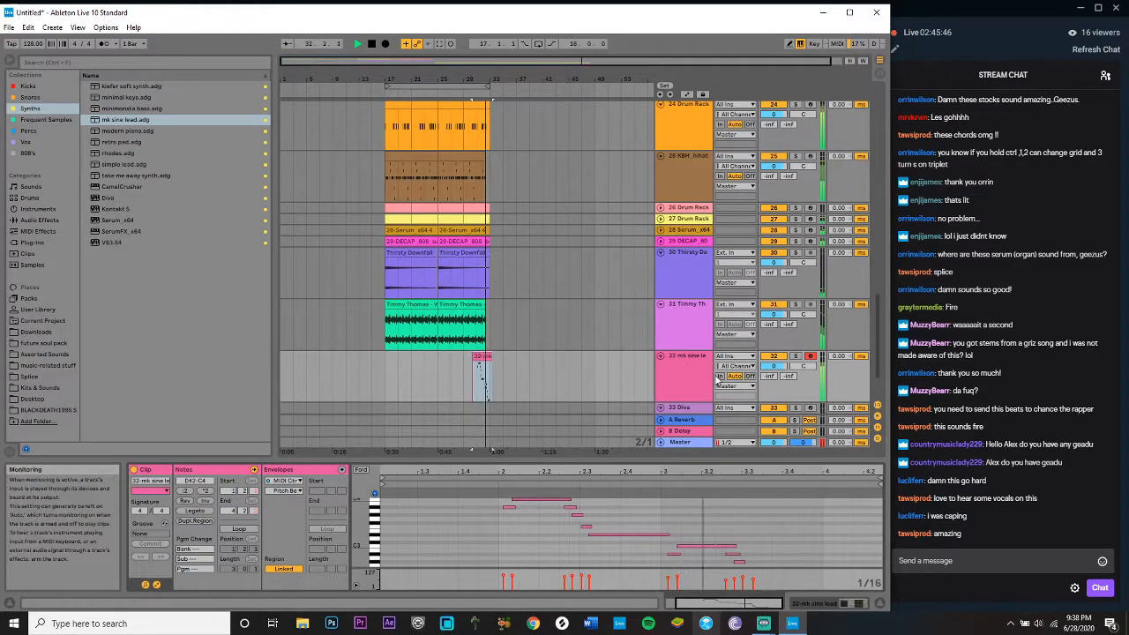
click(668, 362)
key(space)
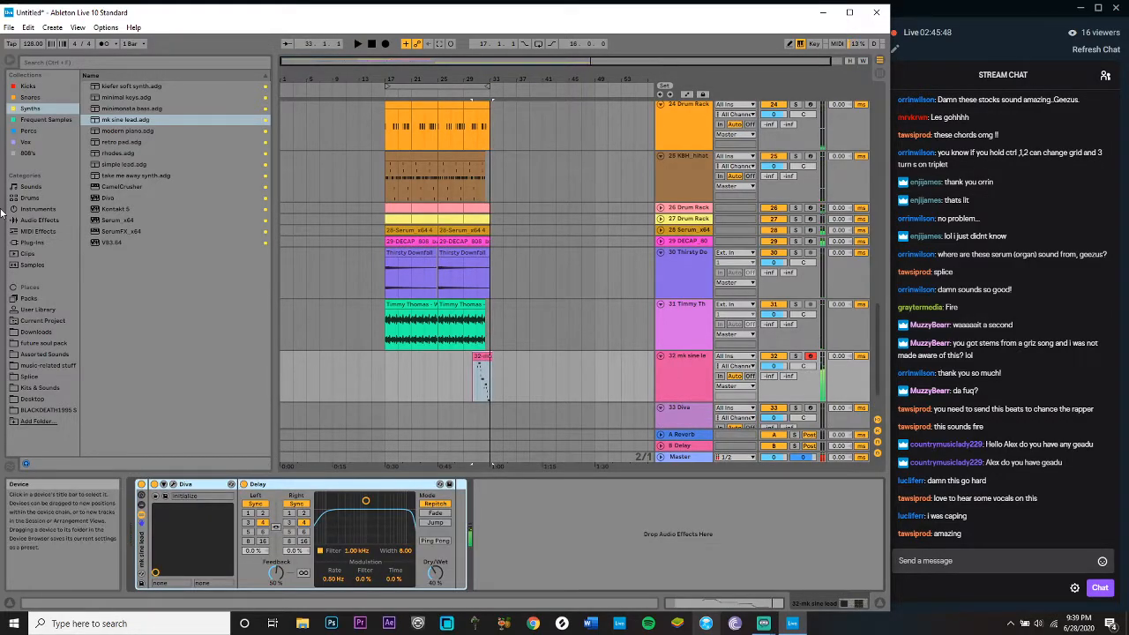
Step: Add a Utility after the Delay on track 32 and set its gain to -2.78 dB while the lead plays
click(38, 219)
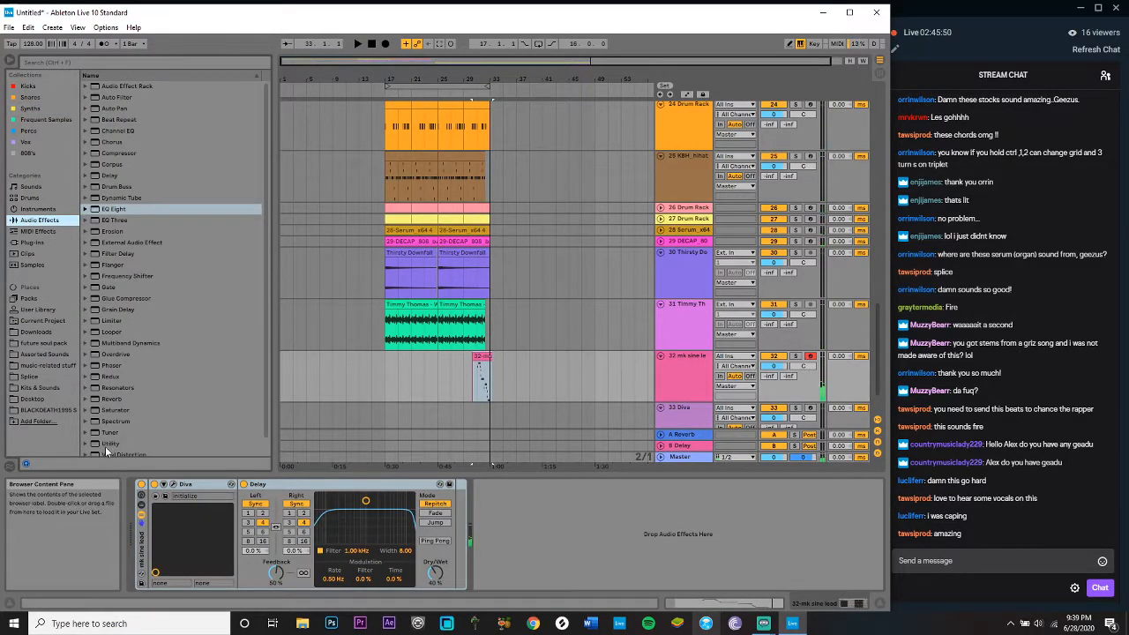
drag(105, 446, 535, 521)
key(space)
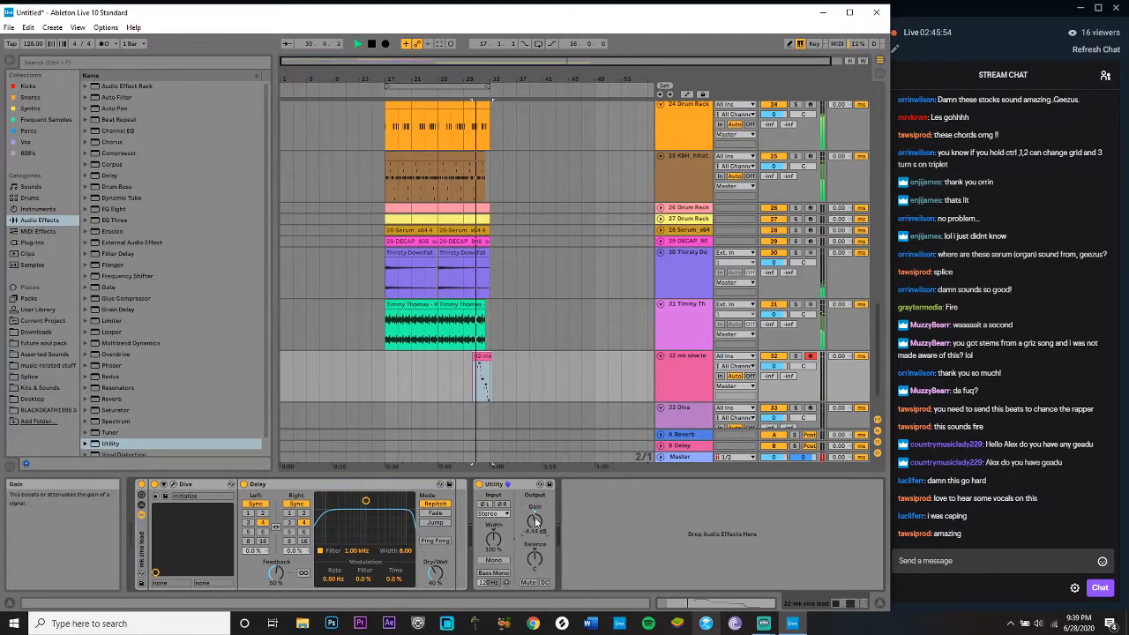
scroll(534, 521, up, 2)
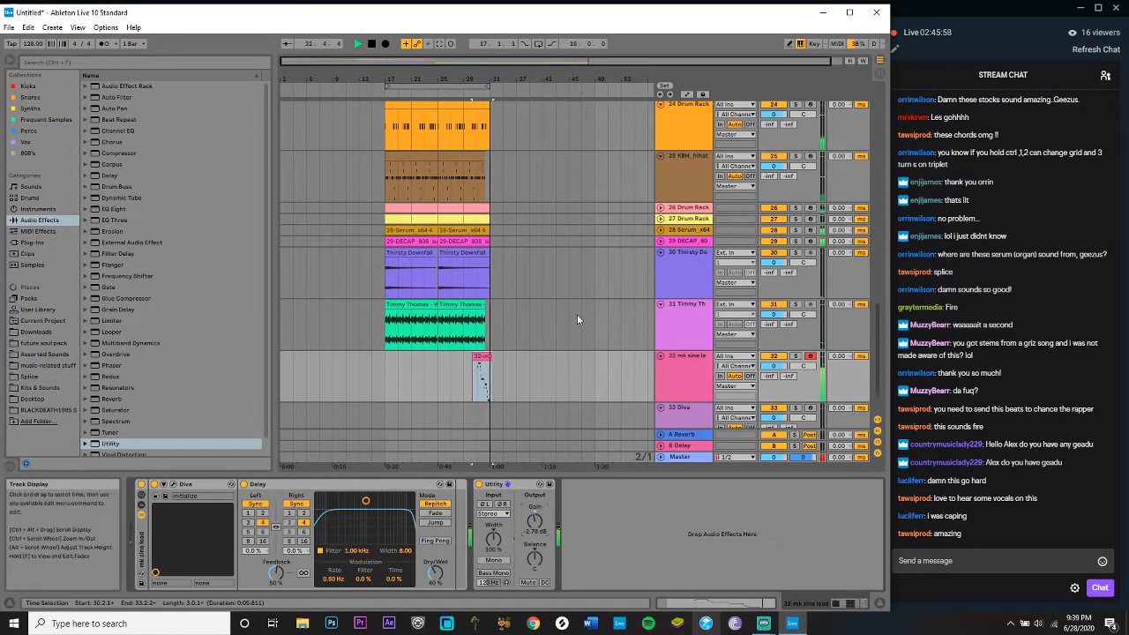
Step: Place the insert mark at bar 17 on track 32 and stop playback
click(530, 265)
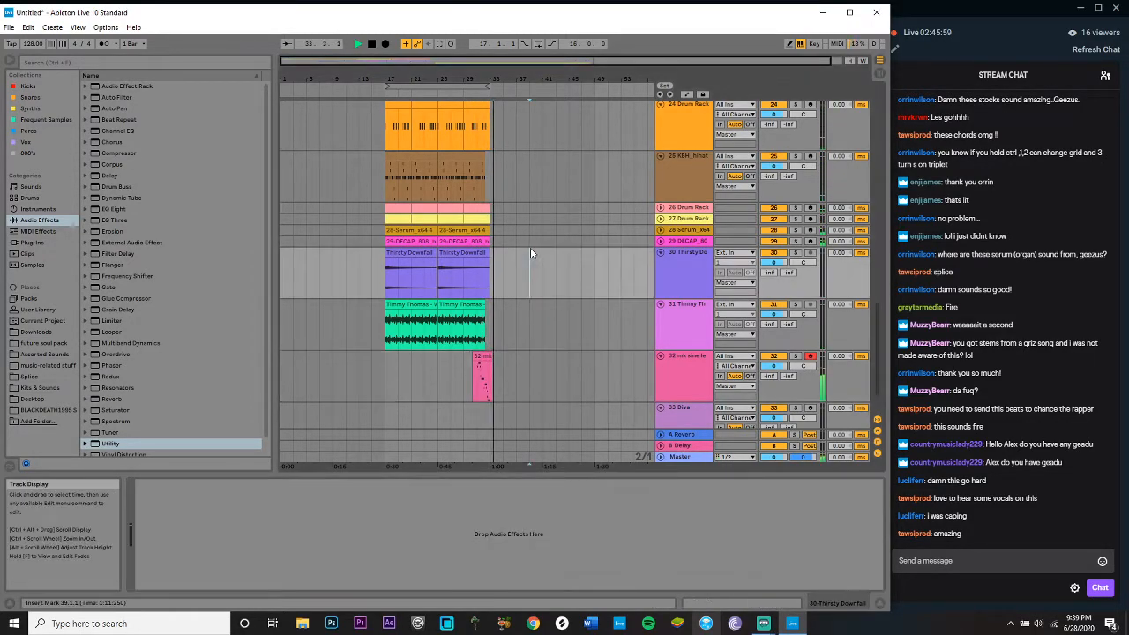
click(383, 382)
key(space)
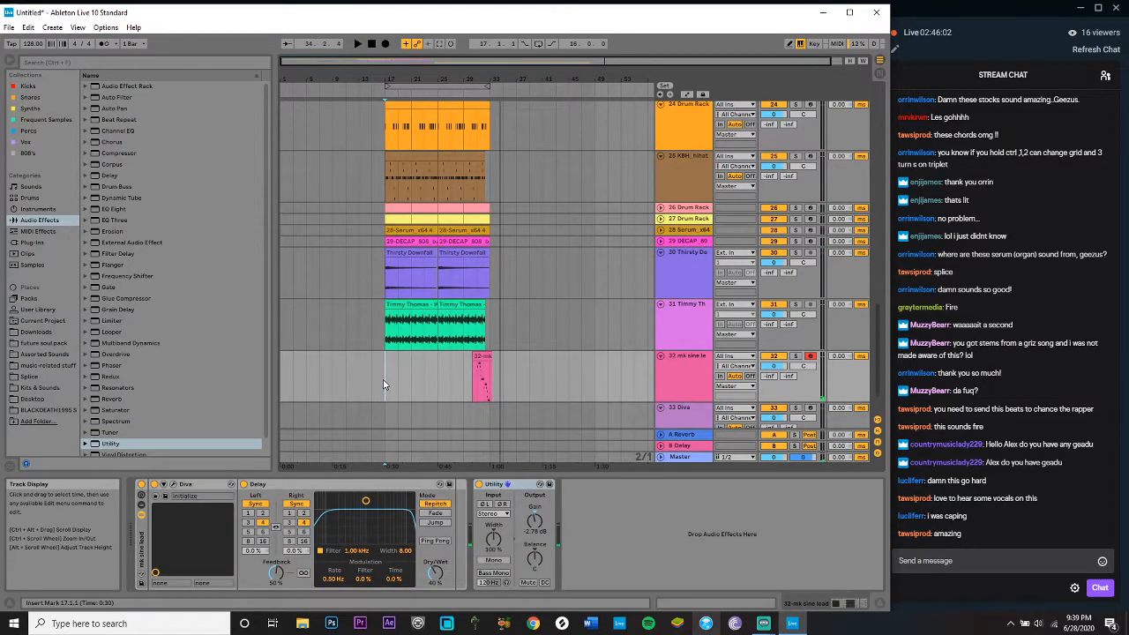
Step: Fold the percussion tracks 23, 24 and 25 of the second section
scroll(384, 383, up, 15)
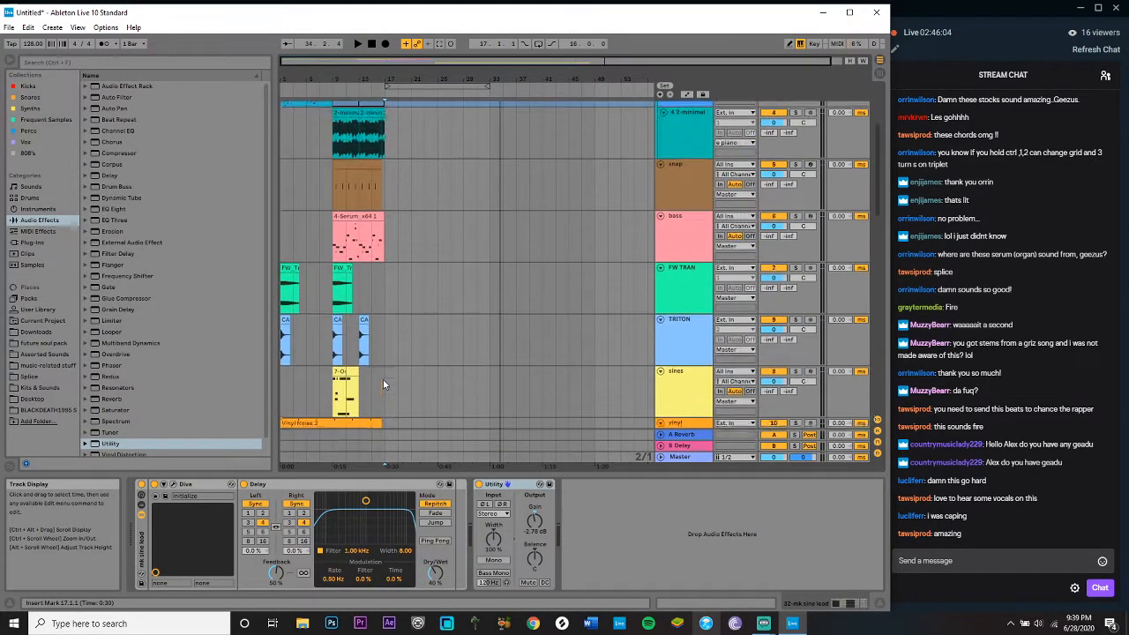
scroll(374, 261, up, 3)
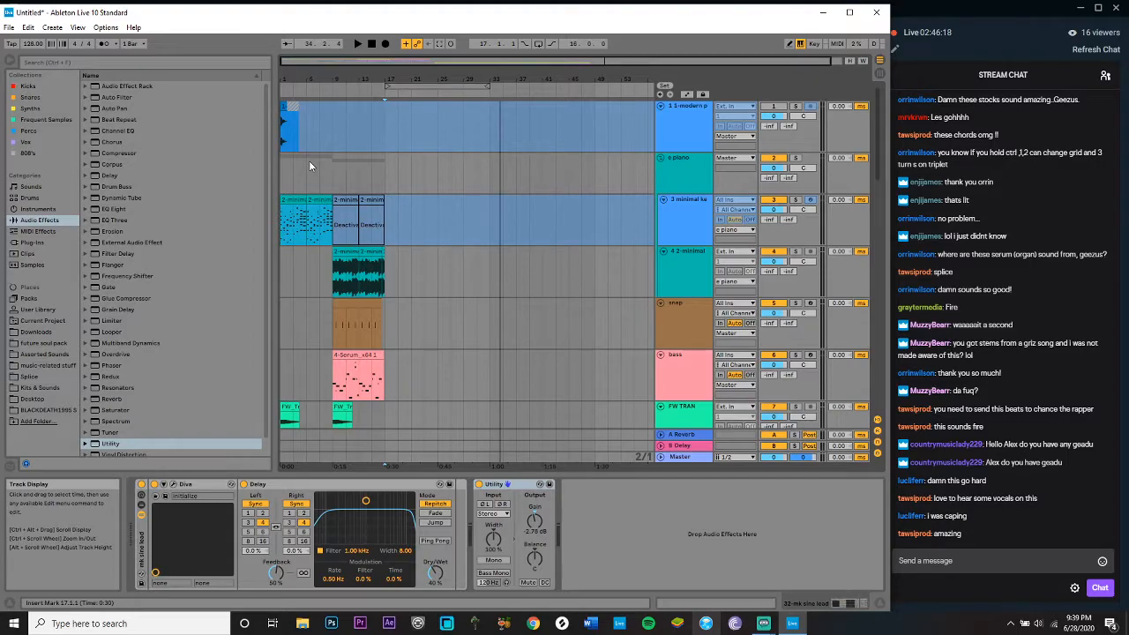
scroll(405, 242, down, 15)
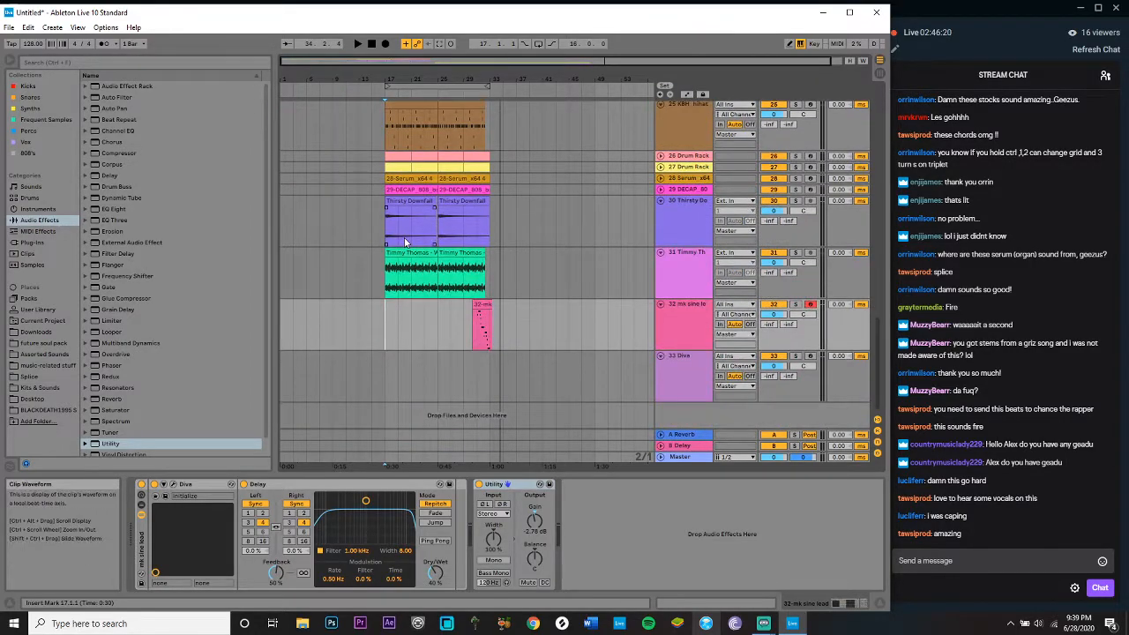
scroll(405, 240, up, 5)
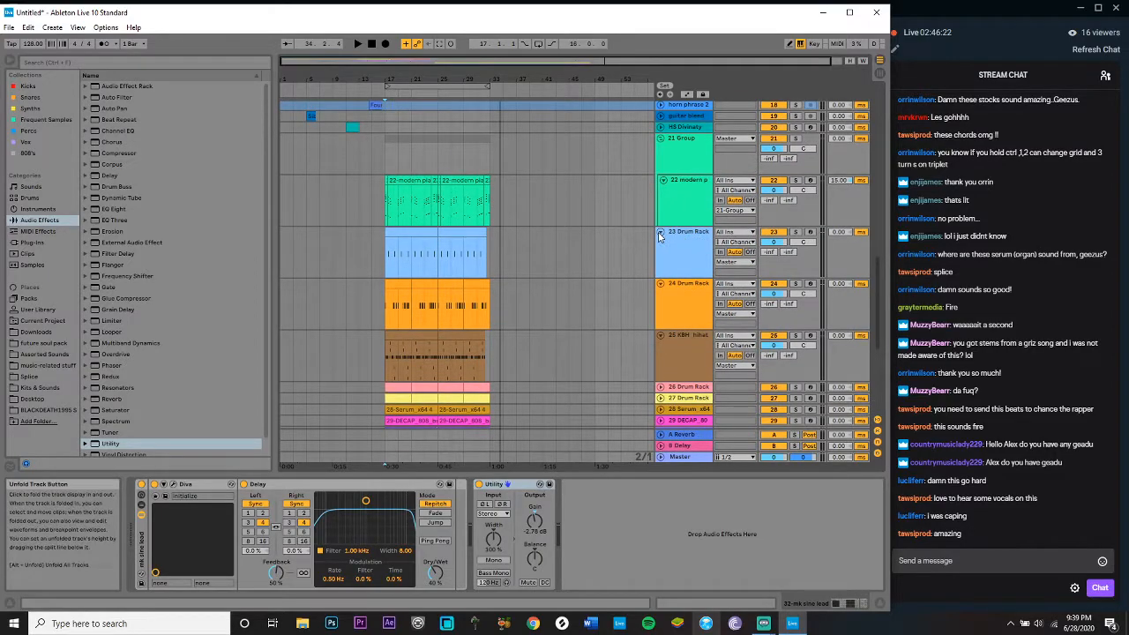
click(660, 233)
click(659, 244)
click(659, 255)
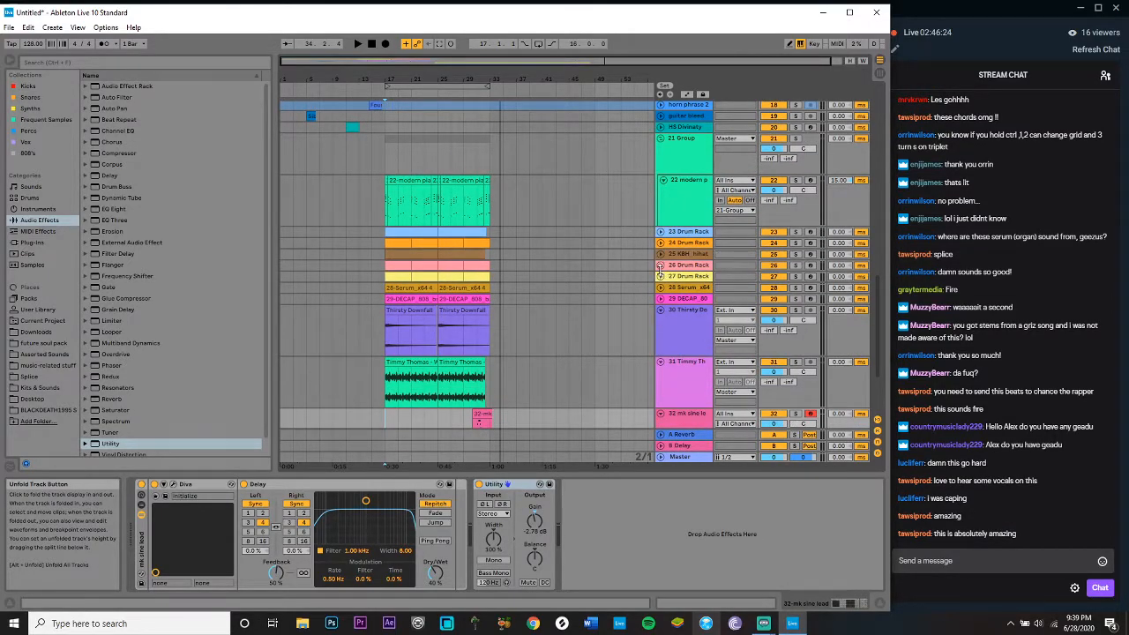
Step: Group the five percussion tracks 23 to 27
click(682, 233)
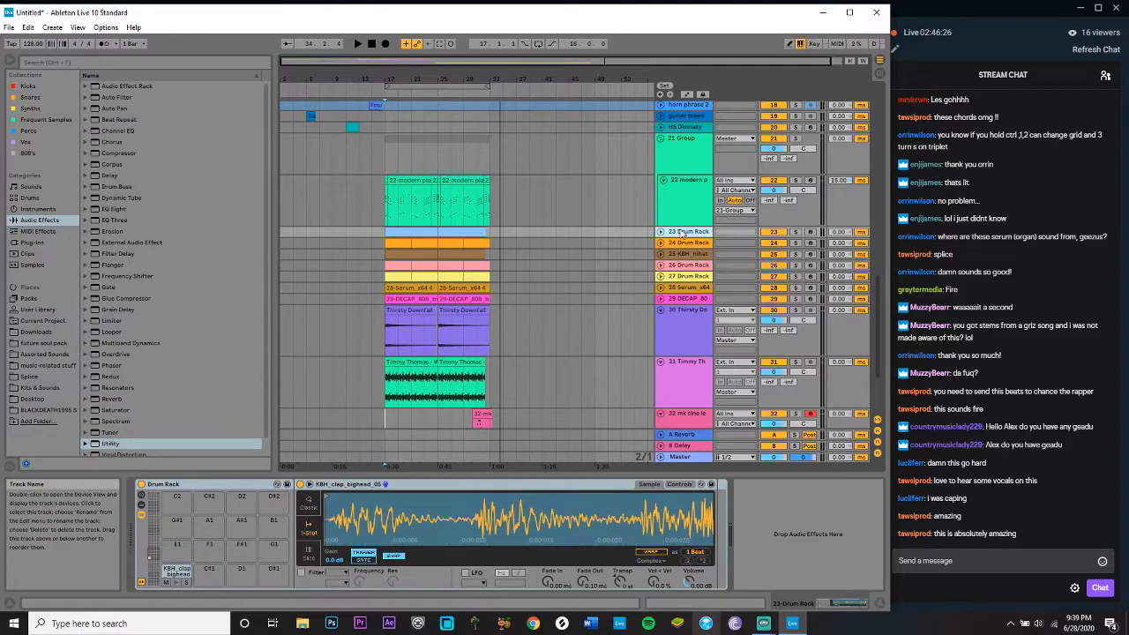
click(688, 277)
key(ctrl+g)
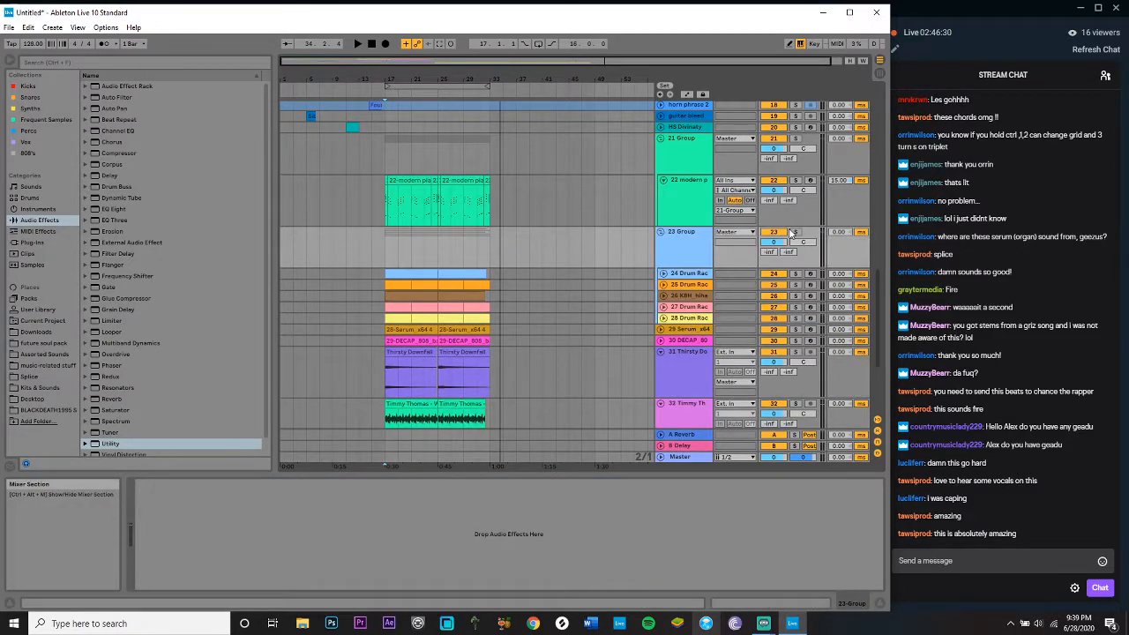
Step: Listen to the drum group in solo from bar 17, and place the insert mark at bar 15 with the solo off
key(space)
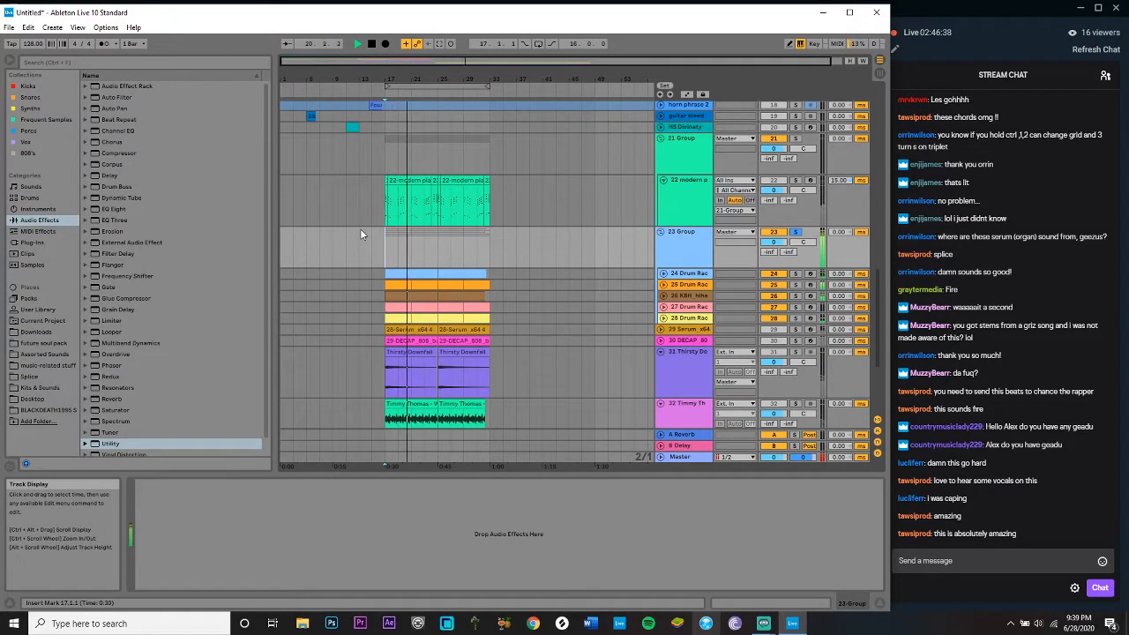
key(space)
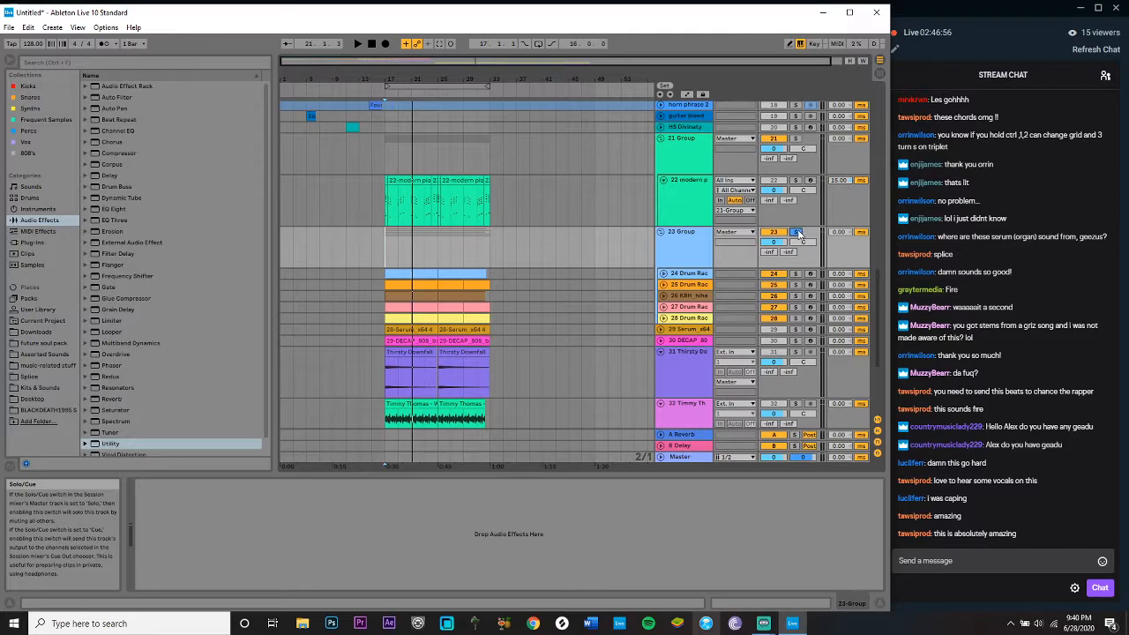
click(372, 251)
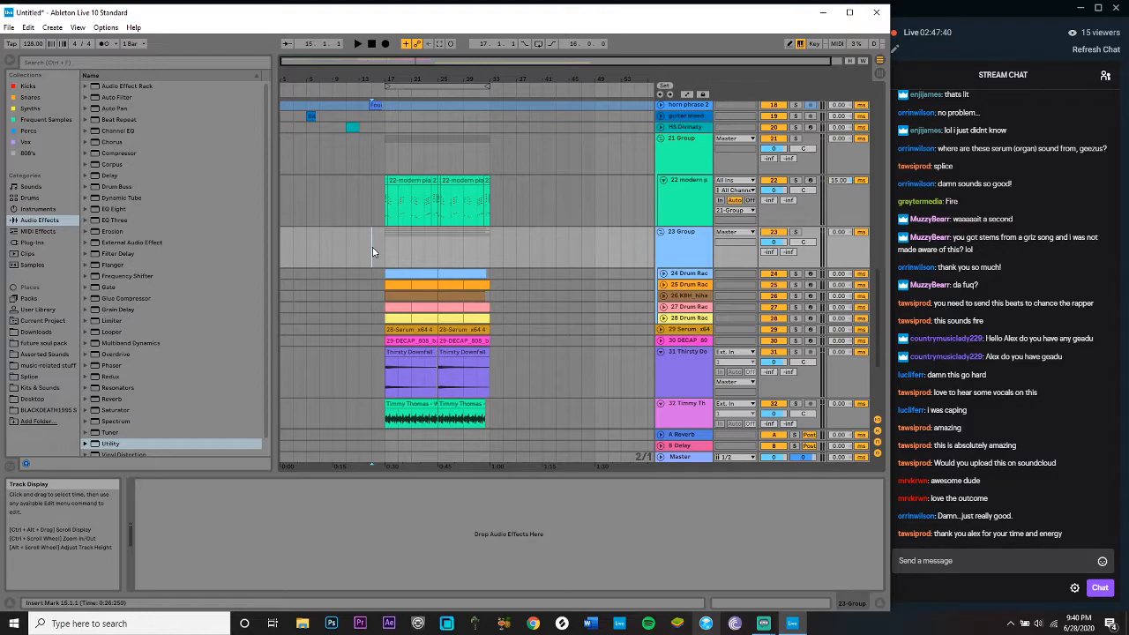
Step: Place the insert mark at bar 17 on the e piano group and review the arrangement down to the last track
click(382, 250)
scroll(382, 250, up, 10)
click(385, 170)
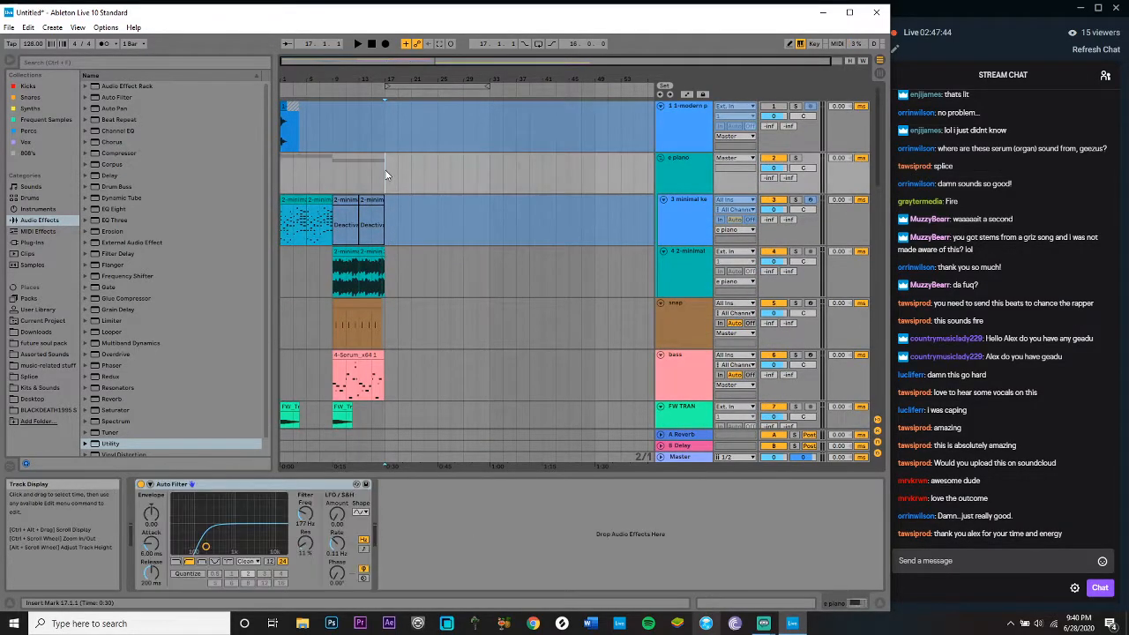
scroll(385, 170, down, 15)
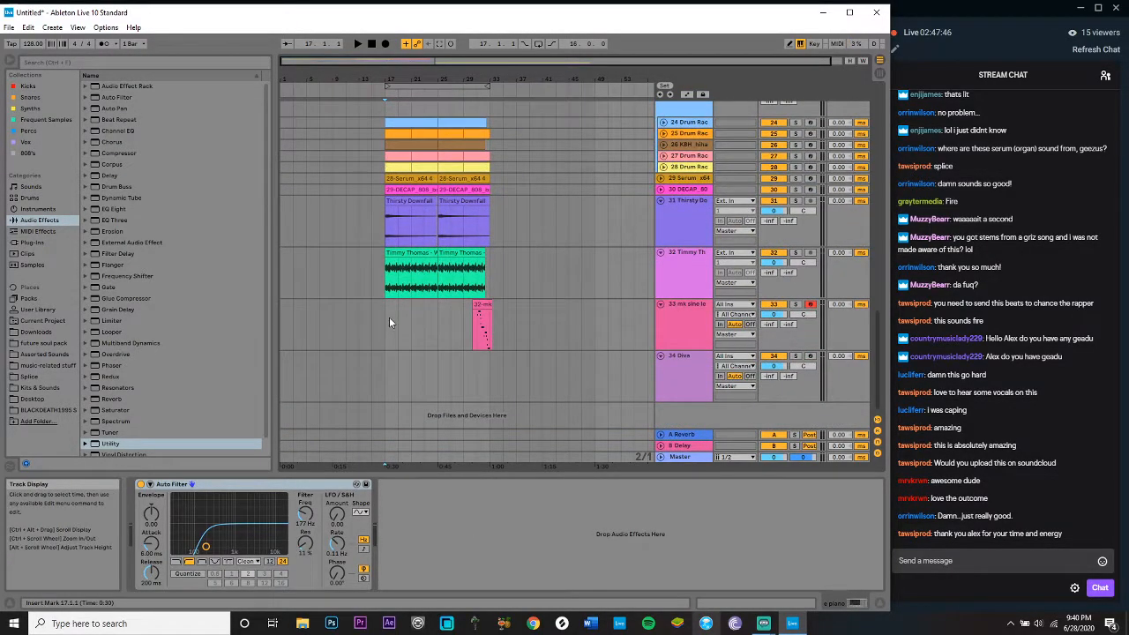
Step: Mark bars 33 to 43 on the sine lead track and bars 17 to 33 on the Diva track, ending with the insert mark at bar 33
drag(389, 316, 556, 344)
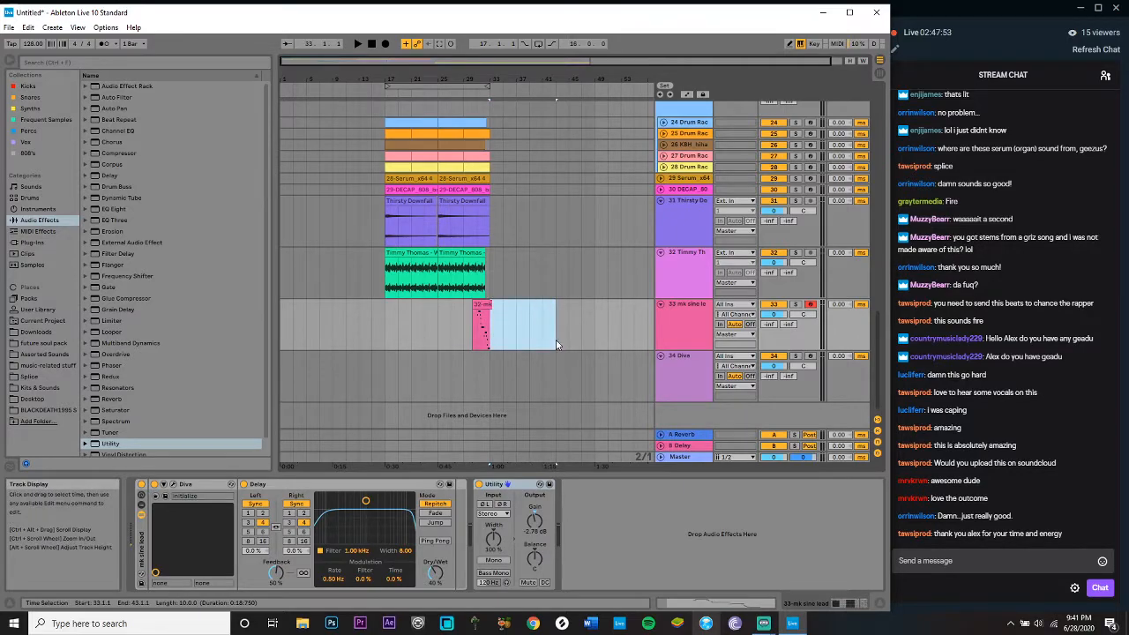
click(376, 380)
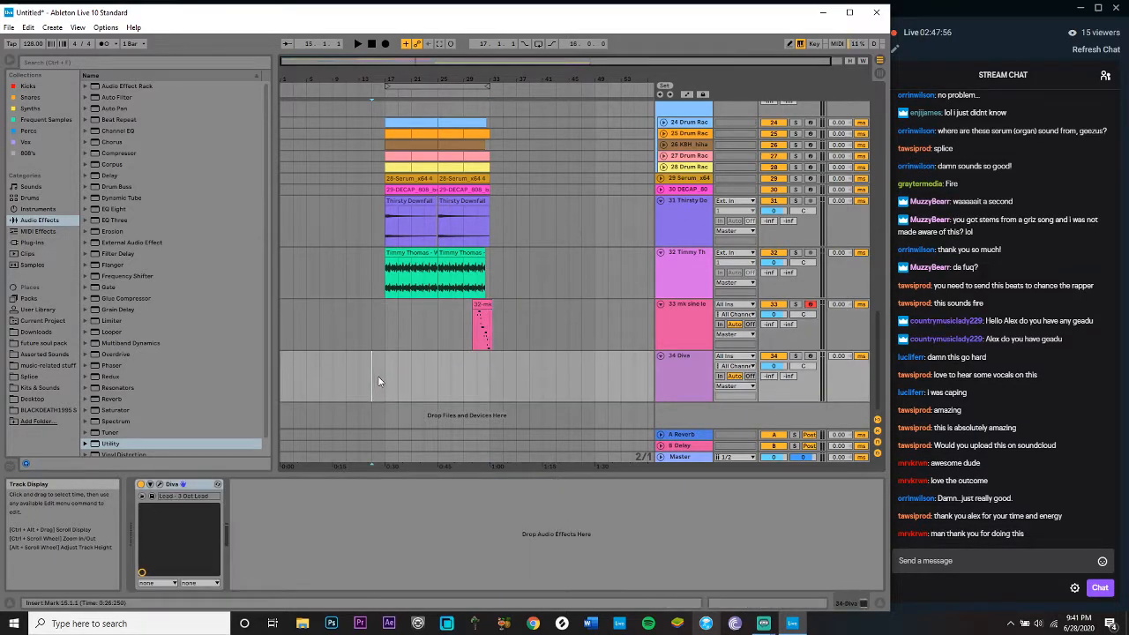
click(385, 376)
drag(386, 377, 491, 394)
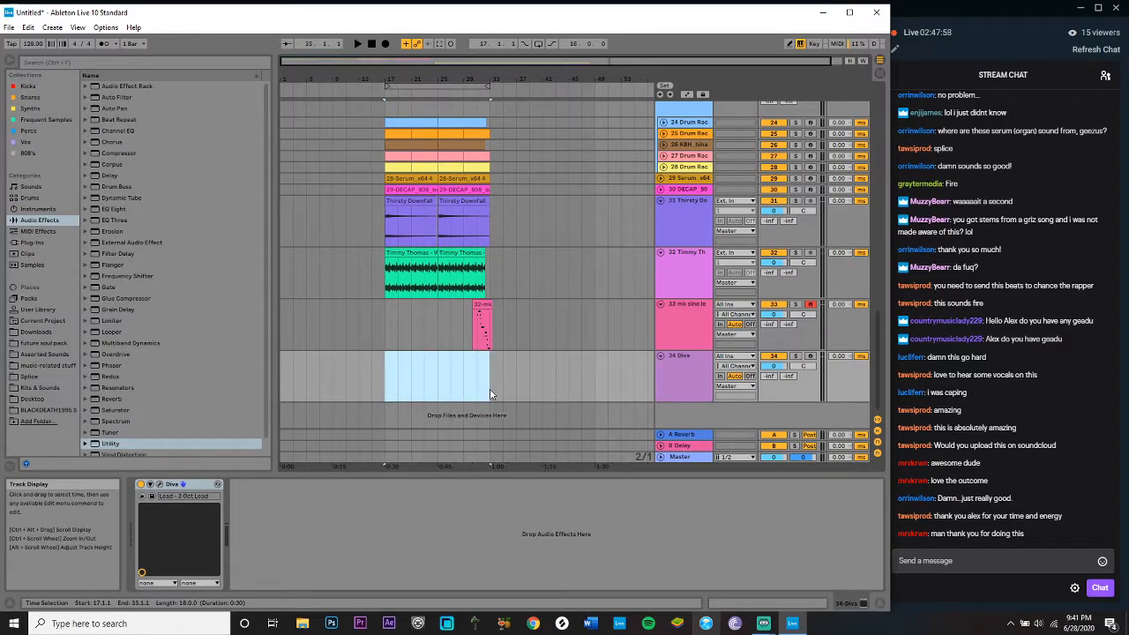
click(491, 394)
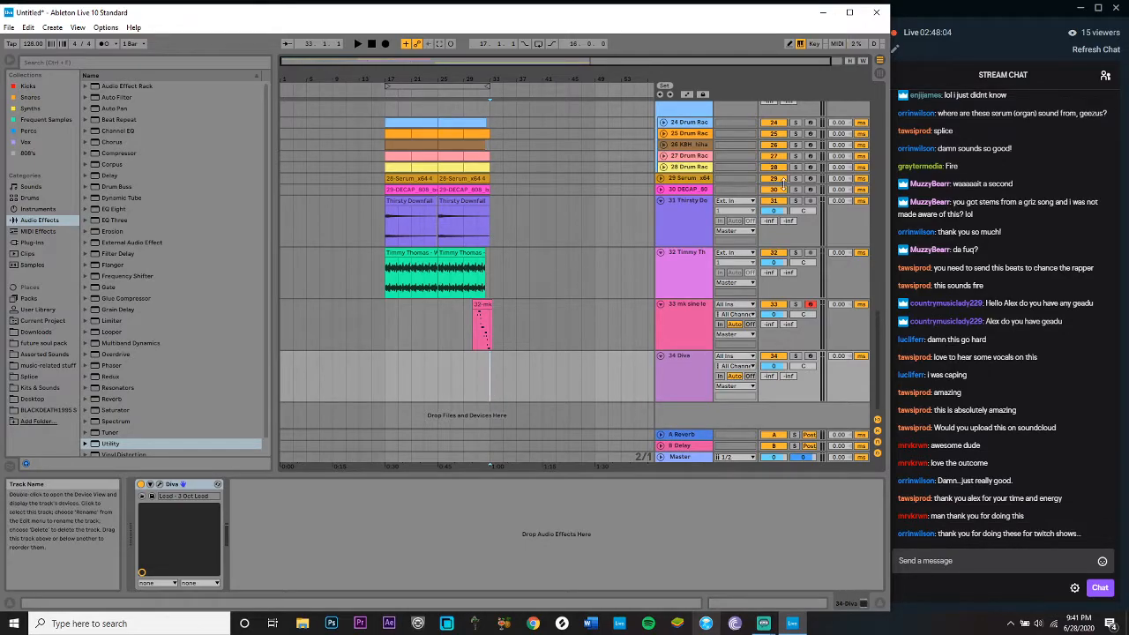
Step: Switch to Streamlabs OBS and send three purple heart emotes (<3) in the stream chat
click(823, 12)
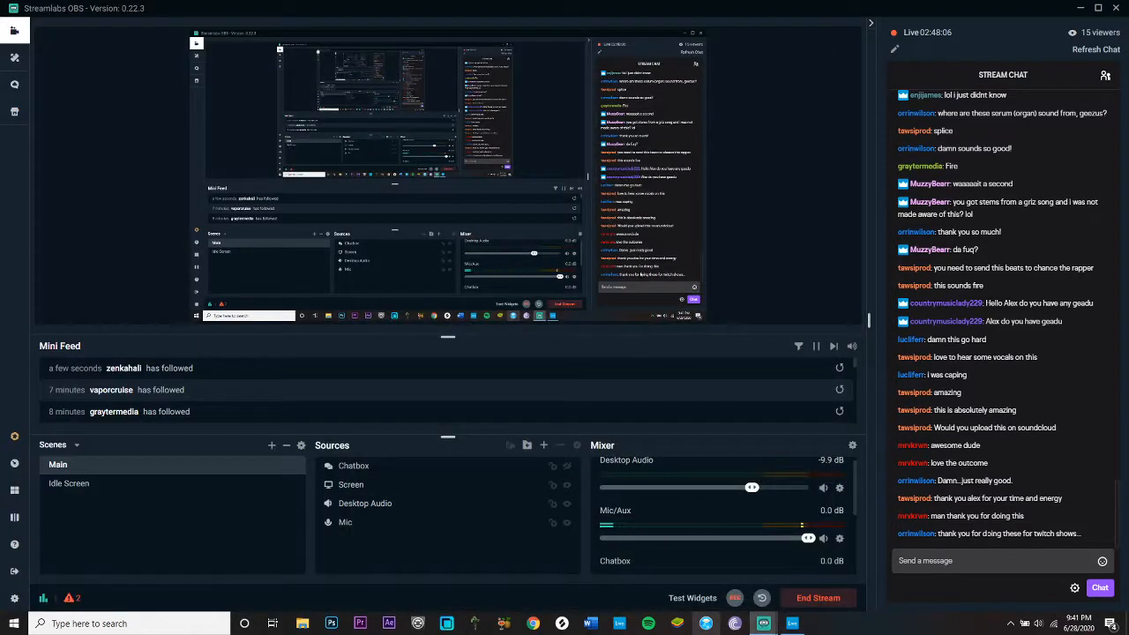
click(1049, 561)
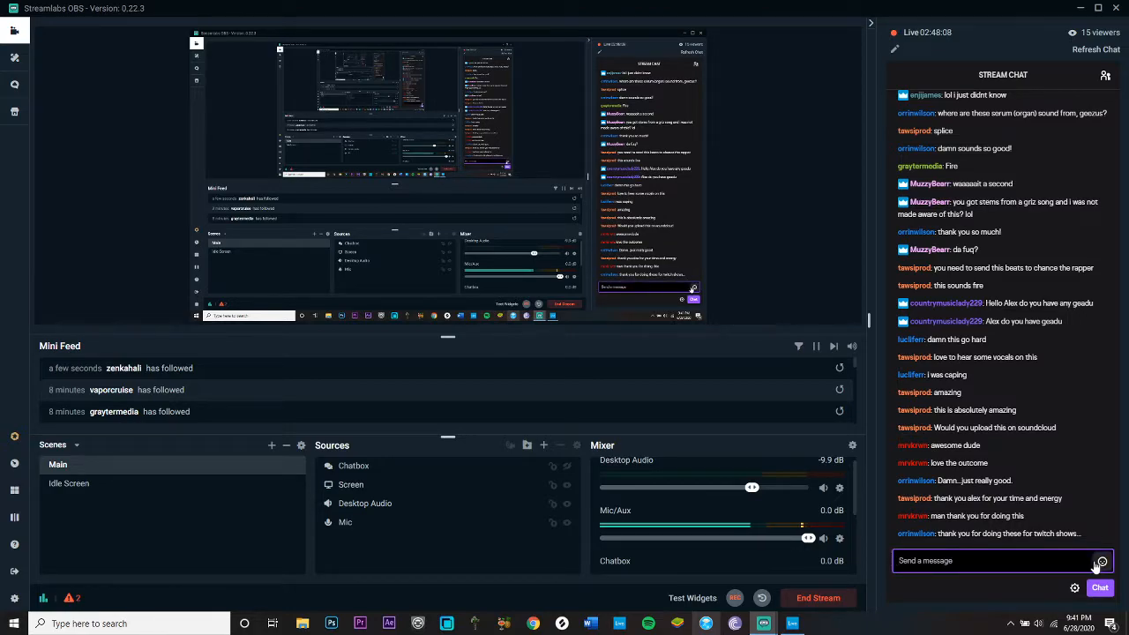
click(1100, 562)
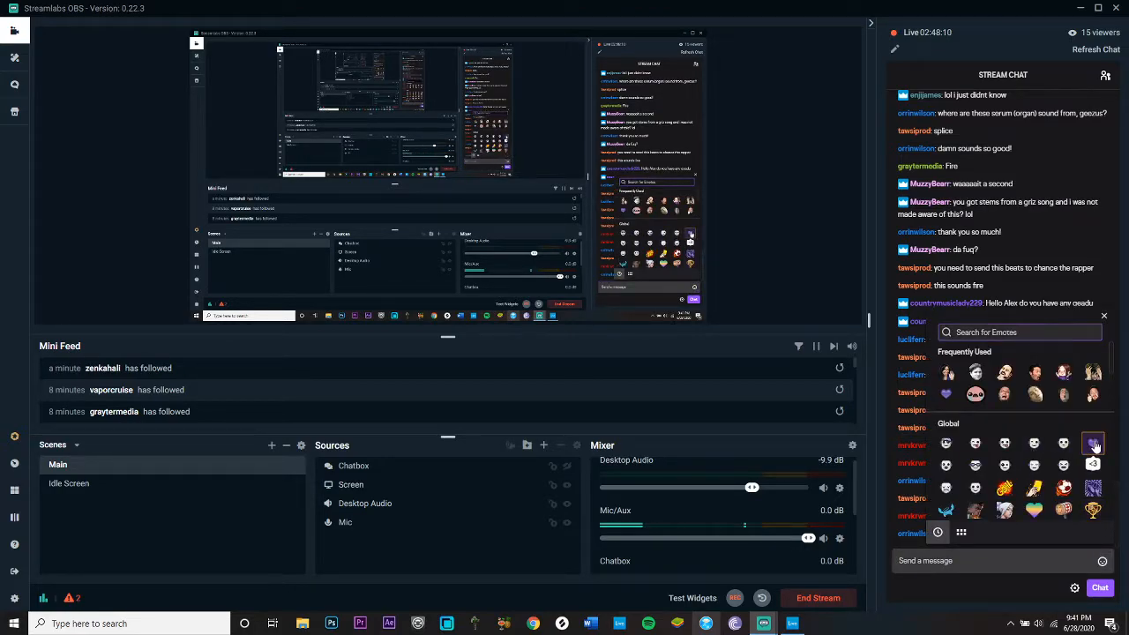
click(1094, 443)
click(1093, 444)
click(1094, 444)
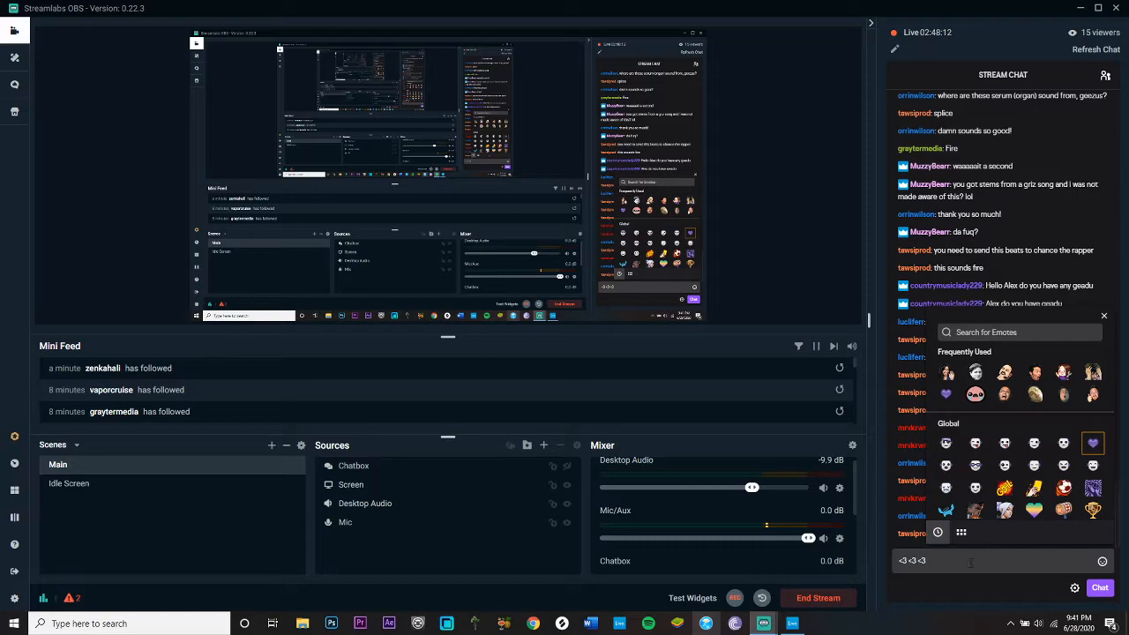
click(1102, 318)
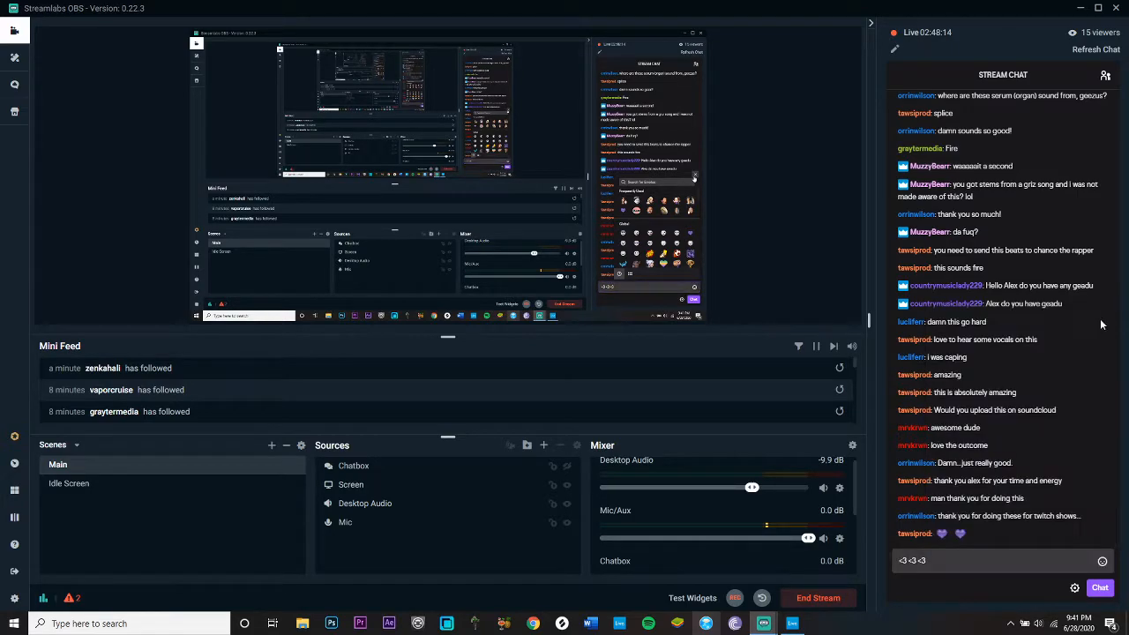
click(941, 561)
key(Return)
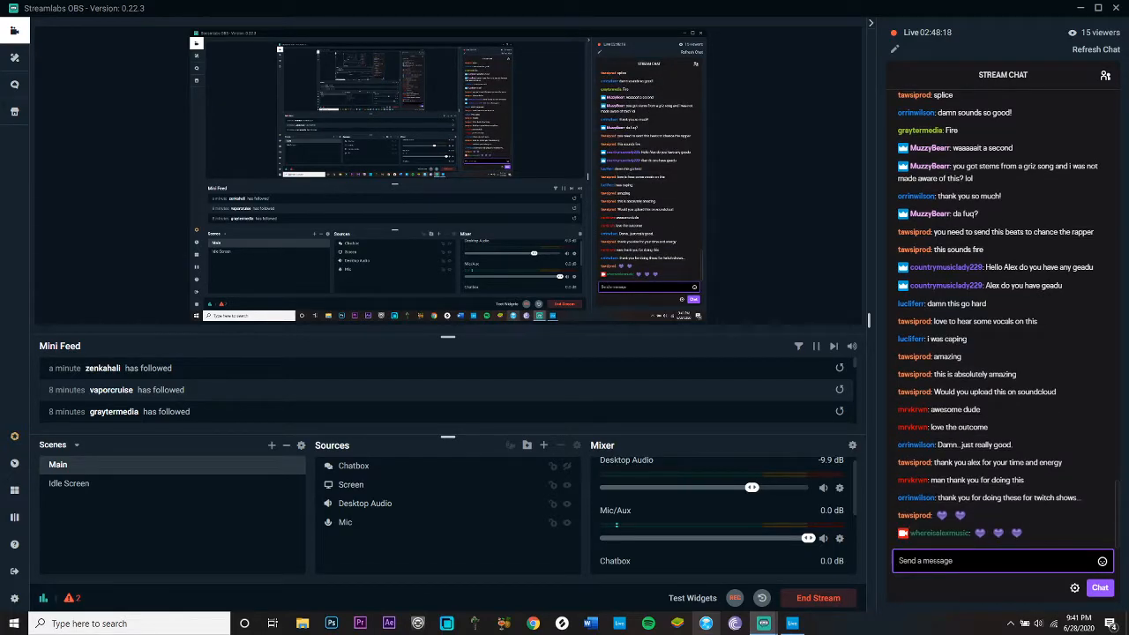
scroll(1003, 308, up, 10)
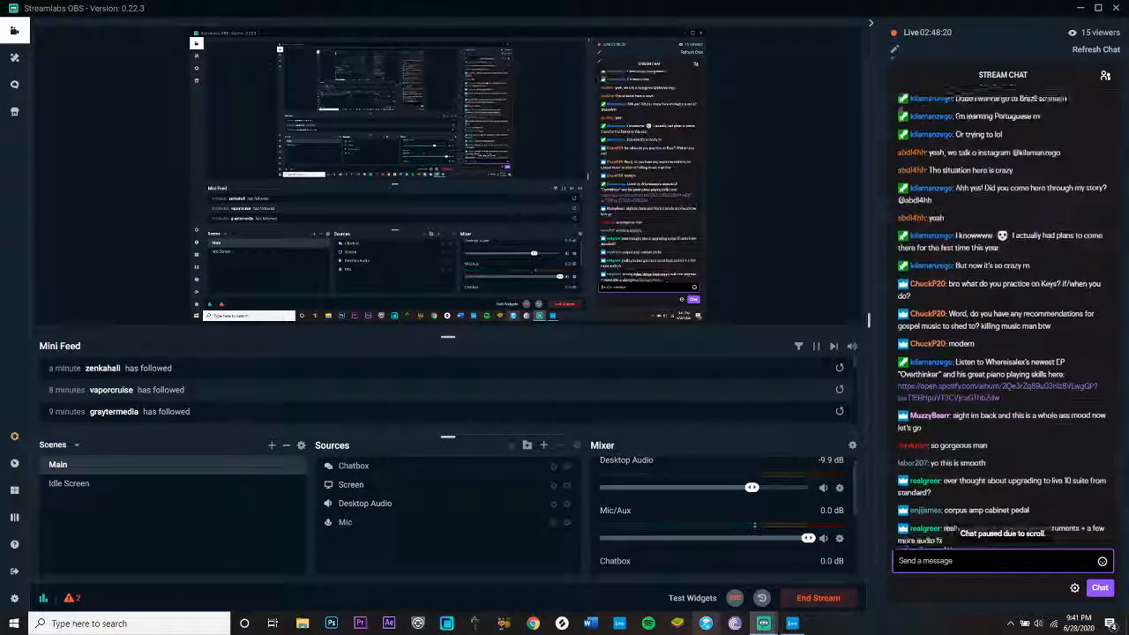
scroll(1003, 309, down, 10)
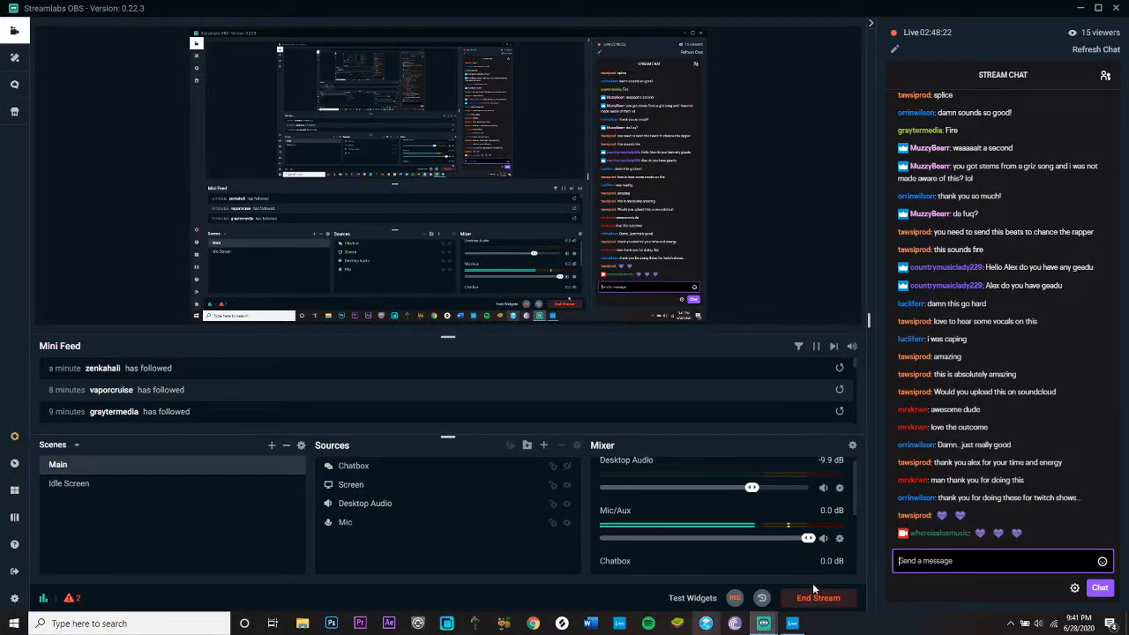